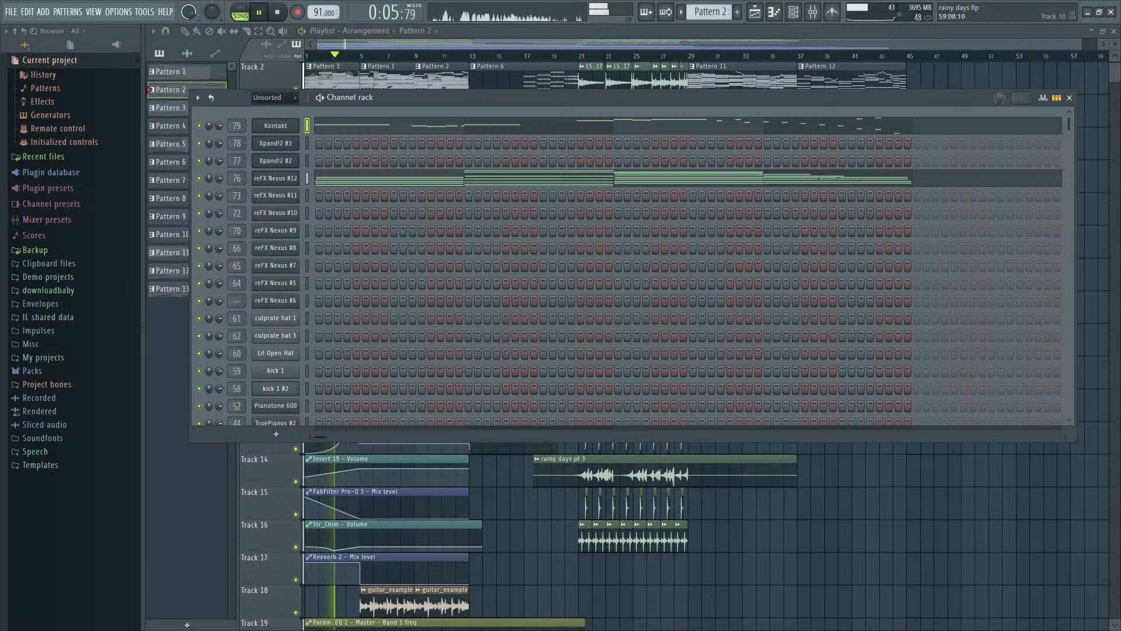
- Play the song and look over the whole playlist arrangement, from the pattern and audio clips down to the automation tracks
key("space")
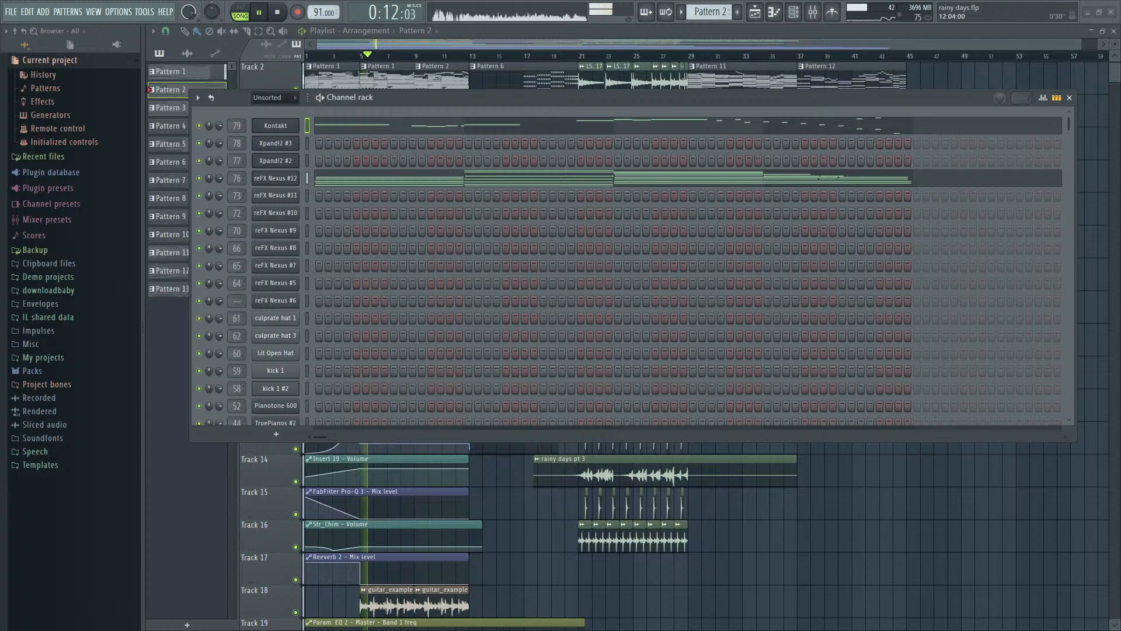
key("F6")
scroll(255, 314, "up", 4)
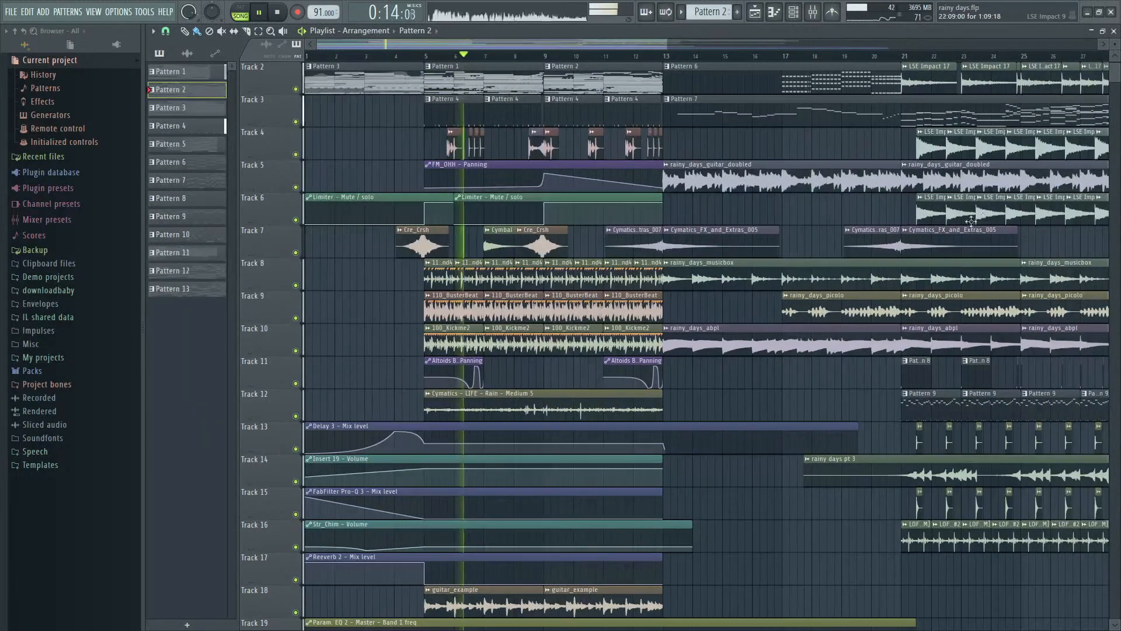
scroll(958, 229, "down", 2)
scroll(958, 229, "down", 4)
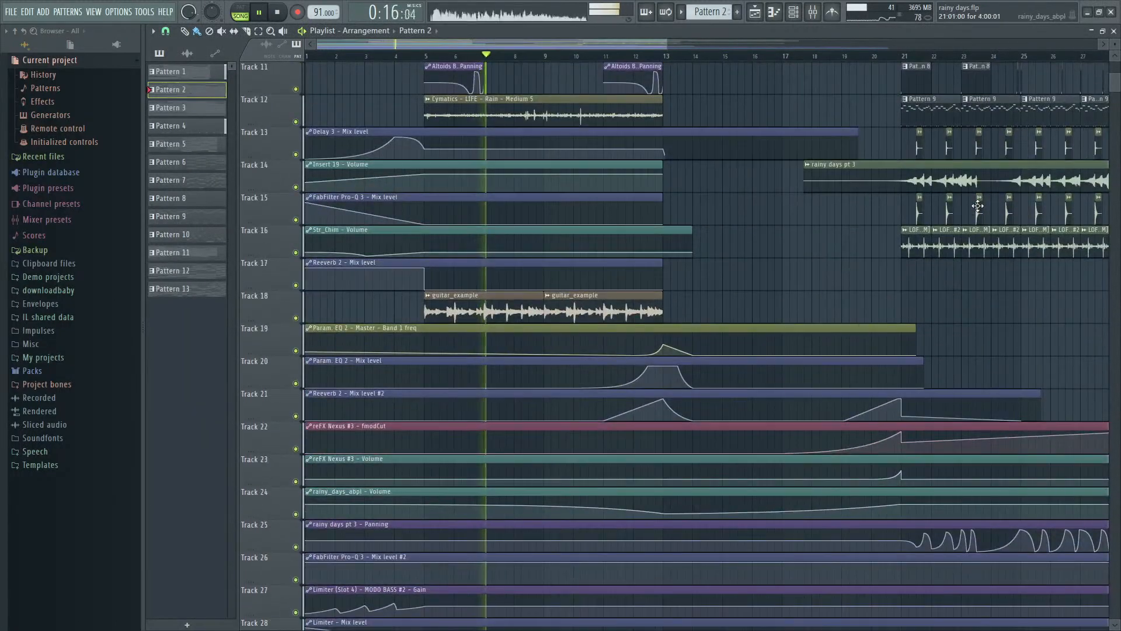
scroll(978, 206, "down", 1, "ctrl")
scroll(979, 205, "down", 2, "ctrl")
scroll(927, 238, "up", 3)
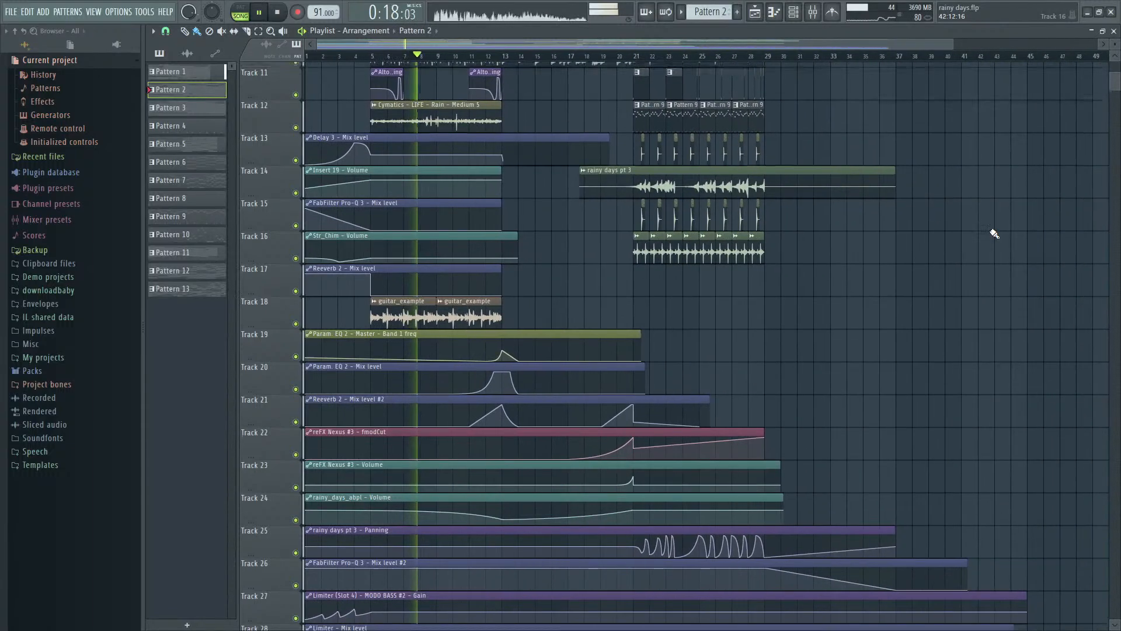
scroll(995, 233, "up", 2)
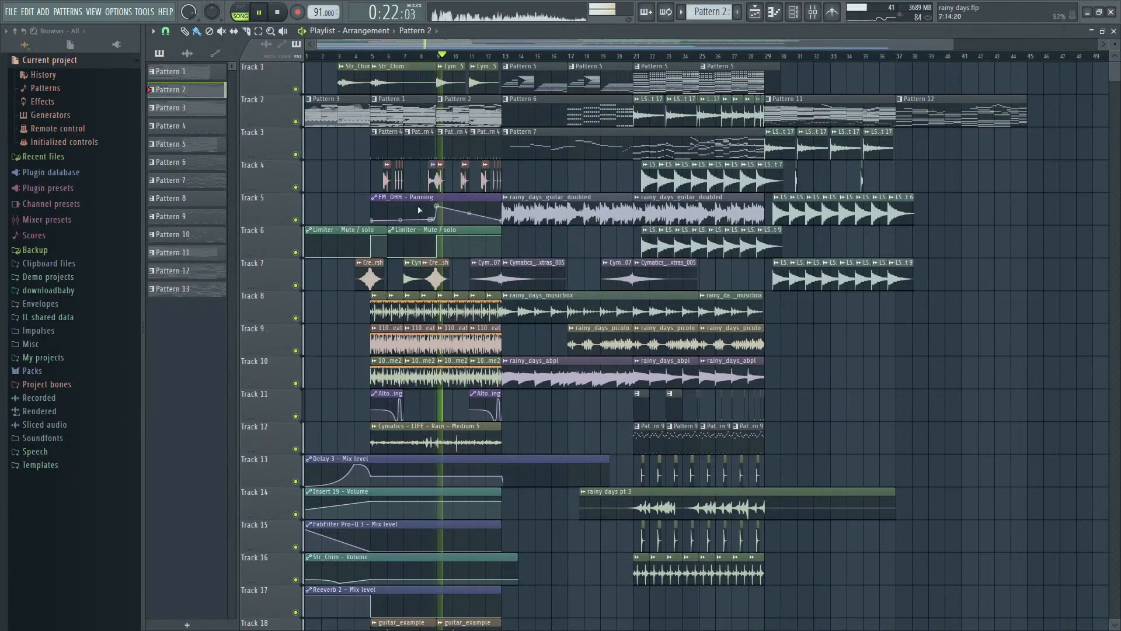
scroll(418, 210, "up", 2, "ctrl")
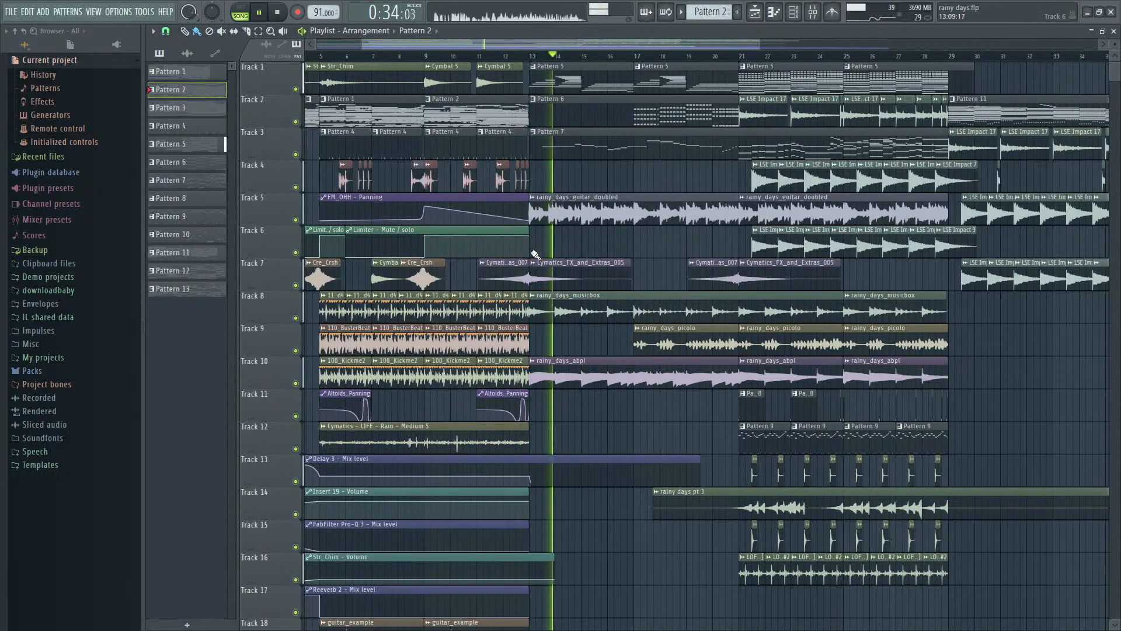
scroll(611, 257, "up", 2)
scroll(542, 319, "up", 2)
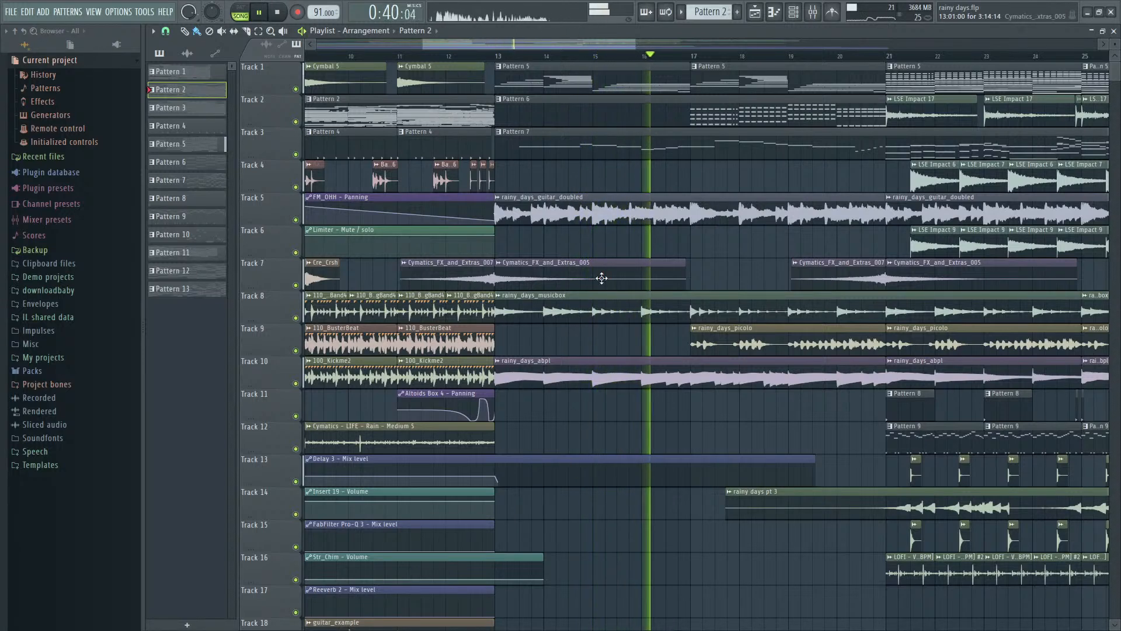
- Single out the first rainy_days_guitar_doubled clip and the rainy_days_musicbox clip below it during playback
left_click(635, 215, "ctrl+shift")
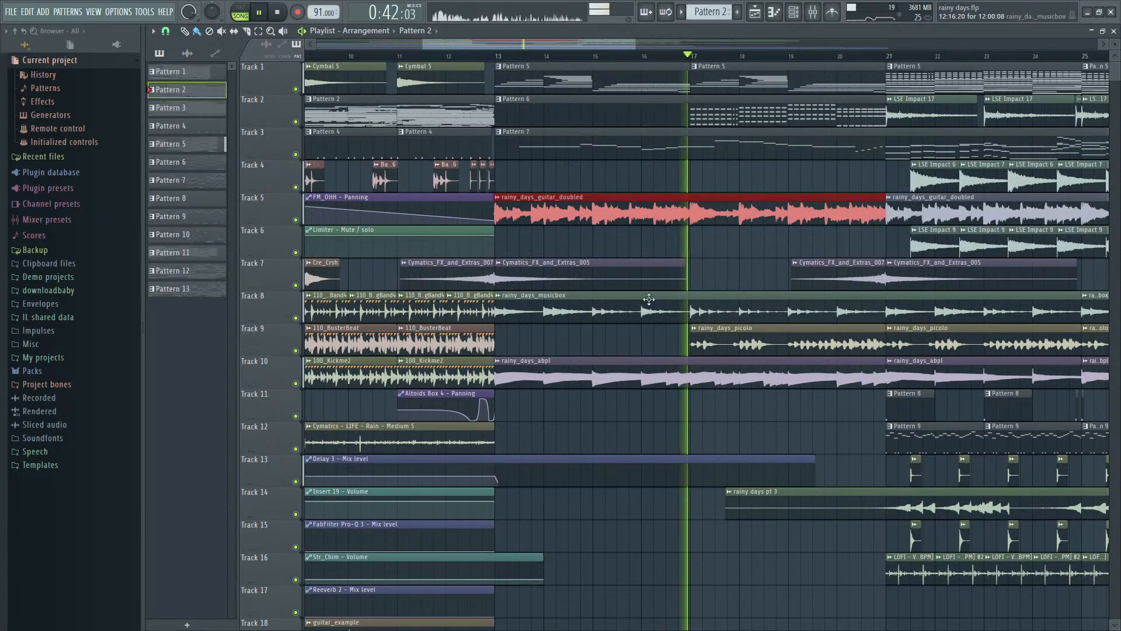
left_click(635, 318, "ctrl+shift")
left_click(718, 206, "ctrl+shift")
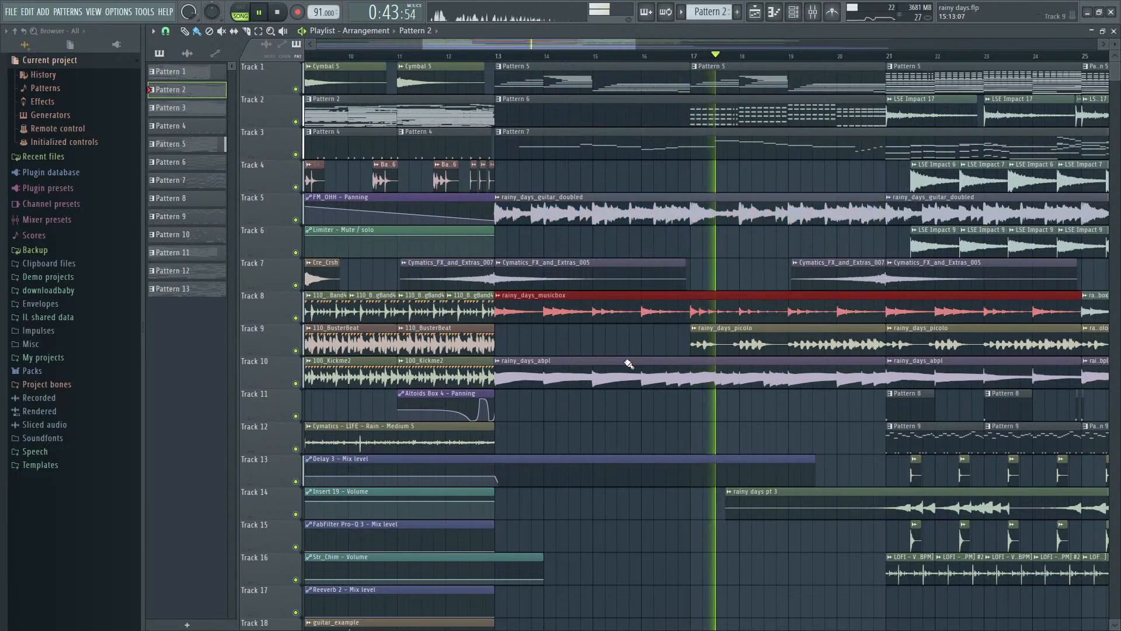
left_click(676, 299, "ctrl+shift")
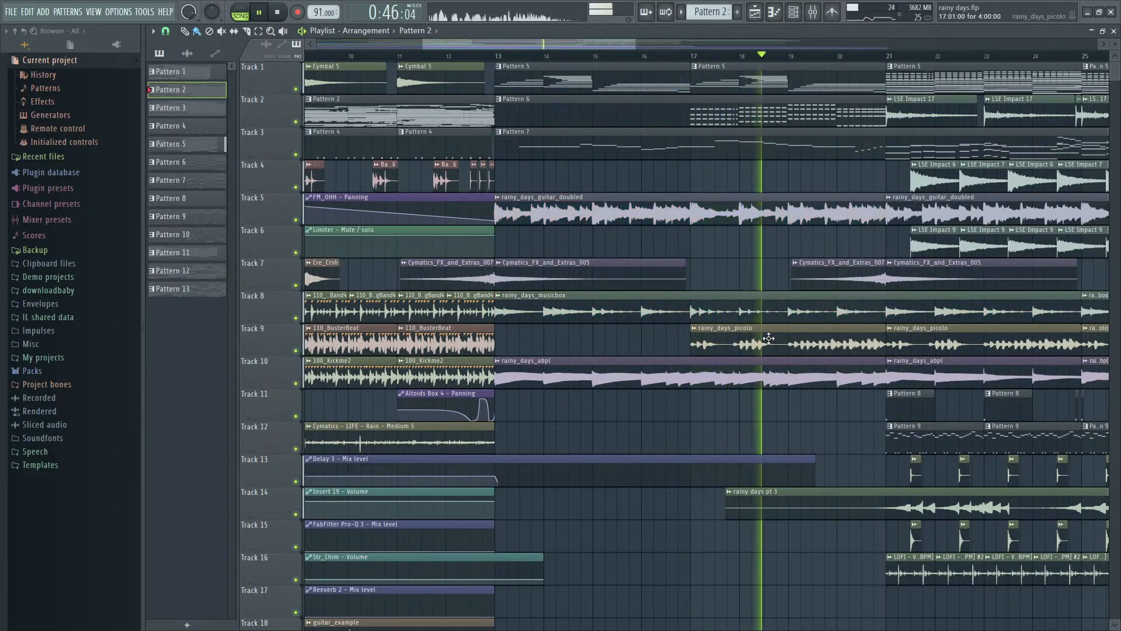
- Highlight the rainy_days picolo, abpl, musicbox and guitar_doubled clips together, ending with only the first picolo clip selected
left_click(751, 346, "ctrl+shift")
left_click(646, 368, "ctrl+shift")
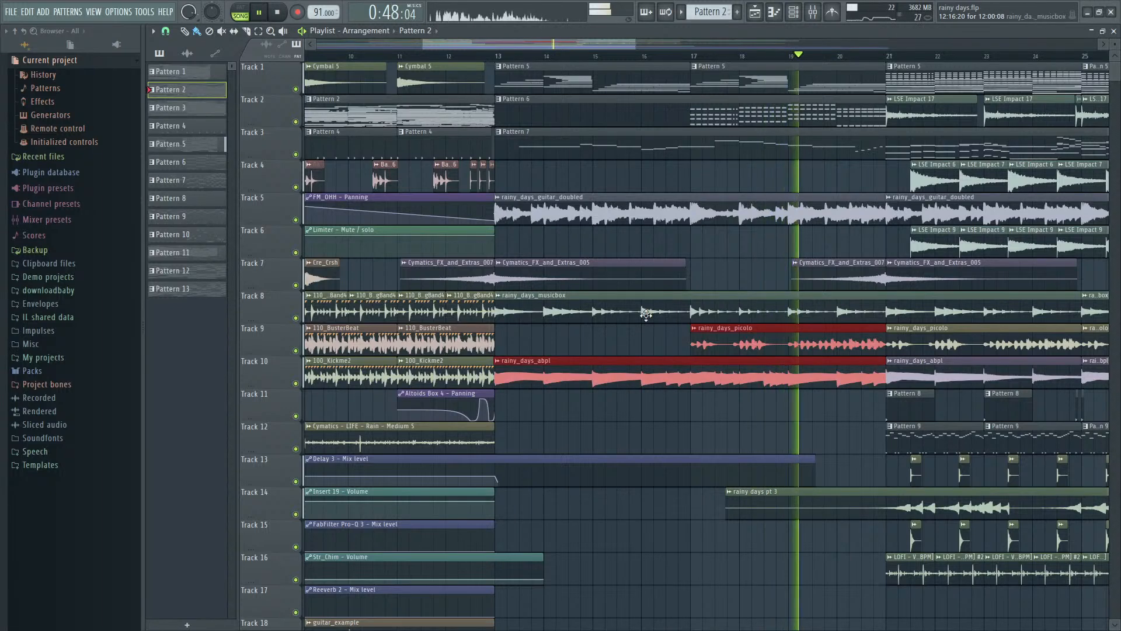
left_click(666, 309, "ctrl+shift")
left_click(669, 219, "ctrl+shift")
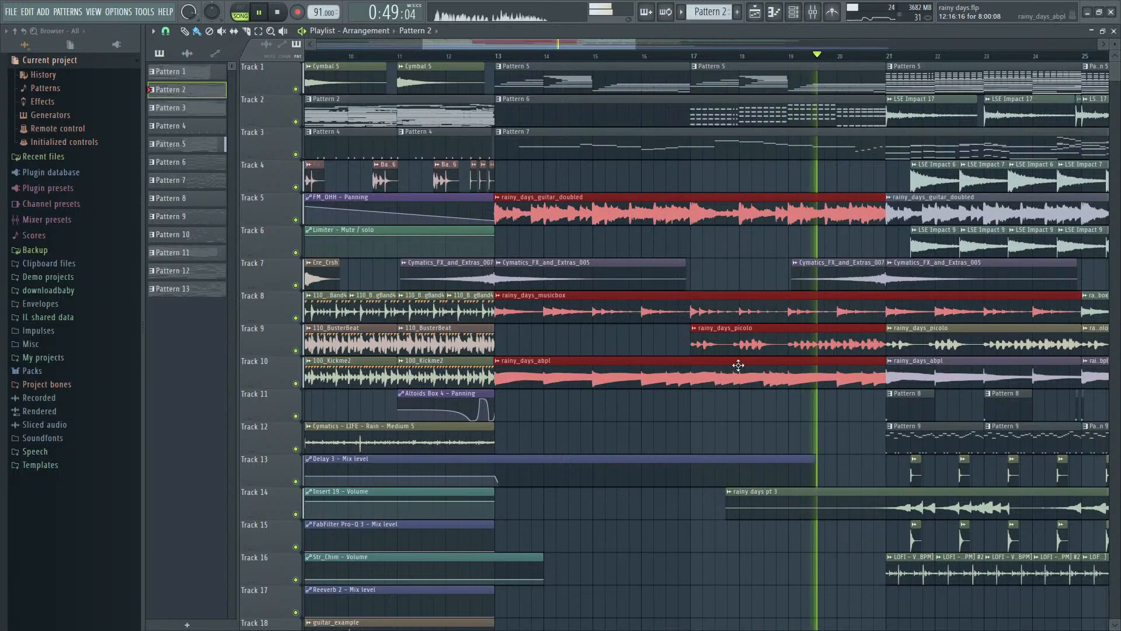
left_click(774, 343, "ctrl")
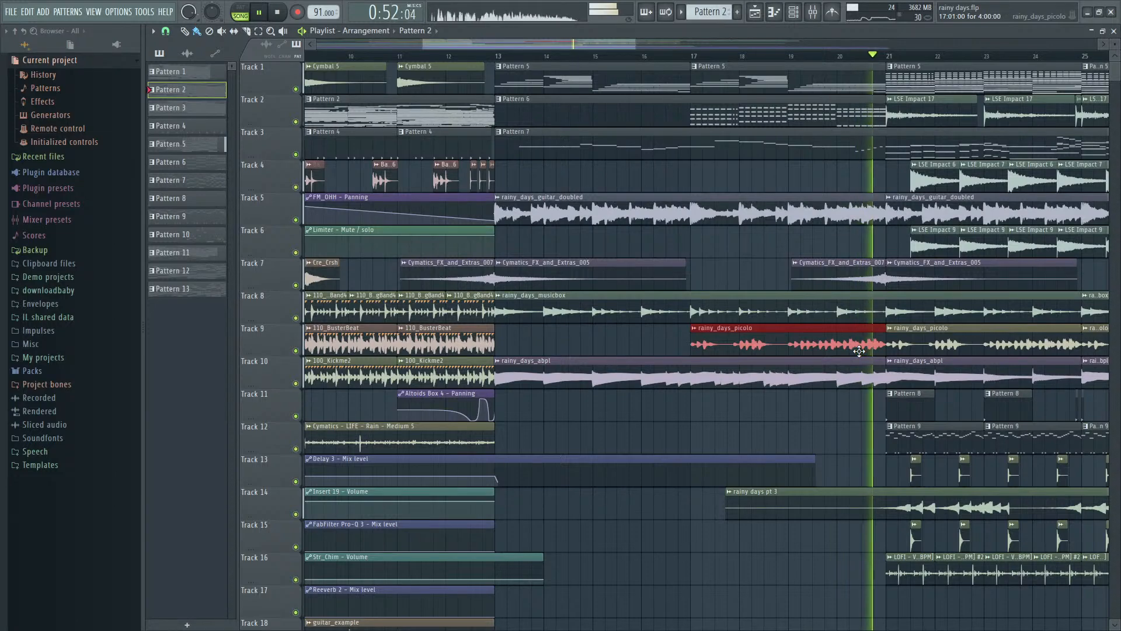
- Stop playback, select bars 21 to 29 on the playlist timeline, and play that section
scroll(864, 350, "down", 5)
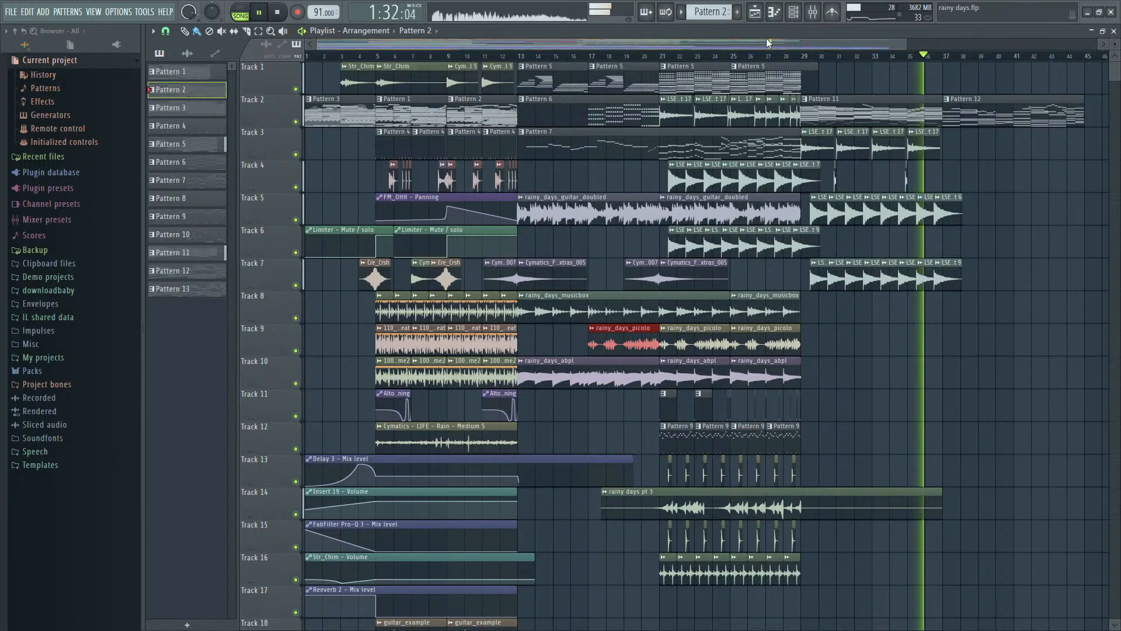
key("space")
left_click_drag(663, 61, 781, 69)
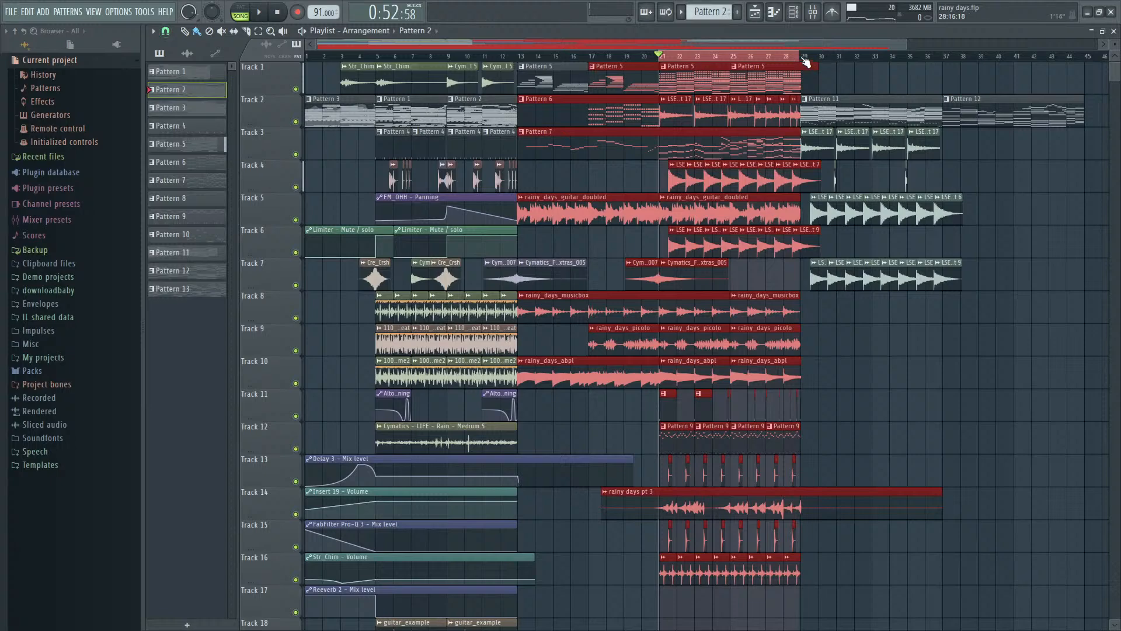
left_click_drag(806, 62, 659, 60)
scroll(713, 149, "up", 3)
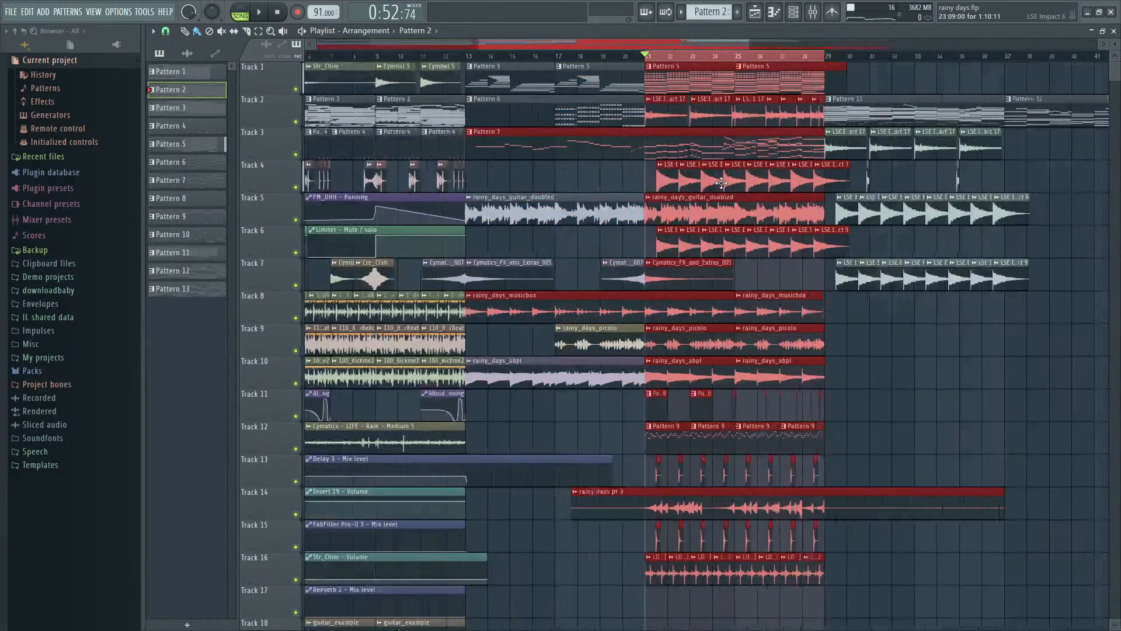
key("space")
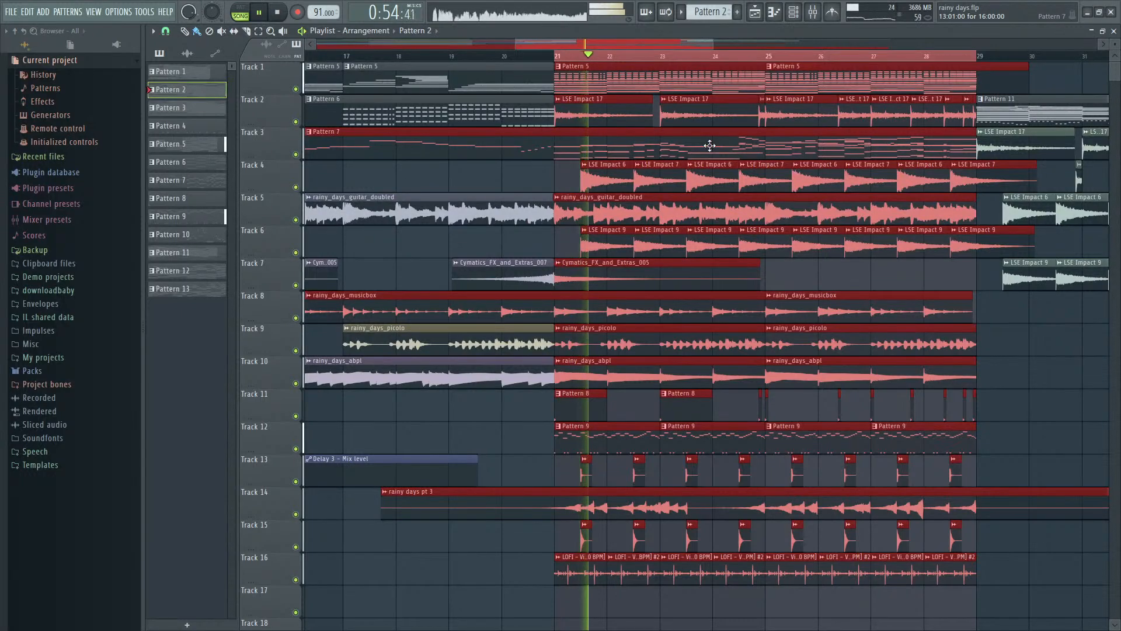
scroll(710, 149, "down", 3)
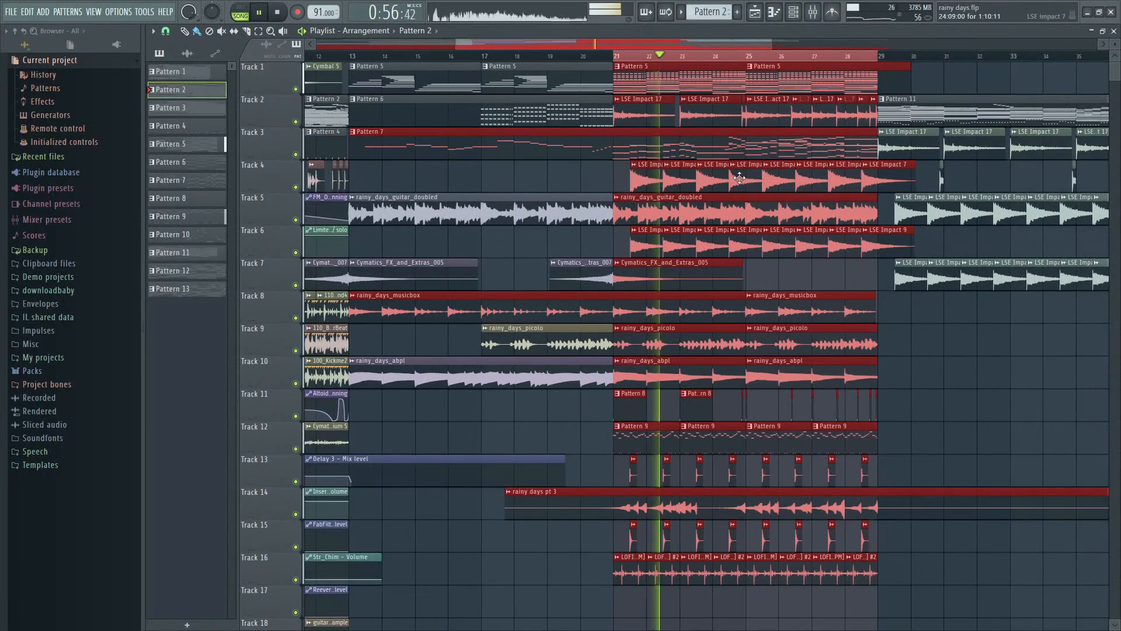
scroll(740, 178, "up", 3)
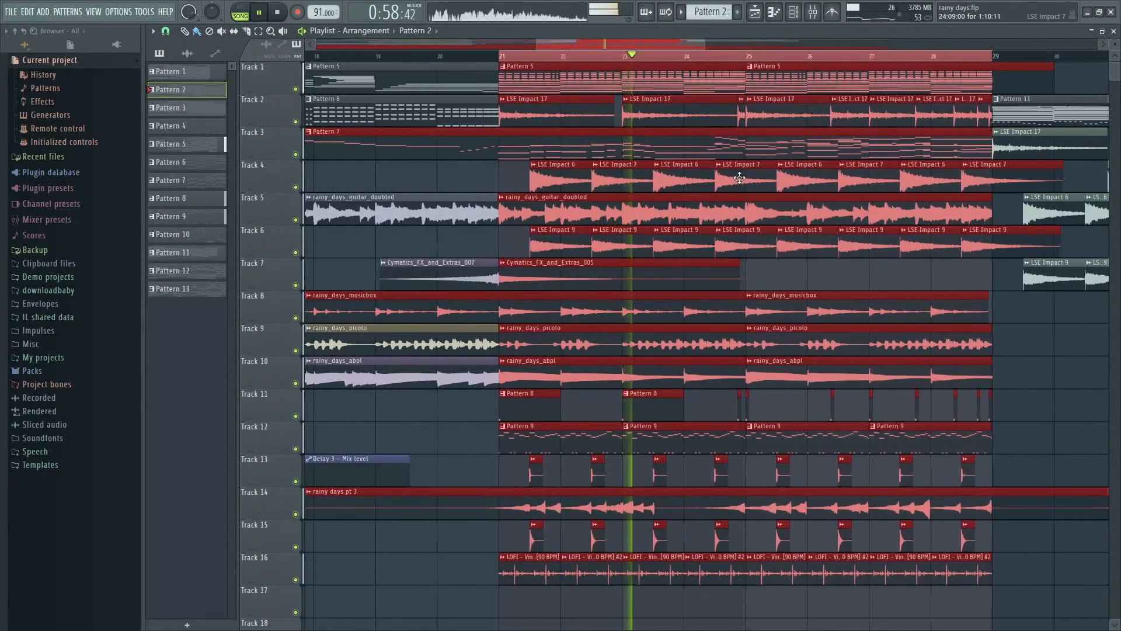
scroll(742, 178, "down", 4)
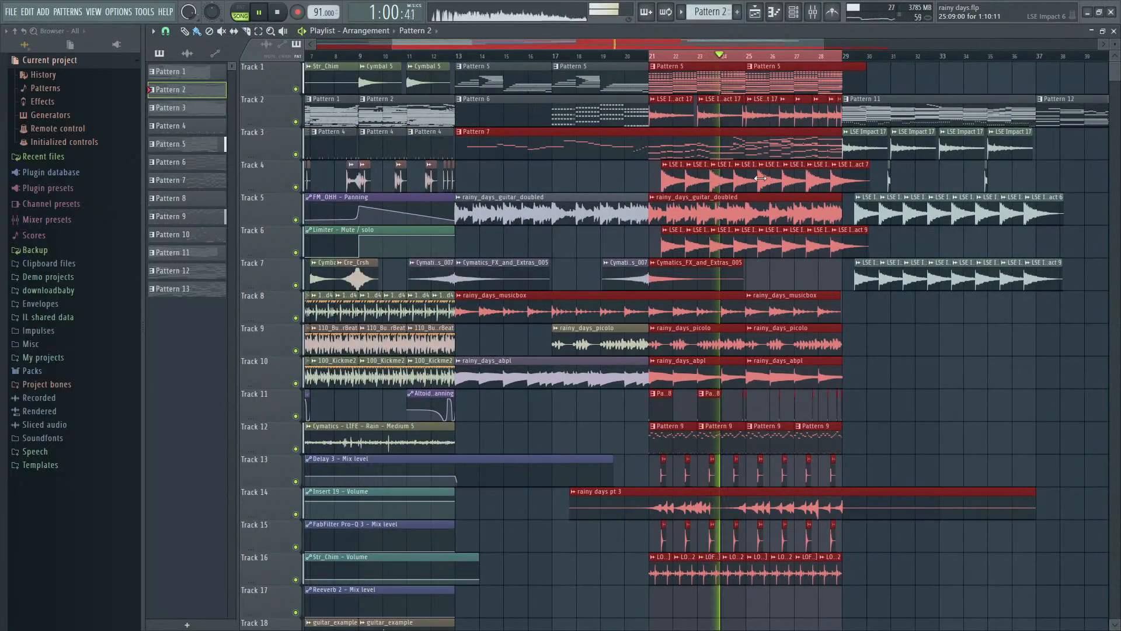
scroll(851, 187, "up", 3)
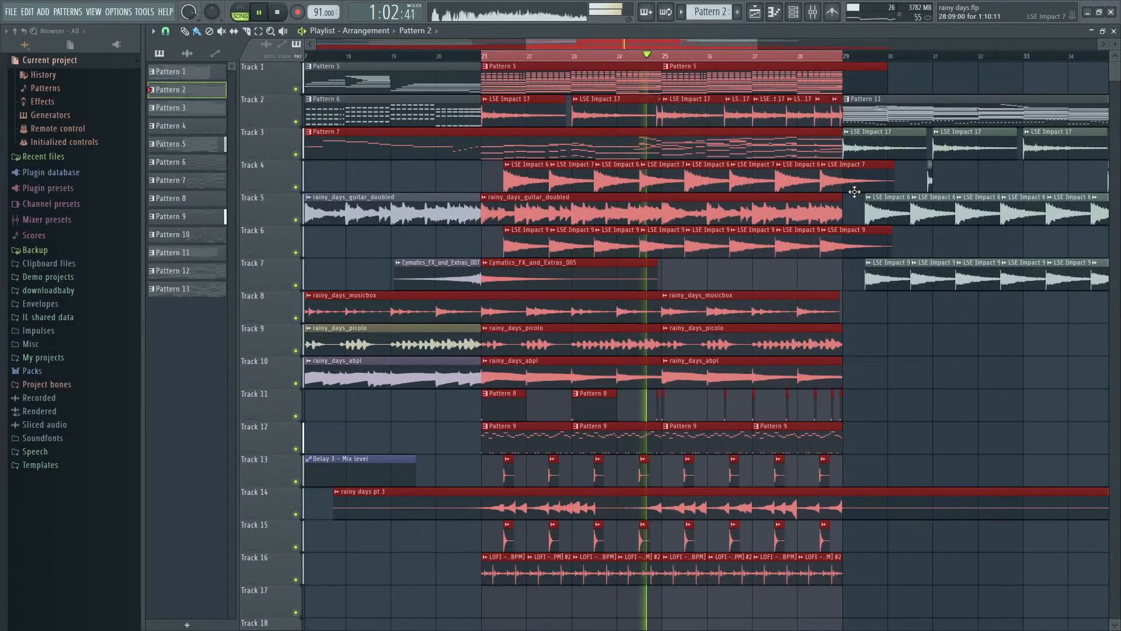
- Open Maximus from the master track's effect chain in the mixer and examine its low band curve
key("F9")
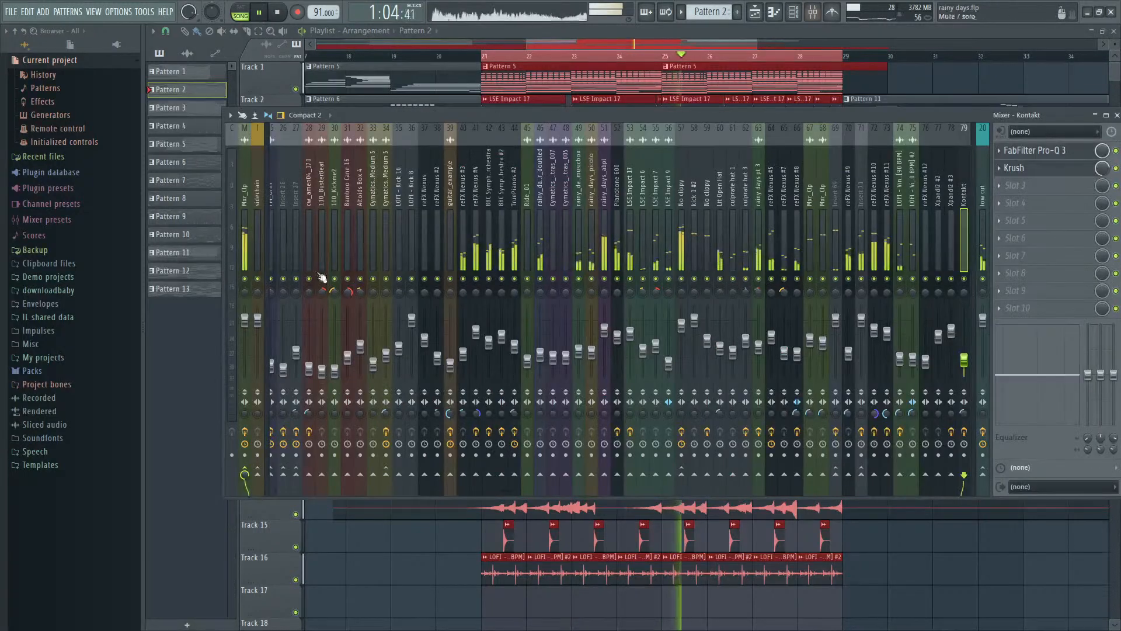
left_click(246, 202)
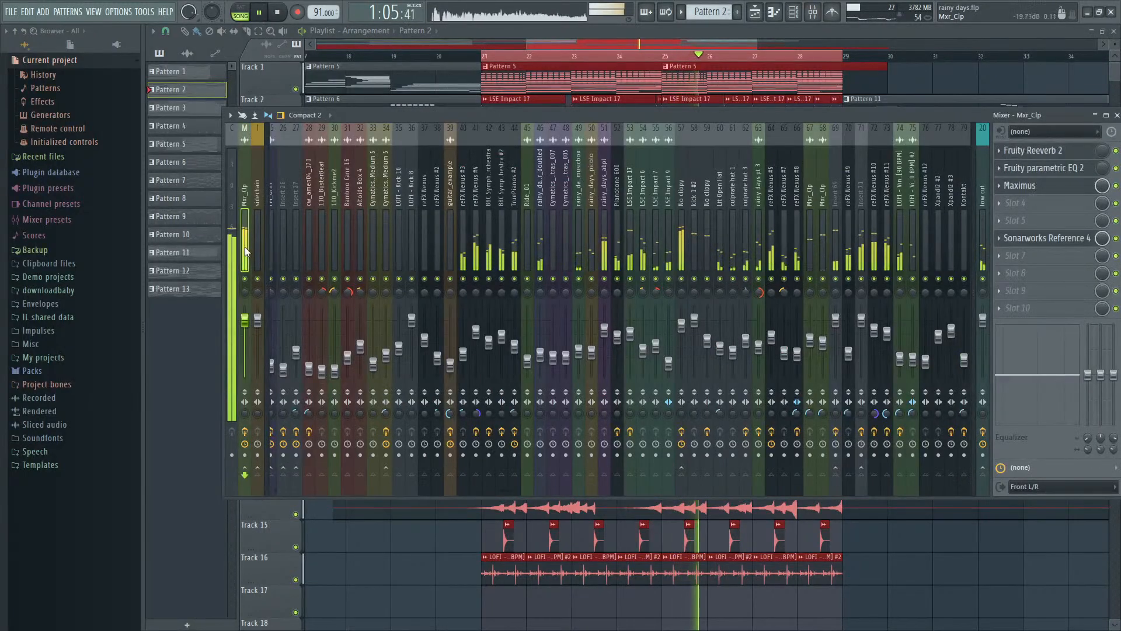
left_click(1043, 185)
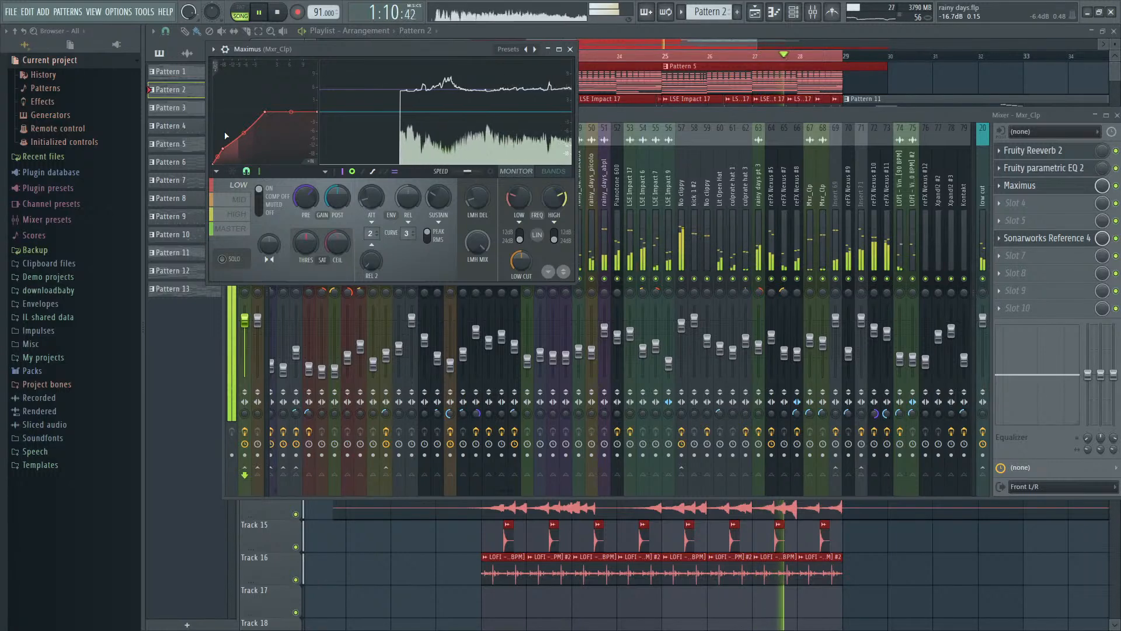
left_click_drag(224, 149, 223, 138)
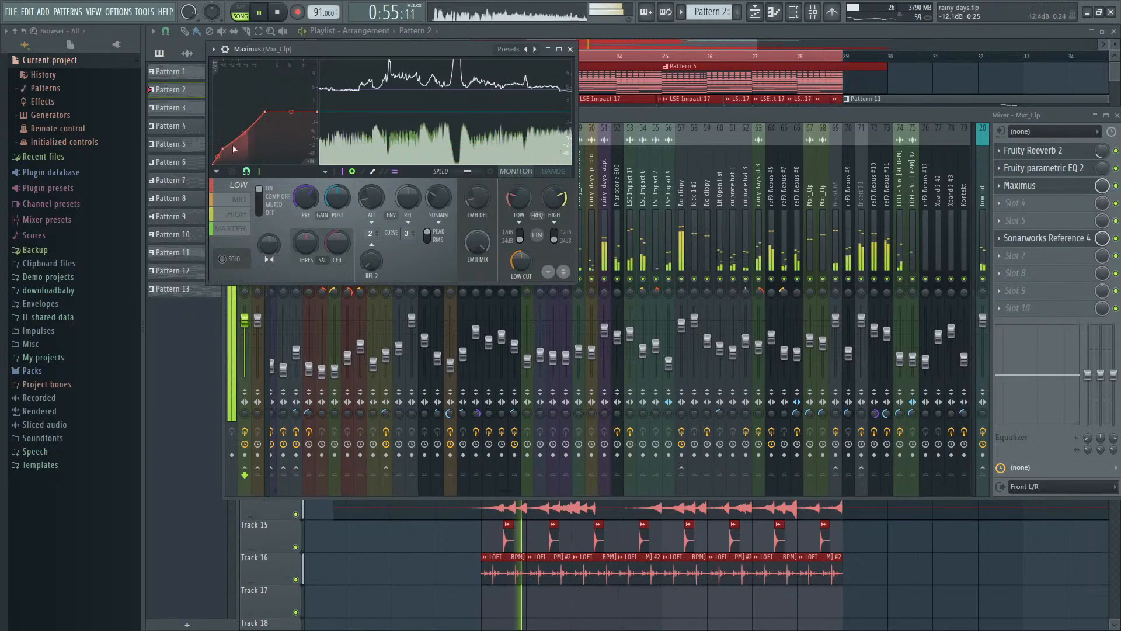
- Look through the mixer's insert tracks back to the first ones, and close the mixer
left_click(632, 113)
left_click(373, 181)
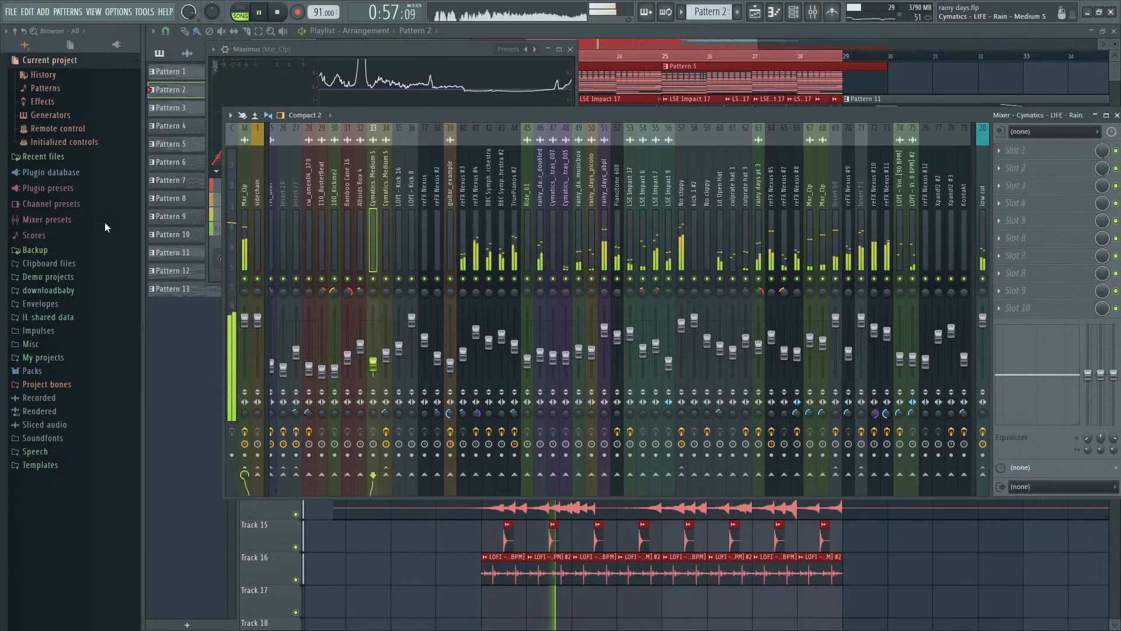
left_click_drag(105, 222, 57, 229)
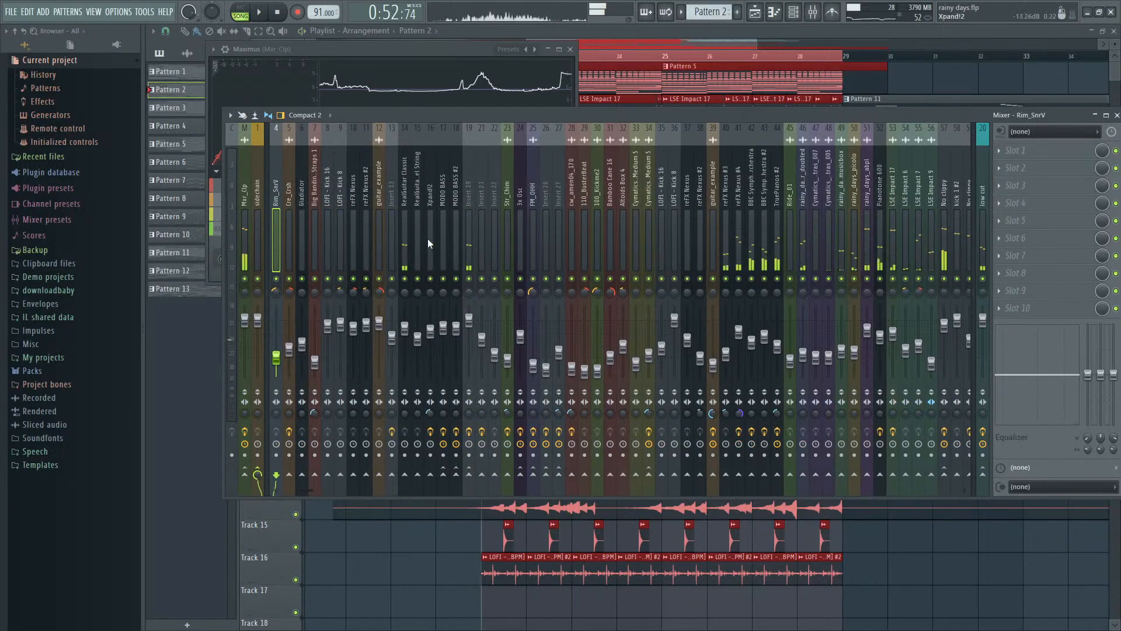
key("F9")
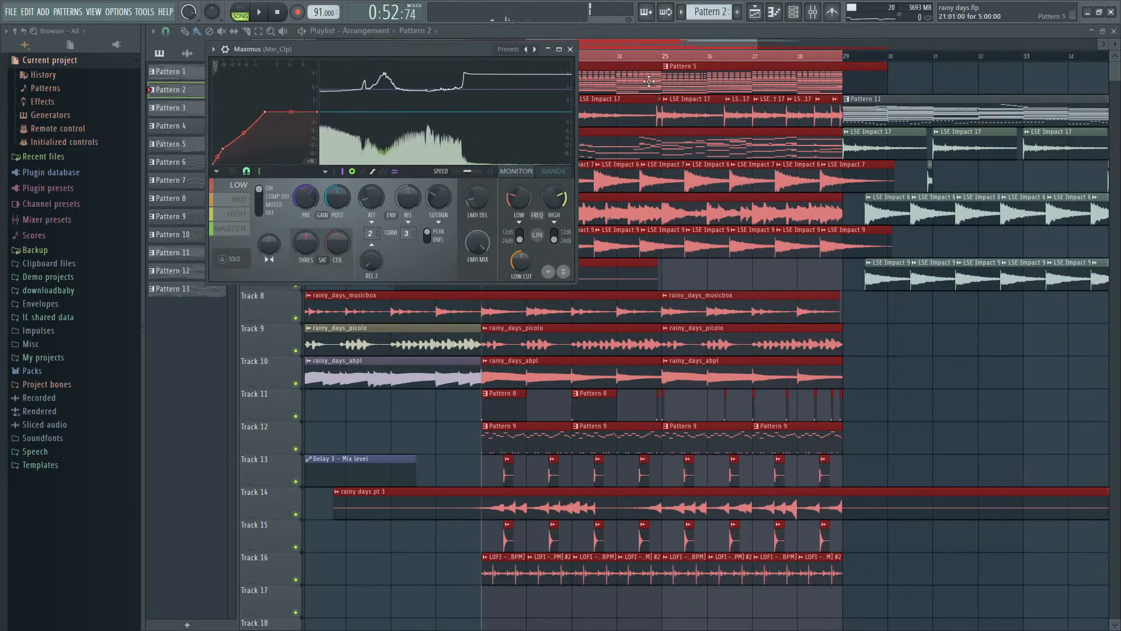
- Open Pattern 5 from its playlist clip and look through its instruments in the channel rack
double_click(649, 81)
key("F7")
key("F6")
scroll(639, 195, "down", 10)
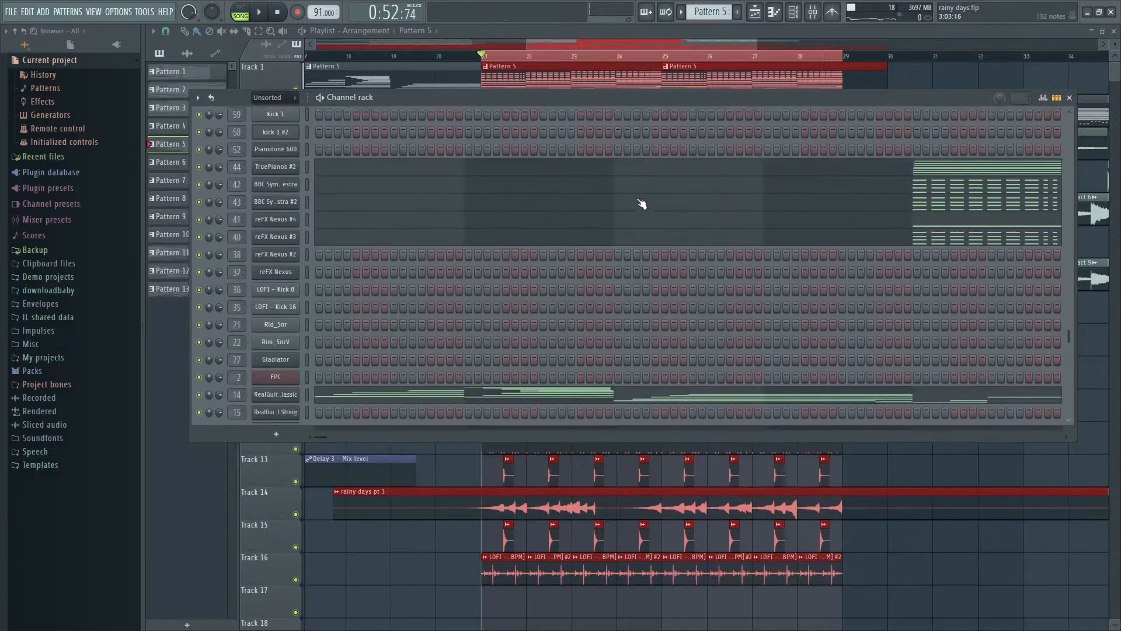
scroll(314, 293, "down", 4)
scroll(315, 295, "up", 10)
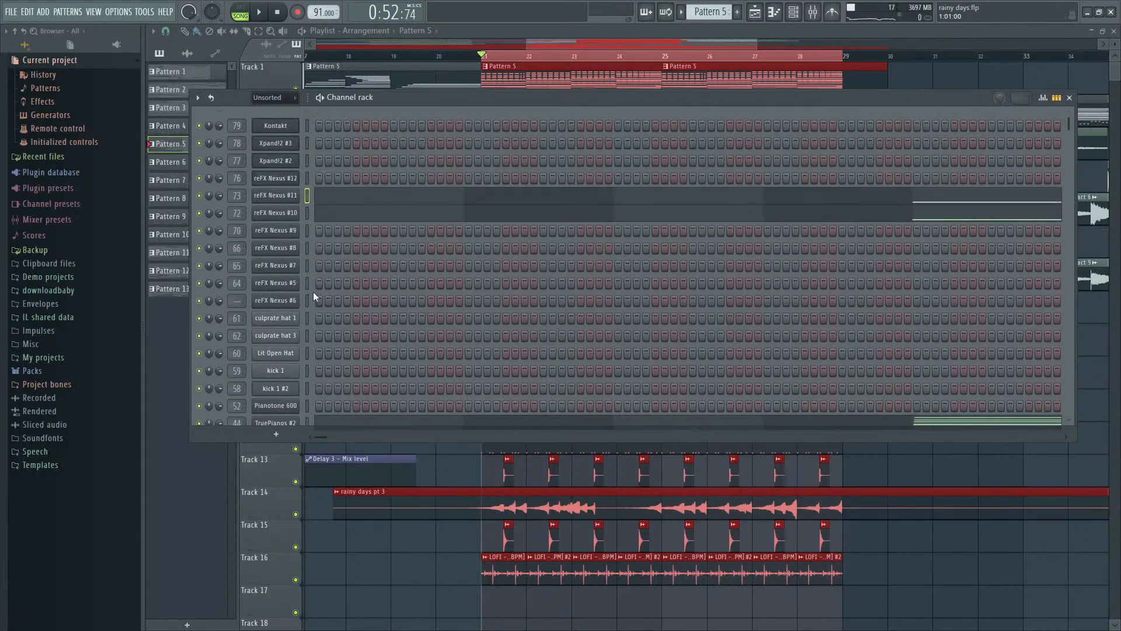
- Examine the reFX Nexus #10 notes in the piano roll across bars 5 to 9, and close it
left_click(358, 214)
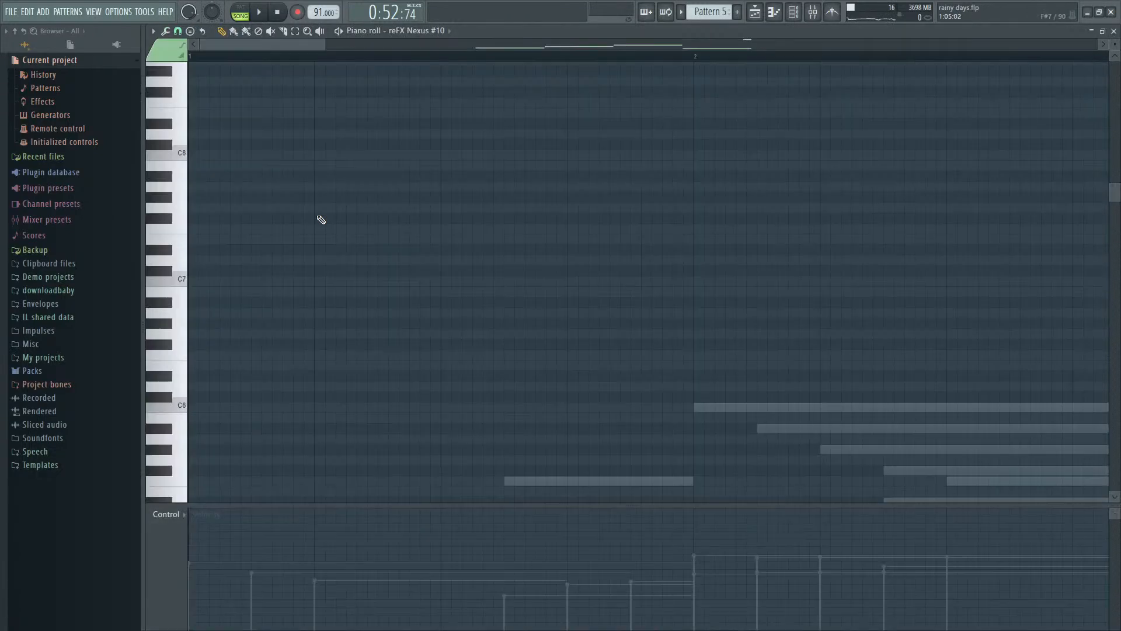
scroll(547, 219, "down", 6)
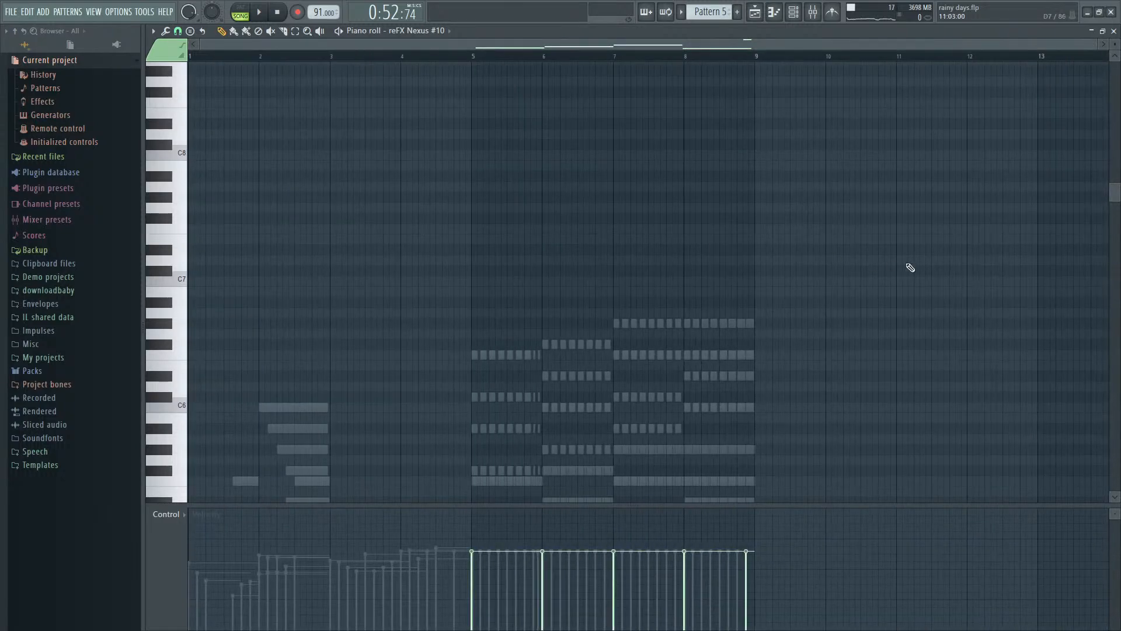
scroll(914, 272, "down", 10)
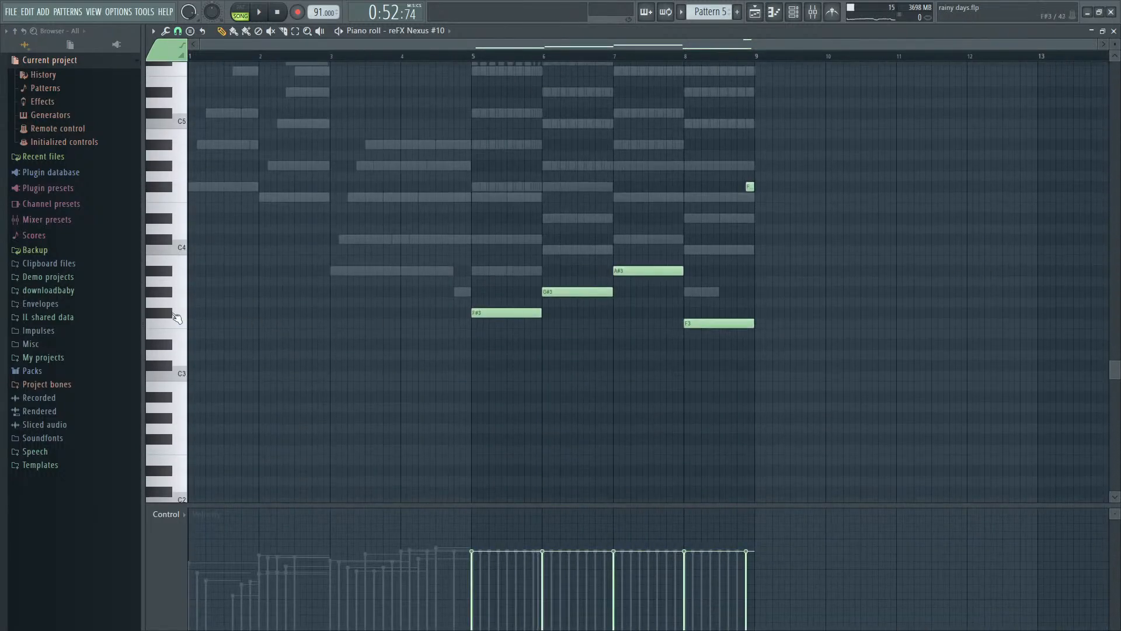
key("Escape")
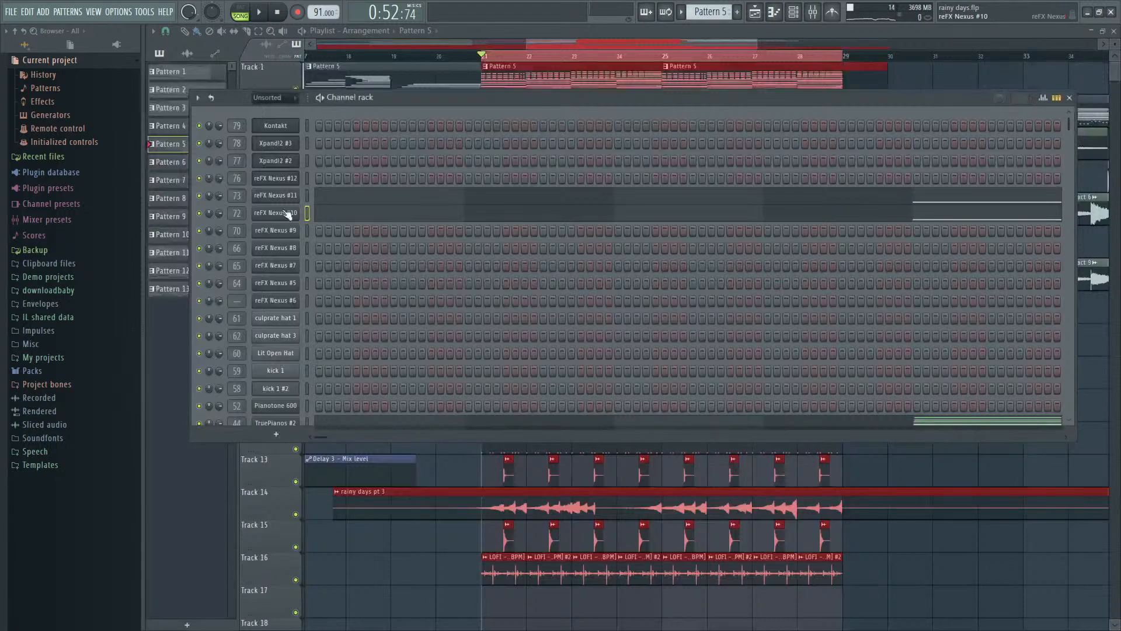
- Bring up the reFX Nexus #10 instrument and its mixer track, and play the selected section
key("F9")
key("space")
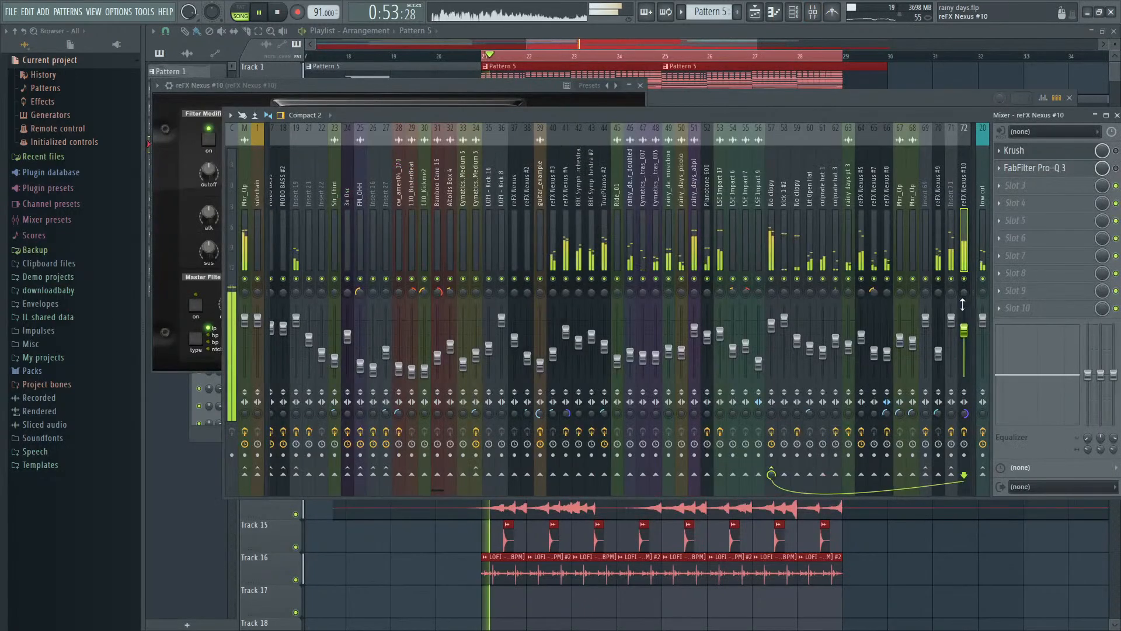
- Try raising the volume of the reFX Nexus #10 mixer track during playback, undo it, and stop playback
left_click_drag(965, 330, 964, 306)
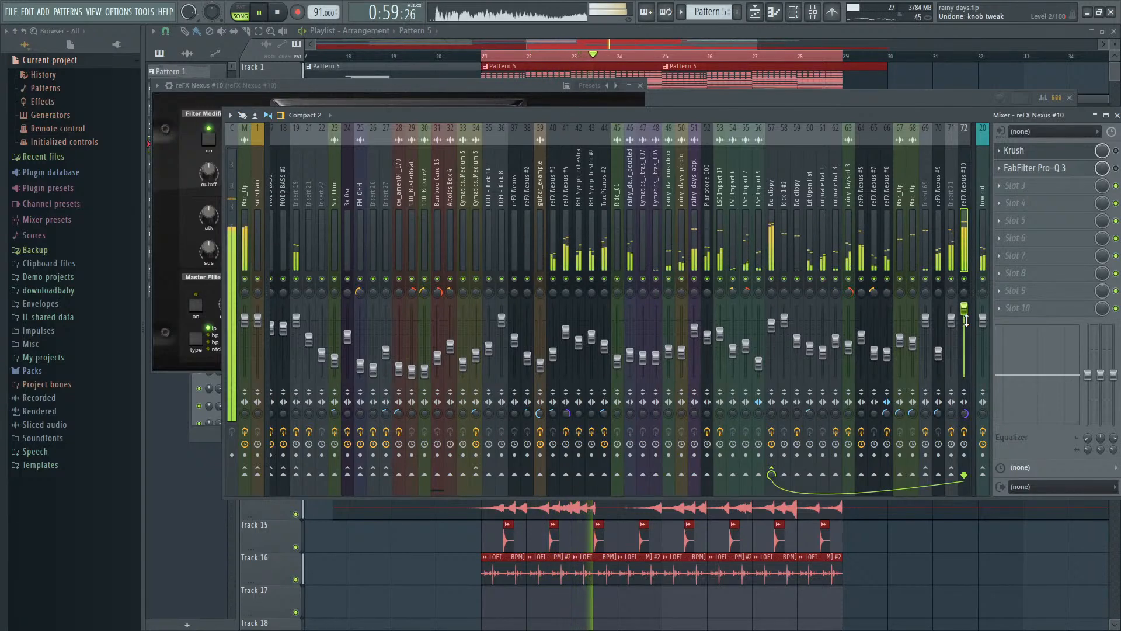
key("ctrl+z")
key("space")
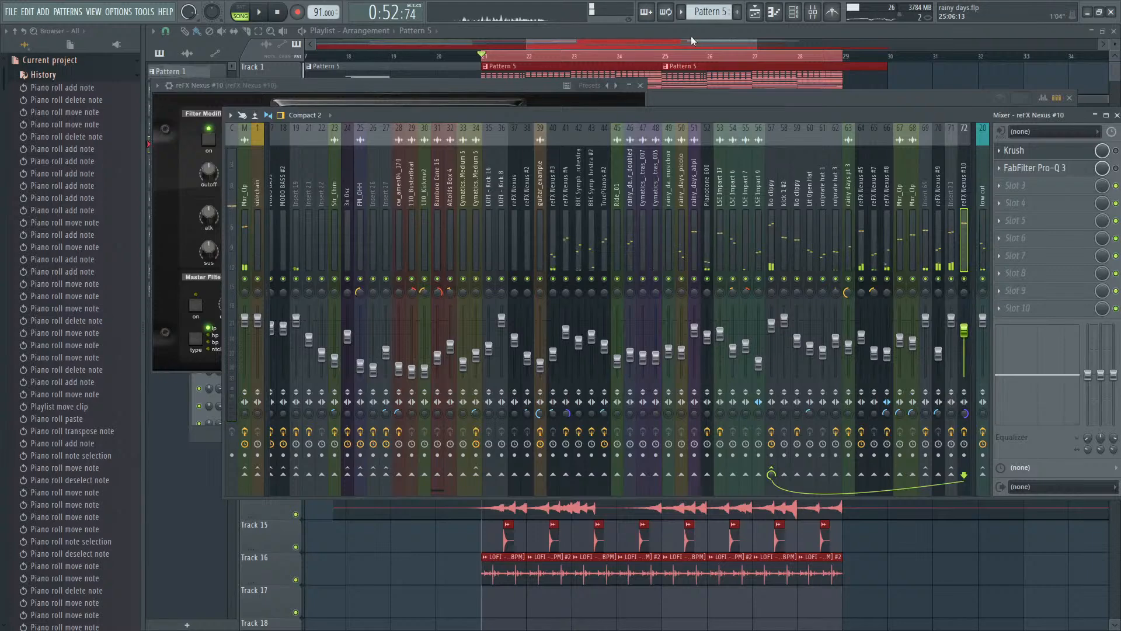
- Play the arrangement from bar 5 and check the track levels in the mixer
left_click(671, 68)
scroll(625, 130, "down", 4)
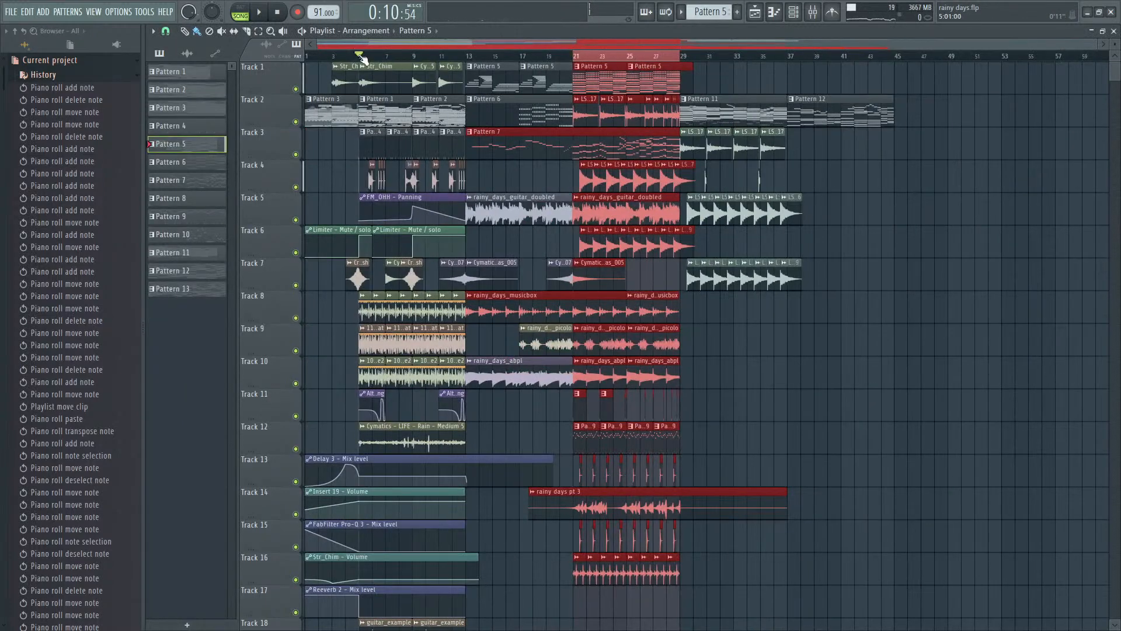
scroll(362, 59, "up", 4)
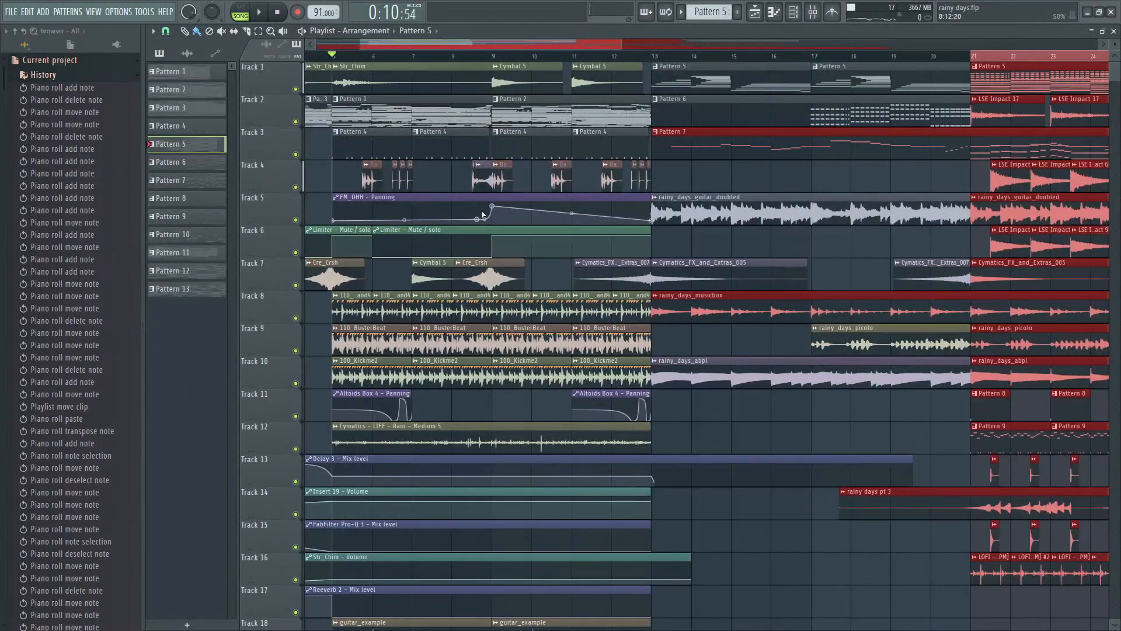
key("F9")
key("F6")
key("F9")
key("F6")
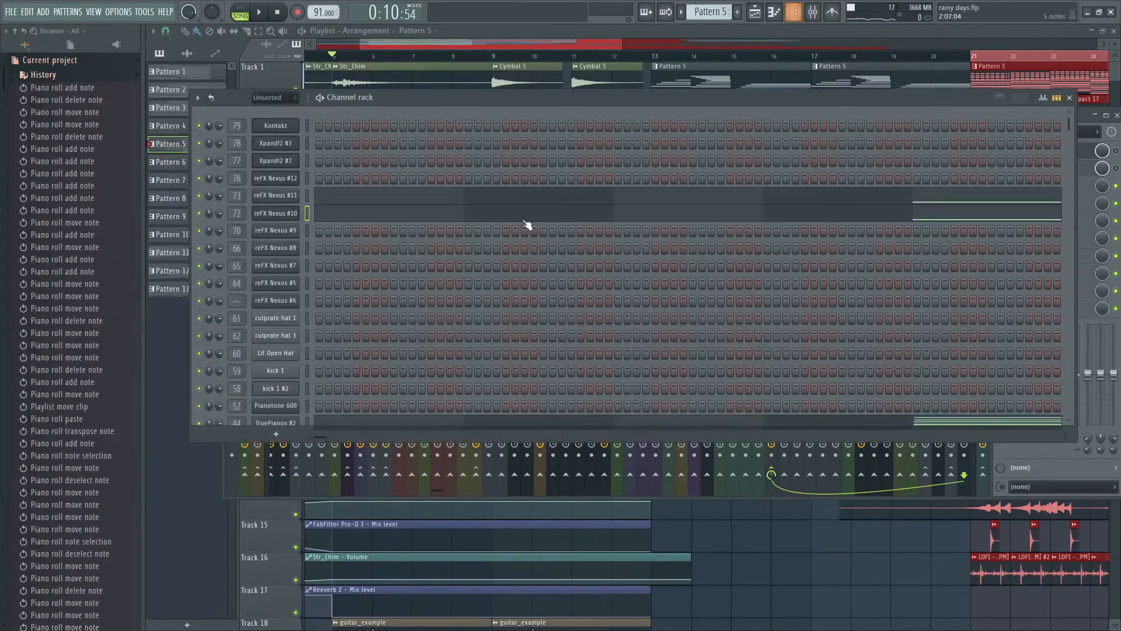
key("space")
key("F9")
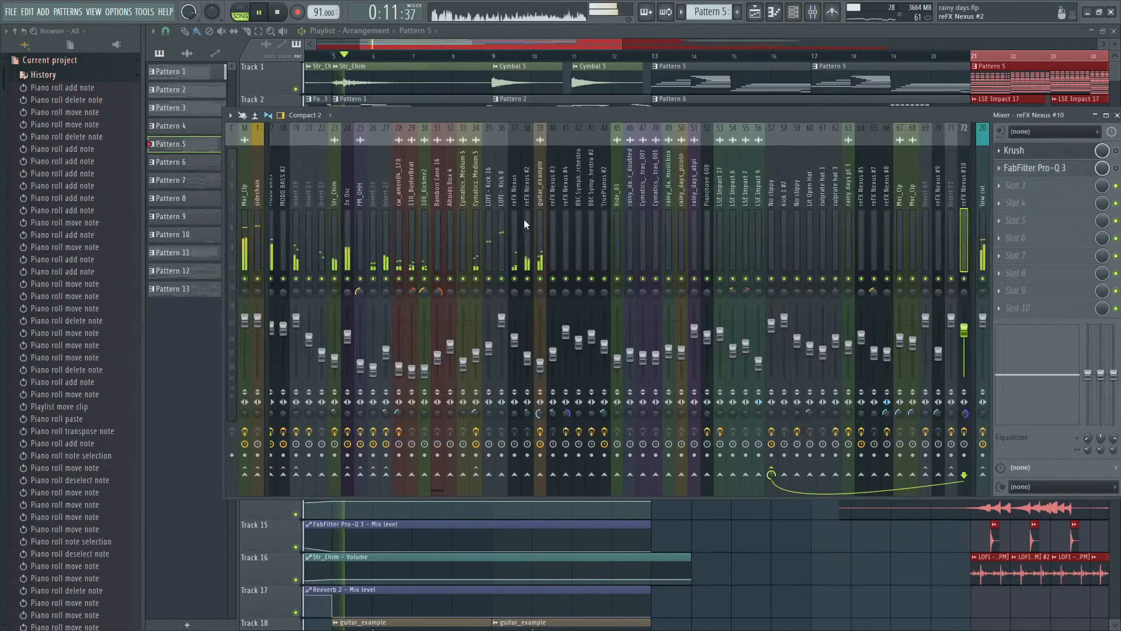
key("F9")
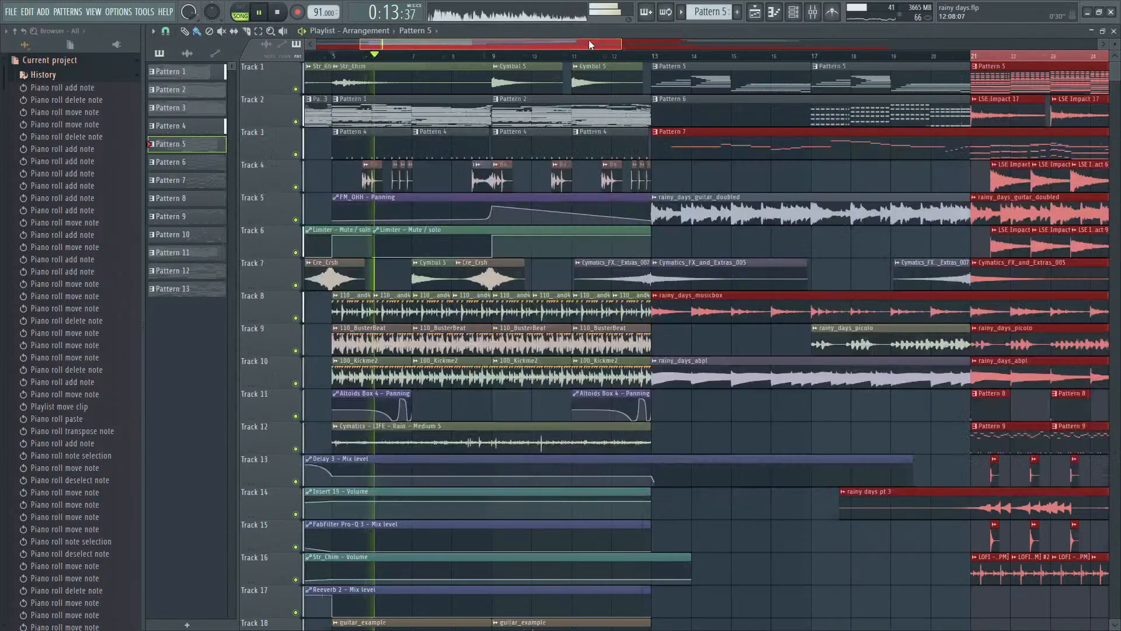
- Skip playback ahead through the following sections into bars 21 to 29, comparing the mixer levels along the way
scroll(588, 44, "down", 4)
key("F6")
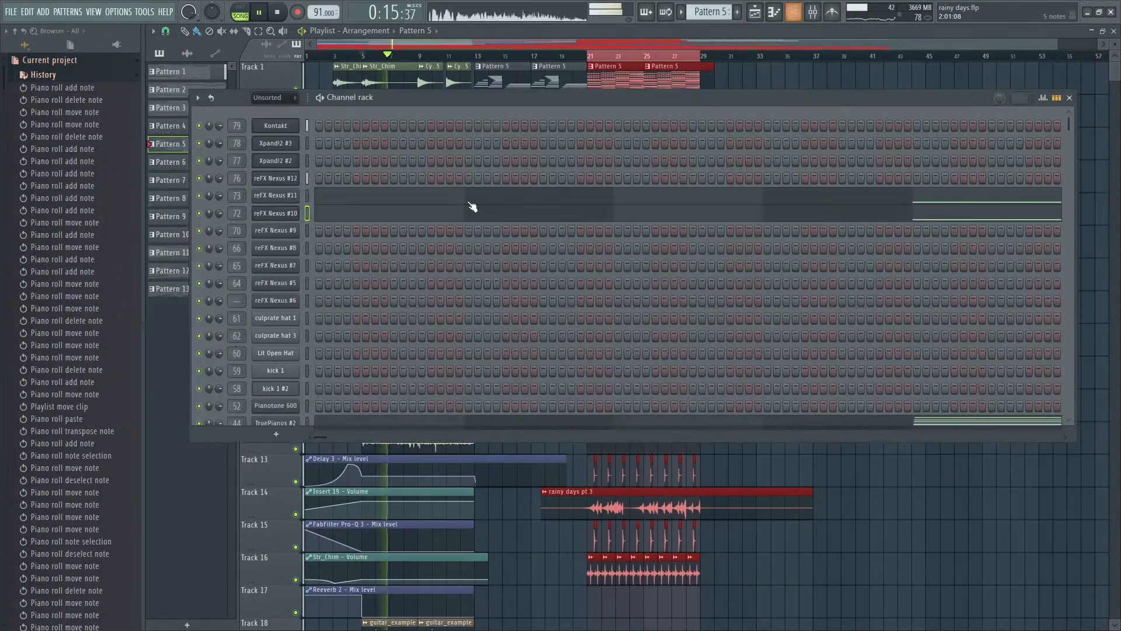
key("F9")
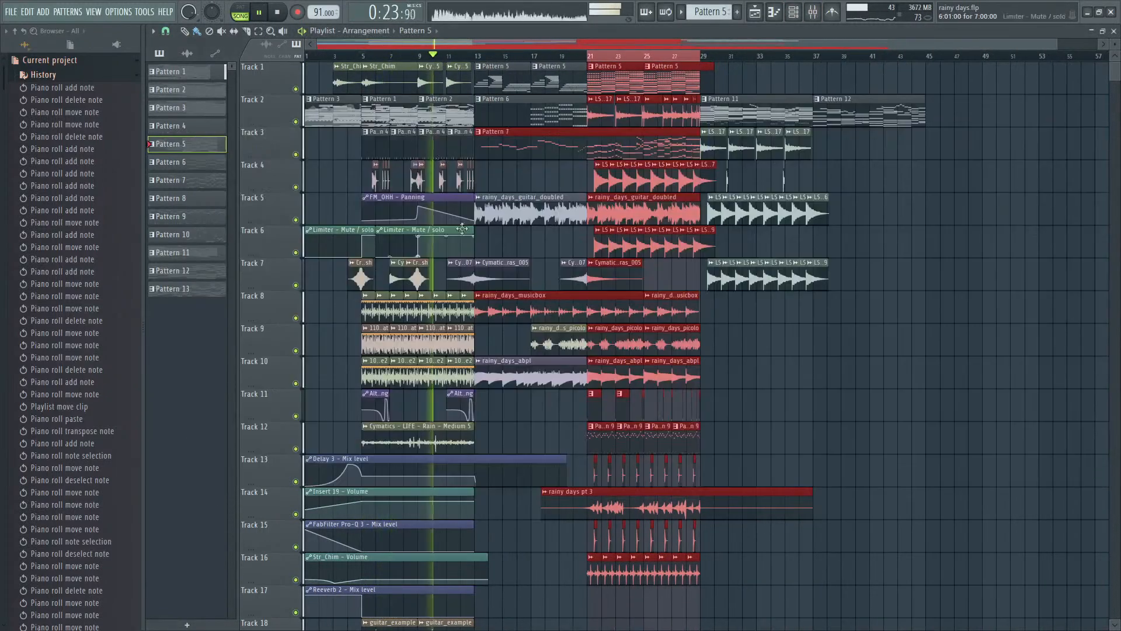
key("F9")
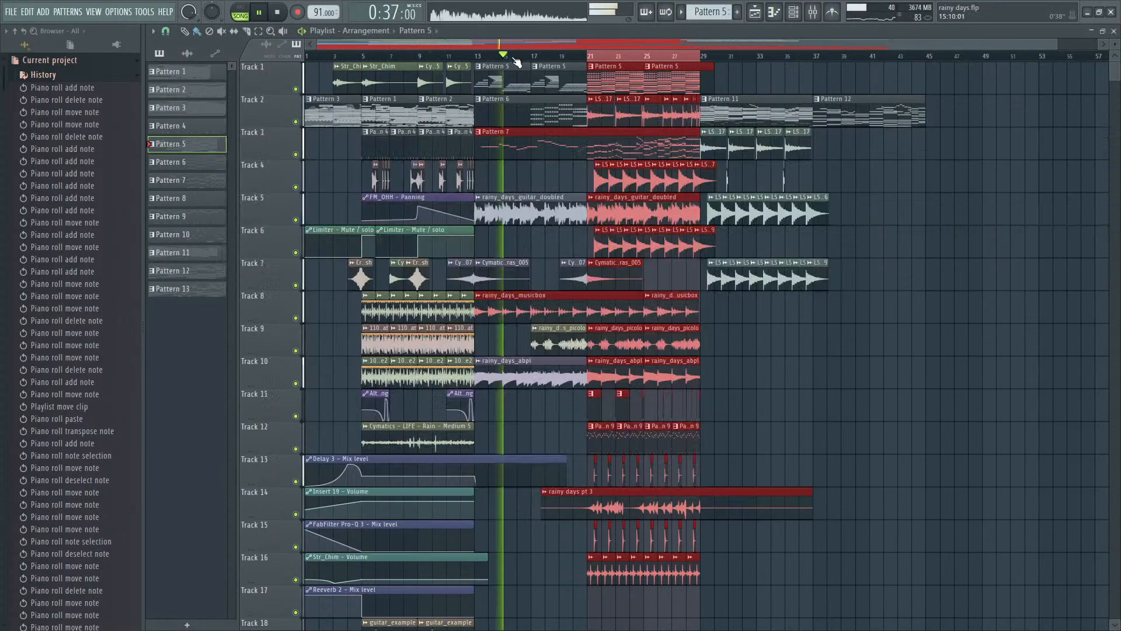
key("F9")
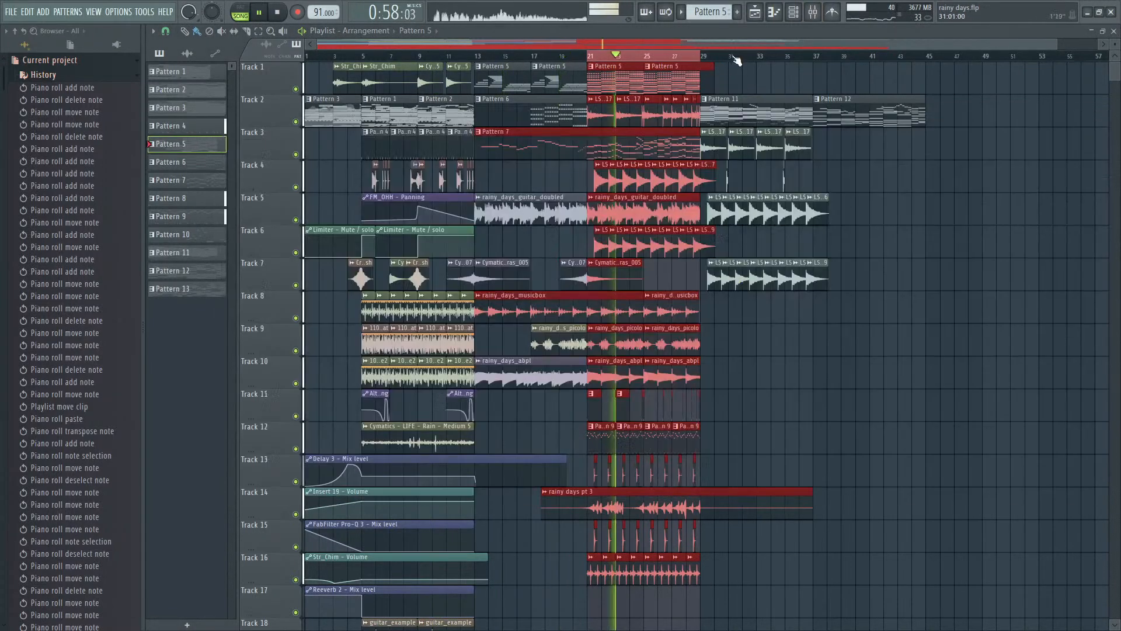
key("F9")
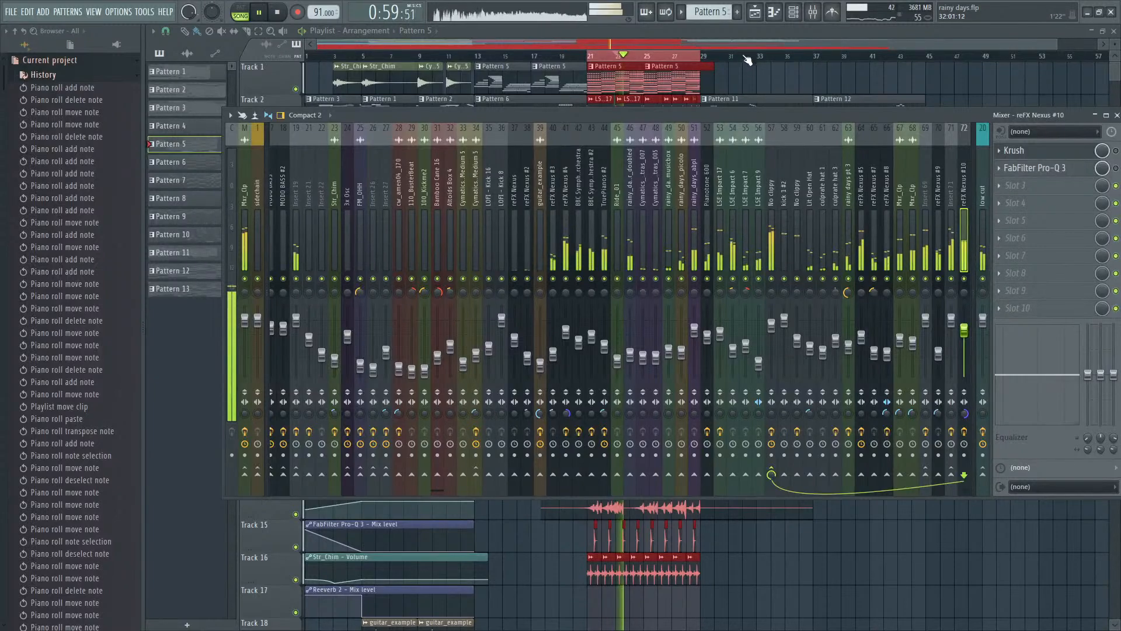
- Clear the playlist's time selection and play the section from about bar 31 with the mixer showing
left_click(739, 46)
key("ctrl+d")
key("F9")
left_click(742, 56)
key("F9")
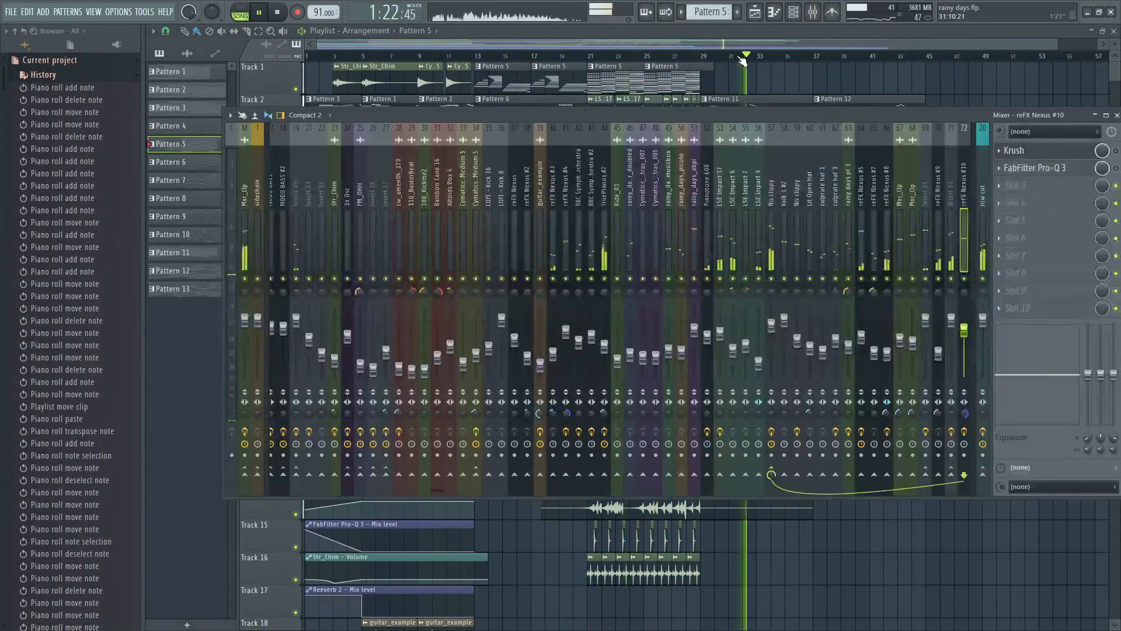
- Play the Pattern 12 section from about bar 38 while checking the mixer, stop playback, and close the mixer
left_click(843, 59)
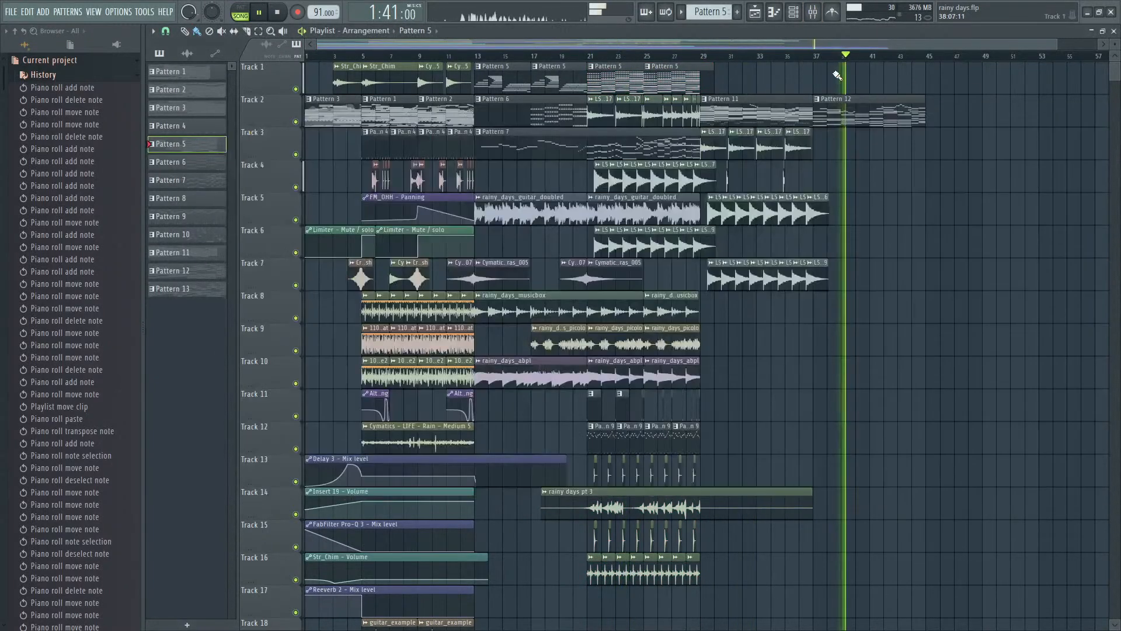
key("F9")
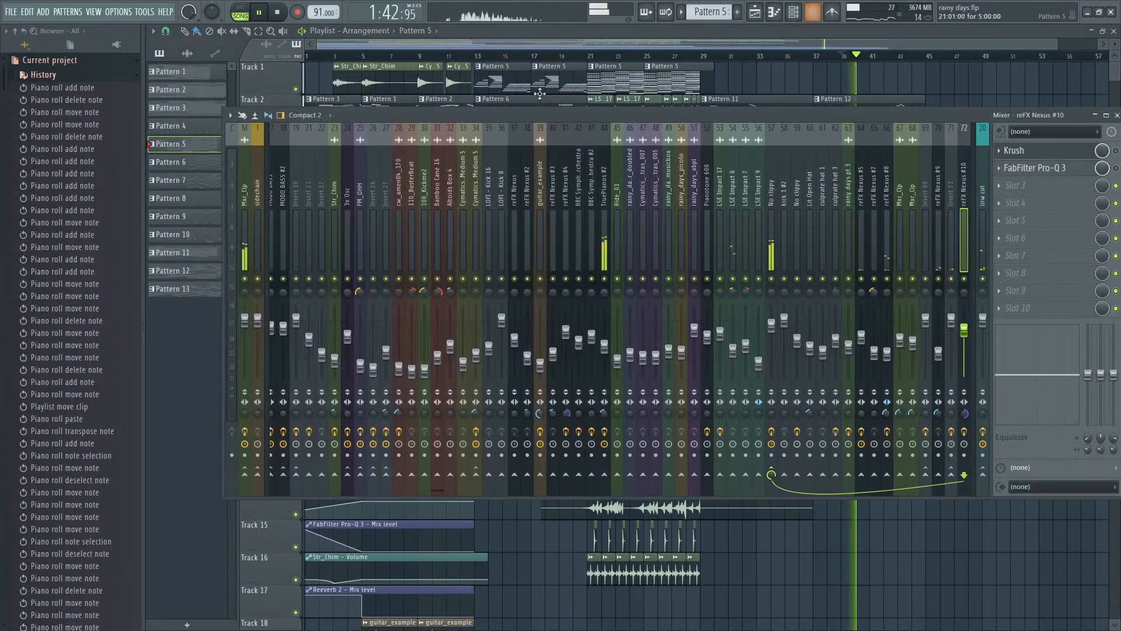
key("space")
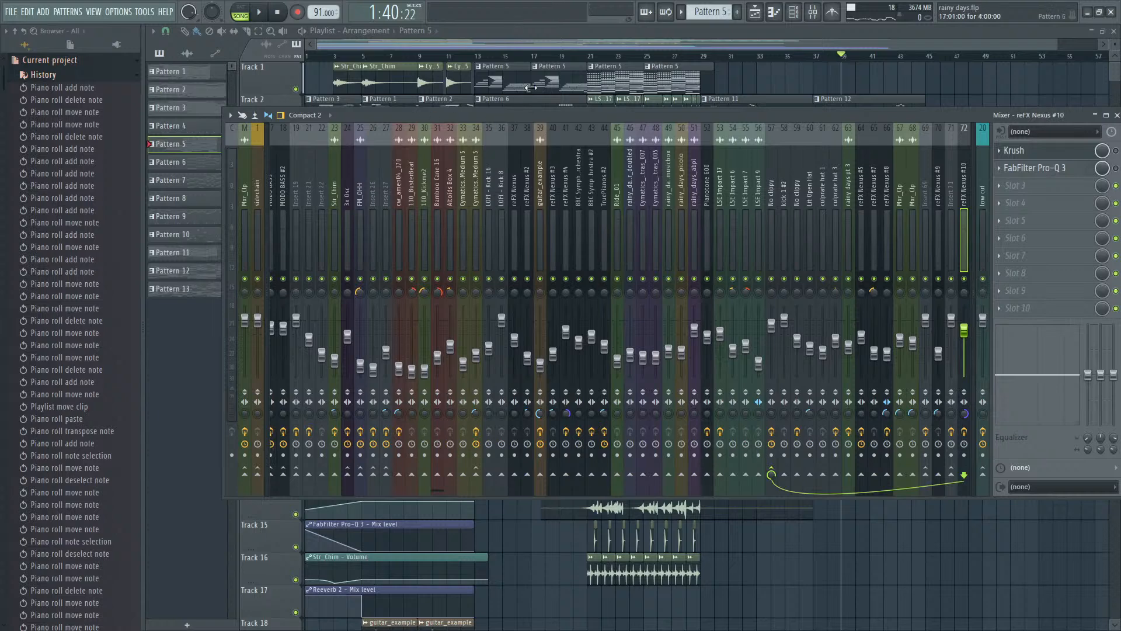
key("F9")
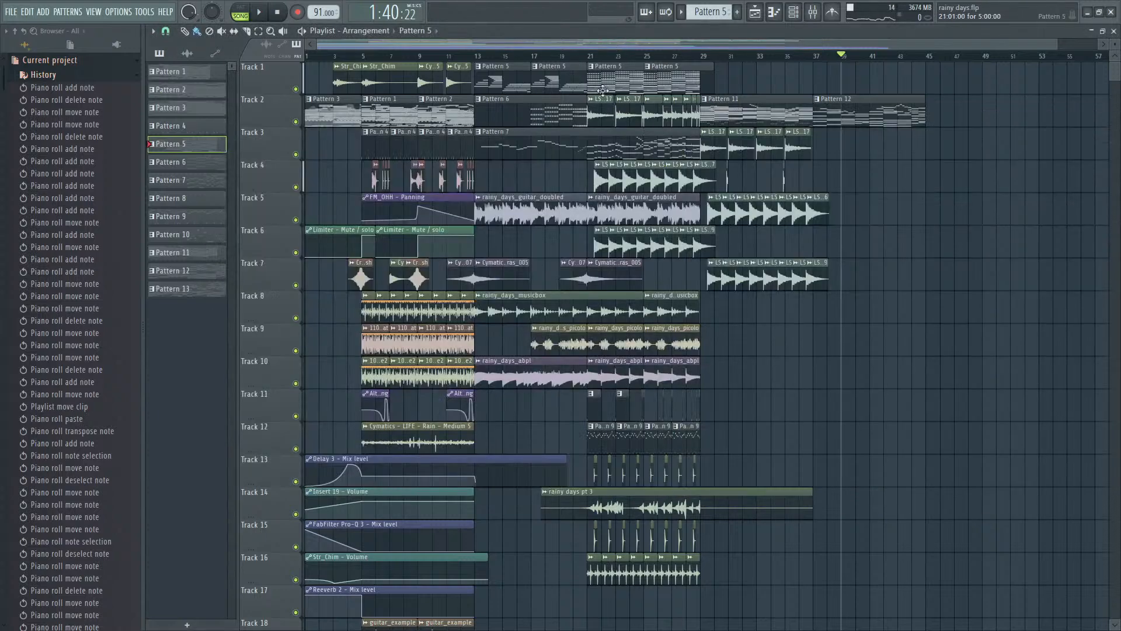
- Move the playhead to the start of bar 21 in the playlist
scroll(602, 91, "up", 3)
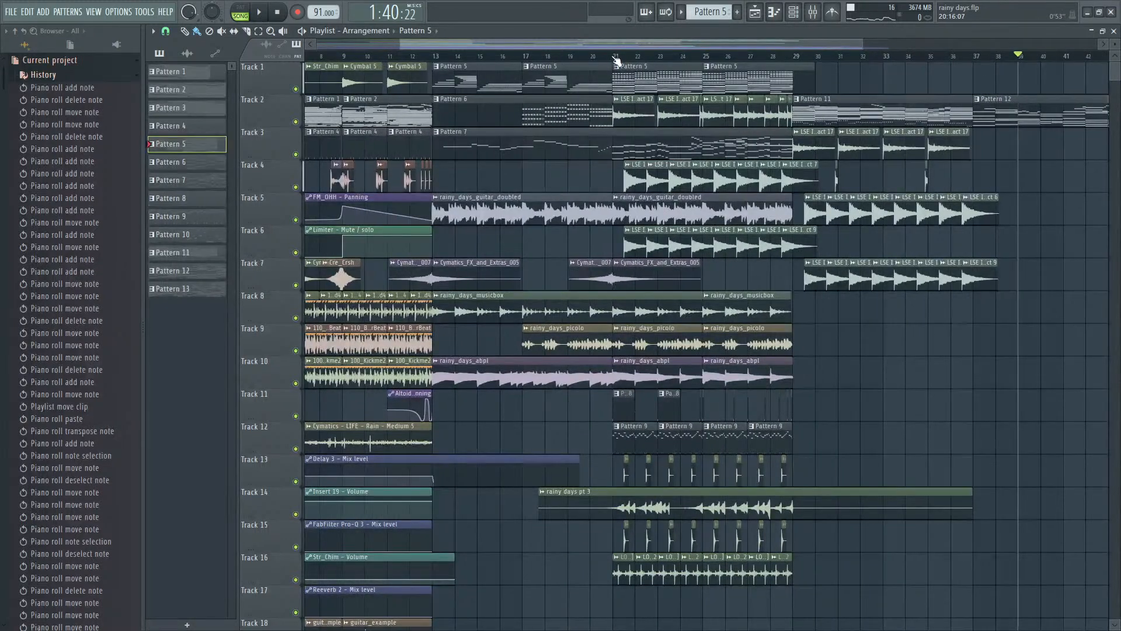
left_click(615, 57)
scroll(638, 141, "down", 3)
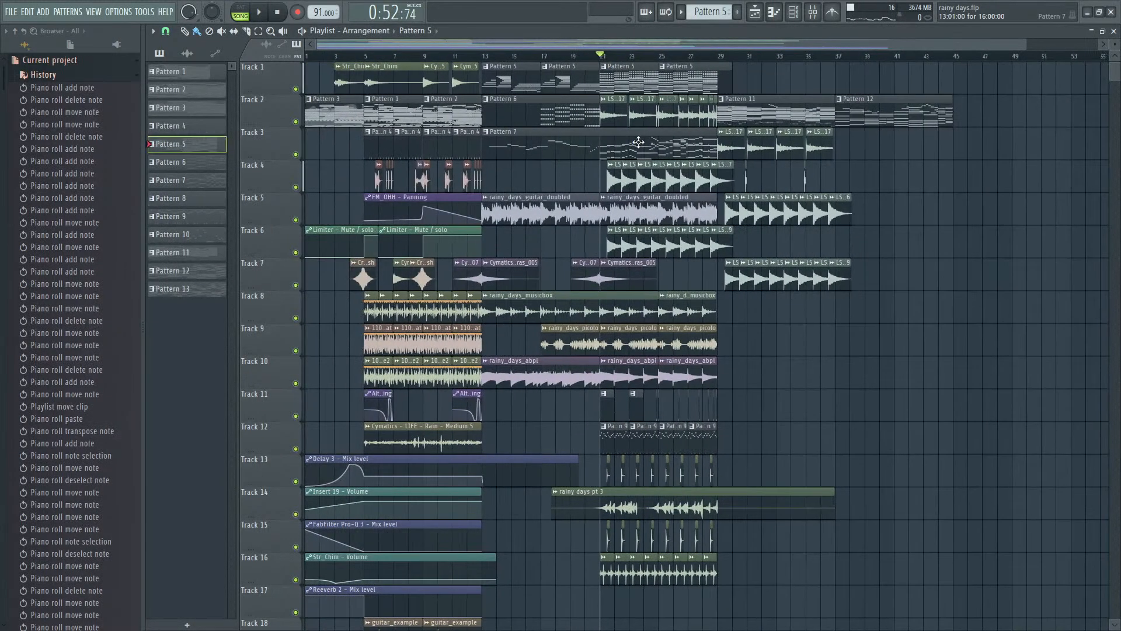
scroll(629, 134, "up", 3)
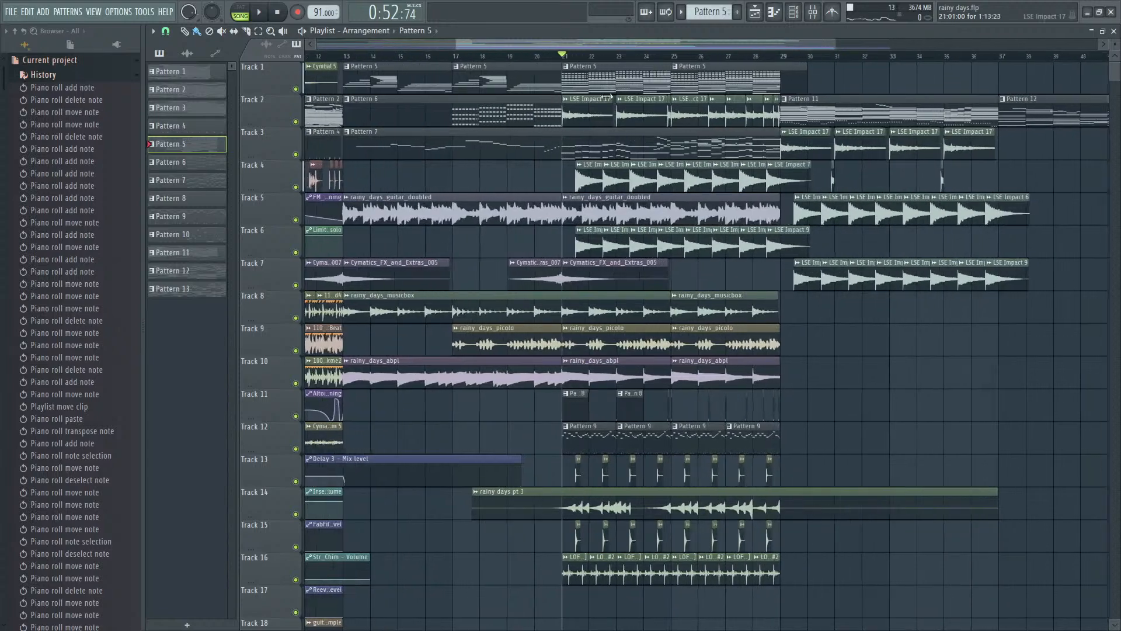
- Open Pattern 5 from its playlist clip, look at the reFX Nexus #10 instrument, and open its notes in the piano roll
double_click(595, 83)
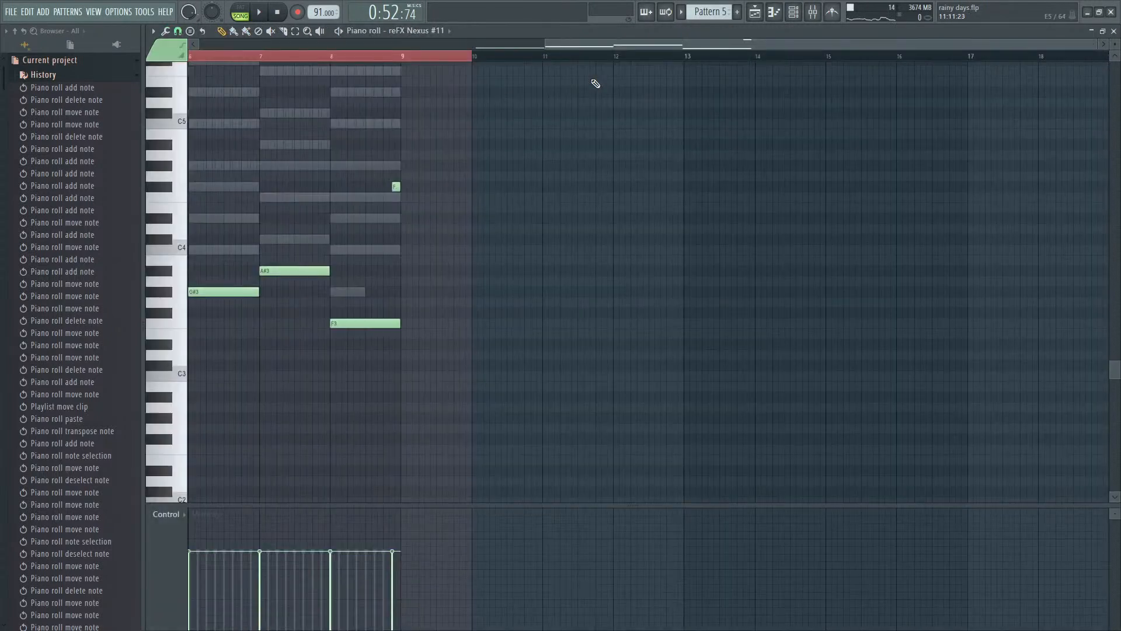
key("F7")
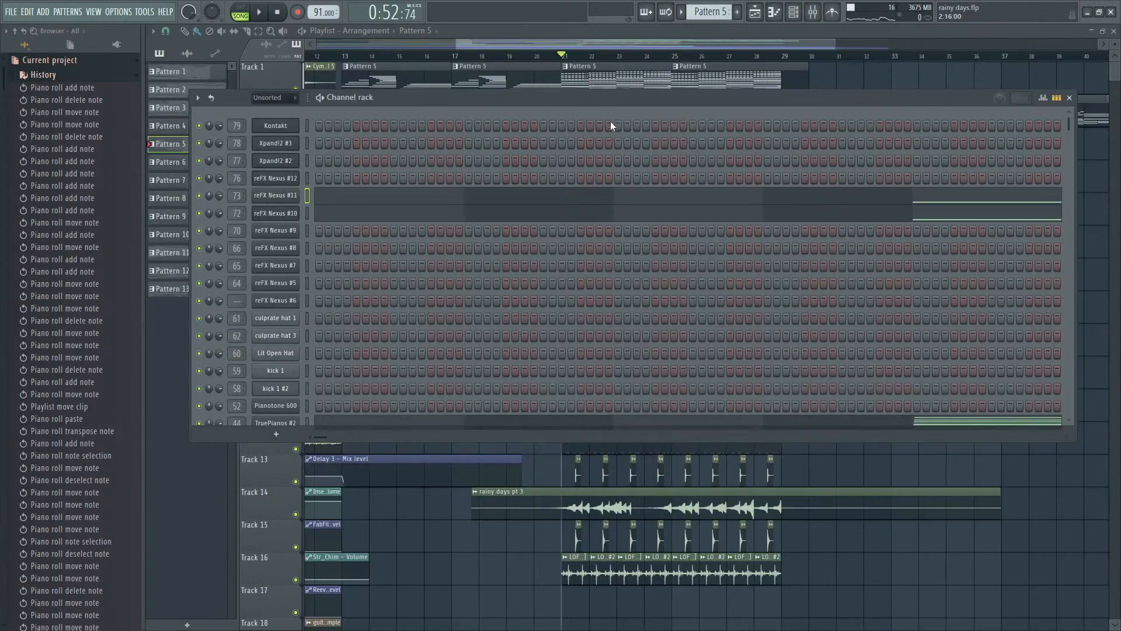
left_click(286, 216)
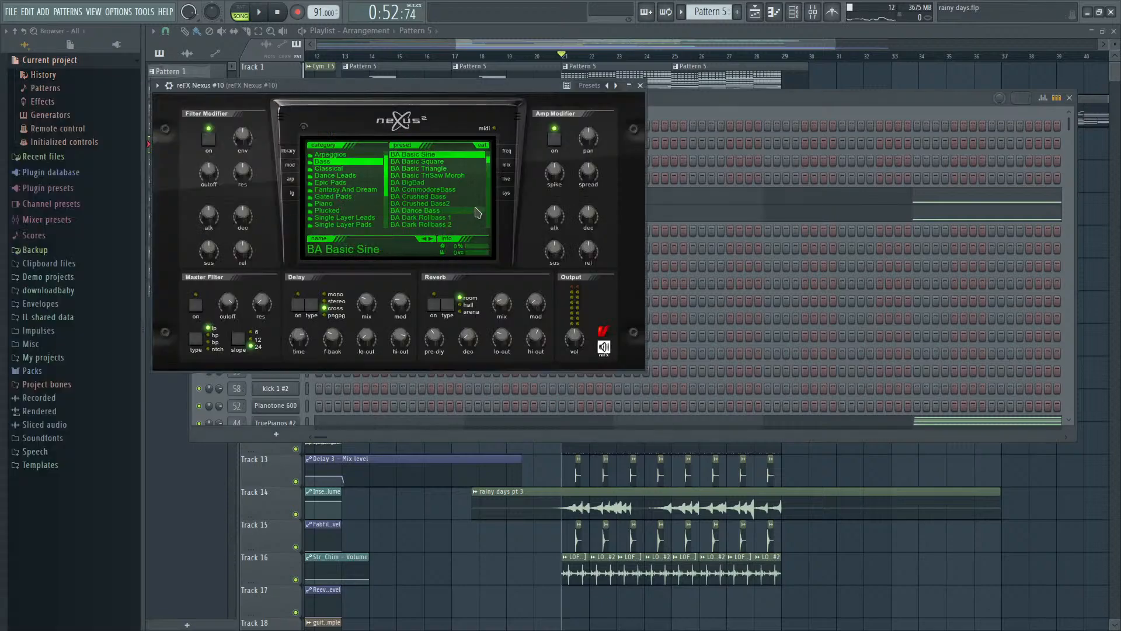
left_click(798, 119)
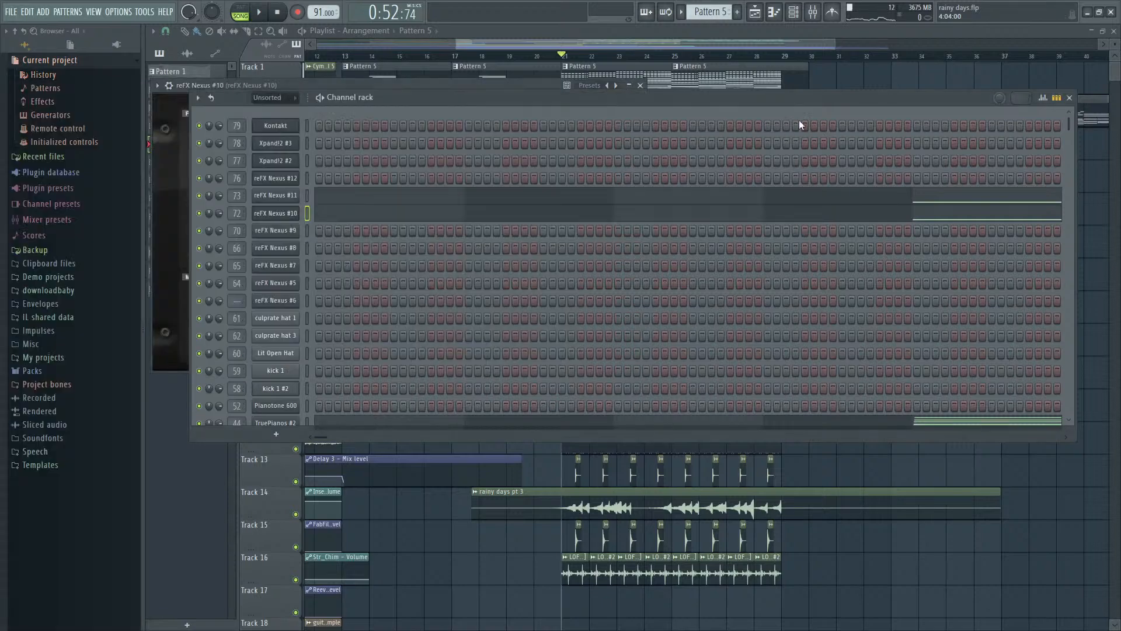
left_click(863, 214)
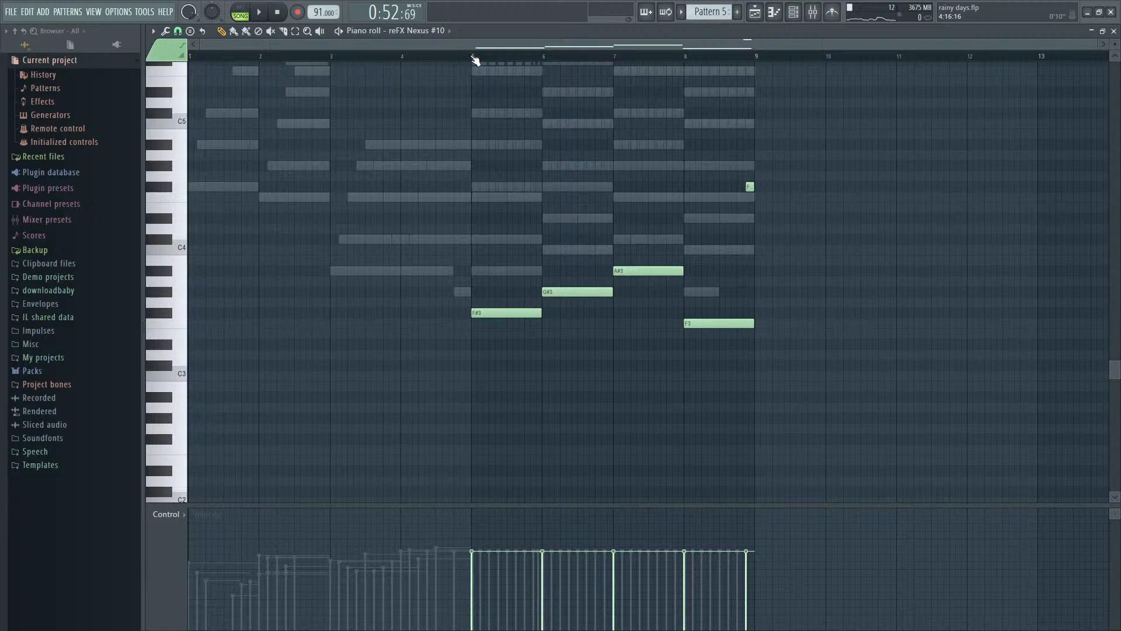
- Play the section while checking the reFX Nexus #10 mixer track and its instrument's preset, and stop playback
key("space")
key("F9")
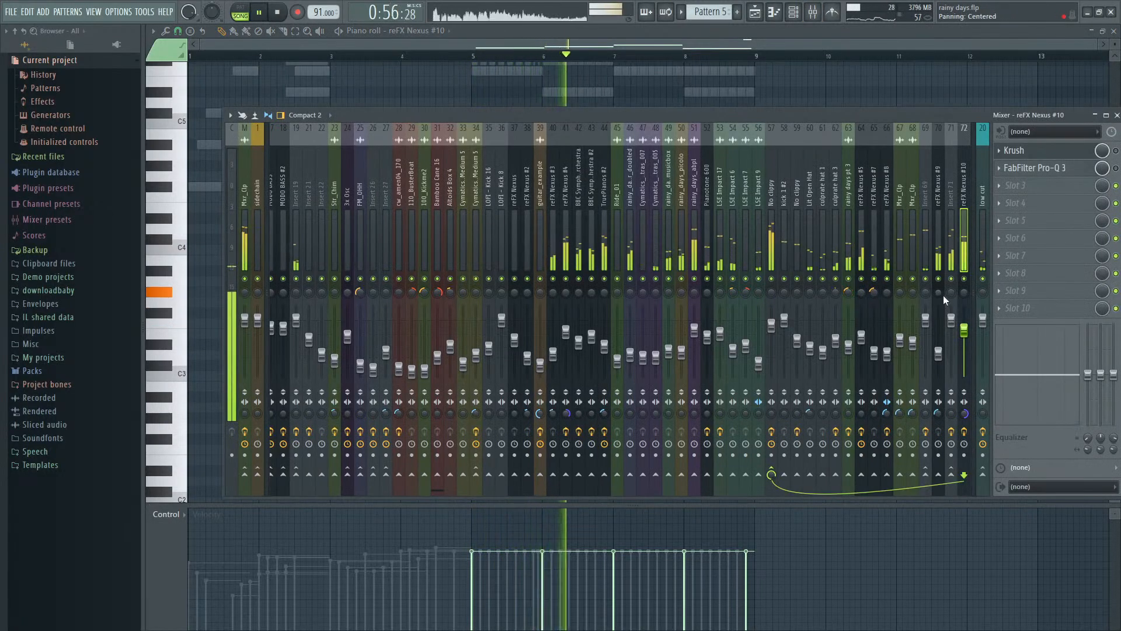
key("F9")
key("F6")
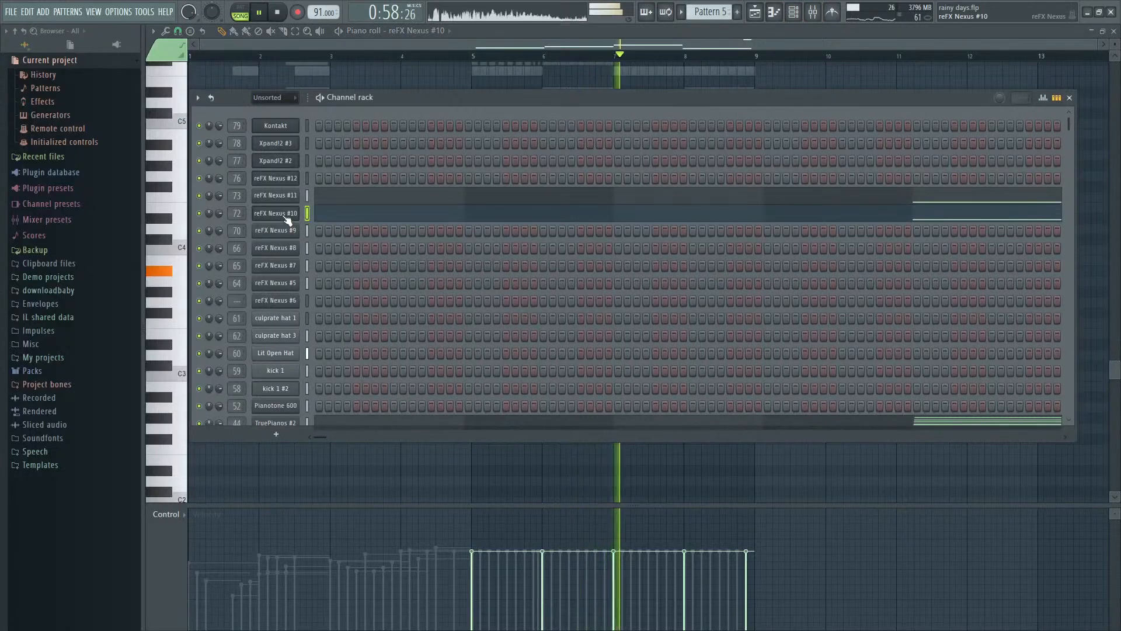
left_click(287, 216)
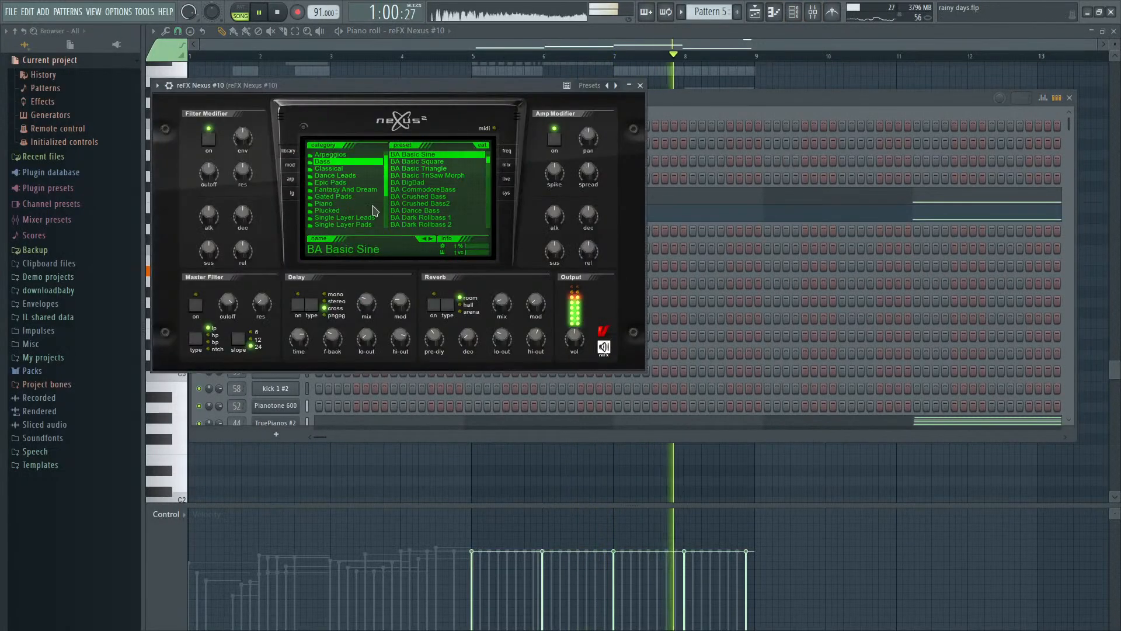
key("space")
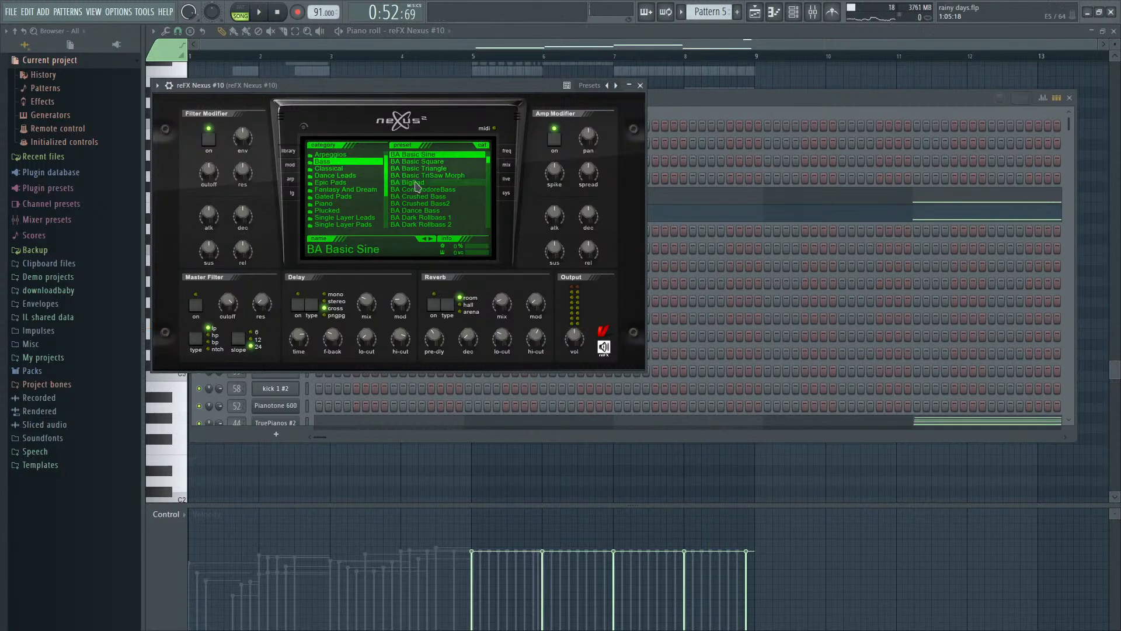
- Reopen the reFX Nexus #10 notes in the piano roll and play them from bar 5 for a closer look
left_click(759, 217)
left_click(758, 216)
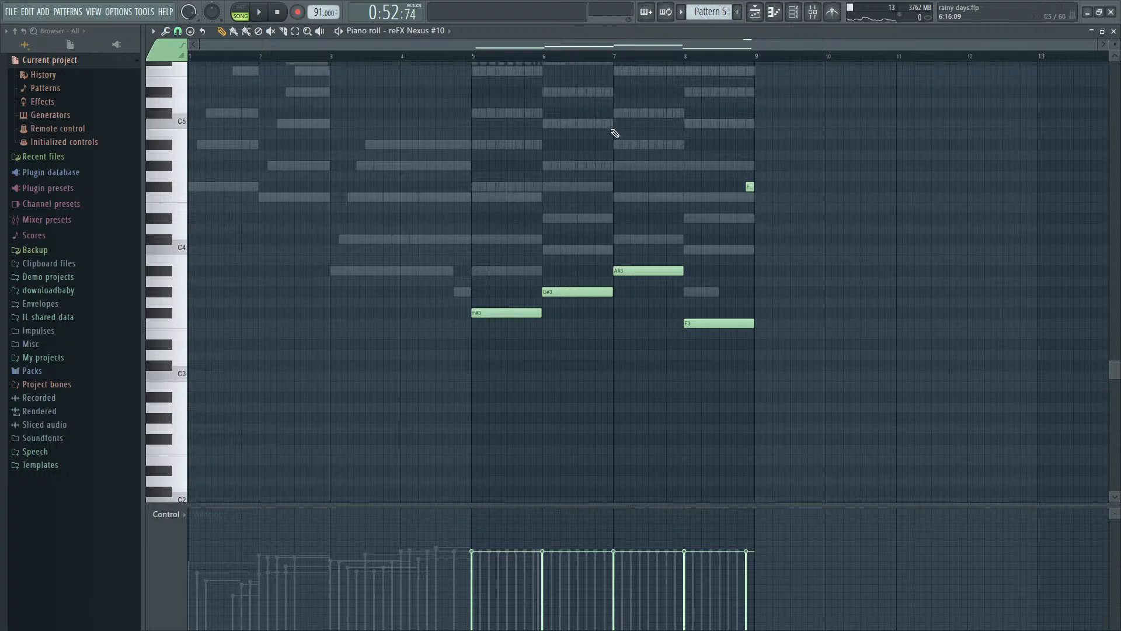
key("space")
scroll(496, 283, "up", 3)
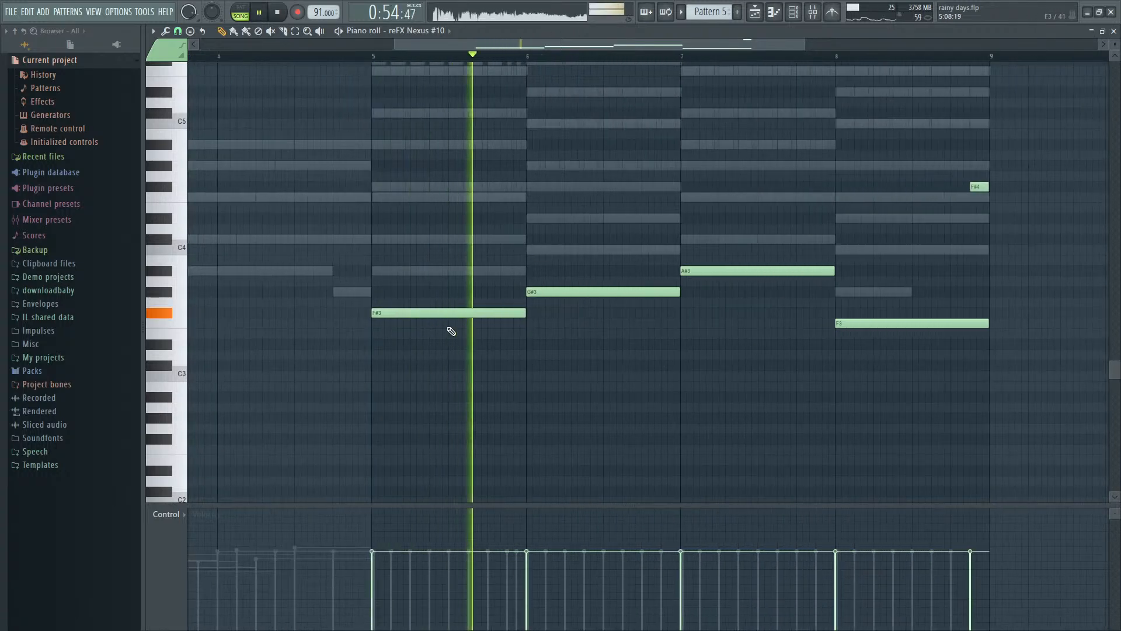
key("space")
- Raise the reFX Nexus #10 mixer track's volume to 98% (-0.5 dB), audition the section, and close the mixer
key("F9")
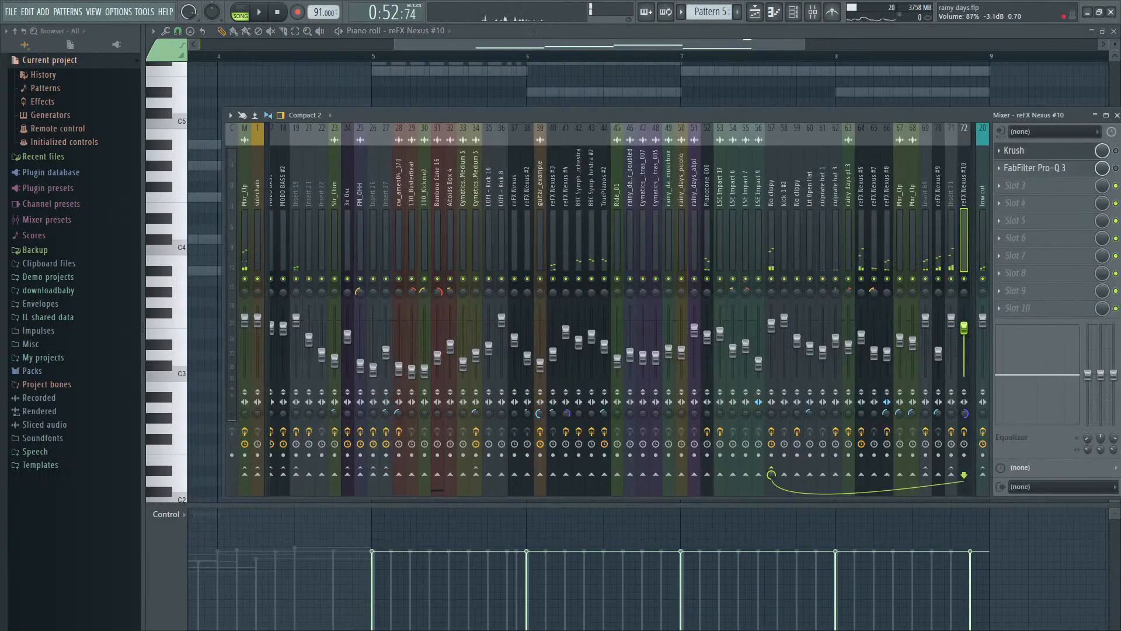
key("space")
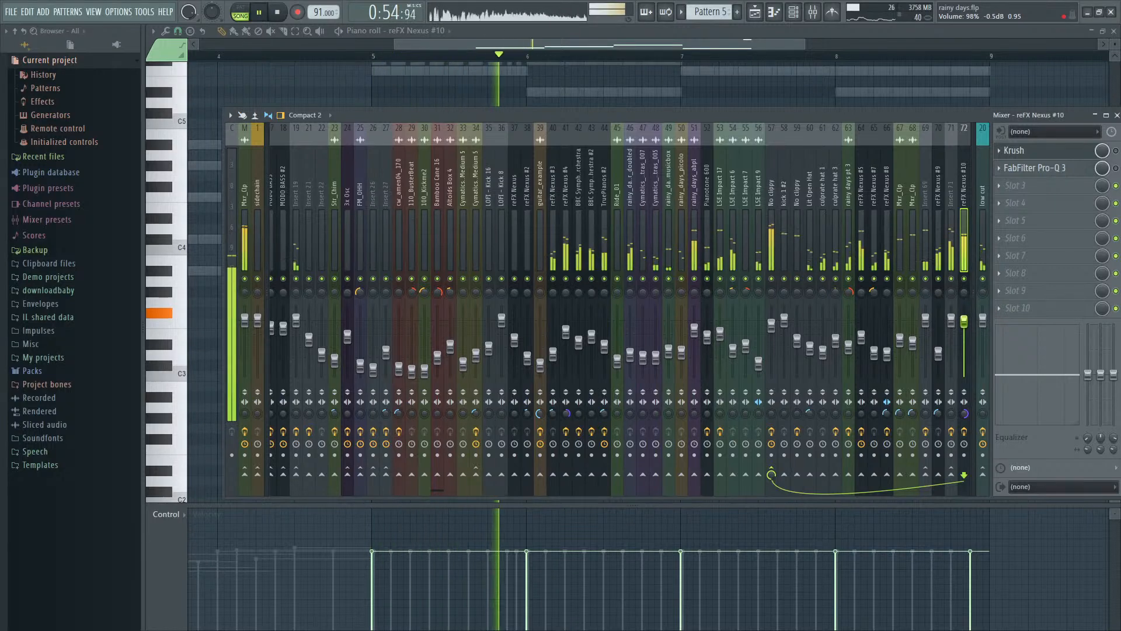
key("space")
key("F9")
- Open the reFX Nexus #10 instrument from the channel rack, return to the mixer, and play the section
key("F6")
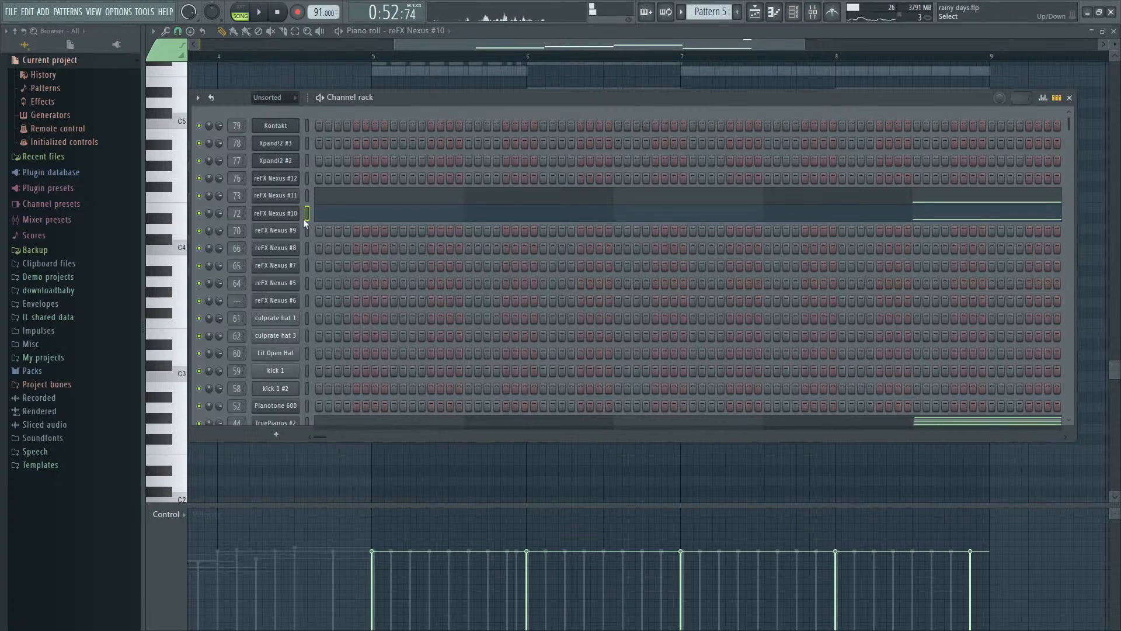
left_click(293, 213)
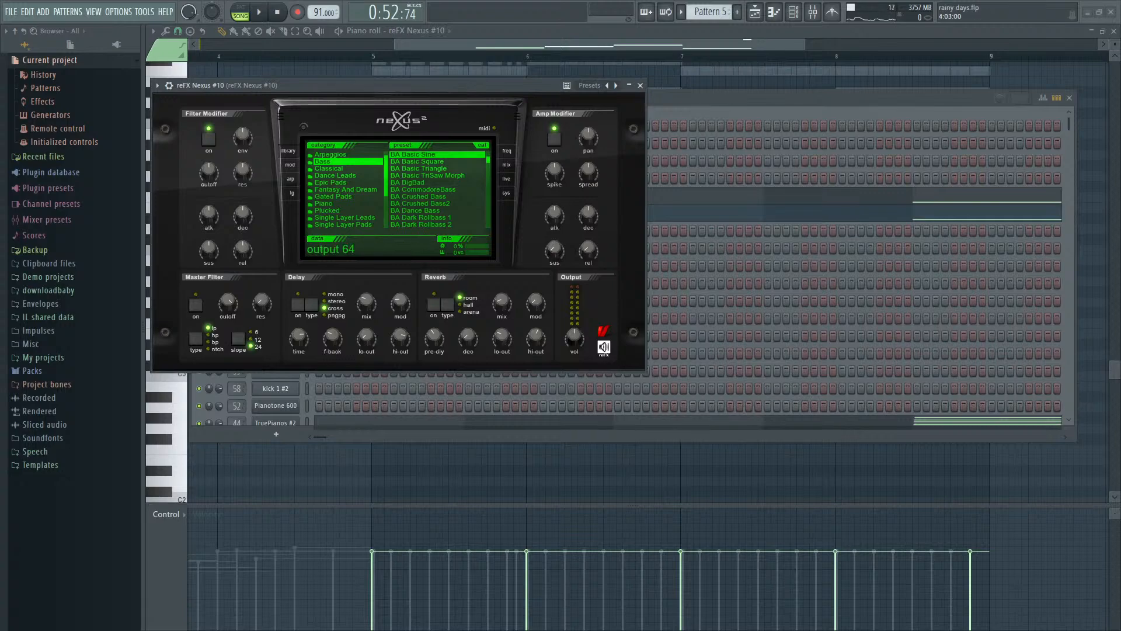
key("F9")
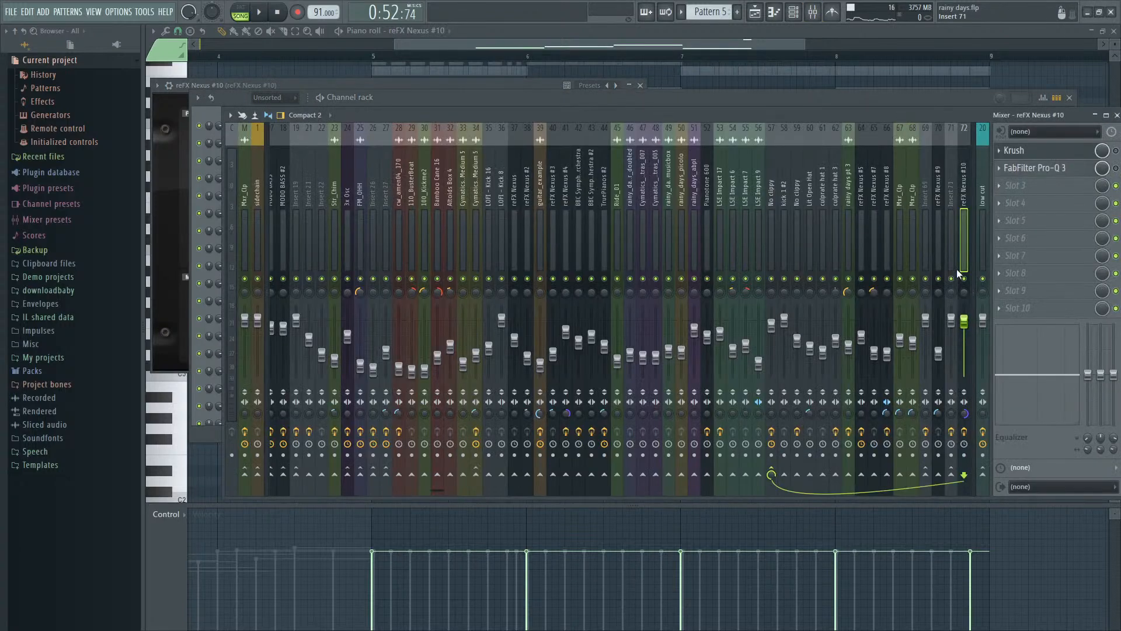
key("space")
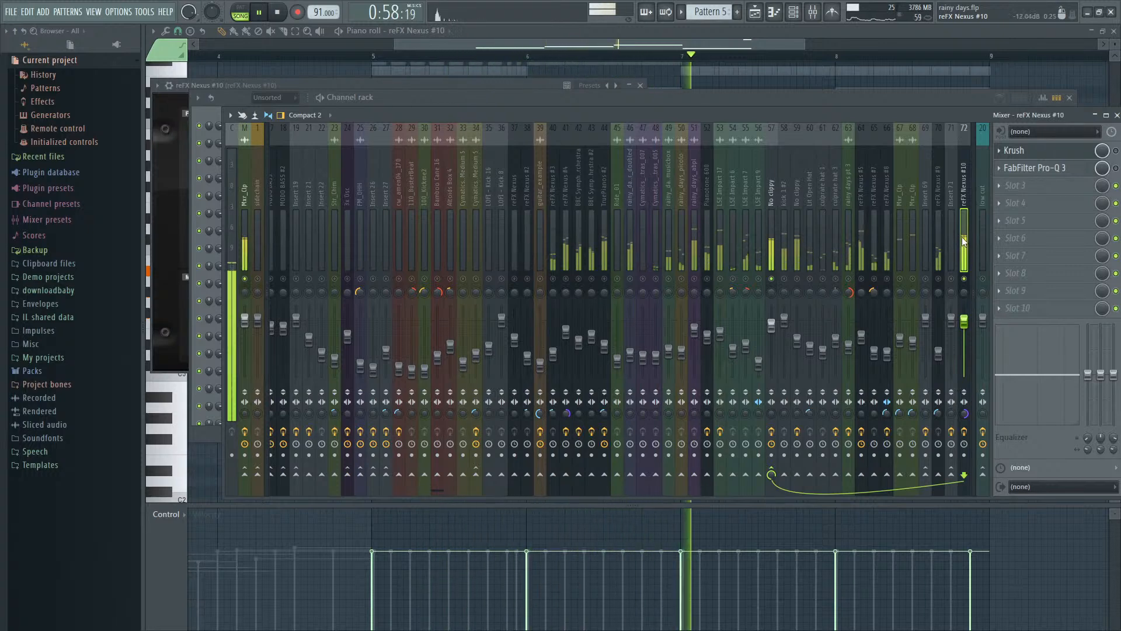
- Check the reFX Nexus #10 instrument's preset during playback, return to its mixer track, and stop playback
key("F6")
key("F9")
key("F9")
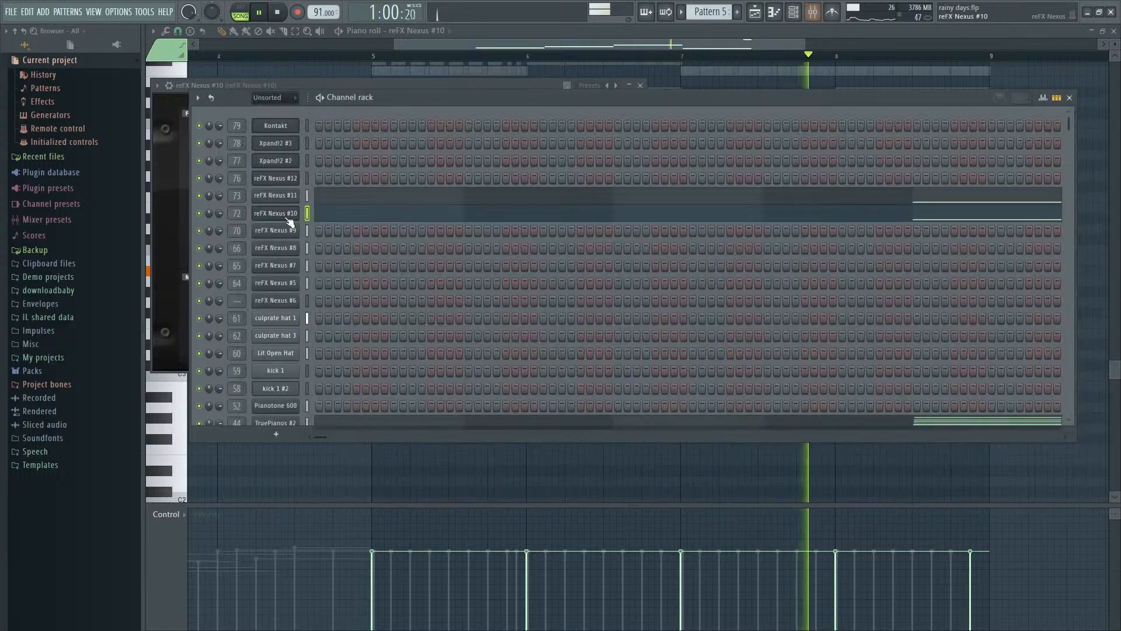
left_click(275, 213)
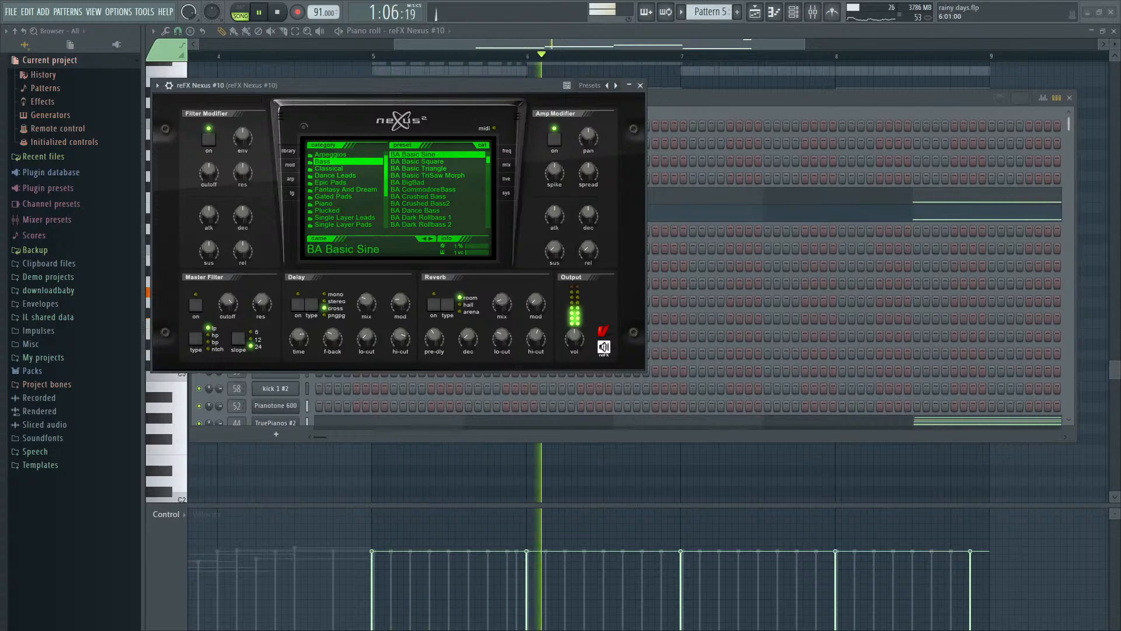
key("F9")
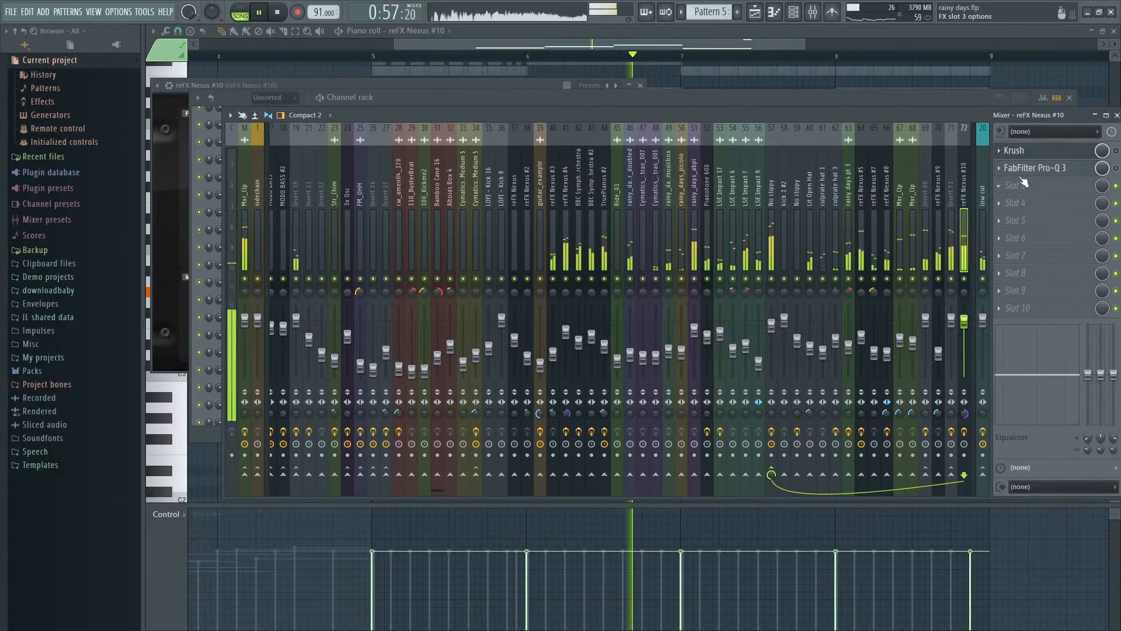
key("space")
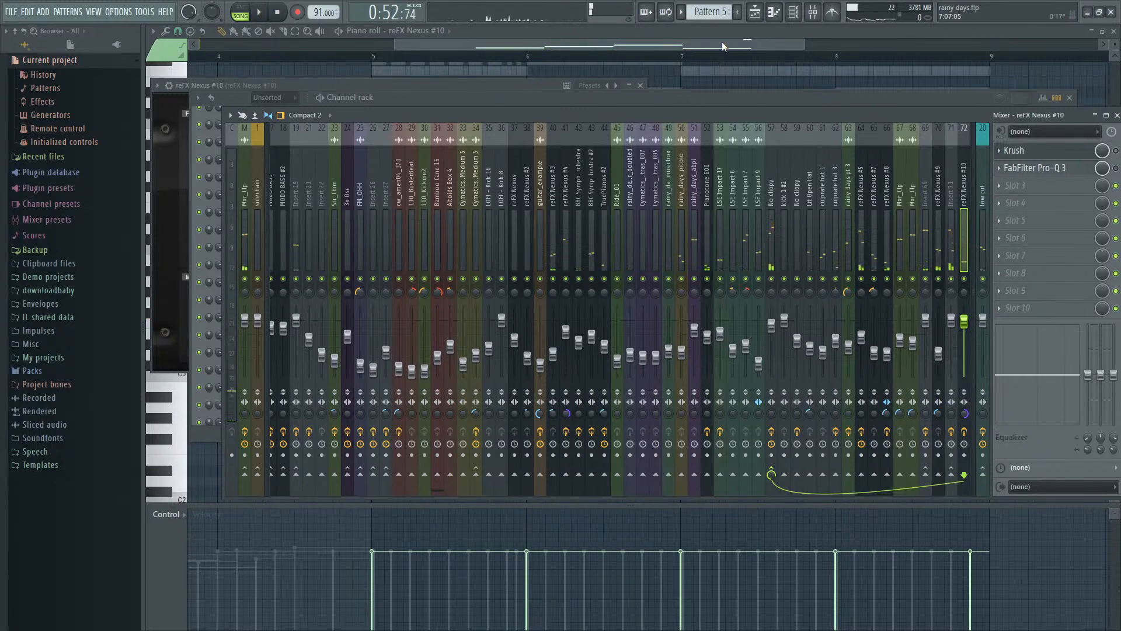
- Move the playlist's playback position to bar 25 and play from there with the mixer open
key("F7")
key("F7")
left_click(675, 56)
key("space")
key("F9")
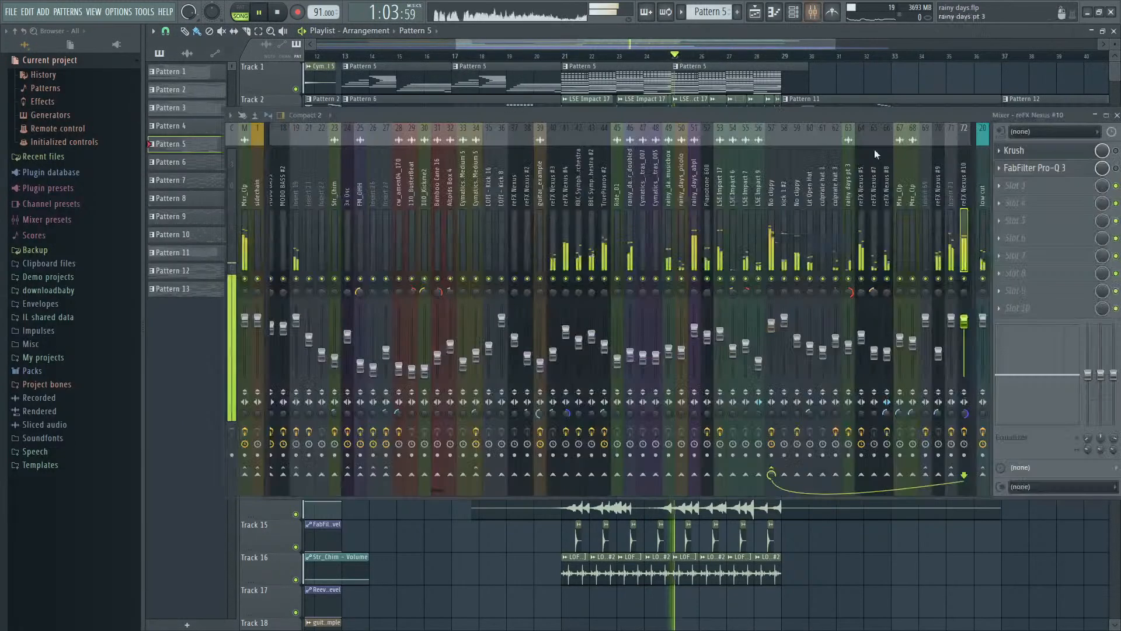
- Audition the reFX Nexus #10 mixer track soloed and add a Fruity Limiter with 6.5 dB gain in slot 3
key("space")
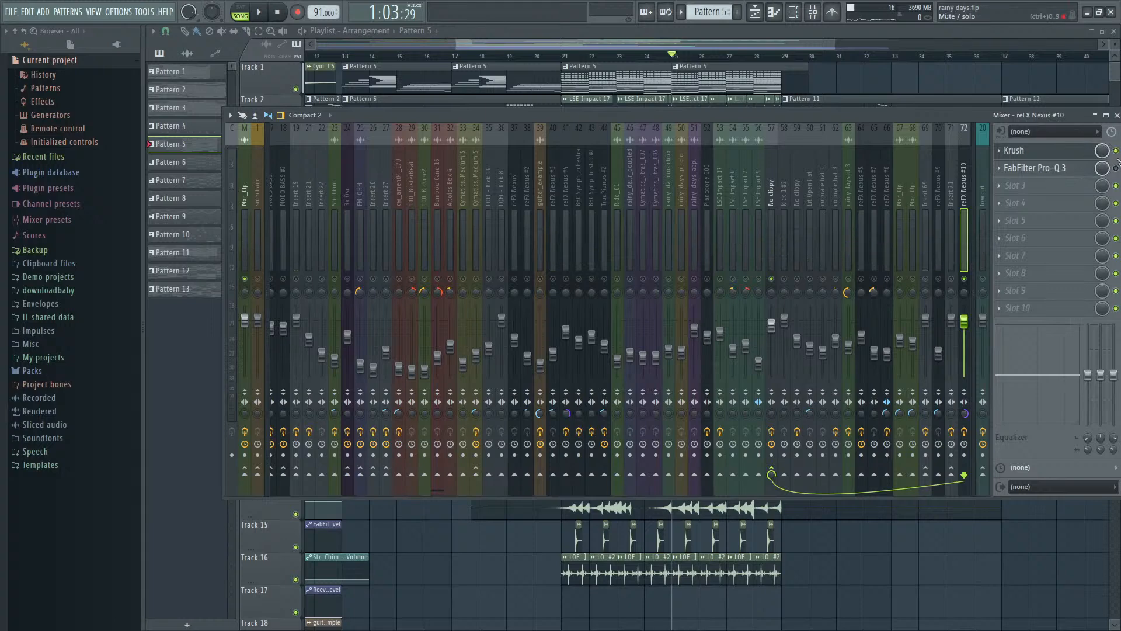
key("space")
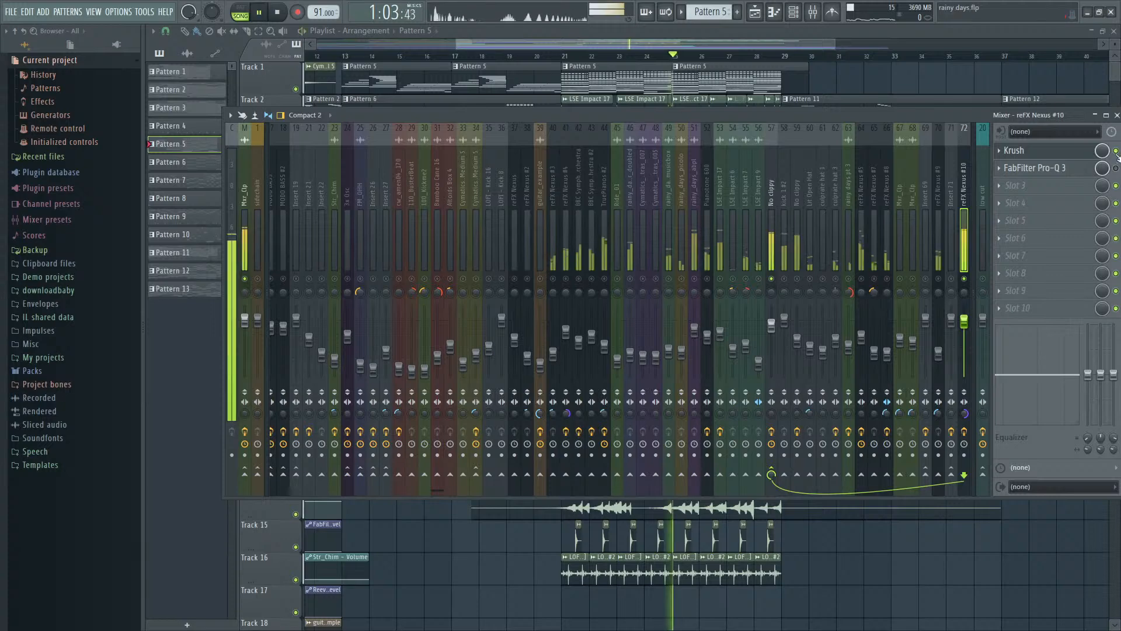
key("space")
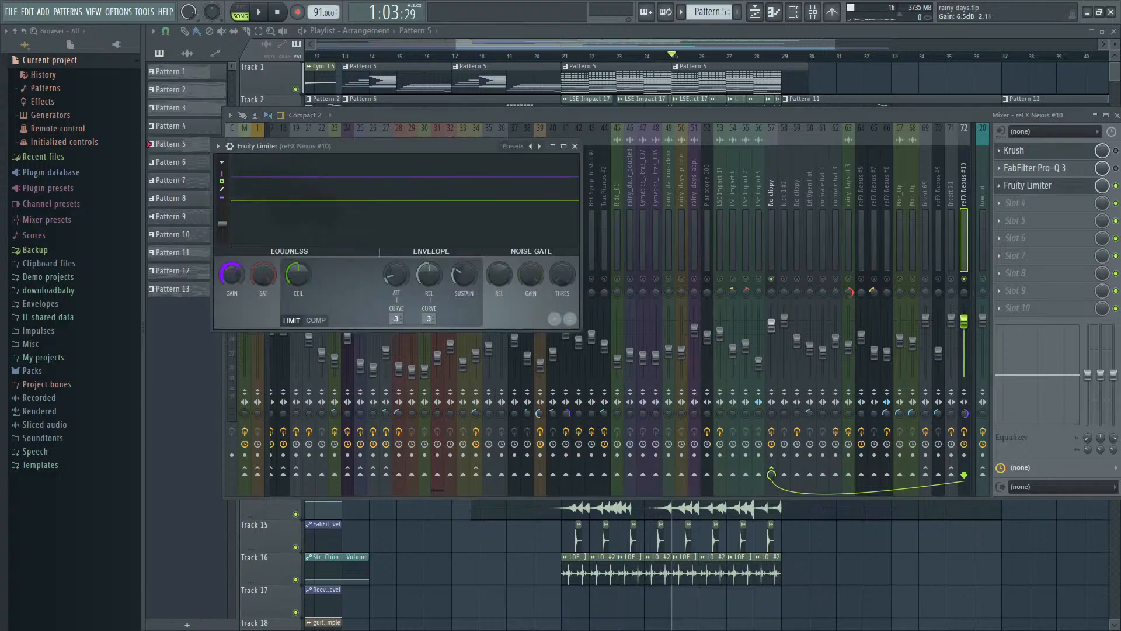
- Lower the reFX Nexus #10 mixer track's volume to 88% (-2.9 dB) while auditioning it soloed
left_click_drag(964, 329, 964, 336)
key("space")
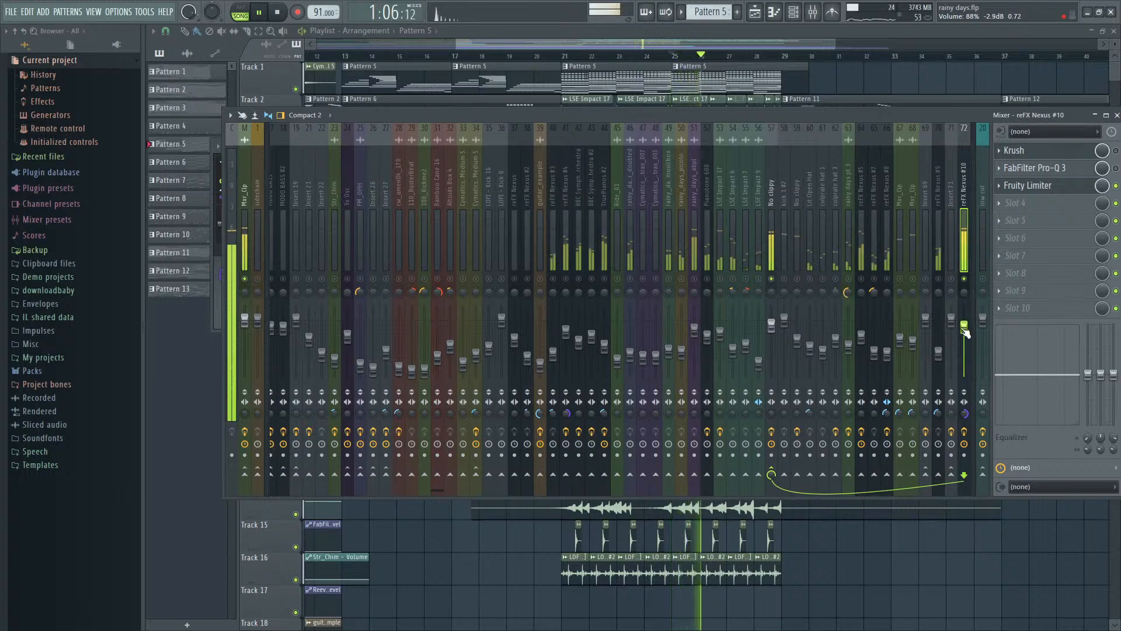
left_click_drag(964, 327, 964, 323)
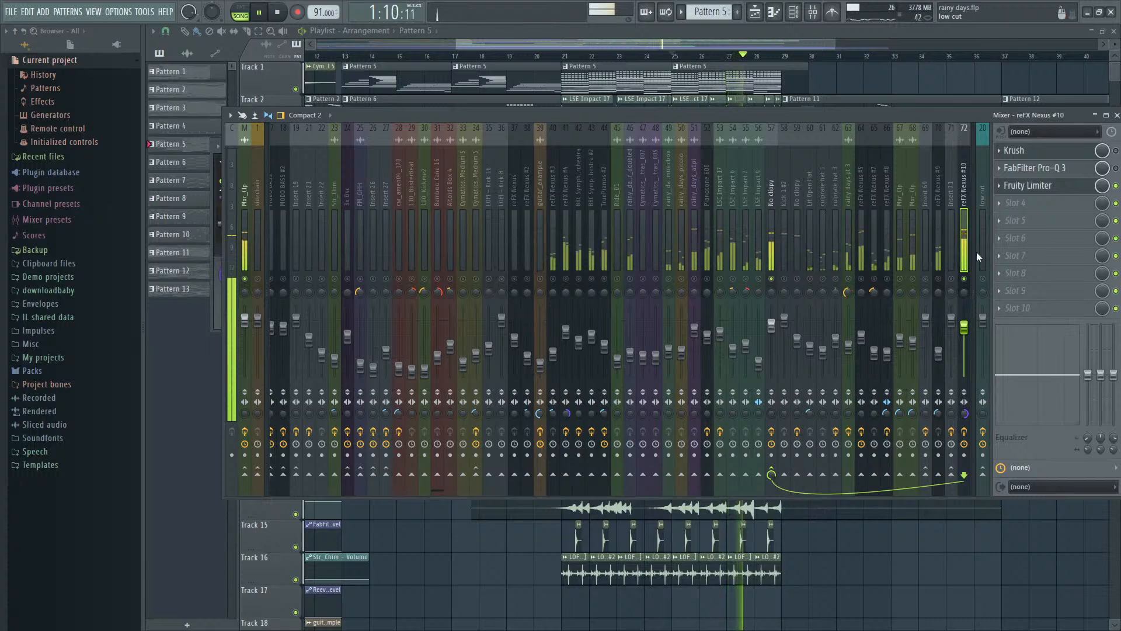
- Check the Fruity Limiter on reFX Nexus #10, unsolo the track, and audition the full mix from bar 25
left_click(1035, 188)
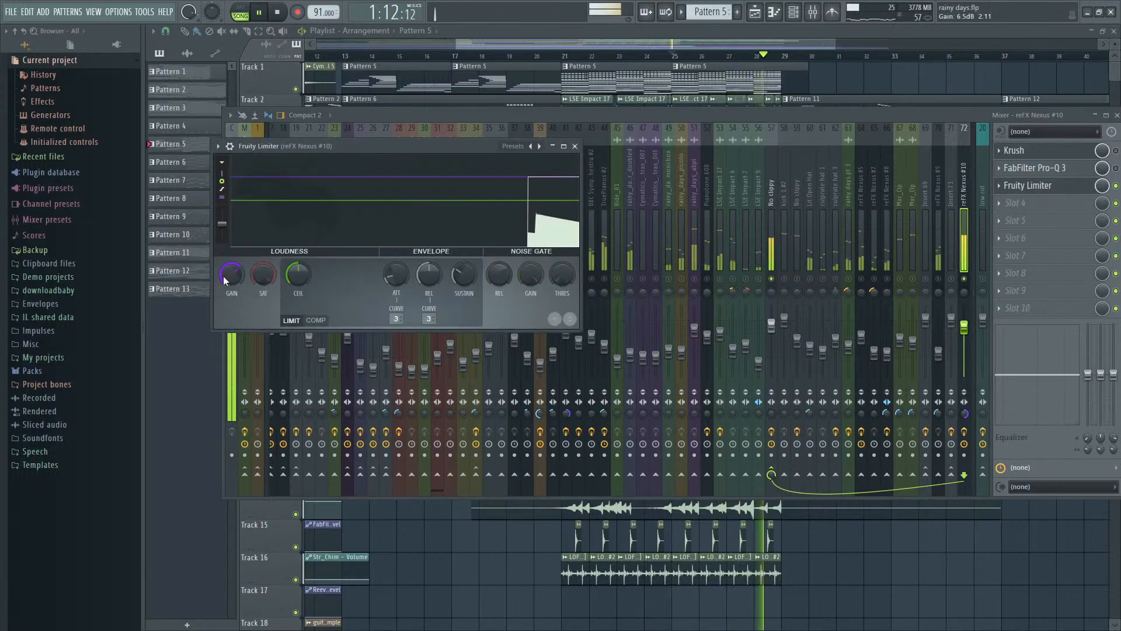
key("space")
right_click(964, 279)
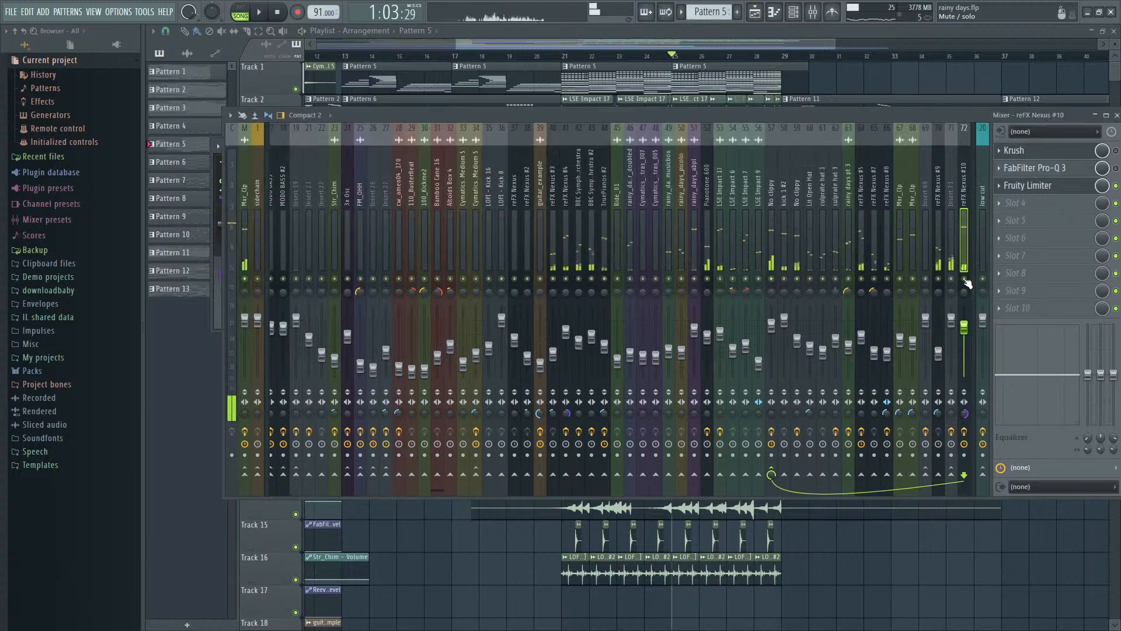
key("space")
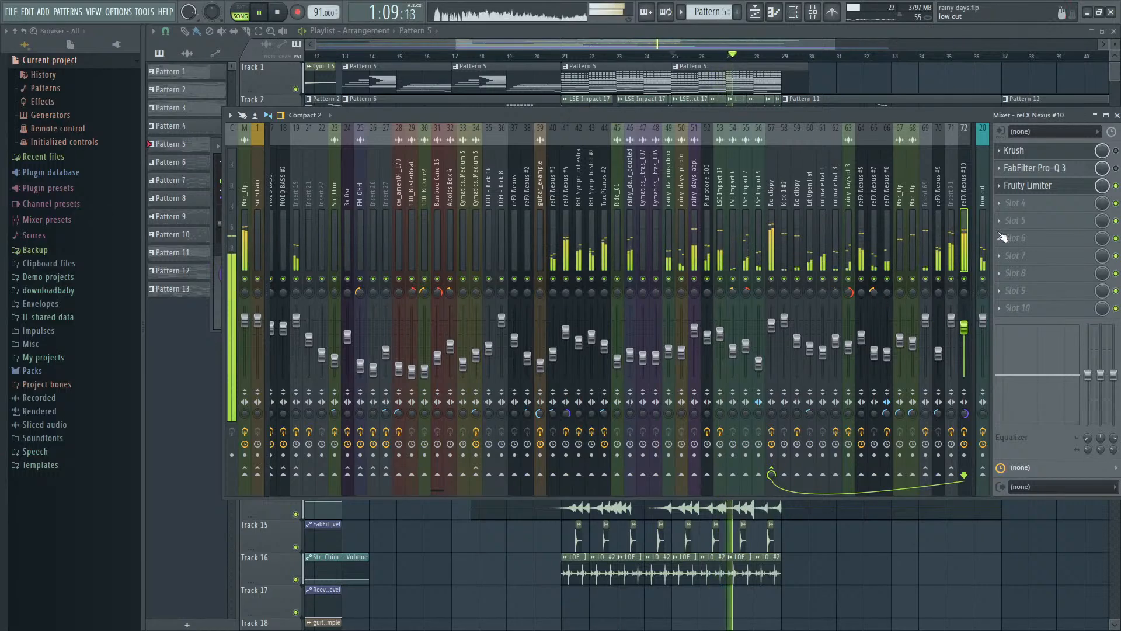
key("space")
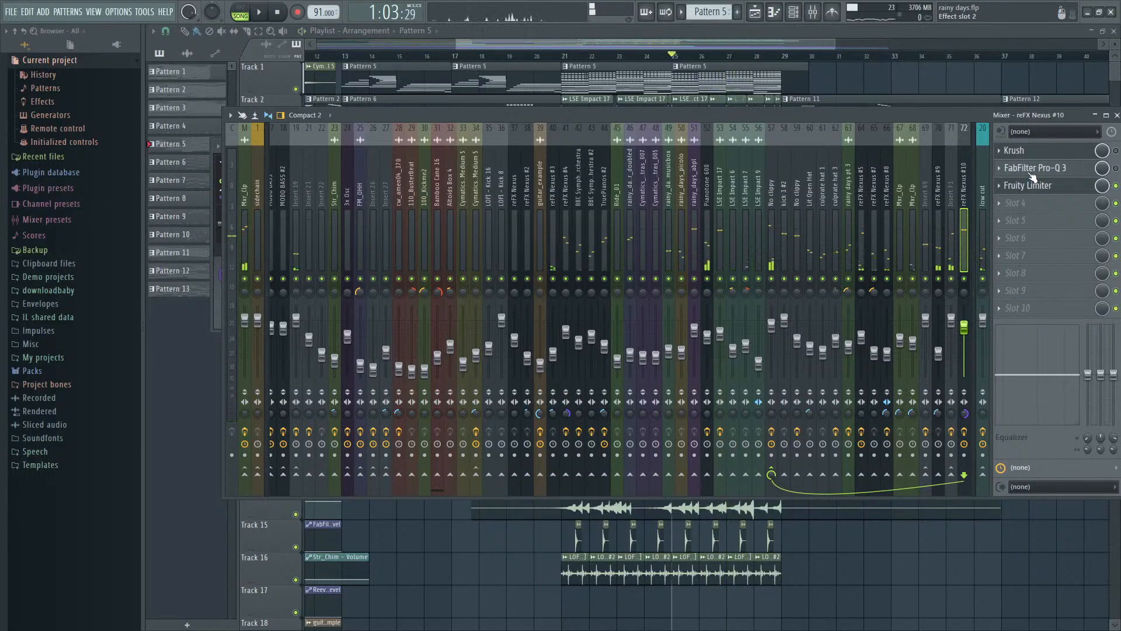
- Reopen the reFX Nexus #10 instrument to check its preset, and play the full mix with the mixer showing
key("F6")
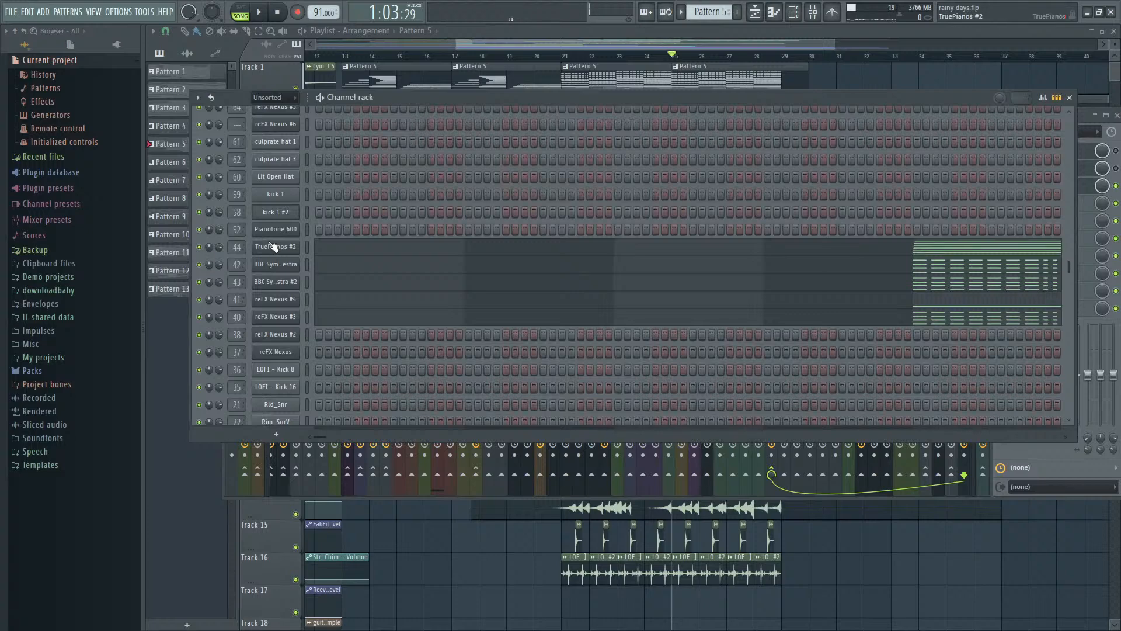
scroll(286, 246, "up", 4)
left_click(293, 215)
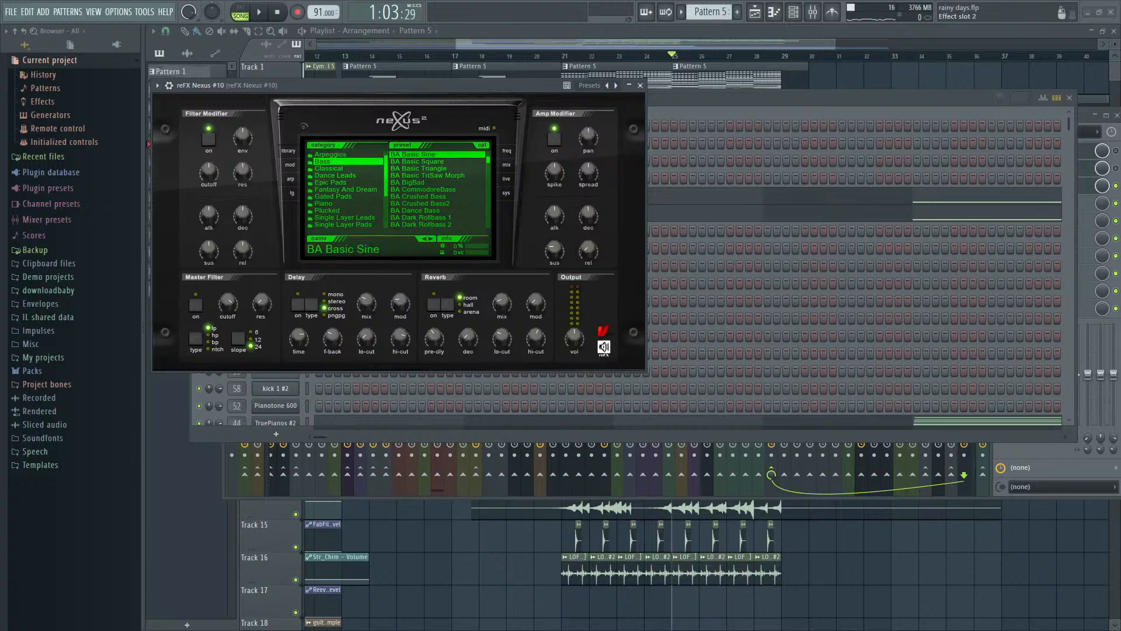
key("F9")
key("space")
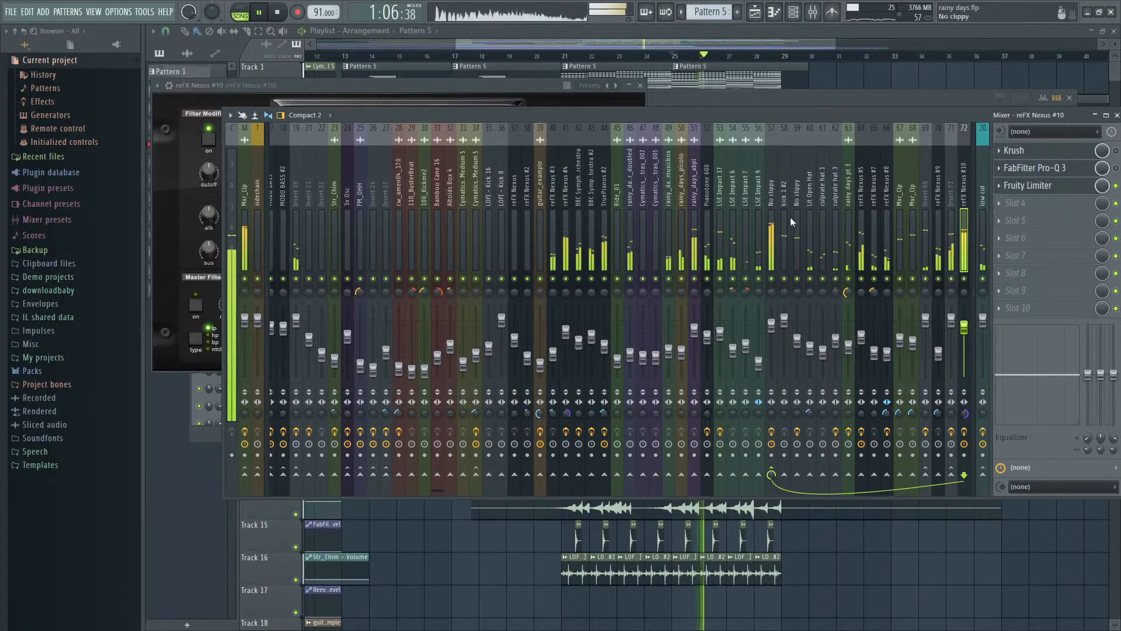
- Raise the Fruity Limiter's gain on reFX Nexus #10, add a Fruity Compressor with the Drums preset in slot 4, and start playback
left_click(1030, 185)
left_click_drag(232, 275, 232, 263)
key("space")
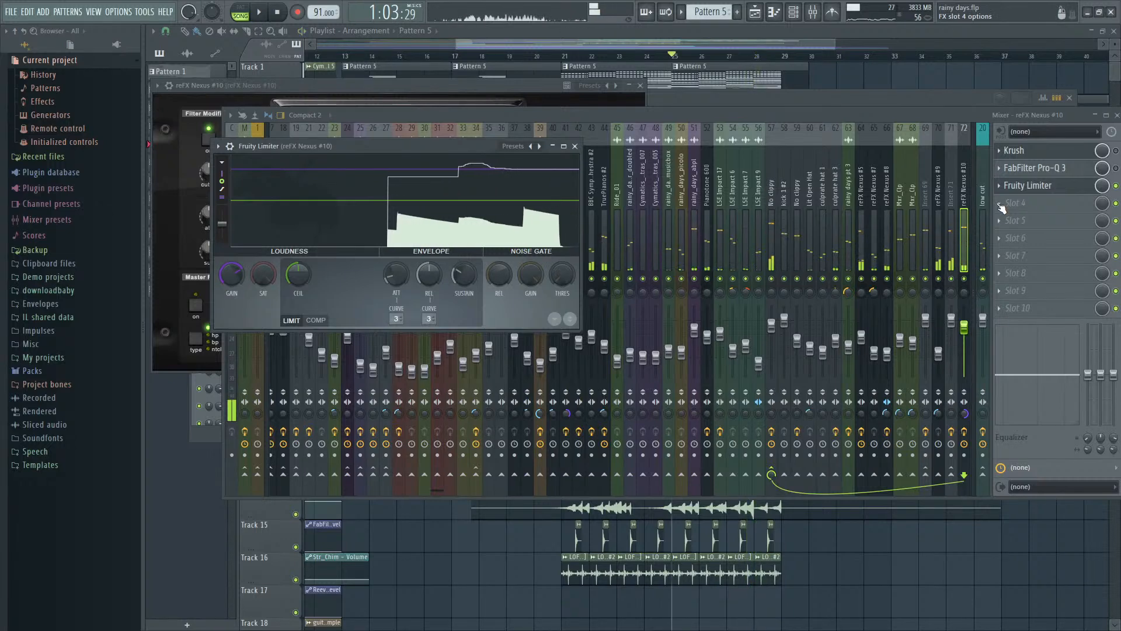
left_click(999, 203)
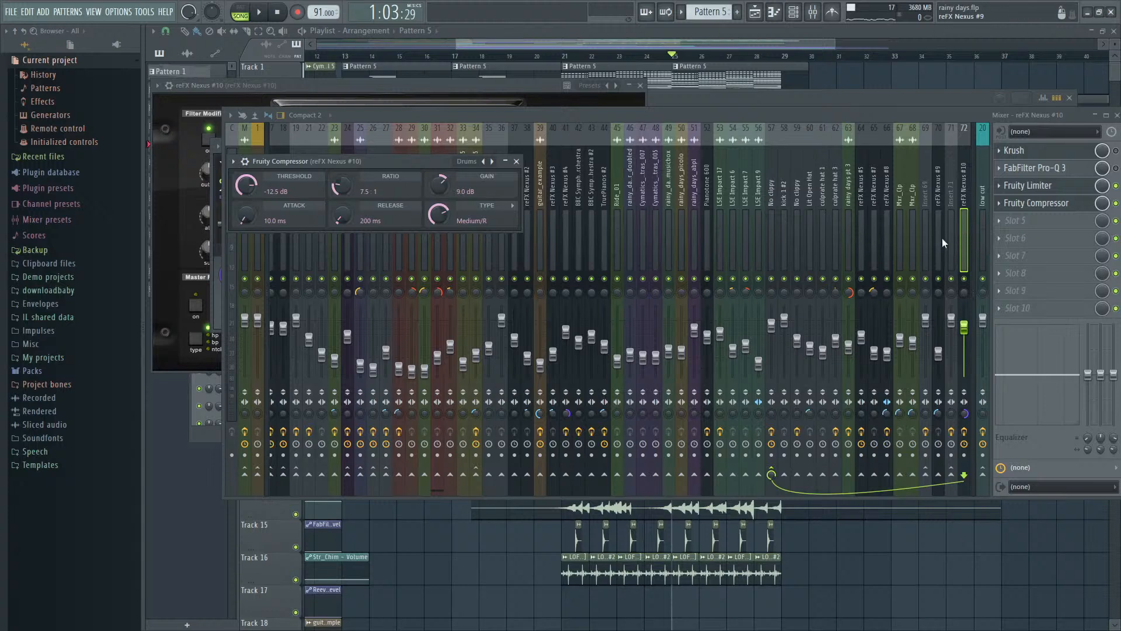
key("space")
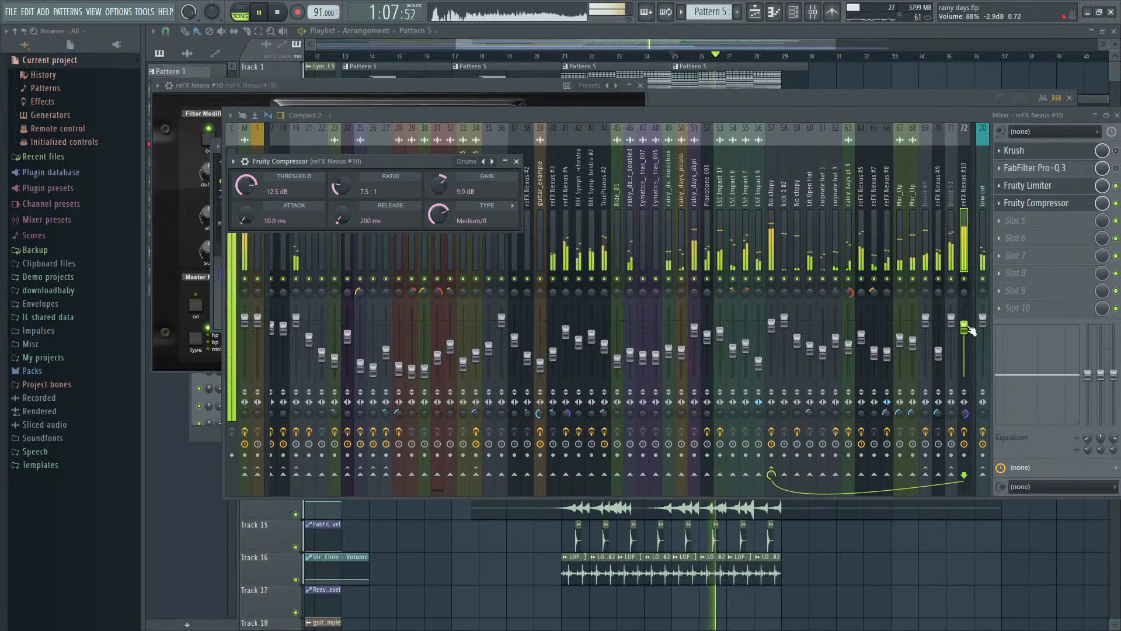
- Lower the reFX Nexus #10 mixer track's volume to 83% (-4.0 dB) and slightly further while auditioning the full mix
left_click_drag(965, 328, 965, 331)
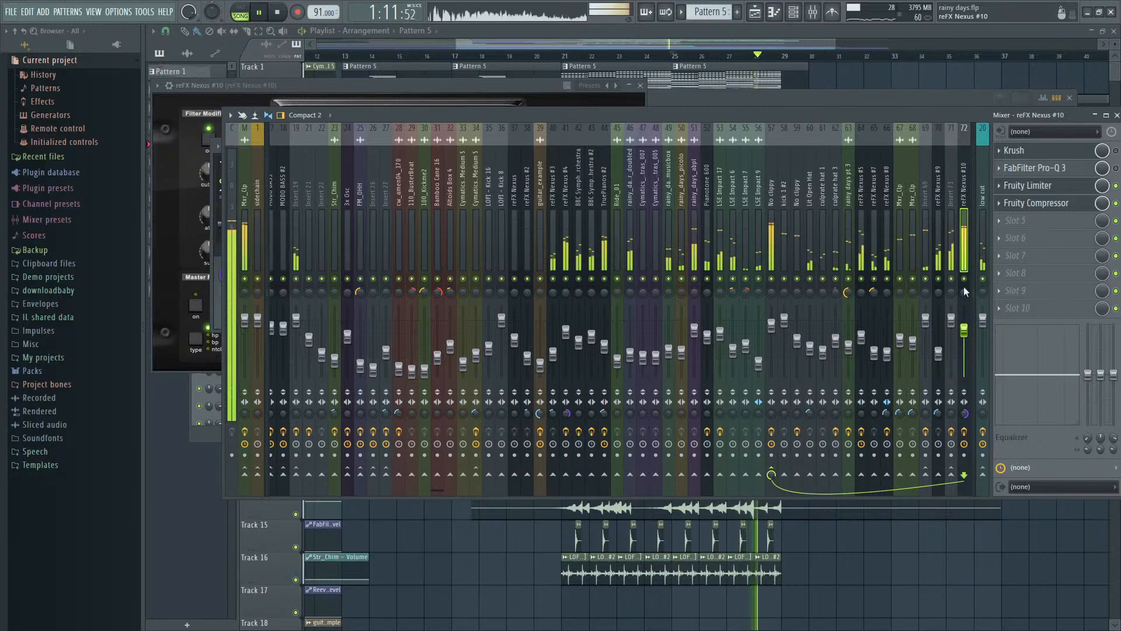
key("space")
left_click_drag(966, 331, 966, 332)
key("space")
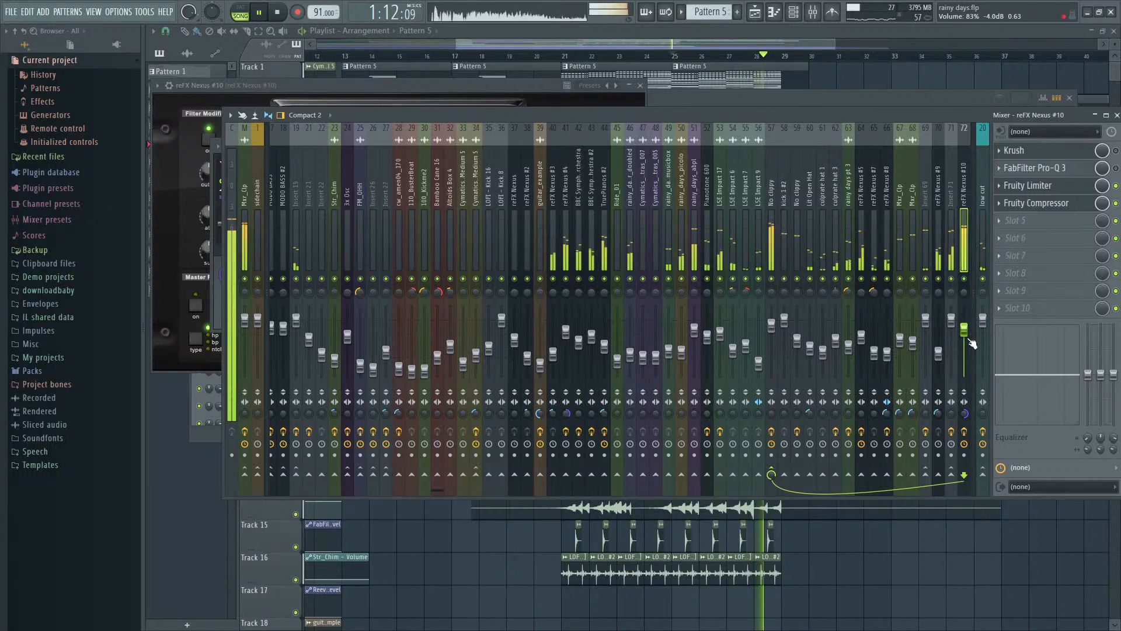
left_click_drag(973, 343, 964, 332)
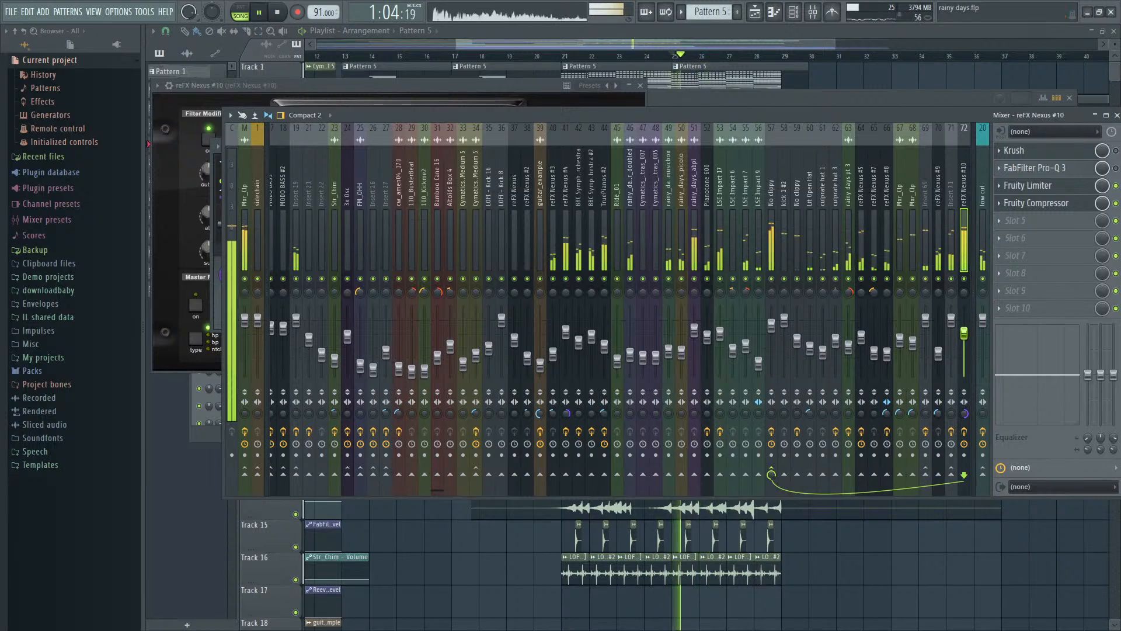
key("space")
- Open the Fruity Compressor on reFX Nexus #10 and raise the mixer track's volume while auditioning the full mix
left_click(1042, 206)
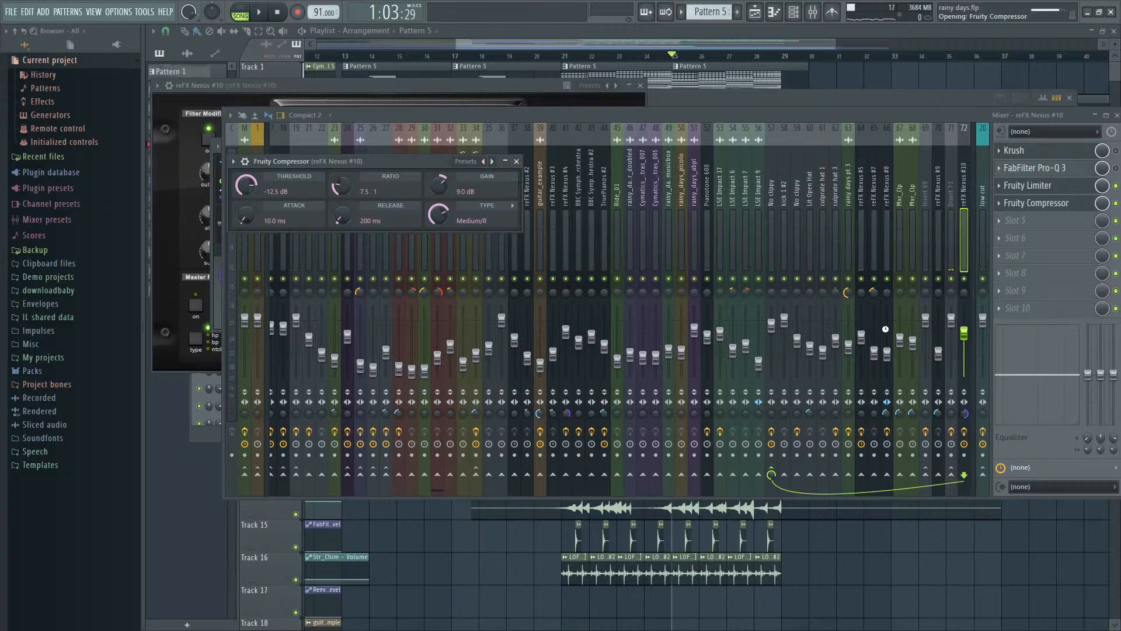
key("space")
left_click_drag(967, 337, 967, 328)
key("space")
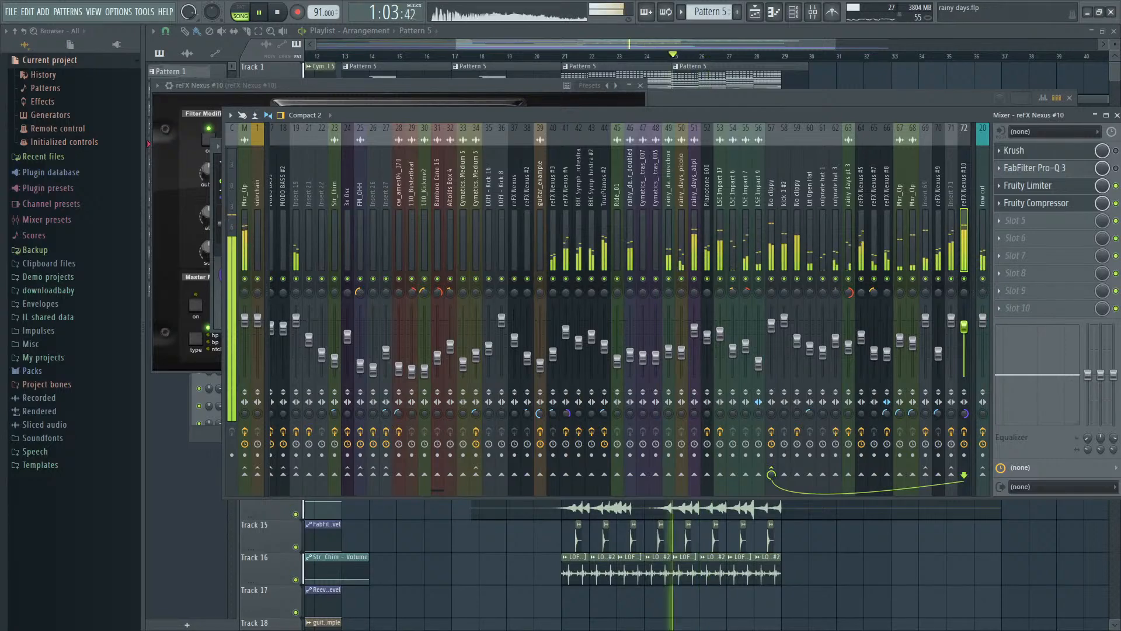
key("space")
key("space")
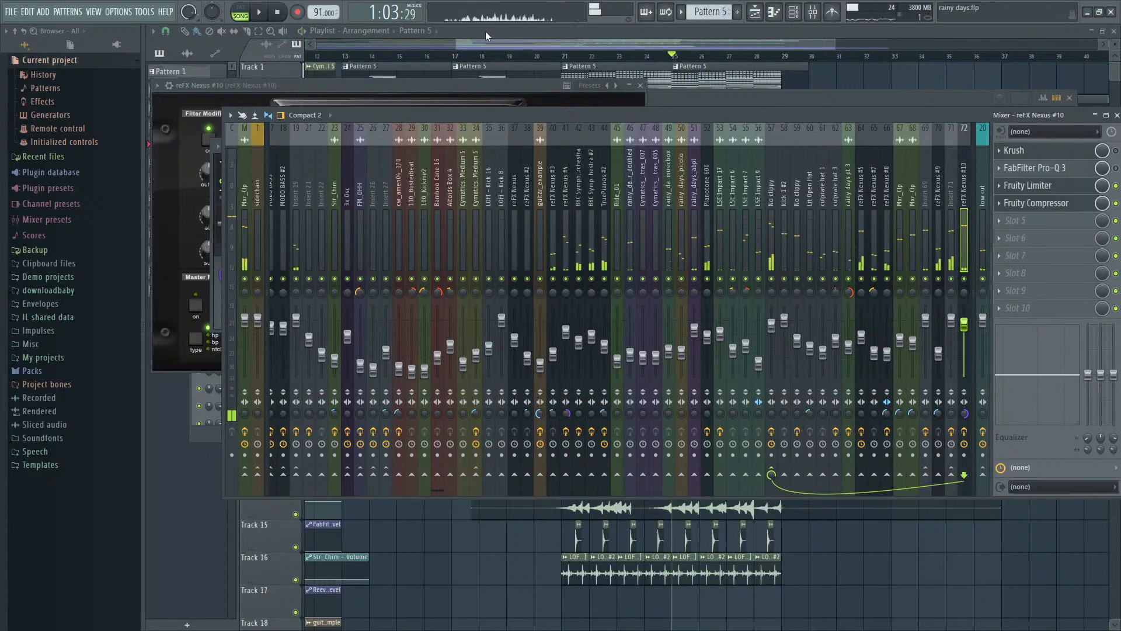
- Return to the playlist and play the arrangement from bar 13 through the transition into bar 21
left_click(487, 32)
scroll(505, 154, "down", 3)
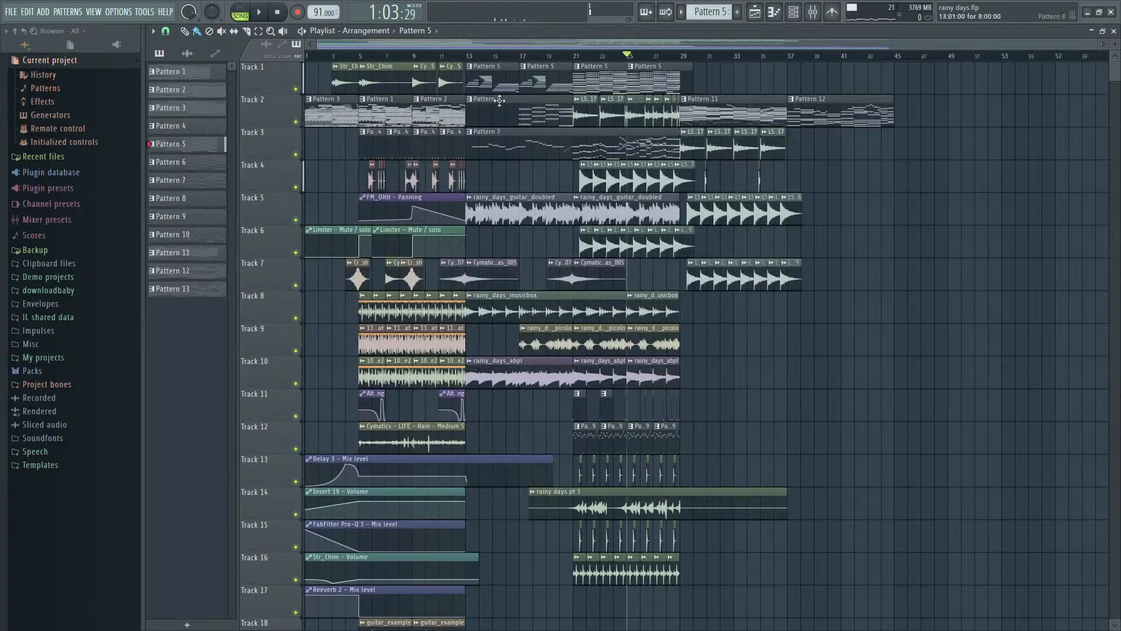
scroll(392, 171, "up", 2)
scroll(391, 171, "down", 2)
scroll(484, 92, "up", 2)
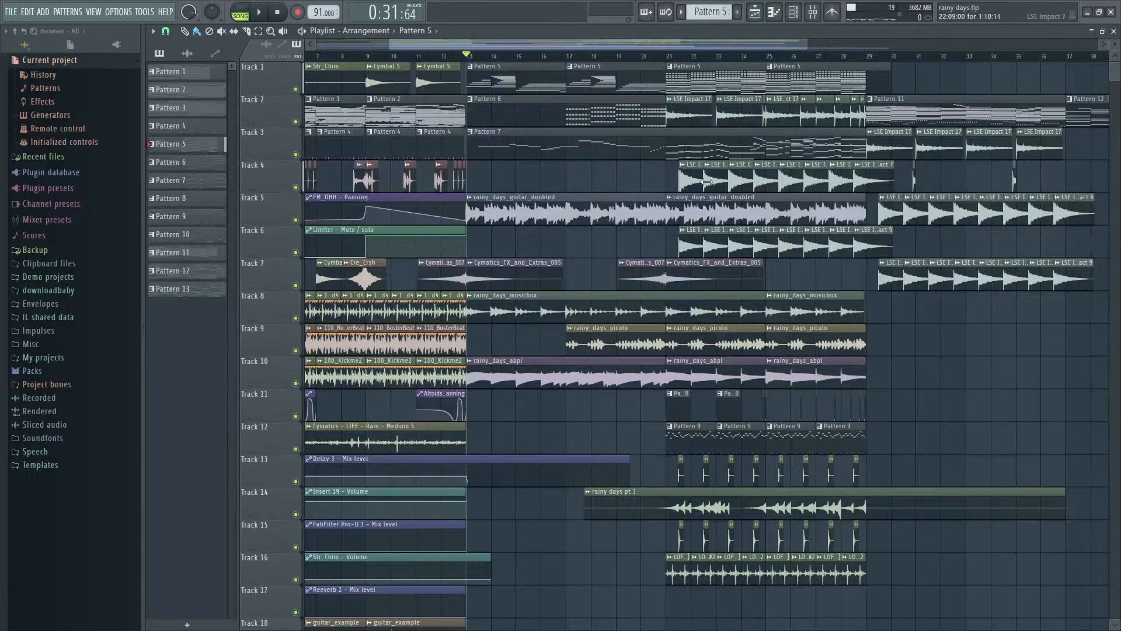
key("space")
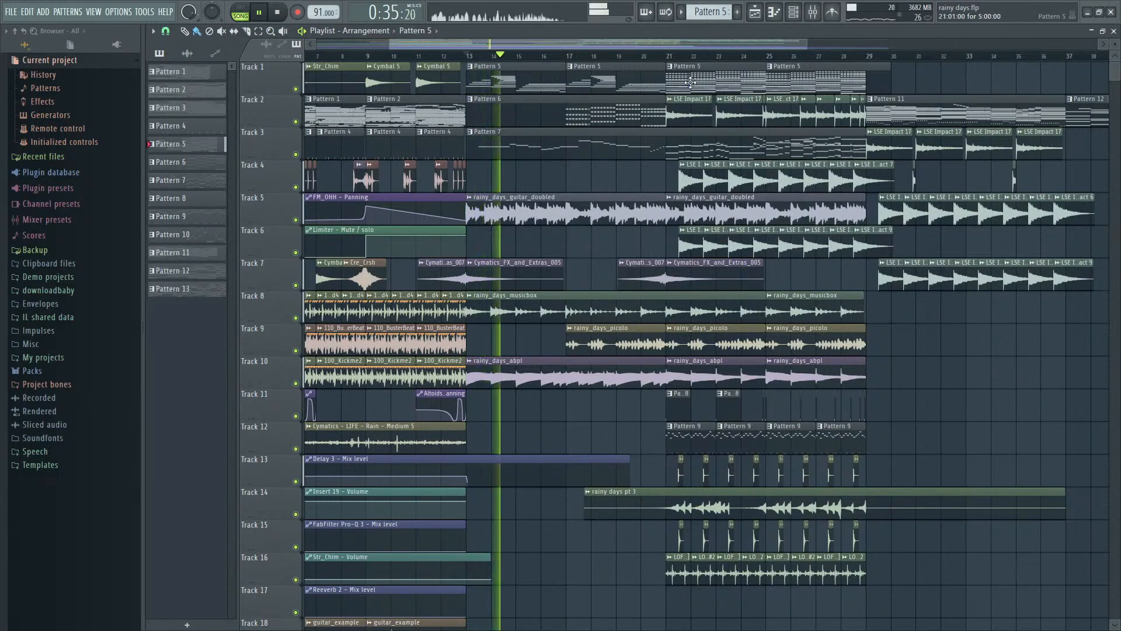
scroll(691, 82, "up", 2)
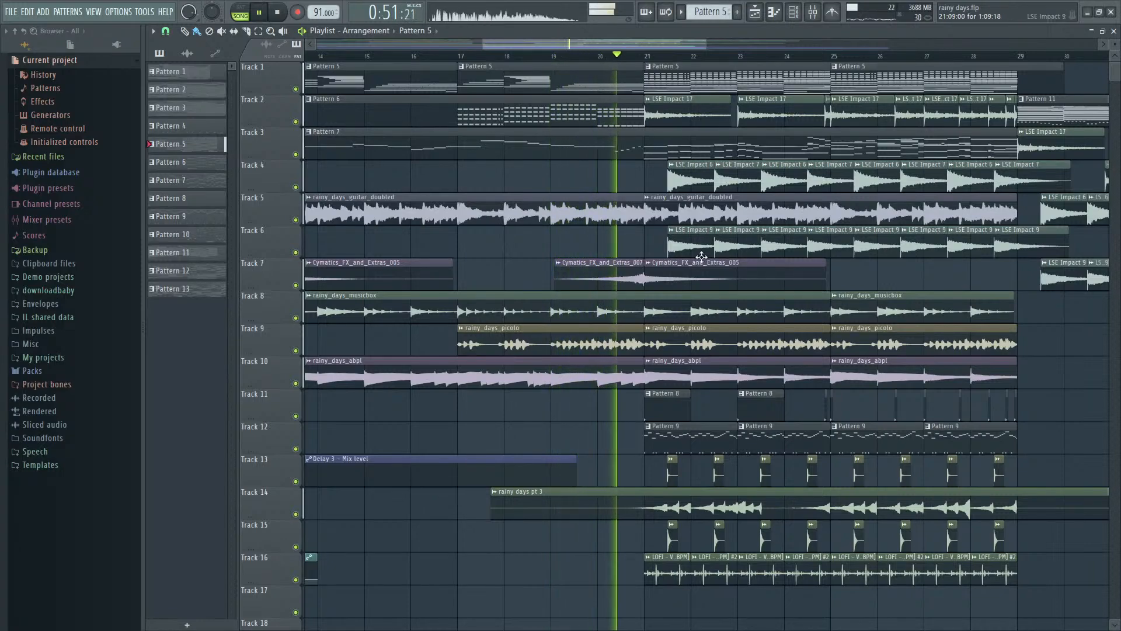
scroll(702, 257, "down", 5, "ctrl")
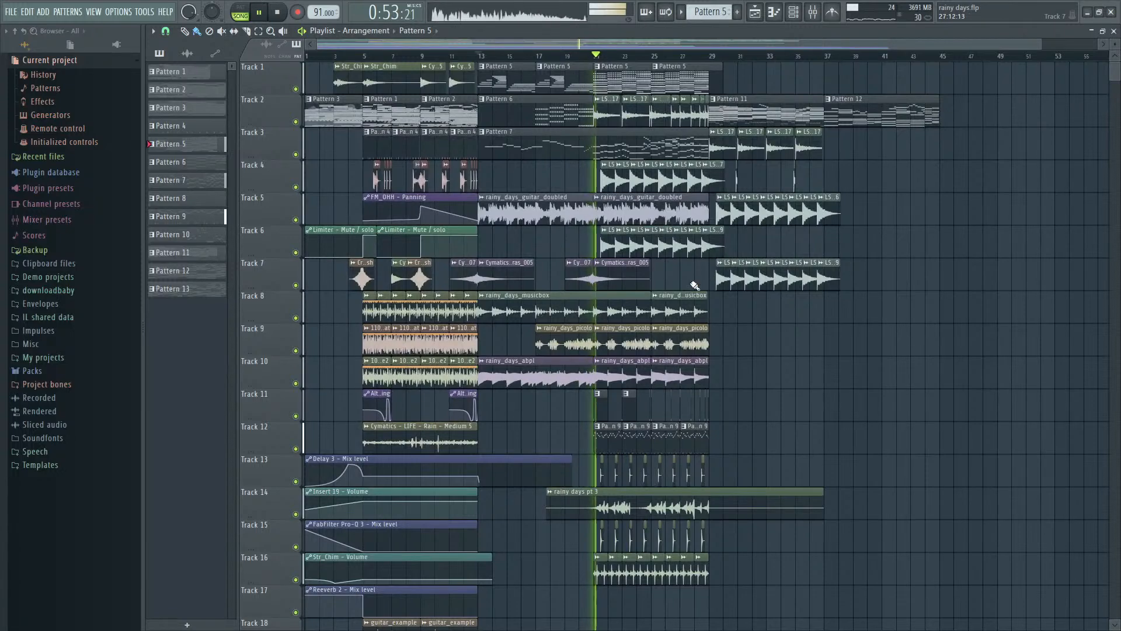
- Lower the reFX Nexus #10 mixer track's volume to 88% (-2.7 dB) while auditioning the full mix
scroll(695, 285, "up", 2, "ctrl")
key("F9")
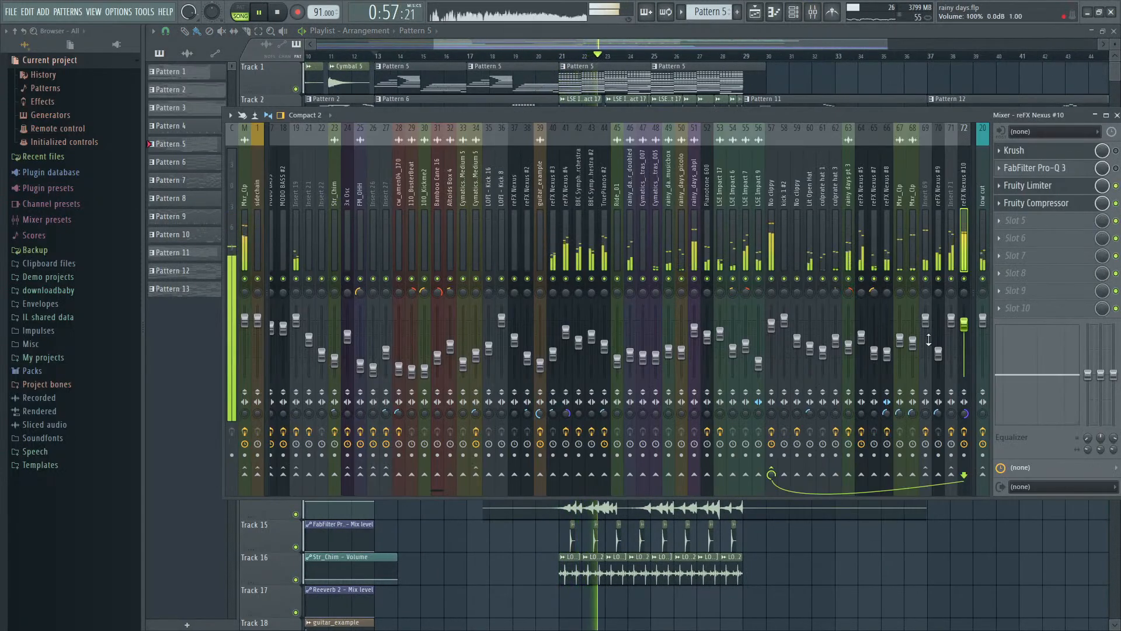
left_click_drag(965, 329, 965, 331)
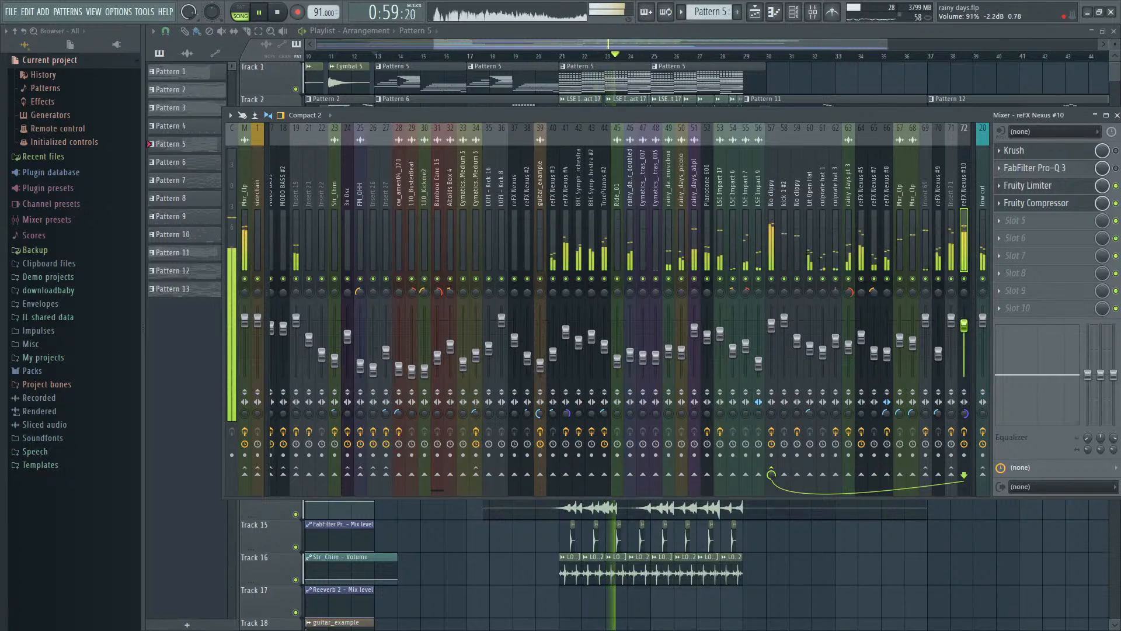
key("F9")
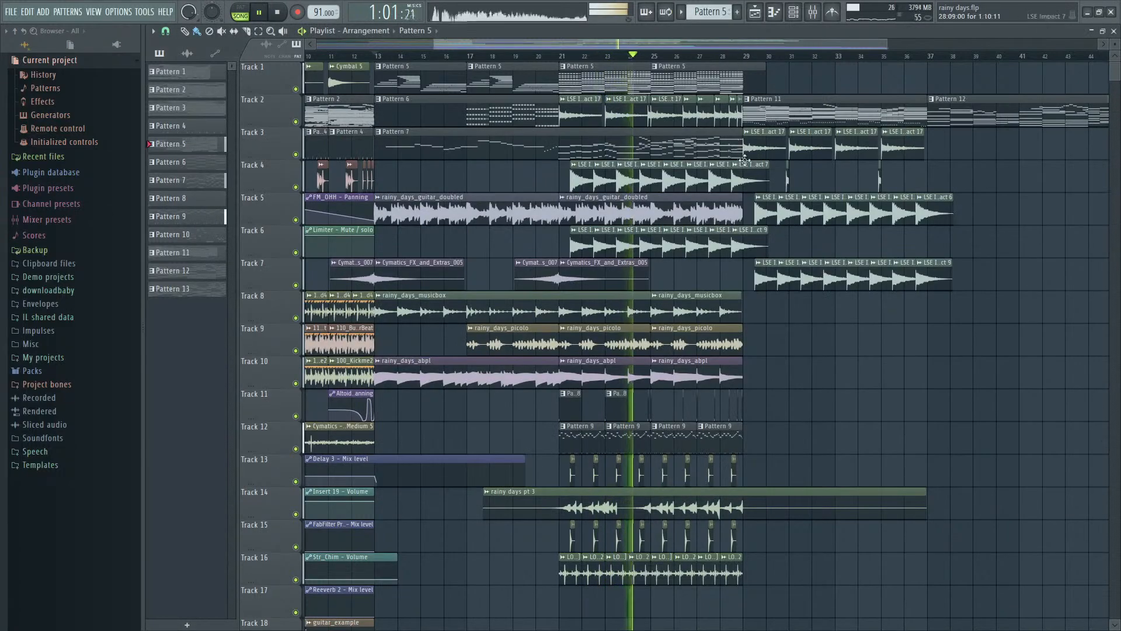
key("F9")
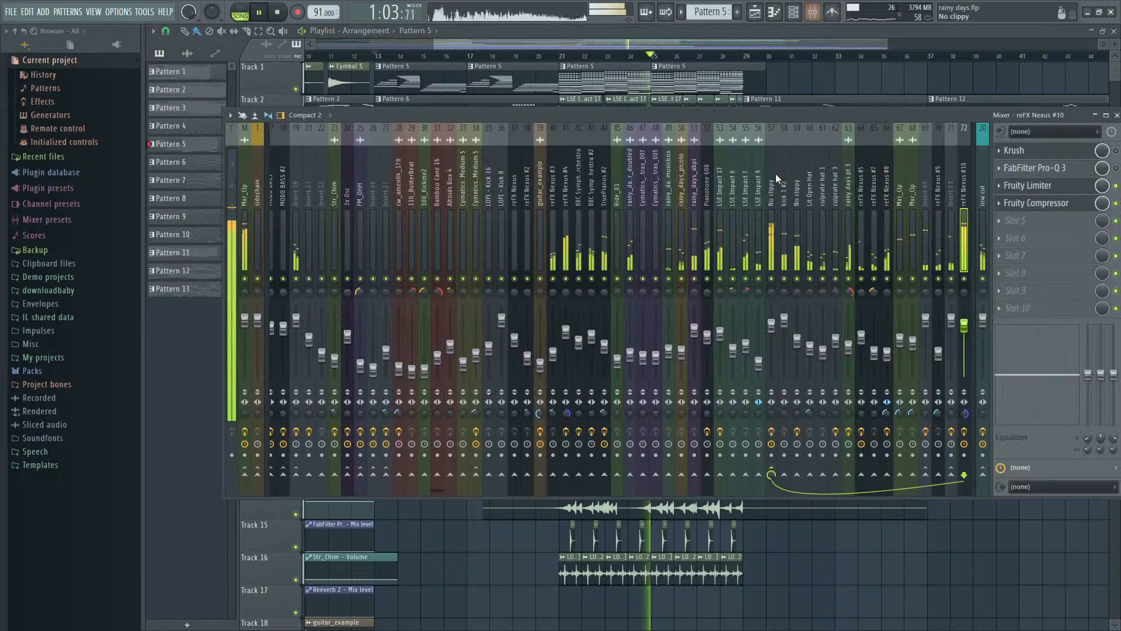
key("F9")
key("F9")
key("space")
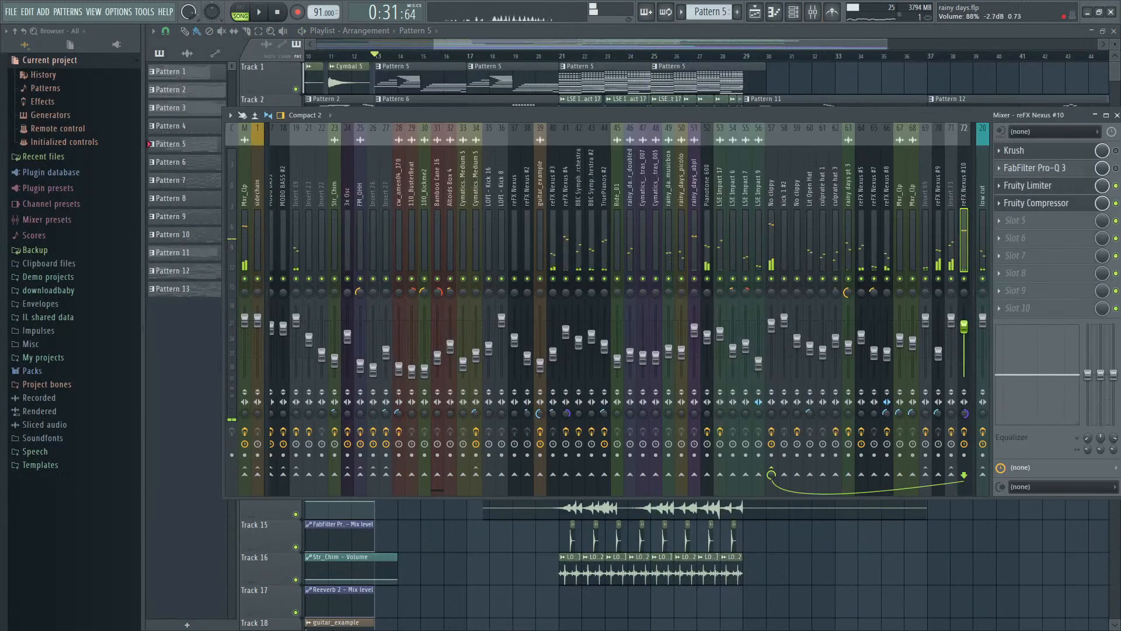
- Play the arrangement from bar 21 and raise the reFX Nexus #10 mixer track's volume to 100% (0.0 dB)
key("space")
left_click(559, 58)
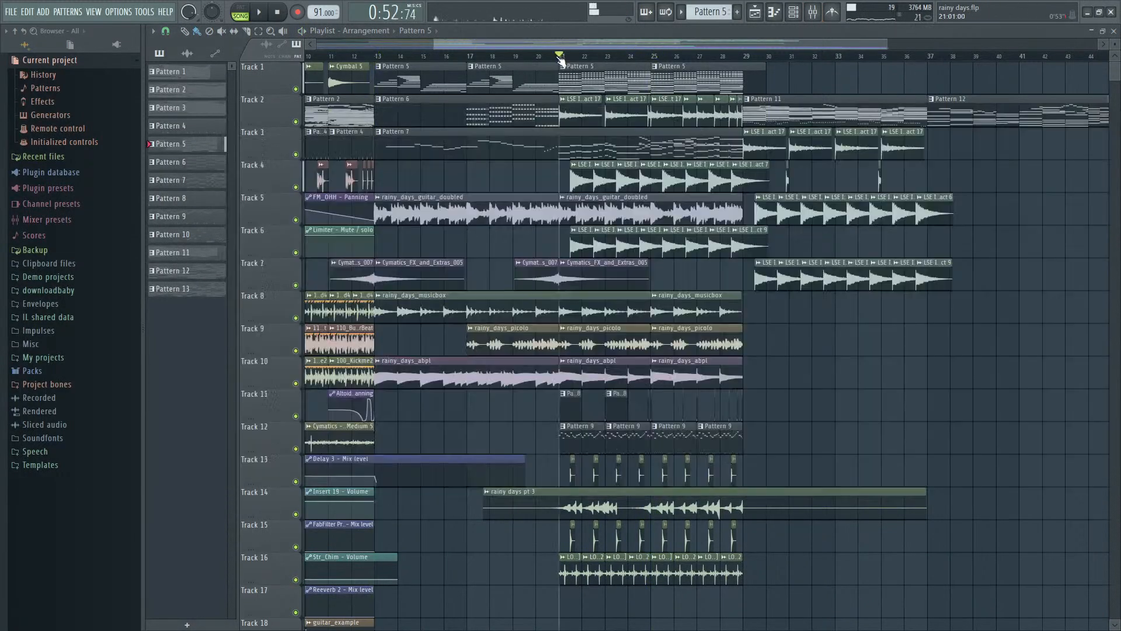
key("F9")
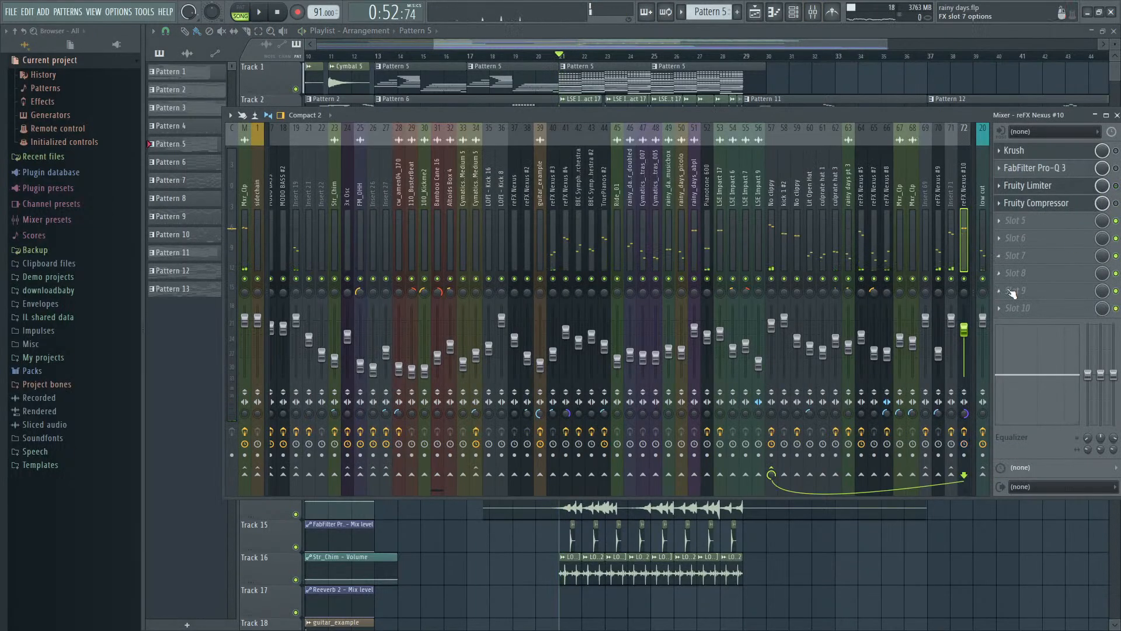
key("space")
left_click_drag(965, 331, 964, 320)
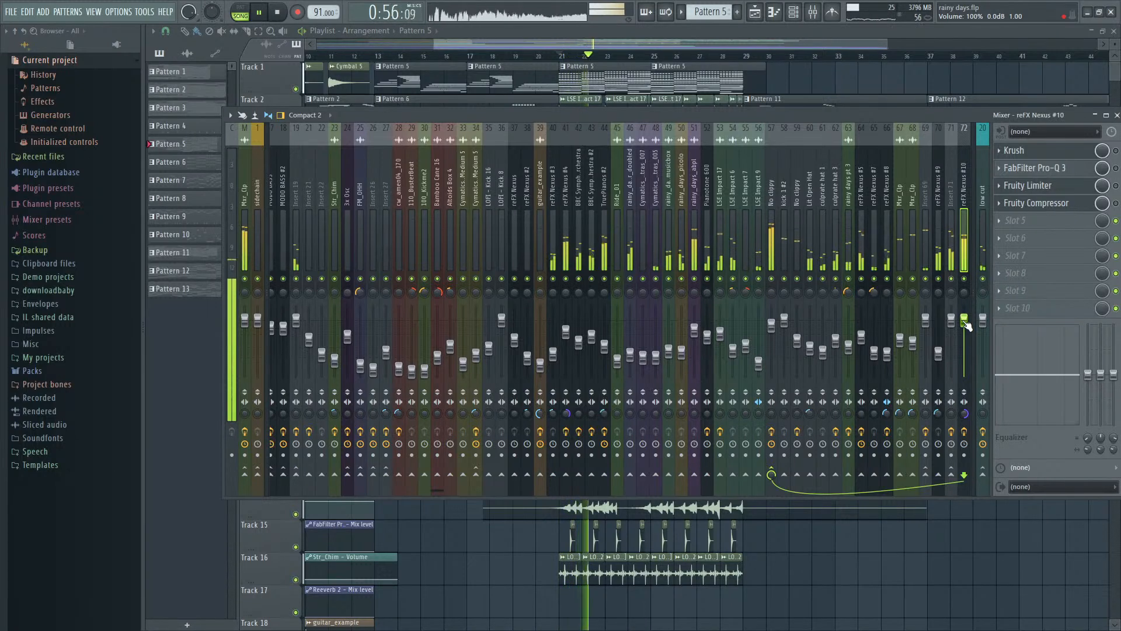
- Compare reFX Nexus #10 with its effects bypassed, leave the Fruity Compressor off, and lower the track's volume to 79% (-5.1 dB)
key("space")
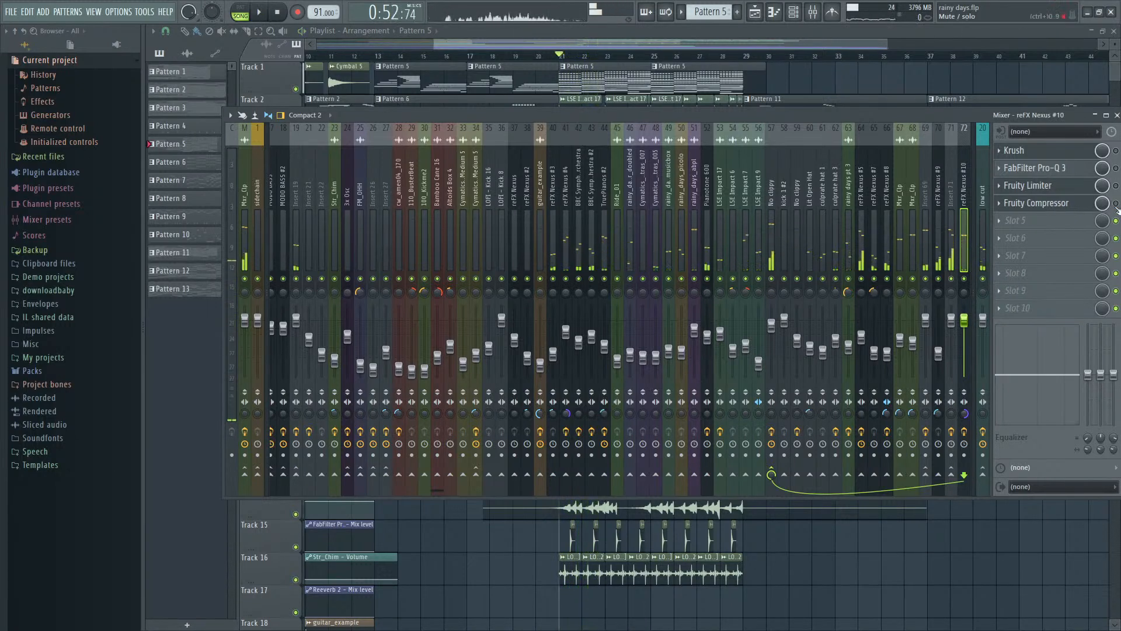
key("space")
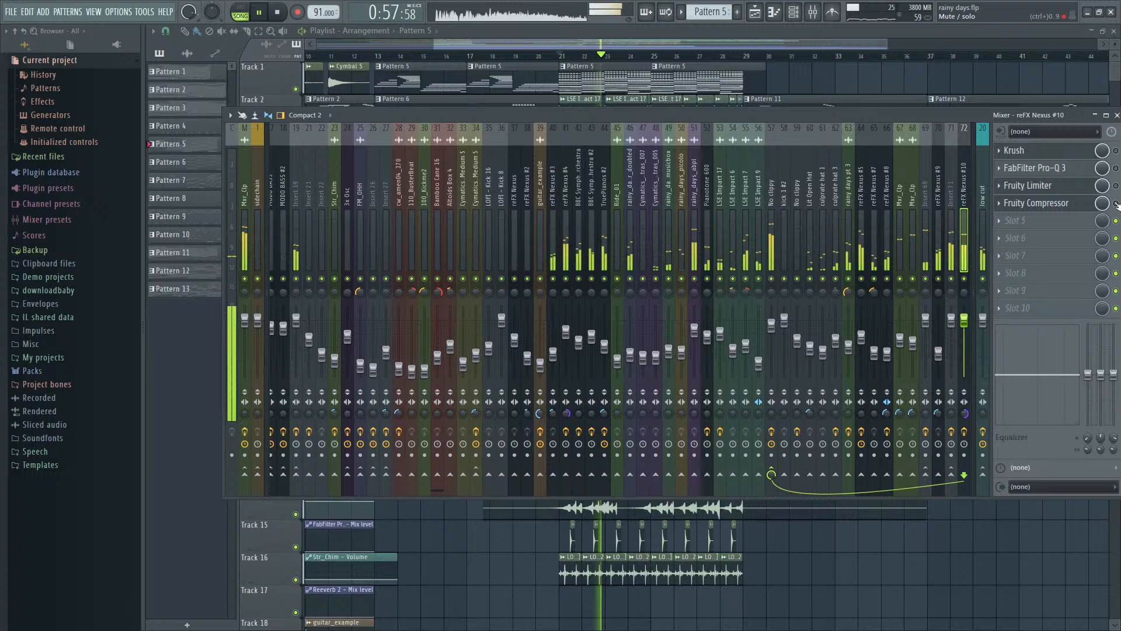
key("space")
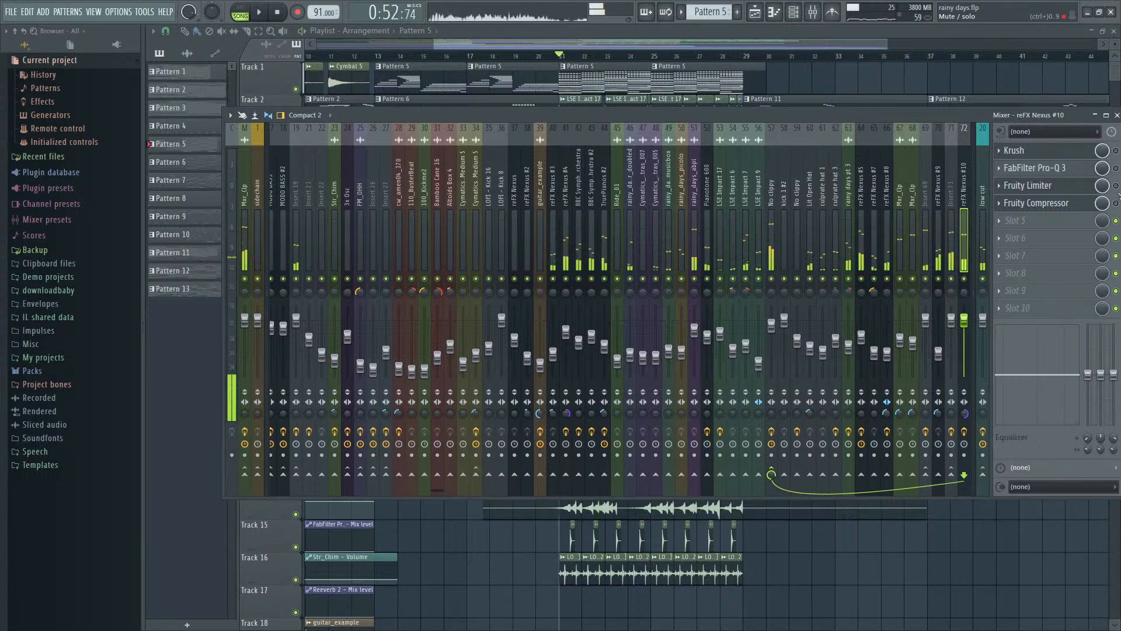
key("space")
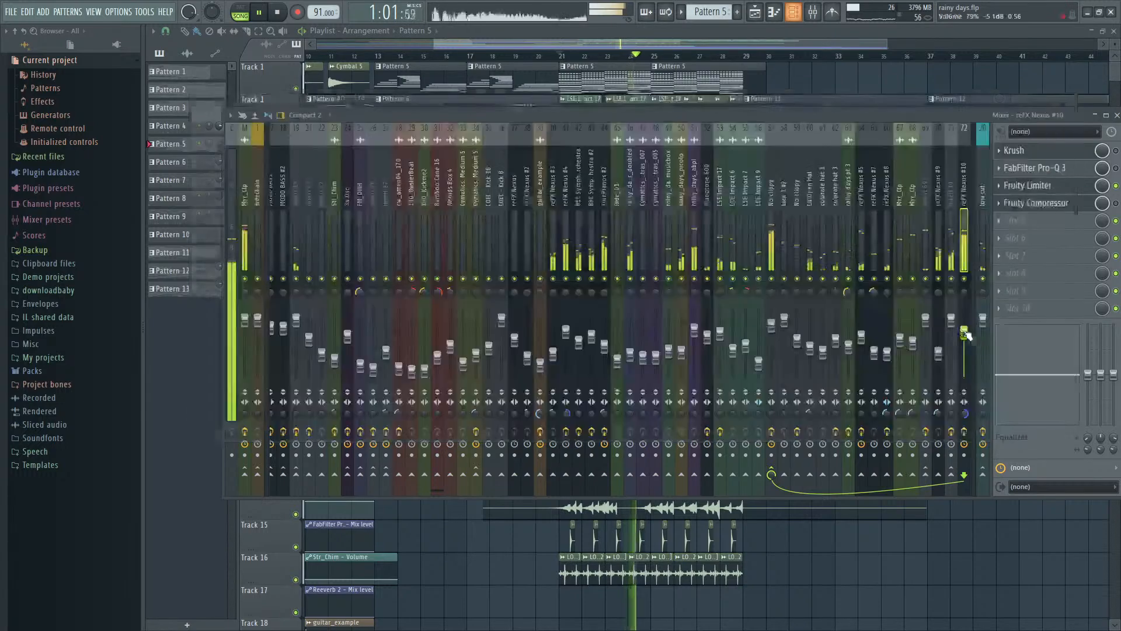
- Return to the playlist and play the opening of the arrangement from bar 1
left_click(689, 41)
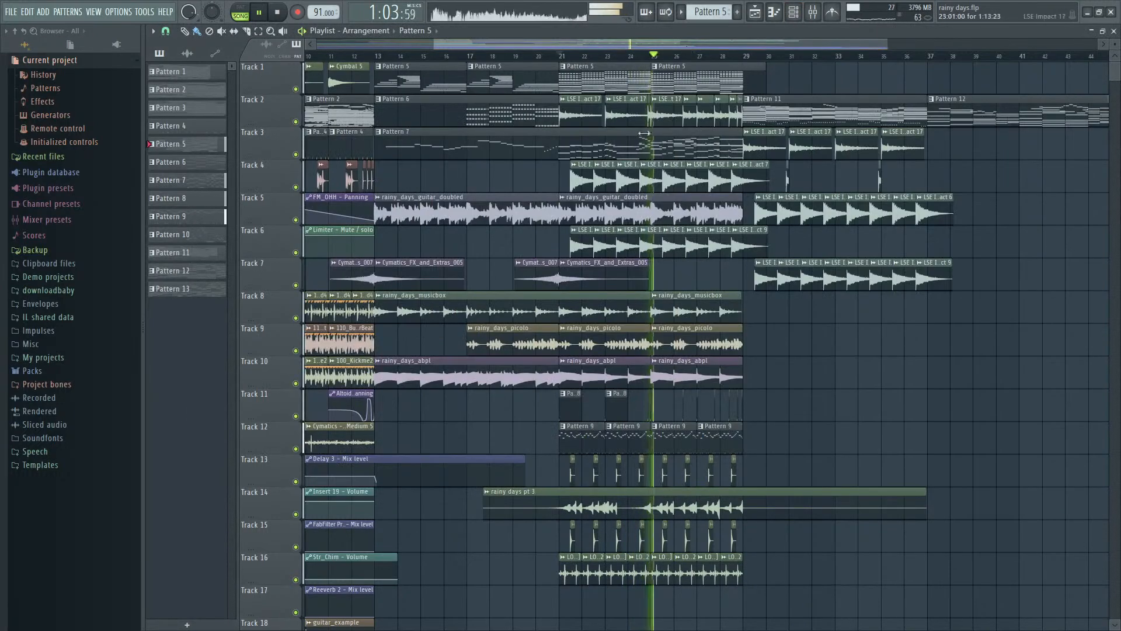
scroll(654, 146, "down", 3)
key("space")
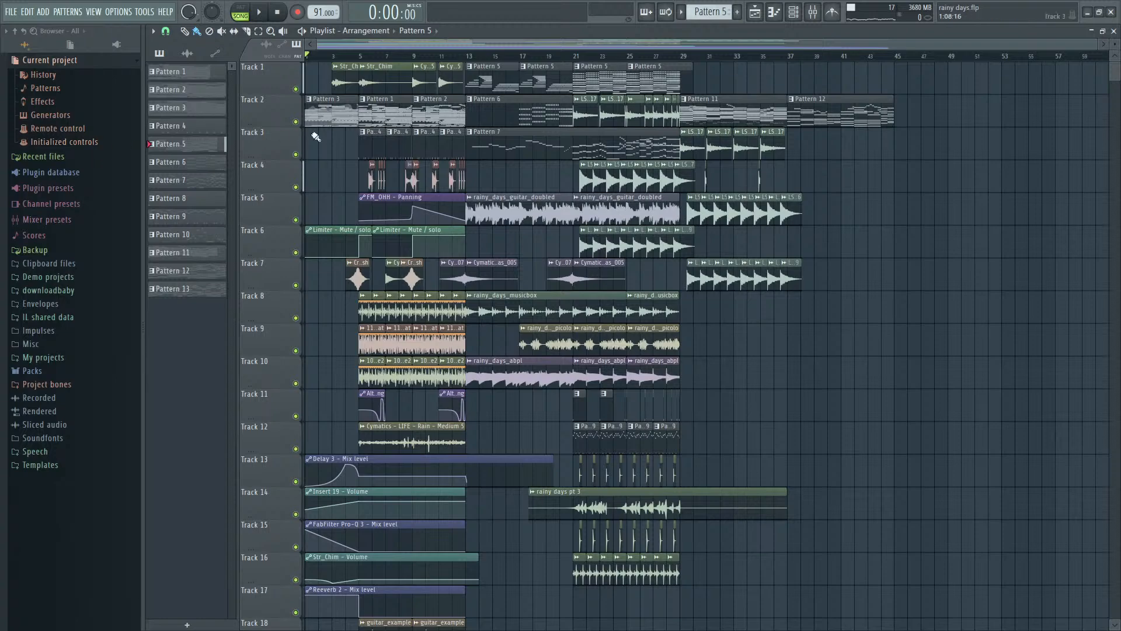
key("space")
scroll(293, 136, "up", 4)
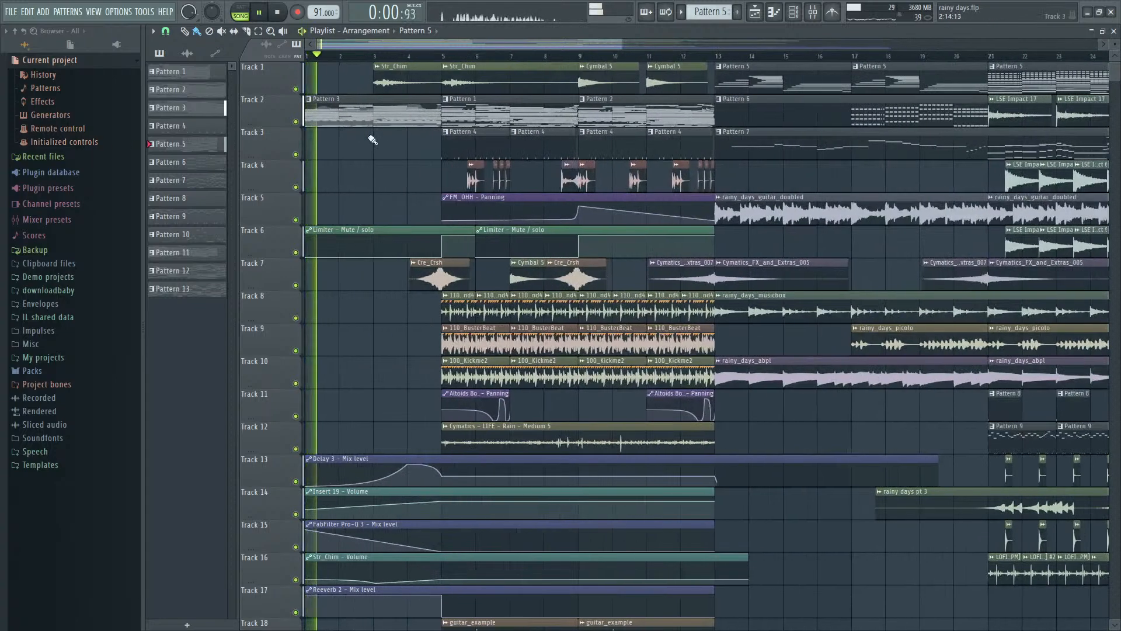
scroll(374, 149, "down", 1)
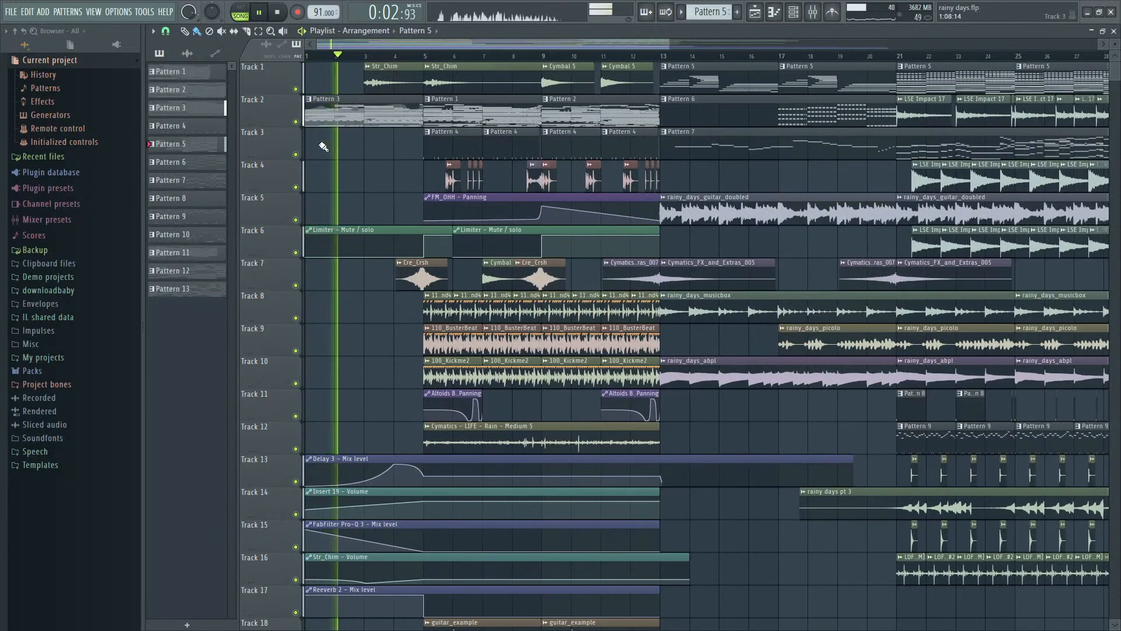
key("space")
- Add FabFilter Pro-Q 3 to slot 4 of the master track and create a Low Cut band at about 16 Hz
key("F9")
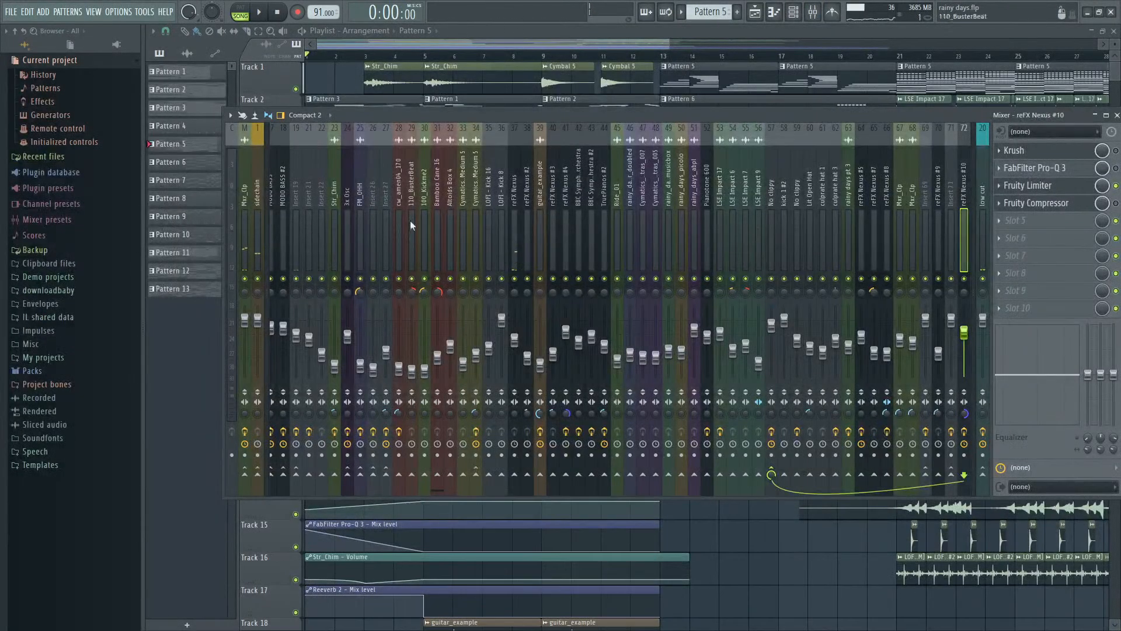
left_click(249, 234)
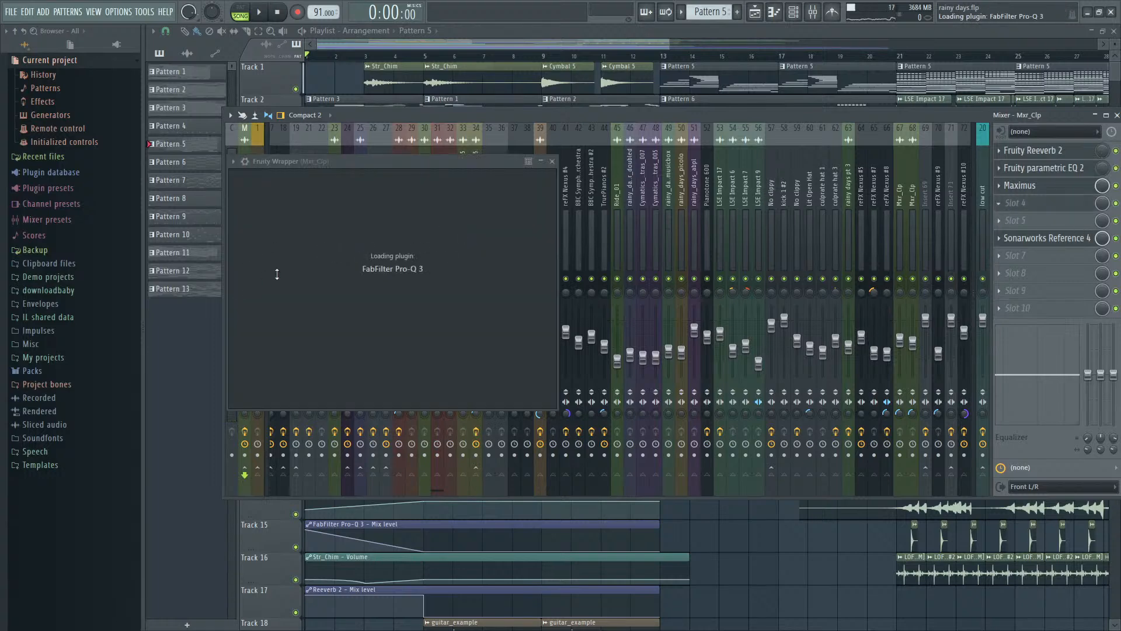
double_click(266, 294)
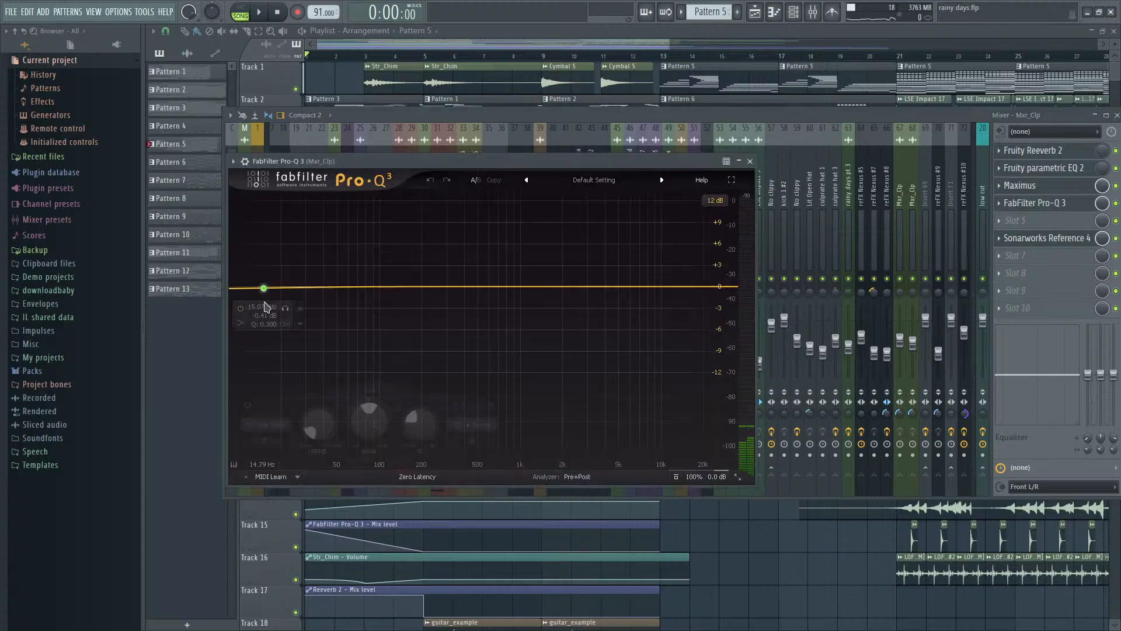
left_click(272, 426)
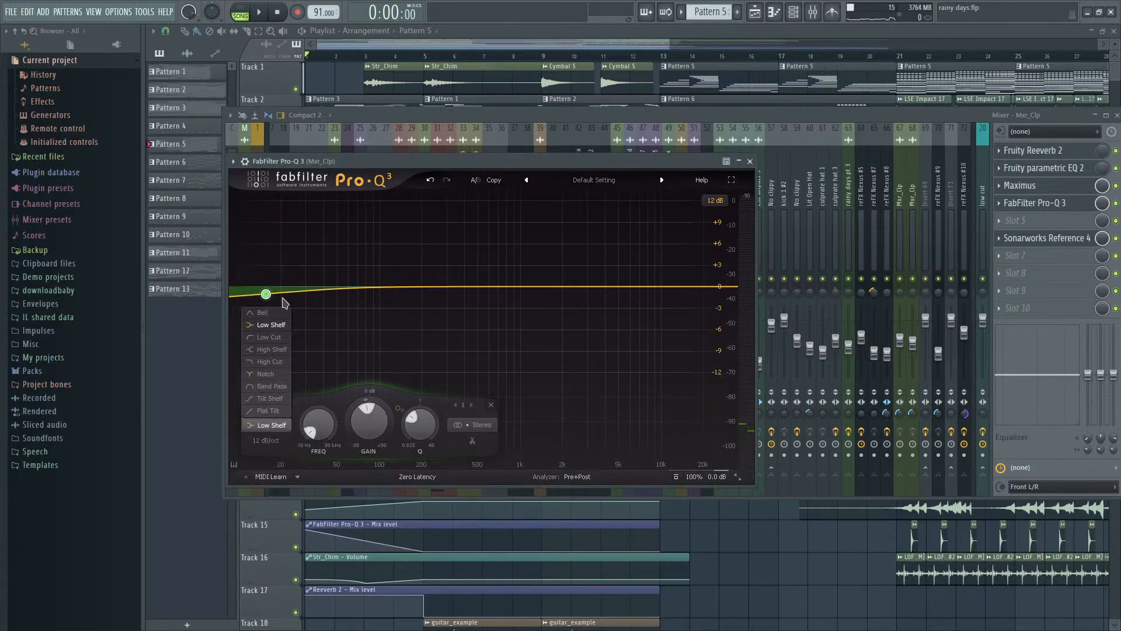
left_click(268, 337)
left_click(282, 593)
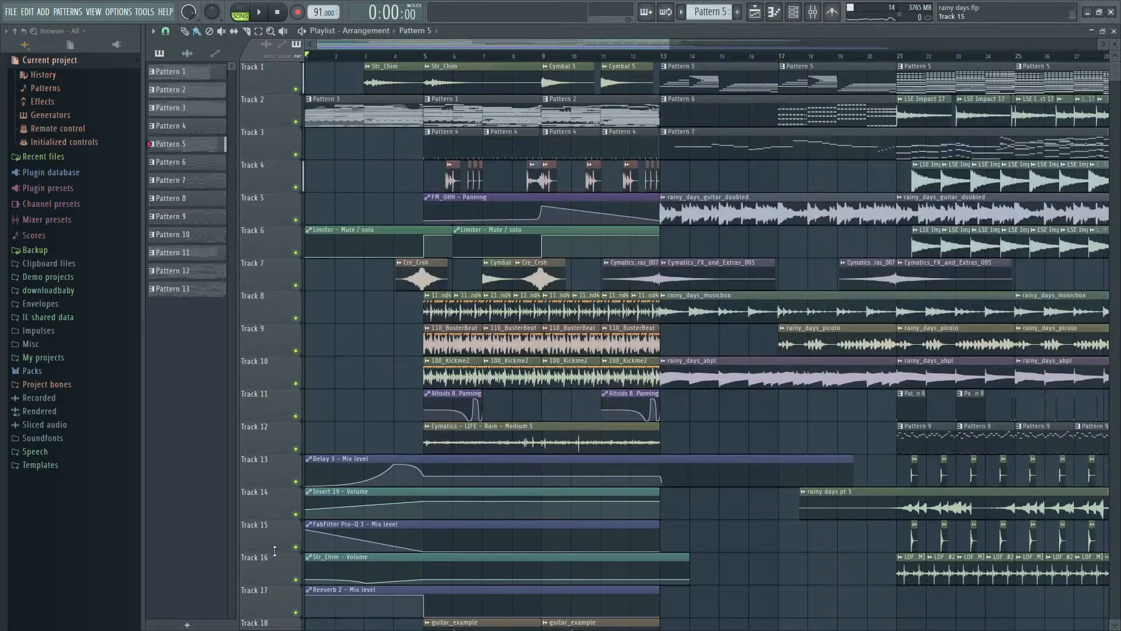
- Set the master Pro-Q 3 low cut's slope to 36 dB/oct and its frequency to about 69 Hz during playback
key("F9")
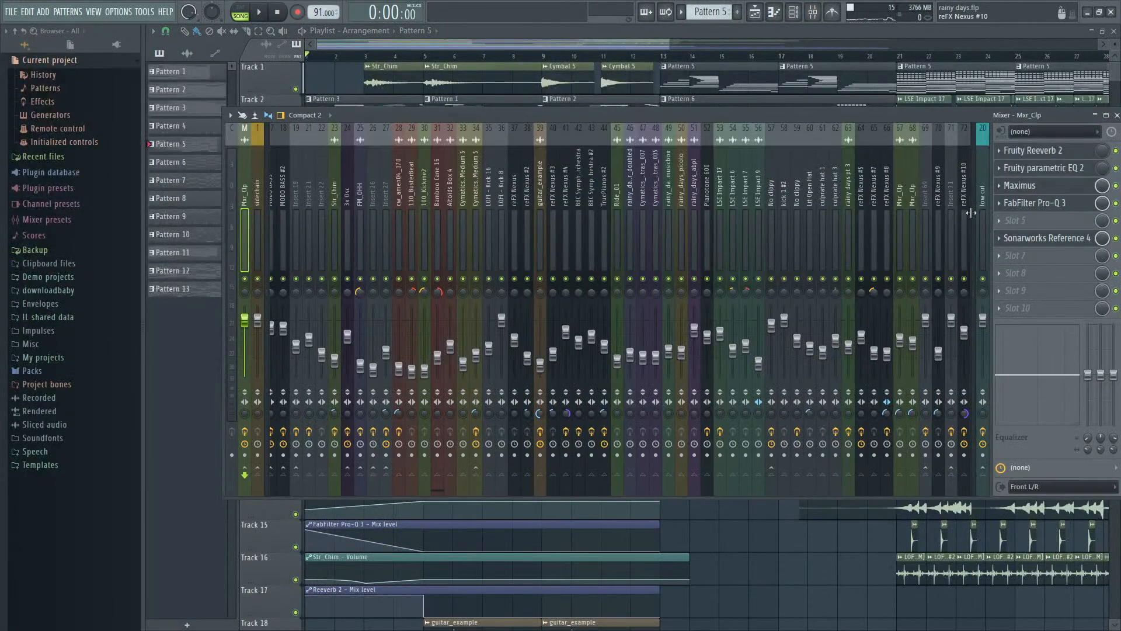
left_click(1035, 203)
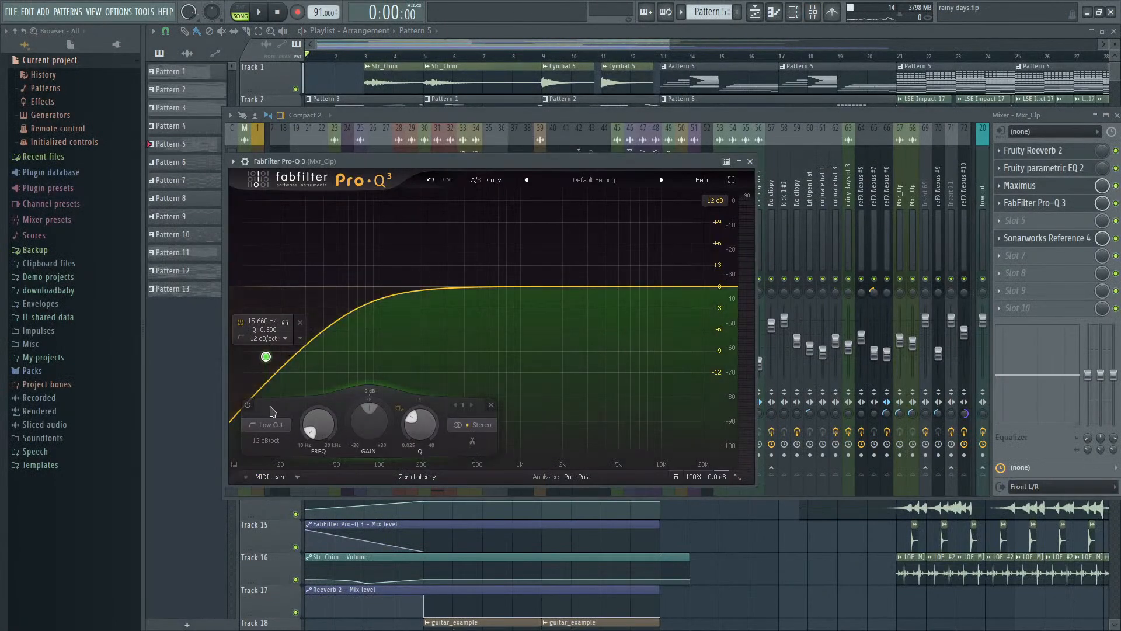
left_click(271, 425)
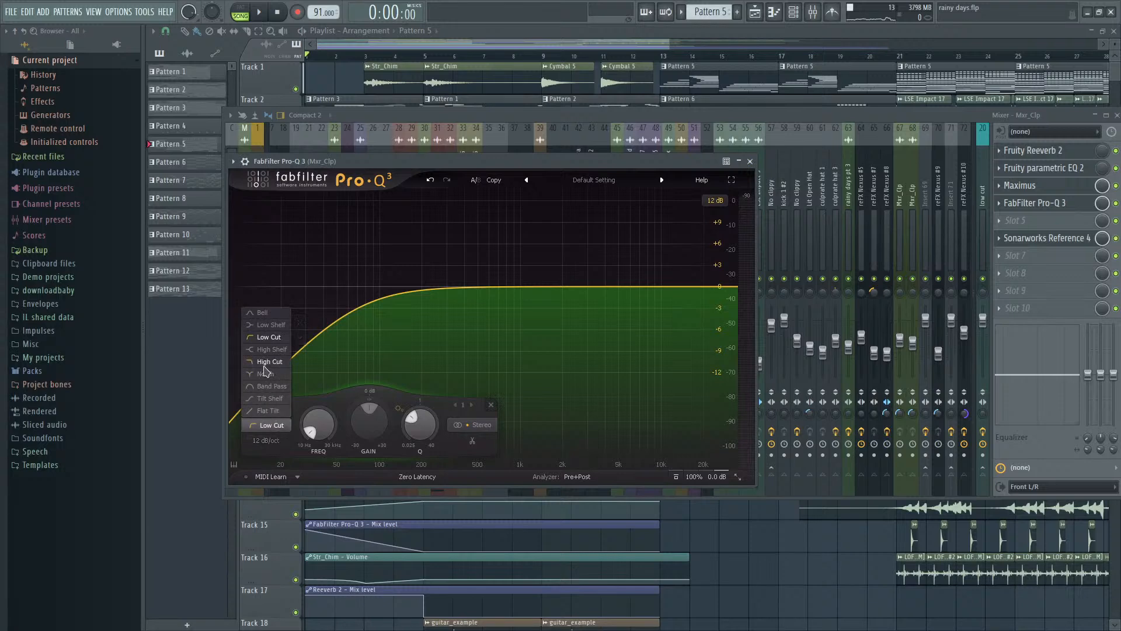
left_click(271, 439)
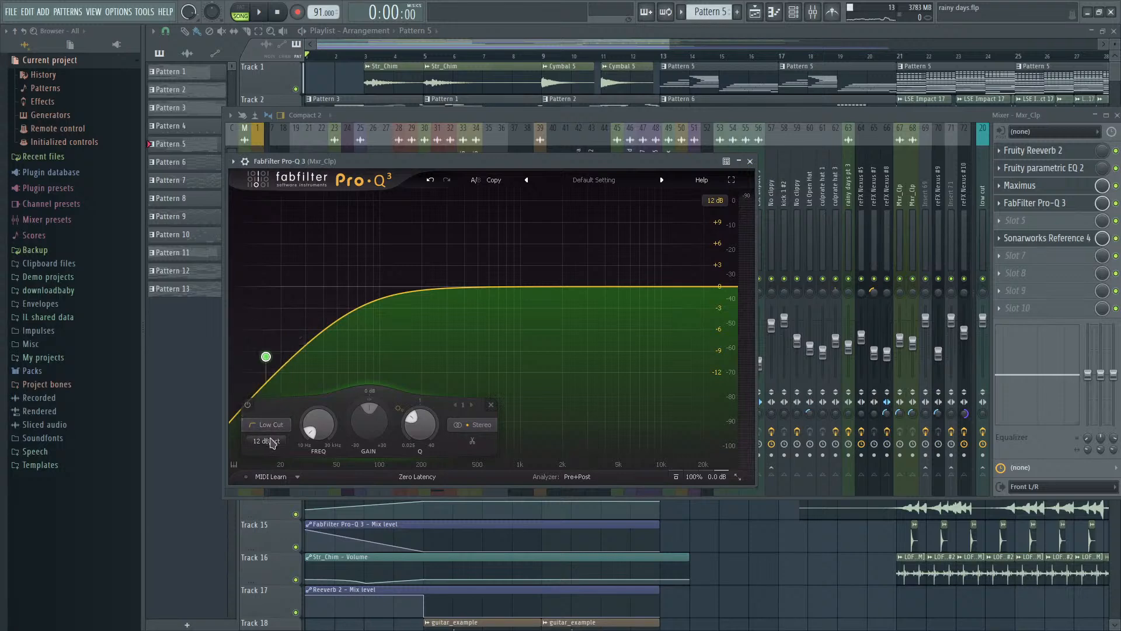
left_click(272, 514)
key("space")
left_click_drag(266, 356, 357, 329)
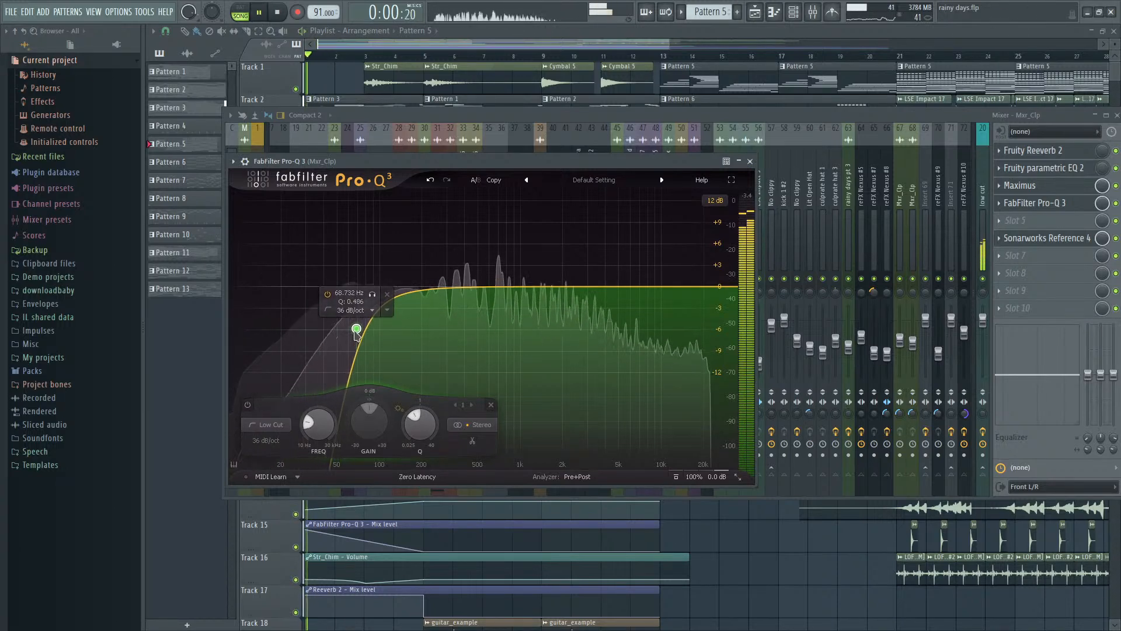
key("space")
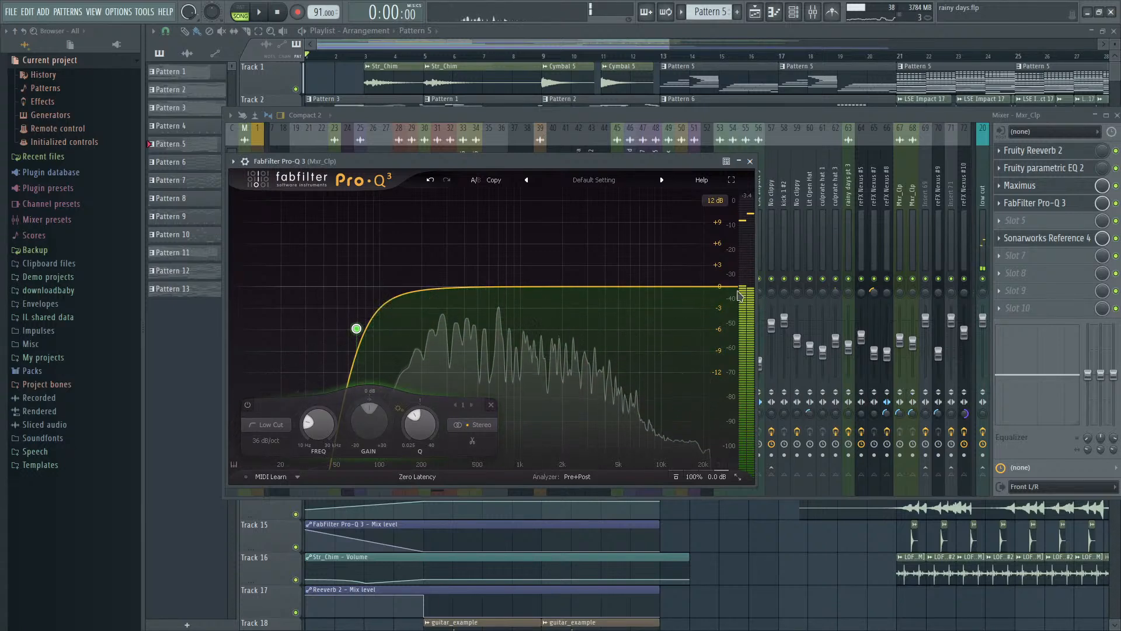
- Add a high shelf near 20 kHz in the master Pro-Q 3 and shift the low cut slightly lower during playback
mouse_move(733, 287)
left_mouse_down()
mouse_move(724, 306)
mouse_move(677, 331)
mouse_move(677, 363)
mouse_move(696, 349)
mouse_move(711, 290)
left_mouse_up()
key("space")
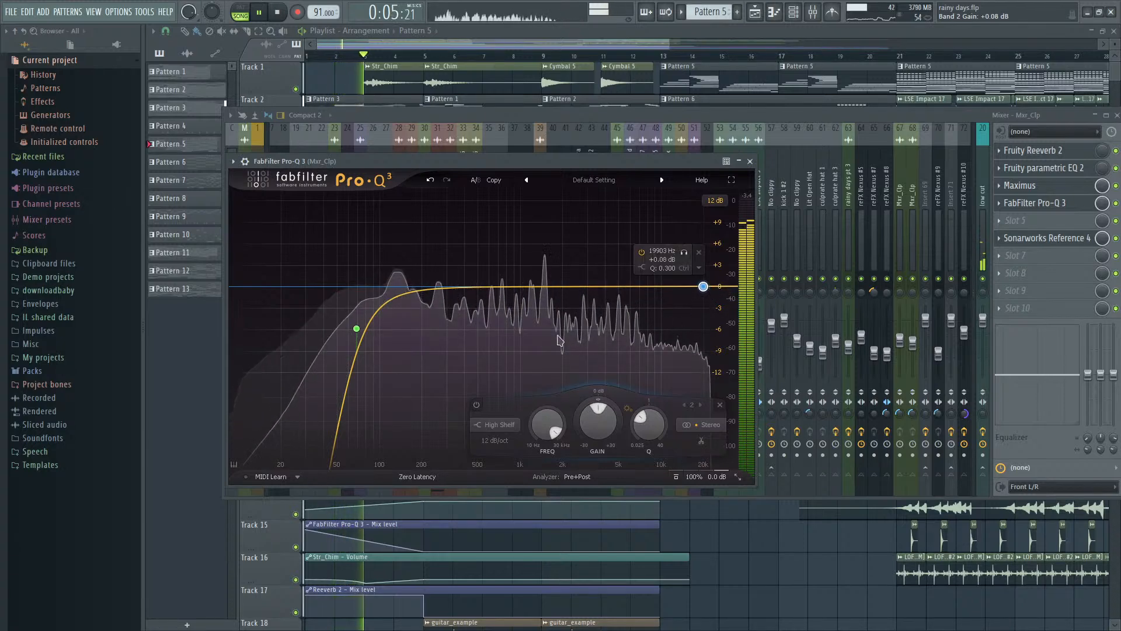
left_click_drag(357, 331, 350, 331)
key("space")
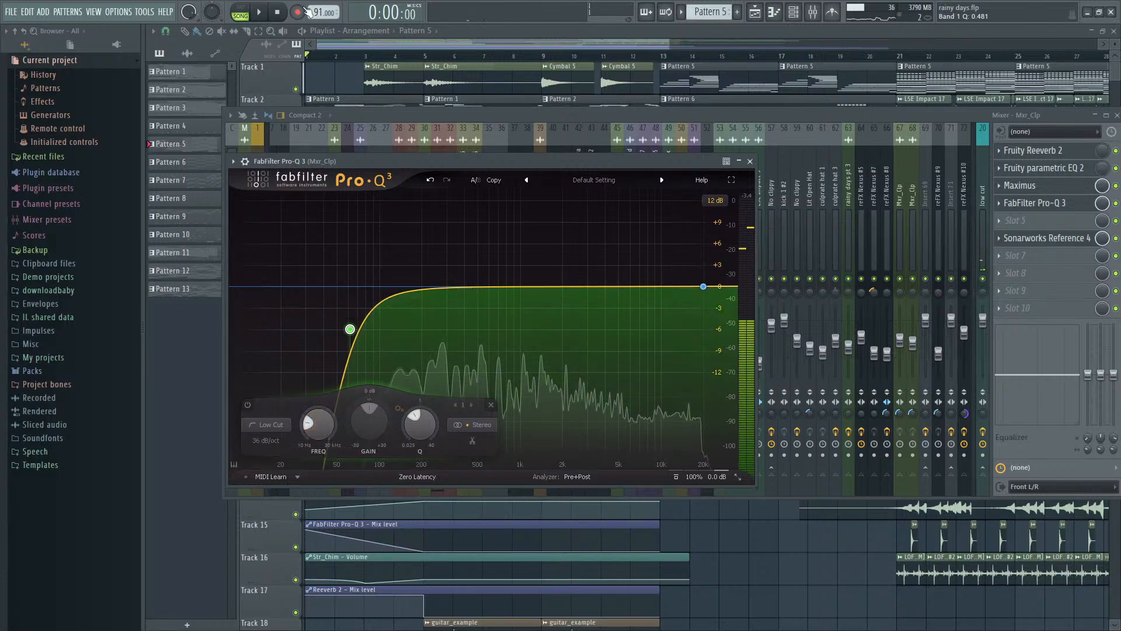
- Return to the playlist and open Pattern 3's Kontakt notes in the piano roll for viewing
left_click(362, 44)
scroll(330, 229, "up", 3)
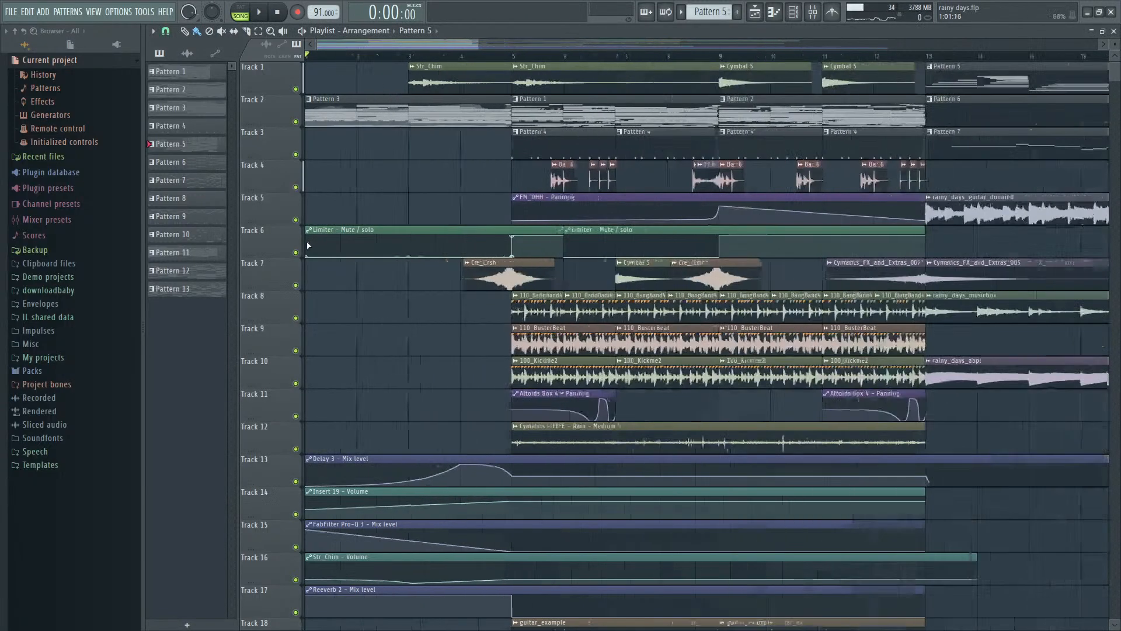
double_click(381, 121)
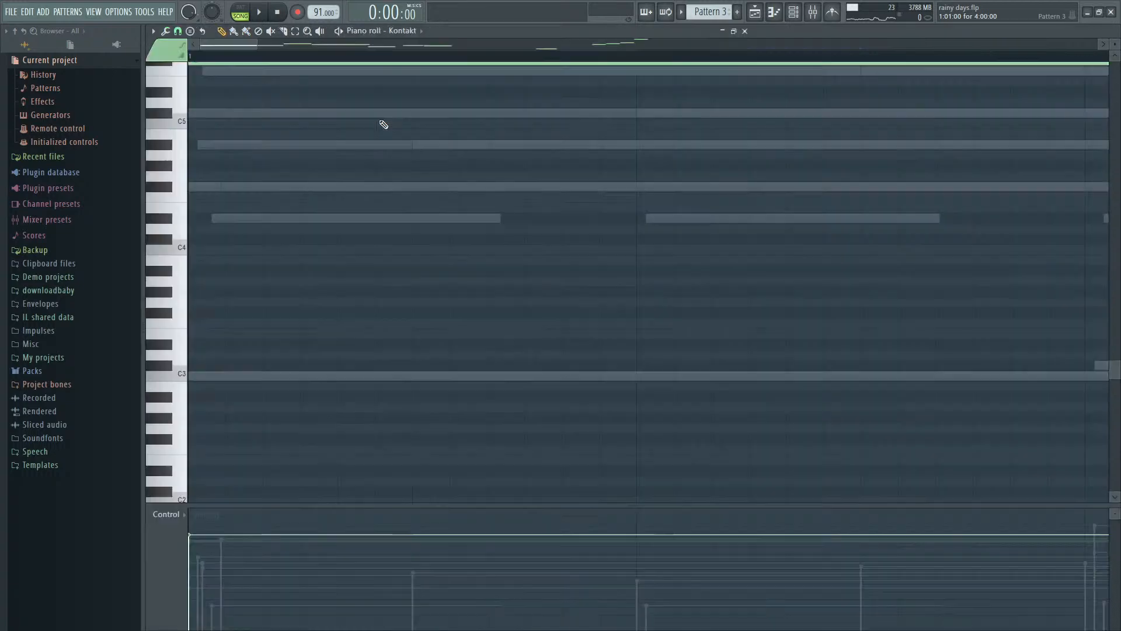
key("F7")
- Examine Pattern 3's Kontakt channel, its Hybrid Keys instrument and its mixer track
key("F9")
key("F6")
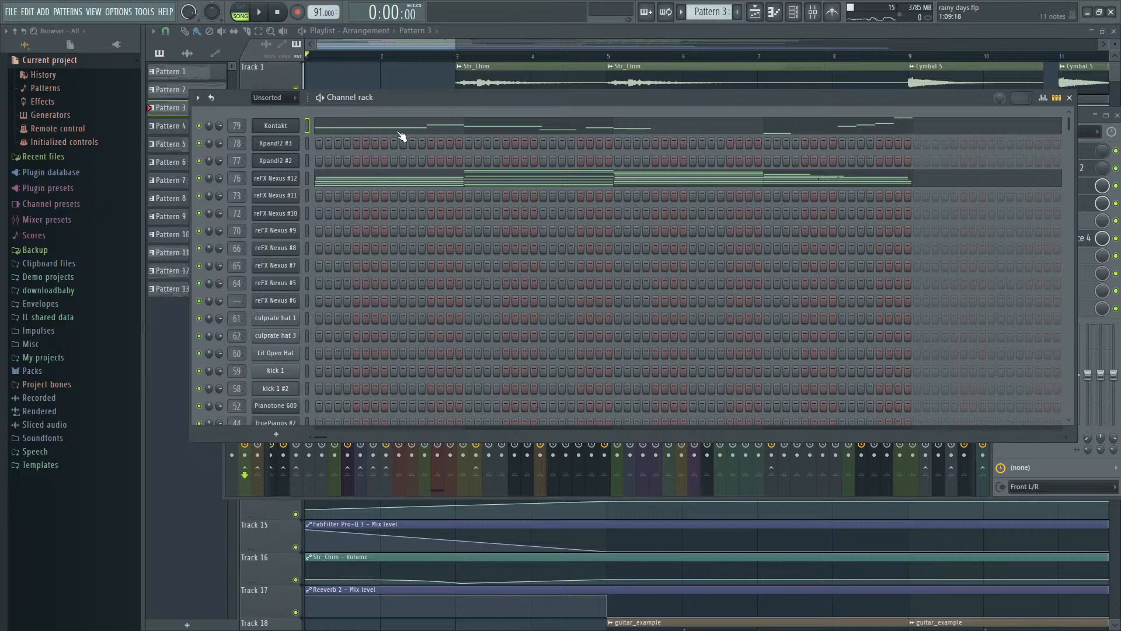
left_click(297, 123)
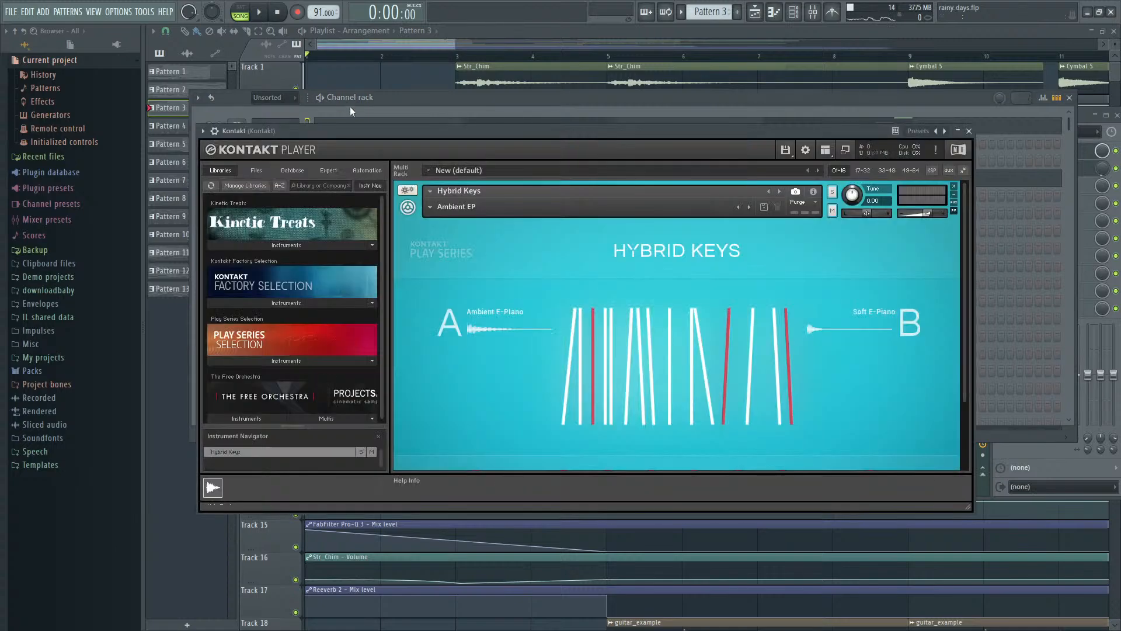
left_click(439, 108)
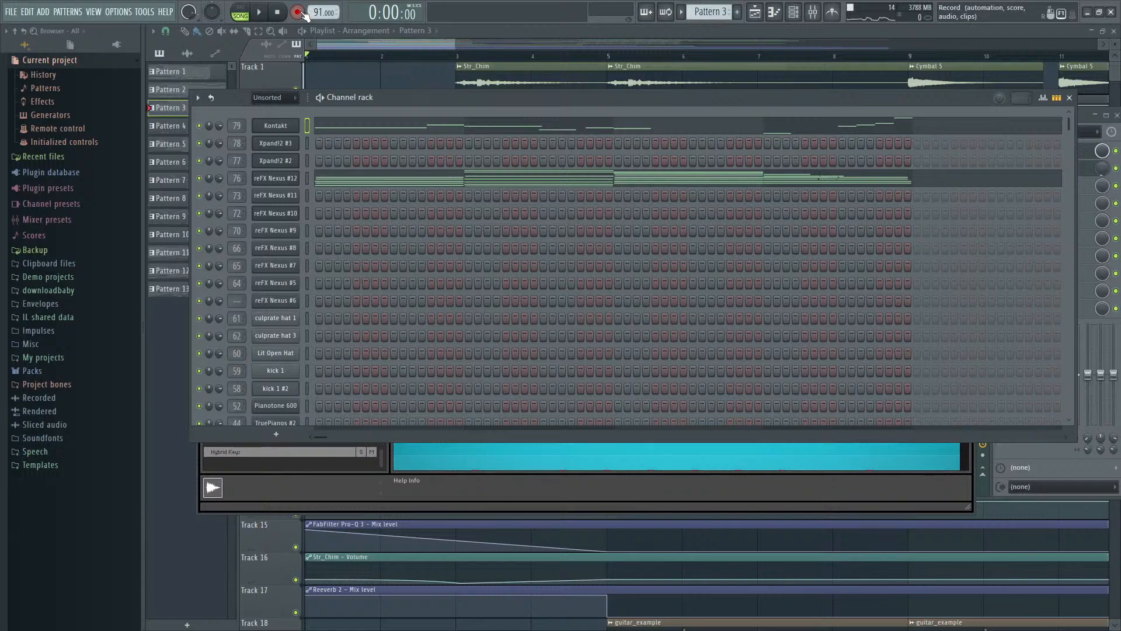
key("F9")
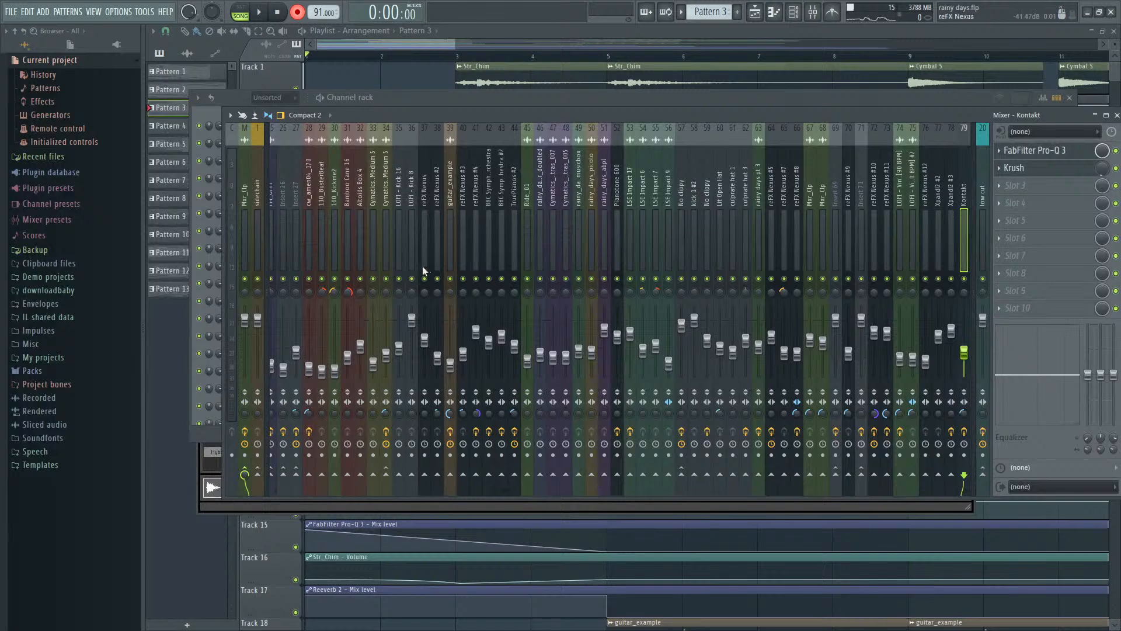
- Move the low cut in the master's FabFilter Pro-Q 3 down to about 20 Hz while the song plays
key("F6")
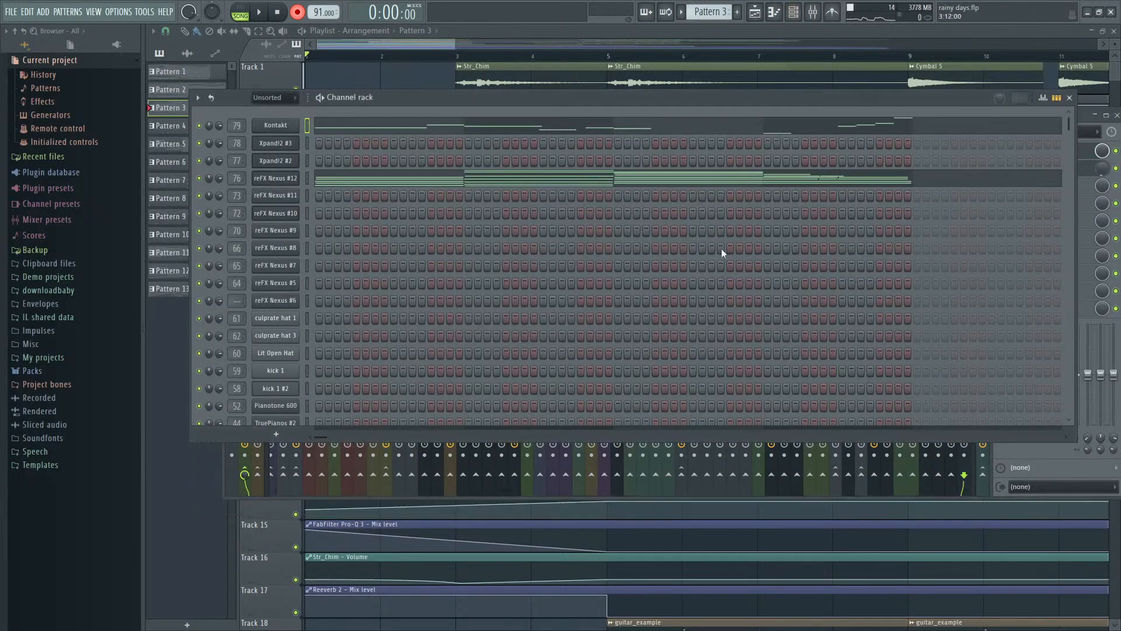
key("F9")
left_click(245, 248)
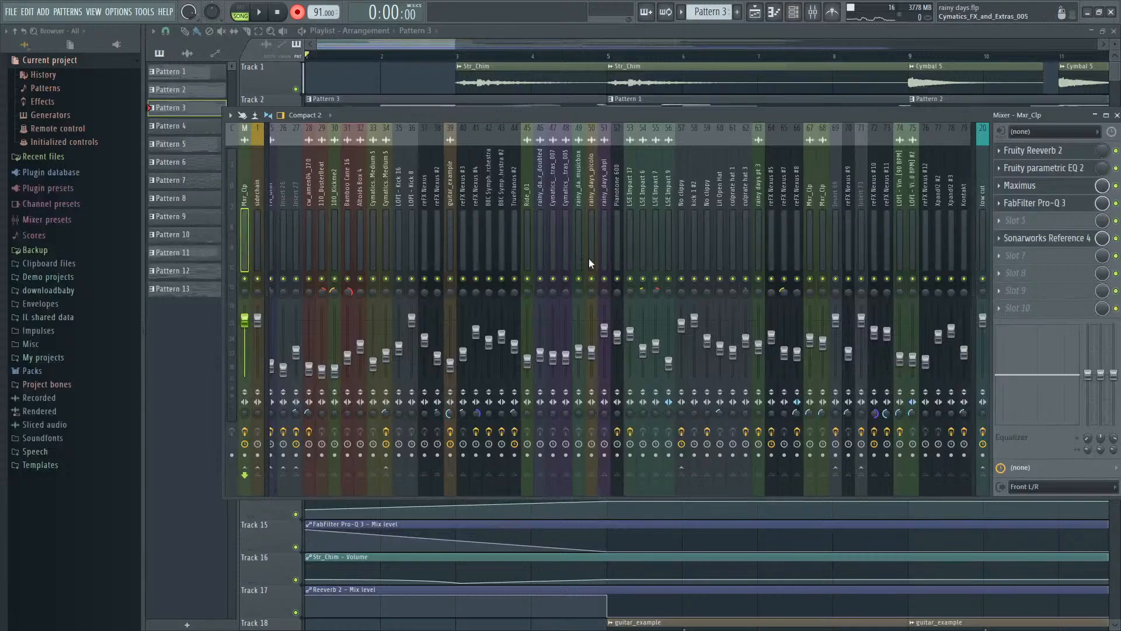
left_click(1042, 205)
key("space")
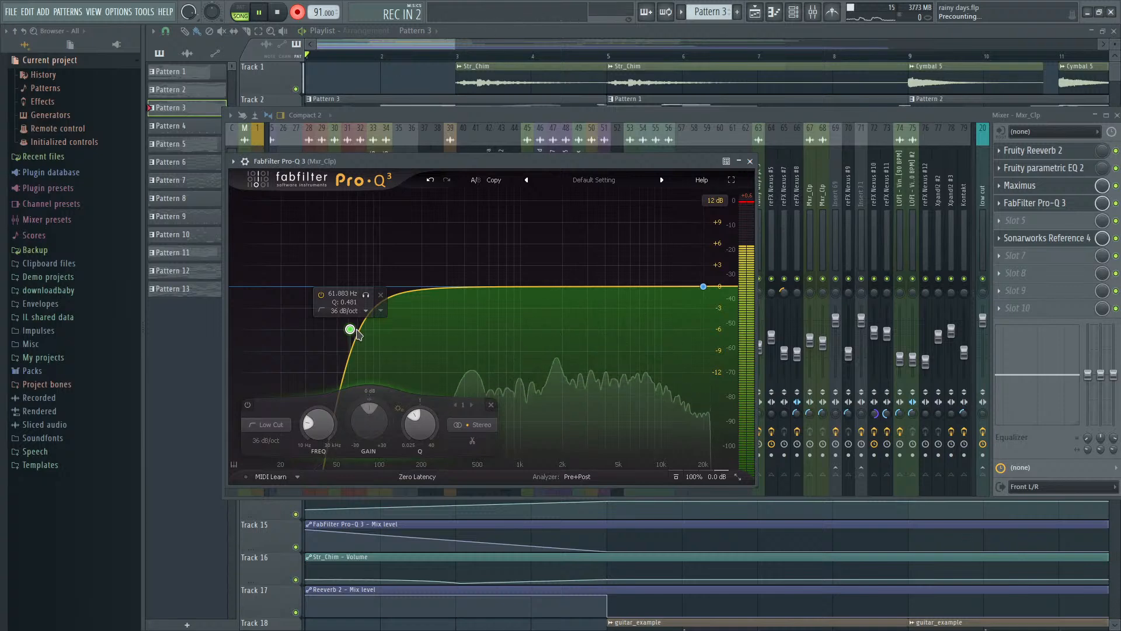
left_click_drag(352, 332, 275, 304)
key("space")
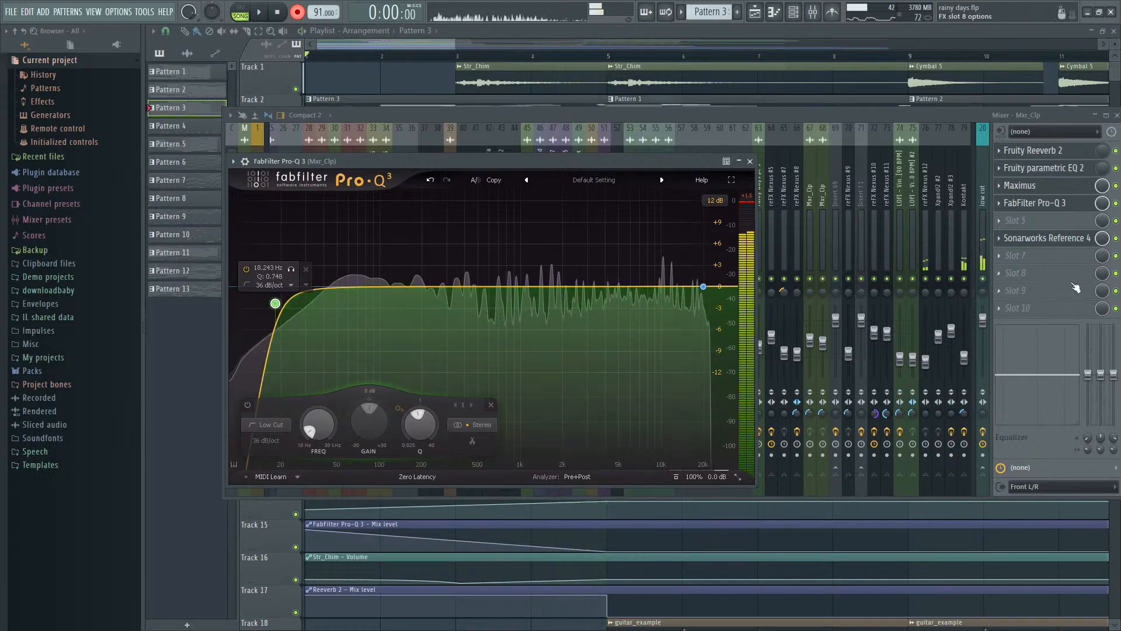
- Automate the master Pro-Q 3's mix level, dropping it to zero at bar 5 and holding it there to the clip's end
left_click(1107, 206)
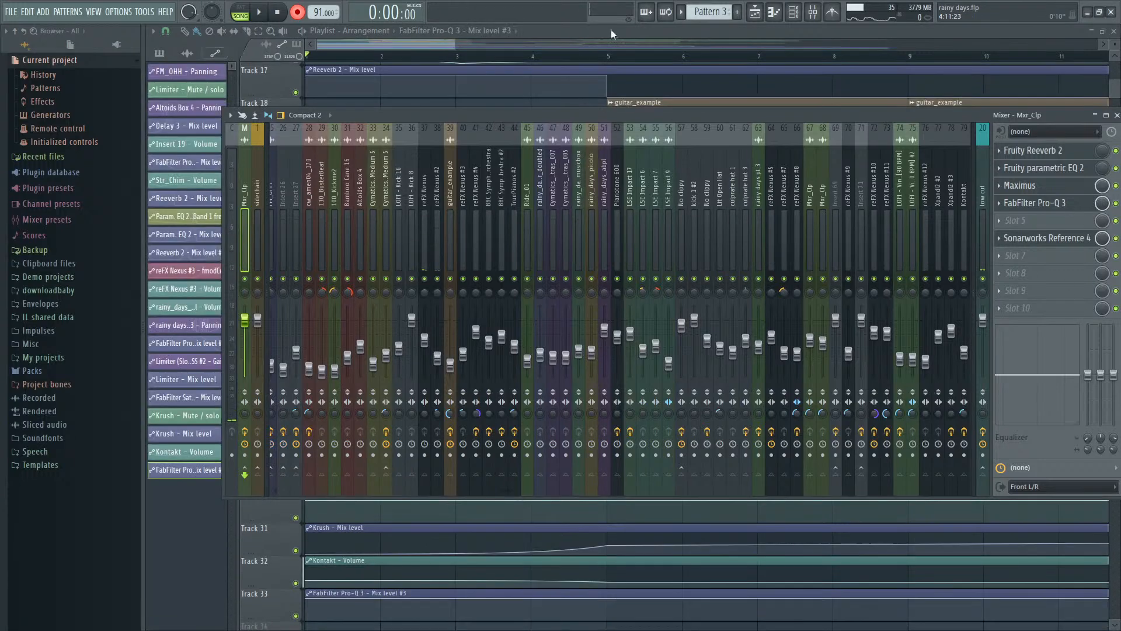
left_click(615, 29)
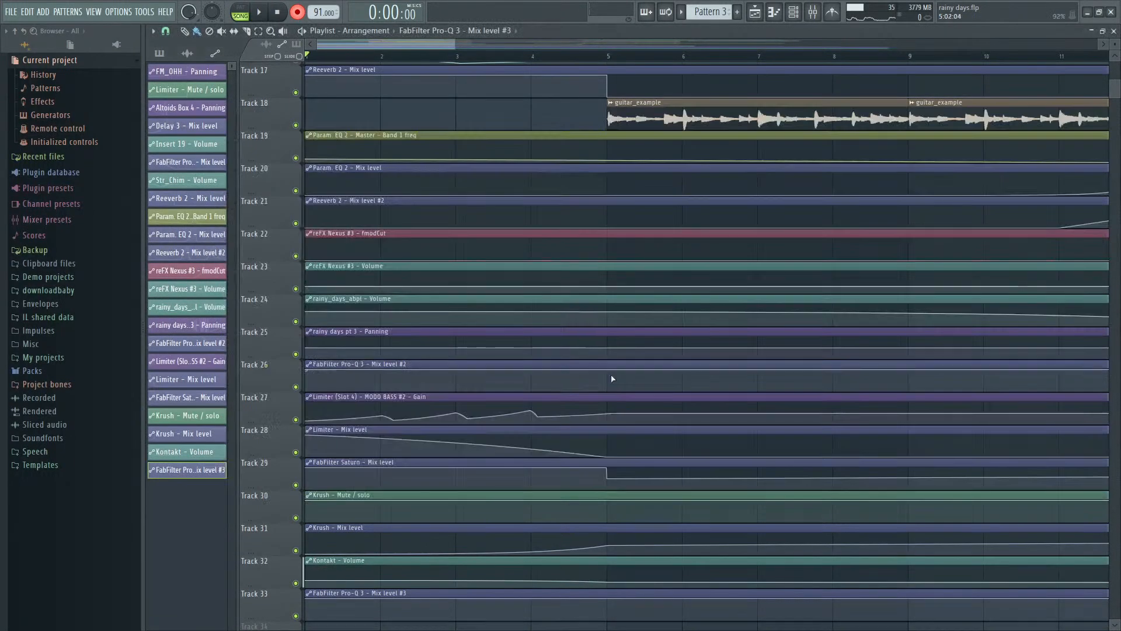
left_click(622, 616)
scroll(607, 605, "down", 4)
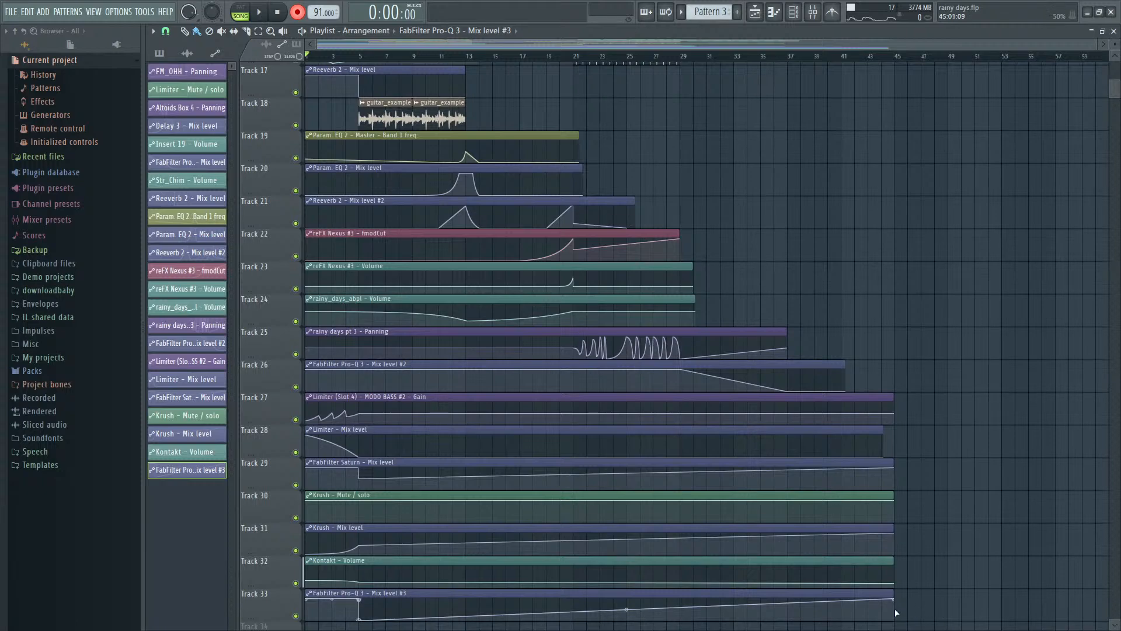
left_click_drag(897, 612, 898, 620)
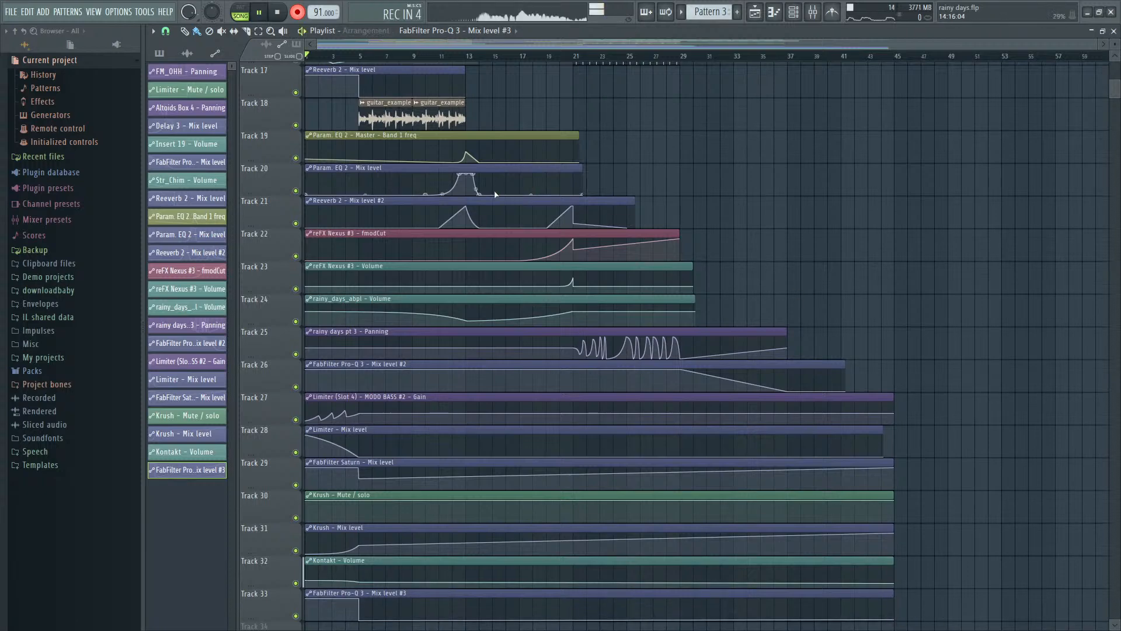
- Play the arrangement from the start through the intro to check the master Pro-Q 3 automation
key("space")
scroll(1093, 299, "up", 8)
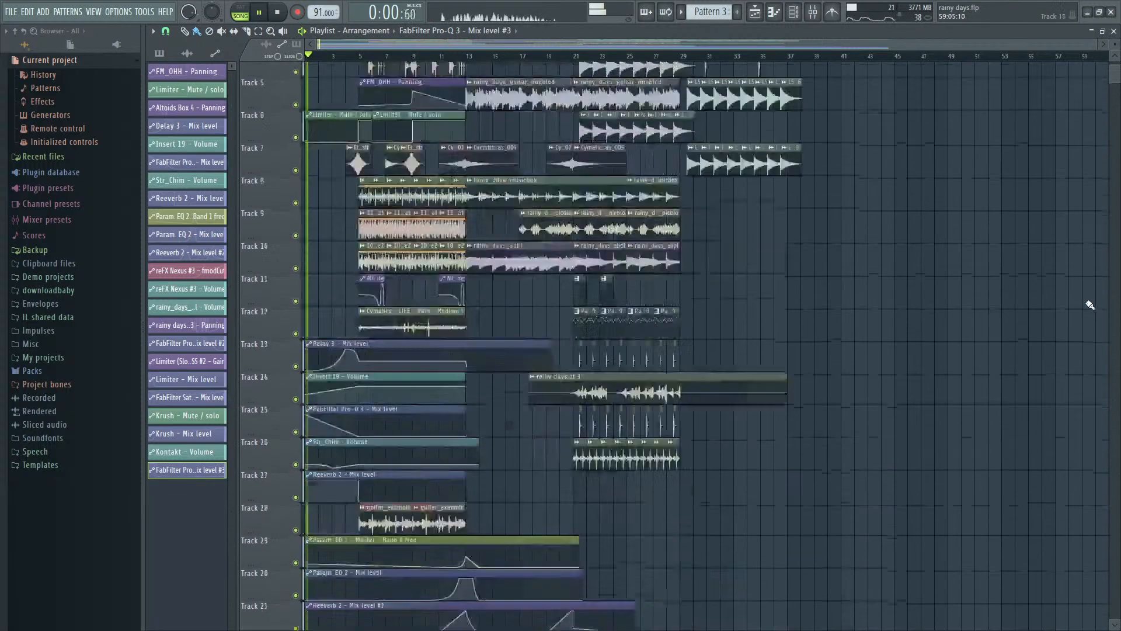
scroll(278, 201, "up", 3)
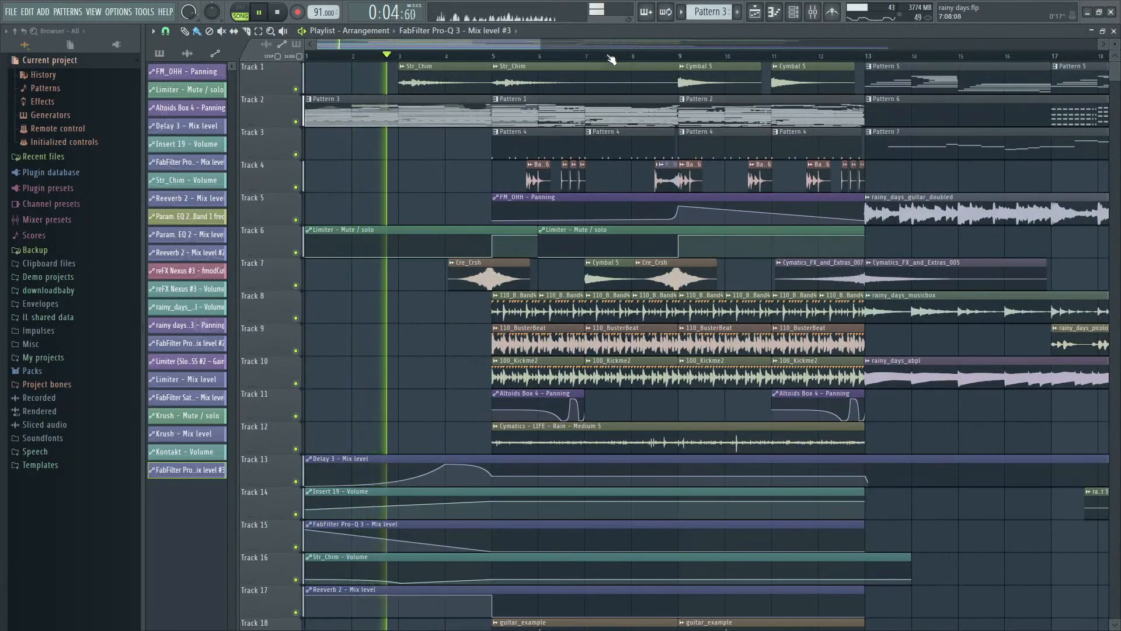
scroll(608, 55, "down", 3)
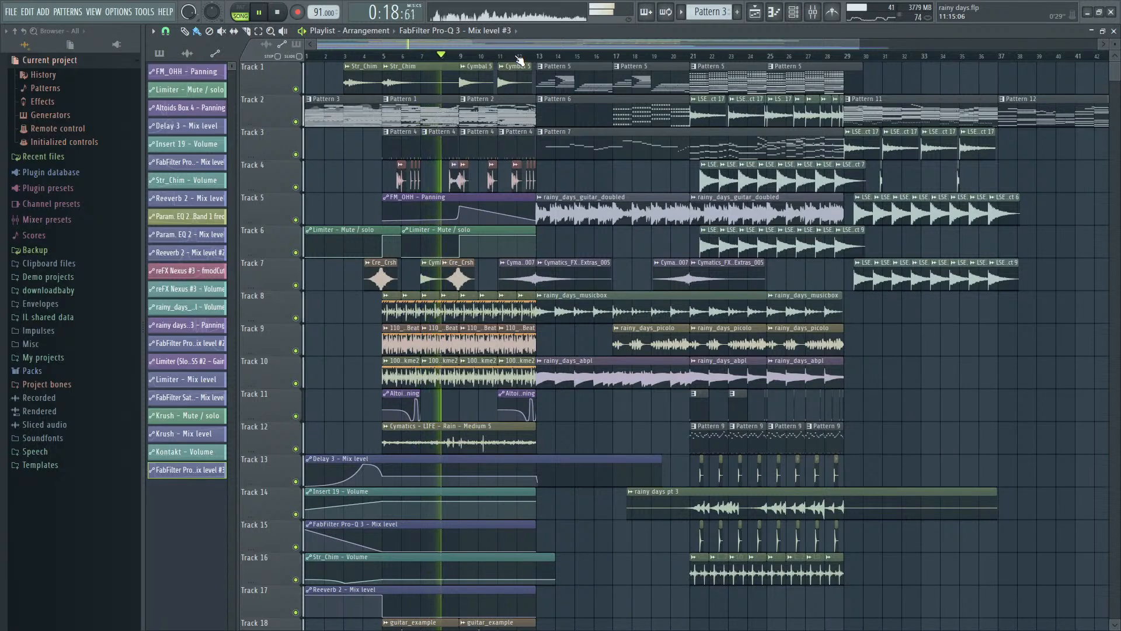
scroll(519, 59, "up", 3)
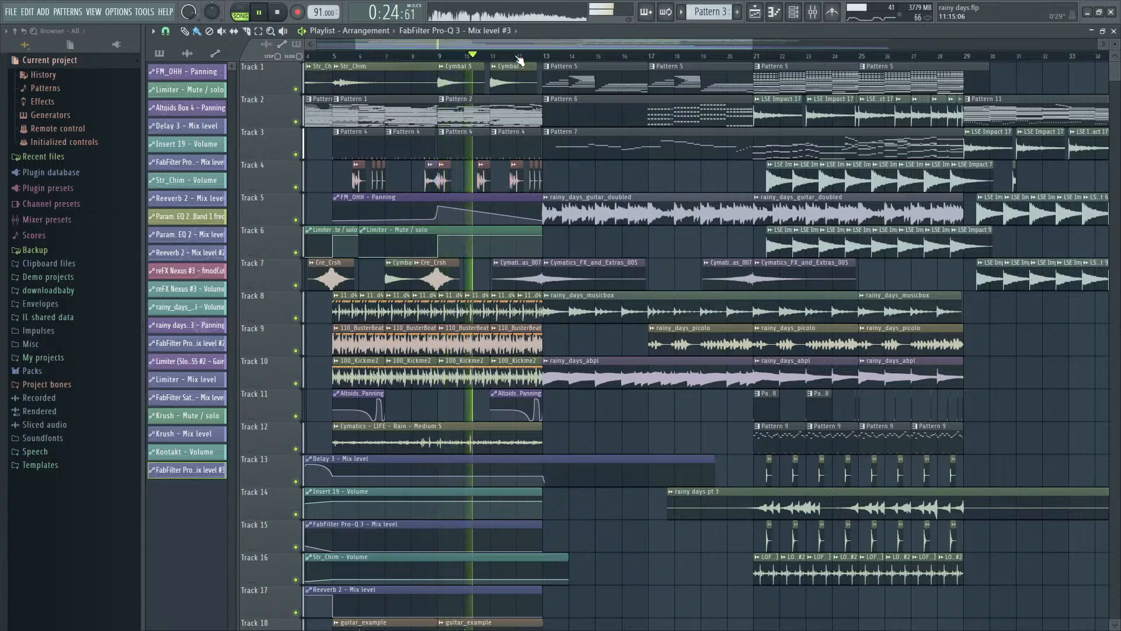
key("F9")
key("space")
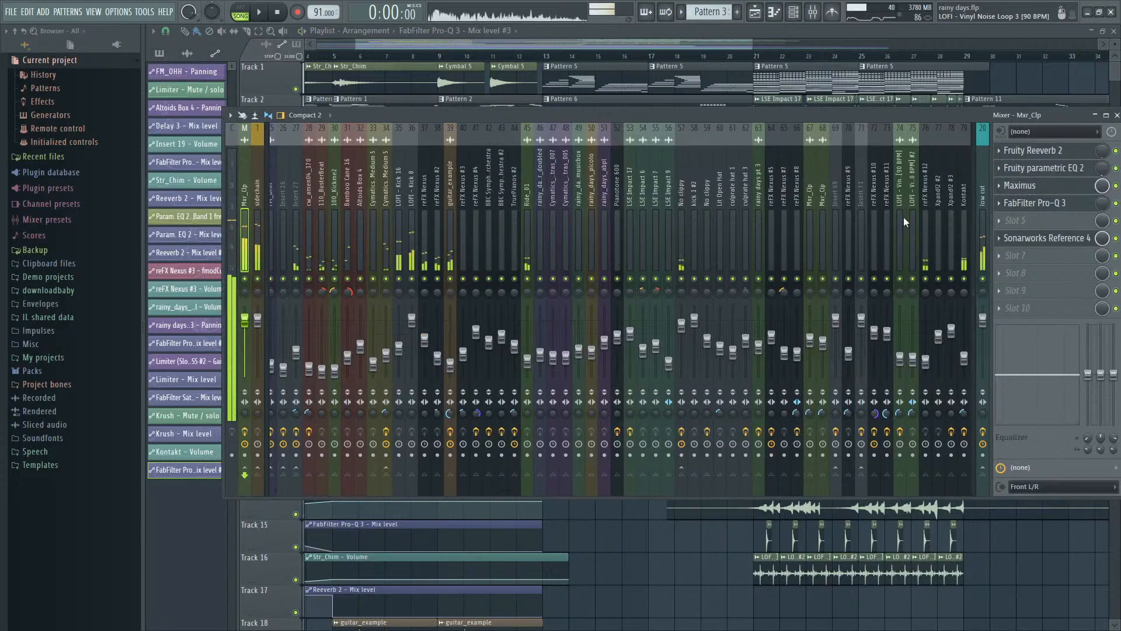
- Solo the Kontakt mixer track and play it from bar 5 to judge its level
left_click_drag(912, 219, 835, 257)
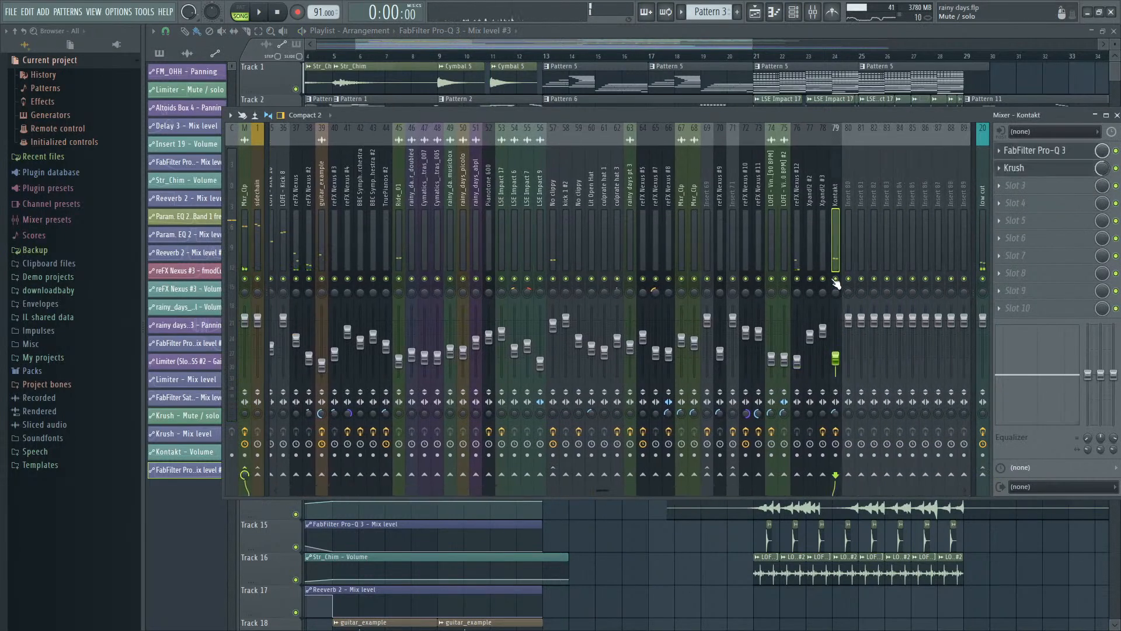
left_click_drag(342, 57, 651, 48)
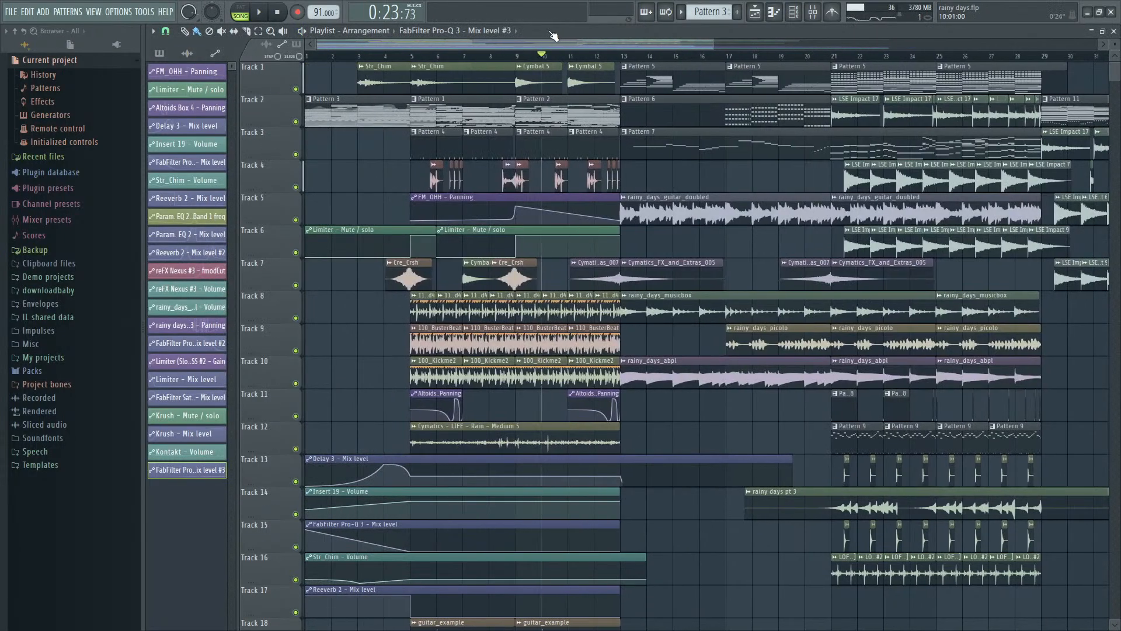
key("space")
key("F9")
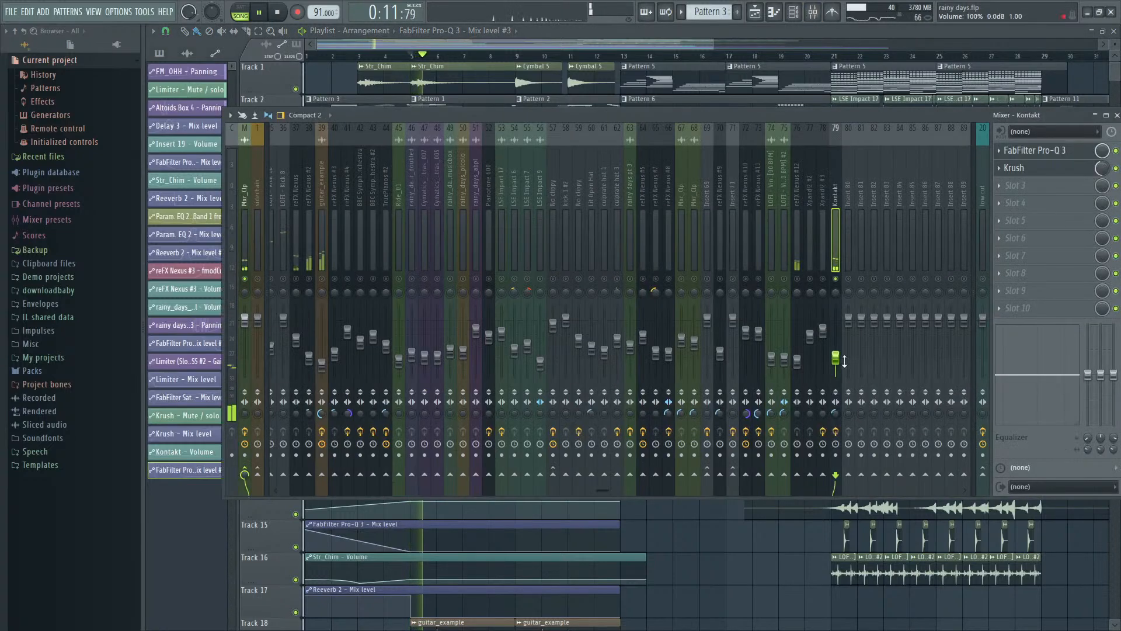
- Lower the Kontakt volume automation point at bar 5 slightly and unsolo the Kontakt mixer track
left_click(675, 38)
scroll(939, 243, "down", 8)
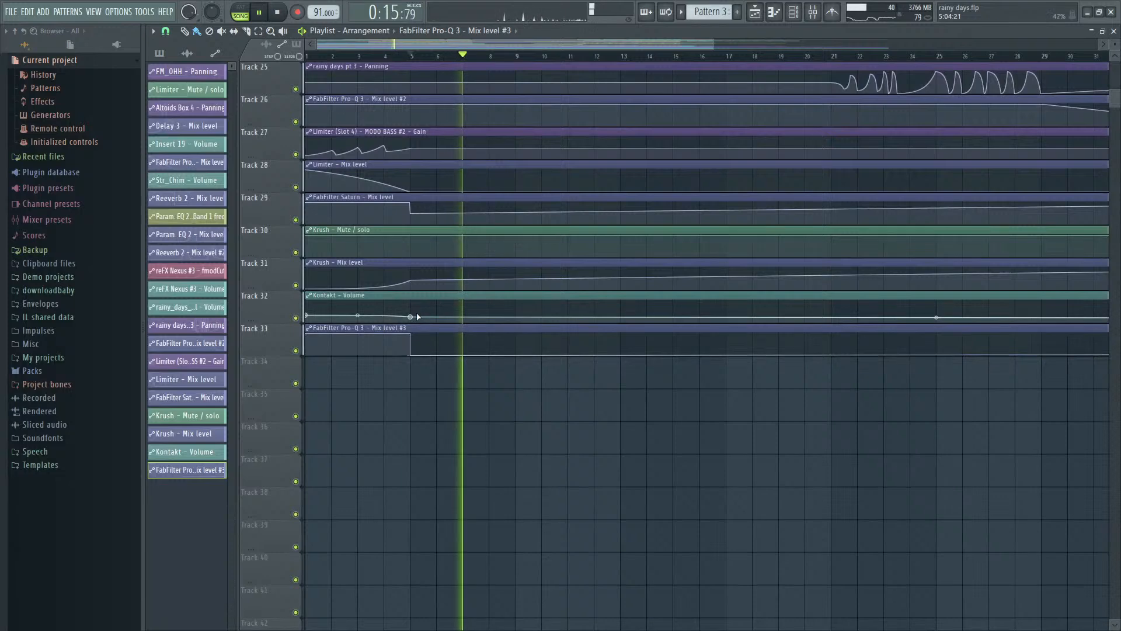
left_click_drag(411, 317, 413, 320)
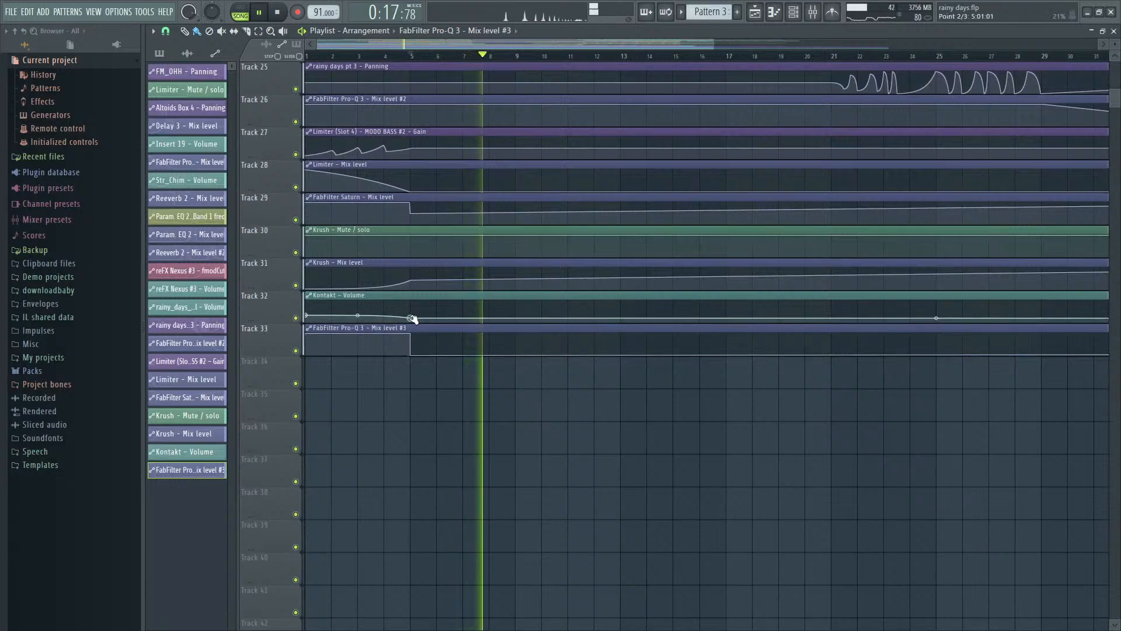
key("F9")
key("space")
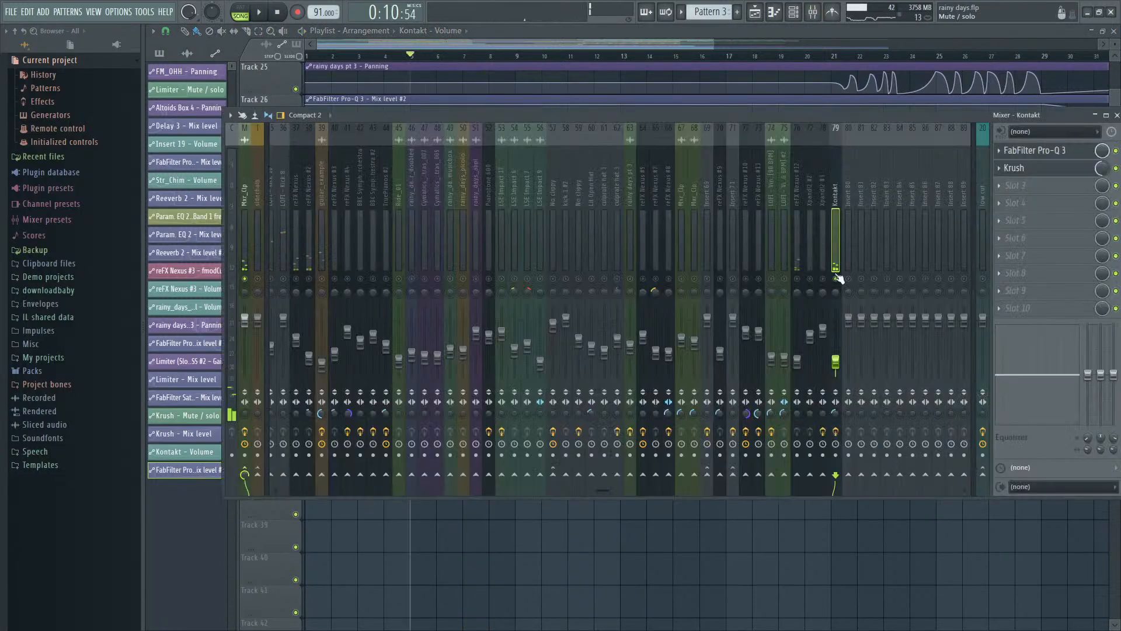
- Play the full mix from around bar 5 to check the Kontakt level against the other instruments
key("space")
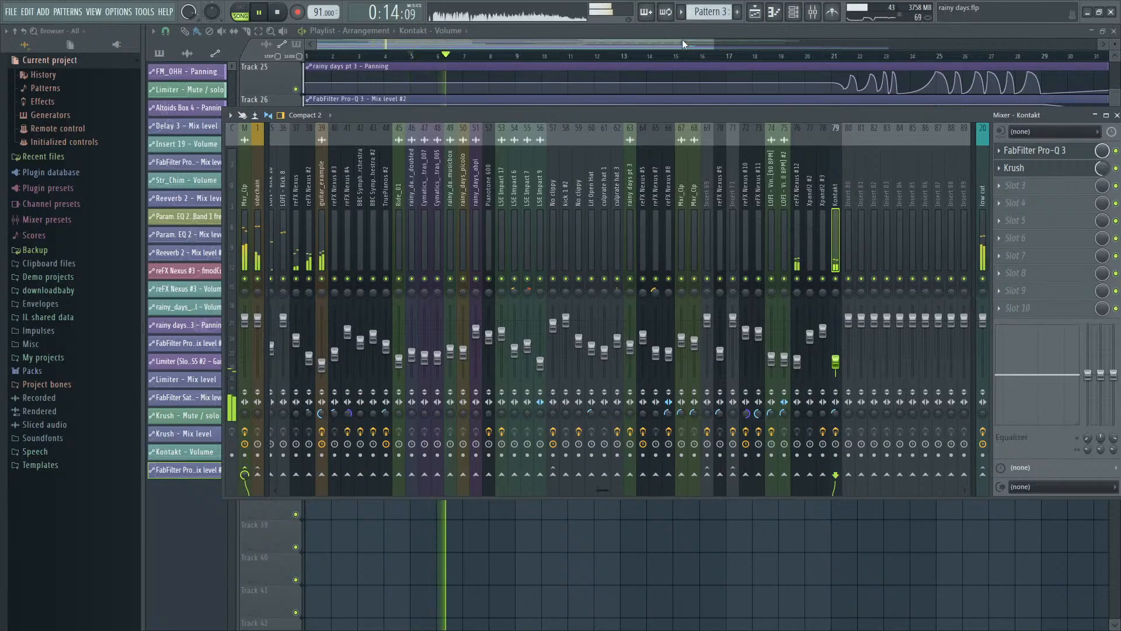
left_click(431, 56)
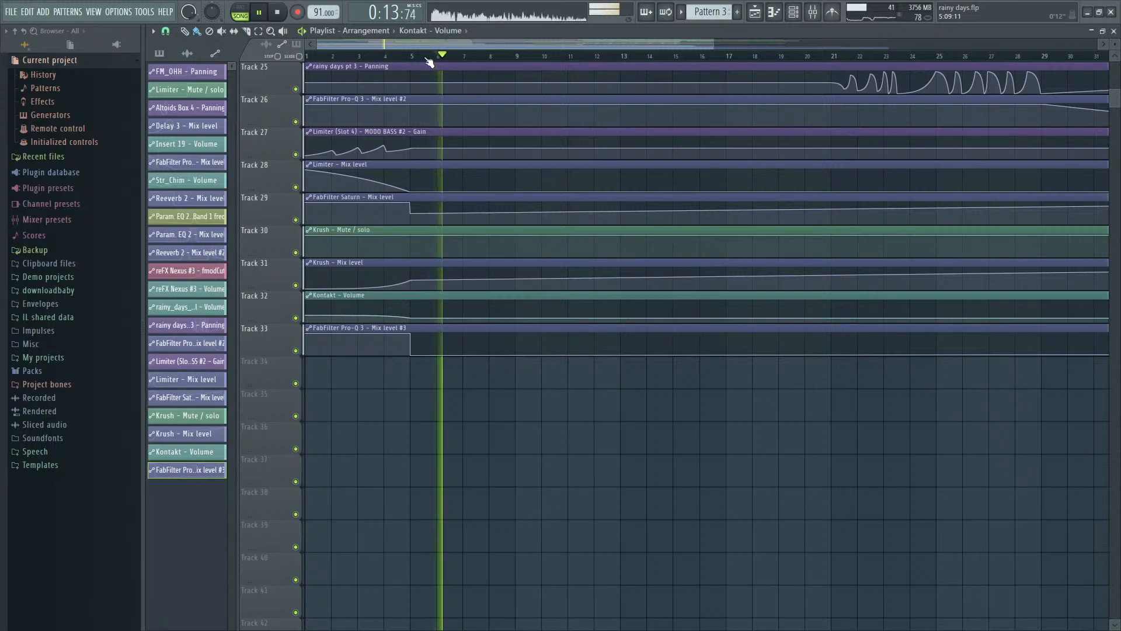
left_click(427, 56)
scroll(454, 93, "up", 3)
scroll(915, 496, "up", 5)
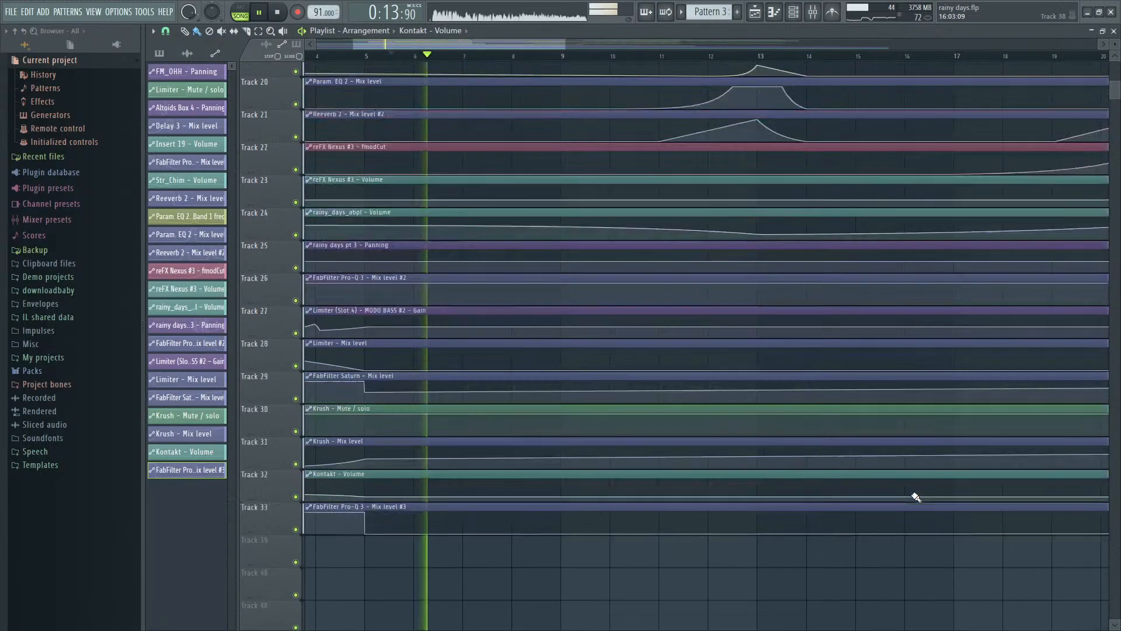
scroll(973, 289, "up", 5)
key("space")
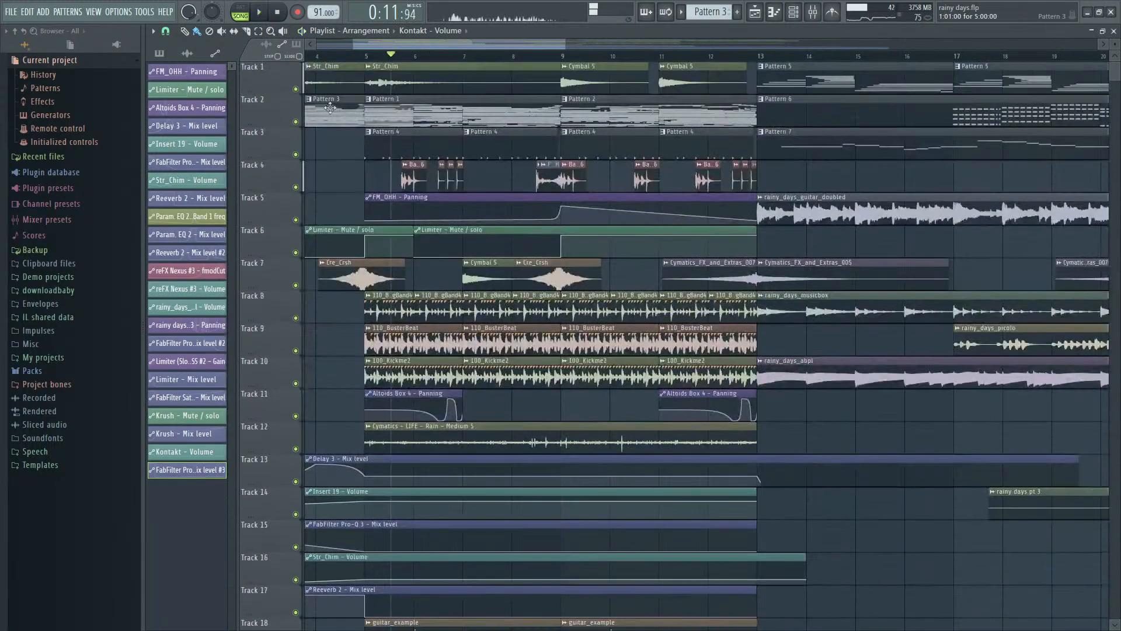
- Select Pattern 1 from the playlist and open its Kontakt notes in the piano roll
double_click(441, 119)
key("Escape")
key("F9")
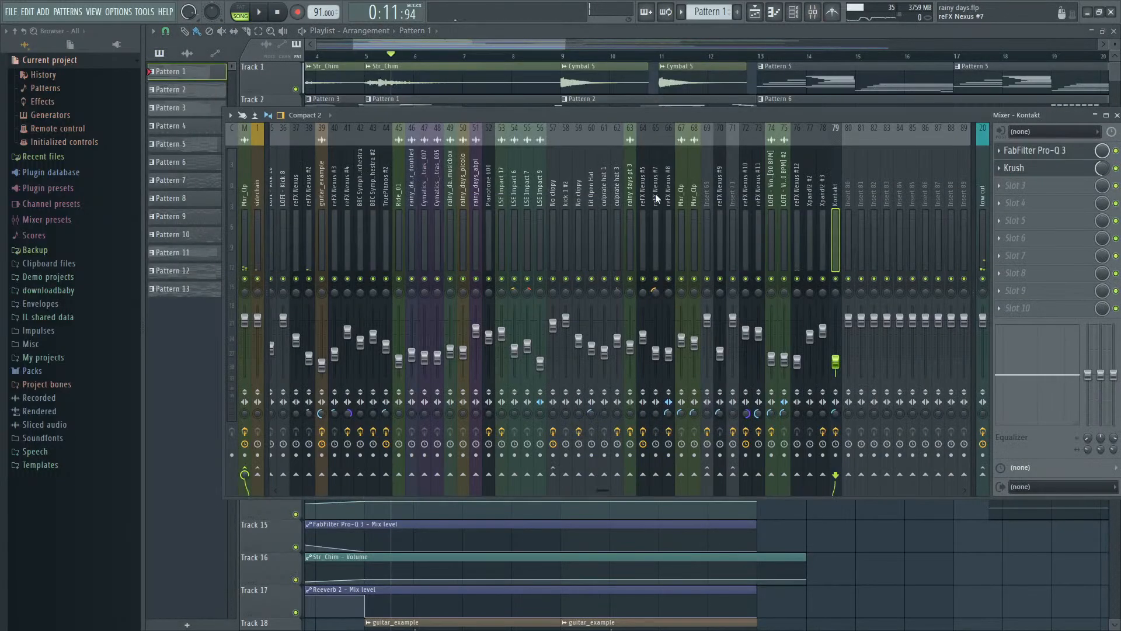
key("F6")
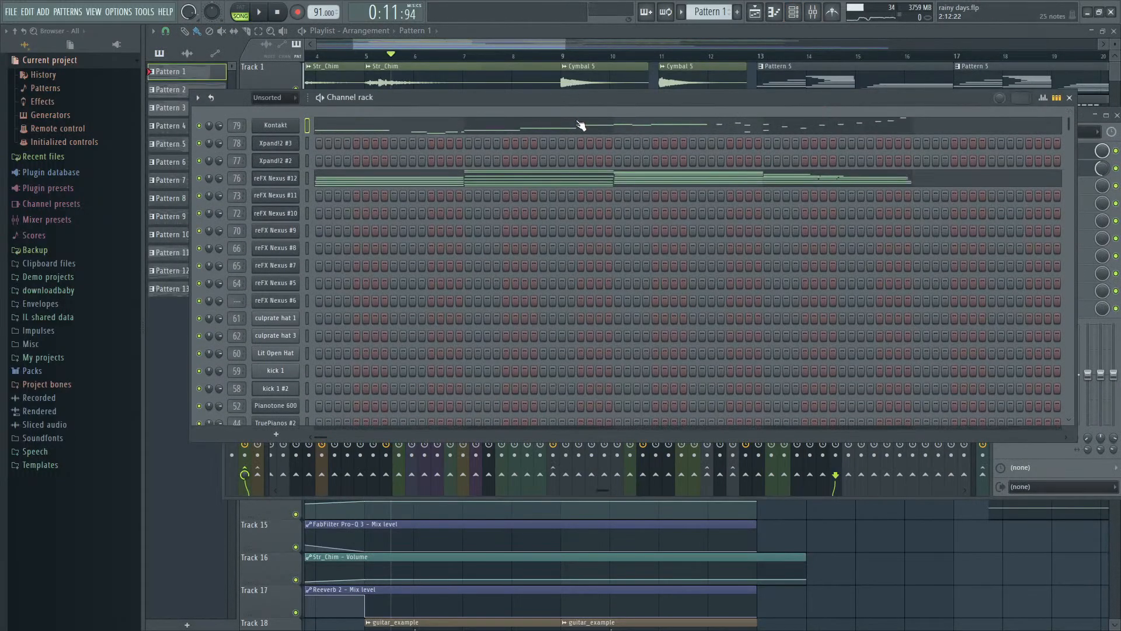
left_click(581, 125)
- Delete the short D#6 Kontakt note just before bar 2 of Pattern 1 and replay the melody
key("space")
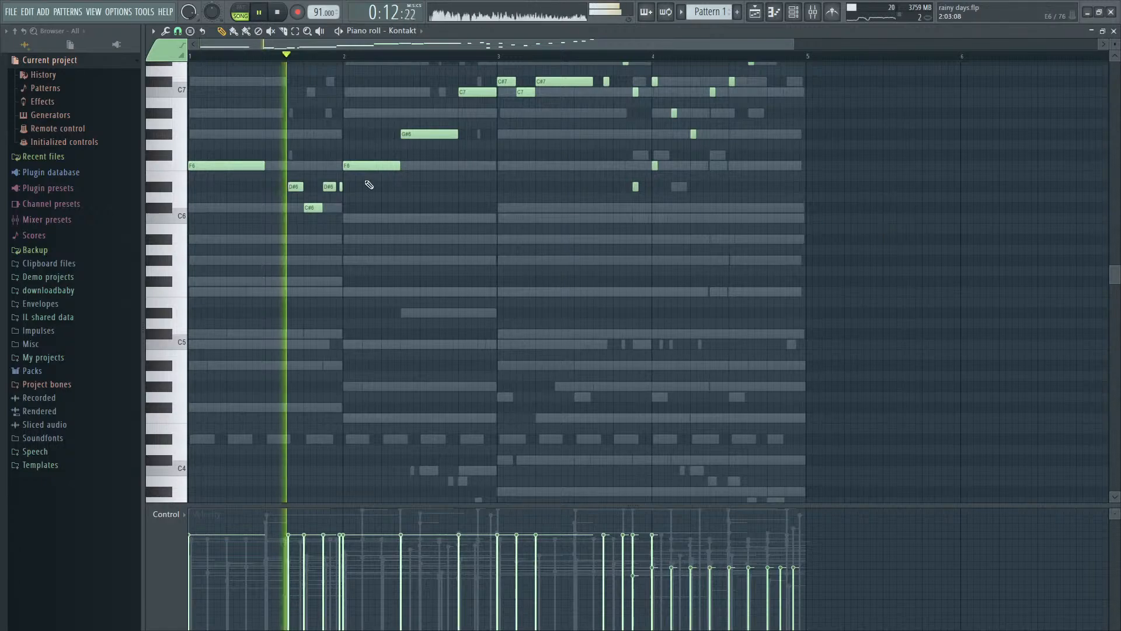
scroll(369, 184, "up", 3)
key("space")
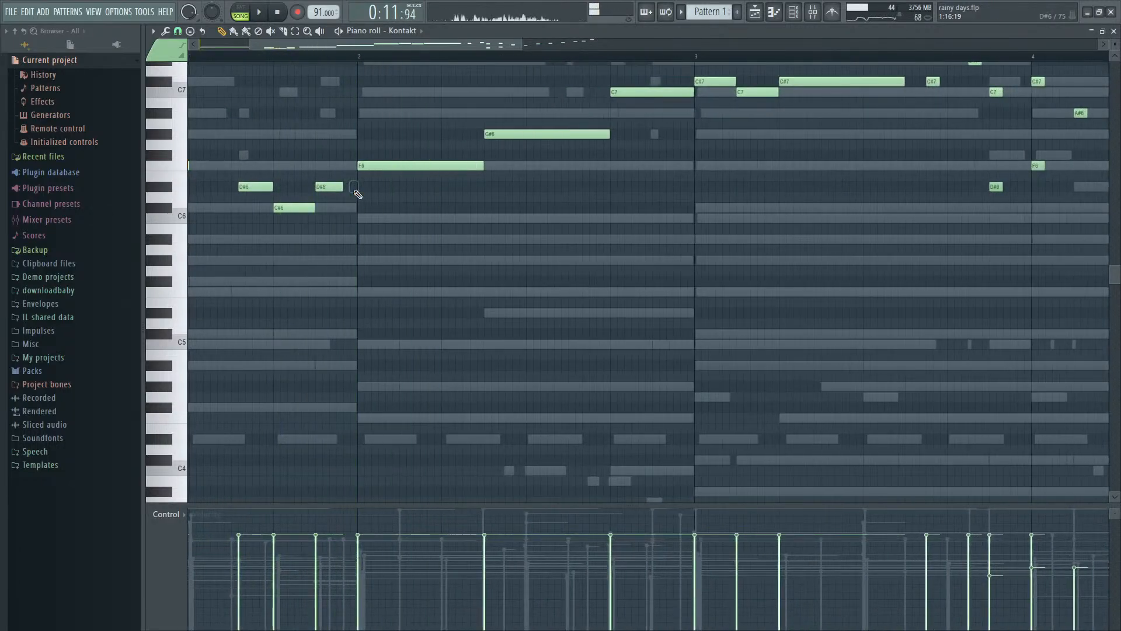
key("space")
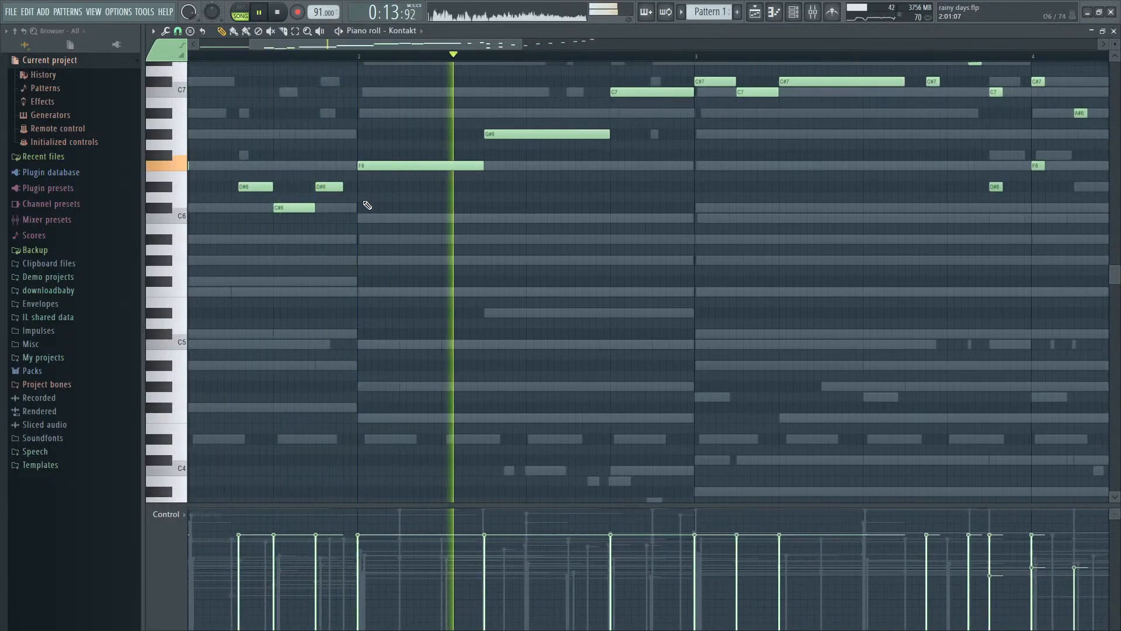
key("space")
- Try a short D#6 note just before bar 2, shorten it while auditioning, and delete it again
scroll(263, 310, "up", 6)
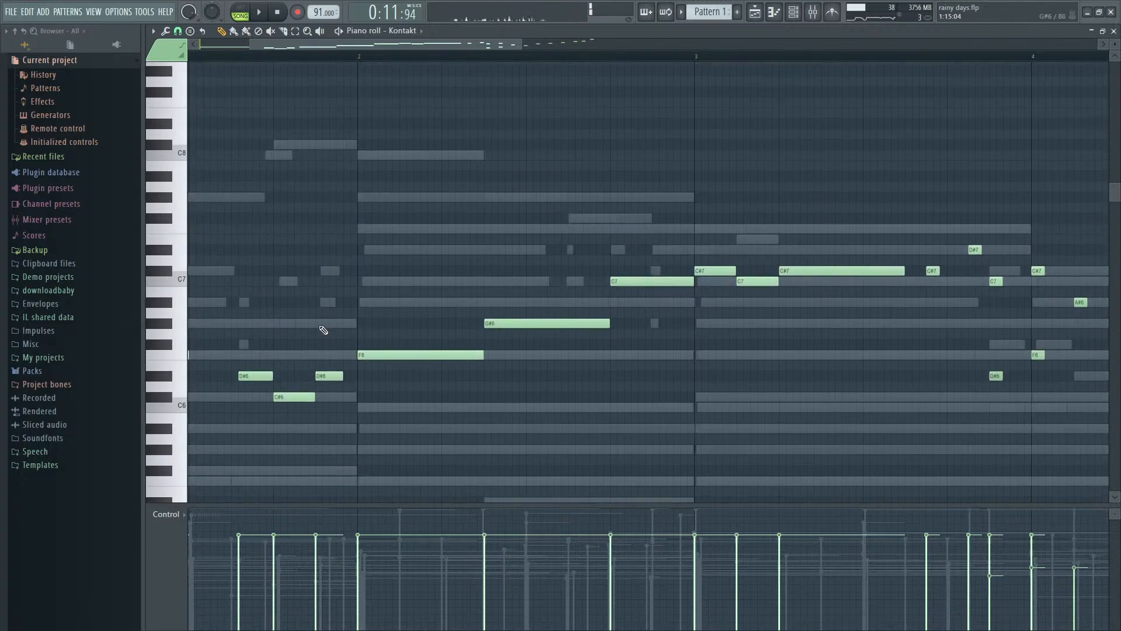
left_click(354, 376)
key("space")
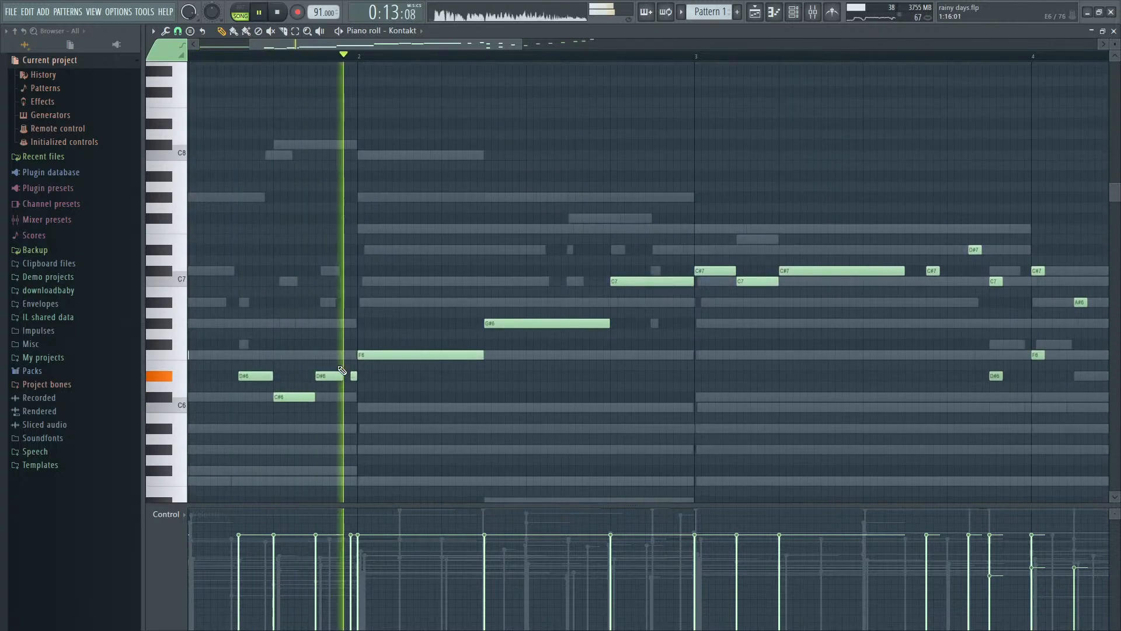
key("space")
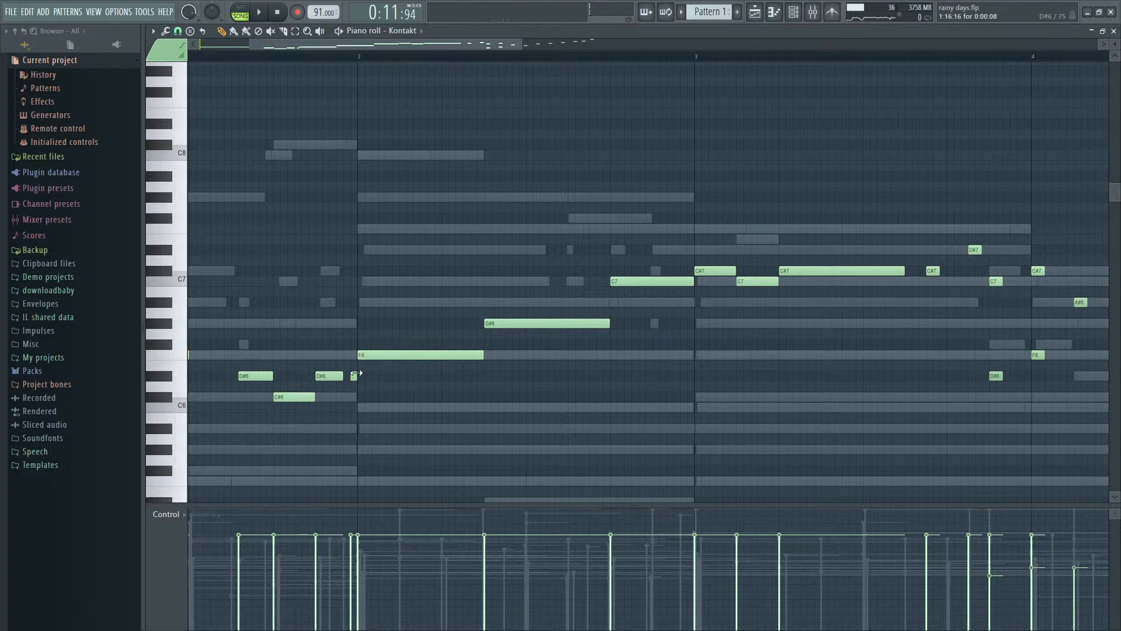
key("space")
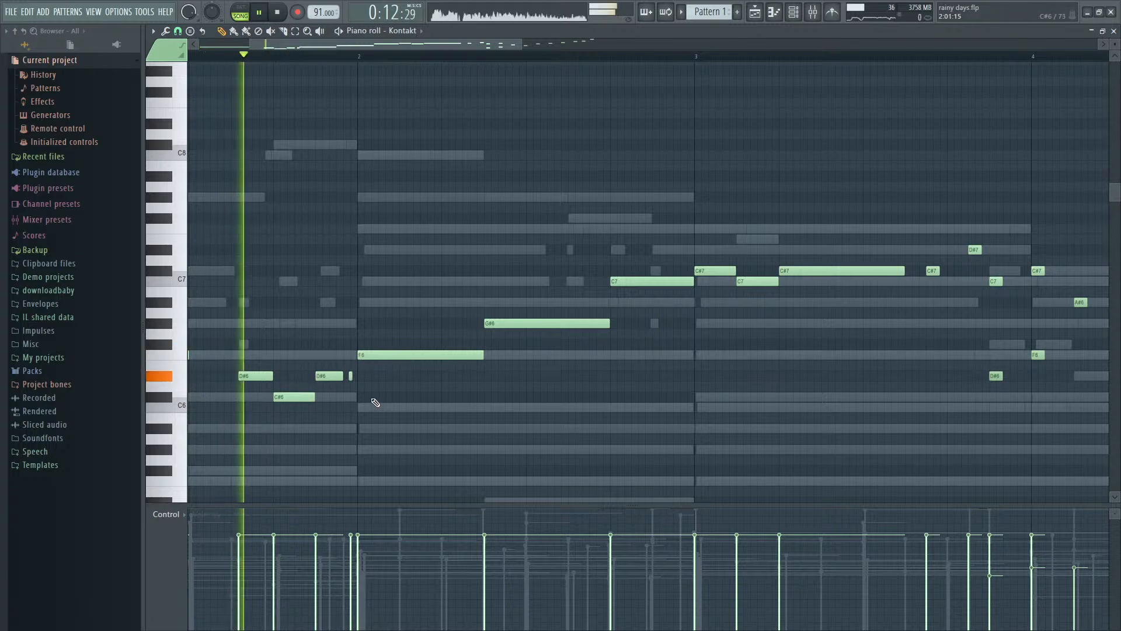
key("space")
right_click(351, 376)
key("space")
key("space")
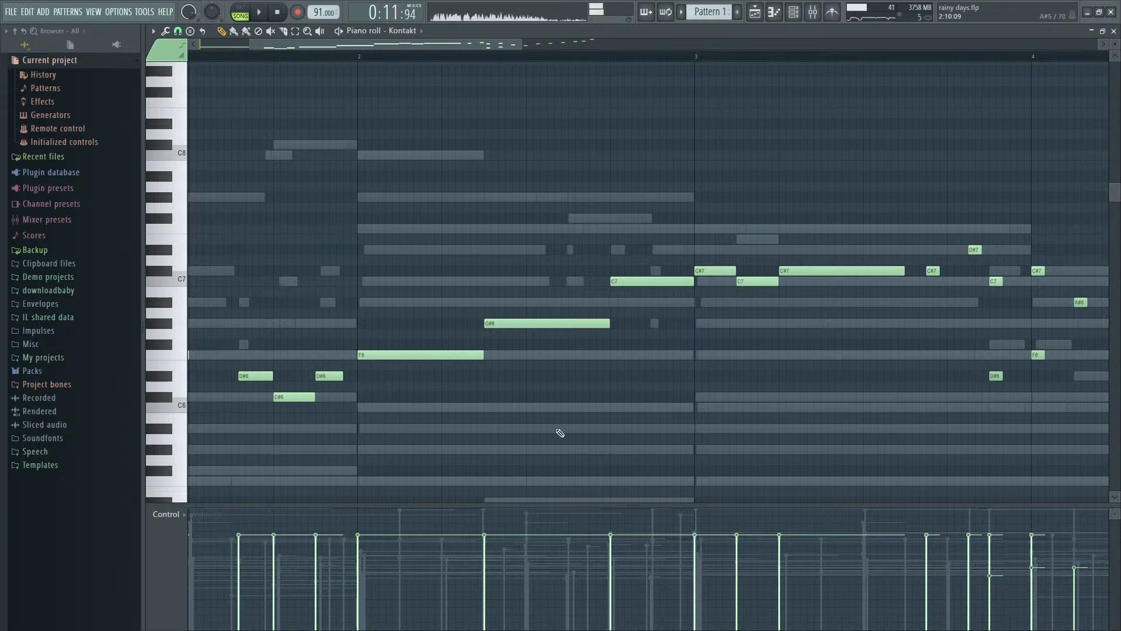
- Open the reFX Nexus #2 notes of Pattern 1 and replay the melody leading into bar 2
key("F9")
key("F6")
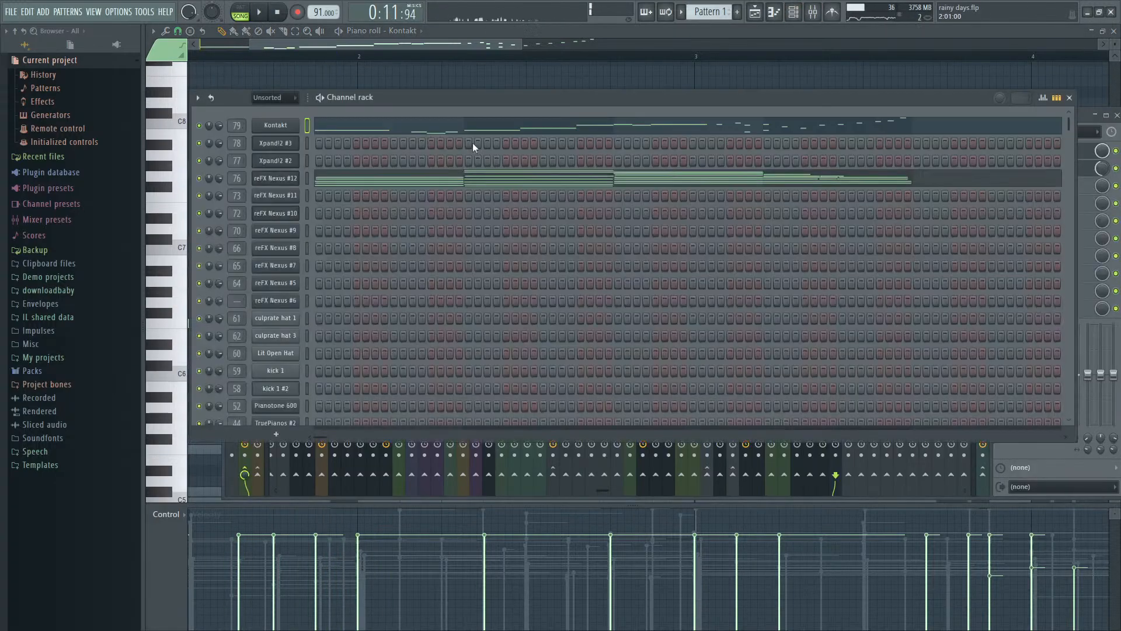
scroll(473, 147, "down", 6)
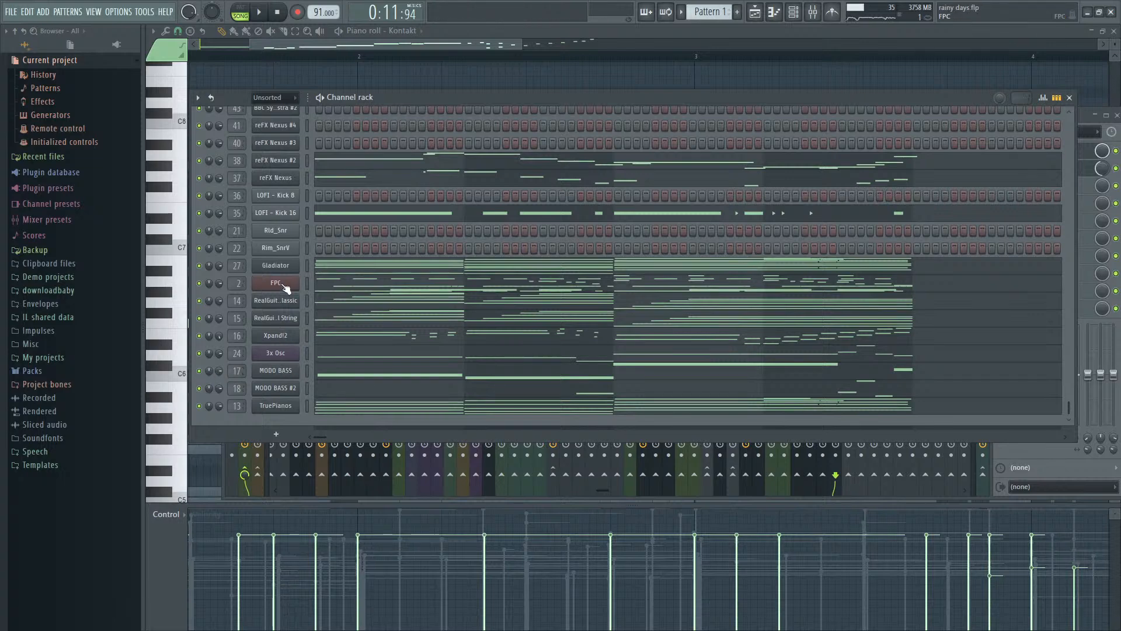
scroll(409, 228, "up", 3)
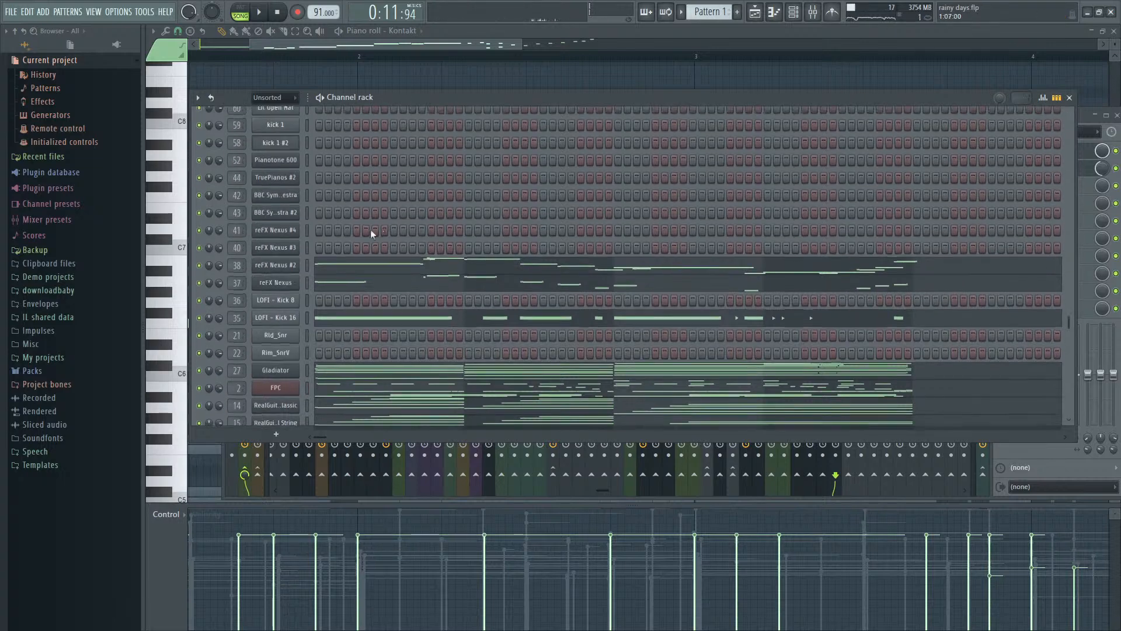
left_click(364, 269)
key("space")
scroll(395, 188, "down", 3)
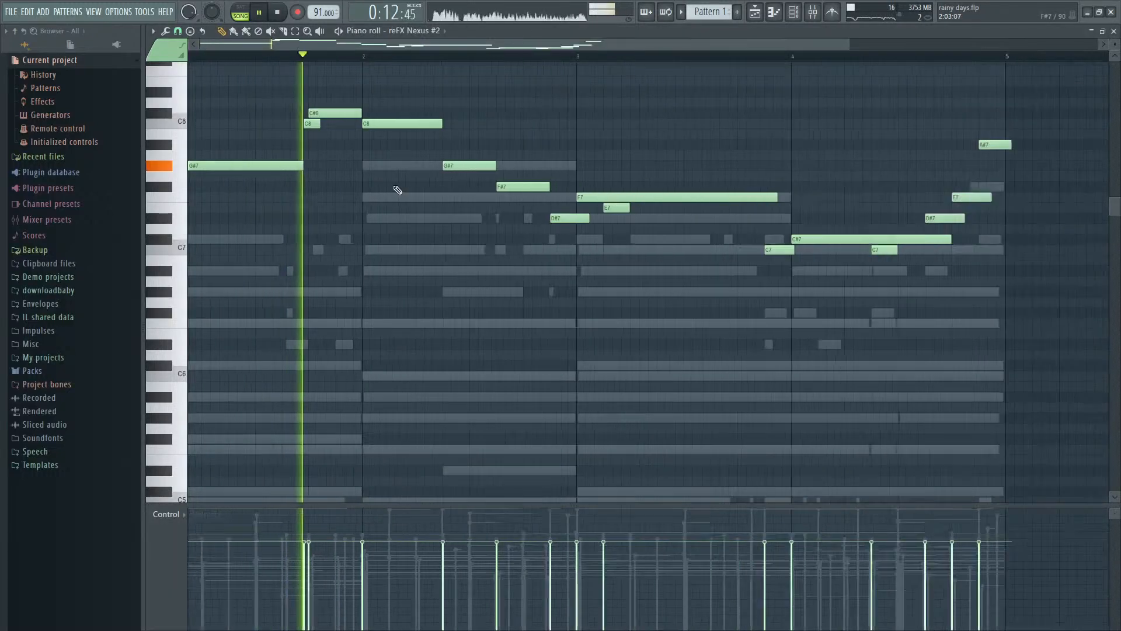
scroll(326, 163, "up", 4)
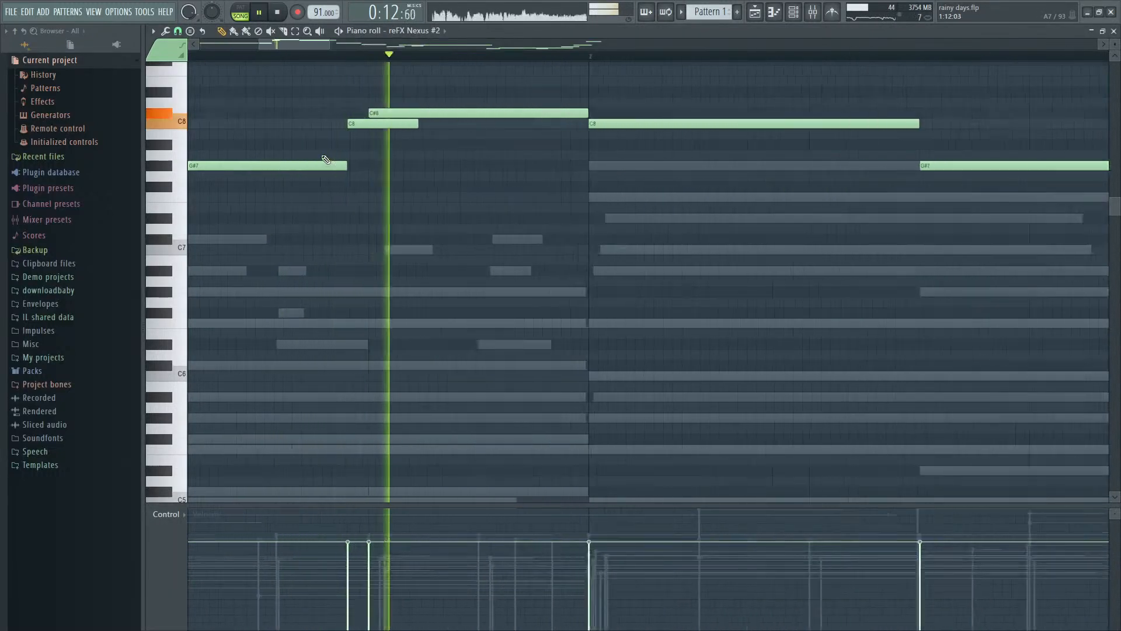
key("space")
key("space")
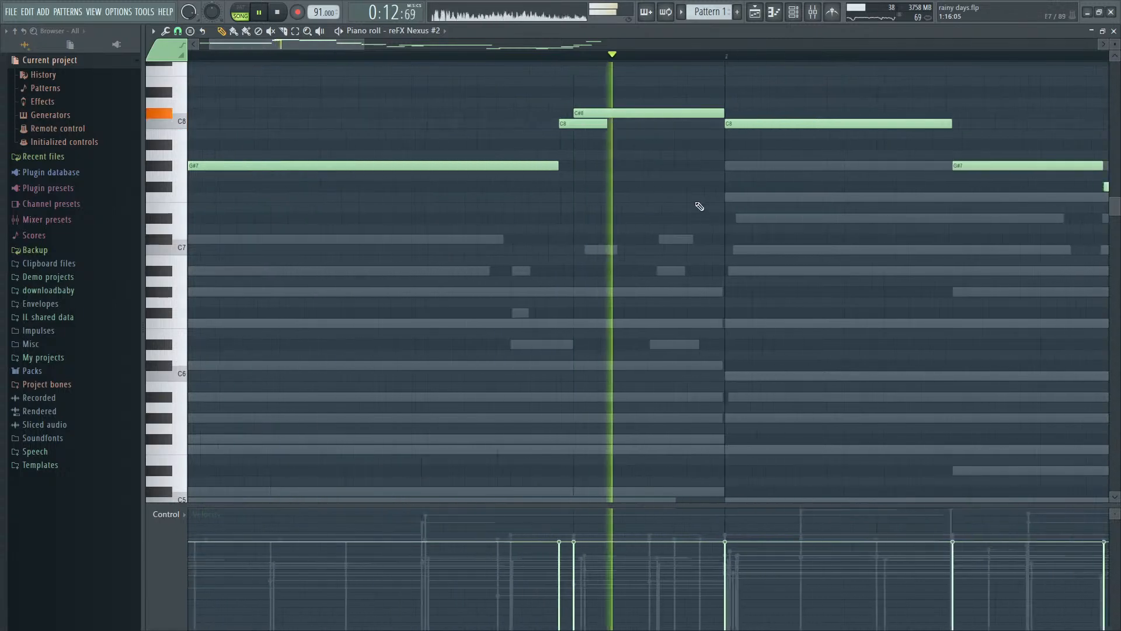
scroll(701, 207, "down", 3)
- Open the reFX Nexus notes of Pattern 1 and play the same passage for comparison
key("space")
key("F9")
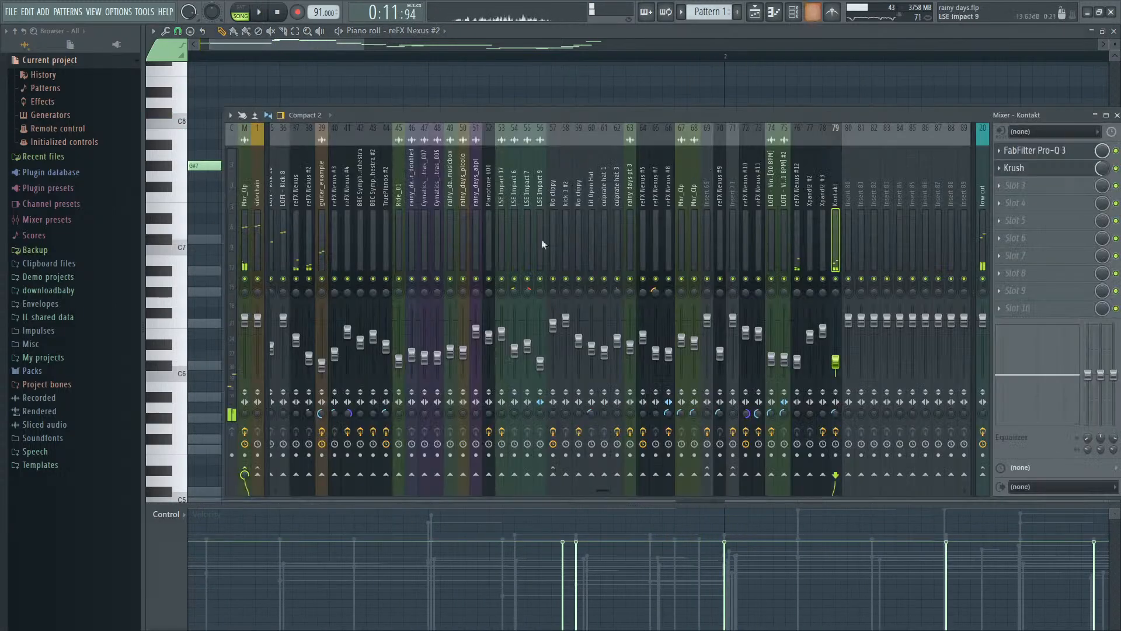
key("F6")
key("F6")
key("F9")
key("space")
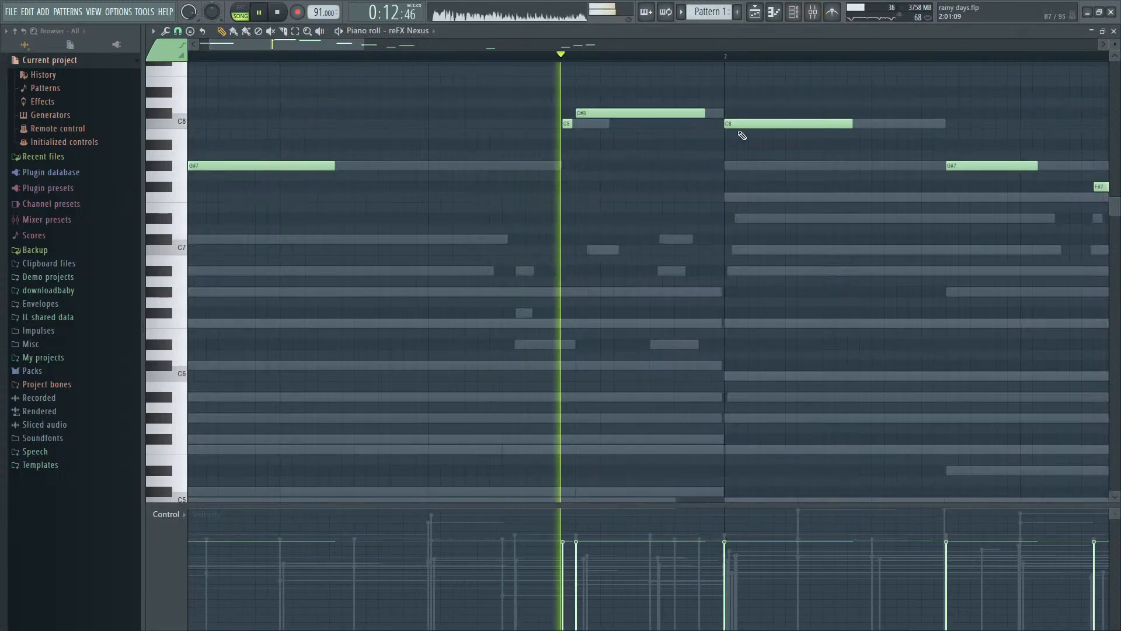
key("space")
- Reopen the Kontakt notes of Pattern 1 and play the melody into bar 2
key("F7")
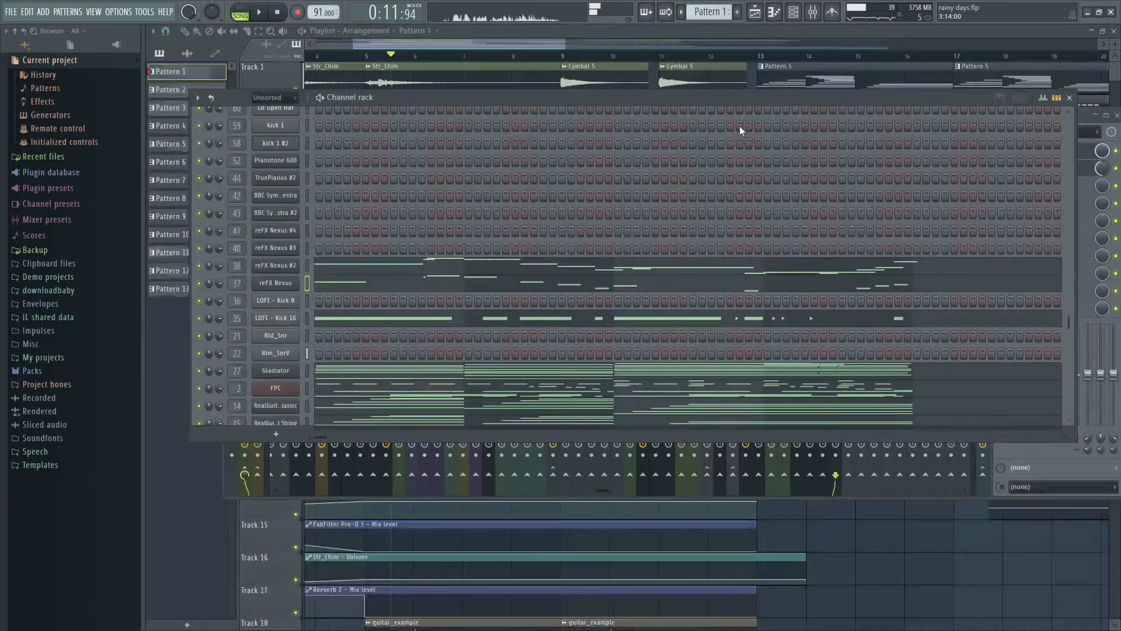
scroll(507, 228, "up", 5)
left_click(451, 132)
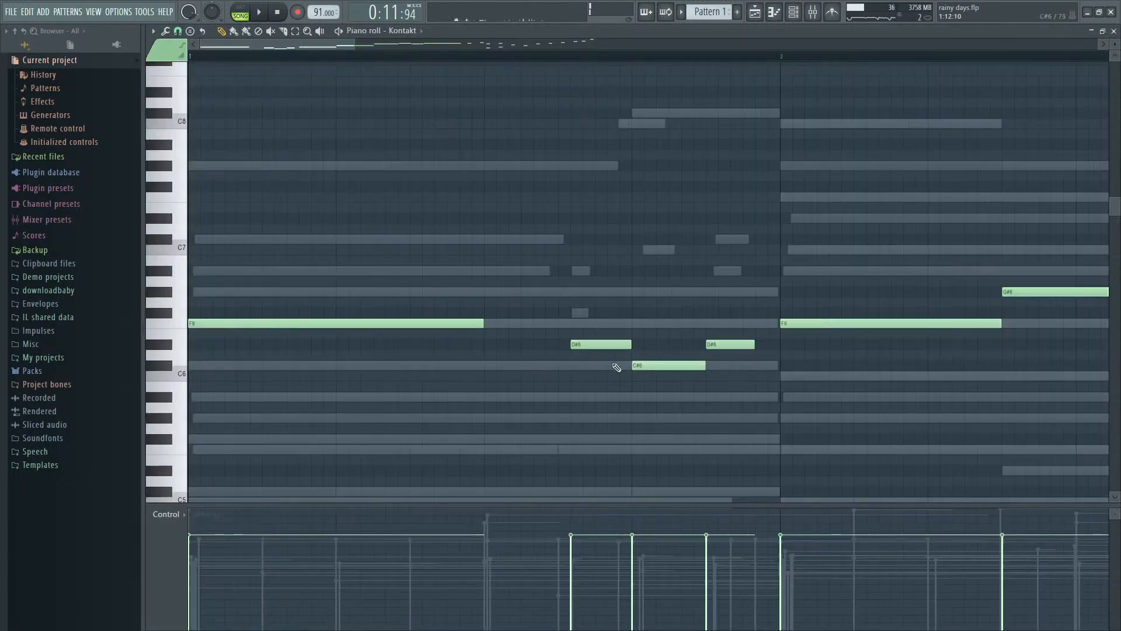
key("space")
scroll(568, 337, "down", 3)
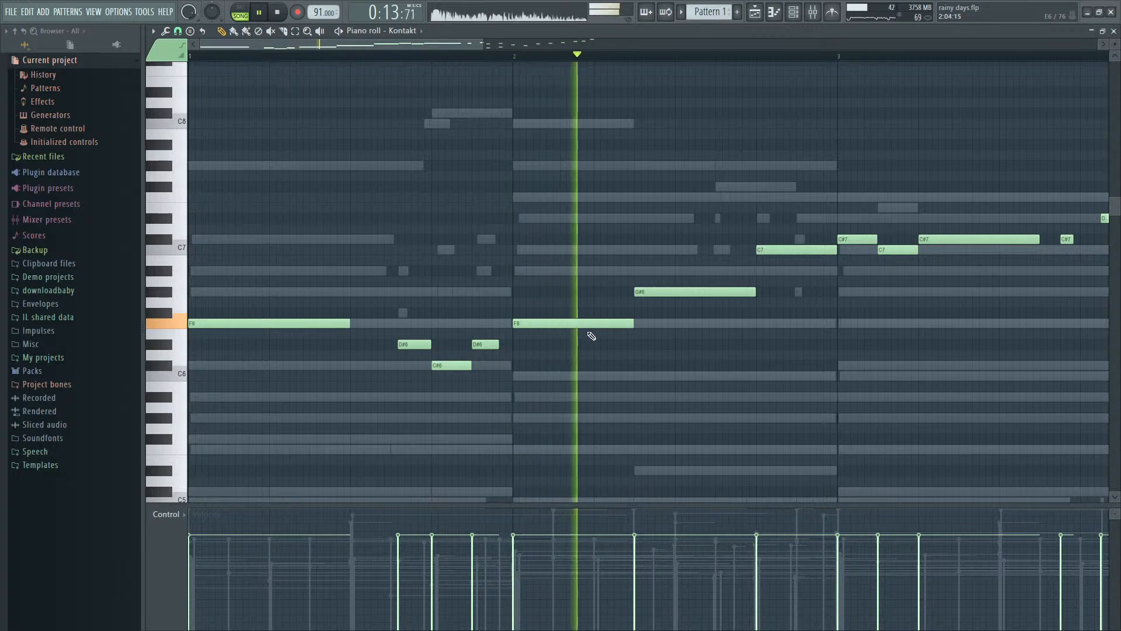
key("space")
- Shorten the D#6 Kontakt note just before bar 2 while auditioning its transition into the F6 note
left_click_drag(591, 323, 569, 329)
key("space")
key("space")
scroll(522, 323, "up", 4)
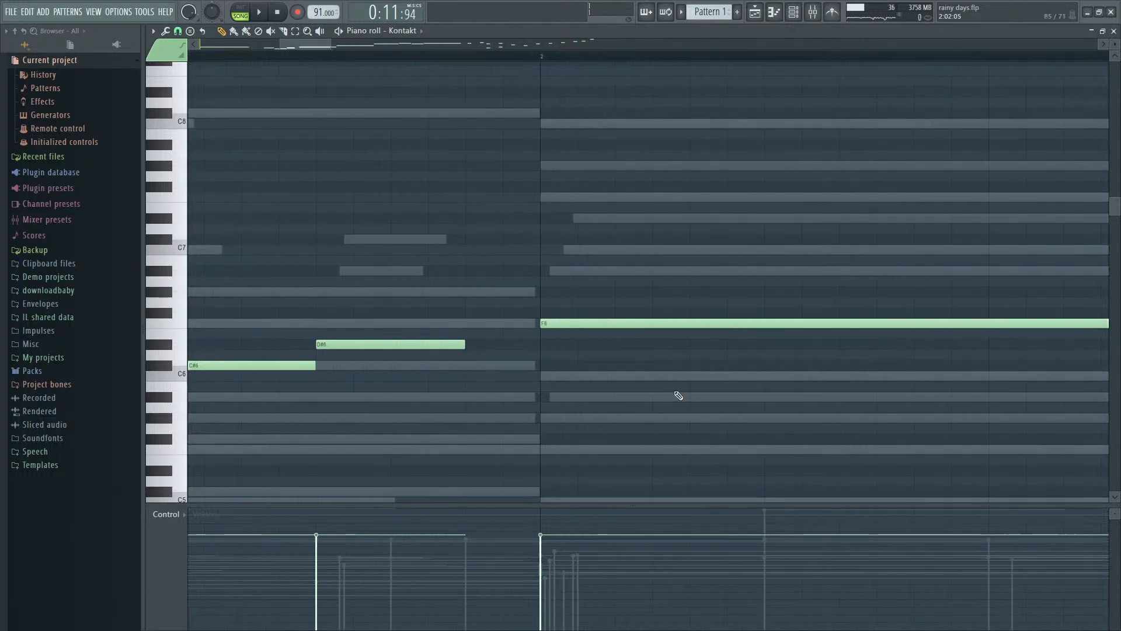
scroll(613, 374, "down", 3)
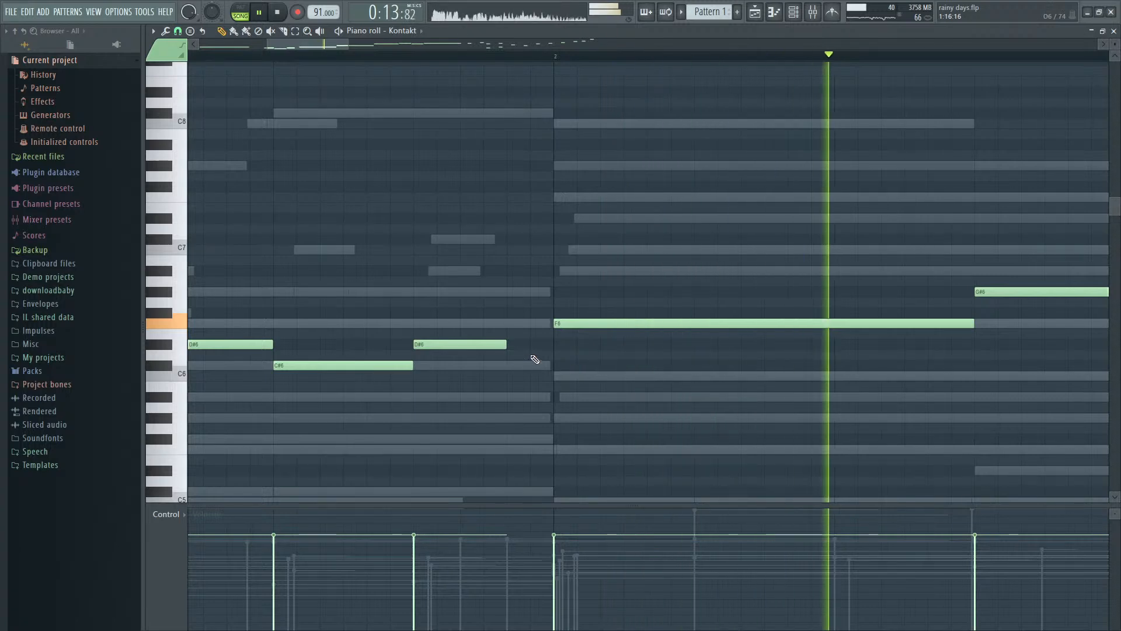
key("space")
key("space")
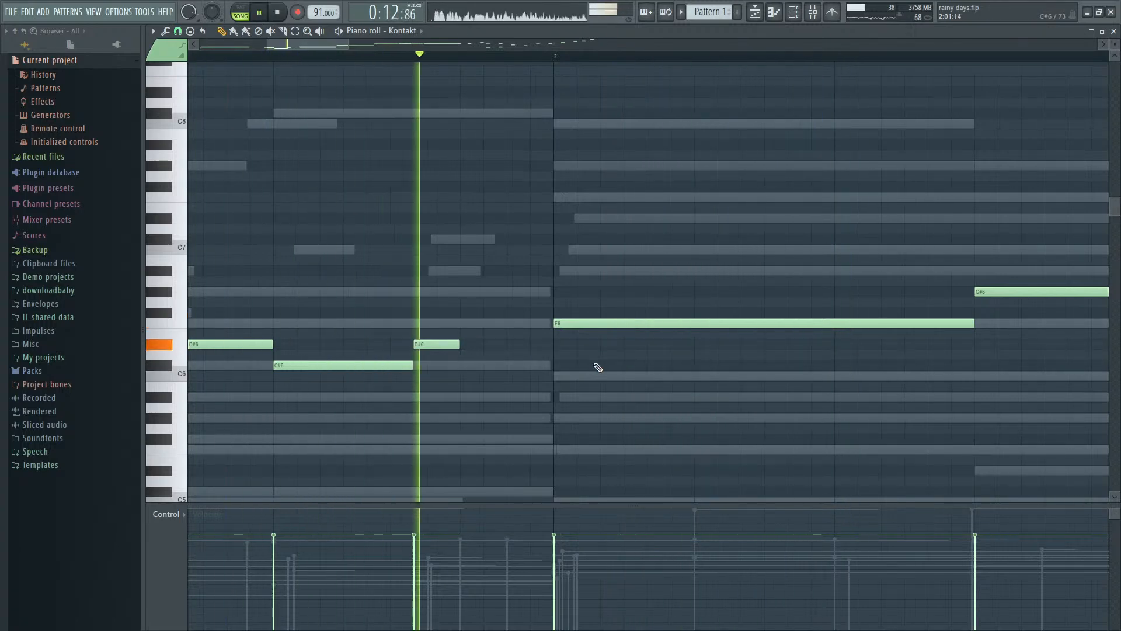
key("space")
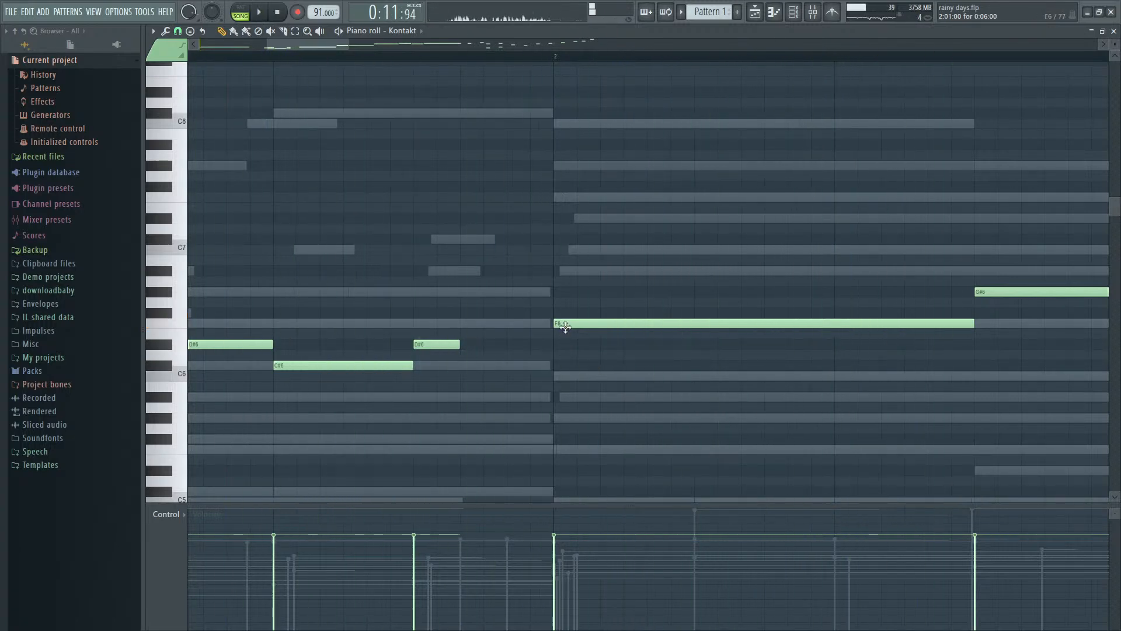
- Try raising the F6 note at the start of bar 2 to G#6 and audition the melody repeatedly
scroll(564, 330, "up", 2)
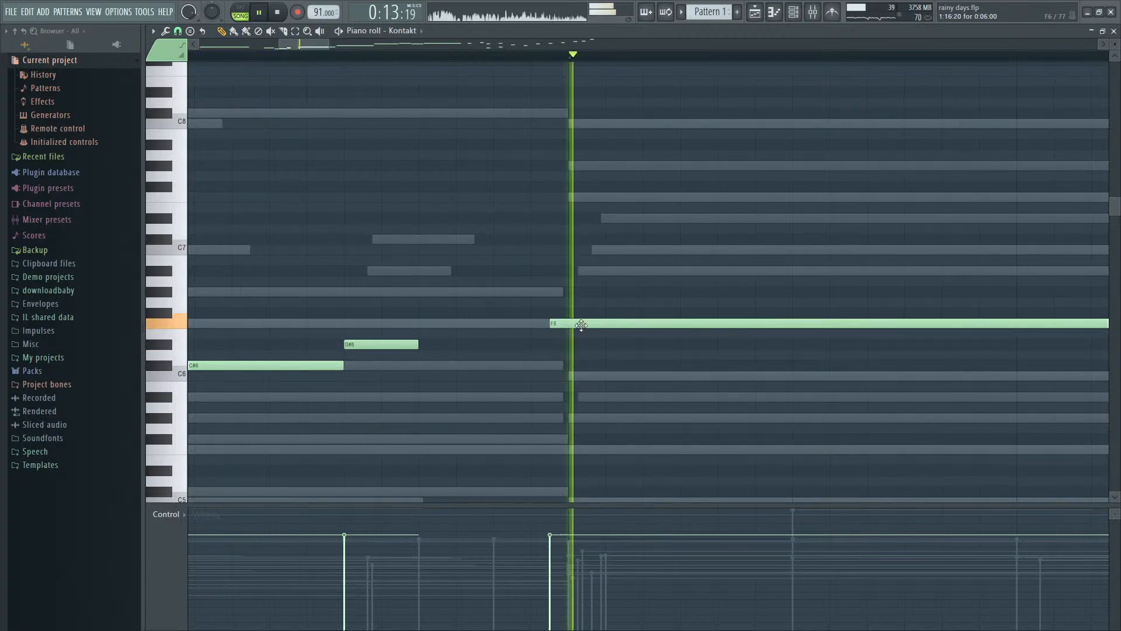
key("space")
left_click_drag(606, 324, 601, 293)
key("space")
key("space")
key("space")
key("space")
scroll(597, 297, "down", 6)
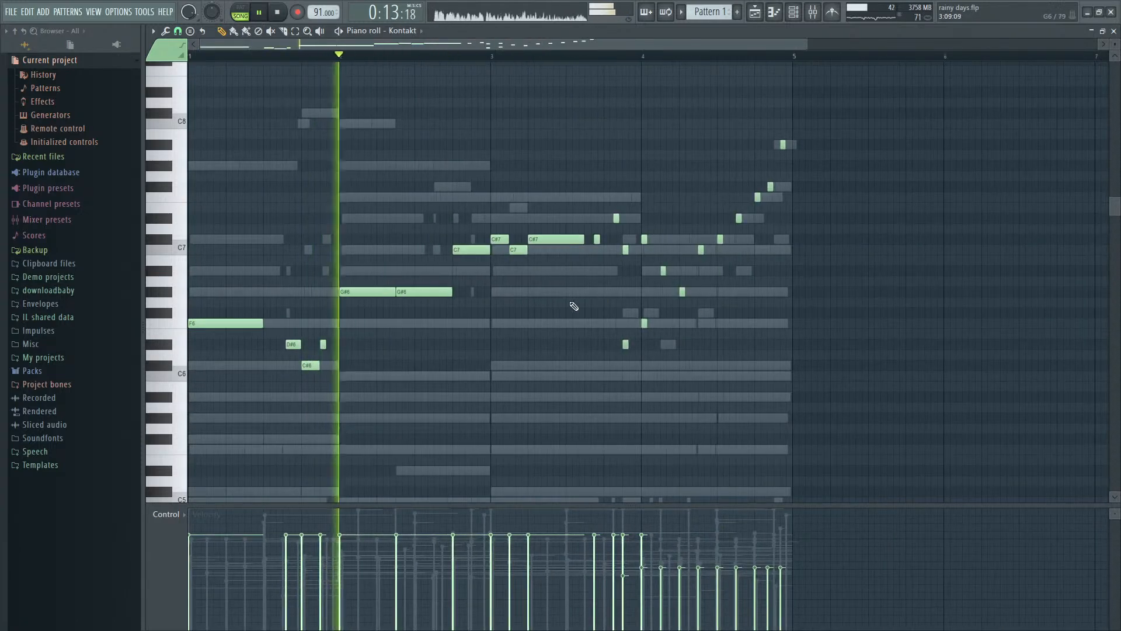
- Try lowering the second note of bar 2 to F#6, replay, and return the first two notes to F6 and G#6
key("space")
left_click_drag(420, 295, 421, 306)
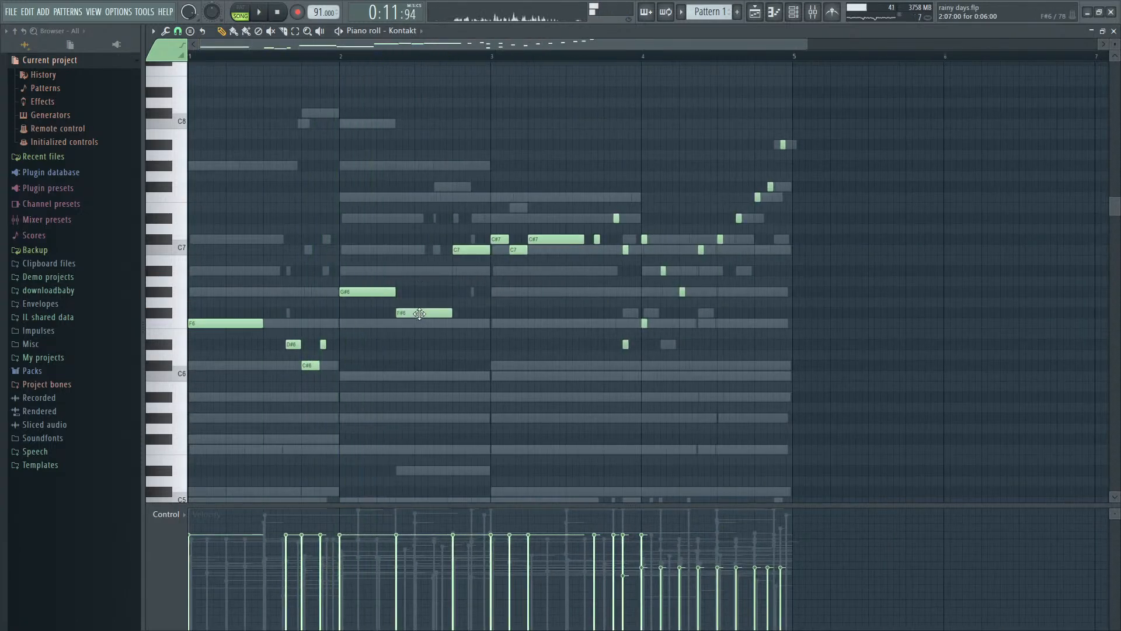
key("space")
scroll(419, 313, "up", 4)
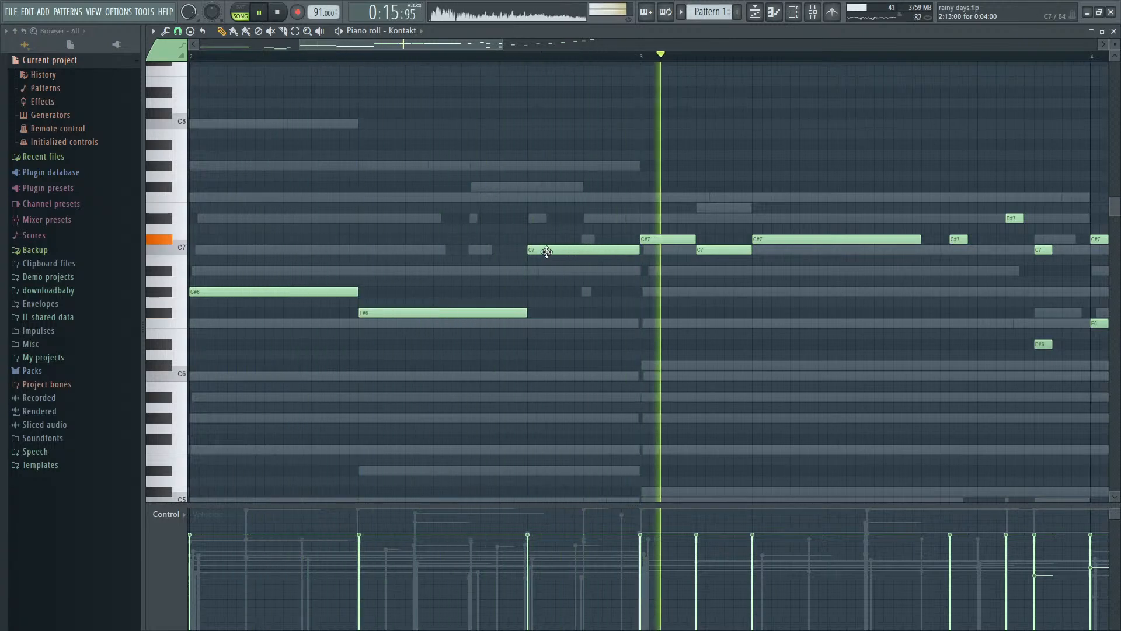
key("space")
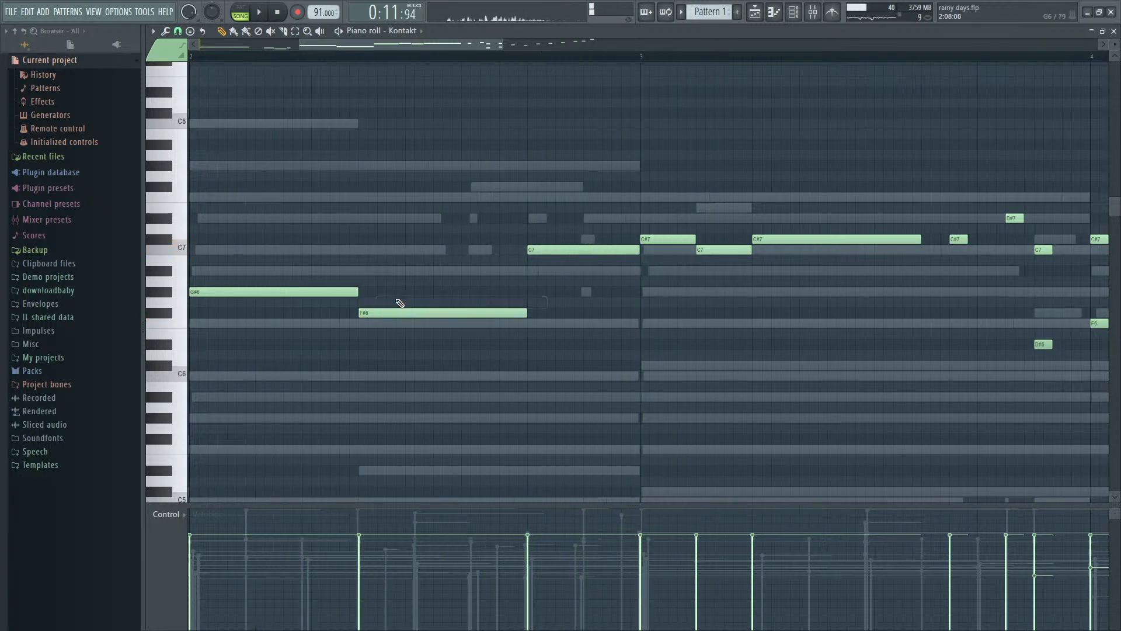
left_click_drag(395, 311, 396, 290)
left_click_drag(283, 295, 282, 327)
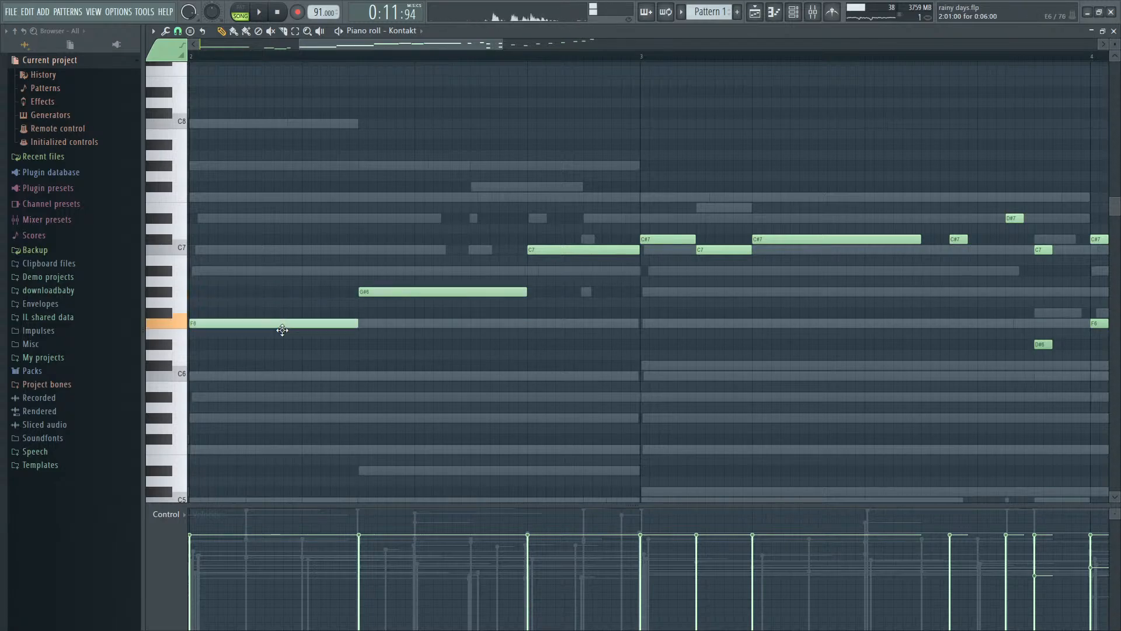
- Play the arrangement from bar 9 with the mixer levels shown, and bring up the Kontakt notes
scroll(292, 323, "down", 5)
key("Escape")
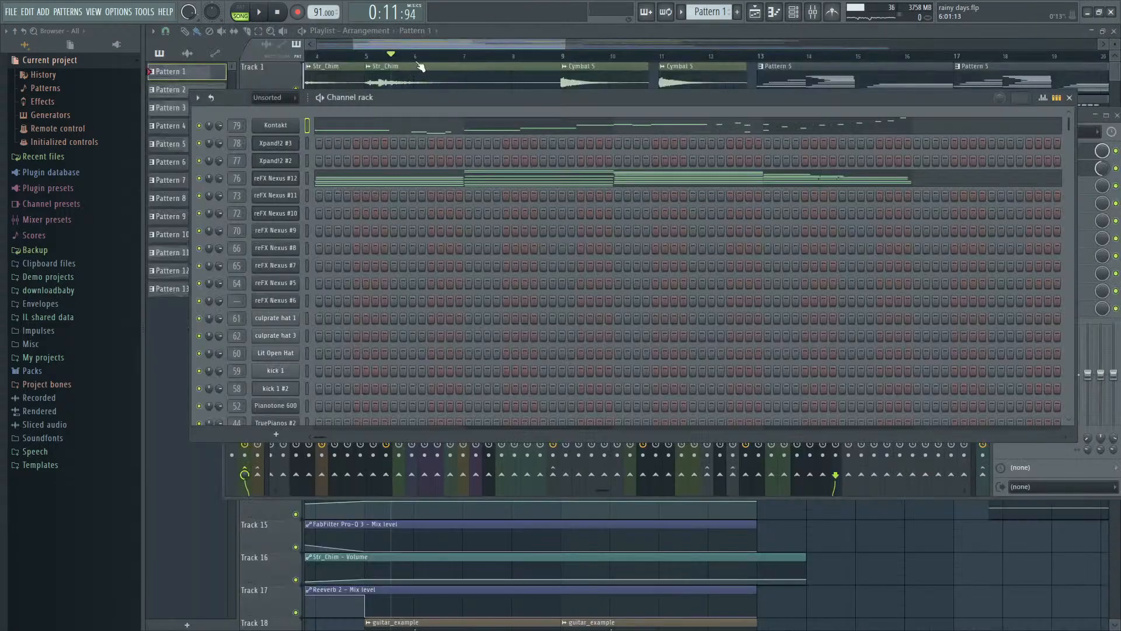
key("Escape")
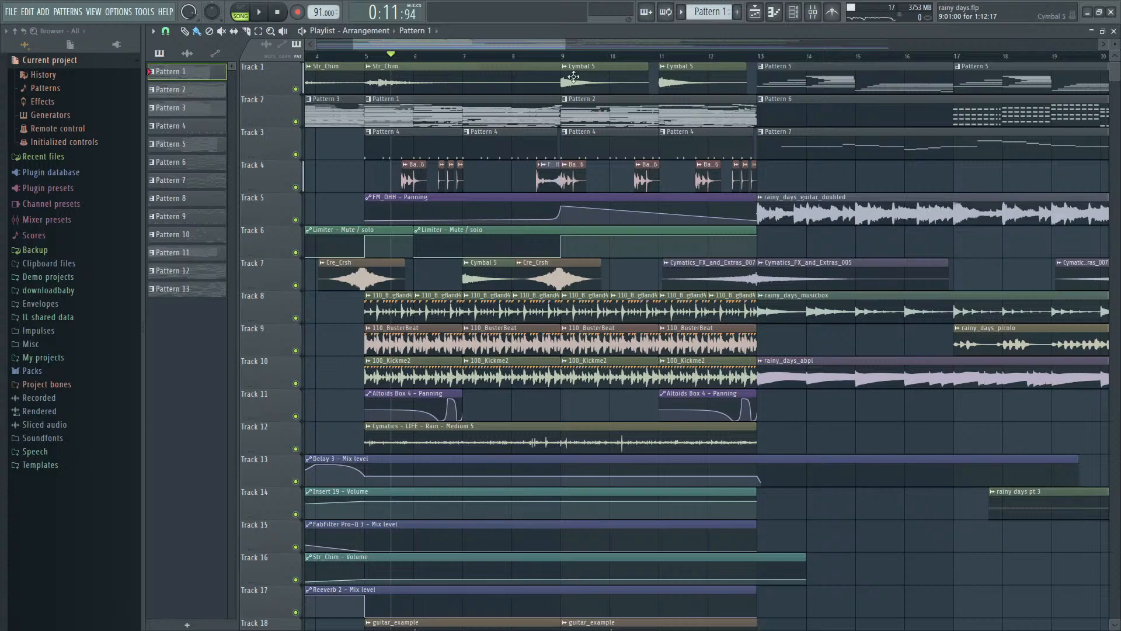
key("space")
key("F9")
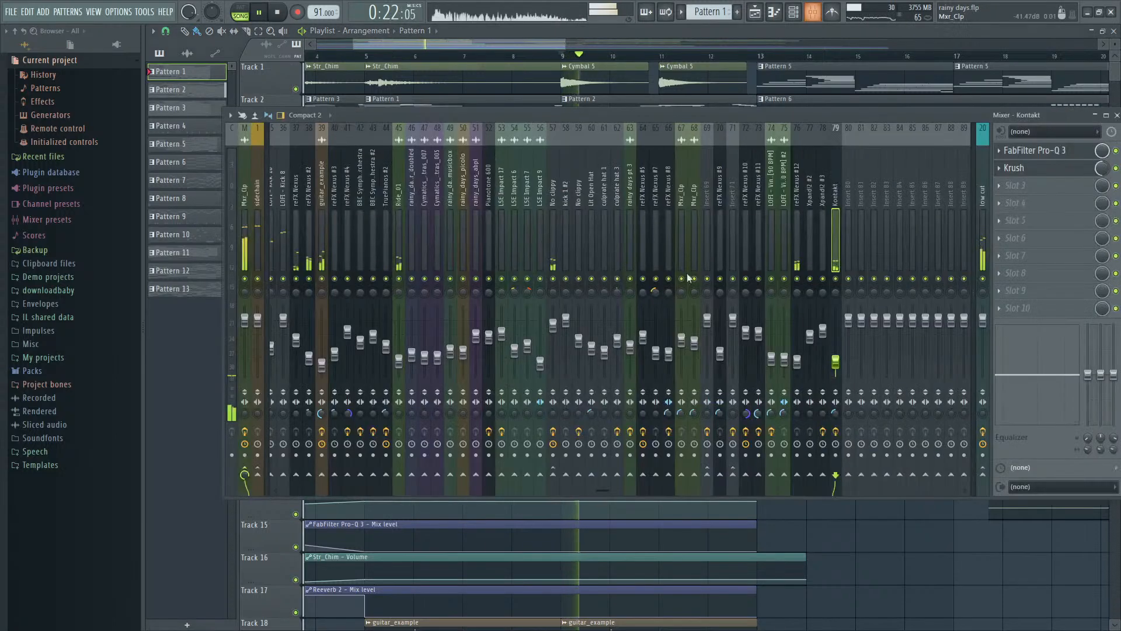
key("F6")
left_click(577, 129)
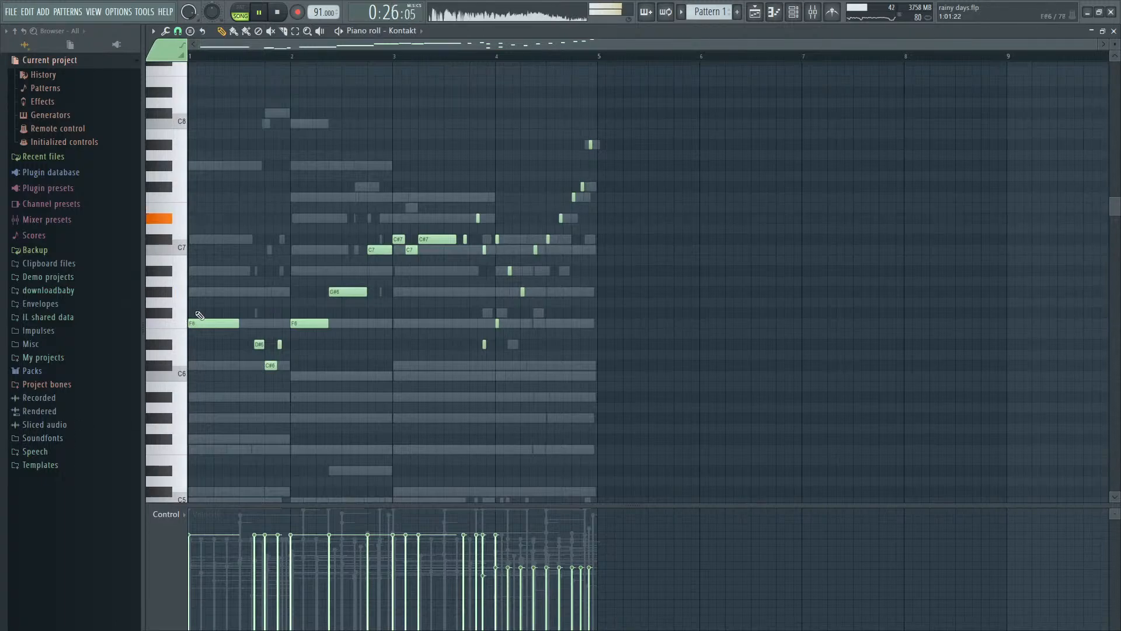
- Play the arrangement from bar 5 and follow the Kontakt notes of Pattern 1 into their second bar
key("Escape")
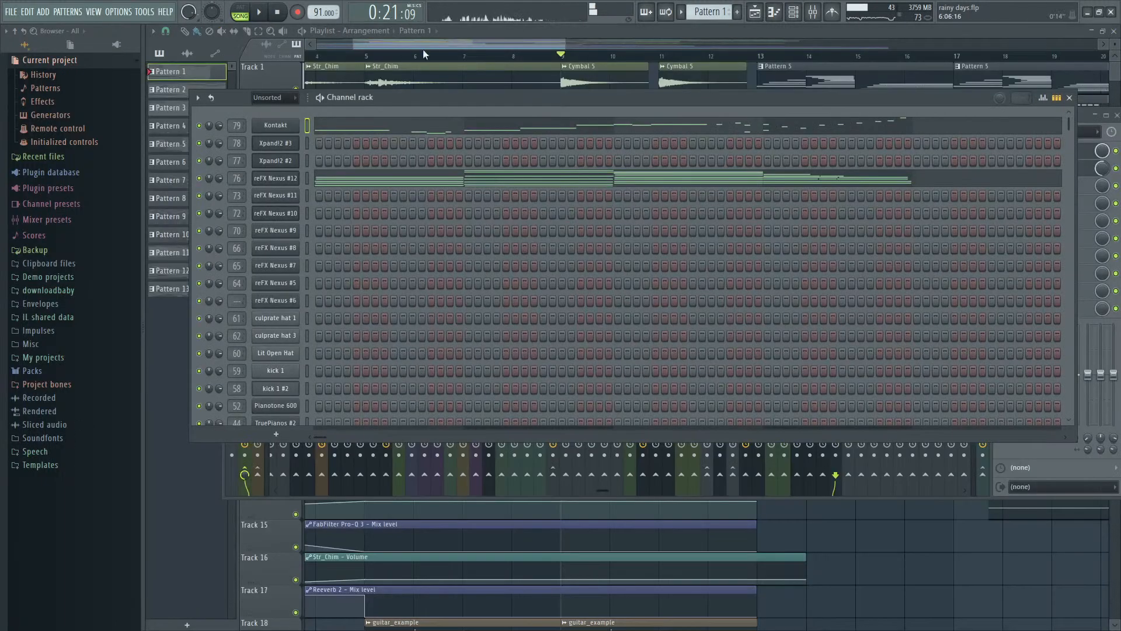
left_click(362, 56)
key("space")
double_click(414, 118)
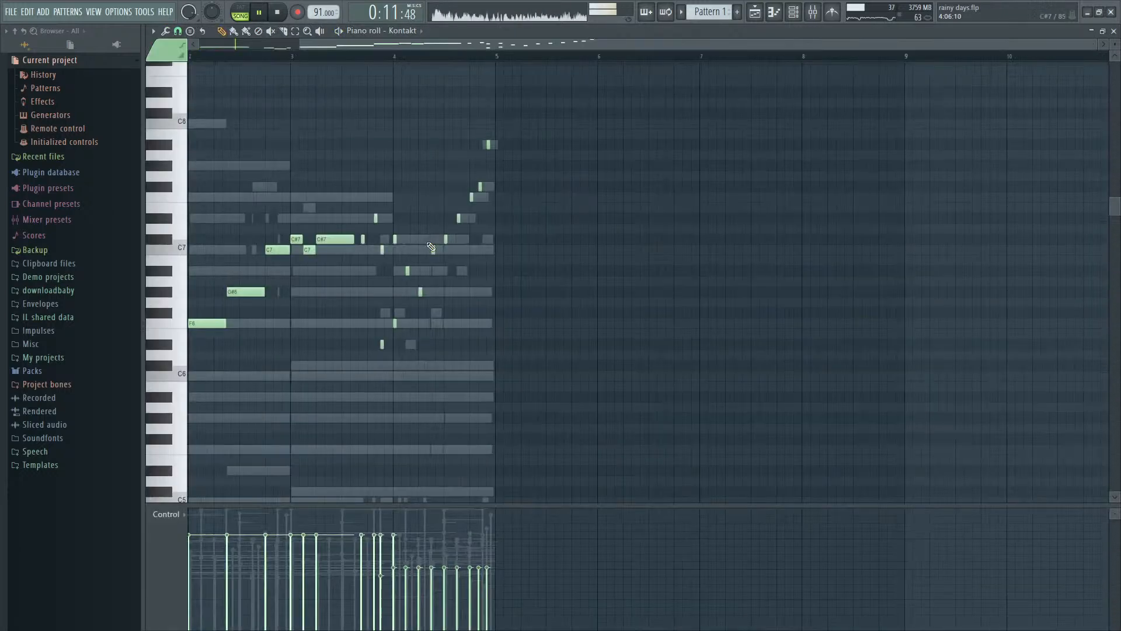
scroll(218, 390, "up", 3)
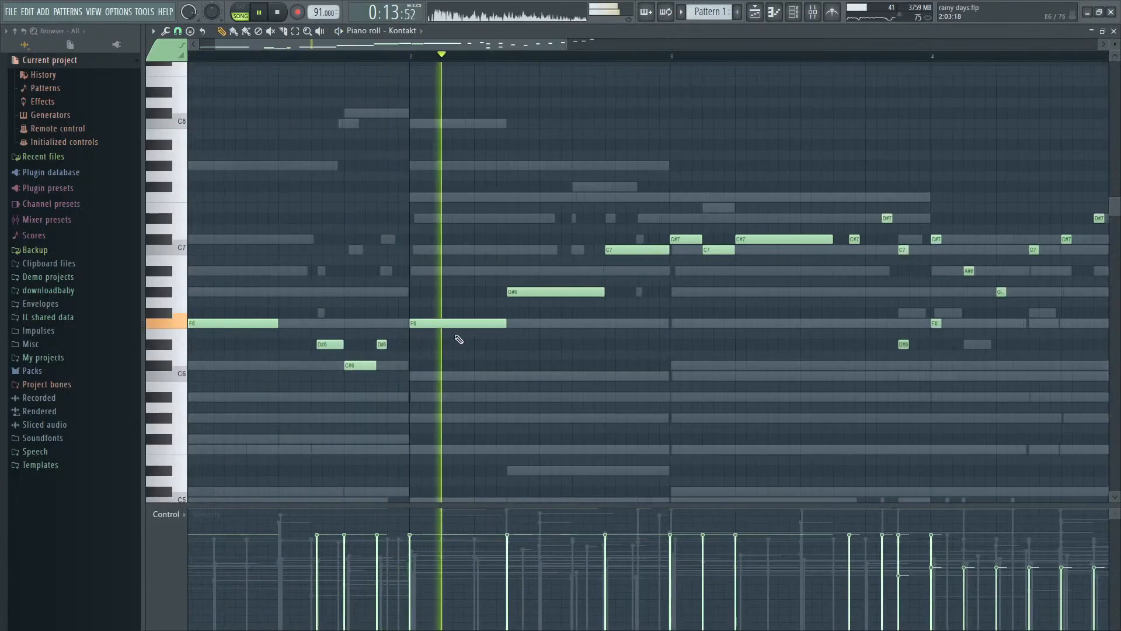
key("space")
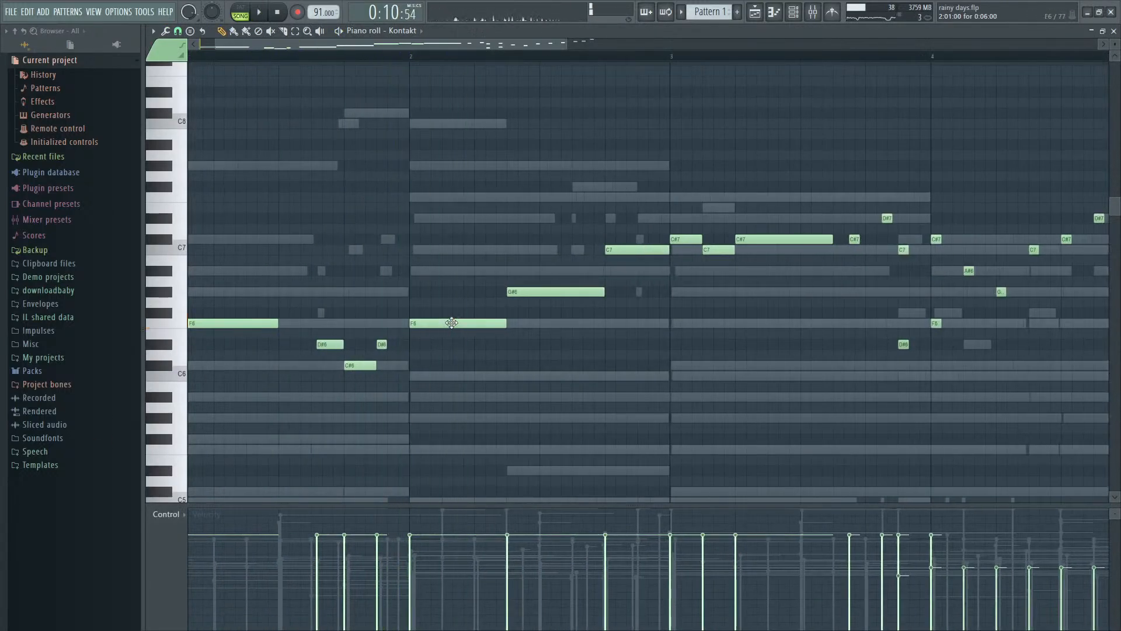
- Change the three Kontakt notes in bar 2 to G#6, F6 and C6, and replay the melody
left_click_drag(448, 323, 450, 295)
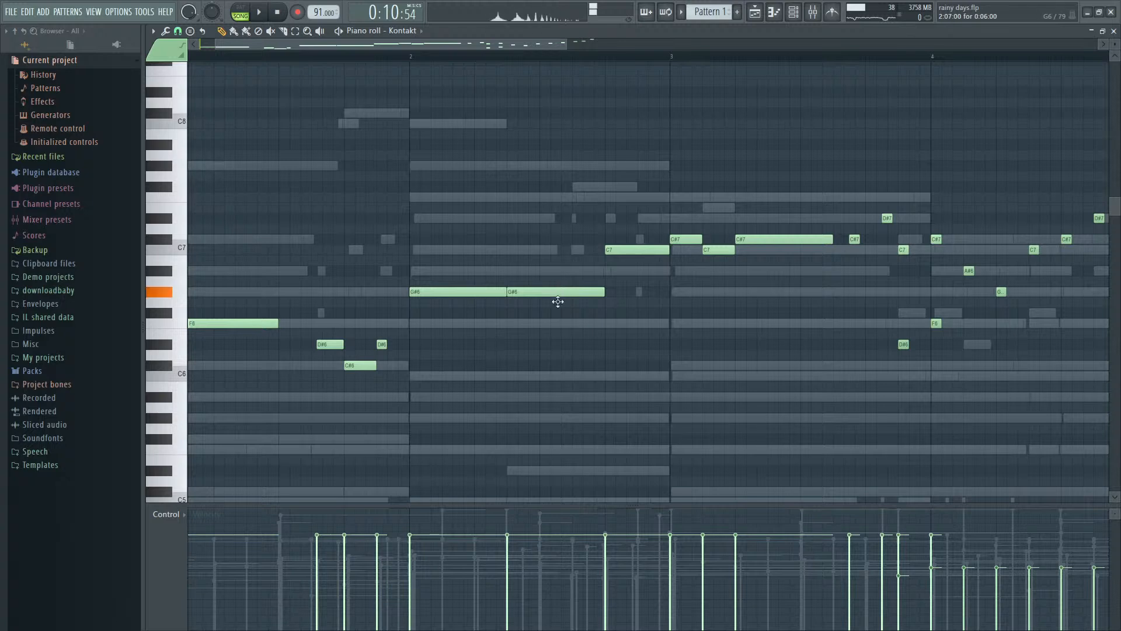
left_click_drag(558, 302, 554, 330)
left_click_drag(628, 253, 620, 385)
scroll(700, 309, "down", 1)
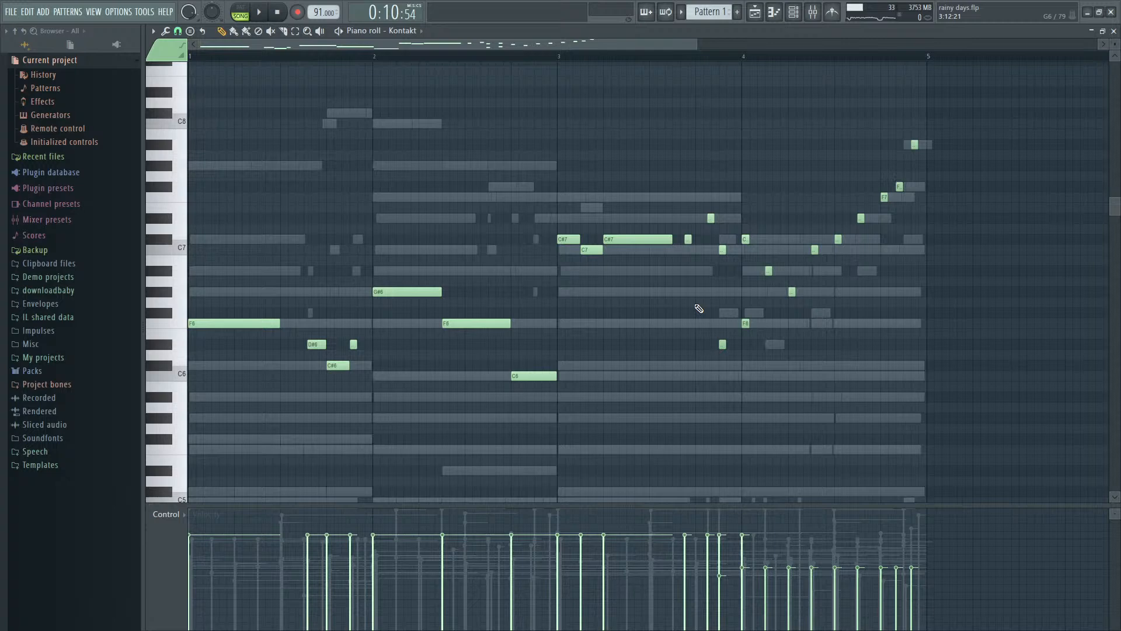
scroll(699, 308, "down", 1)
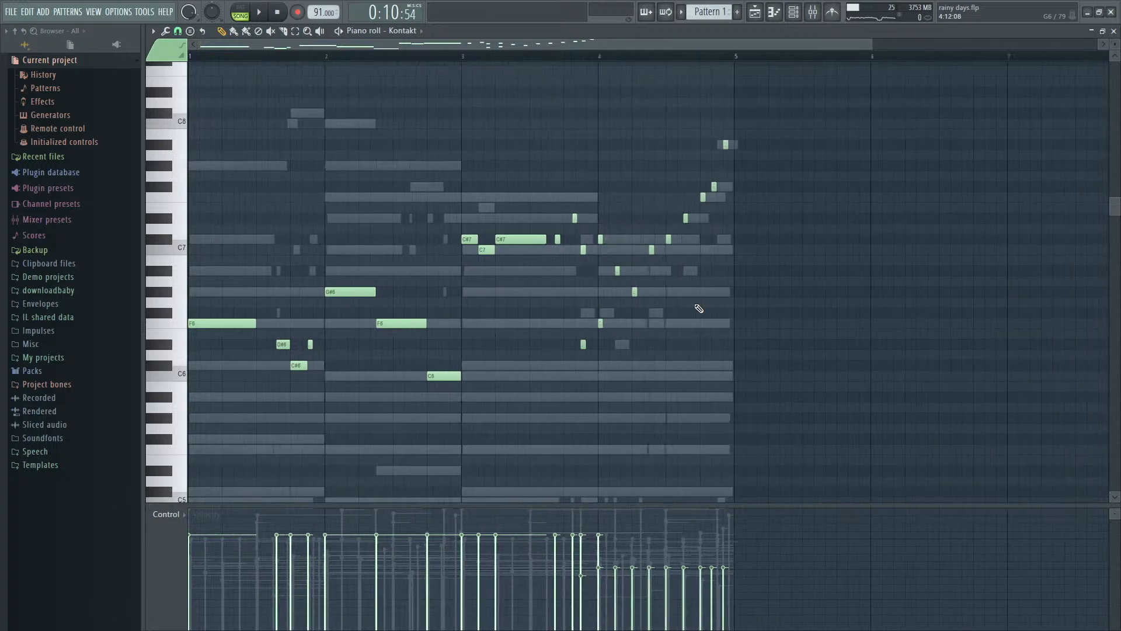
key("space")
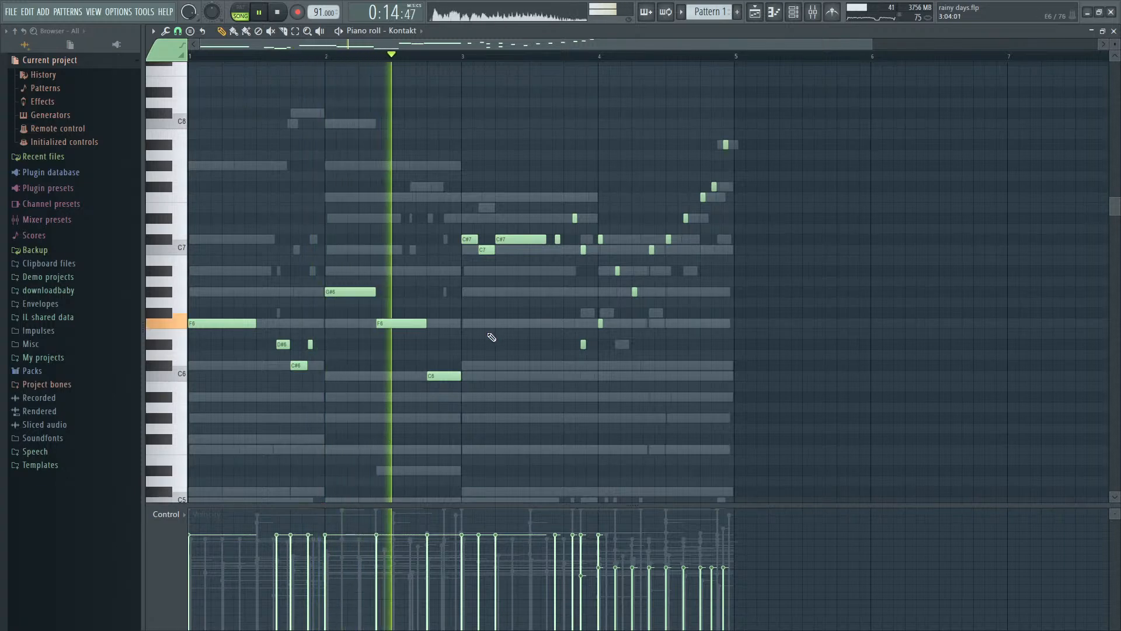
key("space")
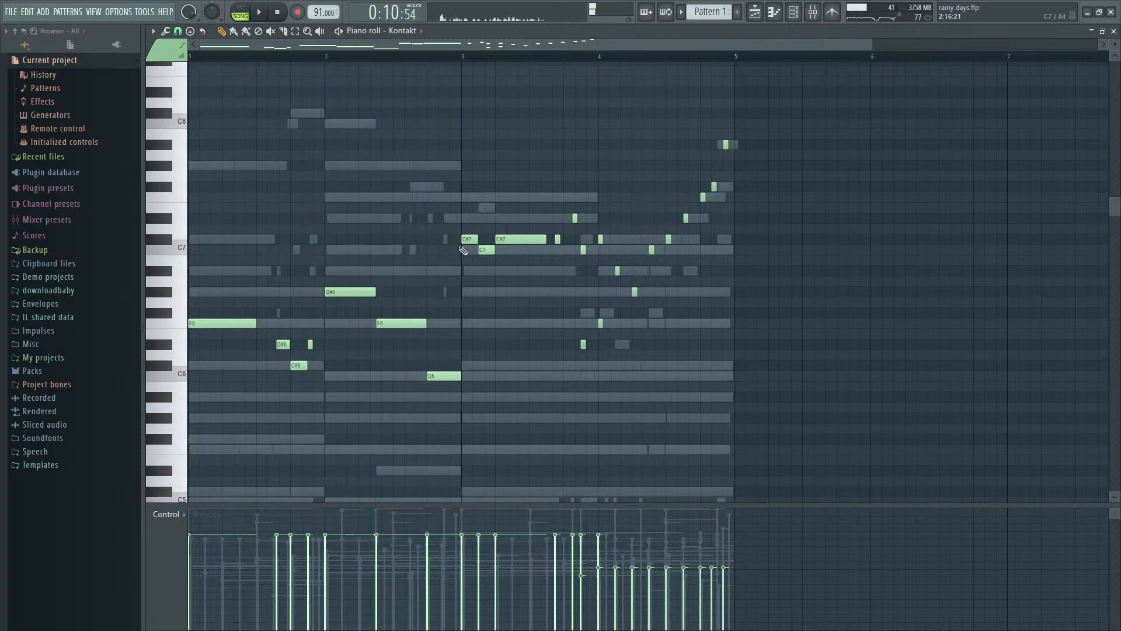
- Lower the first three Kontakt notes of bar 3 by an octave to C#6, C6 and C#6
left_click_drag(453, 225, 554, 276)
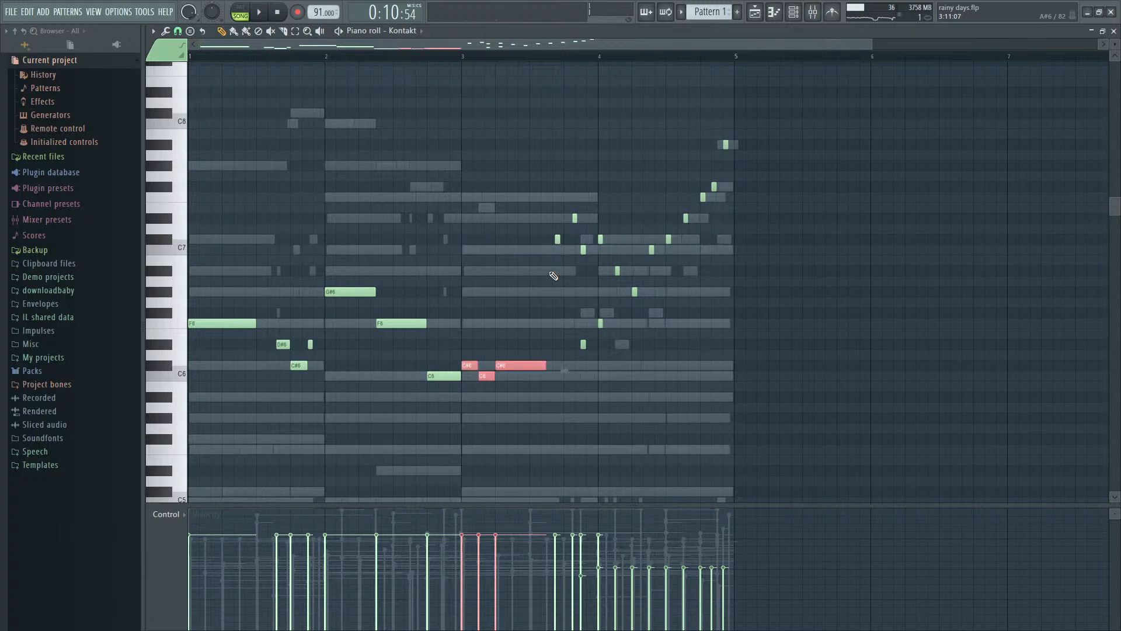
- Play the arrangement from bar 5 to check the edited Kontakt melody, and follow the following sections in the playlist
key("space")
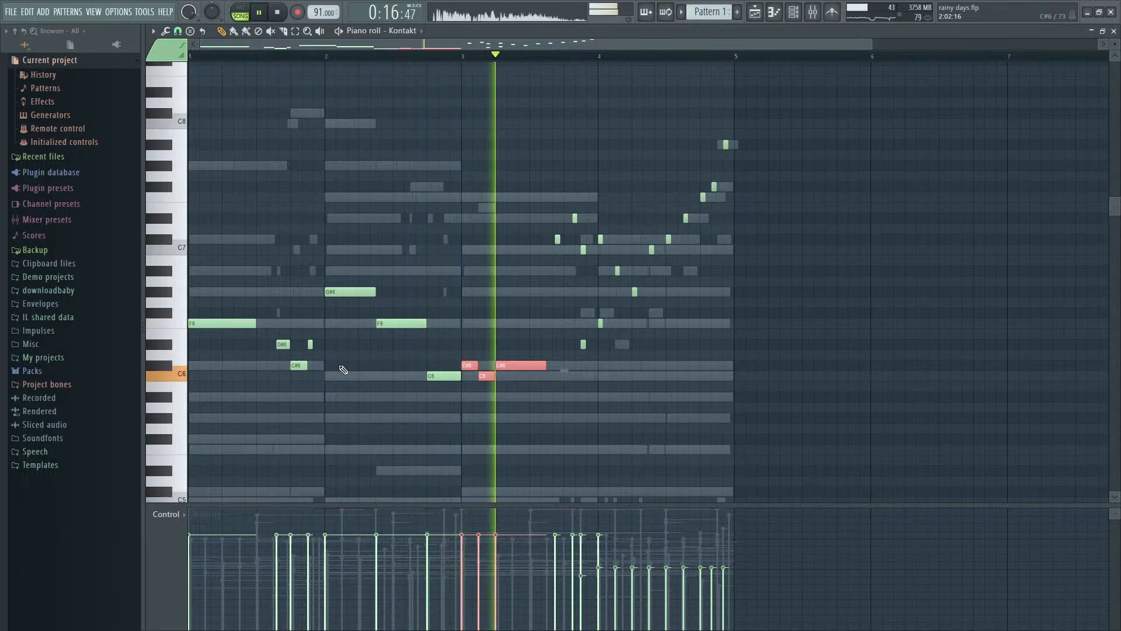
key("space")
key("F7")
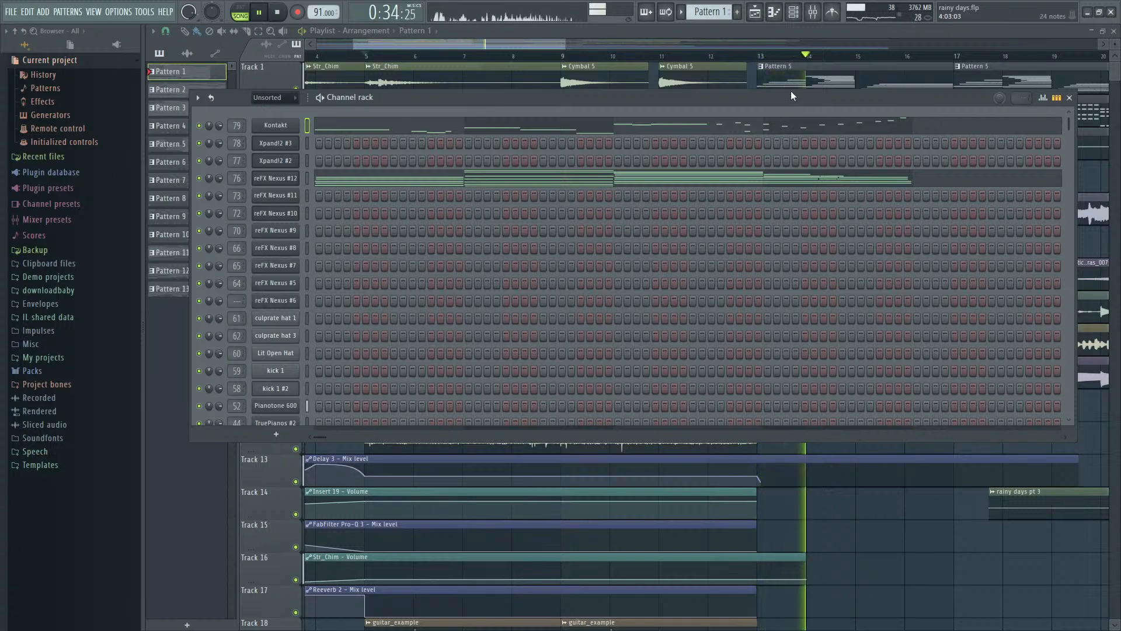
left_click(794, 12)
scroll(761, 193, "down", 4)
scroll(759, 195, "up", 2)
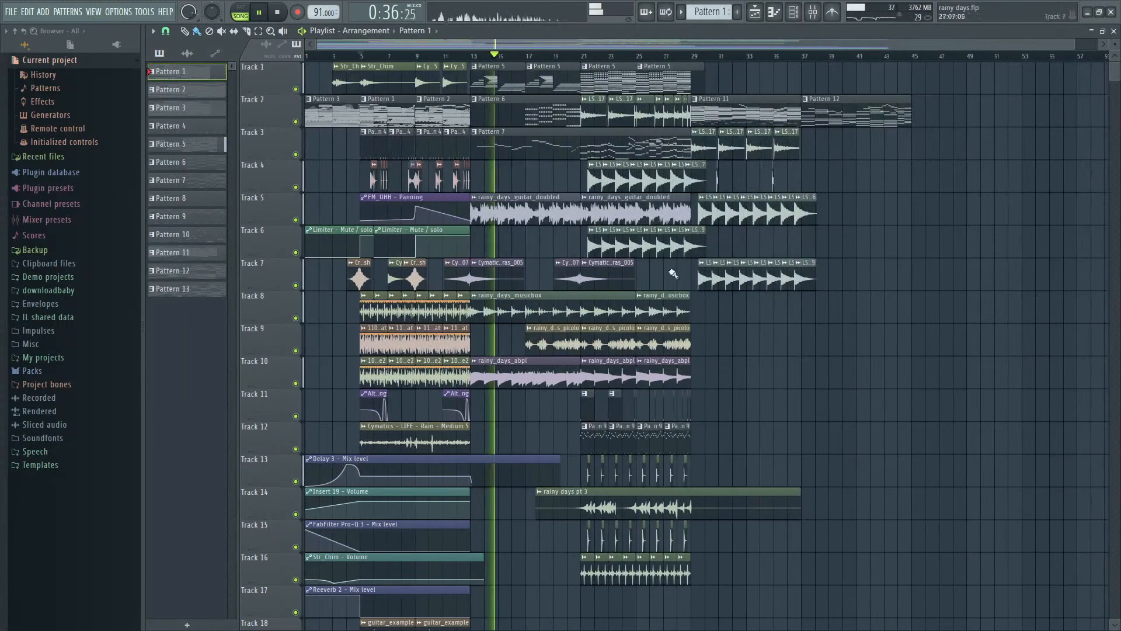
scroll(520, 297, "up", 1)
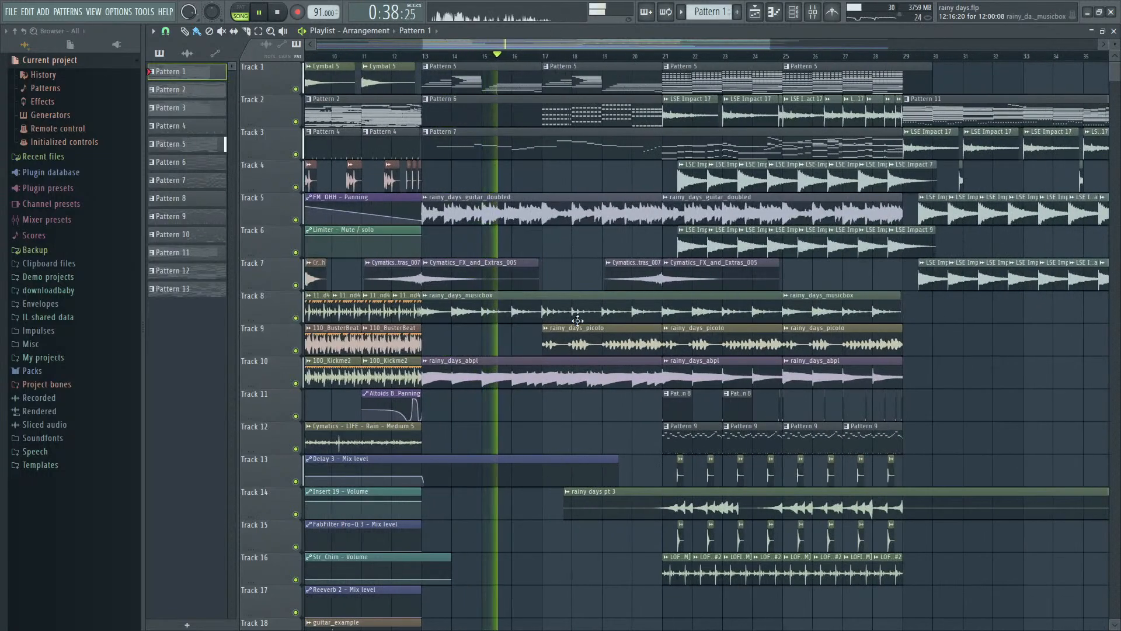
scroll(621, 228, "down", 2)
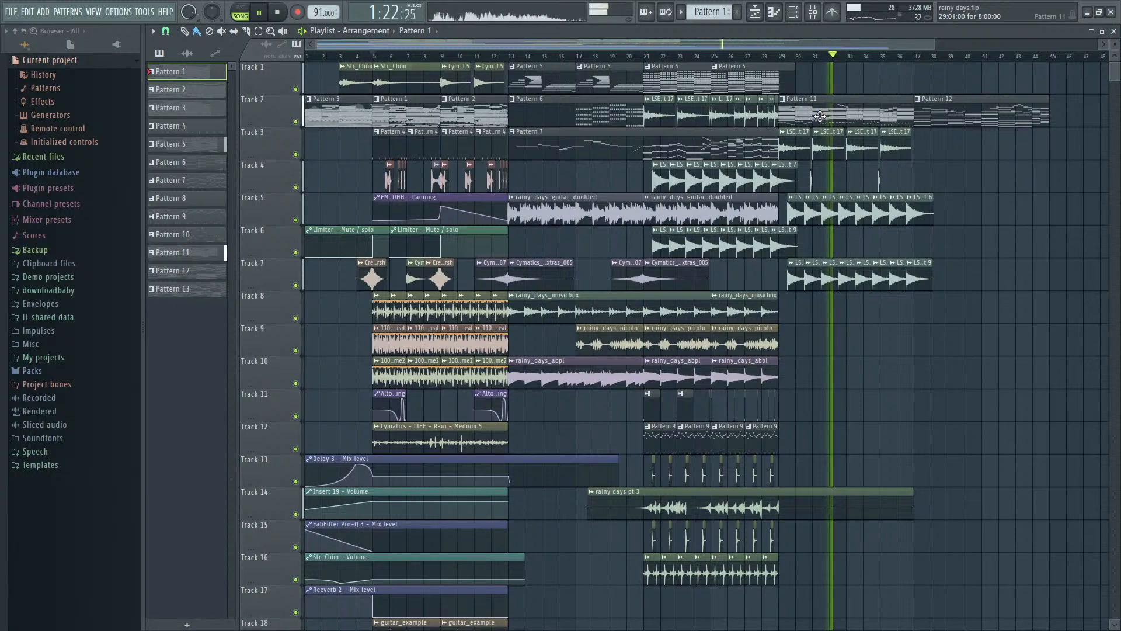
- Open the Pattern 11 clip's notes during playback and bring up the mixer and channel rack to view its instruments
double_click(820, 116)
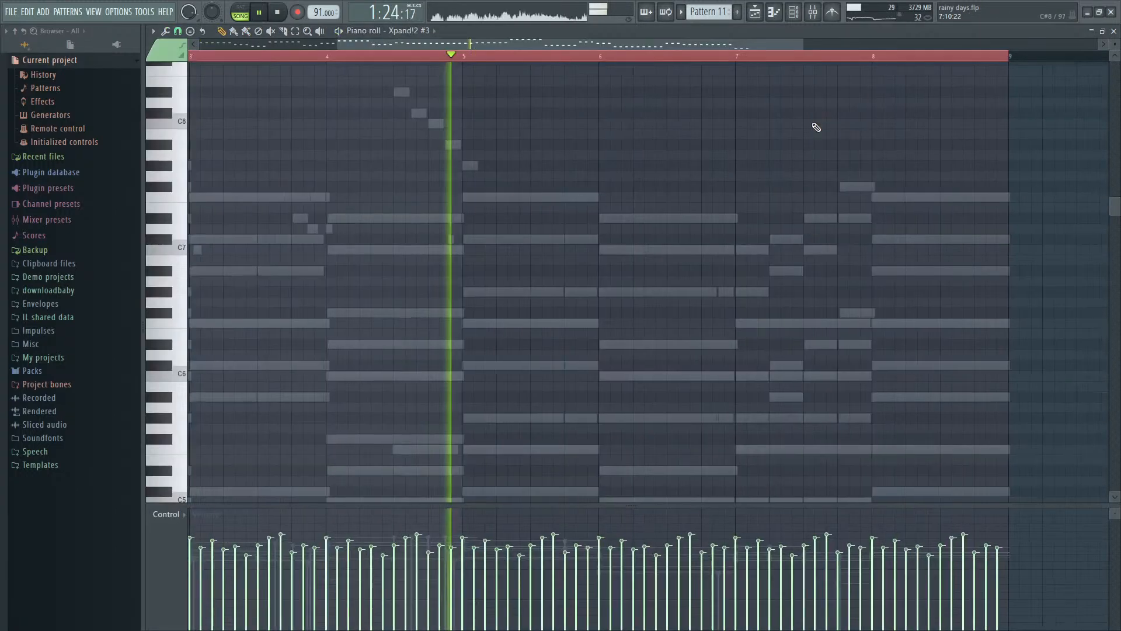
key("F9")
key("F6")
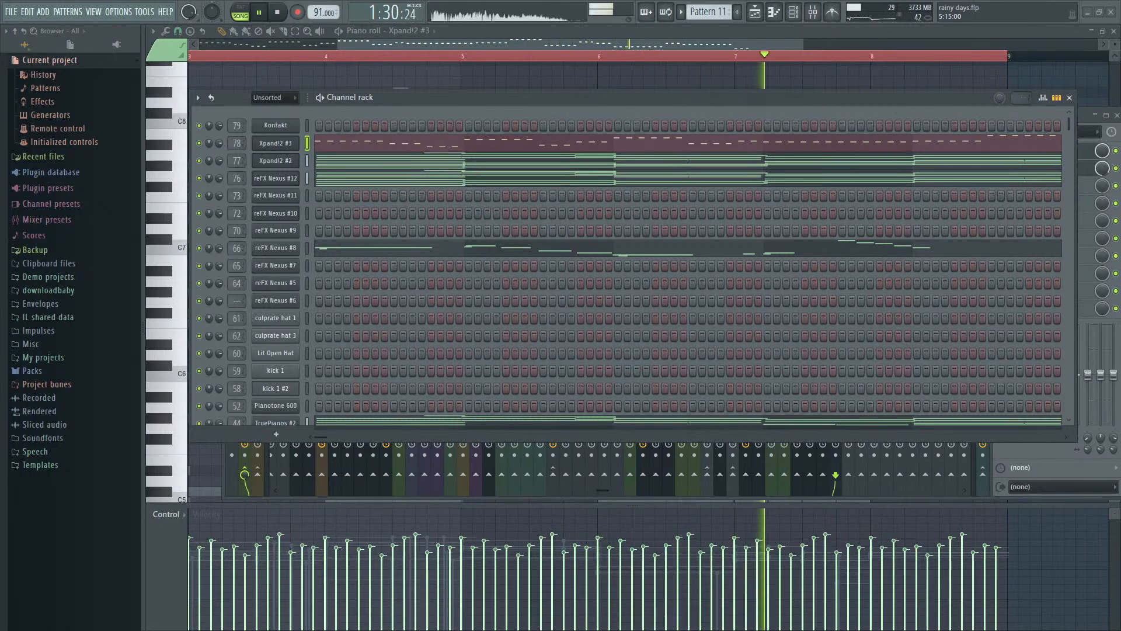
left_click(630, 46)
- Return to the playlist, listen to the arrangement up to the end of Pattern 12, and stop playback
key("F7")
left_click(730, 42)
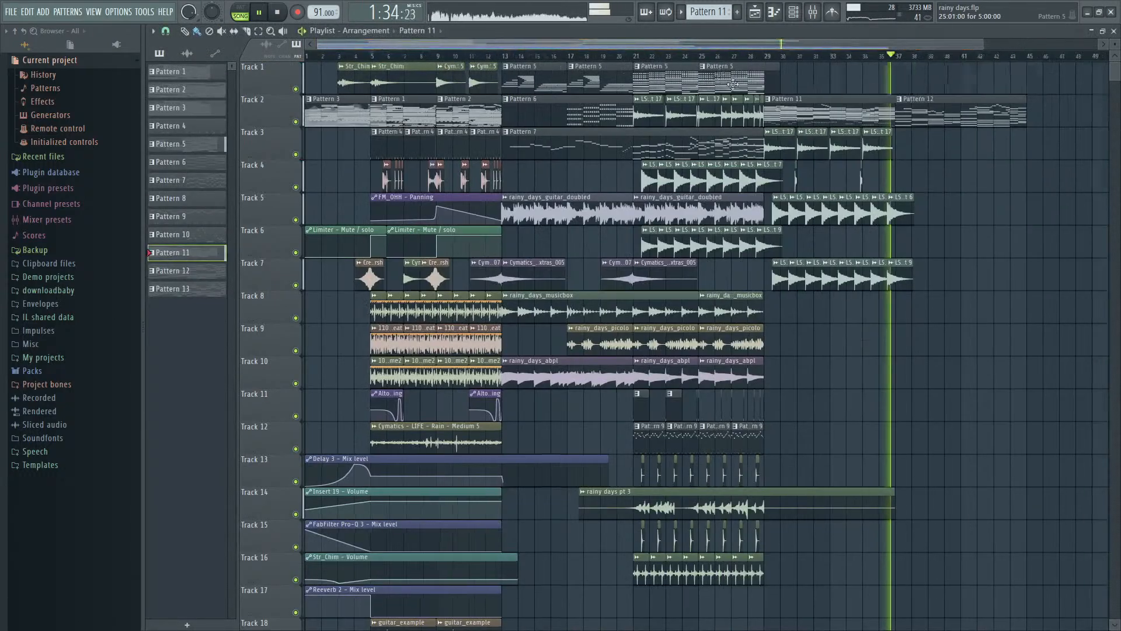
scroll(733, 84, "down", 1)
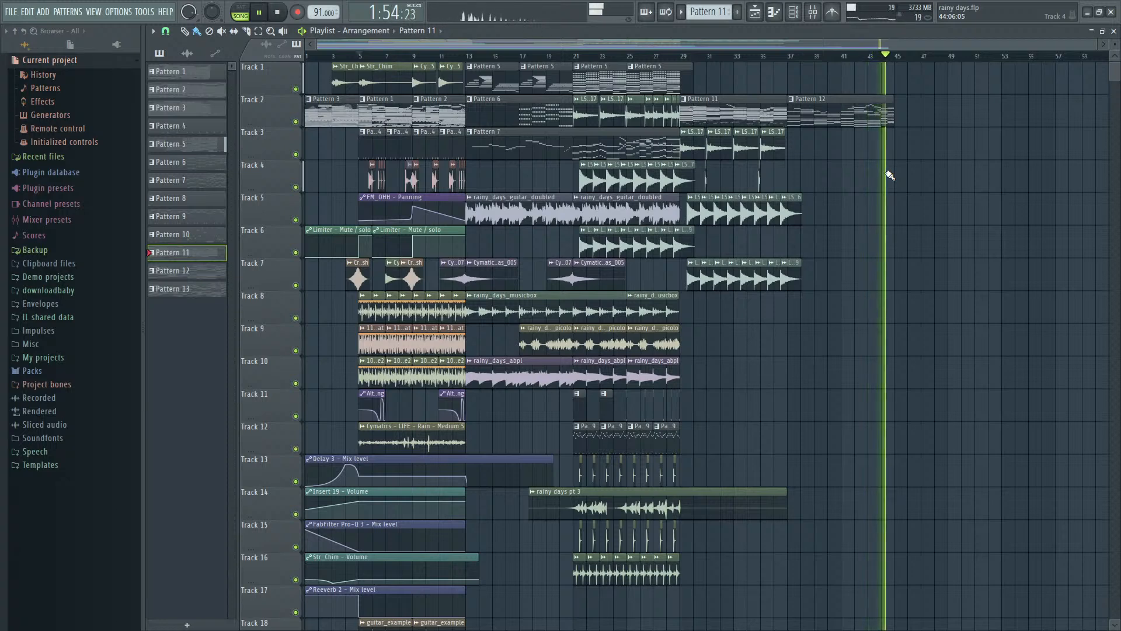
key("space")
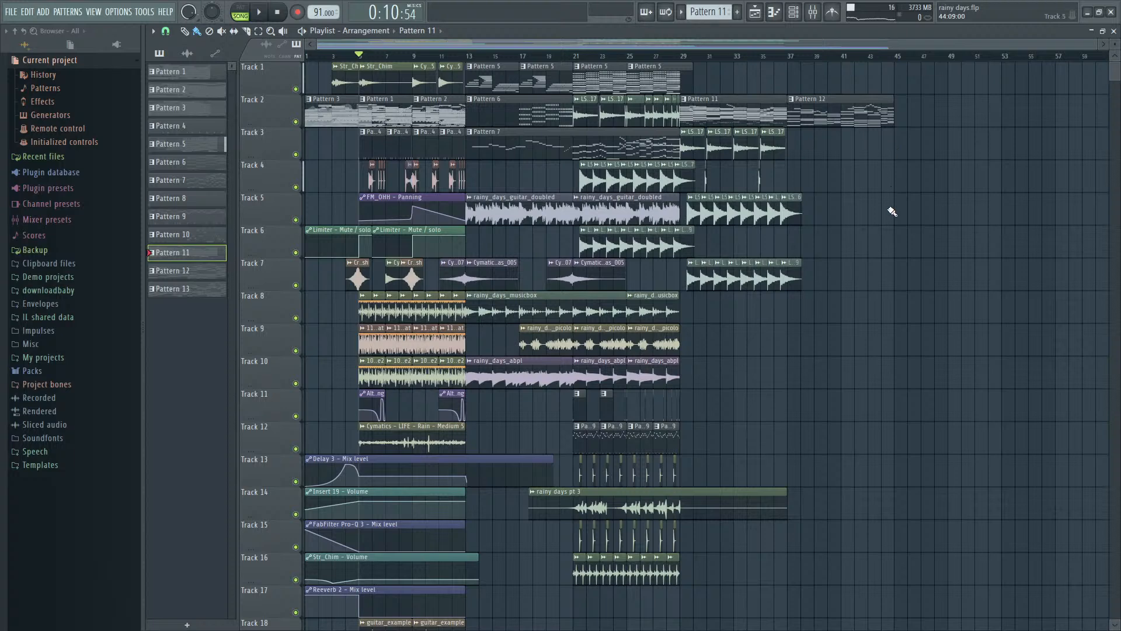
- Move playback to bar 29 and select bars 29 to 37 of the playlist as the loop range
scroll(807, 185, "up", 4)
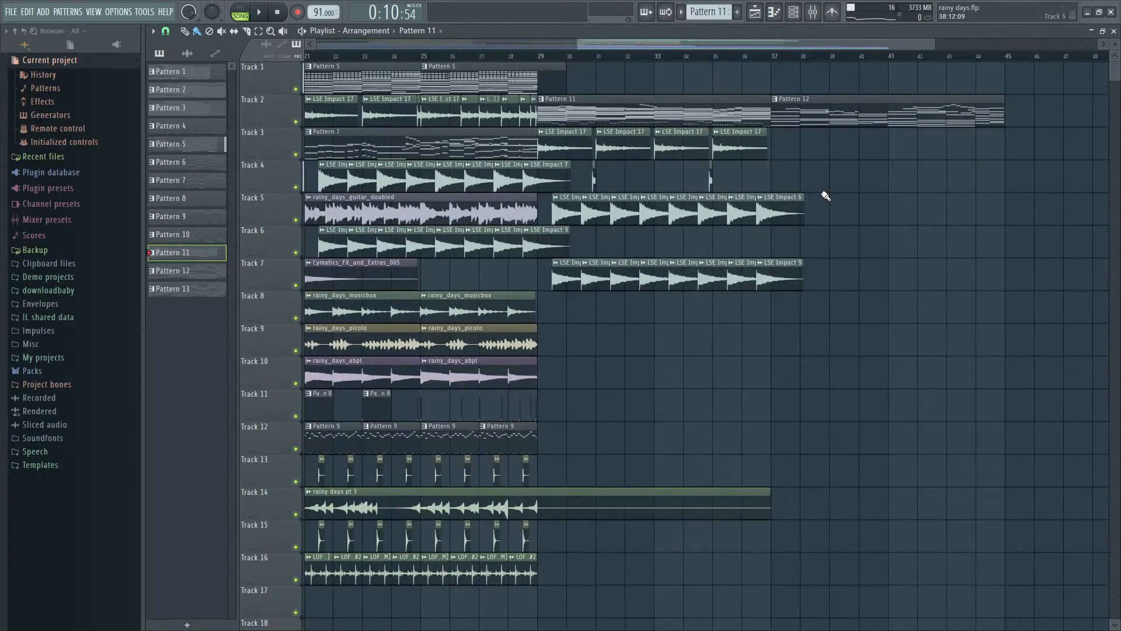
left_click(436, 58)
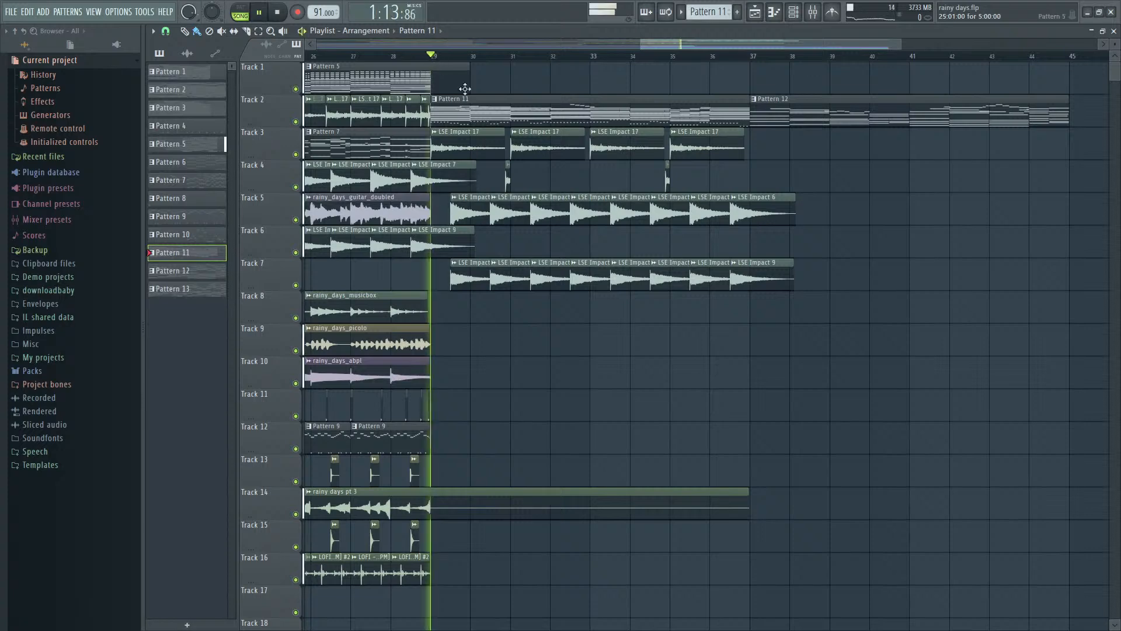
left_click_drag(752, 56, 431, 75)
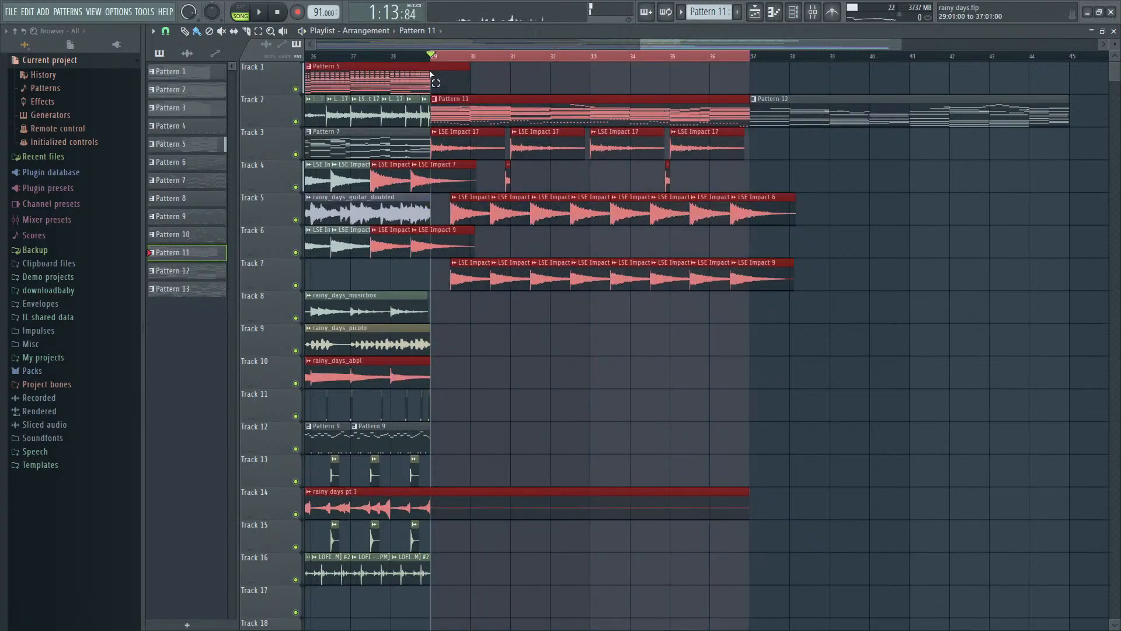
key("space")
- Show the mixer and play the bar 29 loop while examining the levels across the tracks
key("F9")
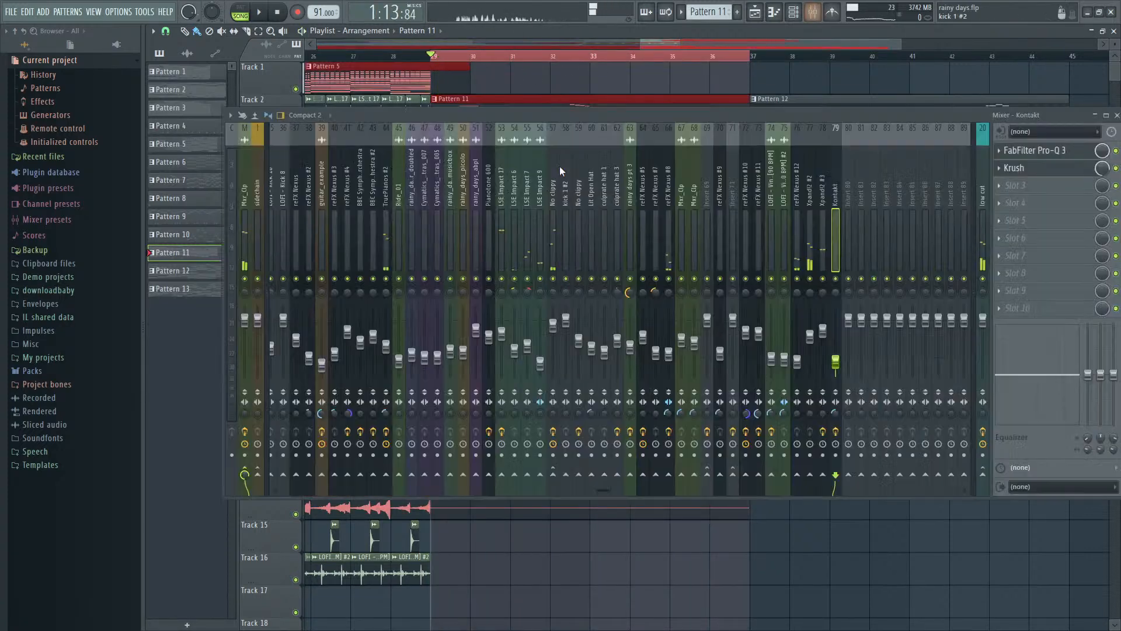
key("space")
key("space")
key("space")
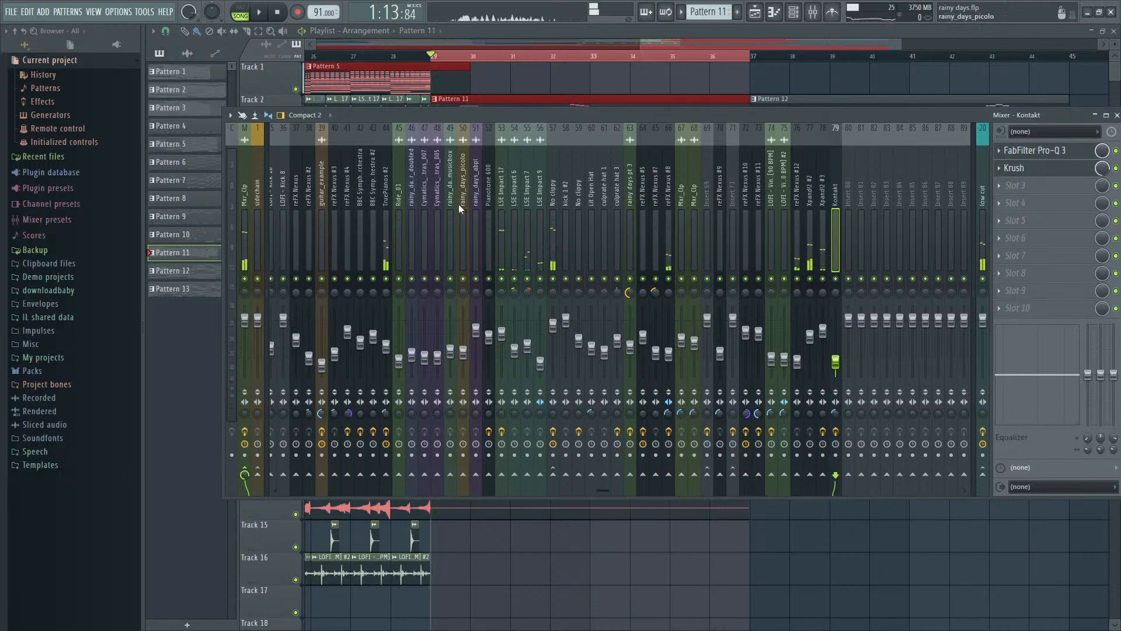
left_click_drag(459, 207, 184, 224)
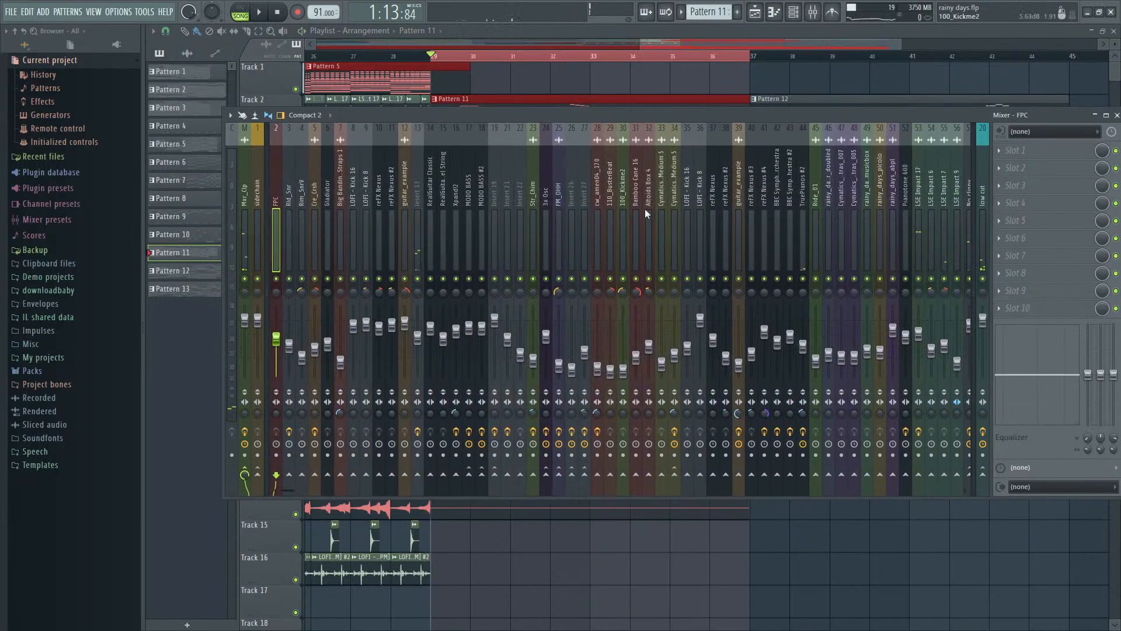
key("space")
left_click_drag(947, 227, 644, 211)
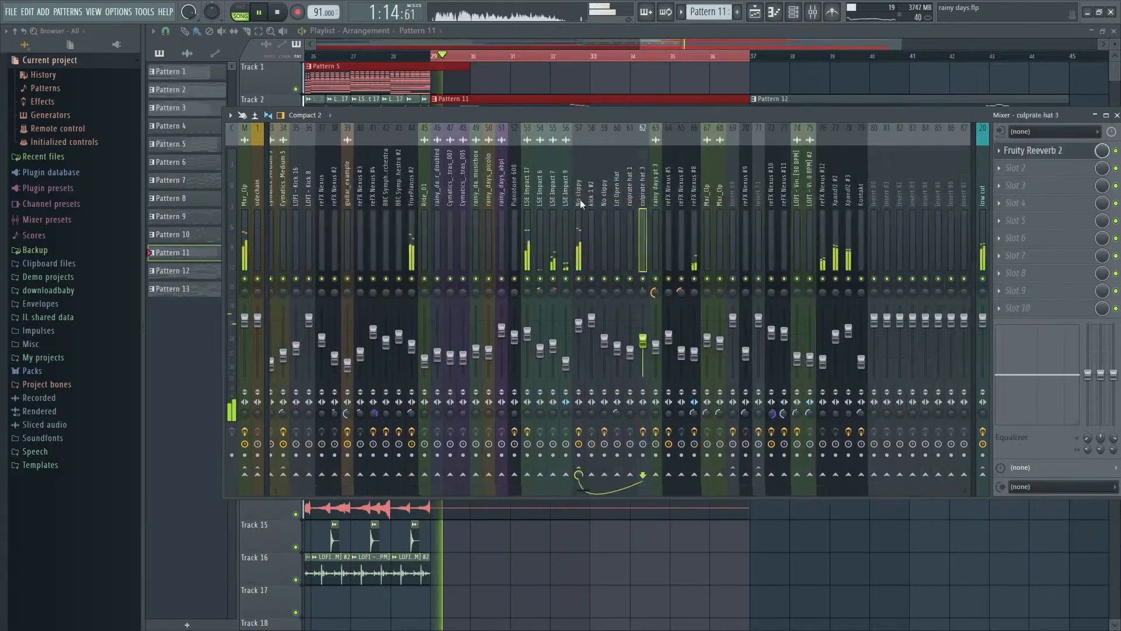
left_click(668, 204)
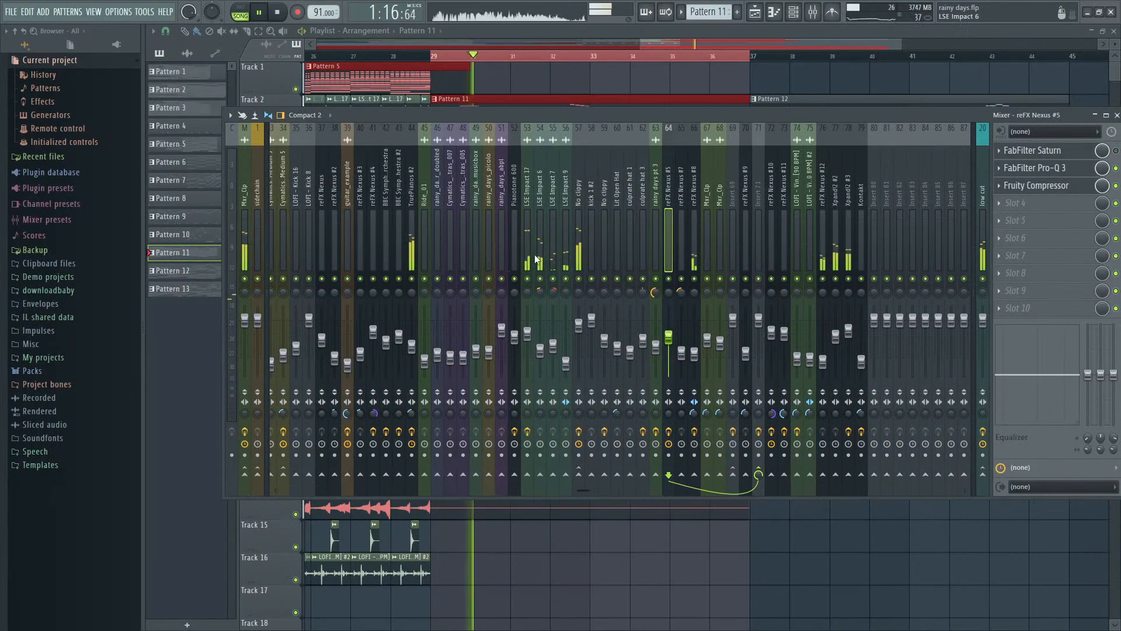
- Inspect the second Fruity Limiter and the FabFilter Pro-Q 3 on the low cut mixer track
left_click(982, 233)
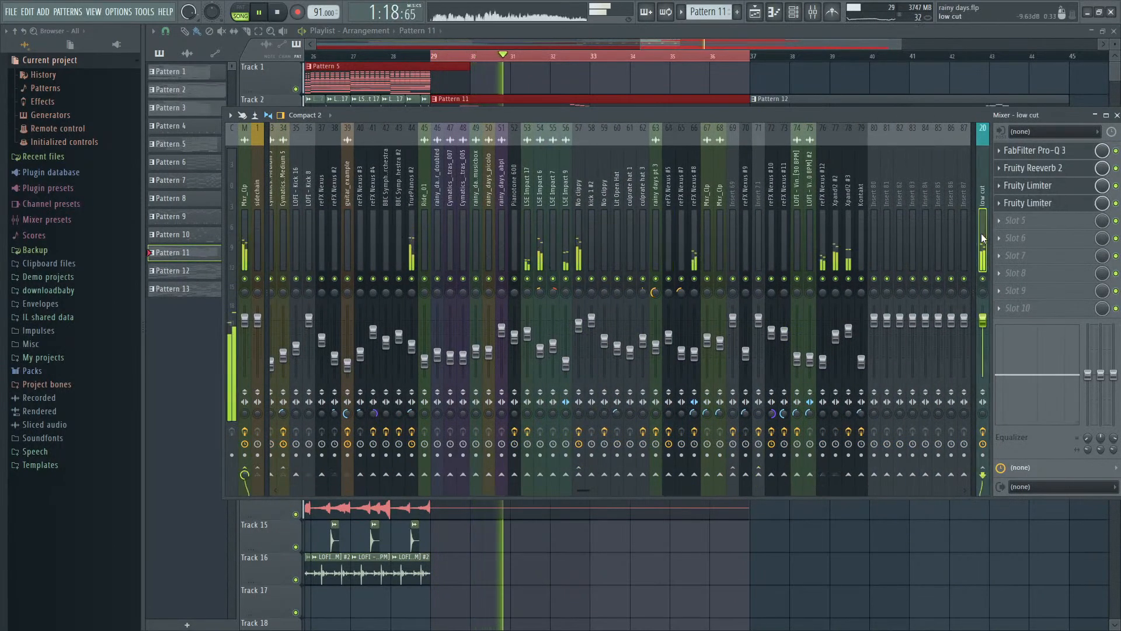
left_click(1036, 202)
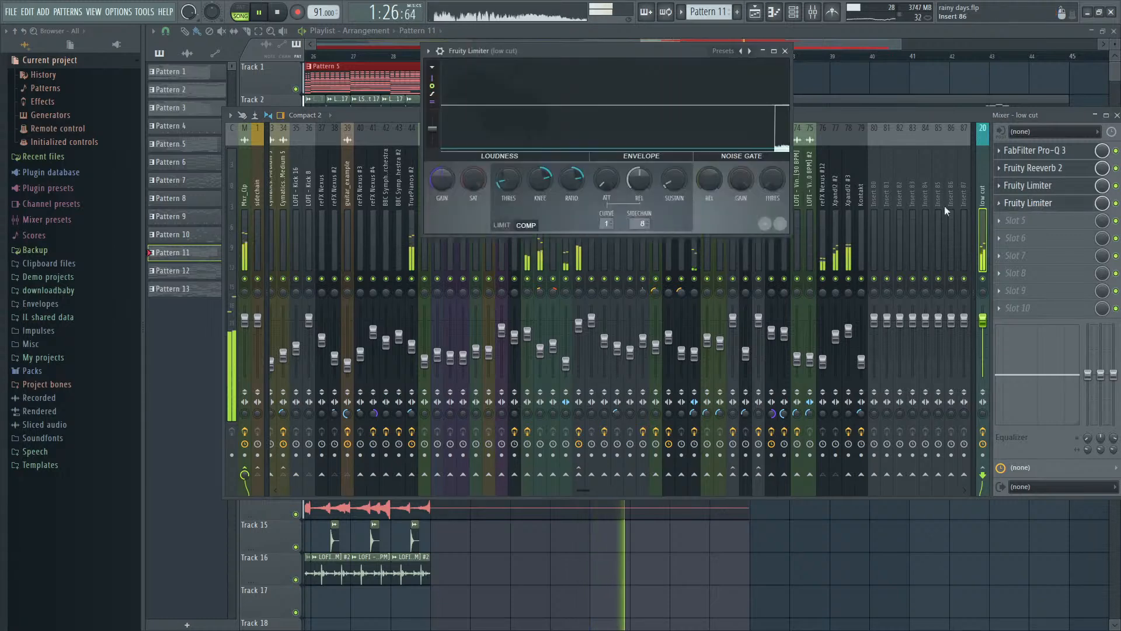
left_click(1034, 150)
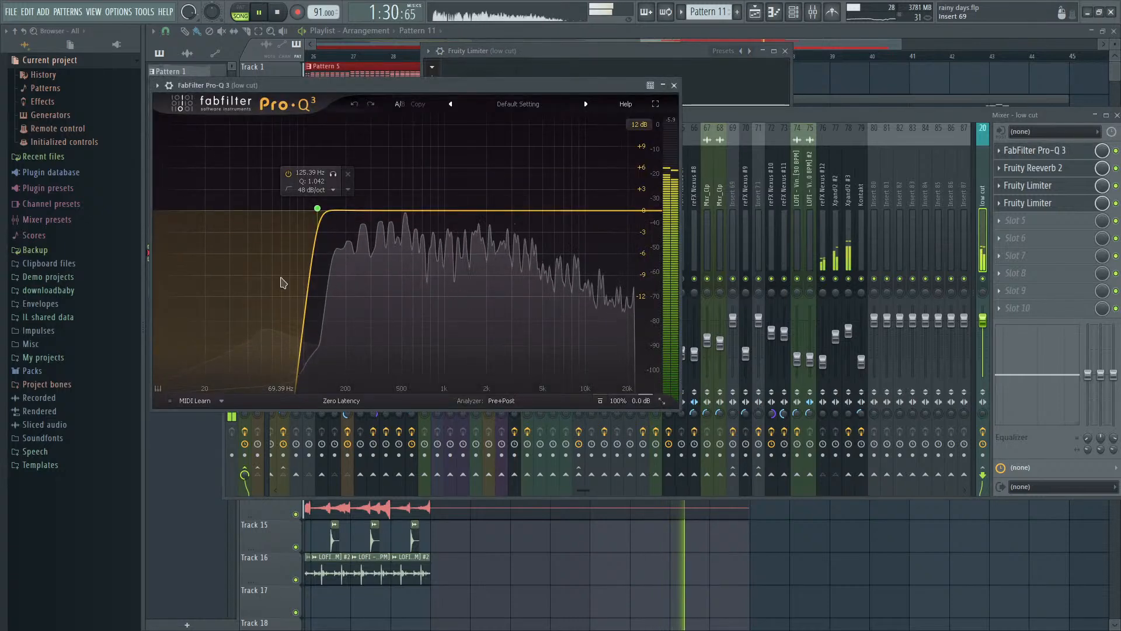
left_click(780, 110)
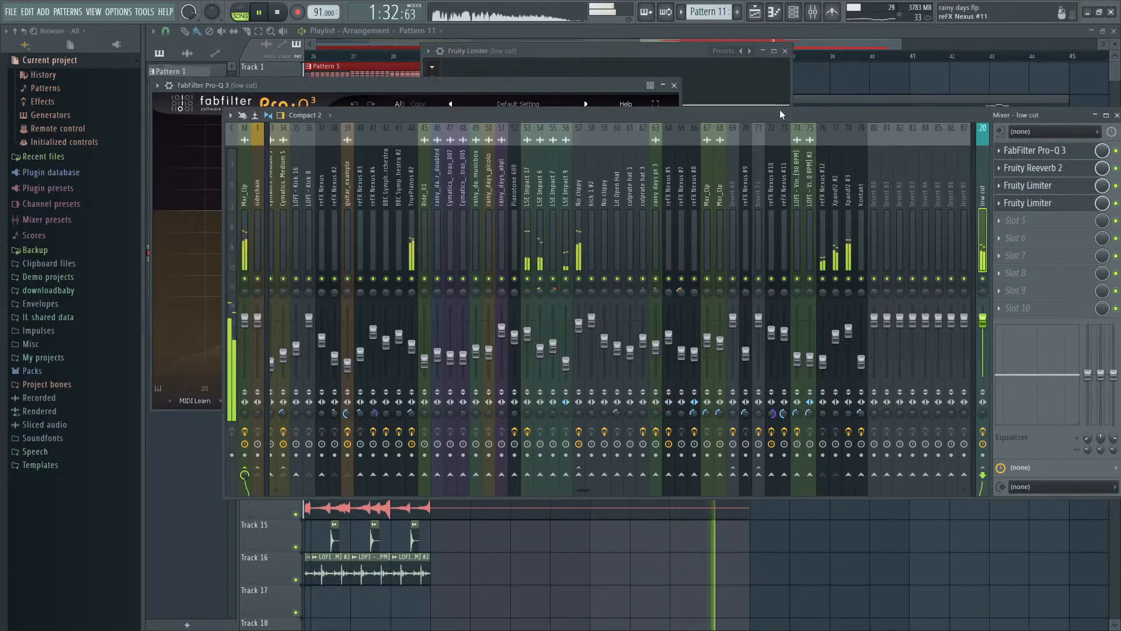
- Restart the loop from bar 29 and listen to the No clippy mixer track soloed before restoring all tracks
key("space")
key("space")
left_click_drag(794, 215, 576, 239)
key("space")
key("space")
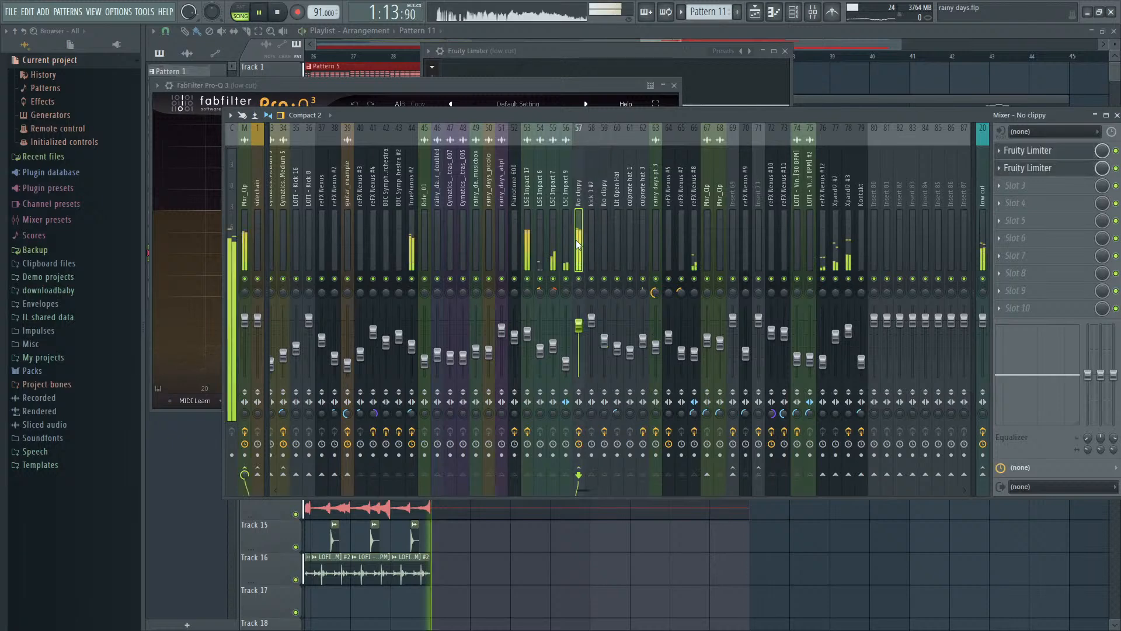
key("space")
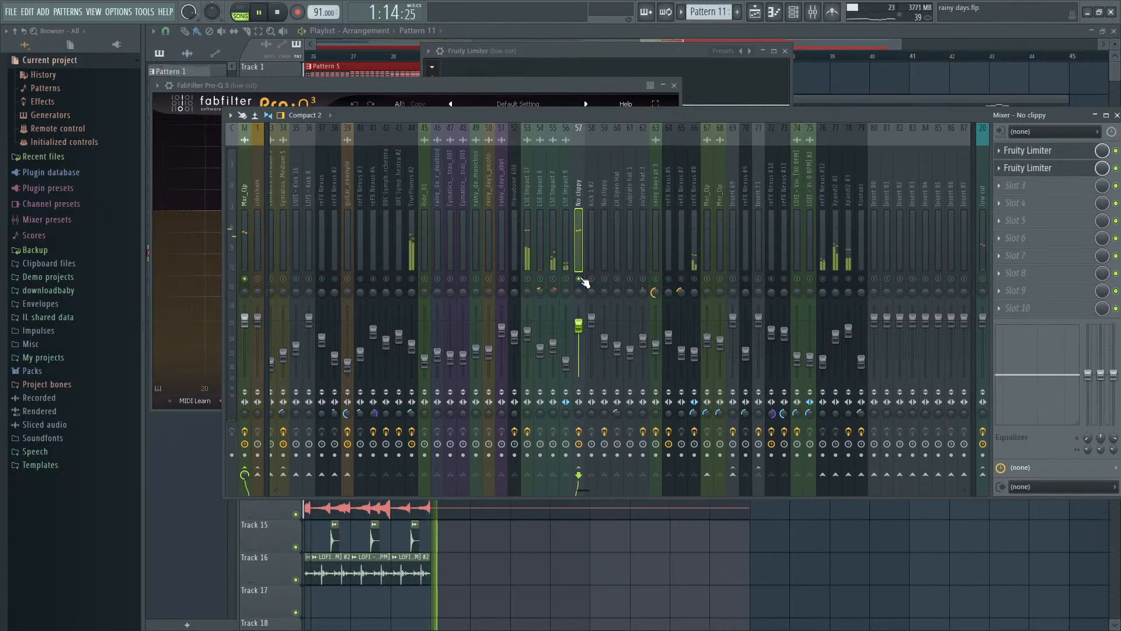
right_click(580, 279)
key("space")
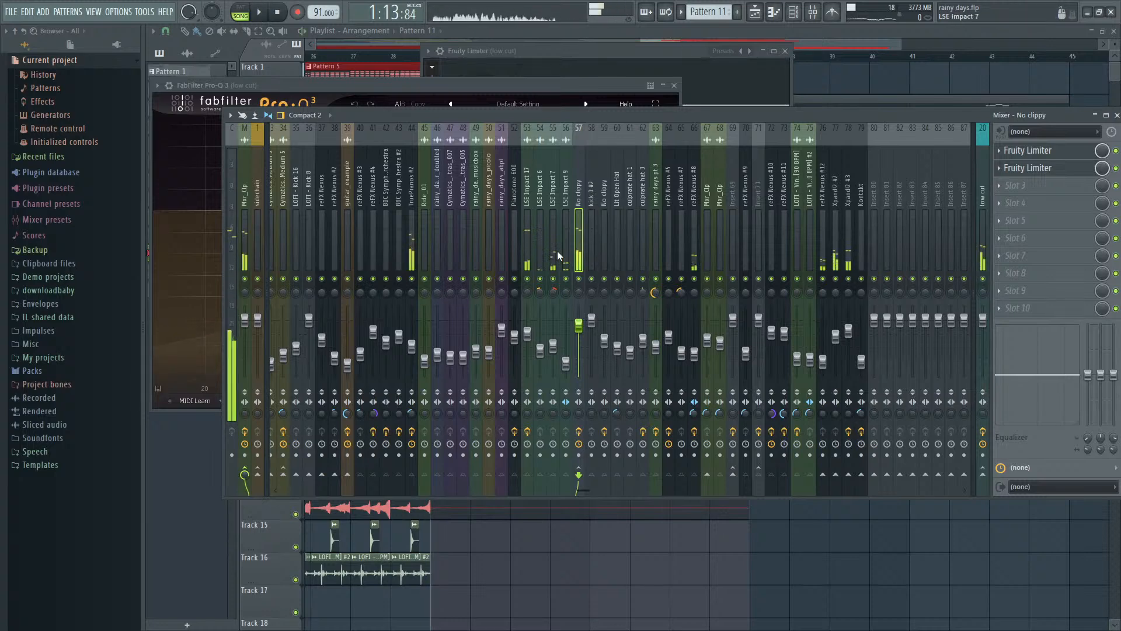
- Listen to the LSE Impact 17 track soloed, restore the other tracks, and open its FabFilter Pro-Q 3
left_click(525, 254)
key("space")
right_click(528, 279)
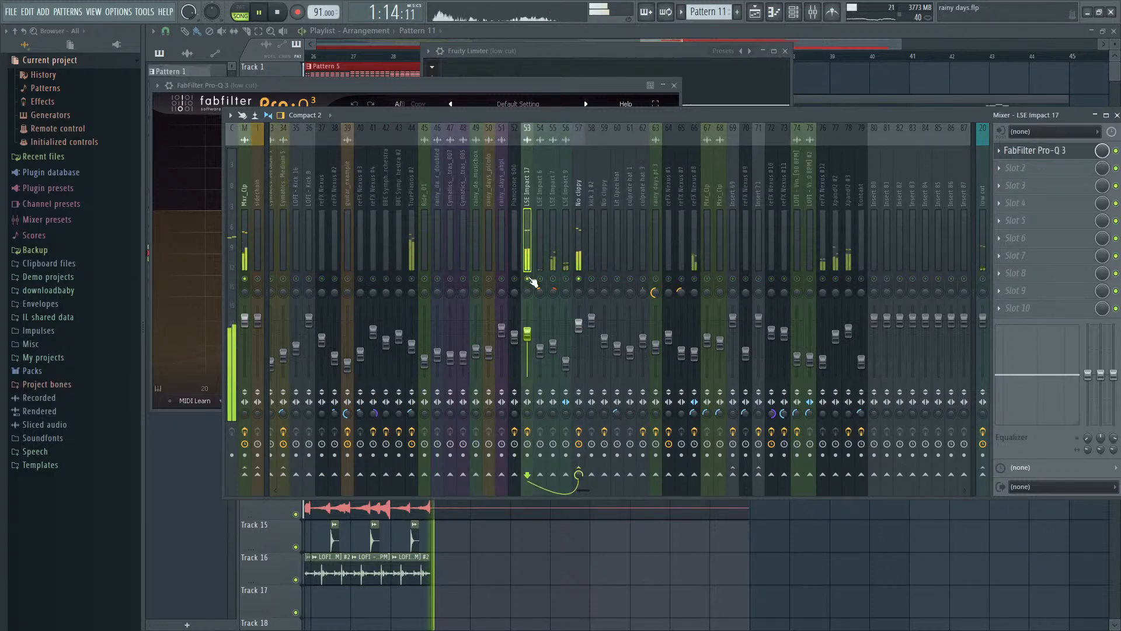
right_click(529, 280)
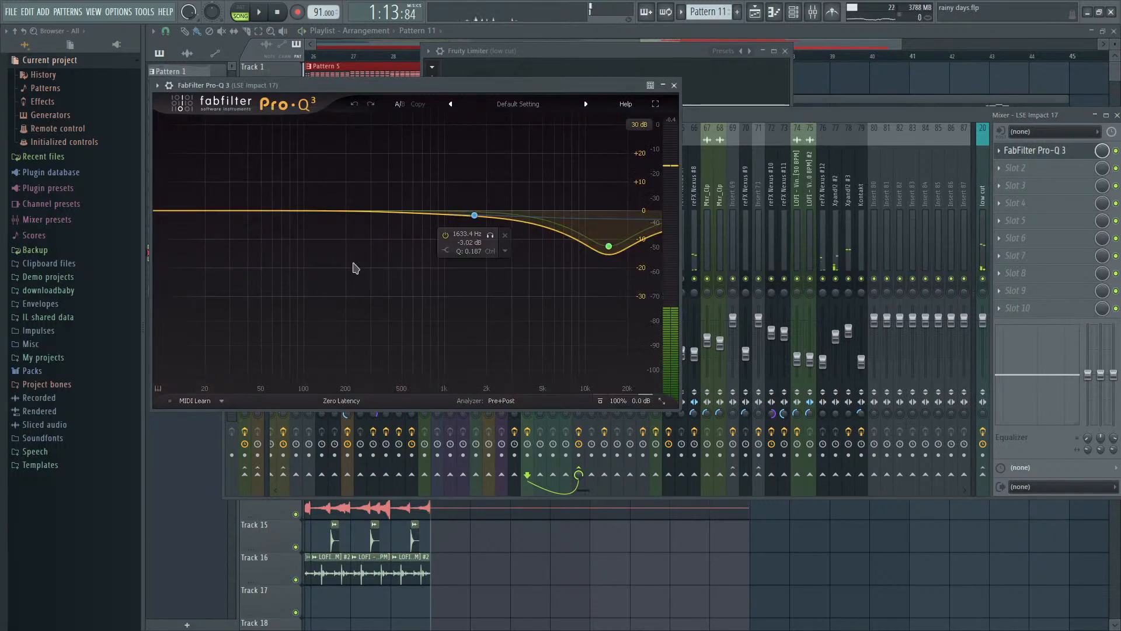
- Add a 72 dB/oct low cut band at about 22 Hz to the LSE Impact 17 equalizer
left_click(176, 210)
left_click(193, 348)
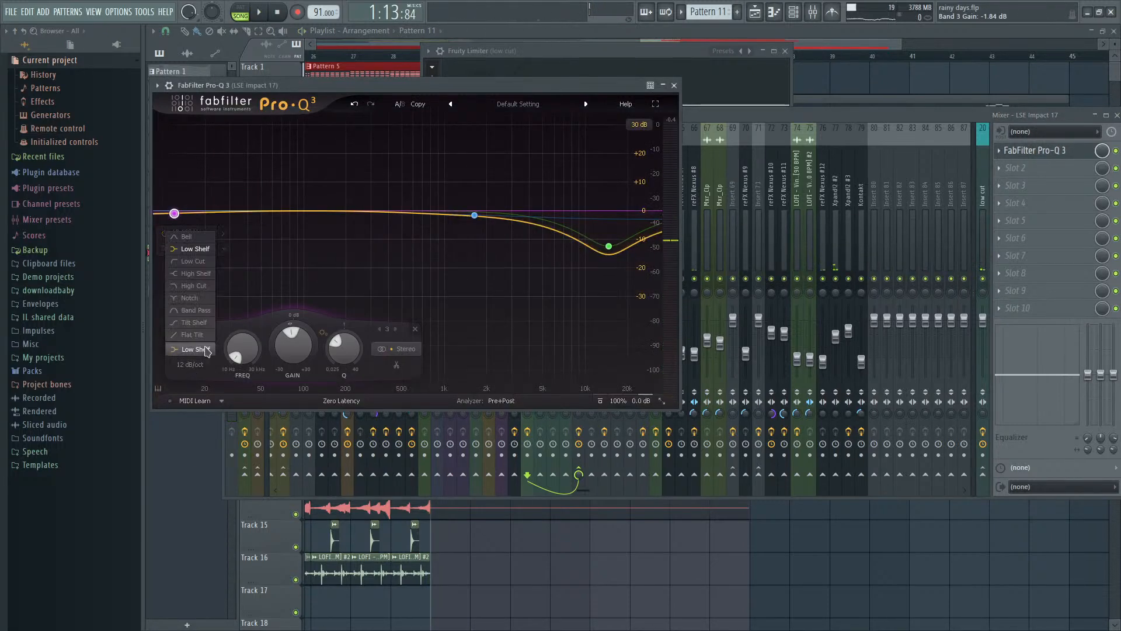
left_click(190, 260)
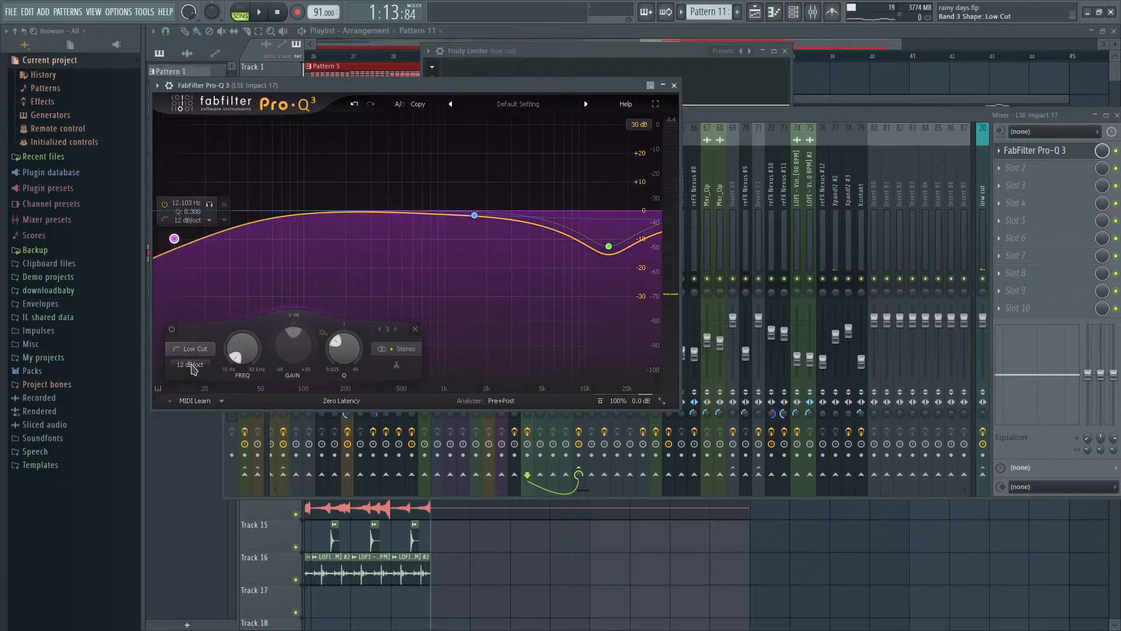
left_click(207, 469)
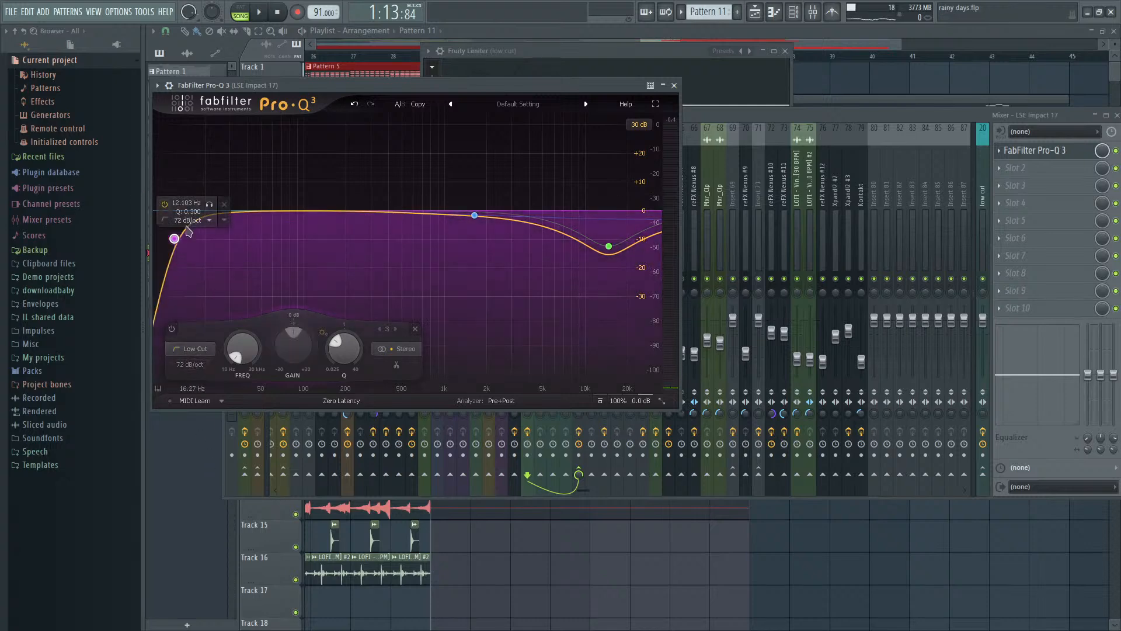
left_click_drag(174, 239, 209, 221)
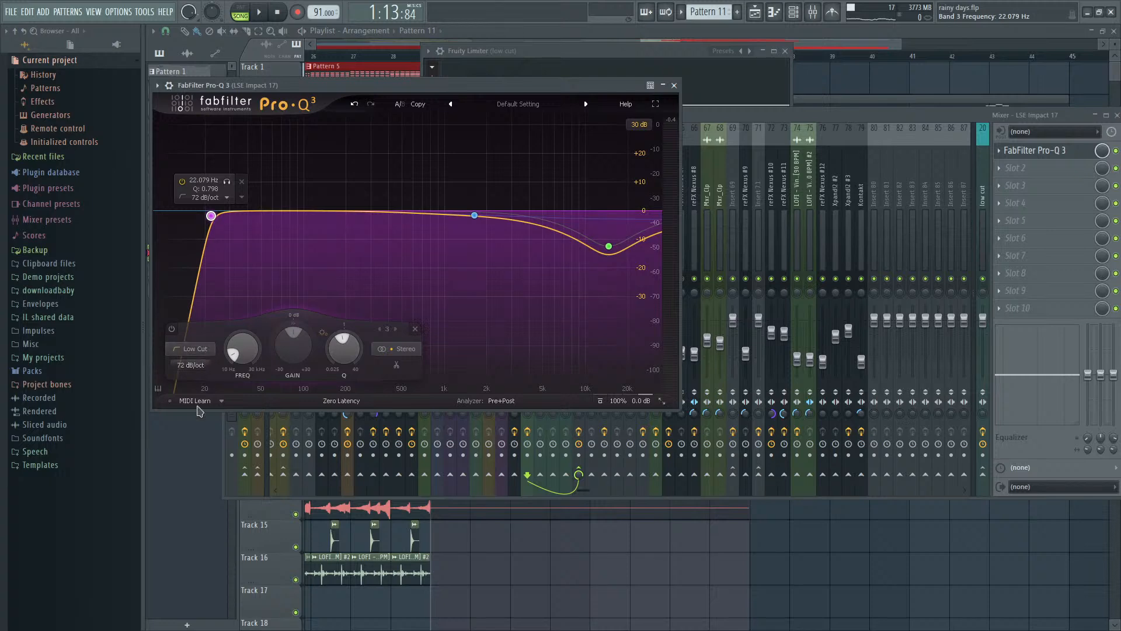
- Set the low cut slope to 96 dB/oct and its frequency to about 48 Hz while replaying the impact at bar 29
key("space")
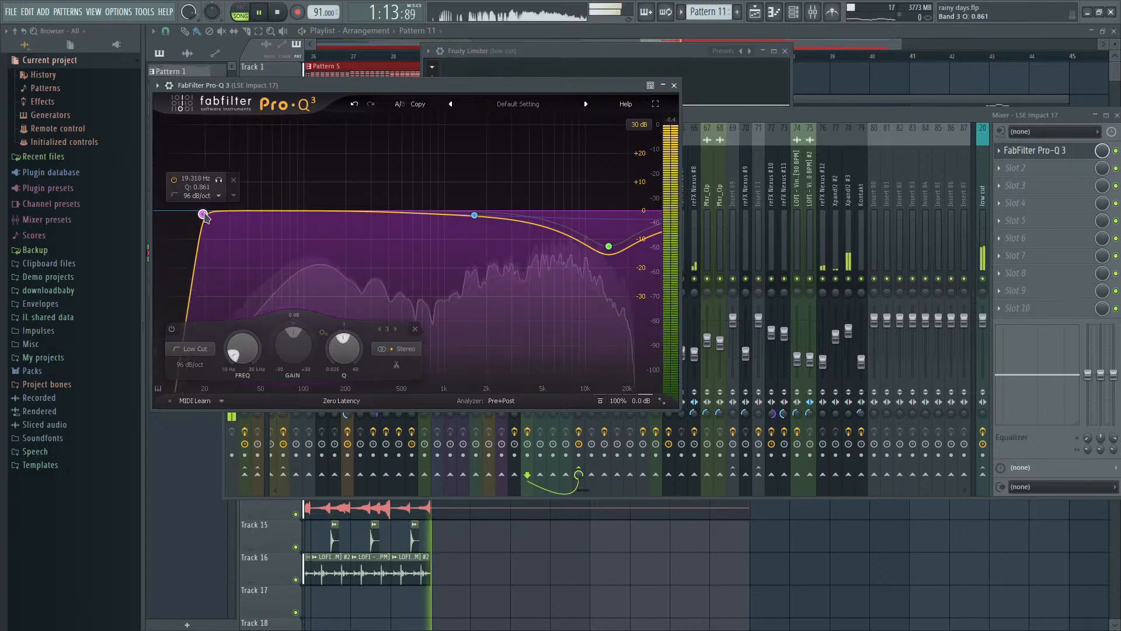
left_click_drag(213, 218, 259, 216)
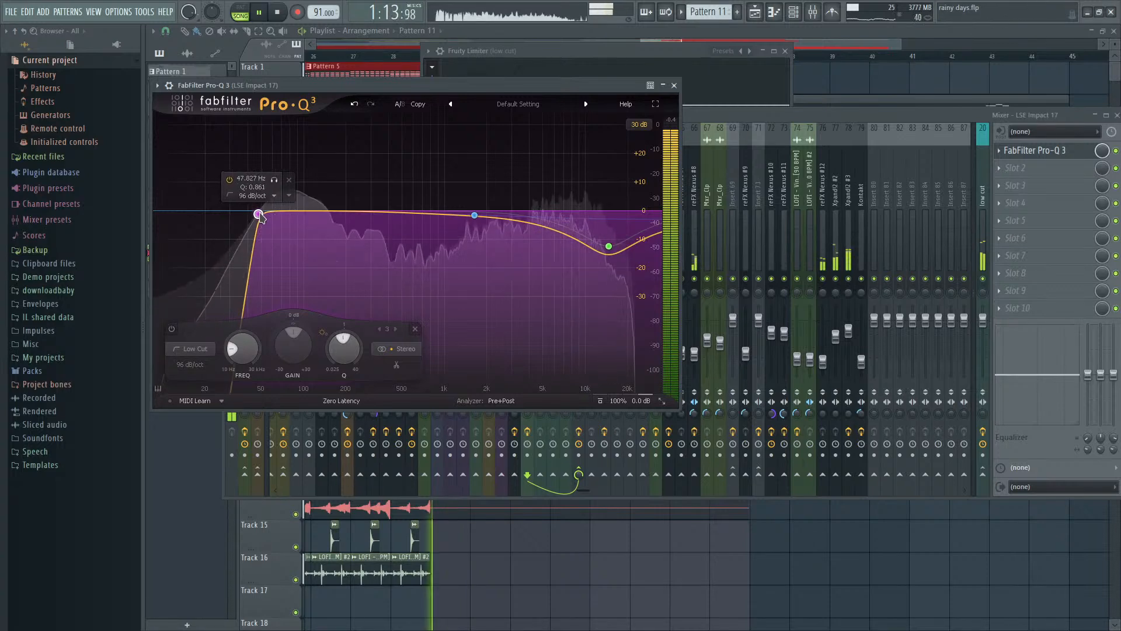
key("space")
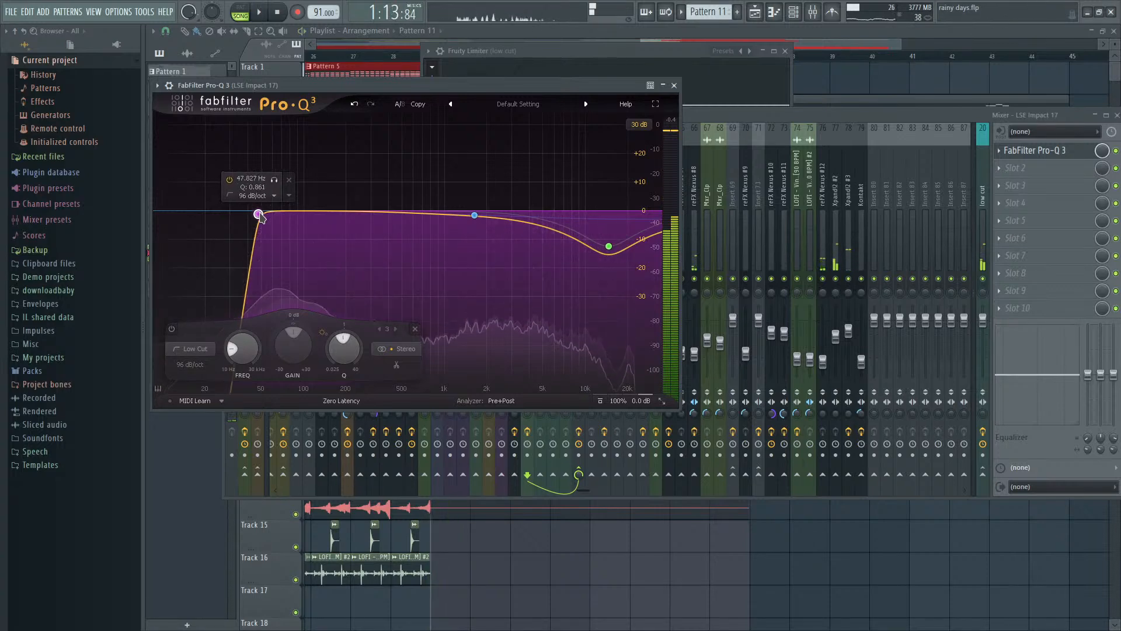
key("space")
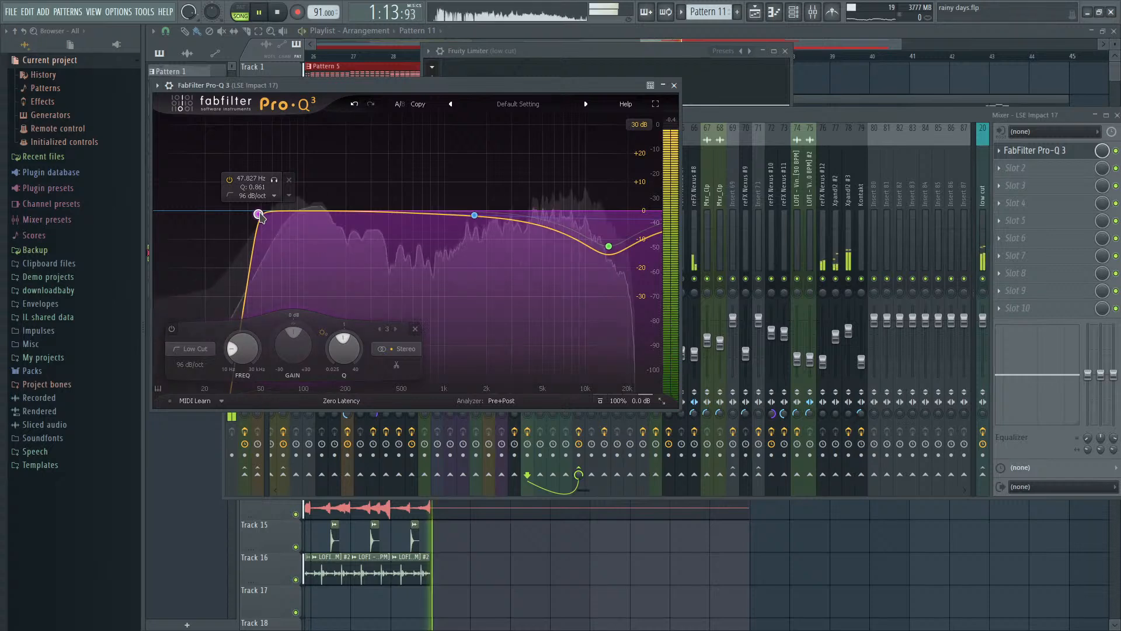
- Raise the LSE Impact 17 low cut to about 56 Hz with a Q of about 0.72, comparing the band bypassed and enabled
key("space")
left_click_drag(260, 215, 266, 213)
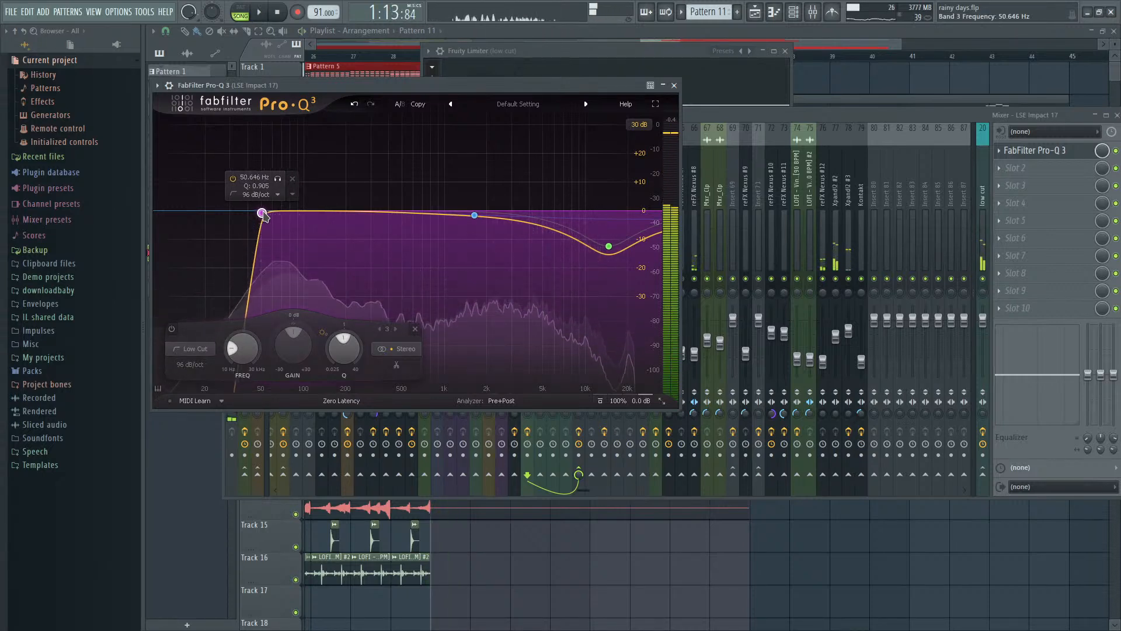
key("space")
left_click(232, 179)
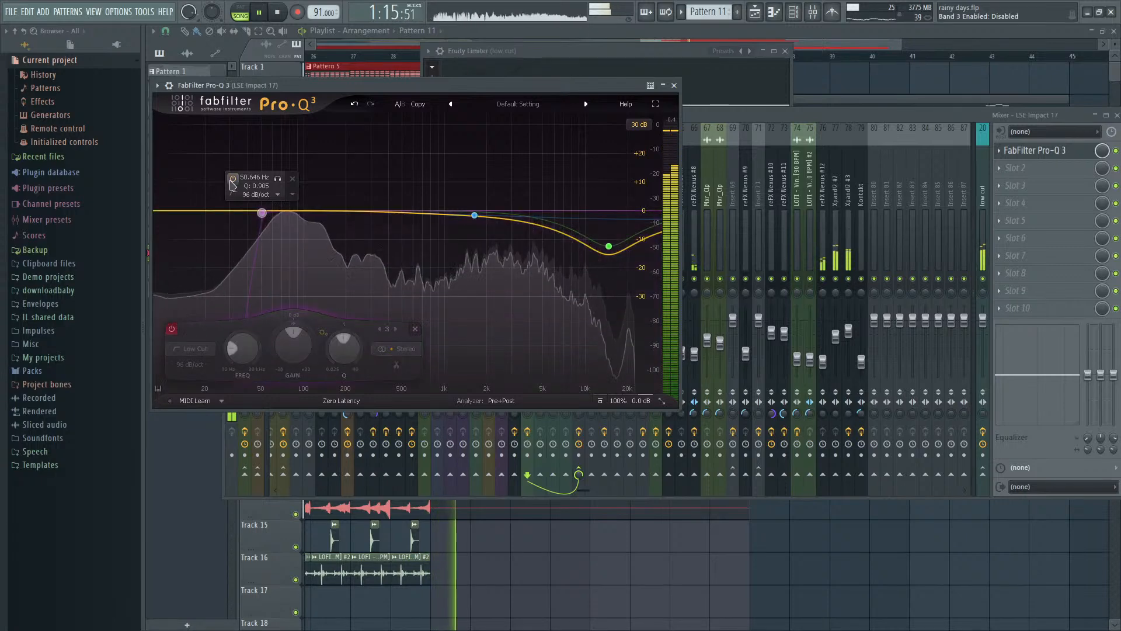
left_click(232, 178)
left_click(232, 179)
left_click(231, 180)
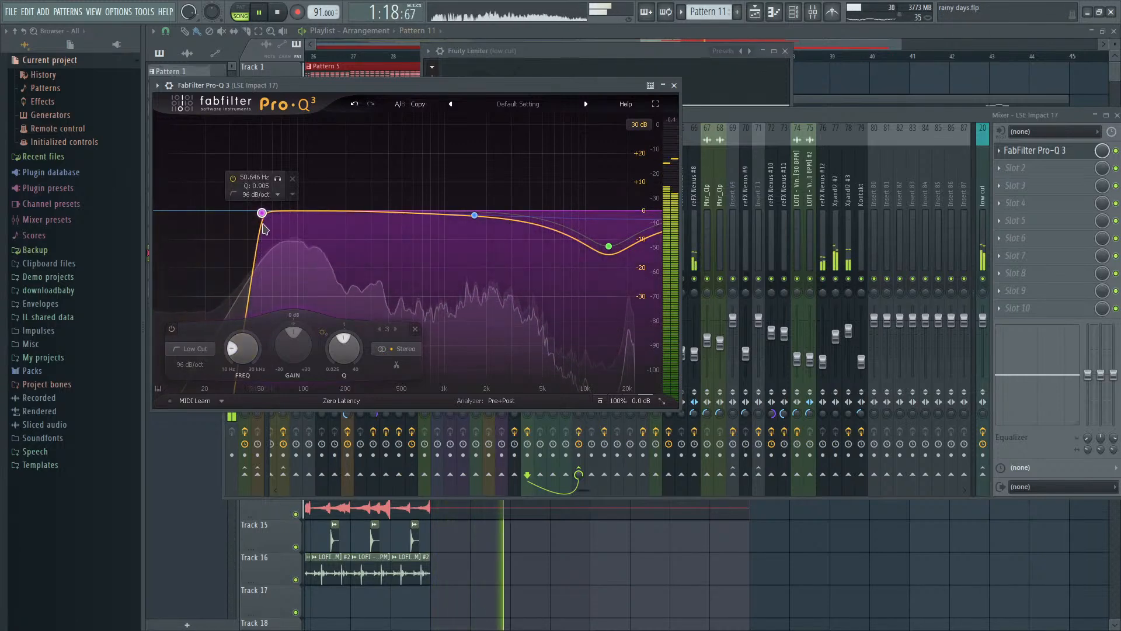
left_click_drag(261, 212, 267, 219)
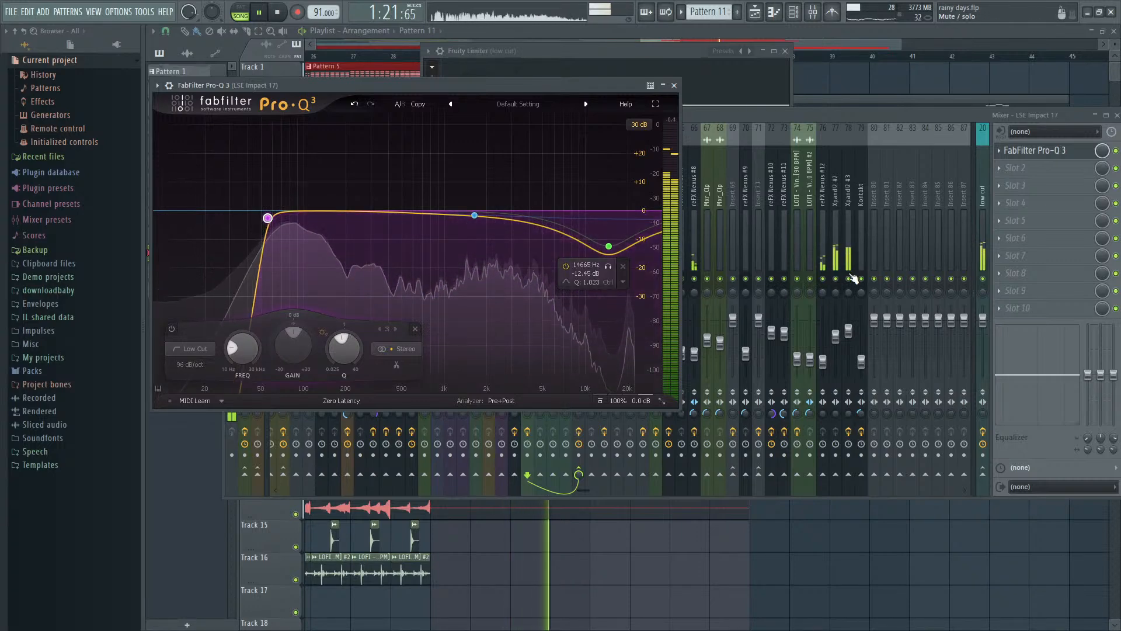
- Replay the bar 29 section with the Xpand!2 #3 mixer track soloed, restore the other tracks, and select Xpand!2 #3
key("space")
left_click(851, 281)
key("space")
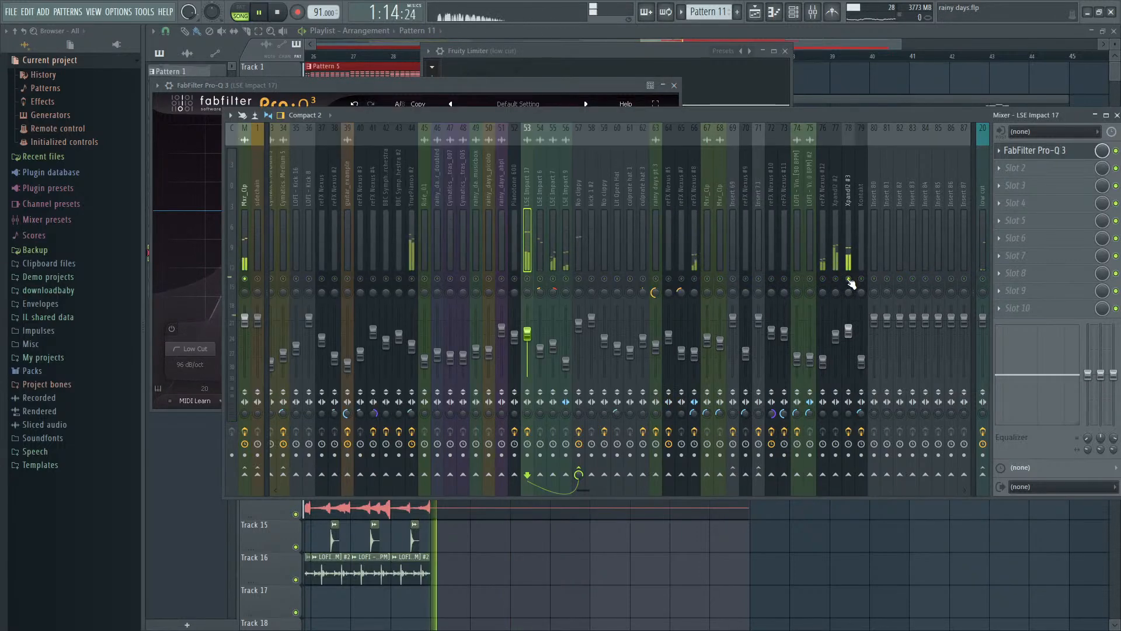
key("space")
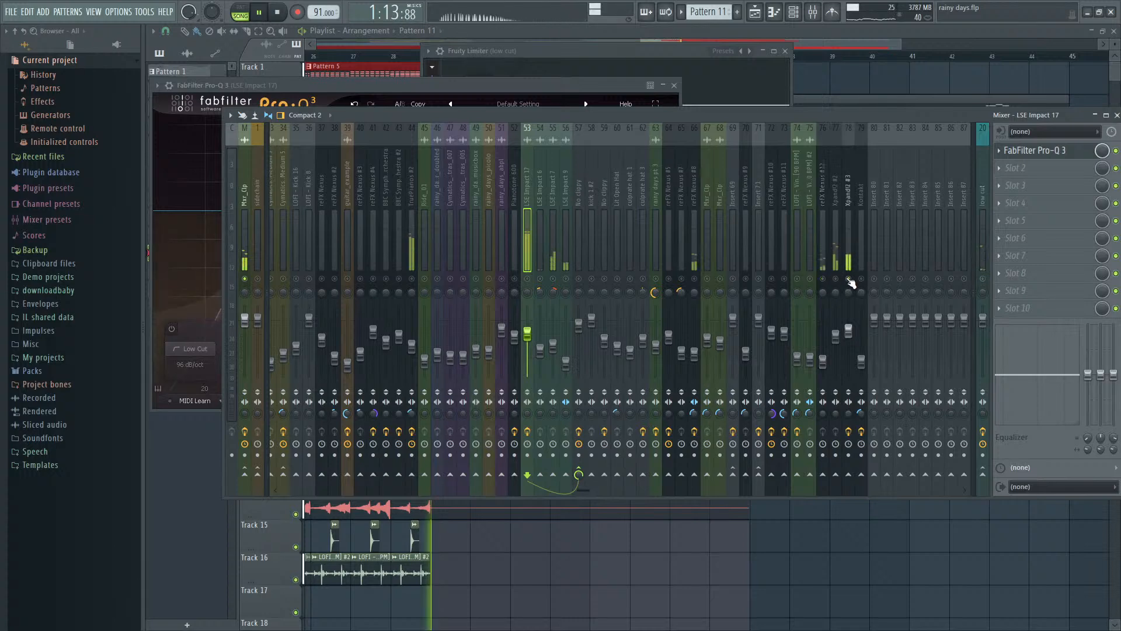
left_click(849, 254)
key("space")
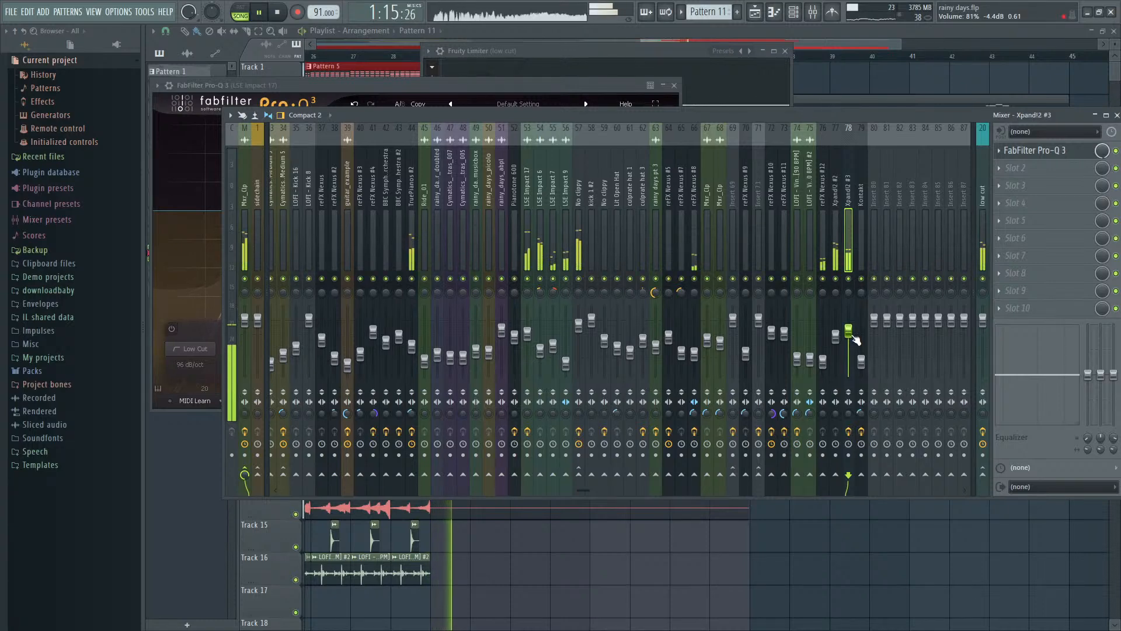
- Move the LSE Impact 17 low cut slightly higher with a lower Q, and raise the Xpand!2 #3 mixer volume to about 89%
left_click(522, 240)
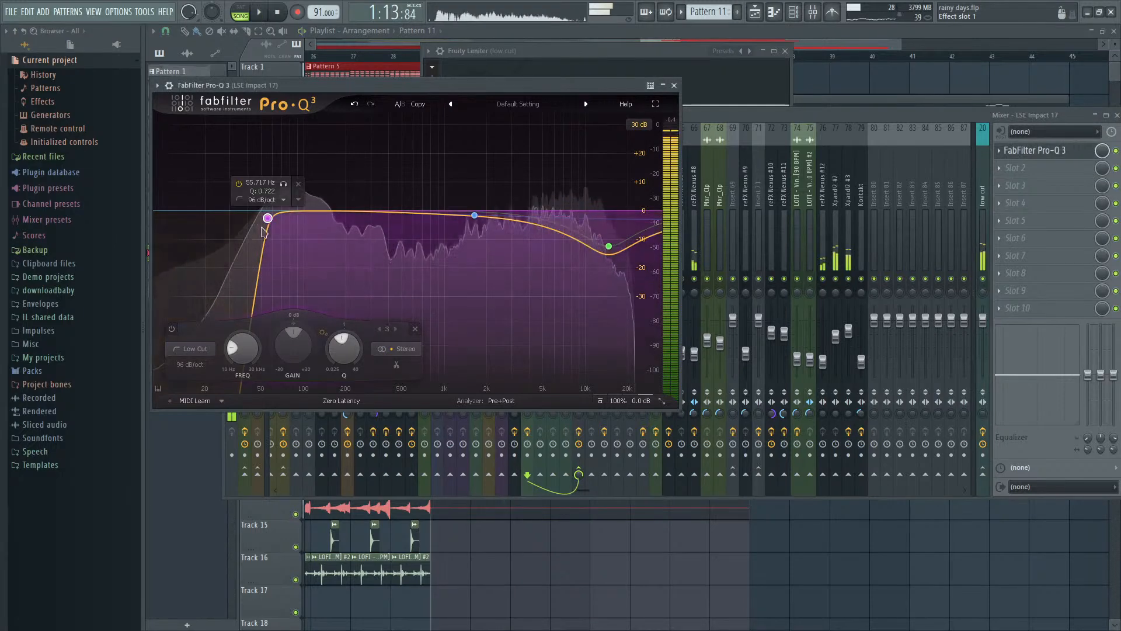
left_click_drag(269, 221, 276, 234)
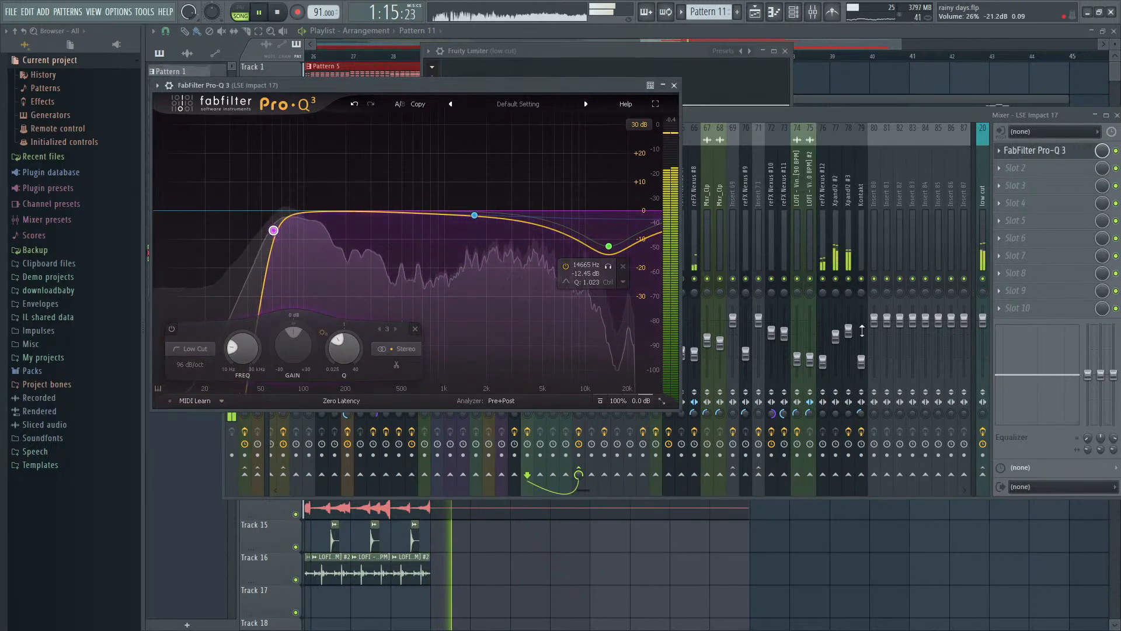
left_click_drag(849, 332, 849, 327)
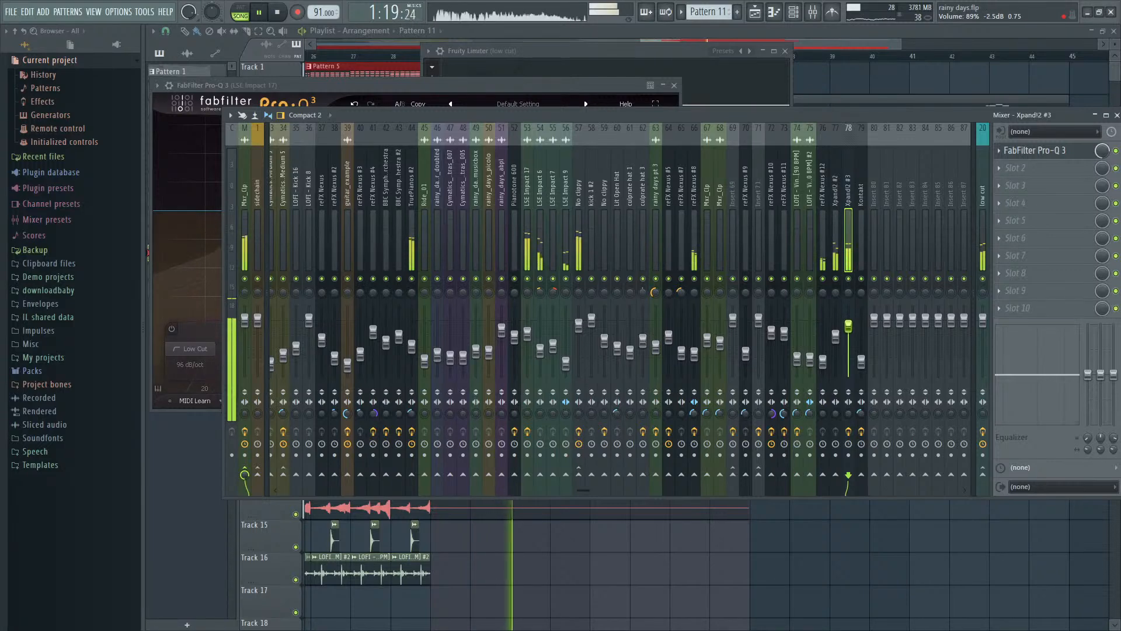
key("space")
- Hide the mixer and show the channel rack for Pattern 11
key("F9")
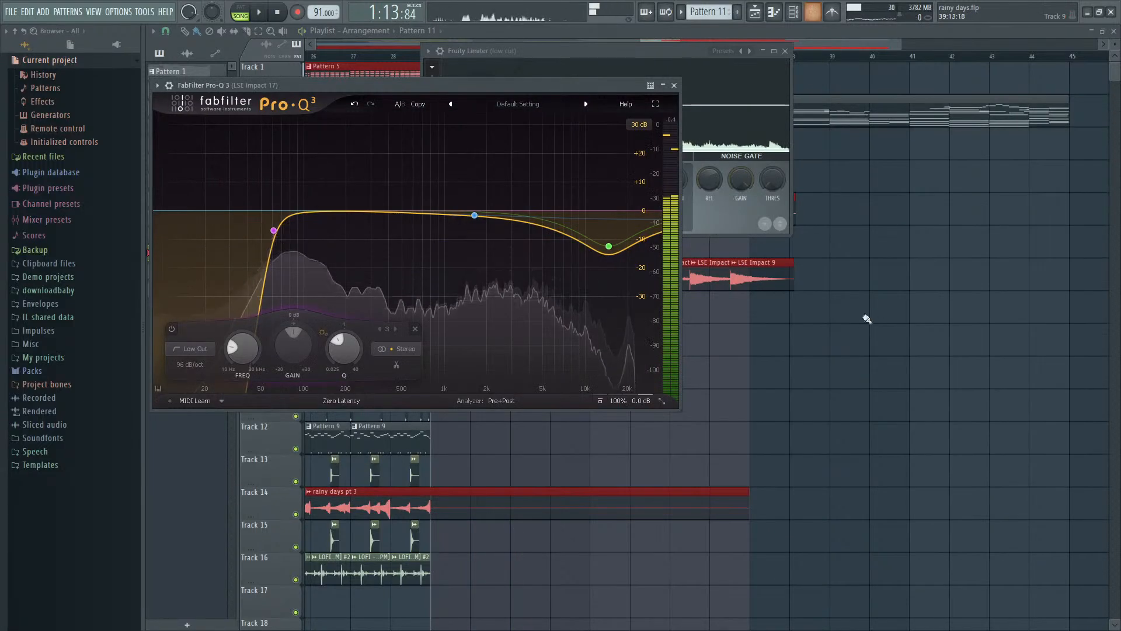
key("F6")
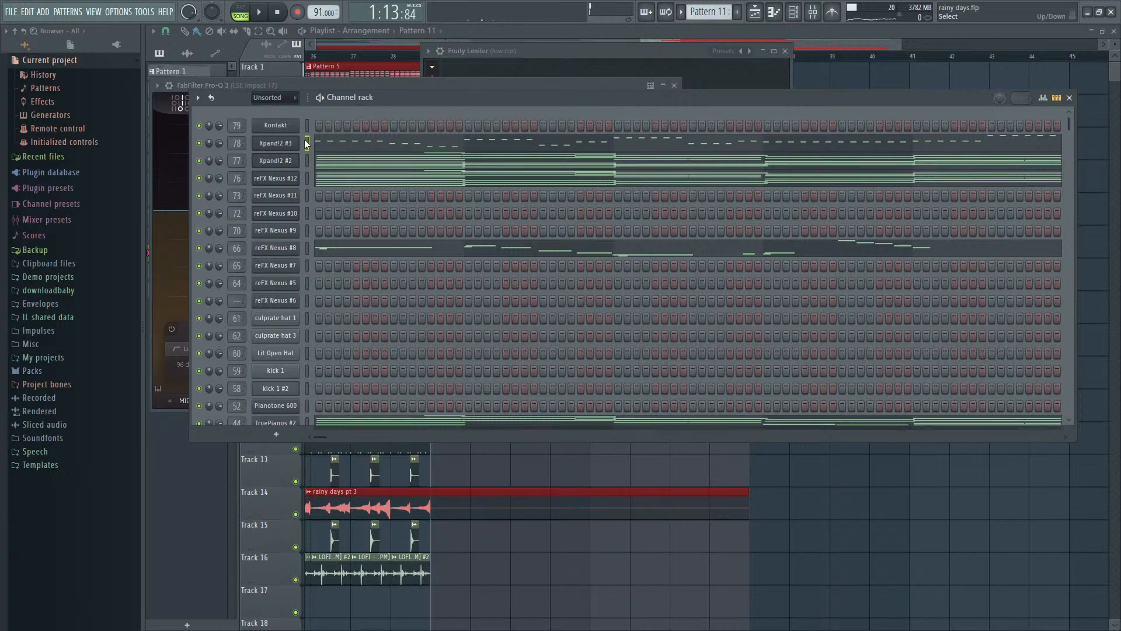
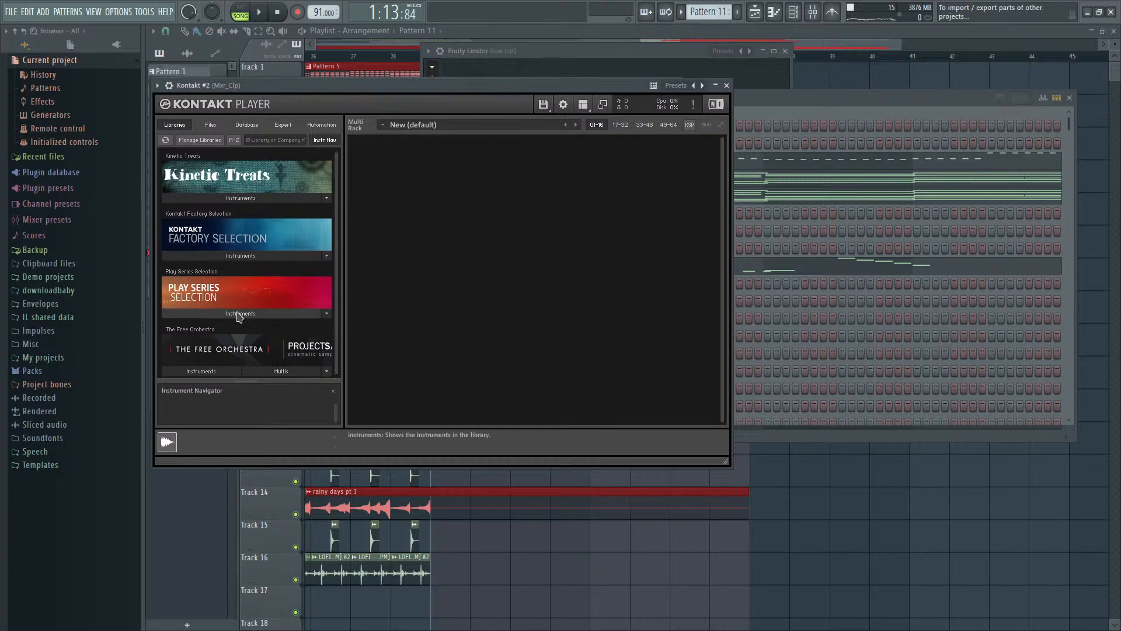
- Load Upright Bass from the Band folder of the Kontakt Factory Selection library into Kontakt #2
left_click(238, 313)
scroll(265, 326, "down", 1)
left_click(264, 297)
left_click(252, 257)
left_click(201, 236)
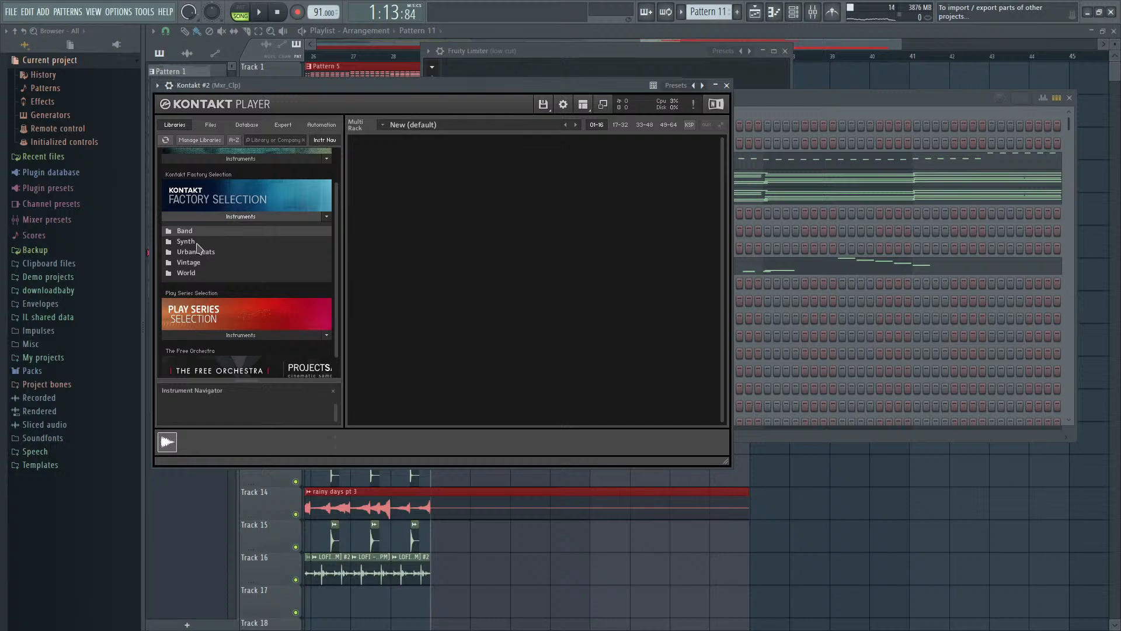
left_click(201, 233)
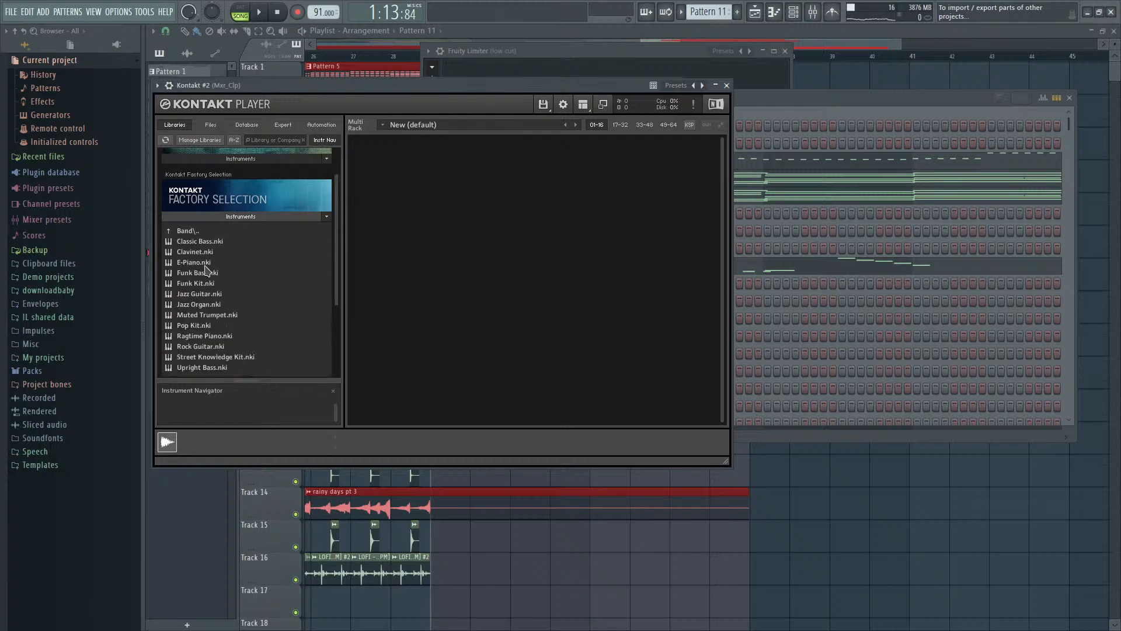
scroll(206, 270, "down", 2)
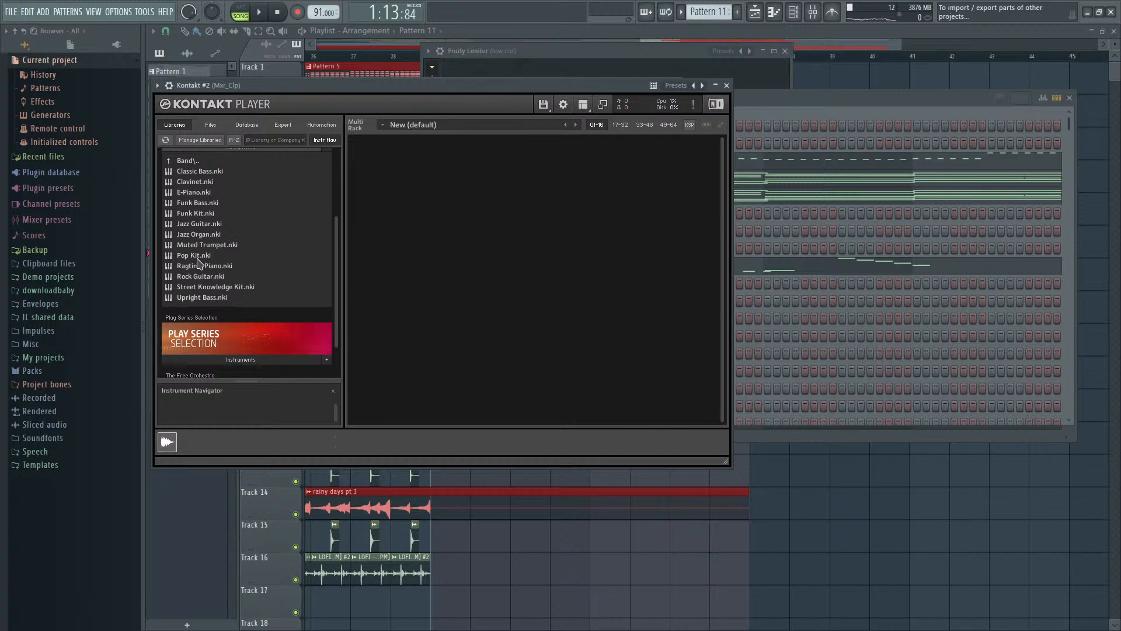
left_click(199, 298)
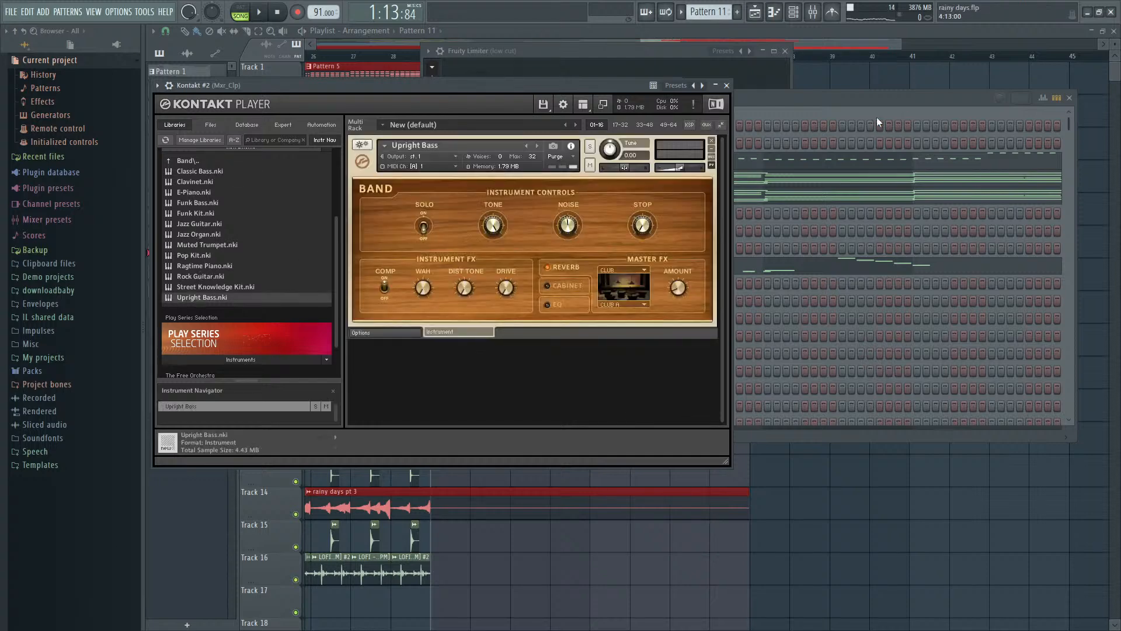
- Paste the copied notes into the Kontakt #2 channel and route it to mixer track 80
left_click(873, 104)
key("ctrl+v")
key("space")
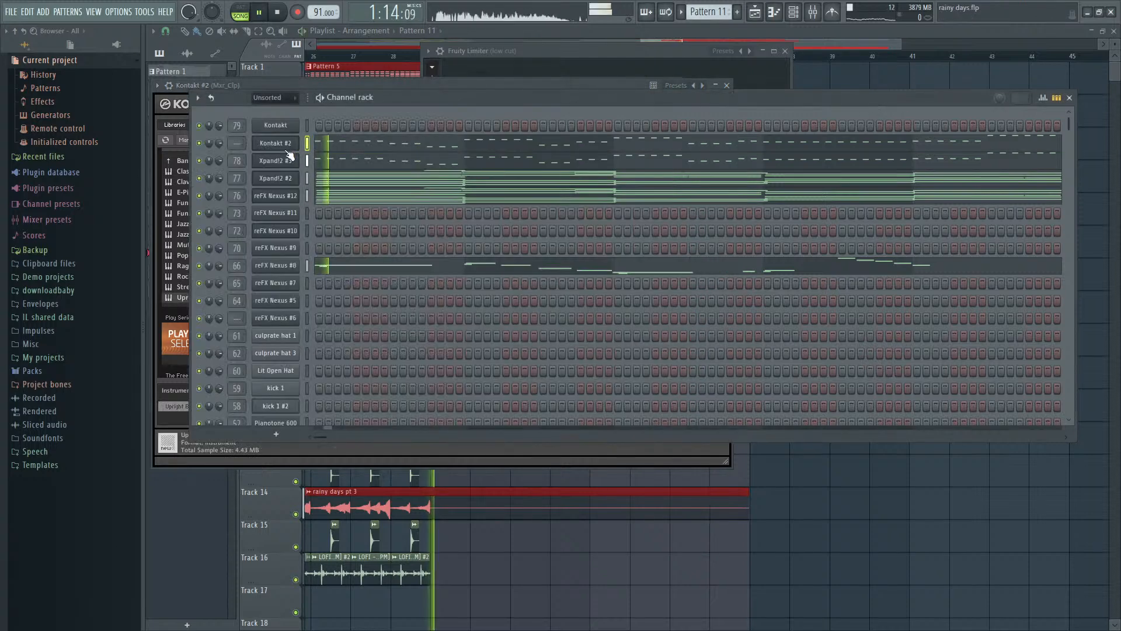
key("ctrl+l")
- Transpose all Kontakt #2 notes in Pattern 11 down one octave in the piano roll and play the result
left_click(344, 144)
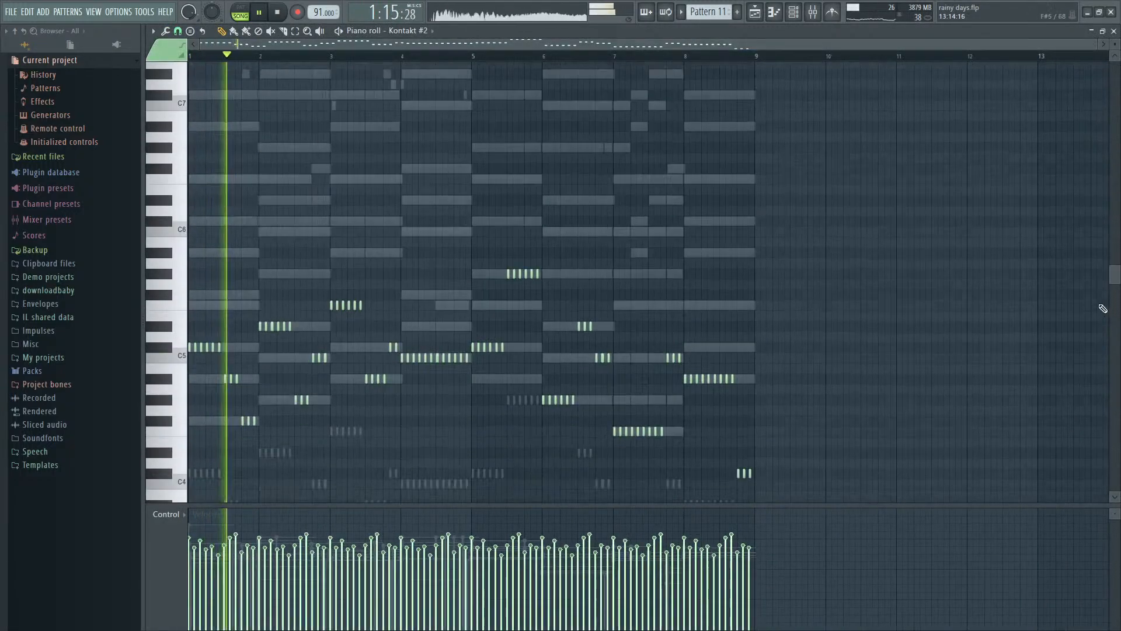
scroll(984, 309, "down", 5)
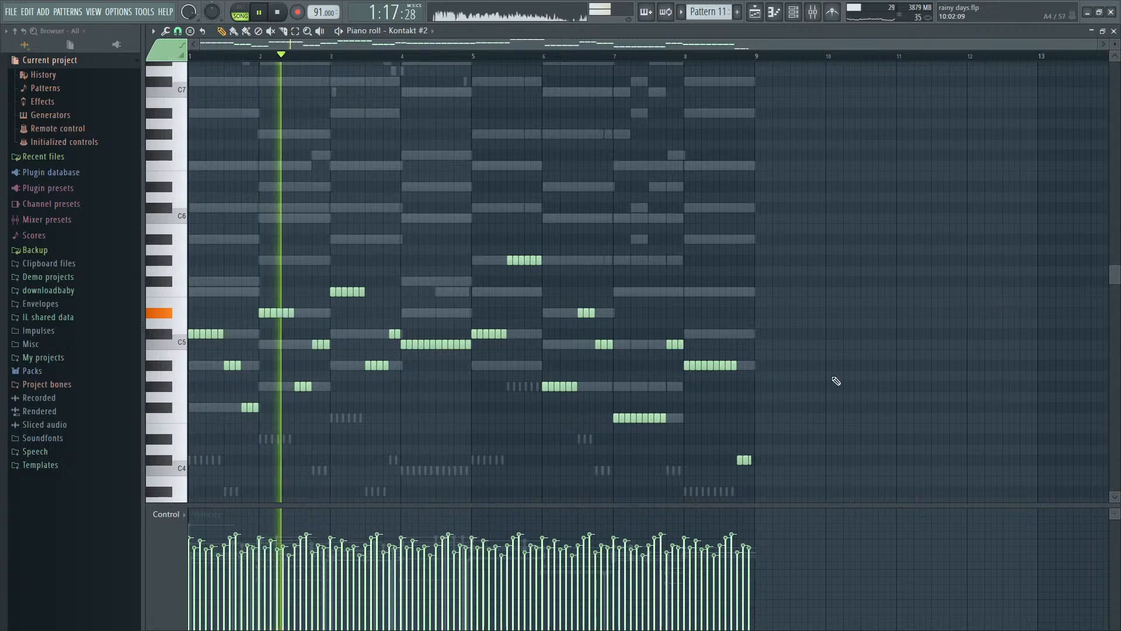
key("ctrl+Down")
scroll(836, 232, "down", 1)
key("space")
scroll(836, 232, "down", 4)
key("space")
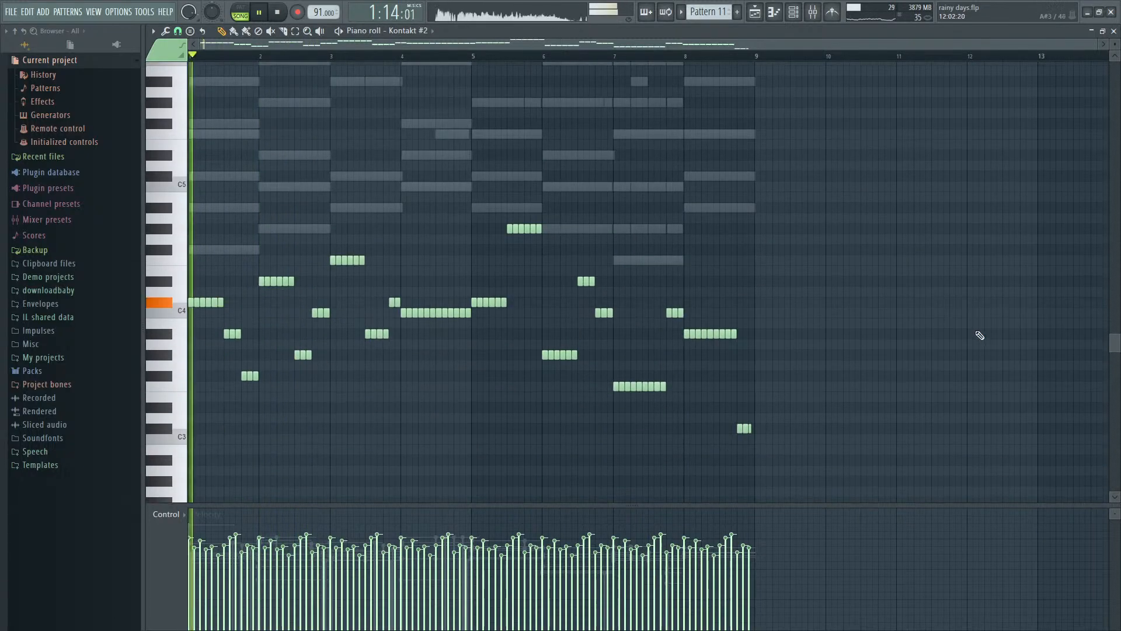
key("space")
scroll(207, 326, "up", 4)
key("space")
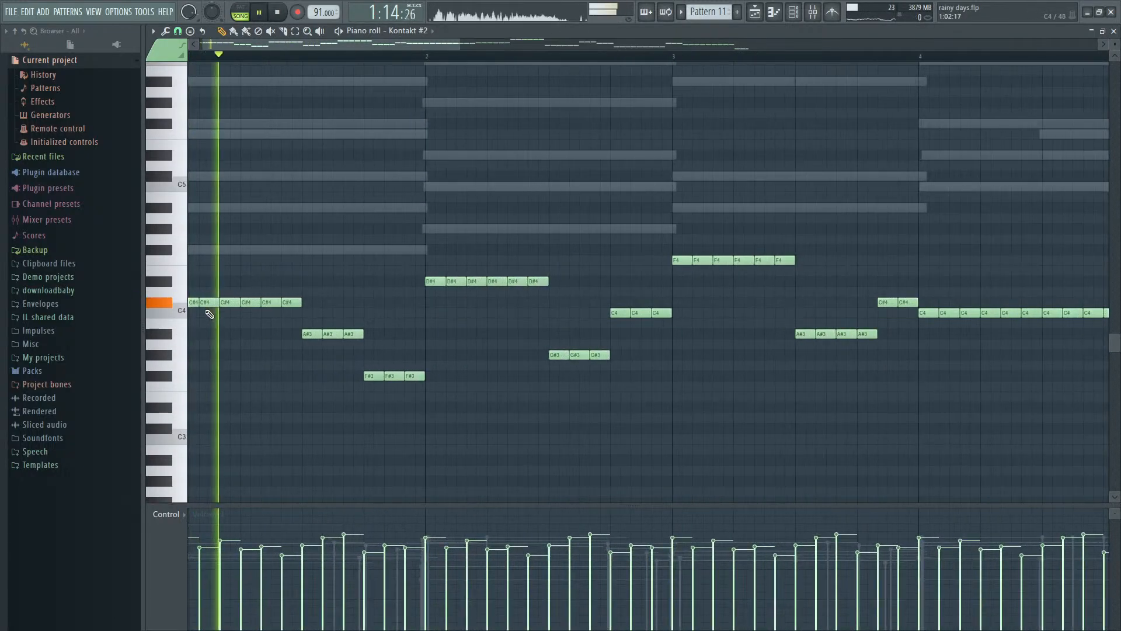
key("space")
key("space")
- Try the last three C#4 notes of the opening run one octave higher, listen, and move them back down
left_click_drag(244, 302, 315, 302)
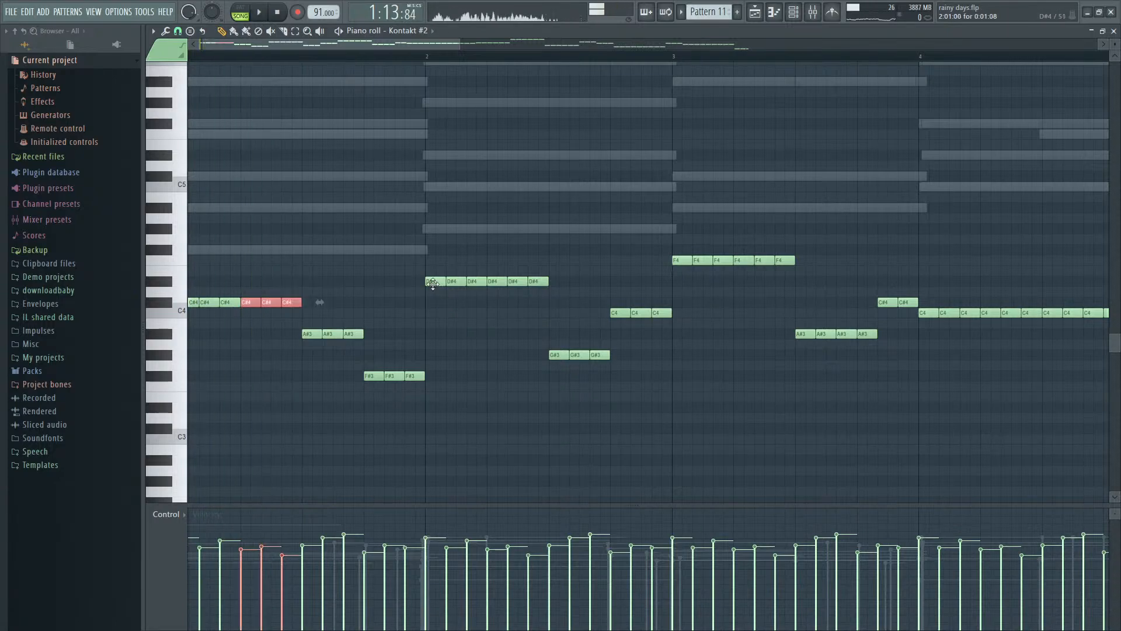
key("ctrl+Up")
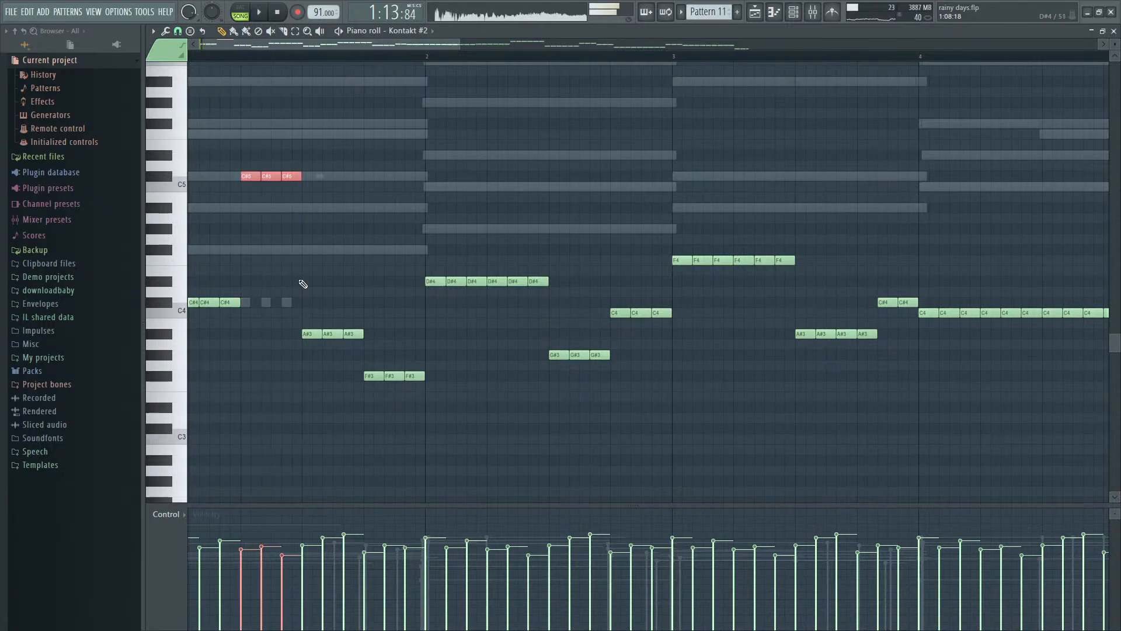
key("space")
scroll(251, 275, "up", 3)
key("ctrl+Down")
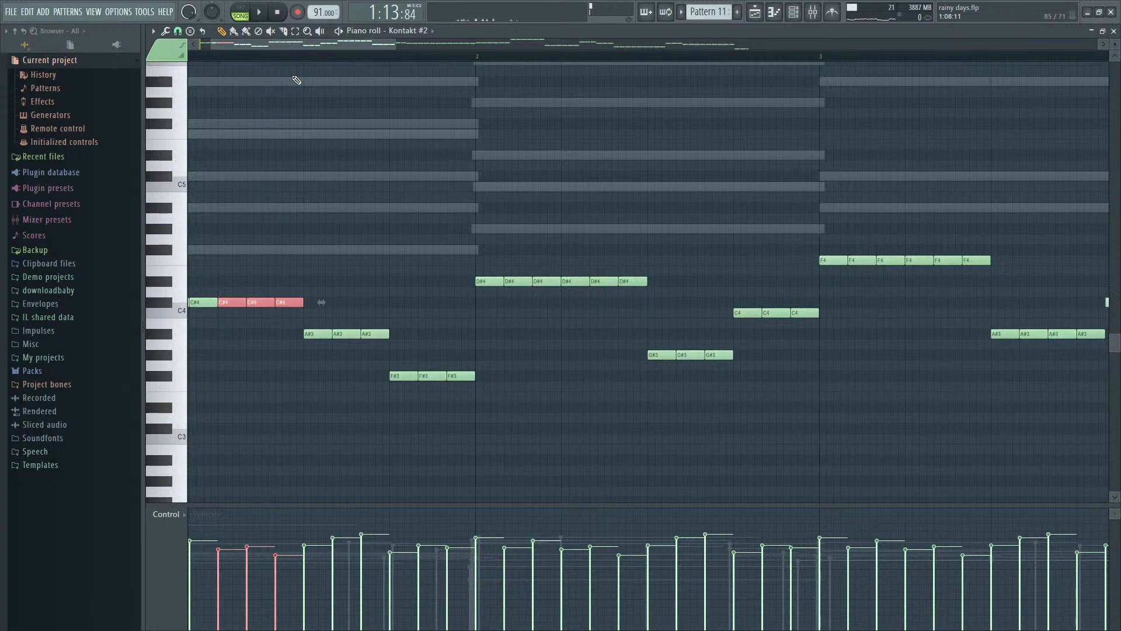
- Shorten all Kontakt #2 notes so a small gap separates each one, play them back, and clear the selection
key("ctrl+a")
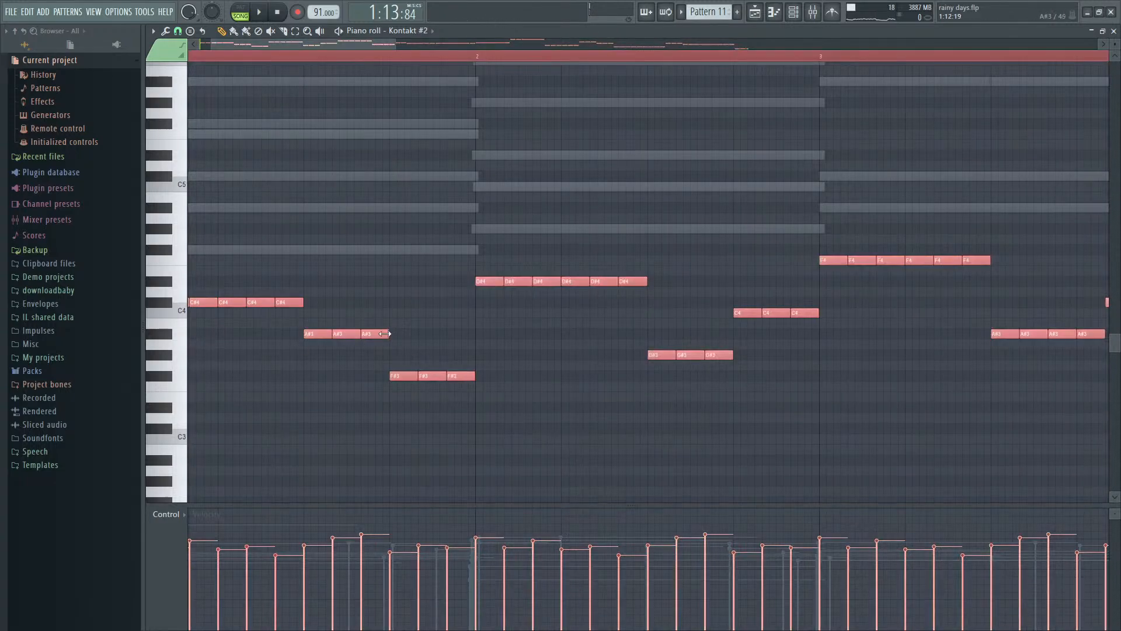
left_click_drag(384, 334, 380, 333)
scroll(283, 328, "down", 3)
scroll(208, 329, "up", 4)
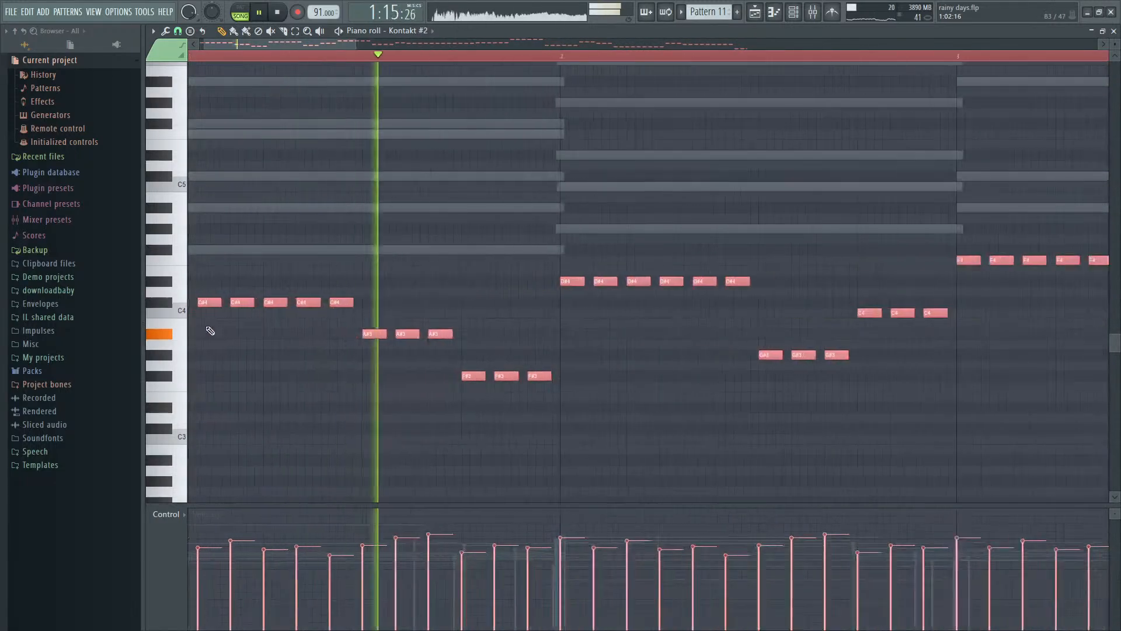
key("ctrl+d")
key("space")
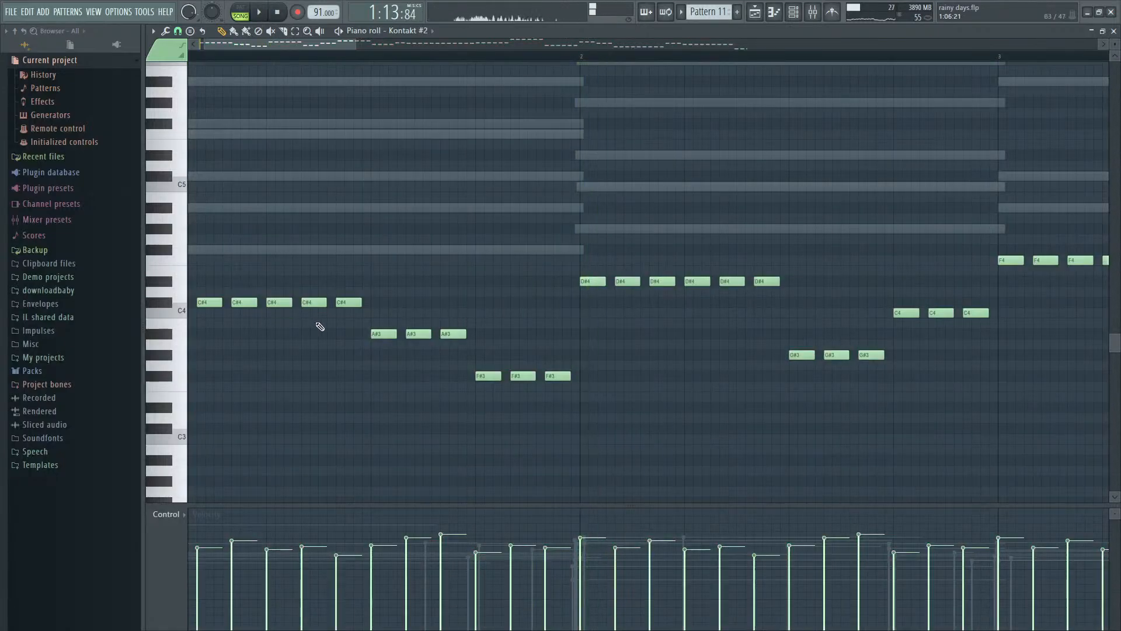
scroll(350, 342, "down", 6)
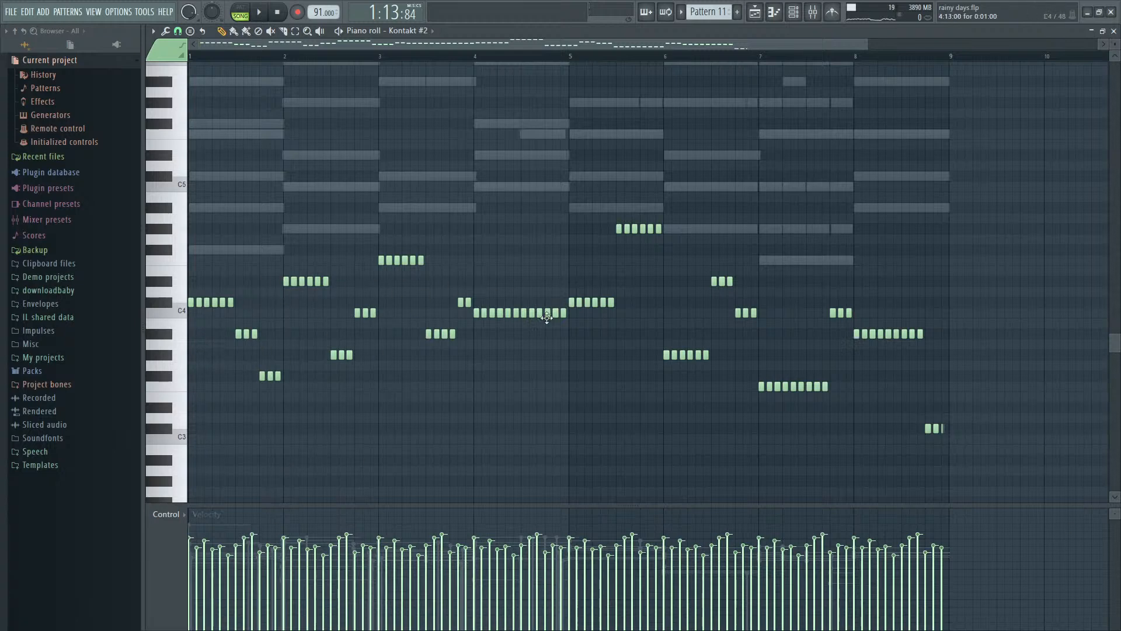
scroll(263, 314, "up", 6)
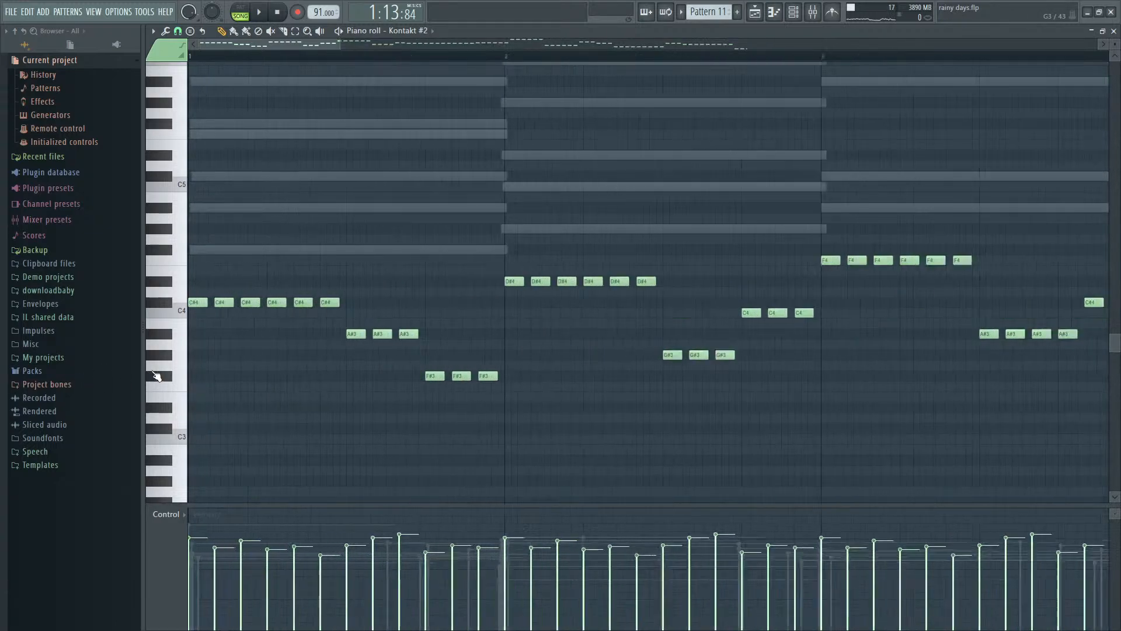
key("F6")
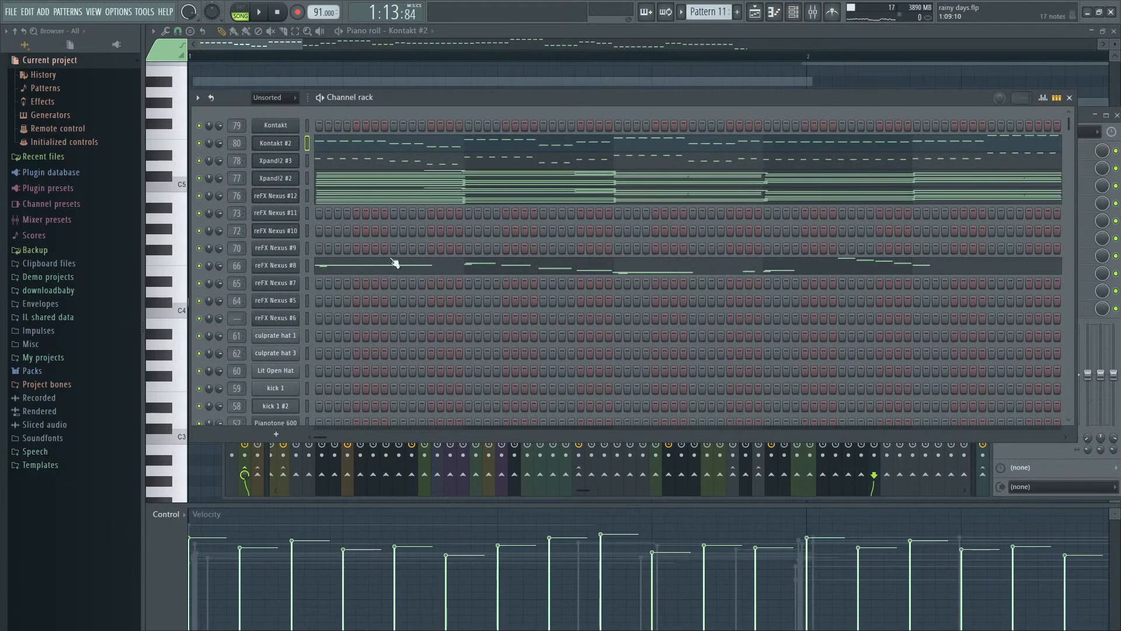
key("F9")
key("F9")
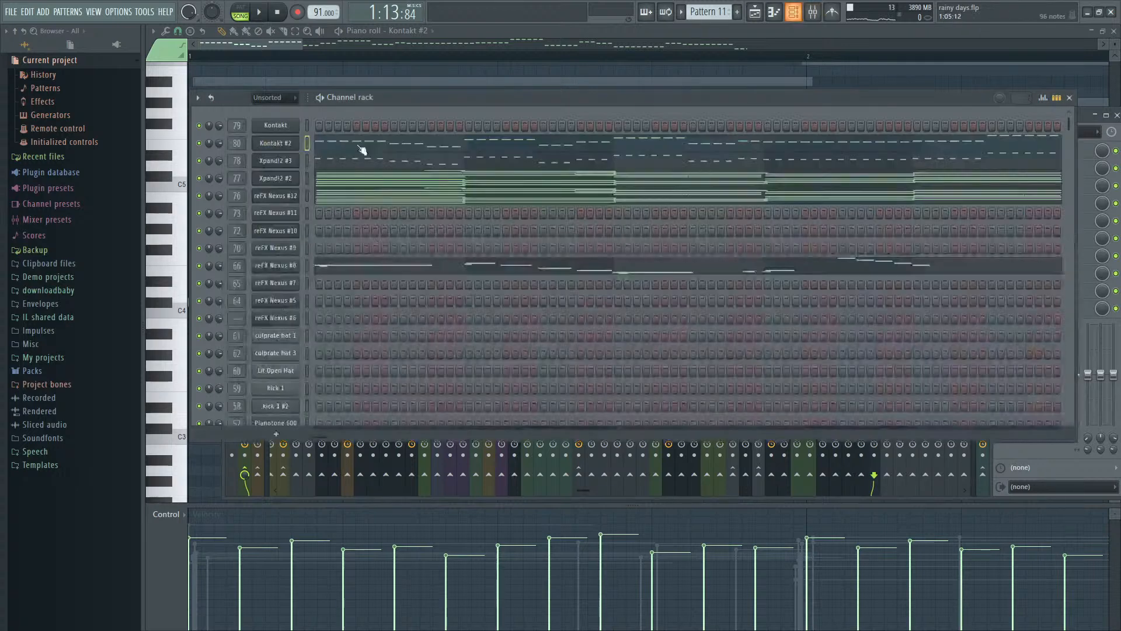
key("F6")
- Try the second C#4 note of bar 1 on A#4, listen, and return it to C#4
key("space")
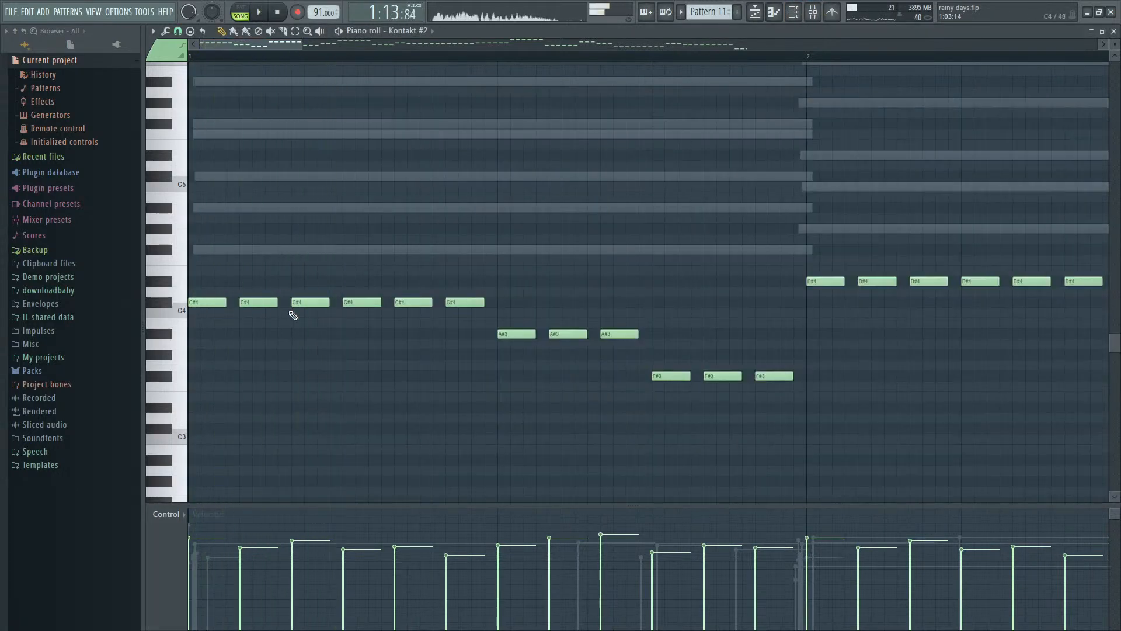
left_click_drag(270, 232, 264, 243)
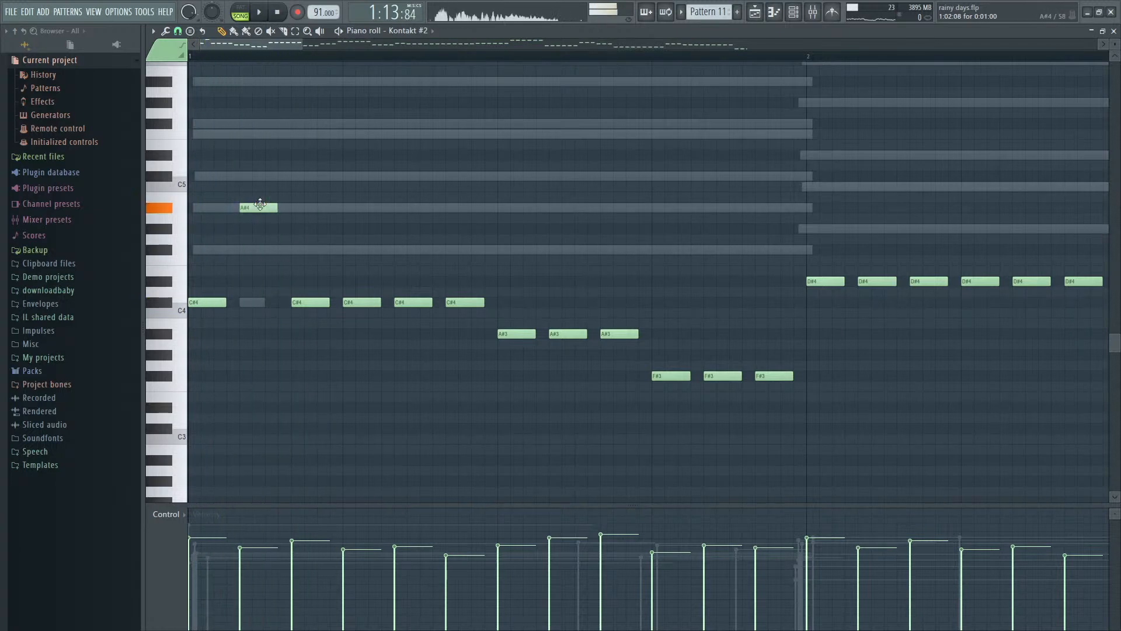
key("space")
left_click_drag(255, 249, 261, 279)
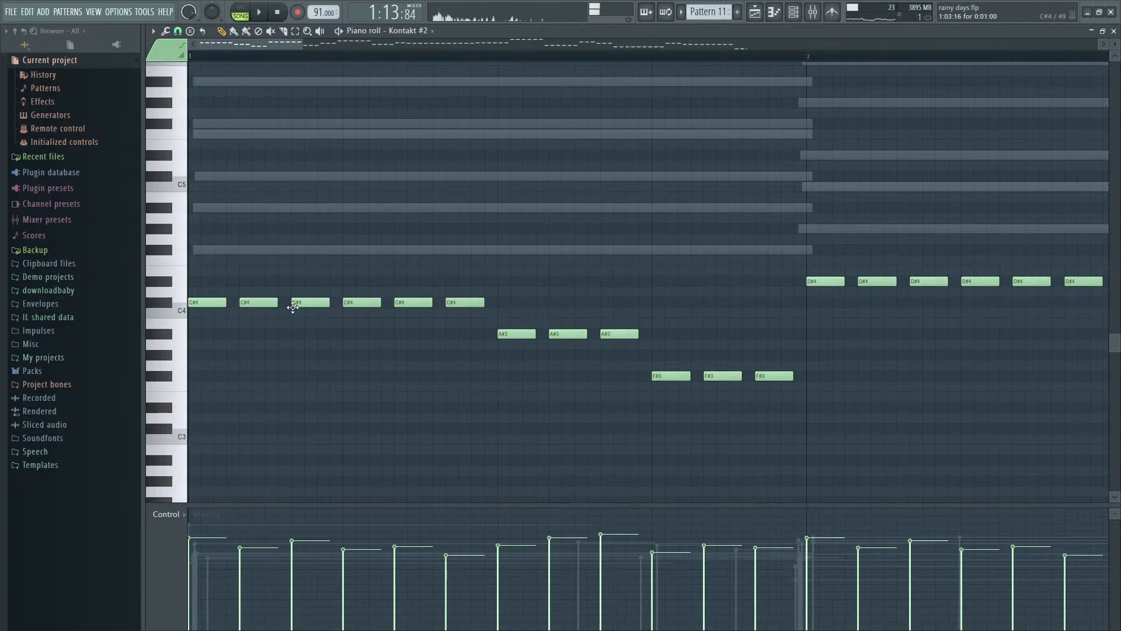
- Raise the third and sixth C#4 notes of bar 1 to C#5, listening after each move
left_click_drag(320, 242, 316, 177)
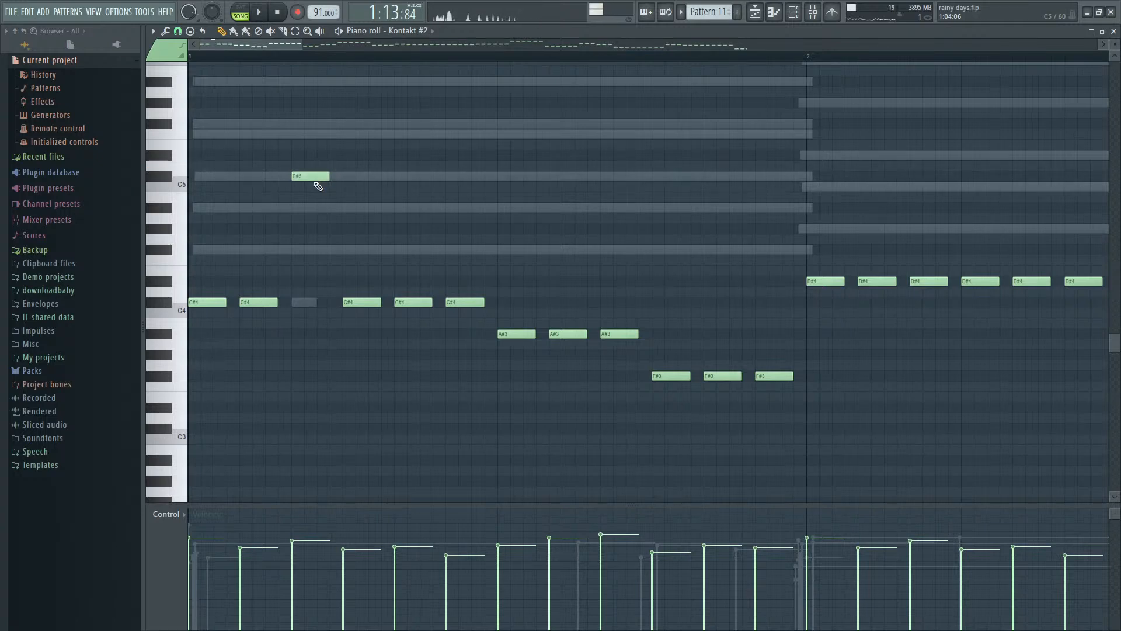
key("space")
key("space")
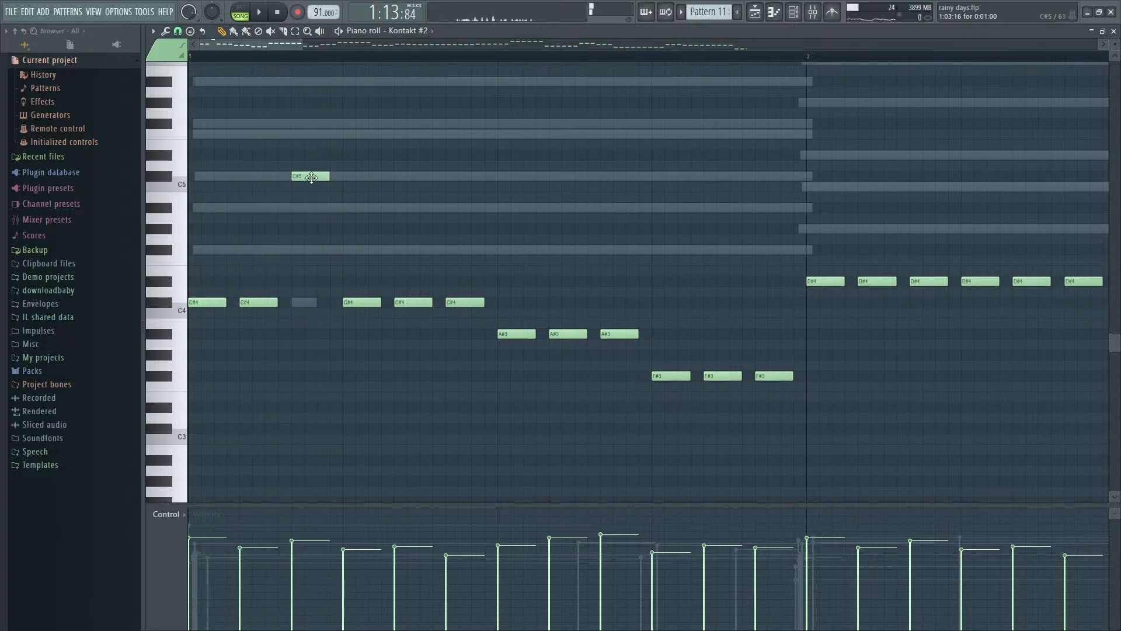
key("space")
key("space")
left_click_drag(449, 306, 459, 182)
key("space")
key("space")
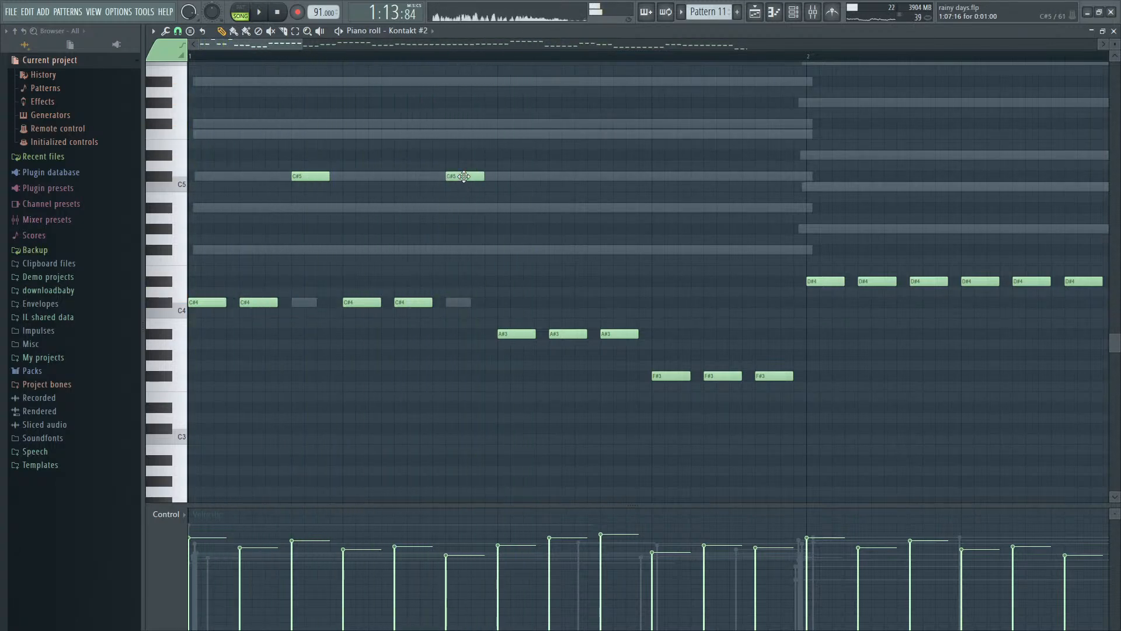
- Raise every third note from the A#3 run in bar 1 through the F4 run in bar 3 one octave, and listen
scroll(684, 313, "down", 3)
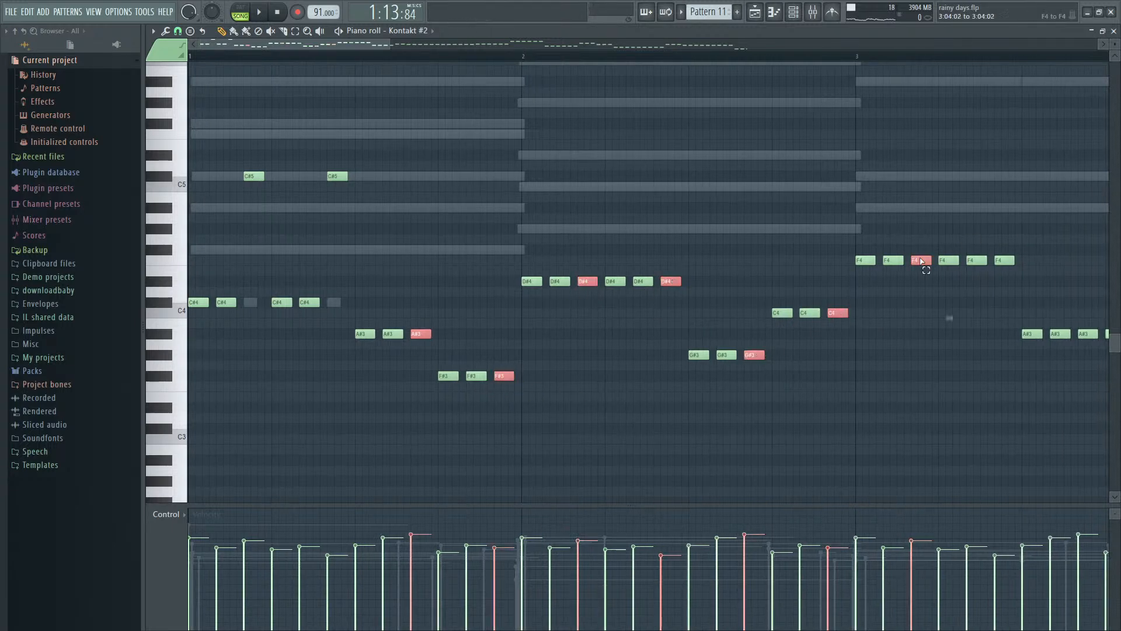
key("ctrl+Up")
key("space")
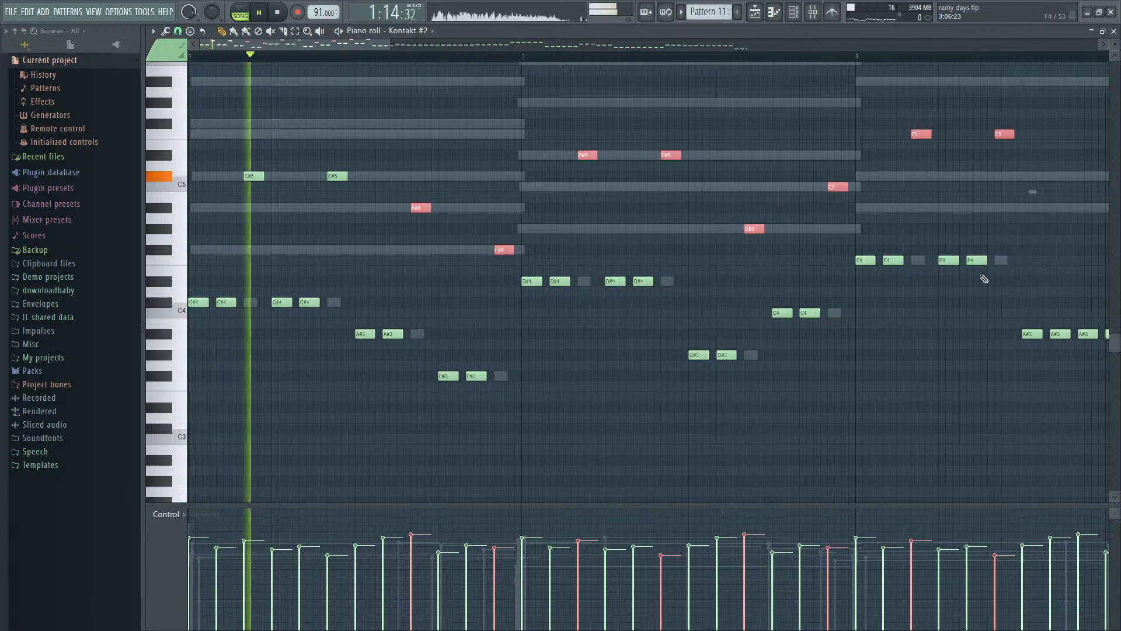
scroll(858, 298, "down", 2)
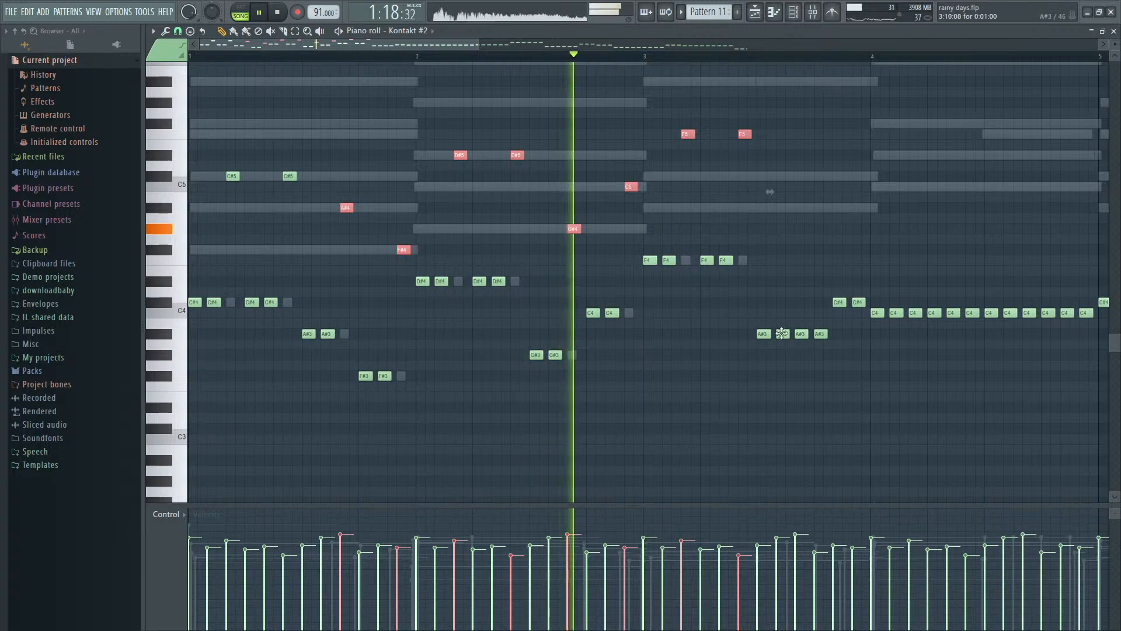
scroll(786, 339, "down", 1)
scroll(787, 339, "up", 2)
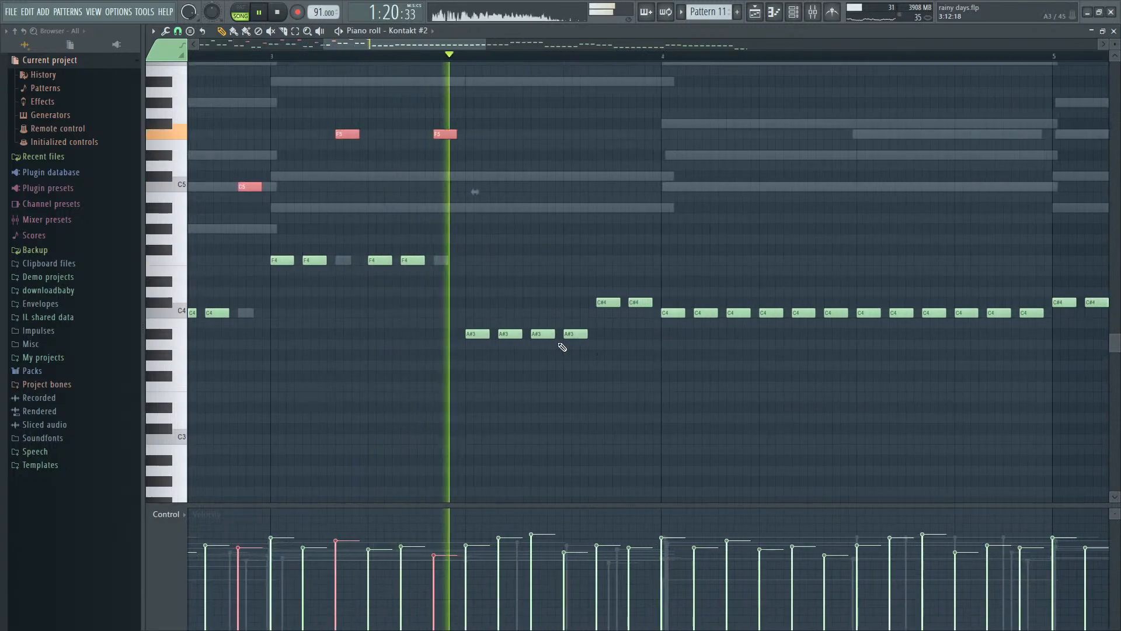
key("space")
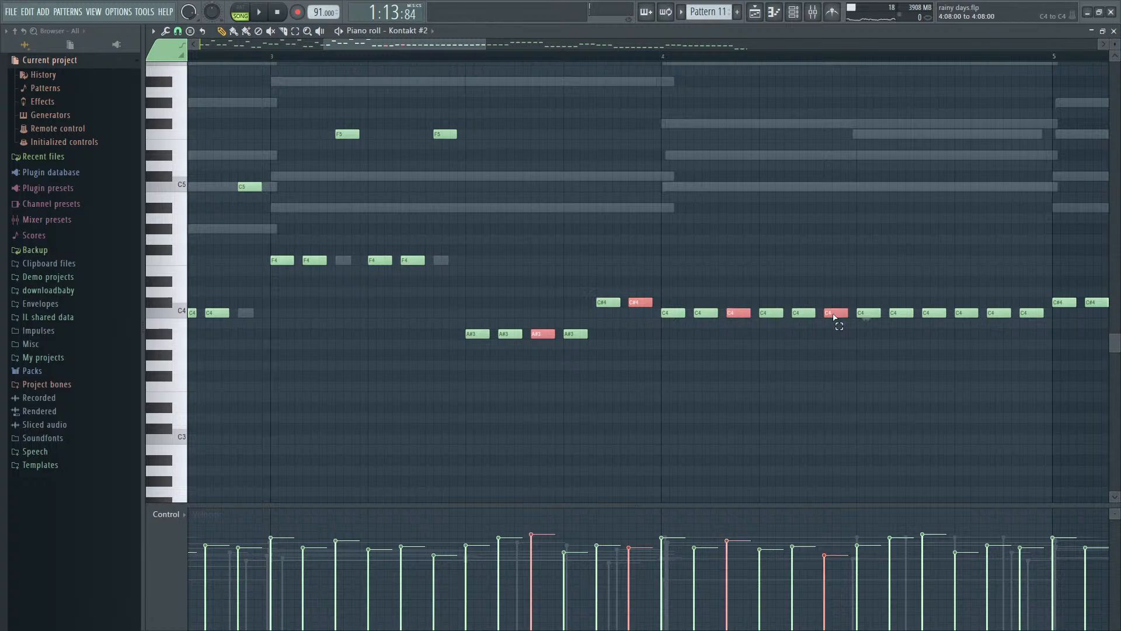
- Raise every third note from the A#3 run in bar 3 through the end of bar 5 one octave, and play the pattern
scroll(1020, 317, "right", 5)
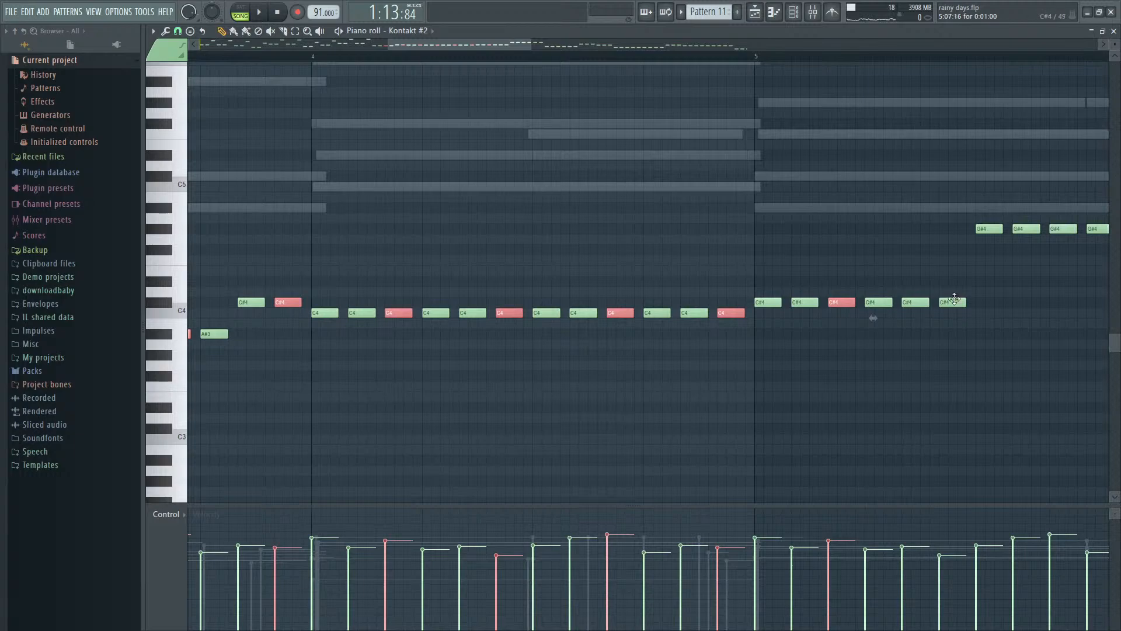
left_click(952, 302, "ctrl")
scroll(949, 302, "down", 3)
scroll(974, 292, "right", 2)
scroll(974, 282, "up", 2)
left_click(868, 231, "ctrl")
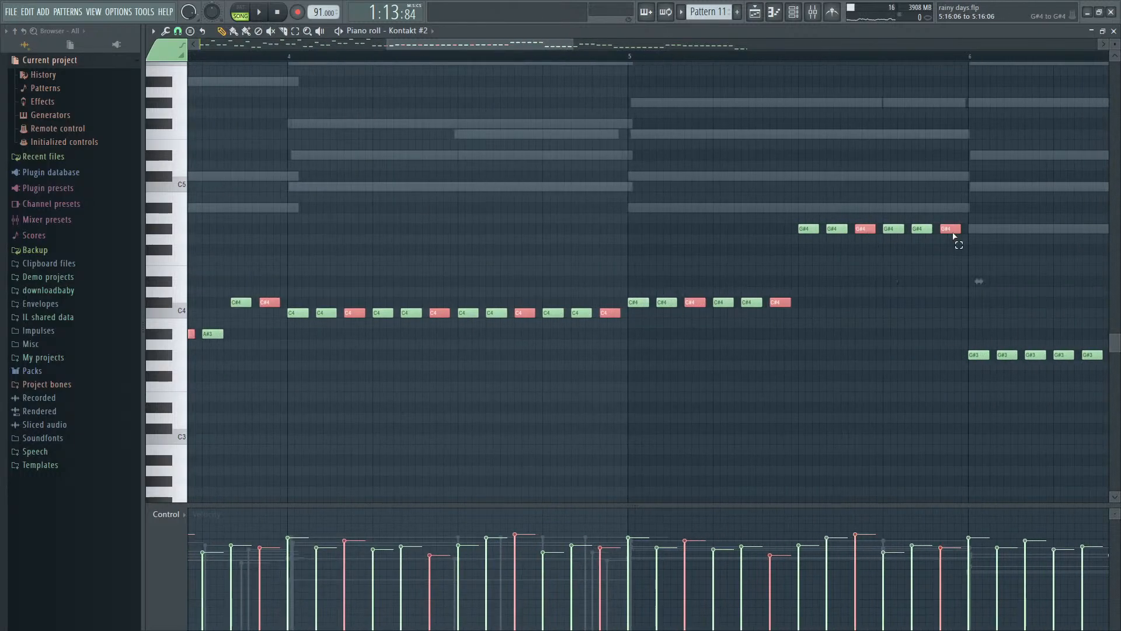
key("ctrl+Up")
key("space")
scroll(726, 313, "down", 4)
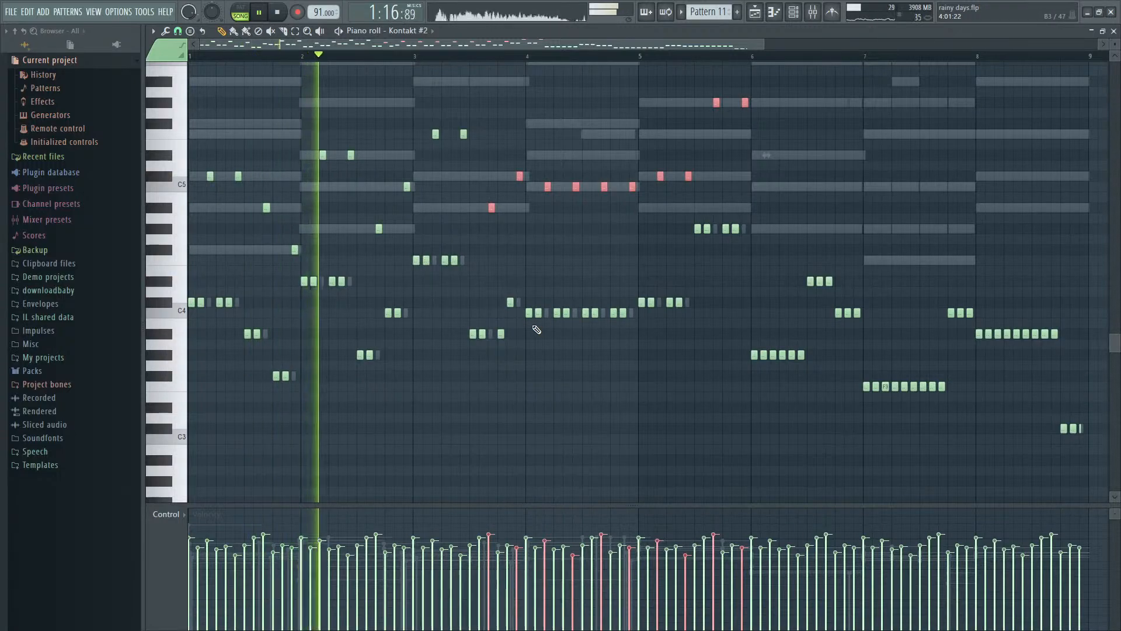
scroll(533, 326, "up", 3)
scroll(533, 325, "down", 5)
key("space")
- Lower the velocity of the first C#4 note in bar 1 to about 30% and start playback
scroll(233, 315, "up", 5)
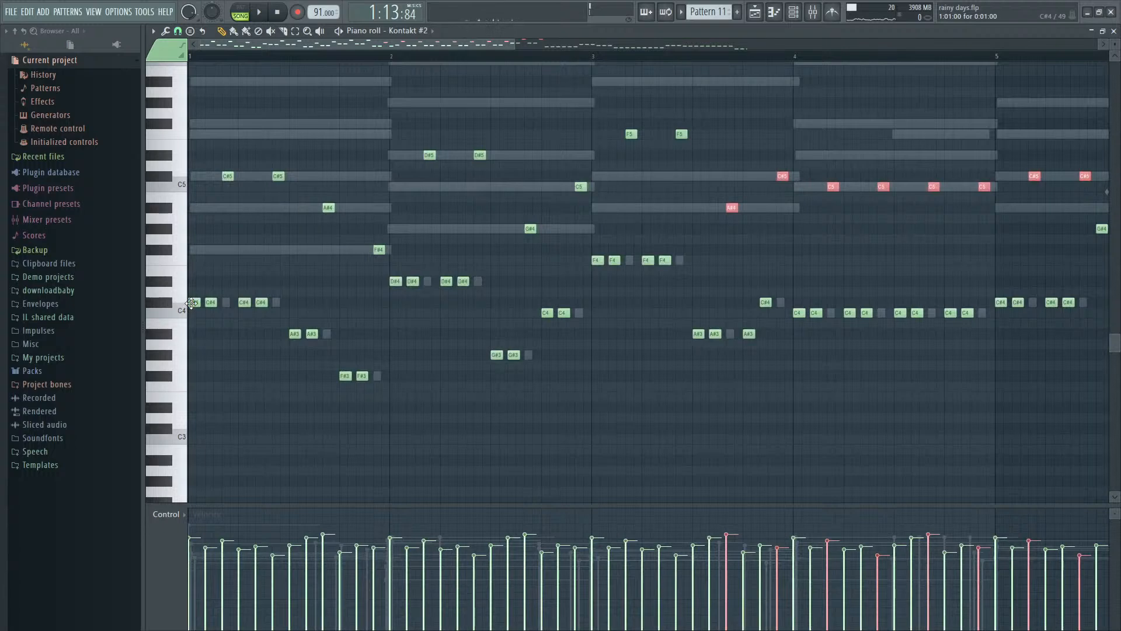
left_click(191, 303)
key("space")
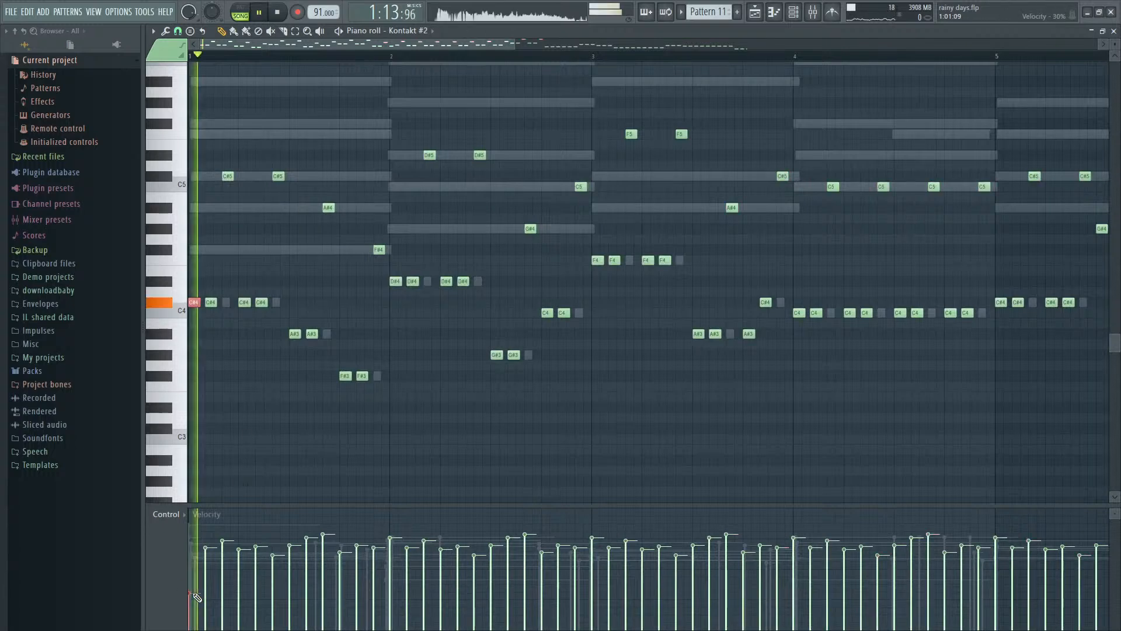
- Raise the velocity of the first C#4 note in bar 1 slightly and listen to the line up to bar 3
key("space")
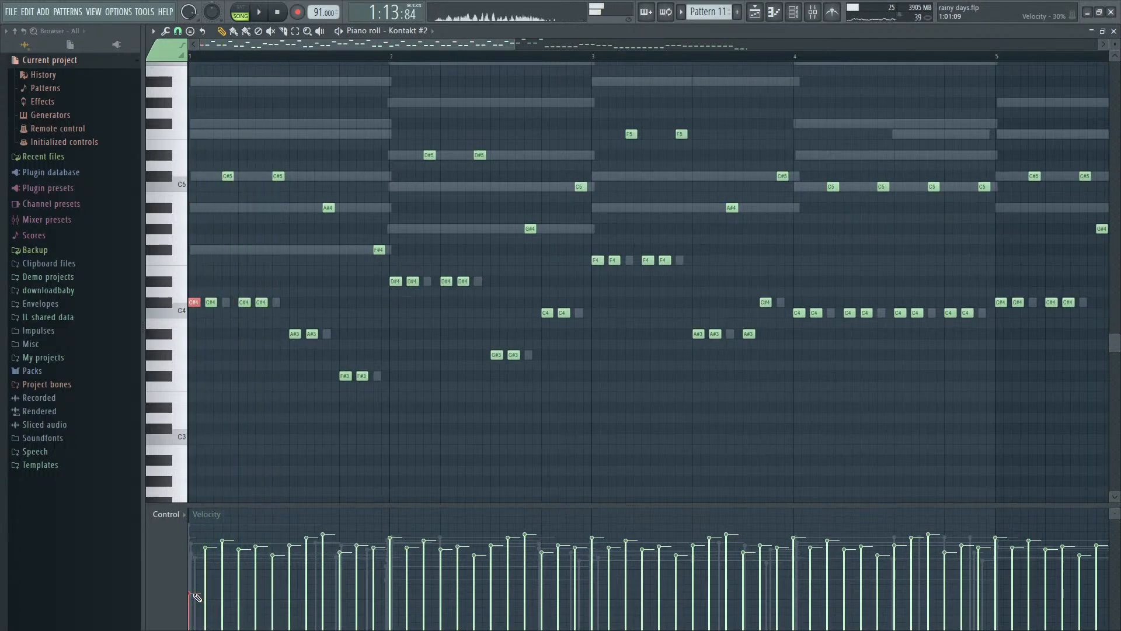
left_click_drag(194, 594, 193, 585)
key("space")
key("space")
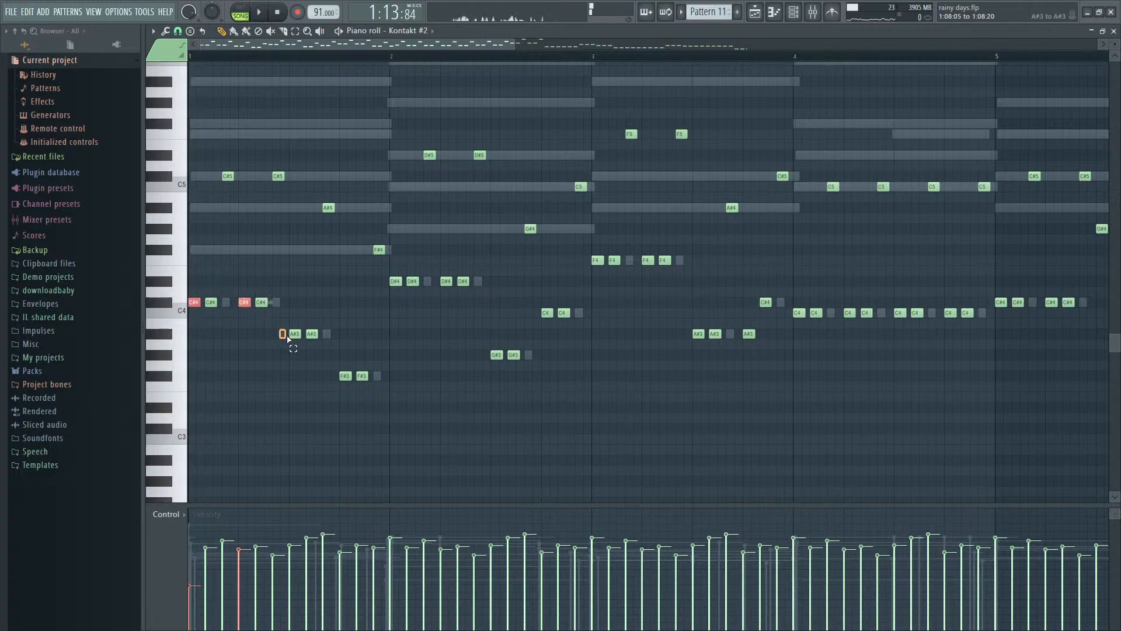
key("space")
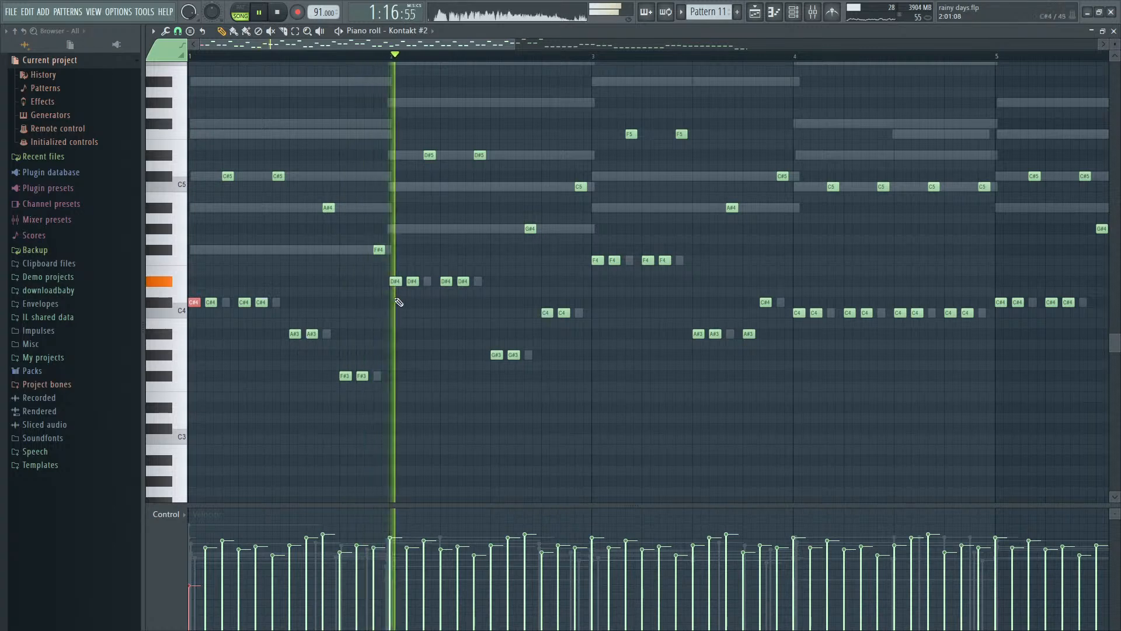
key("space")
key("space")
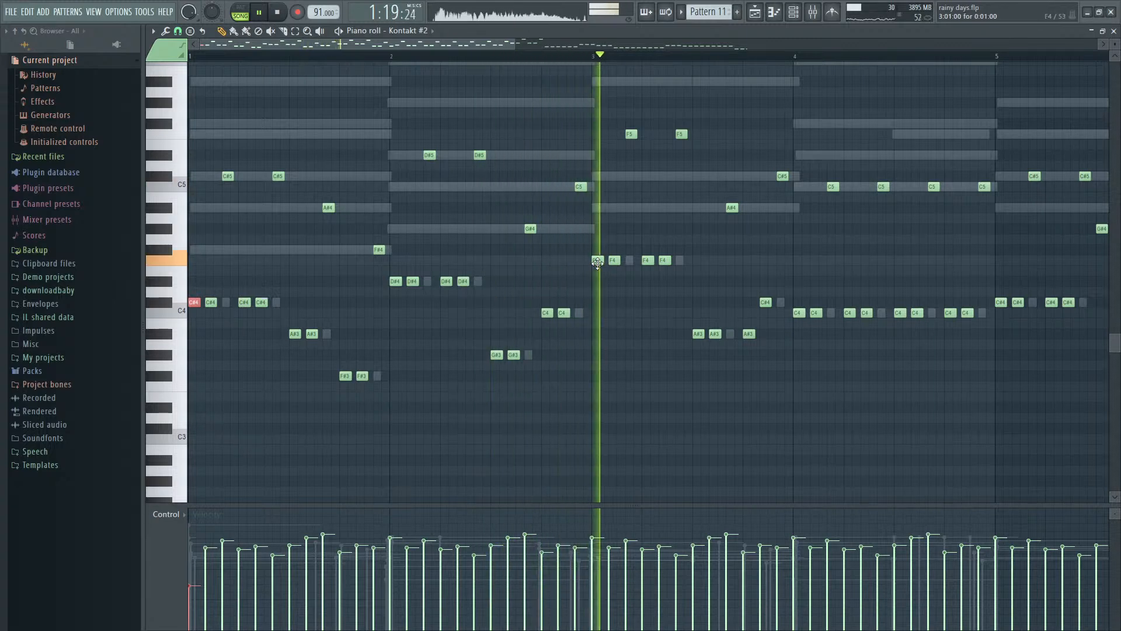
- Lower the velocity of the first F4 note in bar 3 and replay from near the end of bar 2
key("space")
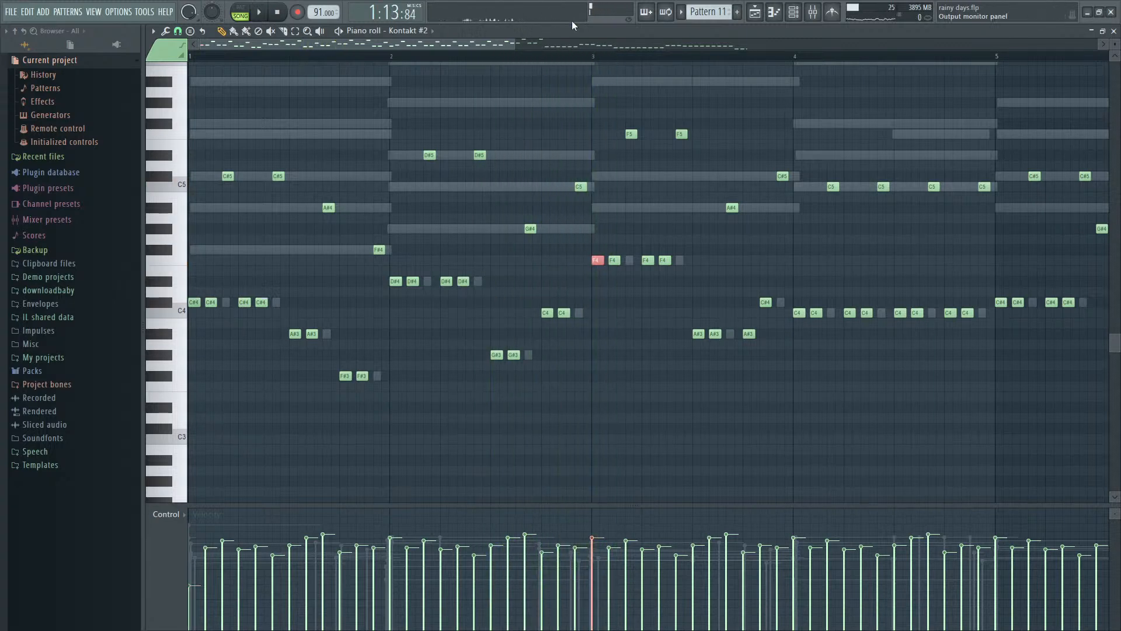
left_click(550, 57)
key("space")
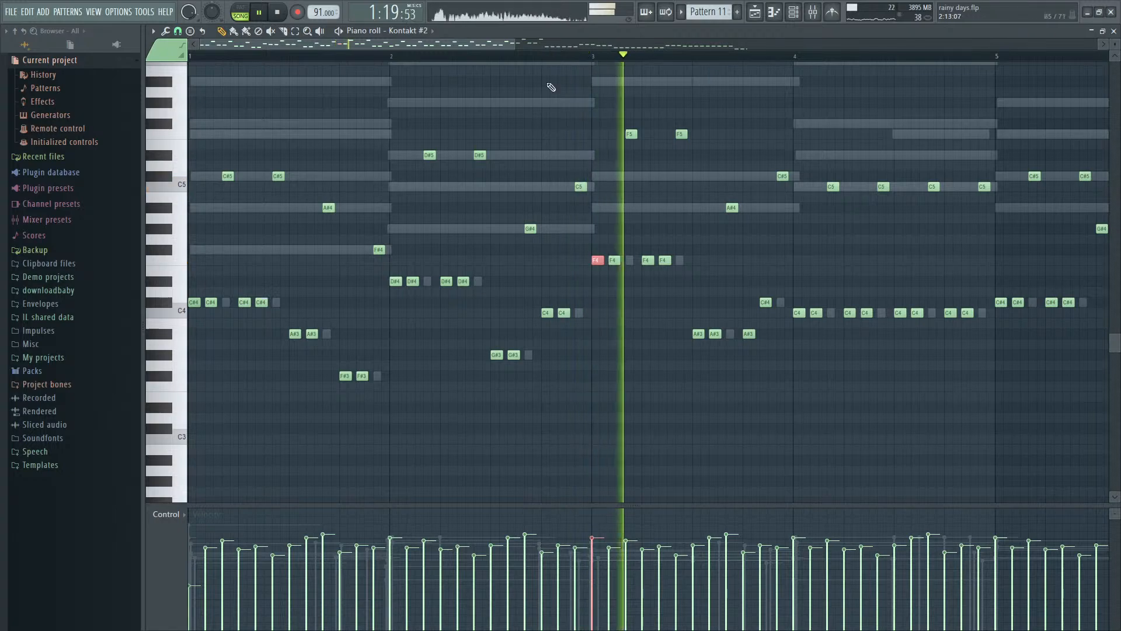
key("space")
scroll(581, 331, "down", 3)
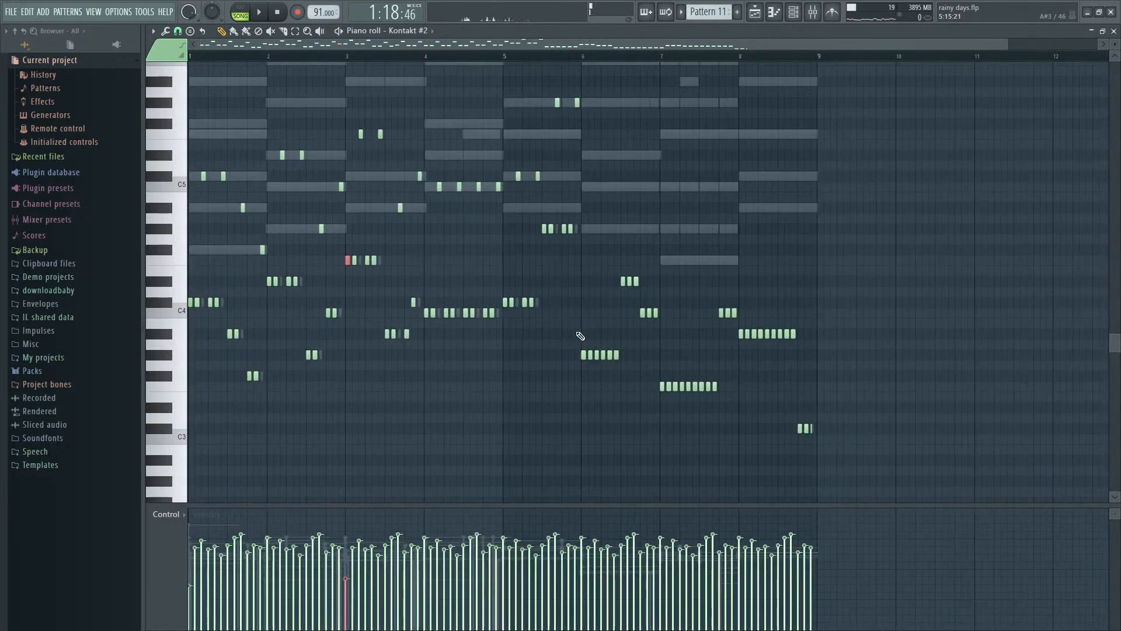
- Open the mixer and select the LSE Impact 17 track while checking the track levels during playback
key("F9")
key("space")
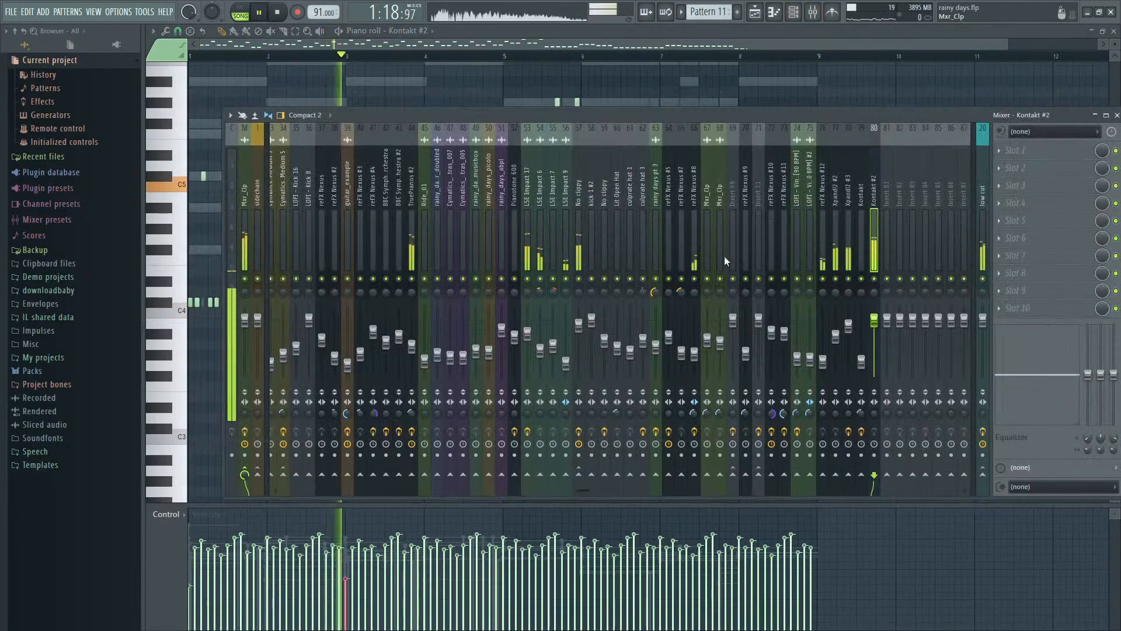
key("space")
left_click(527, 251)
key("space")
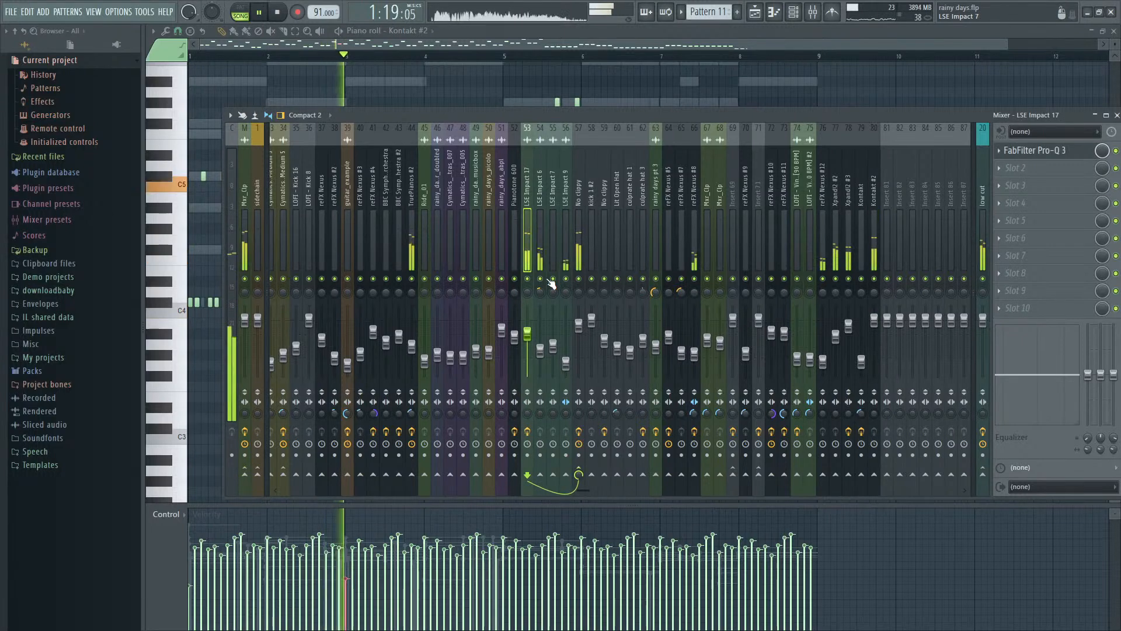
key("space")
- Solo the LSE Impact 17 mixer track, listen to it, and restore all the other tracks
right_click(527, 279)
key("space")
key("space")
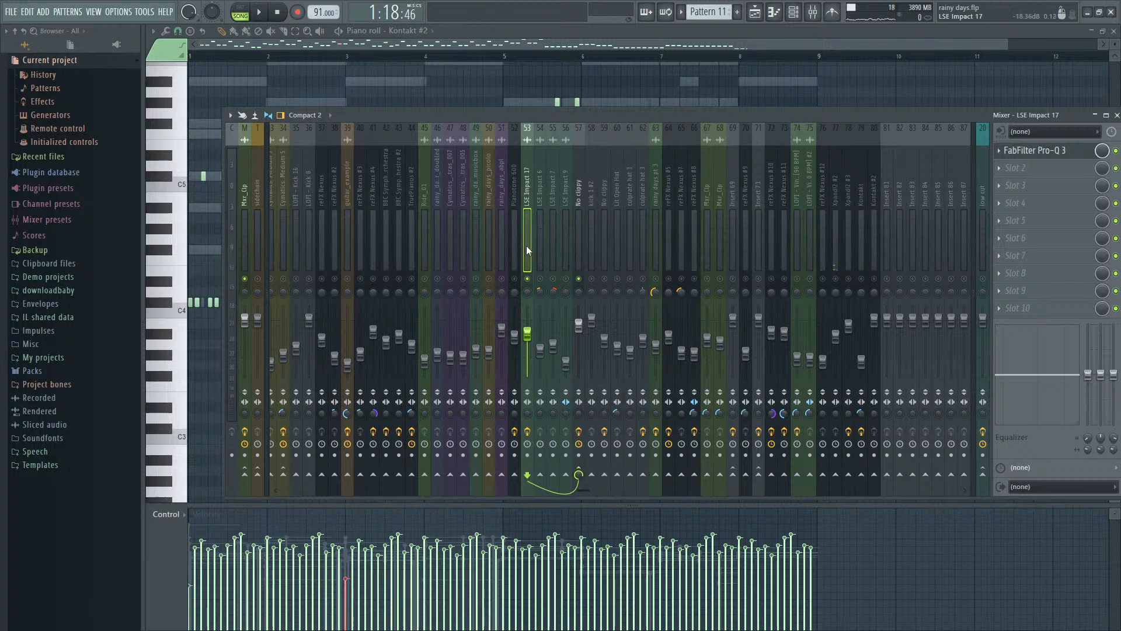
key("space")
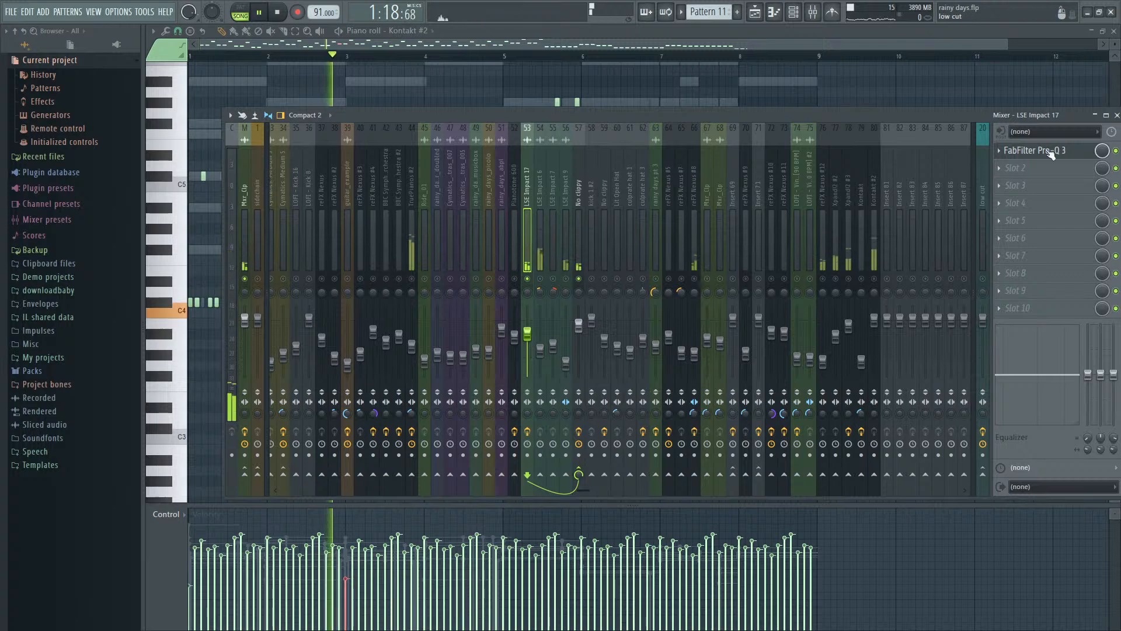
key("space")
right_click(528, 278)
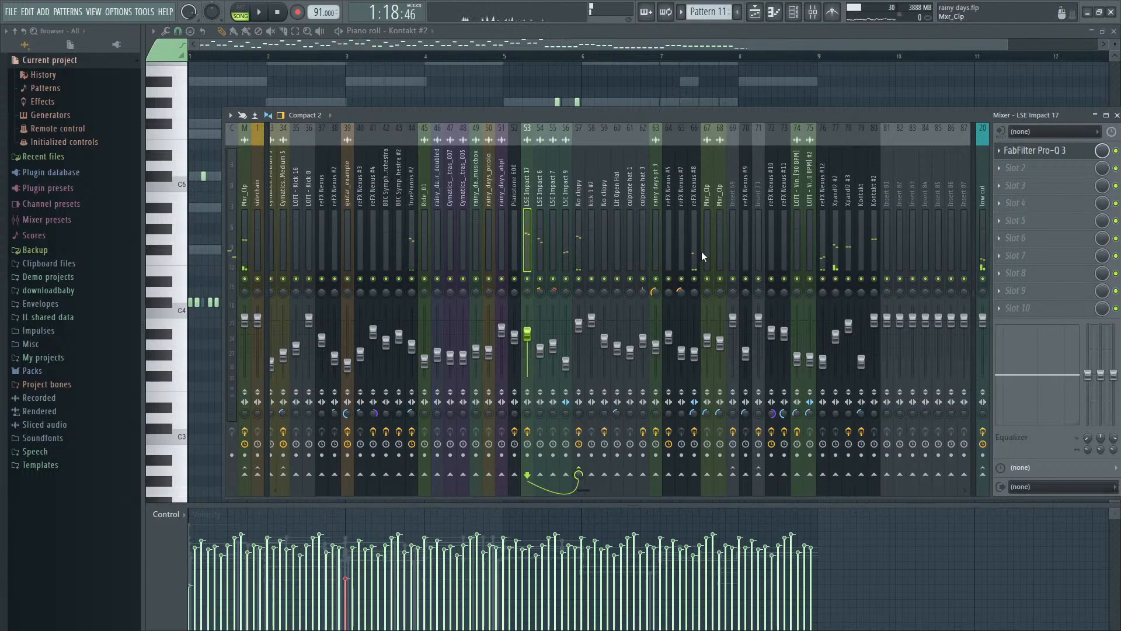
- Select the reFX Nexus #8 mixer track, listen to the mix, and close the mixer
left_click(702, 251)
key("space")
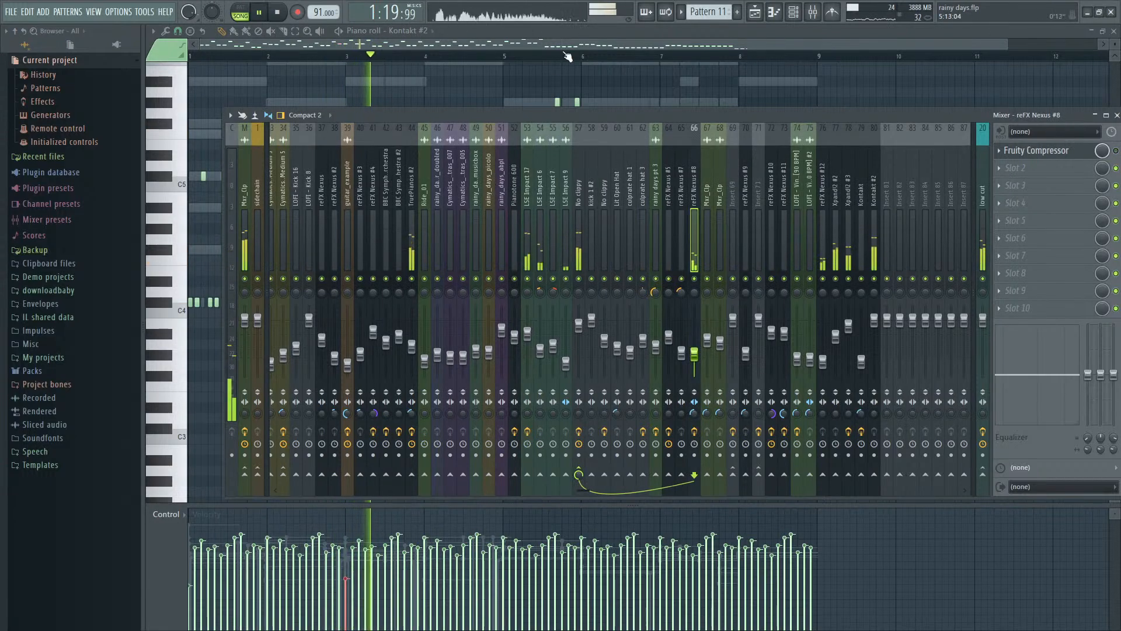
key("F9")
key("space")
- Lower the velocity of the second C4 note in bar 2 and play the line
scroll(176, 343, "up", 3)
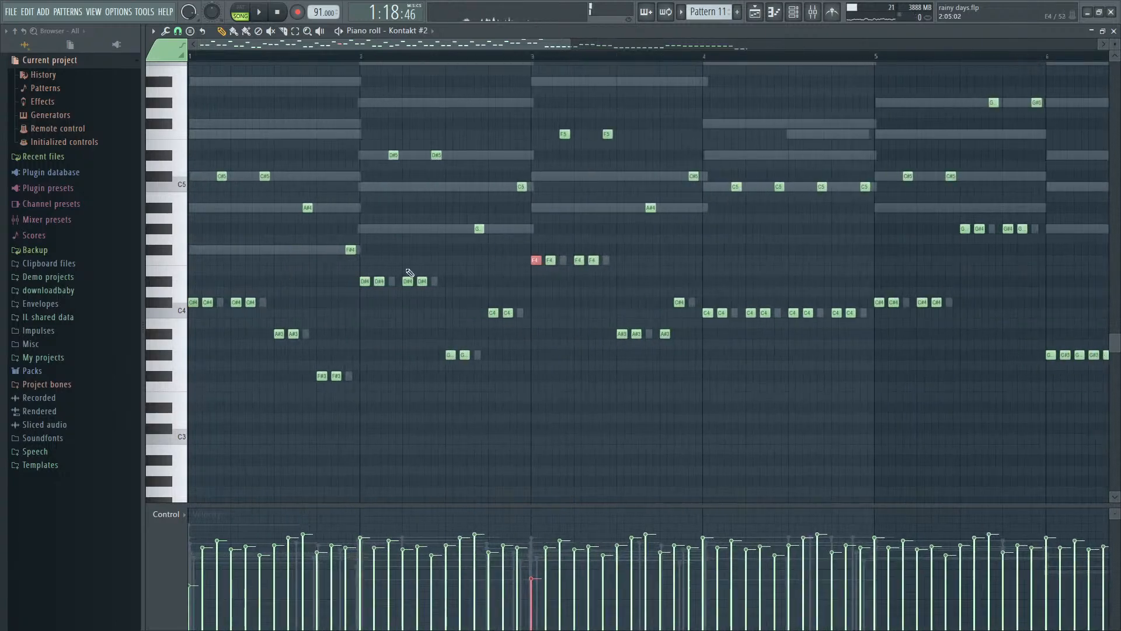
key("space")
key("space")
scroll(511, 326, "up", 3)
left_click_drag(476, 307, 498, 313)
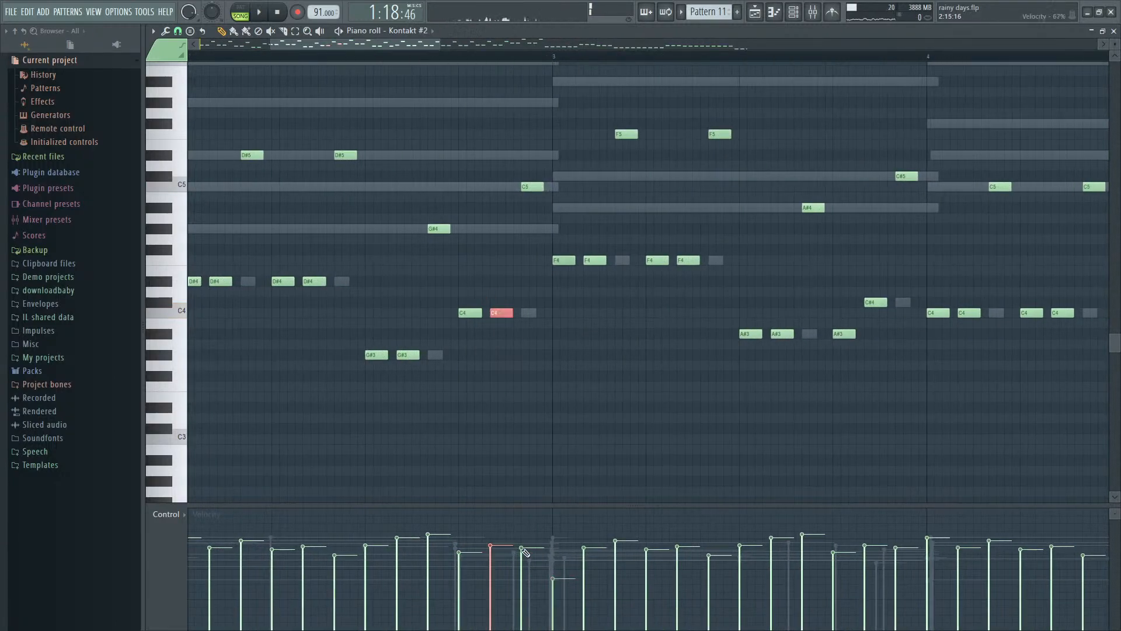
left_click_drag(504, 568, 504, 579)
- Select the C5 note at the end of bar 2 and replay the passage into bar 3
key("space")
scroll(533, 409, "down", 2)
scroll(539, 350, "up", 3)
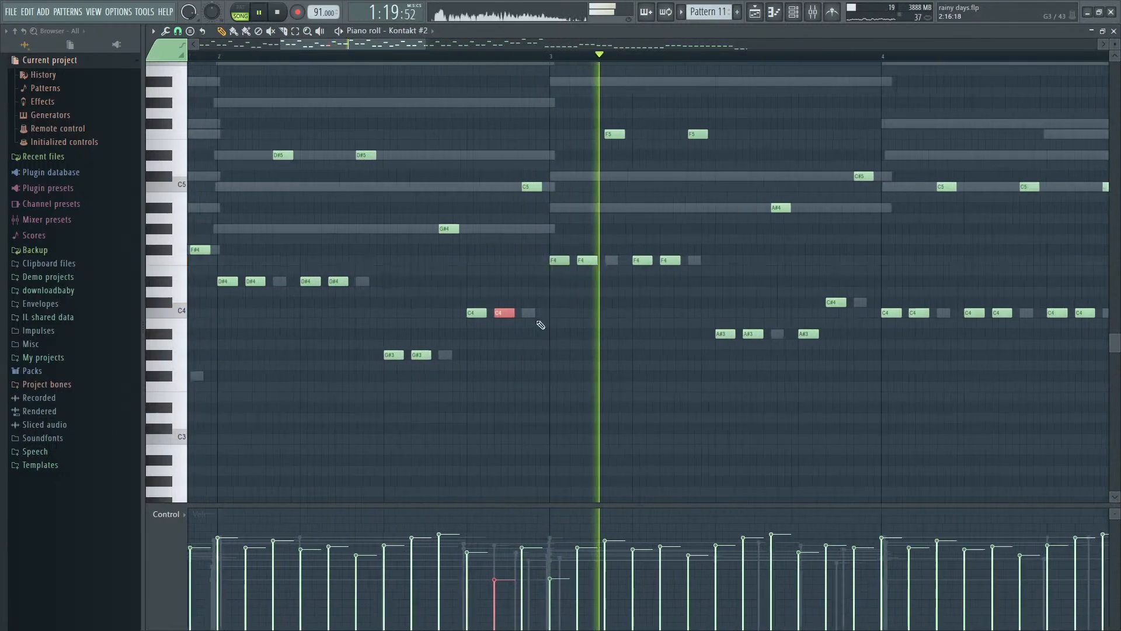
left_click_drag(524, 196, 546, 175)
key("space")
key("space")
scroll(595, 406, "down", 3)
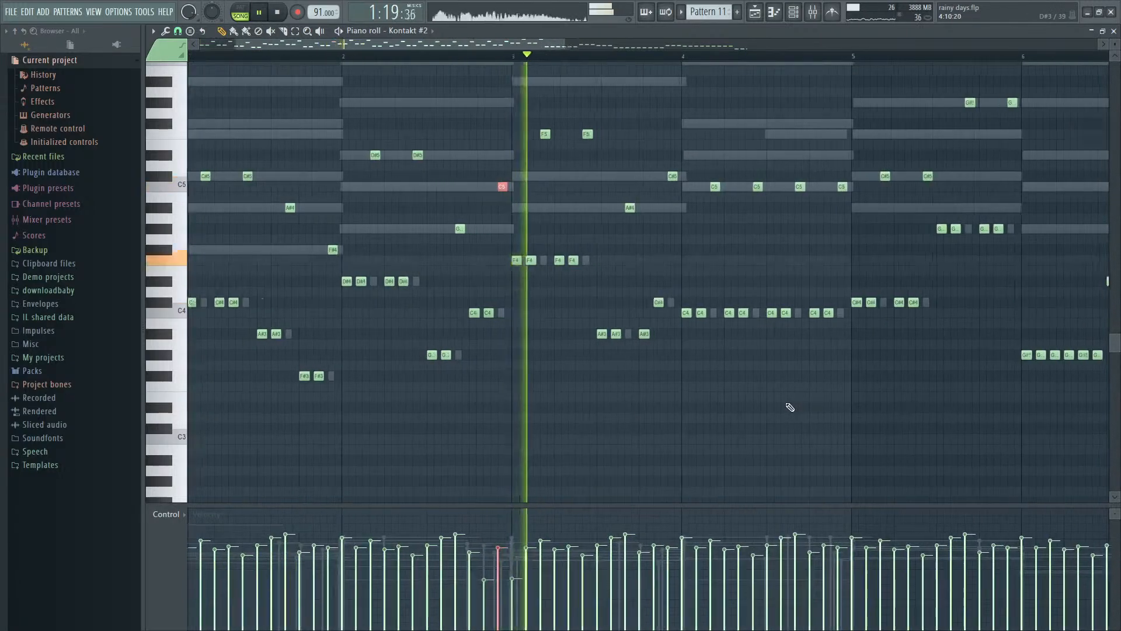
- Lower the velocity of the first C#4 note in bar 5 while listening to the line through bar 6
scroll(790, 407, "up", 2)
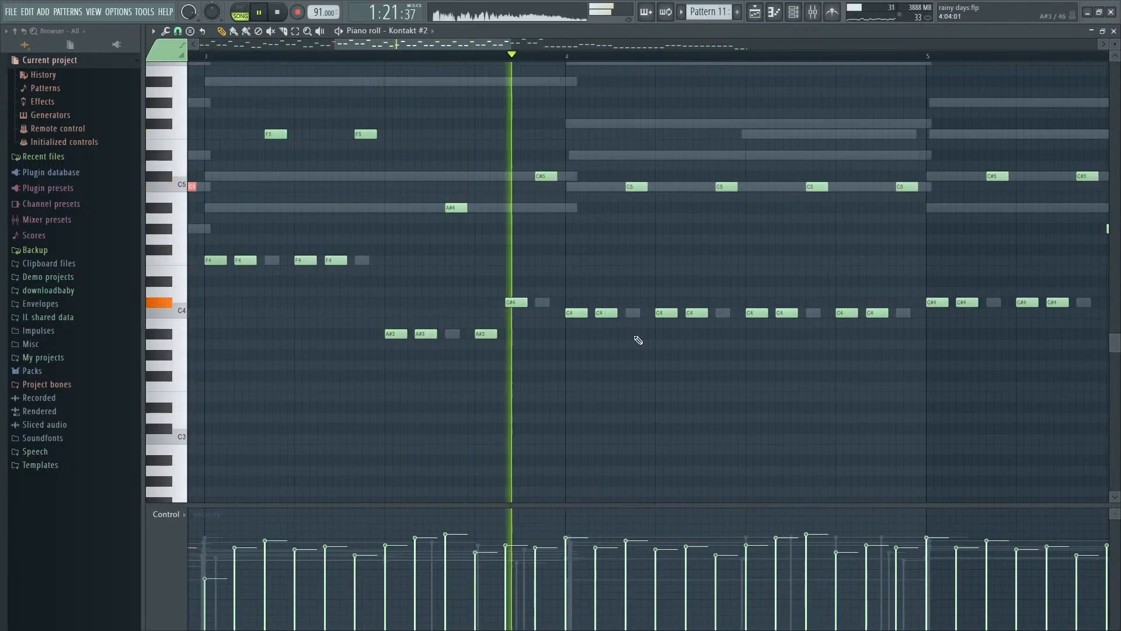
scroll(662, 327, "down", 3)
scroll(843, 343, "up", 4)
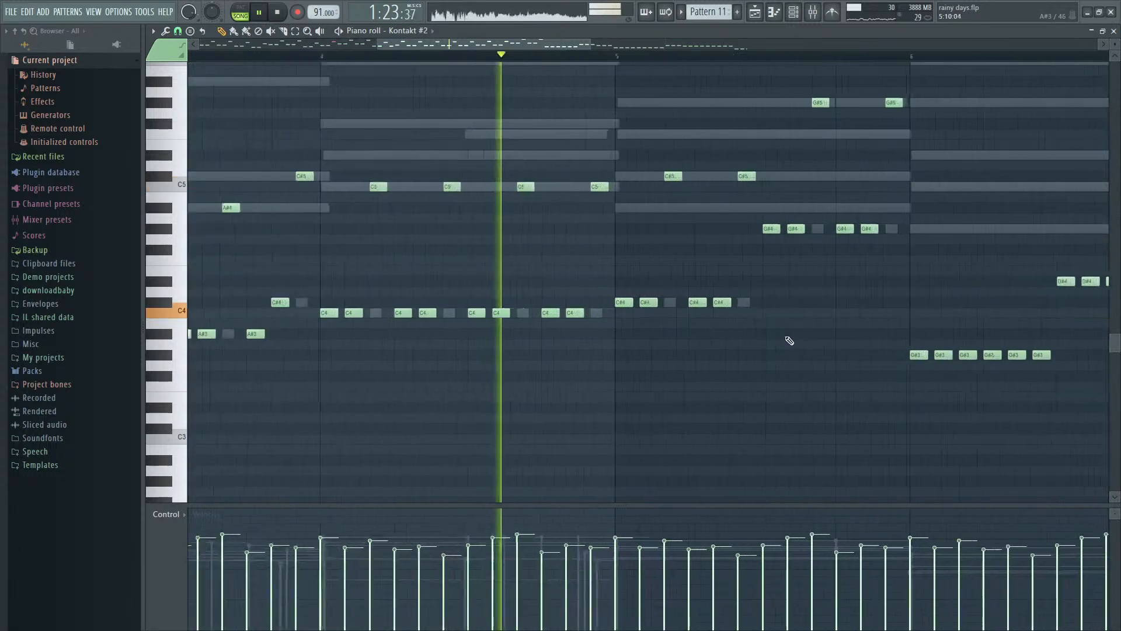
left_click(567, 303, "ctrl")
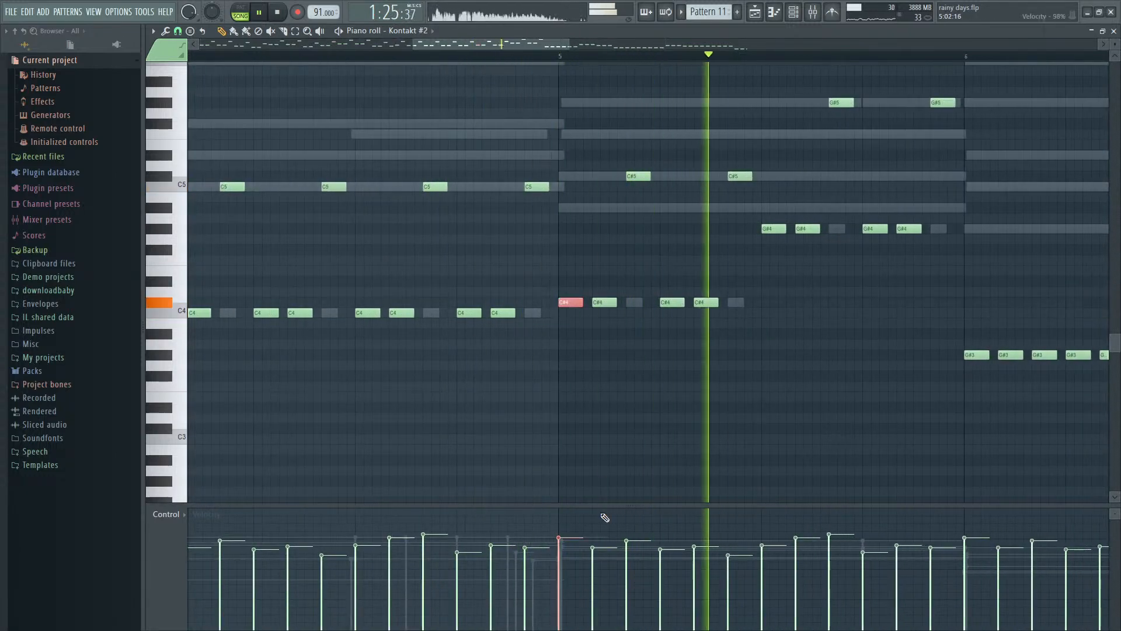
left_click_drag(565, 537, 569, 570)
scroll(709, 380, "down", 5)
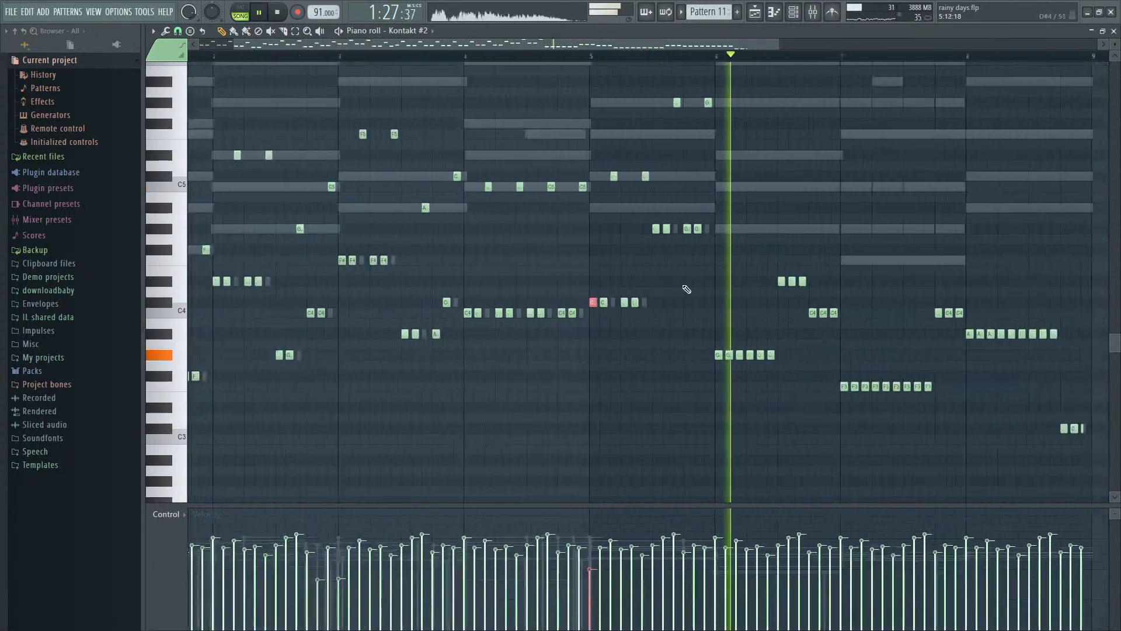
scroll(819, 393, "up", 3)
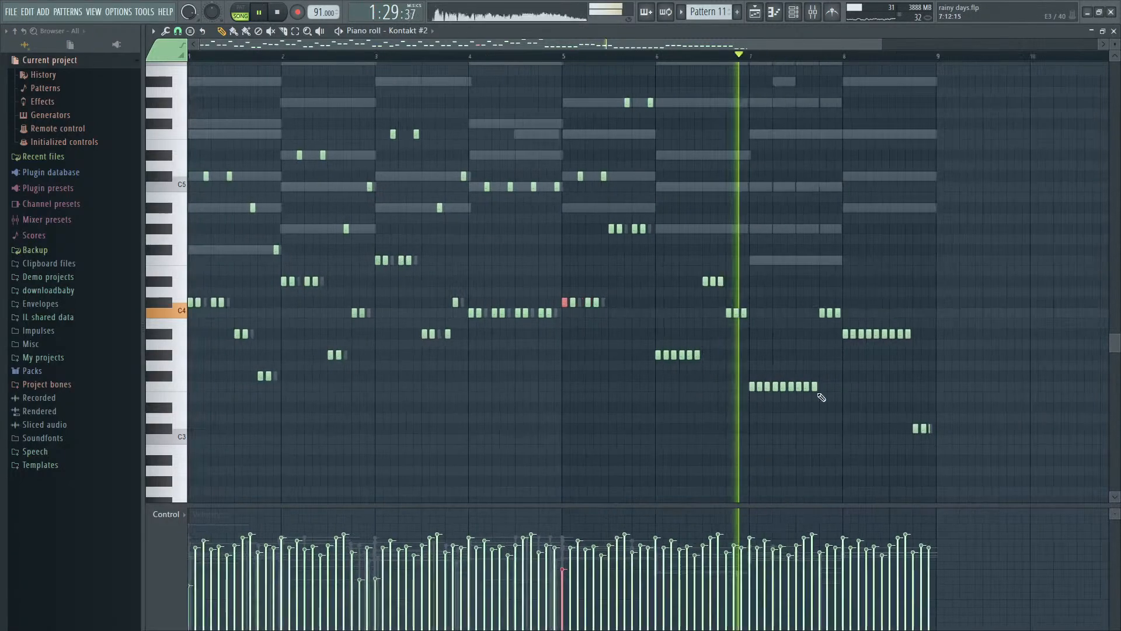
key("space")
- Raise every third note from the G#3 run in bar 6 through the A#3 run in bar 8 one octave
scroll(834, 395, "up", 1)
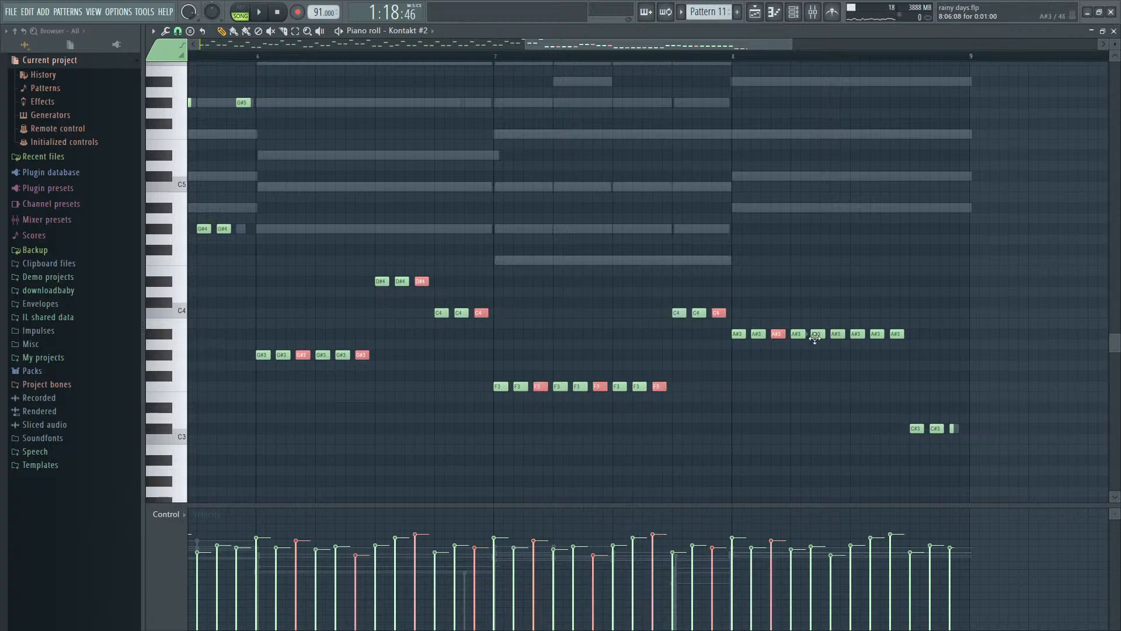
key("ctrl+Up")
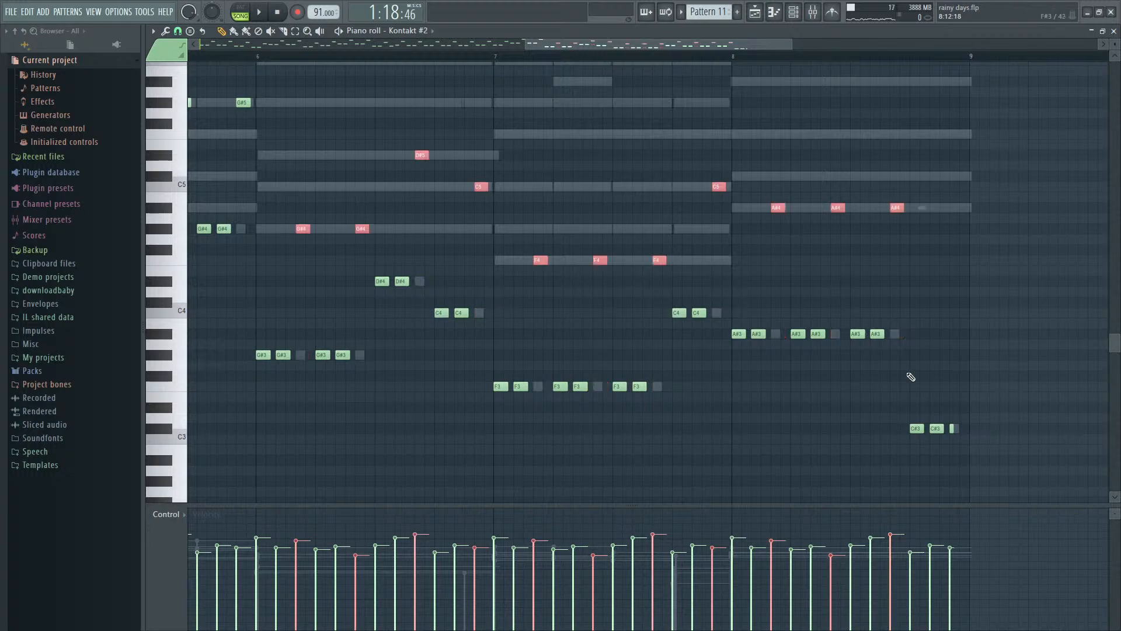
scroll(770, 263, "down", 6, "ctrl")
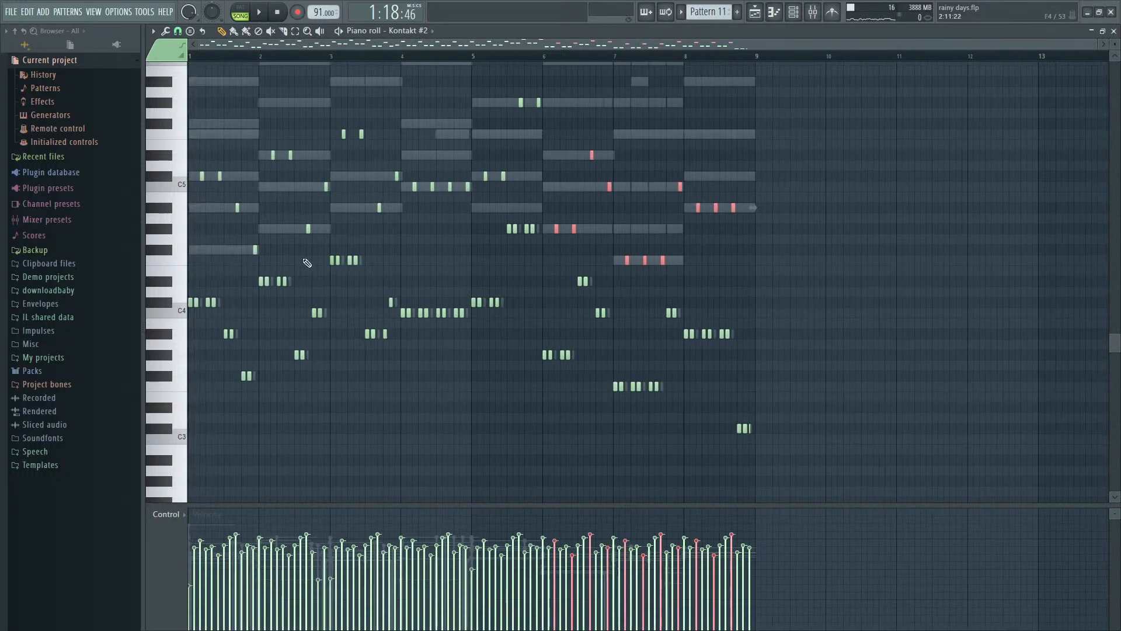
- Move the second C#4 note of bar 1 up to A#4, listen, and lower it to F#4
scroll(185, 303, "up", 6, "ctrl")
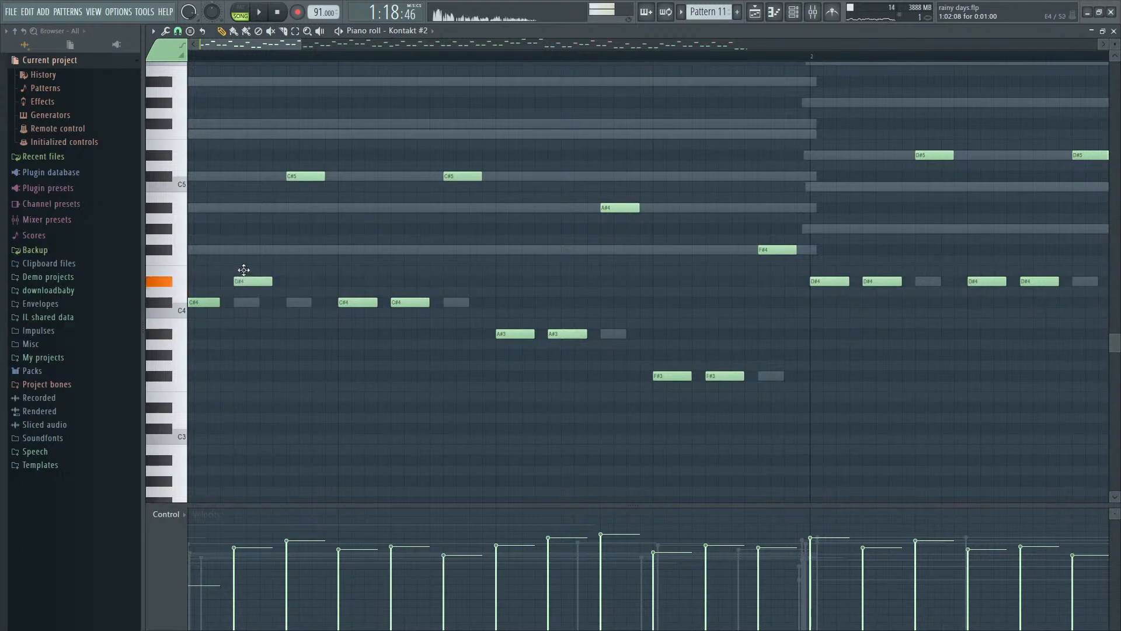
left_click_drag(249, 241, 254, 203)
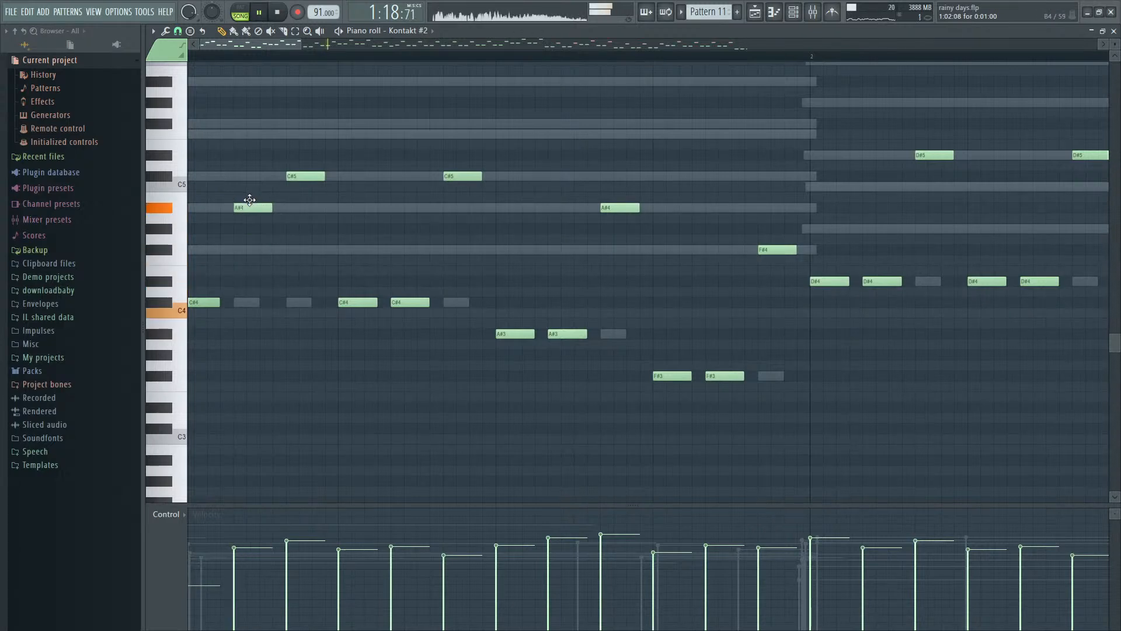
key("space")
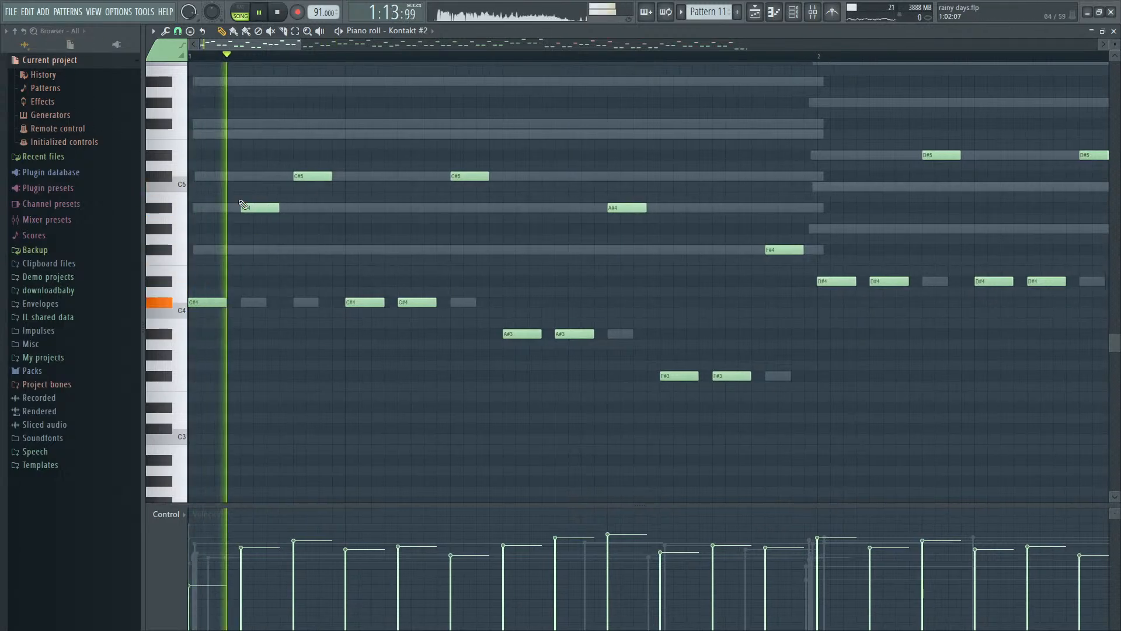
left_click_drag(254, 208, 256, 246)
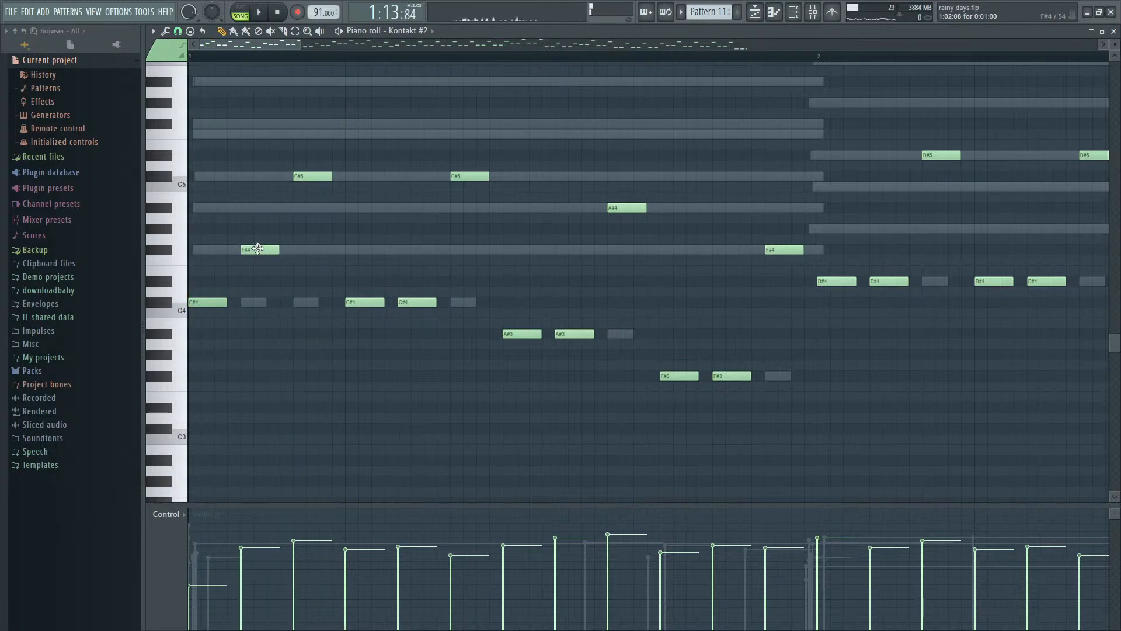
- Shift the first F#4 note of bar 1 later to 1:02:16 and listen
left_click_drag(257, 249, 269, 251)
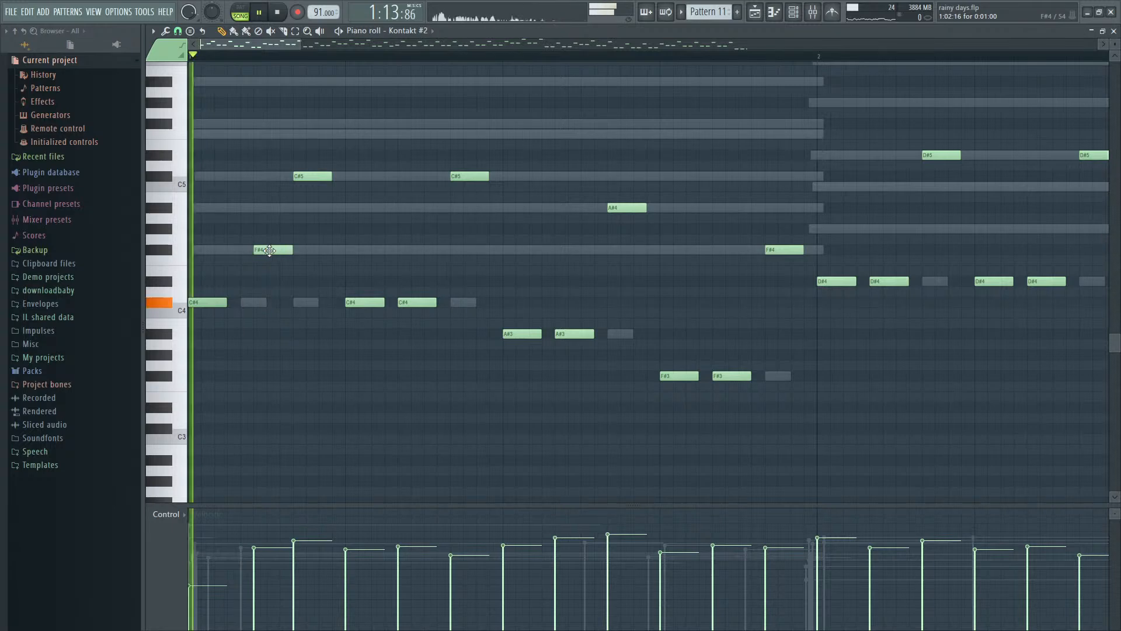
key("space")
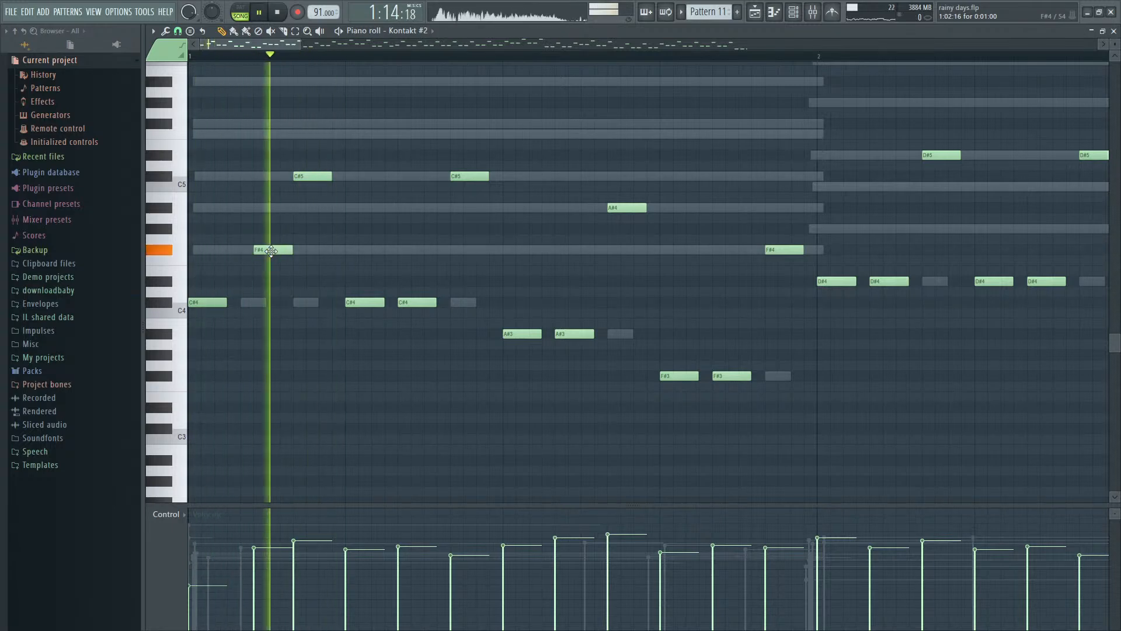
key("space")
- Move the last remaining C#4 note of bar 1 to F#4 at 1:06:16 and listen
left_click_drag(420, 300, 433, 246)
key("space")
key("space")
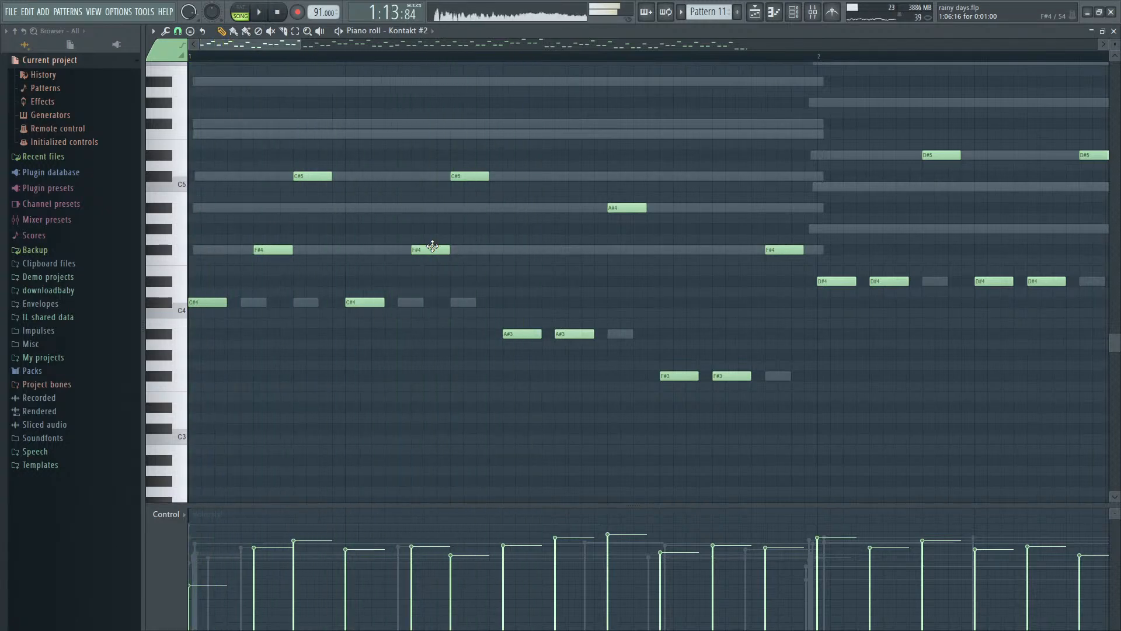
- Shift the first two F#4 notes of bar 1 together slightly earlier, placing the first at 1:02:12, and listen
left_click_drag(404, 253, 269, 247)
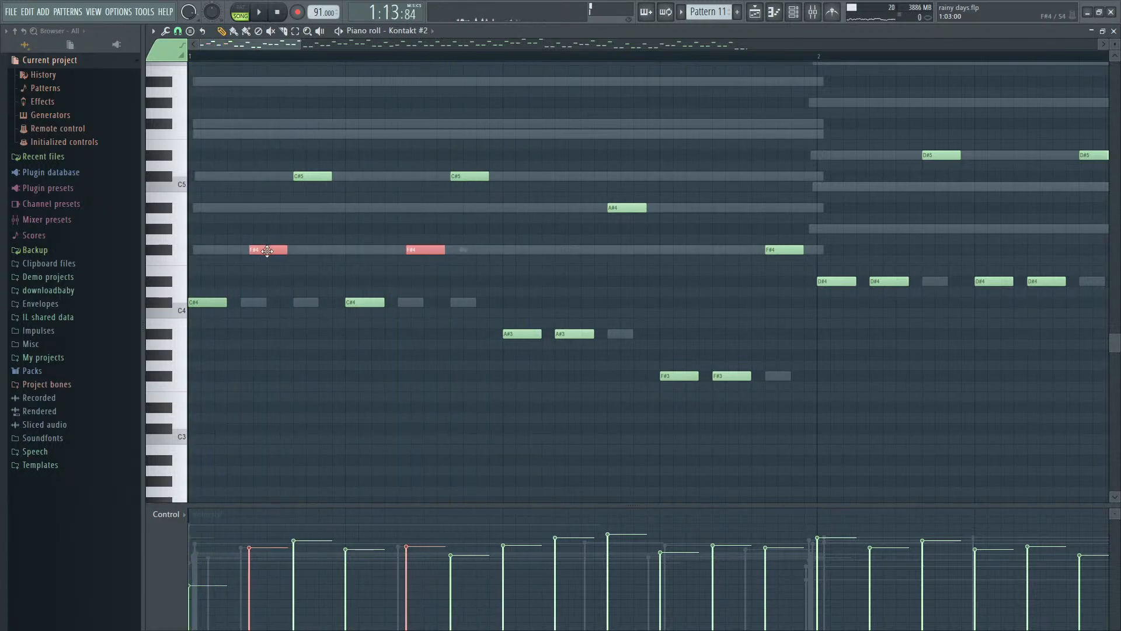
key("space")
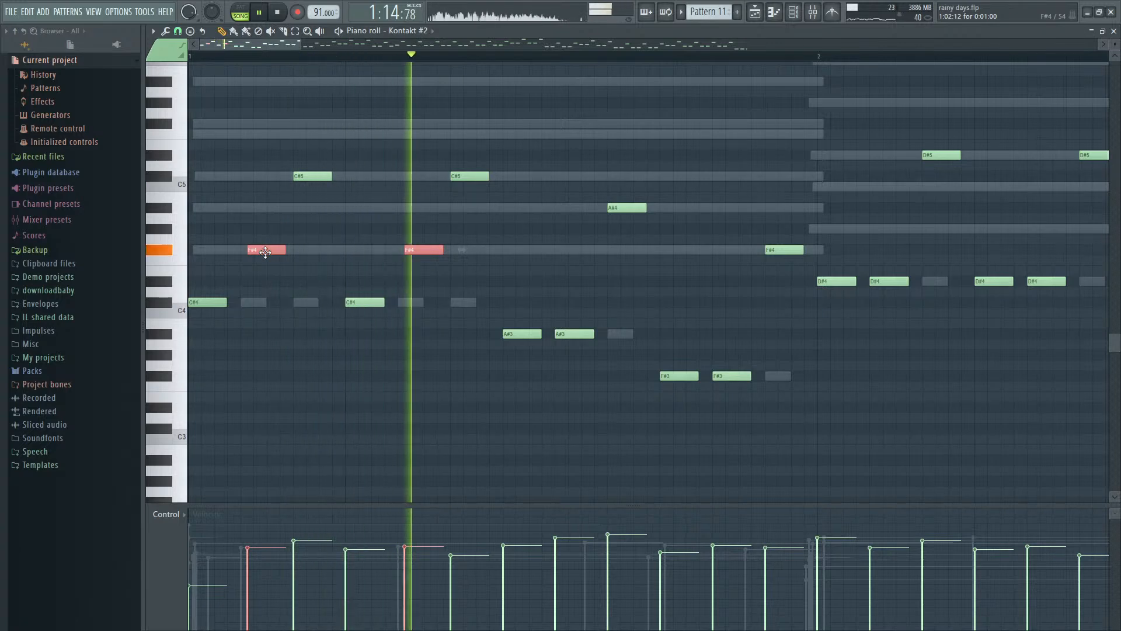
key("space")
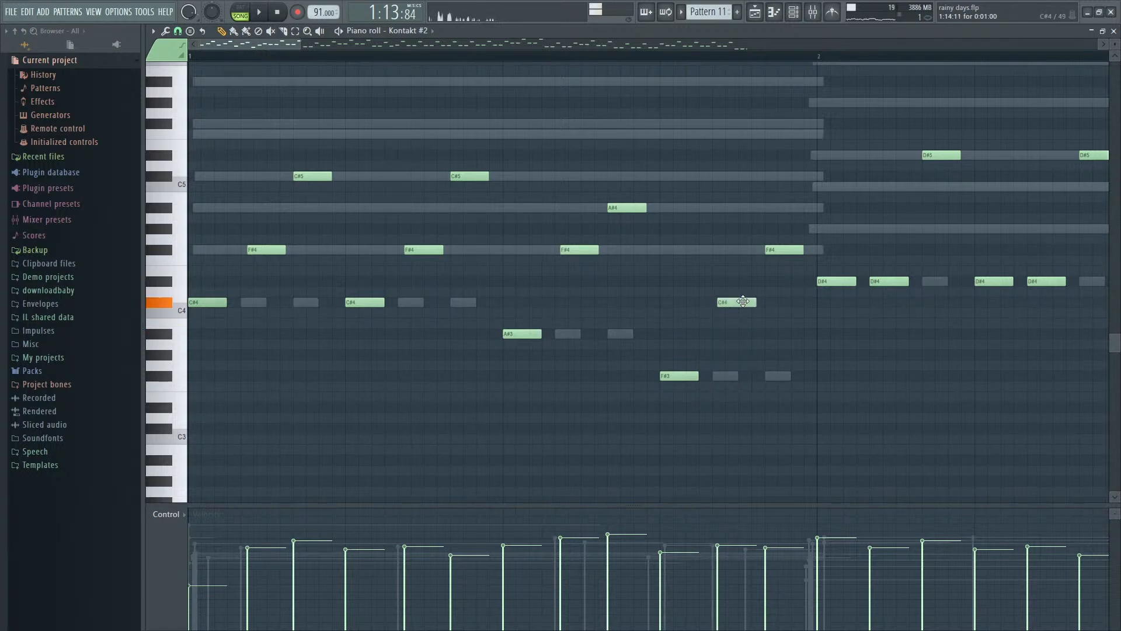
- Raise the second D#4 note of bar 2 to C5 and the fourth D#4 note to G#4, and listen
key("space")
scroll(744, 306, "down", 2)
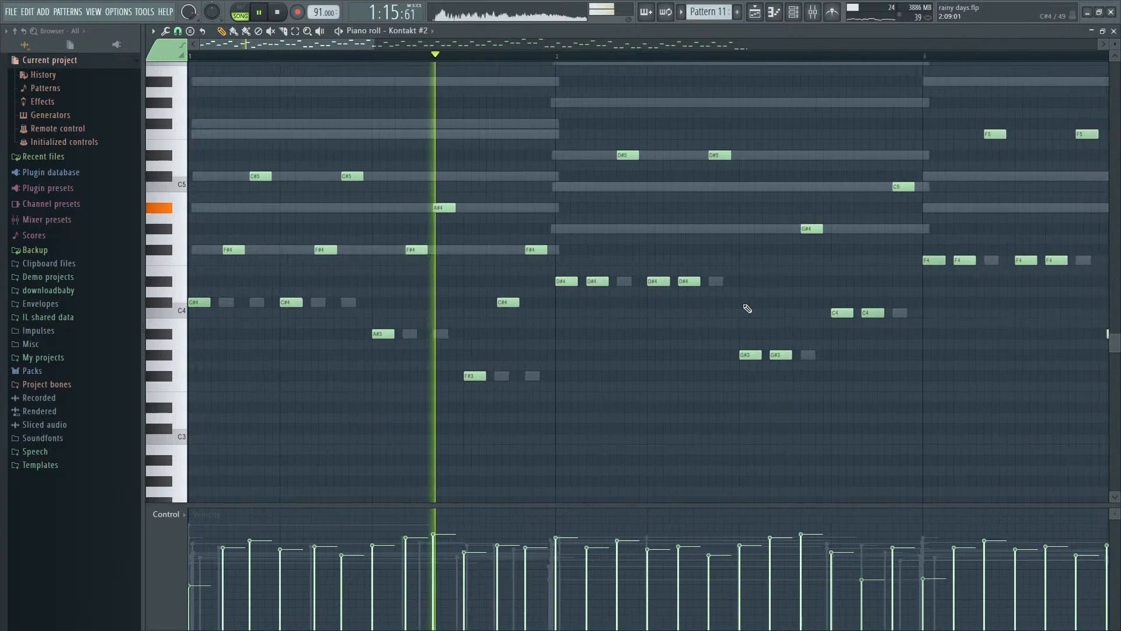
scroll(628, 325, "up", 3)
key("space")
left_click_drag(500, 280, 501, 209)
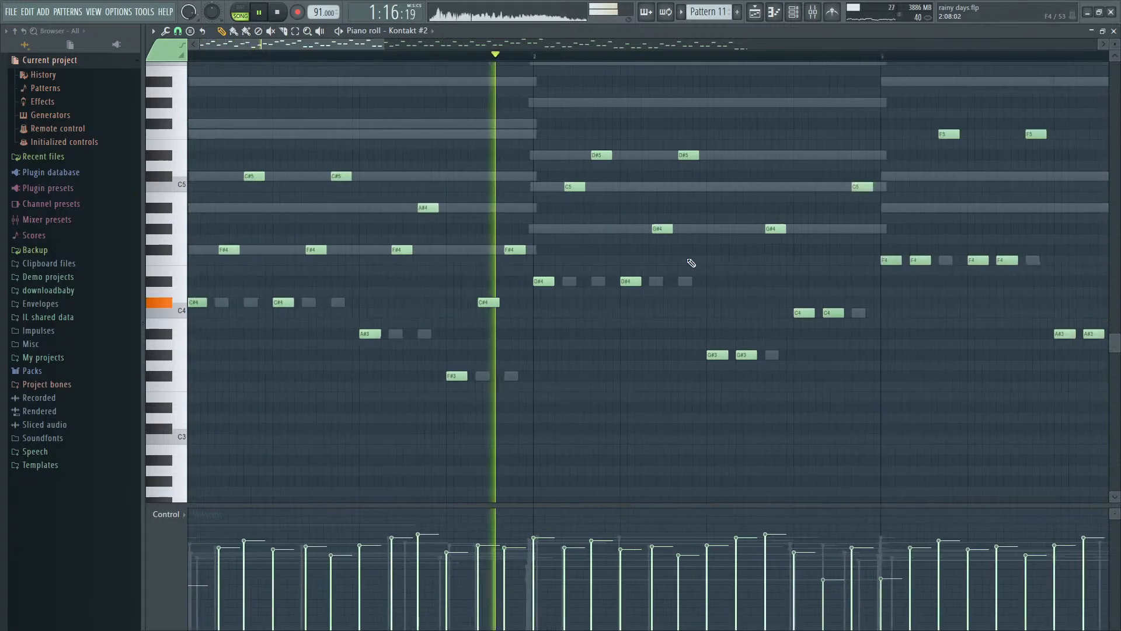
key("space")
- Raise the second G#3 note of bar 2 to D#4 and its second C4 note to F#4, and listen
left_click_drag(616, 353, 632, 276)
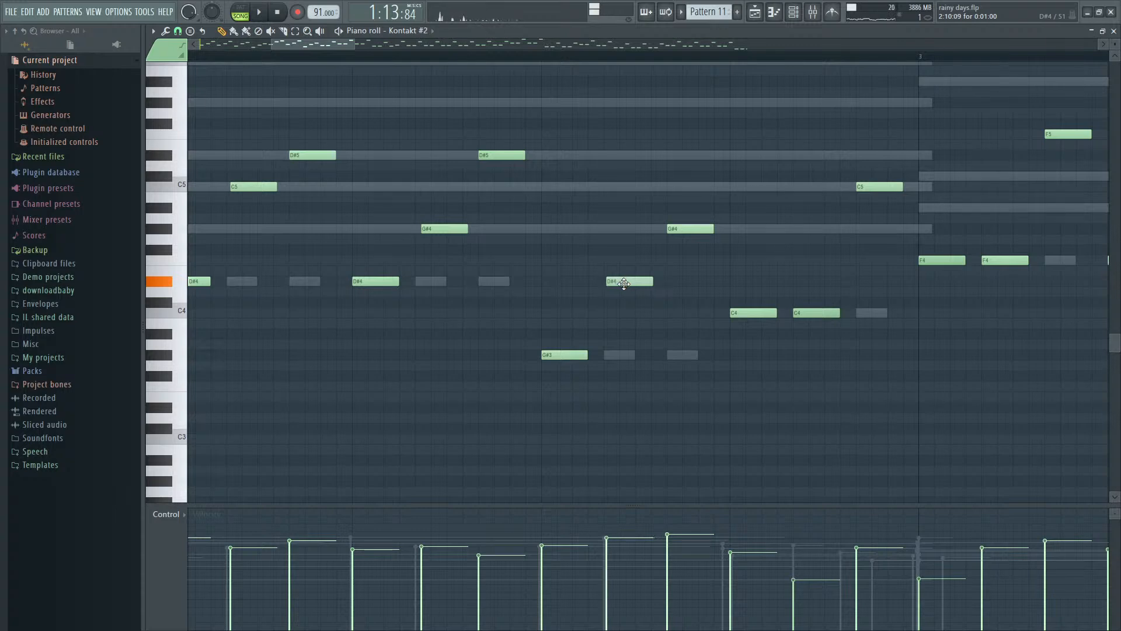
scroll(643, 298, "down", 3)
left_click_drag(746, 311, 755, 252)
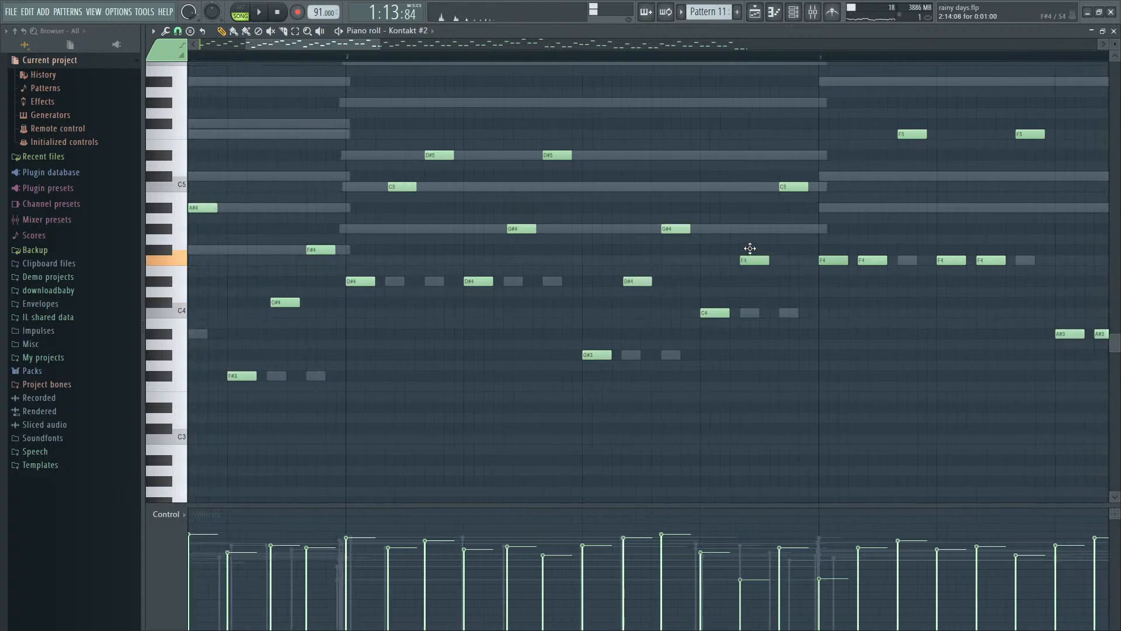
key("space")
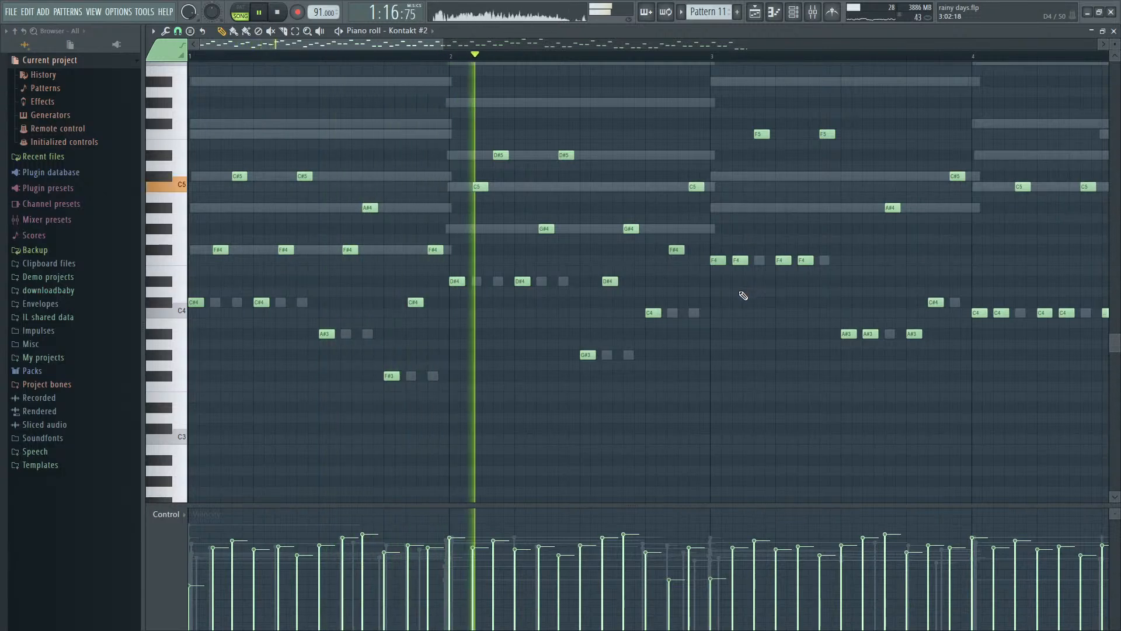
key("space")
- Listen to bar 1, raise its F#3 note to F#4, lower its last F#4 note to F#3, and listen again
key("space")
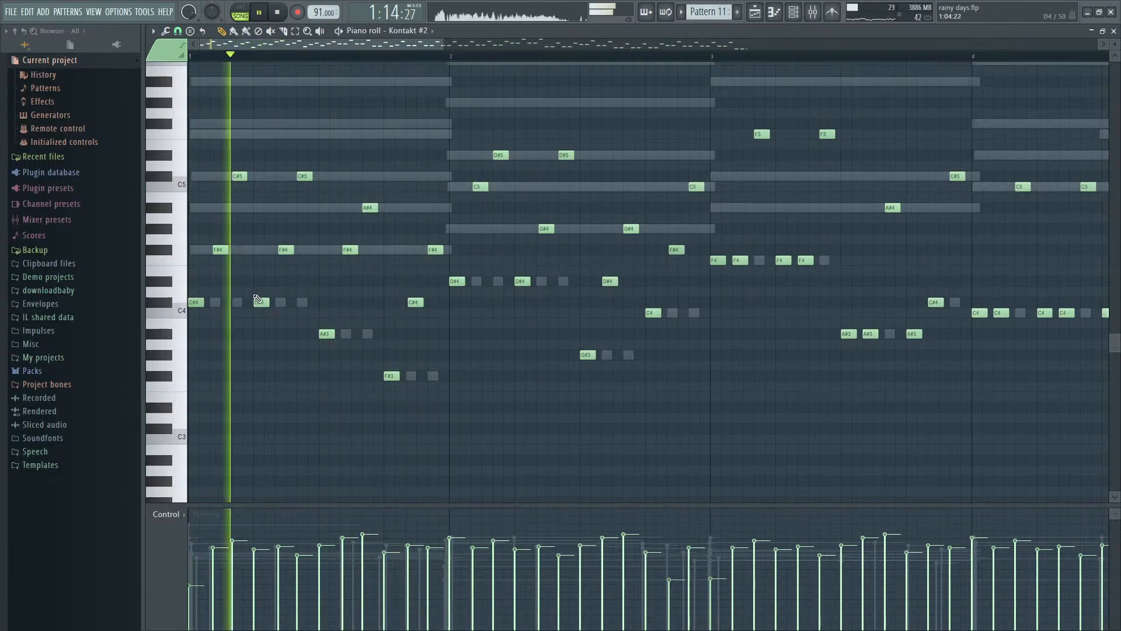
key("space")
key("space")
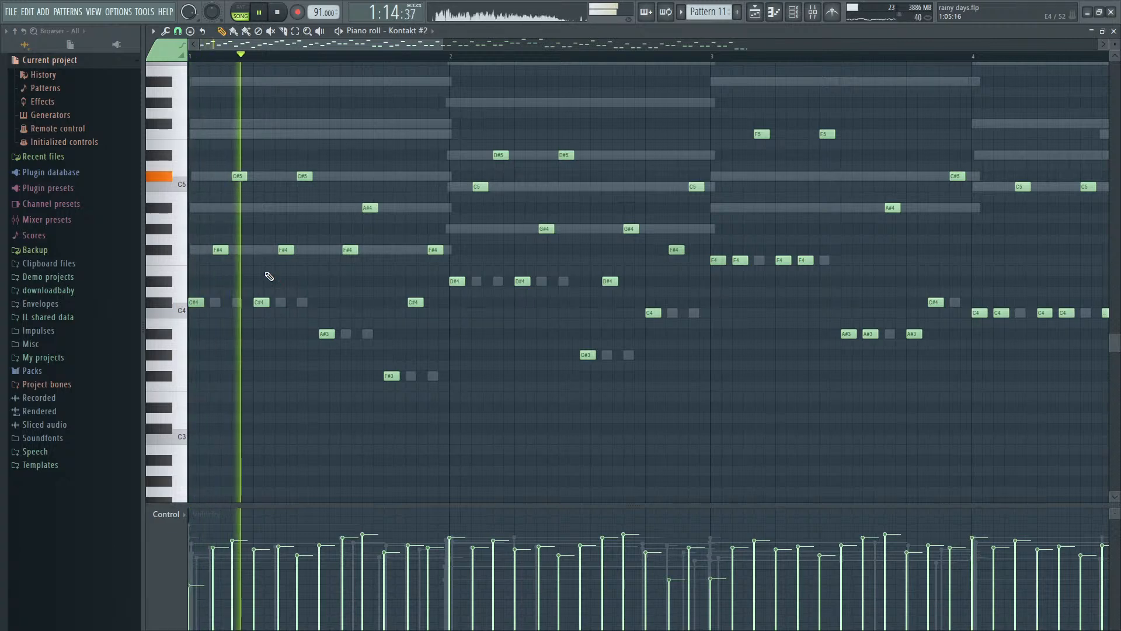
key("space")
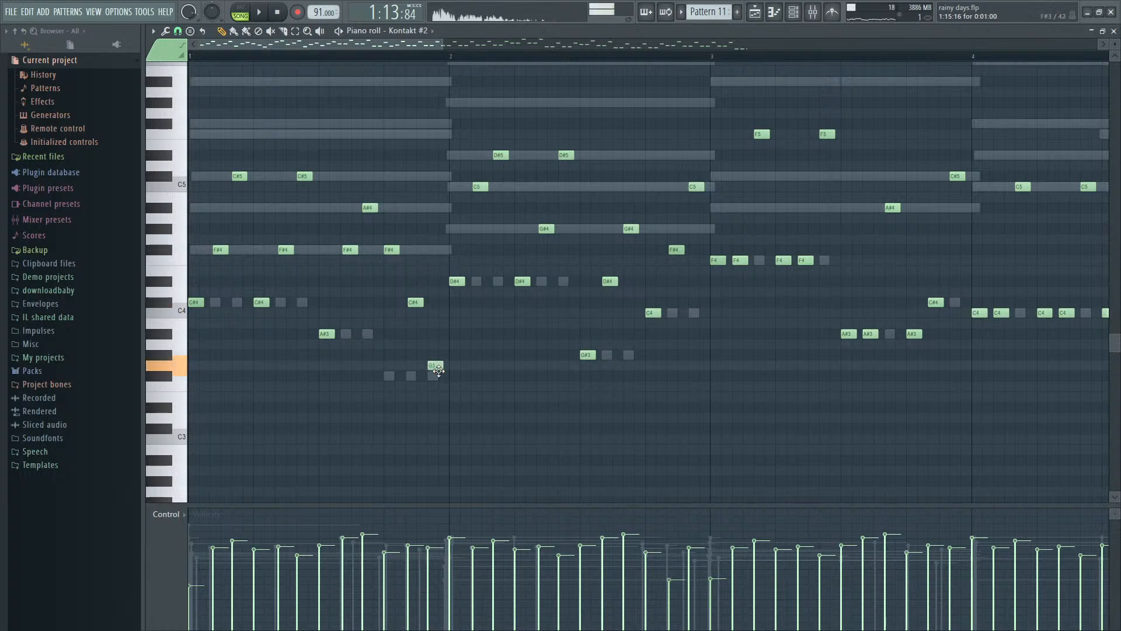
key("space")
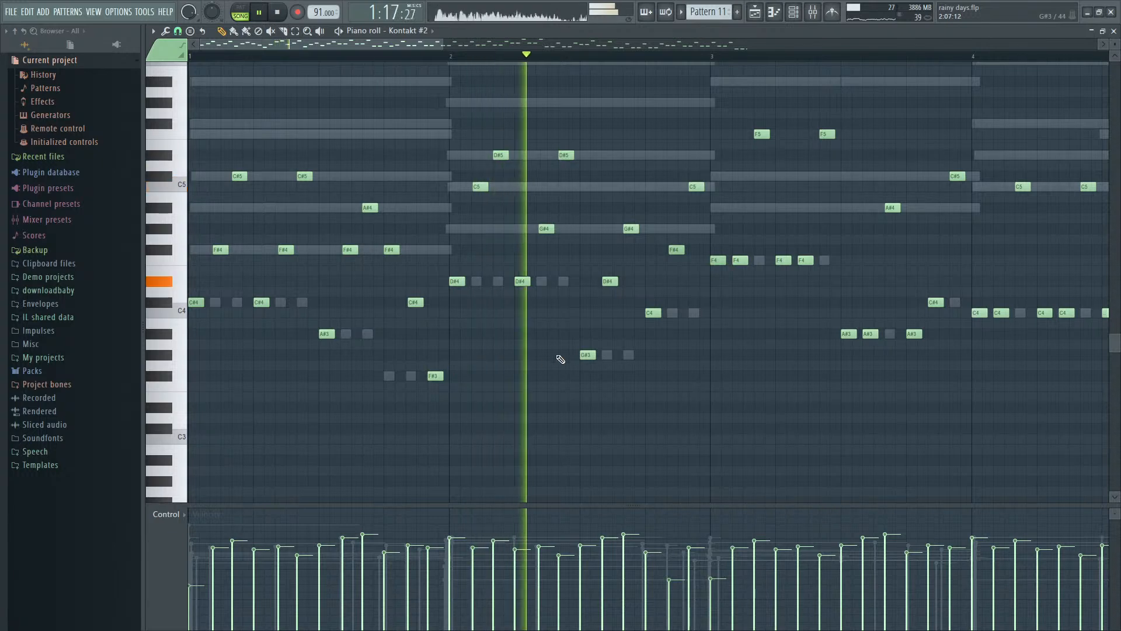
key("space")
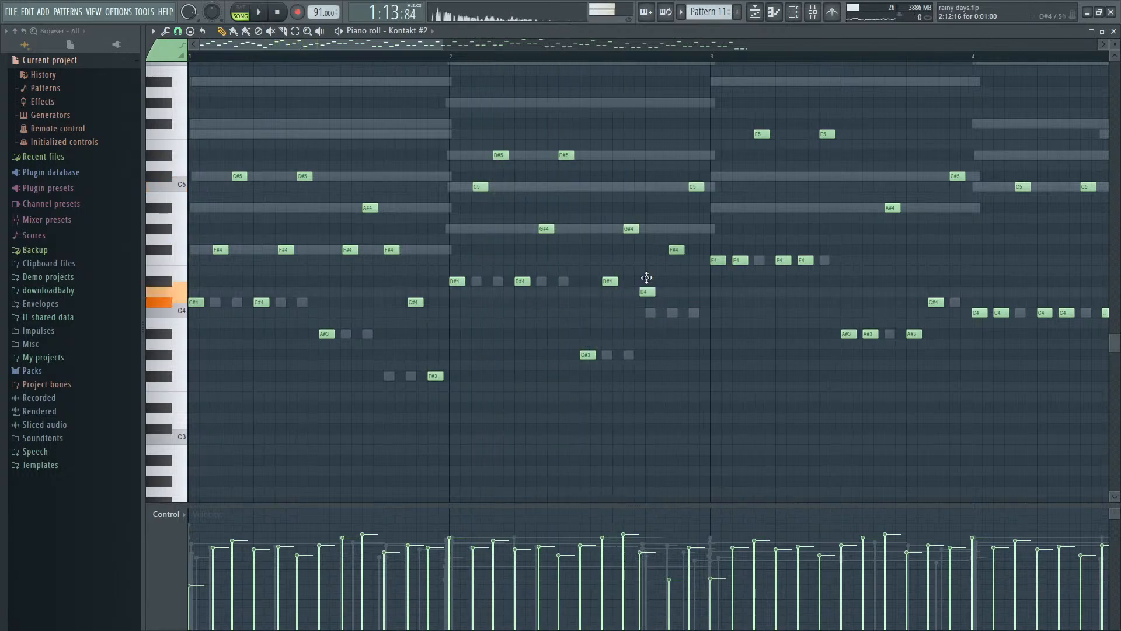
- Raise the final three notes of bar 2 by an octave to C5, F#5 and C6, and listen
left_click_drag(646, 277, 654, 179)
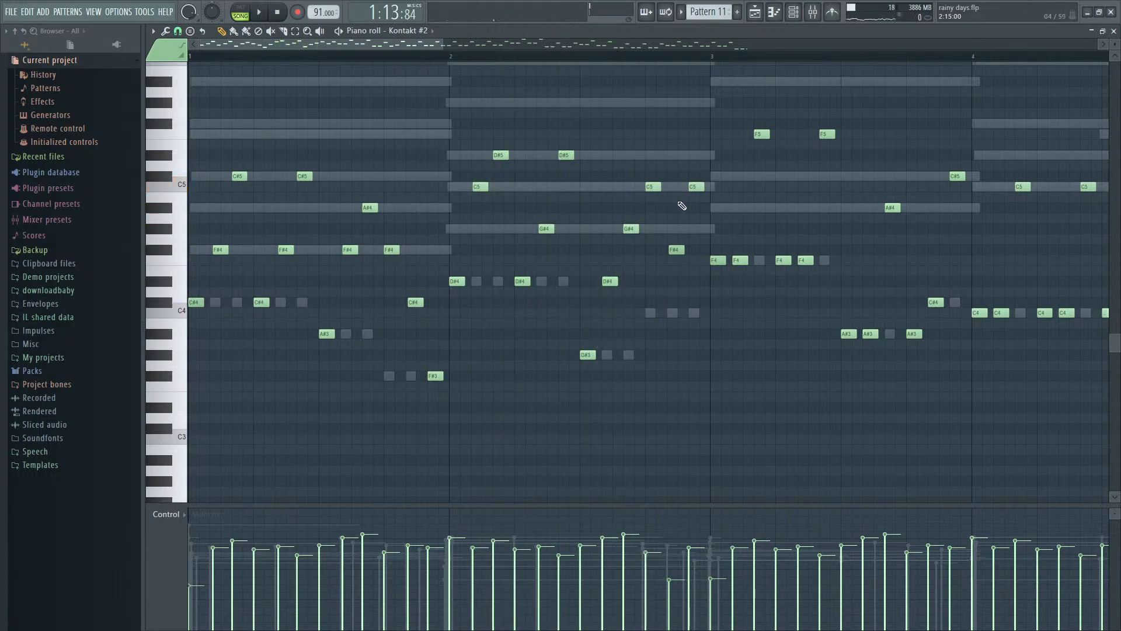
left_click_drag(662, 304, 693, 98)
key("ctrl+Up")
key("space")
scroll(815, 238, "up", 2)
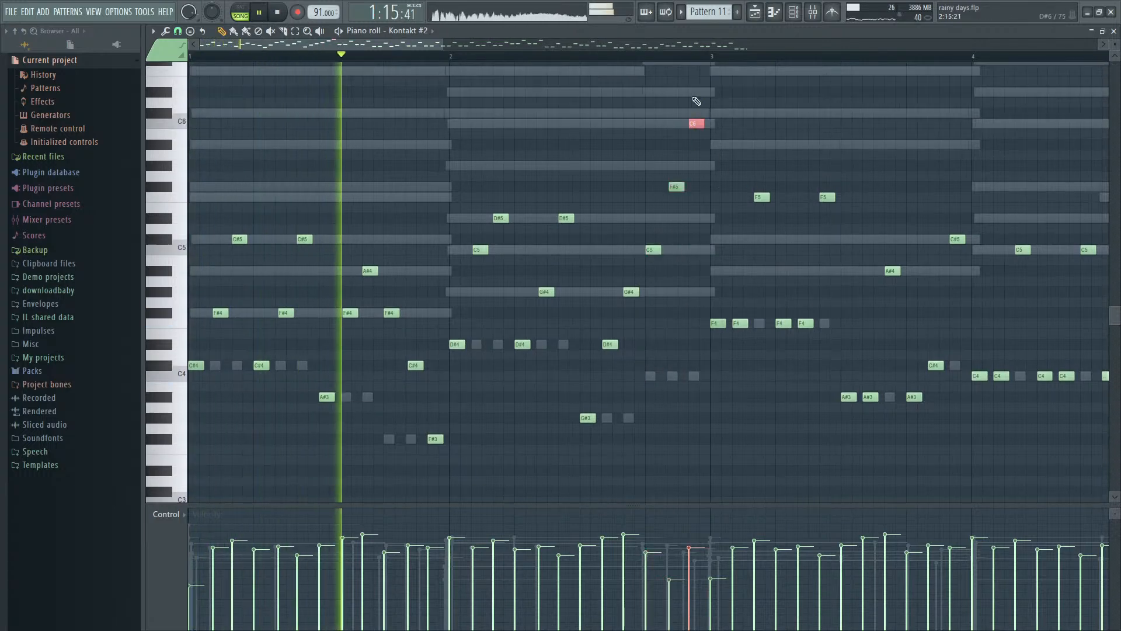
- Try the last note of bar 2 two octaves lower at C4, listen, and return it to C6
key("ctrl+Down")
key("ctrl+Down")
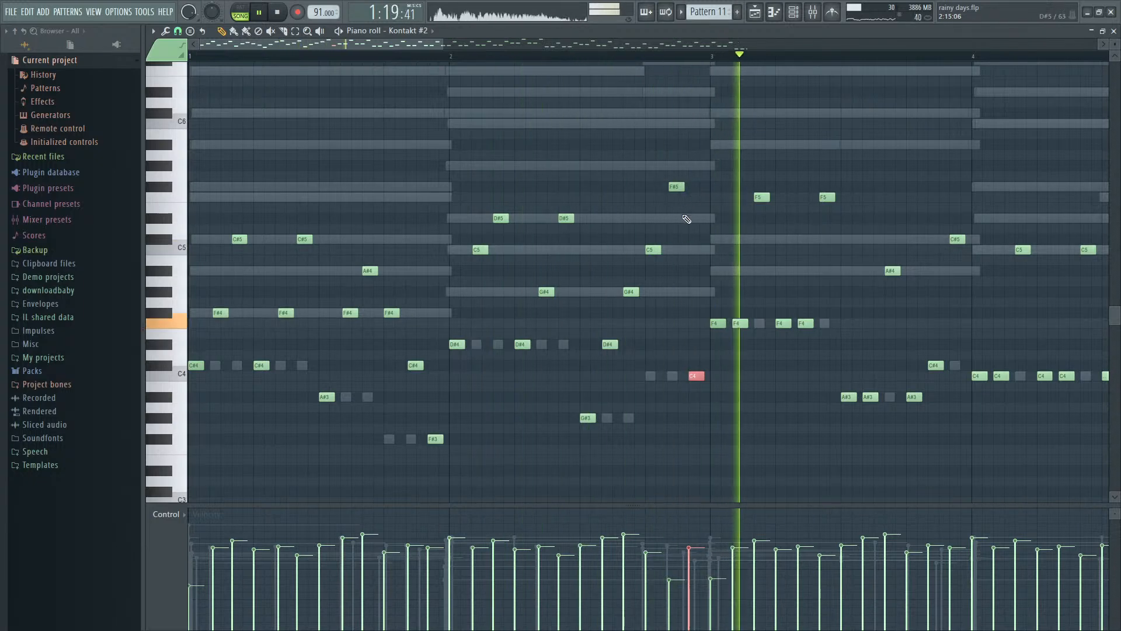
key("ctrl+Up")
key("ctrl+Up")
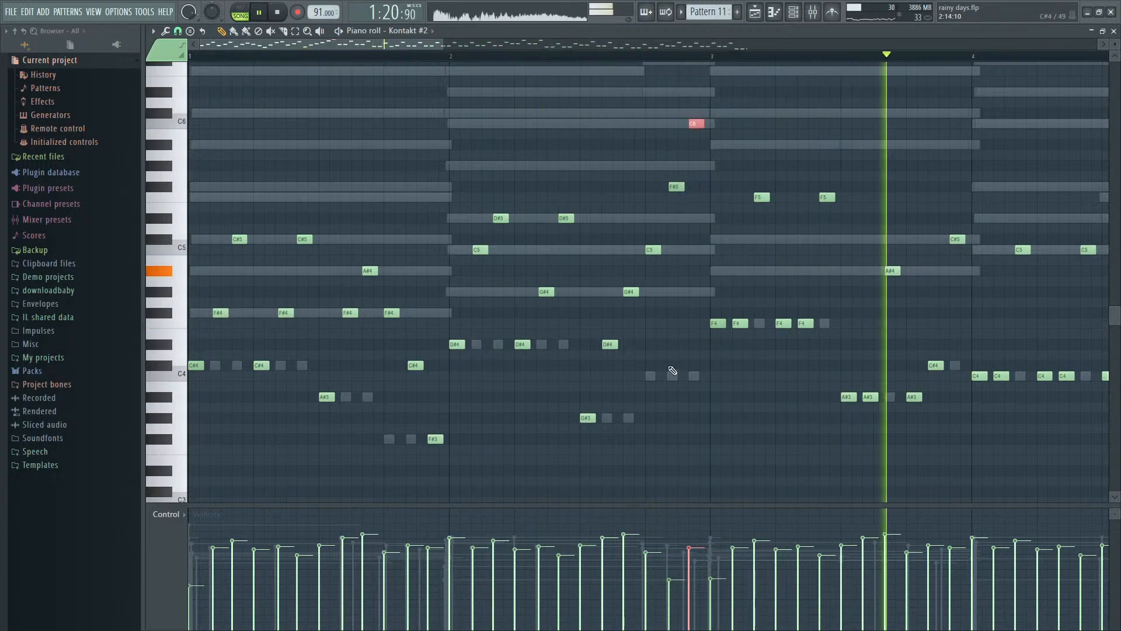
scroll(676, 372, "down", 2, "ctrl")
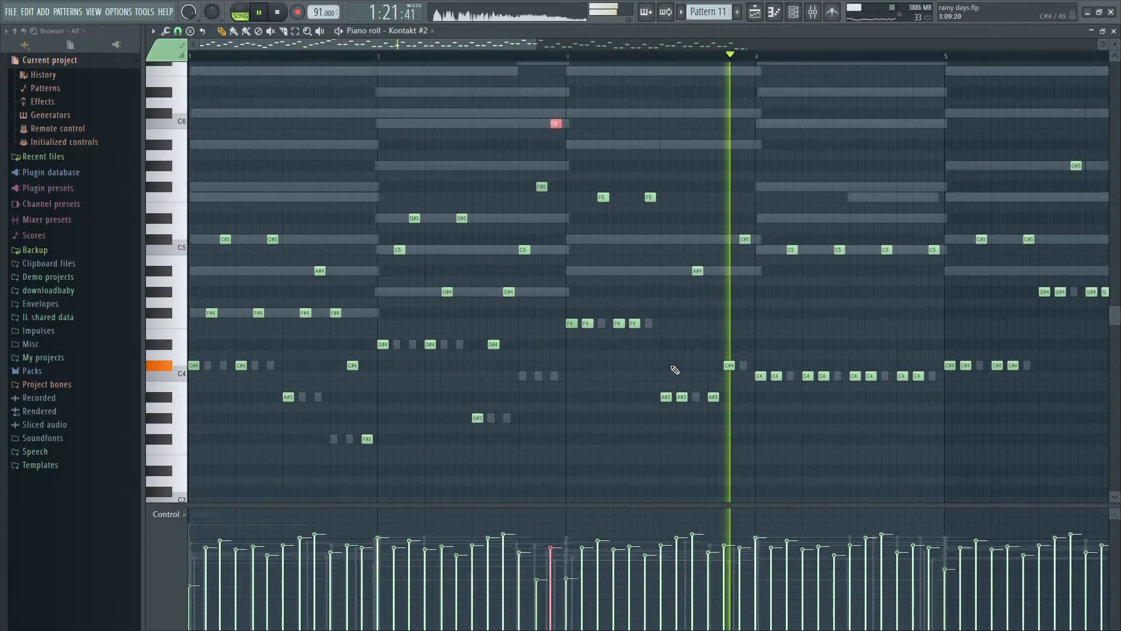
key("space")
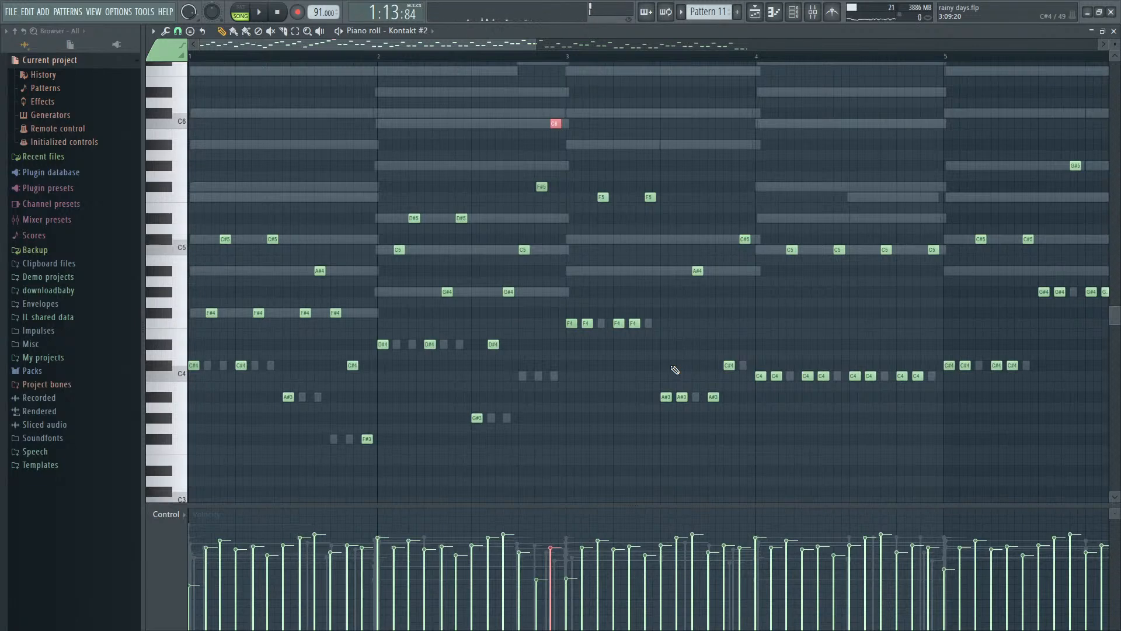
- Listen from bar 1, try the second and fourth F4 notes of bar 3 at C#5, and listen again
scroll(672, 359, "down", 1, "ctrl")
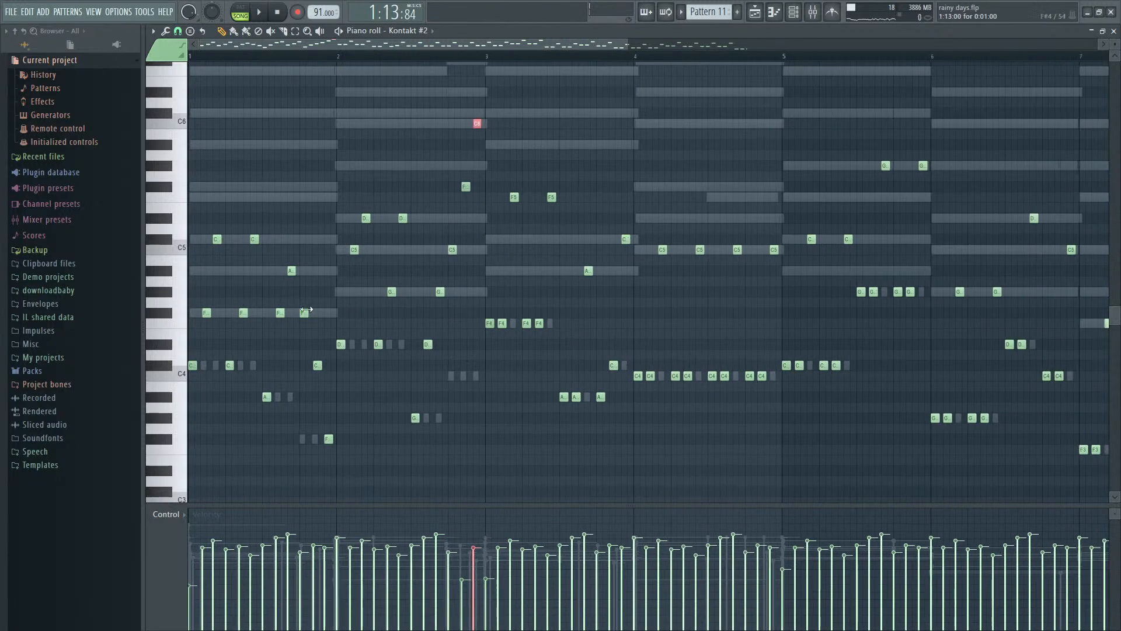
key("space")
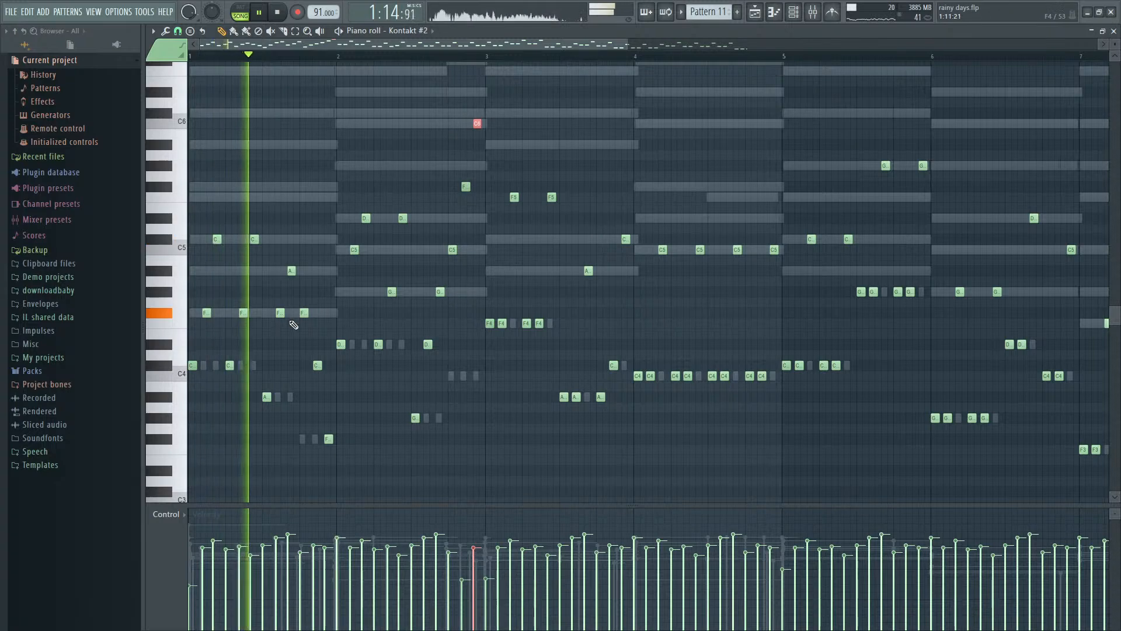
scroll(292, 323, "up", 1, "ctrl")
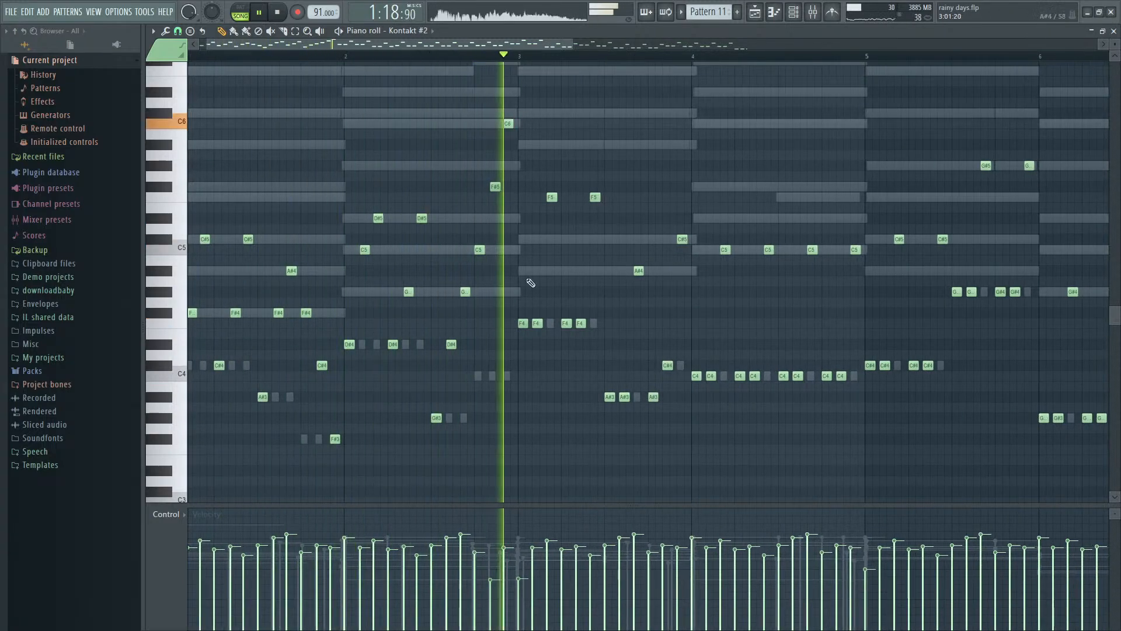
key("space")
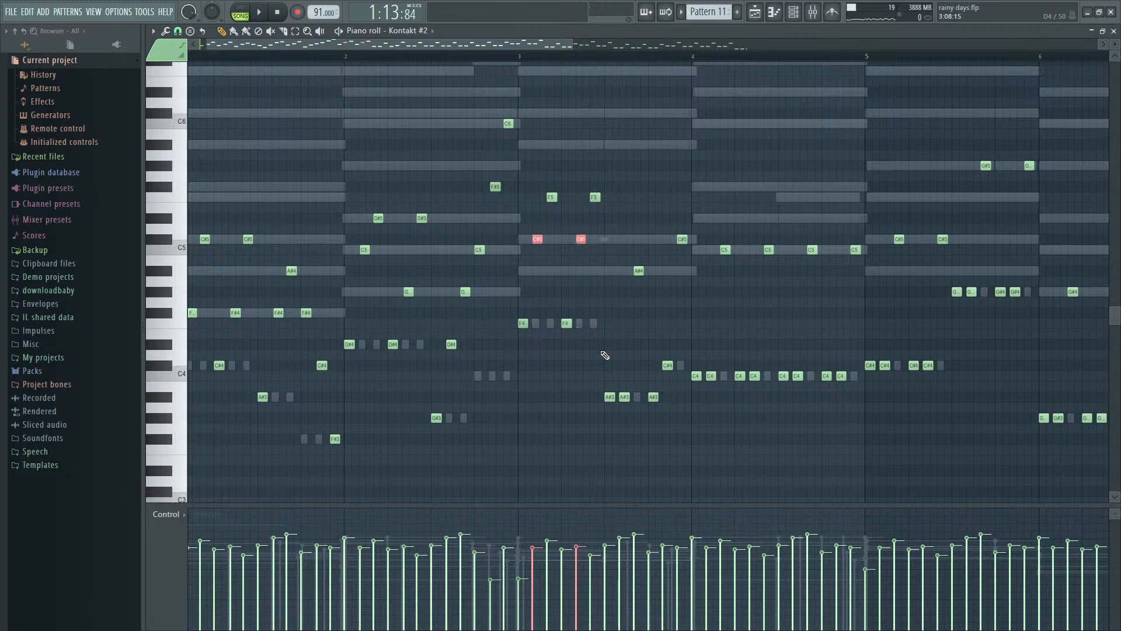
key("ctrl+z")
scroll(537, 242, "up", 5)
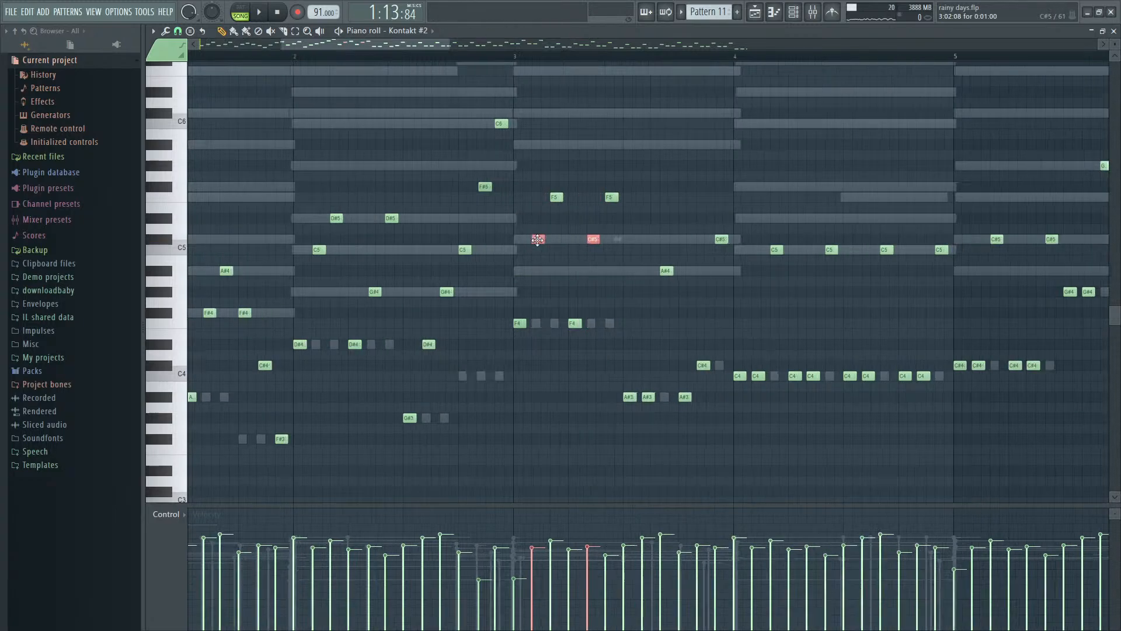
scroll(543, 246, "down", 5)
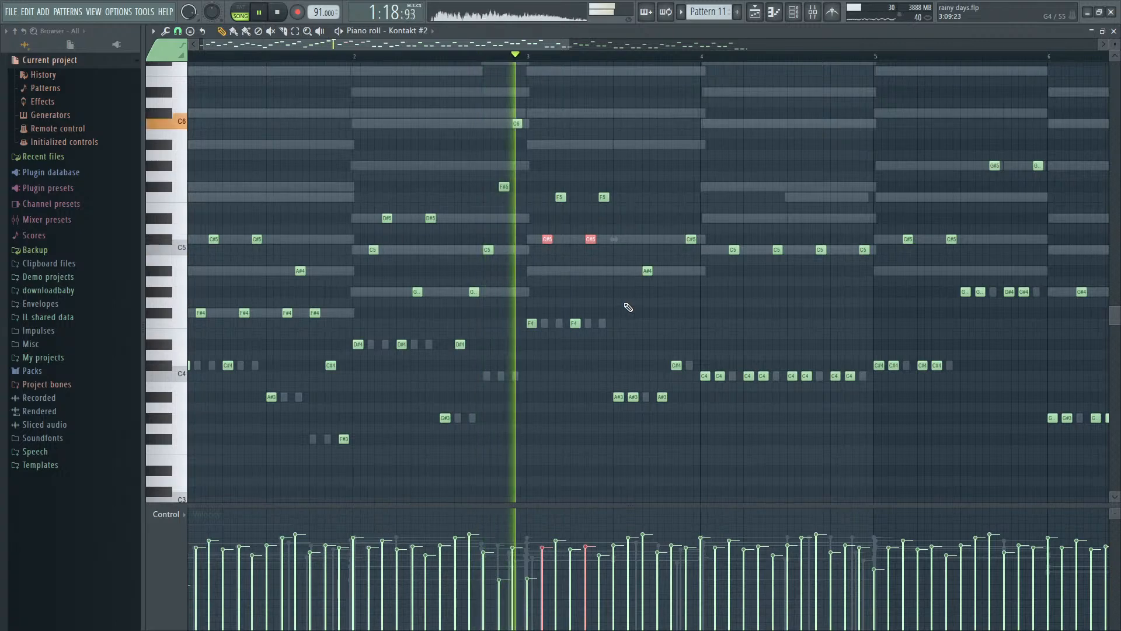
key("space")
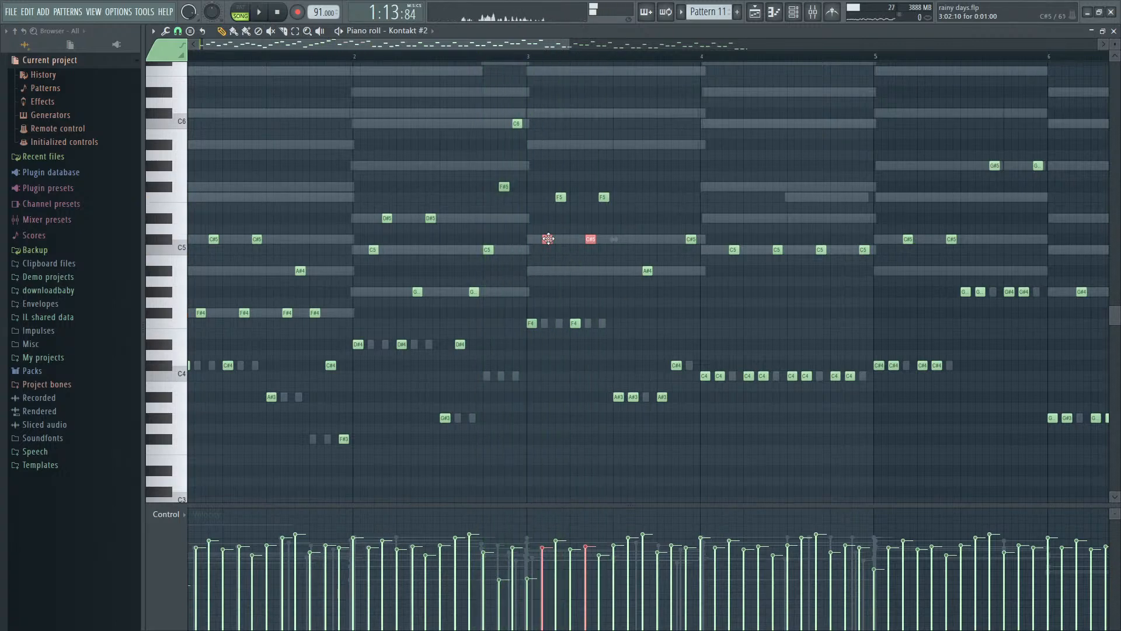
- Set the second and fifth notes of bar 3 to A#4, with the first of them at 3:02:10, and listen
key("space")
scroll(548, 272, "up", 4)
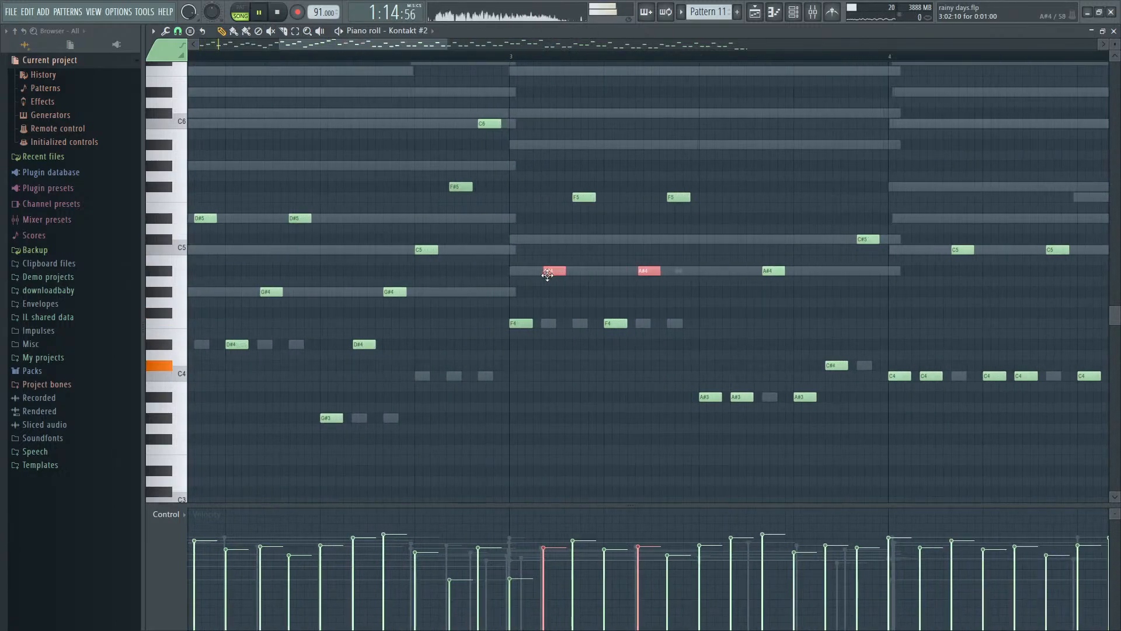
scroll(553, 278, "down", 4)
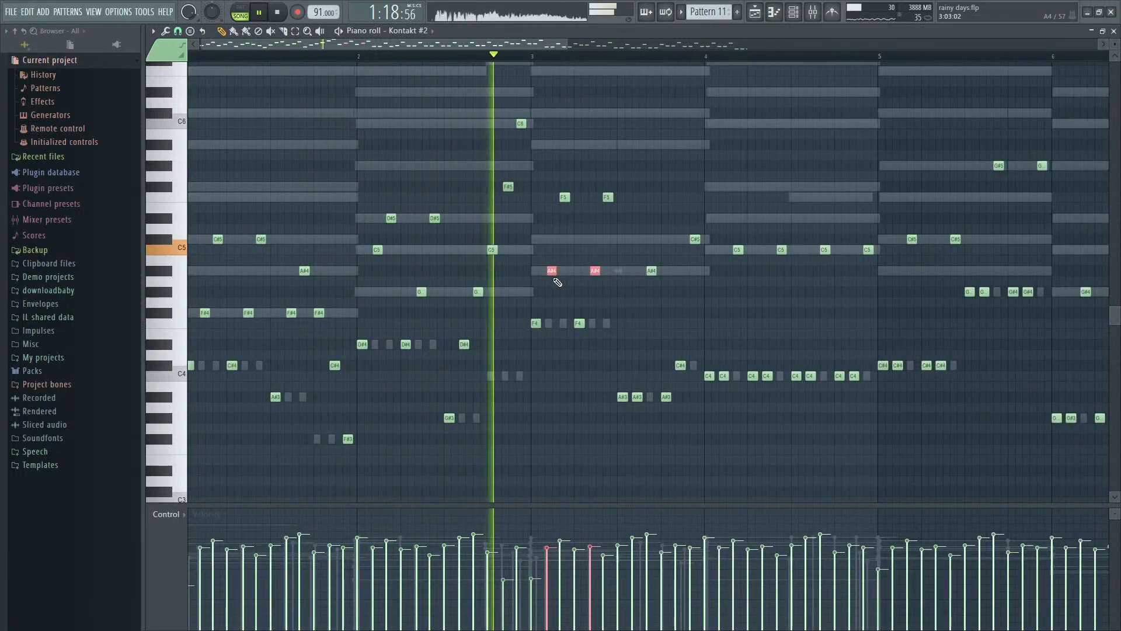
key("space")
- Lower the two F5 notes of bar 3 to C#5 and listen
scroll(477, 263, "up", 2)
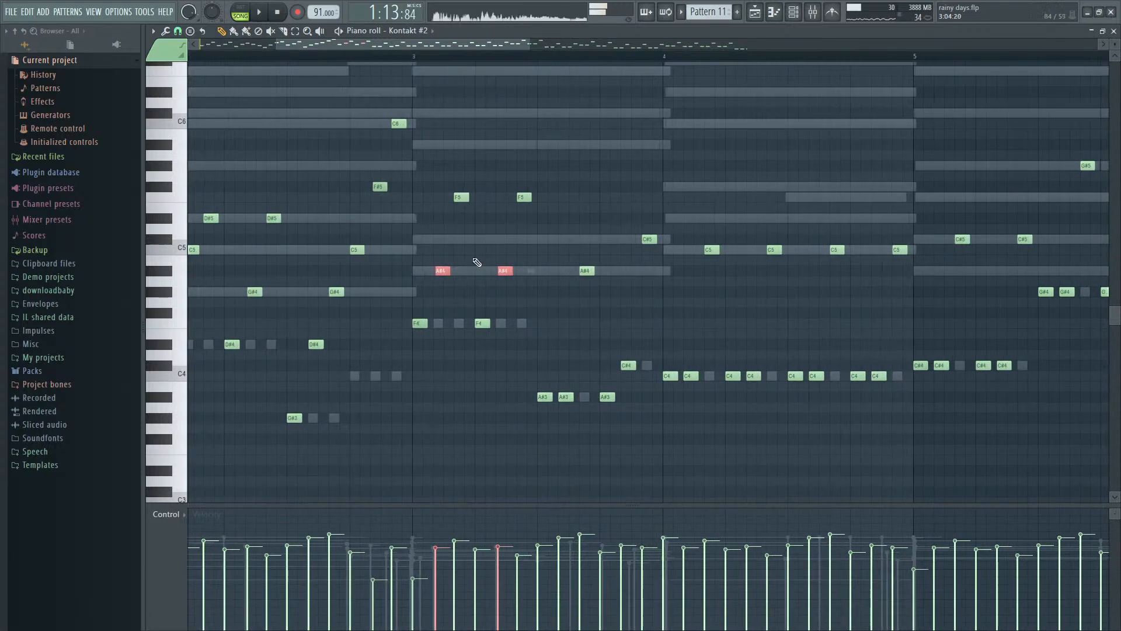
left_click_drag(424, 216, 584, 194)
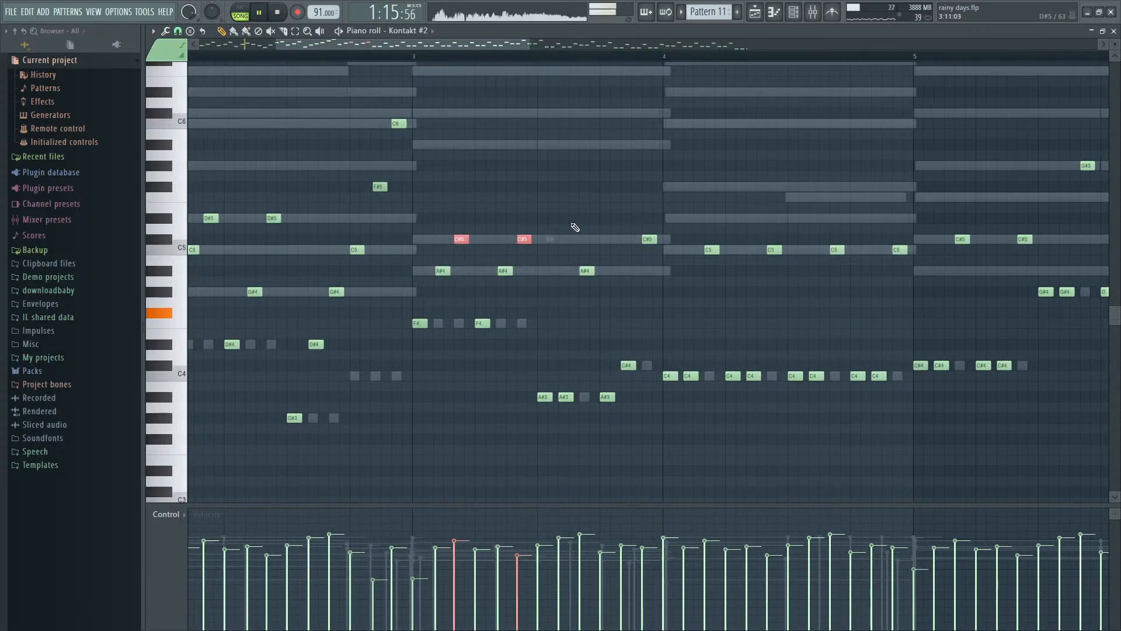
scroll(575, 227, "down", 1)
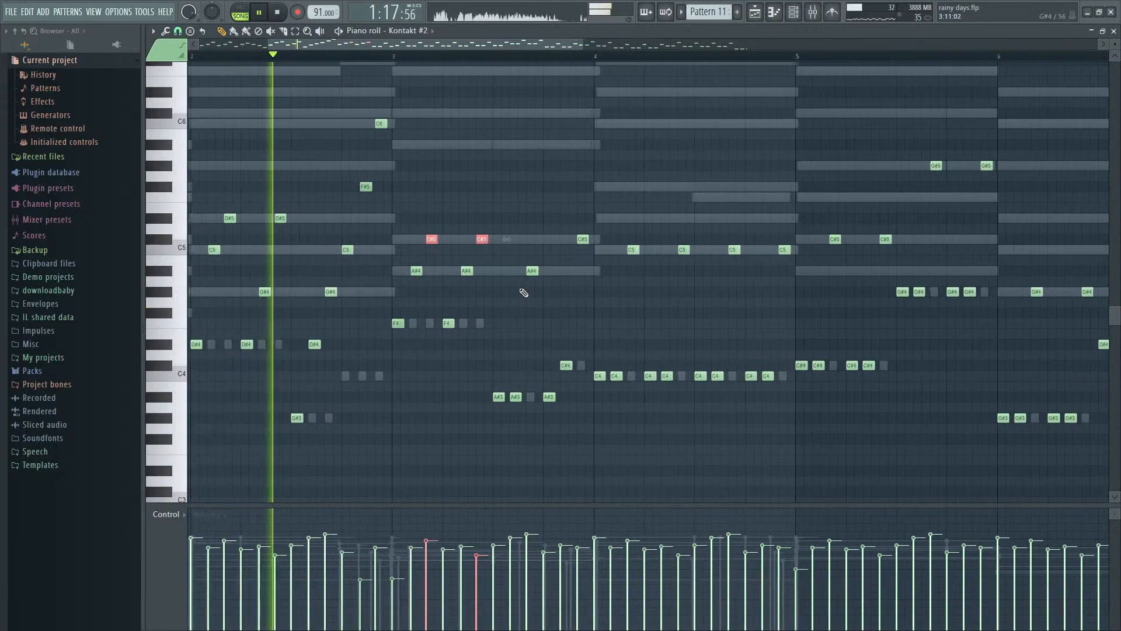
scroll(522, 292, "up", 1)
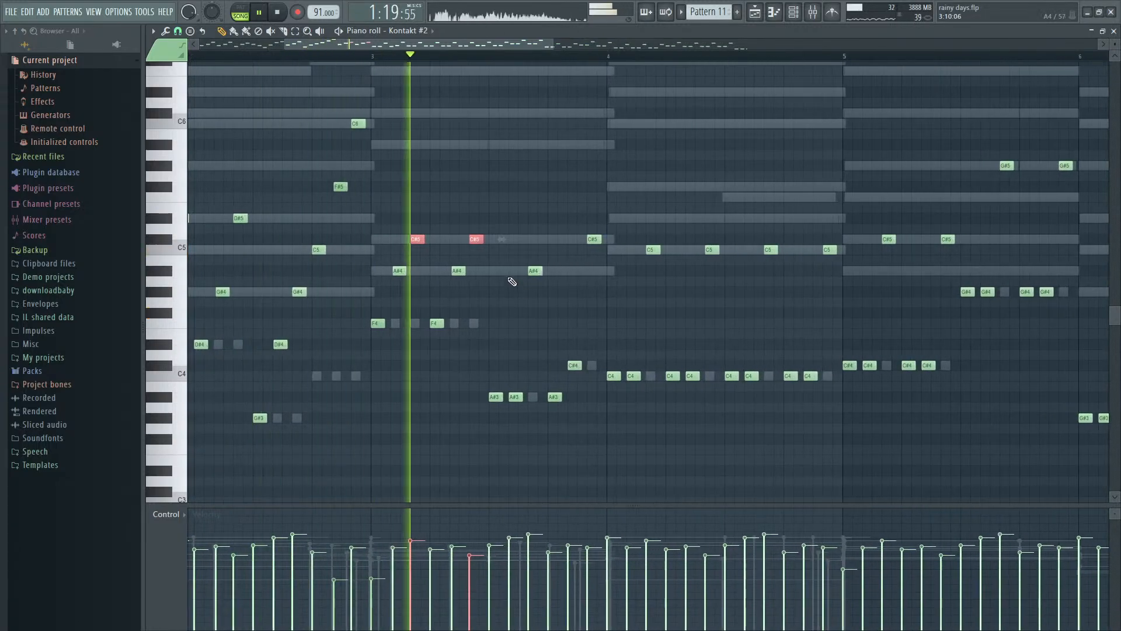
key("space")
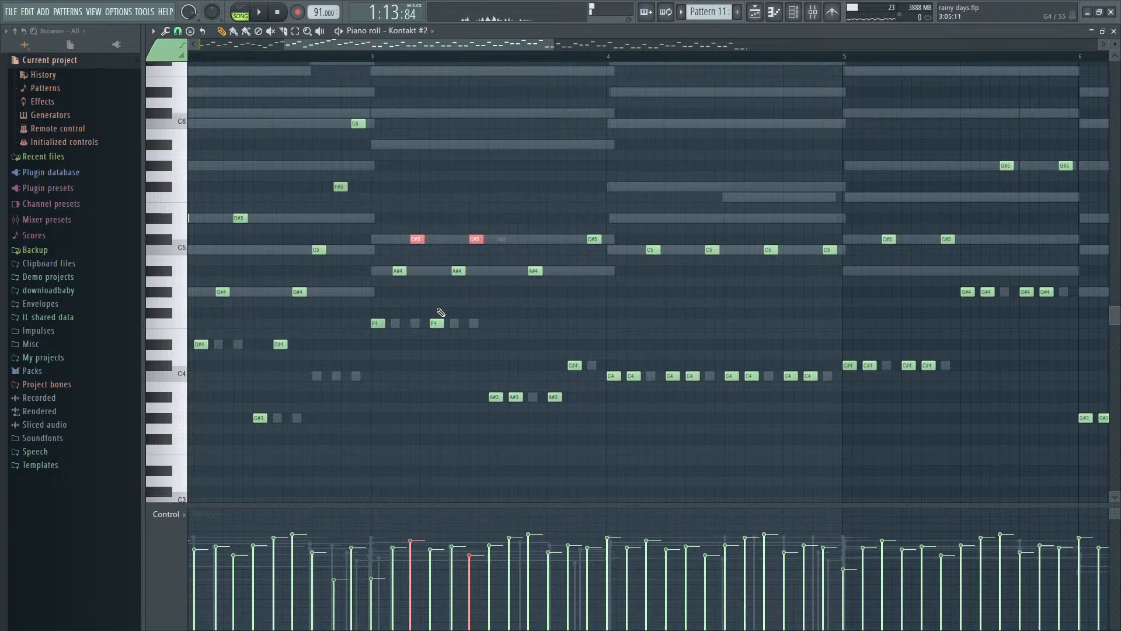
- Raise the second F4, A#4 and C#5 group of bar 3 by an octave and listen from bar 3
left_click_drag(430, 338, 487, 227)
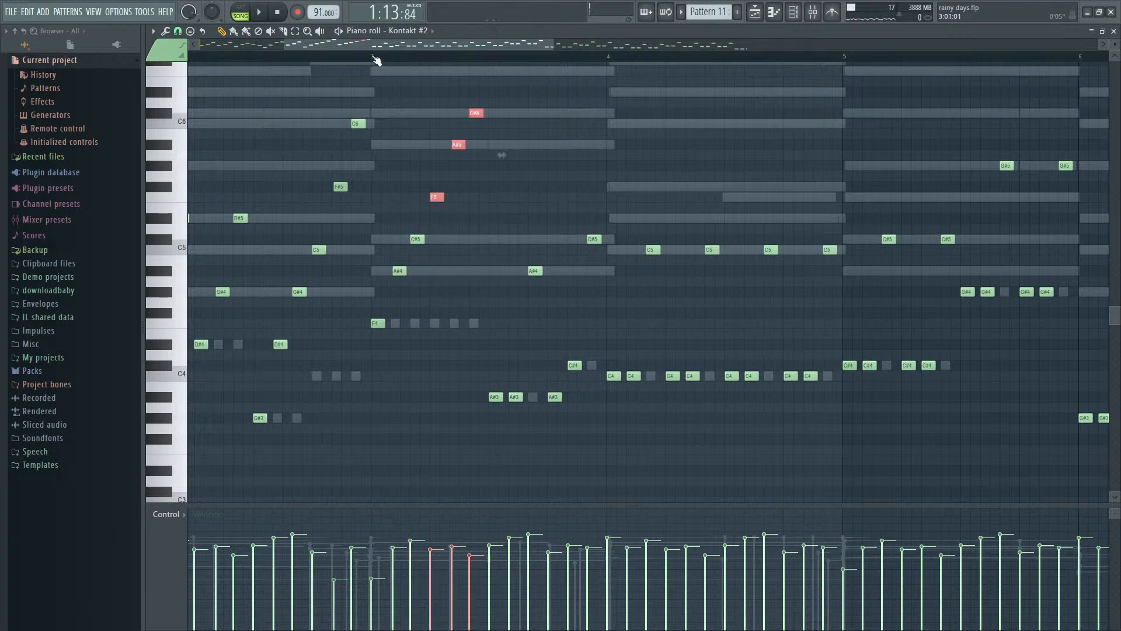
key("space")
key("space")
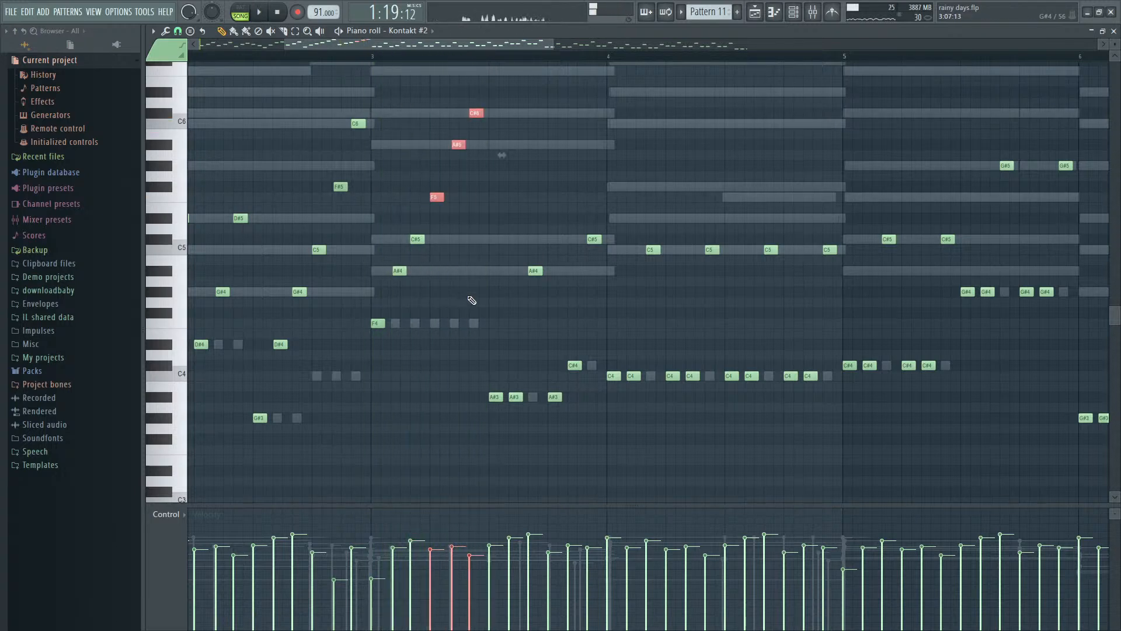
- Try the A#5 and C#6 notes of bar 3 two octaves lower, at A#3 and C#4, and listen
left_click_drag(444, 173, 865, 22)
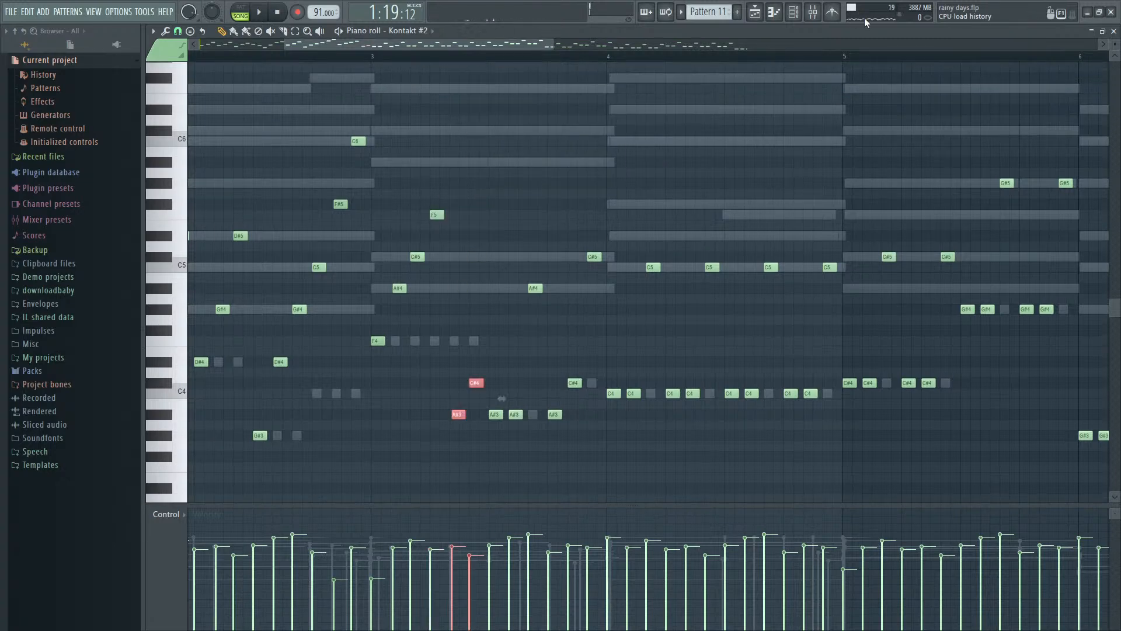
key("space")
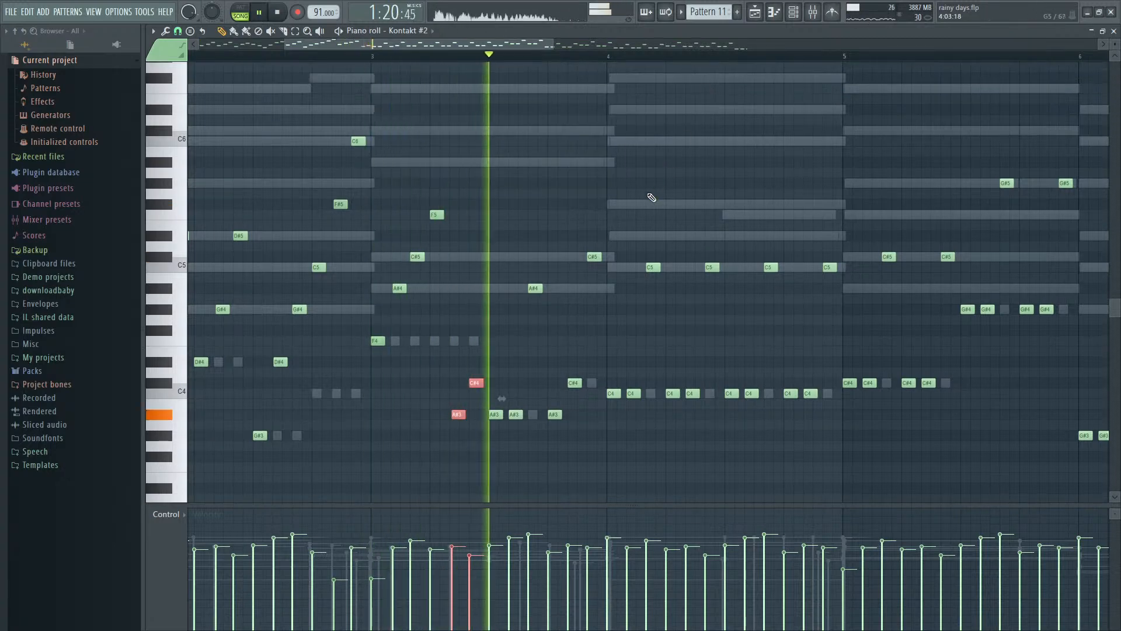
key("space")
- Set the two notes following the F5 in bar 3 to C#5 and F4, and listen
scroll(549, 360, "down", 3)
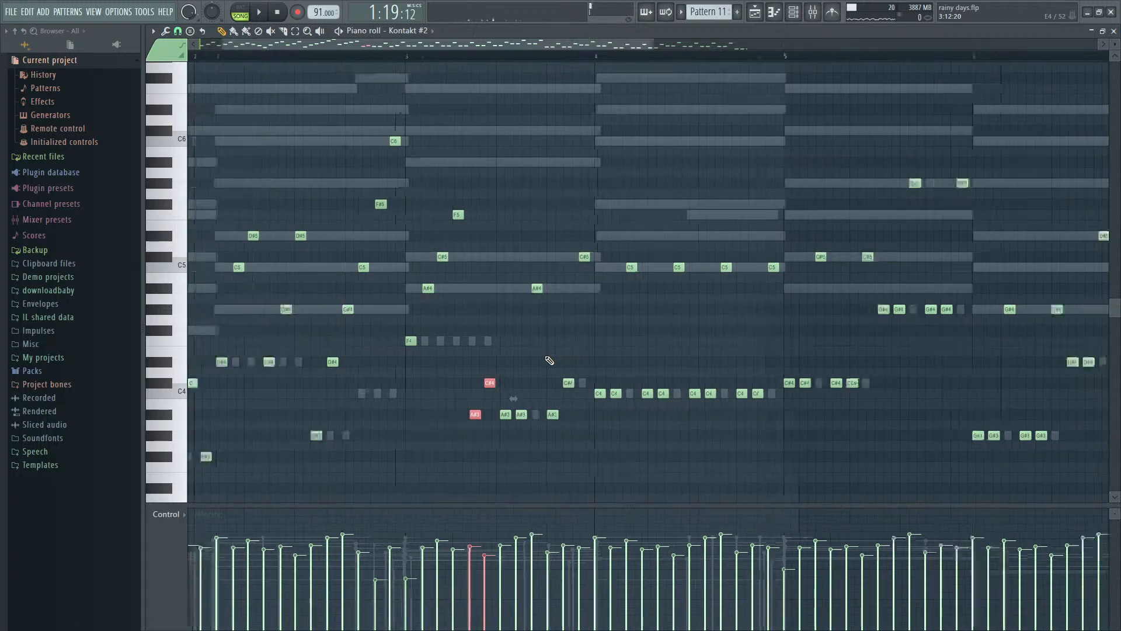
scroll(518, 363, "up", 5)
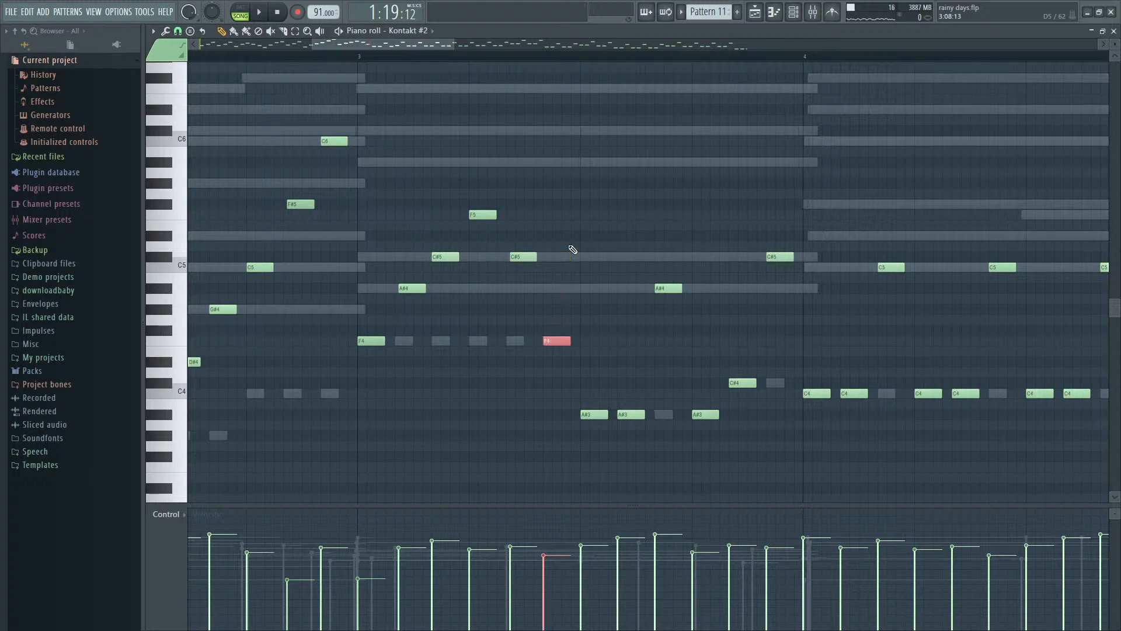
scroll(573, 249, "right", 5)
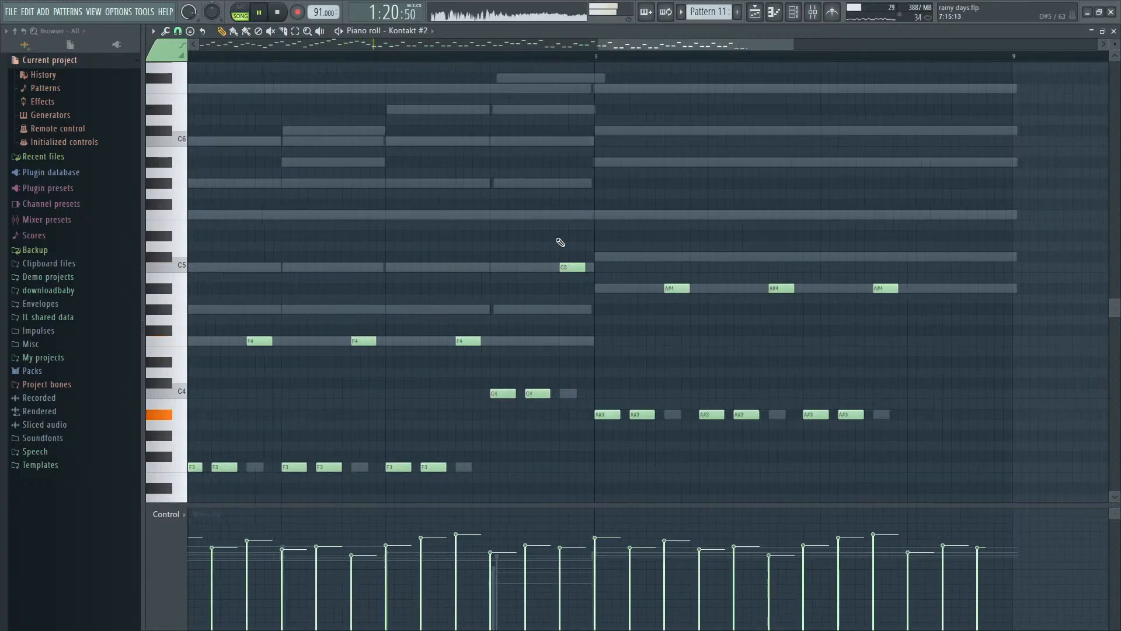
- Review the reworked Kontakt #2 bass notes in the piano roll and play them from bar 1
scroll(561, 251, "down", 5)
scroll(320, 396, "up", 6)
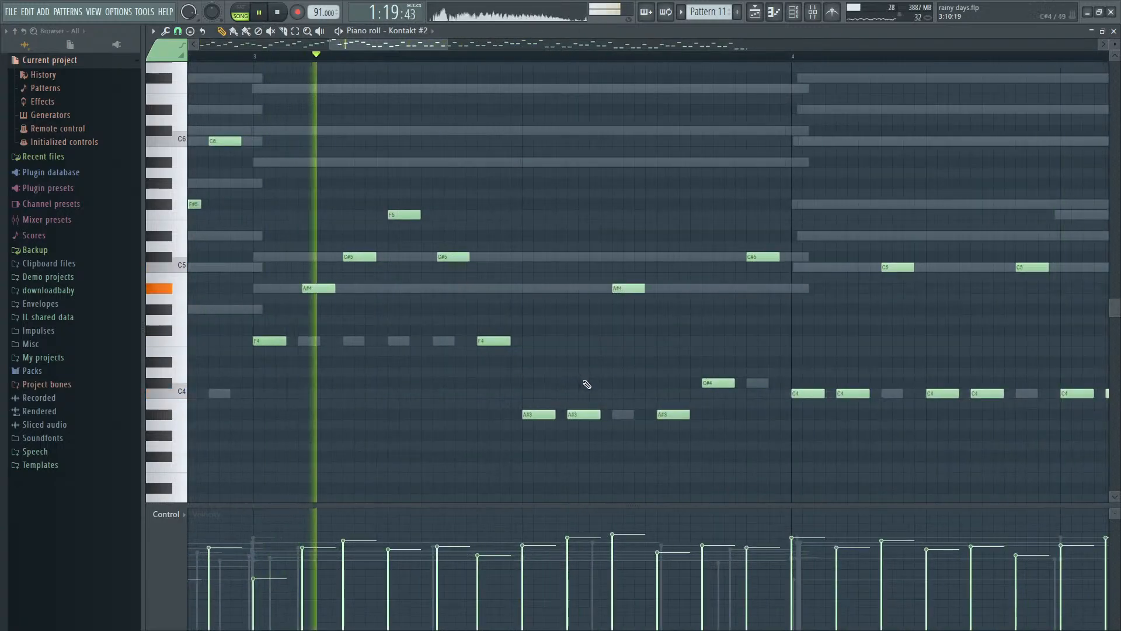
scroll(584, 384, "down", 2)
key("space")
scroll(582, 383, "down", 6)
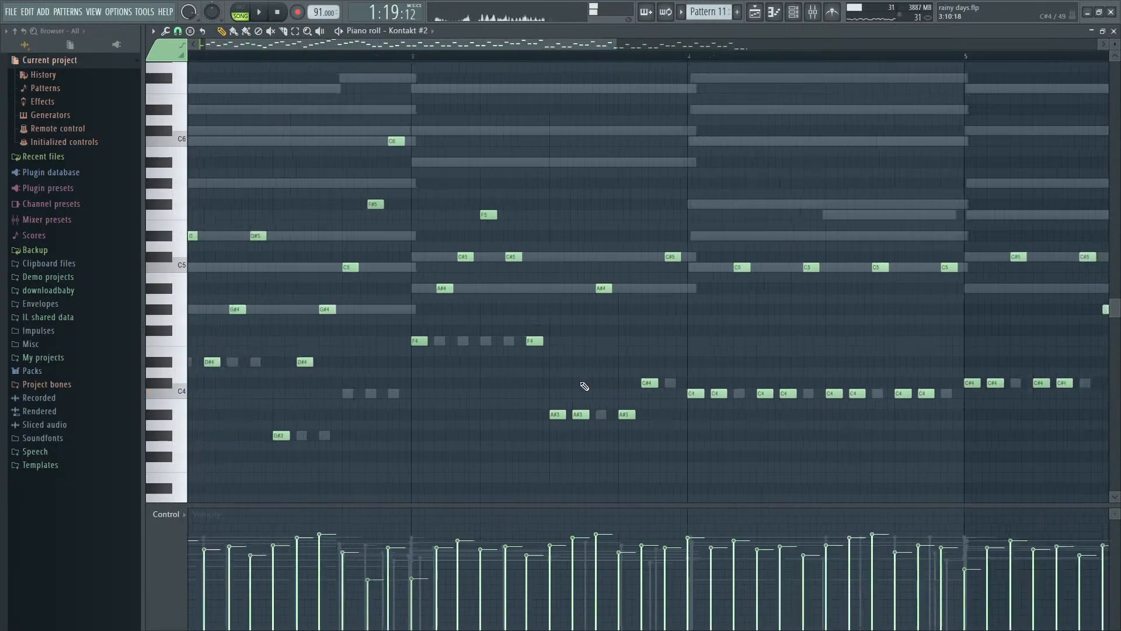
left_click(194, 57)
key("space")
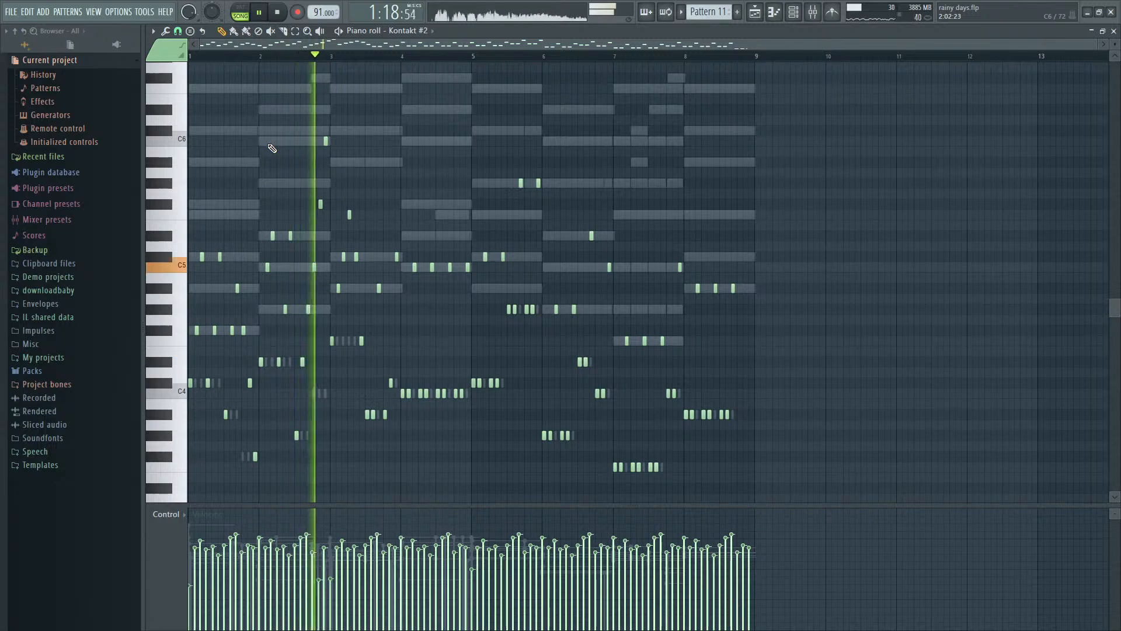
key("space")
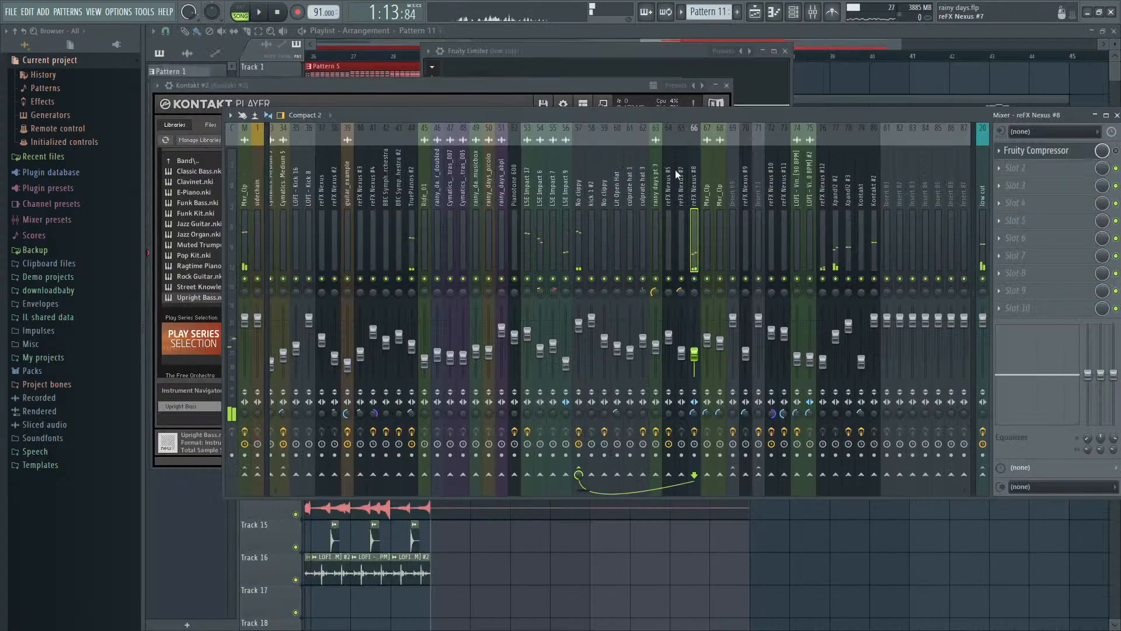
- Close the open plugin and mixer windows and play the playlist arrangement from bar 25
left_click(631, 167)
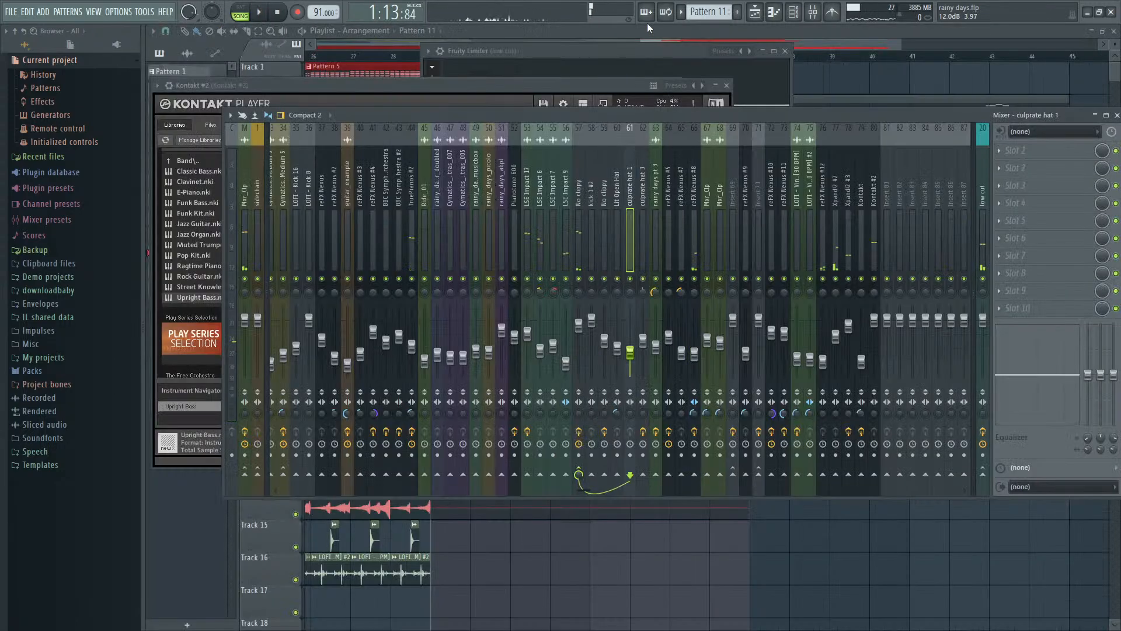
left_click(643, 33)
scroll(613, 182, "down", 5)
left_click(610, 178)
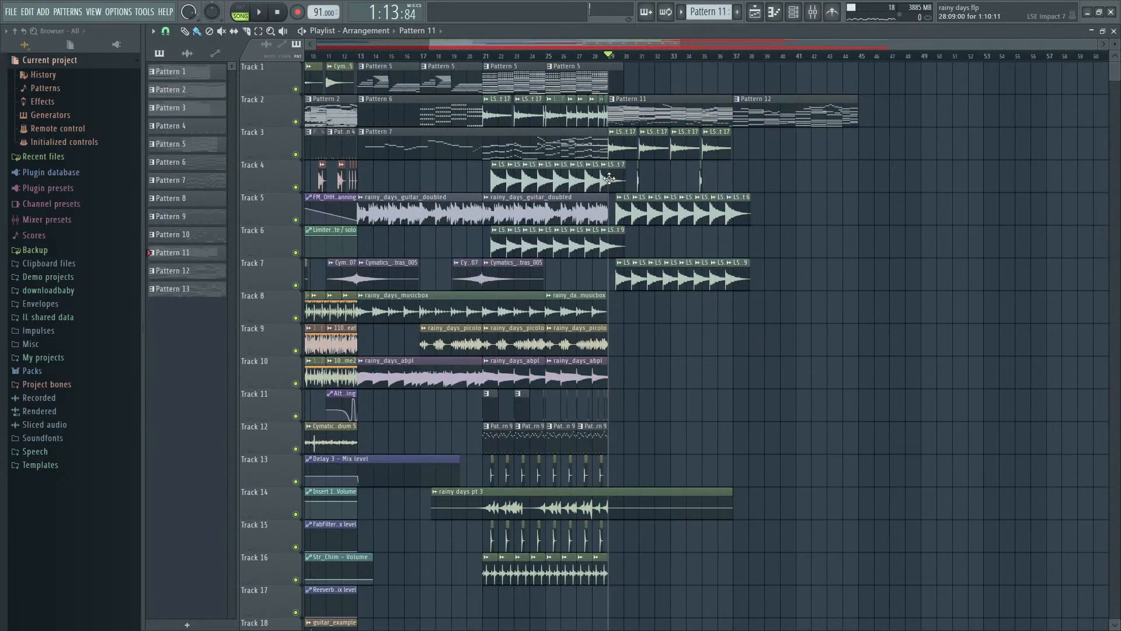
left_click(566, 58)
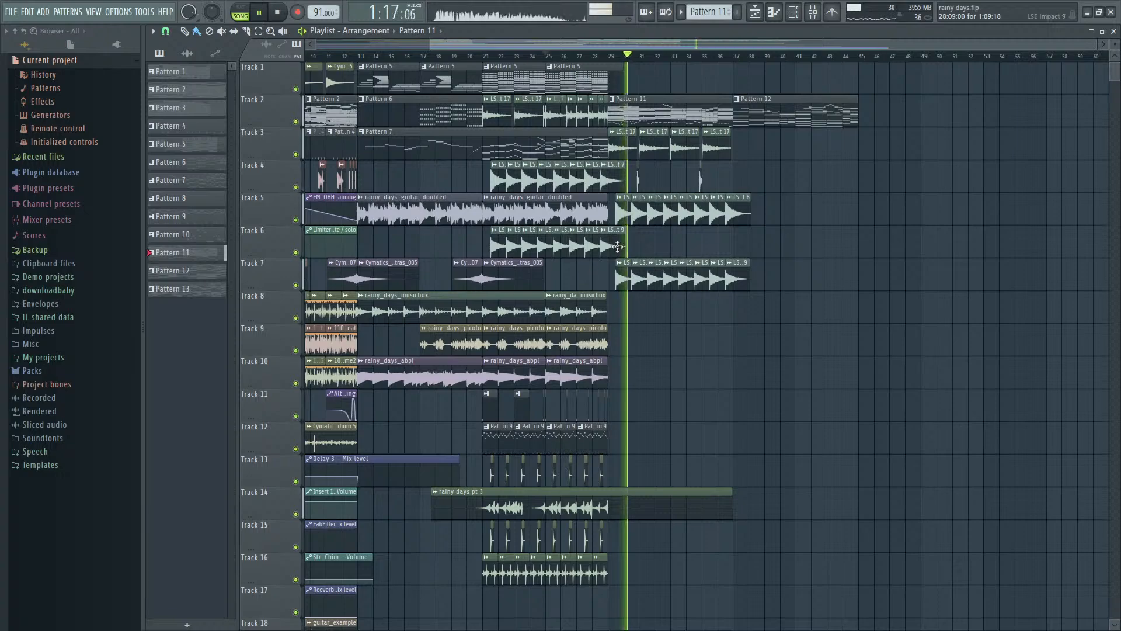
- Open Pattern 11's Kontakt #2 notes during playback and check the full eight-bar bass line
scroll(659, 189, "up", 3)
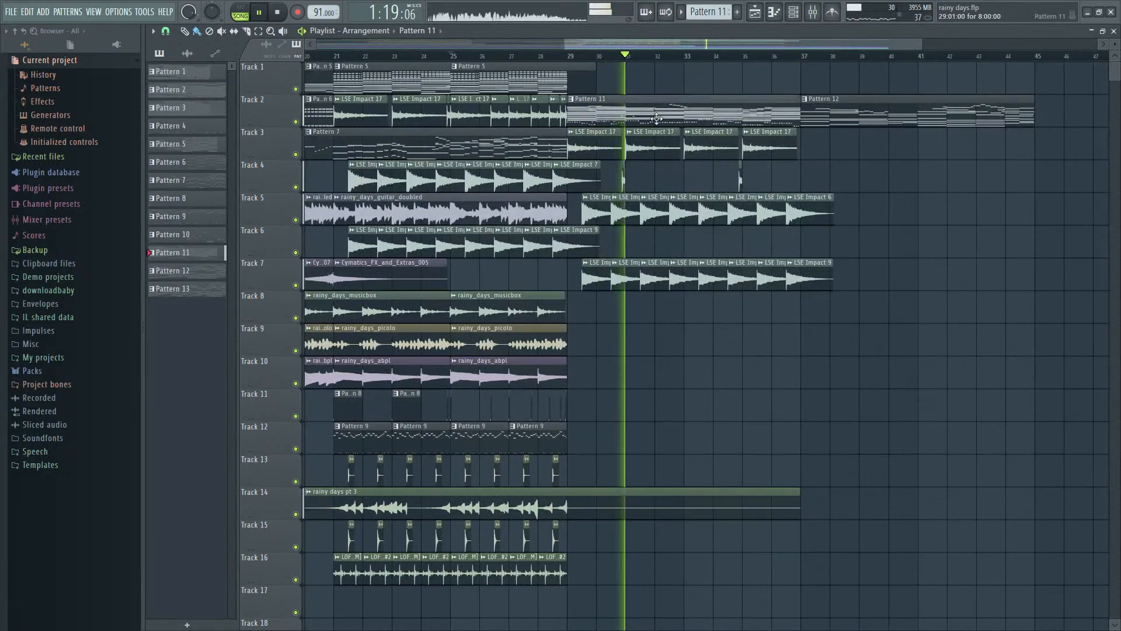
double_click(642, 114)
scroll(369, 320, "up", 2)
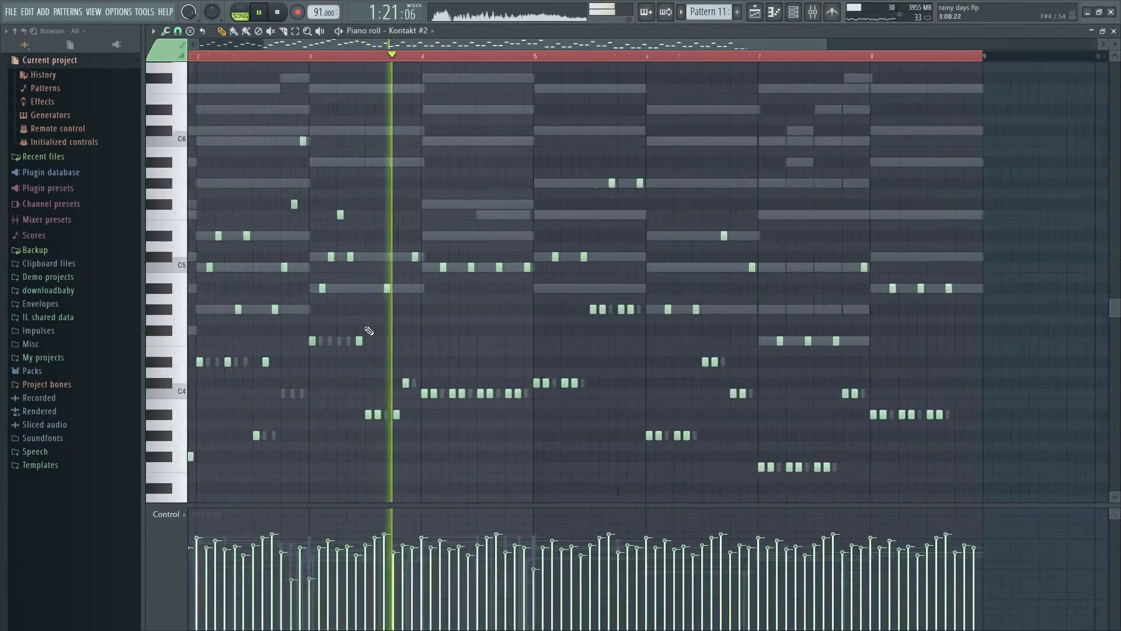
key("space")
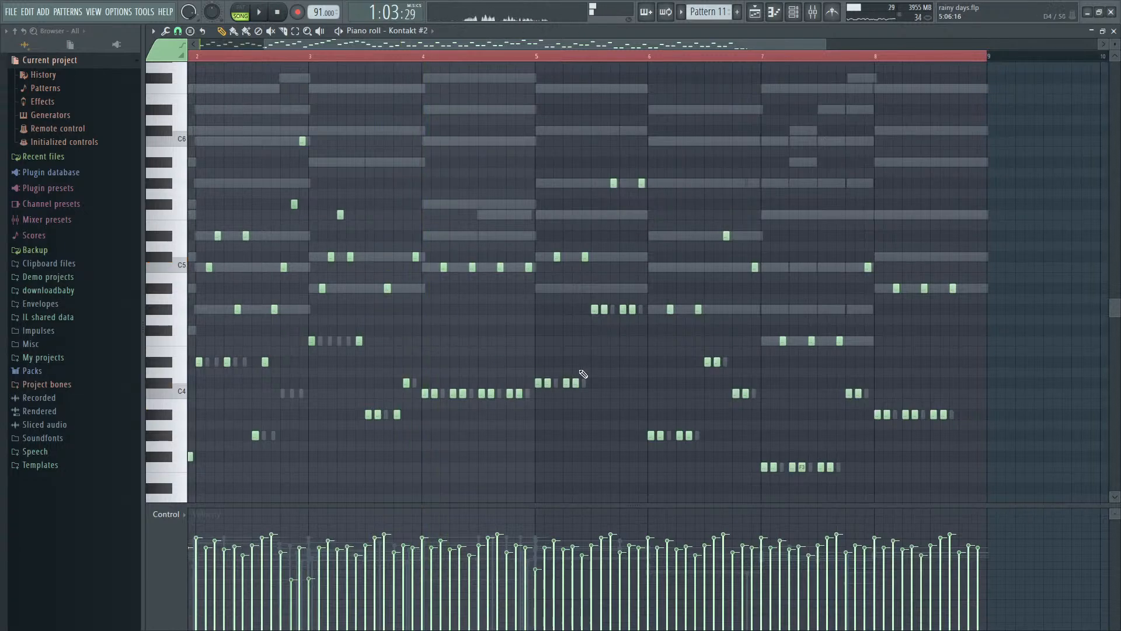
scroll(624, 374, "down", 2)
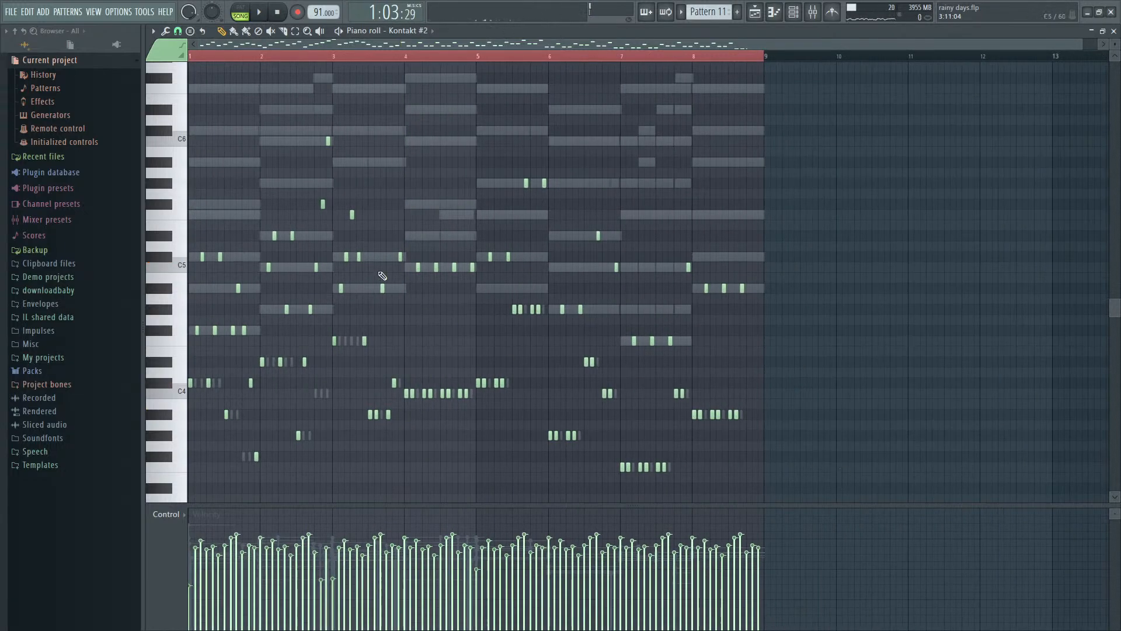
- Play the arrangement into Pattern 11 and select bars 29 to 37 as the playback range
key("F5")
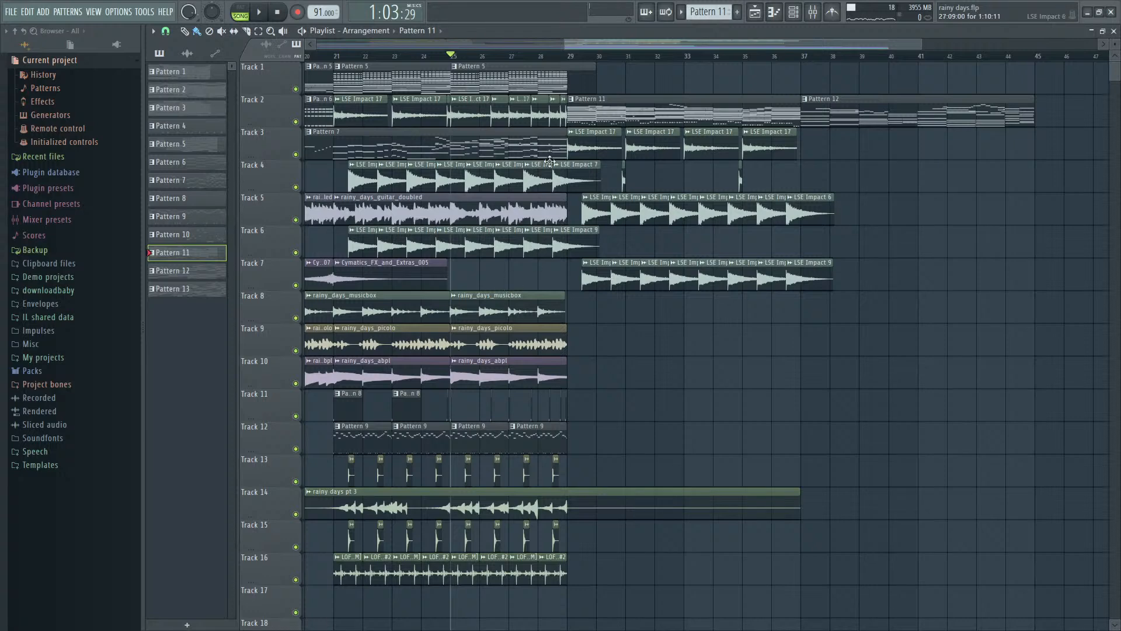
key("space")
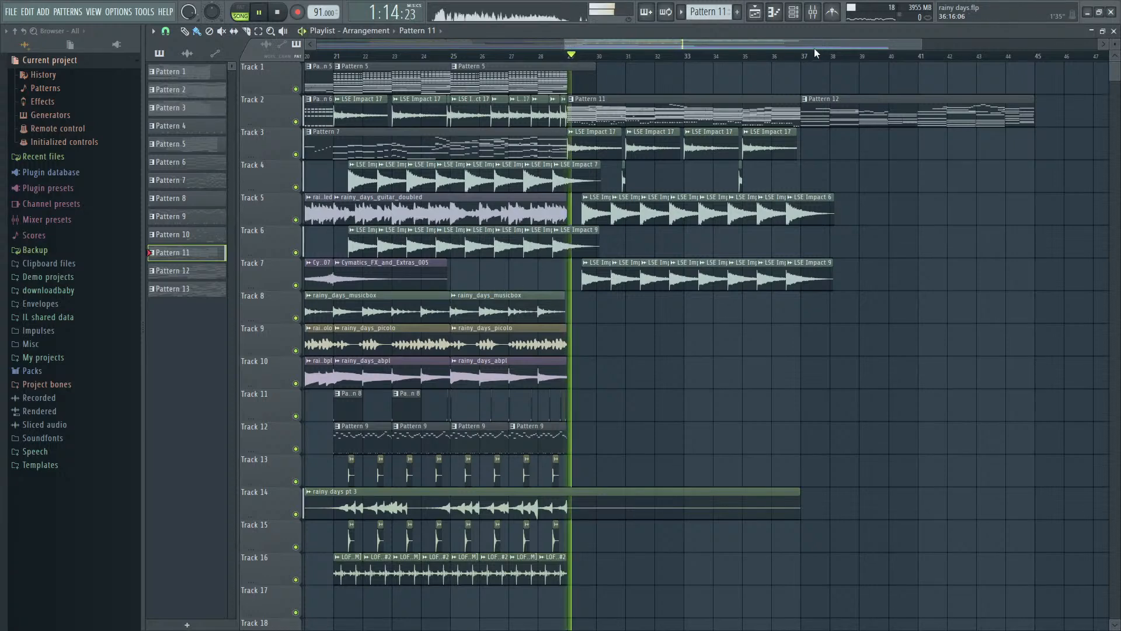
left_click_drag(804, 55, 571, 58)
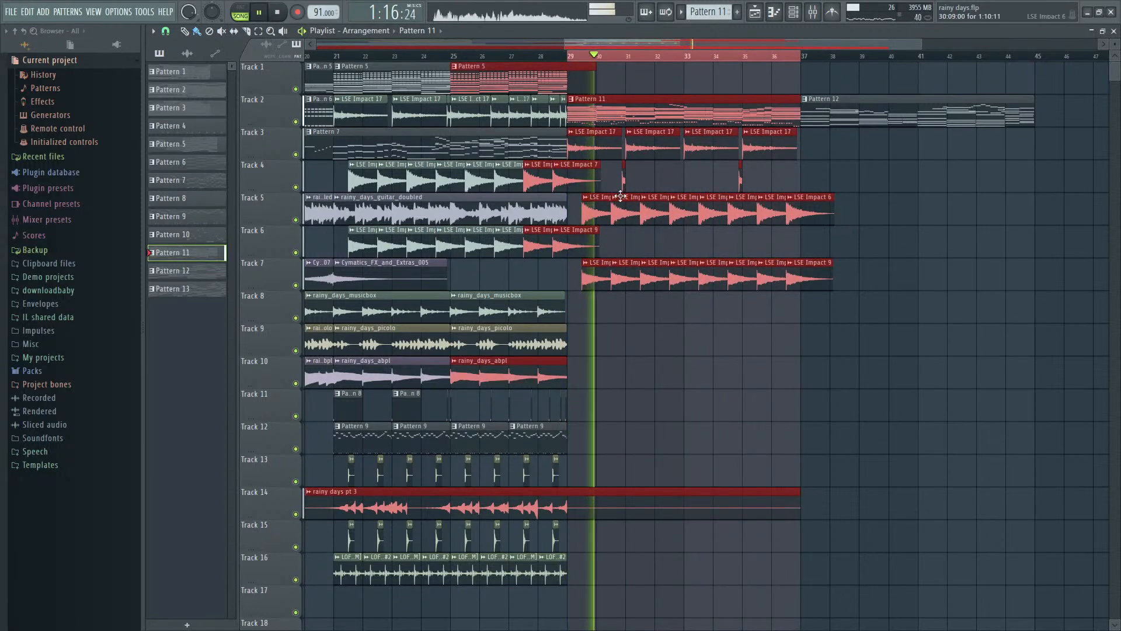
- Lower the Kontakt #2 mixer track's volume slightly and listen to the selected section
key("F9")
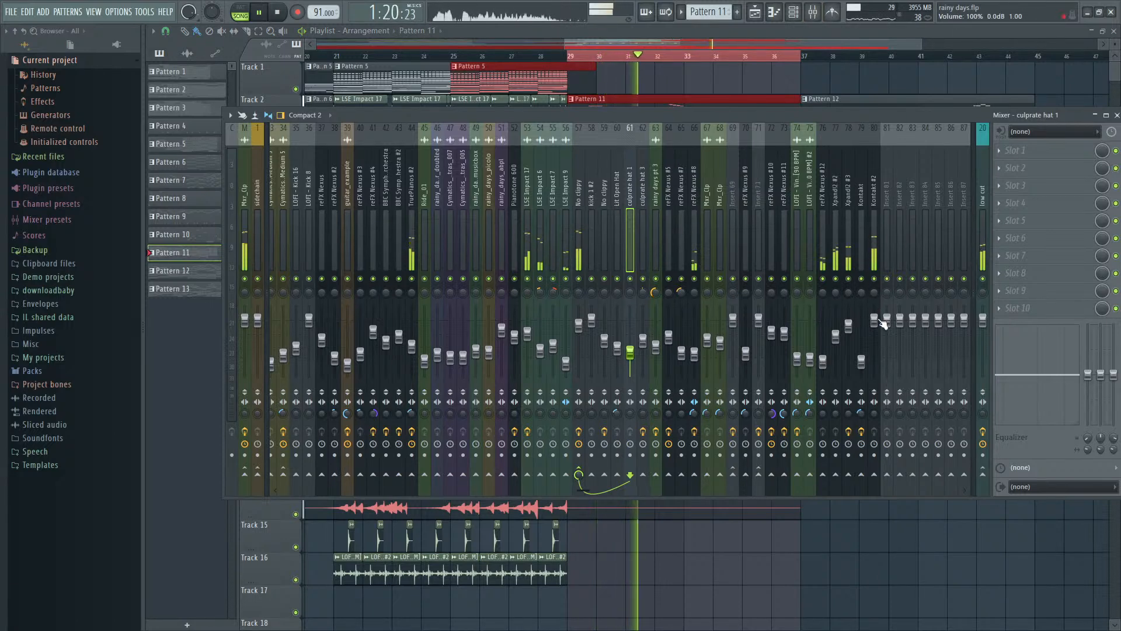
left_click(874, 338)
left_click_drag(875, 341, 874, 330)
key("space")
key("space")
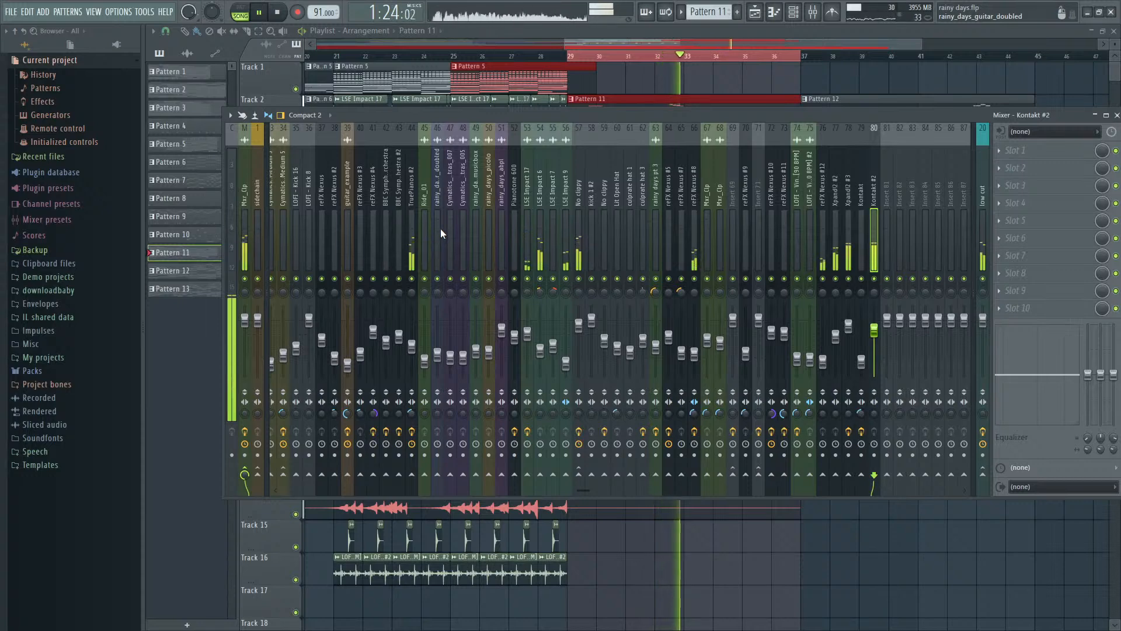
key("F9")
key("space")
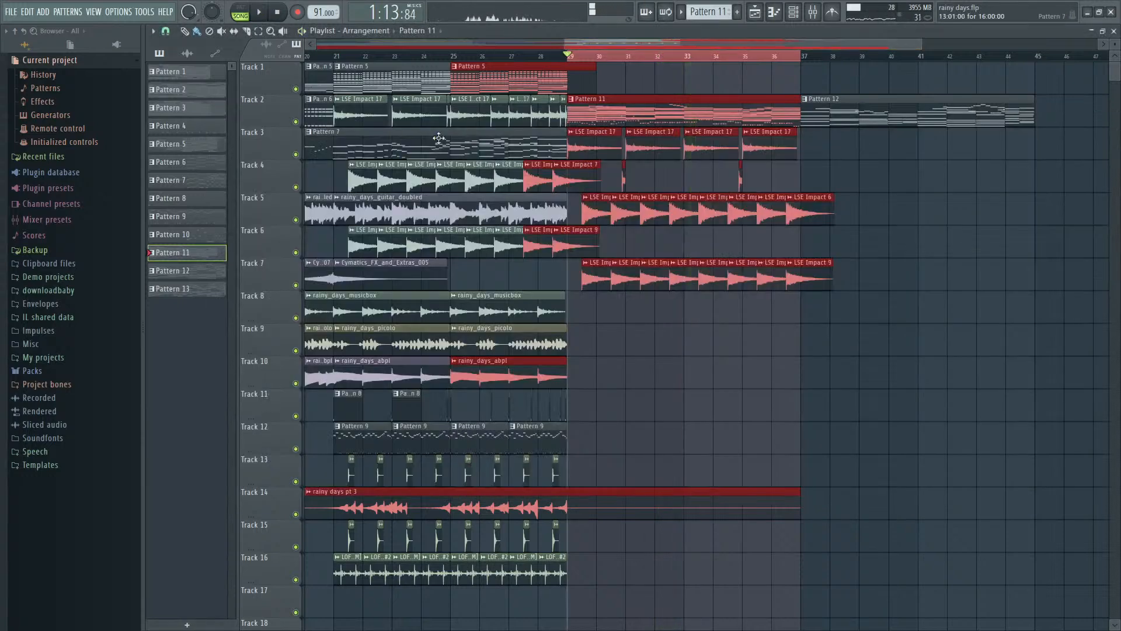
- Create a new empty pattern, Pattern 14, and place it on Track 9 at bar 29
scroll(682, 240, "down", 2)
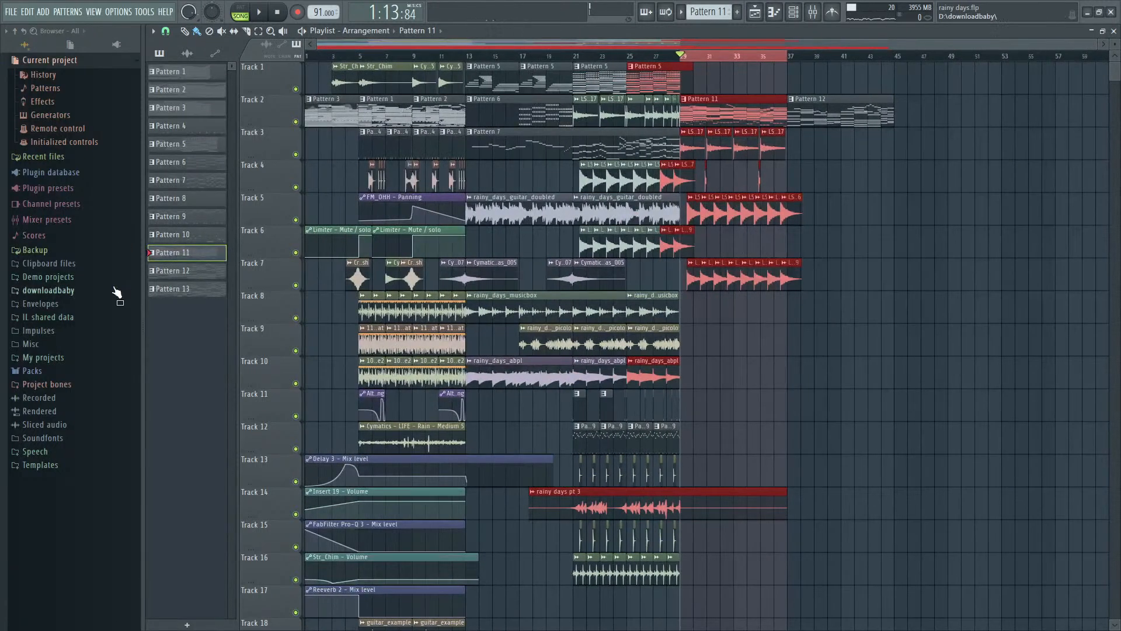
left_click(739, 13)
scroll(692, 349, "up", 2)
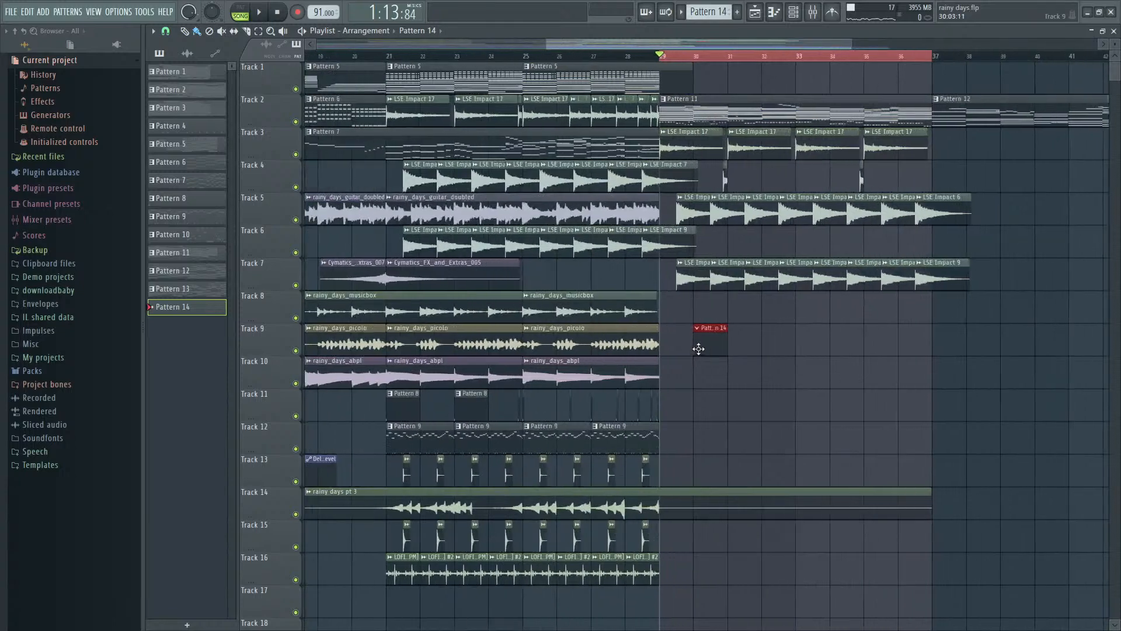
left_click_drag(699, 348, 681, 346)
- Open Pattern 4 in the channel rack and play its kick and snare steps in pattern mode
key("F9")
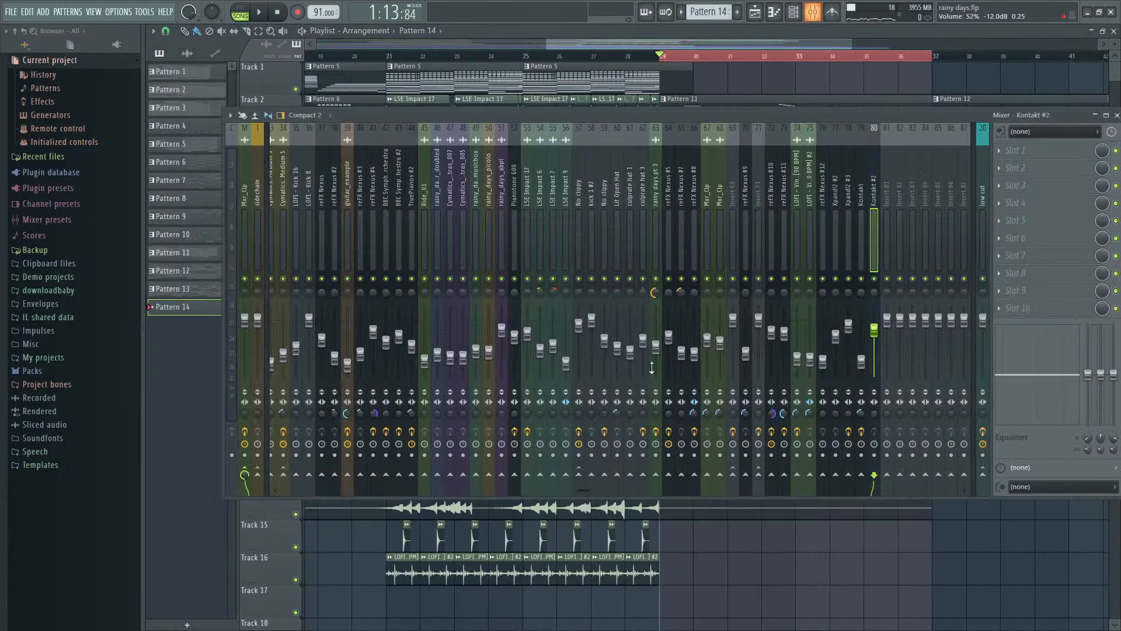
key("F6")
left_click(710, 38)
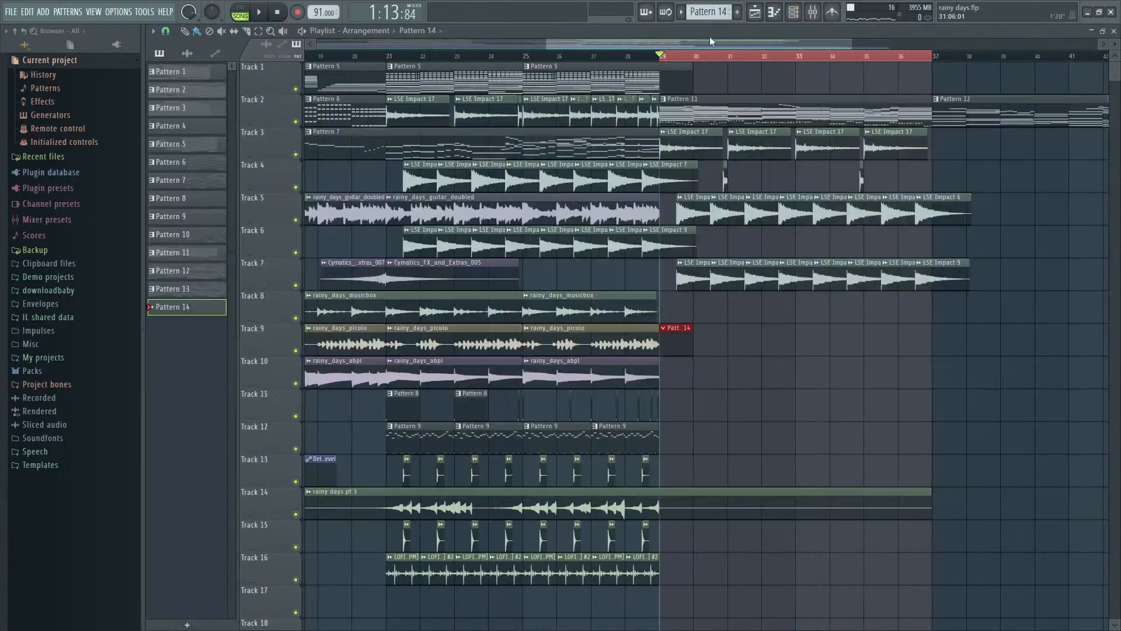
scroll(709, 42, "down", 5)
double_click(375, 142)
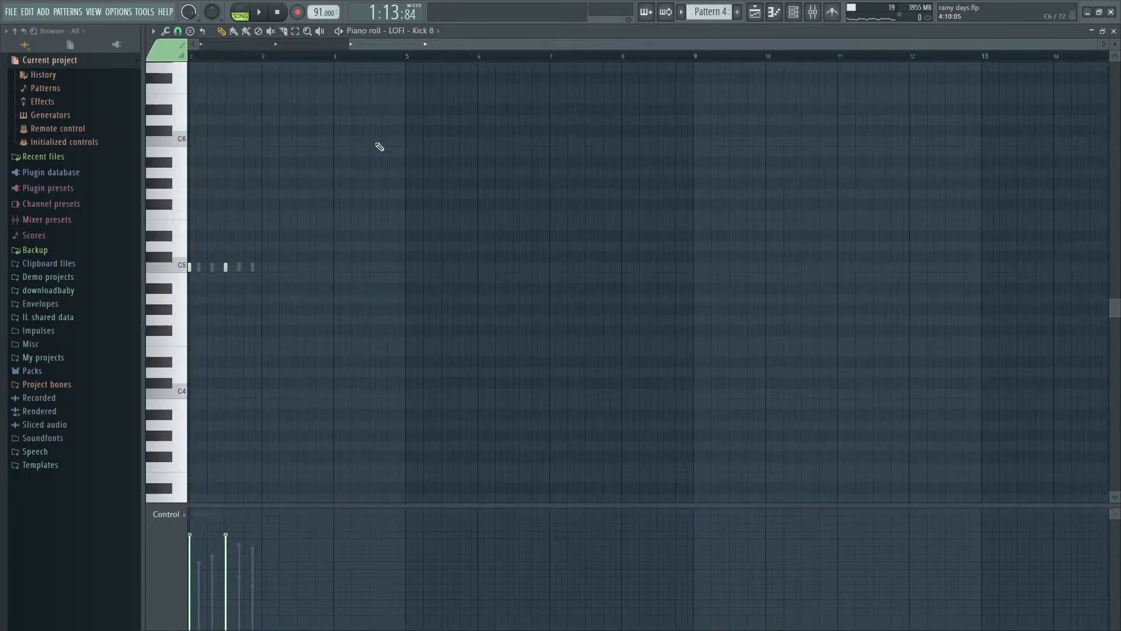
key("F6")
scroll(456, 260, "down", 10)
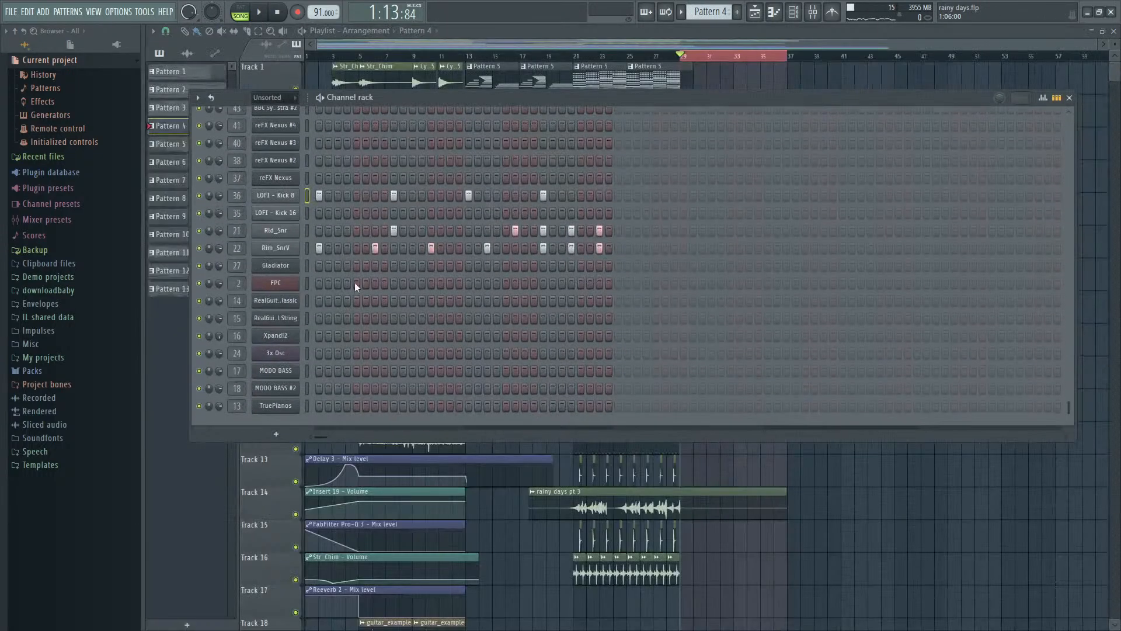
left_click(264, 13)
left_click(240, 13)
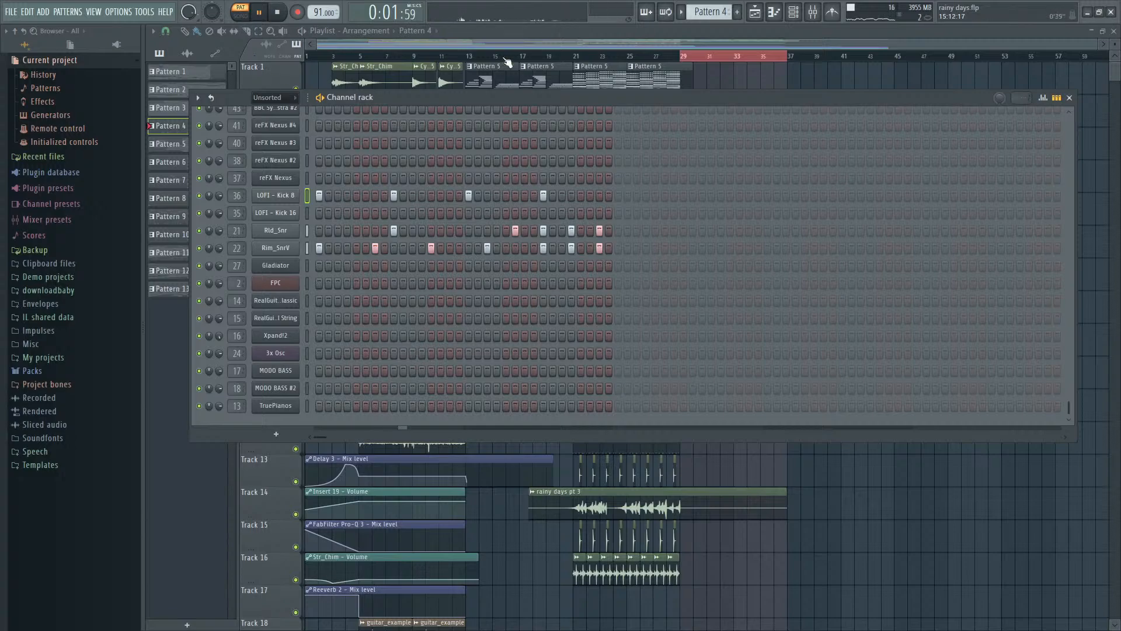
left_click(622, 32)
key("space")
- Try copying Pattern 1's FPC drum notes into the FPC channel of Pattern 14 and play it
double_click(380, 124)
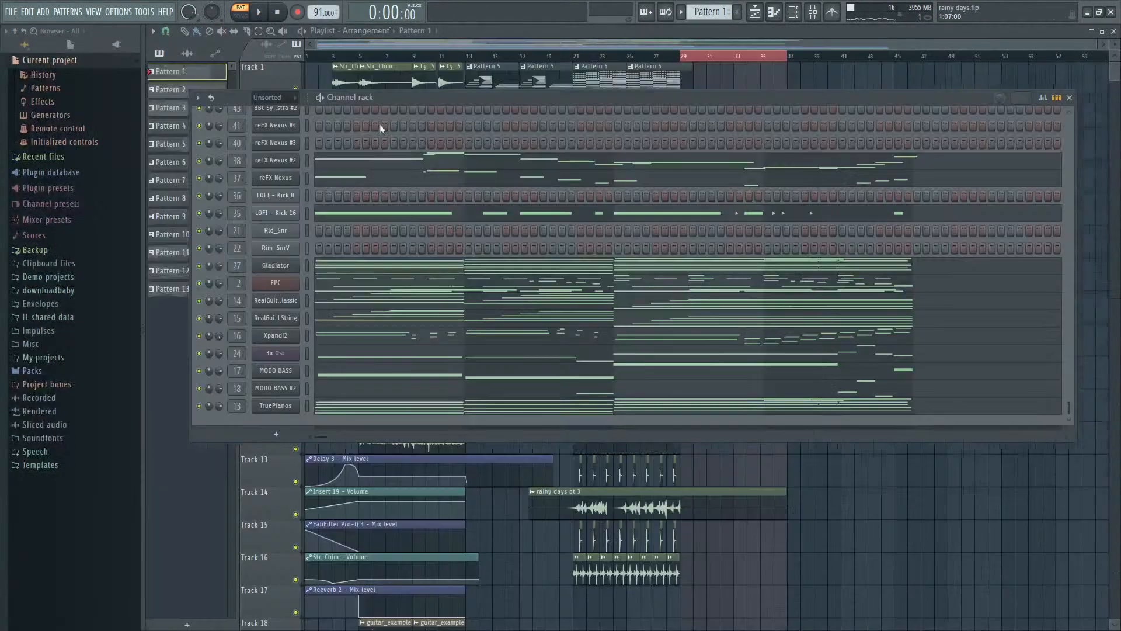
left_click(757, 27)
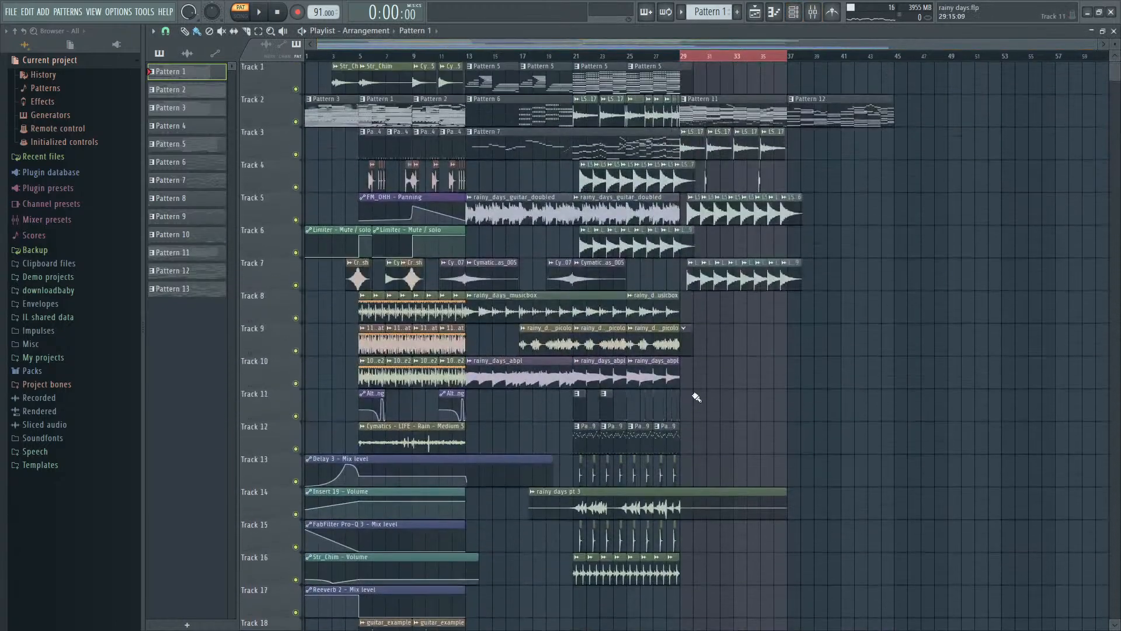
key("F4")
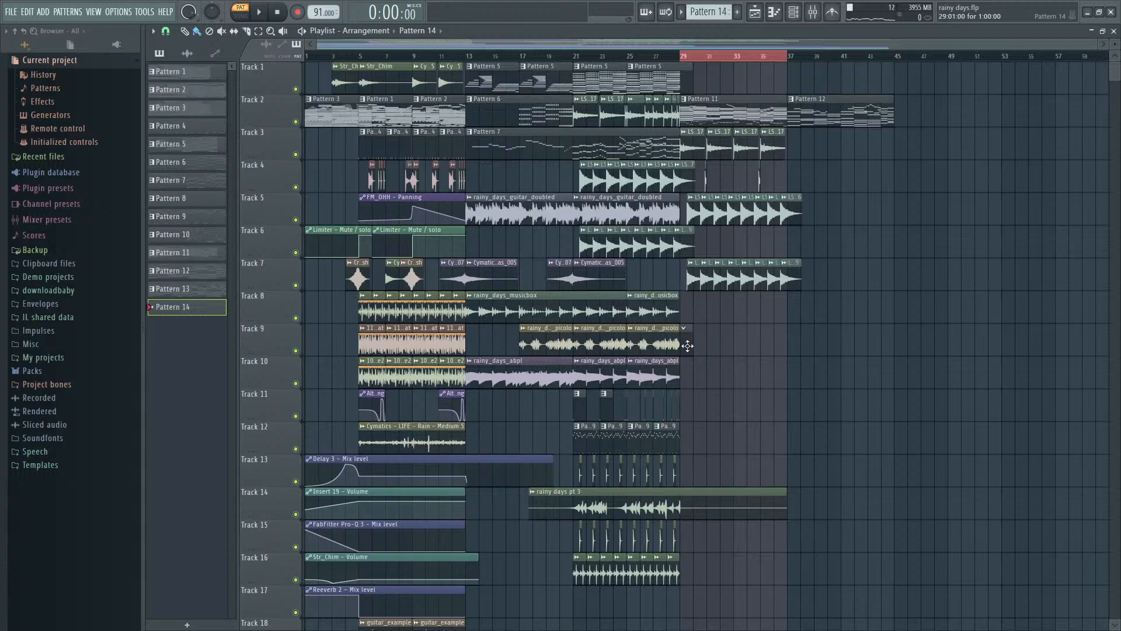
key("F9")
key("F6")
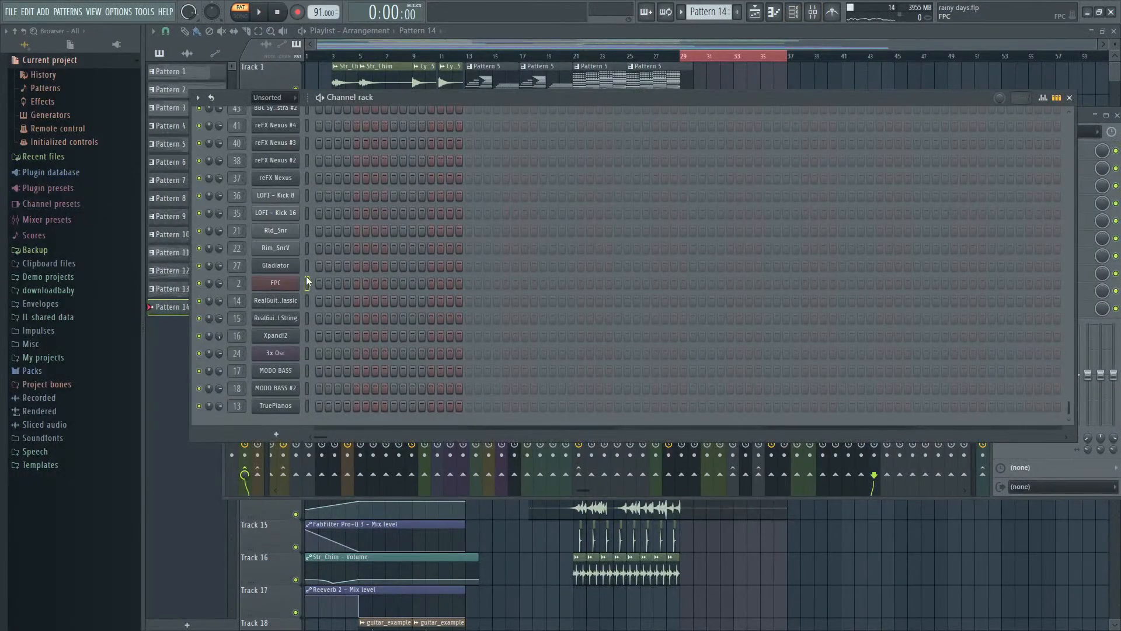
key("ctrl+v")
key("space")
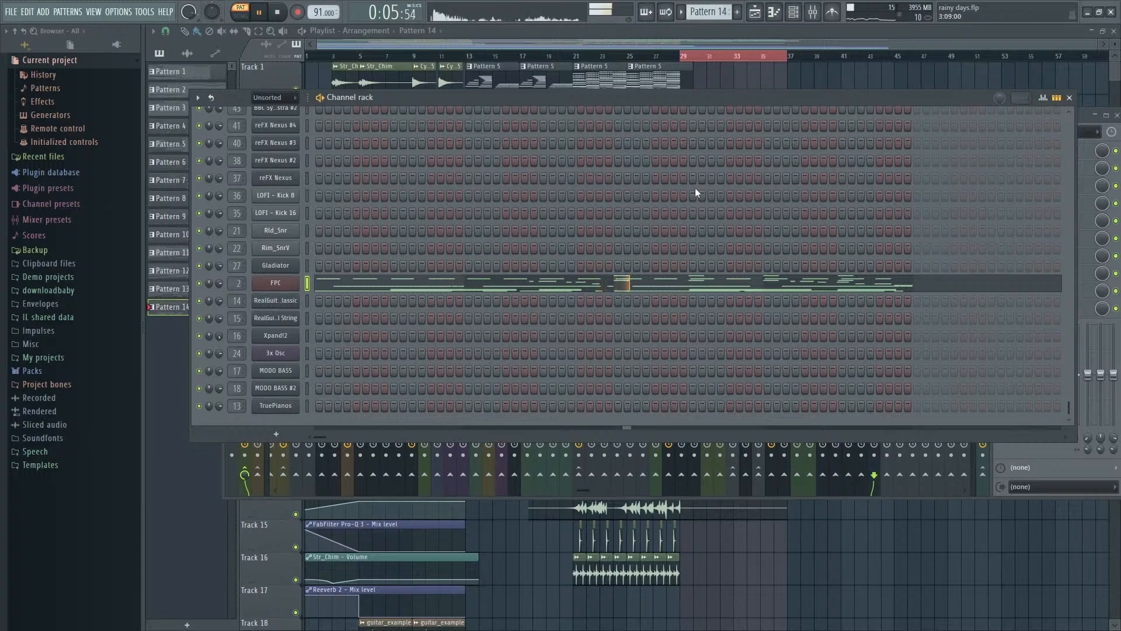
- Listen to Pattern 14's FPC drums within the full song from bar 29
key("space")
left_click(681, 56)
key("space")
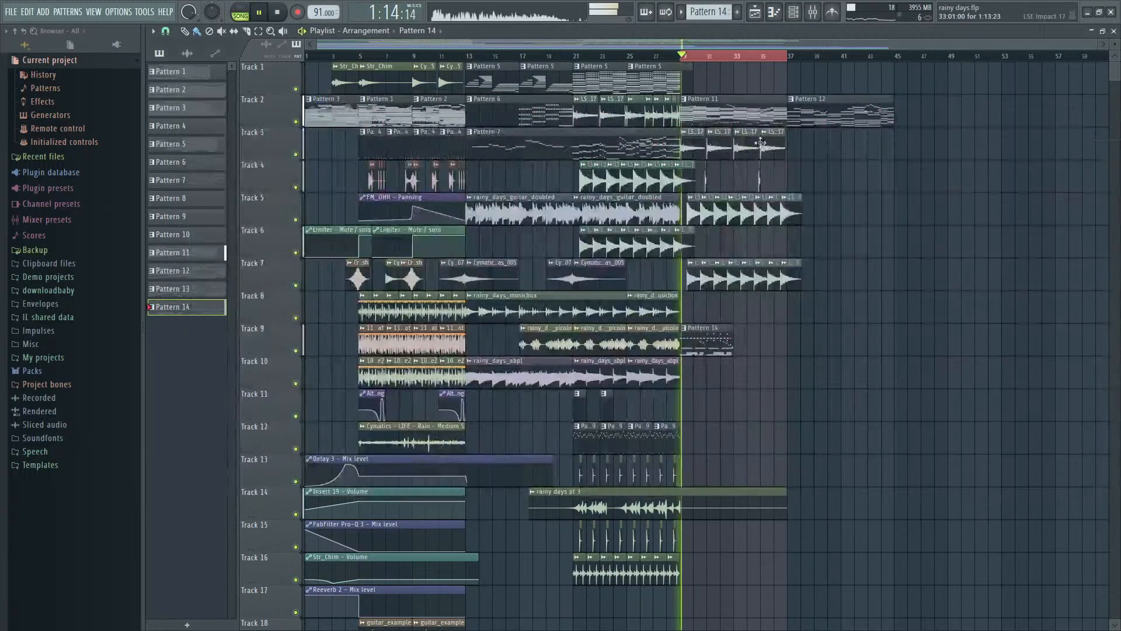
key("space")
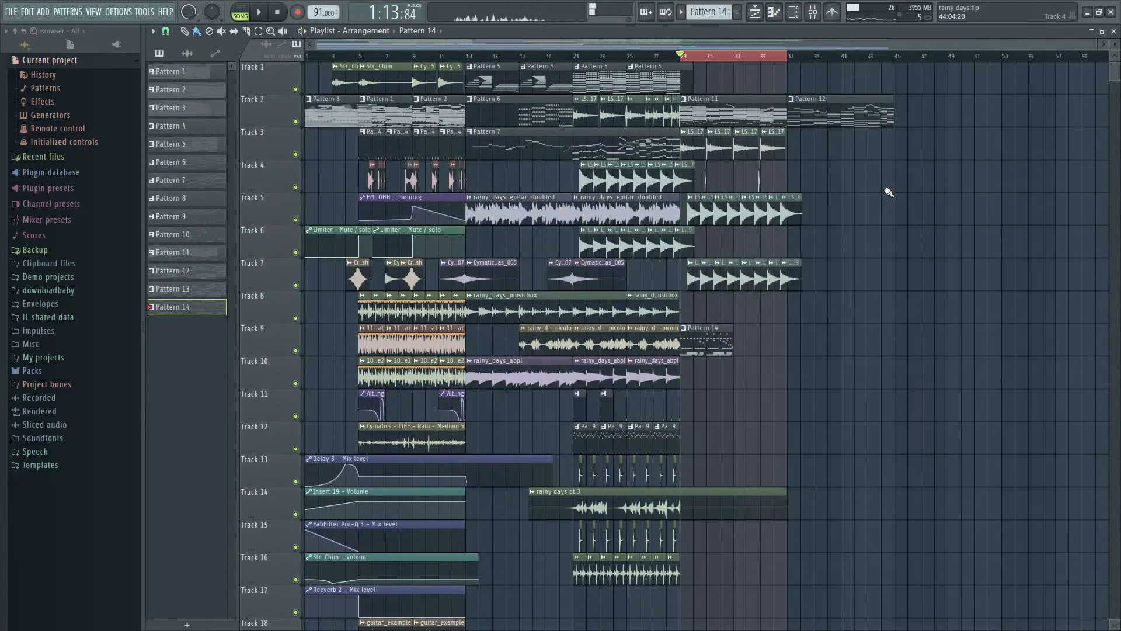
- Remove the FPC notes from Pattern 14 and listen to the section from bar 29 without them
key("F9")
key("F6")
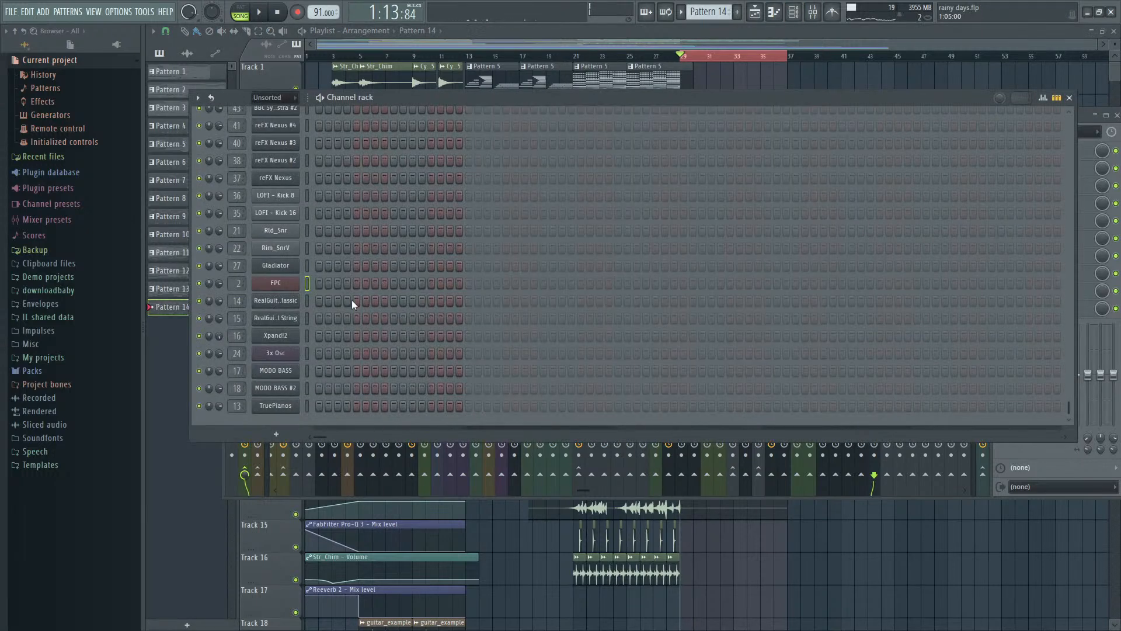
key("space")
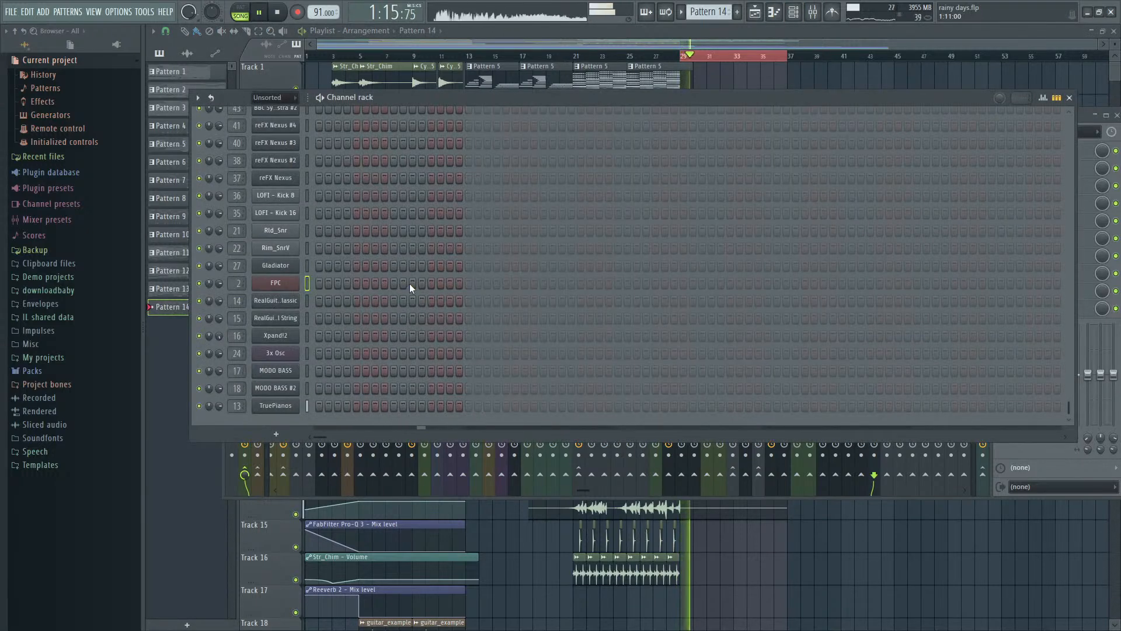
key("space")
- Expand the Samples folder inside Packs to look for sounds for Pattern 14
scroll(464, 282, "up", 10)
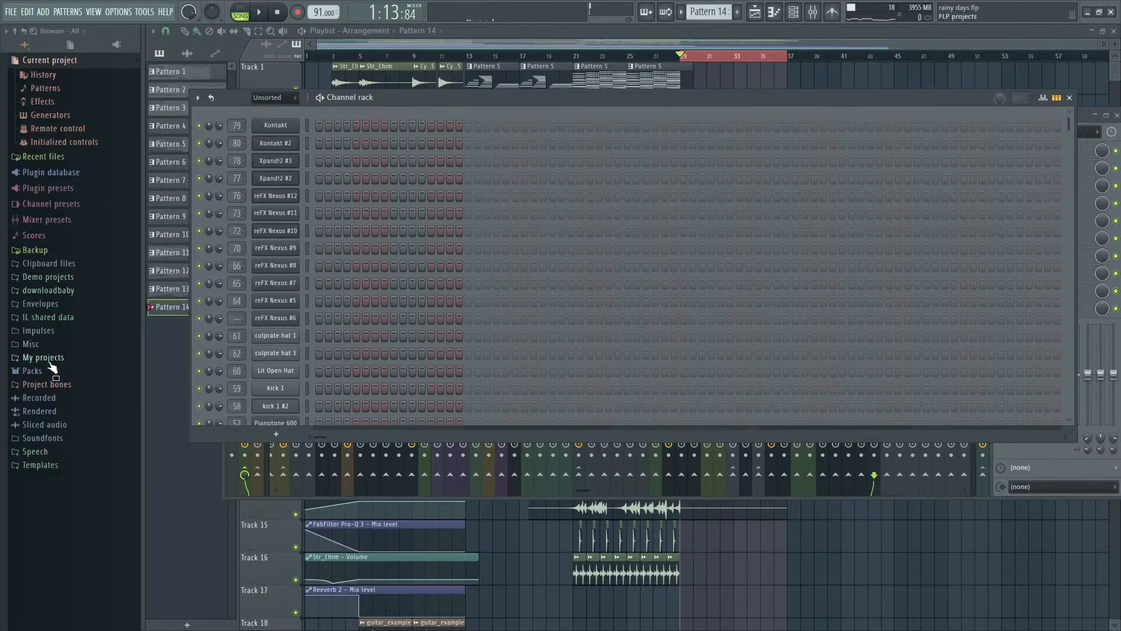
left_click(24, 370)
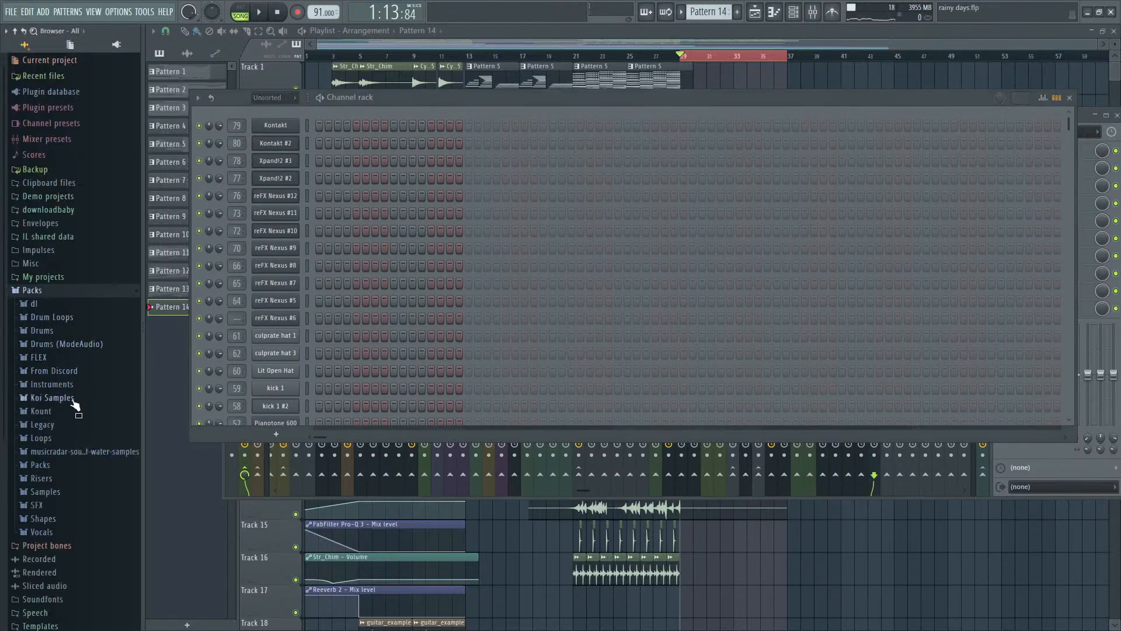
left_click(75, 493)
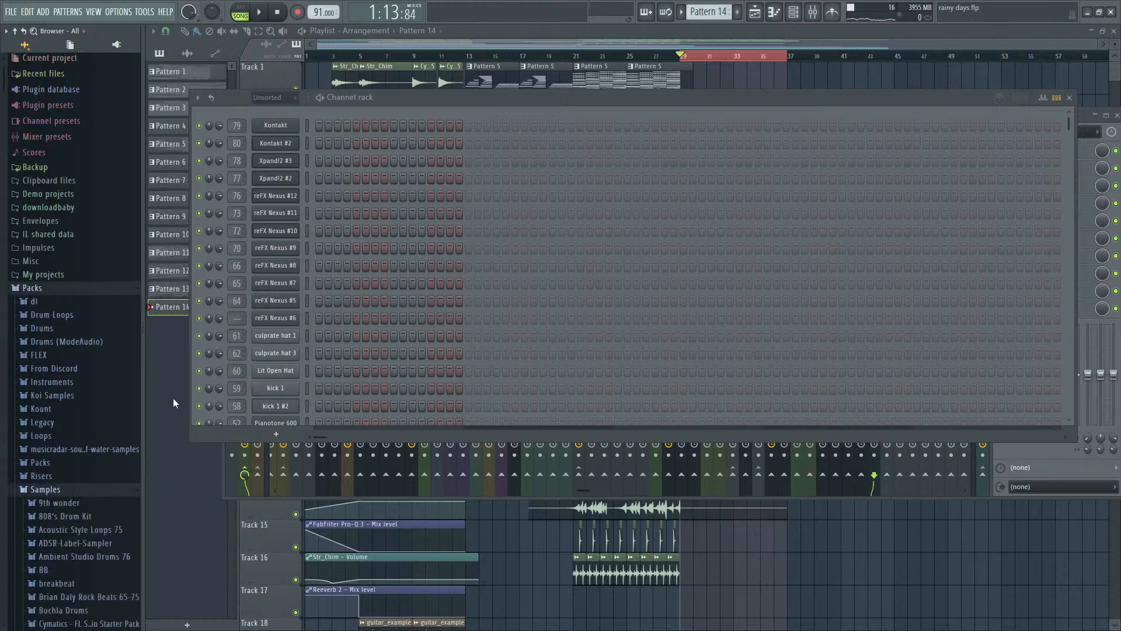
- Browse the Samples packs and open the Lofi Kicks & Knocks folder in Samplified - Lo-fi & Chill's 01 - Drums & Percs
scroll(115, 416, "down", 10)
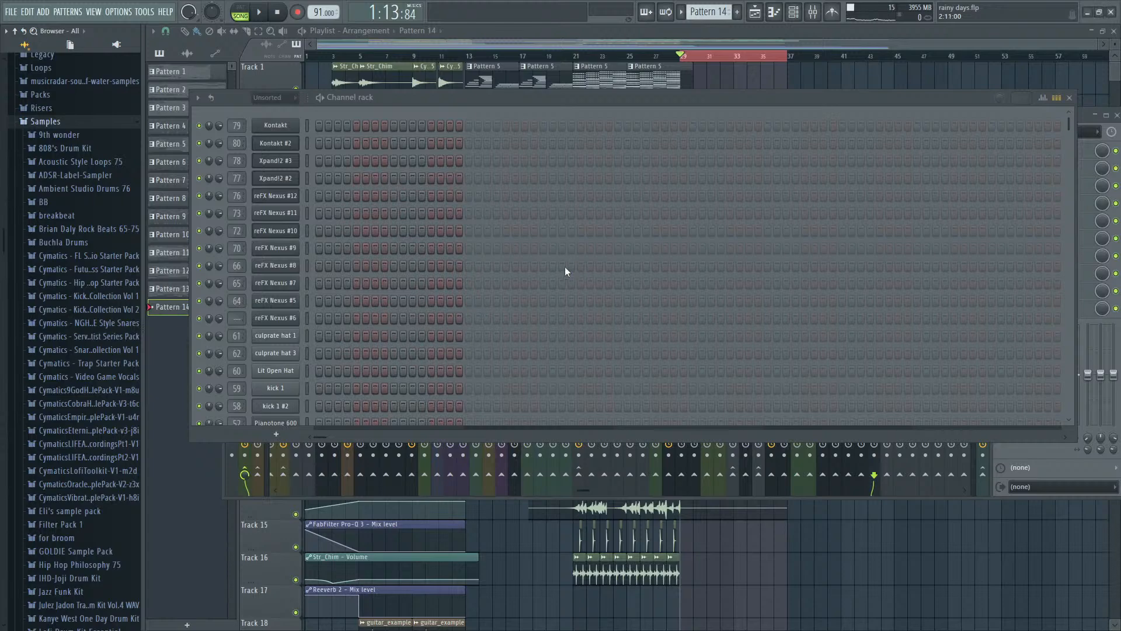
scroll(449, 249, "down", 5)
scroll(70, 377, "down", 10)
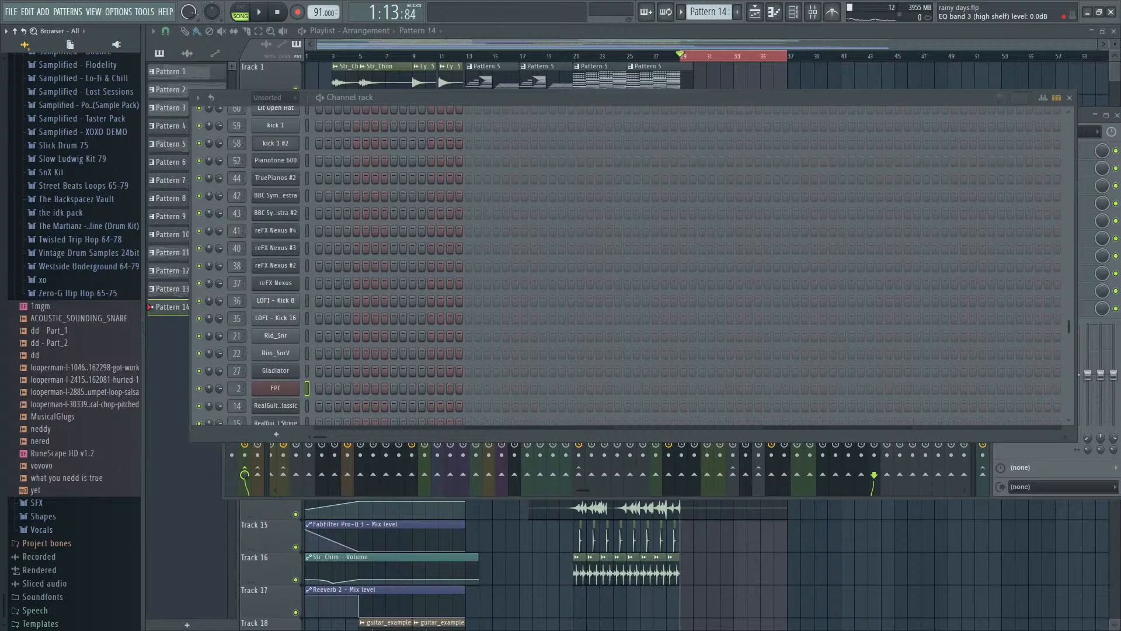
scroll(93, 333, "up", 10)
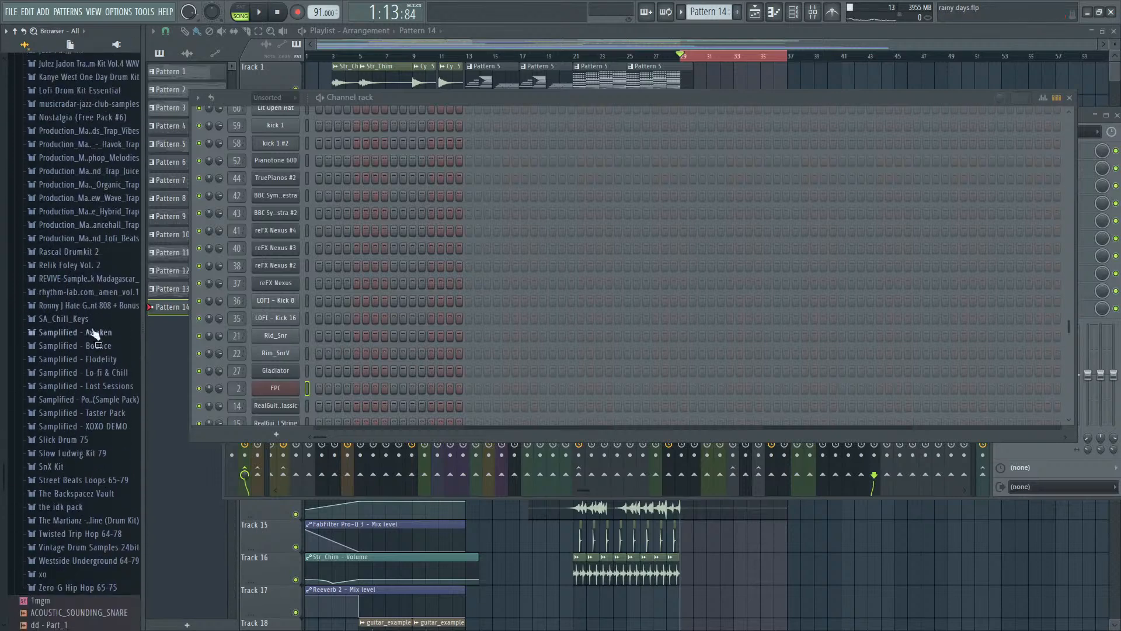
left_click(111, 373)
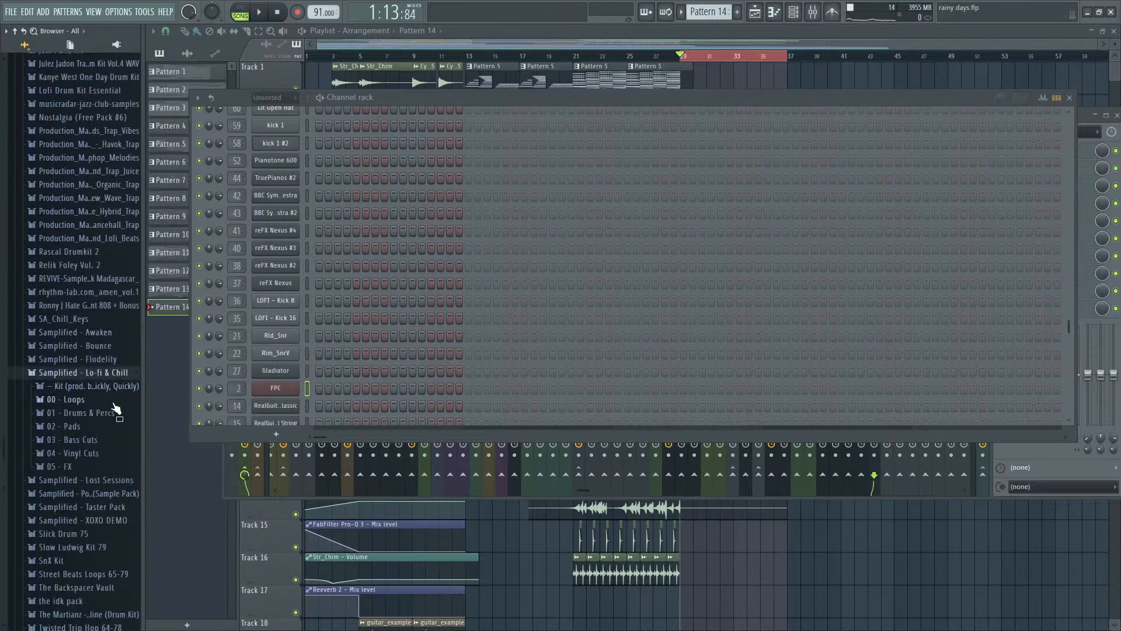
left_click(111, 413)
left_click(82, 392)
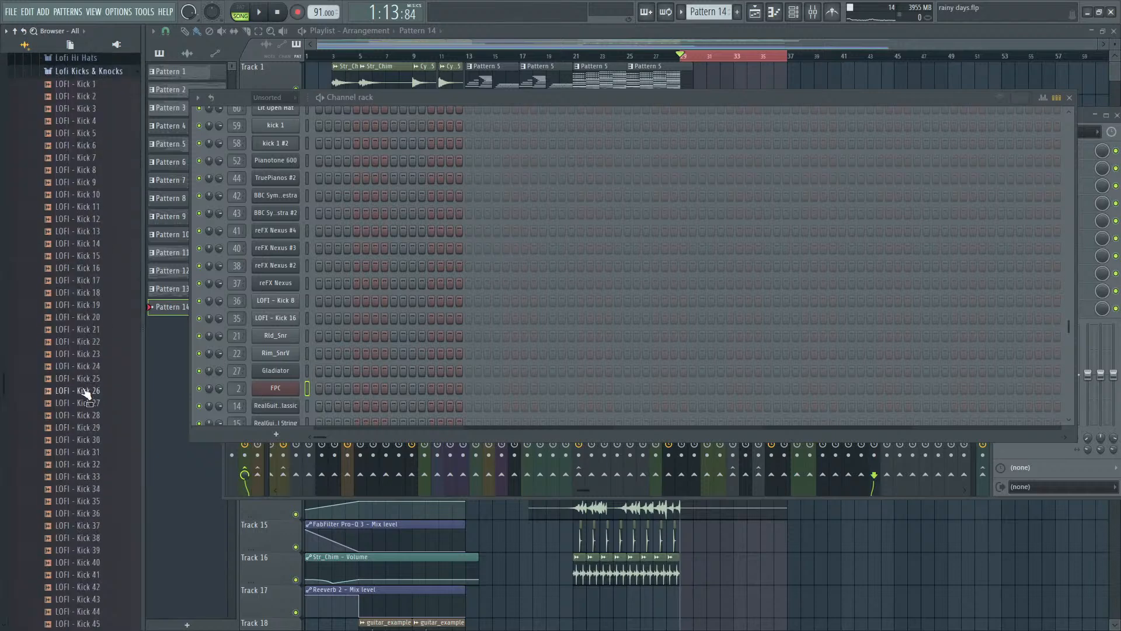
- Add LOFI - Kick 14 as the first channel of Pattern 14 and place hits on steps 1 and 3
left_click_drag(78, 385, 277, 72)
scroll(383, 322, "up", 5)
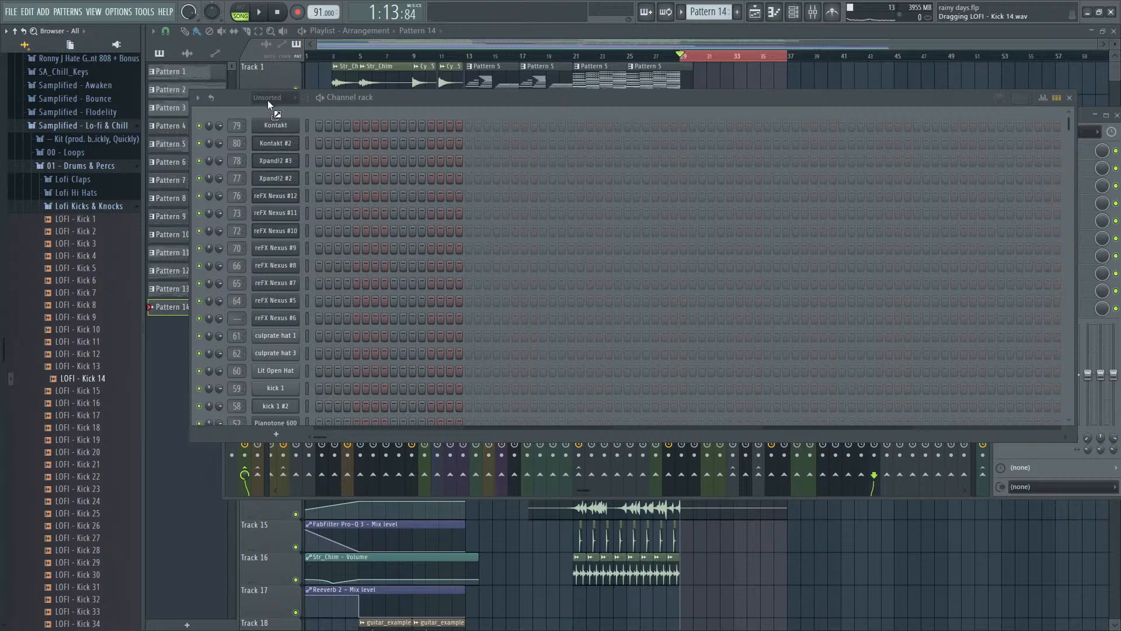
left_click_drag(267, 114, 306, 127)
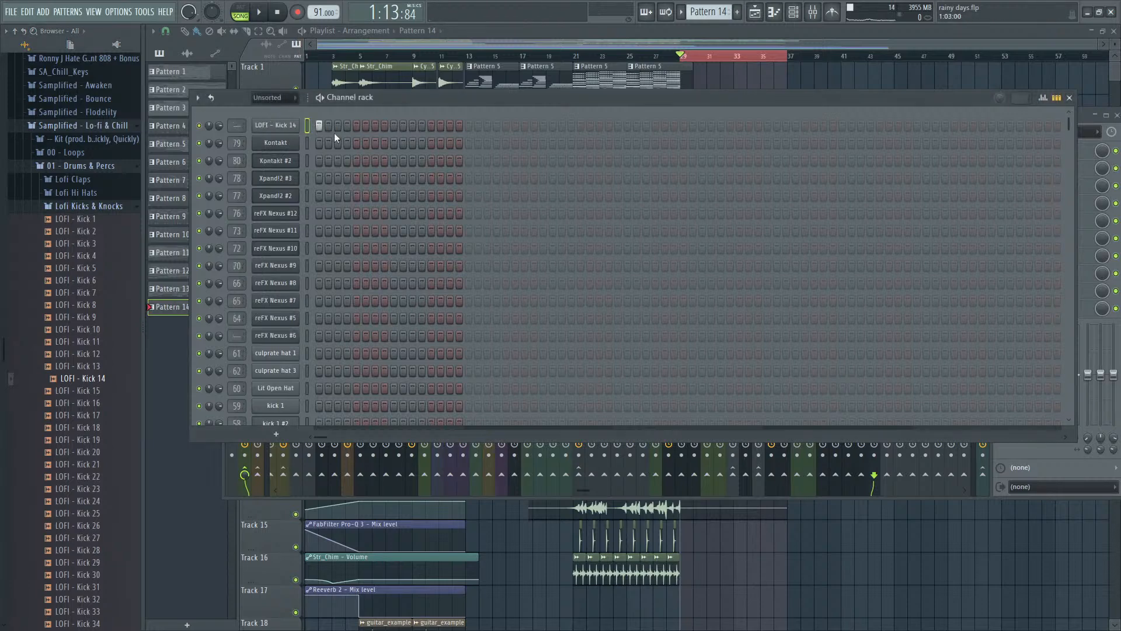
key("space")
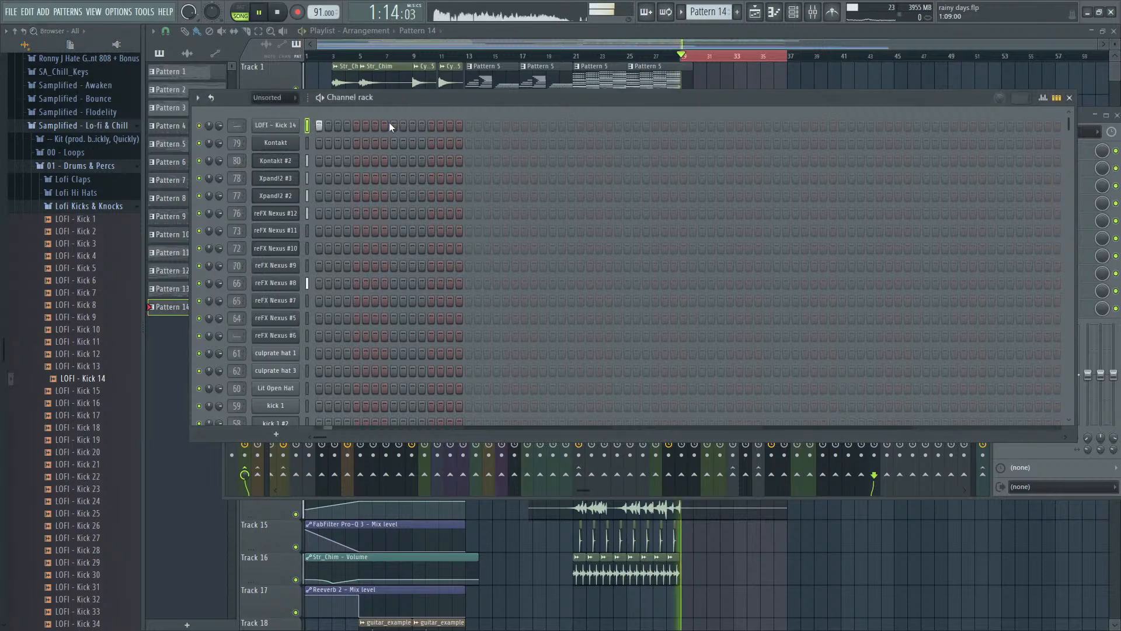
key("space")
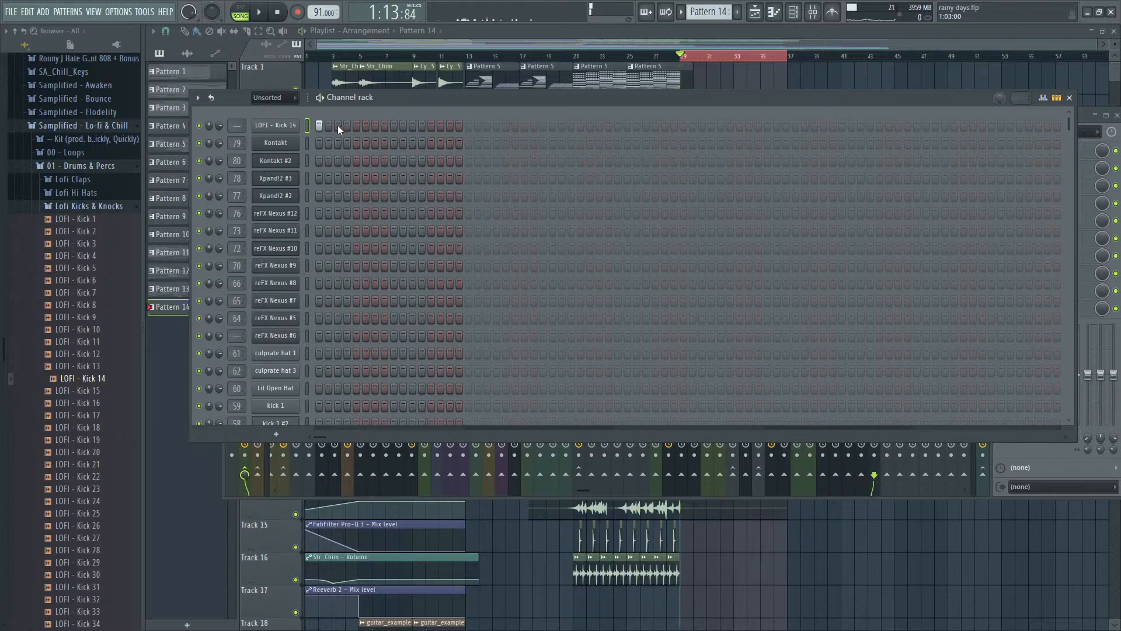
left_click(338, 125)
- Reposition the channel rack over the lower part of the mixer and listen to the kick within the song
left_click_drag(467, 99, 479, 499)
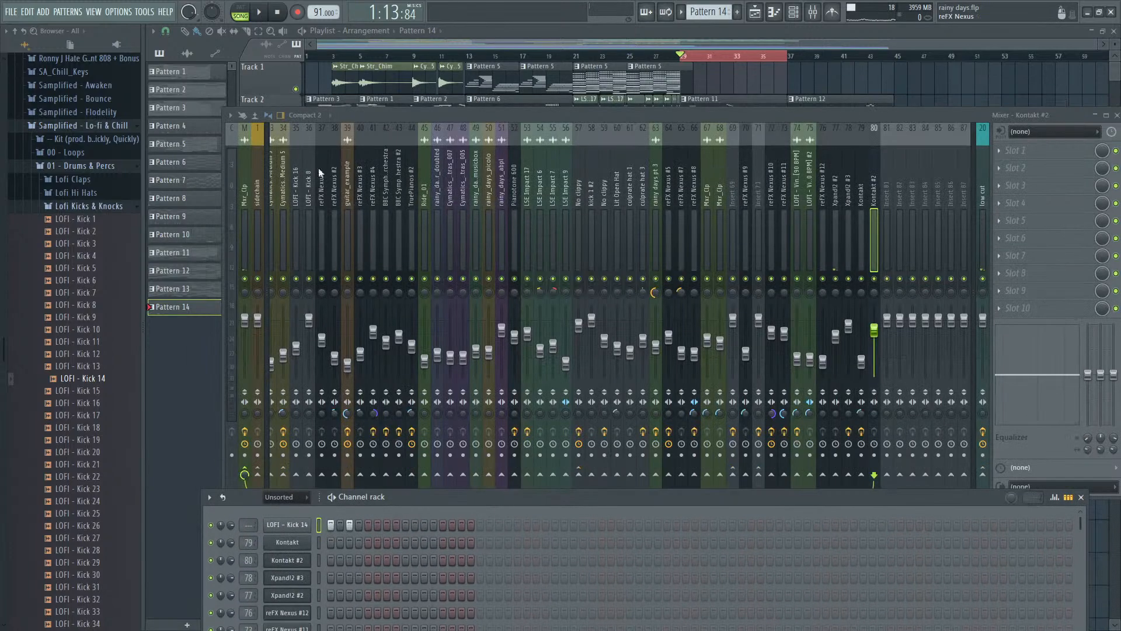
key("space")
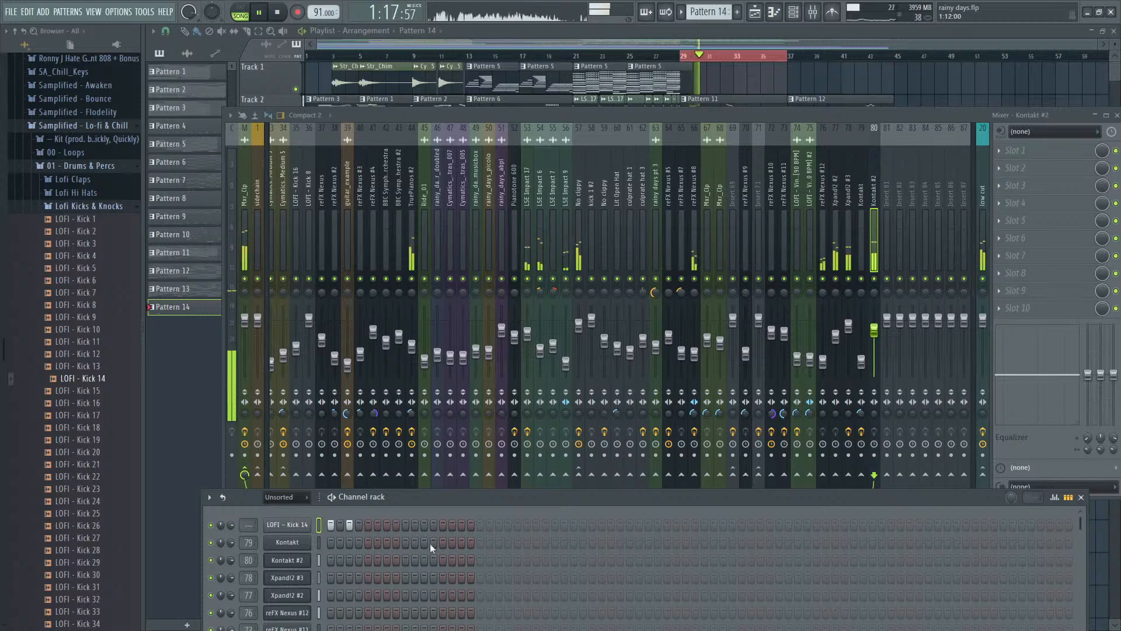
left_click_drag(465, 501, 498, 359)
key("space")
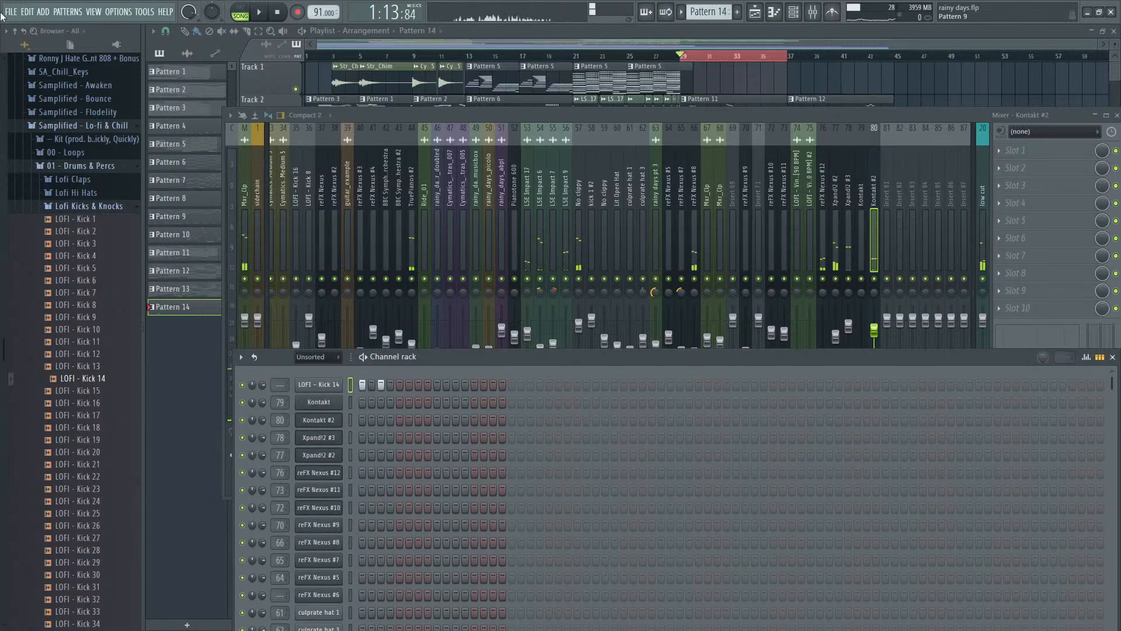
- Audition a Lofi Claps sample and several Lofi Snares samples to find a snare for Pattern 14
left_click(66, 180)
left_click(96, 205)
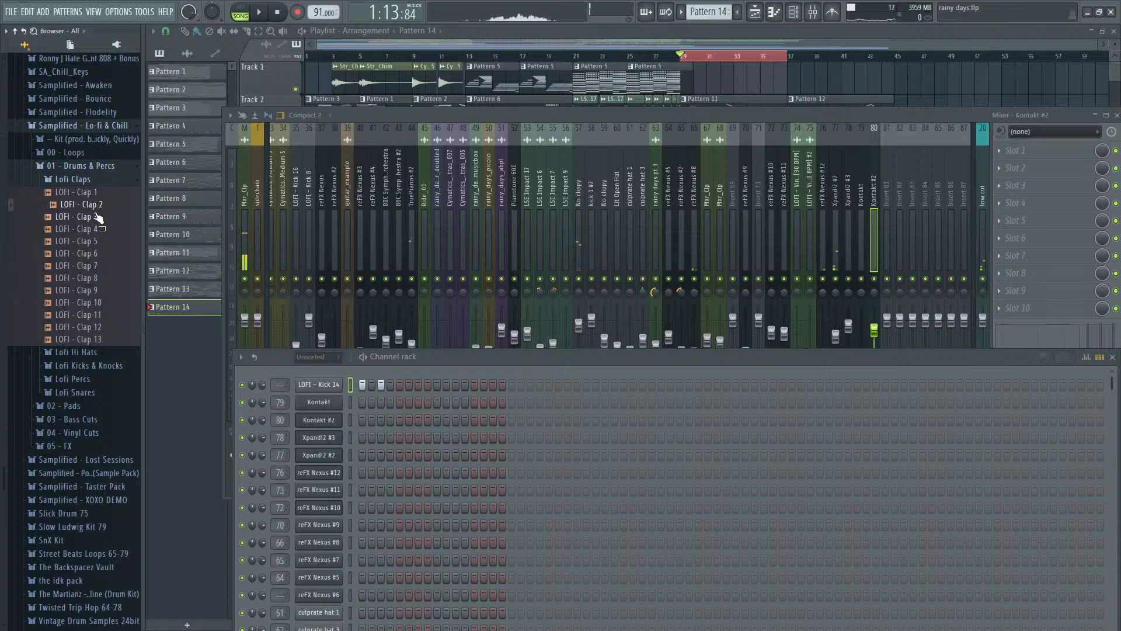
left_click(73, 392)
left_click(82, 464)
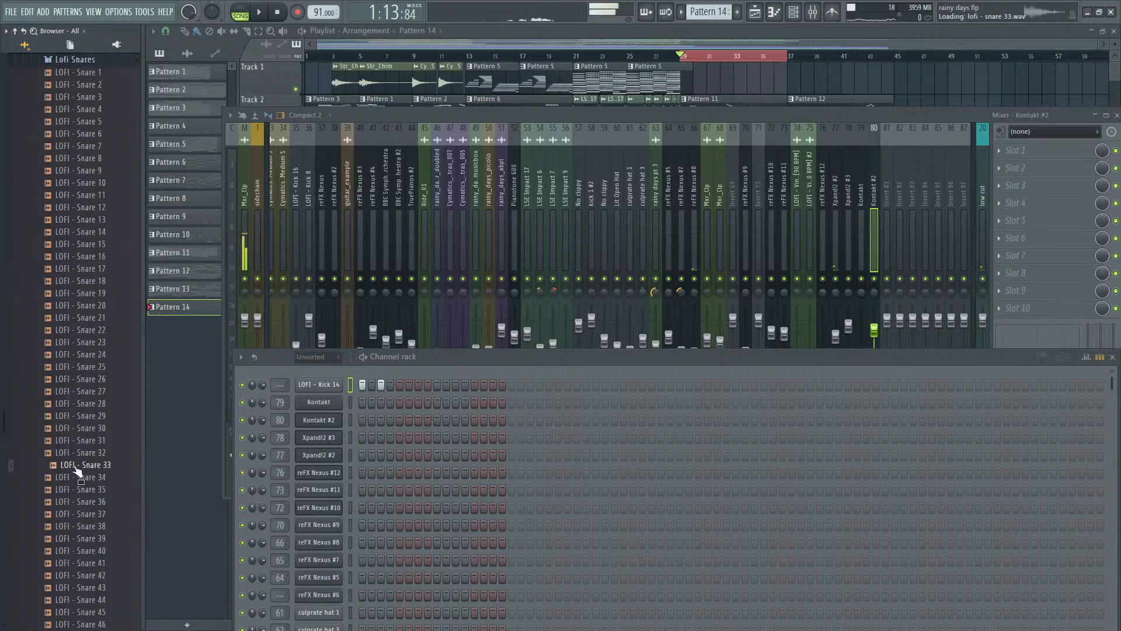
left_click(82, 428)
left_click(68, 257)
left_click(69, 171)
left_click(71, 121)
left_click(75, 171)
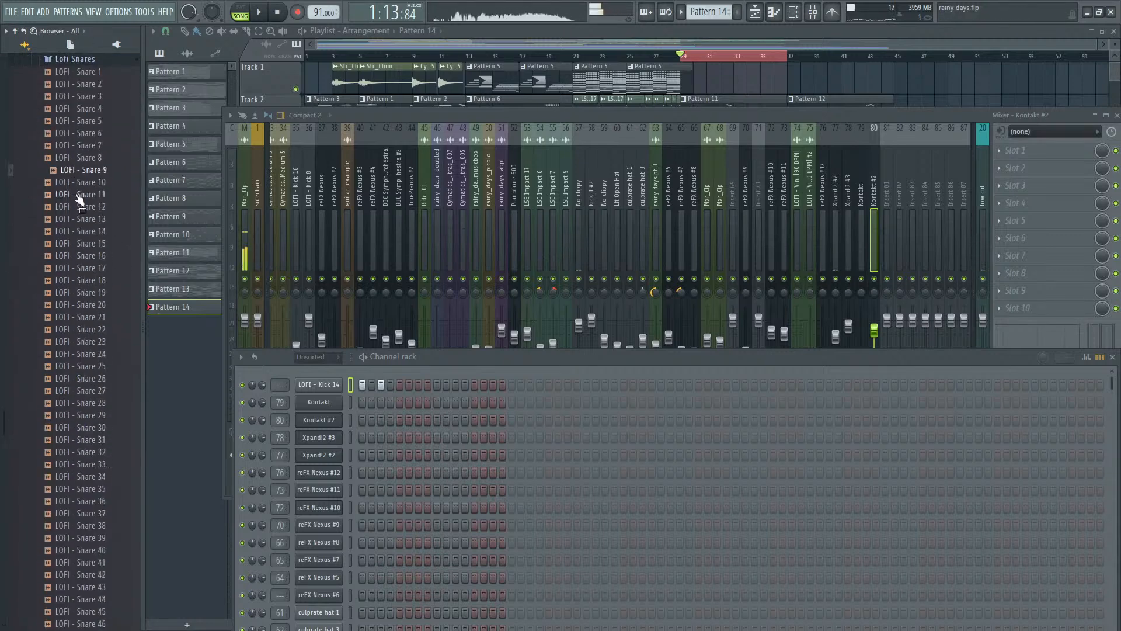
- Add LOFI - Snare 9 as a channel above the kick and place hits on steps 5 and 8
left_click_drag(82, 171, 427, 483)
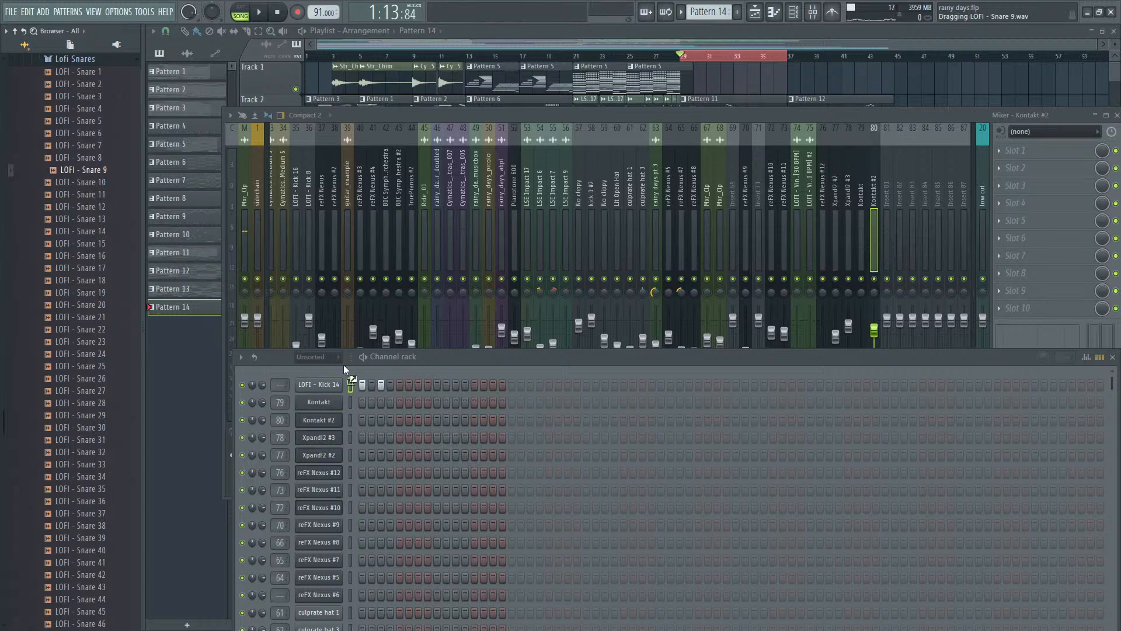
left_click_drag(343, 364, 342, 368)
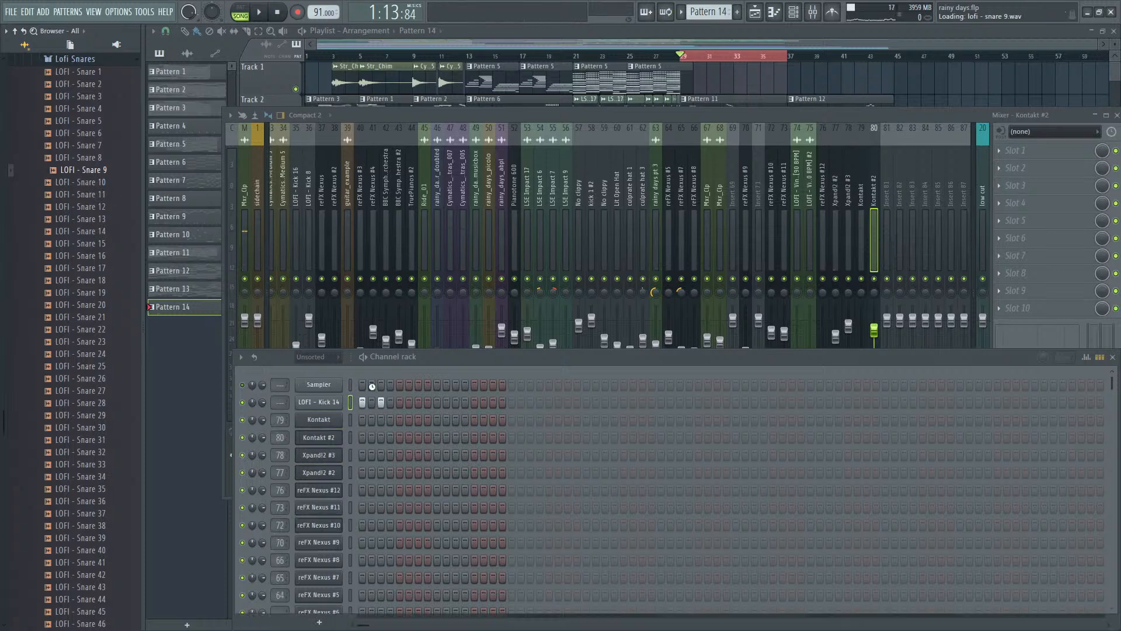
left_click(427, 386)
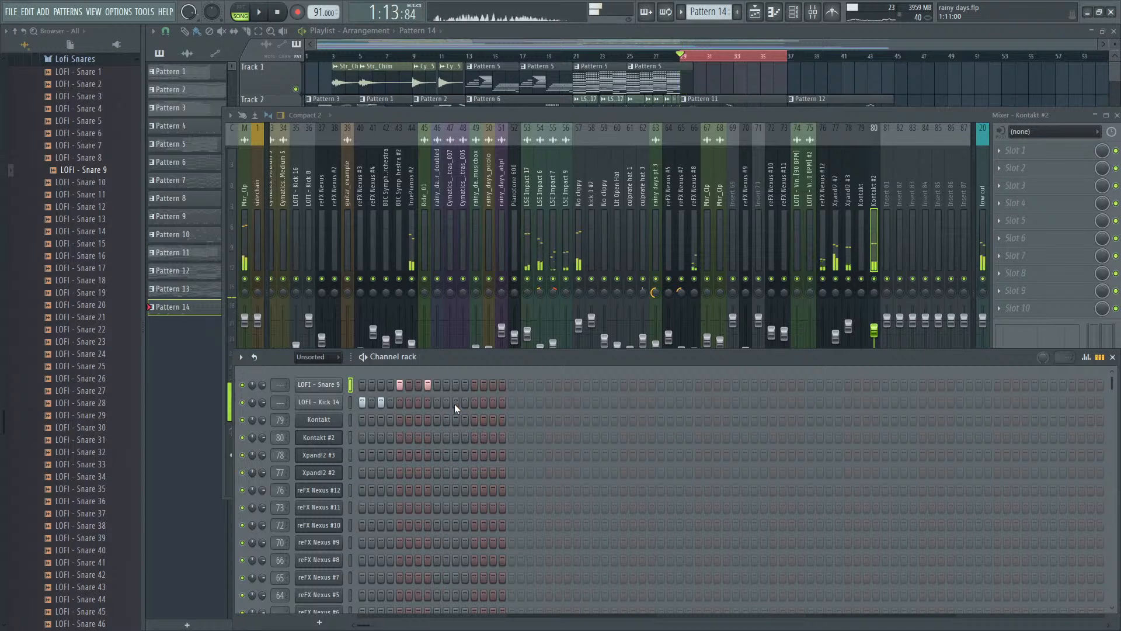
- Try a snare hit on step 11 with a kick on step 13, then replace both with a kick on step 11
left_click(456, 385)
left_click(473, 401)
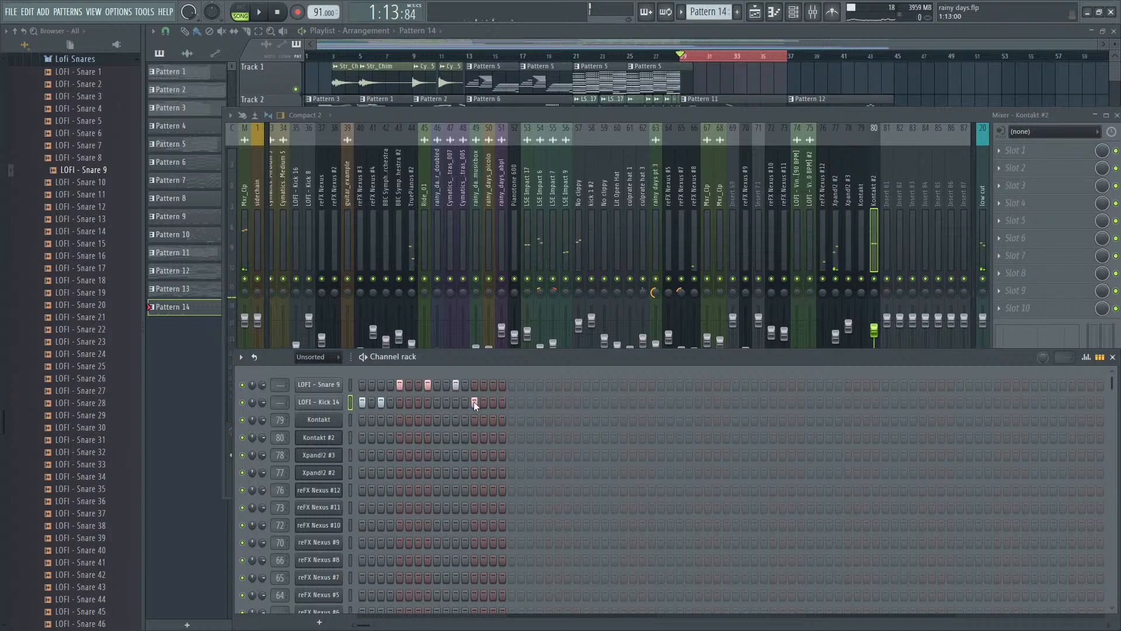
key("space")
left_click(474, 402)
left_click(457, 385)
left_click(456, 402)
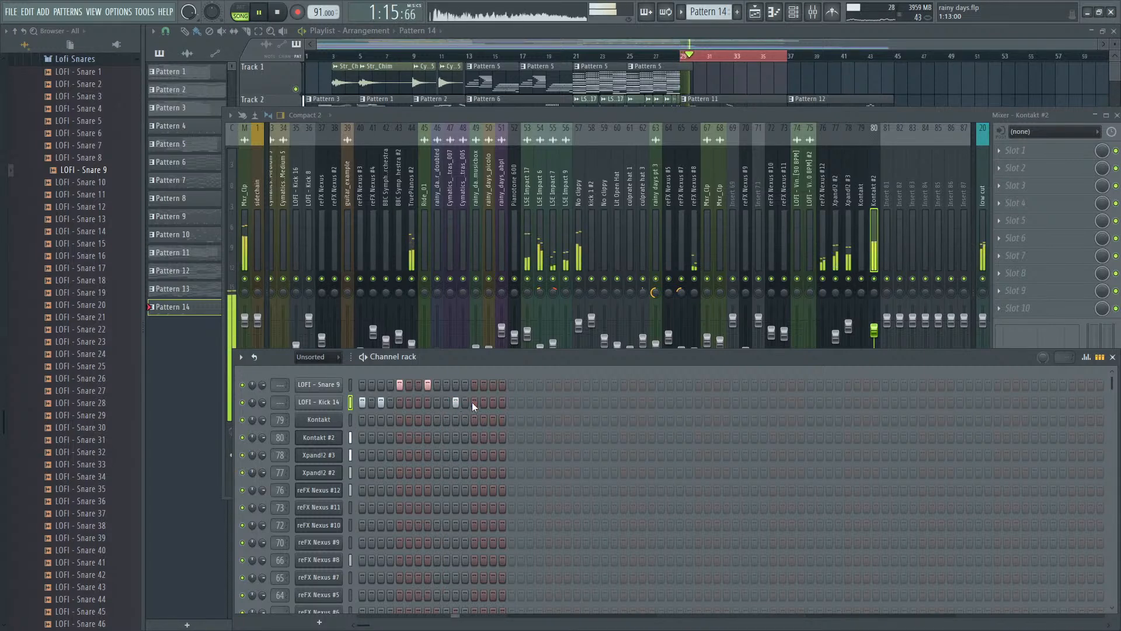
- Swap the step 11 kick for a snare, add a kick on step 13 and listen to this variation
key("space")
left_click(456, 386)
left_click(455, 402)
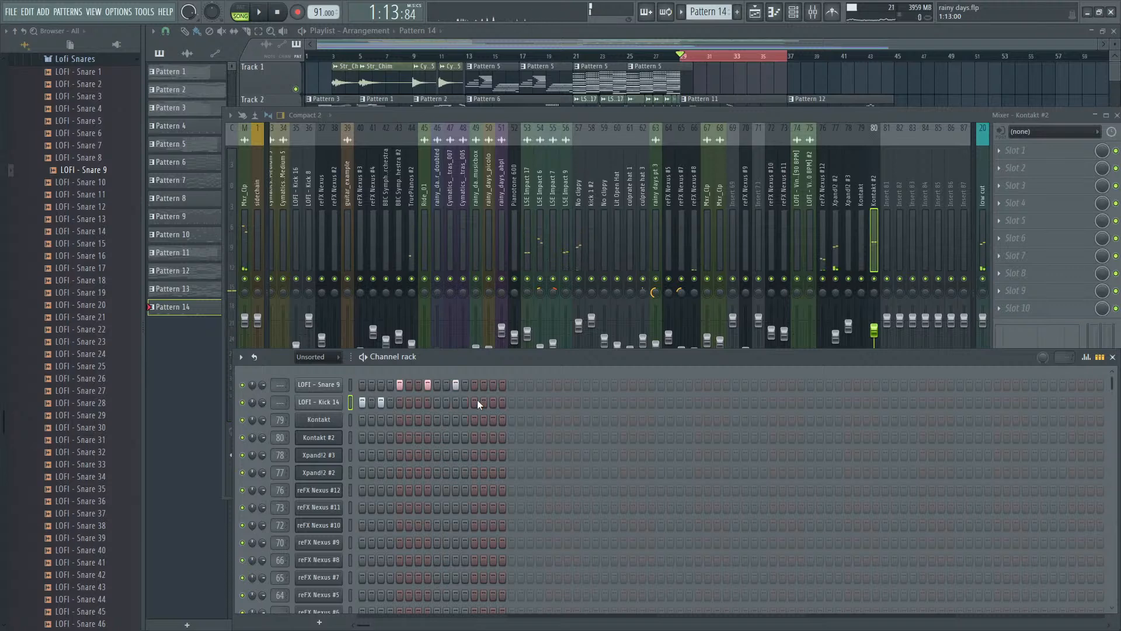
key("space")
left_click(474, 402)
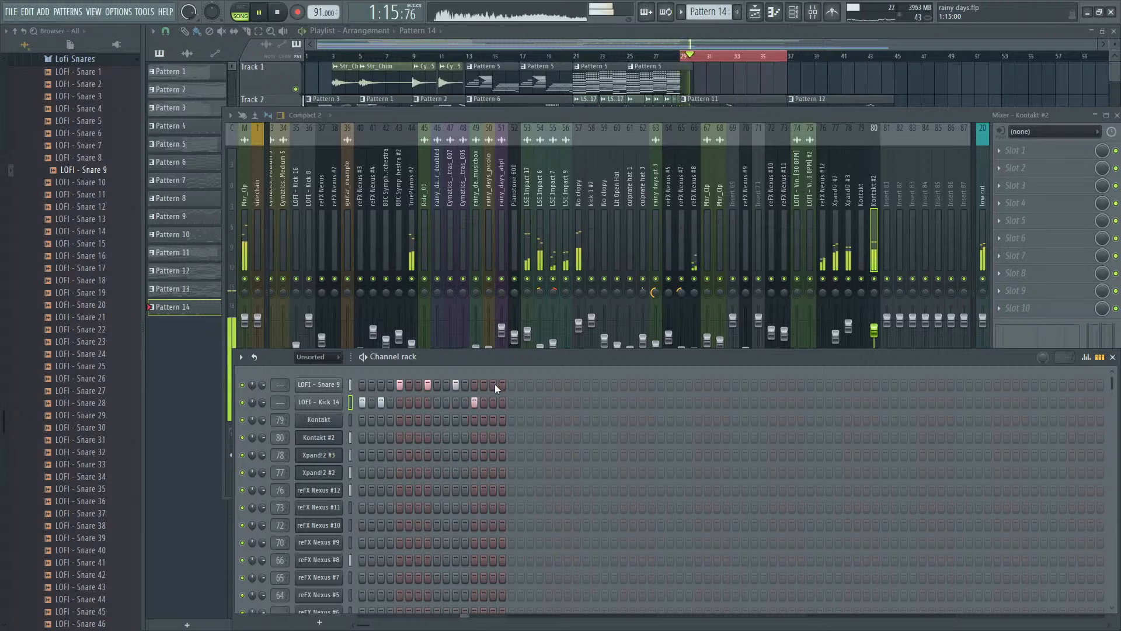
key("space")
- Place LOFI - Snare 9 on steps 10 and 13 and the last kick on step 11, also trying a snare on step 16
left_click(455, 386)
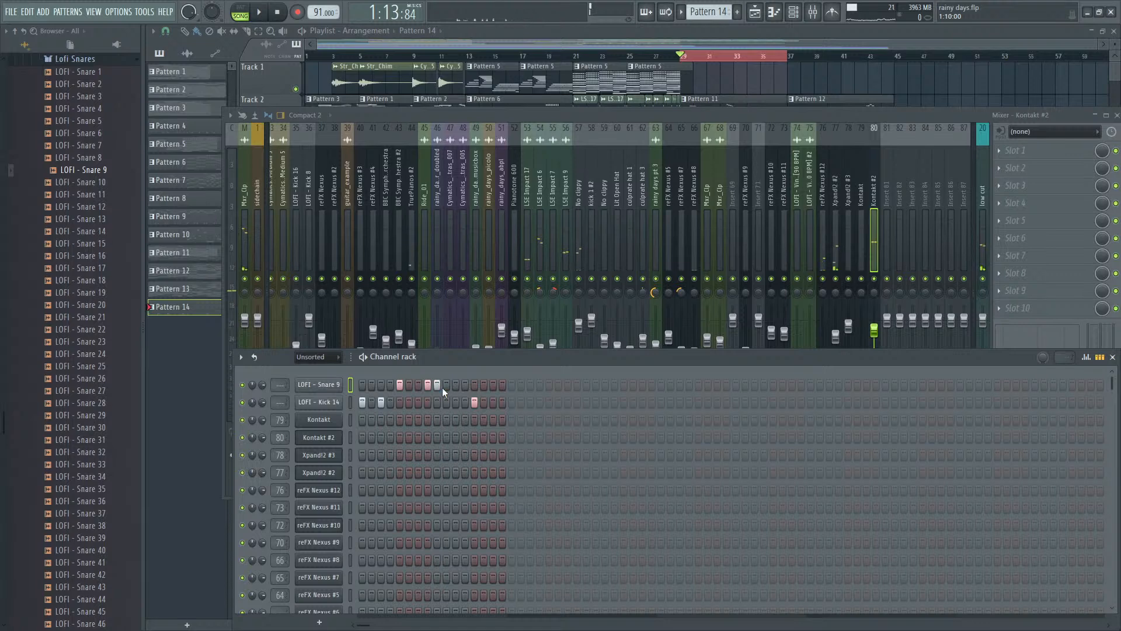
left_click(438, 386)
left_click(474, 402)
key("space")
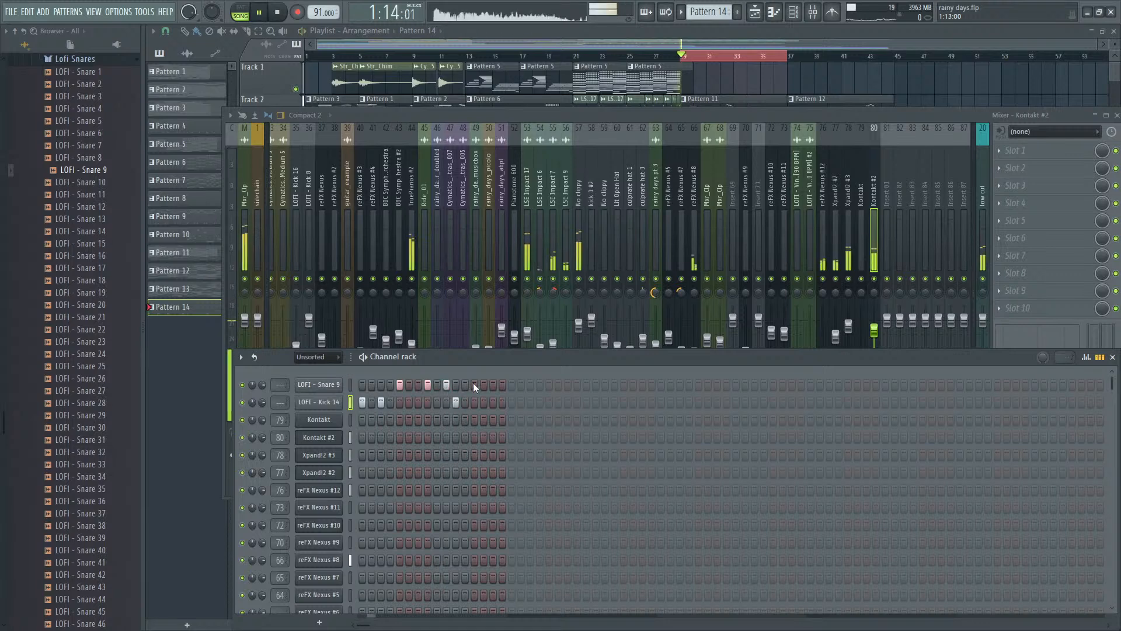
left_click(474, 385)
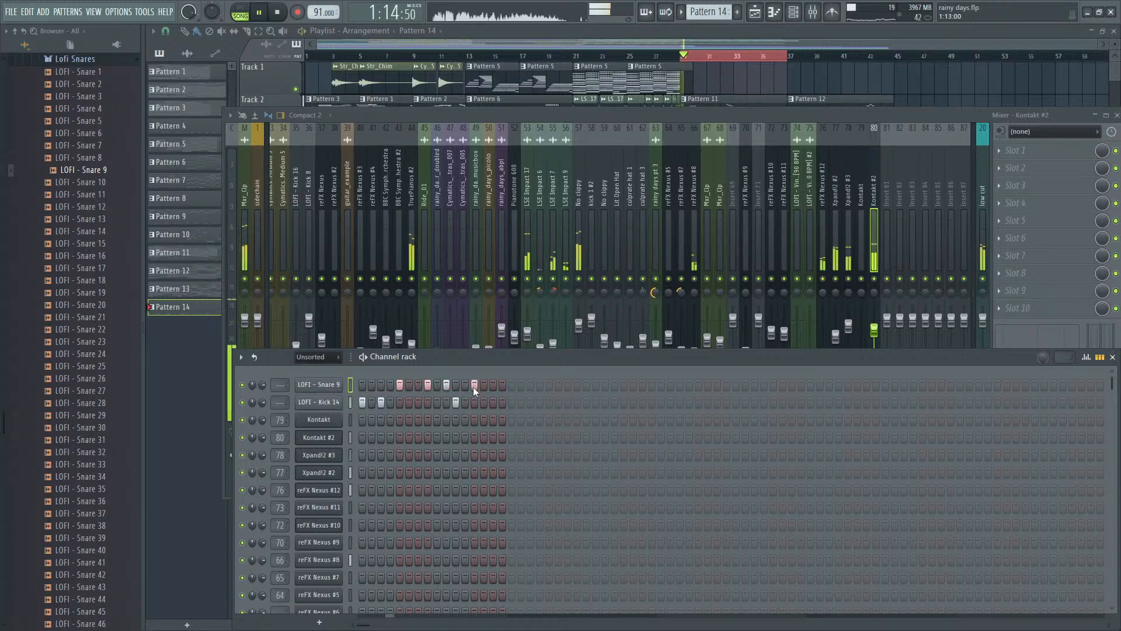
left_click(503, 385)
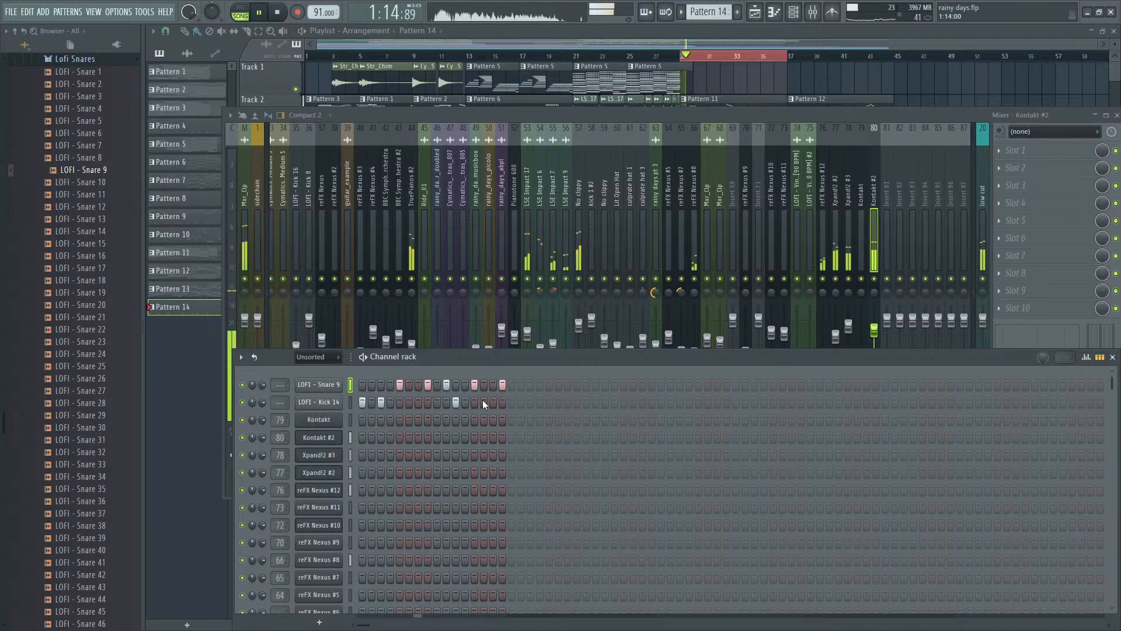
- Repeat the Pattern 14 clip on Track 9 of the playlist so it fills the section from bar 29 to bar 37
left_click(737, 35)
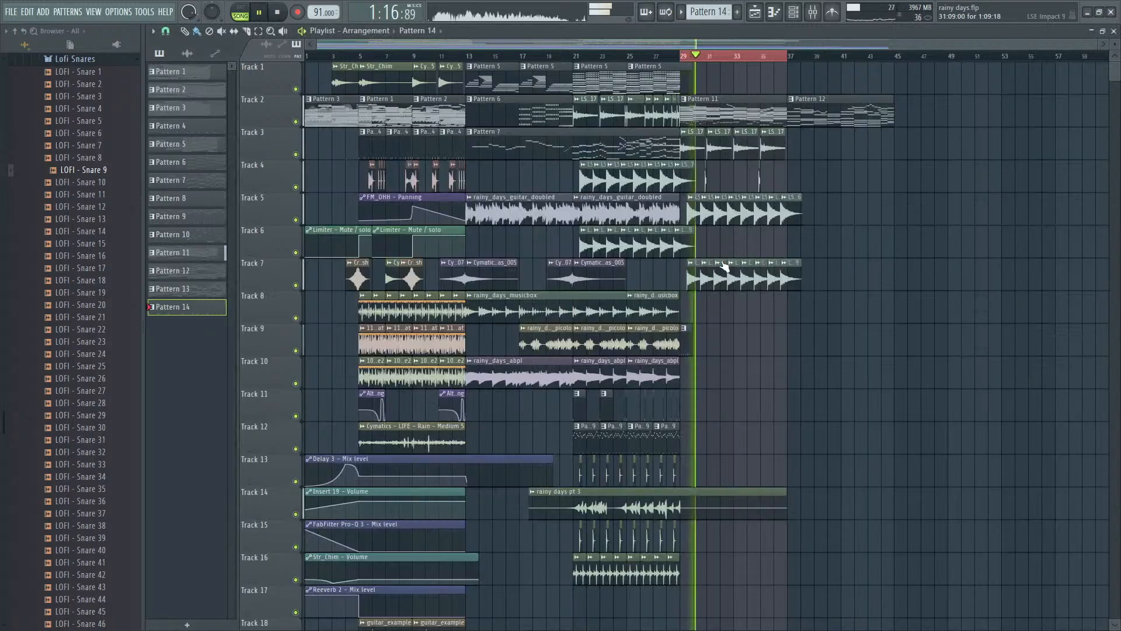
key("space")
scroll(724, 267, "up", 3)
key("F9")
key("F6")
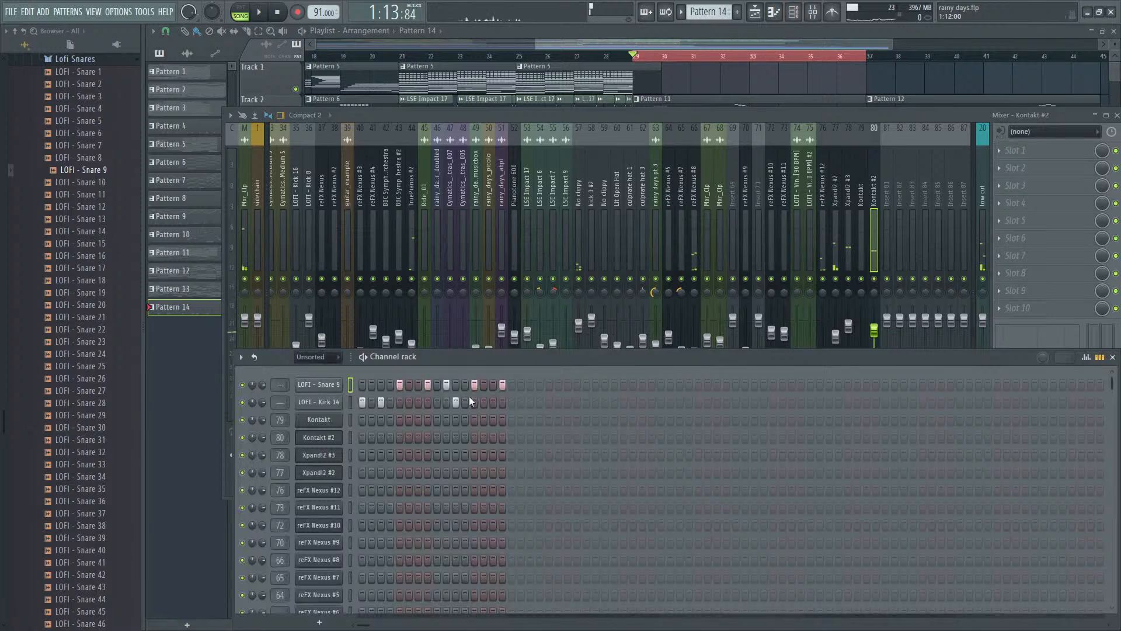
left_click(689, 33)
key("space")
- Listen to the section from bar 29 with the repeated Pattern 14 drums
key("space")
left_click(668, 332)
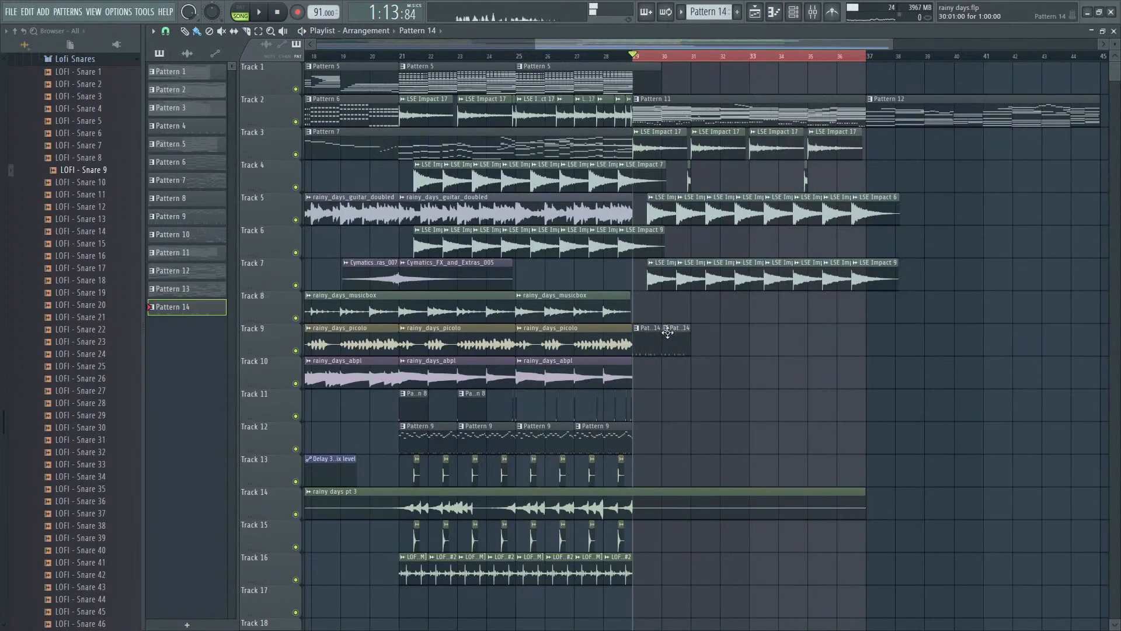
mouse_move(683, 349)
left_mouse_down()
mouse_move(661, 337)
mouse_move(717, 334)
mouse_move(658, 345)
mouse_move(761, 343)
left_mouse_up()
key("space")
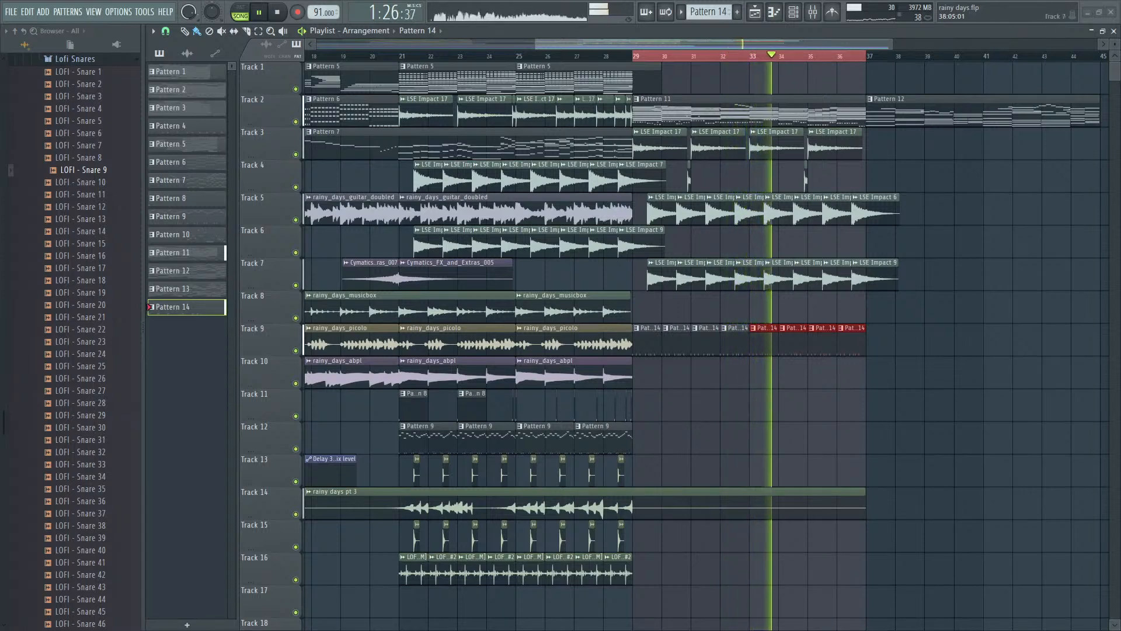
key("space")
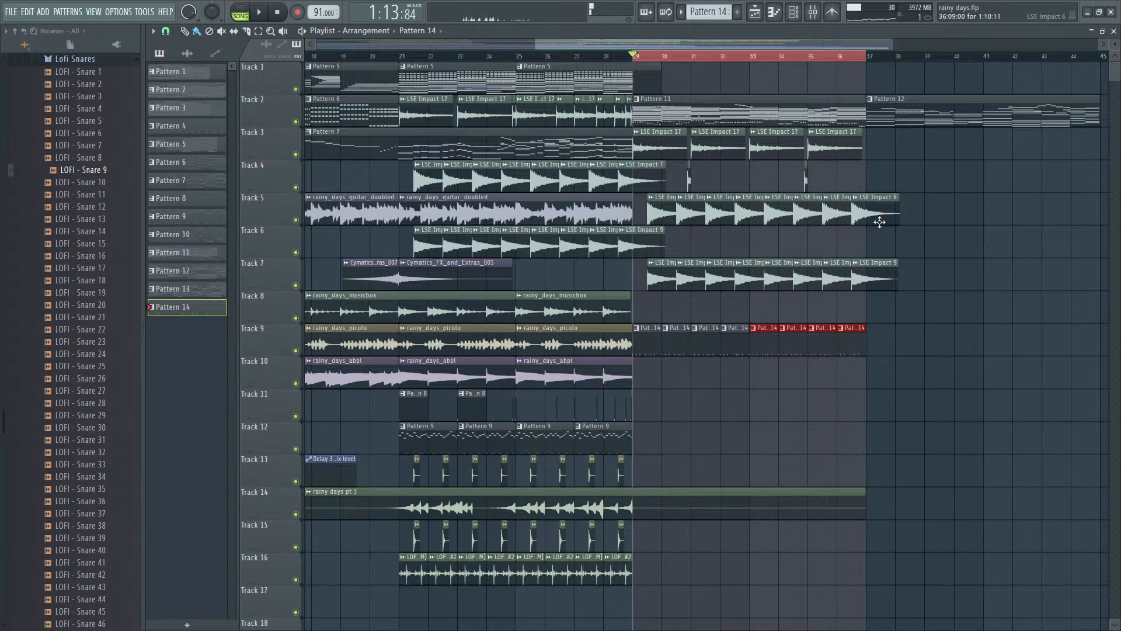
key("space")
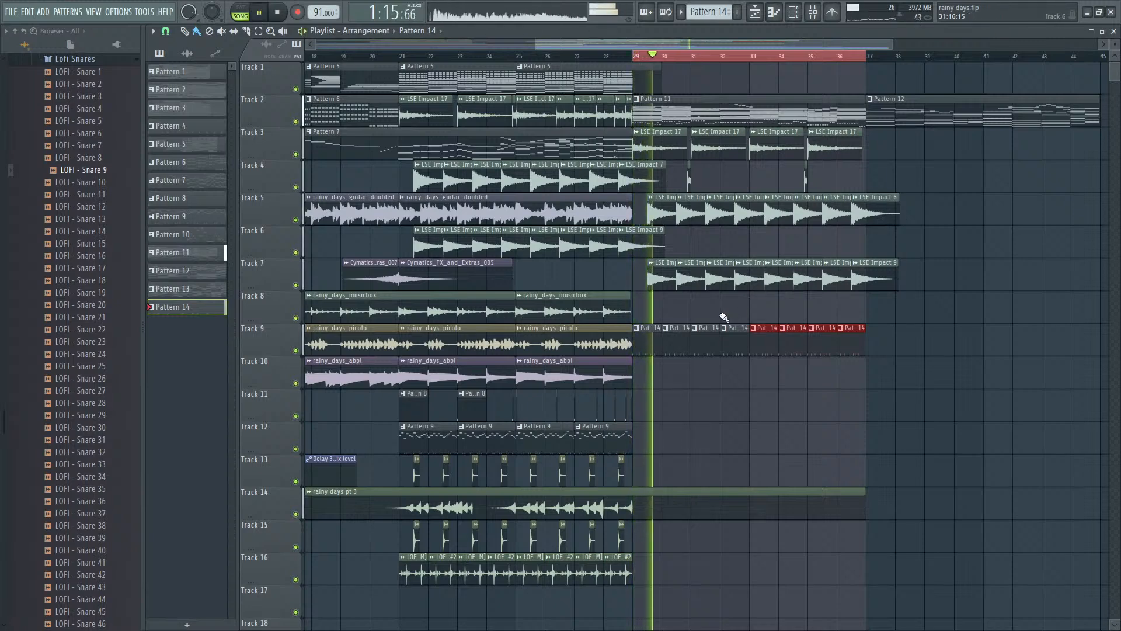
key("space")
- Show the mixer and channel rack again and open the Lofi Percs folder to look for percussion sounds
key("F9")
key("F6")
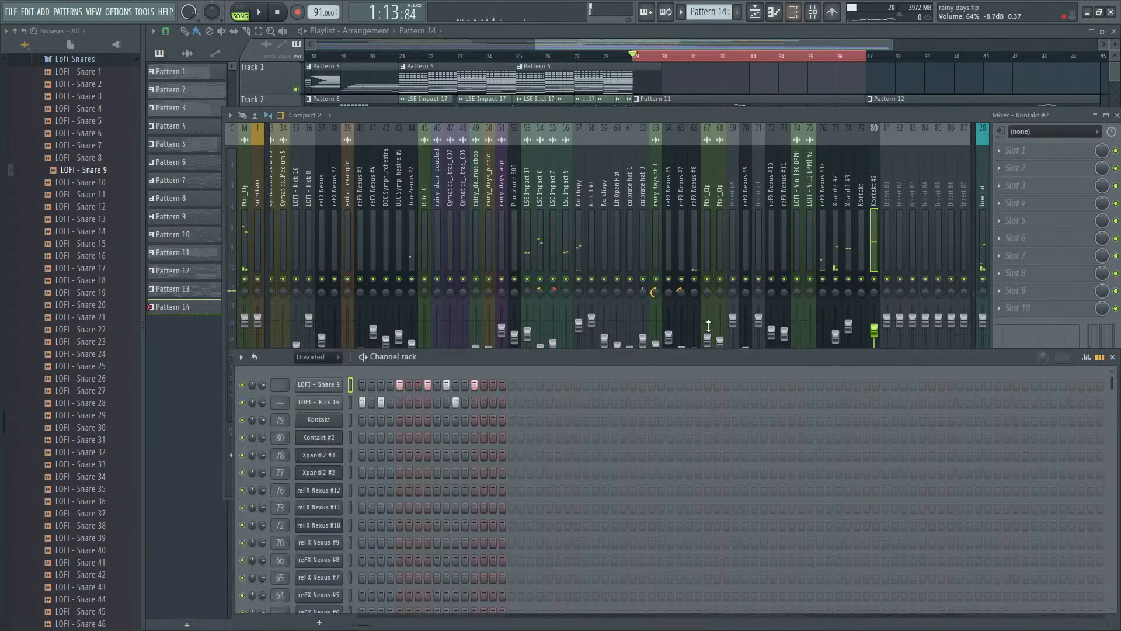
scroll(69, 266, "up", 8)
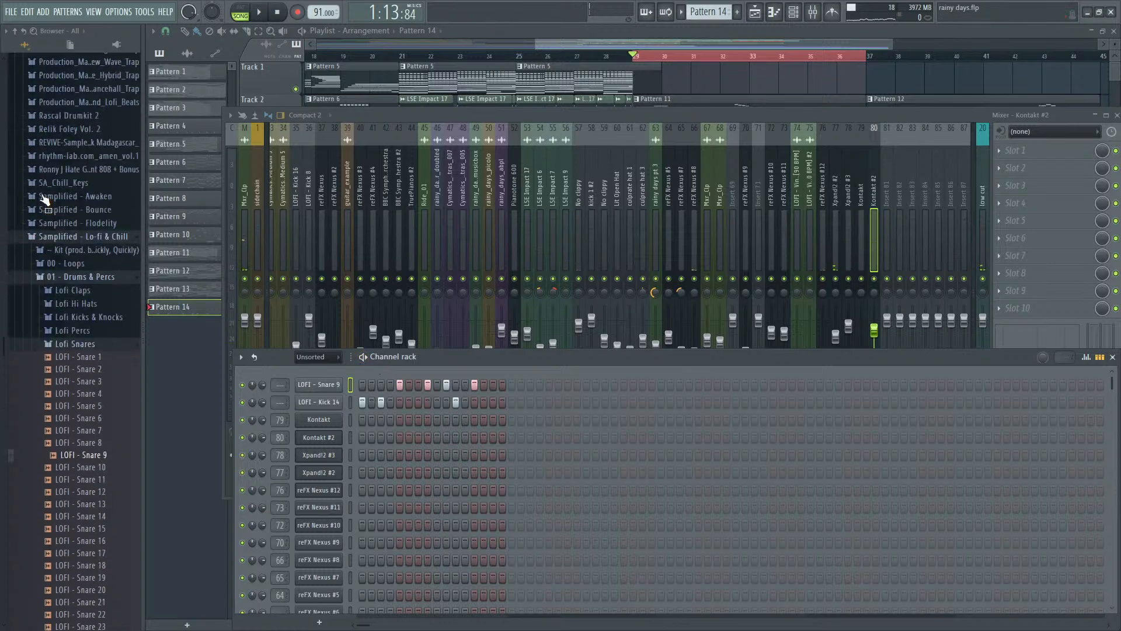
left_click(82, 342)
scroll(72, 333, "down", 2)
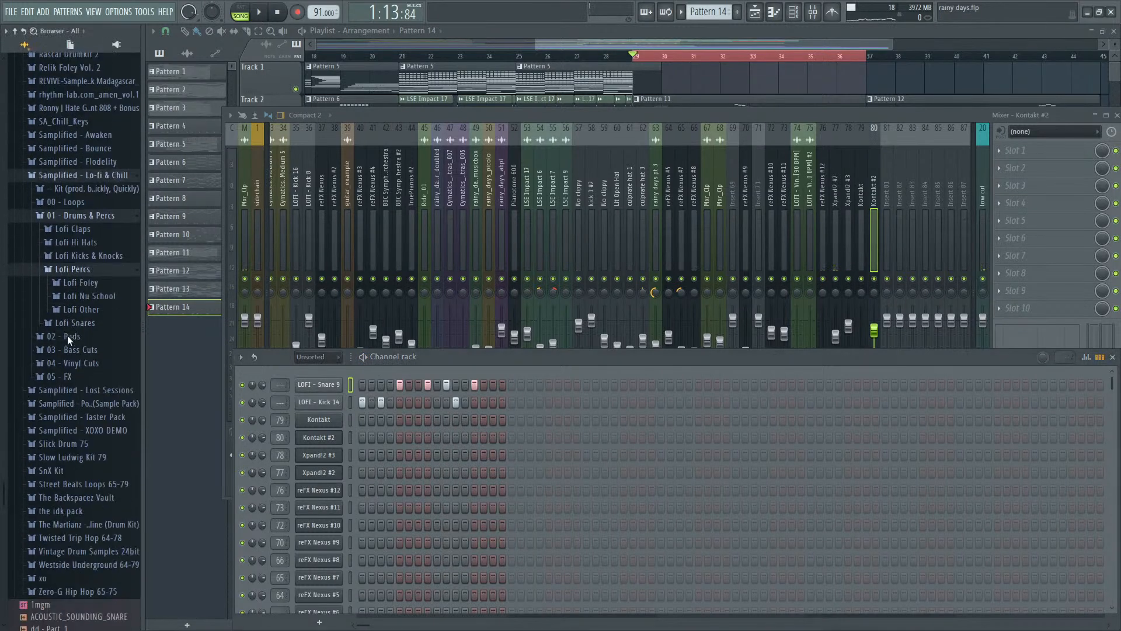
- Browse the Lofi Foley percussion folder, opening Lofi Scissors and Lofi Layered Foley to look for percussion samples
left_click(83, 280)
left_click(92, 360)
scroll(91, 380, "up", 1)
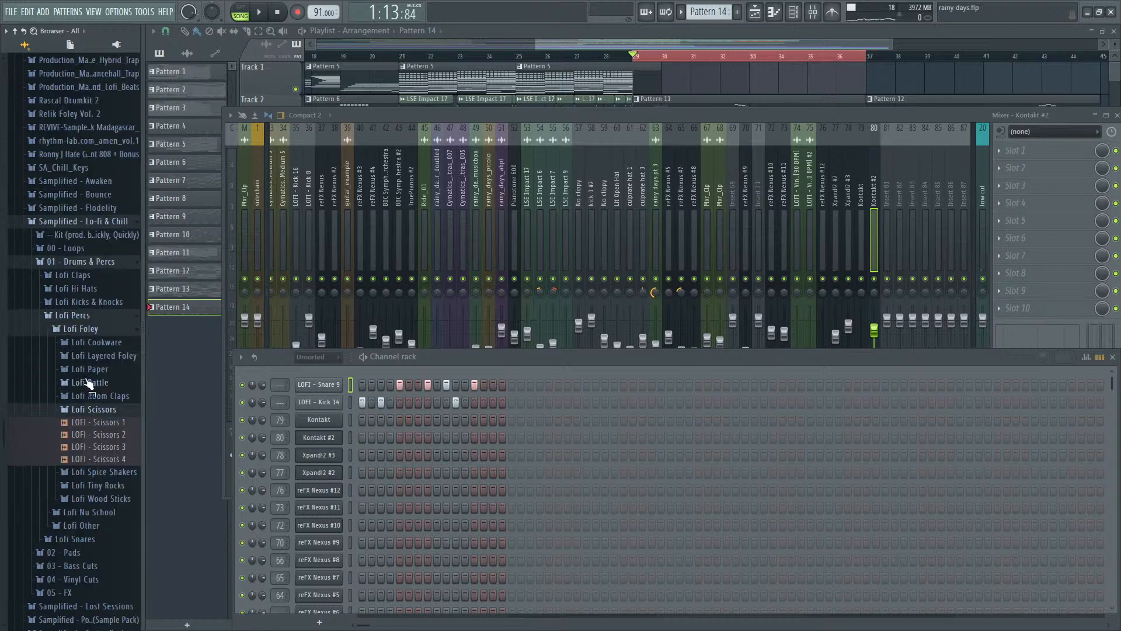
left_click(82, 356)
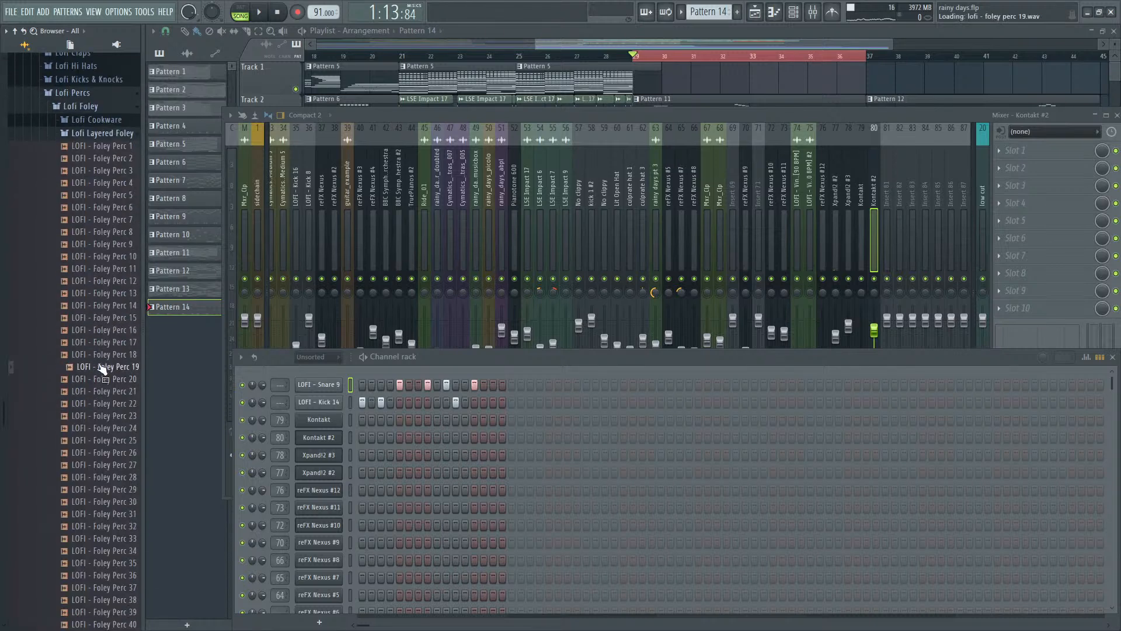
left_click(105, 135)
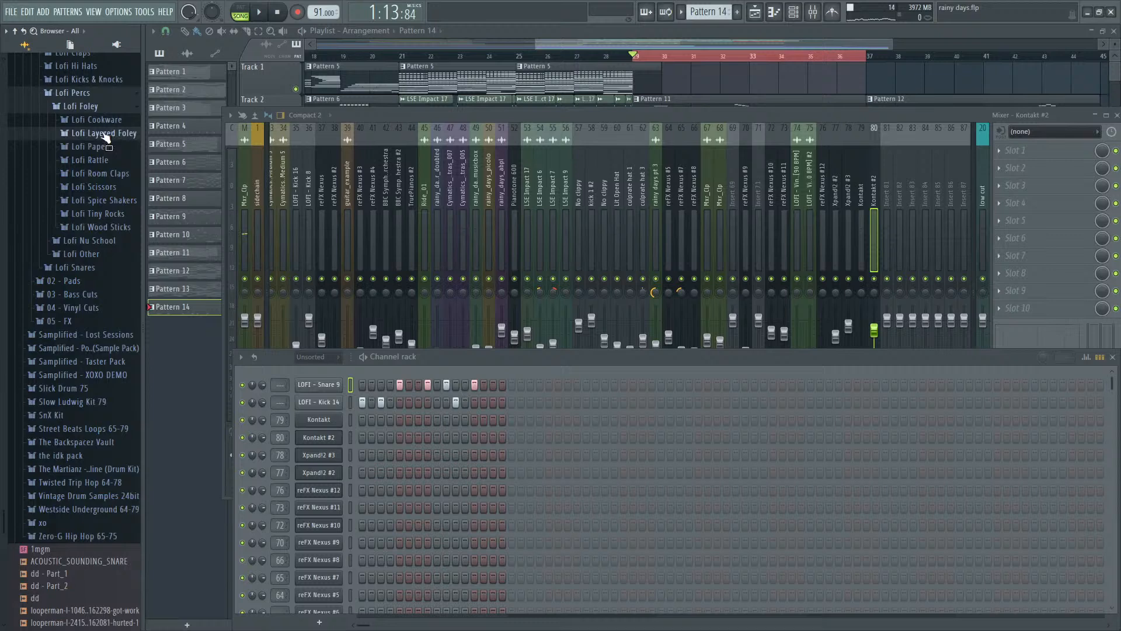
- Try the Pattern 14 clips on Track 9 from bar 37 under Pattern 12, and move them back to bar 29
left_click(871, 57)
left_click(875, 78, "ctrl")
left_click(869, 56)
key("space")
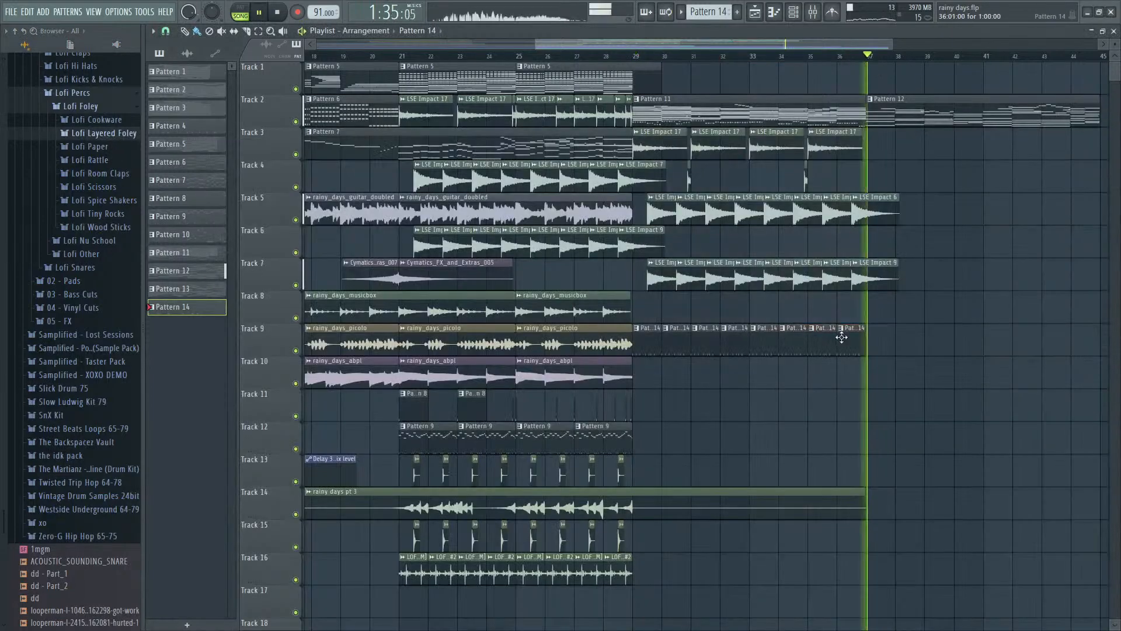
mouse_move(864, 338)
left_mouse_down()
mouse_move(652, 332)
mouse_move(882, 335)
left_mouse_up()
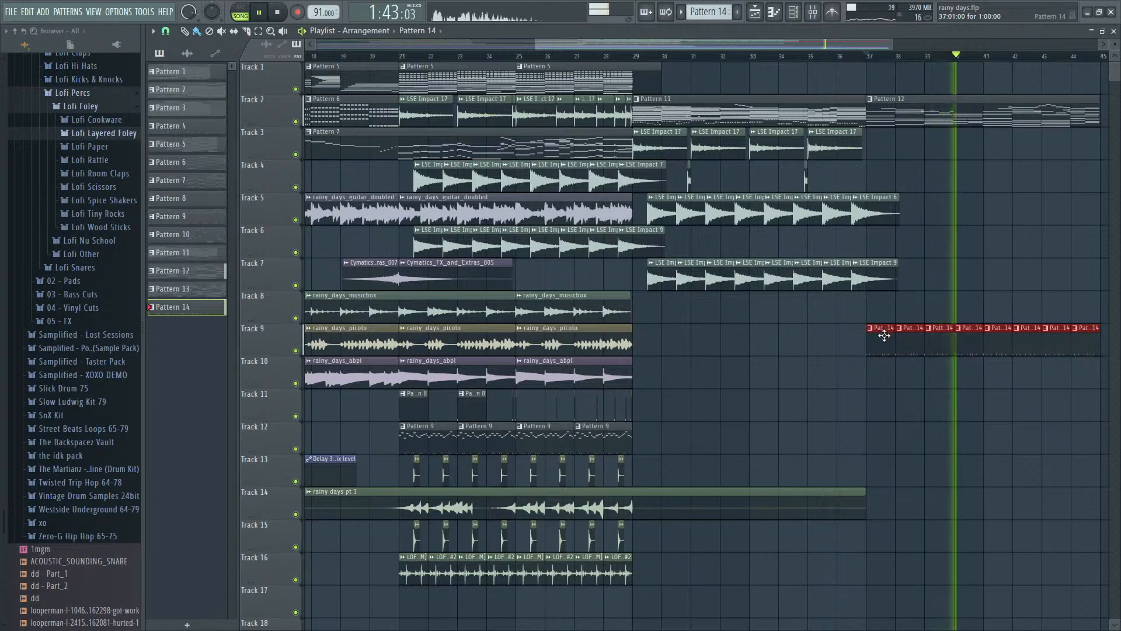
key("space")
left_click_drag(884, 335, 638, 345)
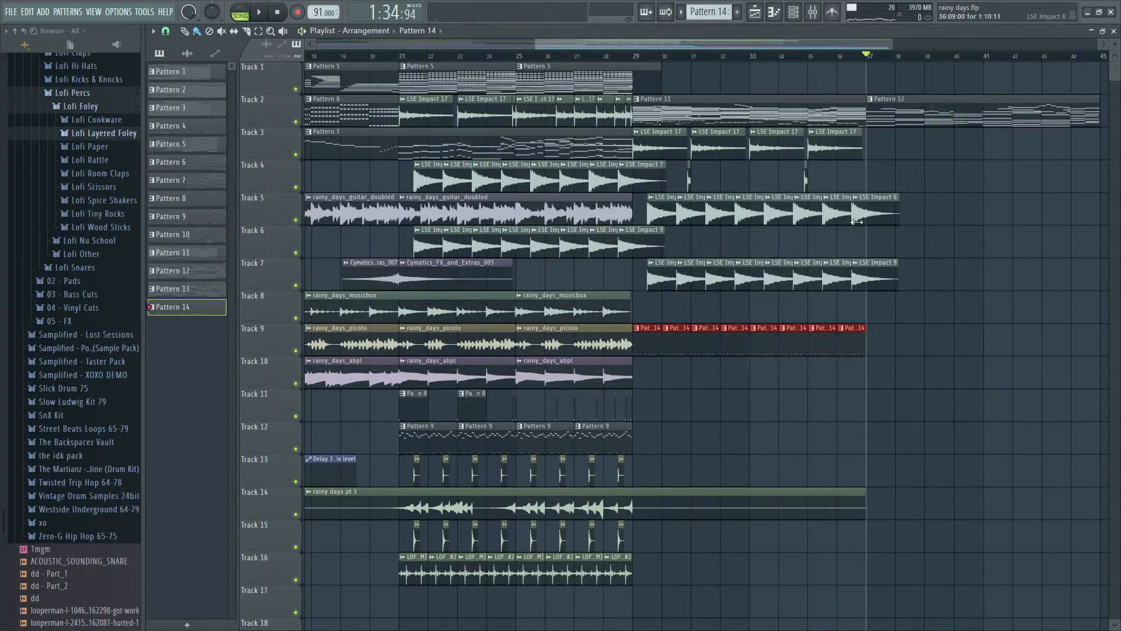
- Try chopping all TruePianos #2 notes of Pattern 12 in the piano roll, audition the result and undo the chop
double_click(894, 112)
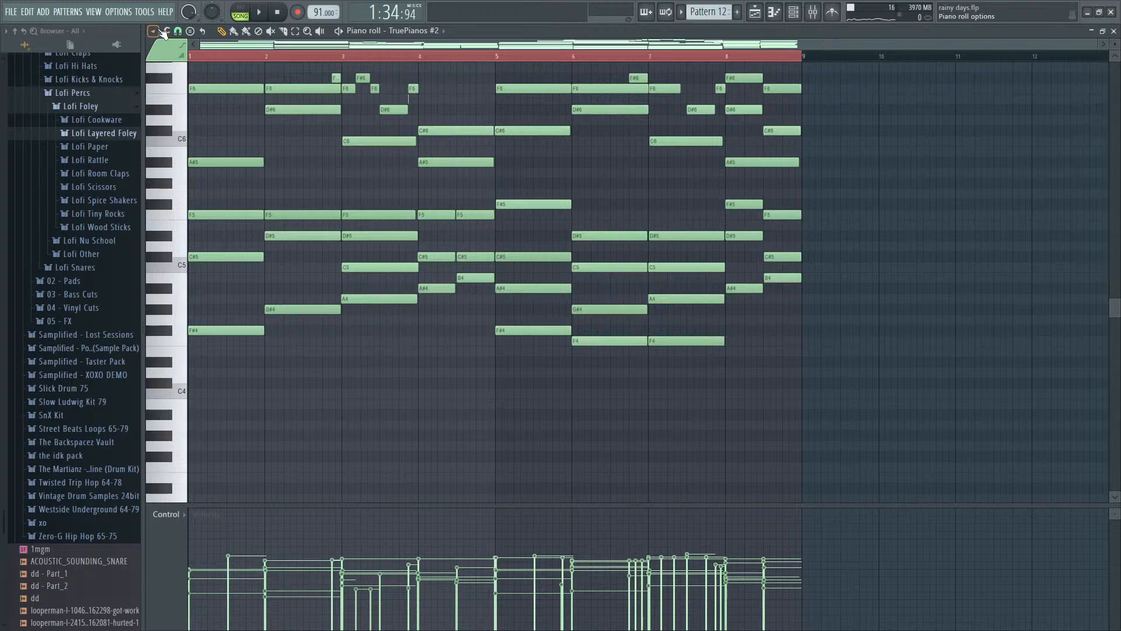
left_click(243, 15)
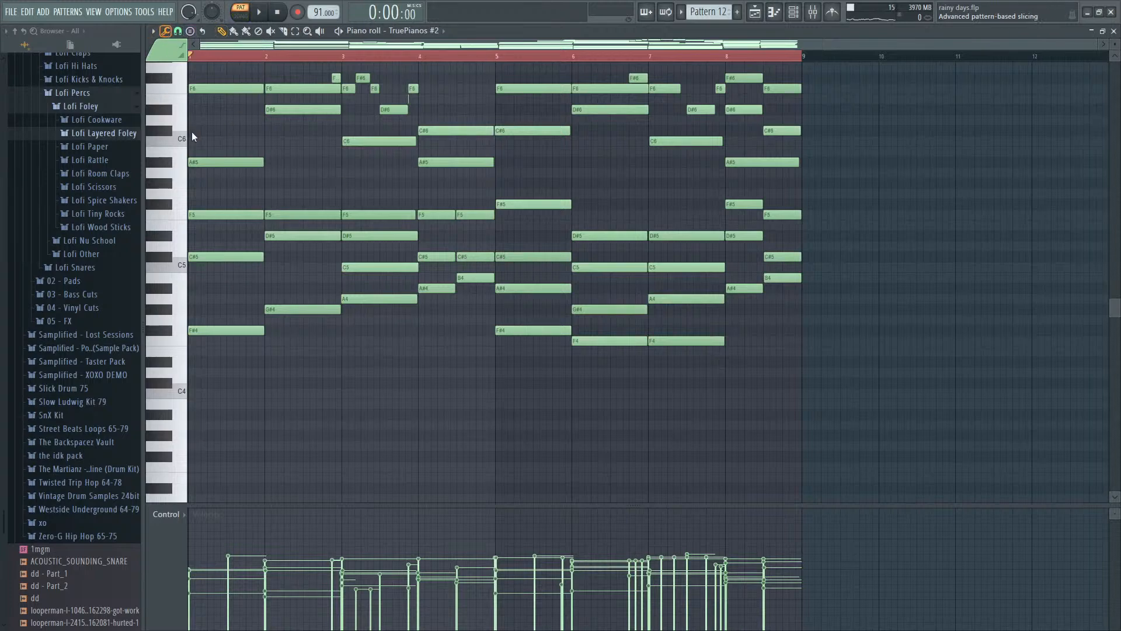
key("ctrl+u")
left_click_drag(561, 327, 561, 310)
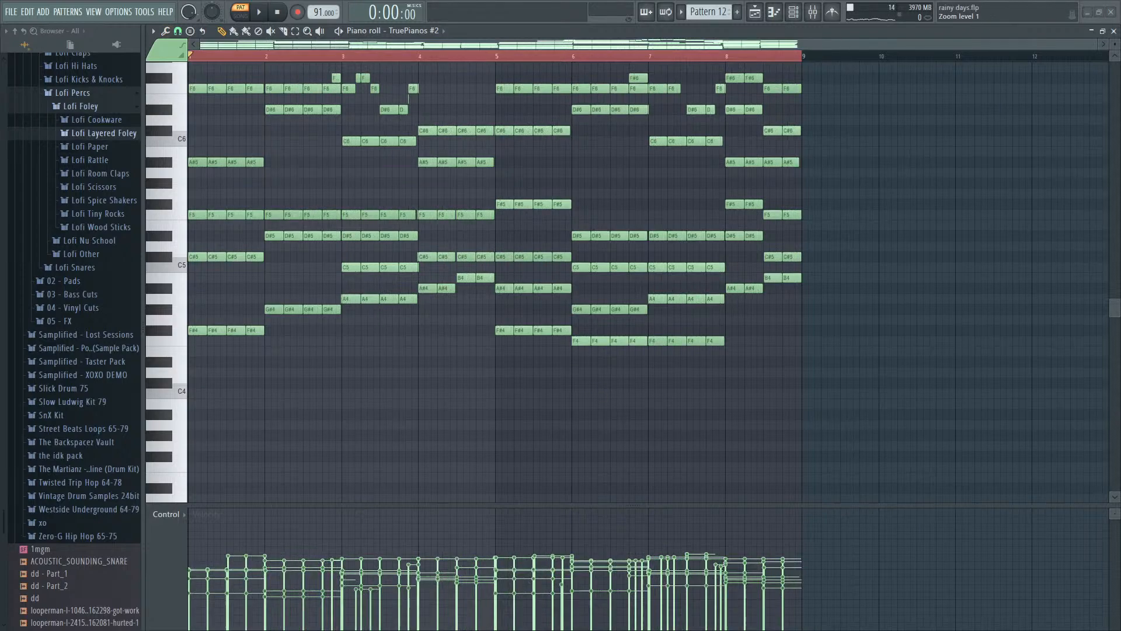
key("space")
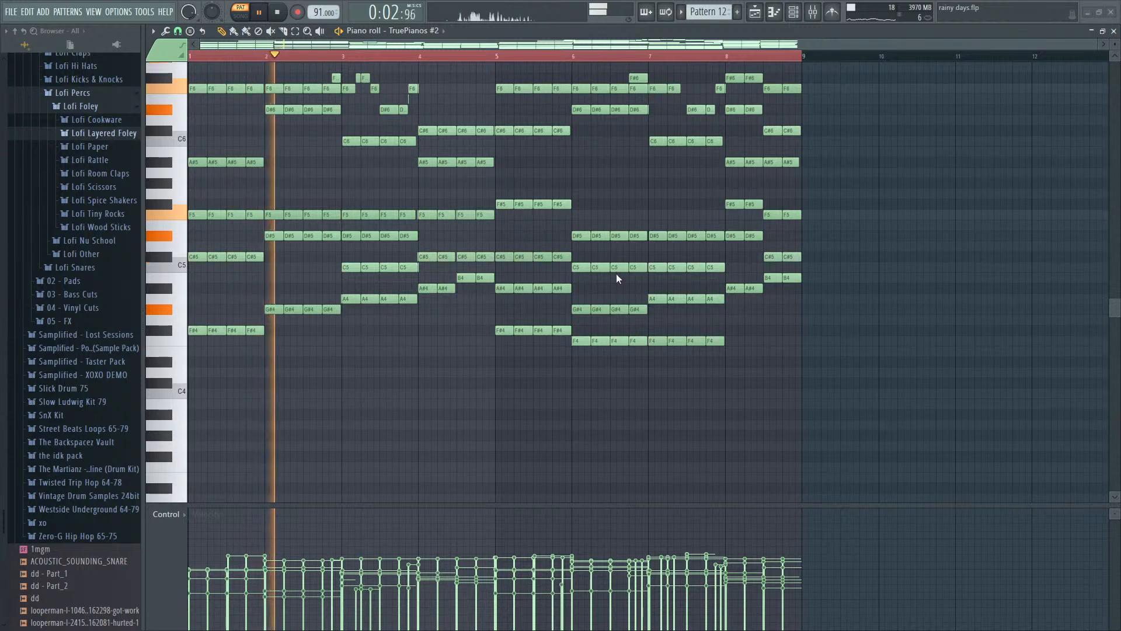
key("ctrl+z")
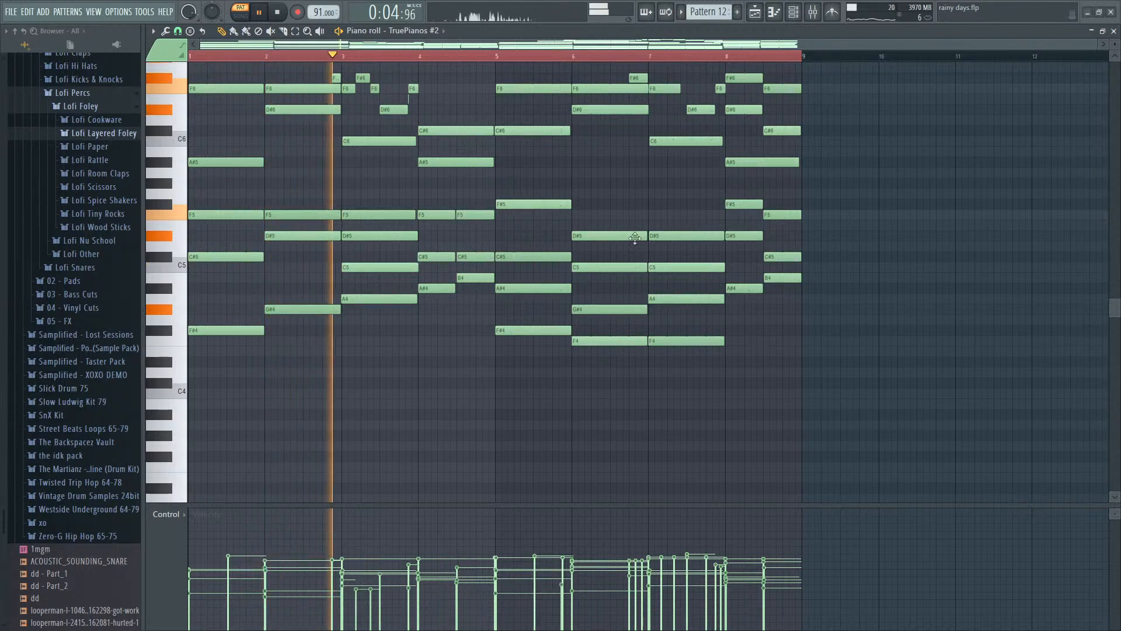
key("space")
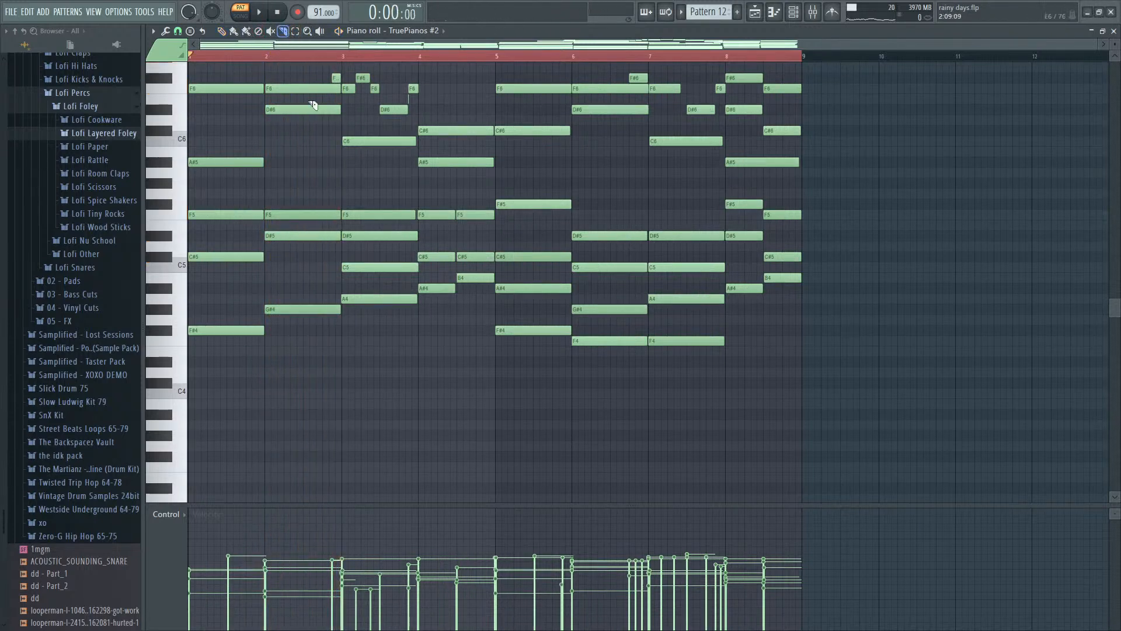
- Try slicing the first bar's chord notes at mid-bar, and the lower ones again three quarters through the bar
scroll(841, 259, "up", 4)
left_click_drag(228, 412, 230, 270)
key("space")
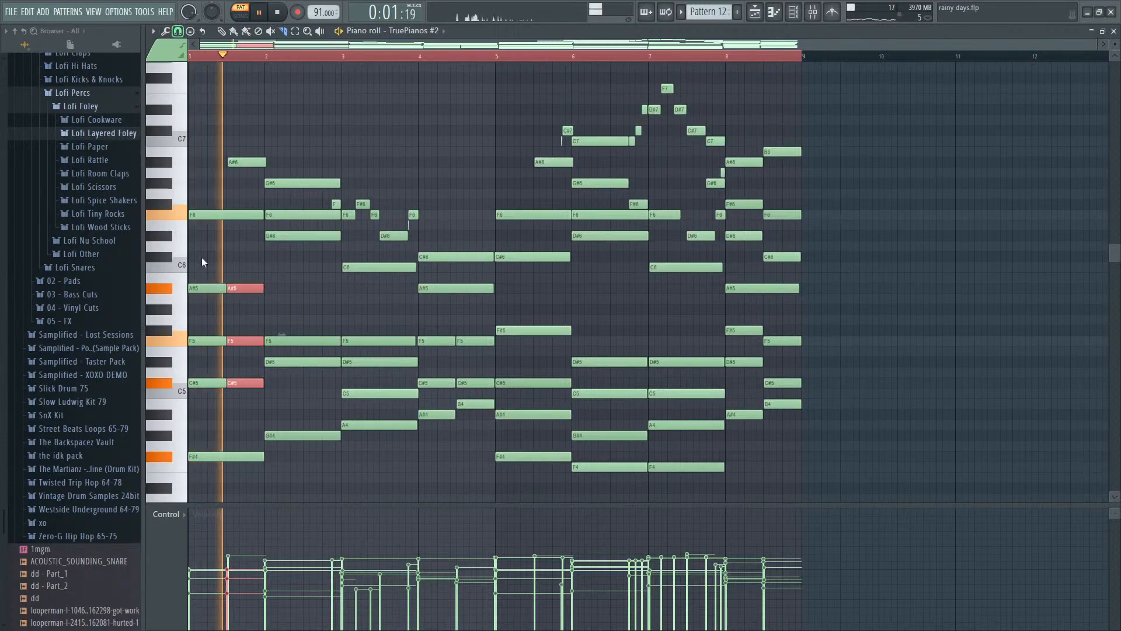
key("space")
scroll(234, 375, "up", 4)
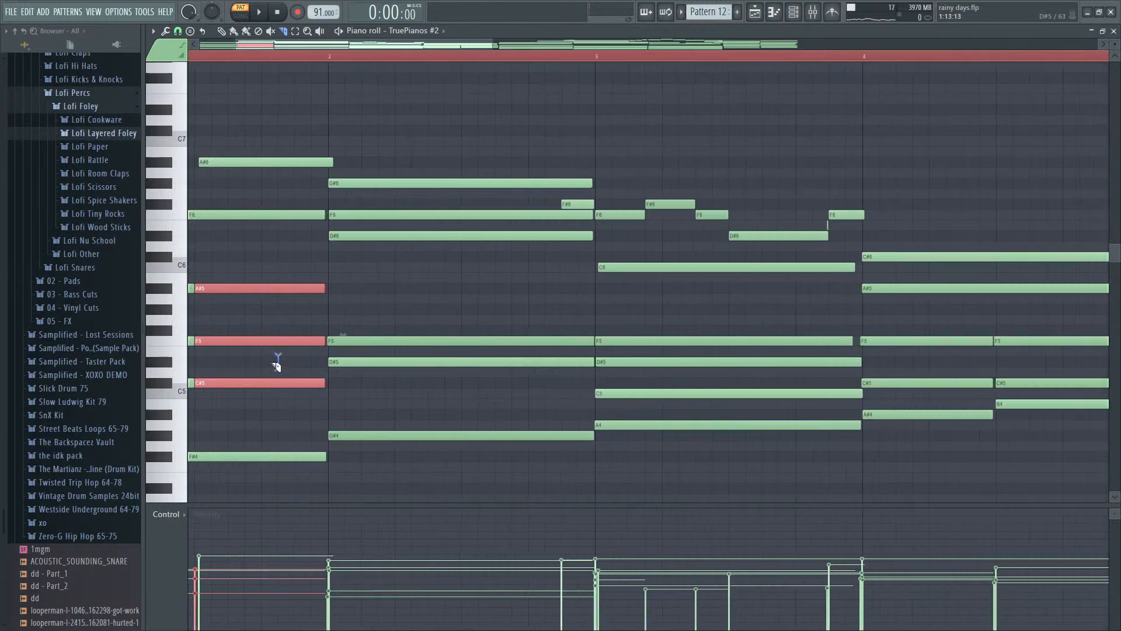
left_click_drag(261, 367, 261, 270)
key("space")
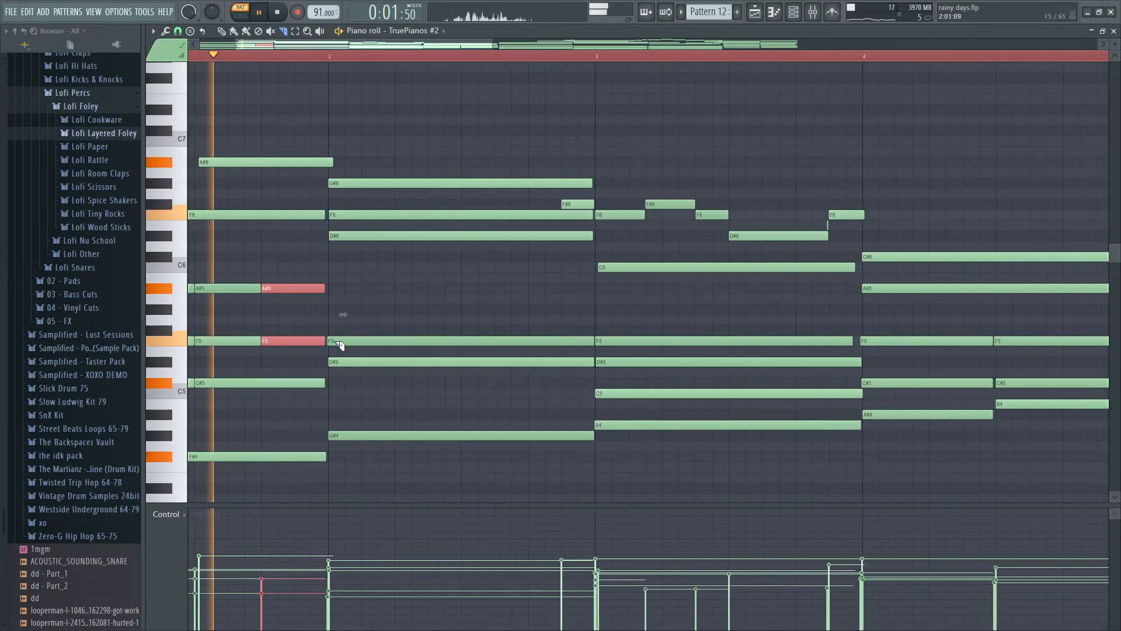
key("space")
key("ctrl+d")
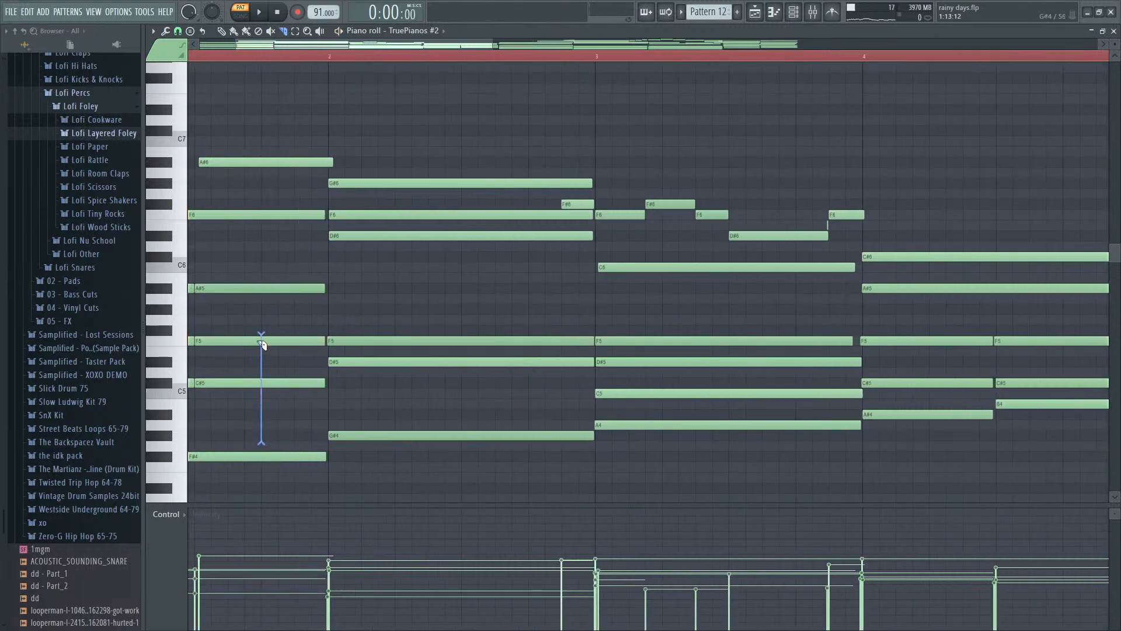
left_click_drag(261, 344, 261, 344)
key("space")
- Try slicing the TruePianos #2 chord notes in bars 2, 3 and 4 to repeat the chords rhythmically
left_click_drag(467, 380, 461, 198)
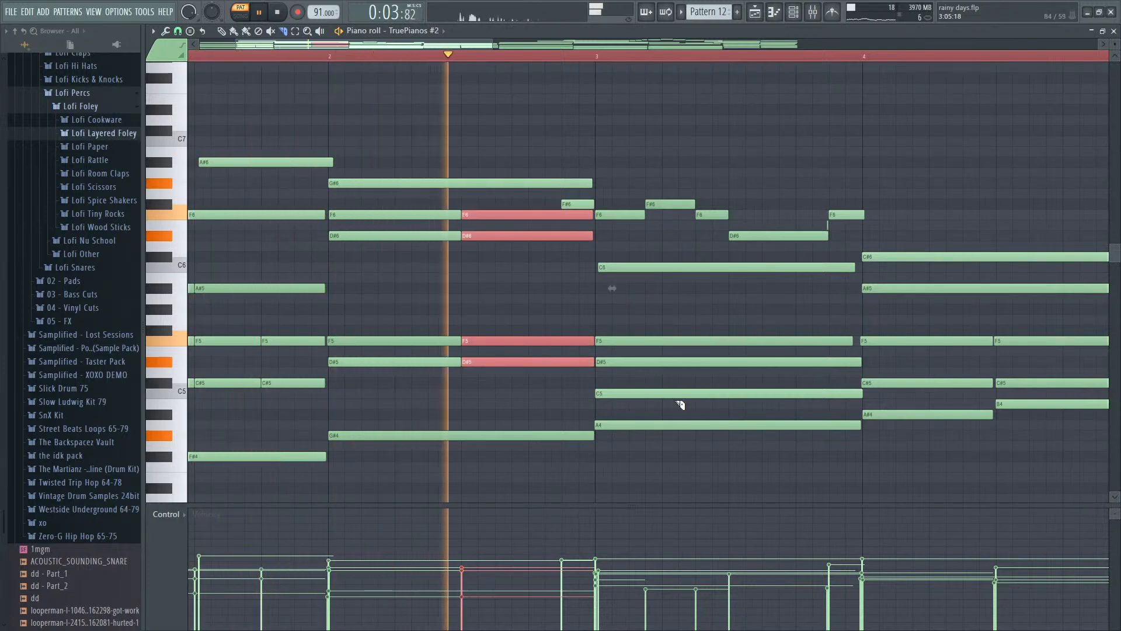
left_click_drag(729, 412, 734, 252)
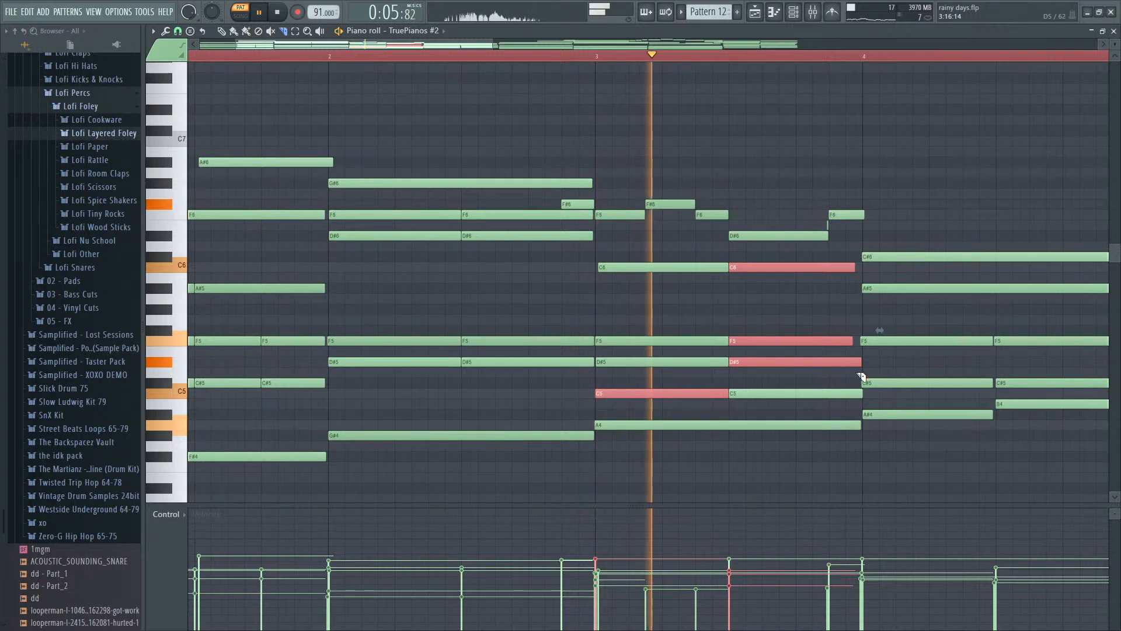
left_click_drag(802, 370, 799, 334)
left_click_drag(931, 409, 932, 262)
key("space")
scroll(993, 331, "down", 2)
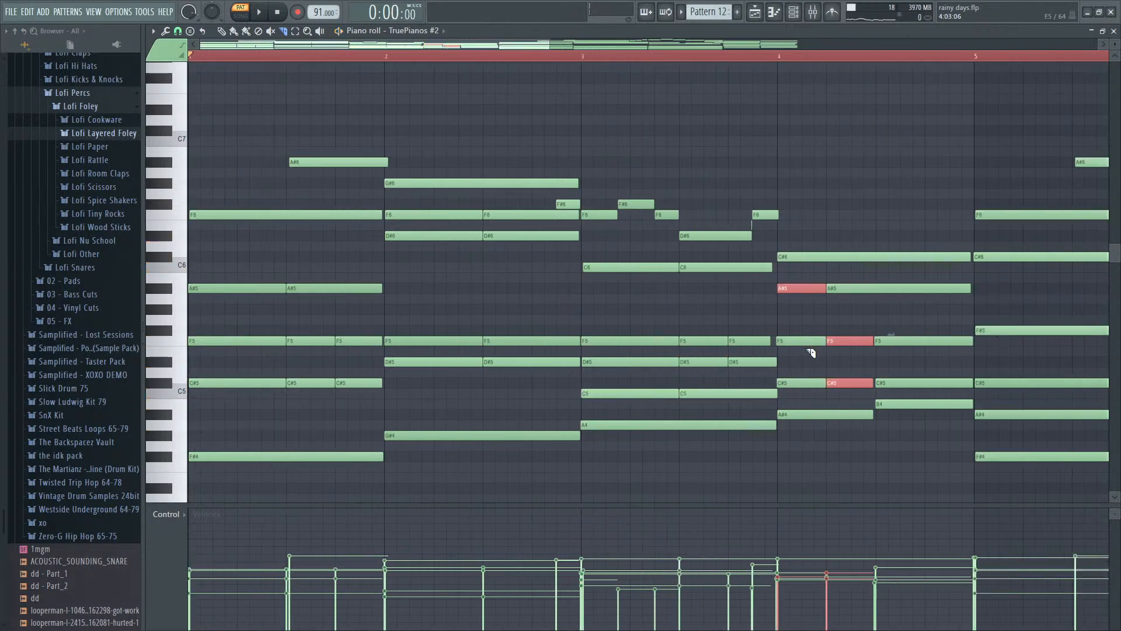
scroll(794, 387, "down", 4)
- Undo all the chord slices in Pattern 12 and return from the piano roll to the playlist
key("ctrl+z")
key("ctrl+alt+z")
key("ctrl+alt+z")
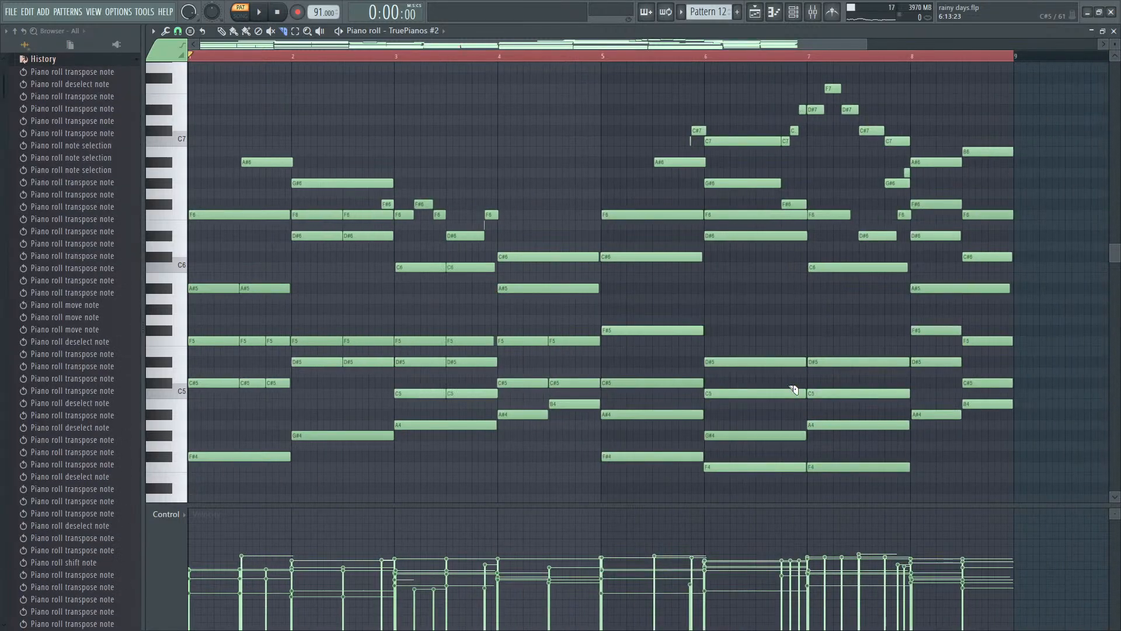
key("ctrl+alt+z")
key("ctrl+alt+z")
key("ctrl+alt+z")
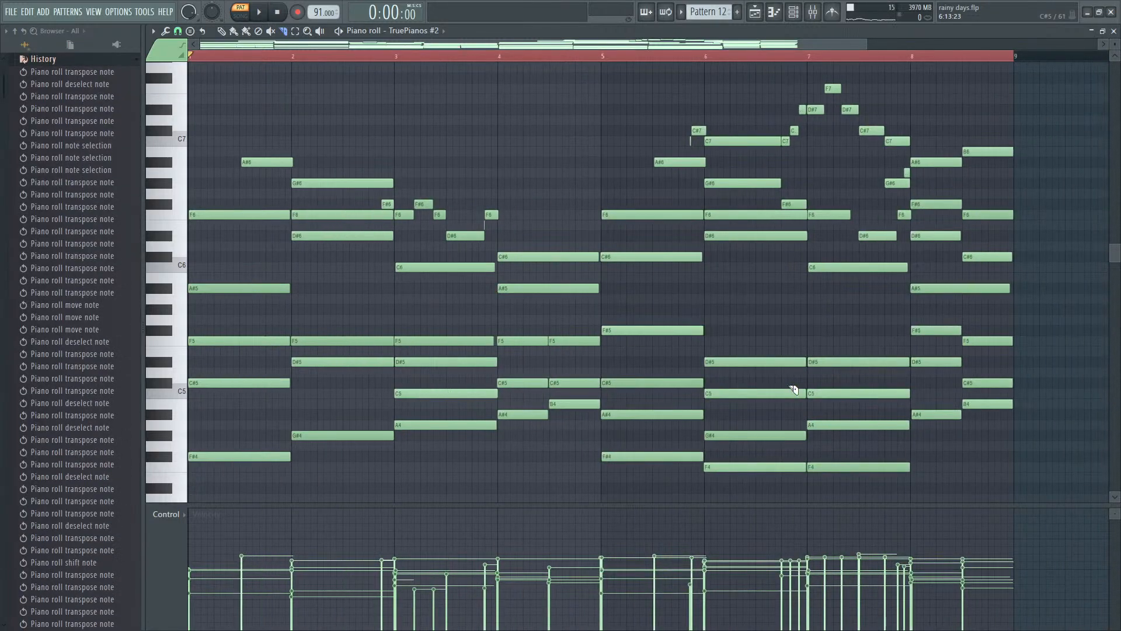
key("F7")
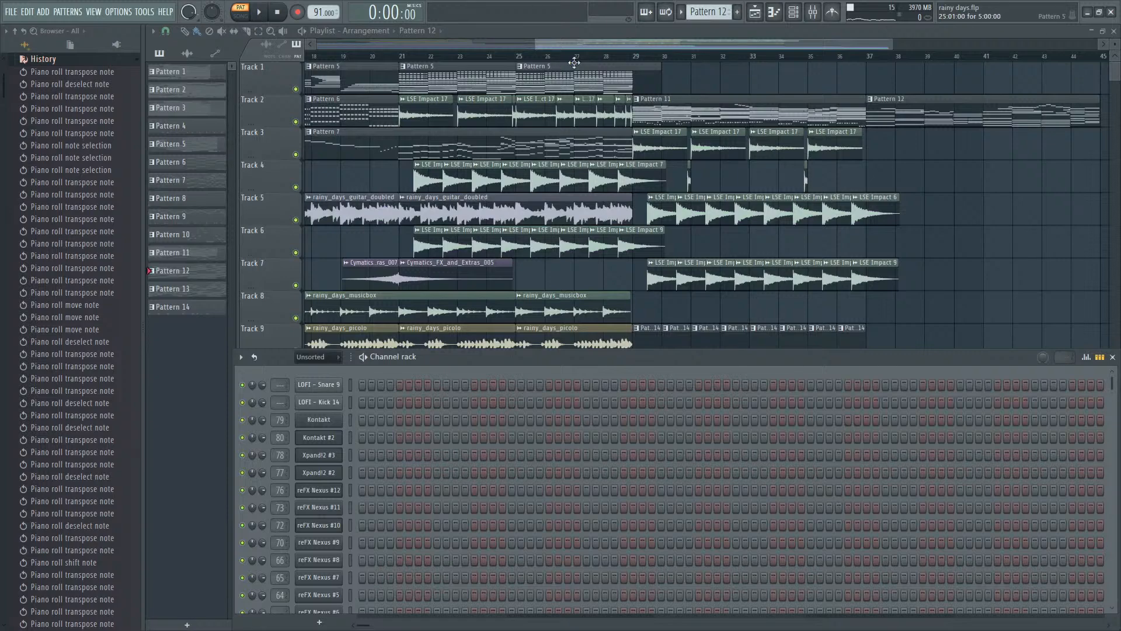
- Listen to the arrangement from bar 29 in song mode
left_click(639, 57)
key("space")
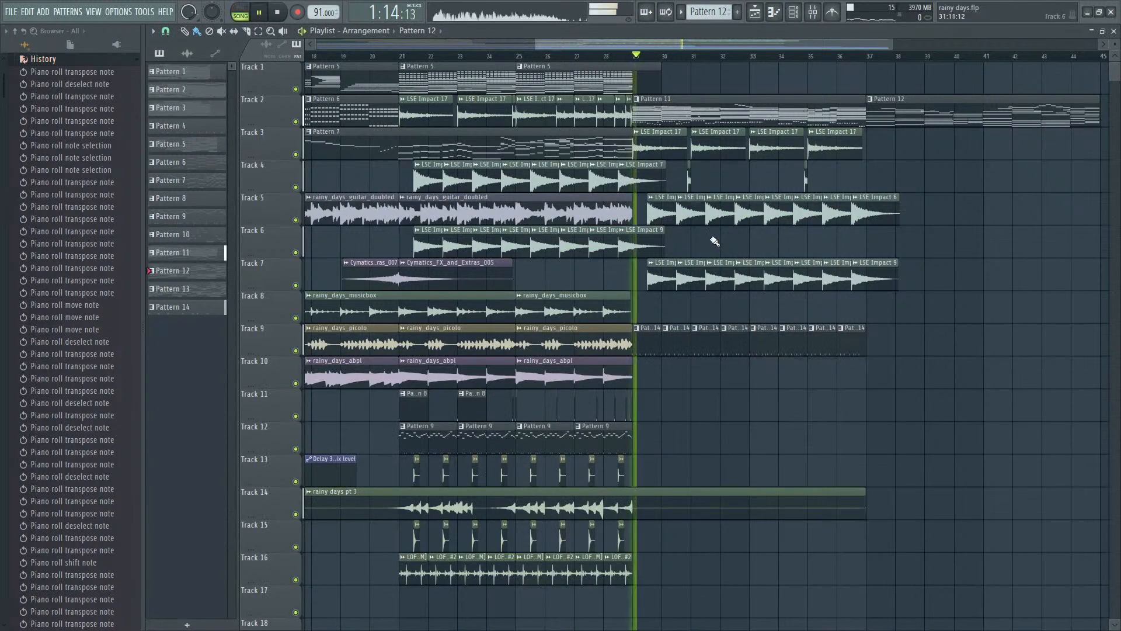
scroll(712, 240, "down", 4)
scroll(862, 311, "up", 1)
scroll(862, 311, "up", 2)
key("space")
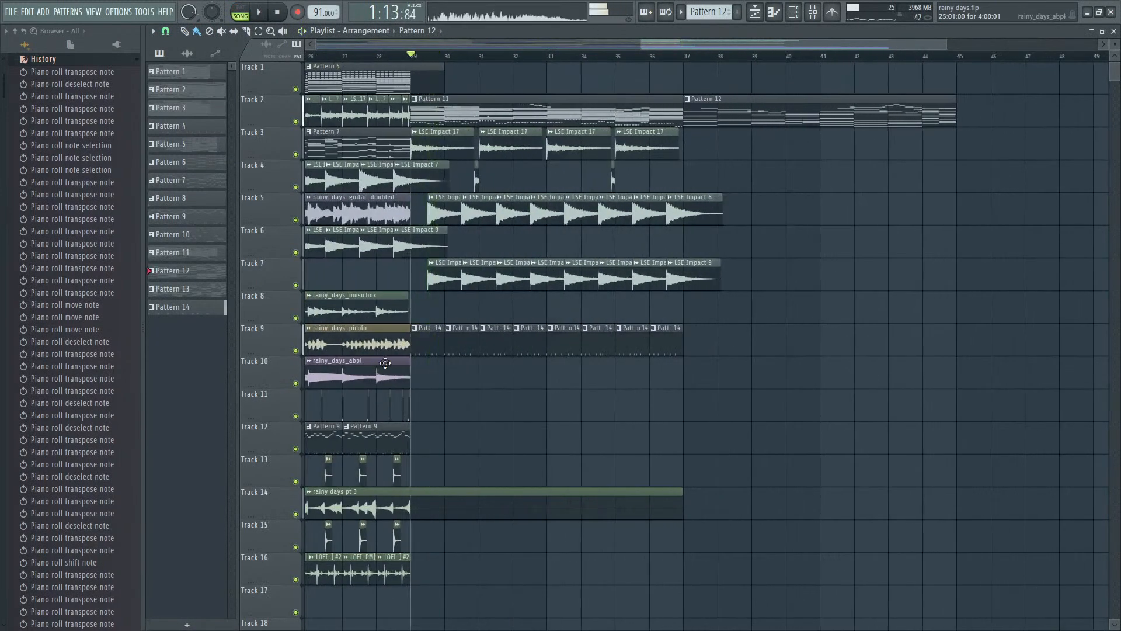
key("F9")
key("F6")
left_click(702, 38)
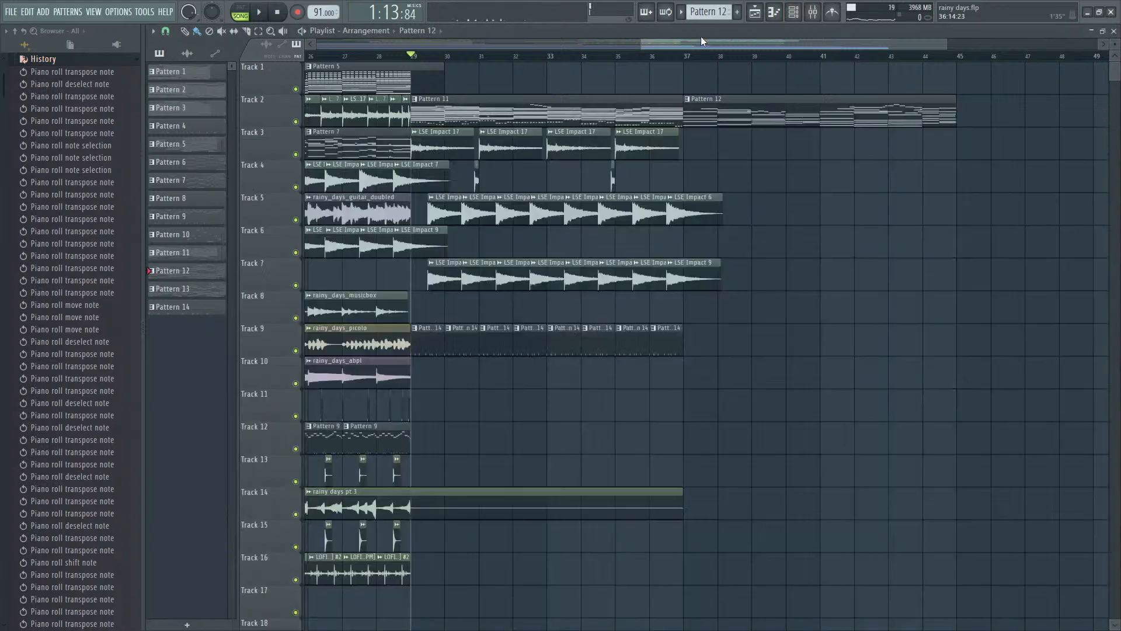
key("space")
scroll(411, 128, "up", 3)
key("space")
- Try raising the Xpand!2 #3 mixer level to 125% during playback from bar 29, and undo the change
key("F9")
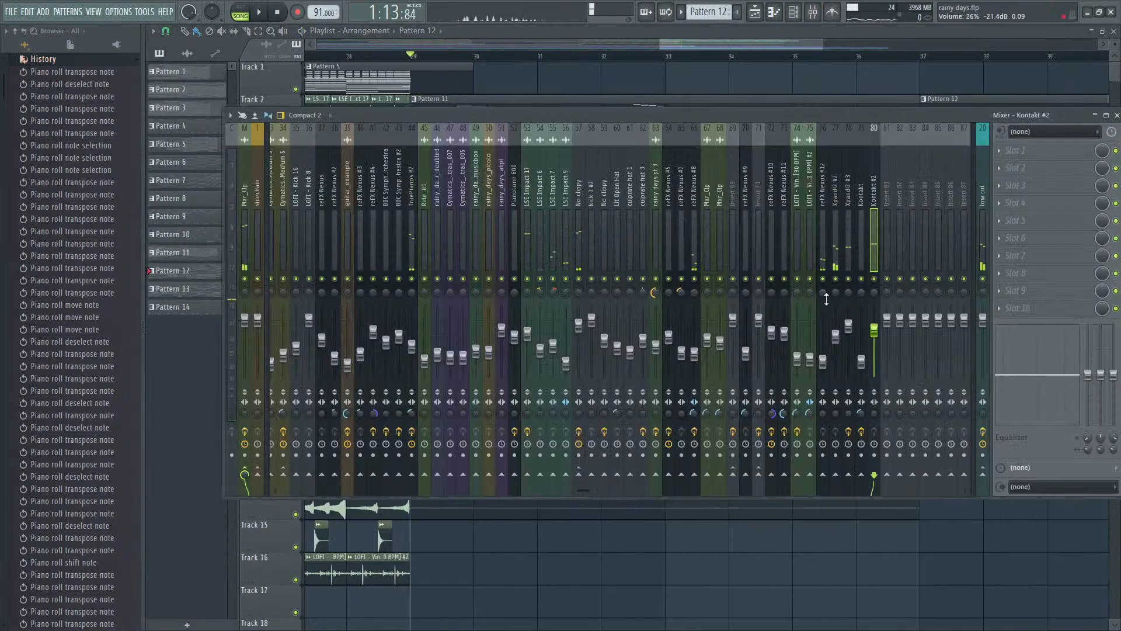
key("space")
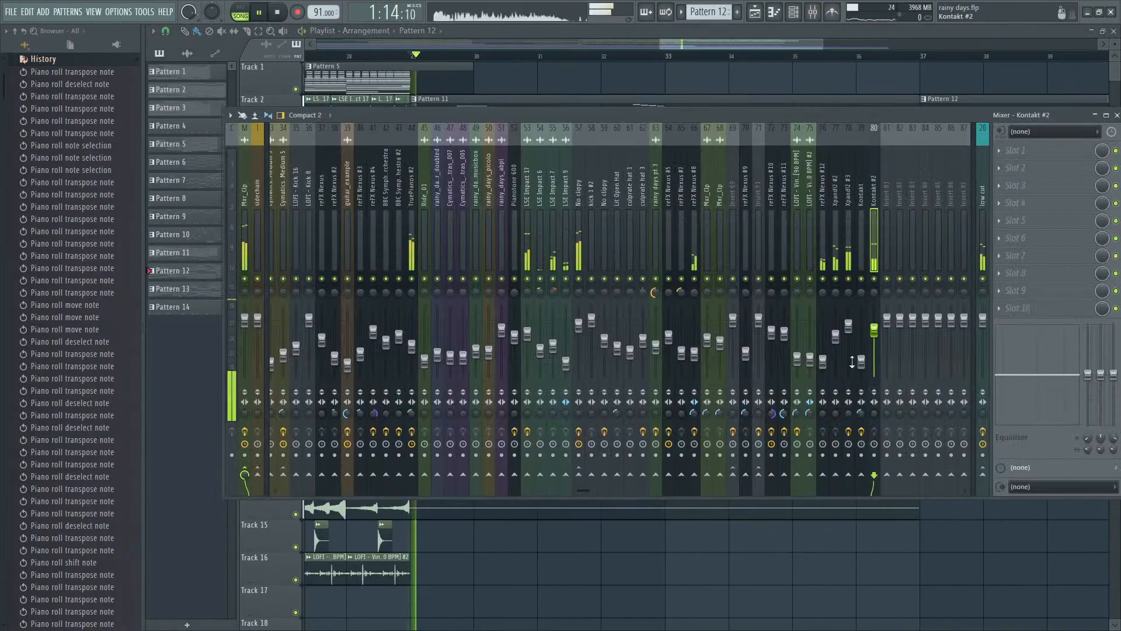
left_click(848, 321)
key("ctrl+z")
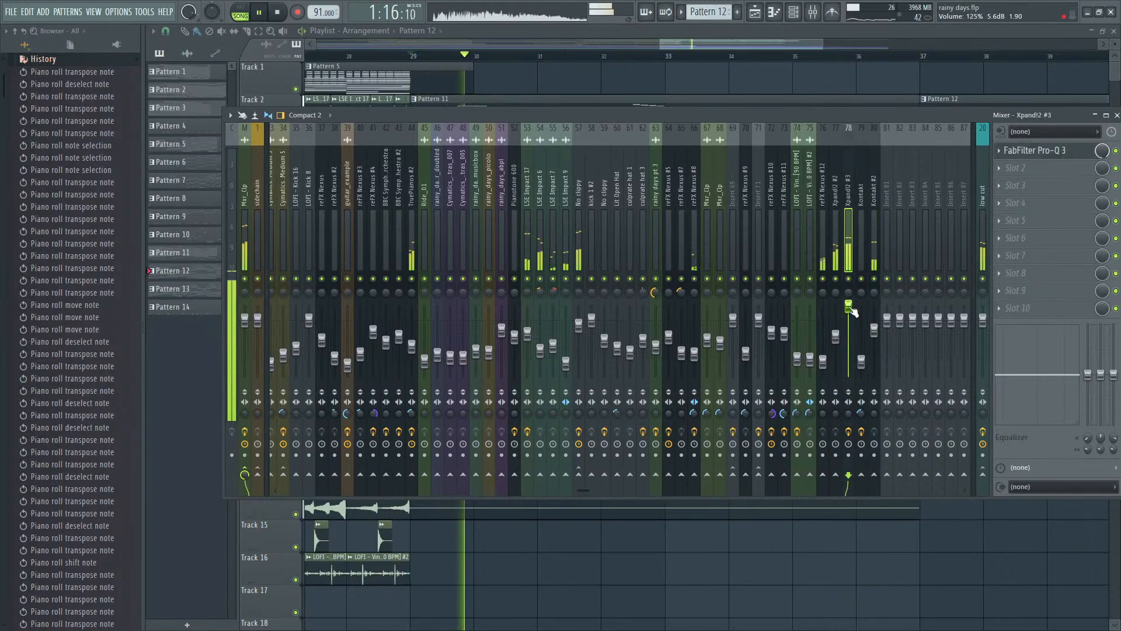
key("space")
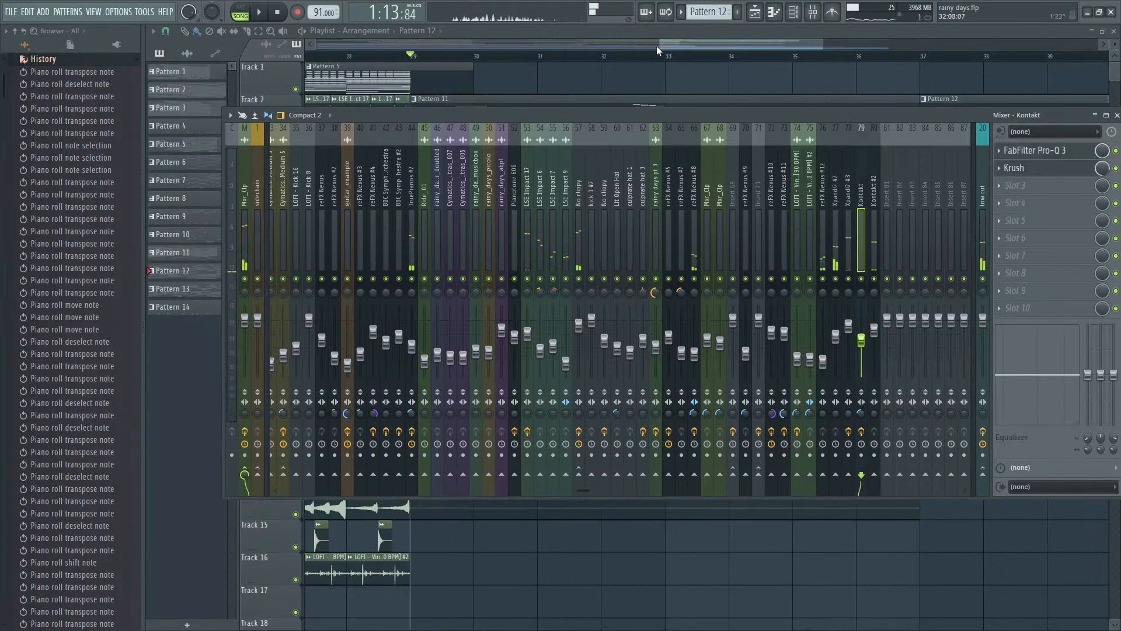
key("F9")
- Make Pattern 11 the active pattern and show its instruments in the channel rack
double_click(578, 116)
key("F7")
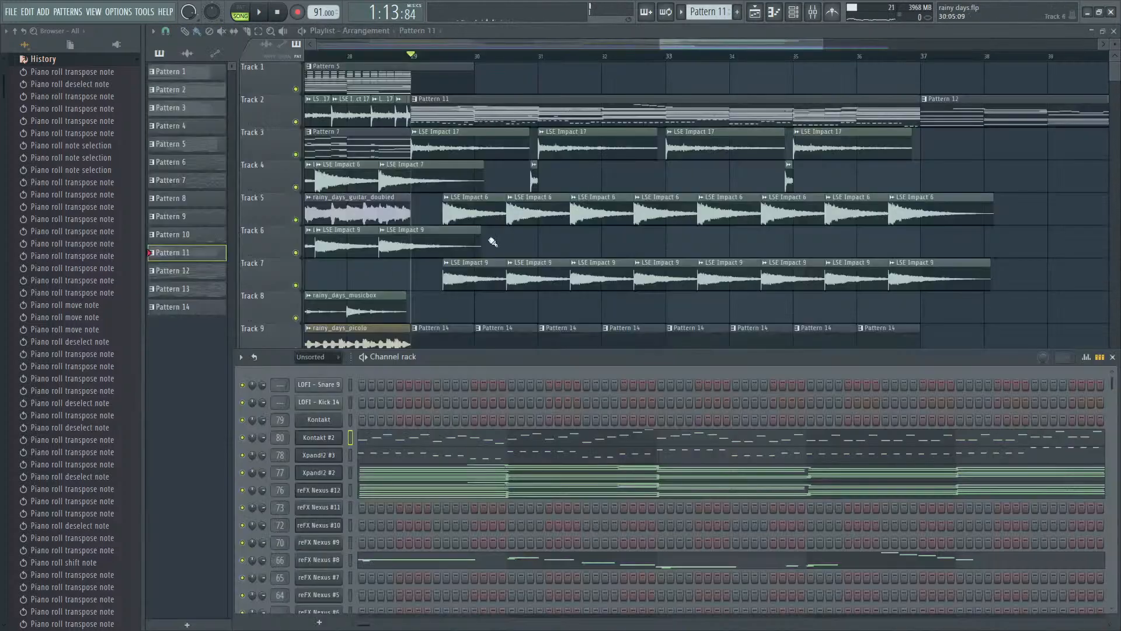
key("Left")
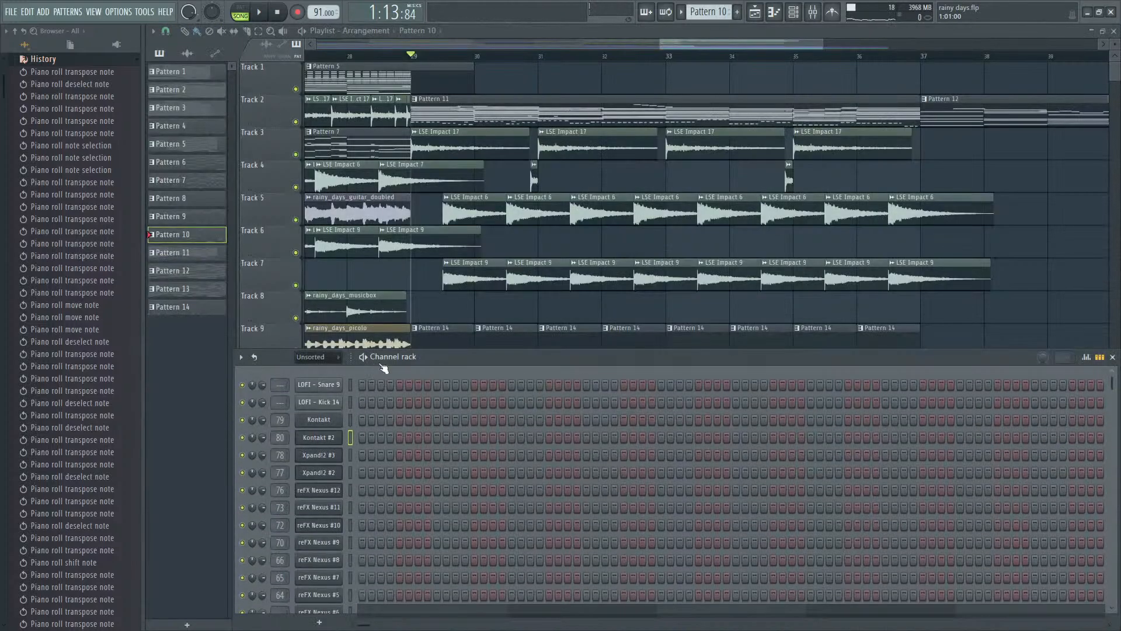
key("Right")
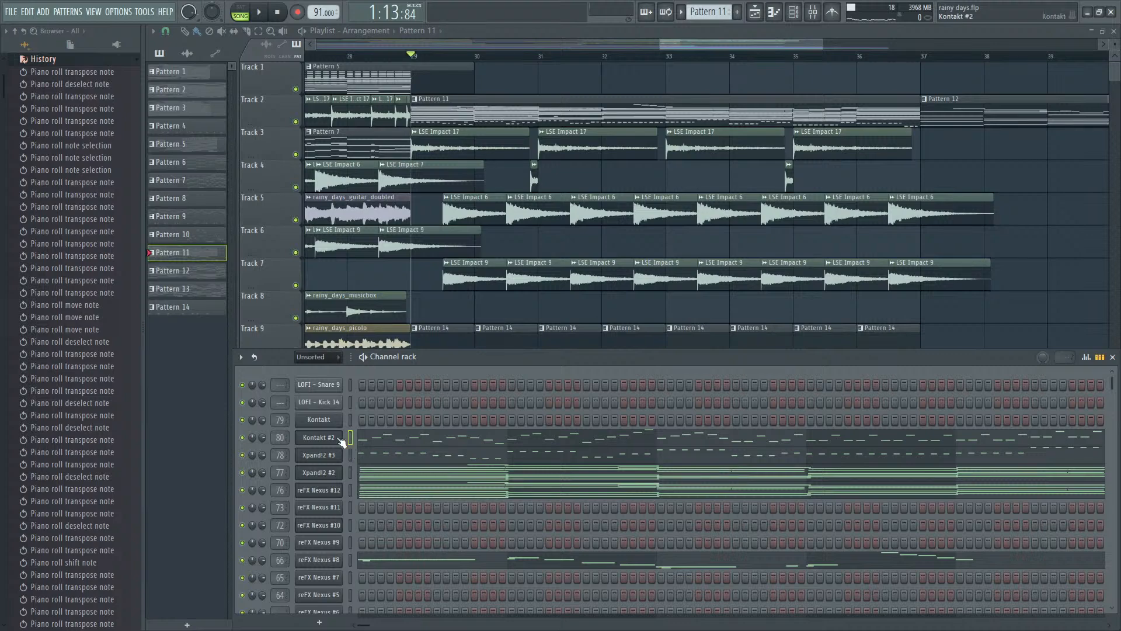
- Raise the Kontakt #2 mixer level during playback of the section from bar 29
key("F9")
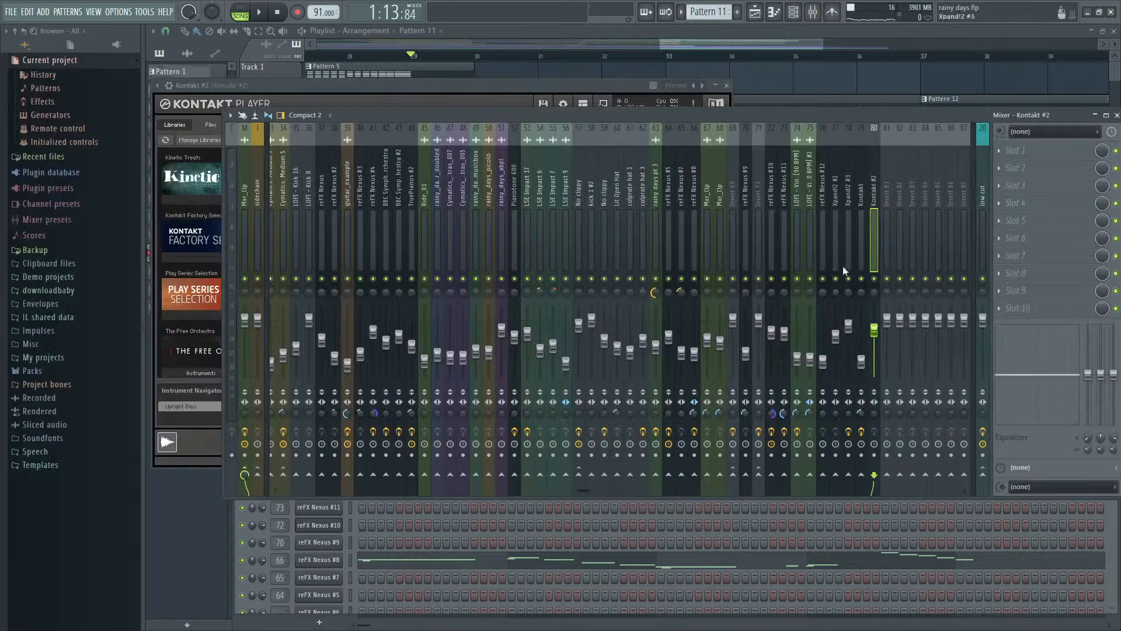
key("space")
left_click_drag(875, 330, 874, 320)
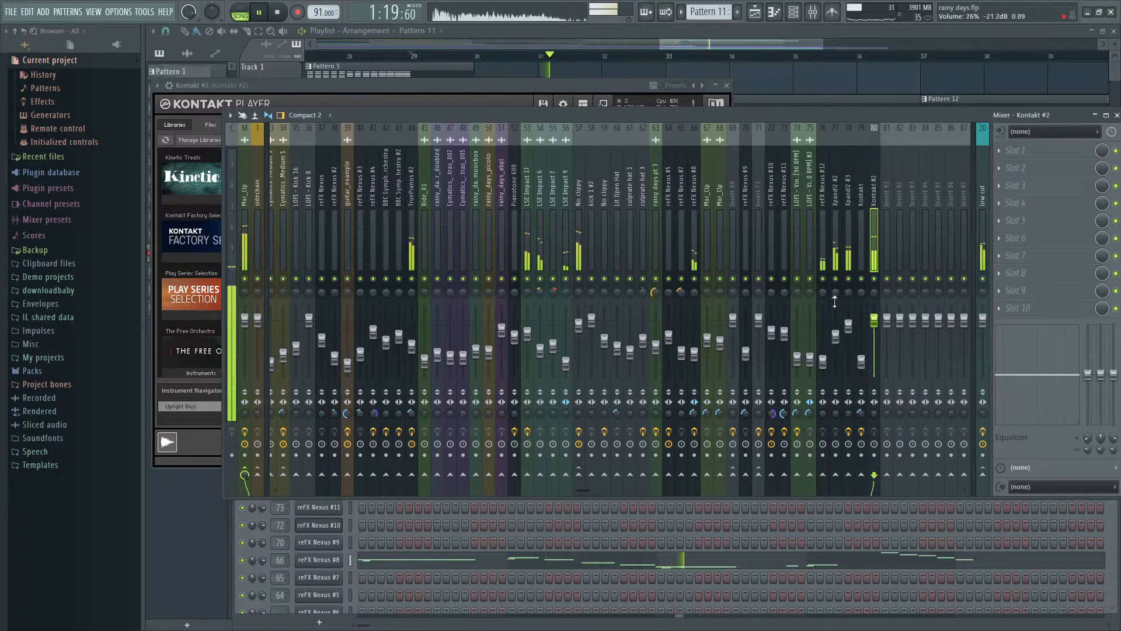
left_click(707, 40)
key("space")
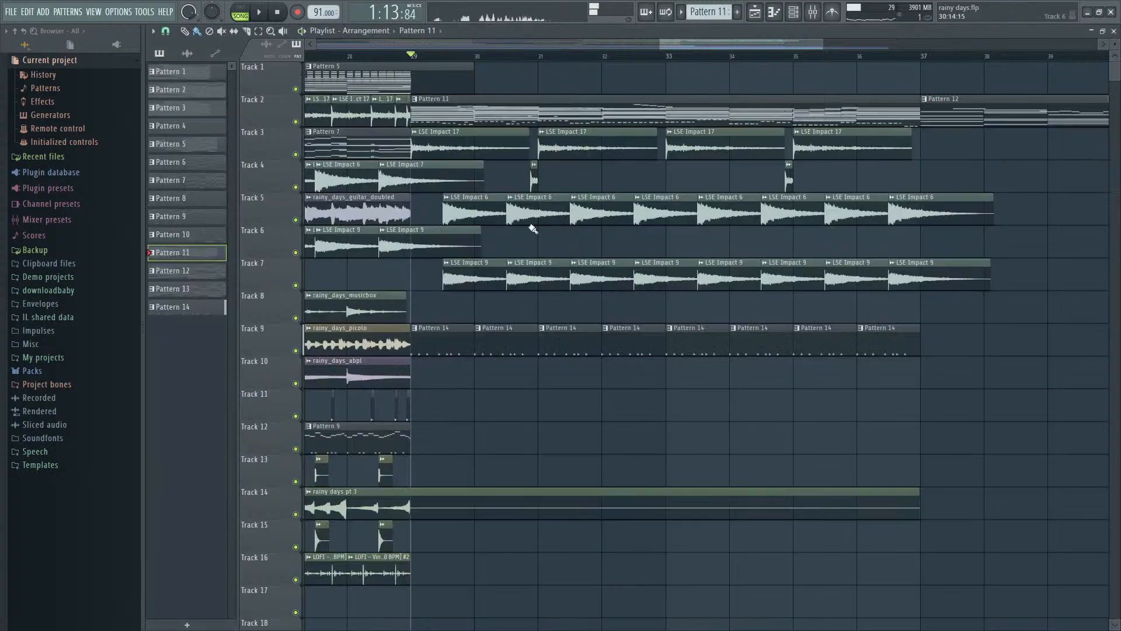
- Open Pattern 14's LOFI - Snare 9 notes and pitch the first three hits to D#5, D5 and C#5 in descending order
double_click(448, 337)
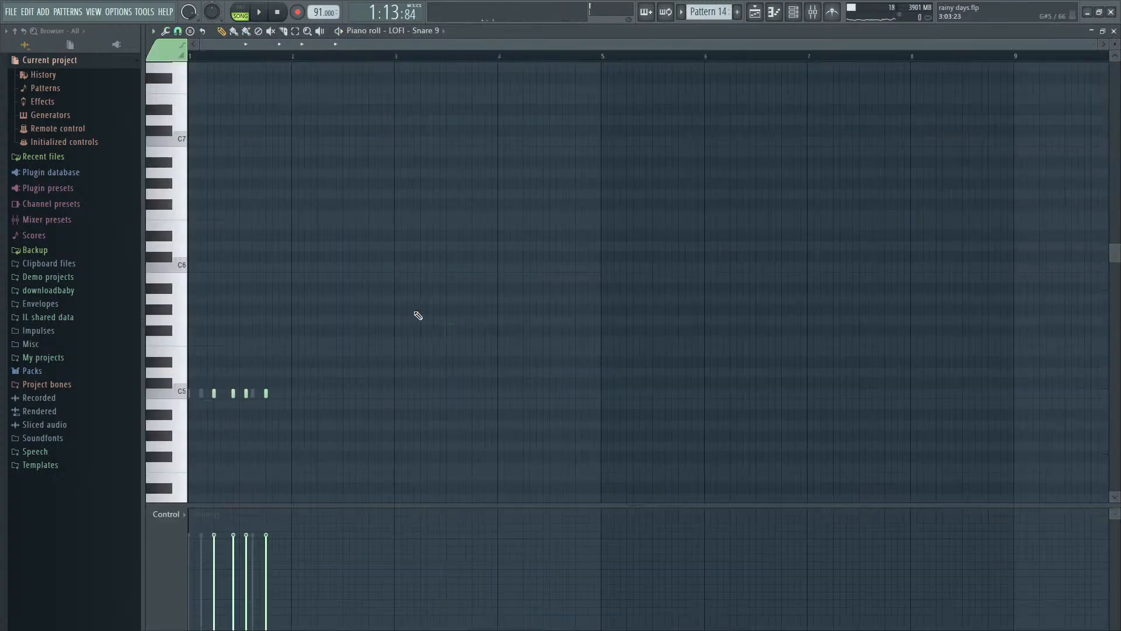
key("Escape")
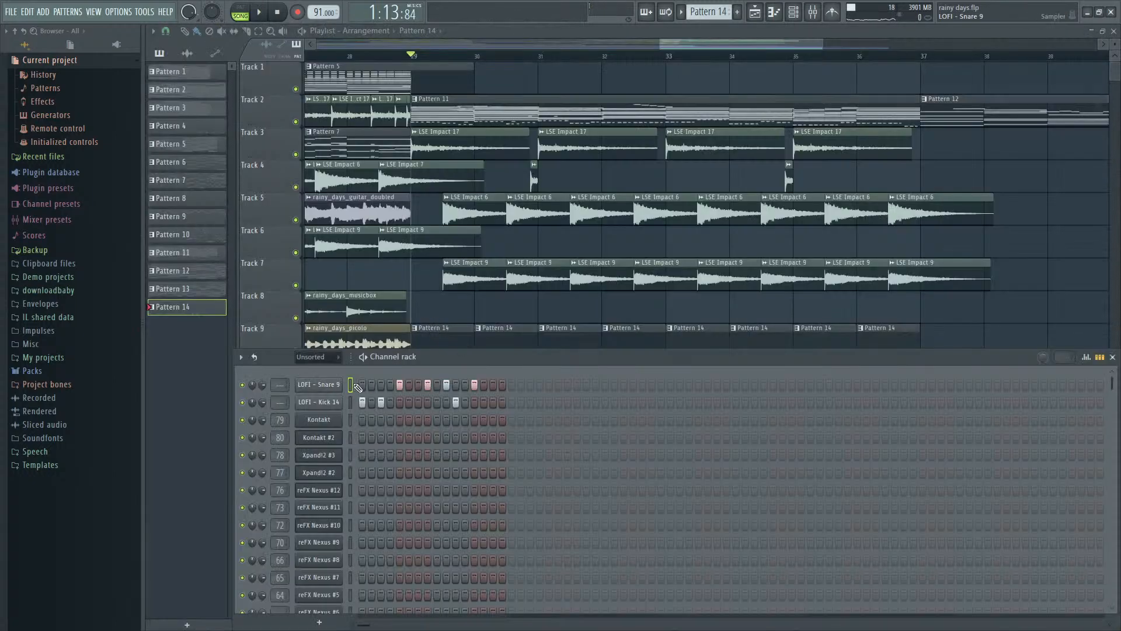
key("F7")
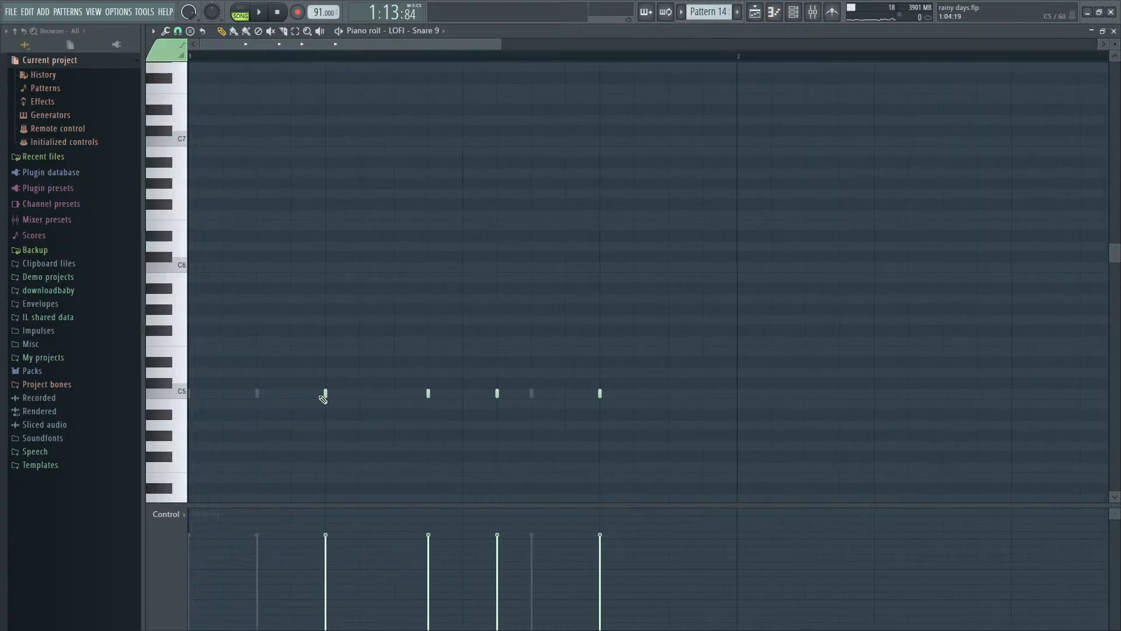
mouse_move(323, 395)
left_mouse_down()
mouse_move(336, 383)
mouse_move(325, 361)
left_mouse_up()
right_click(338, 383)
key("space")
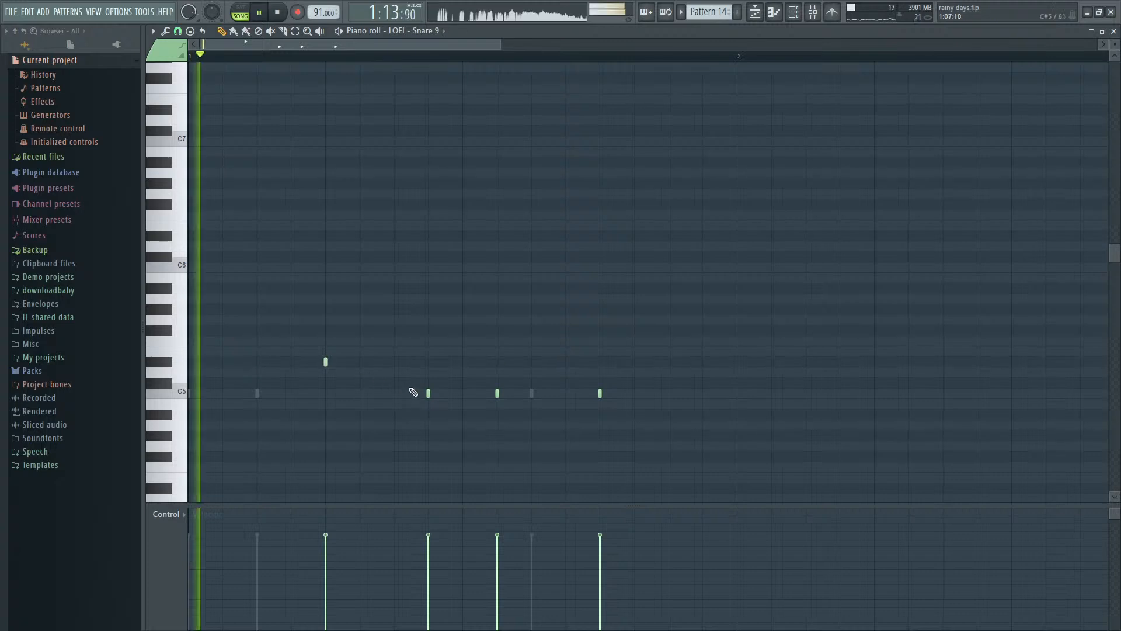
left_click_drag(428, 393, 430, 372)
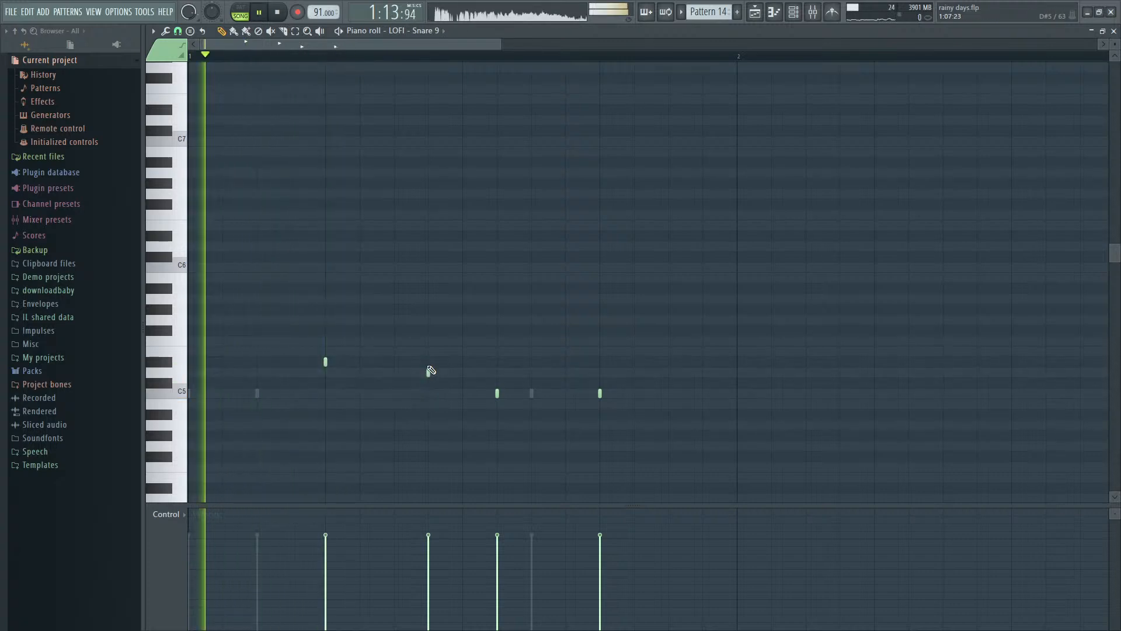
left_click_drag(497, 393, 496, 383)
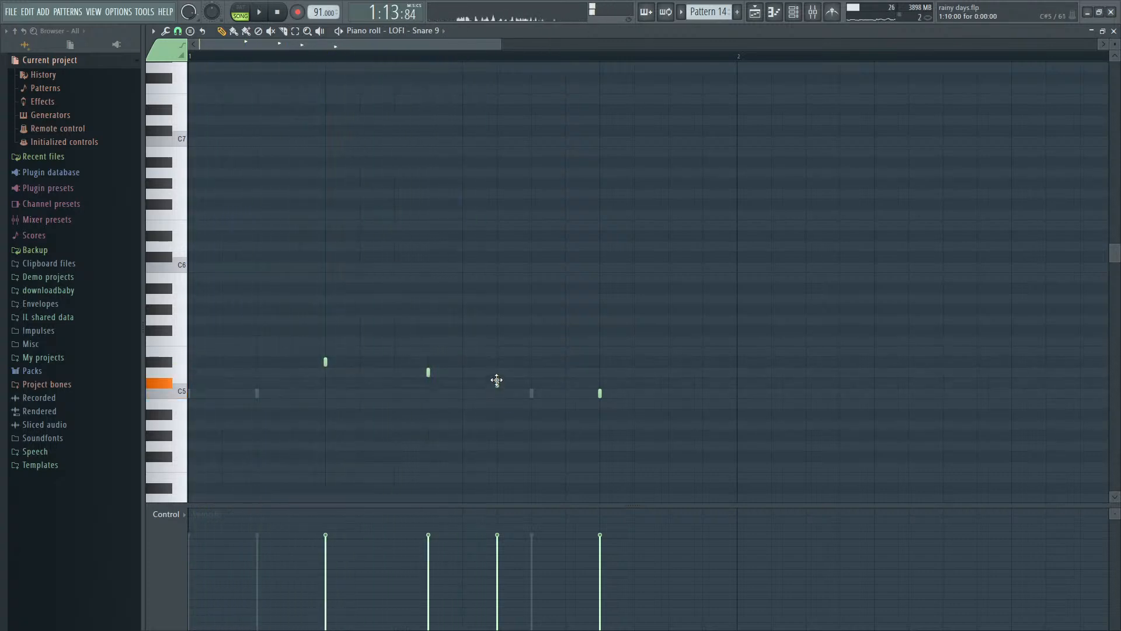
- Add a C5 snare hit between the third and final hits and lower its velocity
key("space")
left_click(532, 394)
key("space")
left_click_drag(541, 535, 543, 573)
key("space")
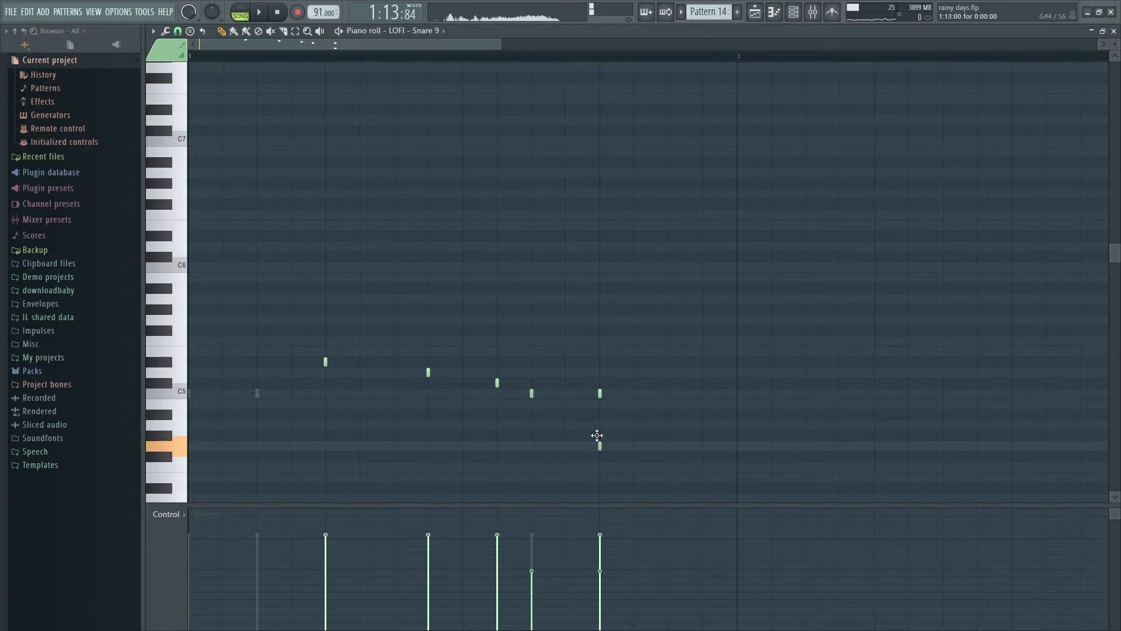
- Lower the final snare hit to D#4, raise its velocity to 82%, and audition the pattern
left_click_drag(600, 457, 599, 487)
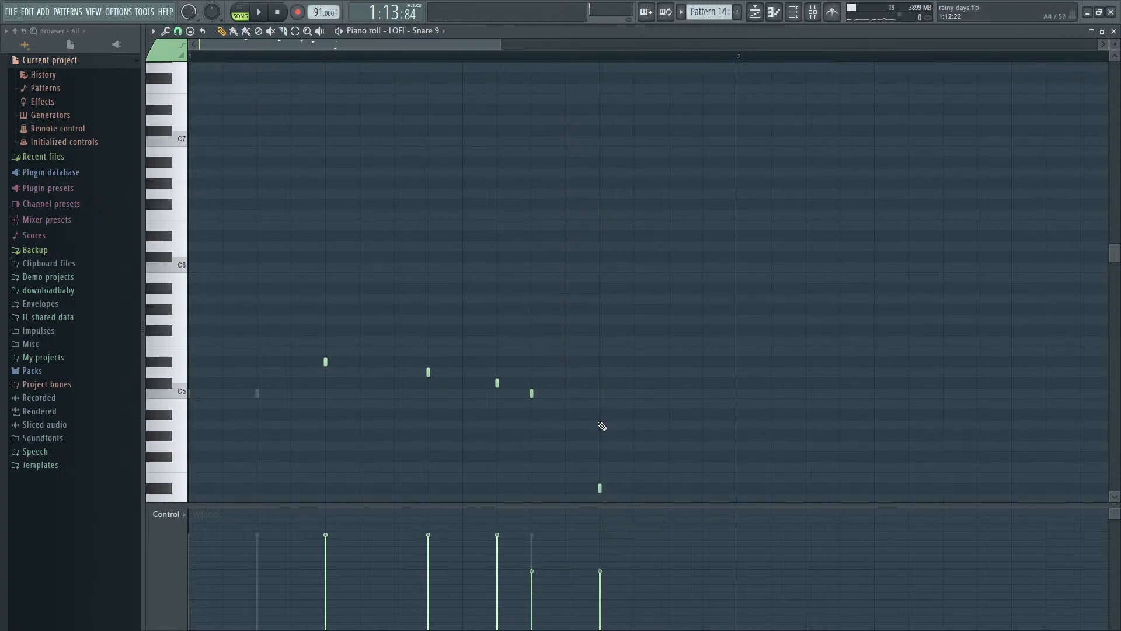
left_click(613, 530)
key("space")
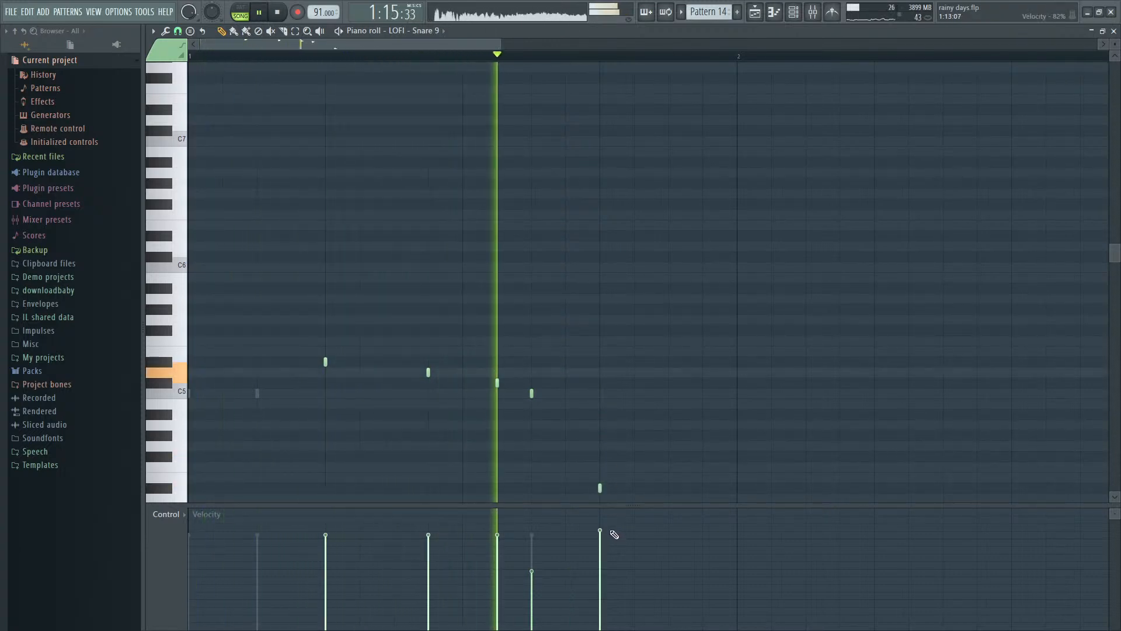
key("space")
- Layer a C5 snare hit over the final low hit and audition it
left_click(601, 376)
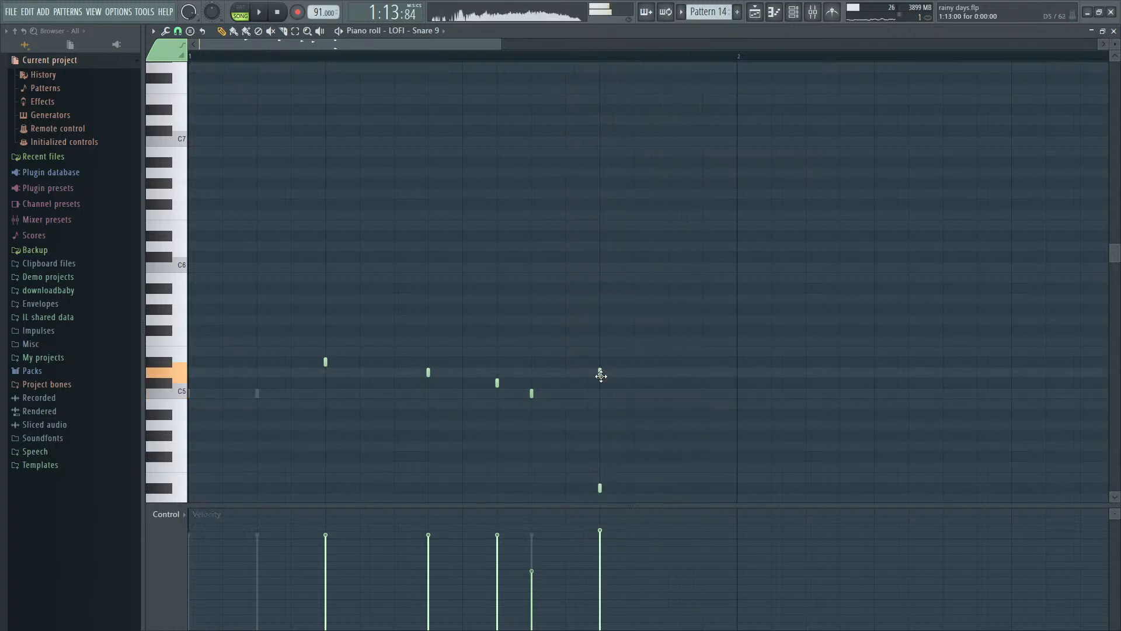
left_click_drag(601, 377, 601, 390)
key("space")
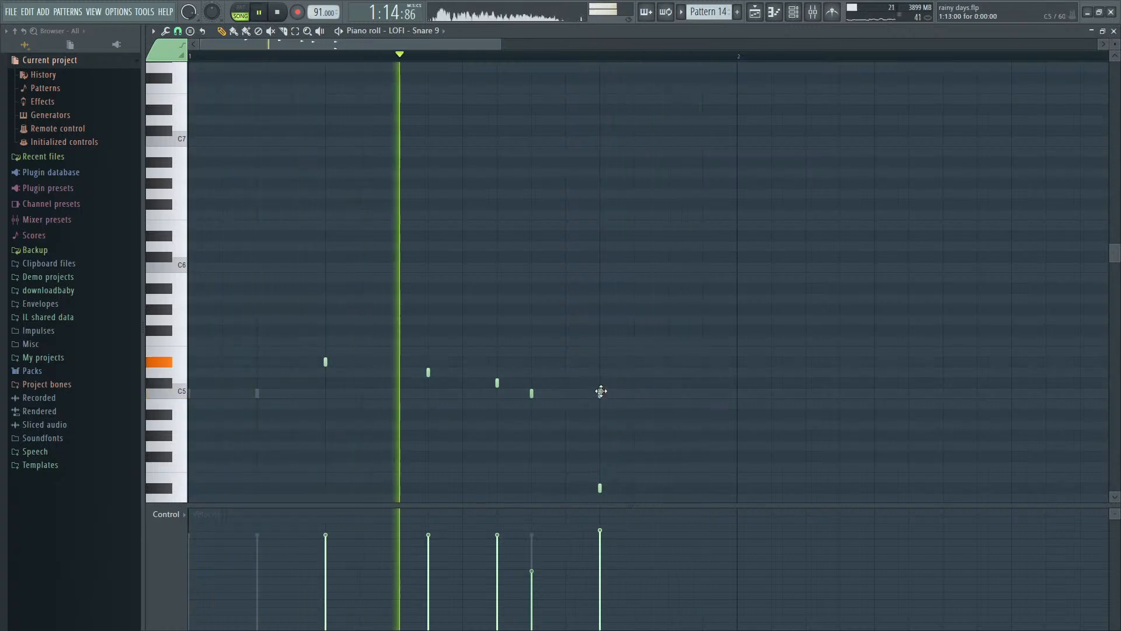
- Move the lower of the two final snare hits to G#4, reduce its velocity, and nudge it slightly later than the C5 hit
scroll(681, 487, "down", 1)
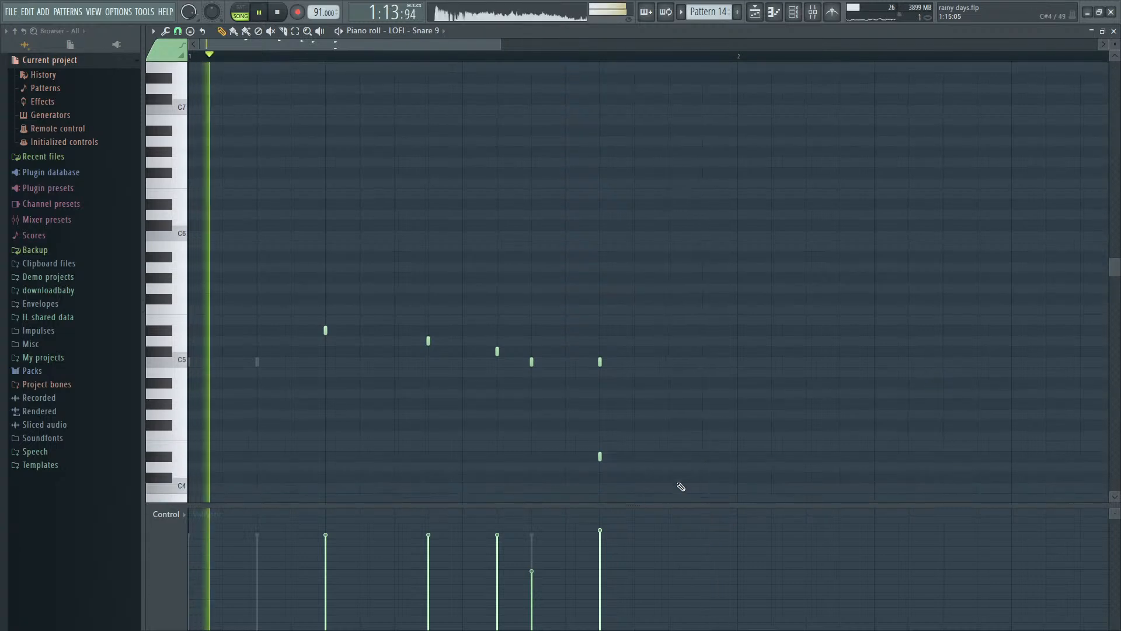
left_click_drag(601, 458, 582, 490)
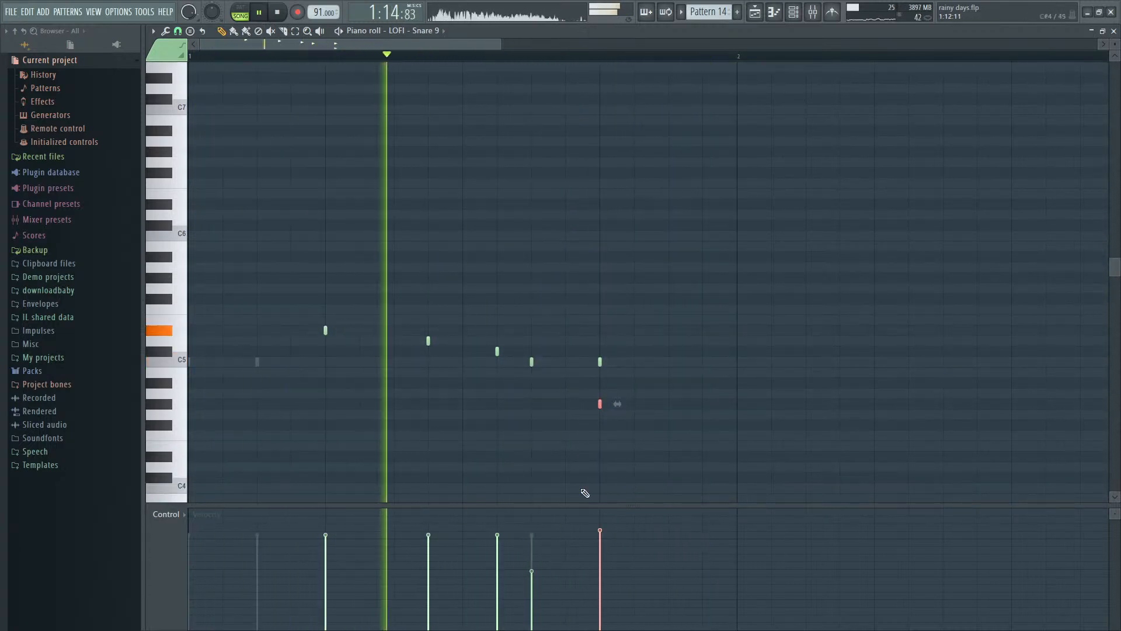
scroll(602, 421, "up", 3)
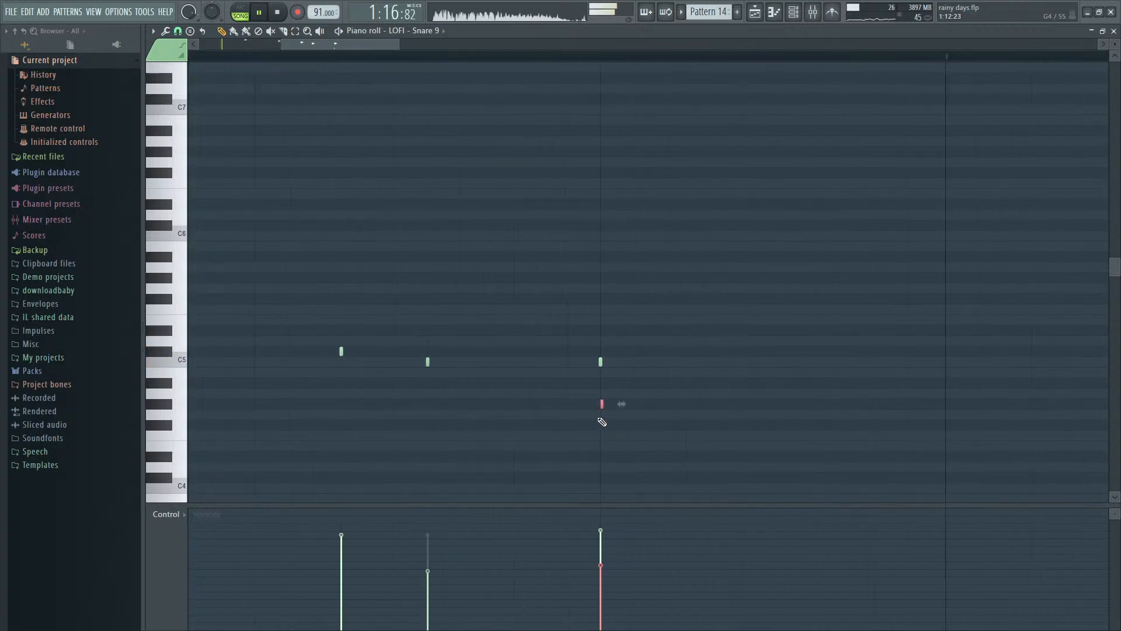
scroll(602, 421, "up", 1)
left_click(606, 415, "ctrl")
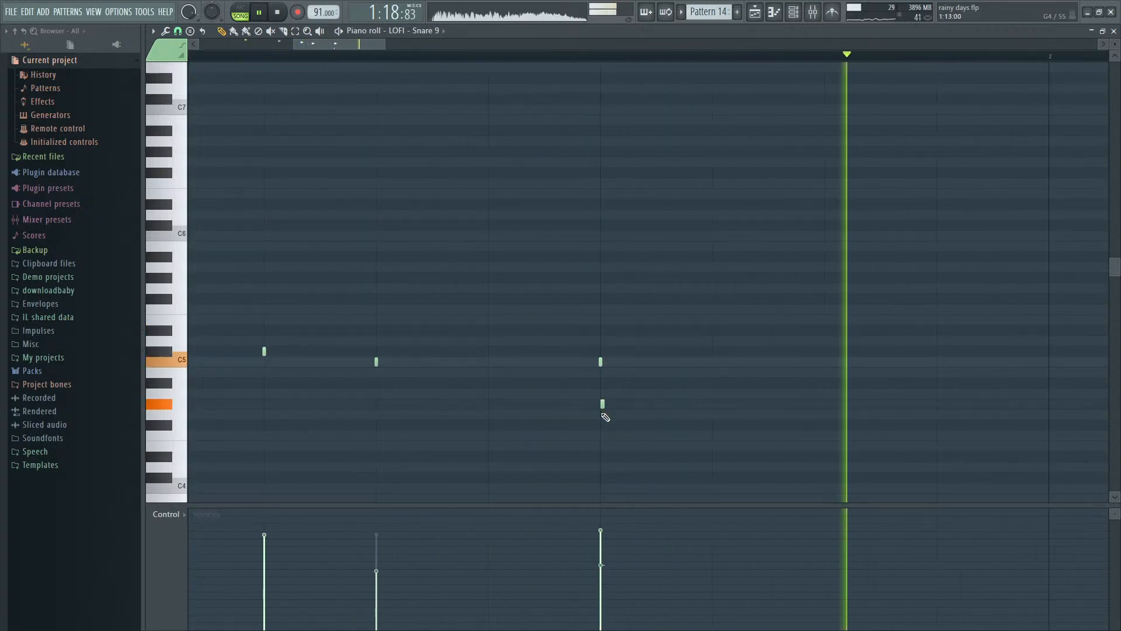
key("space")
left_click(603, 403)
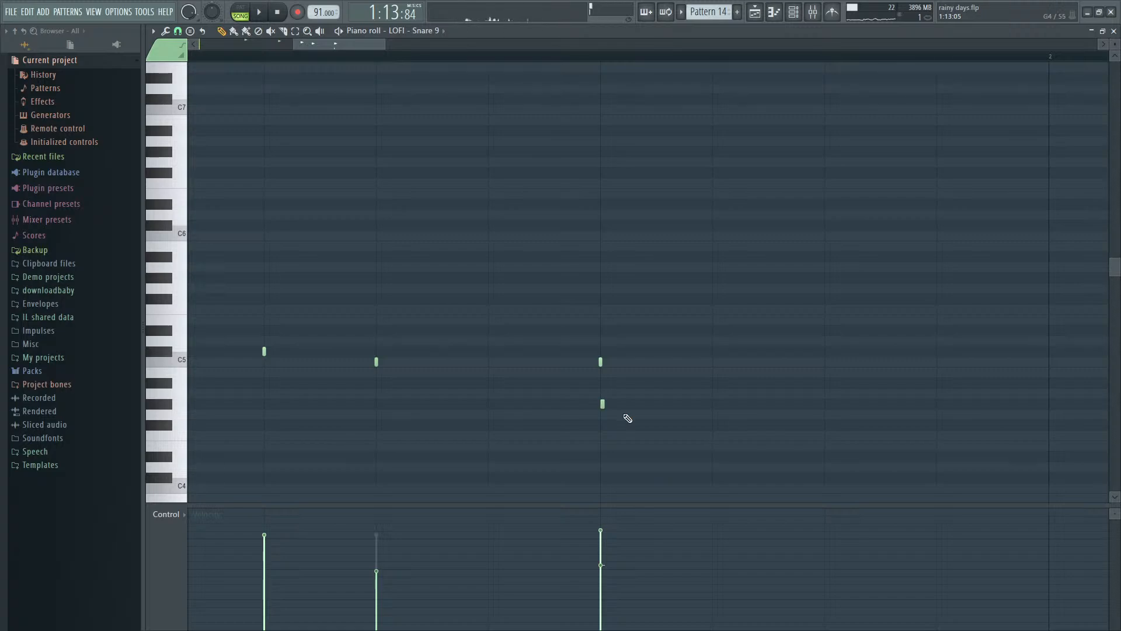
key("Escape")
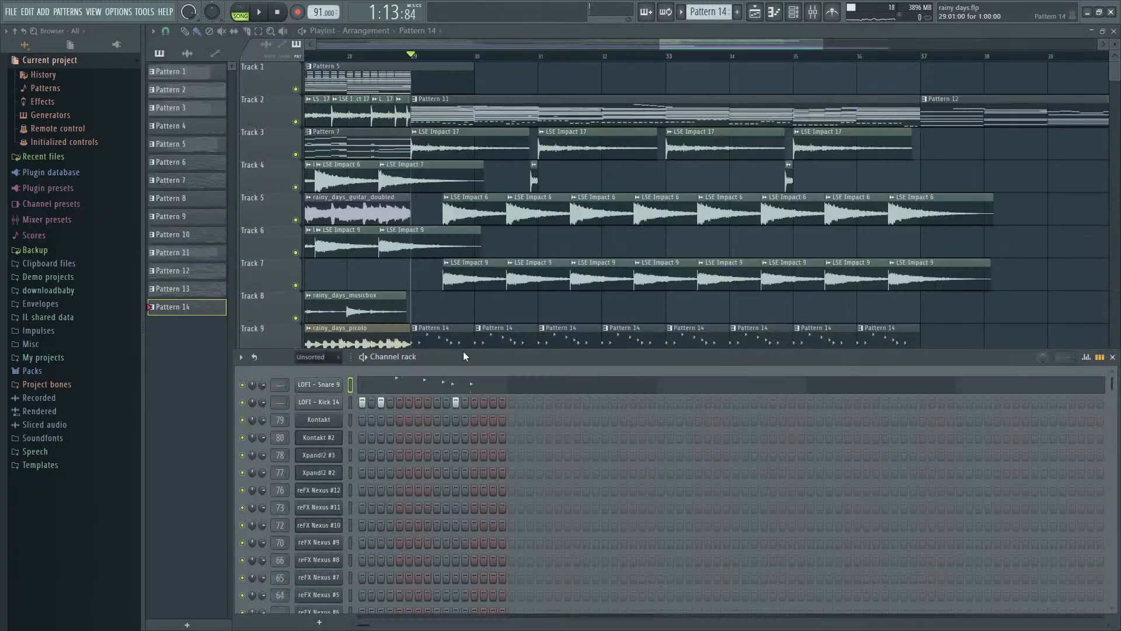
left_click_drag(683, 48, 672, 49)
scroll(543, 386, "down", 3)
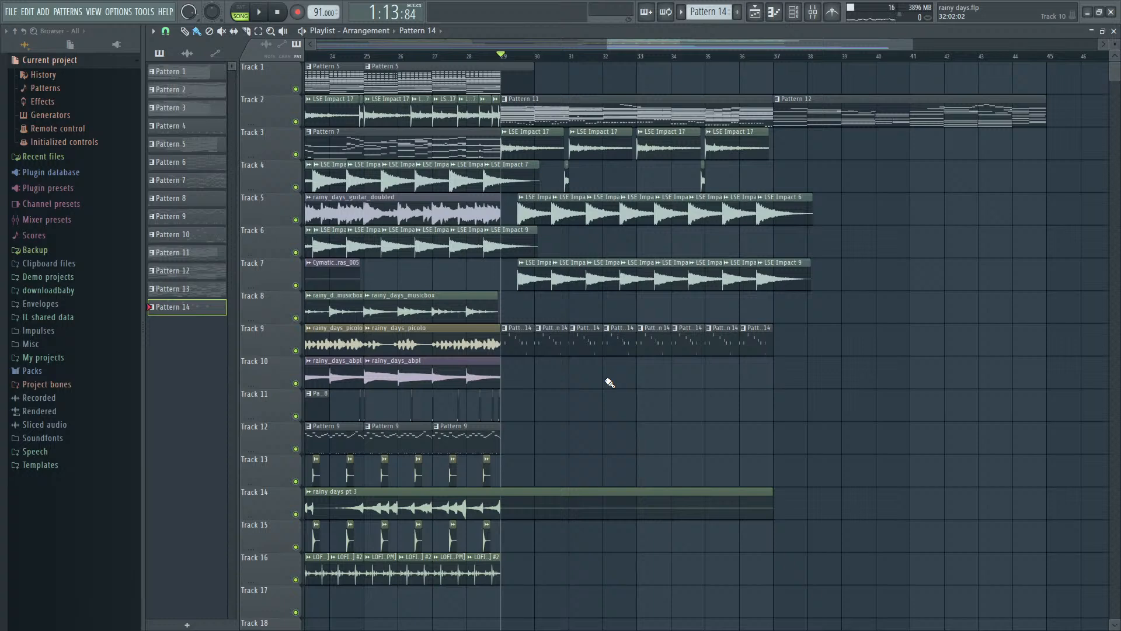
scroll(612, 380, "up", 3)
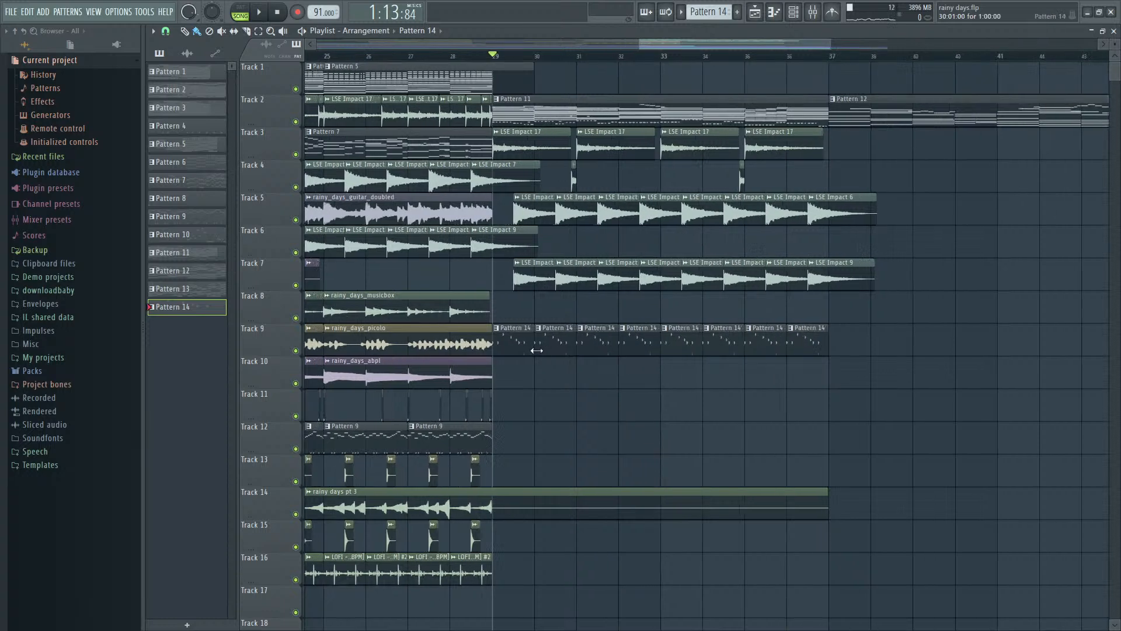
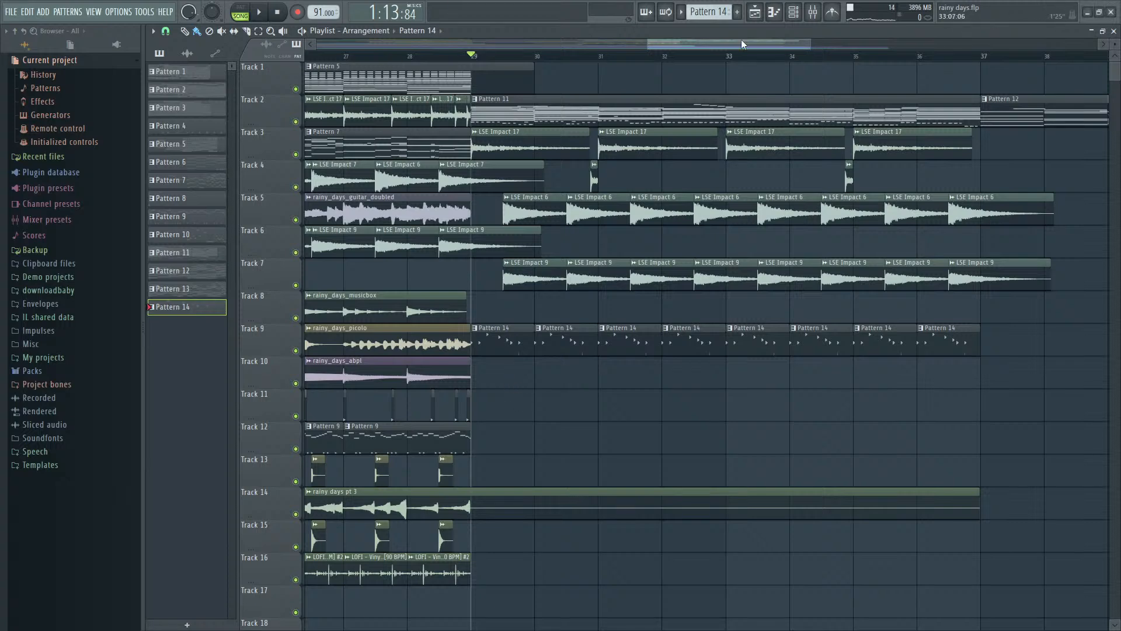
- Audition the section from bar 29 and lower Pattern 14's first snare hit to C5
key("space")
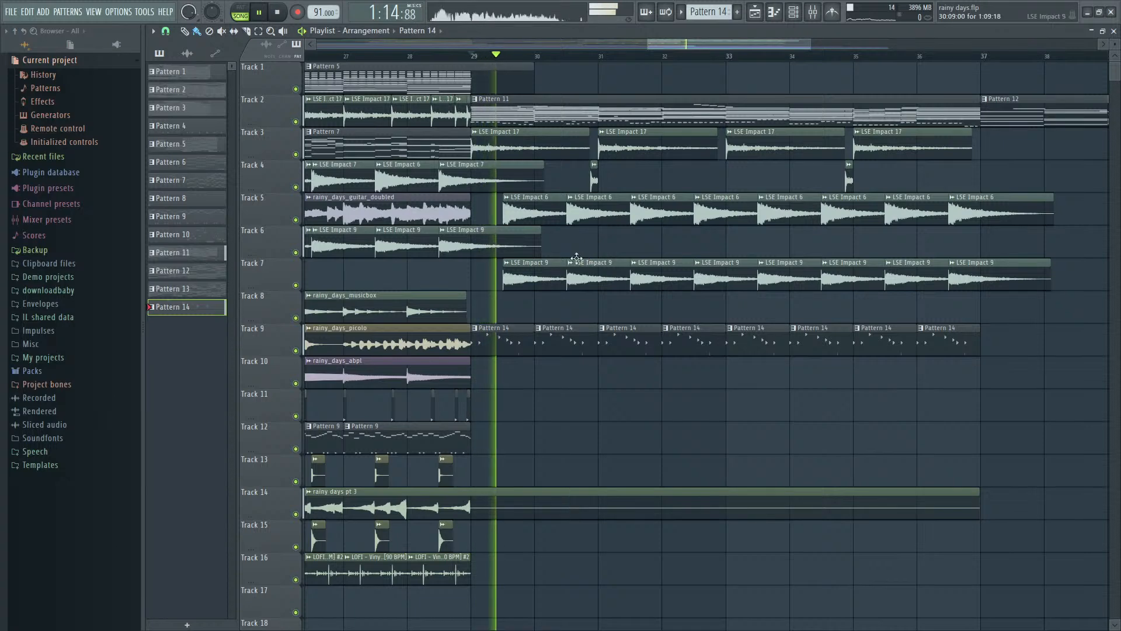
key("space")
double_click(512, 337)
scroll(508, 342, "down", 2)
key("Escape")
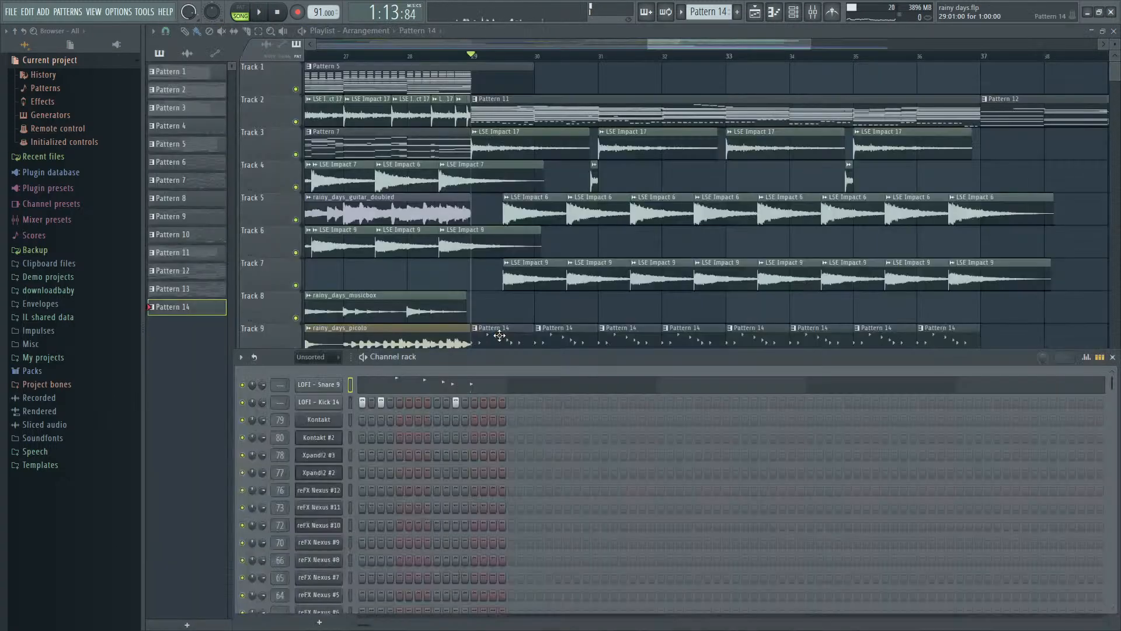
left_click(407, 378)
scroll(412, 332, "up", 3)
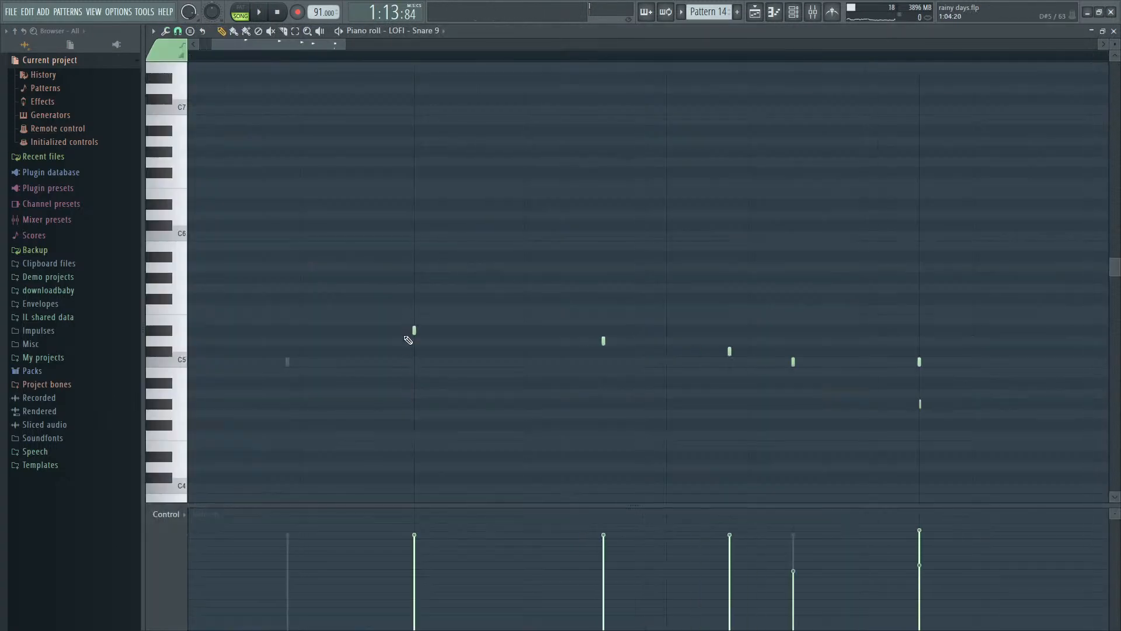
key("space")
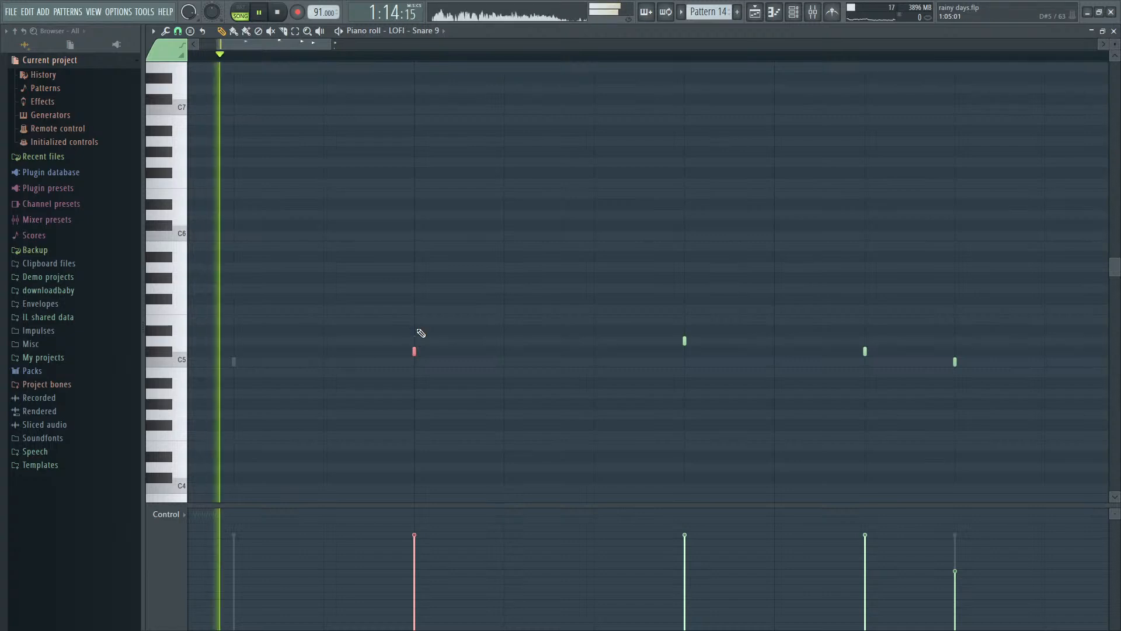
scroll(420, 333, "down", 2)
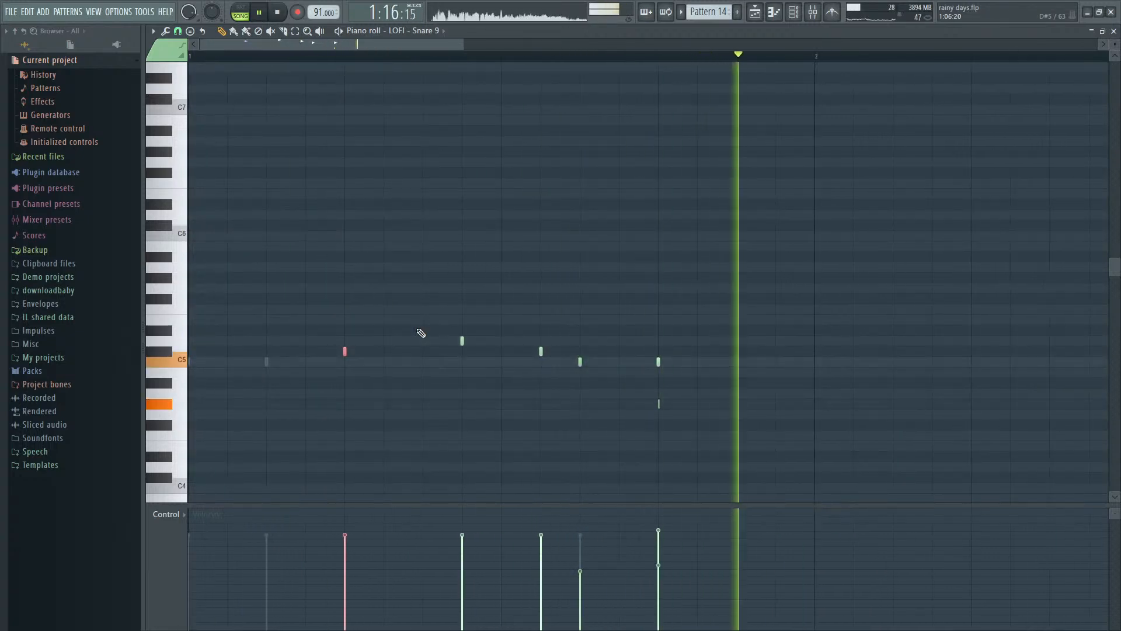
key("shift+Down")
scroll(440, 351, "down", 2)
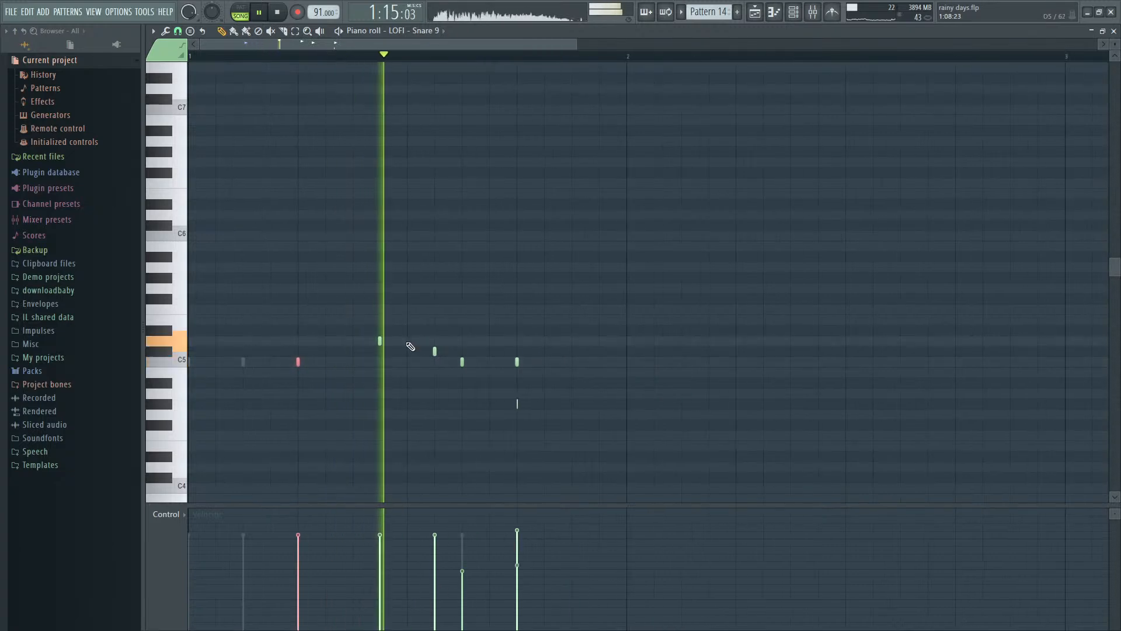
key("space")
key("Escape")
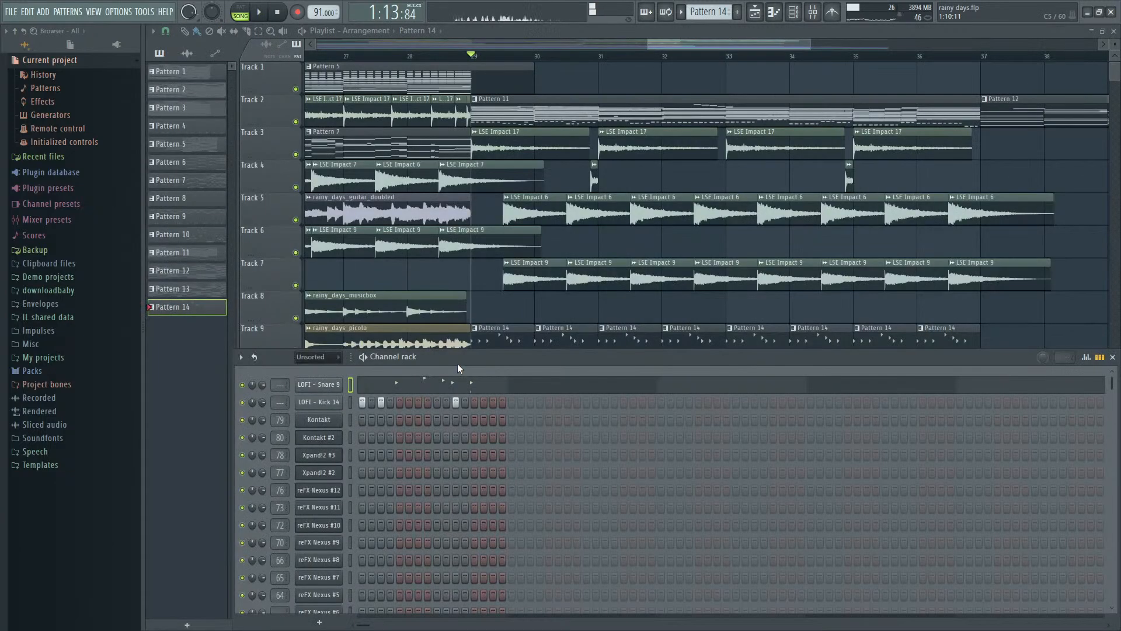
left_click(456, 388)
scroll(323, 349, "up", 1)
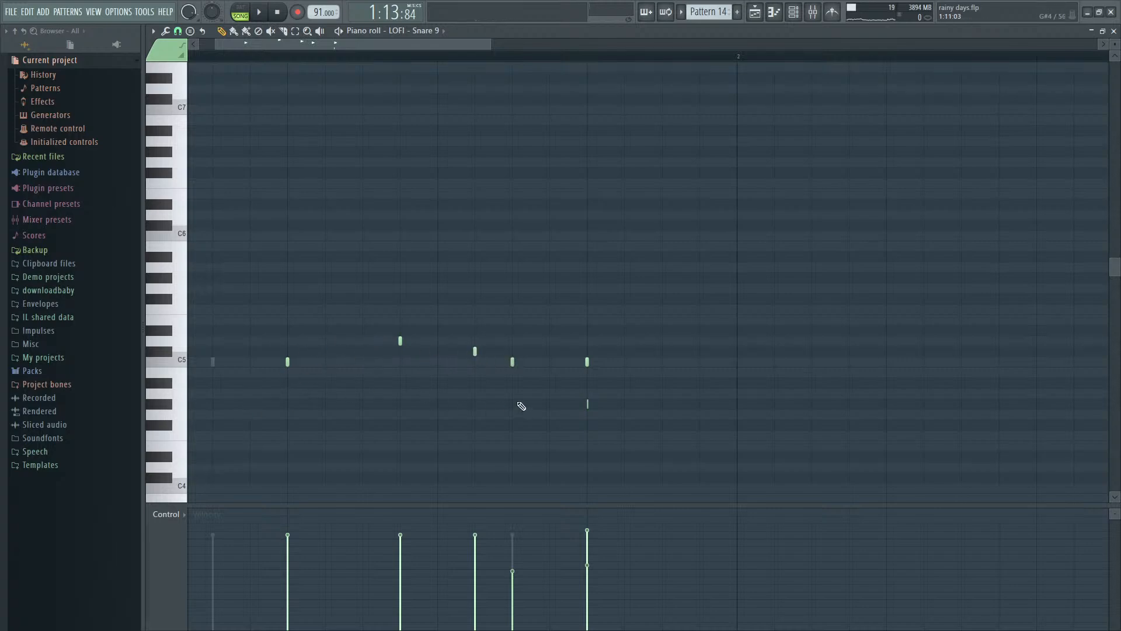
key("Escape")
- Expand the Packs sample folder and audition Pattern 14 on its own in pattern mode
left_click(40, 360)
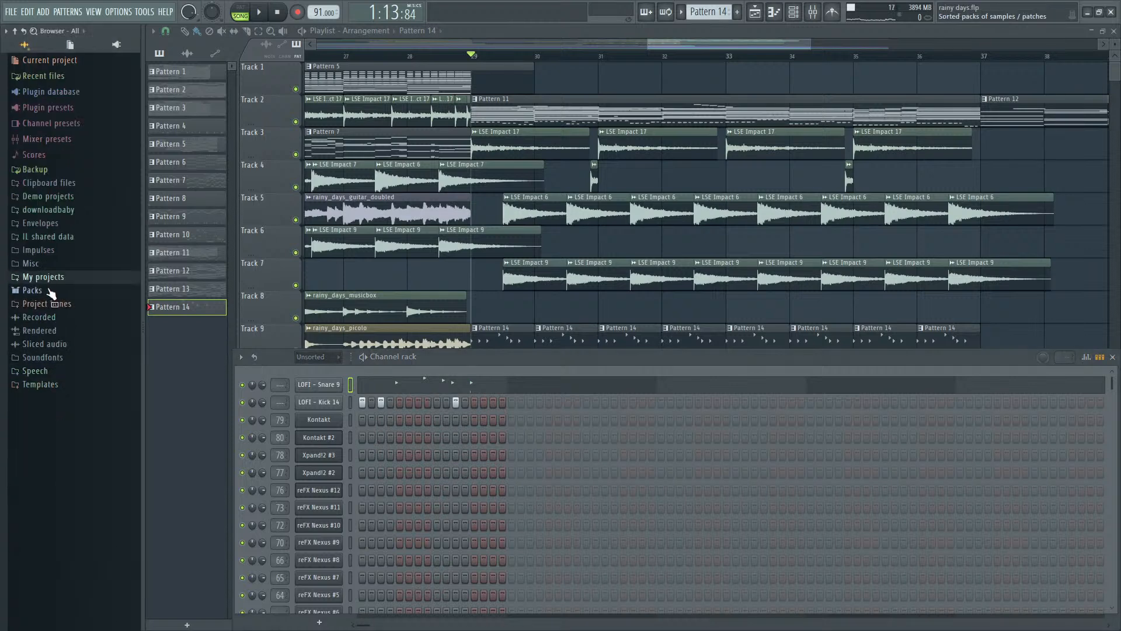
left_click(47, 290)
left_click(241, 14)
key("space")
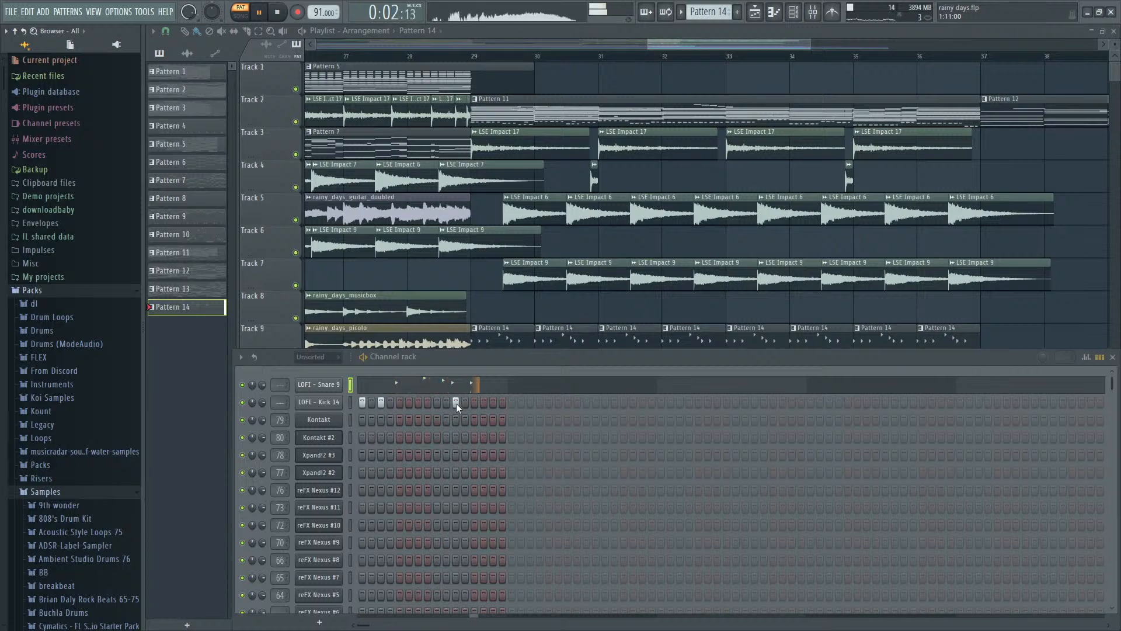
key("space")
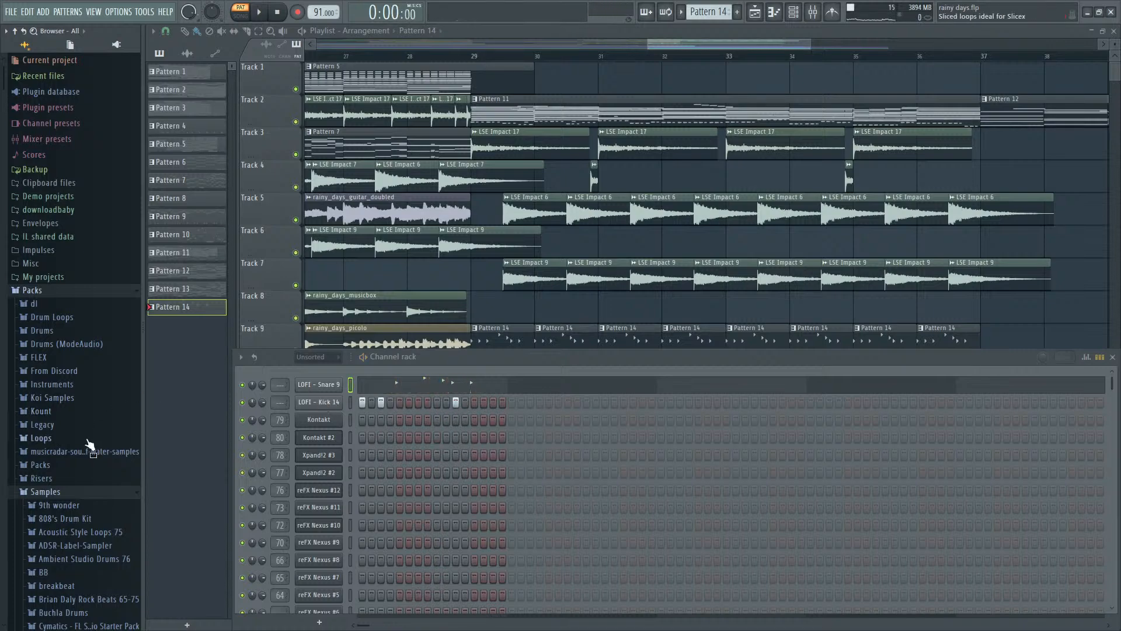
- Find the Dofflin Drums Hihats folder among the sample packs and preview Hihat 3
scroll(92, 453, "down", 12)
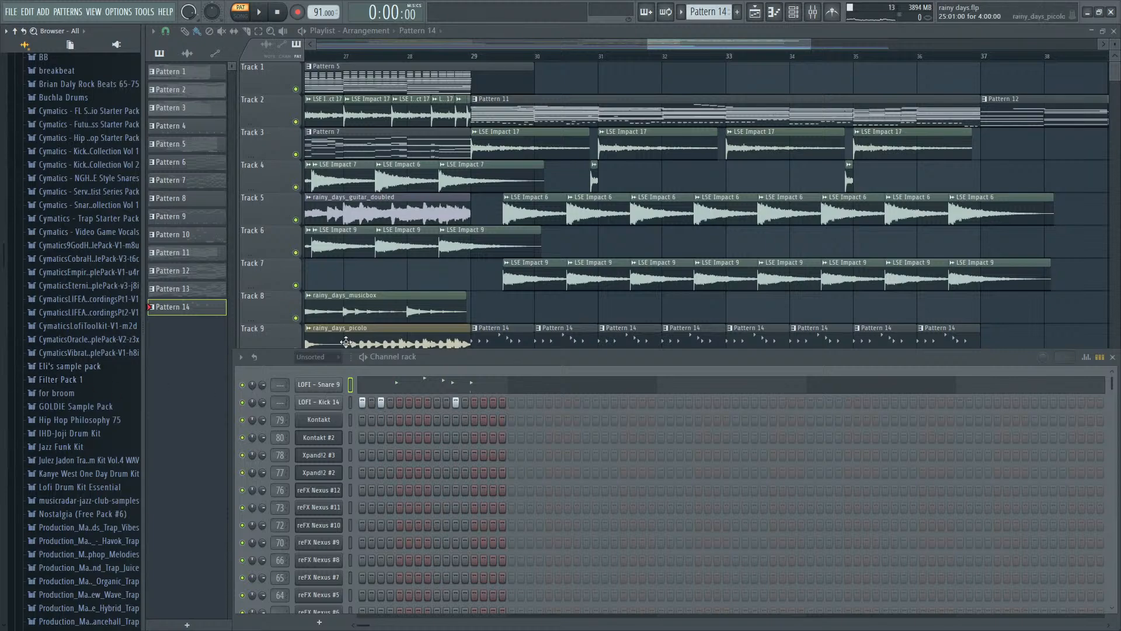
left_click(100, 369)
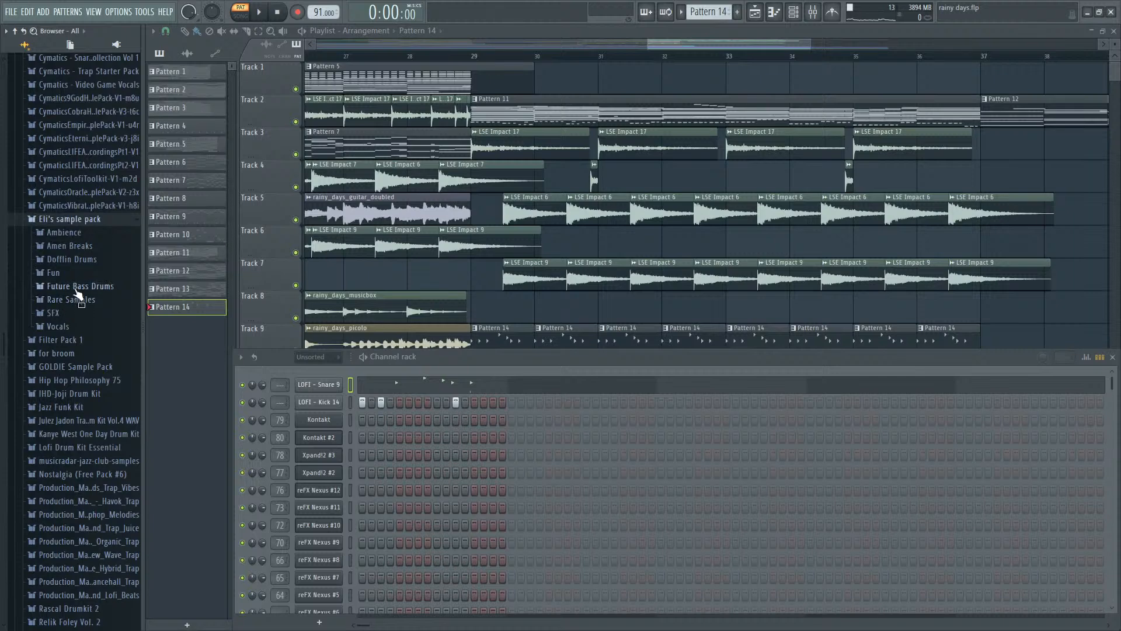
left_click(82, 259)
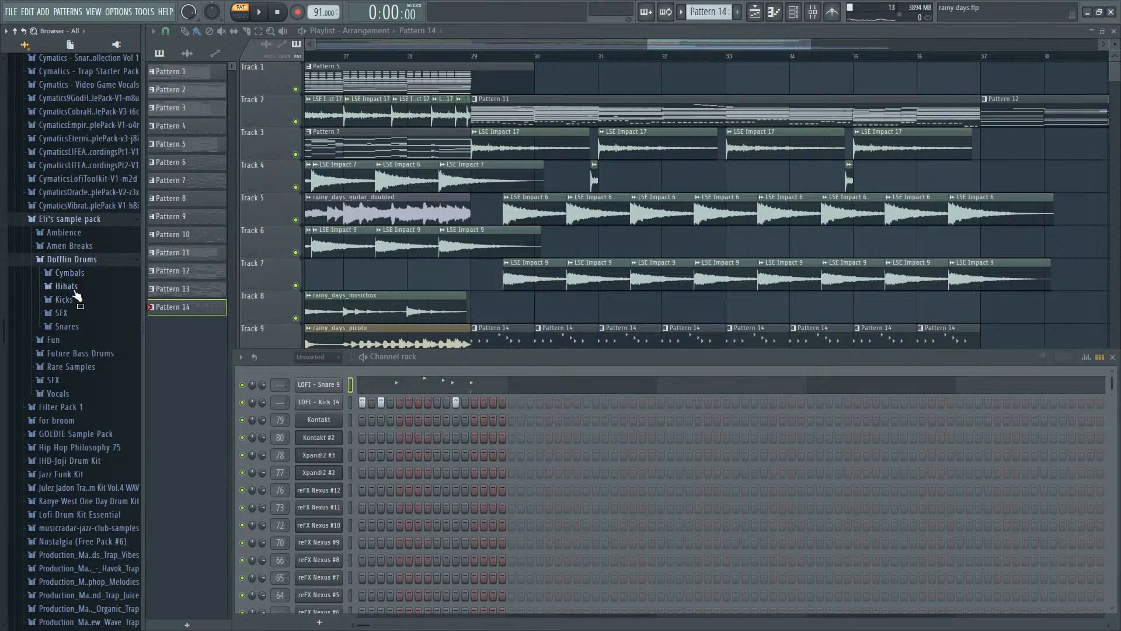
left_click(74, 291)
left_click(72, 323)
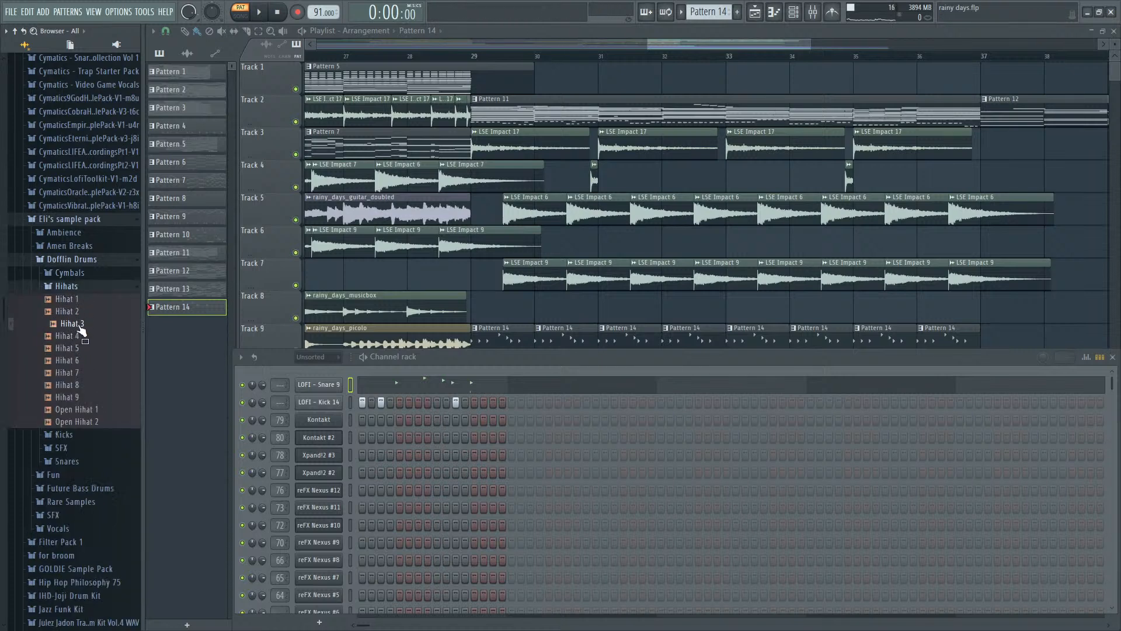
- Return to song mode and set the playback position to bar 29
left_click(240, 15)
key("space")
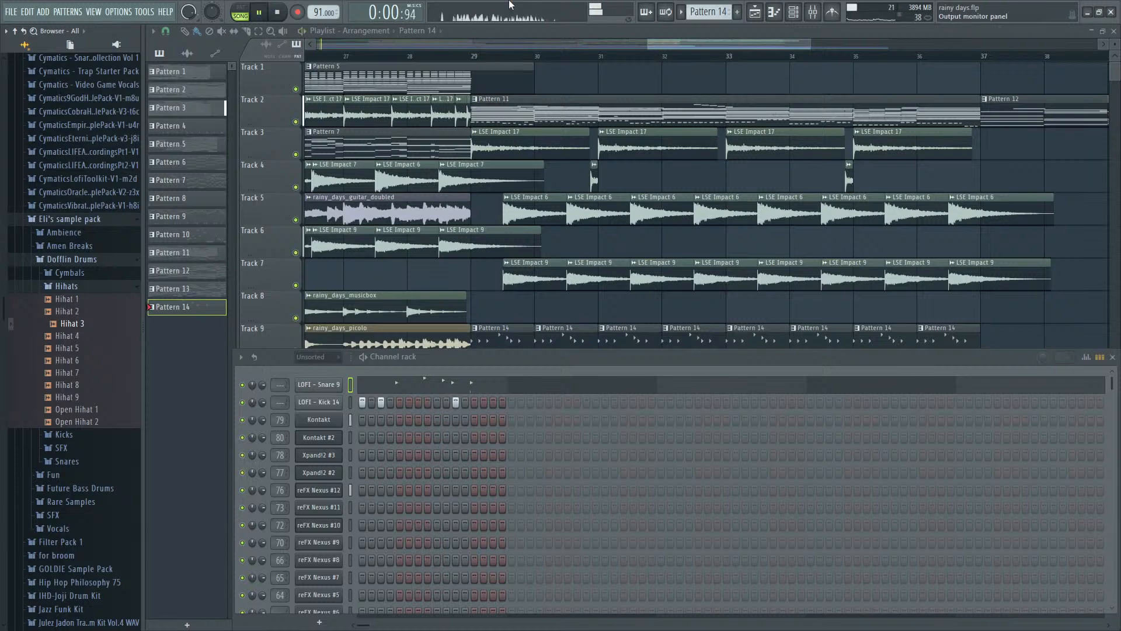
left_click(475, 56)
key("space")
- Preview more Dofflin Drums hihat samples, including Hihat 4, Hihat 5 and Open Hihat 2
left_click(55, 349)
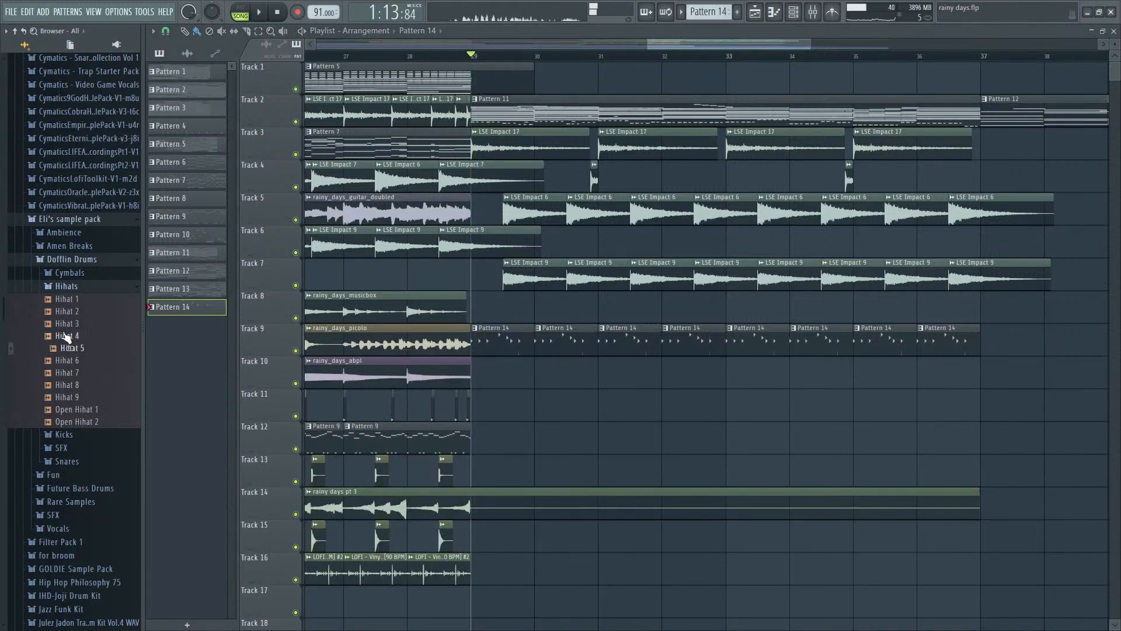
left_click(66, 336)
left_click(66, 348)
left_click(66, 373)
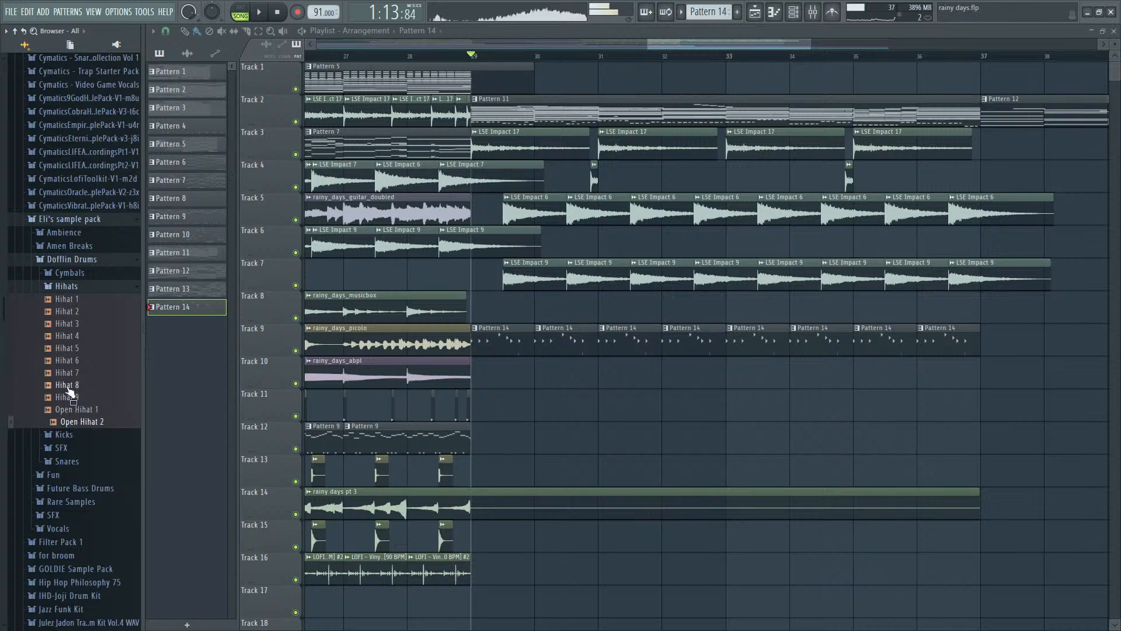
scroll(73, 379, "up", 10)
scroll(76, 350, "down", 12)
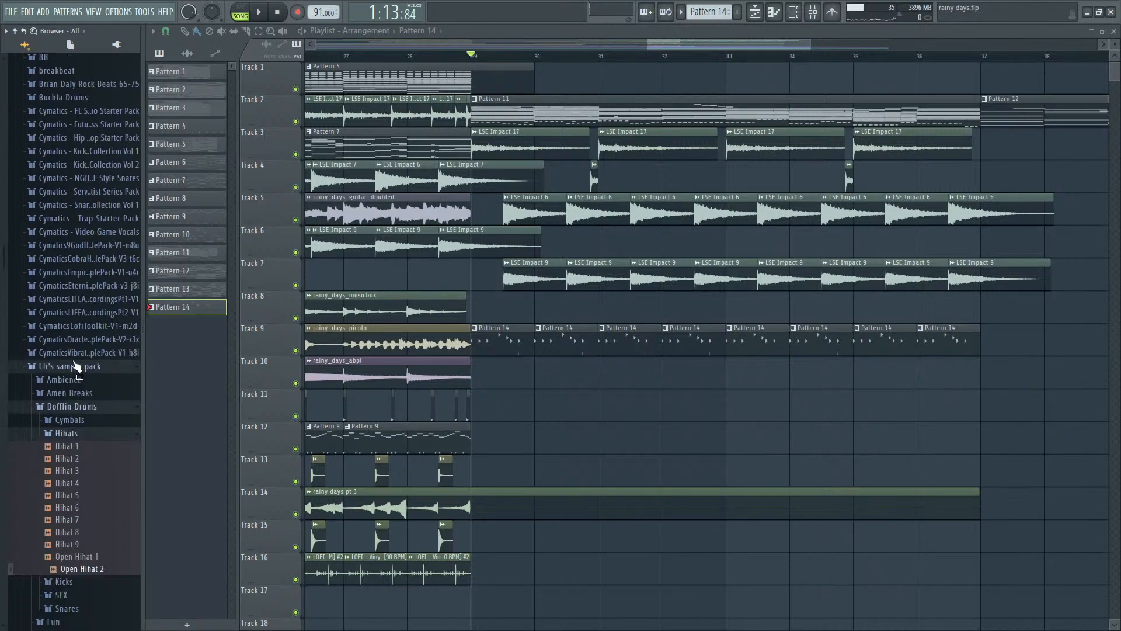
- Find the Snares folder of Rascal Drumkit 2 and preview Snare 1 and Snare 2
scroll(83, 345, "up", 5)
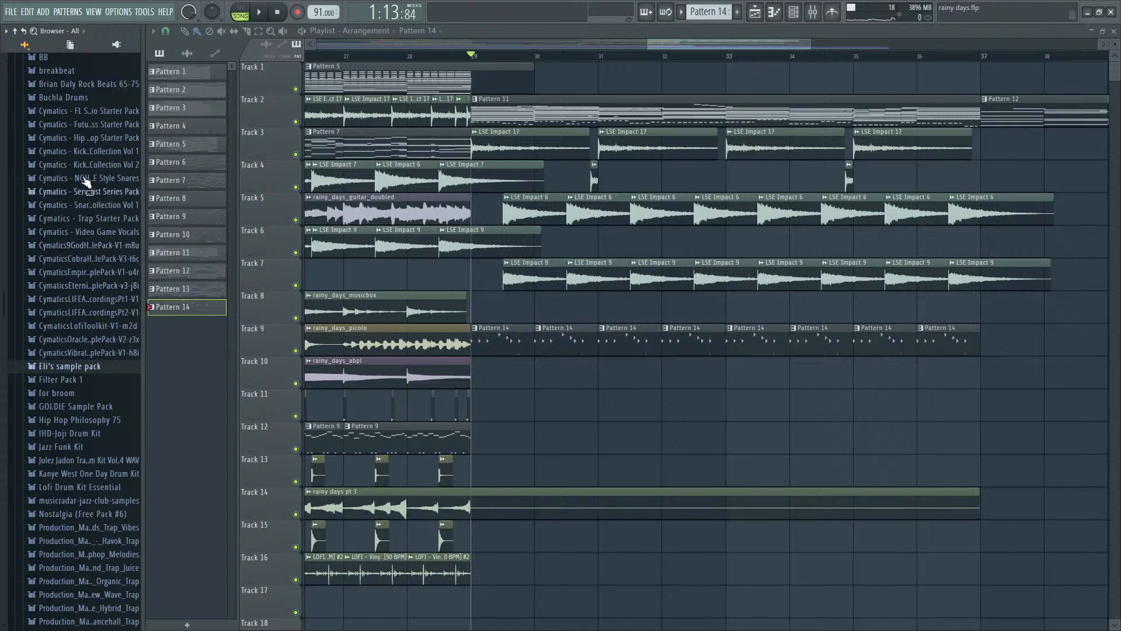
left_click(88, 137)
scroll(79, 304, "down", 9)
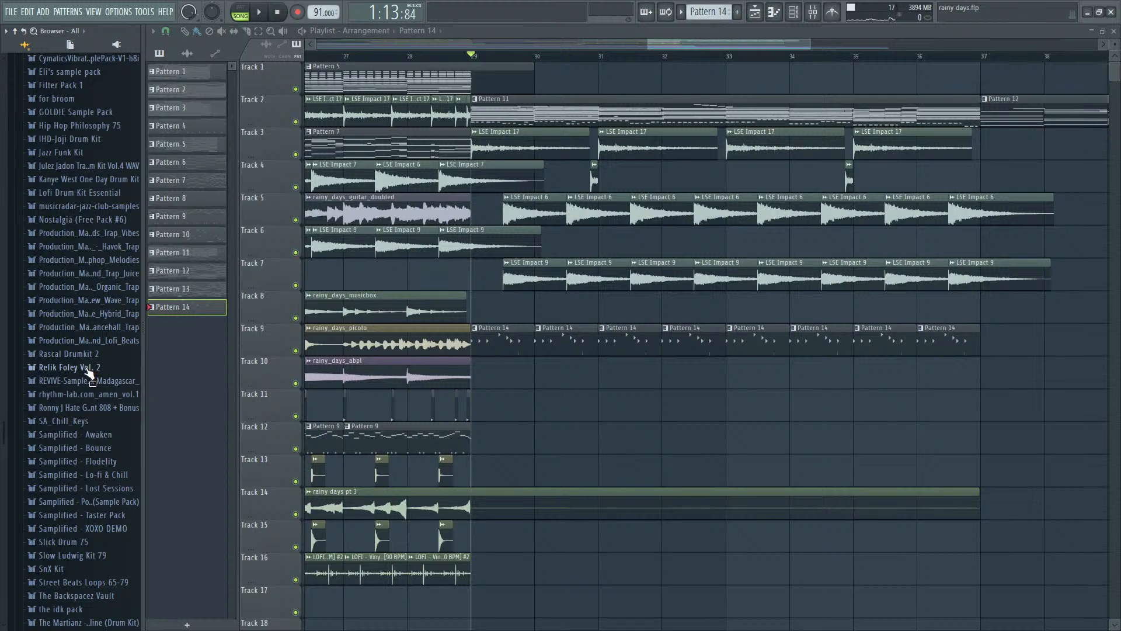
left_click(87, 354)
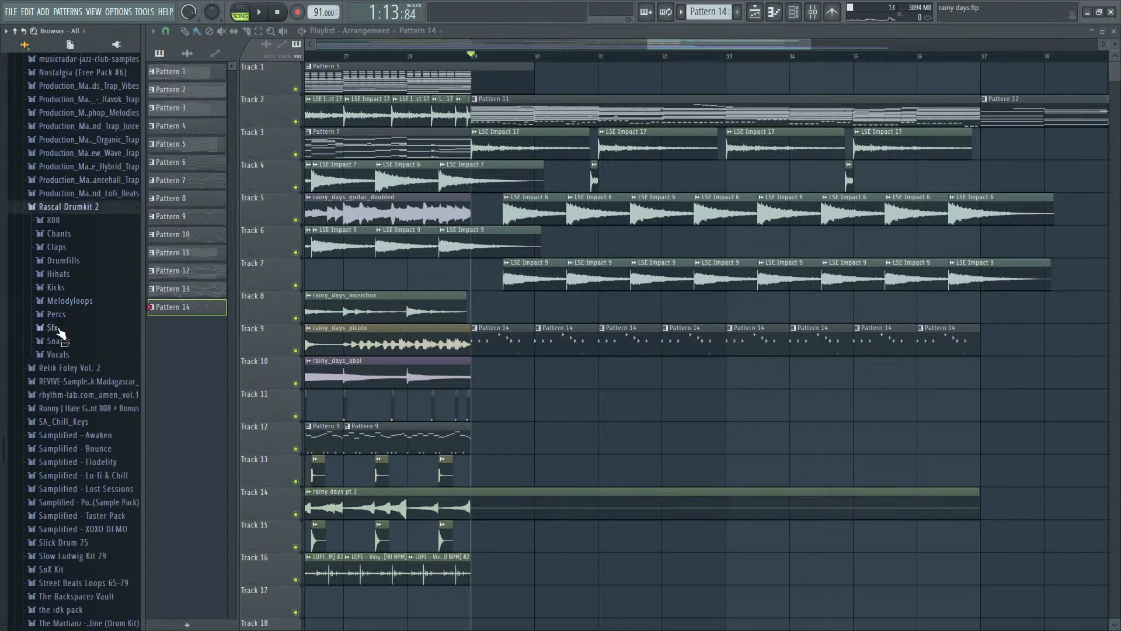
left_click(59, 342)
left_click(59, 354)
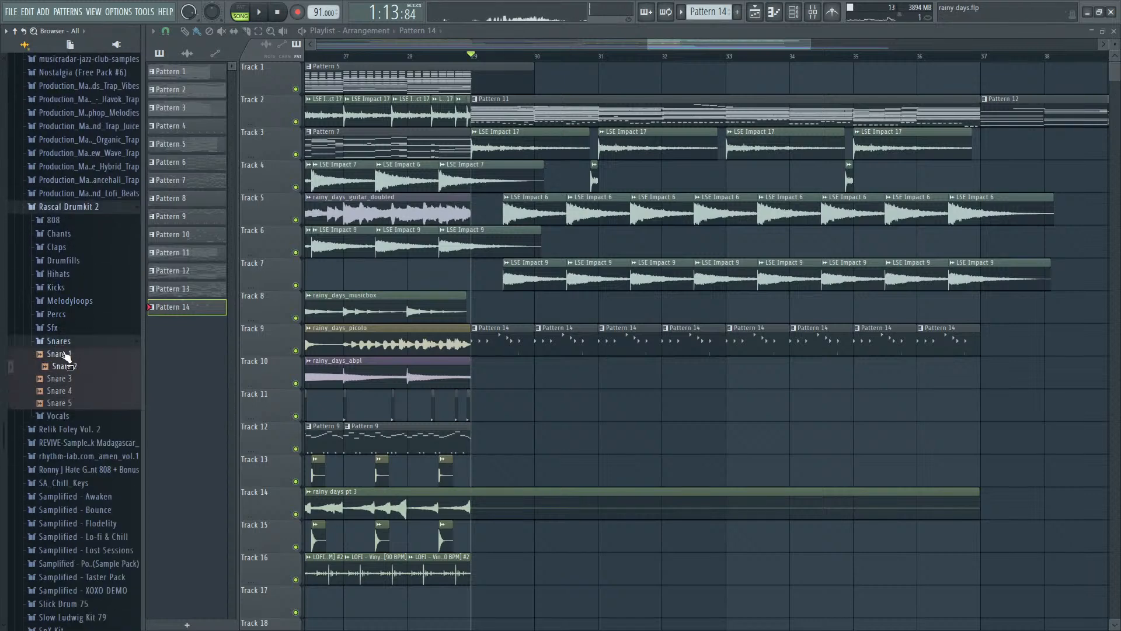
left_click(64, 367)
- Load Snare 2 as a new channel above LOFI - Snare 9 and place a hit on step 1
key("F9")
key("F6")
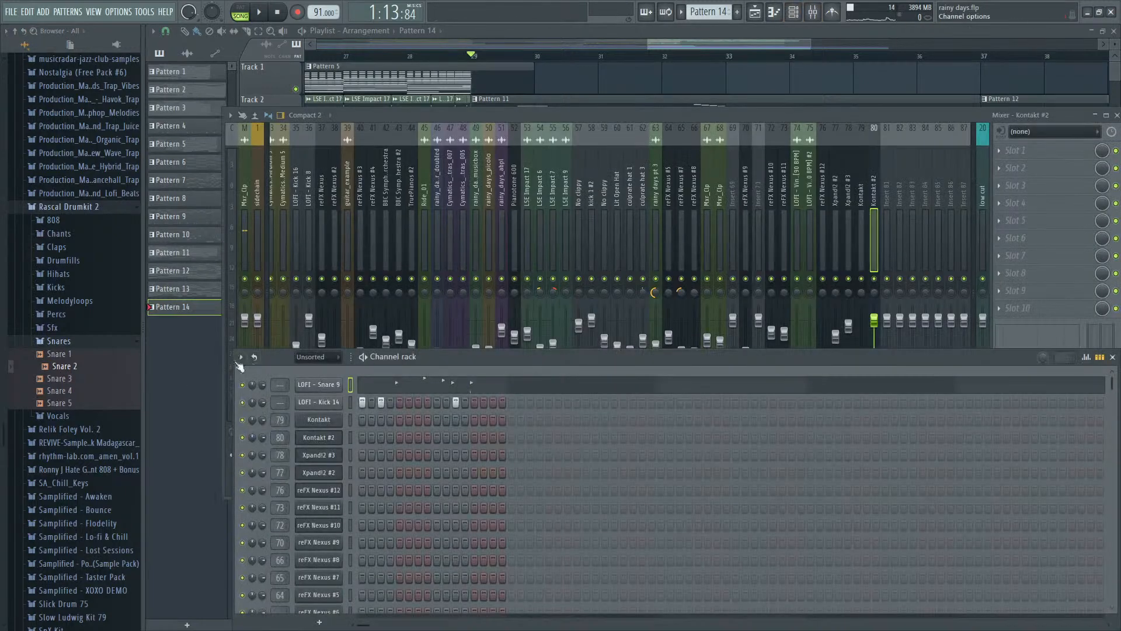
left_click_drag(65, 366, 255, 366)
left_click_drag(326, 379, 363, 388)
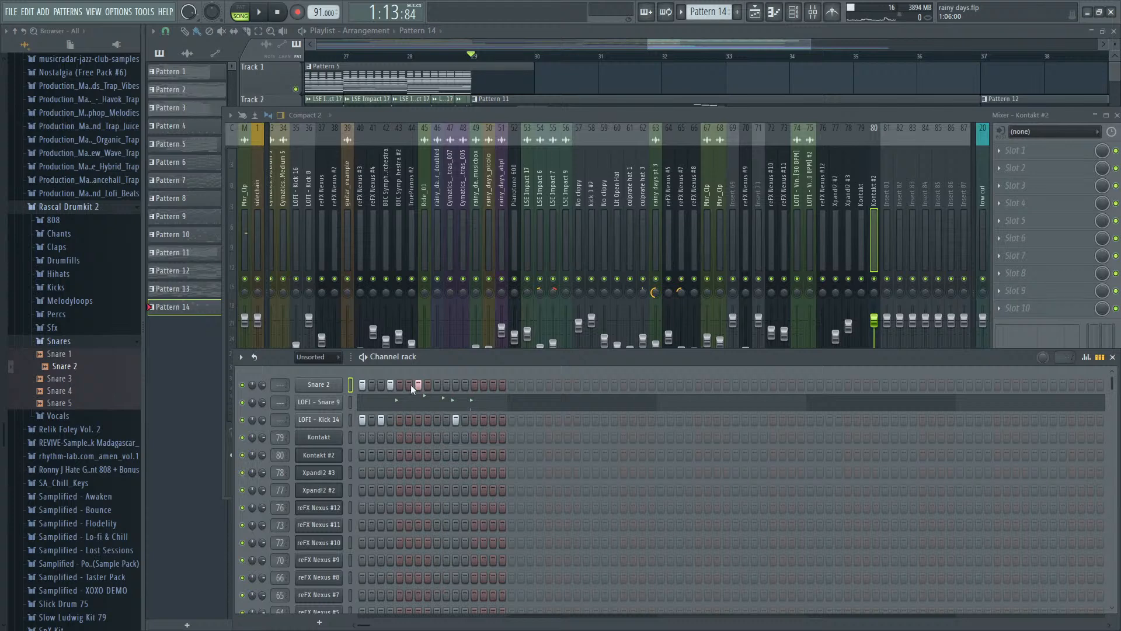
- Place Snare 2 hits on steps 7 and 13 of the first bar and step 4 of the second, auditioning the section
key("space")
left_click(475, 385)
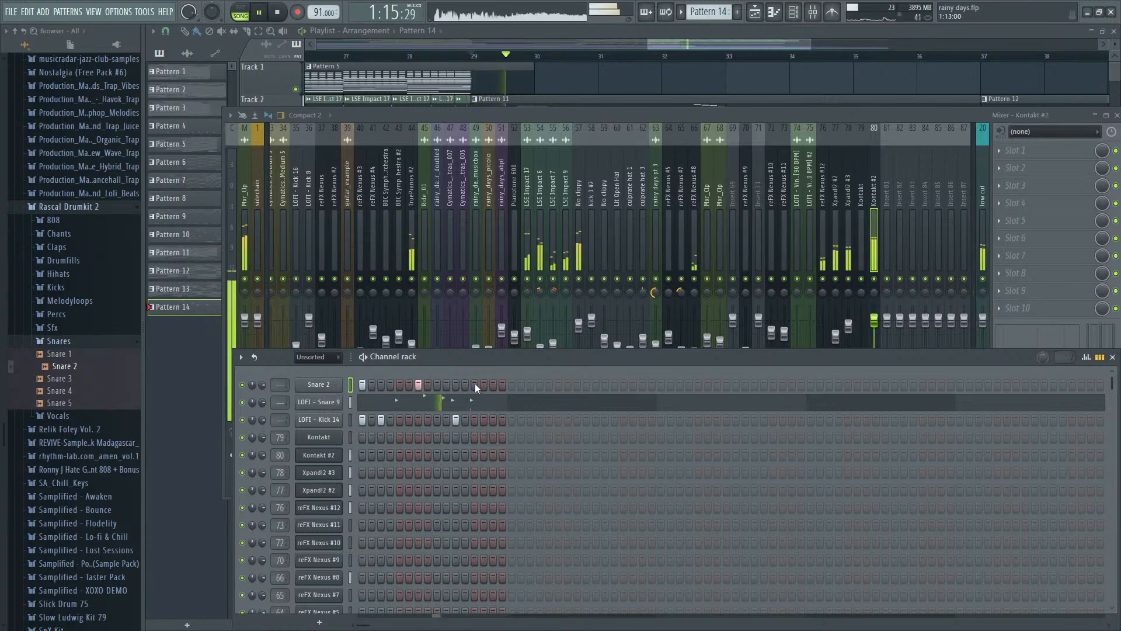
key("space")
left_click(536, 385)
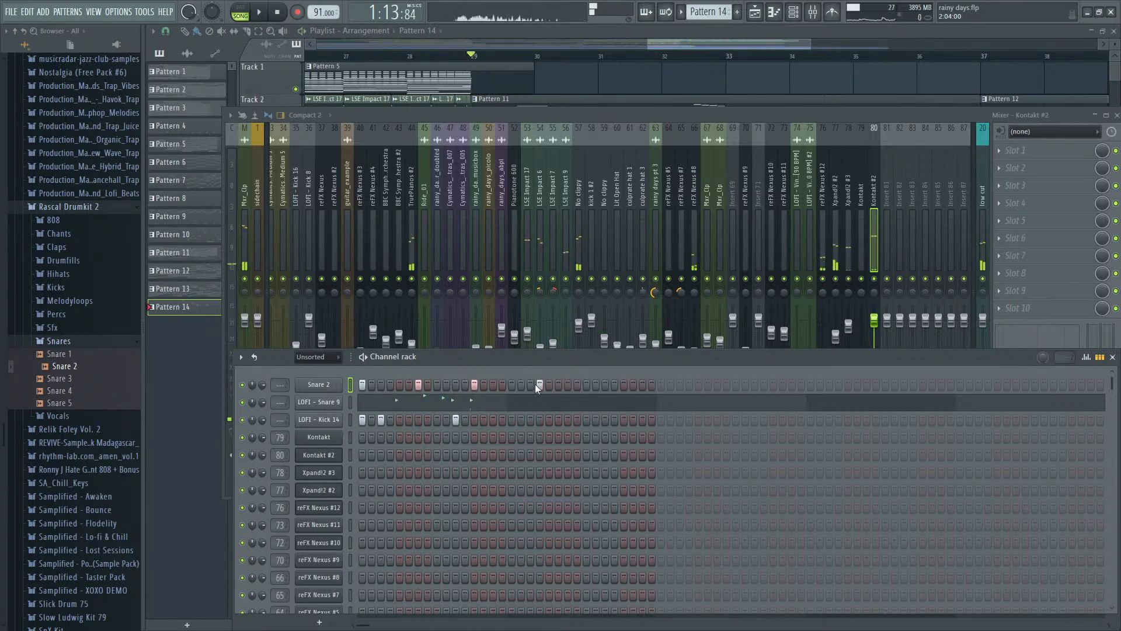
- Delete every second Pattern 14 clip on Track 9 from bar 30 to bar 36 to fit the two-bar pattern
left_click(693, 41)
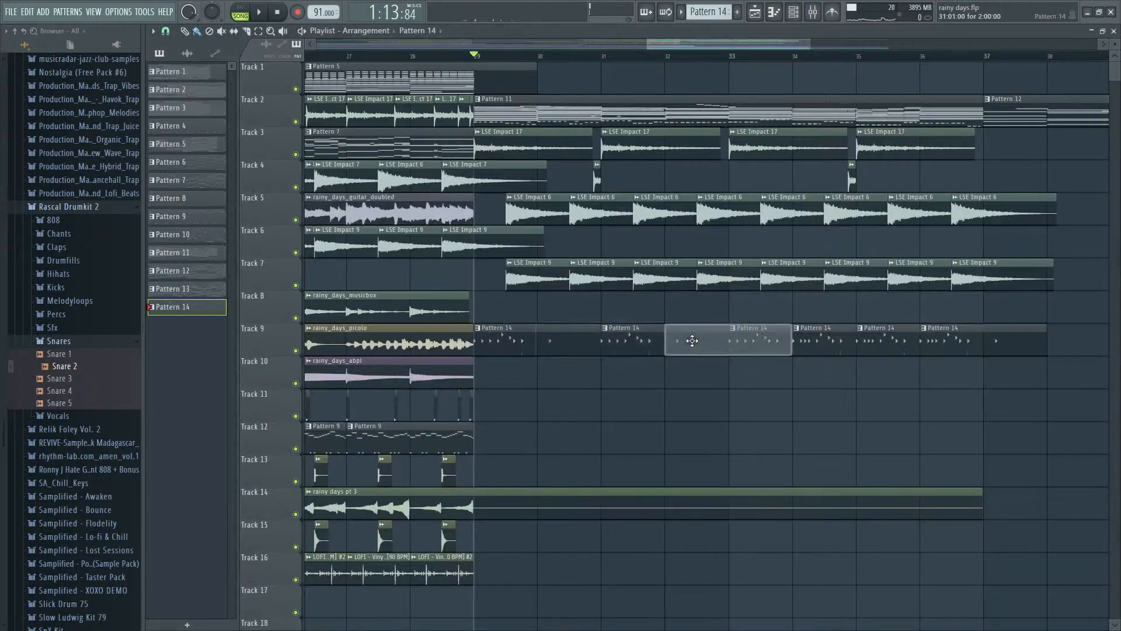
right_click(933, 339)
key("F9")
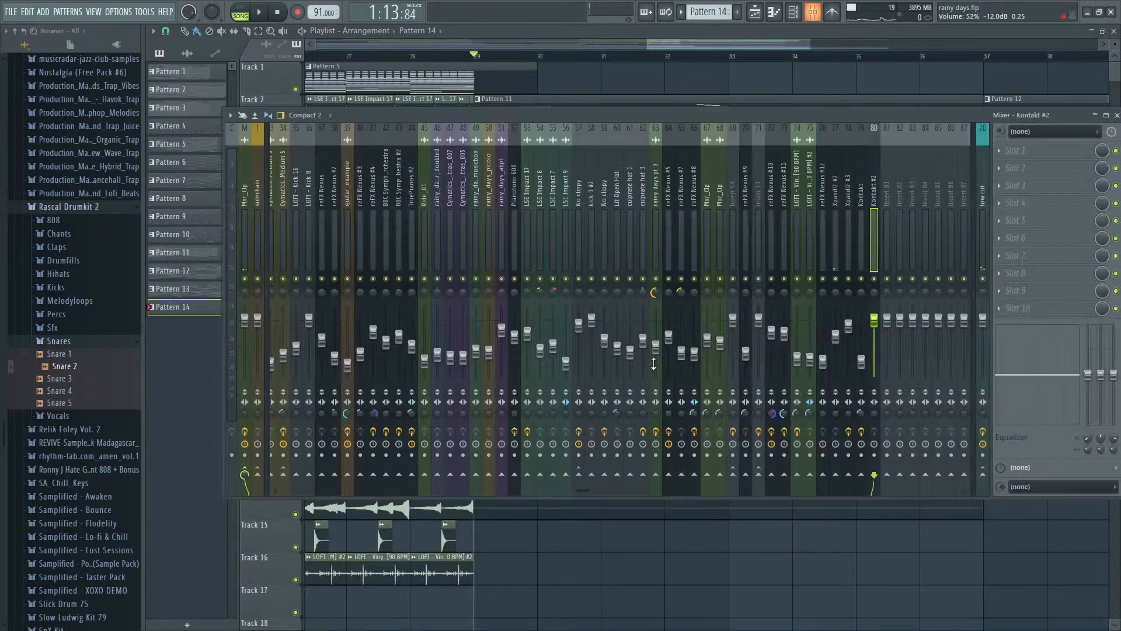
key("F6")
- During playback, move Snare 2's second-bar hit to step 3 and add another on step 9
key("space")
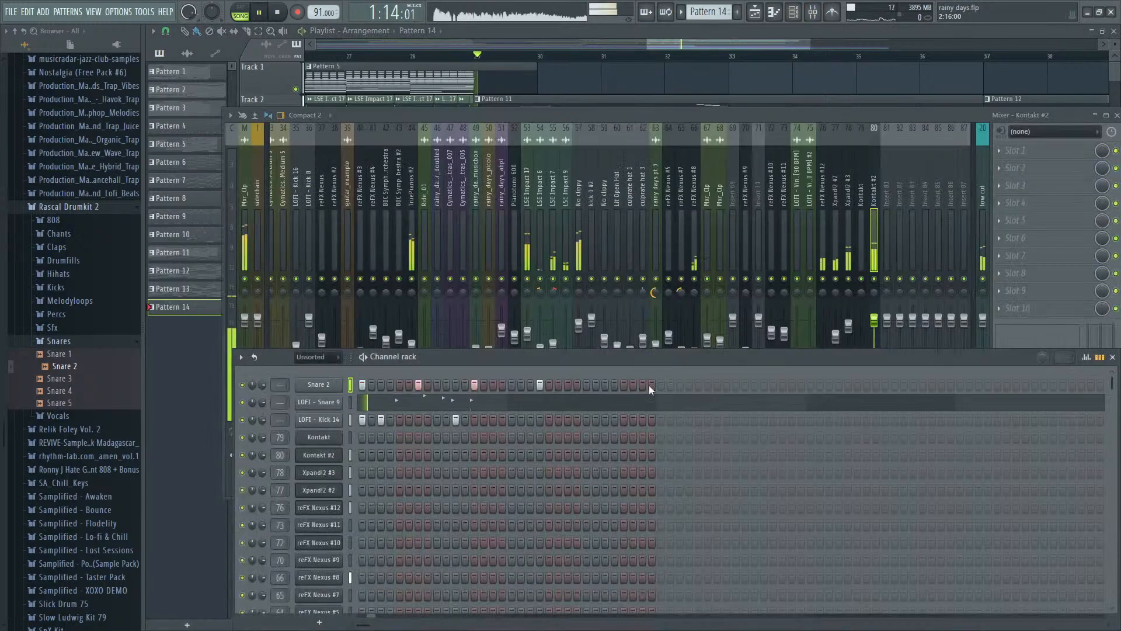
left_click(542, 383)
left_click(530, 384)
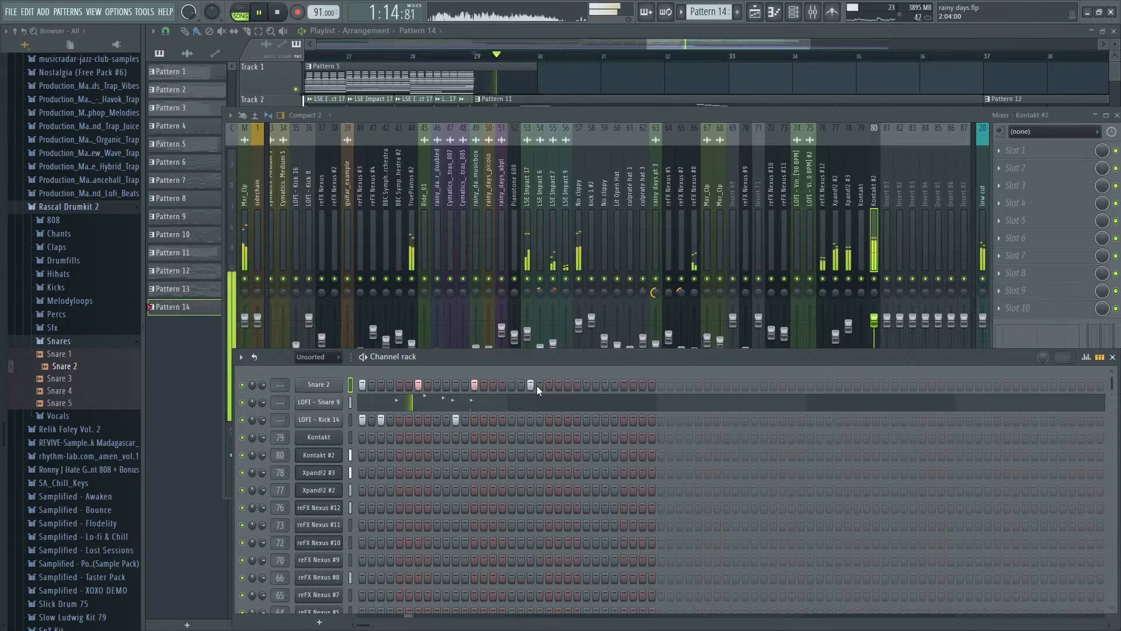
left_click(586, 384)
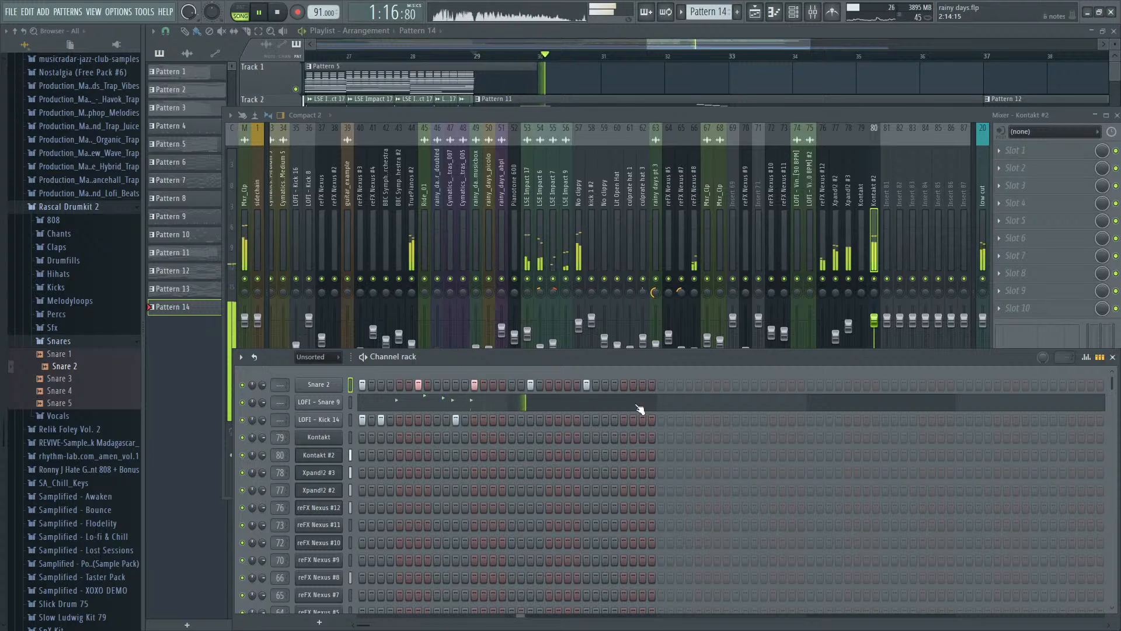
- Move Snare 2's first hit in the second bar to step 4 and audition the section
key("space")
right_click(530, 384)
left_click(539, 386)
key("space")
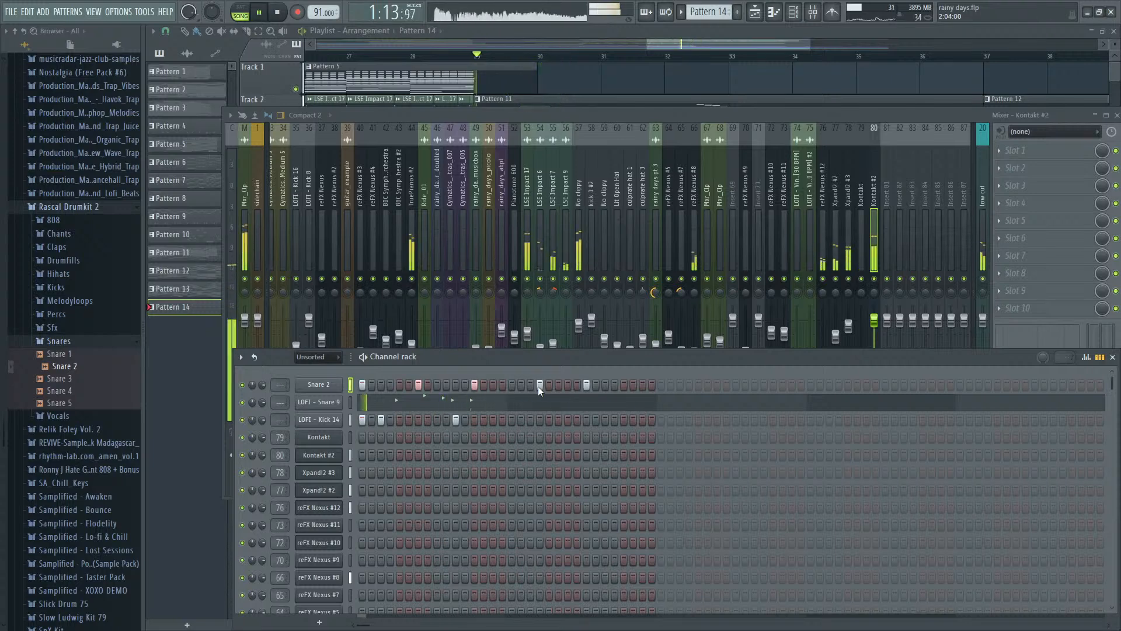
- Move Snare 2's last hit to step 11 of the second bar and add a hit on that bar's step 7
right_click(589, 386)
left_click(604, 387)
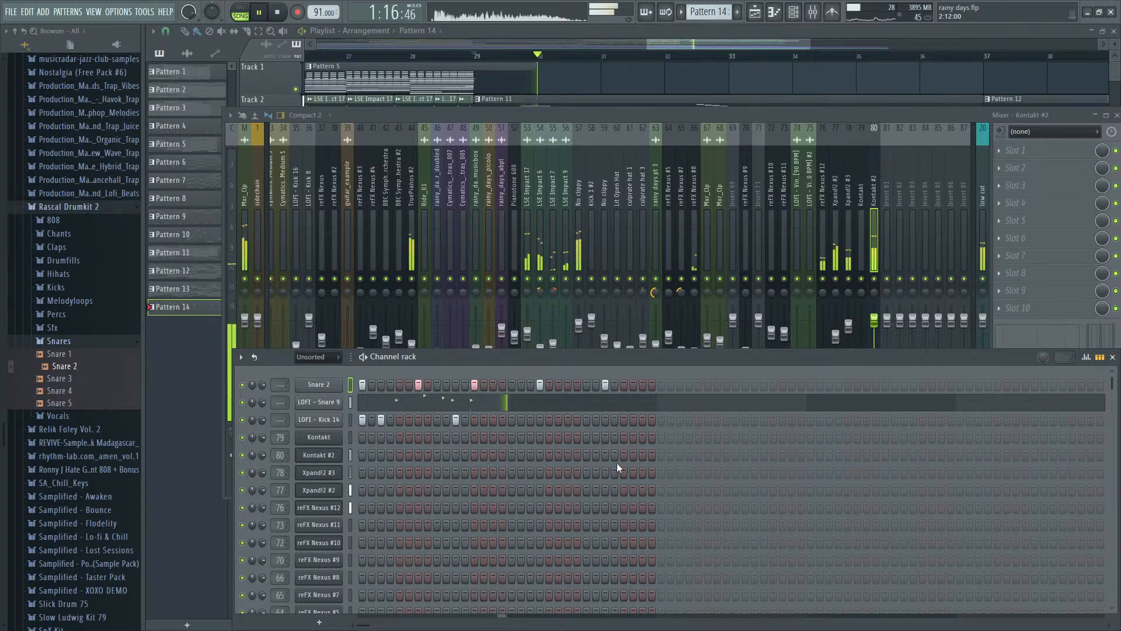
key("space")
left_click(568, 384)
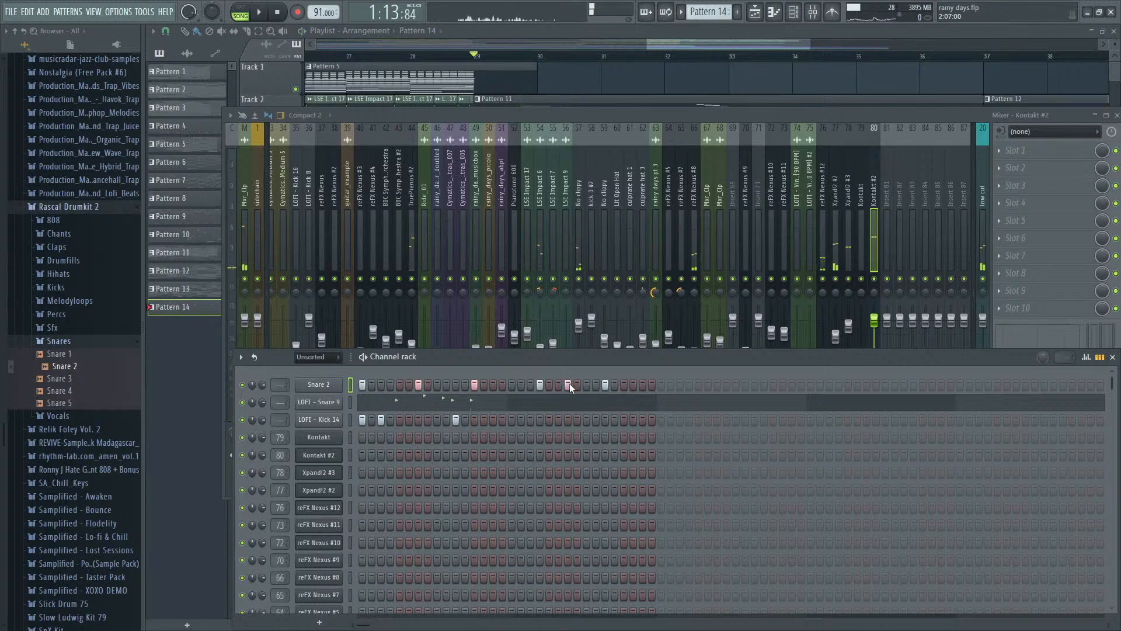
- Audition the section, add LOFI - Kick 14 hits on steps 1 and 9 of the second bar, and play it back
key("space")
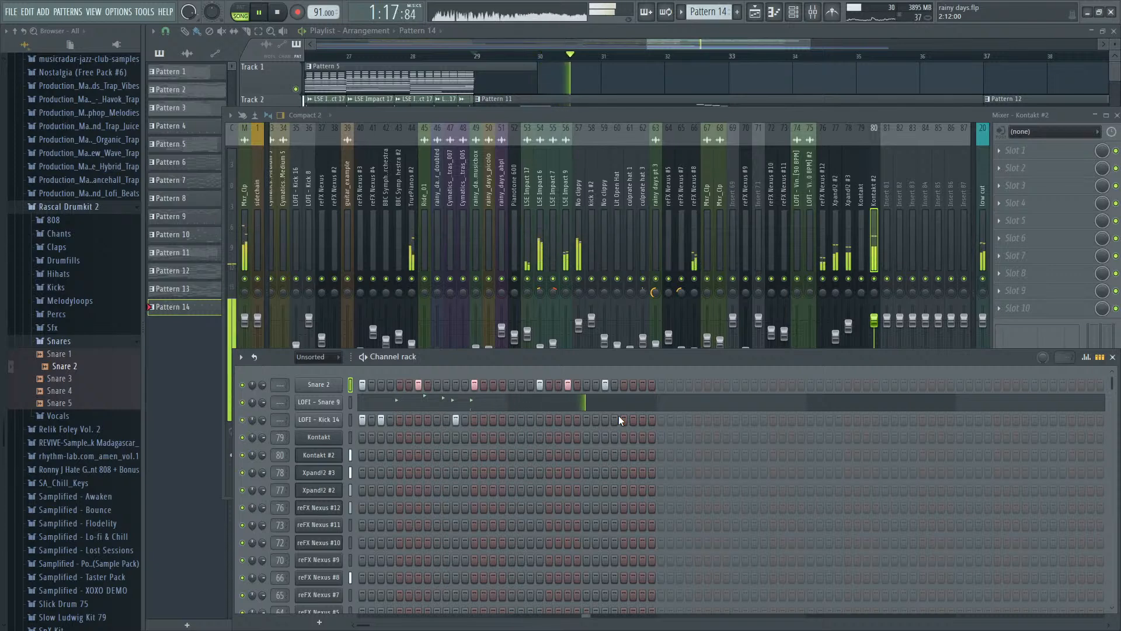
key("space")
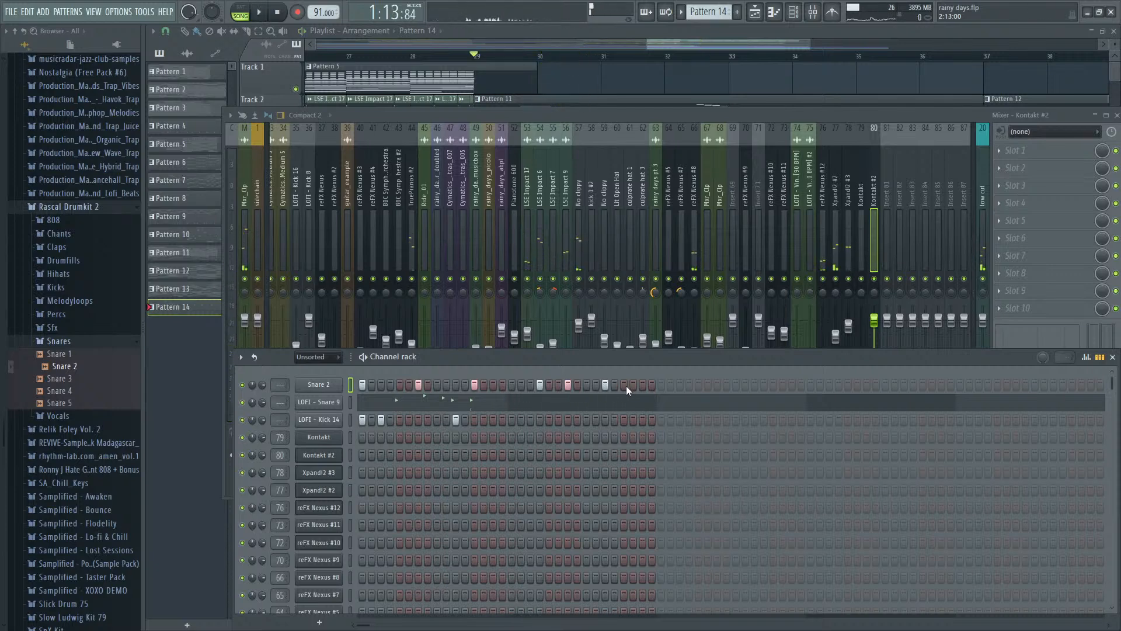
left_click(583, 403)
key("Escape")
left_click(511, 420)
left_click(587, 420)
key("space")
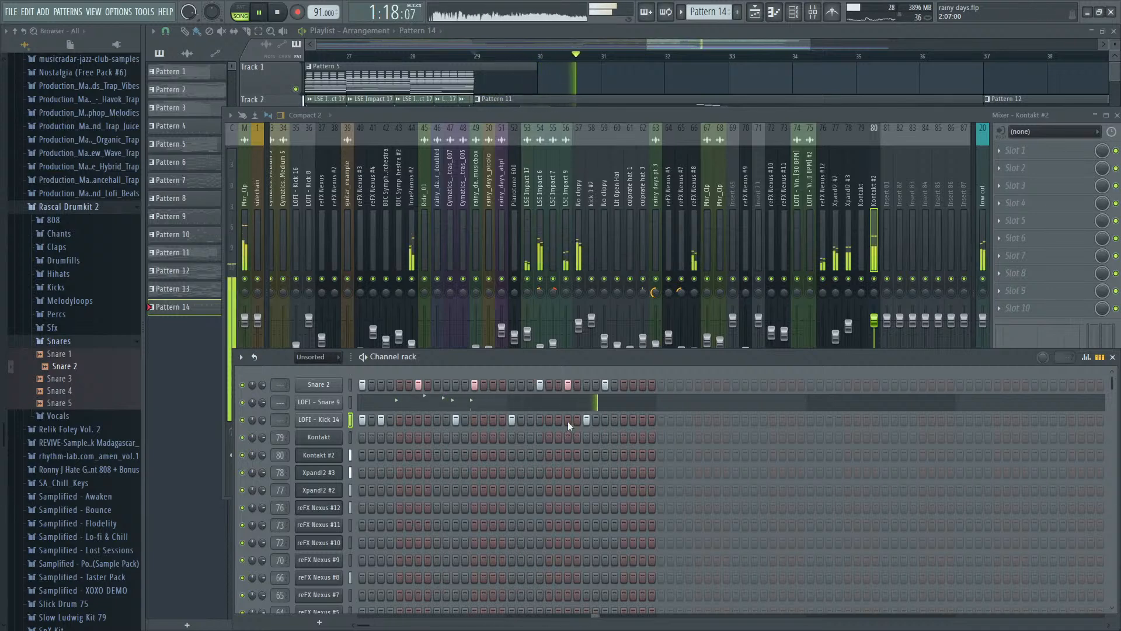
key("space")
- Try a closing Snare 2 hit on step 15 of the second bar during playback, then settle it on step 13
left_click(642, 384)
key("space")
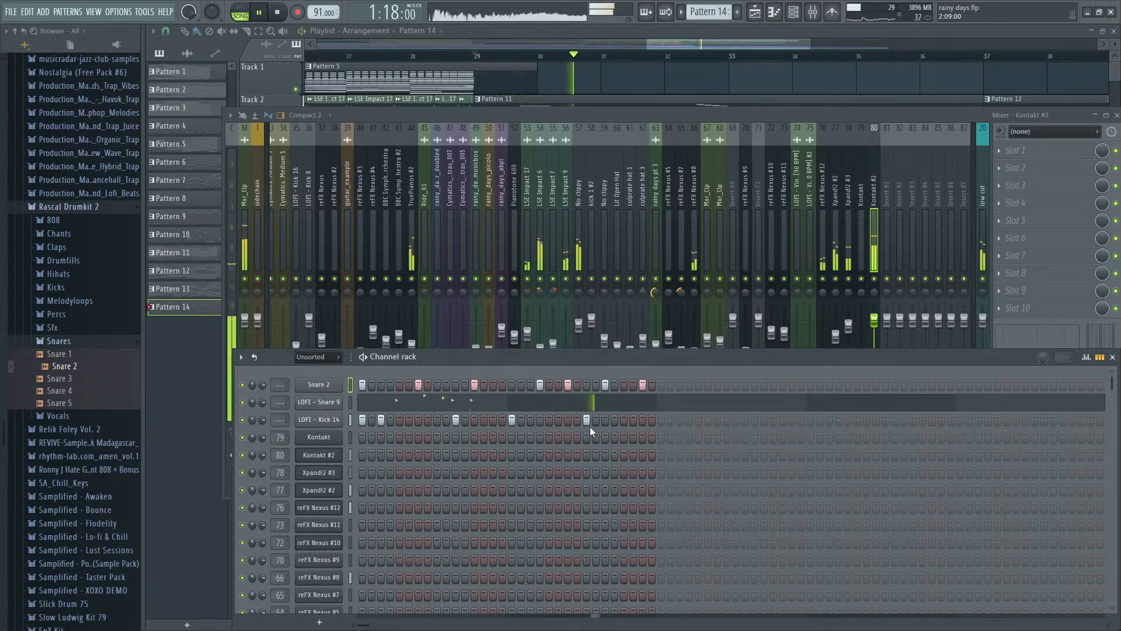
key("space")
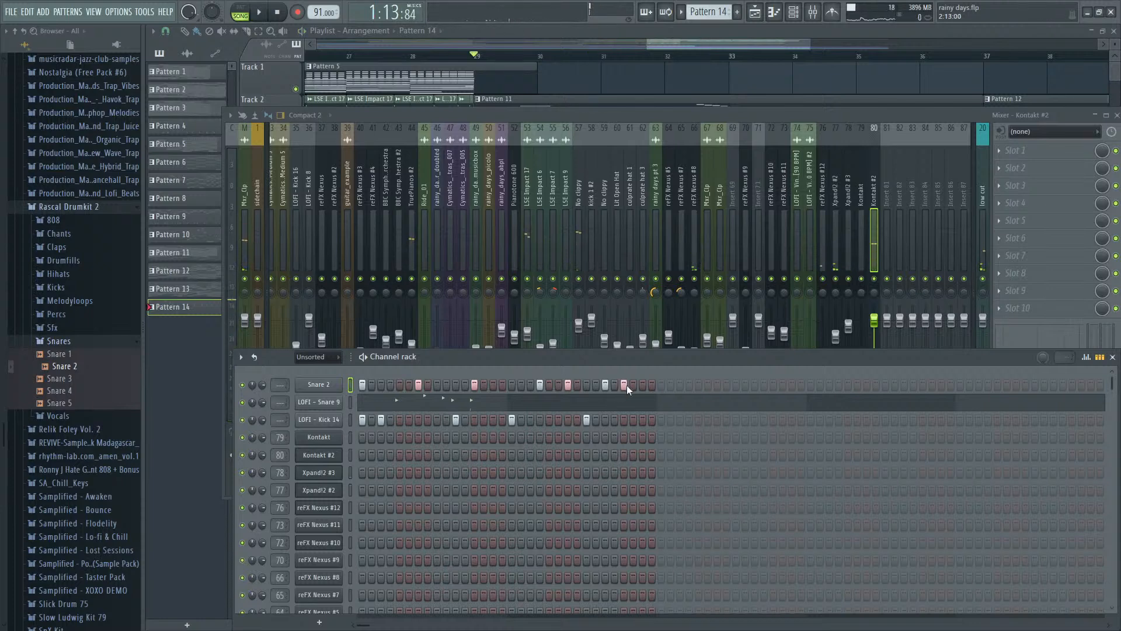
- Duplicate all LOFI - Snare 9 notes into the second bar at the same step positions and audition the result
left_click(519, 404)
key("ctrl+a")
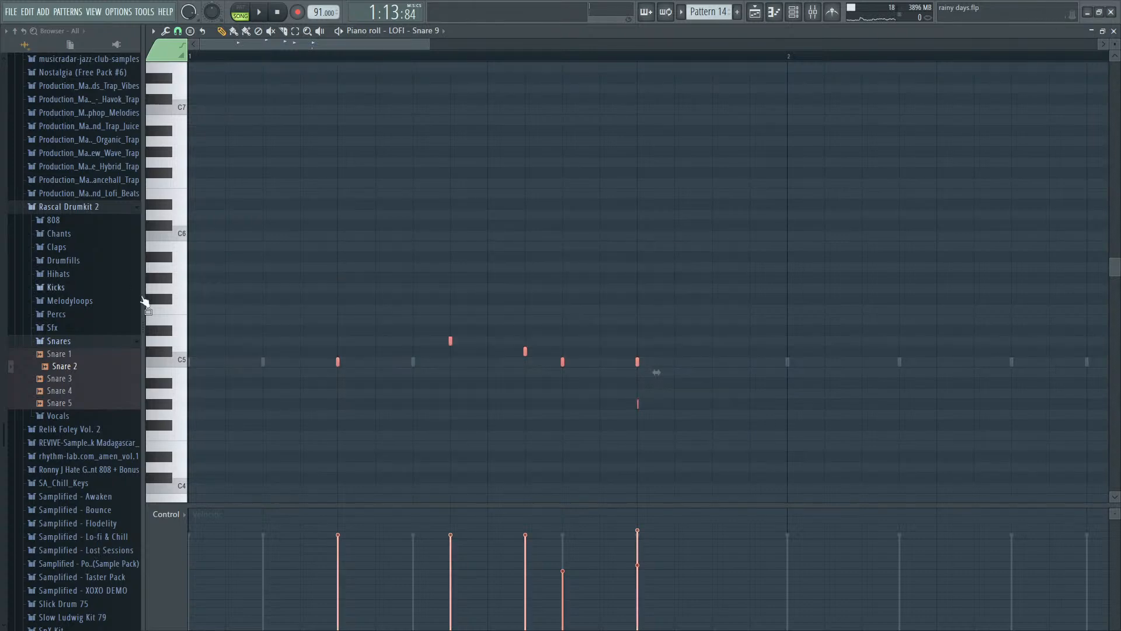
left_click_drag(337, 368, 787, 362)
left_click_drag(460, 360, 504, 360)
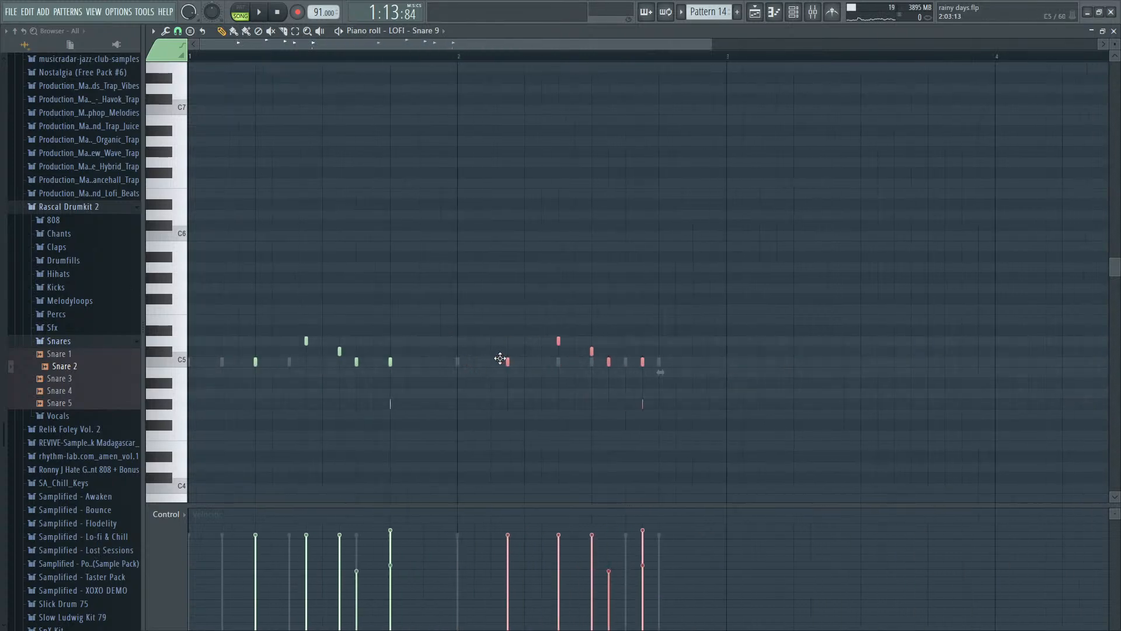
key("space")
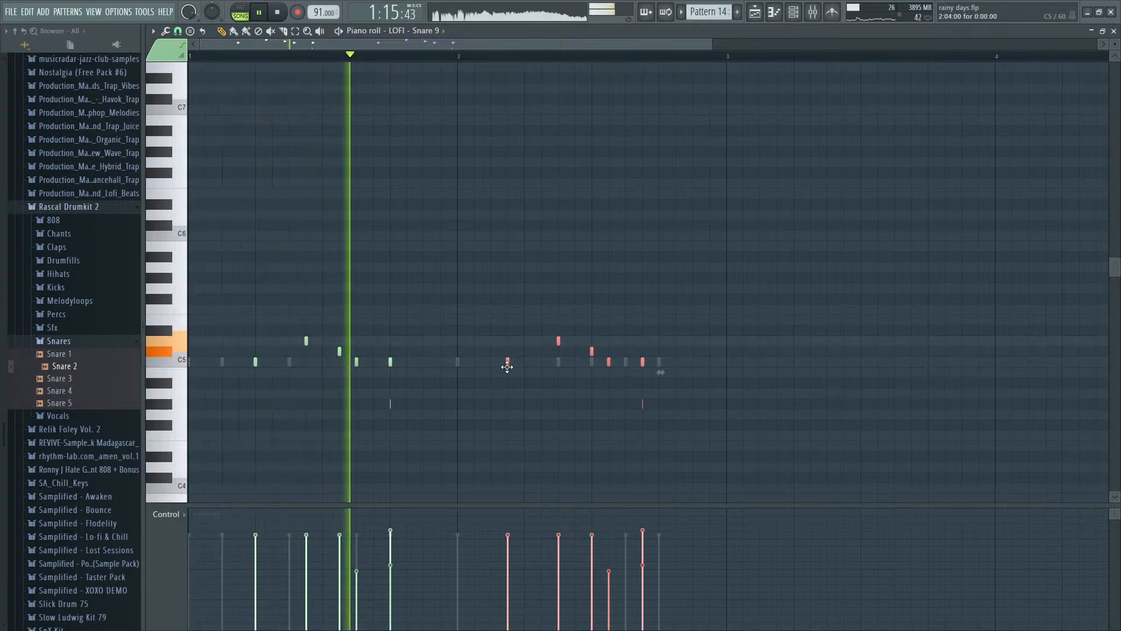
scroll(547, 395, "down", 2)
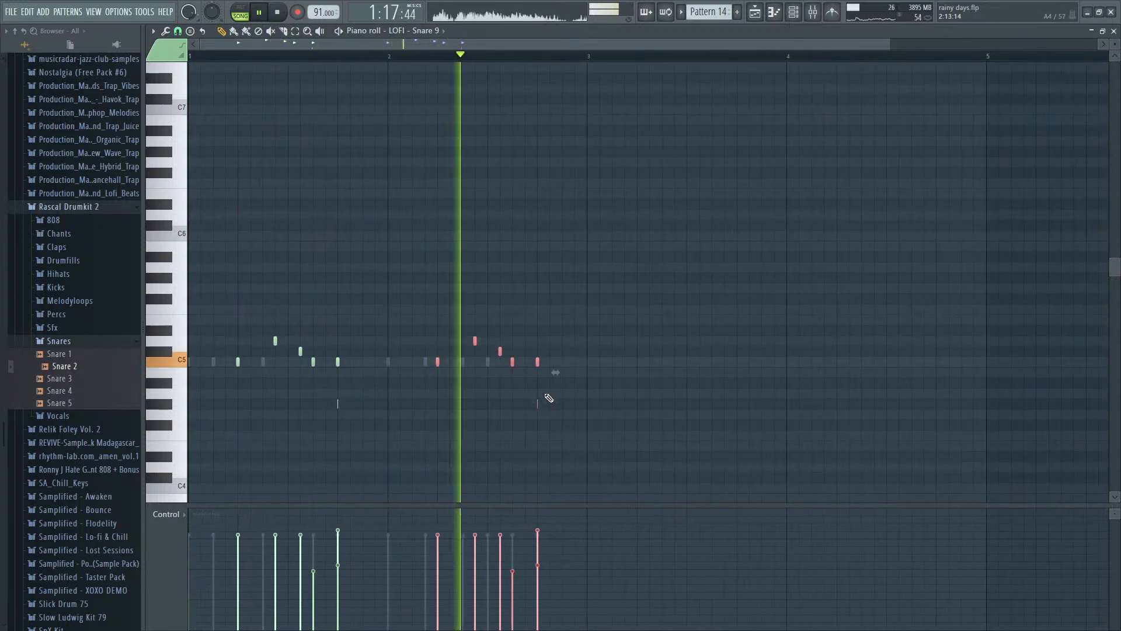
key("space")
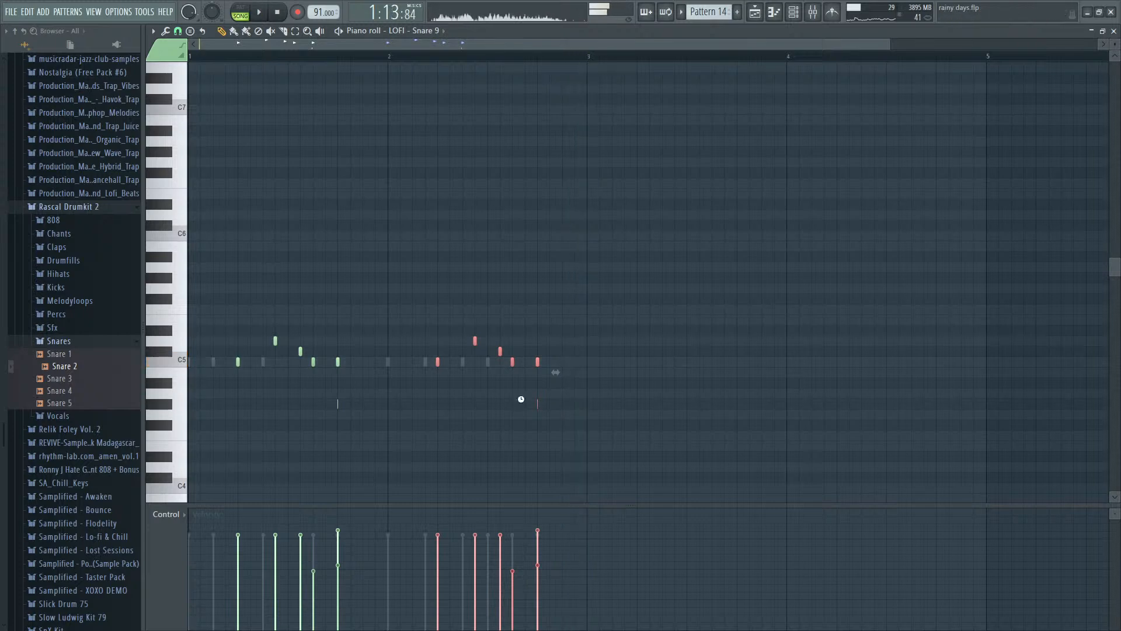
- Move the second and third LOFI - Snare 9 notes of the second bar to steps 7 and 9 and audition them
scroll(453, 380, "up", 2)
left_click(496, 347)
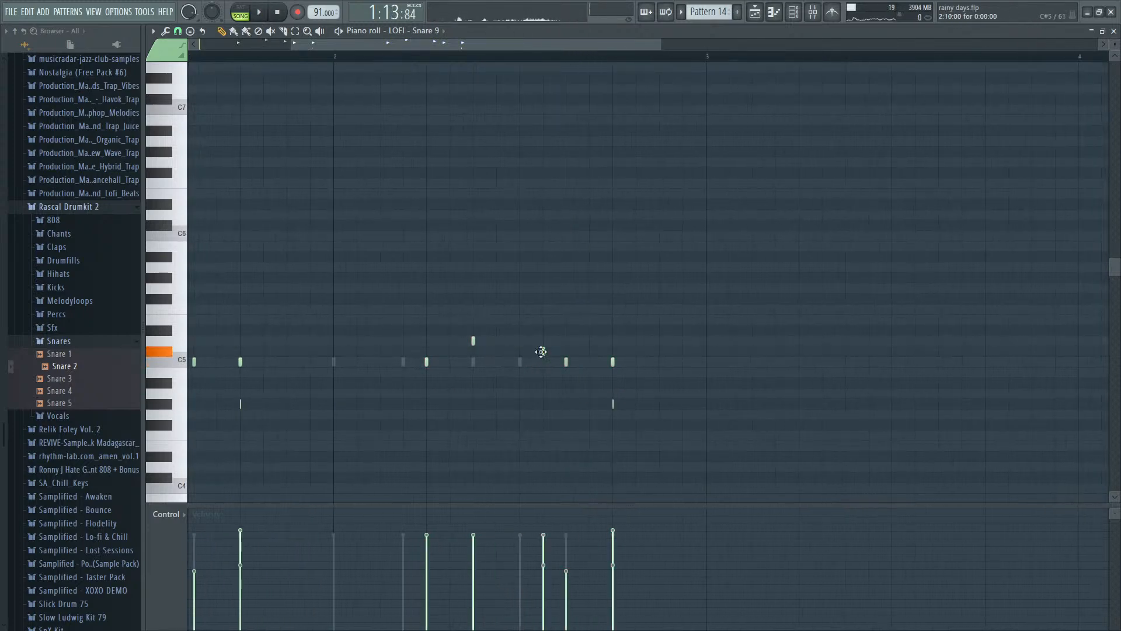
left_click_drag(545, 353, 522, 353)
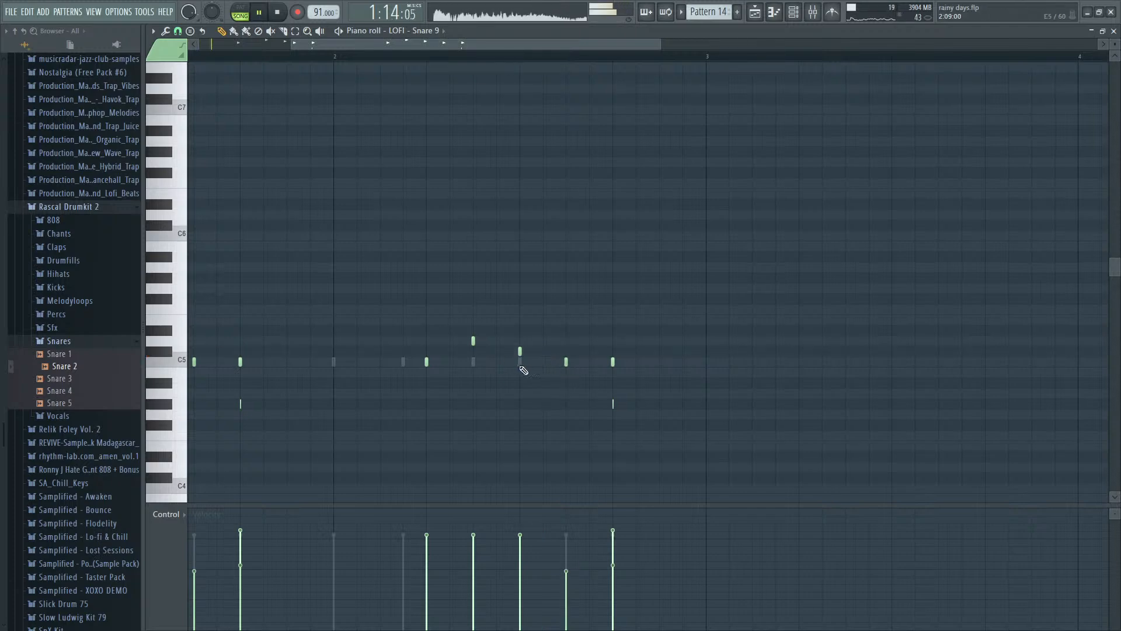
scroll(507, 406, "down", 2)
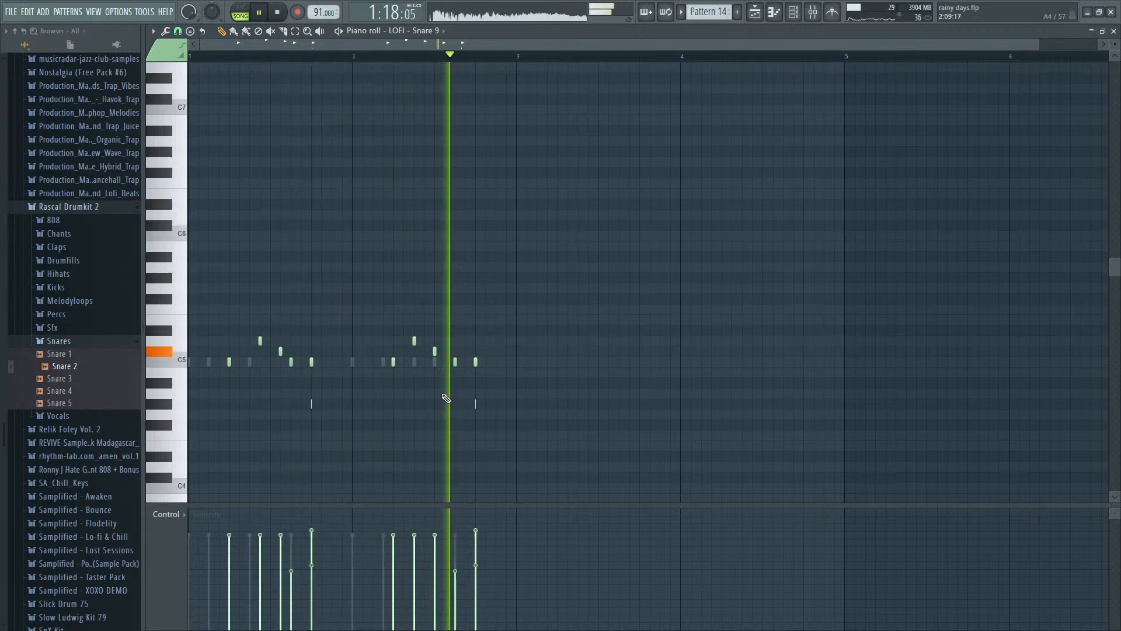
- Delete the three middle LOFI - Snare 9 notes of the second bar, leaving those on steps 5 and 13, and audition the section
right_click(414, 341)
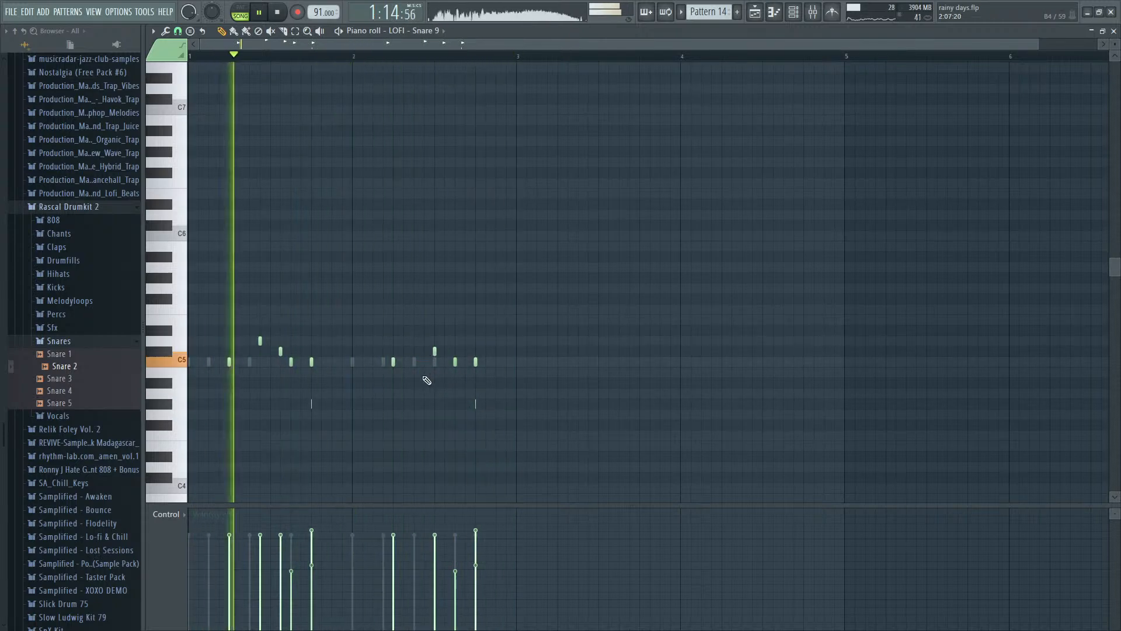
scroll(427, 381, "up", 3)
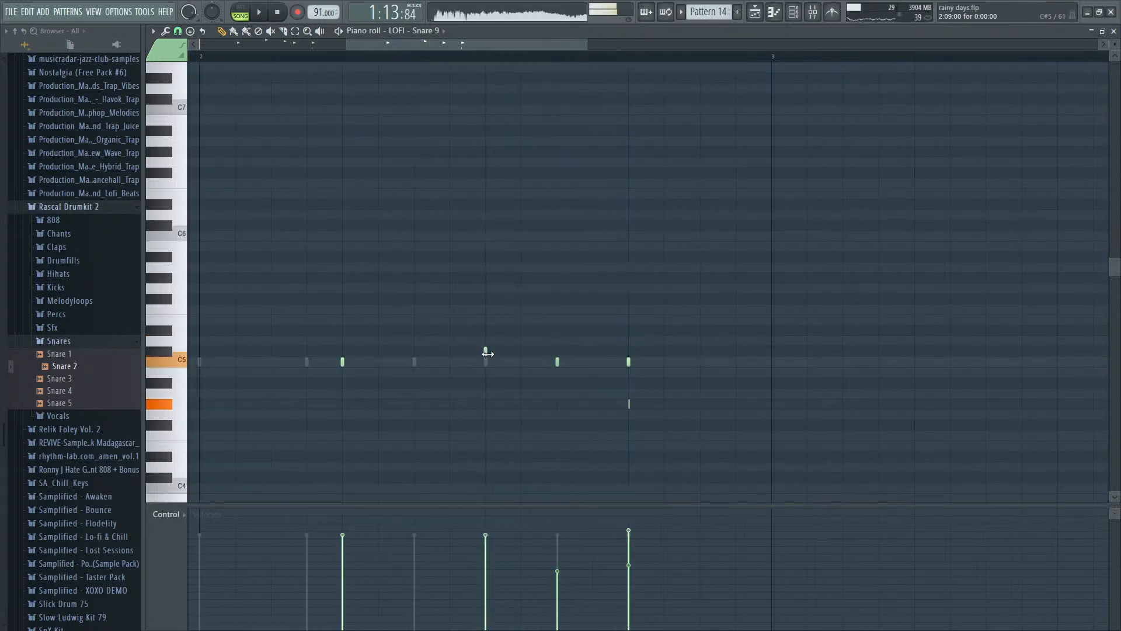
right_click(485, 351)
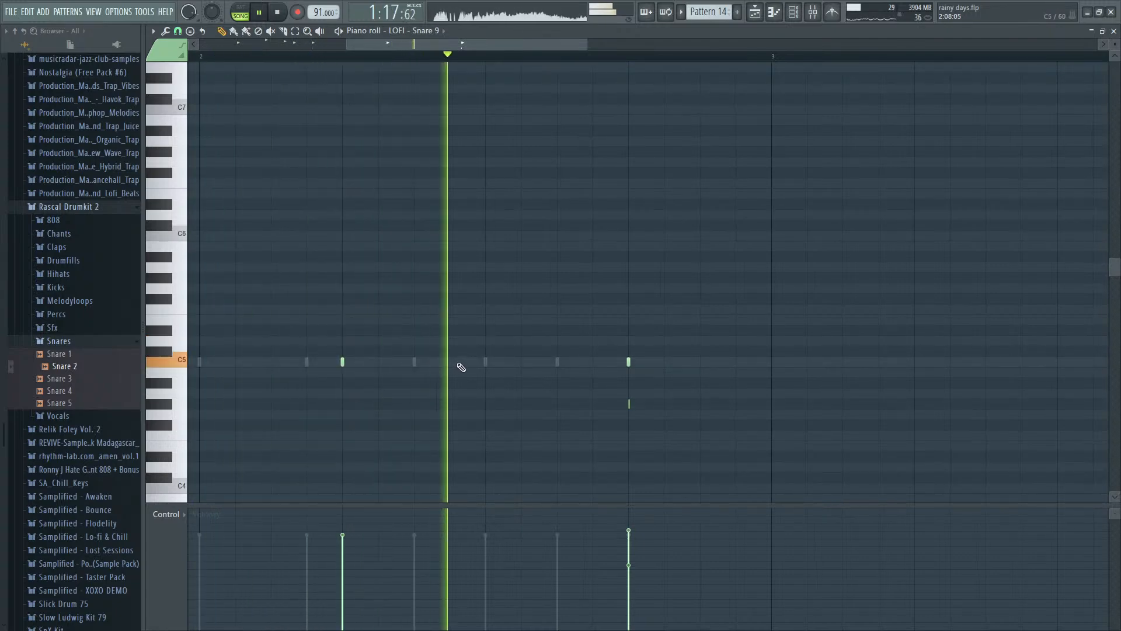
key("space")
- Route the Snare 2, LOFI - Snare 9 and LOFI - Kick 14 channels to mixer tracks 81, 82 and 83
key("F9")
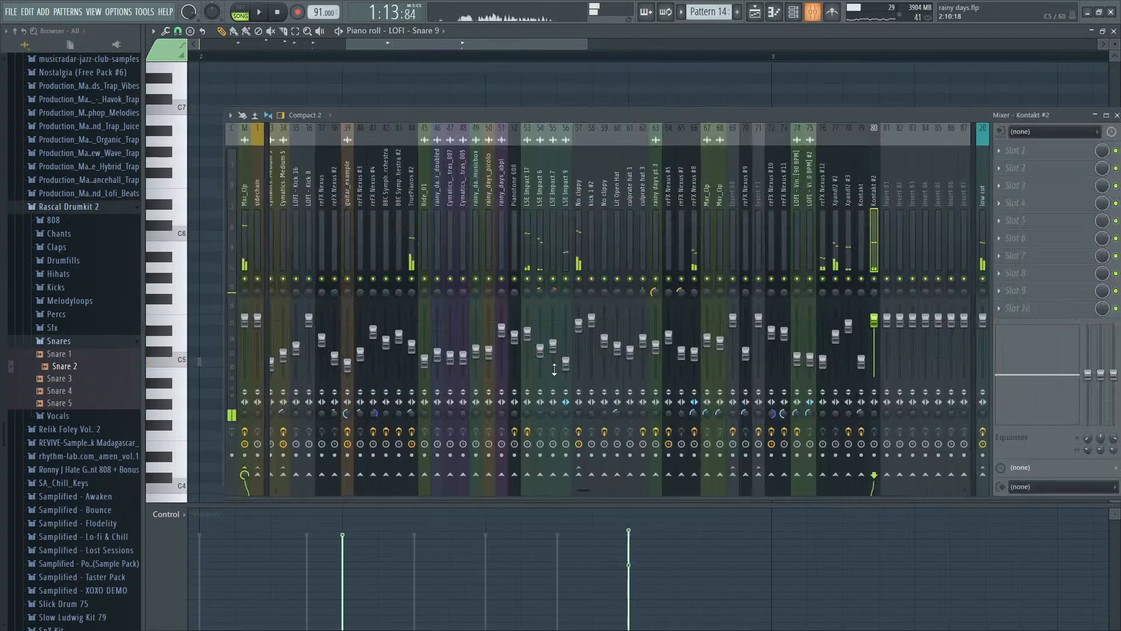
key("F6")
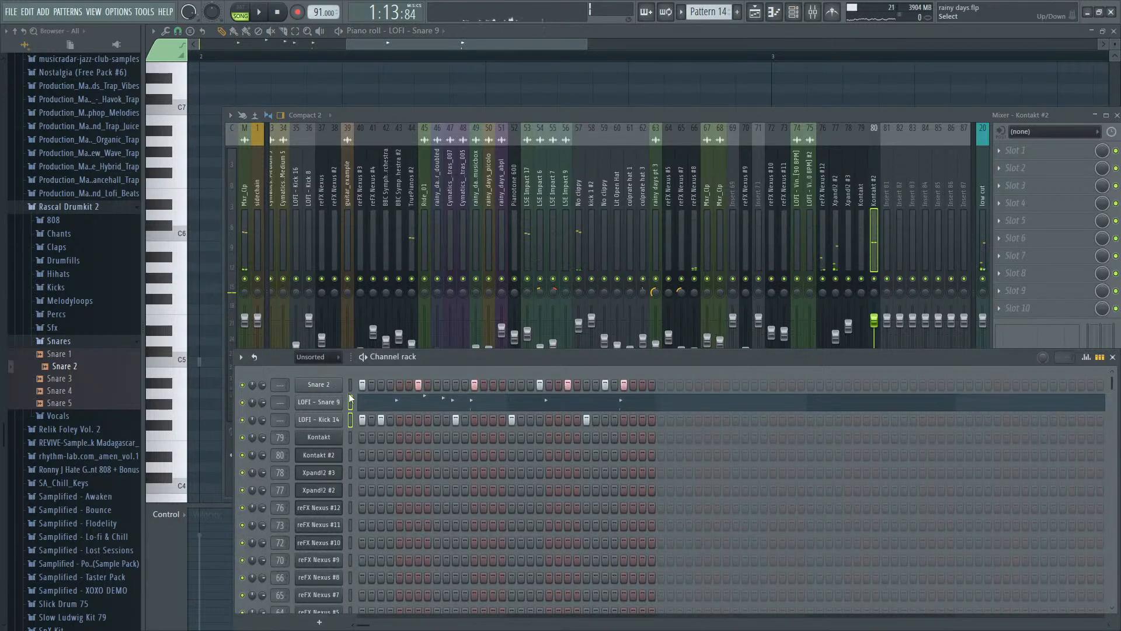
key("ctrl+l")
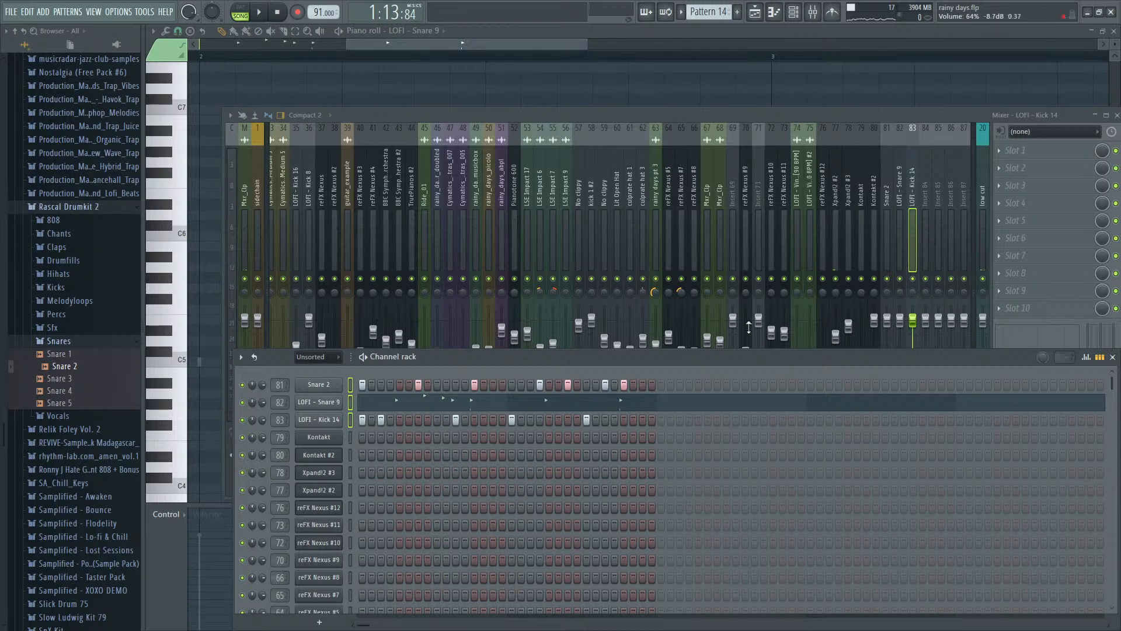
- Play the section and check the mixer levels of the LOFI - Snare 9, LOFI - Kick 14 and Snare 2 tracks
left_click(903, 254)
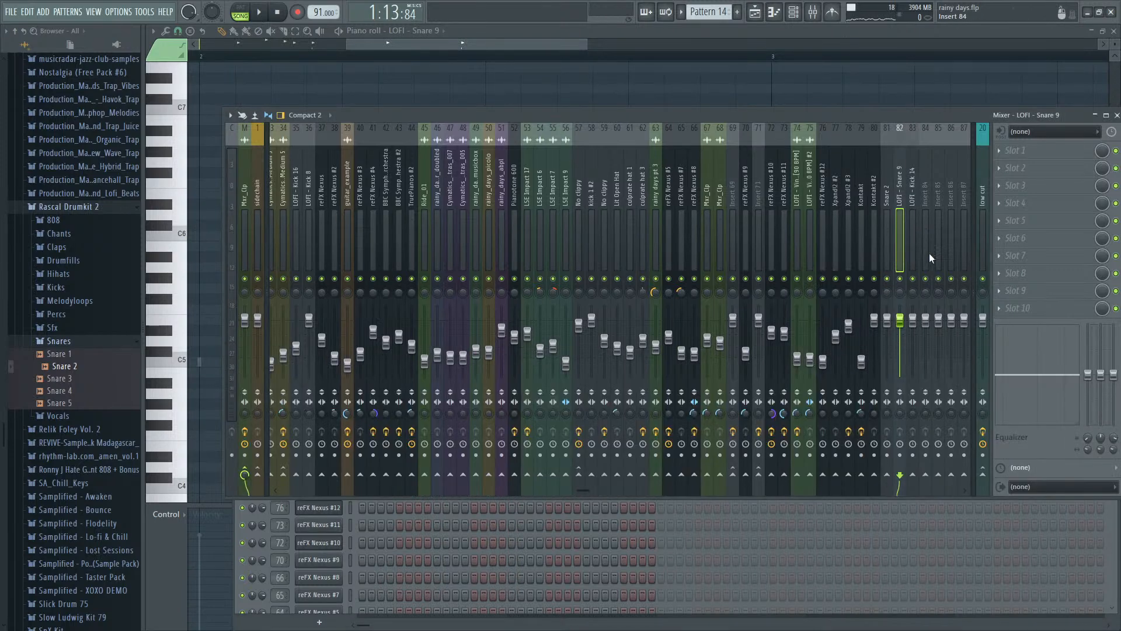
key("space")
left_click(921, 330)
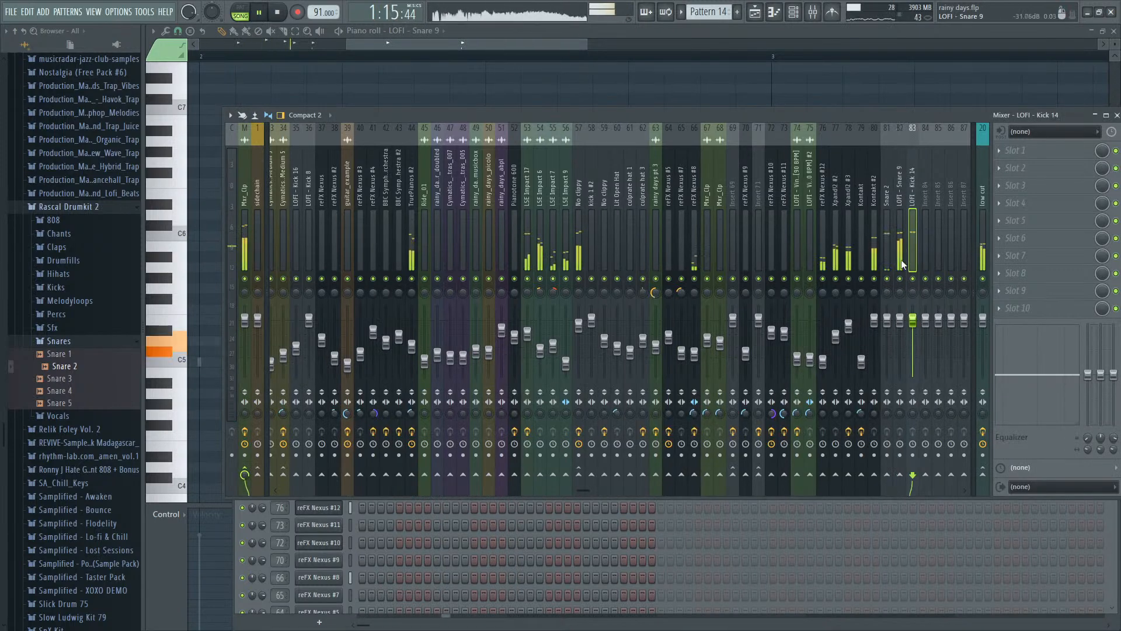
key("space")
left_click_drag(885, 294, 885, 280)
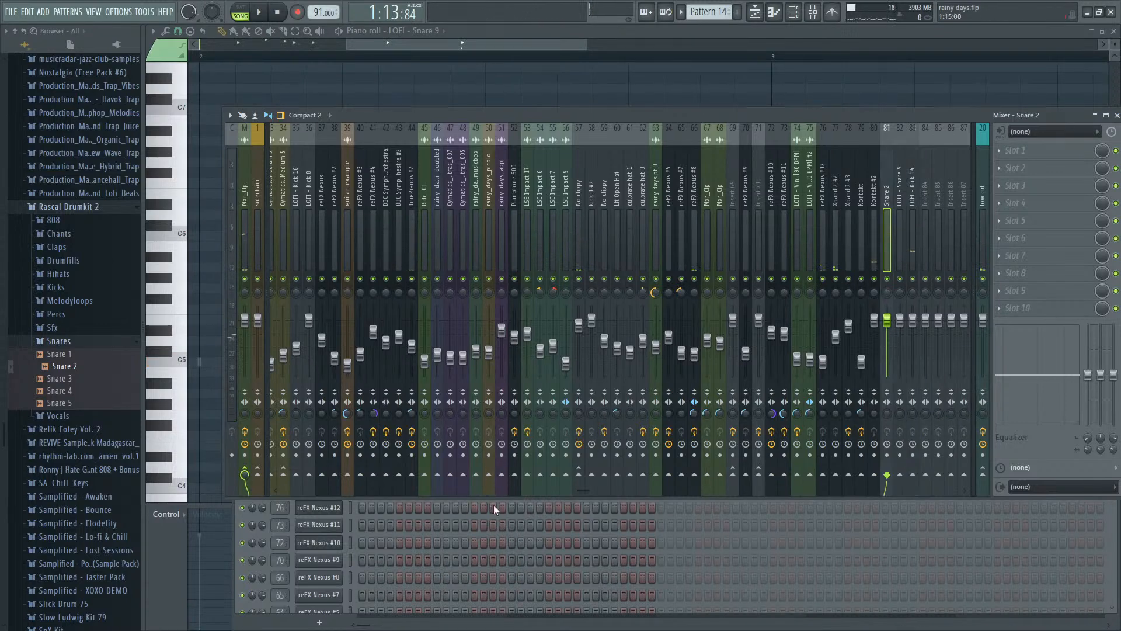
- Pan Snare 2's seven hits individually: hits 1, 3, 4 and 5 to the left, hits 2, 6 and 7 to the right
key("F9")
left_click(1087, 357)
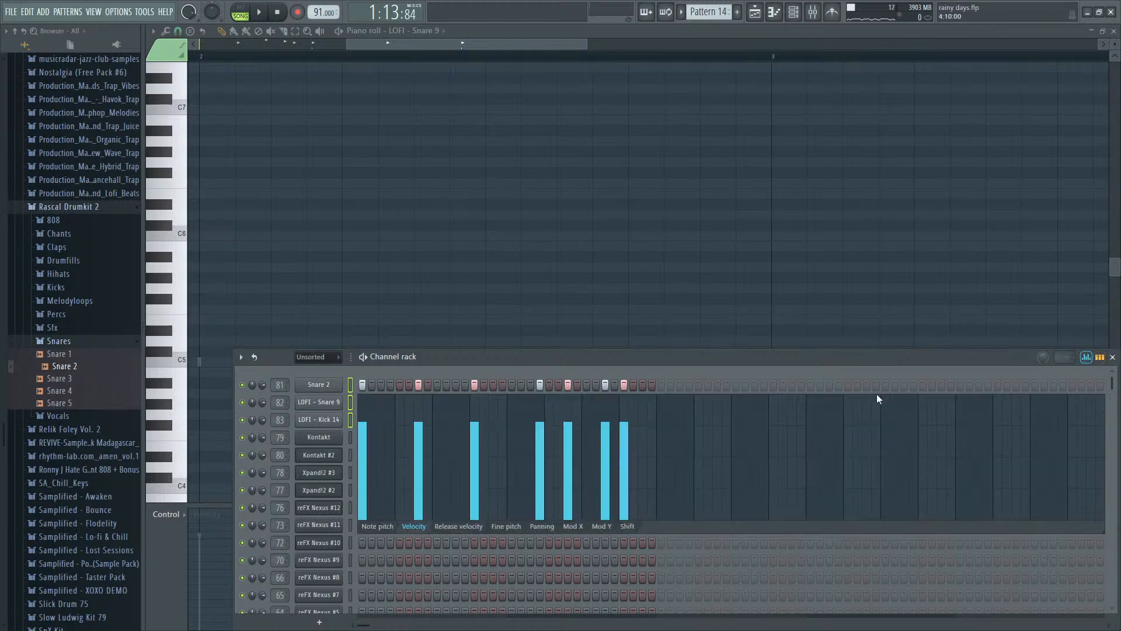
left_click(351, 384)
left_click(540, 527)
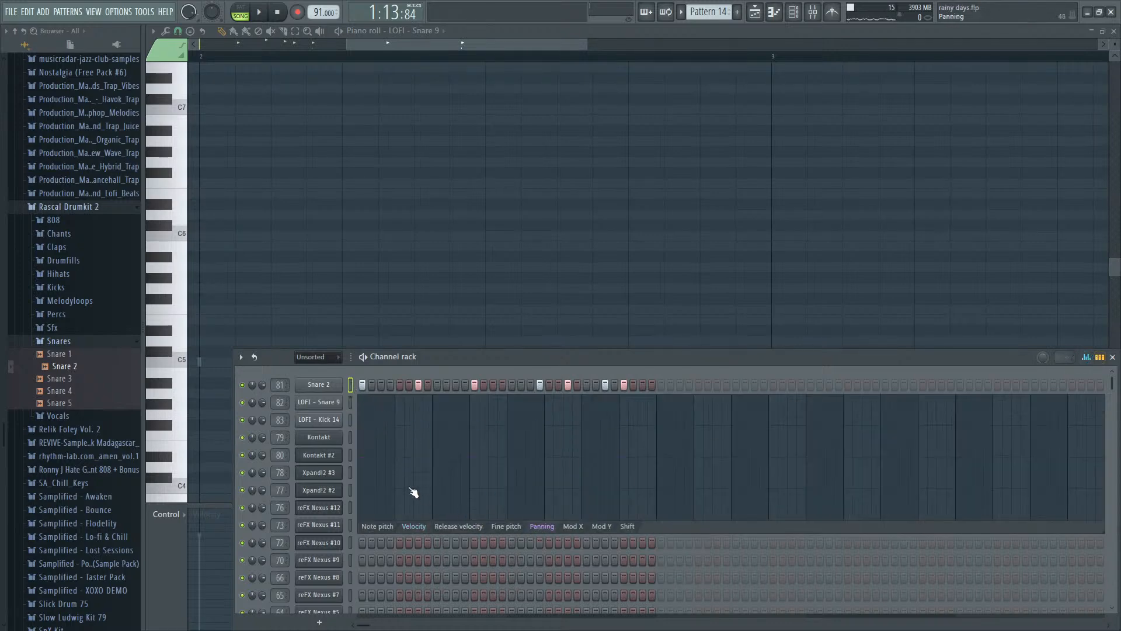
left_click(364, 483)
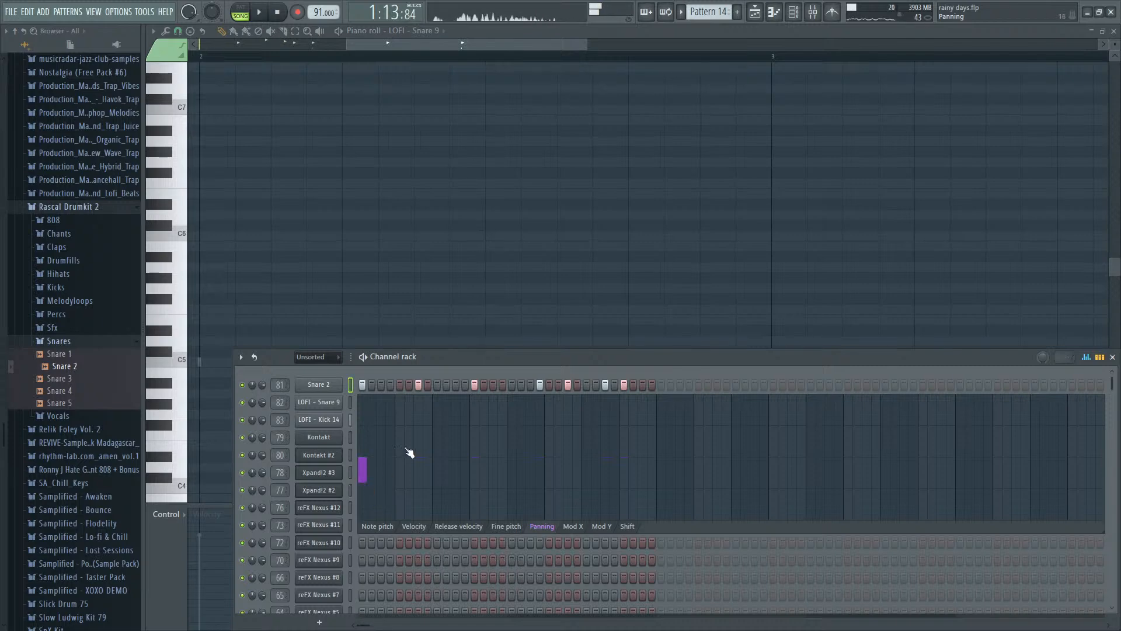
key("space")
left_click(474, 484)
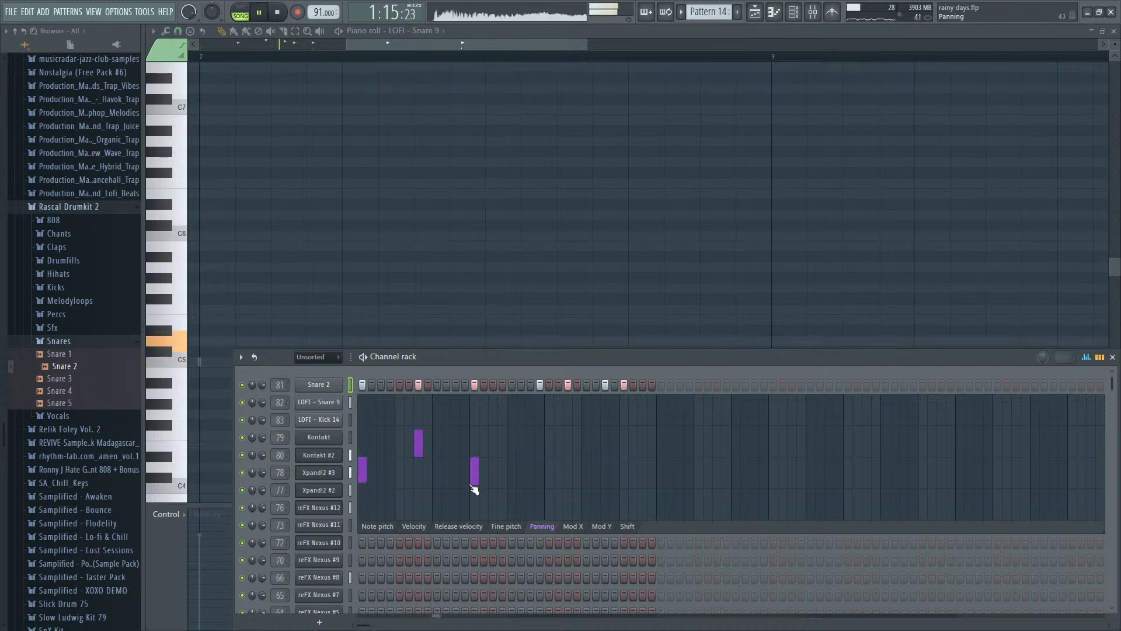
key("space")
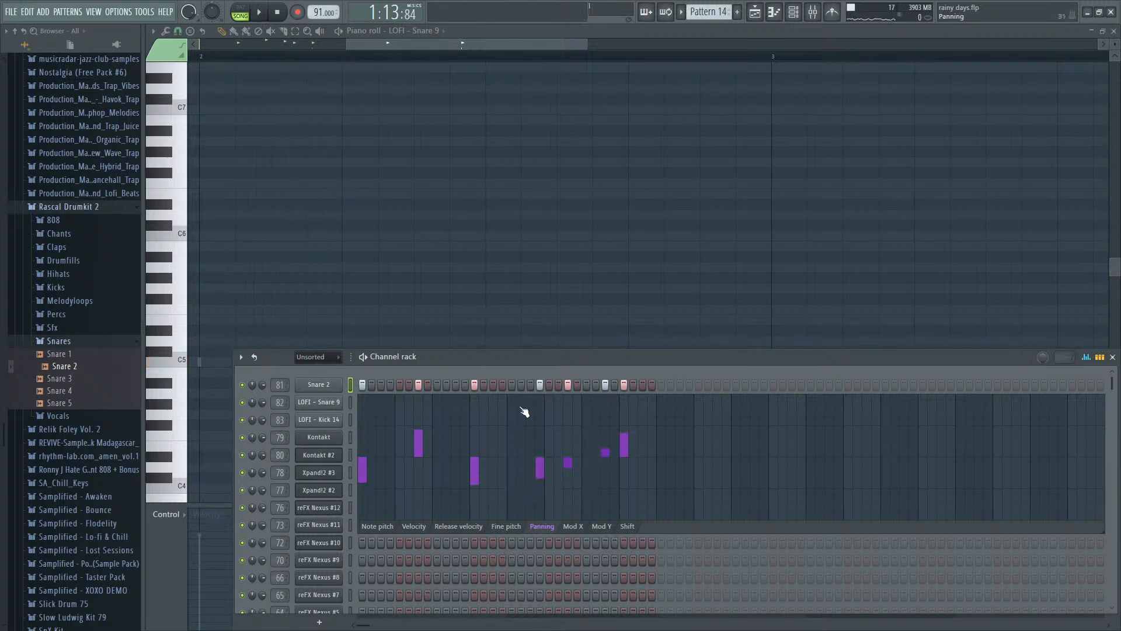
- Lower the velocity of LOFI - Snare 9's second hit to about 55% and audition it
left_click(351, 403)
left_click(422, 544)
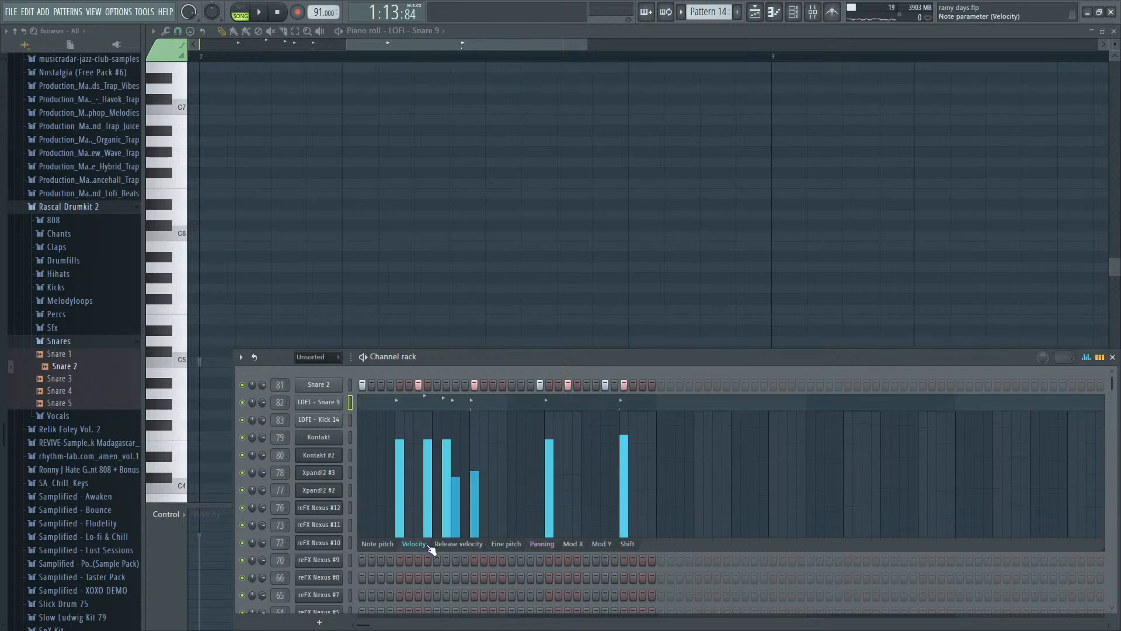
left_click(432, 467)
key("space")
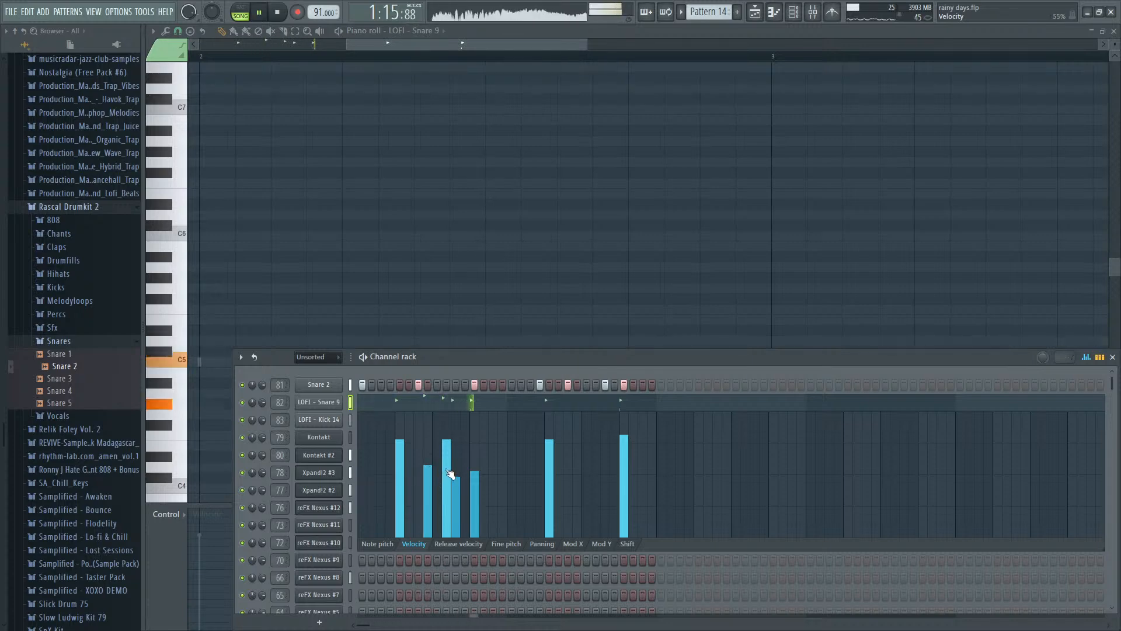
- Pan LOFI - Snare 9's first hit slightly left and audition the section
left_click(542, 544)
key("space")
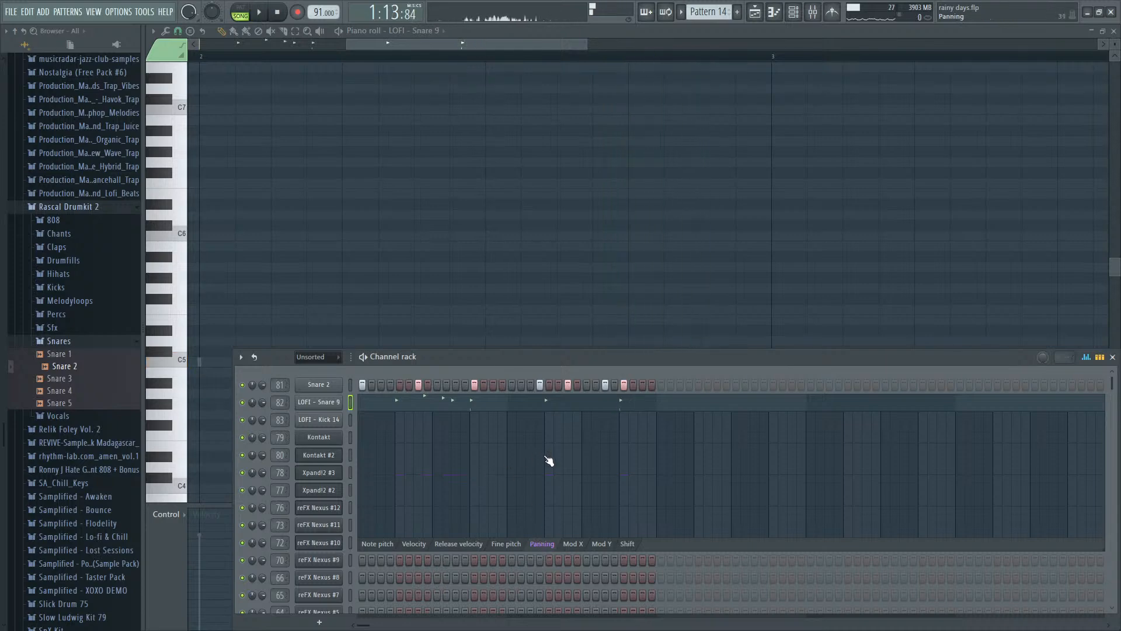
key("space")
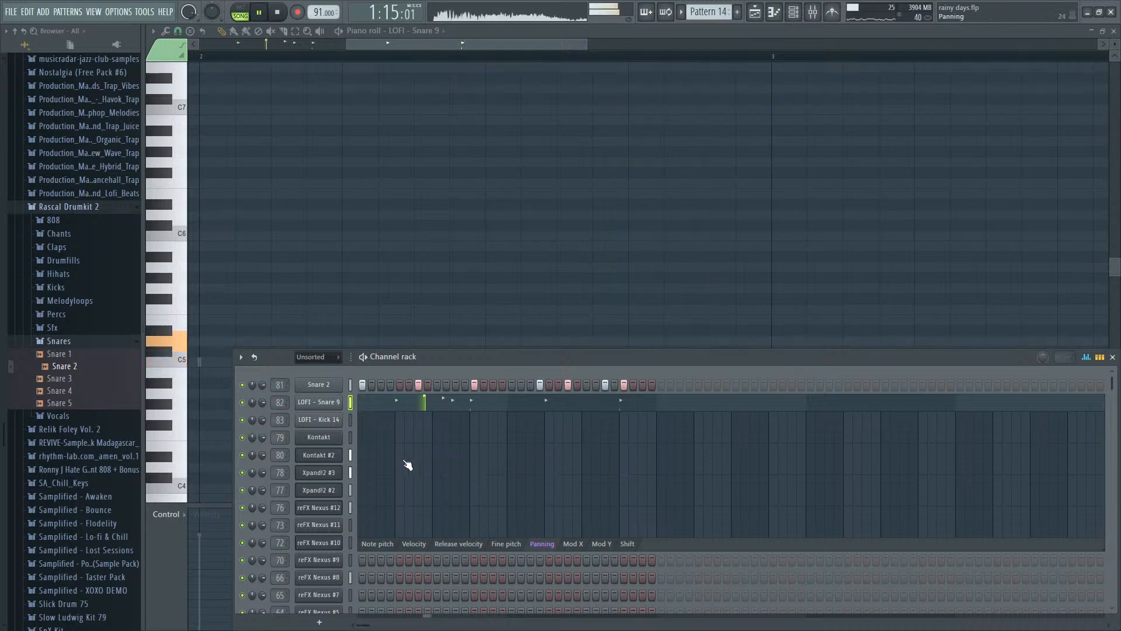
key("space")
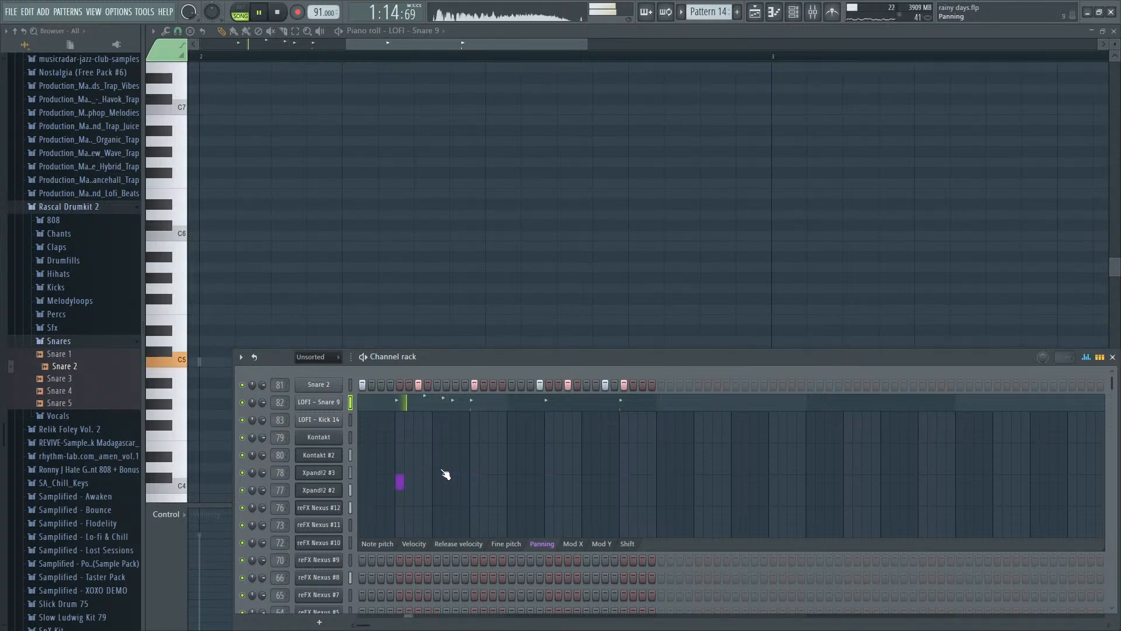
key("space")
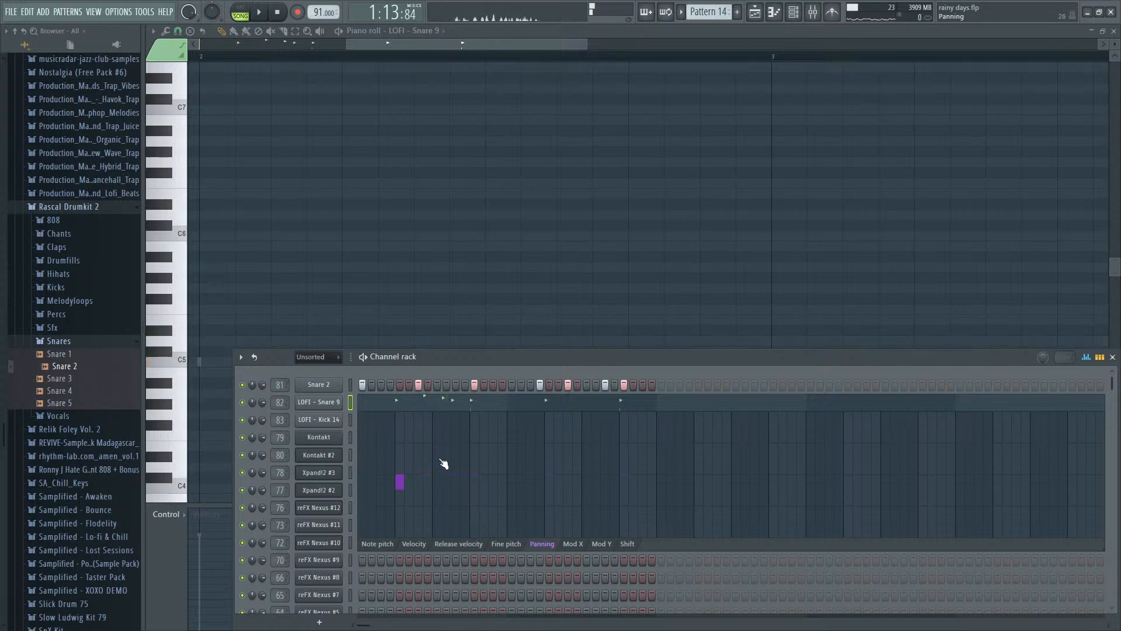
- Pan LOFI - Snare 9's third hit slightly right and sixth hit left, resetting the fifth hit's panning to centre, and audition
left_click(414, 544)
left_click(542, 544)
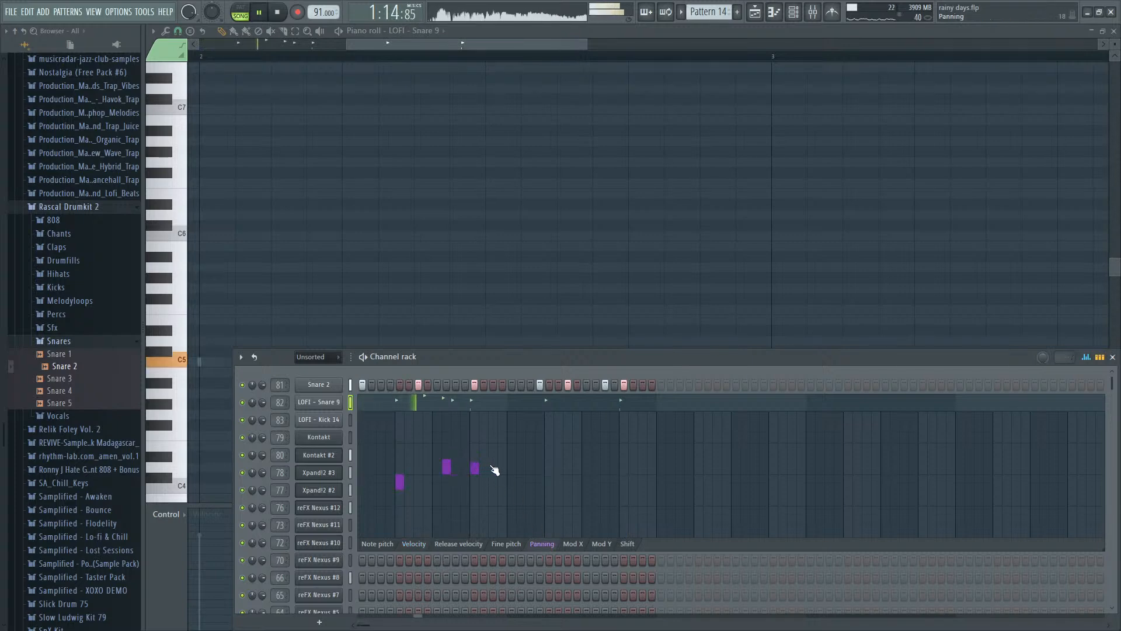
key("space")
right_click(477, 478)
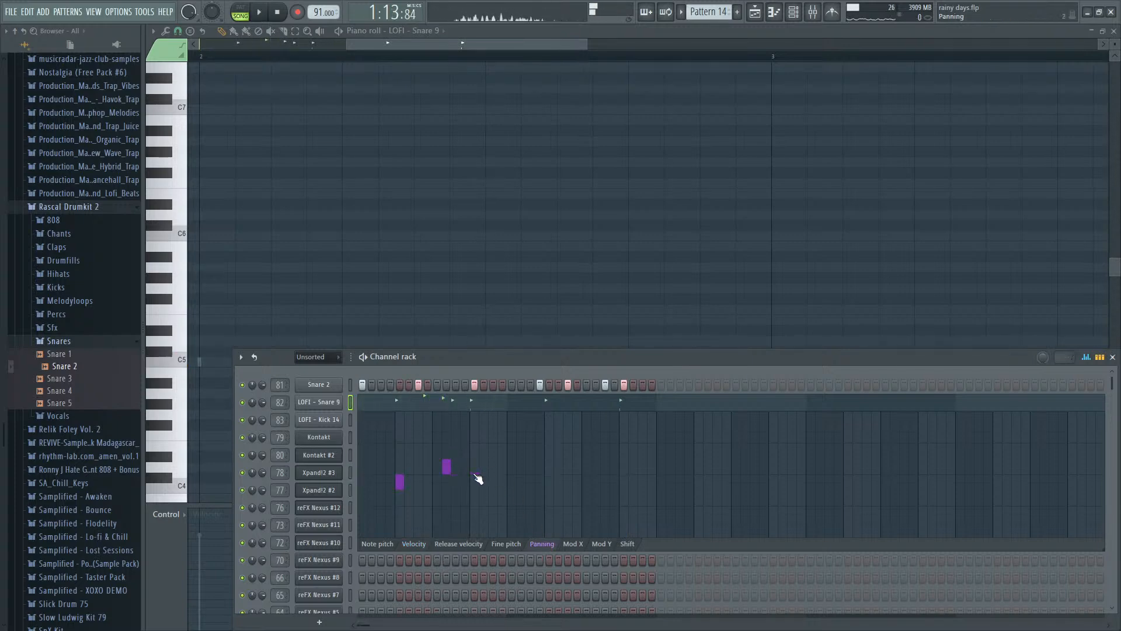
key("space")
left_click(550, 489)
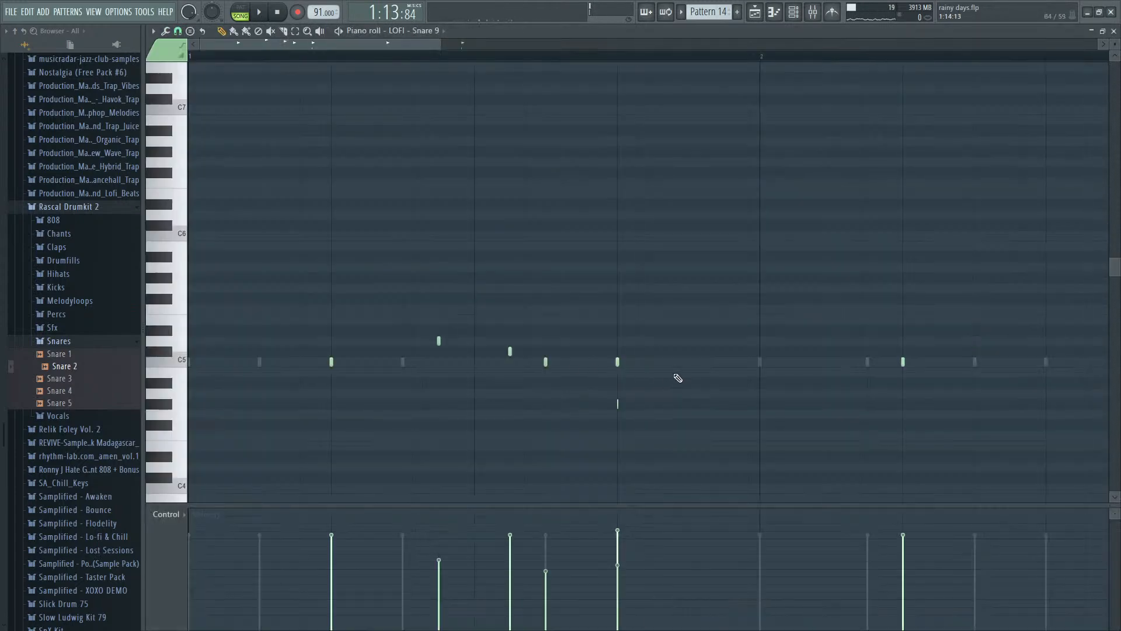
- Try an extra LOFI - Snare 9 hit in bar 2 of Pattern 14 and audition it from that bar
scroll(624, 243, "down", 2)
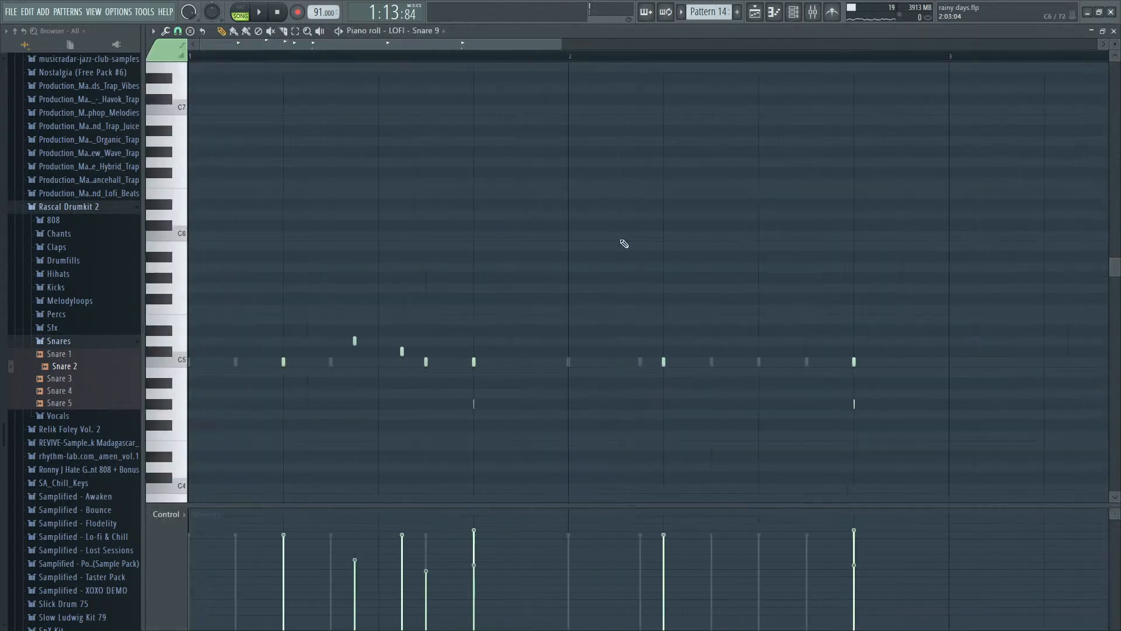
left_click(562, 65)
key("space")
scroll(725, 365, "up", 2)
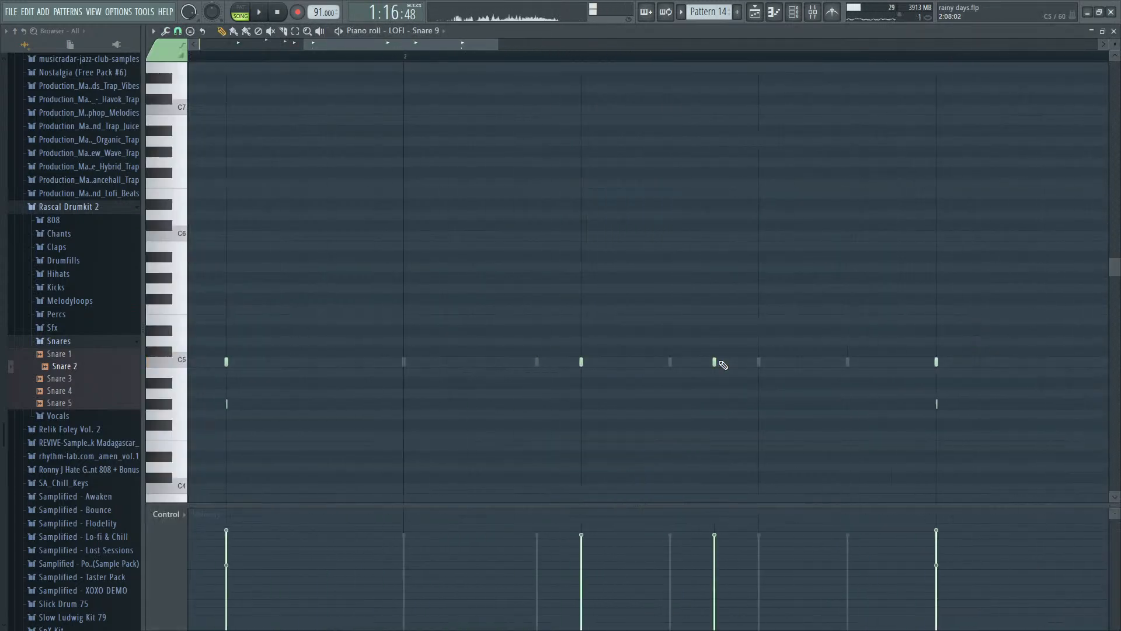
key("space")
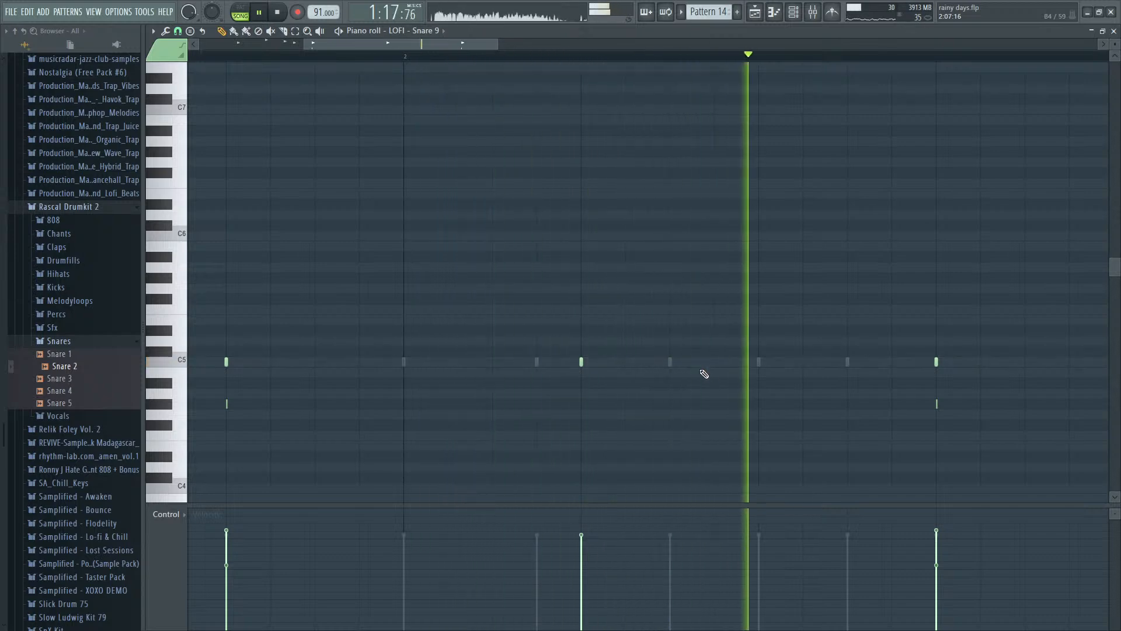
key("space")
- Play the second bar of the rhythm and check the mixer levels of Snare 2 and LOFI - Snare 9
key("F9")
key("F6")
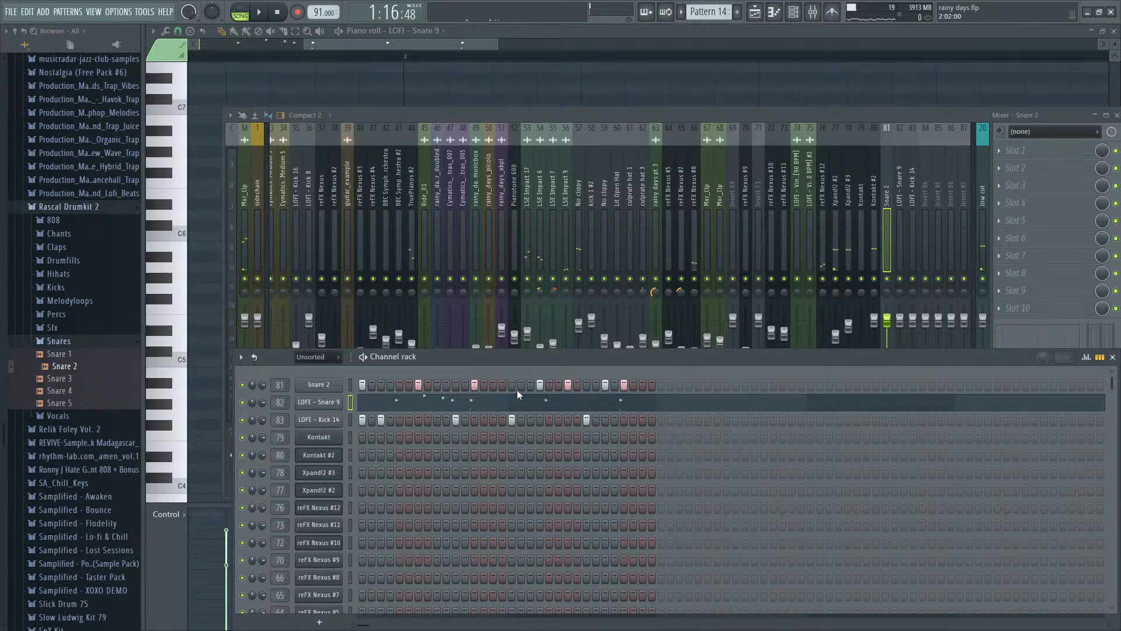
key("space")
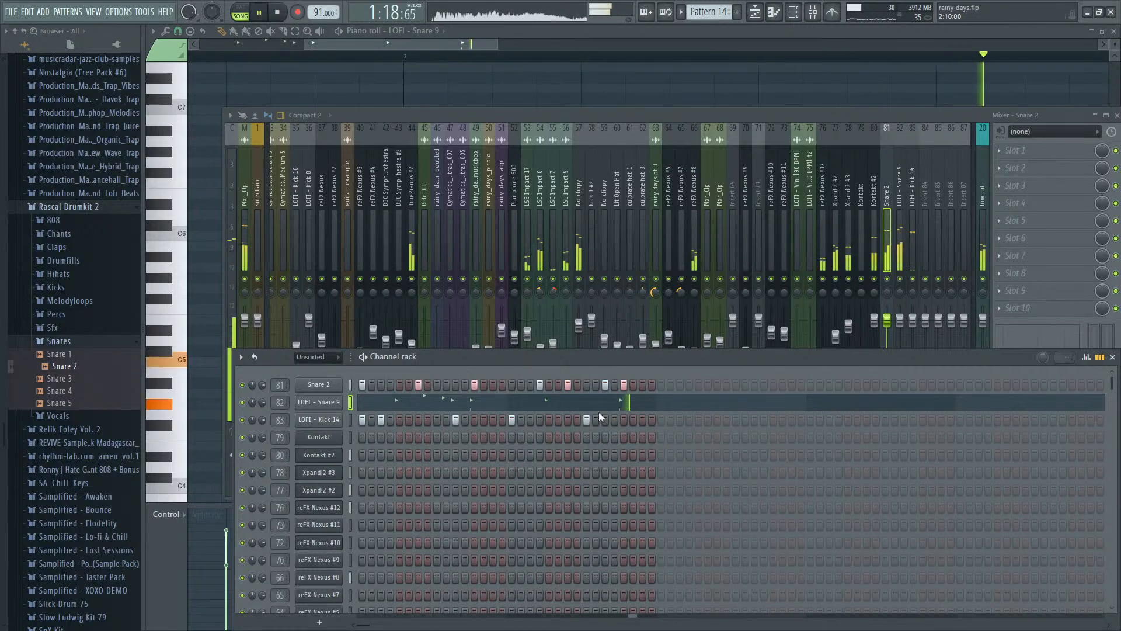
key("space")
- Raise the velocity of LOFI - Snare 9's bar 2 hits slightly and audition the result
key("F5")
left_click(474, 404)
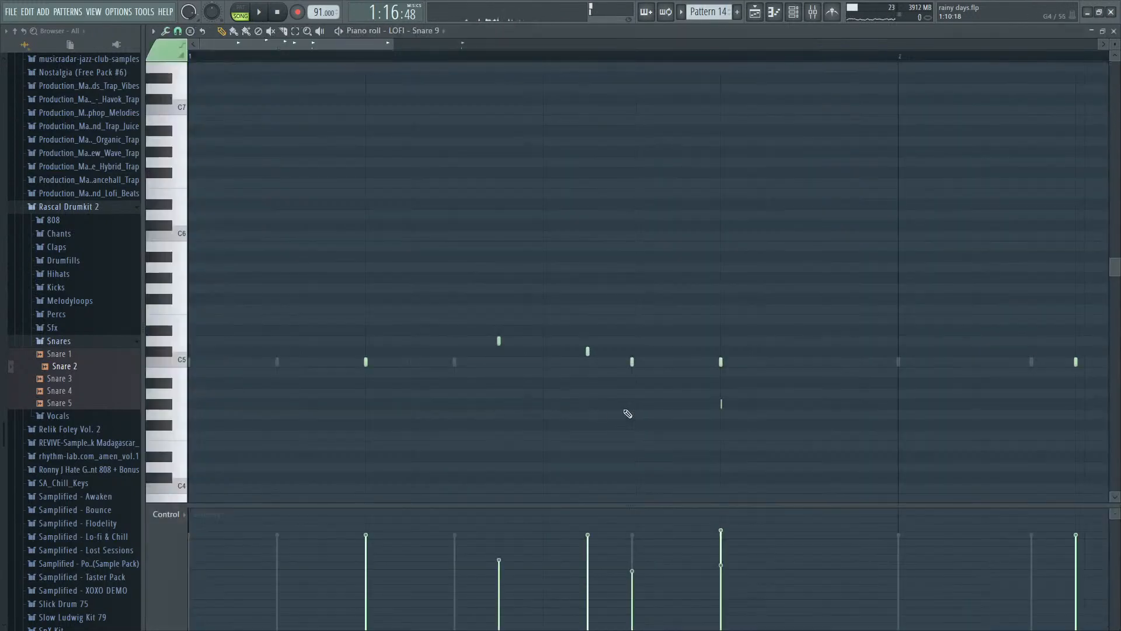
scroll(637, 406, "down", 5)
scroll(399, 404, "up", 3)
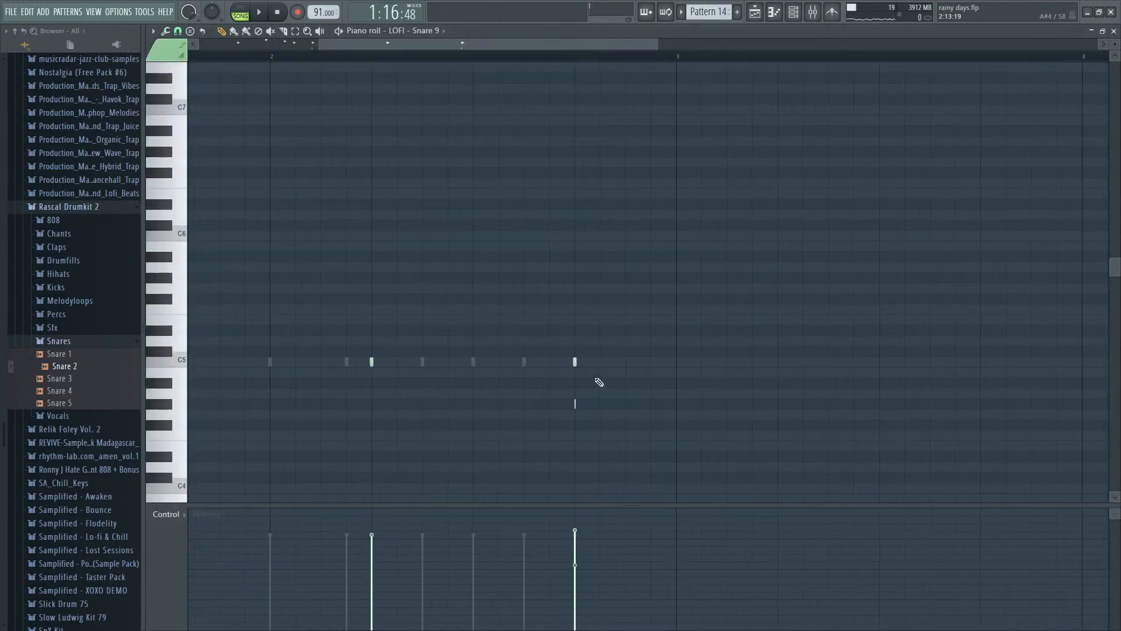
left_click_drag(601, 382, 363, 346)
key("space")
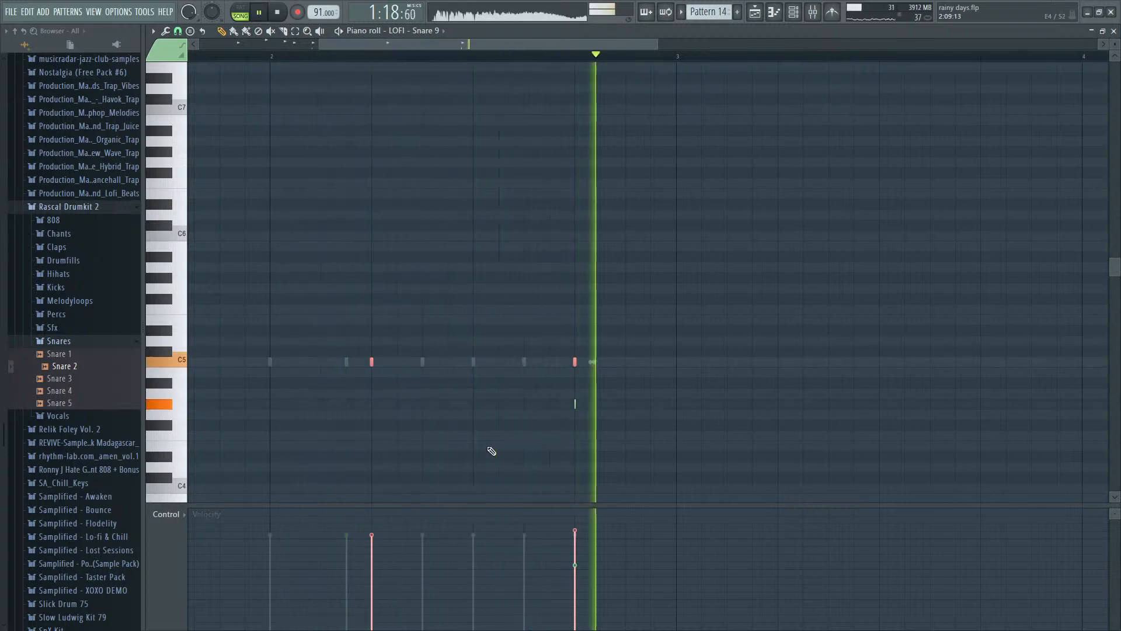
key("space")
left_click_drag(371, 530, 371, 524)
key("space")
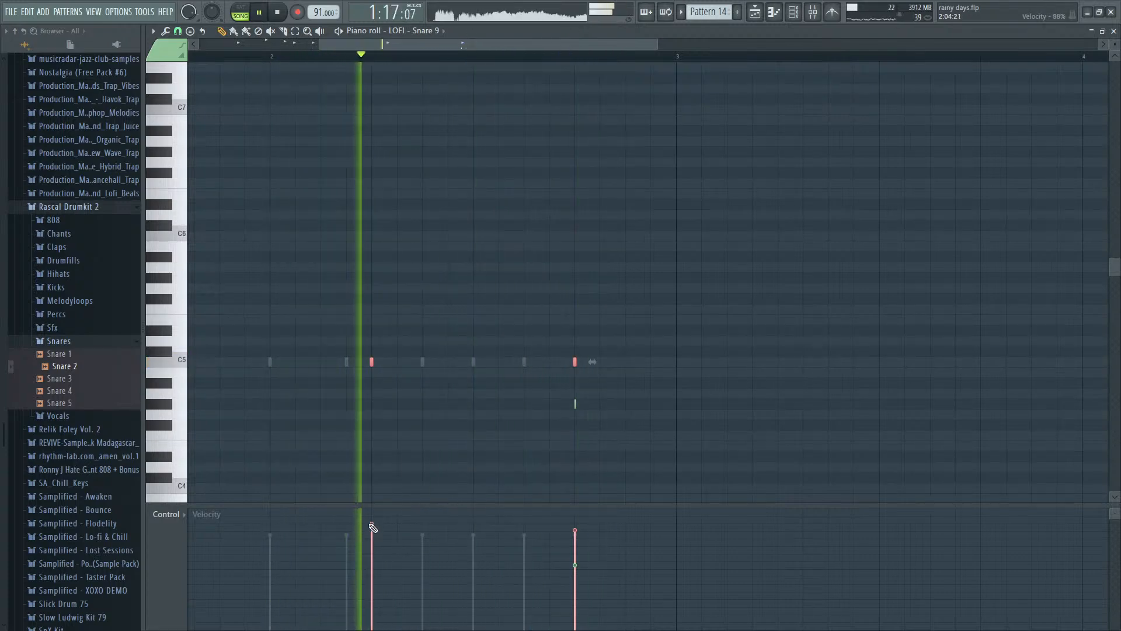
key("space")
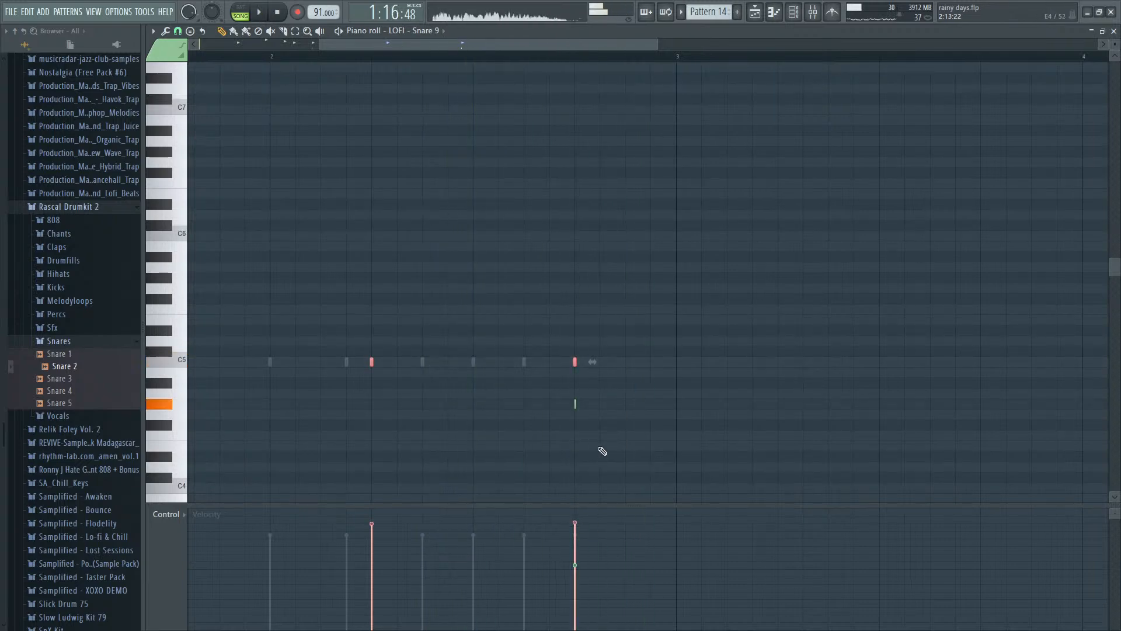
- Return to the playlist arrangement and play it from bar 29
key("F7")
left_click(736, 44)
scroll(569, 182, "down", 3)
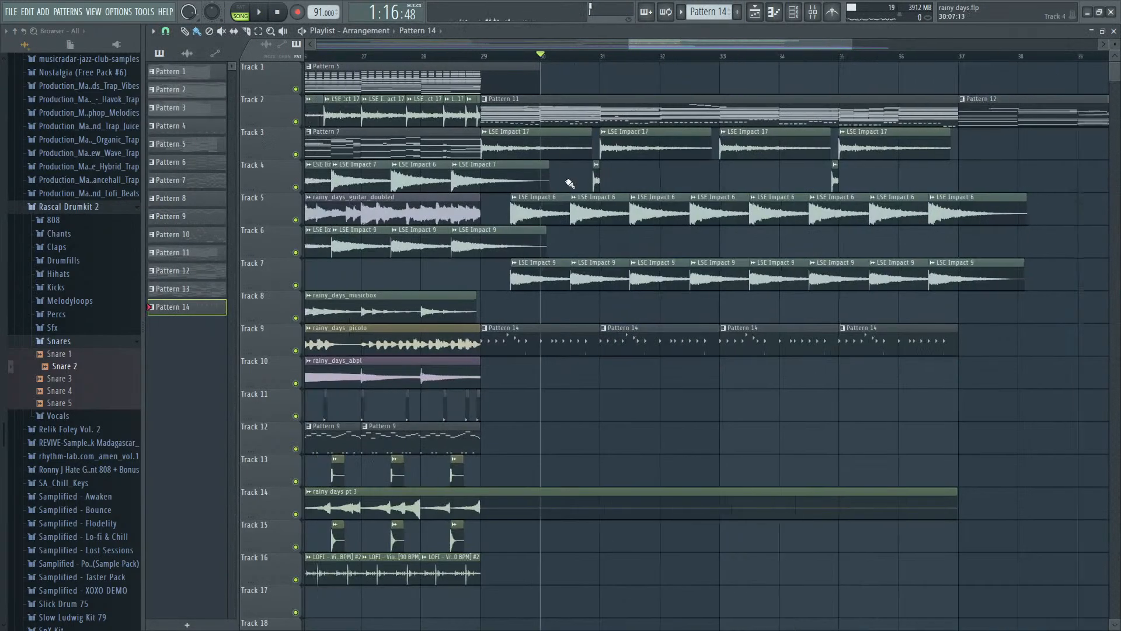
left_click(513, 57)
scroll(547, 427, "up", 2)
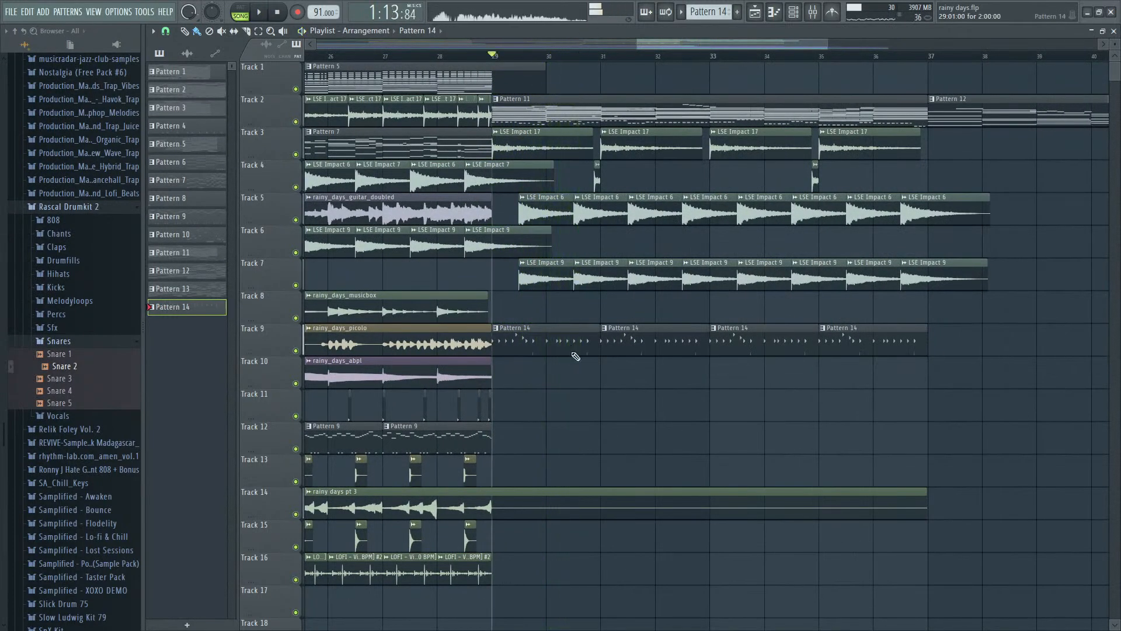
- Replace LOFI - Kick 14's hit on step 25 of Pattern 14 with hits on steps 23 and 27, and audition the rhythm
double_click(575, 354)
key("F6")
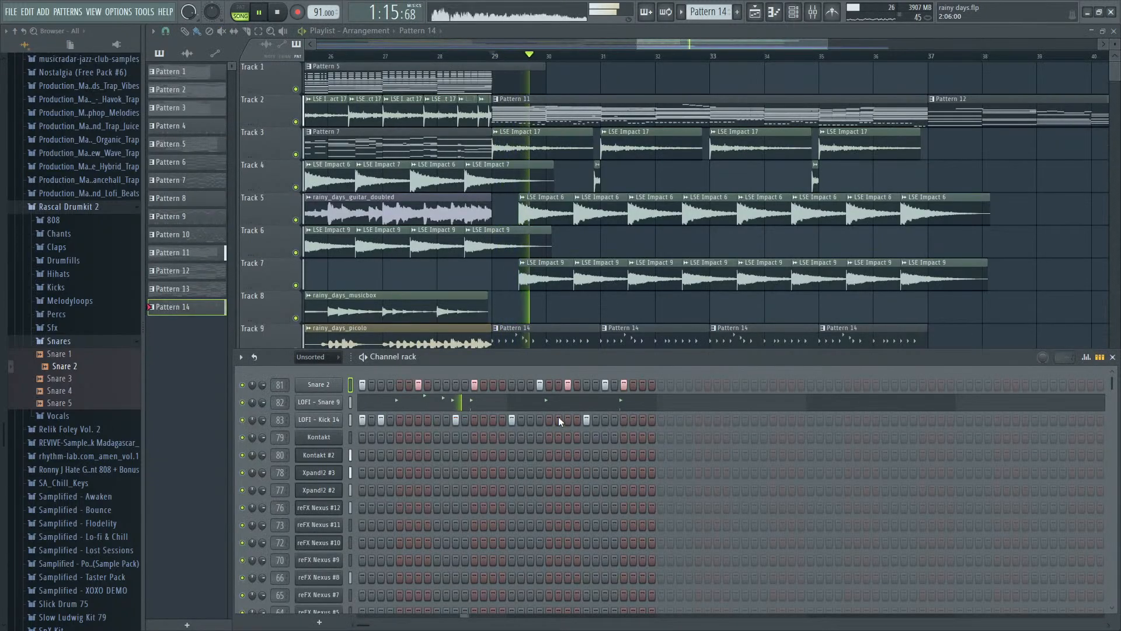
left_click_drag(566, 420, 584, 422)
left_click(578, 420)
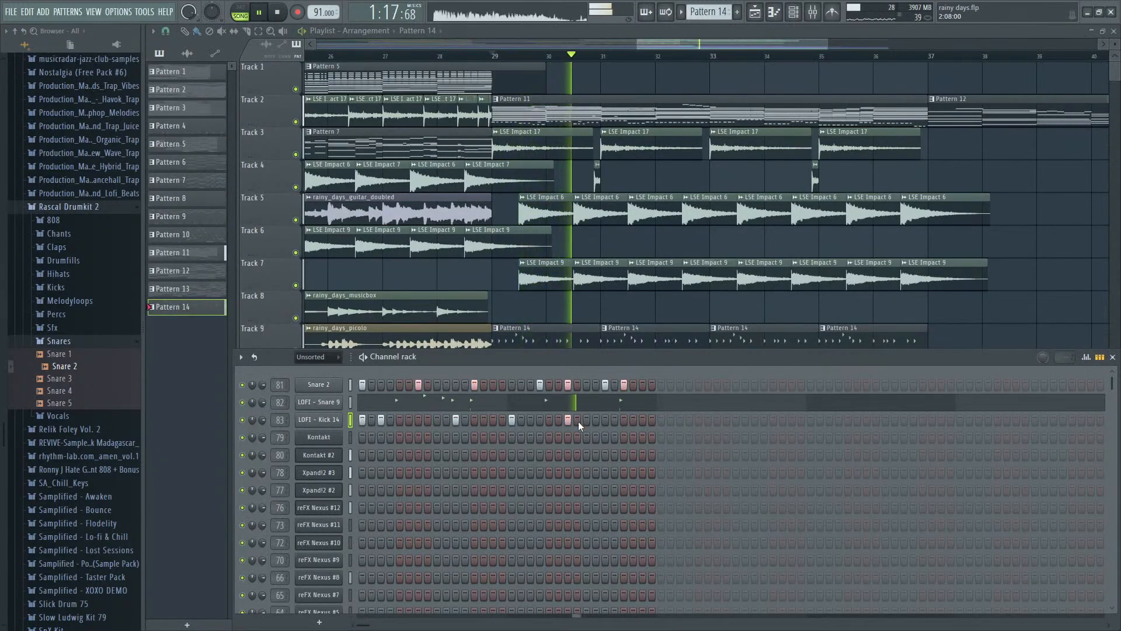
key("space")
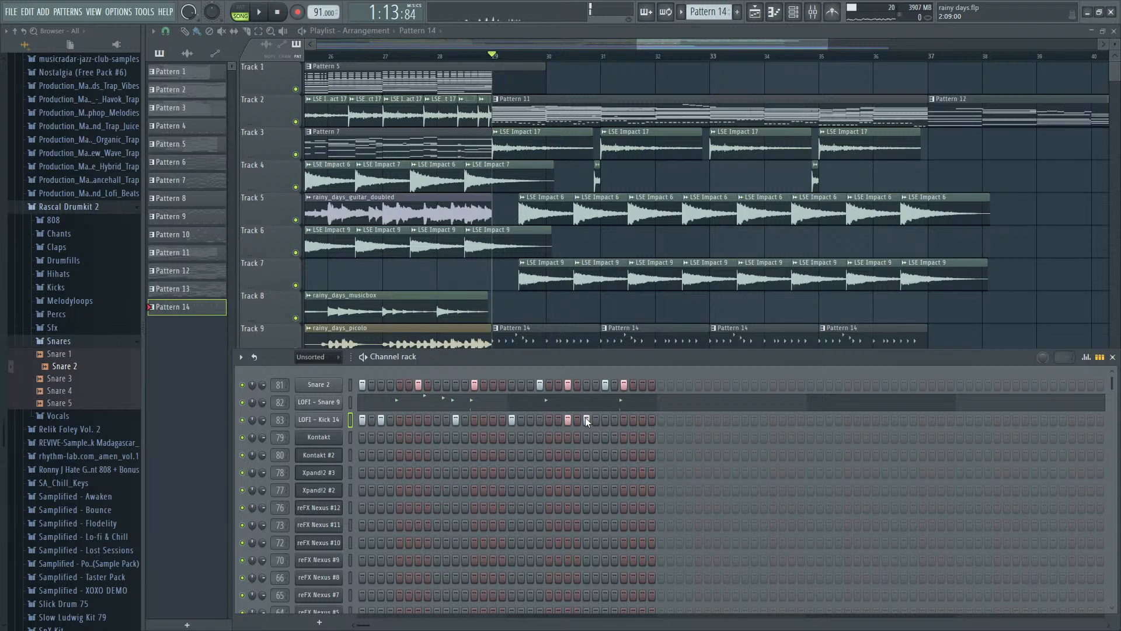
left_click(588, 421)
left_click(605, 419)
key("space")
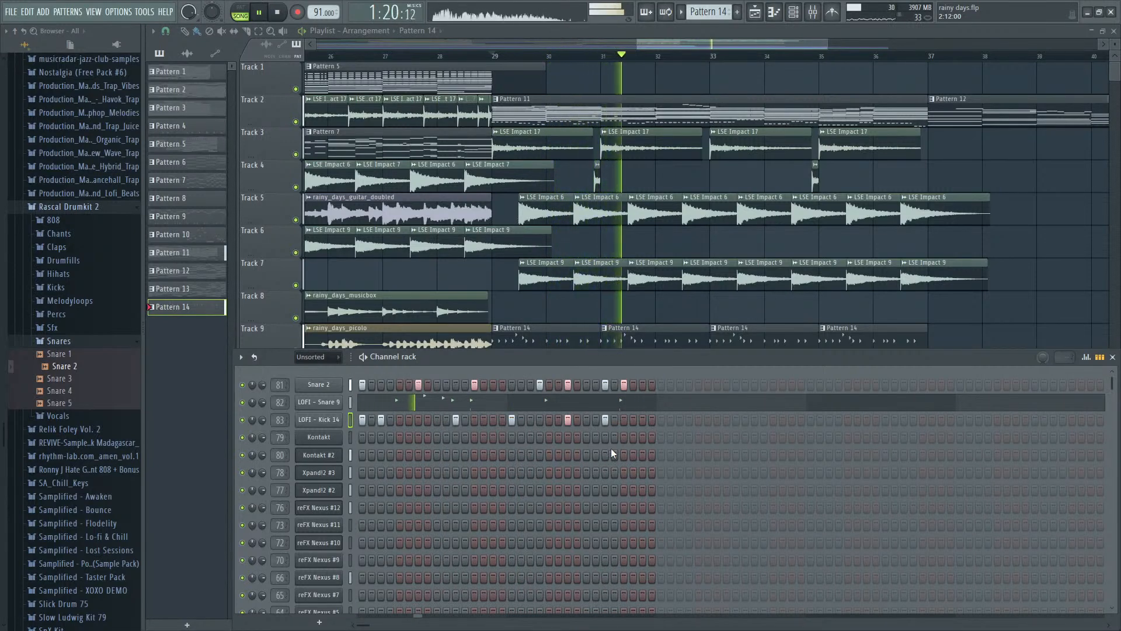
key("space")
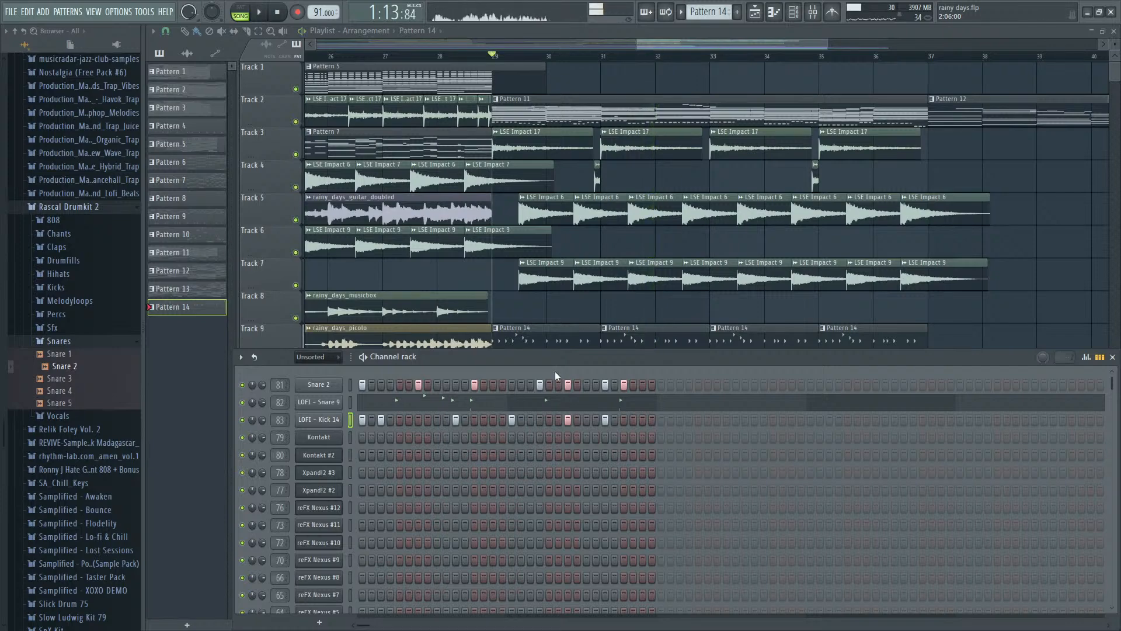
- Move the four Pattern 14 clips on Track 9 to start at bar 45 and delete all but the first
key("F6")
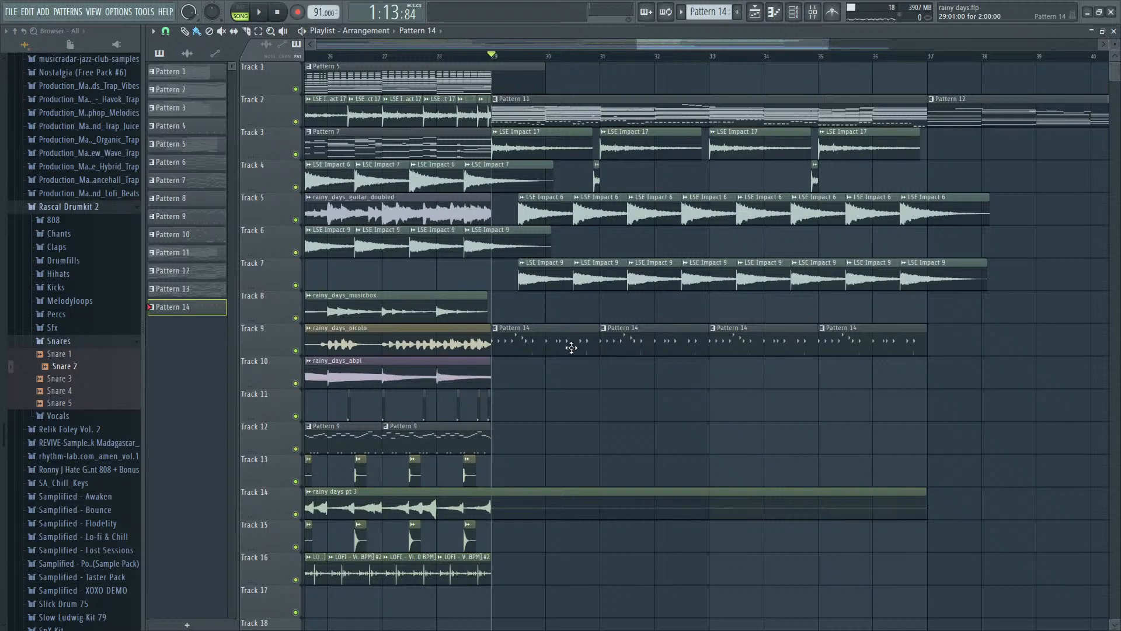
left_click_drag(572, 347, 865, 374)
scroll(759, 359, "down", 5)
left_click_drag(694, 349, 971, 333)
scroll(841, 331, "up", 4)
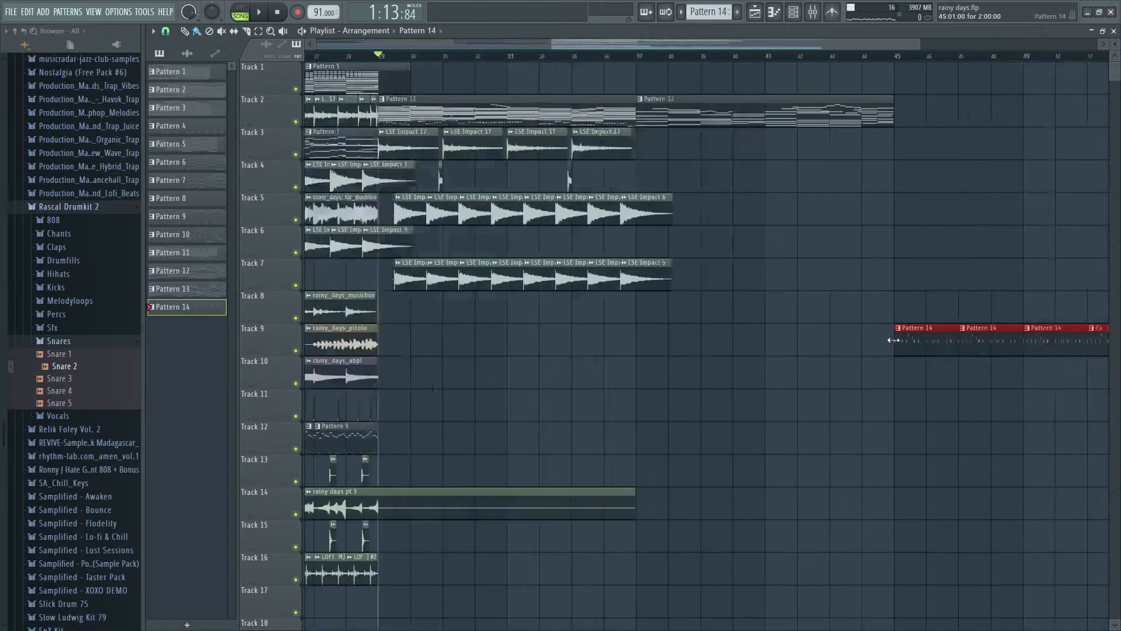
scroll(894, 340, "down", 2)
scroll(993, 336, "up", 5)
right_click(543, 350)
right_click(701, 352)
right_click(818, 352)
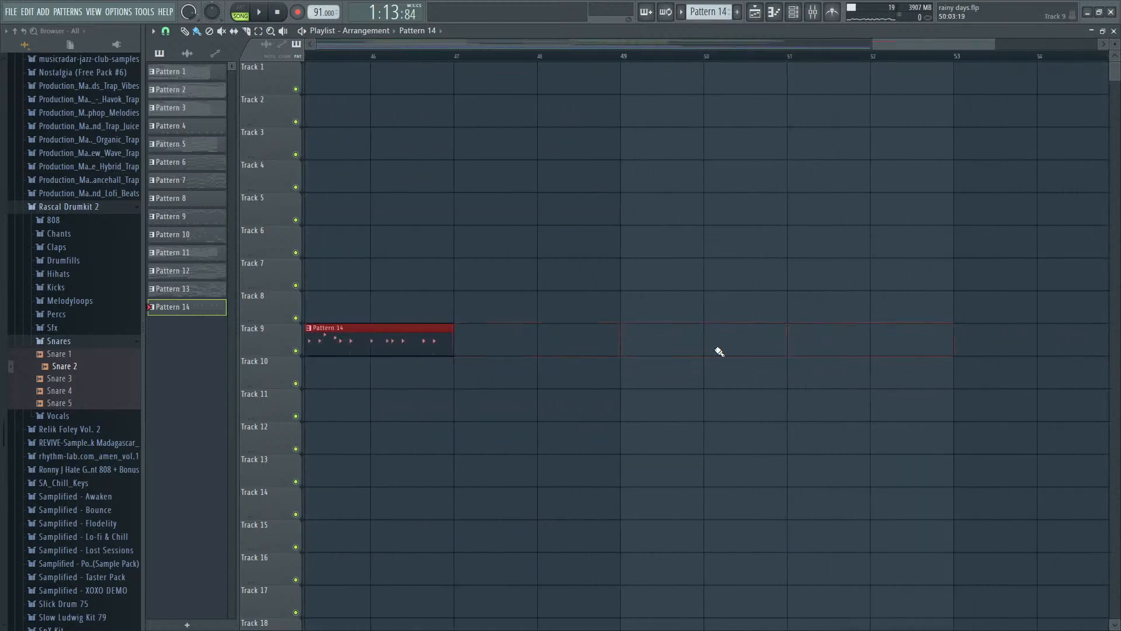
- Select bars 45 to 47 in the playlist timeline and bypass Sonarworks Reference 4 on the master track
scroll(701, 345, "down", 3)
left_click_drag(541, 58, 612, 64)
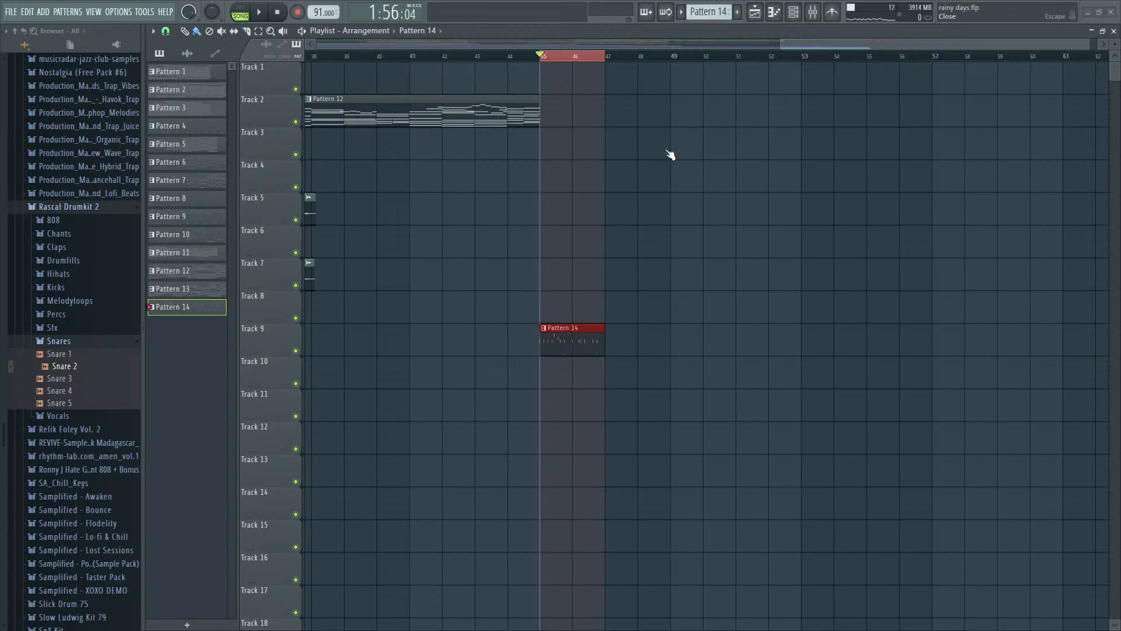
key("F9")
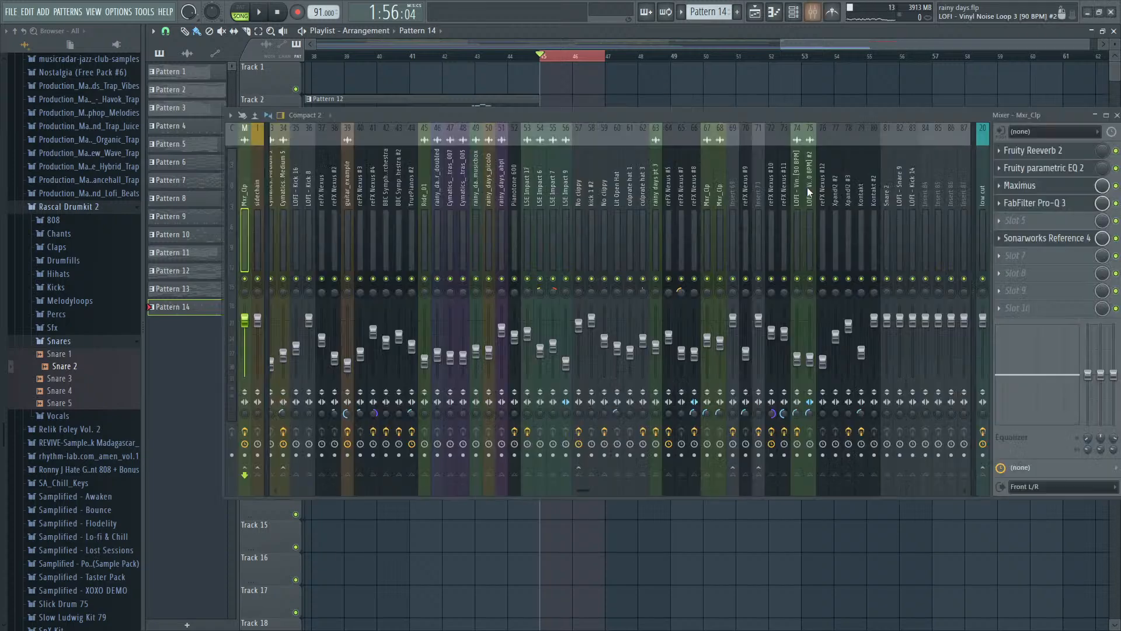
left_click(1116, 238)
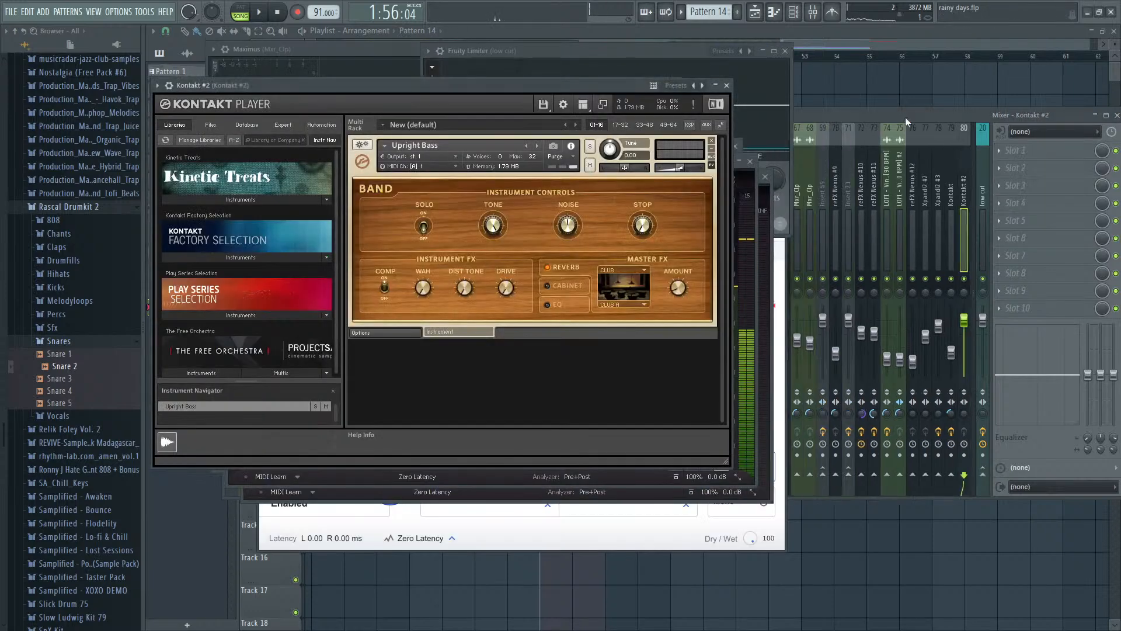
- Toggle the Sonarworks Reference 4 effect on the master track and return to the playlist
left_click(893, 112)
left_click(245, 200)
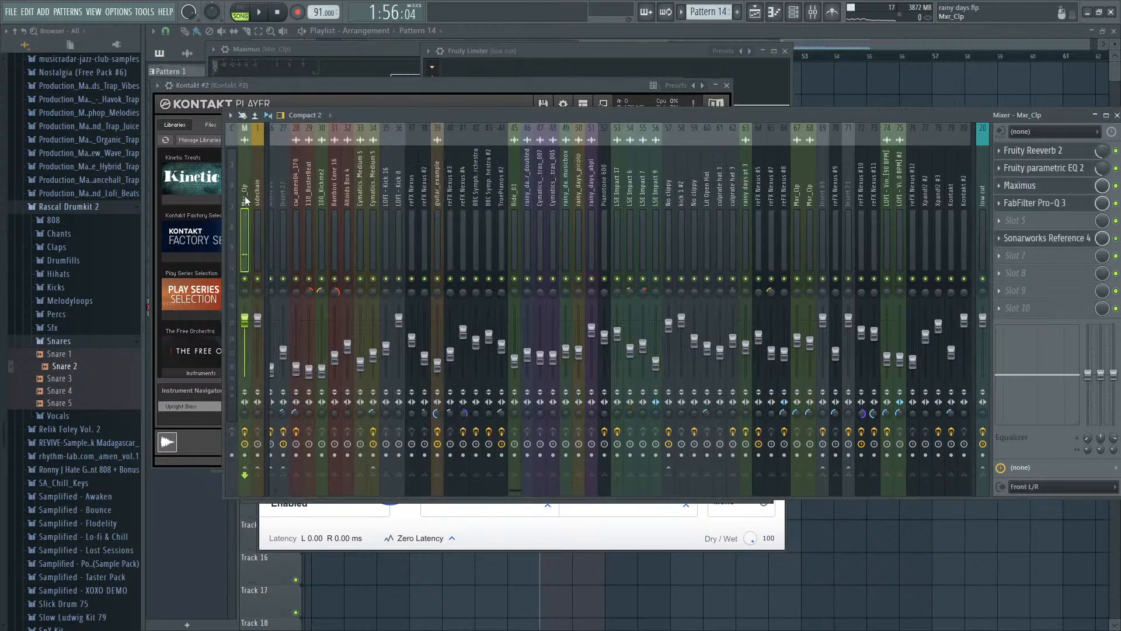
left_click(1115, 239)
left_click(856, 31)
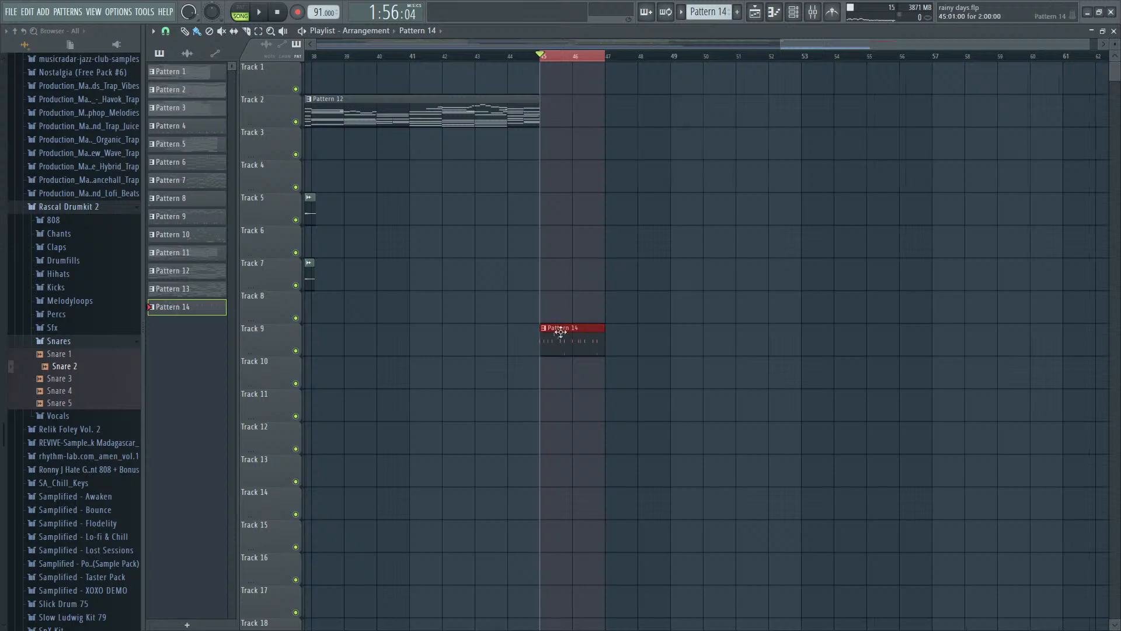
- Move the remaining Pattern 14 clip back to bar 29 on Track 9
scroll(558, 331, "down", 3)
scroll(812, 352, "up", 3)
left_click_drag(945, 338, 494, 337)
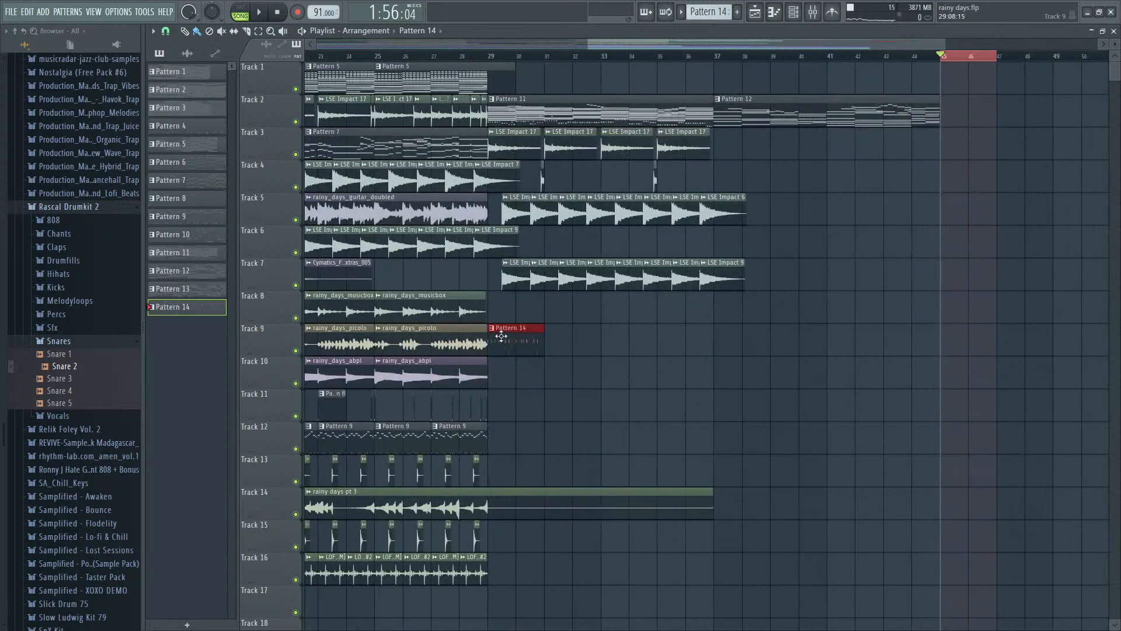
double_click(507, 335)
key("F6")
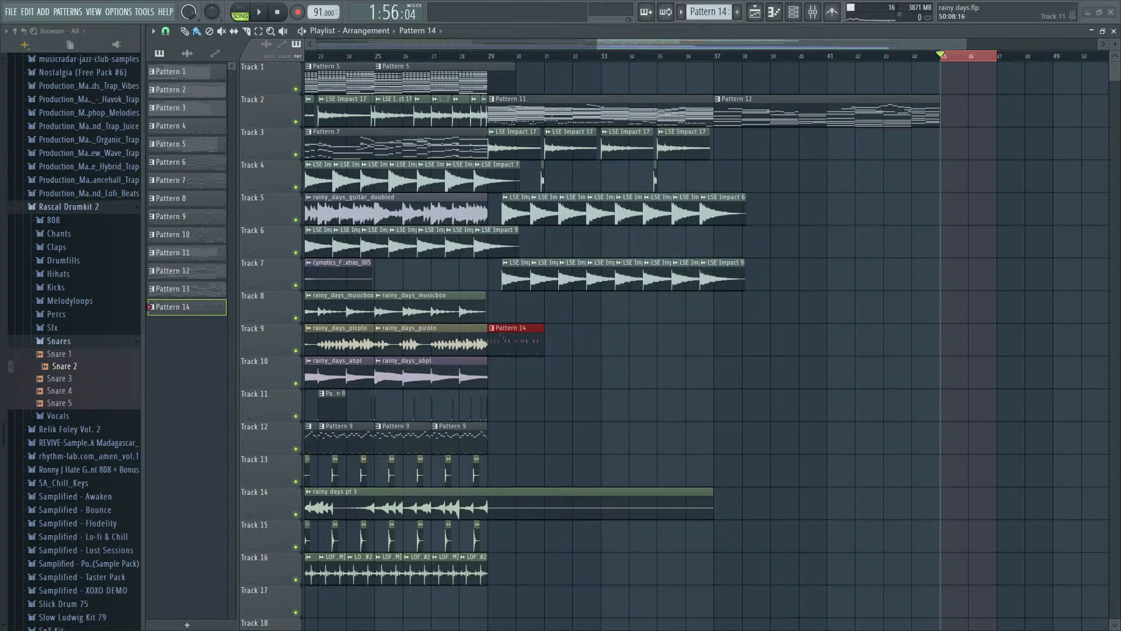
- Add the Rainy Days Breakbeat audio to Track 8 at bar 29 and audition it with Track 9 temporarily muted
left_click_drag(1120, 292, 501, 295)
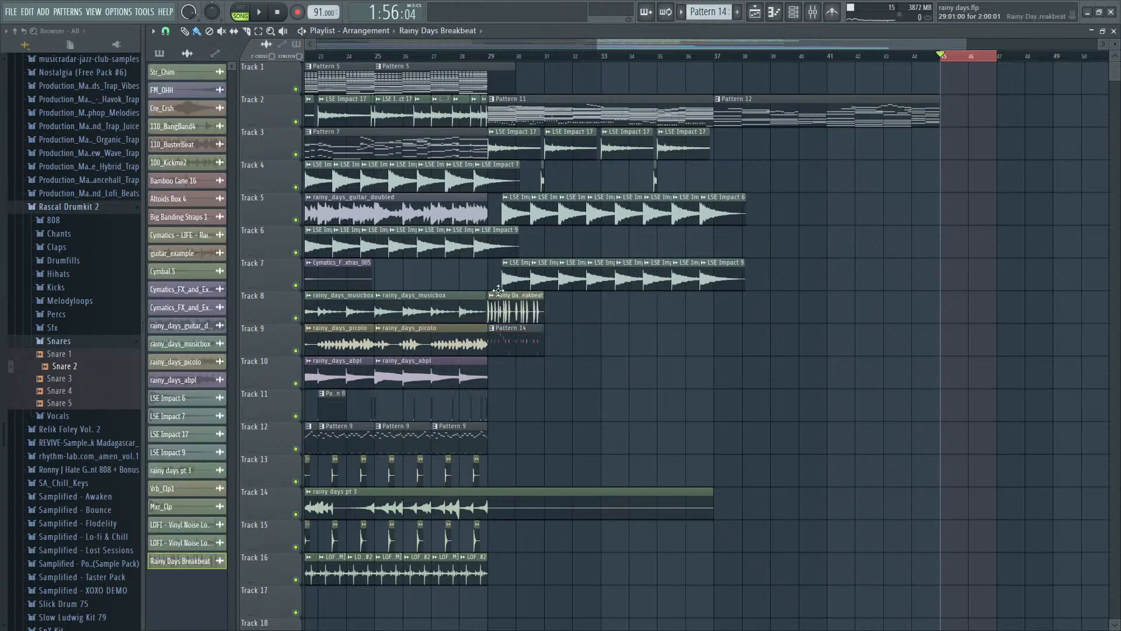
scroll(502, 329, "up", 3)
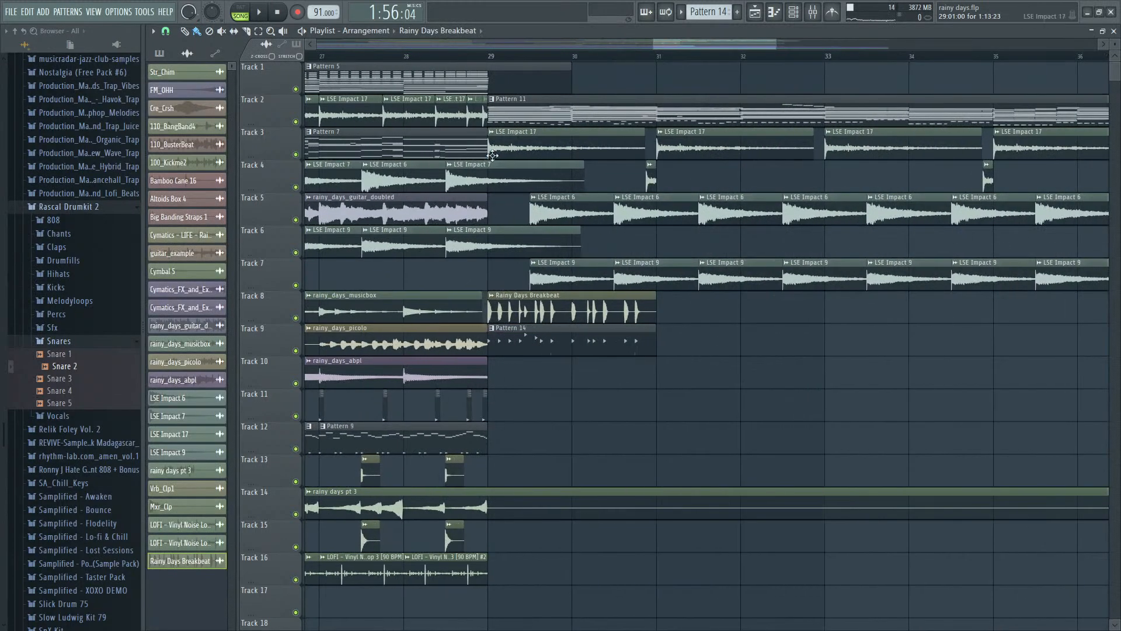
left_click(490, 55)
left_click(296, 351)
key("space")
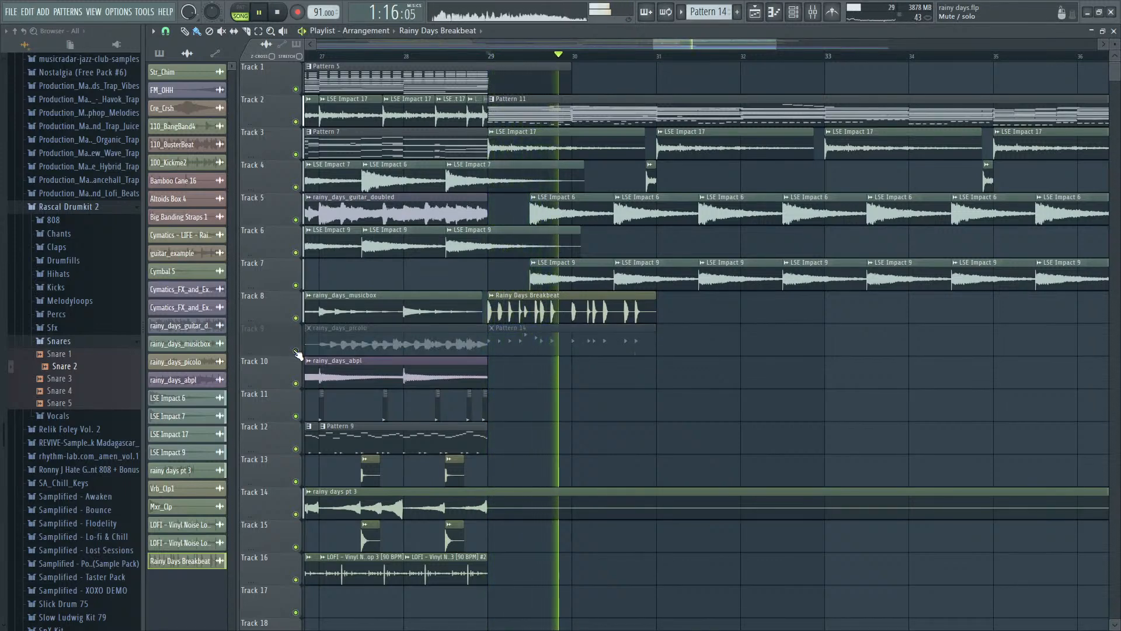
left_click(296, 351)
key("space")
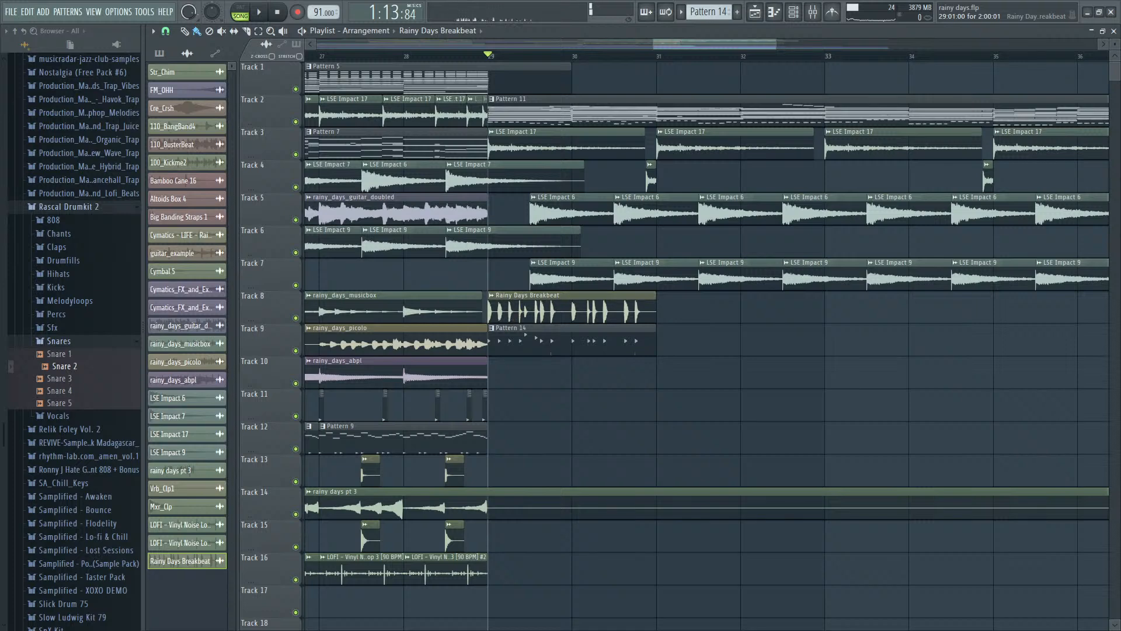
- Time-stretch the Rainy Days Breakbeat clip on Track 8 to four bars, ending at bar 33, and mute Track 9
double_click(513, 316)
left_click(535, 146)
left_click_drag(655, 311, 824, 312)
left_click(296, 350)
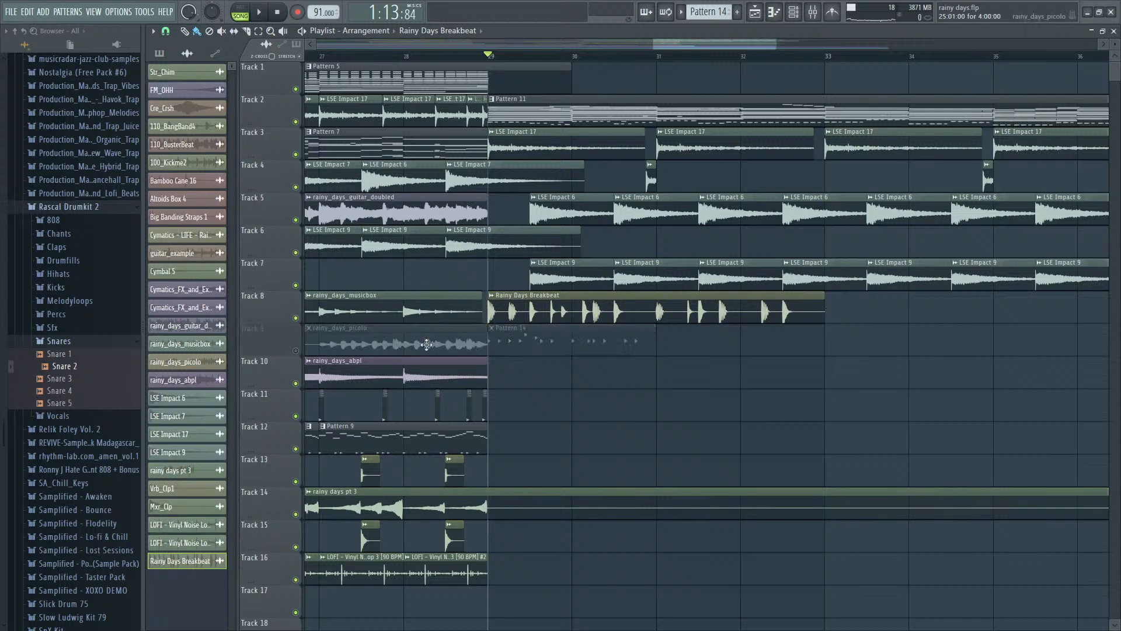
- Try the Stretch and Auto (e3 generic) time-stretching modes on the Rainy Days Breakbeat clip, auditioning it in the song
key("space")
double_click(559, 316)
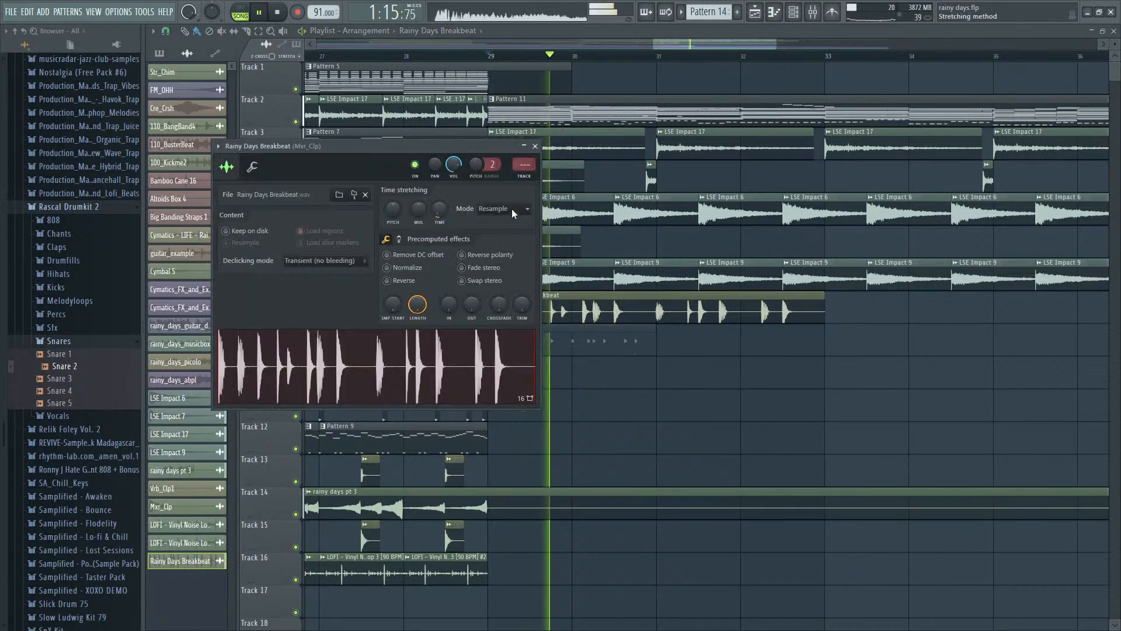
left_click(497, 244)
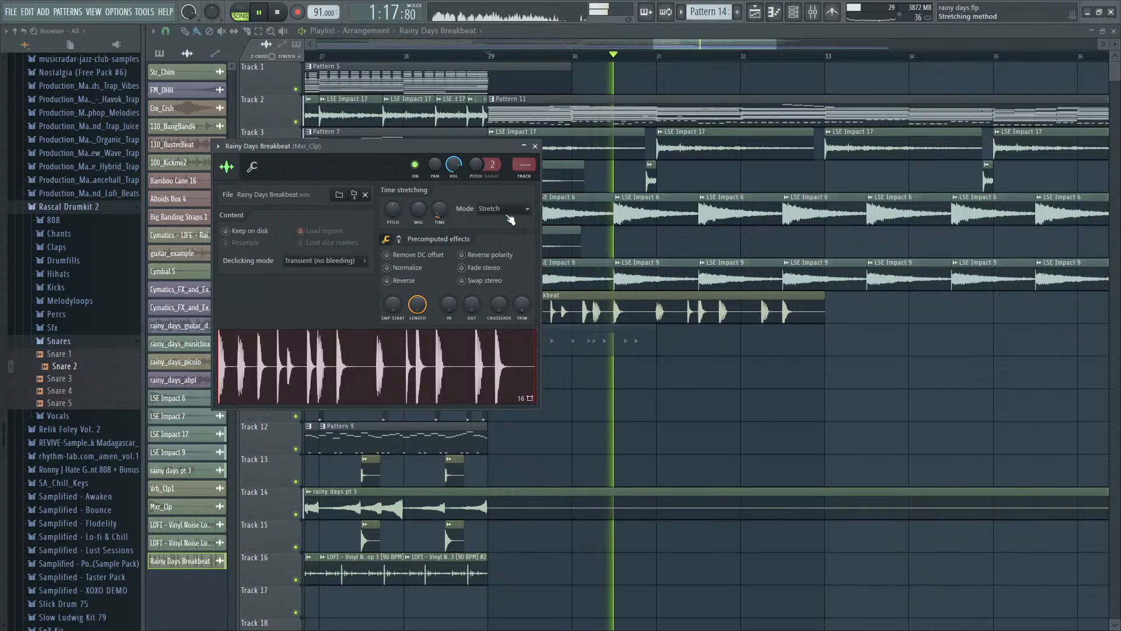
left_click(509, 213)
left_click(490, 324)
key("space")
key("space")
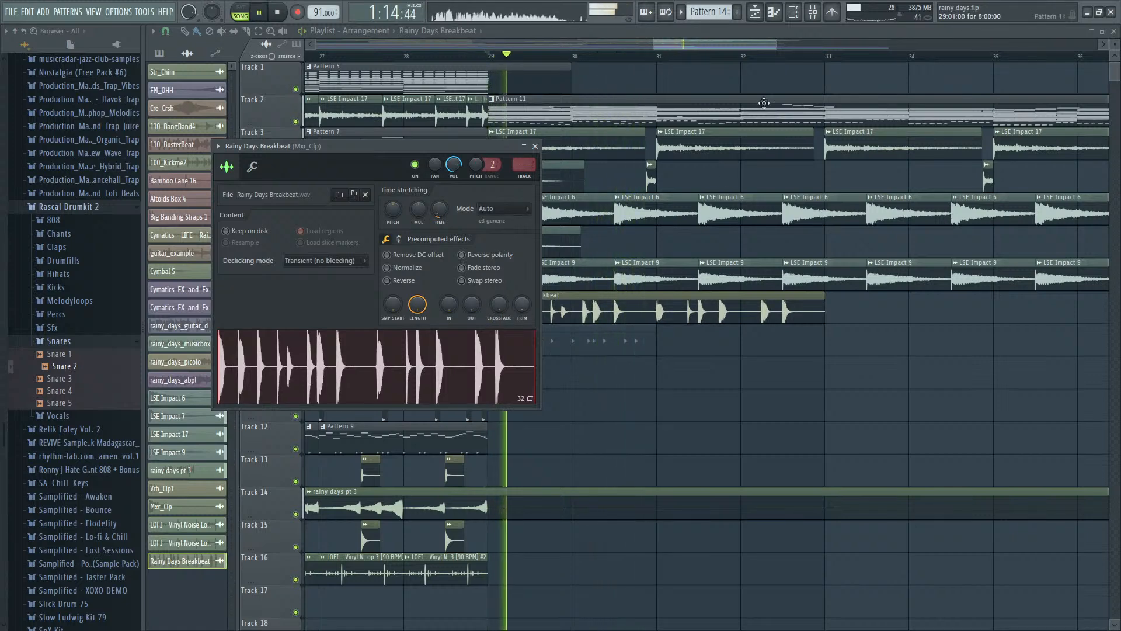
left_click(741, 47)
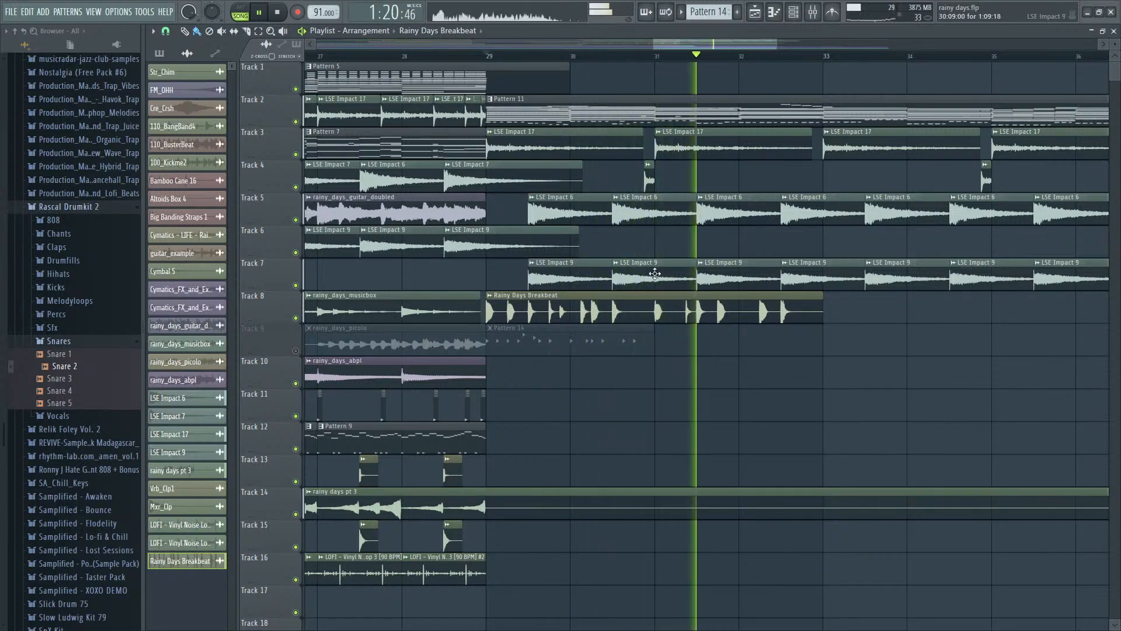
key("space")
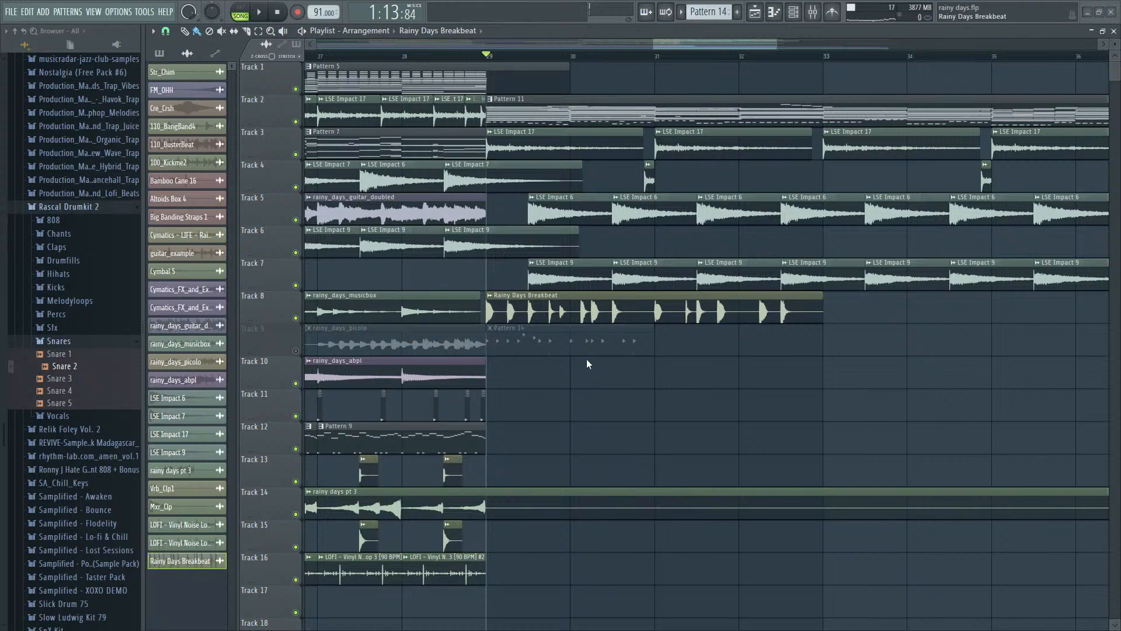
- Remove the Rainy Days Breakbeat clip by undoing, unmute Track 9 and play Pattern 14 from bar 29
key("ctrl+z")
left_click(297, 351)
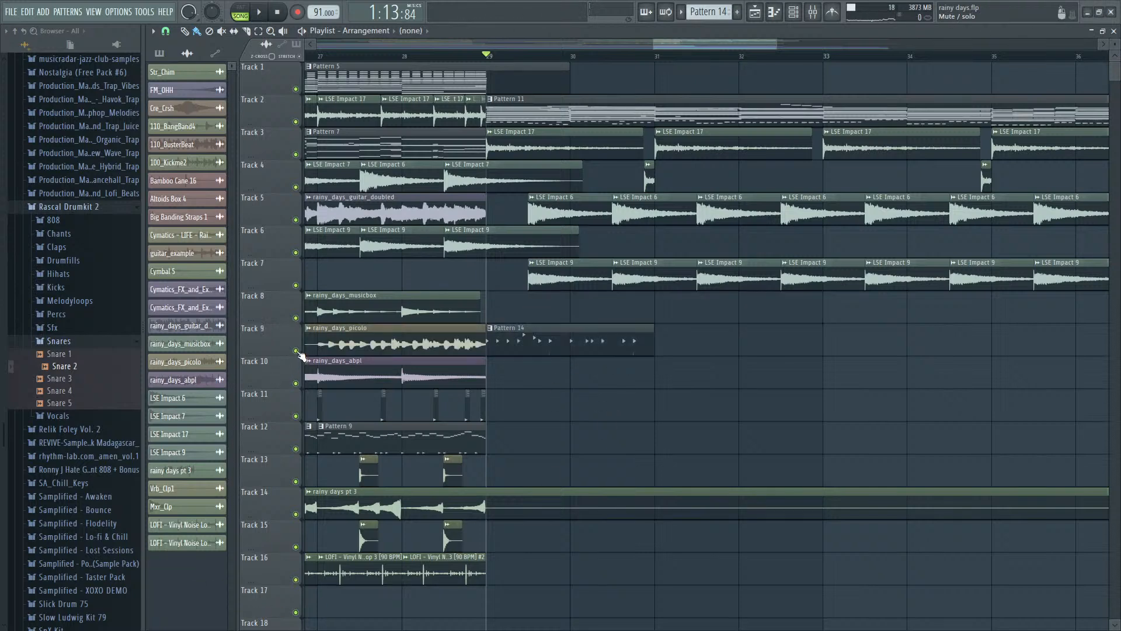
key("space")
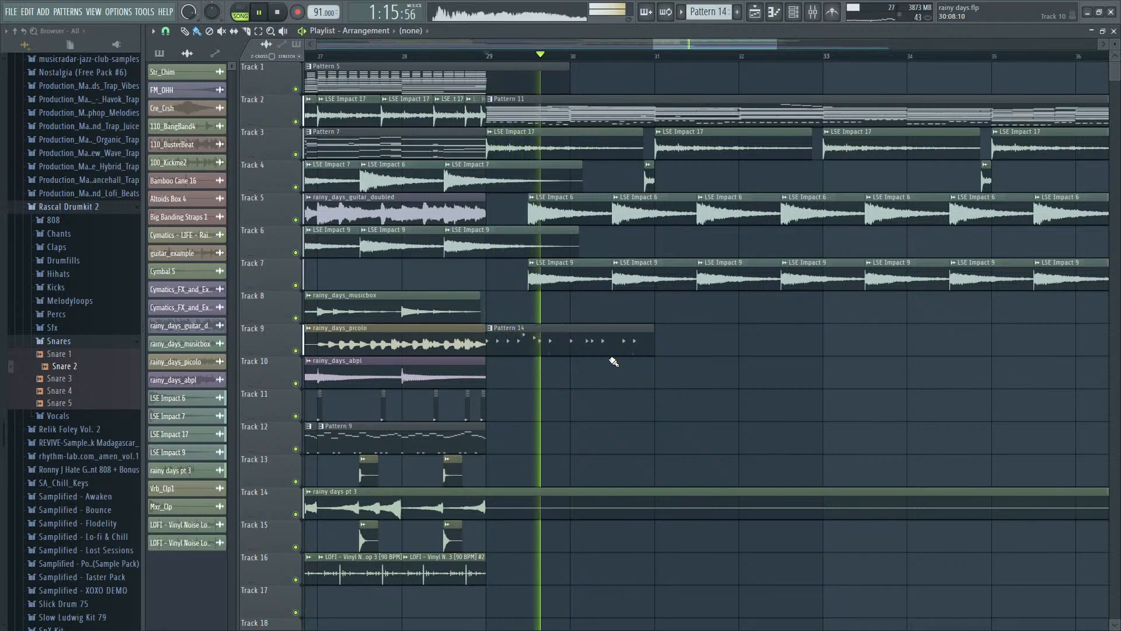
scroll(613, 348, "up", 2)
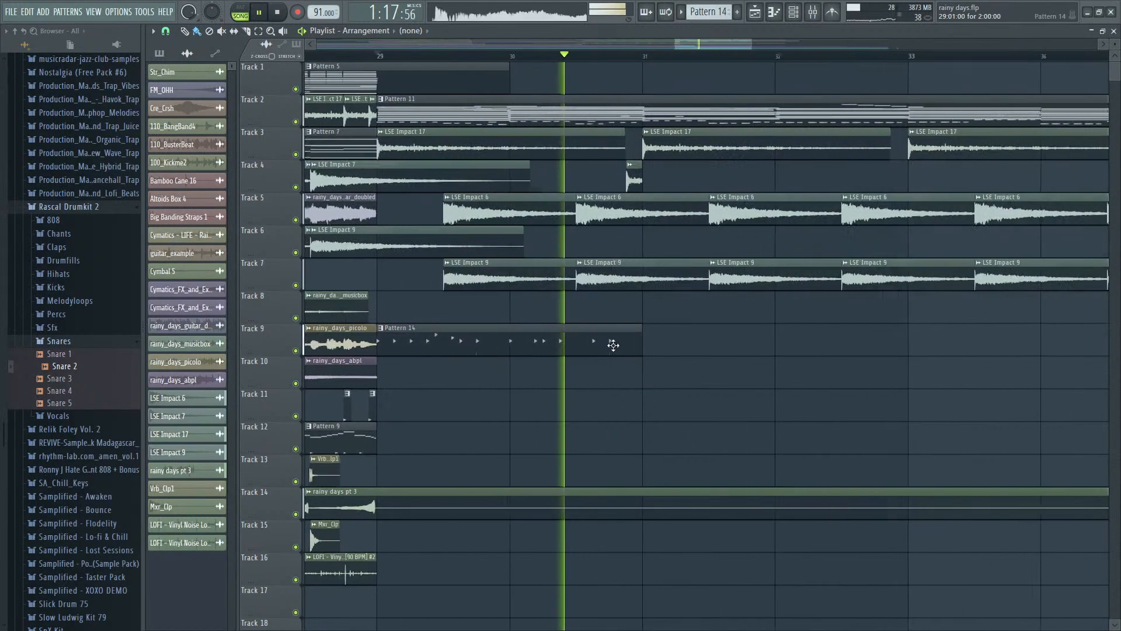
- Bring up the mixer and channel rack, and filter the rack to the Unsorted channels
key("F9")
key("F6")
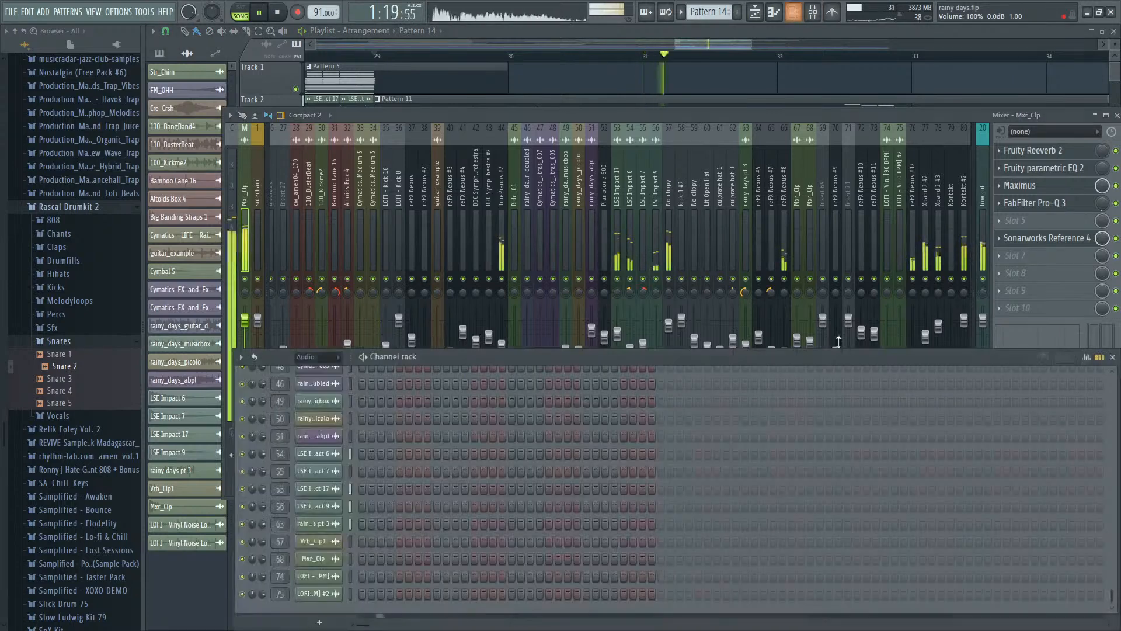
key("F6")
key("F6")
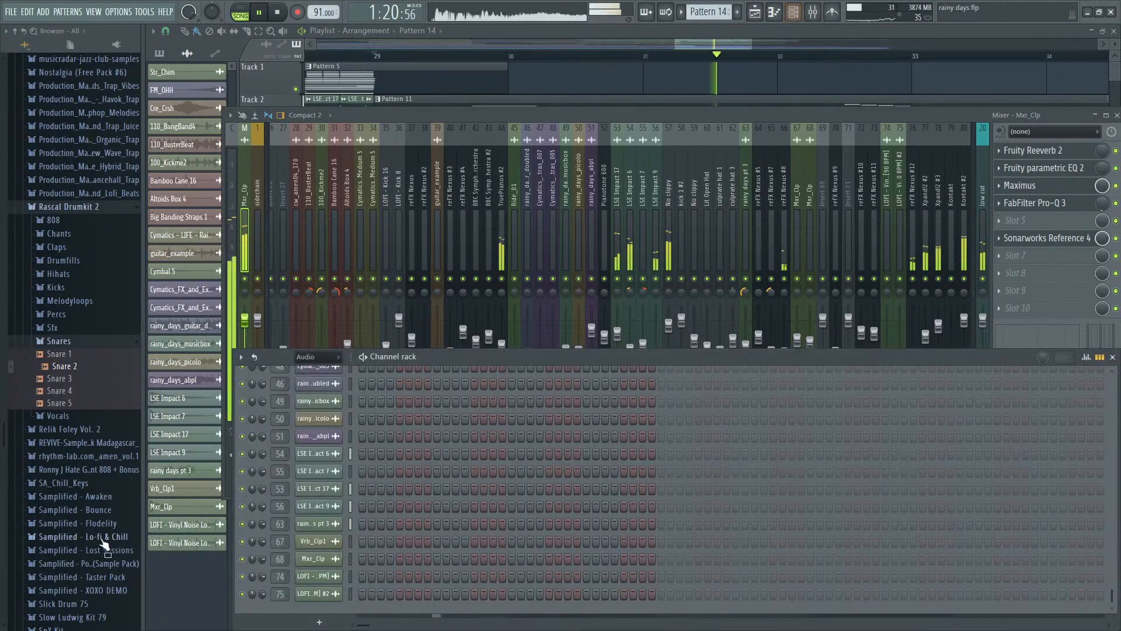
left_click(316, 363)
left_click(308, 407)
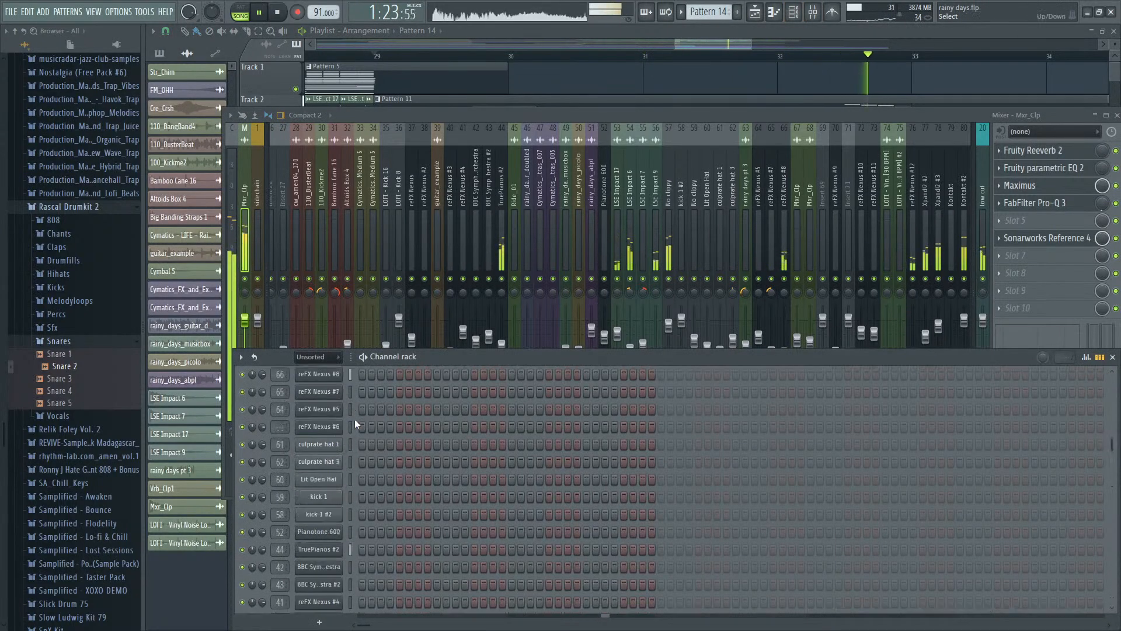
- Lower the Snare 2, LOFI - Snare 9 and LOFI - Kick 14 mixer tracks together to 64% (-8.8 dB) during playback
scroll(355, 419, "up", 5)
left_click(914, 174)
scroll(915, 174, "down", 8)
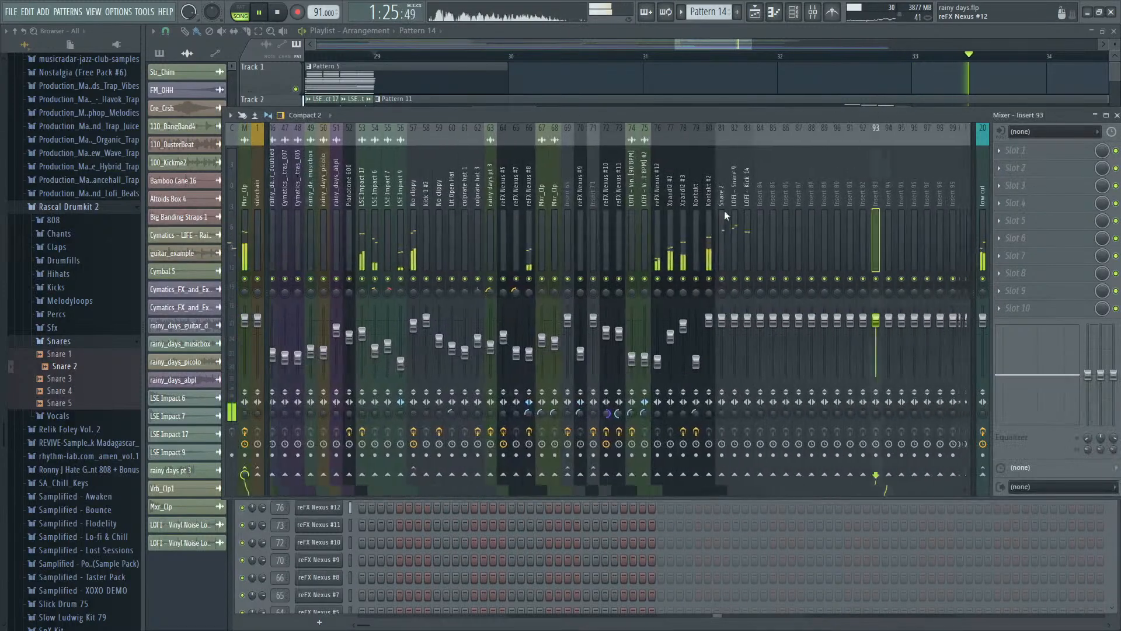
left_click(724, 214)
key("space")
key("space")
left_click_drag(743, 256, 727, 252)
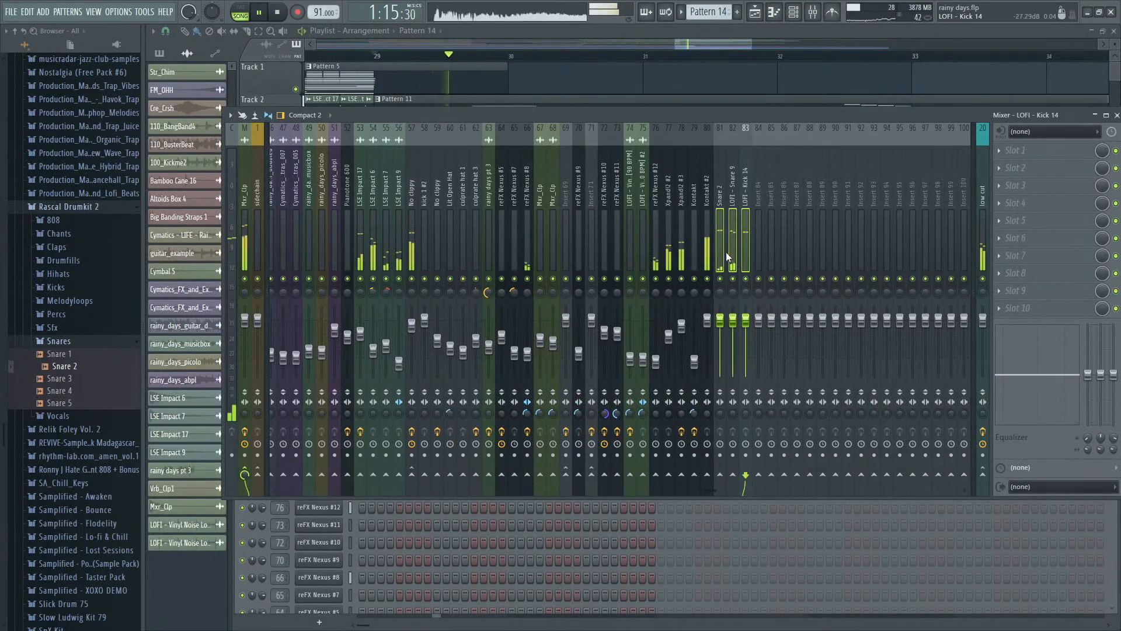
left_click_drag(733, 320, 734, 345)
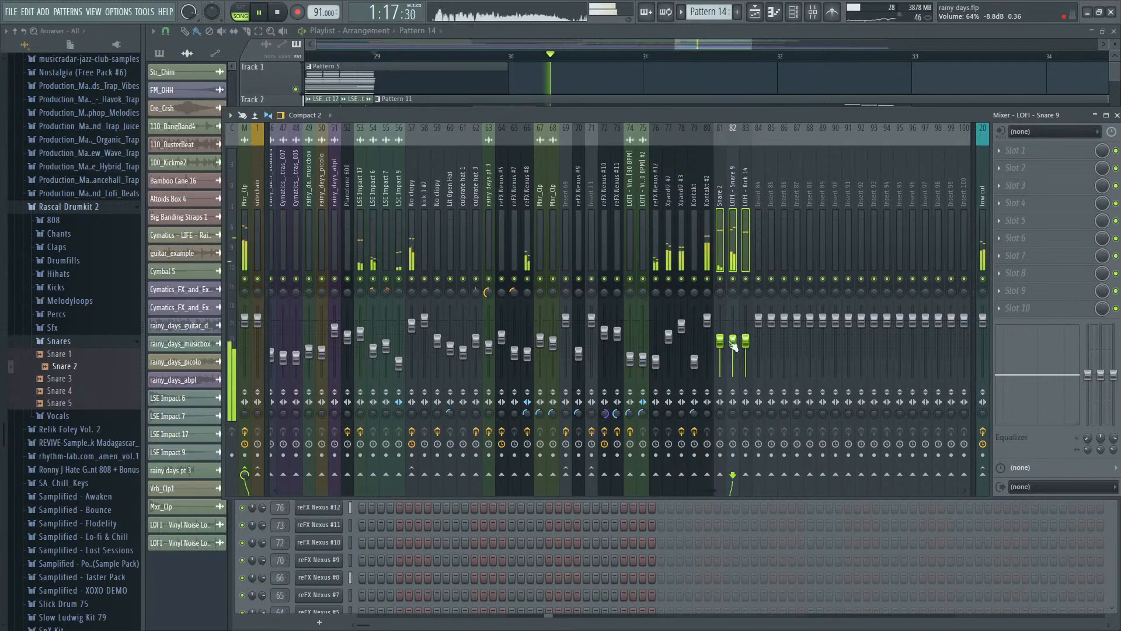
left_click(757, 344)
key("space")
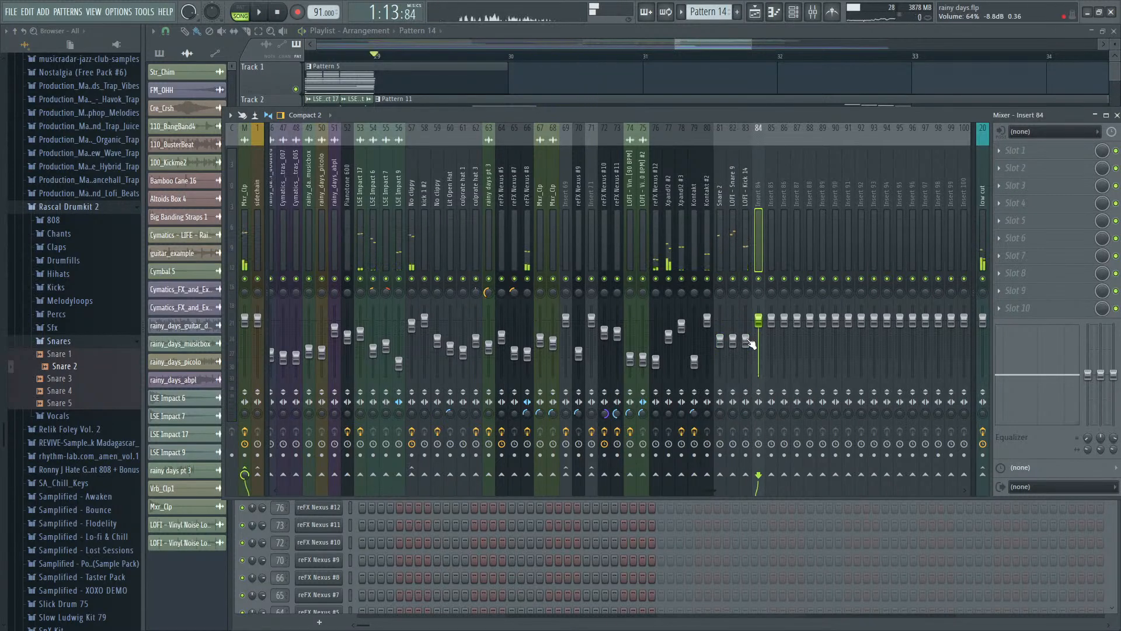
- Raise LOFI - Kick 14 to 84% (-3.8 dB), add Fruity Compressor with the Drums preset and audition it
left_click_drag(747, 343, 748, 329)
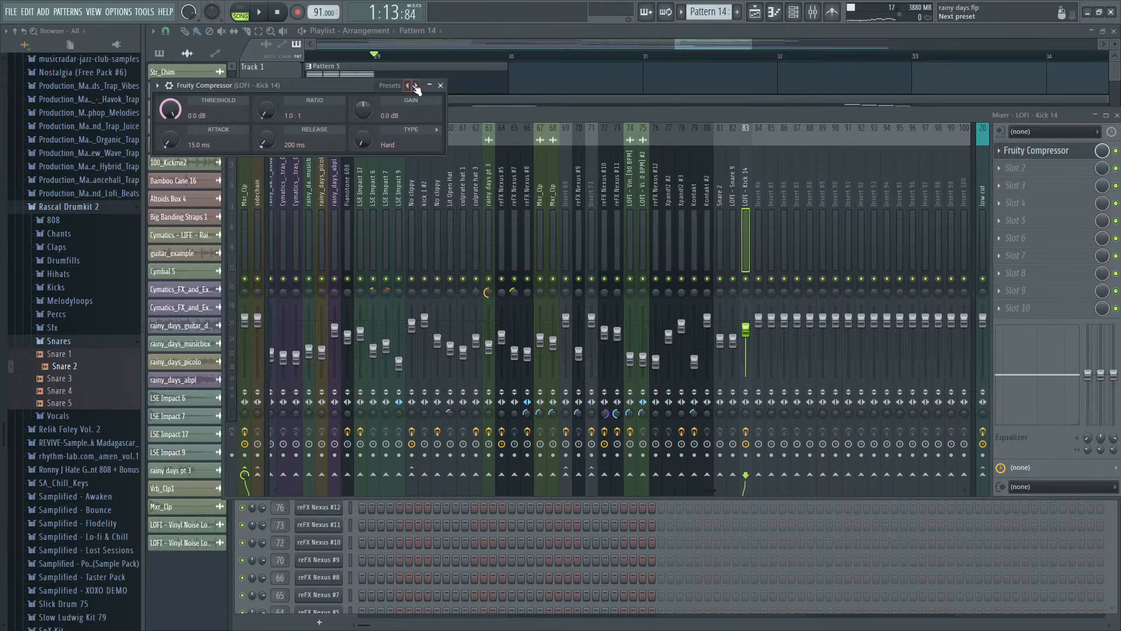
left_click(443, 303)
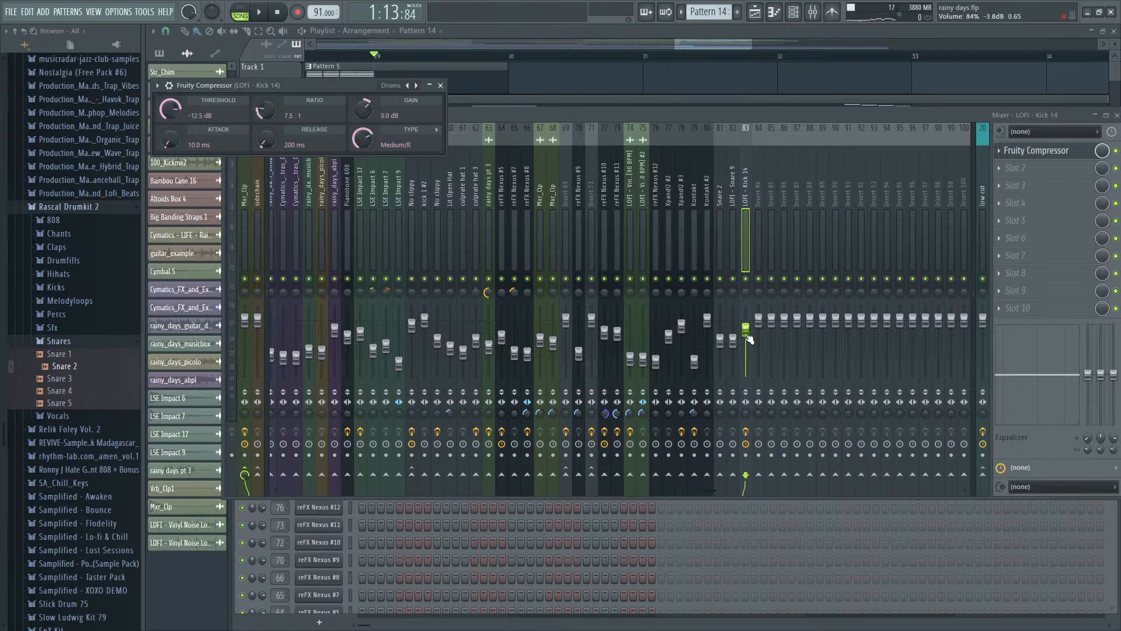
key("space")
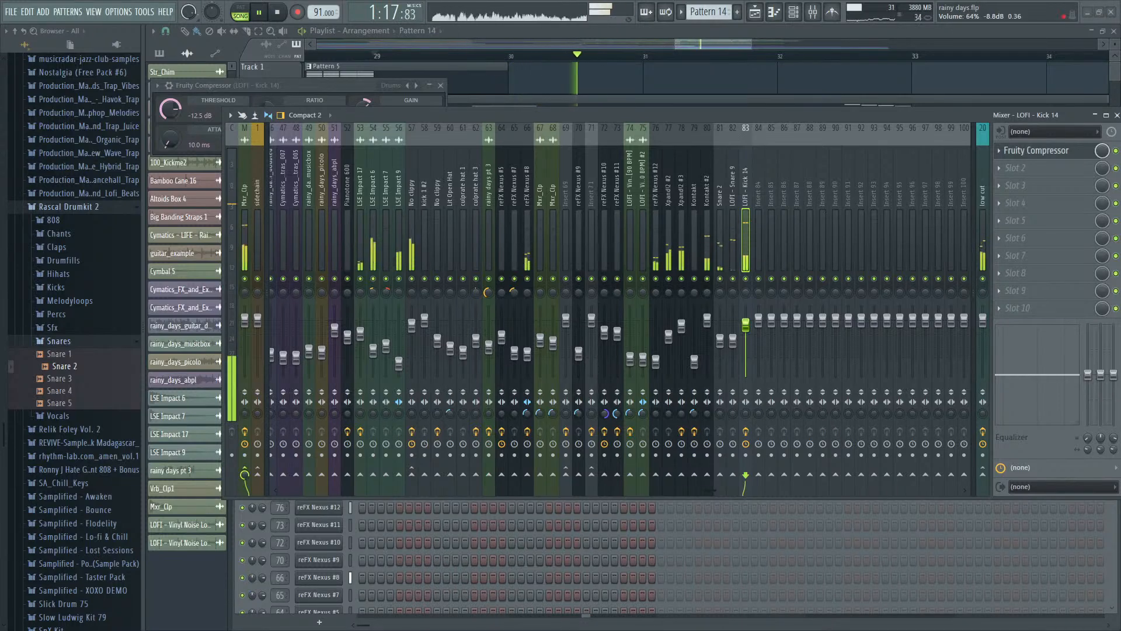
key("space")
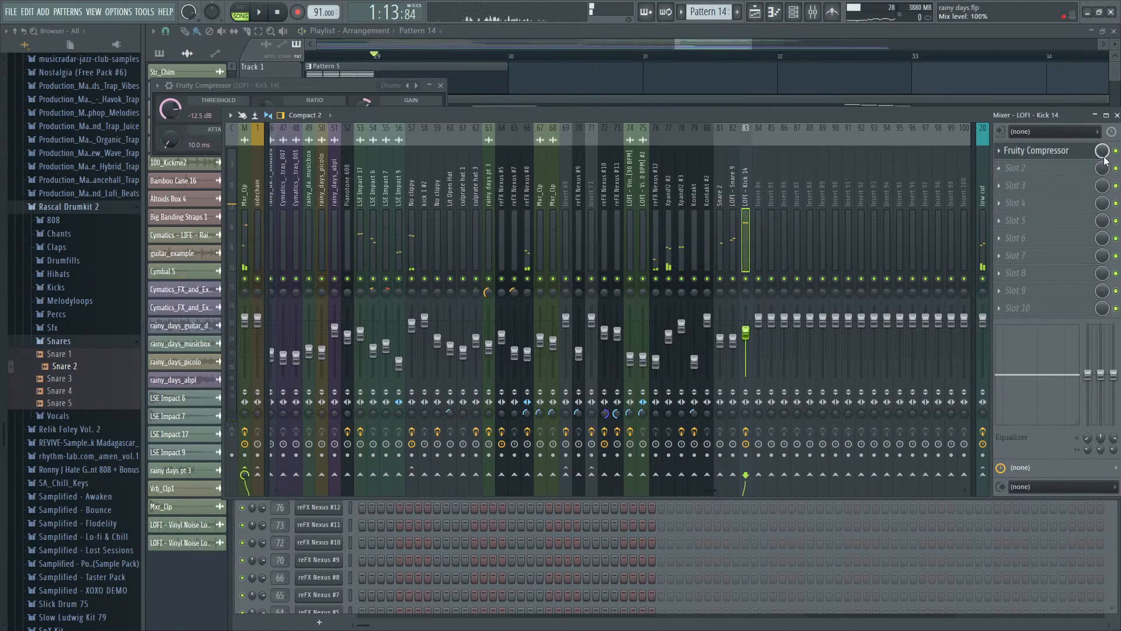
- Compare LOFI - Kick 14 with Fruity Compressor bypassed and active, and listen to the kick soloed
key("space")
key("space")
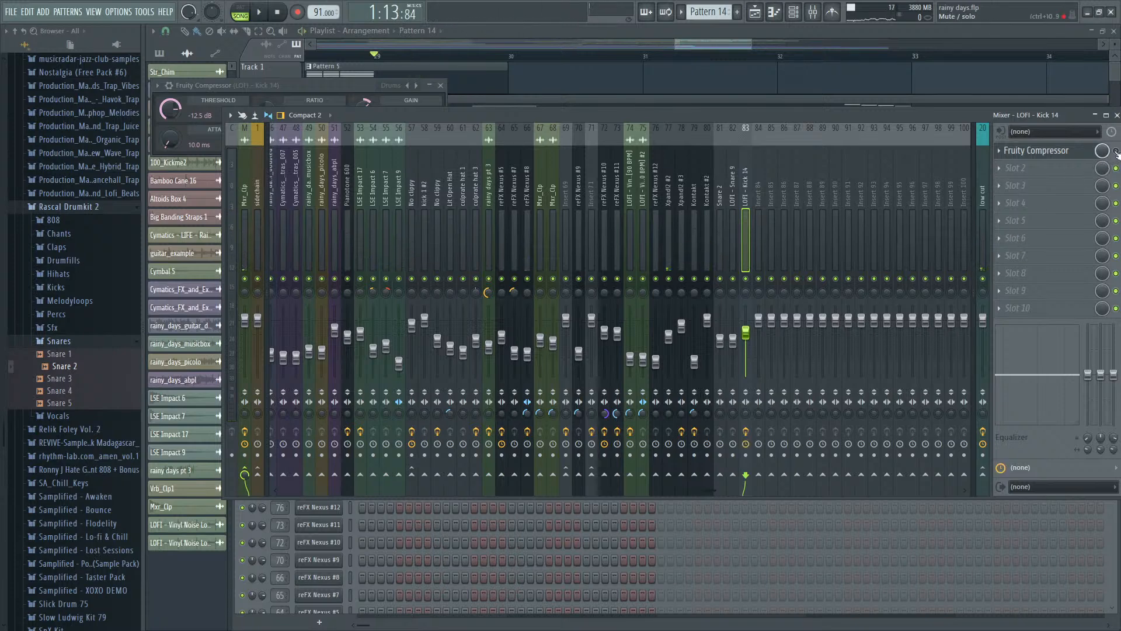
key("space")
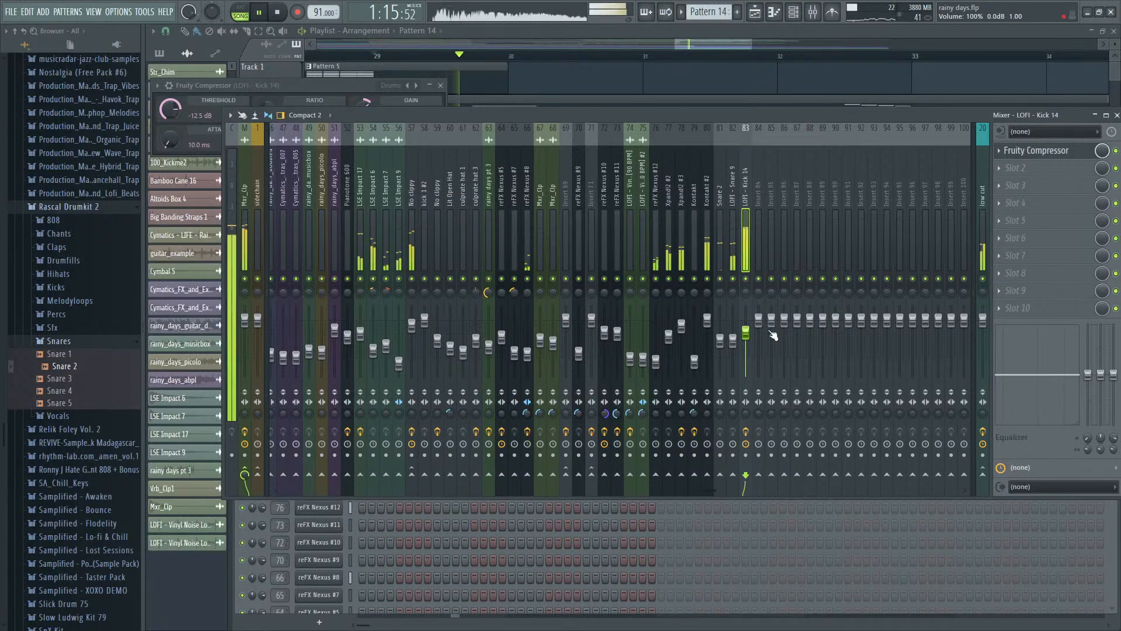
key("space")
key("space")
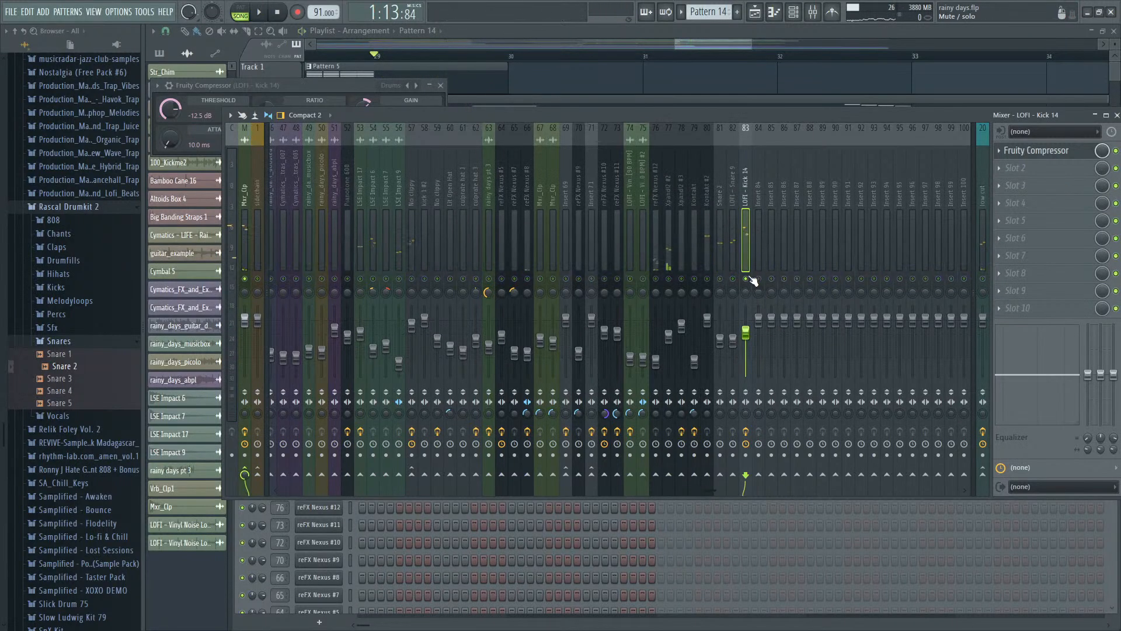
key("space")
- Open the LOFI - Kick 14 sampler settings to preview the sample, and unsolo its mixer track to play the full mix
key("F9")
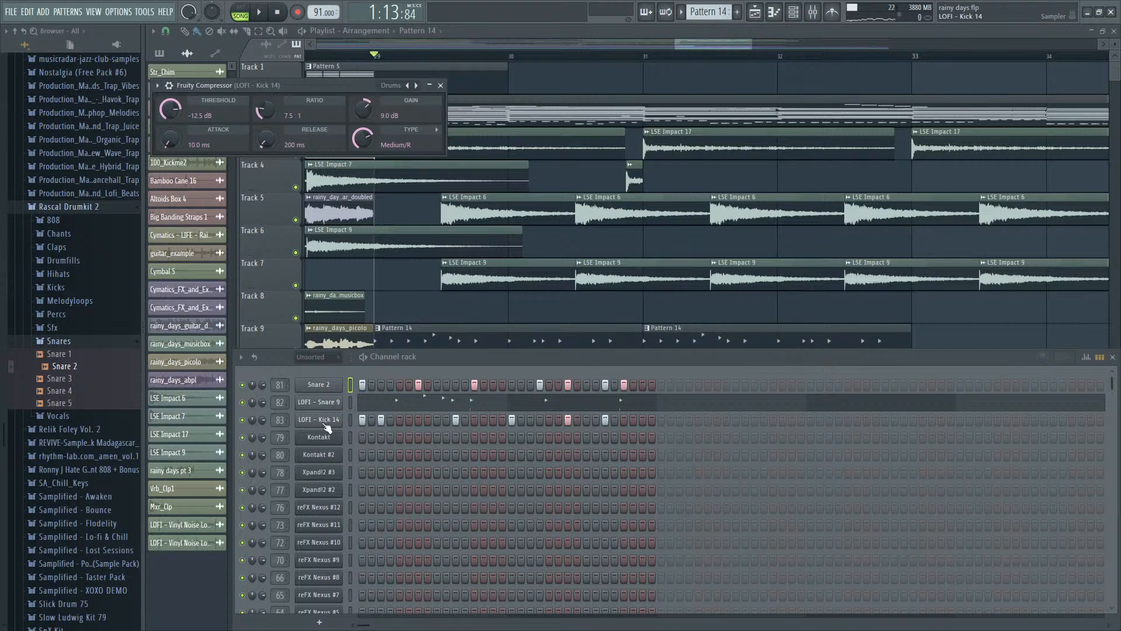
left_click(326, 426)
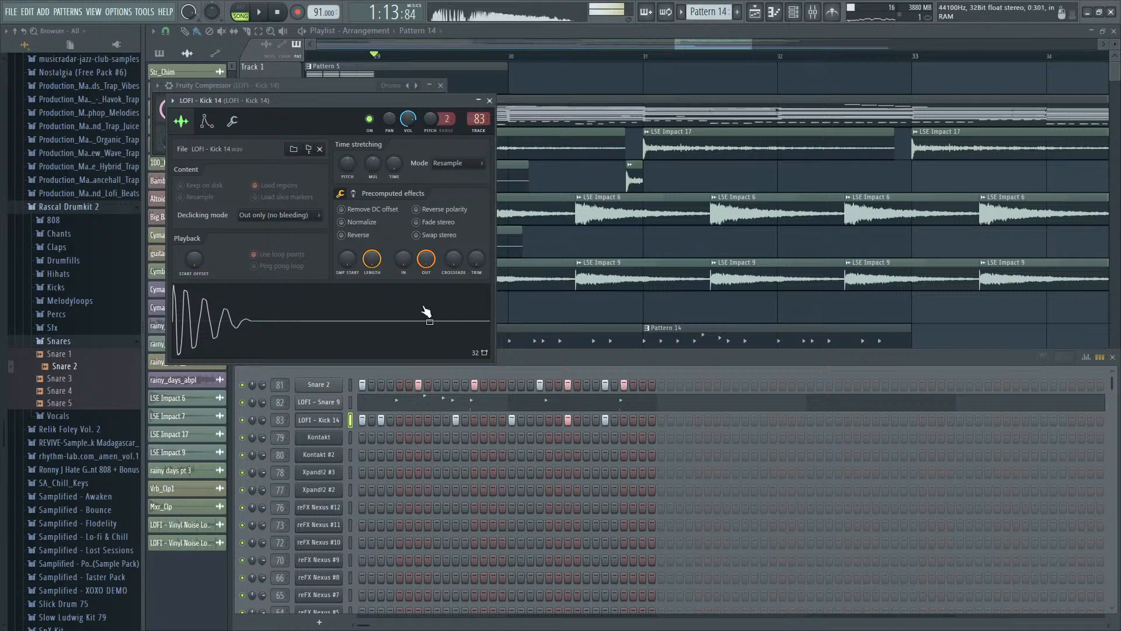
key("F9")
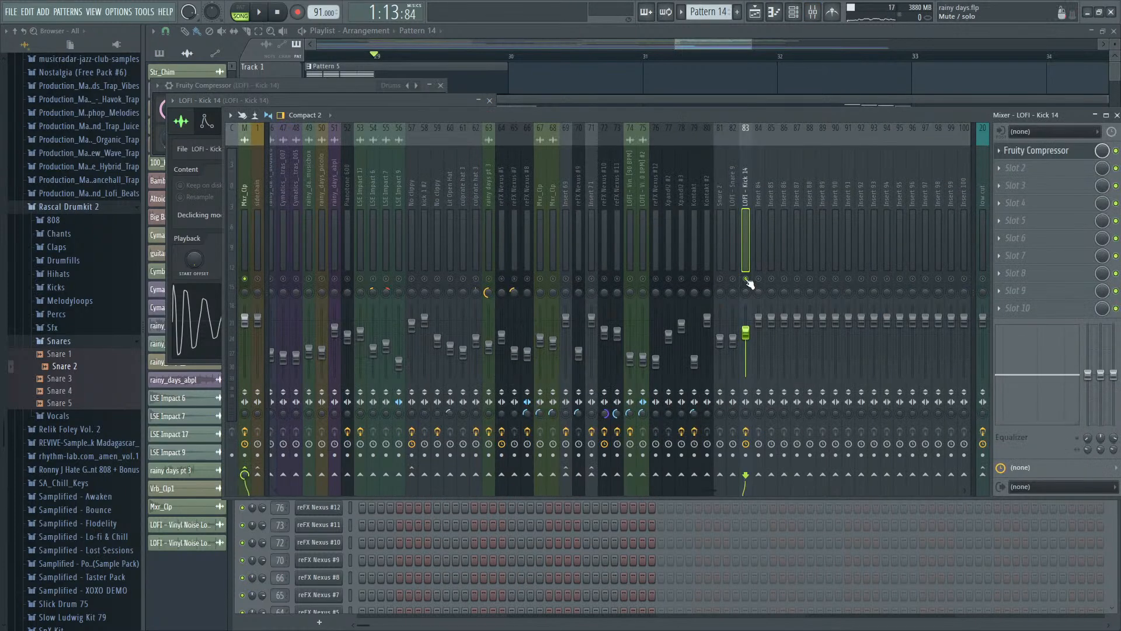
key("space")
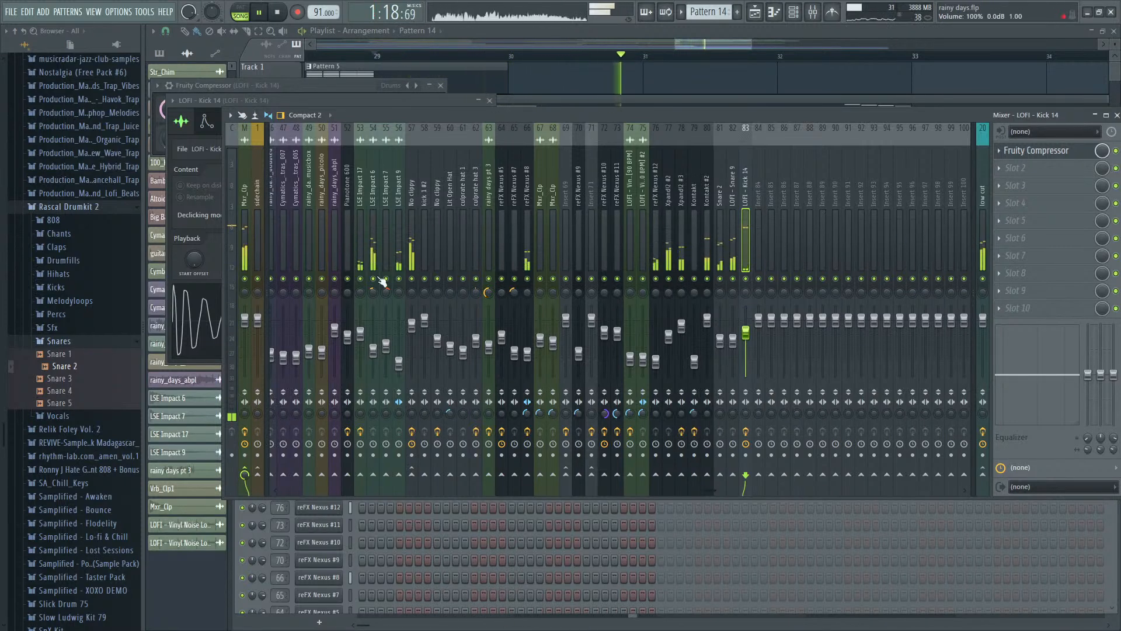
- Reposition the mixer, then set LOFI - Snare 9 to 90% (-2.3 dB) and Snare 2 to 49% (-13.0 dB) while auditioning
left_click_drag(702, 113, 678, 424)
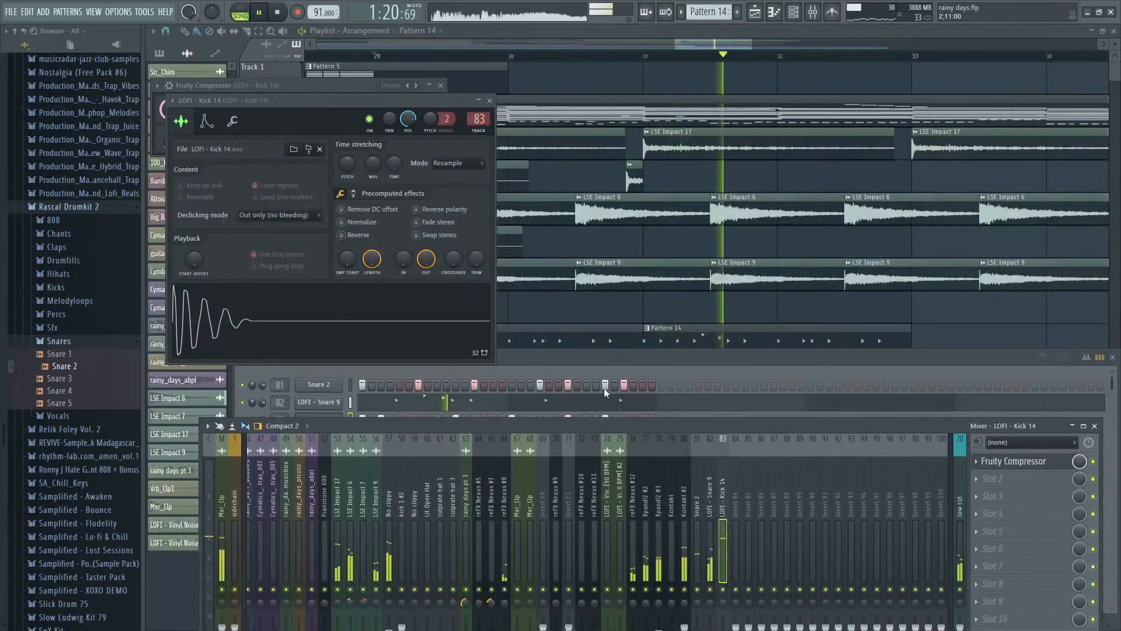
left_click(583, 359)
key("space")
key("F9")
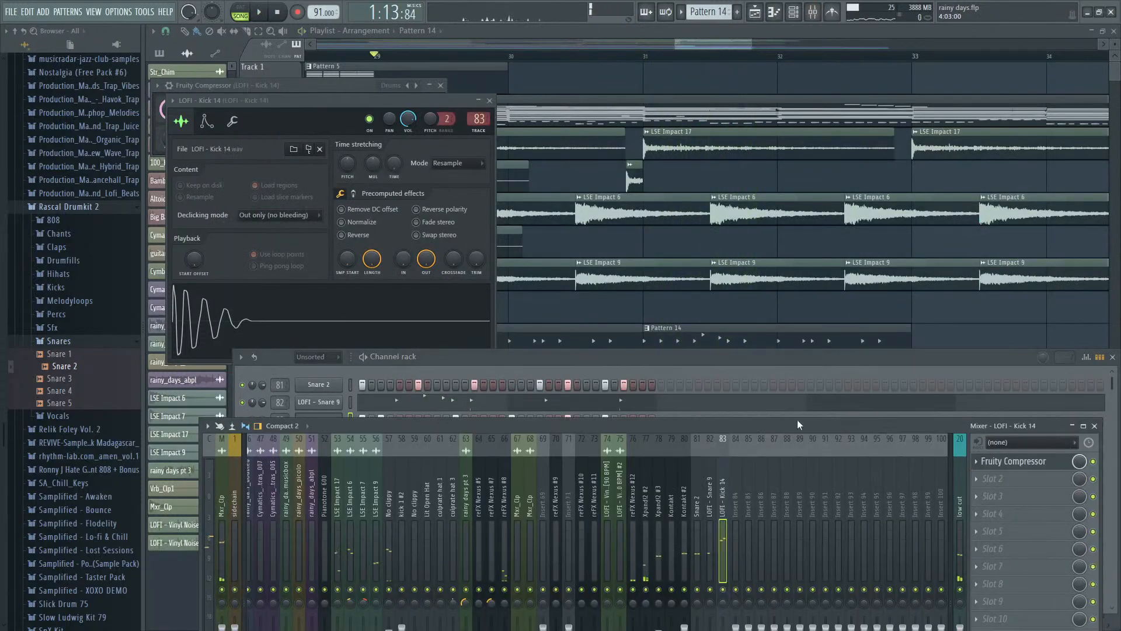
left_click_drag(798, 421, 797, 212)
left_click(695, 473)
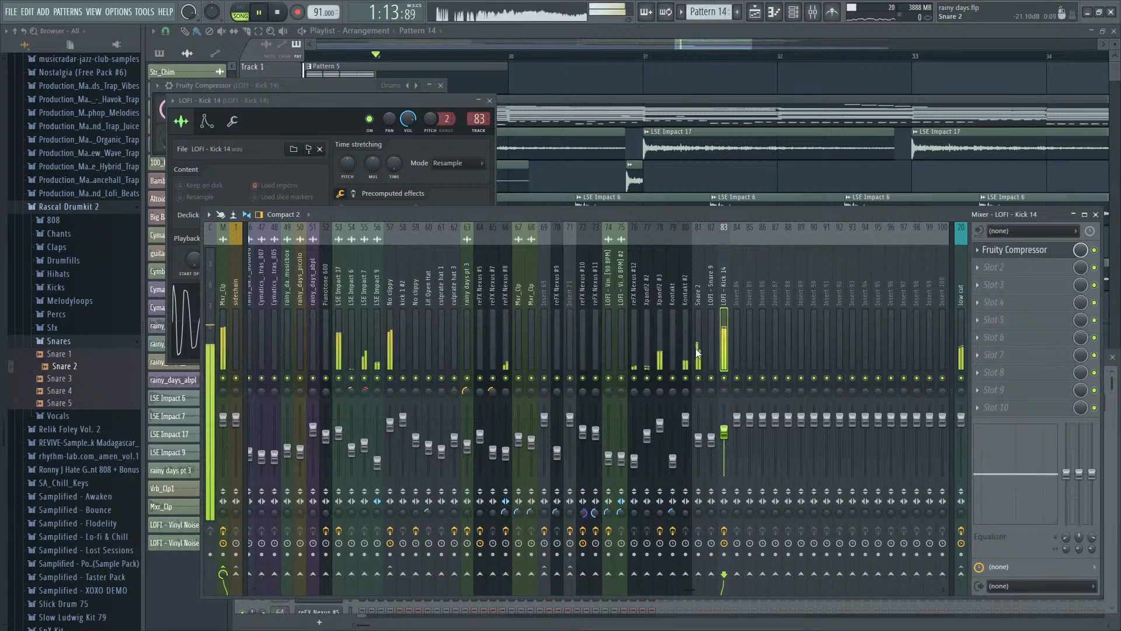
key("space")
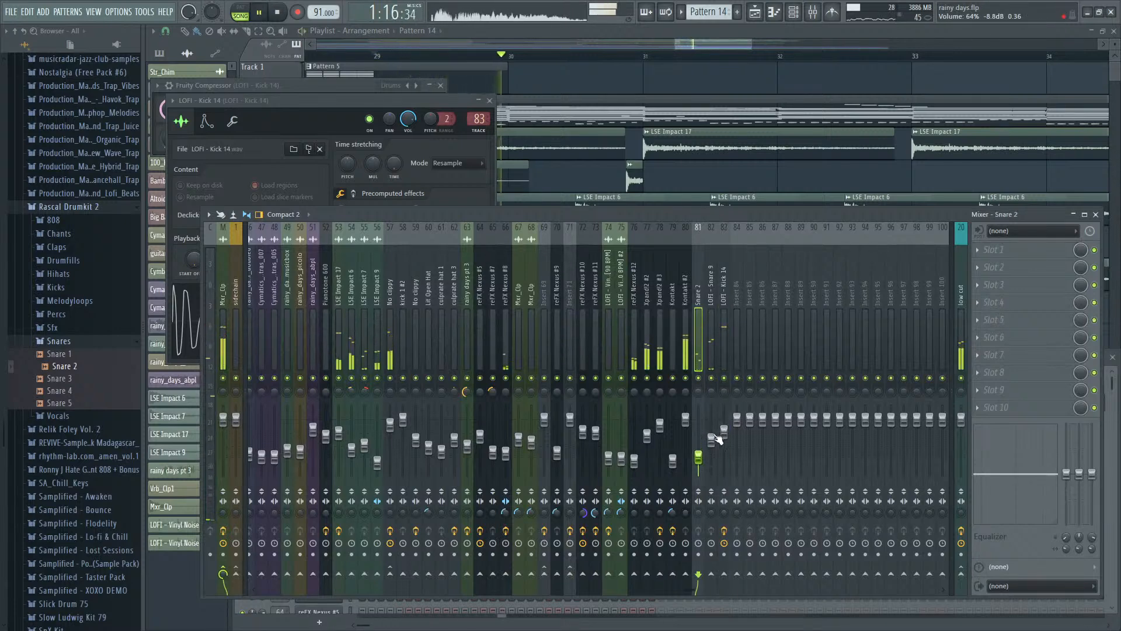
left_click_drag(715, 436, 714, 424)
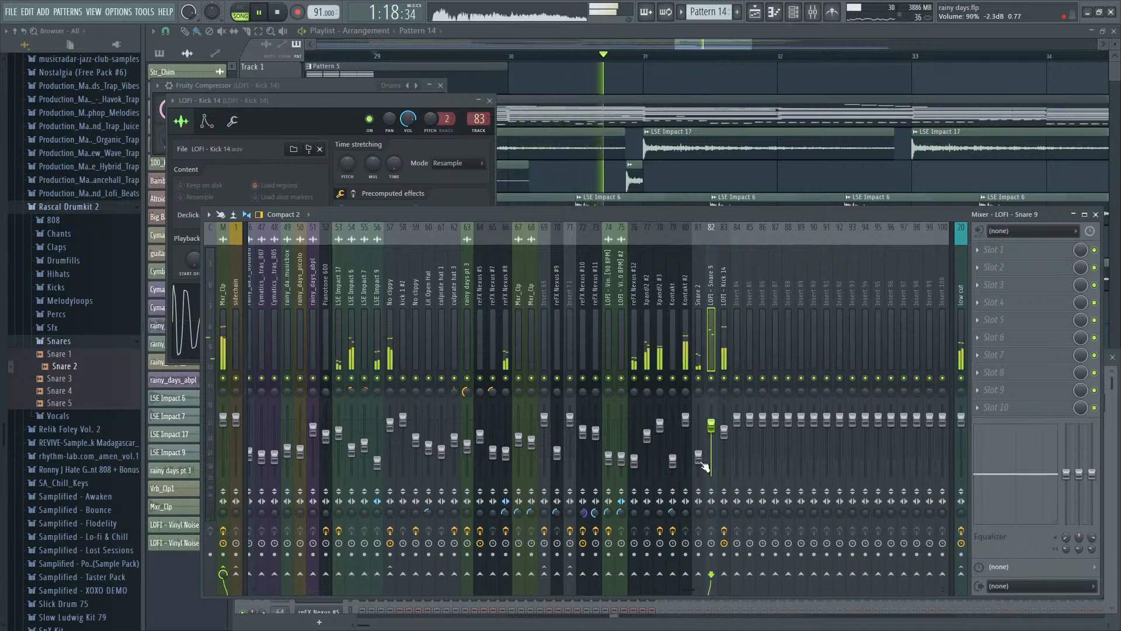
left_click_drag(704, 465, 704, 454)
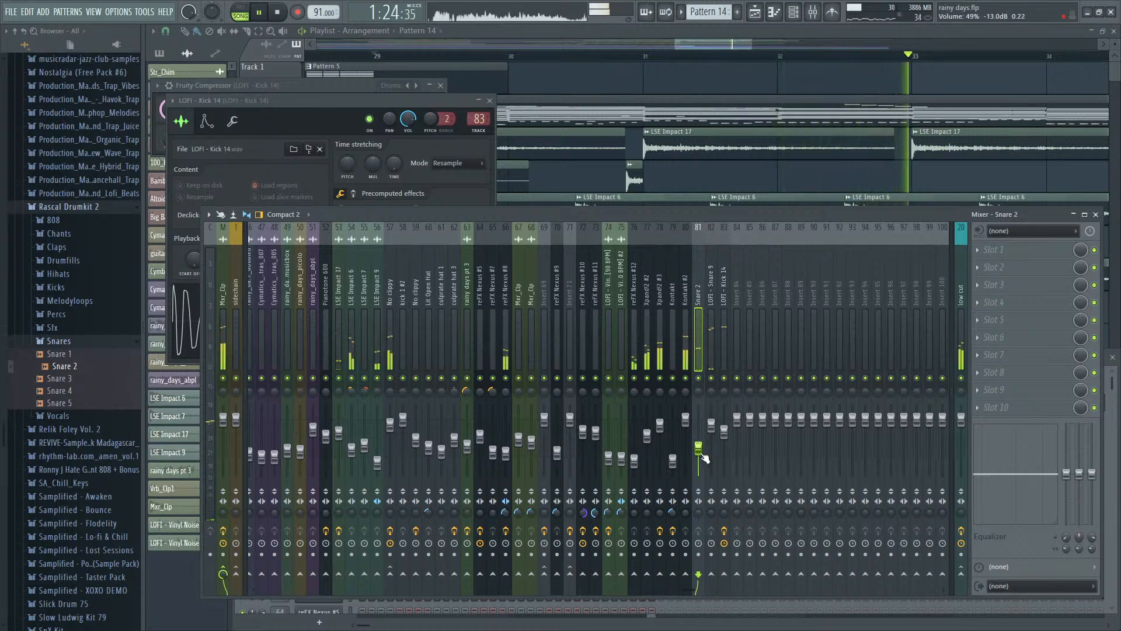
key("space")
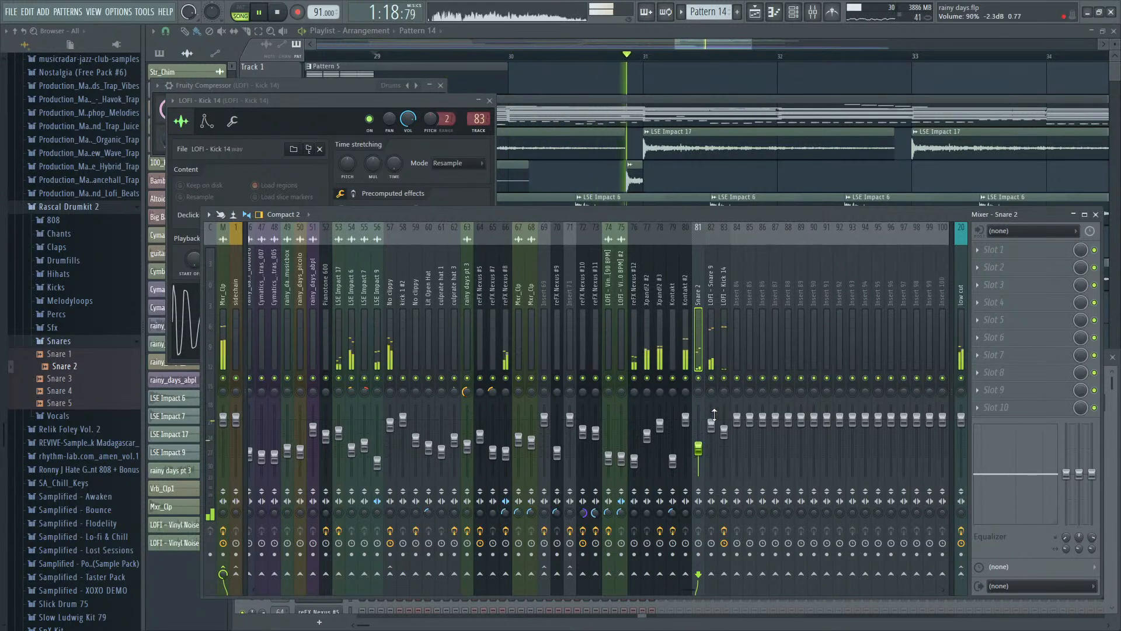
key("space")
- Add Hihat 4 from Rascal Drumkit 2's Hihats folder as a new channel above Snare 2, with hits on every fourth step
key("F9")
key("F6")
key("F6")
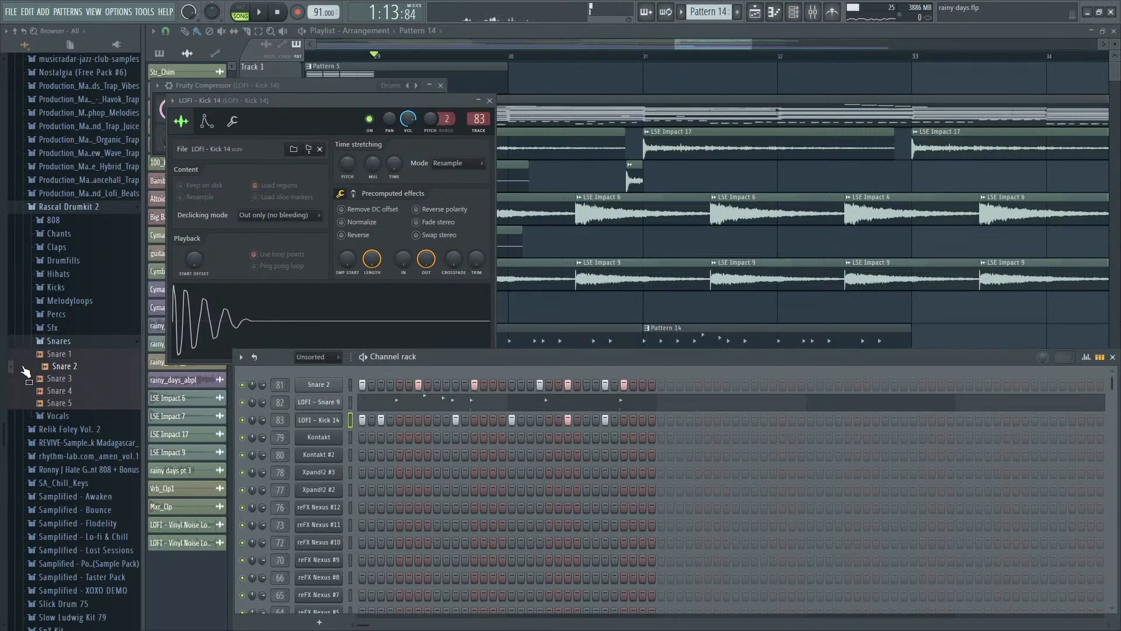
left_click(85, 274)
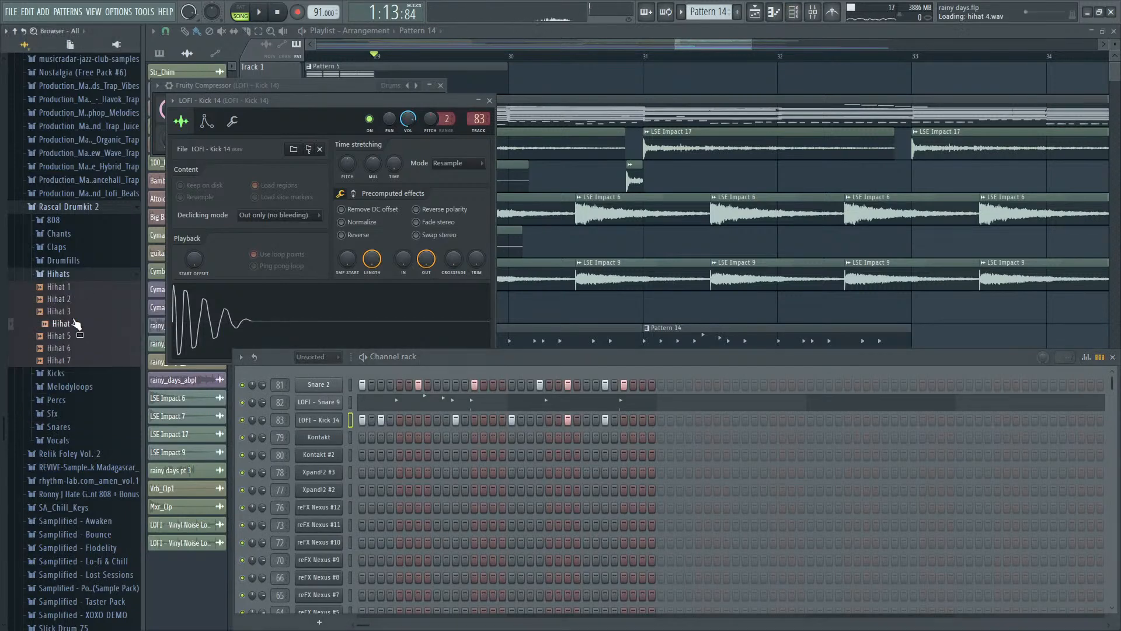
left_click_drag(339, 367, 336, 367)
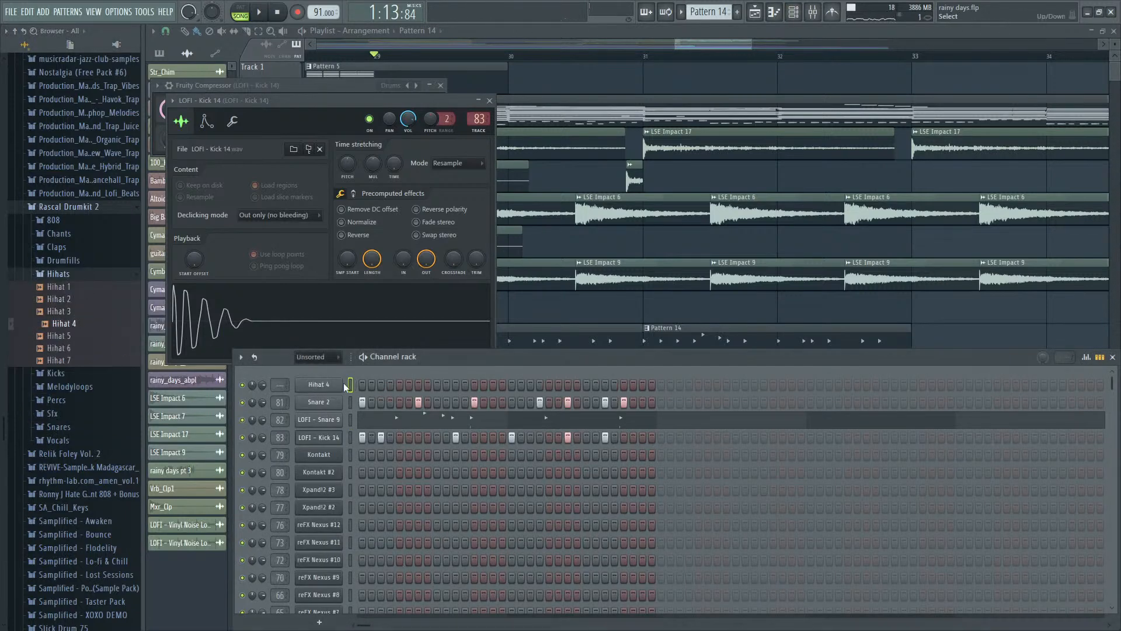
left_click(500, 429)
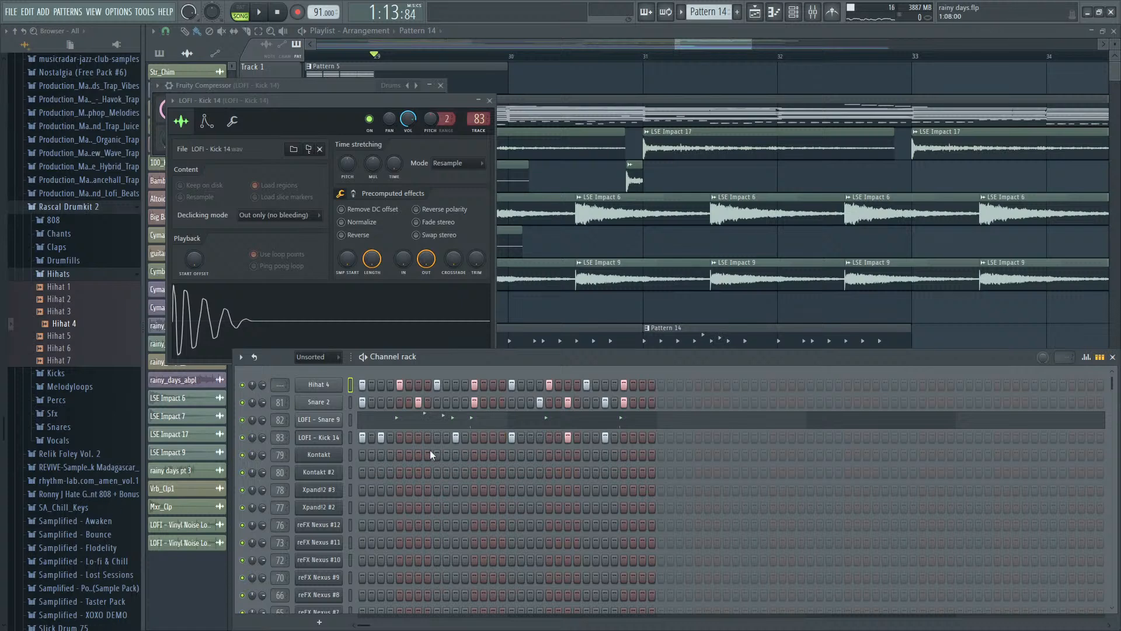
- Shift all Hihat 4 notes two steps later and audition them with the song
key("F7")
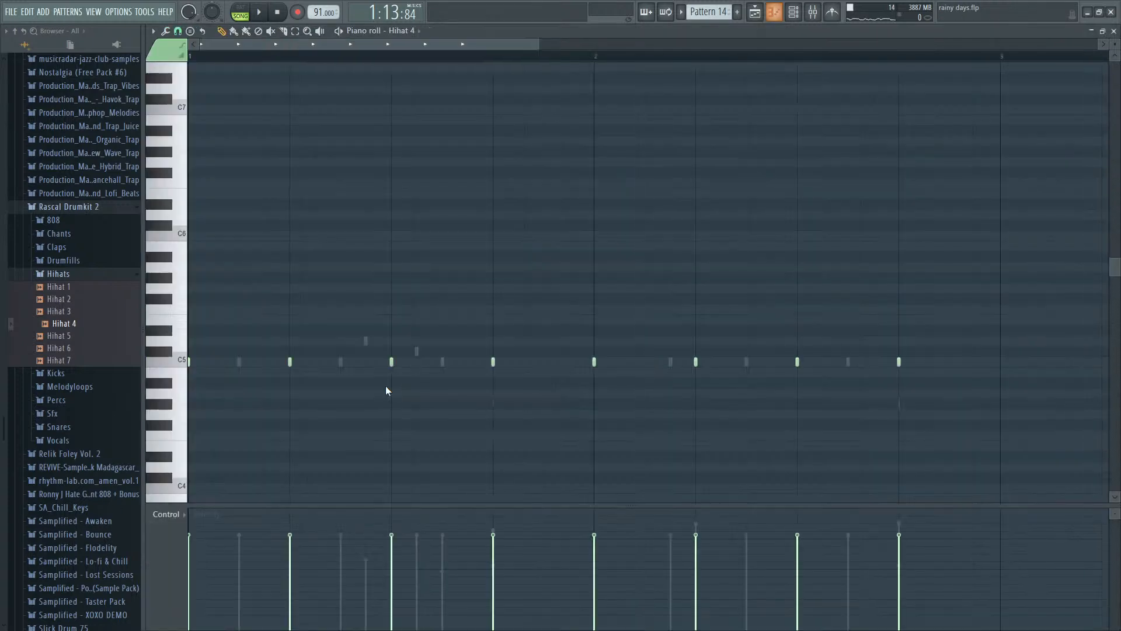
key("ctrl+q")
key("shift+Right")
key("space")
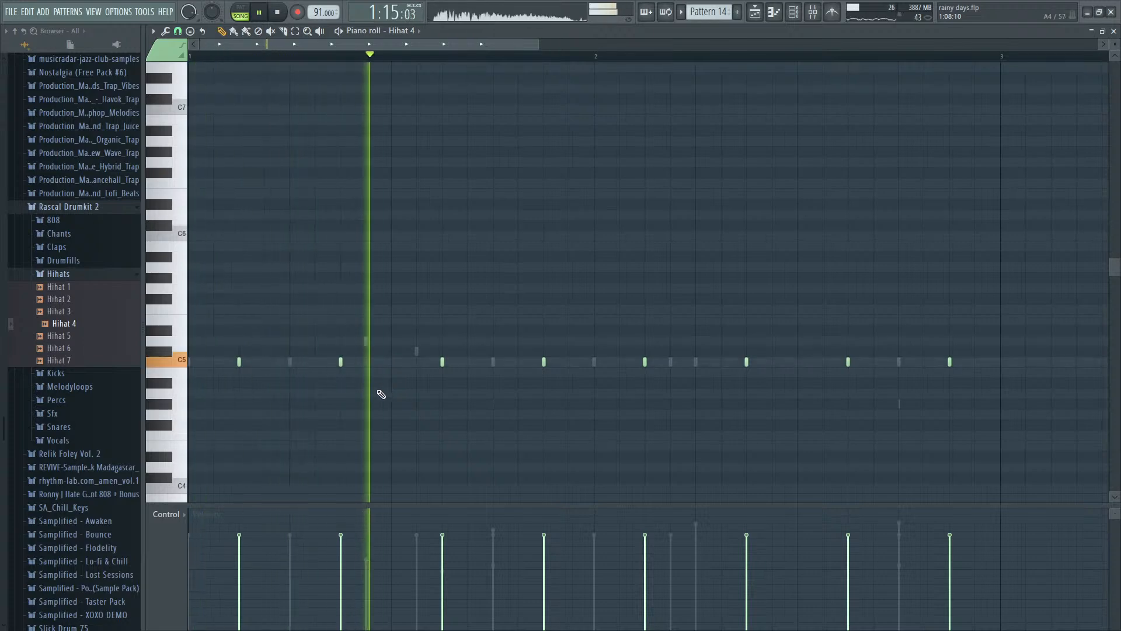
key("F7")
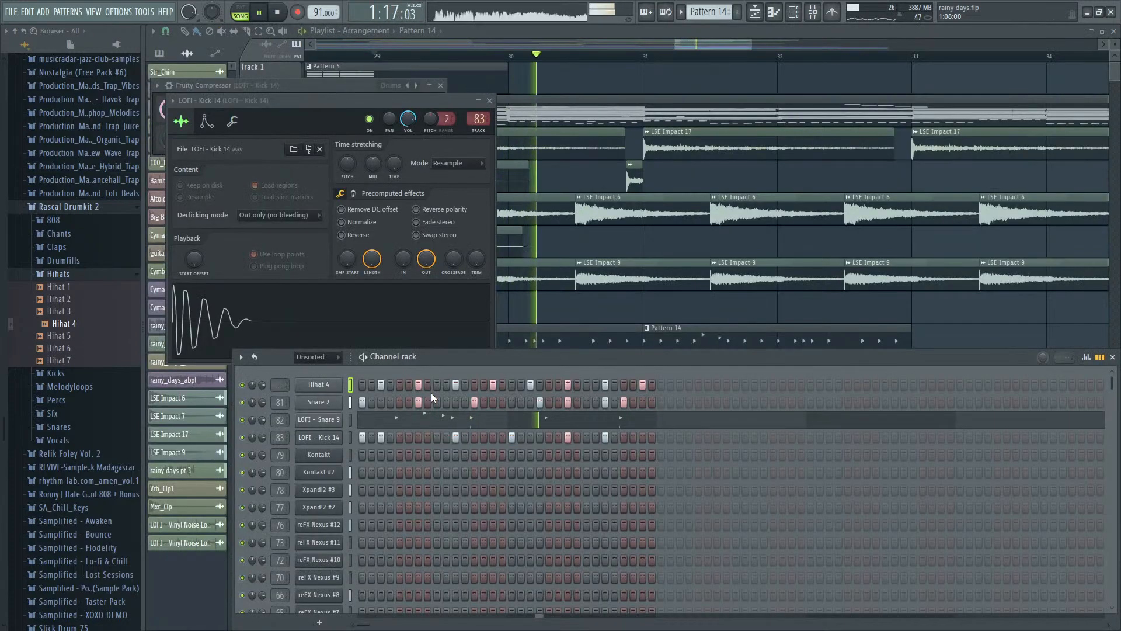
- Thin Hihat 4 to hits on steps 3, 11, 23 and 27 while auditioning the rhythm
key("space")
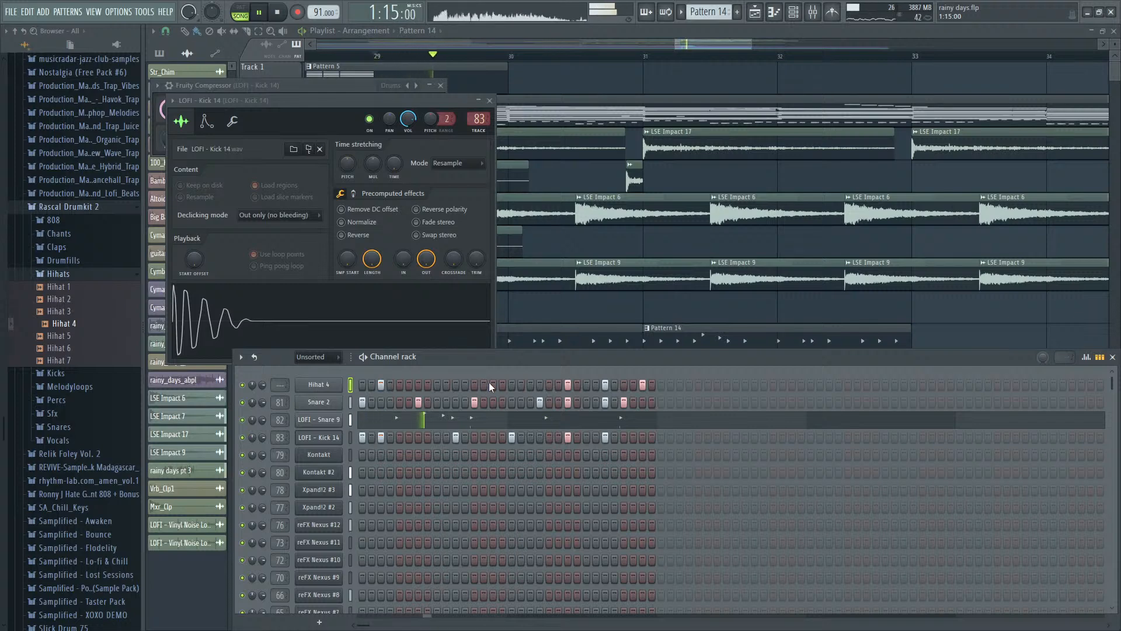
key("space")
key("space")
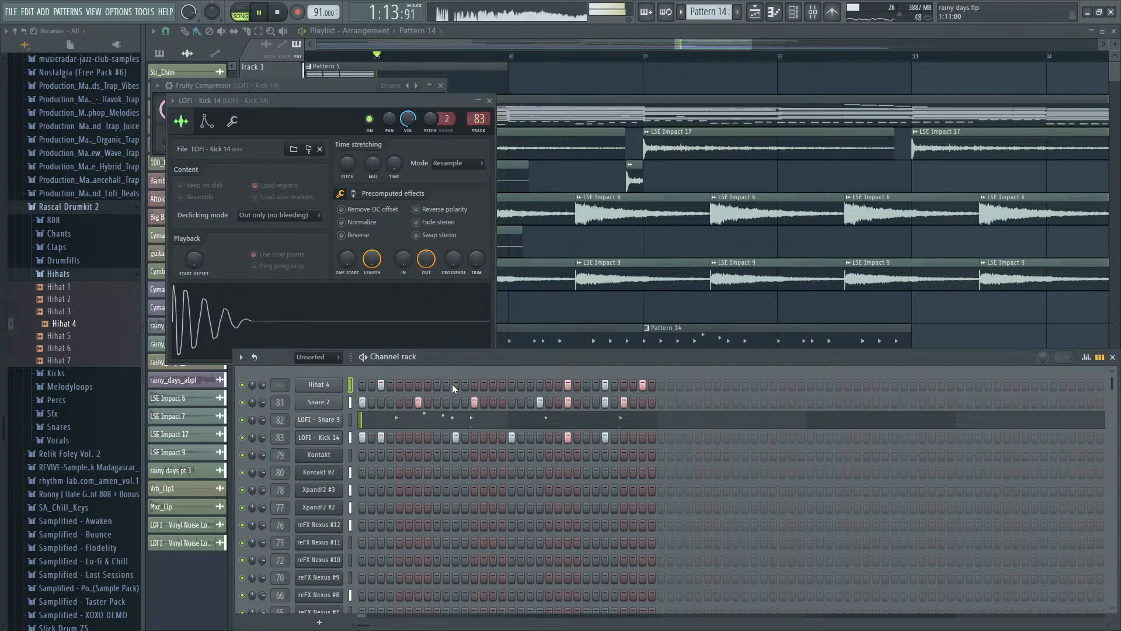
left_click(456, 385)
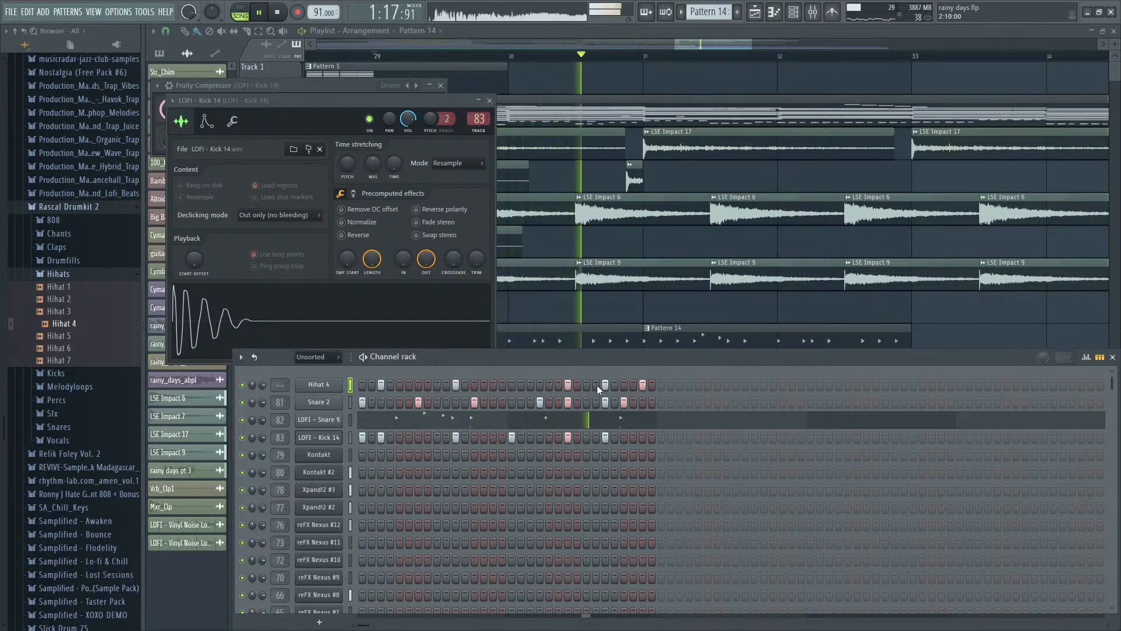
left_click(643, 385)
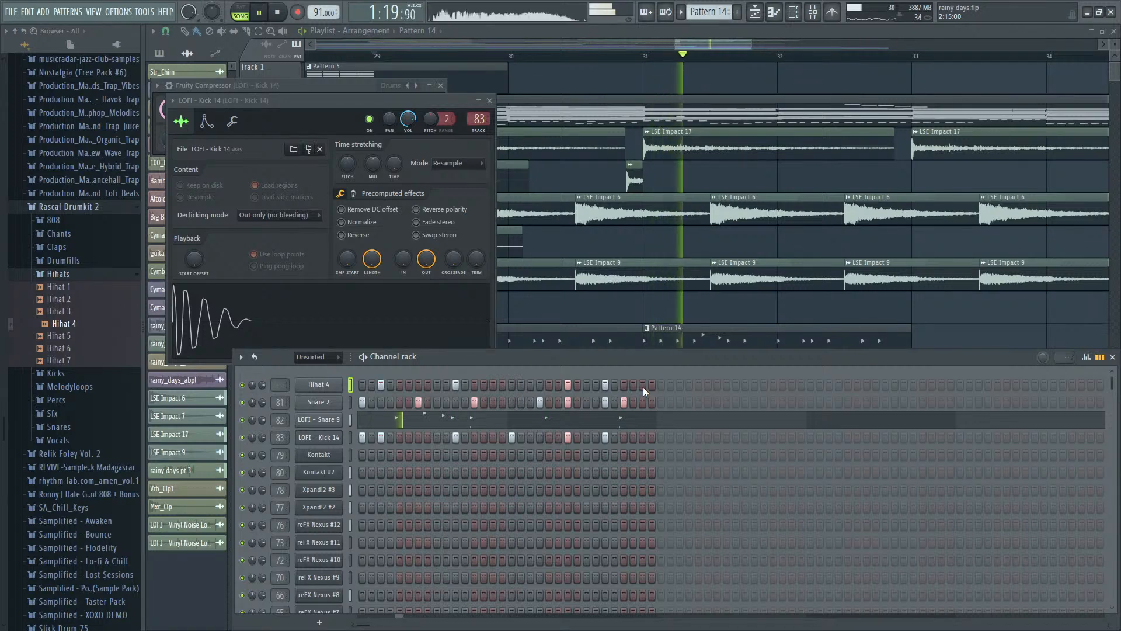
- Pan the four Hihat 4 hits alternately to opposite sides in the graph editor while auditioning, and close the graph
left_click(1087, 358)
left_click(383, 477)
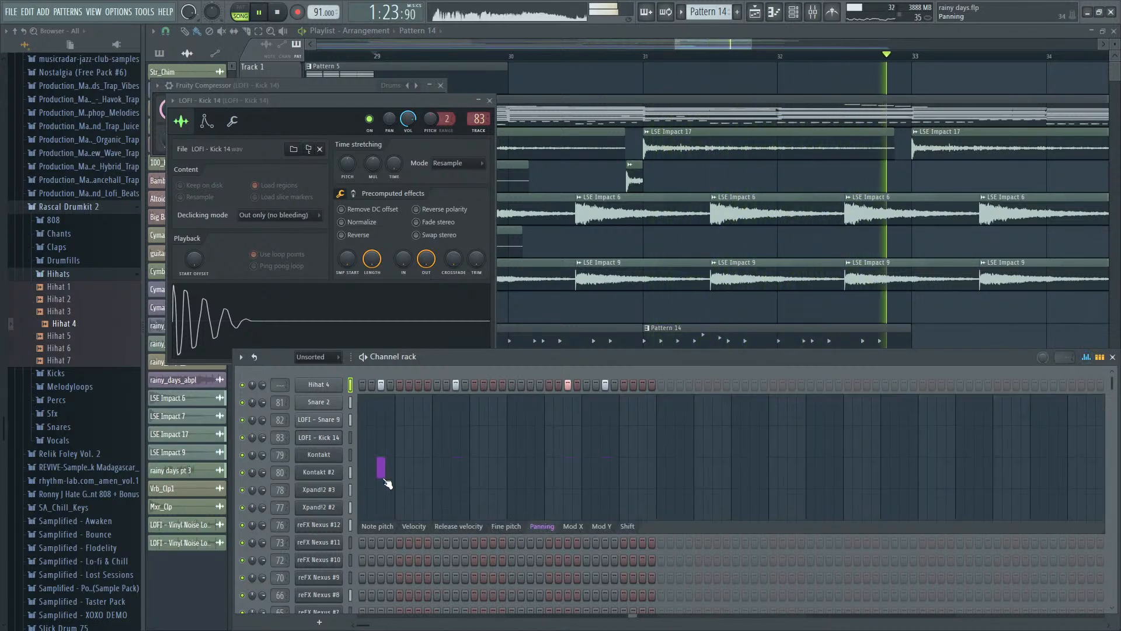
left_click(455, 433)
key("space")
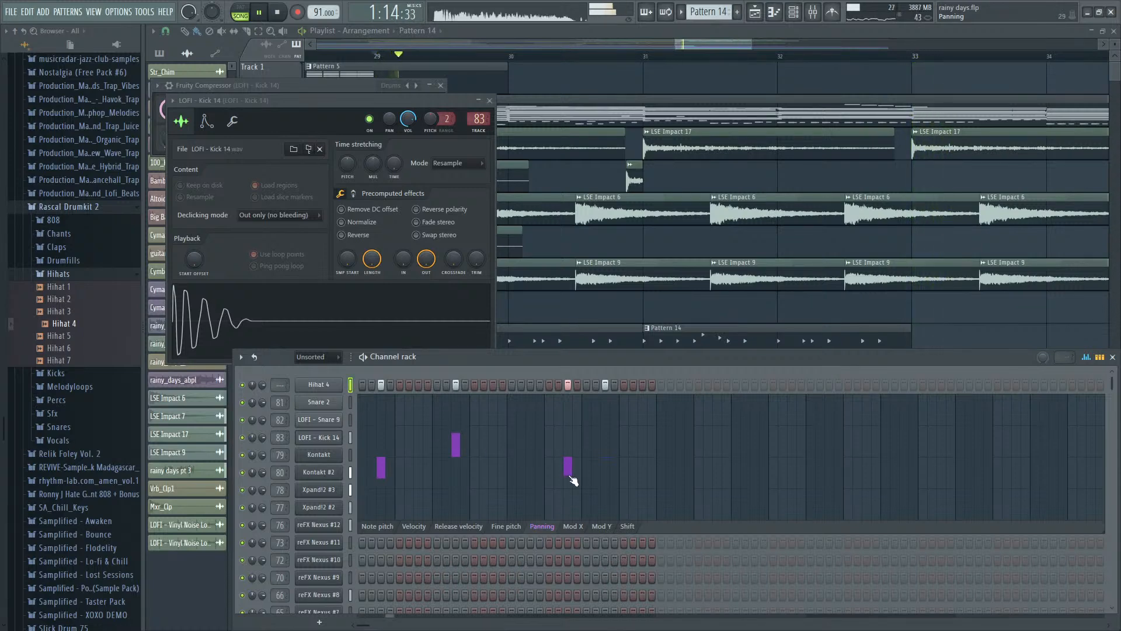
left_click(607, 426)
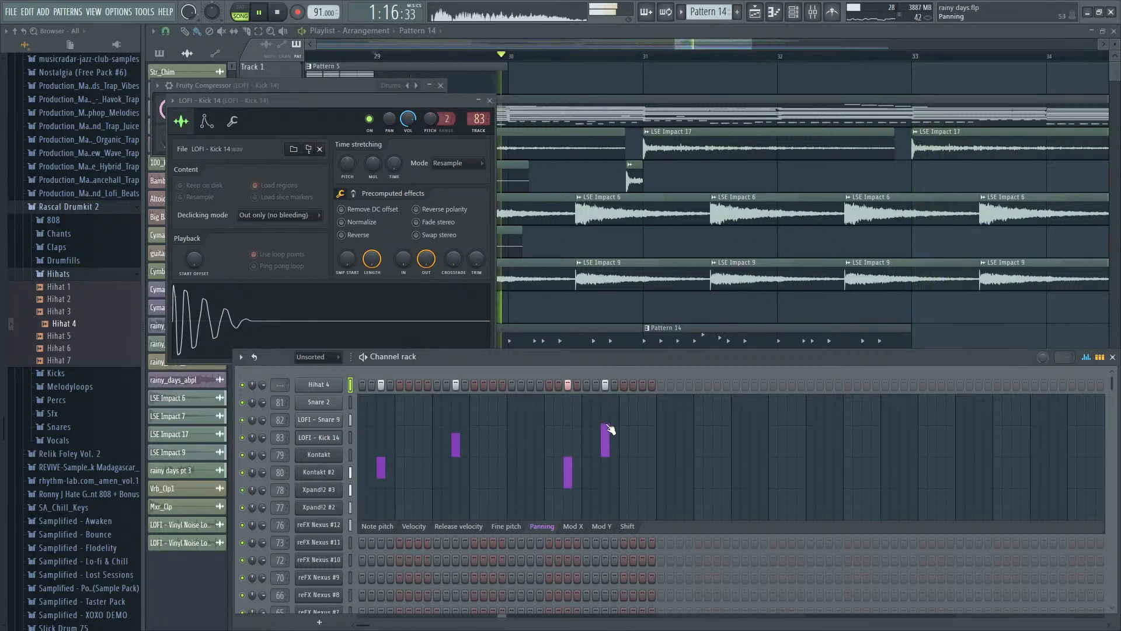
key("space")
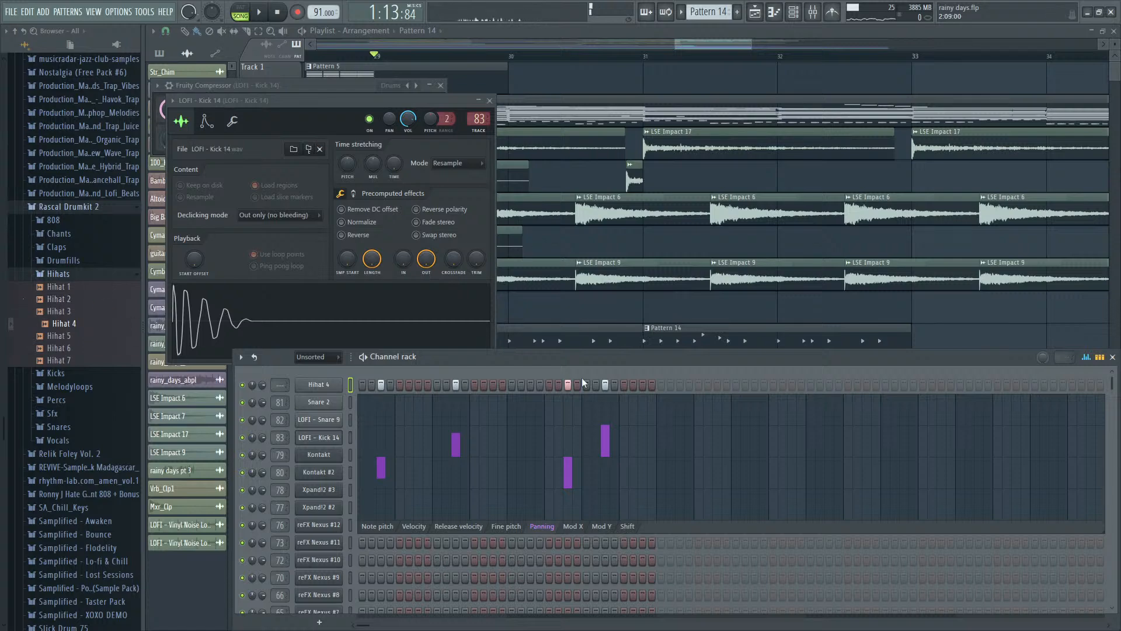
left_click(1087, 358)
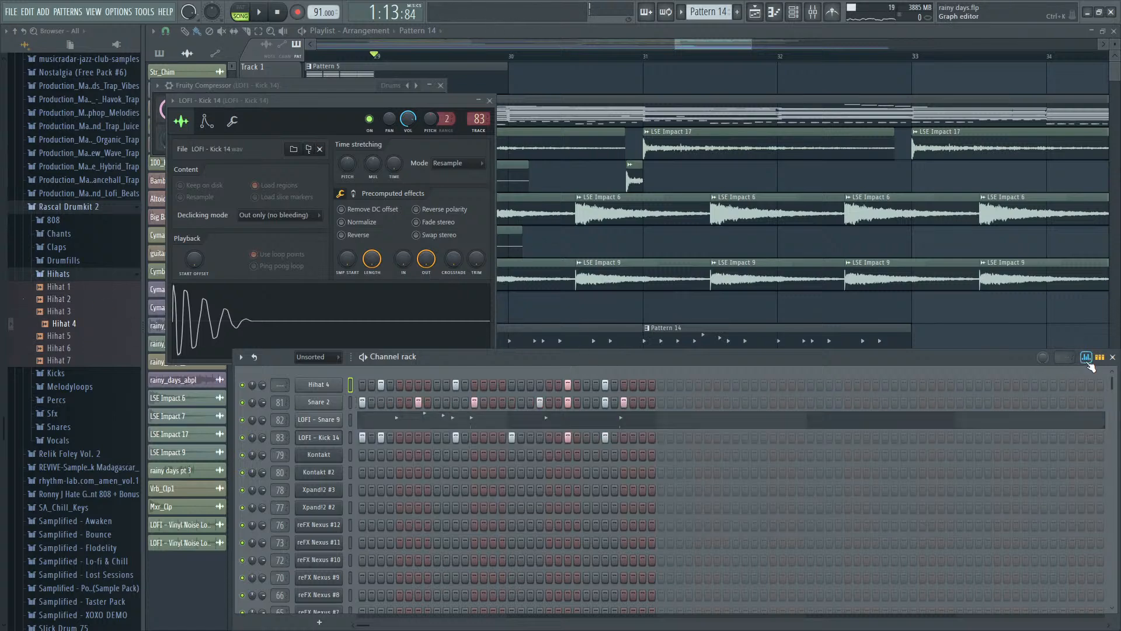
- Zoom out over the arrangement and listen to the section starting at bar 21
left_click(713, 45)
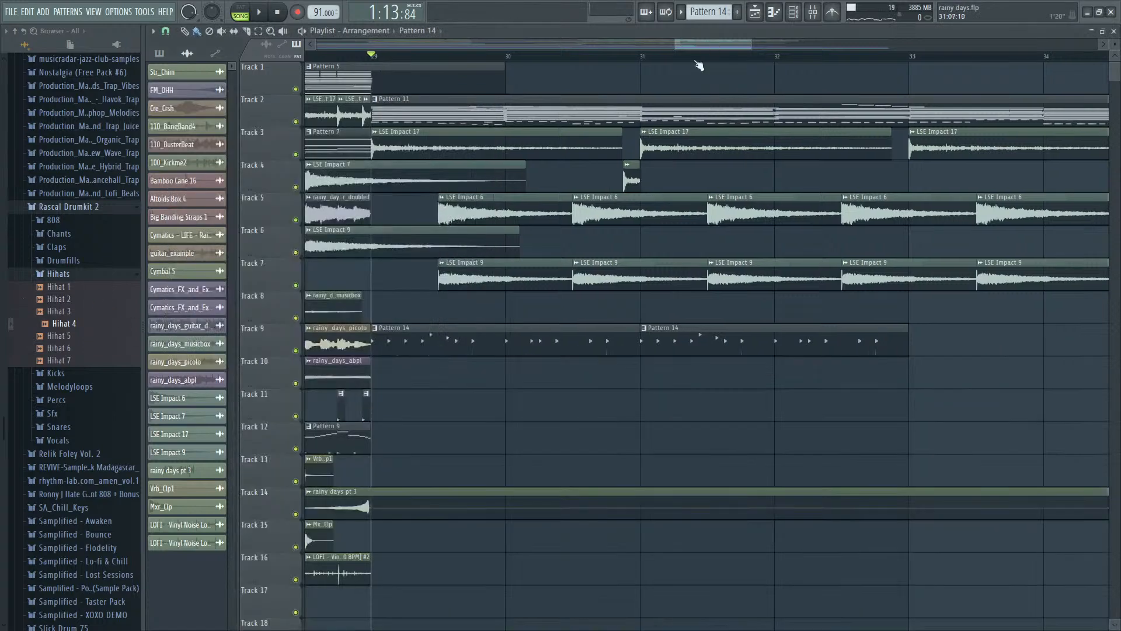
scroll(642, 117, "down", 10)
scroll(538, 133, "up", 3)
scroll(604, 111, "up", 1)
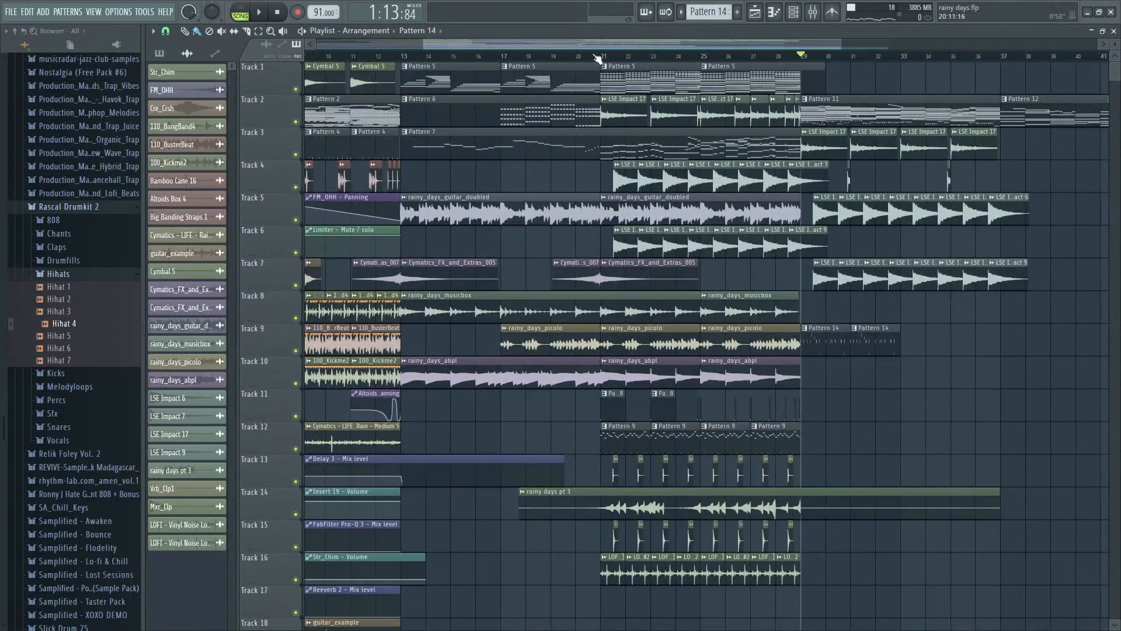
key("space")
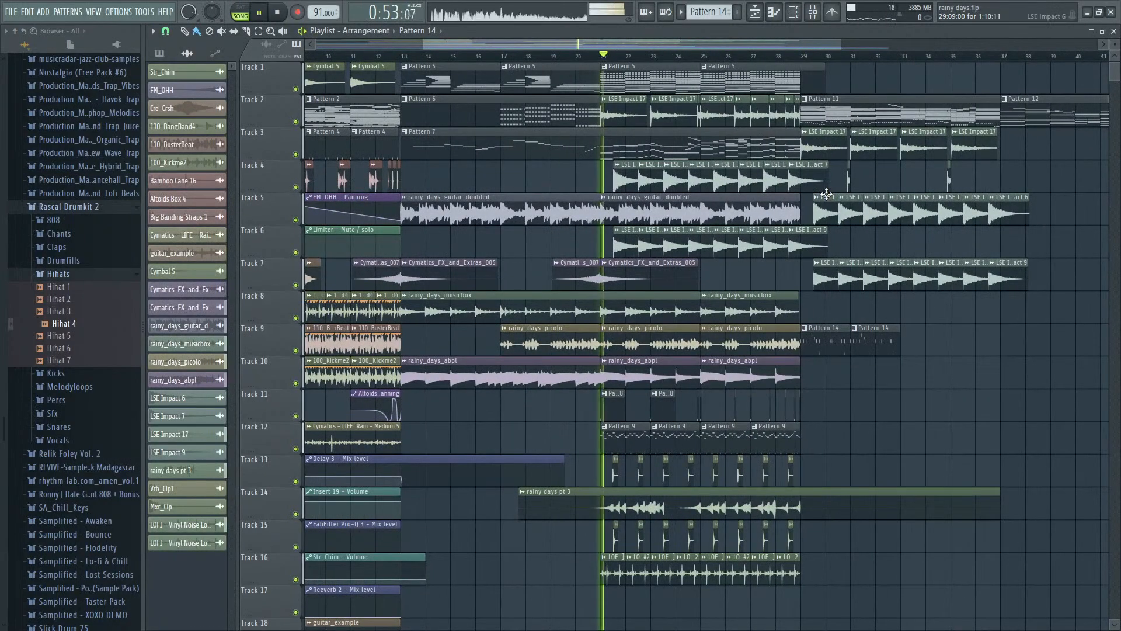
scroll(590, 368, "down", 3)
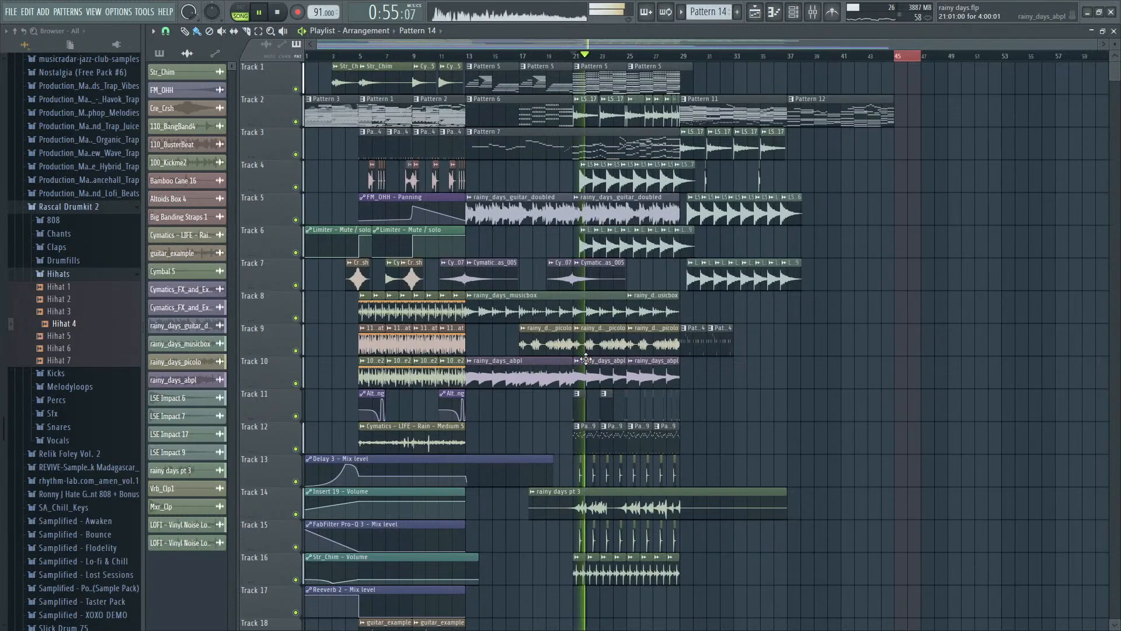
scroll(351, 274, "up", 4)
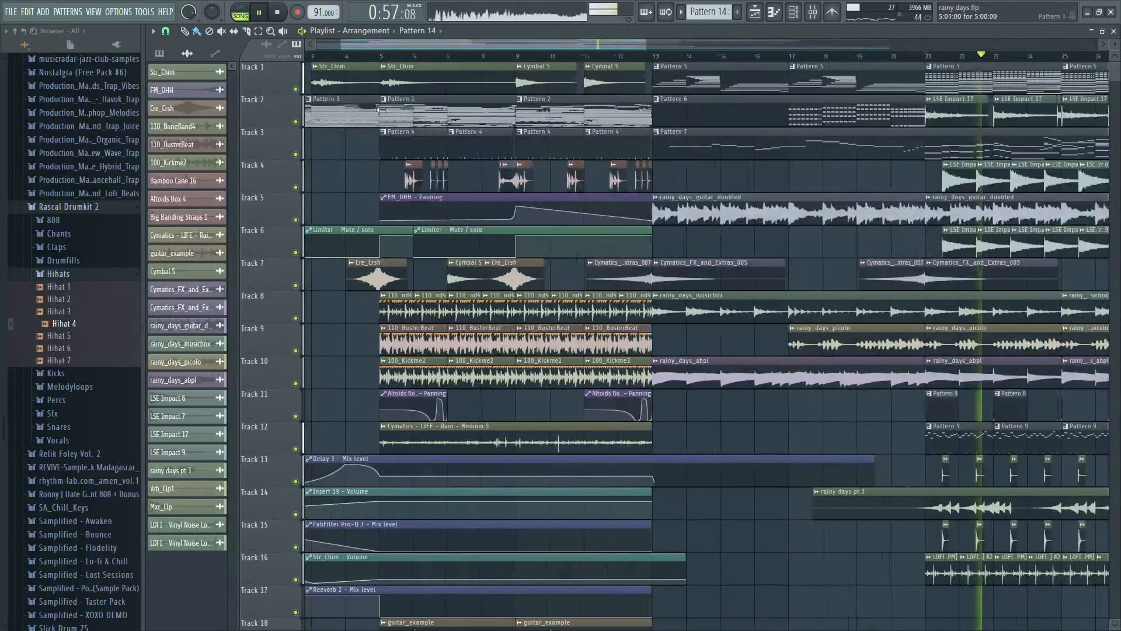
- Listen to the arrangement from bar 5, and return to bar 29 to play Pattern 14 and check the Hihat 4 notes
left_click(380, 55)
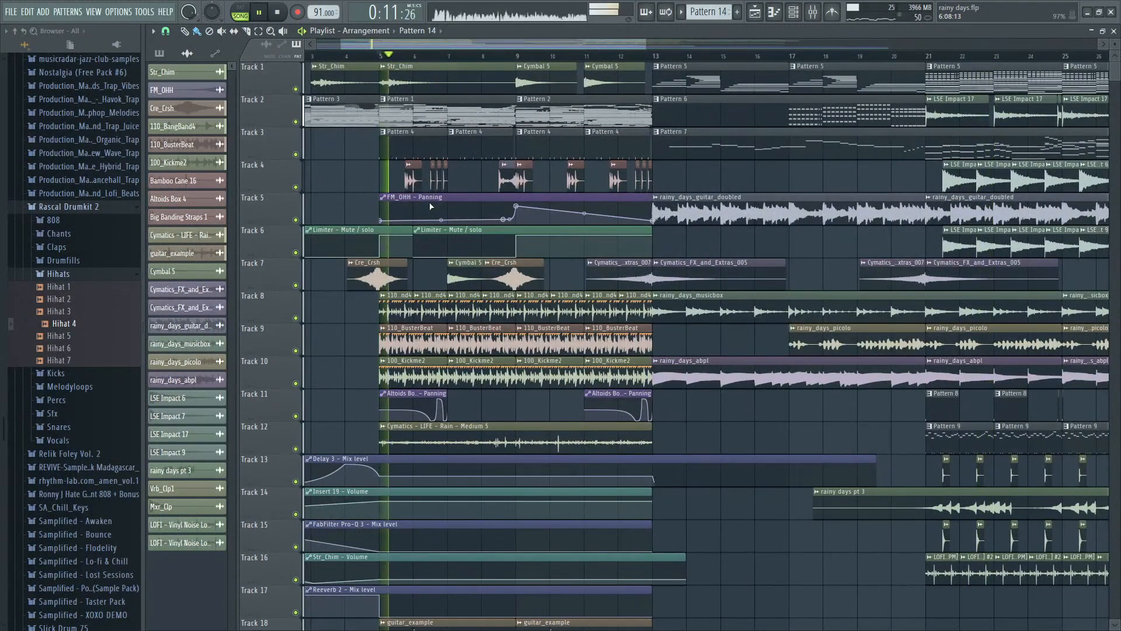
scroll(429, 202, "down", 1)
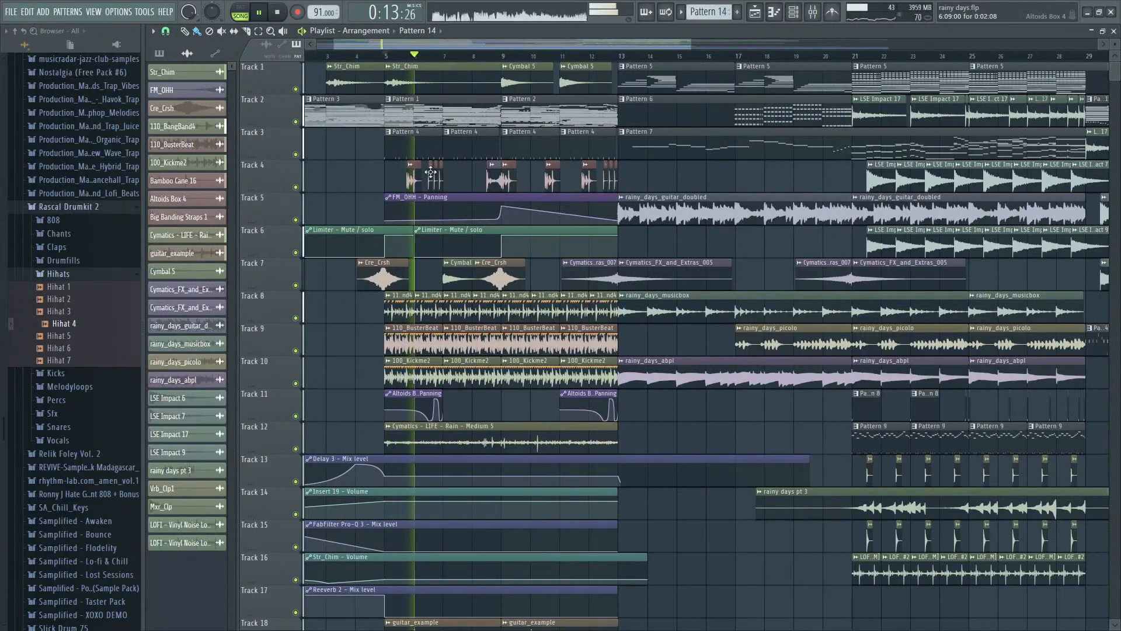
scroll(471, 168, "down", 2)
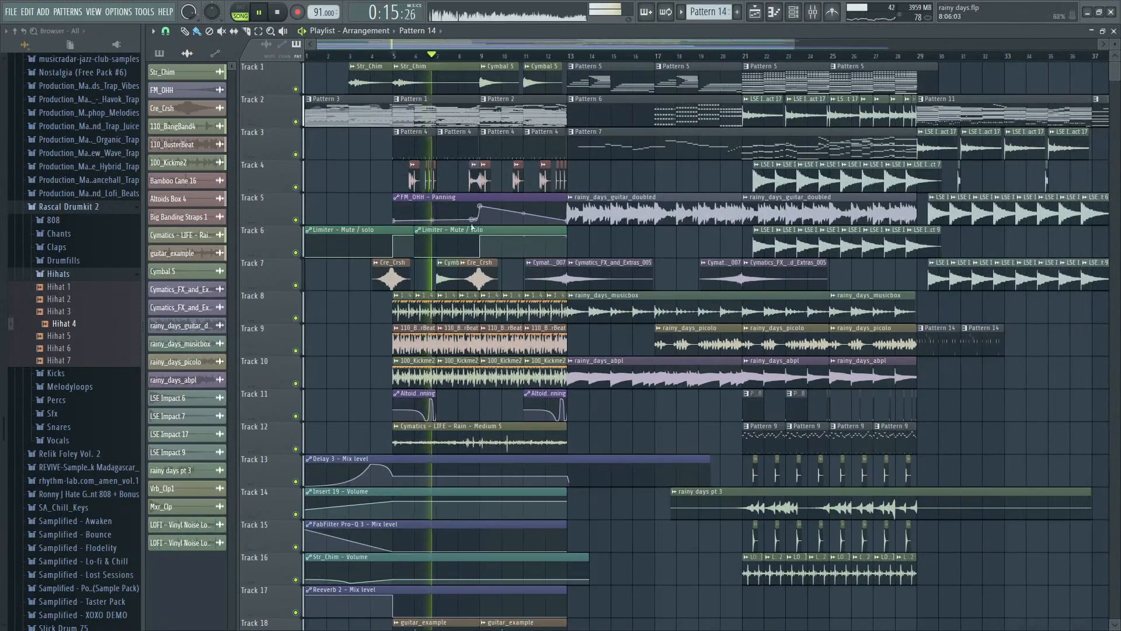
scroll(482, 216, "up", 2)
scroll(590, 275, "down", 4)
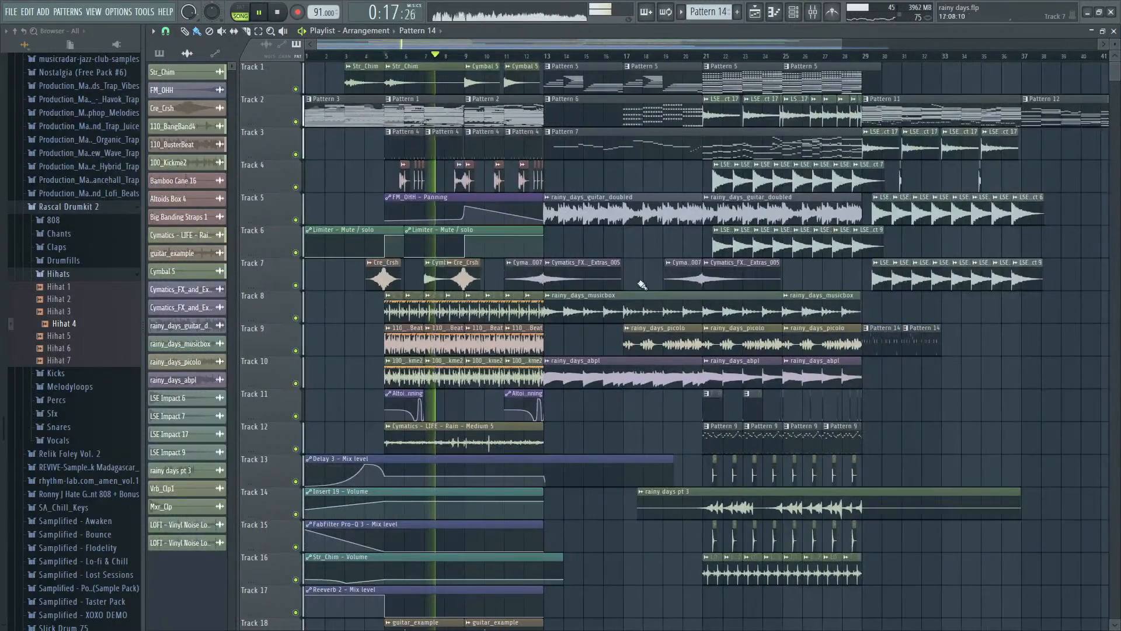
key("space")
key("space")
scroll(830, 323, "up", 3)
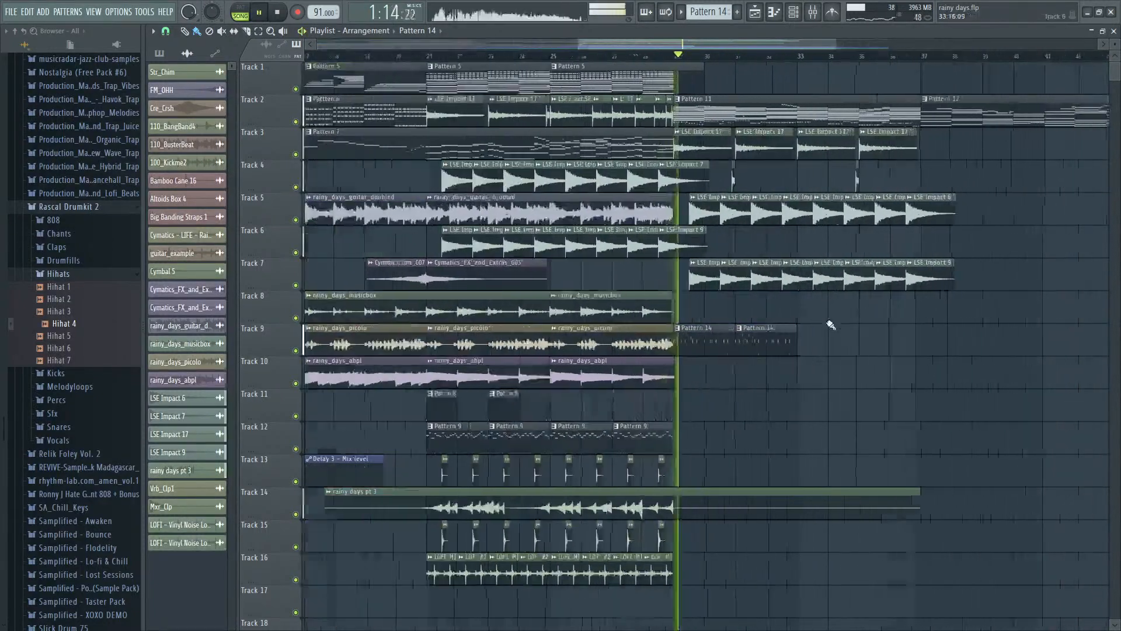
double_click(643, 351)
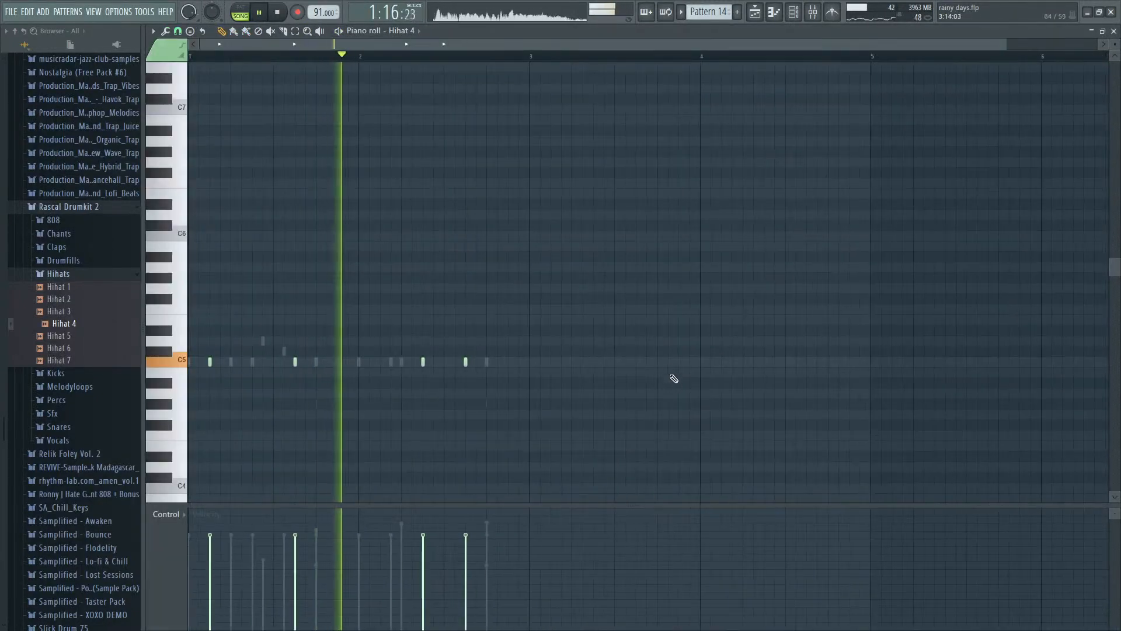
key("F7")
key("space")
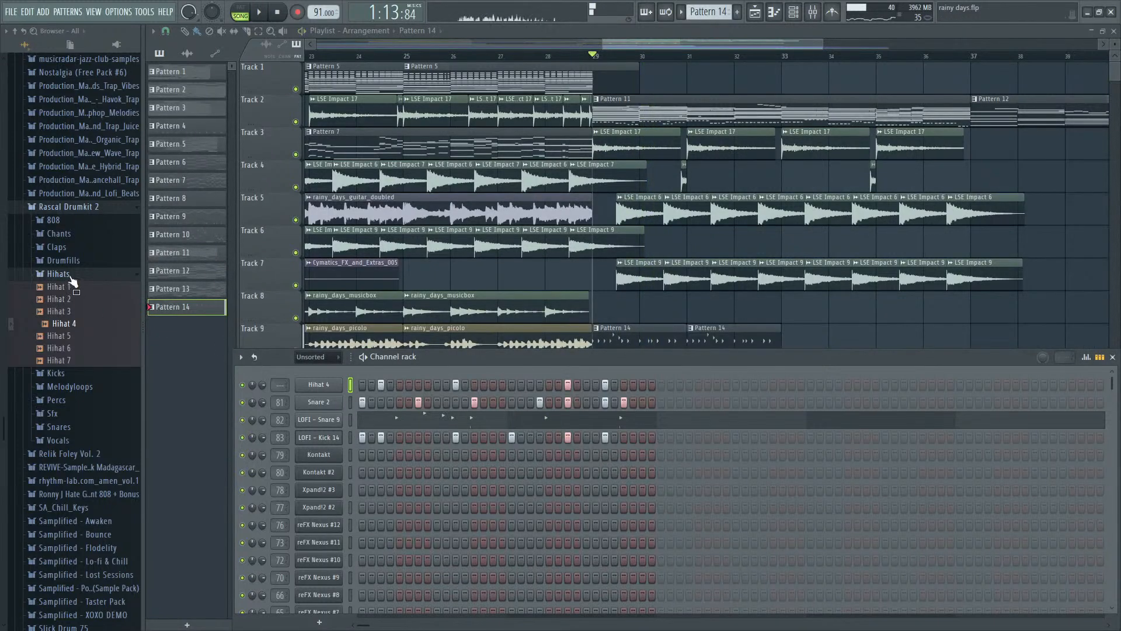
- Add Snare 4 from Rascal Drumkit 2's Snares folder below Snare 2 and paste LOFI - Snare 9's notes into it
left_click(65, 426)
left_click(69, 332)
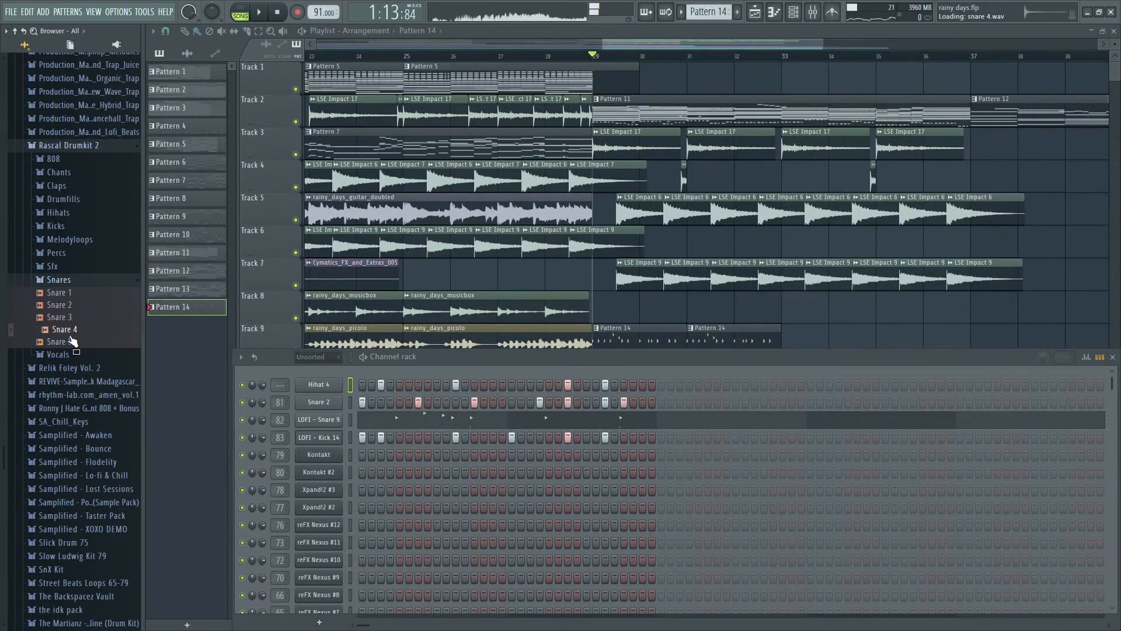
left_click_drag(325, 412, 321, 411)
left_click(92, 280)
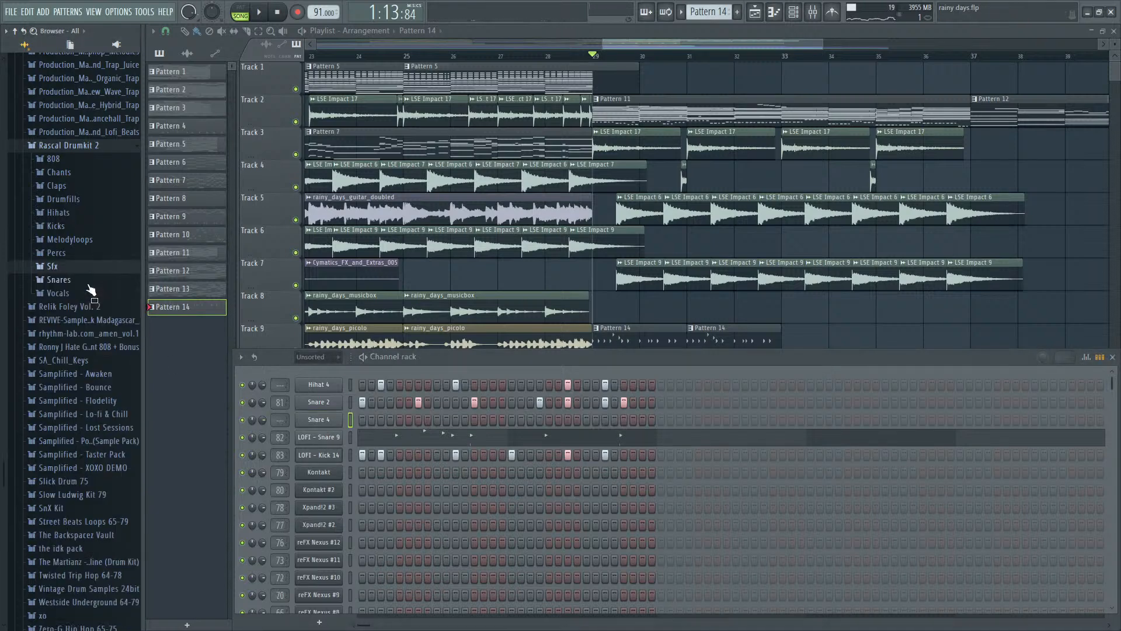
left_click(82, 280)
left_click(79, 293)
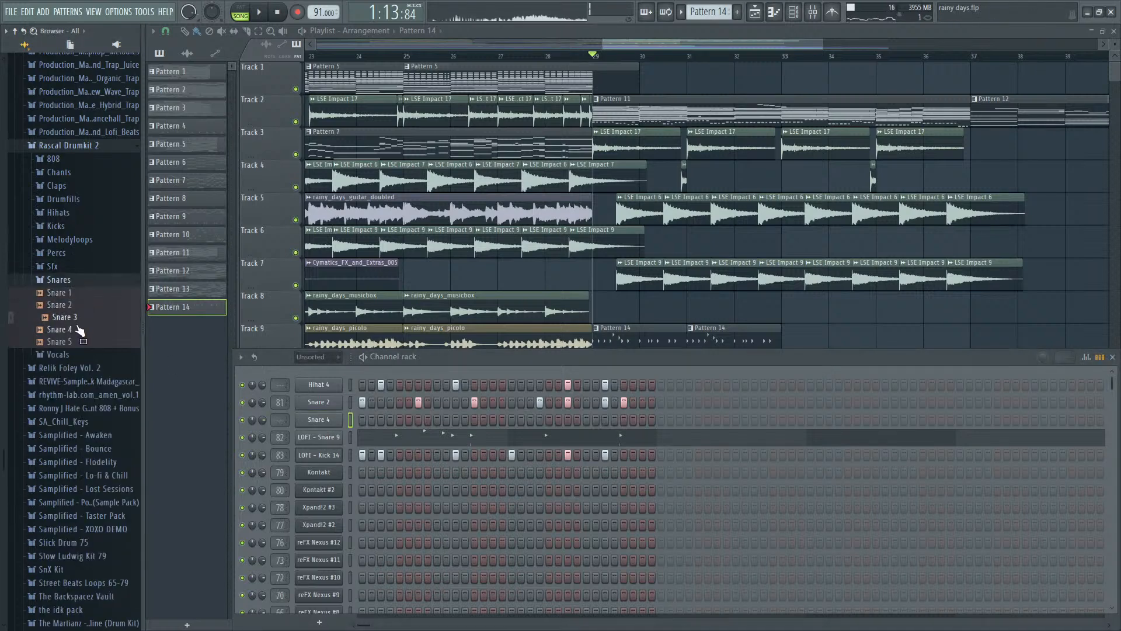
left_click(351, 420)
key("ctrl+v")
- Route Snare 4 to mixer track 84 and set its volume to 63% (-9.0 dB) during playback
key("F9")
key("space")
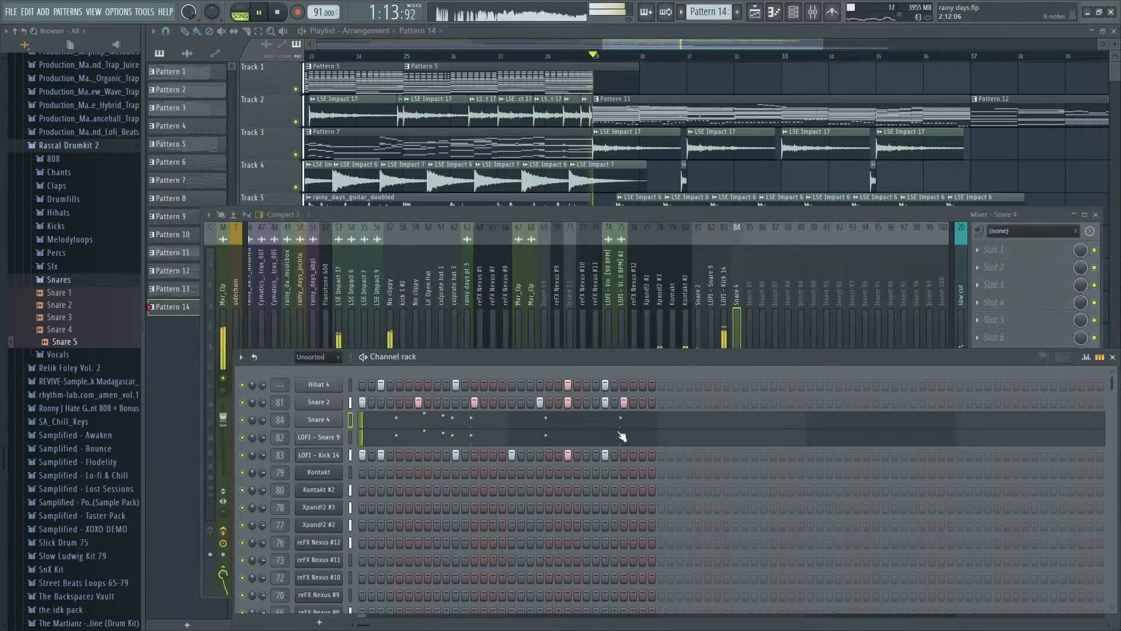
left_click(737, 335)
key("ctrl+l")
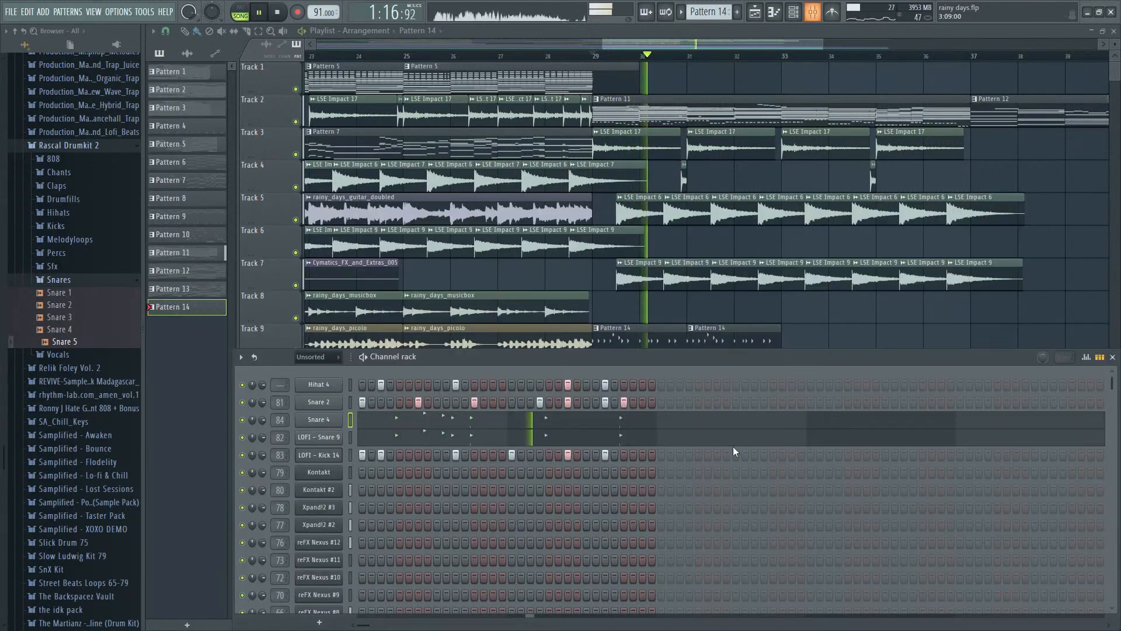
key("F9")
- Move all of Snare 4's notes to C5 in the piano roll while the song plays
left_click(416, 430)
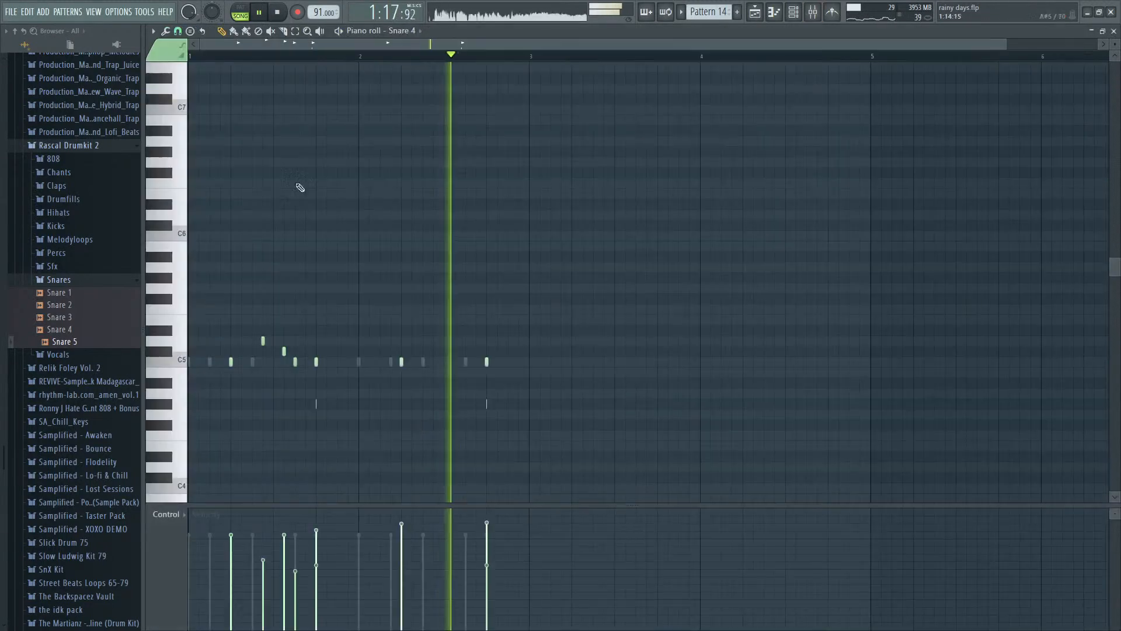
left_click(193, 208)
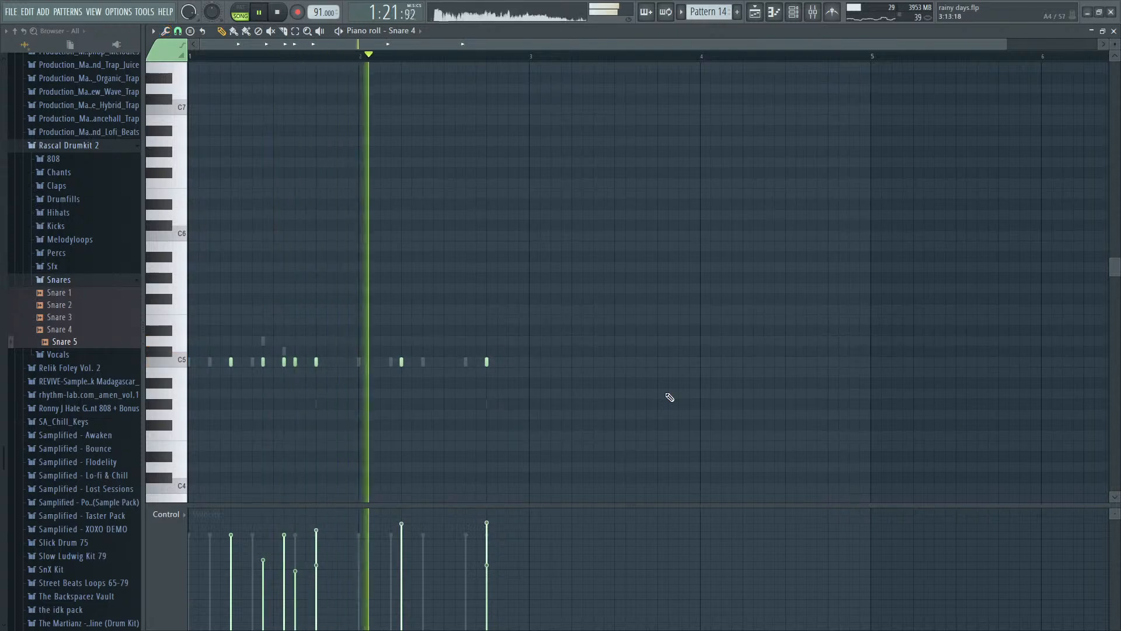
- Compare Snare 4's notes with LOFI - Snare 9's in the piano roll and remove Snare 4's overlapping extra note before bar 2
key("F7")
left_click(617, 441)
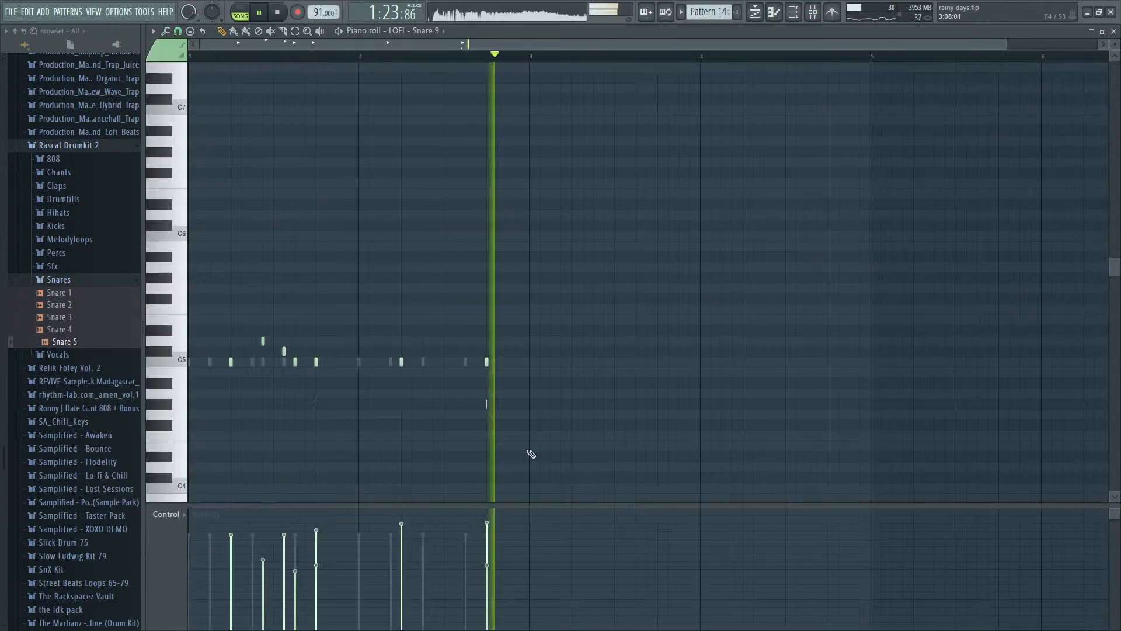
key("Escape")
left_click(480, 425)
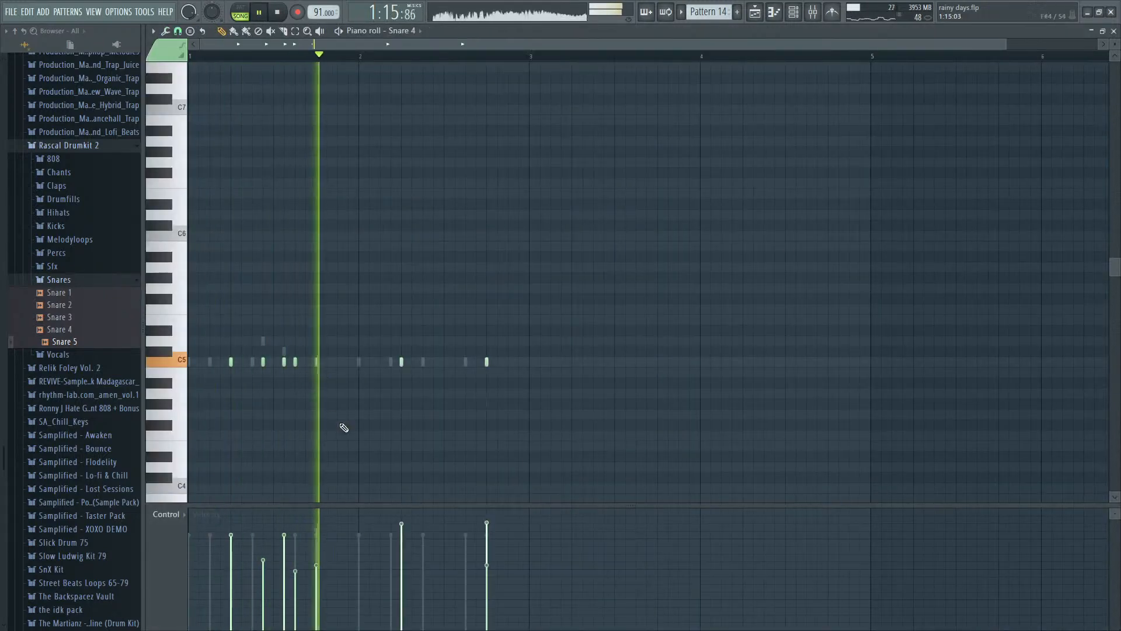
scroll(319, 365, "up", 3)
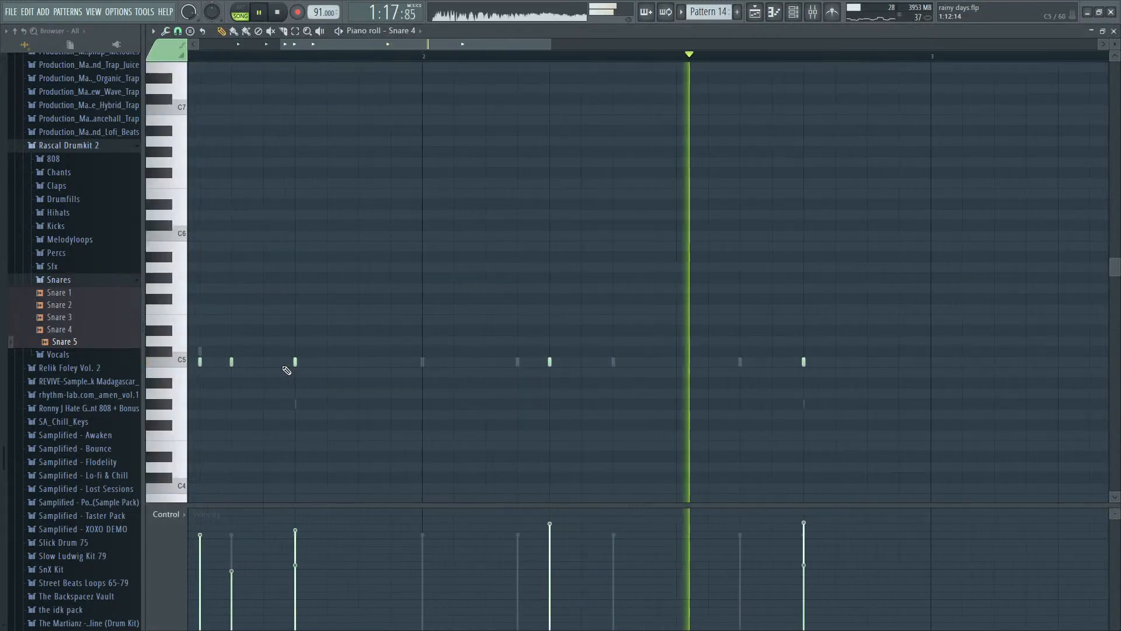
scroll(297, 361, "up", 3)
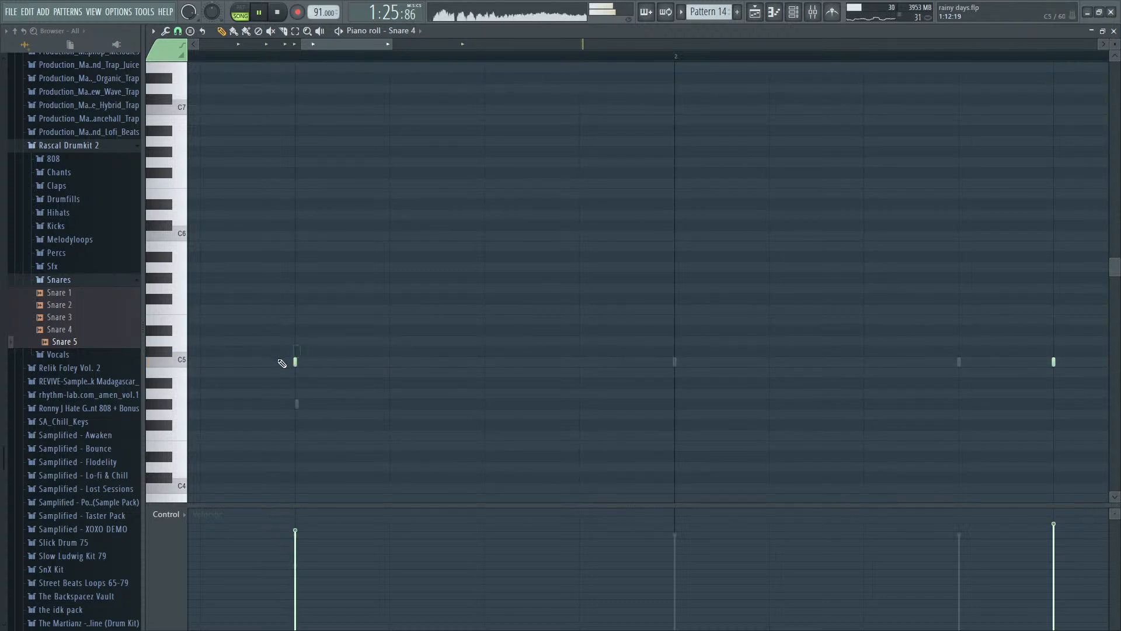
scroll(302, 372, "down", 4)
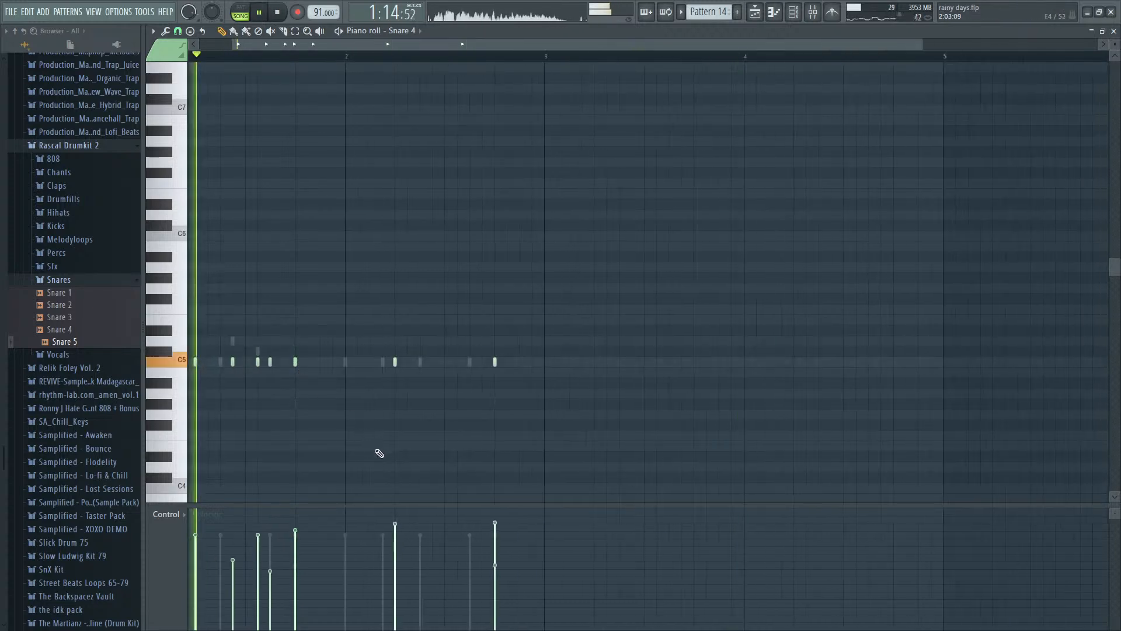
key("F7")
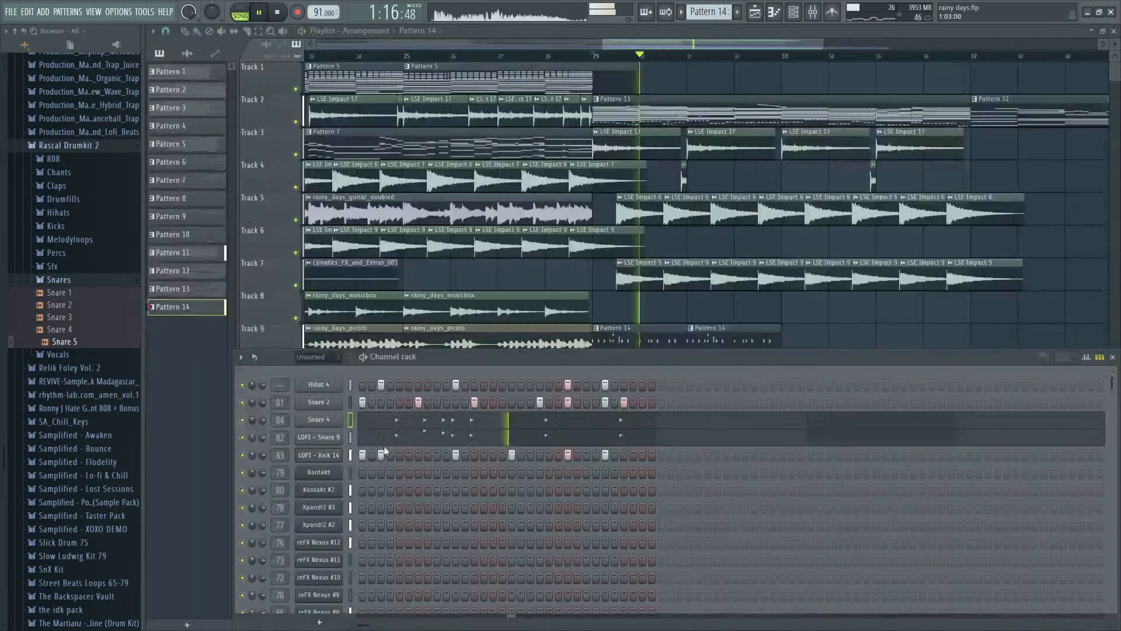
- Set Snare 4's mixer stereo separation to 9% separated and balance its volume against LOFI - Snare 9 during playback
key("F9")
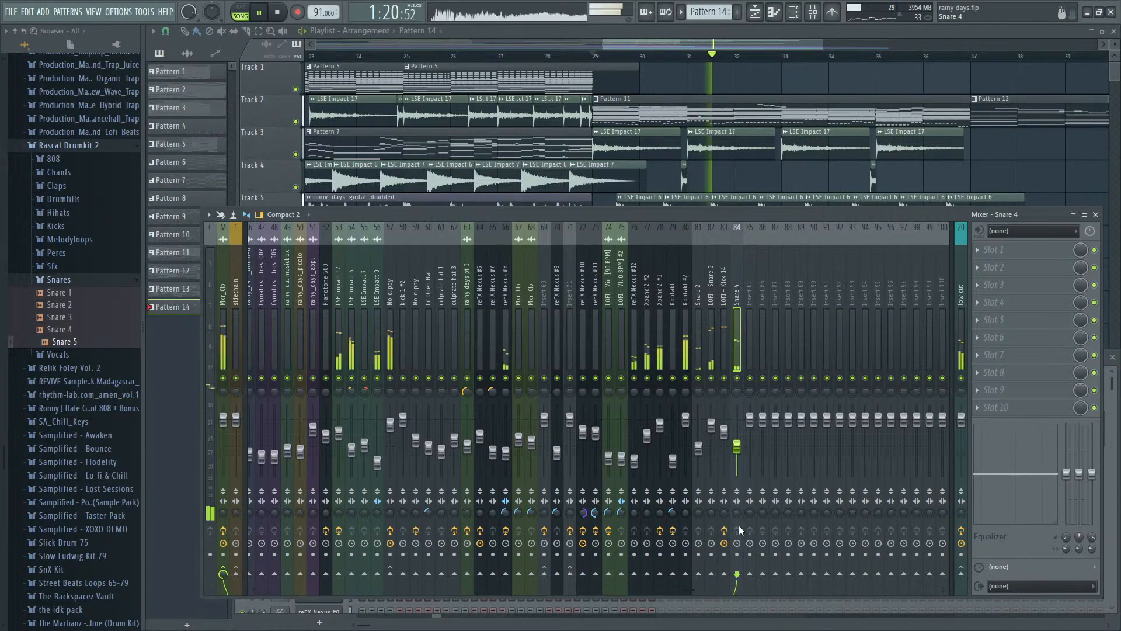
left_click(737, 501)
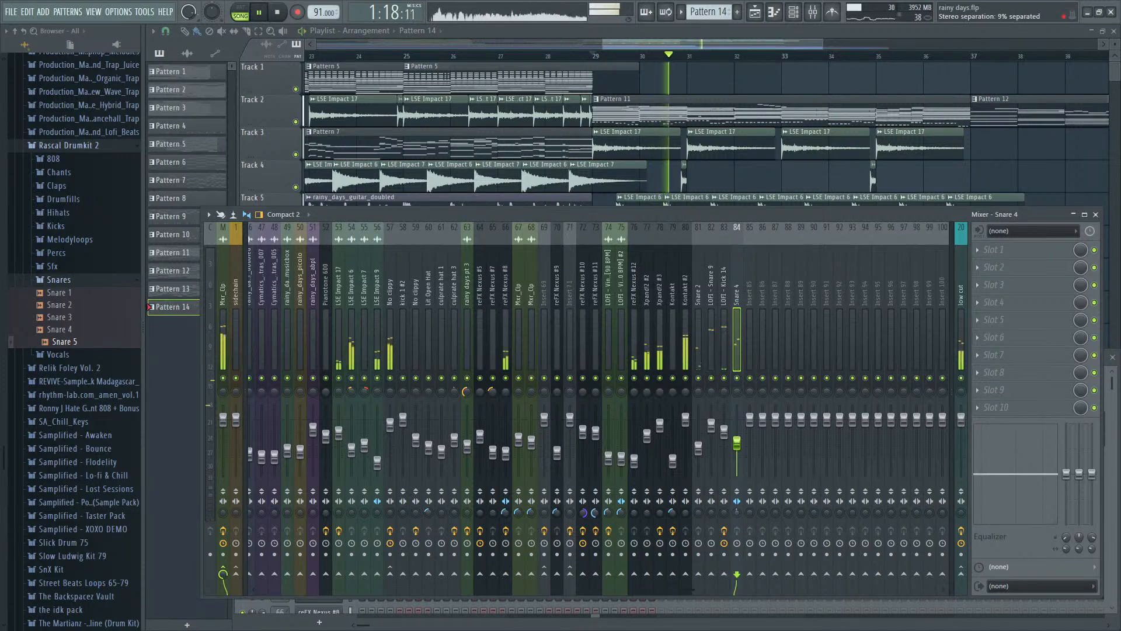
left_click(716, 439)
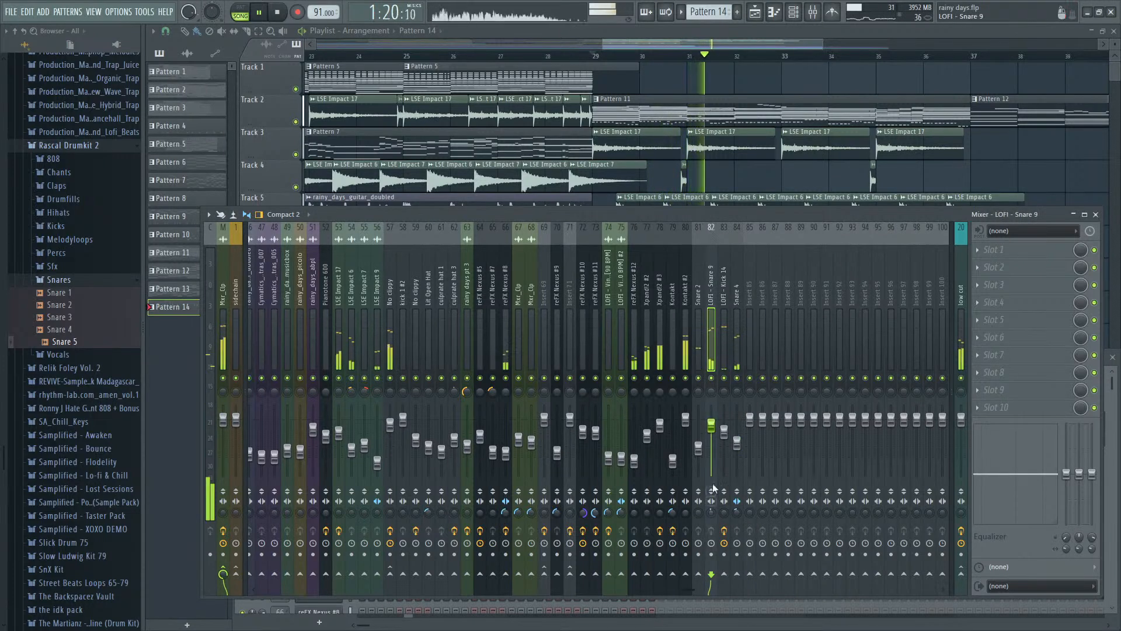
left_click_drag(715, 436, 715, 439)
left_click_drag(737, 513, 736, 507)
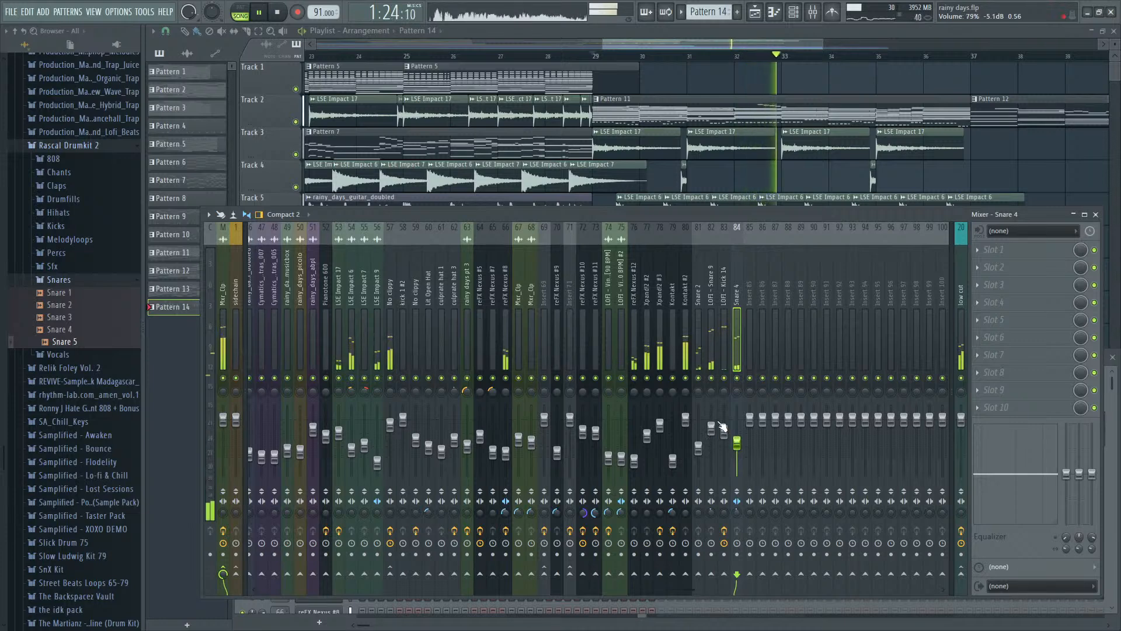
key("space")
key("F9")
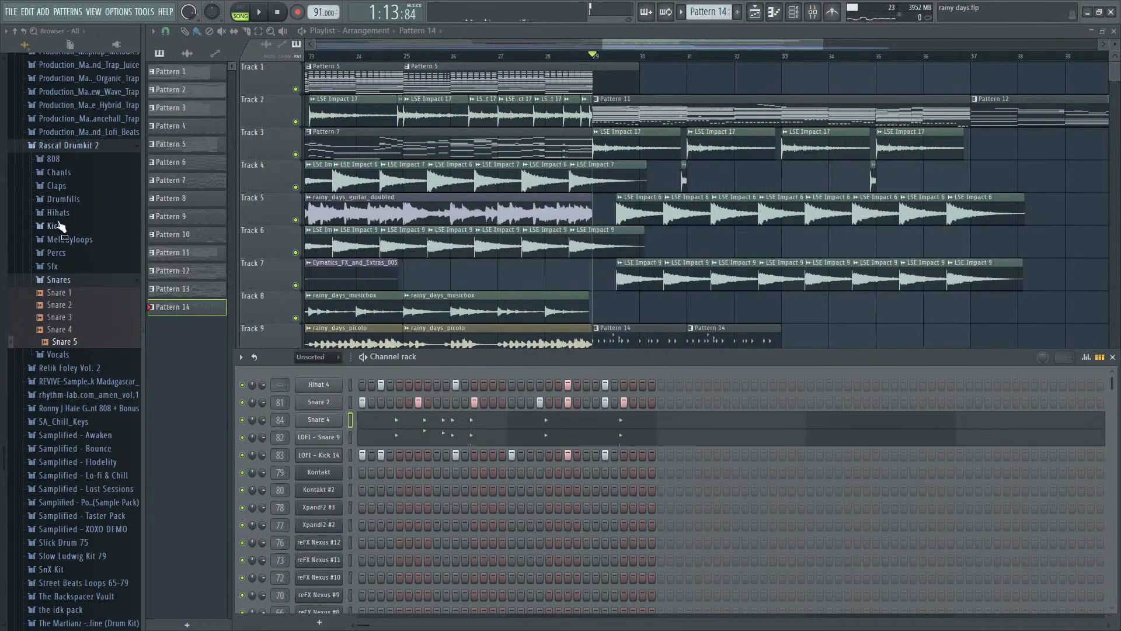
- Add Kick 1 from Rascal Drumkit 2's Kicks folder below LOFI - Kick 14, with Kick 14's steps copied in, routed to mixer track 85
left_click(59, 226)
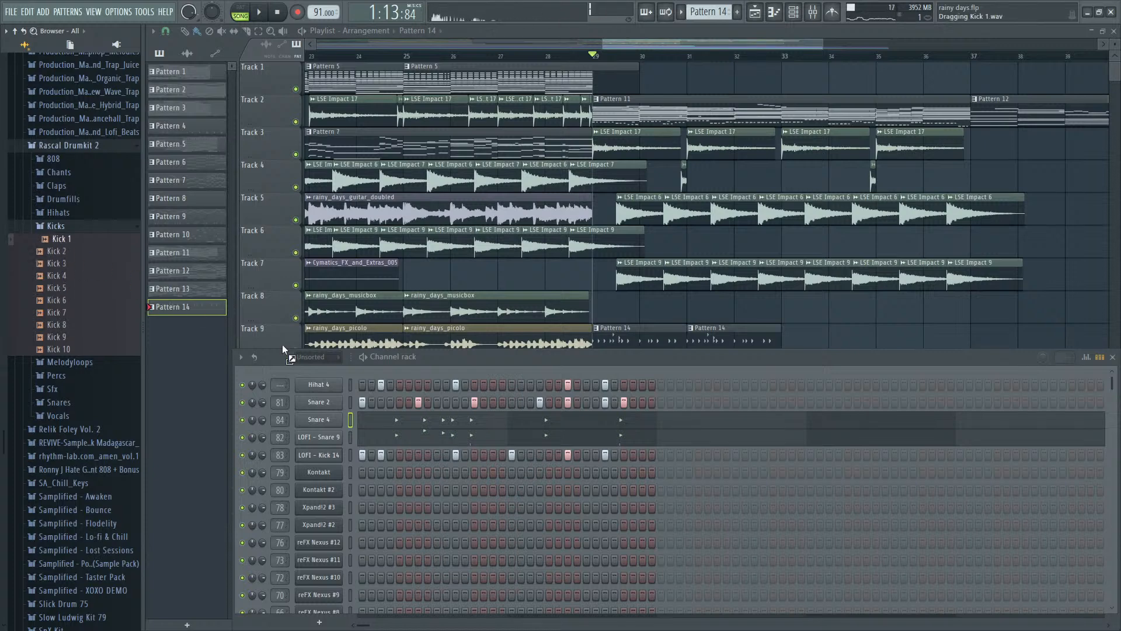
left_click_drag(331, 461, 333, 461)
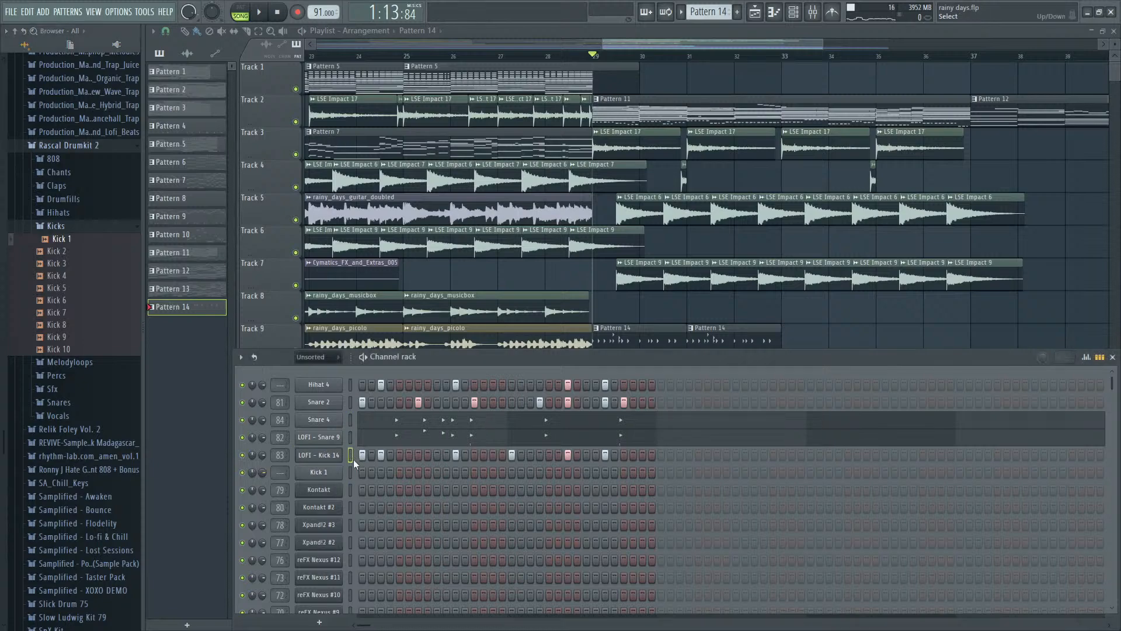
key("ctrl+l")
- Set Kick 1's mixer volume to 84% (-3.7 dB) while the song plays from bar 29
key("space")
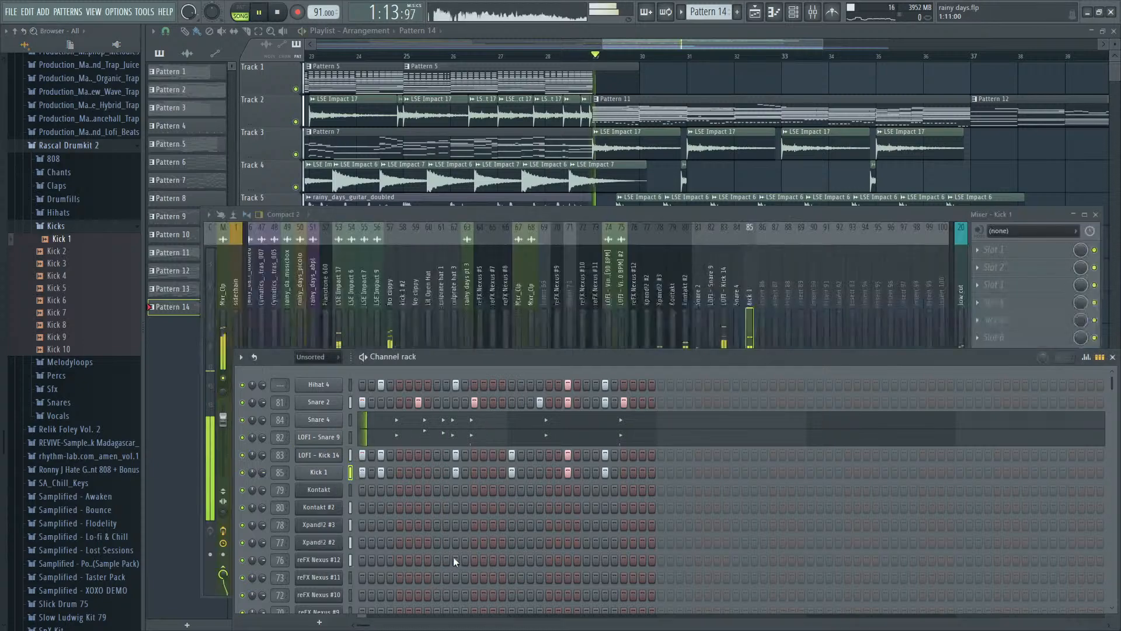
left_click(745, 331)
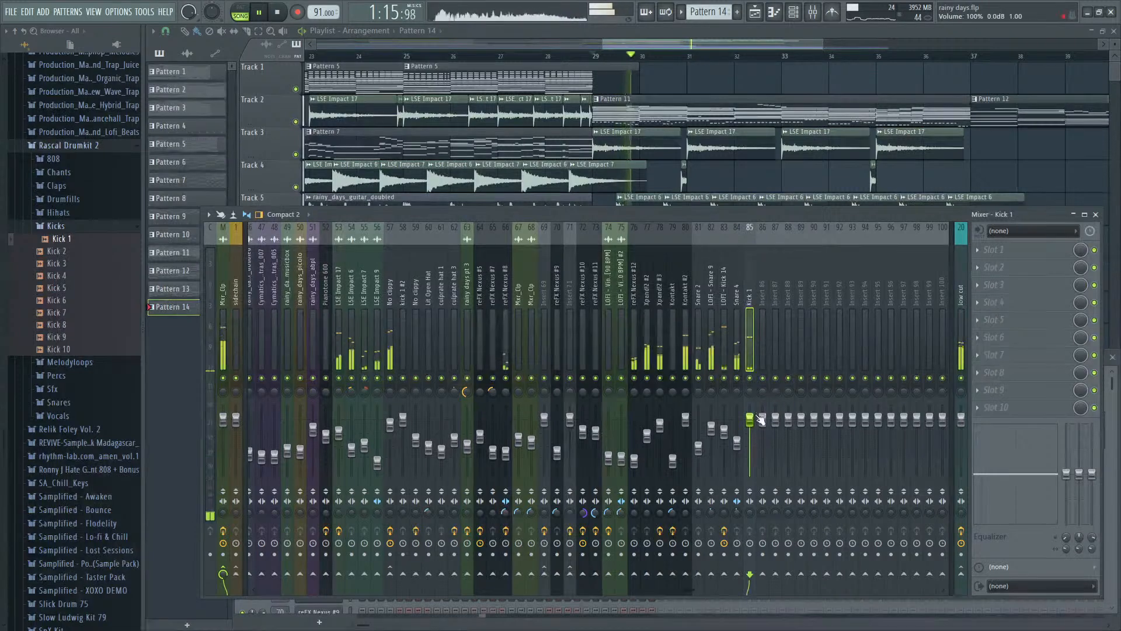
left_click_drag(750, 419, 749, 430)
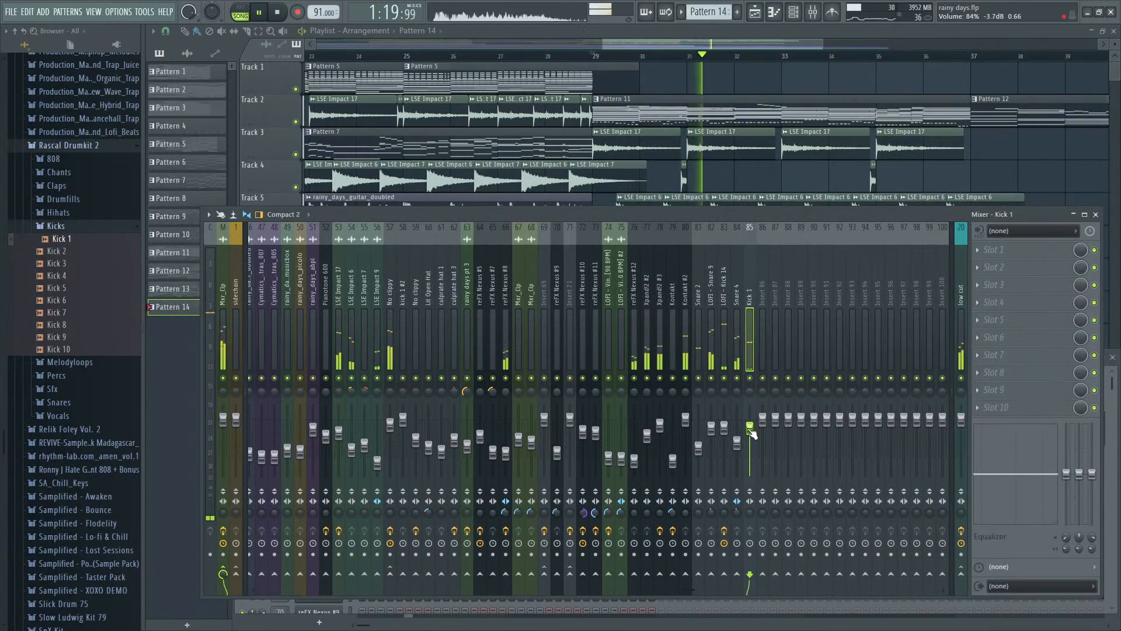
key("space")
key("F9")
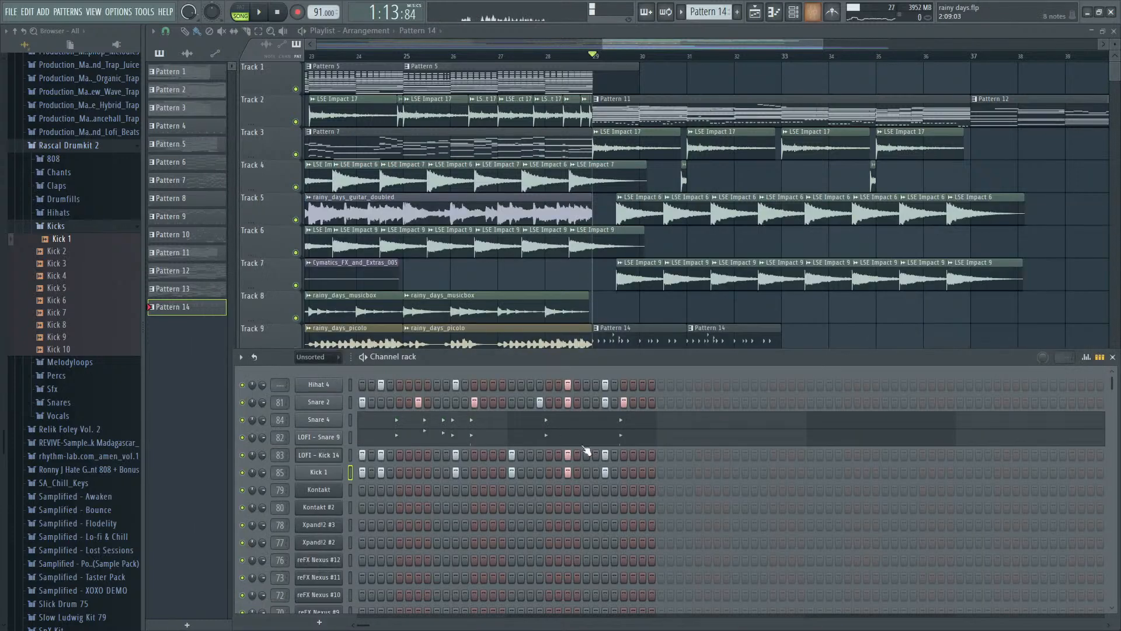
- Audition the samples in the Kicks folder and replace the Kick 1 channel's sample with Kick 8
left_click(319, 473)
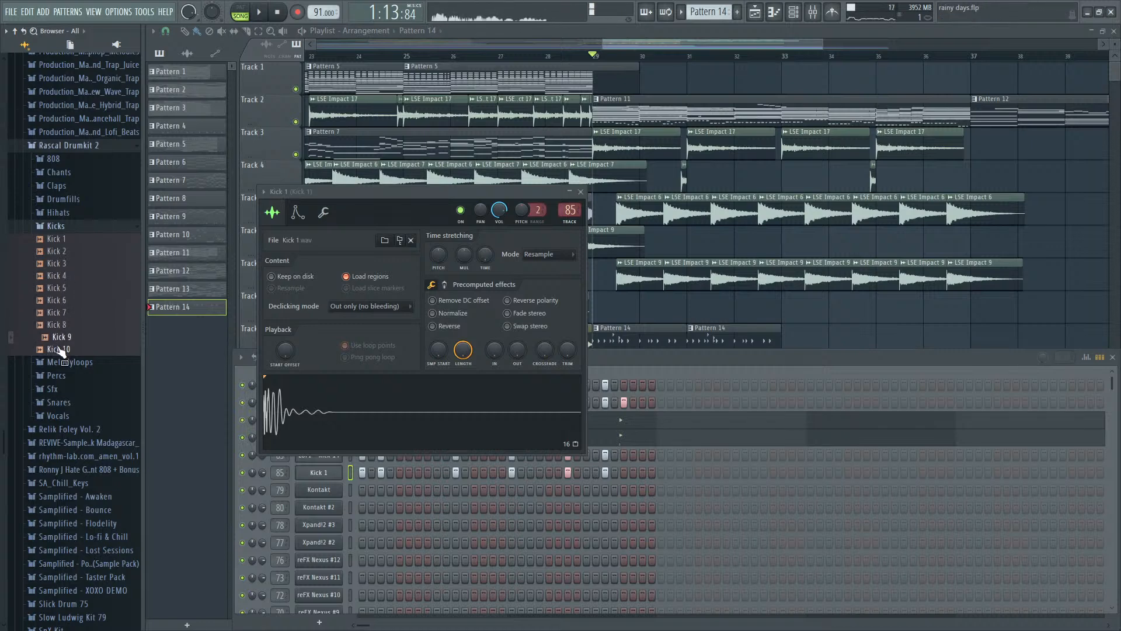
left_click(658, 359)
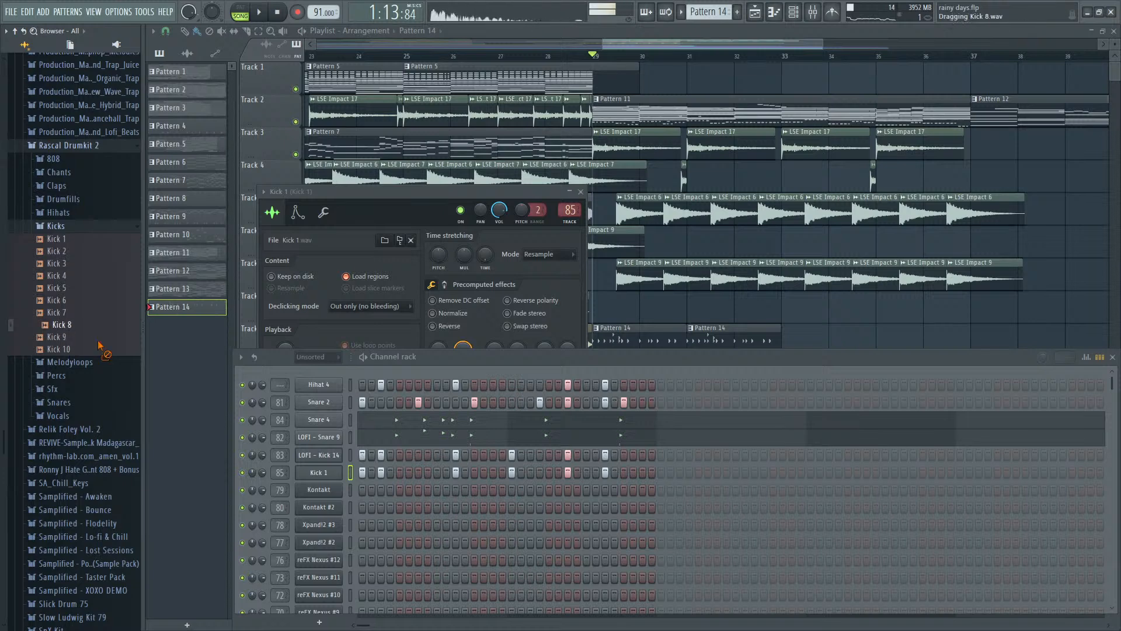
left_click_drag(318, 471, 320, 473)
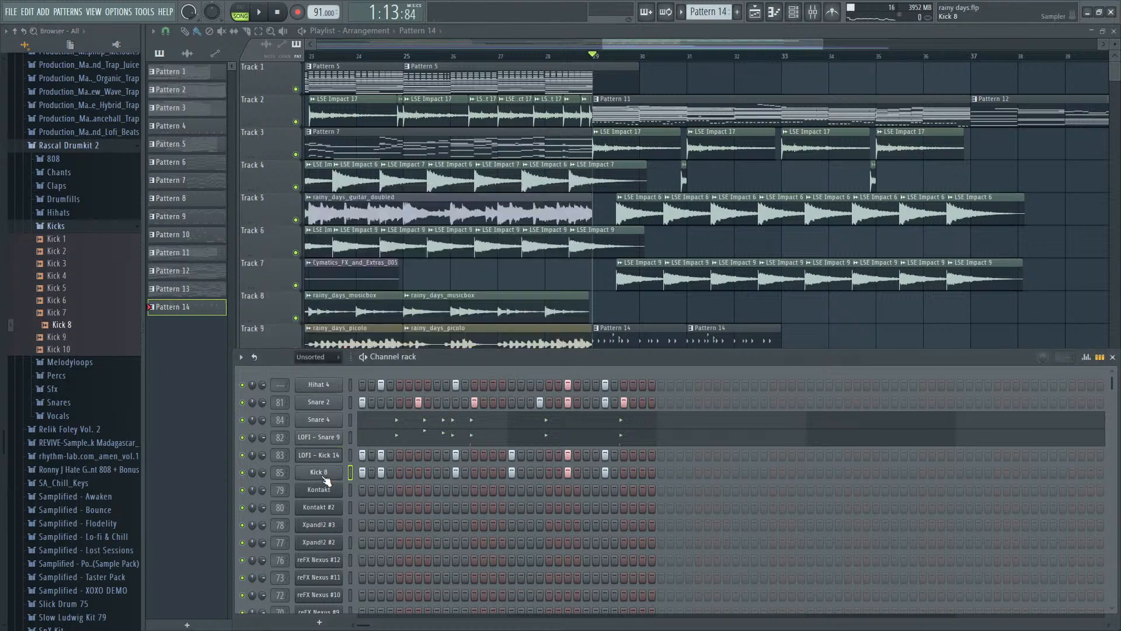
left_click(323, 474)
left_click(621, 390)
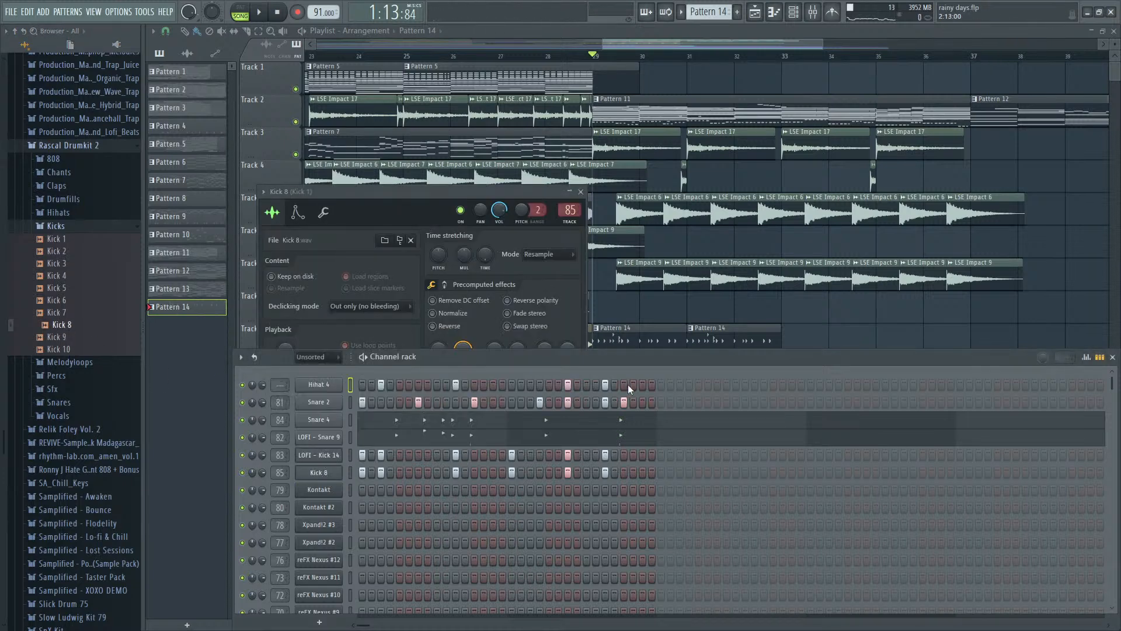
- Apply a fade-out to the Kick 8 sample and check the layered kick's level on mixer track 85 during playback
key("space")
key("F9")
key("space")
key("F6")
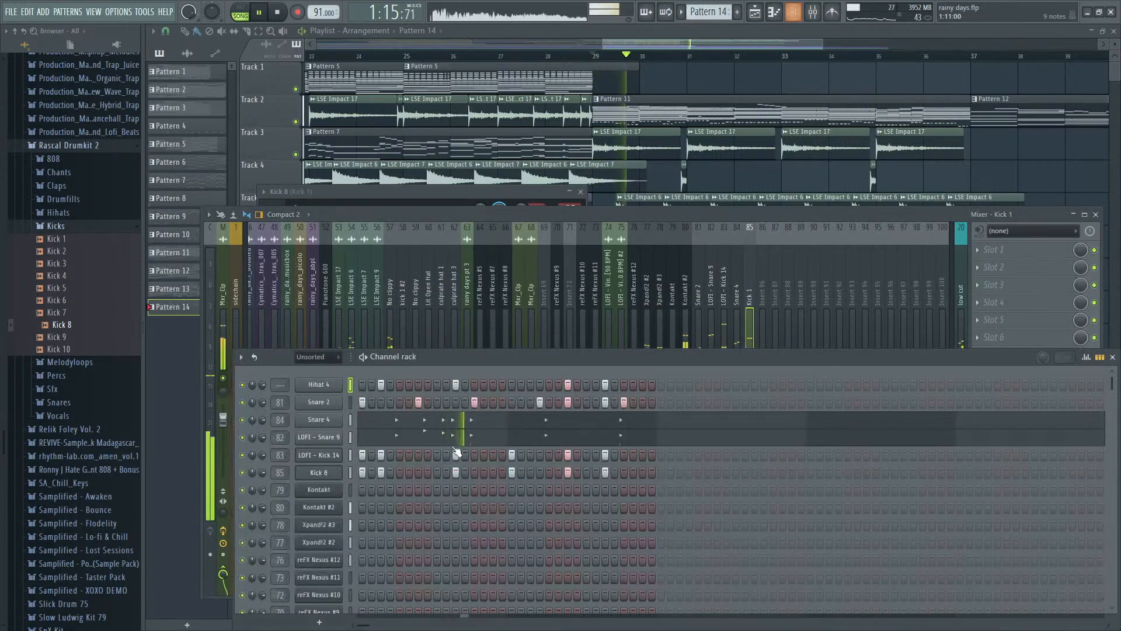
left_click(330, 473)
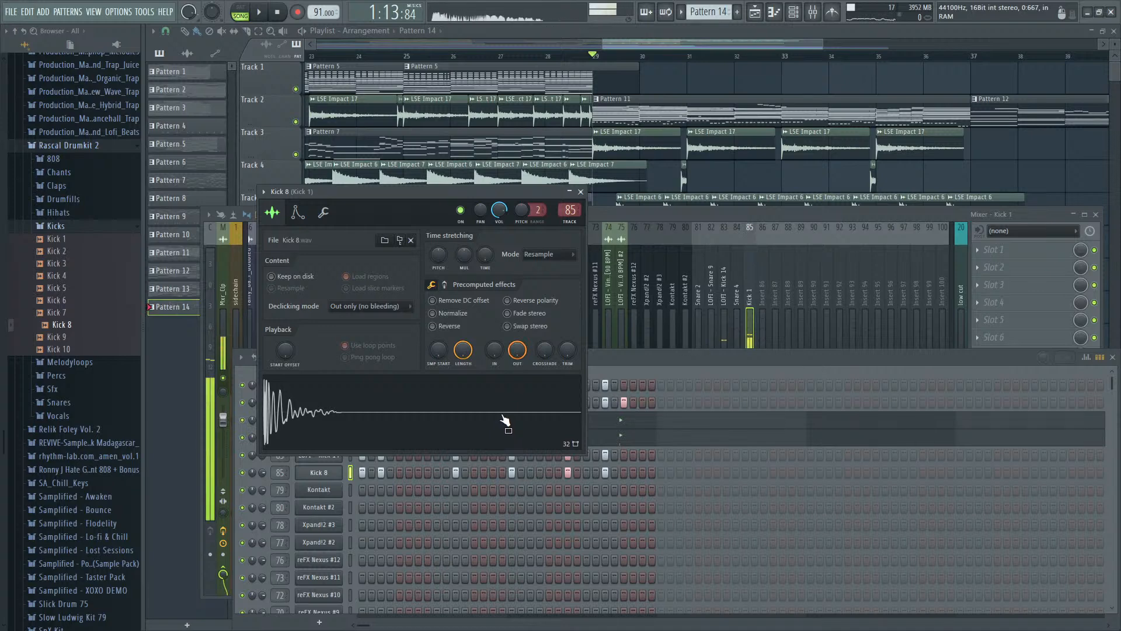
key("space")
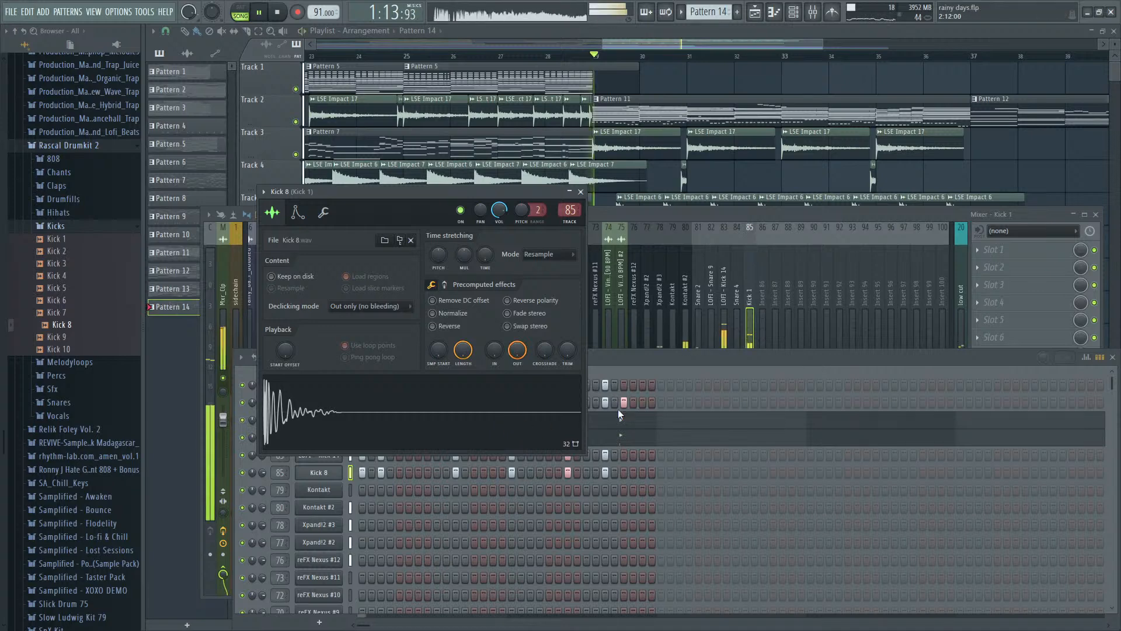
left_click(756, 270)
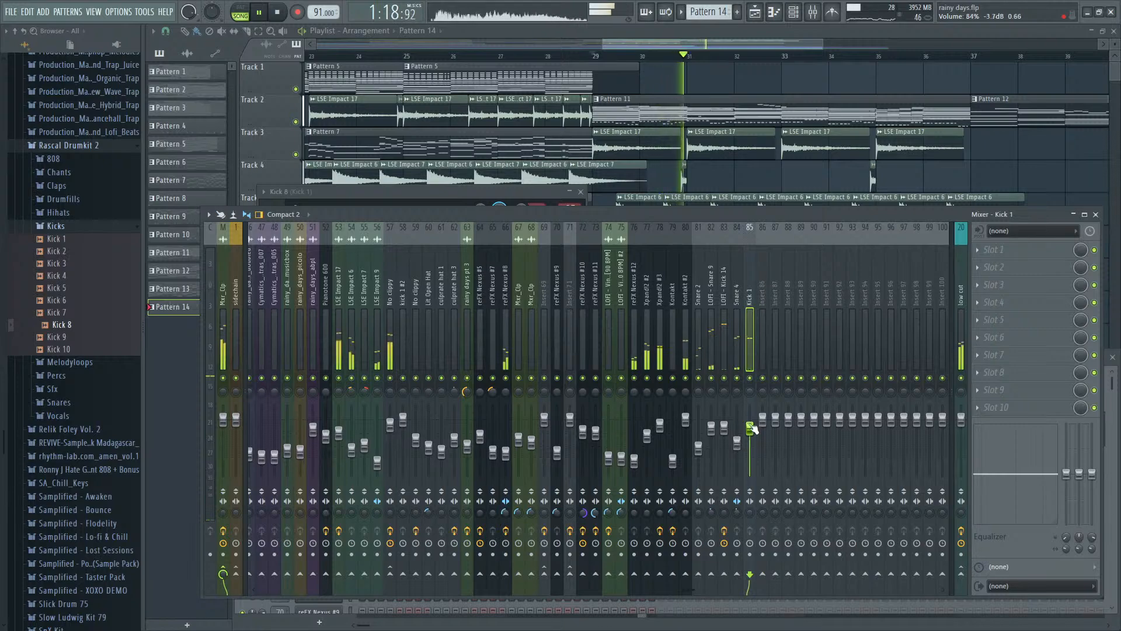
key("space")
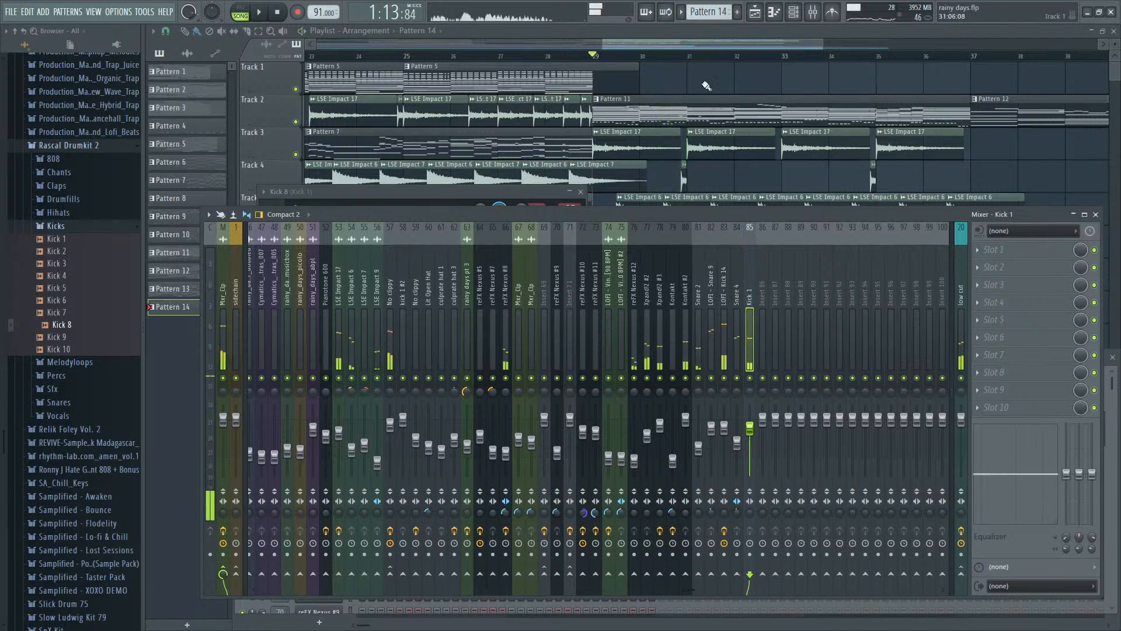
- Play Pattern 14 and remove the hits on steps 23 and 27 from both LOFI - Kick 14 and Kick 8
left_click(679, 47)
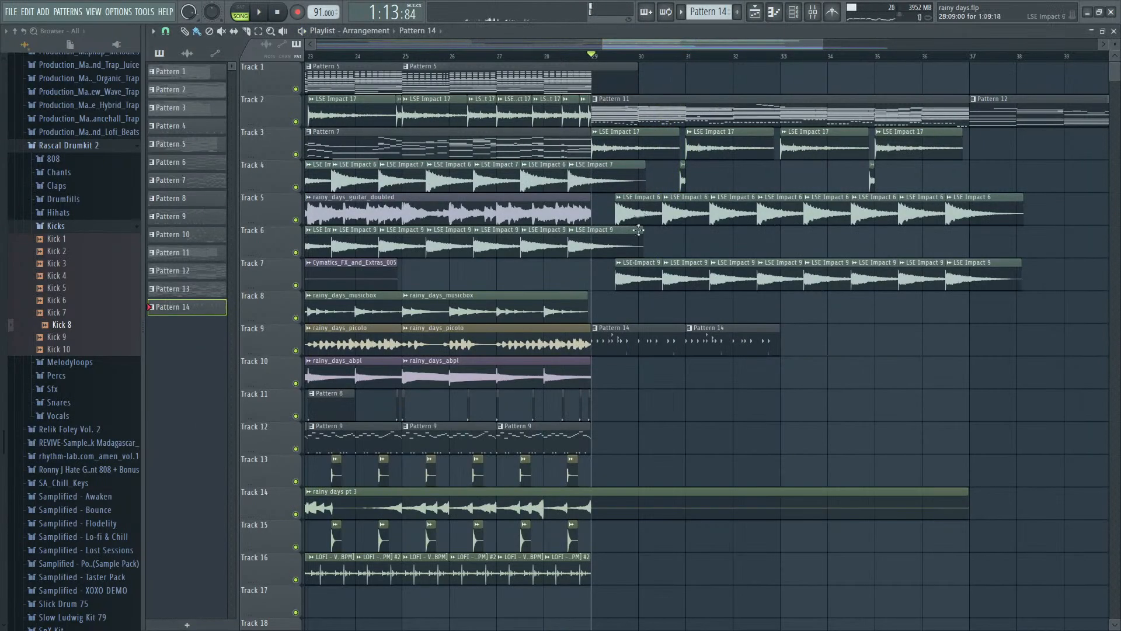
double_click(649, 329)
key("space")
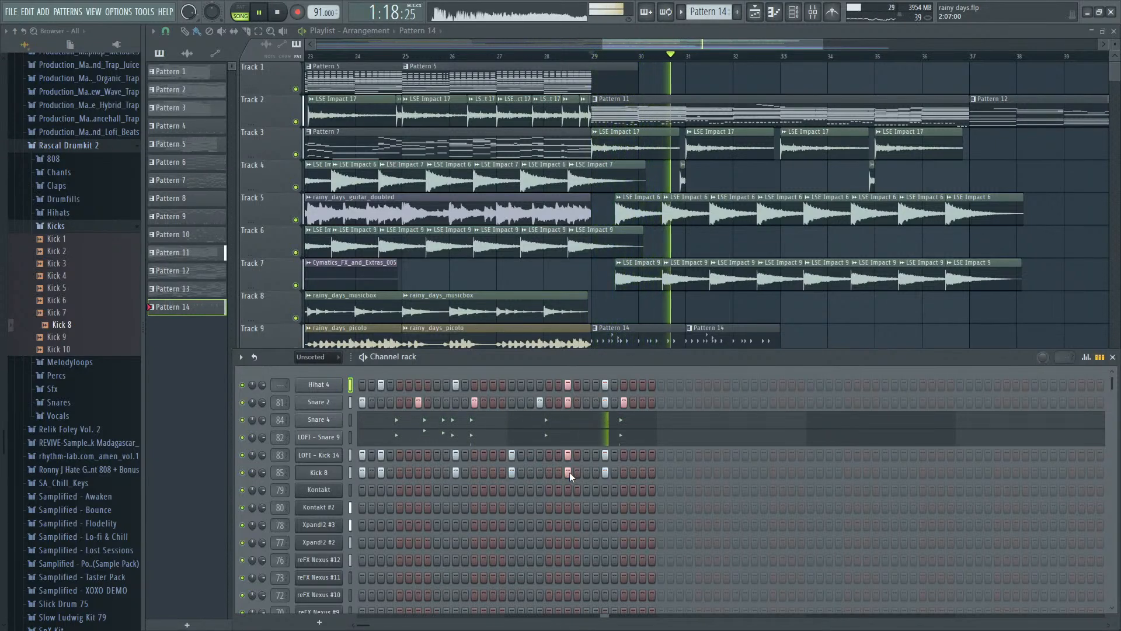
left_click(569, 472)
key("space")
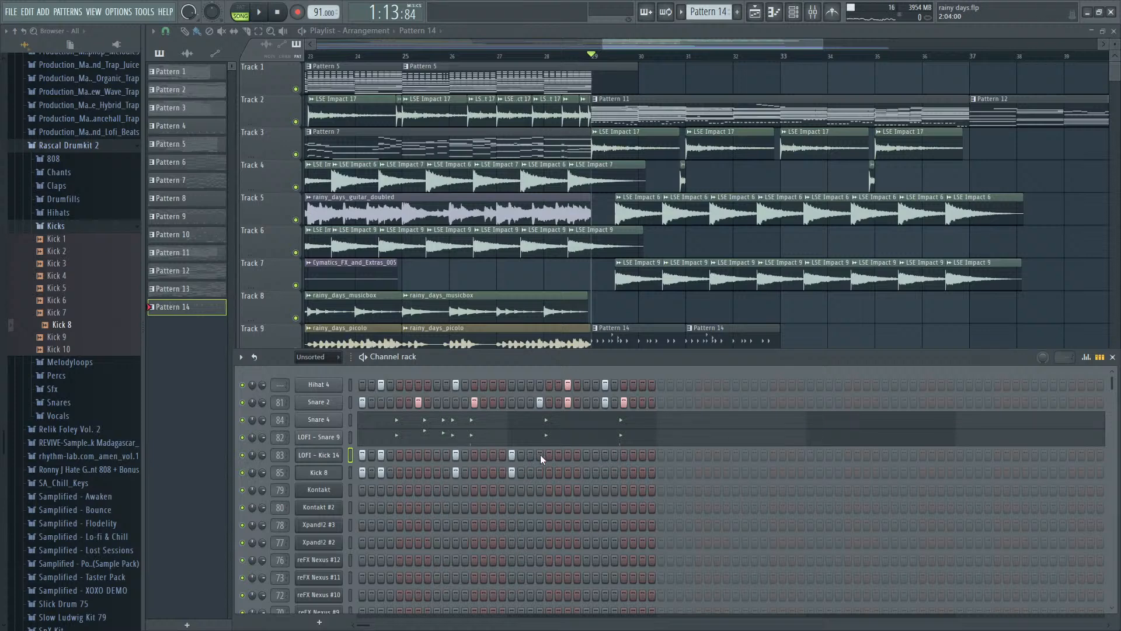
- Add hits on steps 22 and 25 to both LOFI - Kick 14 and Kick 8, checking the rhythm with playback
left_click(557, 458)
left_click(558, 473)
key("space")
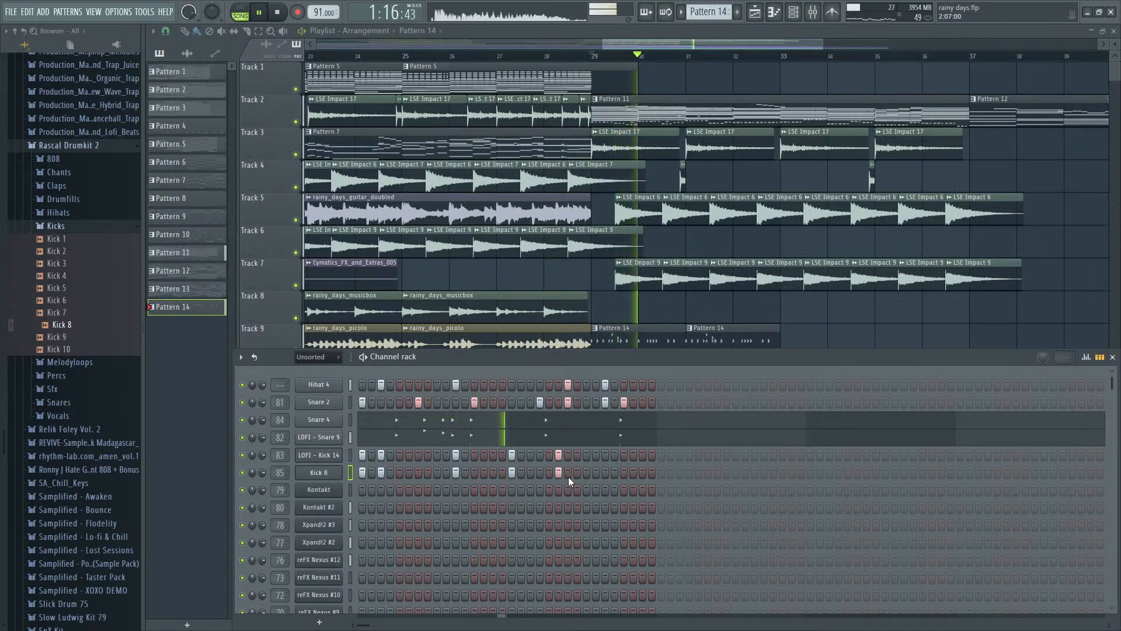
key("space")
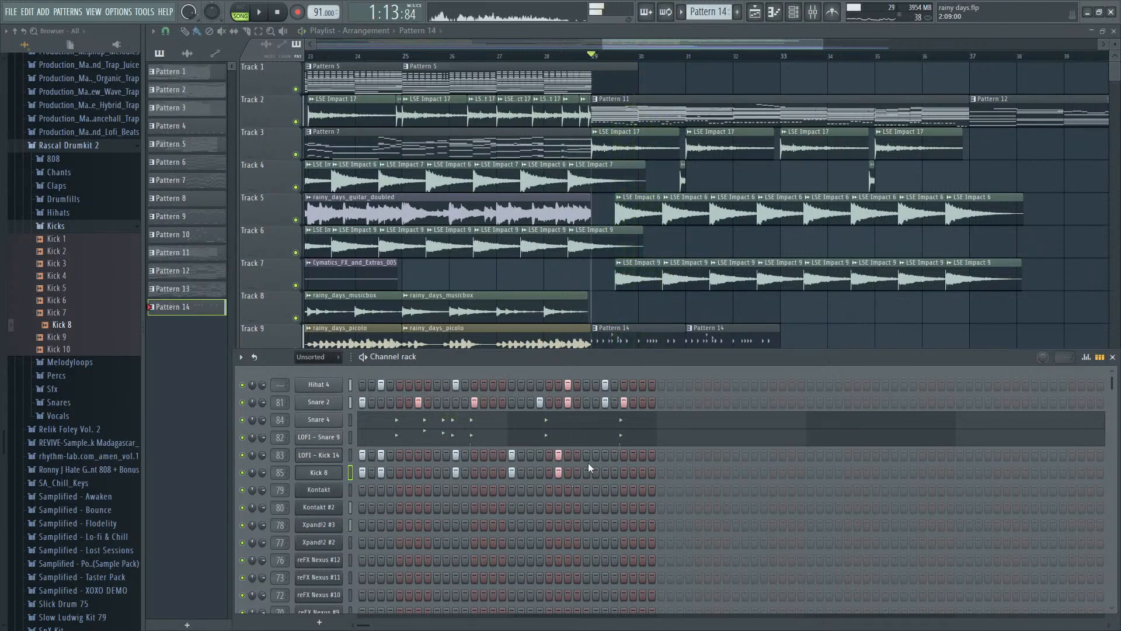
left_click(587, 455)
left_click(586, 473)
key("space")
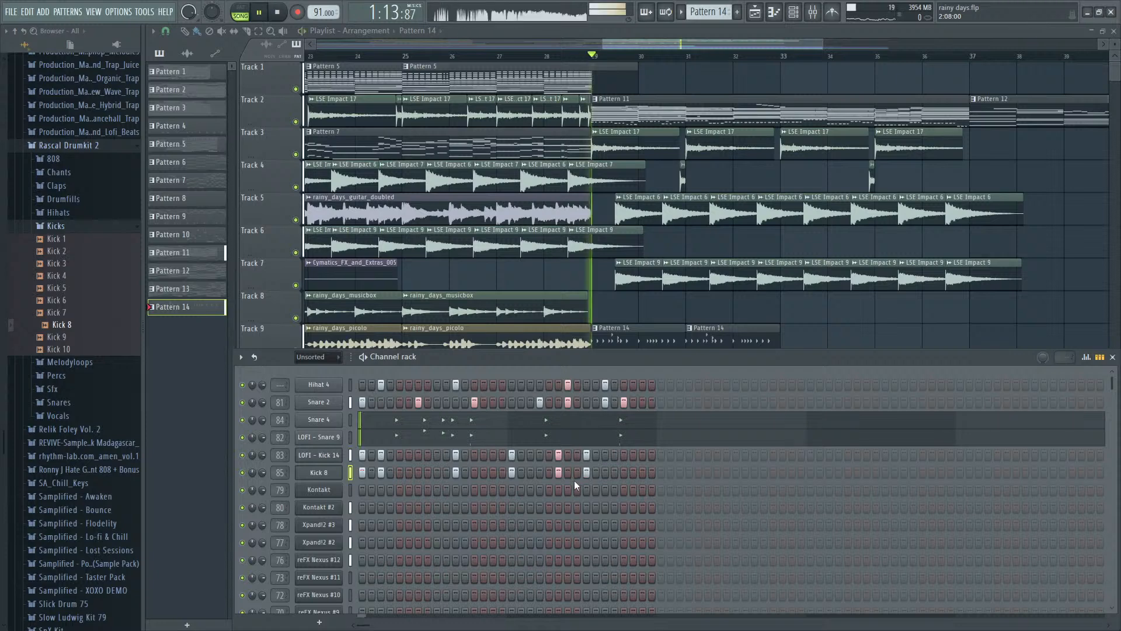
- Add a C5 note at bar 2, step 11 to LOFI - Kick 14 in the piano roll
left_click(351, 456)
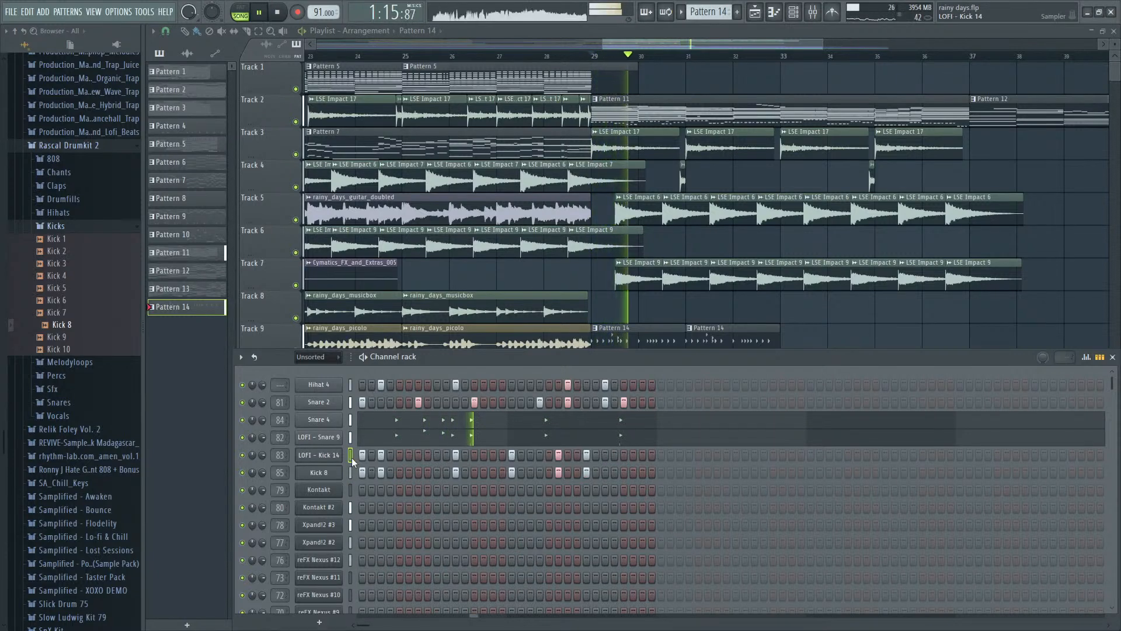
key("F7")
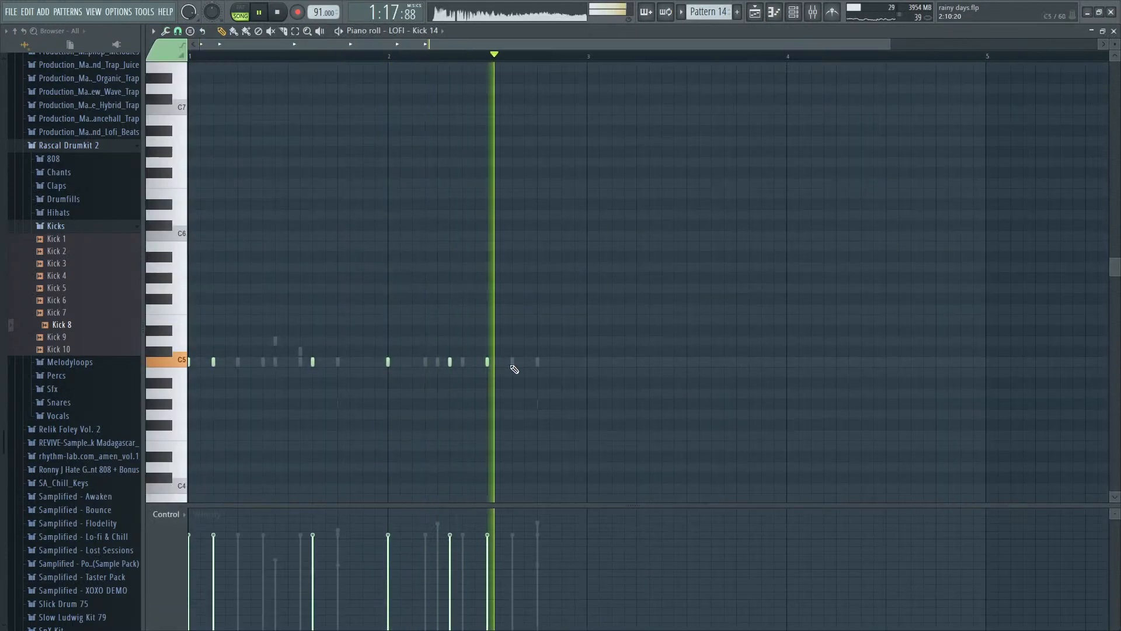
key("space")
scroll(490, 366, "up", 2)
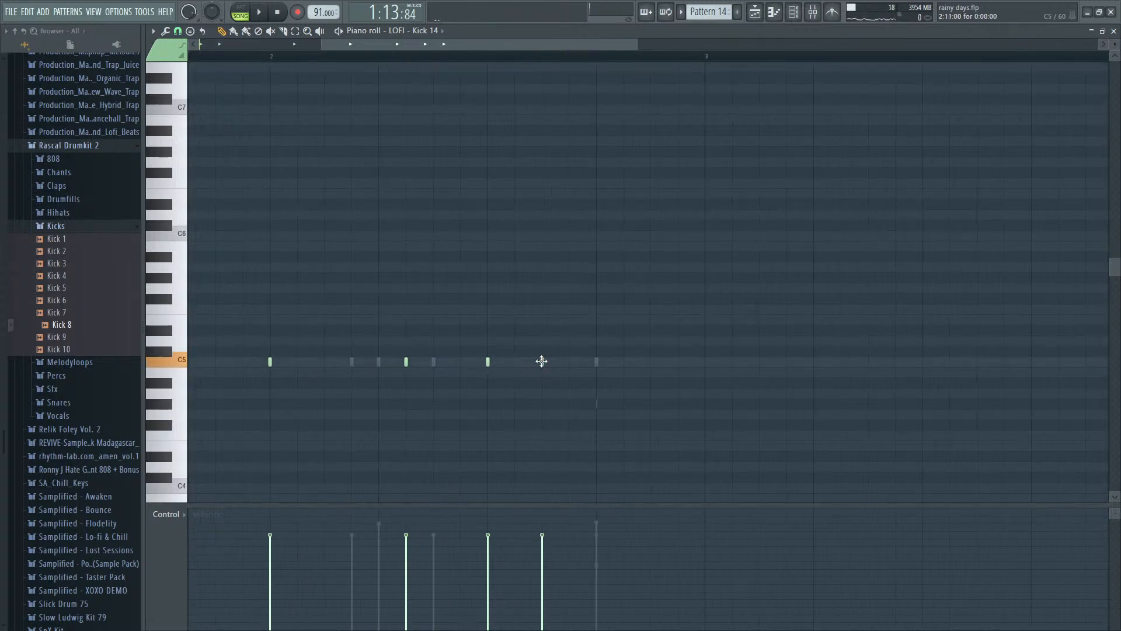
- Move the LOFI - Kick 14 note at bar 2, step 6 to step 8, checking the rhythm with playback
scroll(541, 361, "down", 3)
key("space")
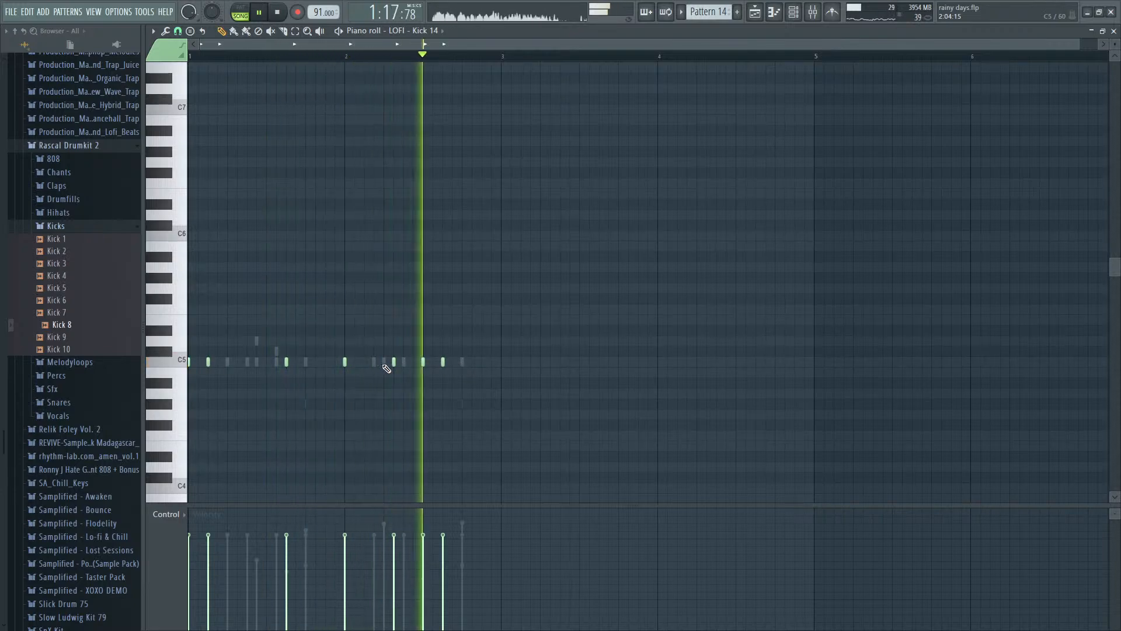
key("space")
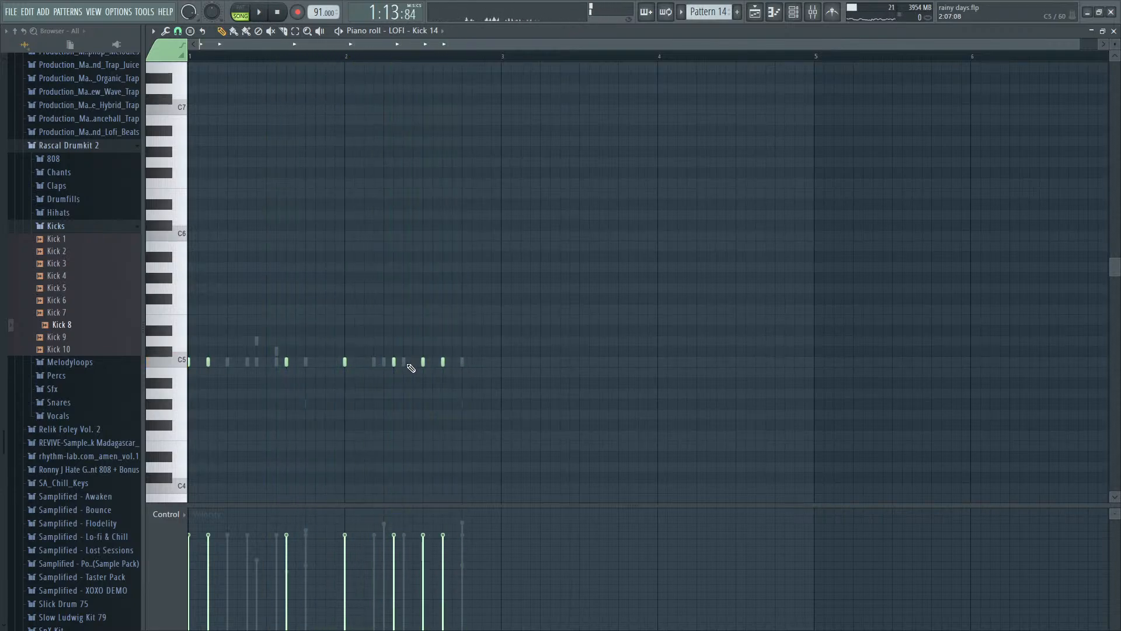
key("space")
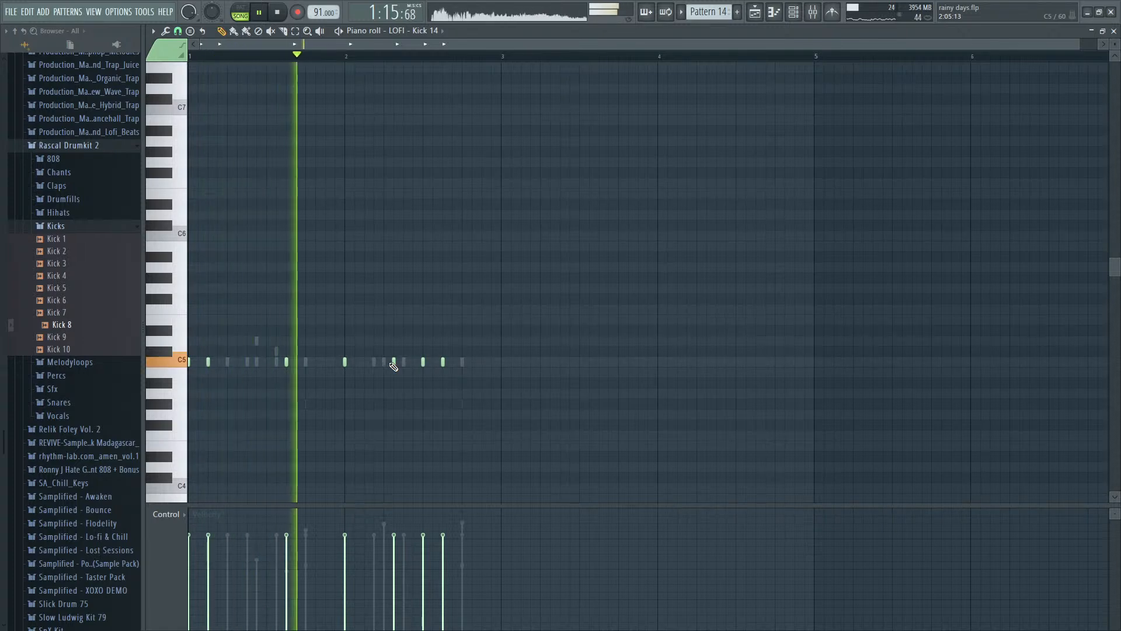
key("space")
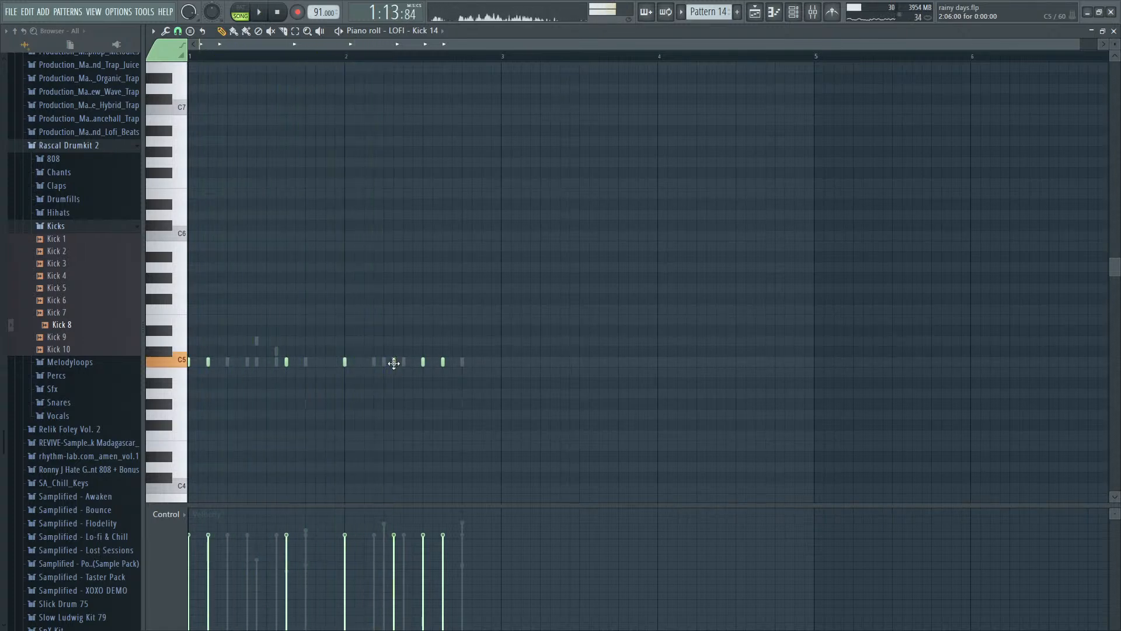
key("space")
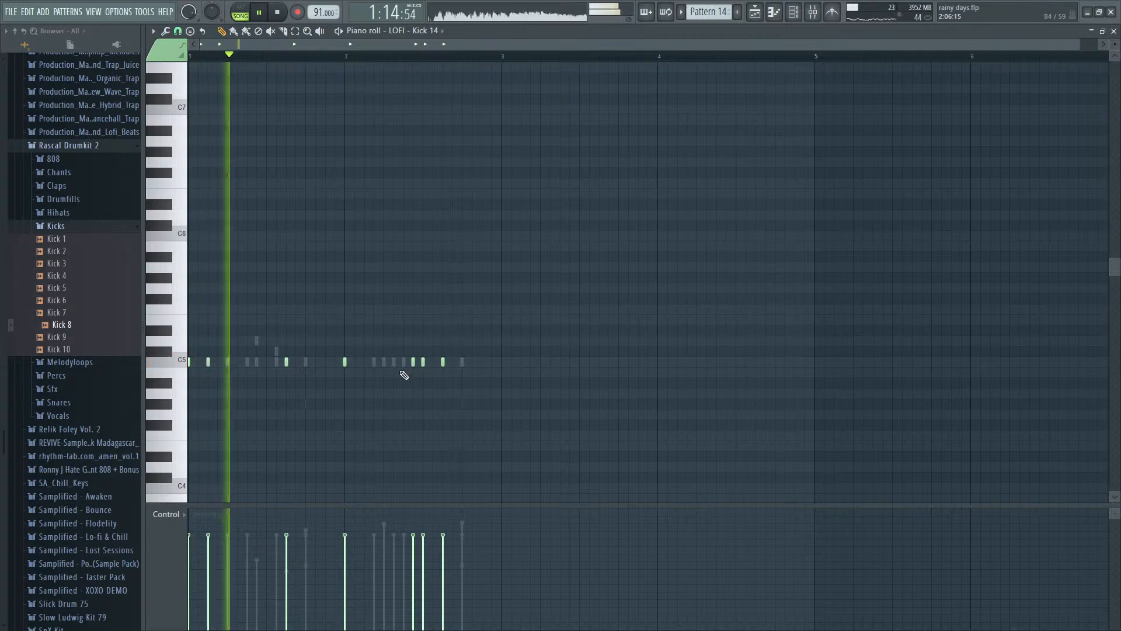
- Remove the LOFI - Kick 14 note at bar 2, step 9 and keep step 11, comparing both in playback
scroll(404, 371, "up", 2, "ctrl")
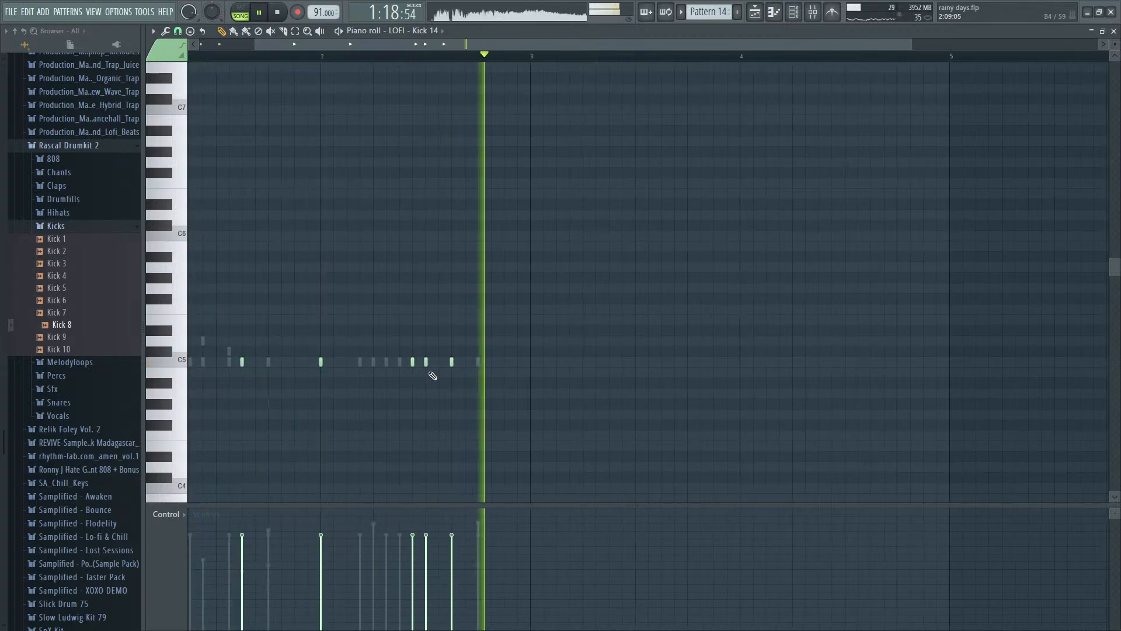
key("space")
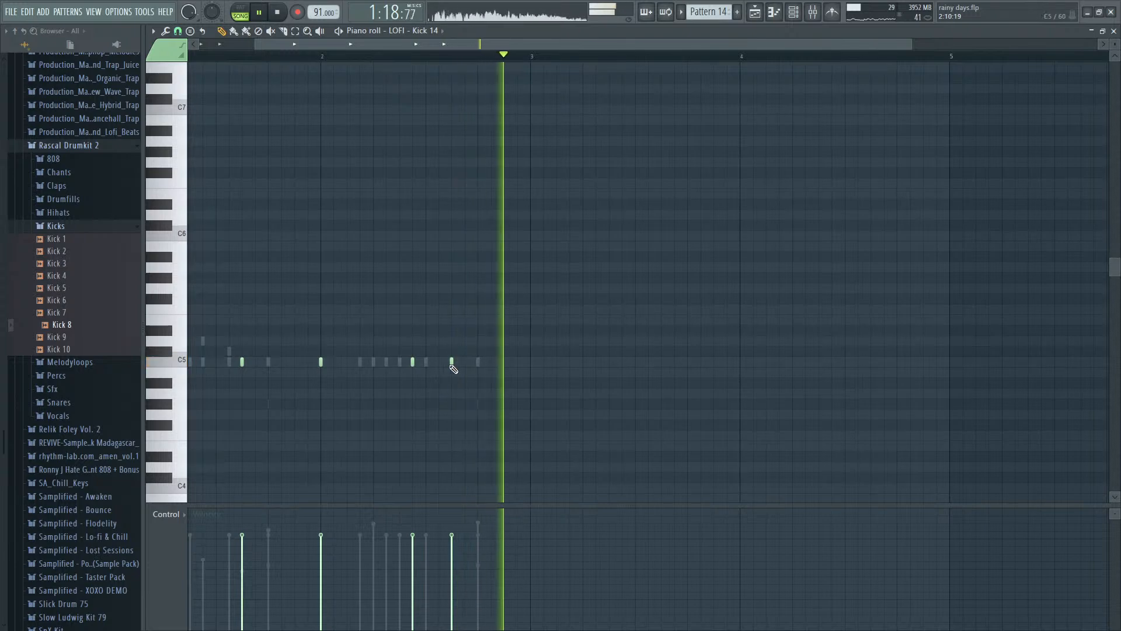
key("space")
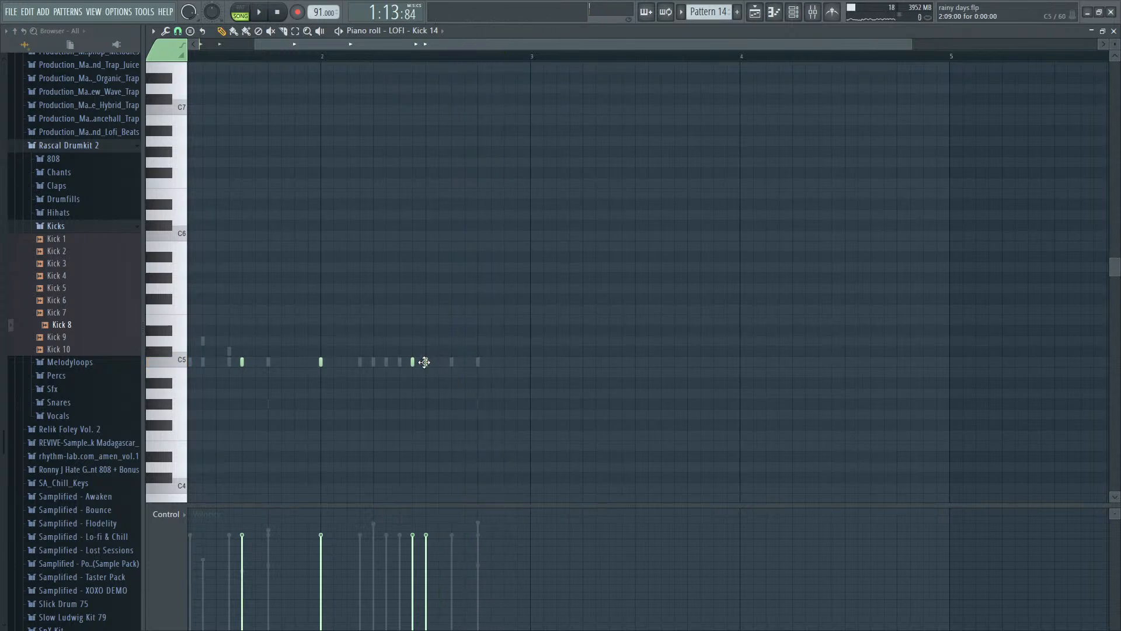
scroll(450, 363, "up", 3, "ctrl")
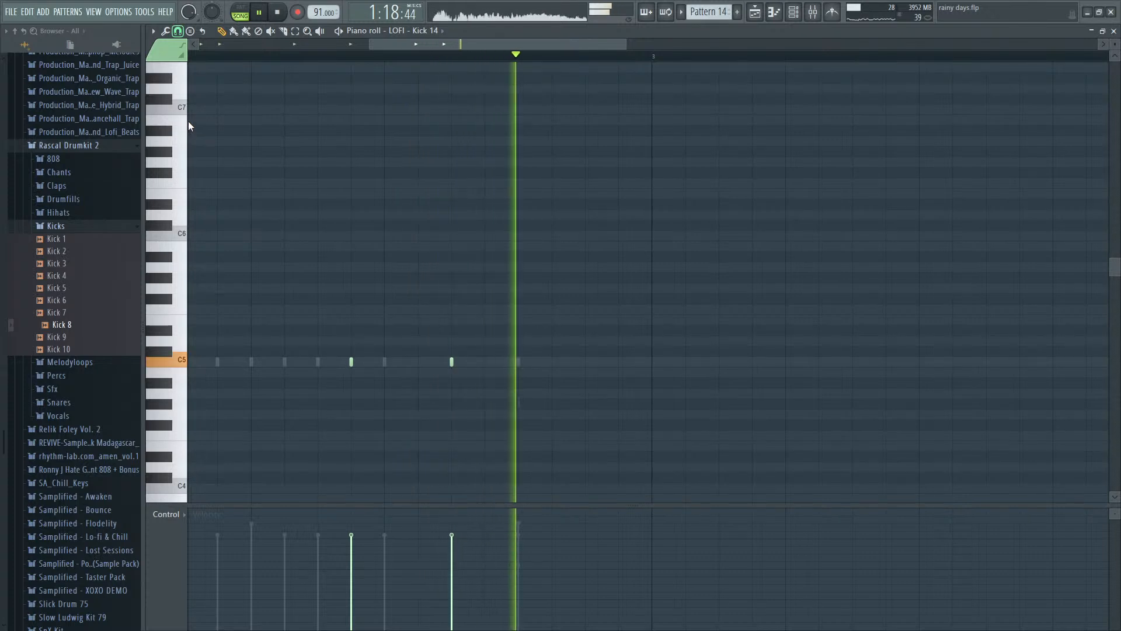
- Move the LOFI - Kick 14 note at bar 2, step 11 to step 12, trying off-grid positions between them during playback
key("space")
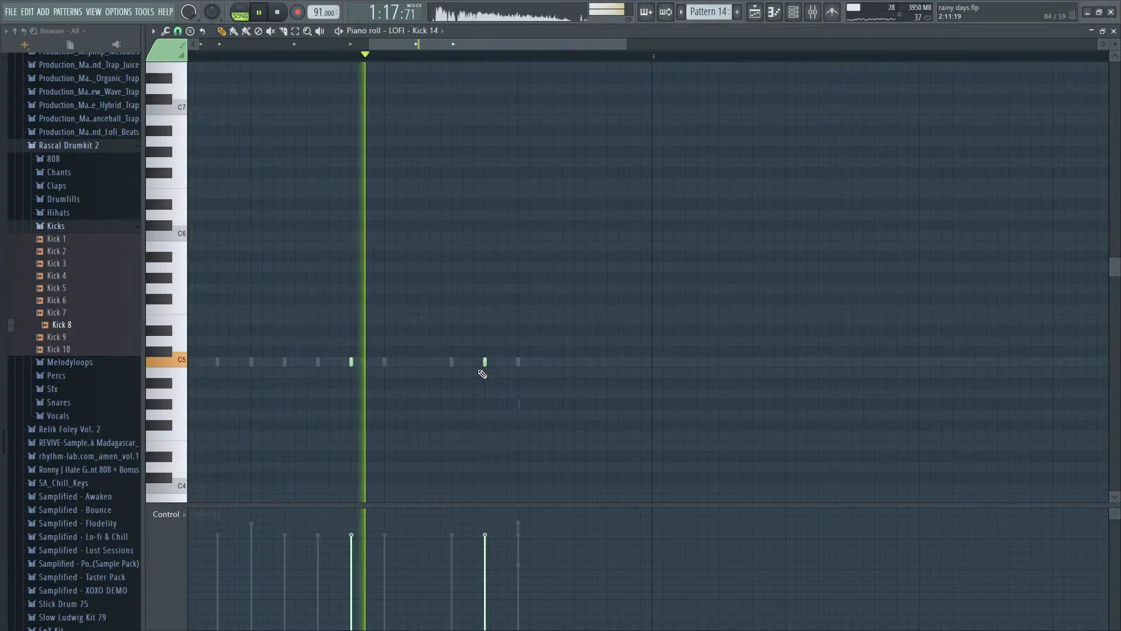
key("space")
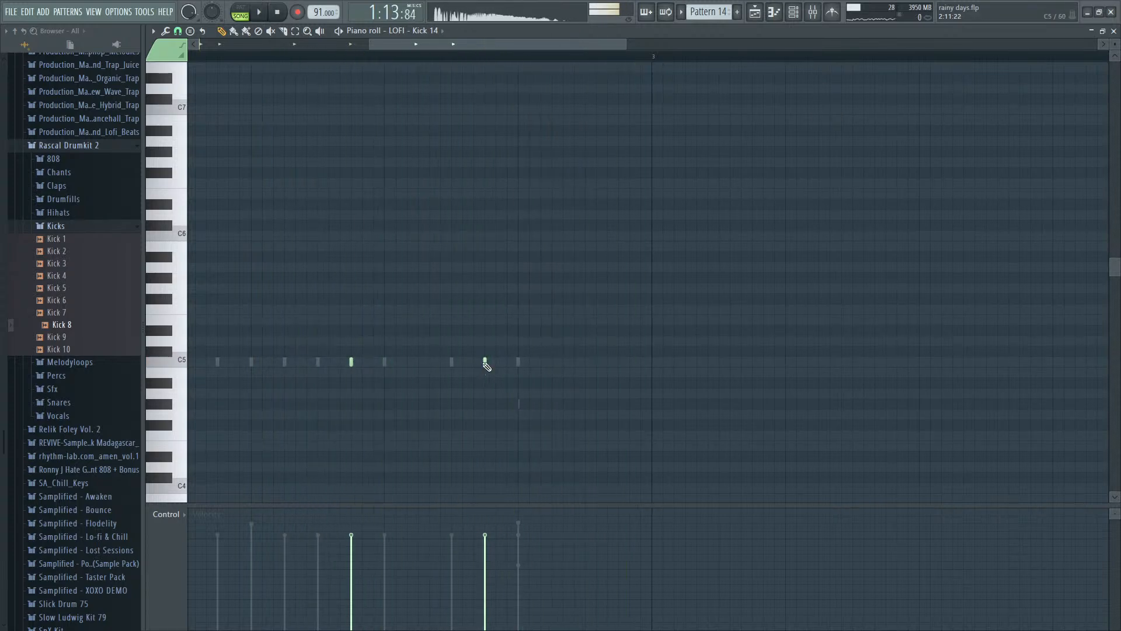
scroll(475, 380, "down", 2)
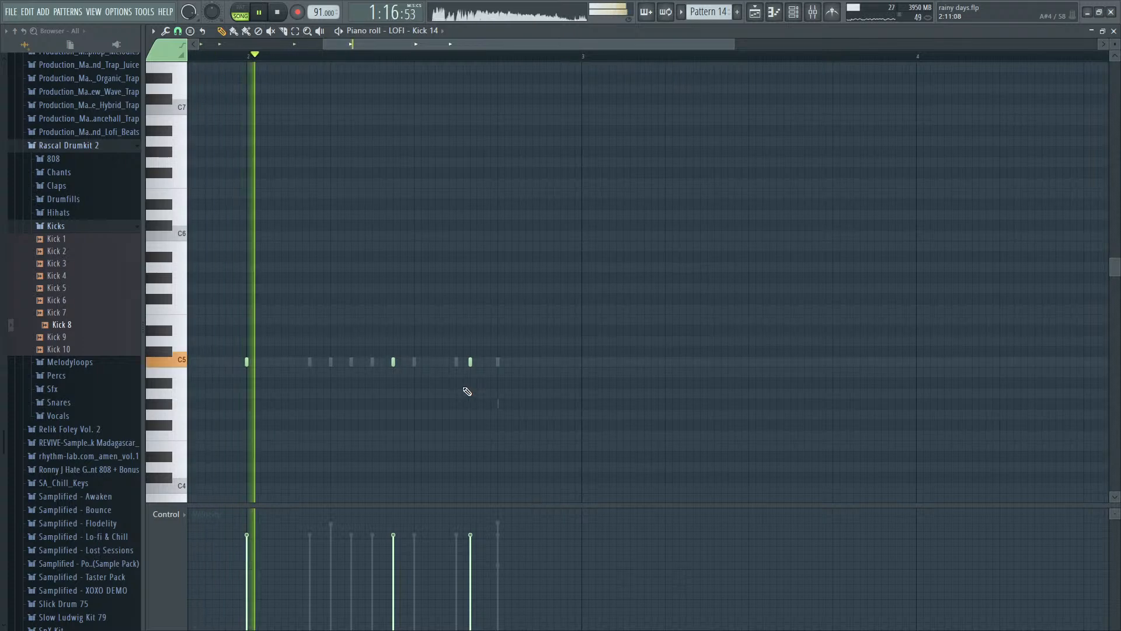
scroll(468, 391, "up", 2)
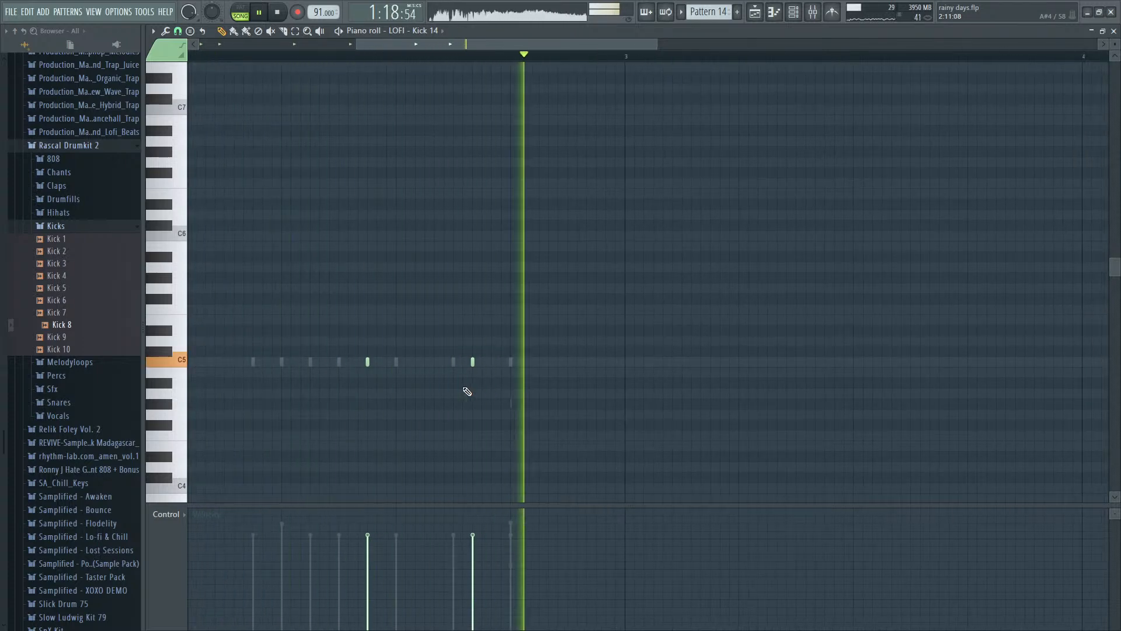
key("space")
scroll(470, 363, "up", 2)
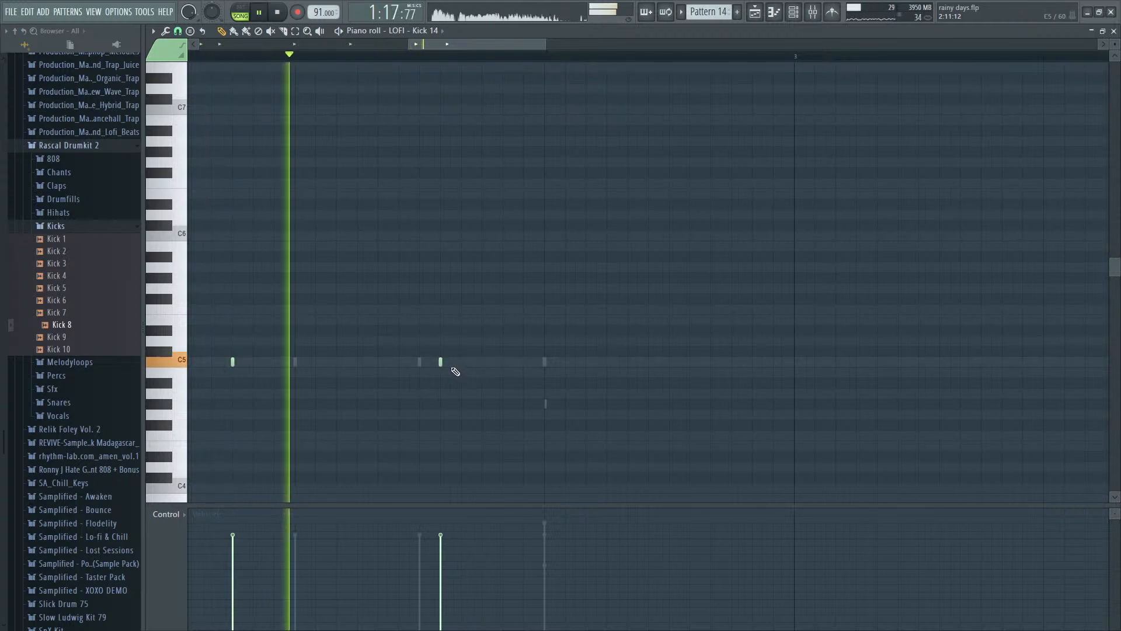
key("space")
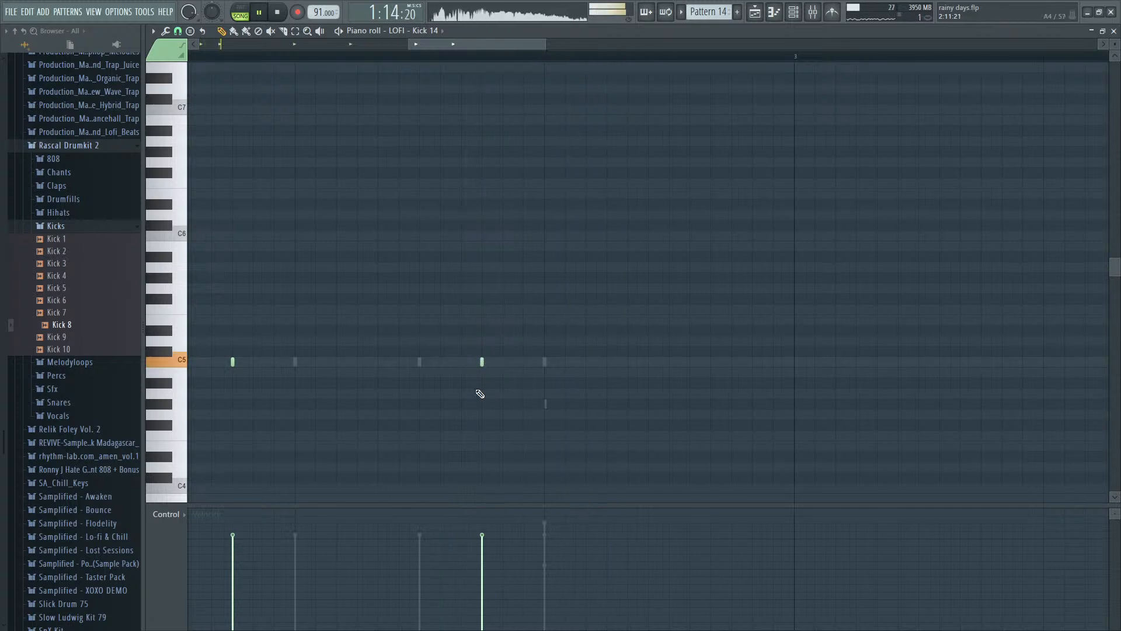
scroll(480, 394, "down", 2)
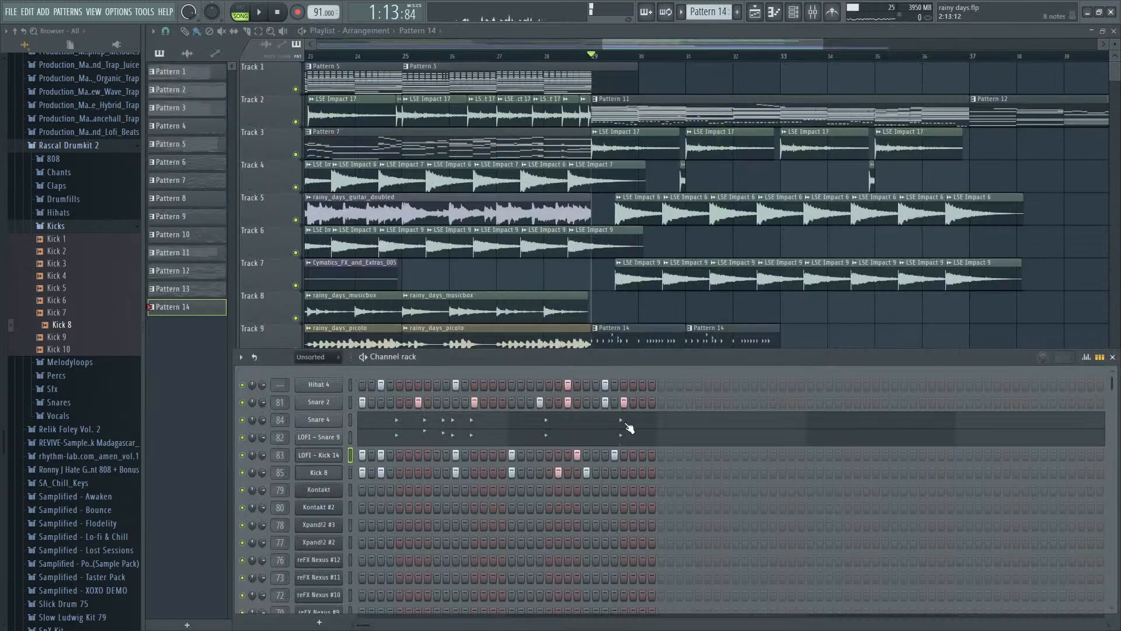
- Try an extra LOFI - Kick 14 hit on step 44 during playback and remove it
key("space")
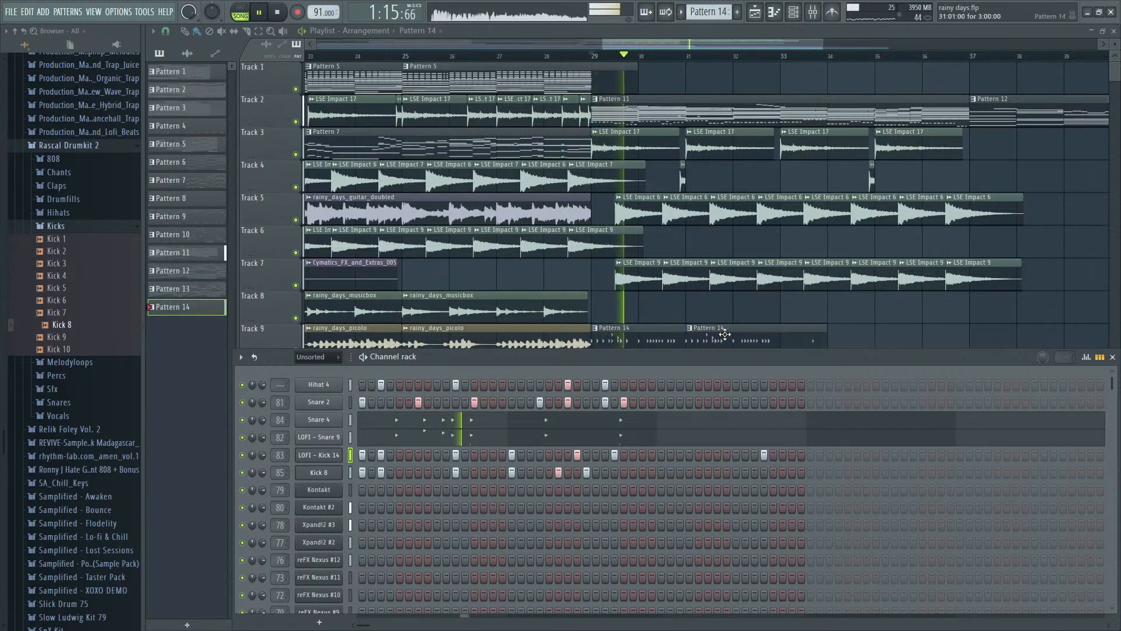
left_click(764, 456)
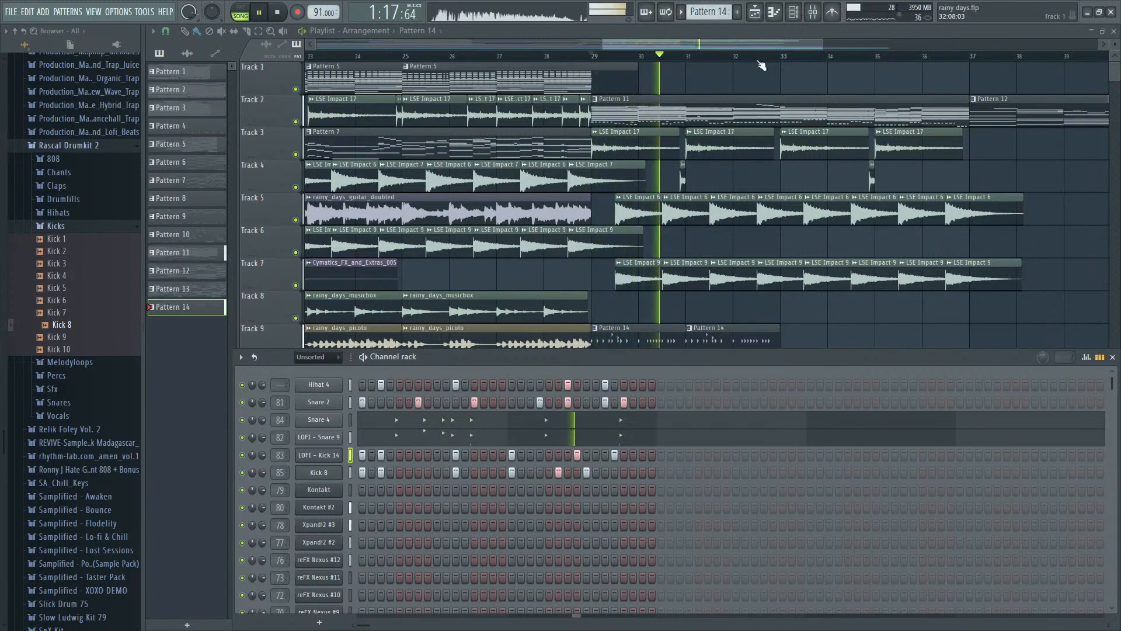
key("F6")
- Add a Hihat 4 note at bar 2, step 15 and step-30 hits to LOFI - Kick 14 and Kick 8, checking with playback from bar 29
scroll(733, 365, "up", 4)
key("space")
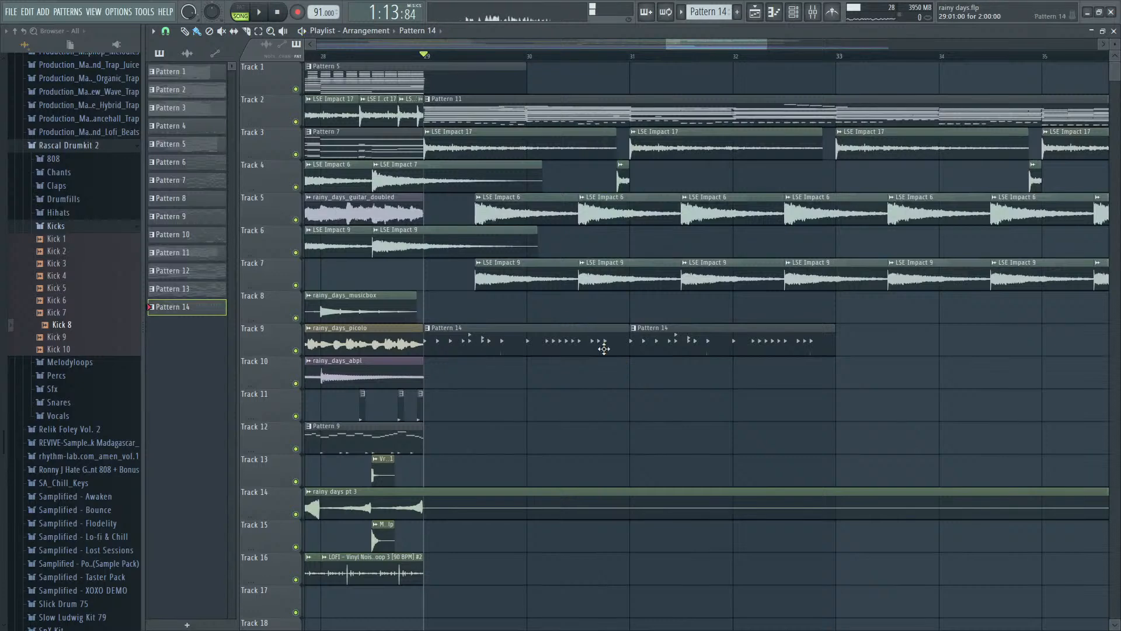
double_click(604, 349)
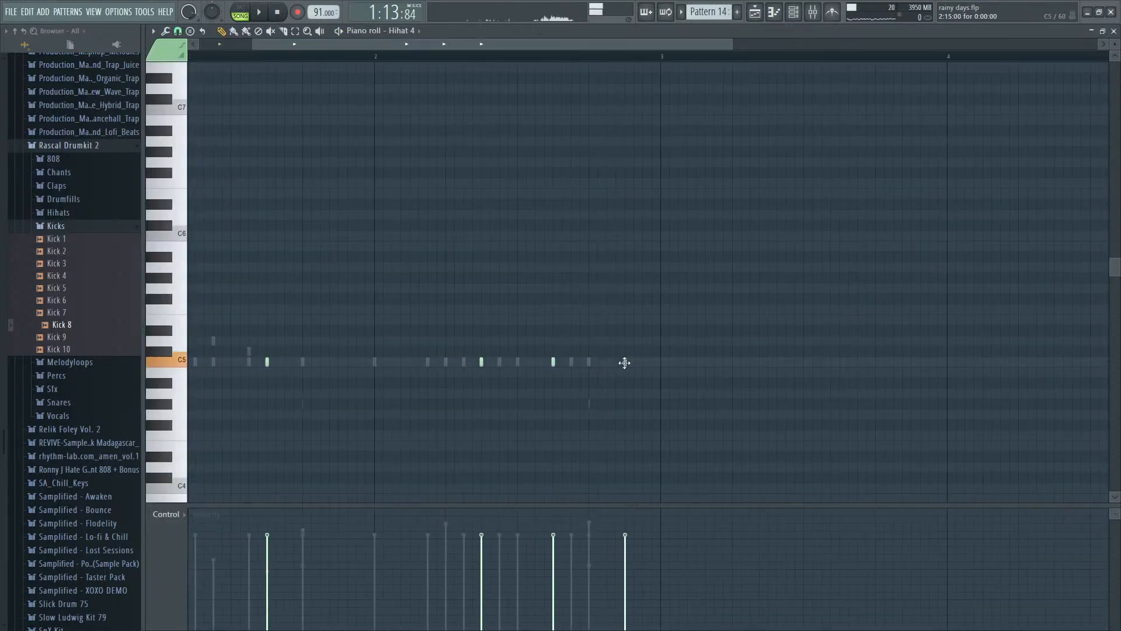
key("F7")
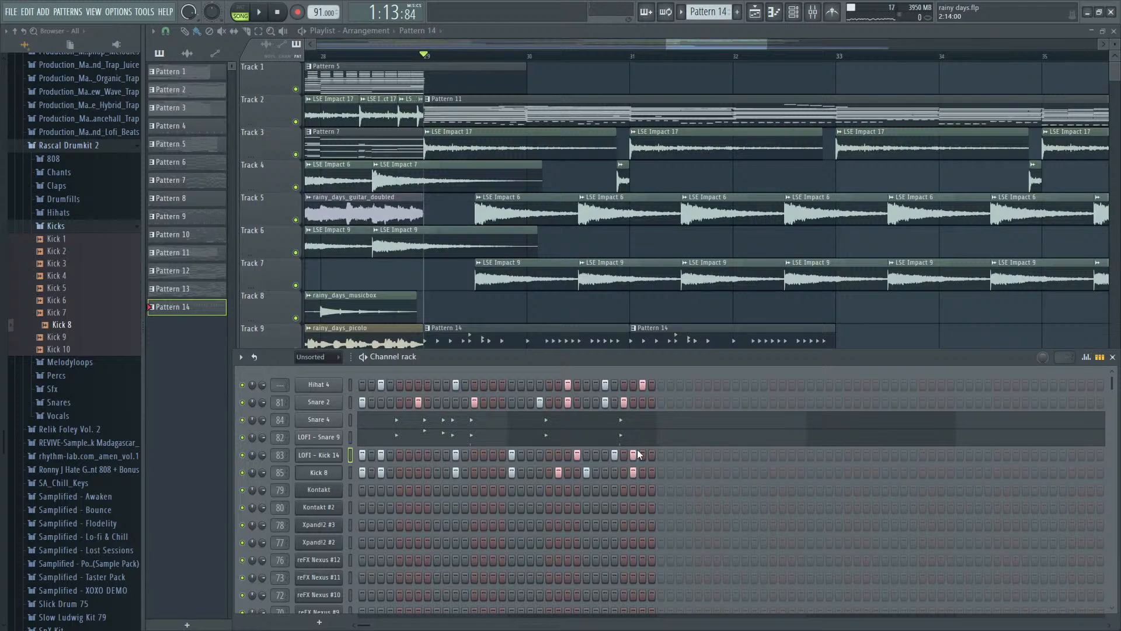
left_click(564, 48)
key("space")
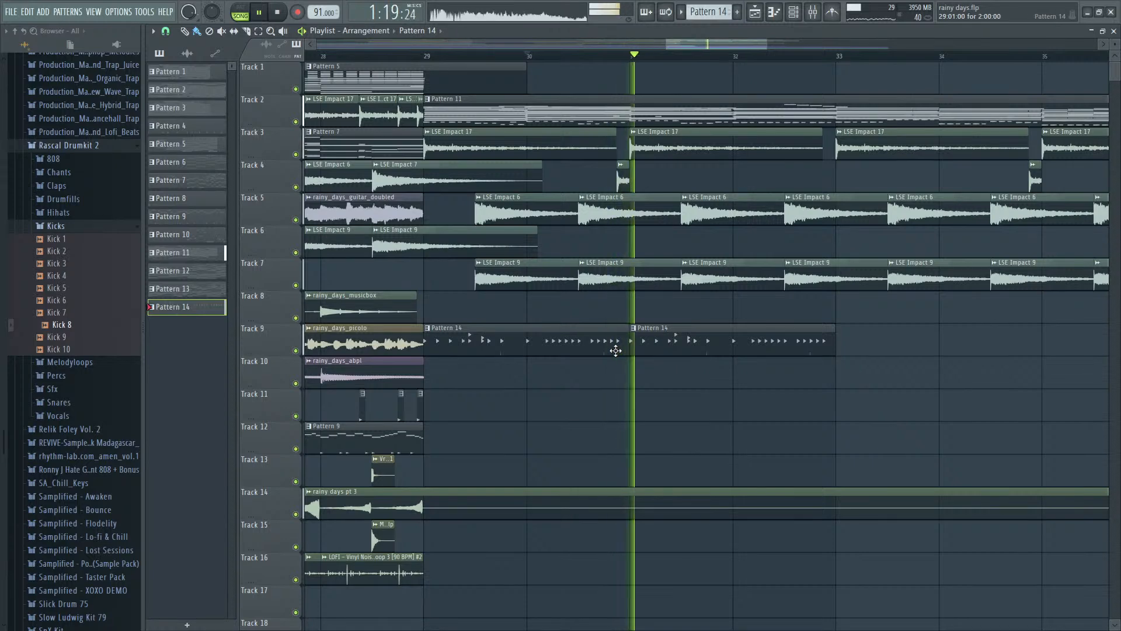
key("space")
- Solo mixer tracks 85, 84, 83 and 82 cumulatively and listen to the layered kicks and snares from bar 30
key("F9")
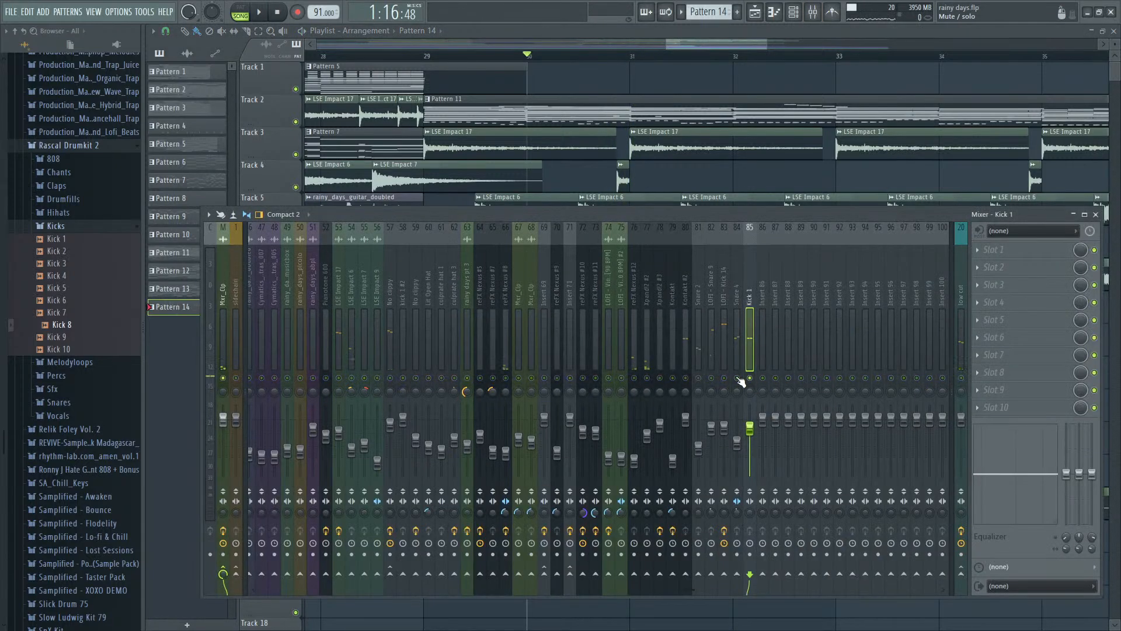
key("space")
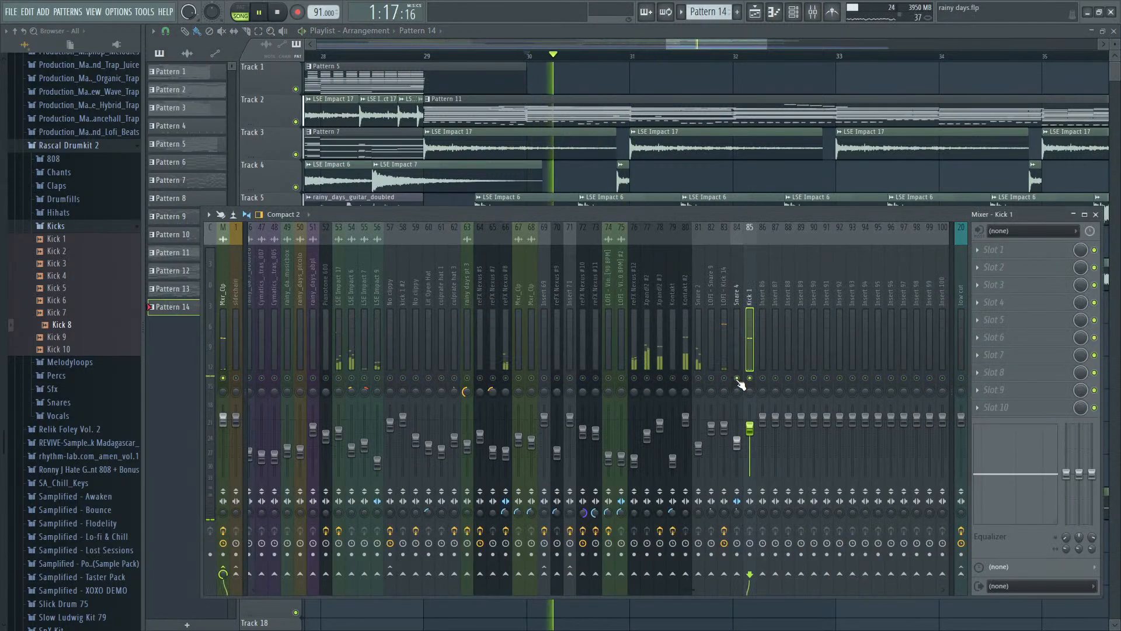
key("space")
key("space")
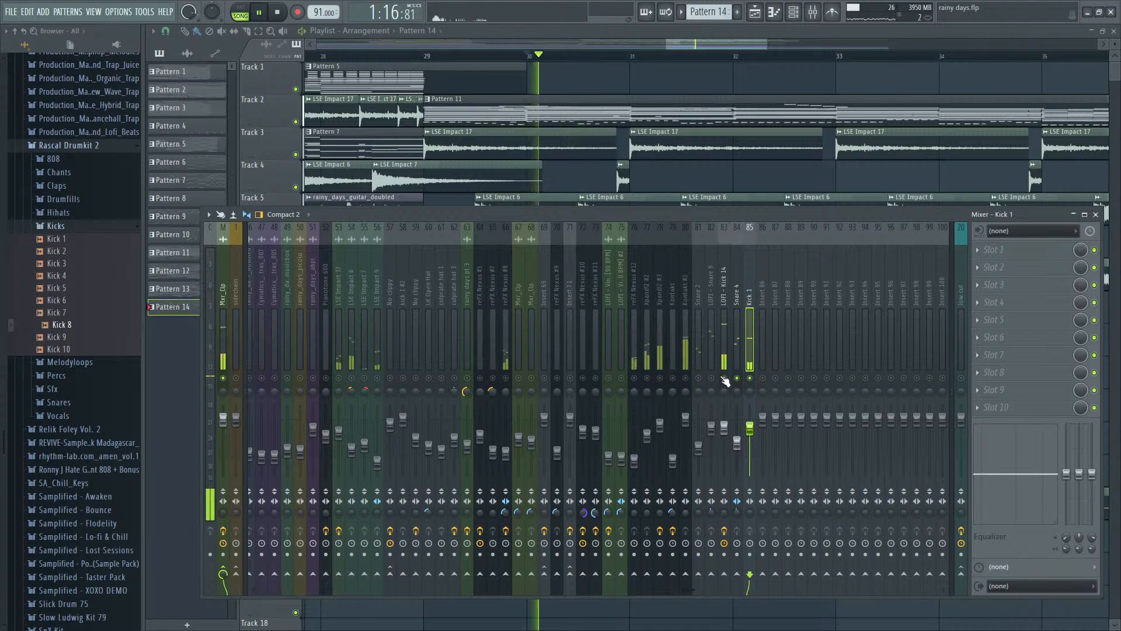
key("space")
key("space")
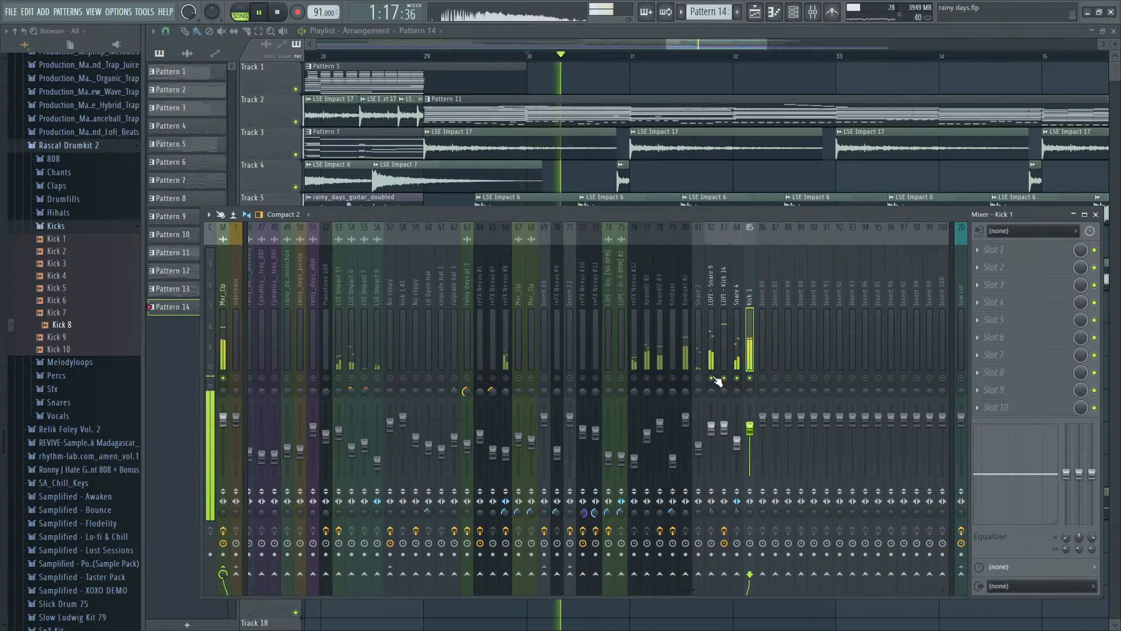
- Remove the step-30 hits from LOFI - Kick 14 and Kick 8, and add a Kick 8 hit on step 31 while listening
key("space")
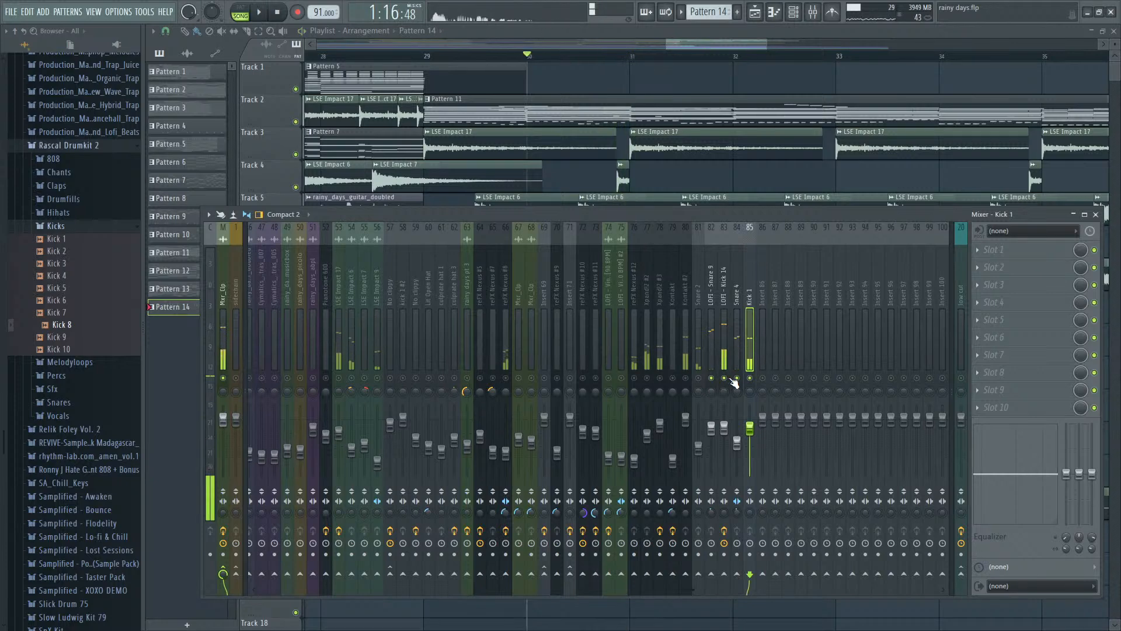
key("F6")
key("space")
left_click(635, 457)
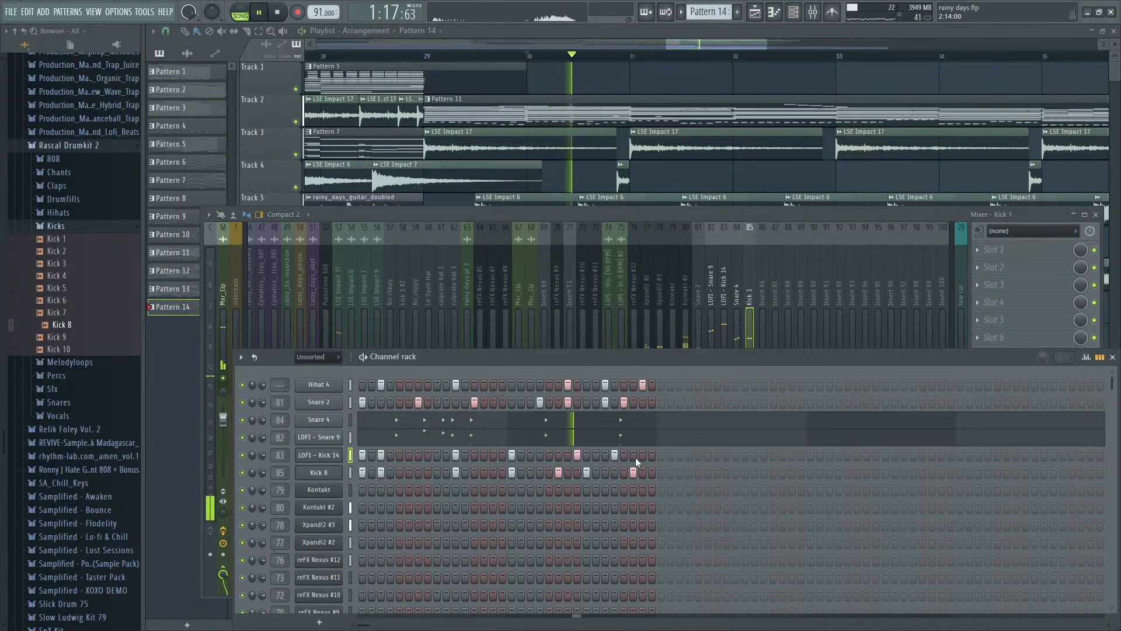
left_click(633, 472)
left_click(642, 472)
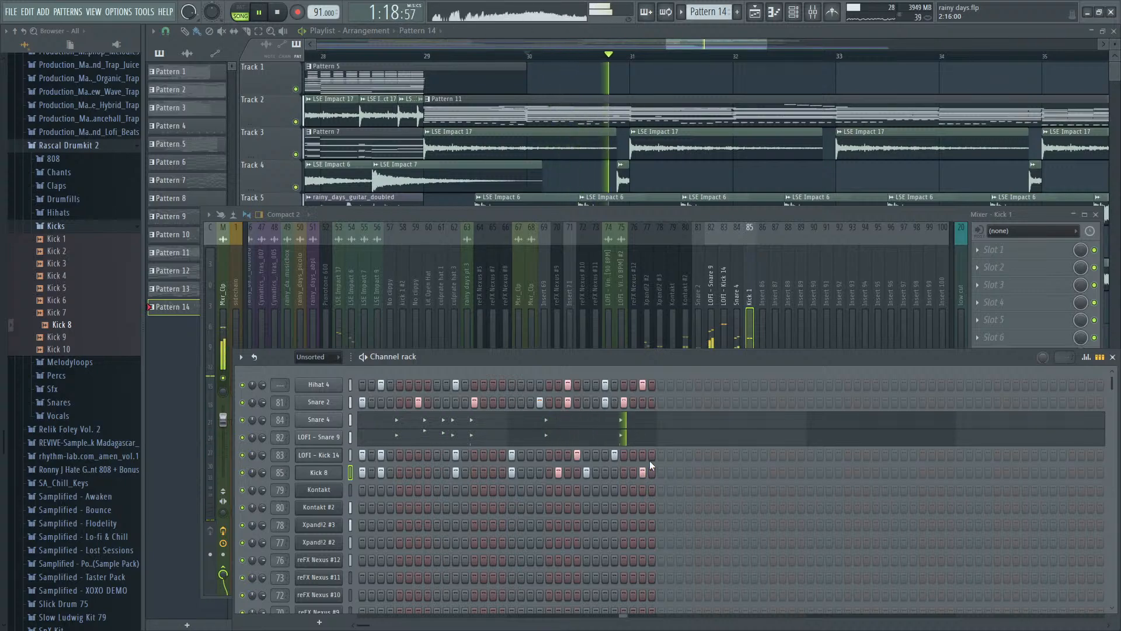
key("space")
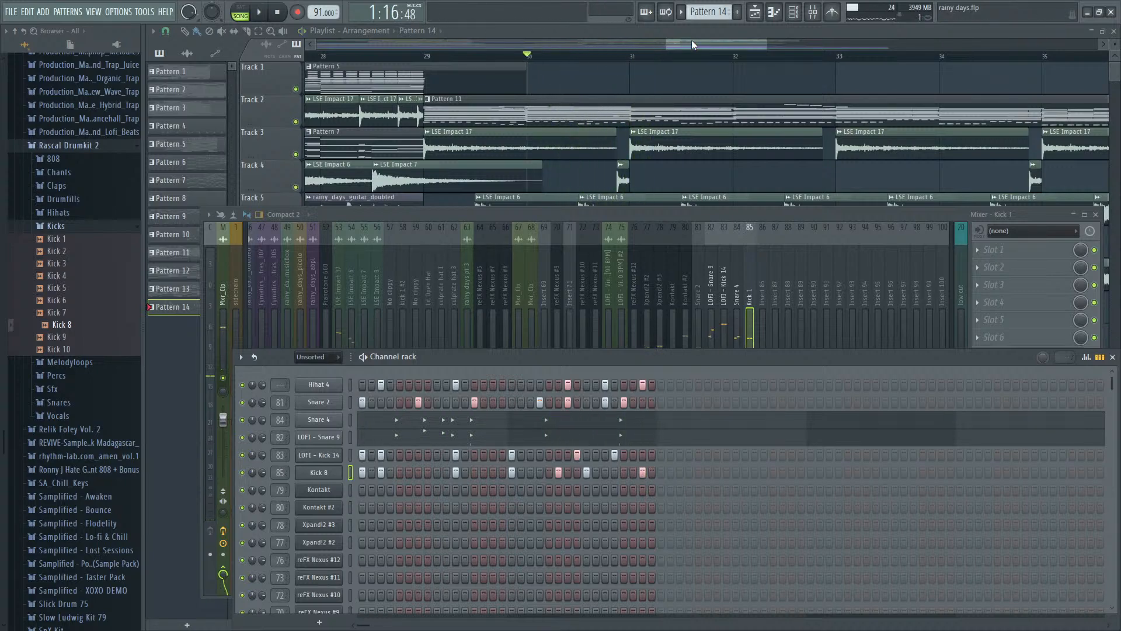
- Unsolo the mixer tracks and play the full arrangement from bar 29
key("F9")
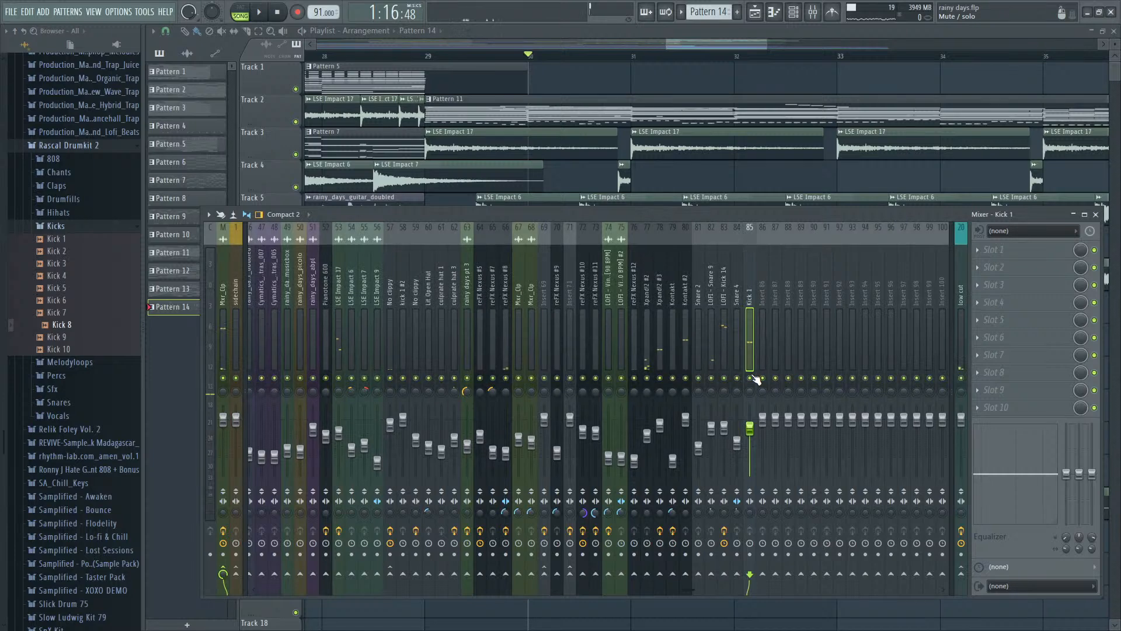
left_click(430, 58)
key("space")
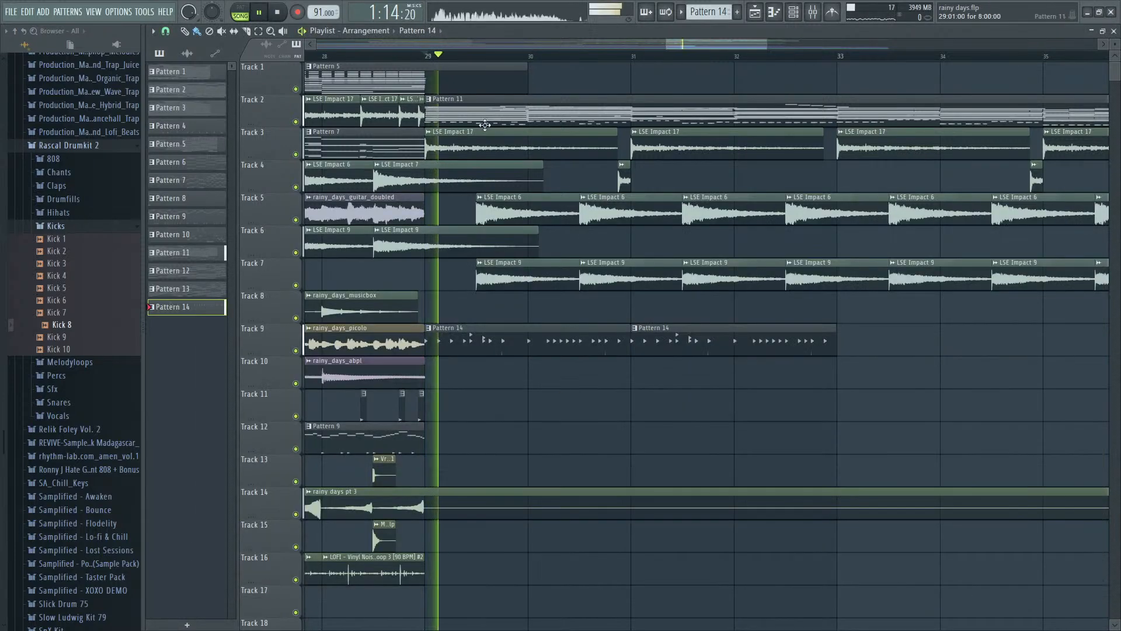
- Duplicate the two Pattern 14 clips on Track 9 so the copies run from bar 33 to bar 37
scroll(565, 422, "down", 6)
scroll(564, 422, "down", 1)
left_click_drag(700, 349, 537, 343)
key("ctrl+b")
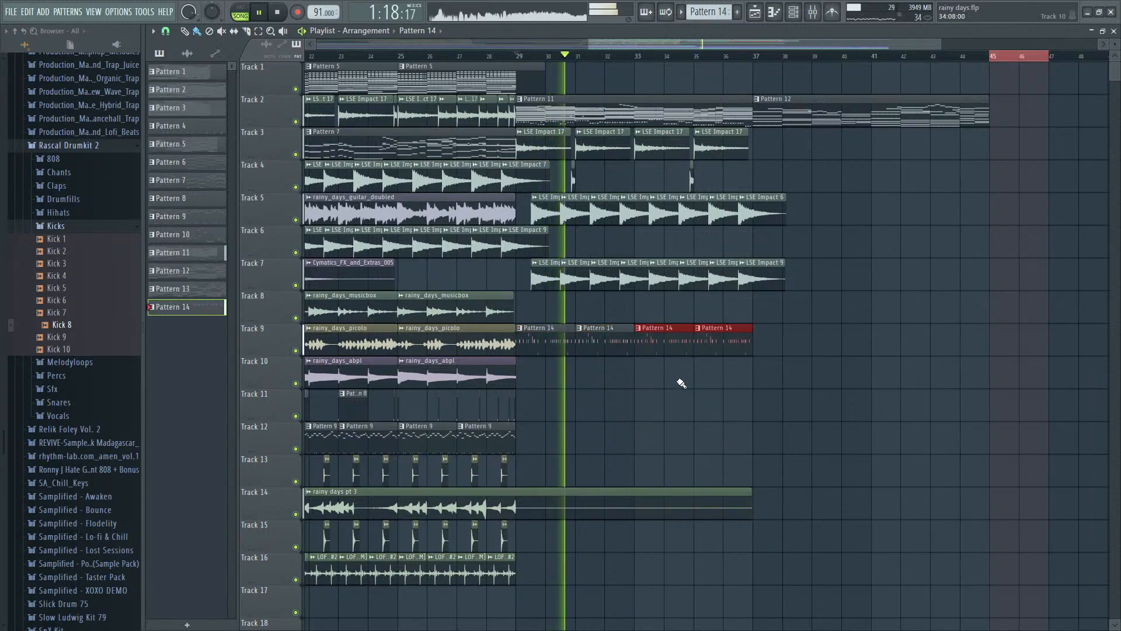
- Adjust the low cut in FabFilter Pro-Q 3 on the LSE Impact 17 mixer track, using a 96 dB/oct slope
key("F9")
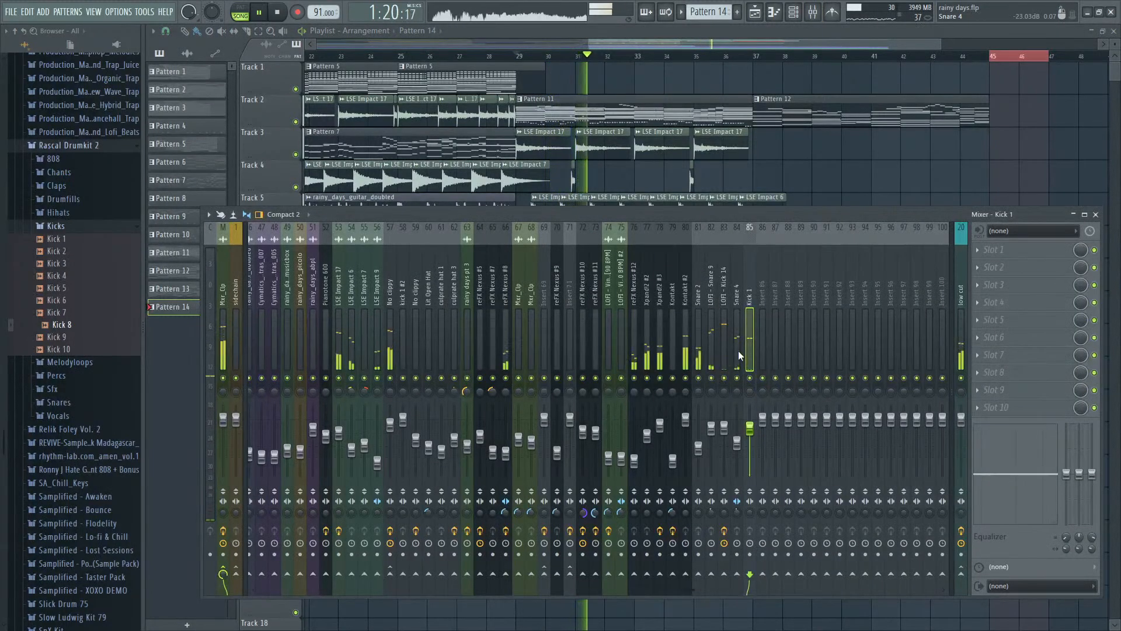
left_click(390, 378)
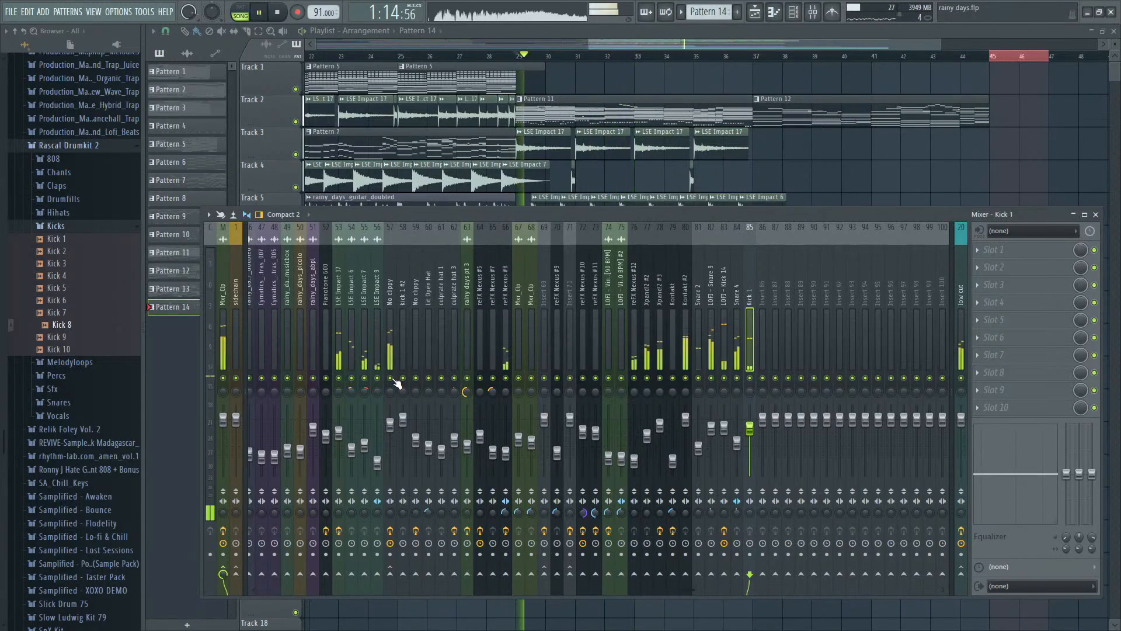
left_click(341, 351)
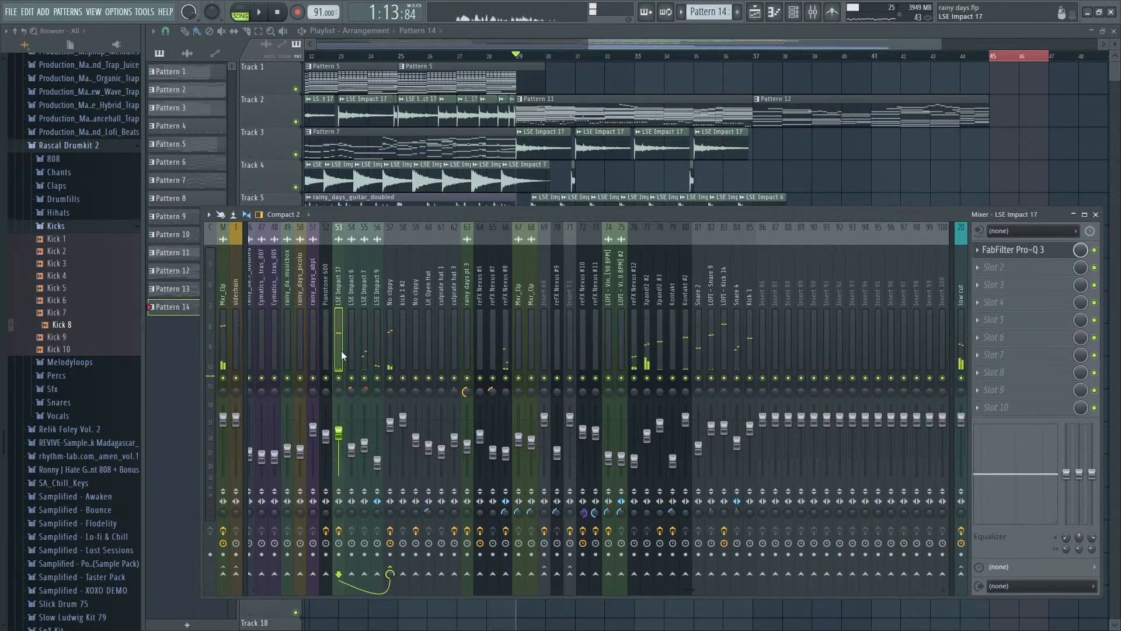
left_click(1020, 250)
left_click_drag(263, 213, 284, 226)
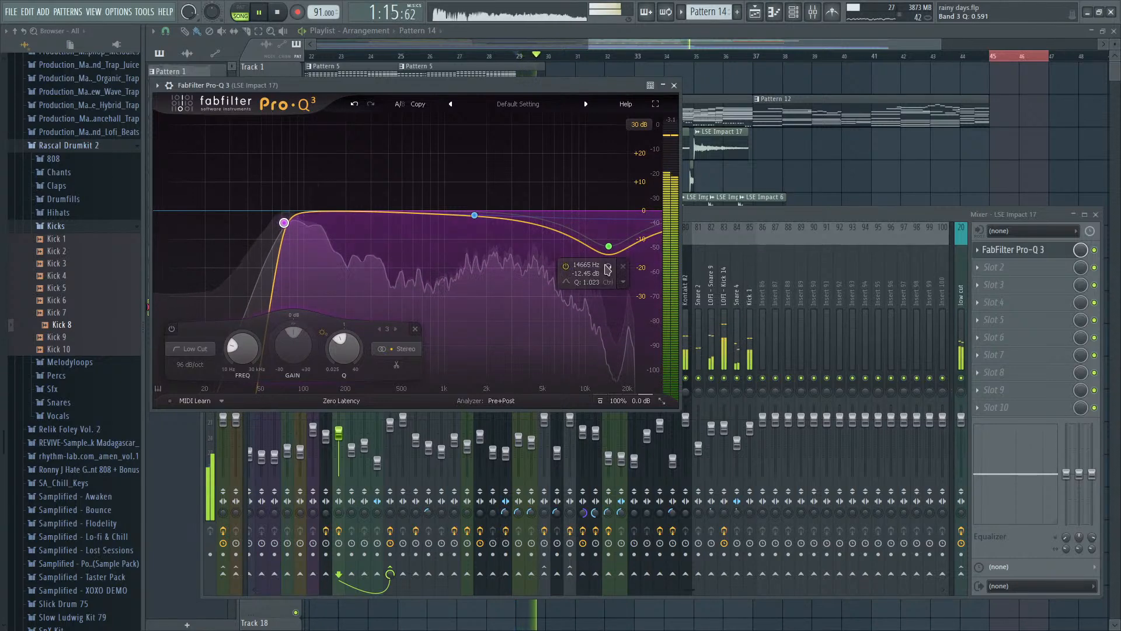
left_click(807, 221)
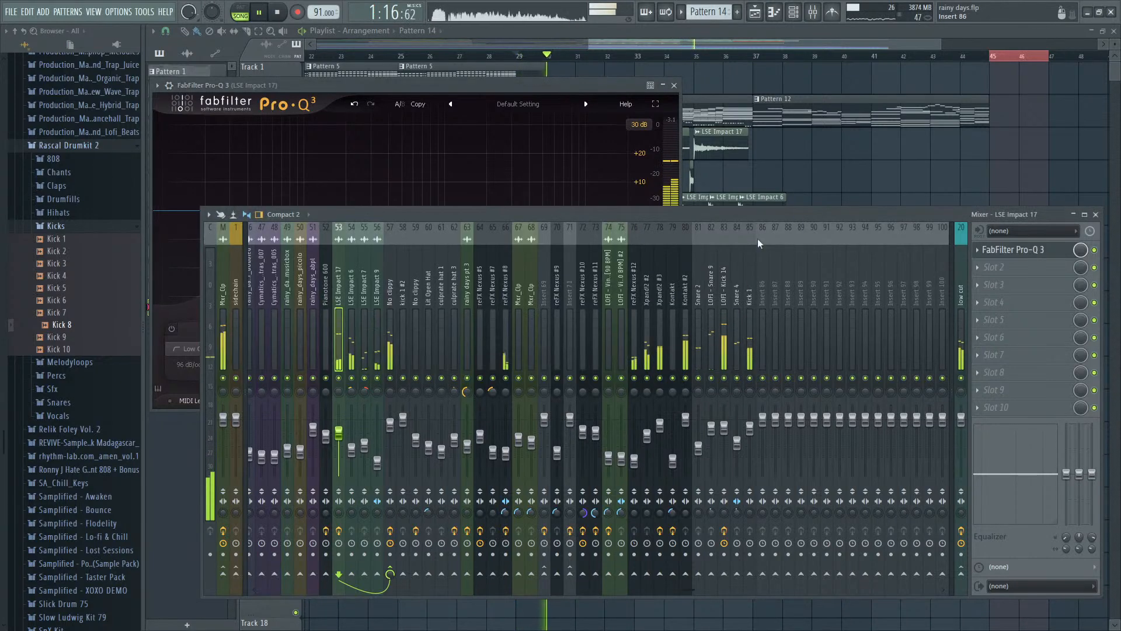
- Route the Kick 1, Snare 4, LOFI - Kick 14, LOFI - Snare 9 and Snare 2 mixer tracks to Insert 86
left_click(748, 338)
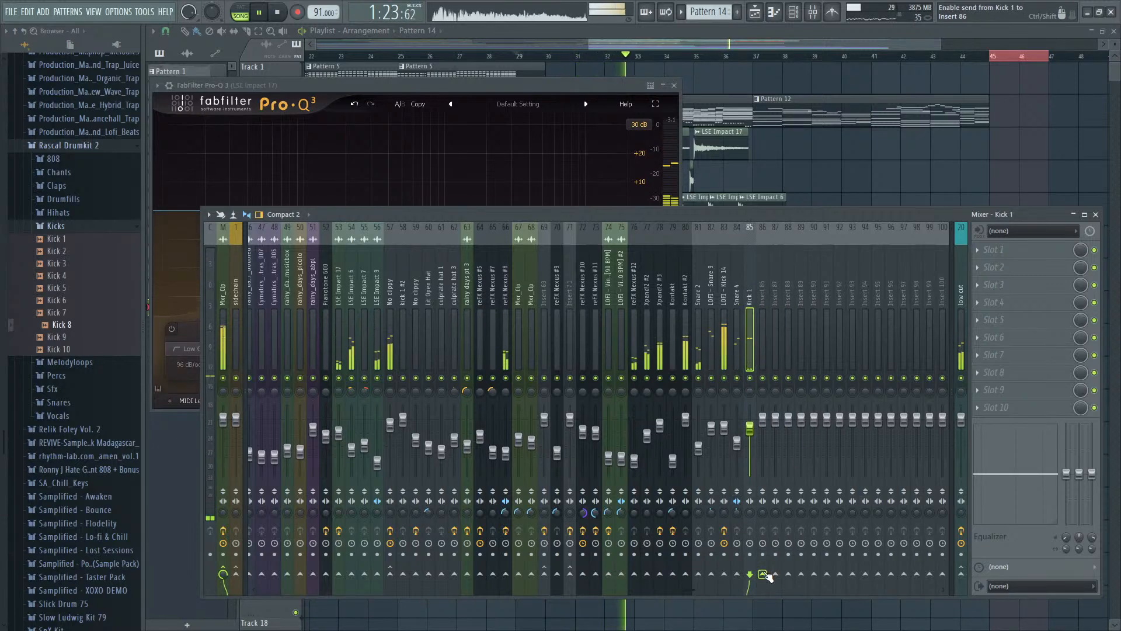
key("Left")
key("Left")
key("Left")
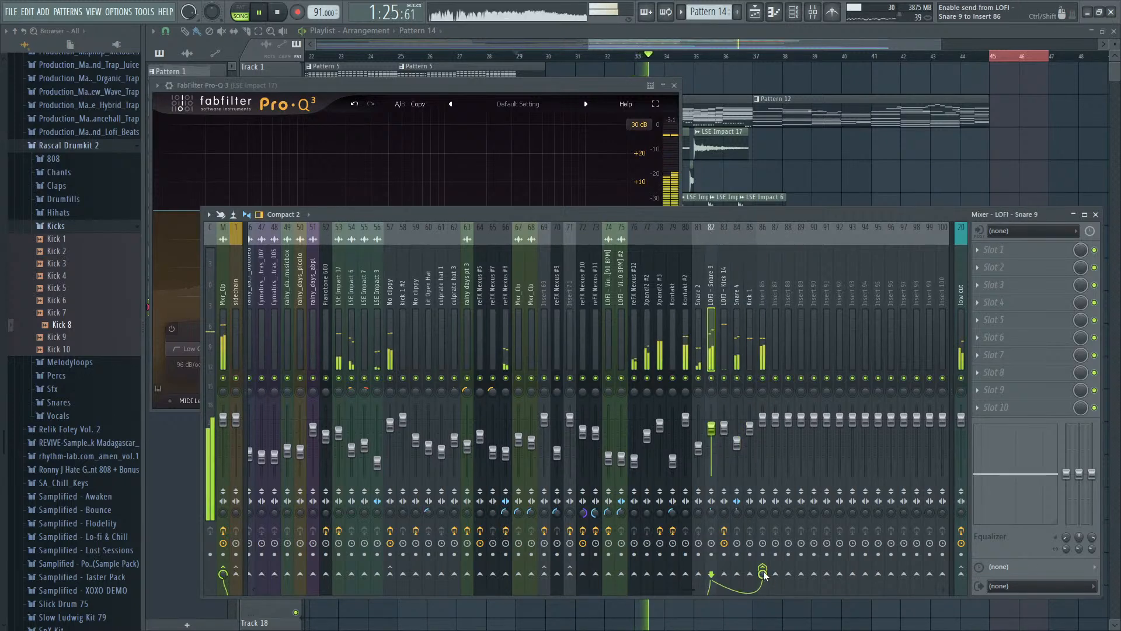
key("Left")
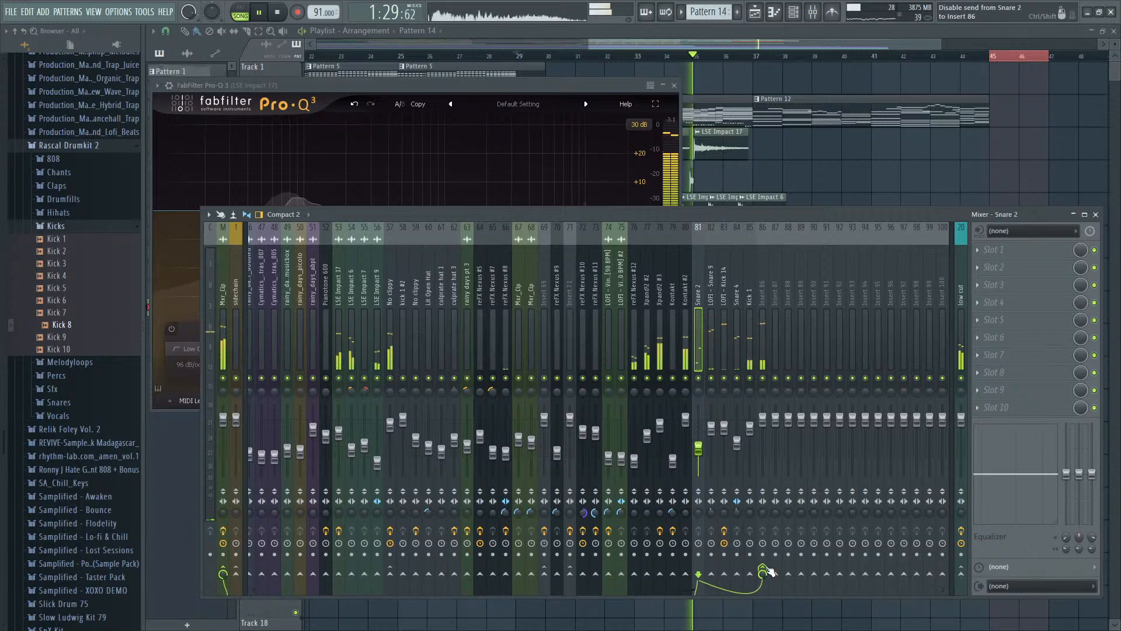
- Disable the direct sends from the kick and snare tracks 81 to 85 to the Mxr_Clp master
key("Right")
key("Right")
key("Right")
key("Right")
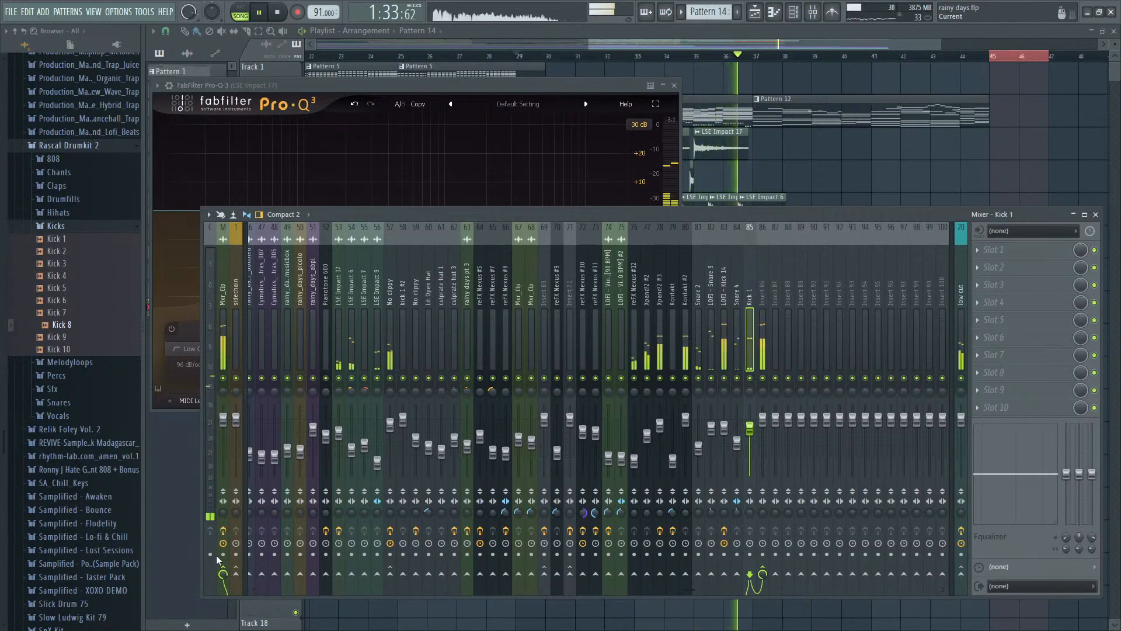
key("Left")
key("Left")
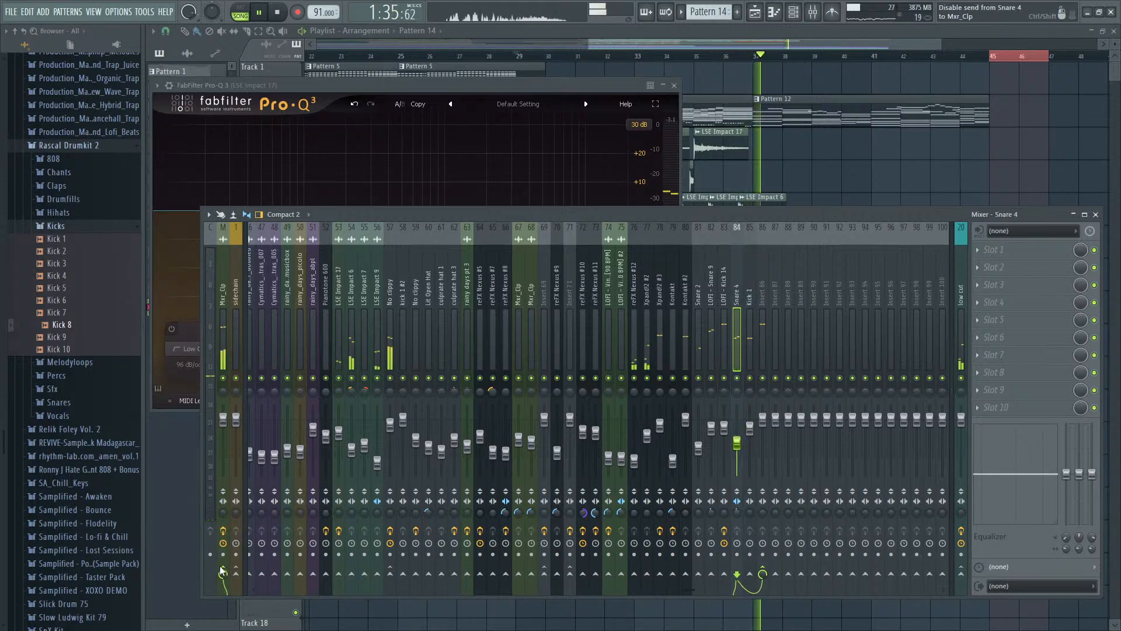
- Name Insert 86 Ks2, colour it orange, and play the arrangement from bar 29
key("Right")
key("Right")
key("Right")
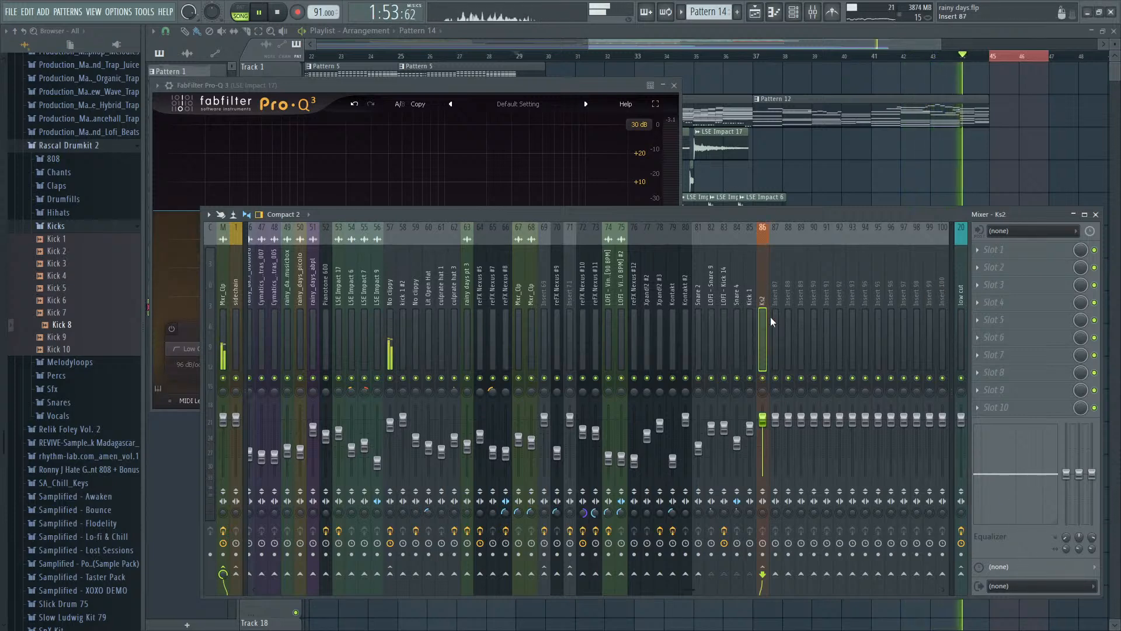
key("space")
key("space")
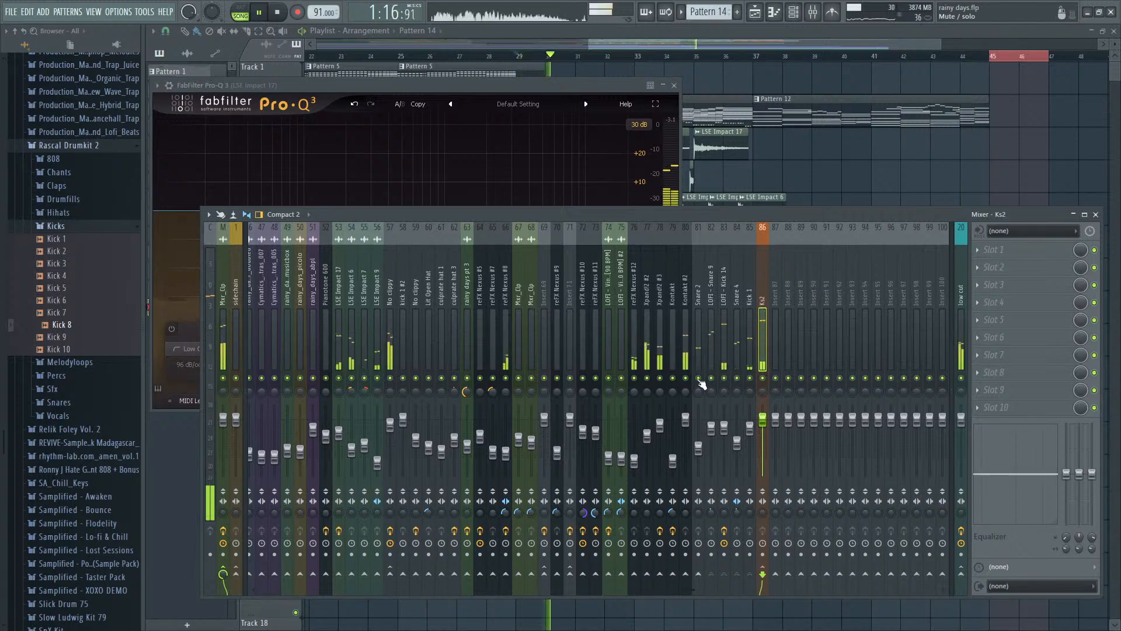
- Stop playback and create a sidechain send from Ks2 to the No clippy mixer track
key("space")
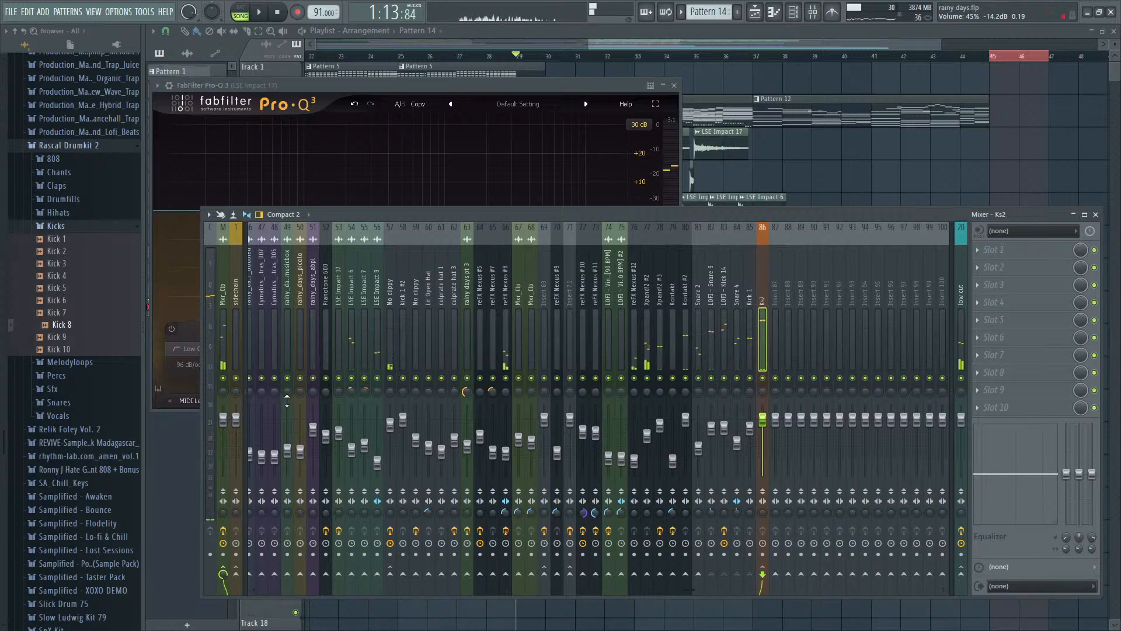
key("space")
key("space")
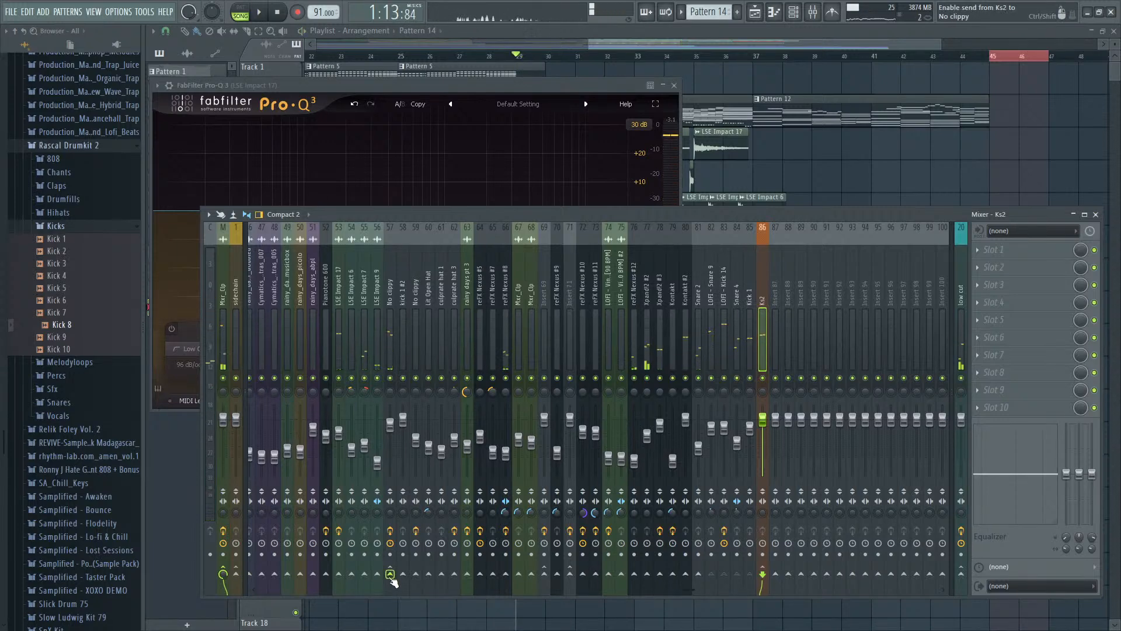
left_click(391, 575)
- Add a Fruity Limiter to slot 3 of No clippy, in compressor mode with the Sidechain preset
left_click(391, 340)
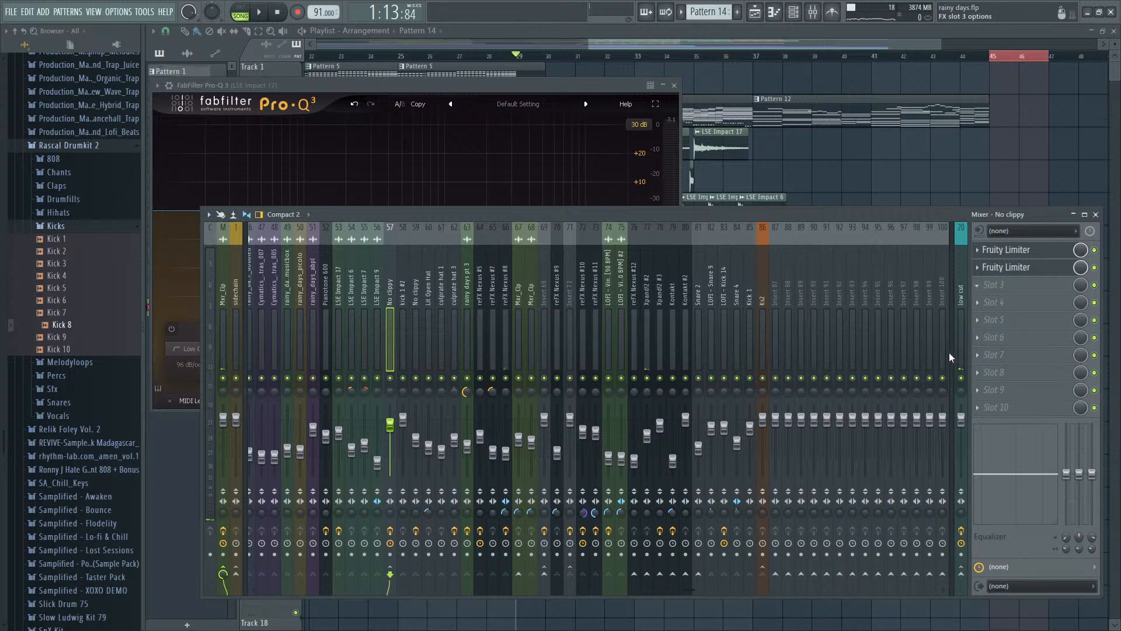
left_click(859, 392)
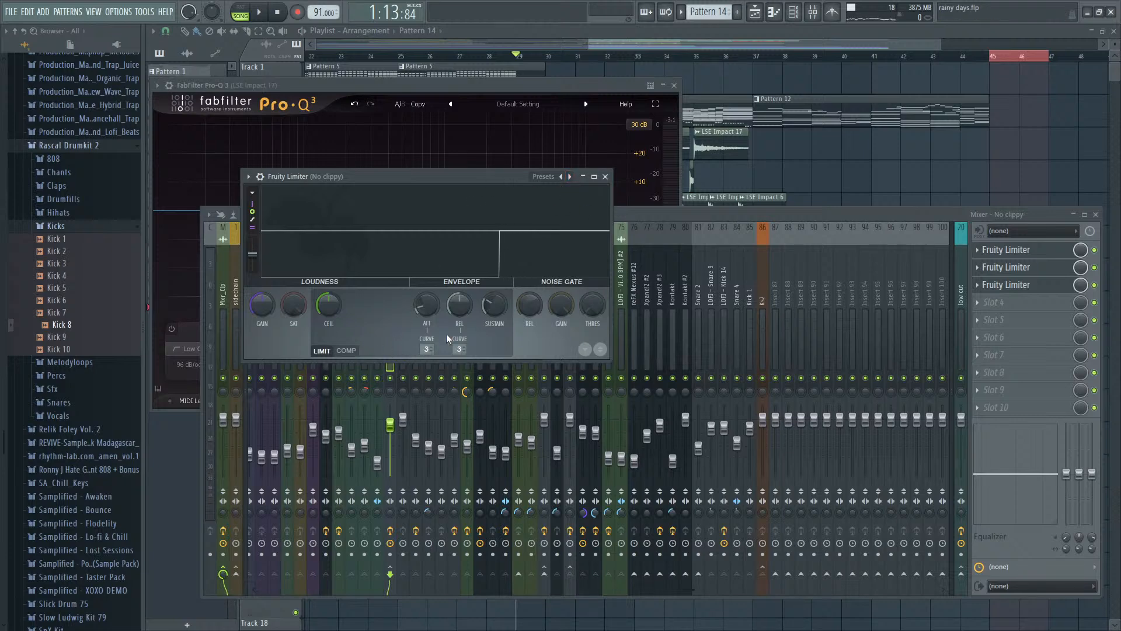
left_click(347, 351)
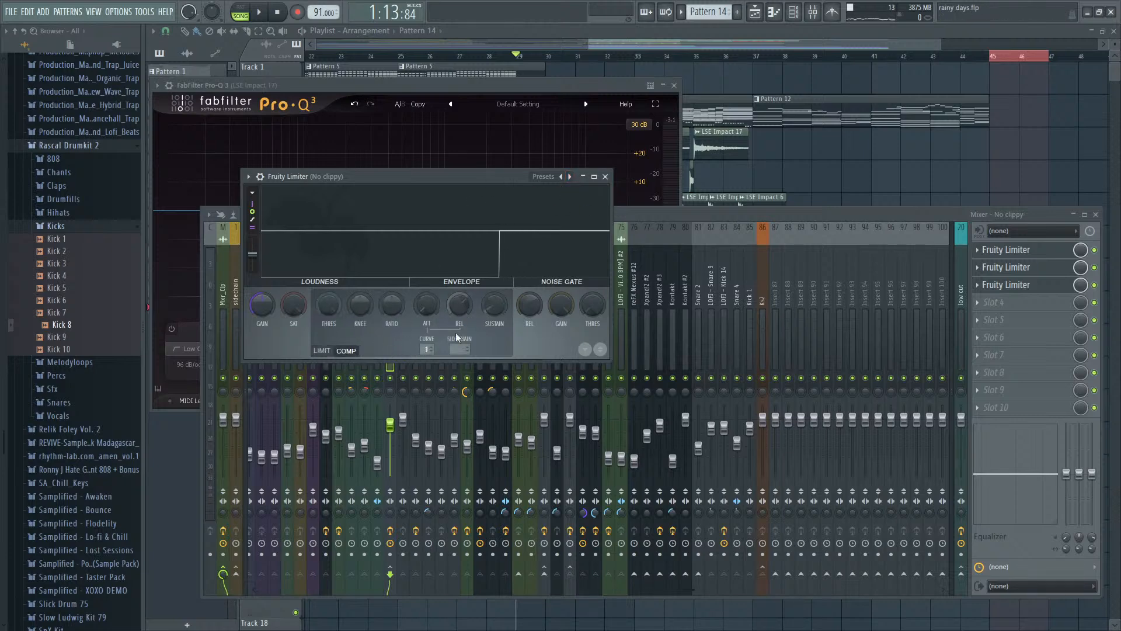
left_click(562, 177)
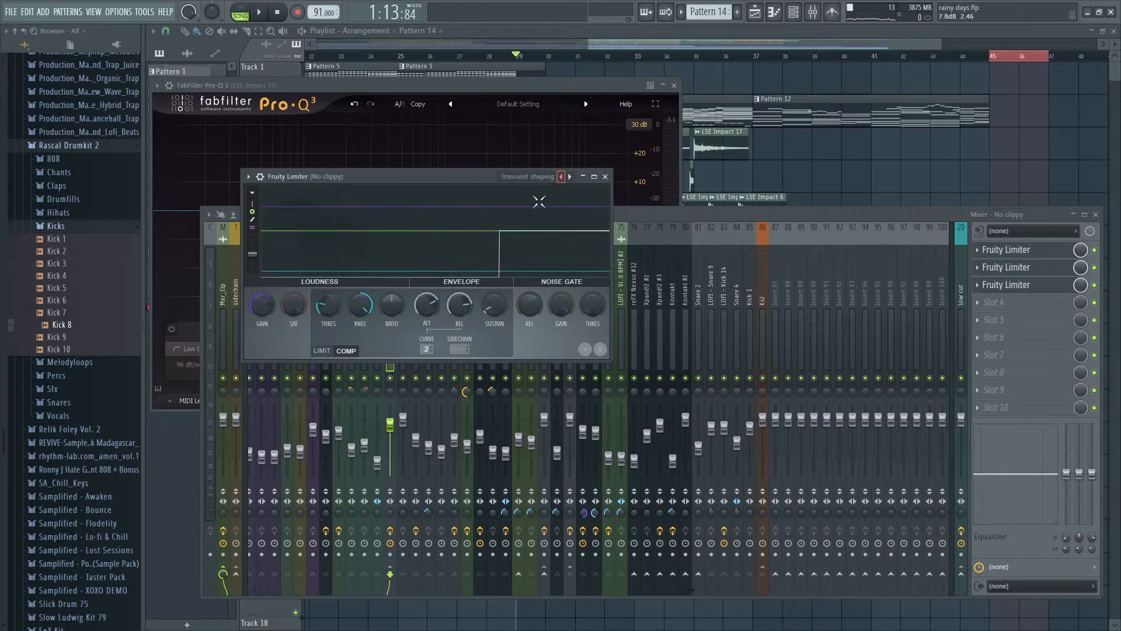
left_click(569, 177)
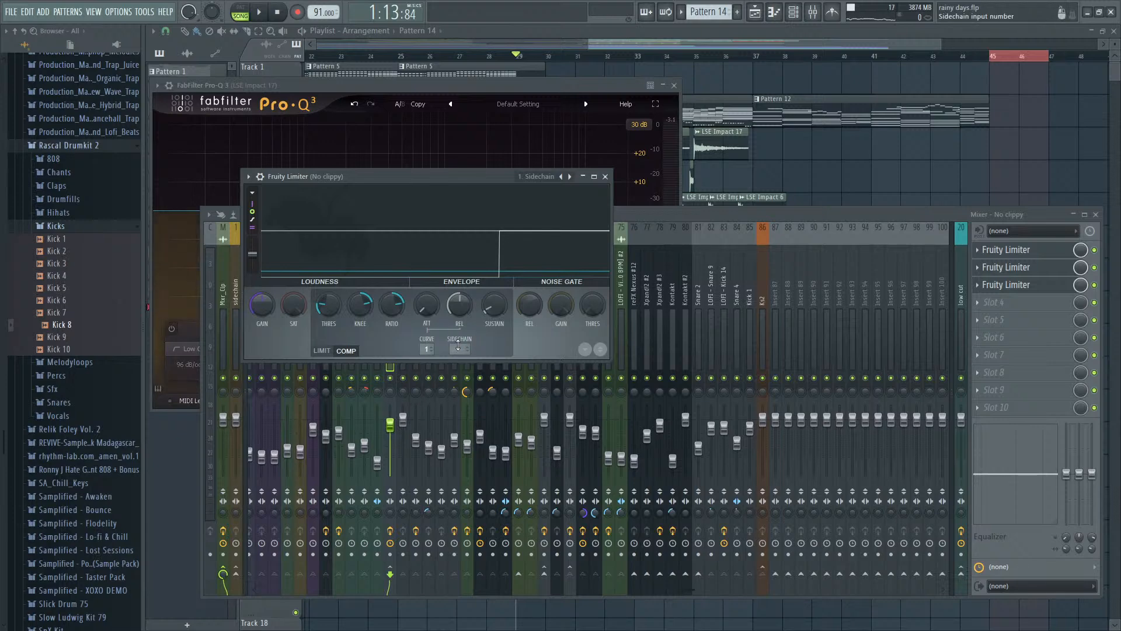
- Set the new Fruity Limiter's sidechain input to 32 and play from bar 29
key("space")
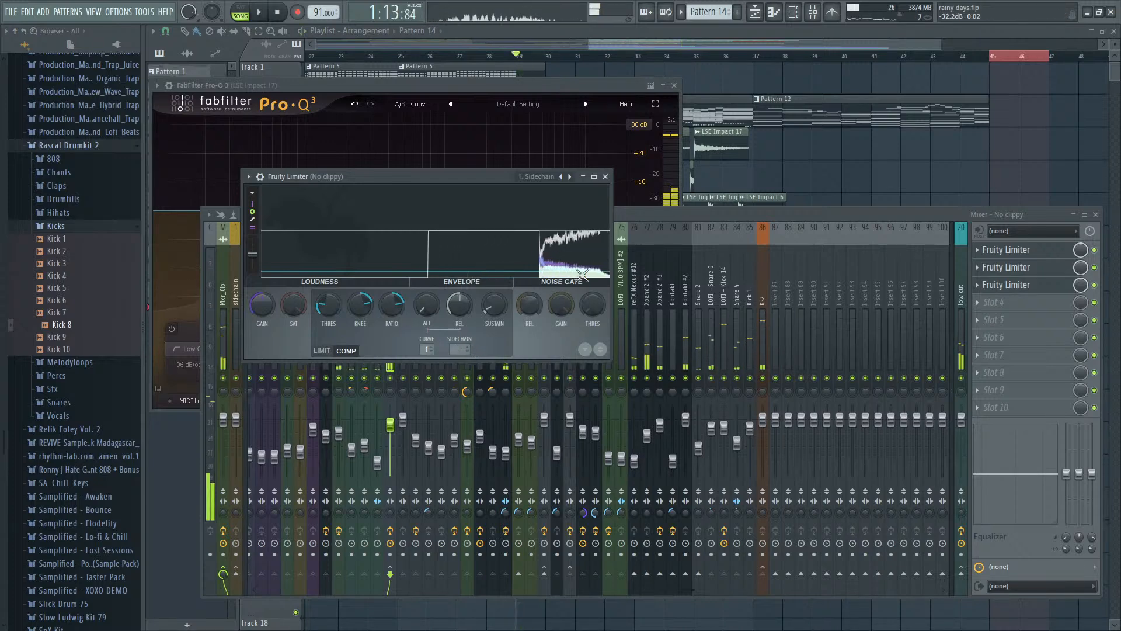
left_click(696, 213)
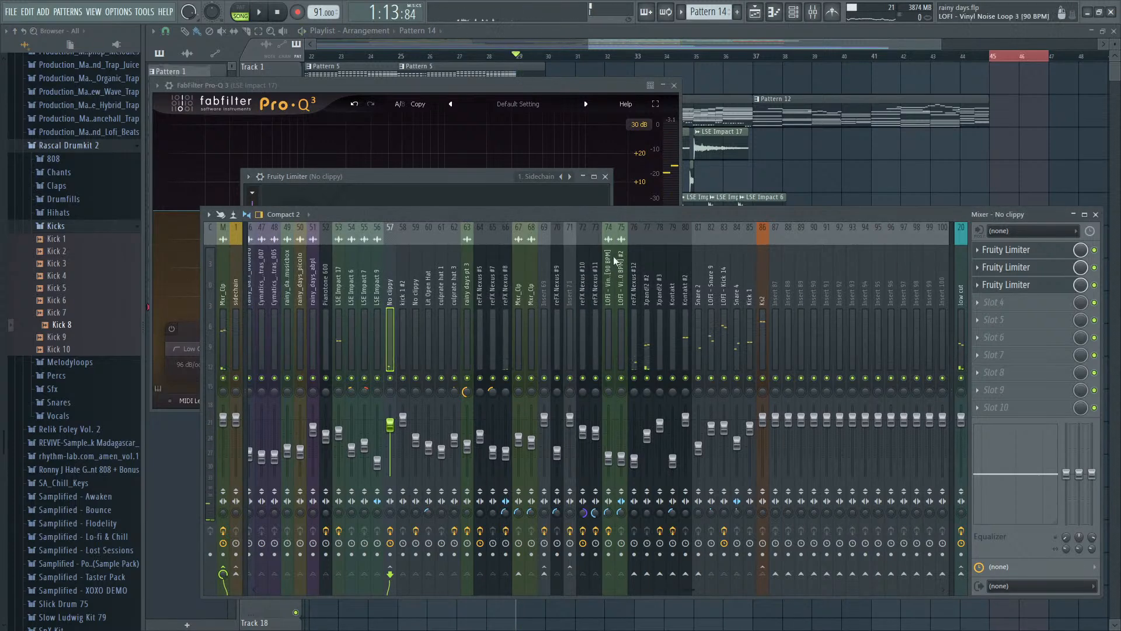
key("space")
left_click_drag(407, 357, 938, 352)
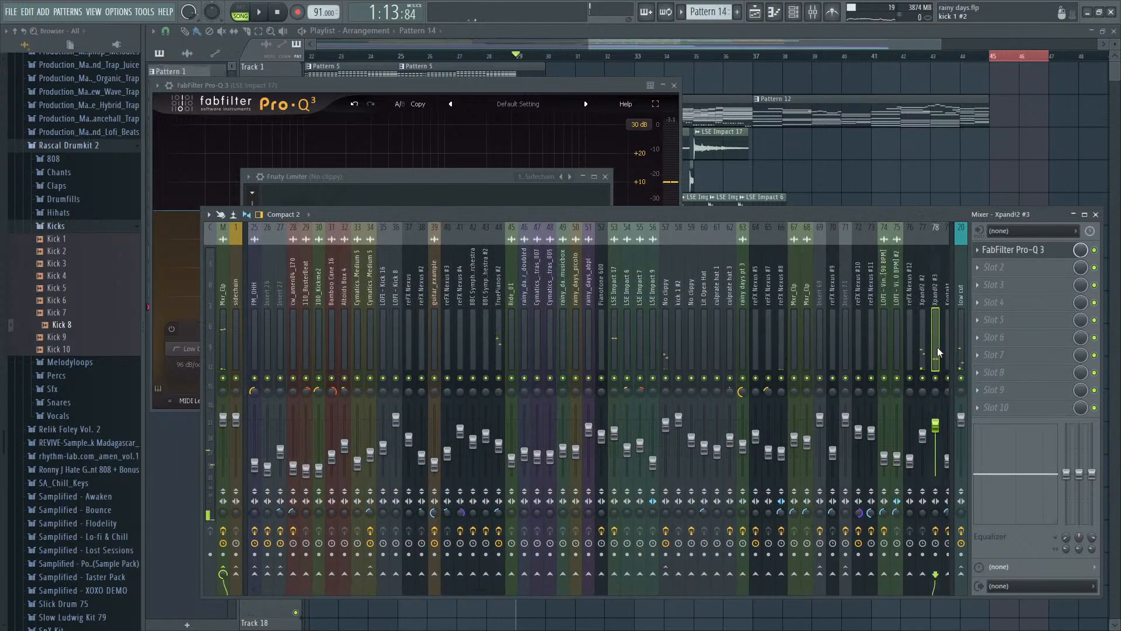
left_click(494, 188)
key("space")
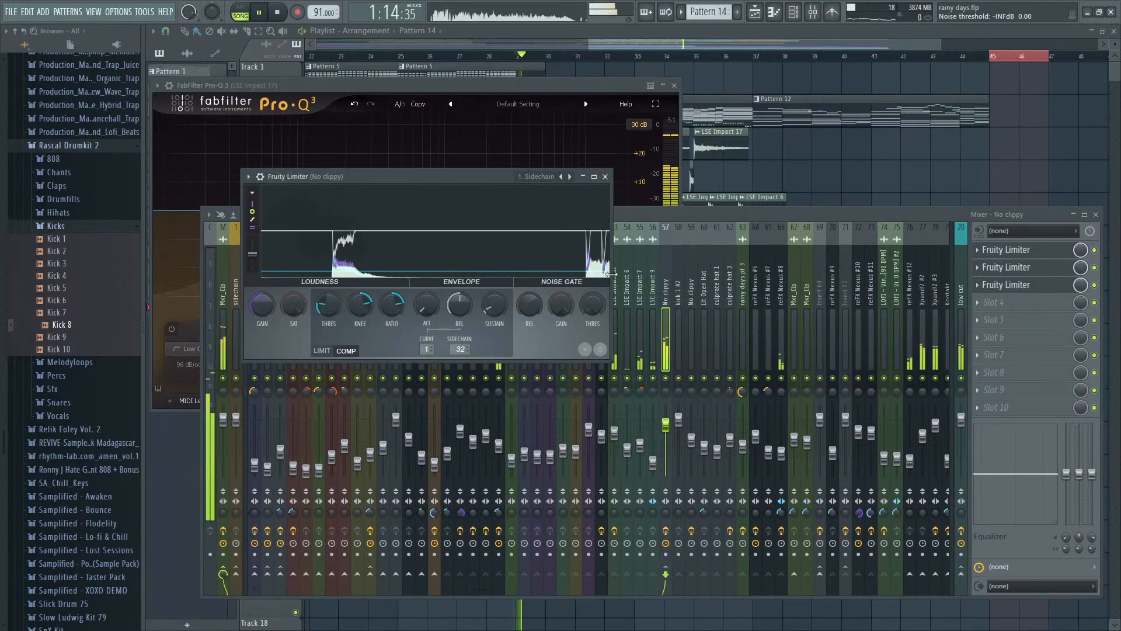
- Lower the sidechain limiter's compressor threshold on No clippy to about -23.3 dB while listening
left_click_drag(328, 304, 328, 327)
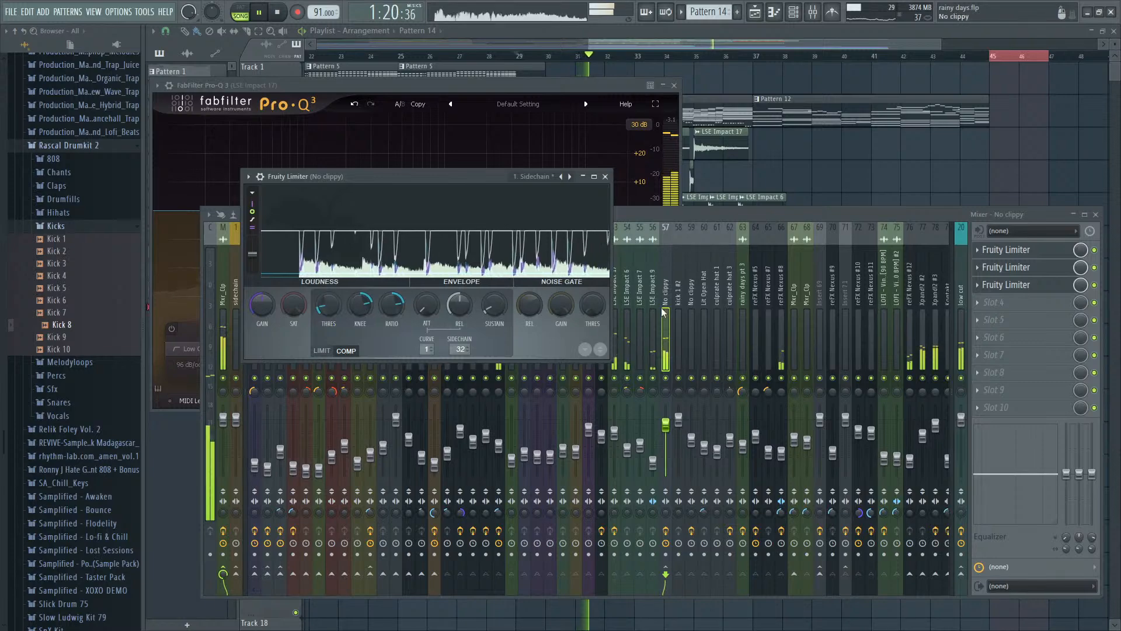
left_click(760, 46)
scroll(764, 106, "down", 4)
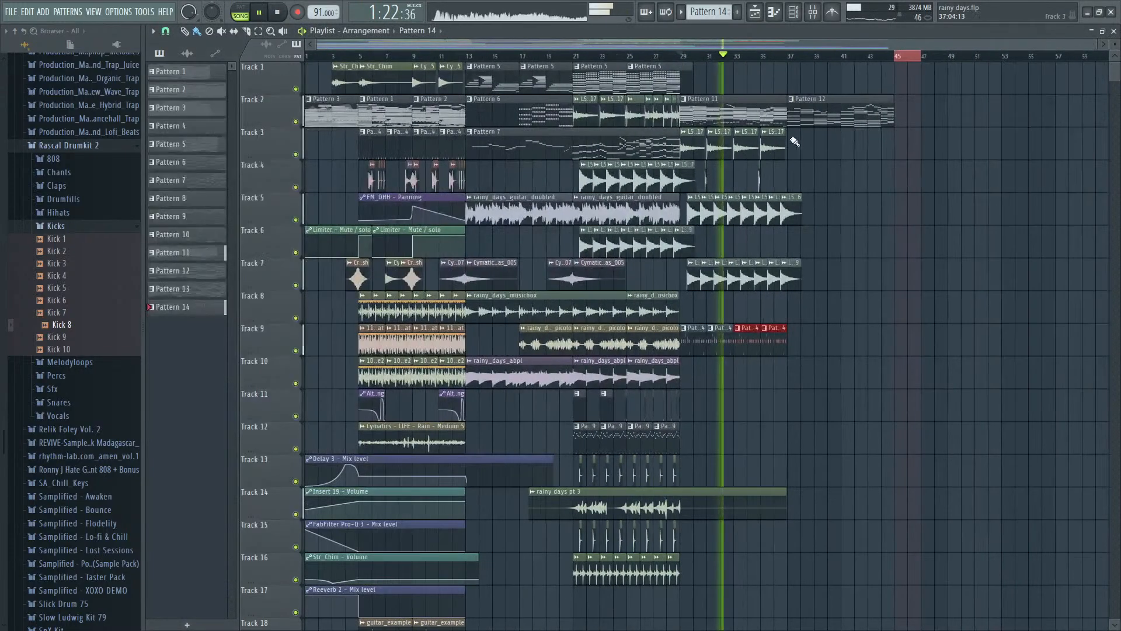
key("F9")
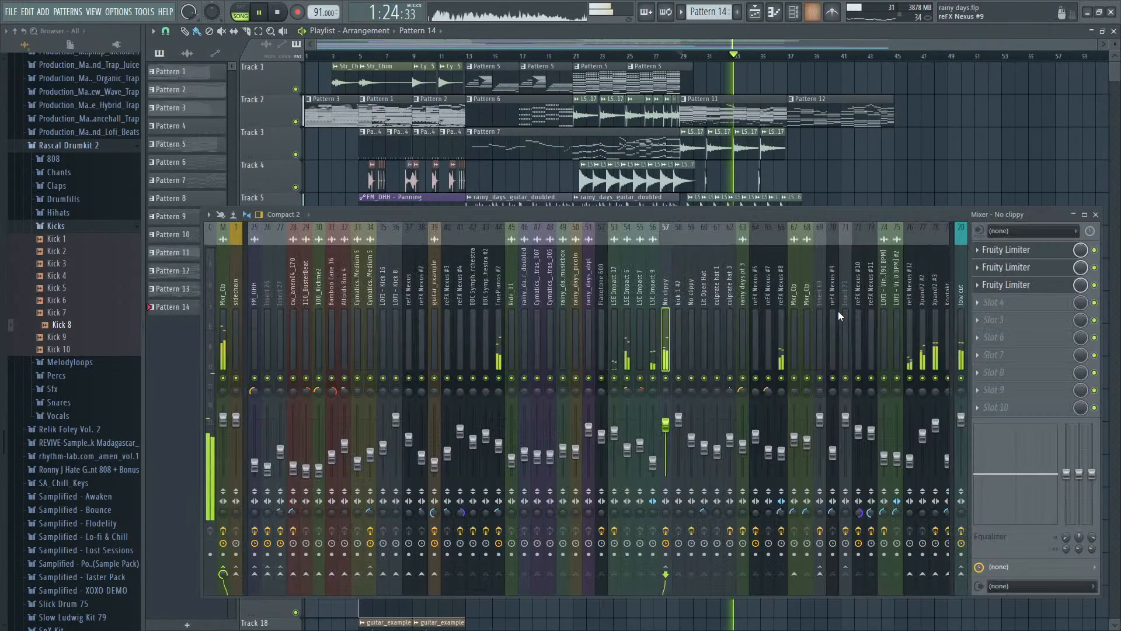
left_click(1016, 285)
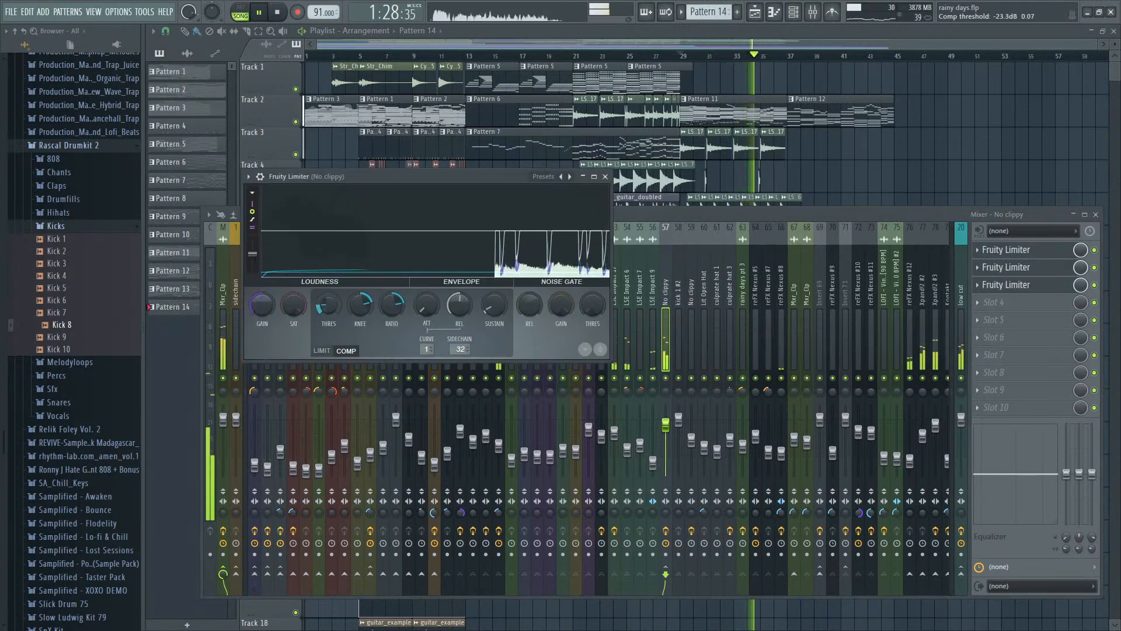
- Load Krush into slot 1 of the Kontakt #2 mixer track, solo that track and play it
left_click(782, 327)
left_click_drag(819, 330, 778, 339)
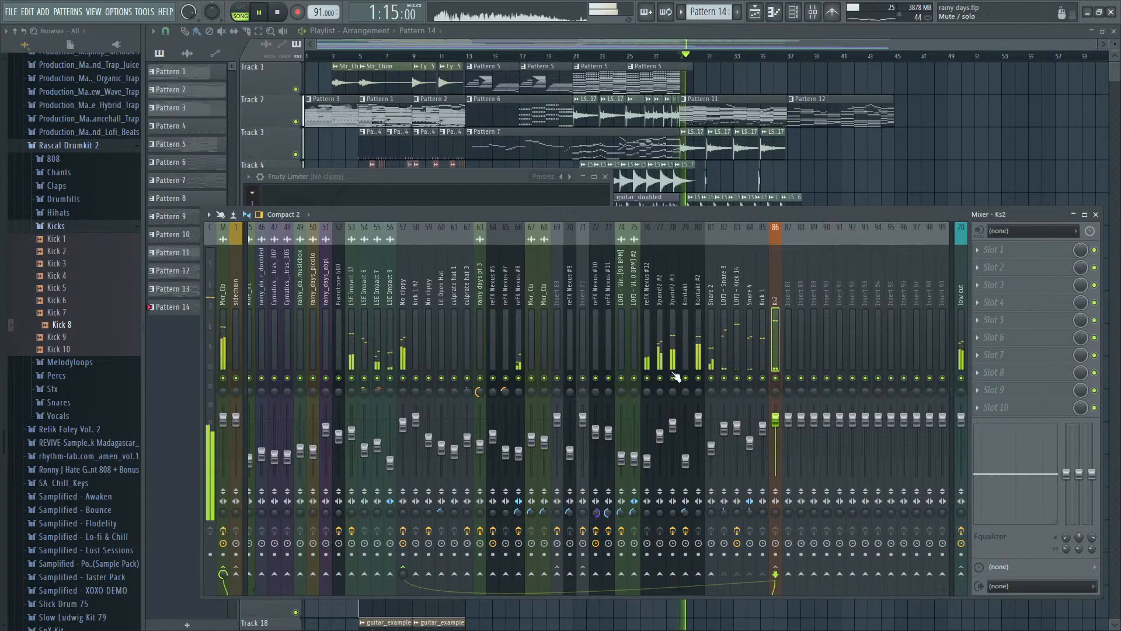
key("space")
left_click(698, 339)
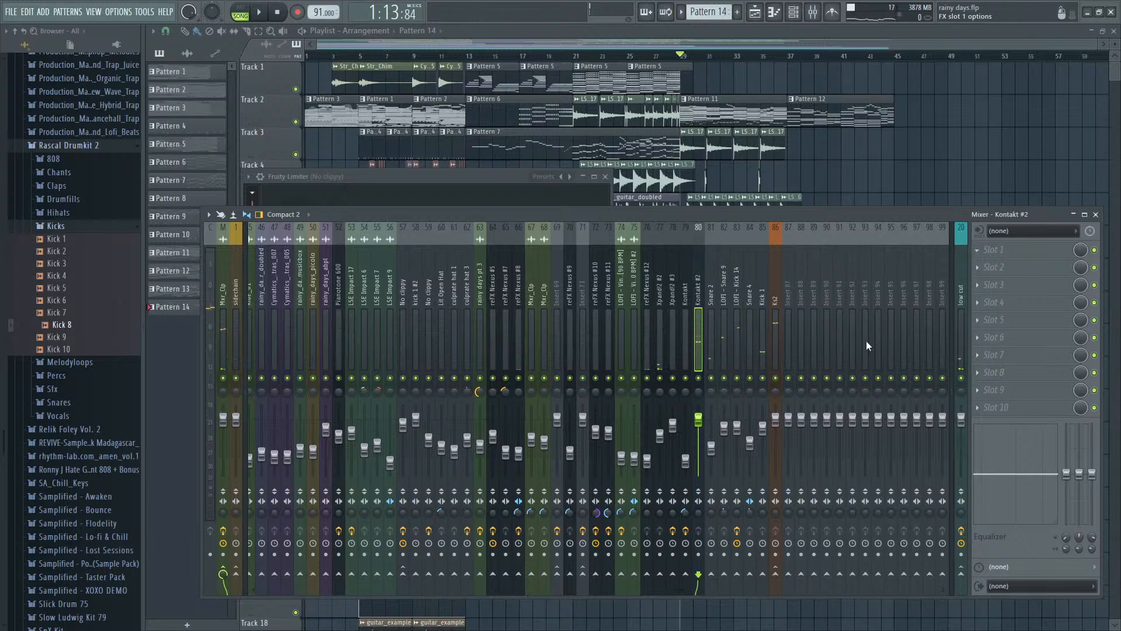
left_click(853, 495)
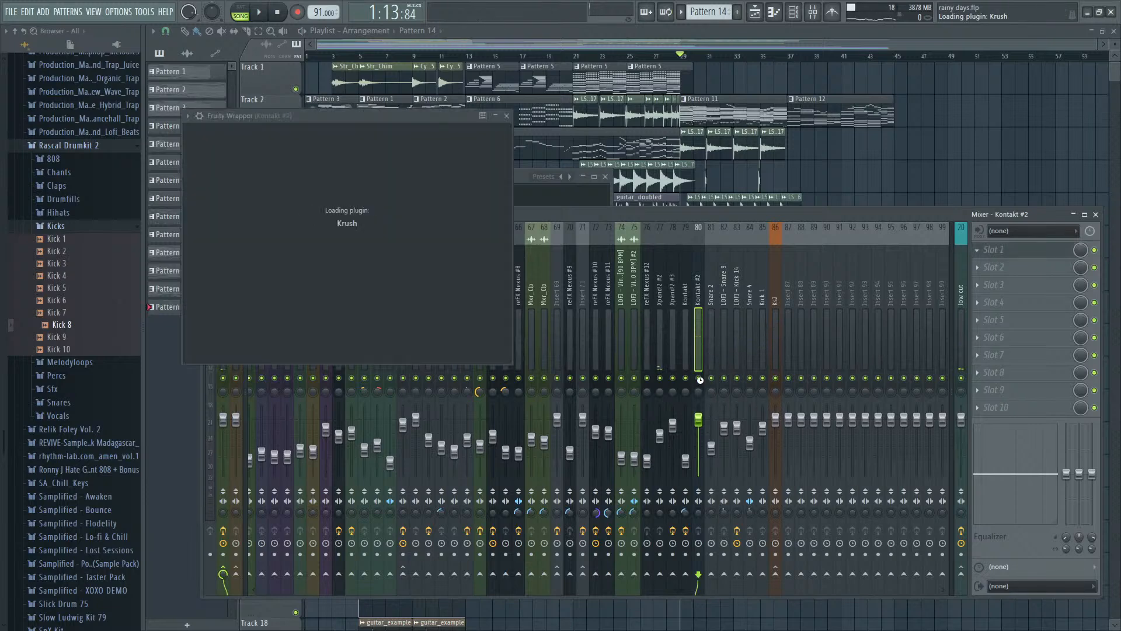
key("space")
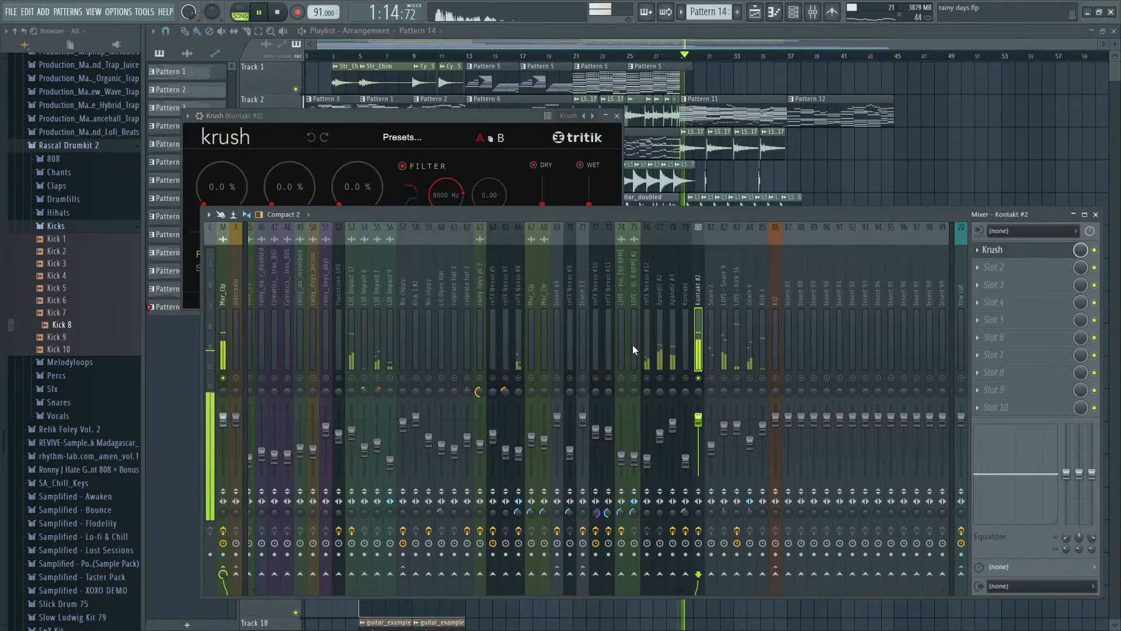
- Step through the Krush presets while listening and select Cheap Toy
left_click(455, 136)
left_click(455, 137)
left_click(455, 137)
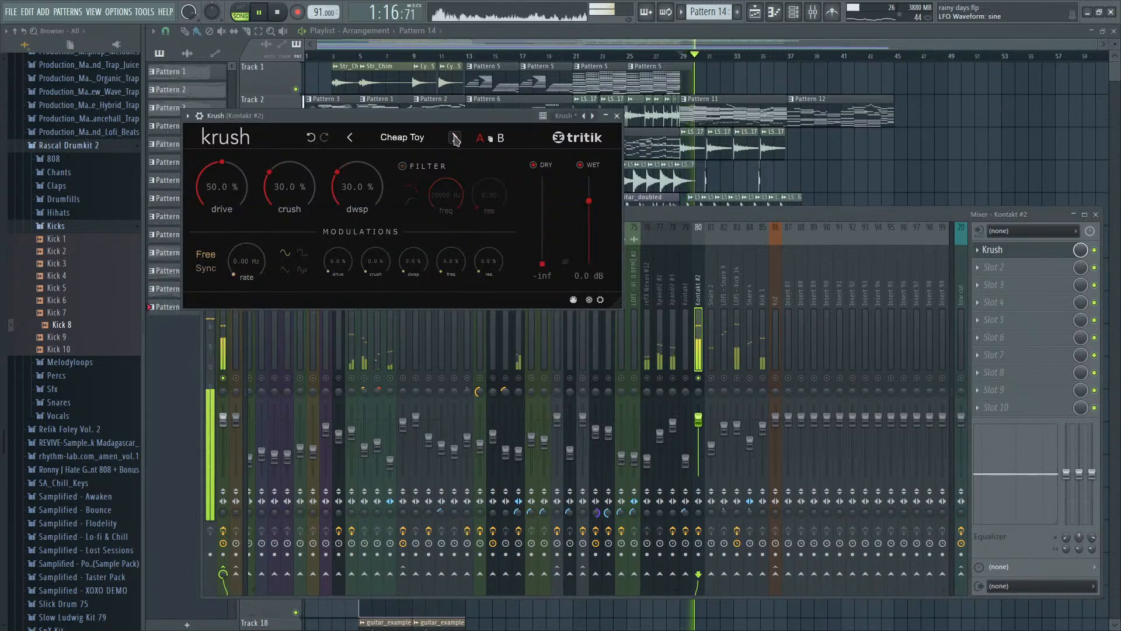
left_click(455, 137)
left_click(350, 138)
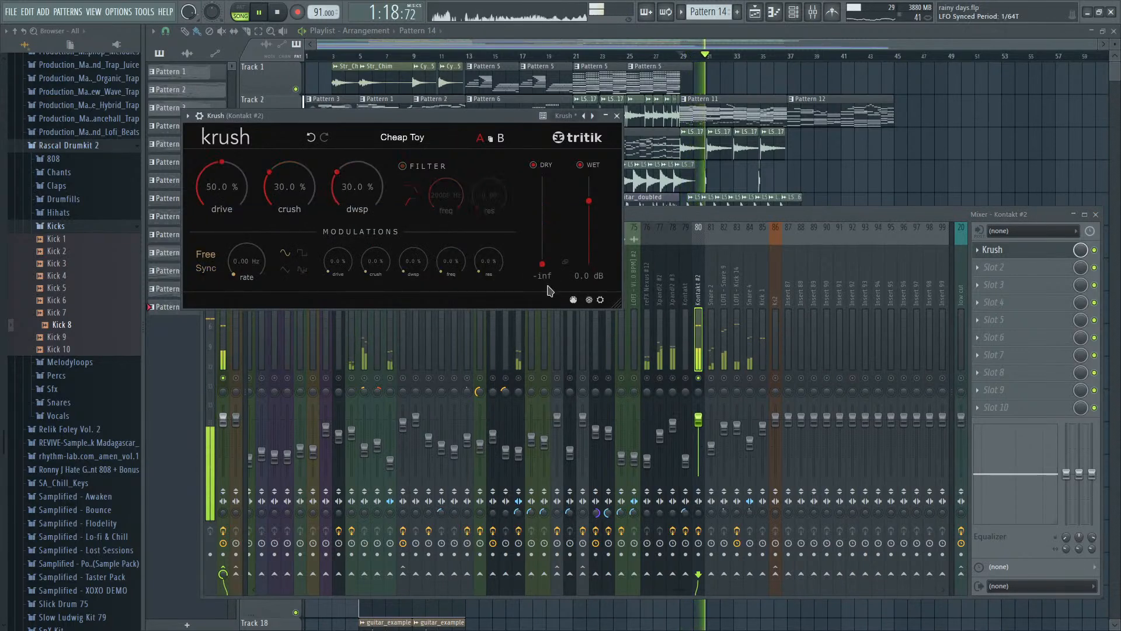
- Unsolo Kontakt #2 and play its Krush preset in the full mix from bar 29
key("space")
left_click(707, 382)
key("space")
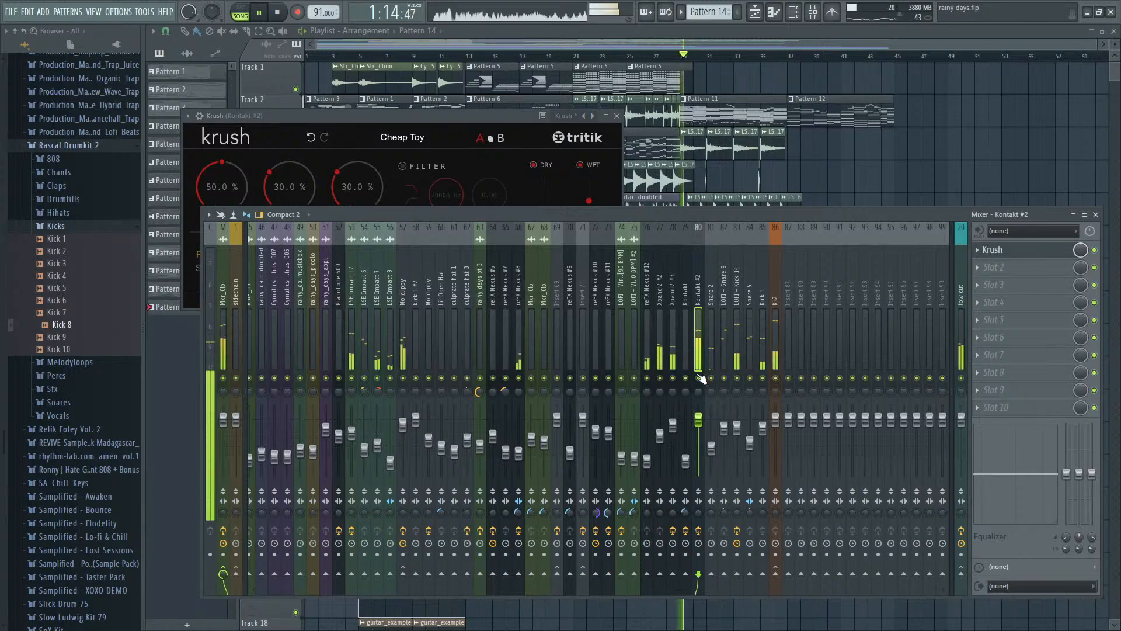
left_click(455, 139)
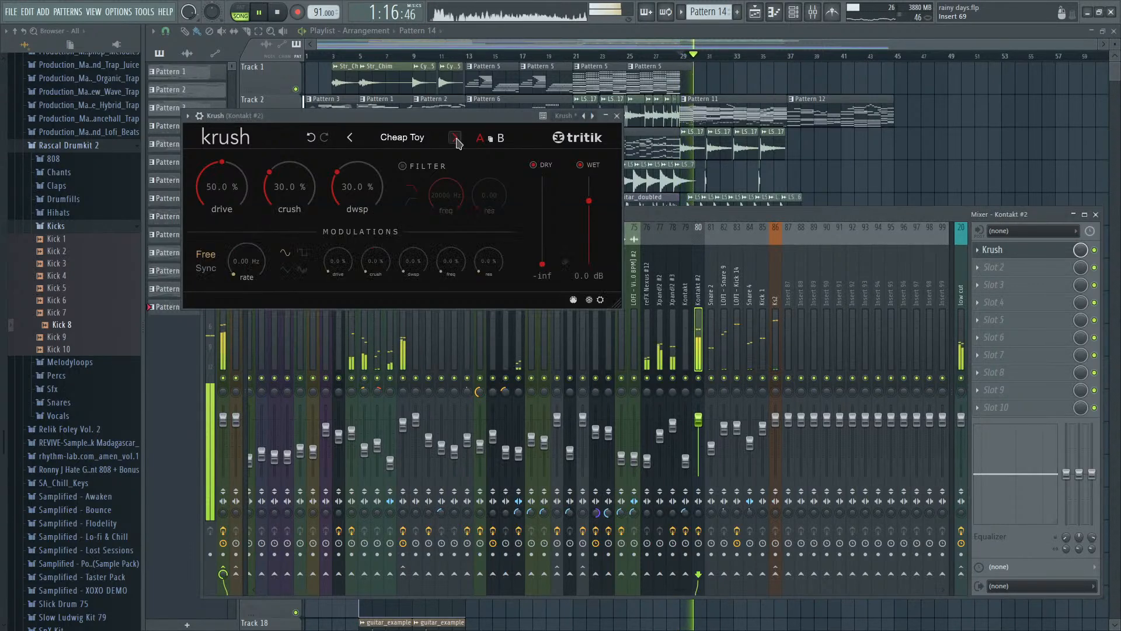
- Audition the Krush presets on Kontakt #2 during playback, moving through Dirty Crush to Punch
left_click(456, 139)
left_click(455, 139)
left_click(456, 139)
left_click(456, 139)
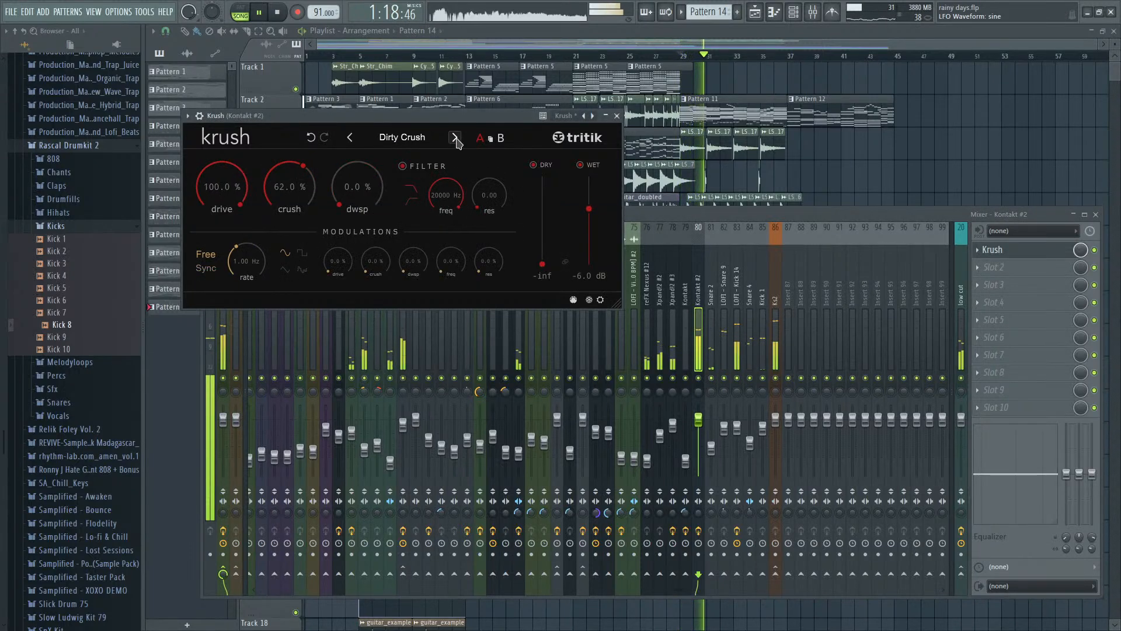
left_click(456, 139)
left_click(456, 139)
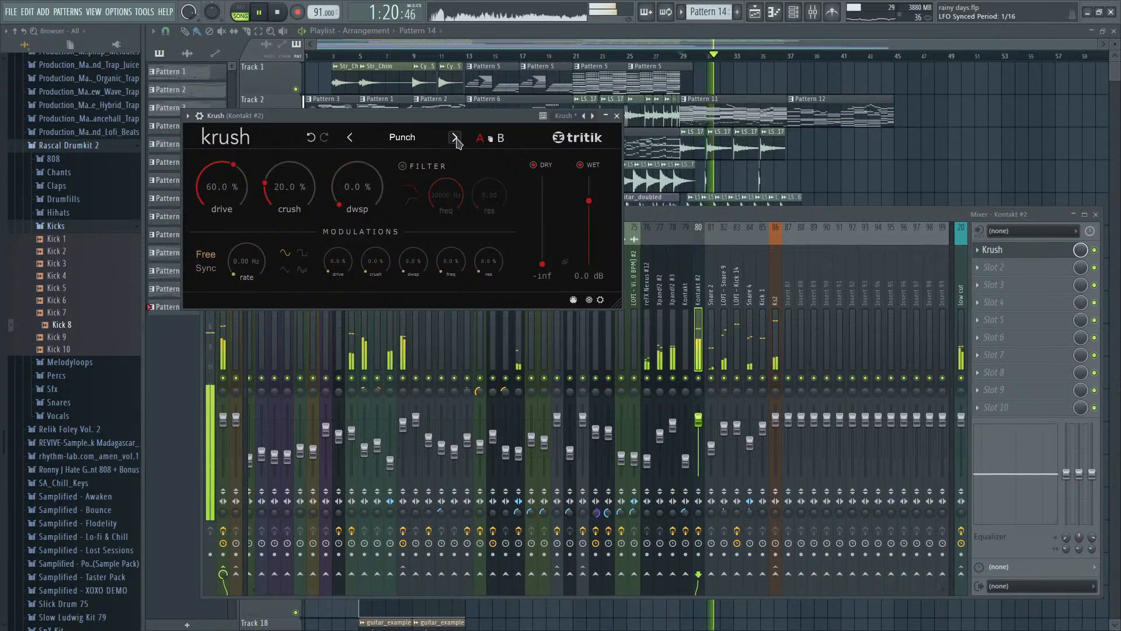
left_click(455, 139)
- Load Bit Crush from Krush's Crushing factory presets, listen to it and move on to Cheap Toy
left_click(402, 138)
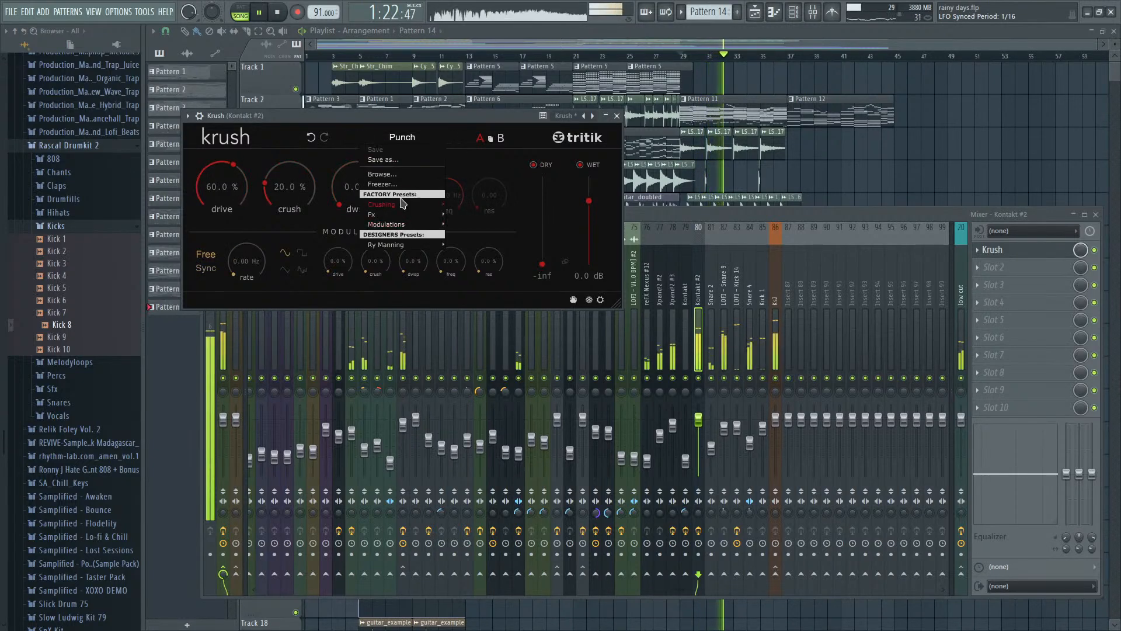
mouse_move(411, 211)
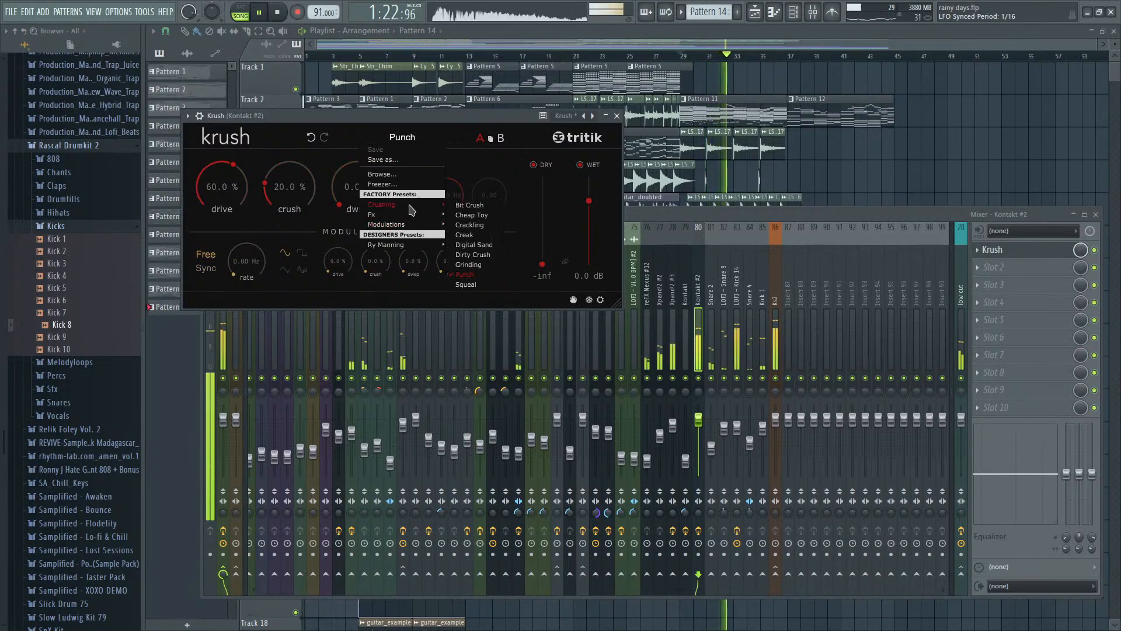
left_click(473, 206)
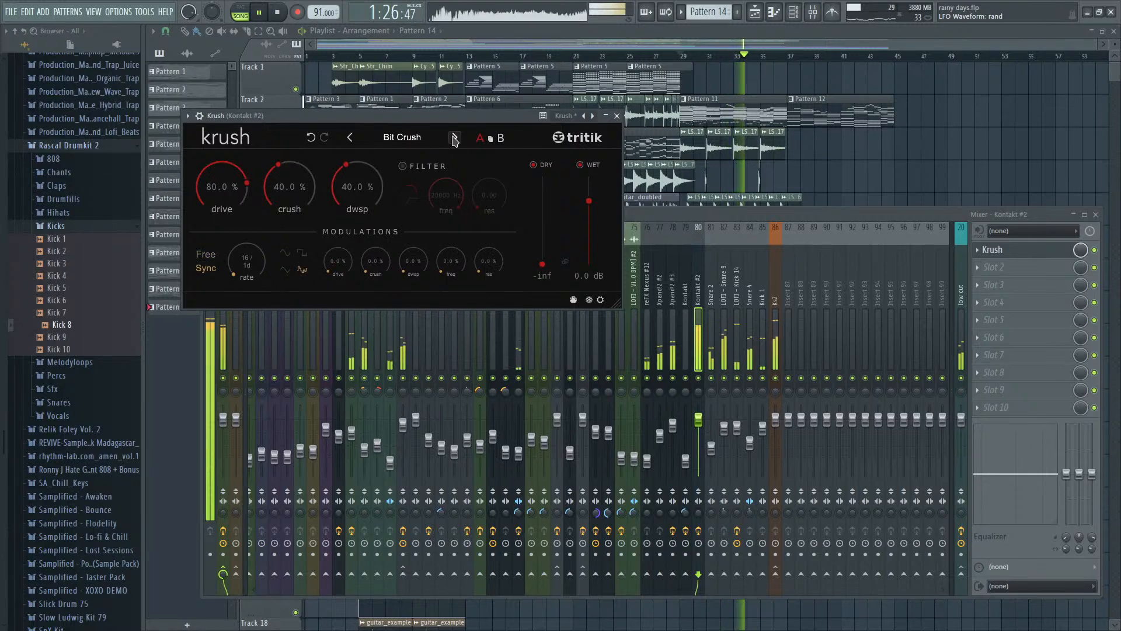
left_click(454, 139)
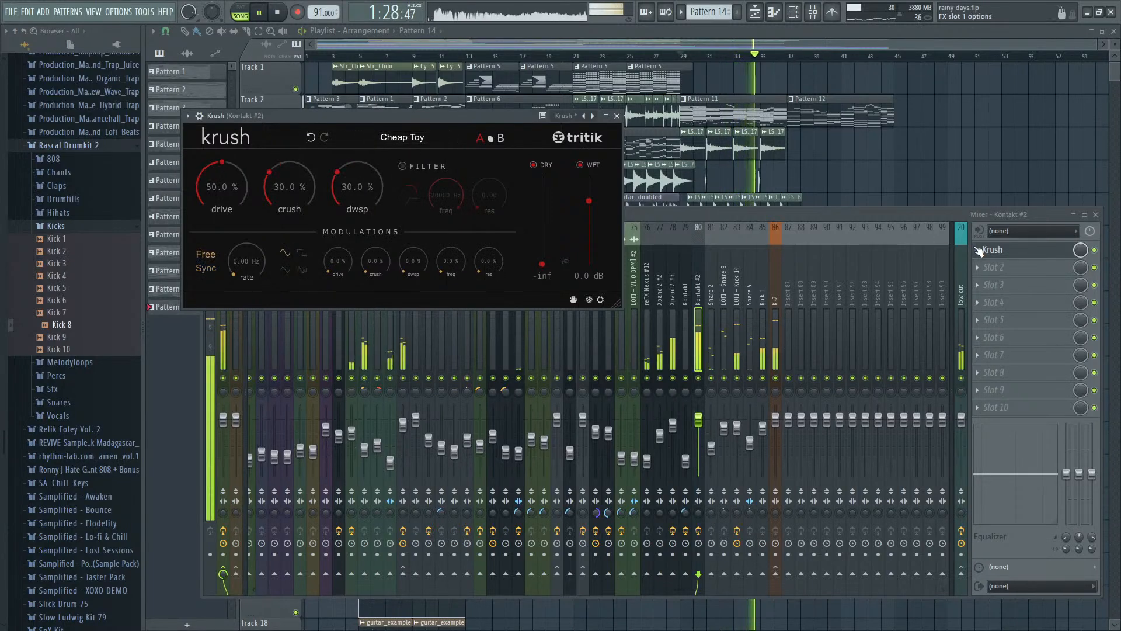
- Try CamelCrusher in place of Krush in slot 1 of Kontakt #2, and load Krush back into the slot
left_click(979, 252)
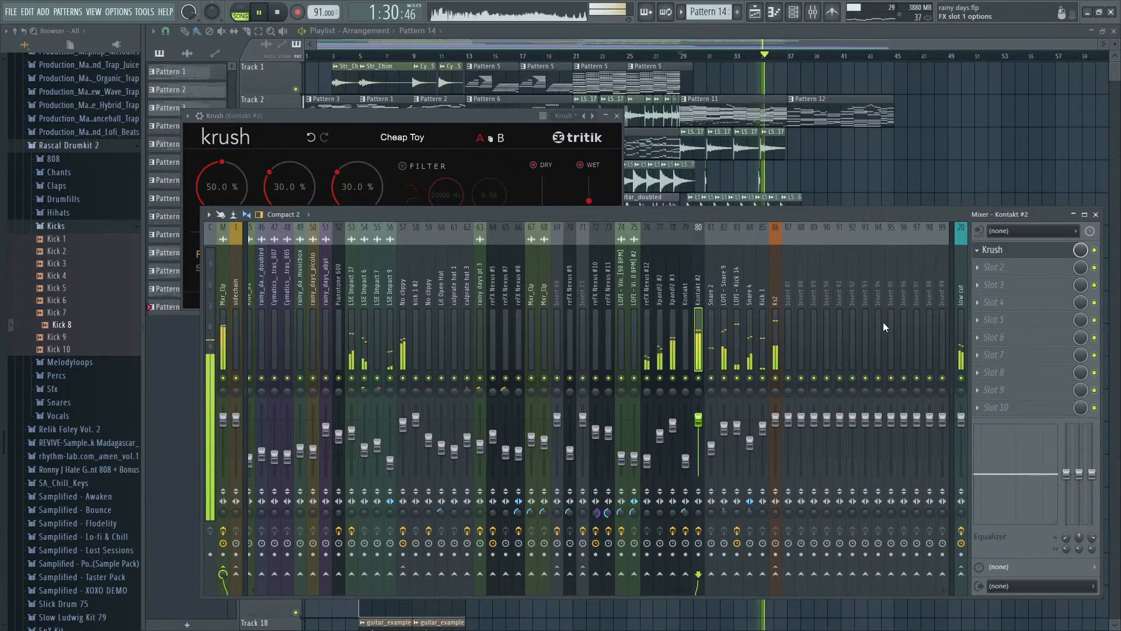
left_click(861, 339)
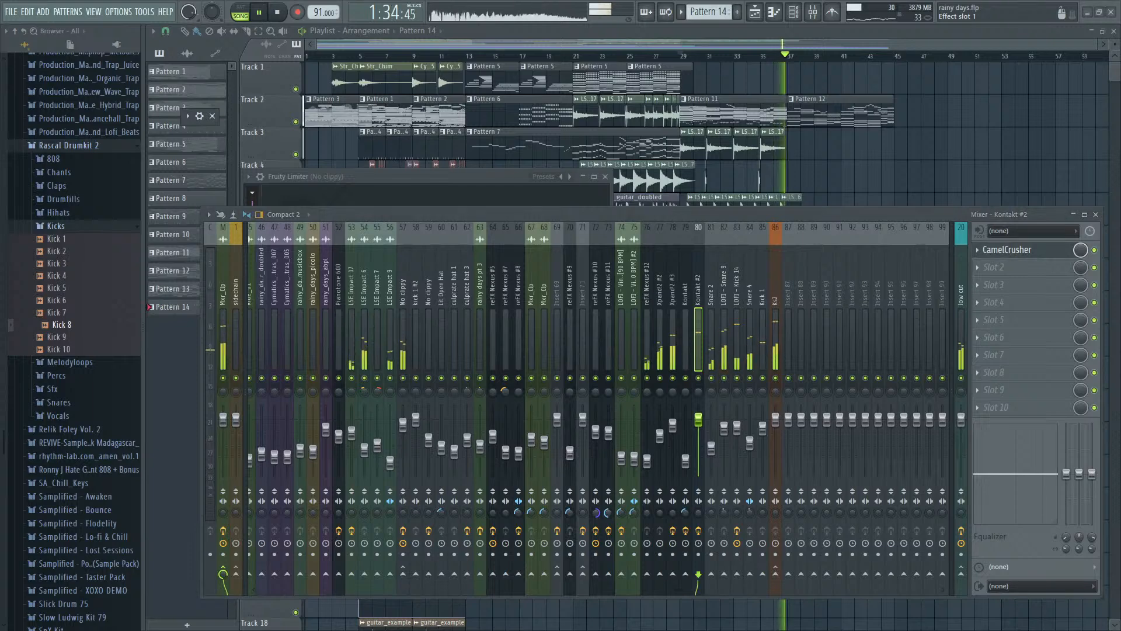
left_click(1005, 251)
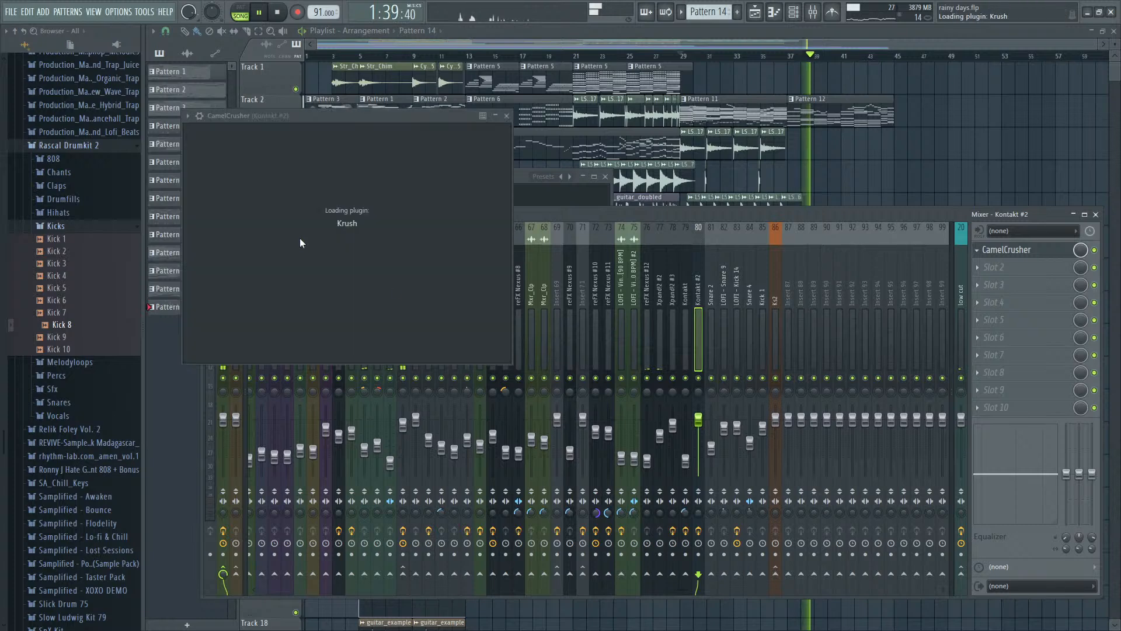
- Select Krush's Bit Crush preset and lower its drive to about 45.6% while playing from bar 29
key("space")
left_click(455, 138)
key("space")
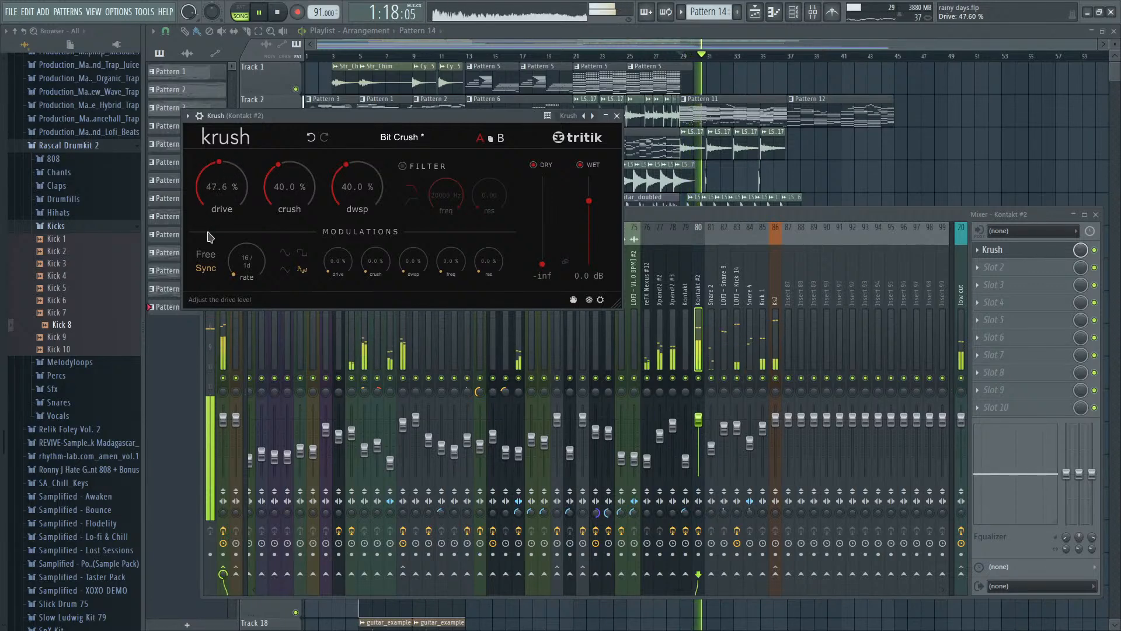
left_click_drag(240, 183, 245, 187)
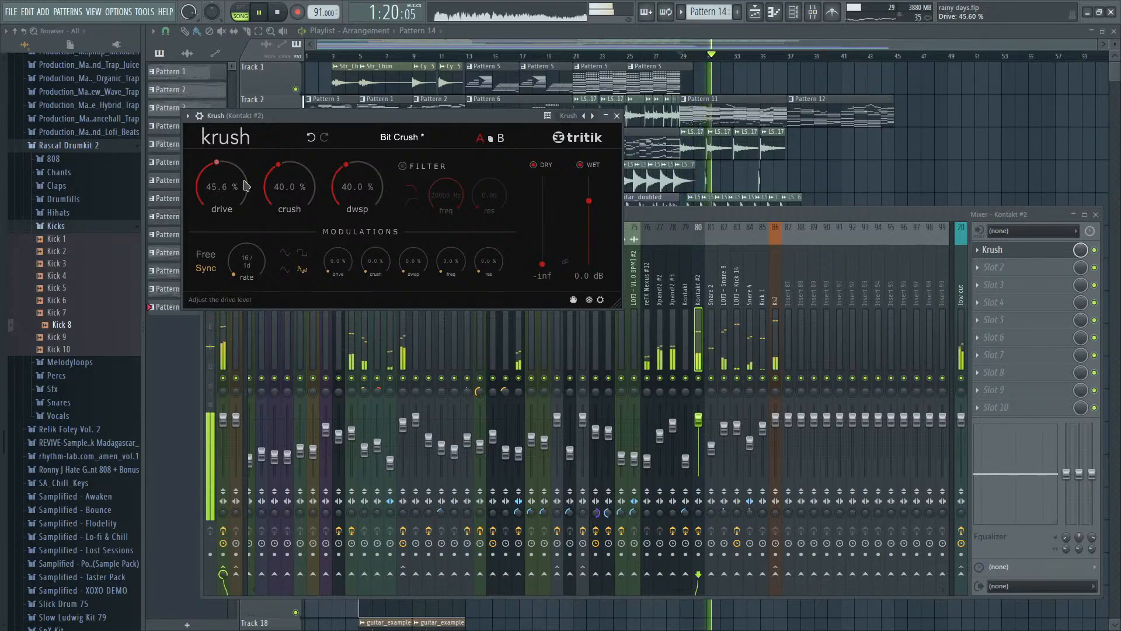
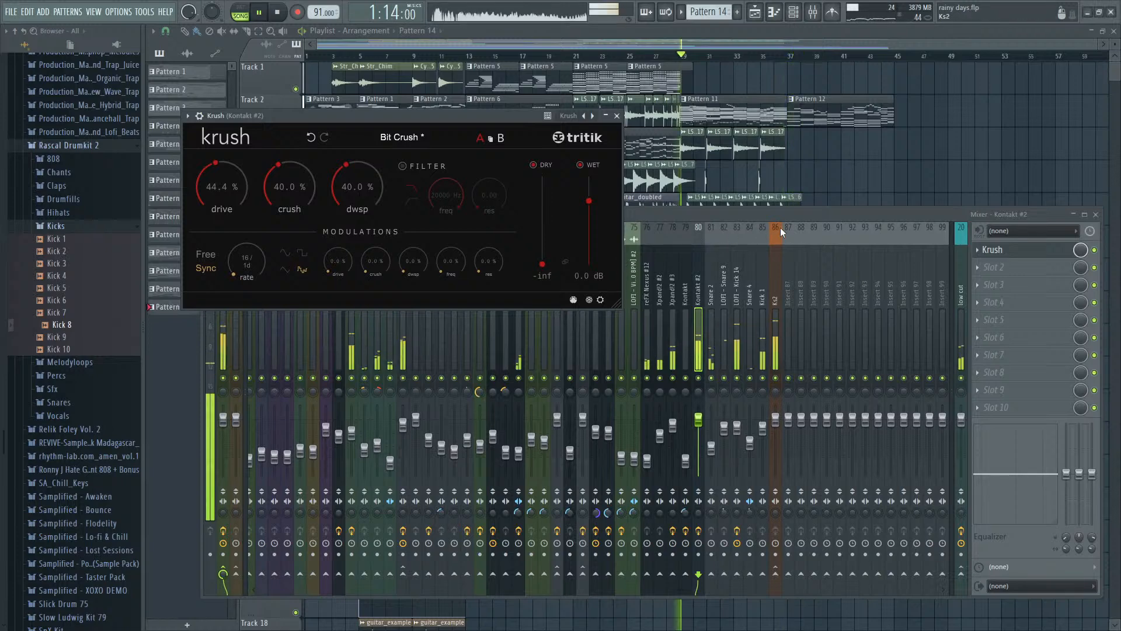
- Lower the mix level of Krush on Kontakt #2 and replay the section from bar 29
key("space")
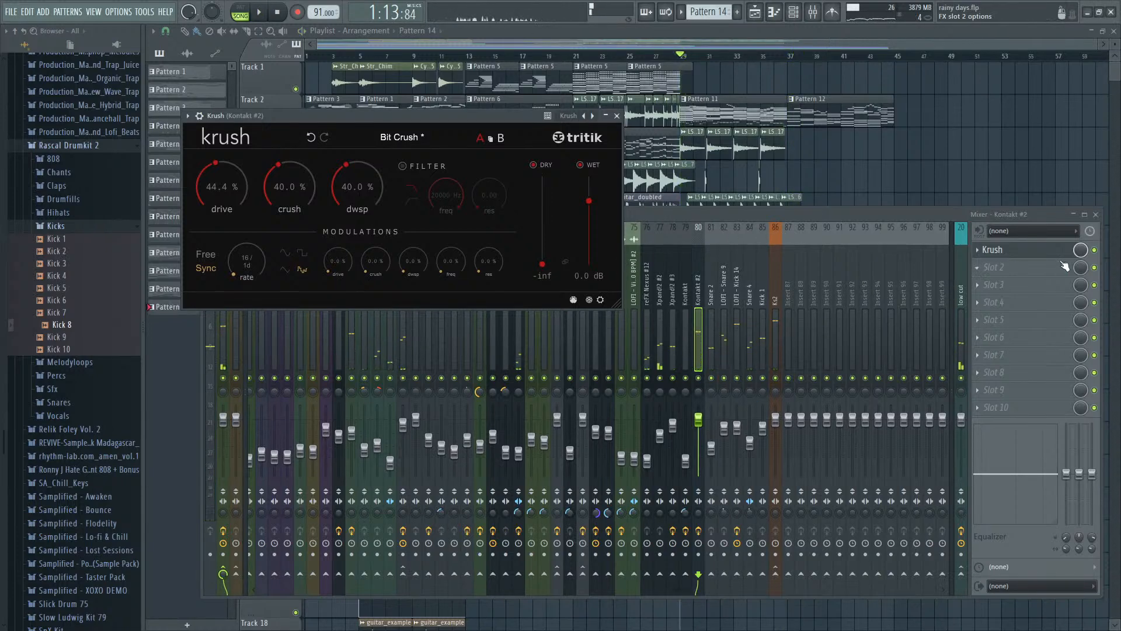
left_click(1088, 250)
key("space")
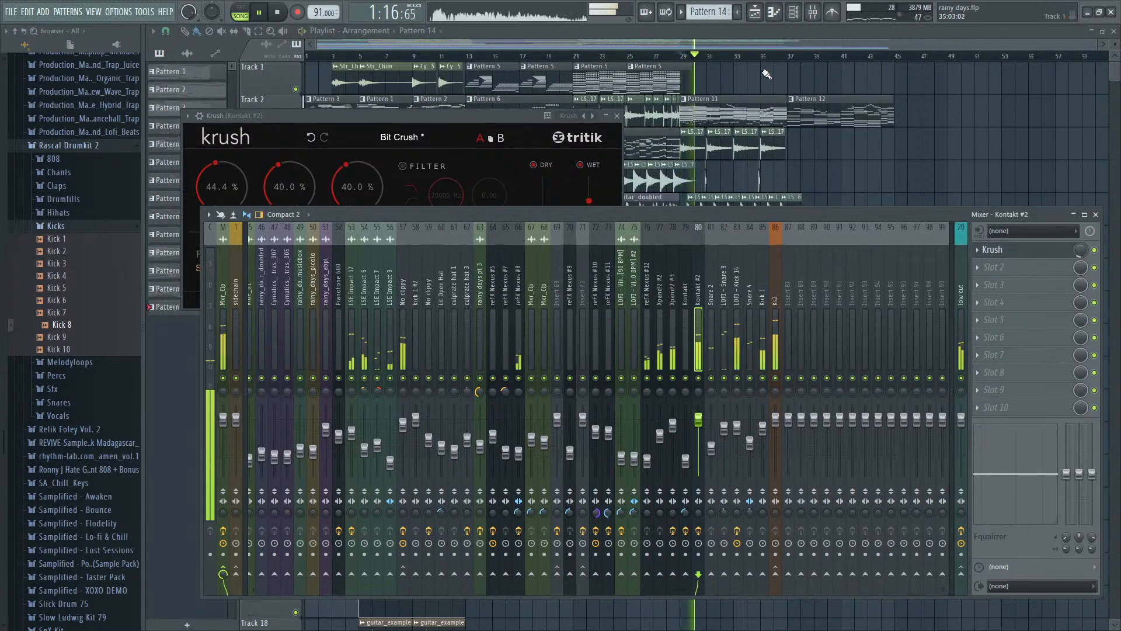
left_click(778, 35)
scroll(794, 233, "up", 4)
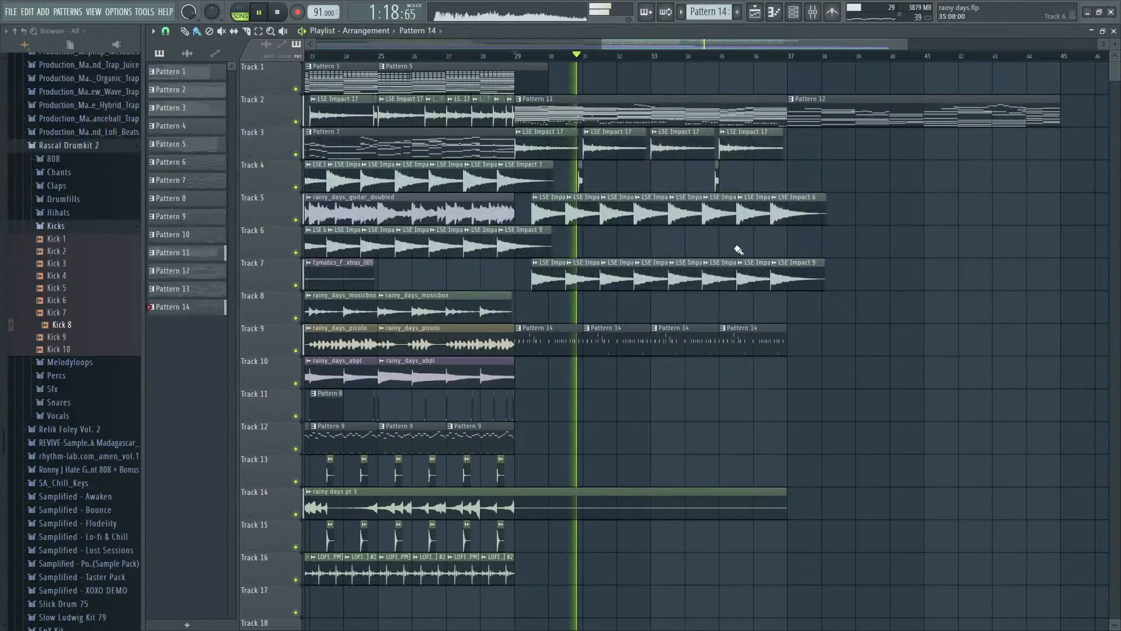
- Open Pattern 14's drum channels and check their steps while playing from bar 29
key("space")
double_click(567, 344)
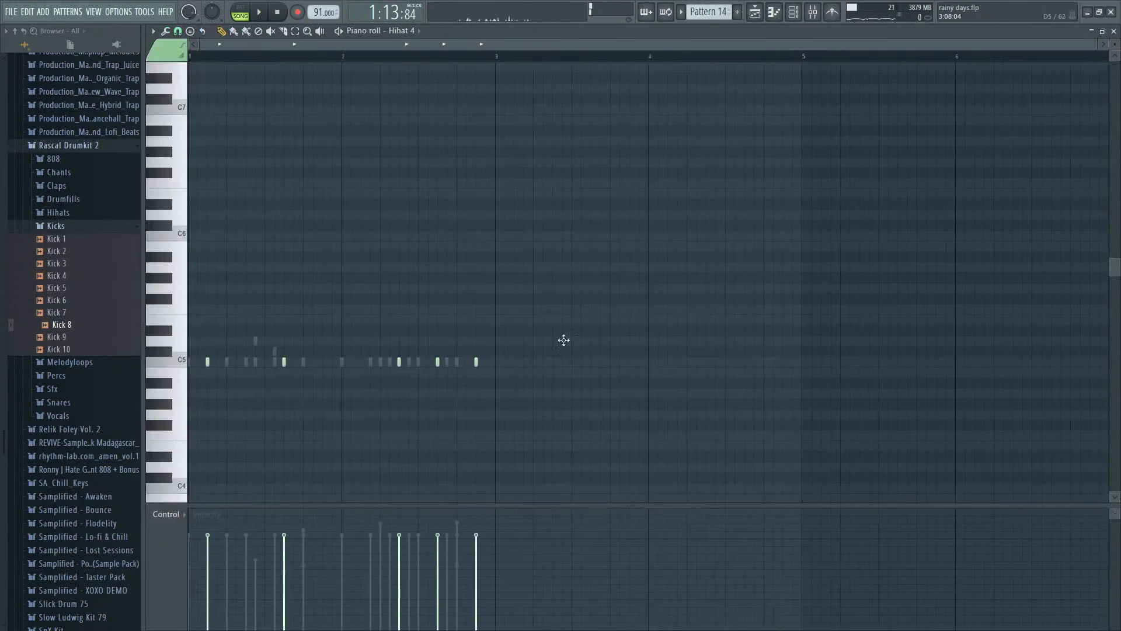
key("F7")
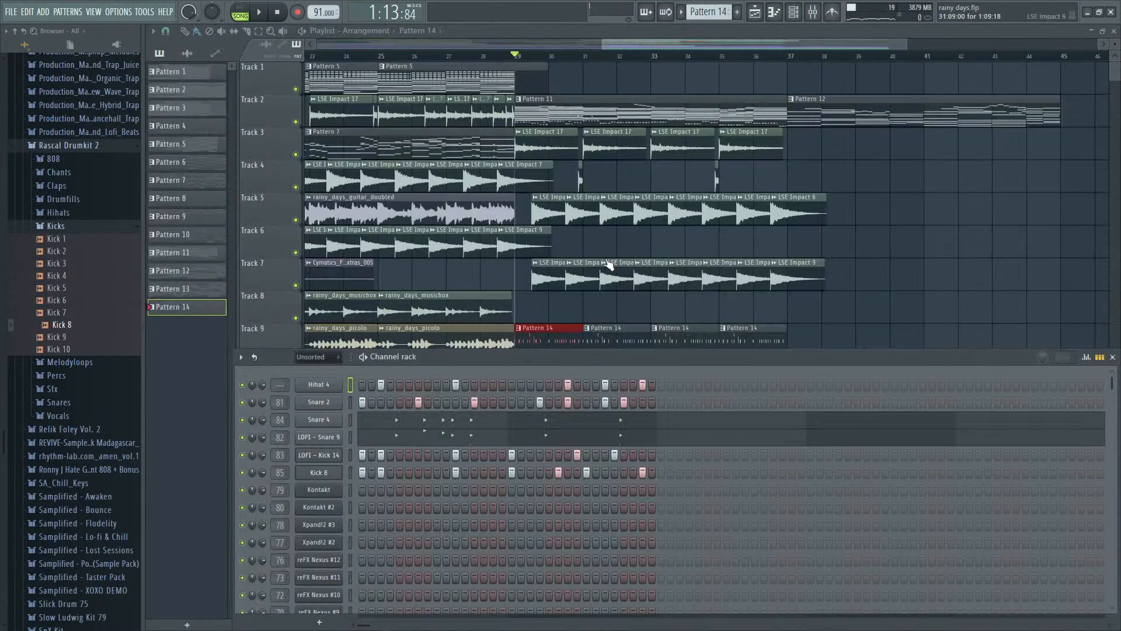
key("space")
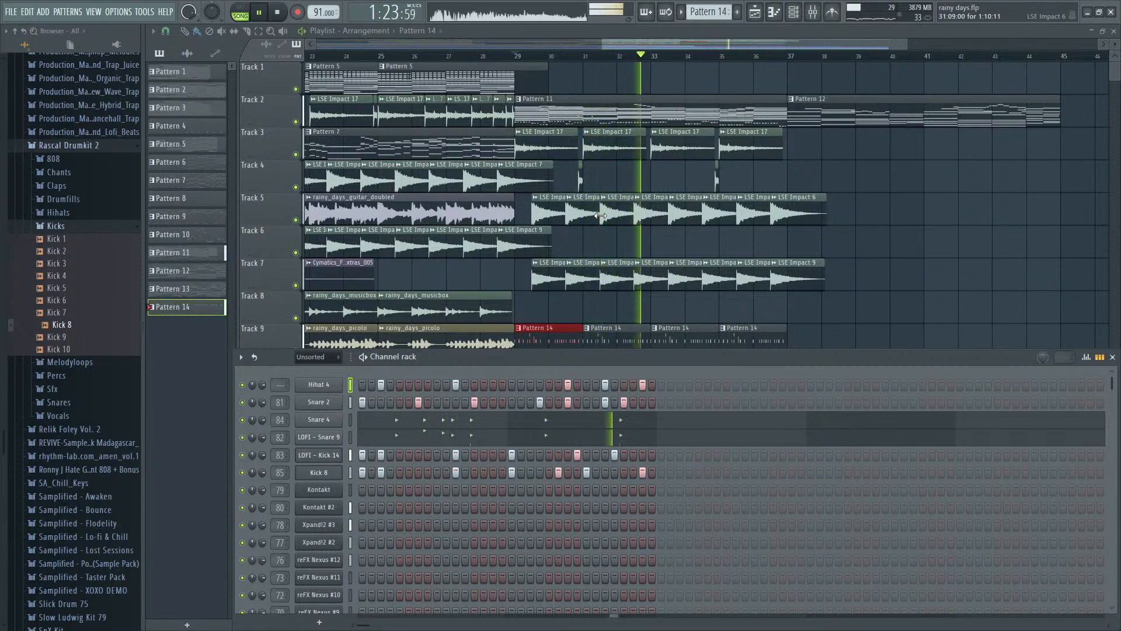
key("space")
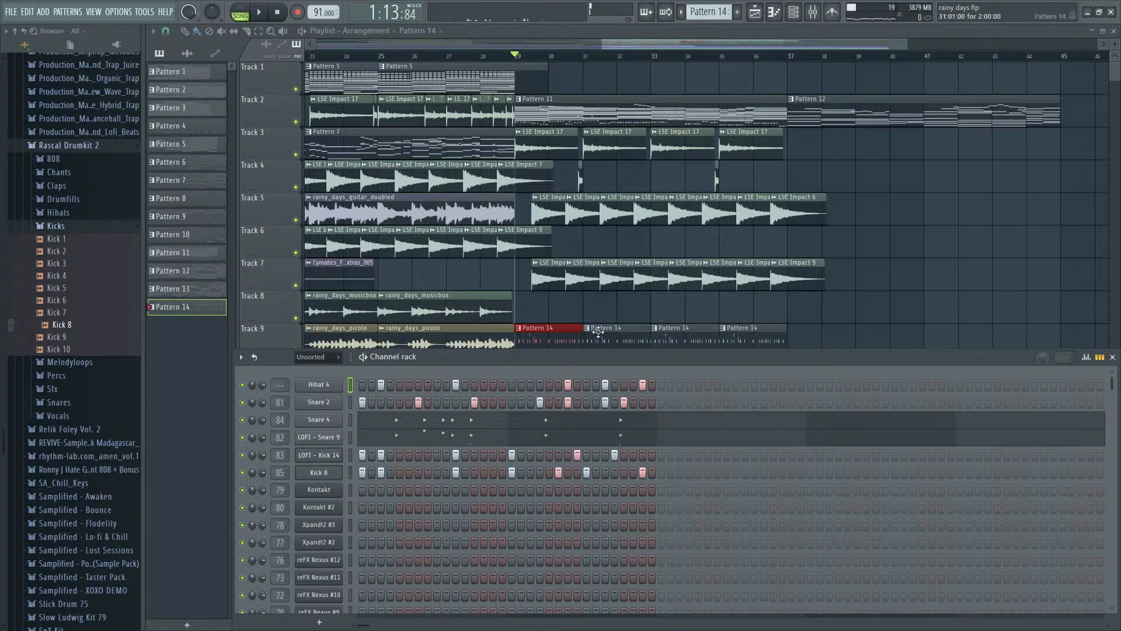
key("F6")
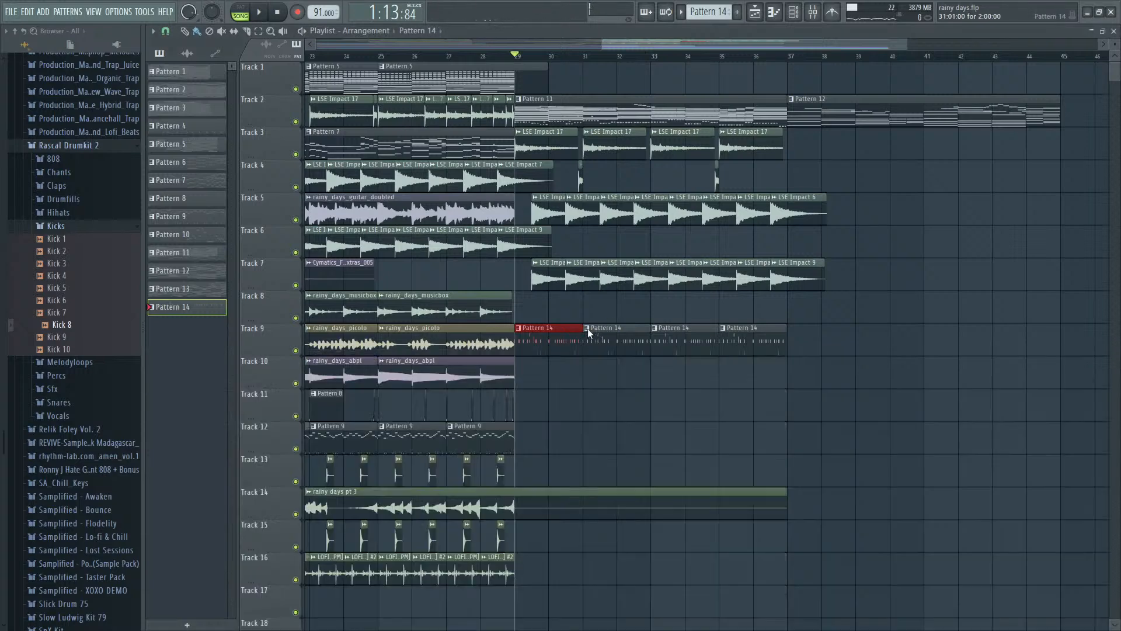
- Make the Pattern 14 clip at bar 31 on Track 9 unique and use the new variation at bar 35 too
left_click(613, 409)
right_click(730, 345)
left_click(731, 343)
key("space")
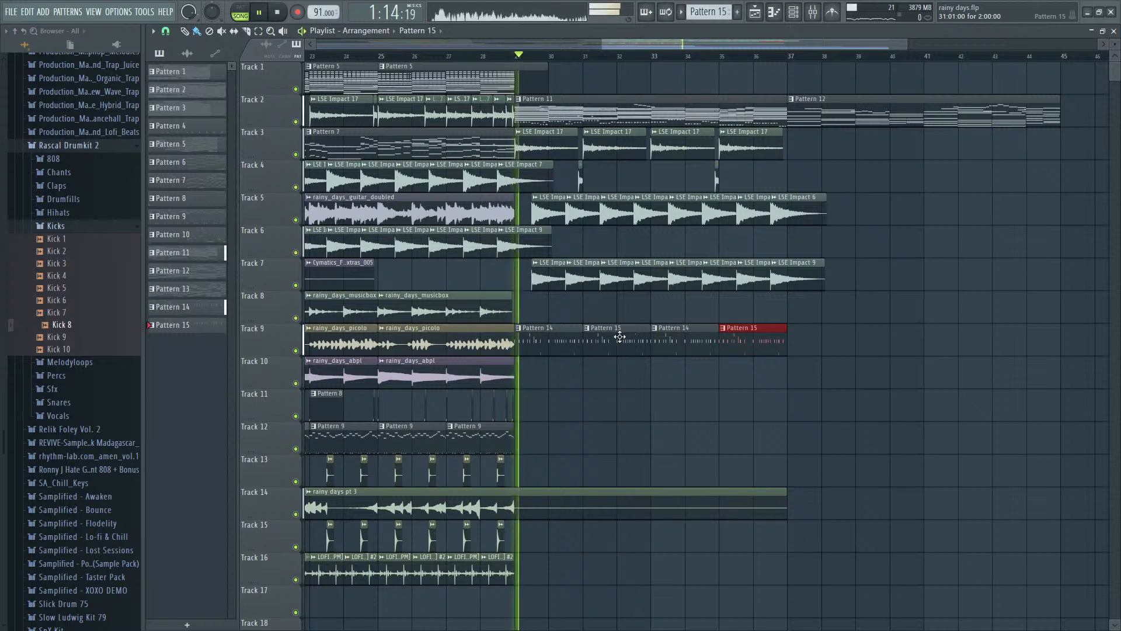
- In Pattern 15, remove the Kick 8 hits on steps 22 and 25 and add one on step 28
double_click(621, 336)
key("F7")
key("F6")
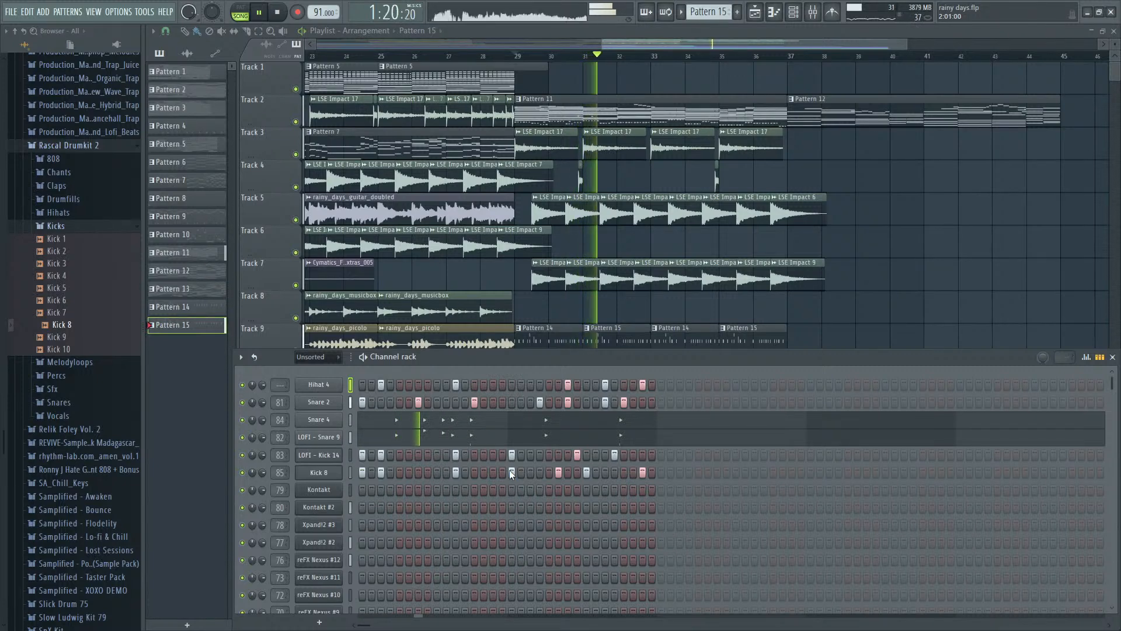
key("space")
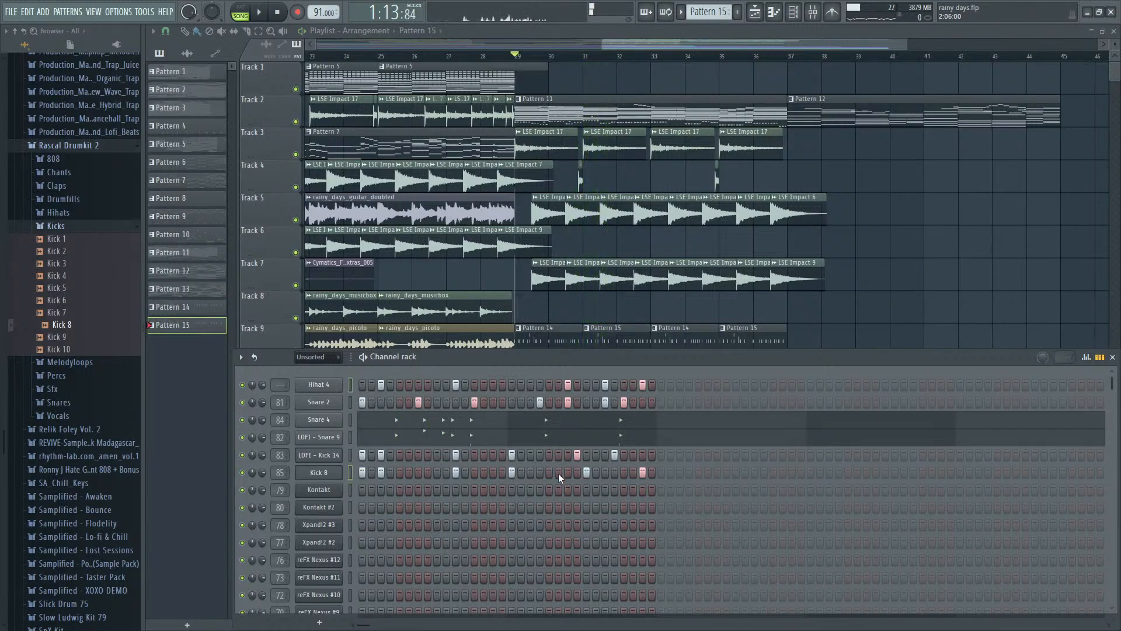
left_click(614, 472)
- Listen to the reworked drums from bar 29 and review the whole arrangement
key("space")
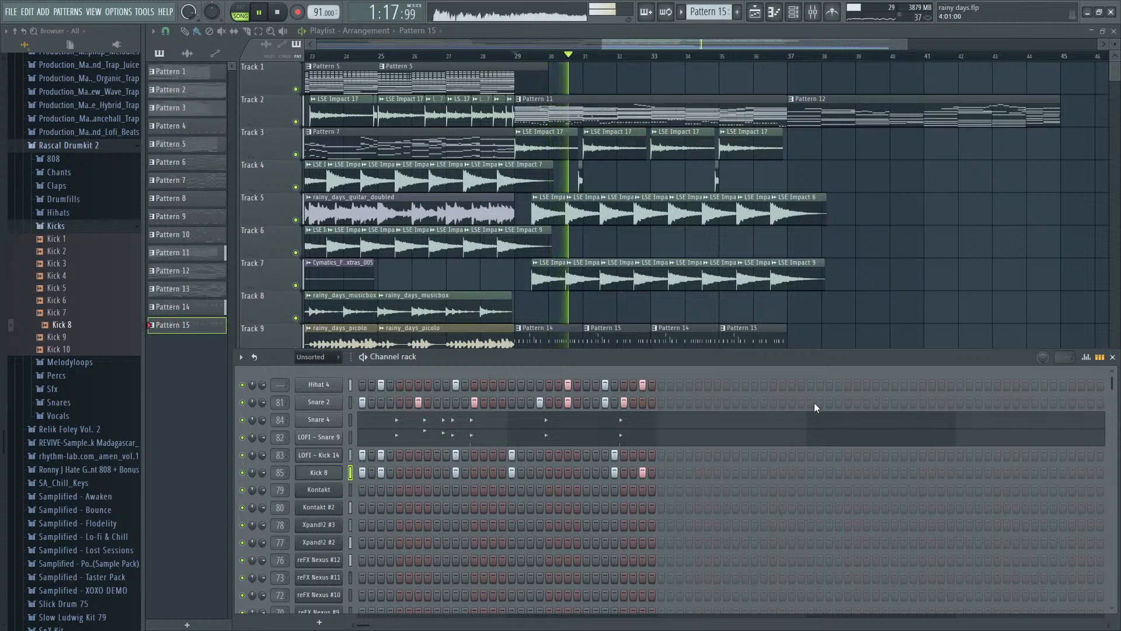
left_click(657, 78)
key("ctrl+z")
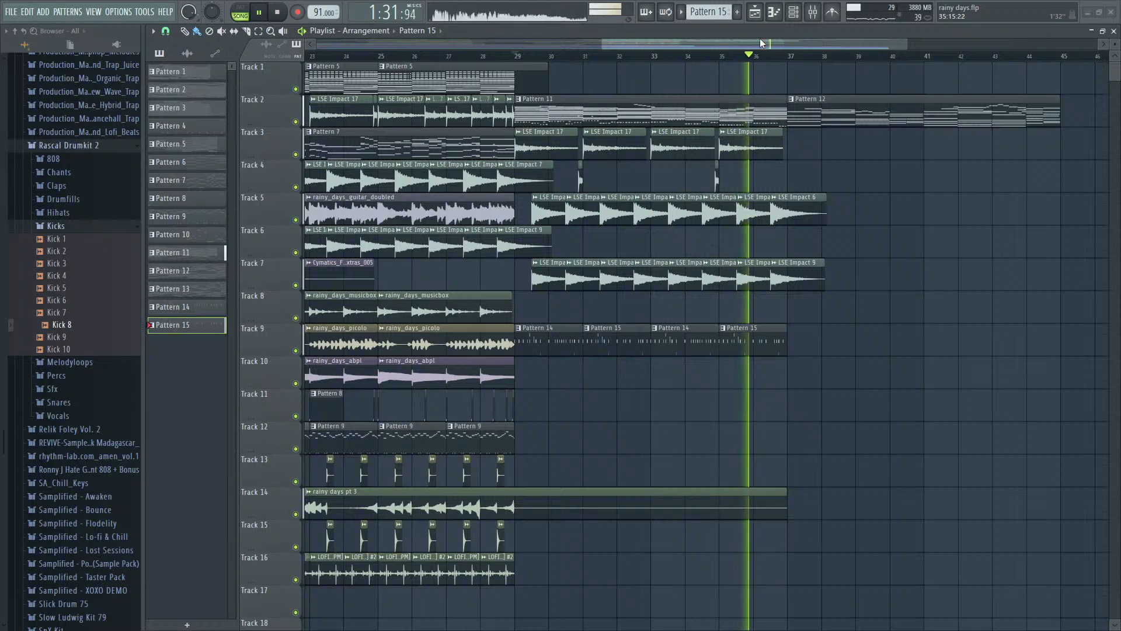
key("space")
scroll(820, 235, "down", 2)
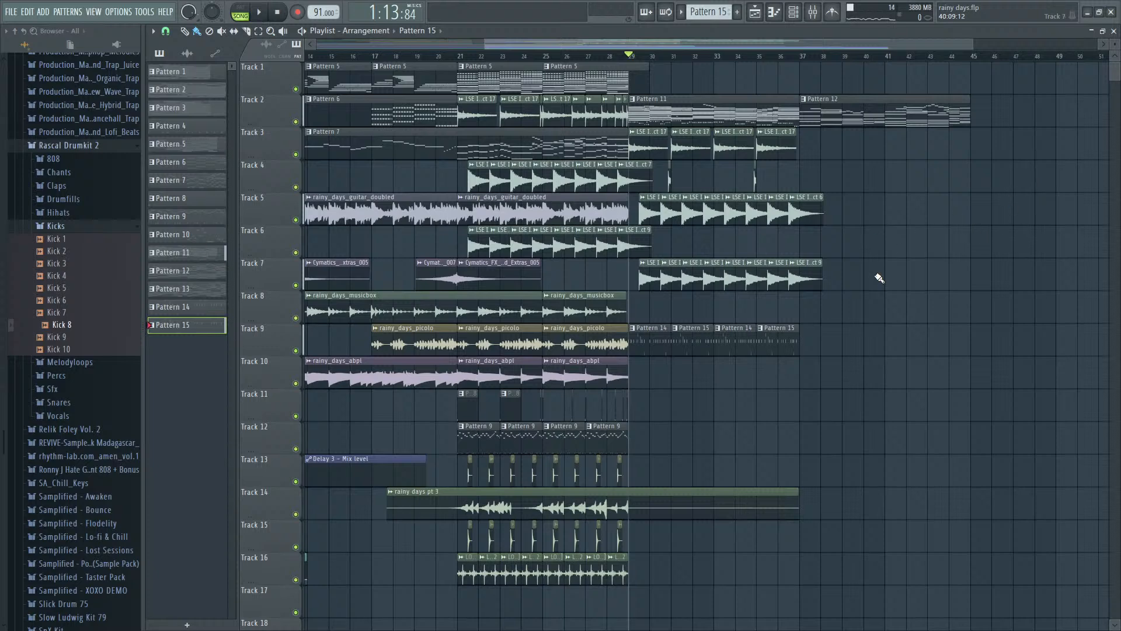
scroll(759, 186, "down", 3)
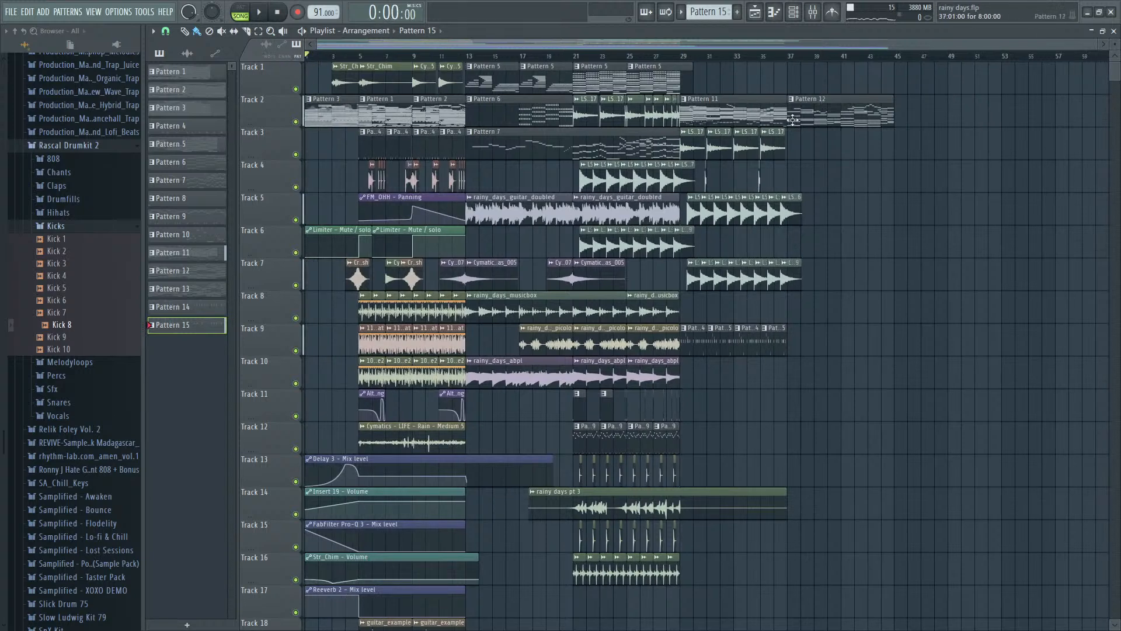
- Play the whole song from the beginning through the section after bar 29
scroll(793, 120, "up", 3)
left_click_drag(1019, 136, 784, 168)
scroll(781, 166, "down", 3)
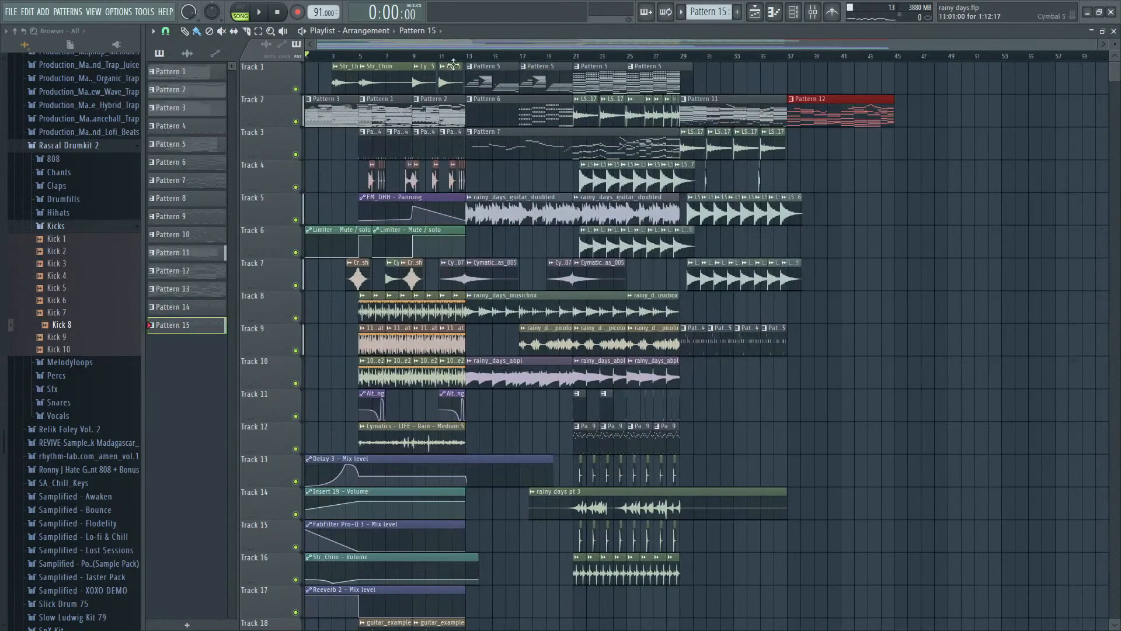
key("space")
key("ctrl+d")
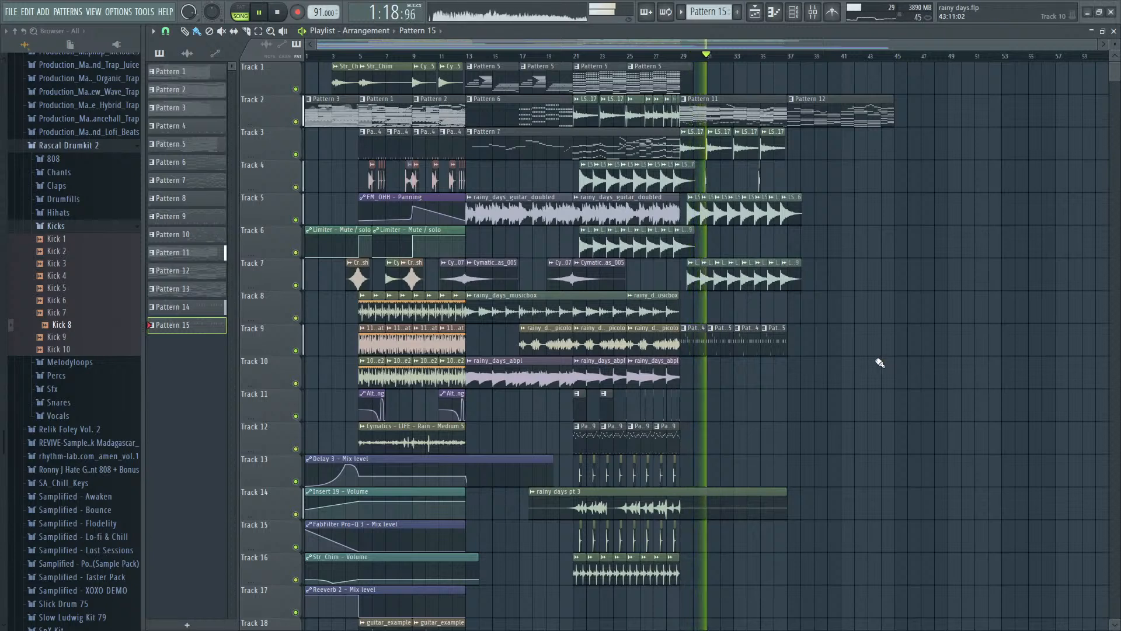
scroll(850, 379, "up", 4)
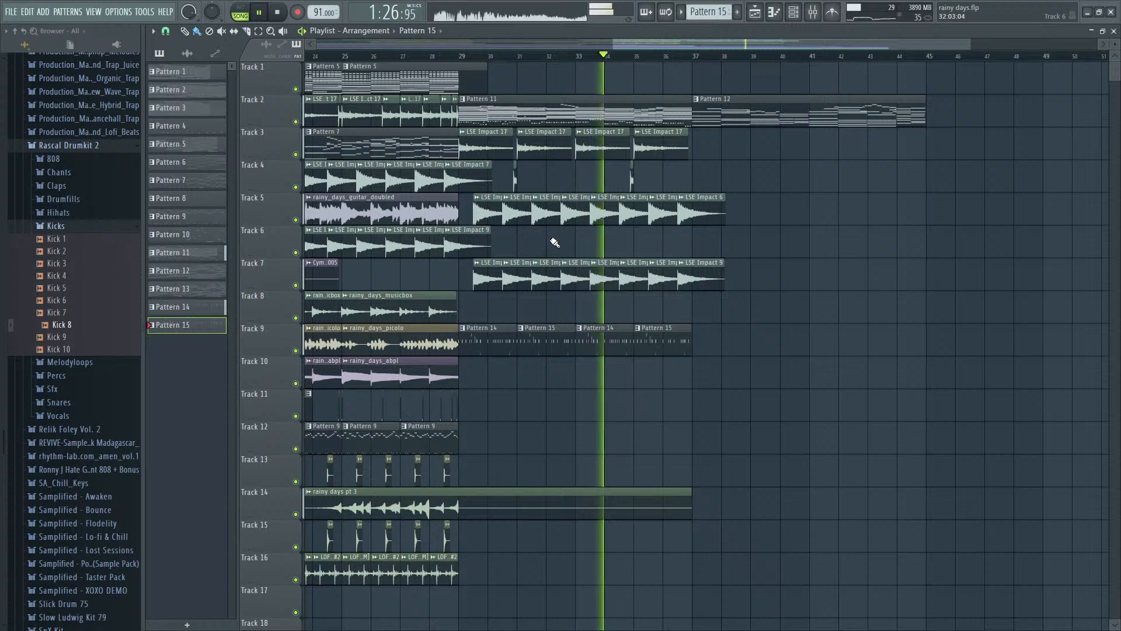
key("space")
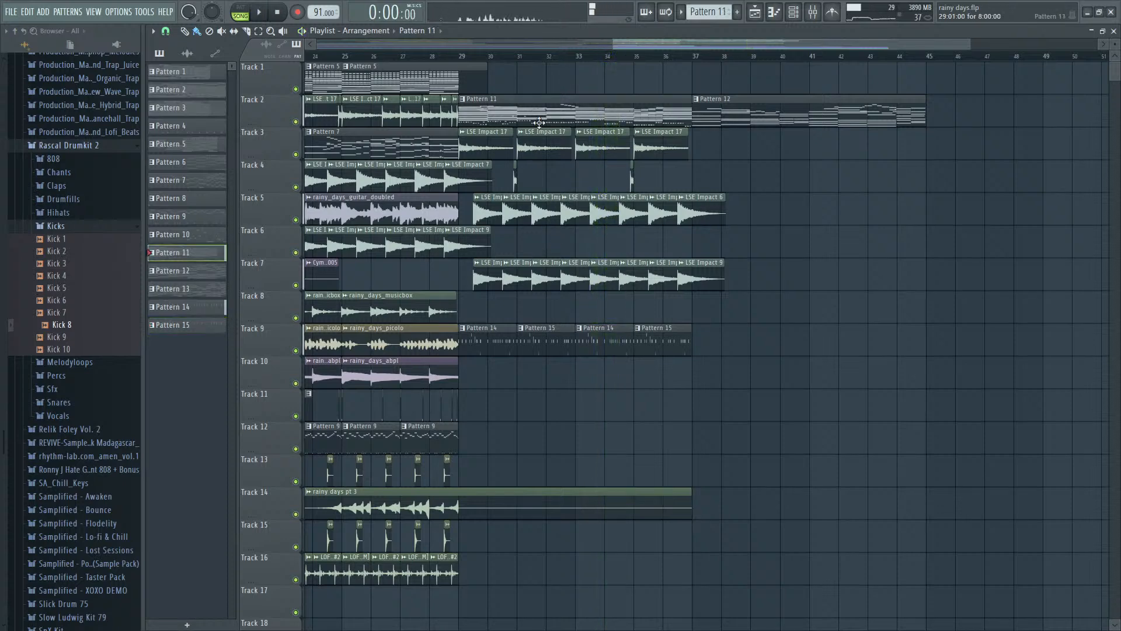
- Inspect the melodic channels of Pattern 11, including the Kontakt #2 notes
double_click(539, 123)
key("Escape")
scroll(413, 468, "down", 2)
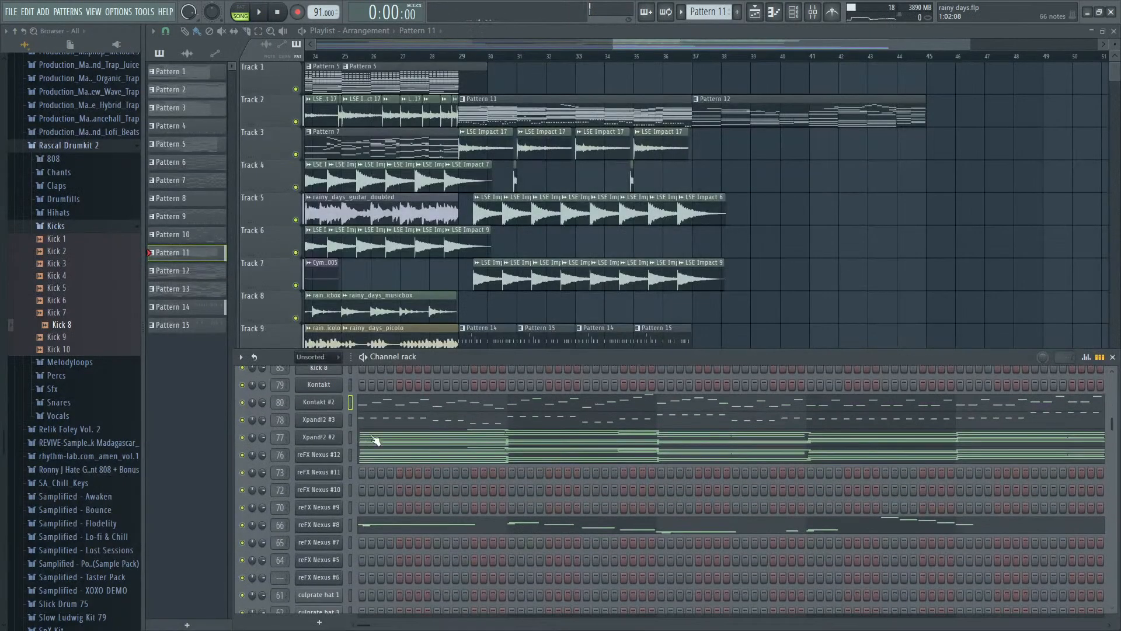
left_click(380, 411)
key("Escape")
- Play the transition into bar 29 starting from bar 27
left_click(397, 57)
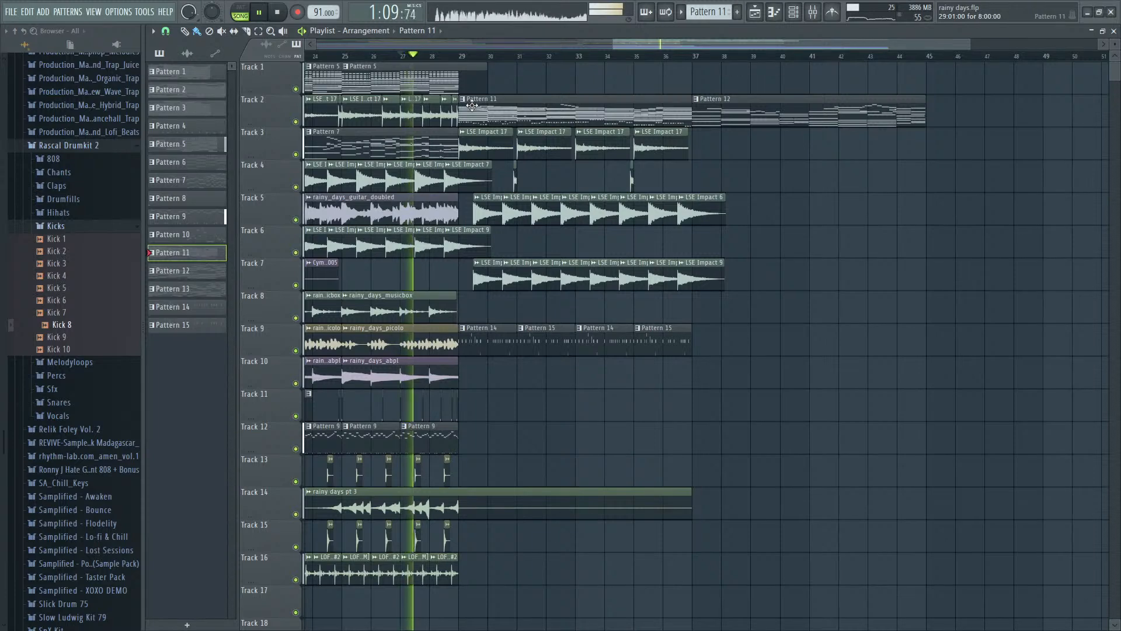
scroll(527, 65, "down", 1)
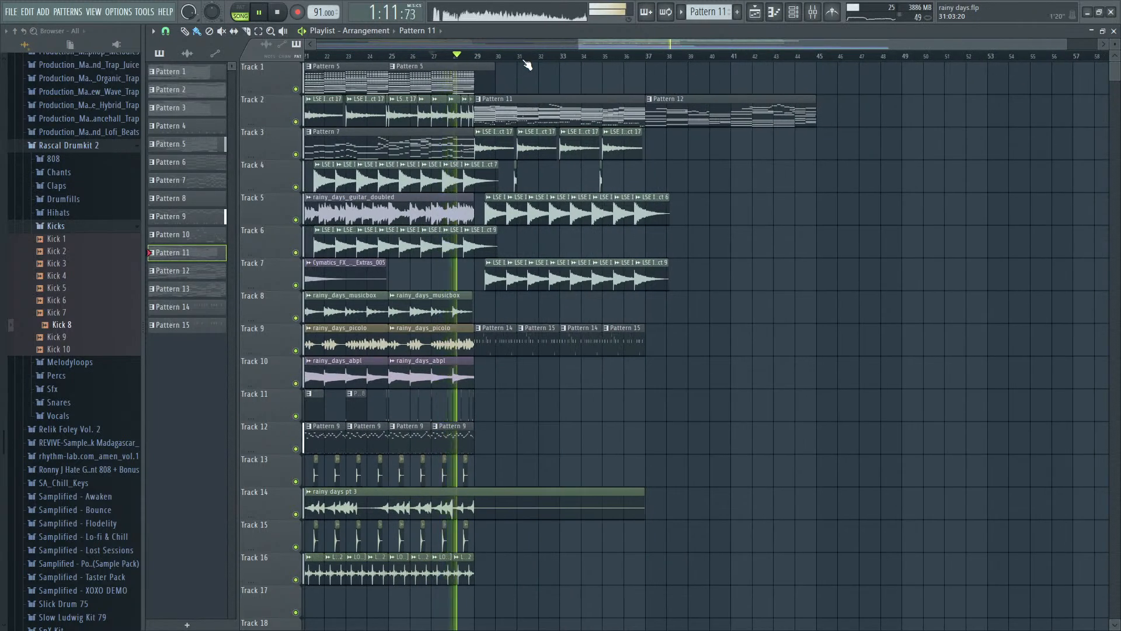
scroll(527, 64, "up", 2)
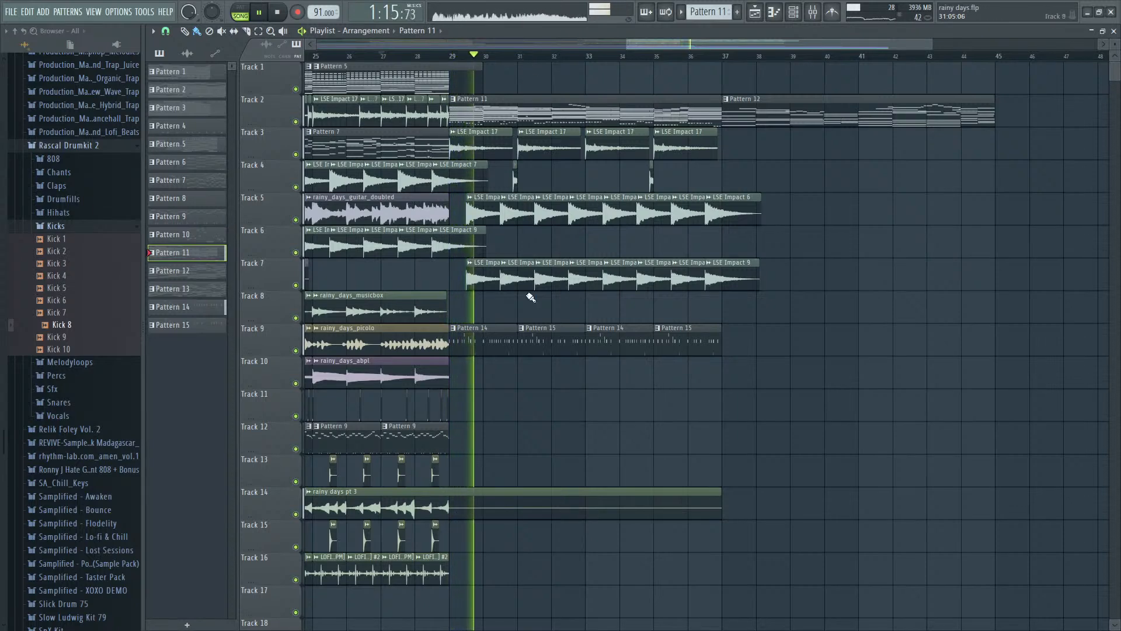
key("space")
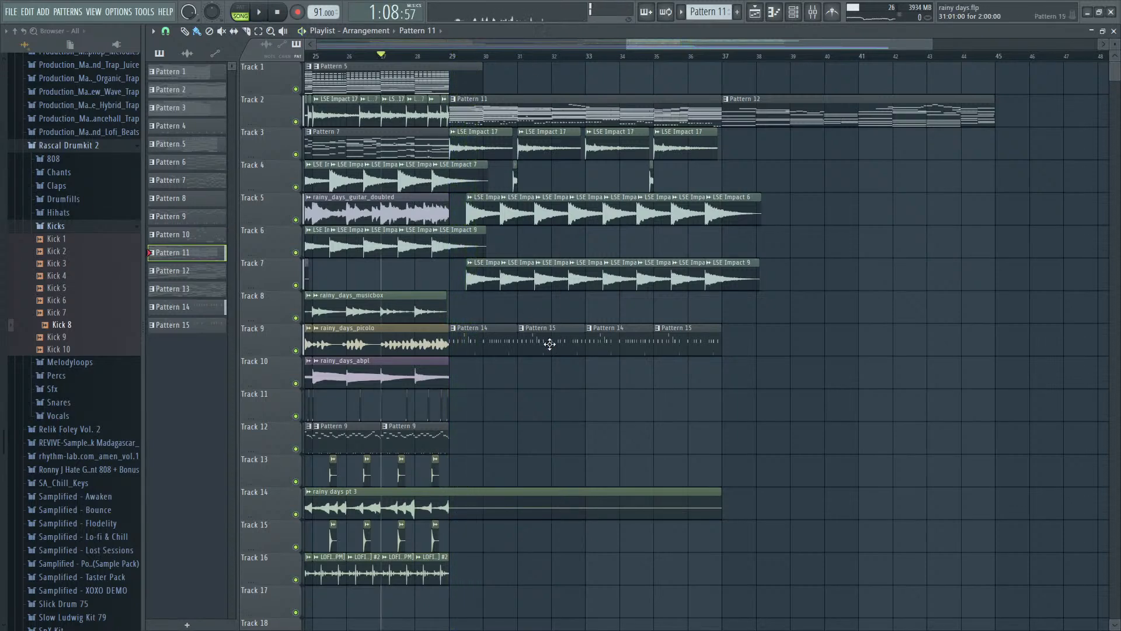
- Create an automation clip for the Ks2 mixer track's volume on playlist Track 34
key("F9")
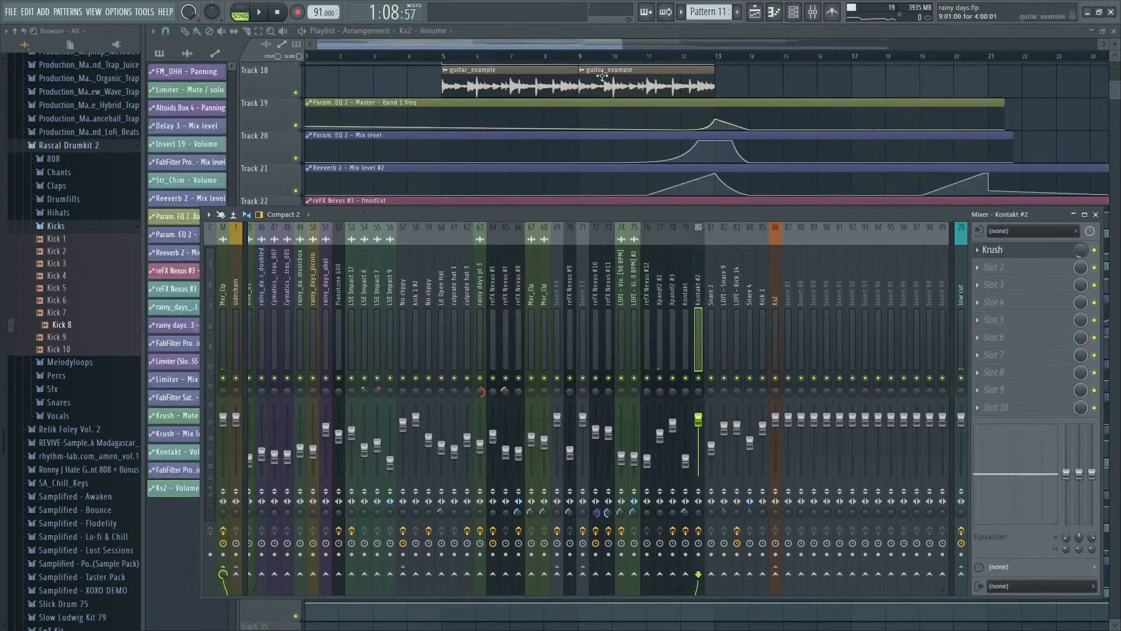
key("F9")
scroll(563, 268, "down", 4)
key("space")
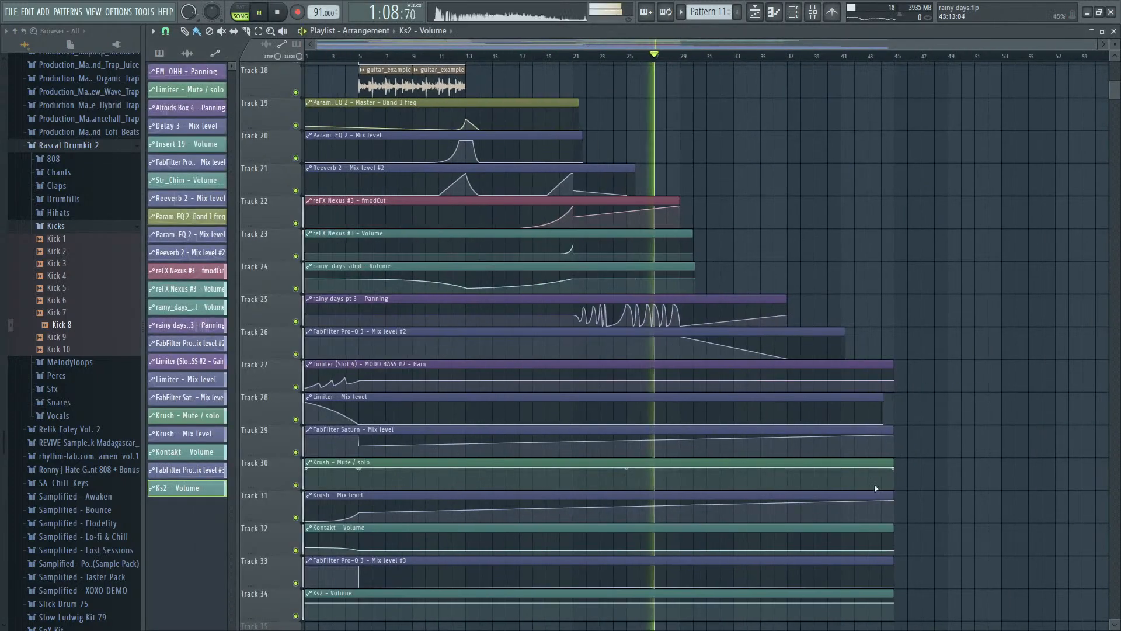
- Shape the Ks2 volume automation on Track 34 to dip at bar 29 and rise back up by bar 37
scroll(817, 514, "up", 4)
scroll(606, 584, "down", 3)
key("space")
scroll(607, 571, "down", 3)
scroll(952, 413, "up", 10)
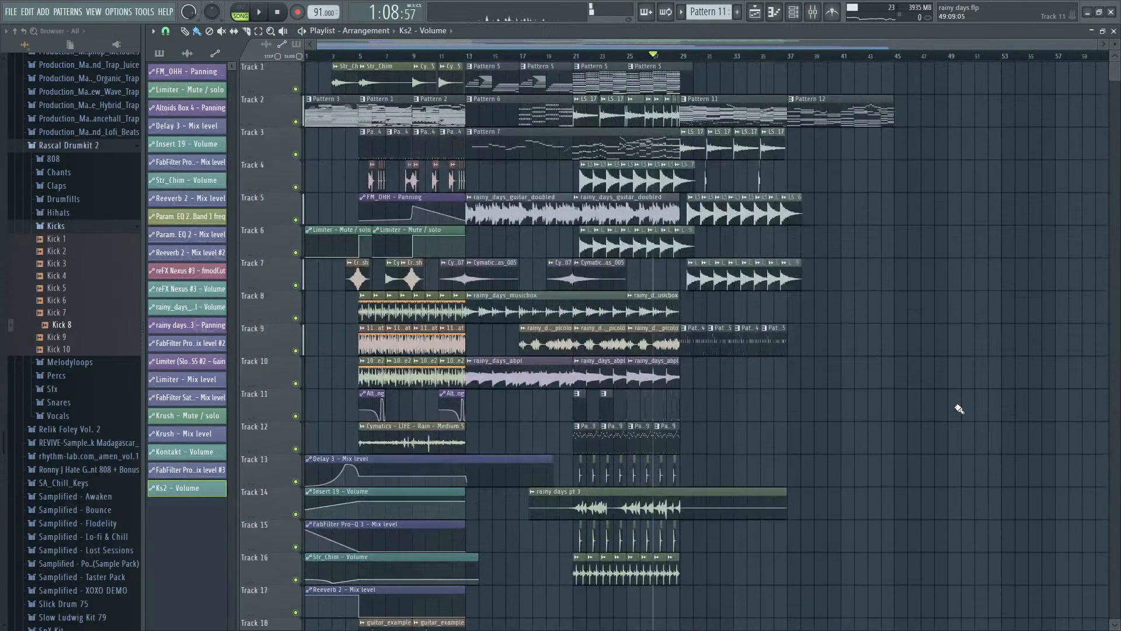
scroll(958, 408, "down", 7)
scroll(960, 409, "down", 6)
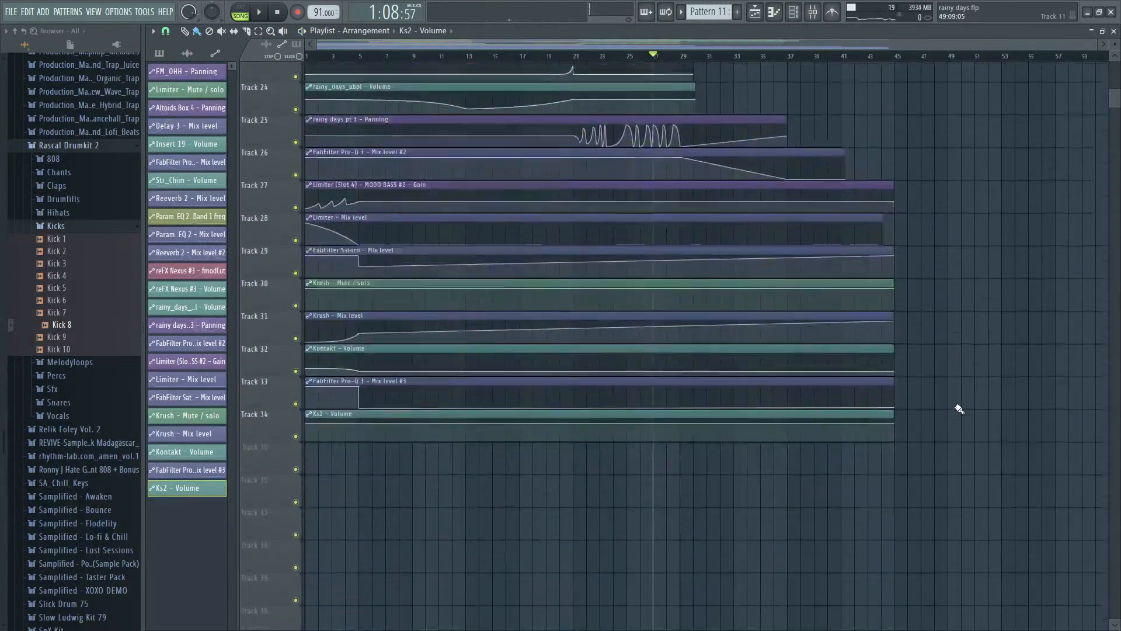
left_click_drag(680, 380, 681, 397)
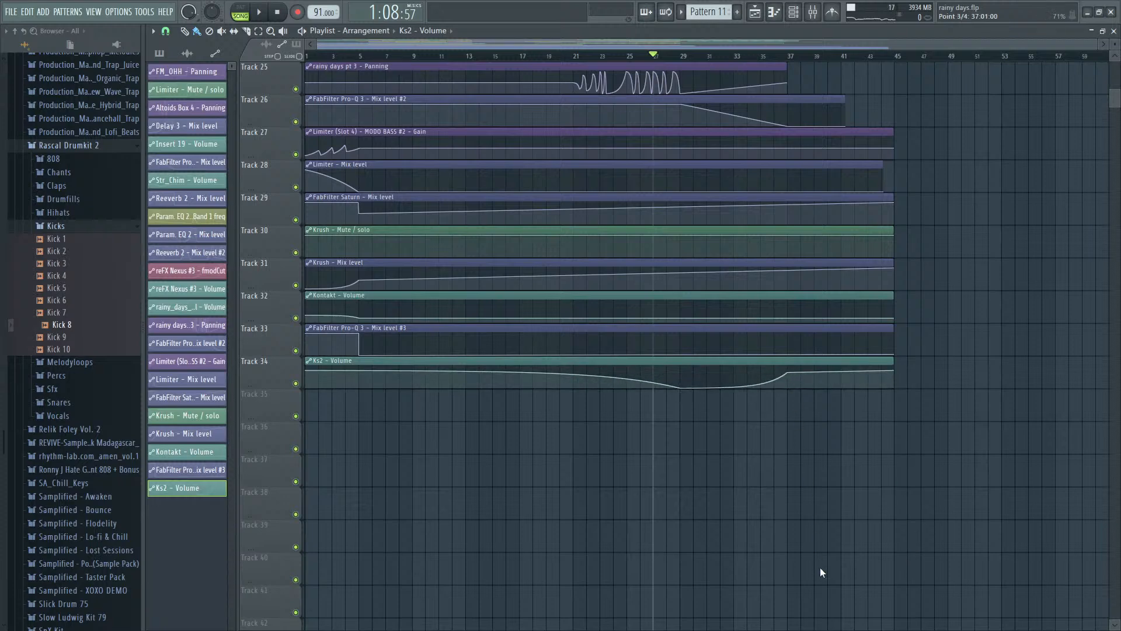
- Play from bar 27 and adjust the Ks2 volume curve's tension for a more even rise between bars 29 and 37
key("space")
scroll(1017, 359, "up", 12)
scroll(730, 365, "up", 5)
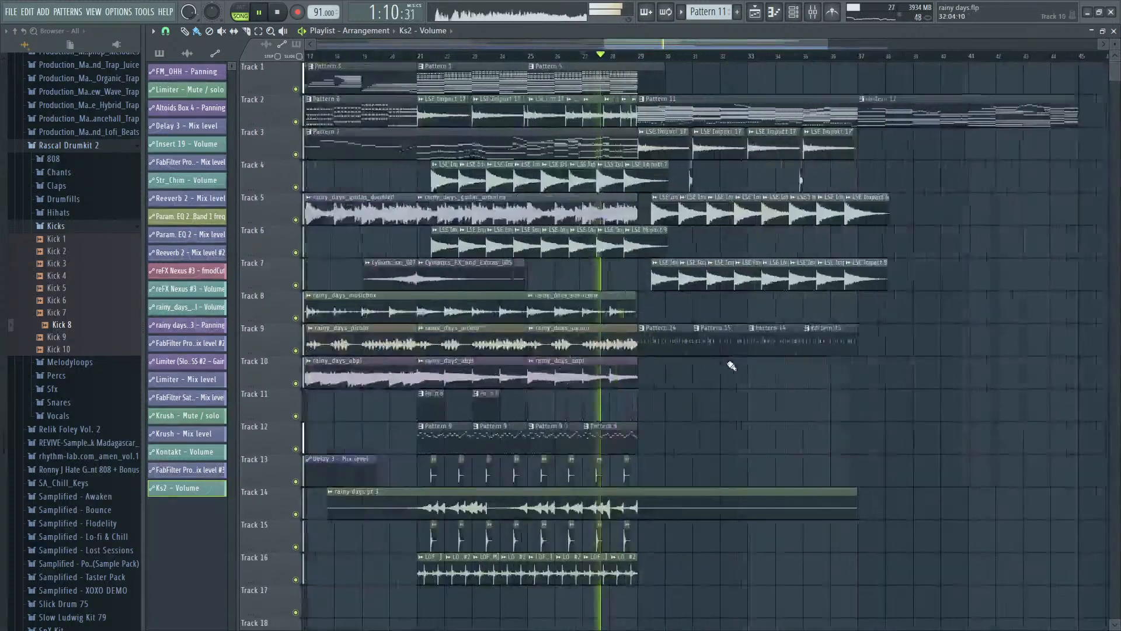
scroll(1008, 352, "down", 13)
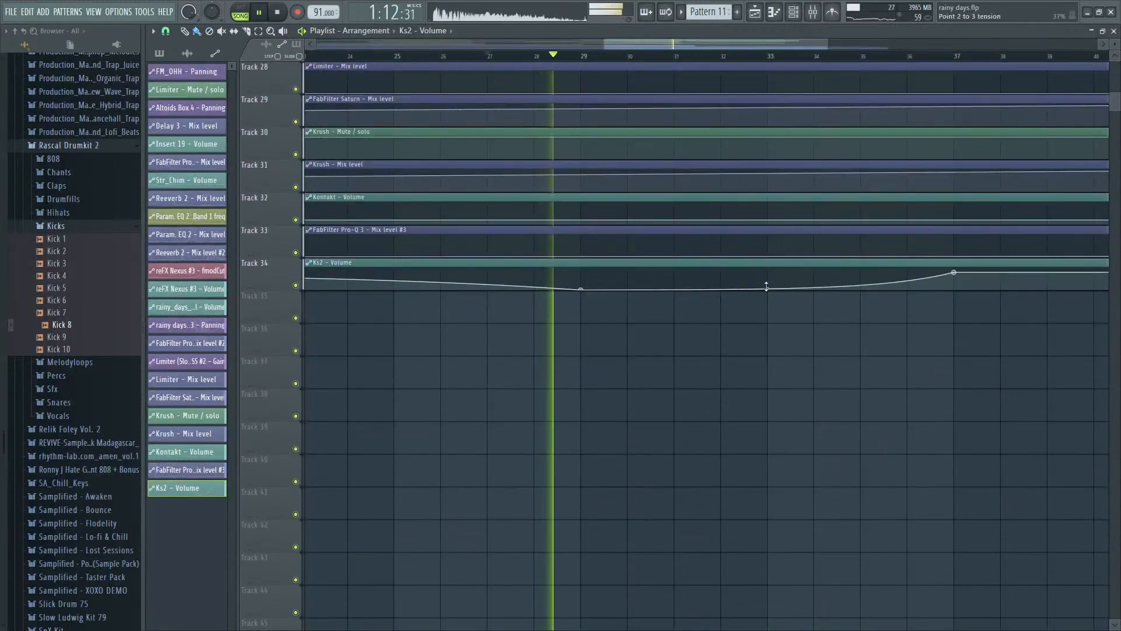
scroll(780, 331, "up", 11)
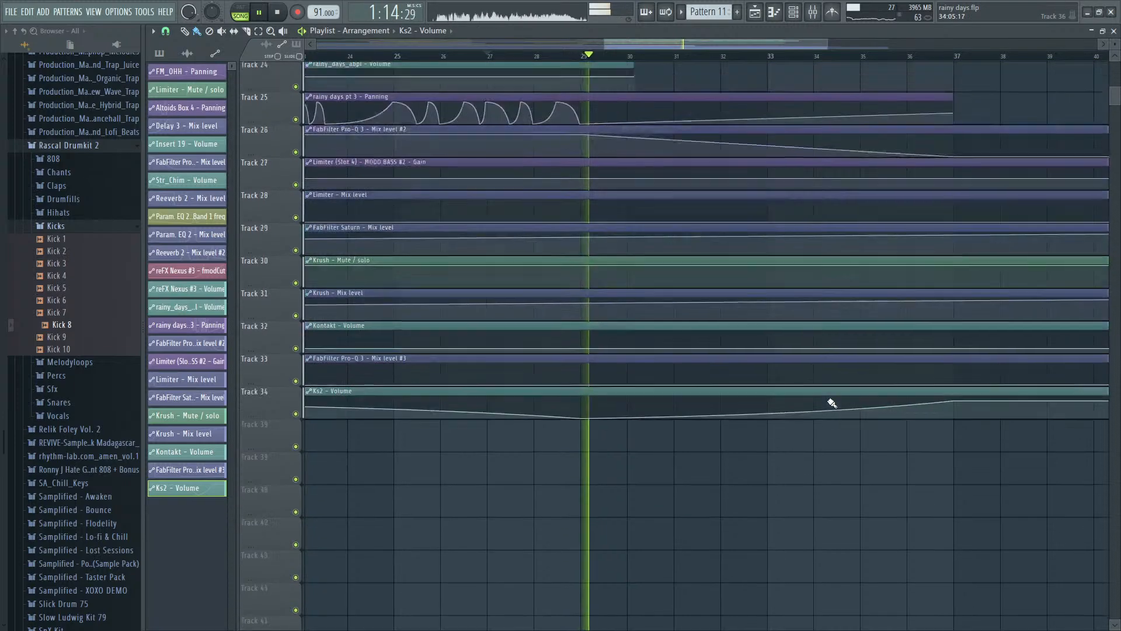
- Route the Hihat 4 channel to mixer track 87 and mute the Snare 2 and Hihat 4 mixer tracks
key("F9")
key("F6")
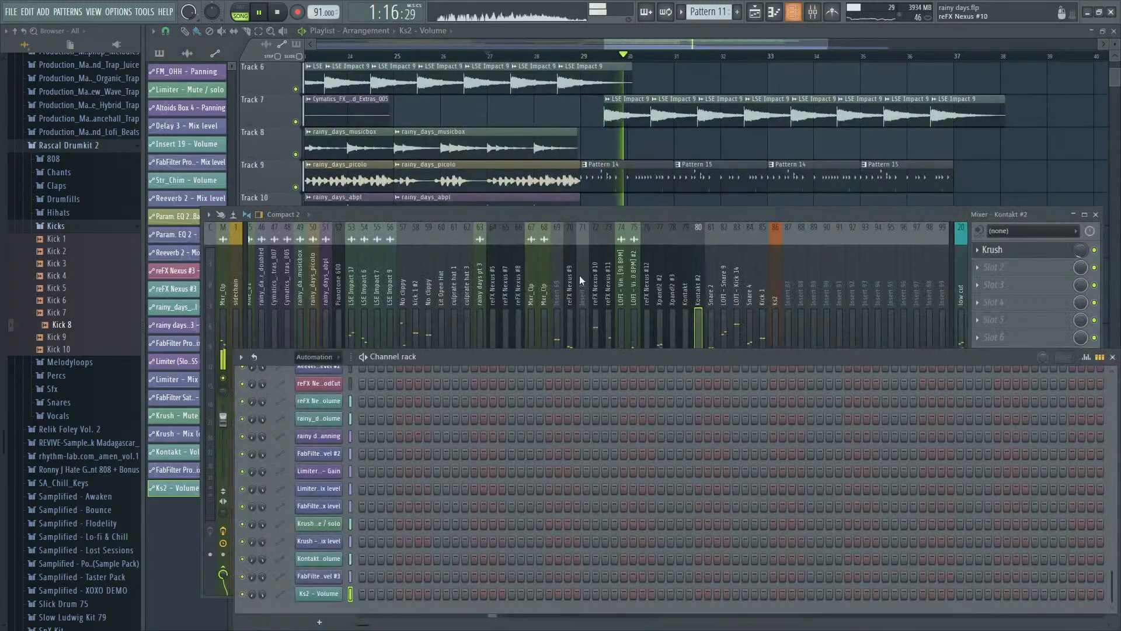
left_click(317, 404)
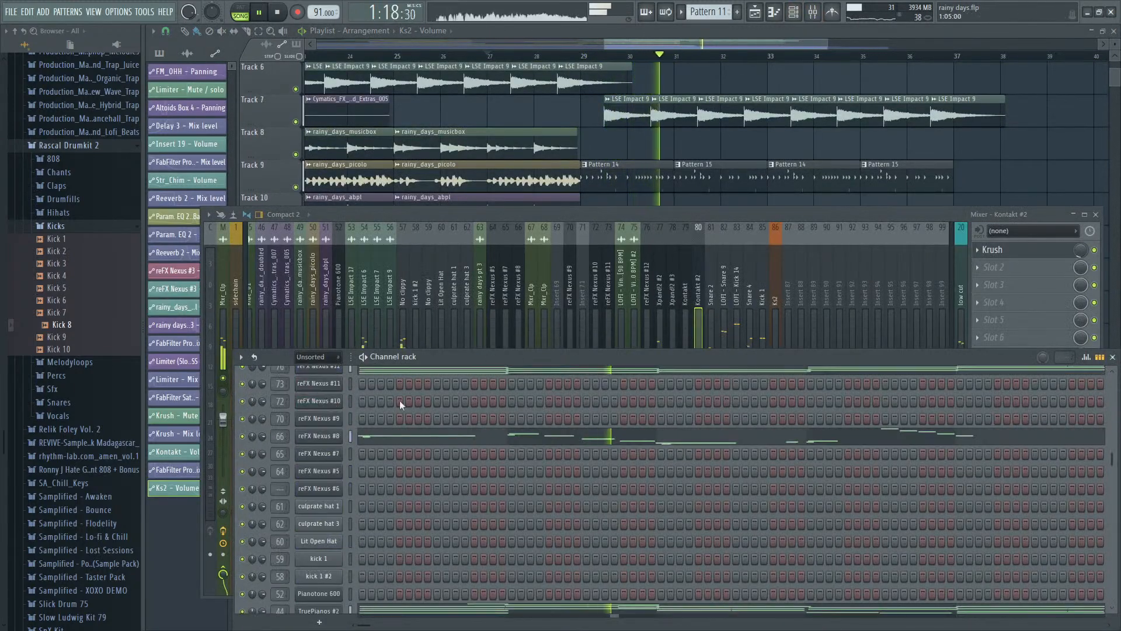
scroll(400, 401, "up", 5)
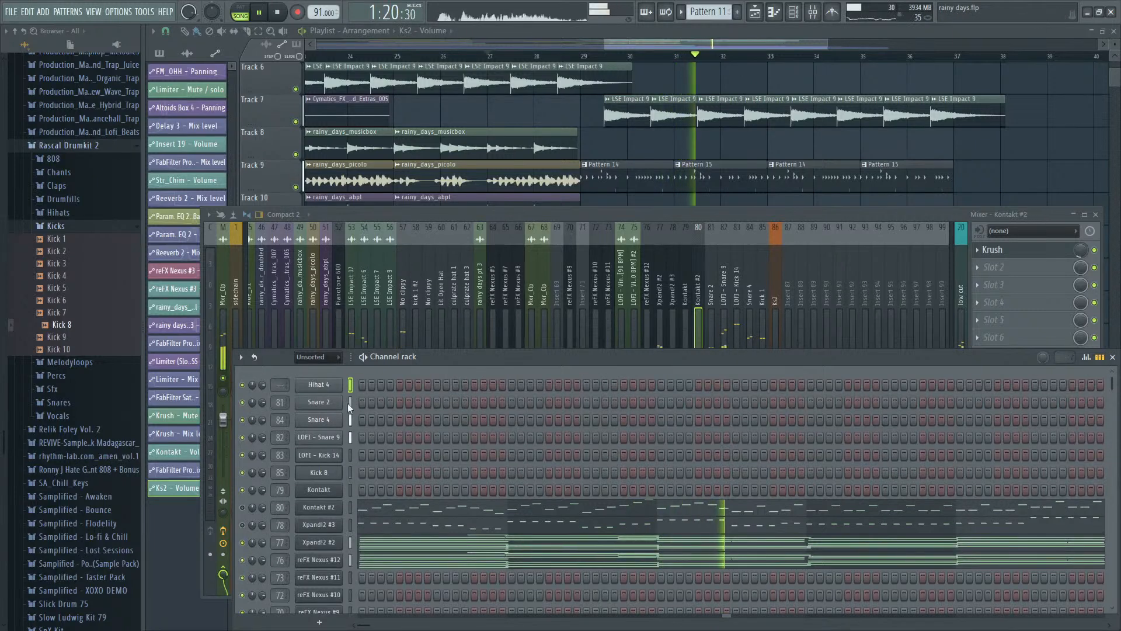
key("ctrl+l")
left_click(785, 326)
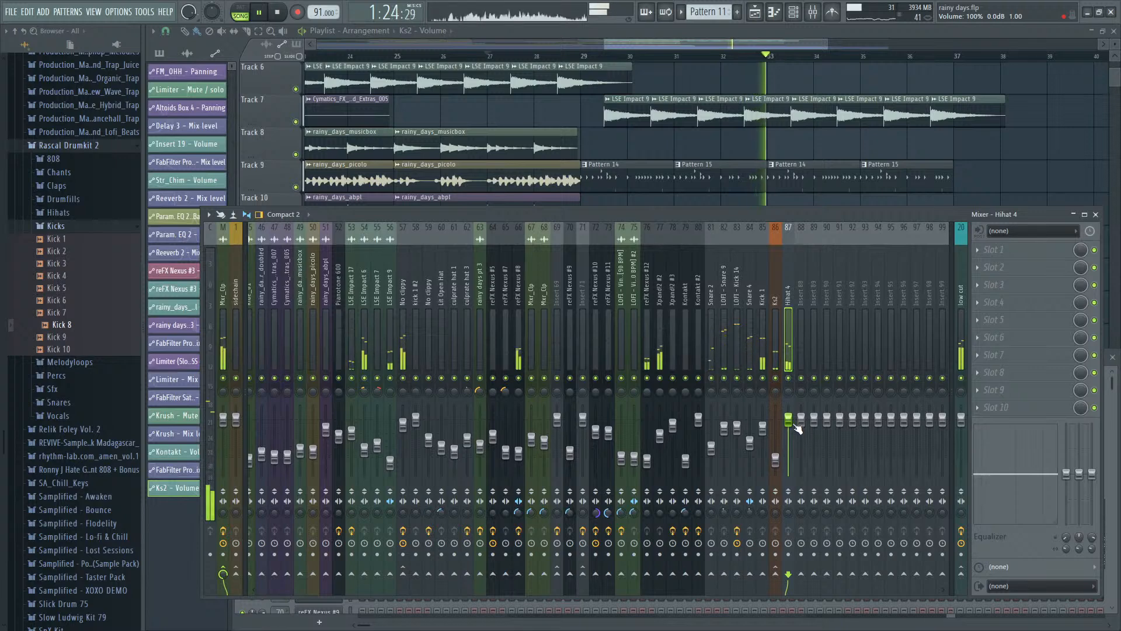
left_click(710, 378)
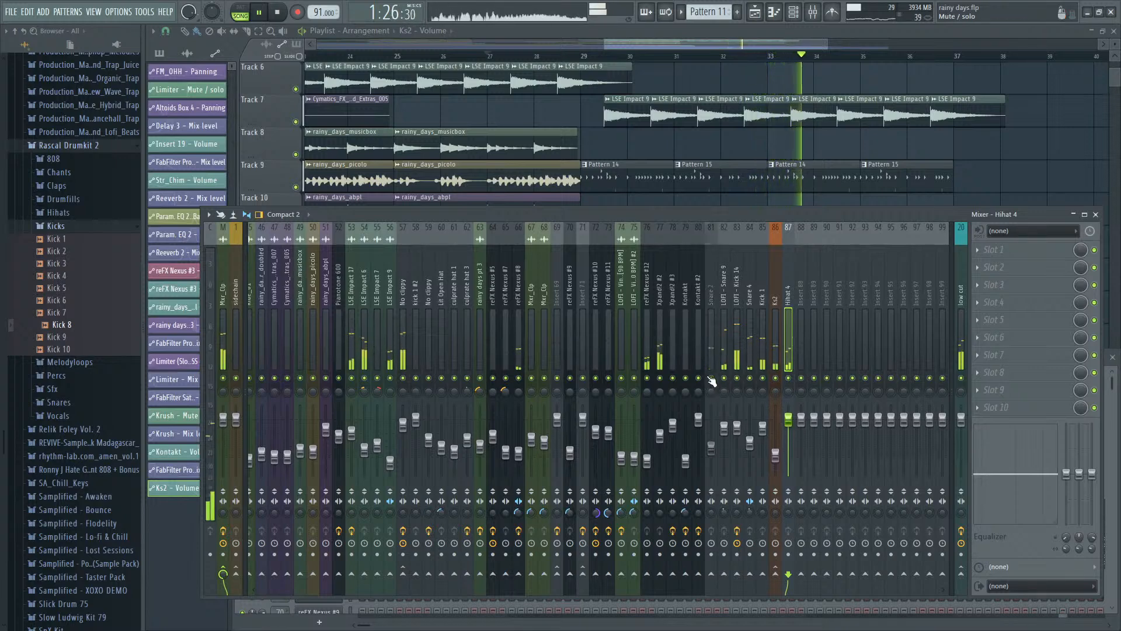
left_click(788, 379)
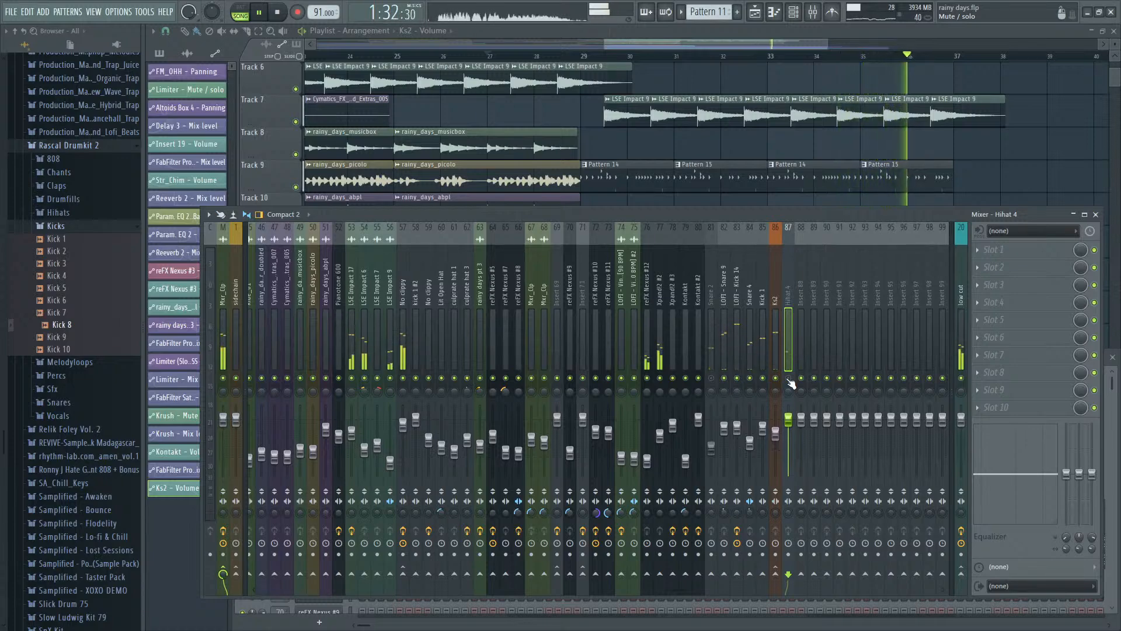
- Duplicate the Pattern 14 and Pattern 15 clips on Track 9 so they fill bars 37 to 45
right_click(773, 73)
scroll(780, 146, "down", 4)
left_click_drag(833, 210, 803, 176)
scroll(929, 212, "up", 4)
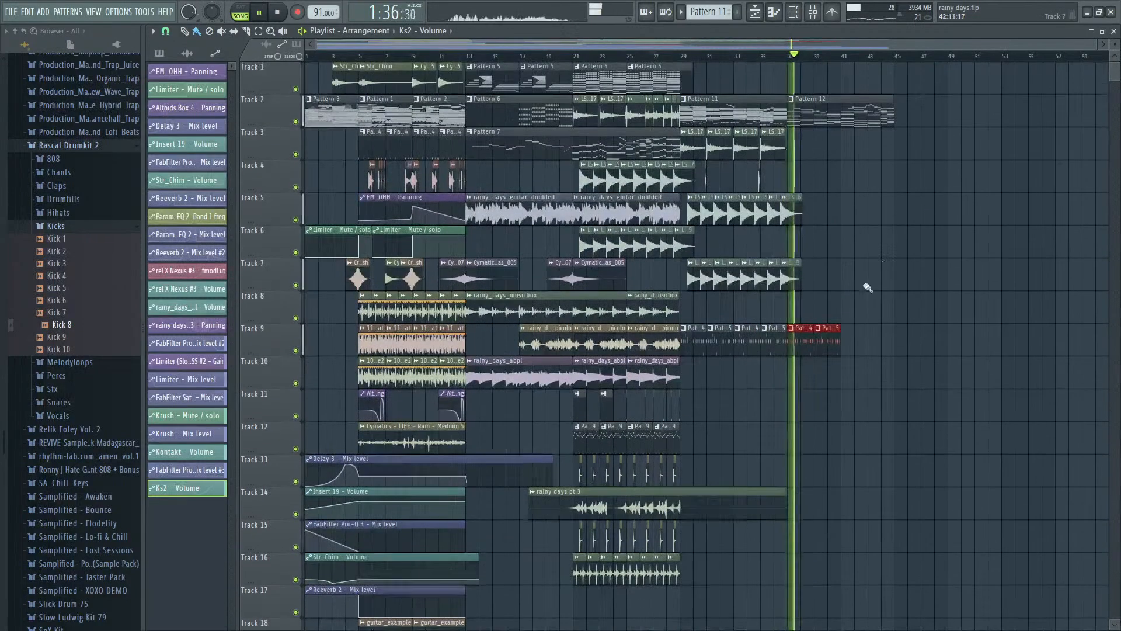
scroll(855, 310, "up", 4)
key("ctrl+b")
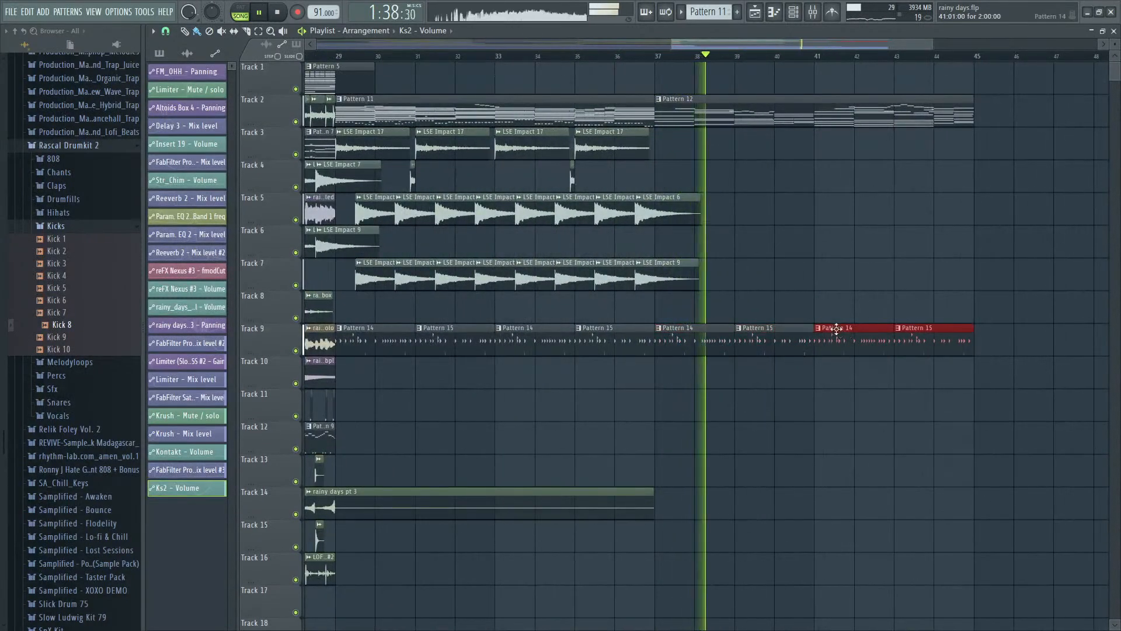
scroll(834, 330, "down", 3)
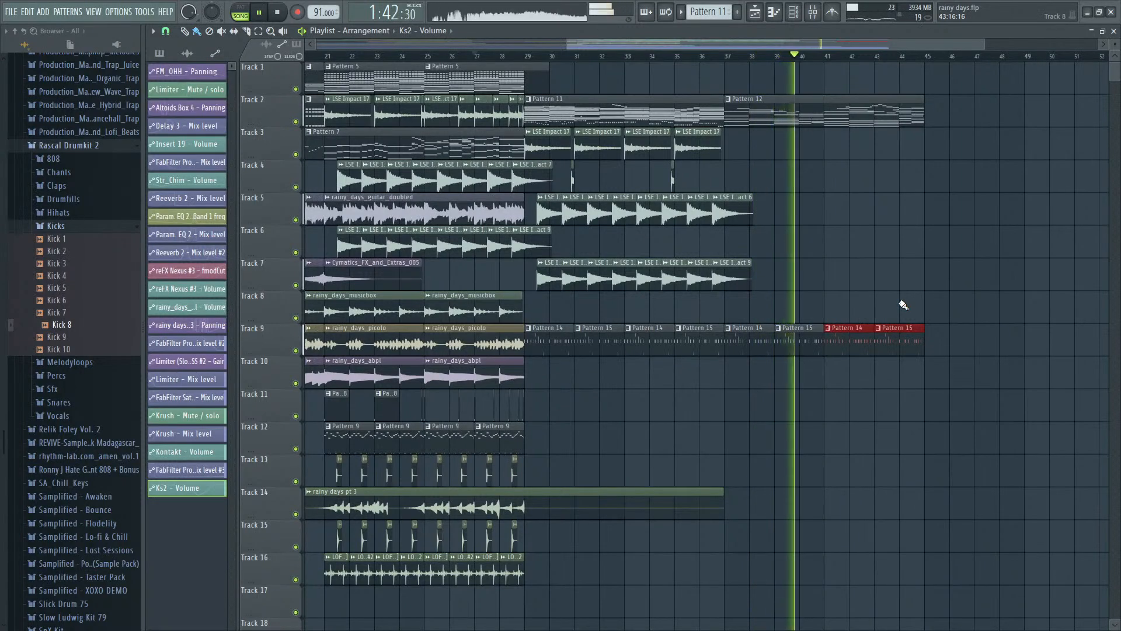
scroll(883, 308, "down", 2)
key("space")
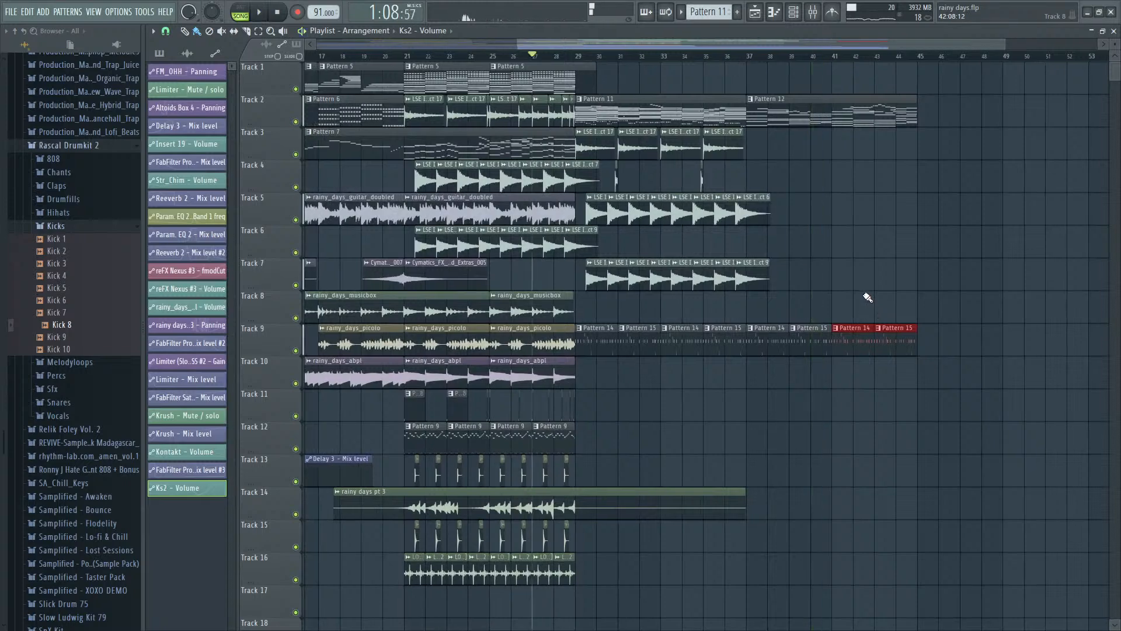
- Open Pattern 12's TruePianos #2 notes in the piano roll and play the opening chord
double_click(789, 109)
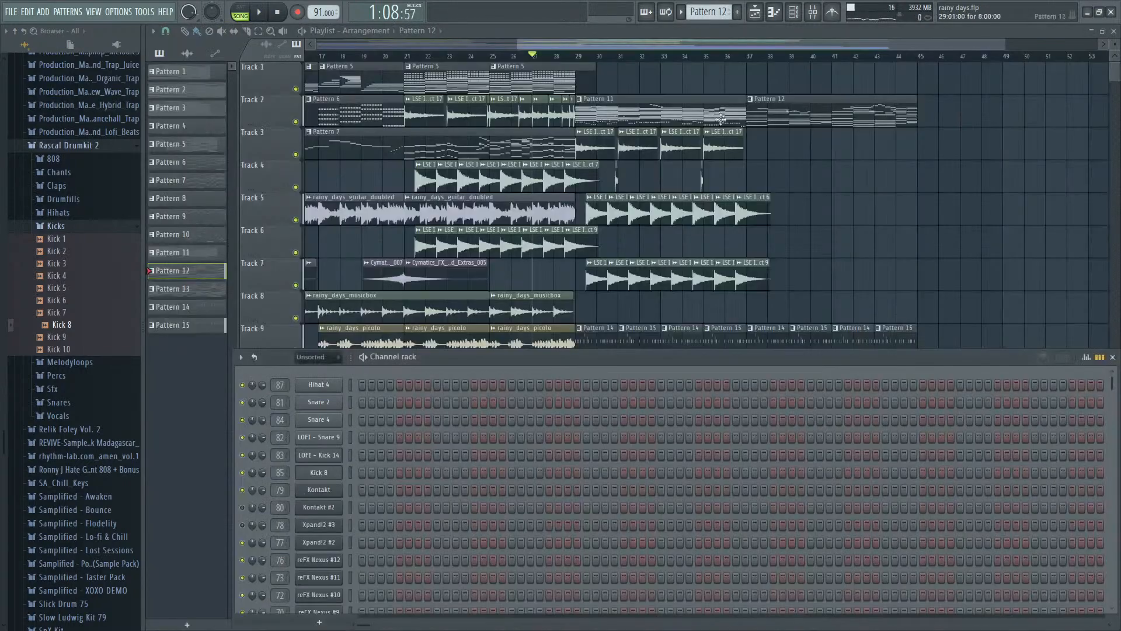
scroll(432, 405, "down", 8)
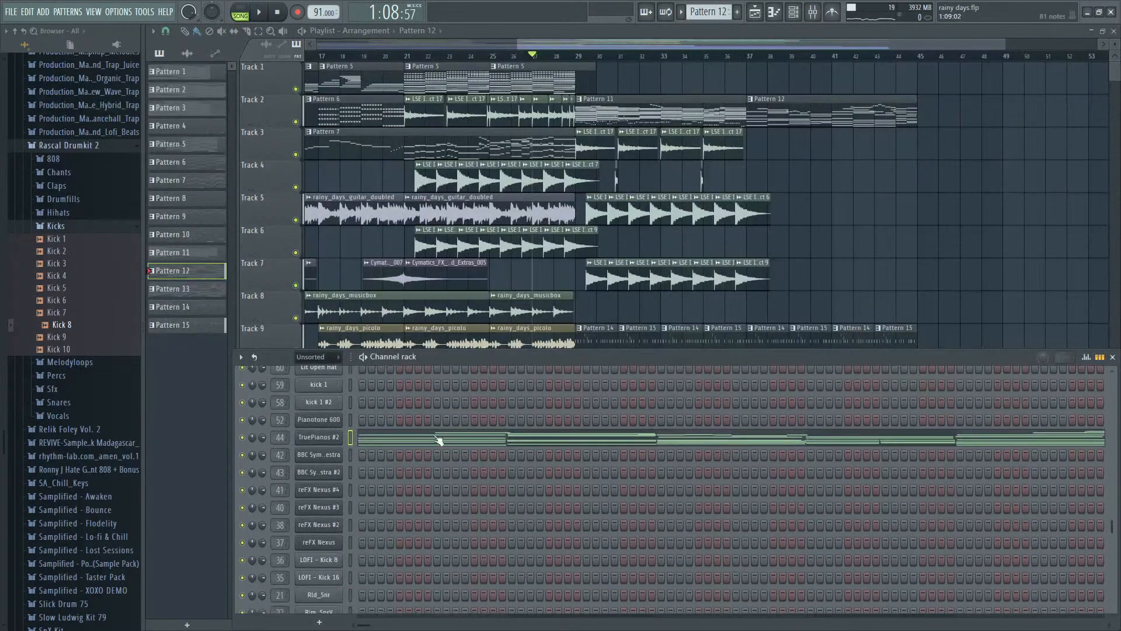
left_click(430, 442)
key("space")
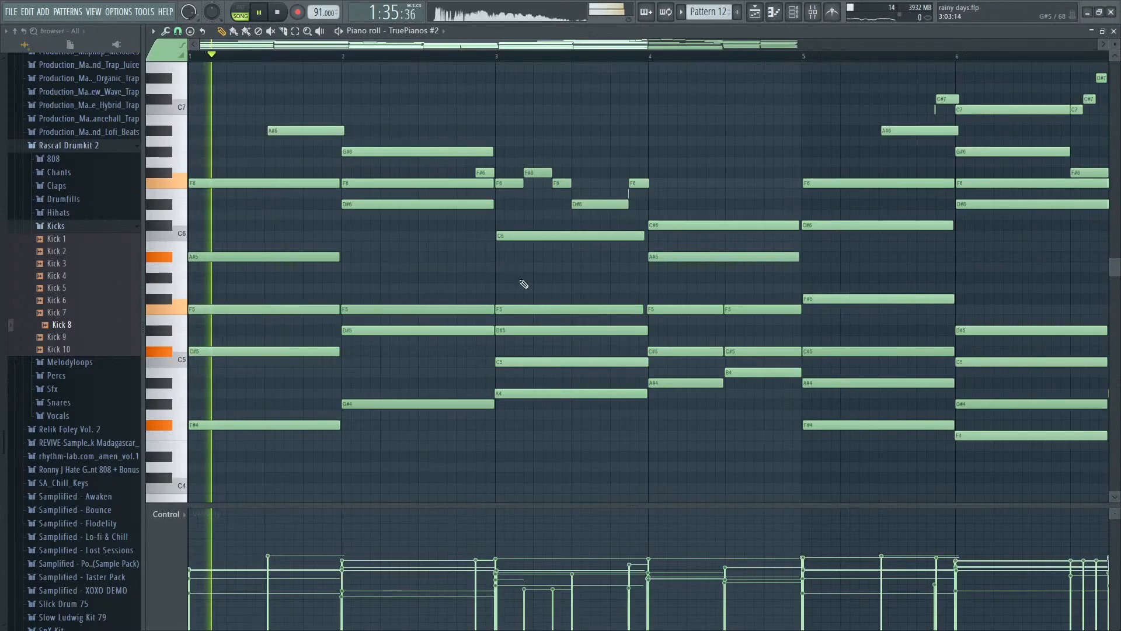
key("space")
- Slice the A#5, F5 and C#5 notes of the first chord at step 9 of bar 1
scroll(283, 292, "up", 3)
left_click(288, 32)
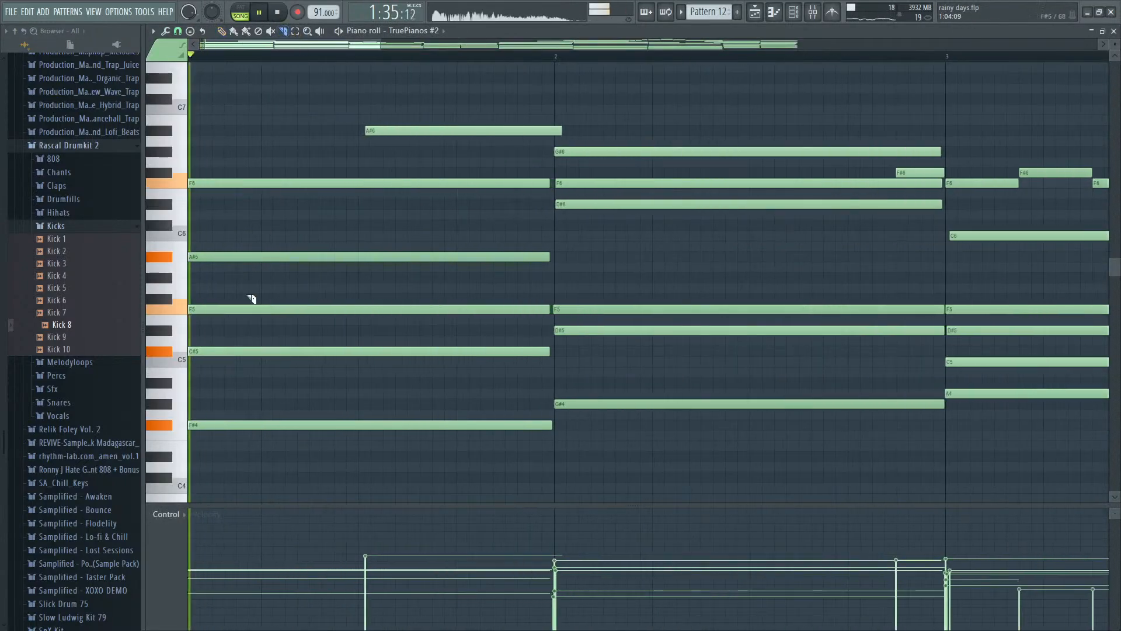
left_click_drag(361, 250, 361, 250)
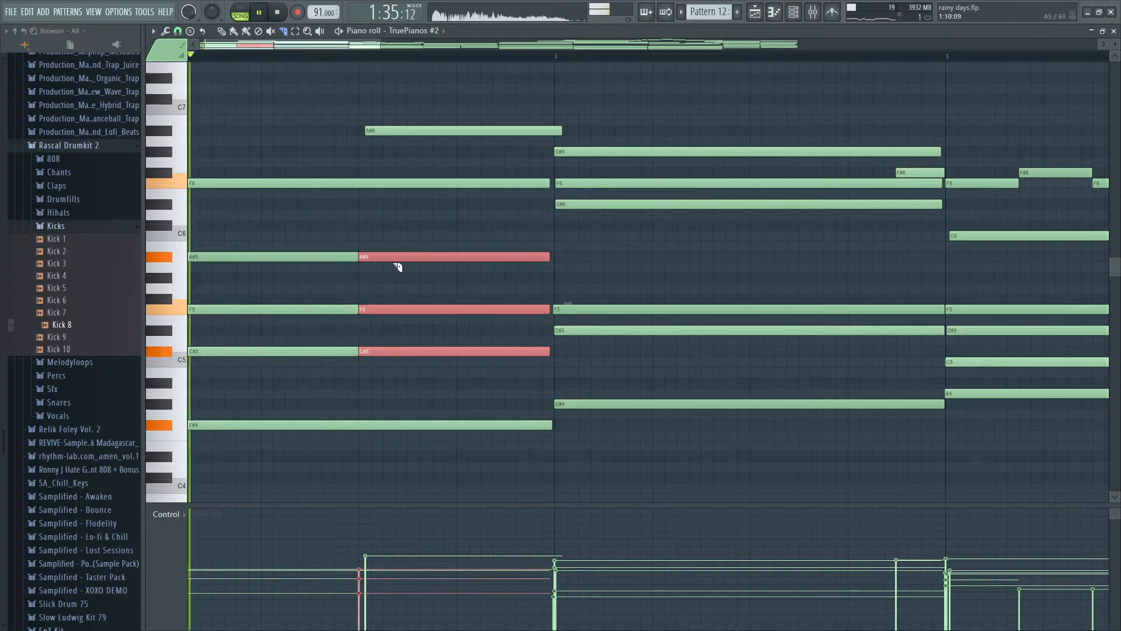
- Try slicing the second F5 and C#5 notes again around step 13 of bar 1
key("space")
left_click_drag(466, 296, 462, 368)
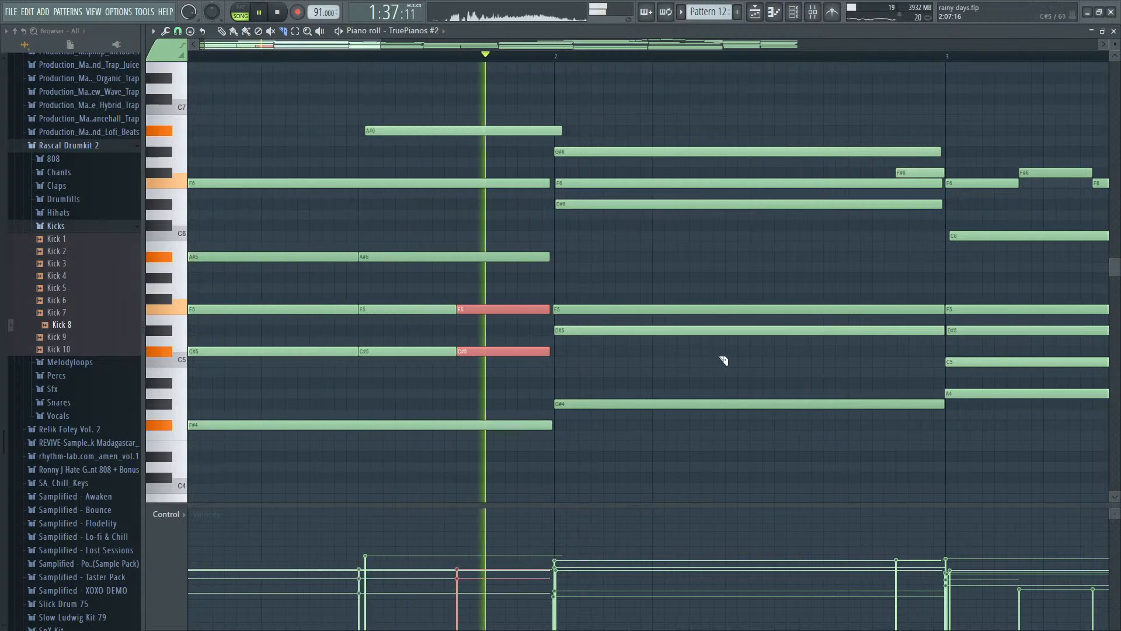
key("space")
key("ctrl+z")
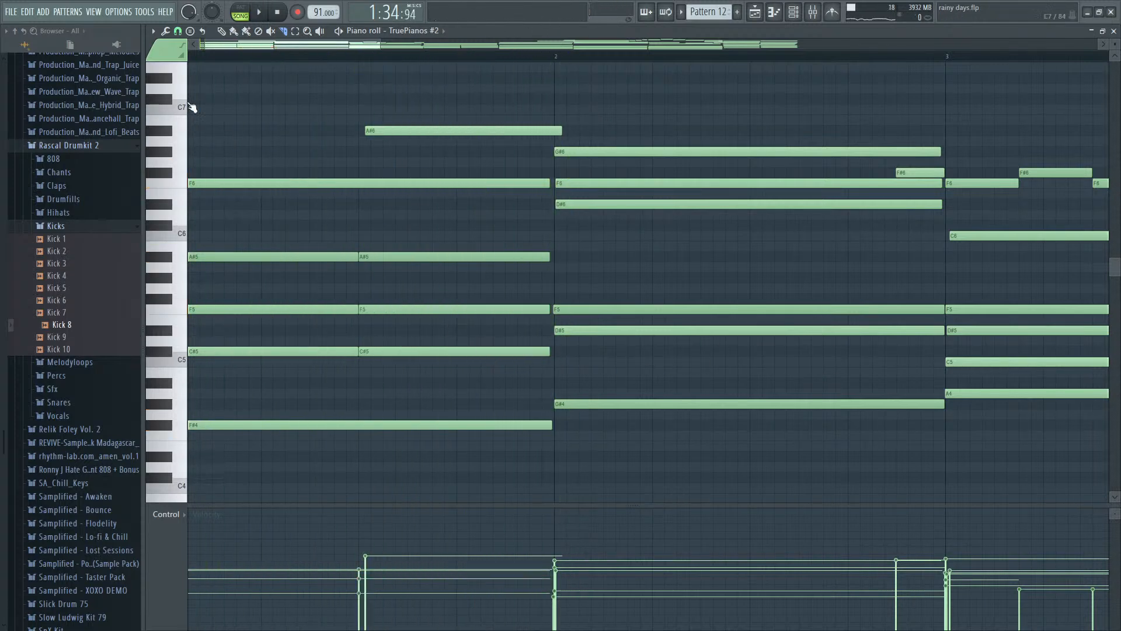
- Shorten the second A#5 and F5 notes in bar 1 to 0:03:20 and add a short F5 note at step 13
left_click(222, 31)
key("space")
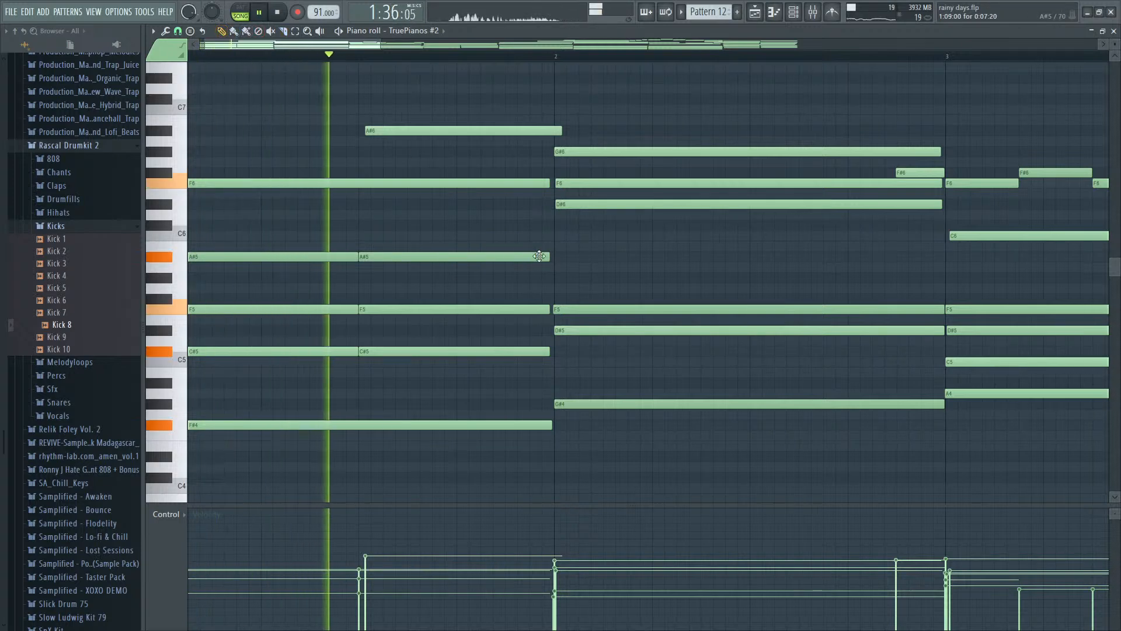
key("space")
left_click_drag(550, 256, 488, 250)
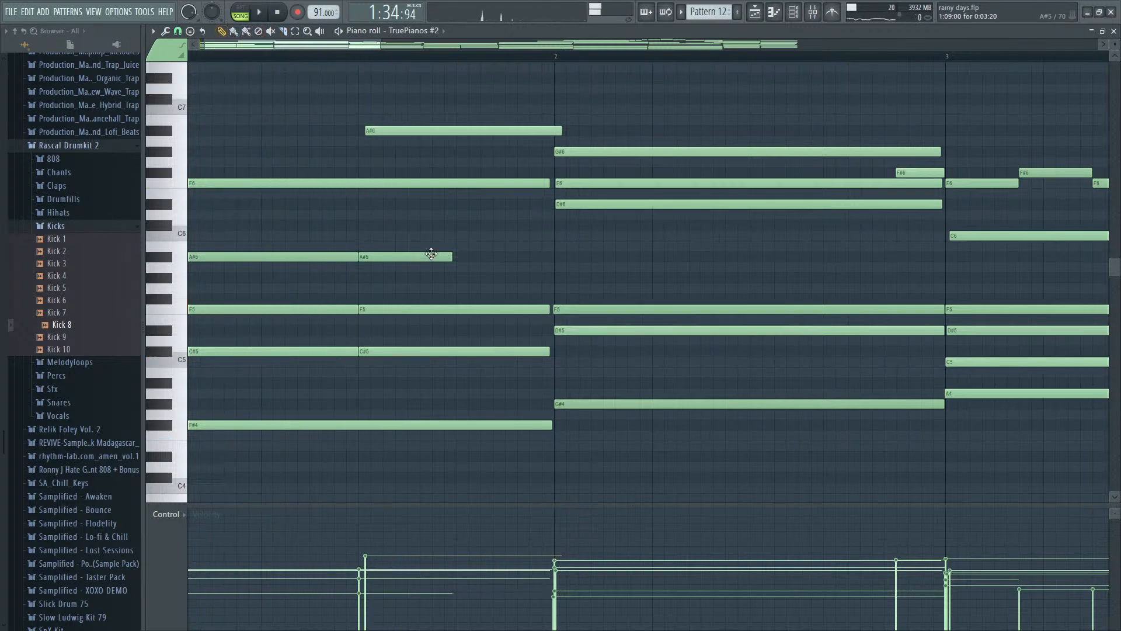
left_click_drag(458, 290, 457, 317)
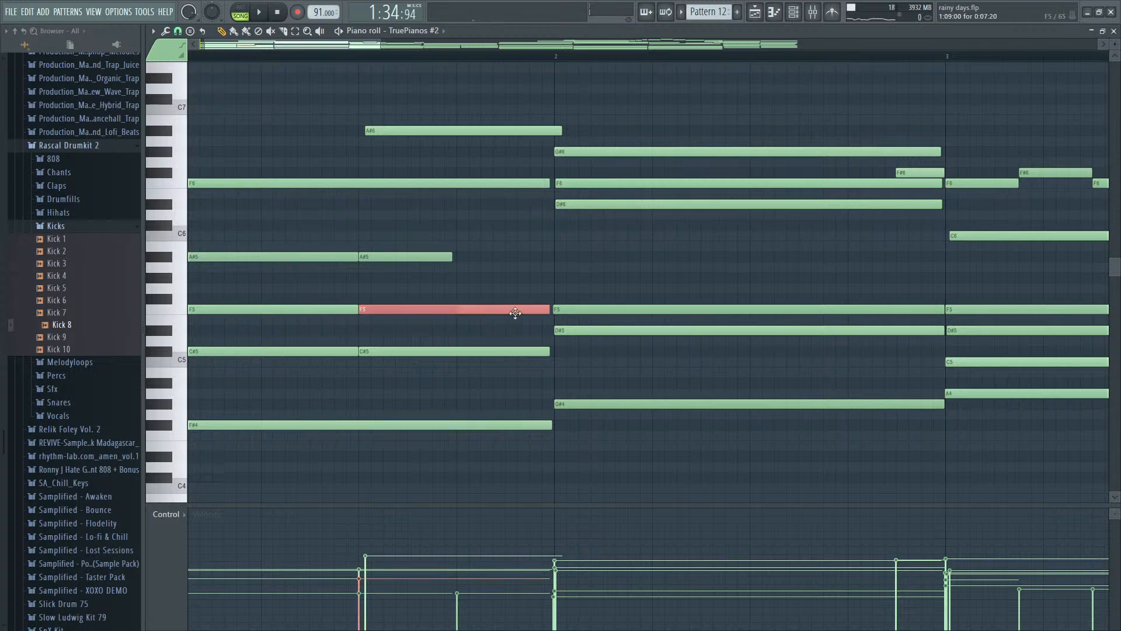
left_click_drag(547, 312, 452, 309)
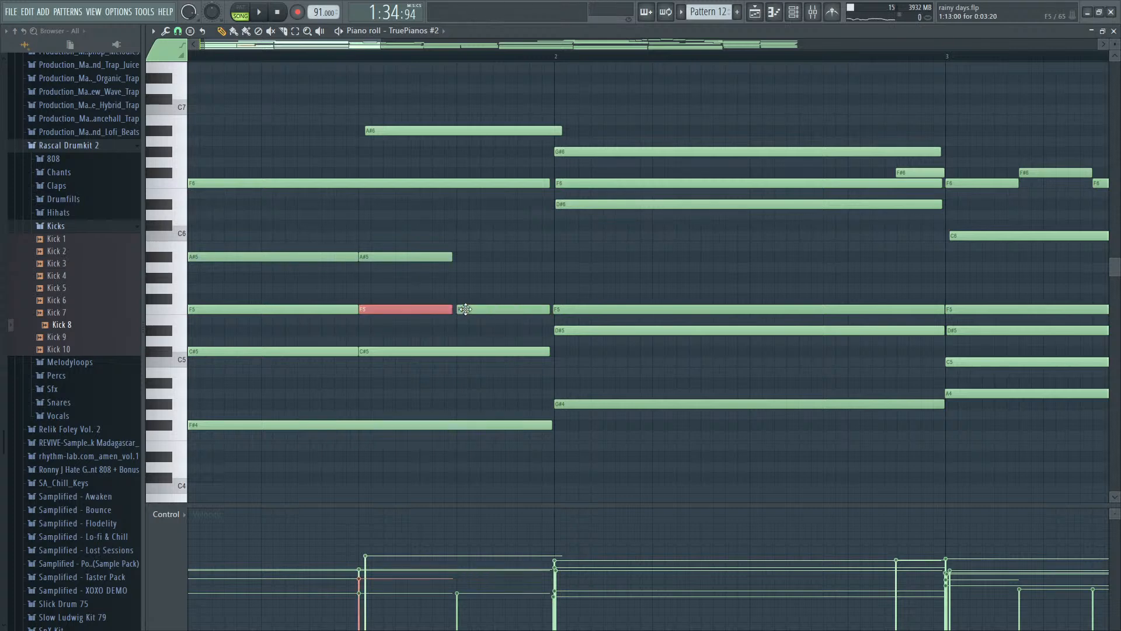
- Shorten the second C#5 note to end before step 13 and place an A#4 note under the new F5, auditioning the chord
mouse_move(543, 351)
left_mouse_down()
mouse_move(451, 356)
mouse_move(531, 371)
mouse_move(531, 359)
left_mouse_up()
key("space")
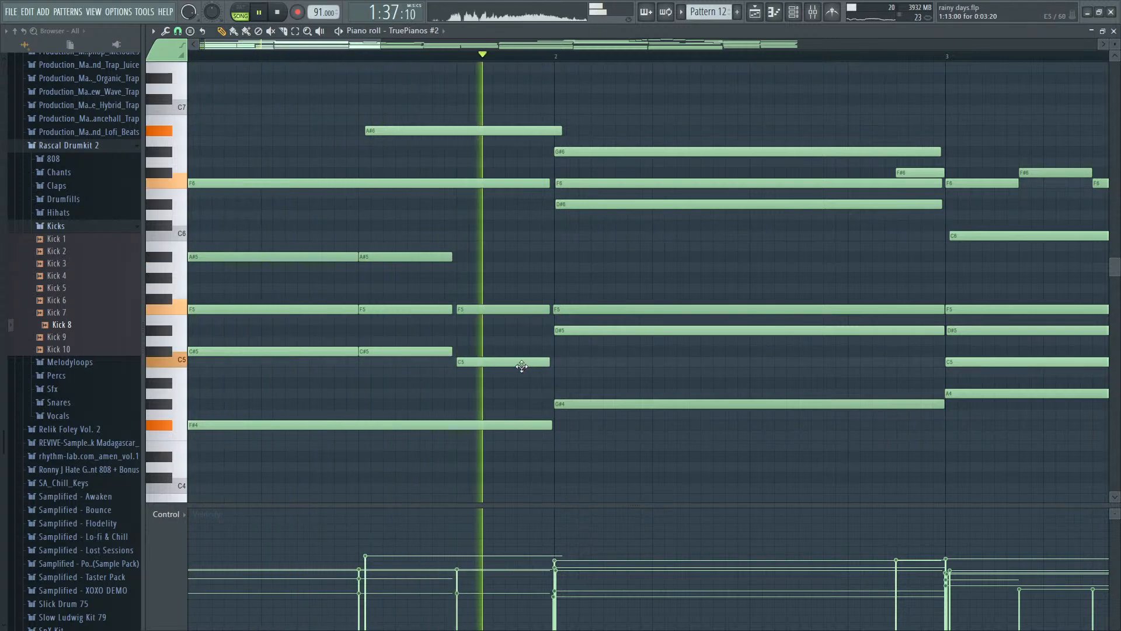
left_click_drag(522, 366, 520, 375)
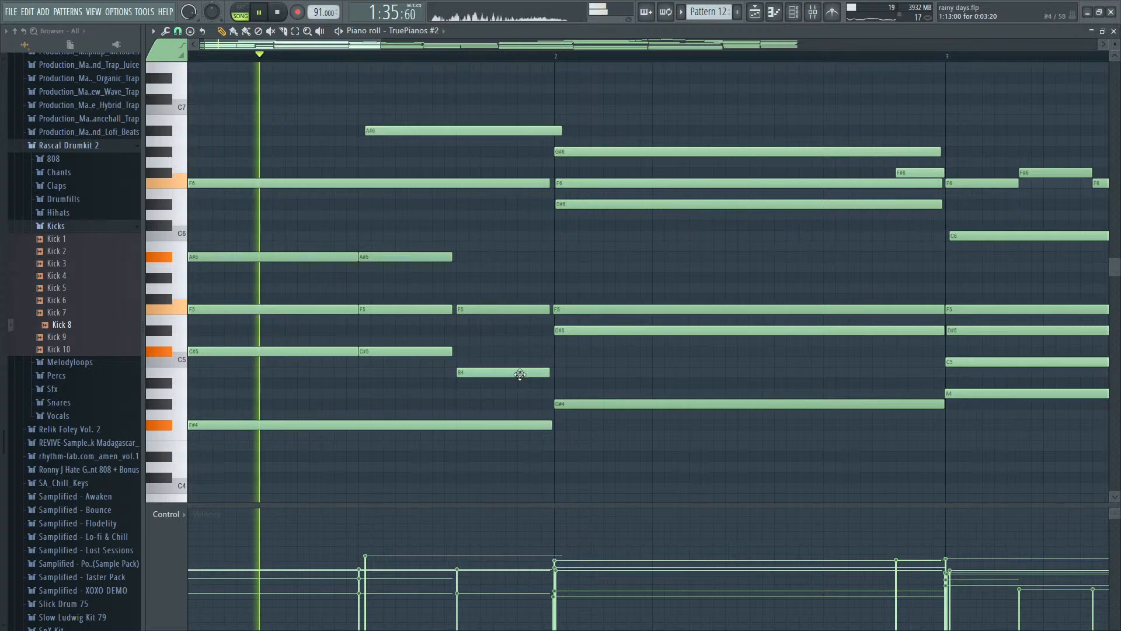
scroll(519, 375, "down", 1)
left_click_drag(438, 375, 436, 386)
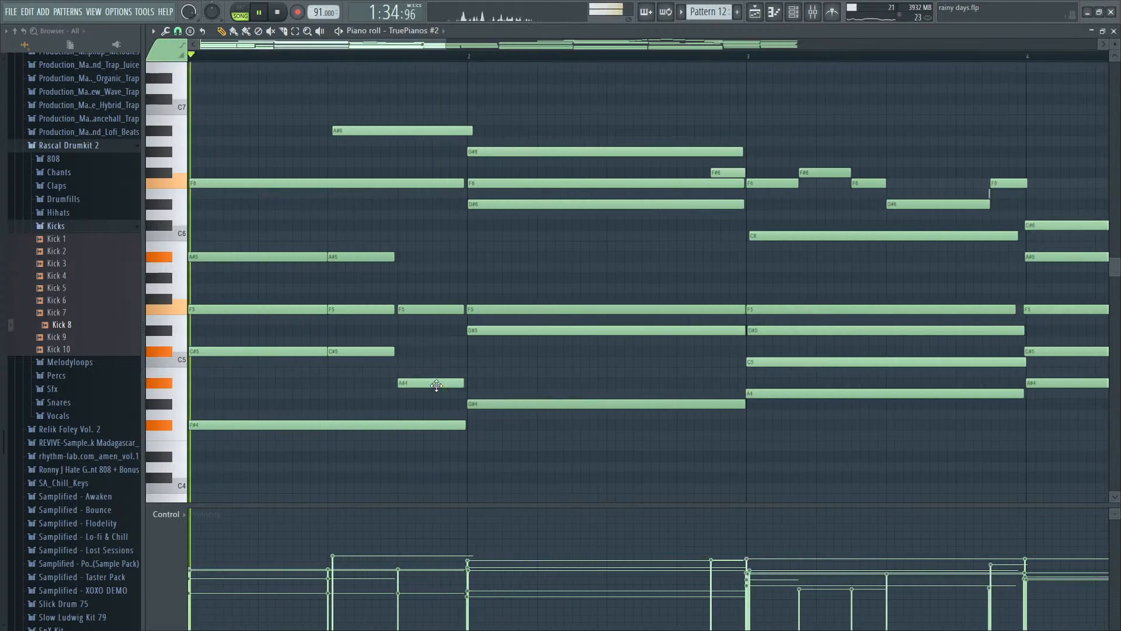
- Set the new A#4 note's velocity to about 36% and use quick legato to extend it and the F5 to bar 2
scroll(437, 386, "up", 2)
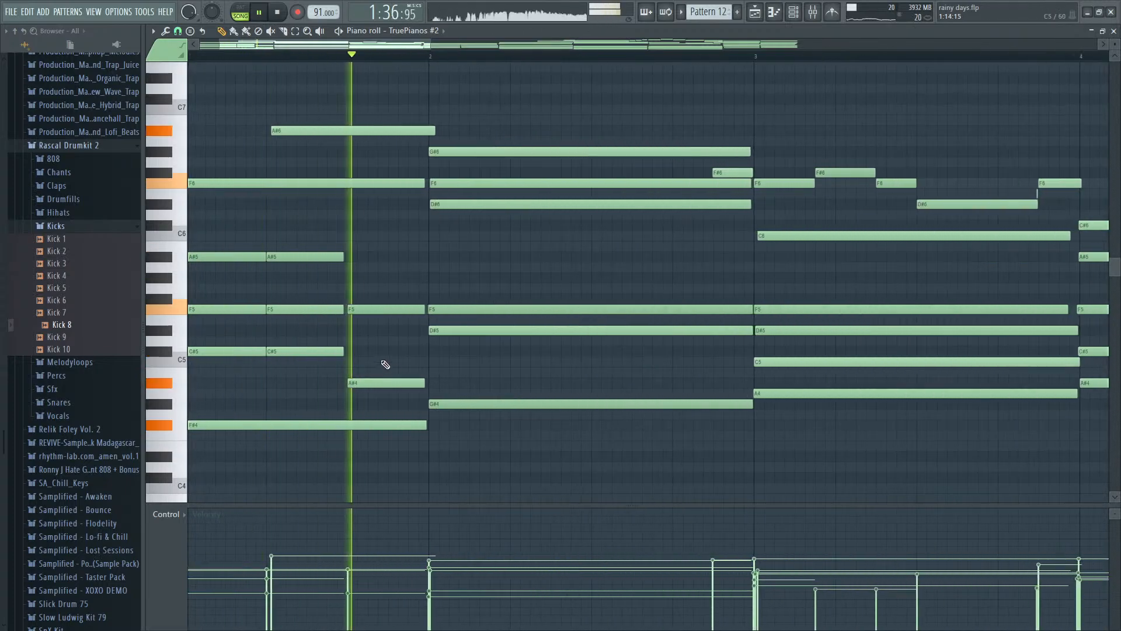
left_click(357, 585)
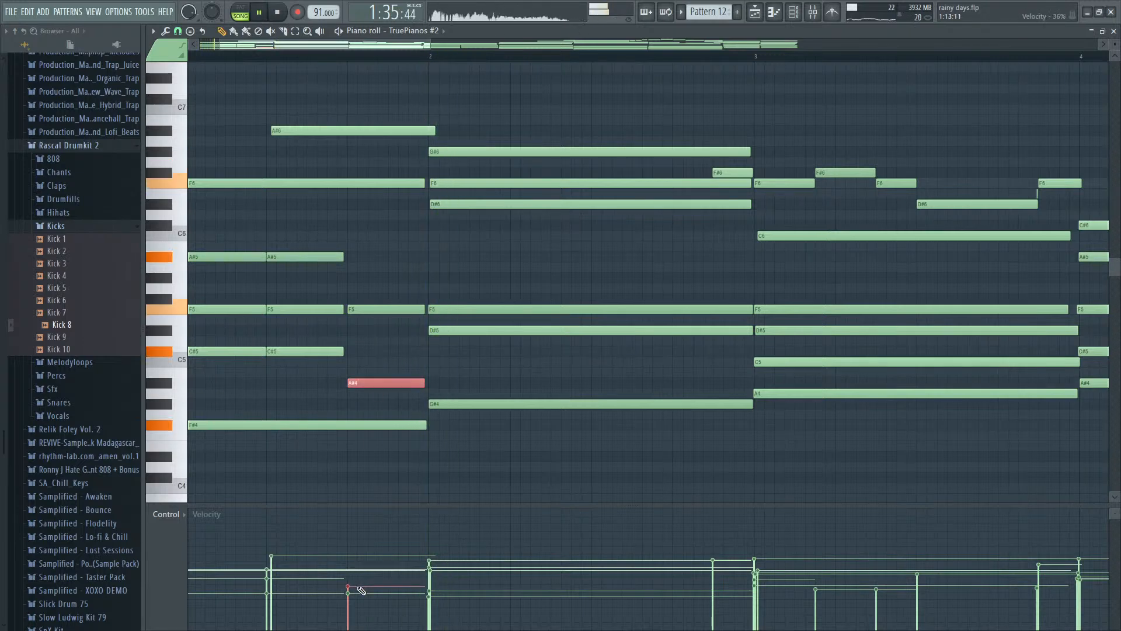
left_click_drag(330, 397, 371, 298)
key("ctrl+l")
key("space")
key("space")
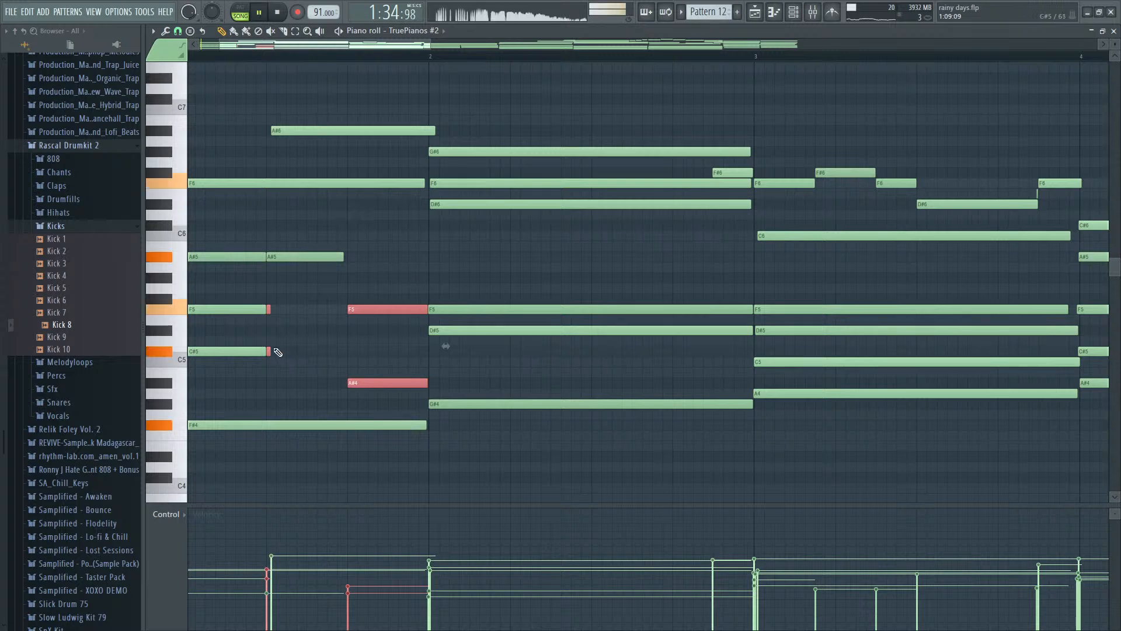
- Lengthen the F5 and C#5 notes starting at step 9 so they end exactly at step 13, and replay the bar
left_click_drag(270, 309, 350, 313)
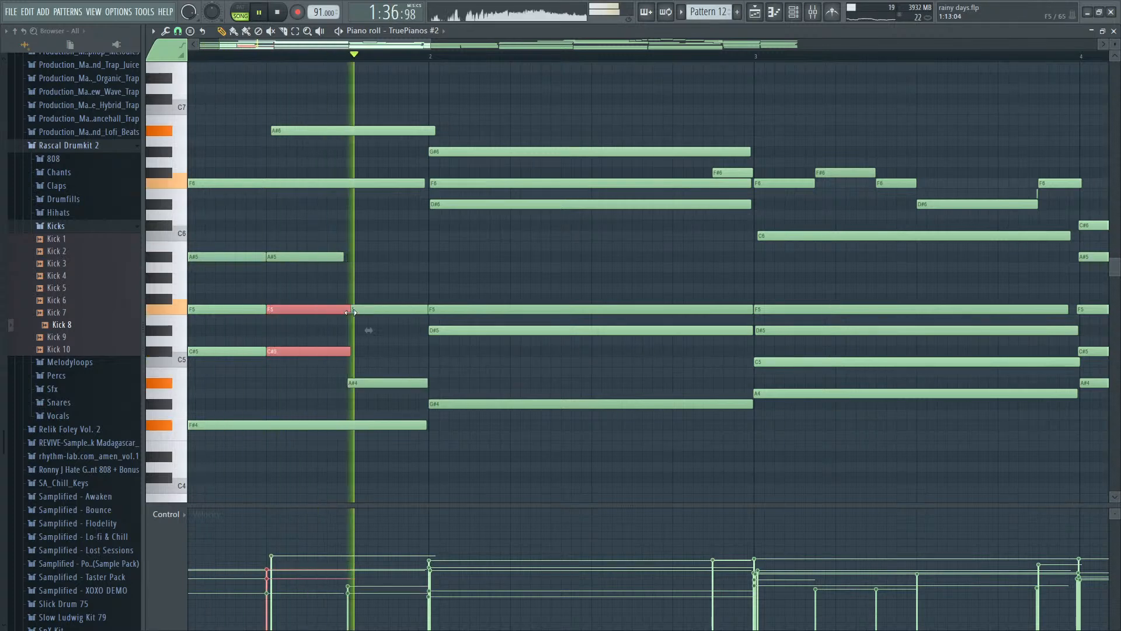
key("space")
key("space")
scroll(351, 362, "up", 3)
key("space")
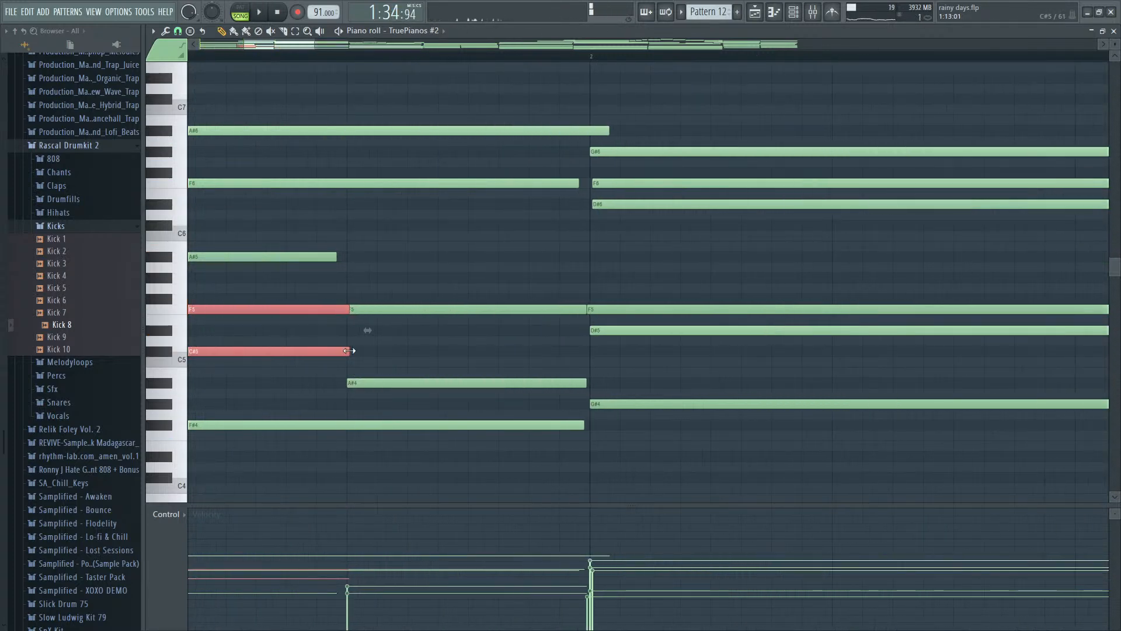
key("space")
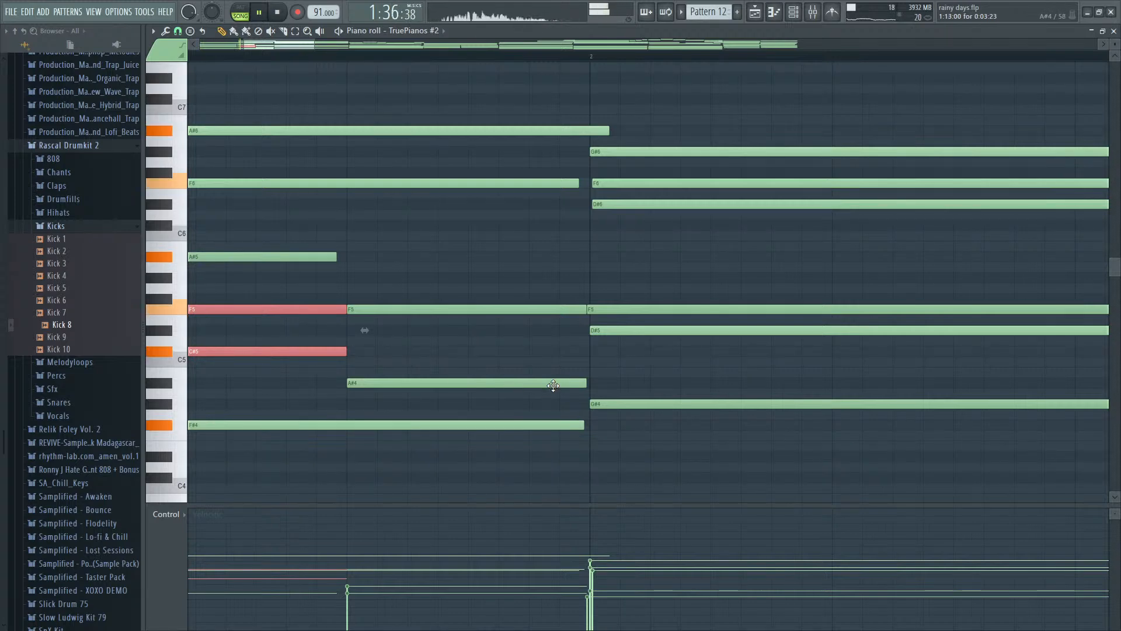
- Raise the velocity of the F5 note at step 13 of bar 1 and play the bar
scroll(553, 386, "down", 5)
key("space")
left_click_drag(524, 393, 506, 336)
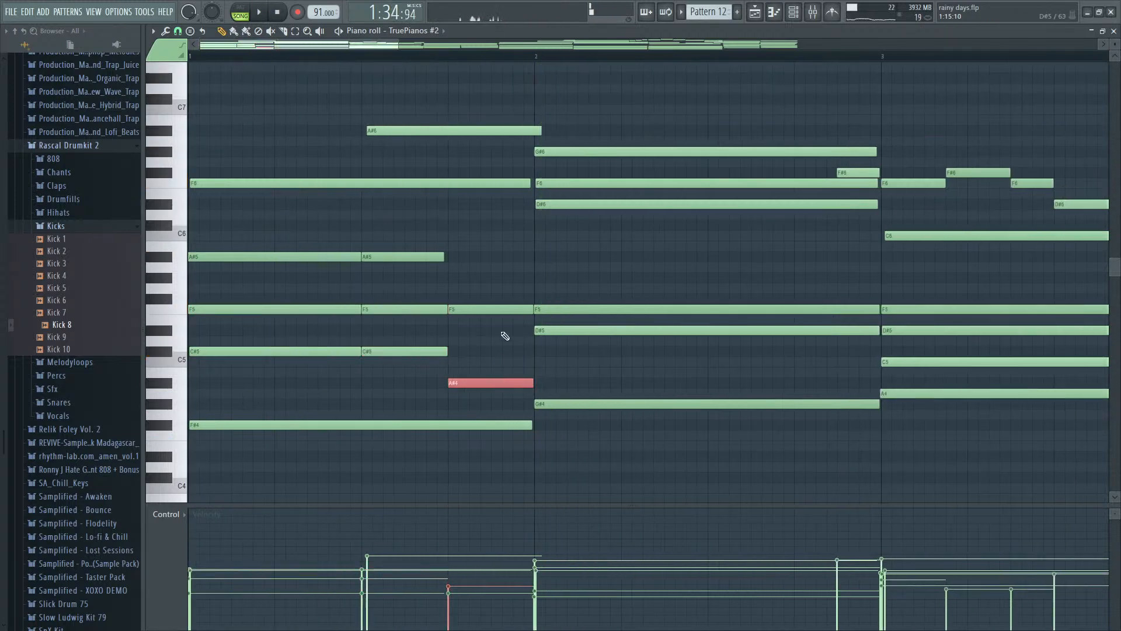
left_click(502, 310, "ctrl")
key("space")
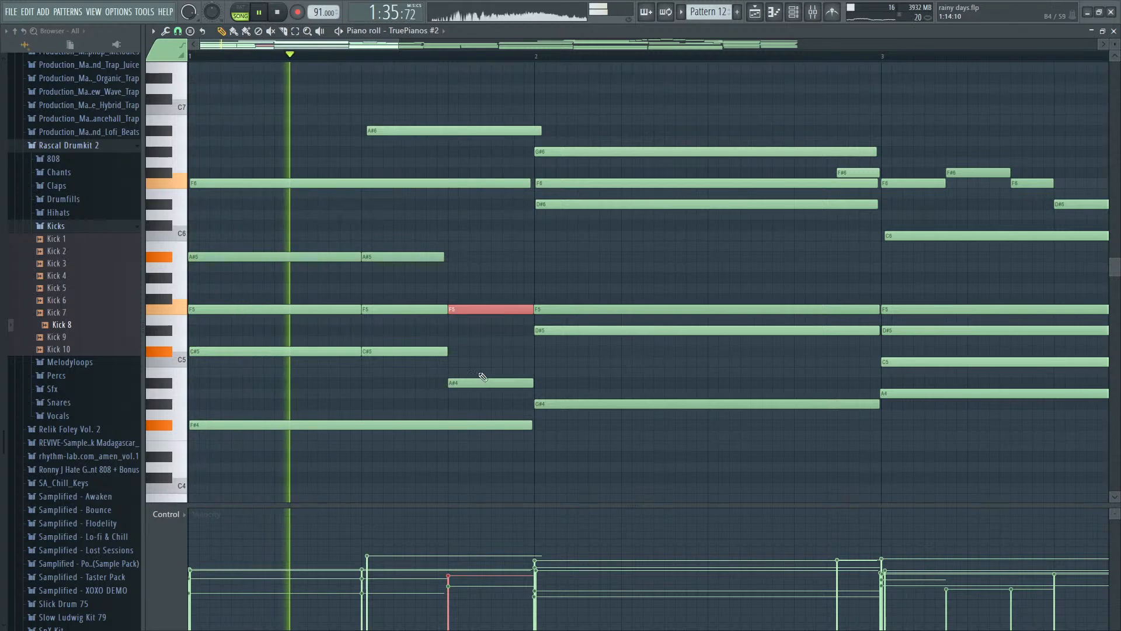
key("space")
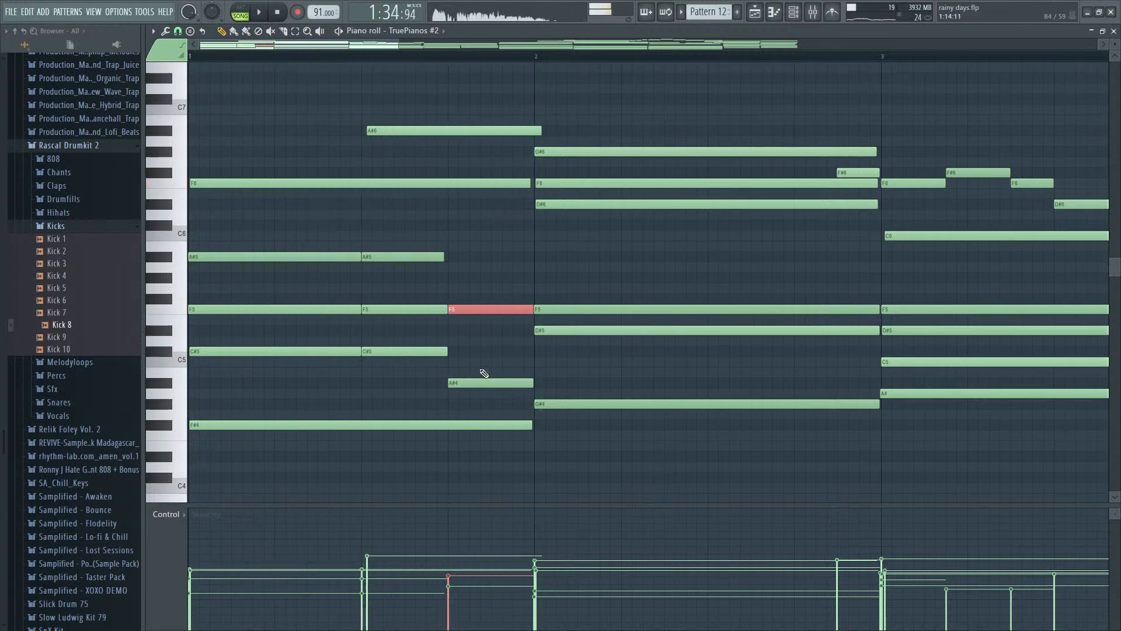
- Add a C#5 note at step 13 of bar 1 between F5 and A#4, and play the progression
left_click(483, 352)
key("space")
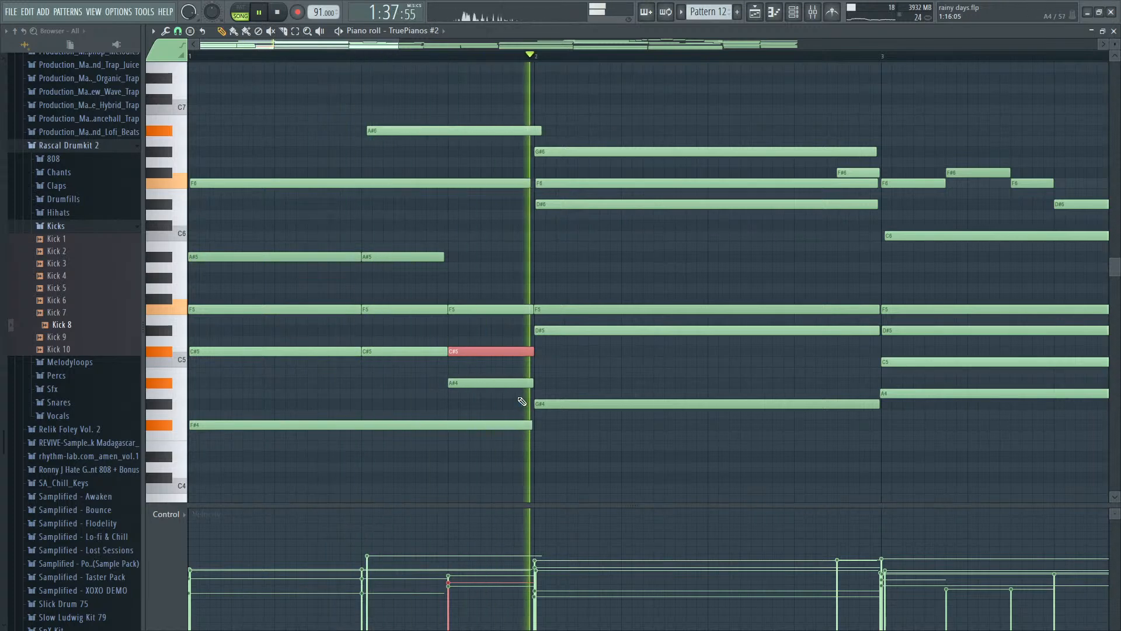
scroll(727, 286, "down", 2)
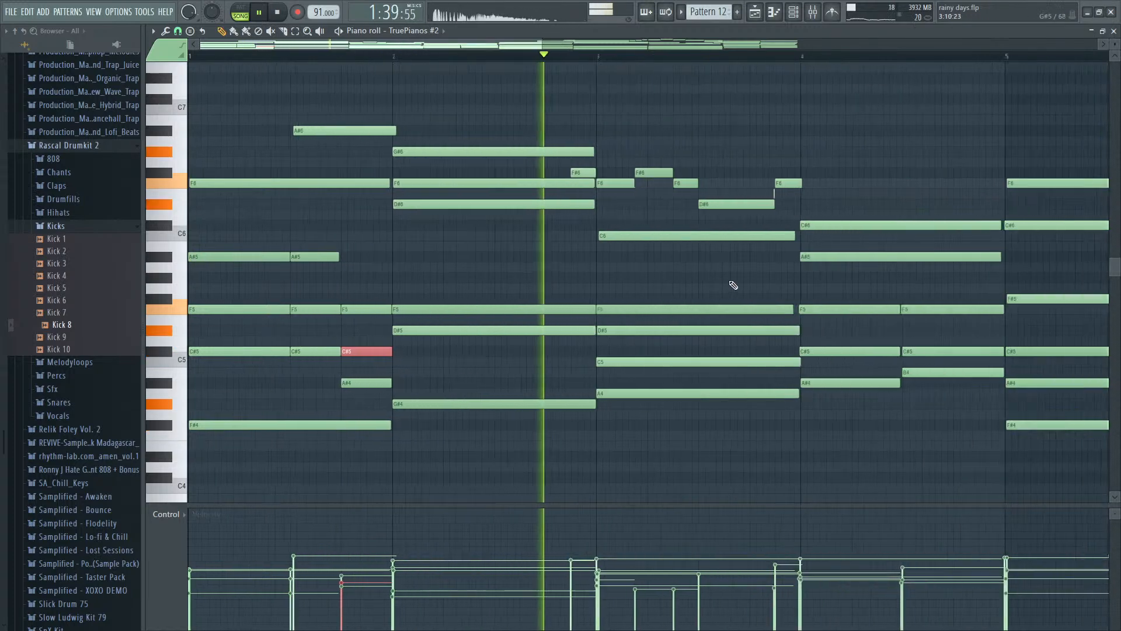
- Try splitting bar 2's D#6, F5 and D#5 notes at step 9, play the result, and undo the split
key("space")
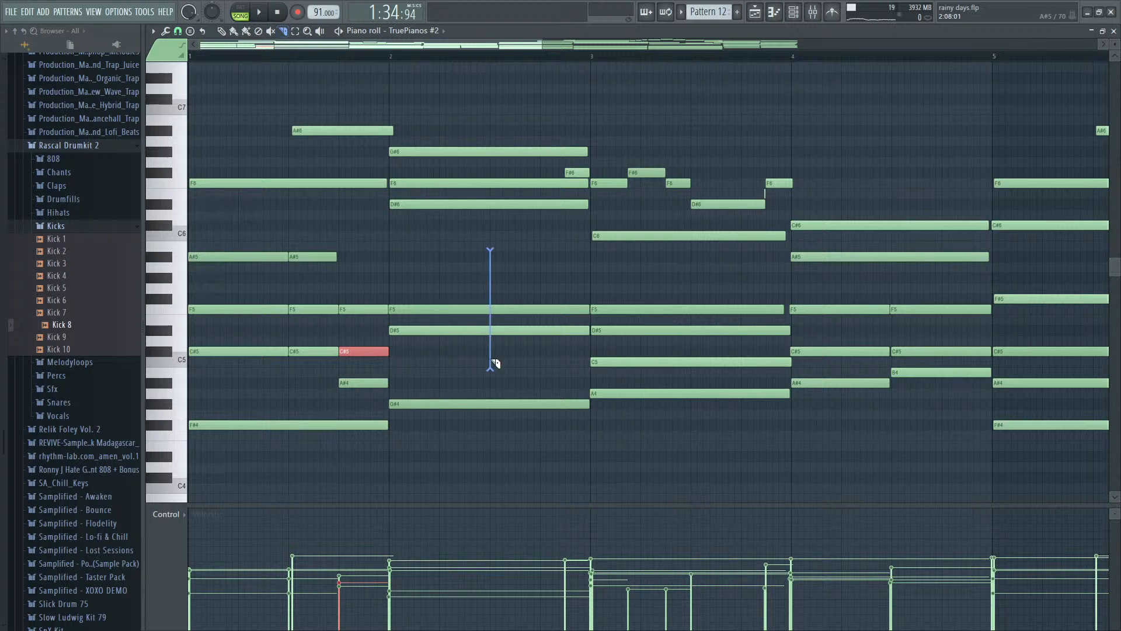
left_click_drag(491, 352, 490, 224)
left_click_drag(497, 349, 490, 381)
key("space")
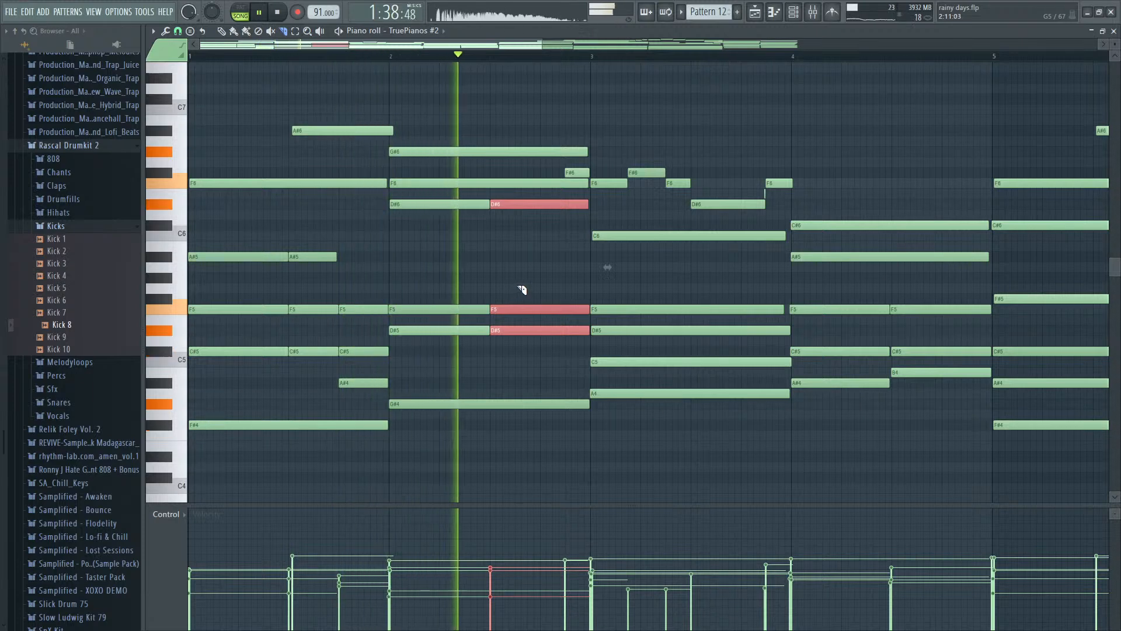
key("space")
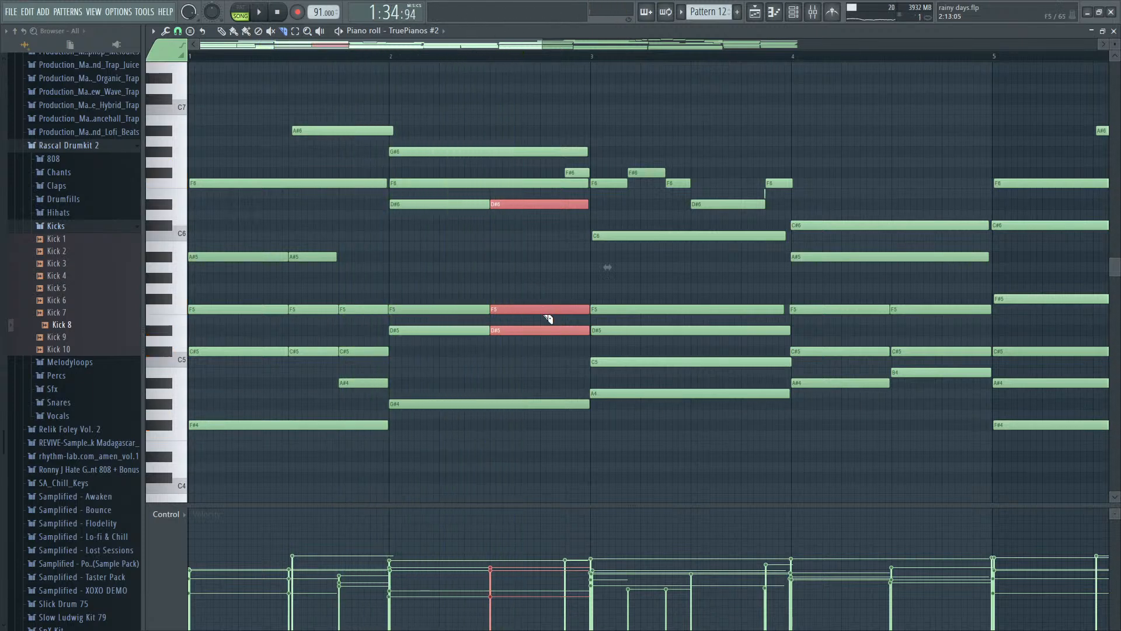
key("ctrl+z")
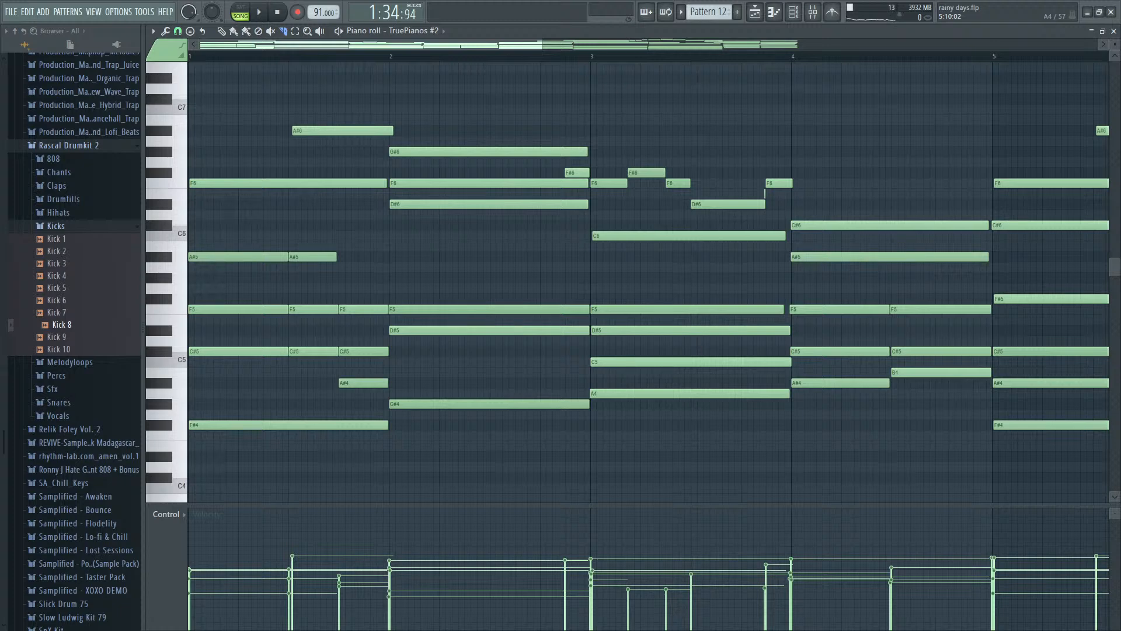
- Play the whole arrangement from the beginning with the mixer open to review the levels
key("F5")
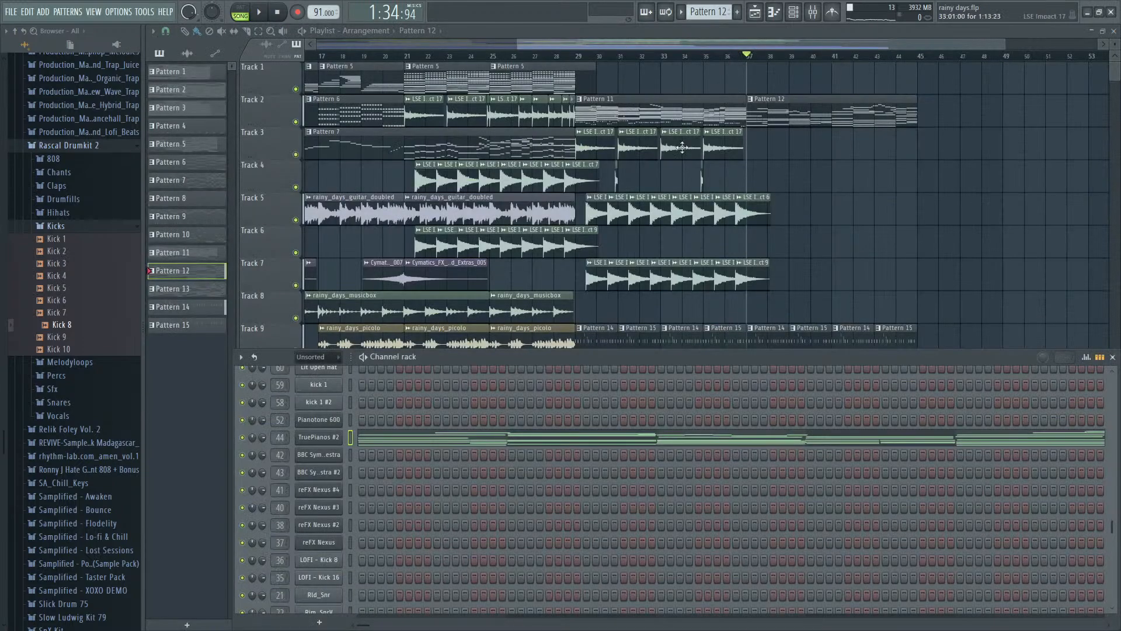
scroll(614, 113, "down", 1)
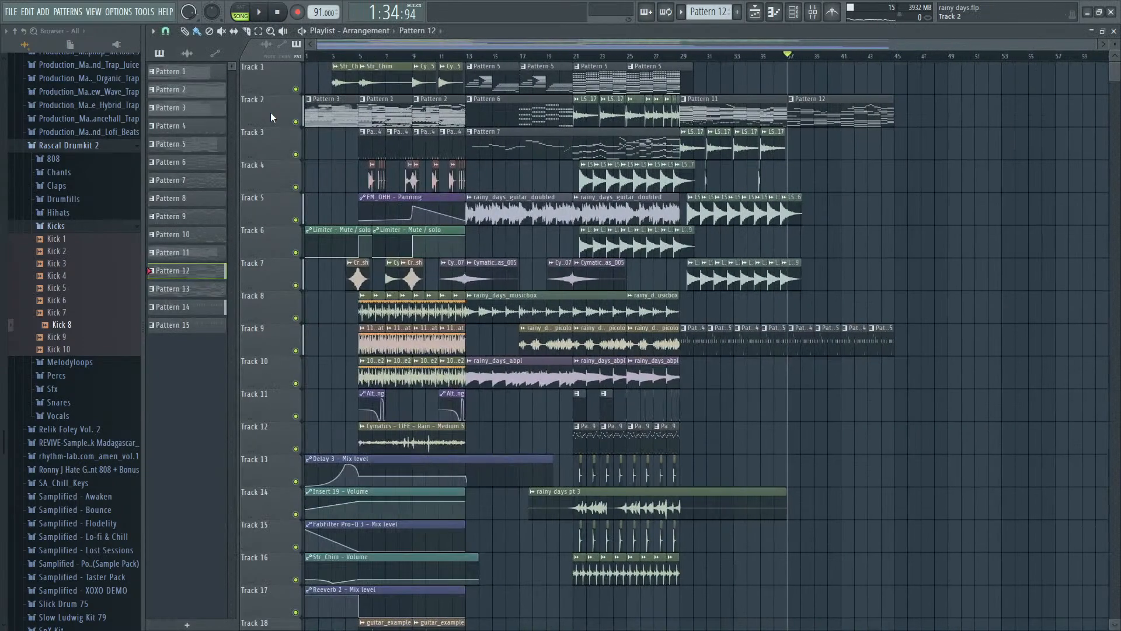
key("space")
key("F9")
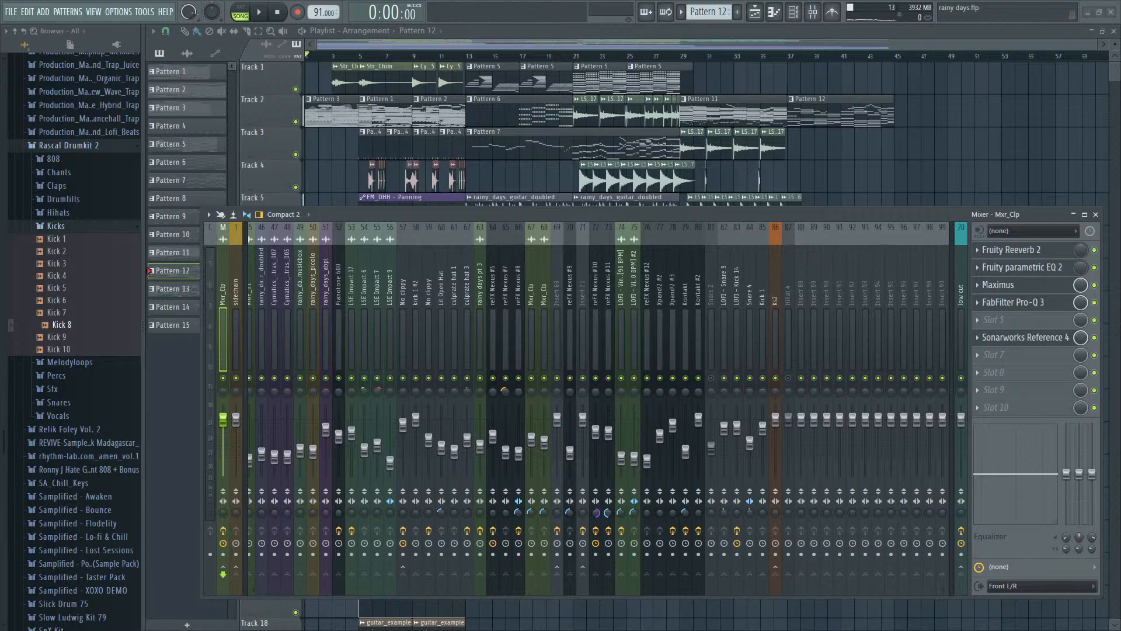
key("F9")
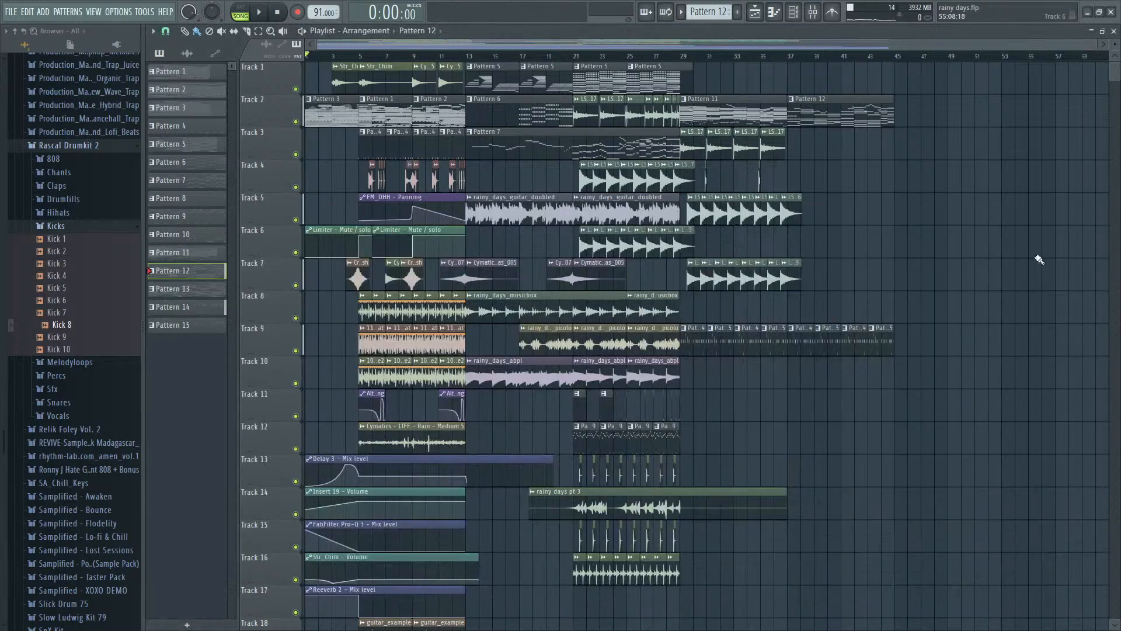
key("F9")
key("space")
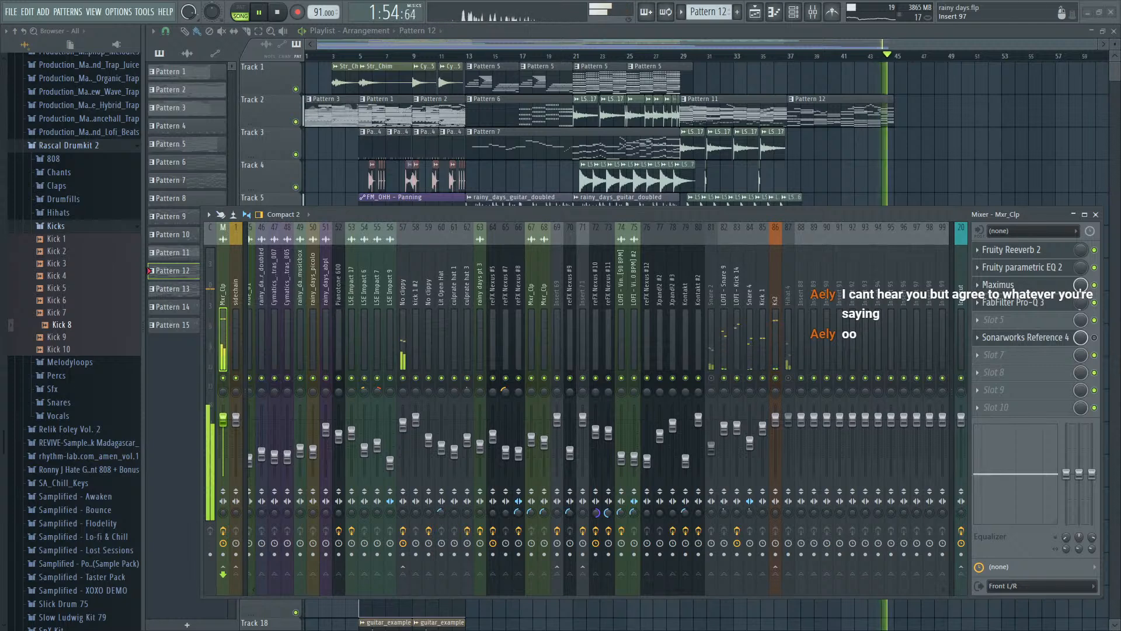
key("space")
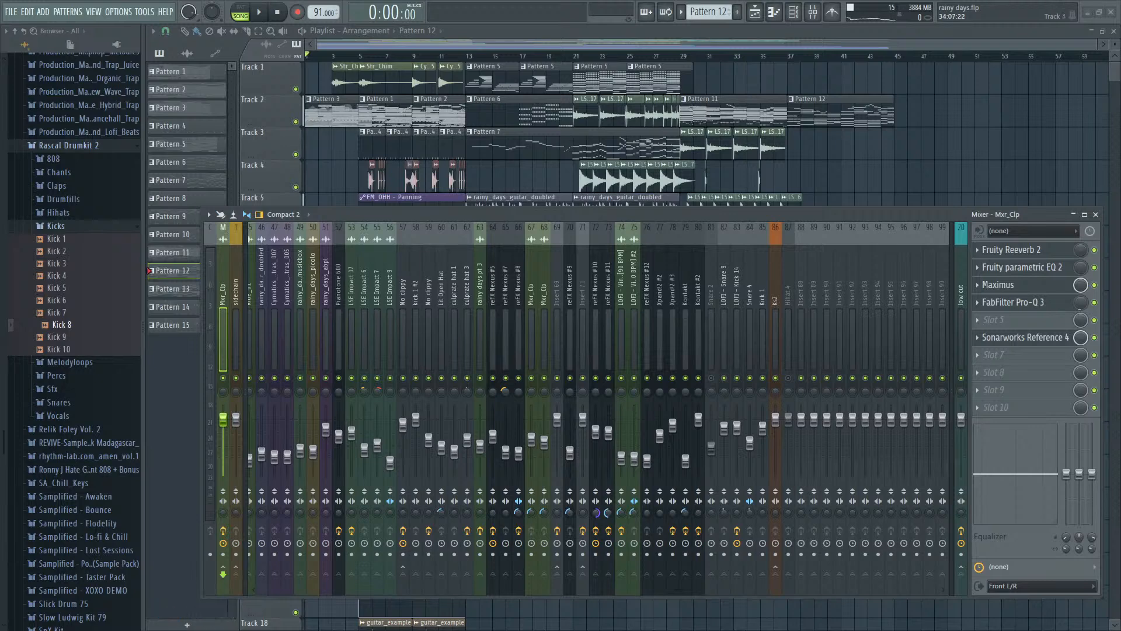
- Play the arrangement from bar 29 and again from bar 33, examining the clips and the Ks2 volume automation
left_click_drag(610, 46, 679, 46)
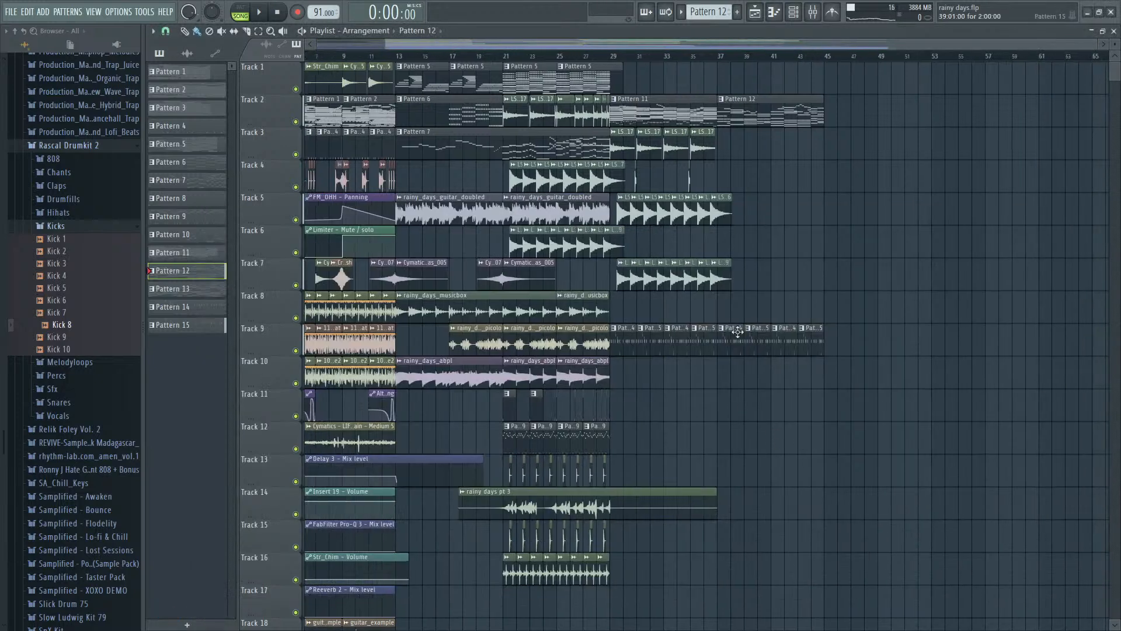
left_click(609, 57)
key("space")
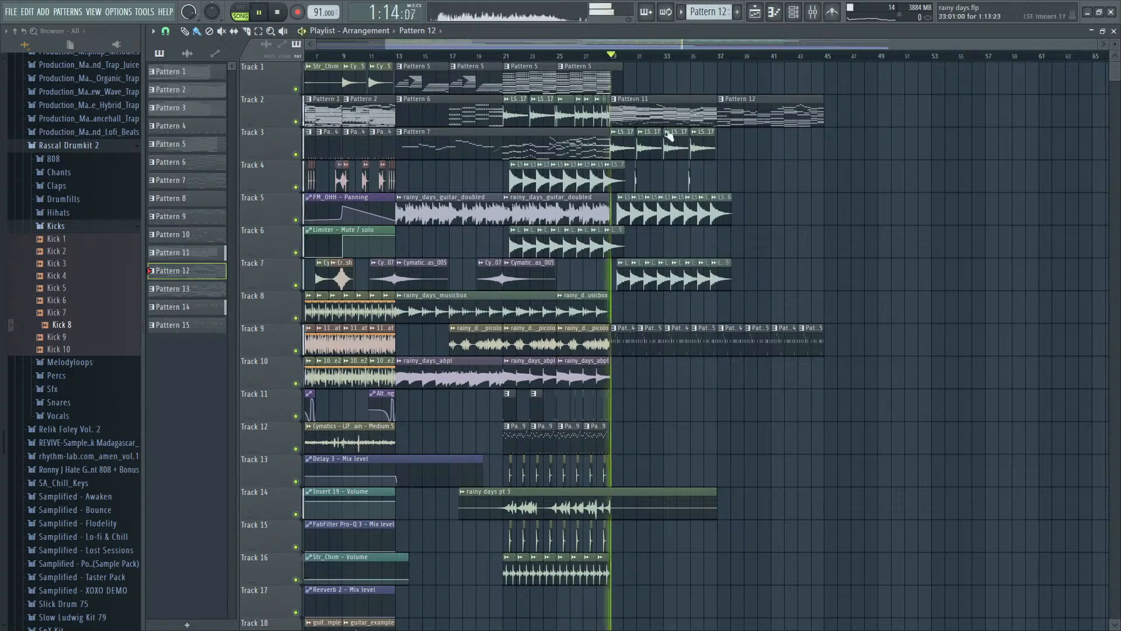
scroll(667, 135, "up", 2)
scroll(732, 189, "down", 1)
scroll(731, 189, "down", 1)
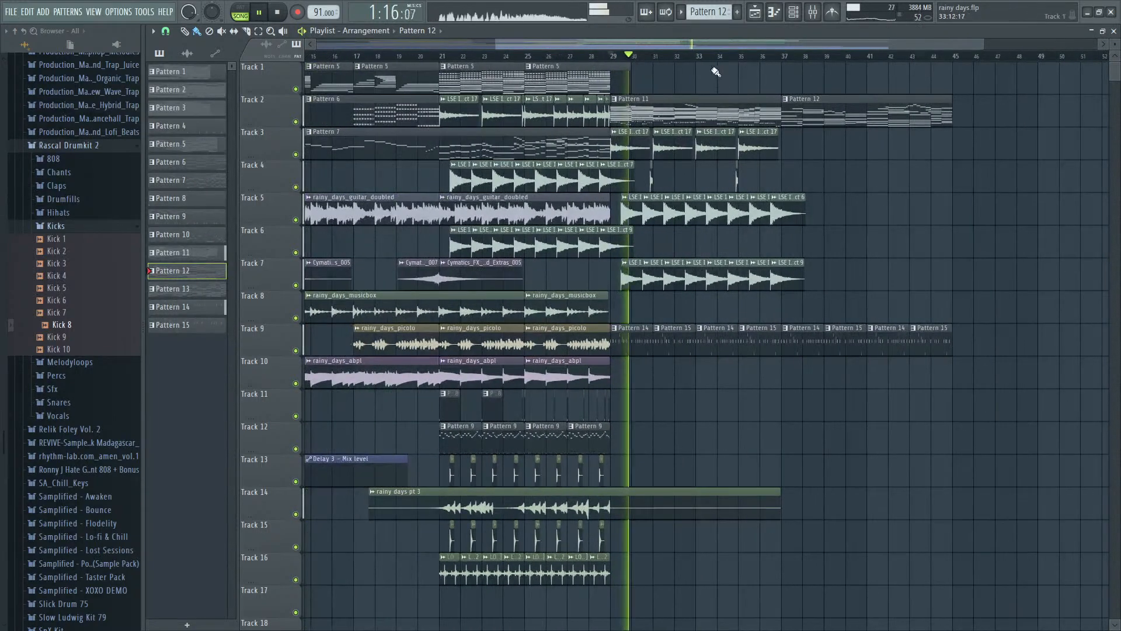
left_click(696, 56)
scroll(1057, 220, "down", 8)
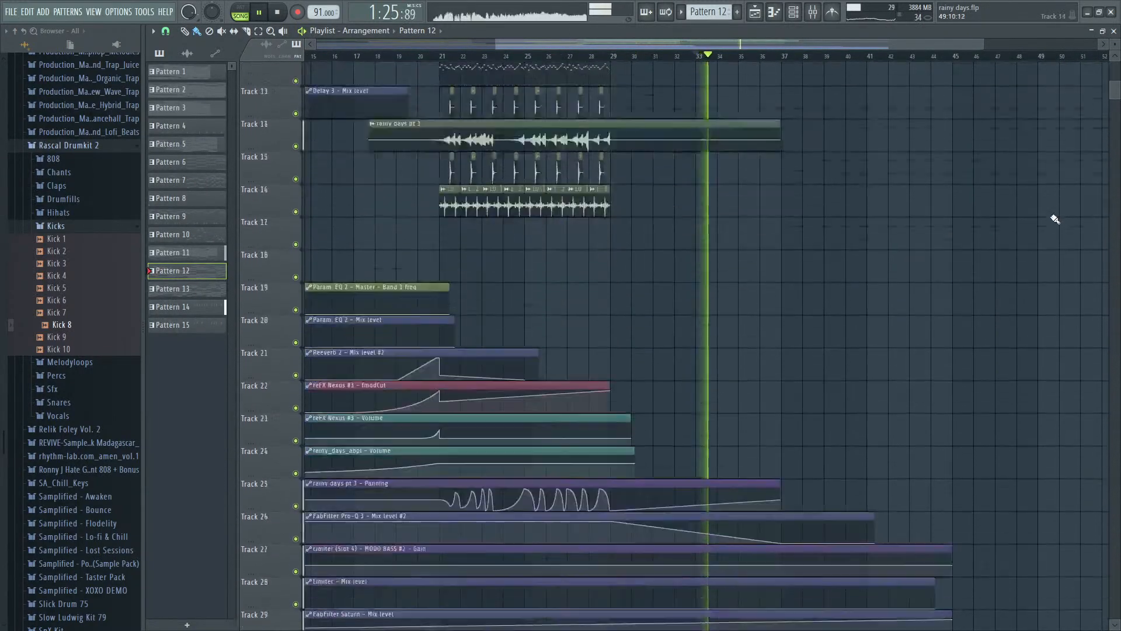
left_click(695, 381)
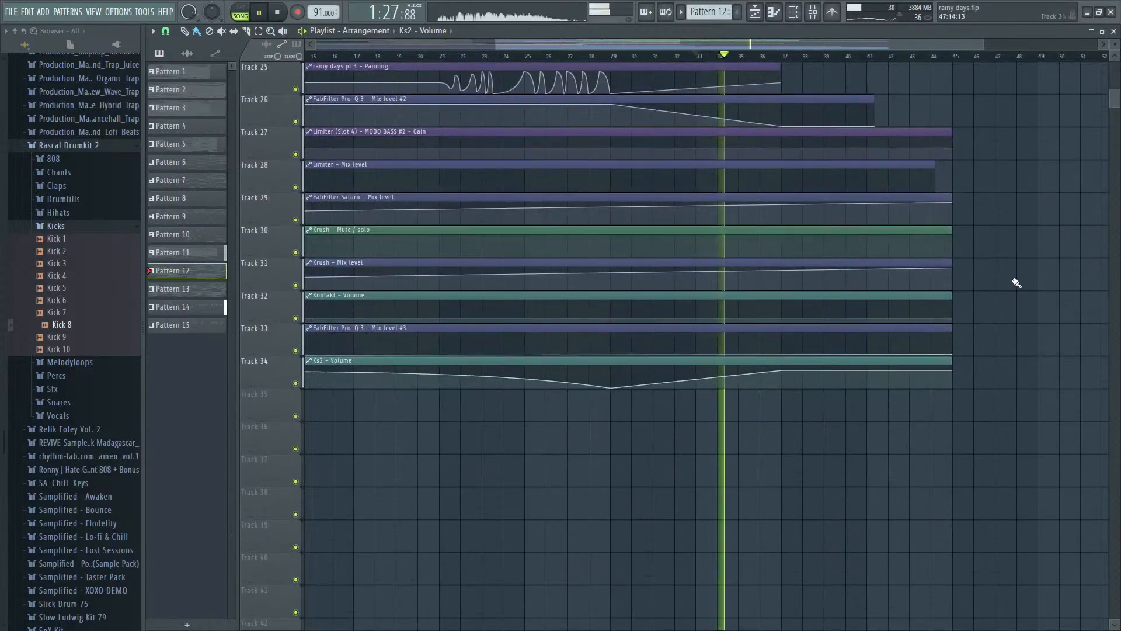
scroll(1014, 283, "up", 8)
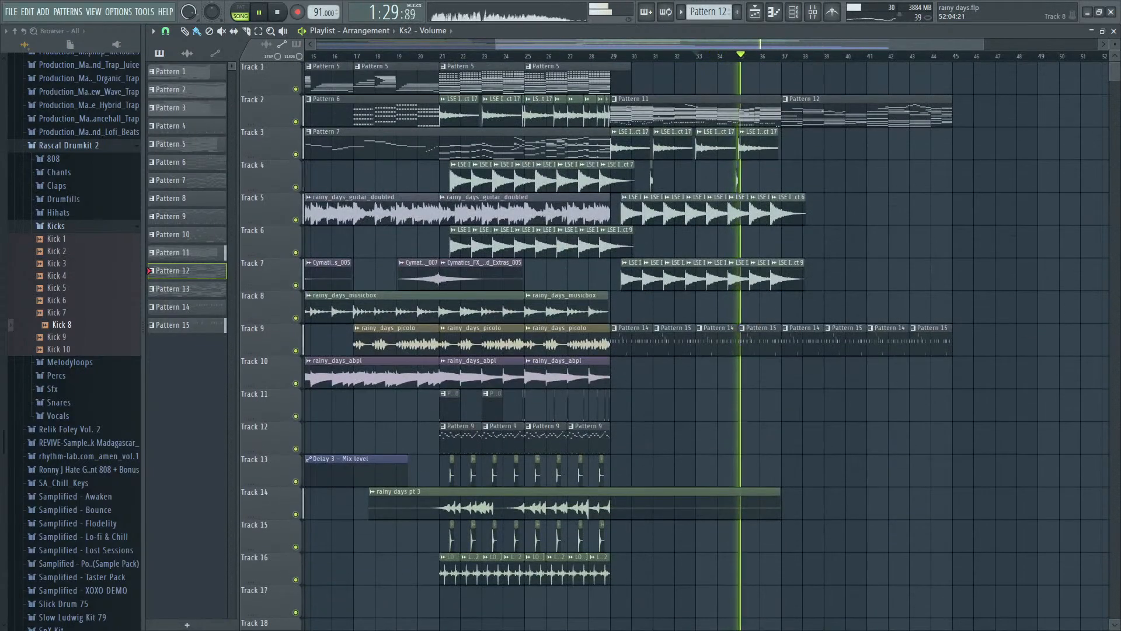
scroll(1016, 287, "down", 10)
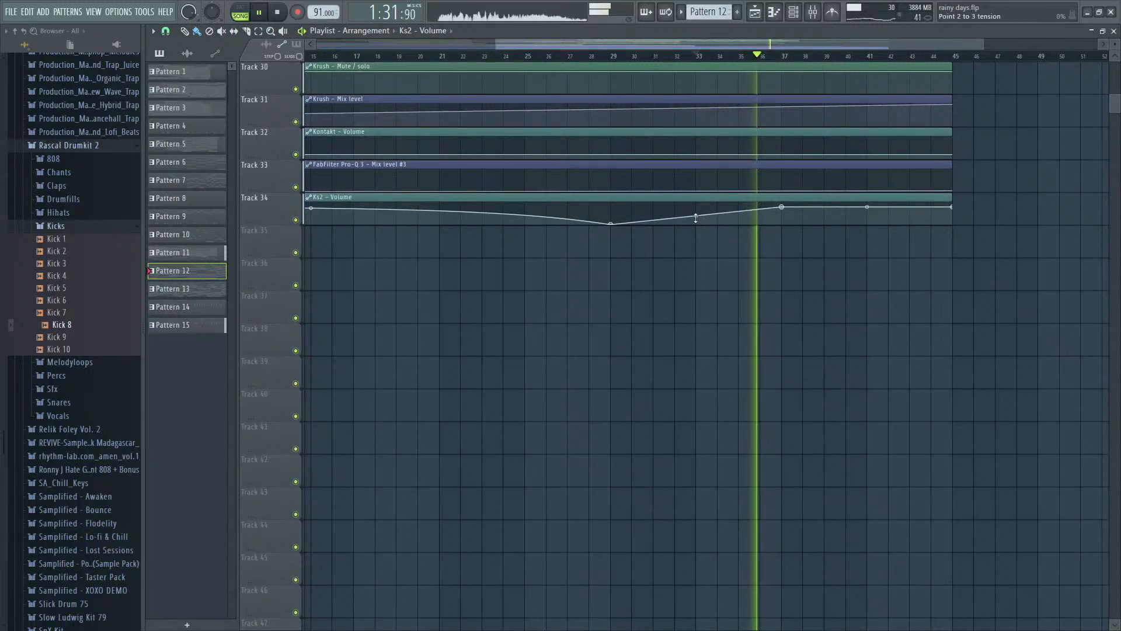
scroll(976, 215, "up", 3)
scroll(983, 225, "up", 8)
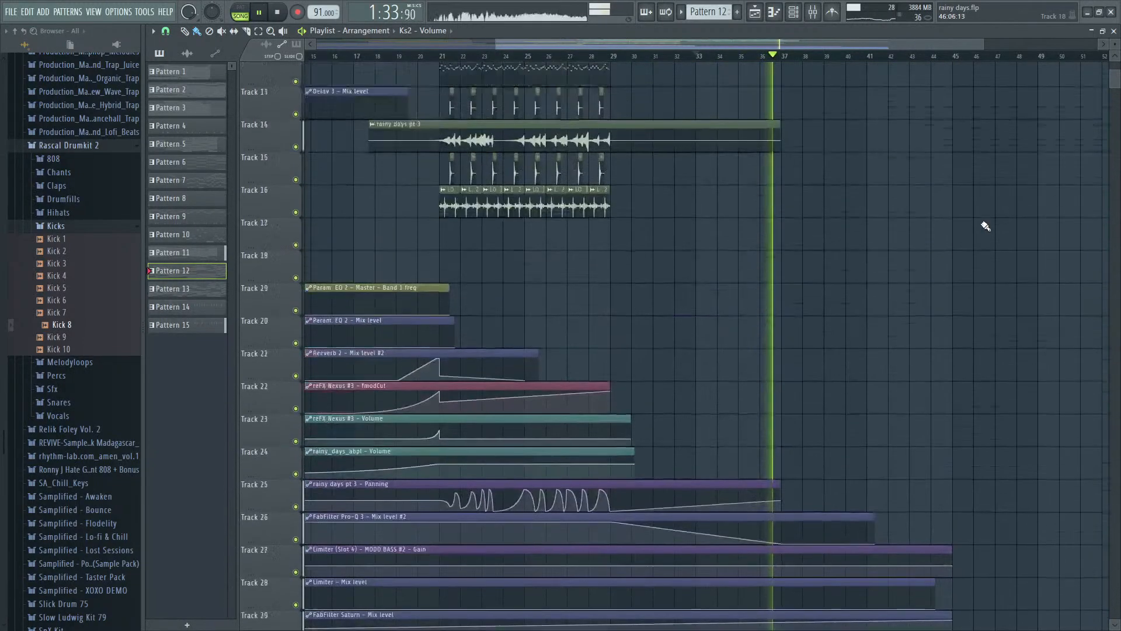
scroll(818, 208, "up", 4)
- Open Pattern 12's TruePianos #2 notes for editing and set playback to start at bar 2
double_click(707, 119)
scroll(716, 166, "down", 4)
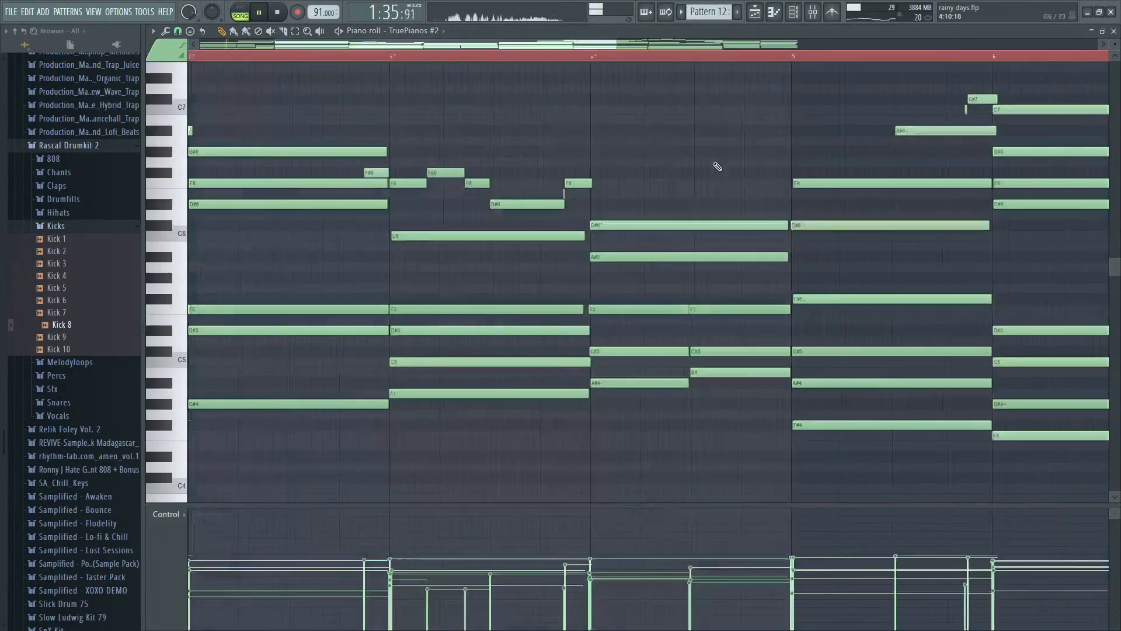
scroll(228, 325, "up", 4)
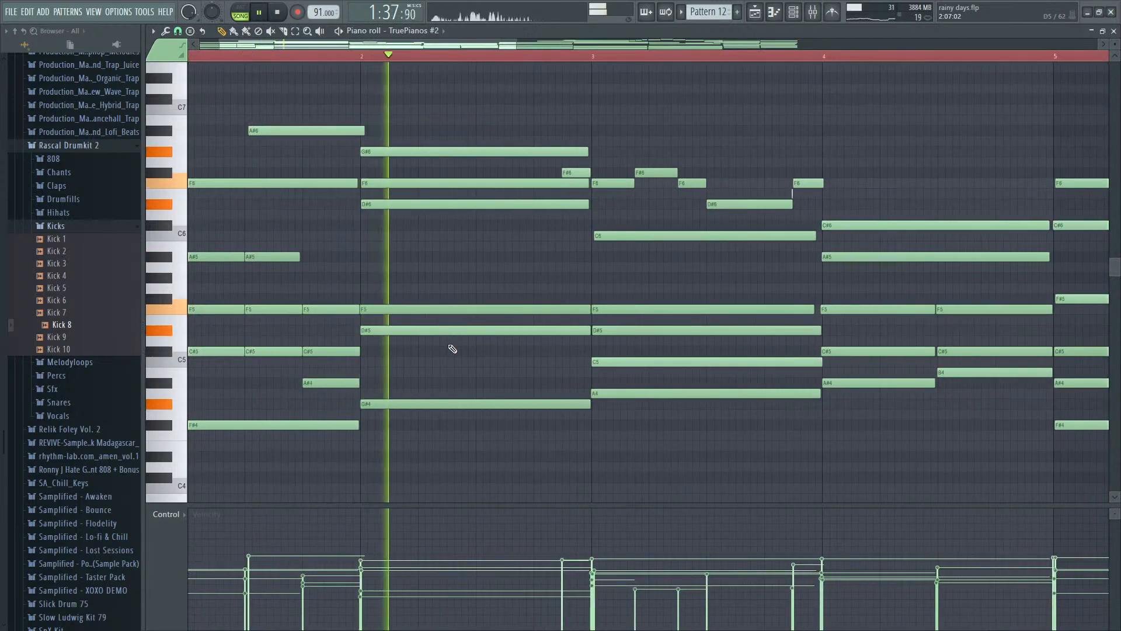
key("space")
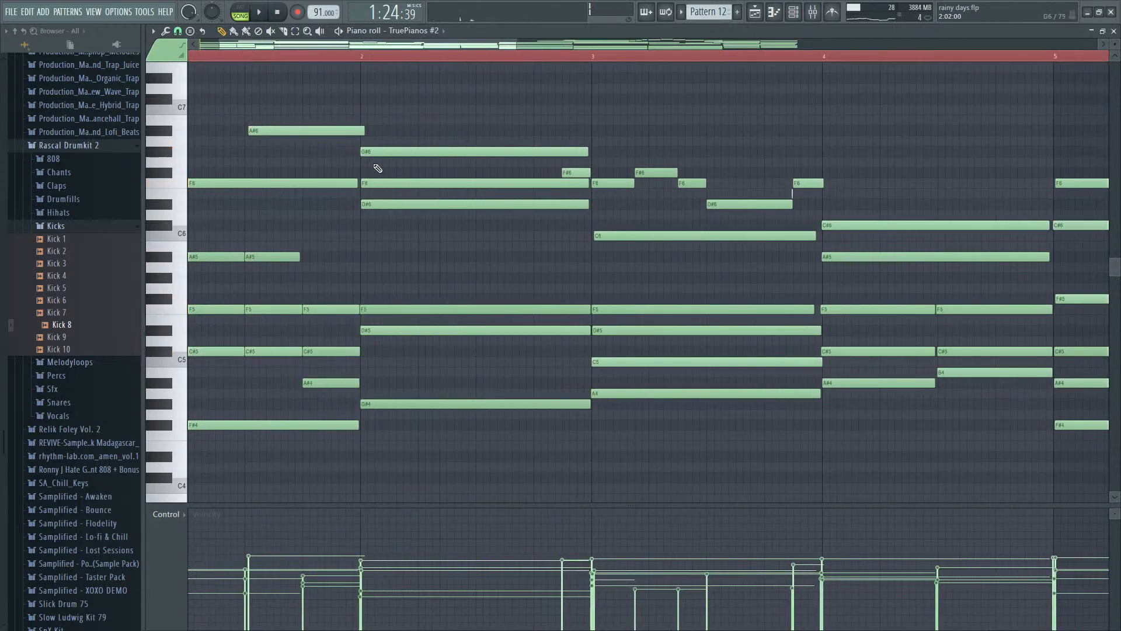
left_click(360, 57)
- Add an A5 note from step 9 of bar 2 to the start of bar 3, lower its velocity, and play it
left_click(483, 130)
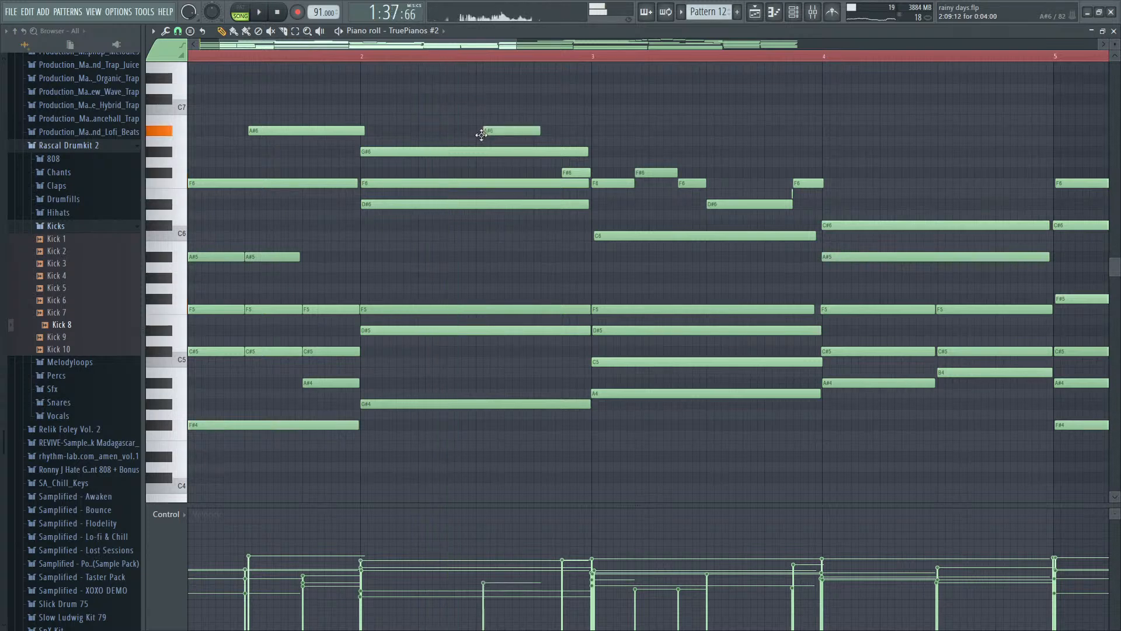
left_click_drag(482, 130, 592, 272)
key("space")
key("space")
key("space")
key("space")
key("space")
key("space")
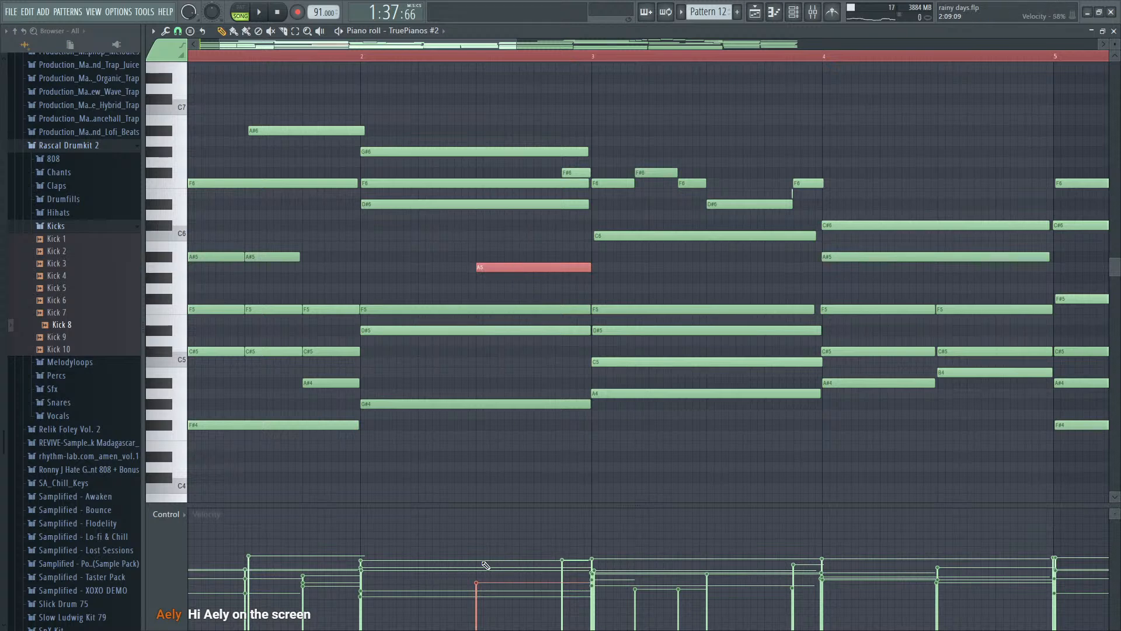
- Shorten the A5 note to 0:05:12 and add an A#5 directly after it that ends at bar 3
key("space")
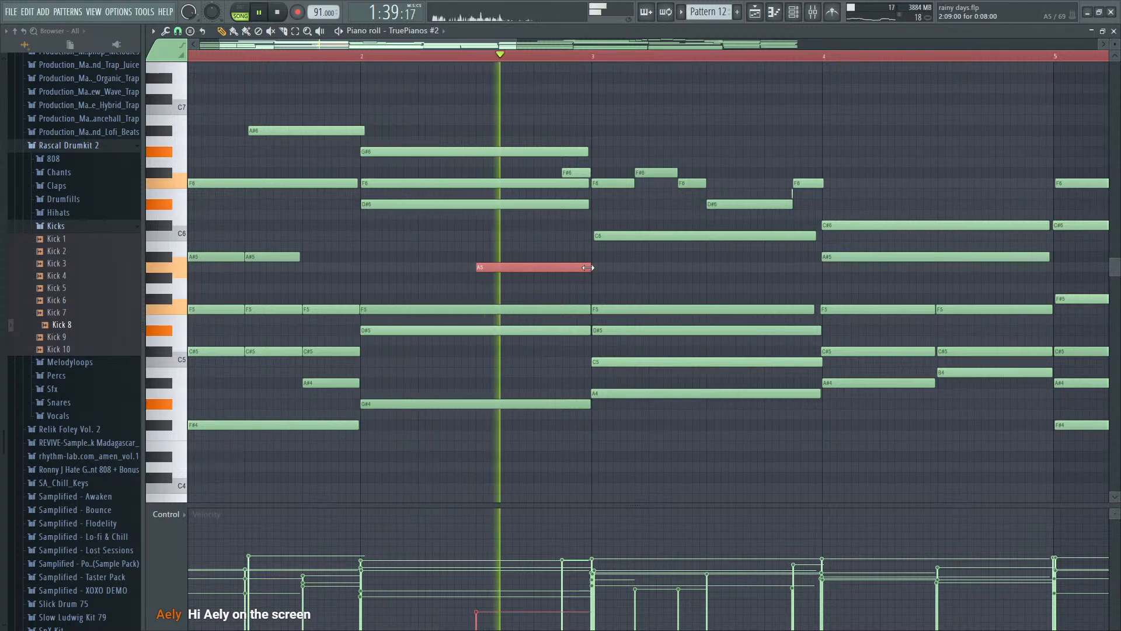
left_click_drag(590, 267, 575, 268)
key("space")
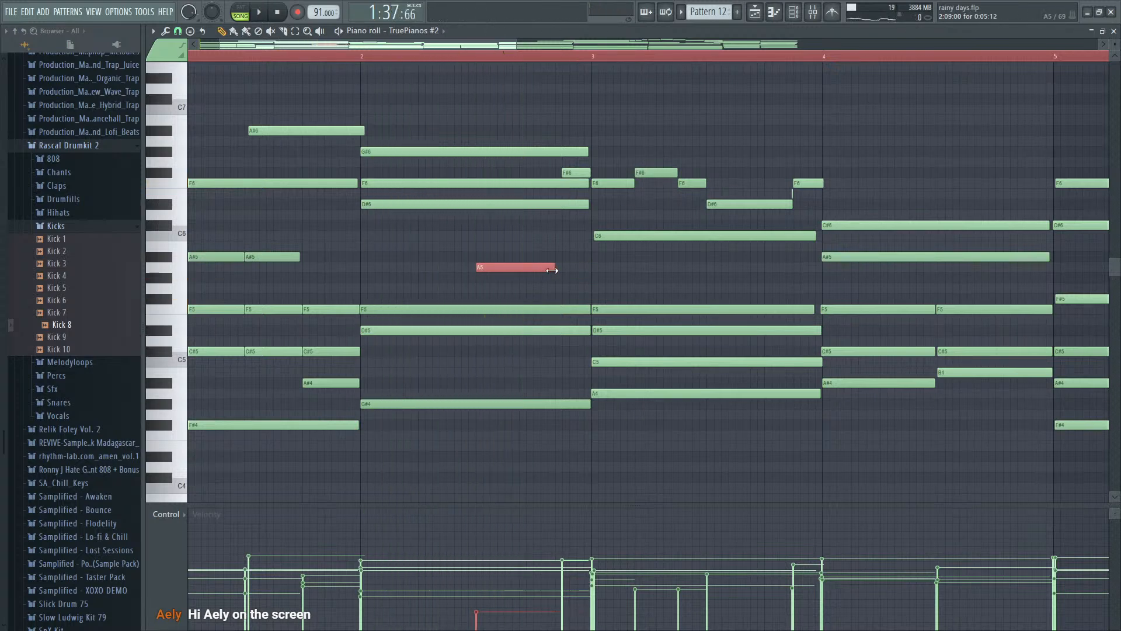
left_click(555, 257)
key("space")
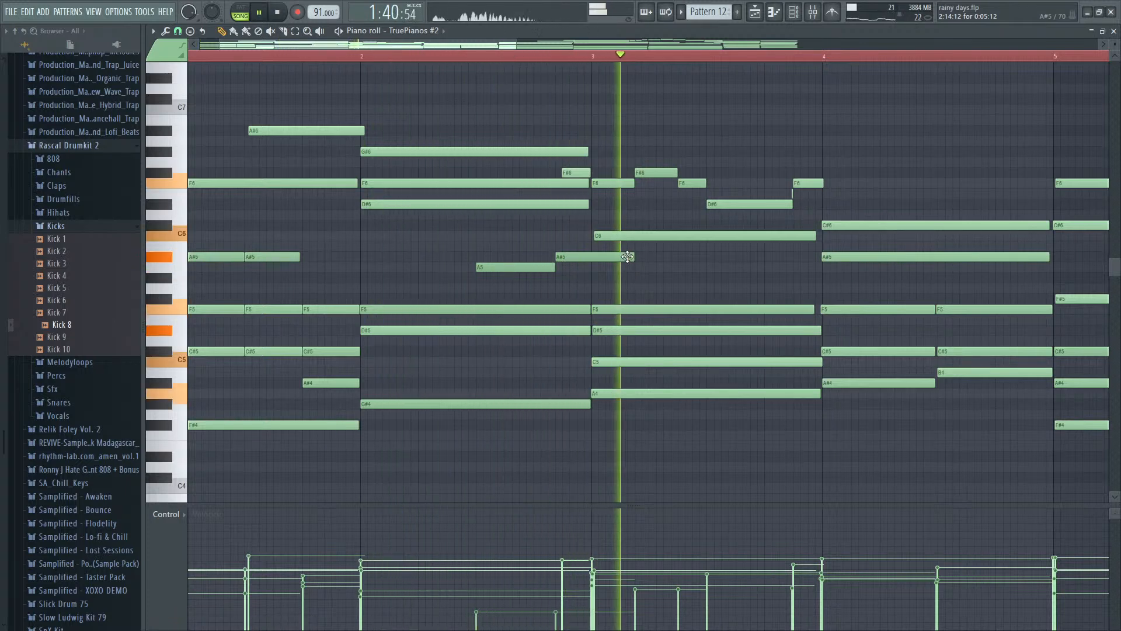
key("space")
scroll(574, 262, "up", 2, "ctrl")
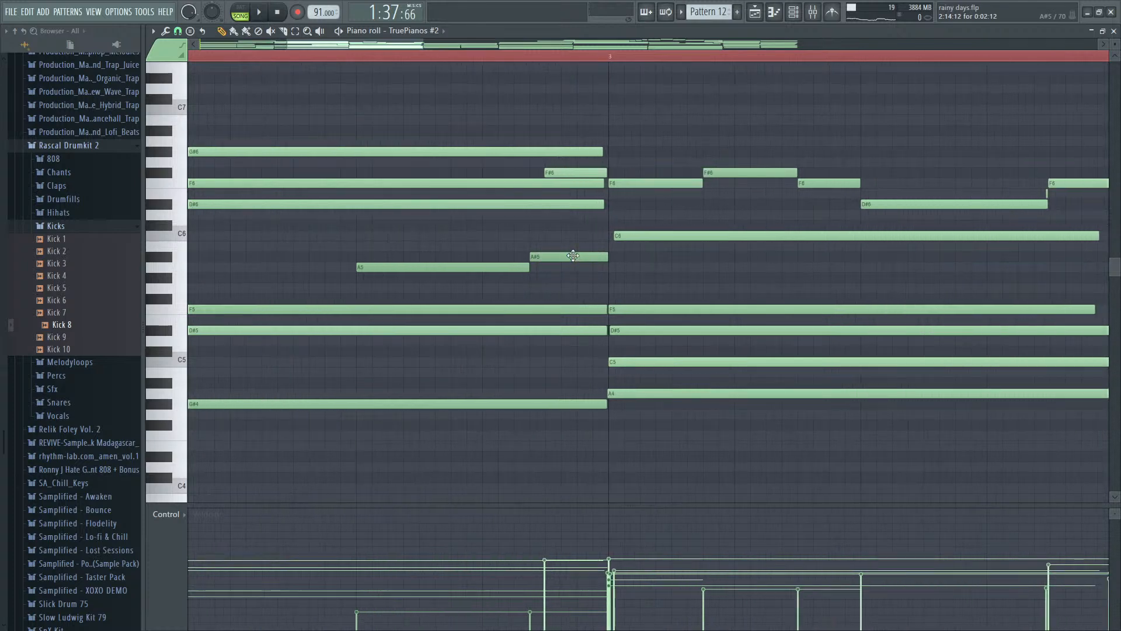
- Trim the A#5's start to step 15 of bar 2, lengthen the A5 to 0:06:00 to meet it, and replay
key("space")
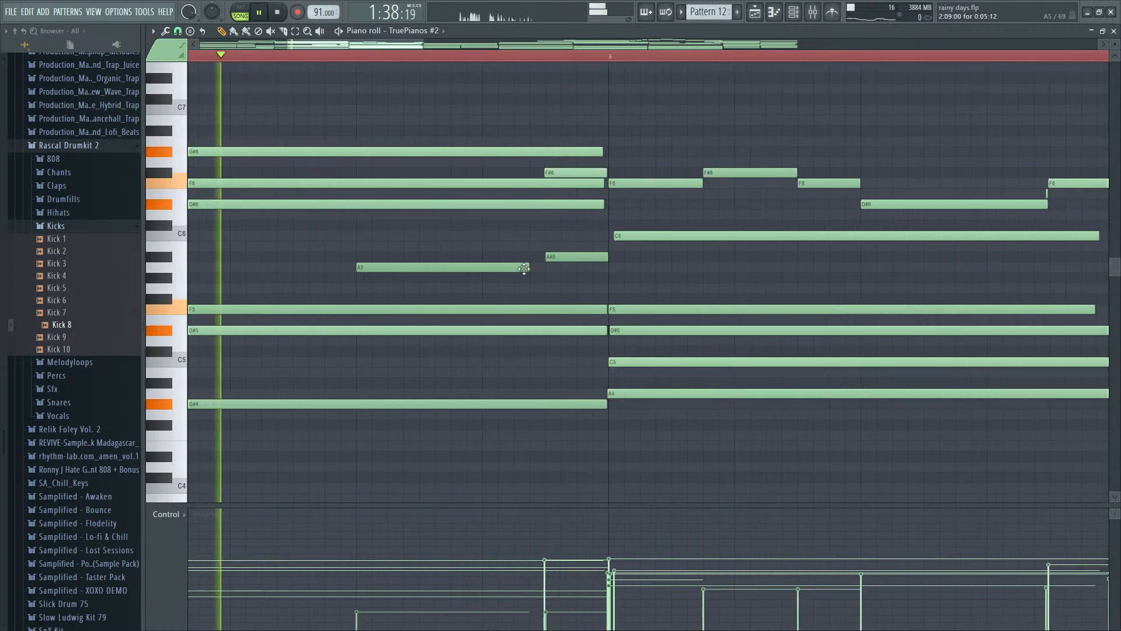
scroll(541, 269, "down", 2, "ctrl")
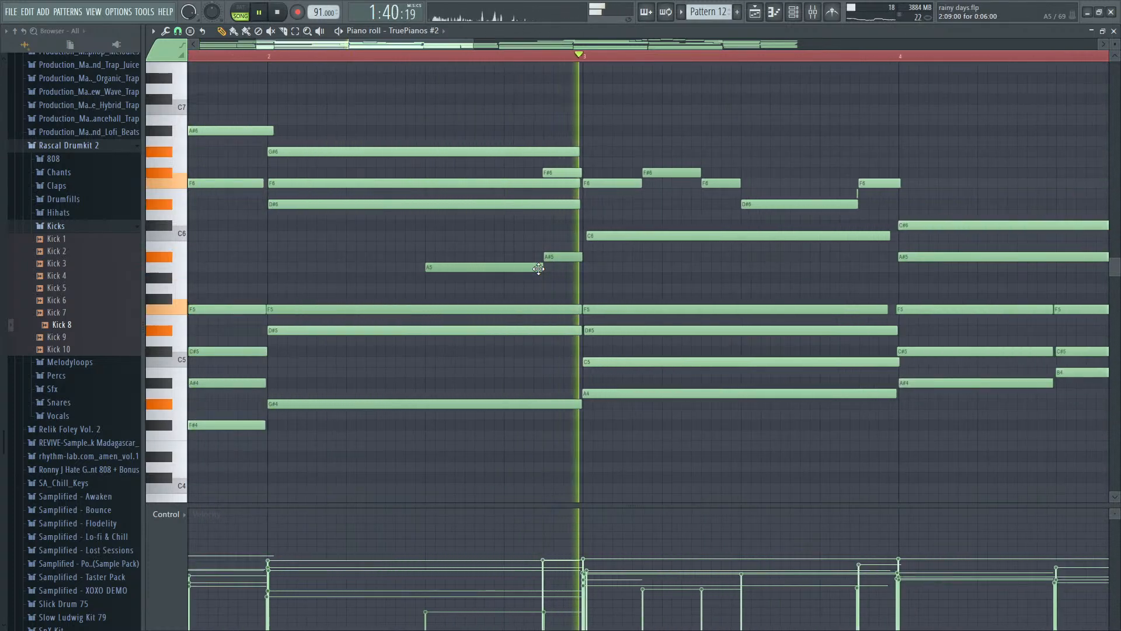
key("space")
key("space")
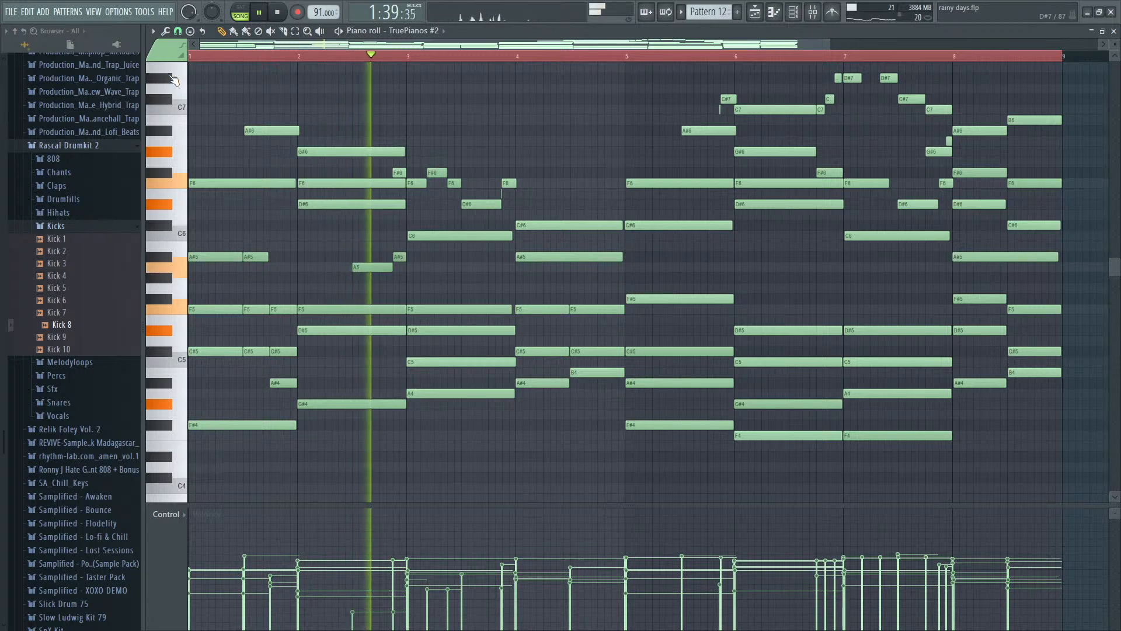
key("space")
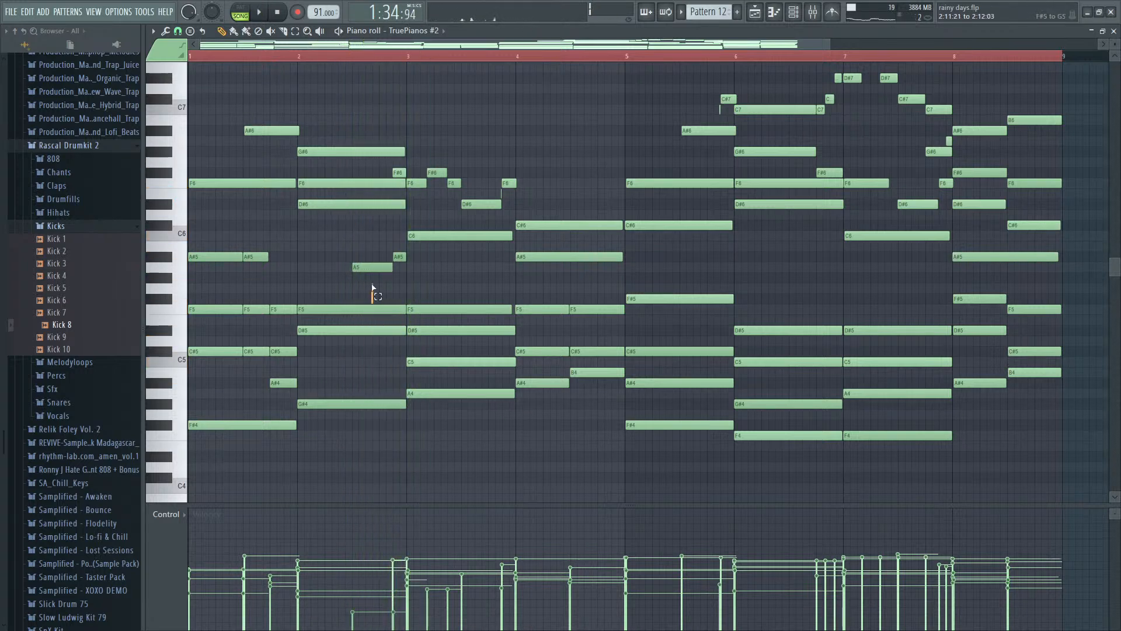
- Make the A5 note run from step 7 to step 15 of bar 2 at 12% velocity and play the phrase
left_click_drag(372, 286, 393, 269)
key("space")
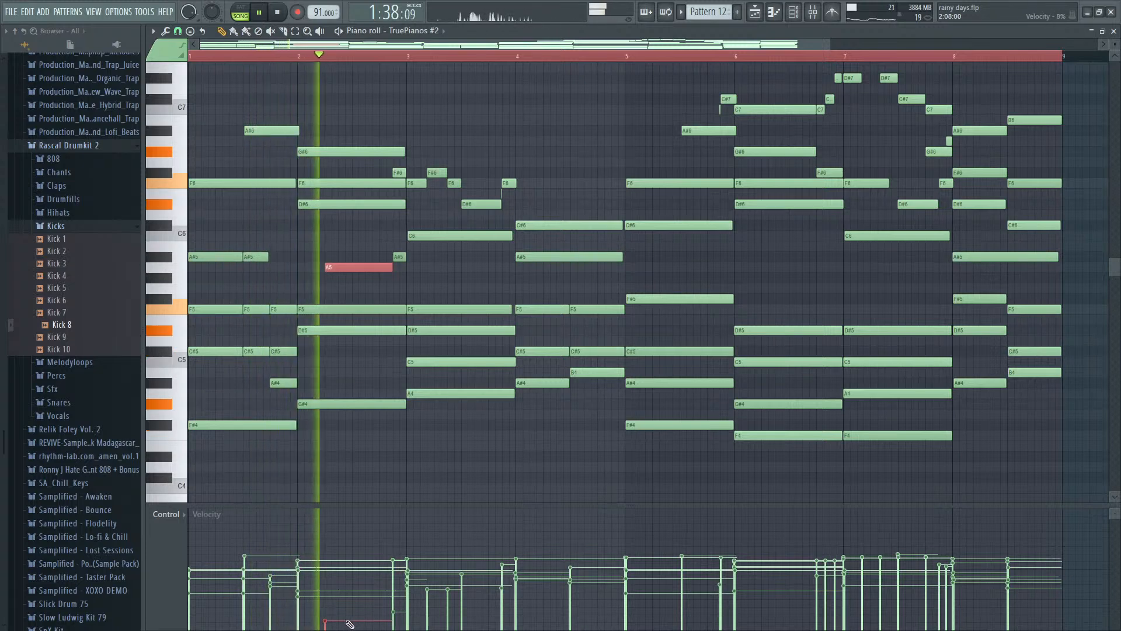
left_click_drag(343, 267, 356, 269)
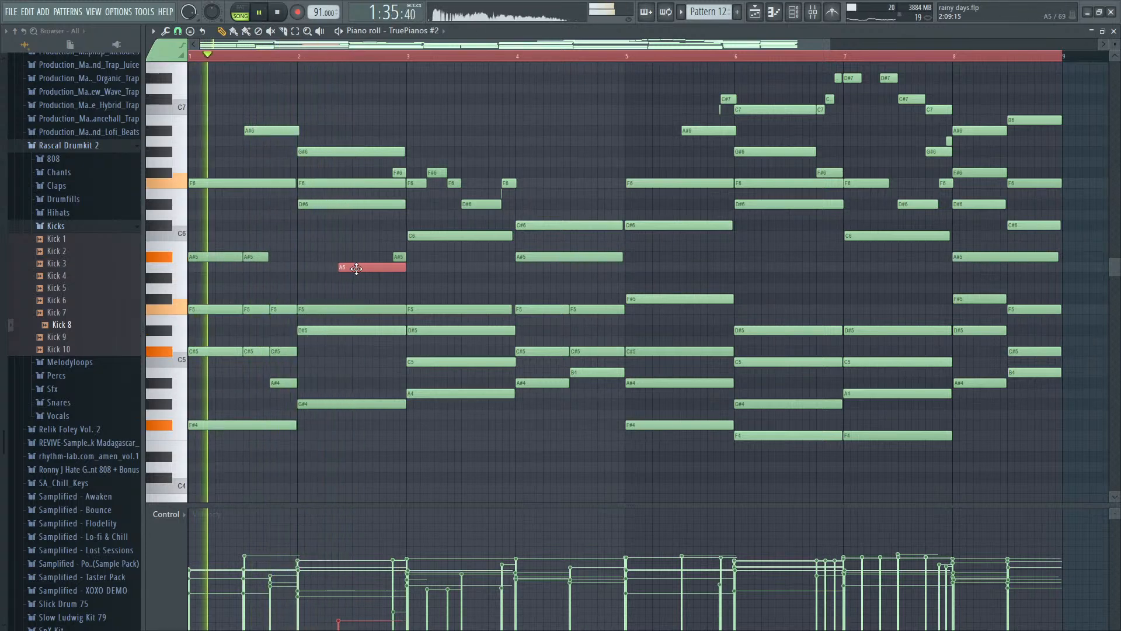
left_click_drag(336, 627, 342, 620)
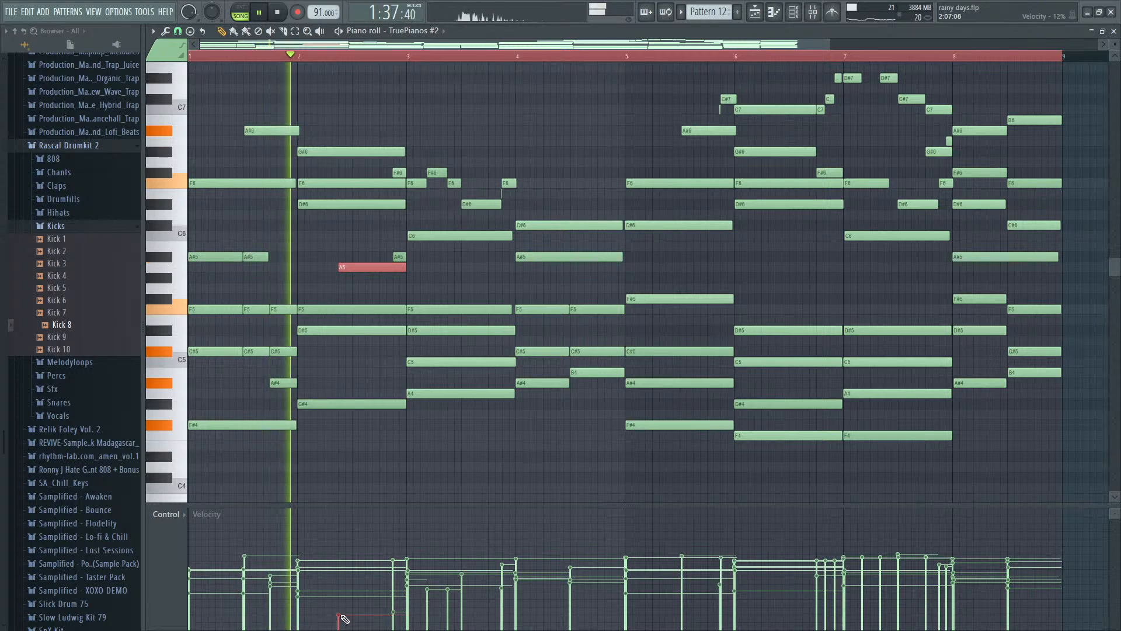
left_click_drag(404, 264, 392, 265)
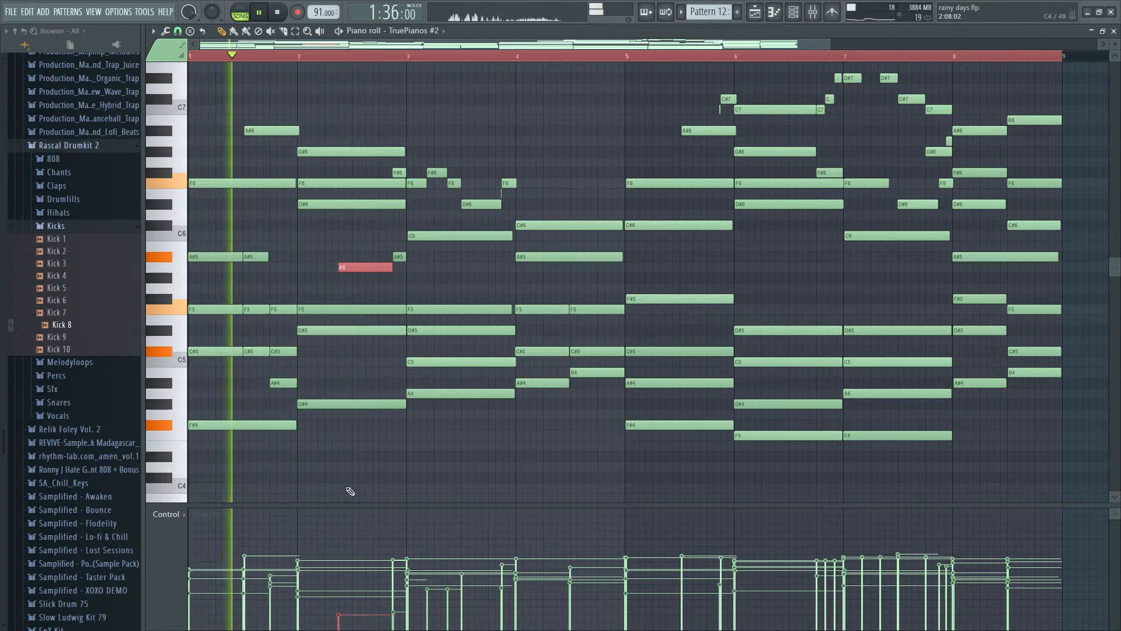
- Raise the A5's velocity to about 22%, shorten it to four steps, and start the A#5 at step 11 of bar 2
left_click(345, 606)
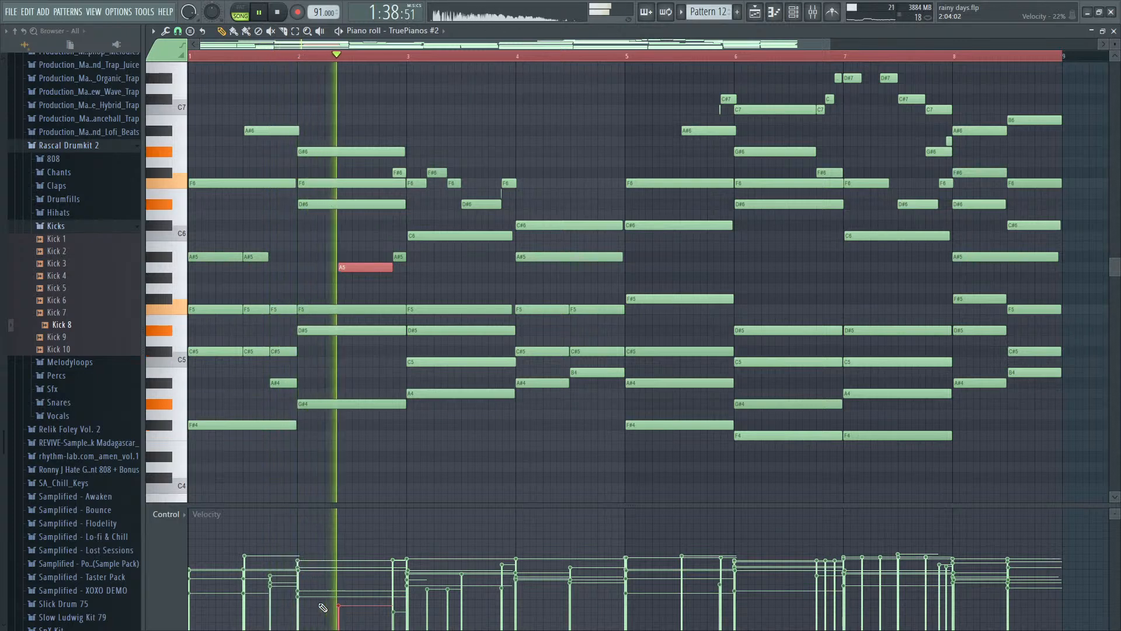
key("space")
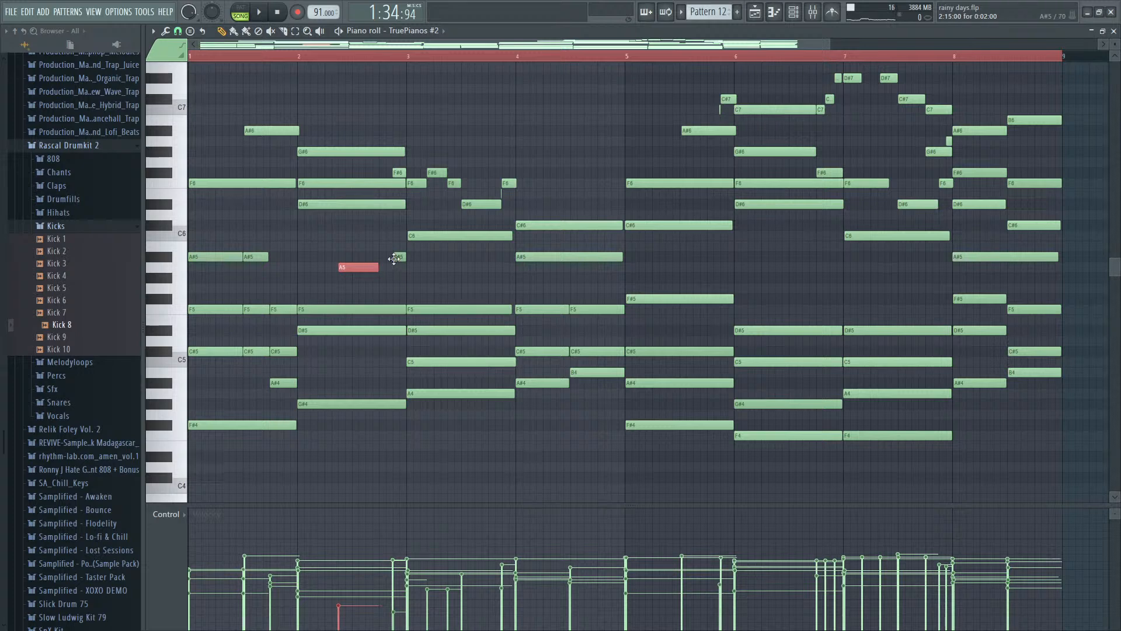
key("space")
left_click_drag(394, 259, 375, 260)
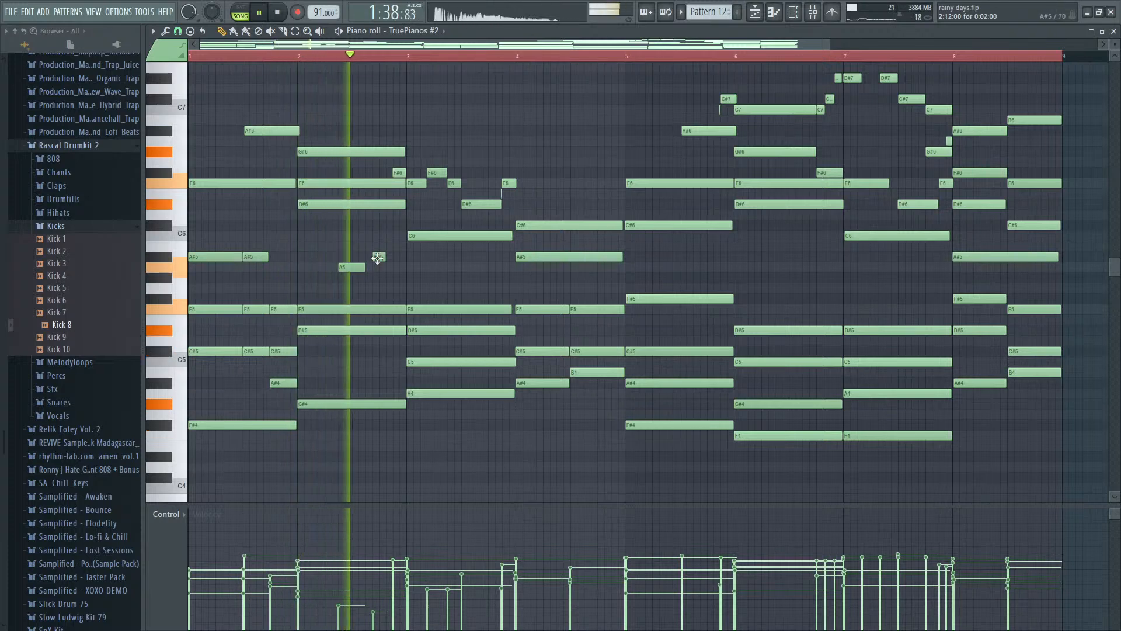
key("space")
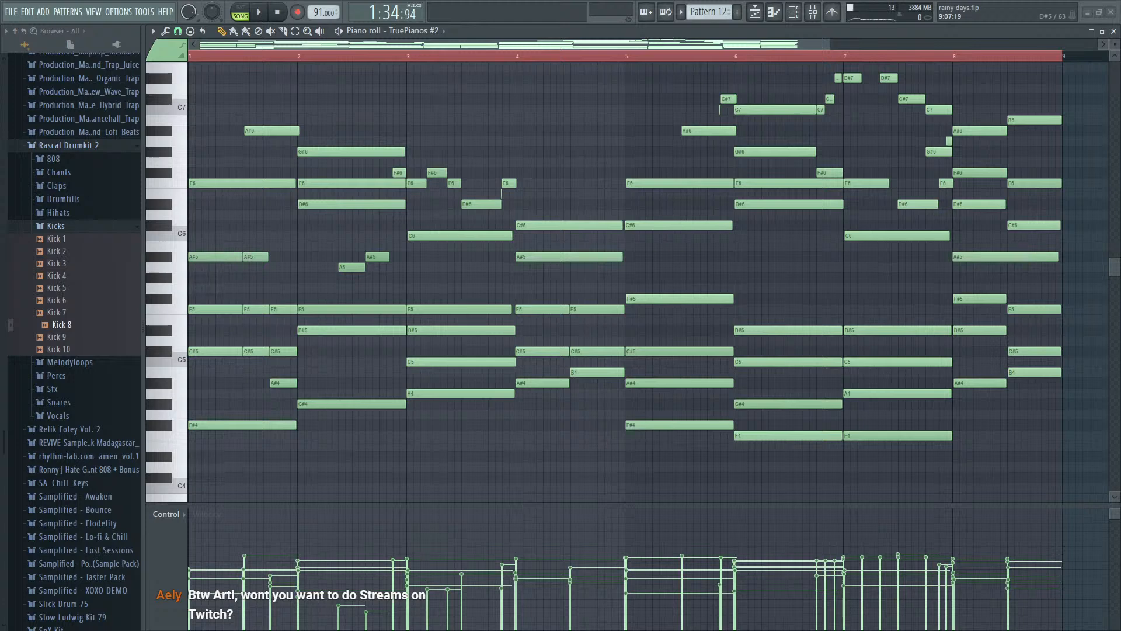
- Add a low-velocity C6 note directly after the A#5 in bar 2 and play the phrase
key("space")
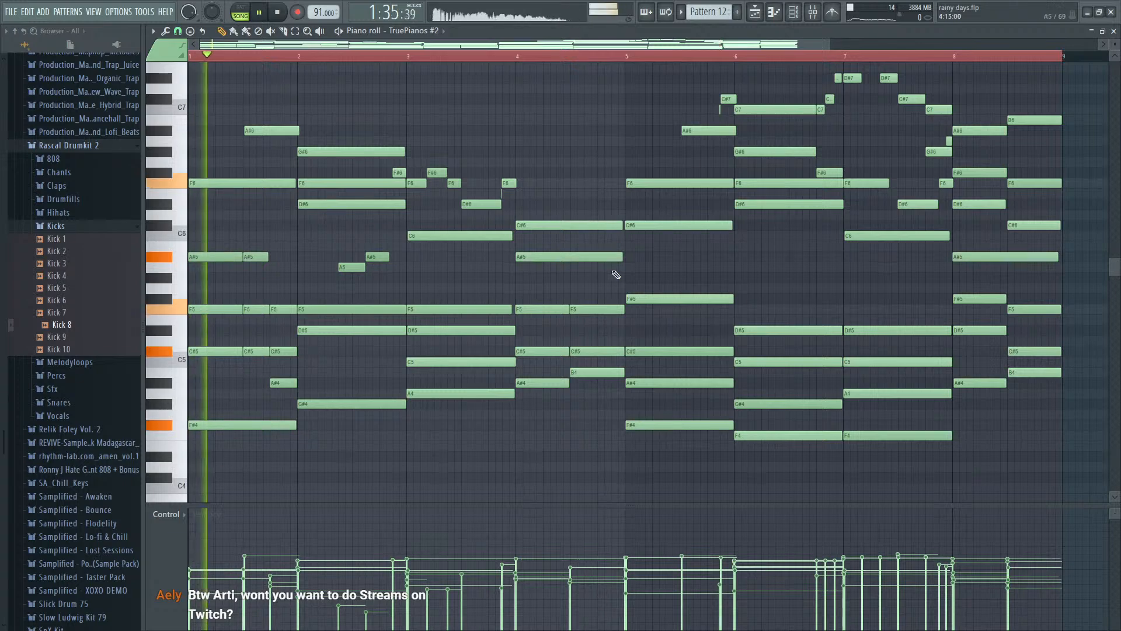
scroll(346, 327, "up", 1)
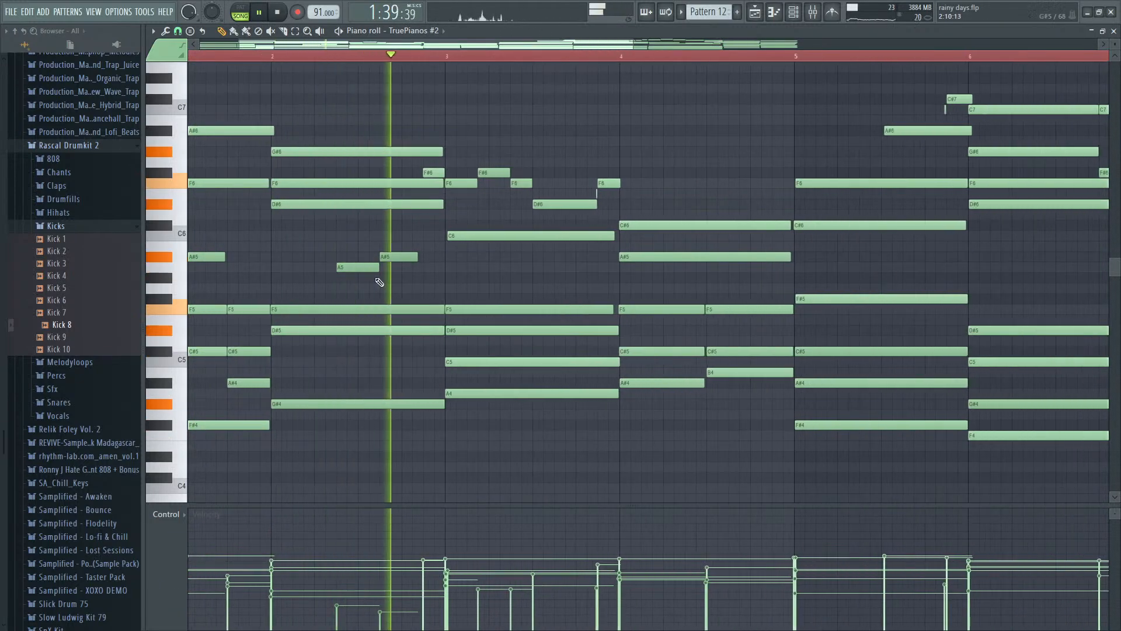
key("space")
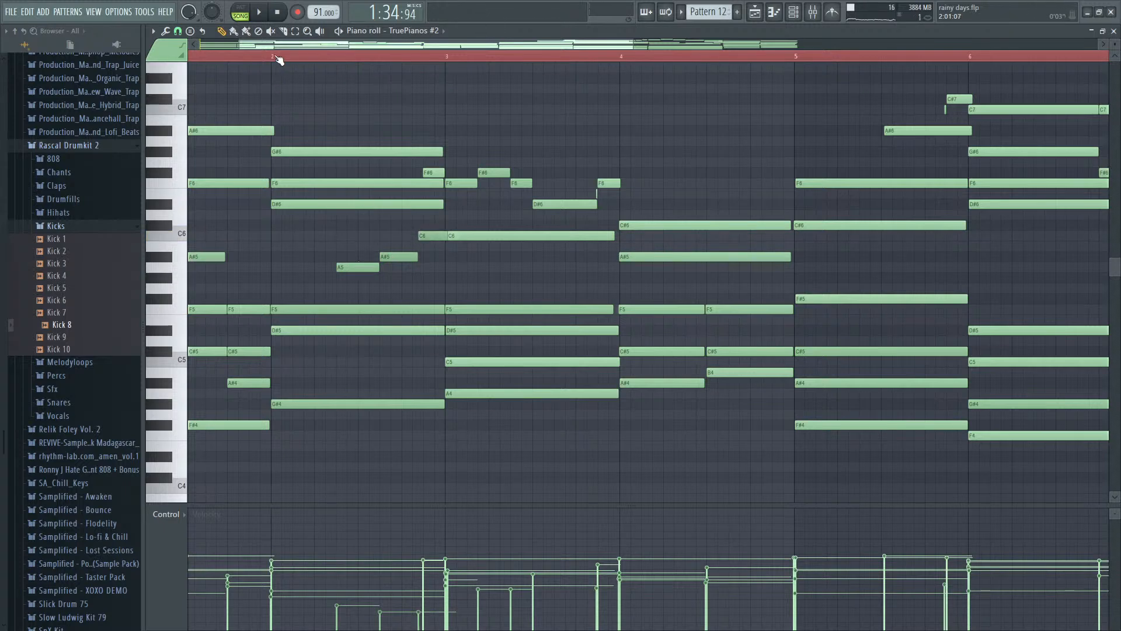
key("space")
scroll(434, 257, "up", 1)
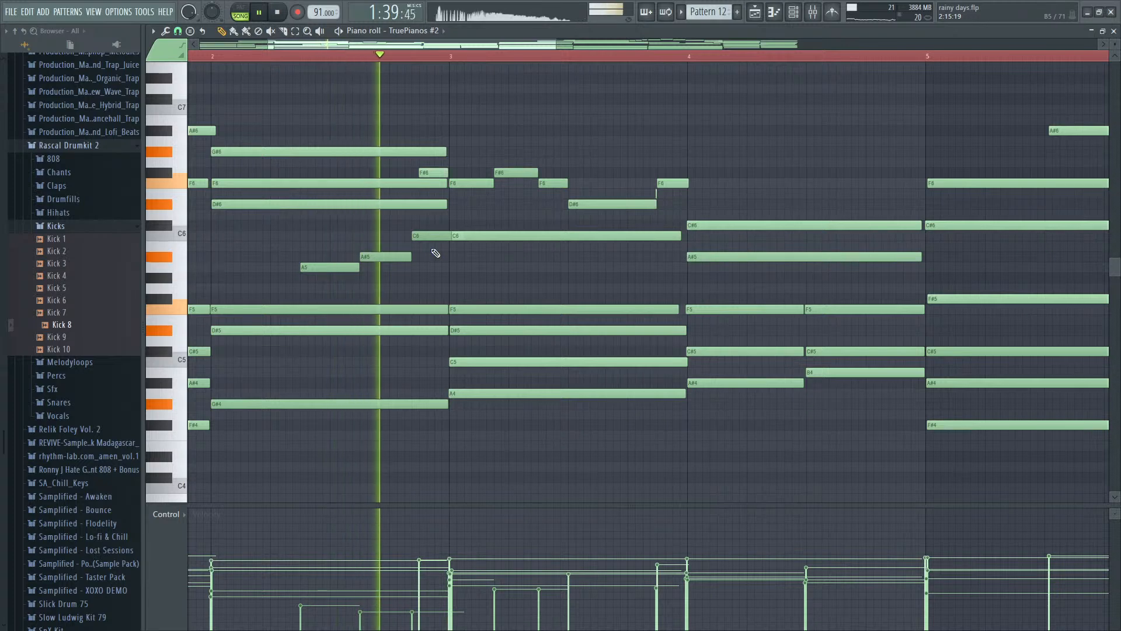
- Shift the added C6 to step 15 of bar 2, trim it to end at bar 3, and replay
key("space")
key("space")
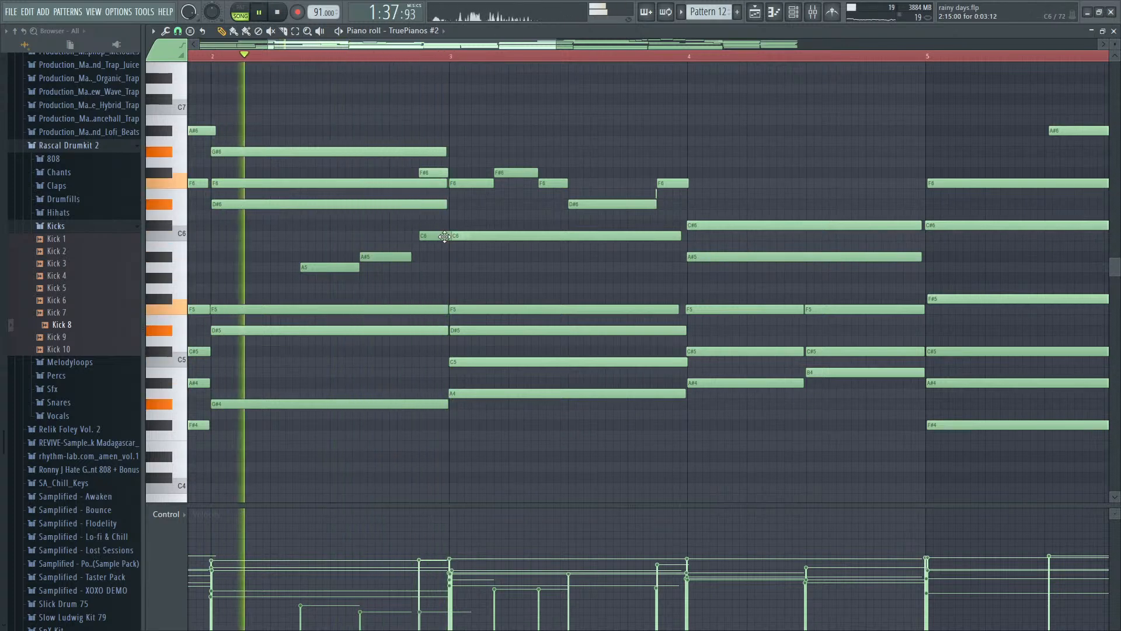
left_click(438, 236, "ctrl")
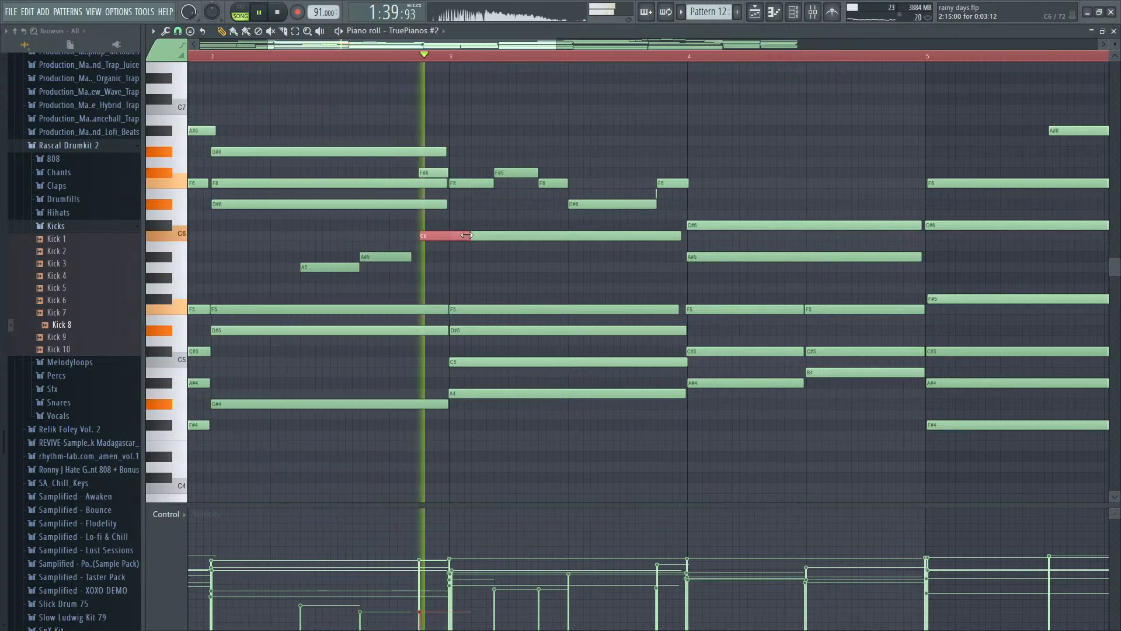
key("space")
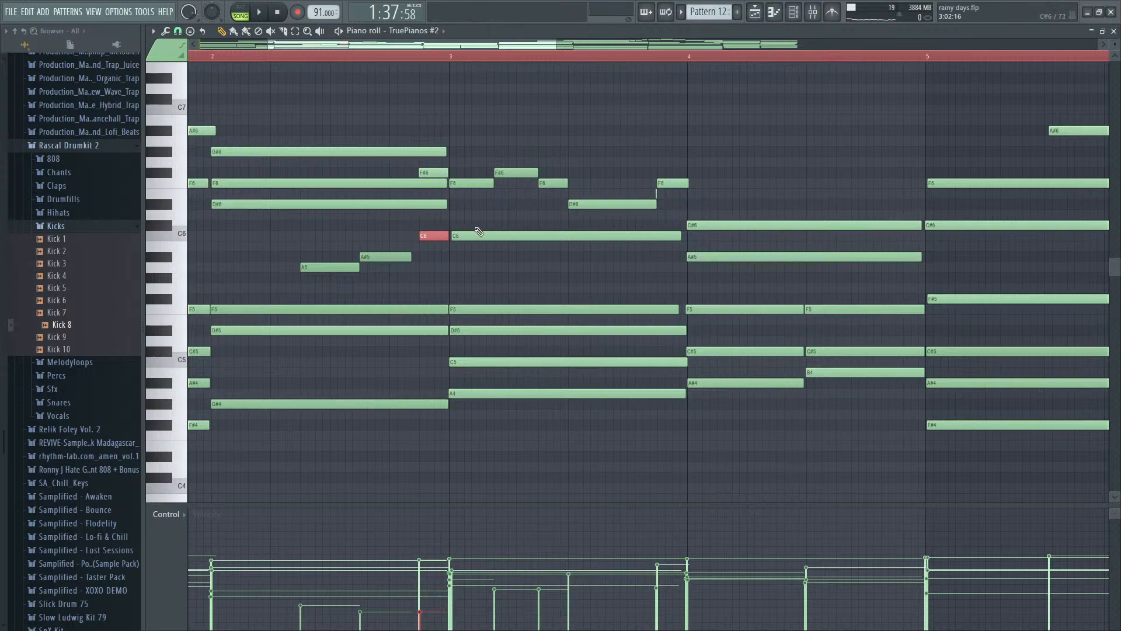
key("space")
- Try adding a two-step C#6 at step 5 of bar 3 followed by a C6, and play it
scroll(471, 236, "down", 2)
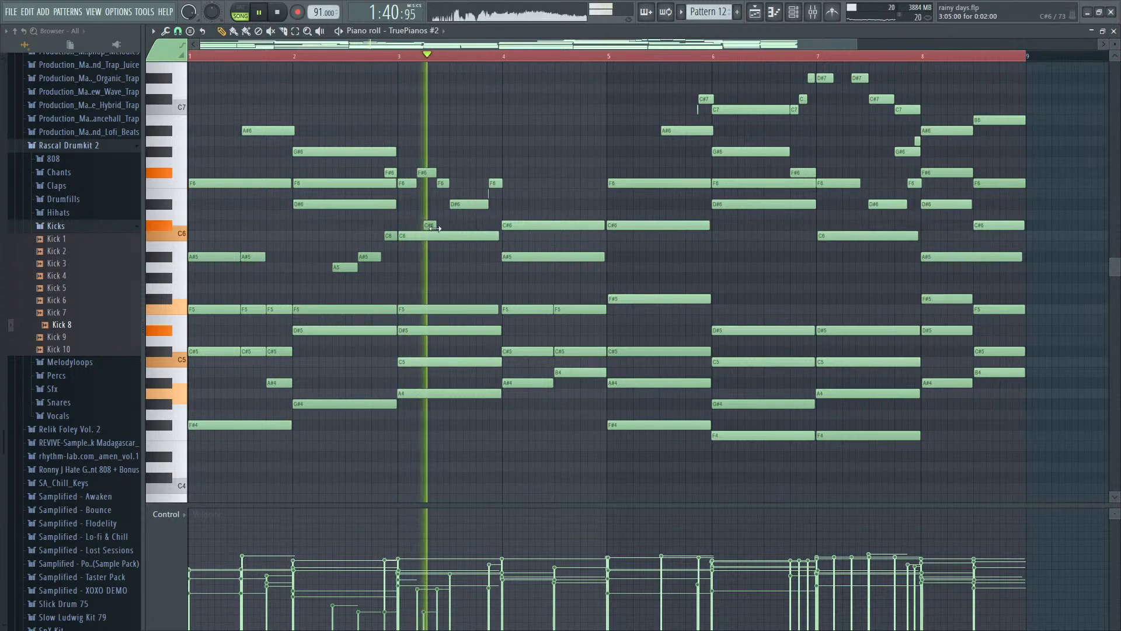
key("space")
scroll(429, 228, "up", 2)
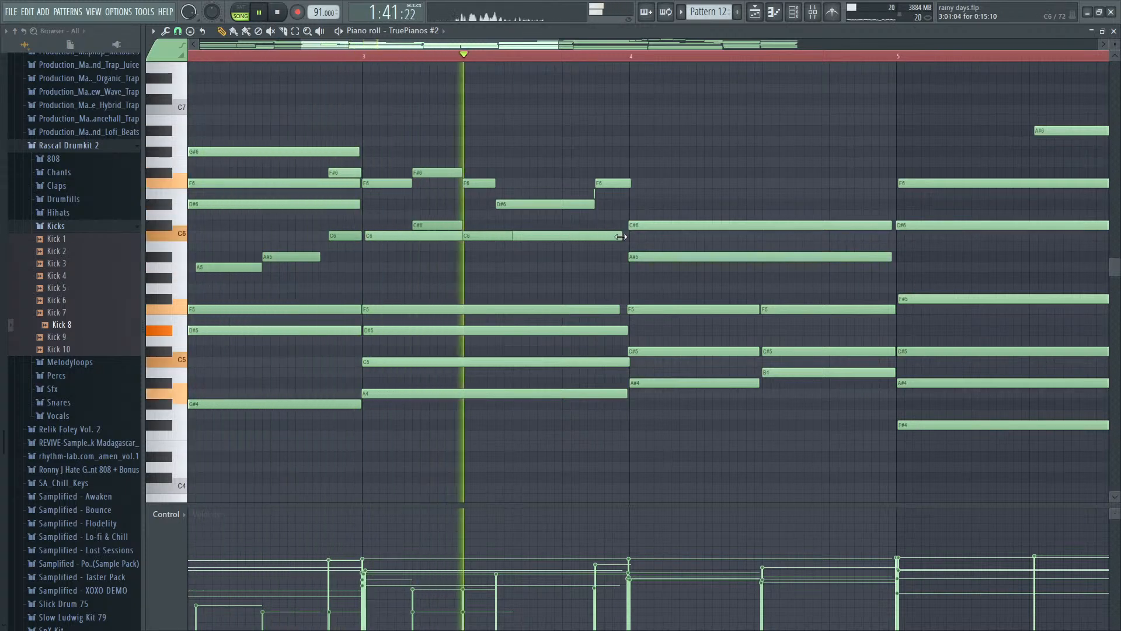
key("space")
scroll(441, 229, "down", 2)
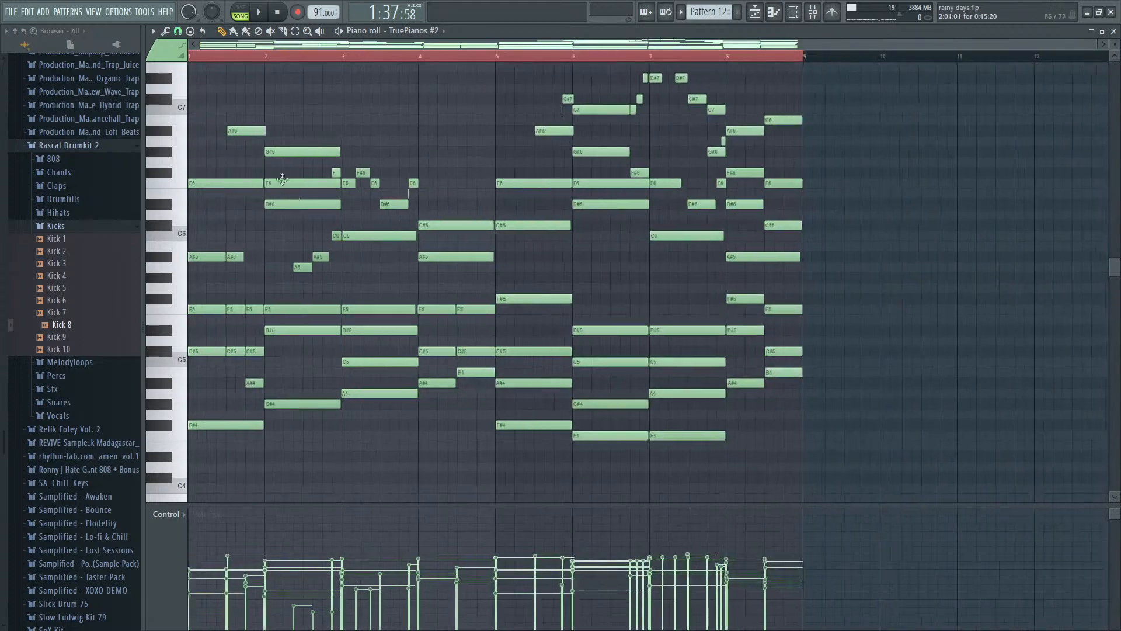
- Slice bar 2's F5, D#5 and G#4 chord notes at steps 9 and 13 and select the last slices
key("space")
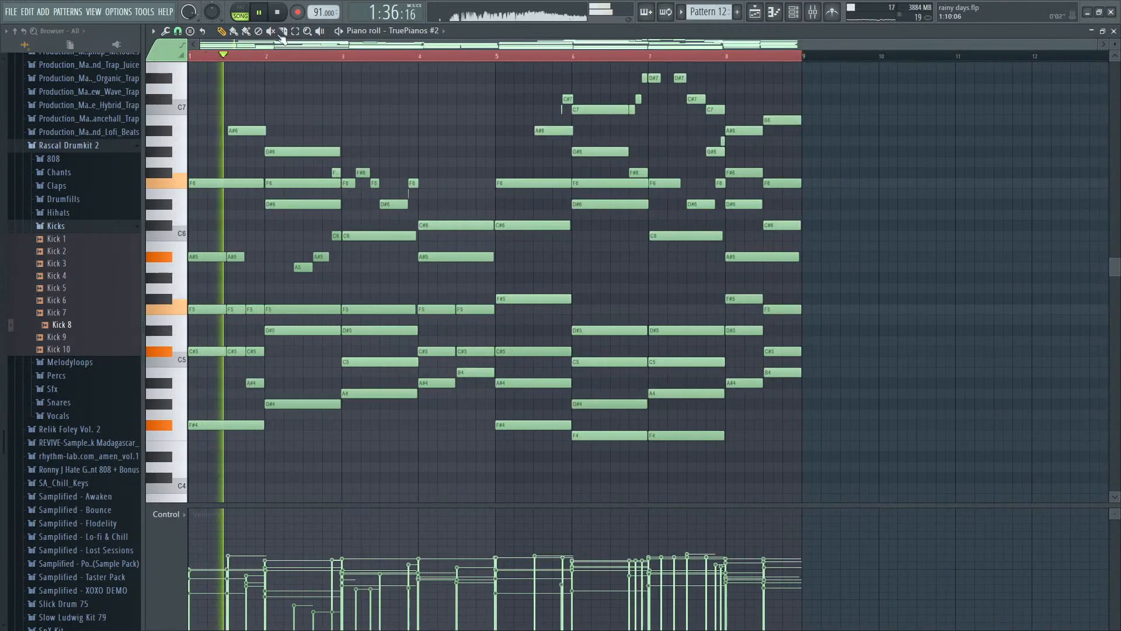
scroll(320, 267, "up", 2)
scroll(322, 287, "up", 1)
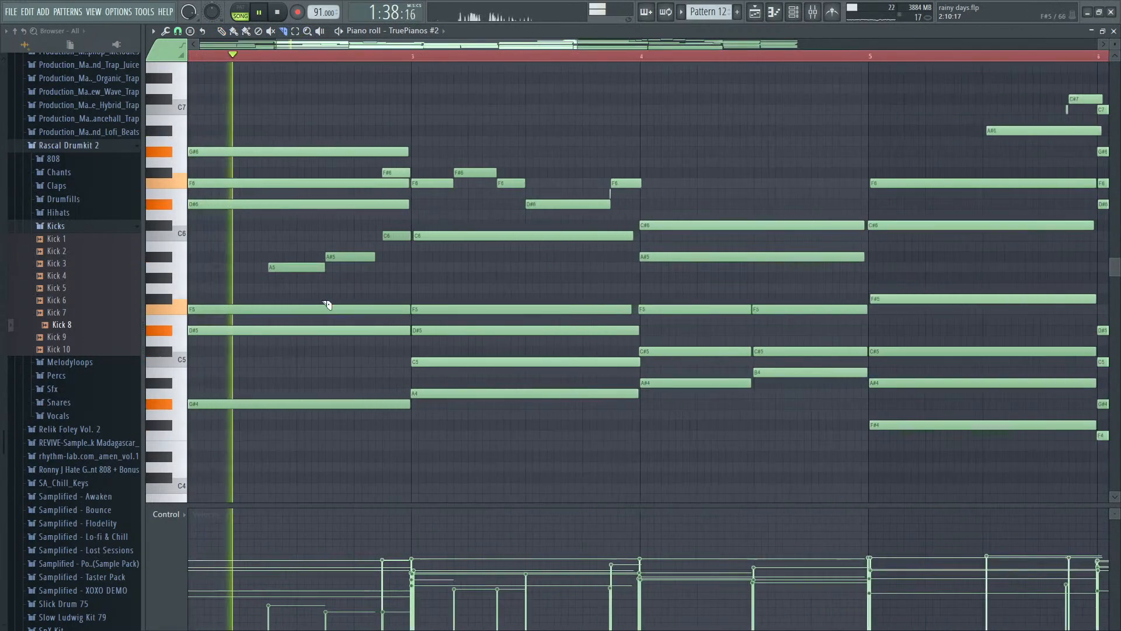
key("space")
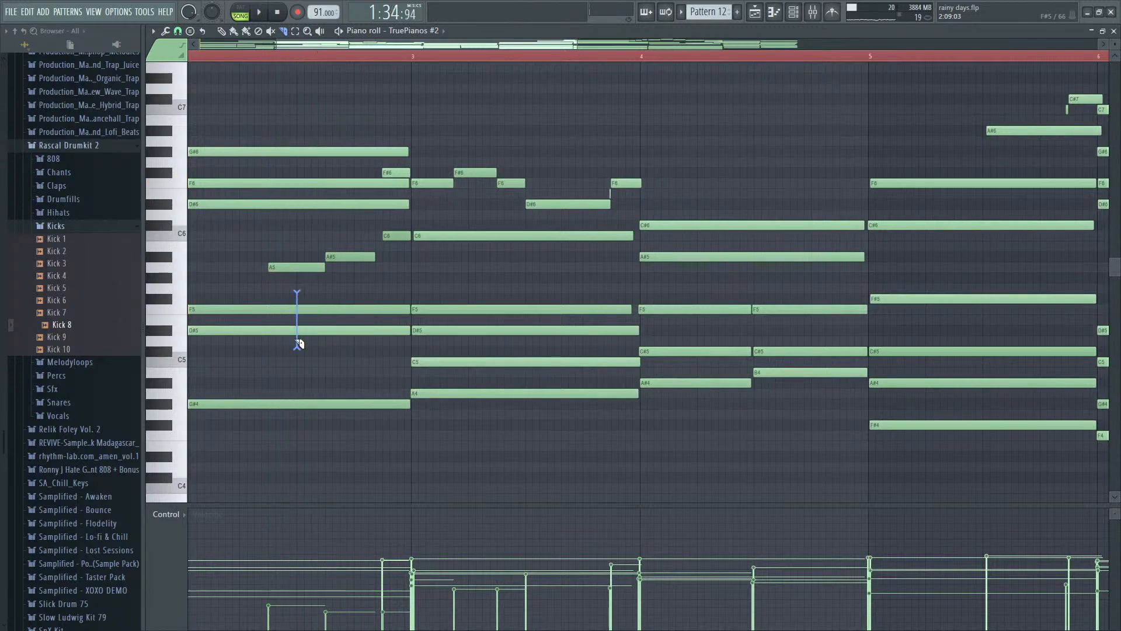
left_click_drag(303, 436, 299, 442)
left_click_drag(349, 445, 371, 310)
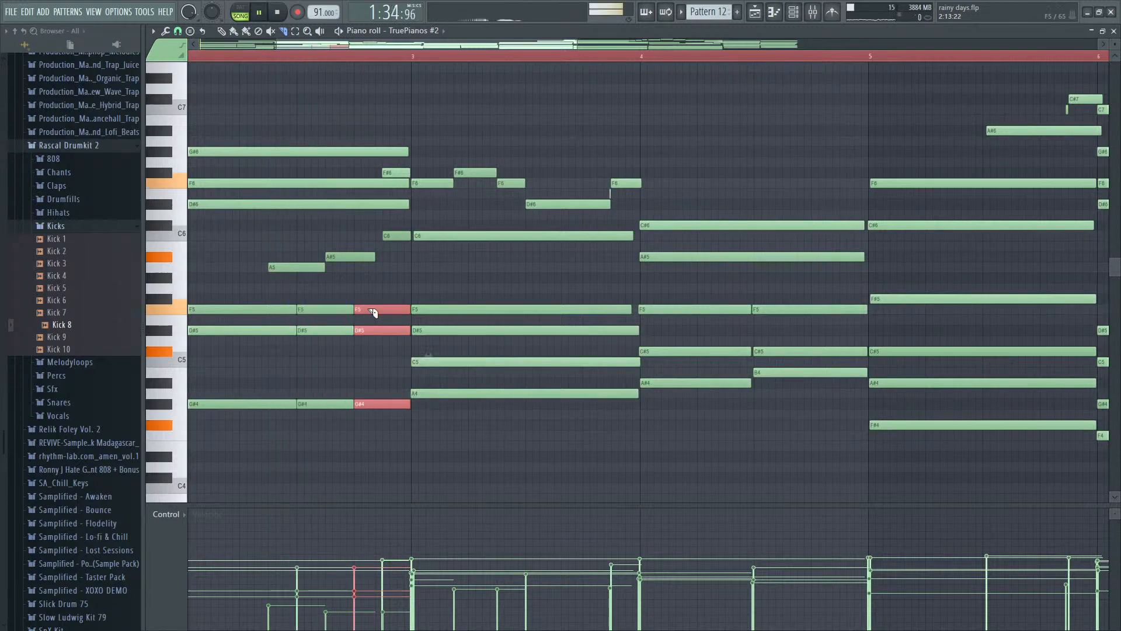
- Play the sliced chord and try removing its last slices in bar 2
key("space")
scroll(373, 316, "down", 3)
scroll(358, 187, "up", 2)
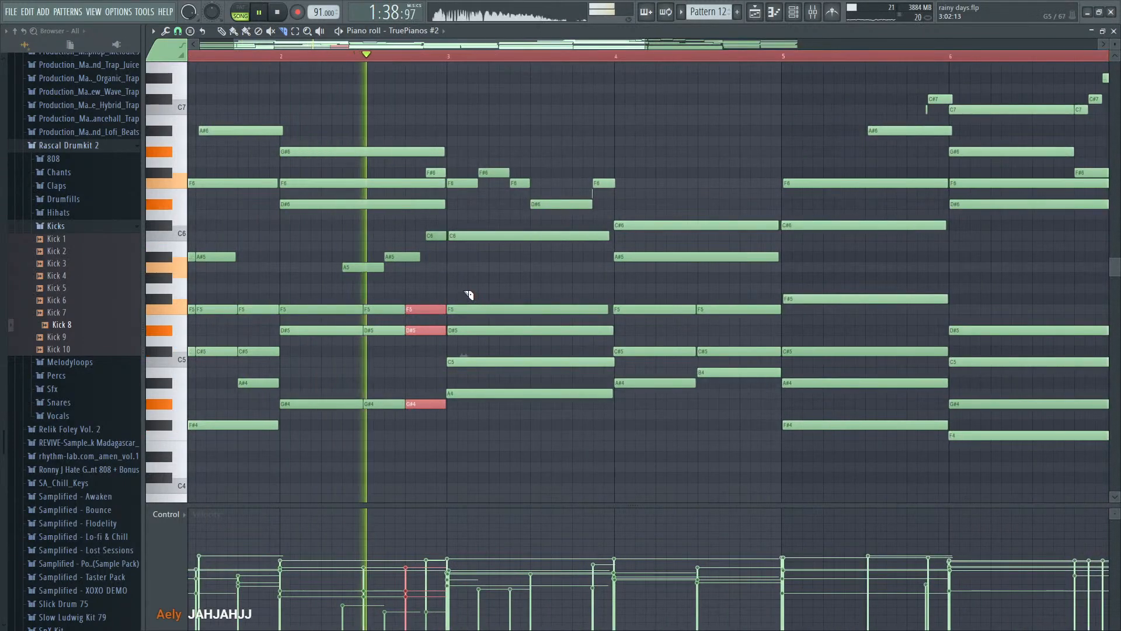
key("space")
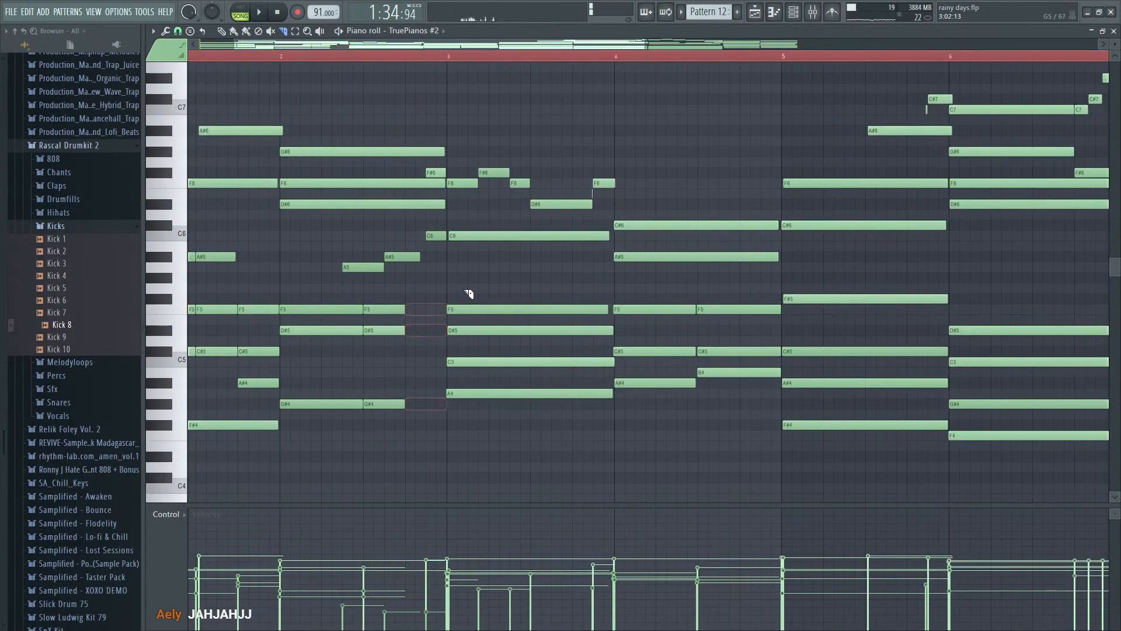
- Slice bar 2's chord at step 5 as well, and move the A5 to step 9 and the A#5 to step 13
left_click_drag(303, 292, 321, 287)
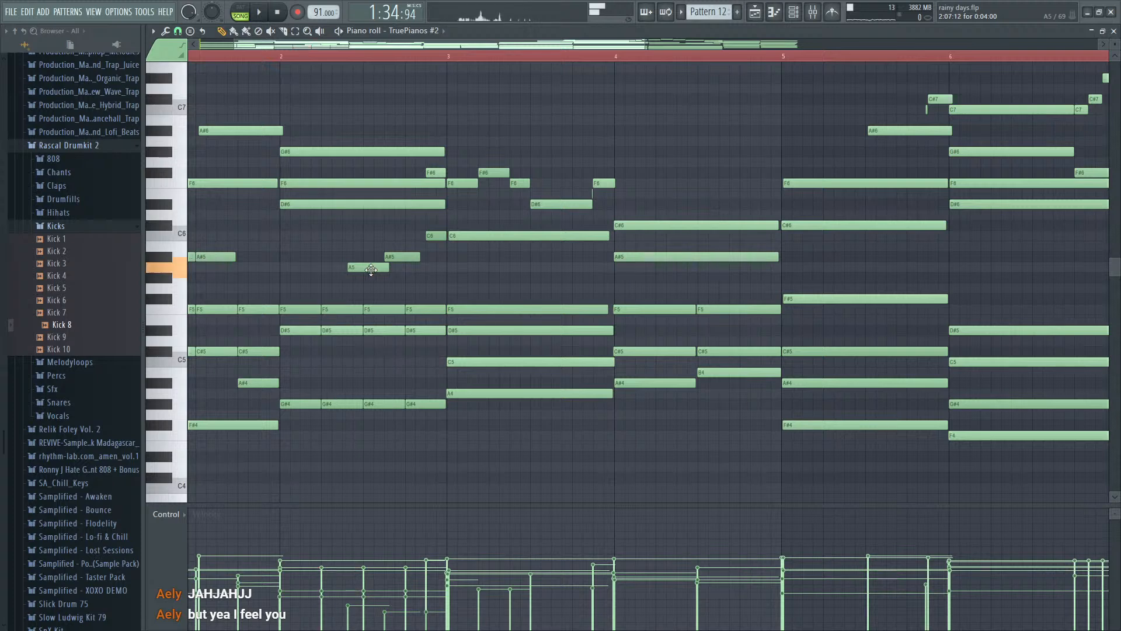
key("space")
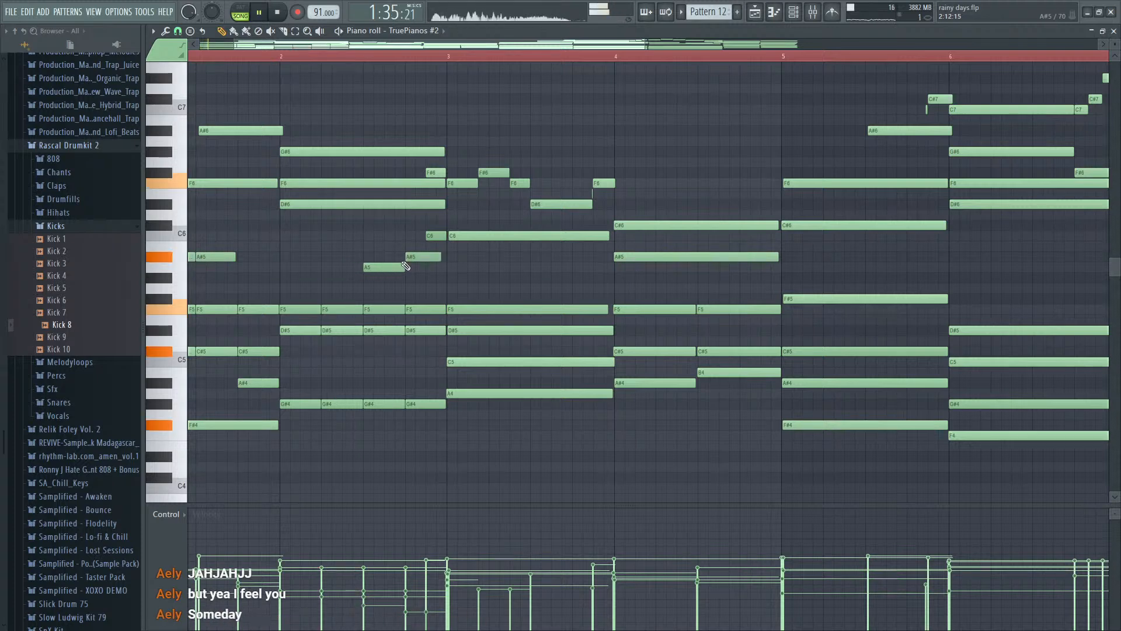
left_click_drag(370, 281, 416, 276)
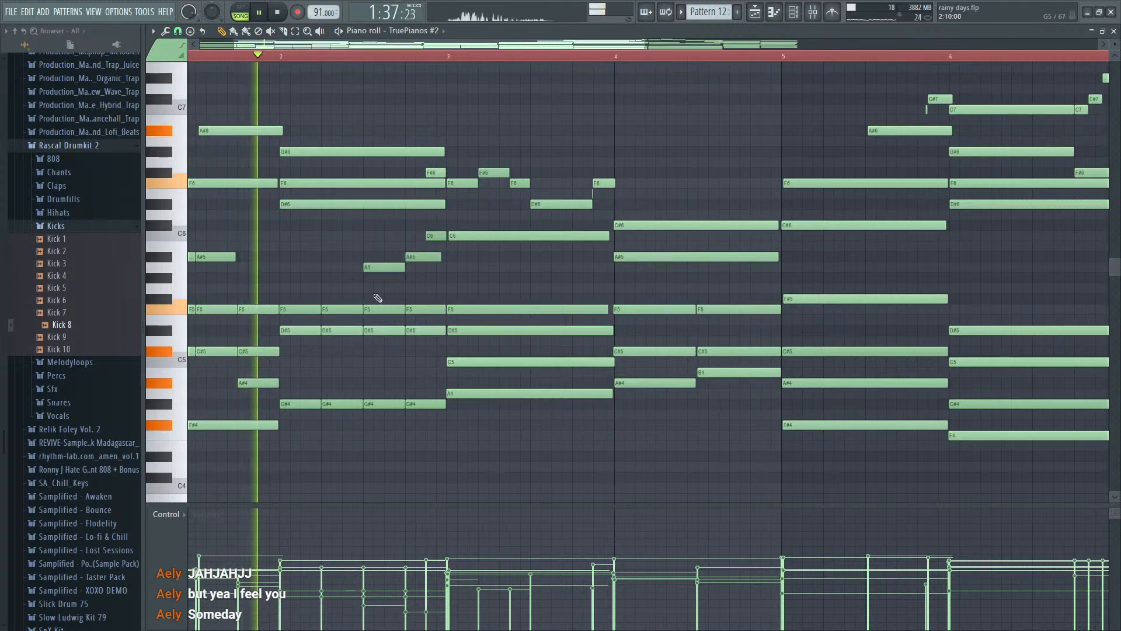
- Lower the velocity of the F5 and D#5 chord slices at steps 5 and 13 of bar 2 during playback
left_click_drag(340, 299, 348, 406)
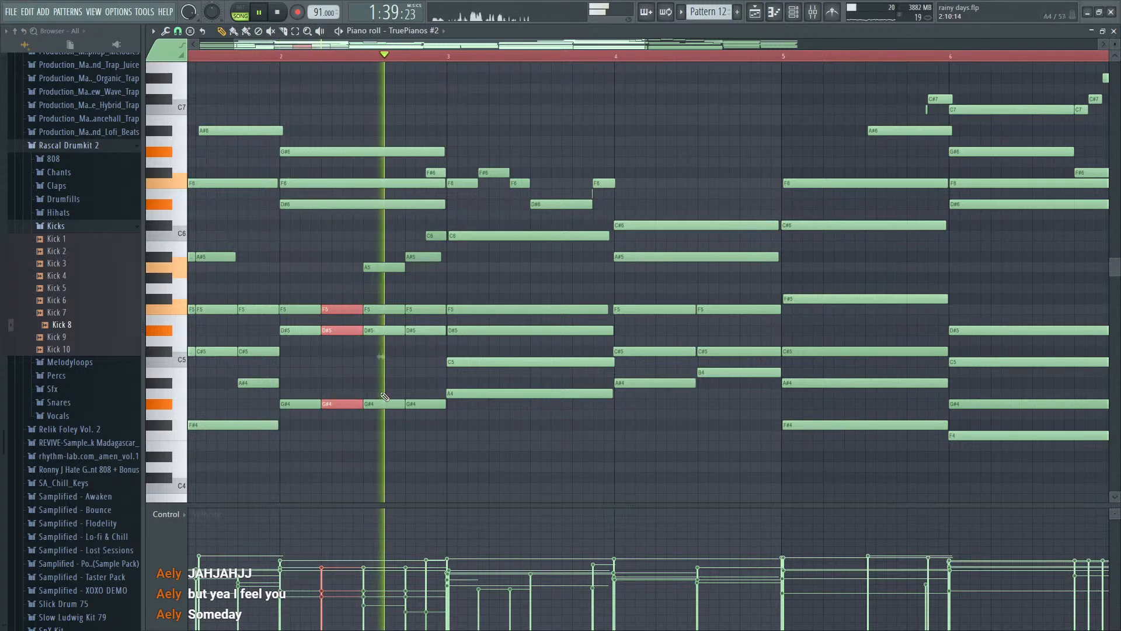
left_click_drag(412, 362, 420, 312)
left_click_drag(343, 292, 298, 344)
key("space")
left_click(336, 579)
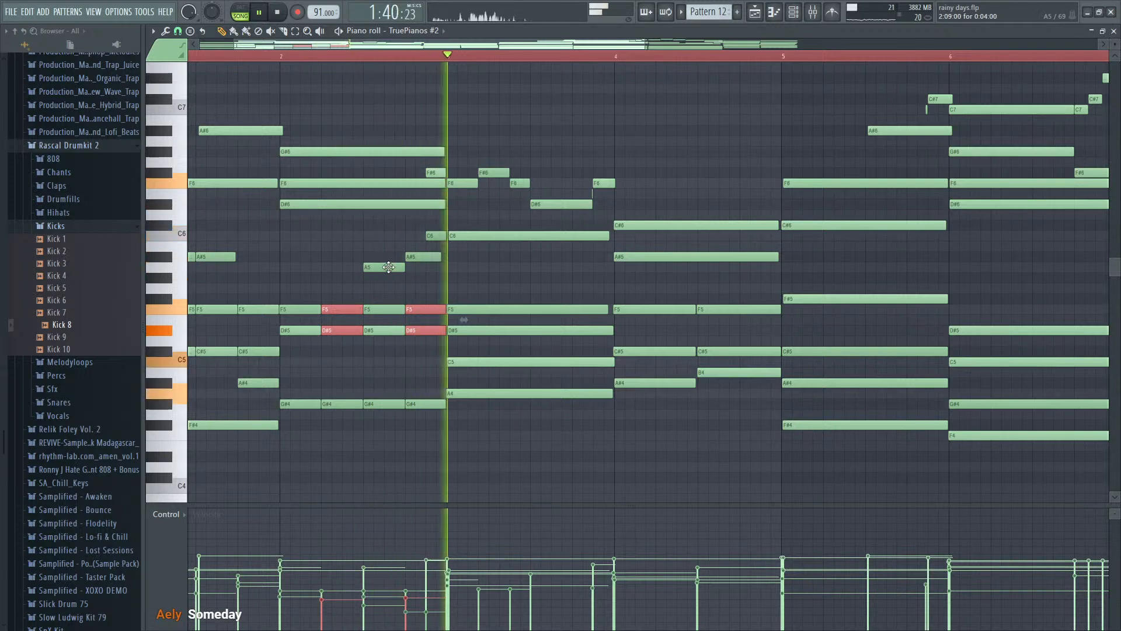
- Make the A5 and A#5 one-step notes at steps 13 and 14 of bar 2 and play the phrase
key("space")
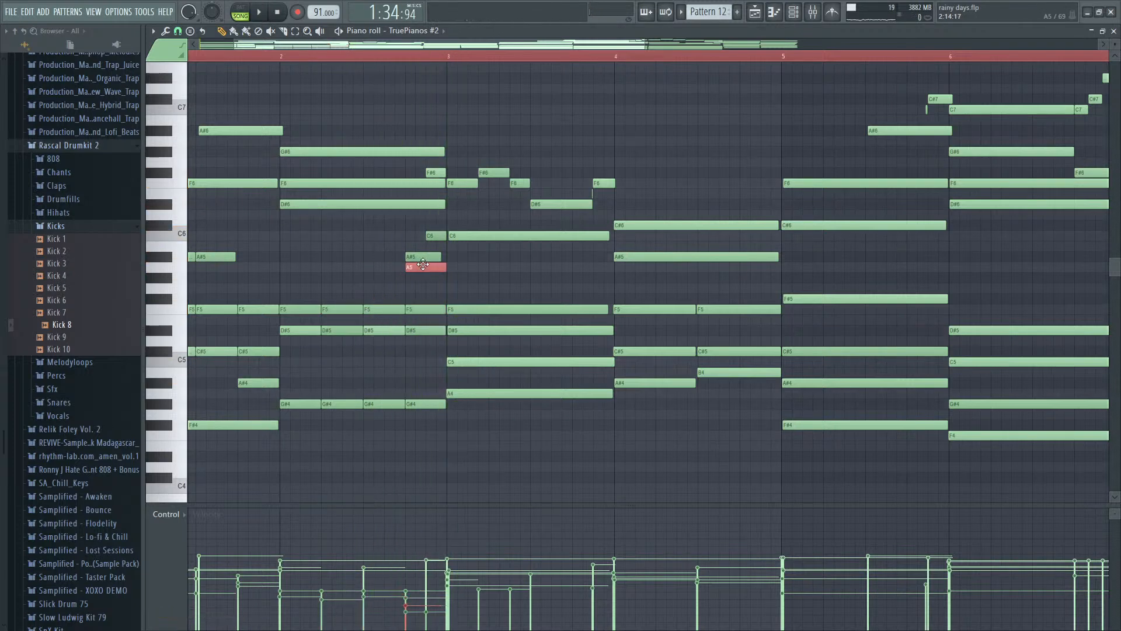
scroll(423, 265, "up", 2)
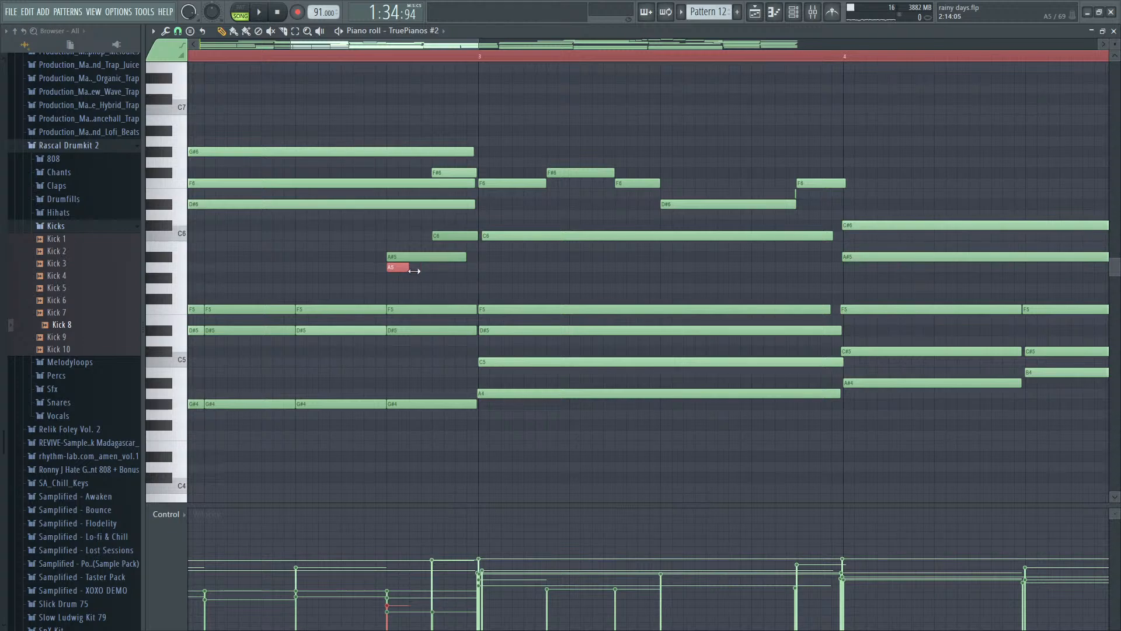
key("space")
scroll(423, 268, "down", 2)
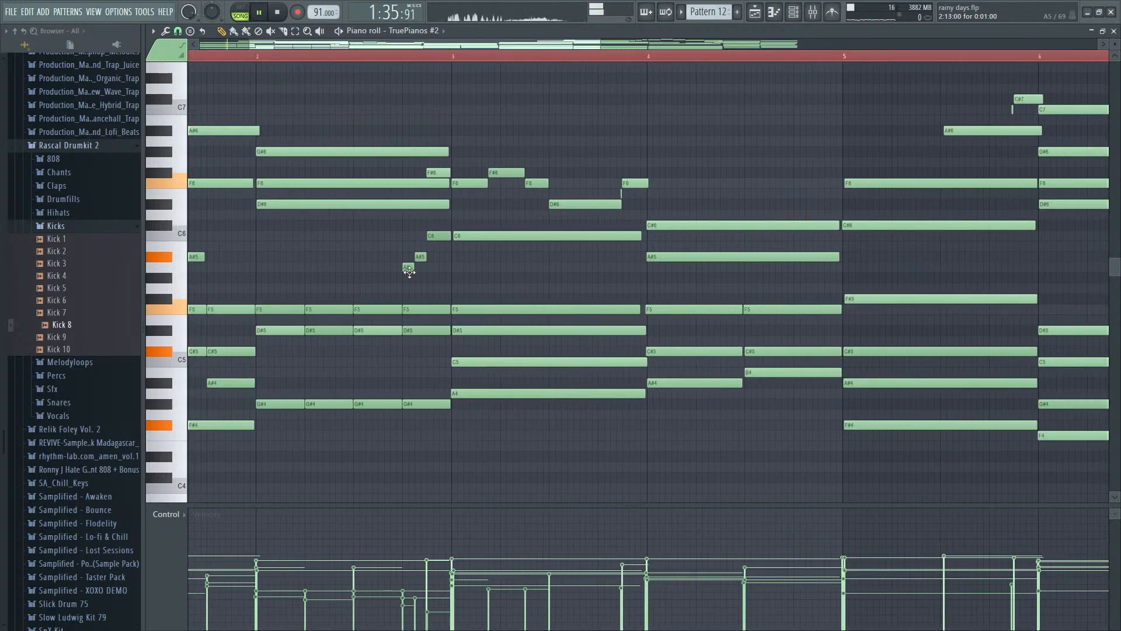
scroll(435, 351, "up", 2)
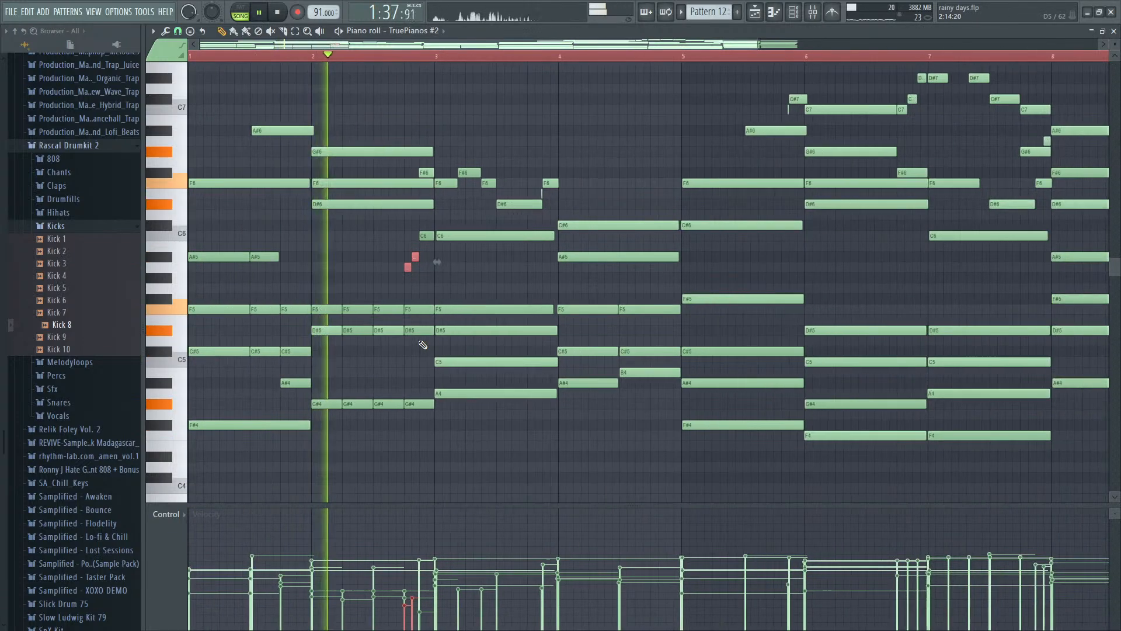
scroll(435, 356, "up", 2)
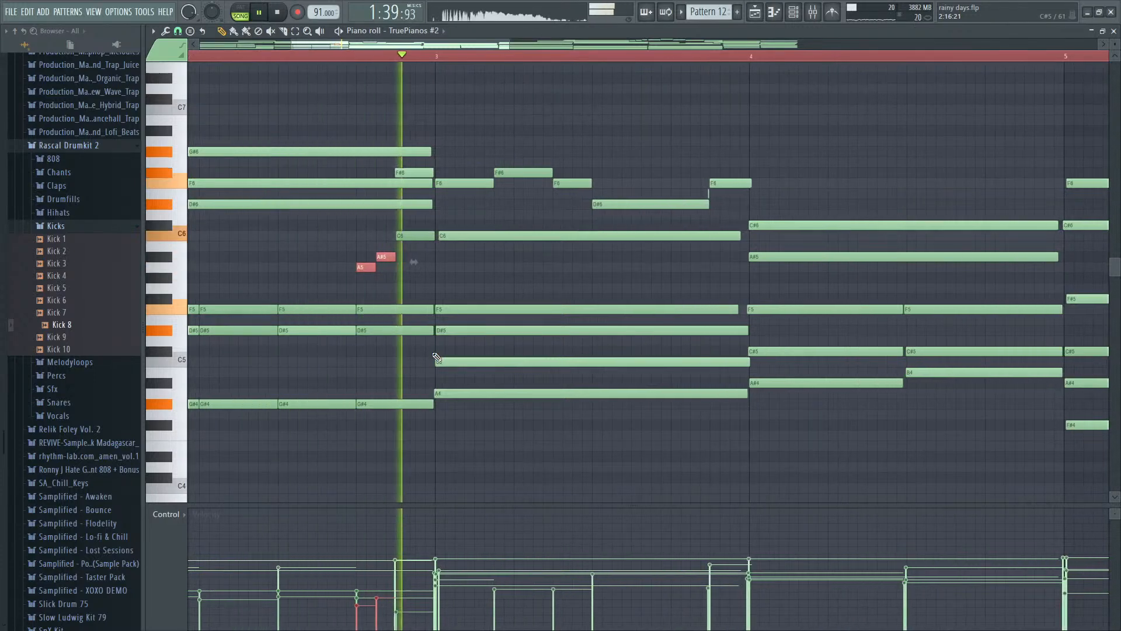
key("space")
- Make the A5 and A#5 two steps long, starting at steps 11 and 13 of bar 2, and replay
mouse_move(366, 268)
left_mouse_down()
mouse_move(326, 269)
mouse_move(363, 257)
left_mouse_up()
left_click(344, 258, "ctrl")
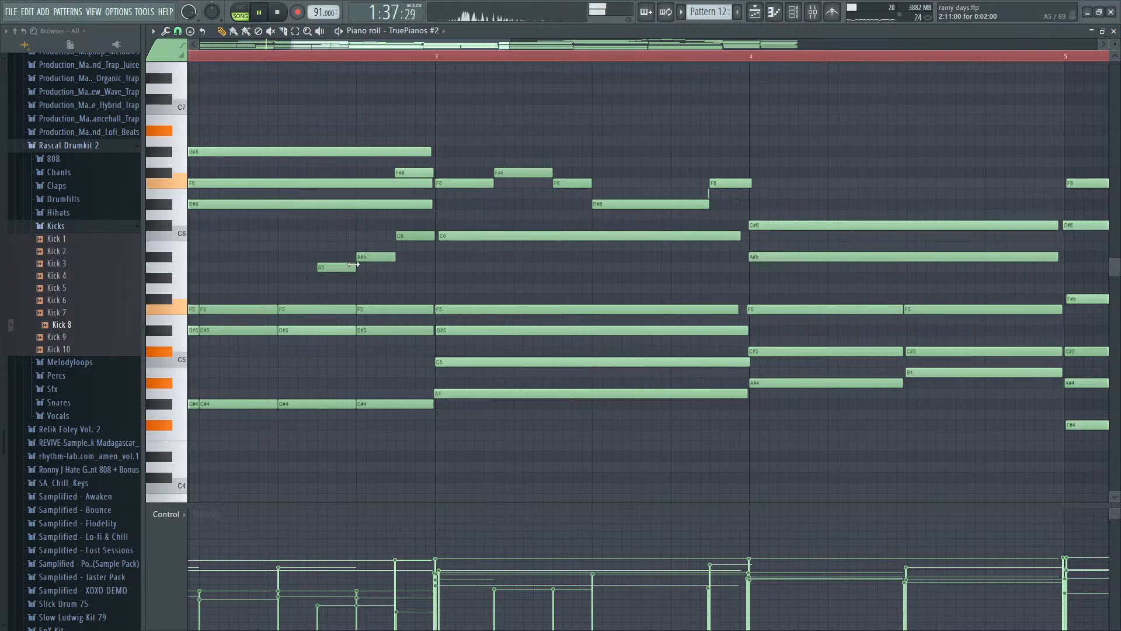
scroll(469, 282, "down", 2)
key("space")
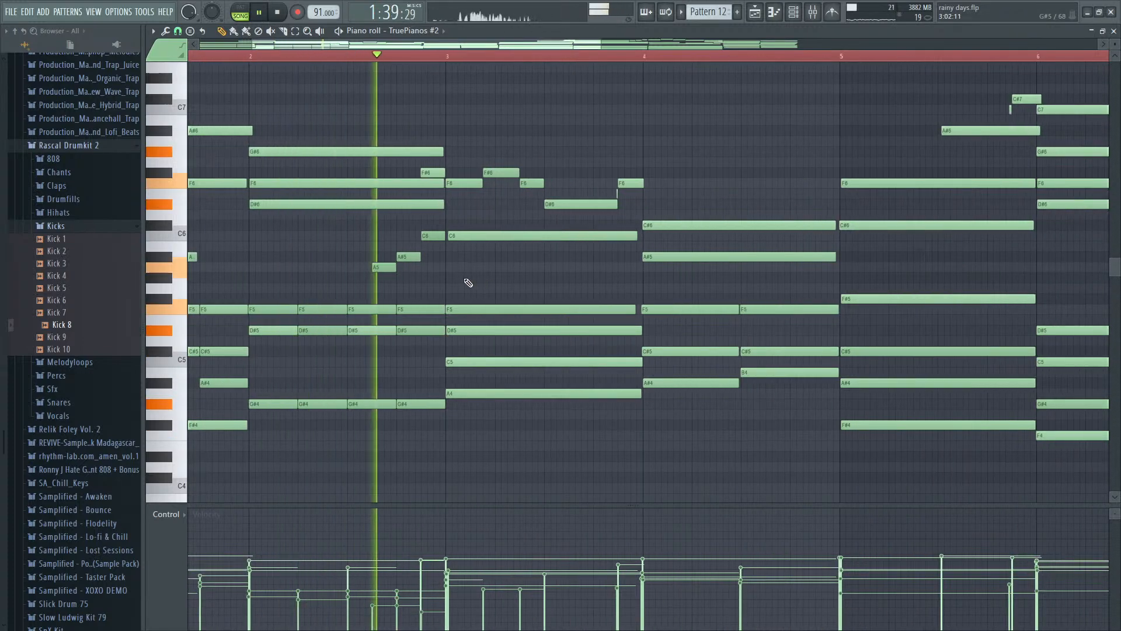
- Extend the A5 and A#5 to three steps each, starting at steps 9 and 12 of bar 2, and play them
key("space")
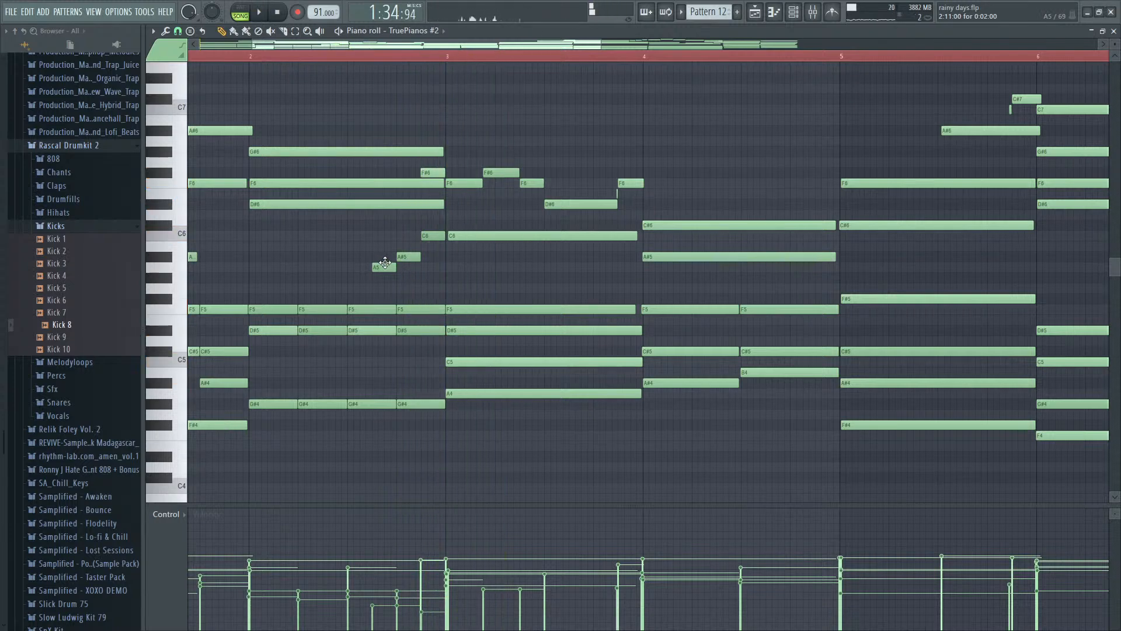
scroll(388, 265, "up", 3)
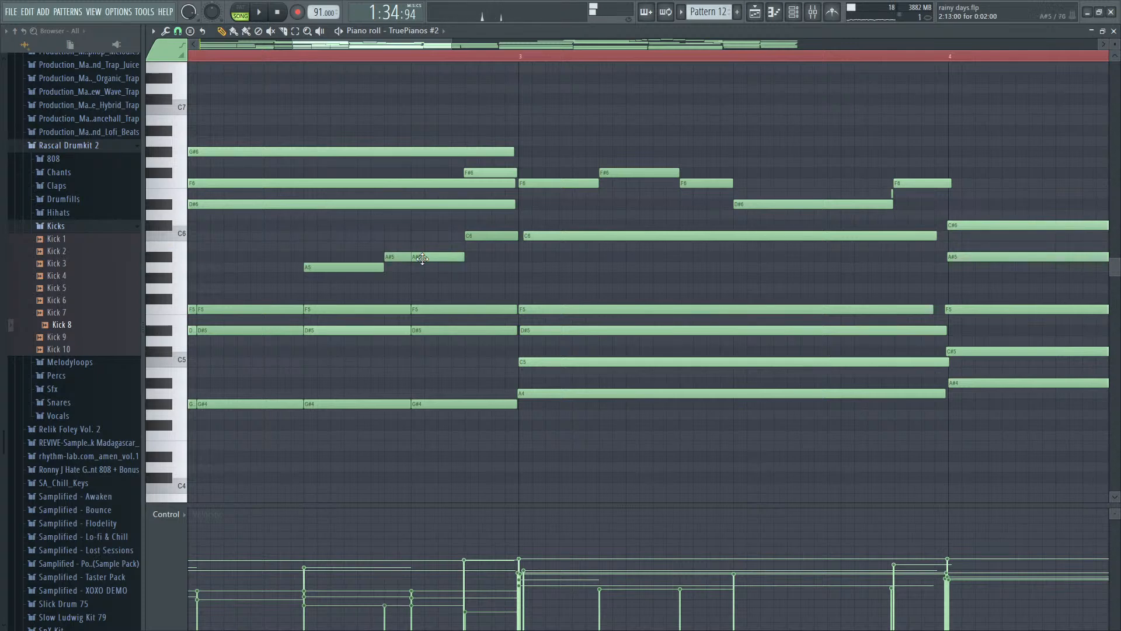
scroll(456, 301, "down", 2)
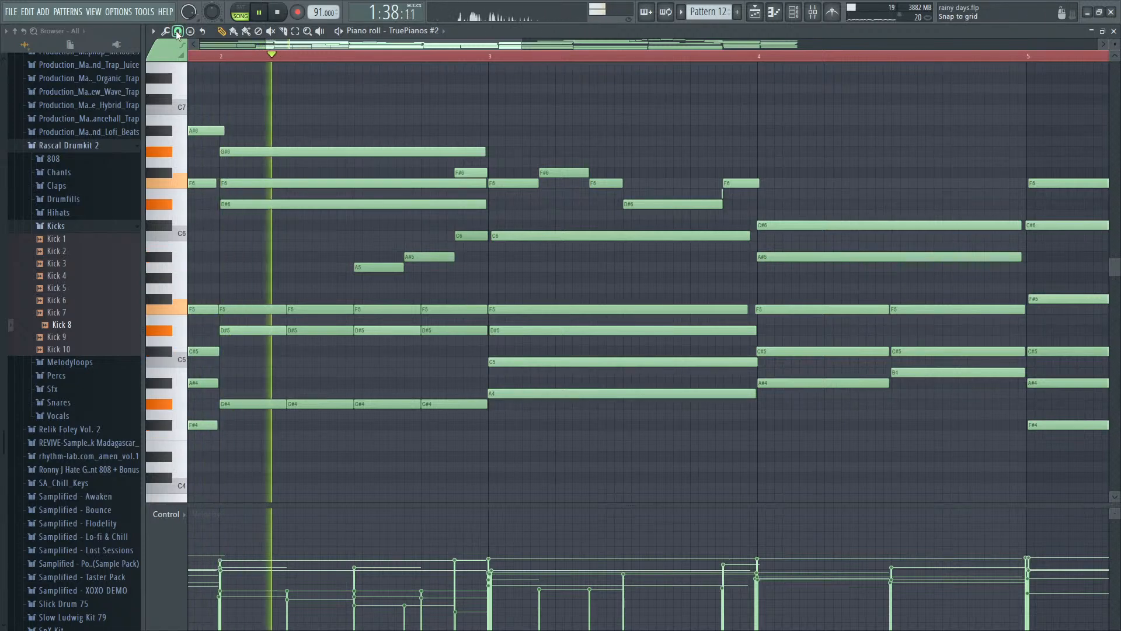
- Make the A5, A#5 and C6 equal in length across the second half of bar 2 as a triplet and replay
scroll(403, 269, "up", 3)
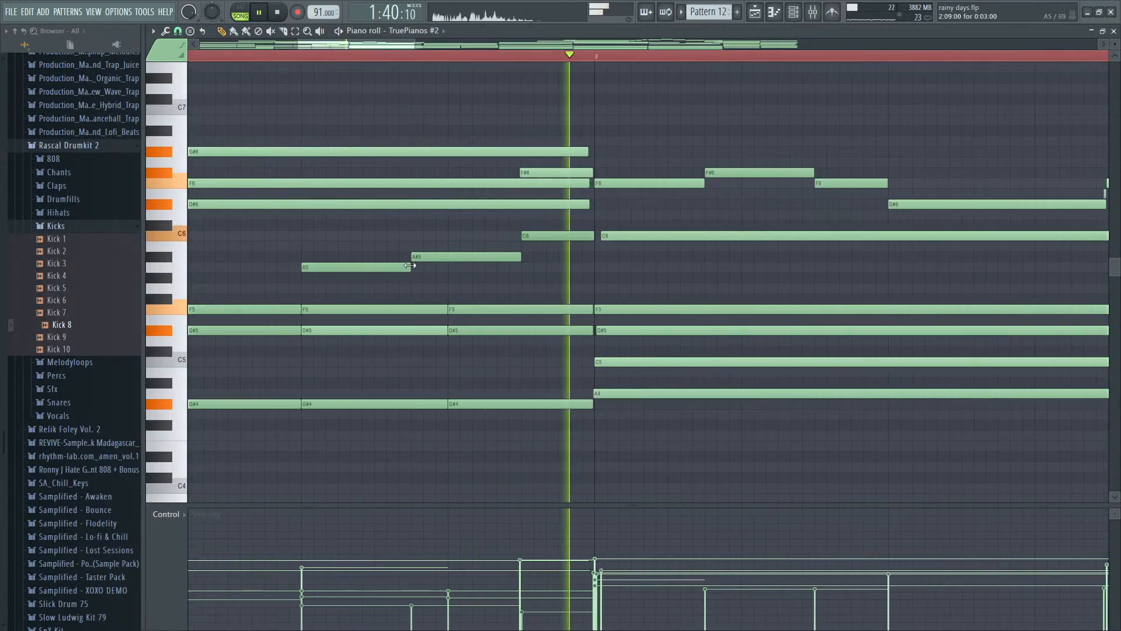
key("space")
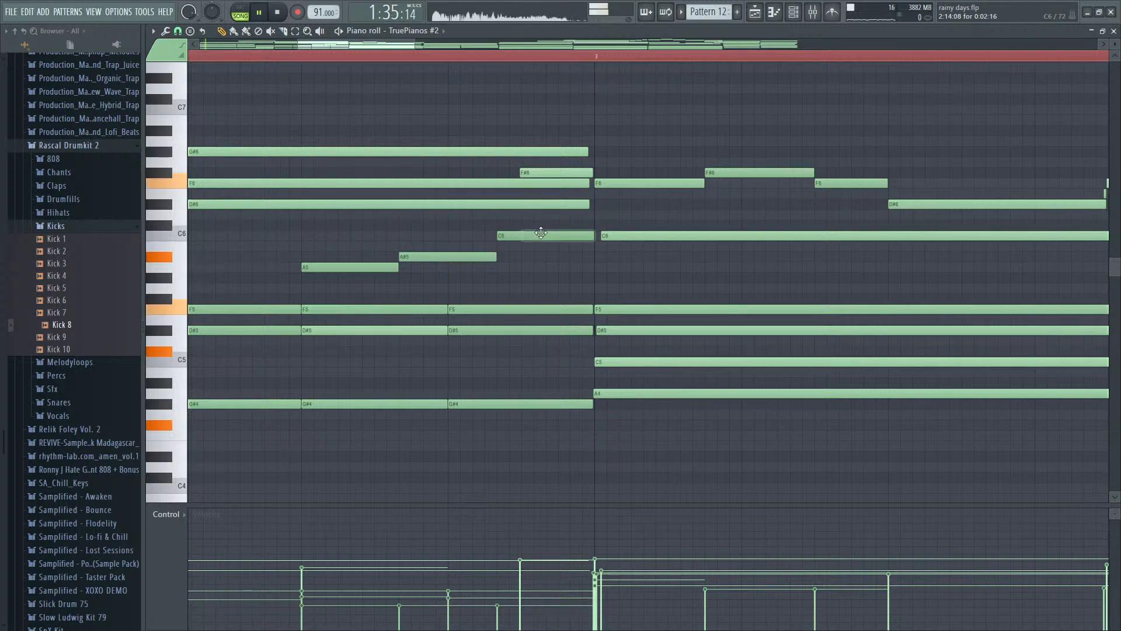
scroll(525, 275, "down", 3)
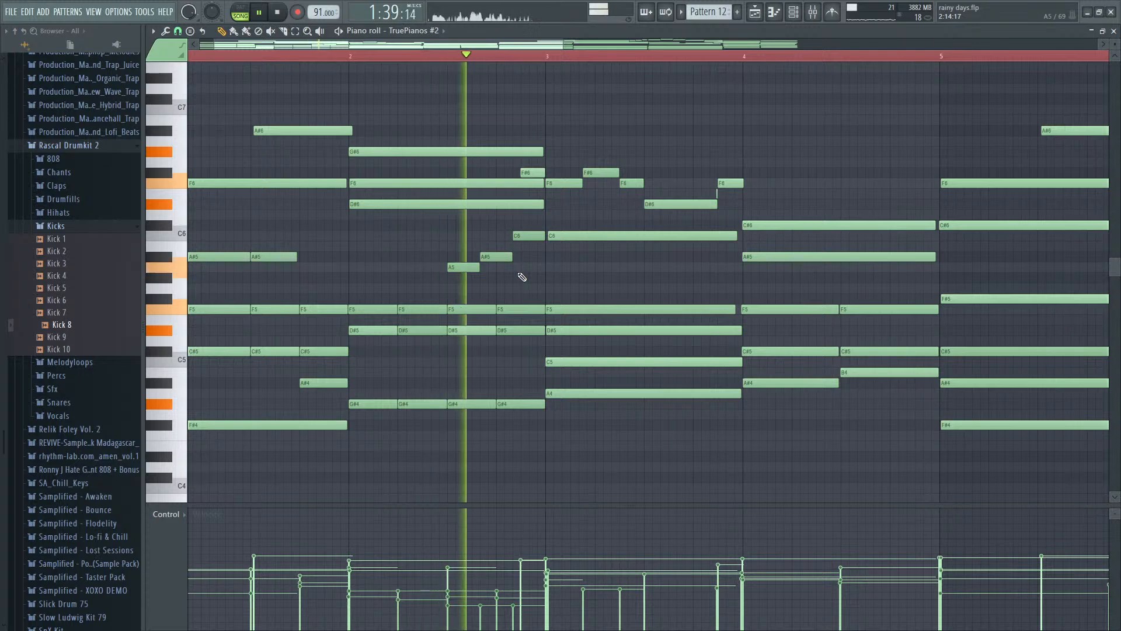
key("space")
- Remove the C6 from bar 2, shift the A5 and A#5 later so the A#5 ends at bar 3, and replay
left_click_drag(451, 273, 456, 293)
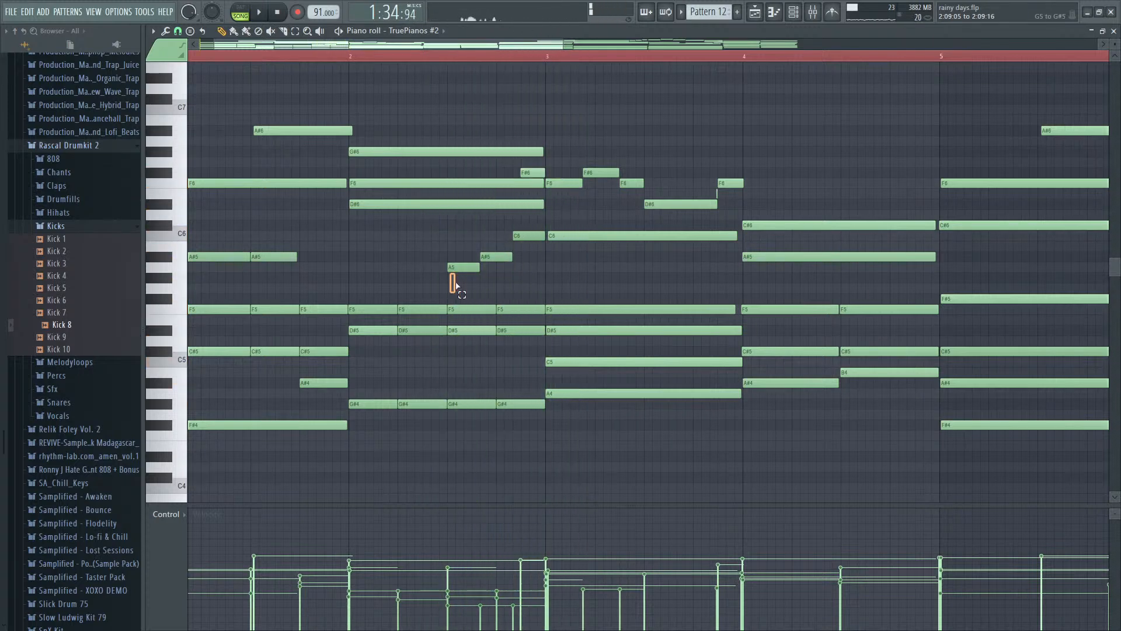
left_click_drag(517, 235, 544, 233)
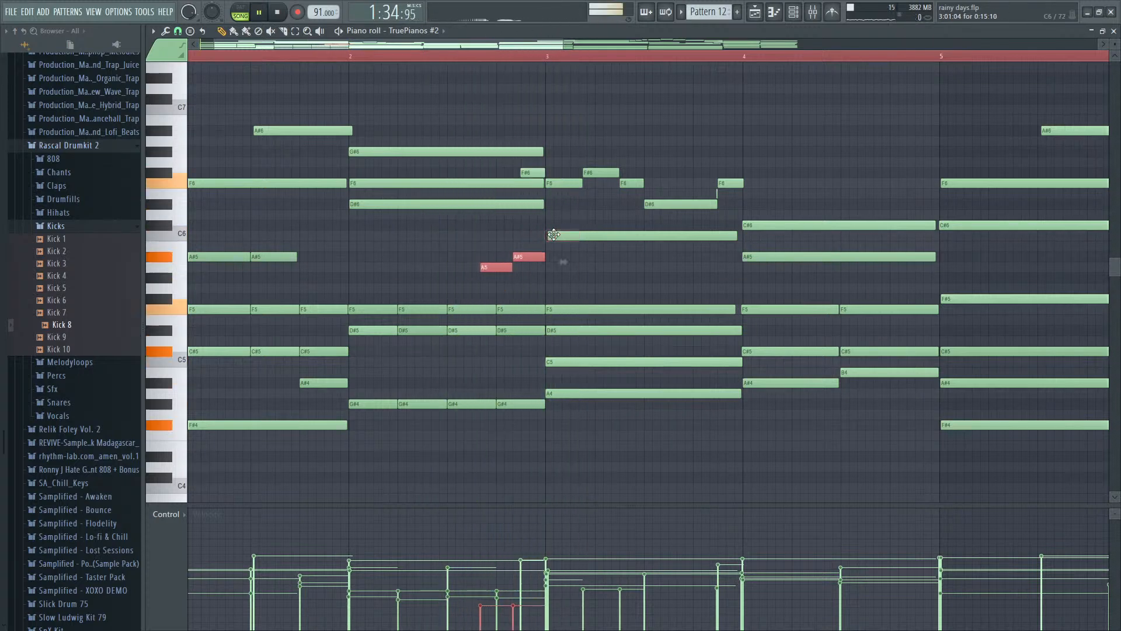
scroll(536, 291, "up", 2)
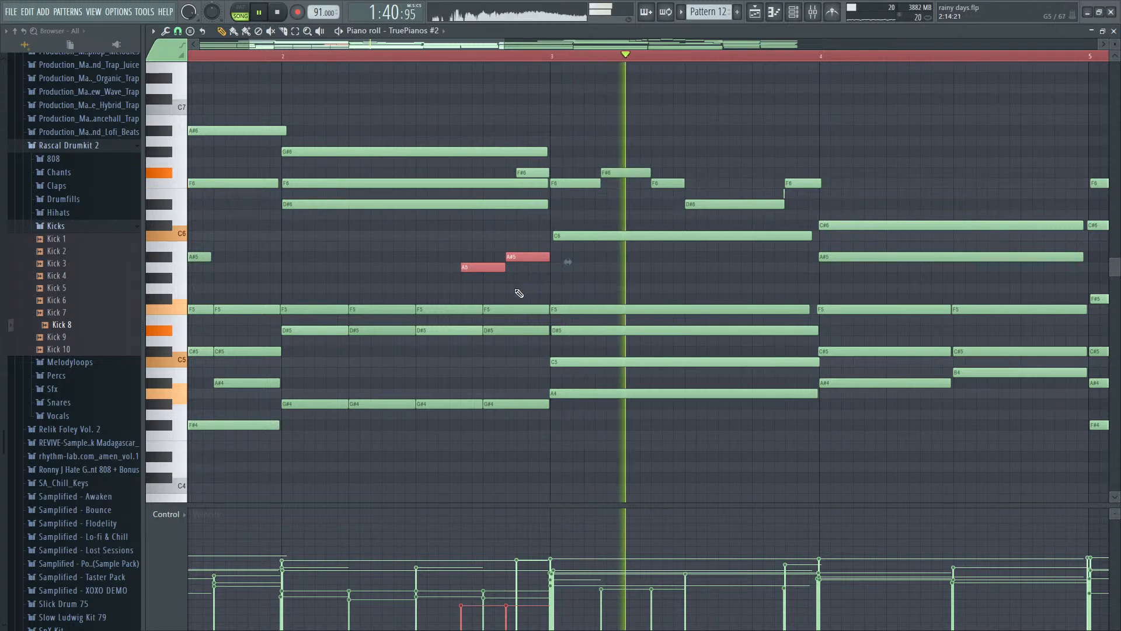
key("space")
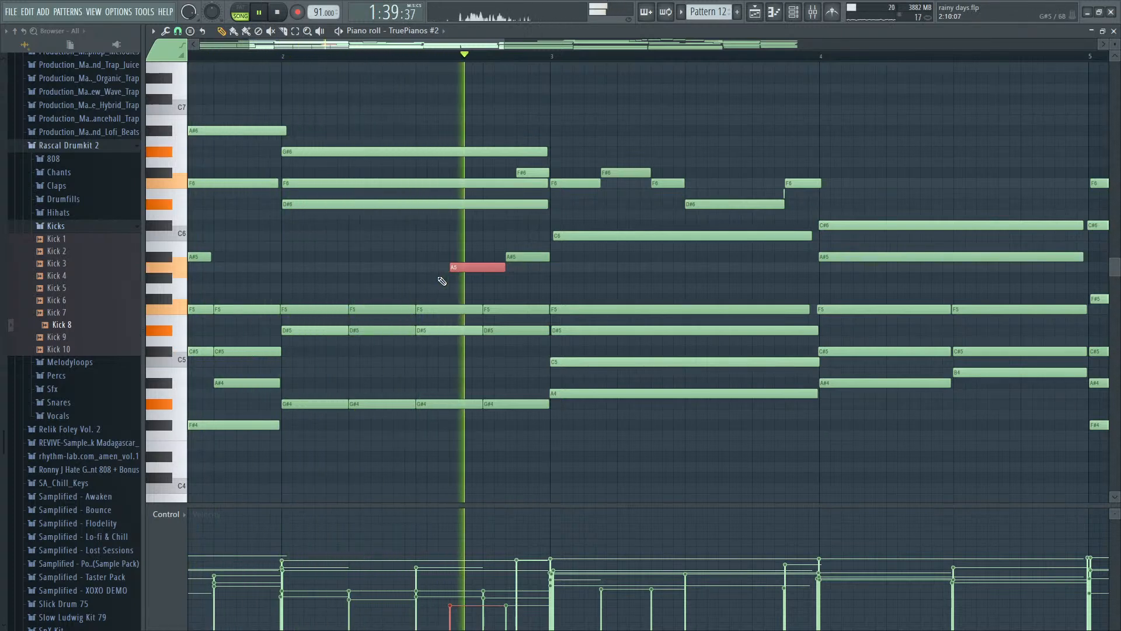
- Make the A5 and A#5 four steps long, starting at steps 9 and 13 of bar 2, and lower the A5's velocity
key("space")
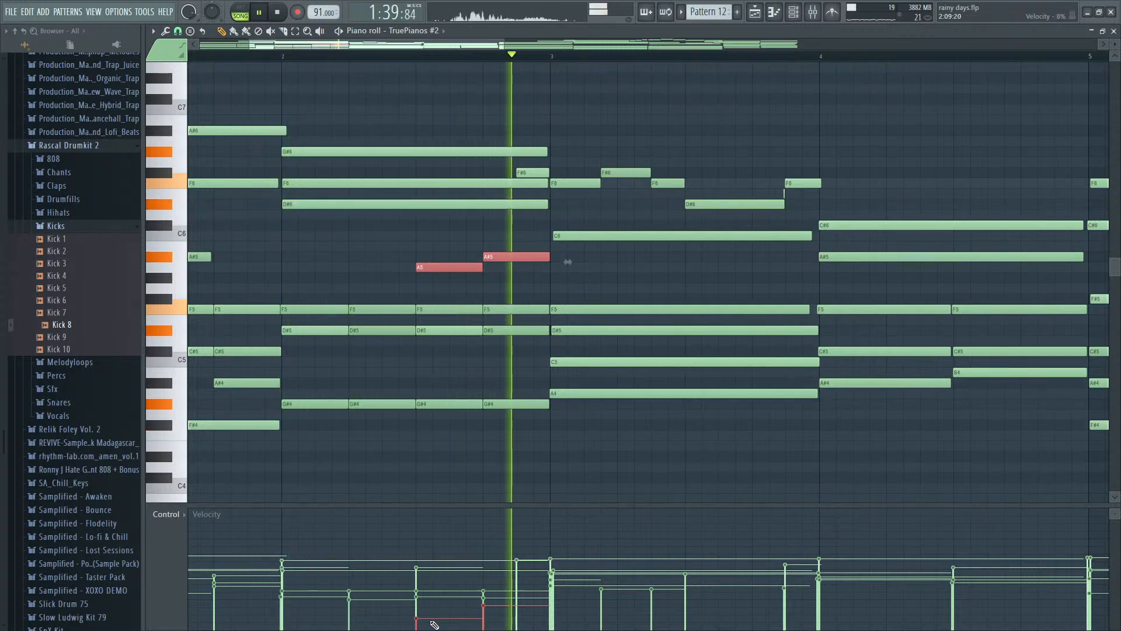
key("space")
left_click_drag(434, 621, 434, 618)
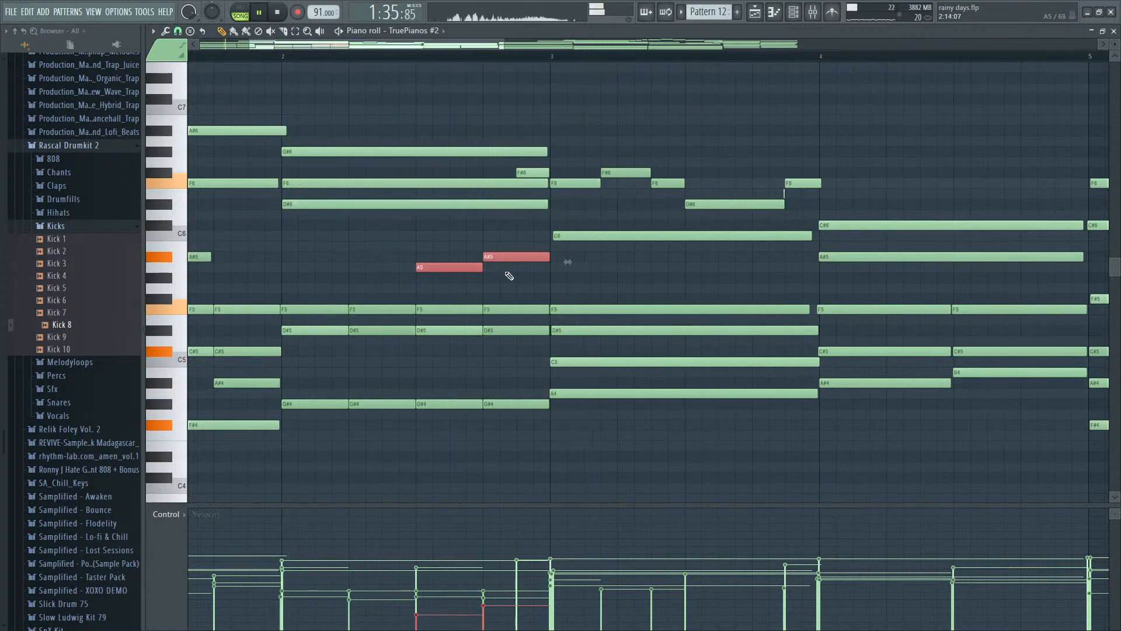
- Shorten the A#5 in bar 2 to two steps, add a two-step C6 at step 15, and replay
left_click_drag(548, 256, 517, 257)
left_click(521, 235)
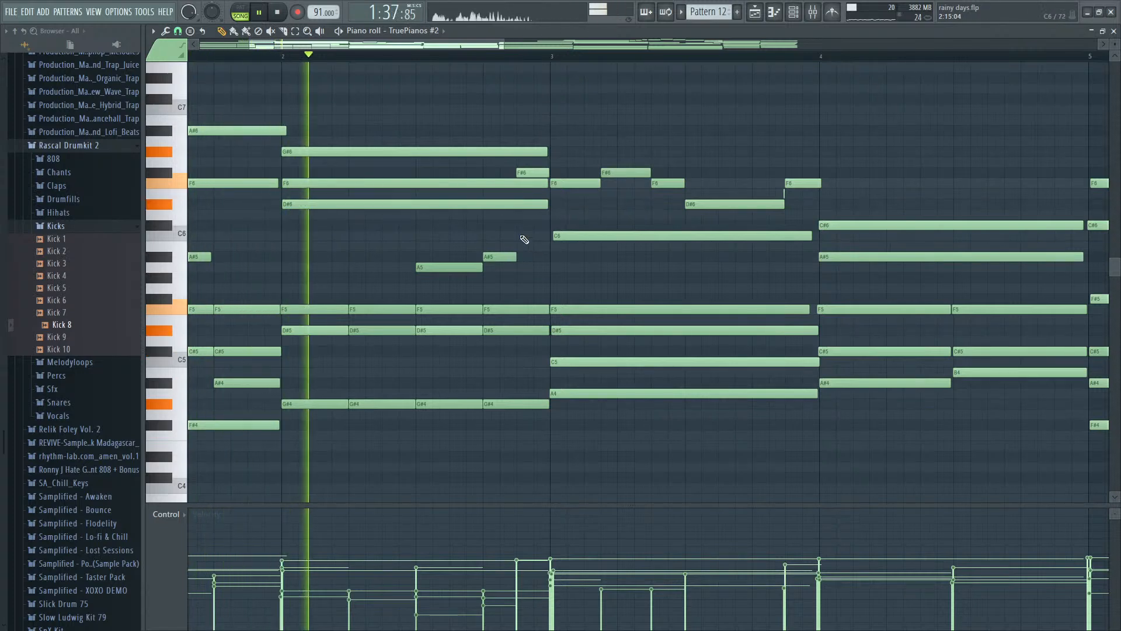
left_click(528, 236)
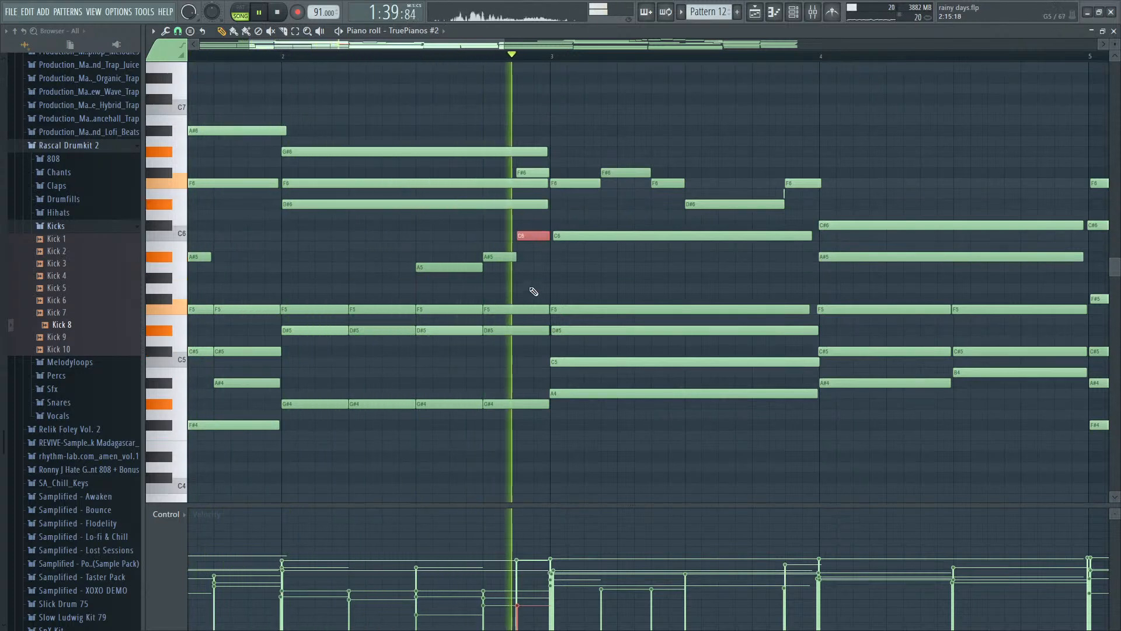
key("space")
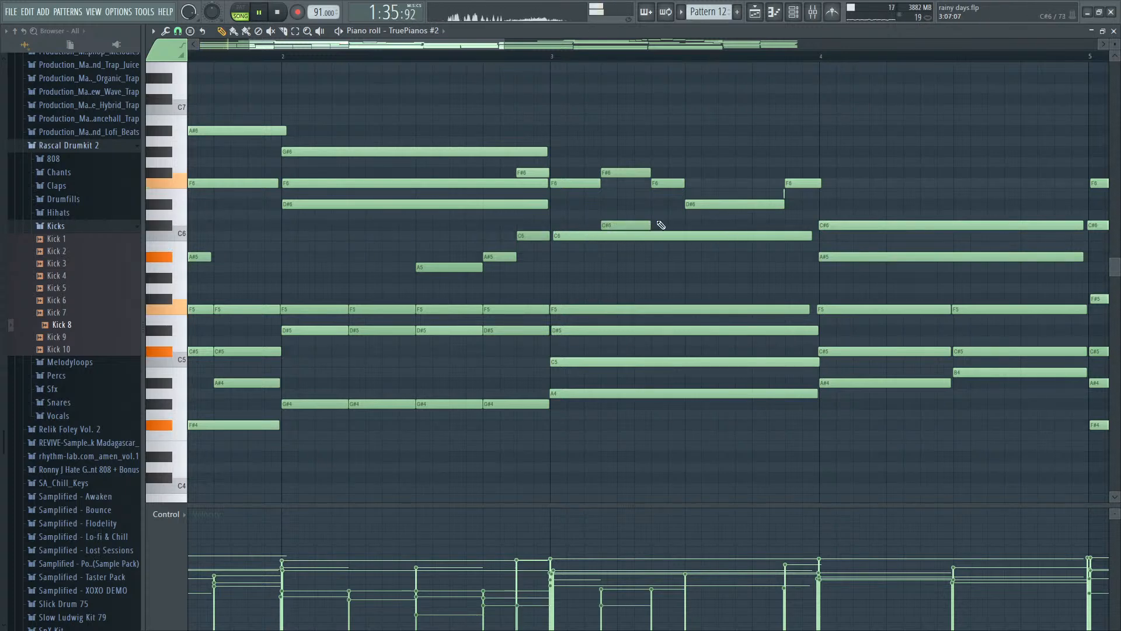
- Try a three-step C#6 at step 4 and a two-step A#5 at step 7 of bar 3
left_click_drag(649, 243, 648, 257)
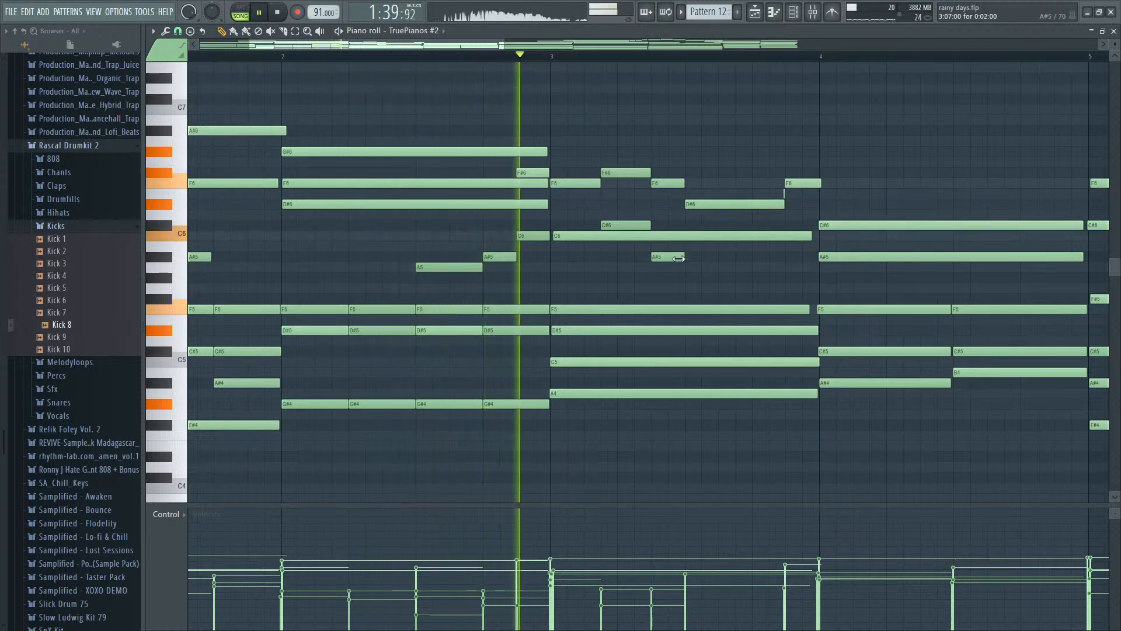
left_click_drag(700, 257, 681, 258)
key("space")
left_click(627, 224)
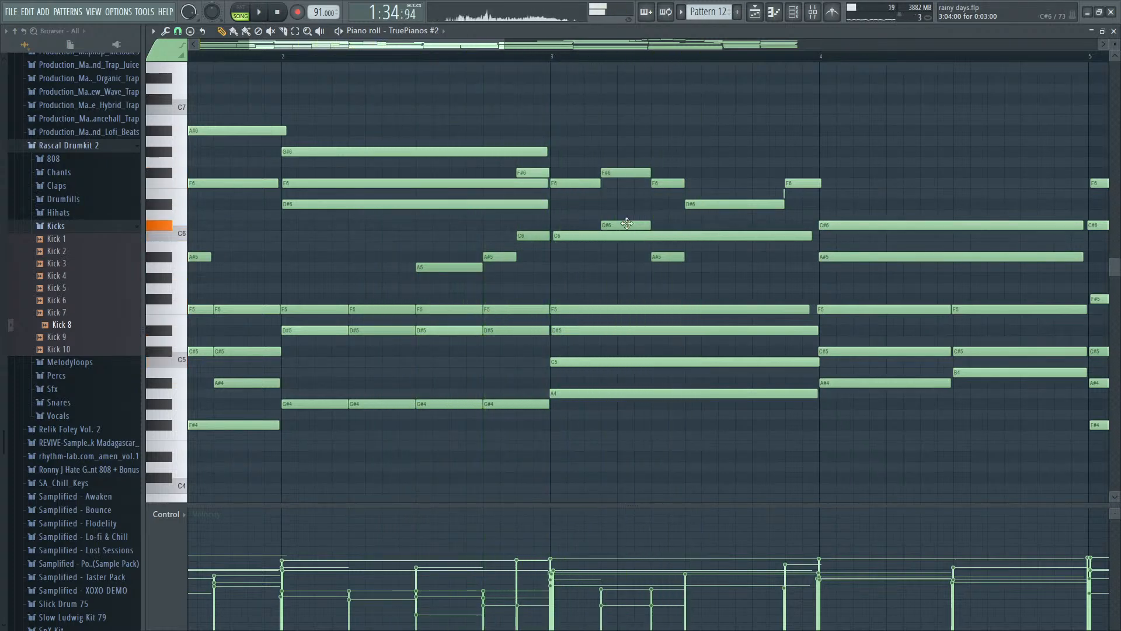
- Replay bar 3 with the added C#6 raised to D#6, and delete the added D#6 and A#5
left_click(551, 58)
key("space")
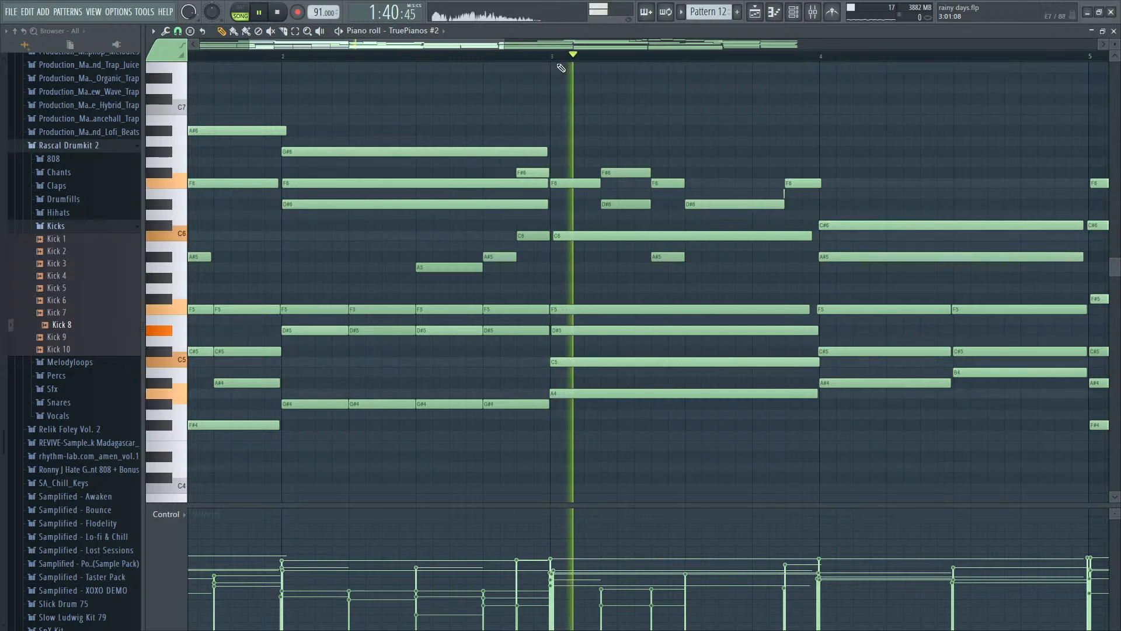
right_click(623, 203)
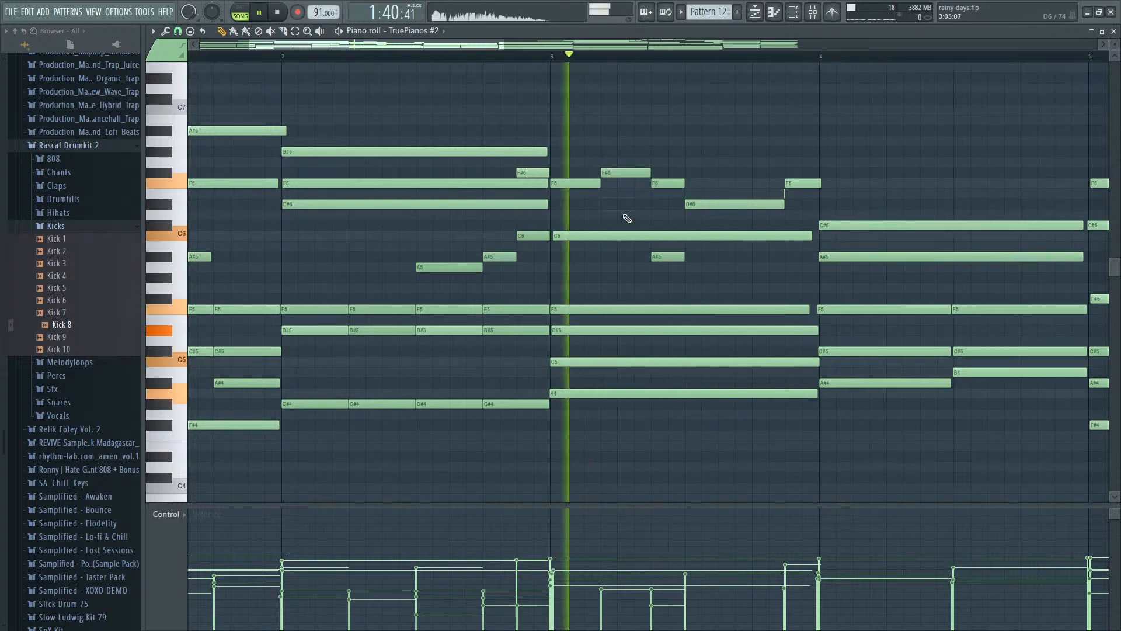
scroll(358, 140, "down", 4)
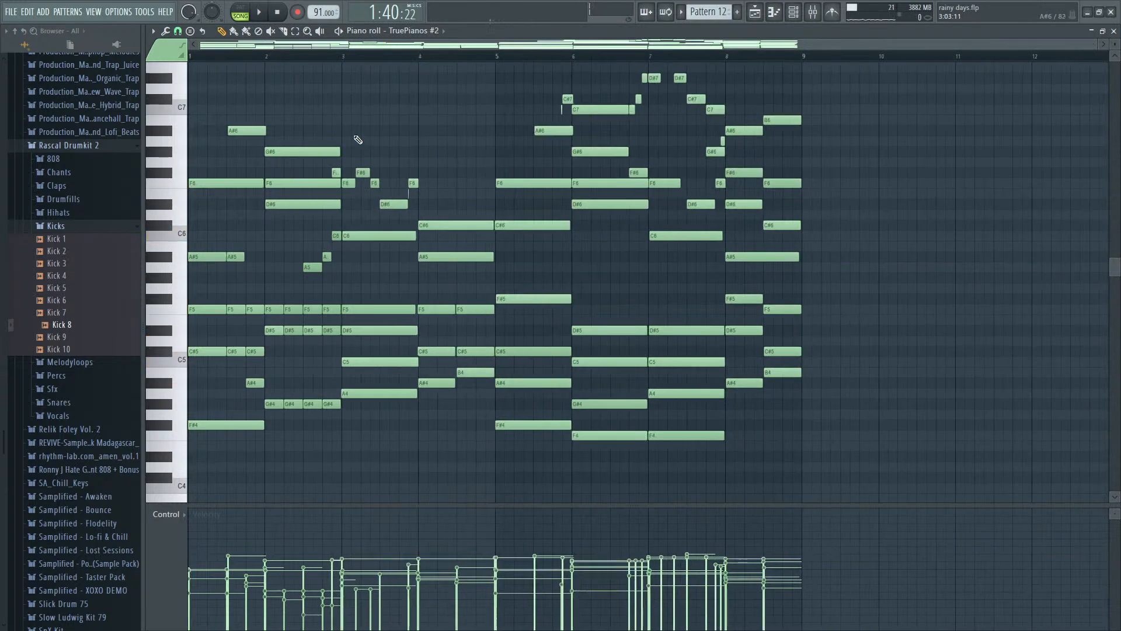
- Slice the long C6, F5, D#5 and C5 notes of bar 3 at step 9 while playing from bar 3
key("space")
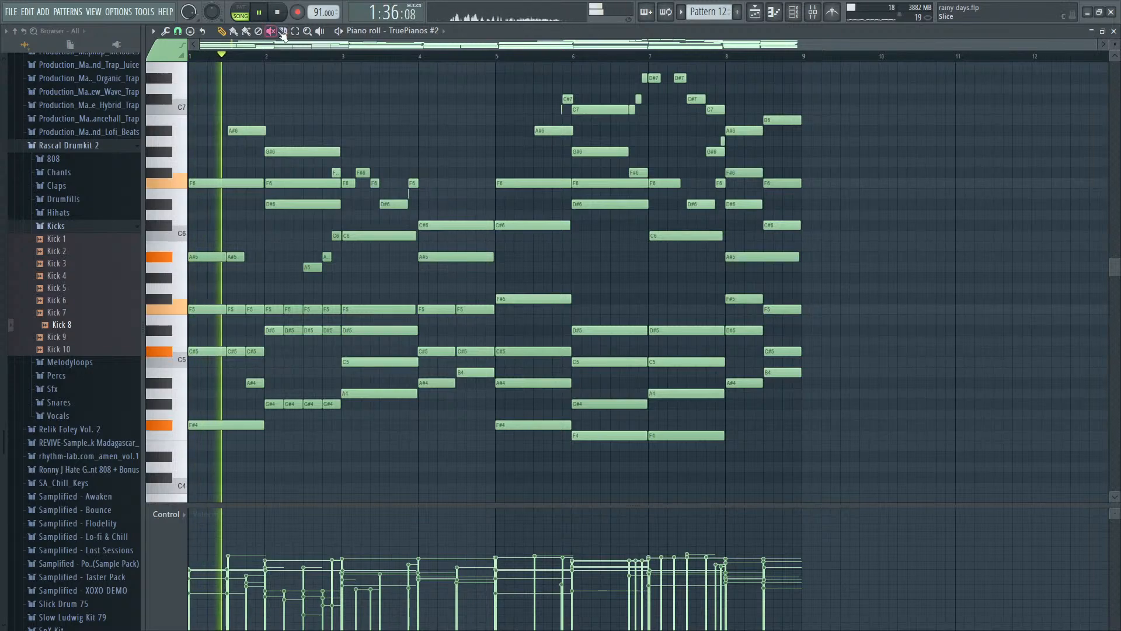
scroll(313, 303, "up", 3)
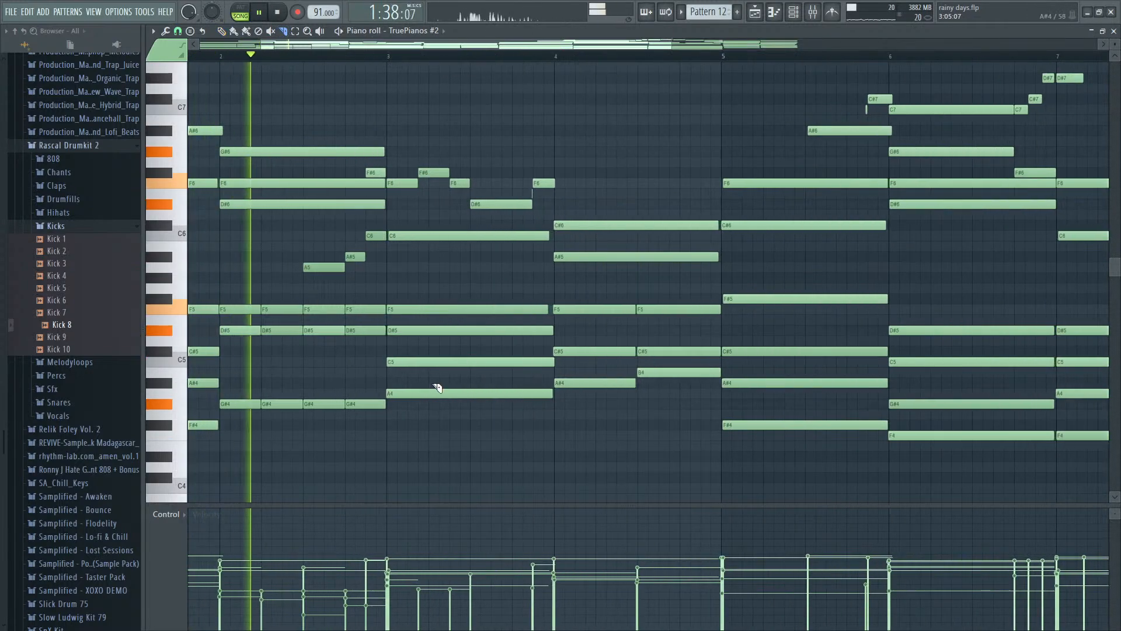
scroll(459, 415, "up", 2)
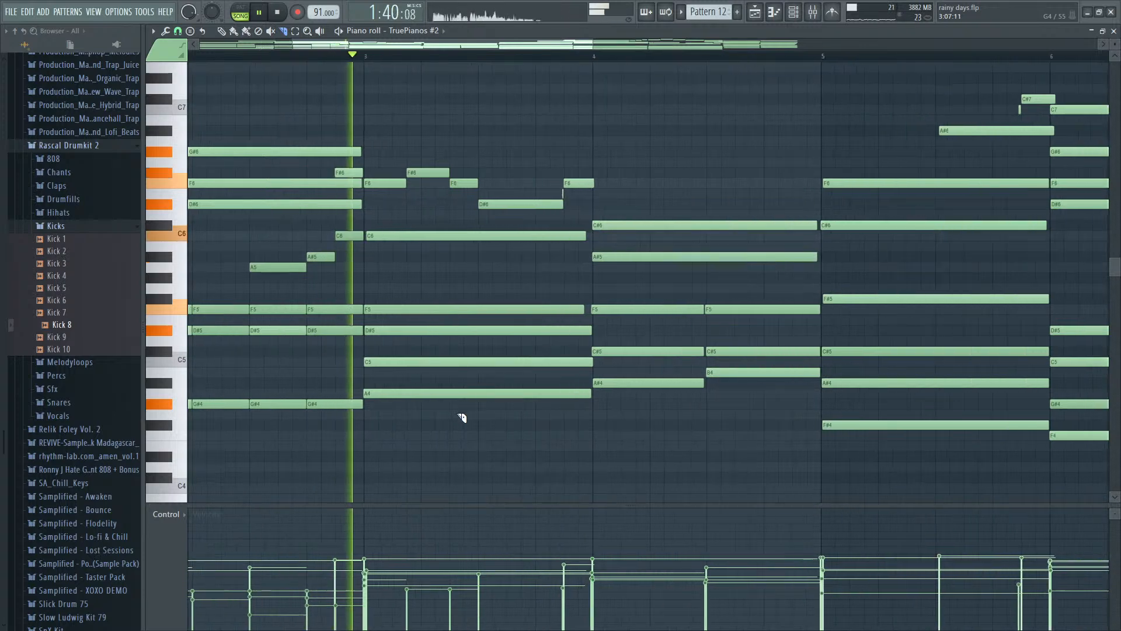
key("space")
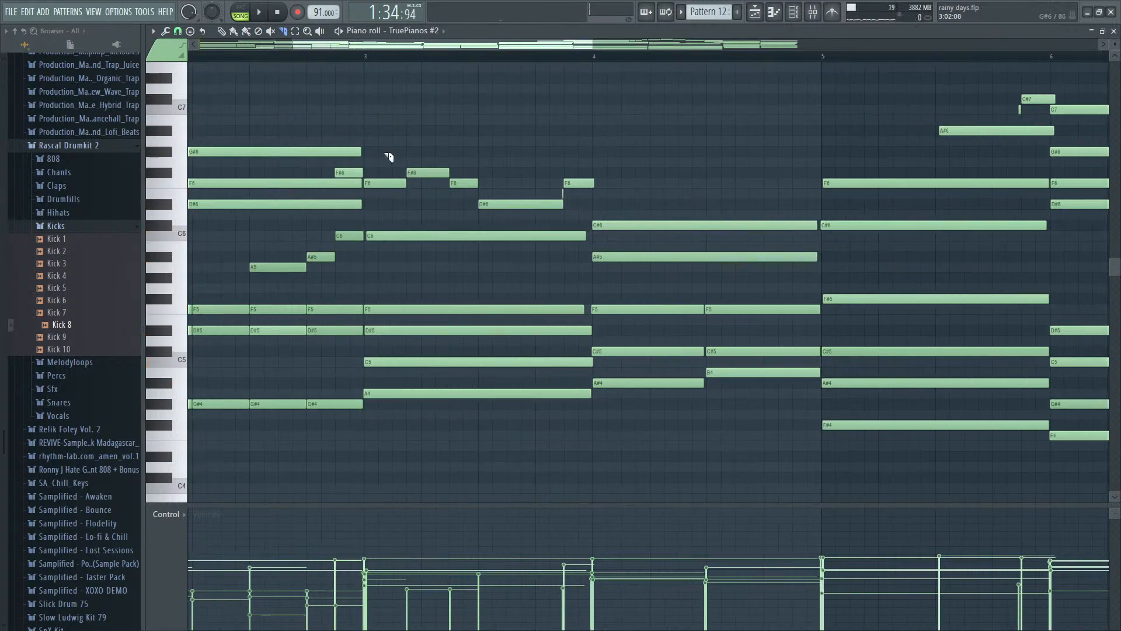
left_click(369, 59)
key("space")
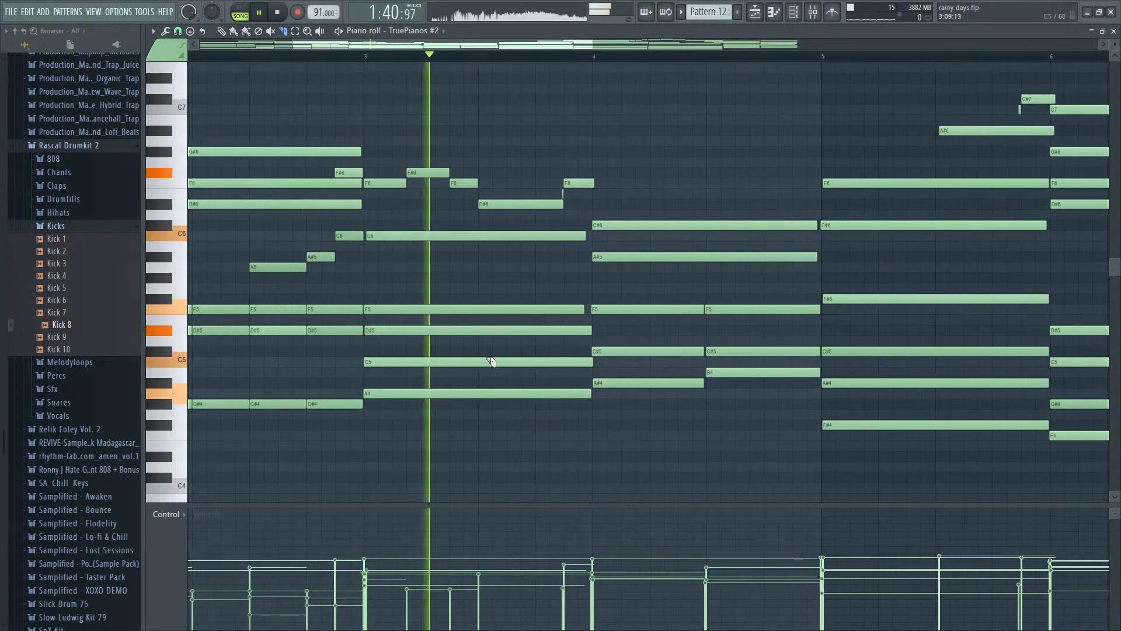
left_click_drag(479, 380, 478, 219)
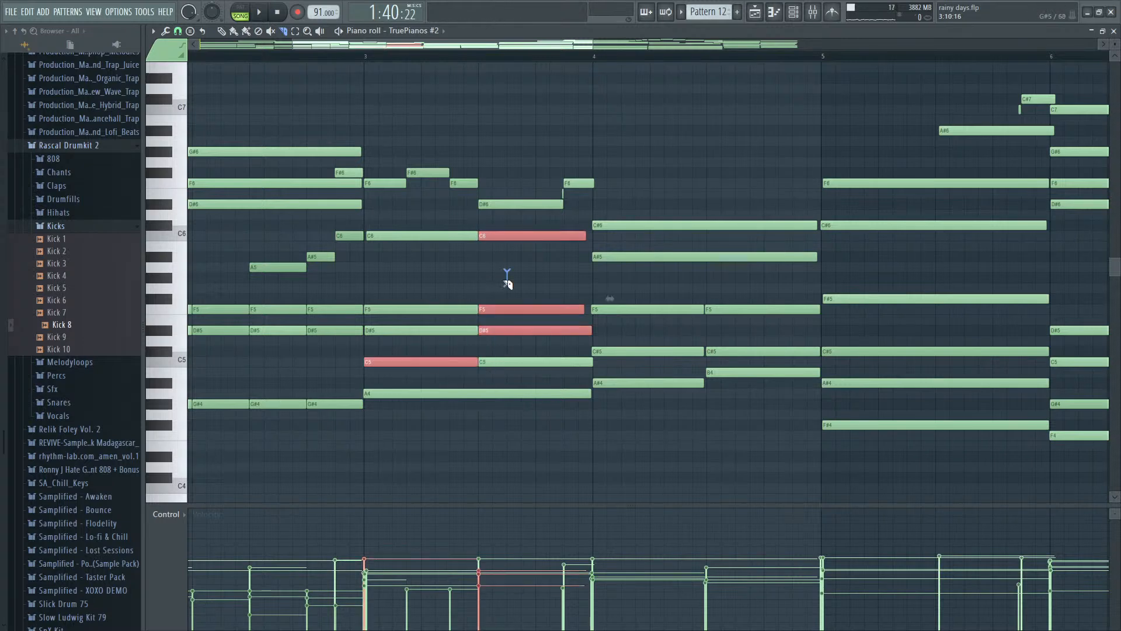
- Slice the F5 and D#5 of bar 3 again at step 13, keeping the C5 whole there, and replay
left_click_drag(537, 346, 536, 367)
key("space")
scroll(545, 336, "down", 1)
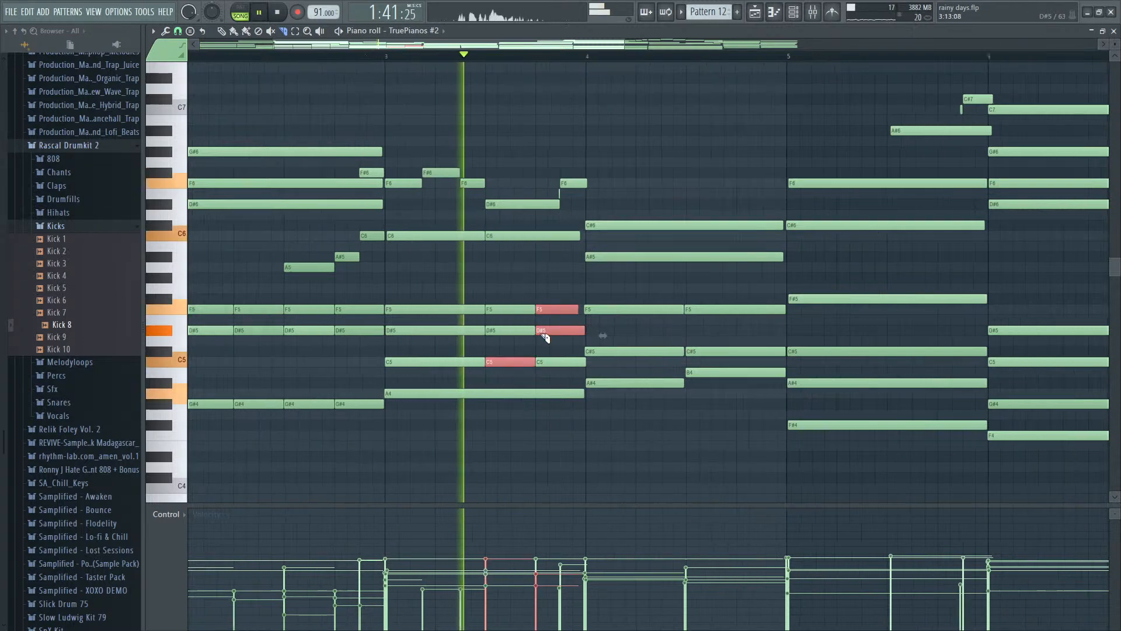
key("space")
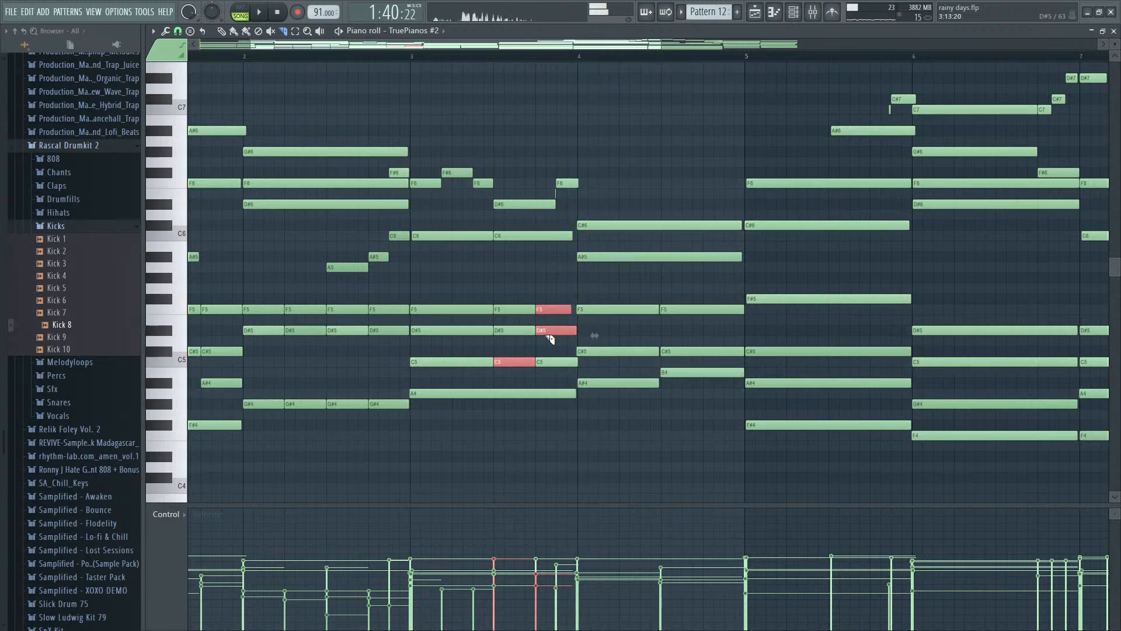
key("space")
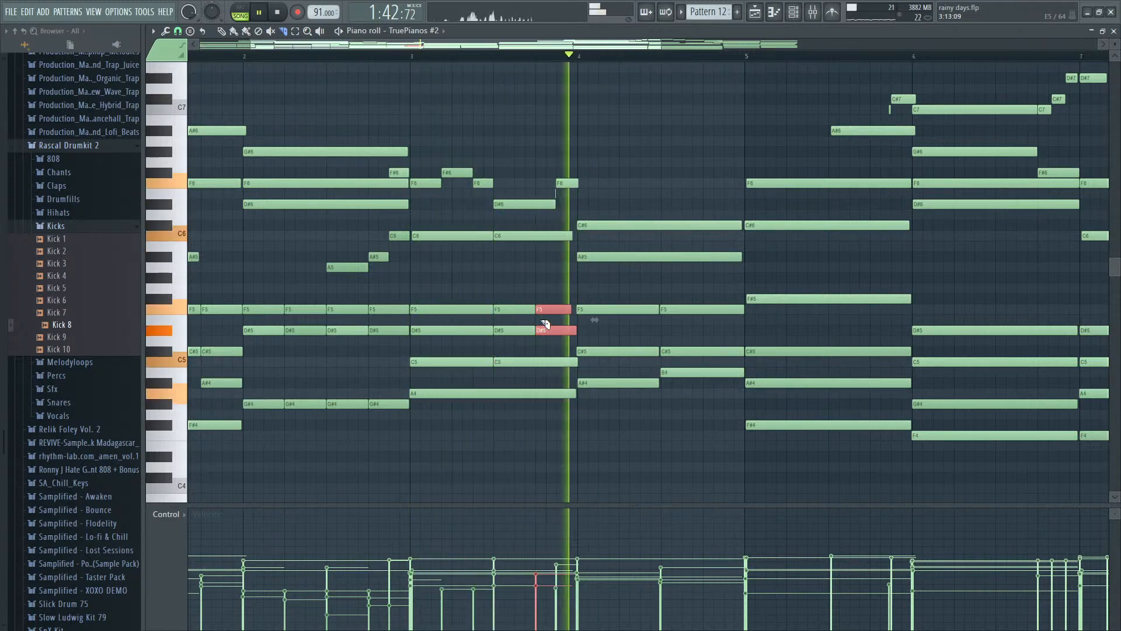
key("space")
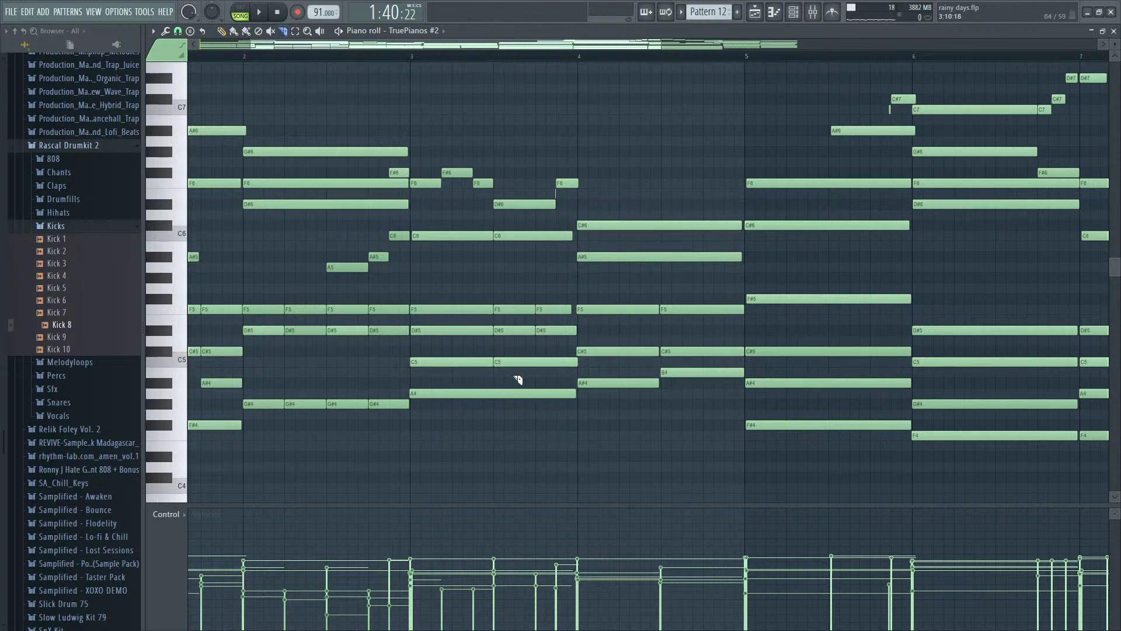
- Slice the A4 of bar 3 at step 13 and play the phrase into bar 4
key("space")
scroll(537, 398, "up", 2)
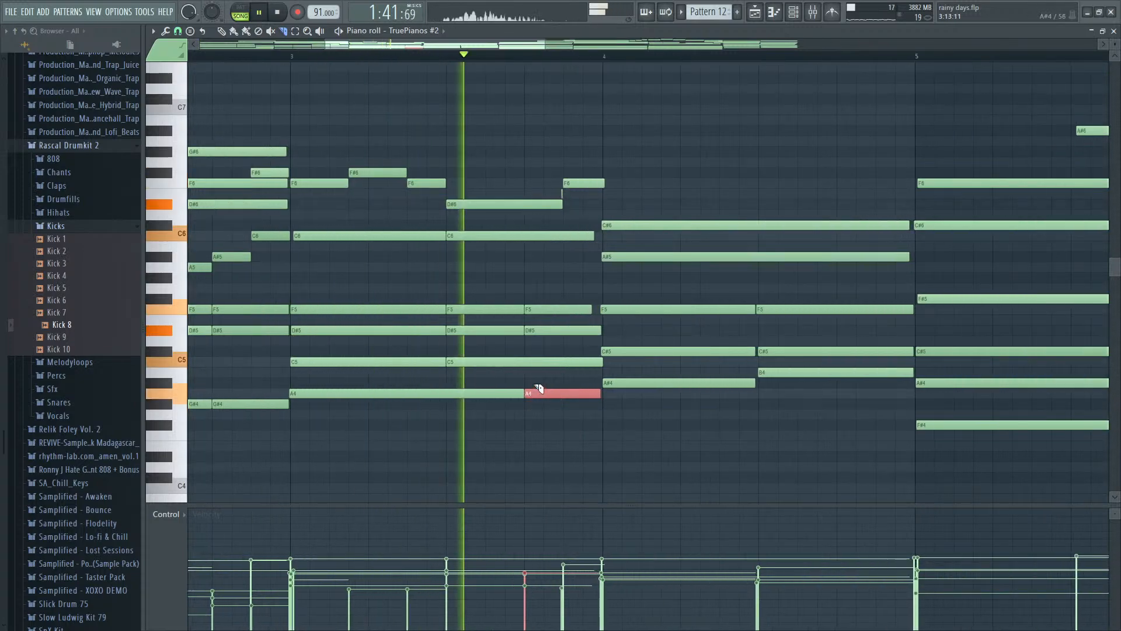
scroll(539, 387, "down", 3)
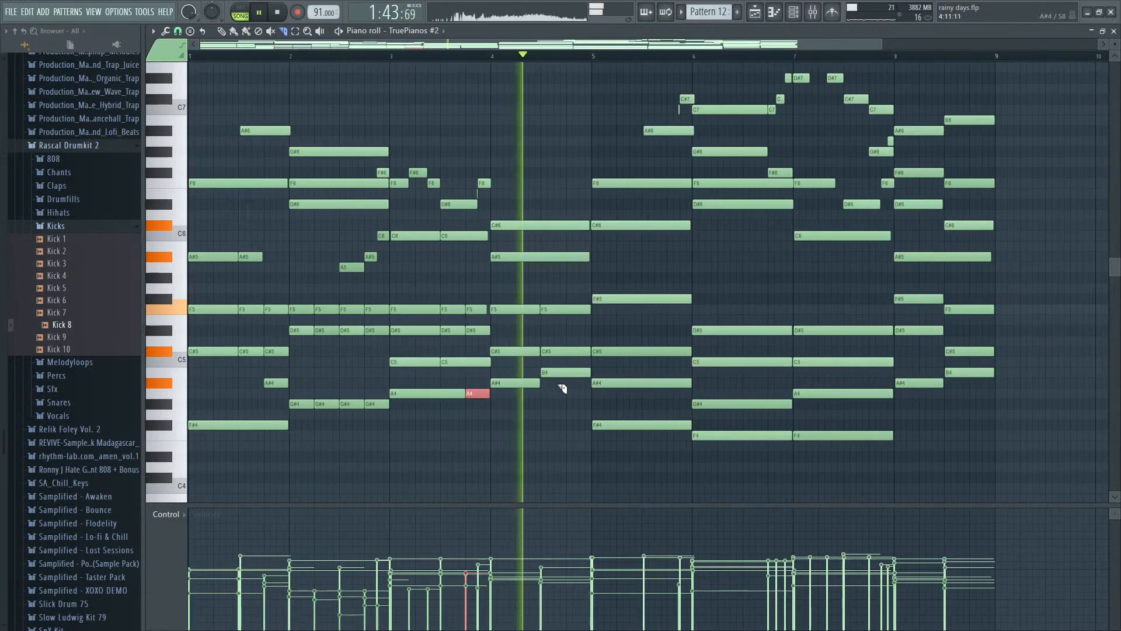
key("space")
- Try slicing the C#6, A#5, F5 and C#5 of bar 4 at step 13, playing from bar 4
scroll(579, 387, "up", 3)
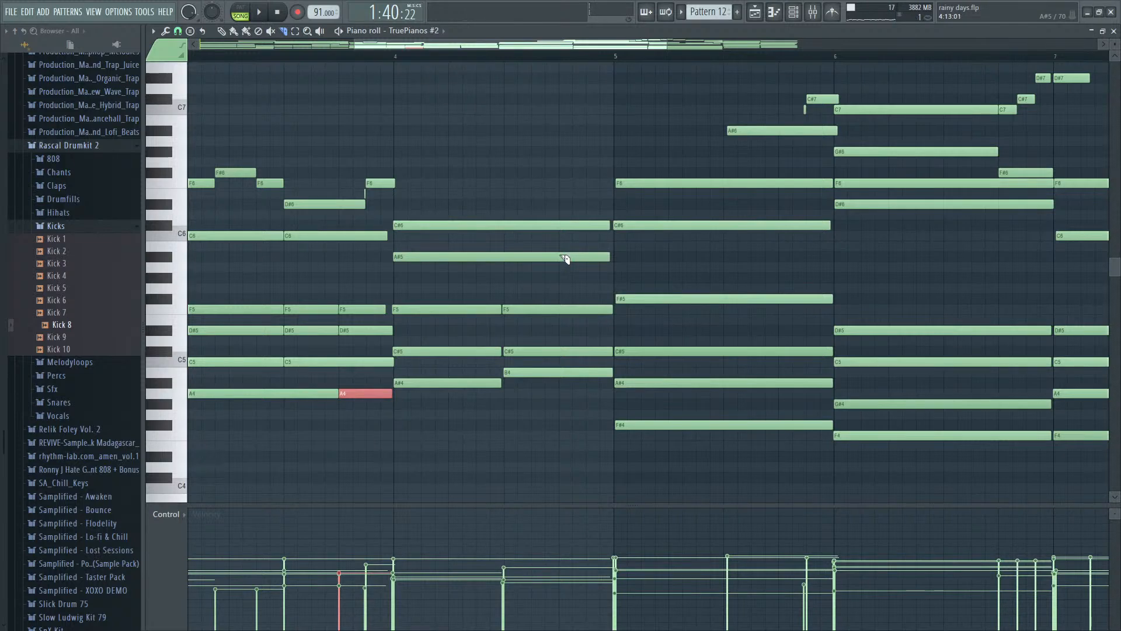
key("space")
scroll(560, 170, "down", 1)
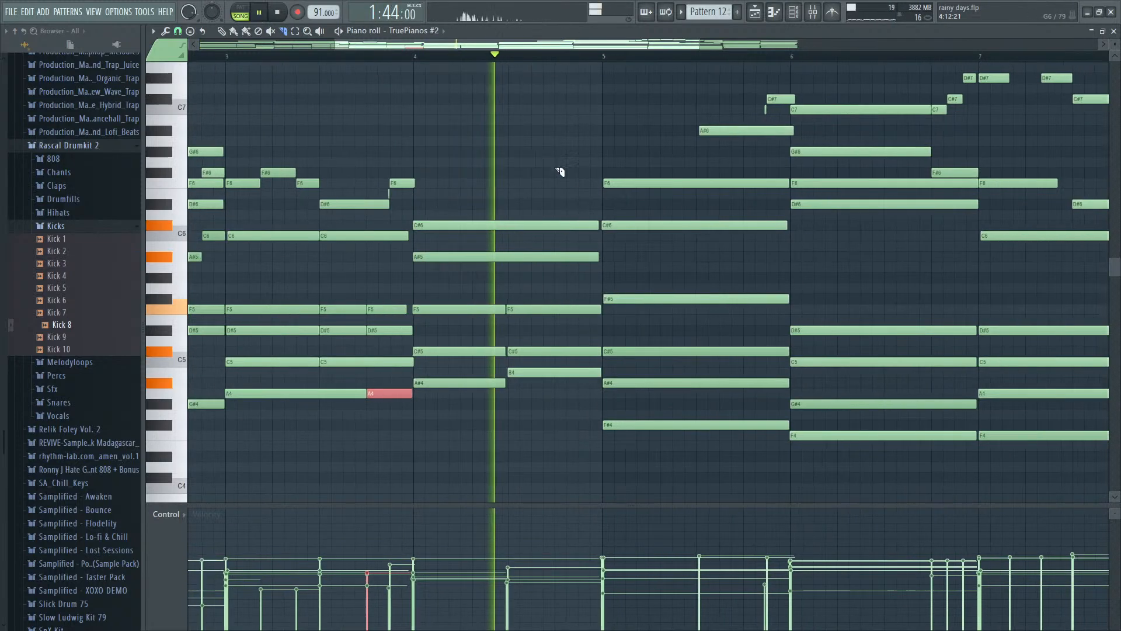
key("space")
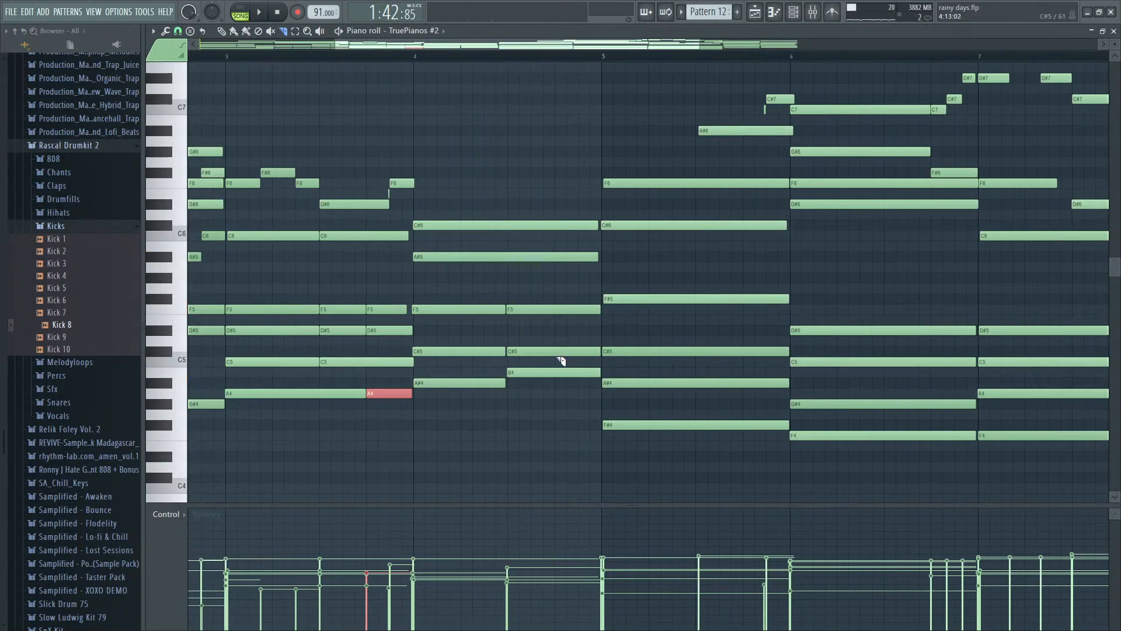
left_click_drag(551, 199, 555, 205)
key("space")
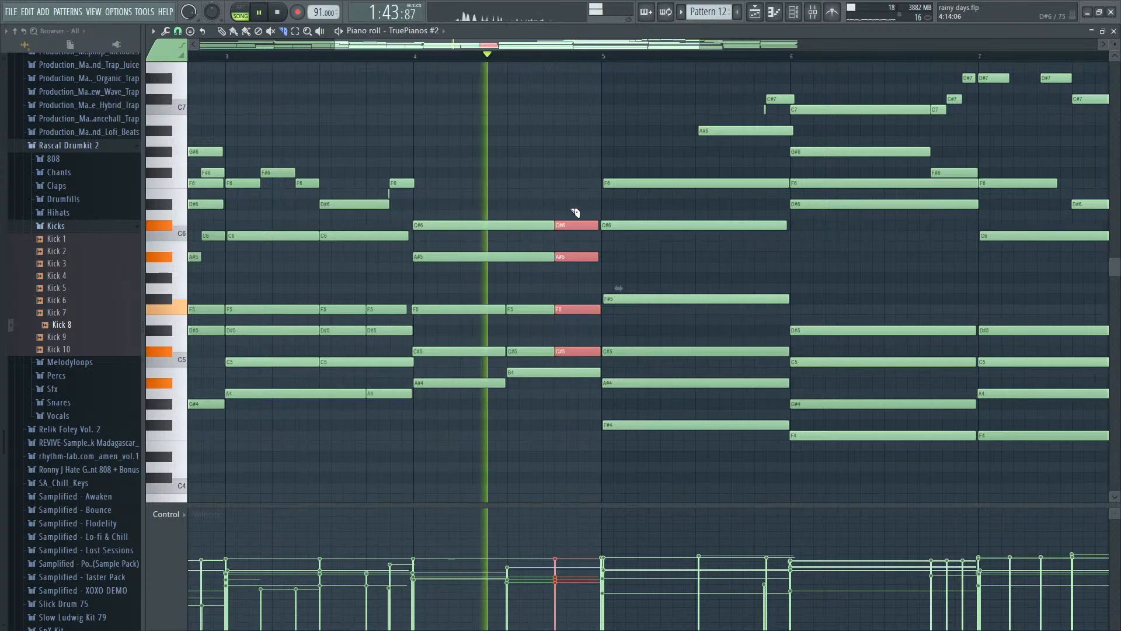
key("space")
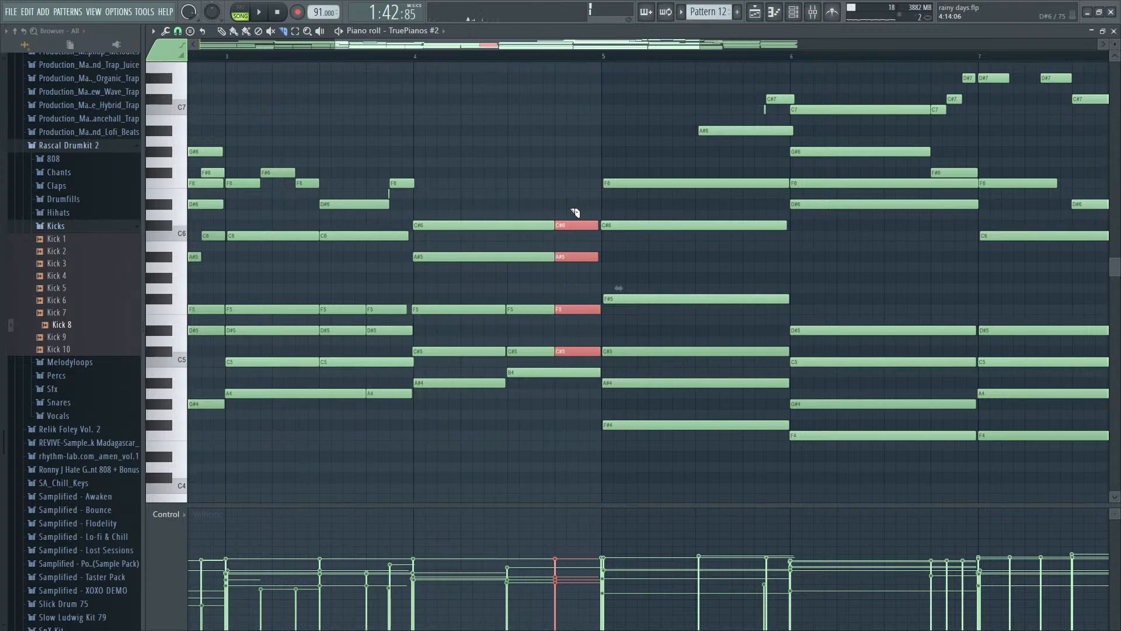
- Undo the full chord slice in bar 4, slice only the F5 and C#5 at step 13, and replay
key("ctrl+z")
left_click_drag(558, 340, 557, 344)
key("space")
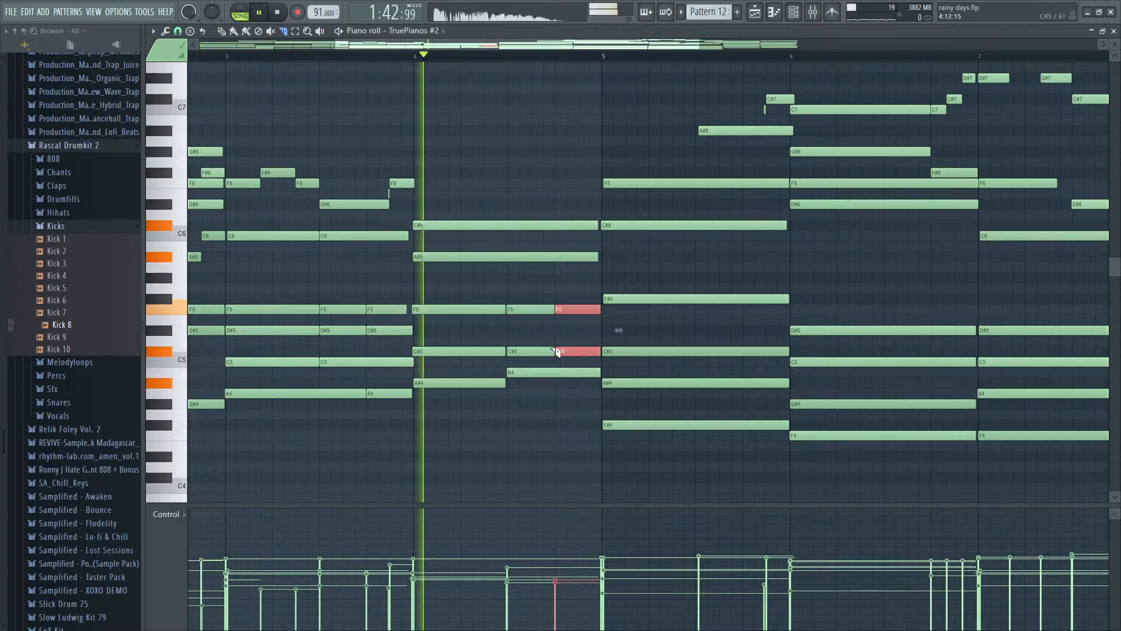
- Slice the A#5 of bar 4 at step 13, keeping the C#6 whole, and replay into bar 5
scroll(559, 328, "down", 3)
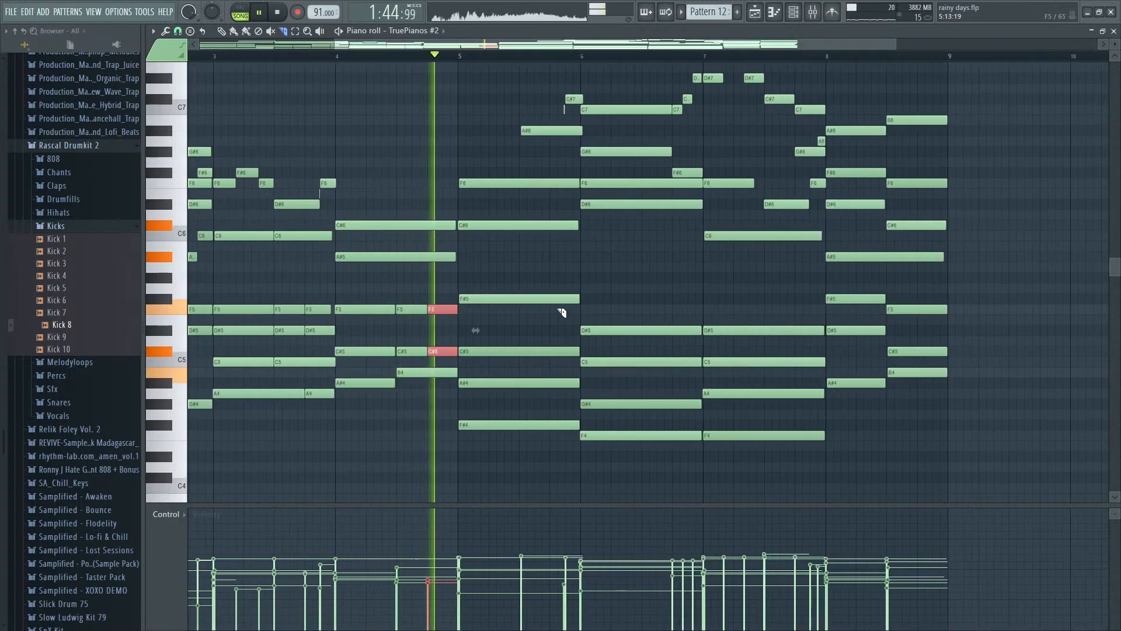
key("space")
key("space")
left_click_drag(414, 235, 430, 264)
key("ctrl+z")
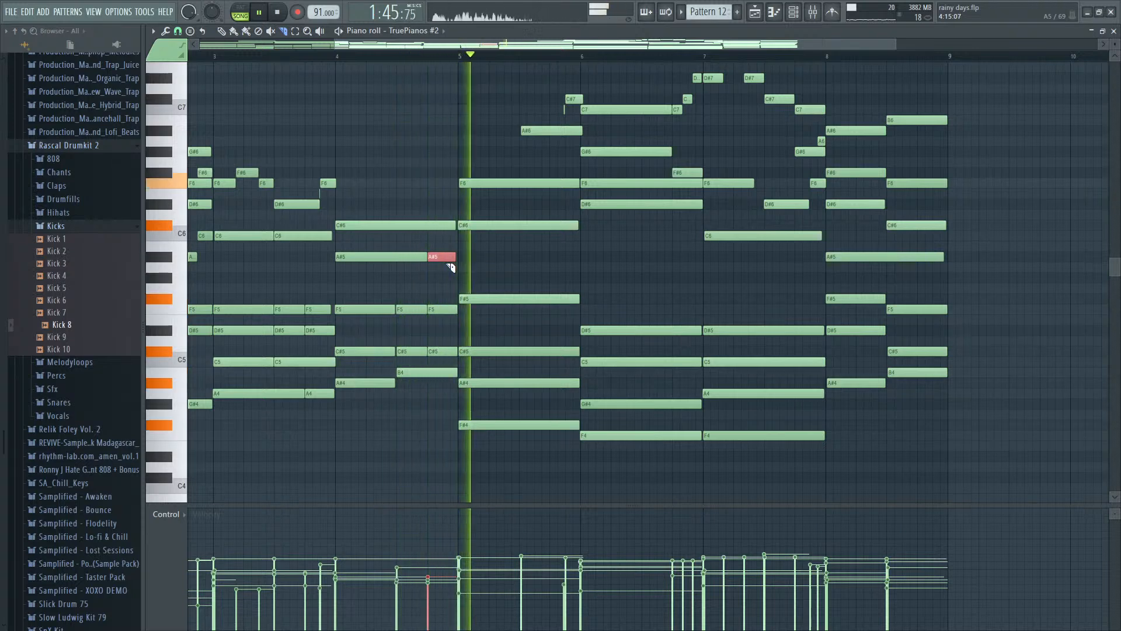
- Add a short G#6 at step 15 of bar 4, trim it to 0:01:22, and play the transition into bar 5
key("space")
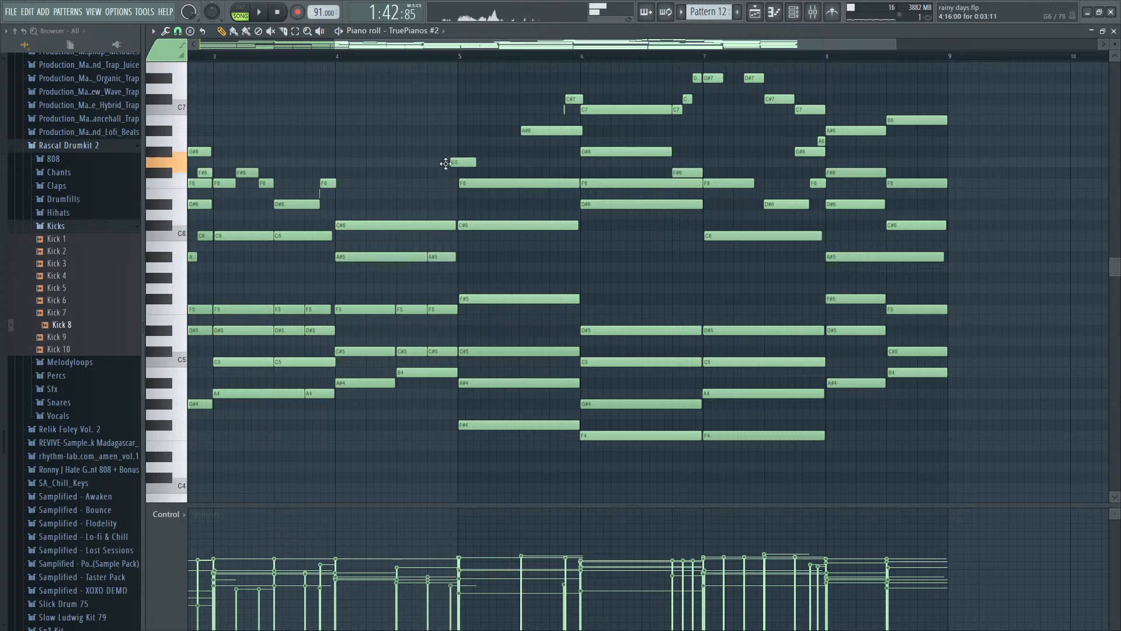
key("space")
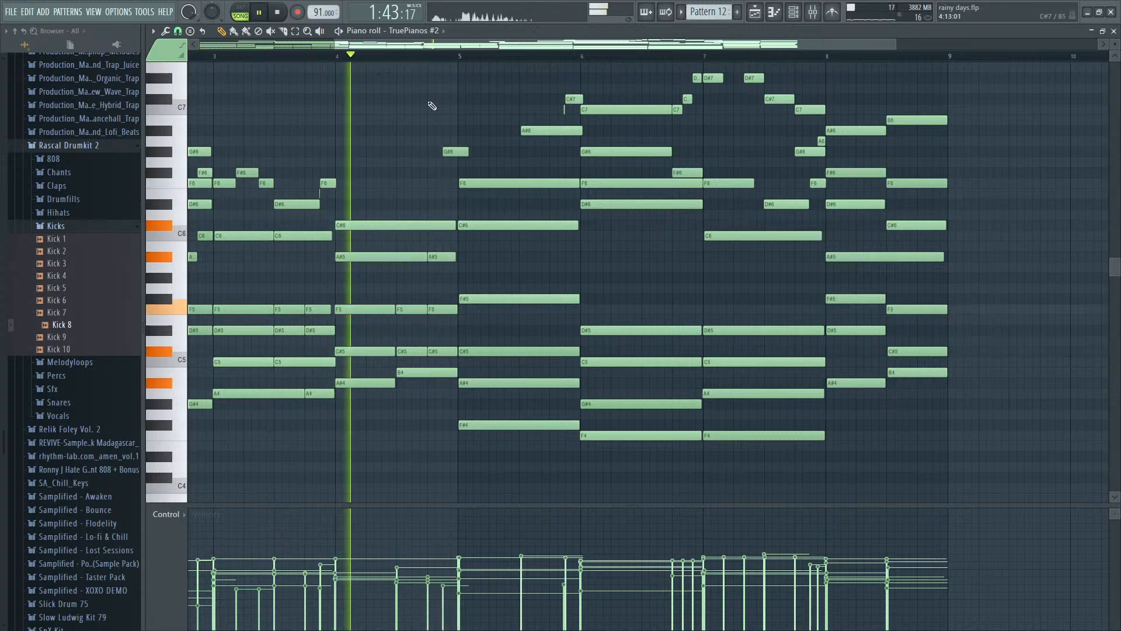
left_click_drag(468, 151, 454, 151)
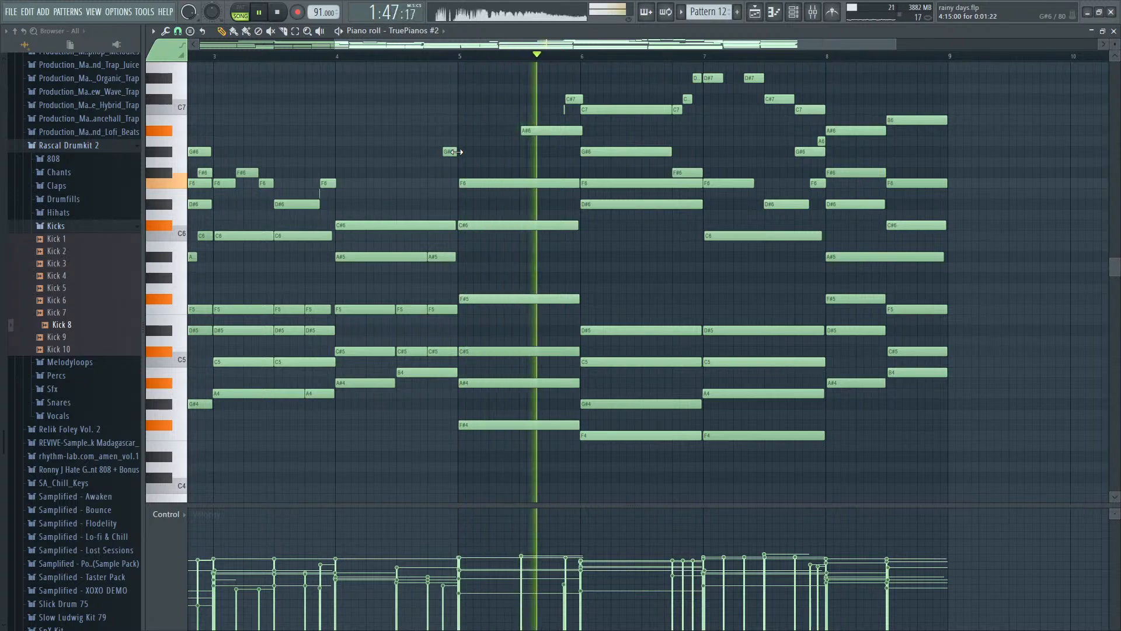
scroll(453, 153, "down", 2)
key("space")
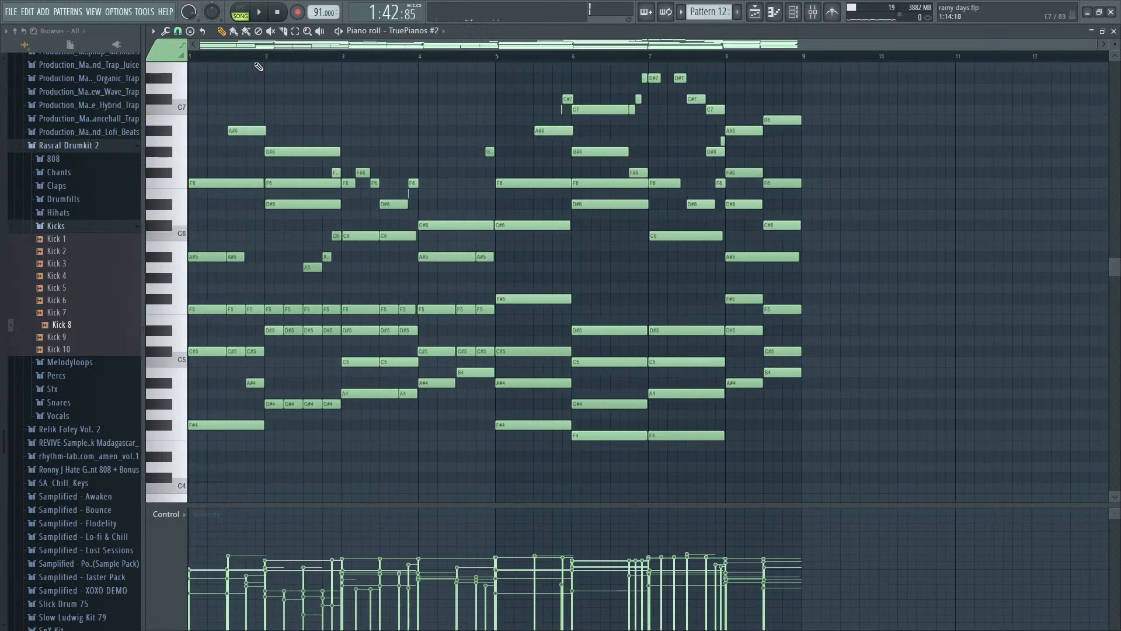
- Play Pattern 12 from its start and listen to how the high G#6 leads out of bar 4
key("space")
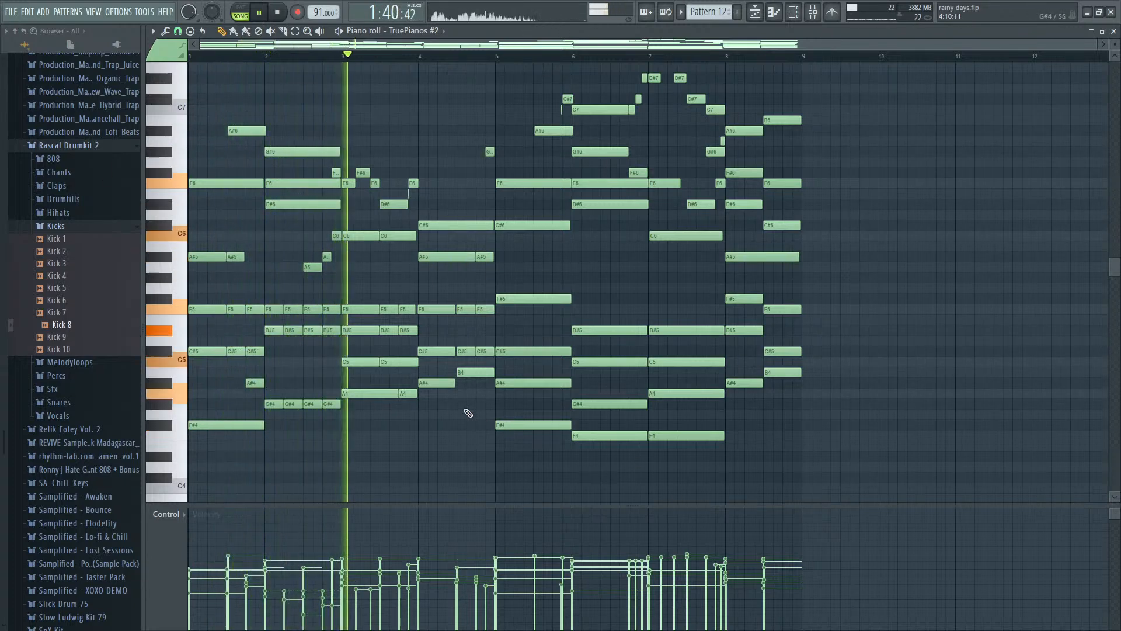
scroll(448, 381, "up", 3)
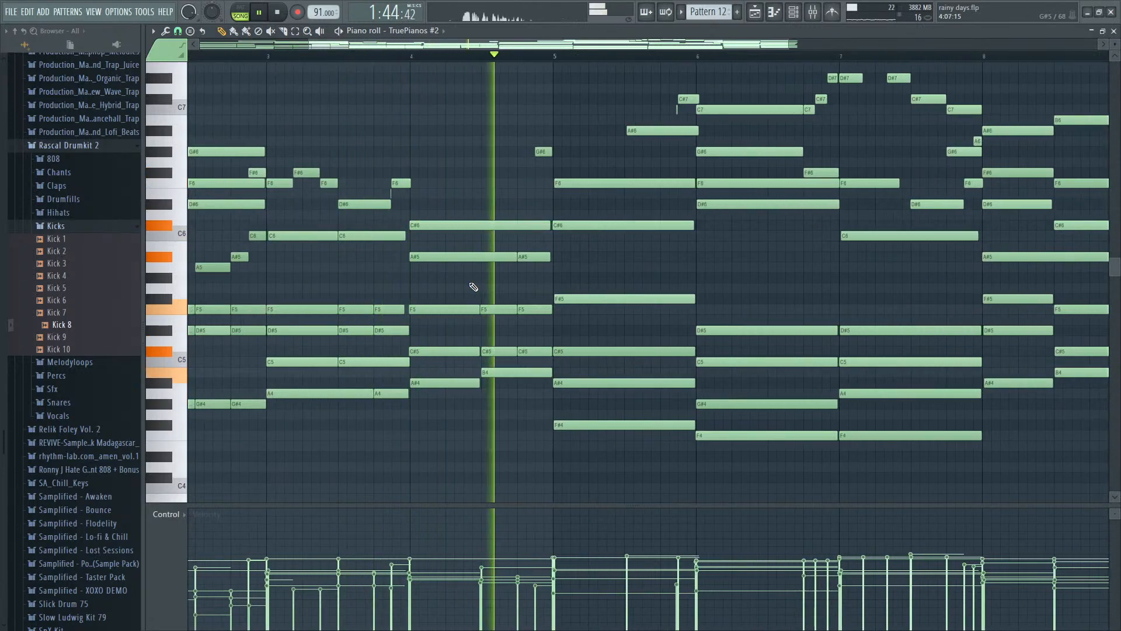
key("space")
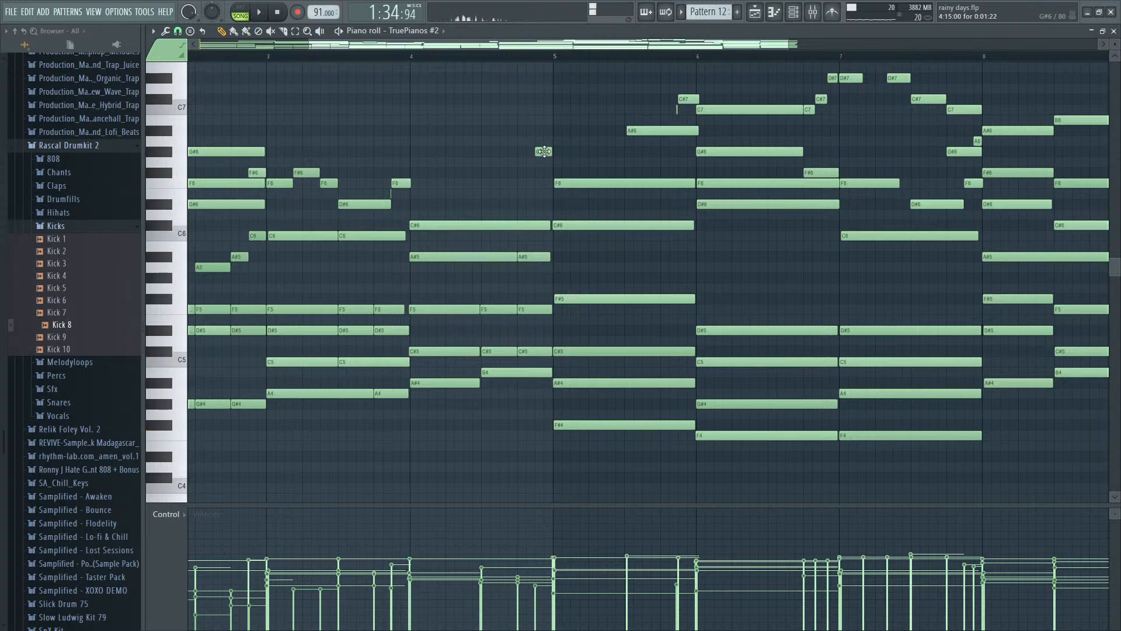
key("space")
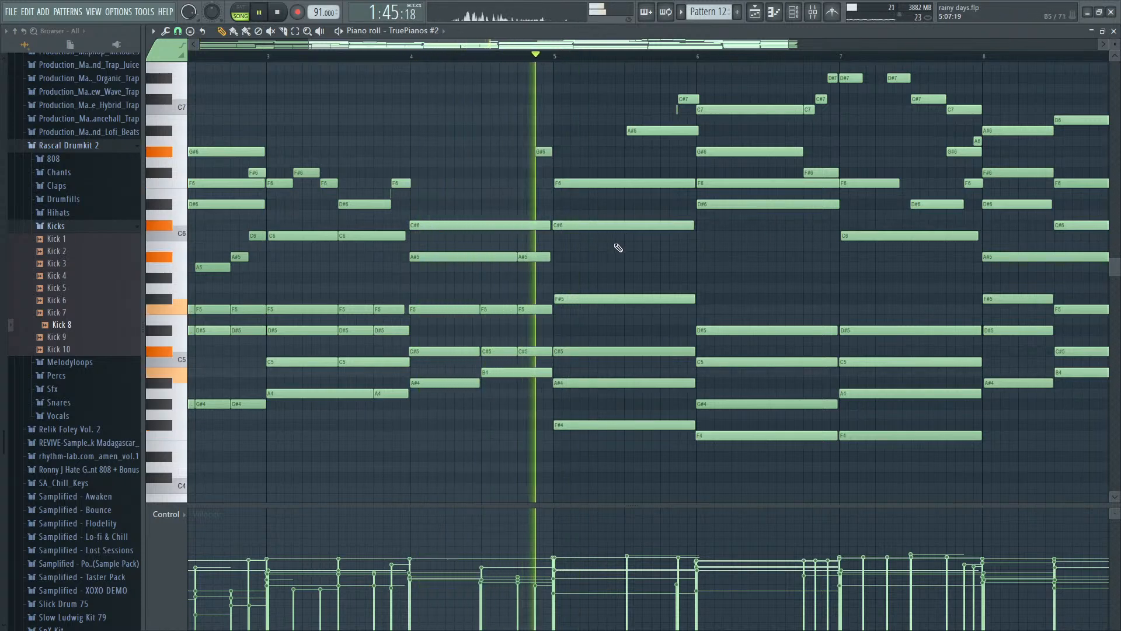
- Try the short high note at the end of bar 4 as A#6, replay, and return it to G#6
key("space")
key("space")
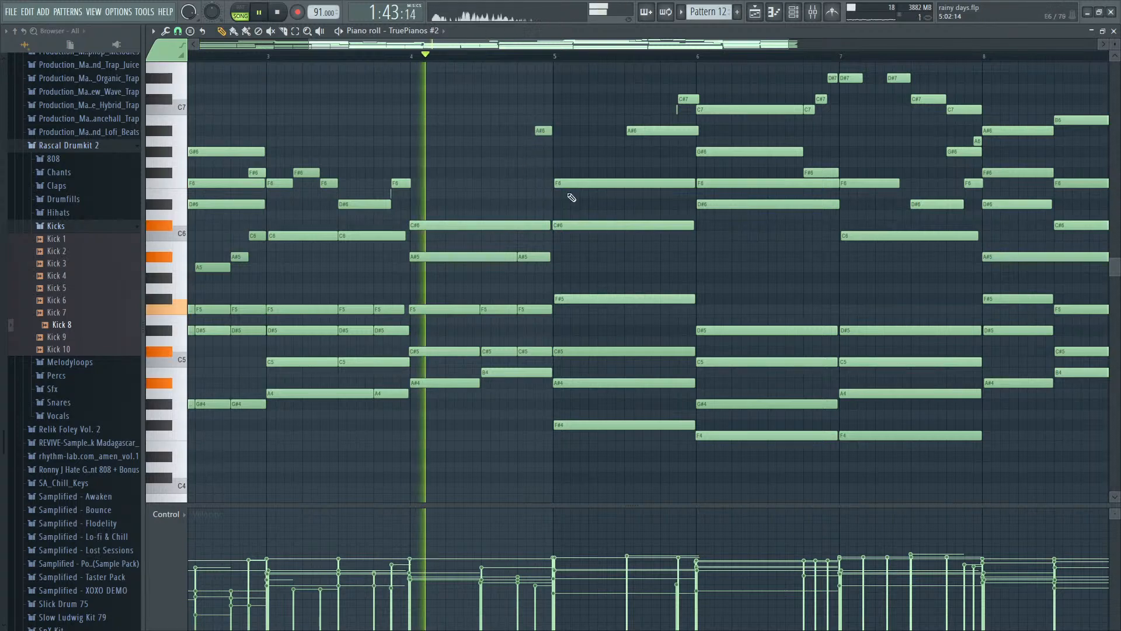
scroll(596, 242, "up", 2)
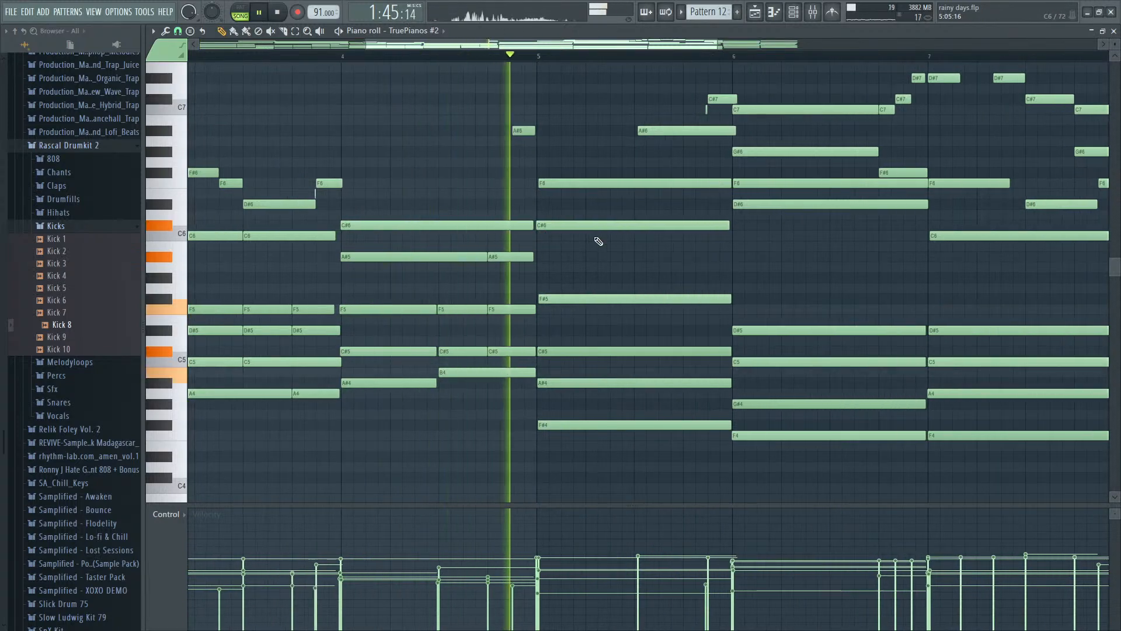
key("space")
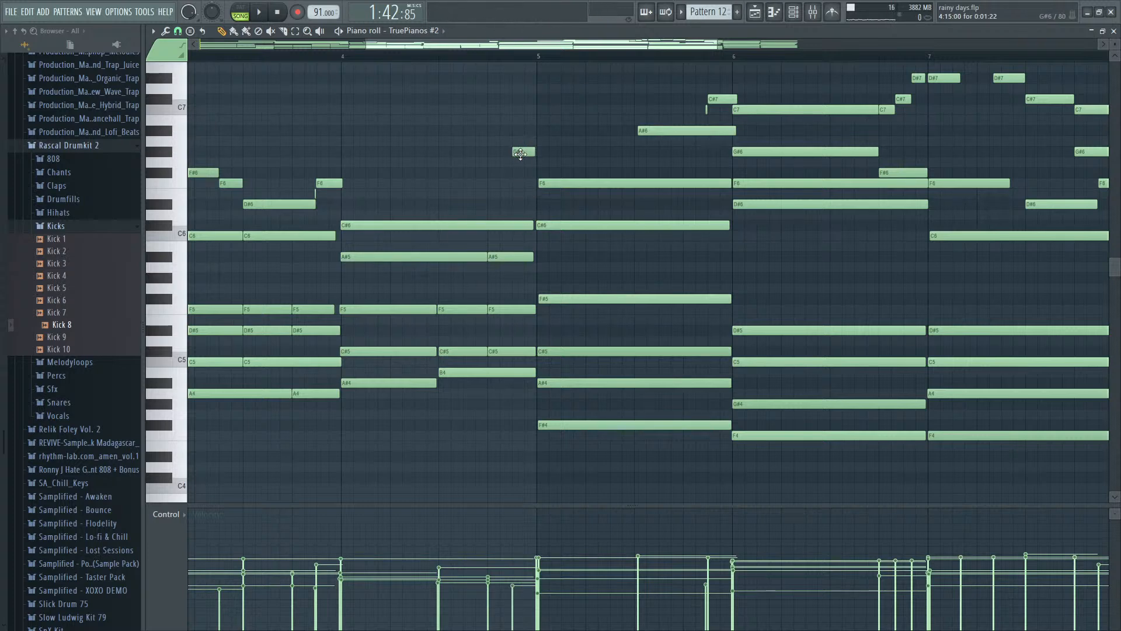
key("space")
scroll(565, 277, "up", 3)
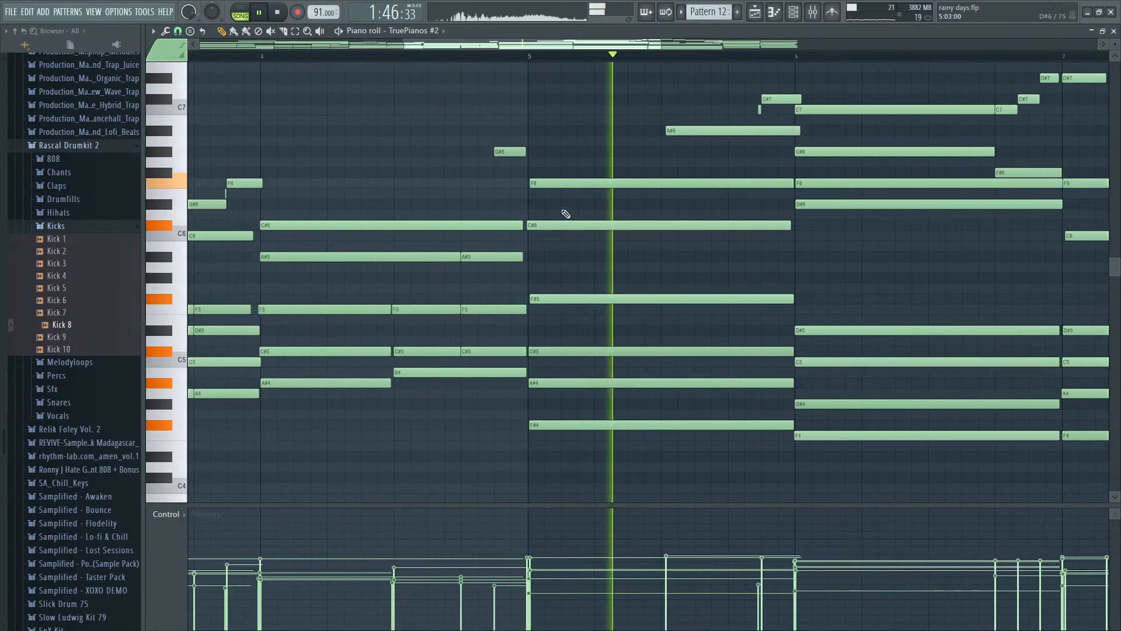
- Add an A#5 at step 9 of bar 5 and lengthen it to 0:05:18
key("space")
key("space")
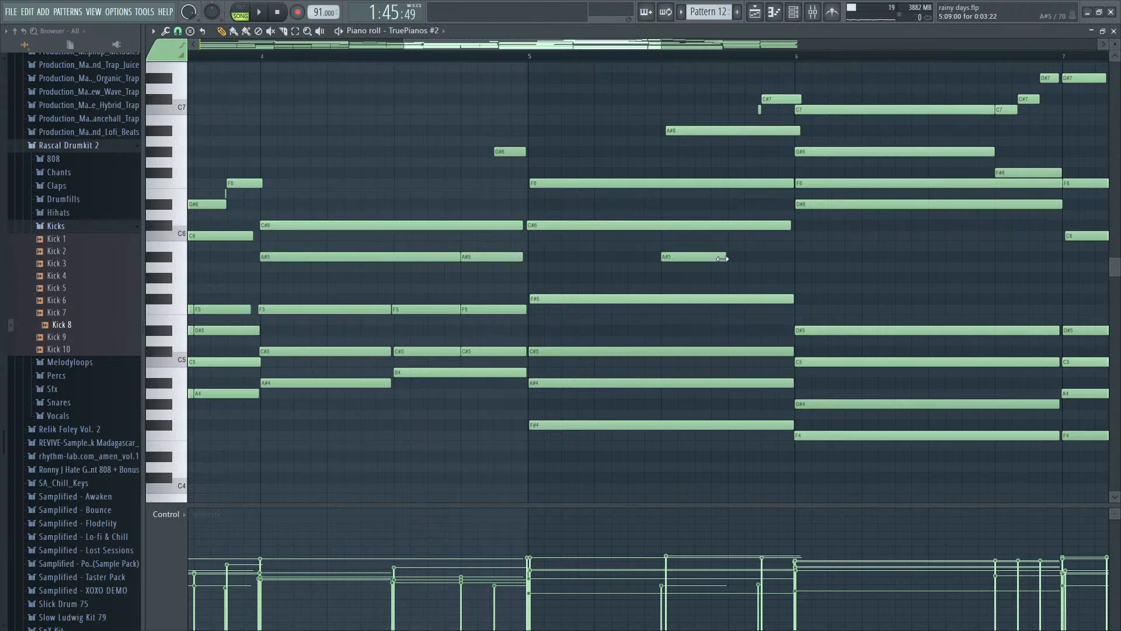
key("space")
left_click_drag(724, 257, 754, 257)
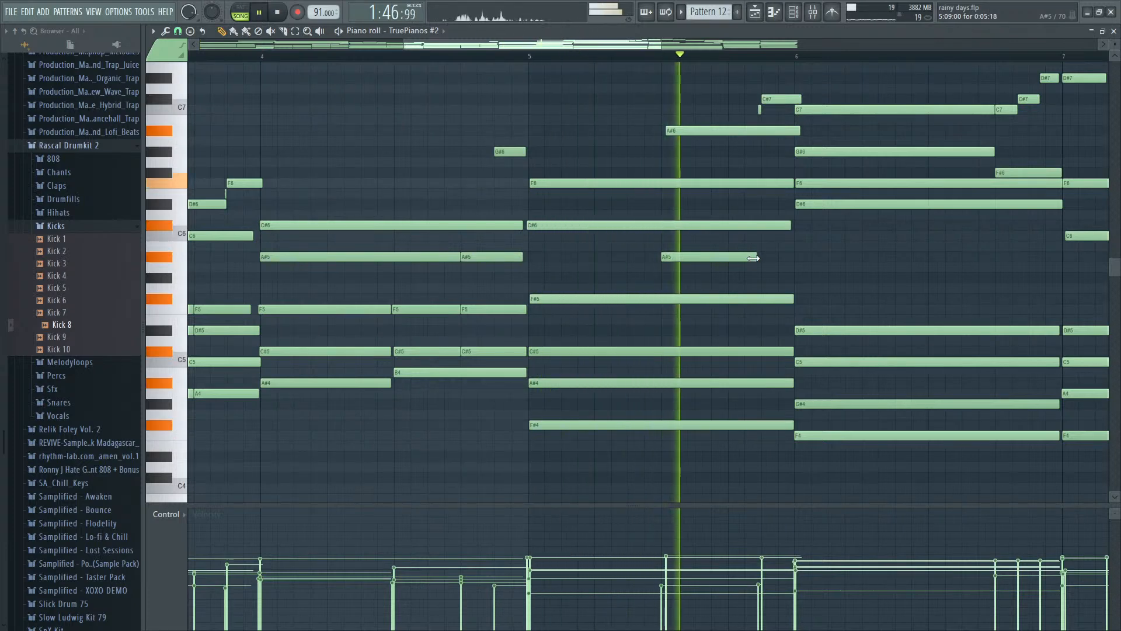
- Add a C6 at step 15 of bar 5 with a length of 0:02:01 and replay
key("space")
left_click_drag(856, 236, 794, 240)
key("space")
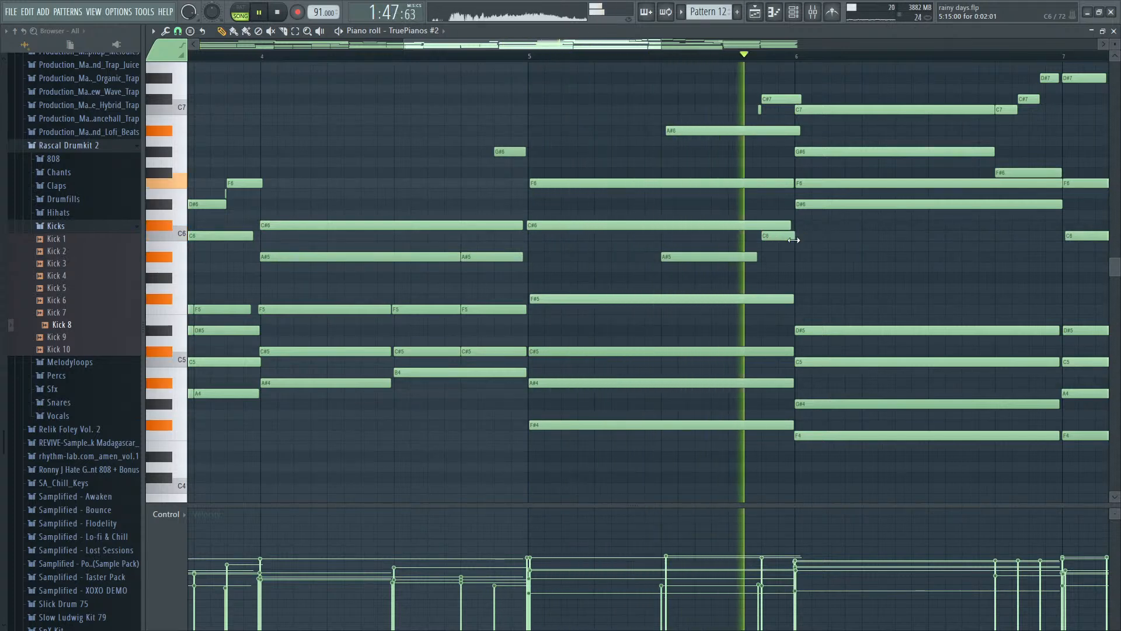
- Add a C#6 at the start of bar 6, extend it to step 13, and play through to the pattern's end
left_click(820, 227)
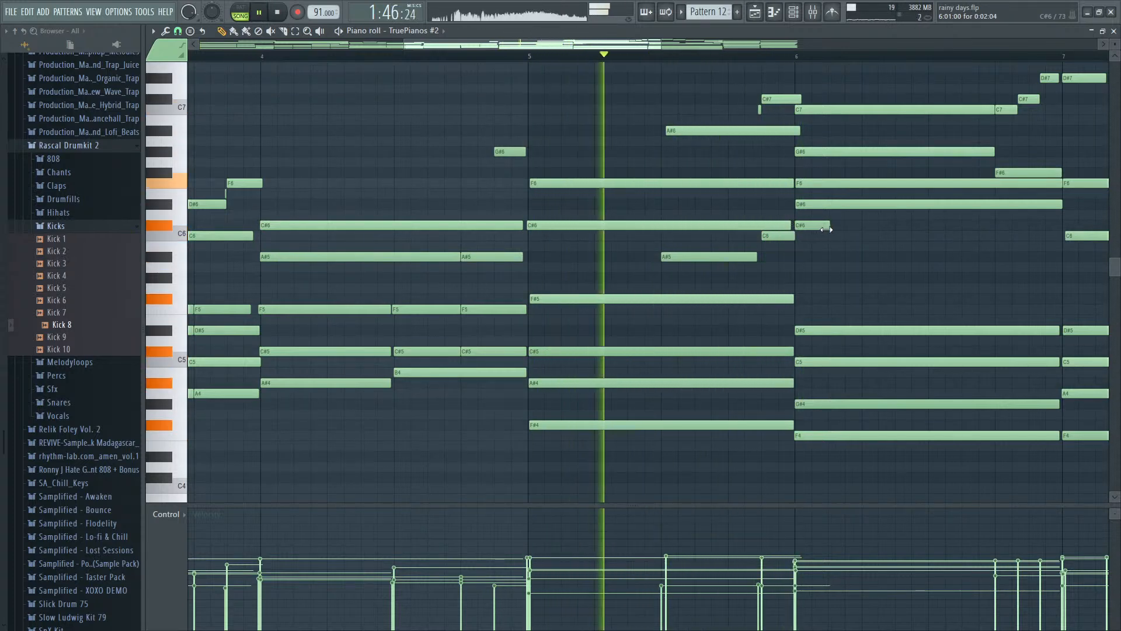
left_click_drag(828, 227, 991, 233)
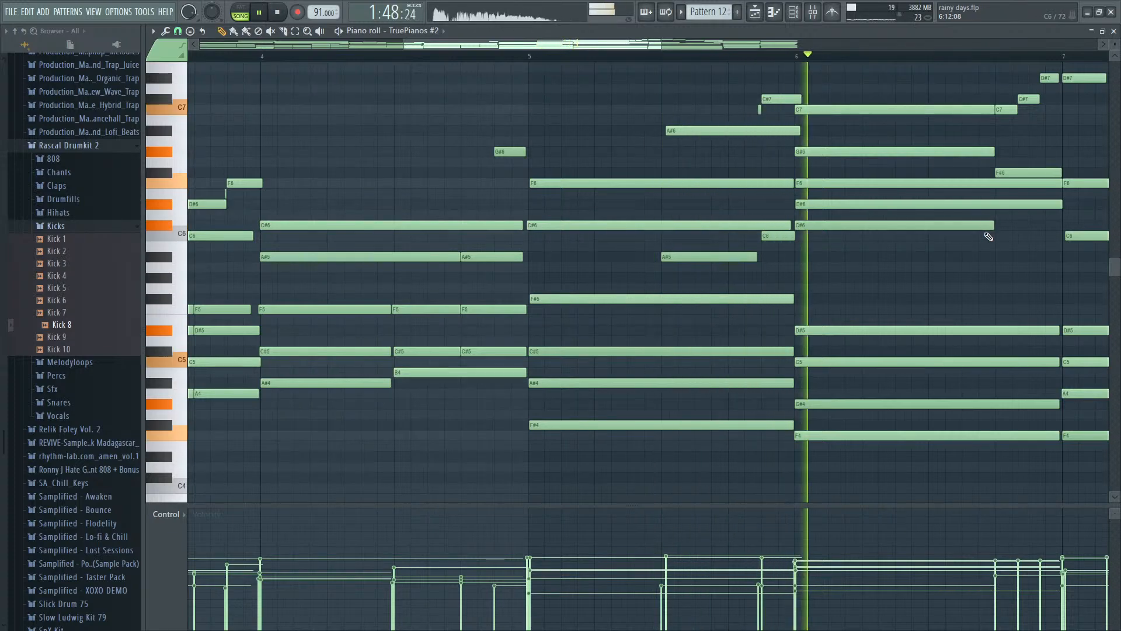
scroll(888, 240, "down", 3)
scroll(891, 240, "down", 2)
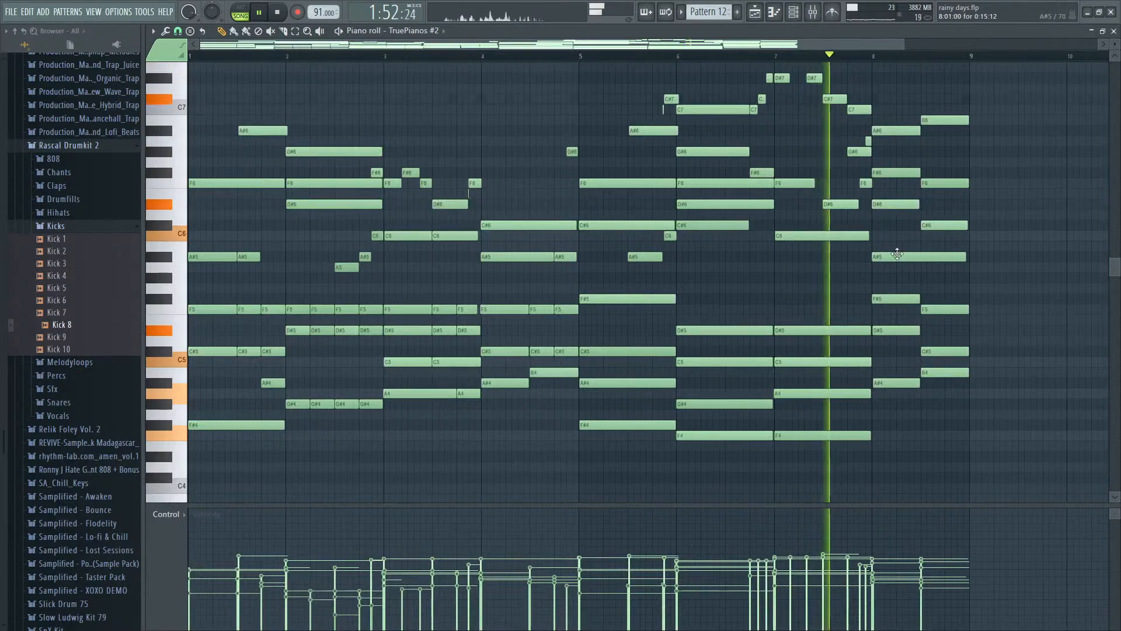
scroll(895, 254, "down", 2)
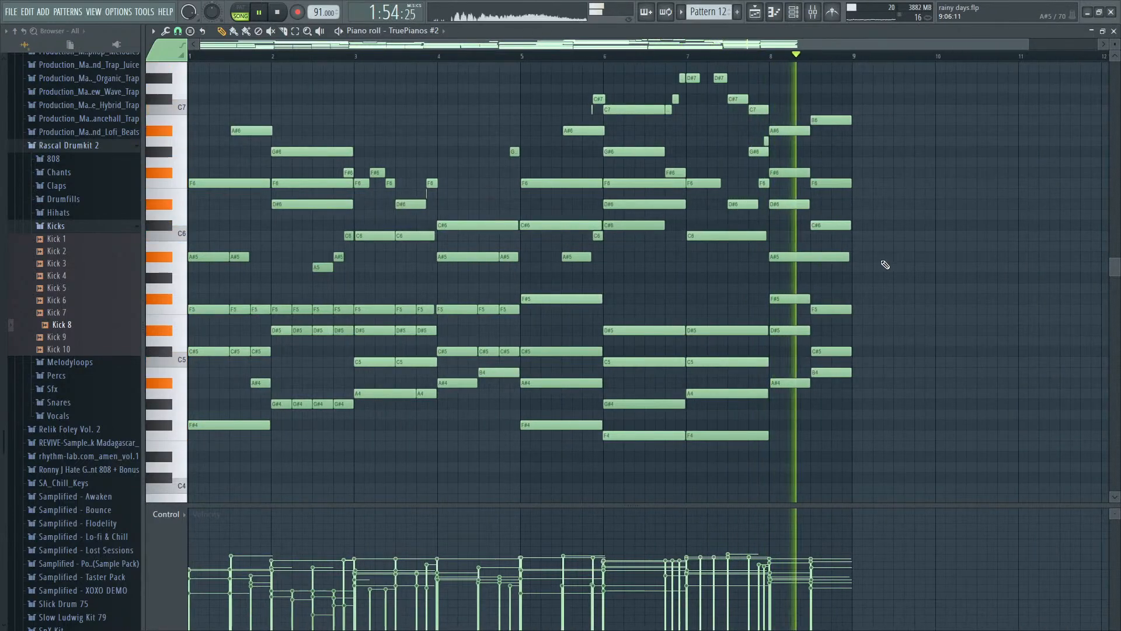
scroll(874, 268, "down", 1)
key("space")
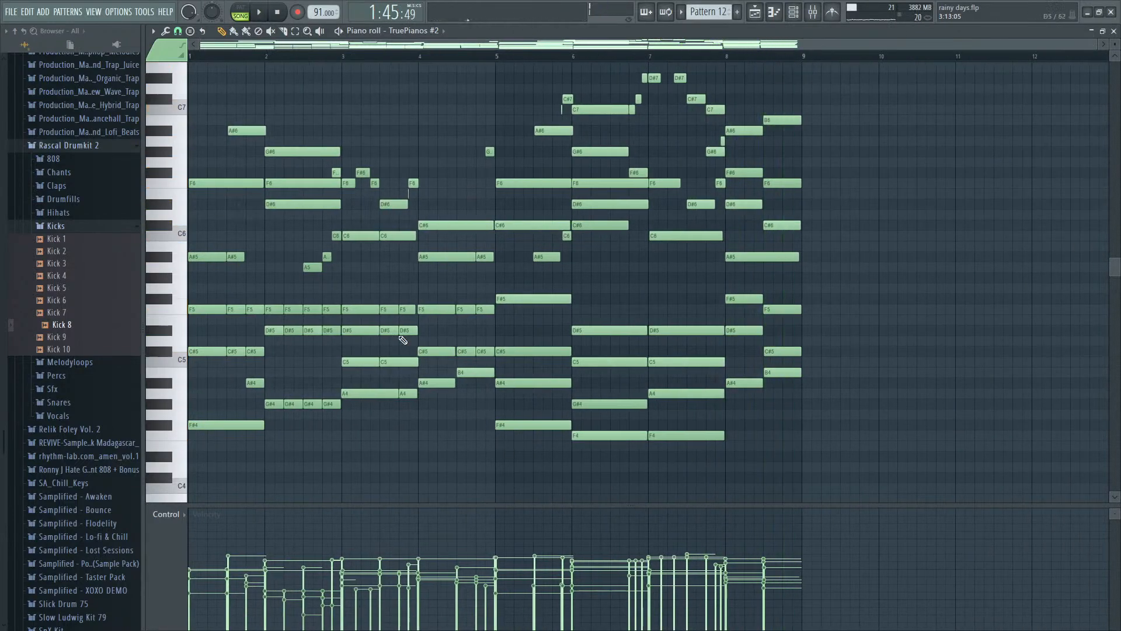
- Open the TruePianos #2 channel and load FabFilter Saturn into slot 3 of its mixer track
key("F5")
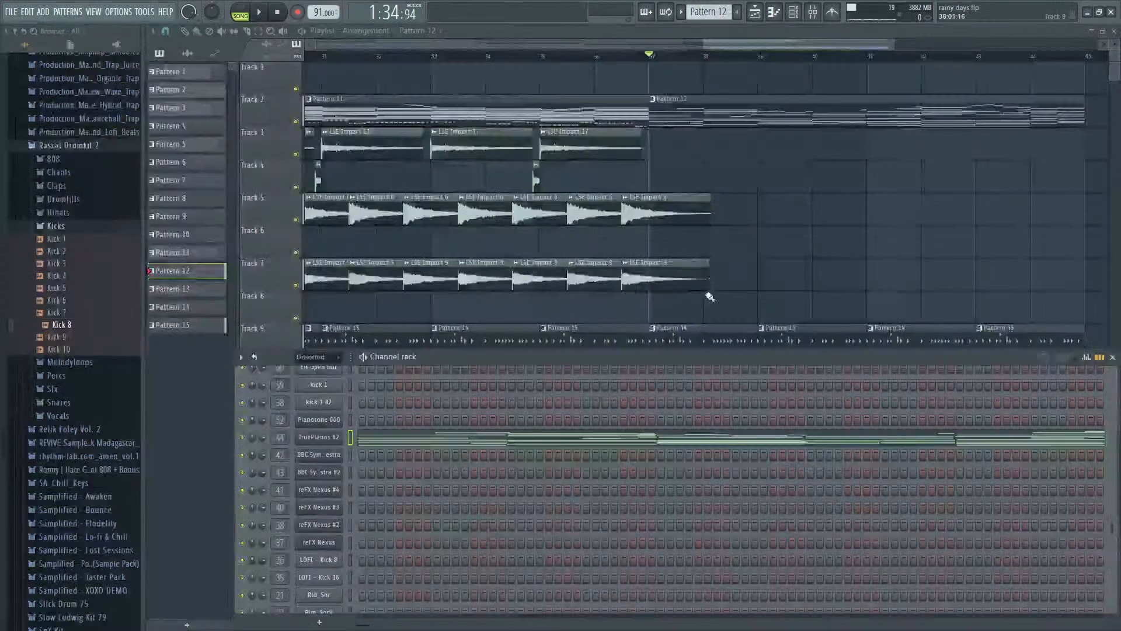
key("F9")
key("F6")
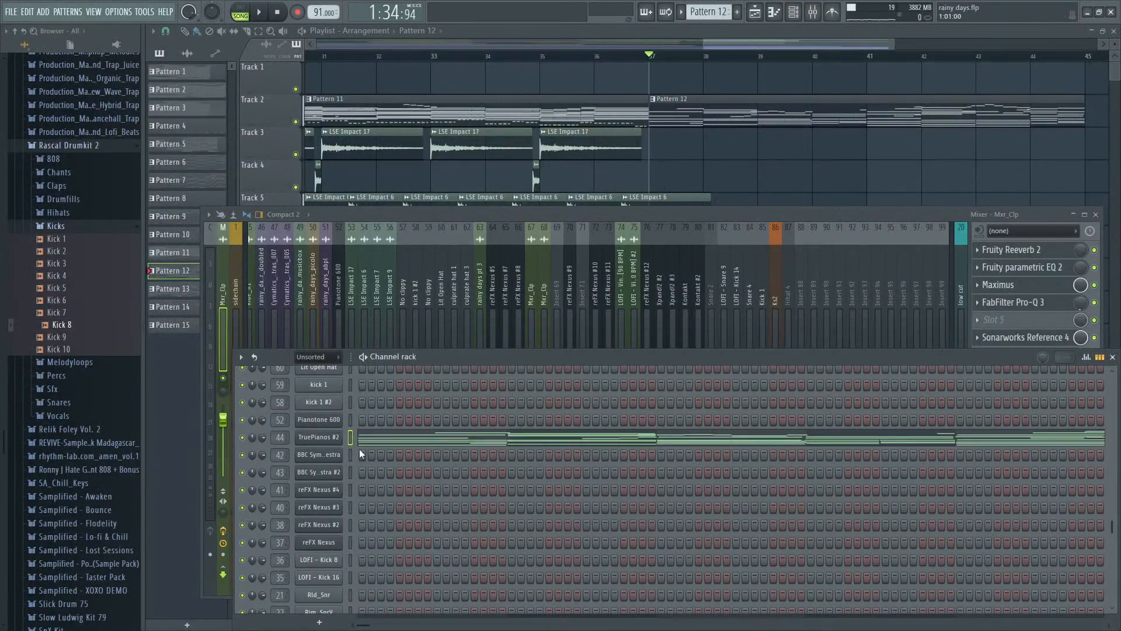
left_click(342, 438)
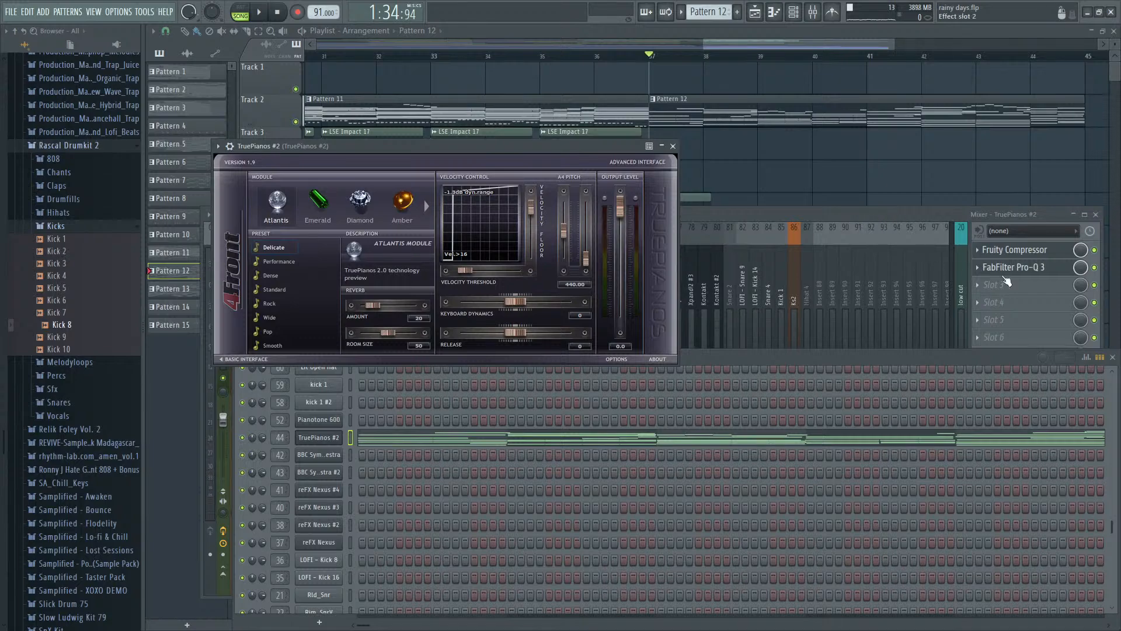
left_click(991, 286)
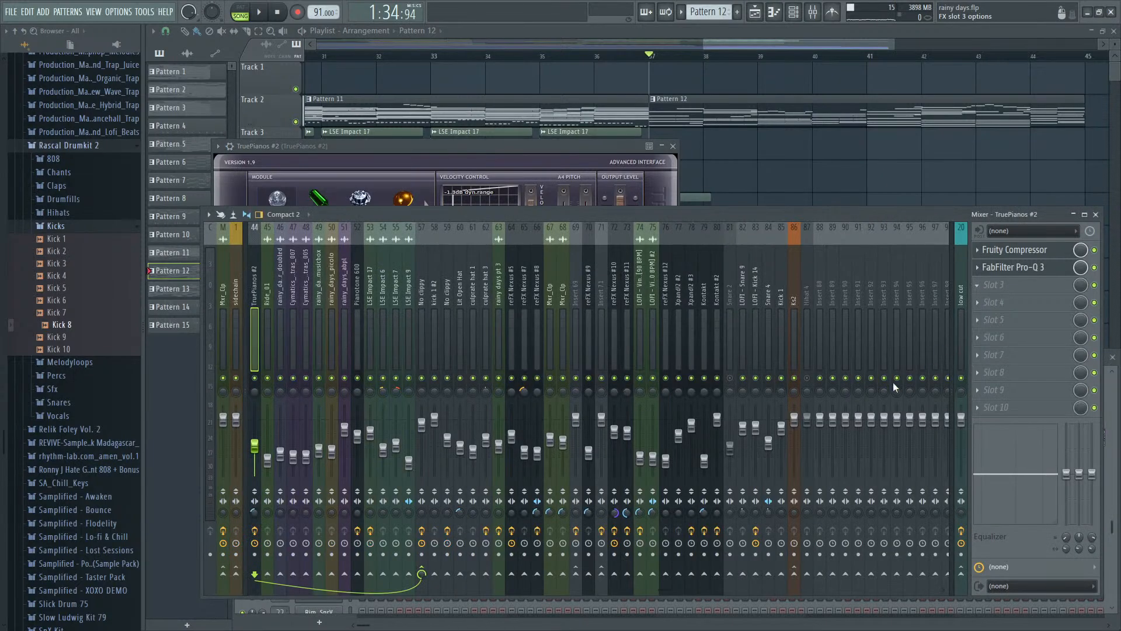
left_click(842, 450)
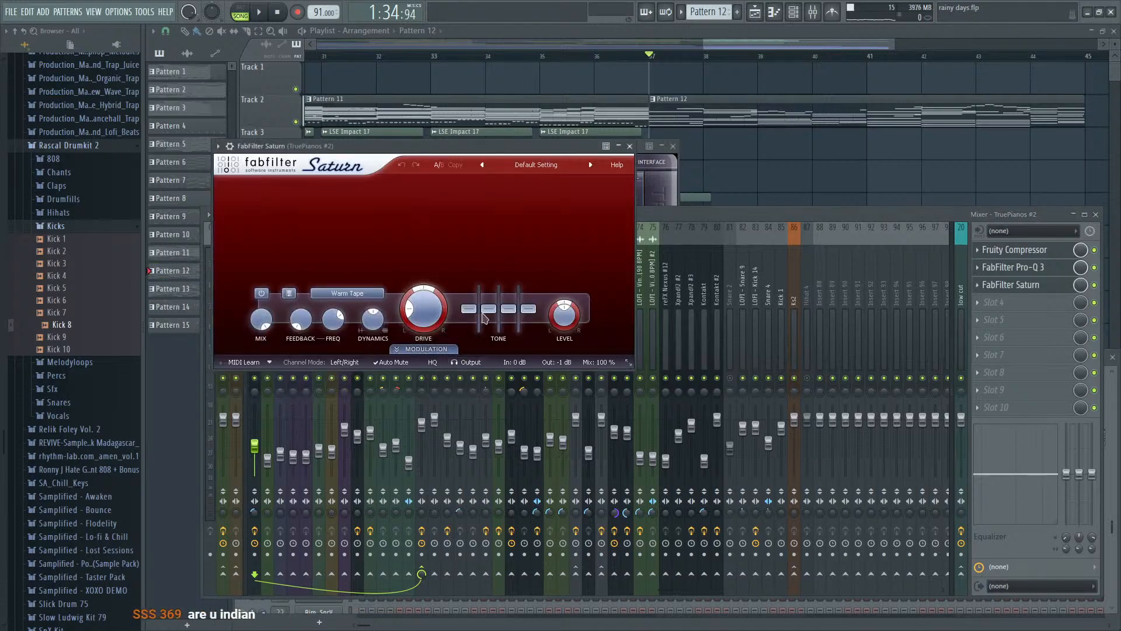
- Raise Saturn's Band 1 Drive to about 78% and audition the piano with the beat
left_click_drag(433, 314, 438, 220)
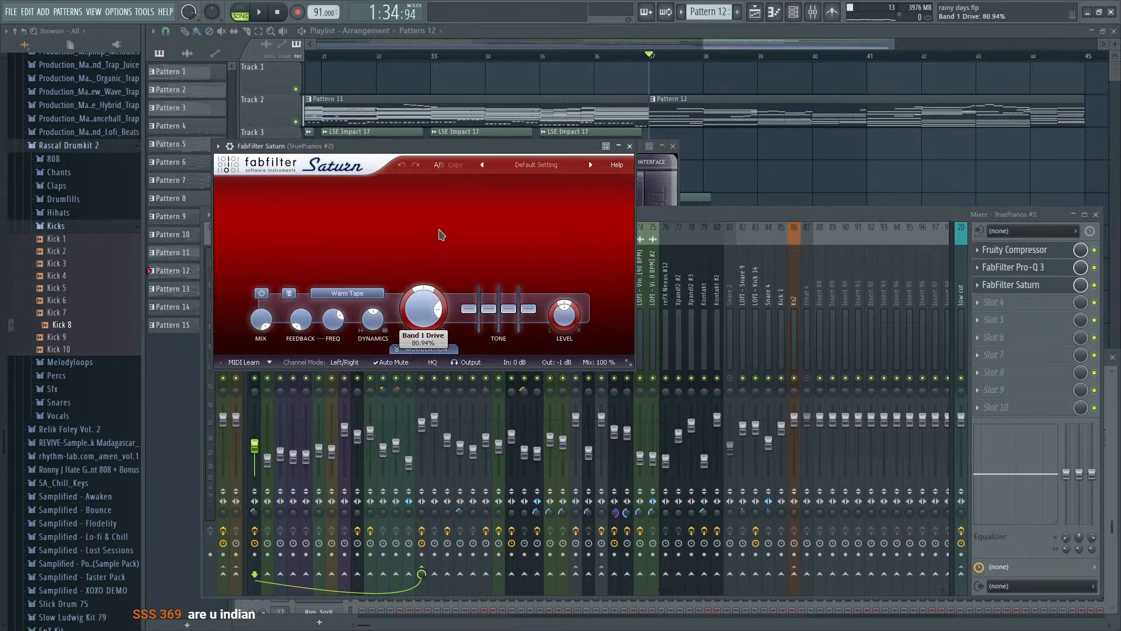
key("space")
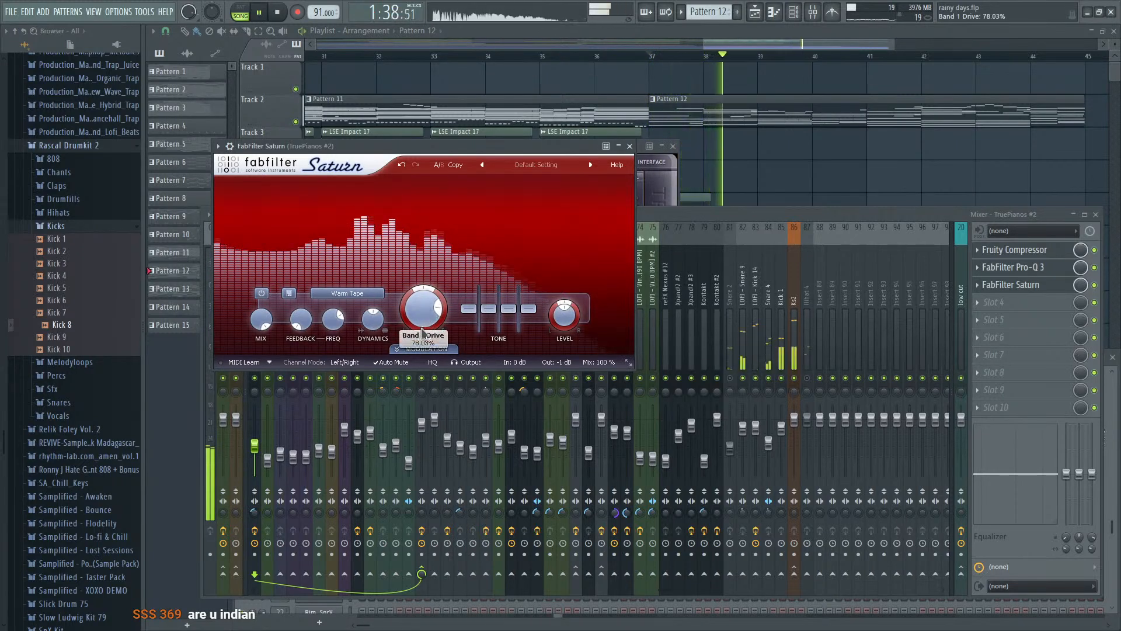
key("space")
key("space")
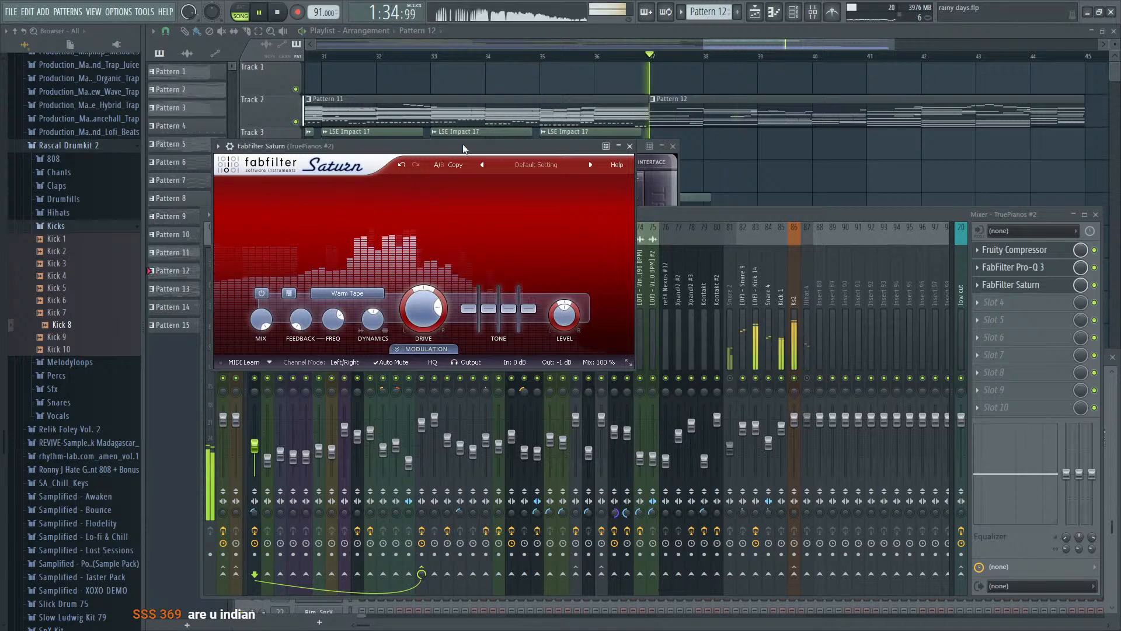
key("space")
- Move the Saturn window up and compare the piano with Saturn switched off and on during playback
left_click_drag(460, 146, 512, 76)
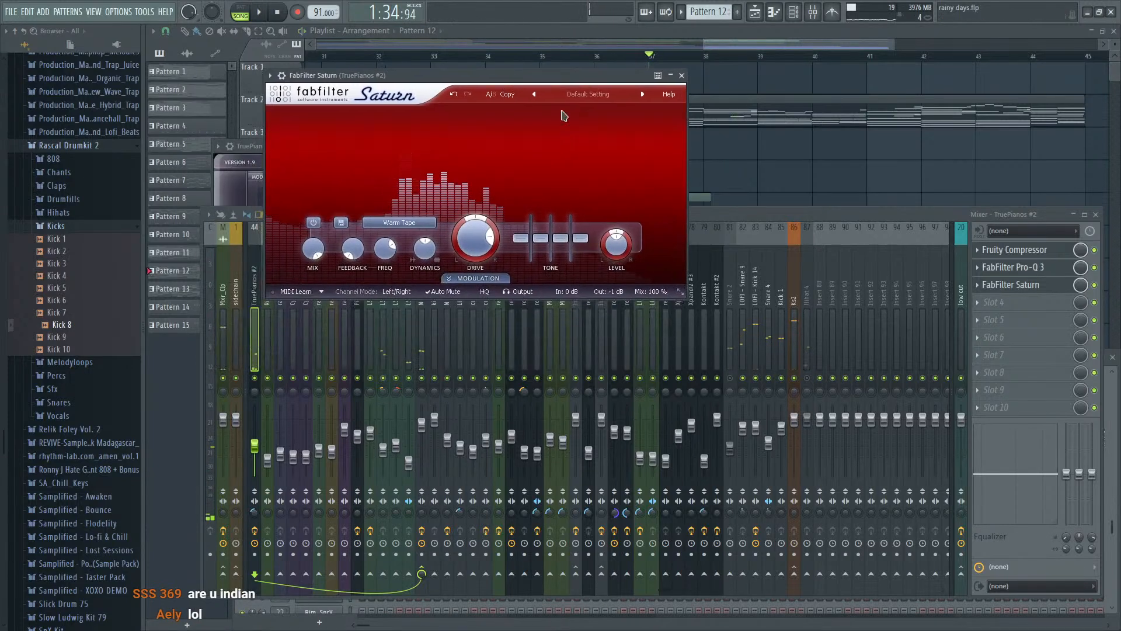
left_click(1103, 285)
key("space")
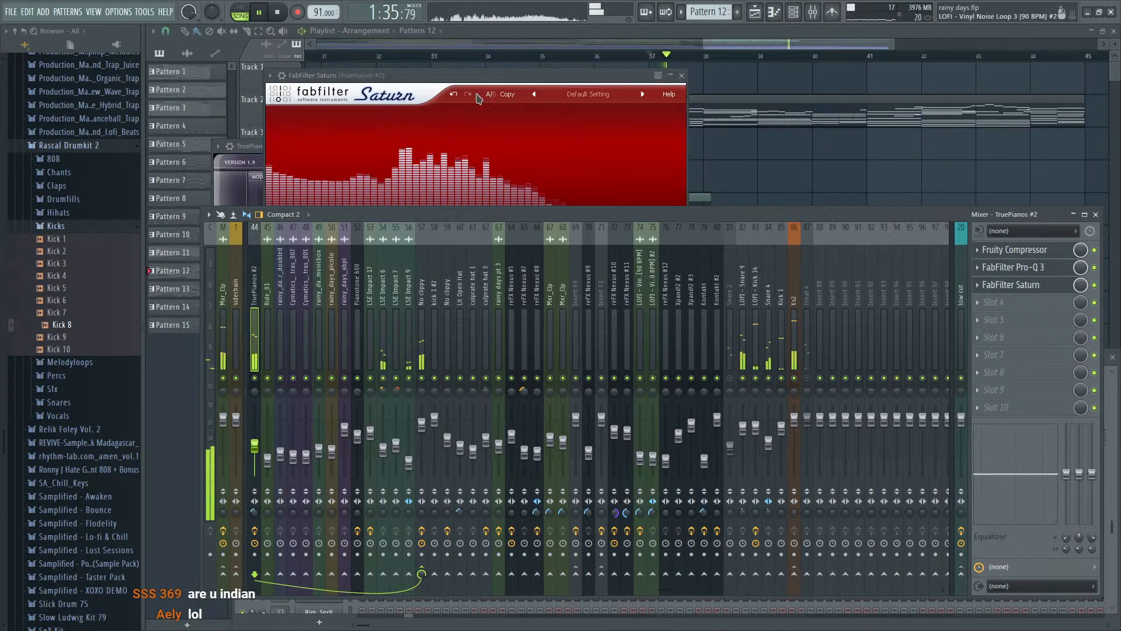
- Set Saturn's Drive to about 27%, slightly boost Bass and Mid, and set Presence to about +0.79 dB
left_click(478, 98)
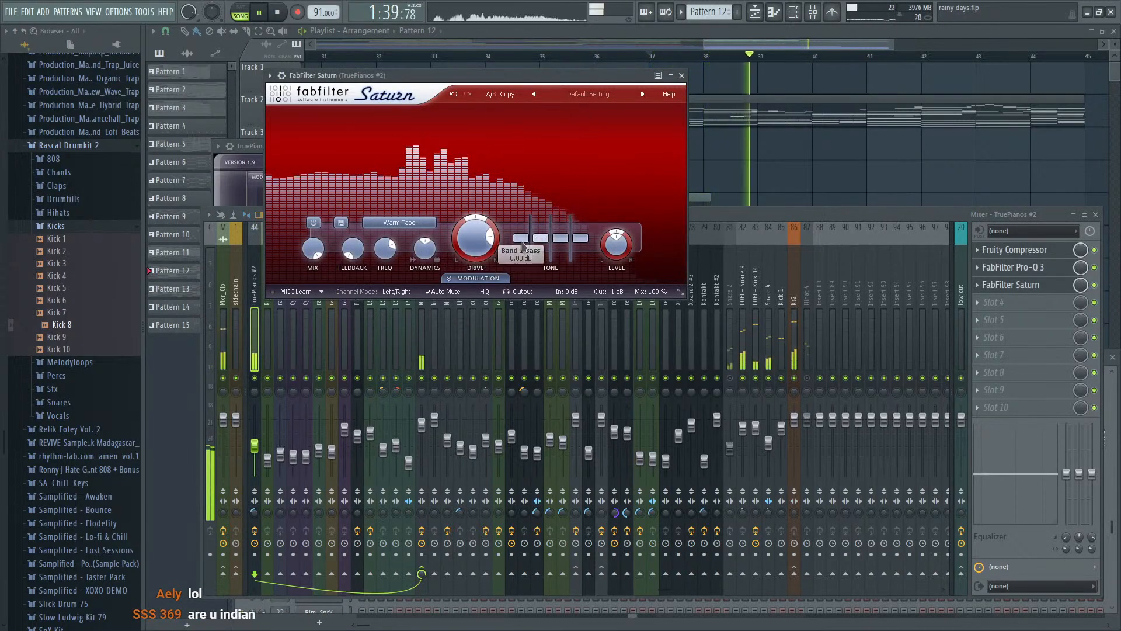
mouse_move(489, 236)
left_mouse_down()
mouse_move(476, 223)
mouse_move(471, 240)
left_mouse_up()
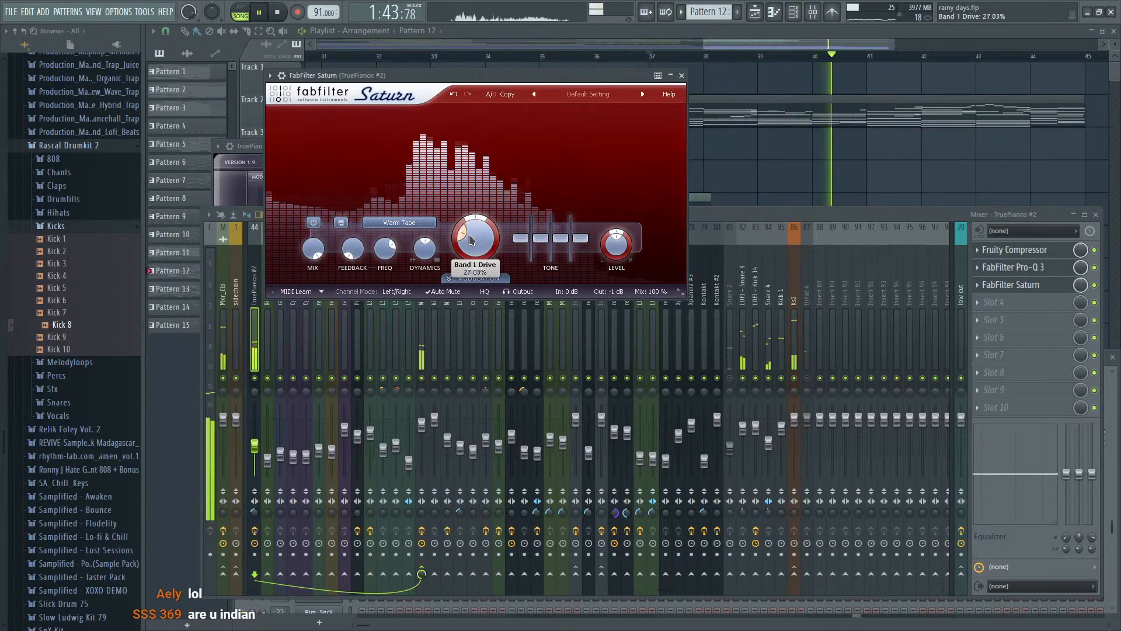
mouse_move(541, 239)
left_mouse_down()
mouse_move(541, 227)
mouse_move(571, 230)
mouse_move(561, 240)
left_mouse_up()
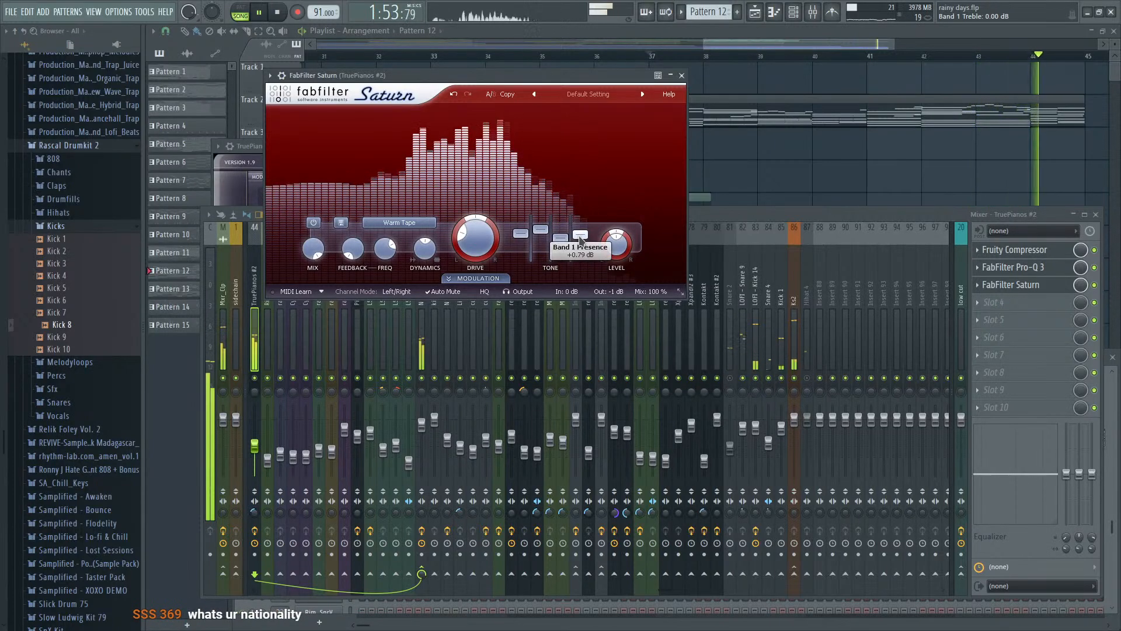
- Fine-tune Saturn's Band 1 Drive and lower Saturn's mix level in slot 3 of the TruePianos #2 mixer track
left_click_drag(488, 252, 488, 249)
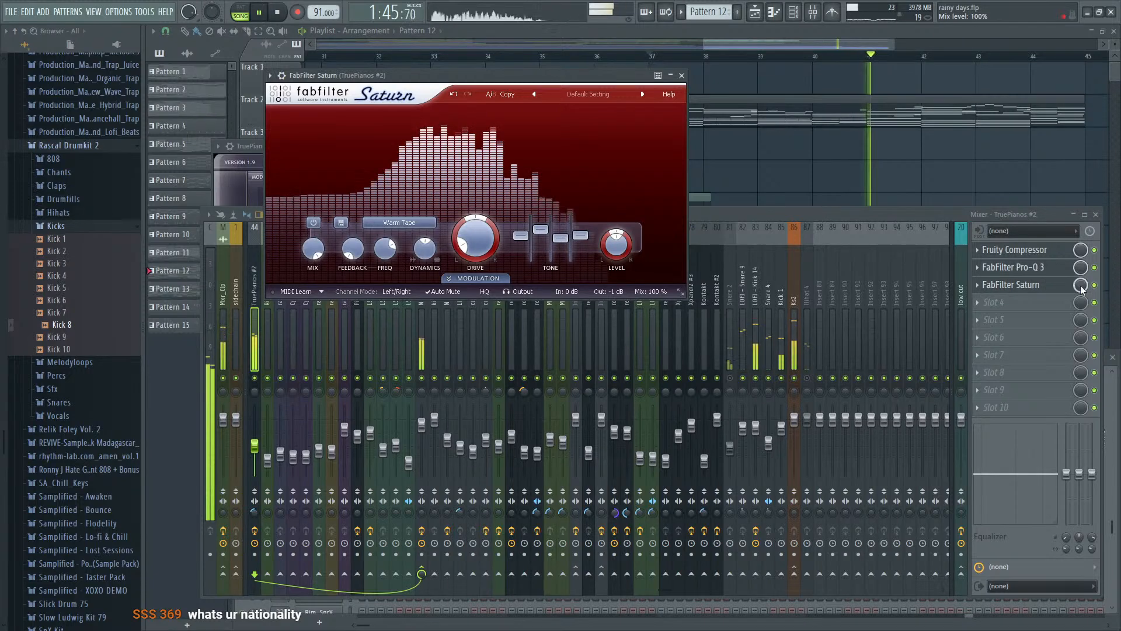
left_click_drag(1081, 286, 1081, 303)
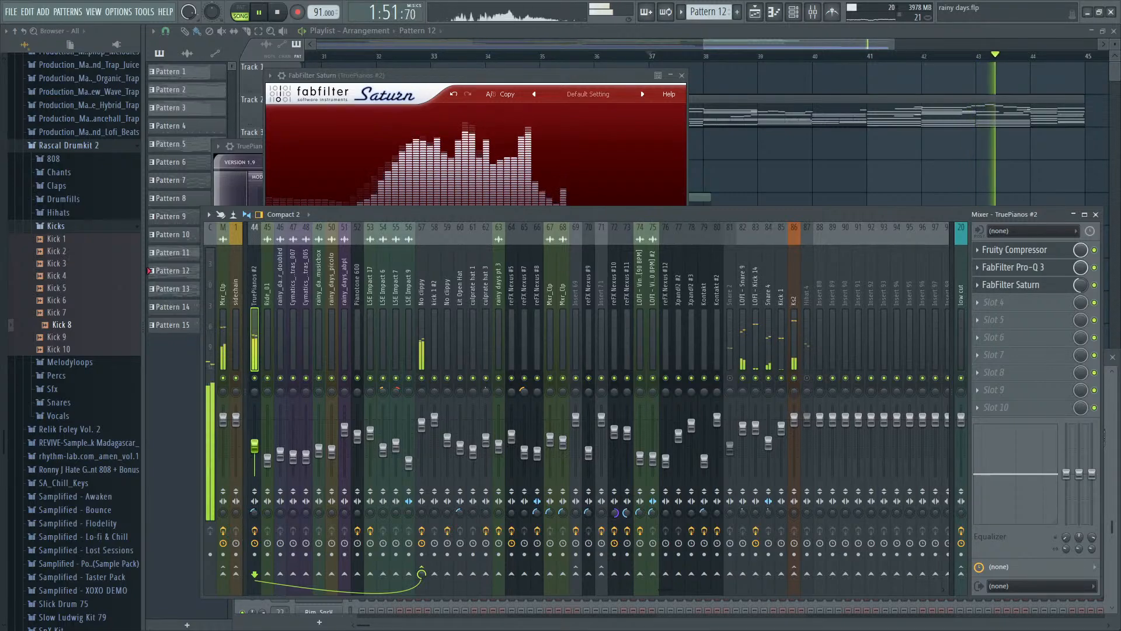
- Return to the playlist and review the whole arrangement while playing the song from the beginning
left_click(821, 43)
scroll(836, 132, "down", 3)
scroll(840, 137, "down", 2)
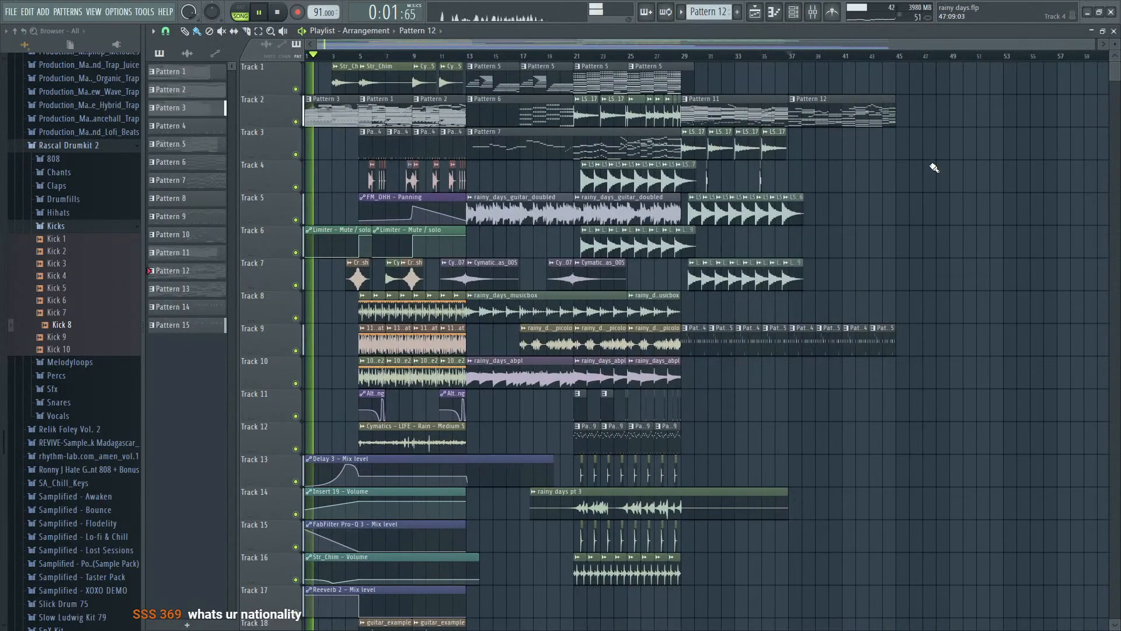
scroll(828, 273, "up", 3)
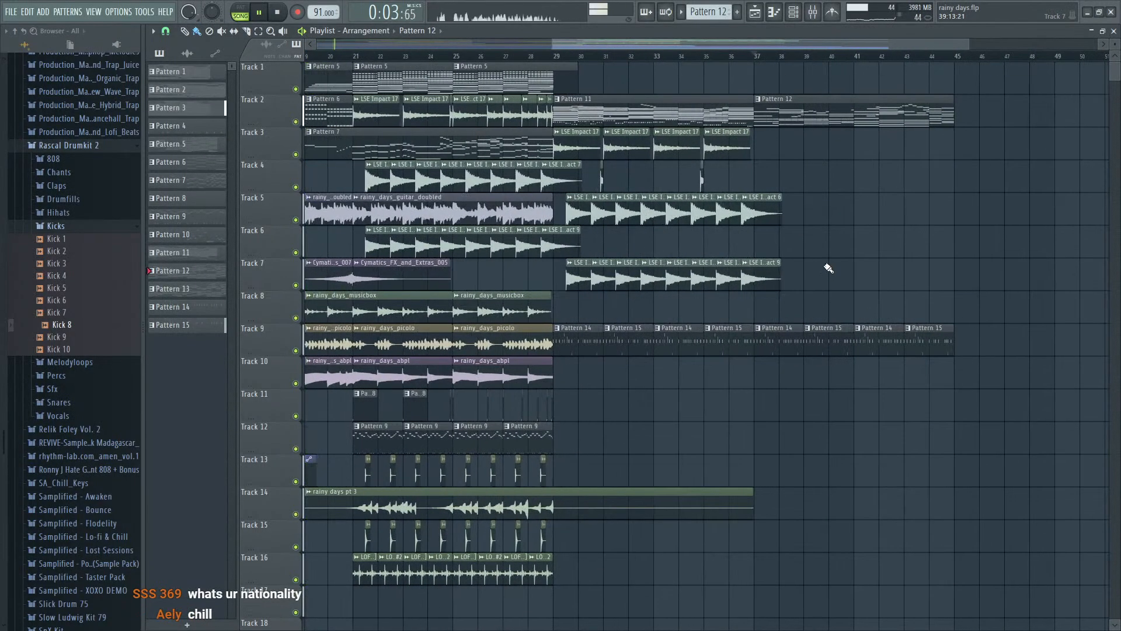
scroll(842, 295, "down", 3)
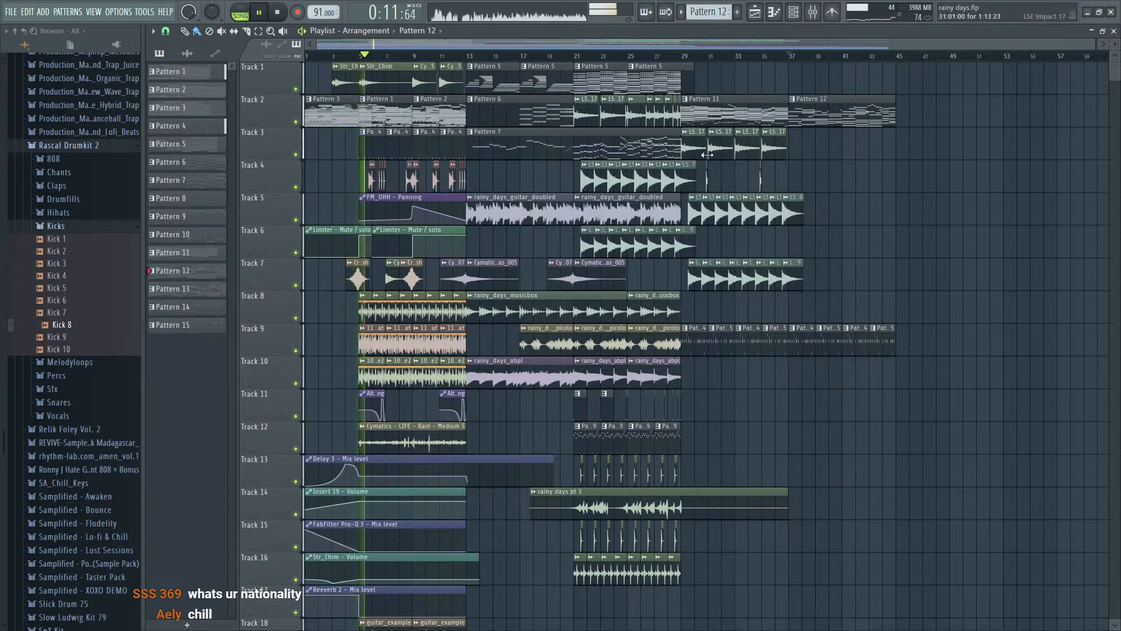
- Inspect Sonarworks Reference 4 and the Master band of Maximus on the master mixer track during playback
key("F9")
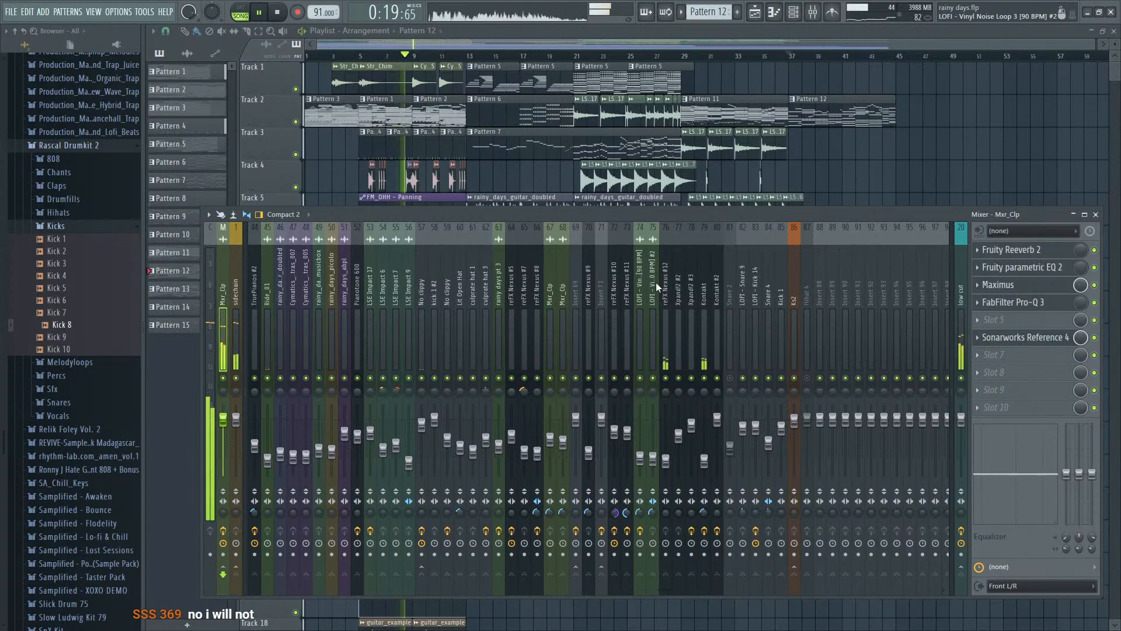
left_click(1027, 339)
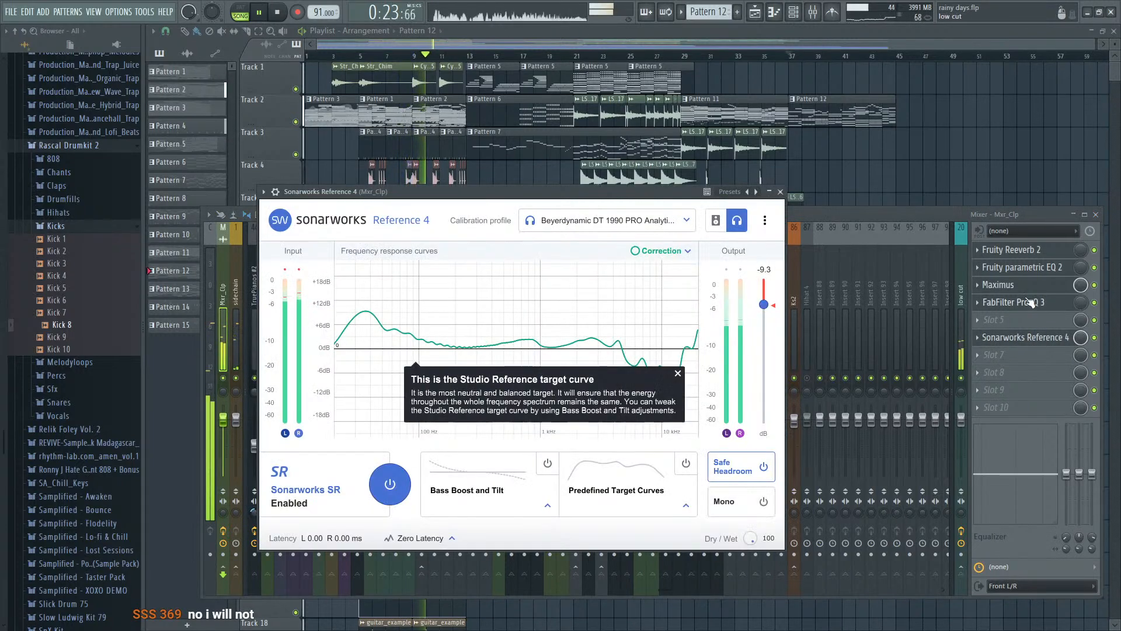
left_click(1024, 286)
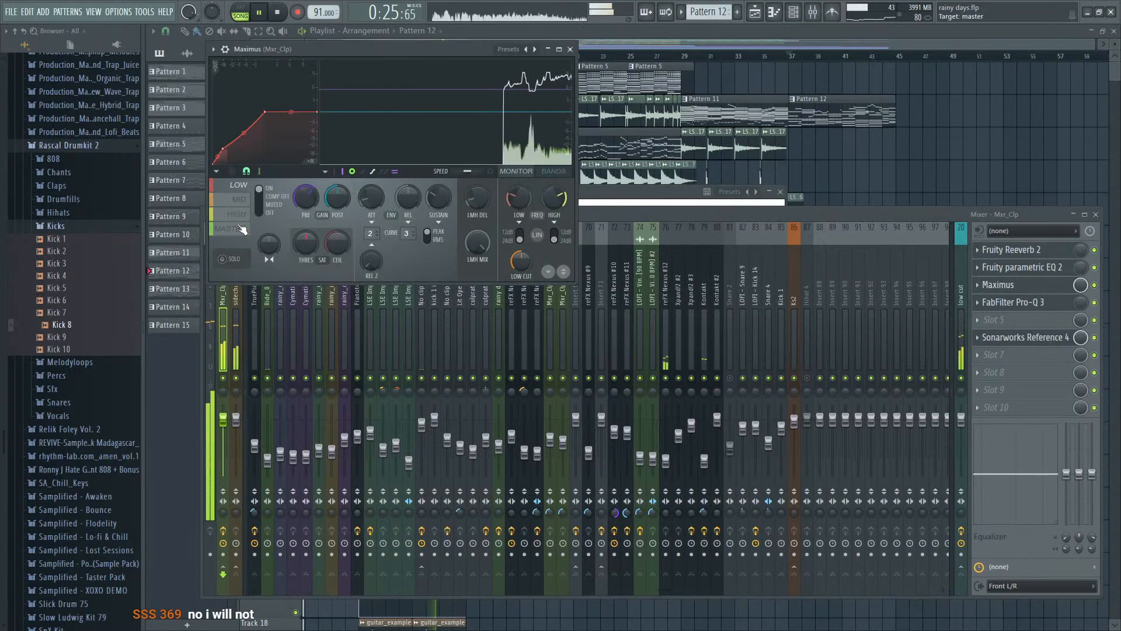
left_click(240, 229)
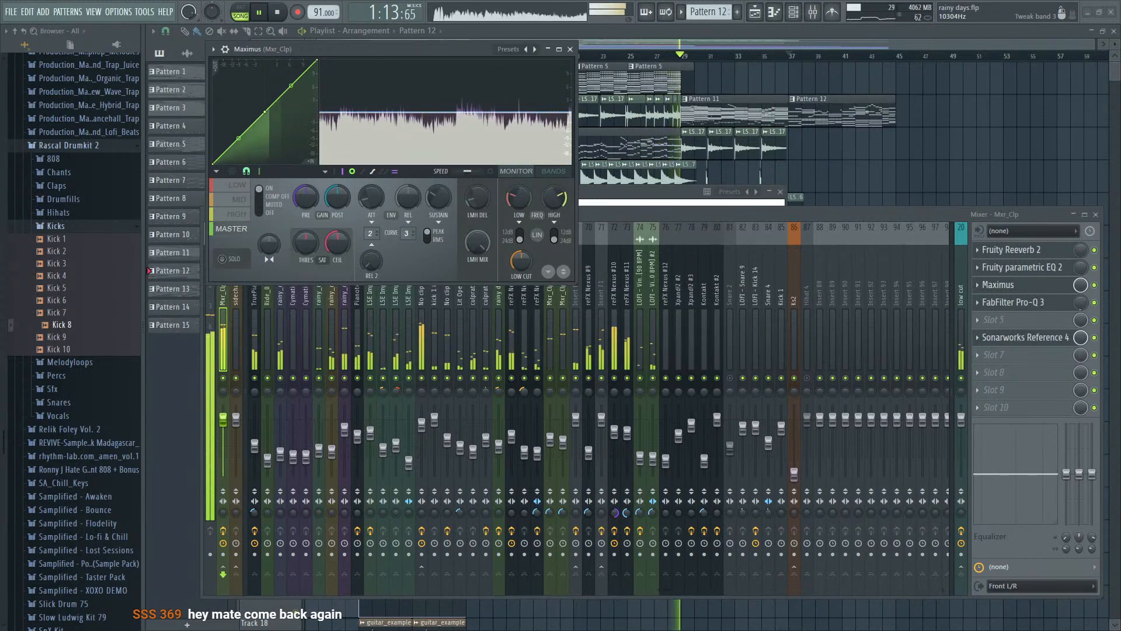
- Listen to the section from bar 29 onward and check the Hihat 4 and No clippy mixer tracks
left_click(772, 37)
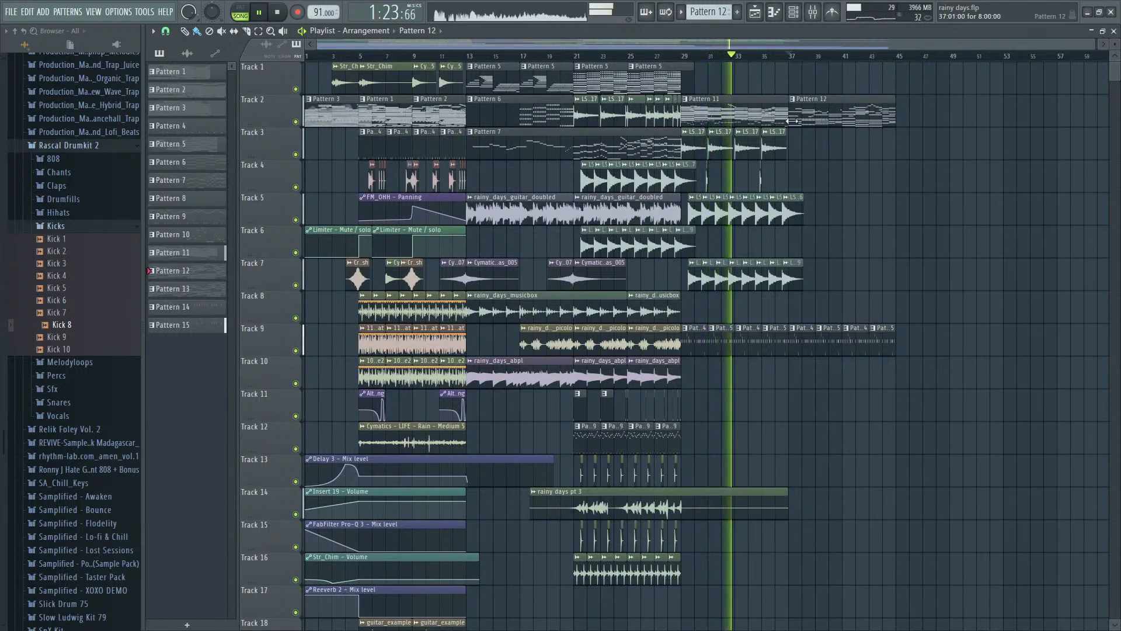
scroll(797, 57, "up", 3)
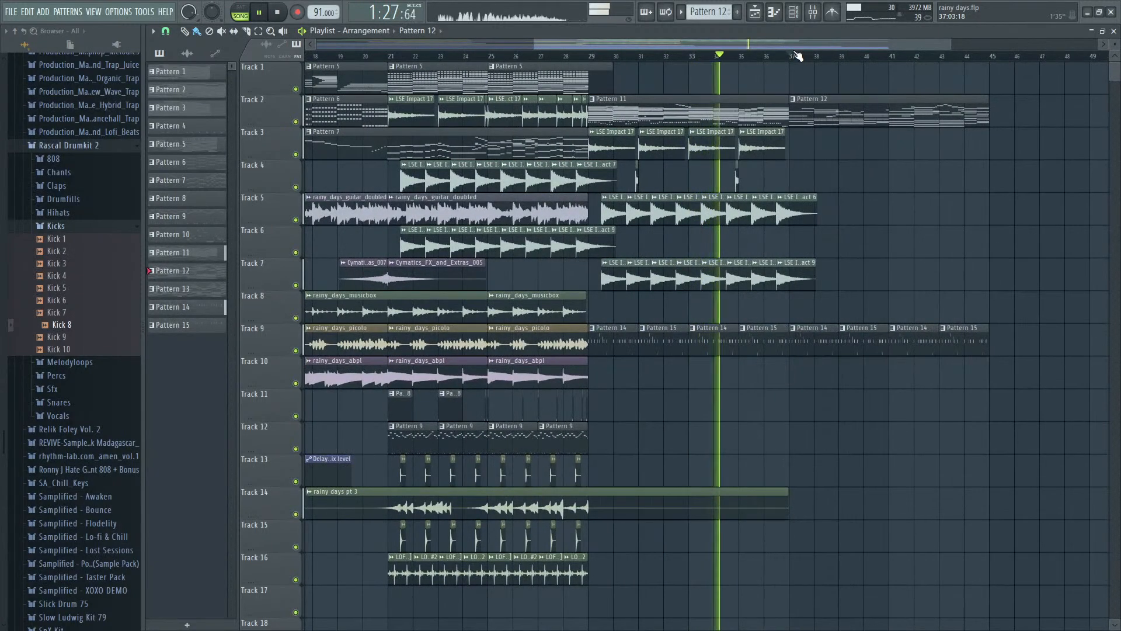
left_click(813, 11)
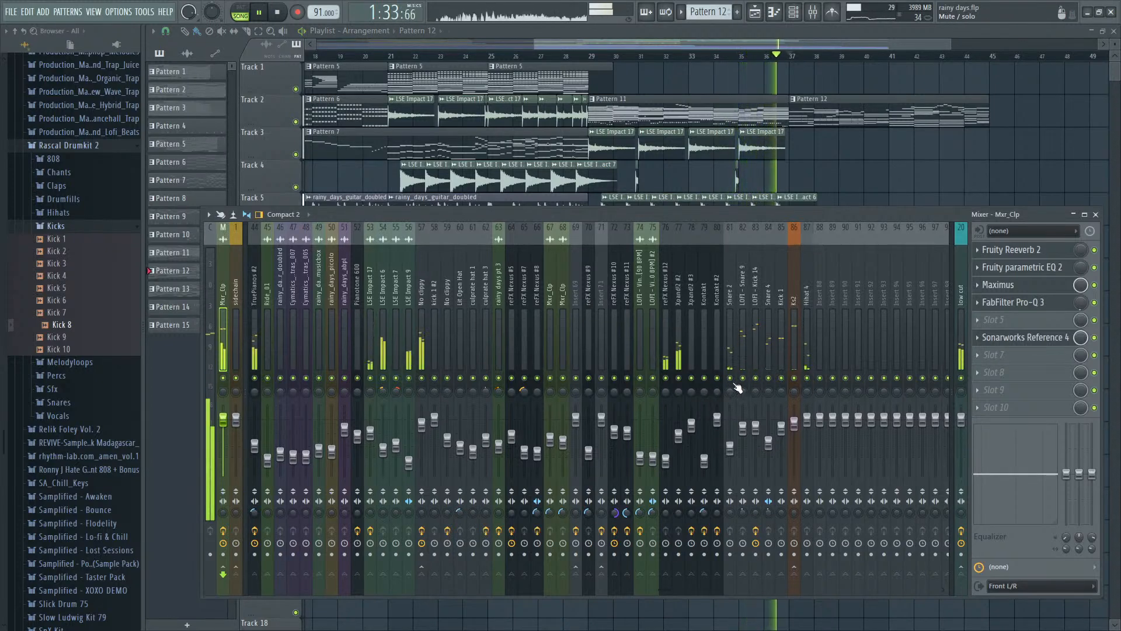
left_click(807, 362)
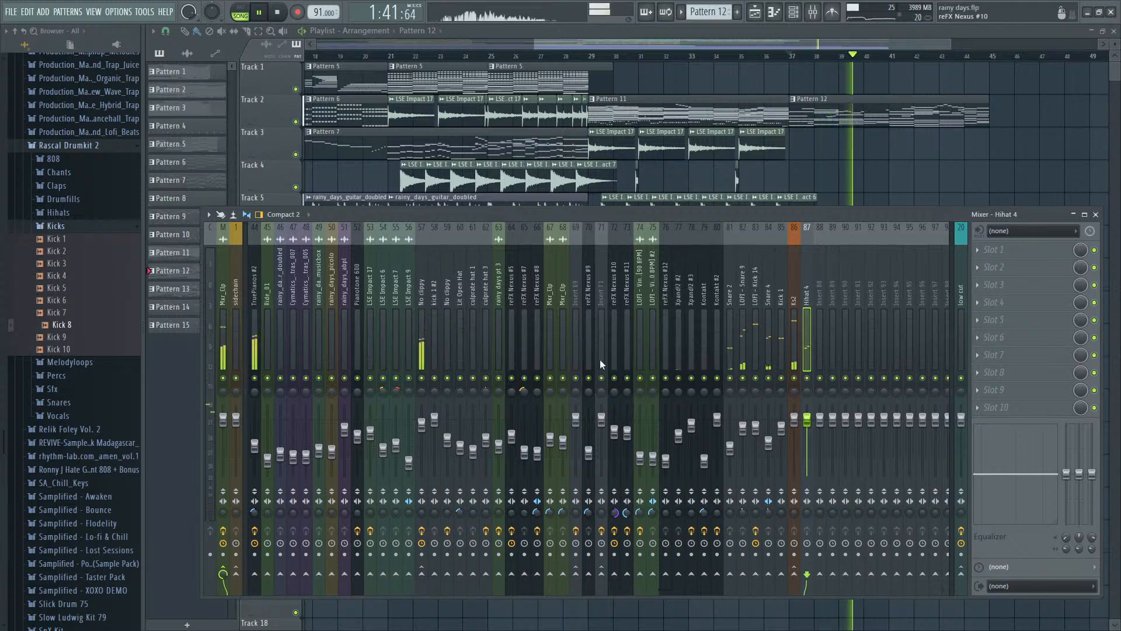
left_click(422, 347)
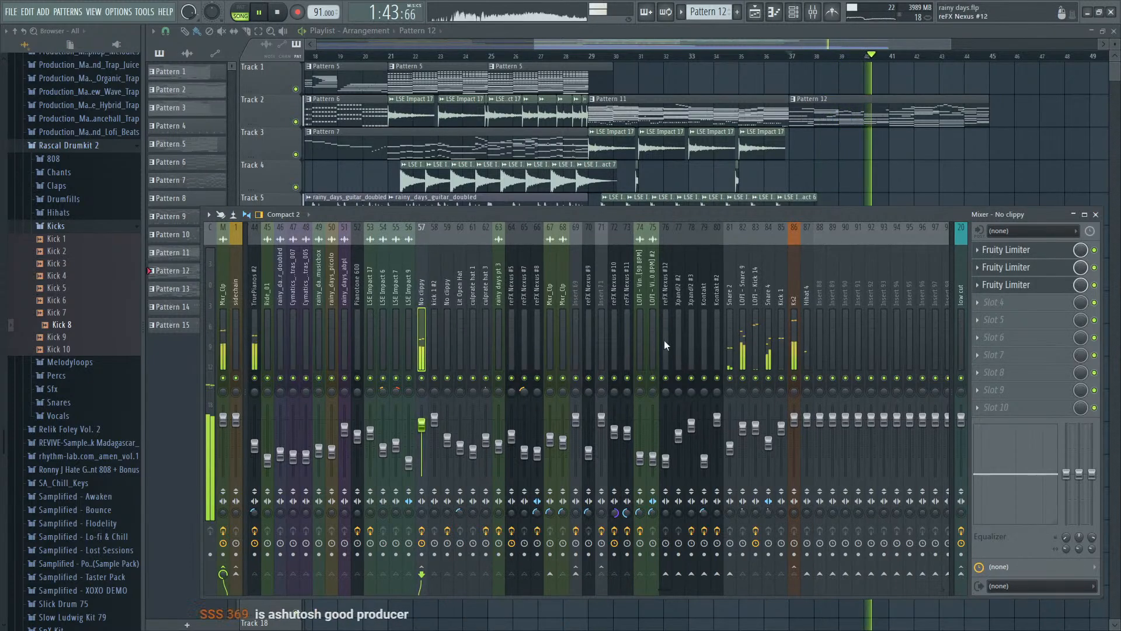
- Reopen Saturn on the TruePianos #2 mixer track and slightly readjust its mix level in slot 3
left_click(256, 338)
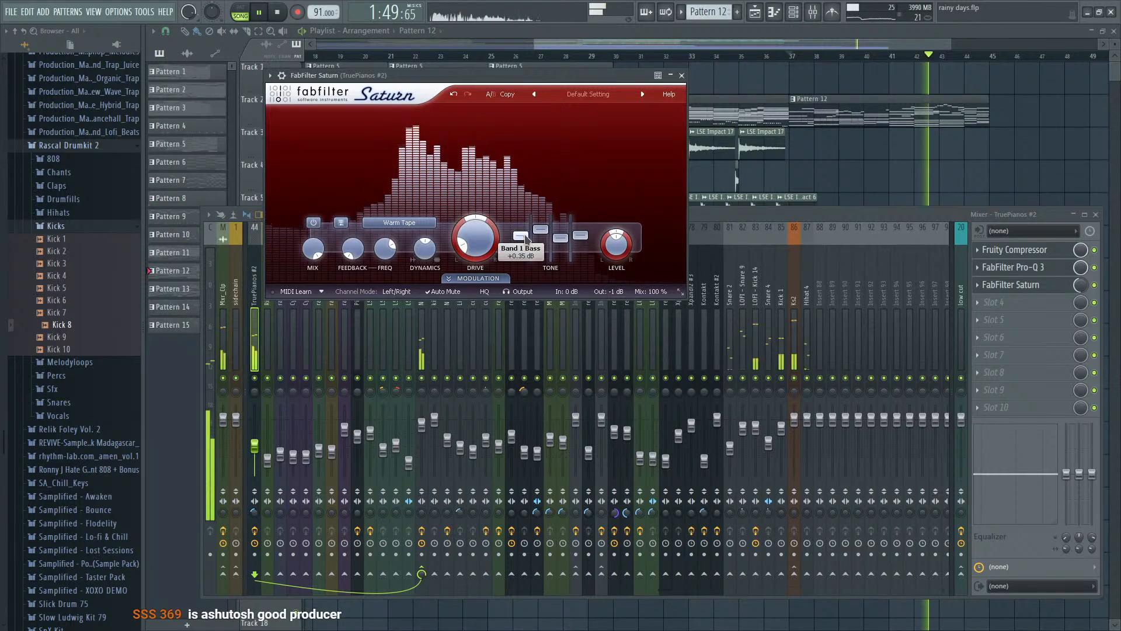
left_click_drag(1082, 284, 1084, 288)
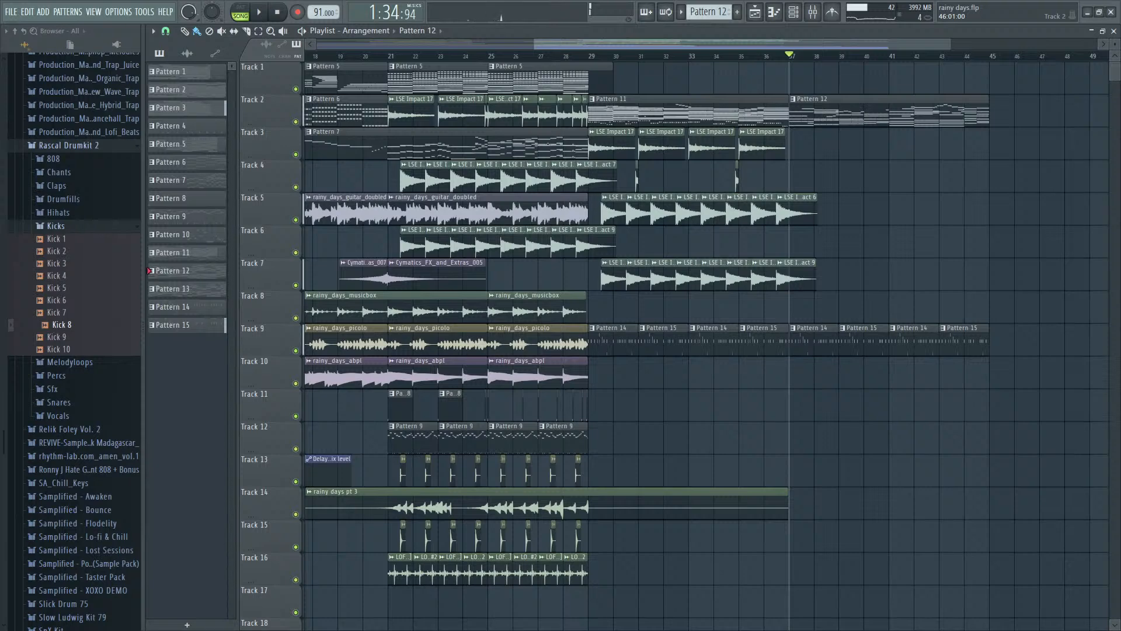
- Open the channel rack for Pattern 12
key("F6")
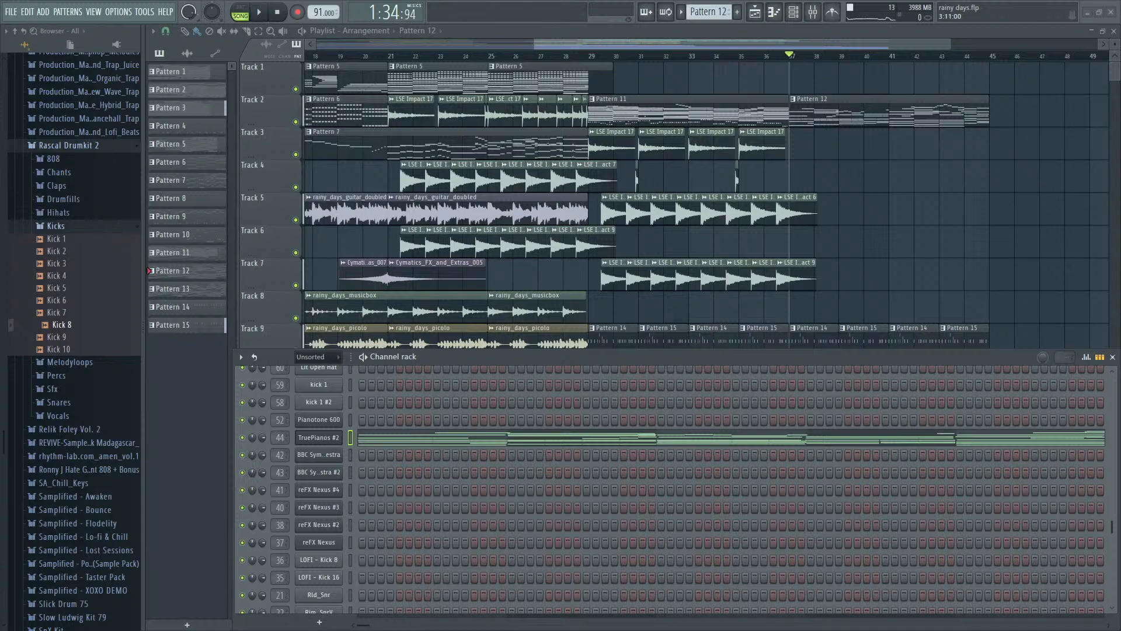
- Play the song from bar 29 to review the new section in the playlist
key("F6")
left_click(592, 57)
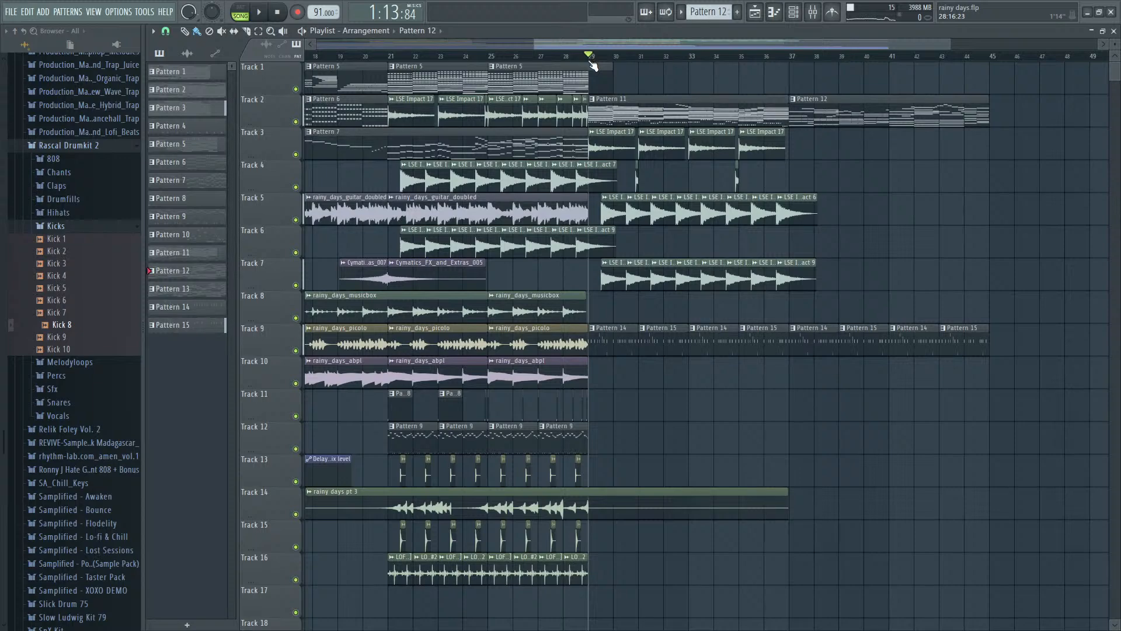
key("space")
scroll(764, 359, "up", 3)
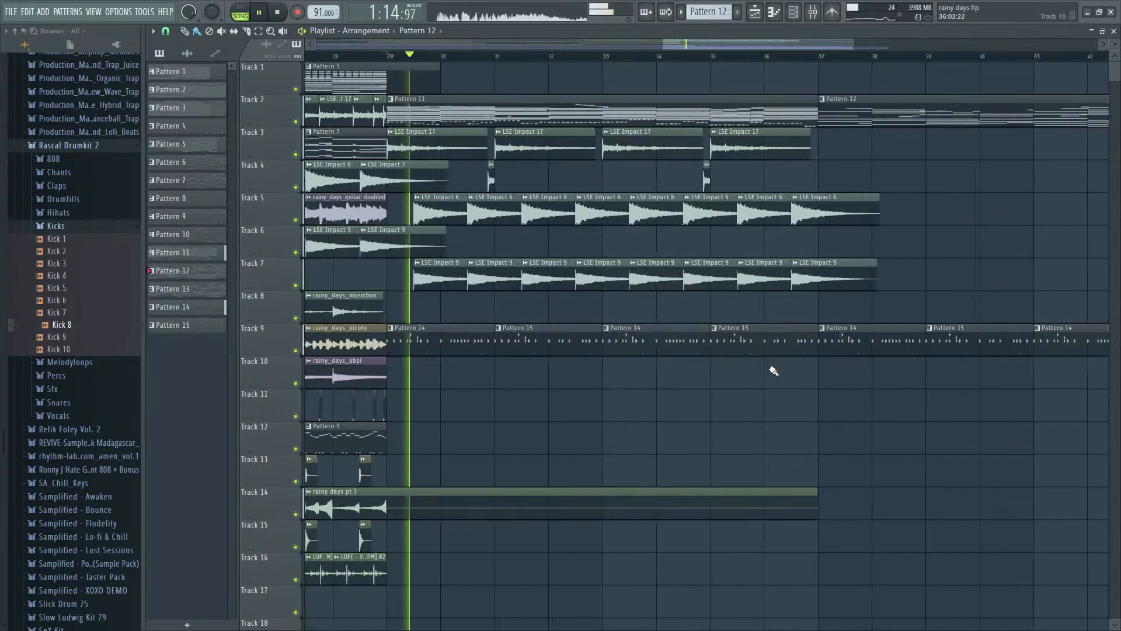
scroll(760, 353, "down", 3)
scroll(758, 349, "up", 2)
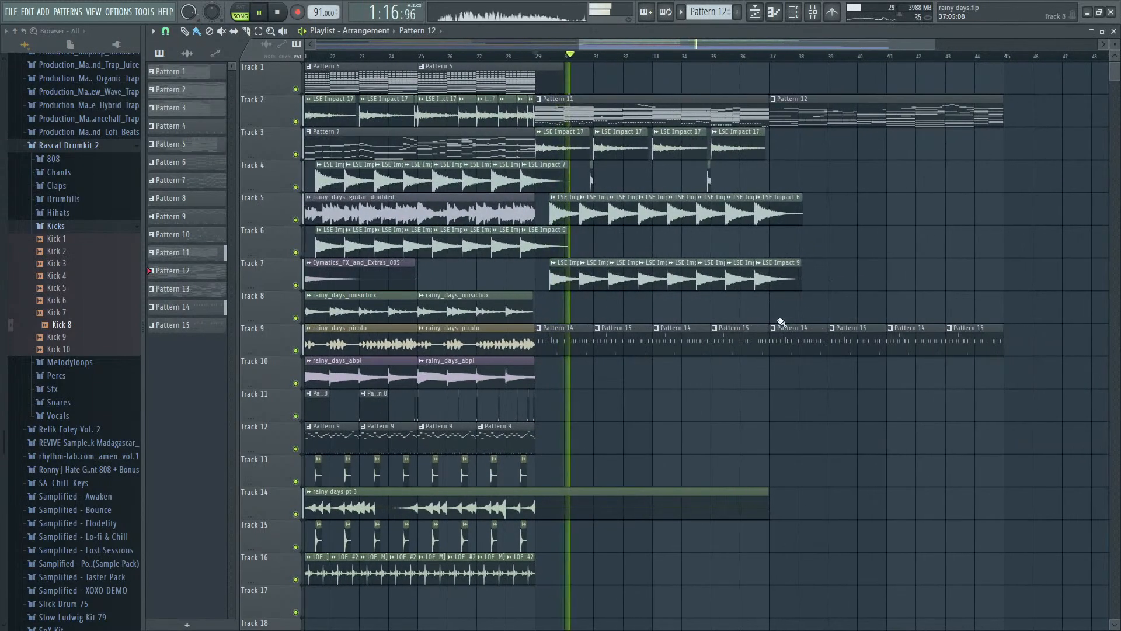
scroll(735, 314, "up", 2)
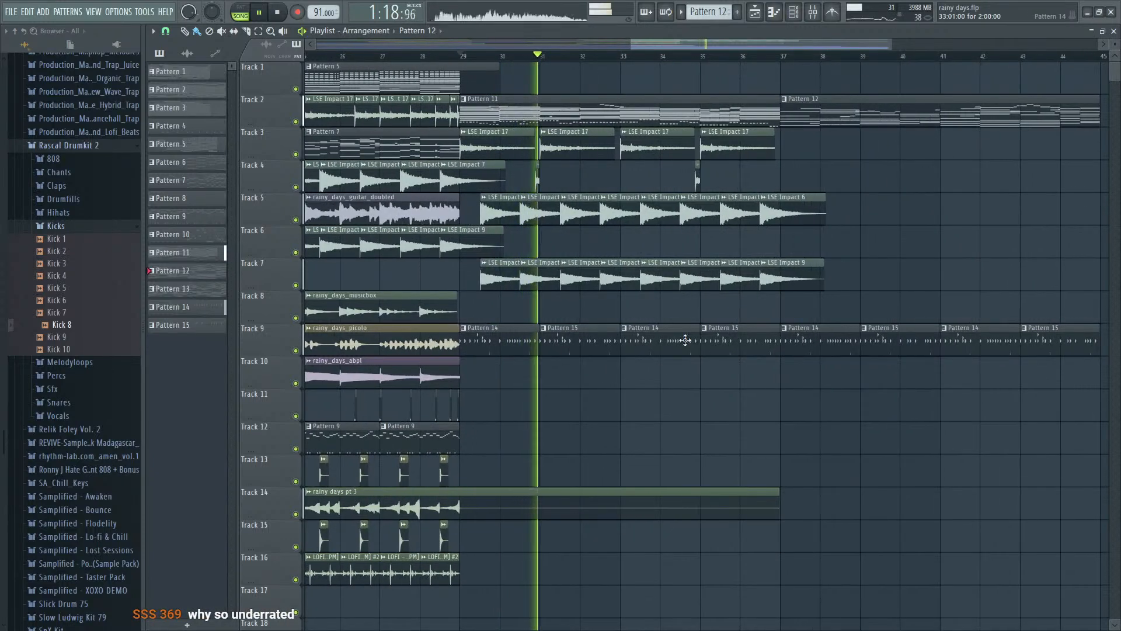
- Create volume automation clips for the Snare 2 and Hihat 4 mixer tracks
key("F9")
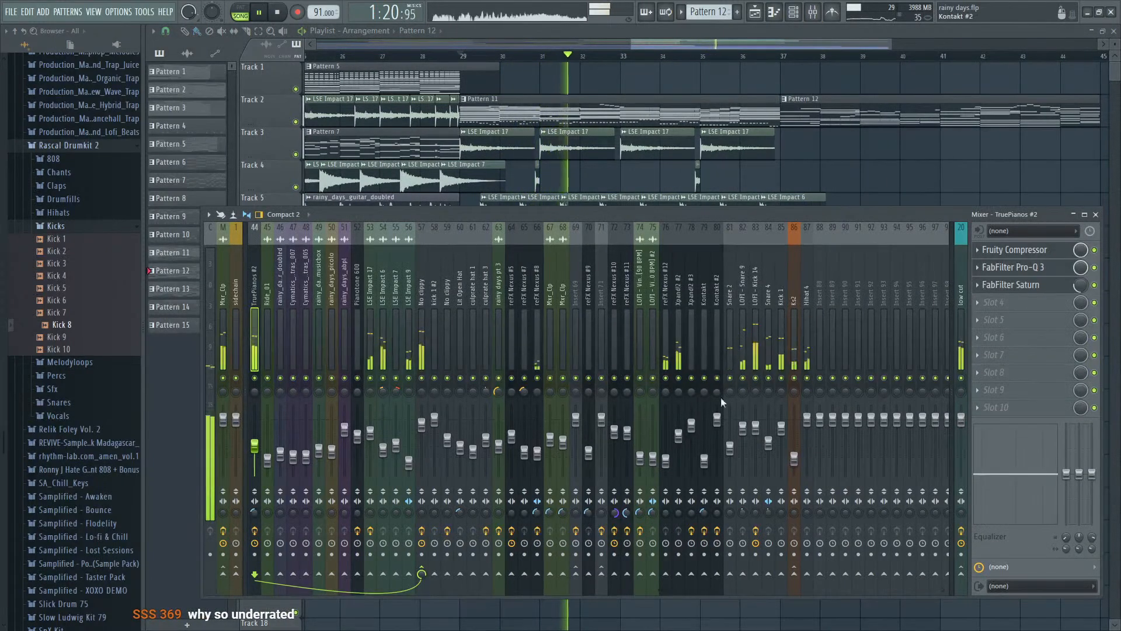
key("space")
right_click(731, 447)
left_click(749, 518)
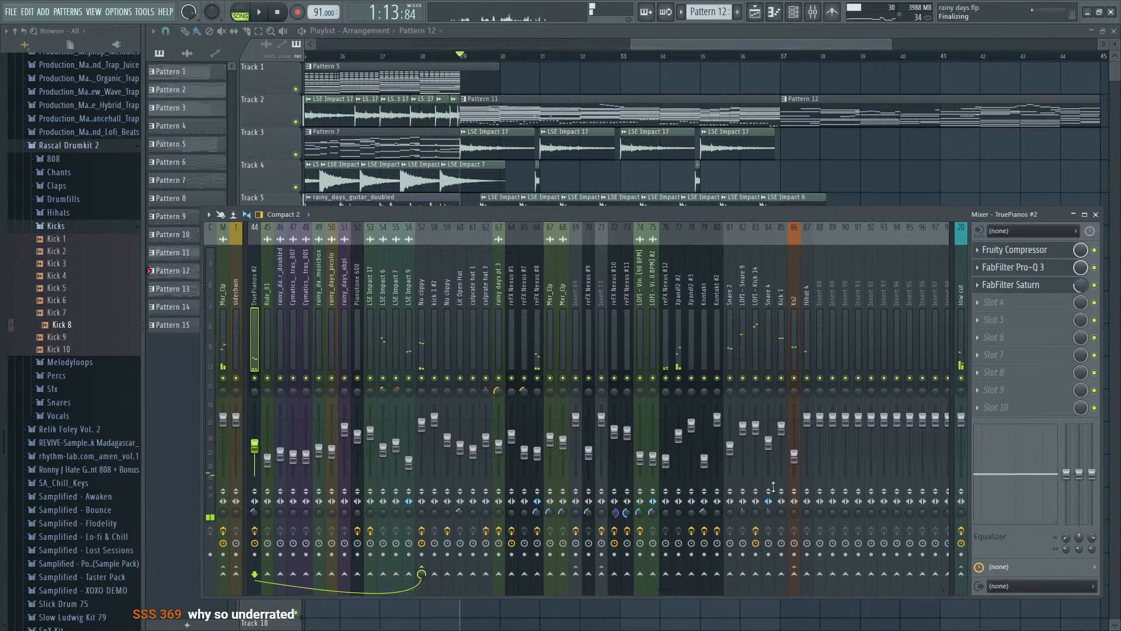
left_click(828, 515)
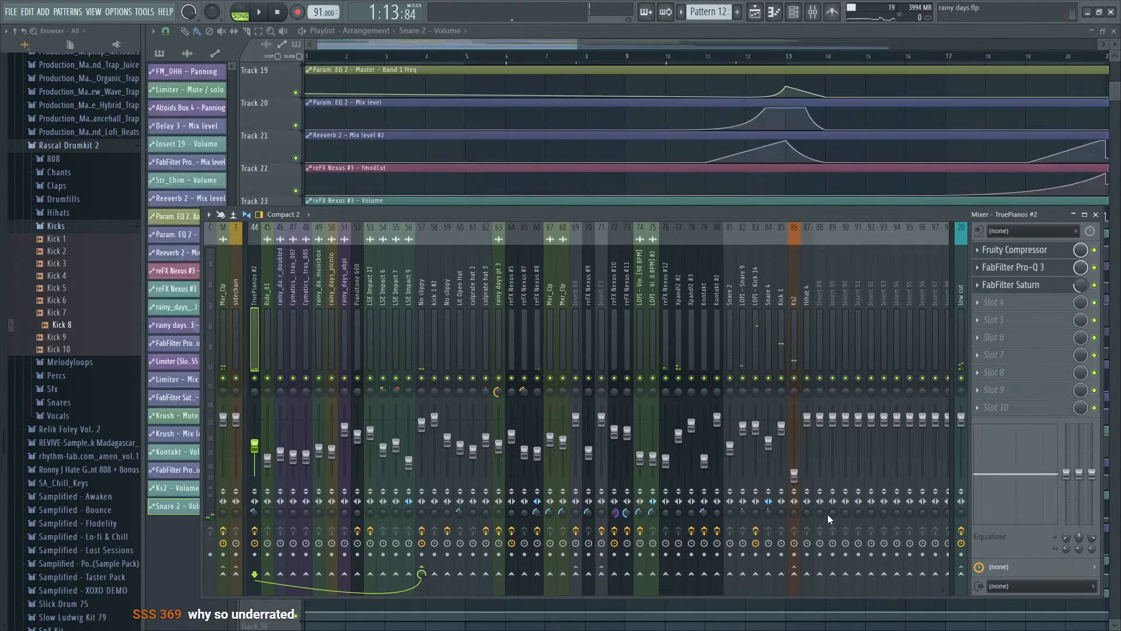
- Add points at bars 29 and 37 to the Hihat 4 volume automation, lowering bar 29 so the volume rises towards bar 37
scroll(707, 12, "down", 1)
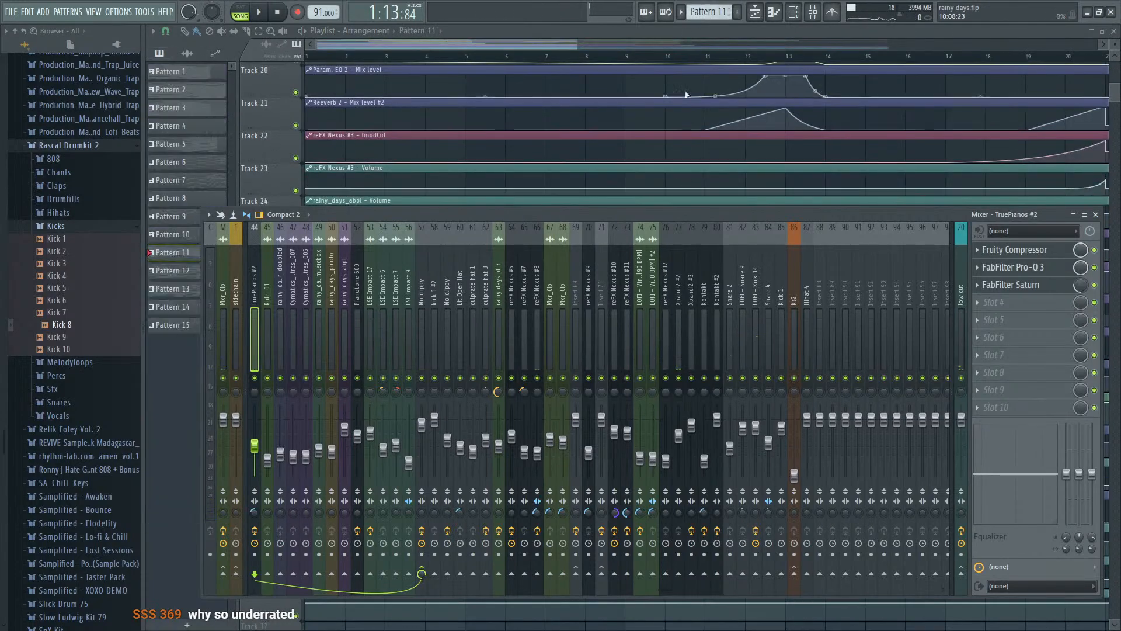
left_click(711, 34)
scroll(681, 265, "down", 4)
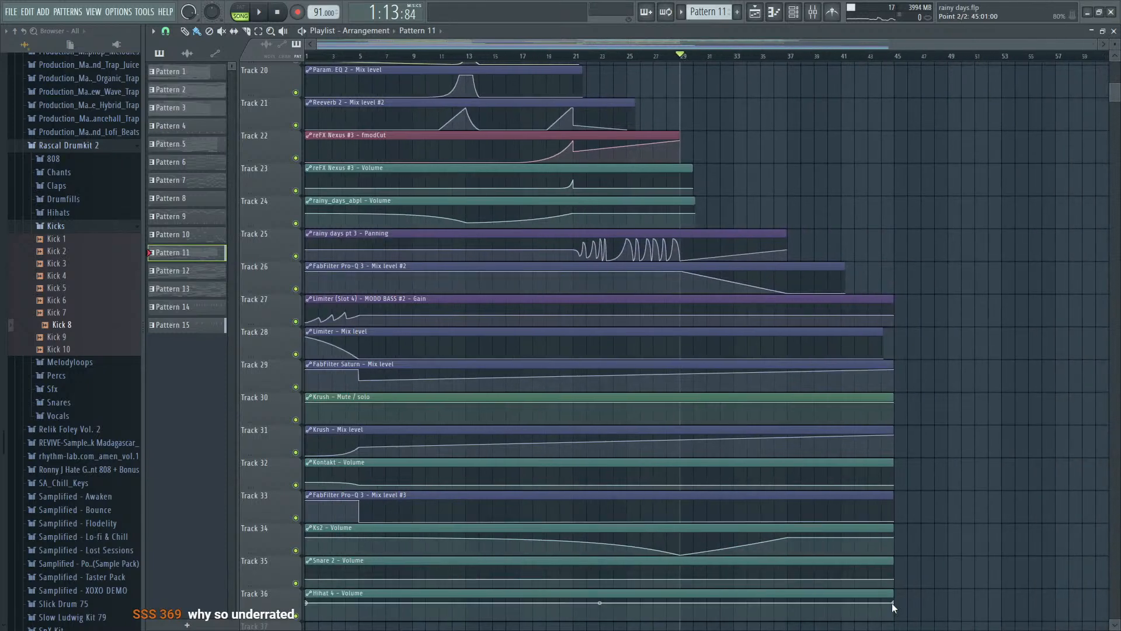
scroll(903, 590, "up", 4)
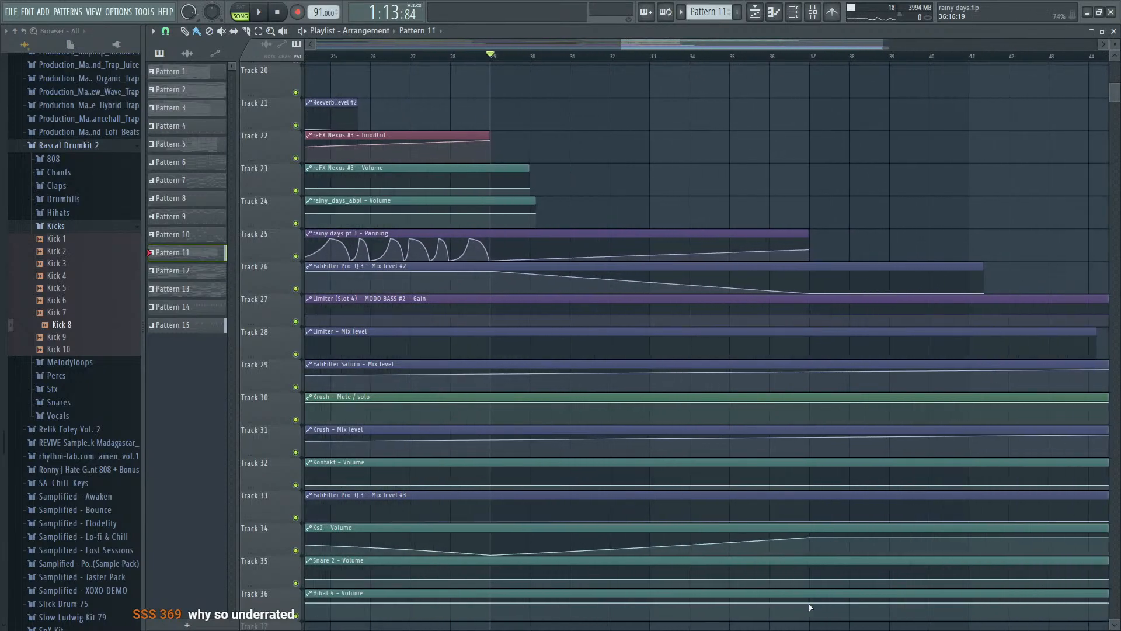
left_click(810, 608)
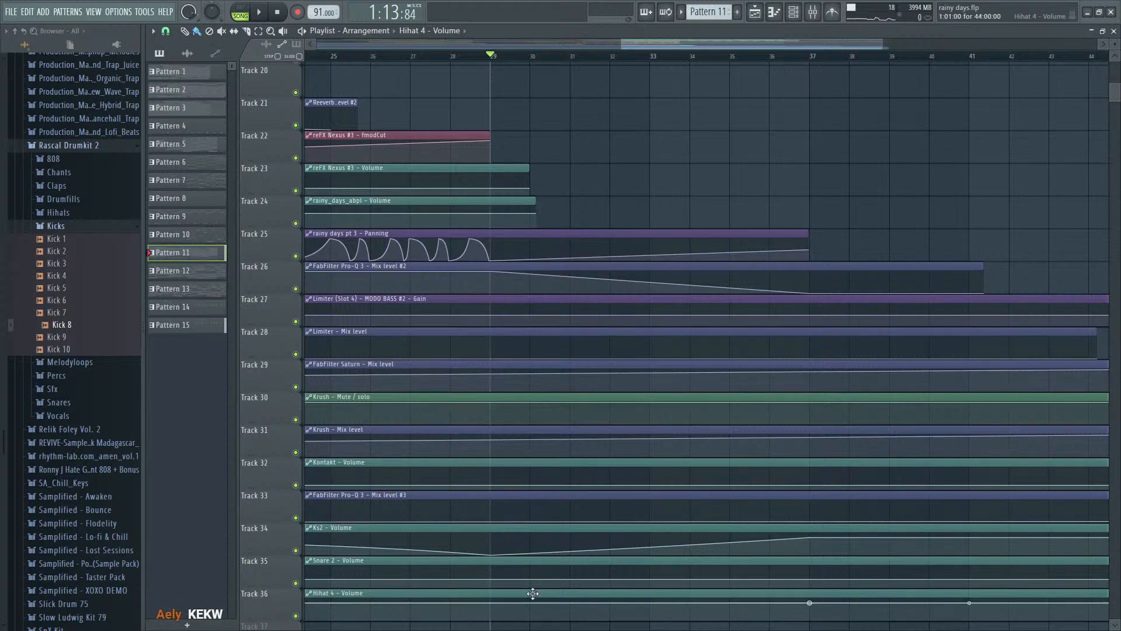
left_click(492, 616)
key("space")
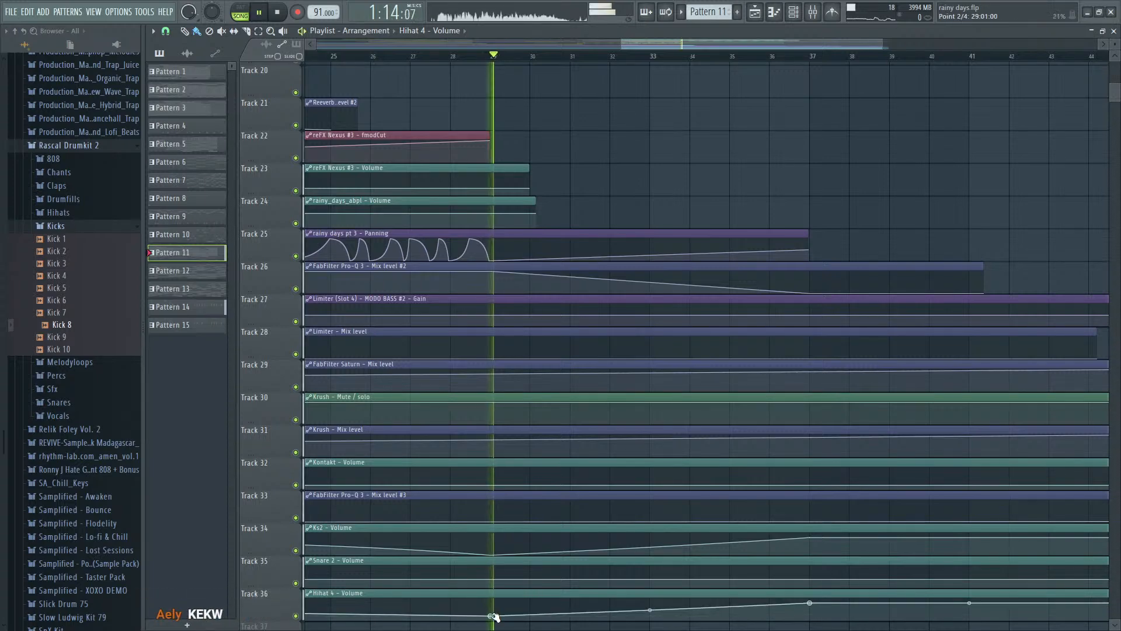
left_click_drag(492, 616, 492, 612)
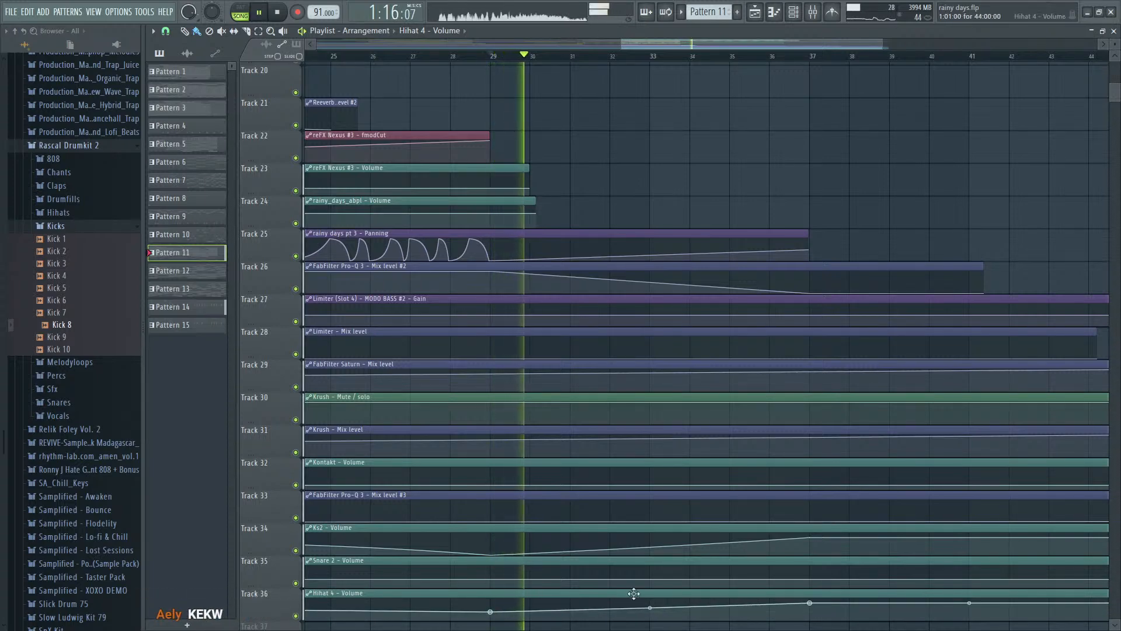
- Add points at bar 37 and about bar 31 to the Snare 2 volume automation, dipping the volume at the earlier point
scroll(777, 590, "down", 4)
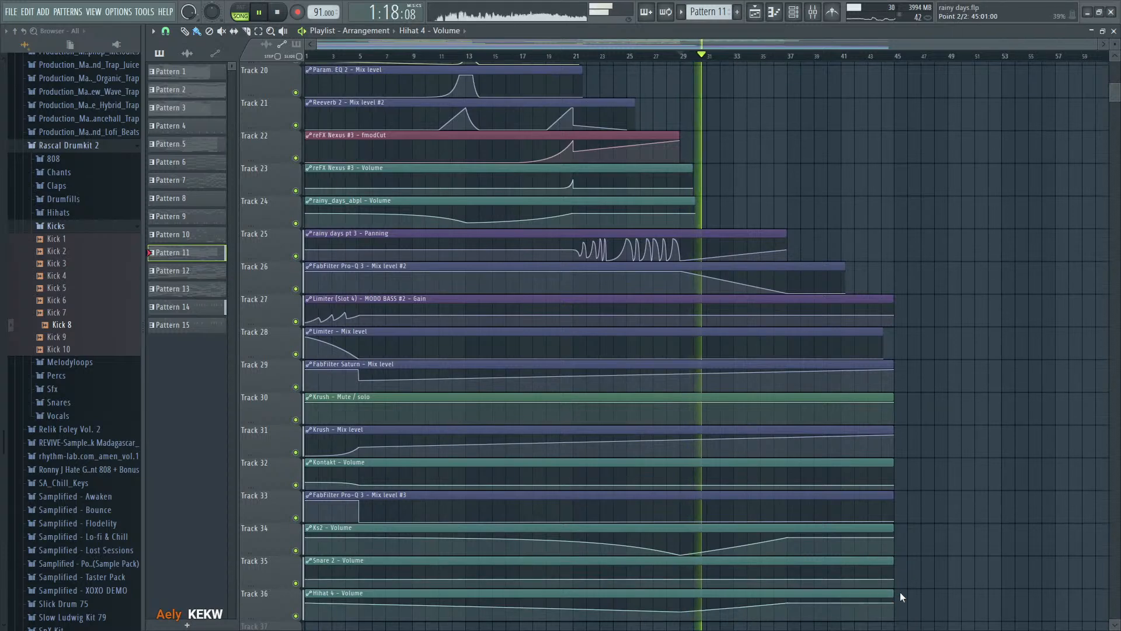
left_click(788, 580)
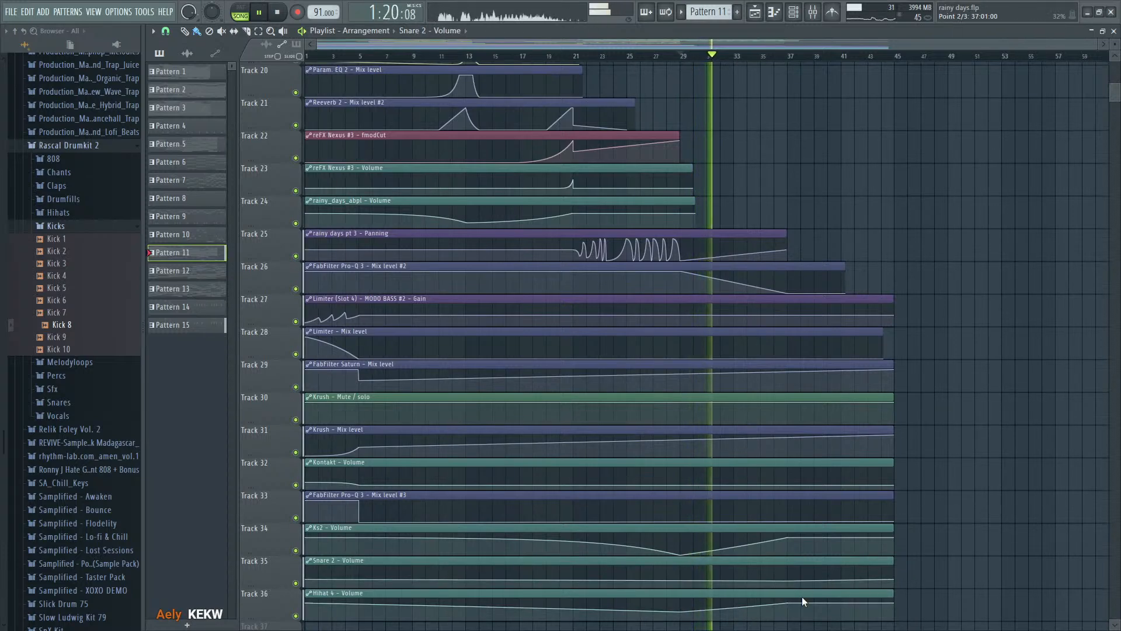
left_click(708, 583)
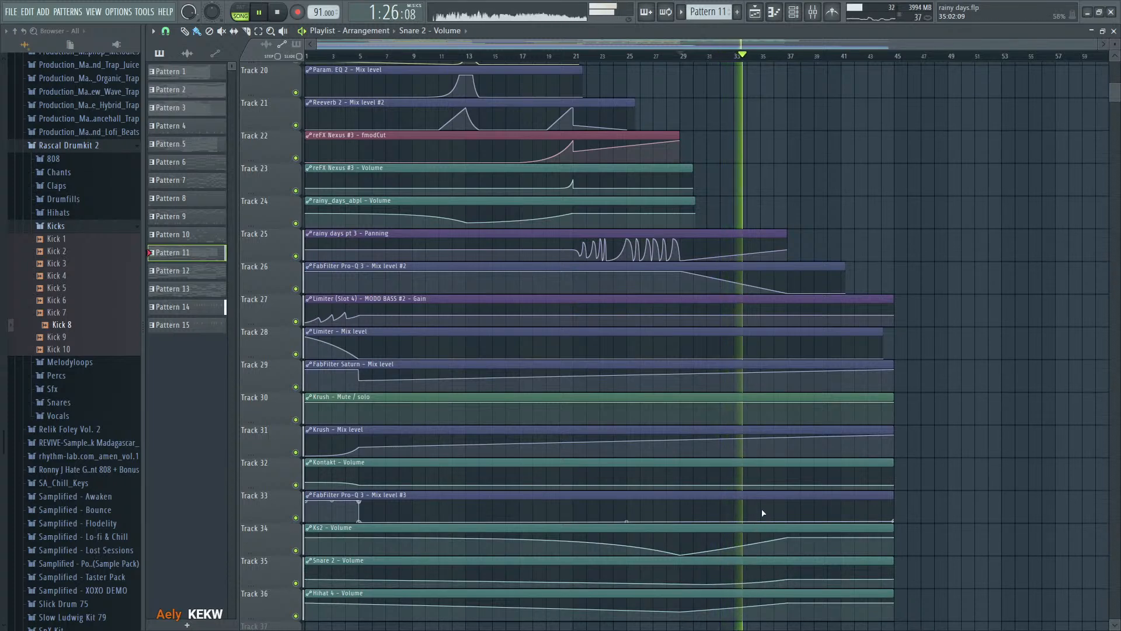
- Examine the TruePianos #2 notes of the Pattern 12 clip in the piano roll during playback
scroll(1072, 262, "up", 4)
scroll(1073, 262, "up", 15)
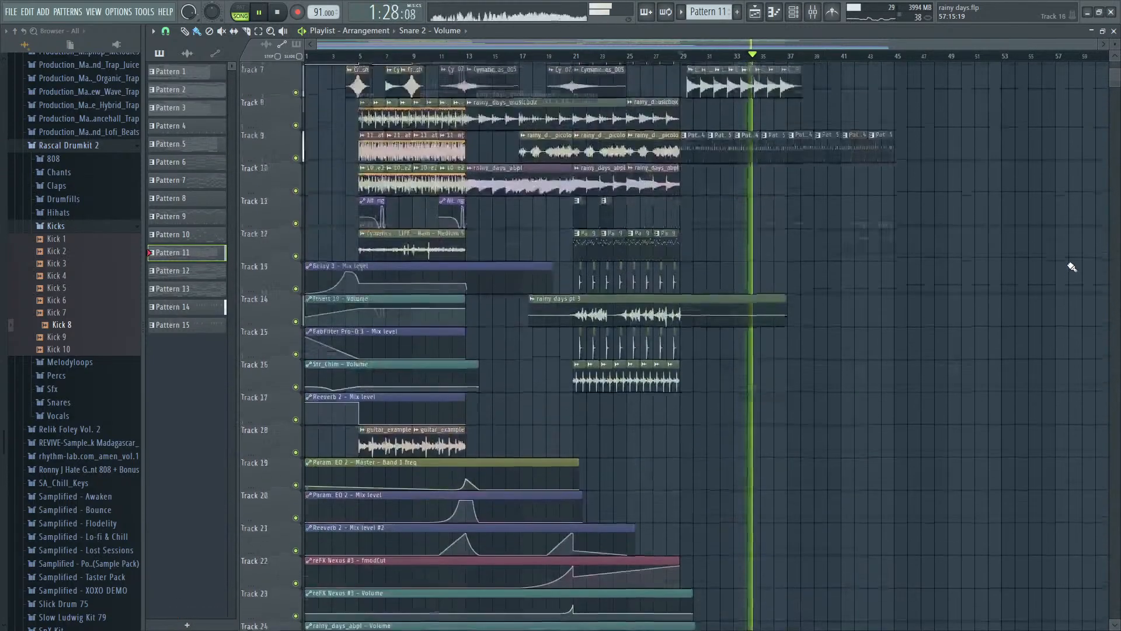
scroll(773, 274, "up", 3)
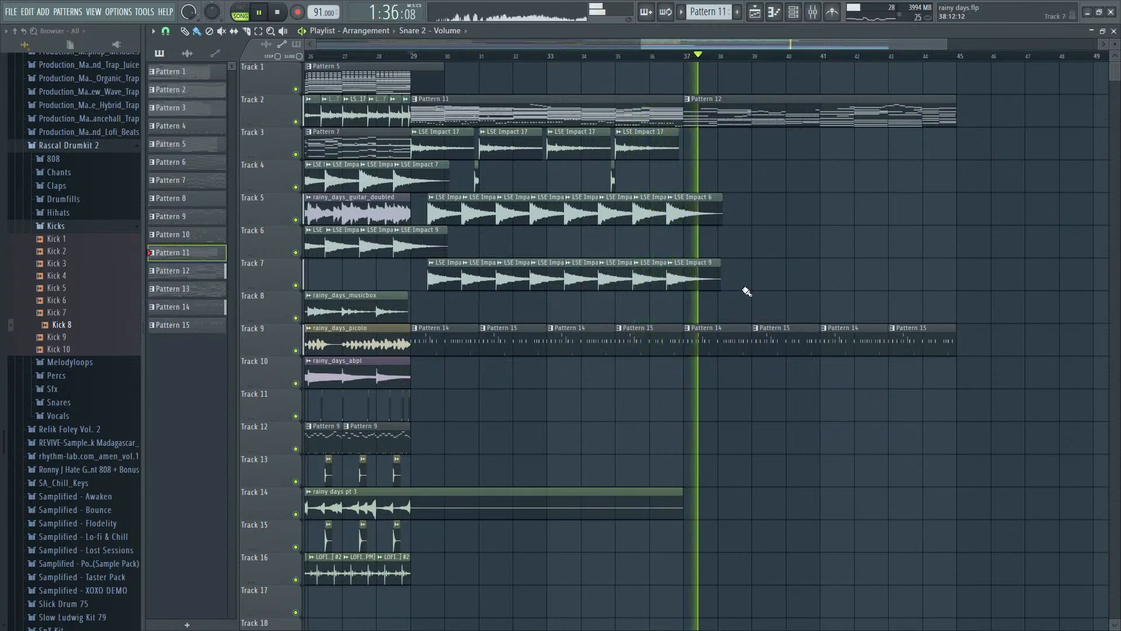
double_click(739, 105)
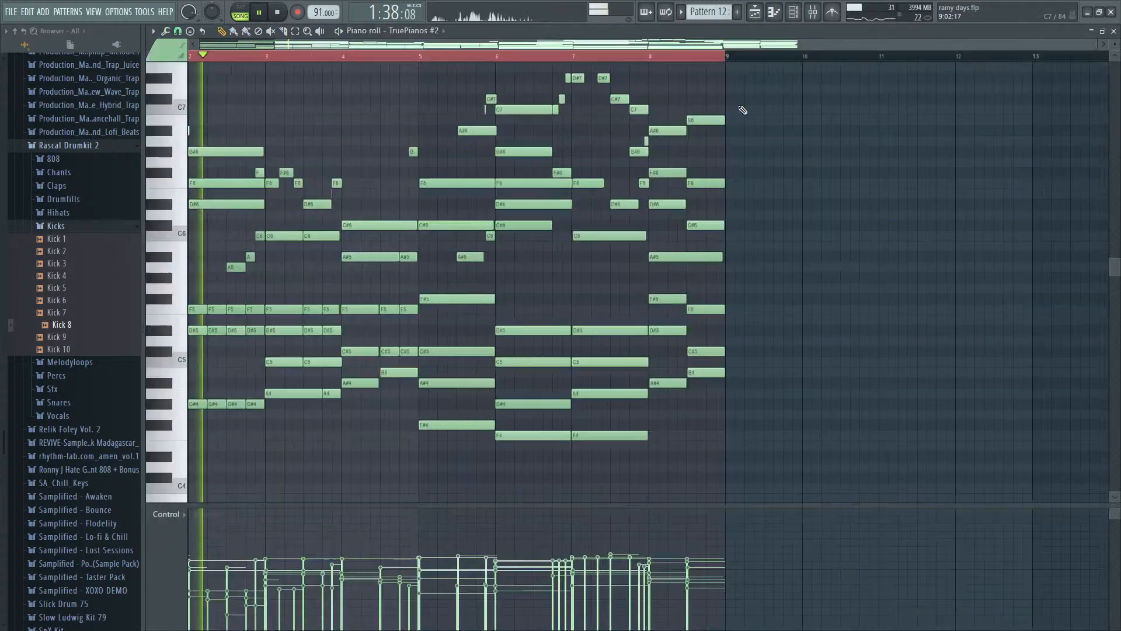
key("Escape")
- Unmute the Kontakt #2 and Xpand!2 #3 channels and lower their mixer levels while playing from bar 29
scroll(380, 376, "up", 7)
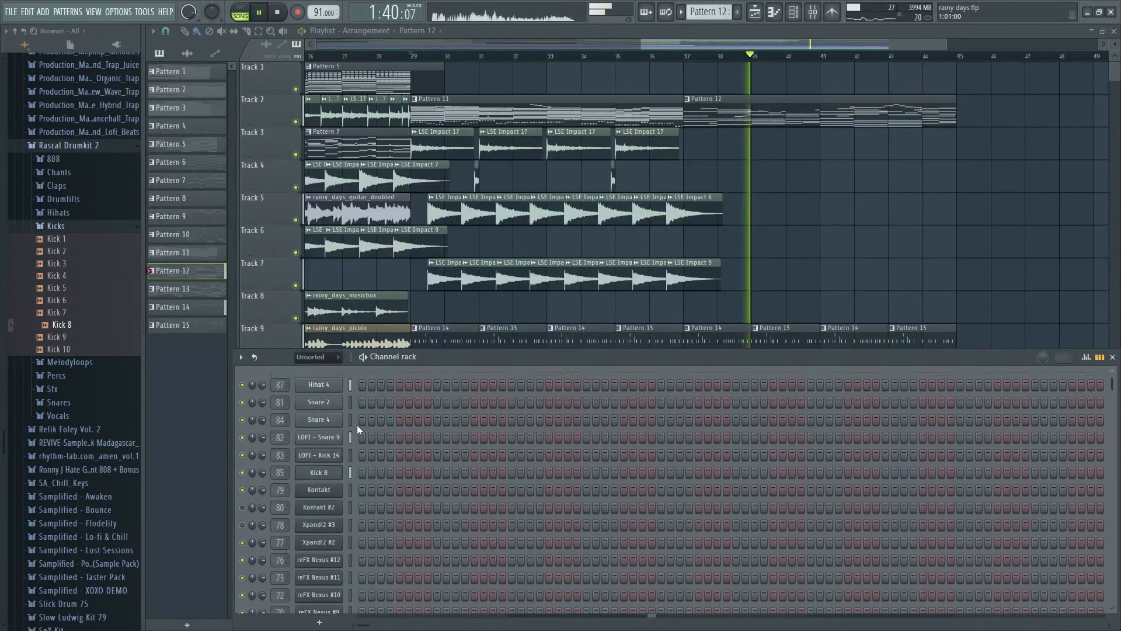
key("space")
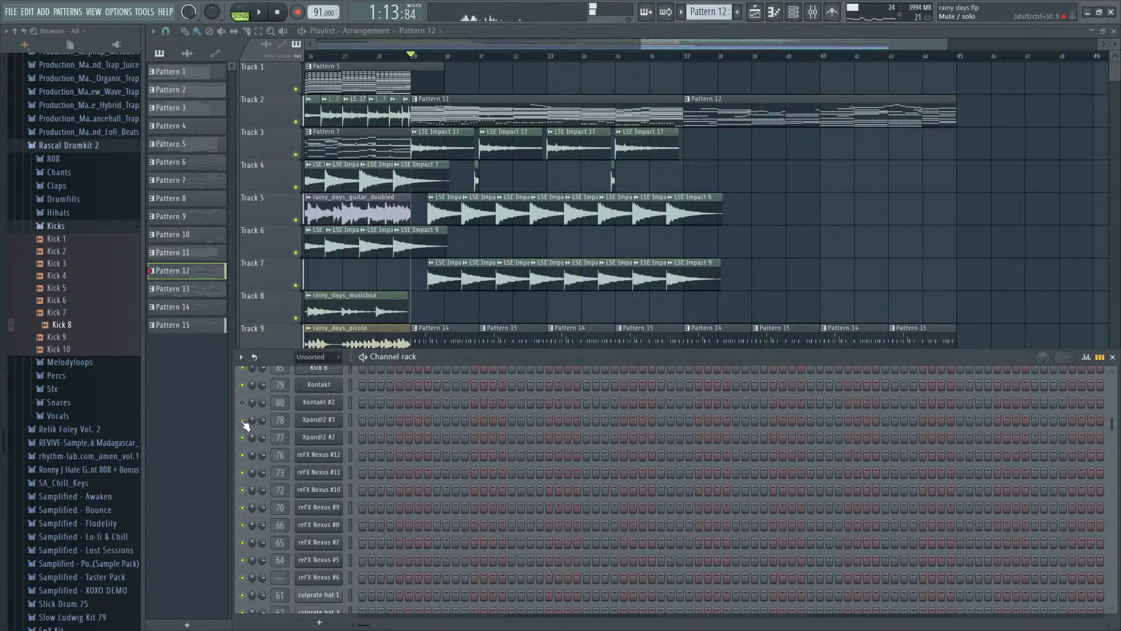
key("space")
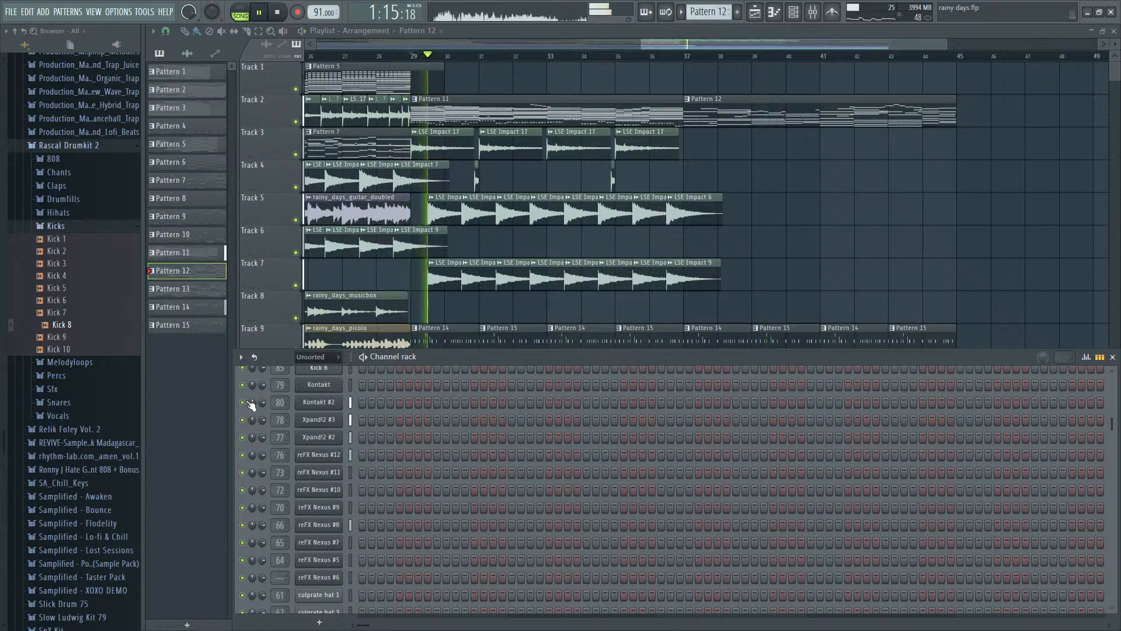
key("F9")
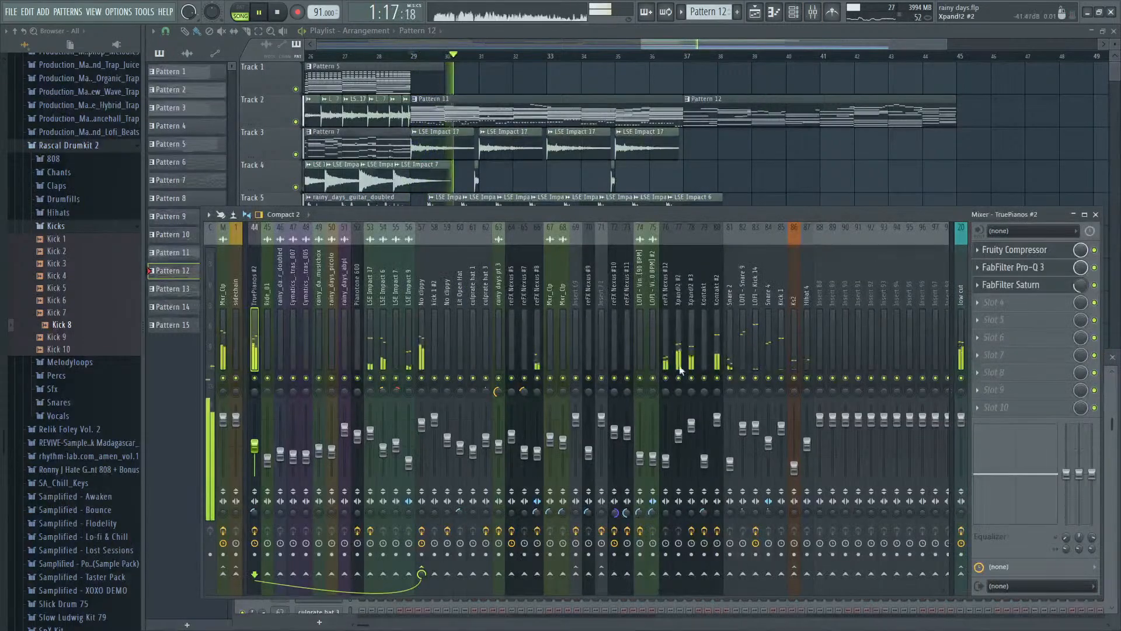
mouse_move(727, 424)
left_mouse_down()
mouse_move(727, 442)
mouse_move(693, 430)
mouse_move(692, 445)
mouse_move(717, 438)
mouse_move(691, 448)
mouse_move(717, 437)
left_mouse_up()
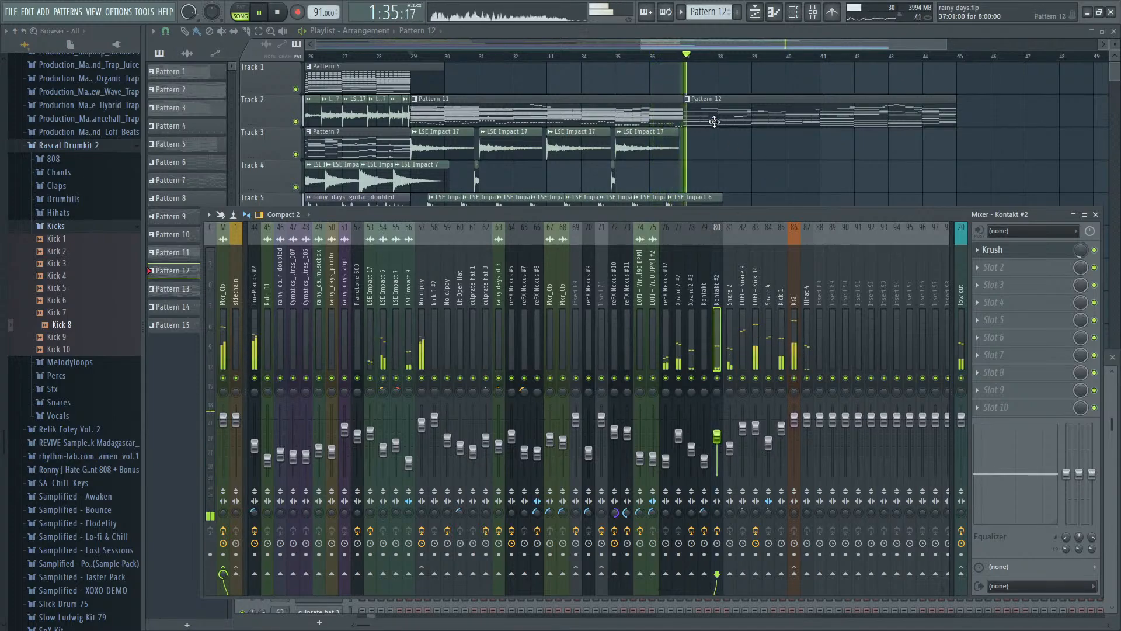
- Add a three-beat F#4 note at the start of Pattern 12 for the Kontakt #2 channel
key("F9")
key("F6")
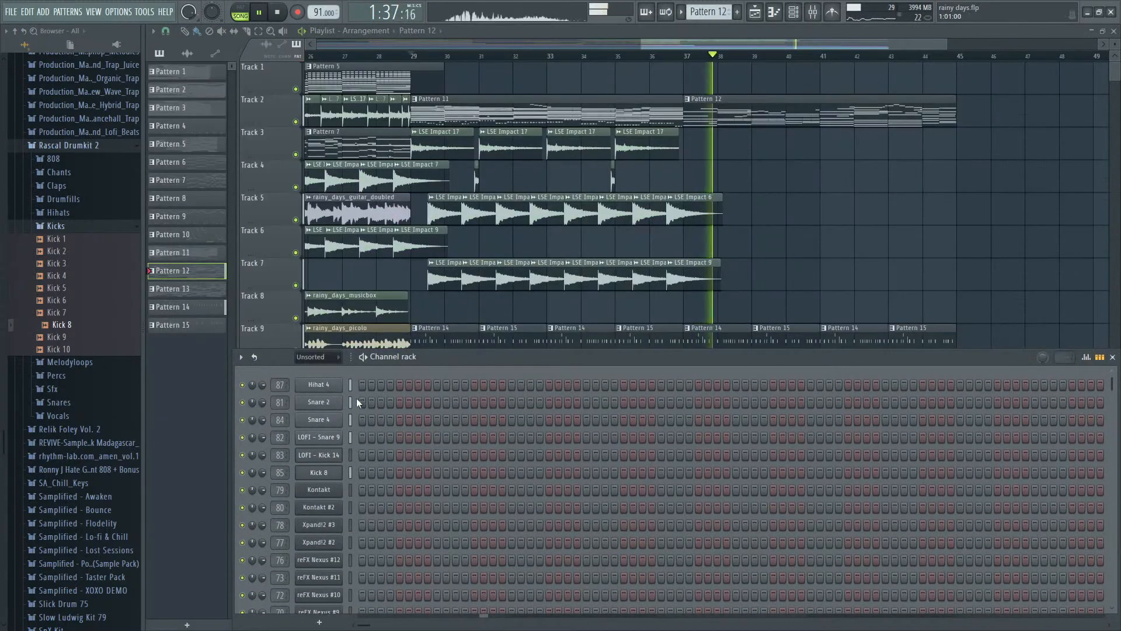
key("space")
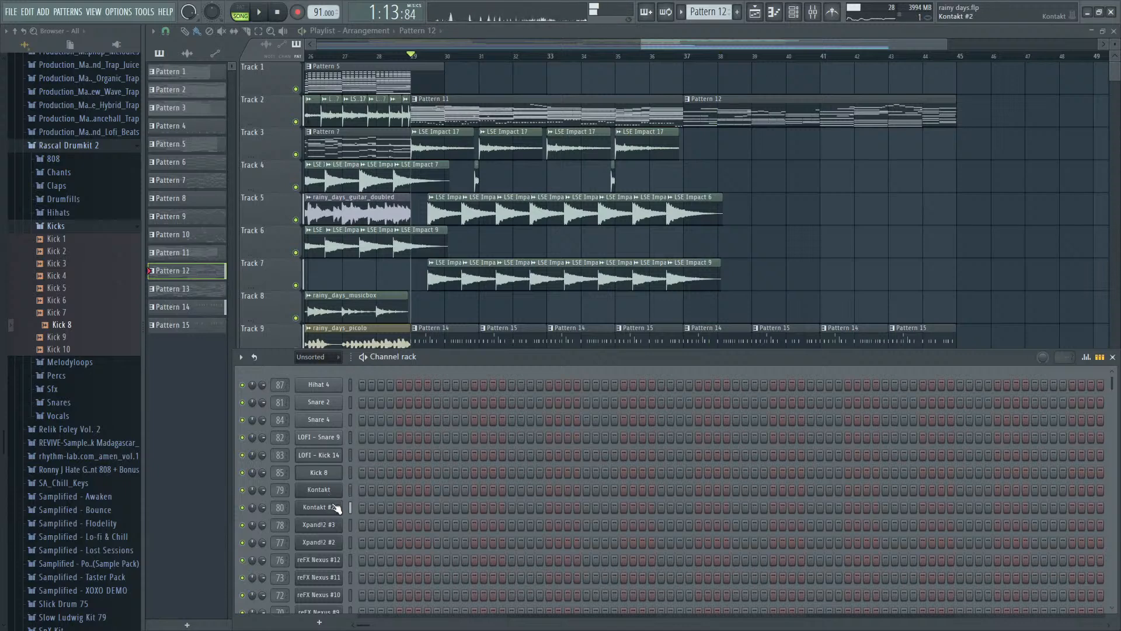
key("F7")
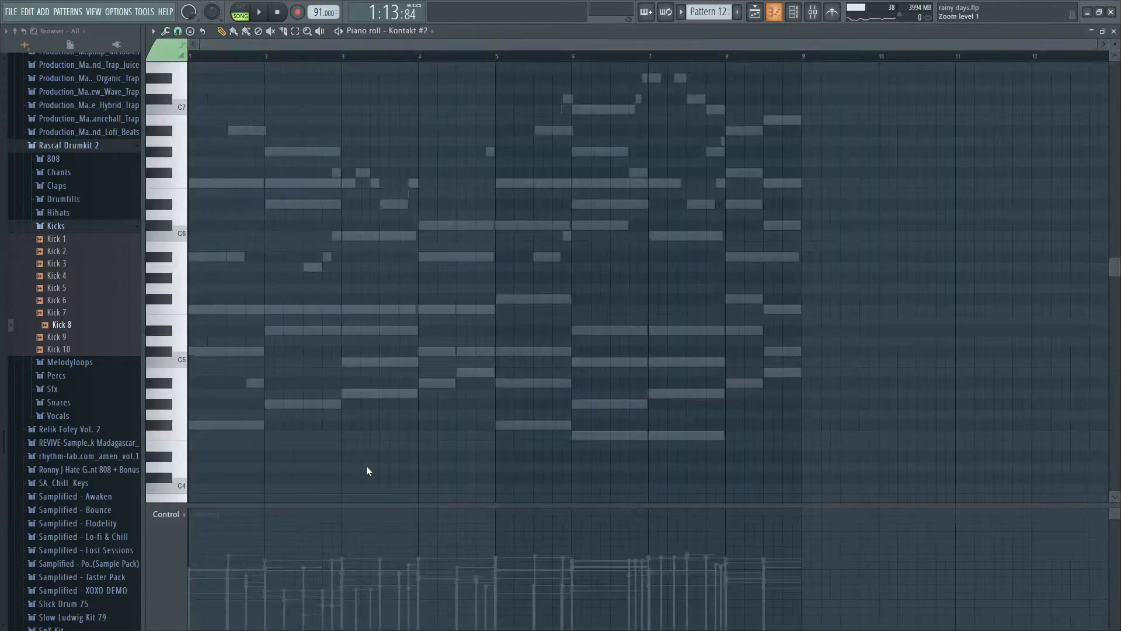
left_click_drag(159, 451, 159, 397)
left_click_drag(164, 416, 331, 437)
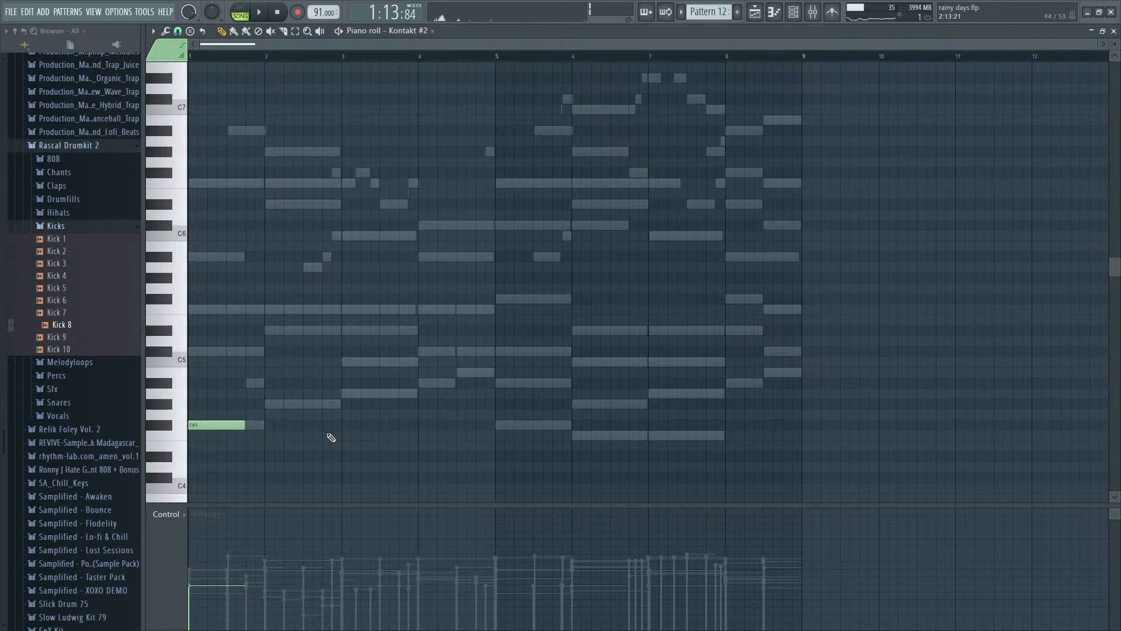
key("F7")
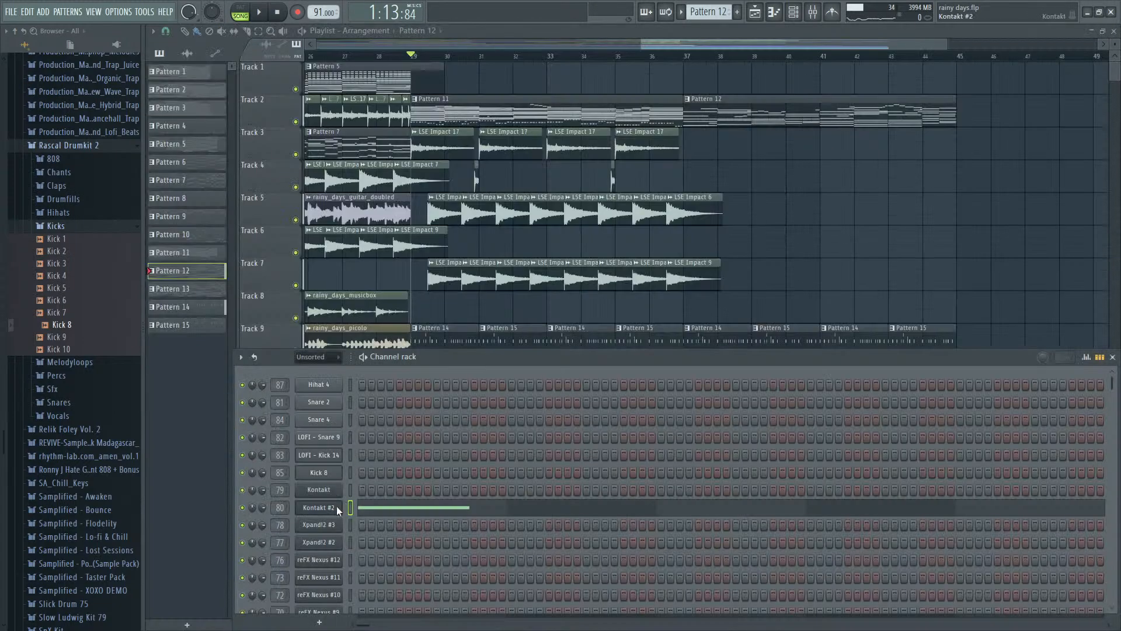
- Clone the Kontakt #2 channel and move its Pattern 12 note onto the new Kontakt #3 channel
left_click(319, 507)
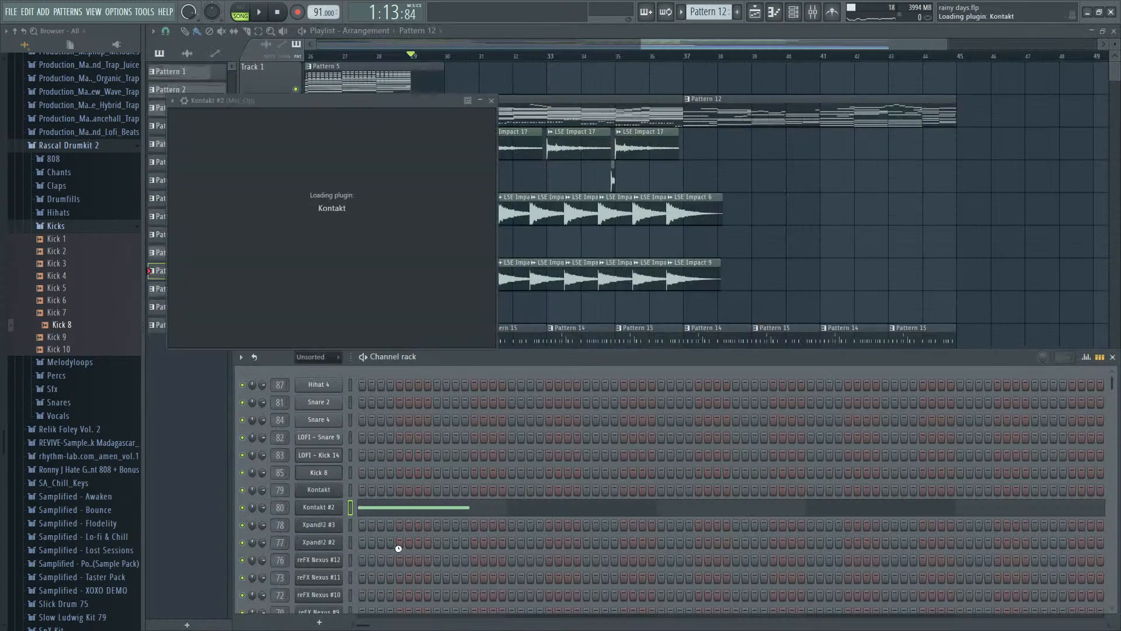
left_click(816, 368)
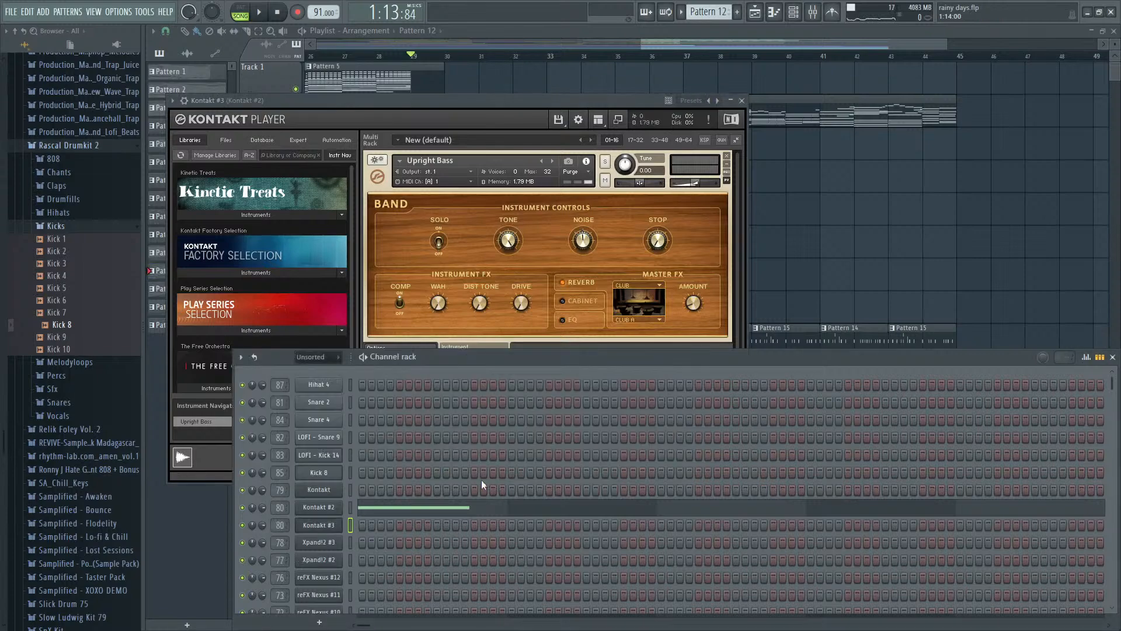
left_click(351, 510)
key("ctrl+x")
left_click(352, 525)
key("ctrl+v")
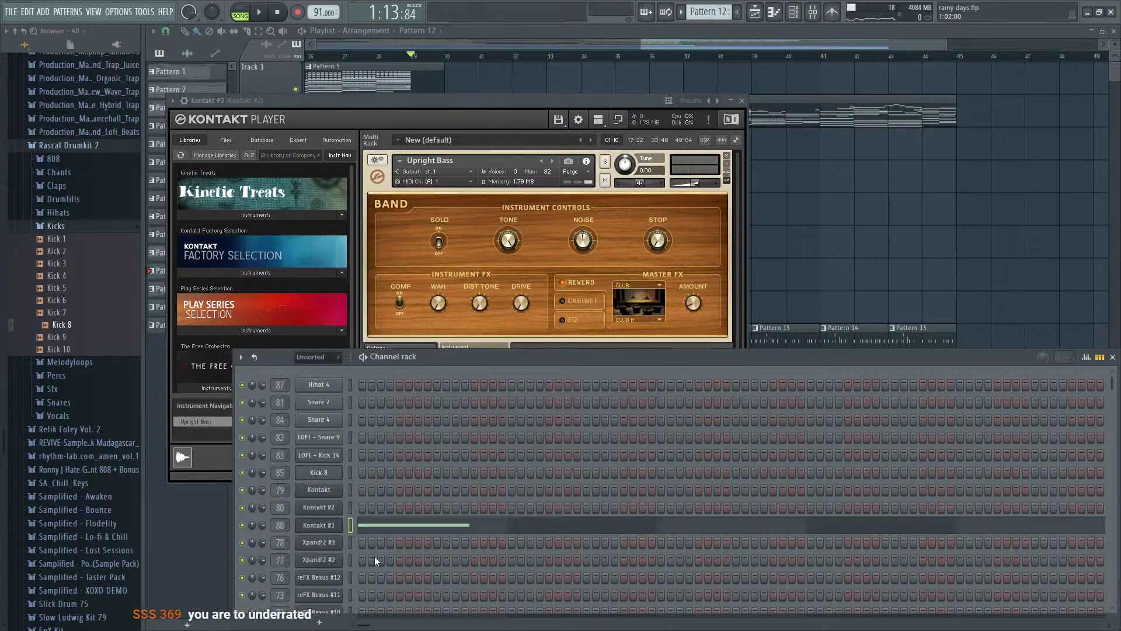
- Play the song from bar 37 and solo the Kontakt #3 mixer track to hear the bass alone
key("F9")
left_click(824, 316)
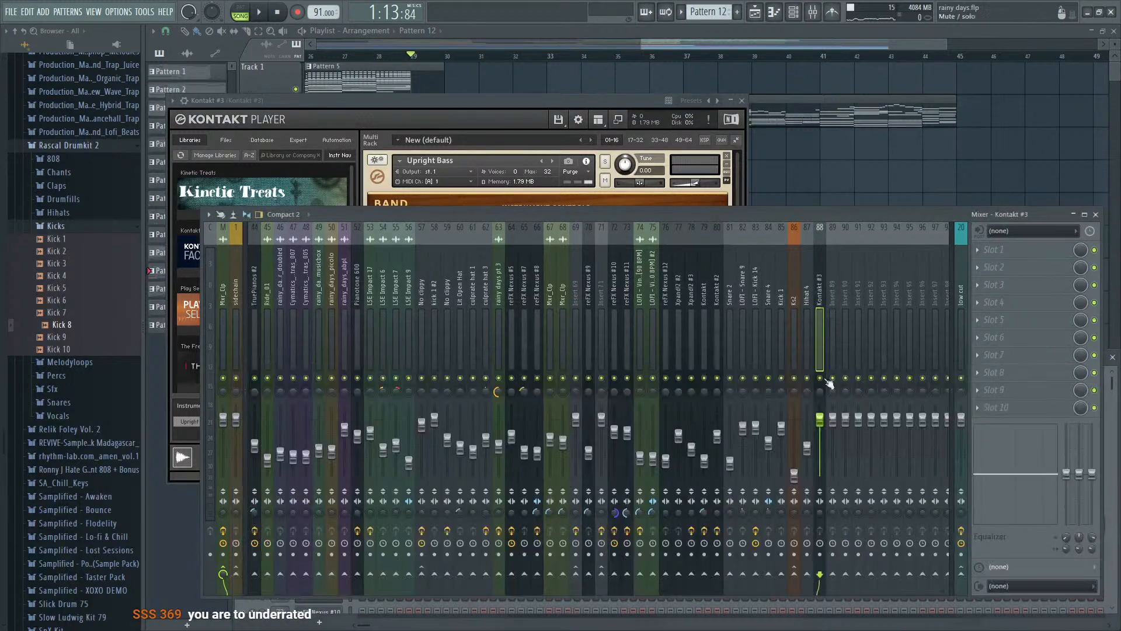
key("space")
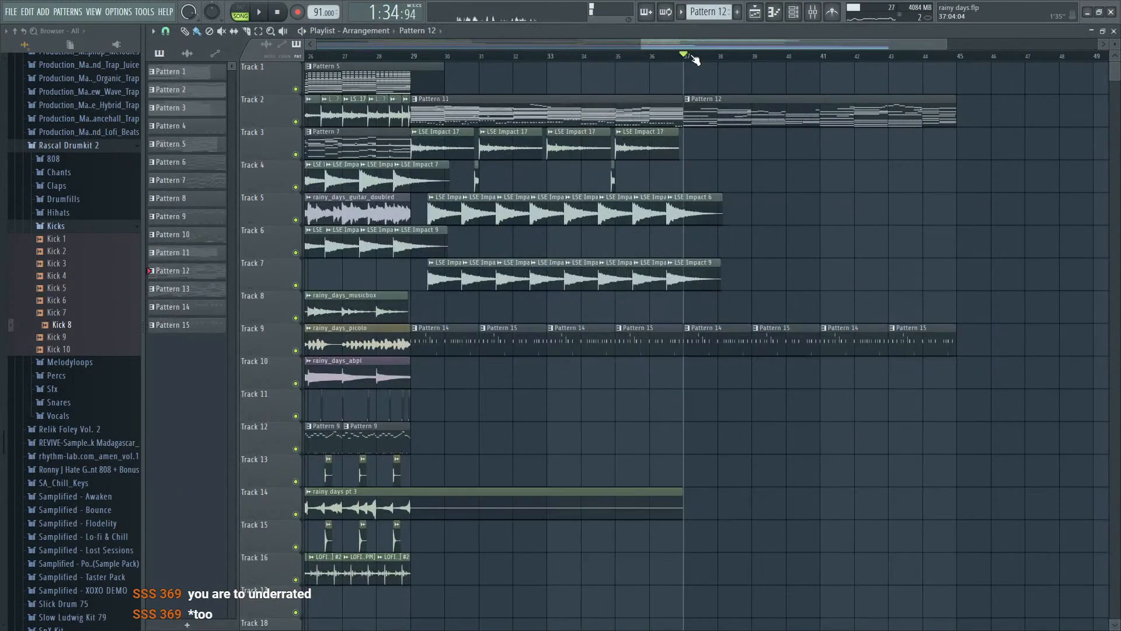
key("F9")
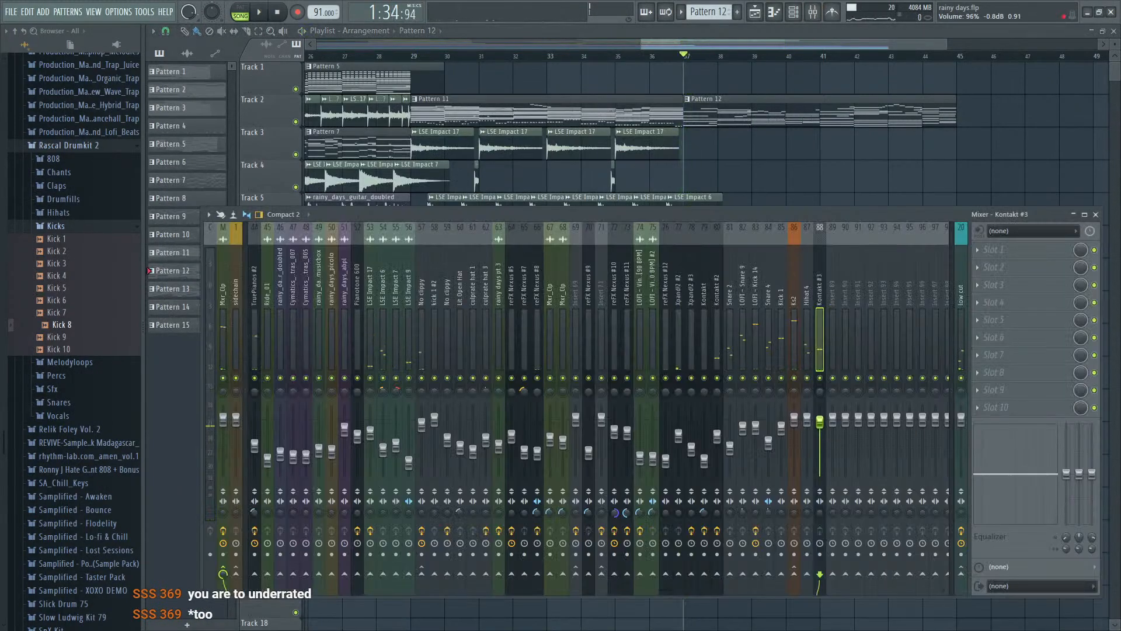
key("space")
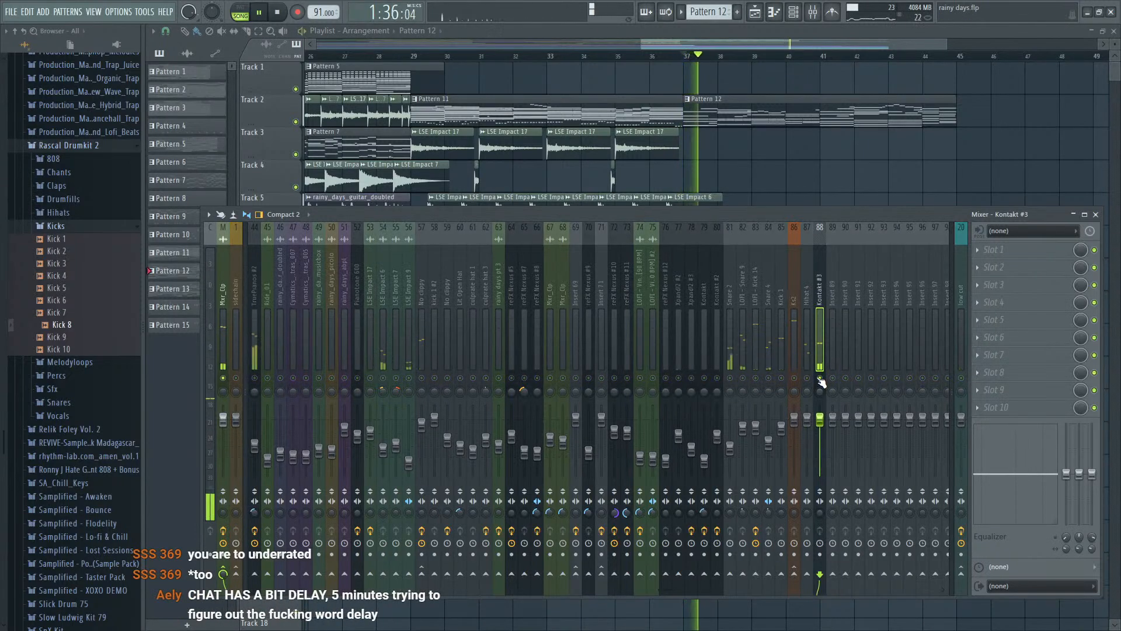
key("F6")
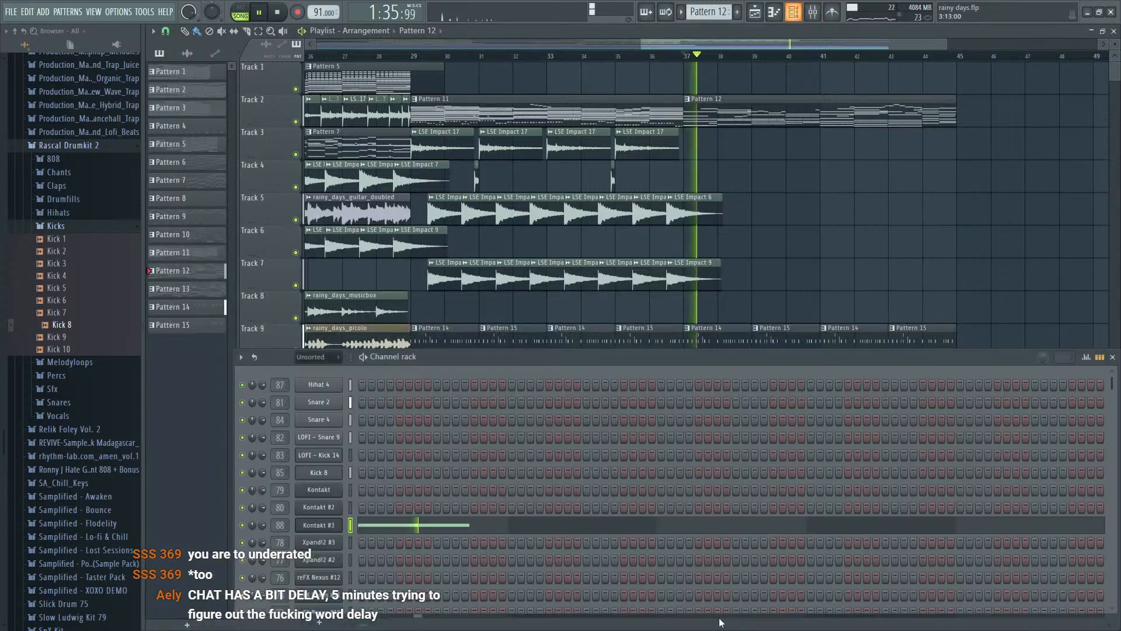
key("space")
- Lower the velocity of the F#4 note in the Kontakt #3 piano roll and play it back
left_click(418, 526)
left_click_drag(224, 432, 185, 413)
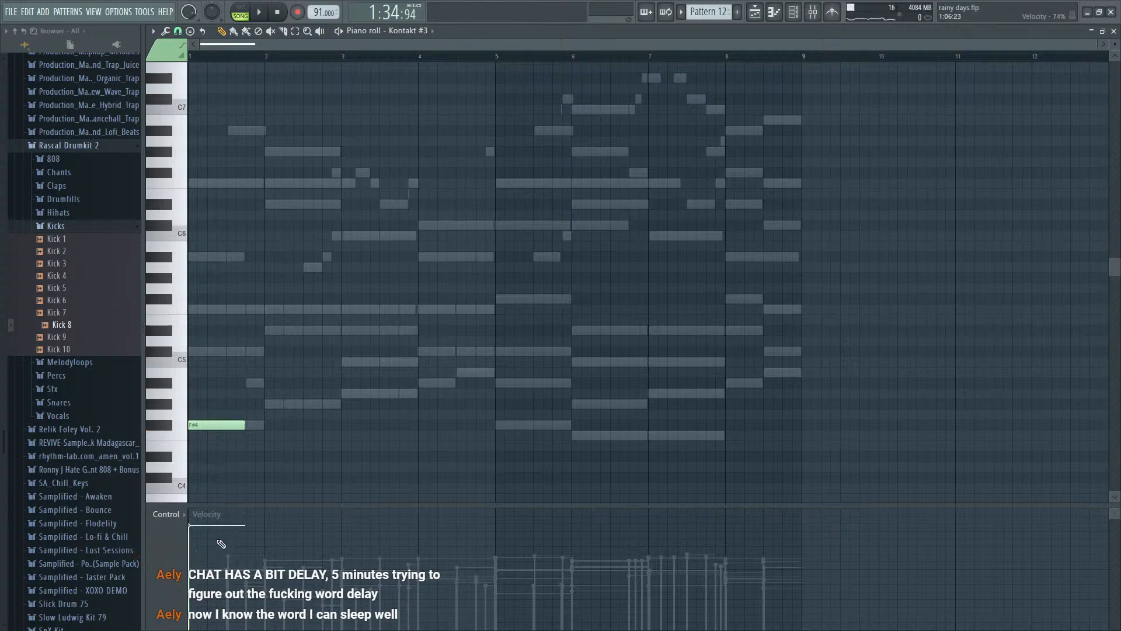
key("space")
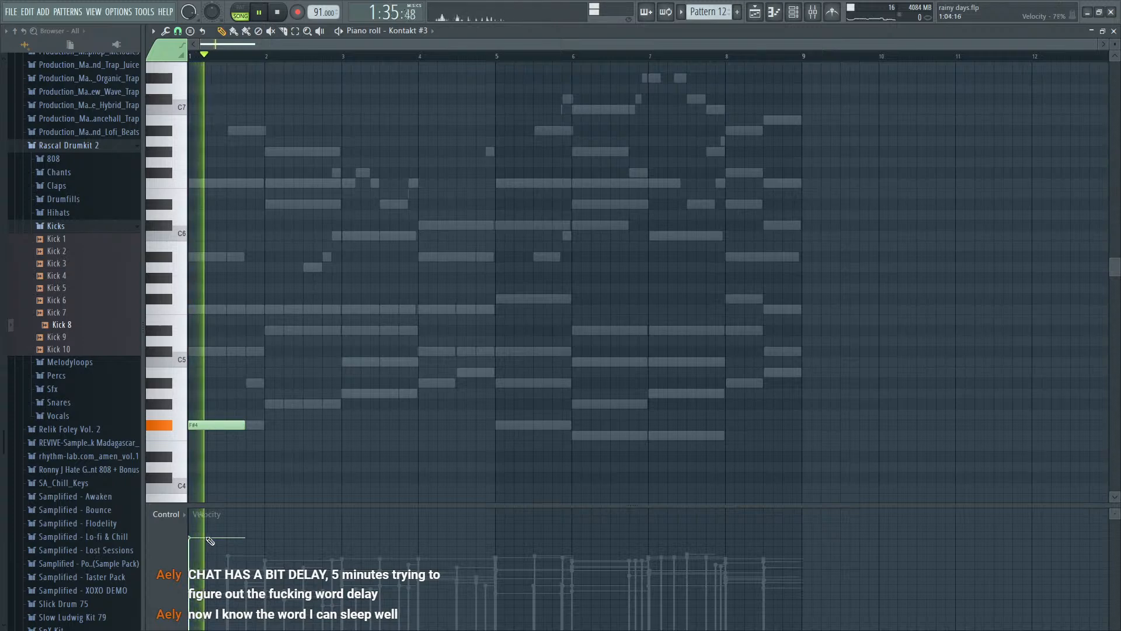
key("Escape")
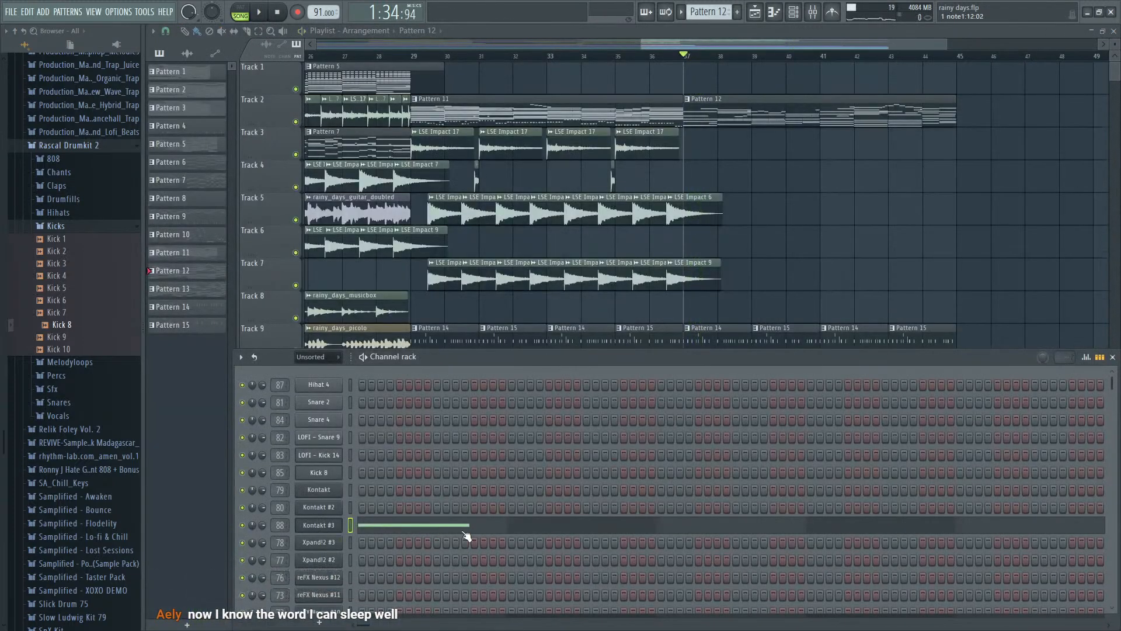
- Add a one-beat C#5 note on the fourth beat of bar 1 in the Kontakt #3 piano roll
left_click(470, 526)
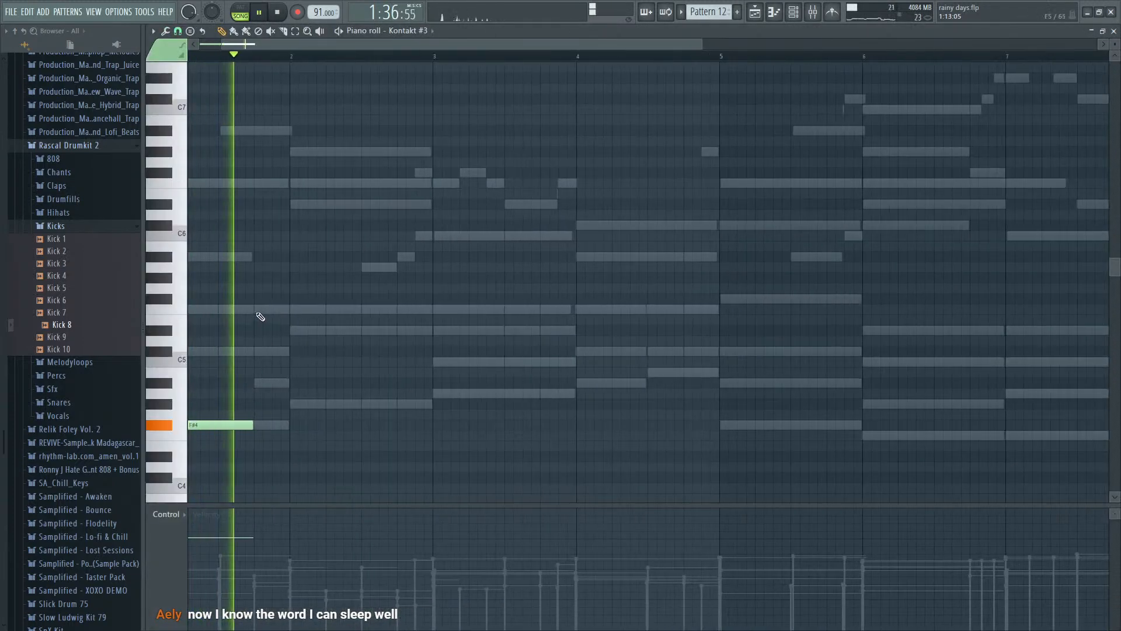
key("space")
mouse_move(253, 310)
left_mouse_down()
mouse_move(257, 278)
mouse_move(255, 358)
left_mouse_up()
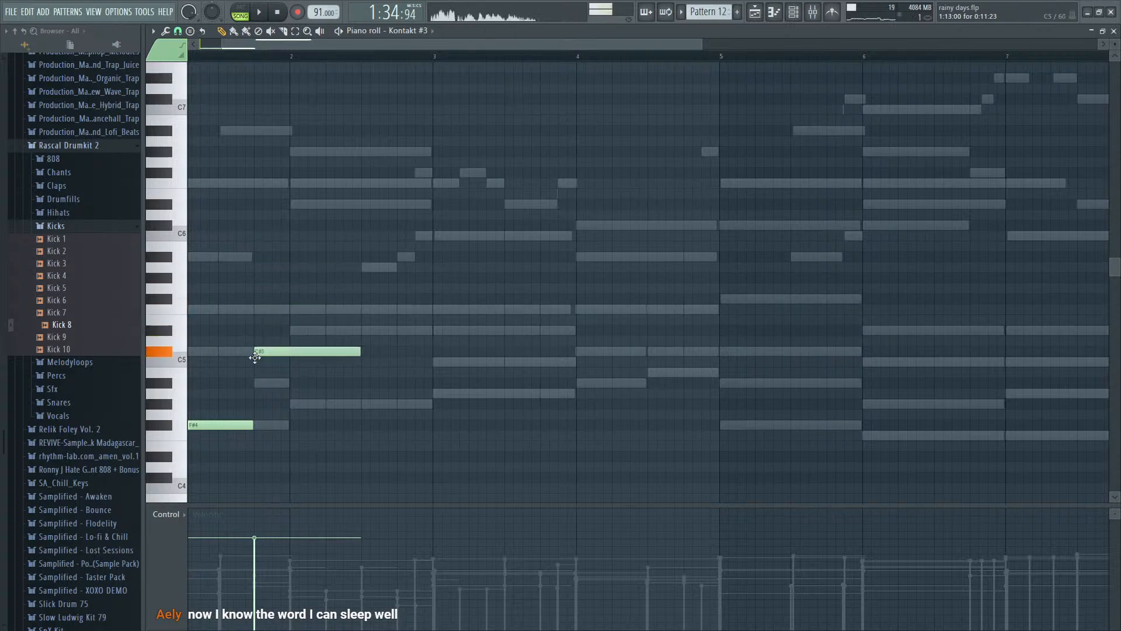
left_click_drag(356, 354, 287, 362)
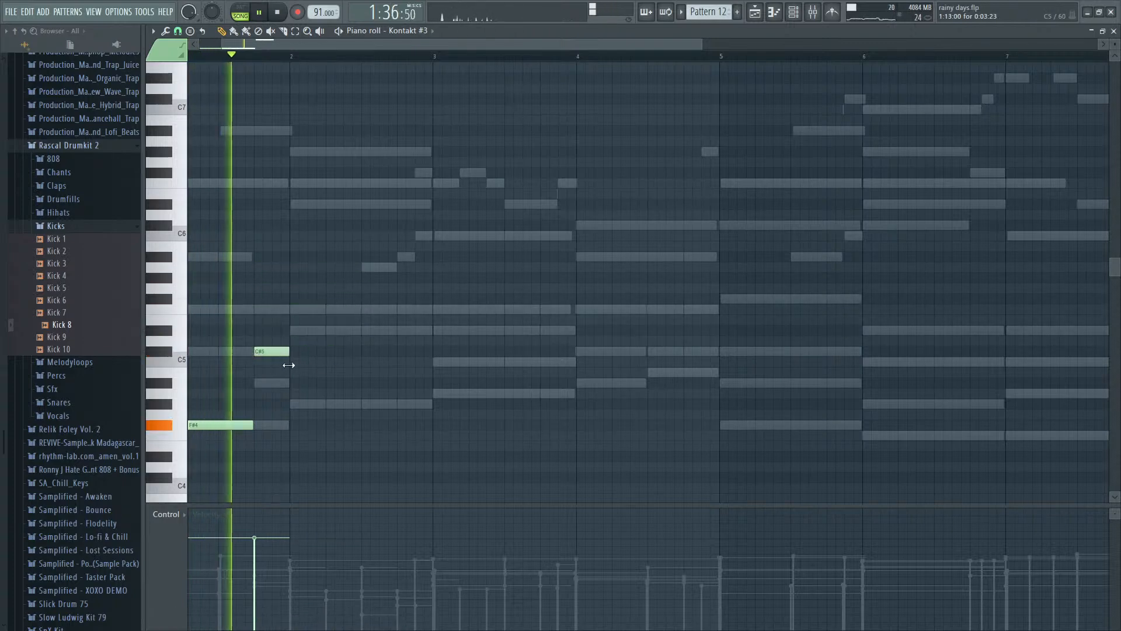
- Add a three-beat G#4 note at the start of bar 2 for Kontakt #3
left_click(298, 406)
key("space")
left_click_drag(298, 405, 293, 407)
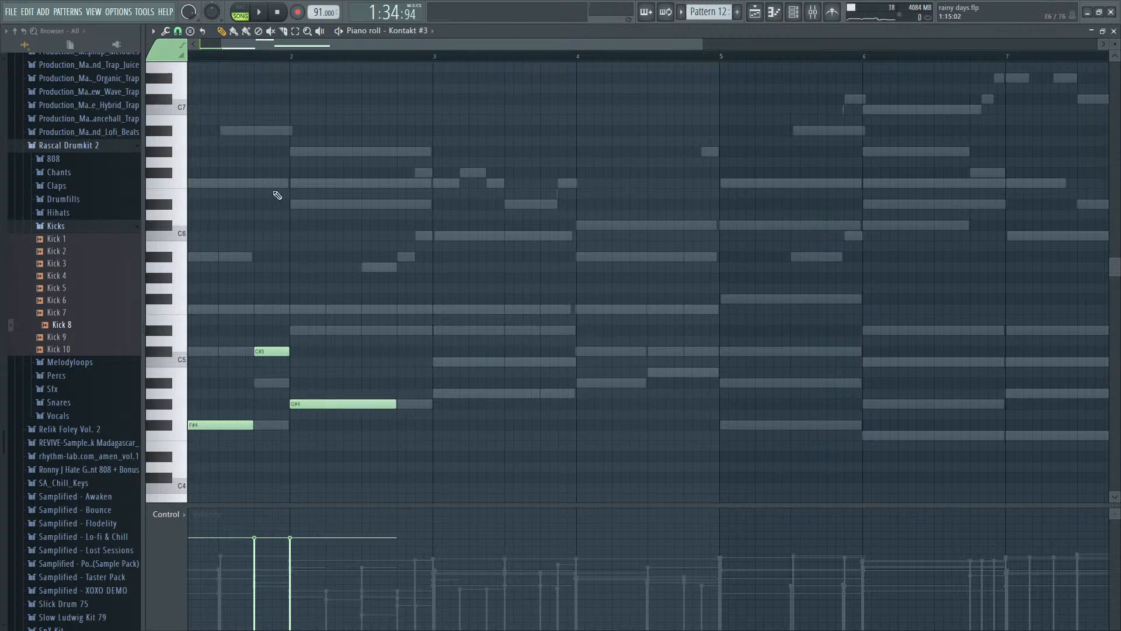
key("space")
- Check the mixer levels and listen to the Kontakt #3 notes through bar 2 of Pattern 12
key("space")
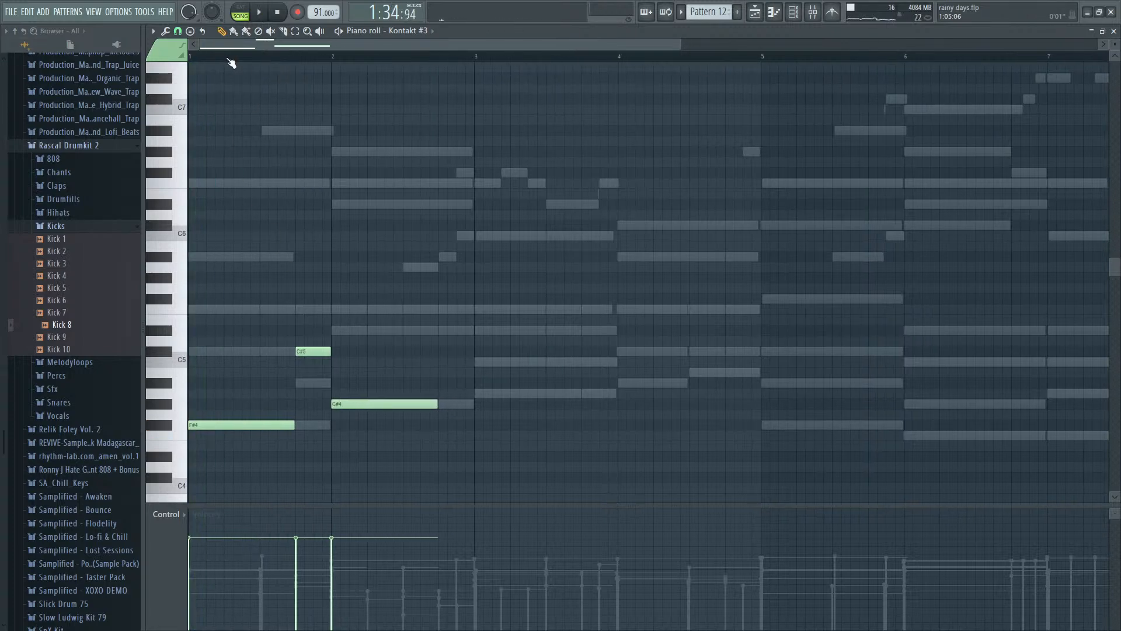
key("F9")
key("space")
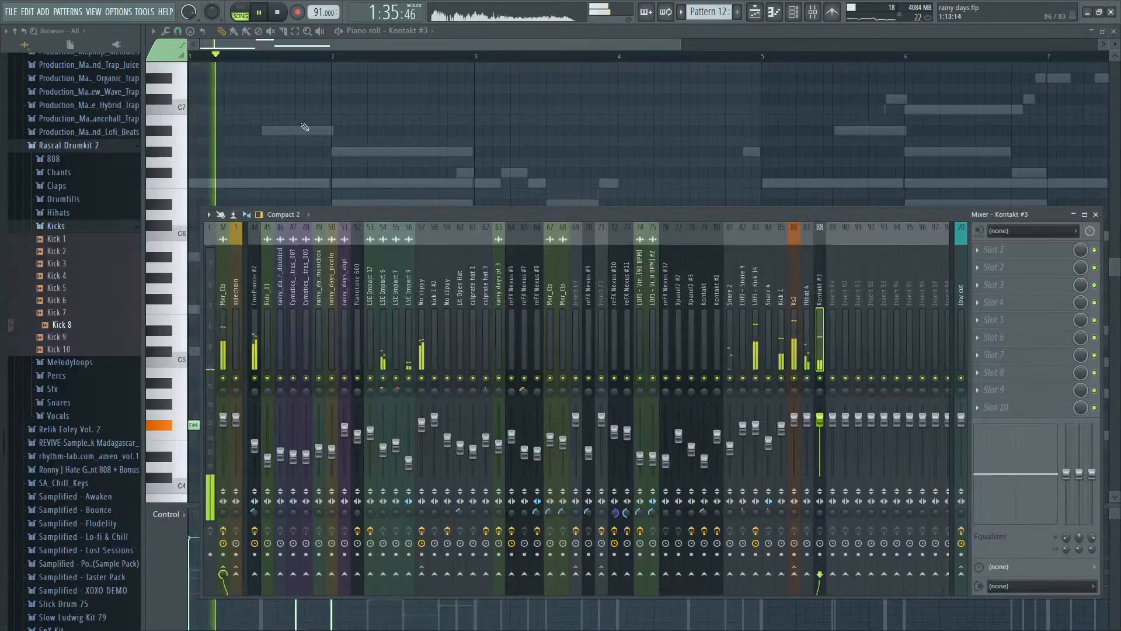
key("F9")
scroll(434, 341, "up", 4)
scroll(427, 342, "down", 3)
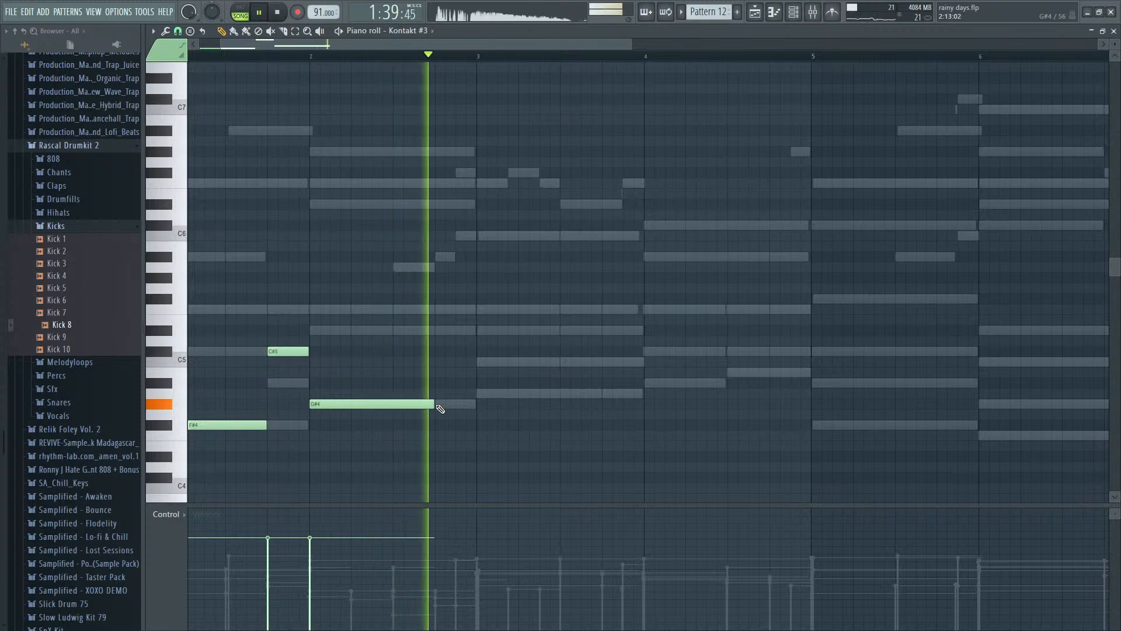
key("space")
- Add a three-beat A4 note at the start of bar 3 and a one-beat C#4 note on bar 2's fourth beat
left_click(478, 393)
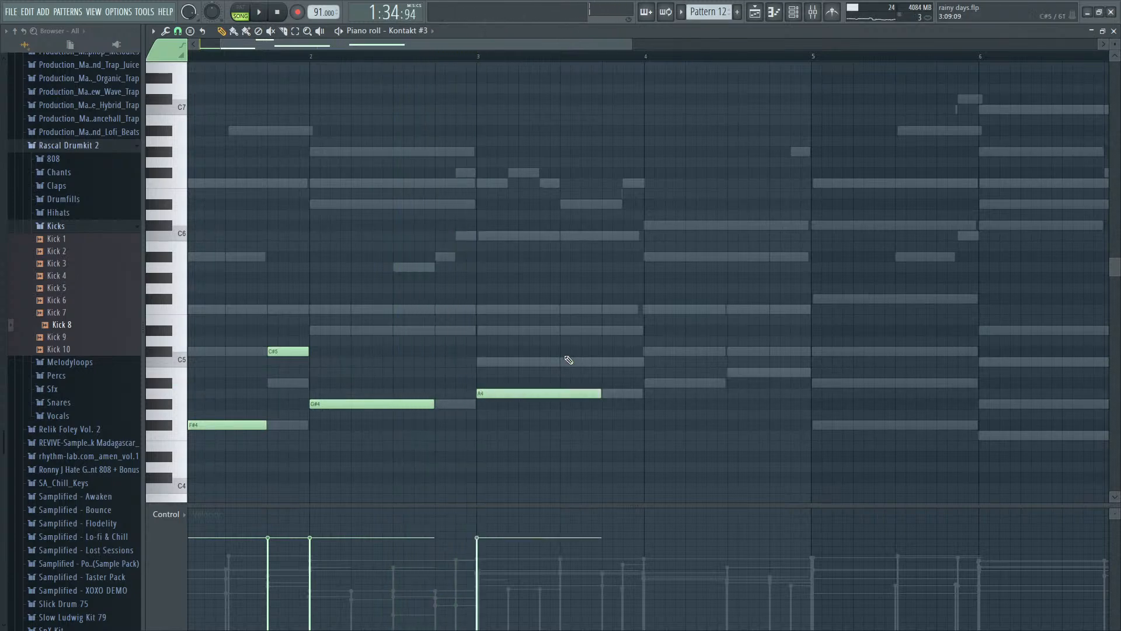
left_click(435, 477)
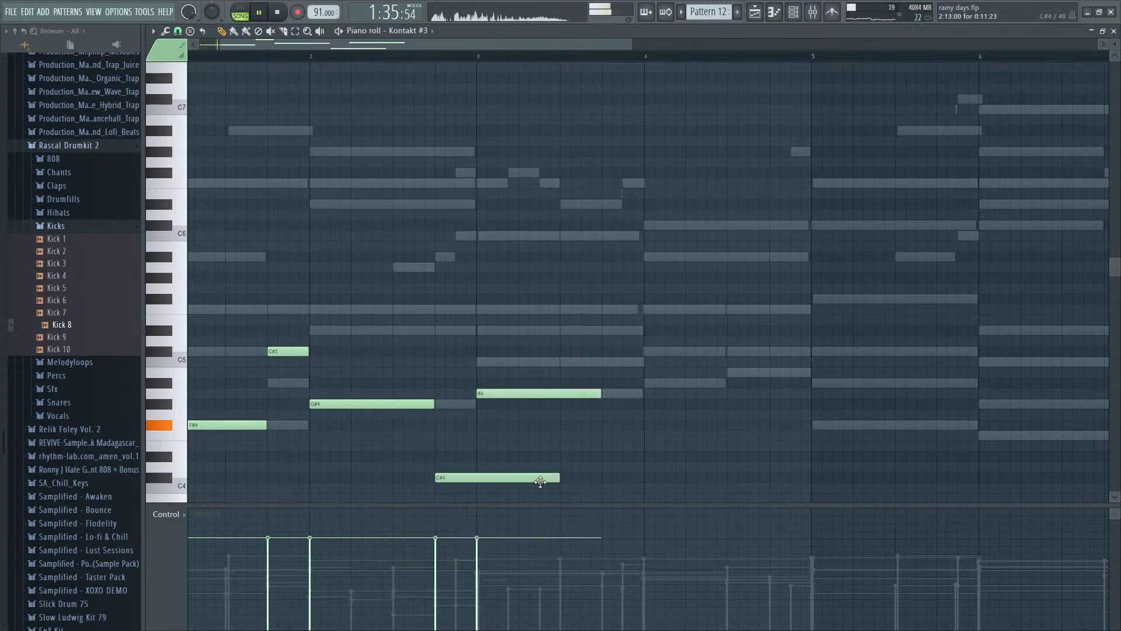
left_click_drag(540, 481, 512, 477)
key("space")
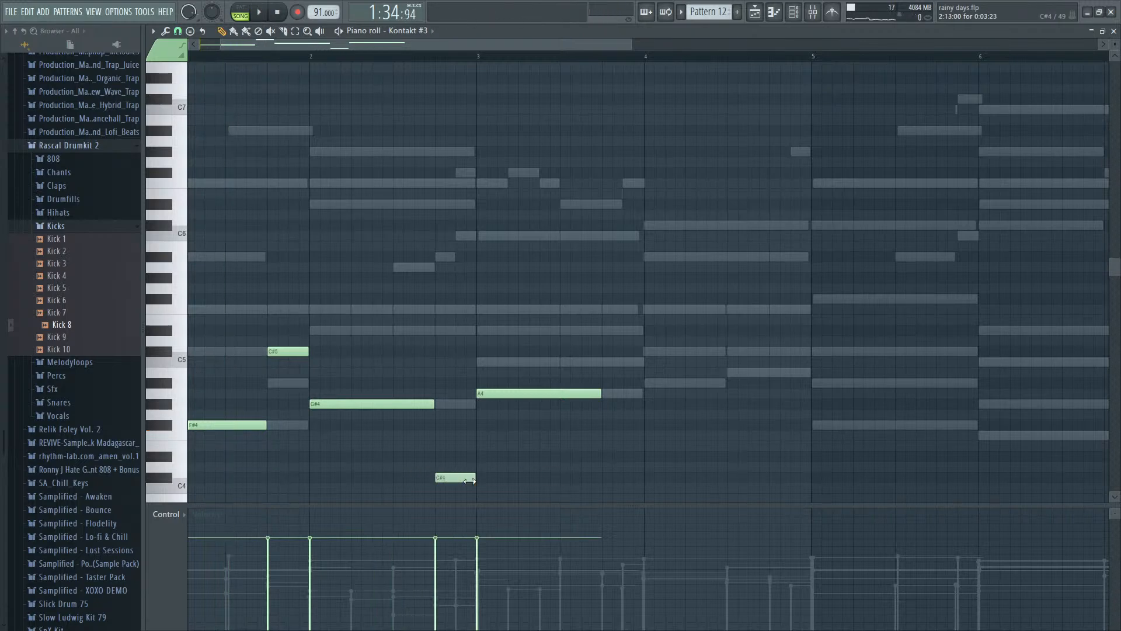
- Shorten the opening F#4 note of bar 1 to two beats and play it back
scroll(229, 266, "up", 4)
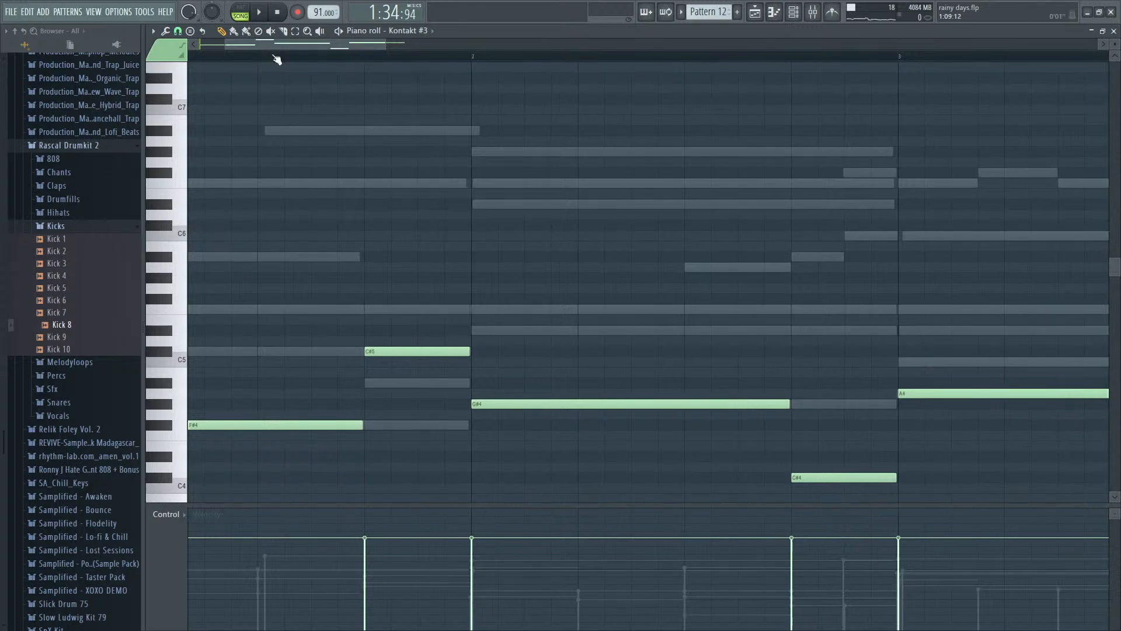
left_click_drag(275, 45, 181, 77)
scroll(506, 390, "down", 2)
scroll(506, 390, "down", 4)
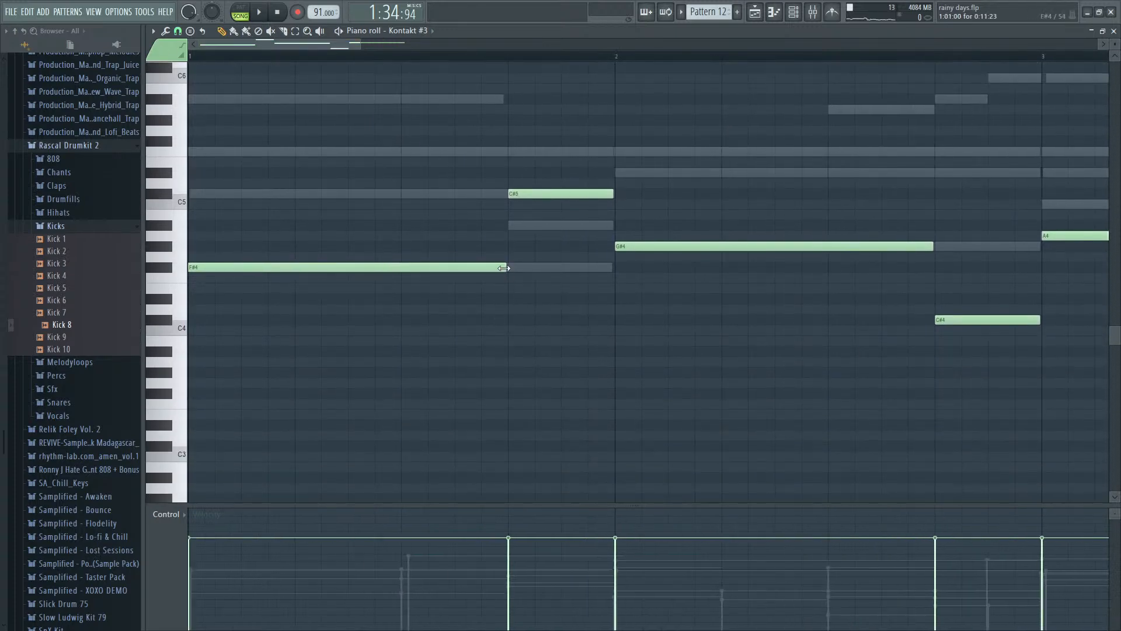
key("space")
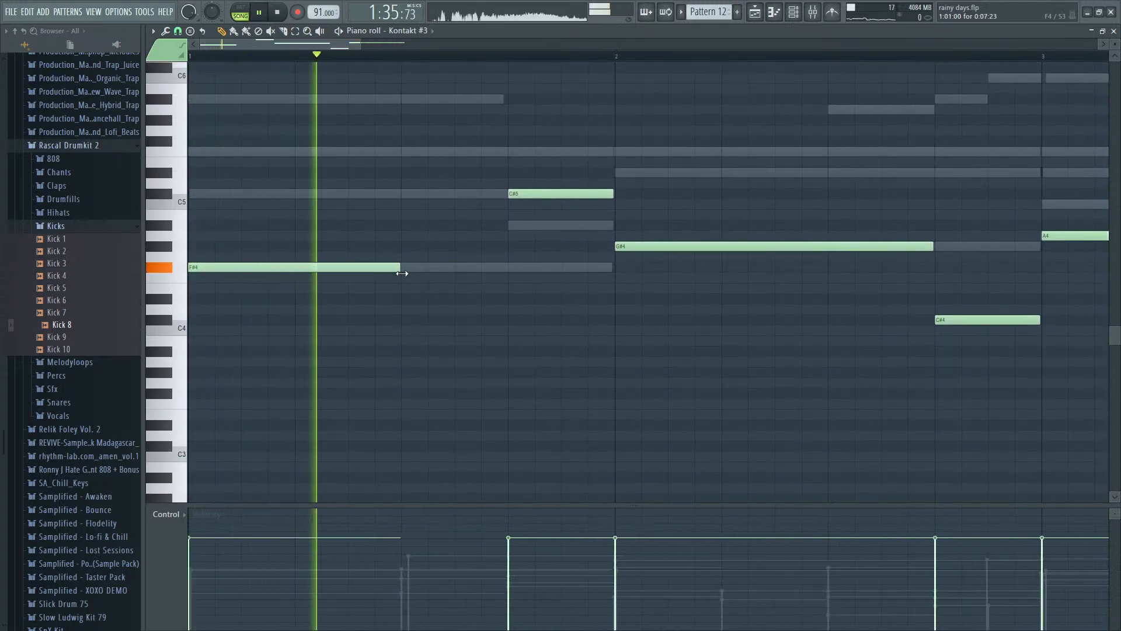
key("space")
key("space")
key("space")
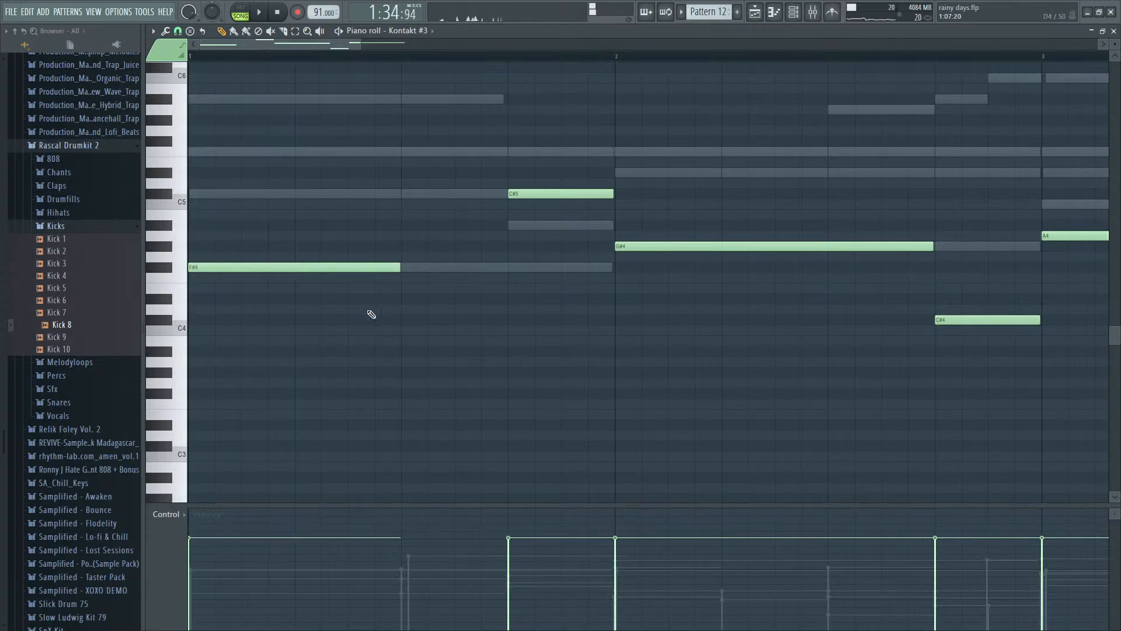
- Try shortening the F#4 note to one beat and following it with a one-beat D#4 note
left_click(305, 300)
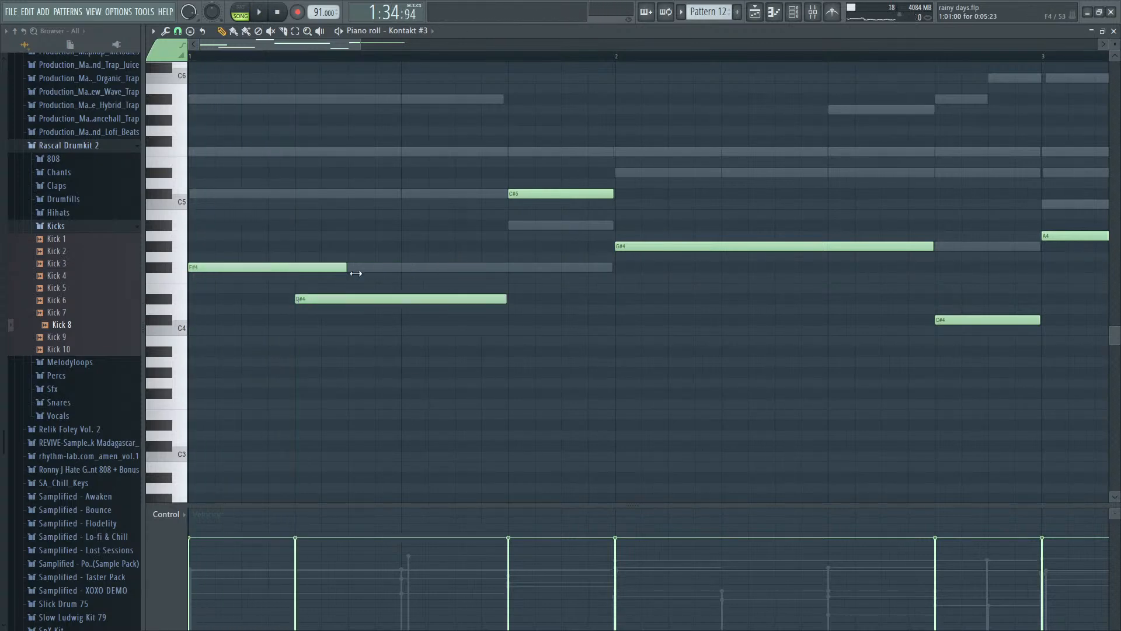
right_click(297, 299)
left_click(297, 300)
key("space")
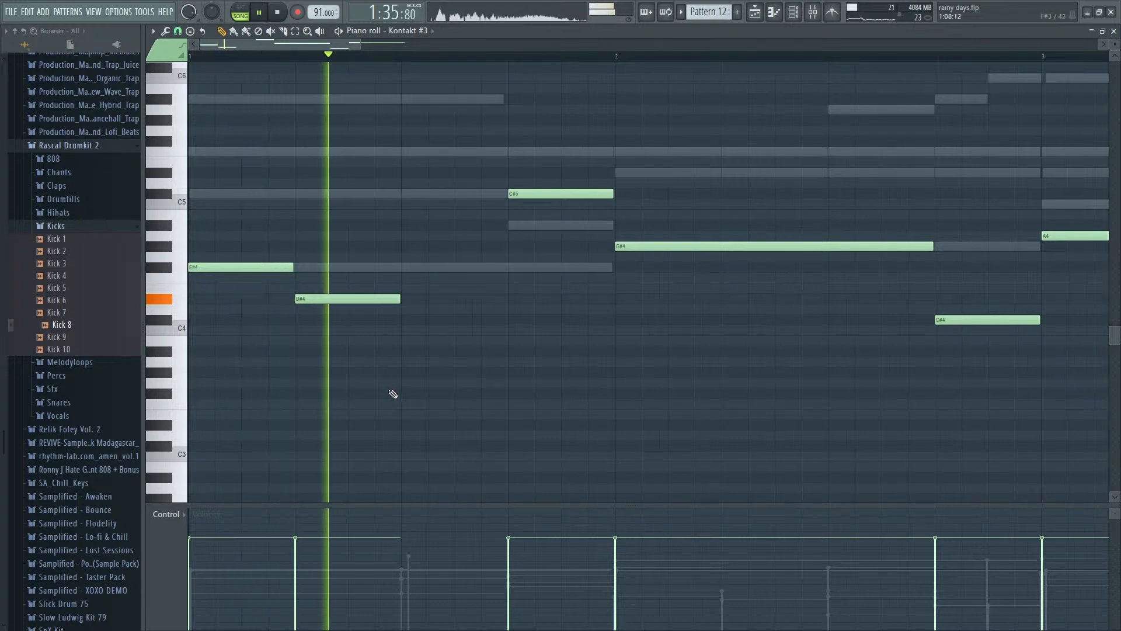
key("space")
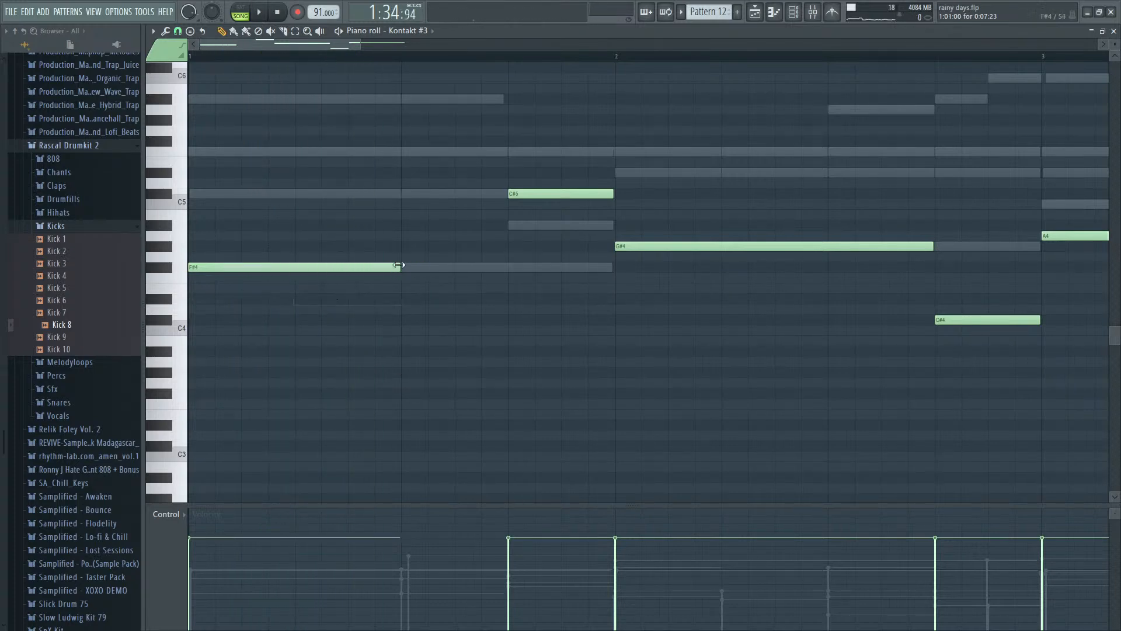
- Add a one-beat A#3 note on the third beat of bar 1 and play back the bass line
left_click_drag(406, 362, 401, 344)
key("space")
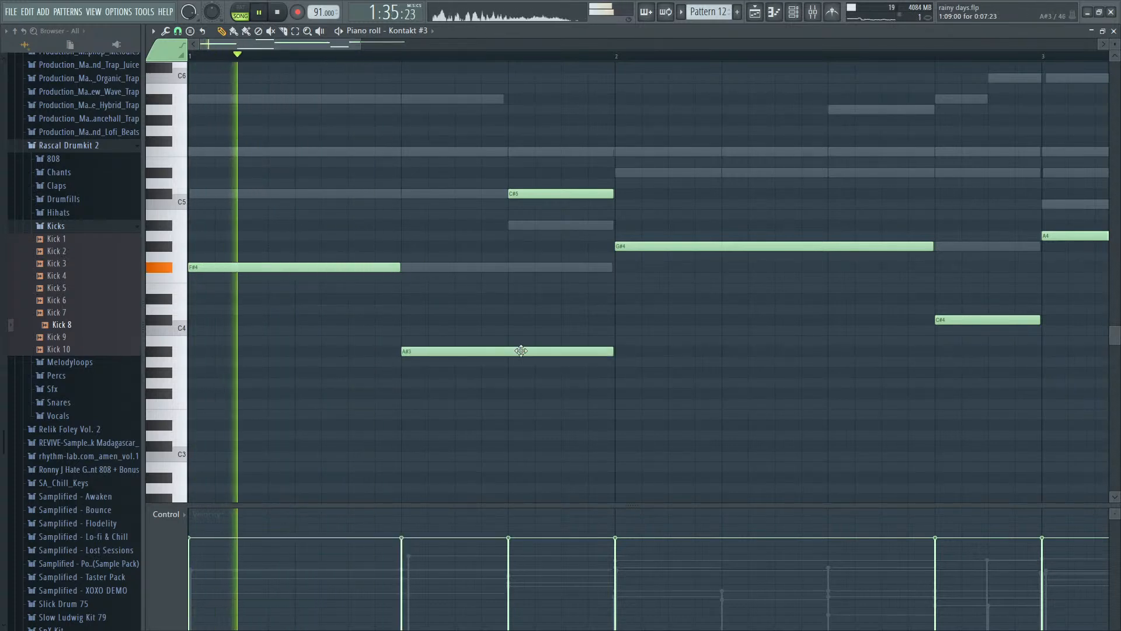
key("space")
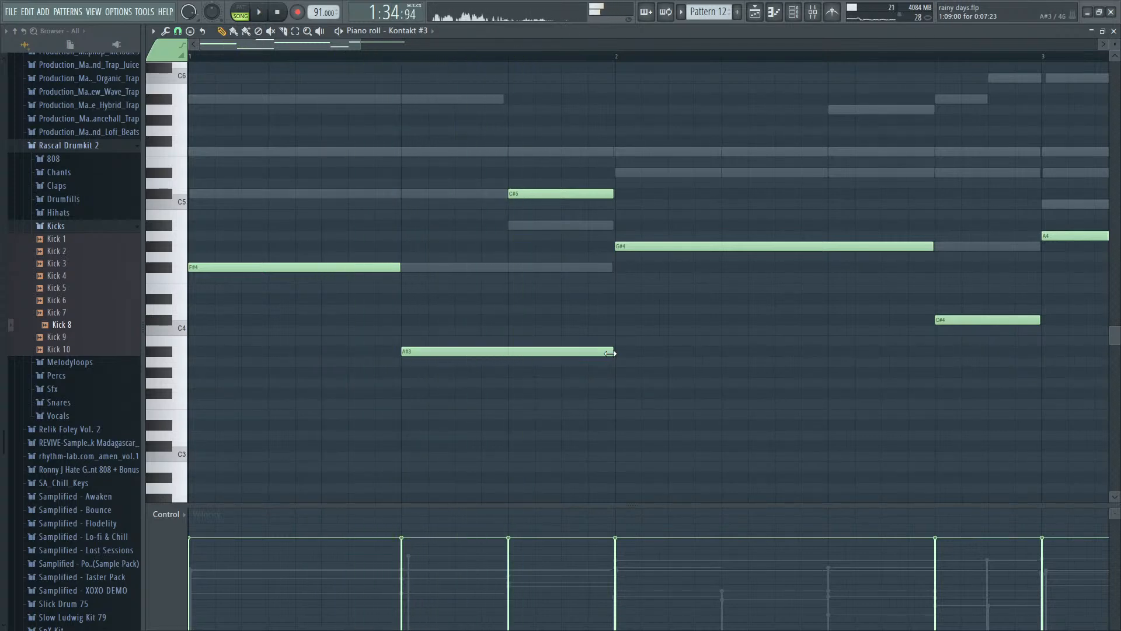
left_click_drag(526, 359, 509, 361)
key("space")
scroll(528, 368, "down", 2)
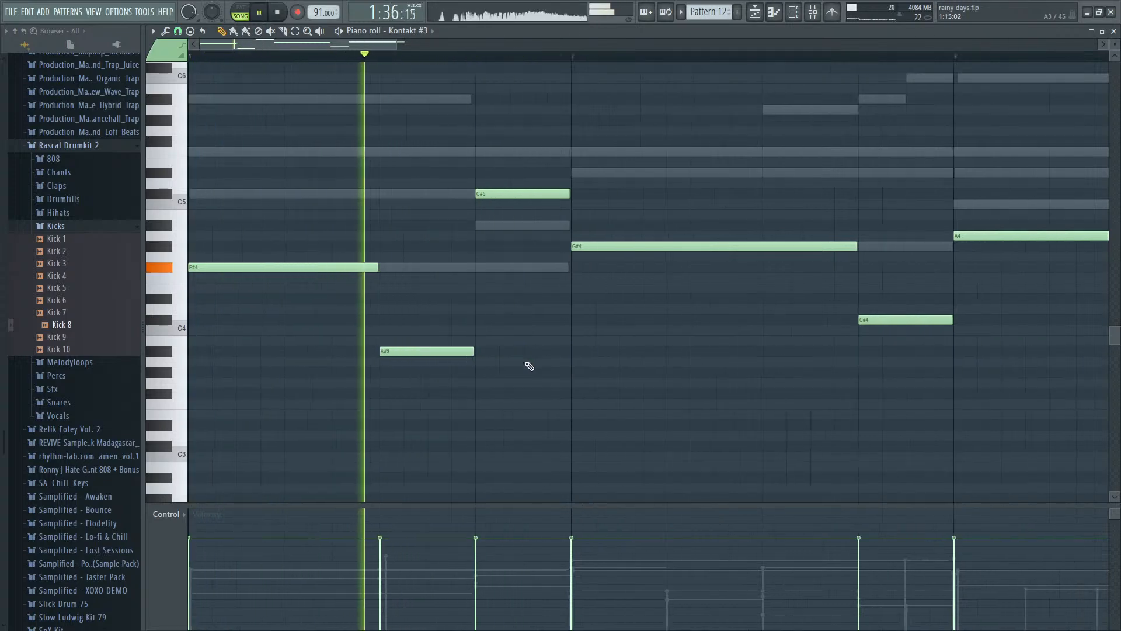
scroll(528, 368, "down", 1)
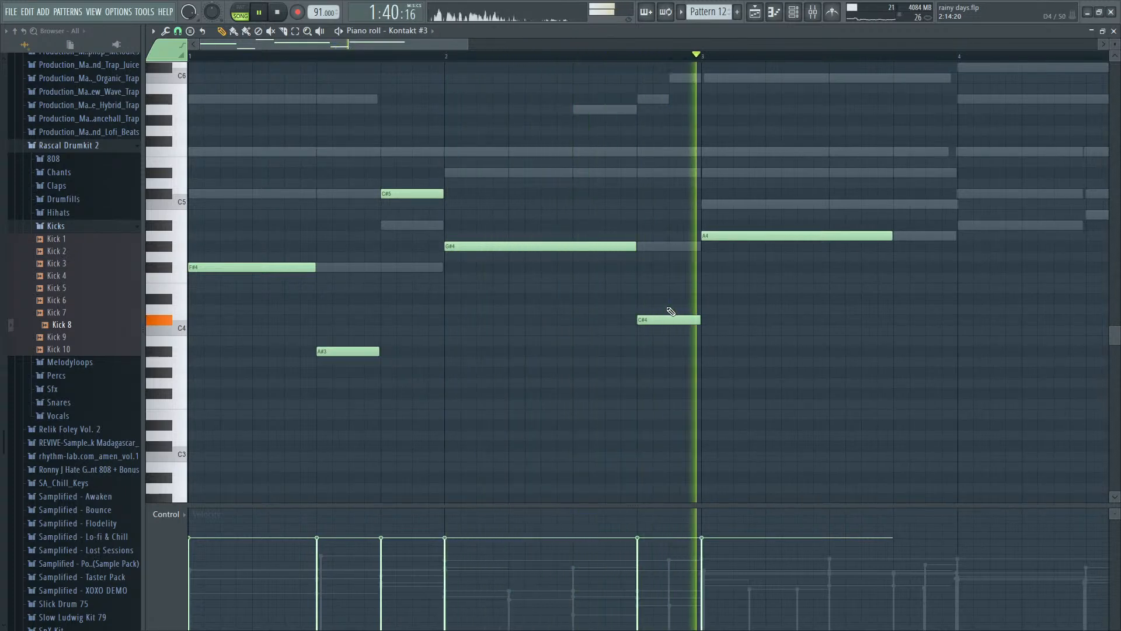
- Shorten the A4 note in bar 3 to two beats and add a two-beat A3 note after it
key("space")
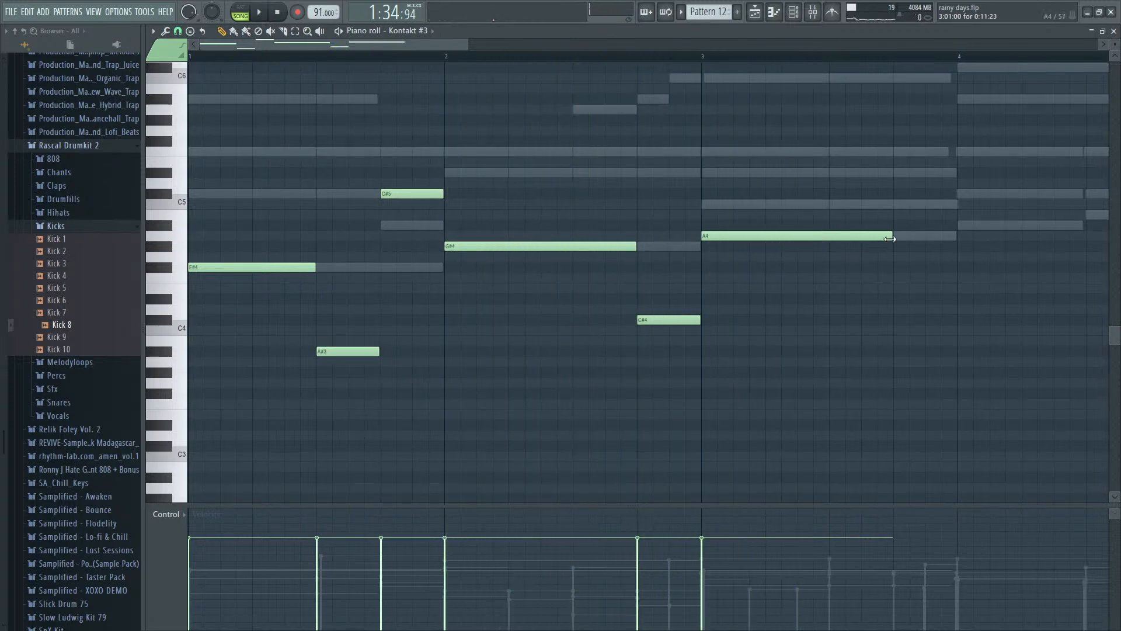
left_click(835, 396)
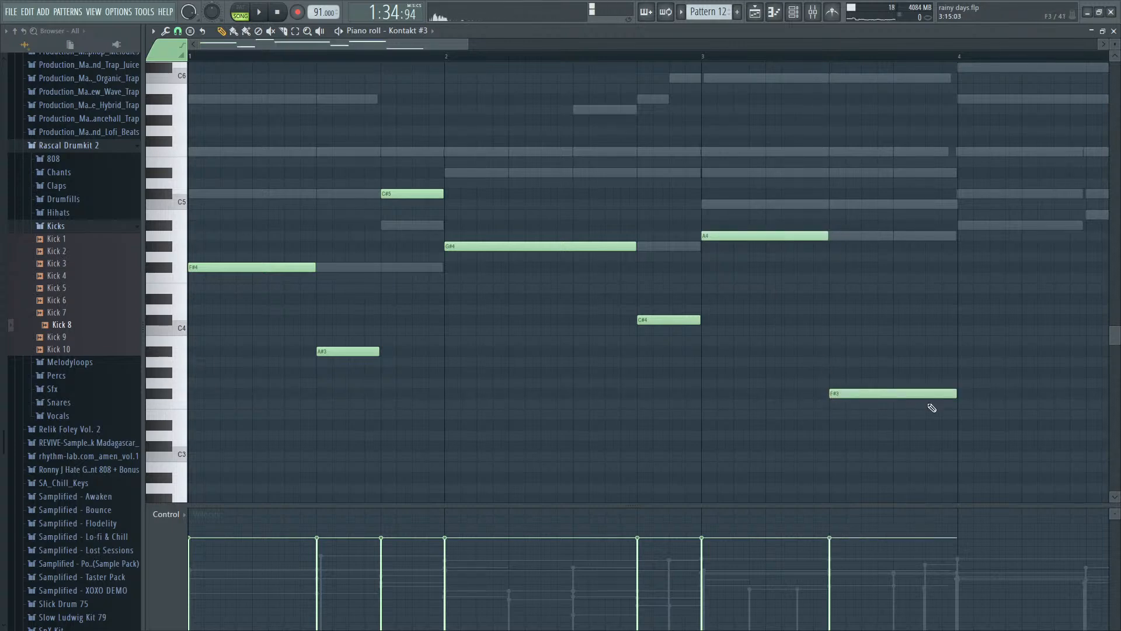
left_click_drag(936, 389, 932, 364)
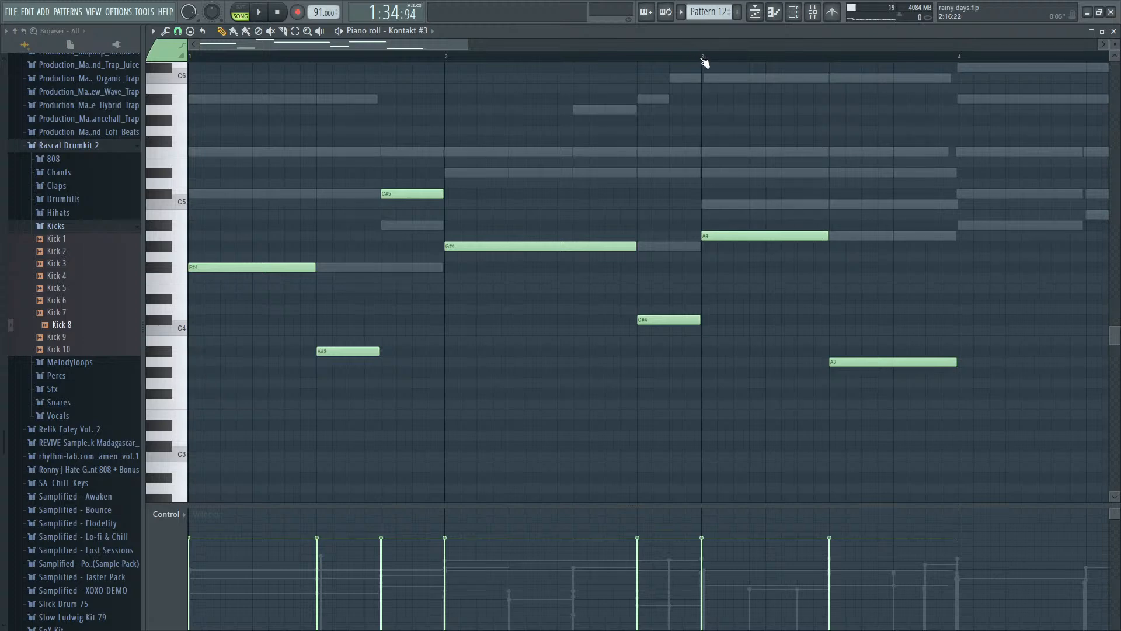
key("space")
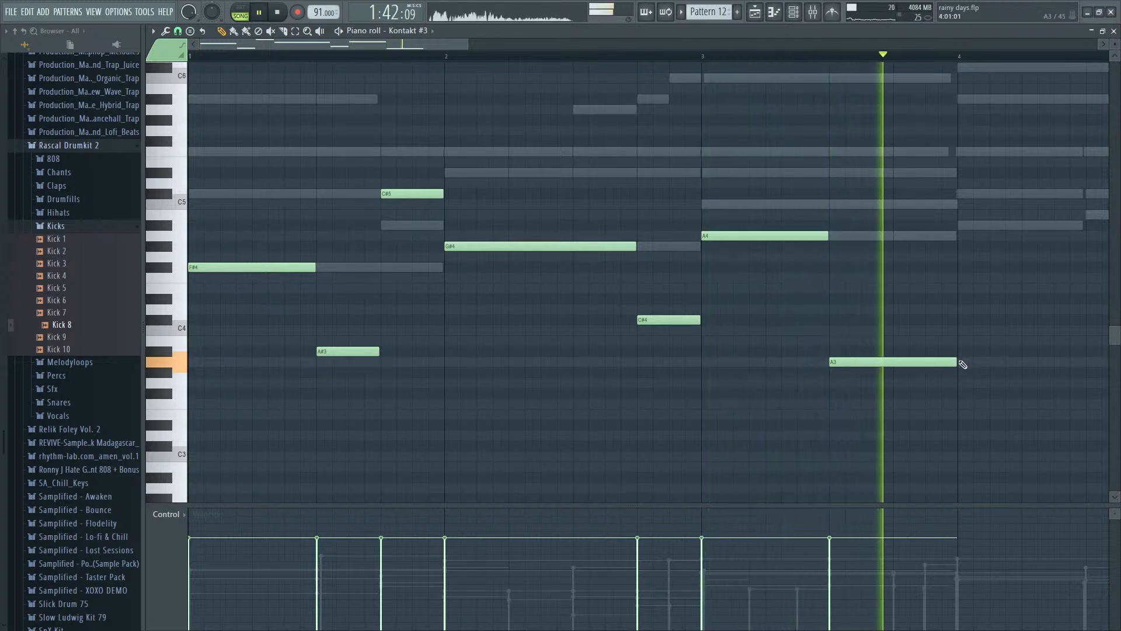
- Shorten the A3 note to one beat and add one-beat C5 and C4 notes on bar 3's fourth beat
key("space")
left_click_drag(957, 364, 920, 365)
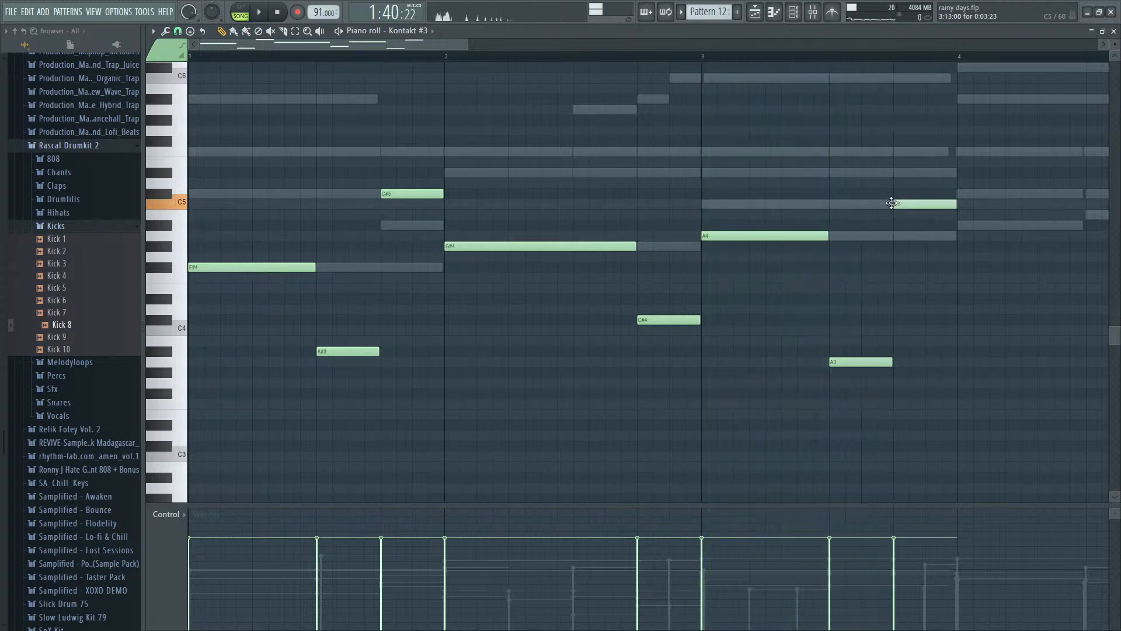
left_click_drag(899, 345, 892, 324)
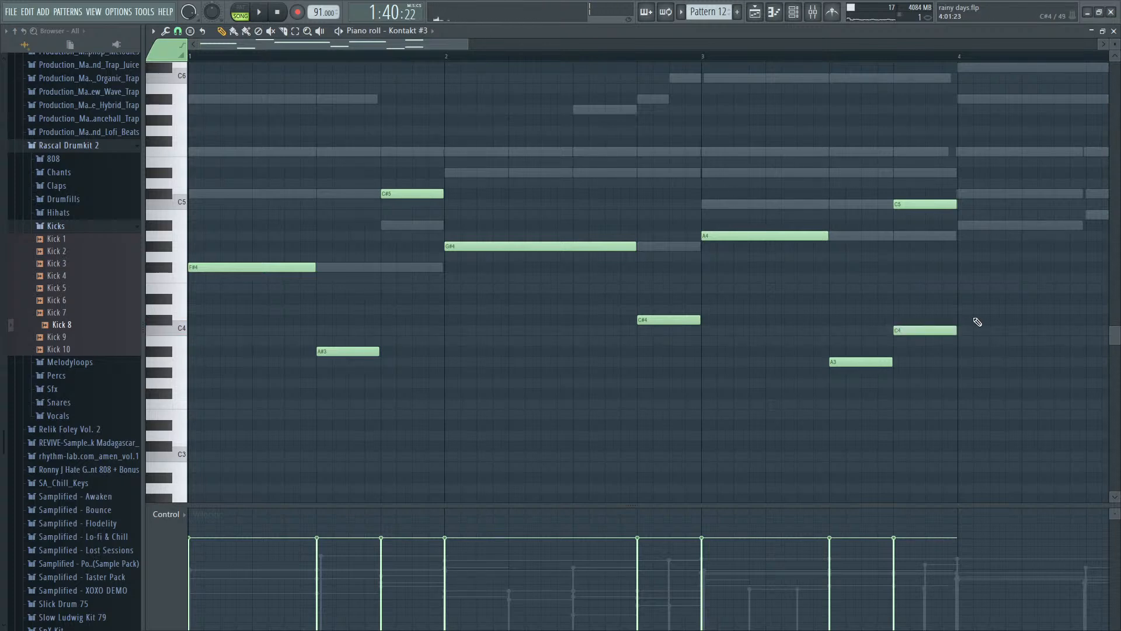
- Add one-beat C#5 and C#4 notes on bar 4's first beat and a one-beat A#4 note on its second beat
left_click(962, 195)
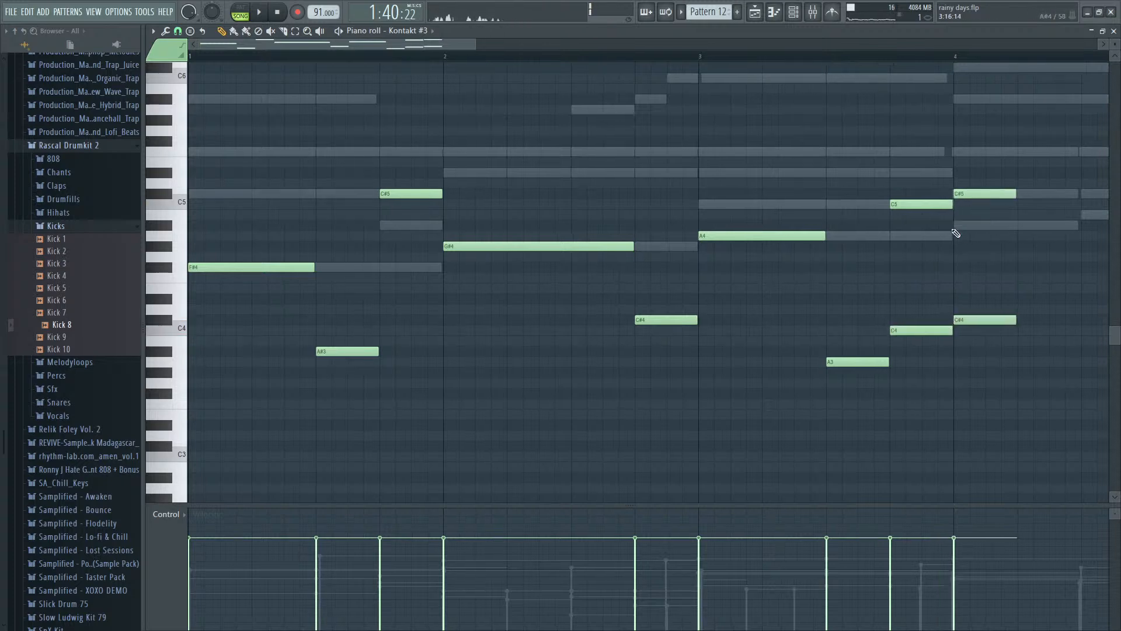
scroll(956, 233, "up", 3)
left_click_drag(703, 204, 721, 226)
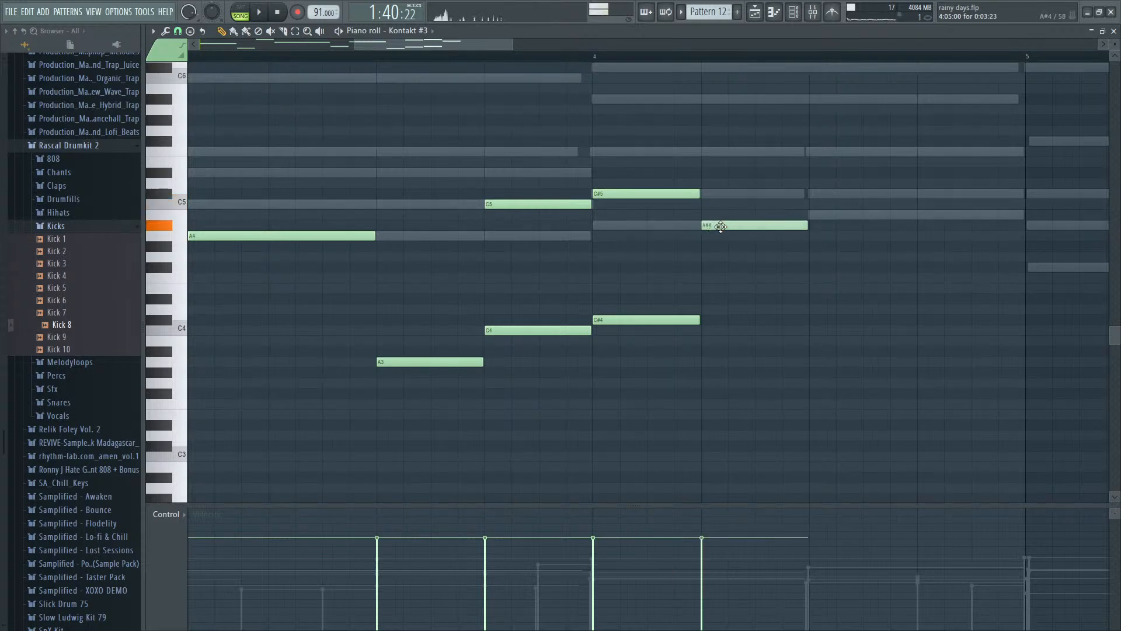
- Play back from bar 4 and delete the C#5 note on its first beat
left_click(594, 57)
key("space")
- Move bar 4's A#4 note half a beat later and audition the bar
key("space")
key("space")
key("space")
right_click(663, 195)
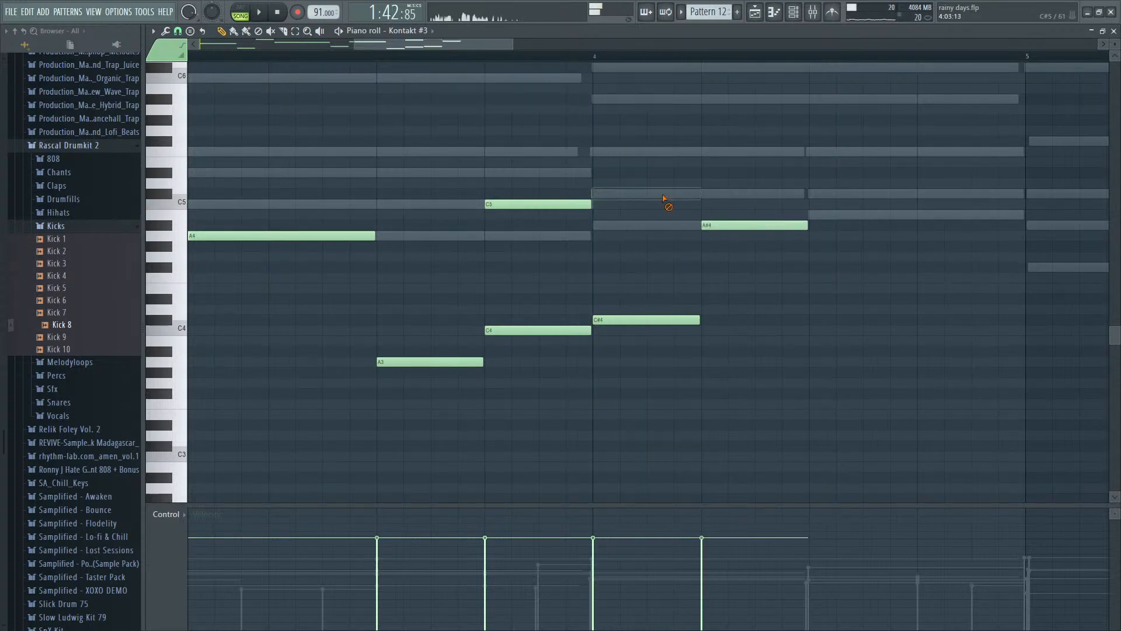
key("space")
key("space")
left_click_drag(726, 225, 780, 225)
key("space")
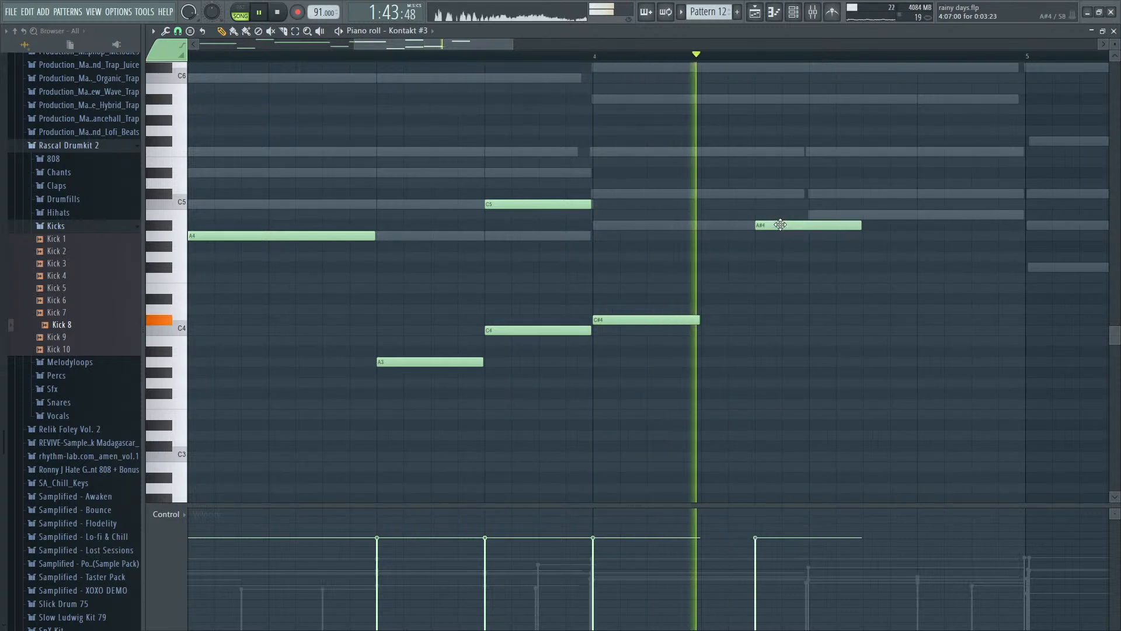
key("space")
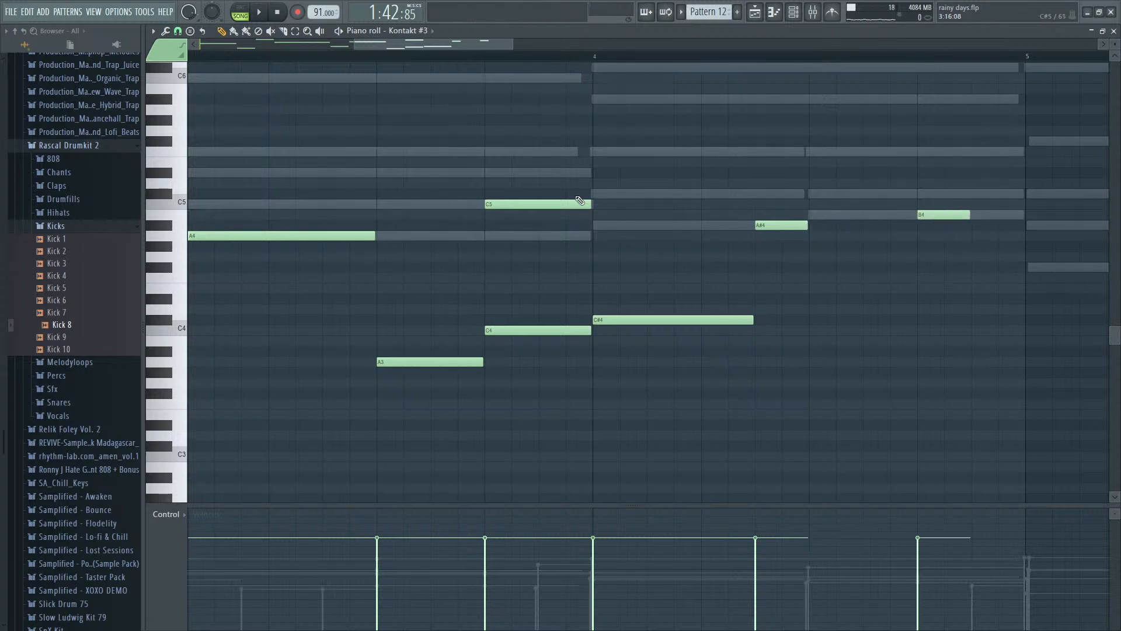
- Play back the bass line from the start of bar 1
scroll(601, 202, "down", 6)
left_click(191, 56)
key("space")
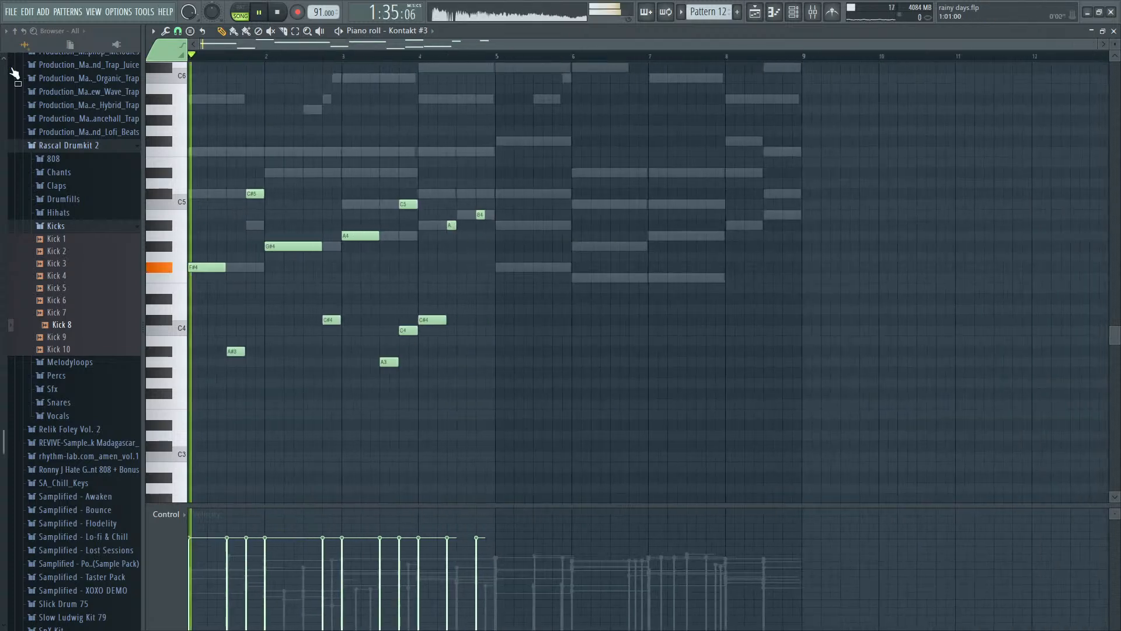
scroll(263, 366, "up", 4)
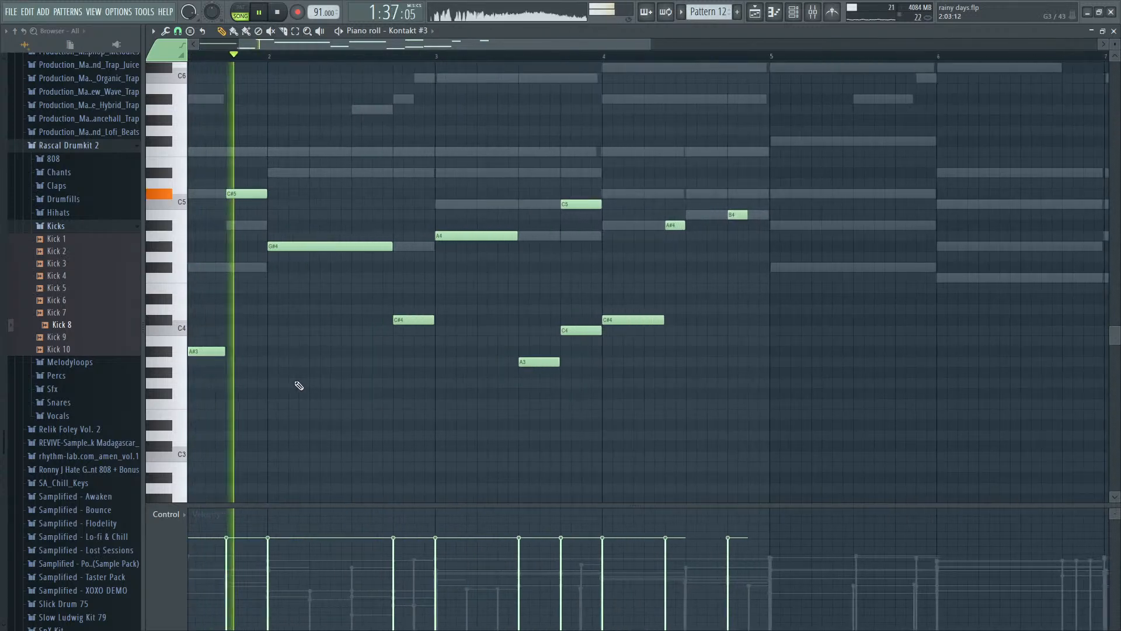
scroll(468, 400, "down", 3)
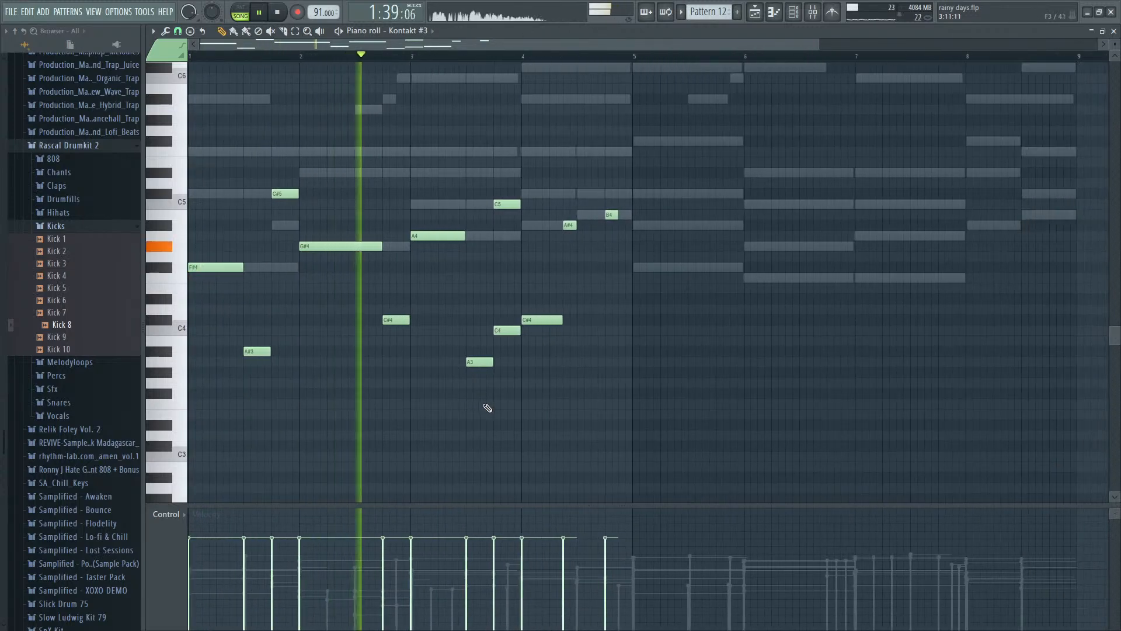
key("space")
- Shorten bar 2's C#4 note to half a beat, add a half-beat G#4 note after it, and play back the line
scroll(404, 373, "up", 4)
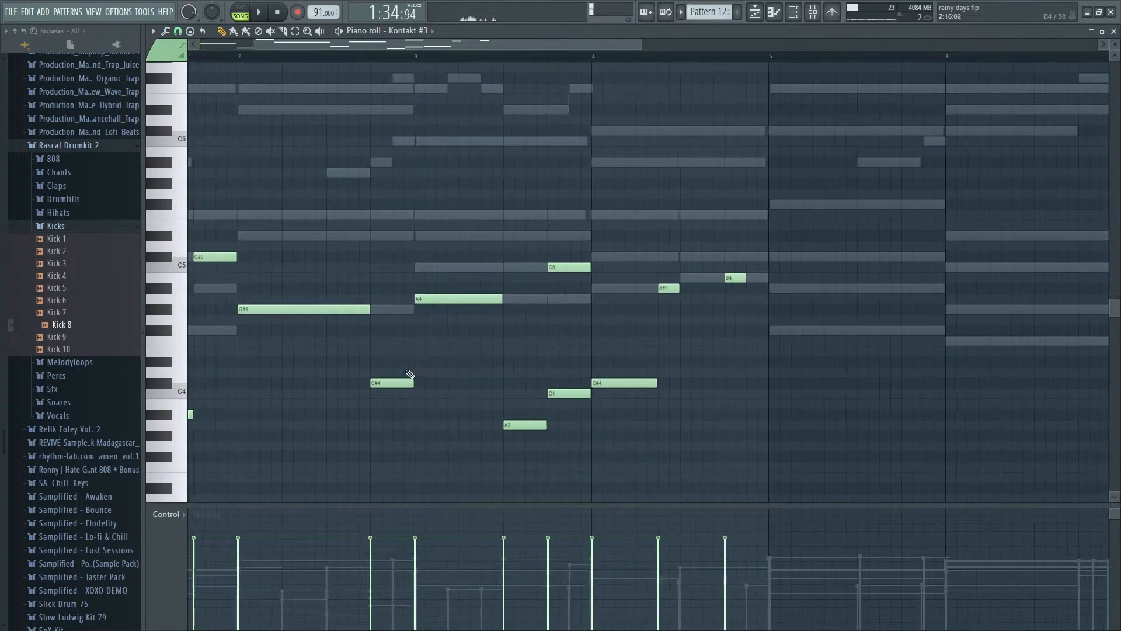
left_click_drag(411, 381, 366, 374)
left_click(396, 312)
scroll(397, 372, "down", 4)
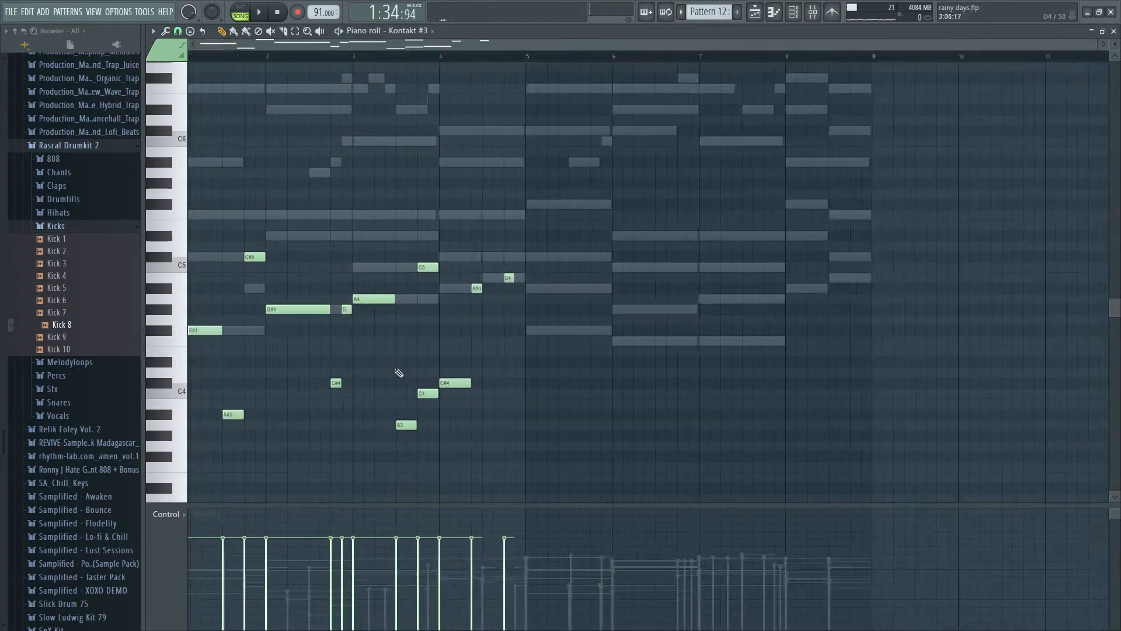
key("space")
scroll(218, 375, "up", 4)
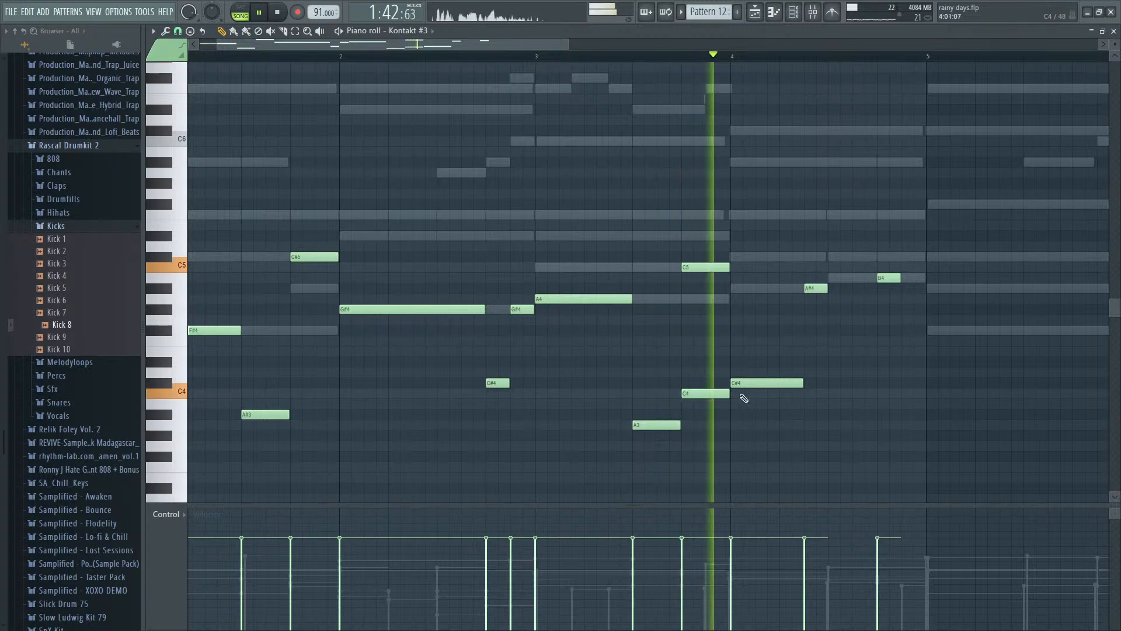
key("space")
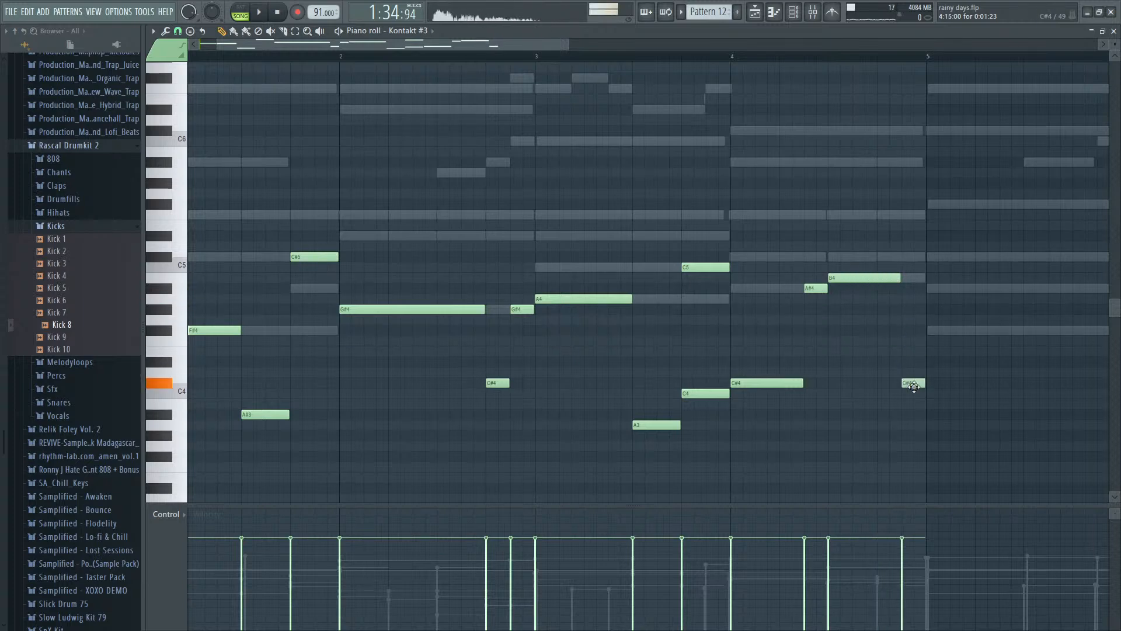
- Raise the half-beat C#4 note at the end of bar 4 to D#4 and play back from bar 4
left_click_drag(908, 390, 910, 330)
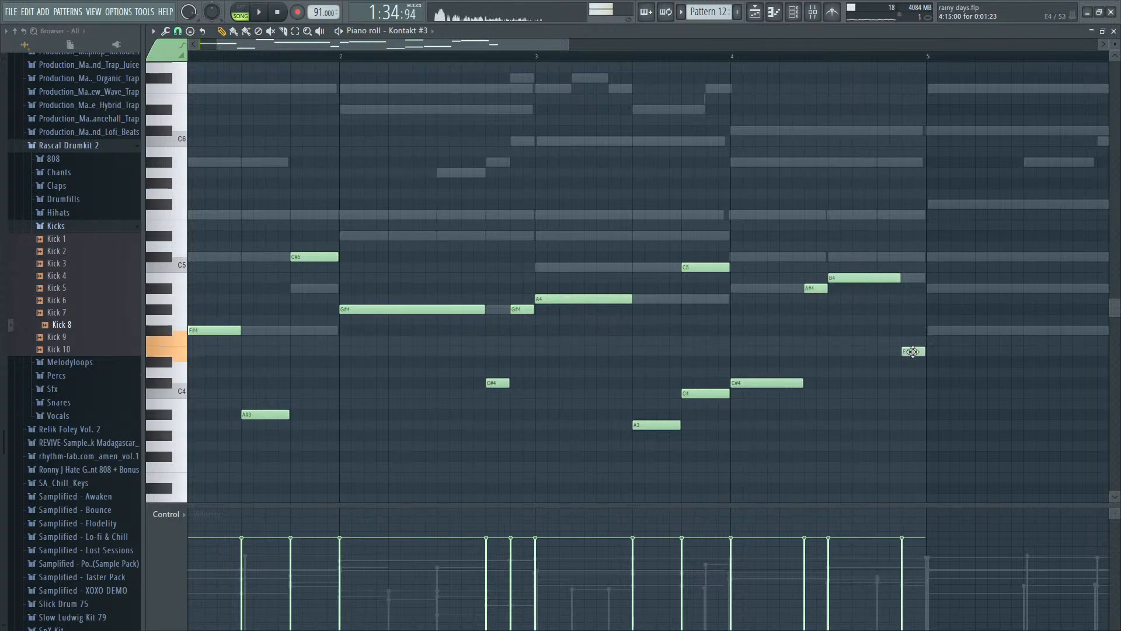
left_click(737, 64)
key("space")
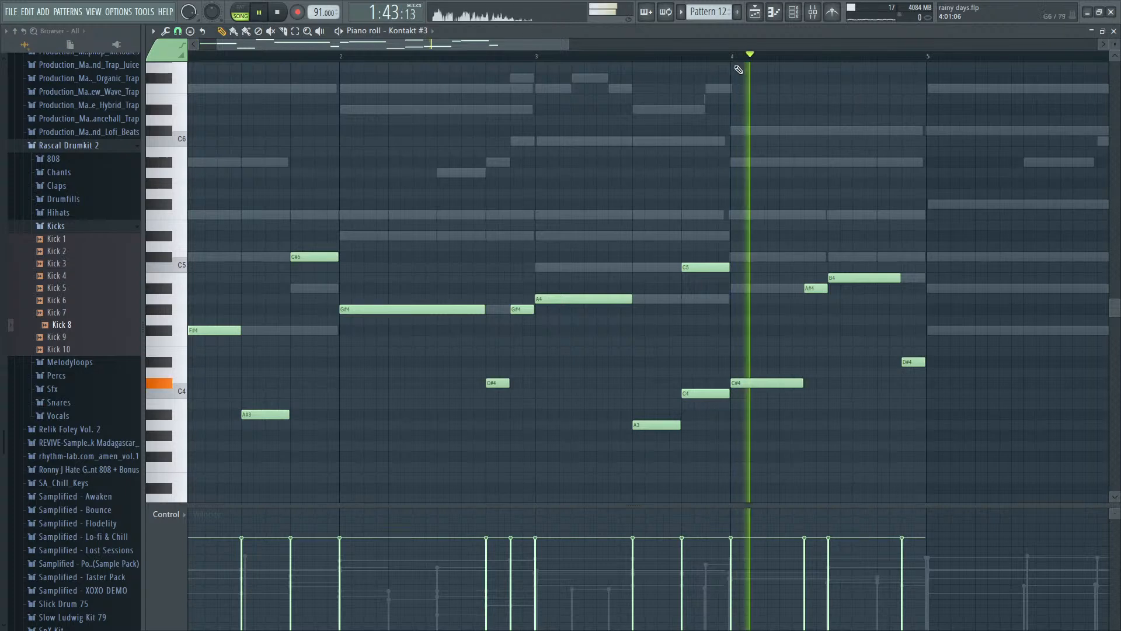
key("space")
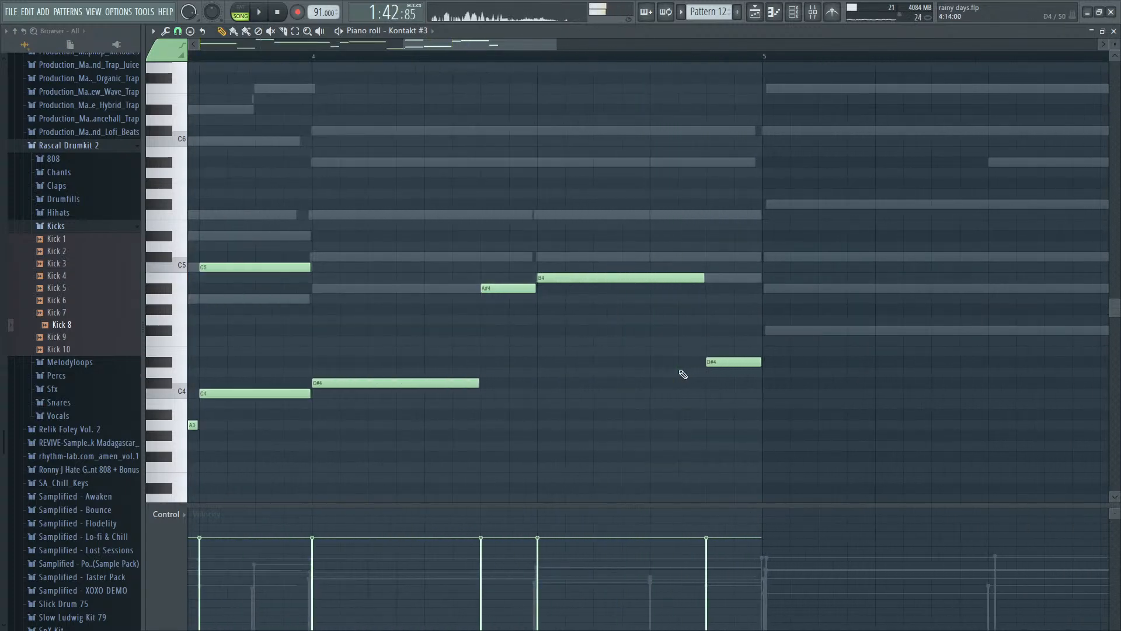
- Shorten bar 4's B4 note to one beat while playing back the bar
key("space")
left_click_drag(702, 279, 645, 279)
key("space")
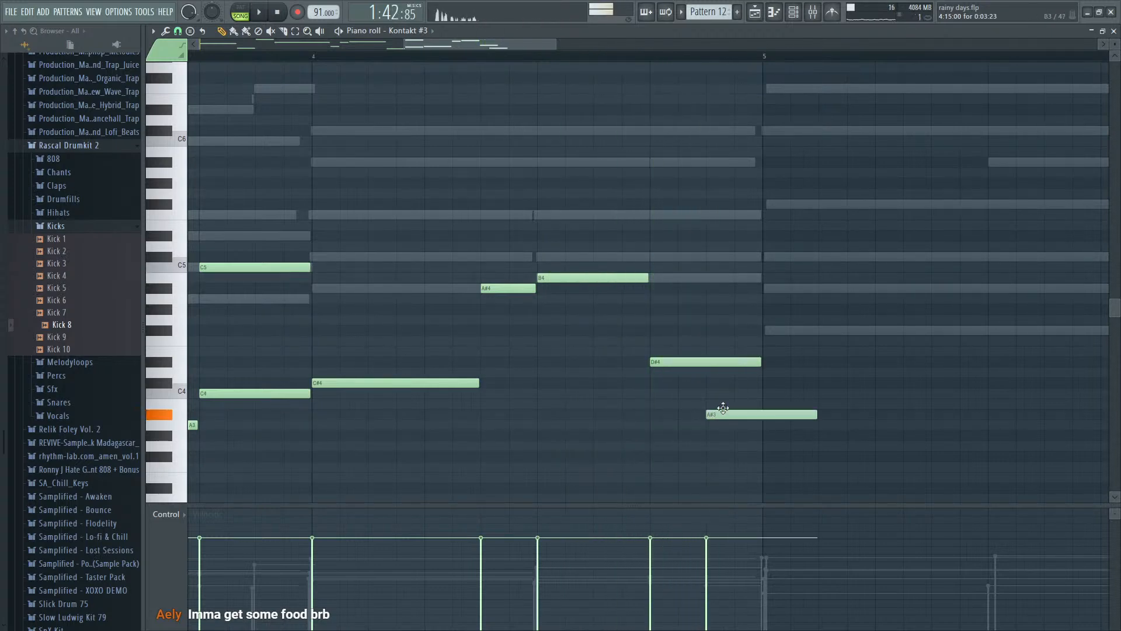
- Raise the A#3 note at the end of bar 4 to B3 and shorten it and the D#4 note to half a beat each
left_click_drag(723, 408, 723, 403)
key("space")
left_click_drag(816, 403, 765, 403)
left_click_drag(760, 362, 700, 366)
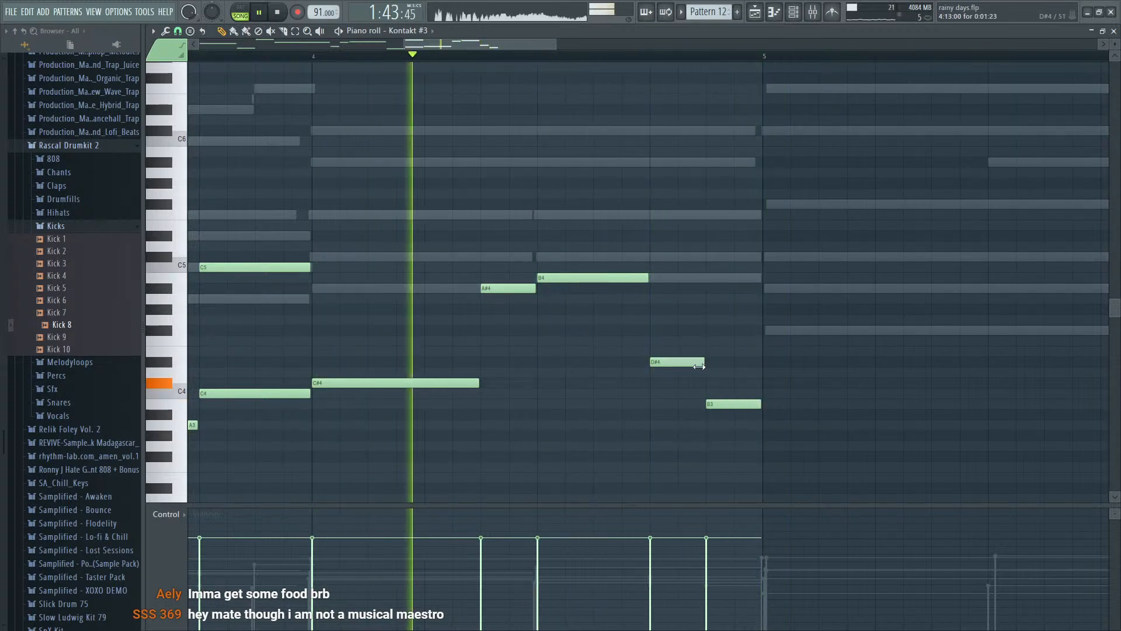
scroll(733, 384, "down", 1)
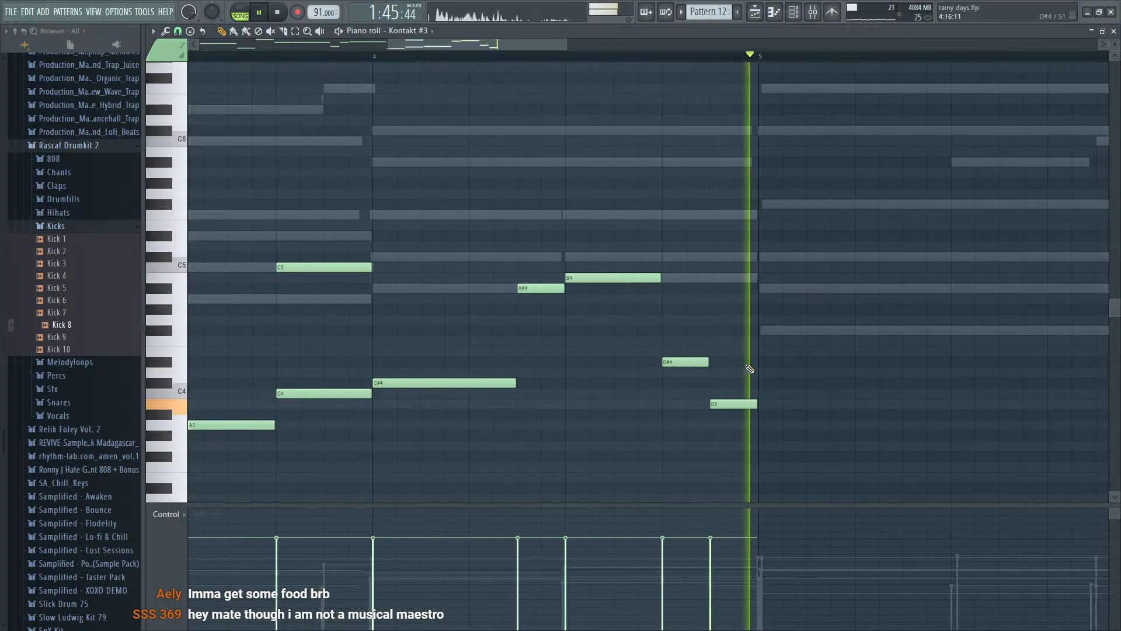
key("space")
- Play back the bass line from bar 1 into bar 4 to check the new ending notes
scroll(750, 368, "down", 2)
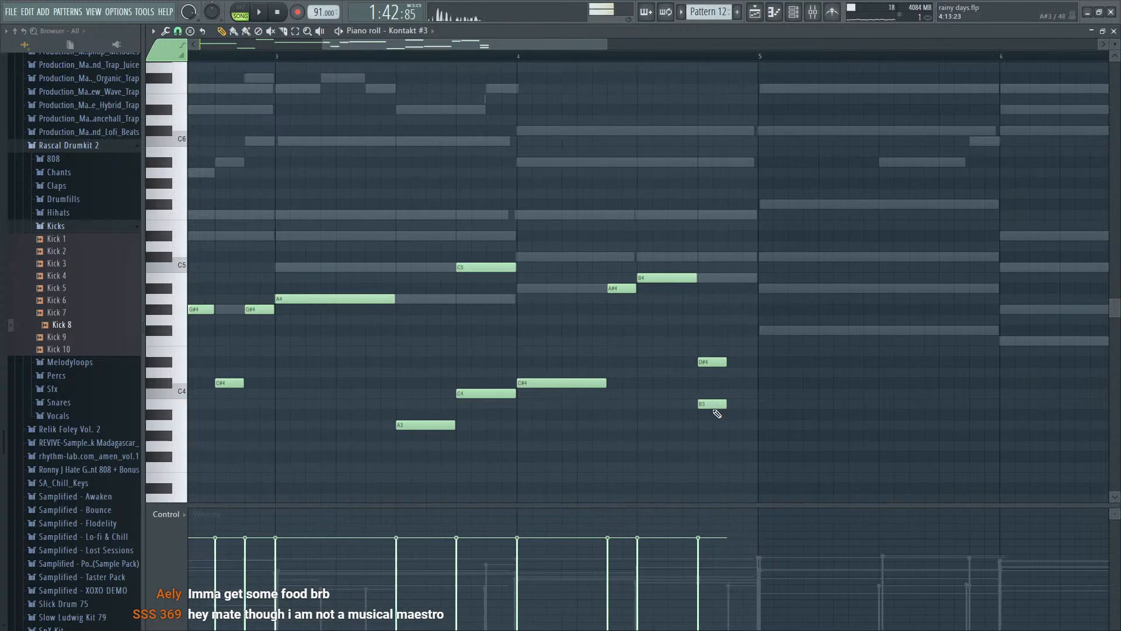
scroll(753, 351, "down", 4)
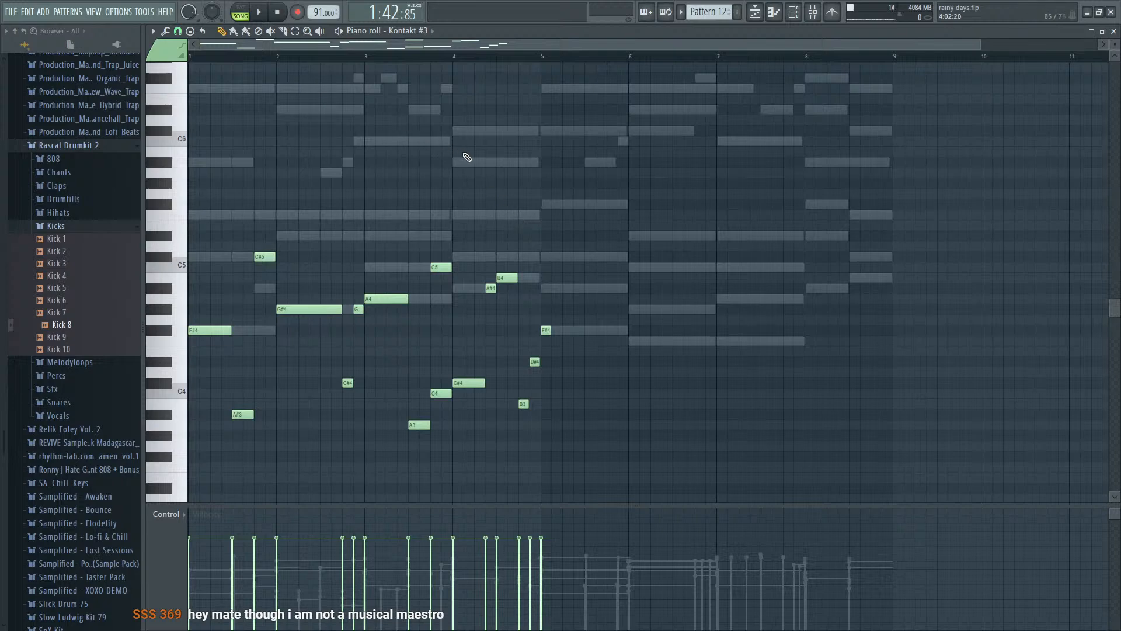
key("space")
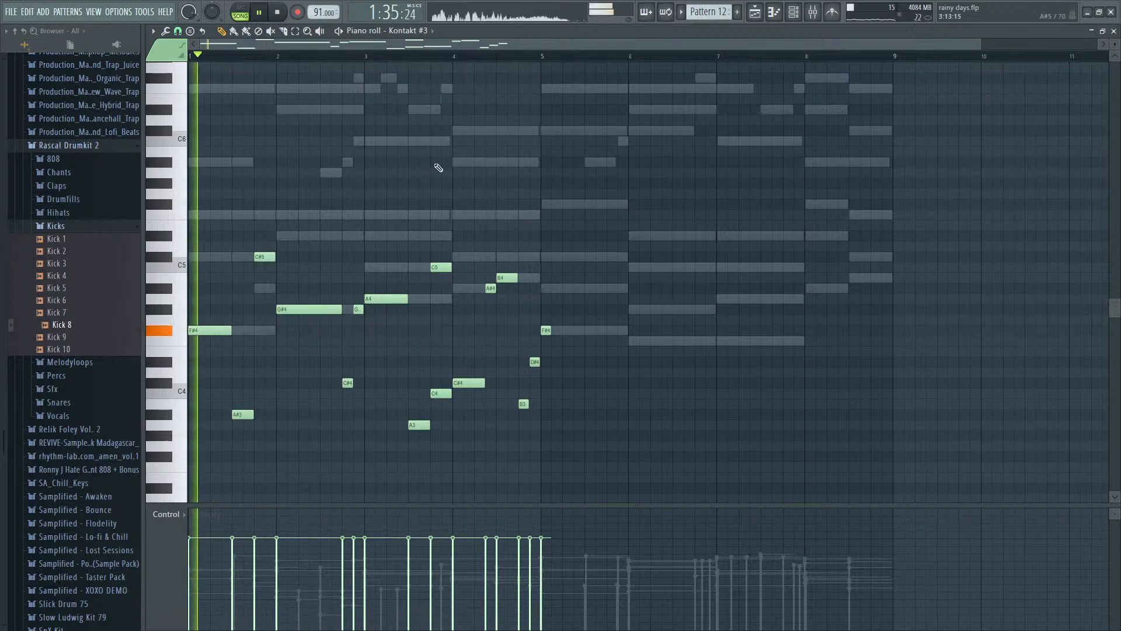
scroll(280, 398, "up", 2)
scroll(279, 397, "down", 1)
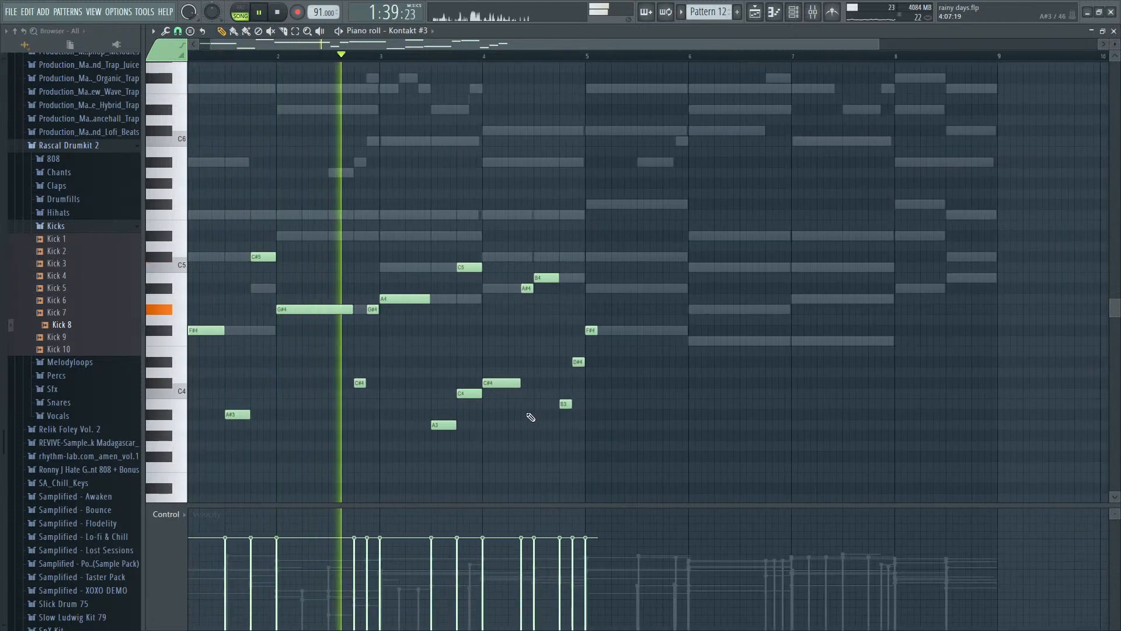
scroll(511, 431, "up", 2)
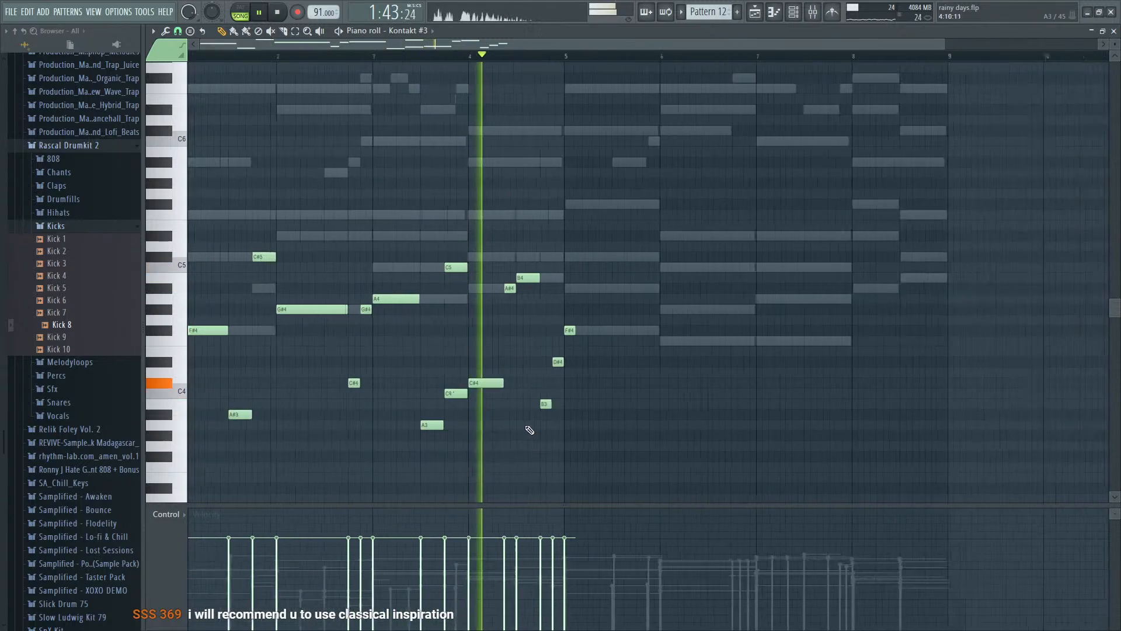
key("space")
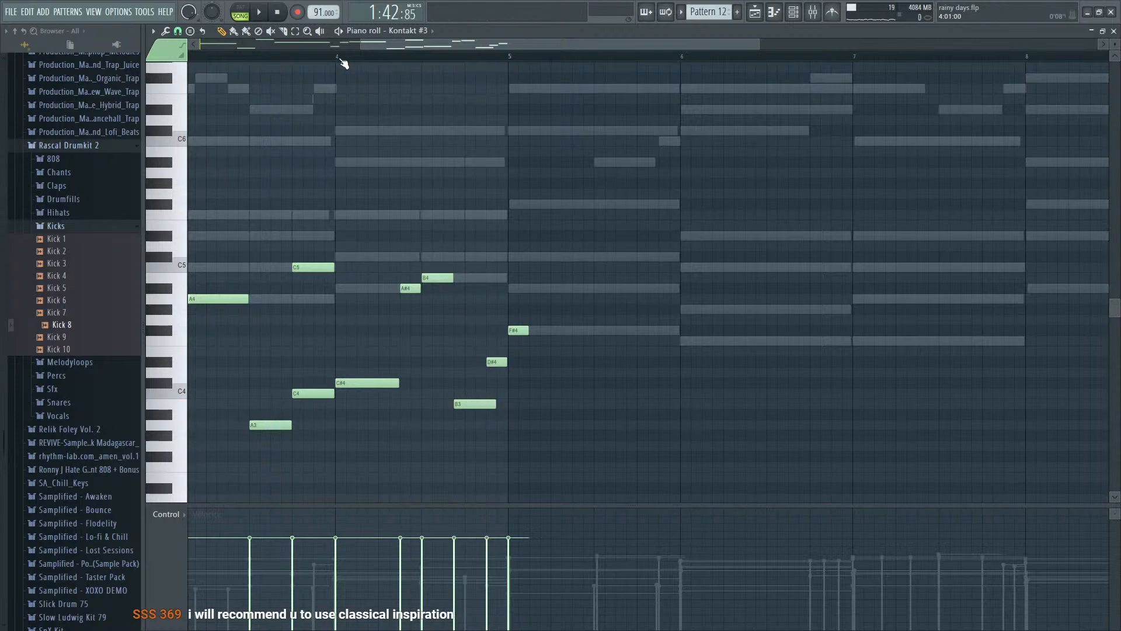
- Shorten bar 4's B3 note to three quarters of a beat so it ends where the D#4 note starts
key("space")
left_click_drag(496, 403, 486, 402)
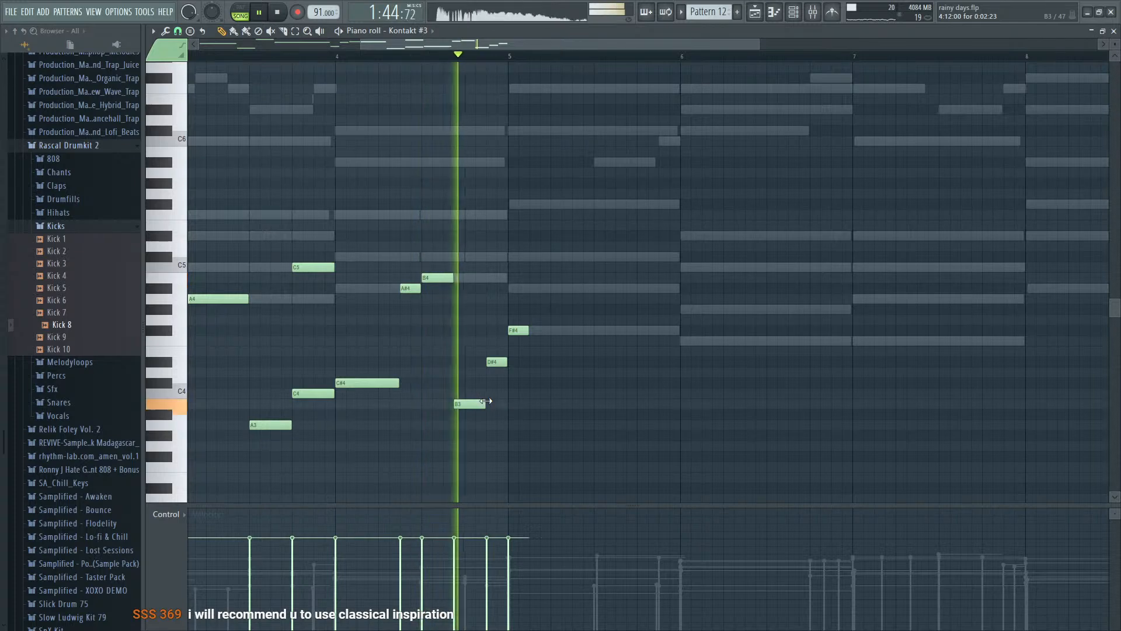
key("space")
- Extend bar 4's B3 note to a length of 0:03:07 so it meets the D#4 note, and audition it
scroll(401, 351, "up", 4, "ctrl")
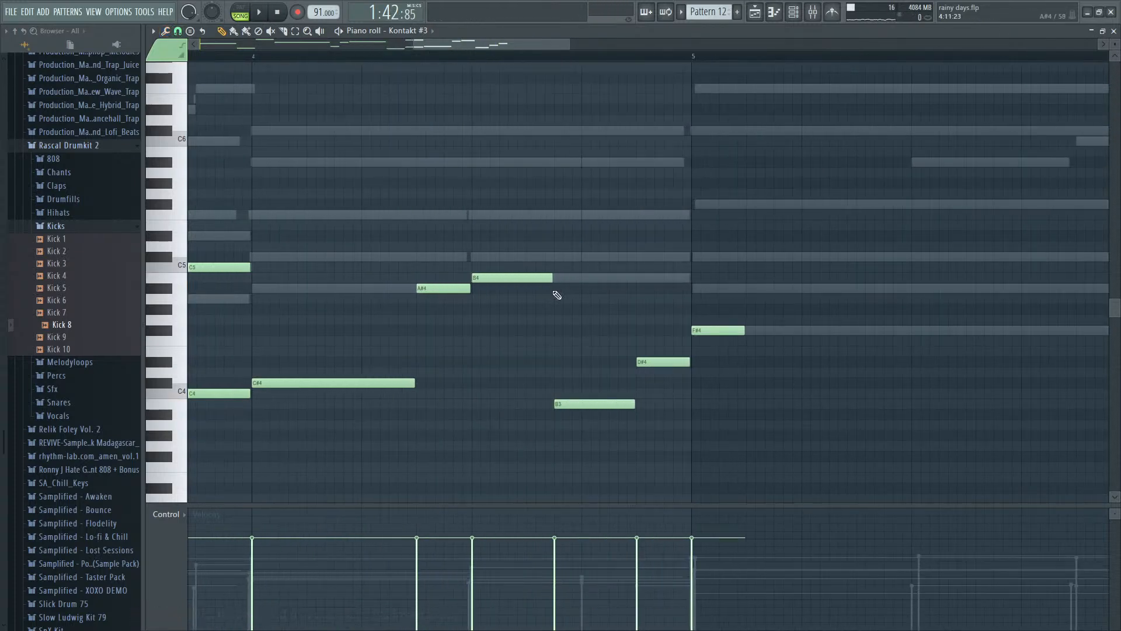
scroll(557, 295, "up", 2, "ctrl")
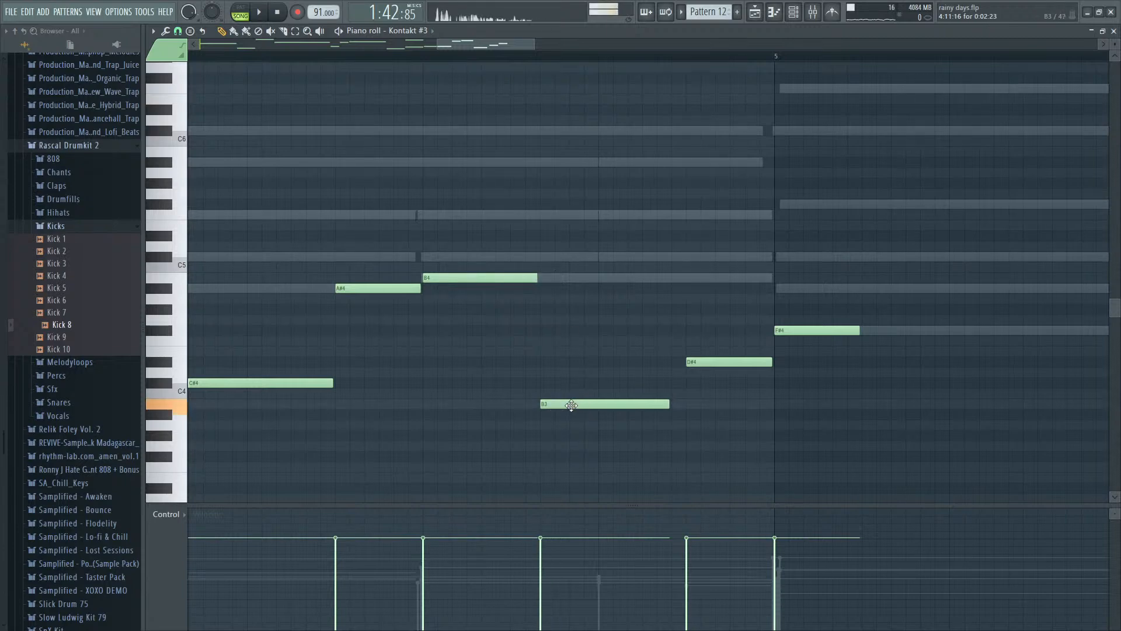
left_click_drag(668, 404, 681, 407)
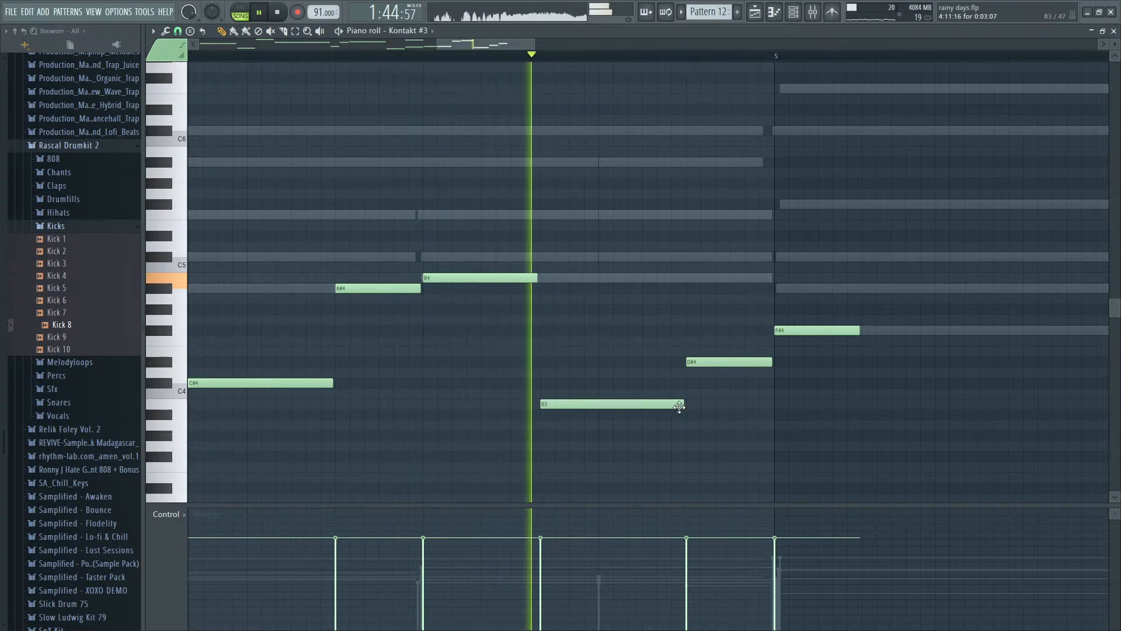
key("space")
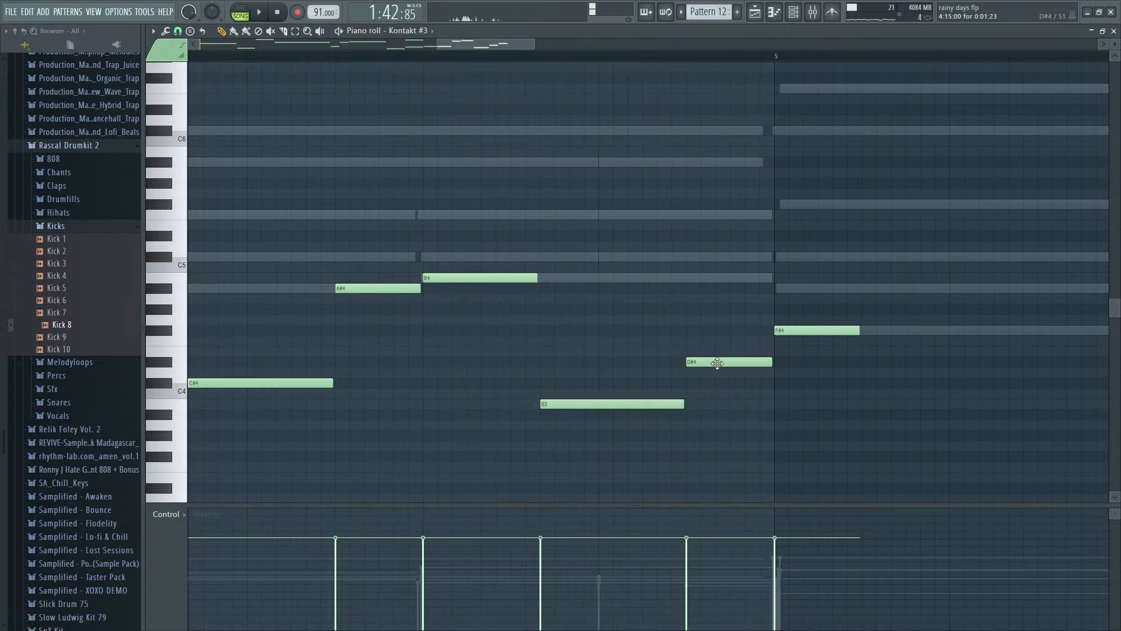
- Play back bar 4 to check the timing of the B3 and D#4 notes
scroll(721, 374, "down", 5, "ctrl")
key("space")
scroll(677, 404, "up", 5, "ctrl")
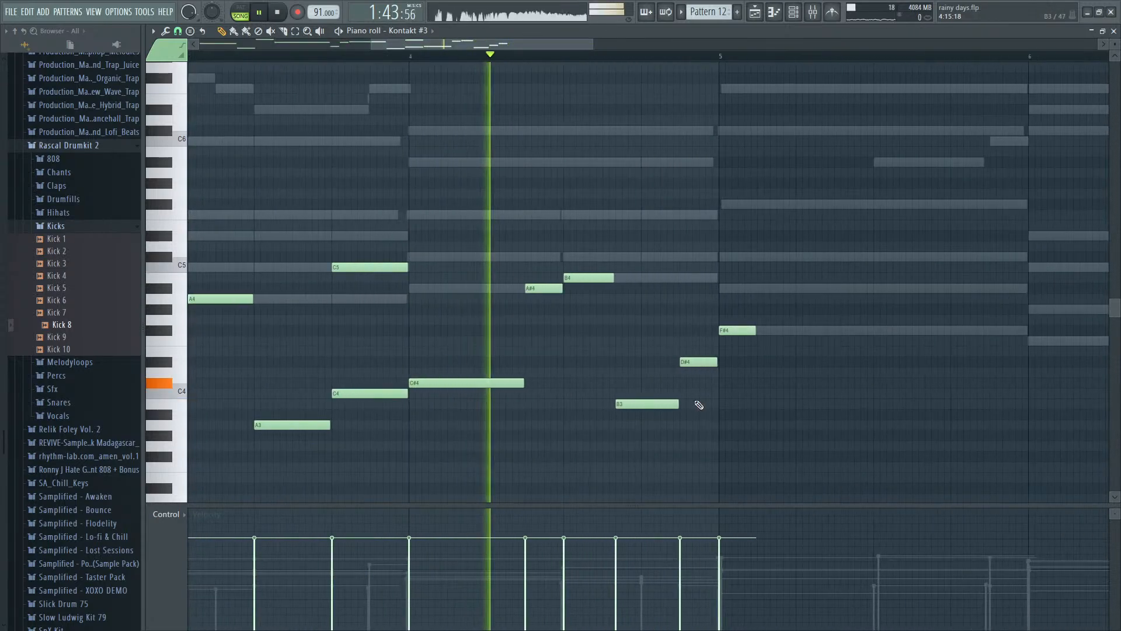
scroll(678, 404, "up", 2, "ctrl")
key("space")
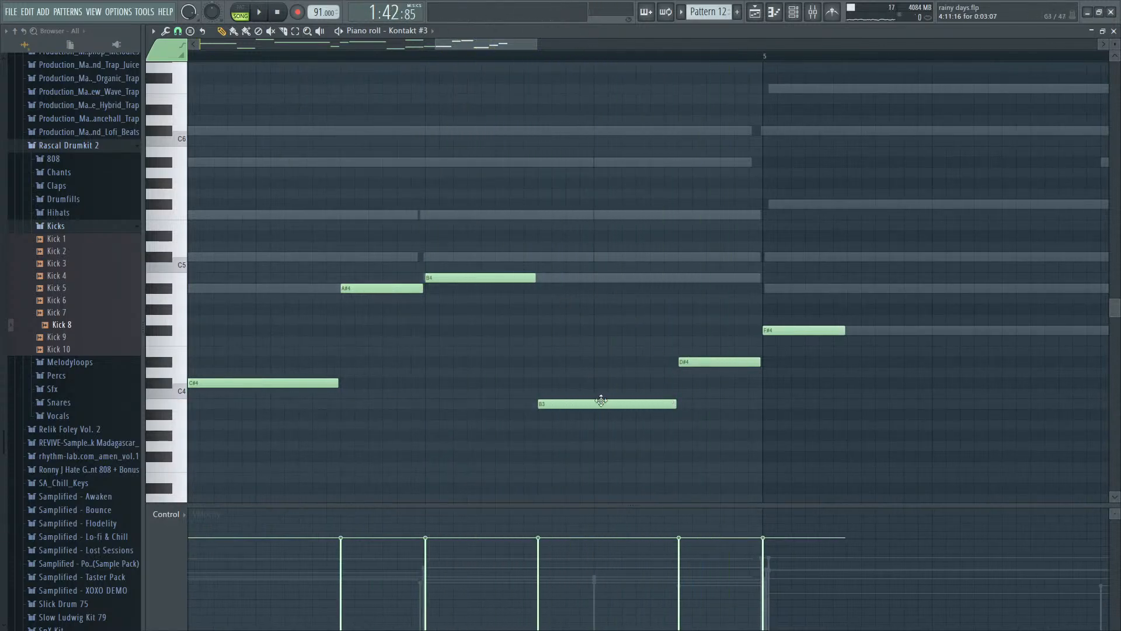
- Try starting bar 4's D#4 note earlier, after a shortened B3 note, and play it back
key("space")
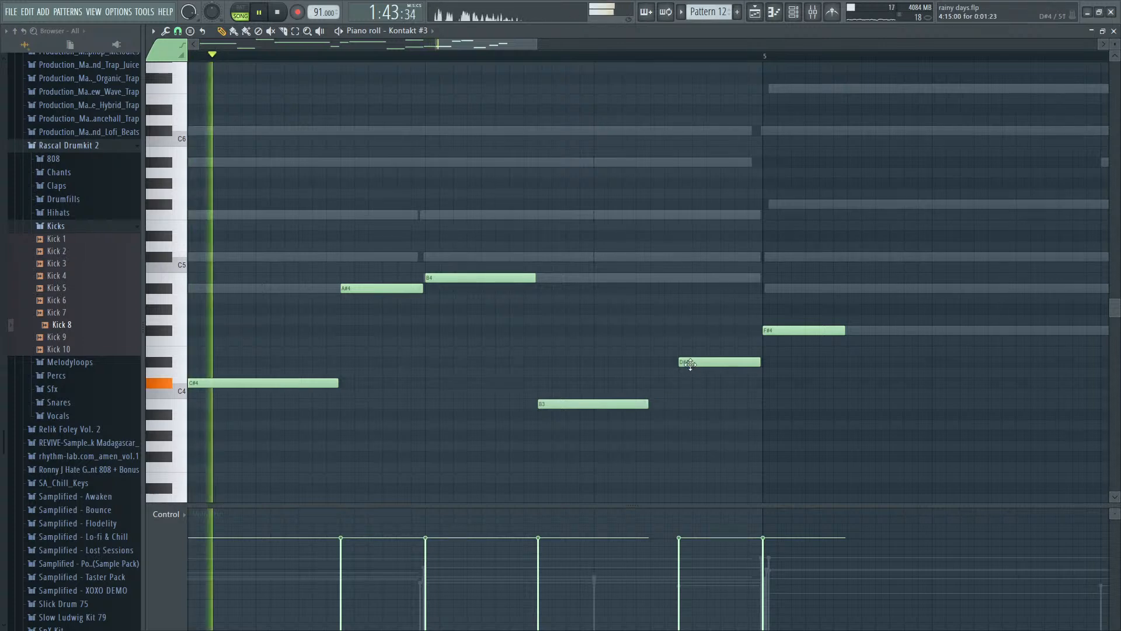
left_click_drag(718, 361, 684, 362)
key("space")
key("space")
key("space")
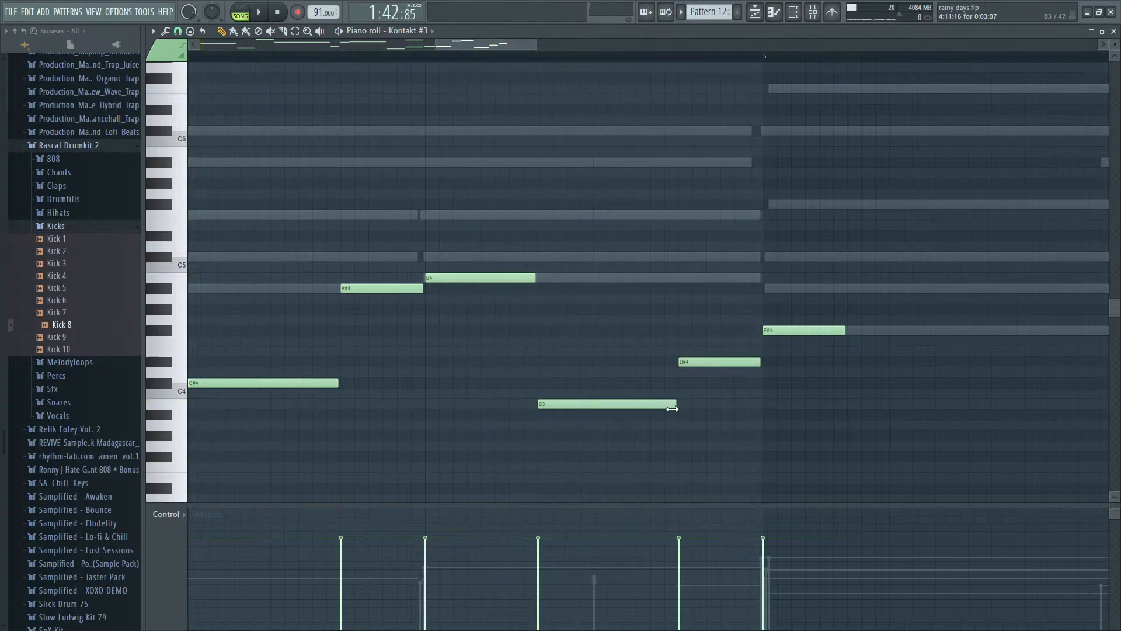
- Play back the playlist arrangement from bar 37, where the Pattern 12 clip starts
scroll(672, 407, "down", 3)
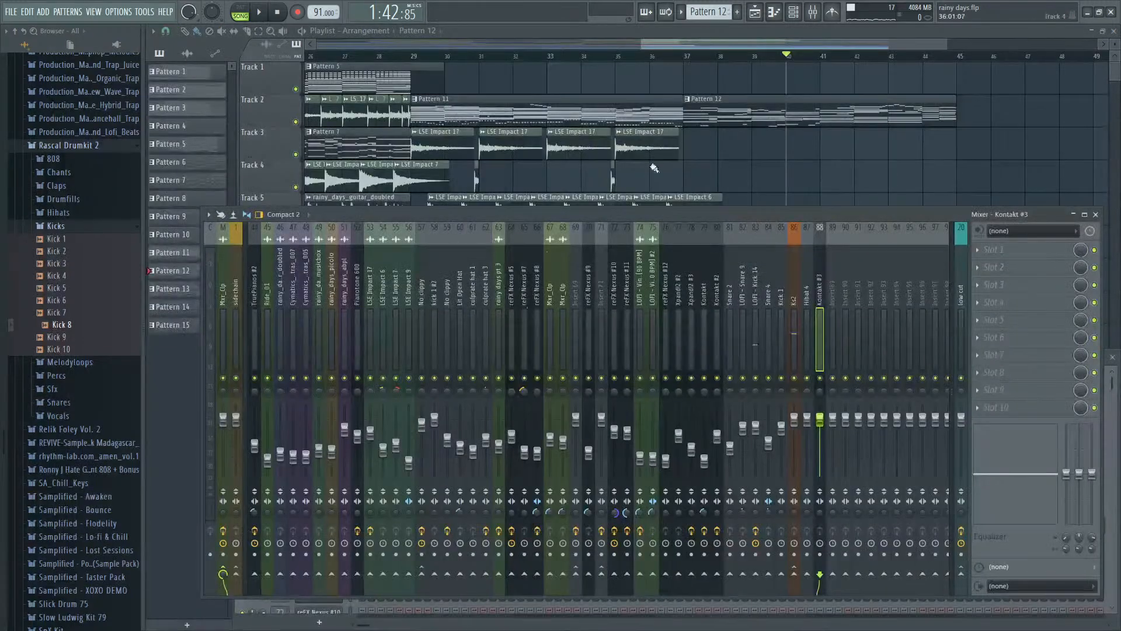
left_click(688, 56)
key("space")
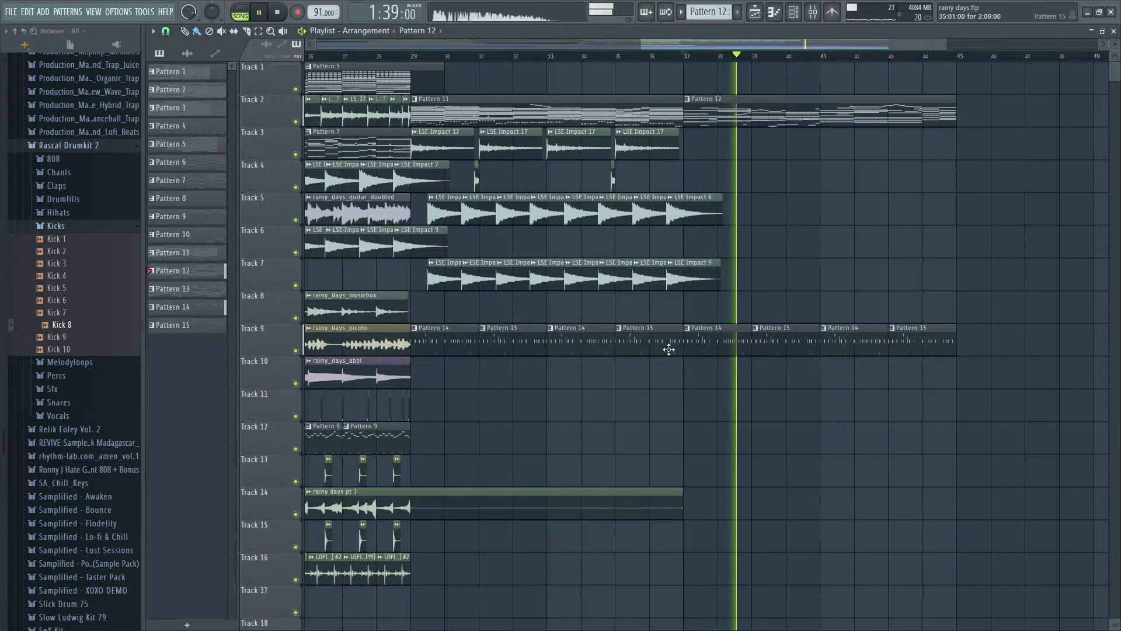
- Set the F#4 note at the start of bar 5 in Pattern 12 to a length of 0:05:23 and audition it
double_click(805, 119)
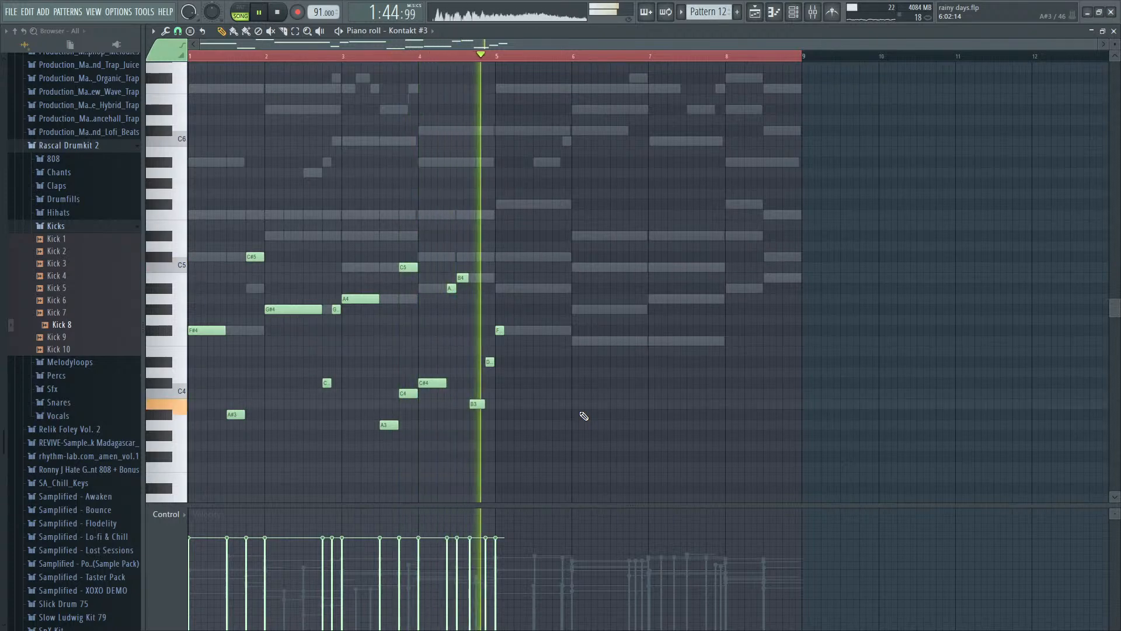
scroll(521, 412, "up", 3)
key("space")
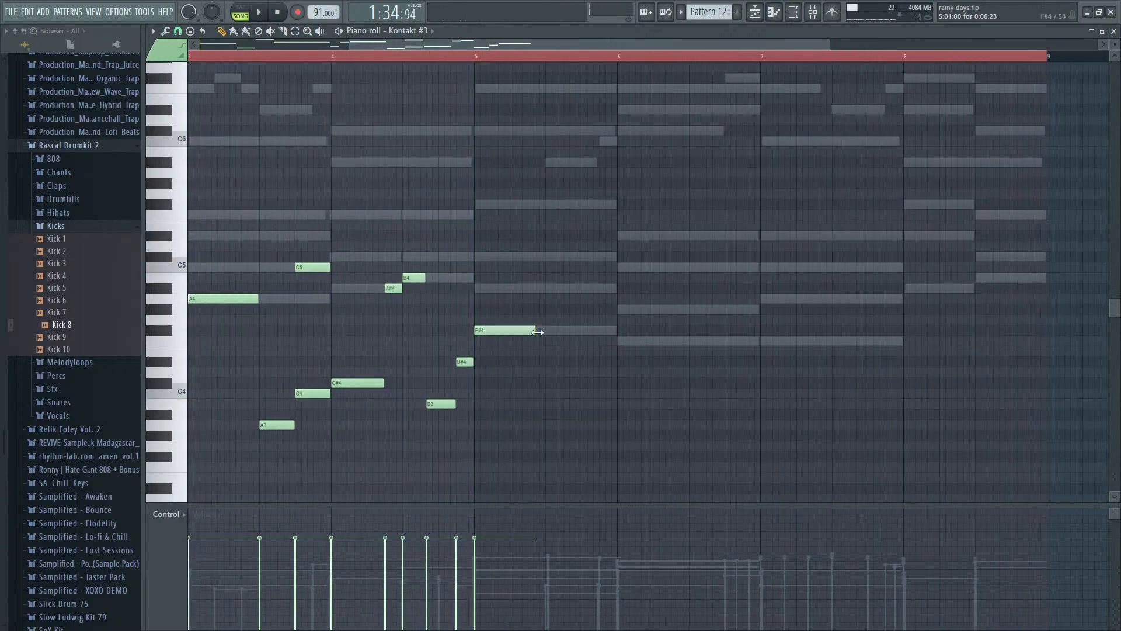
left_click(482, 58)
scroll(606, 259, "up", 2)
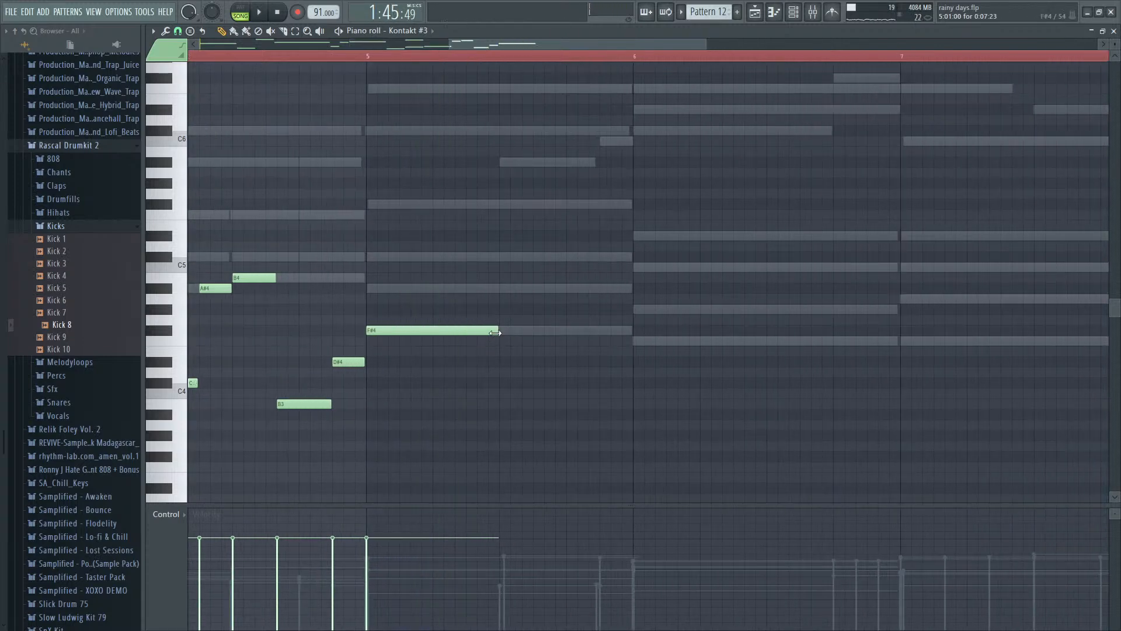
left_click_drag(495, 333, 480, 333)
key("space")
key("space")
- Follow bar 5's F#4 with a D#4 note at 5:07 lasting 0:01:23 and a C#4 note at 5:09 lasting 0:07:23
key("space")
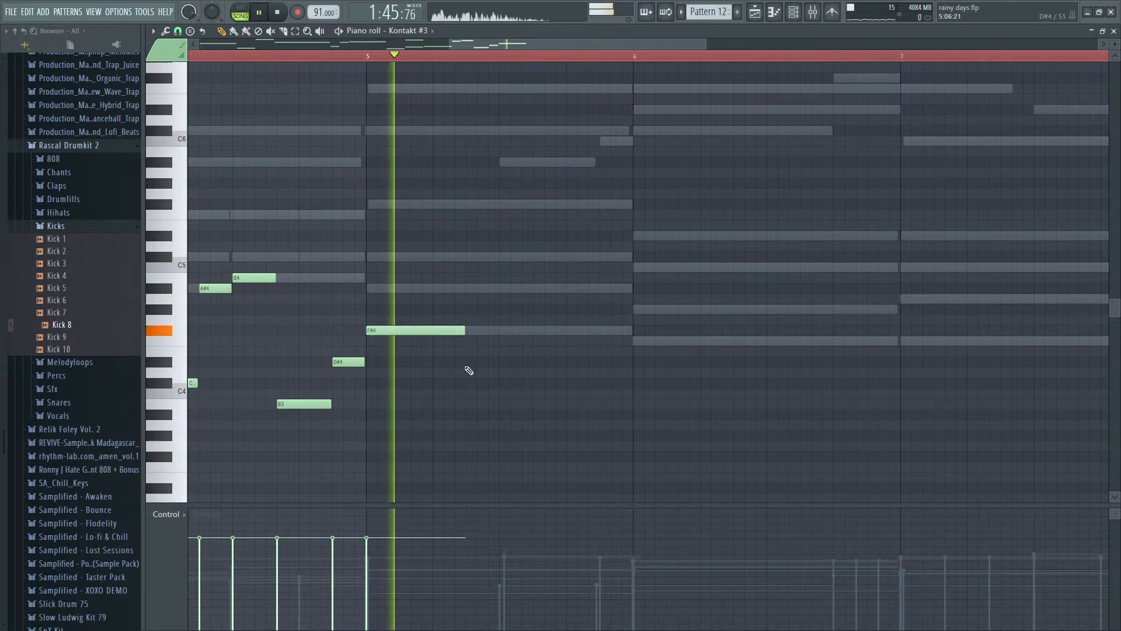
key("space")
left_click(467, 362)
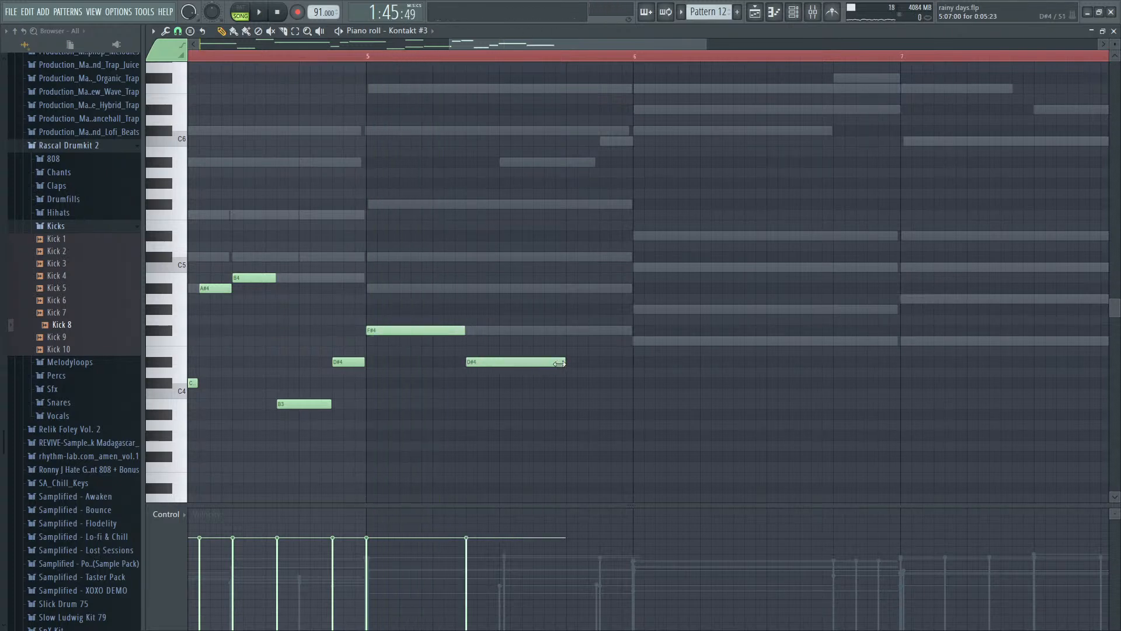
key("space")
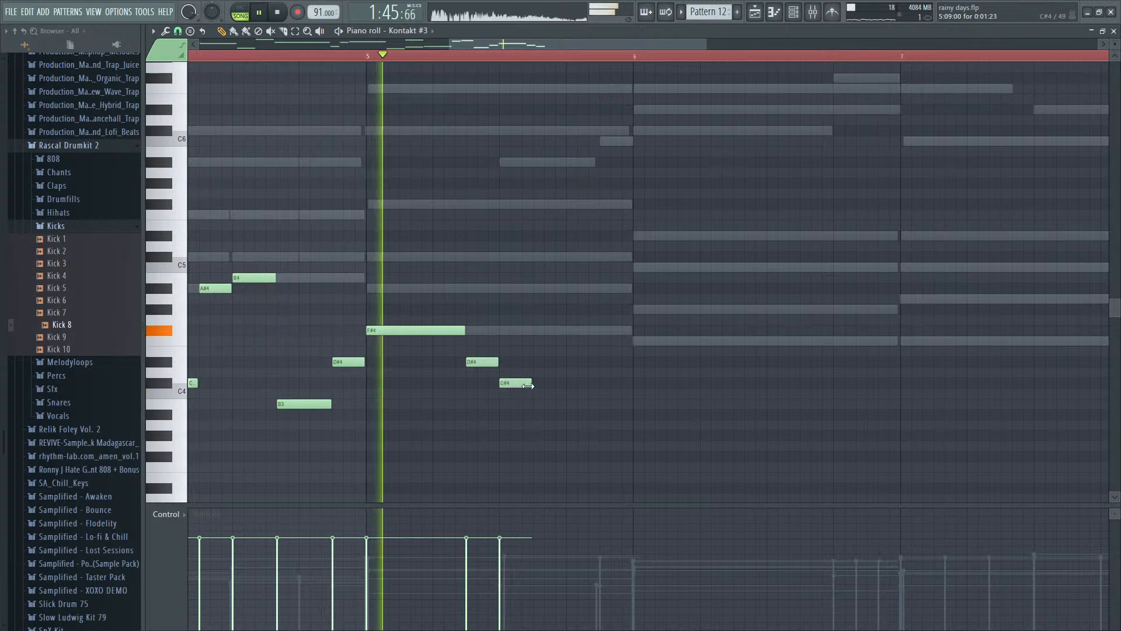
left_click_drag(531, 384, 565, 387)
key("space")
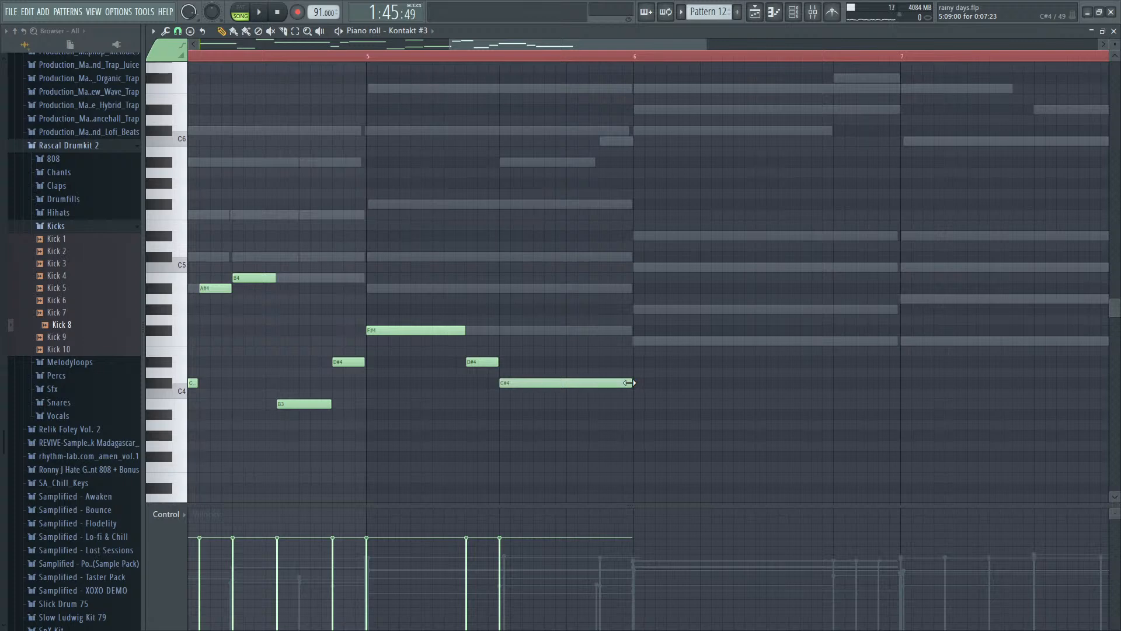
- Add two short C#5 notes at 5:13 and 5:15 above the held C#4, and play back bar 5
left_click(587, 261)
key("space")
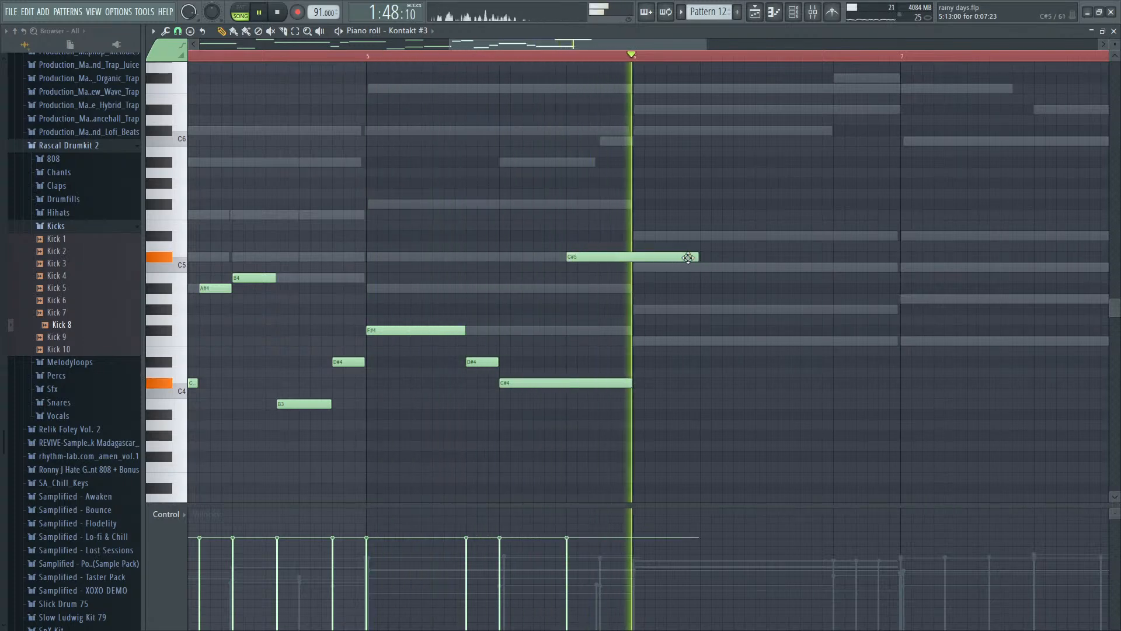
key("space")
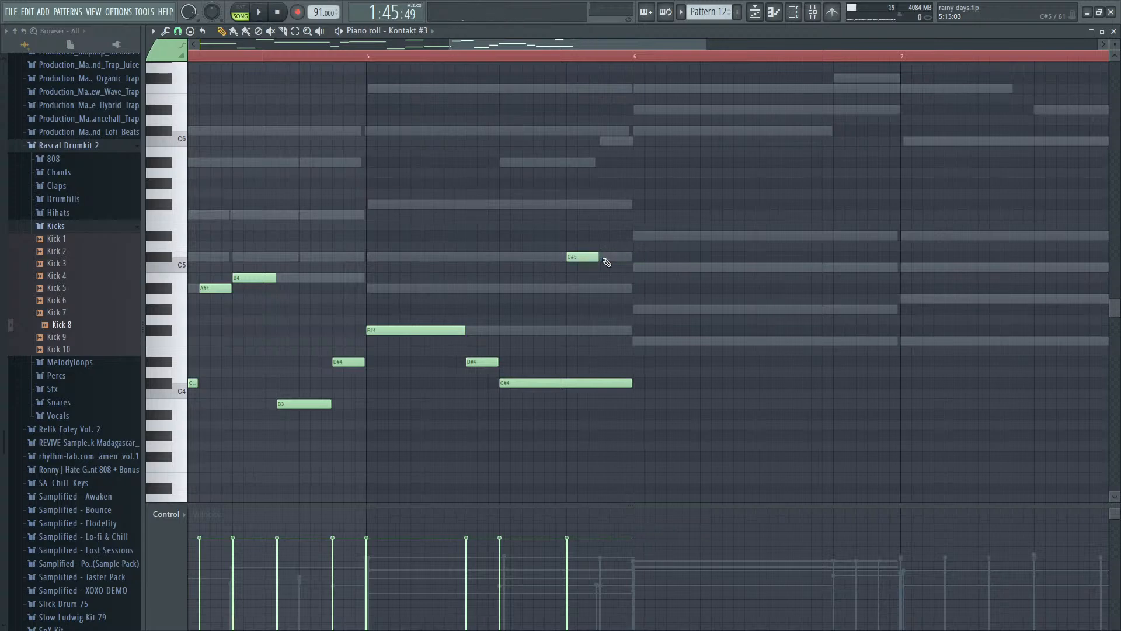
key("space")
scroll(646, 307, "down", 4)
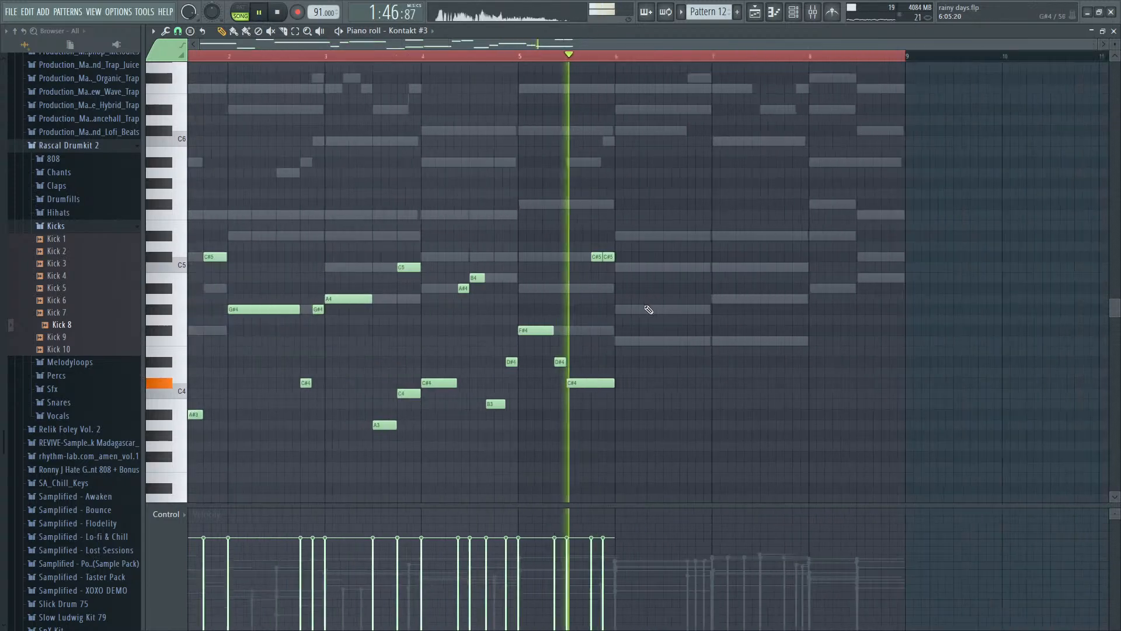
- Add a 0:07:23 note at the start of bar 6, raise it from F4 to C5, and play the line back
scroll(692, 325, "up", 4)
key("space")
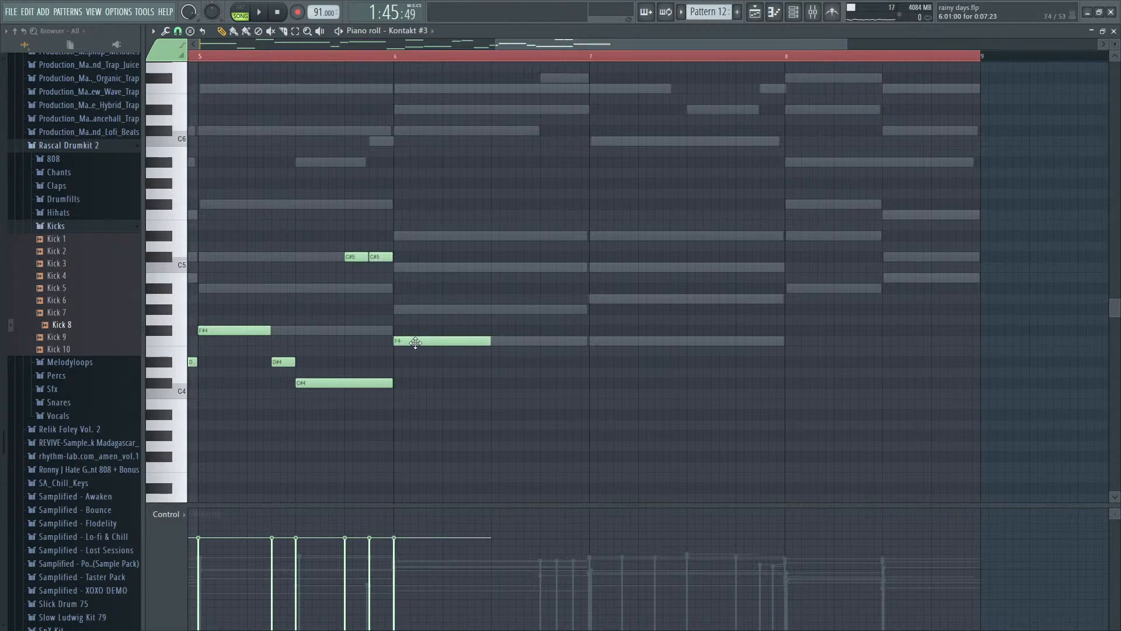
left_click_drag(415, 343, 417, 265)
scroll(320, 331, "down", 5)
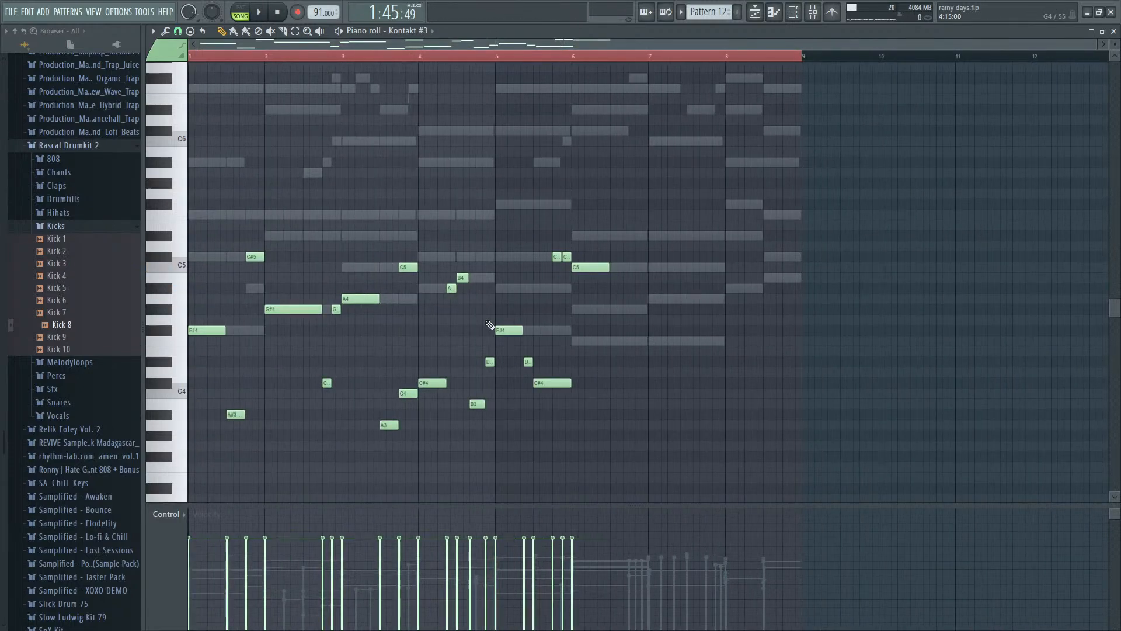
key("space")
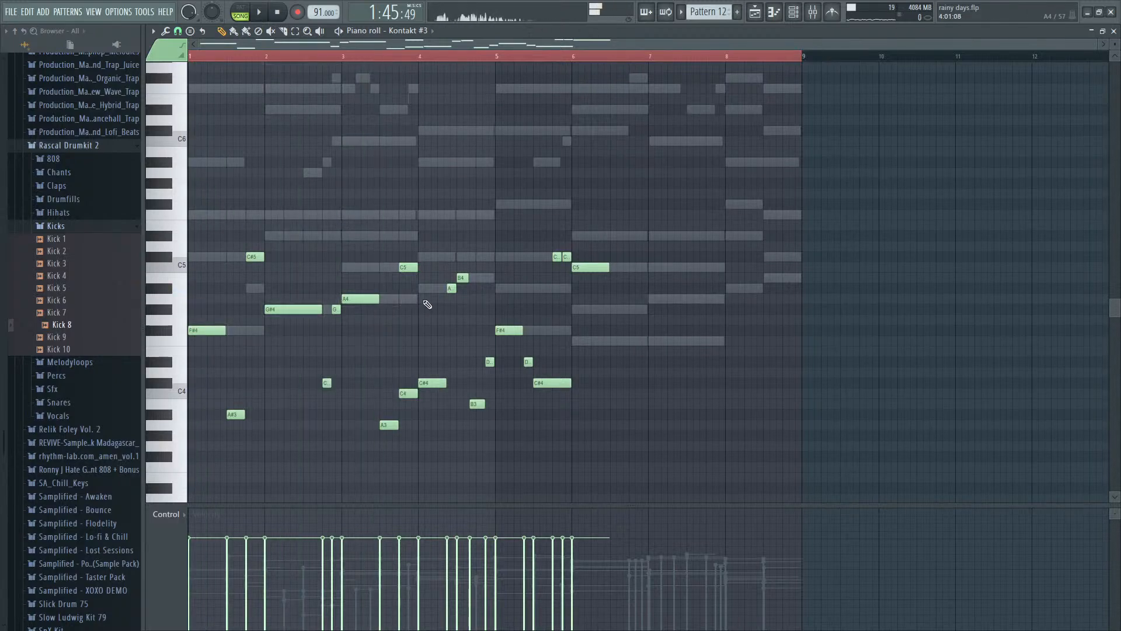
key("space")
- Try bar 5's opening F#4 note at A#4 and at C#5, and play it back
left_click(507, 331)
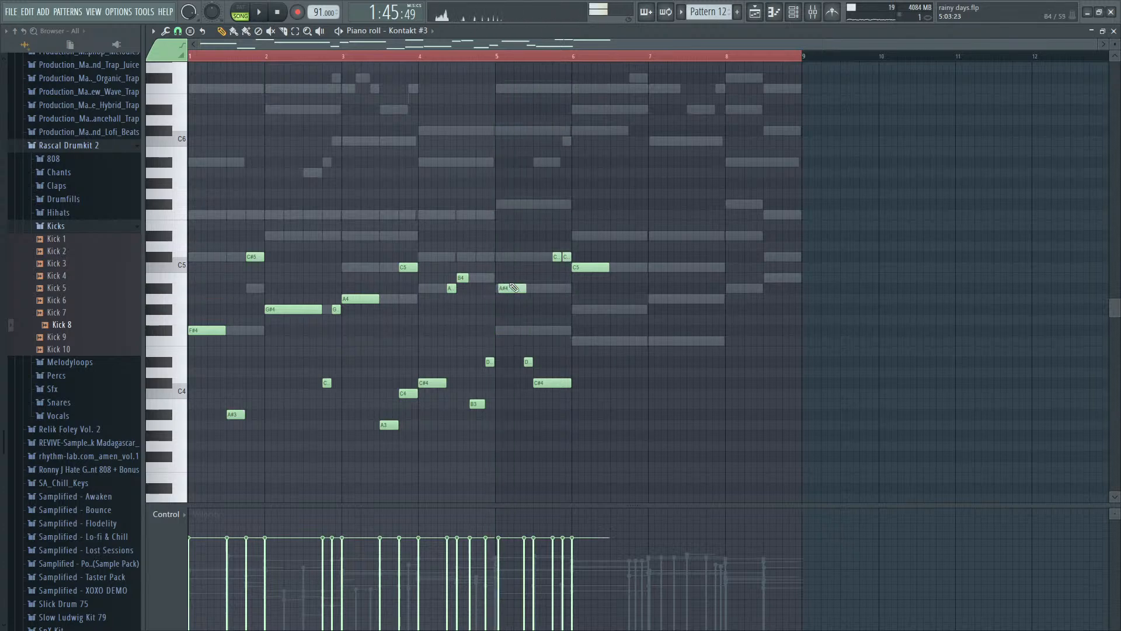
left_click(513, 287)
left_click(513, 256)
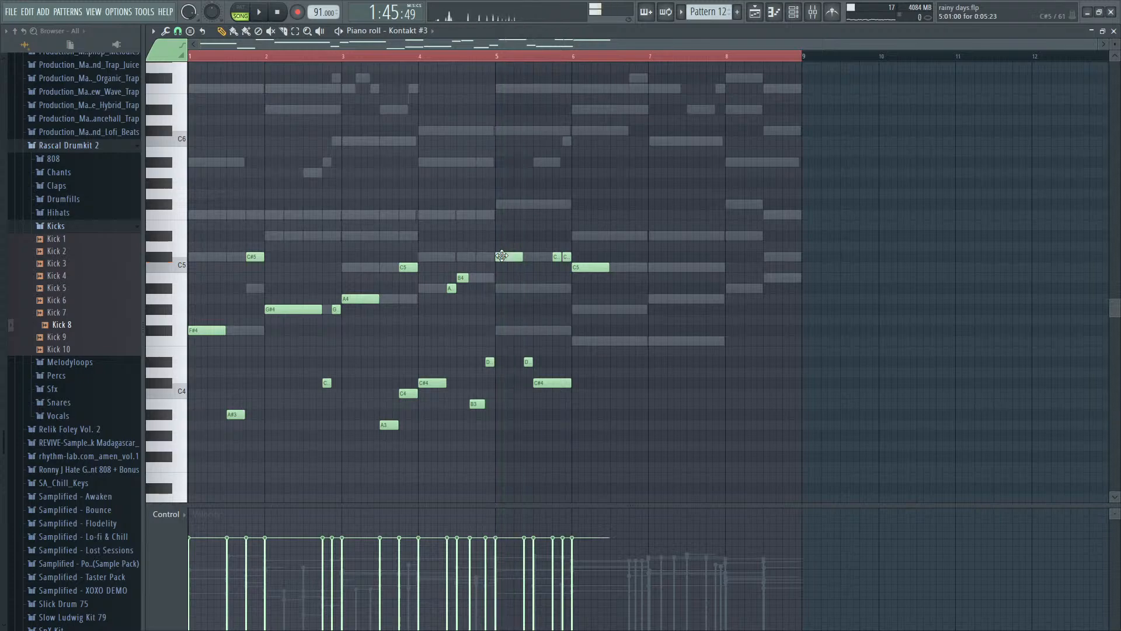
left_click(420, 57)
key("space")
scroll(530, 279, "up", 5)
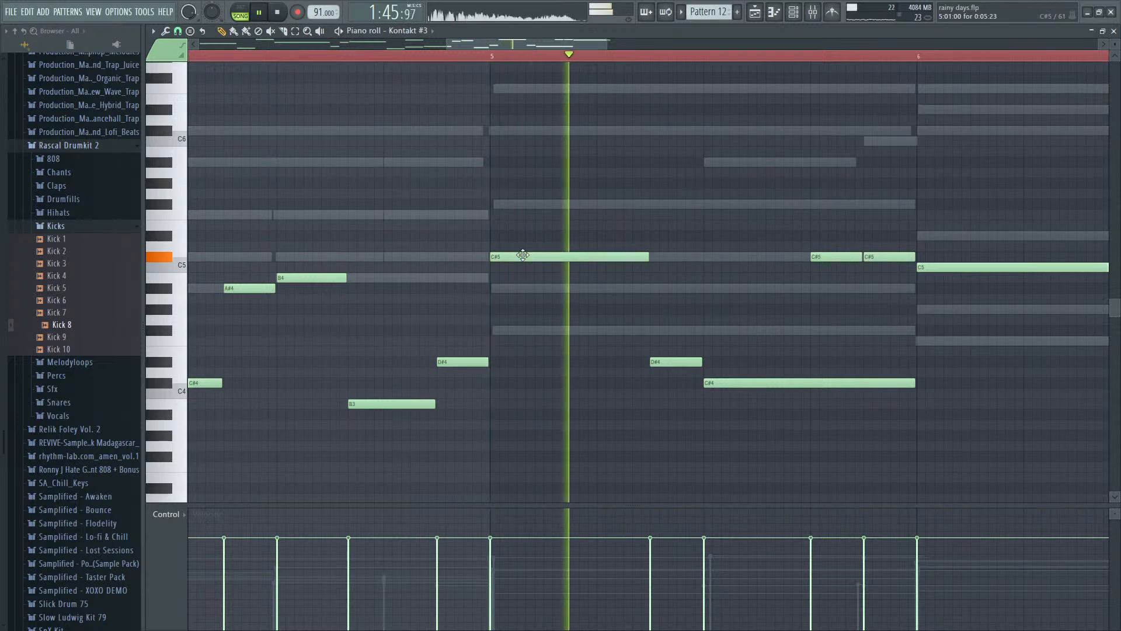
key("space")
- Try bar 5's opening note at A#4 with playback from bar 4, and return it to F#4
left_click_drag(524, 258, 517, 288)
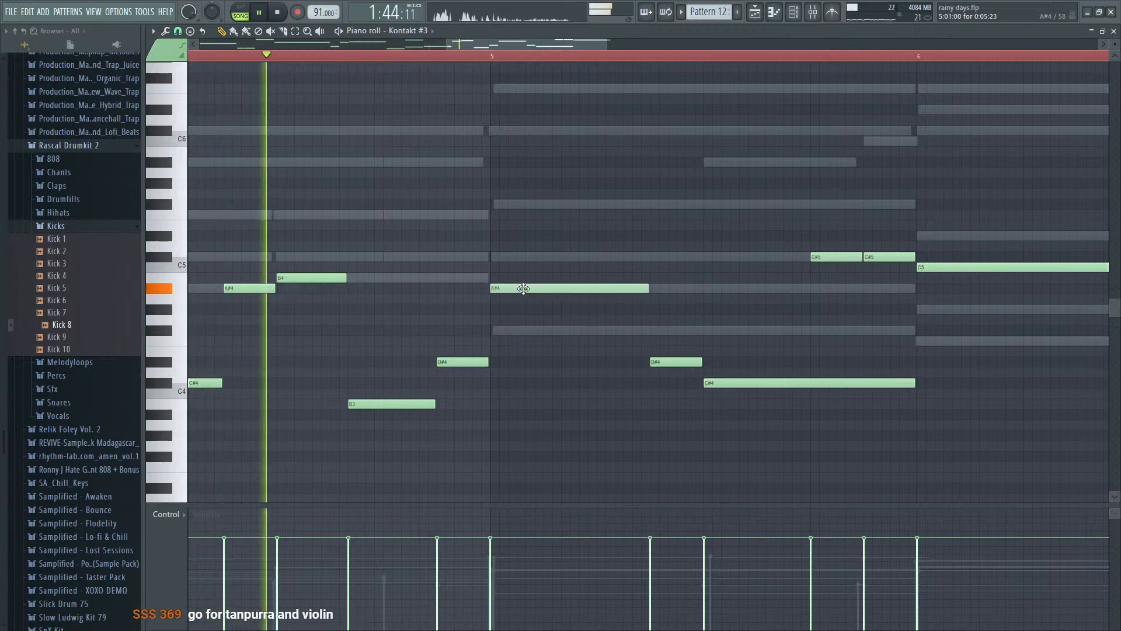
key("space")
key("space")
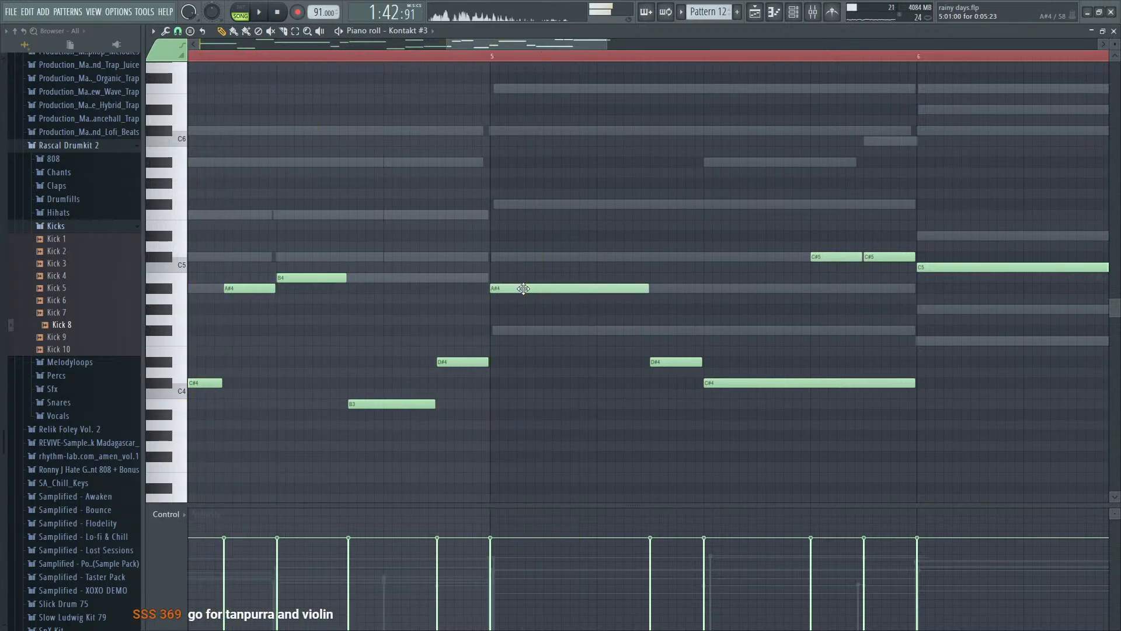
left_click_drag(523, 288, 525, 331)
- Play back the bass line from bar 4, and replay it from bar 6 to check the C5 note
scroll(558, 330, "down", 5)
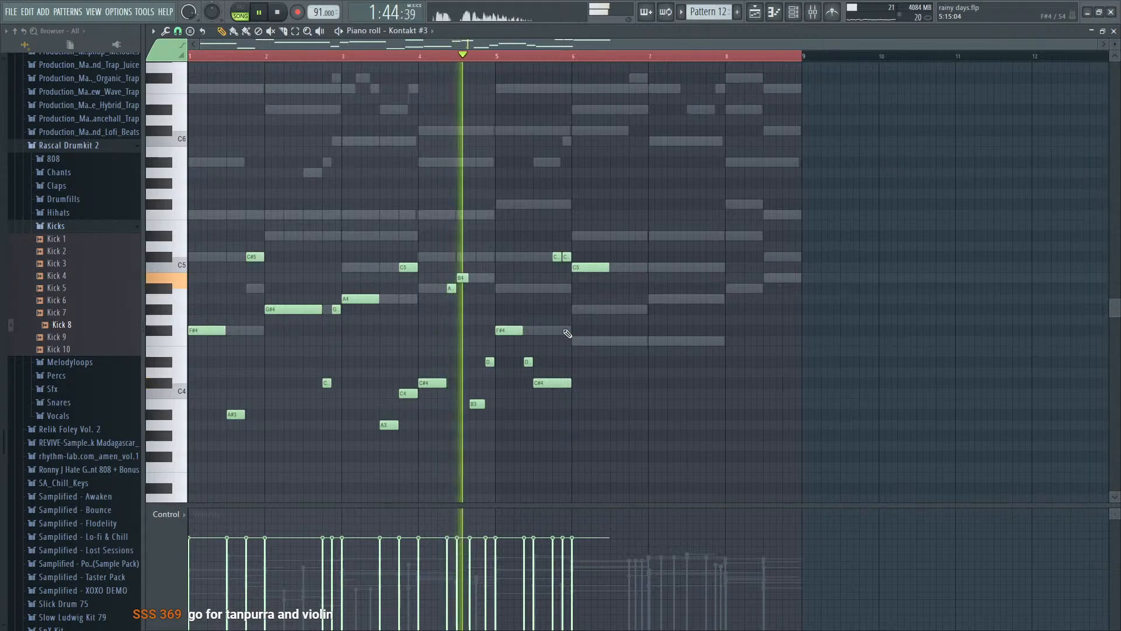
scroll(570, 339, "up", 4)
scroll(571, 348, "up", 1)
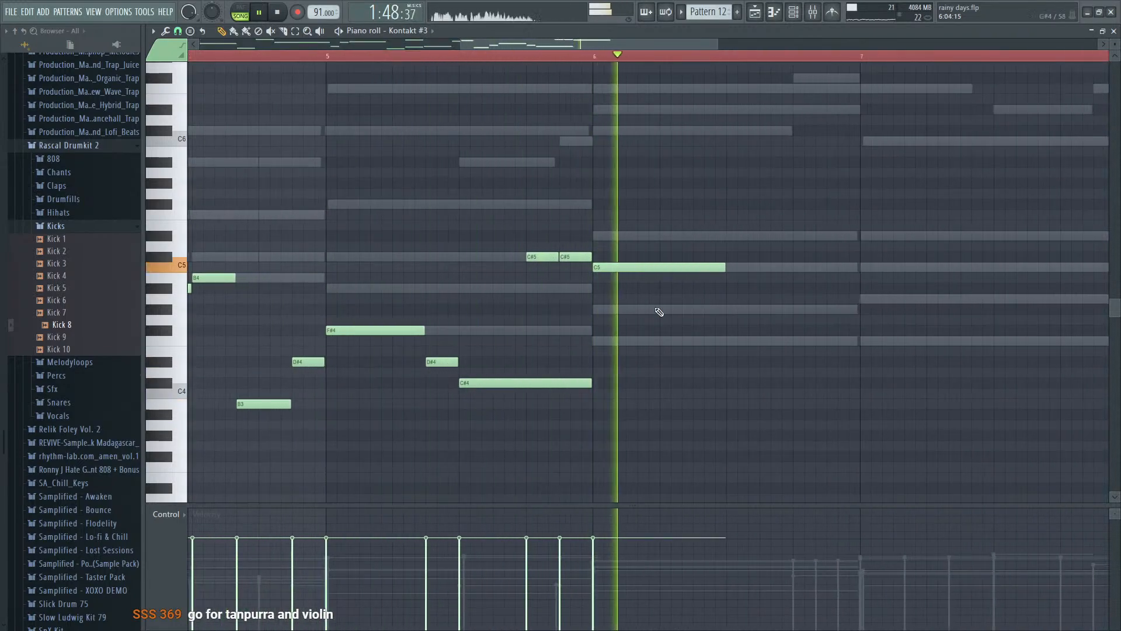
key("space")
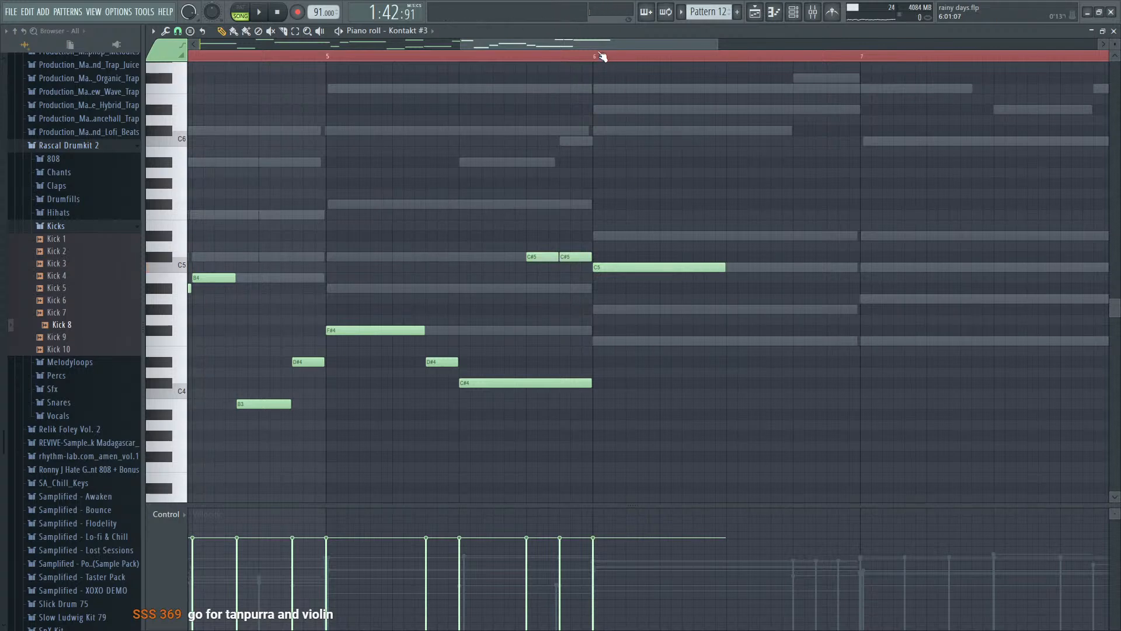
key("space")
- Shorten bar 6's C5 note to end at 6:07, and follow it with short G#4 and F4 notes at 6:07 and 6:09
key("space")
key("space")
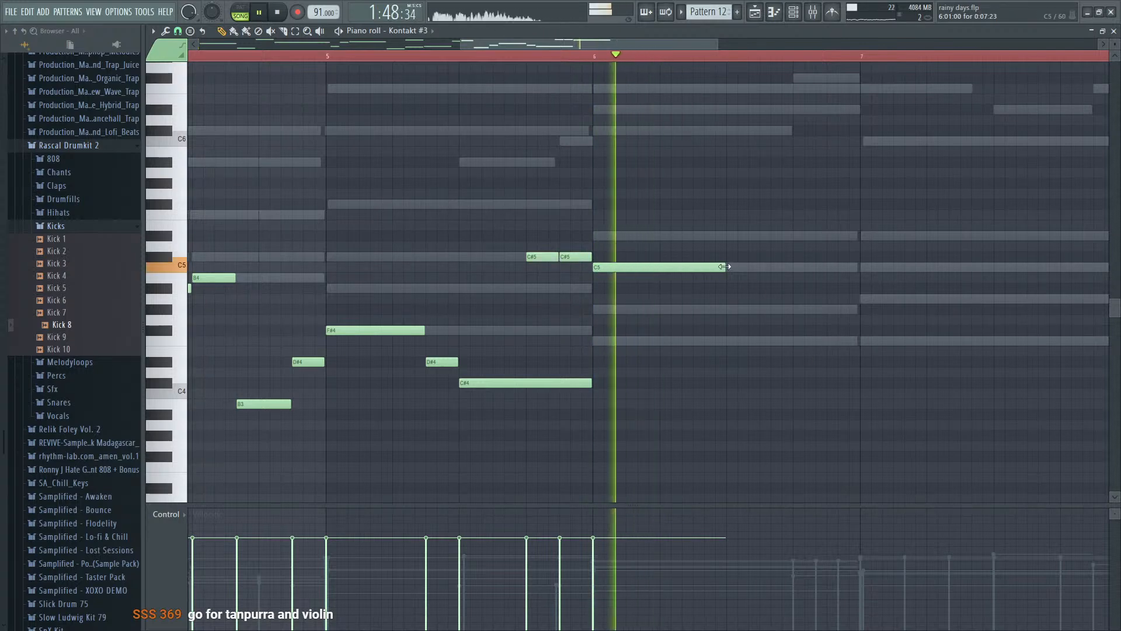
left_click_drag(724, 267, 688, 267)
key("space")
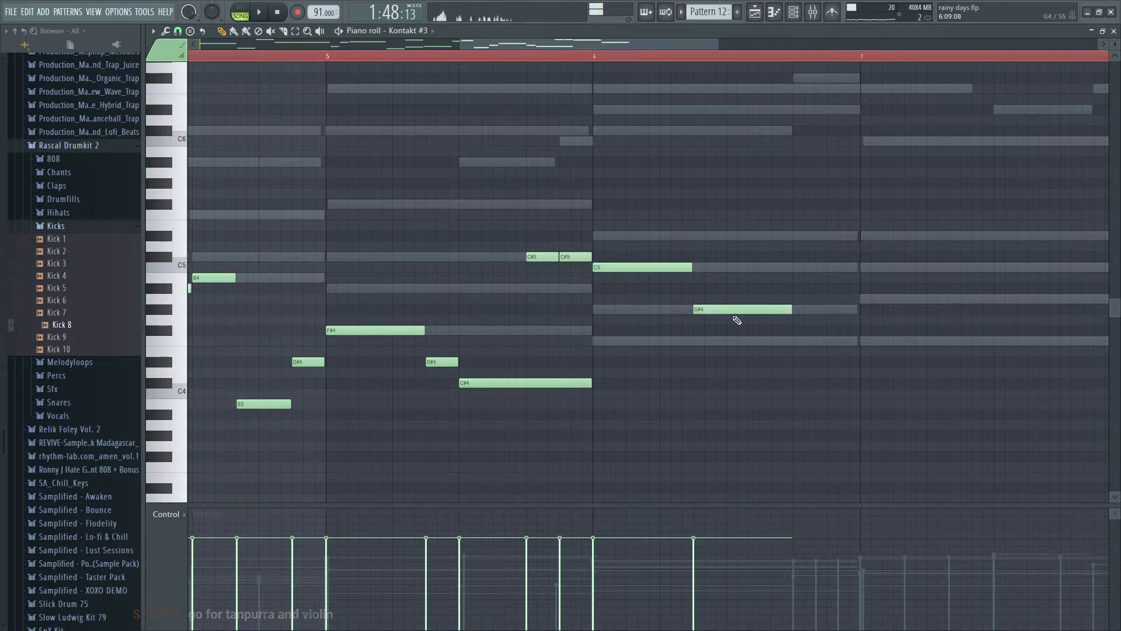
key("space")
left_click_drag(711, 310, 724, 310)
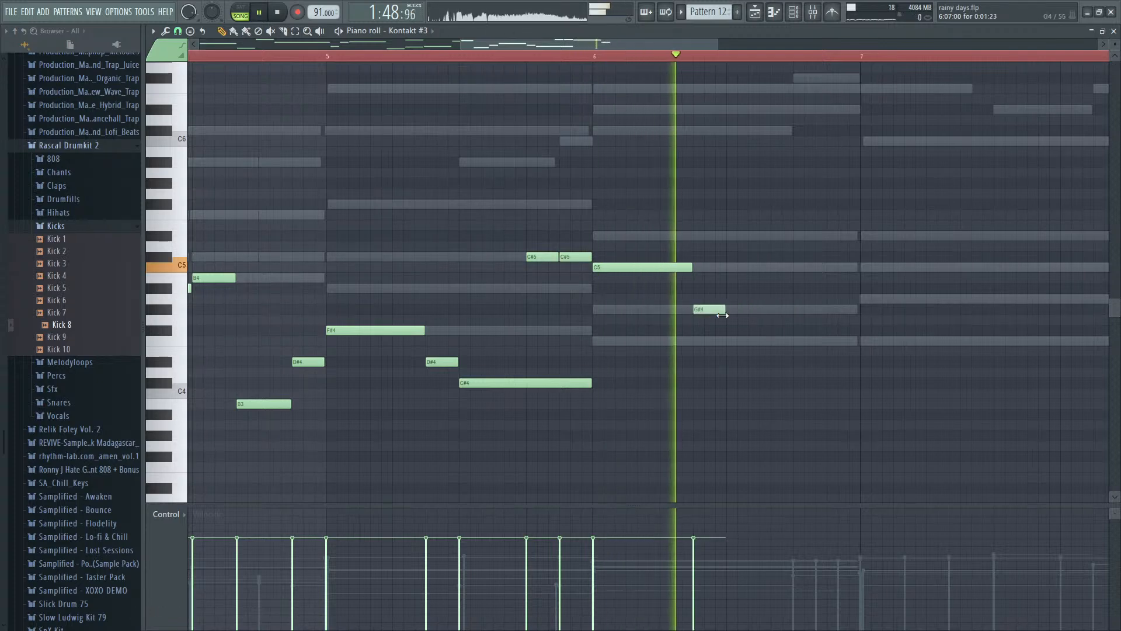
key("space")
left_click(727, 340)
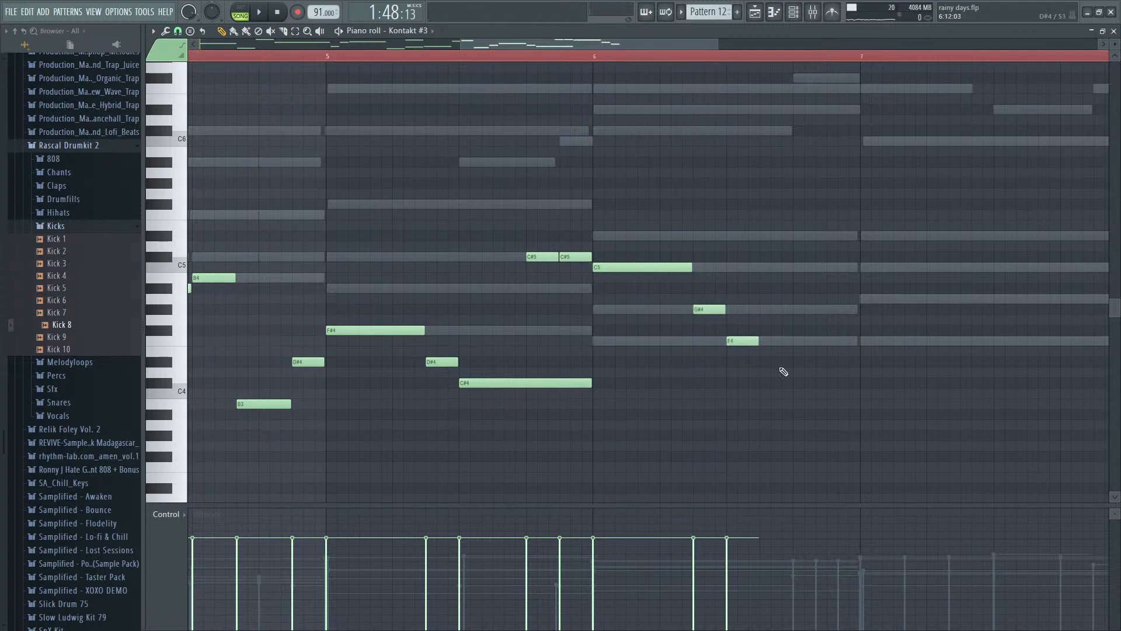
- Play back the playlist arrangement from bar 21 to hear the earlier section's instruments
key("F5")
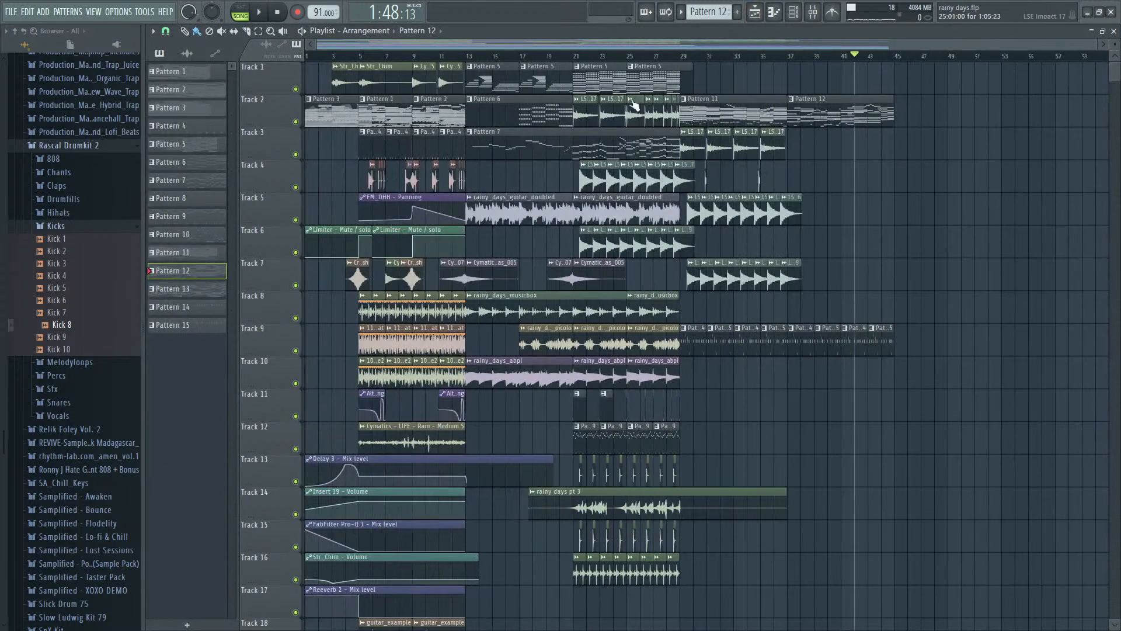
key("space")
scroll(575, 56, "up", 3)
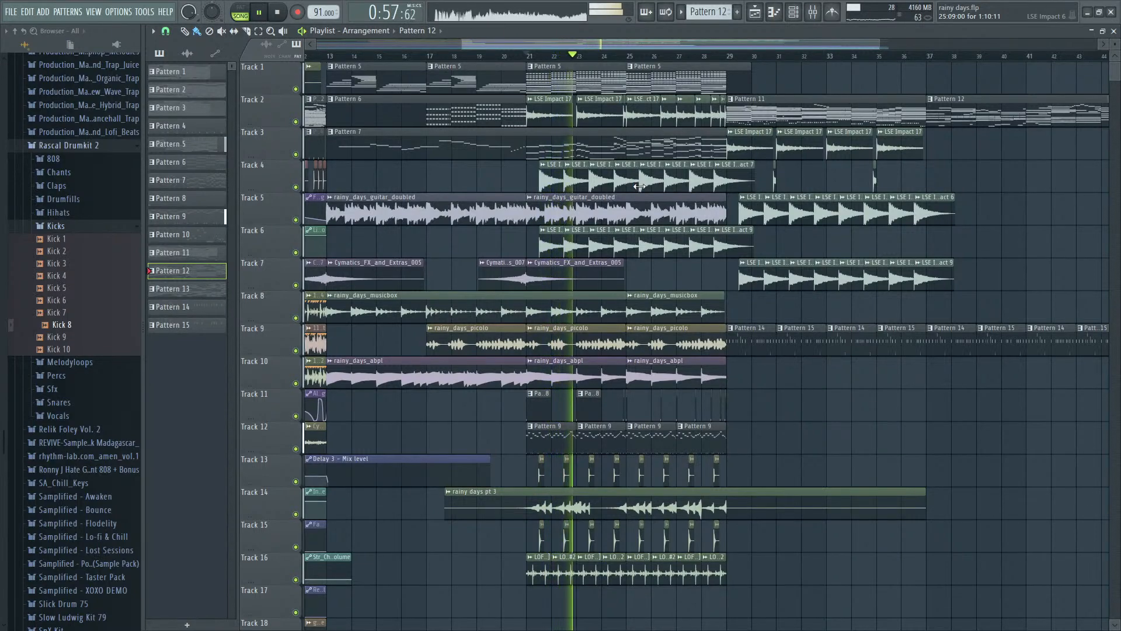
- Look through the channel rack for the orchestral instrument channels while the earlier section plays
key("F9")
key("F6")
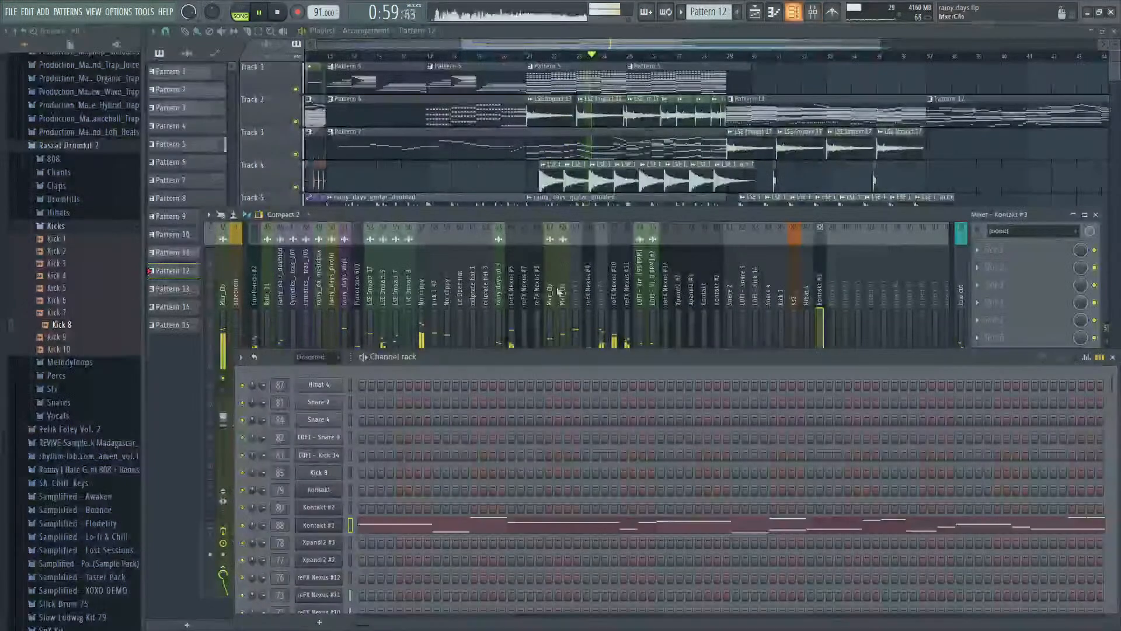
scroll(393, 399, "down", 10)
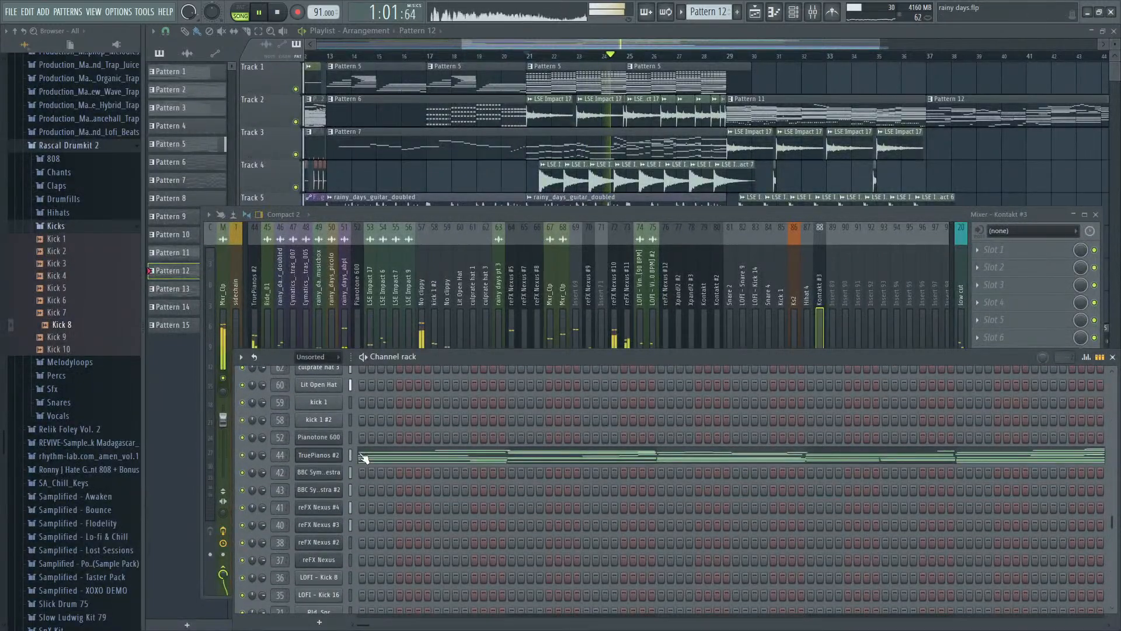
scroll(363, 458, "down", 5)
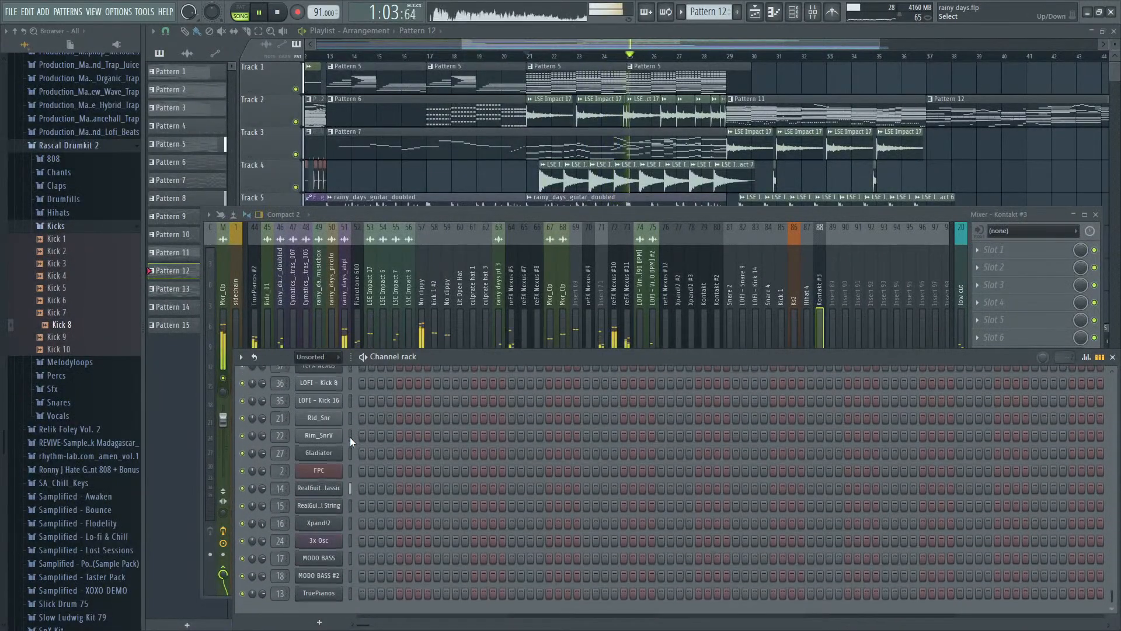
key("space")
scroll(349, 437, "up", 5)
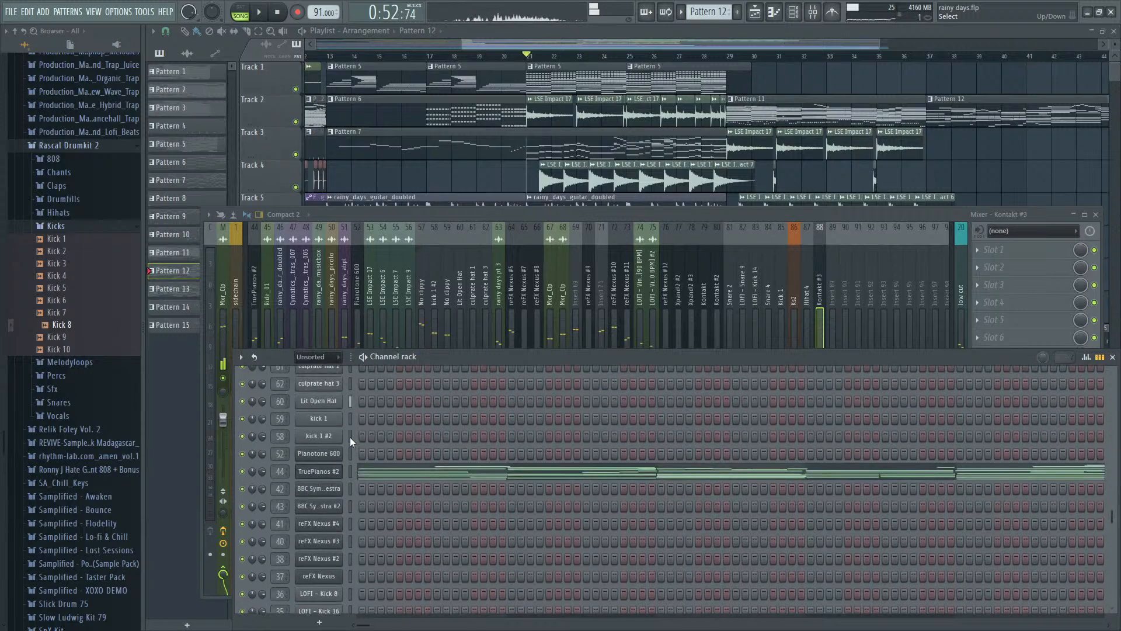
scroll(344, 450, "down", 3)
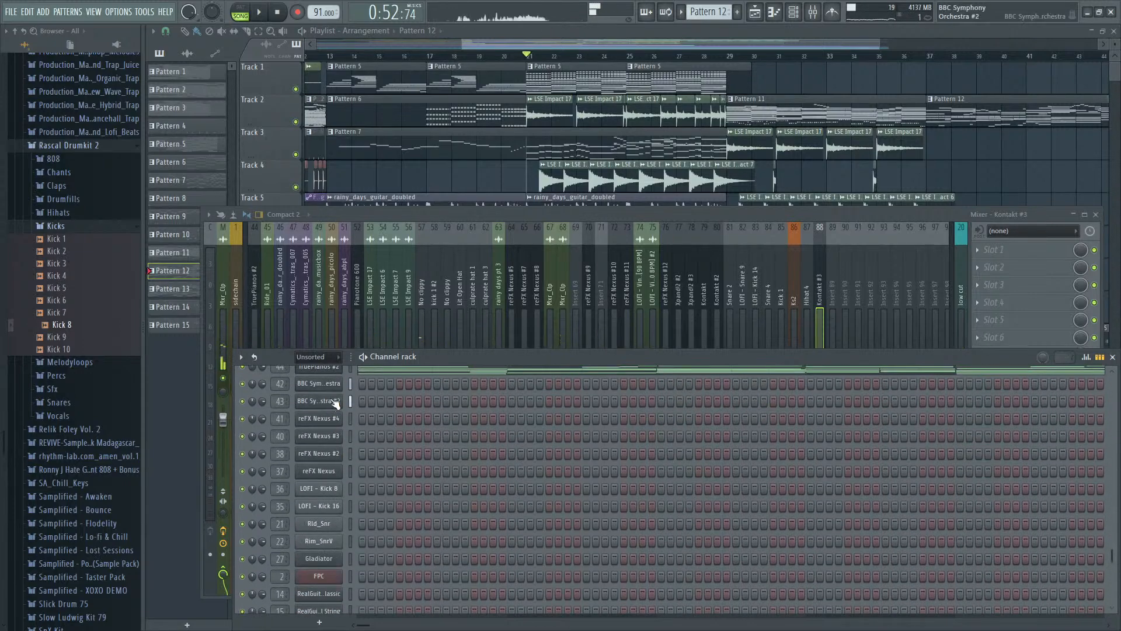
- Set the playlist position to bar 37 and open Pattern 12's piano roll for the BBC Symphony Orchestra channel
left_click(928, 58)
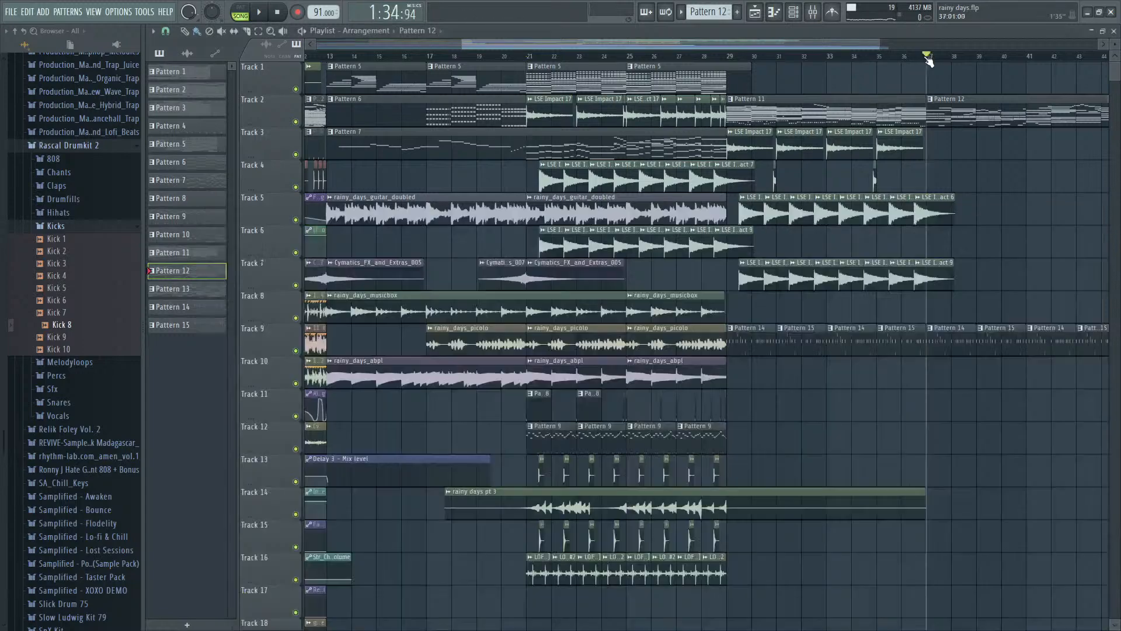
double_click(937, 110)
key("Escape")
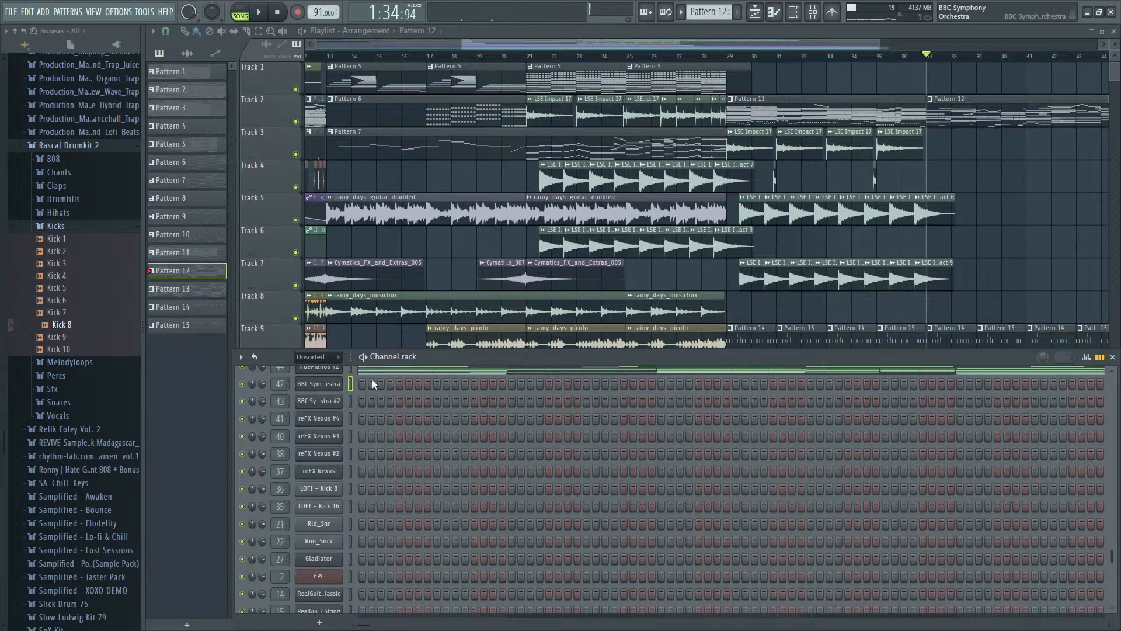
key("F7")
scroll(462, 248, "up", 3)
key("space")
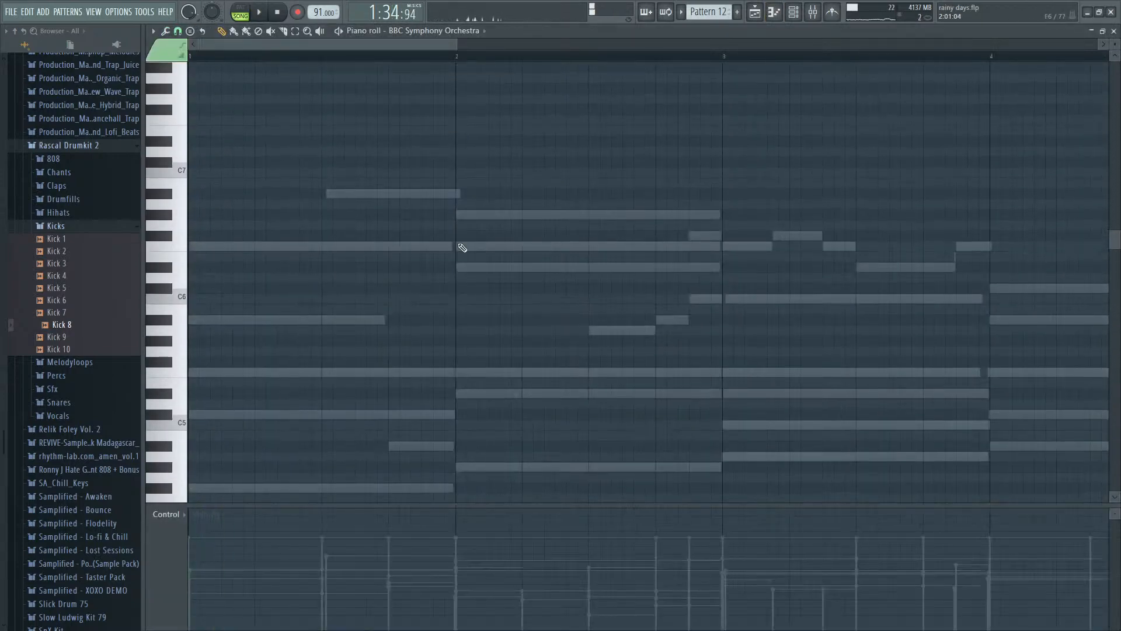
- Copy the top melody line of bars 1–8 from TruePianos #2 into BBC Symphony Orchestra, one octave lower, and play it back
key("F7")
left_click(481, 369)
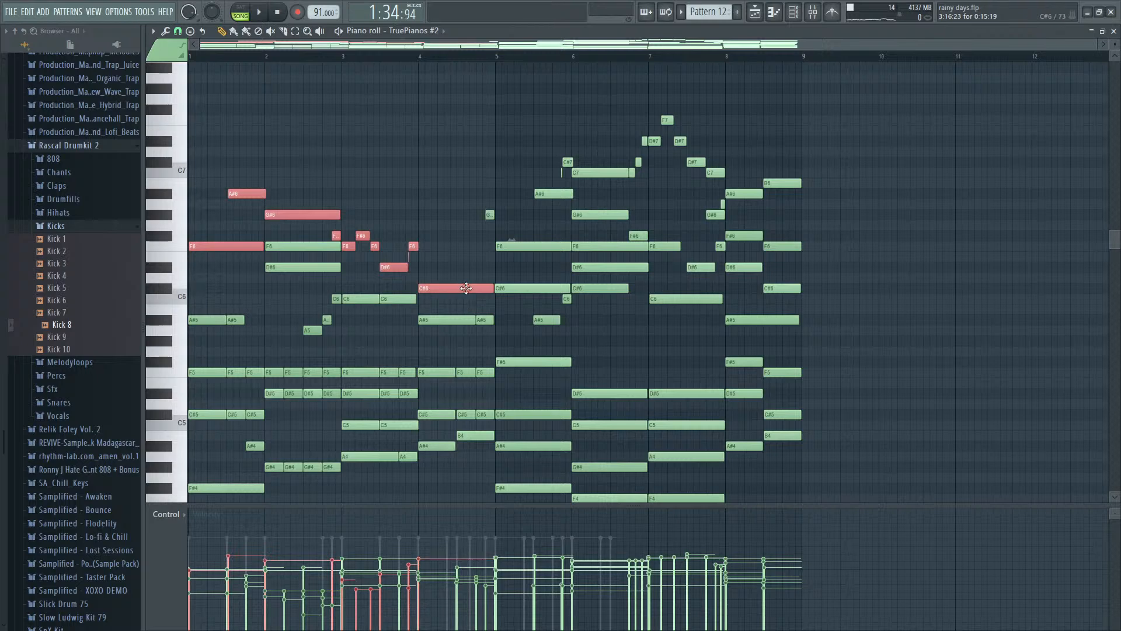
left_click_drag(542, 216, 730, 107)
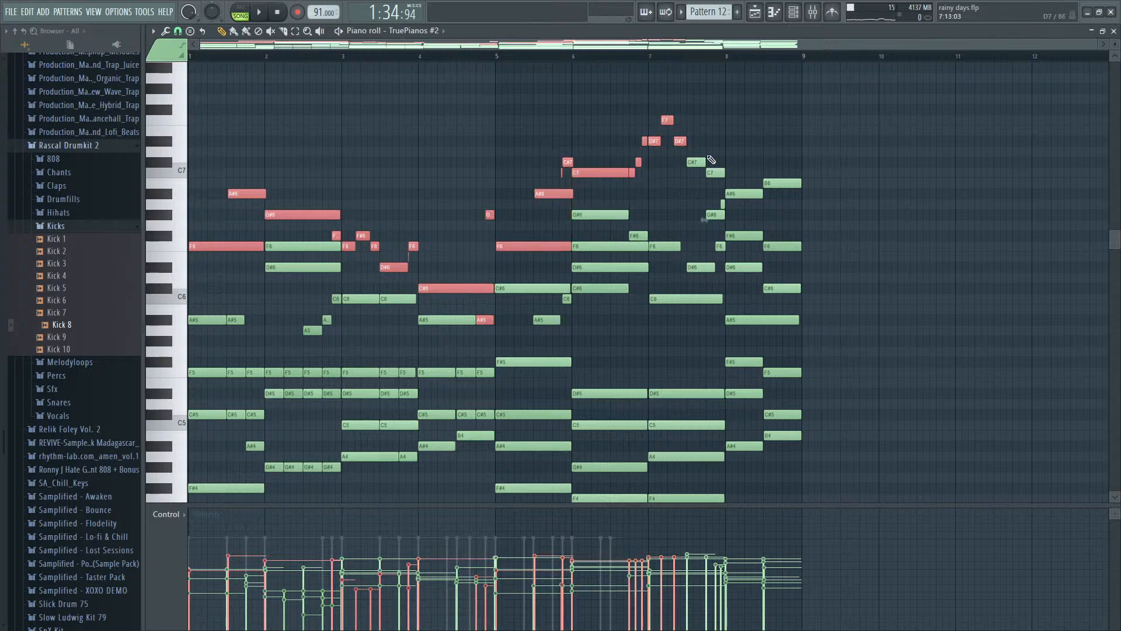
left_click_drag(690, 147, 811, 208)
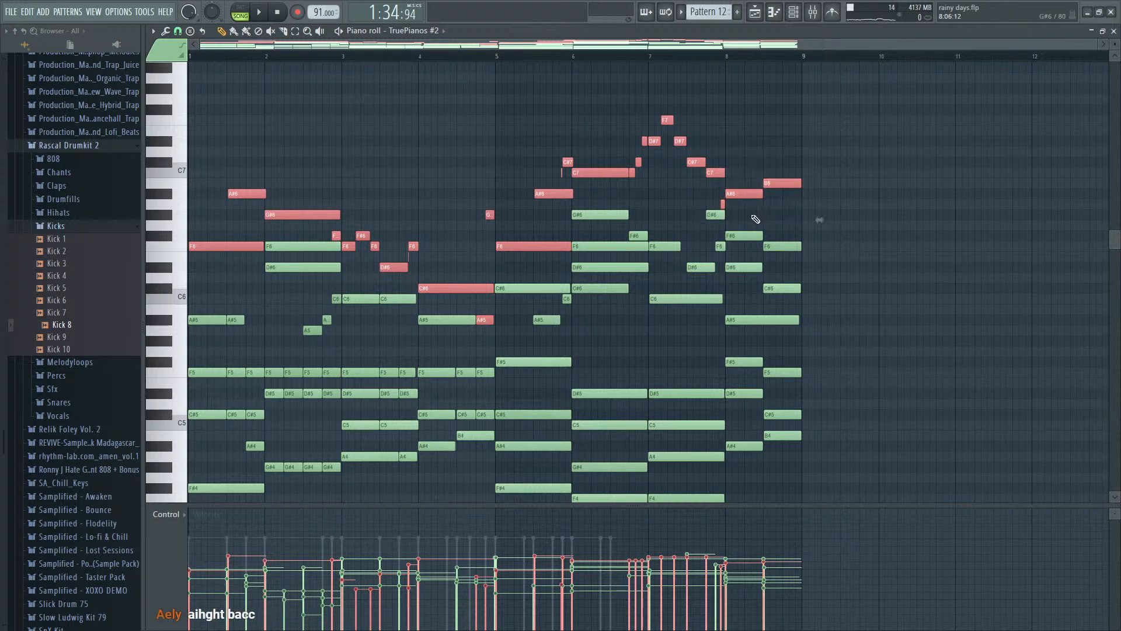
key("F7")
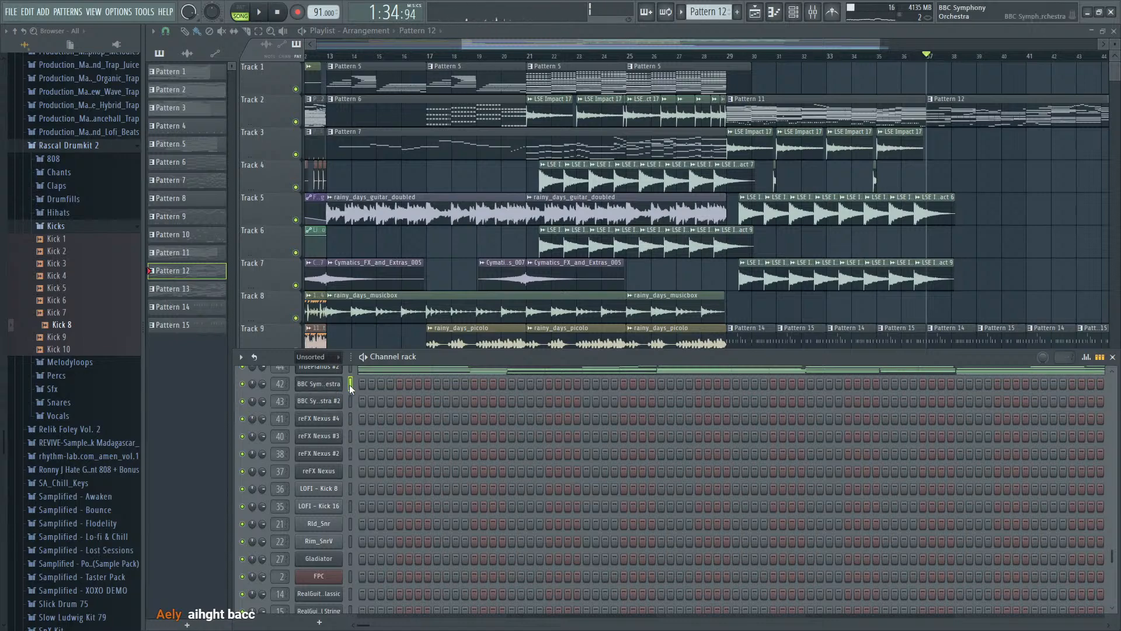
key("F7")
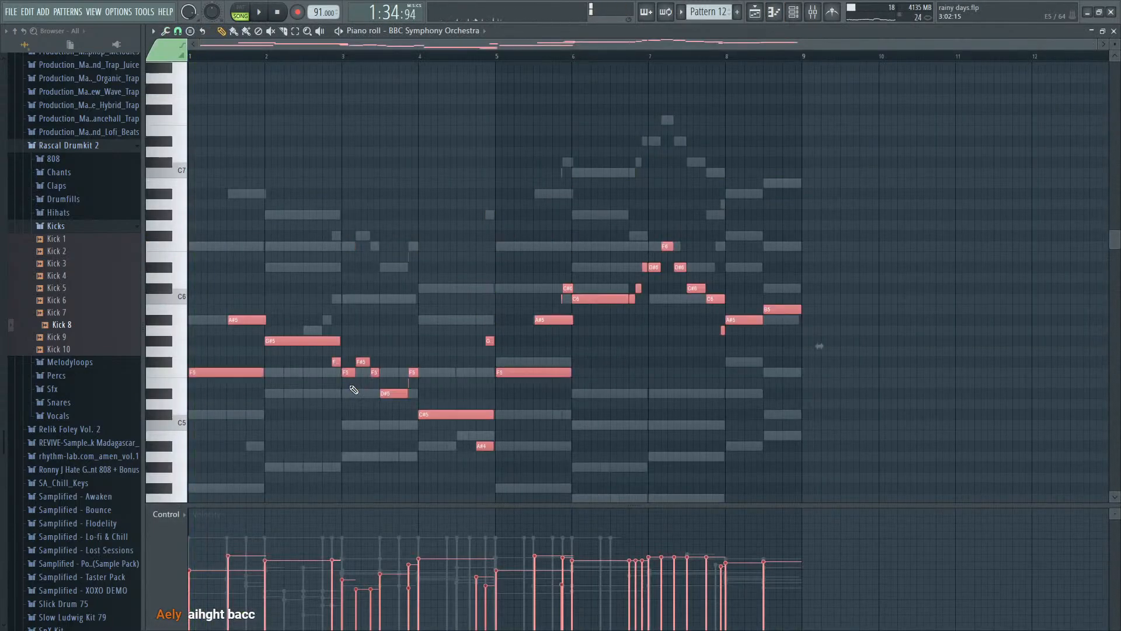
key("space")
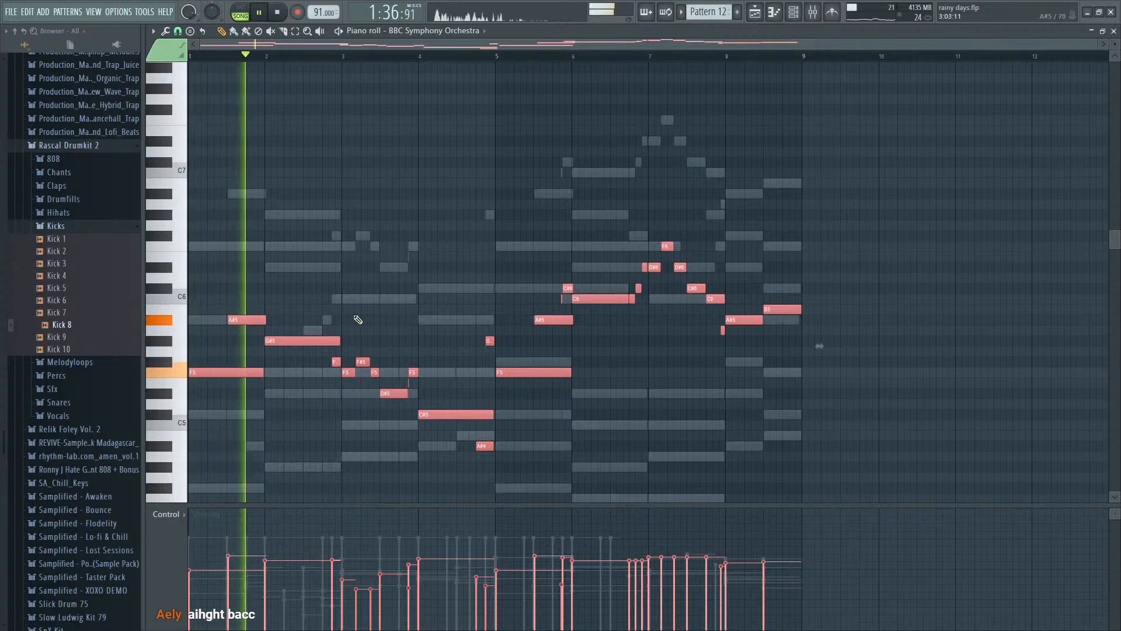
key("space")
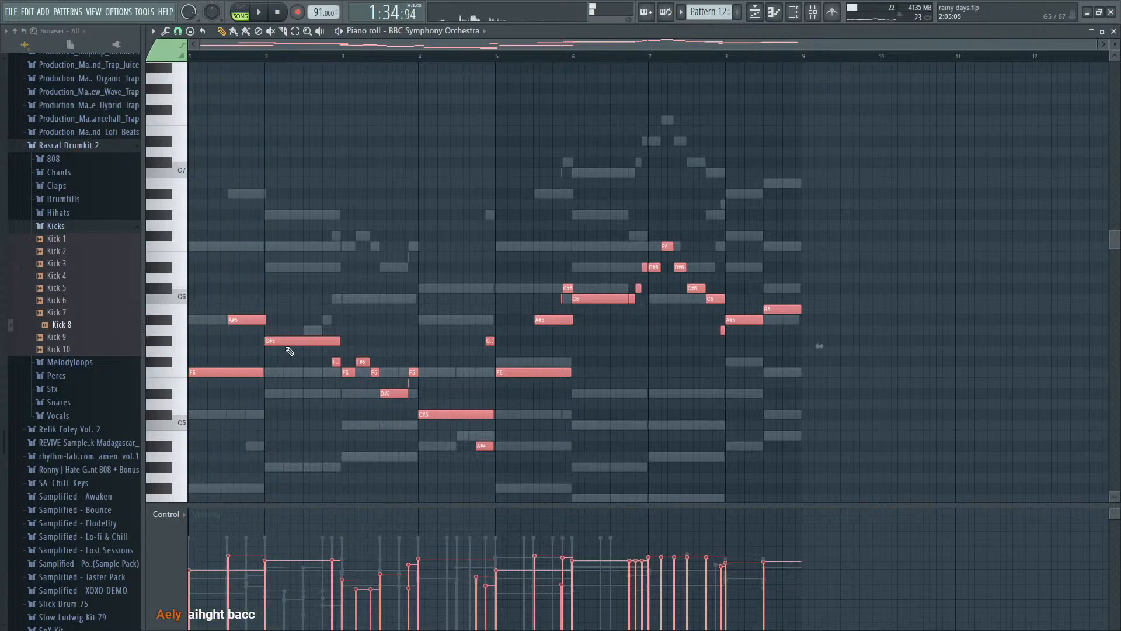
- Slice bar 1's F5 note into four, its A#5 note into two, and bar 2's G#5 note into four on the beats
left_click(265, 349, "ctrl")
scroll(192, 364, "up", 5)
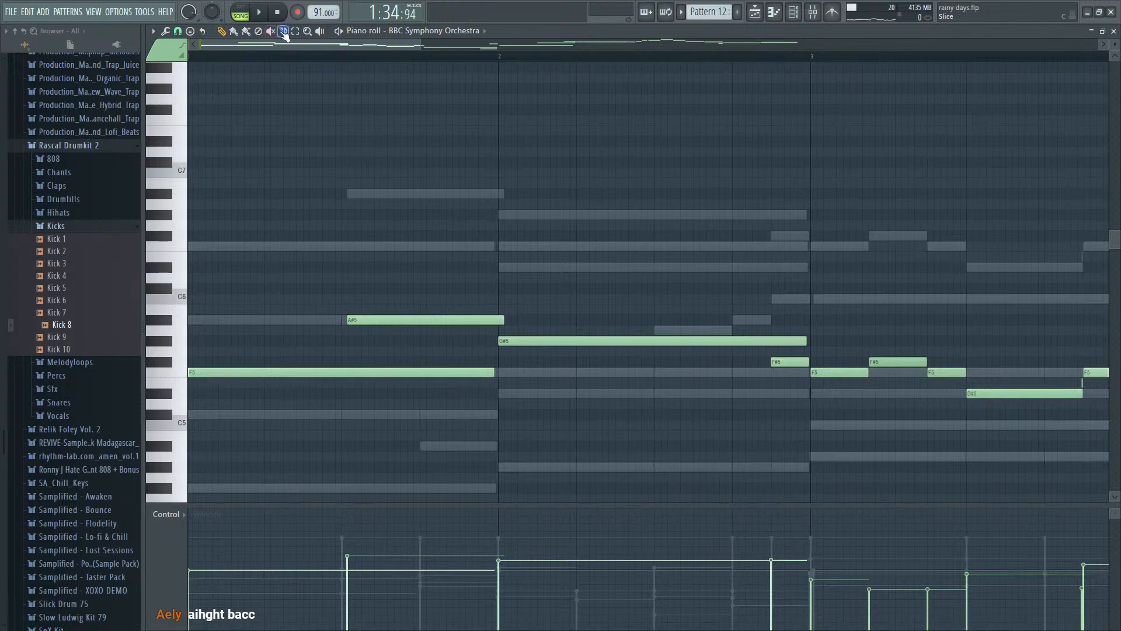
left_click_drag(267, 388, 267, 390)
key("space")
left_click_drag(343, 343, 344, 387)
mouse_move(420, 302)
left_mouse_down()
mouse_move(420, 383)
mouse_move(431, 388)
left_mouse_up()
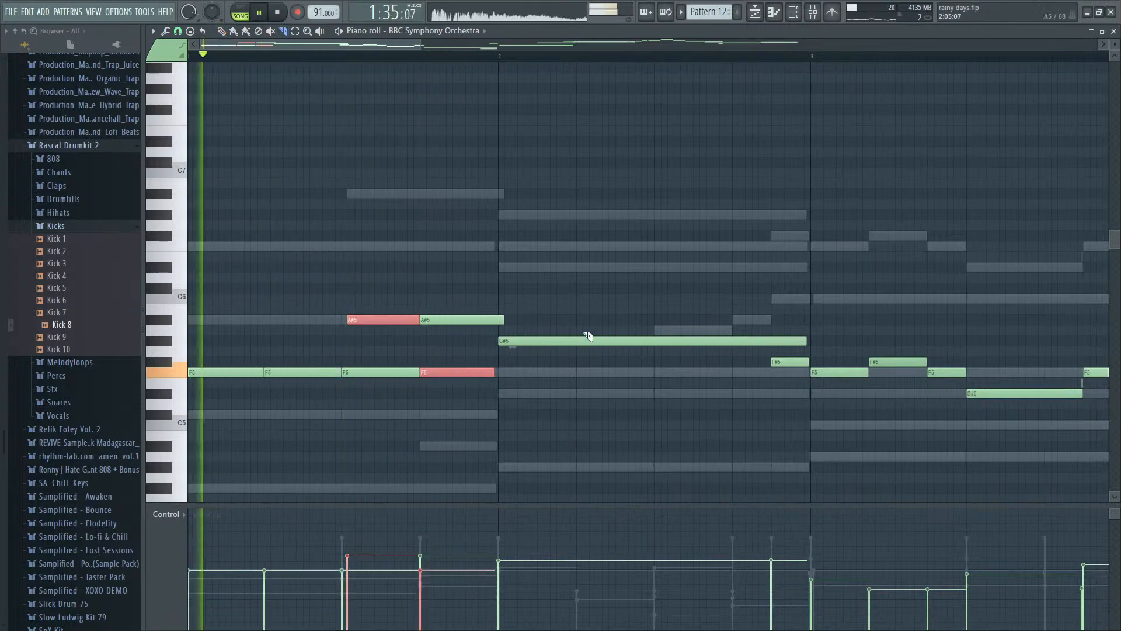
left_click_drag(577, 320, 584, 374)
left_click_drag(655, 313, 662, 431)
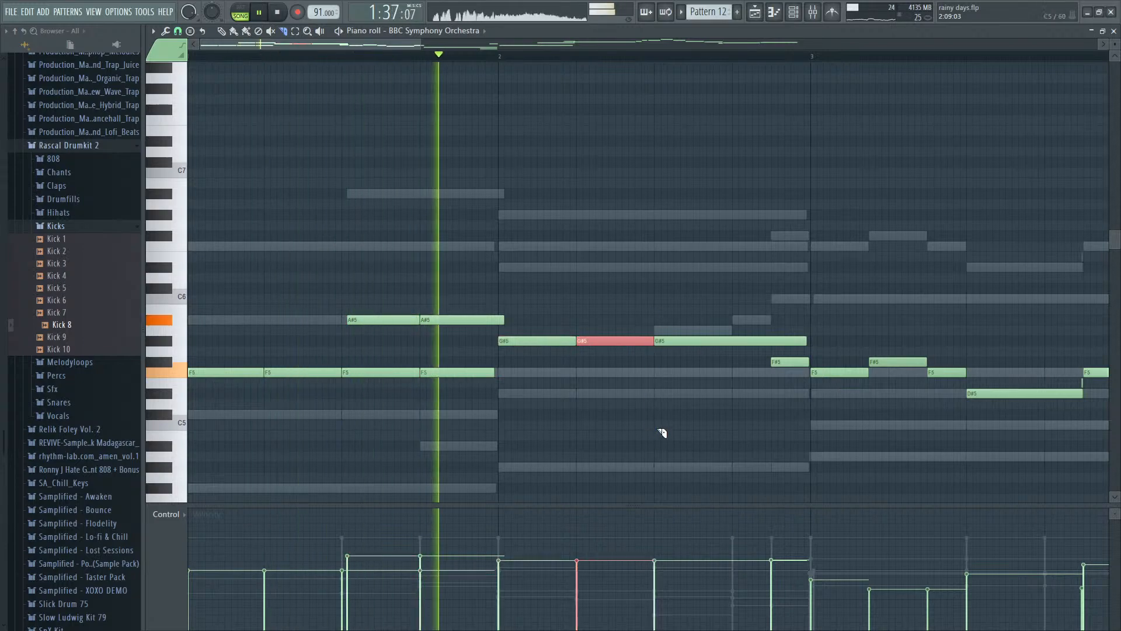
left_click_drag(733, 314, 717, 379)
- Audition the sliced melody and transpose all the BBC Symphony Orchestra notes up one octave
scroll(718, 378, "down", 3)
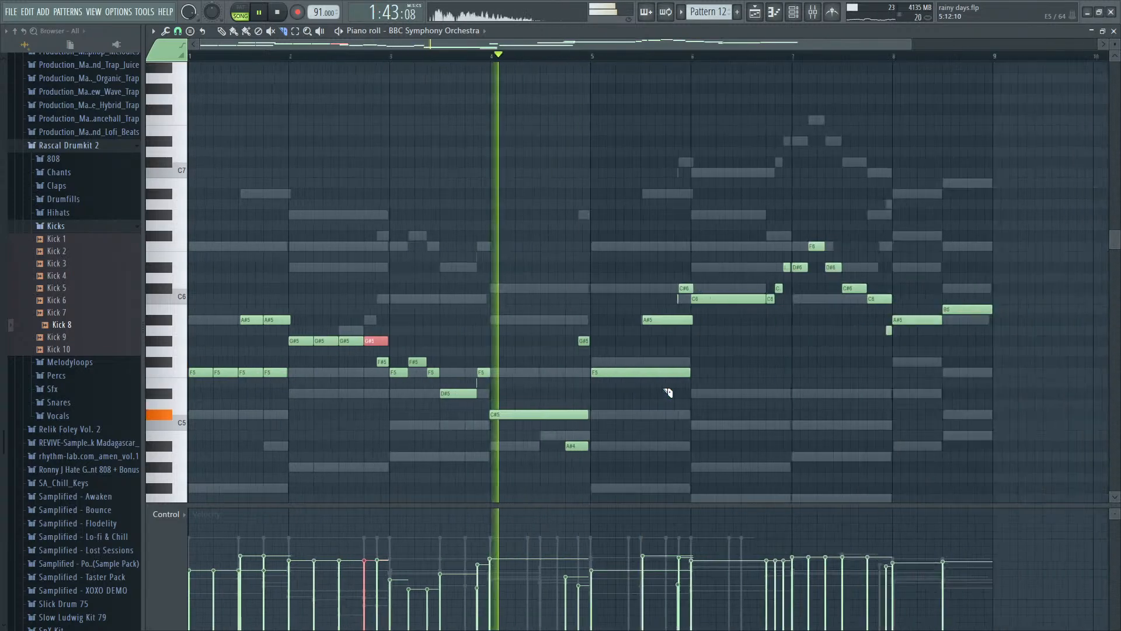
scroll(669, 391, "down", 3)
key("space")
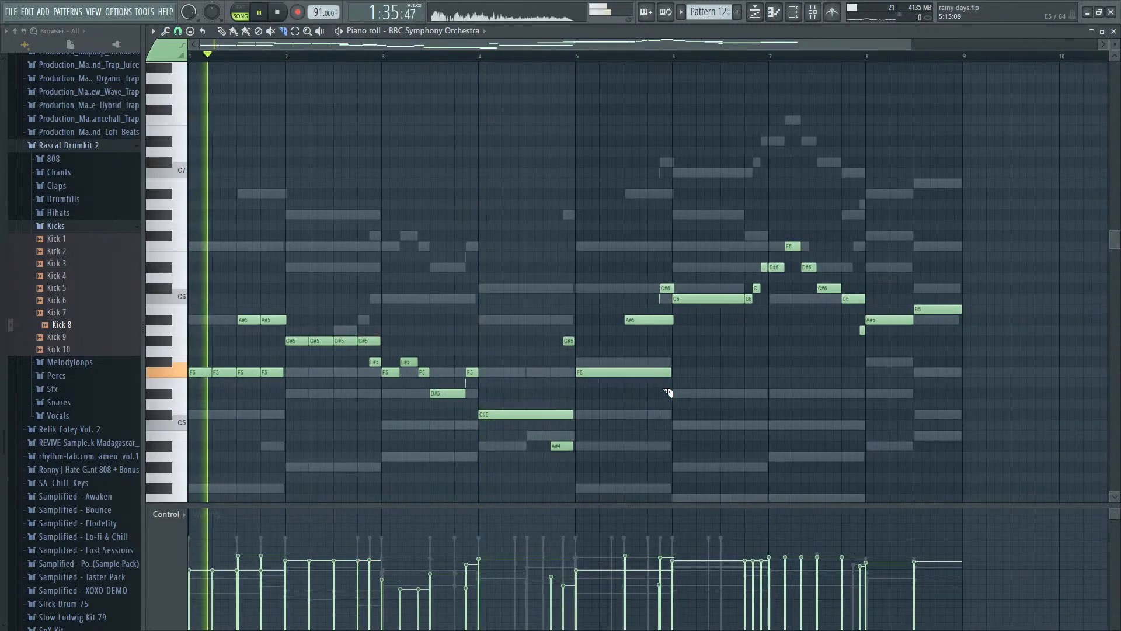
key("space")
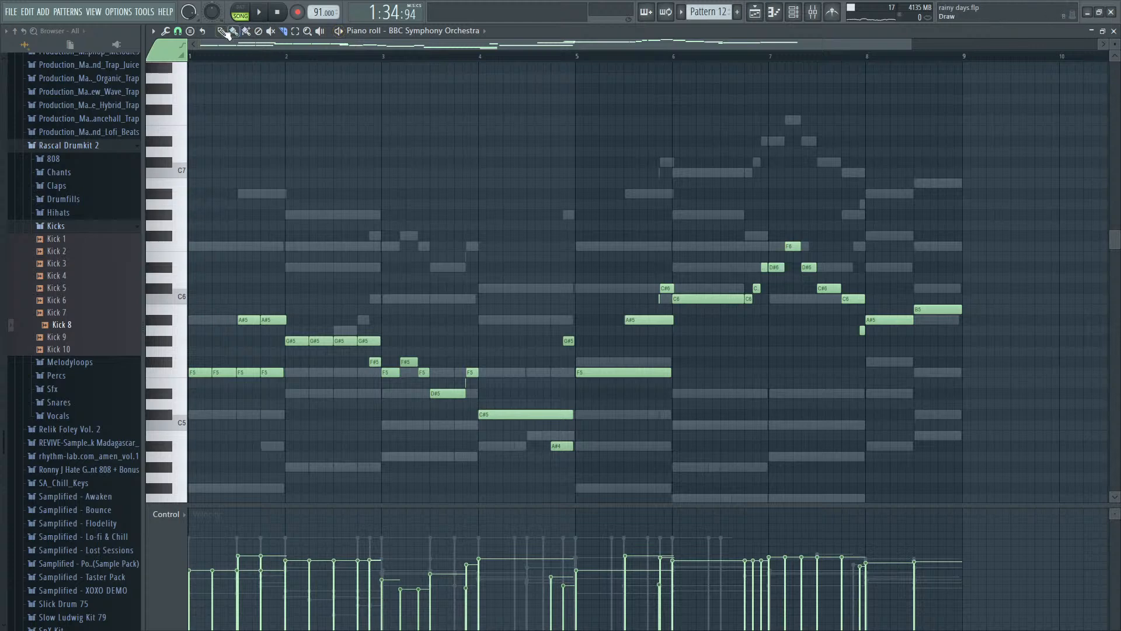
key("ctrl+Up")
key("space")
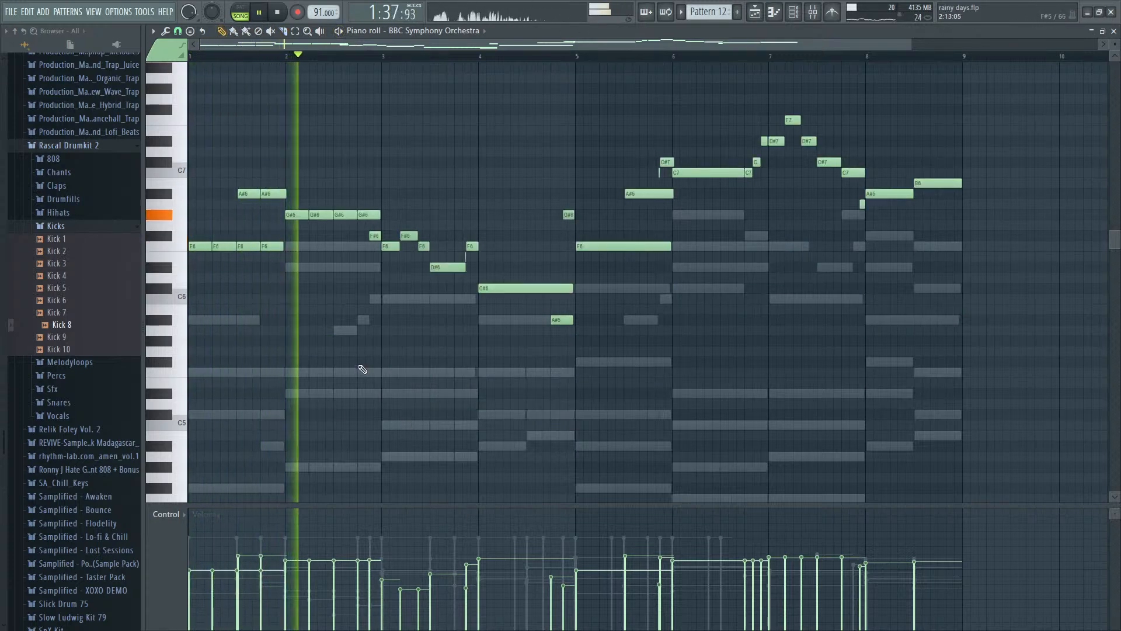
key("space")
- Add four one-beat D#6 harmony notes beneath bar 2's repeated G#6 notes
left_click(288, 257)
scroll(285, 274, "up", 3)
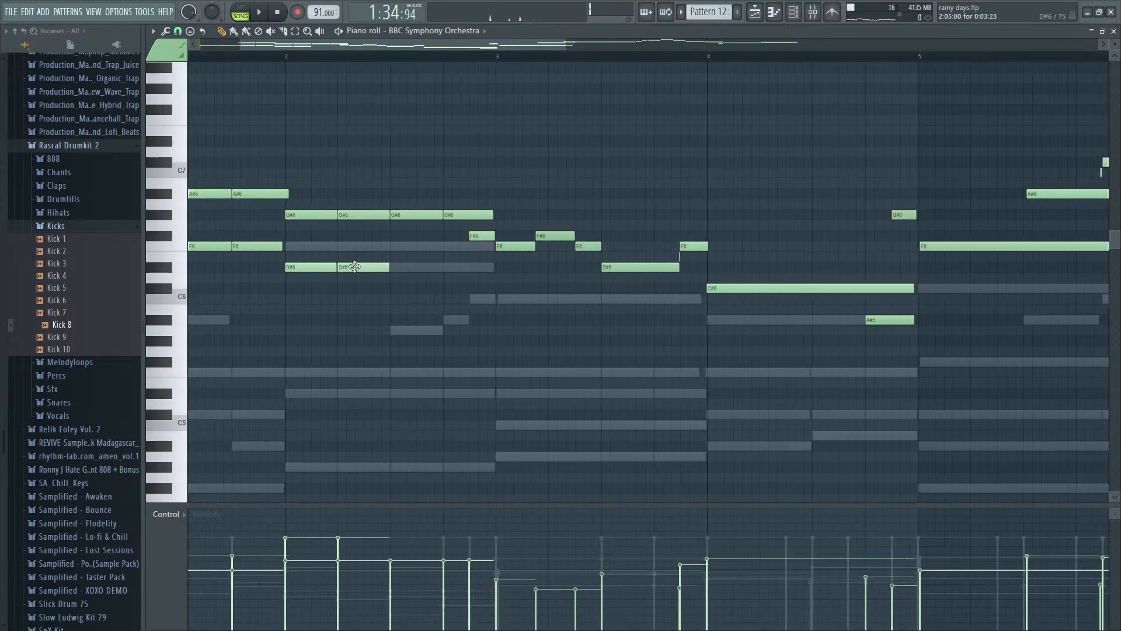
left_click(455, 270)
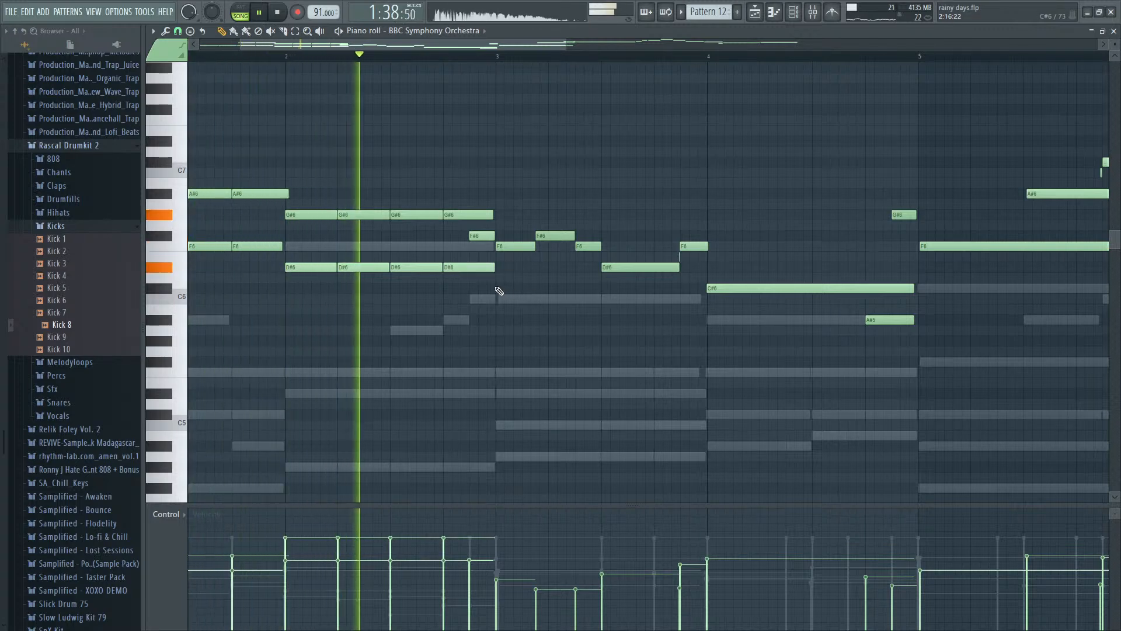
key("space")
- Add four C6 harmony notes in bar 3, starting together with the F6, F#6, F6 and D#6 melody notes
left_click(497, 299)
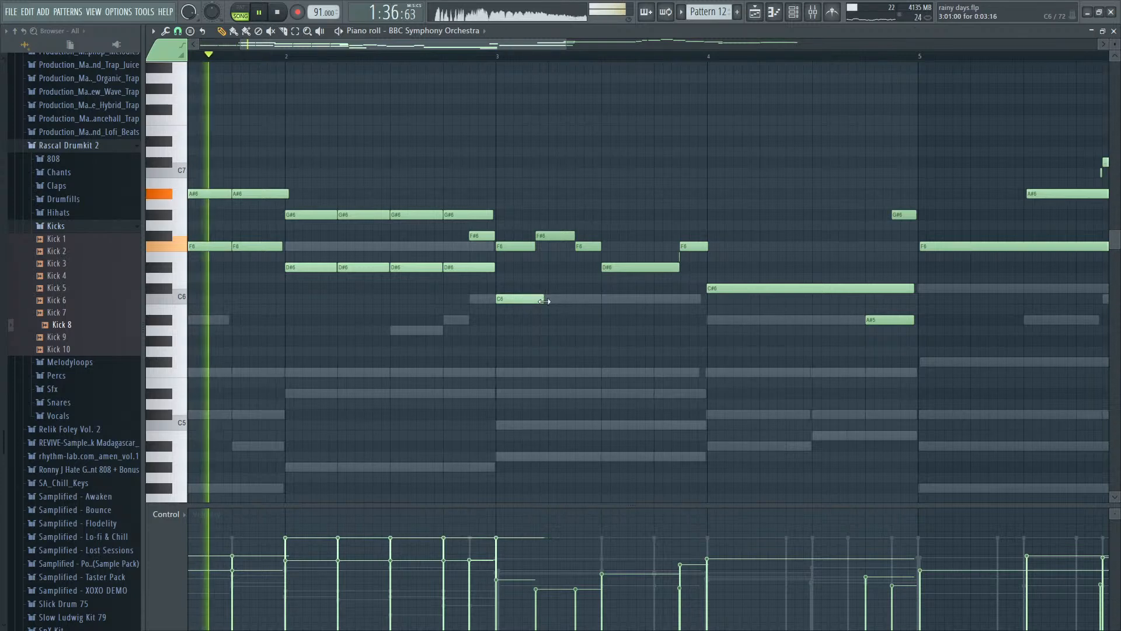
scroll(546, 311, "up", 2)
scroll(544, 312, "up", 3)
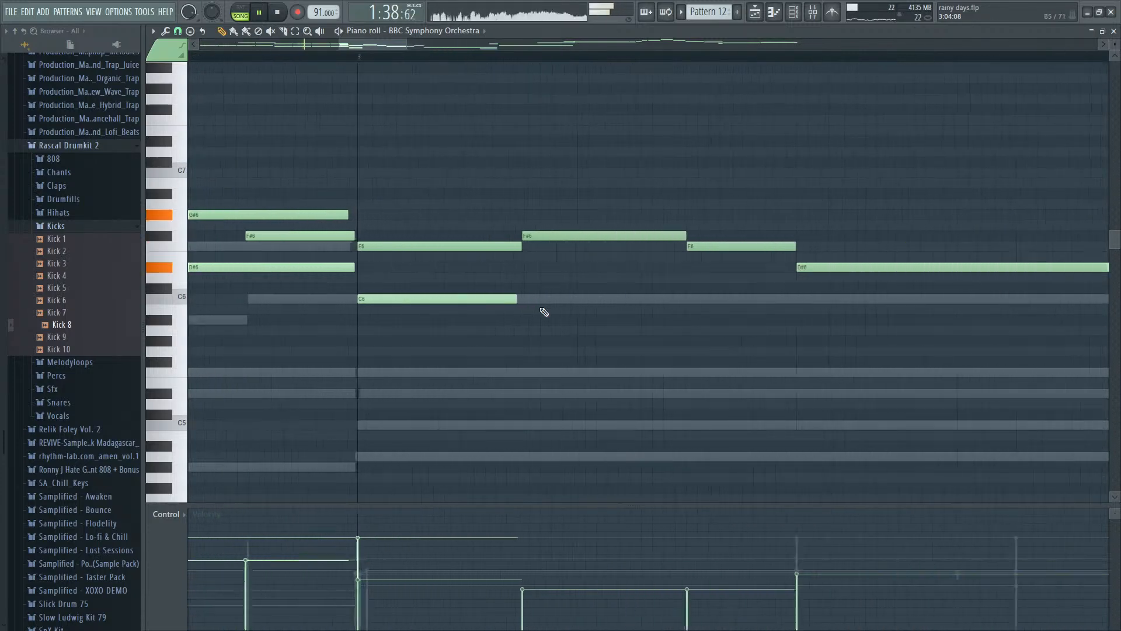
left_click_drag(510, 298, 586, 301)
key("space")
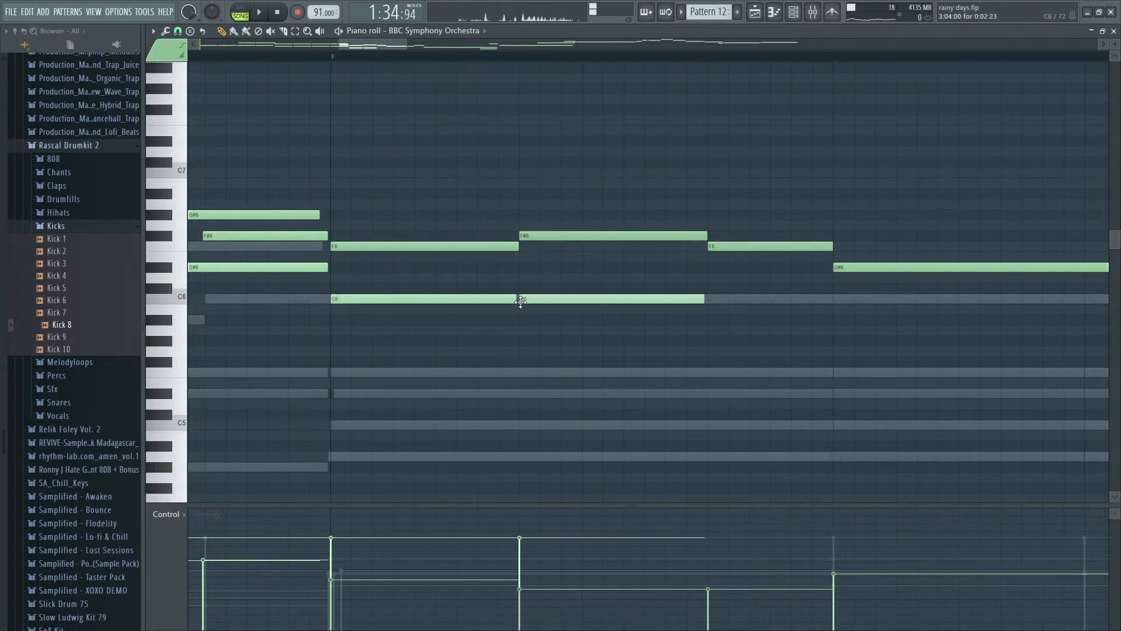
left_click(718, 299)
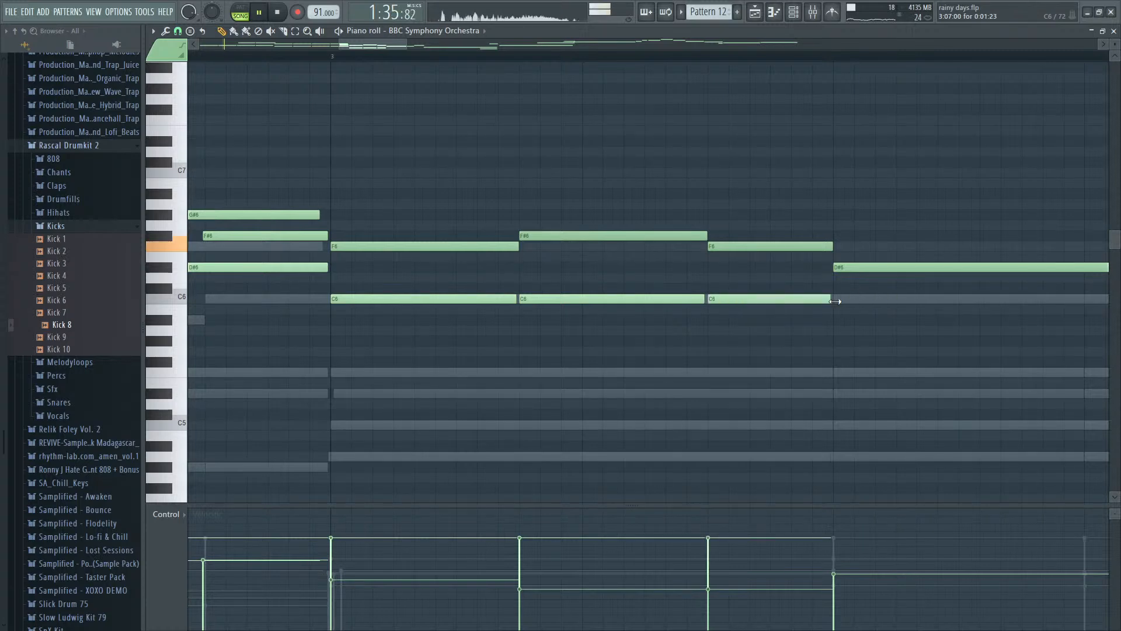
scroll(840, 301, "down", 3)
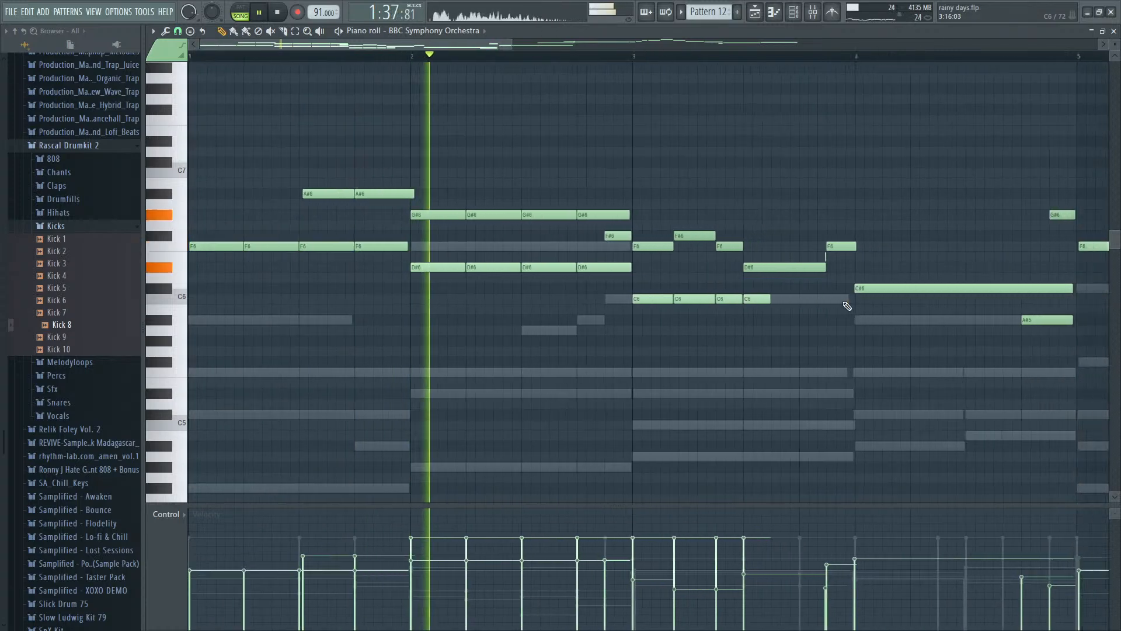
scroll(711, 301, "up", 2)
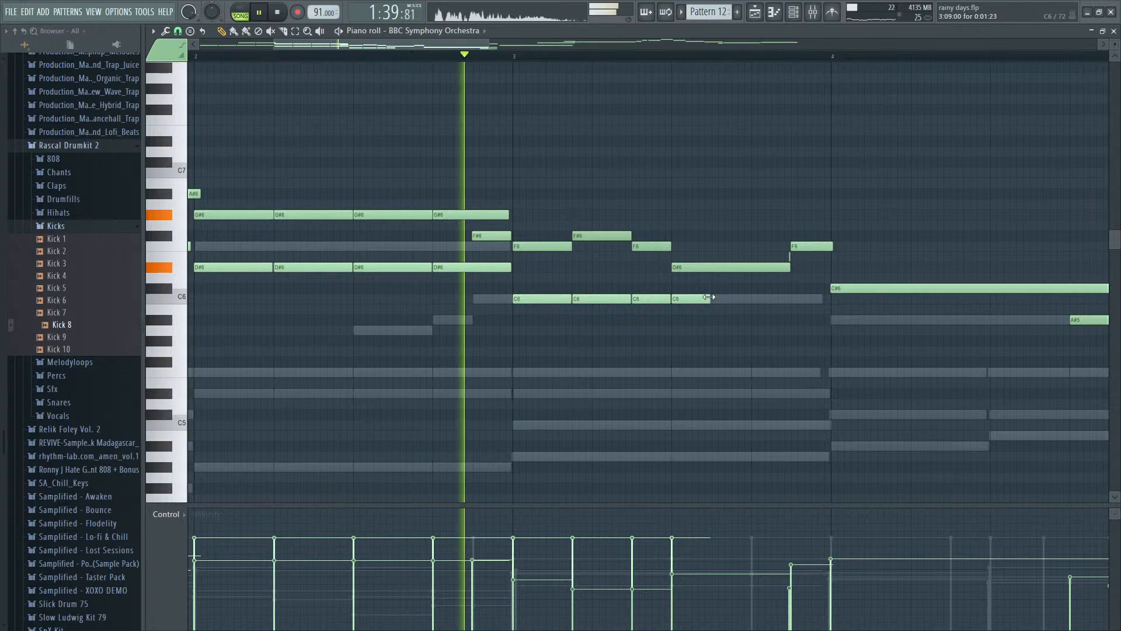
key("space")
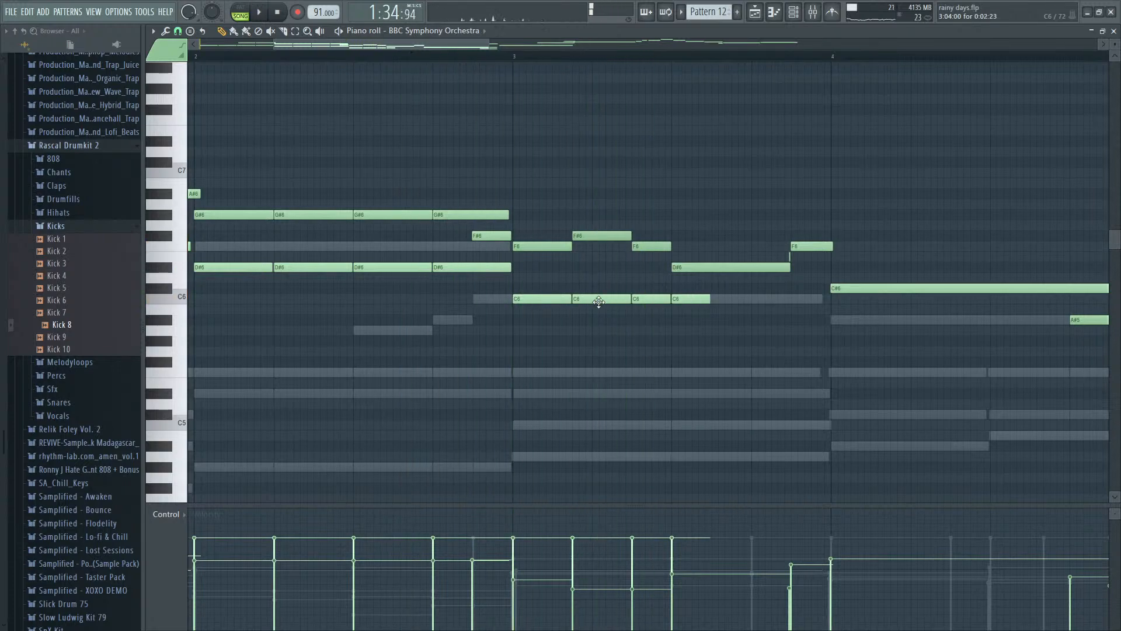
- Lower the velocity of the D#6 and C6 harmony notes in bars 2 and 3
scroll(587, 301, "down", 2)
left_click_drag(696, 277, 657, 289)
left_click_drag(638, 297, 350, 271)
key("space")
mouse_move(353, 571)
left_mouse_down()
mouse_move(493, 571)
mouse_move(630, 590)
mouse_move(534, 597)
left_mouse_up()
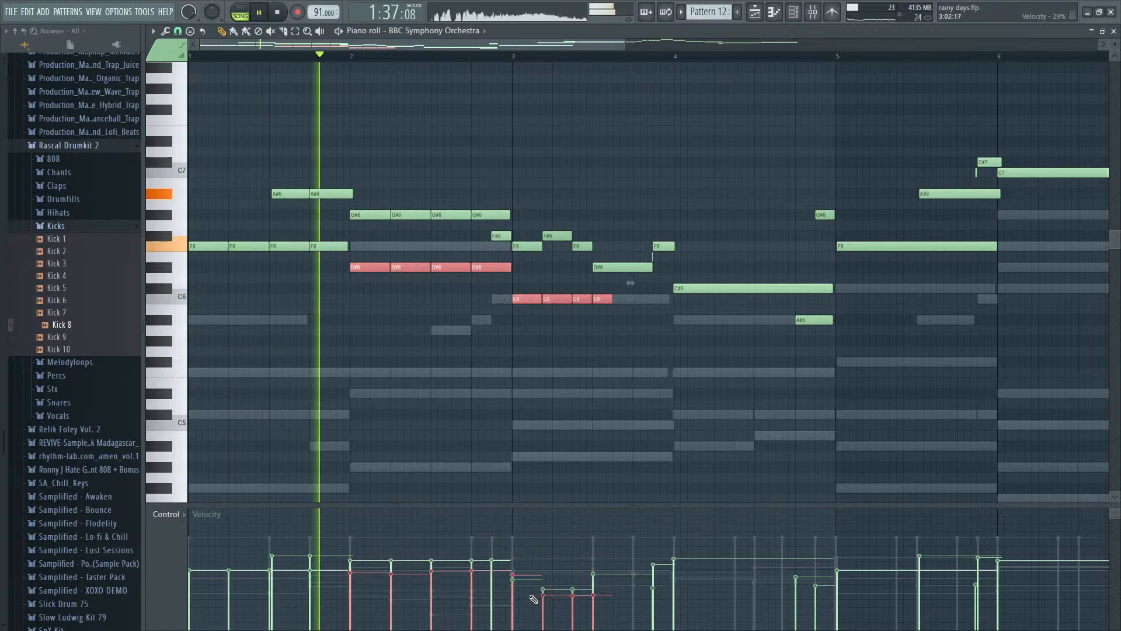
left_click(607, 375, "ctrl")
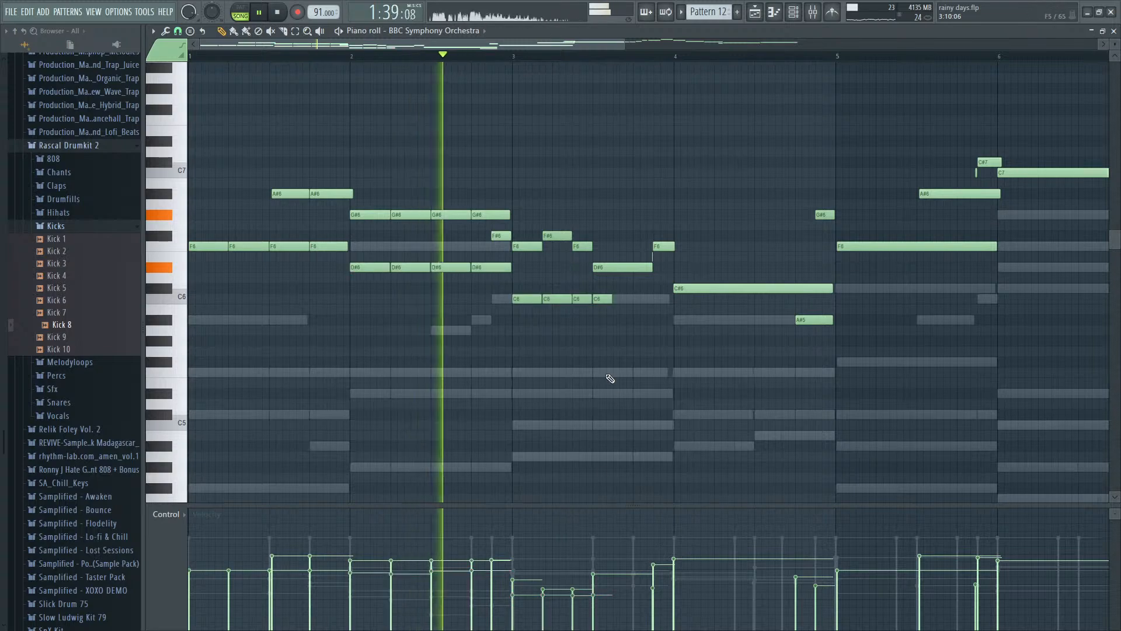
- Raise bar 3's second C6 harmony note to C#6 and extend the last C6 to near the end of the bar
scroll(615, 385, "up", 4)
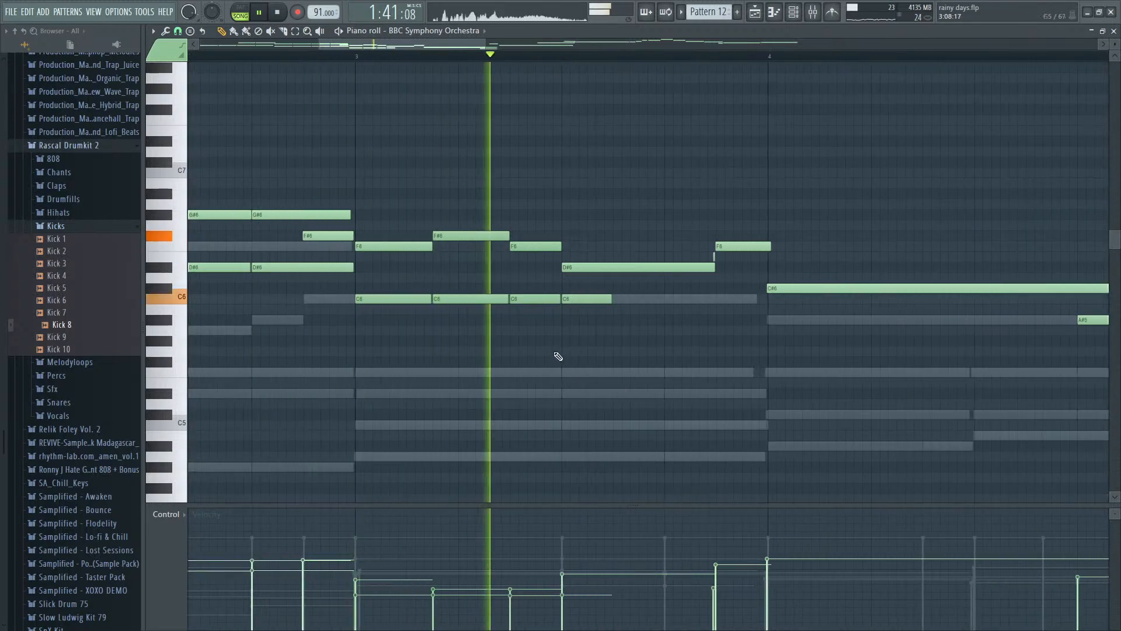
key("space")
left_click_drag(462, 291, 463, 282)
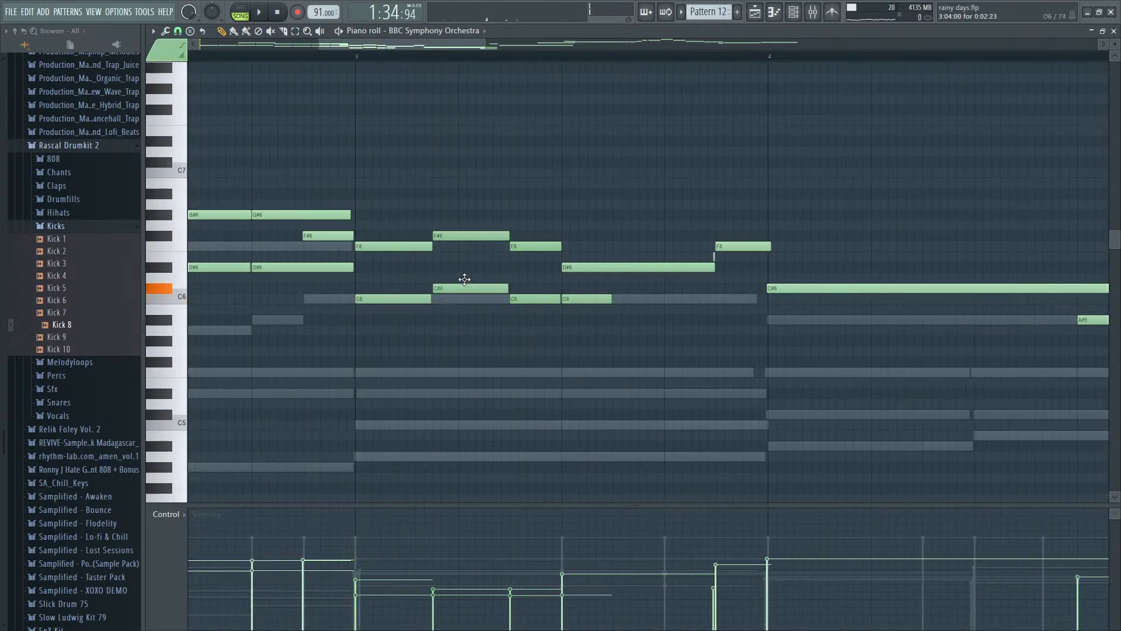
left_click(356, 56)
key("space")
key("space")
left_click_drag(578, 299, 763, 300)
key("Escape")
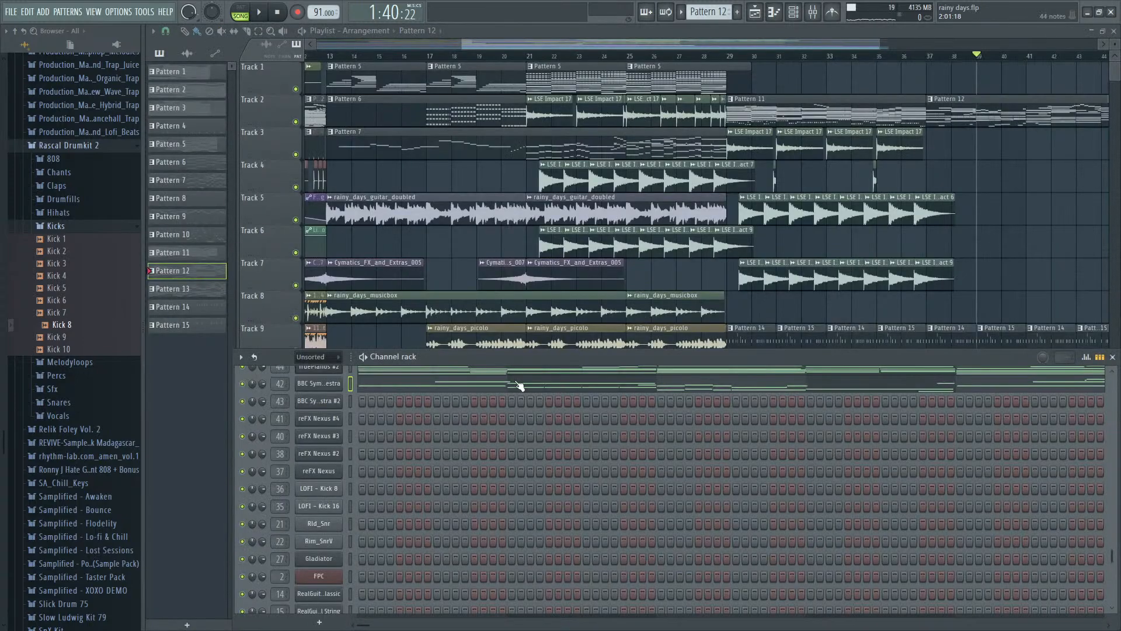
- Try duplicating the orchestra notes on the BBC Symphony Orchestra #2 channel and play them back from bar 37
left_click(350, 400)
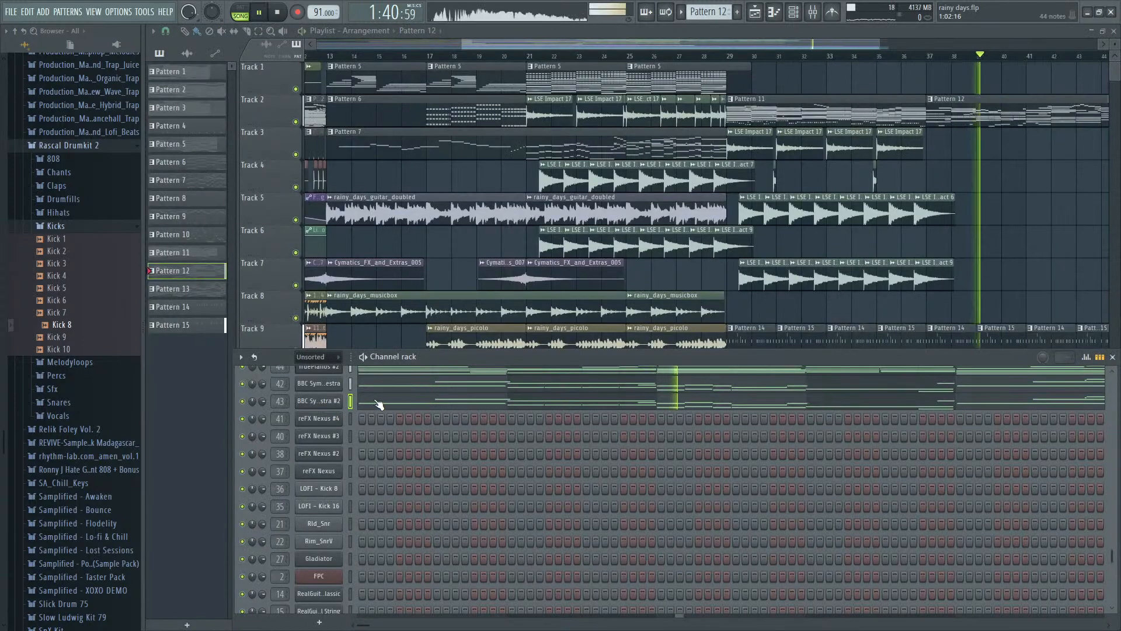
left_click(929, 57)
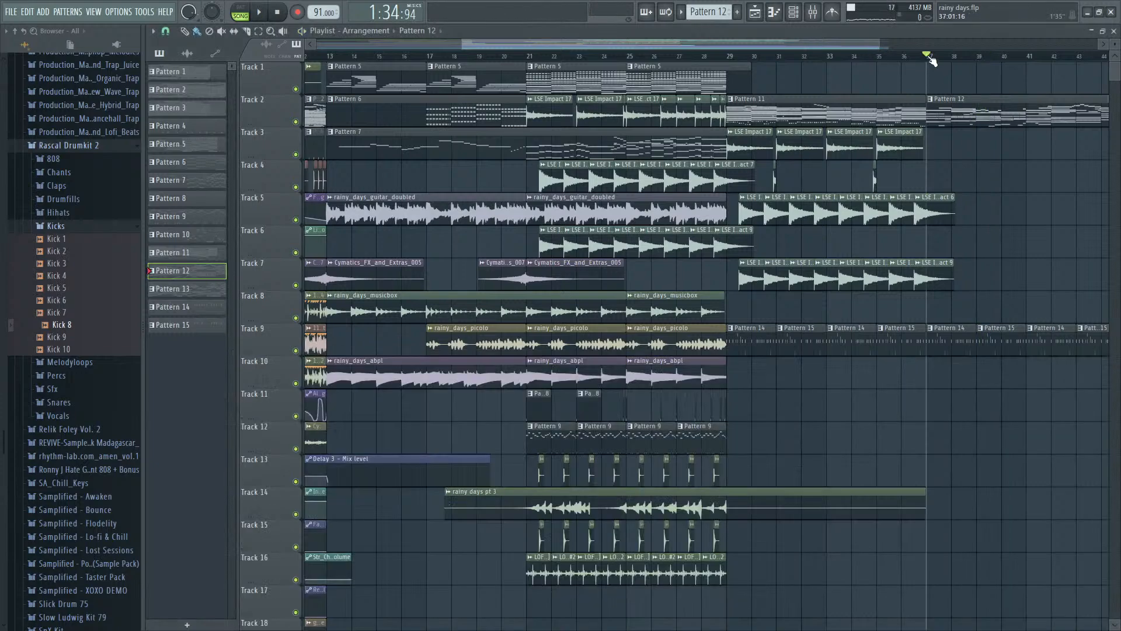
key("space")
key("F9")
key("F6")
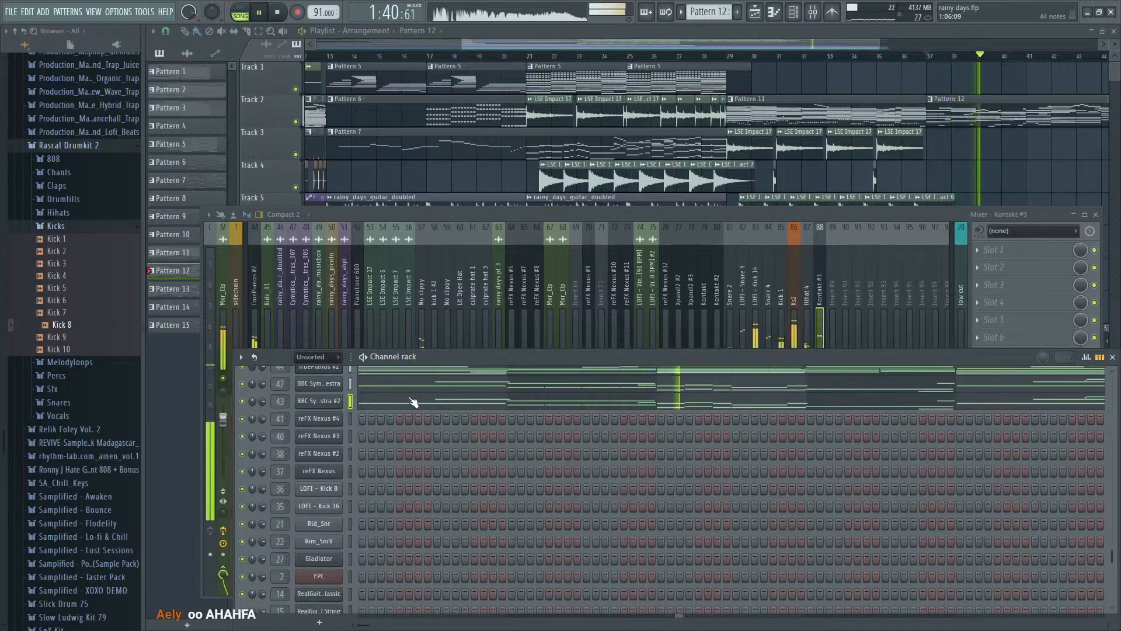
key("space")
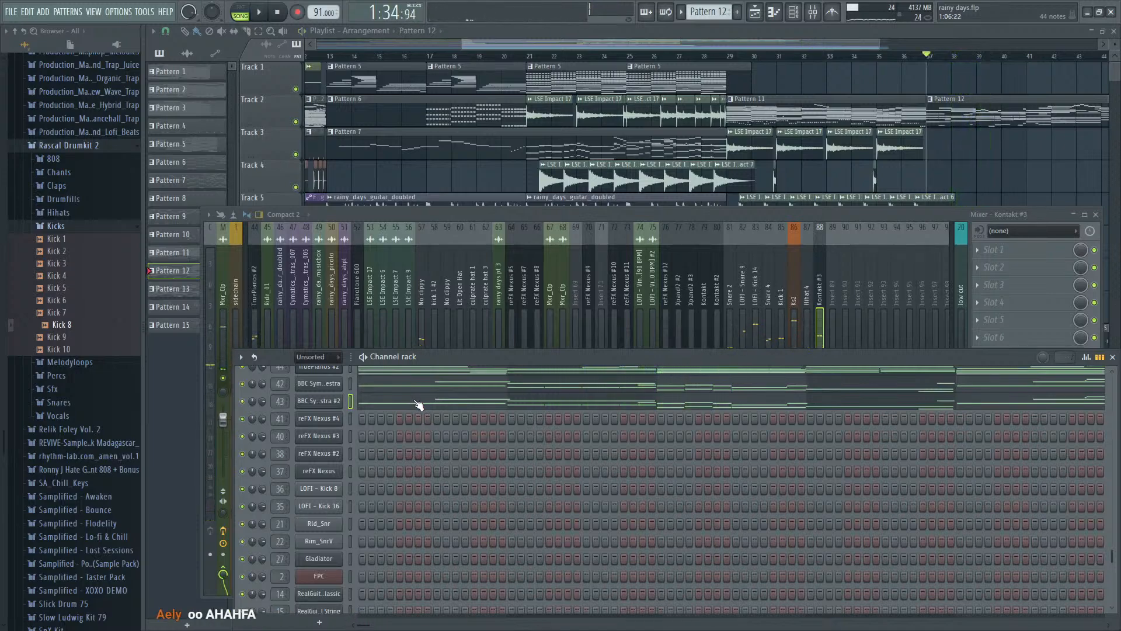
- Play the arrangement from bar 37 to review Pattern 12's orchestra part, closing the mixer and channel rack
key("space")
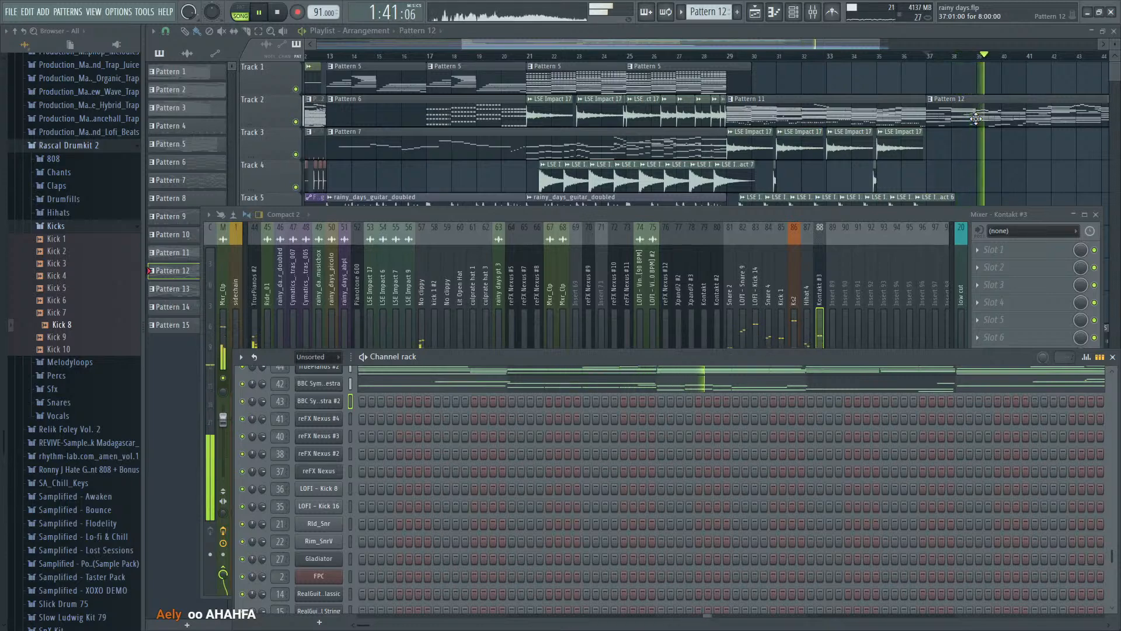
key("space")
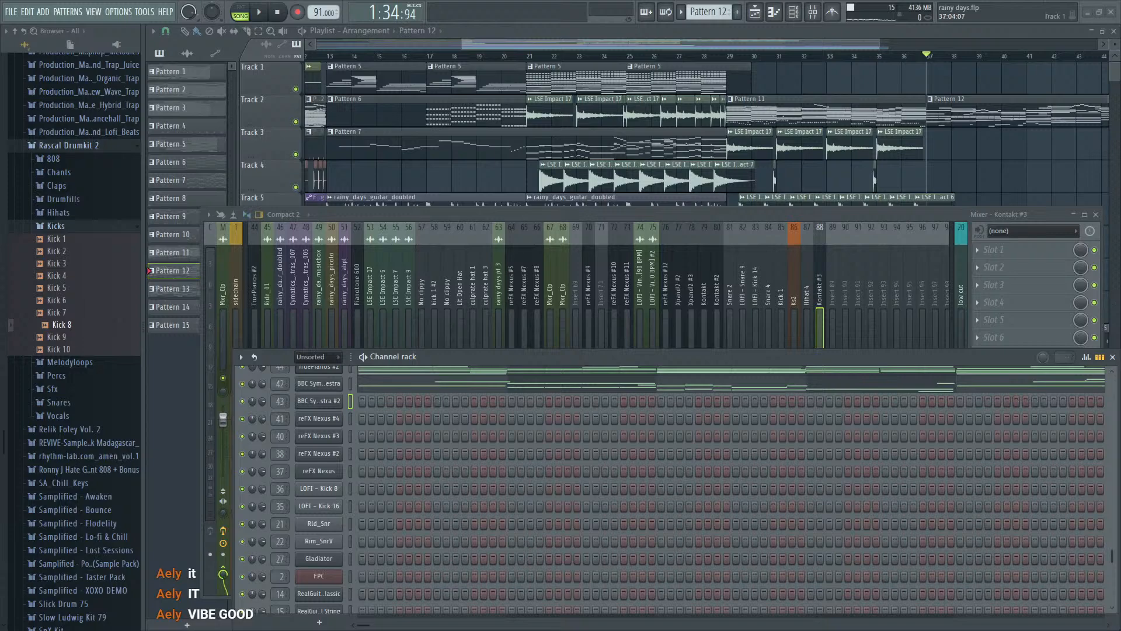
key("F12")
key("space")
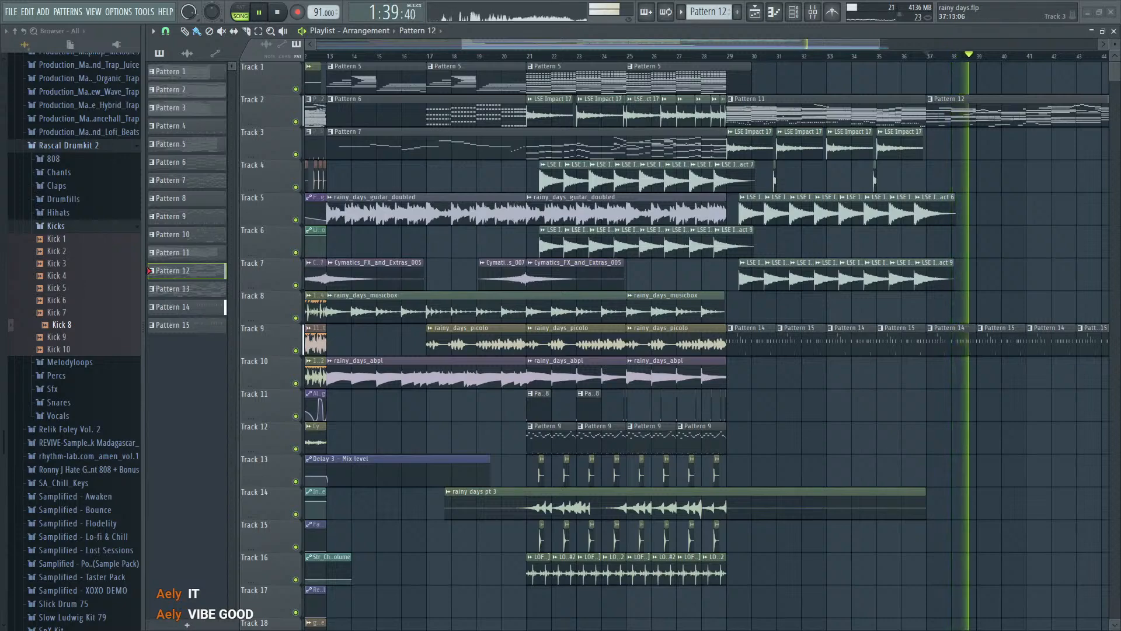
- Play the arrangement from bar 37, and open Pattern 12's BBC Symphony Orchestra notes for editing
key("space")
scroll(980, 58, "down", 3)
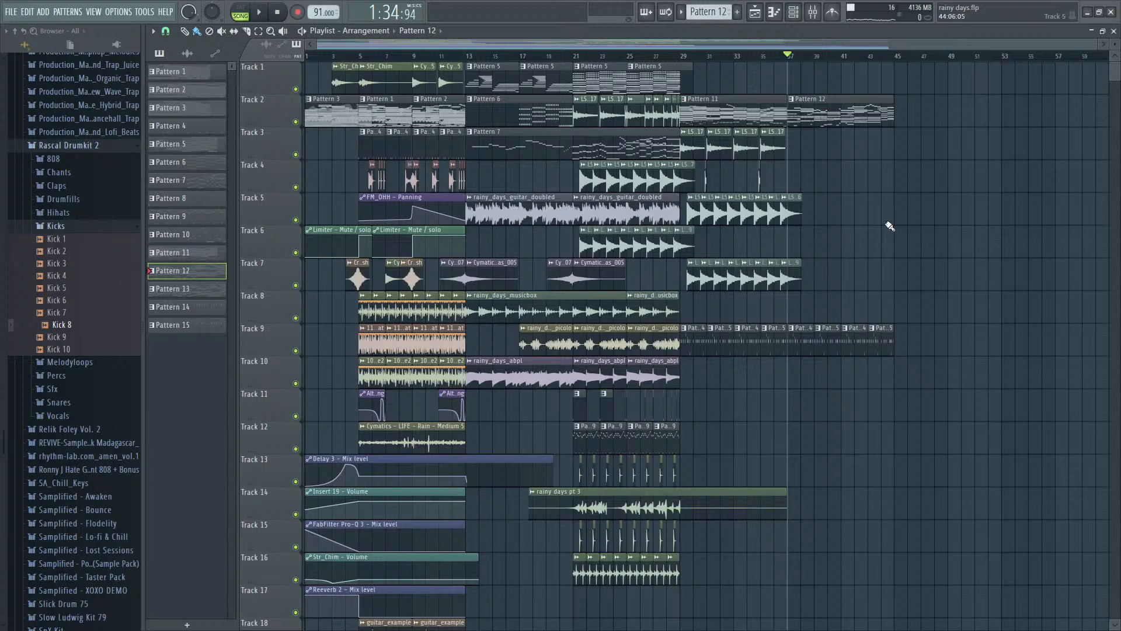
scroll(863, 238, "up", 3)
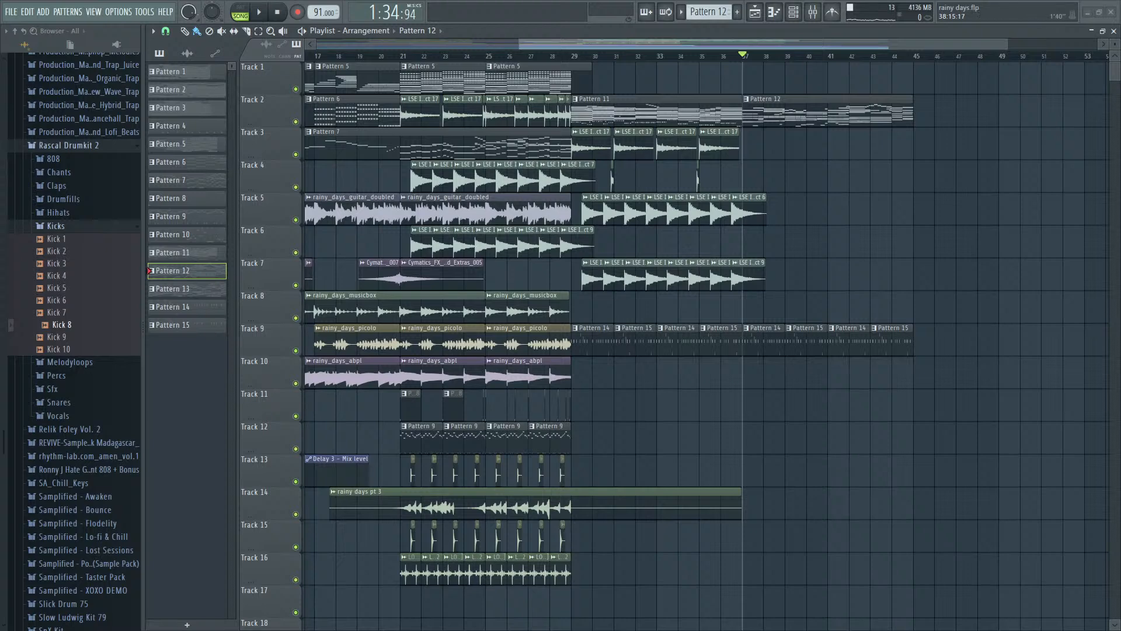
key("space")
scroll(829, 158, "up", 3)
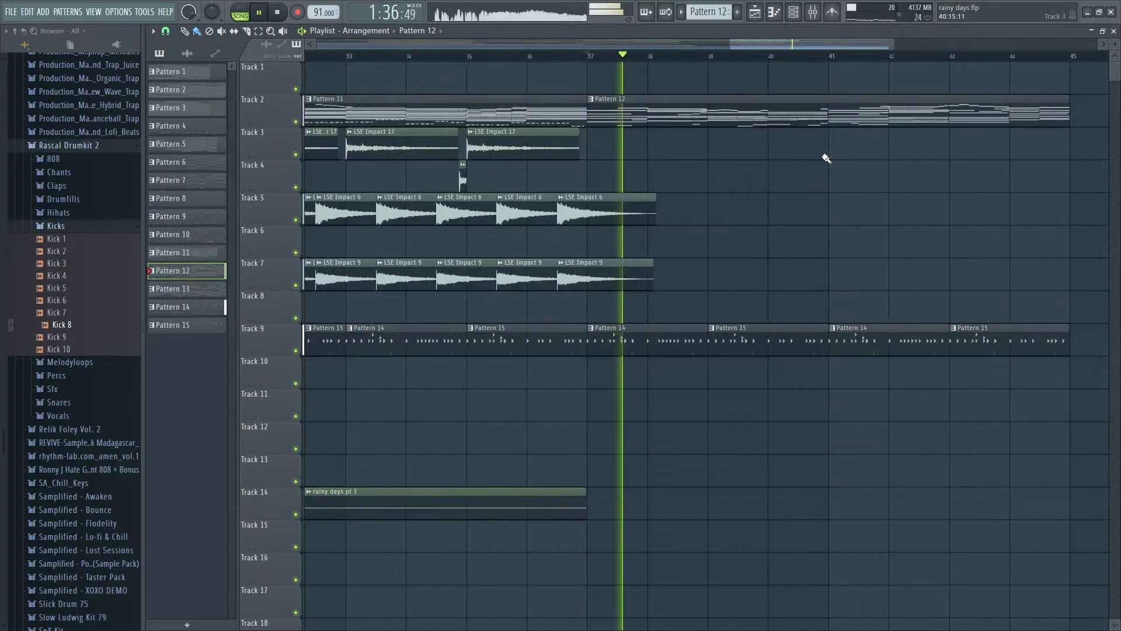
double_click(731, 106)
key("Escape")
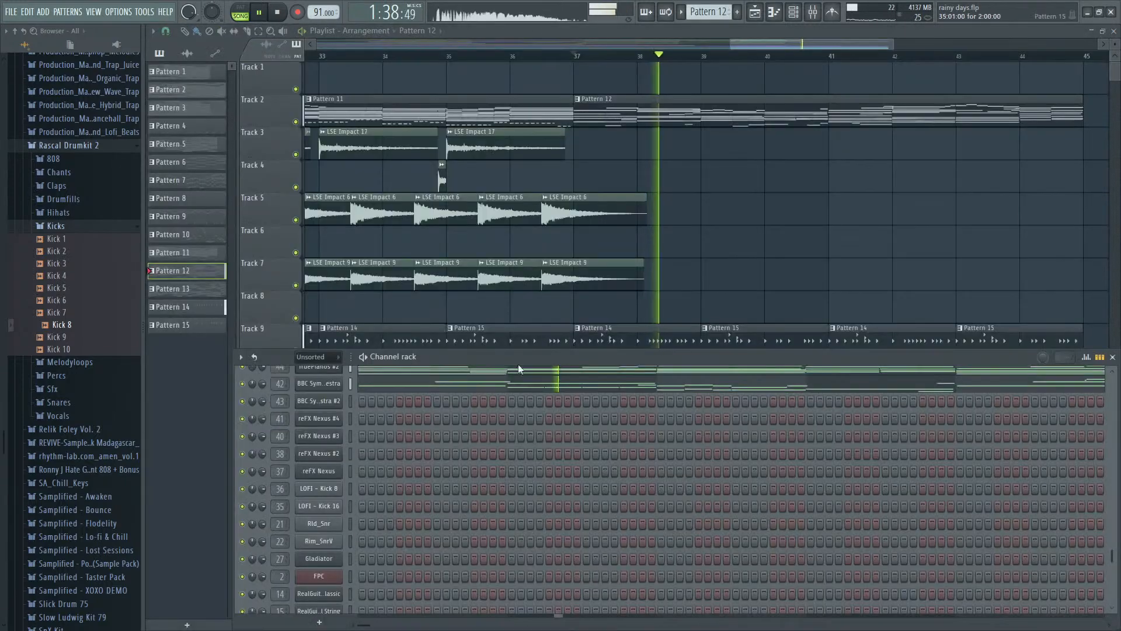
left_click(544, 383)
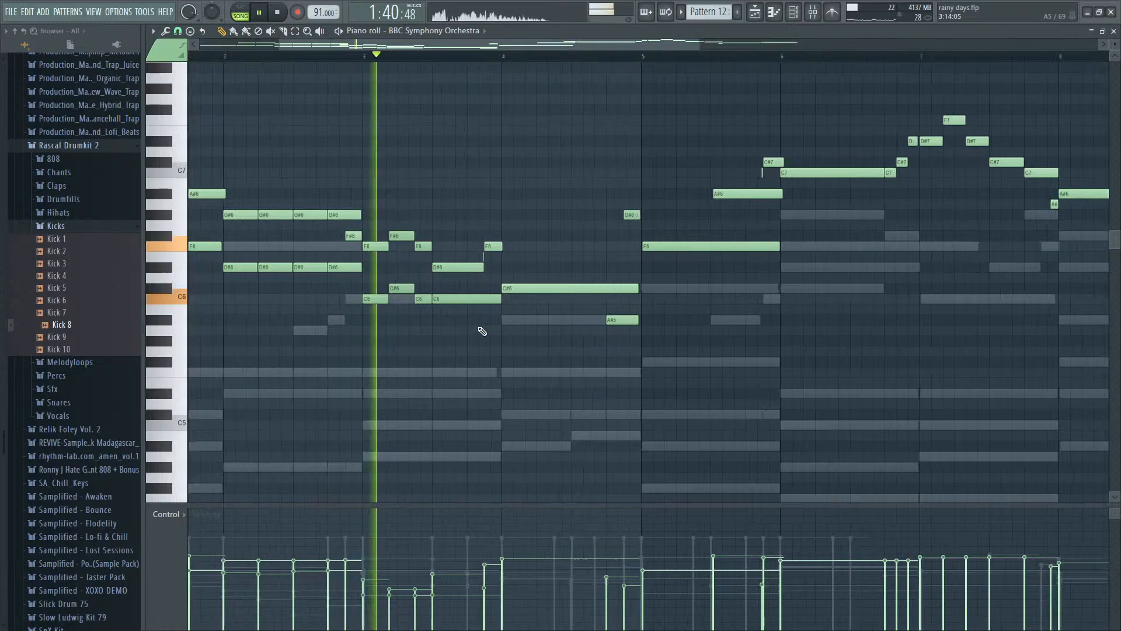
key("space")
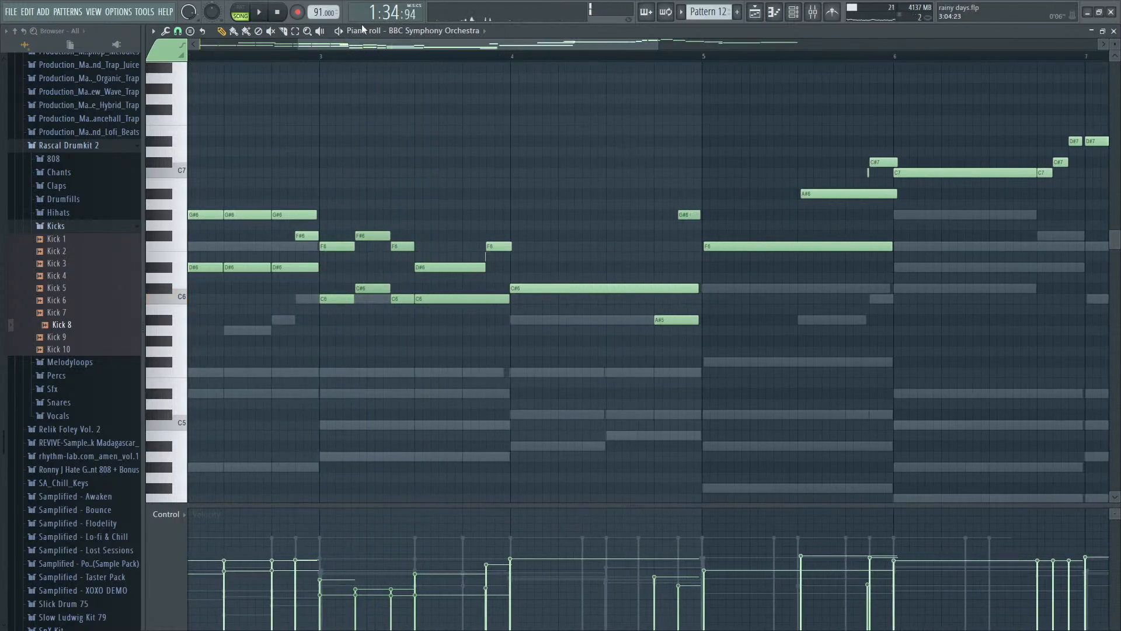
- Slice the long last C6 harmony note in bar 3 into two pieces and play it back
left_click(282, 32)
left_click(466, 300)
key("space")
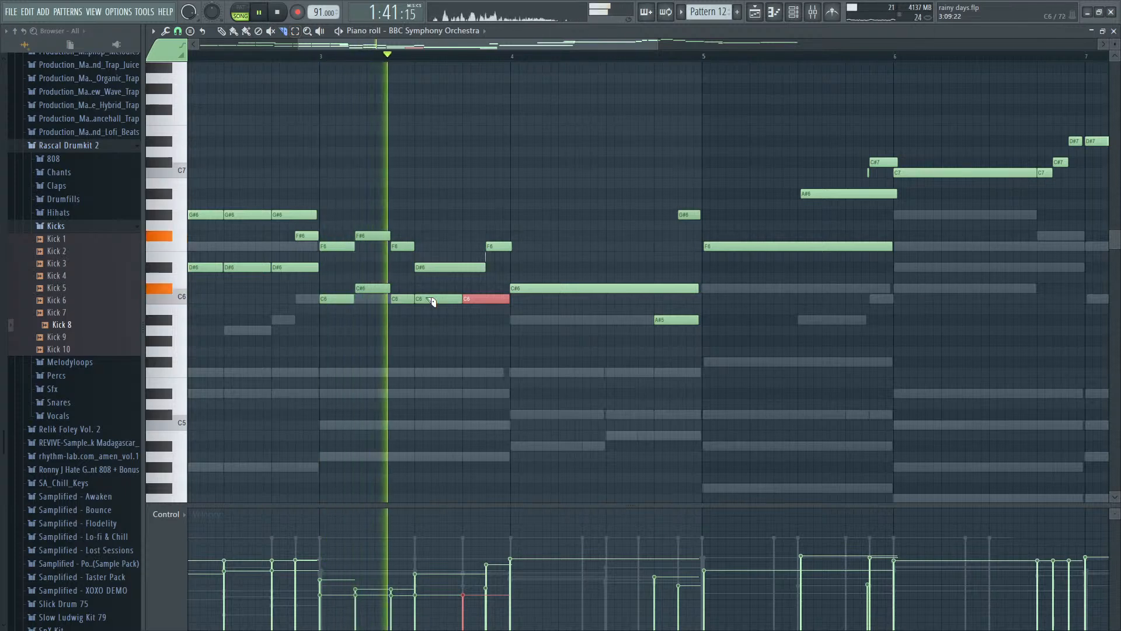
key("space")
- Try slicing bar 3's C#6 harmony note, deleting its first piece and lowering the remaining piece to C6
left_click(367, 291)
key("space")
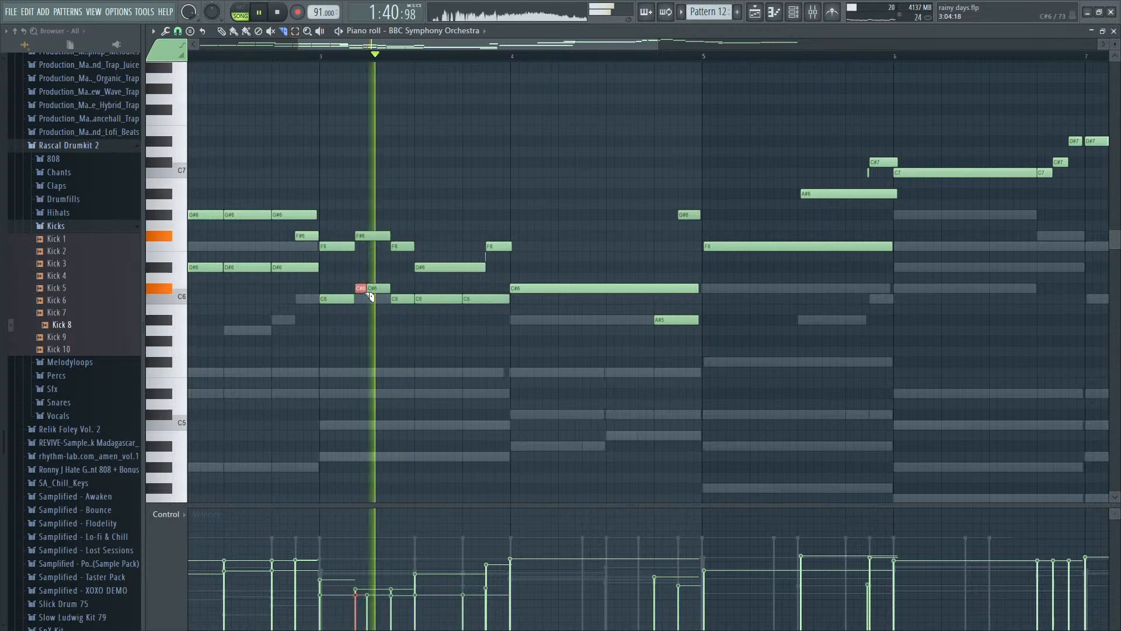
key("space")
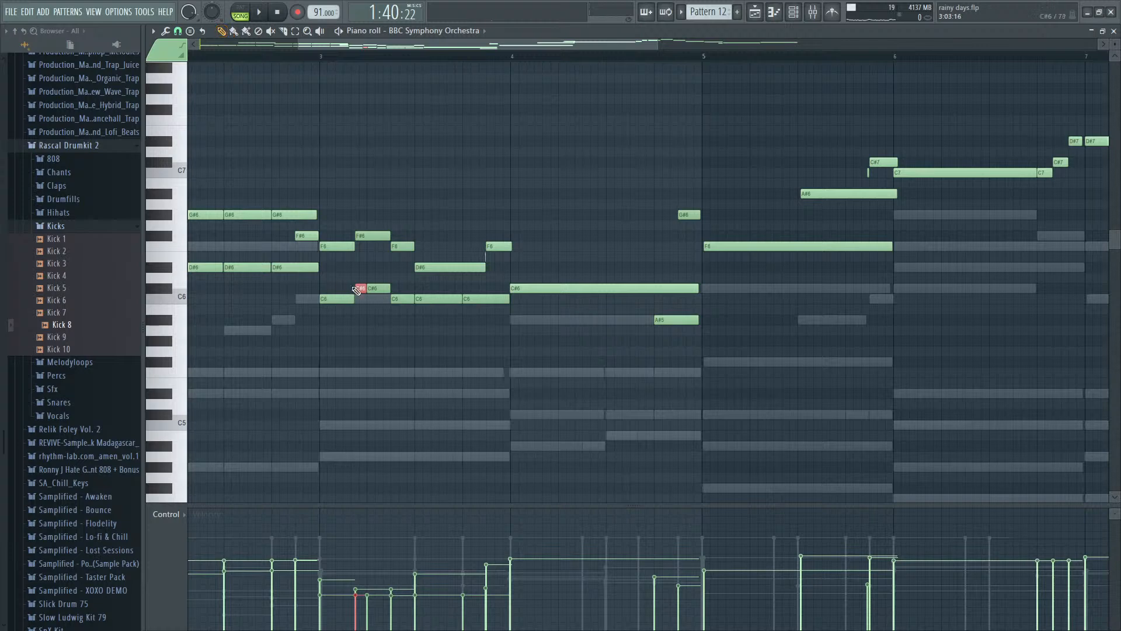
right_click(361, 288)
key("space")
key("space")
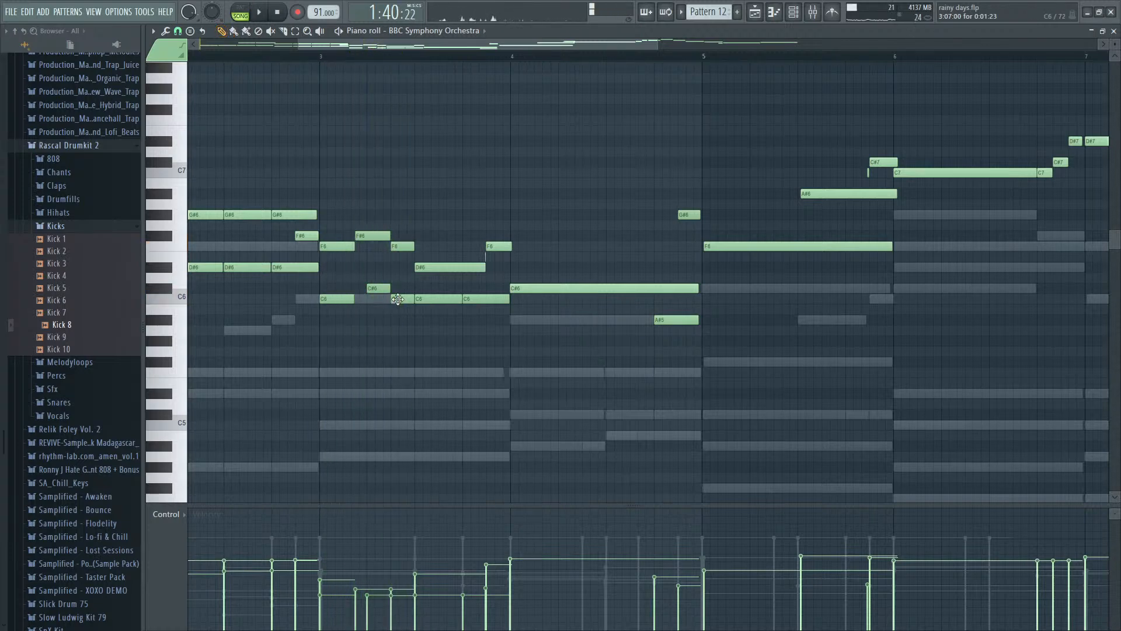
left_click_drag(382, 288, 393, 298)
key("space")
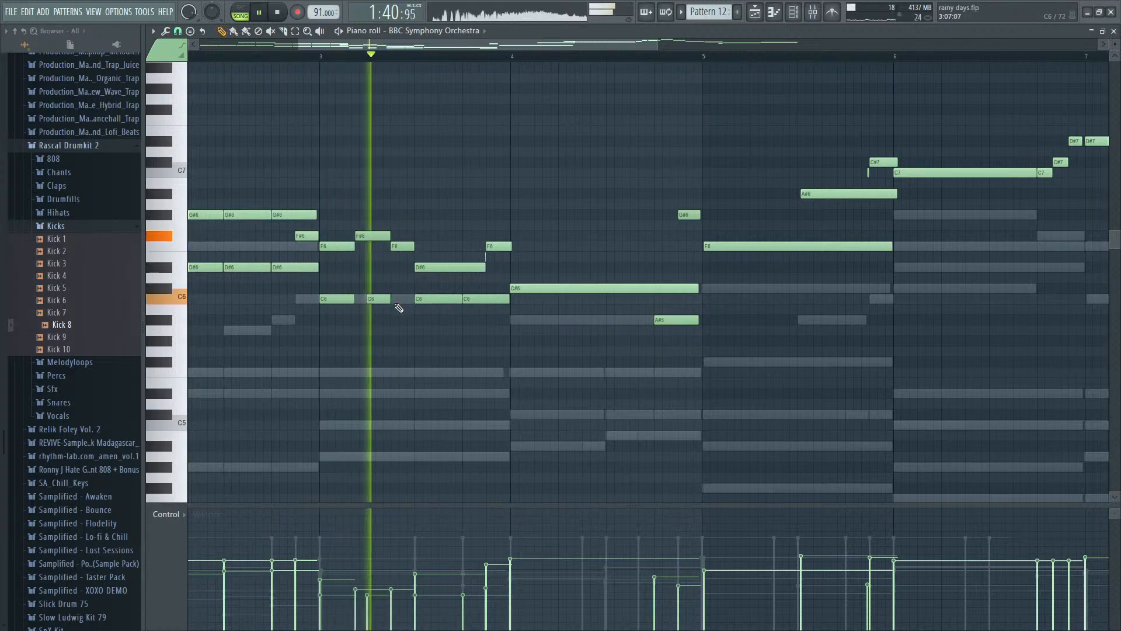
key("space")
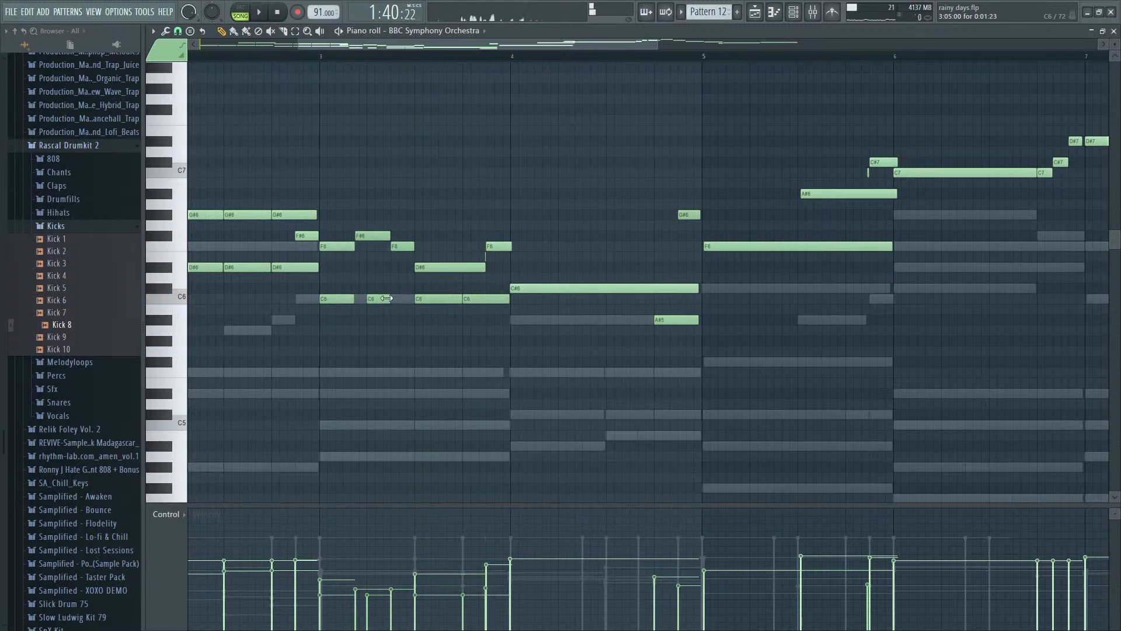
- Undo the slicing, deletion and pitch change of bar 3's C#6 harmony note, and replay the passage
key("ctrl+alt+z")
key("ctrl+alt+z")
key("ctrl+alt+z")
key("ctrl+alt+z")
key("ctrl+alt+z")
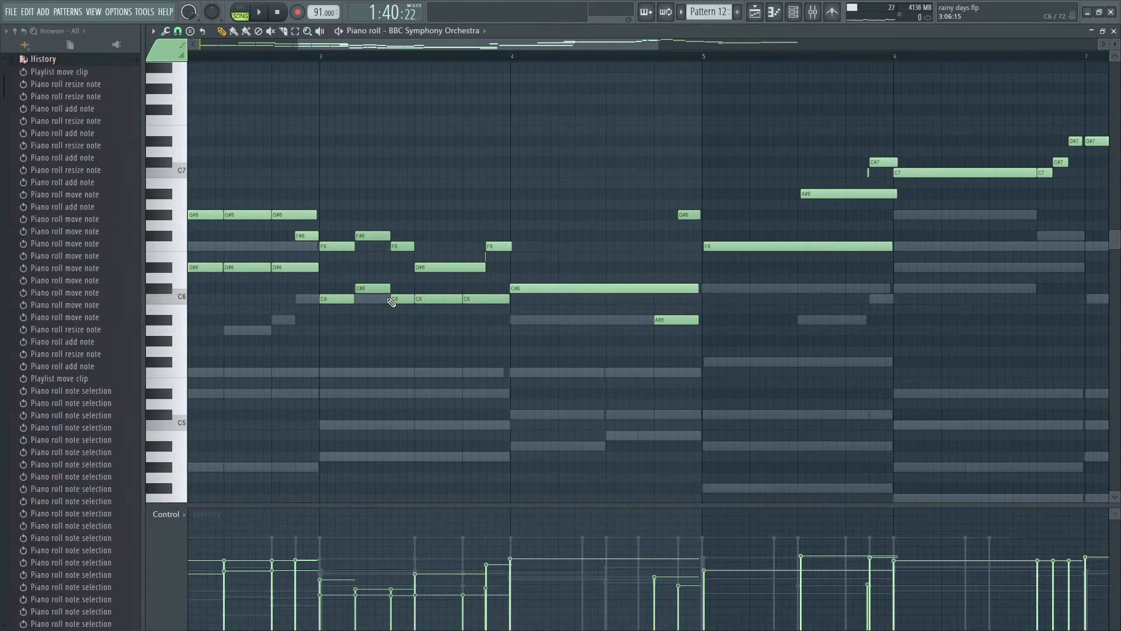
key("space")
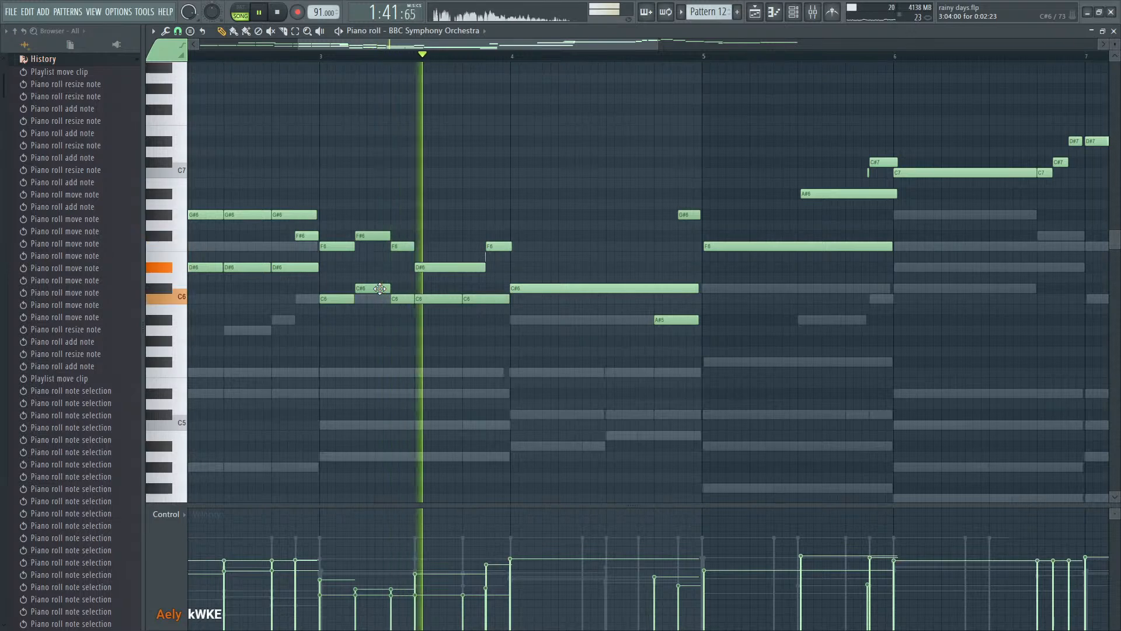
key("space")
- Add three one-beat A#5 harmony notes before the existing A#5 in bar 4 and play the passage back
left_click(509, 321)
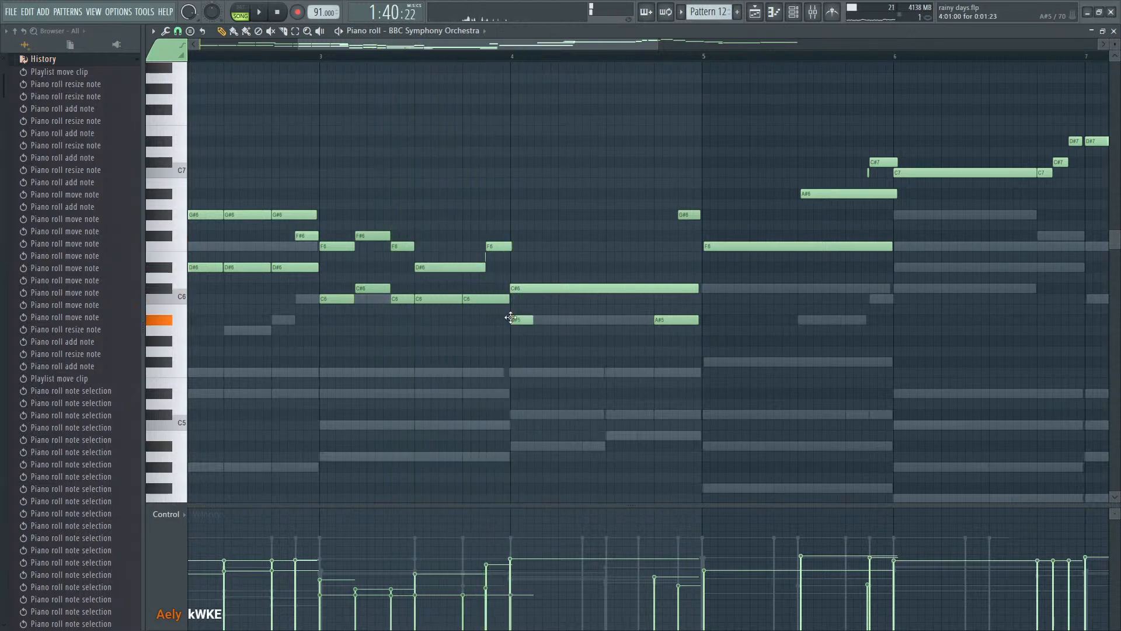
left_click(524, 321)
left_click_drag(531, 320, 557, 321)
left_click(561, 321)
left_click(612, 320)
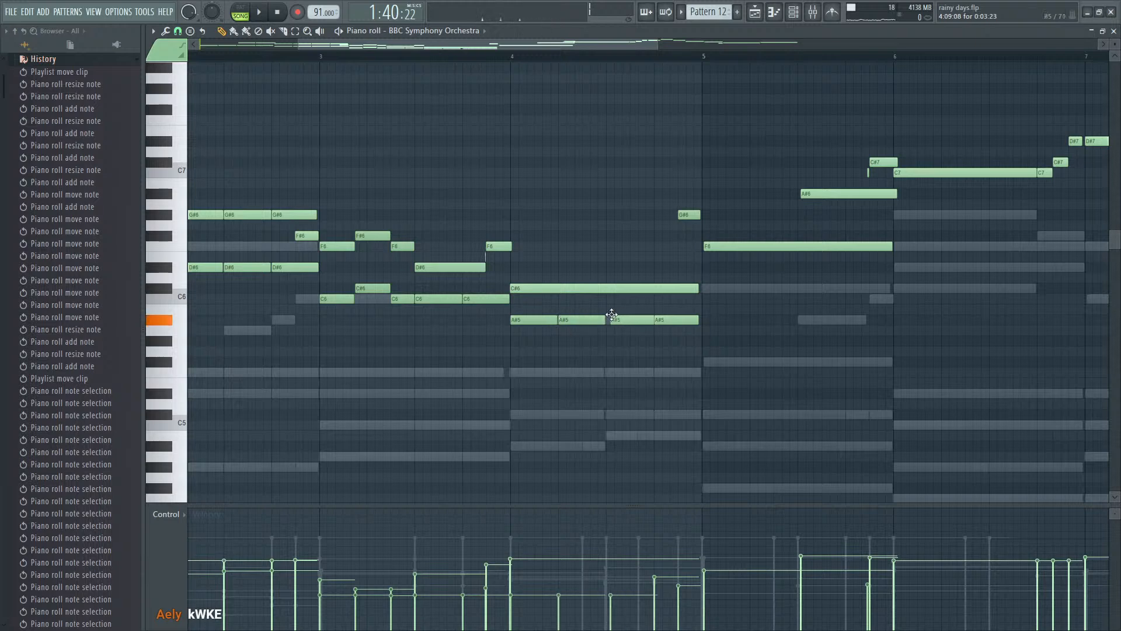
key("space")
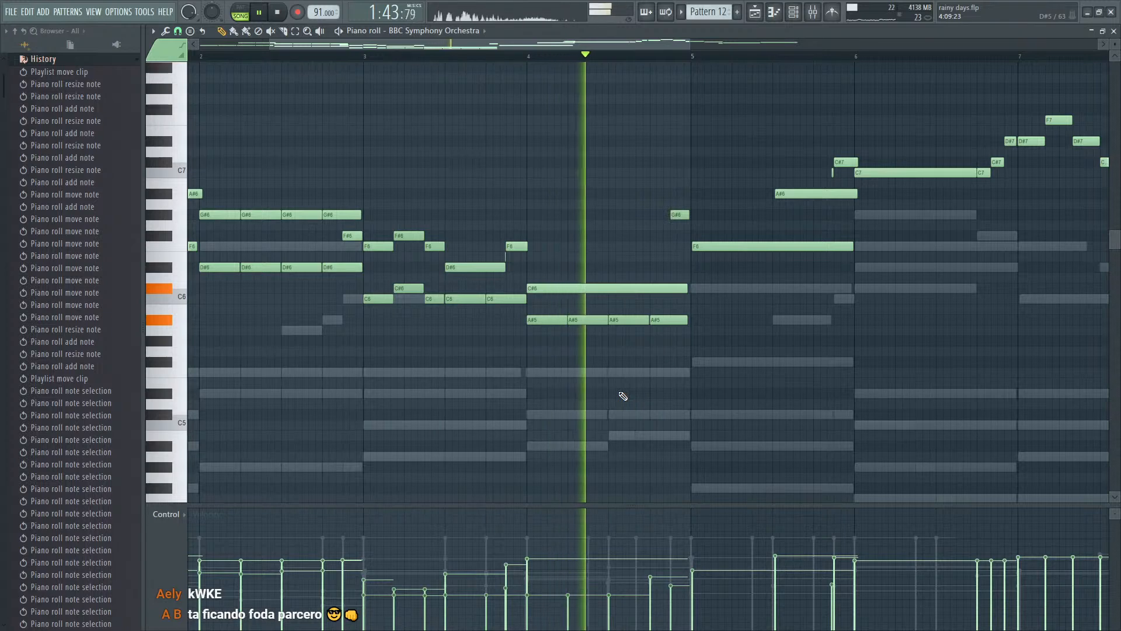
key("space")
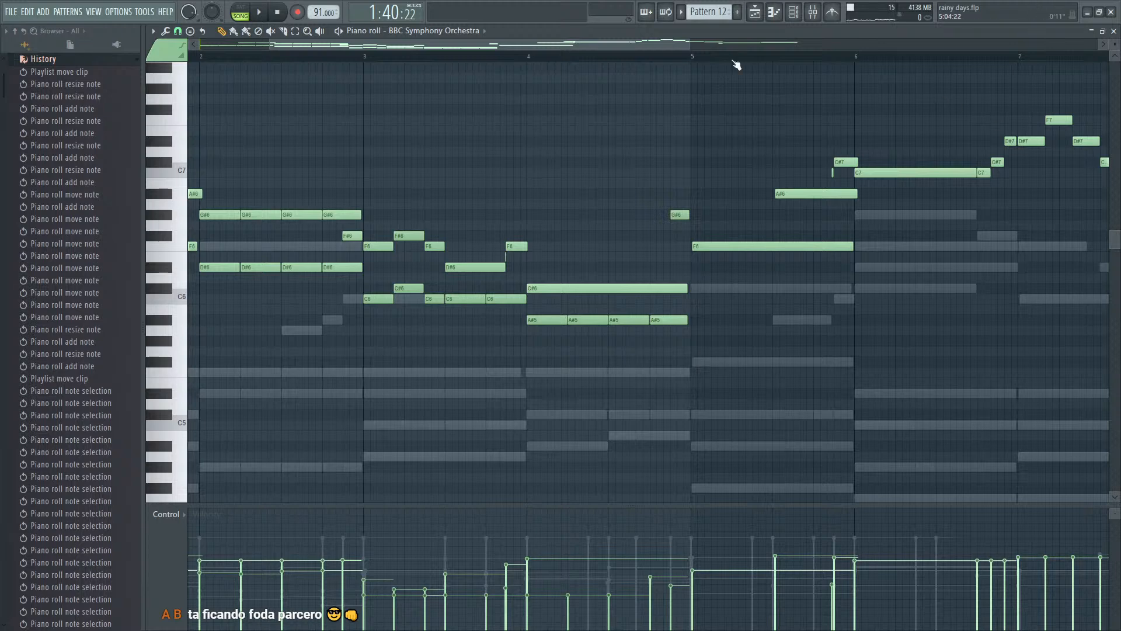
key("space")
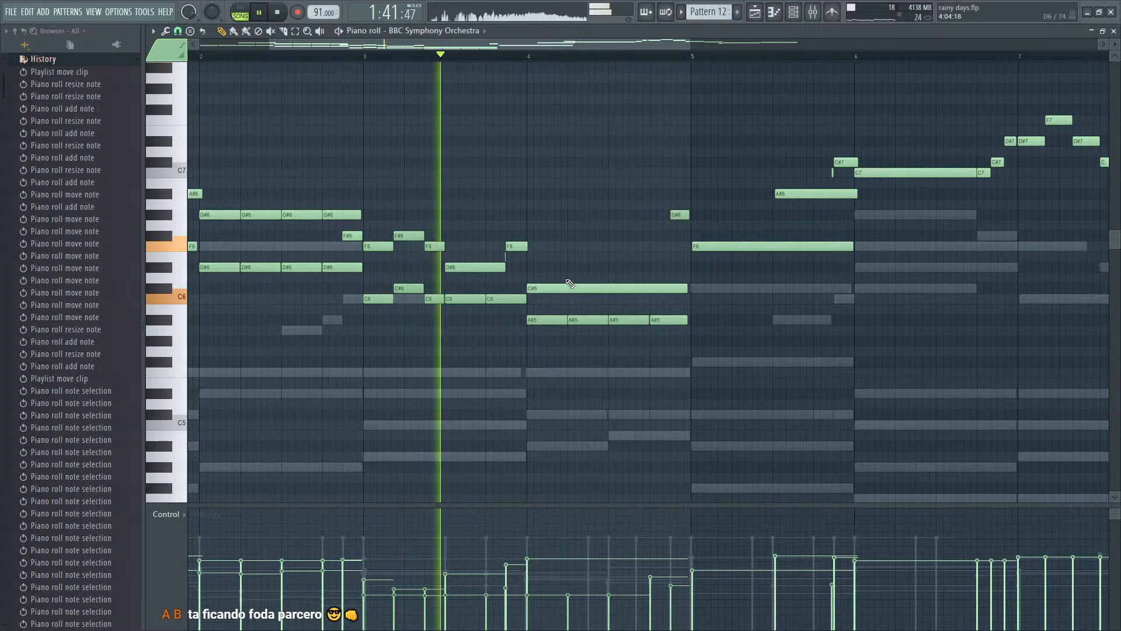
scroll(584, 287, "down", 2)
scroll(585, 290, "up", 4)
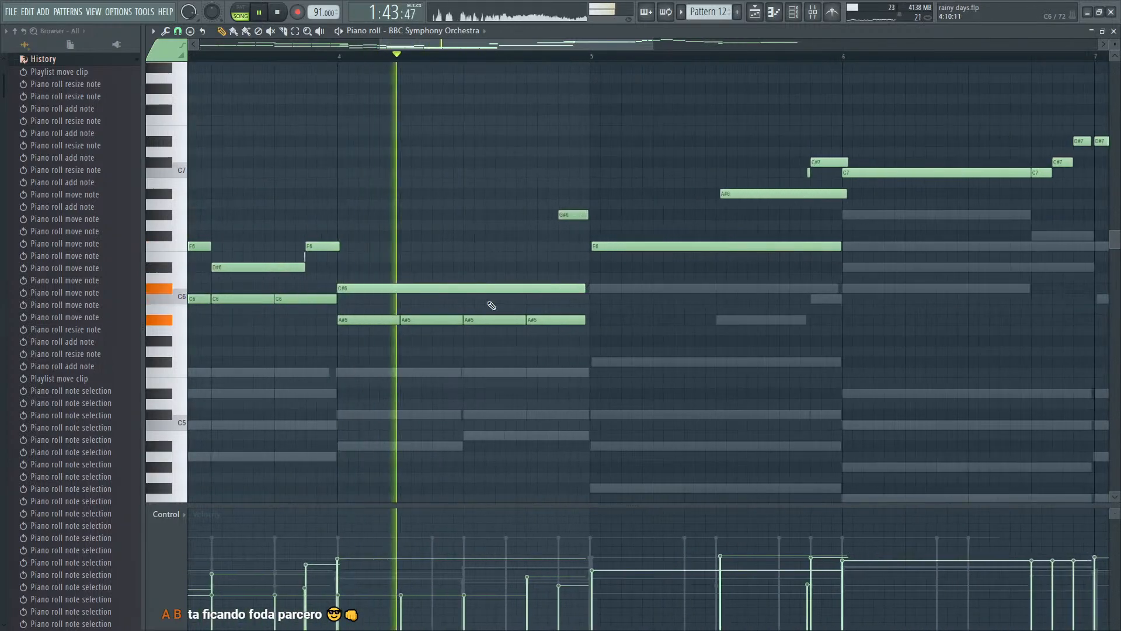
key("space")
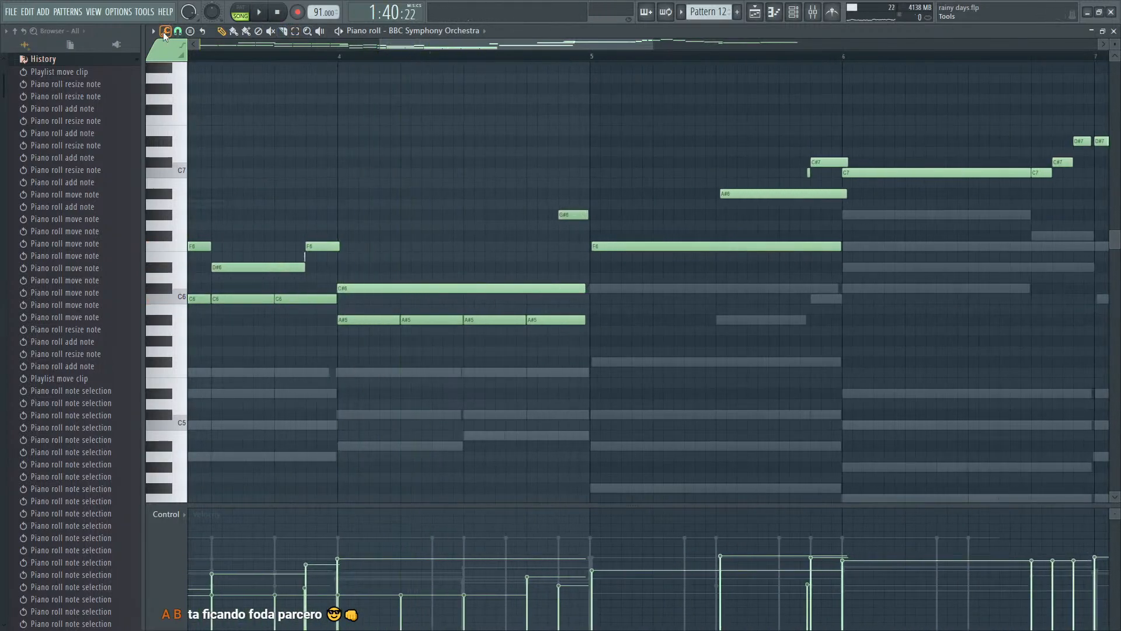
- Try chopping all the orchestra notes into short pieces, lengthen the pieces to one beat, and undo the chop
key("ctrl+u")
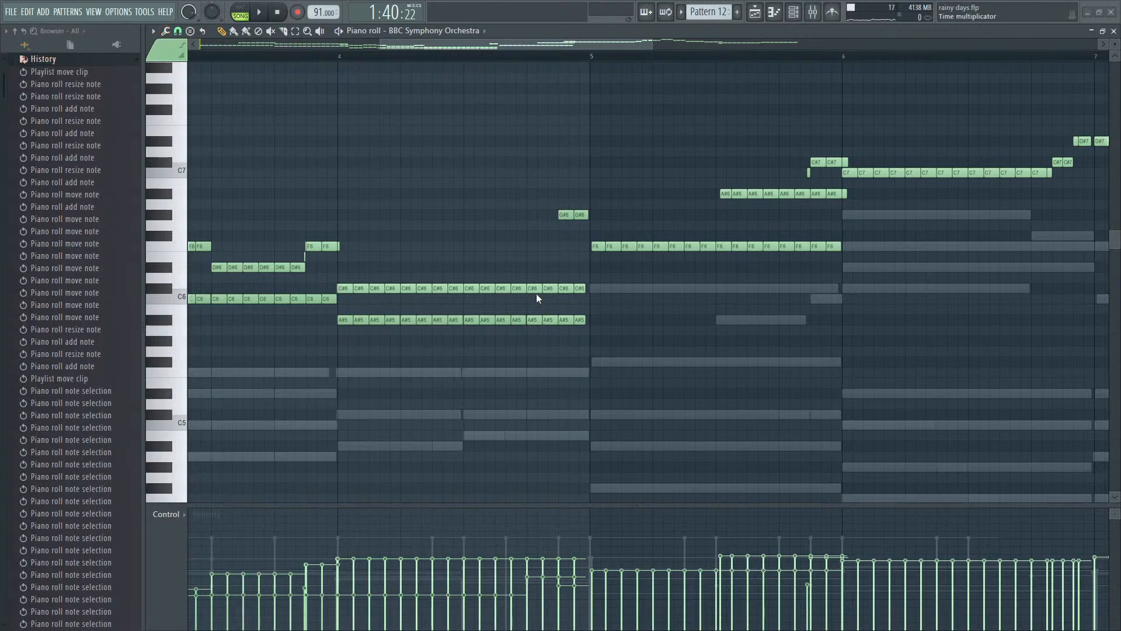
left_click_drag(536, 293, 536, 276)
key("space")
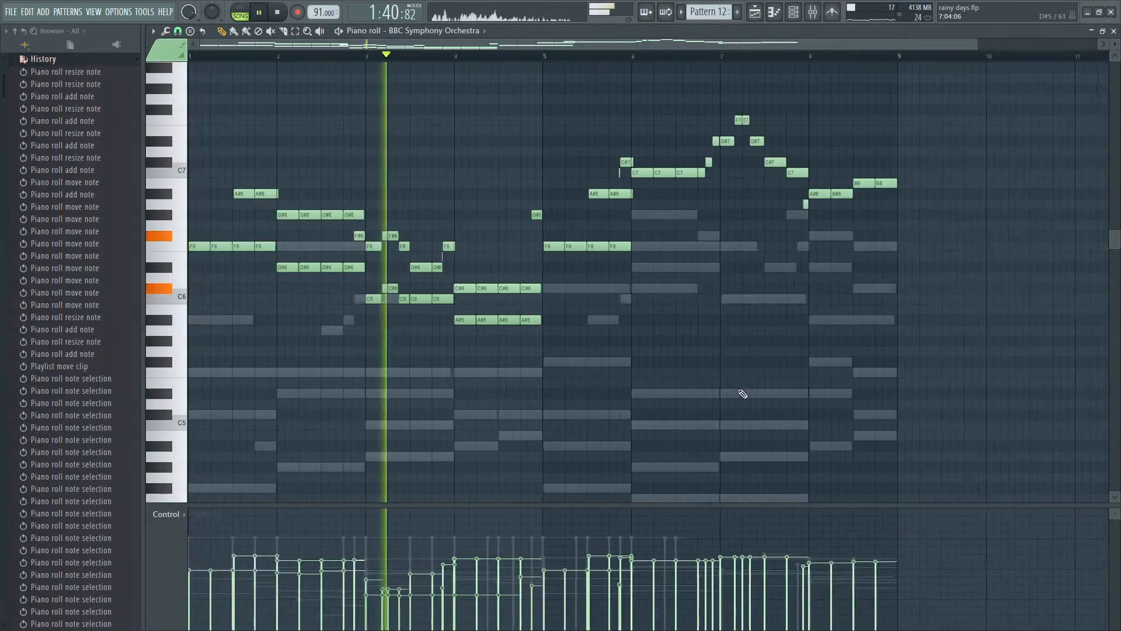
key("space")
scroll(304, 291, "down", 3)
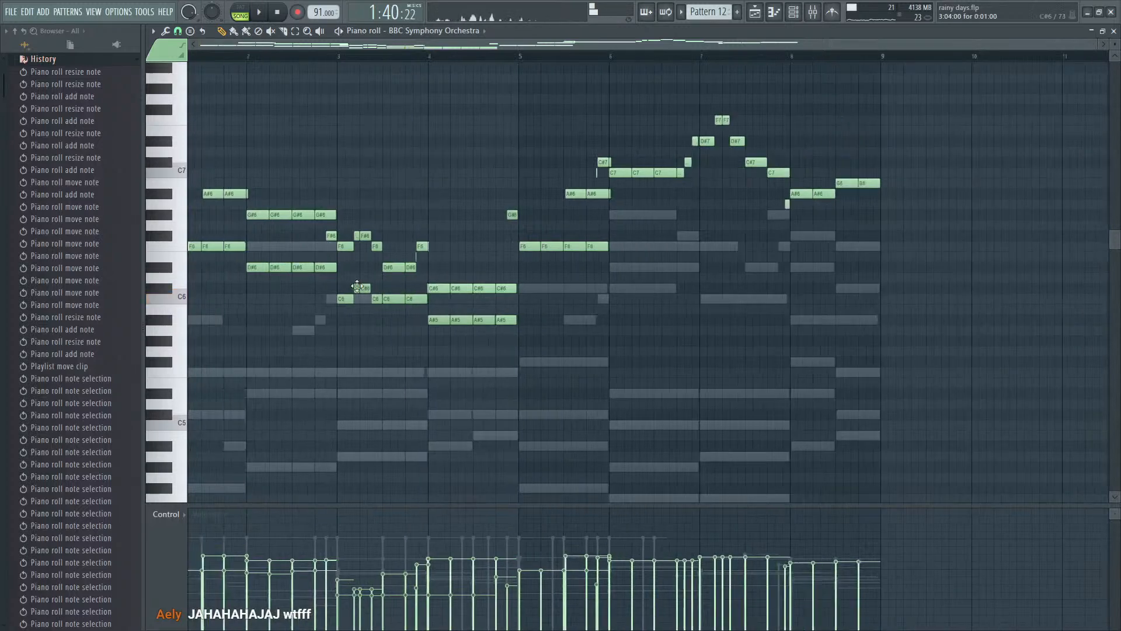
key("ctrl+z")
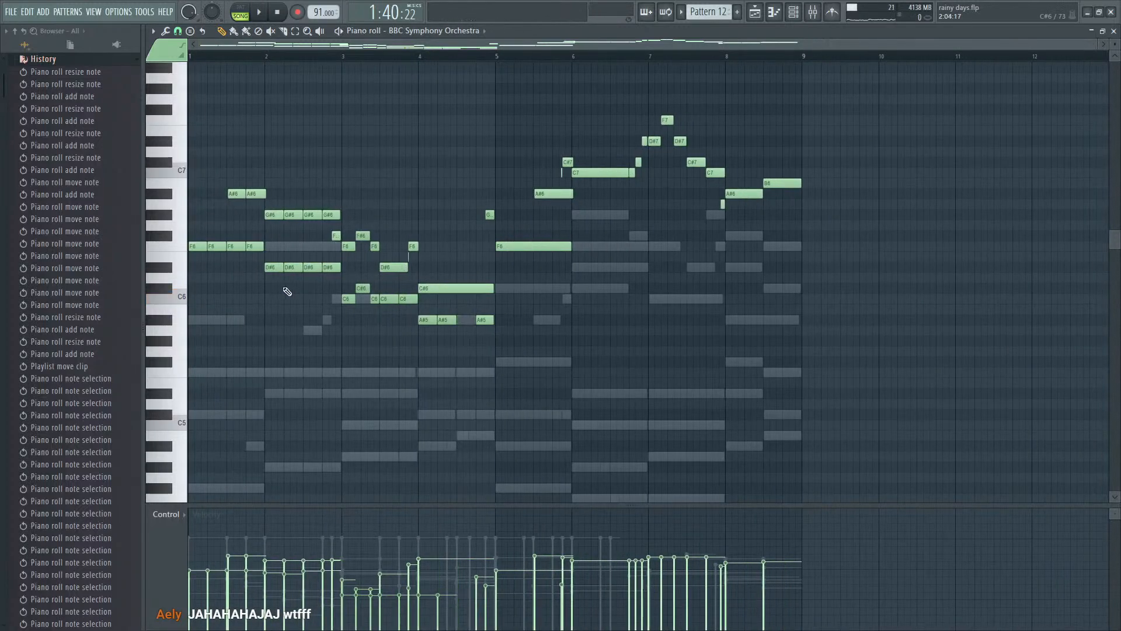
key("ctrl+z")
- Chop only the long C#6, F6, A#6, C7 and B6 melody notes from bar 4 through bar 8 into one-beat pieces and play them back
left_click_drag(437, 306, 540, 250)
left_click_drag(590, 195, 602, 157)
left_click(561, 193, "ctrl+shift")
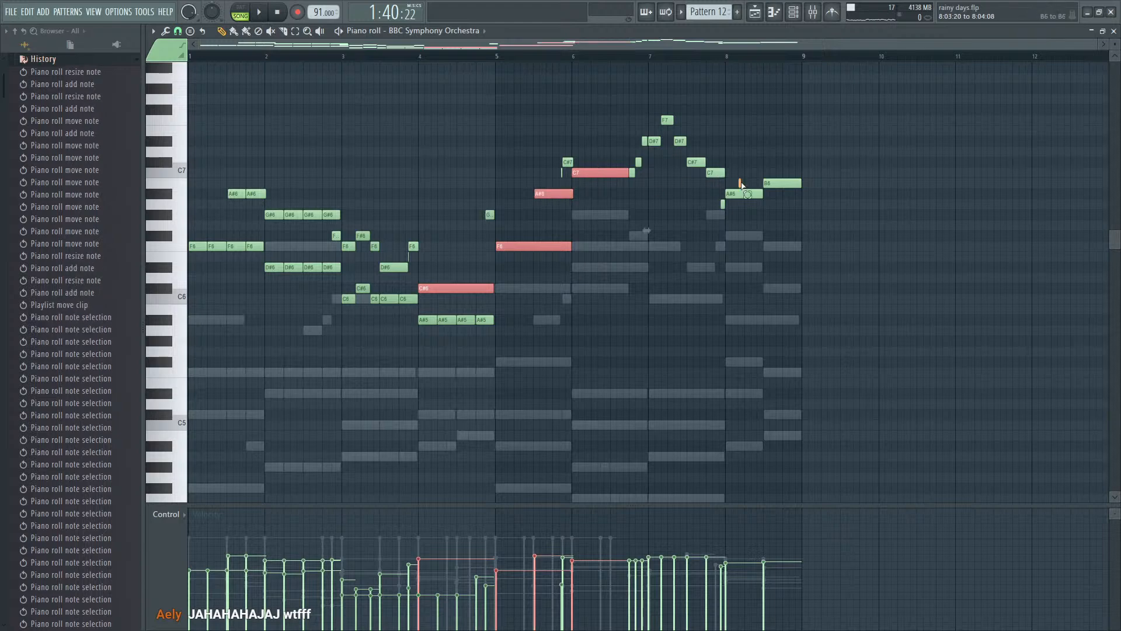
left_click_drag(727, 211, 792, 201)
left_click(166, 34)
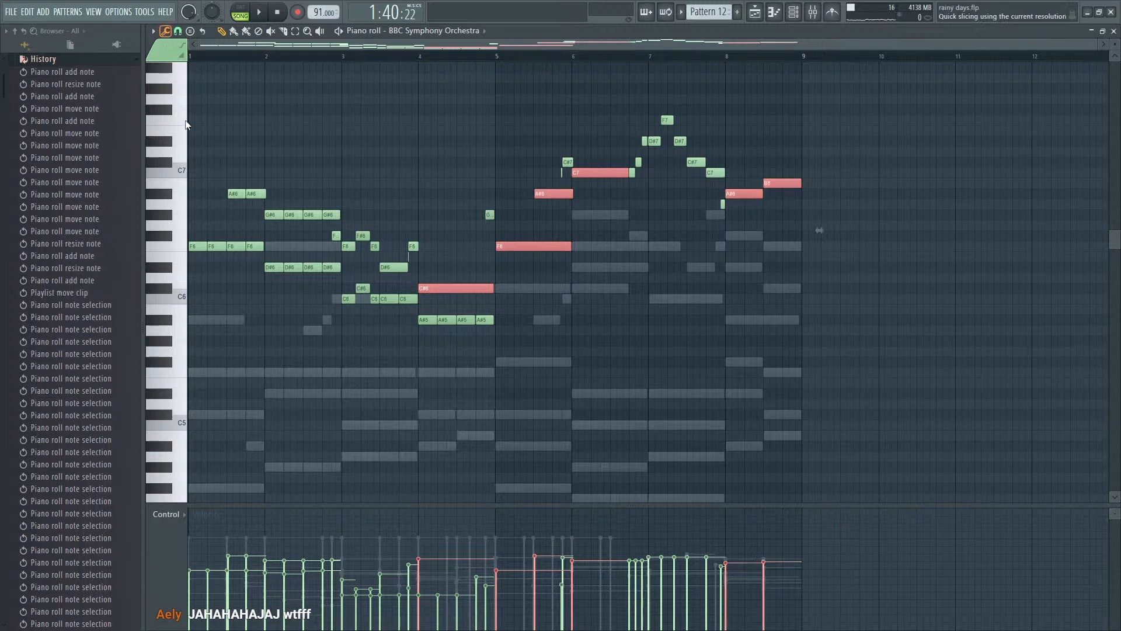
left_click(215, 127)
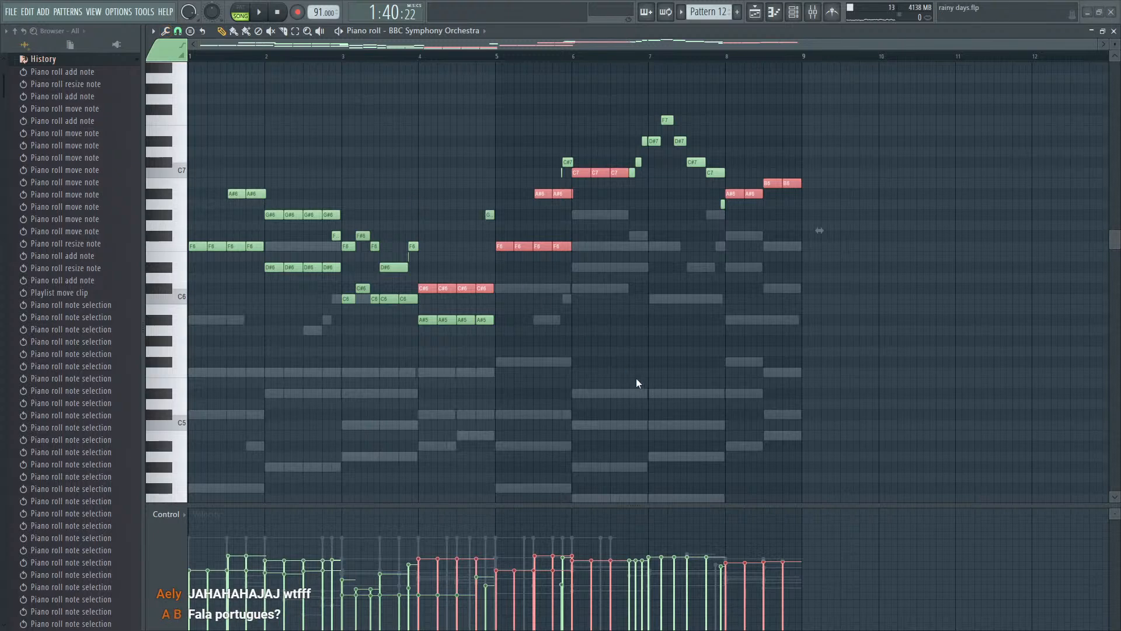
key("space")
left_click(520, 289, "ctrl")
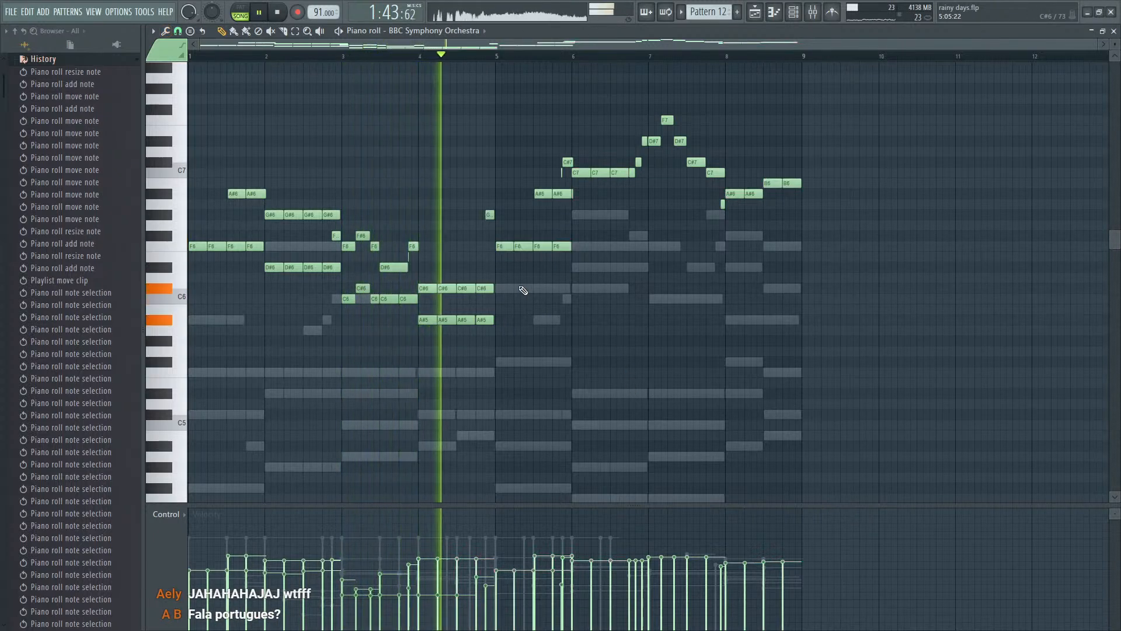
scroll(538, 297, "up", 2)
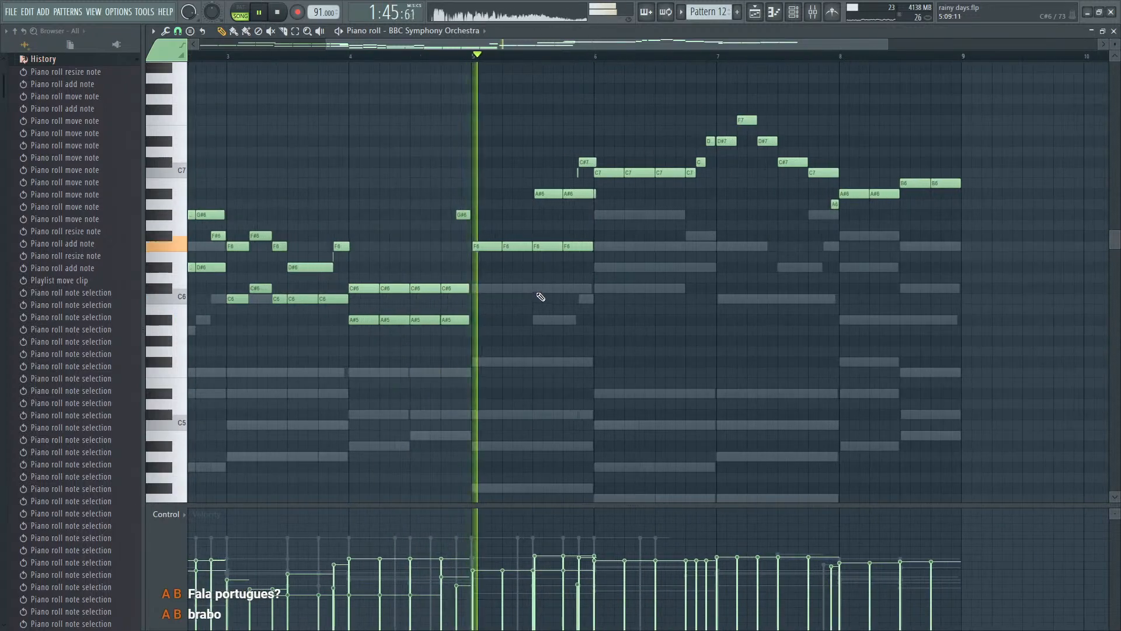
scroll(623, 303, "up", 2)
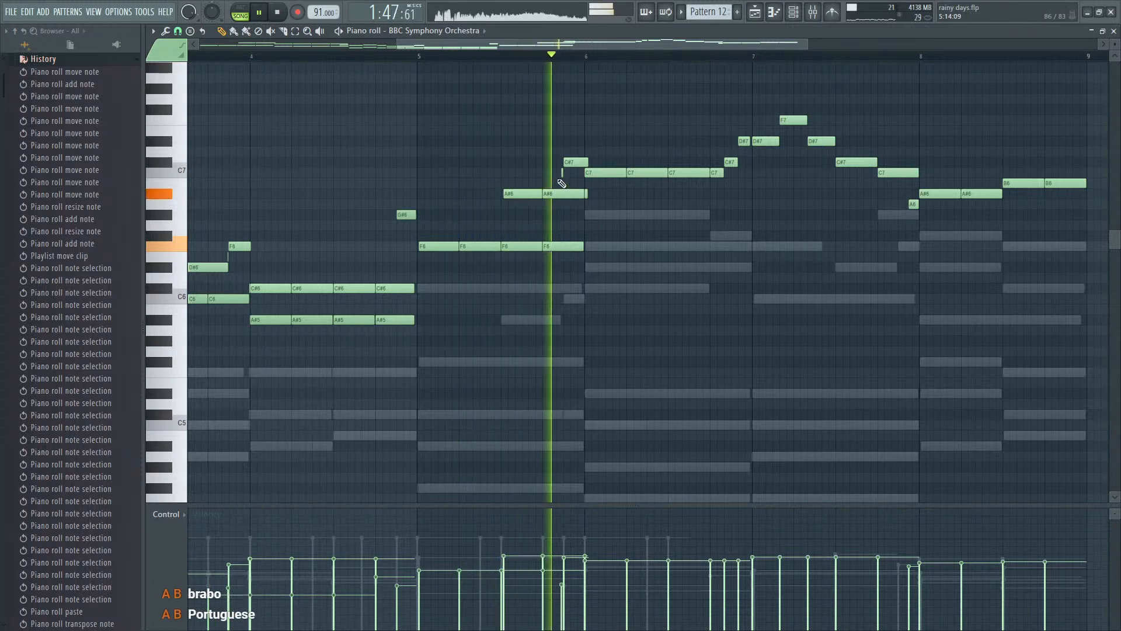
- Transpose the melody notes from the end of bar 5 through bar 8 down one octave and listen to them
left_click_drag(559, 188, 1087, 96)
left_click_drag(993, 189, 926, 214)
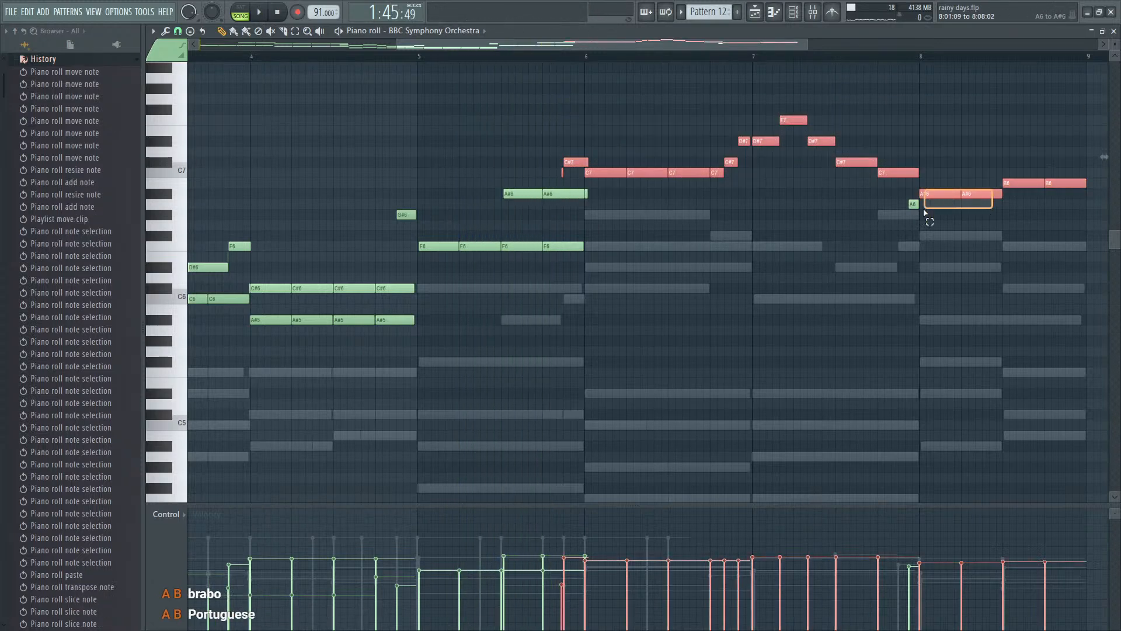
key("ctrl+Down")
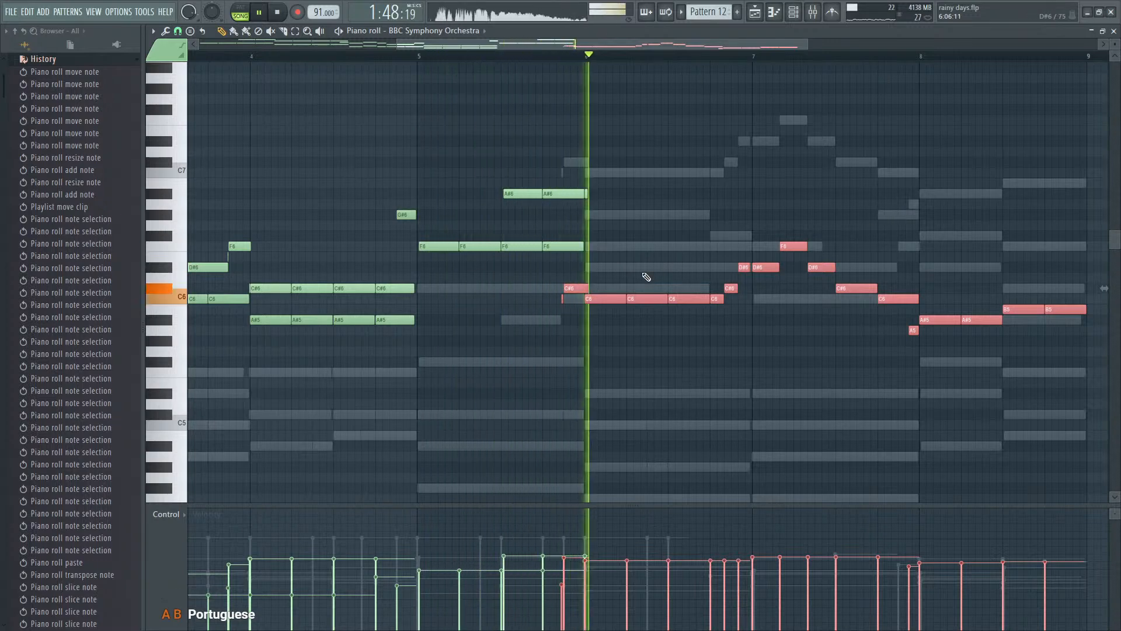
key("space")
- Deselect the melody, add a one-beat G#6 harmony note near the start of bar 6, and play from bar 5
key("ctrl+d")
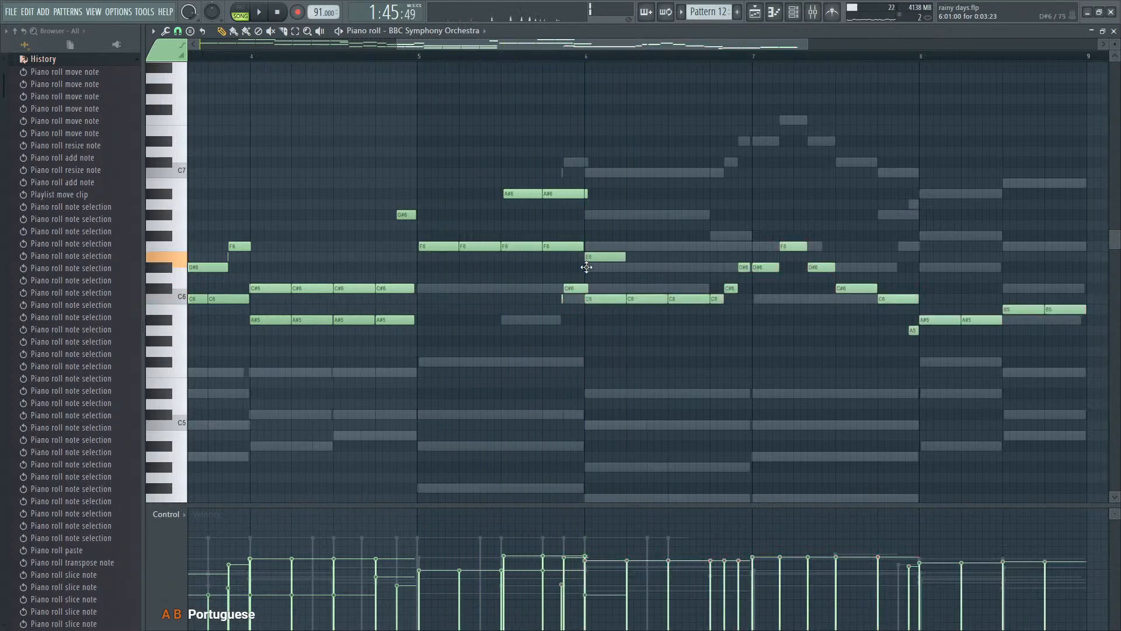
scroll(618, 239, "up", 3)
key("space")
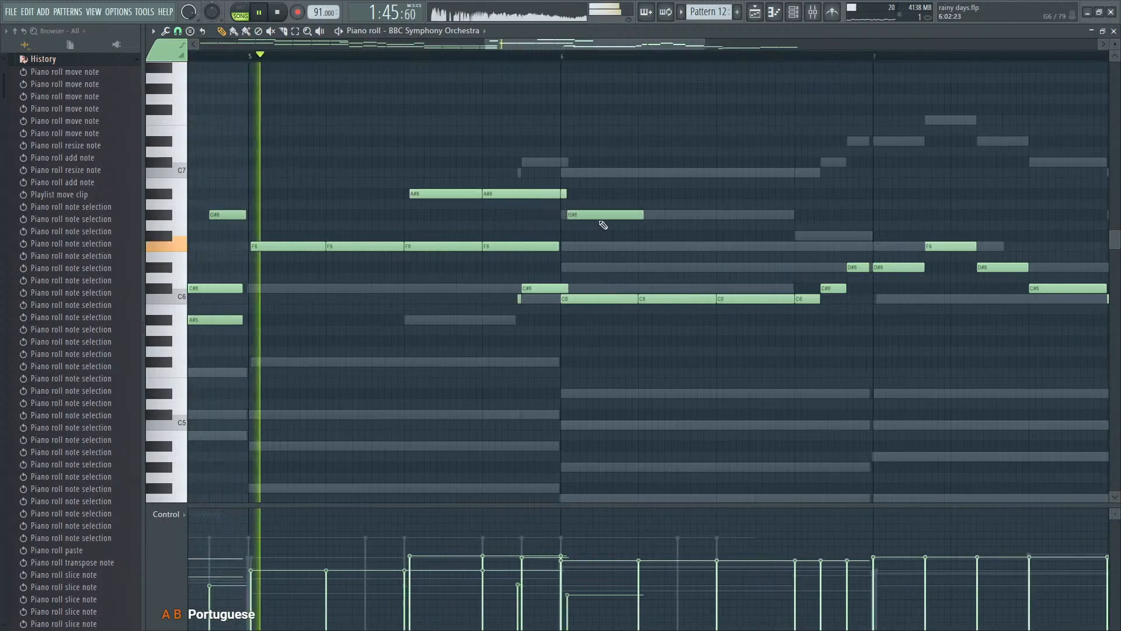
- Fill bar 6 with four one-beat G#6 harmony notes, delete the short leftover notes around its start, and listen
left_click_drag(580, 218, 669, 217)
key("space")
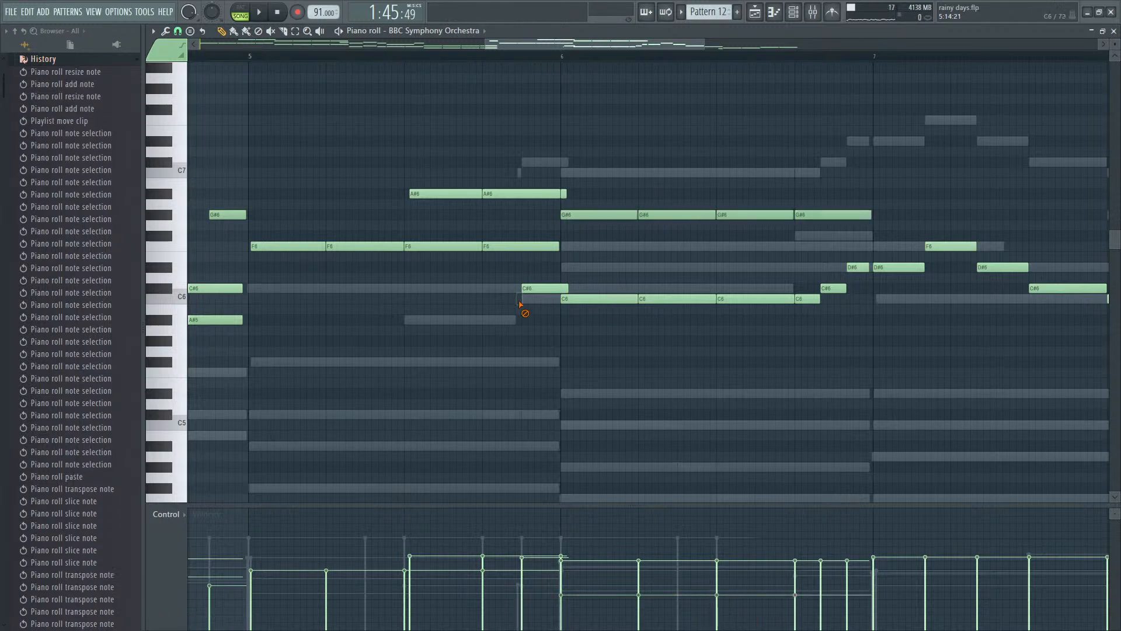
right_click(563, 195)
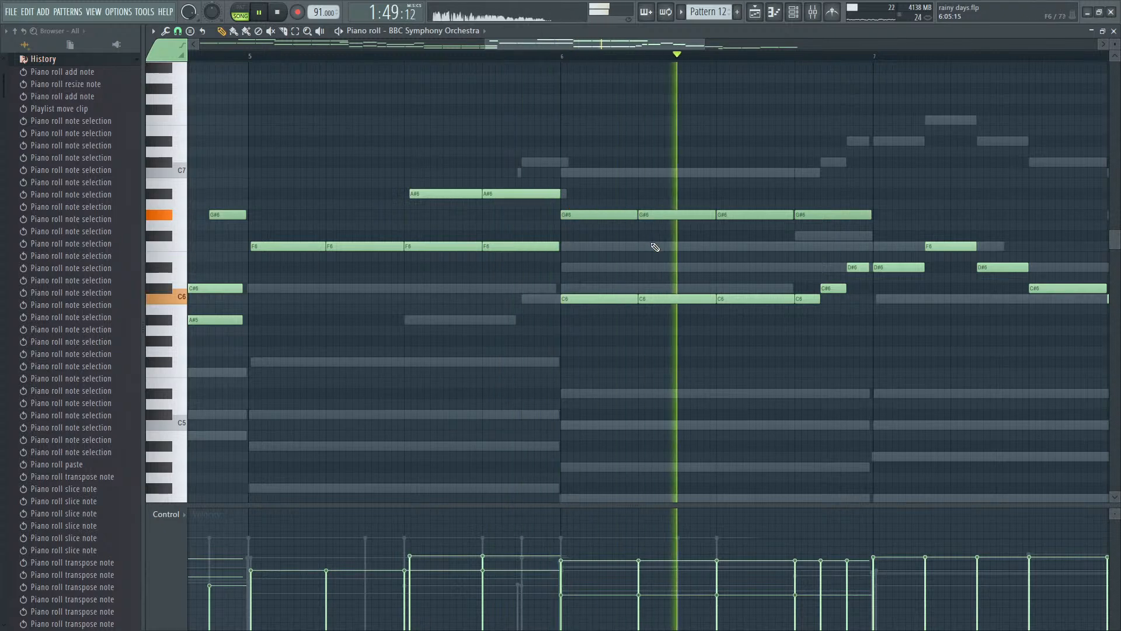
key("space")
- Raise the three one-beat C6 notes at the start of bar 6 to D#6 and play them back
left_click_drag(592, 284, 795, 304)
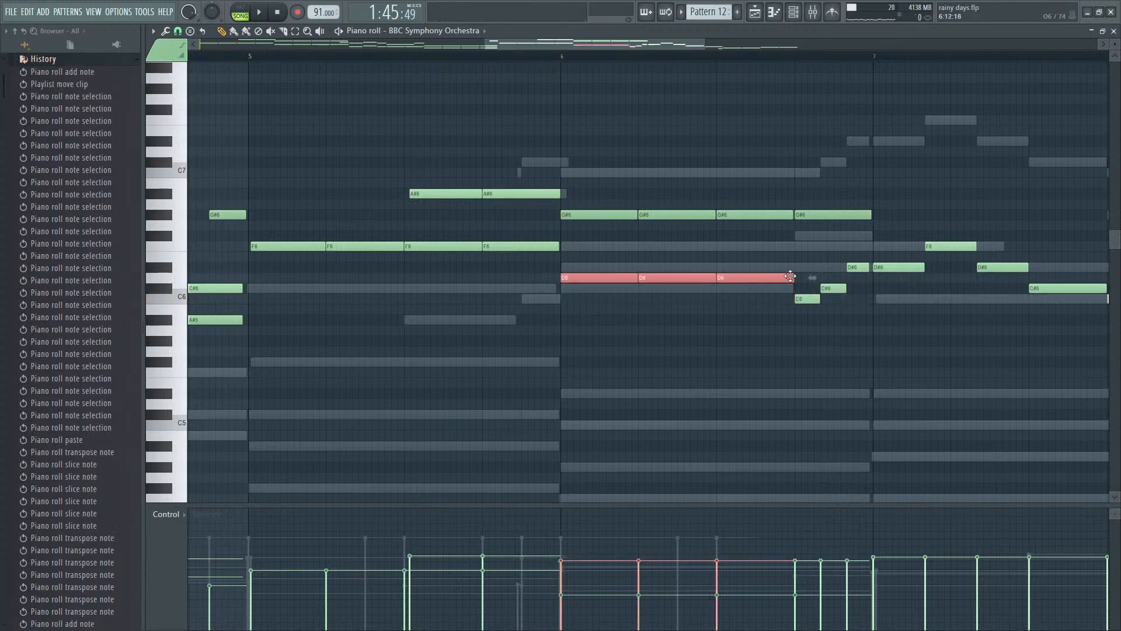
scroll(798, 294, "down", 2)
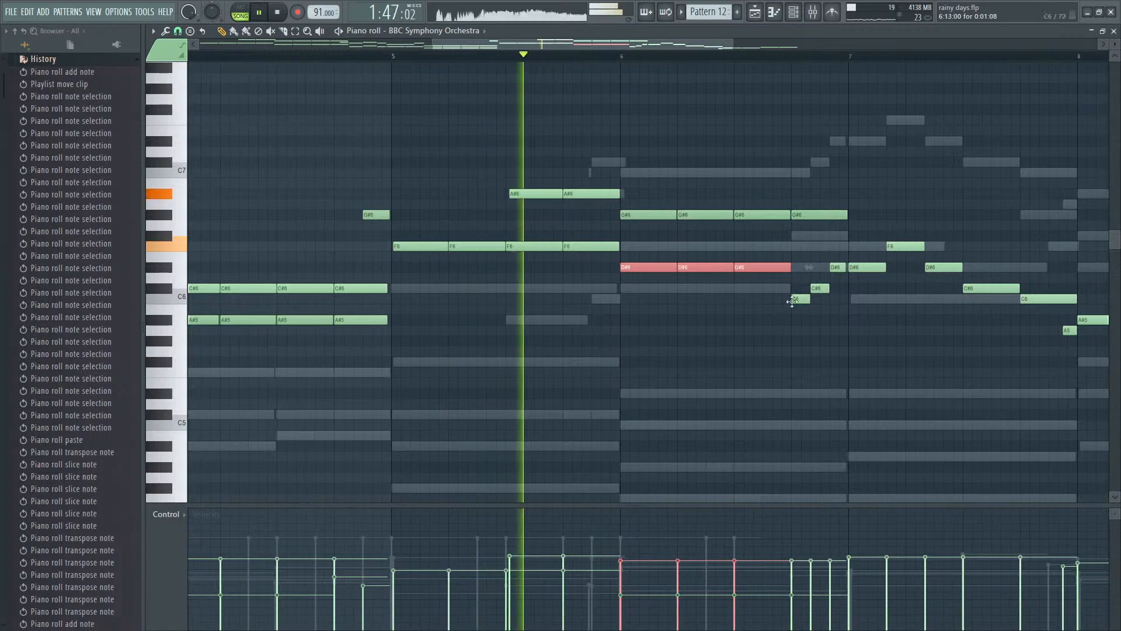
key("space")
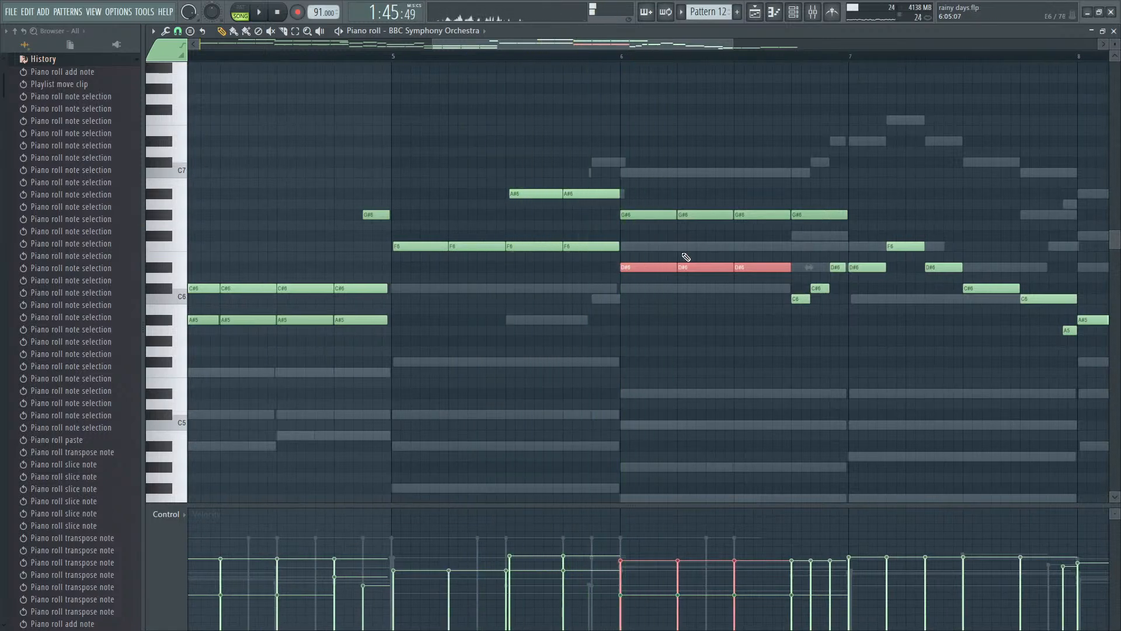
- Raise and slightly vary the velocities of bar 6's four G#6 notes, deselect them, and listen to the passage
left_click_drag(656, 260, 857, 177)
key("space")
left_click_drag(676, 556, 801, 551)
left_click(702, 298, "ctrl")
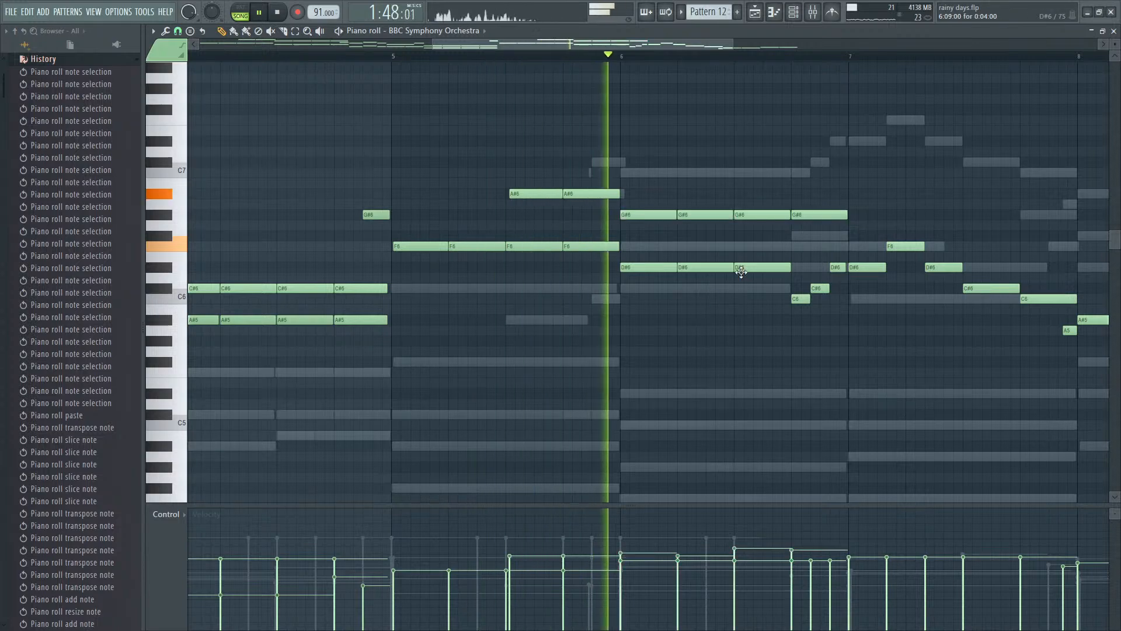
scroll(829, 287, "down", 2)
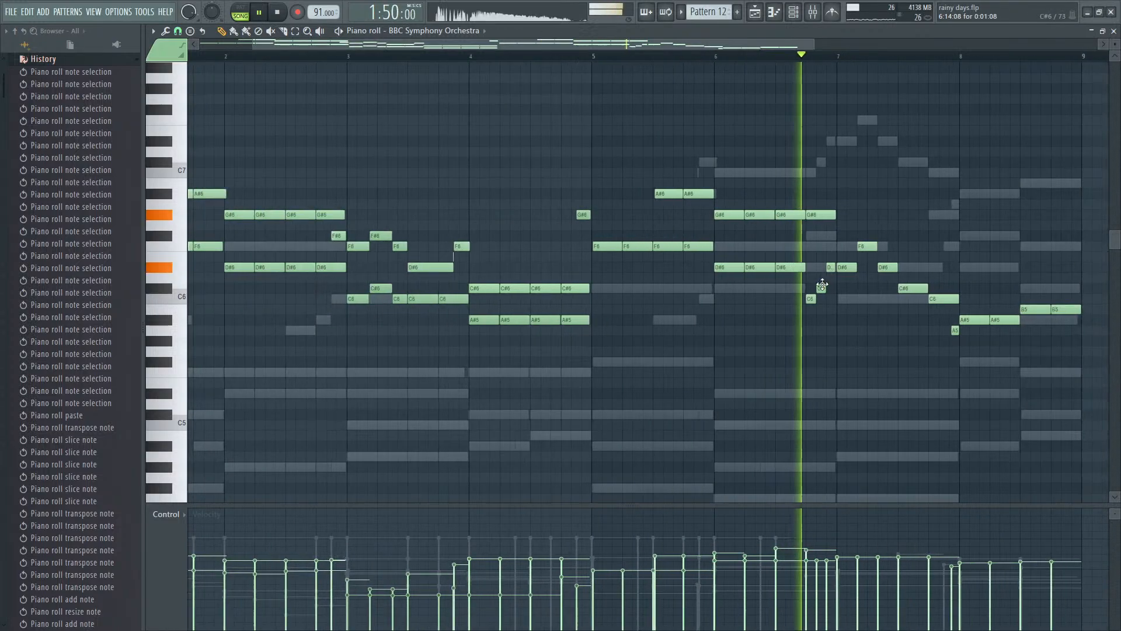
key("space")
- Try the third D#6 note of bar 6 at C#6 and at A#5 during playback, and return it to D#6
left_click_drag(792, 270, 792, 292)
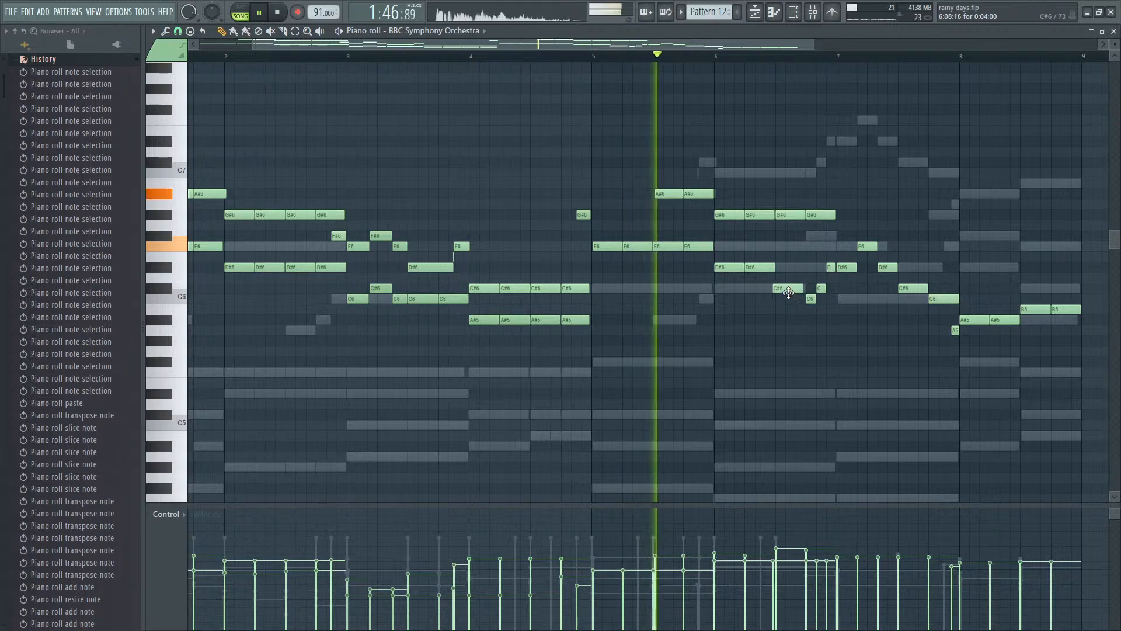
scroll(809, 295, "up", 2)
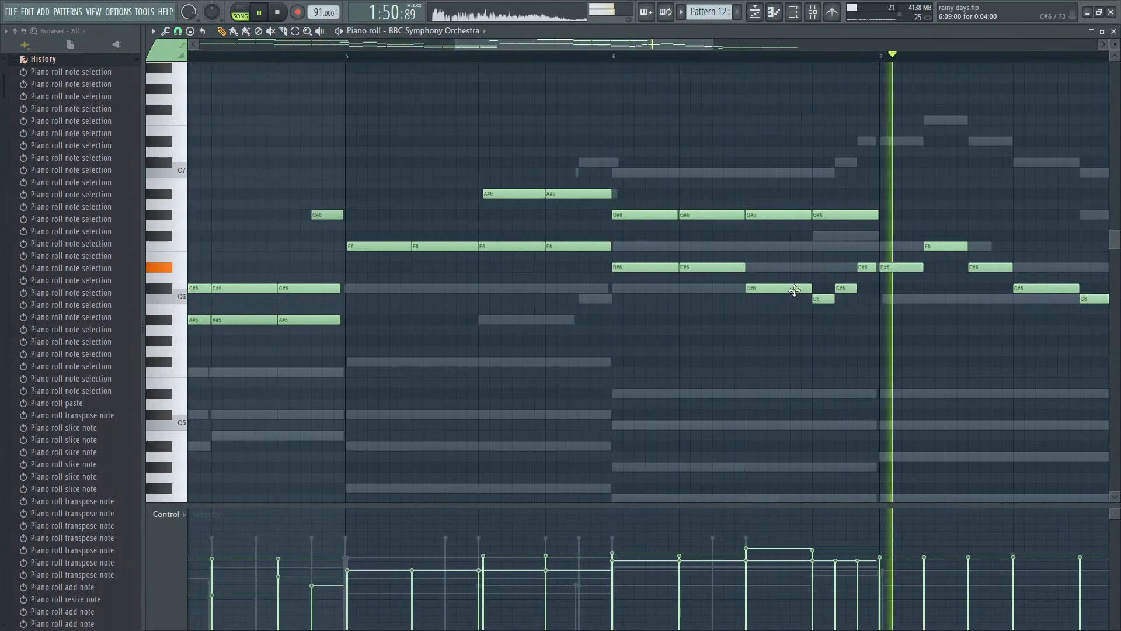
left_click_drag(796, 289, 790, 314)
scroll(817, 323, "down", 3)
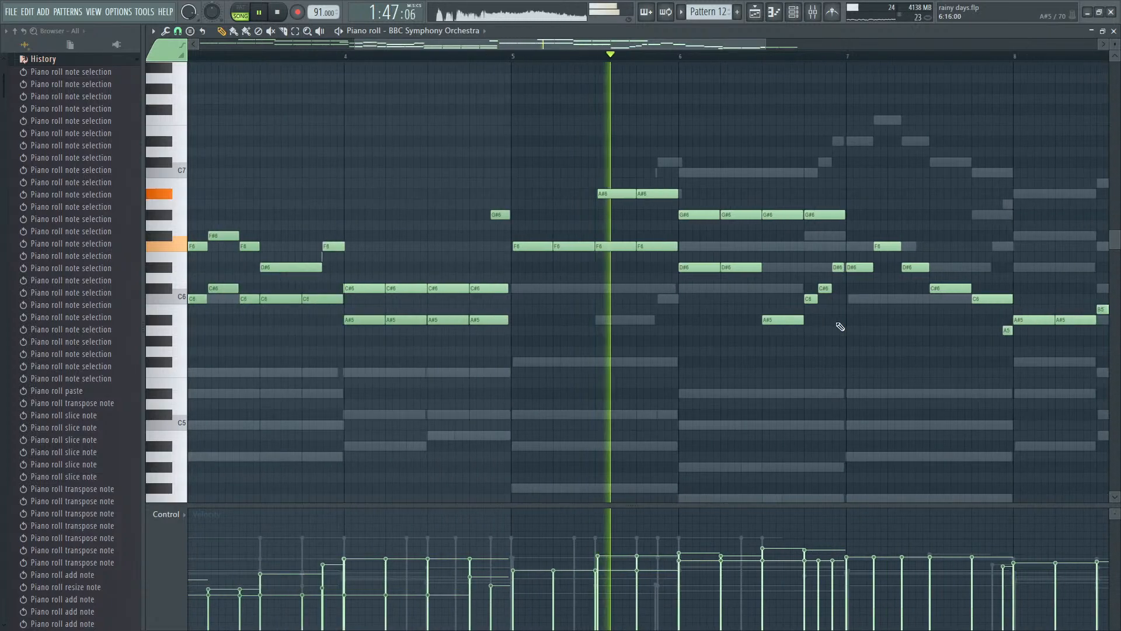
scroll(912, 337, "up", 2)
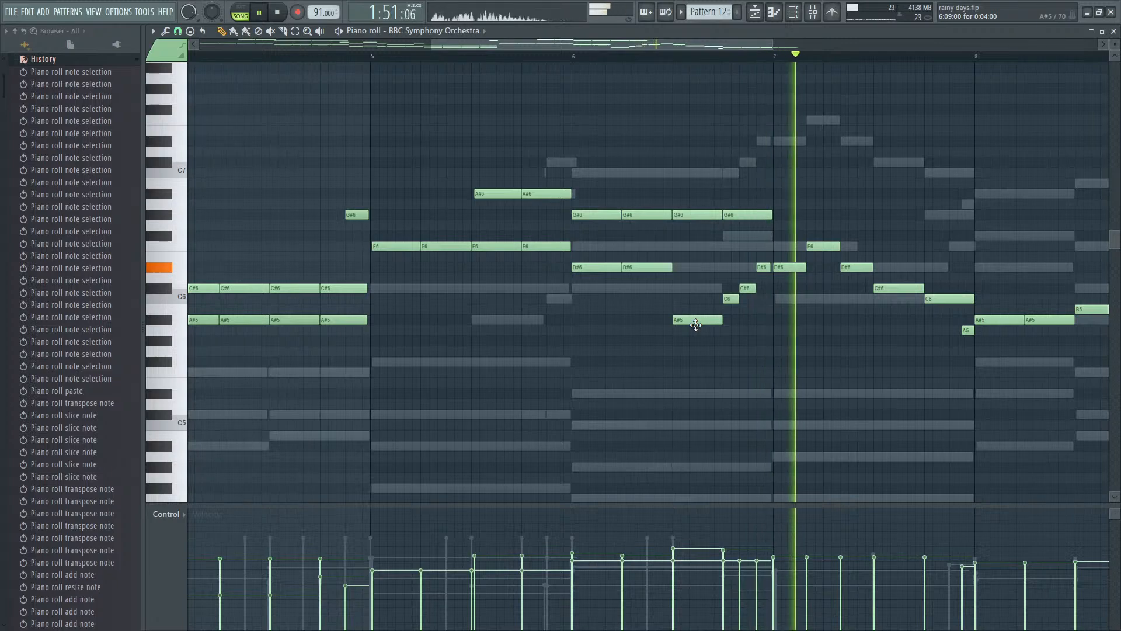
key("space")
left_click_drag(694, 320, 707, 266)
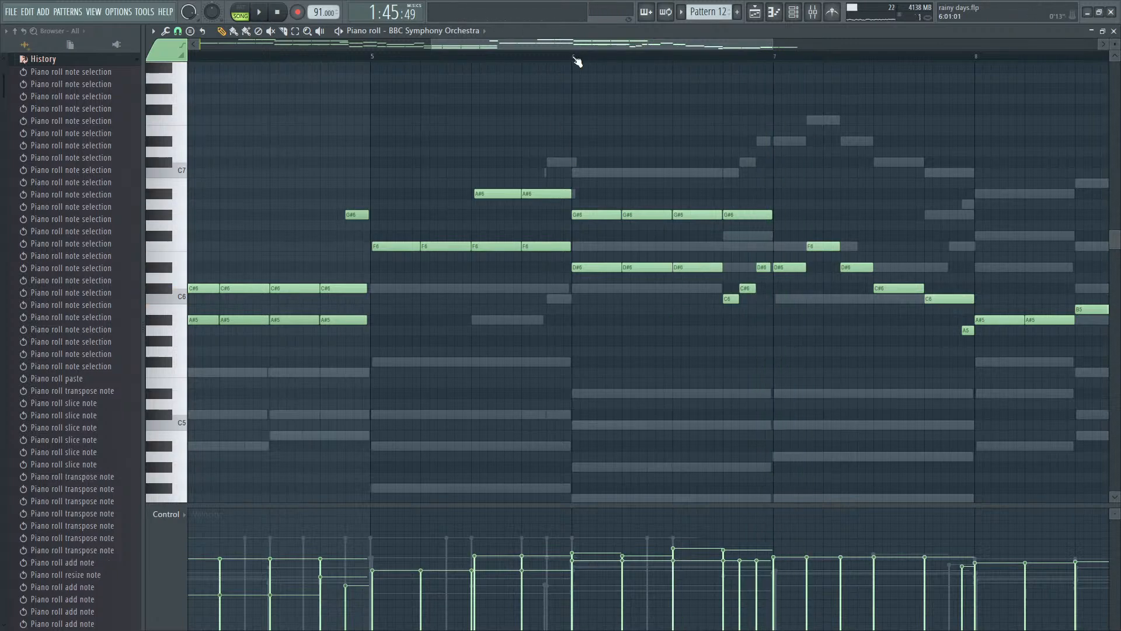
- Start playback from bar 6 and add two one-beat C6 harmony notes at the start of bar 7
left_click(576, 59)
key("space")
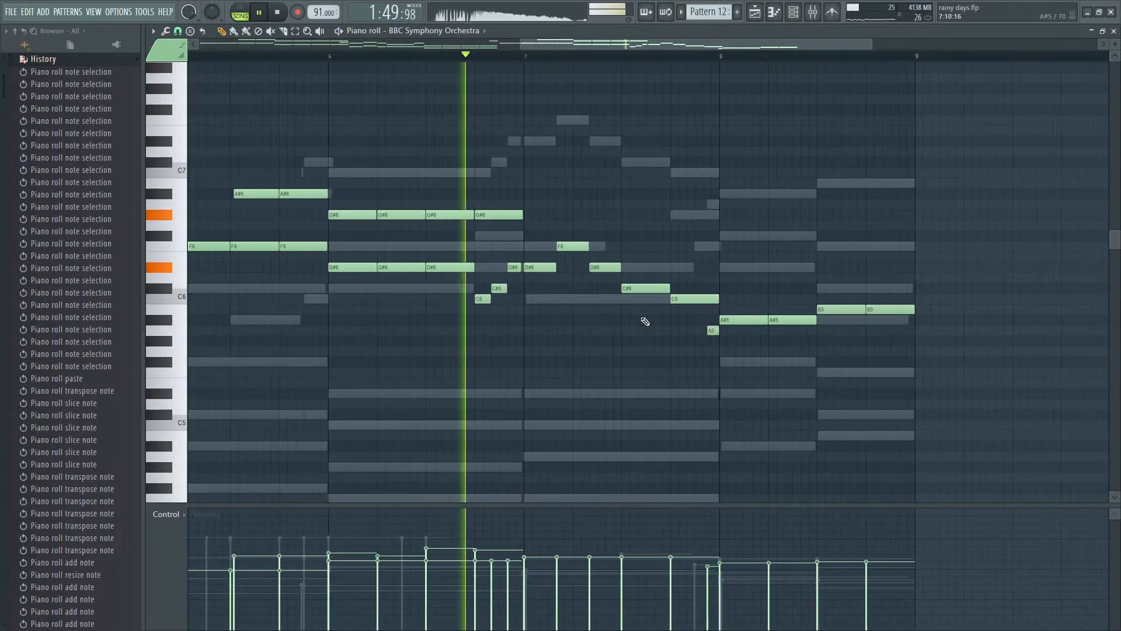
key("space")
key("space")
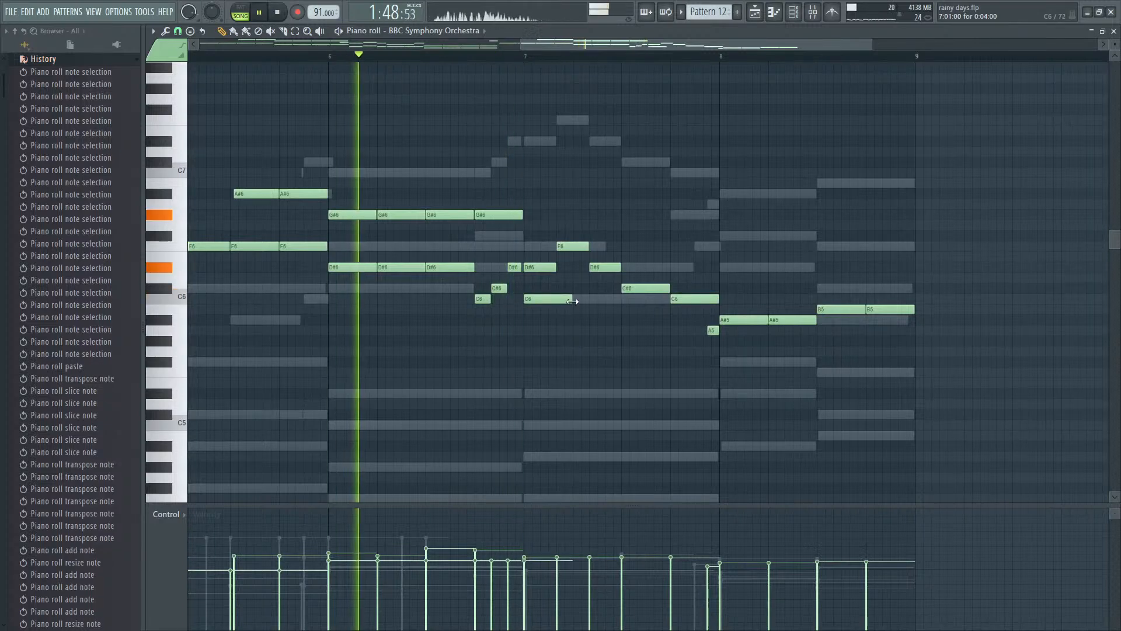
left_click(579, 299)
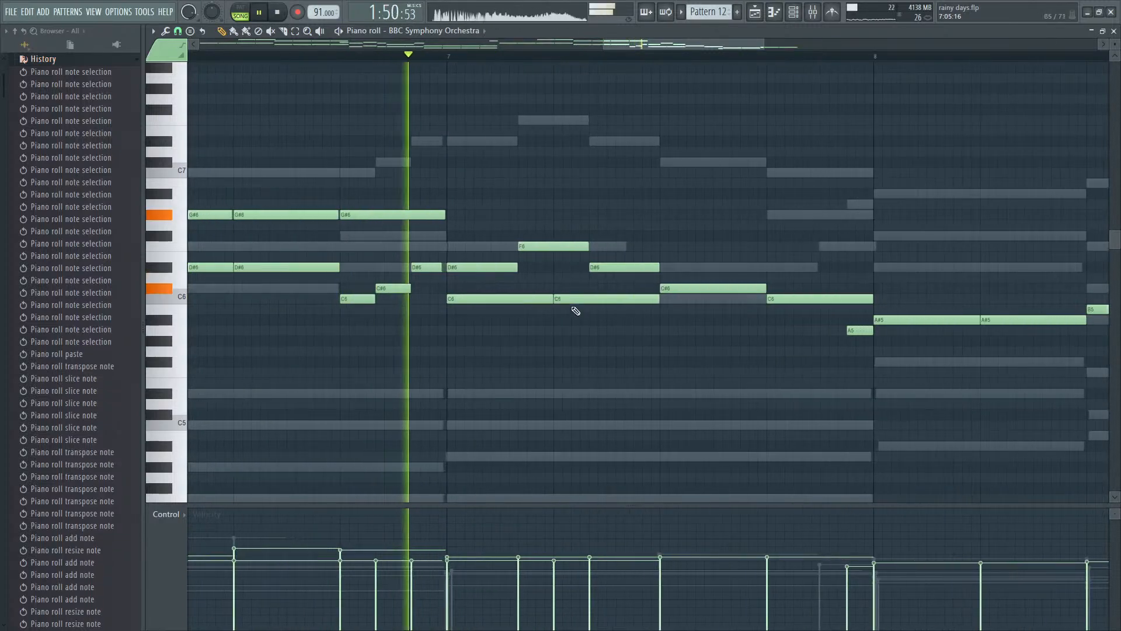
key("space")
- Rework bar 7's harmony to follow the melody rhythm with G#5, A#5, G#5 and F5 notes, and play it
scroll(613, 333, "up", 3, "ctrl")
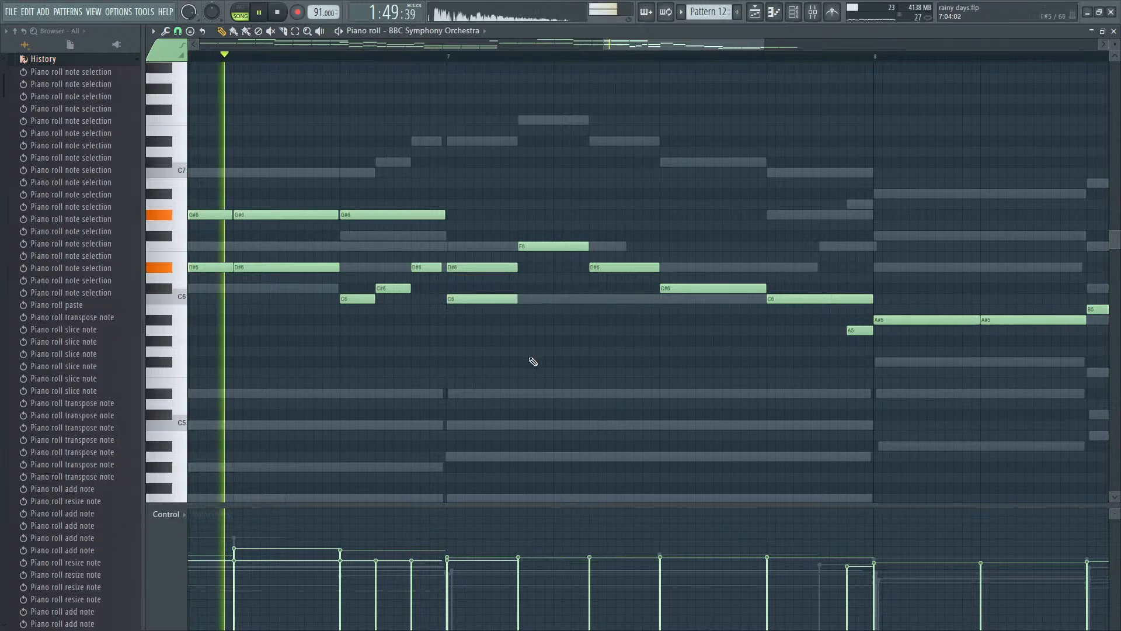
scroll(523, 339, "up", 3, "ctrl")
key("space")
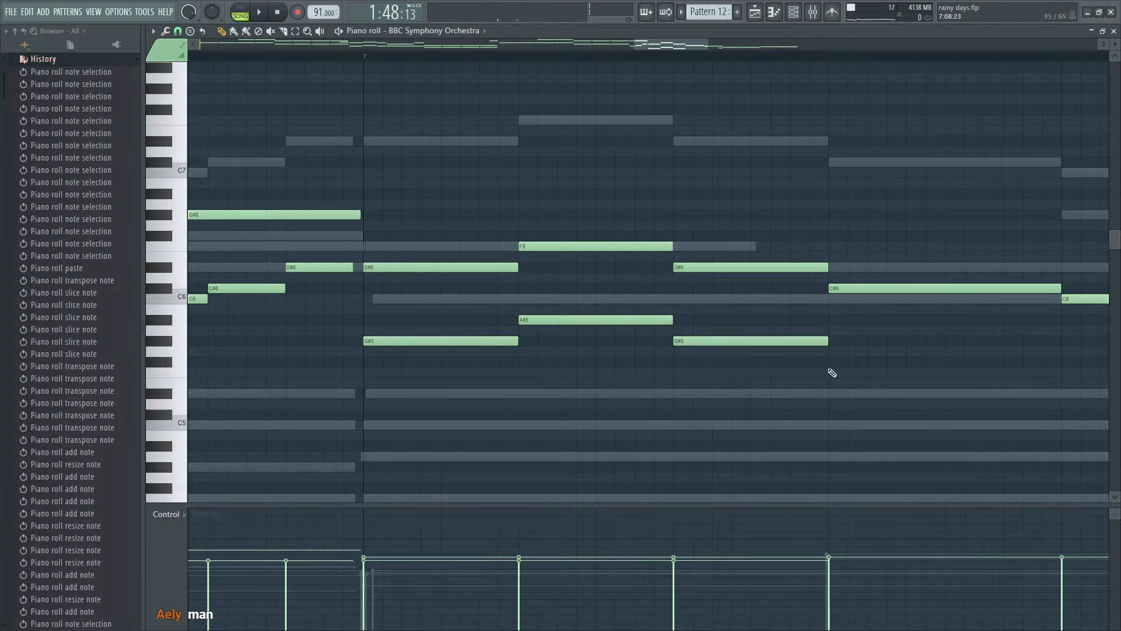
scroll(830, 382, "down", 3, "ctrl")
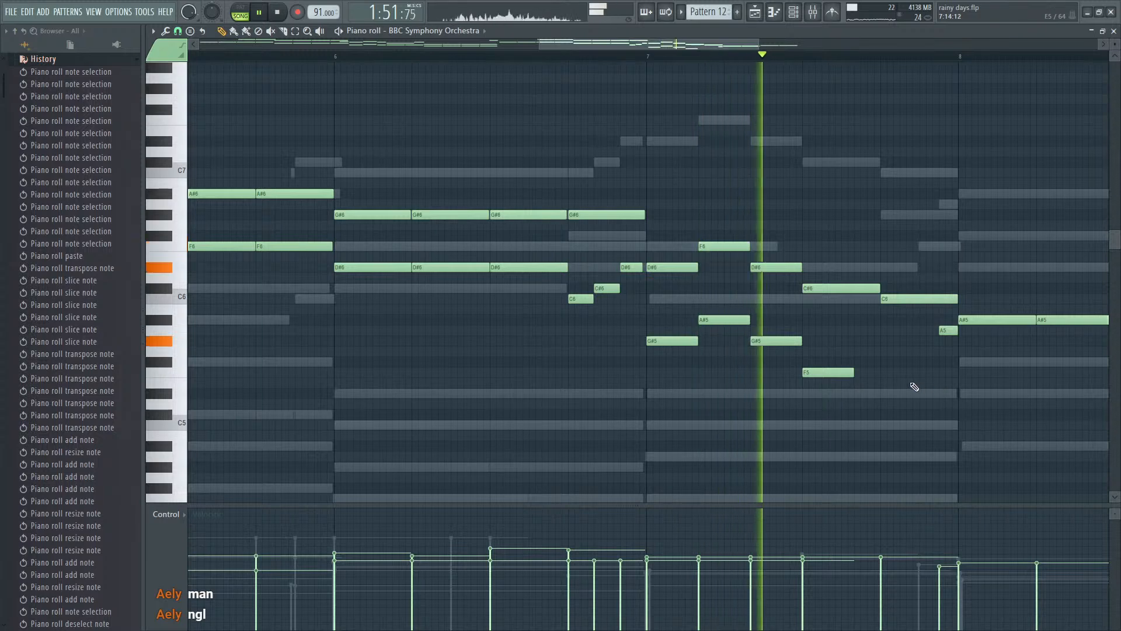
key("space")
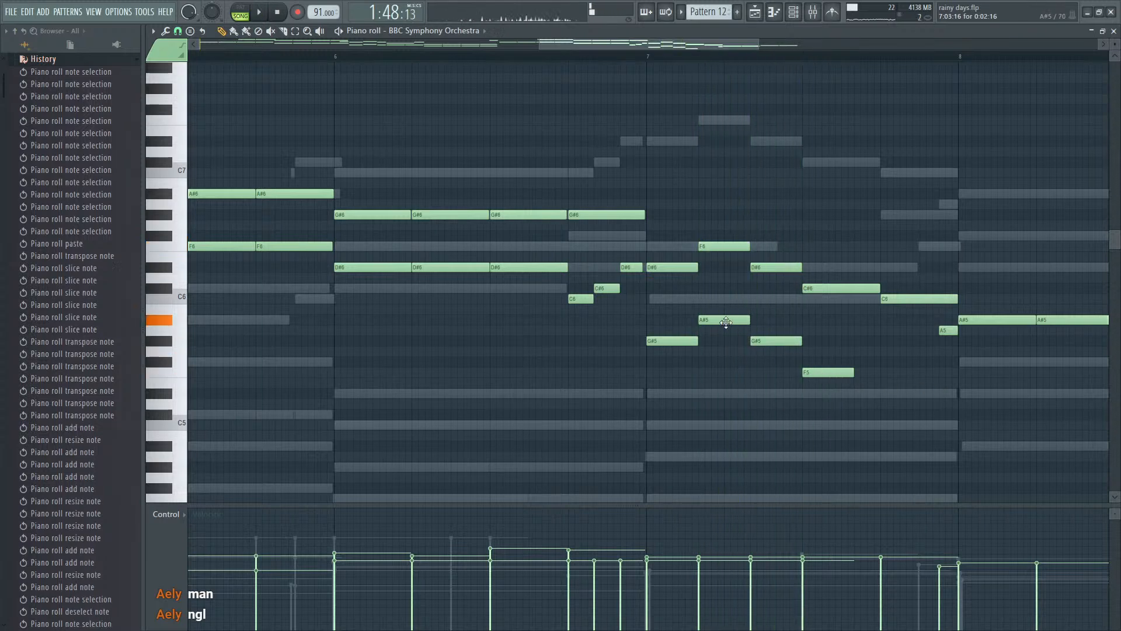
- Move bar 7's second harmony note to C6 and the fourth to F#5, try the third at A#5, and lengthen the fourth to one beat
left_click_drag(774, 338, 771, 320)
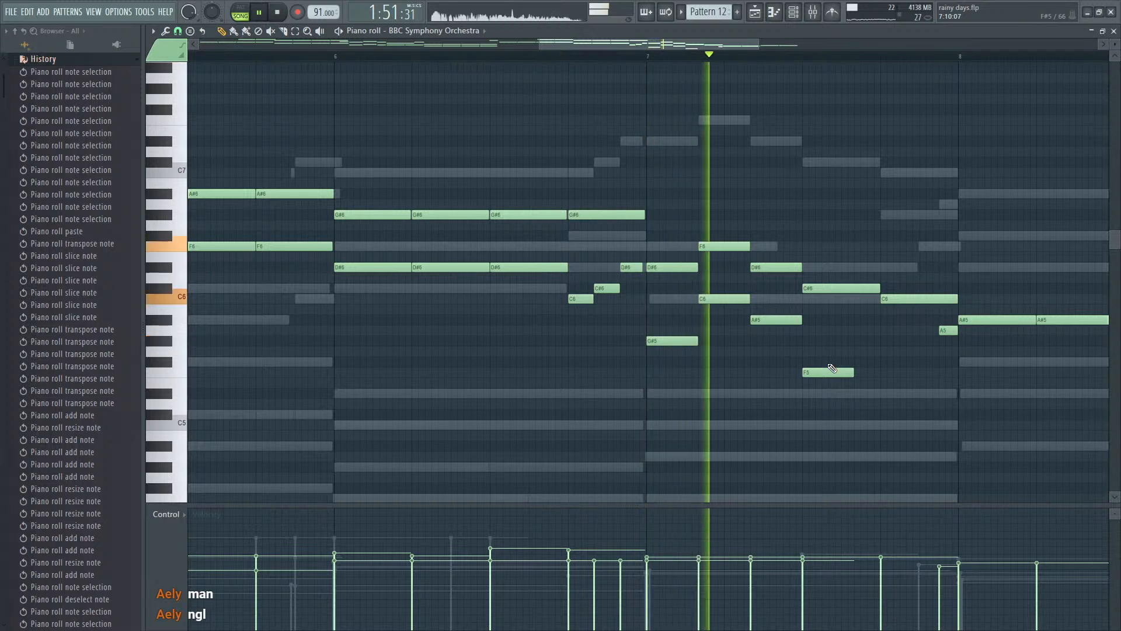
key("space")
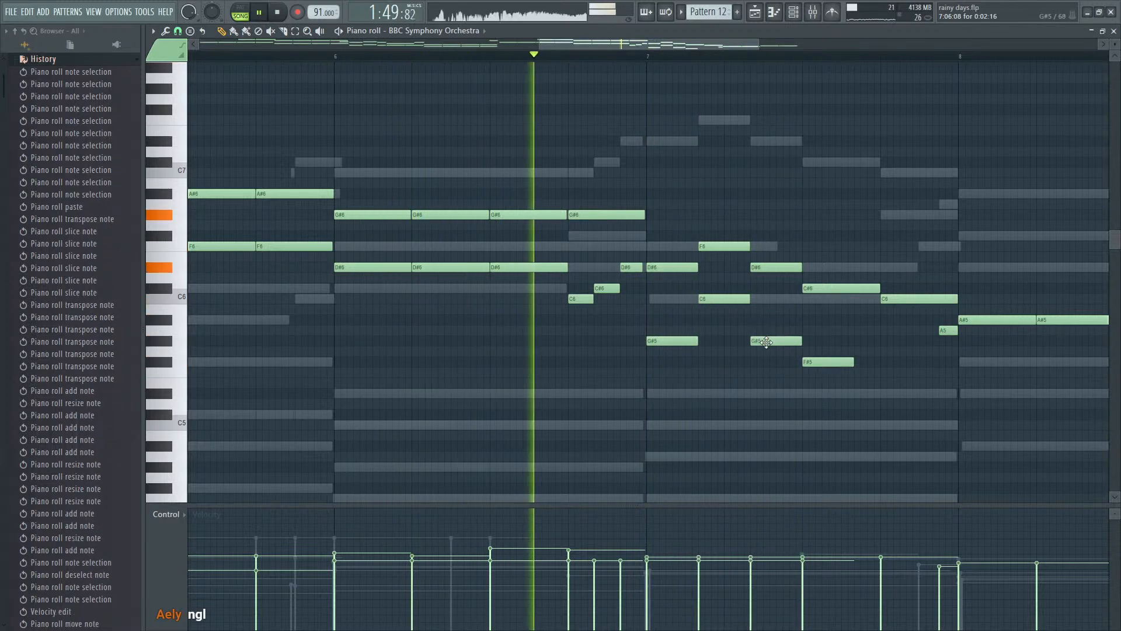
left_click_drag(770, 320, 765, 341)
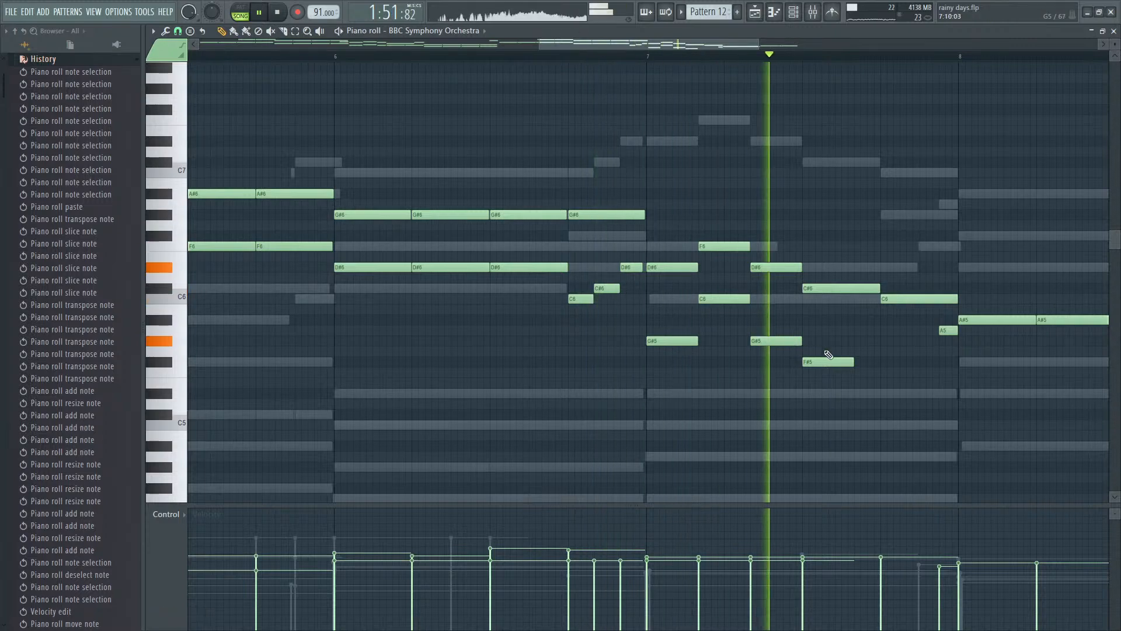
key("space")
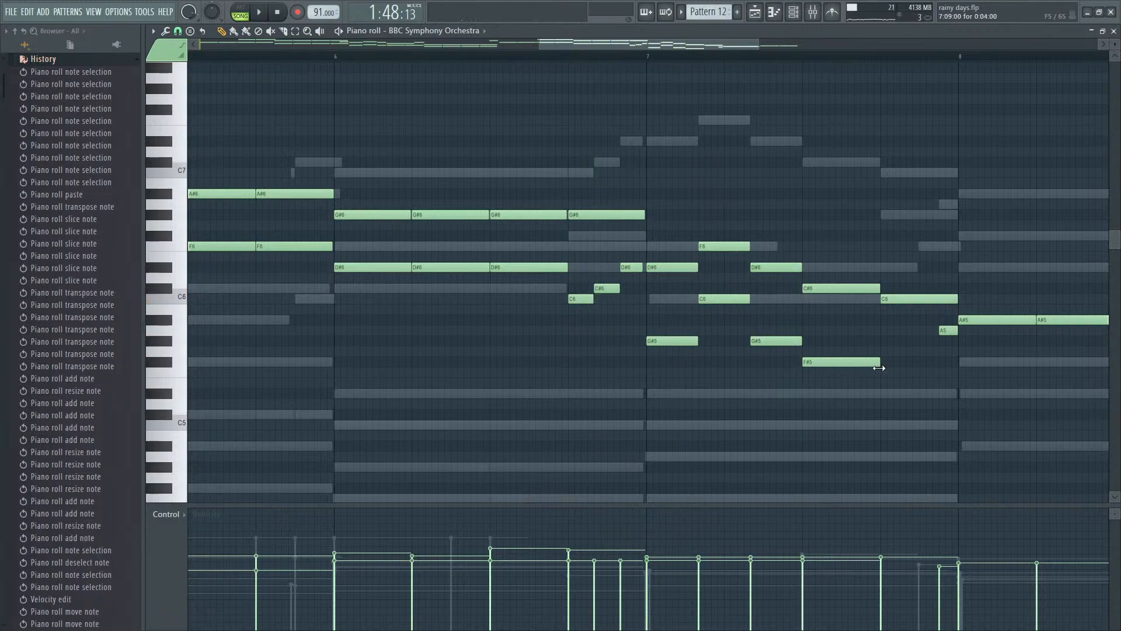
- Add a one-beat D#5 harmony note on bar 7's last beat, and move the first and third notes to A#5 and the fourth to G#5
scroll(882, 395, "down", 7)
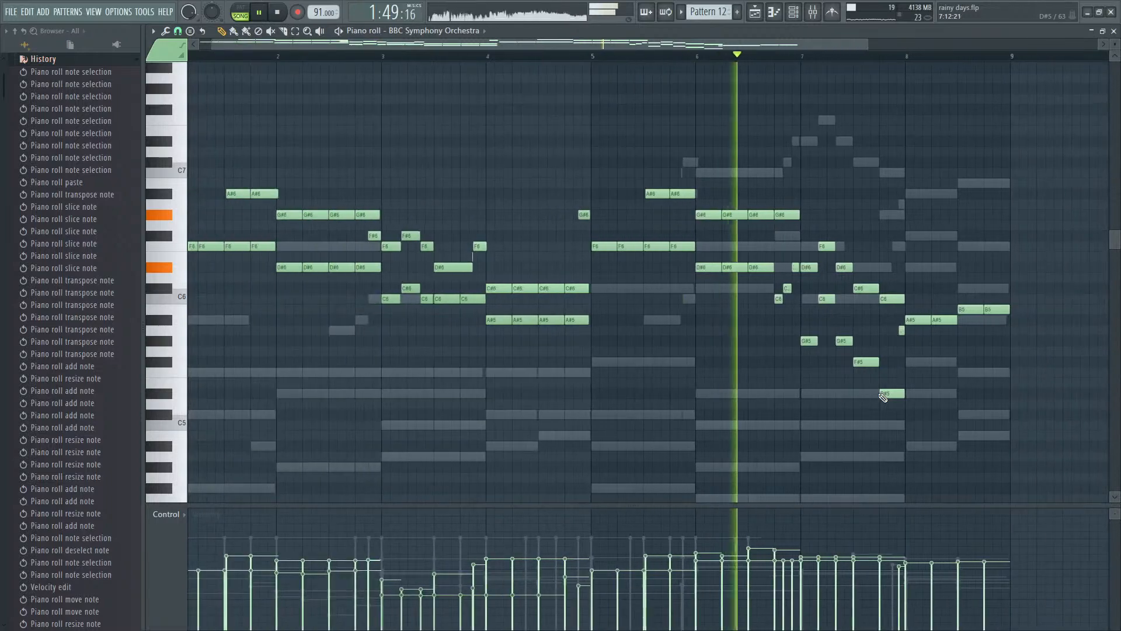
scroll(926, 395, "up", 6)
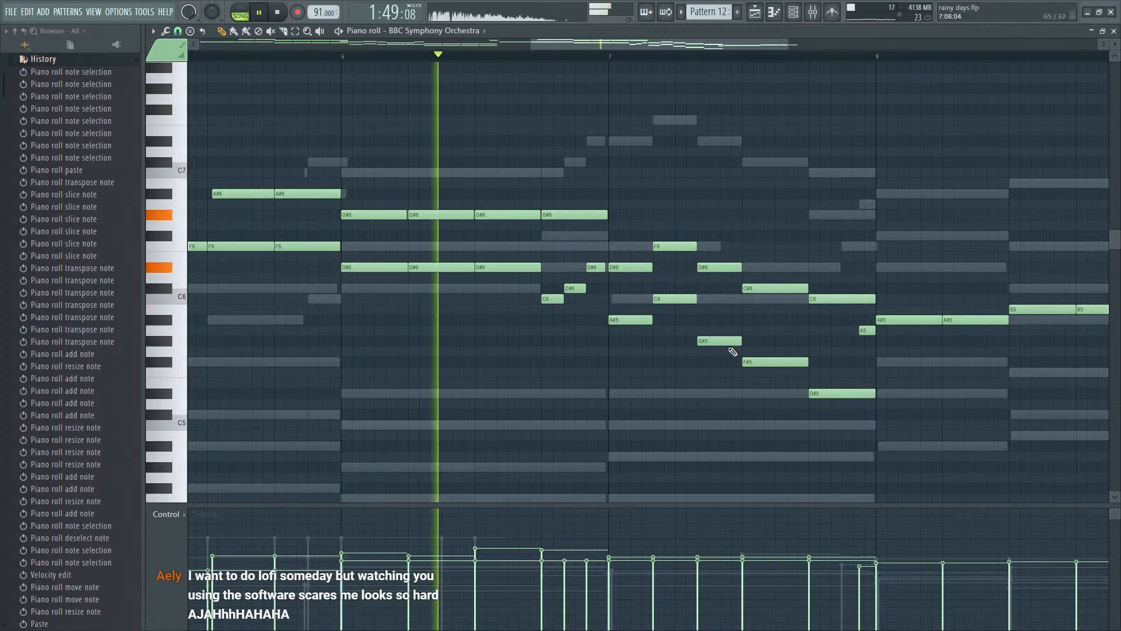
left_click_drag(727, 341, 723, 320)
left_click_drag(752, 357, 752, 341)
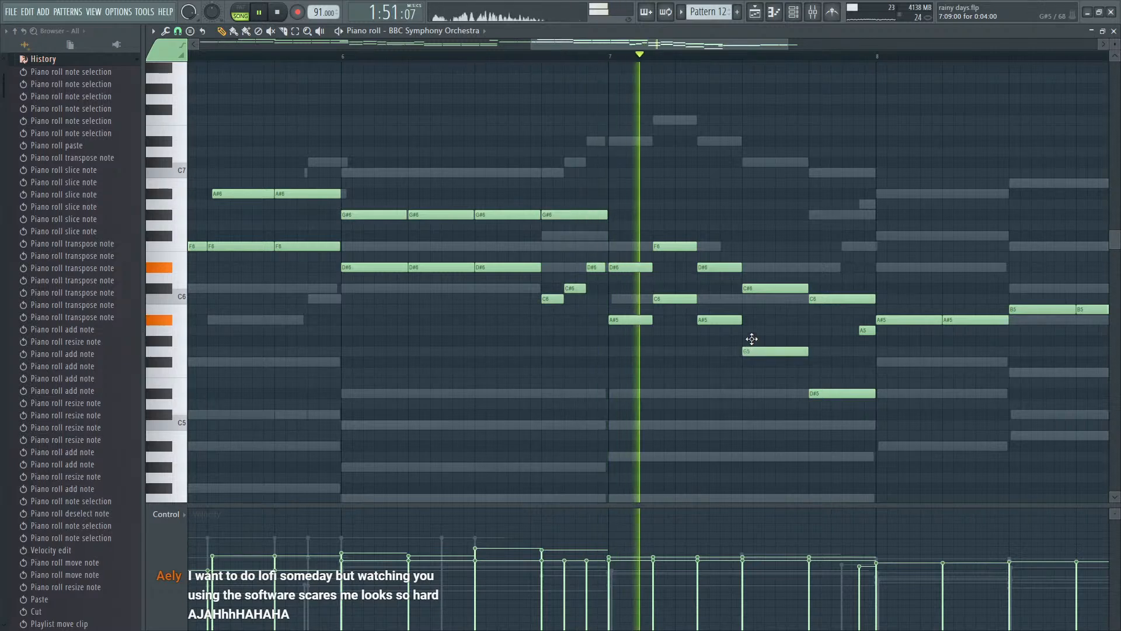
- Try a descending C6, A#5, G#5, F#5 harmony line ahead of the D#5 in bar 7 and listen to it
key("space")
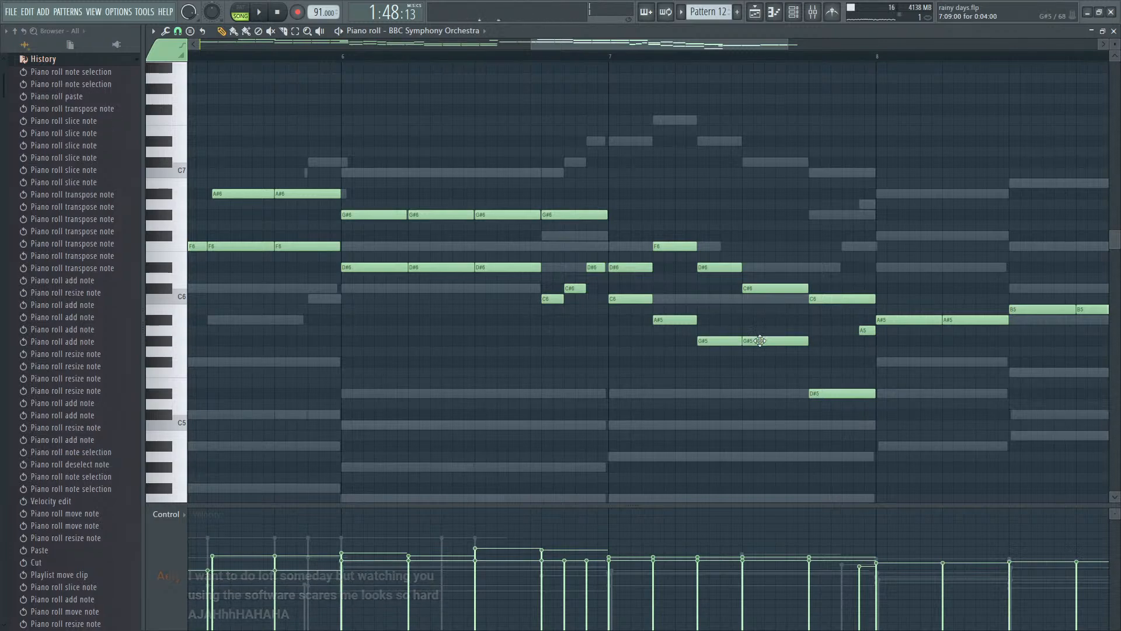
left_click_drag(760, 341, 760, 362)
key("space")
scroll(851, 382, "down", 2)
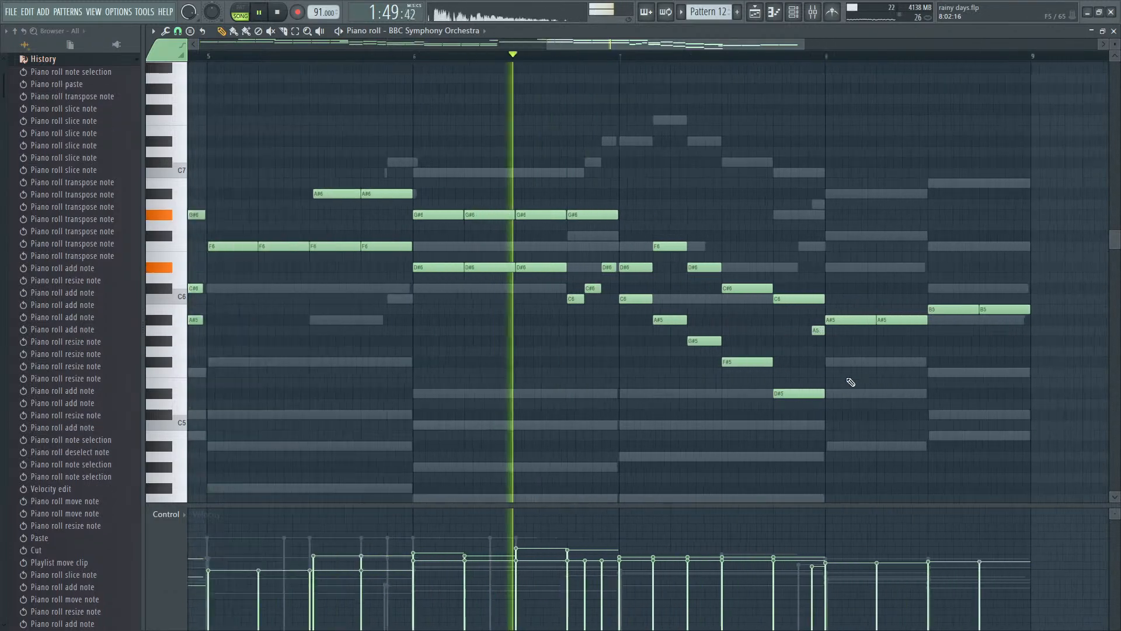
scroll(844, 383, "up", 2)
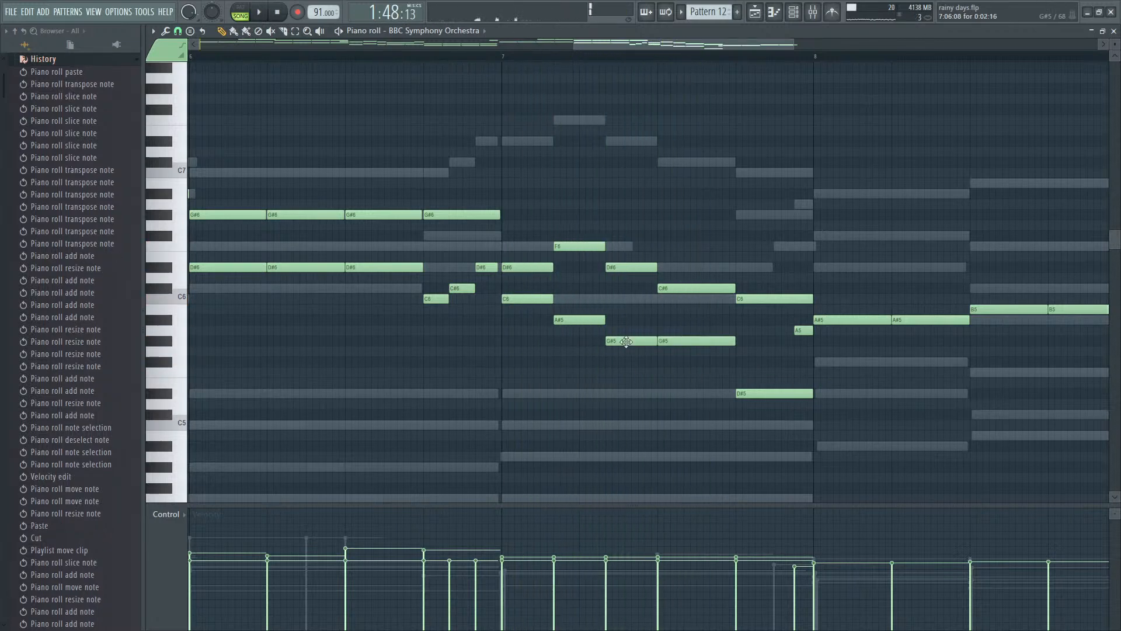
- Try bar 7's first three harmony notes as ascending F#5, G#5, A#5, raise them one octave, and replace them with three F#6 notes
left_click_drag(626, 341, 626, 319)
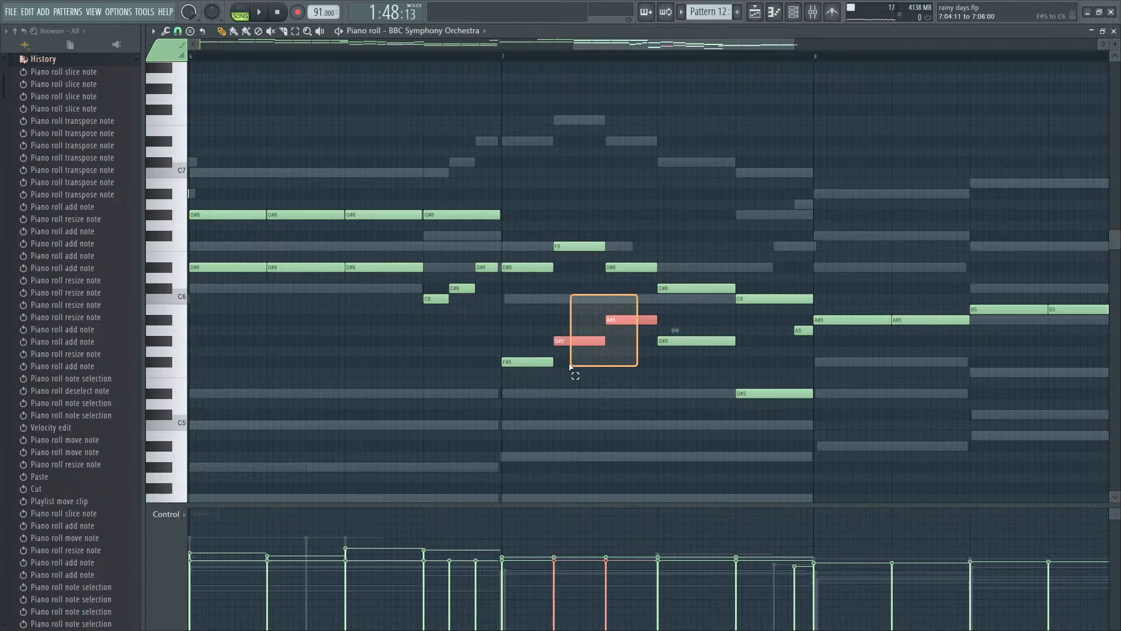
key("ctrl+Up")
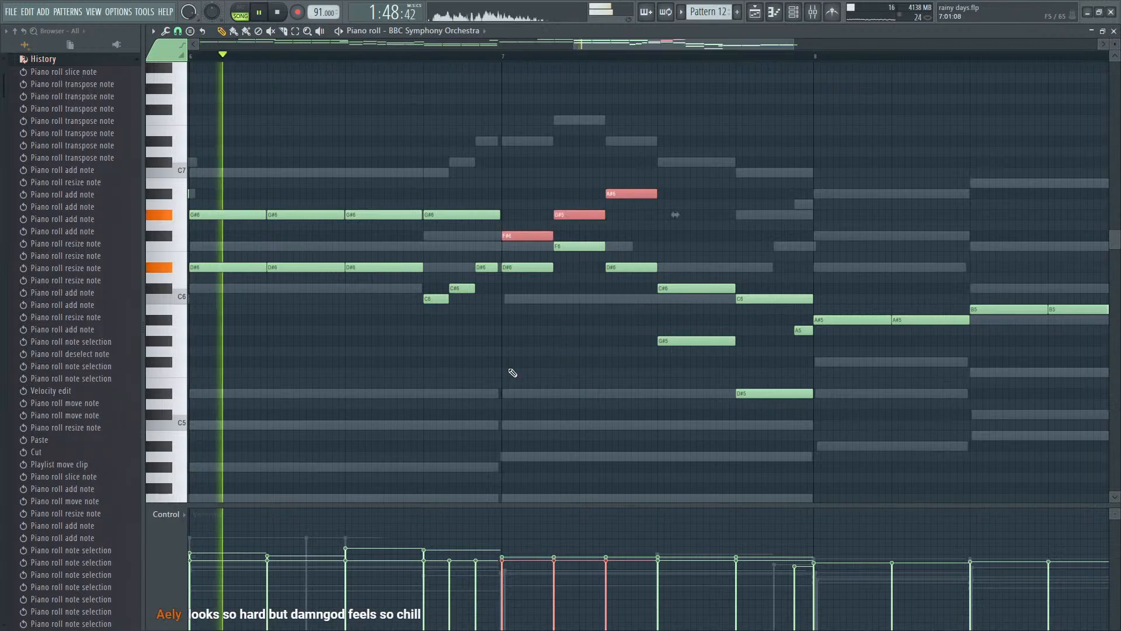
left_click(650, 355, "ctrl")
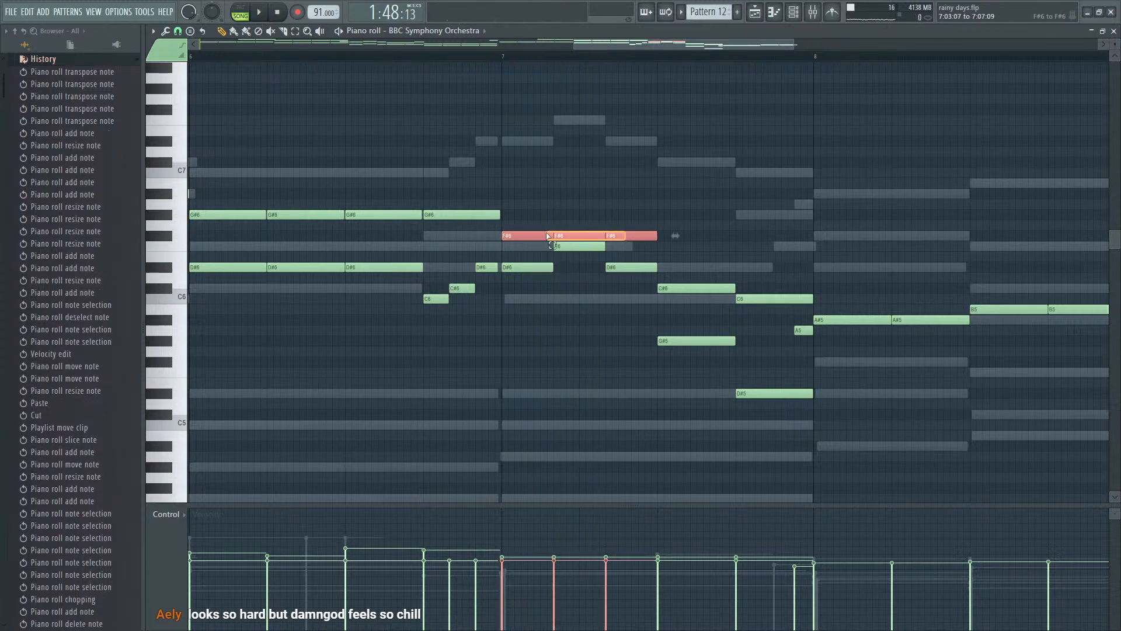
- Lower bar 7's three F#6 harmony notes one octave, revoice them to G#5, C6 and A#5, and play the result
key("ctrl+Down")
key("space")
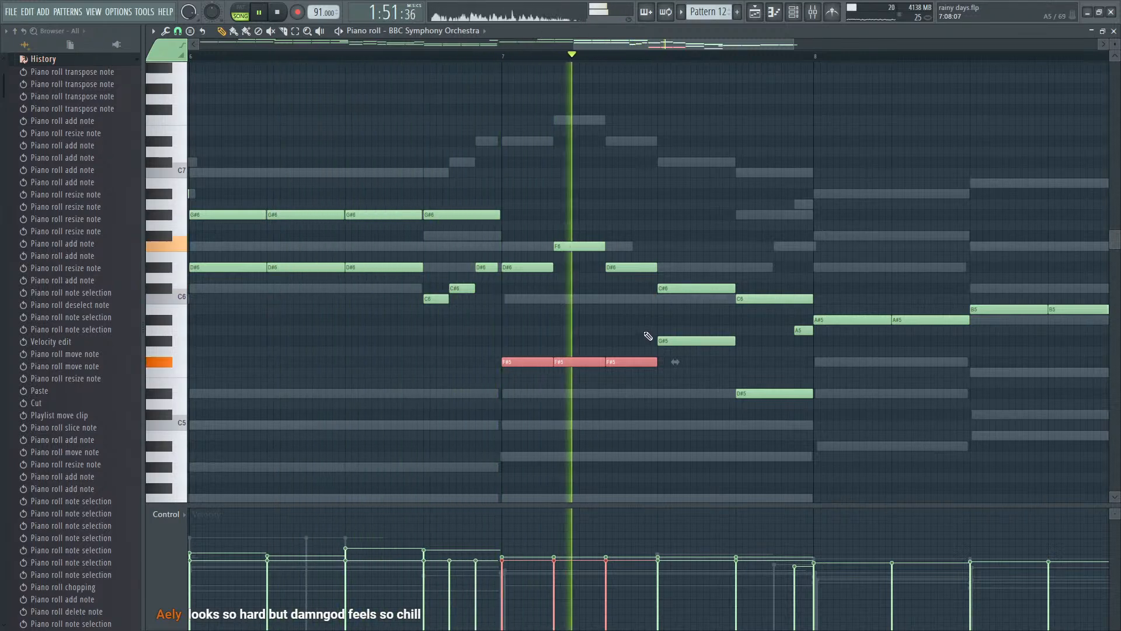
left_click_drag(558, 364, 619, 320)
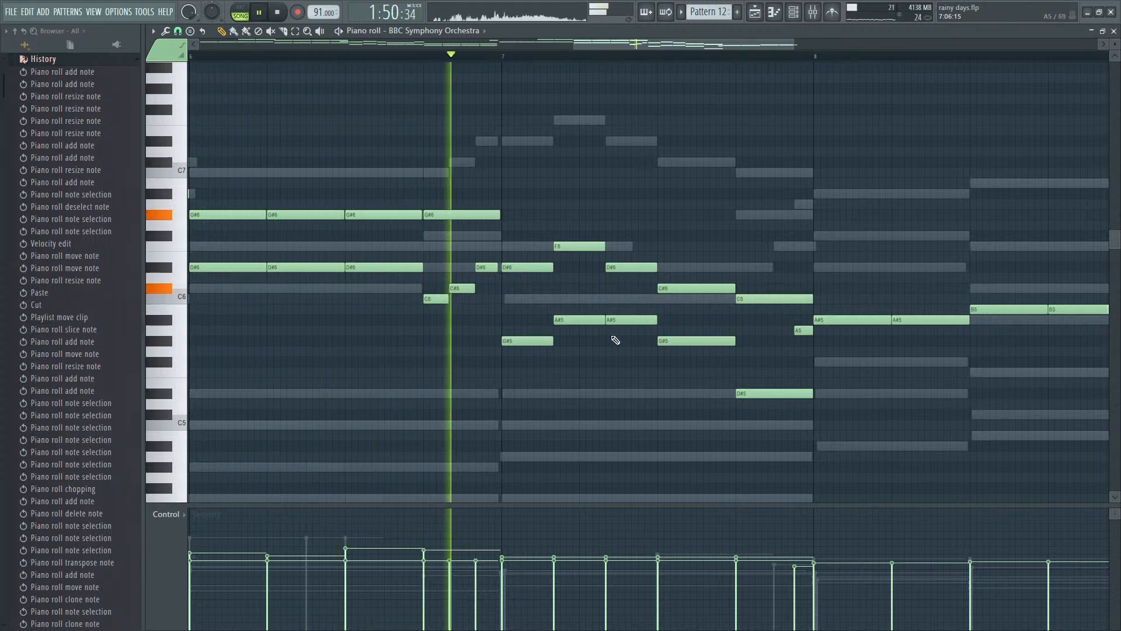
key("space")
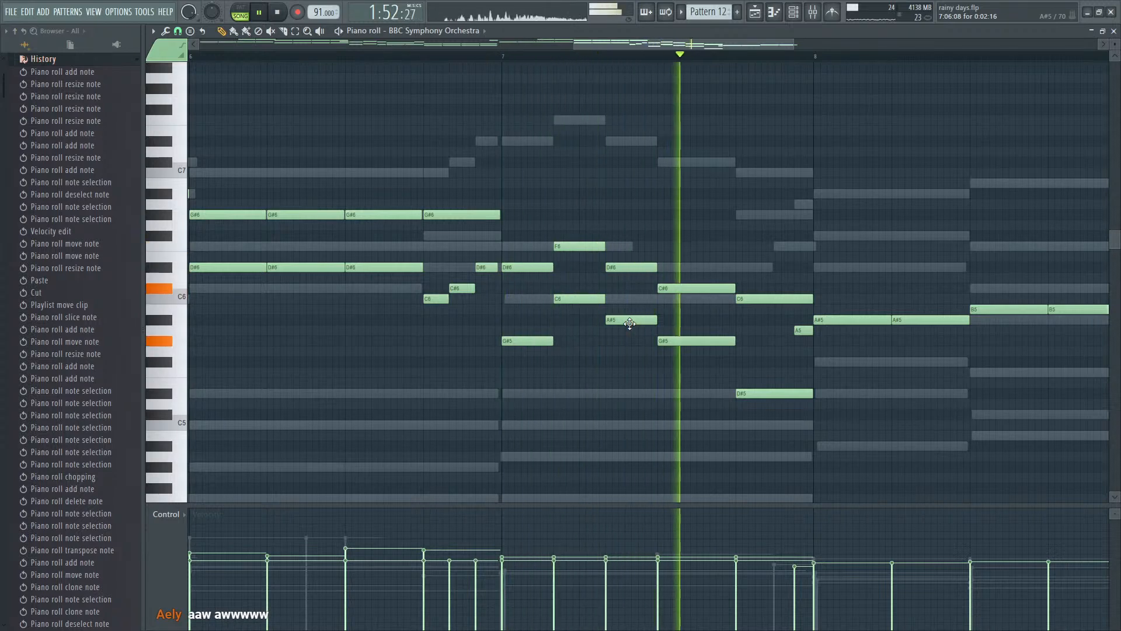
- Select the four lower harmony notes in bar 7 that run G#5, C6, A#5, G#5, and delay them slightly
key("space")
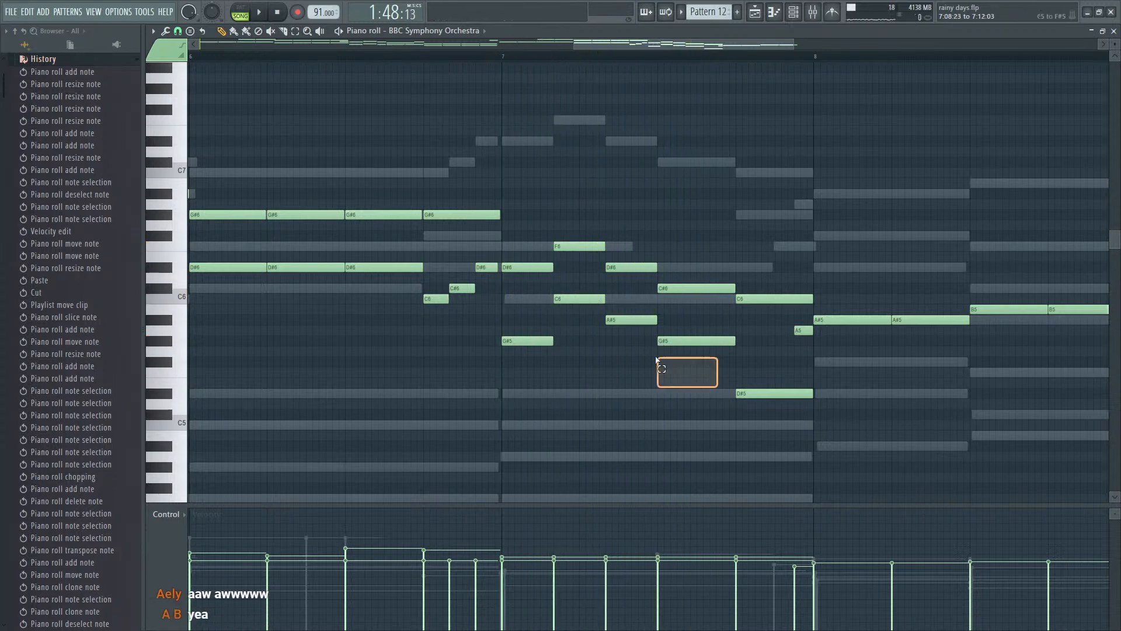
left_click_drag(656, 357, 548, 295)
key("shift+Right")
scroll(753, 392, "down", 3)
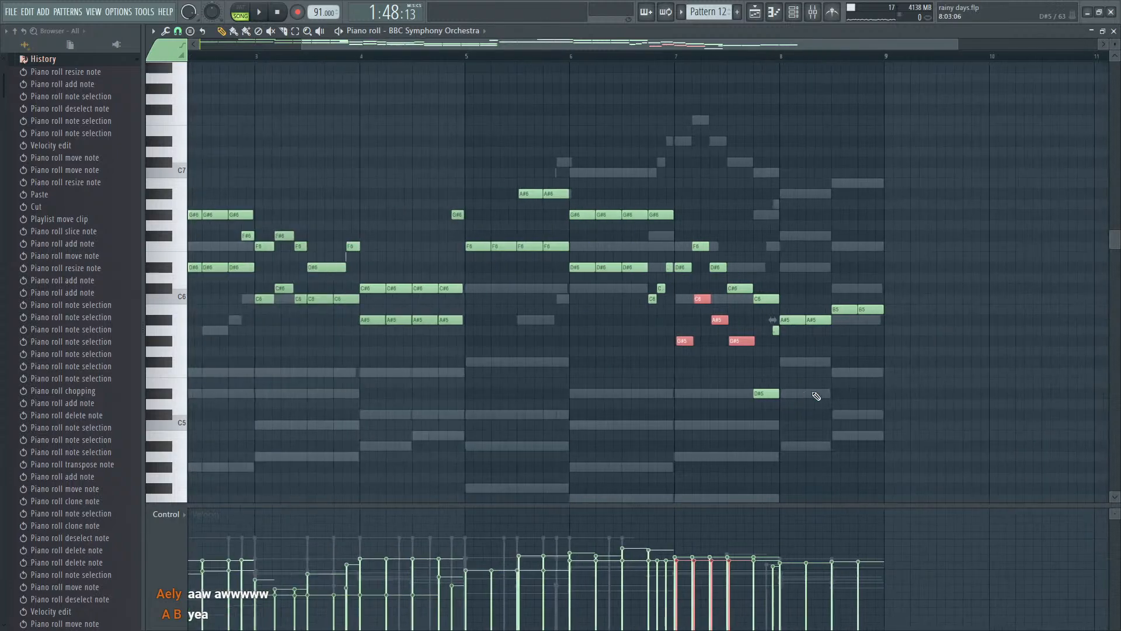
scroll(701, 370, "up", 4)
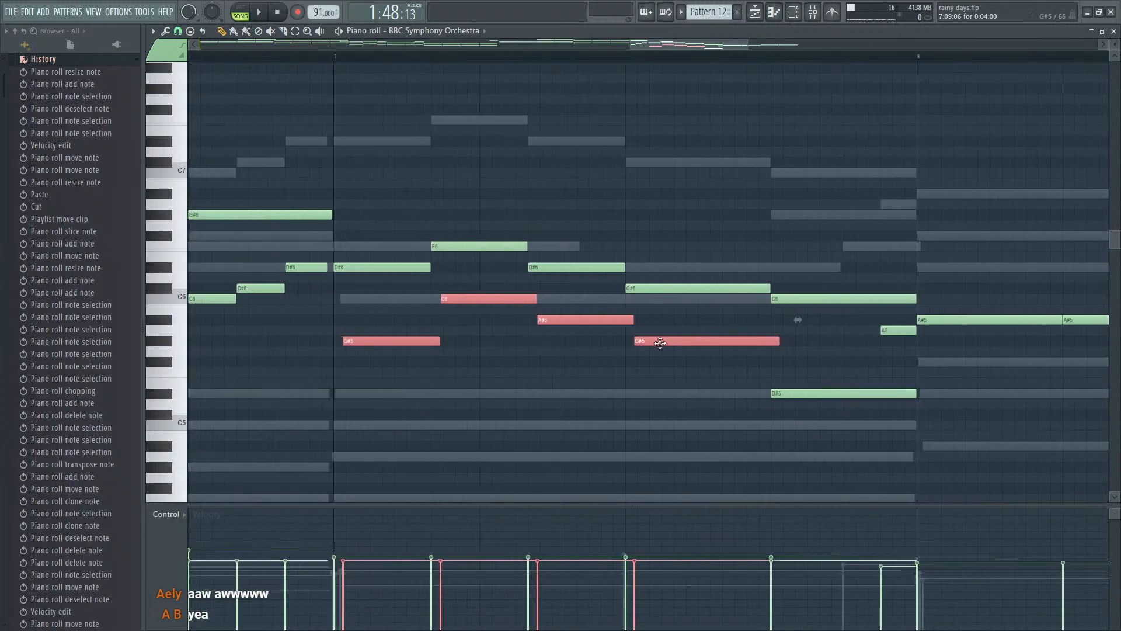
scroll(656, 374, "down", 2)
scroll(655, 374, "down", 4)
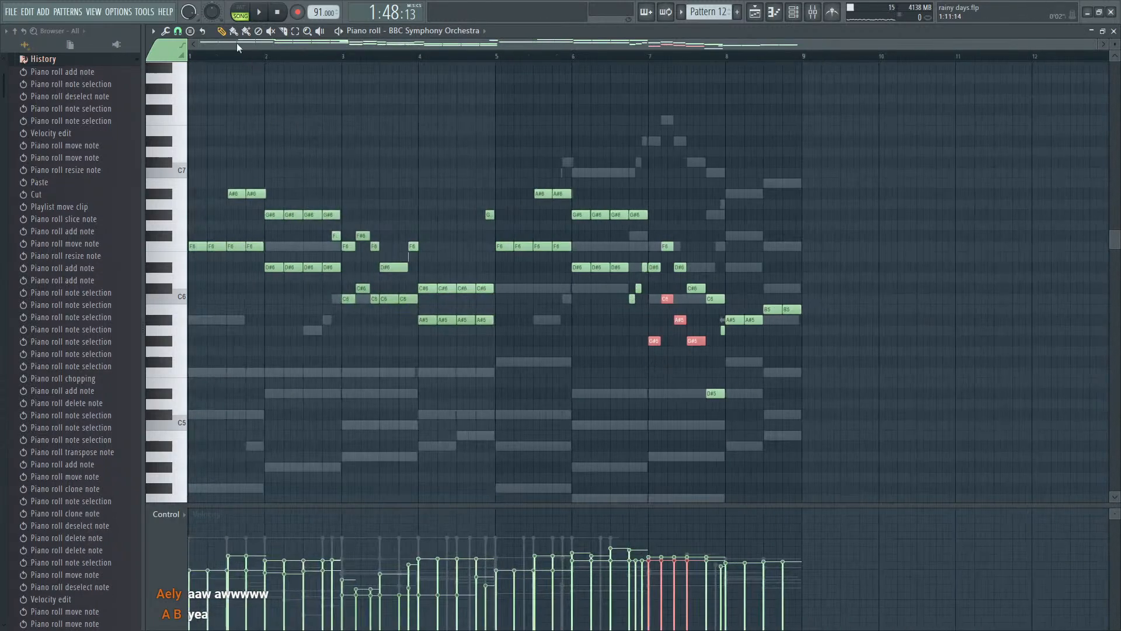
- Open Pattern 12's Kontakt #3 part in the piano roll and listen to its melody around bar 5
key("F7")
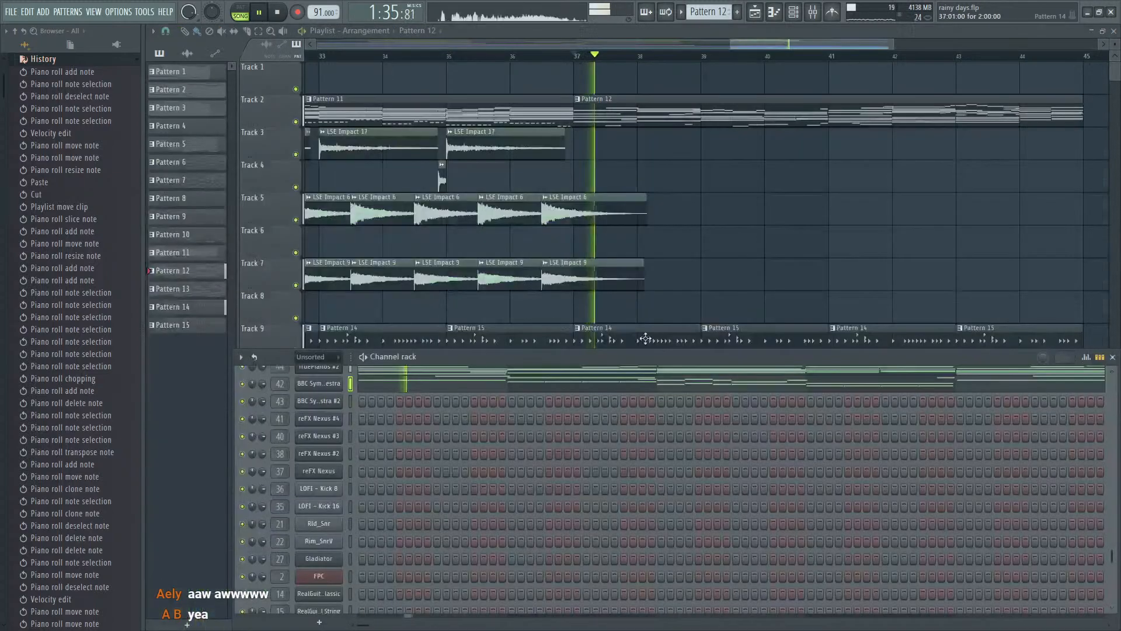
scroll(549, 394, "up", 10)
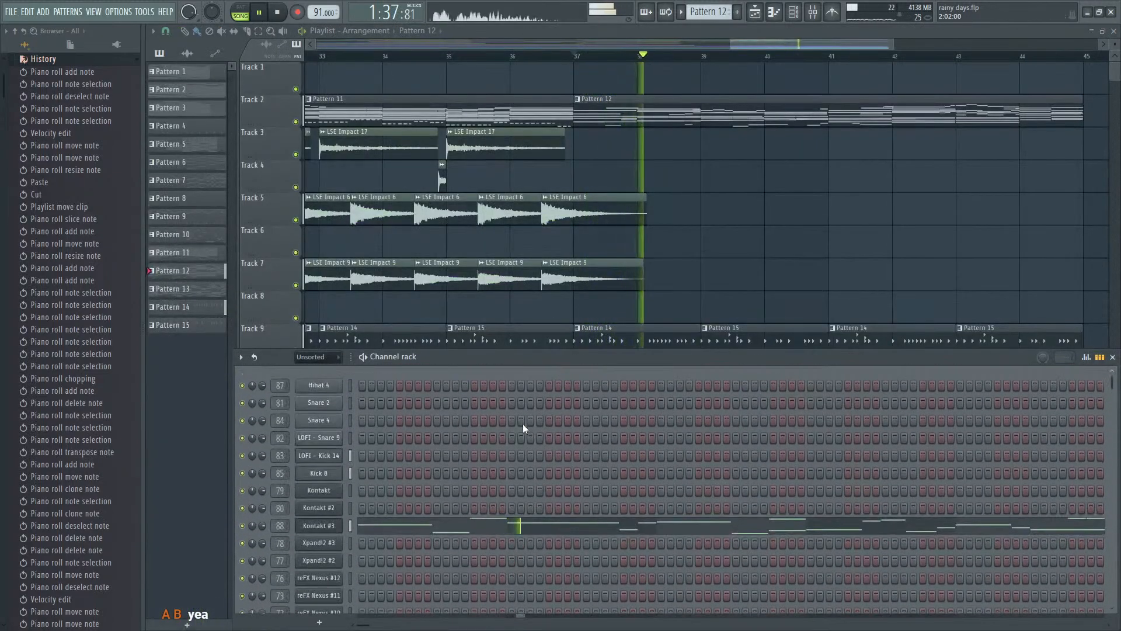
left_click(549, 529)
scroll(817, 400, "down", 4)
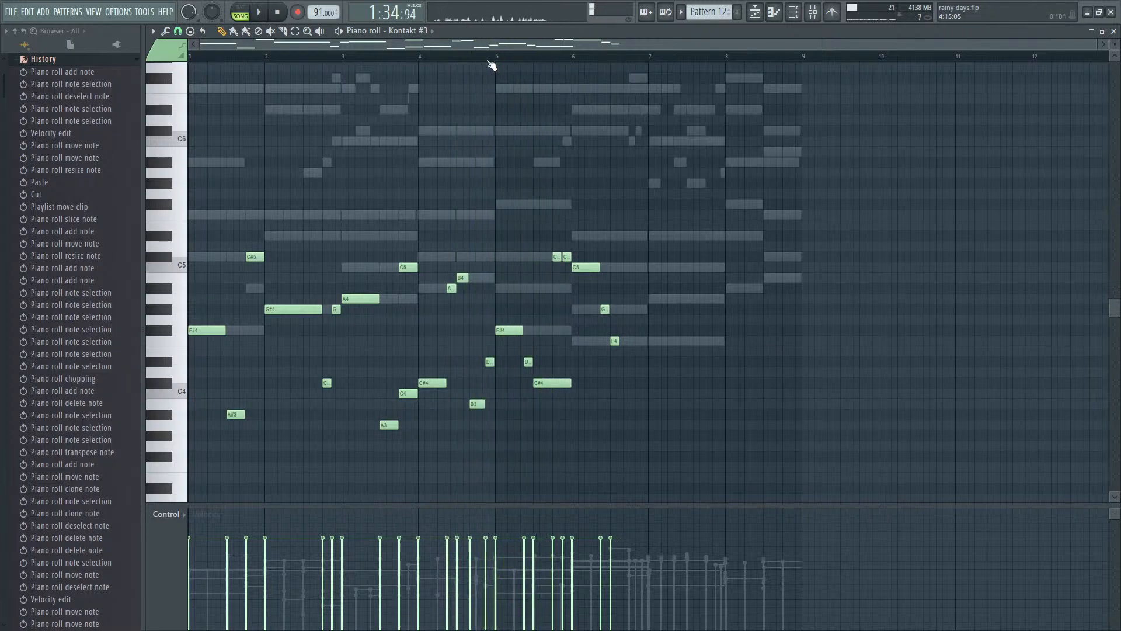
scroll(516, 263, "up", 5)
key("space")
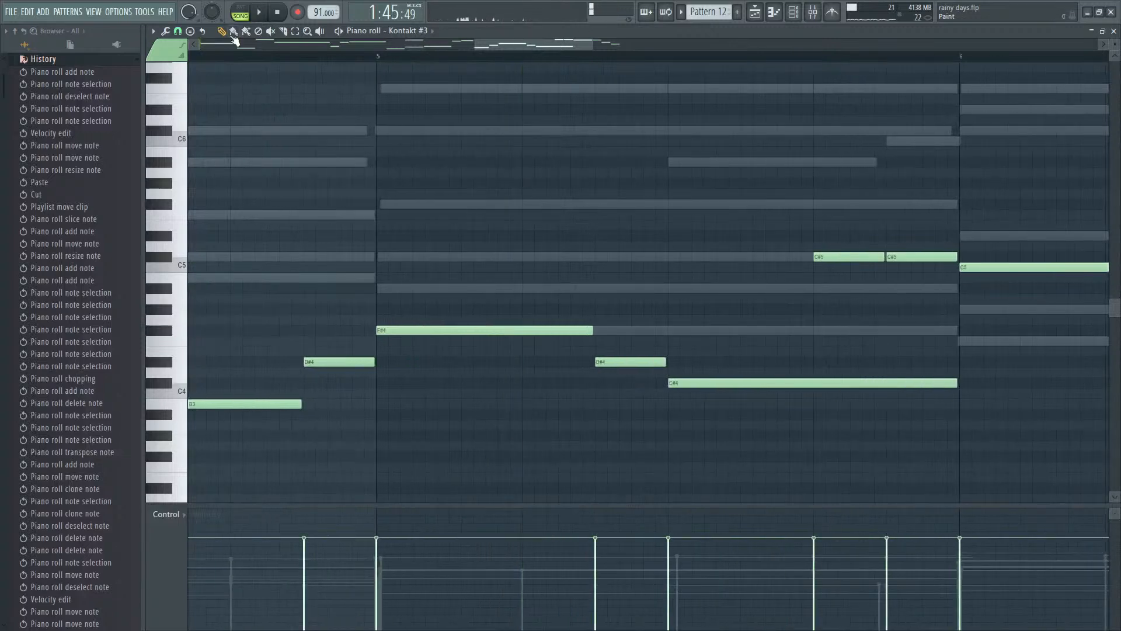
key("space")
- Slice bar 5's opening F#4 after half a beat and bar 6's opening C5 after one beat, playing each result
scroll(492, 321, "down", 3)
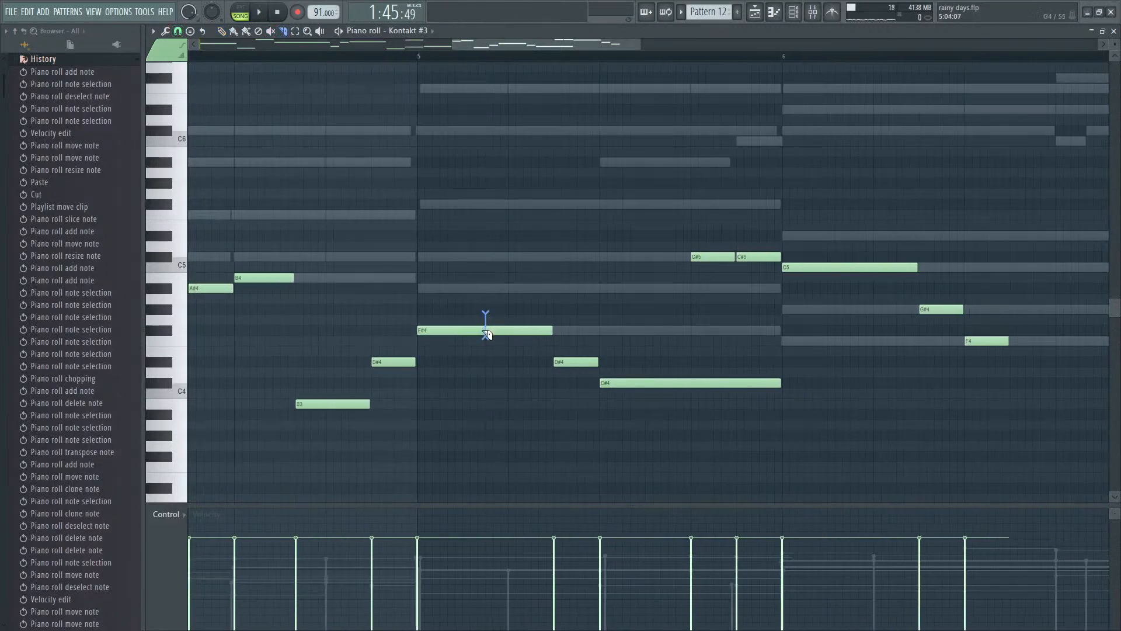
left_click(463, 330)
key("space")
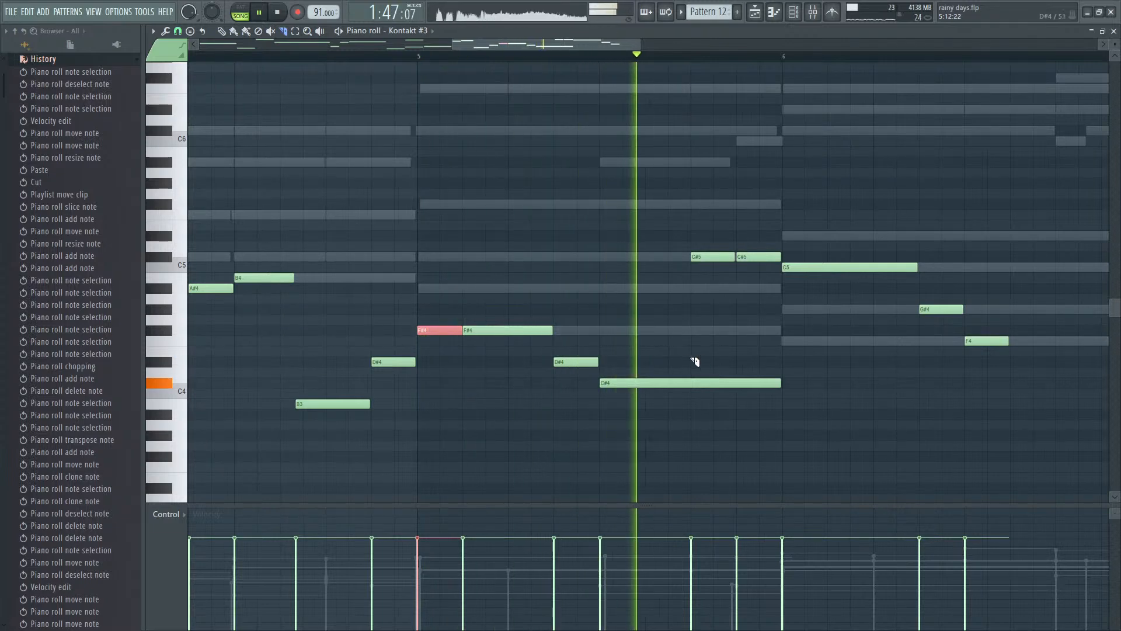
scroll(806, 345, "down", 4)
key("space")
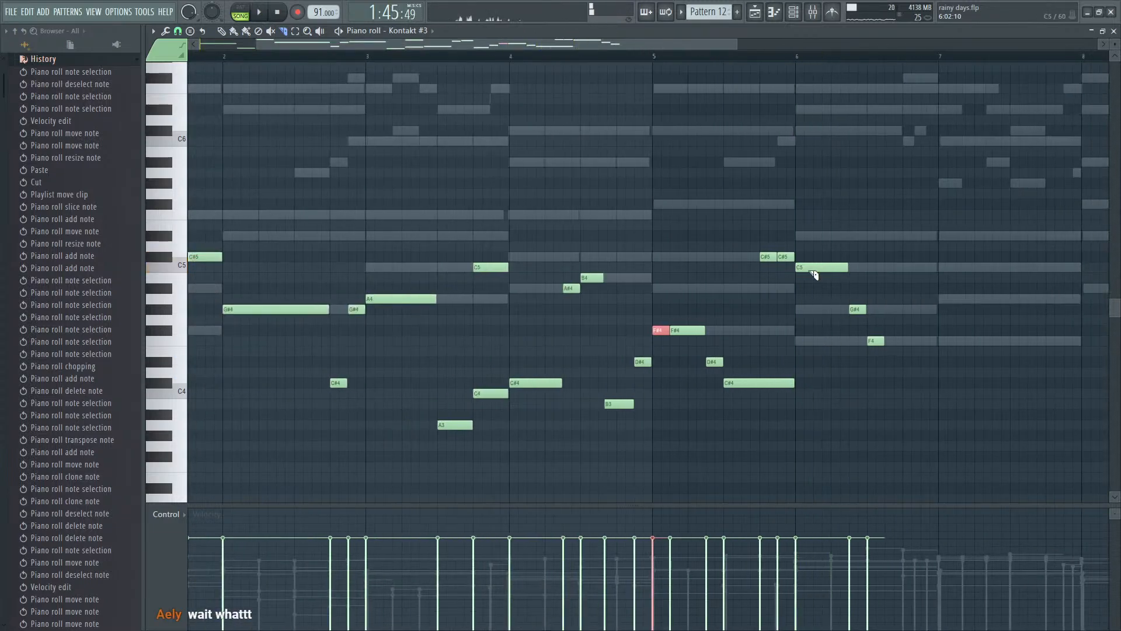
left_click(841, 267)
key("space")
scroll(877, 301, "up", 2)
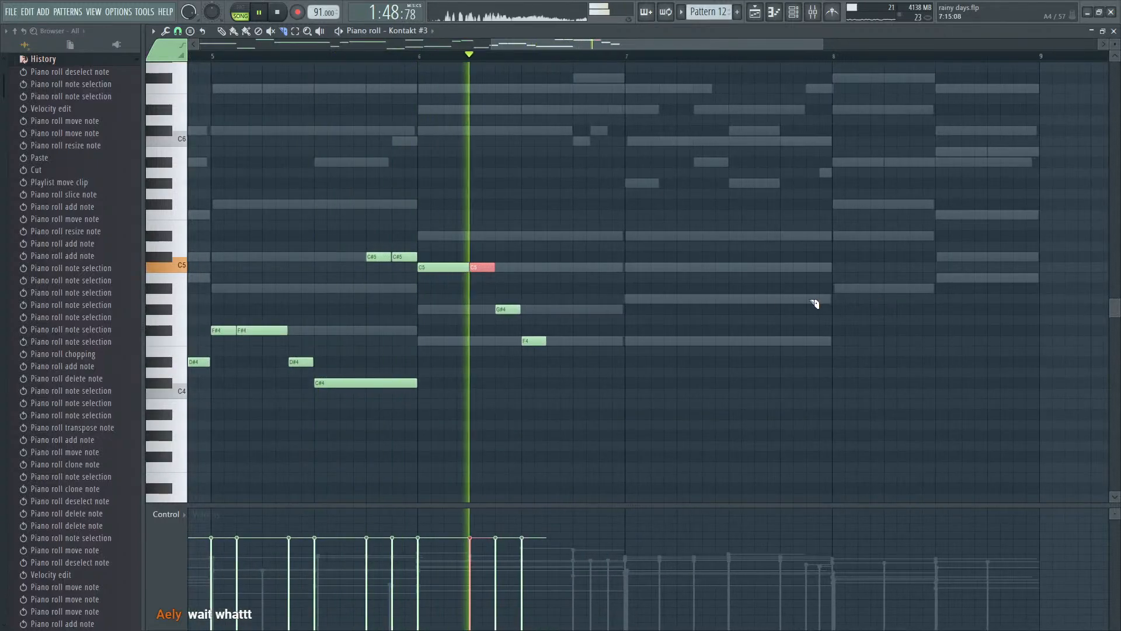
- Lengthen bar 6's F4 to about three-quarters of a beat and continue the descending line with equally long C#4 and A3 notes
key("space")
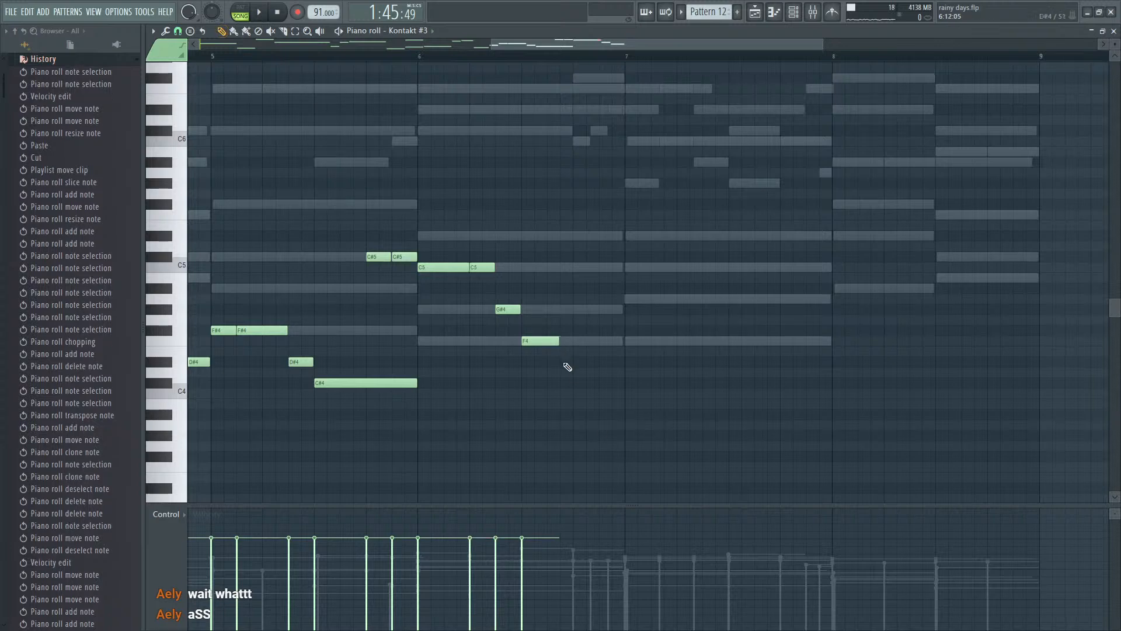
left_click(599, 425)
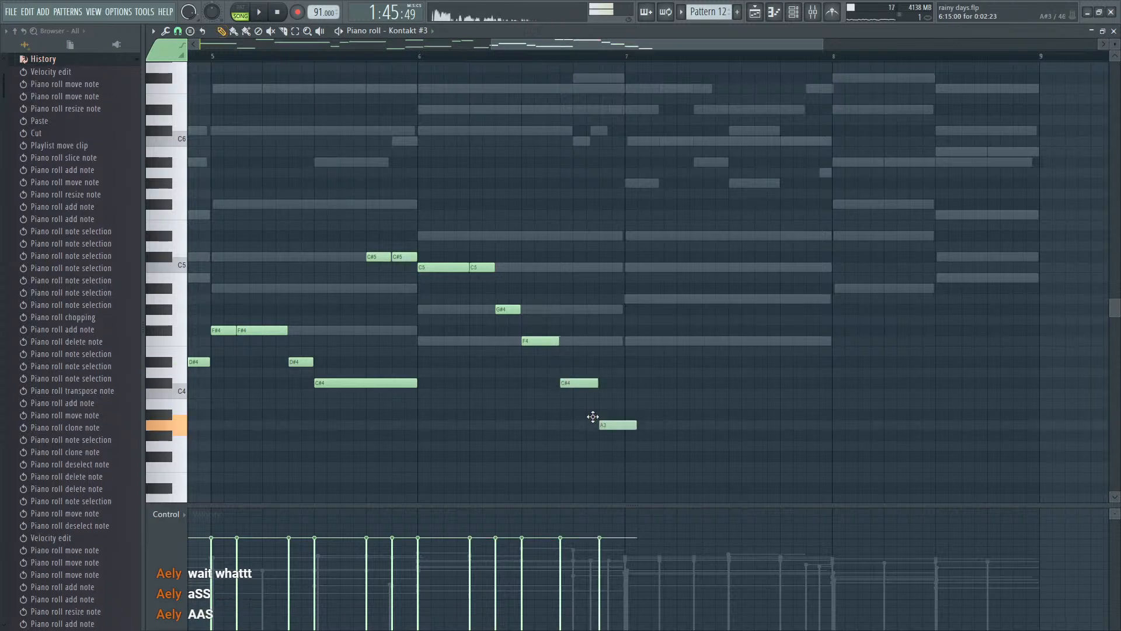
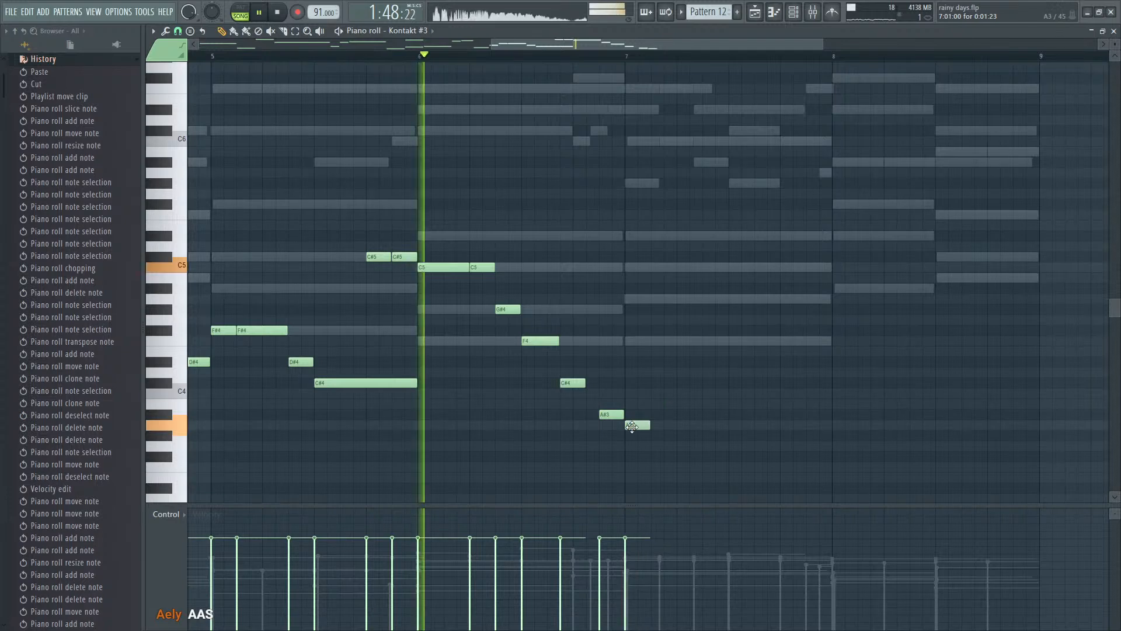
- Continue bar 7 with half-beat notes A3, B3, C#4, C#4, D#4 and A4, add A#4 at bar 8's start, and play the result
scroll(660, 418, "down", 1)
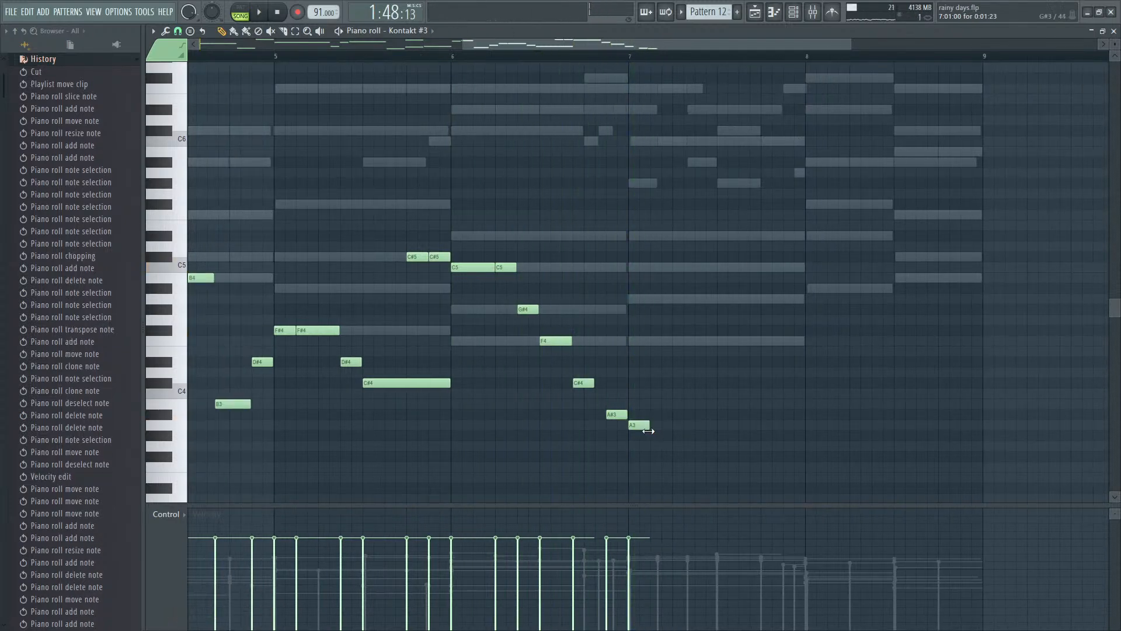
left_click(630, 60)
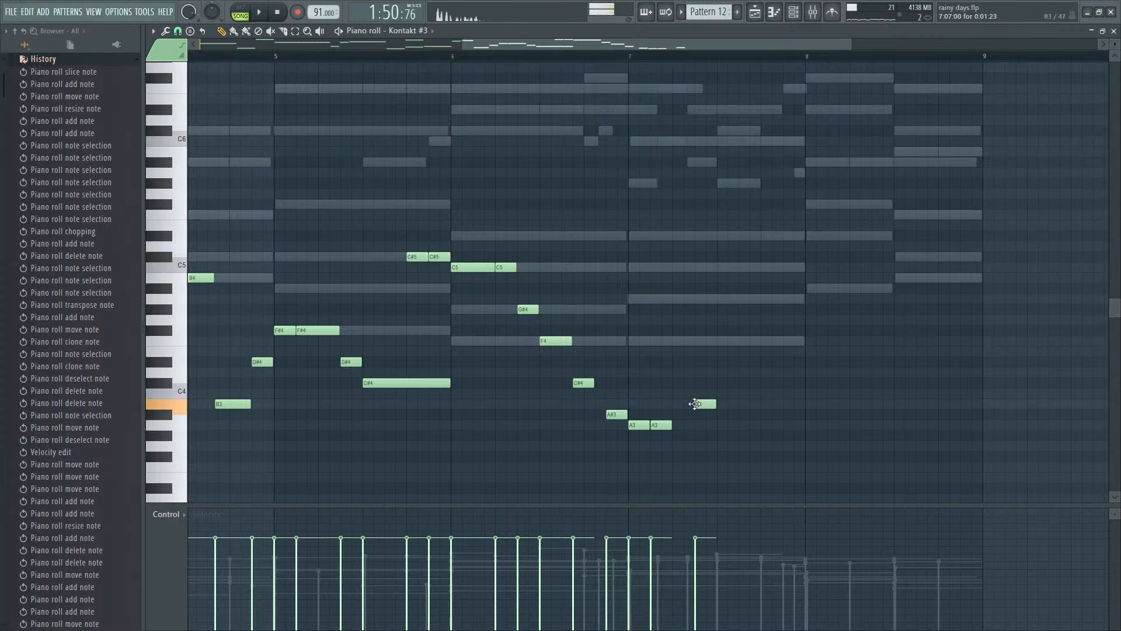
left_click(719, 383)
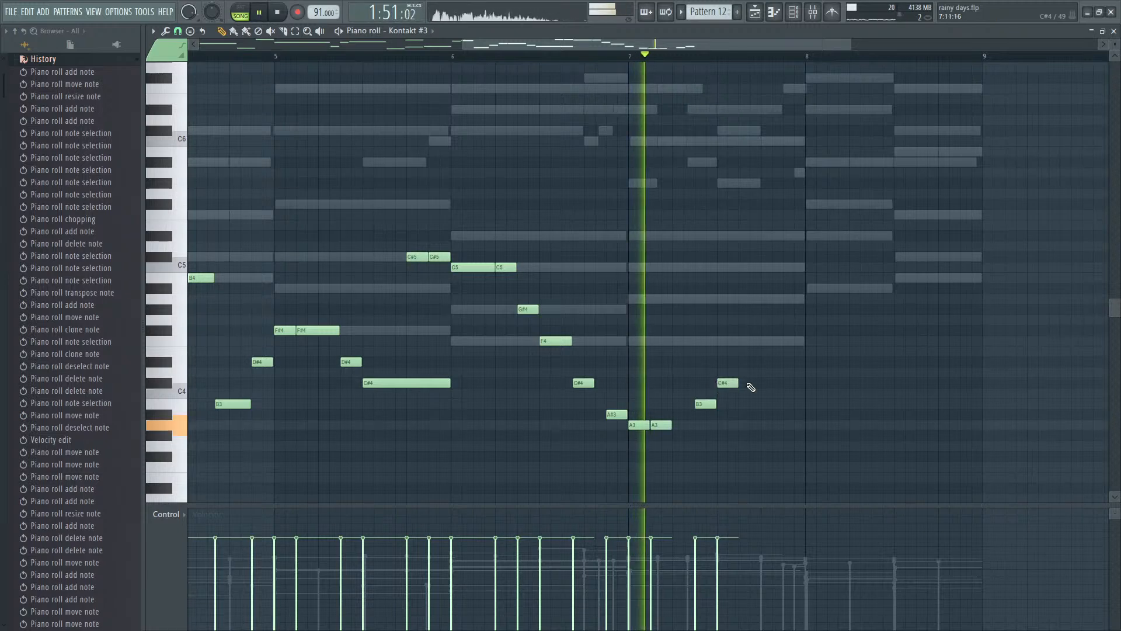
left_click(741, 383)
key("space")
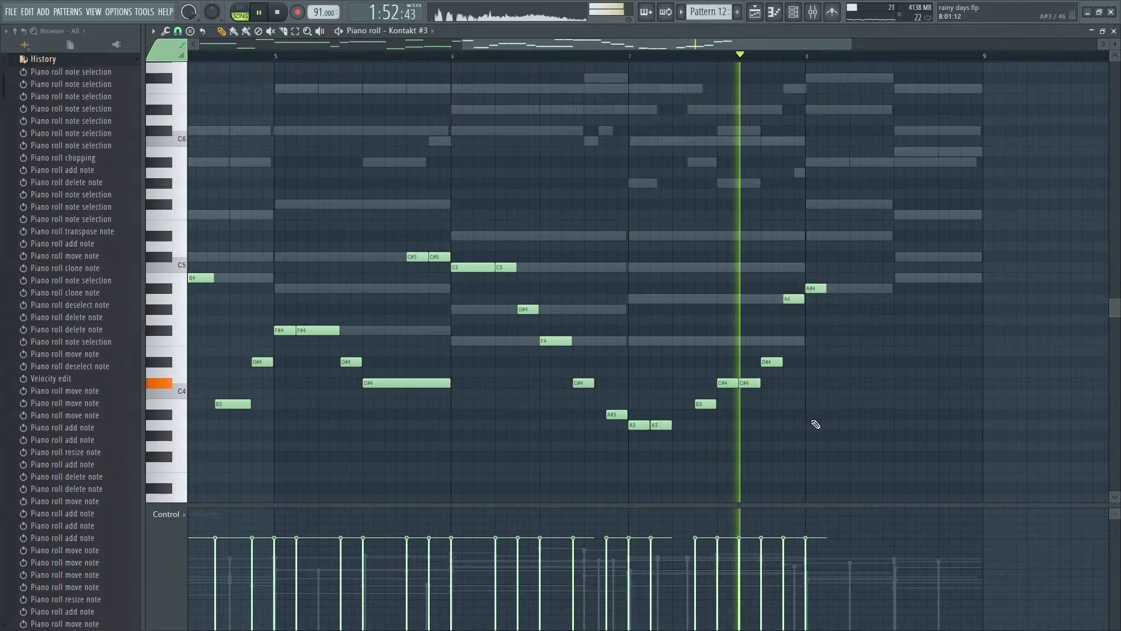
key("space")
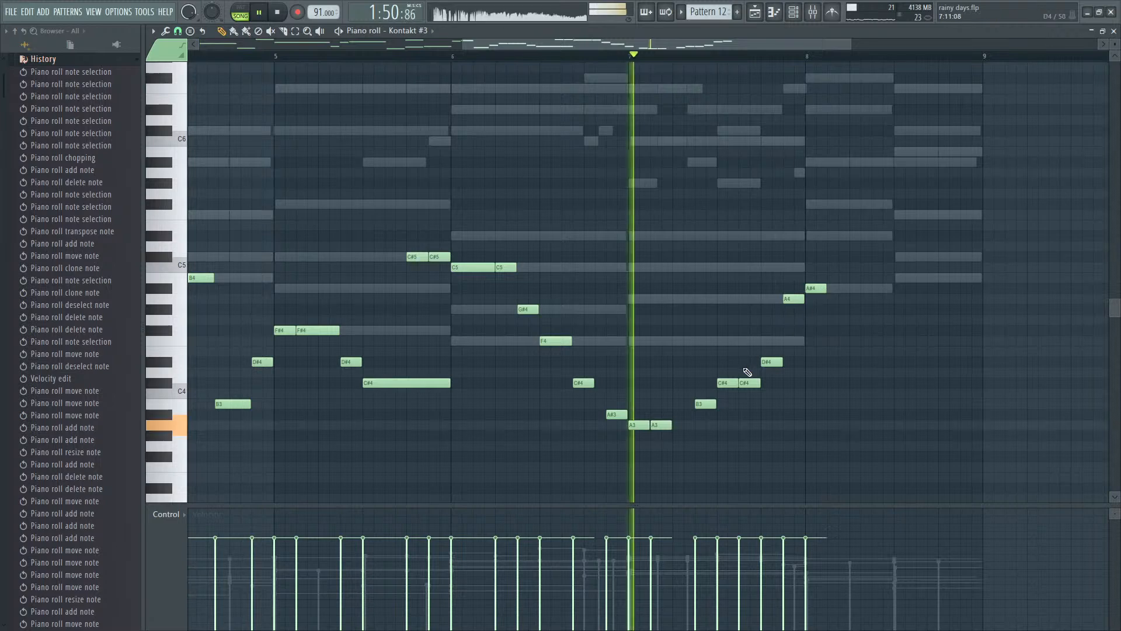
- Replace bar 7's repeated C#4 with a single one-beat C#4 leading directly into the half-beat D#4, checking the rhythm by ear
key("space")
mouse_move(751, 383)
left_mouse_down()
mouse_move(738, 383)
mouse_move(750, 384)
left_mouse_up()
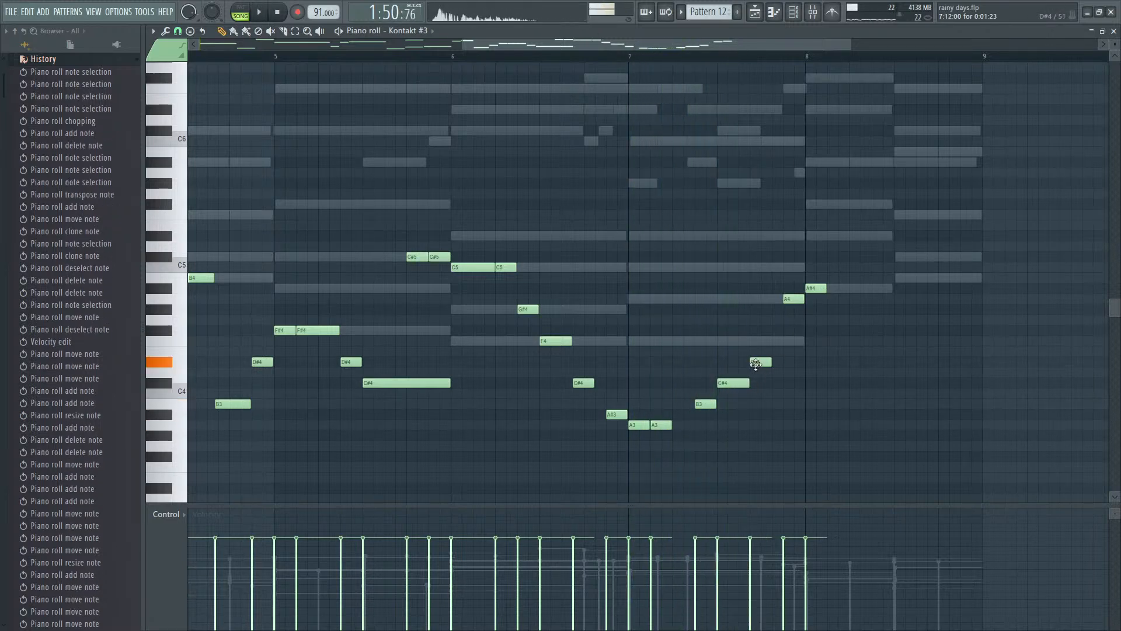
key("space")
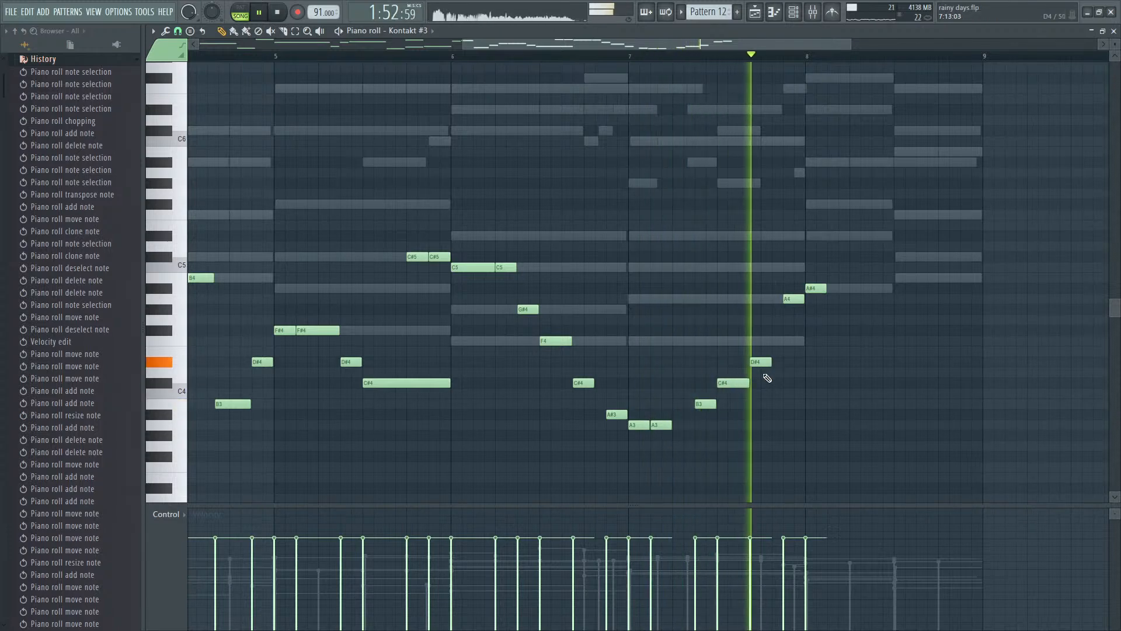
key("space")
left_click_drag(748, 383, 740, 384)
key("space")
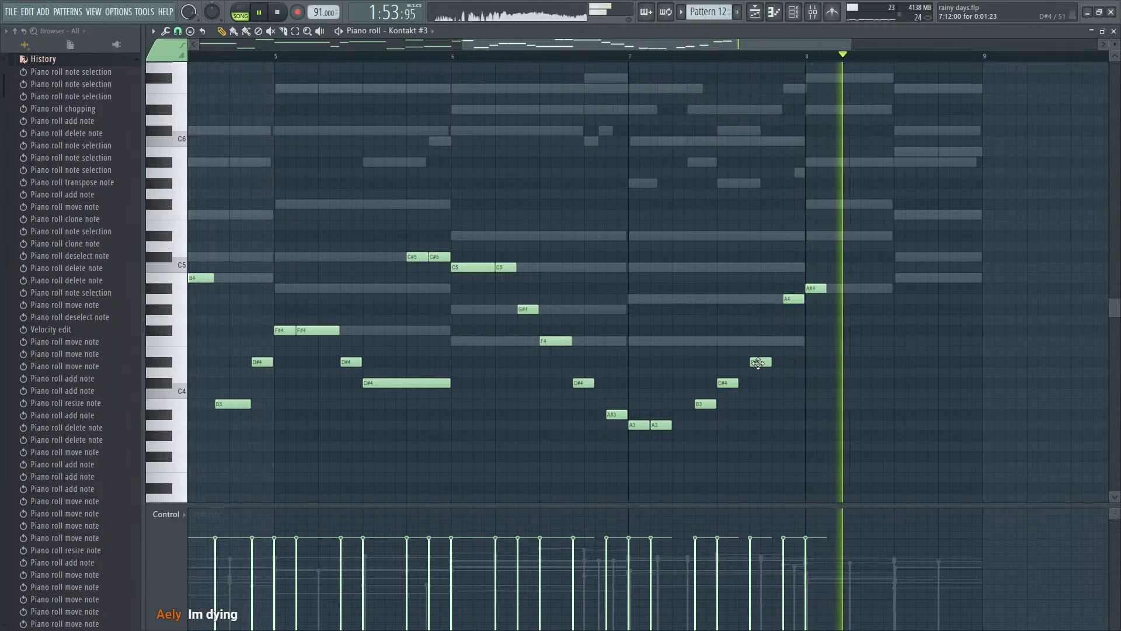
key("space")
left_click_drag(758, 362, 770, 363)
key("space")
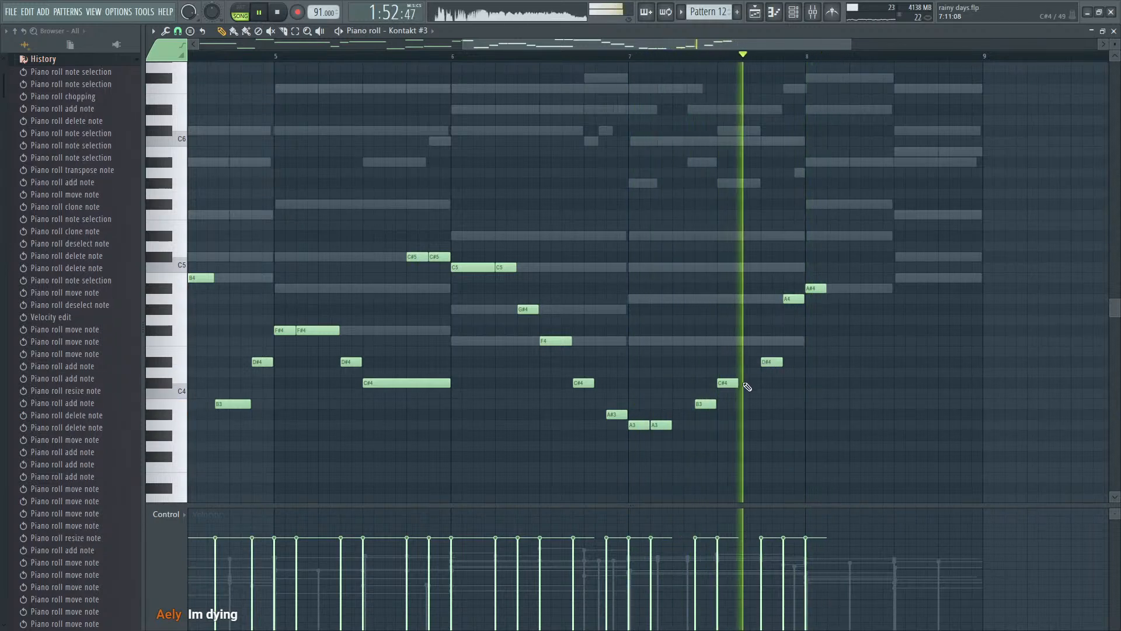
key("space")
key("space")
left_click_drag(736, 384, 756, 387)
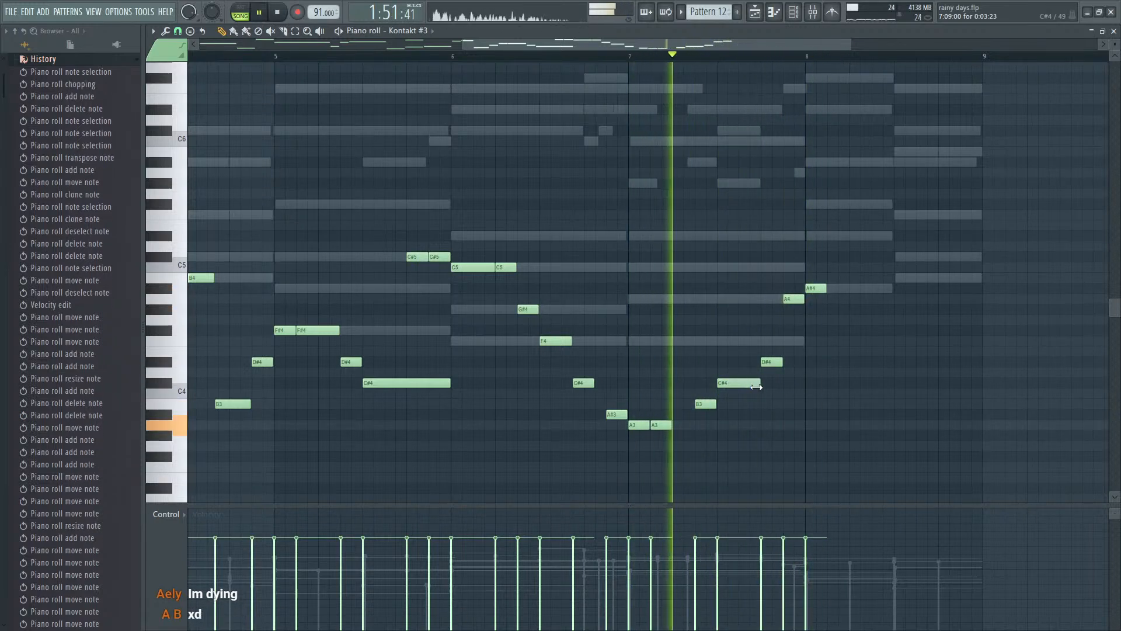
- Start bar 8 with a one-beat A#3 instead of A#4, and add a half-beat C#4 leading to B3 on beat 3
scroll(789, 401, "up", 2)
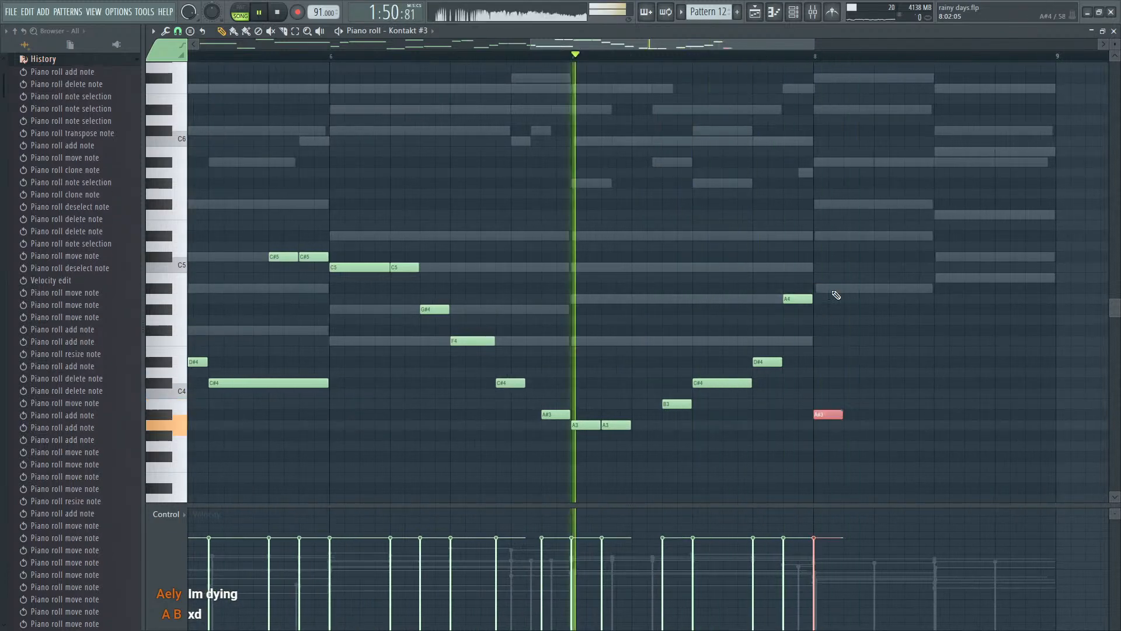
left_click_drag(843, 416, 877, 418)
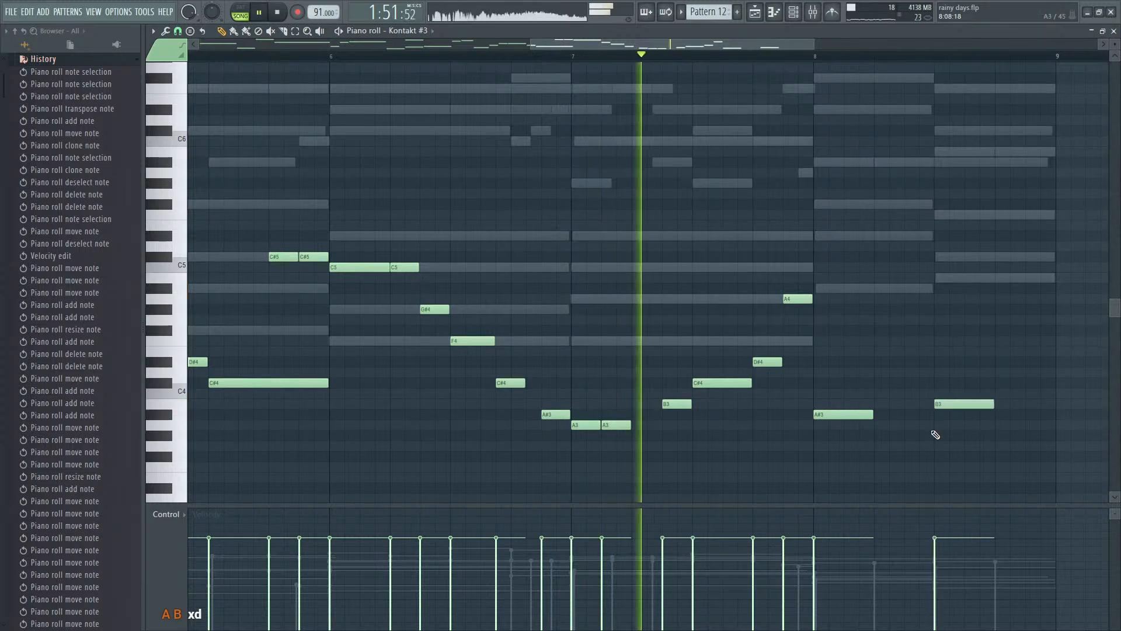
scroll(934, 431, "down", 4, "ctrl")
scroll(979, 433, "up", 4, "ctrl")
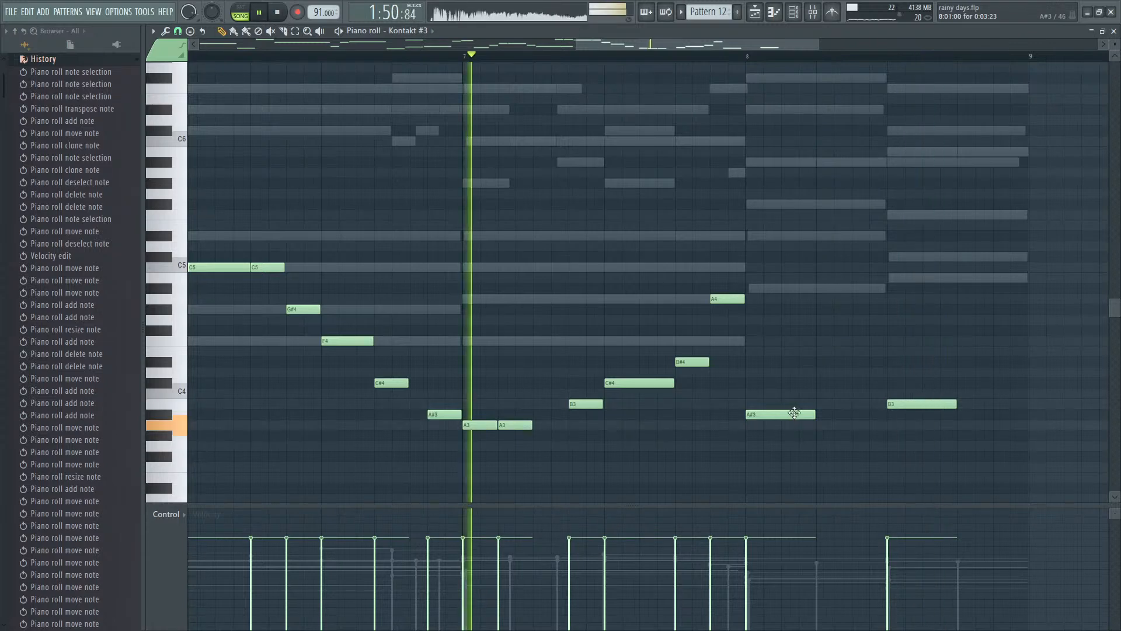
left_click(854, 414)
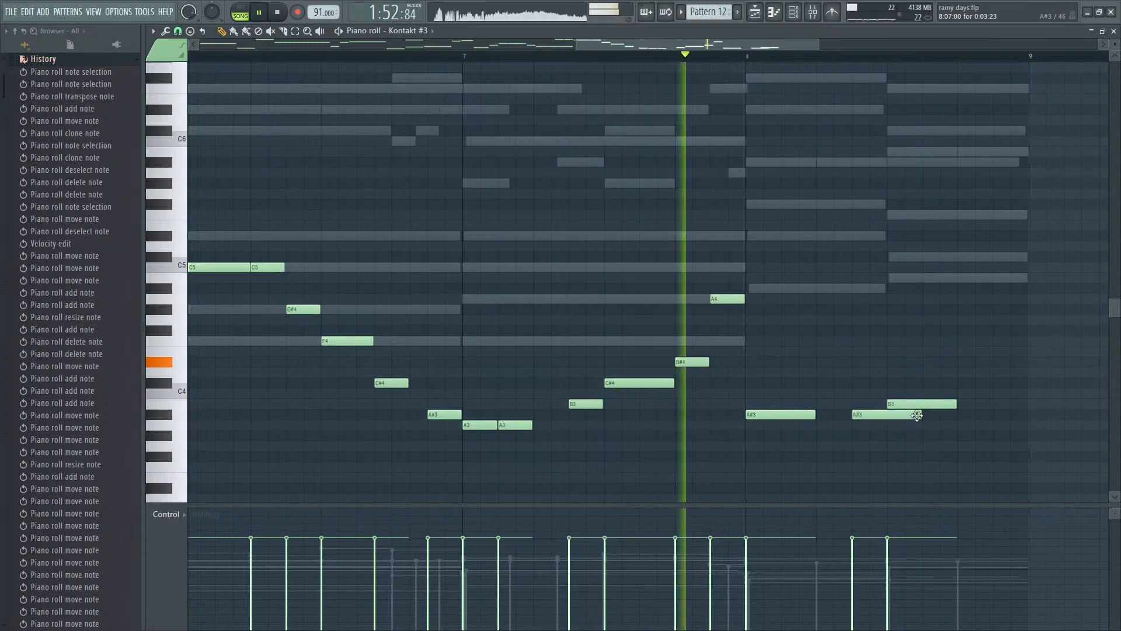
left_click_drag(920, 415, 847, 371)
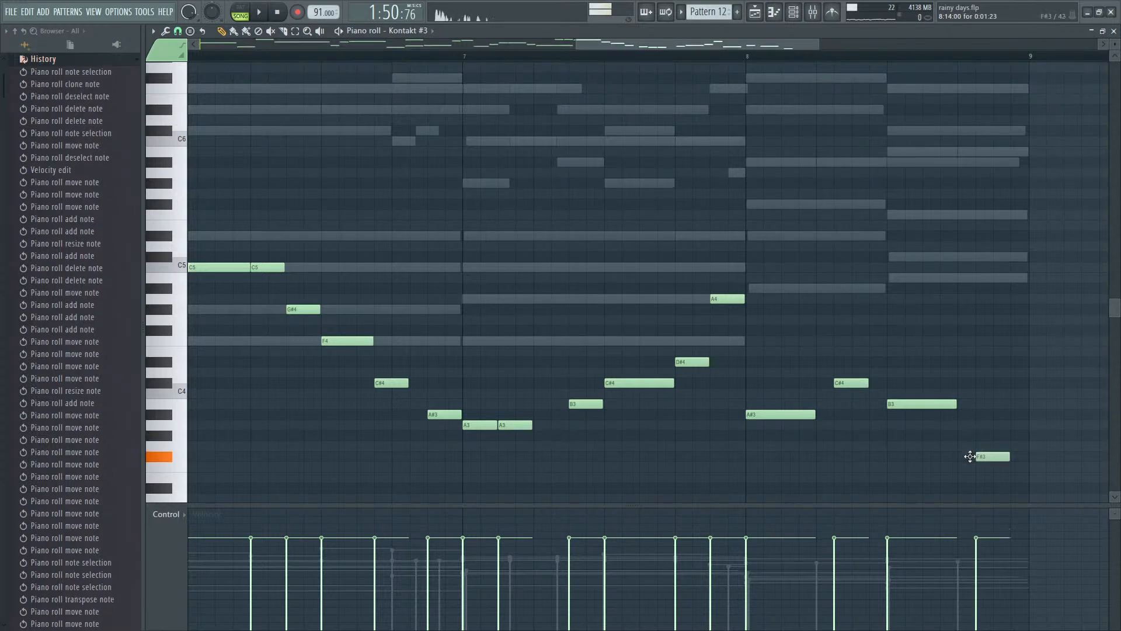
- Shorten bar 8's B3 to half a beat, follow it with half-beat F#3 and D#3 spaced three-quarters of a beat apart, and raise C#4 to D#4
key("space")
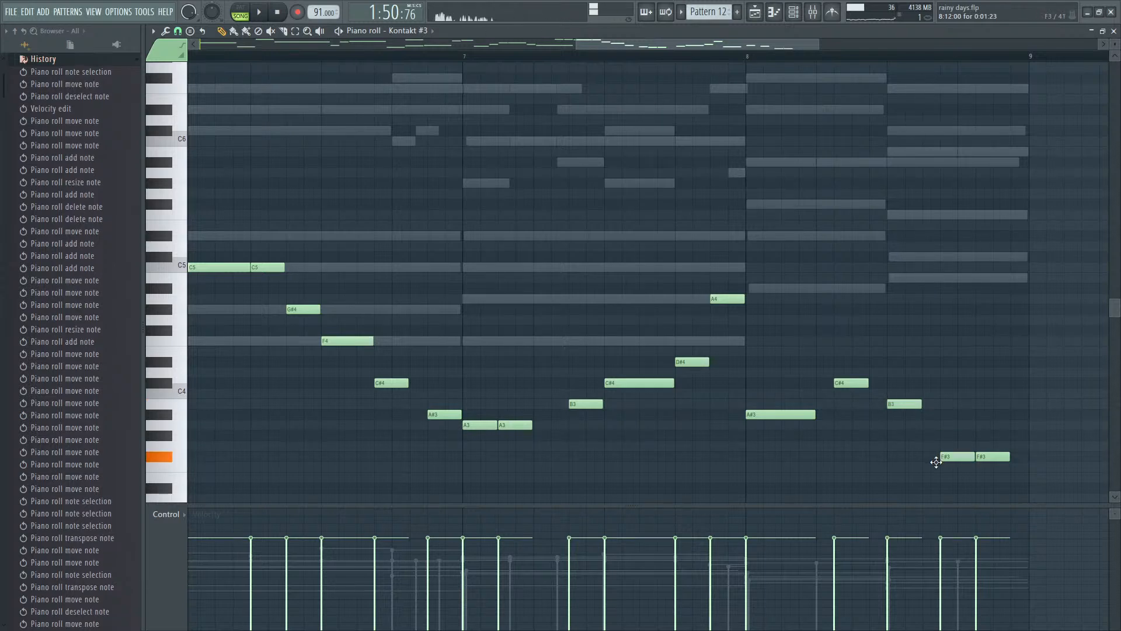
left_click_drag(985, 500, 981, 376)
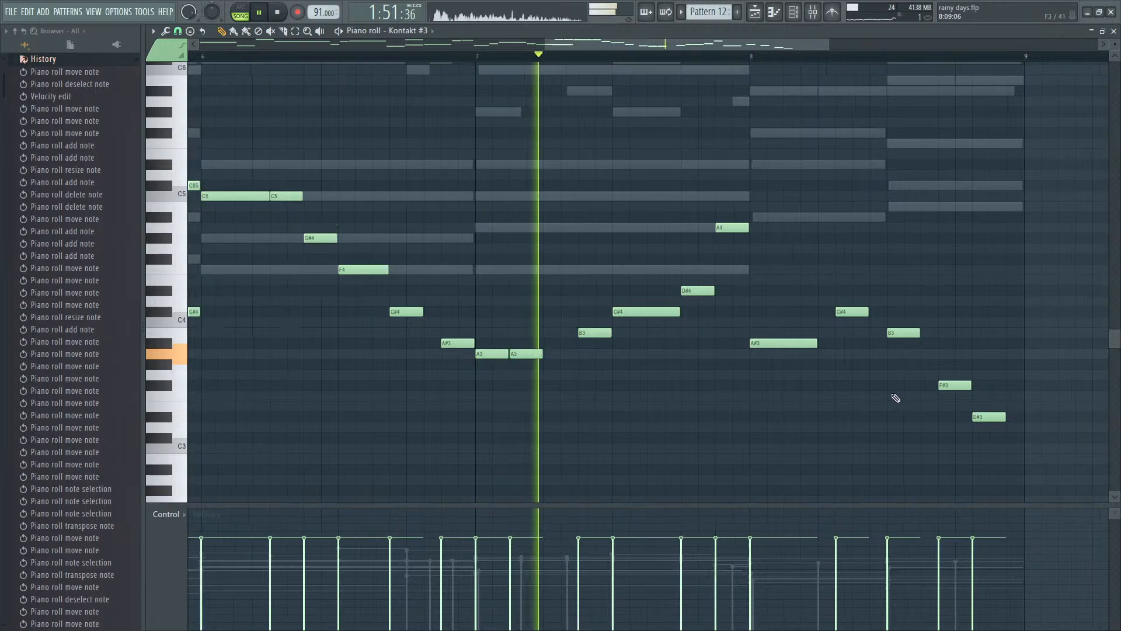
scroll(893, 395, "down", 2)
scroll(931, 400, "up", 2)
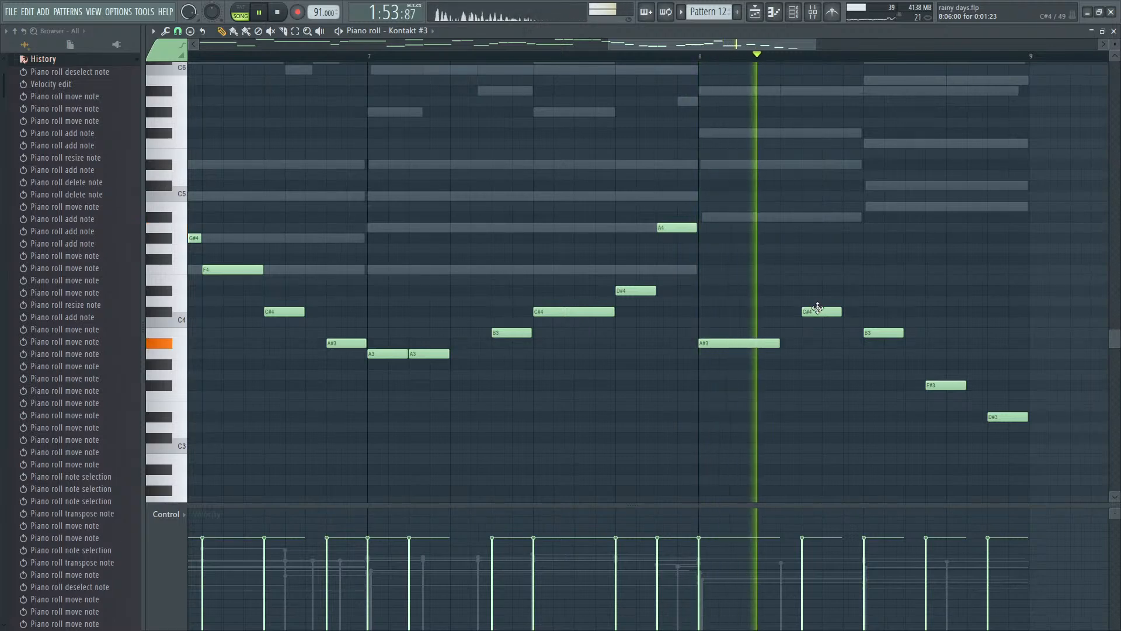
key("space")
left_click_drag(817, 311, 816, 290)
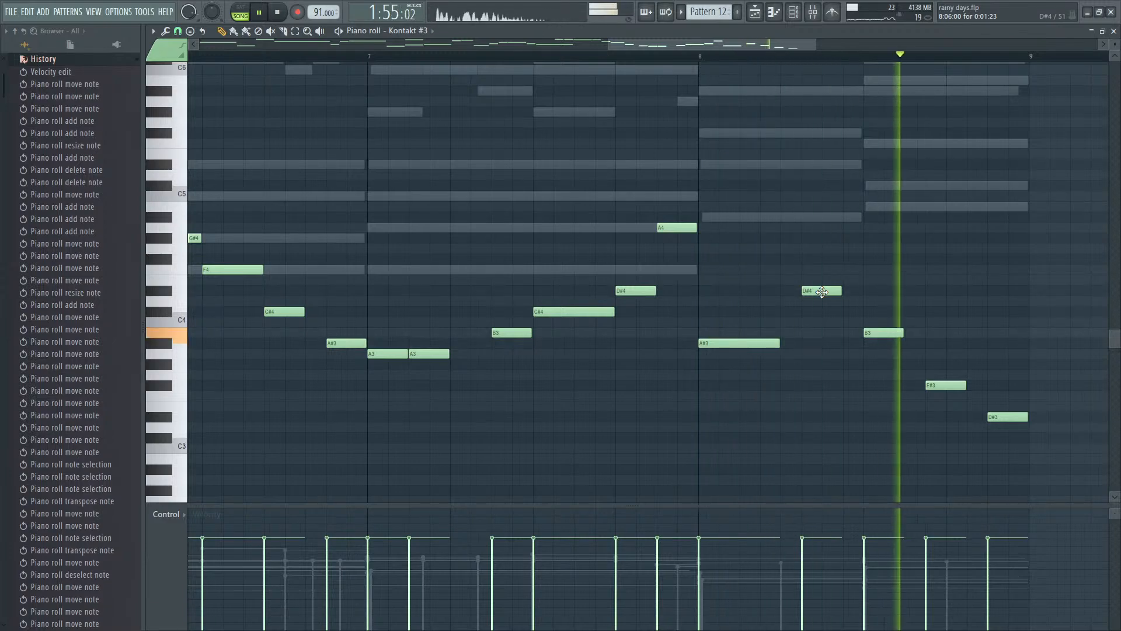
- Play the arrangement from bar 29, then open Pattern 11's Kontakt #2 part and look over its eight bars of notes
key("F7")
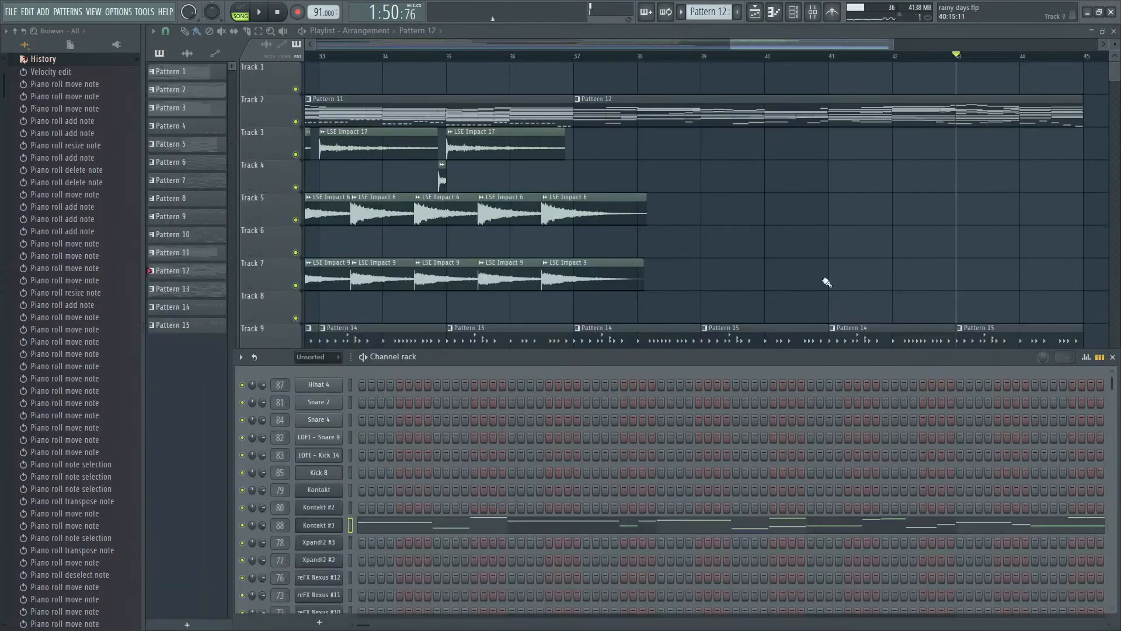
key("F6")
scroll(768, 122, "down", 5)
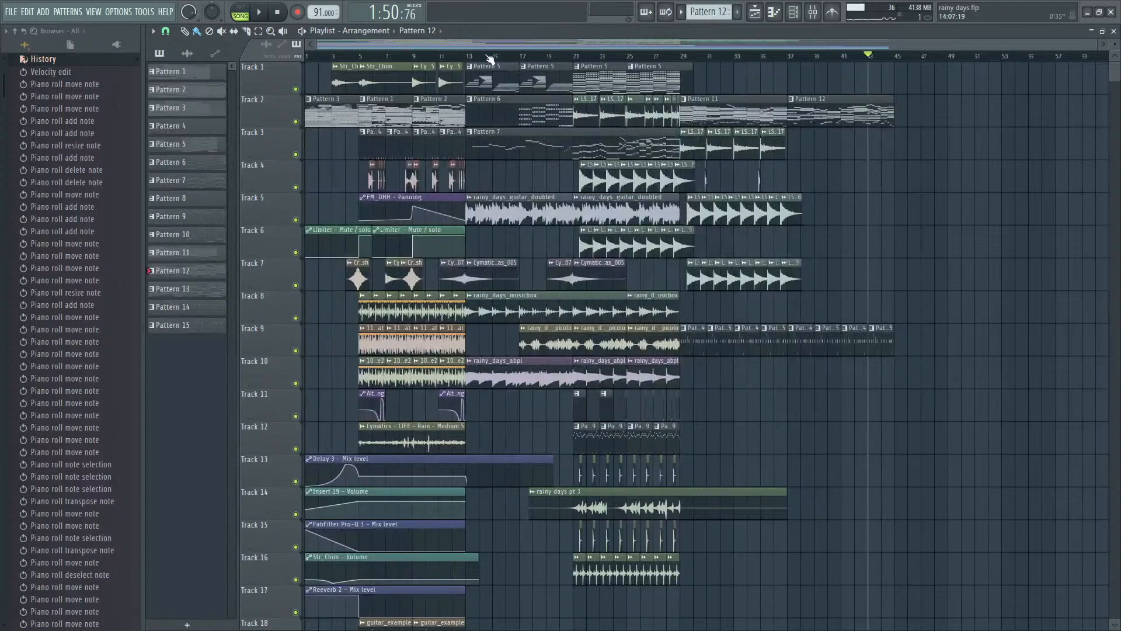
scroll(888, 219, "up", 3)
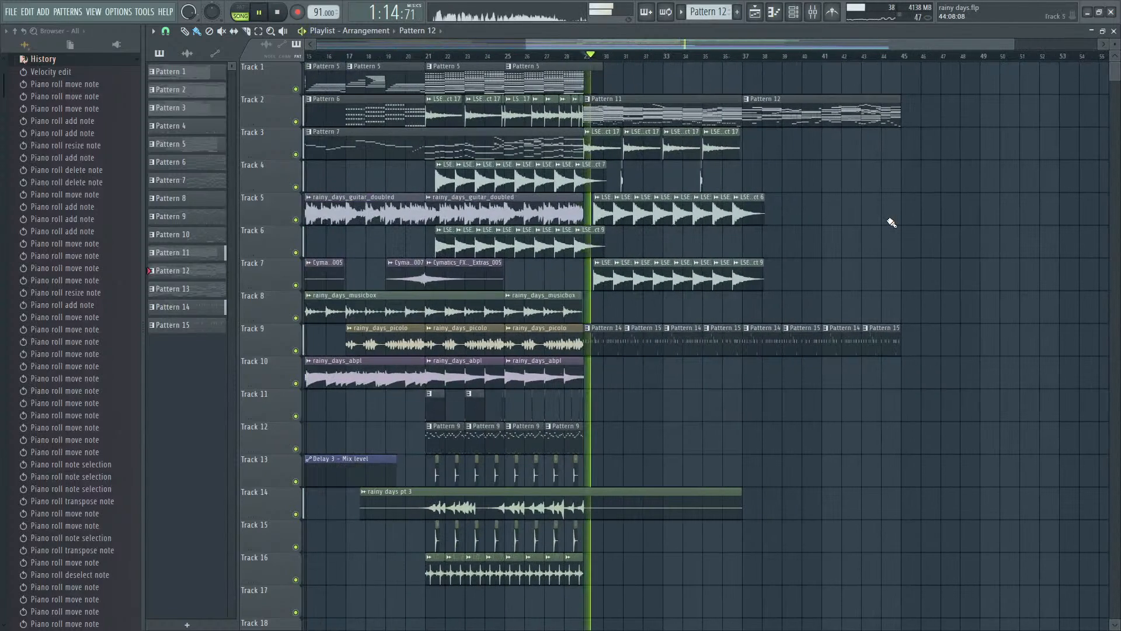
double_click(627, 126)
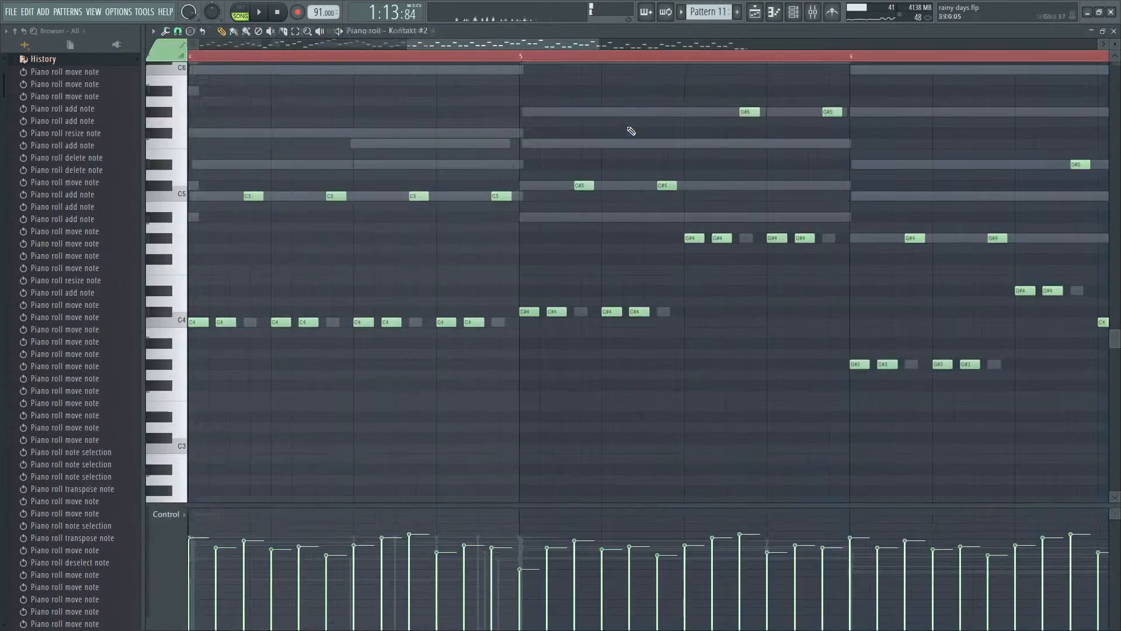
key("F7")
left_click(392, 517)
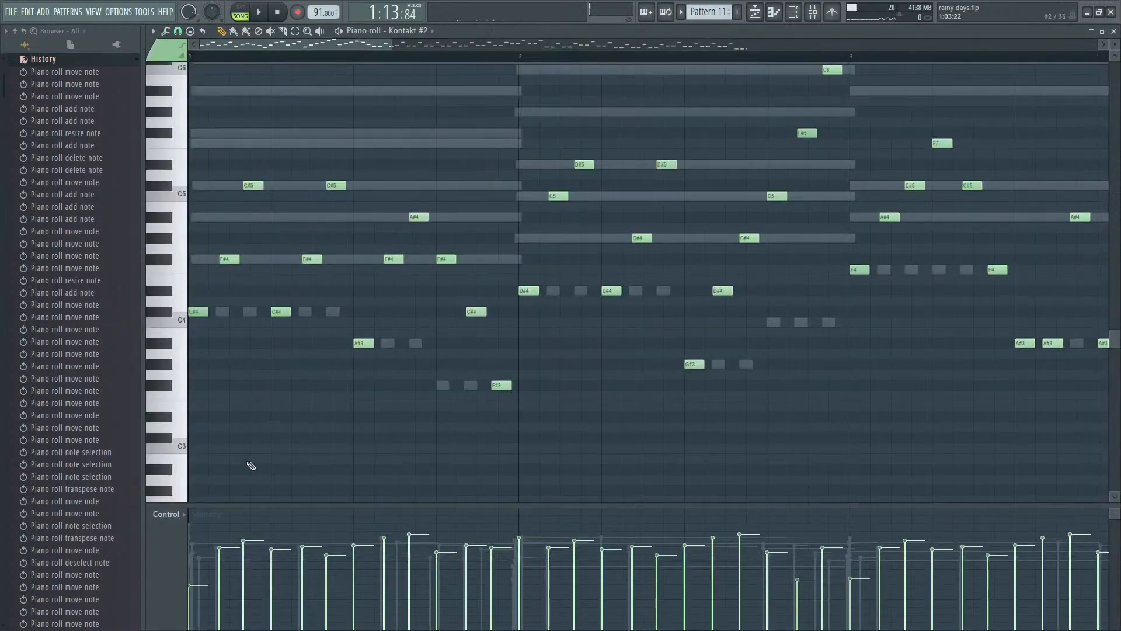
scroll(188, 421, "down", 3)
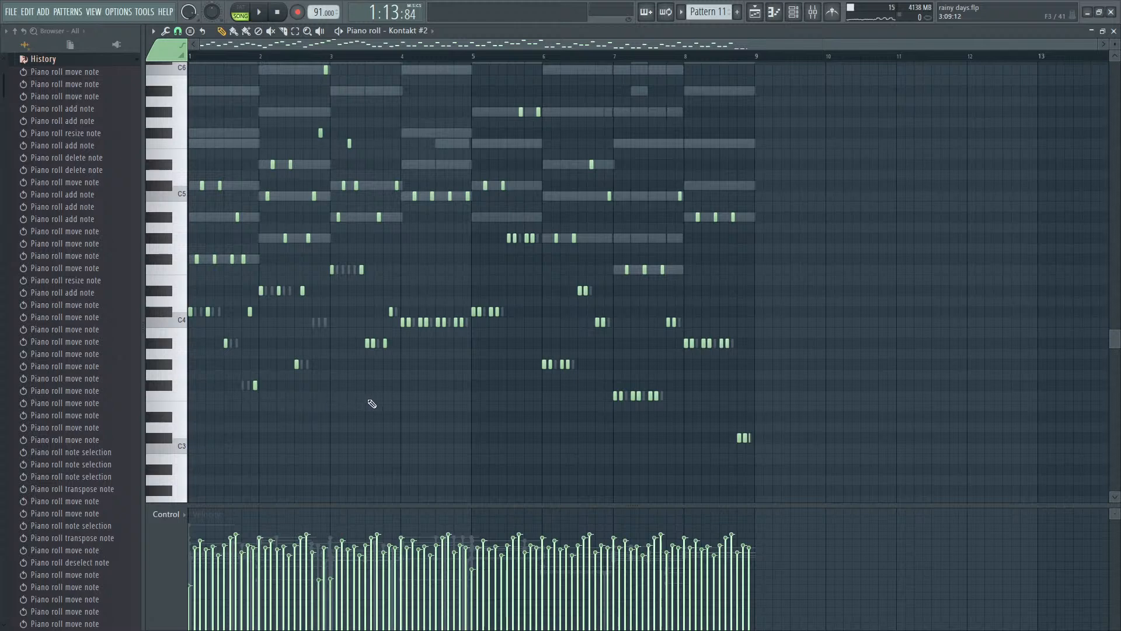
scroll(937, 392, "up", 4)
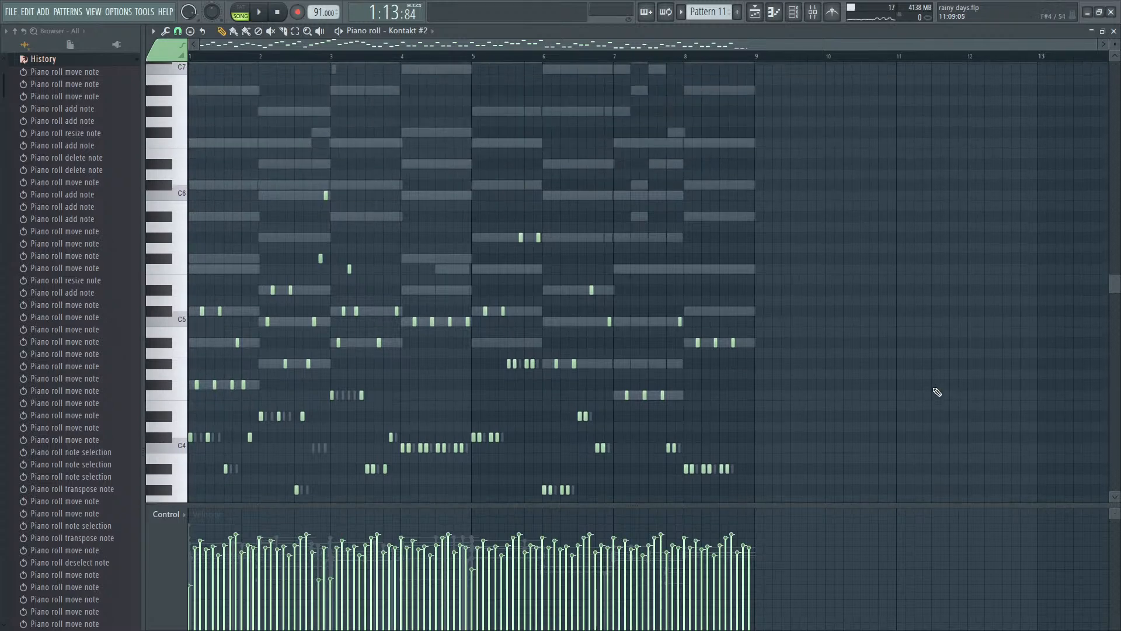
- Open Pattern 11's Xpand!2 #2 part in the piano roll and check its chords against the Kontakt #2 notes
key("F9")
key("F6")
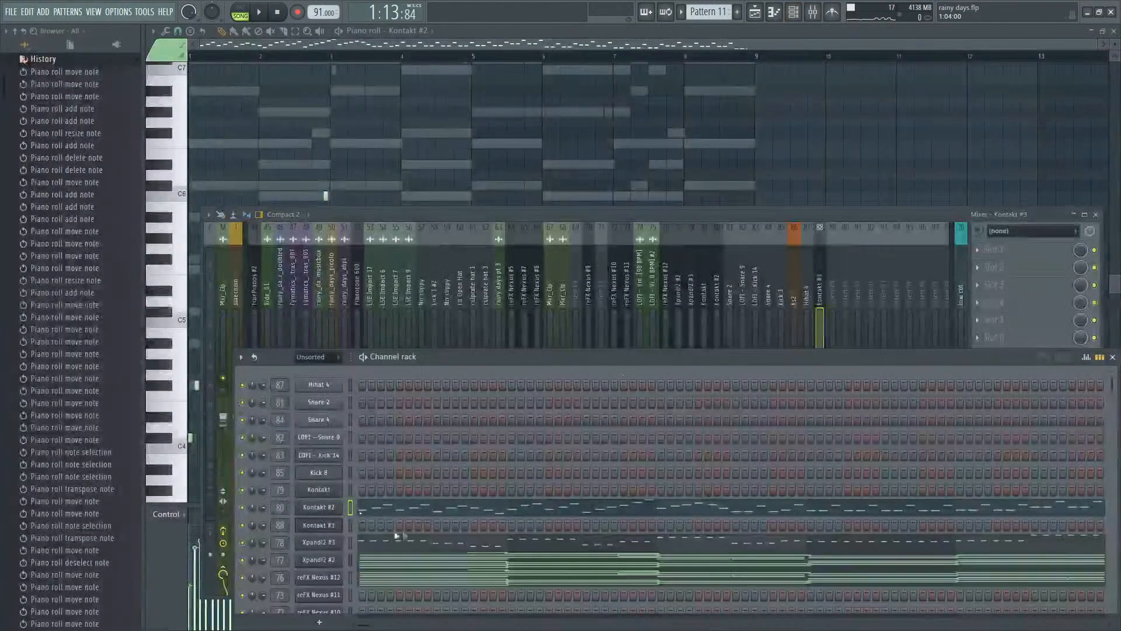
scroll(375, 490, "down", 3)
left_click(401, 461)
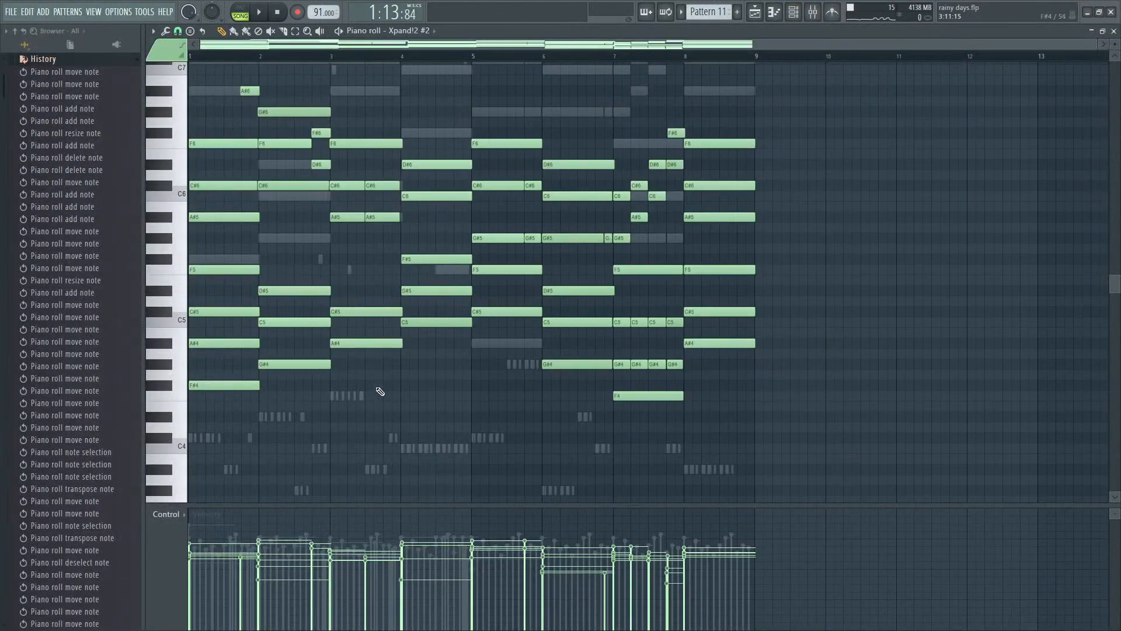
key("space")
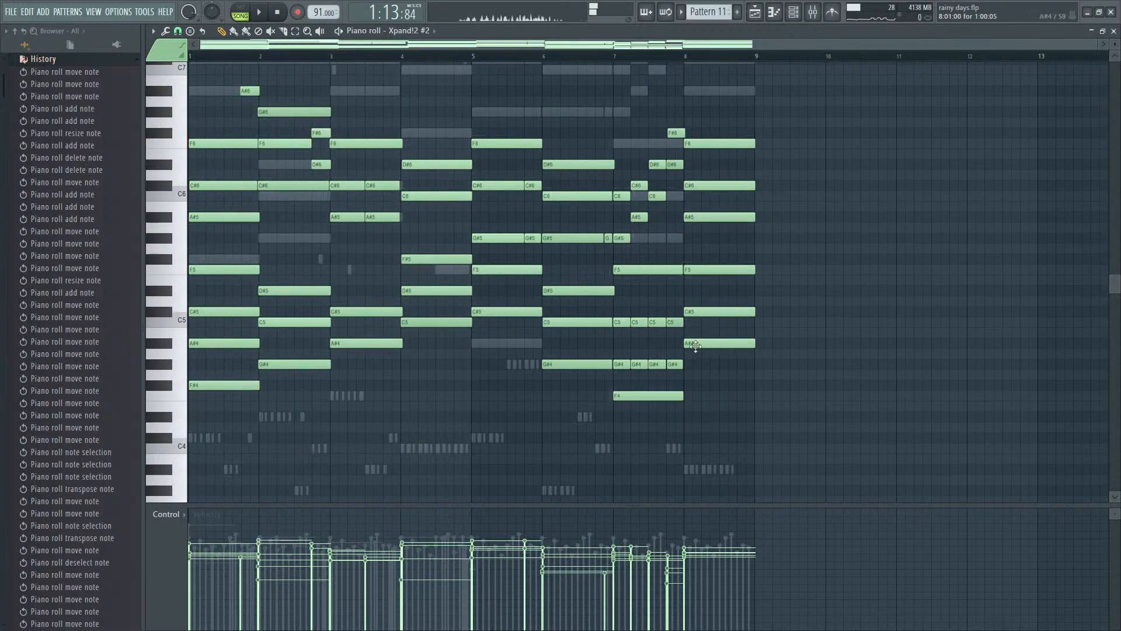
key("Escape")
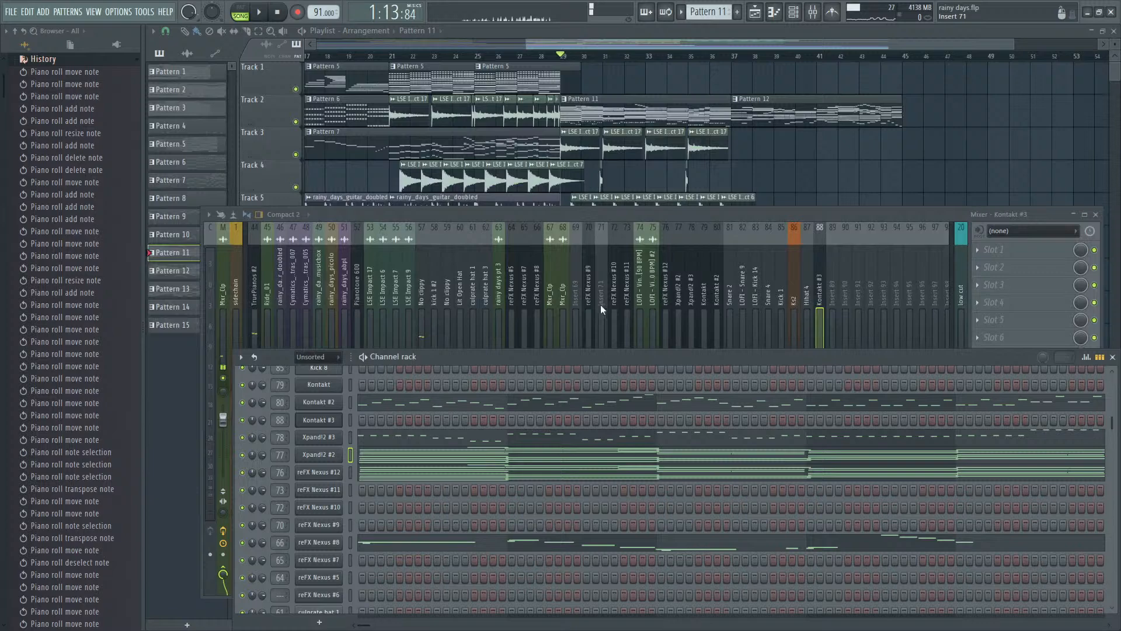
- Move the notes of bars 1 to 4 in Pattern 11's Kontakt #2 part so they start at bar 9
left_click(446, 409)
scroll(701, 387, "down", 5)
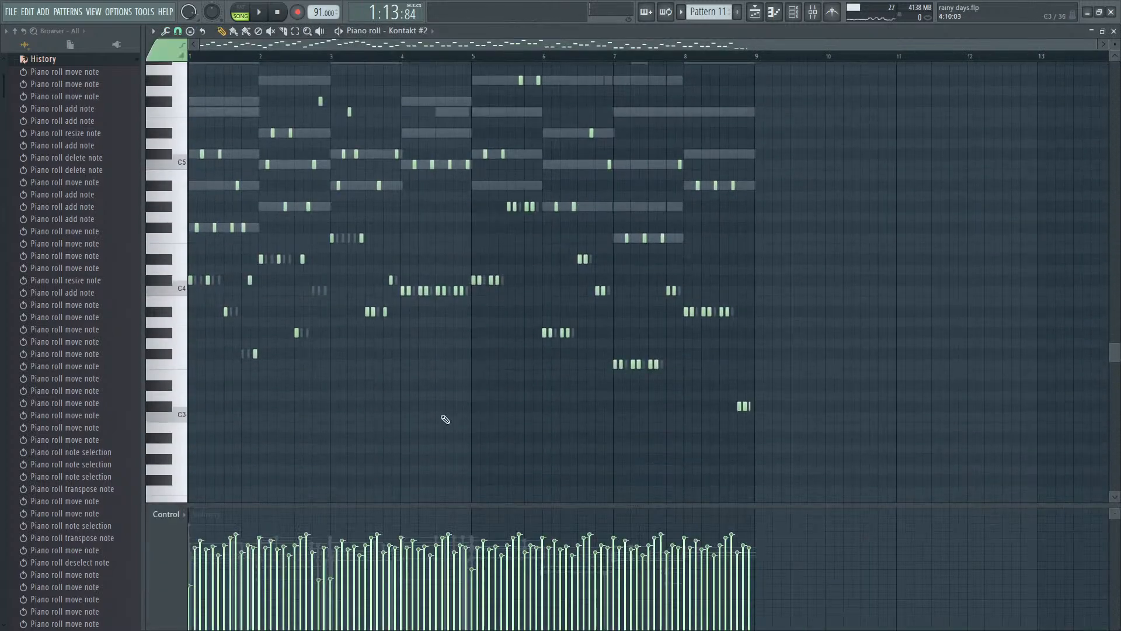
left_click_drag(431, 383, 185, 57)
scroll(969, 252, "down", 6)
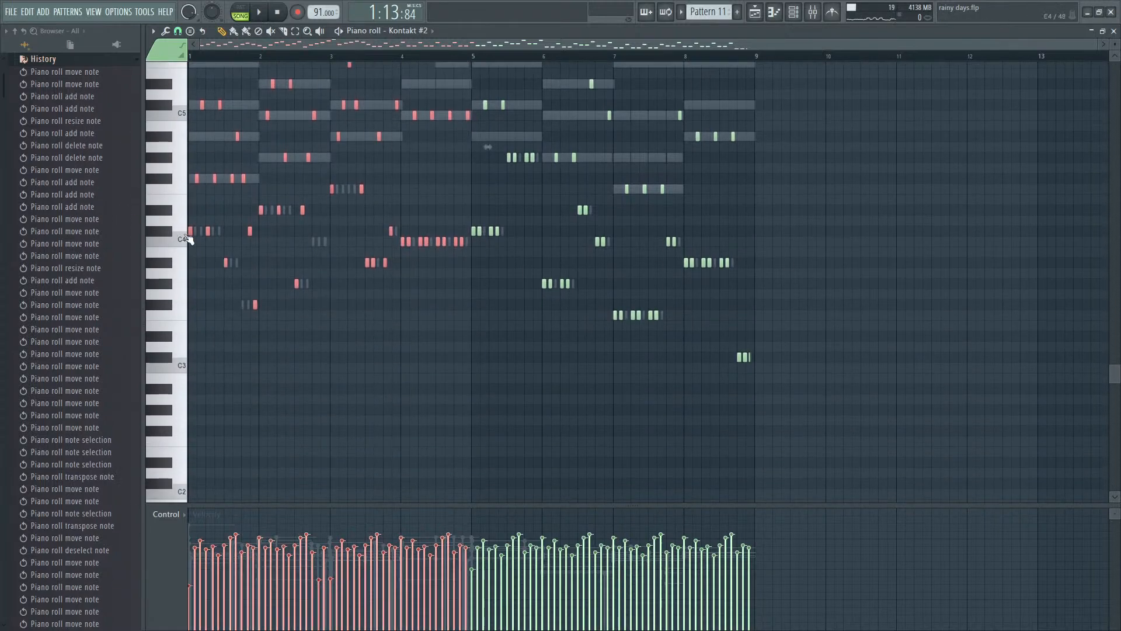
left_click_drag(190, 233, 757, 236)
- Shift all Kontakt #2 notes four bars earlier so the part starts at bar 1, and play the reordered arpeggio
key("ctrl+a")
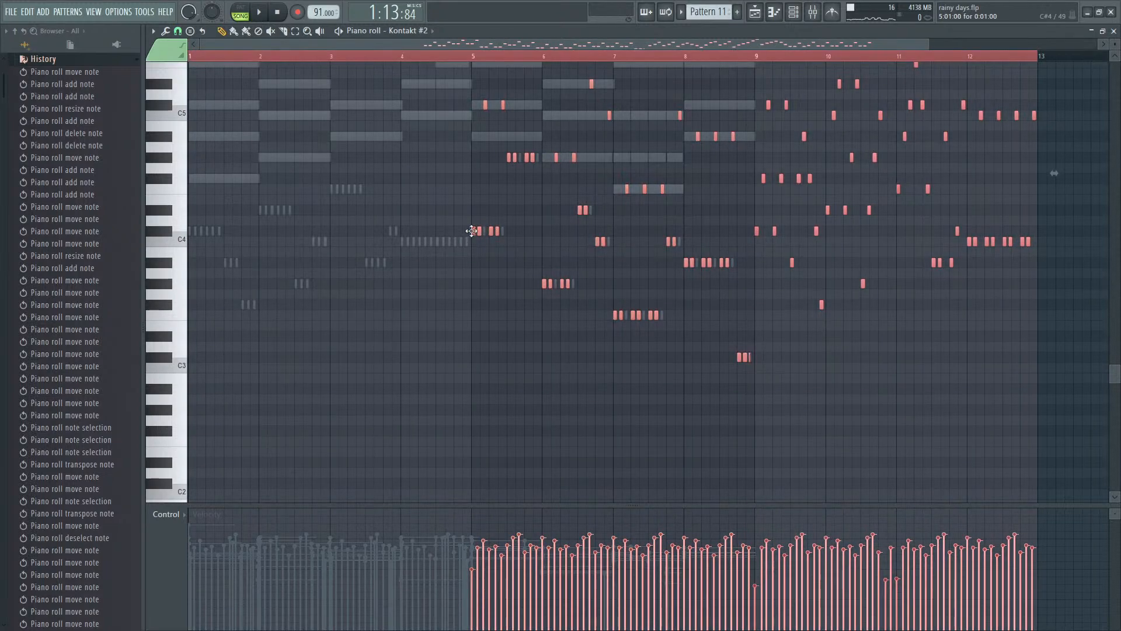
left_click_drag(472, 230, 184, 225)
key("space")
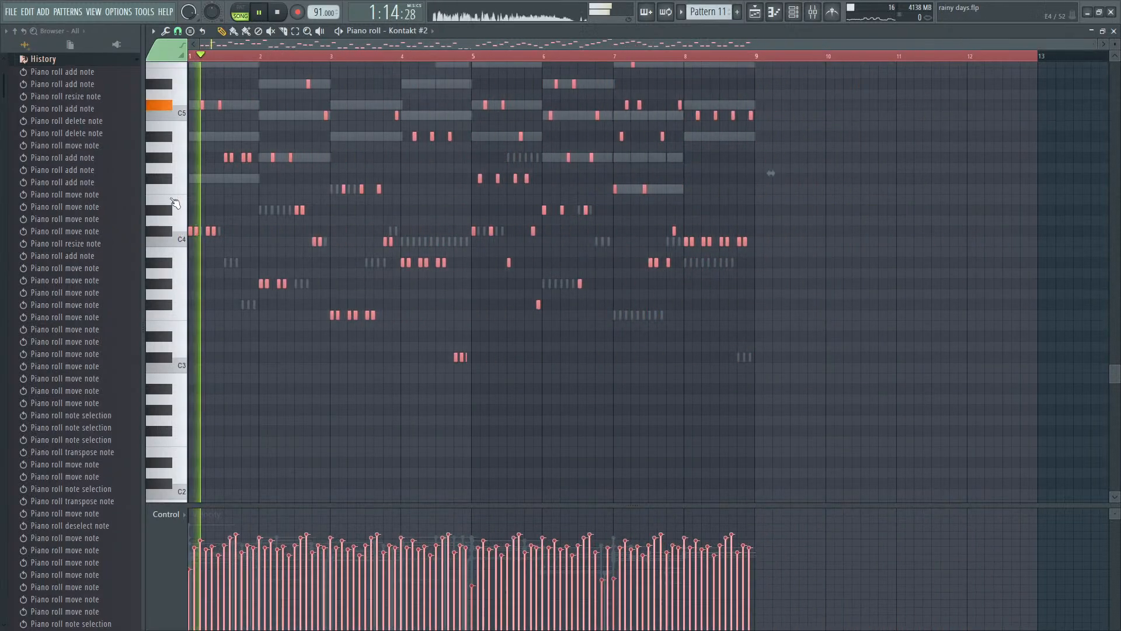
scroll(769, 169, "up", 4)
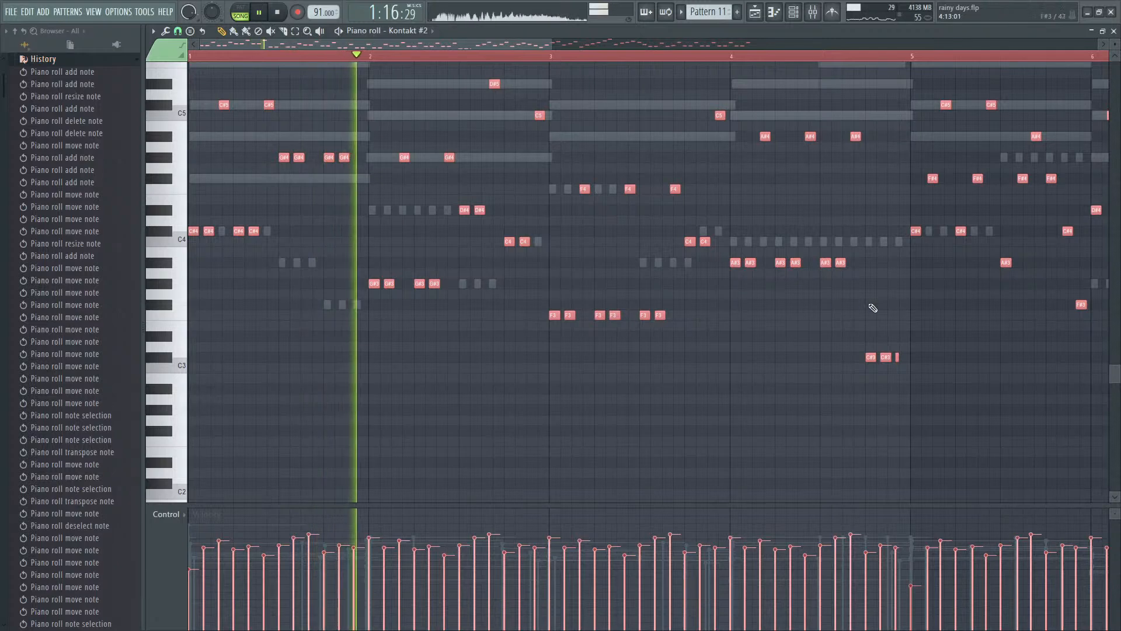
- Swap the two four-bar halves of Pattern 11's Kontakt #2 arpeggio and clear the selection
scroll(859, 306, "up", 3)
scroll(819, 311, "down", 2)
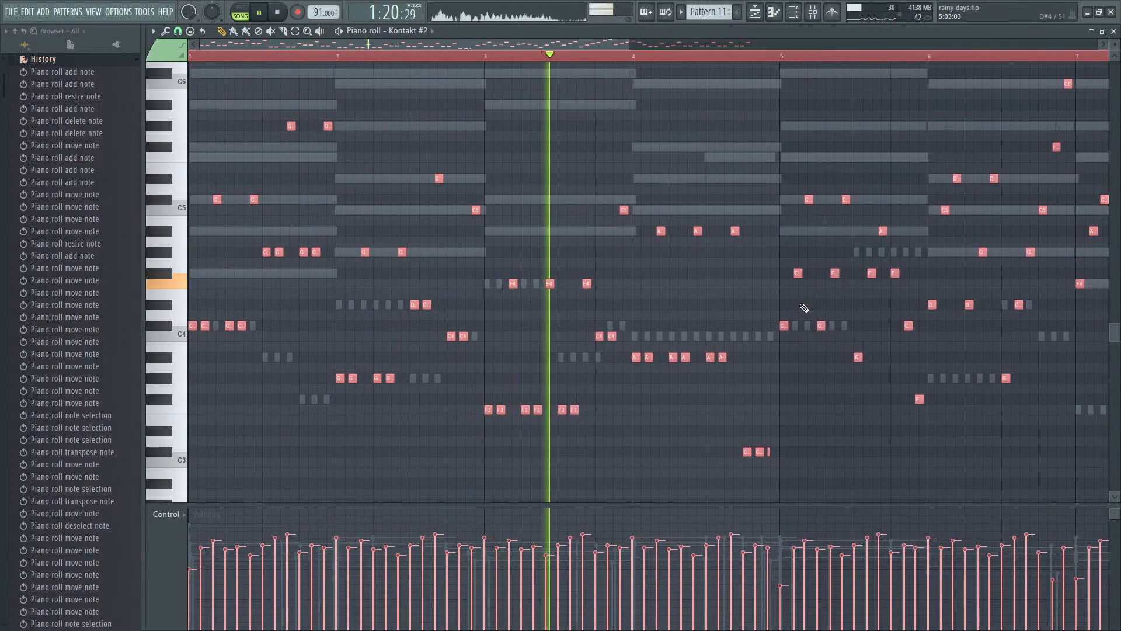
scroll(804, 307, "down", 1)
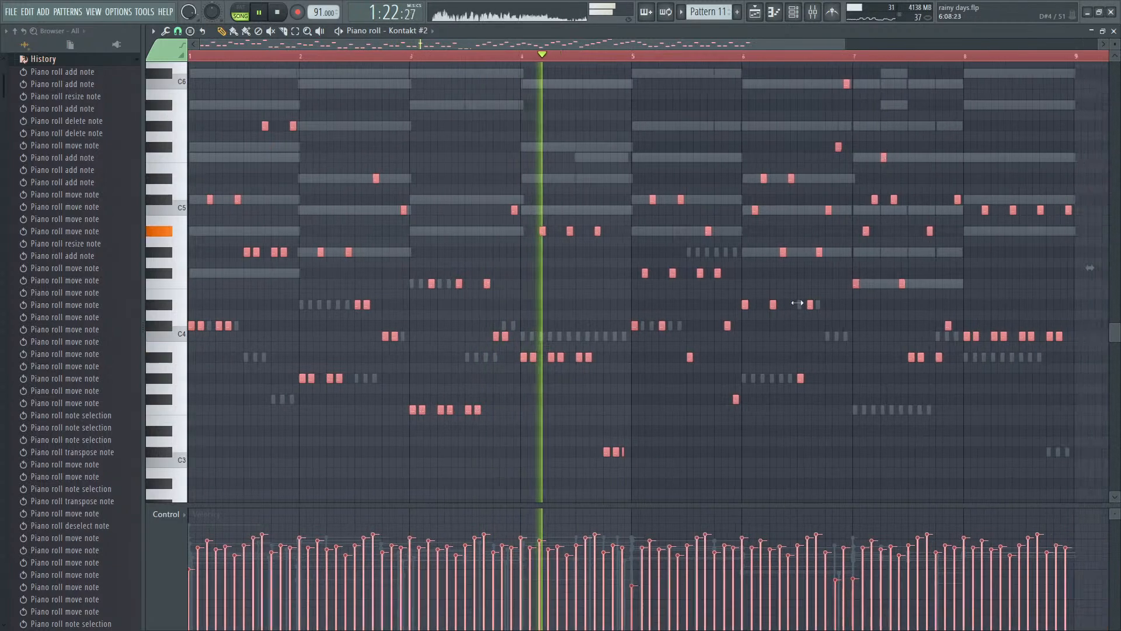
scroll(798, 303, "down", 1)
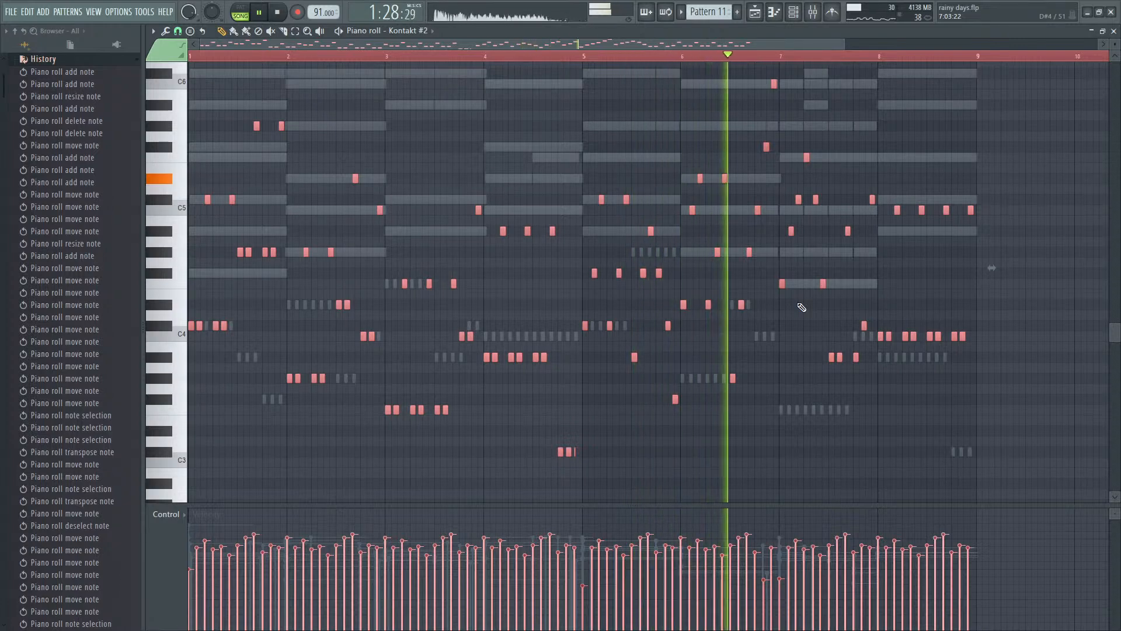
scroll(802, 308, "down", 1)
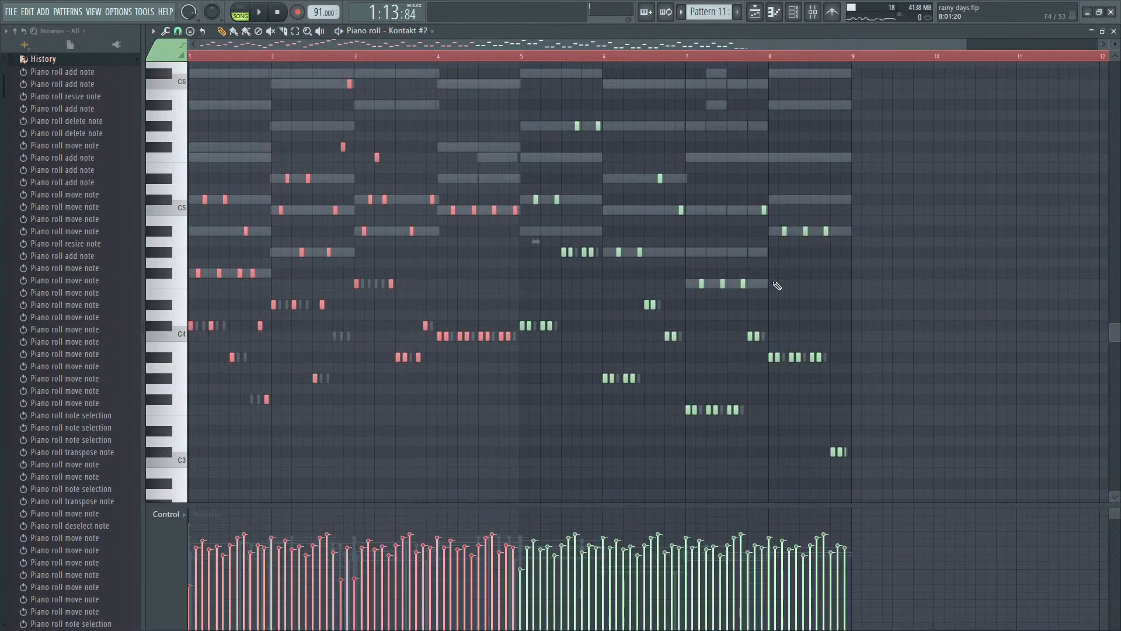
key("space")
key("F9")
key("space")
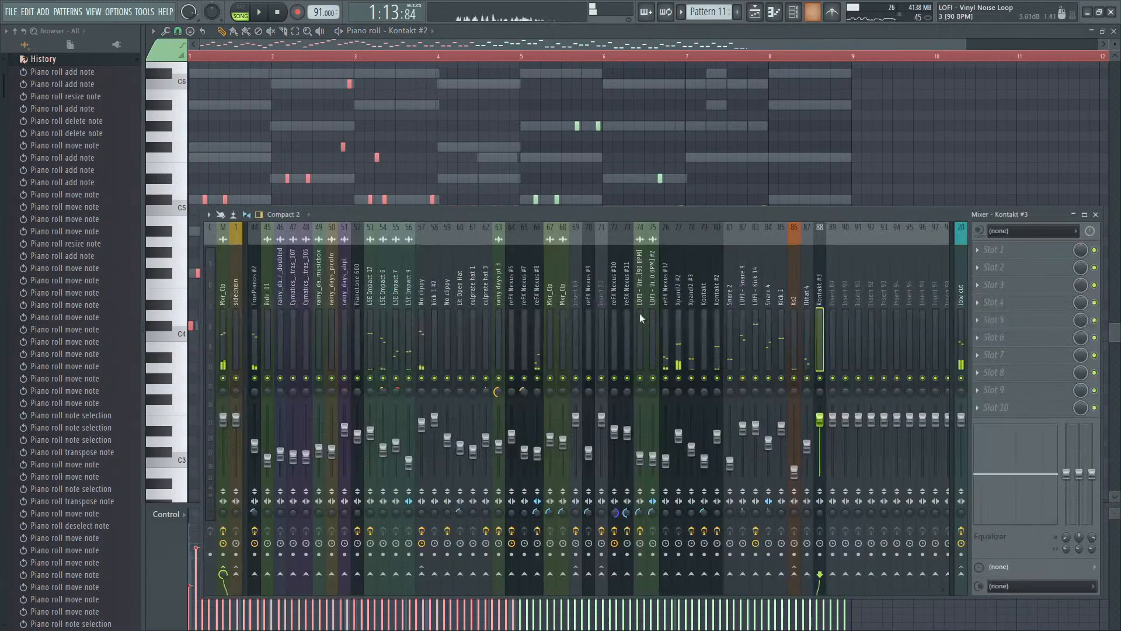
key("F9")
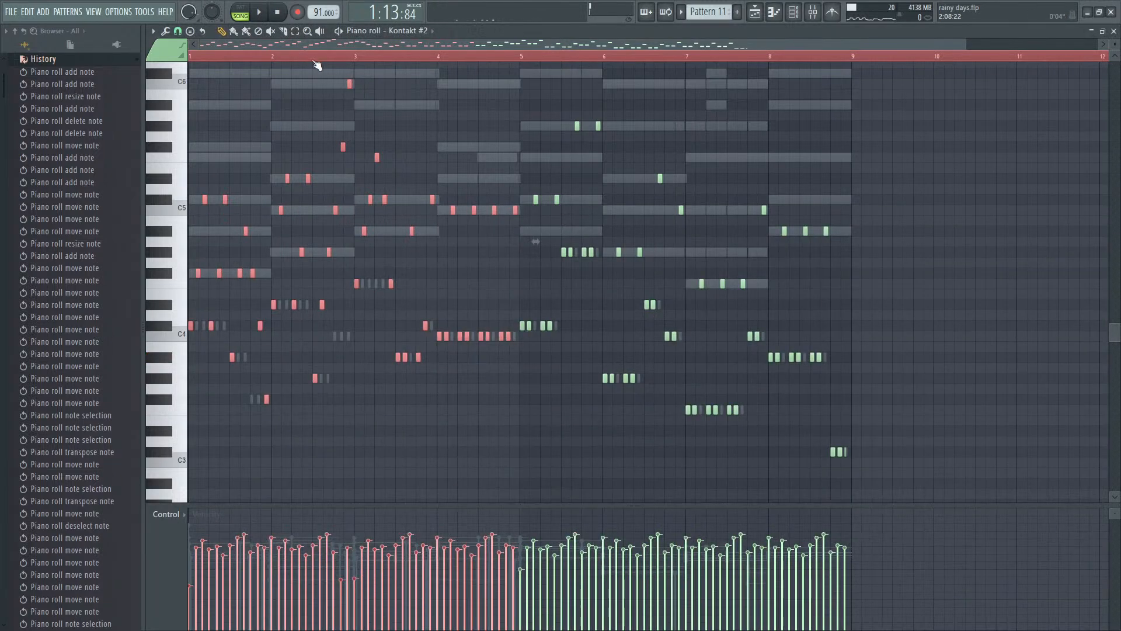
key("ctrl+d")
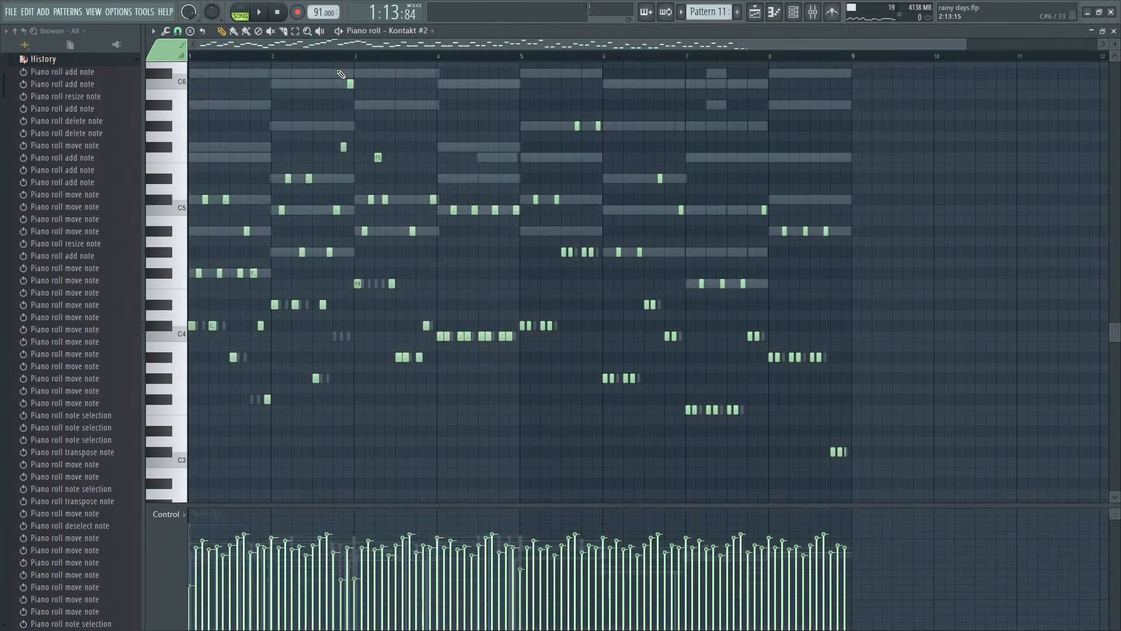
- Solo the Kontakt #2 mixer track, lower its volume slightly, and listen to it again with all the other tracks
key("F9")
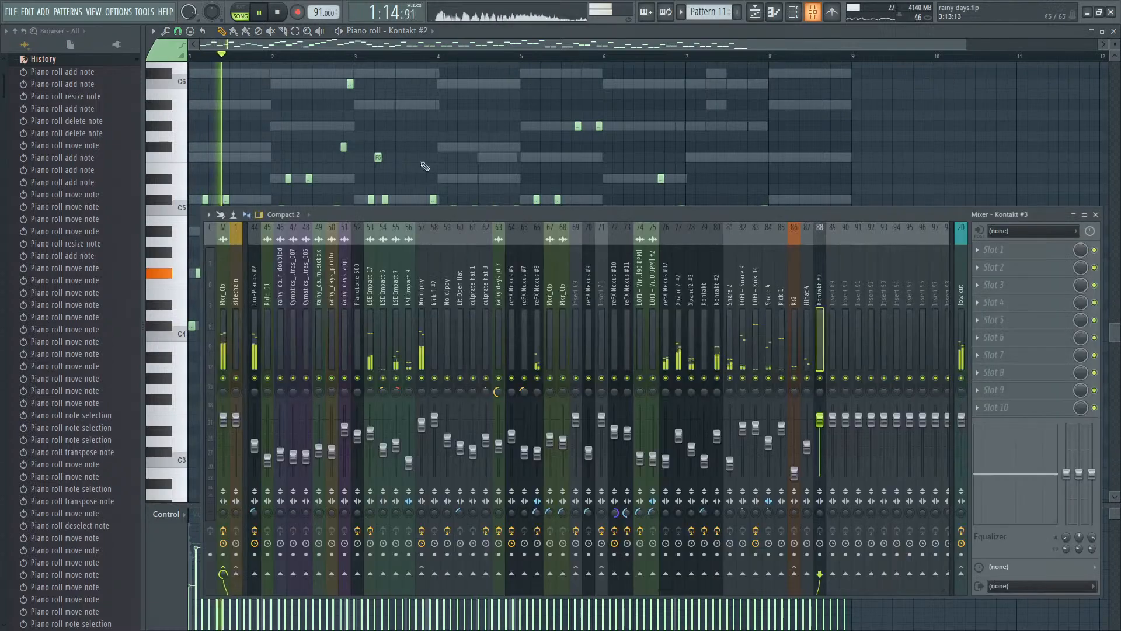
right_click(718, 379)
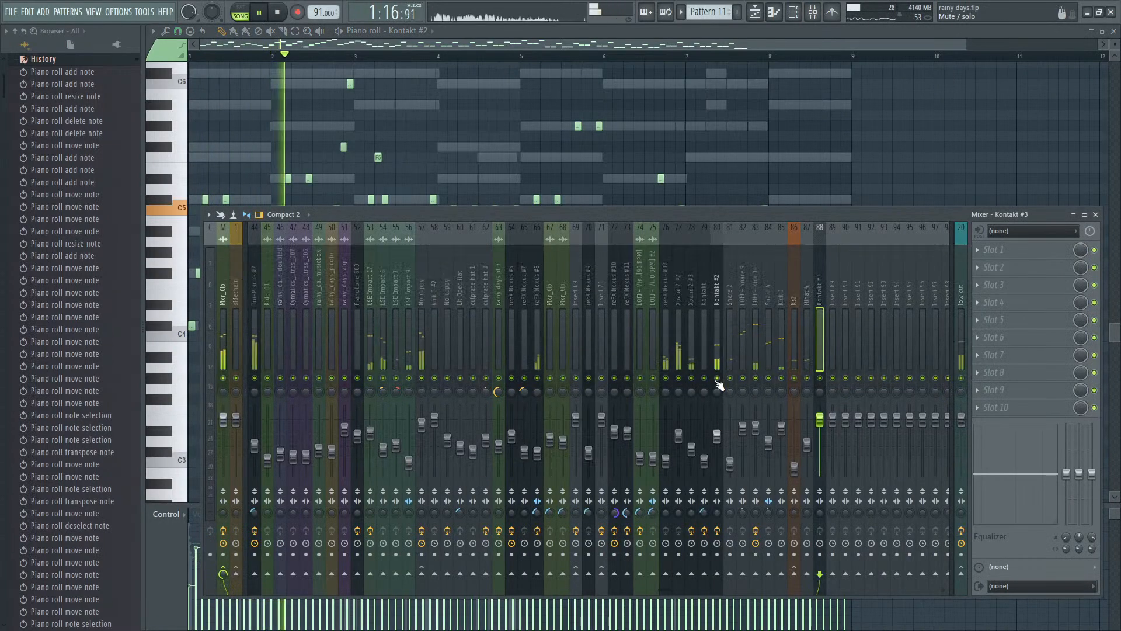
left_click_drag(718, 436, 718, 450)
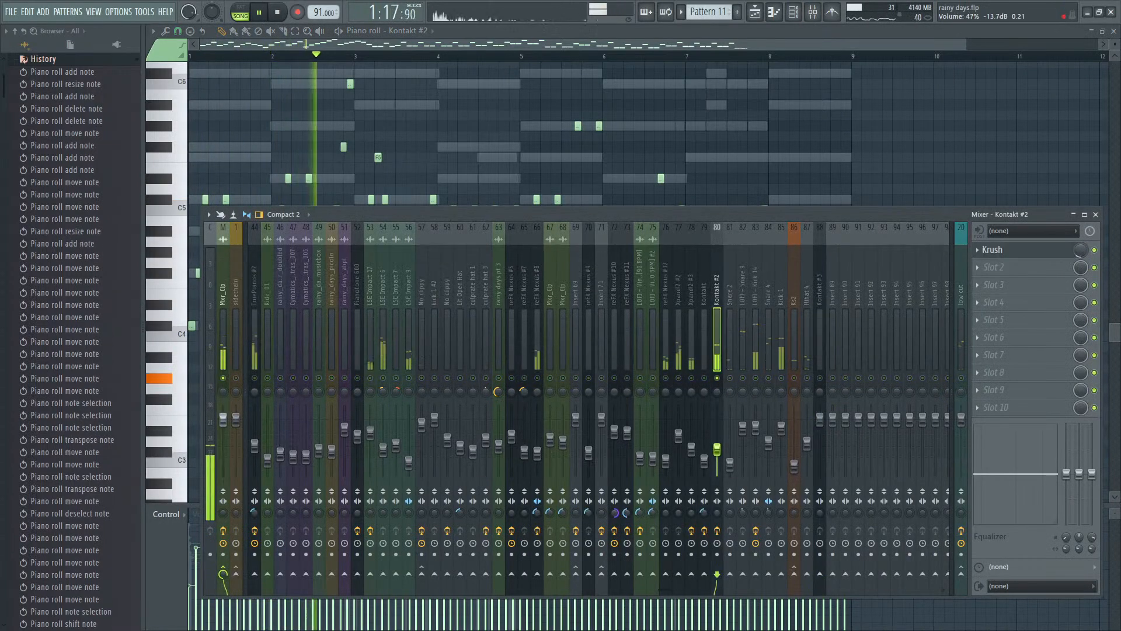
right_click(720, 381)
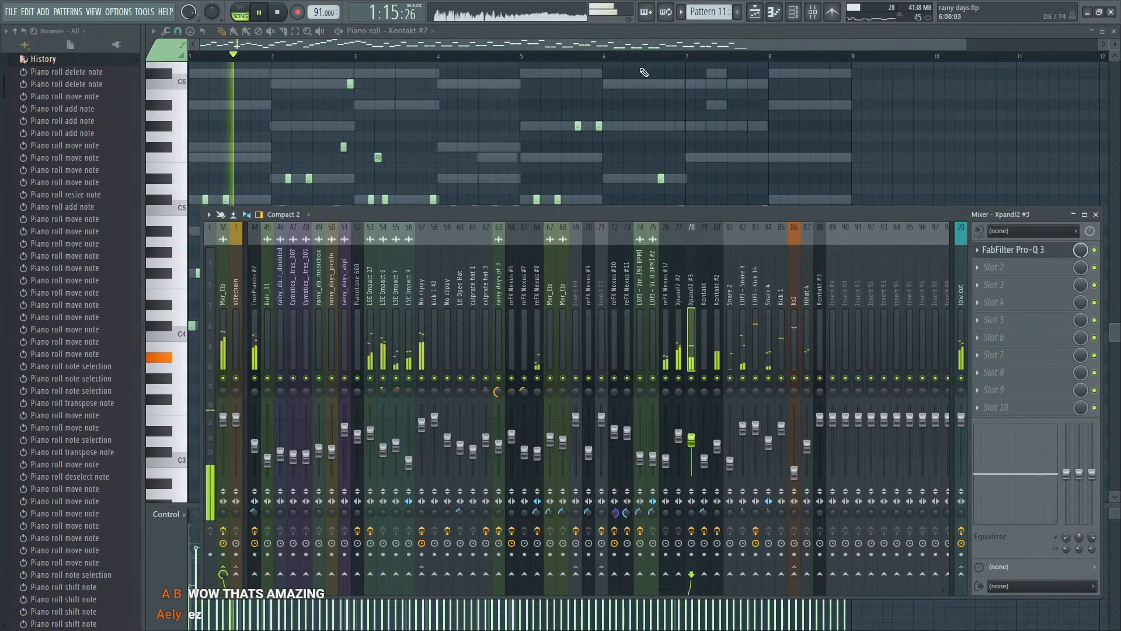
key("F9")
key("F9")
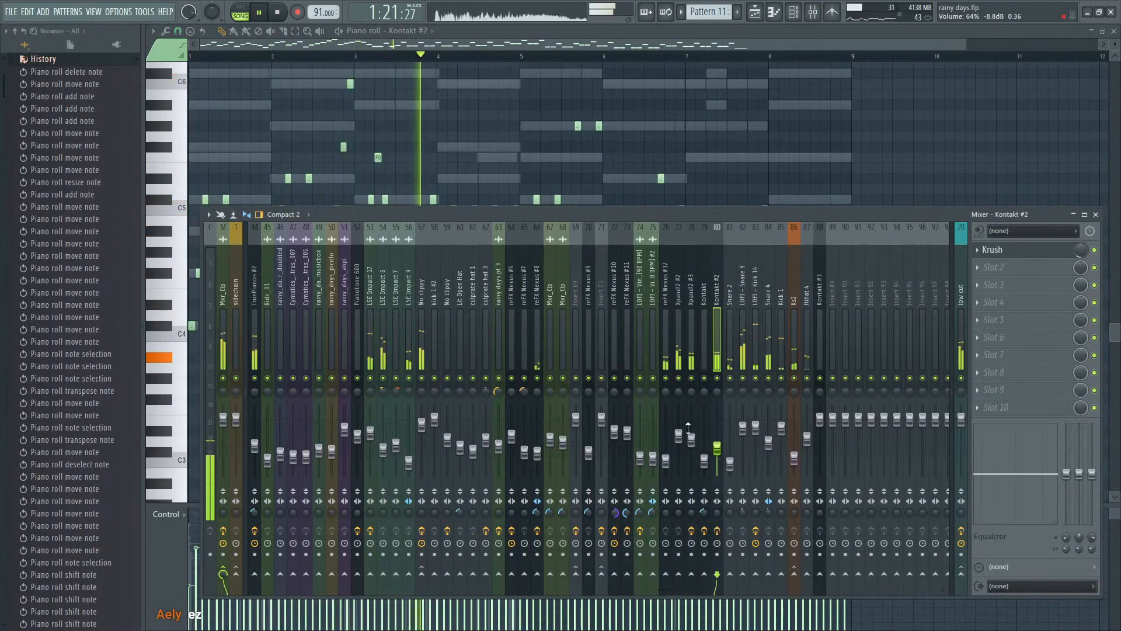
left_click(534, 37)
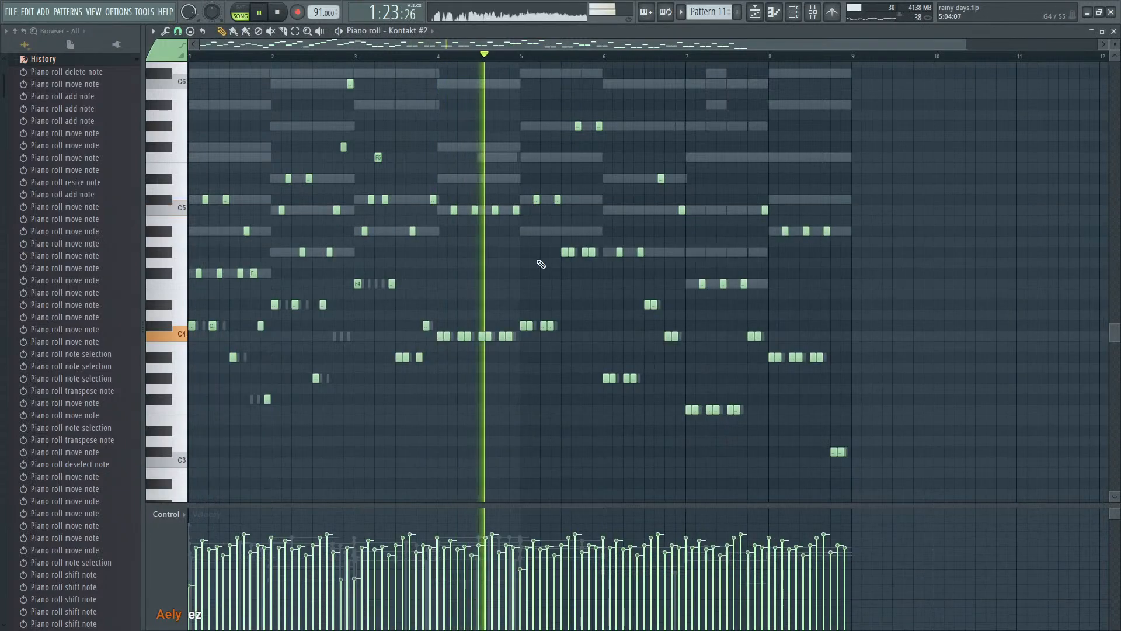
scroll(538, 261, "down", 1)
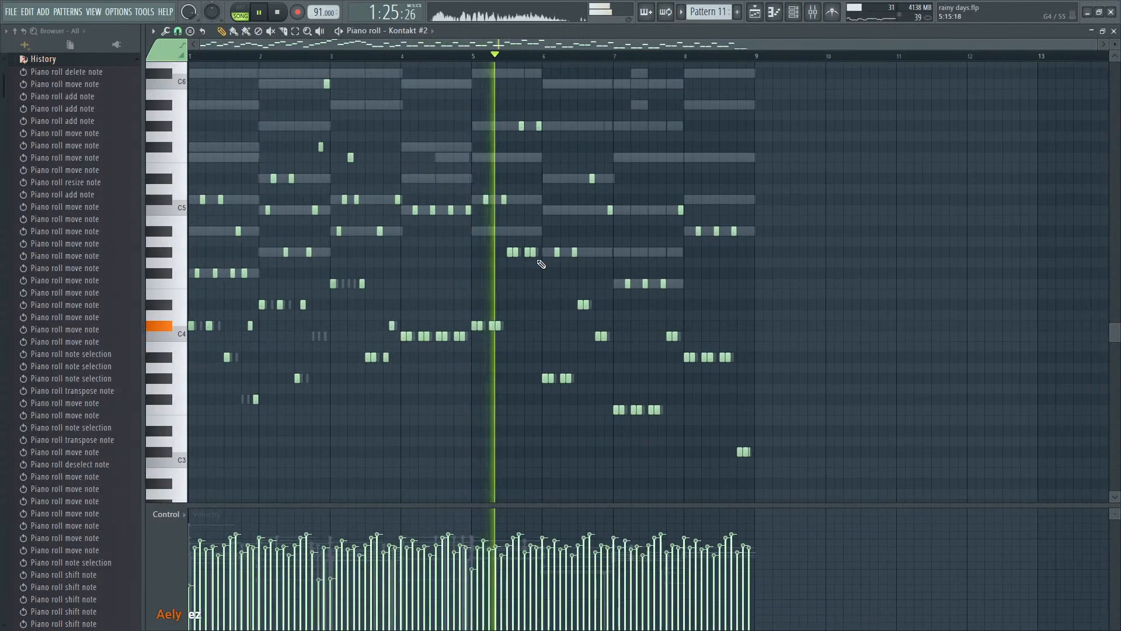
- Duplicate the Pattern 11, Pattern 12 and LSE Impact clips from bar 29 onward in the Playlist so the copy starts at bar 45
key("F7")
key("F9")
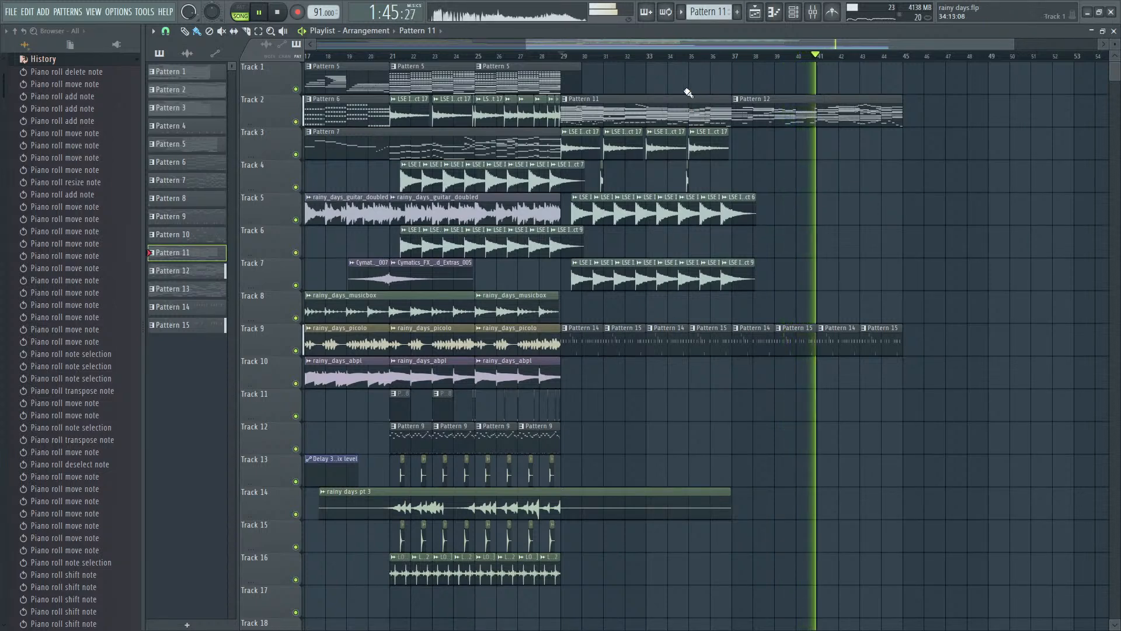
scroll(992, 291, "up", 5)
mouse_move(862, 339)
left_mouse_down()
mouse_move(672, 347)
mouse_move(167, 333)
mouse_move(684, 348)
mouse_move(563, 345)
left_mouse_up()
scroll(858, 275, "down", 5)
left_click_drag(804, 286, 554, 110)
key("ctrl+b")
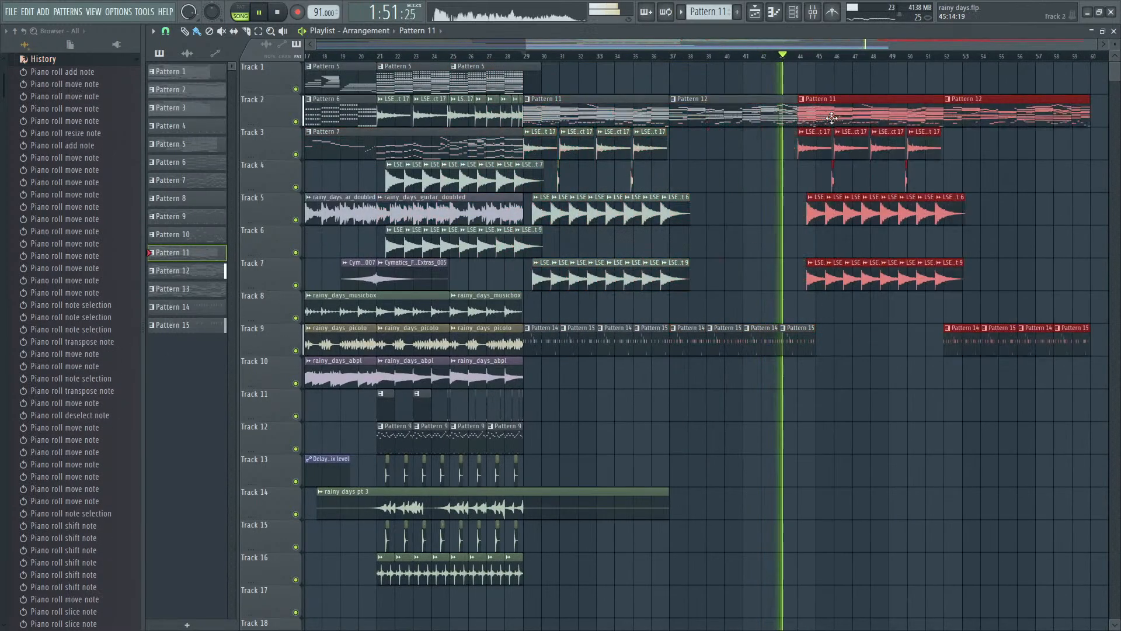
- Duplicate the Track 9 Pattern 14 and Pattern 15 clips of bars 37 to 45 into bars 45 to 53
left_click_drag(834, 326, 693, 346)
key("ctrl+b")
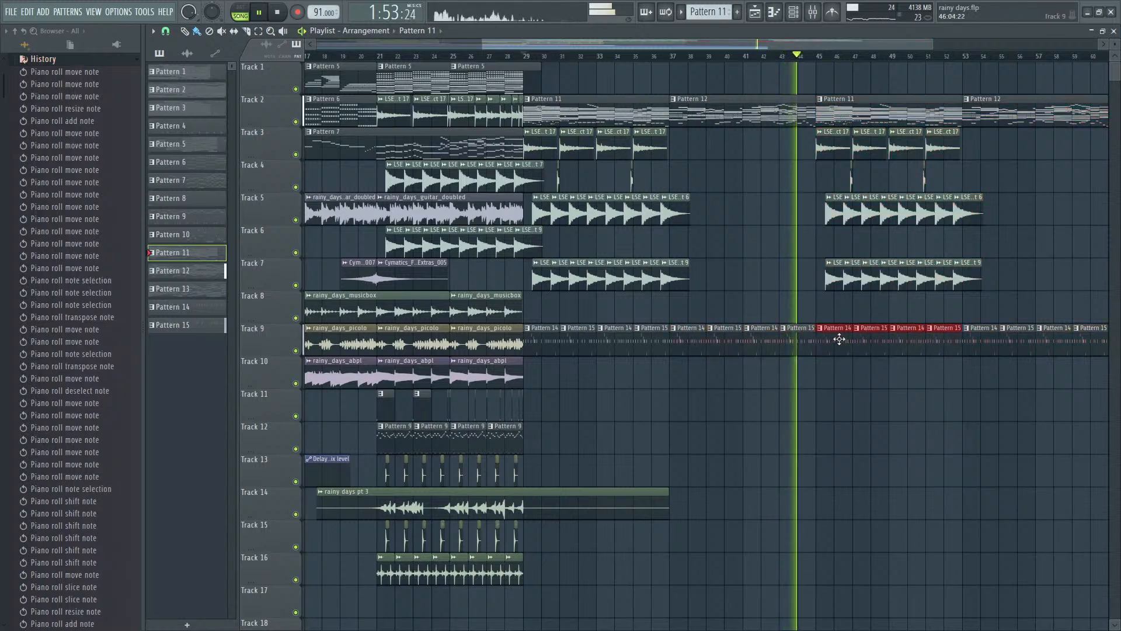
scroll(958, 299, "down", 1)
scroll(991, 305, "up", 2)
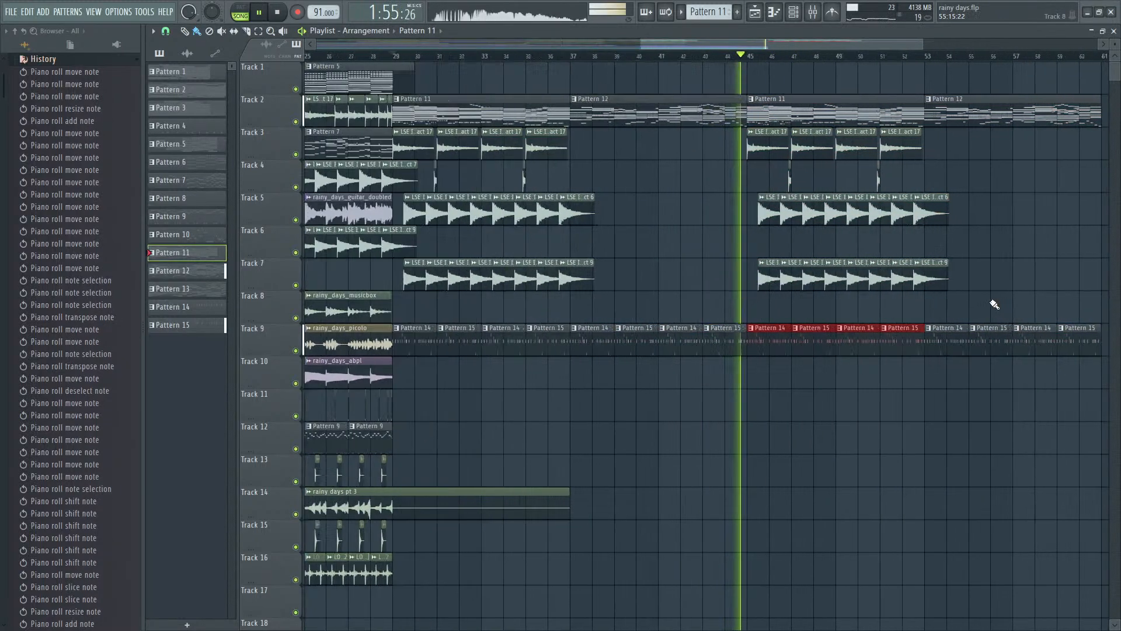
scroll(969, 305, "down", 2)
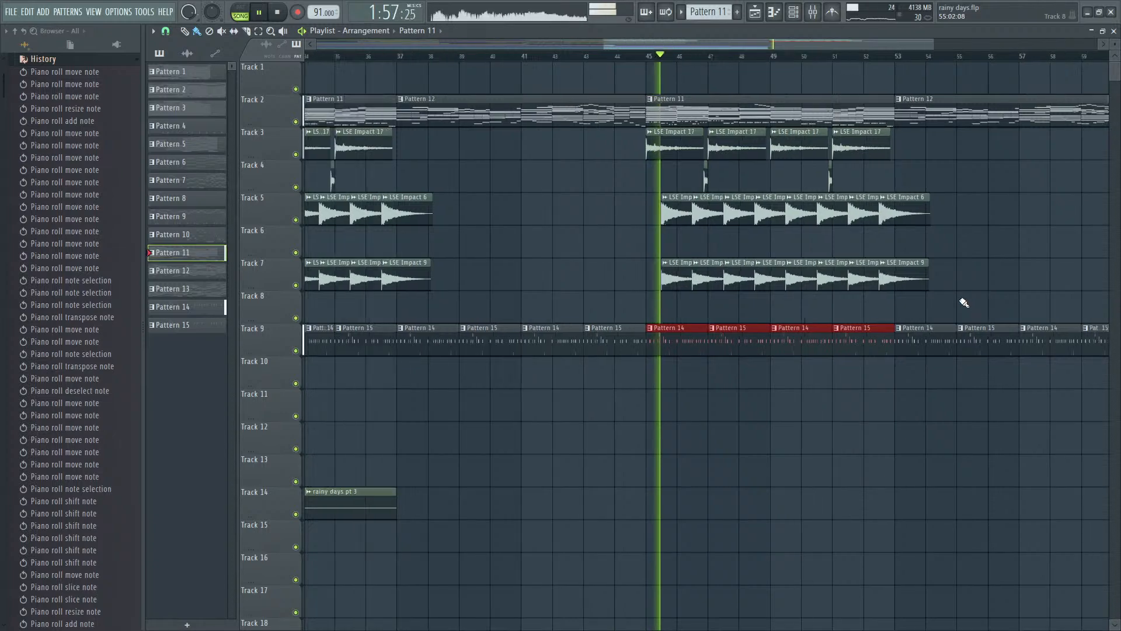
key("space")
scroll(964, 305, "down", 1)
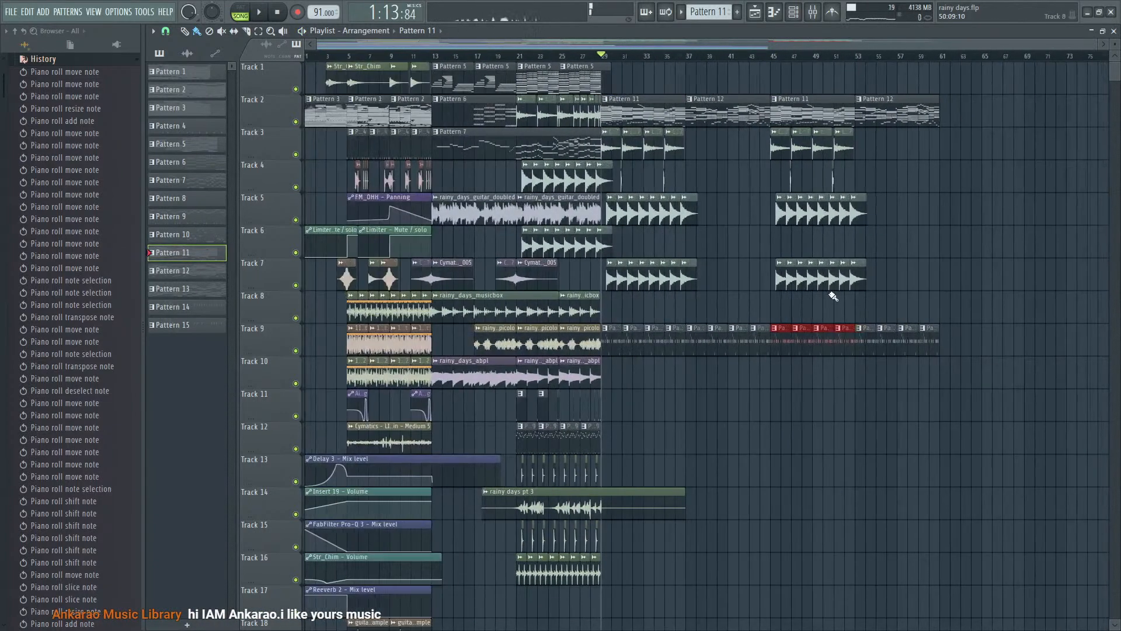
scroll(709, 135, "up", 2)
left_click_drag(738, 63, 640, 104)
left_click_drag(571, 104, 729, 141)
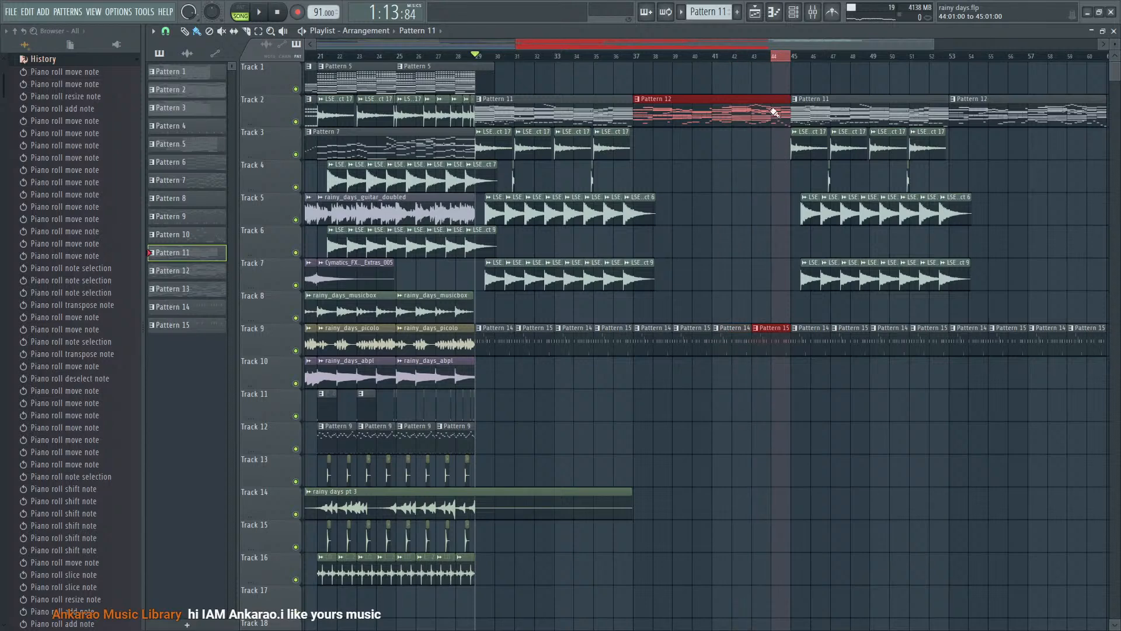
left_click_drag(774, 113, 774, 113)
key("ctrl+d")
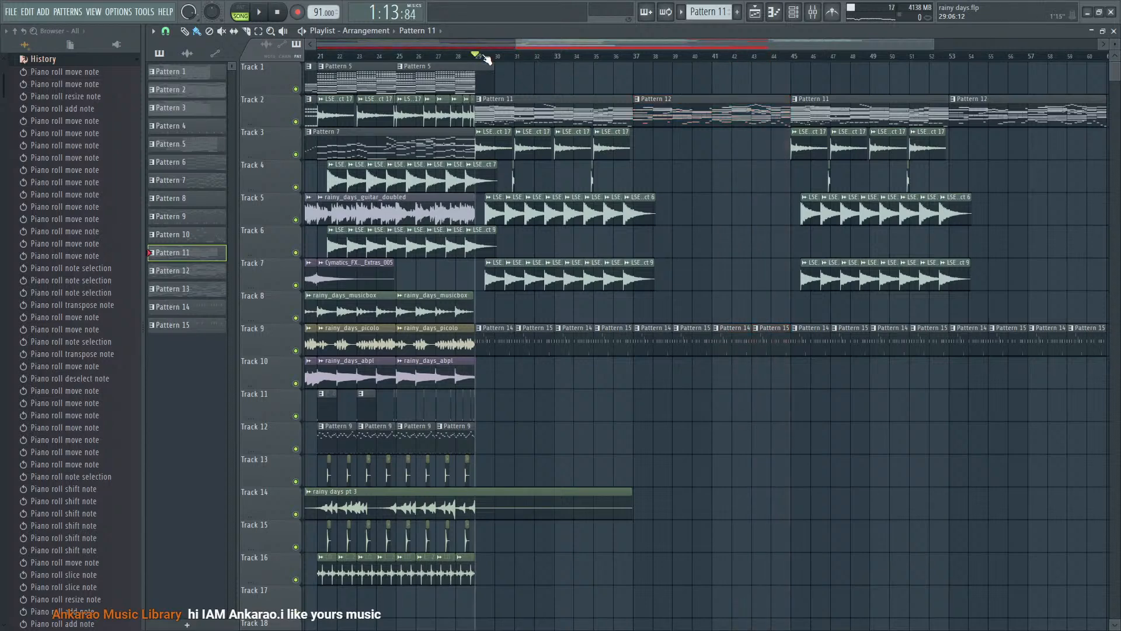
- Play from bar 29 and lower the low cut frequency slightly in the FabFilter Pro-Q 3 on the LSE Impact 17 mixer track
key("space")
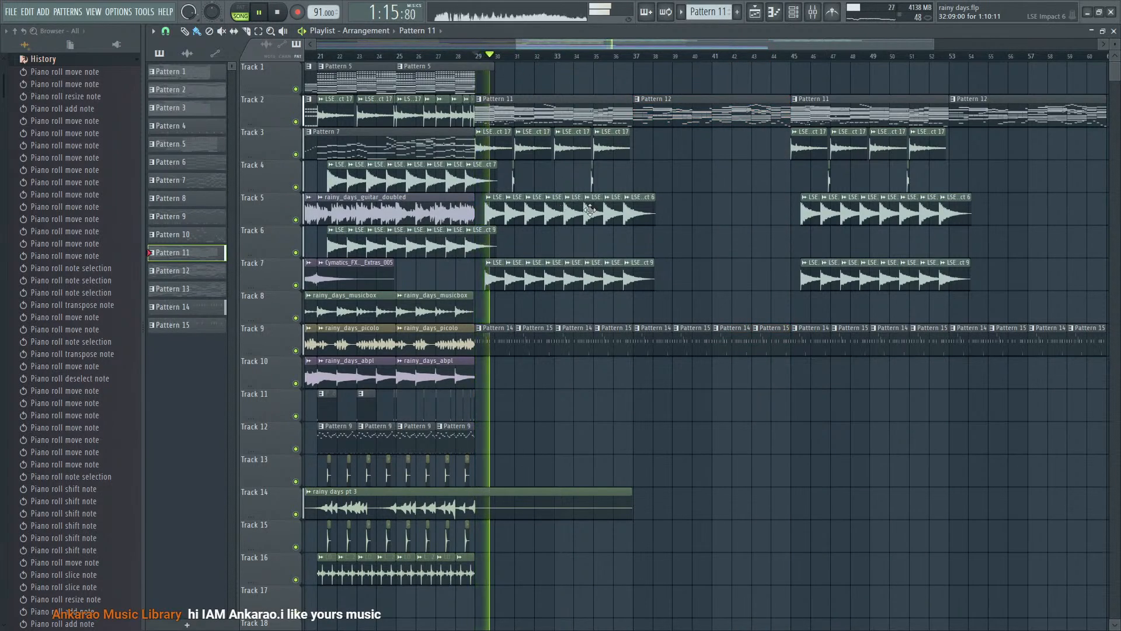
key("F9")
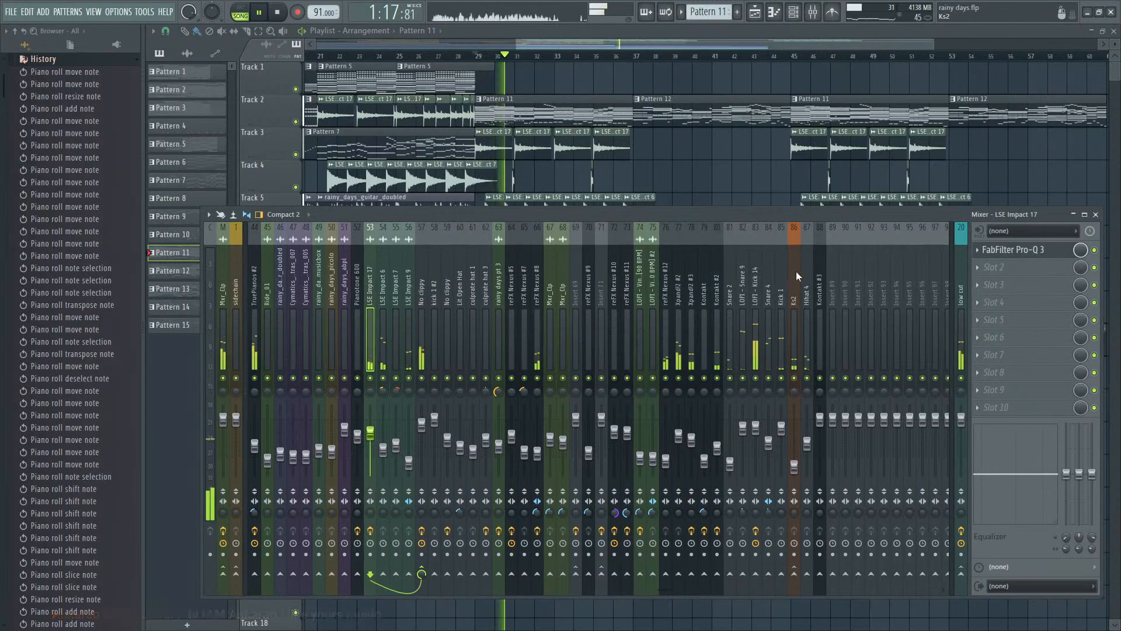
left_click(1013, 249)
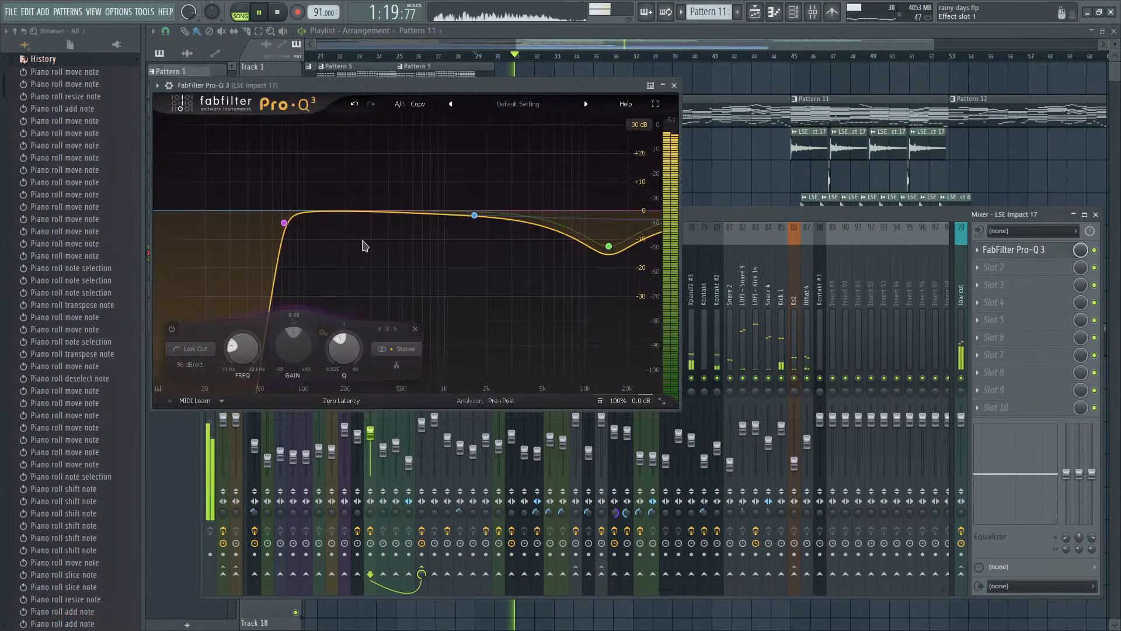
mouse_move(284, 222)
left_mouse_down()
mouse_move(264, 228)
mouse_move(279, 223)
left_mouse_up()
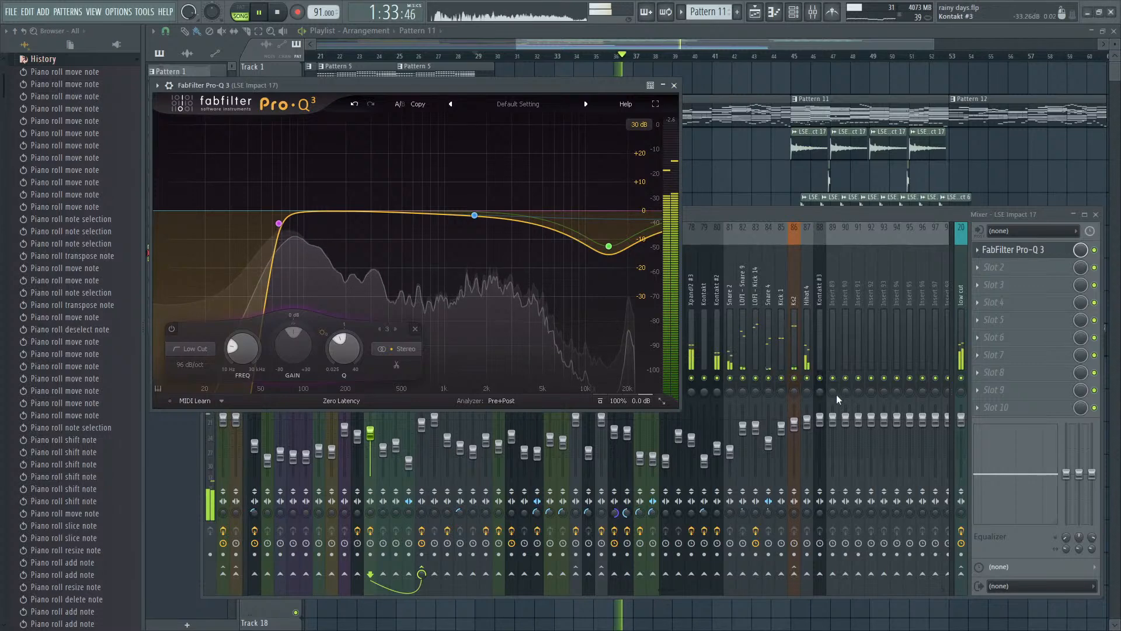
- Return to the Playlist and open Pattern 12's Kontakt #3 melody in the piano roll to check it during playback
key("F6")
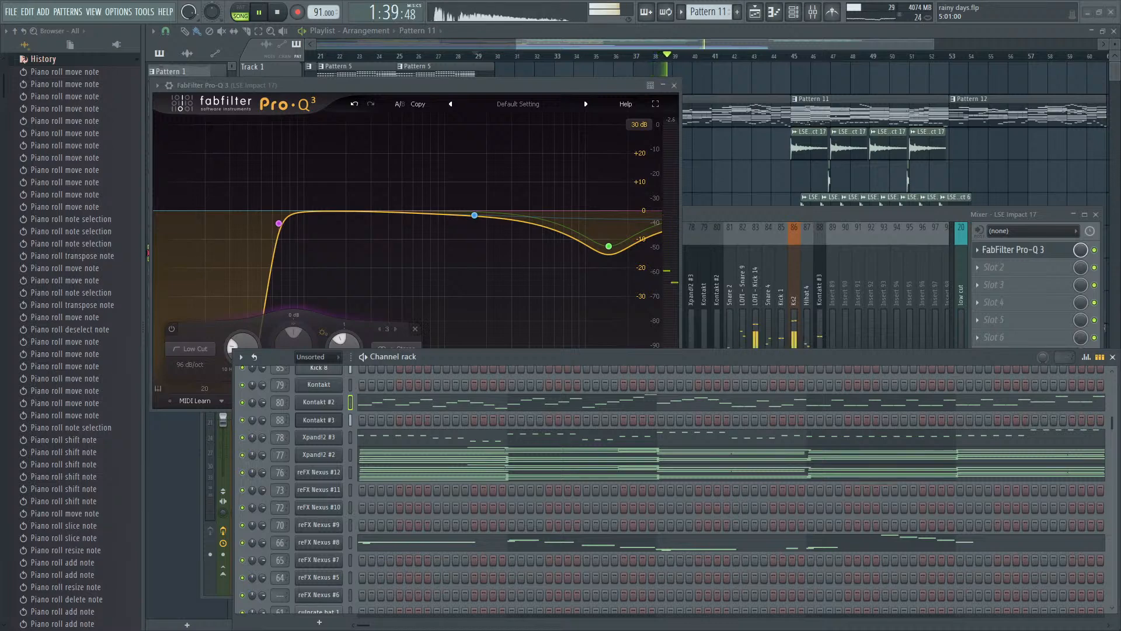
left_click(763, 43)
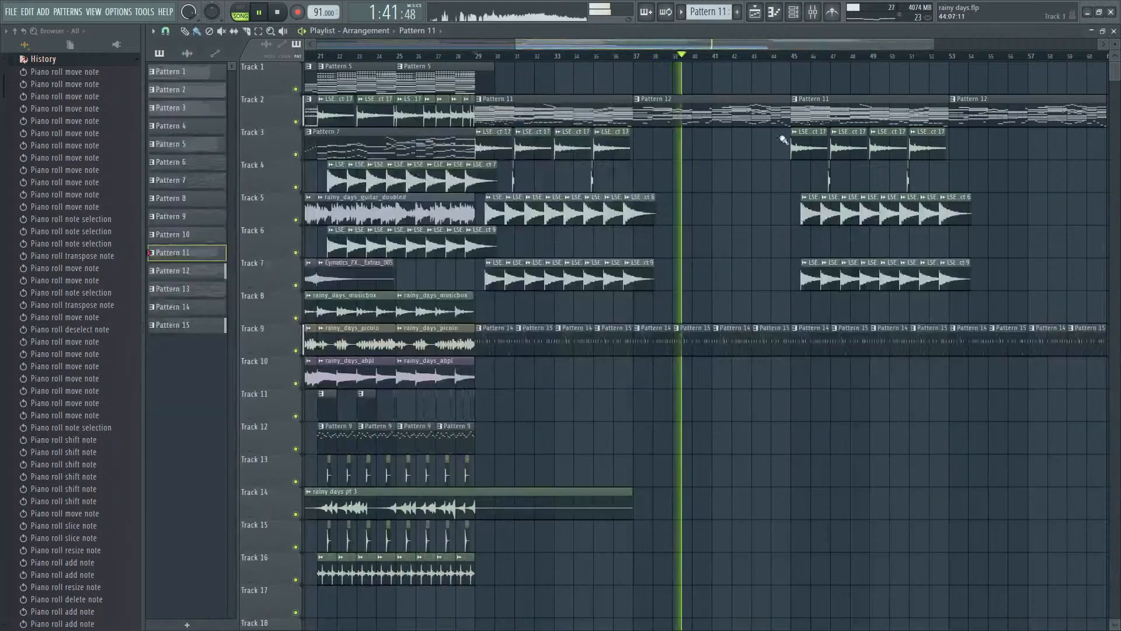
scroll(751, 158, "down", 3)
scroll(805, 197, "up", 4)
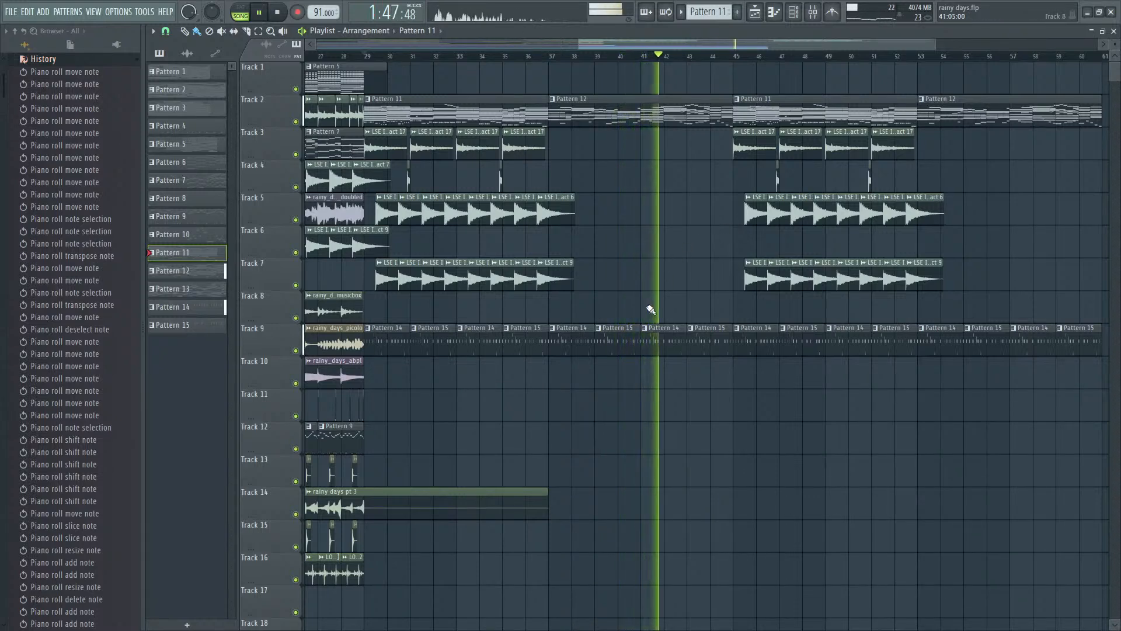
double_click(678, 117)
scroll(686, 163, "down", 3)
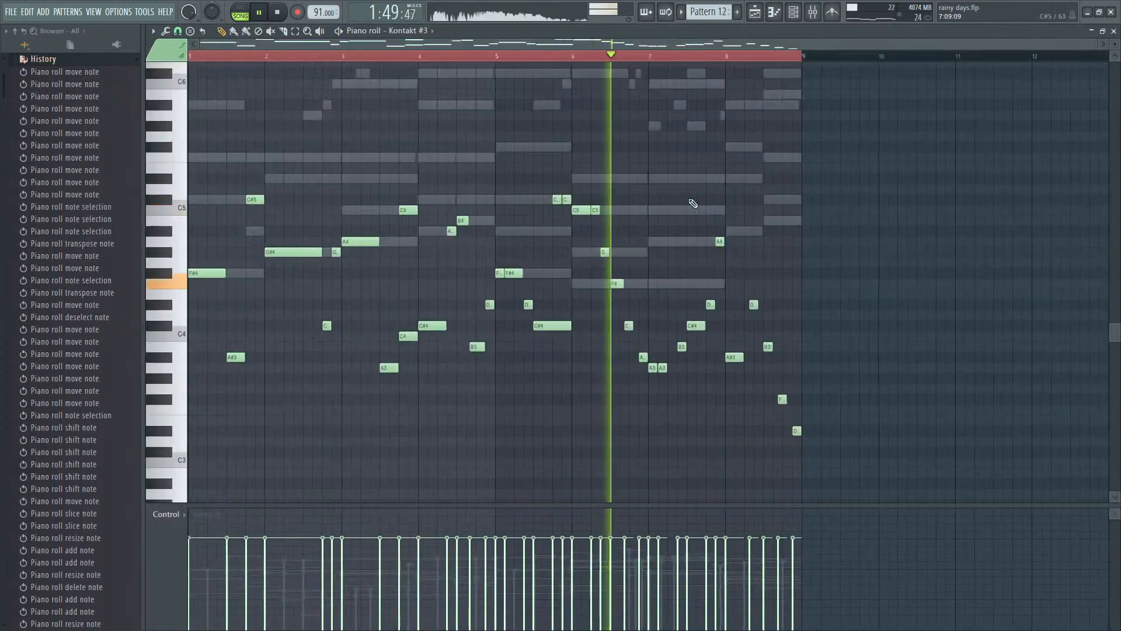
- Open Pattern 12's BBC Symphony Orchestra part in the piano roll, showing its notes around bar 7
key("F7")
scroll(641, 449, "up", 10)
scroll(643, 461, "up", 2)
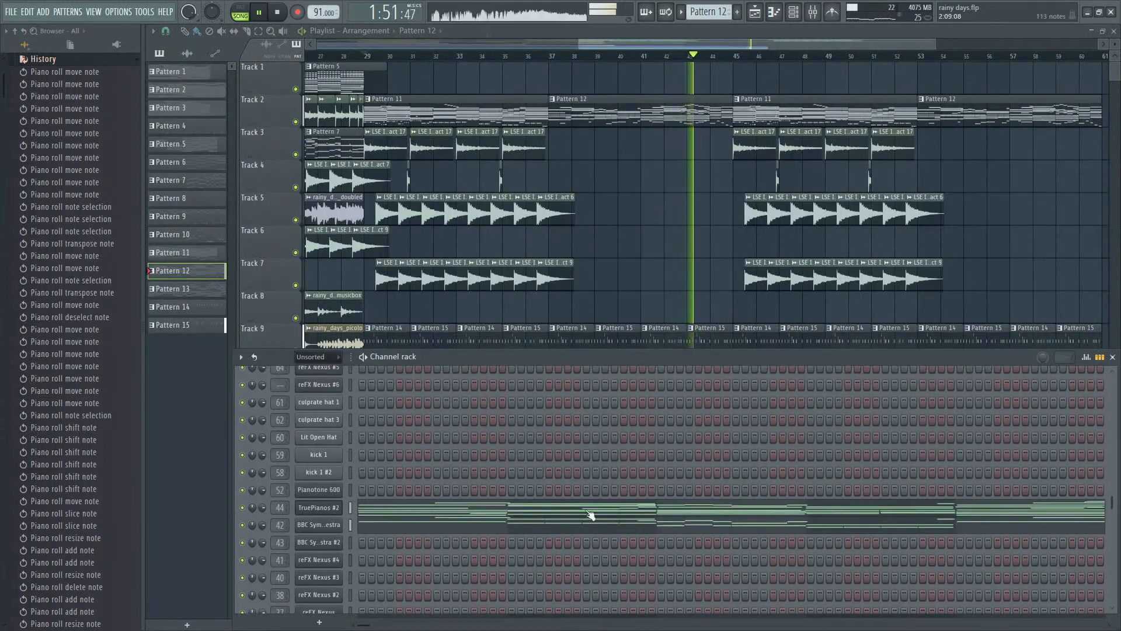
left_click(555, 528)
scroll(873, 345, "up", 5)
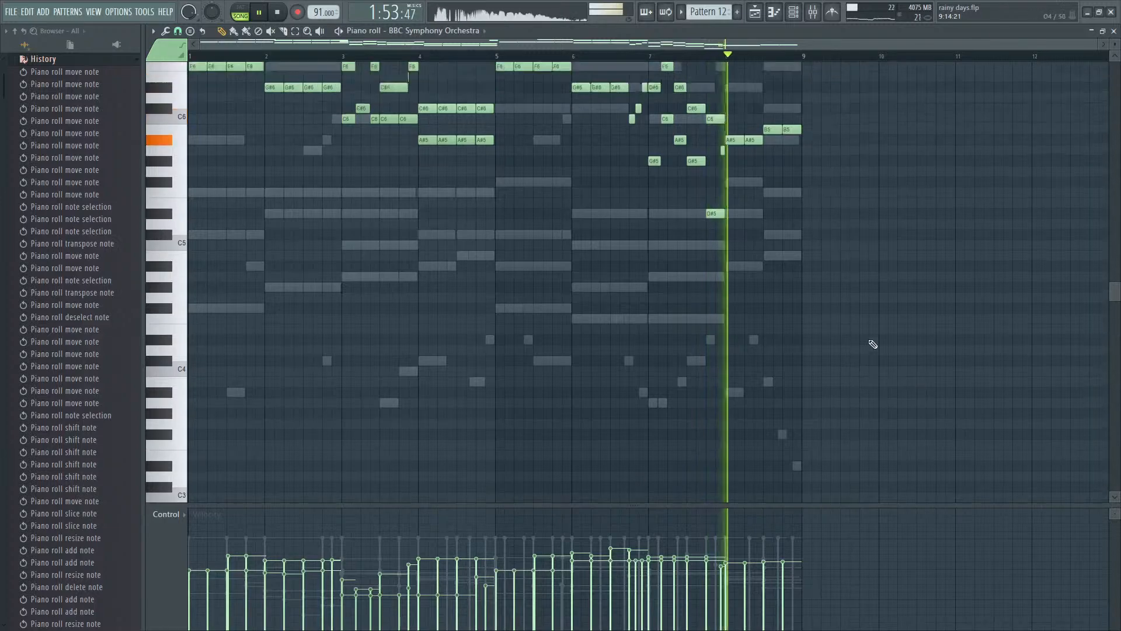
scroll(704, 301, "up", 4)
- Audition the orchestra part from bar 7, lower that bar's A#5 note to G#5, and replay it
key("space")
left_click(471, 56)
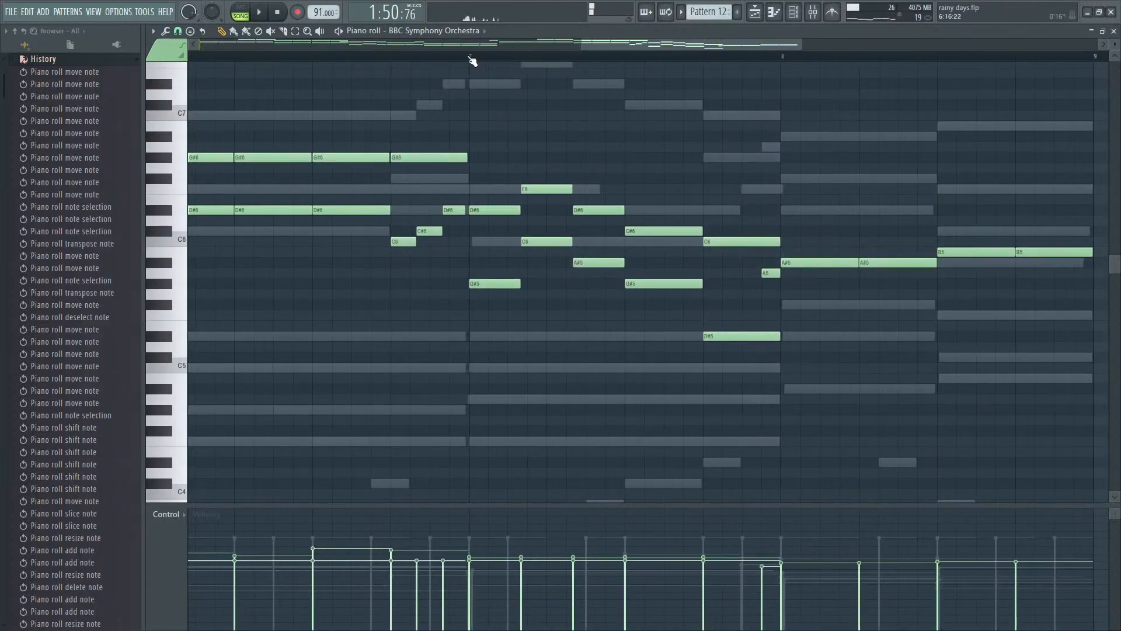
key("space")
key("space")
key("space")
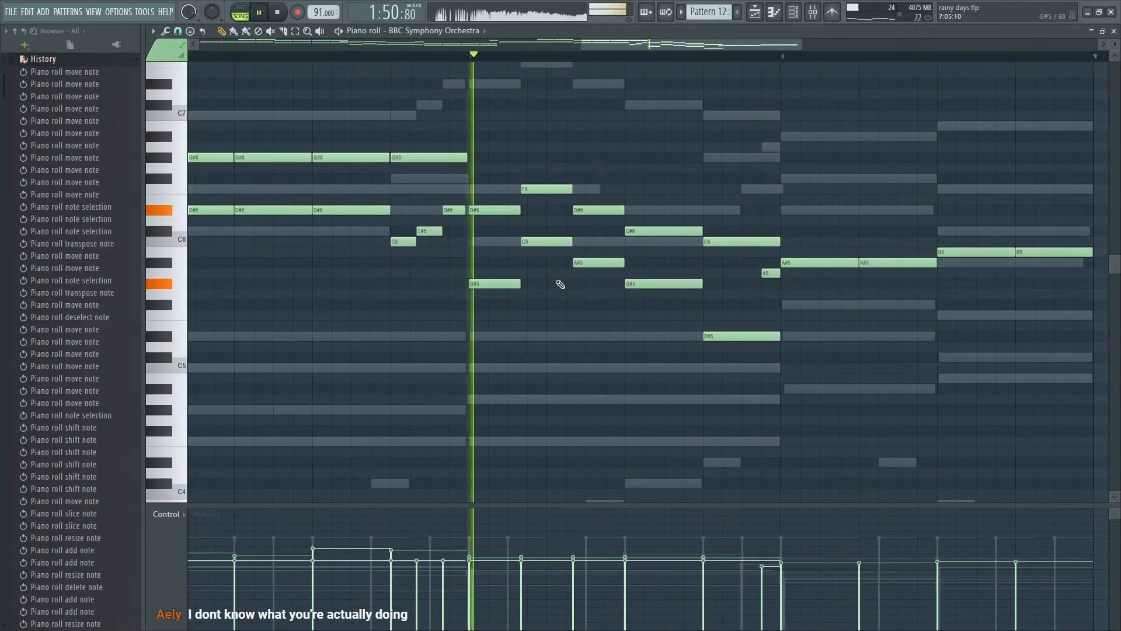
key("space")
left_click(596, 266)
- Raise the G#5 note in the middle of bar 7 of the orchestra part to A5 and audition the bar
key("space")
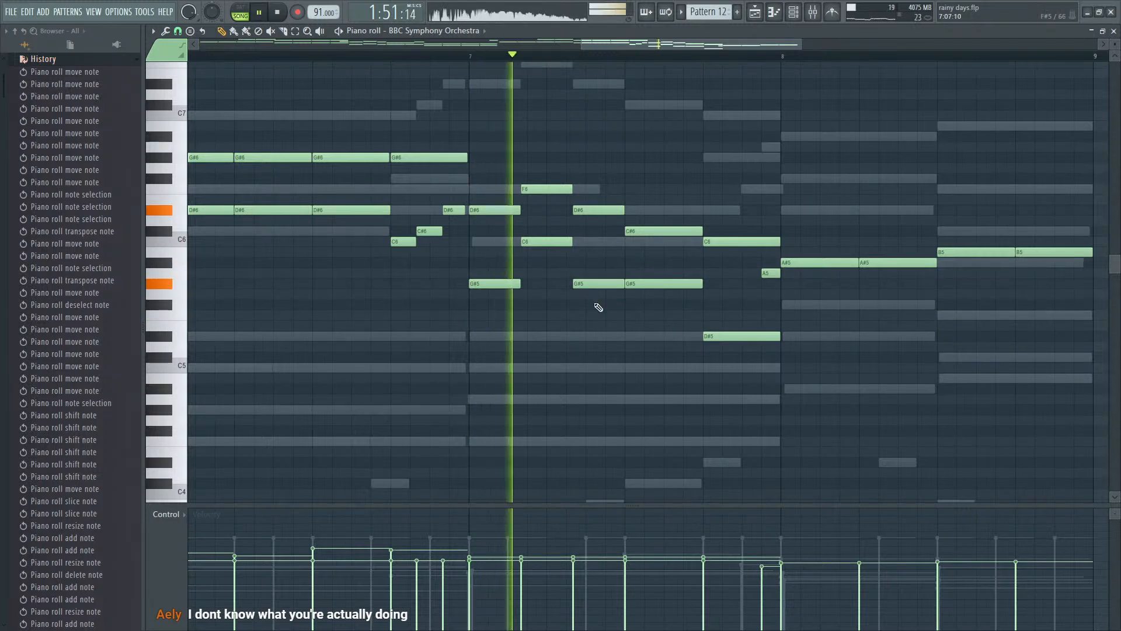
key("space")
left_click(613, 284)
left_click_drag(612, 285, 612, 274)
key("space")
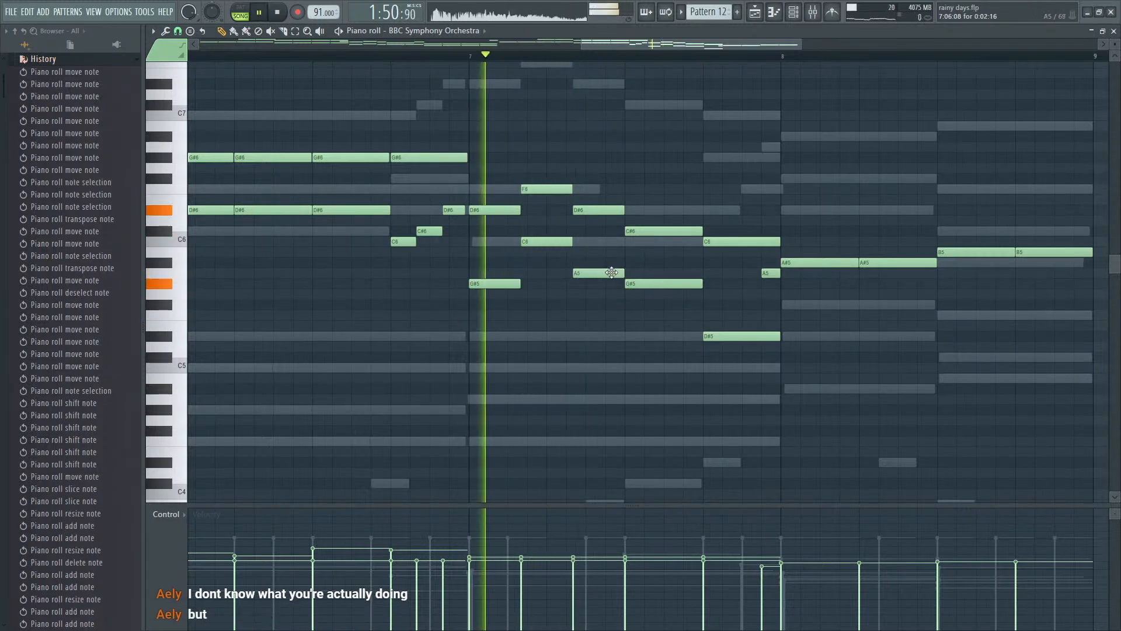
key("space")
left_click(652, 286)
key("space")
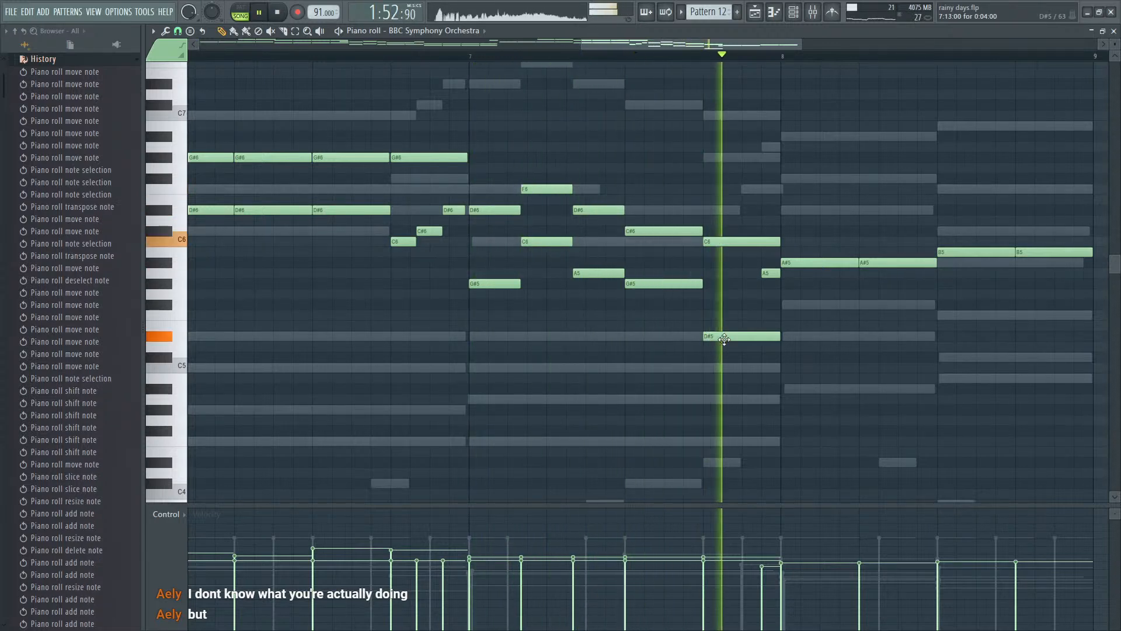
key("space")
- Add paired F#5 and F5 harmony notes plus a closing B4 in bar 8 of the orchestra part, and audition the passage
left_click(797, 305)
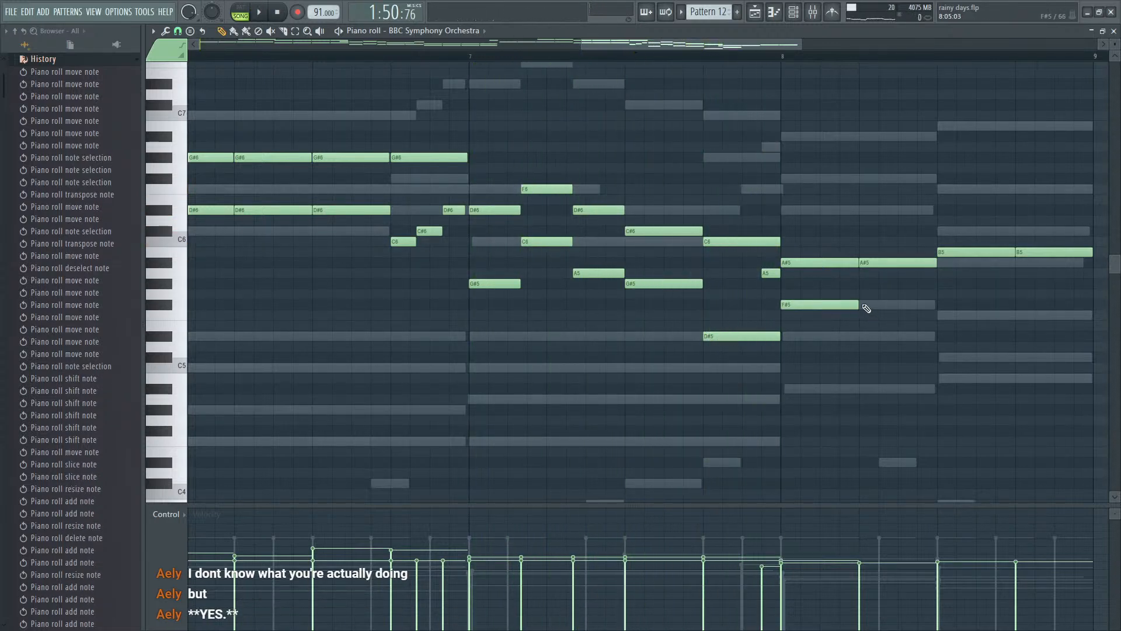
left_click(867, 305)
left_click(948, 315)
left_click(1018, 314)
key("space")
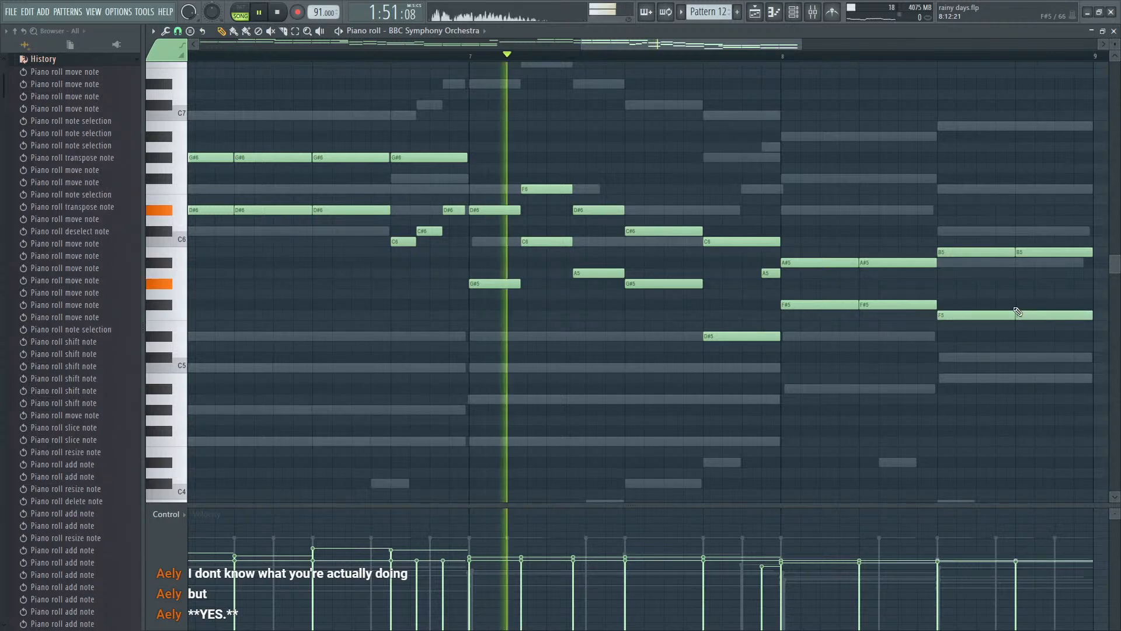
scroll(1010, 306, "down", 3, "ctrl")
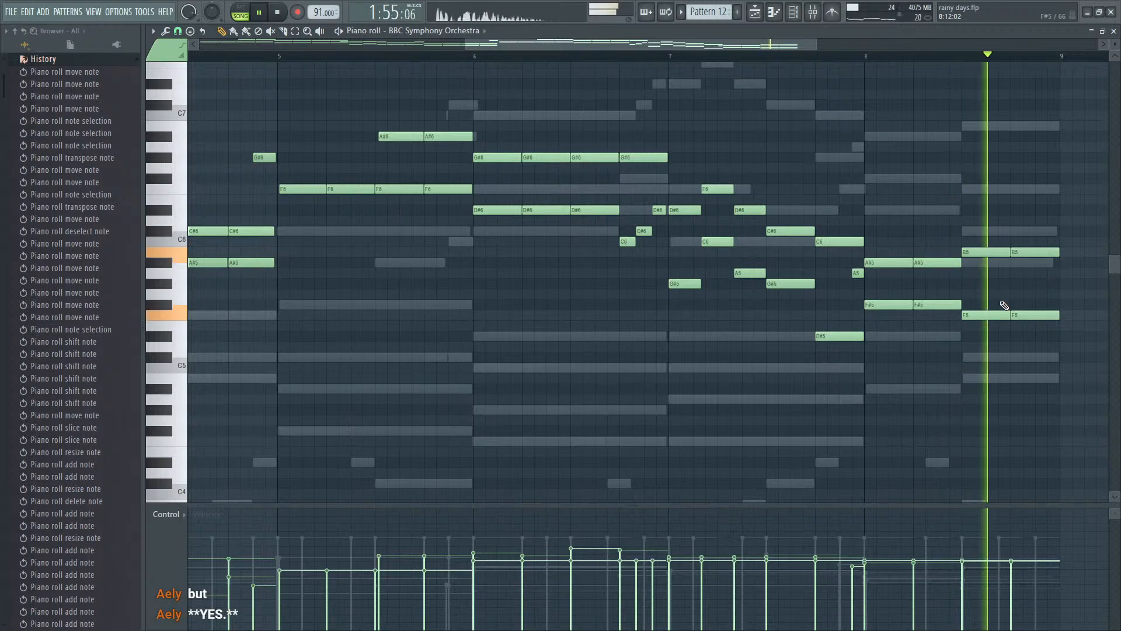
scroll(1005, 358, "down", 3, "ctrl")
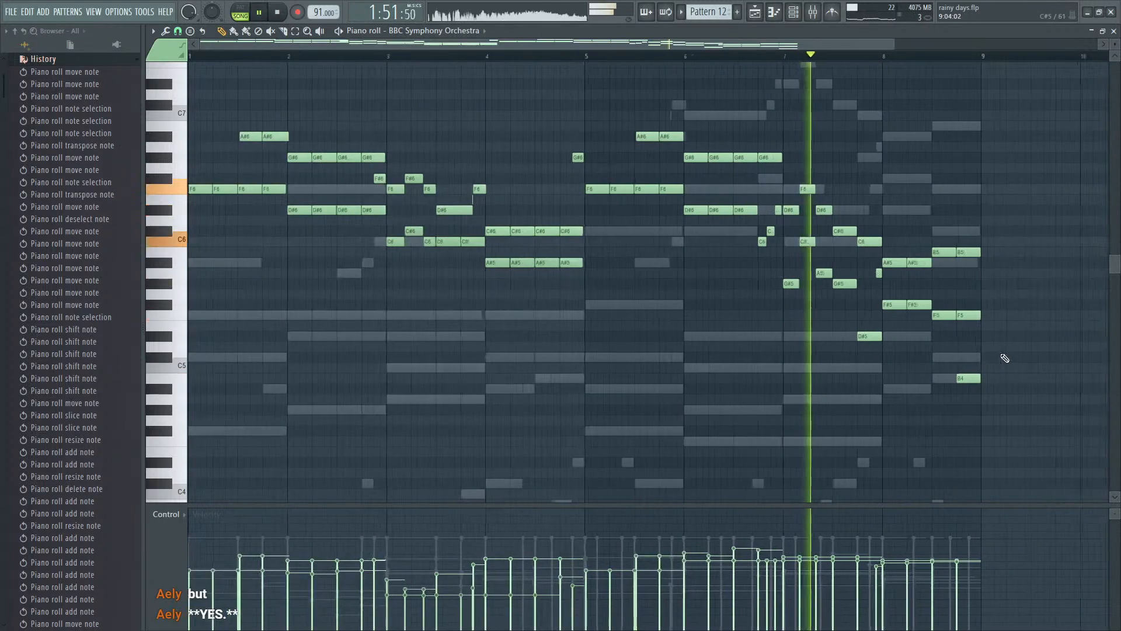
- Return to the channel rack, paste the orchestra notes into Pattern 12's BBC Symphony Orchestra #2 channel, and play from bar 37
key("Escape")
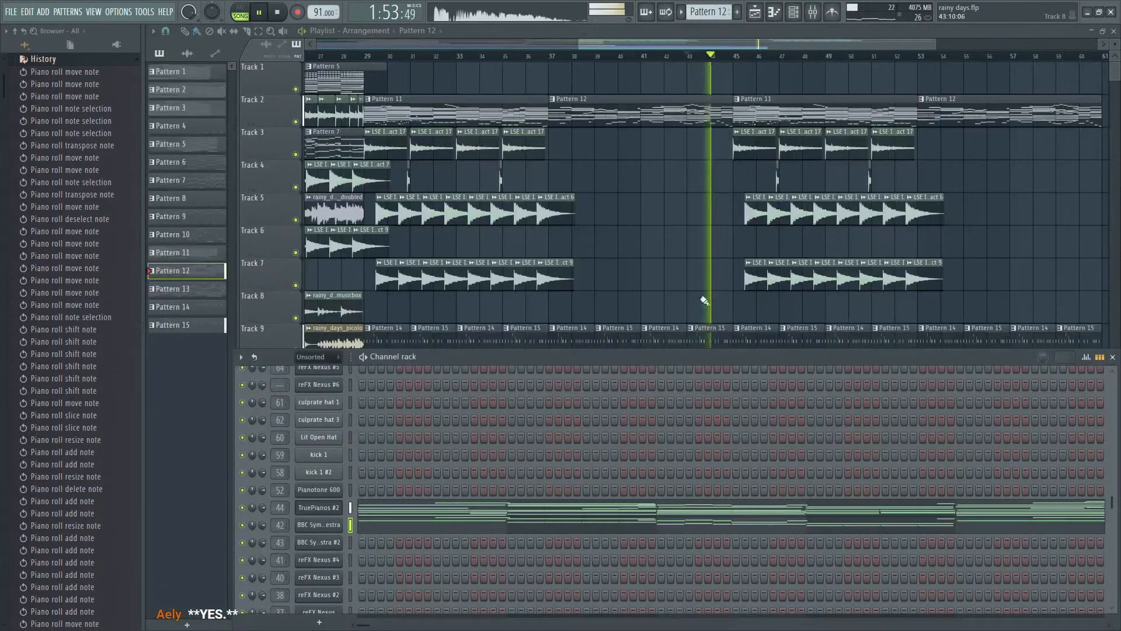
left_click(349, 544)
key("ctrl+v")
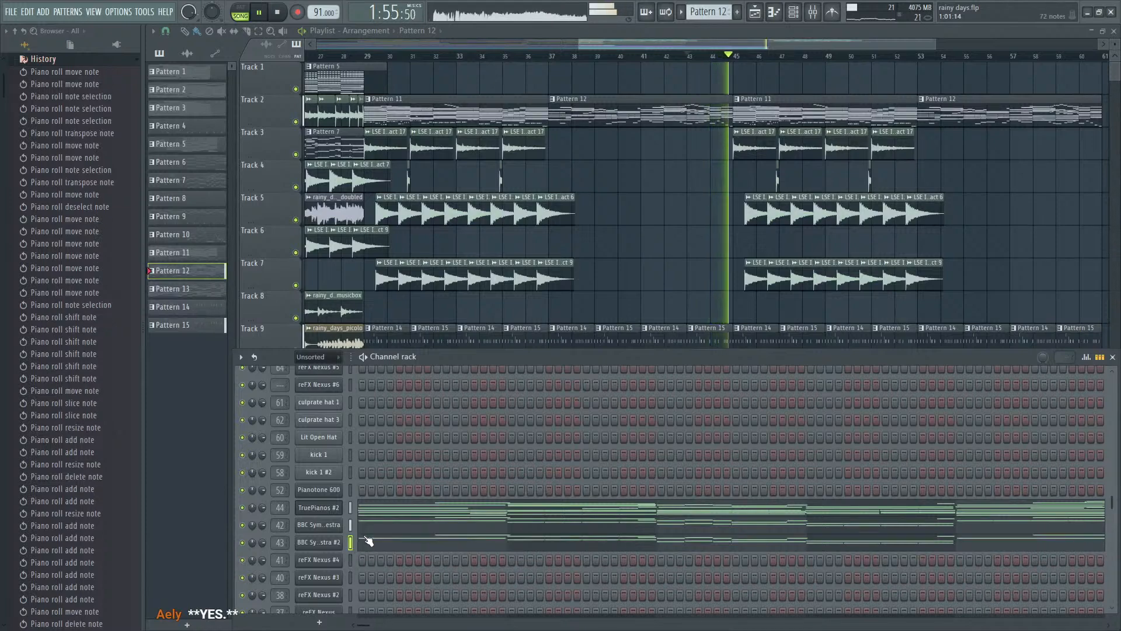
key("space")
key("space")
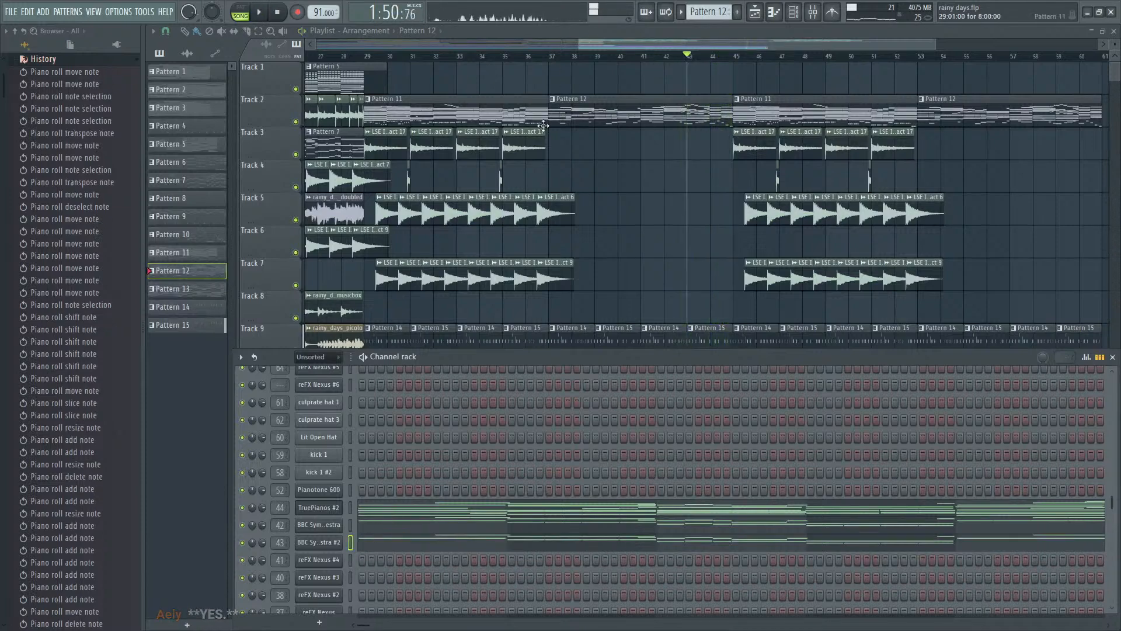
left_click(550, 54)
key("space")
- Select the BBC Symphony Orchestra #2 mixer track and create a volume automation clip for it in the Playlist
key("F6")
key("F9")
key("F6")
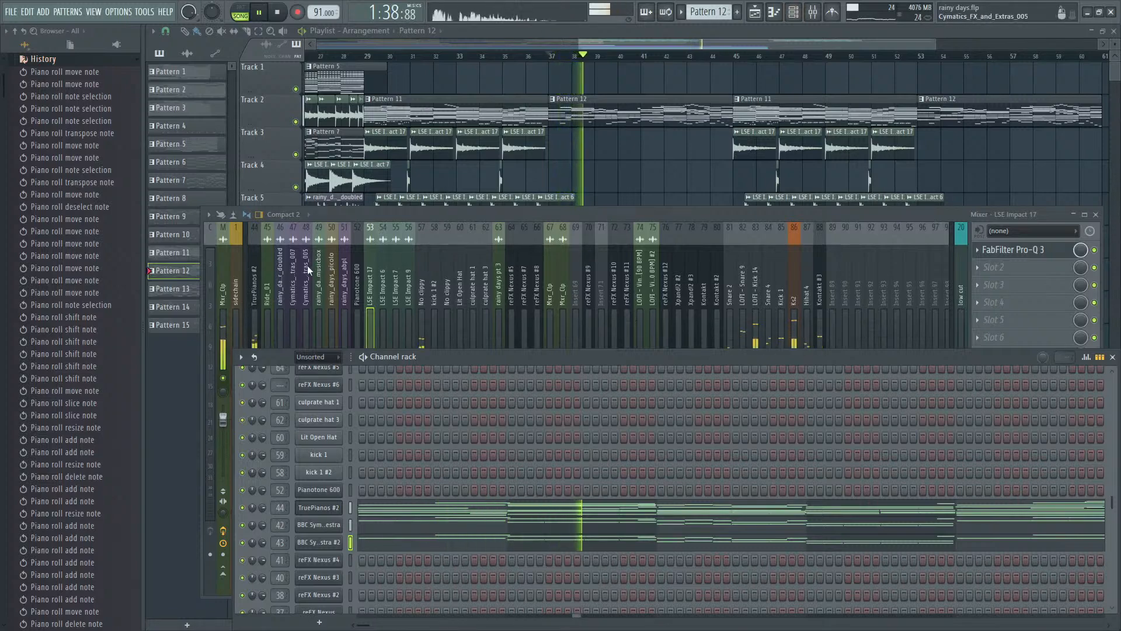
key("F6")
scroll(260, 269, "up", 10)
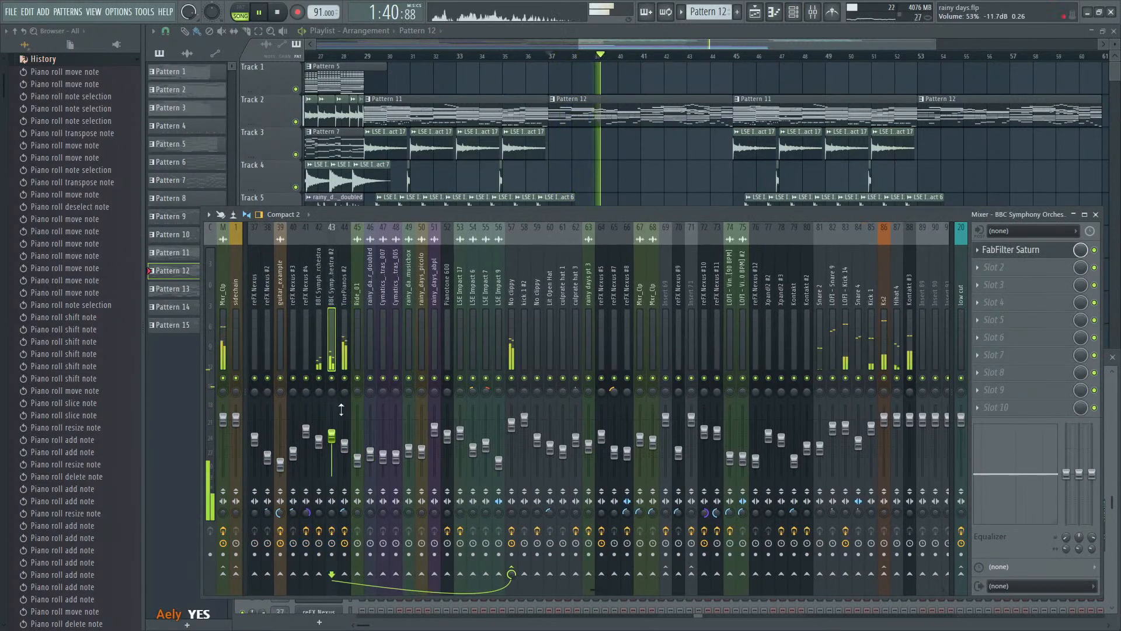
left_click(349, 523)
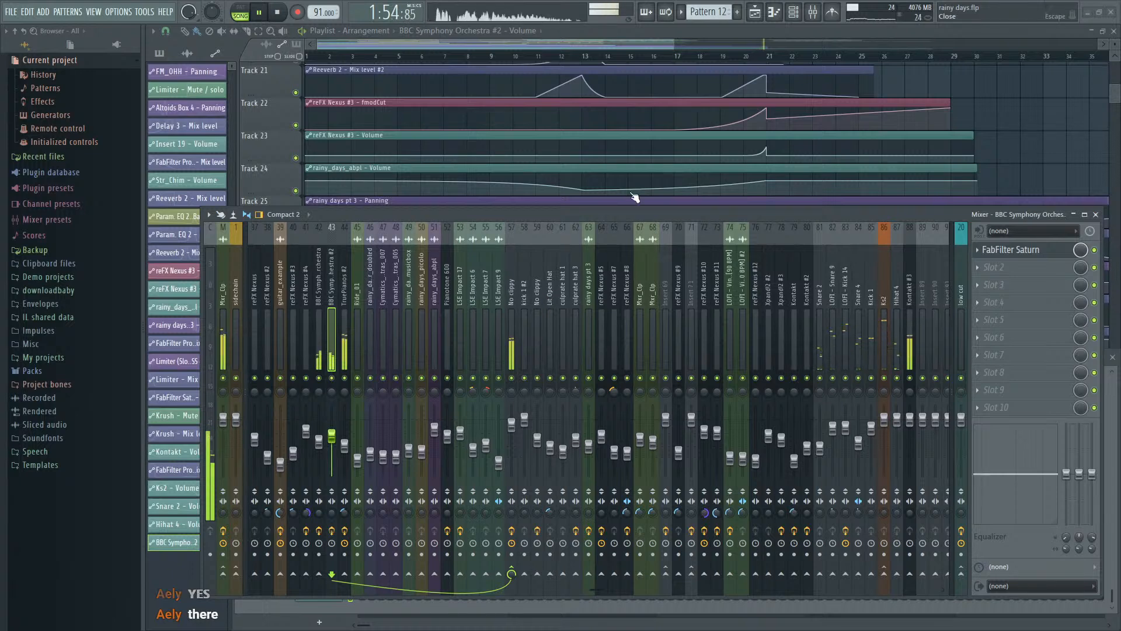
key("F9")
scroll(646, 377, "down", 3)
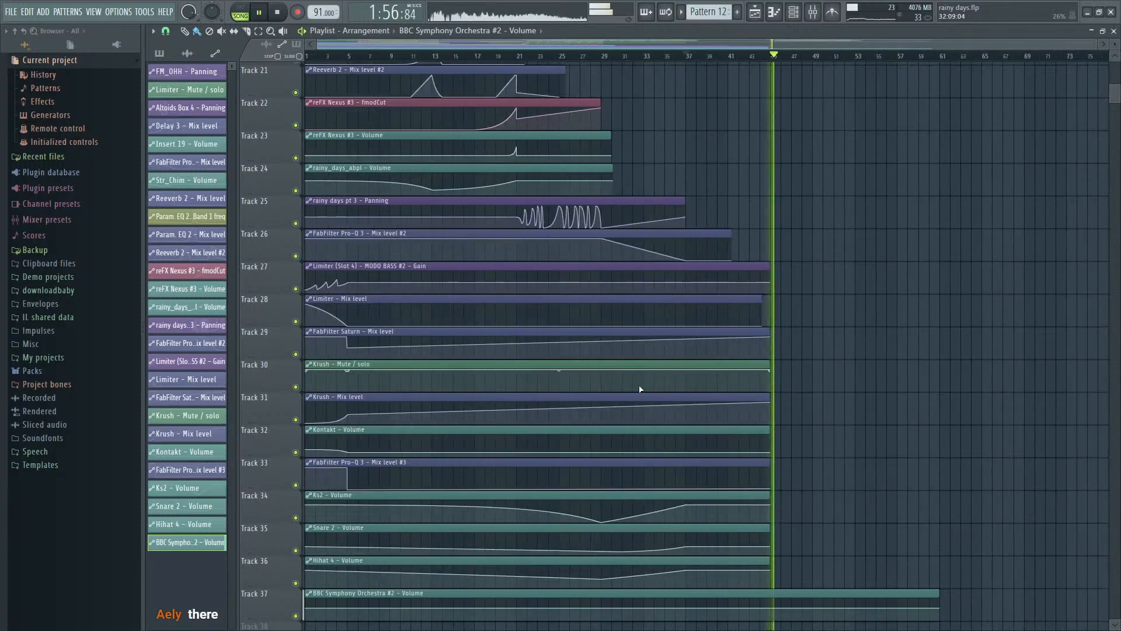
- Shape the BBC Symphony Orchestra #2 volume automation to drop at bar 37 and rise gradually to bar 61, and play it
key("space")
key("F9")
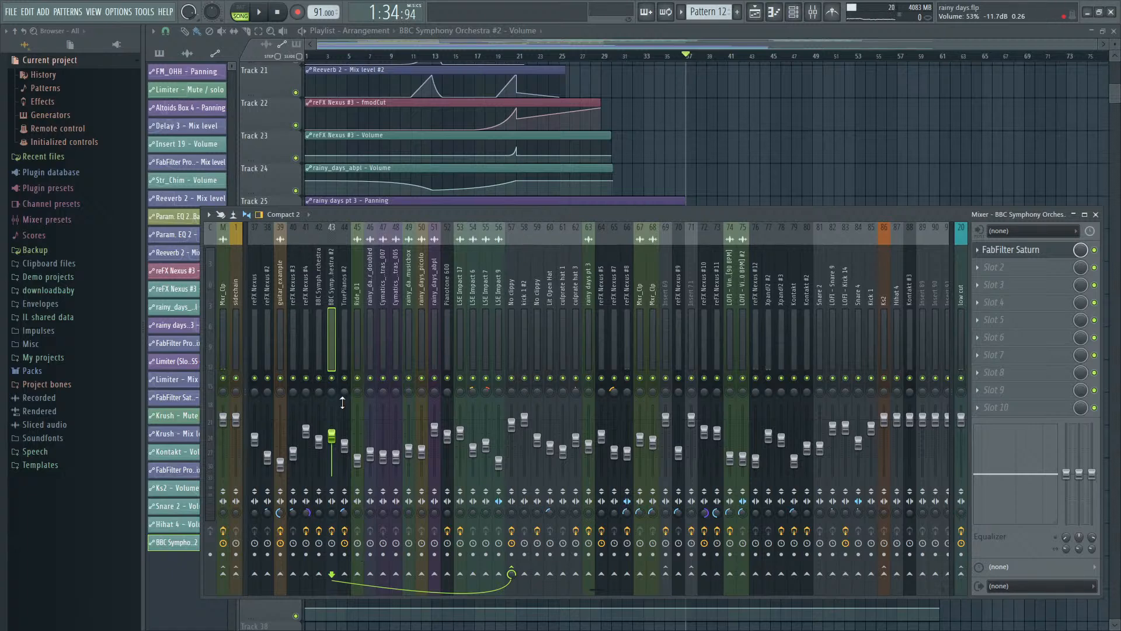
key("F9")
scroll(1009, 418, "down", 2)
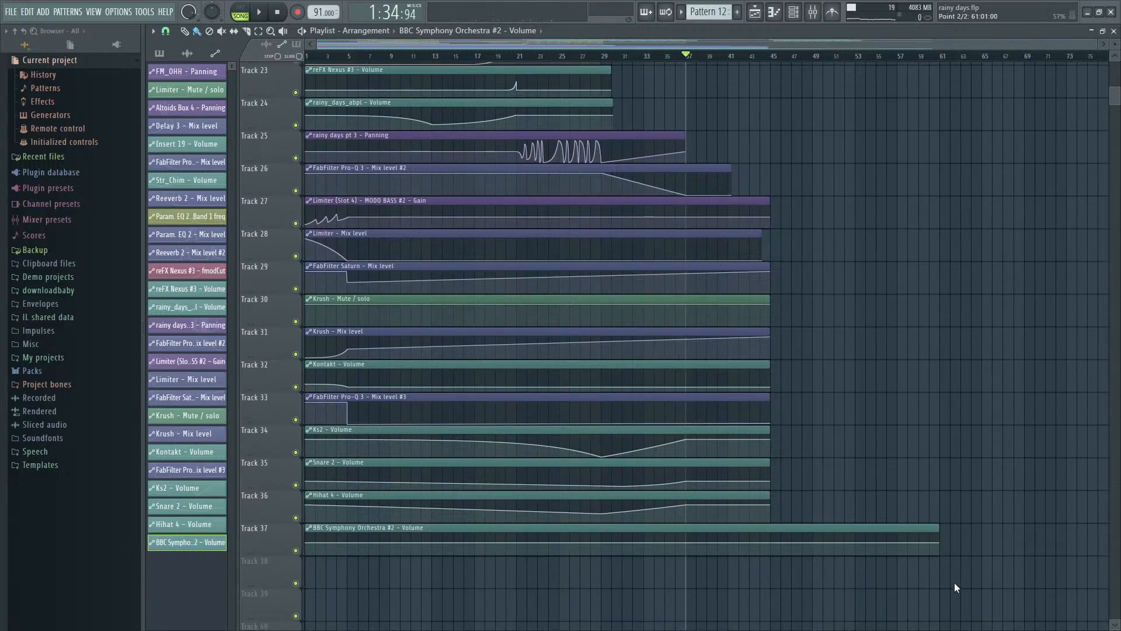
mouse_move(694, 546)
key("ctrl+z")
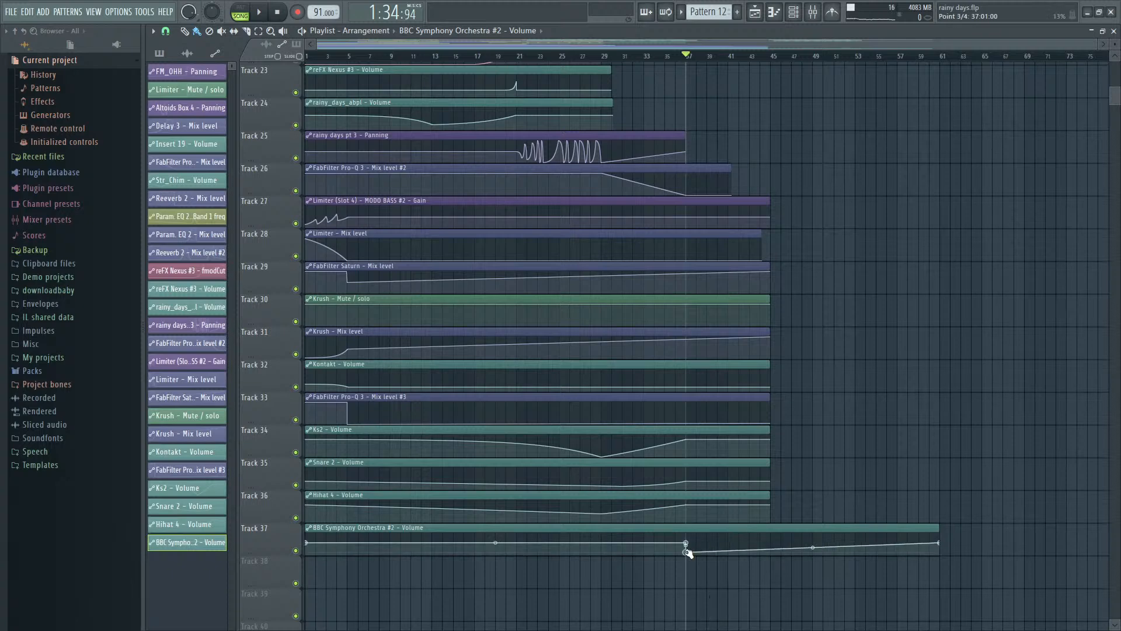
left_click_drag(688, 552, 687, 547)
key("space")
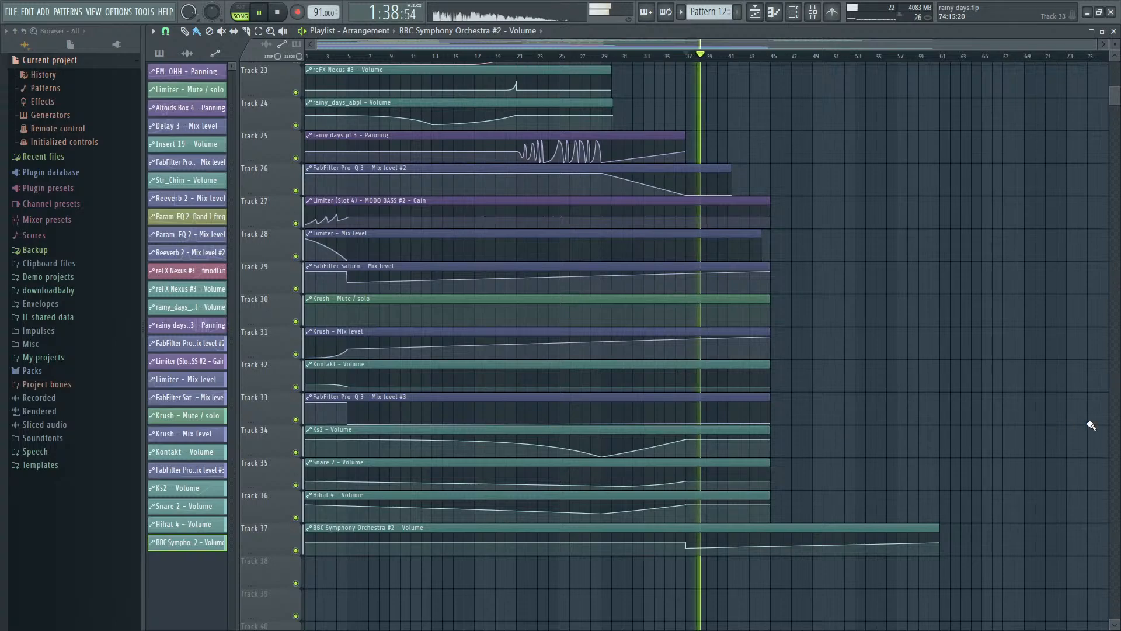
- Compare playback from bars 21 and 37 against the arrangement, checking levels with the master mixer track selected
scroll(1072, 420, "up", 5)
scroll(1039, 421, "up", 5)
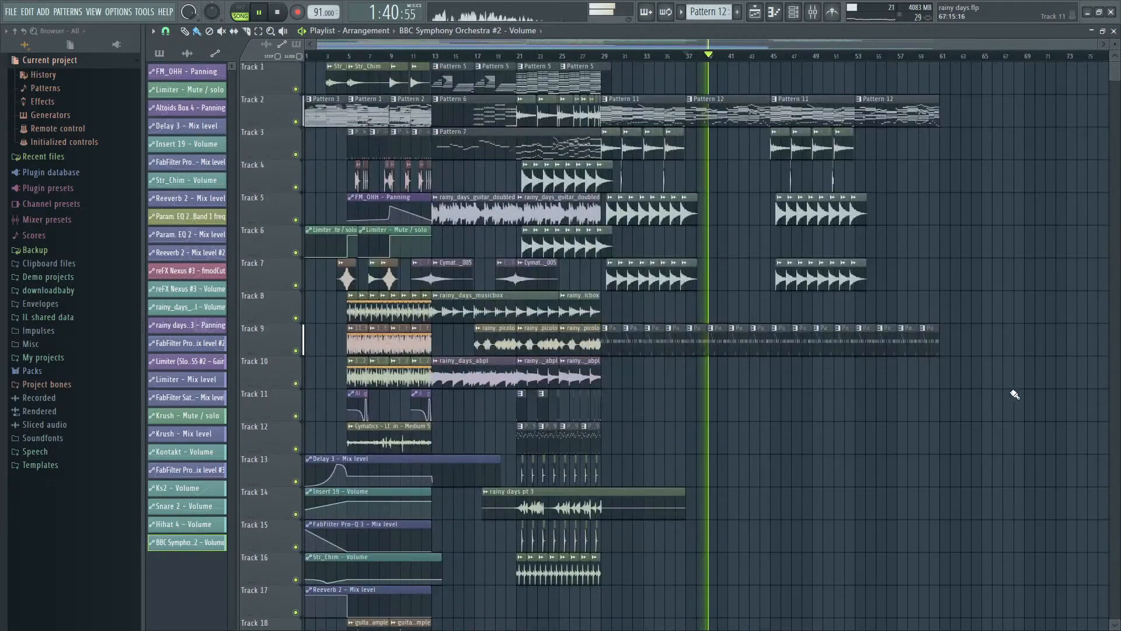
key("space")
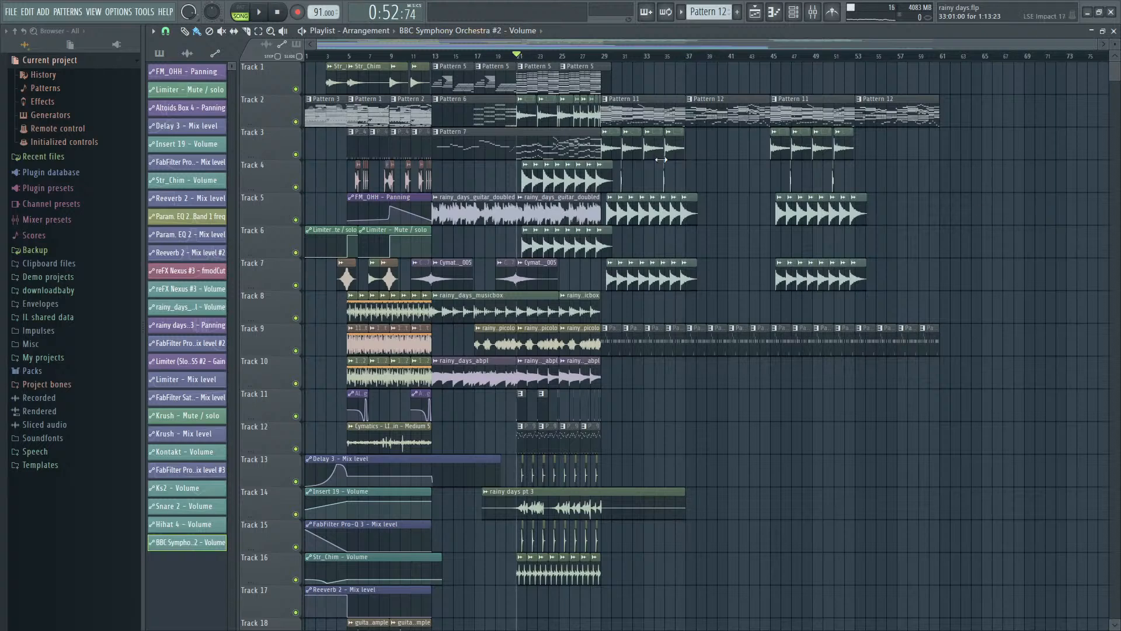
key("space")
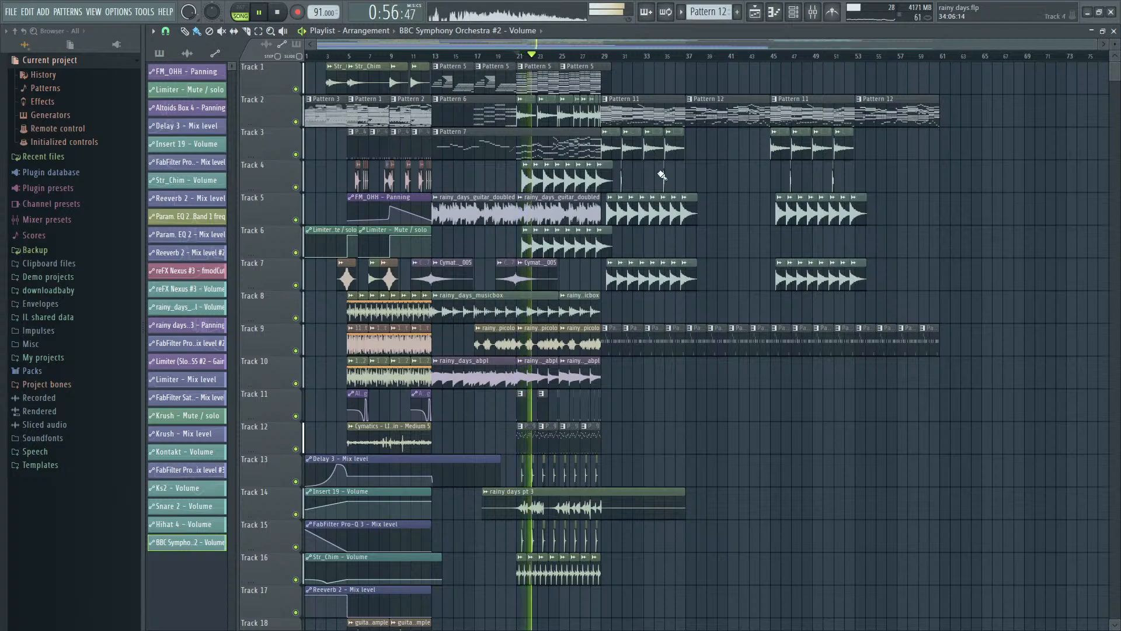
key("F9")
left_click(216, 338)
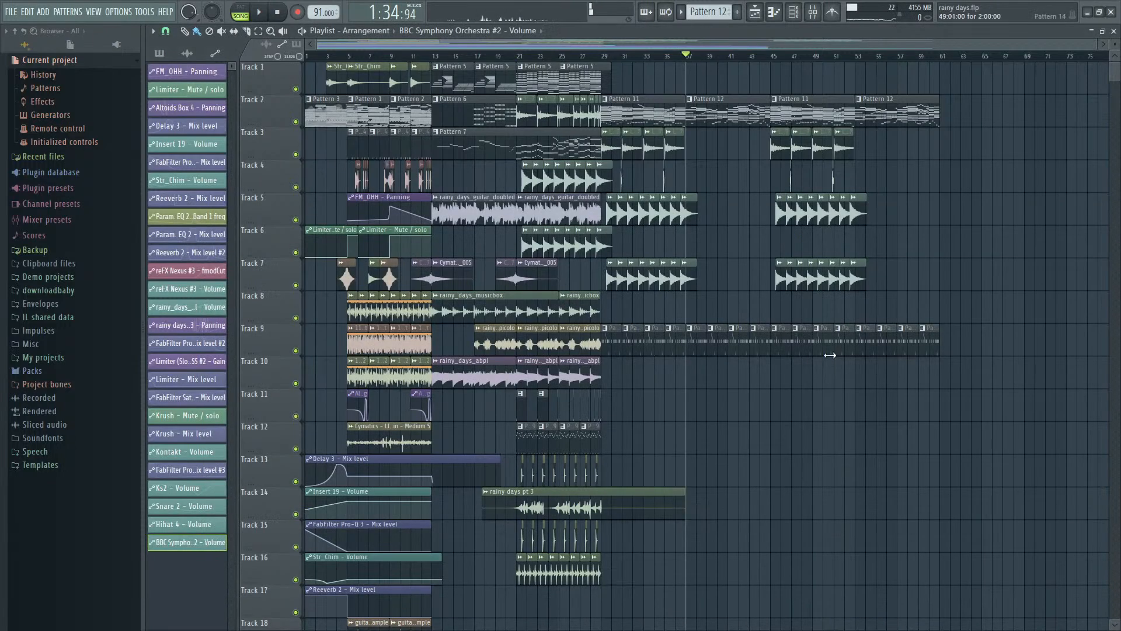
key("space")
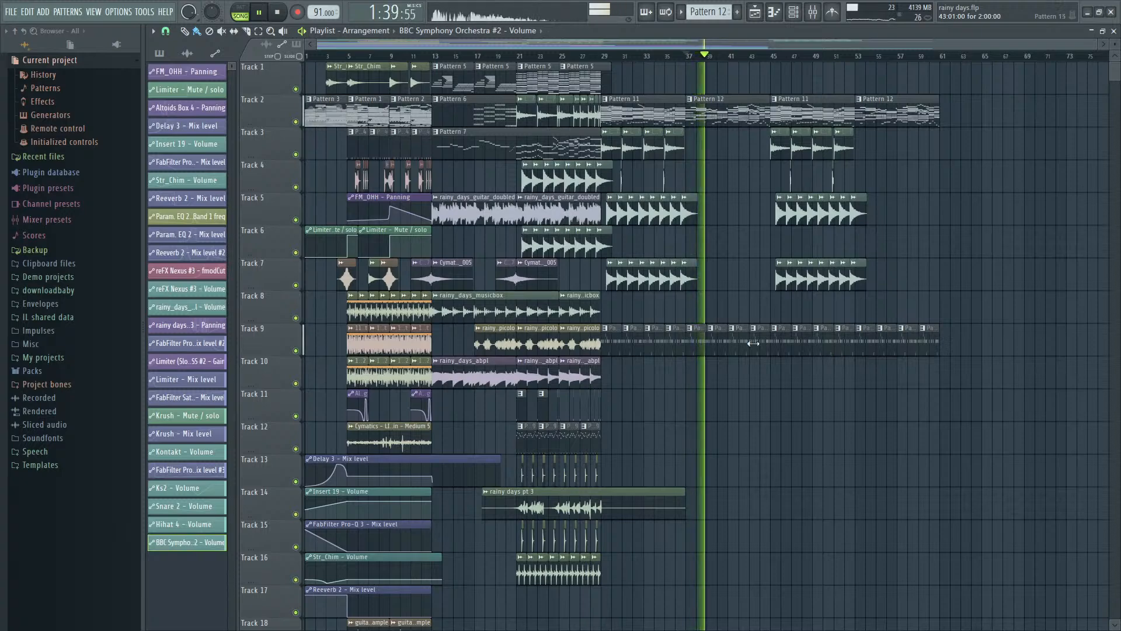
scroll(754, 344, "up", 4)
key("space")
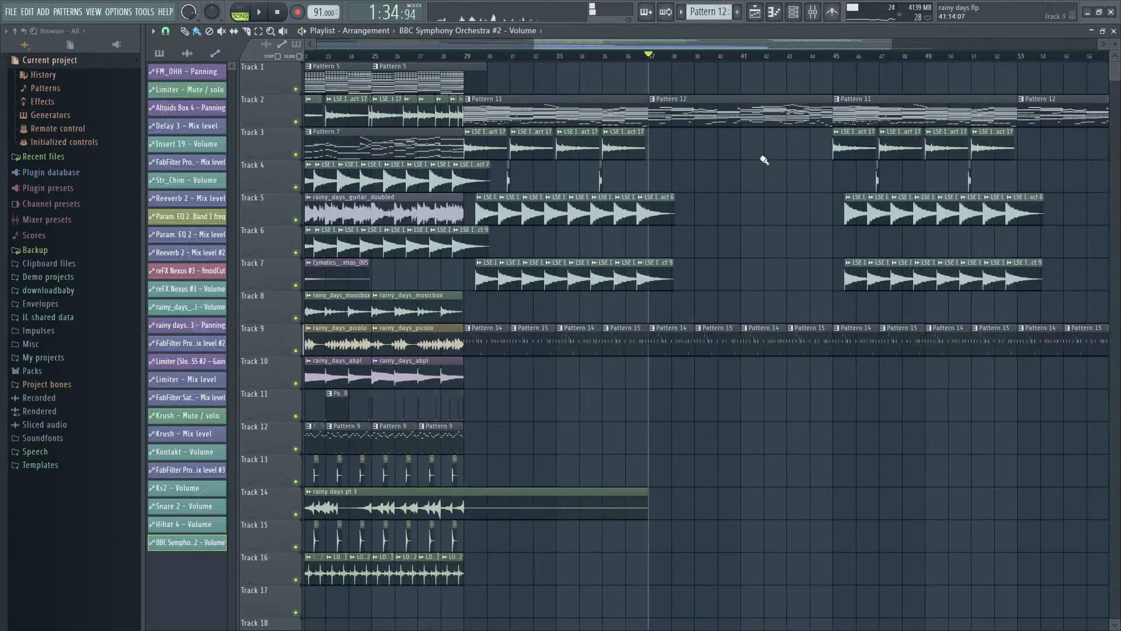
- Select Pattern 12, paste the chord notes into its reFX Nexus #8 channel, and play from bar 37
left_click(697, 106)
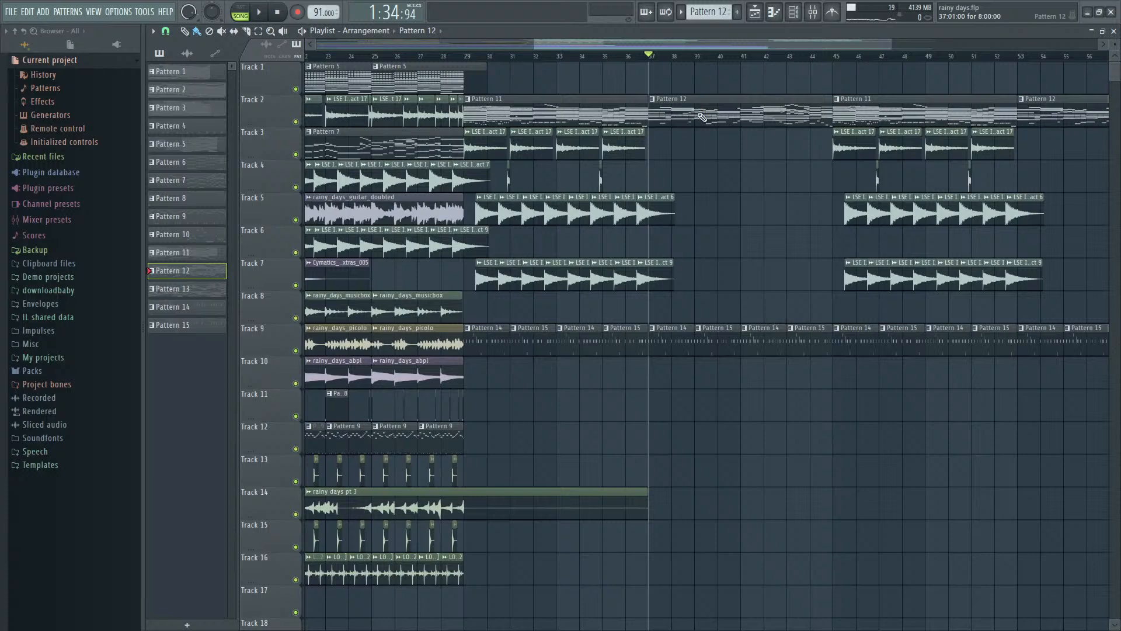
key("F9")
key("F6")
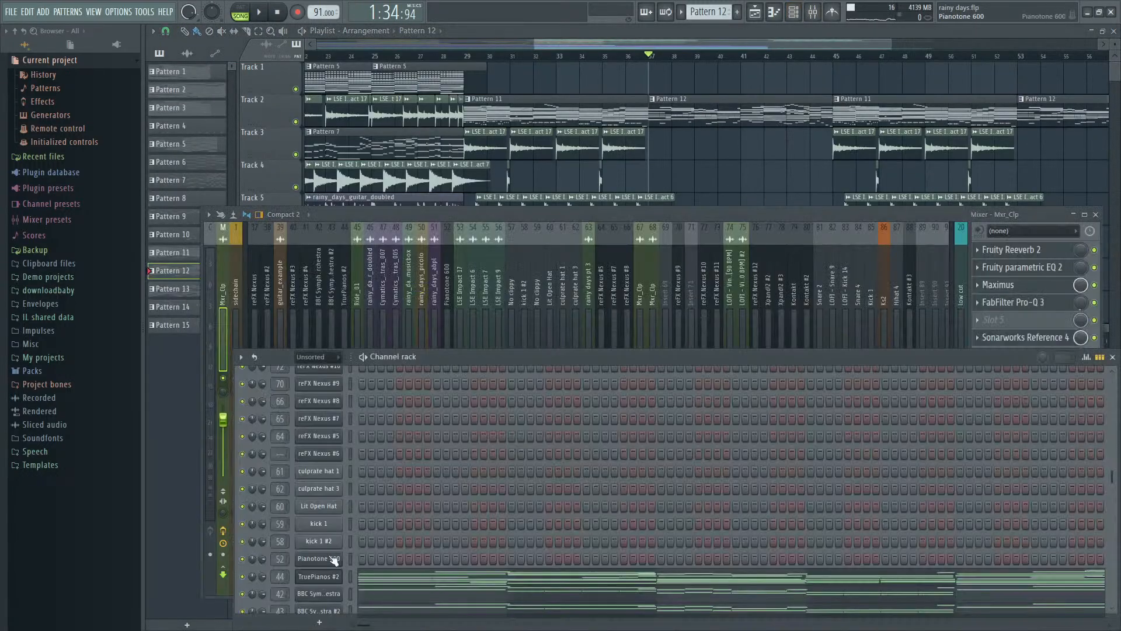
scroll(365, 534, "up", 5)
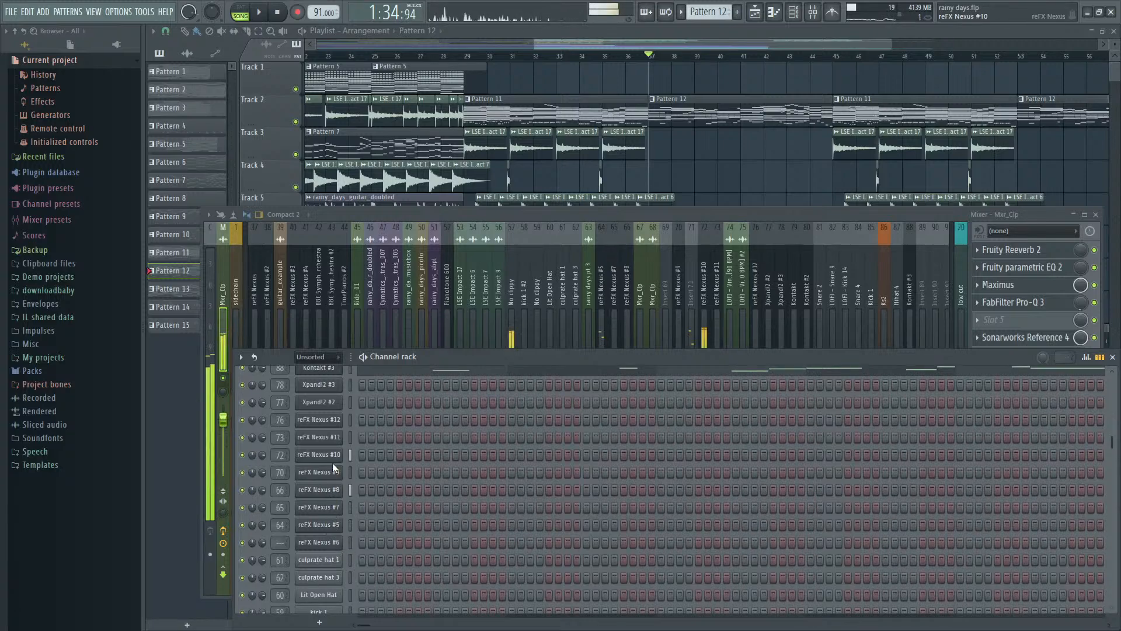
double_click(349, 492)
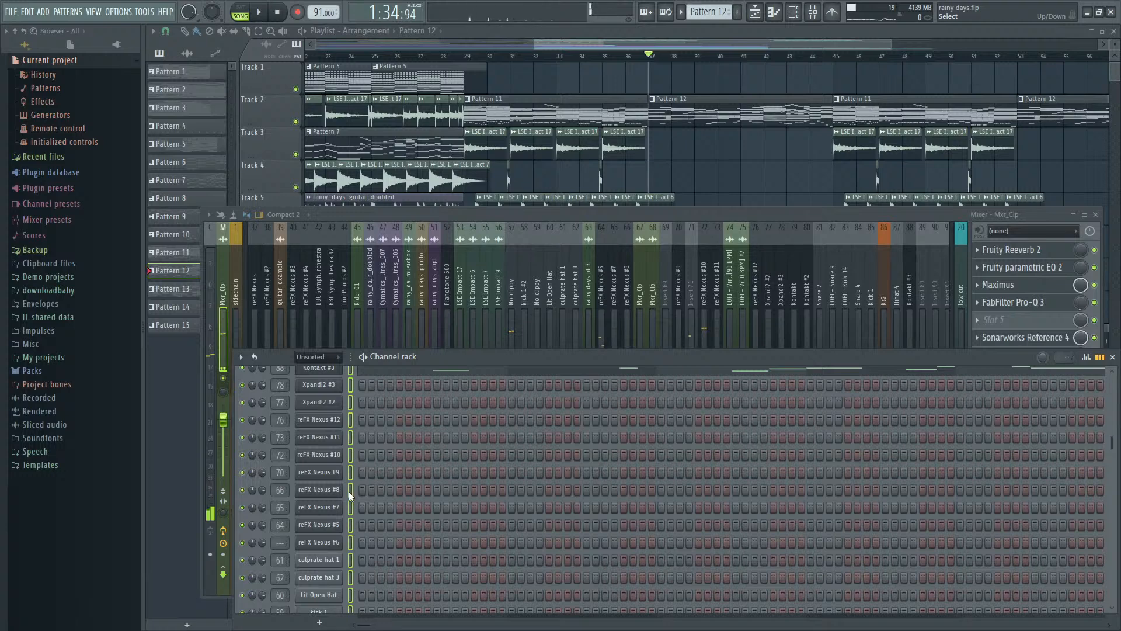
scroll(349, 493, "up", 3)
scroll(349, 494, "down", 1)
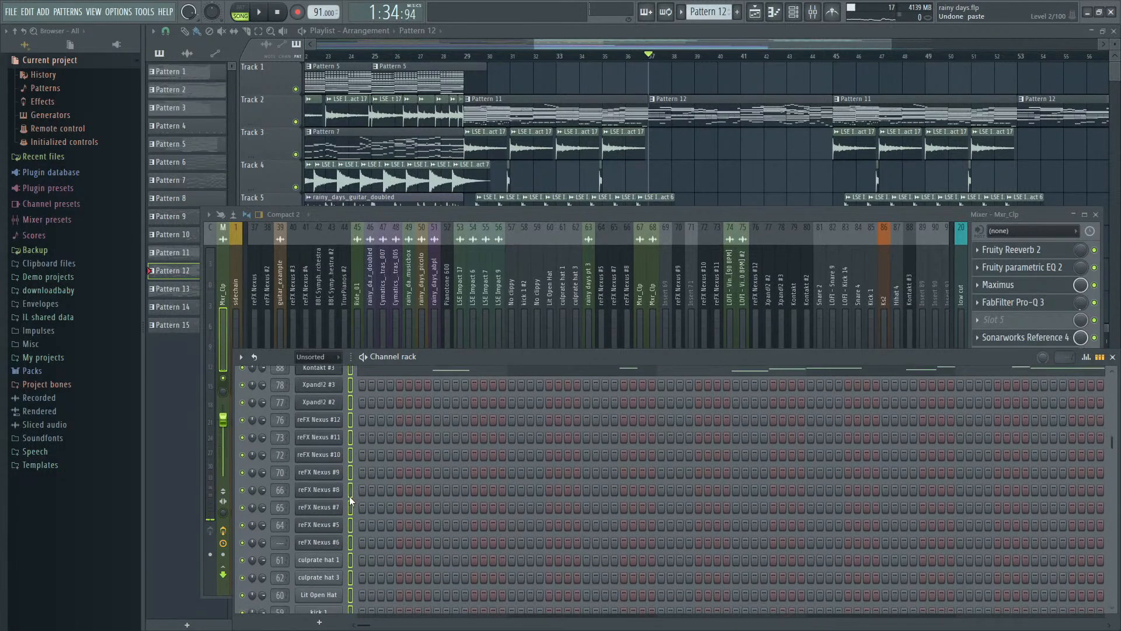
left_click(350, 491)
key("space")
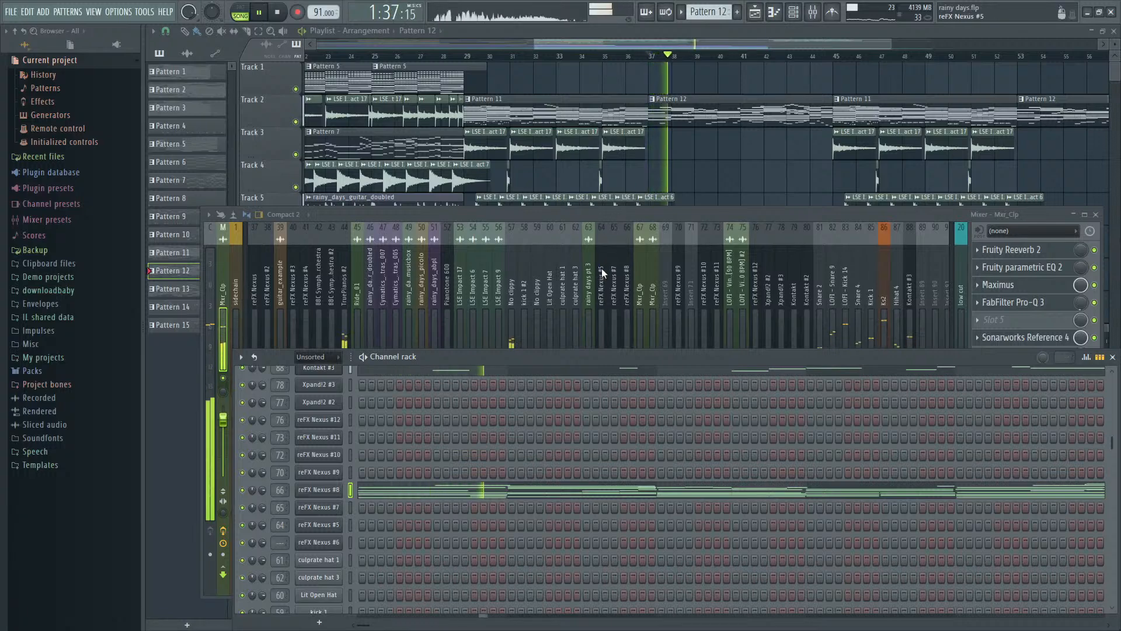
- Check the reFX Nexus #8 chord notes in the piano roll during playback and return to the channel rack
left_click(516, 497)
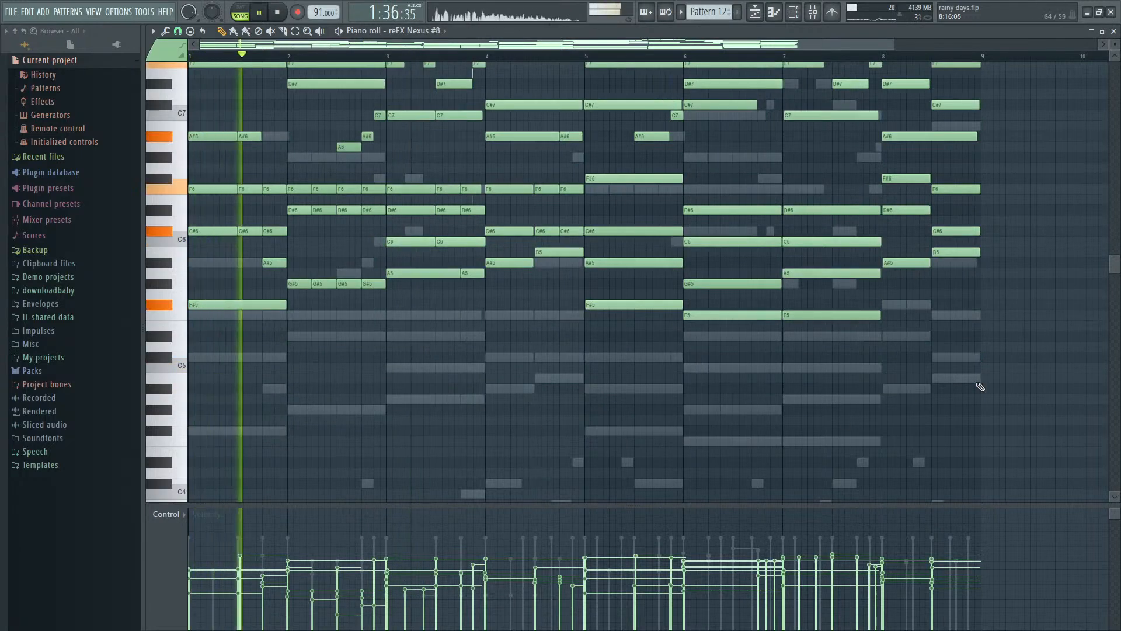
scroll(1052, 384, "up", 3)
key("Escape")
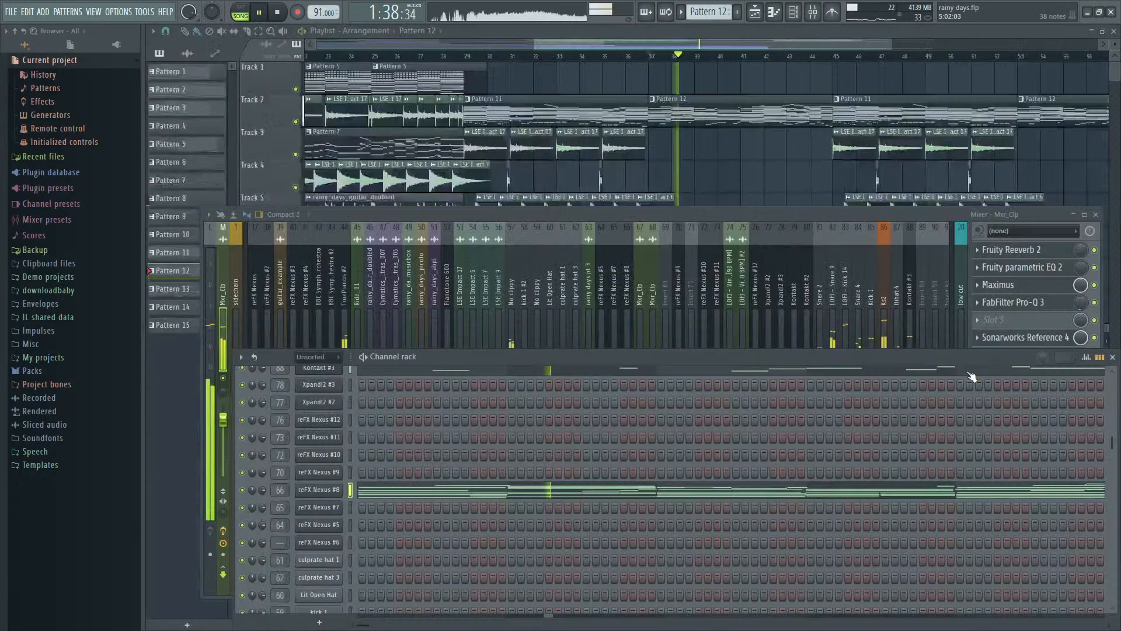
scroll(356, 439, "down", 3)
key("space")
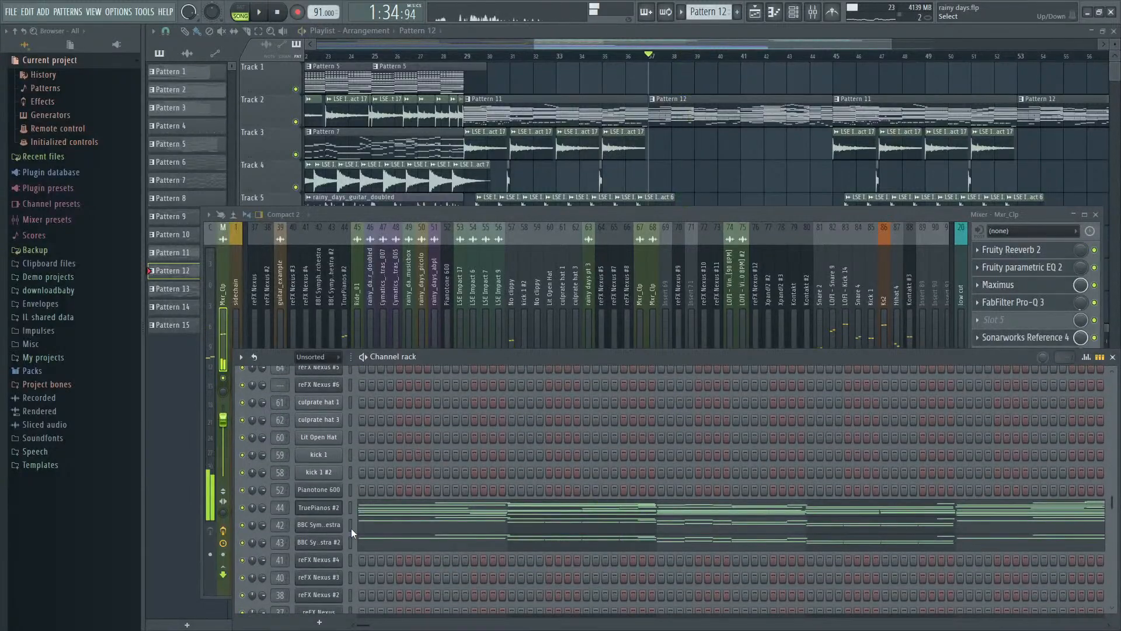
- Copy the BBC Symphony Orchestra notes into the reFX Nexus #8 channel, replacing its chords, and view them in the piano roll during playback
left_click(350, 525)
key("ctrl+x")
key("ctrl+z")
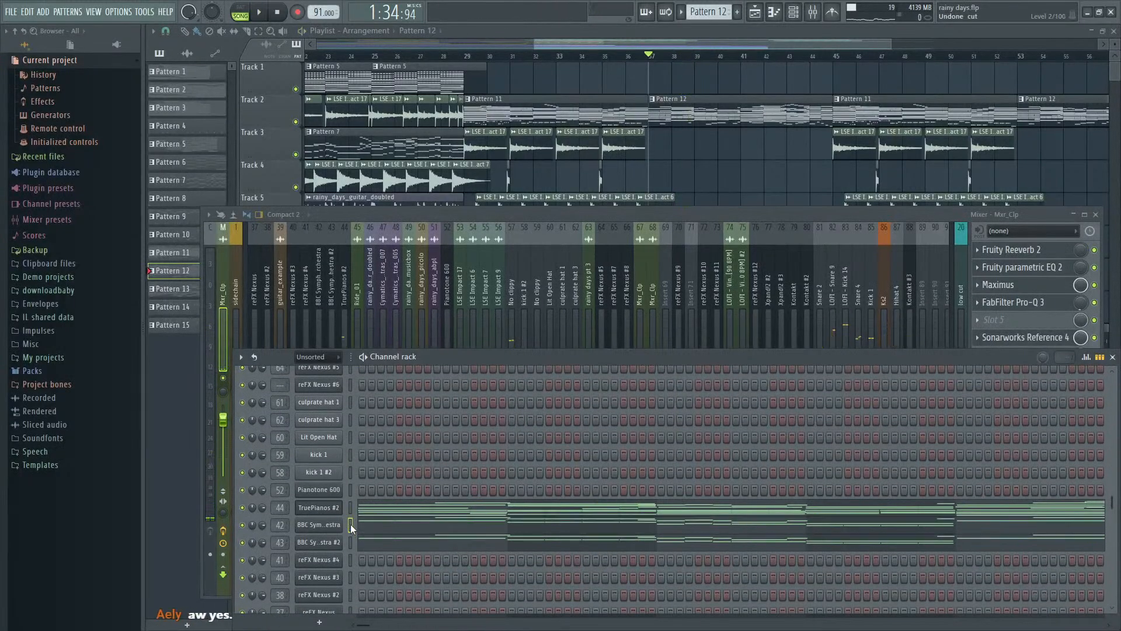
scroll(352, 526, "up", 4)
left_click(353, 545)
key("space")
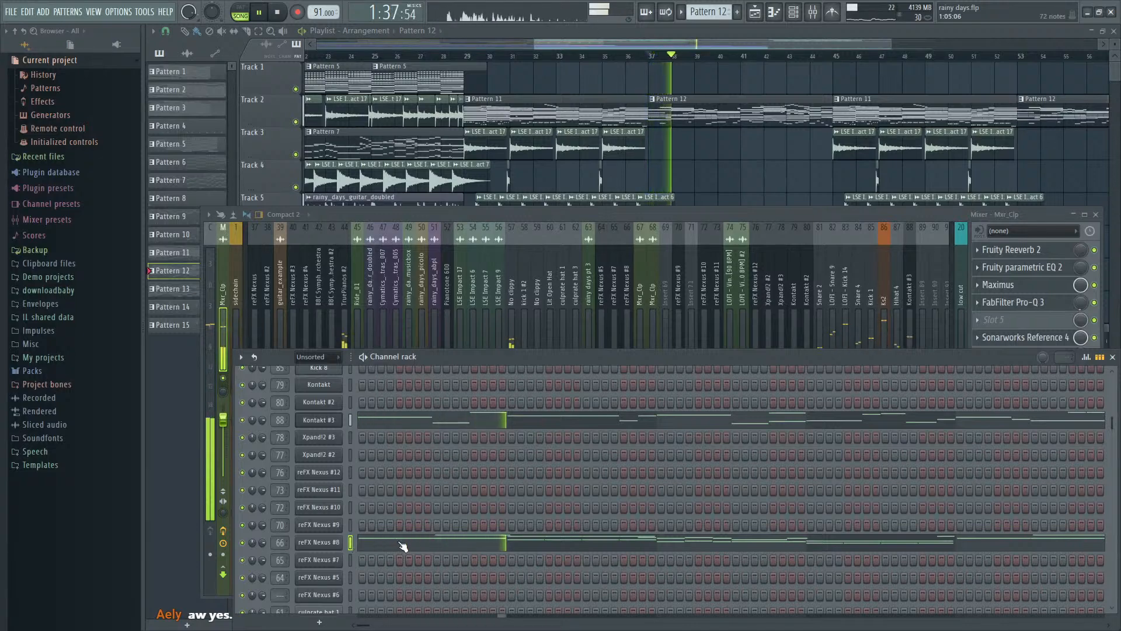
left_click(430, 545)
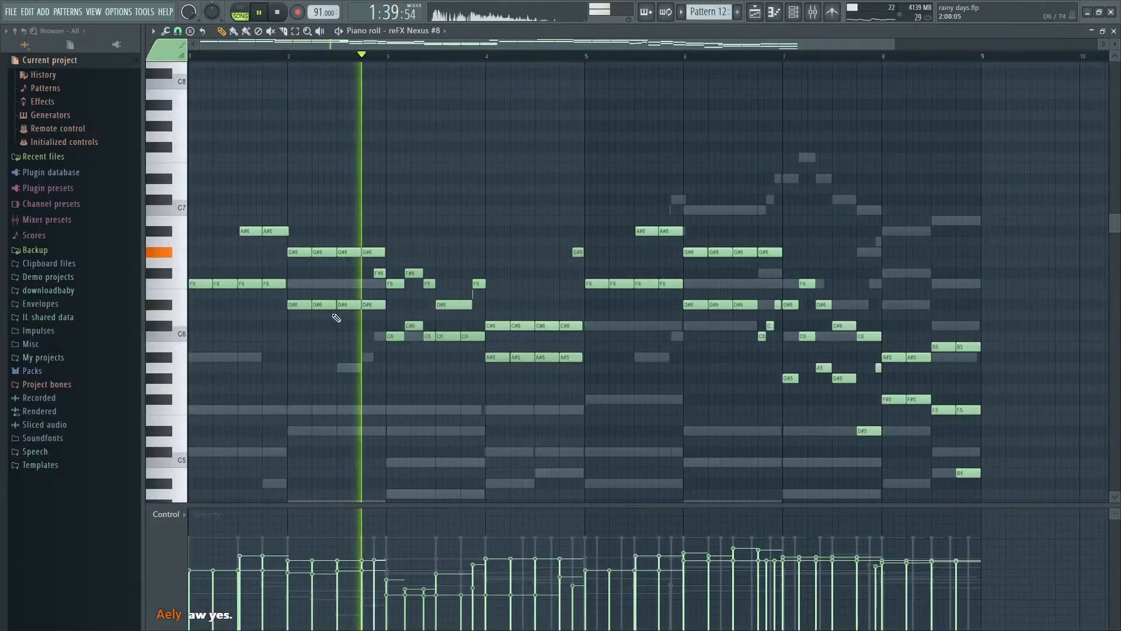
- Compare the reFX Nexus #8 notes an octave lower and at the higher octave during playback
key("space")
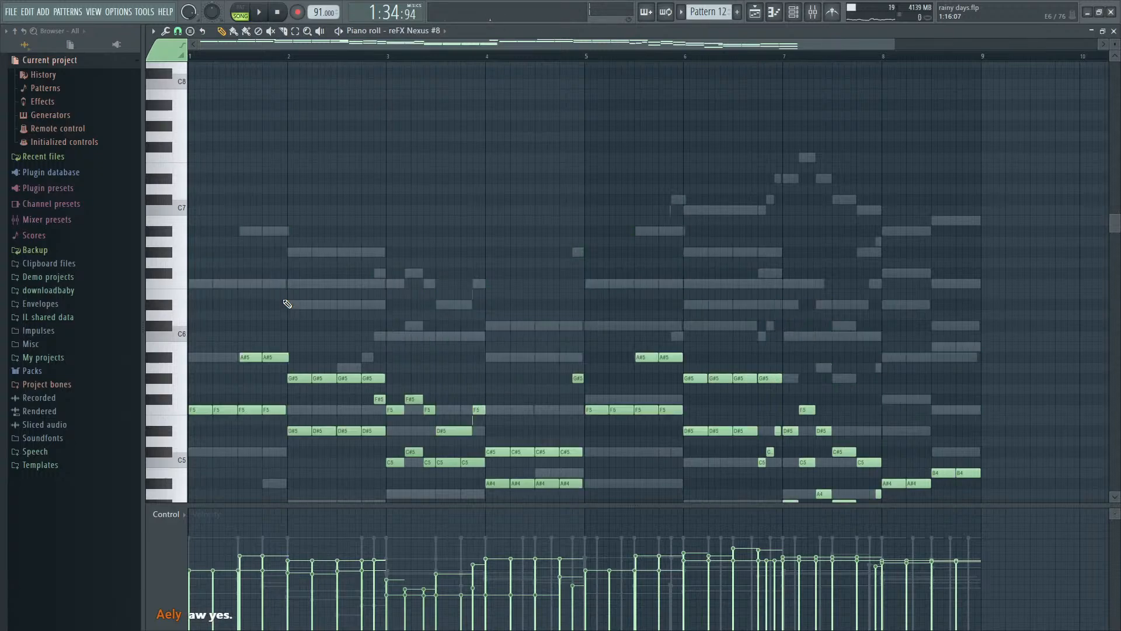
key("space")
- Delete the first two D#6 notes in bar 2 of the reFX Nexus #8 part while auditioning it
key("space")
key("space")
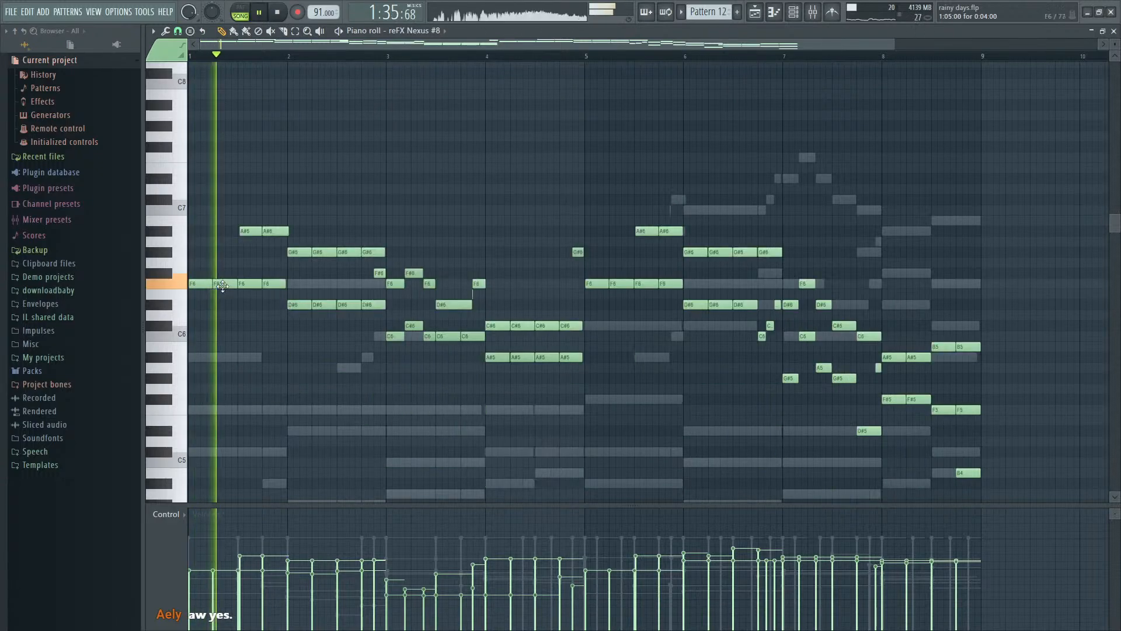
scroll(287, 303, "up", 3)
key("space")
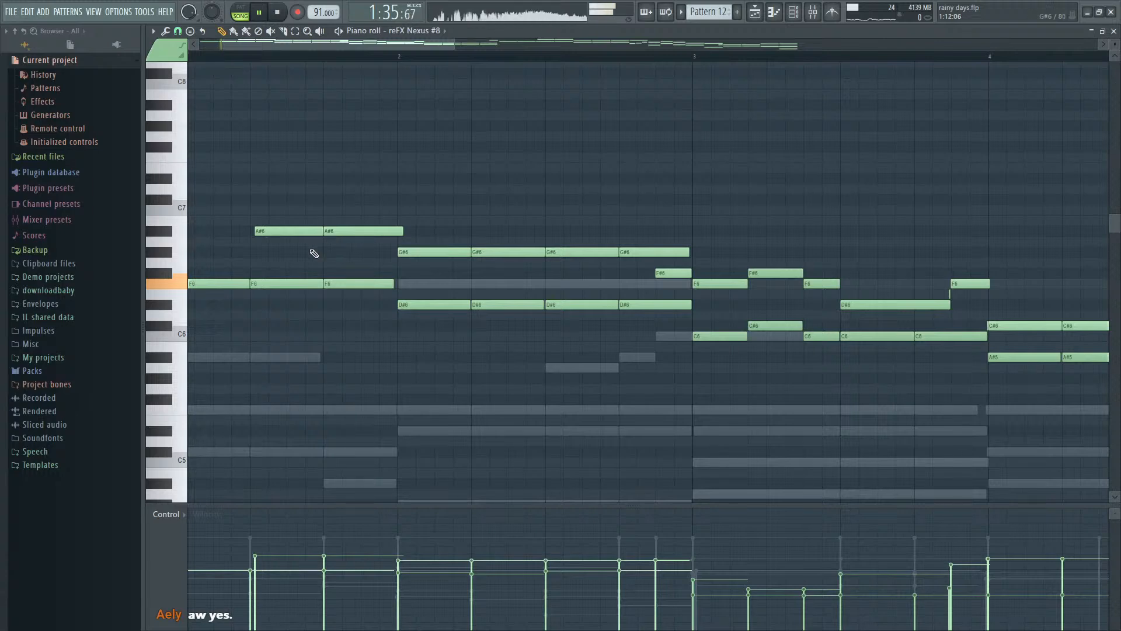
right_click(422, 303)
key("space")
key("space")
right_click(493, 305)
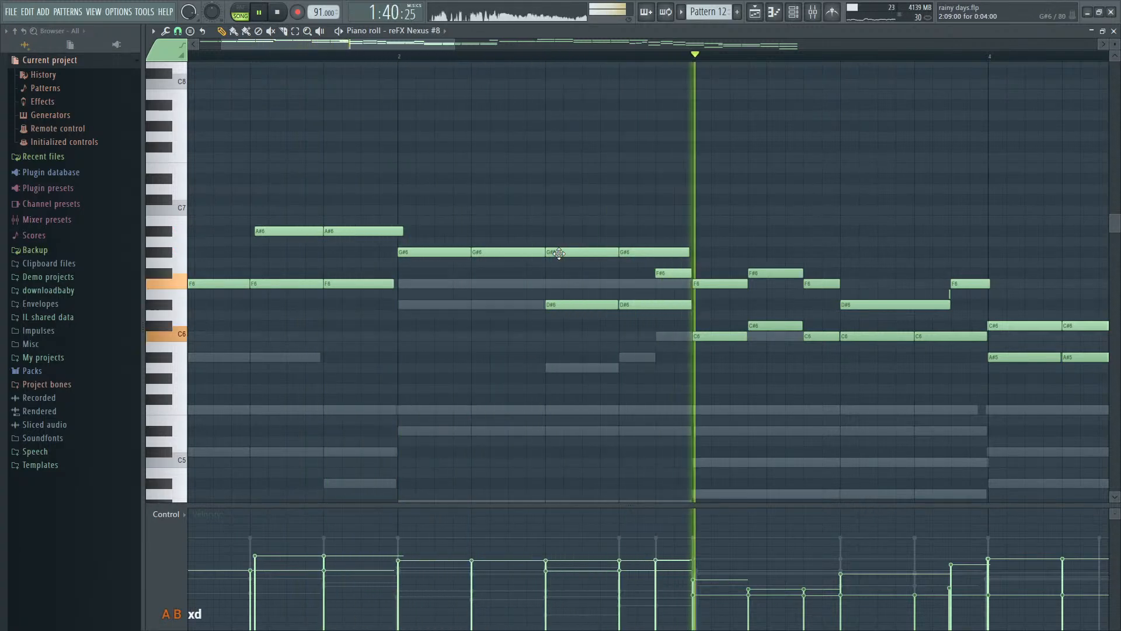
- Thin out bar 3 by deleting its opening C6, the upper F#6 and the short F6 that follows
key("space")
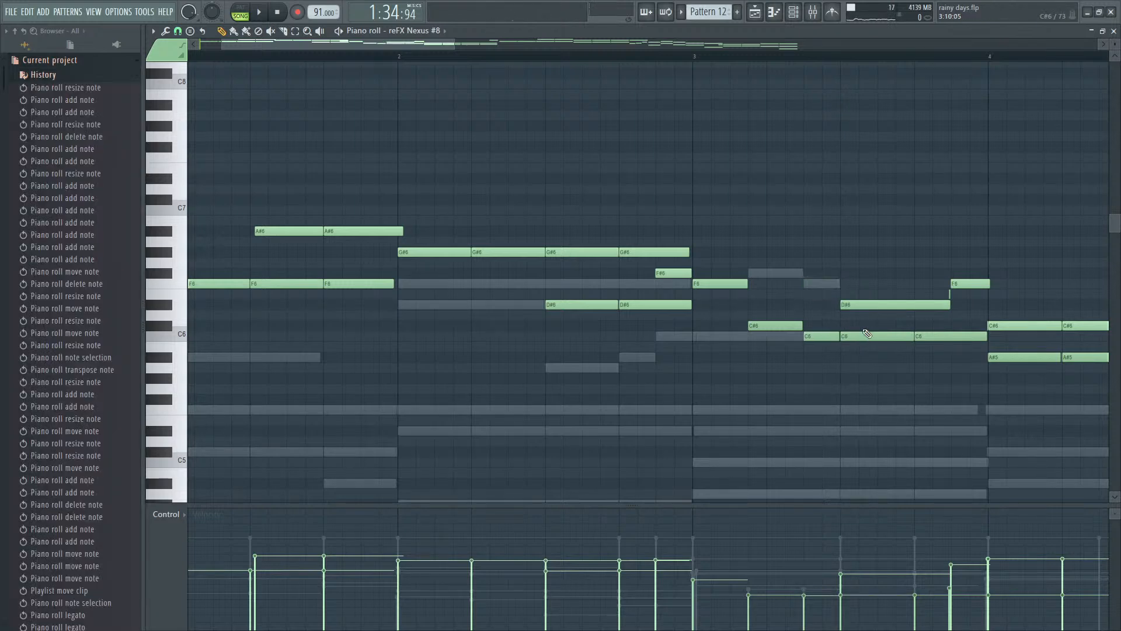
scroll(865, 348, "down", 2)
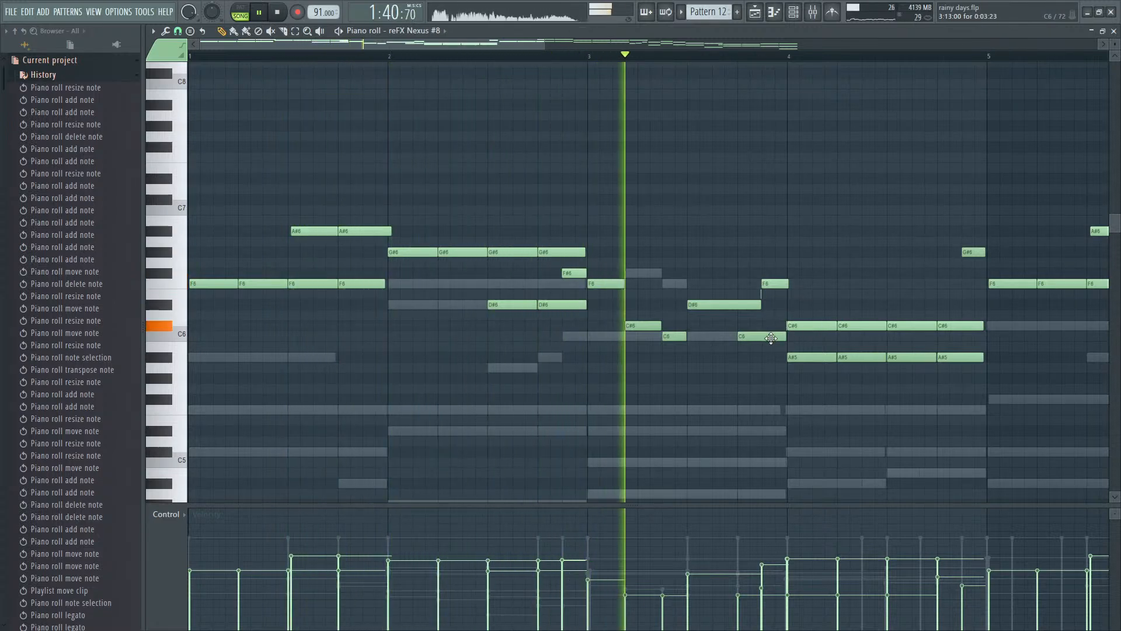
key("space")
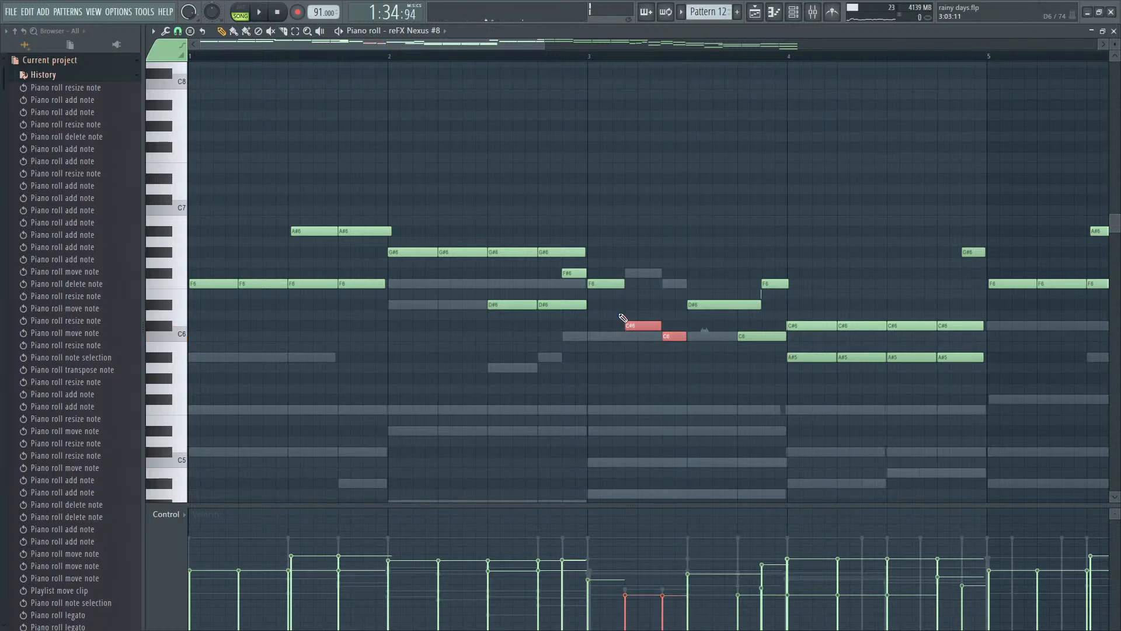
- Try transposing the short C#6 and C6 notes in bar 3 up to F#6 and F6
key("Up")
key("Up")
key("Up")
key("Up")
key("Up")
key("space")
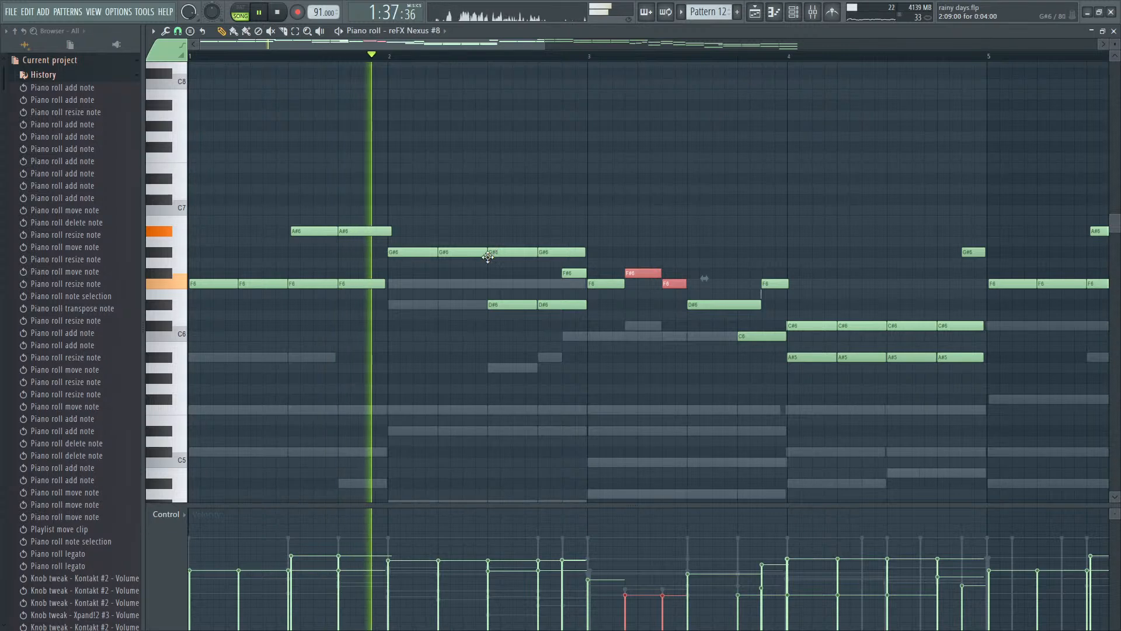
- Delete the C6 note under the start of the long D#6 in bar 3 and replay the passage
key("space")
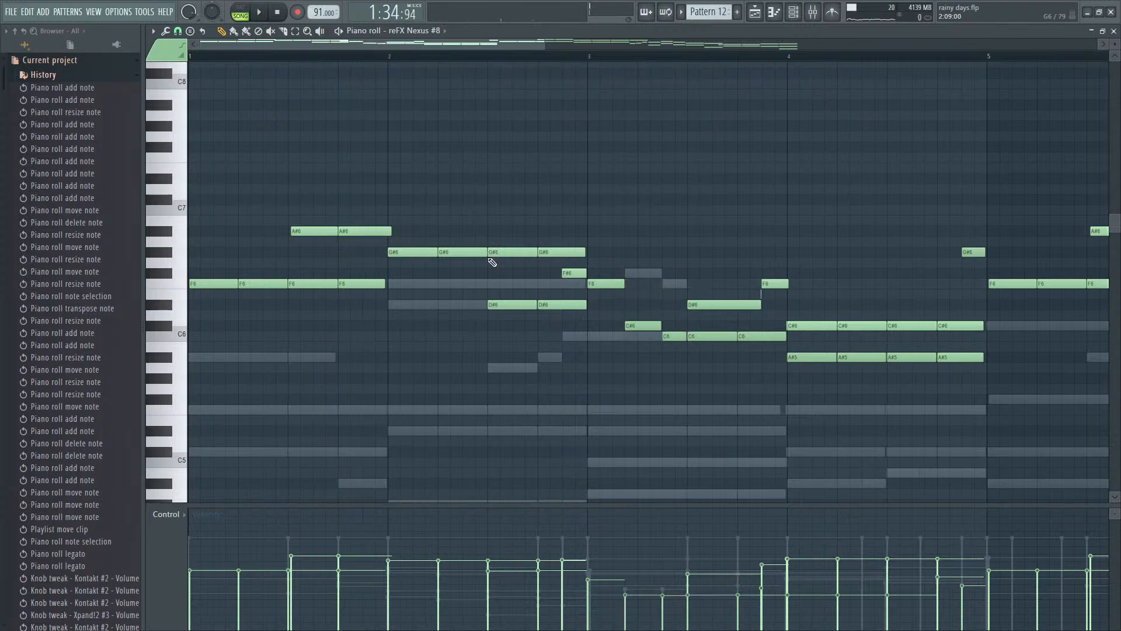
right_click(703, 340)
key("space")
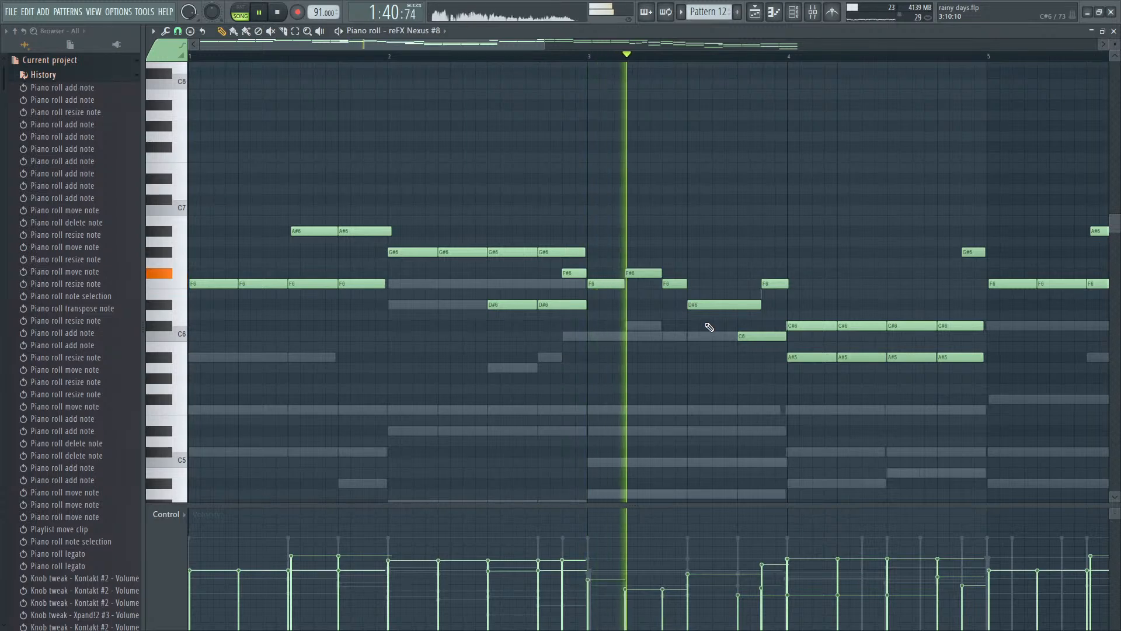
- Audition C#6 in place of the F#6 note from bar 3, and delete it
key("space")
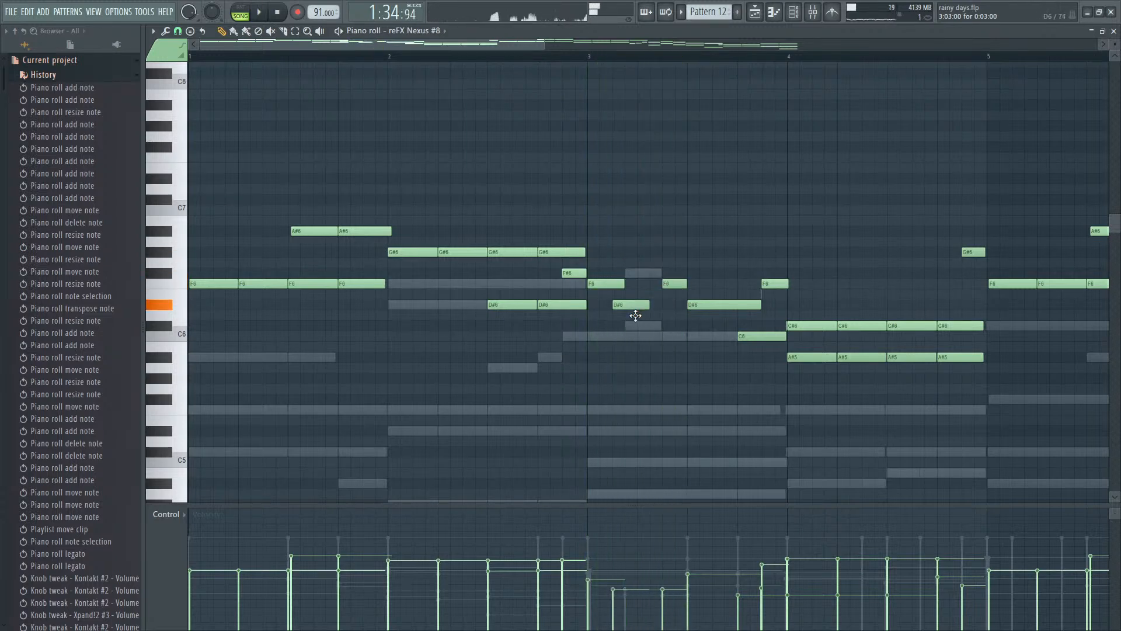
left_click(593, 57)
key("space")
key("space")
right_click(655, 325)
- Add a C6 note after the opening F6 in bar 3 and replace the following short F6 with C#6
key("space")
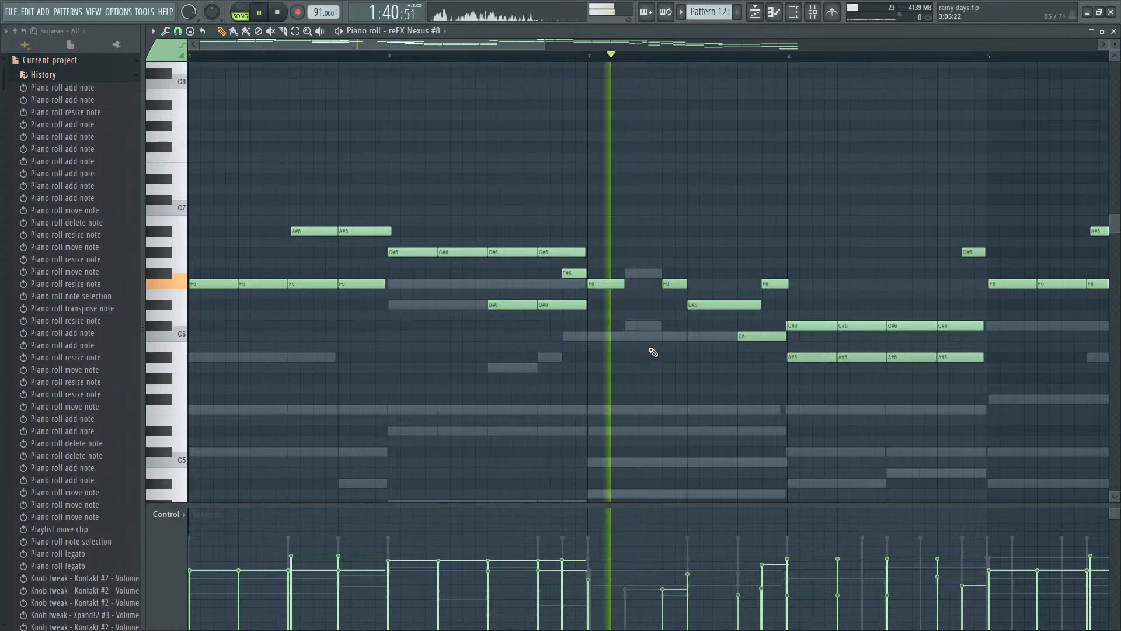
key("space")
left_click(636, 336)
key("space")
key("space")
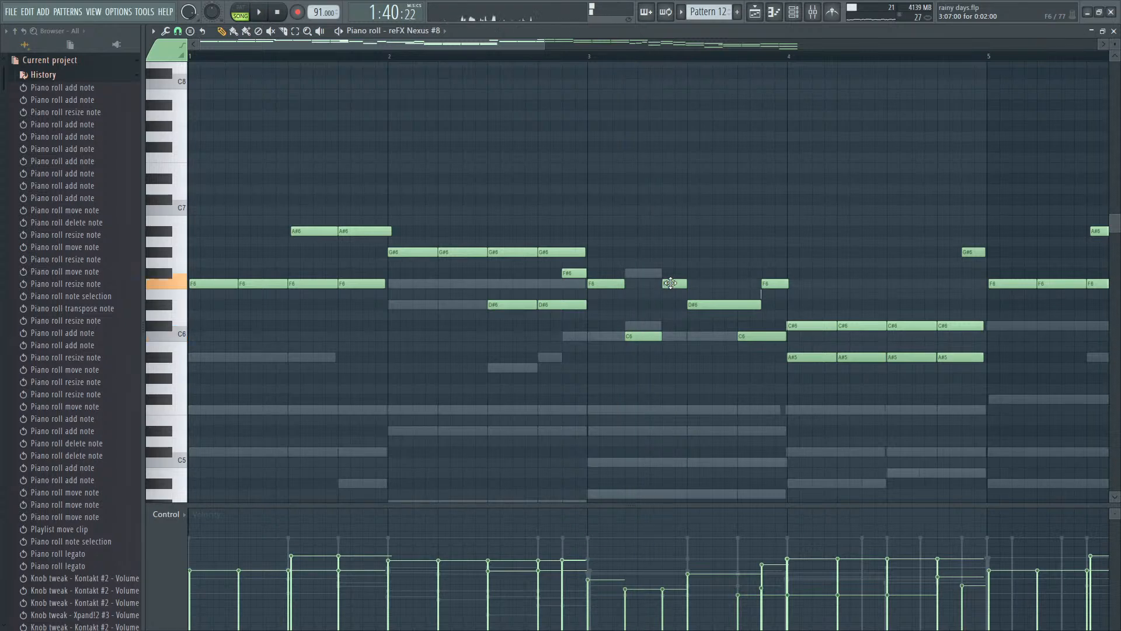
key("space")
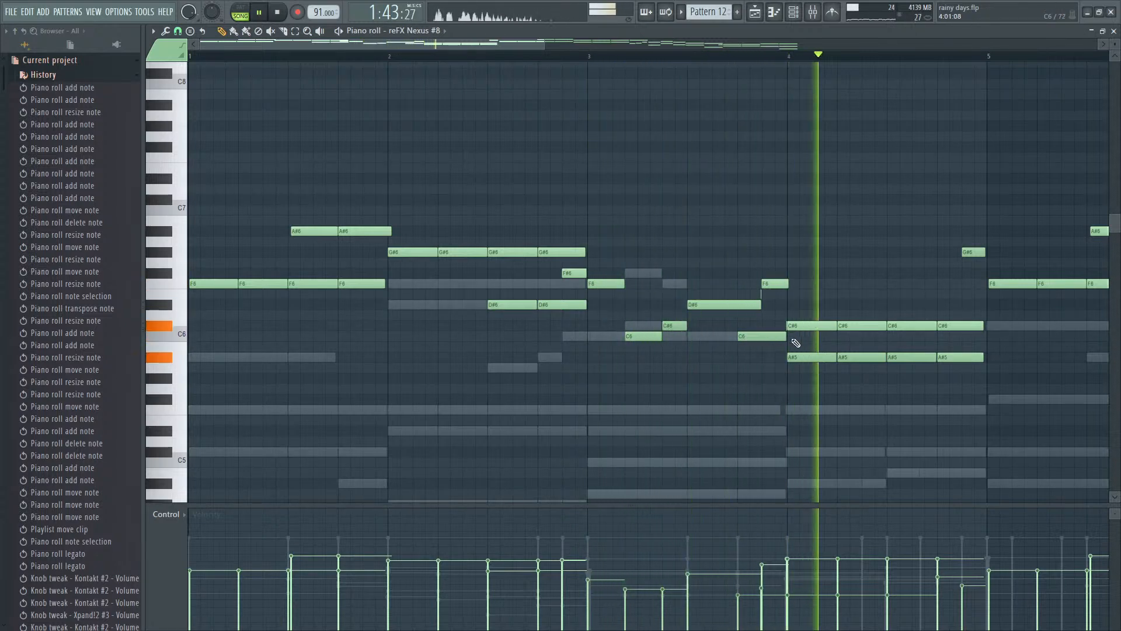
- Try removing the last two C#6 notes in bar 4 during playback, restore them, and listen through to bar 6
key("space")
scroll(790, 349, "down", 1)
key("space")
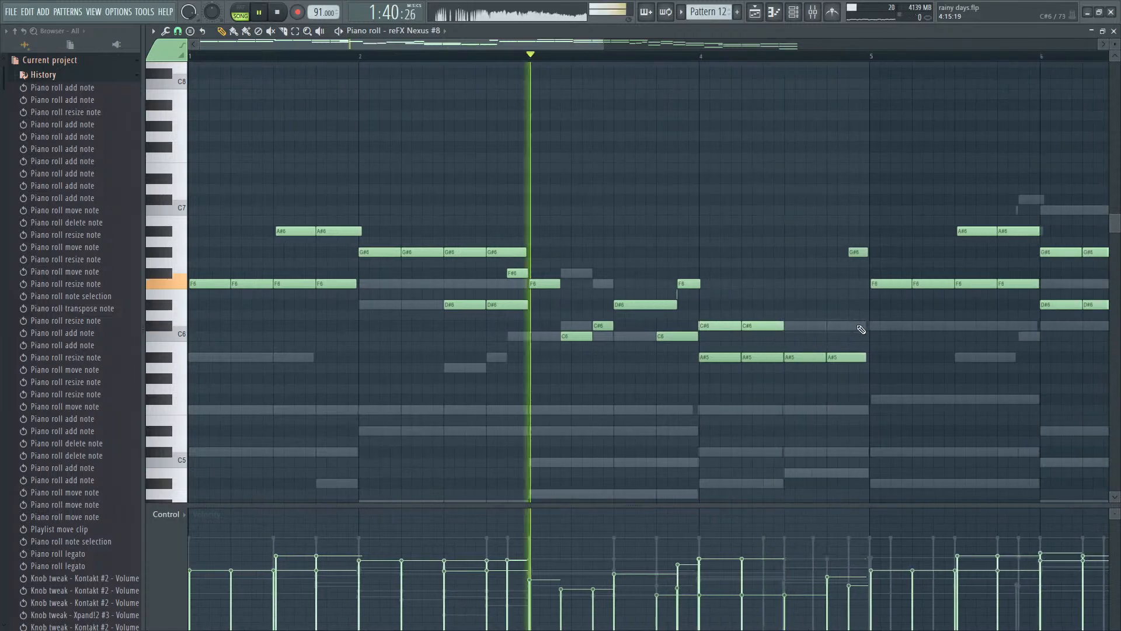
scroll(821, 348, "down", 1)
scroll(720, 349, "up", 2)
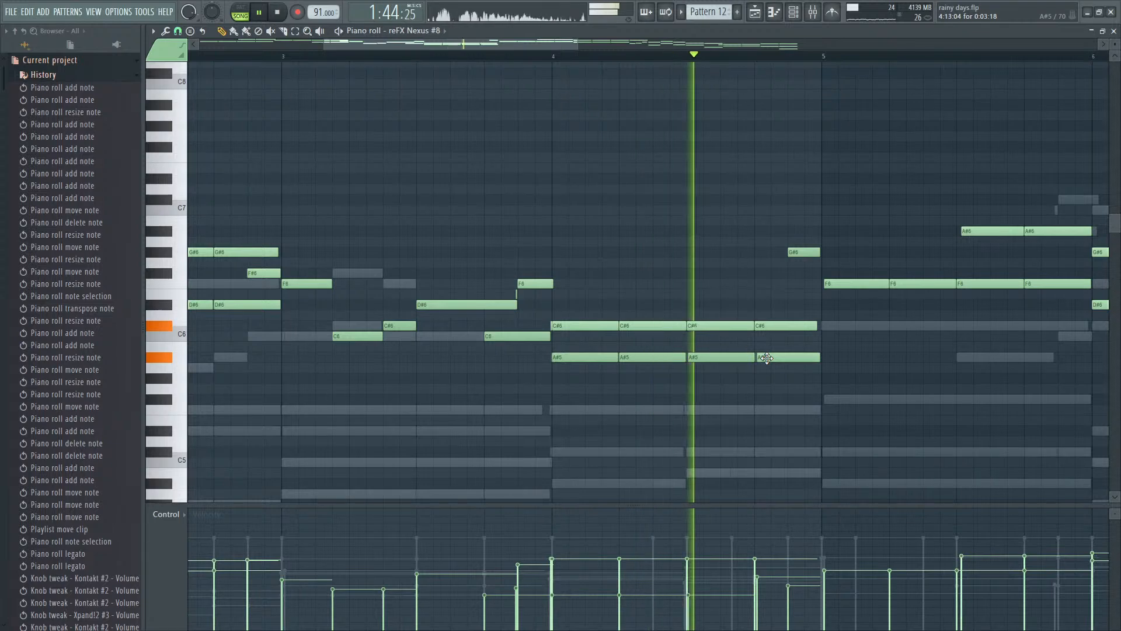
scroll(764, 356, "down", 2)
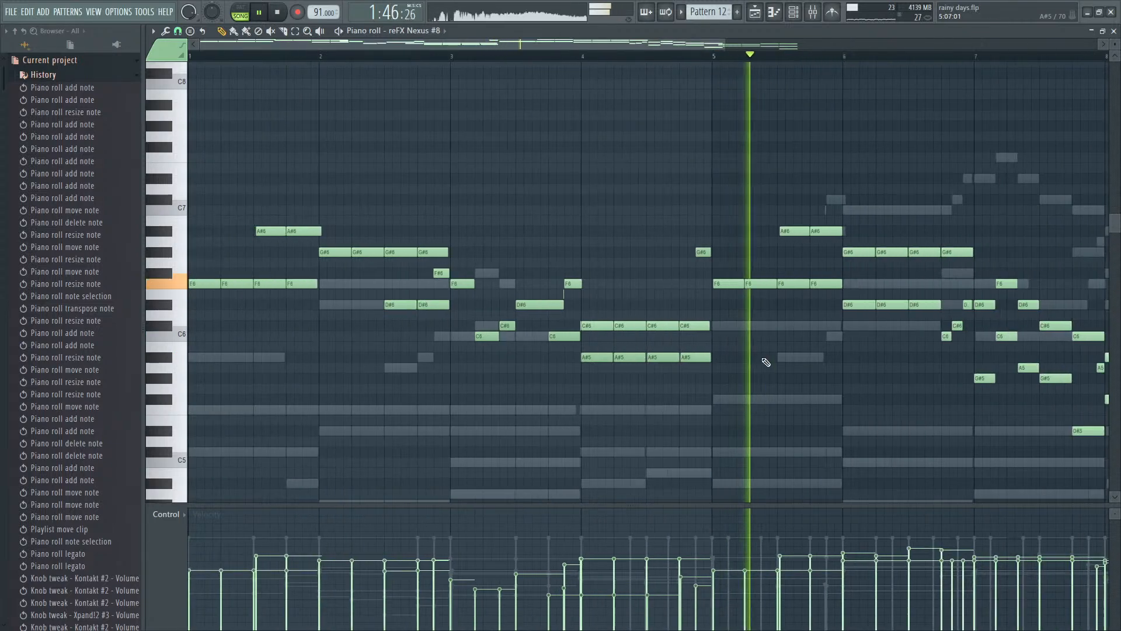
scroll(766, 362, "up", 1)
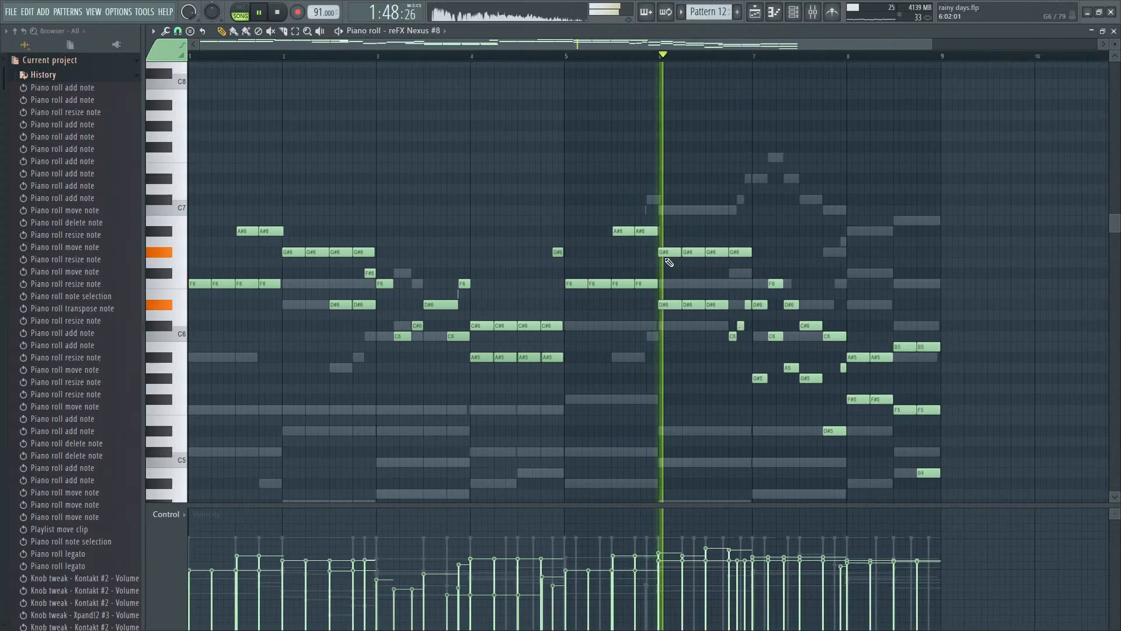
key("space")
scroll(584, 251, "down", 1)
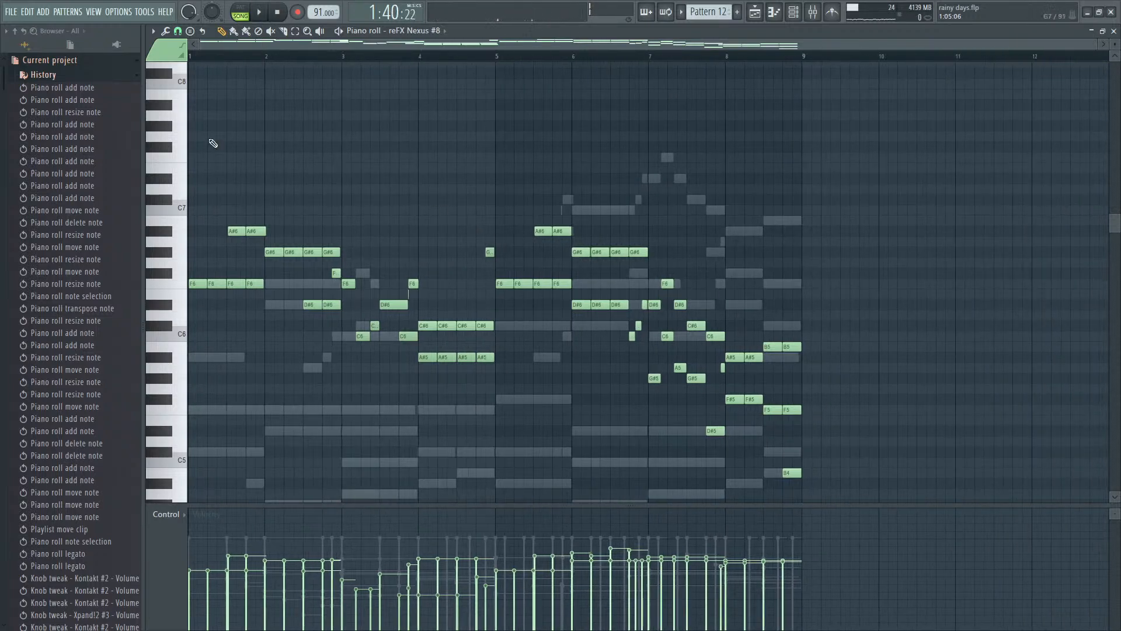
- Return to the playlist and audition the arrangement around Pattern 12 from bar 37
key("Escape")
left_click(661, 57)
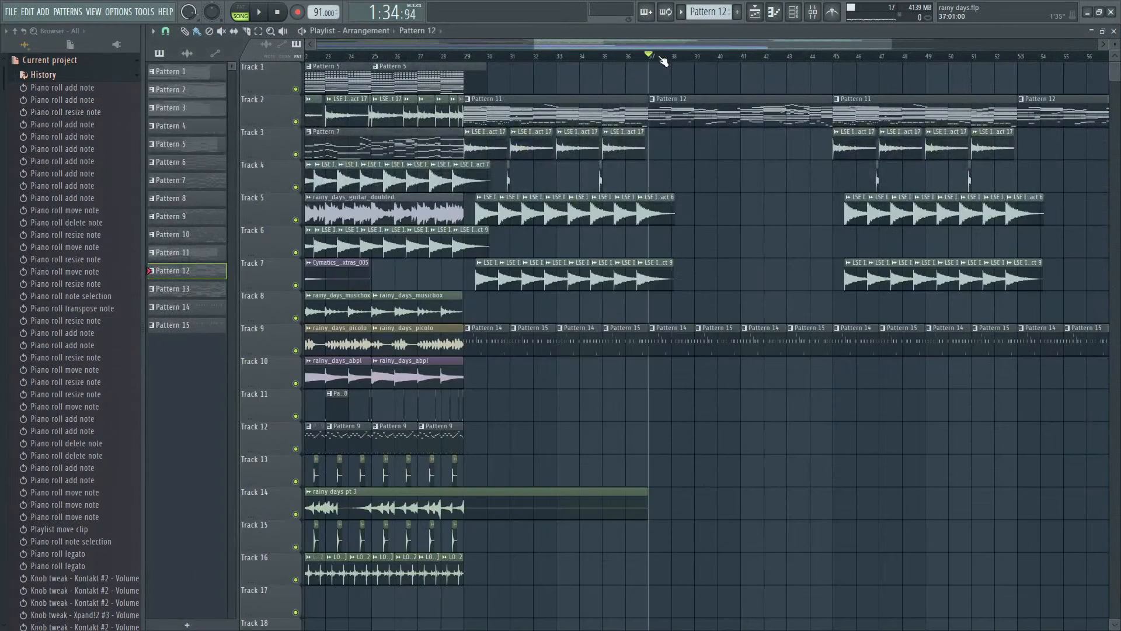
key("space")
key("space")
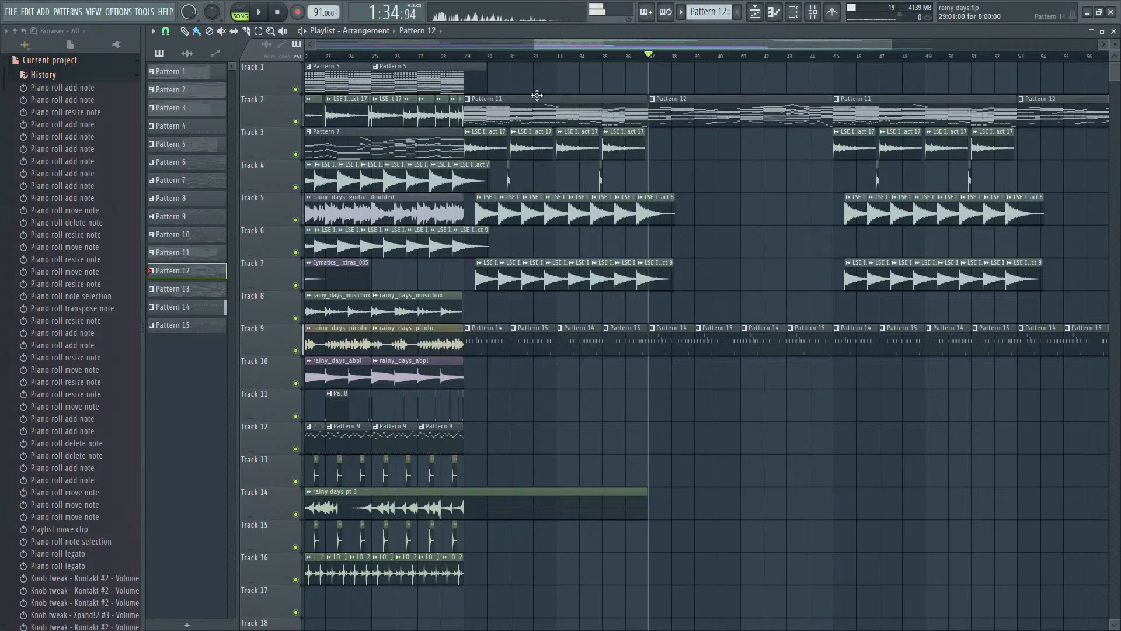
key("space")
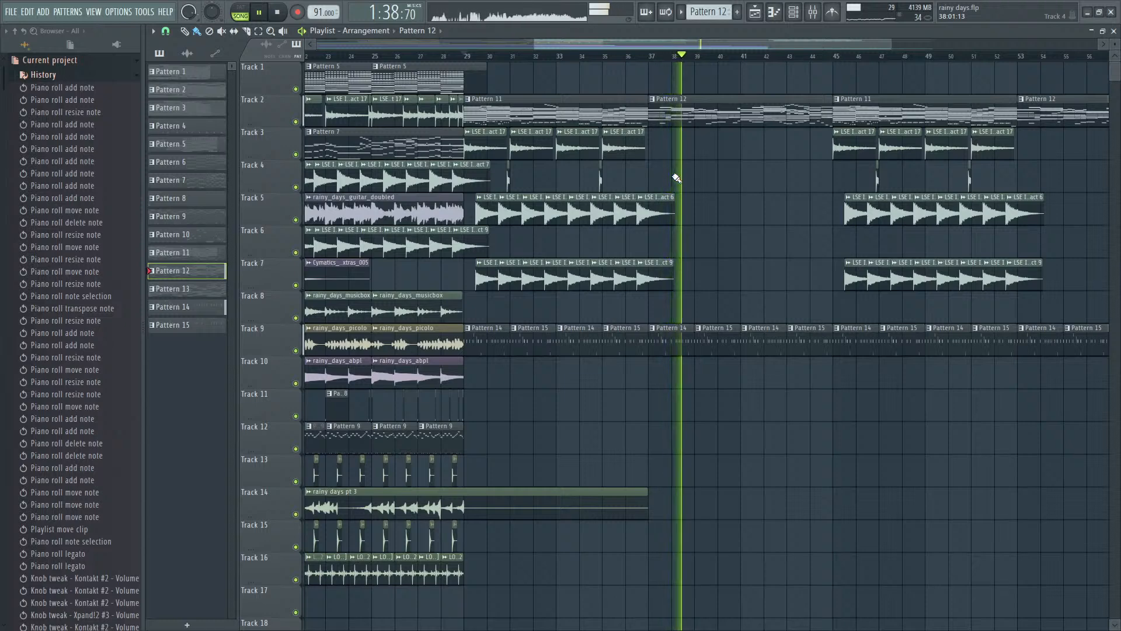
- Reopen Pattern 12's reFX Nexus #8 notes in the piano roll, focusing on bars 1 to 3
double_click(695, 114)
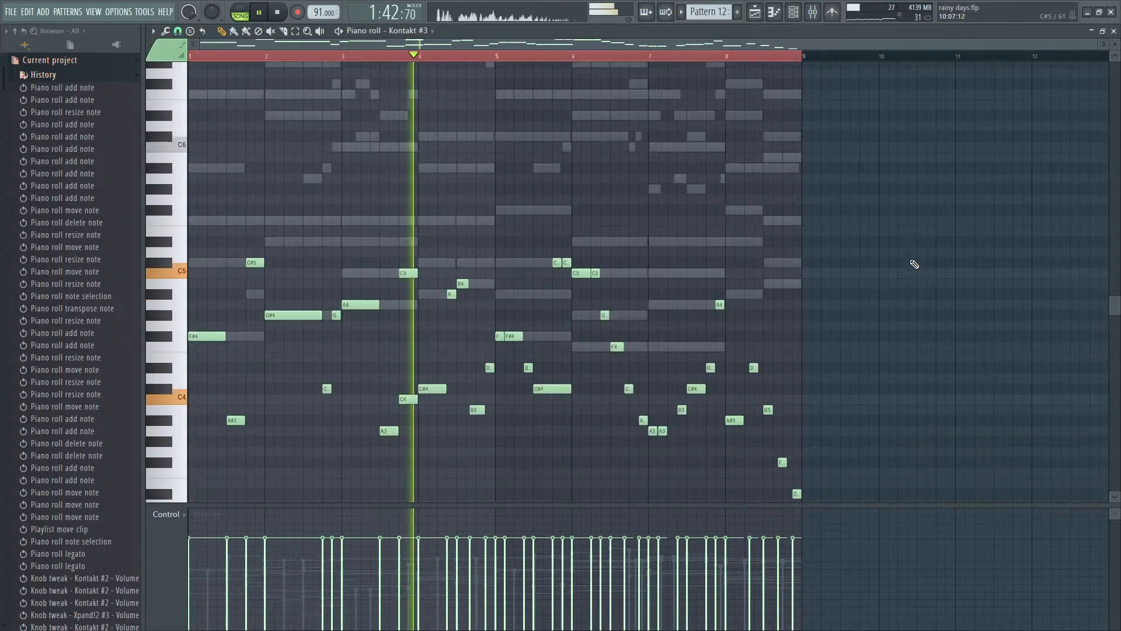
key("Escape")
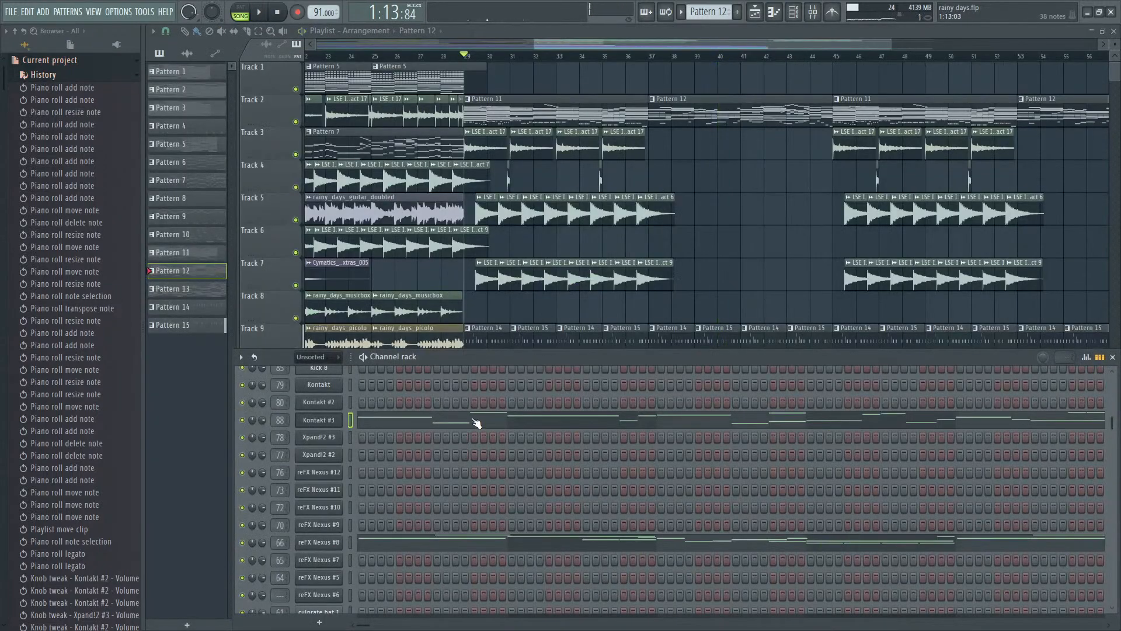
scroll(476, 423, "down", 5)
left_click(446, 409)
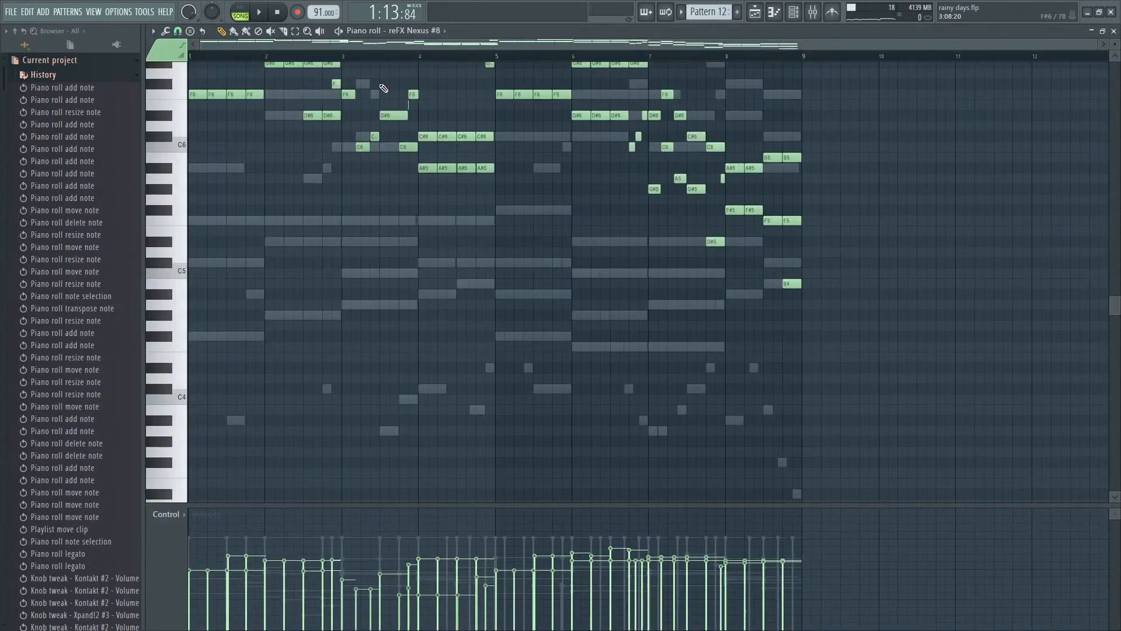
scroll(937, 252, "up", 3)
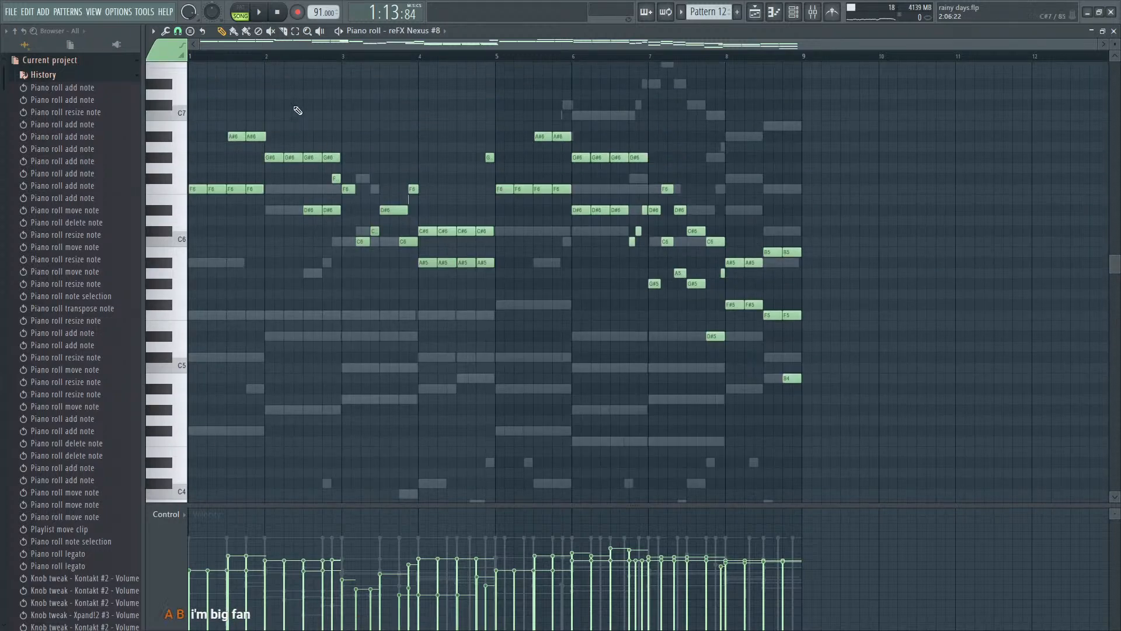
scroll(260, 175, "up", 5, "ctrl")
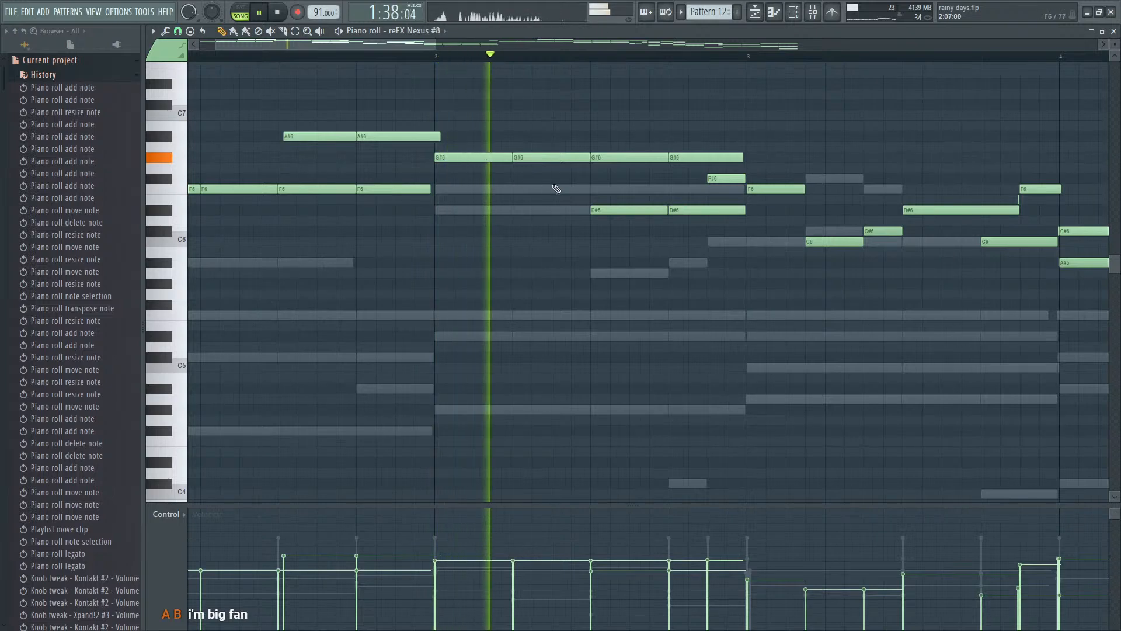
- Try deleting the D#6 note under the third G#6 in bar 2 and play from bar 2
key("space")
right_click(621, 211)
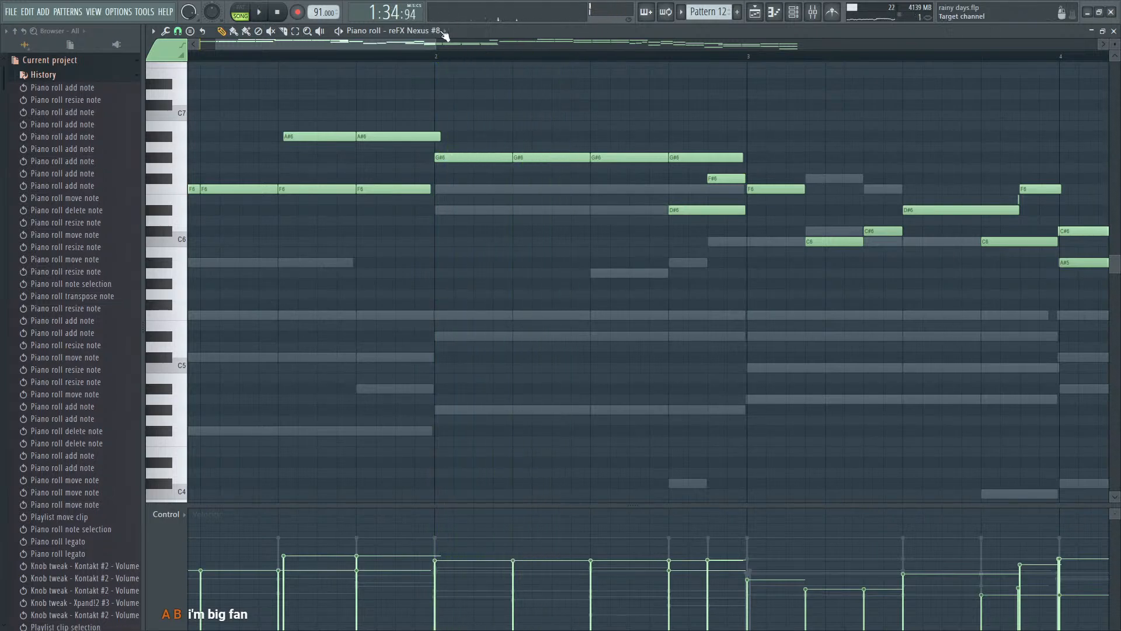
left_click(438, 57)
key("space")
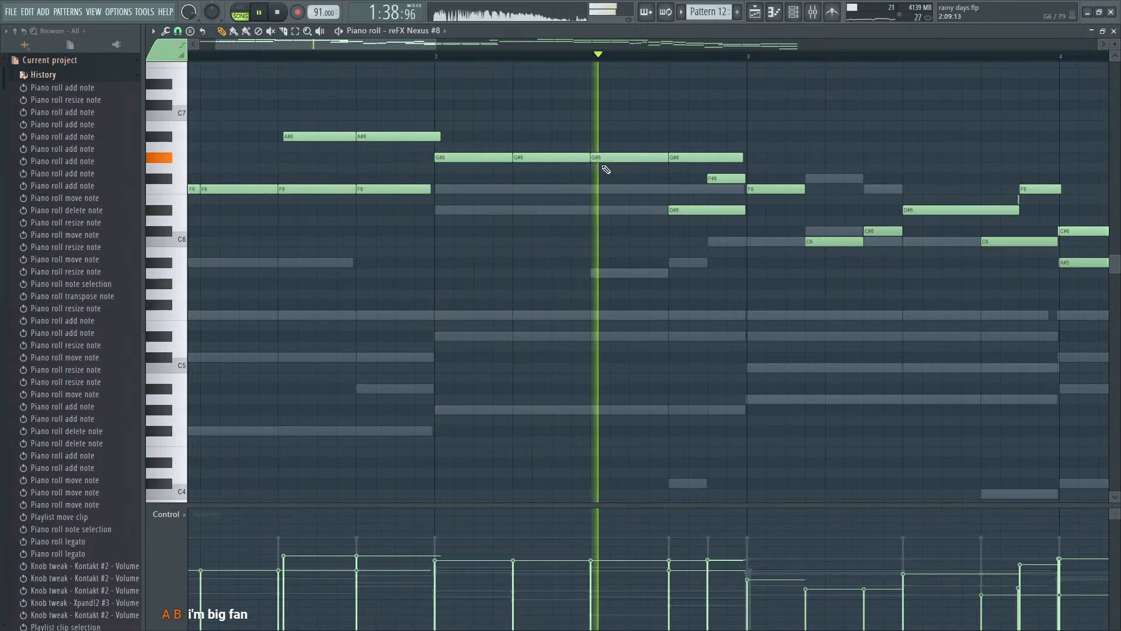
key("space")
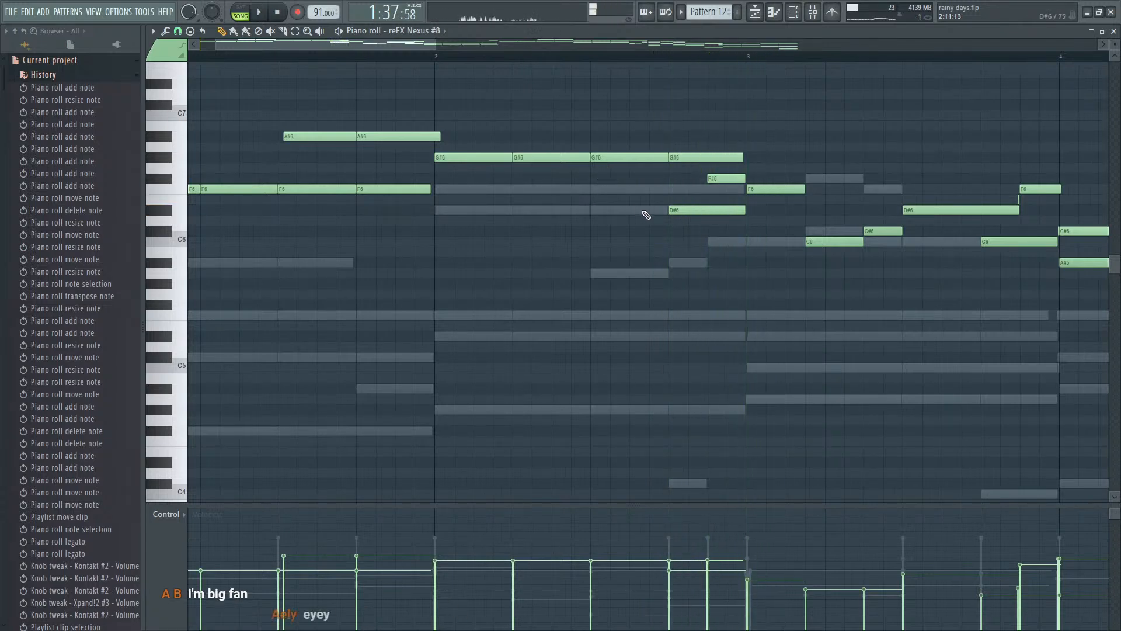
- Add a D#6 note back under the third G#6 in bar 2 and nudge that G#6 slightly
left_click(631, 211)
scroll(609, 193, "up", 5, "ctrl")
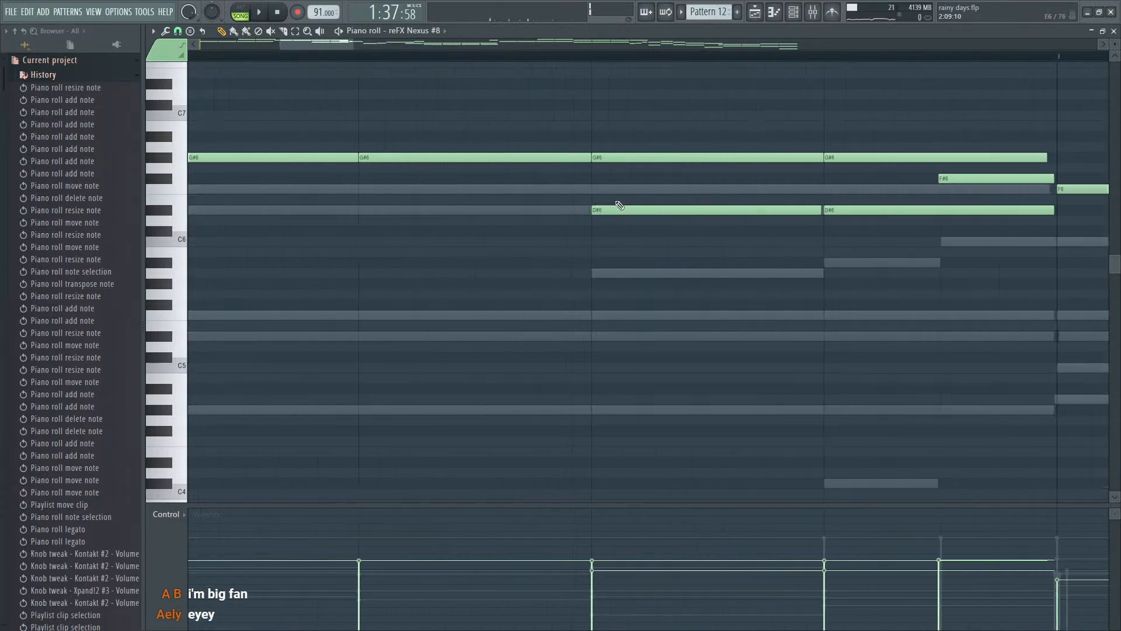
left_click(605, 162)
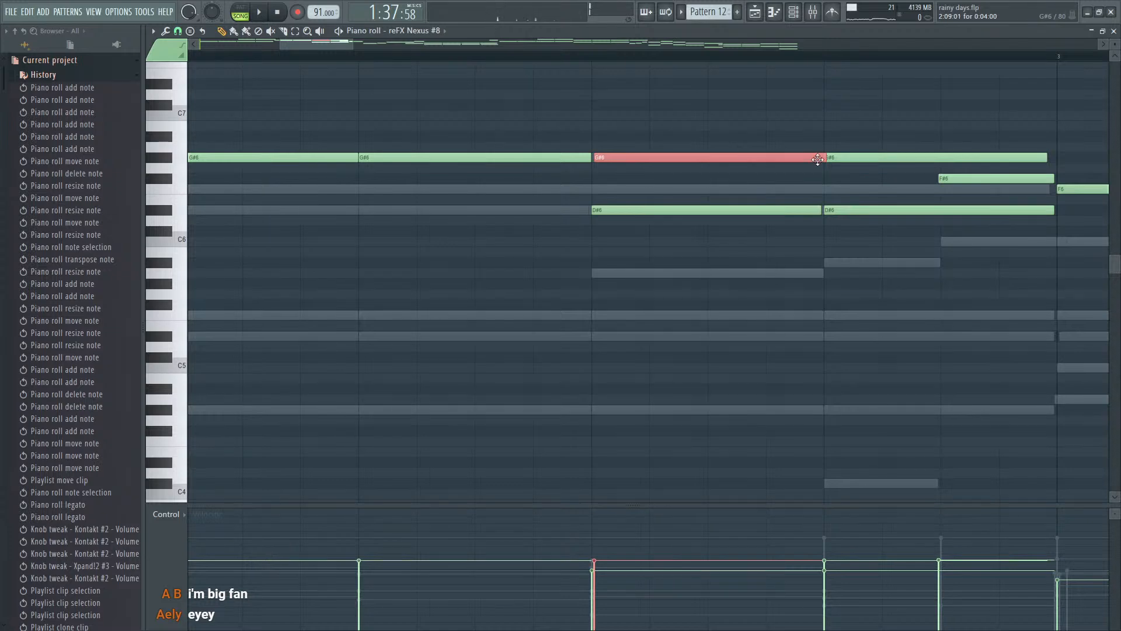
left_click_drag(823, 159, 817, 159)
- Shift the first D#6 note in bar 2 slightly earlier while listening to the passage
scroll(794, 171, "down", 5, "ctrl")
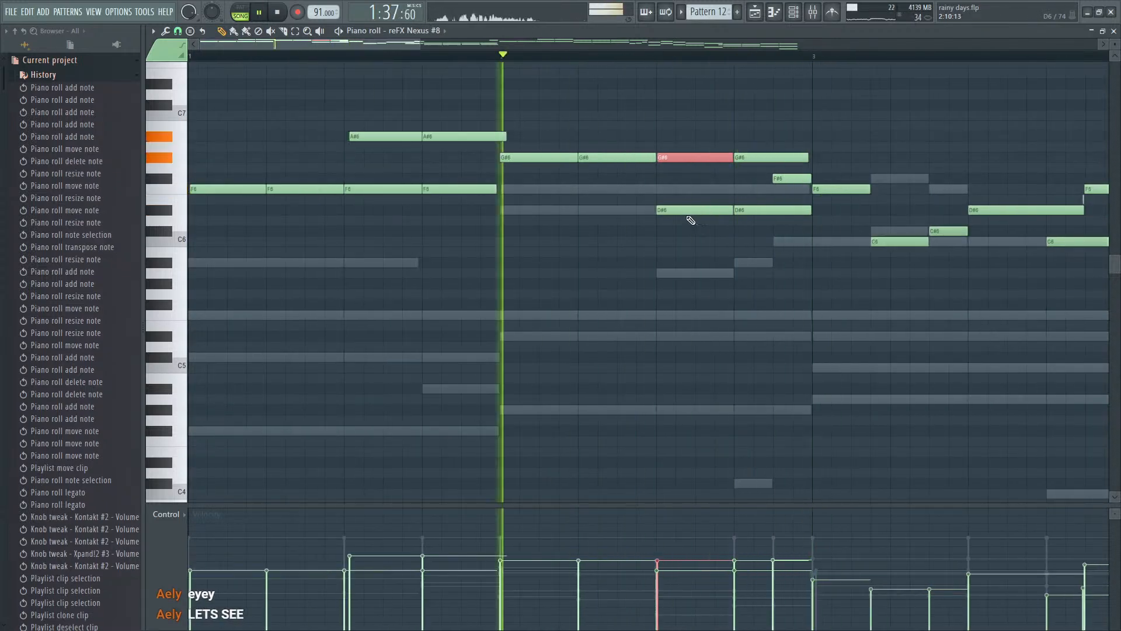
left_click_drag(680, 210, 675, 210)
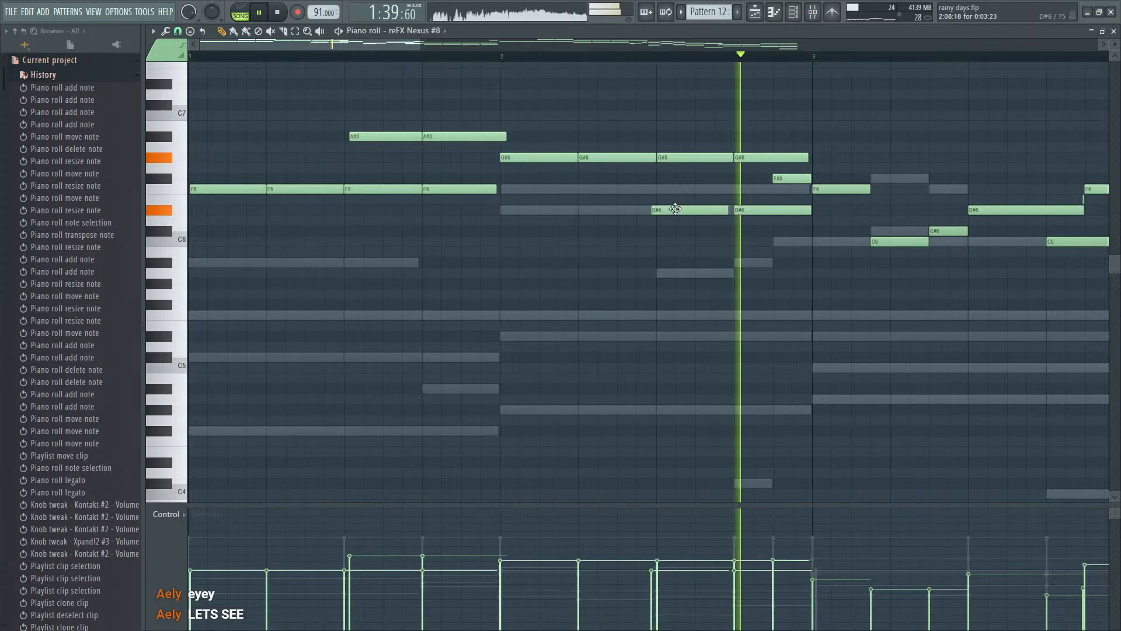
scroll(695, 217, "down", 2, "ctrl")
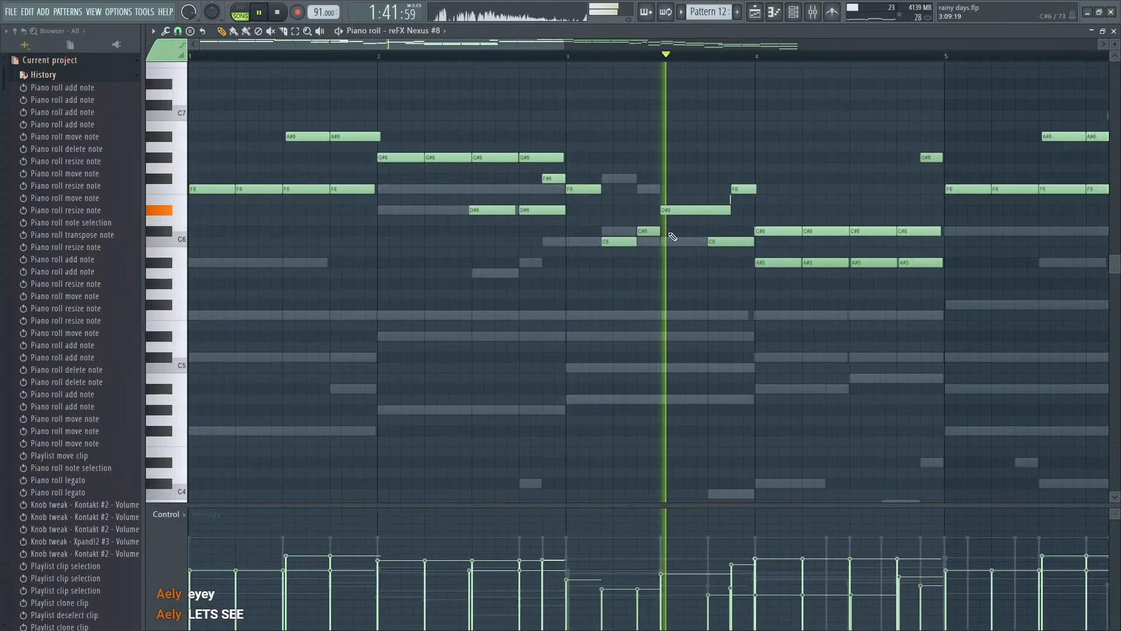
- Try replacing the C6 note after the first F6 in bar 3 with another F6
right_click(626, 242)
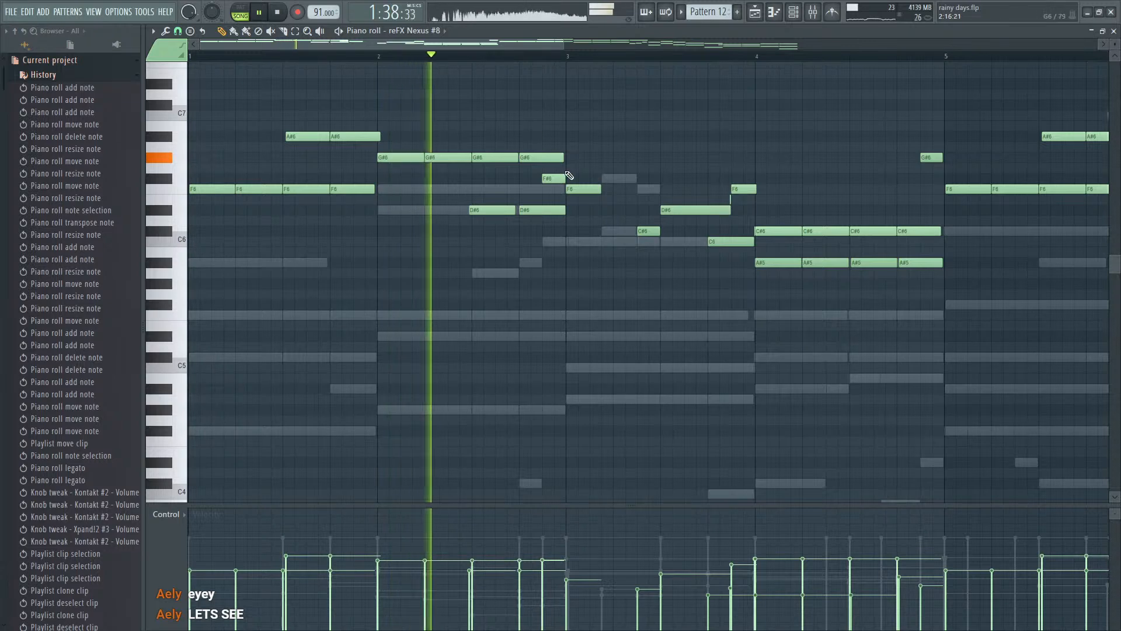
left_click_drag(617, 188, 604, 188)
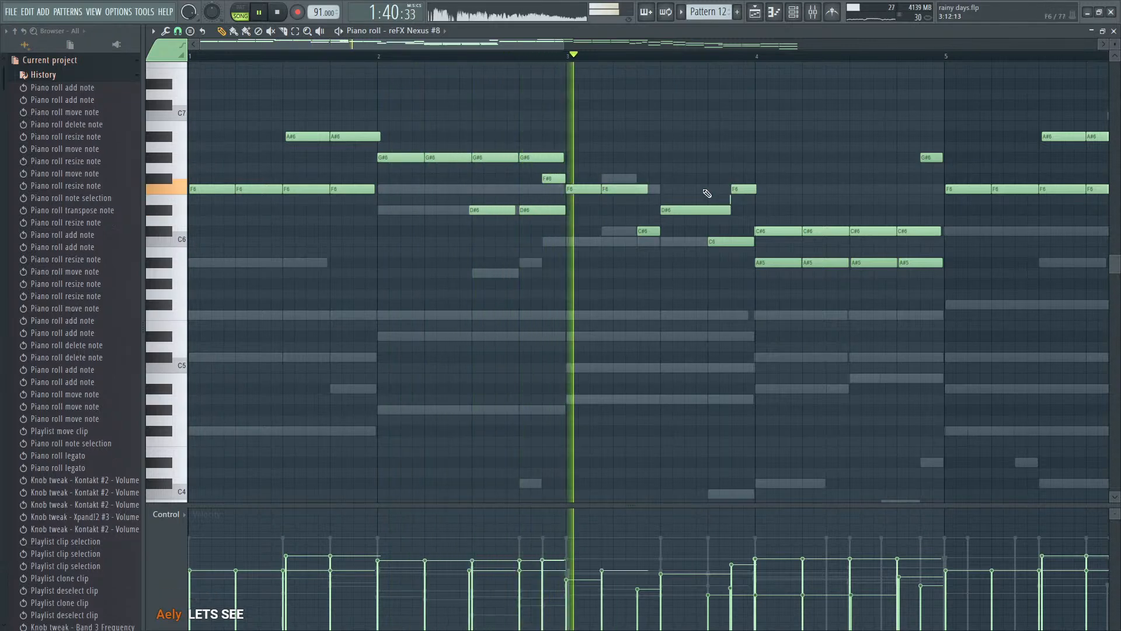
right_click(646, 190)
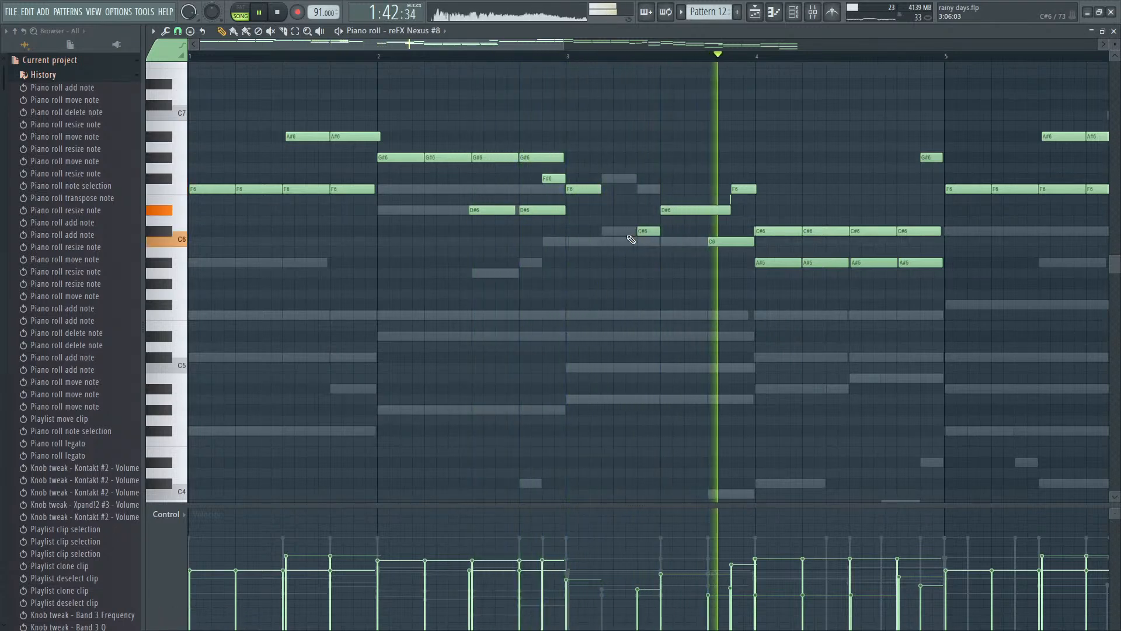
- Try adding a shortened C7 note and a C#7 note after the first F6 in bar 3 while listening to the passage
key("space")
left_click(606, 117)
key("space")
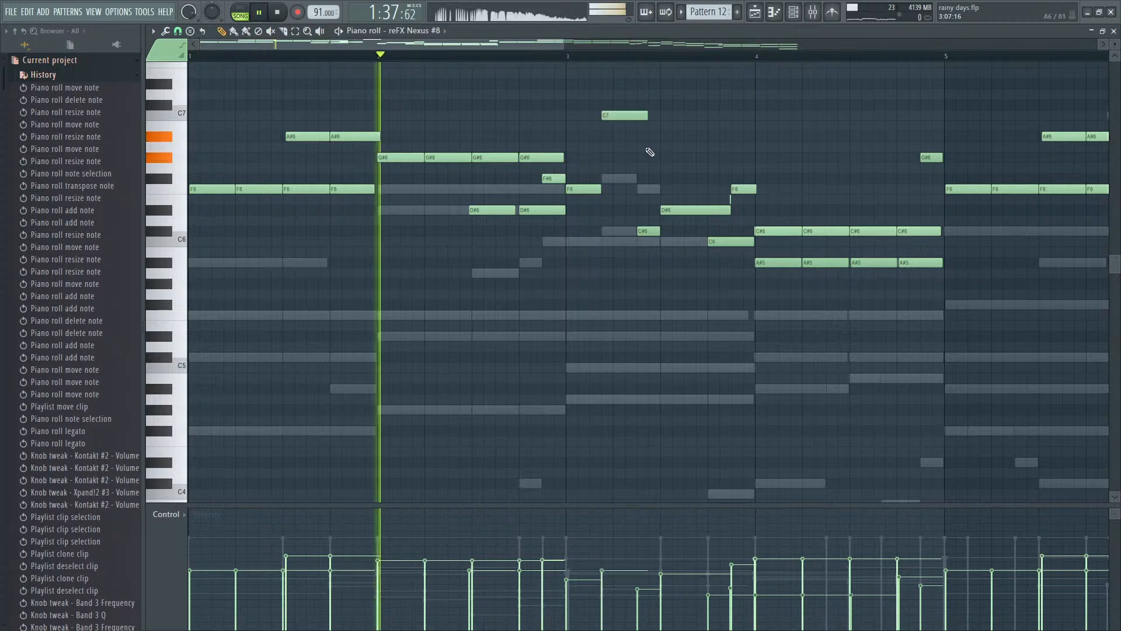
scroll(650, 128, "up", 4)
left_click_drag(669, 114, 642, 114)
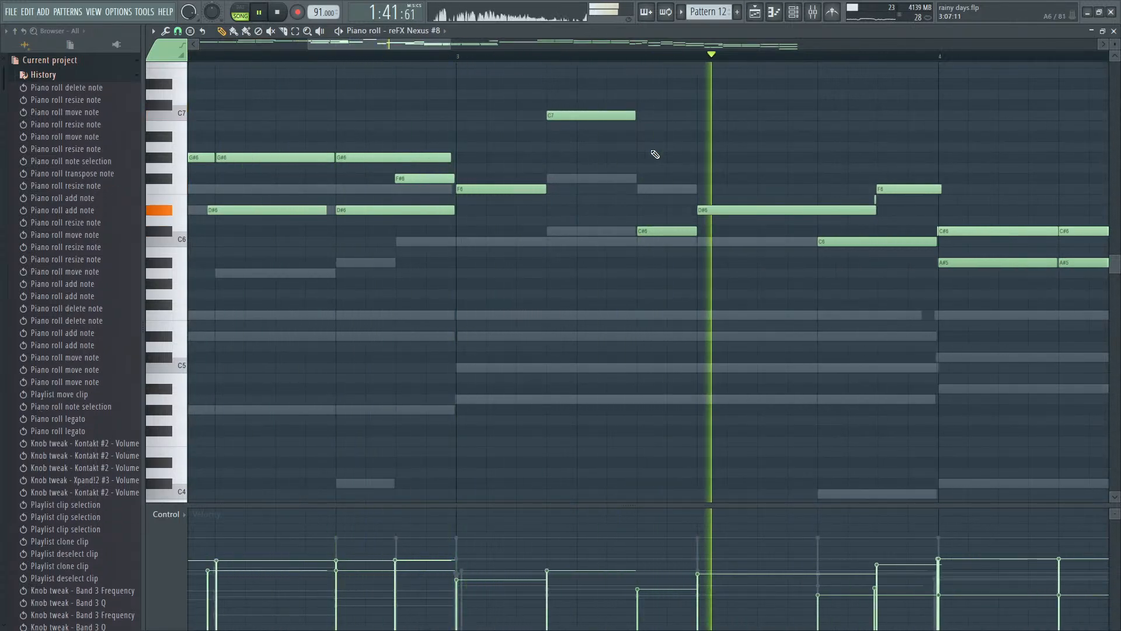
scroll(584, 114, "down", 2)
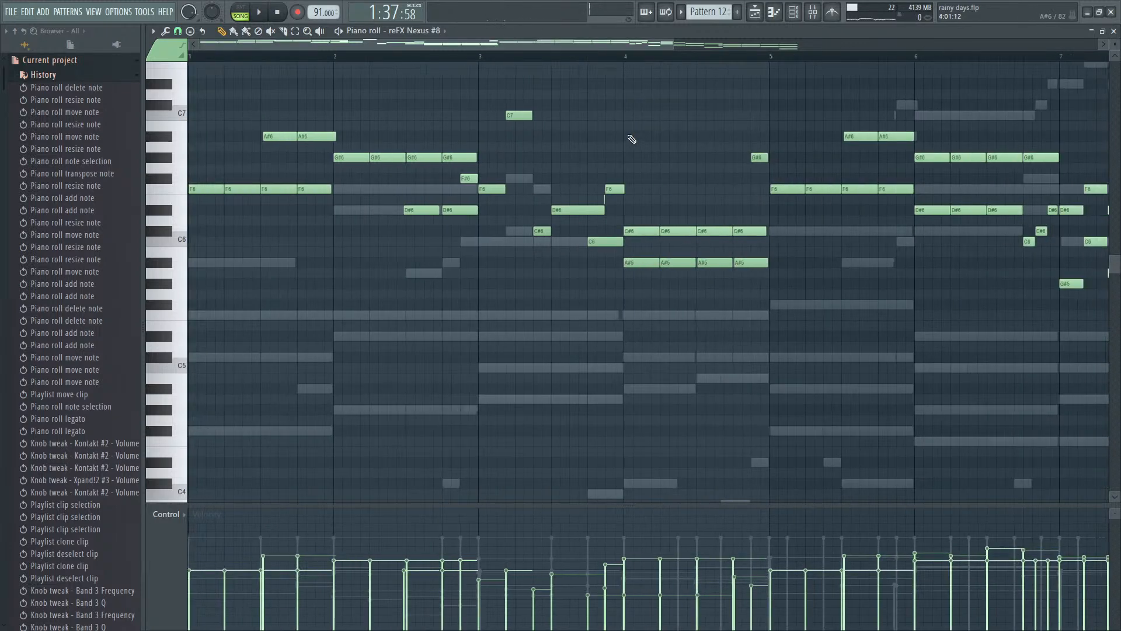
left_click(555, 105)
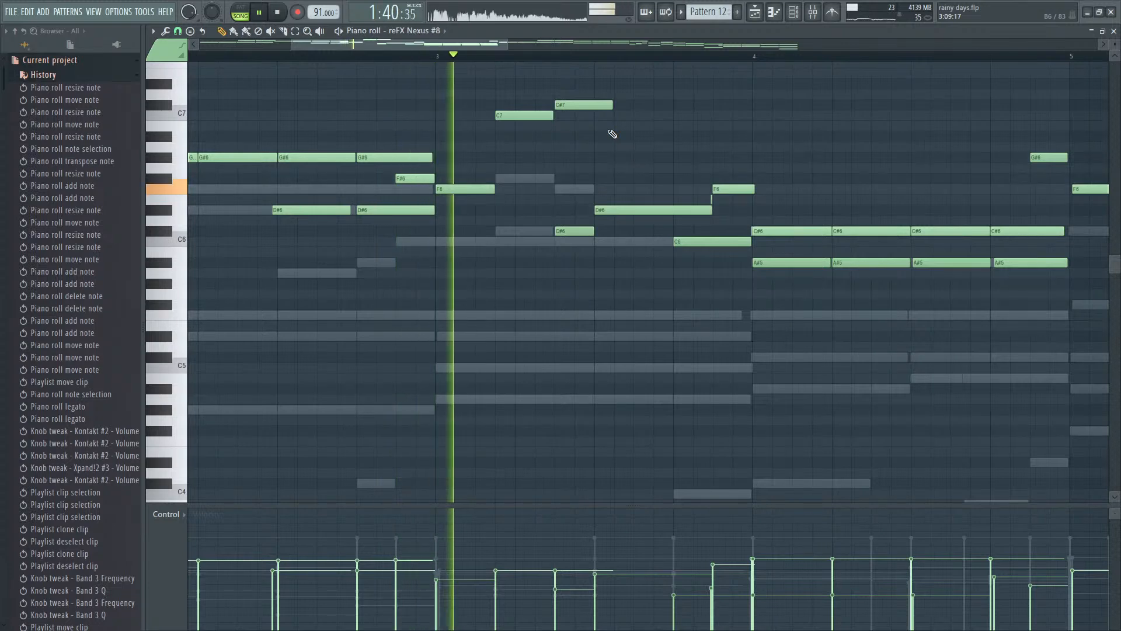
key("space")
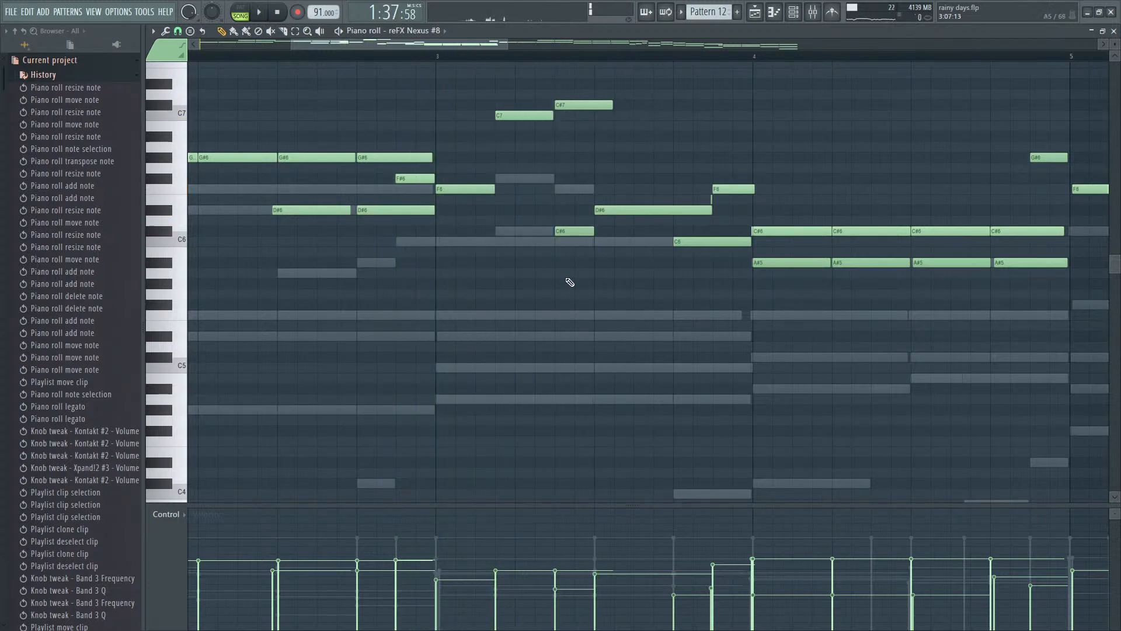
right_click(584, 108)
right_click(525, 116)
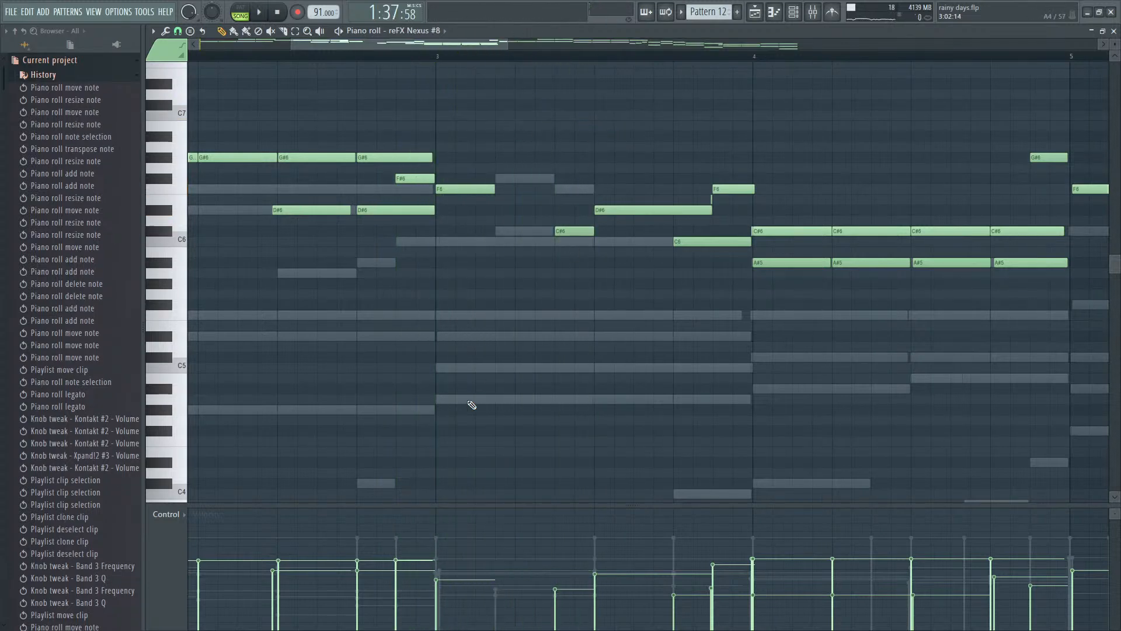
- Add a C6 note after the first F6 in bar 3, transpose the notes from there through bar 4 up an octave, and listen
left_click(497, 231)
left_click_drag(519, 230, 1017, 170)
key("ctrl+Up")
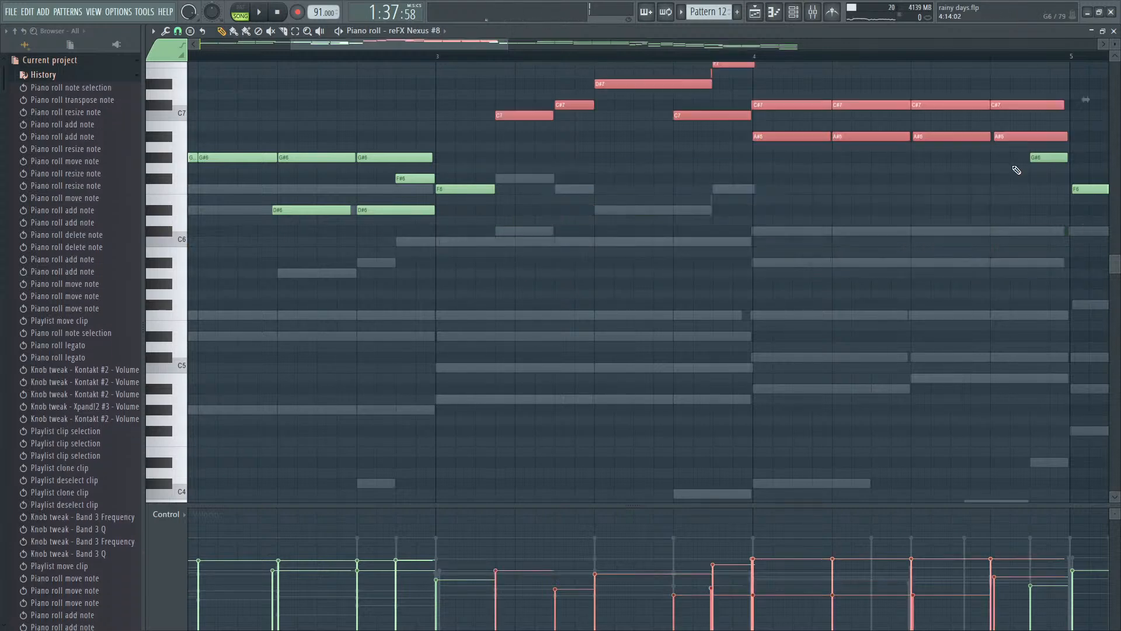
scroll(616, 258, "down", 5)
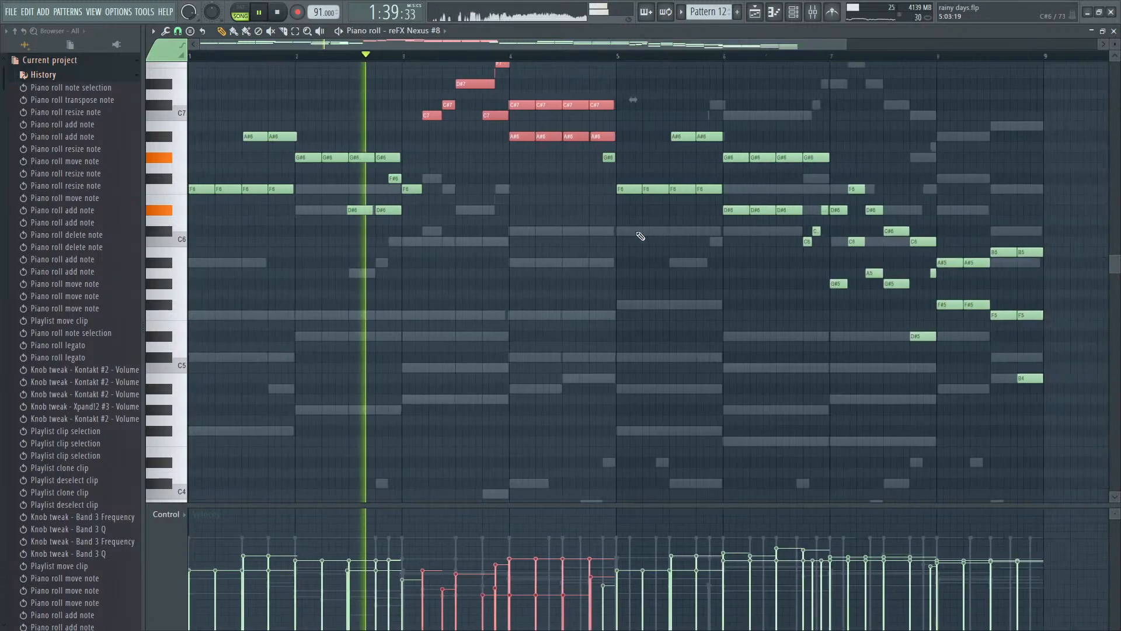
scroll(1050, 292, "up", 4)
scroll(533, 293, "up", 3)
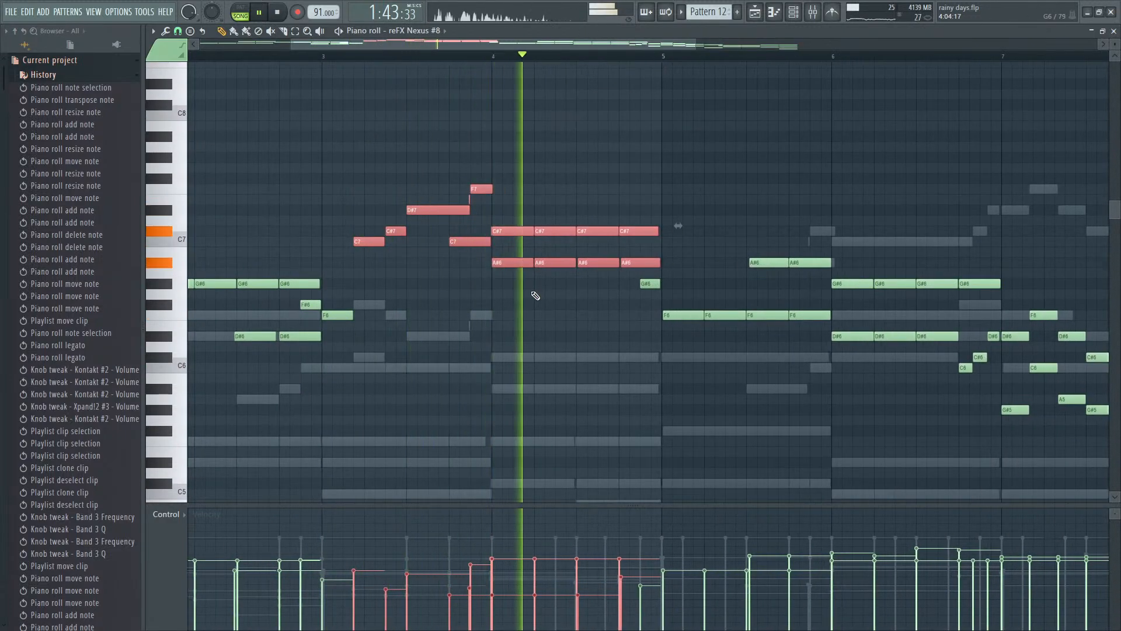
- Compare the selected notes in bars 3 and 4 an octave lower, then transpose them back up
key("space")
key("ctrl+Down")
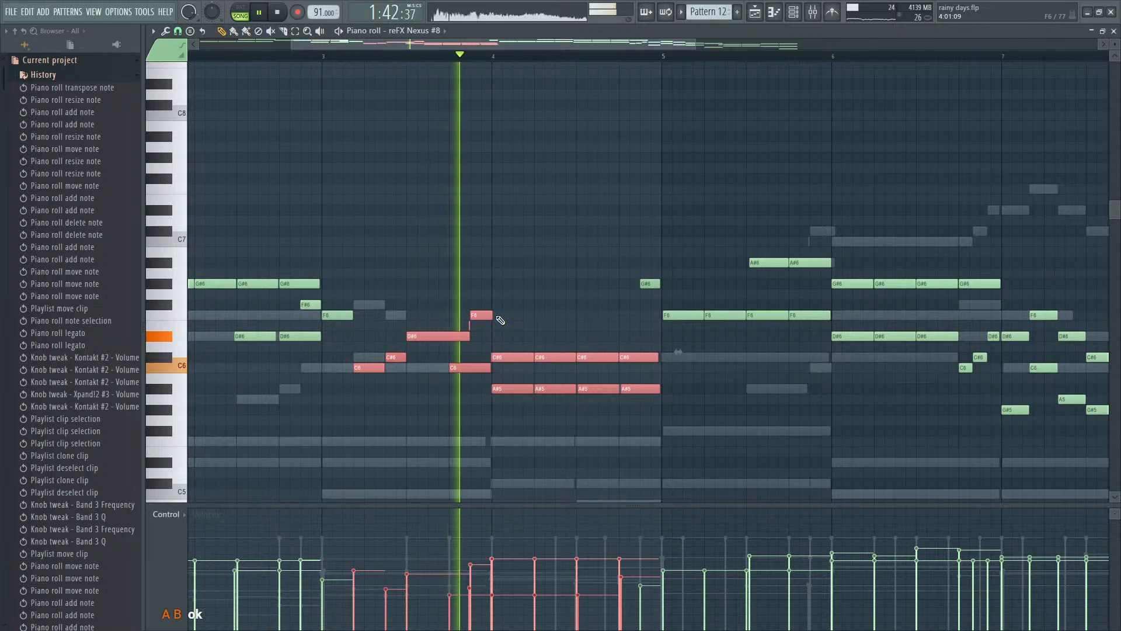
key("space")
key("ctrl+Up")
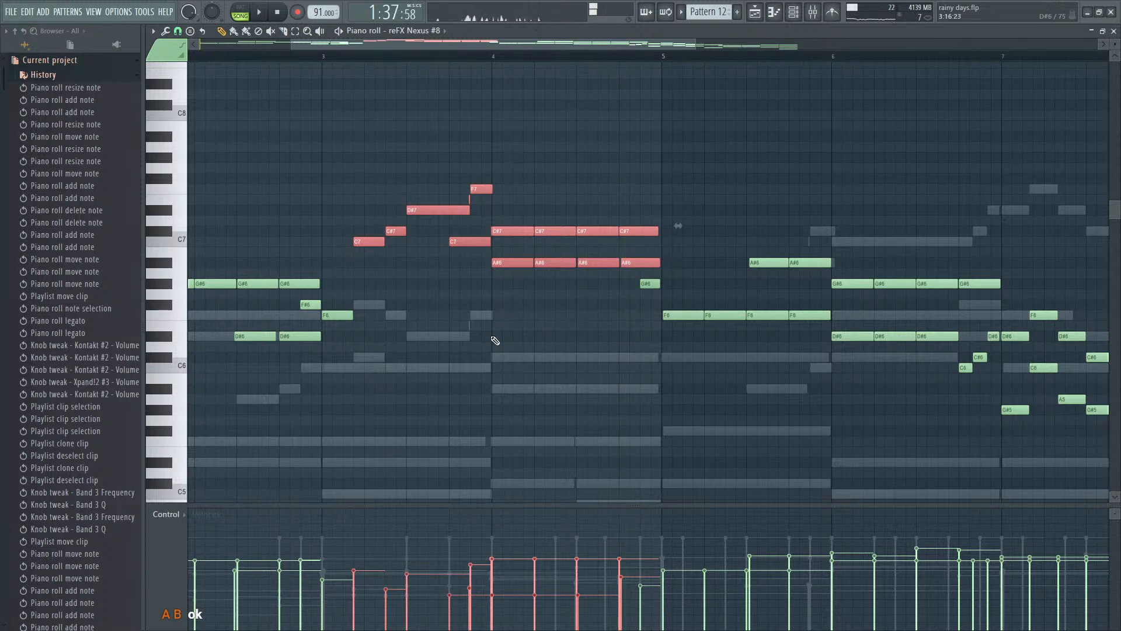
- Lower the velocities of the first C7, C#7 and D#7 notes in bar 3 and play the passage
left_click(495, 338)
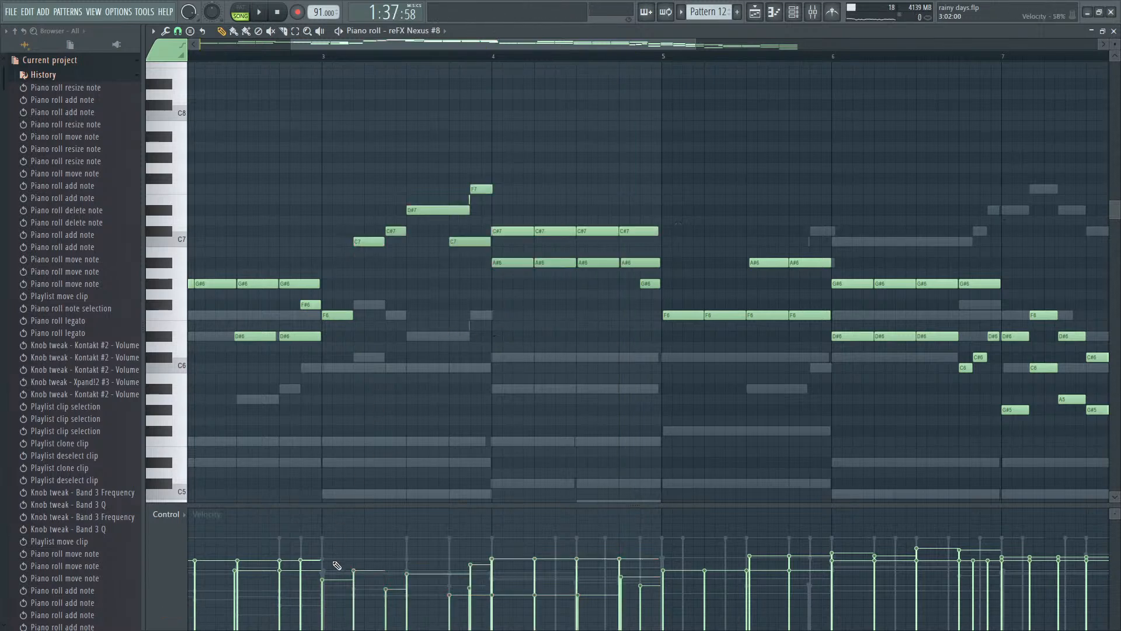
left_click_drag(382, 247, 645, 175)
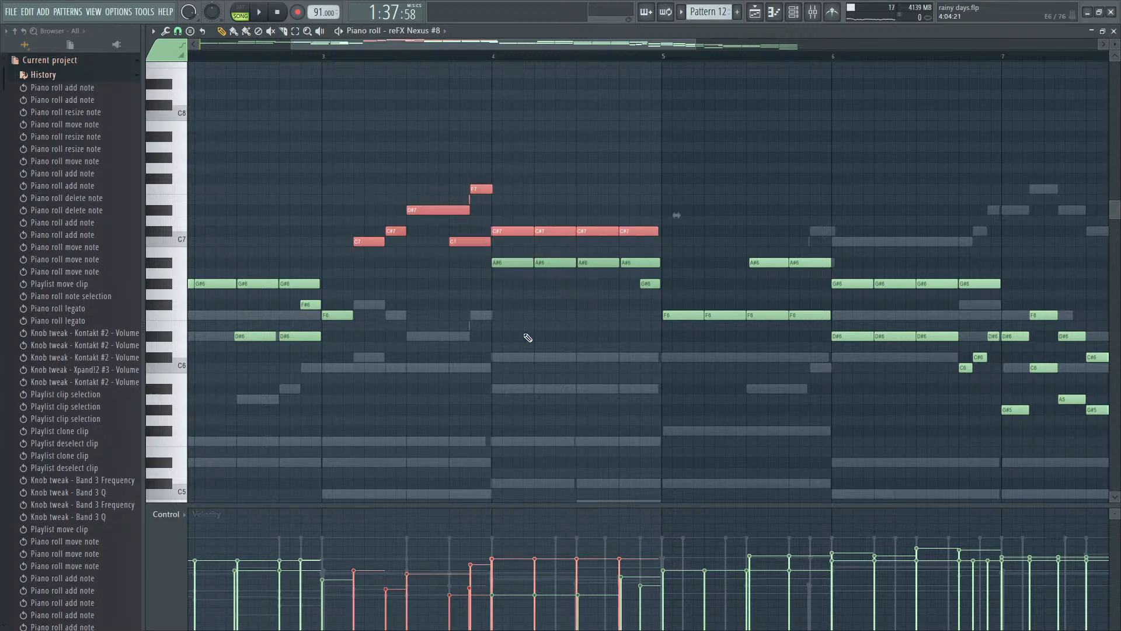
left_click_drag(376, 267, 379, 246)
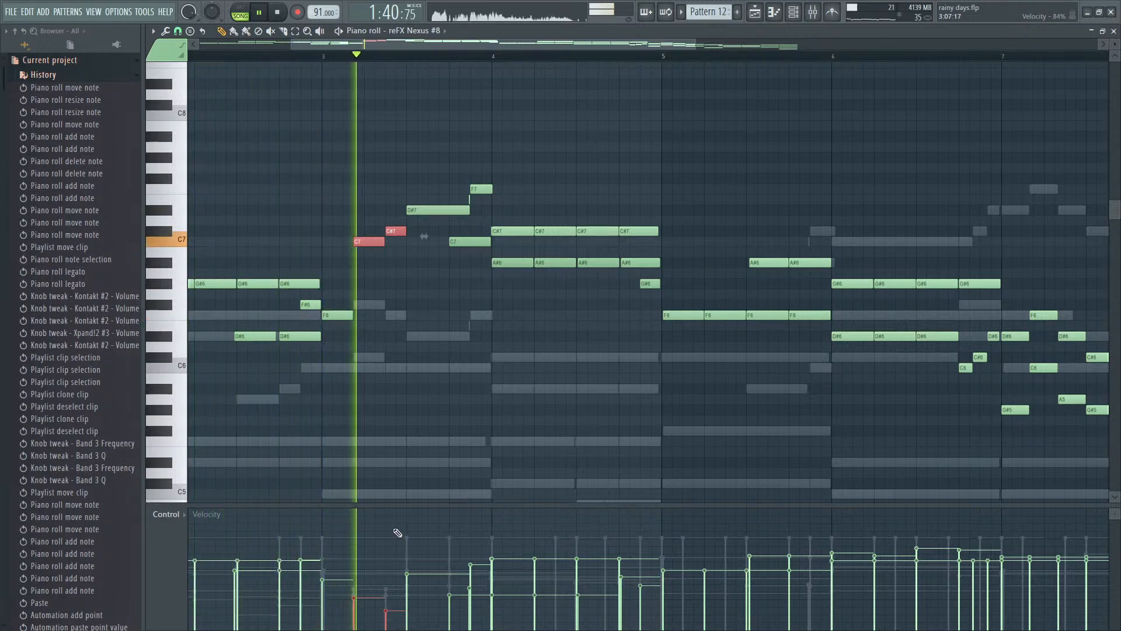
left_click(422, 593)
key("ctrl+d")
left_click(416, 591)
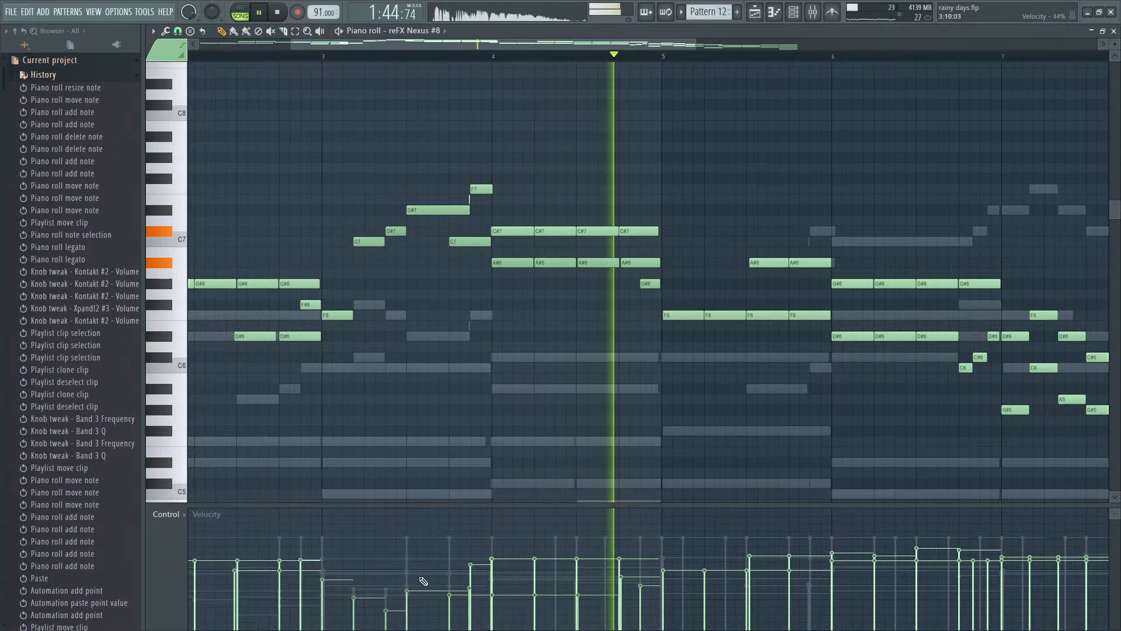
scroll(643, 450, "down", 5)
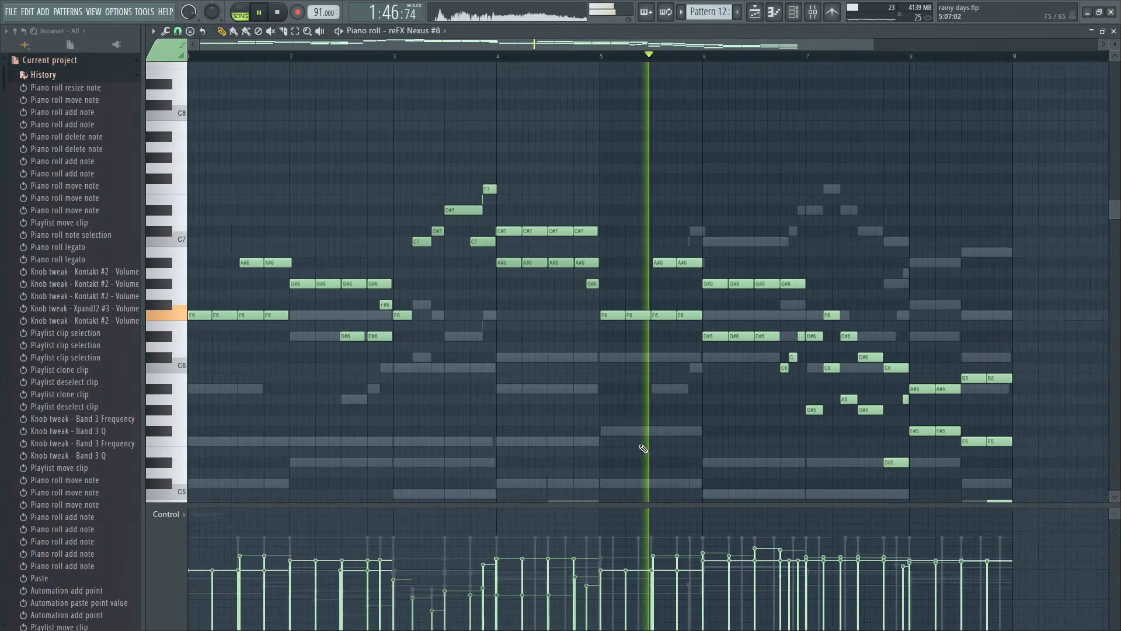
key("space")
key("space")
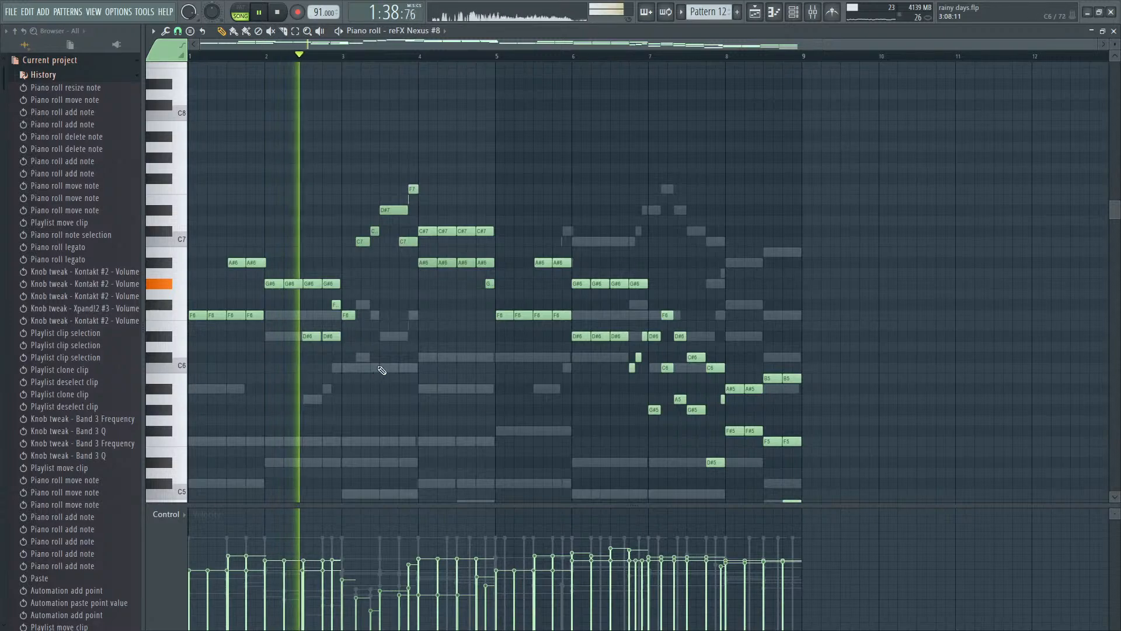
- Add an F#6 note under the first C7 in bar 3 and an A#6 note under the following C#7, checking by playback
scroll(370, 374, "up", 5)
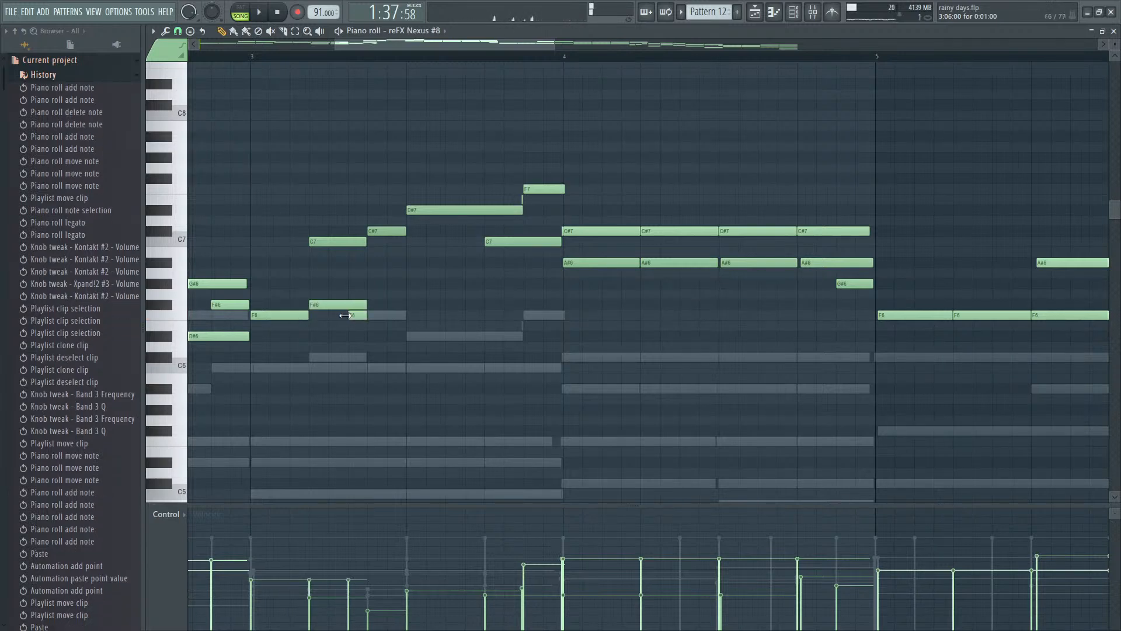
right_click(354, 317)
left_click(387, 319)
mouse_move(405, 319)
left_mouse_down()
mouse_move(364, 302)
mouse_move(407, 316)
left_mouse_up()
left_click(418, 315, "ctrl")
scroll(346, 334, "up", 2)
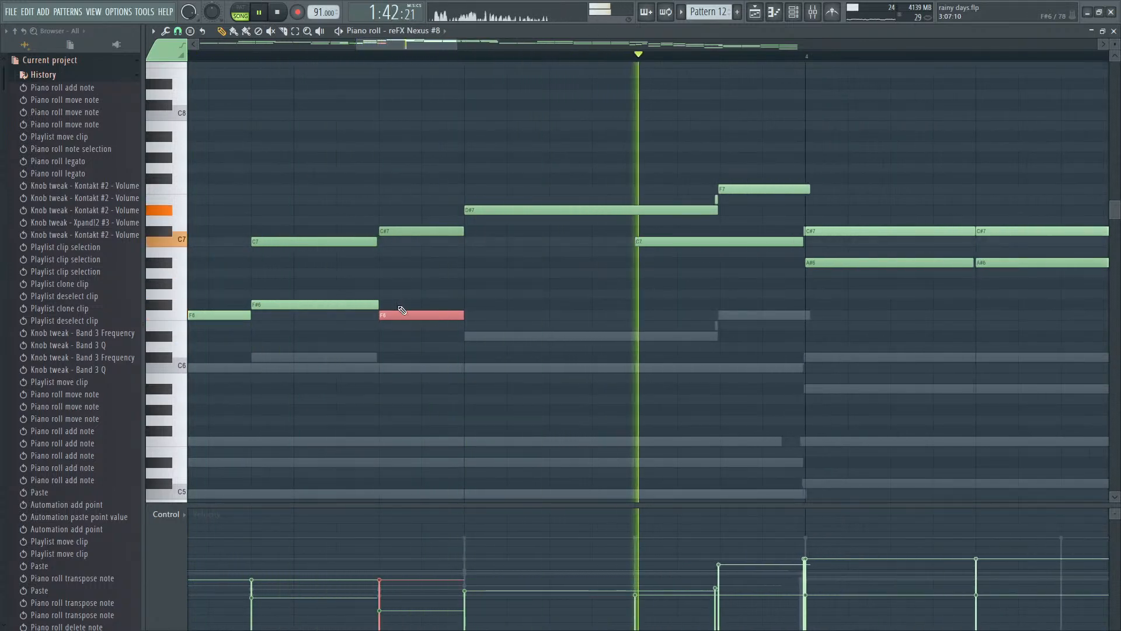
left_click_drag(399, 318, 398, 263)
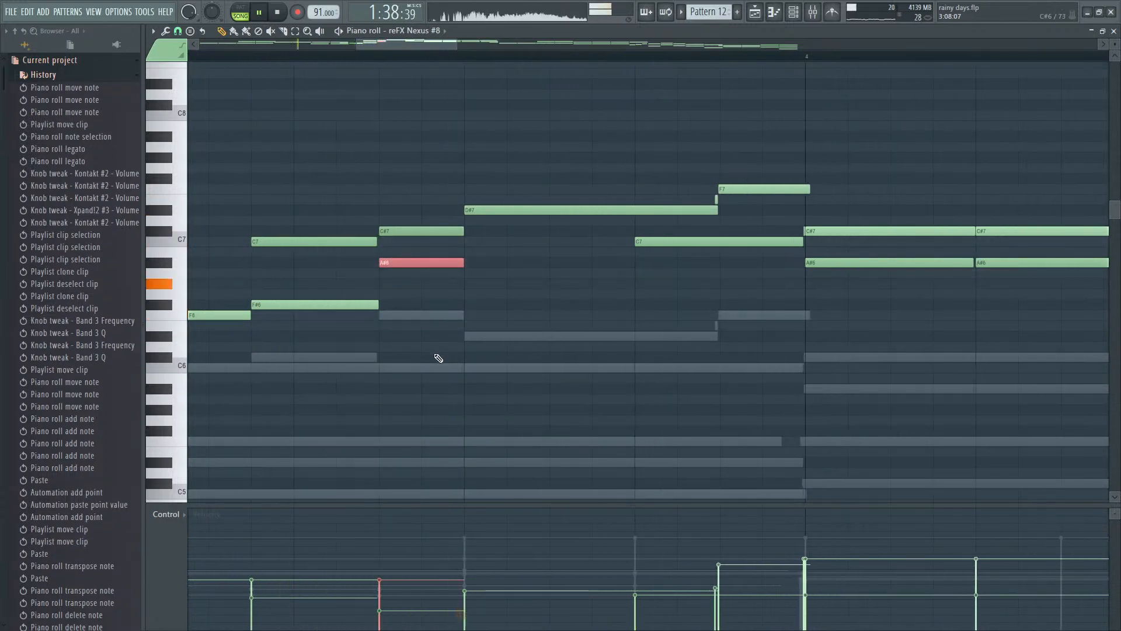
scroll(436, 357, "down", 5)
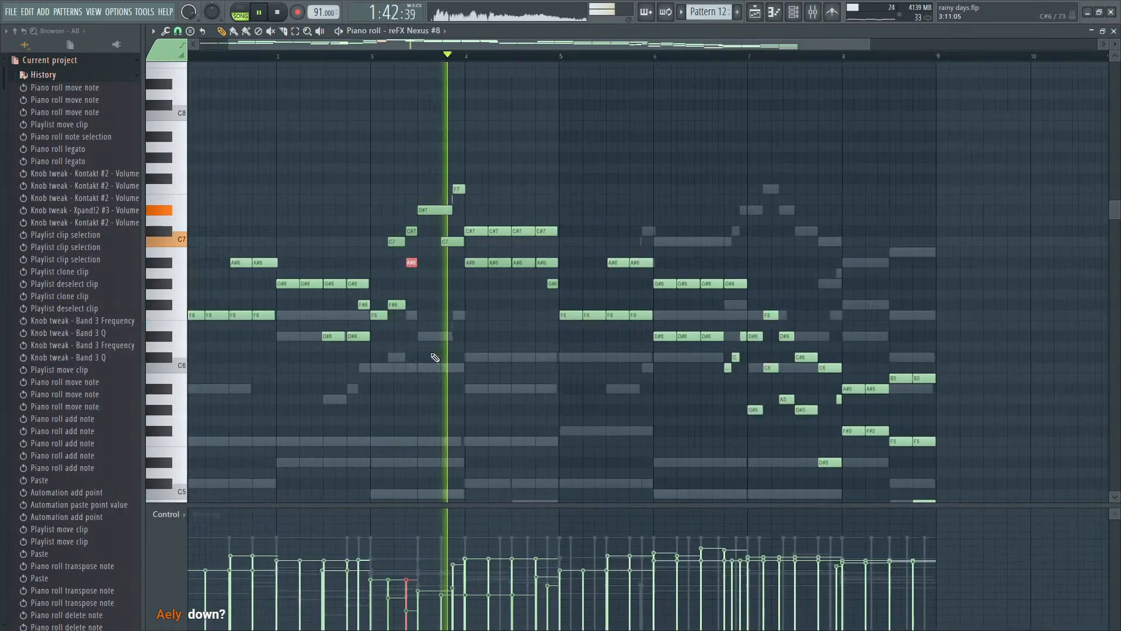
scroll(436, 358, "up", 2)
scroll(435, 357, "up", 1)
- Transpose the notes after the first F6 in bar 3 through the end of bar 4 down an octave and listen
left_click_drag(374, 323, 489, 383)
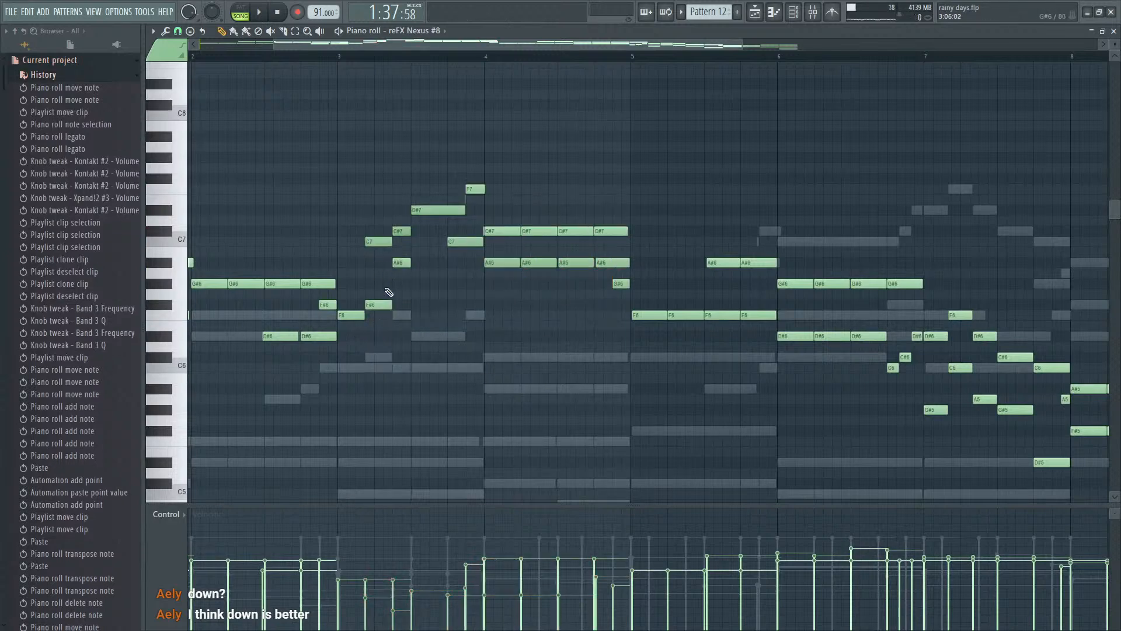
left_click_drag(373, 330, 632, 183)
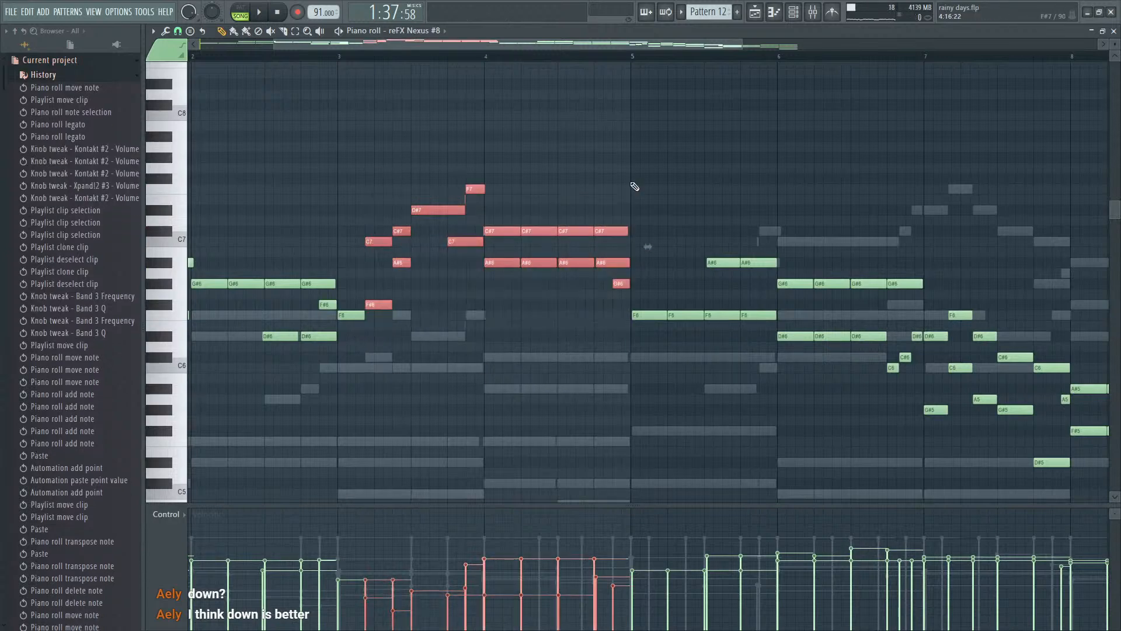
key("ctrl+Down")
key("space")
scroll(482, 412, "down", 1)
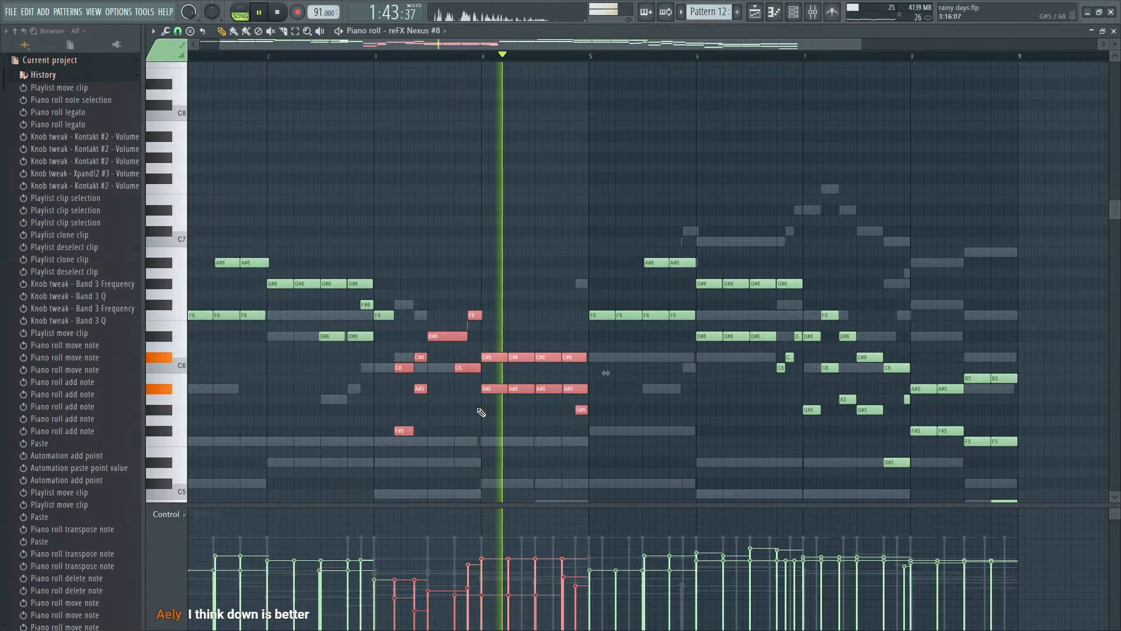
key("space")
scroll(235, 117, "down", 2)
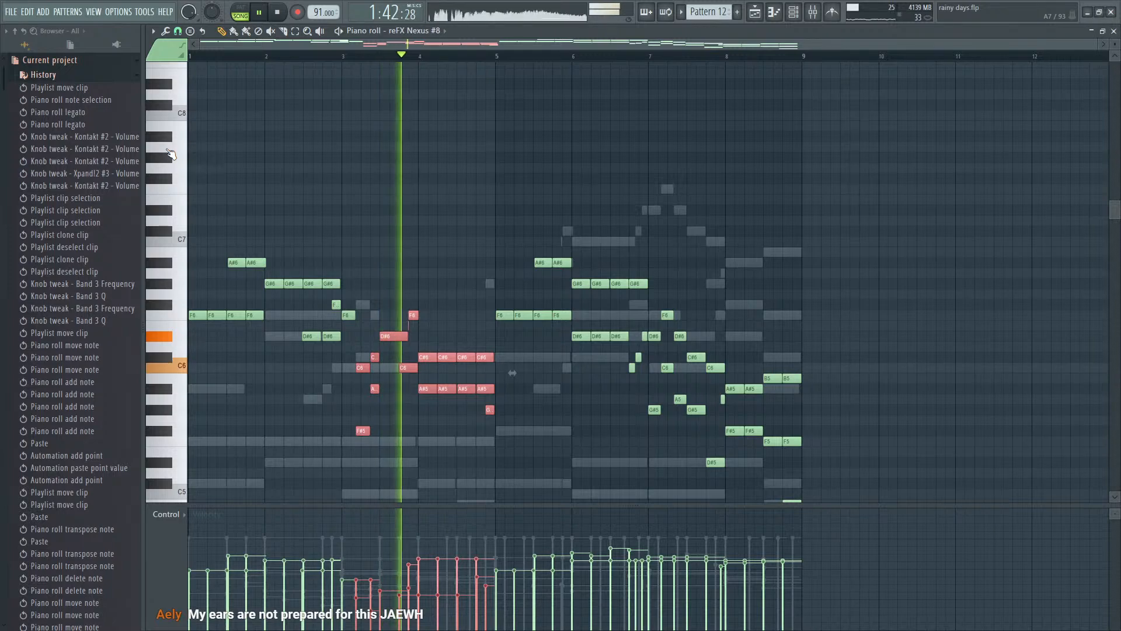
- Raise the F#5 note under the first C6 in bar 3 to A#5 and delete the A#5 note under the following C#6
scroll(431, 414, "up", 3, "ctrl")
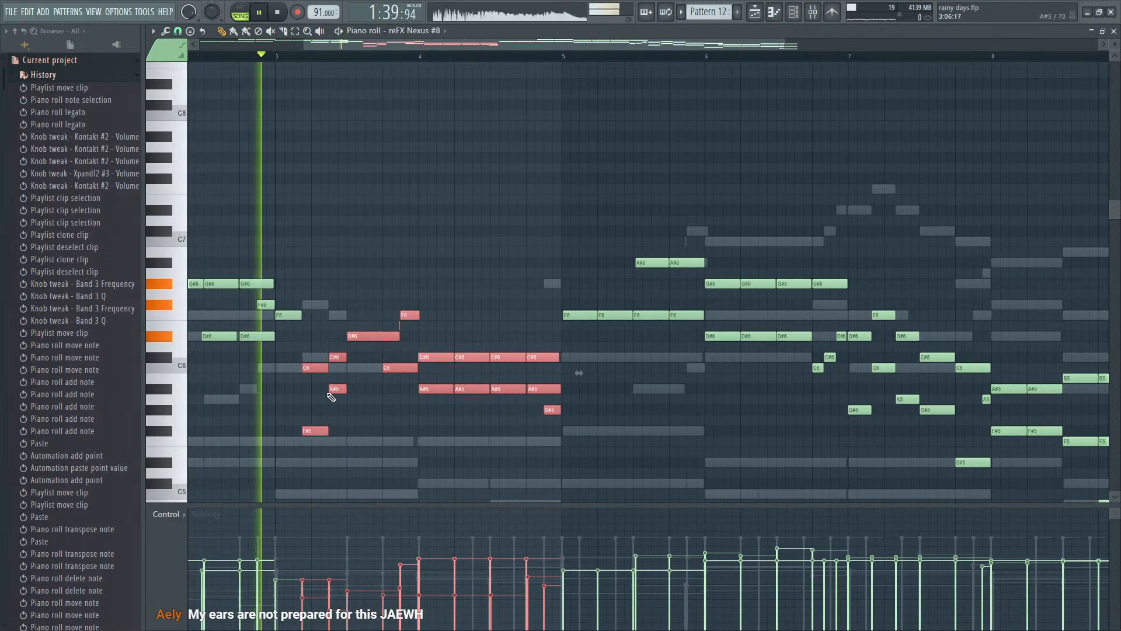
scroll(325, 403, "up", 2, "ctrl")
key("space")
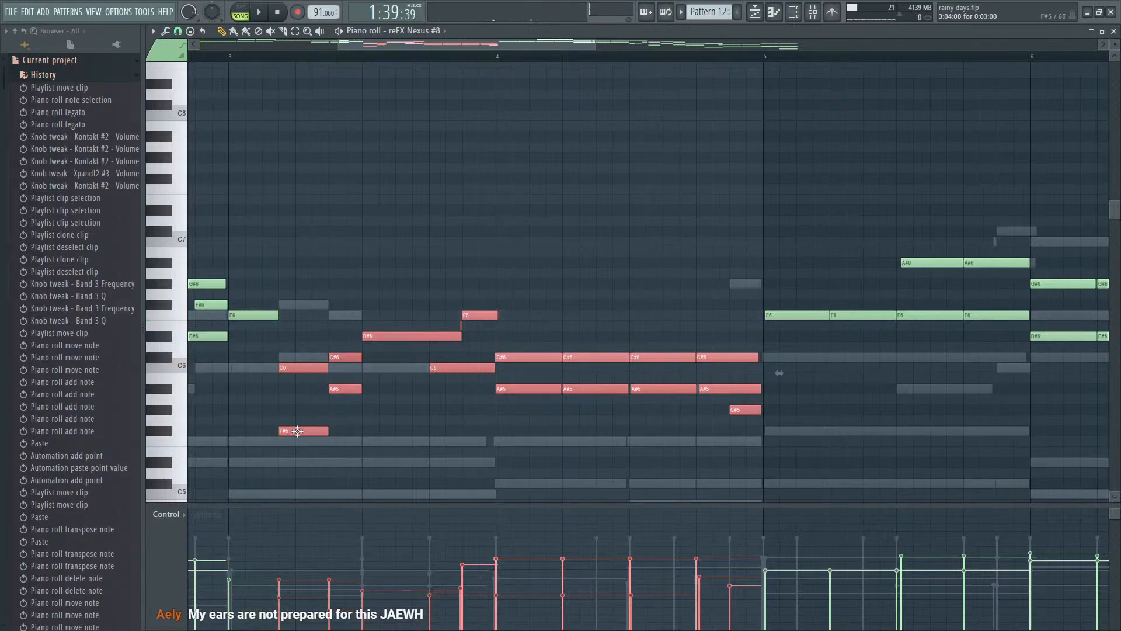
left_click(297, 431)
left_click_drag(296, 432, 290, 403)
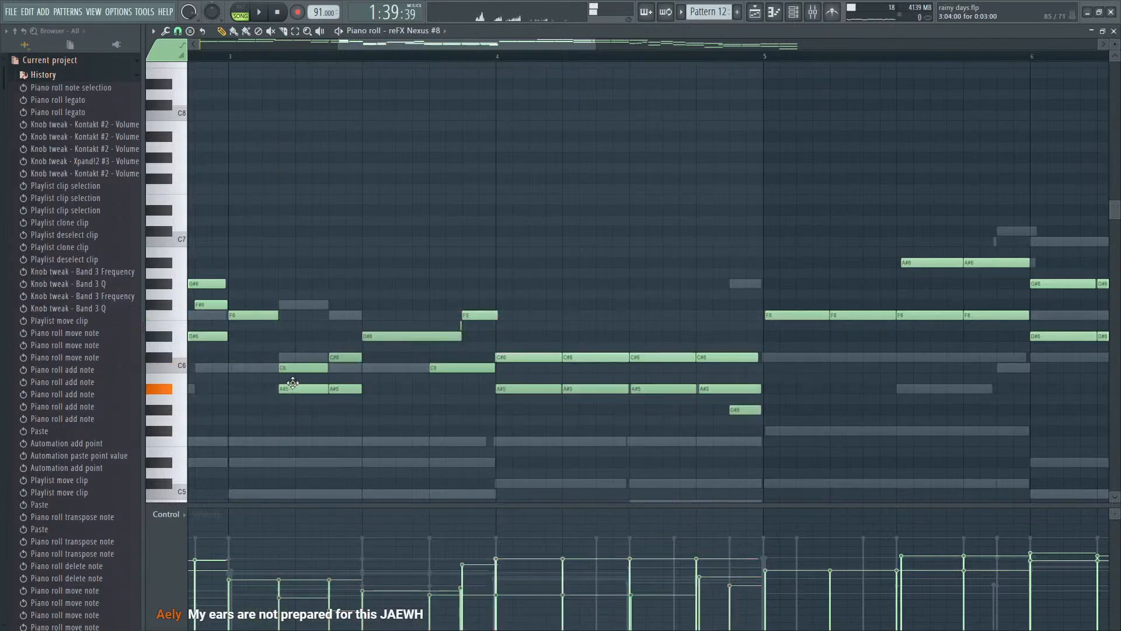
key("space")
right_click(336, 388)
key("space")
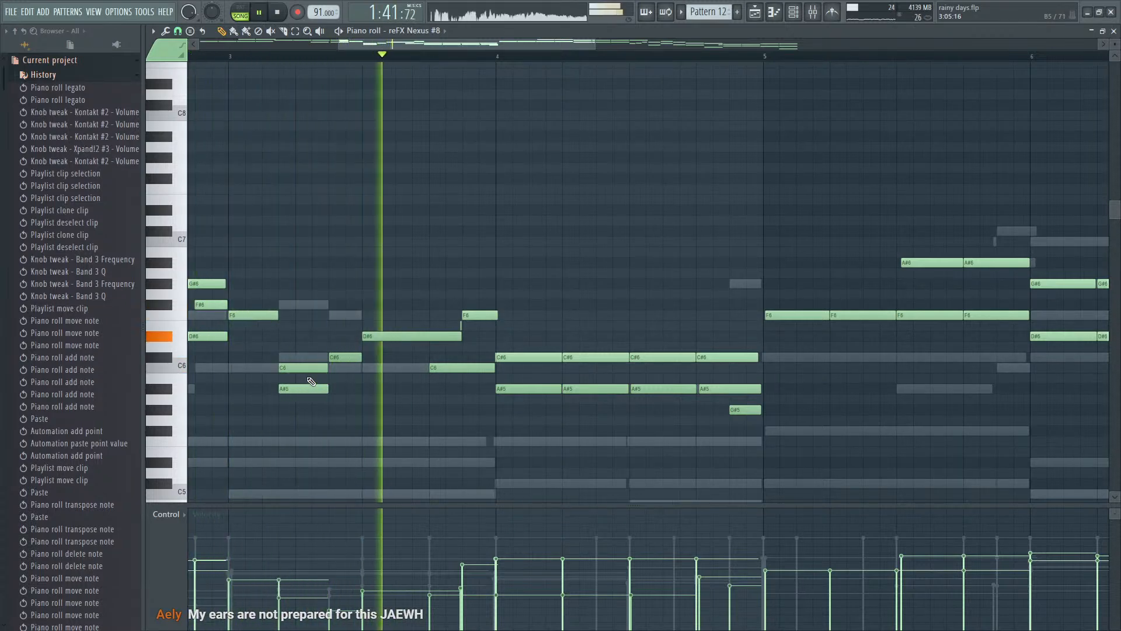
- Raise the velocity of bar 3's C#6 note, lengthen the preceding C6 to 0:03:23 so they overlap, and replay the passage
key("space")
left_click(339, 358)
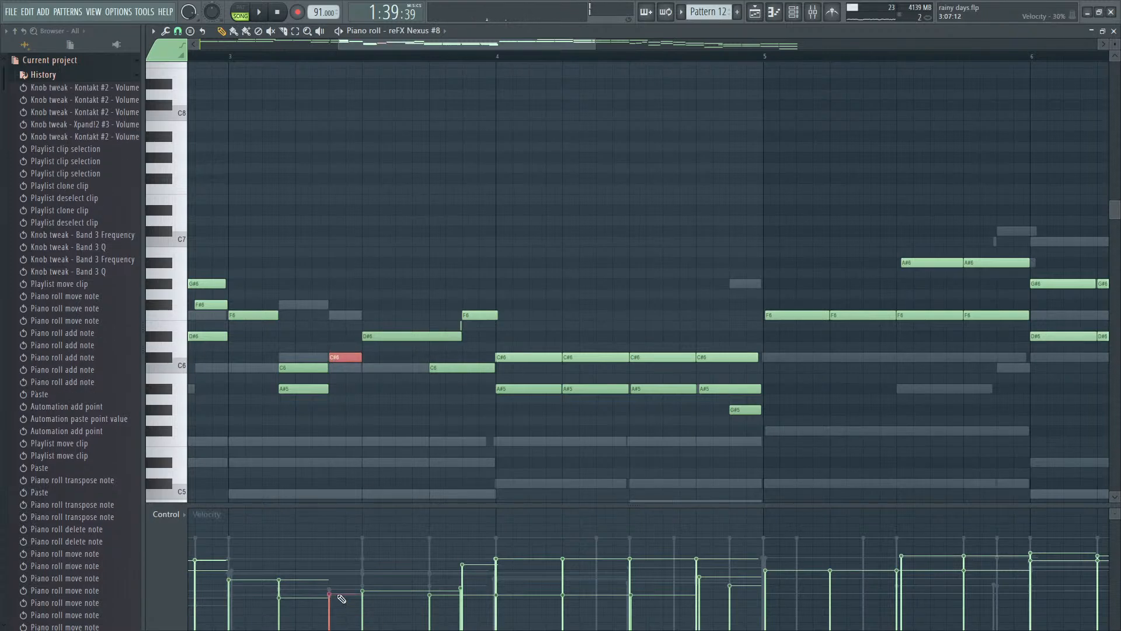
left_click_drag(327, 368, 343, 368)
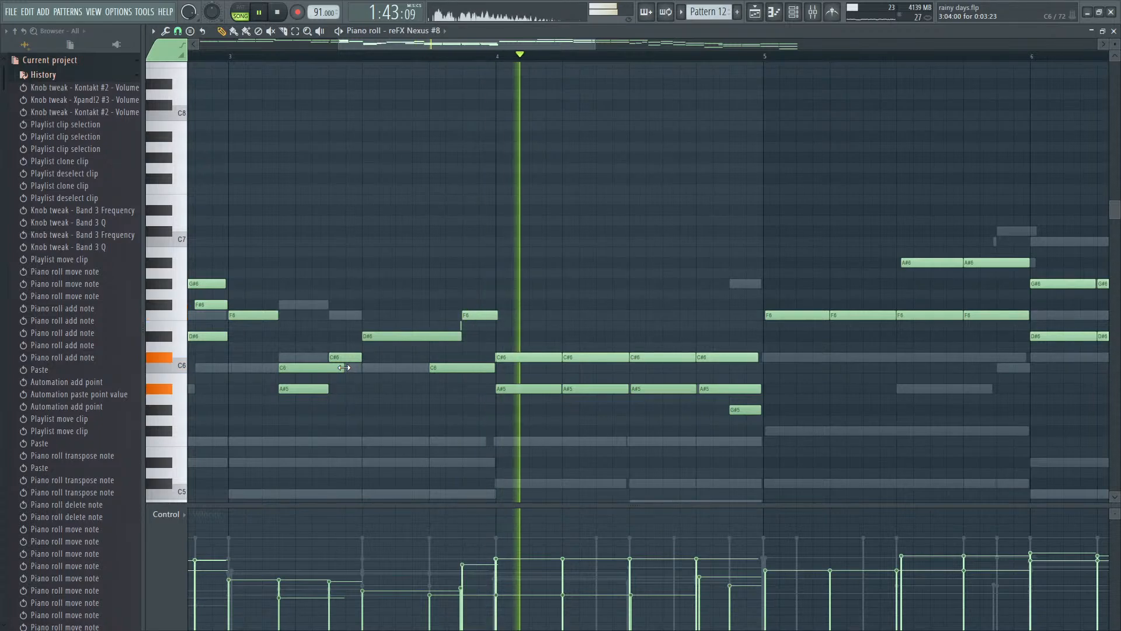
scroll(344, 369, "down", 3)
key("space")
key("space")
scroll(337, 375, "up", 2)
scroll(339, 380, "up", 1)
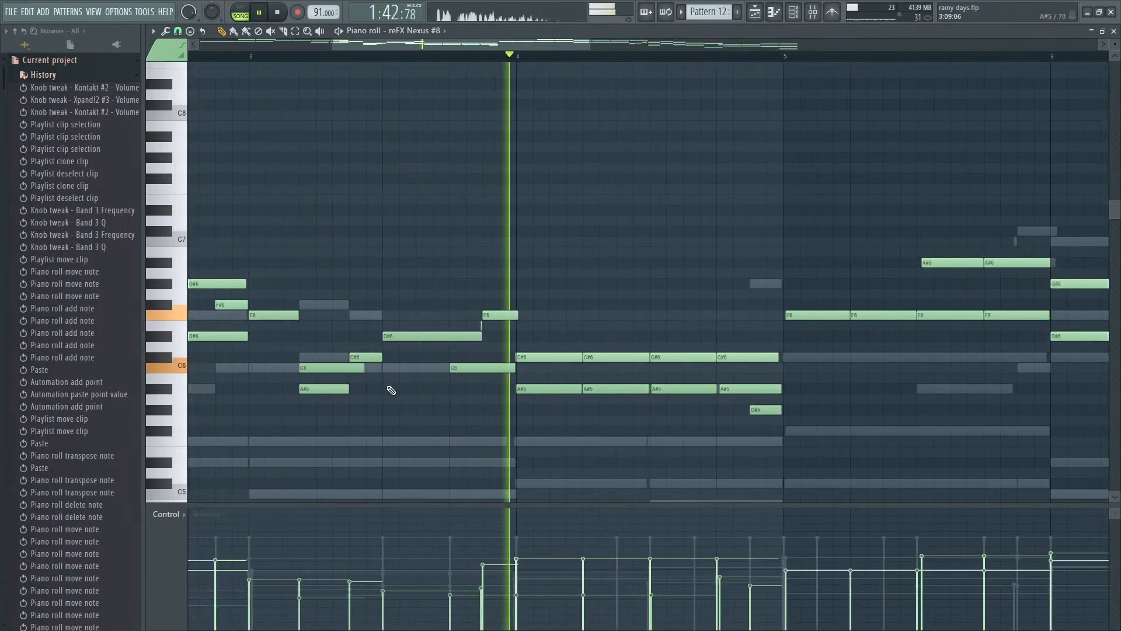
- Listen to the lowered notes in bars 3 and 4, undo their edits back to the higher octave and replay the passage
scroll(388, 384, "down", 2)
key("space")
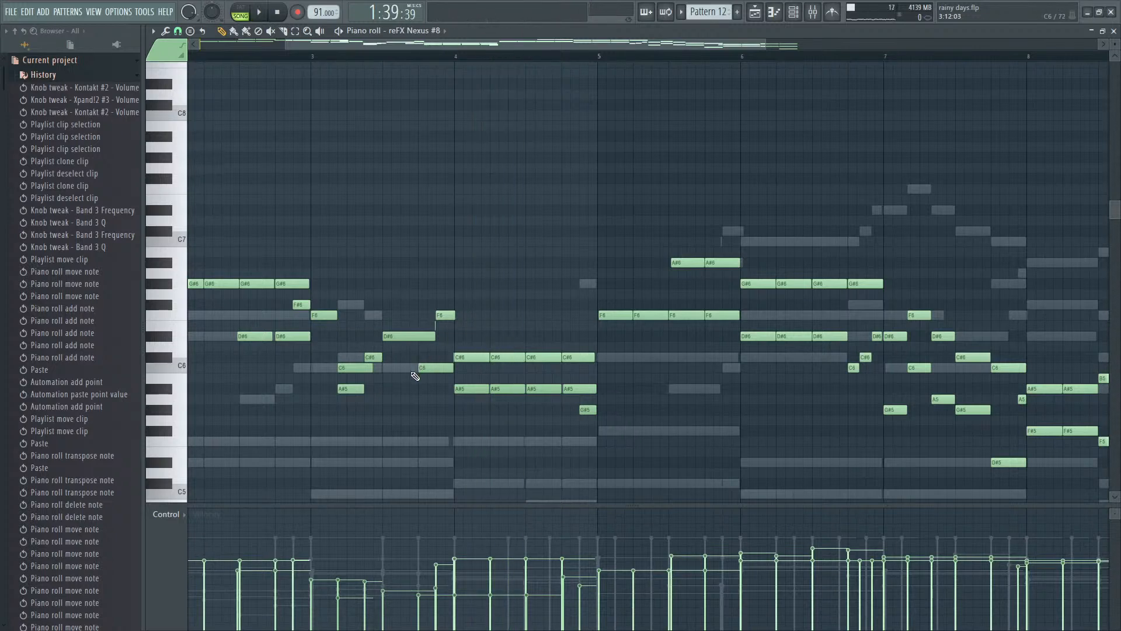
key("space")
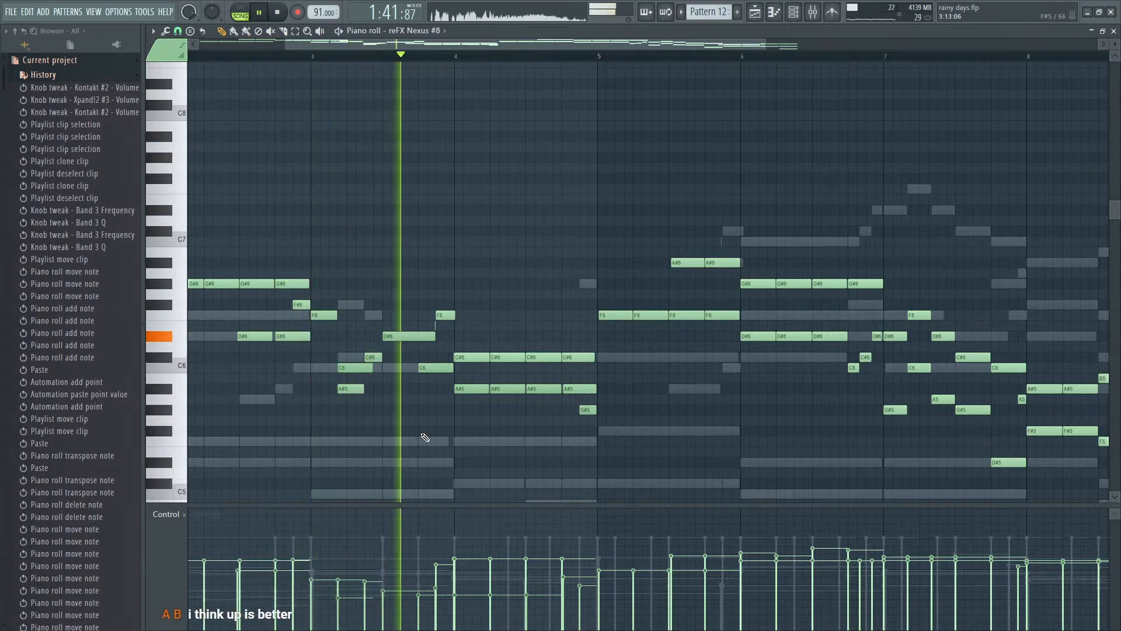
key("space")
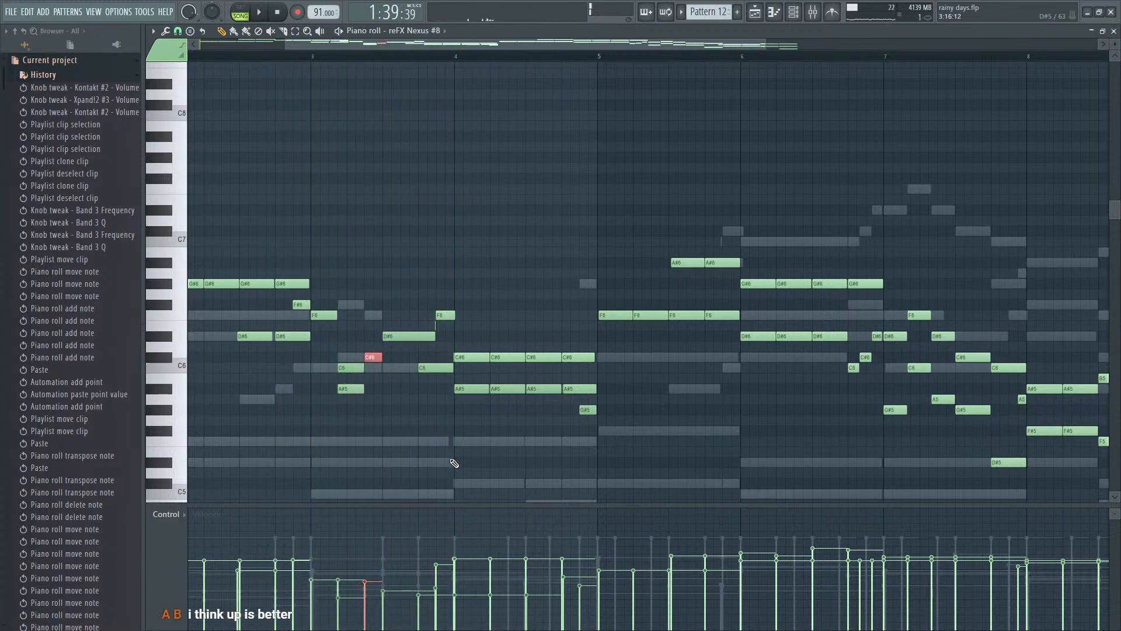
key("ctrl+z")
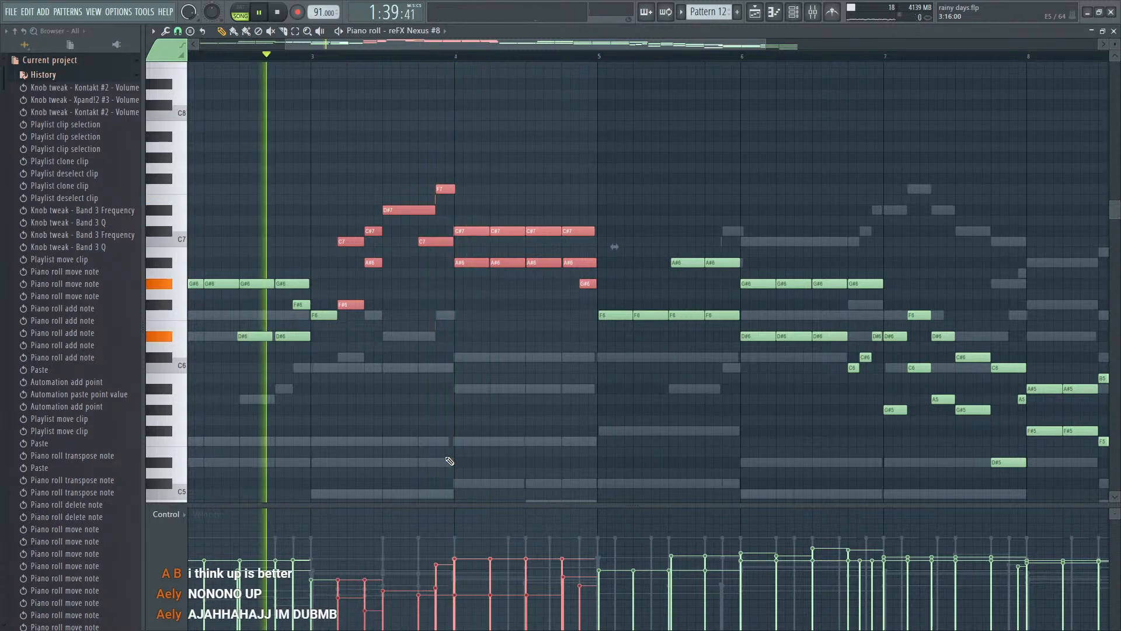
scroll(419, 458, "up", 2)
left_click(418, 458, "ctrl")
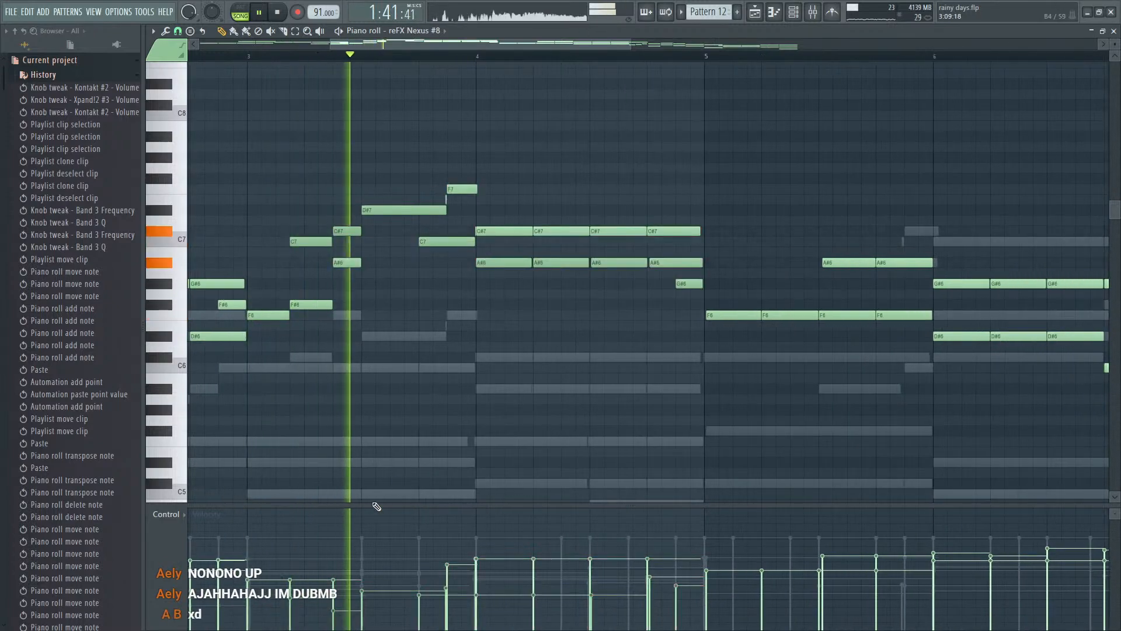
key("space")
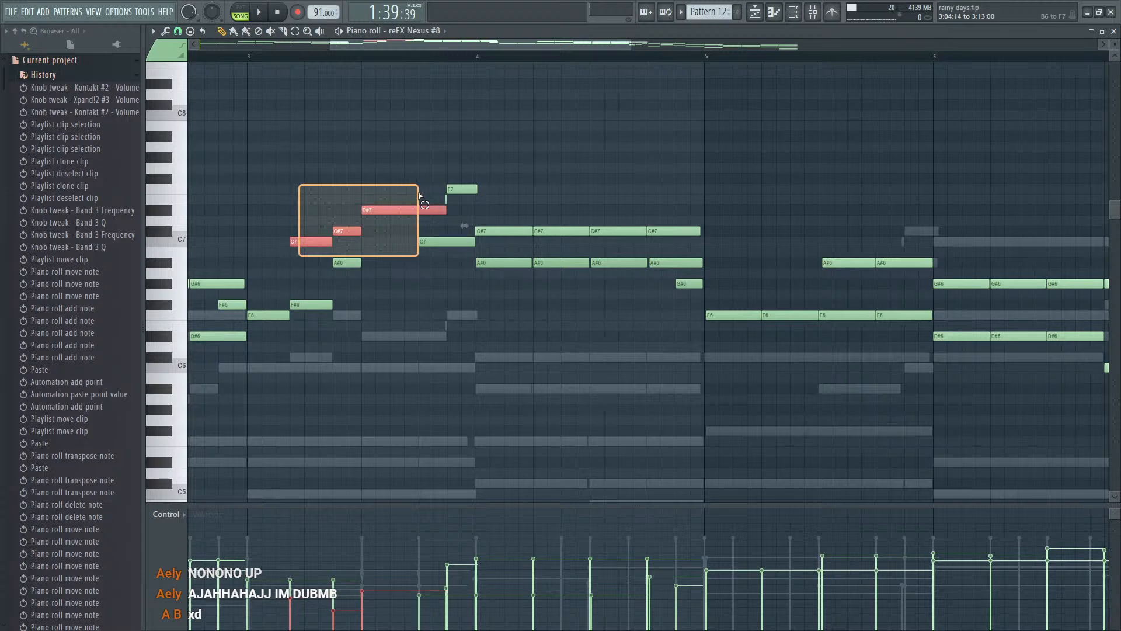
- Lower the velocities of bar 3's notes from the first C7 and F#6 through the D#7, checking by playback
left_click_drag(418, 193, 418, 193)
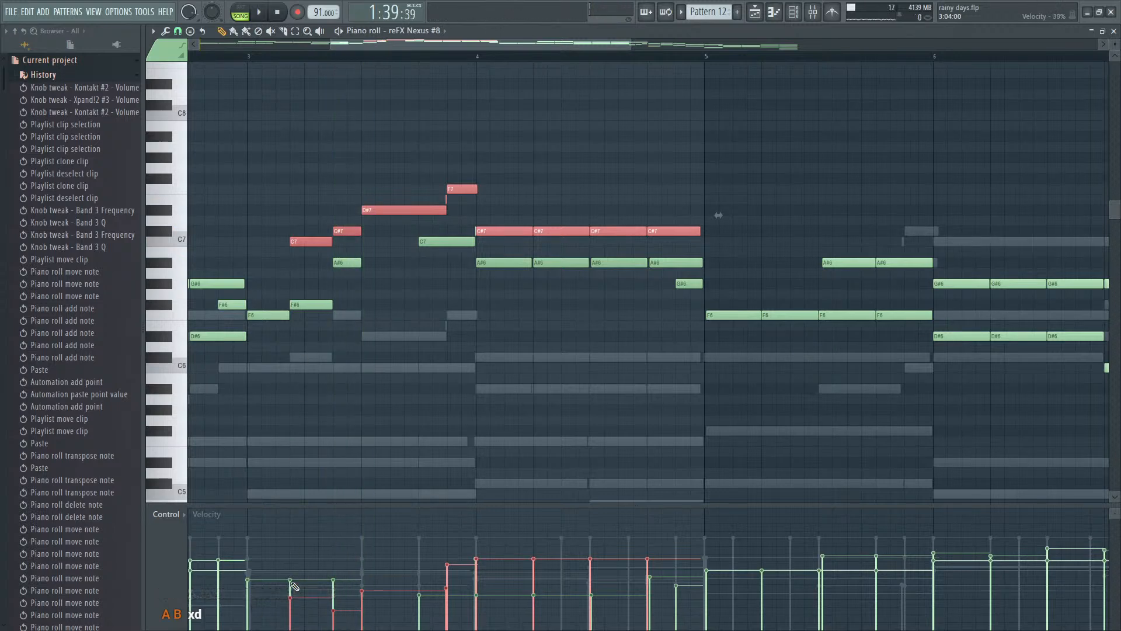
right_click(438, 240)
key("space")
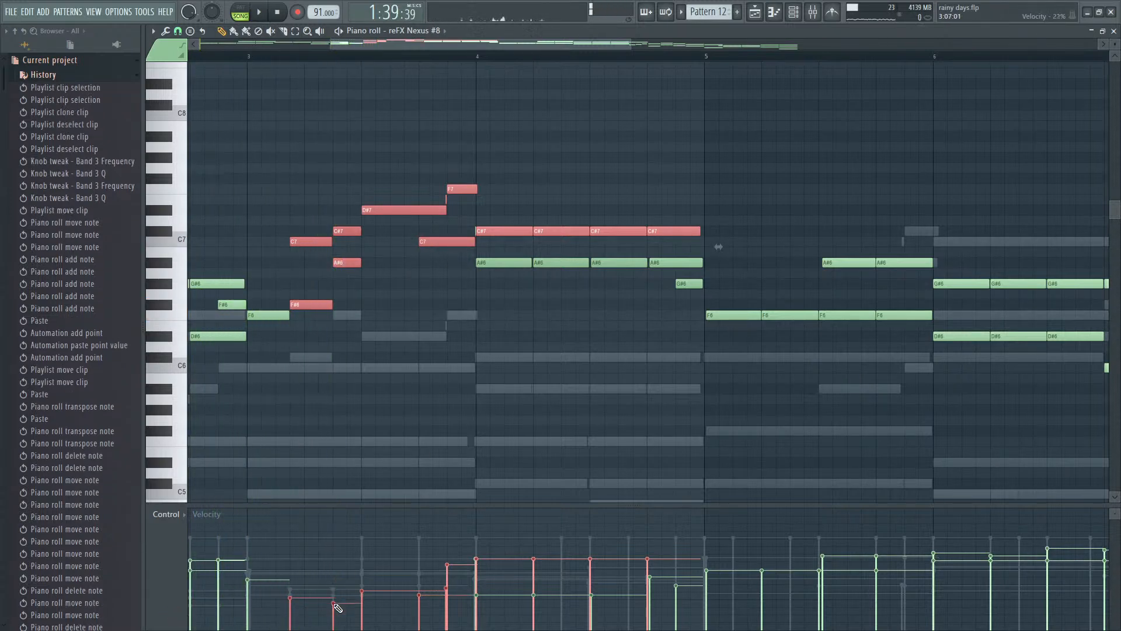
left_click(362, 599)
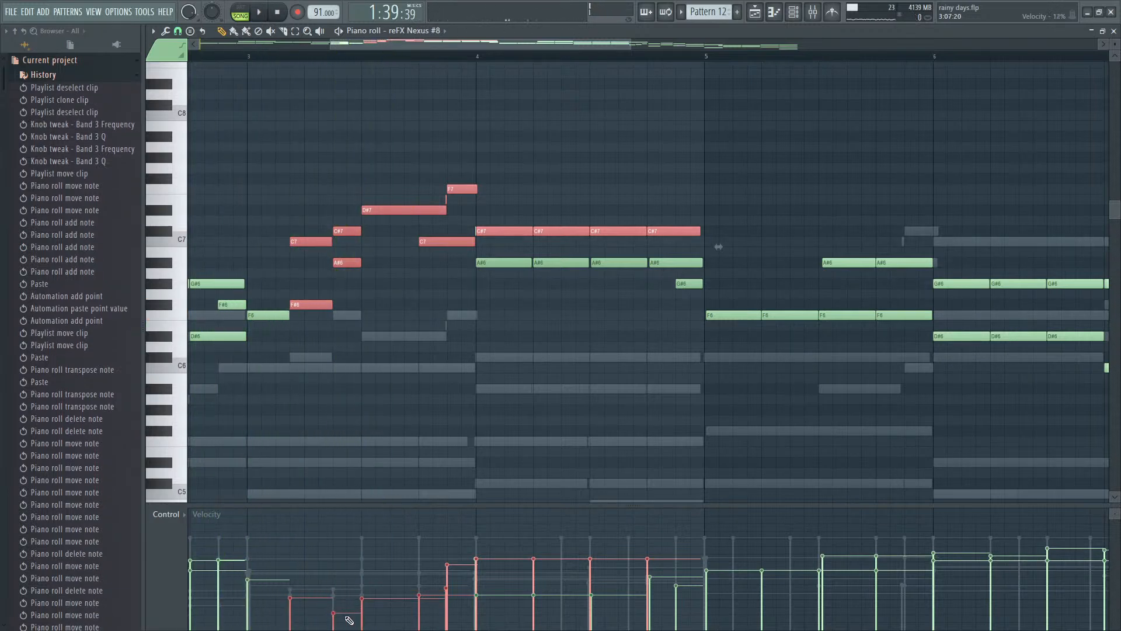
left_click(362, 608)
key("space")
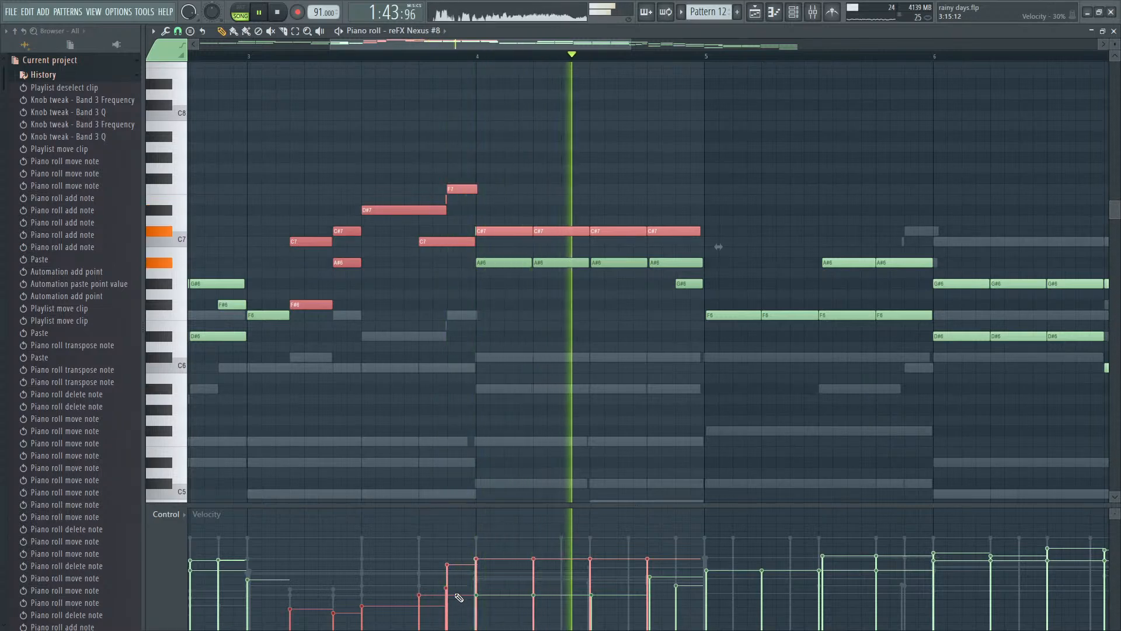
- Lower the velocities of the four C#7 notes in bar 4 and replay the passage
left_click(441, 331, "ctrl")
key("space")
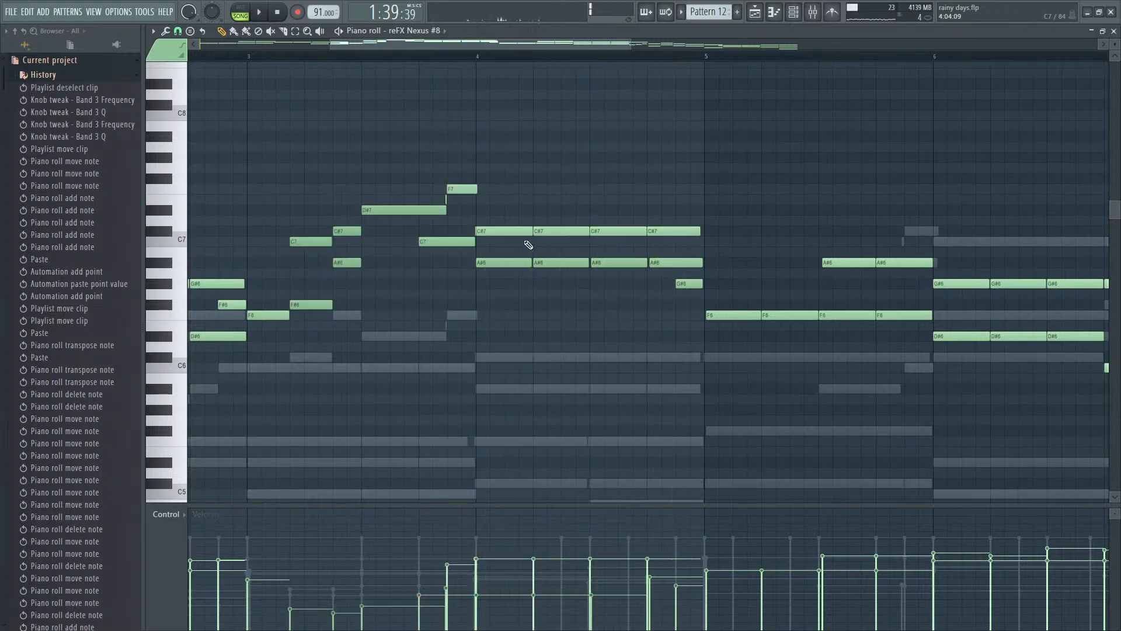
left_click_drag(528, 245, 704, 208)
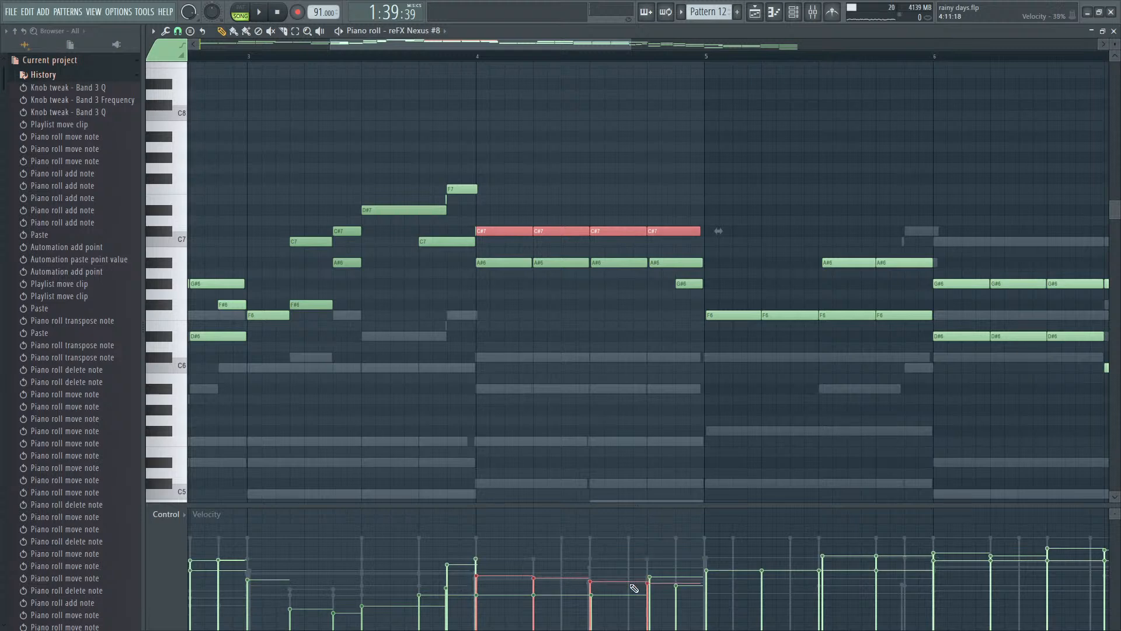
left_click(446, 201)
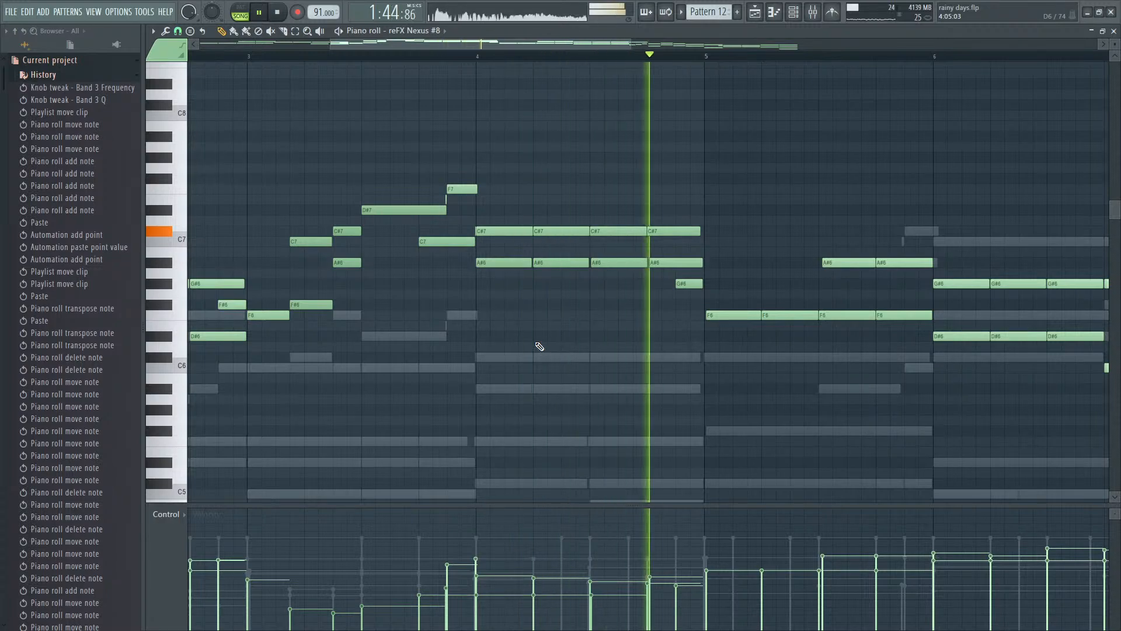
- Add a short C#7 note at the end of bar 5 and a D#7 note at the start of bar 6, listening to them
scroll(569, 371, "down", 3)
scroll(635, 383, "down", 2)
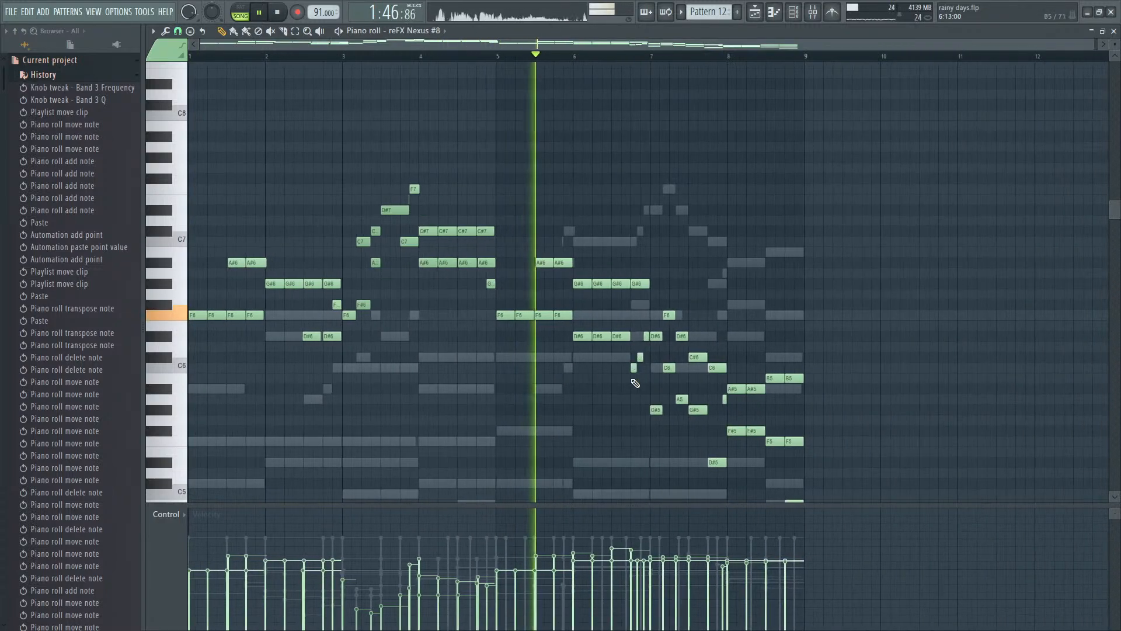
scroll(589, 337, "up", 3)
key("space")
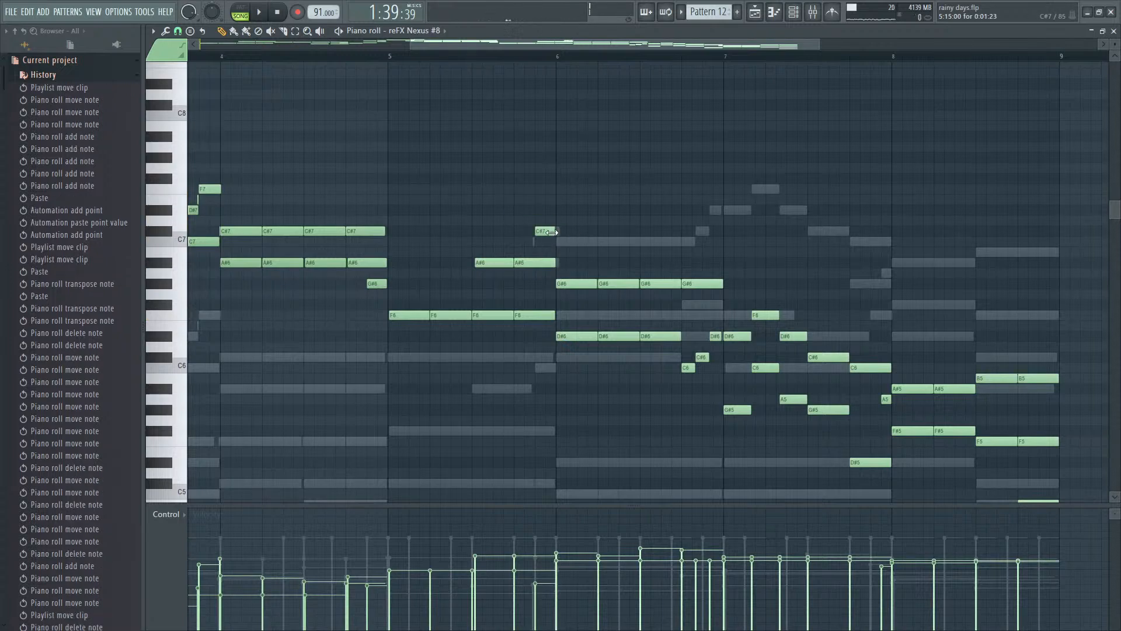
key("space")
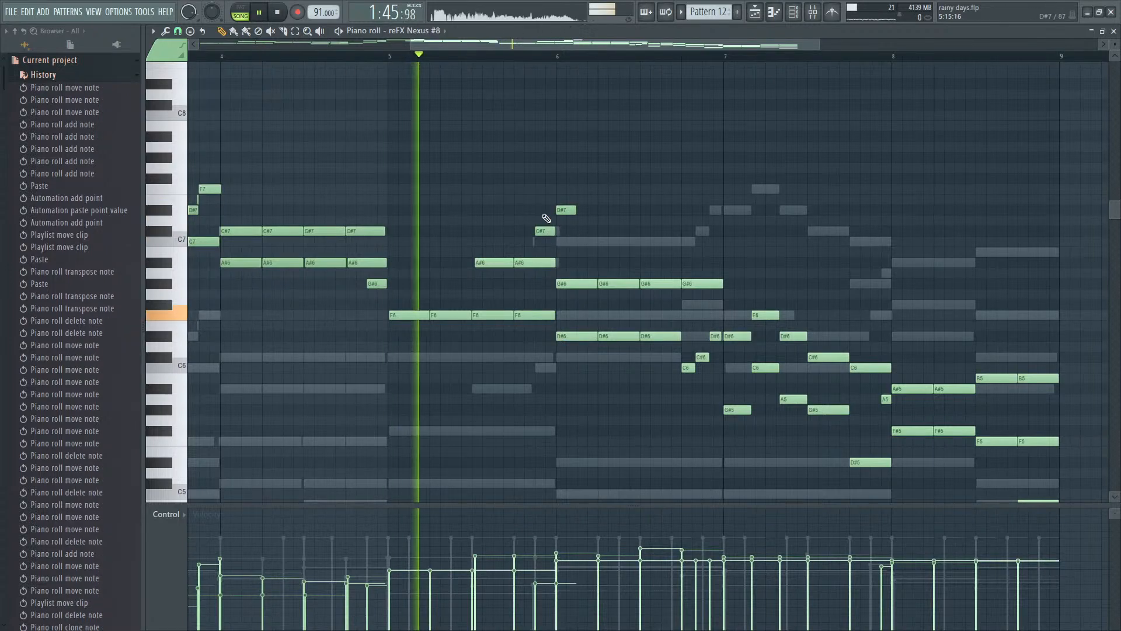
scroll(549, 216, "up", 2)
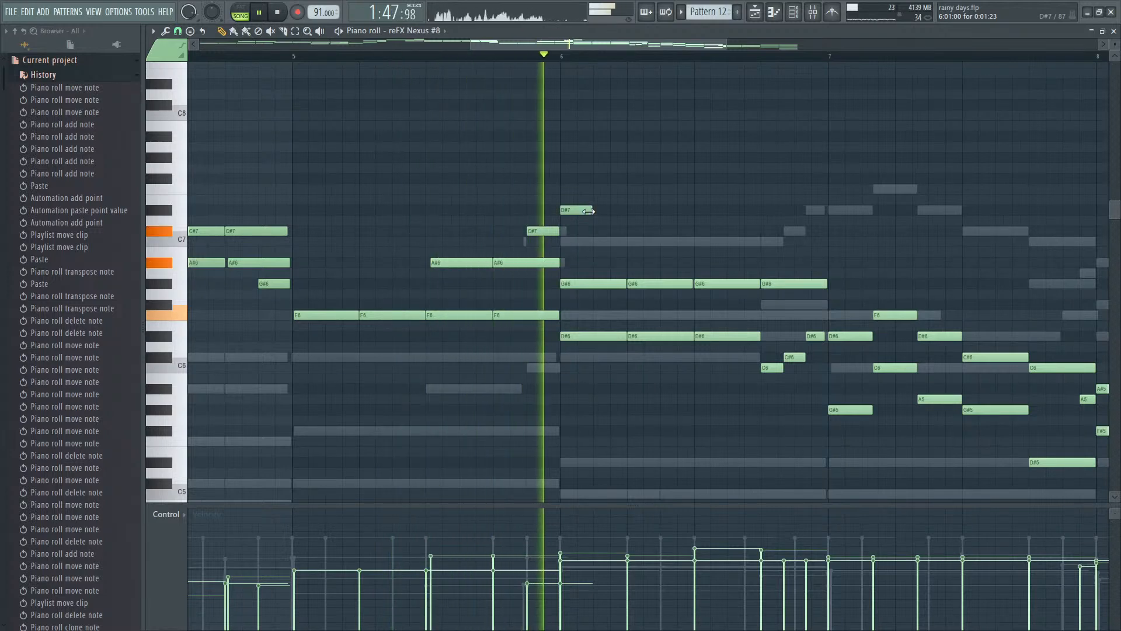
- Replace the short D#7 in bar 6 by raising the first three D#6 notes an octave, and nudge them slightly later
key("space")
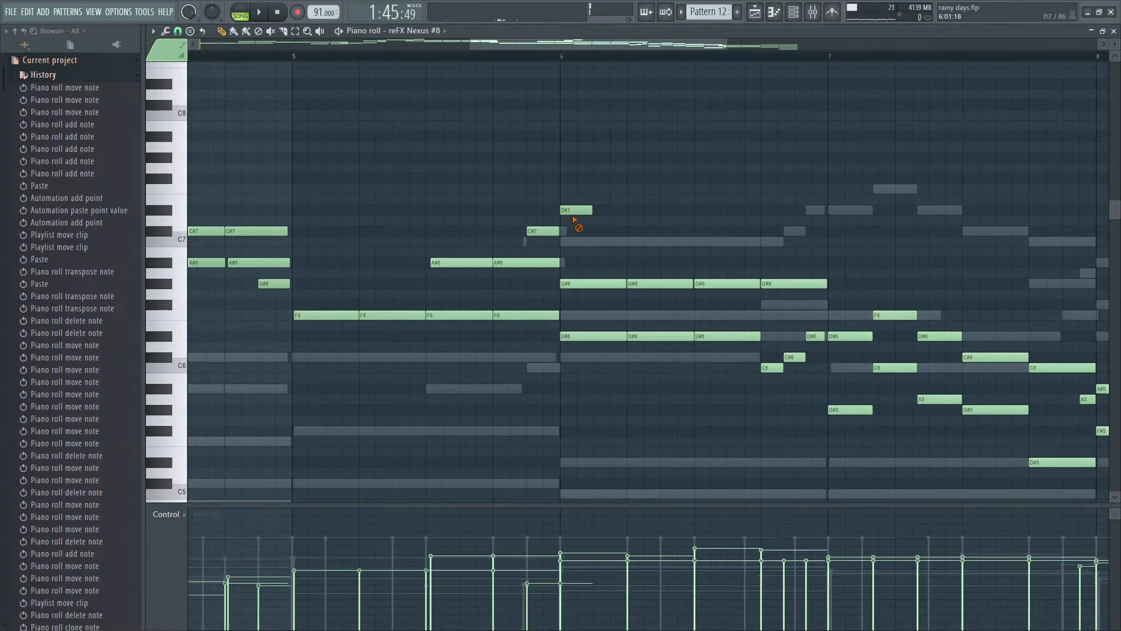
left_click_drag(588, 314, 762, 329)
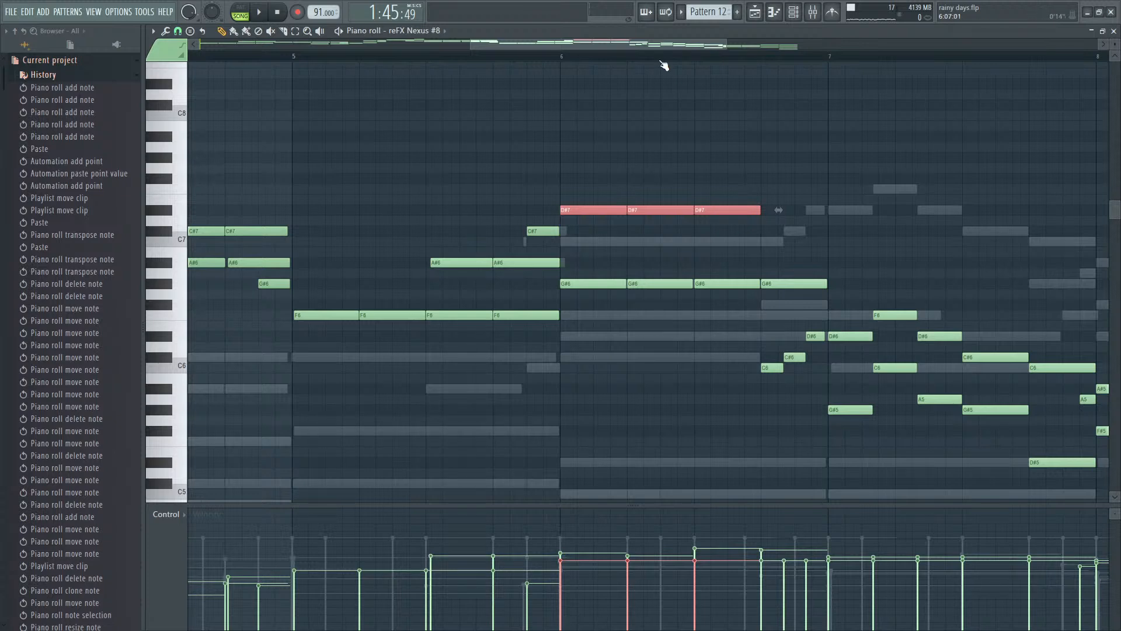
key("space")
left_click_drag(578, 214, 579, 214)
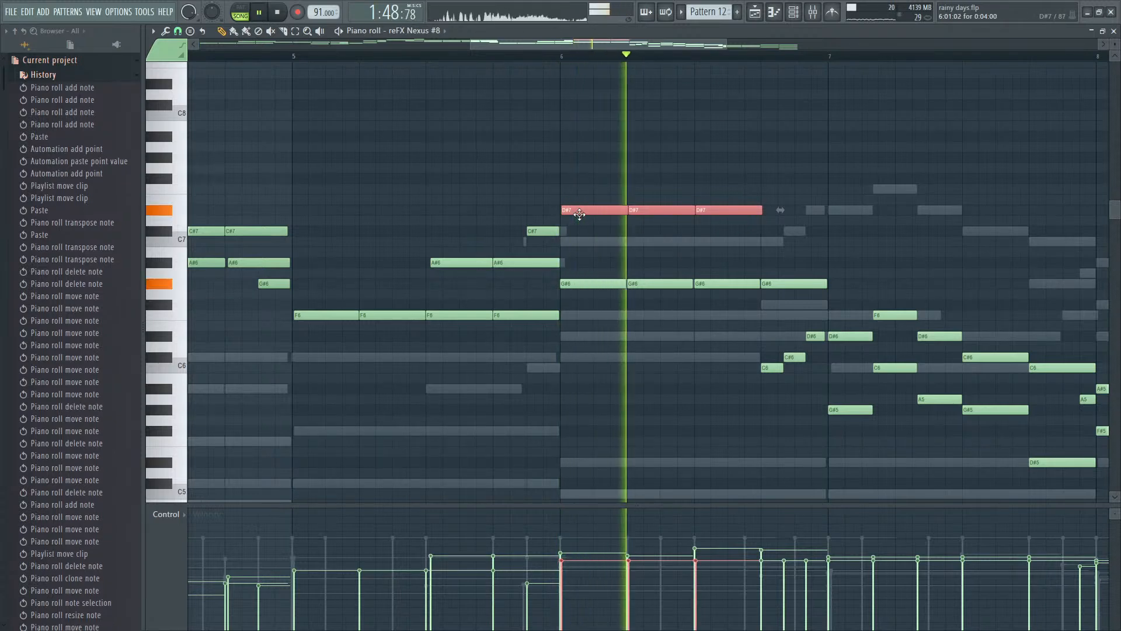
- Lower the third D#7 note in bar 6 to C7 and listen through the bar
left_click(724, 224)
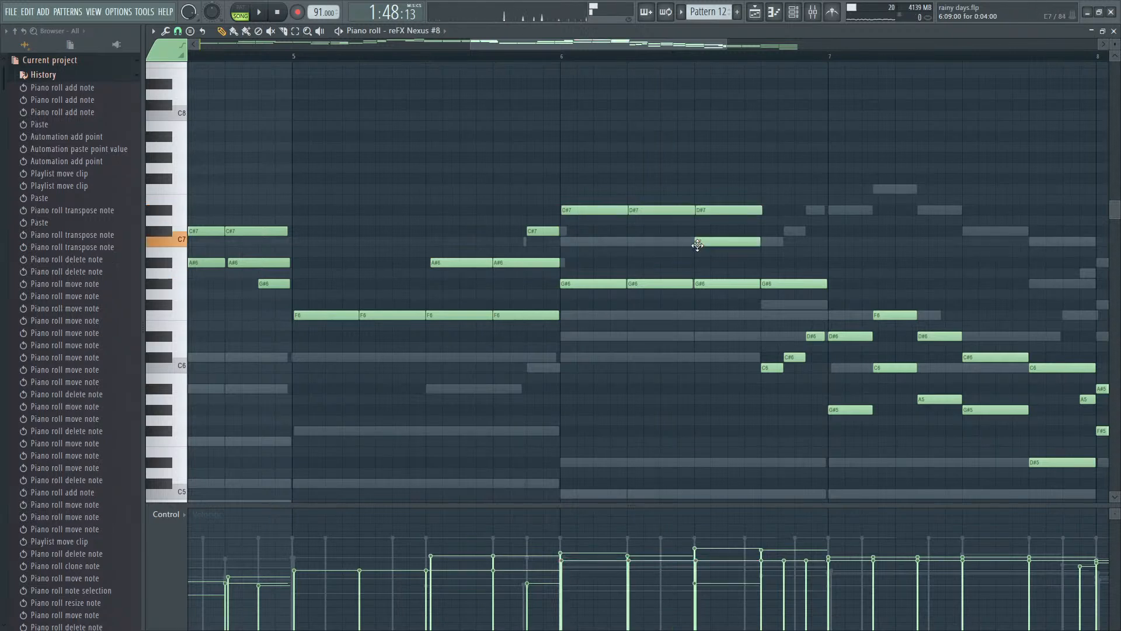
left_click_drag(724, 212, 717, 244)
key("space")
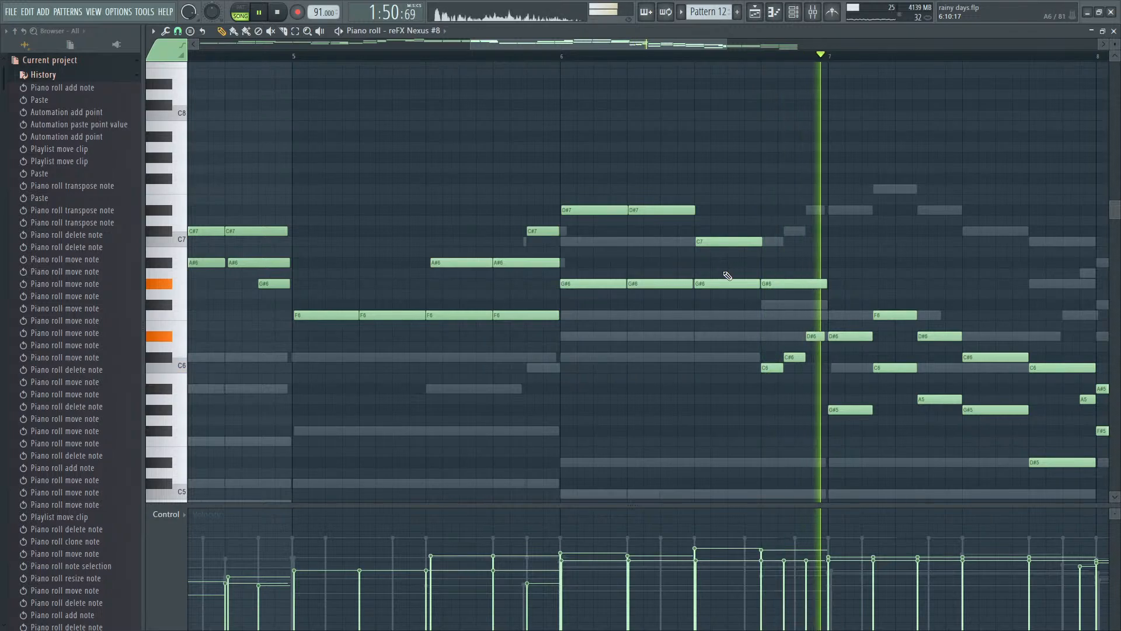
scroll(760, 275, "down", 4)
scroll(949, 297, "down", 1)
scroll(950, 297, "down", 3)
key("space")
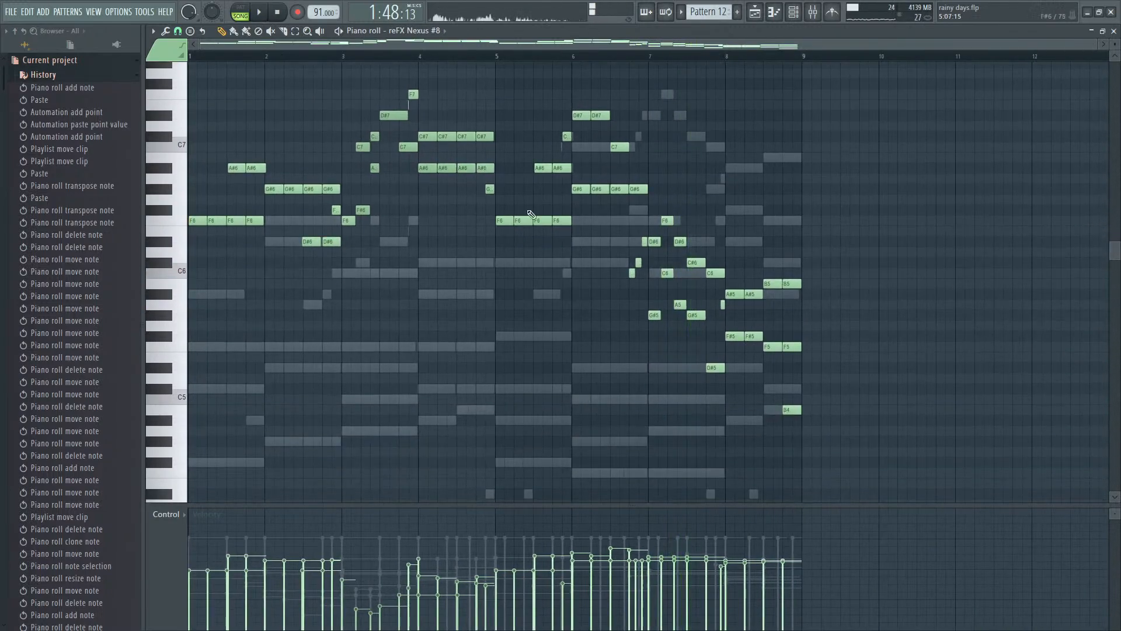
- Save the project while replaying Pattern 12, and bring up the Playlist arrangement around bars 29 to 61
key("space")
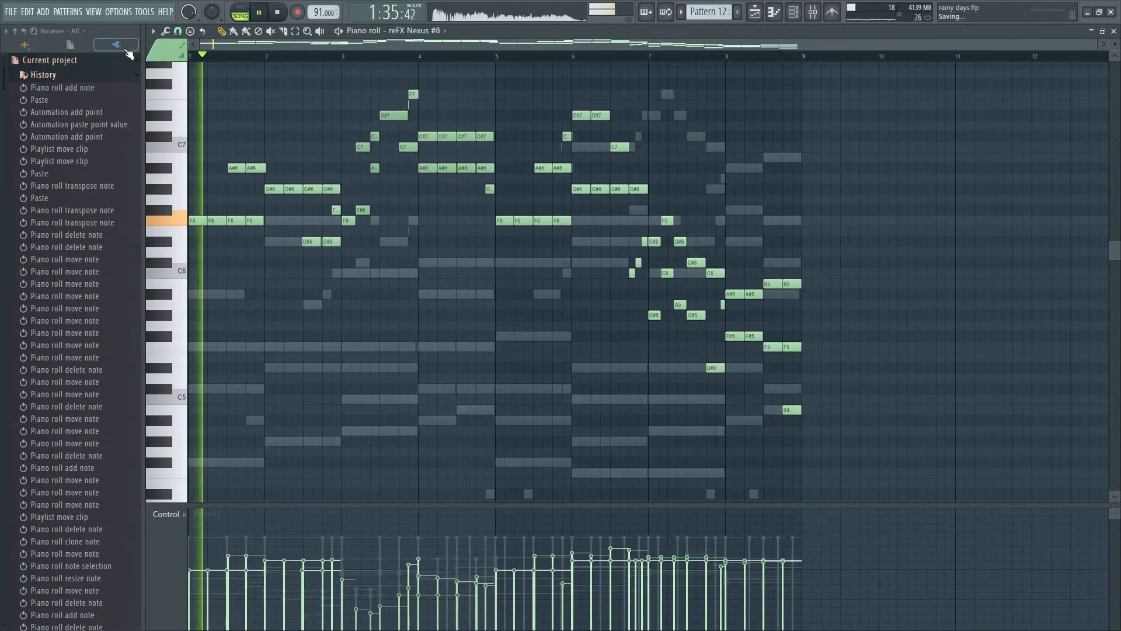
scroll(842, 212, "up", 4)
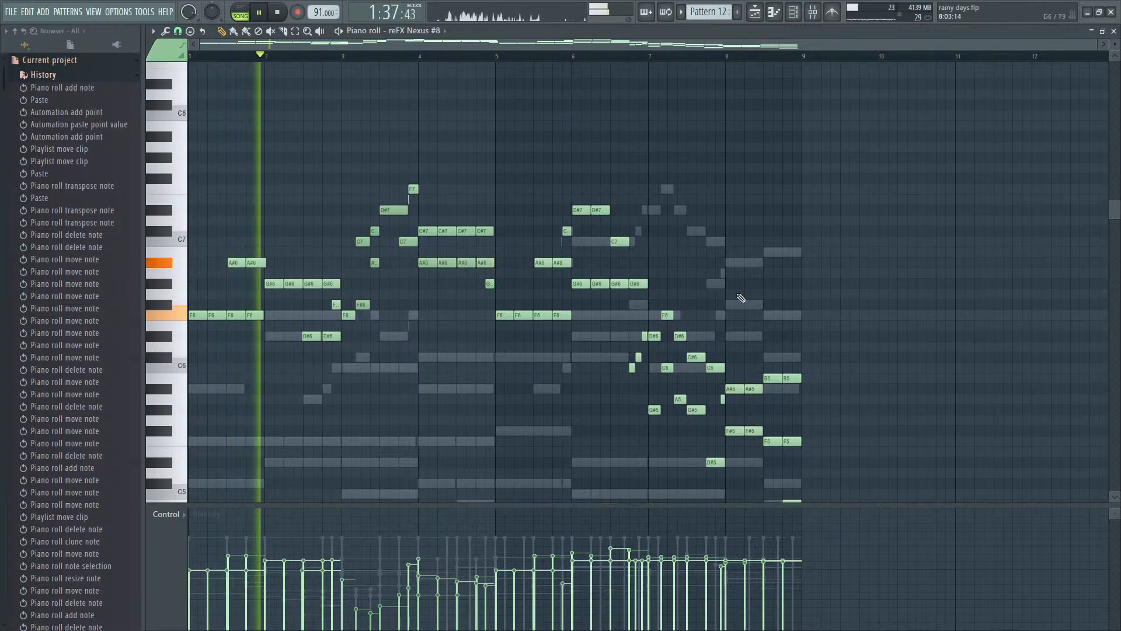
key("F6")
key("F6")
key("F5")
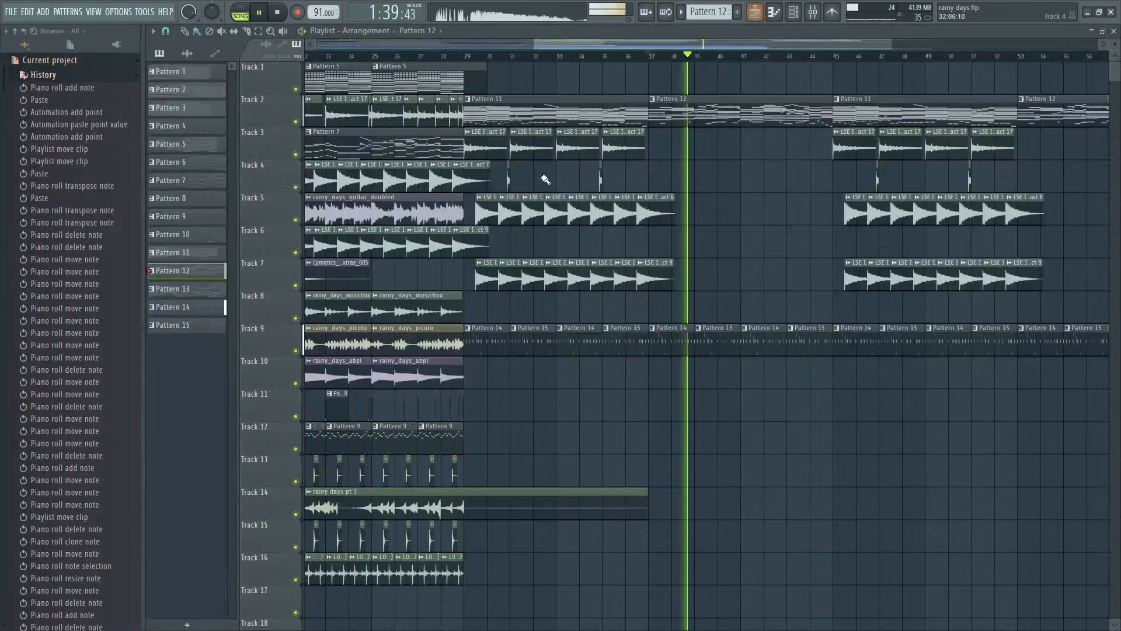
scroll(725, 180, "right", 3)
scroll(708, 228, "up", 4)
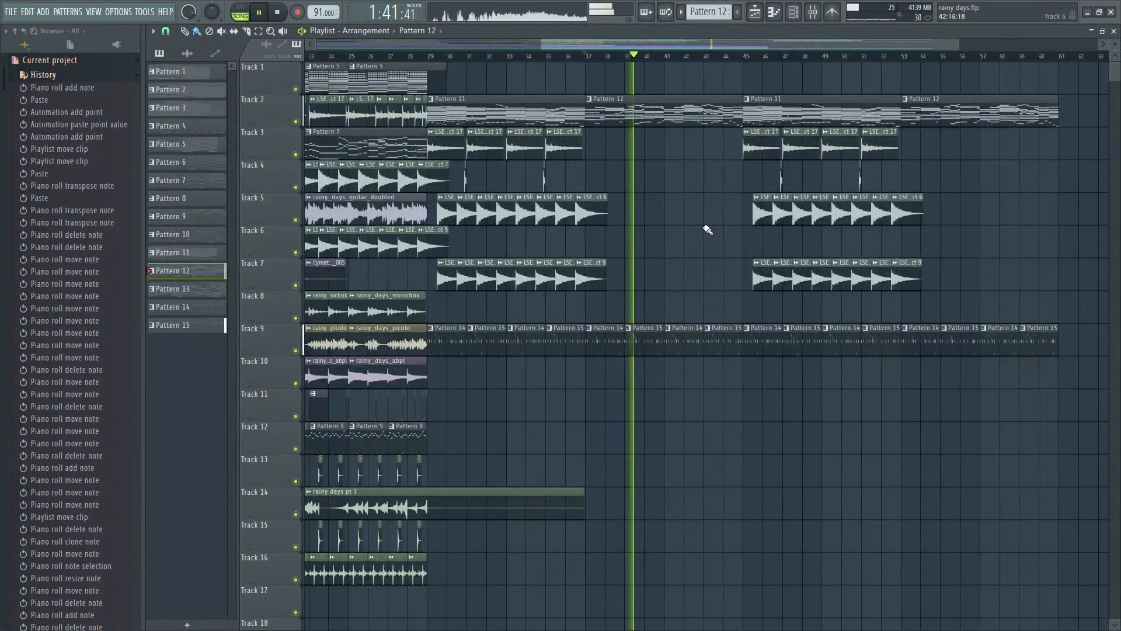
- Show the mixer and compare the Ks2 and reFX Nexus #8 track levels during playback
key("F9")
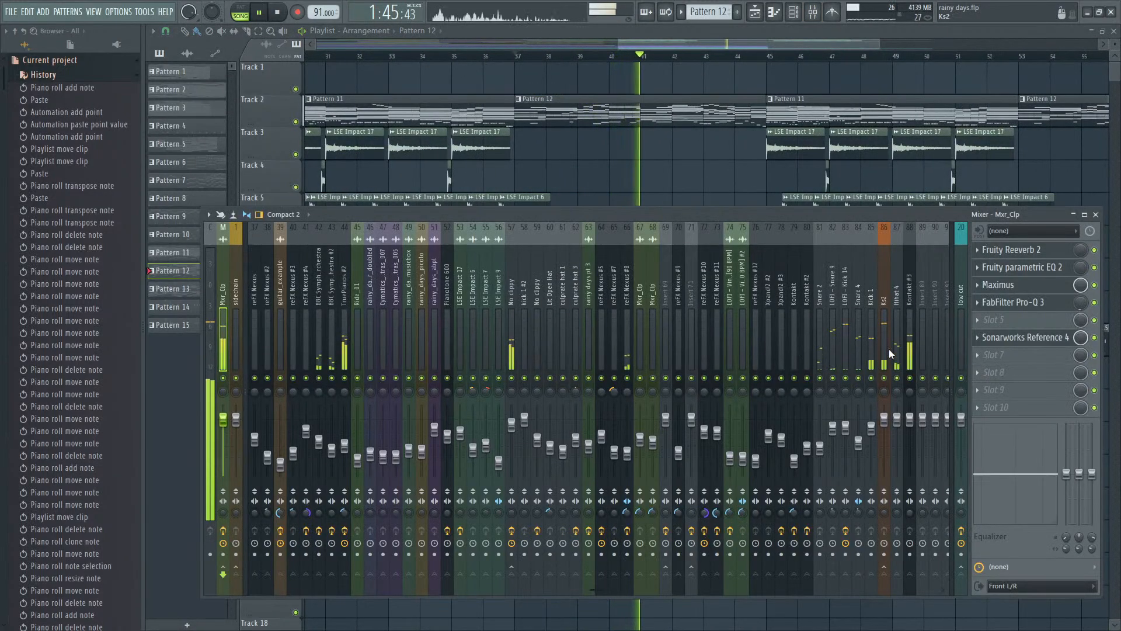
key("space")
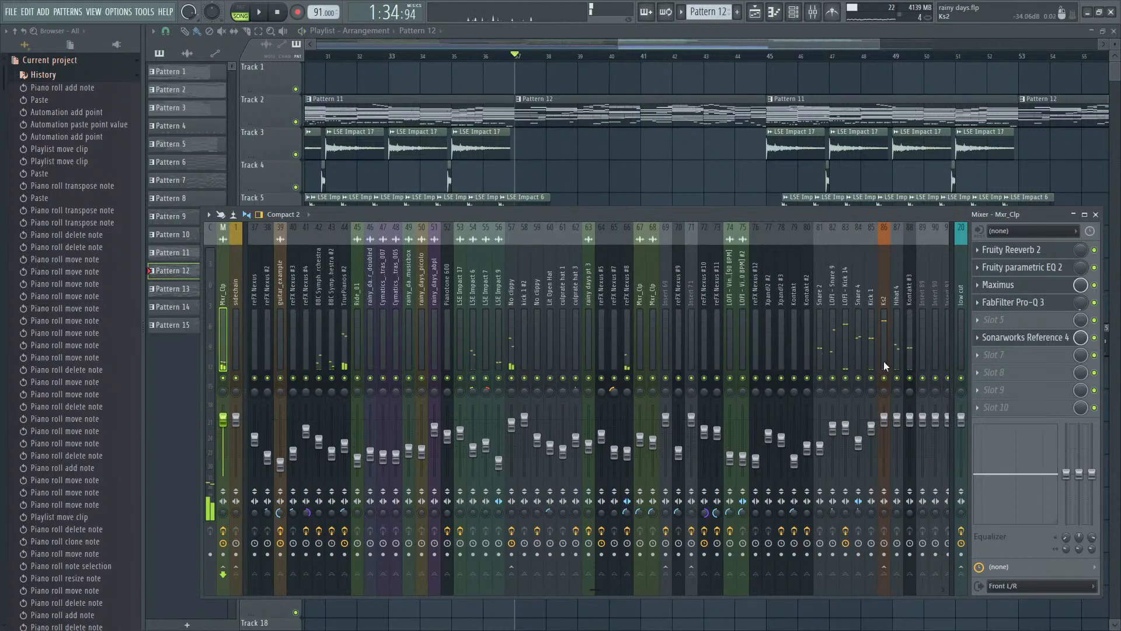
left_click(885, 366)
key("space")
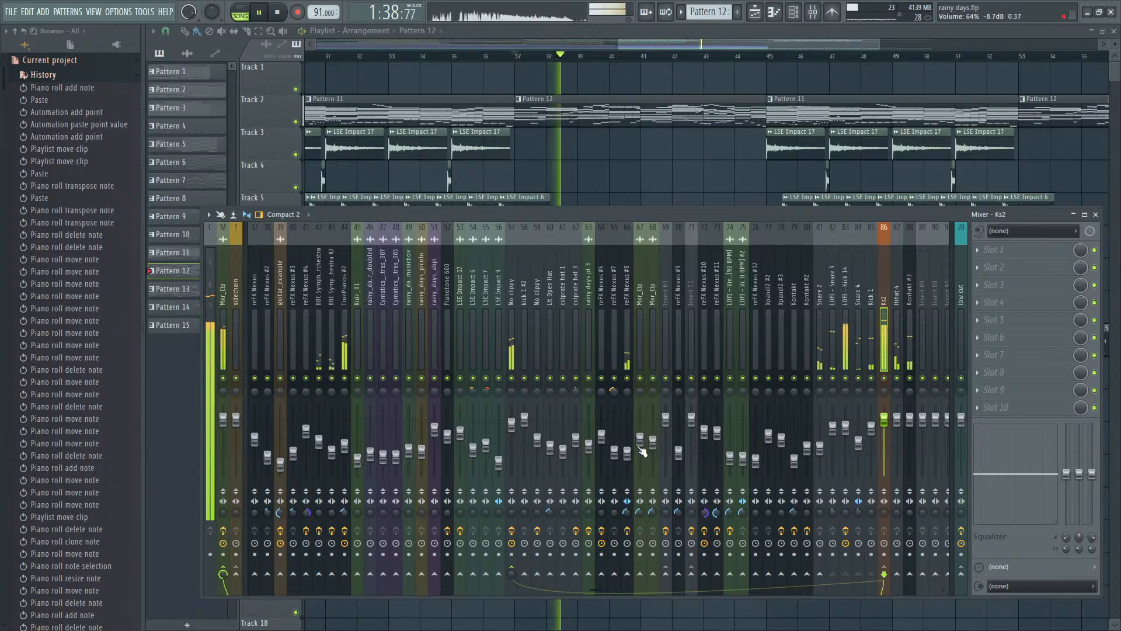
left_click(623, 353)
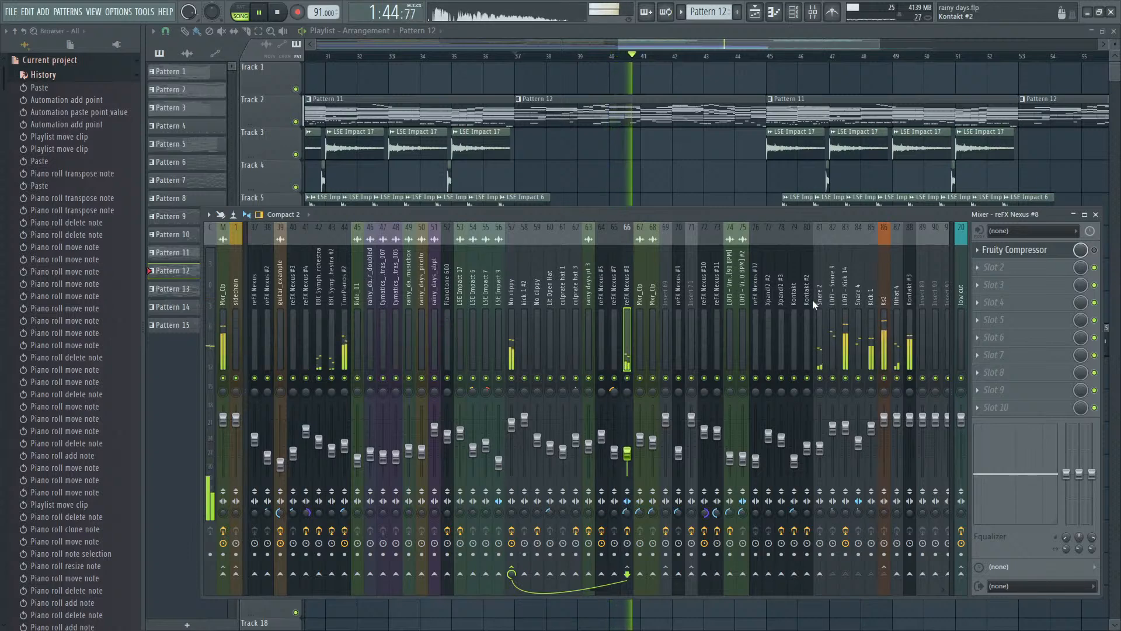
left_click(886, 351)
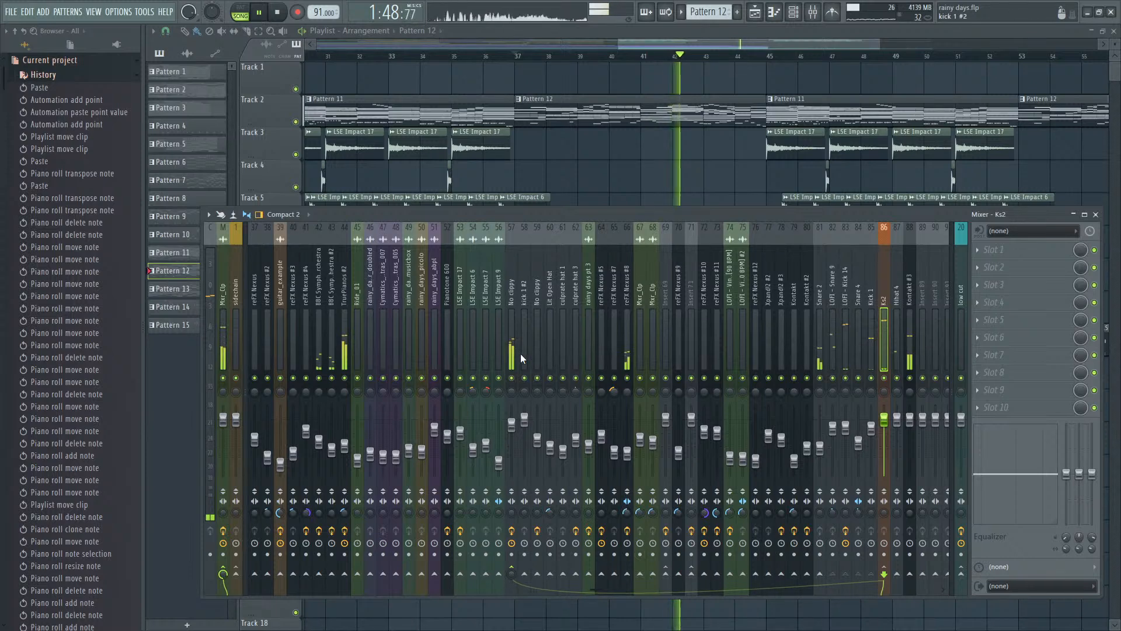
- Check the third Fruity Limiter on the No clippy track, add a Fruity Limiter to reFX Nexus #8's second effect slot and play
left_click(514, 353)
left_click(1003, 290)
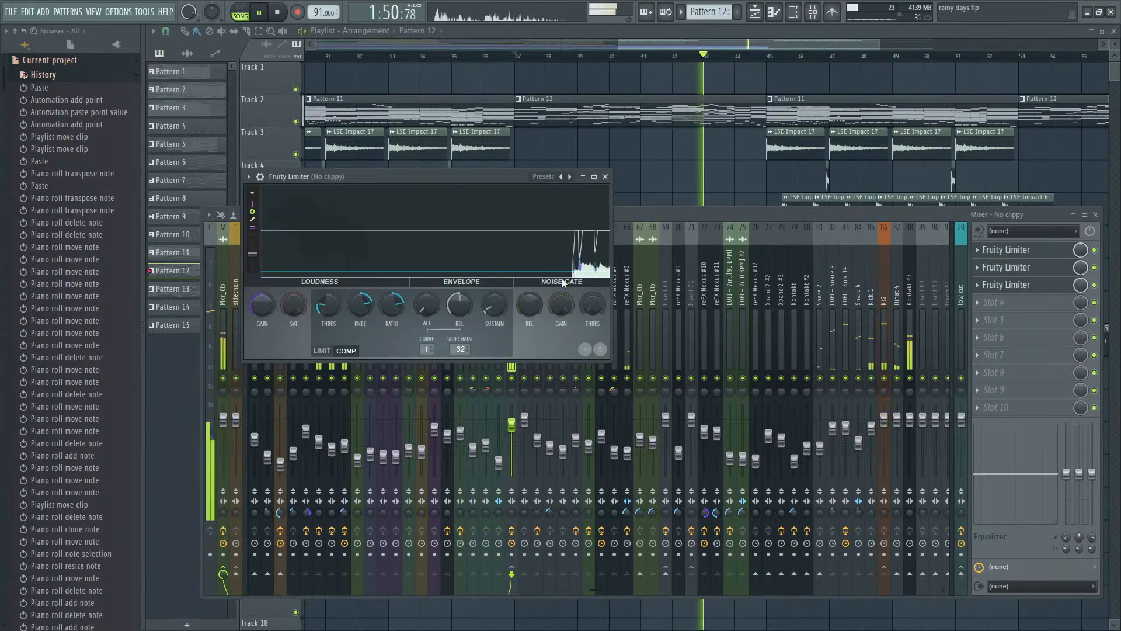
left_click(628, 327)
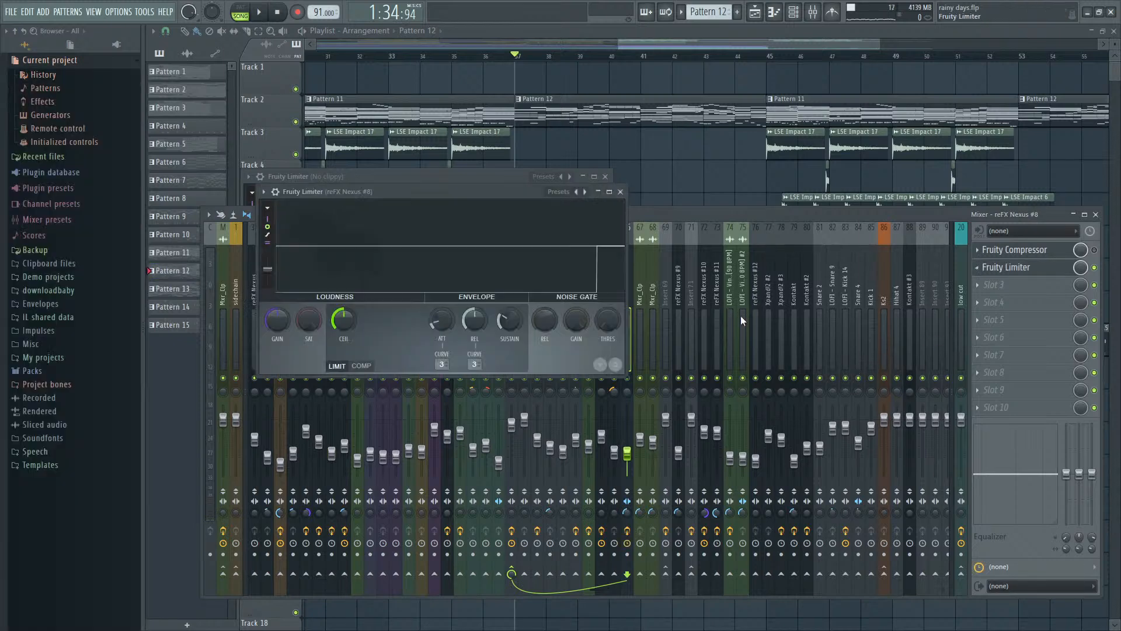
key("space")
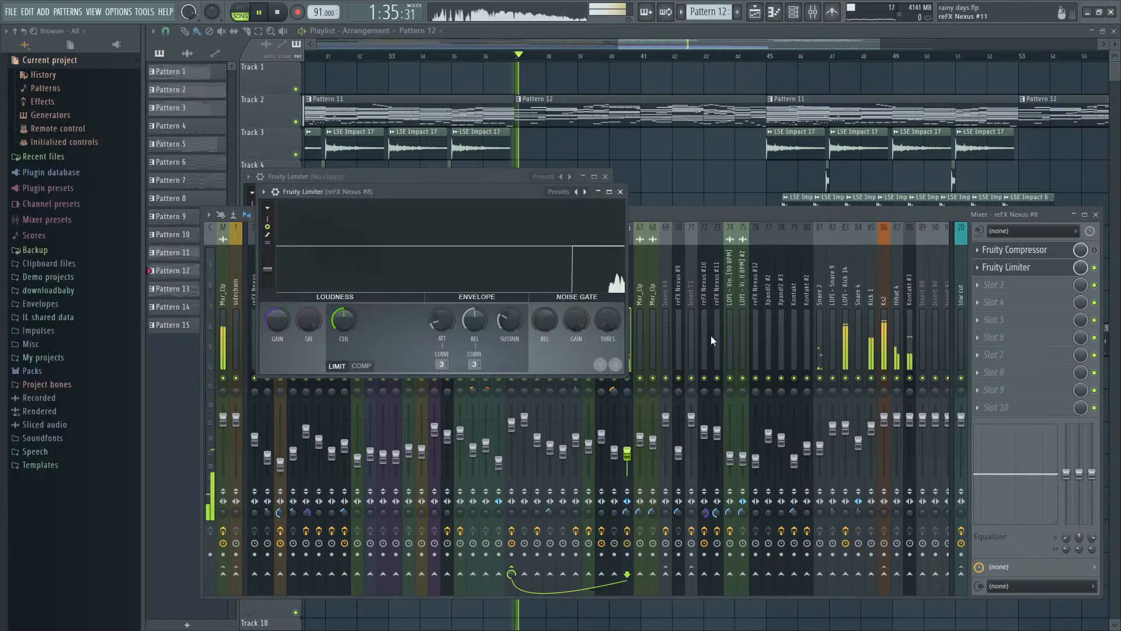
- Inspect the Ks2 mixer track and replay the arrangement from around bar 37 with the reFX Nexus #8 track in view
left_click(886, 341)
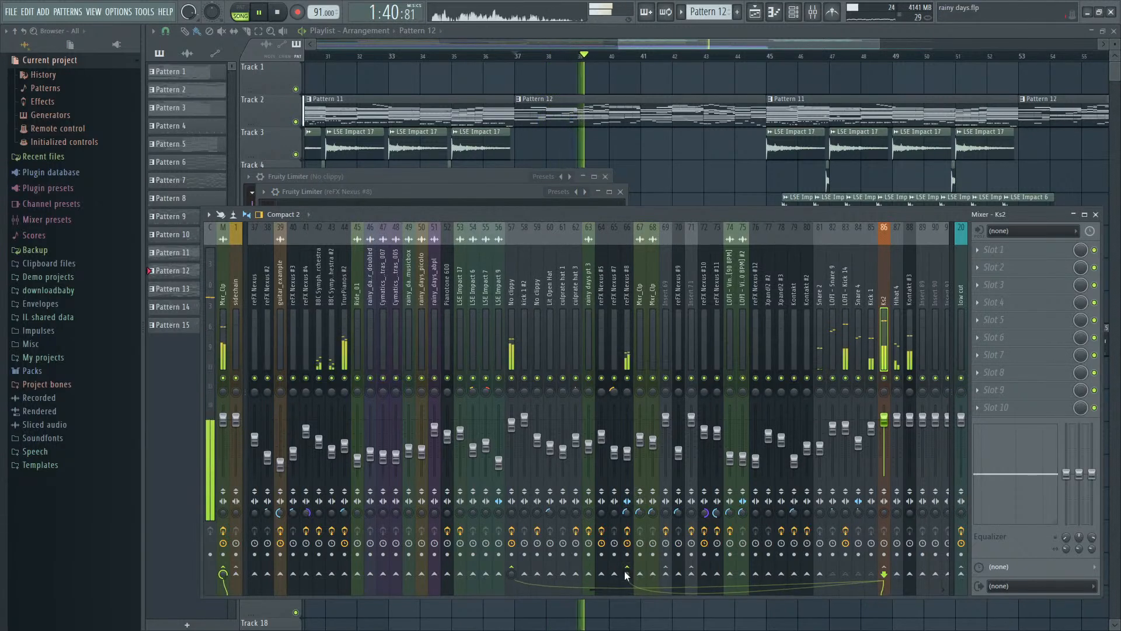
left_click(510, 194)
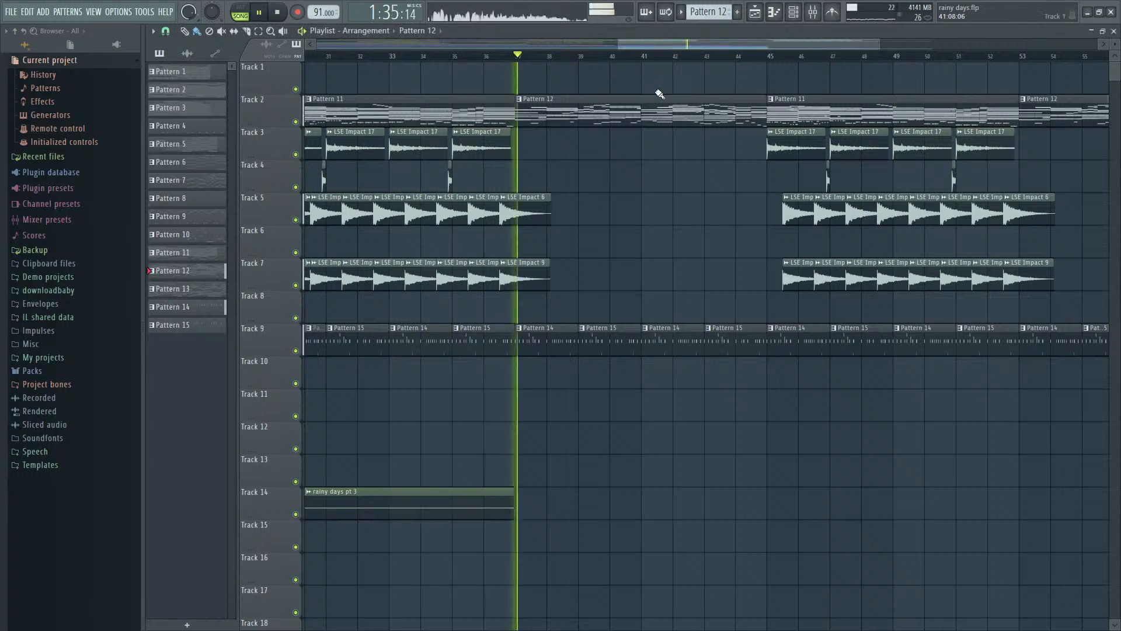
scroll(657, 92, "up", 3)
scroll(637, 129, "down", 5)
key("F9")
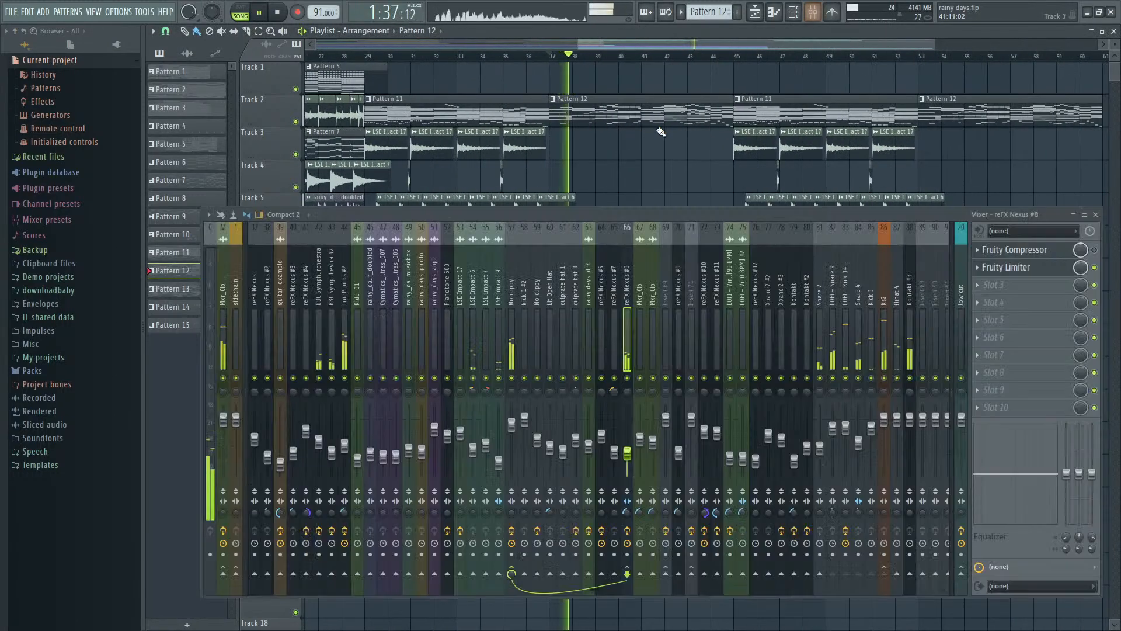
- Bring up Pattern 12's reFX Nexus #8 notes in the piano roll and listen closely through bars 3 to 6
key("F6")
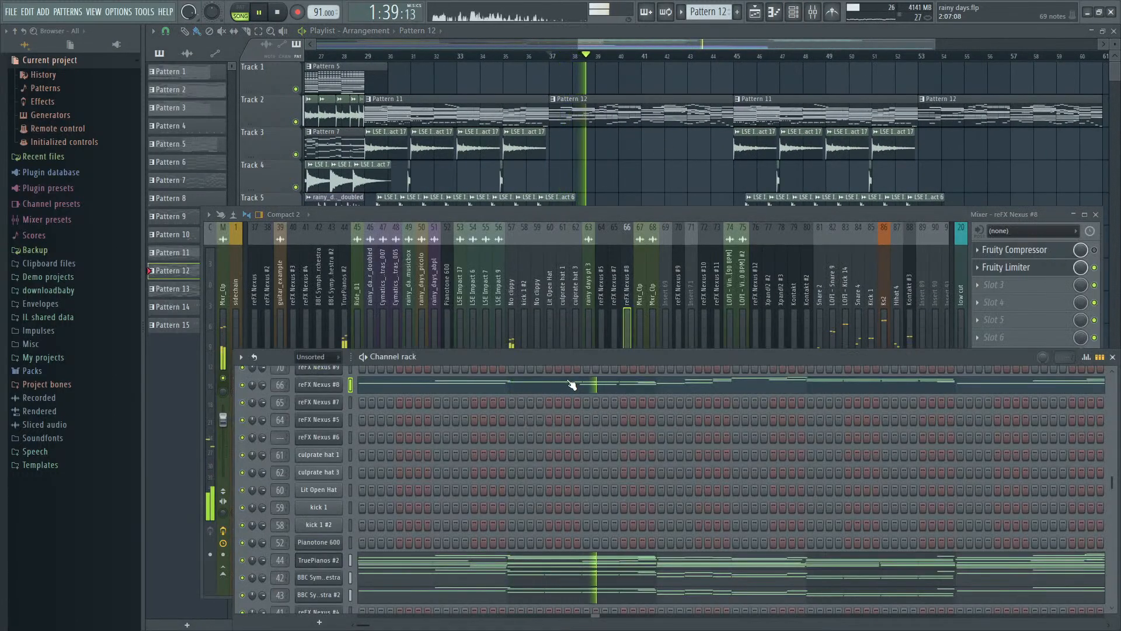
left_click(610, 387)
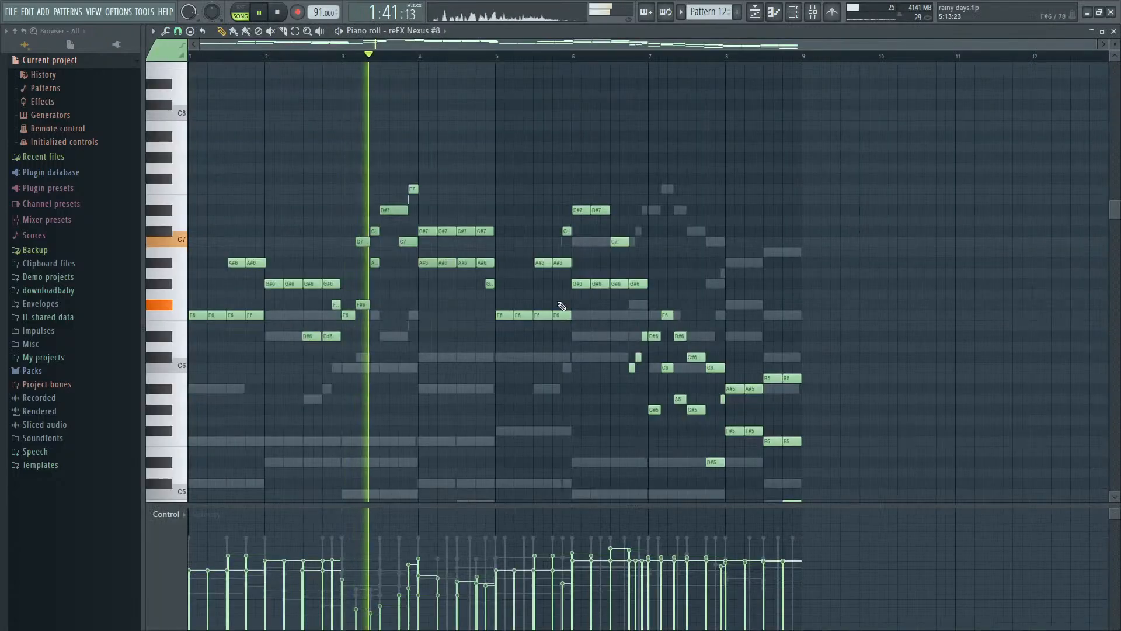
scroll(568, 298, "up", 2)
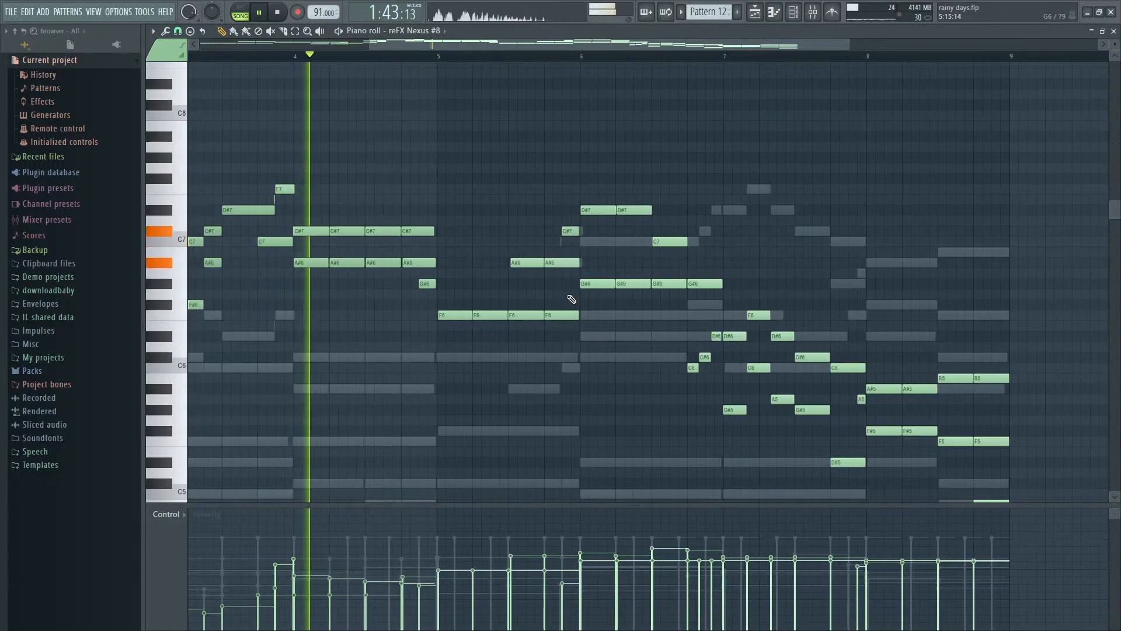
scroll(570, 300, "up", 2)
scroll(572, 300, "up", 1)
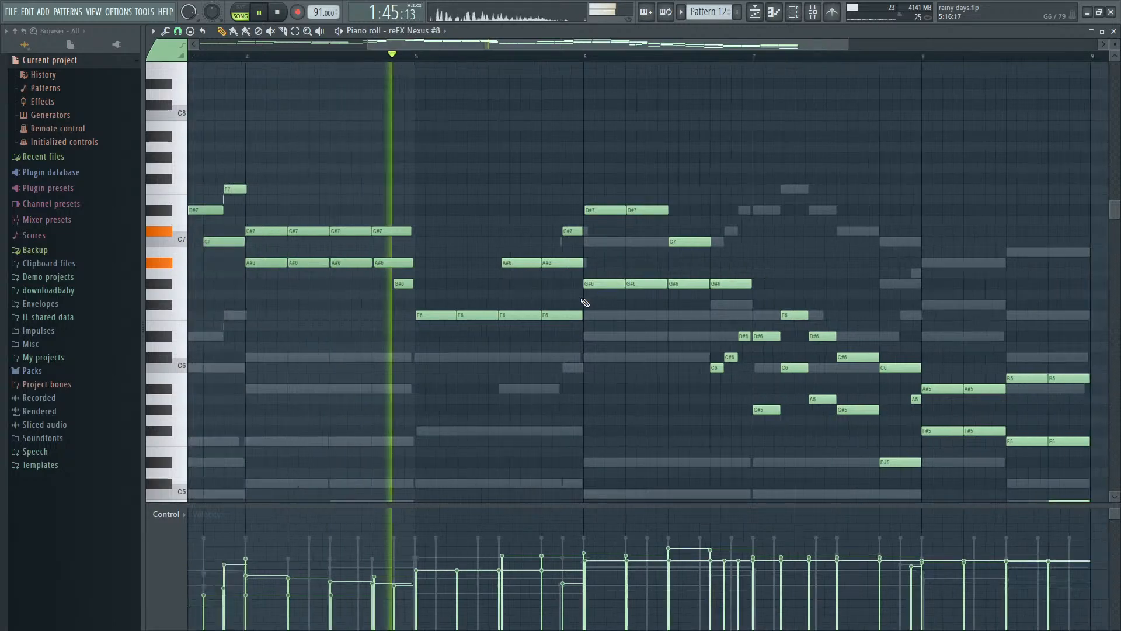
scroll(631, 316, "up", 1)
scroll(627, 313, "down", 1)
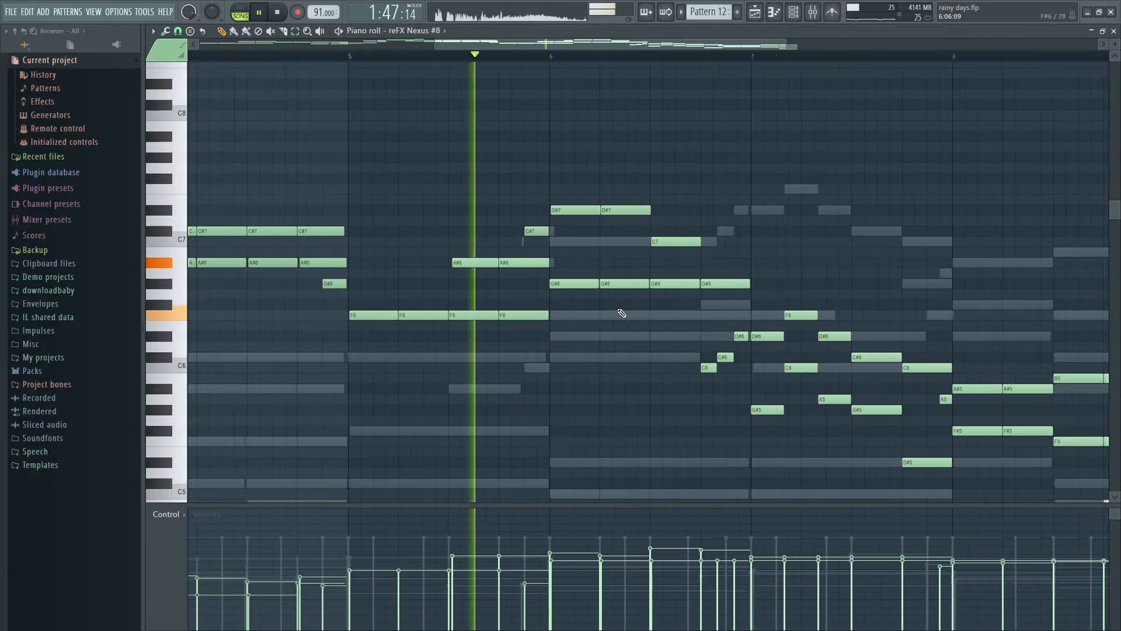
scroll(631, 313, "up", 3)
scroll(526, 286, "up", 2)
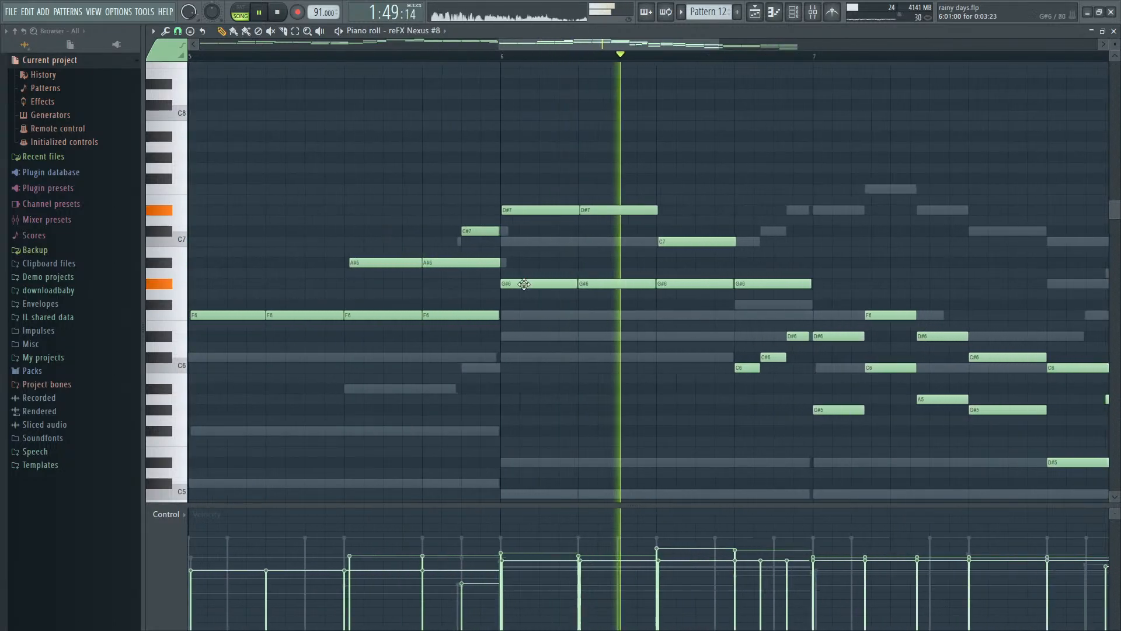
scroll(493, 290, "up", 2)
key("space")
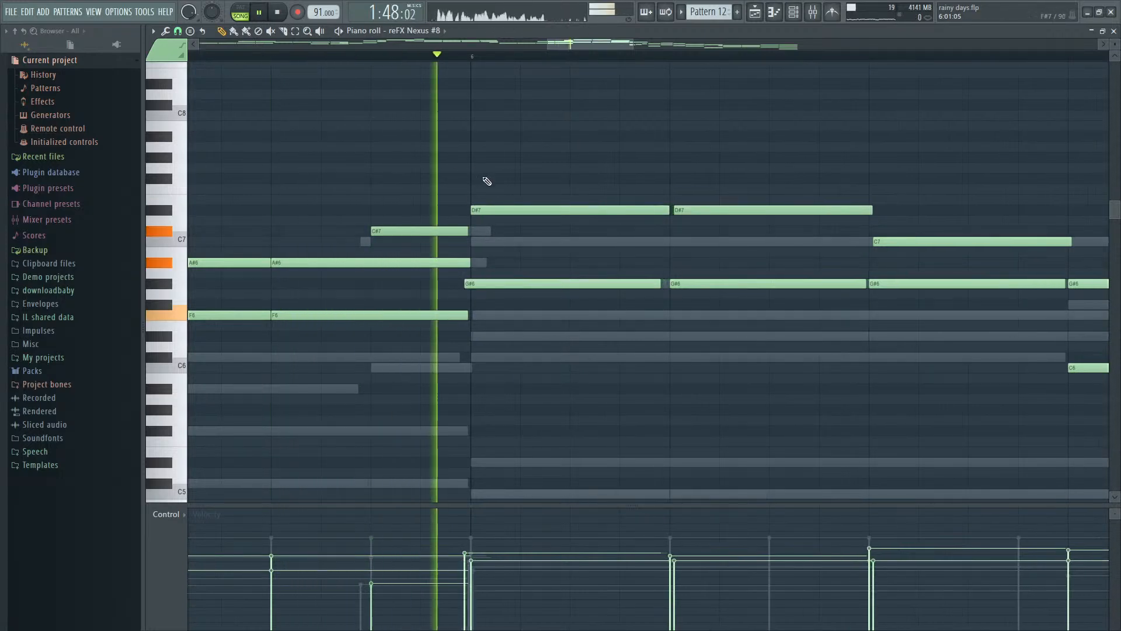
- Realign the first G#6 note of bar 6 so it starts on the bar line, and replay that bar
scroll(514, 269, "down", 2)
scroll(599, 287, "up", 2)
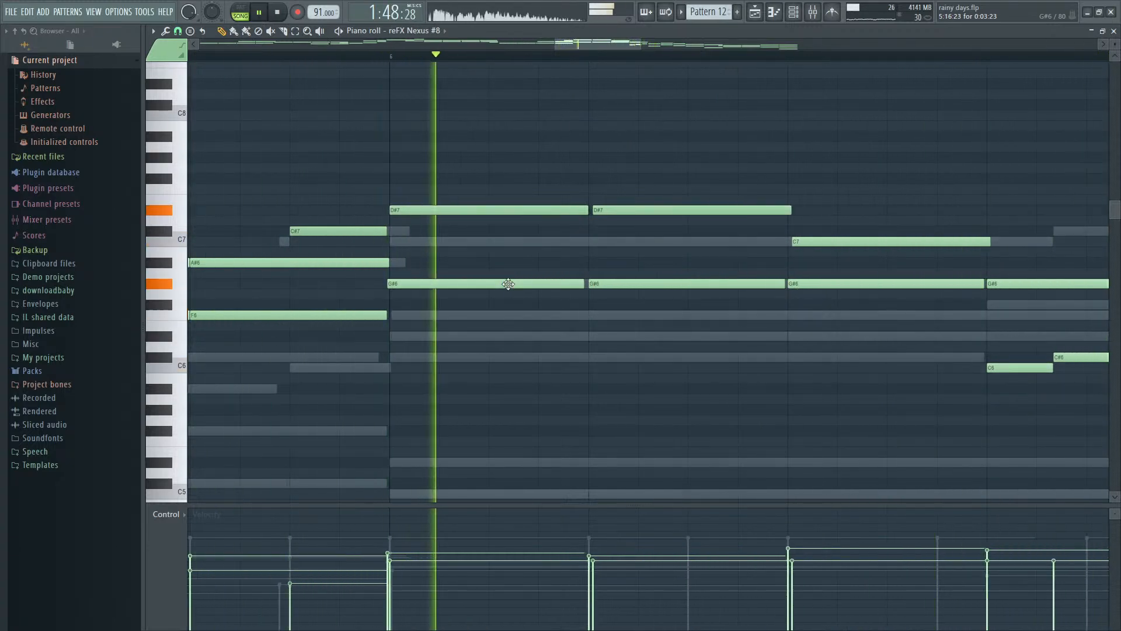
key("space")
scroll(440, 283, "up", 1)
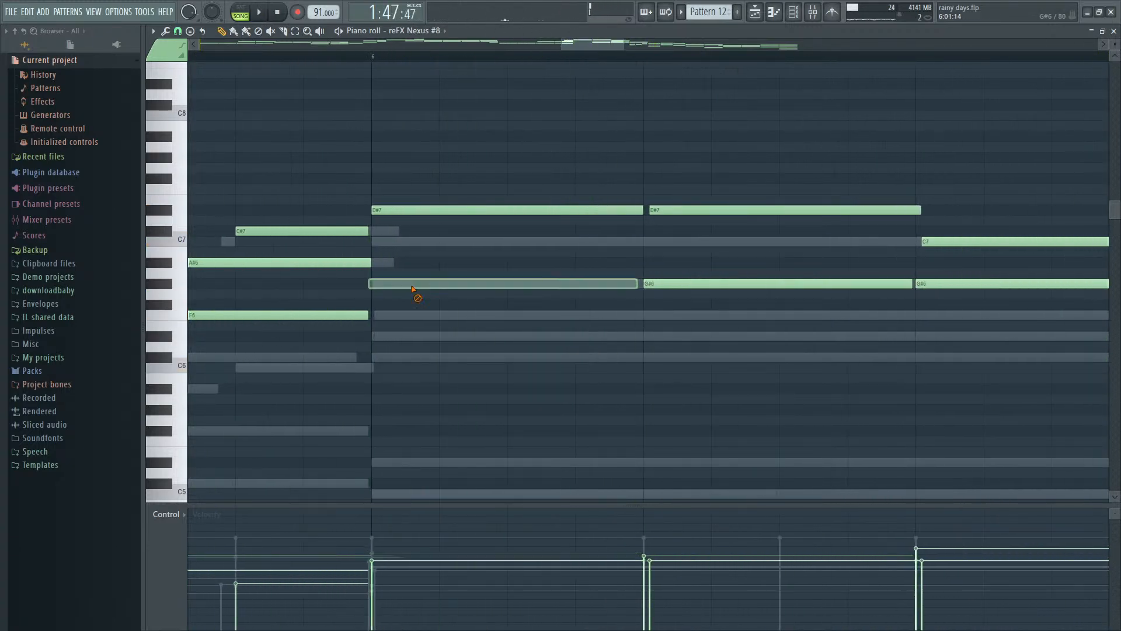
left_click(411, 285)
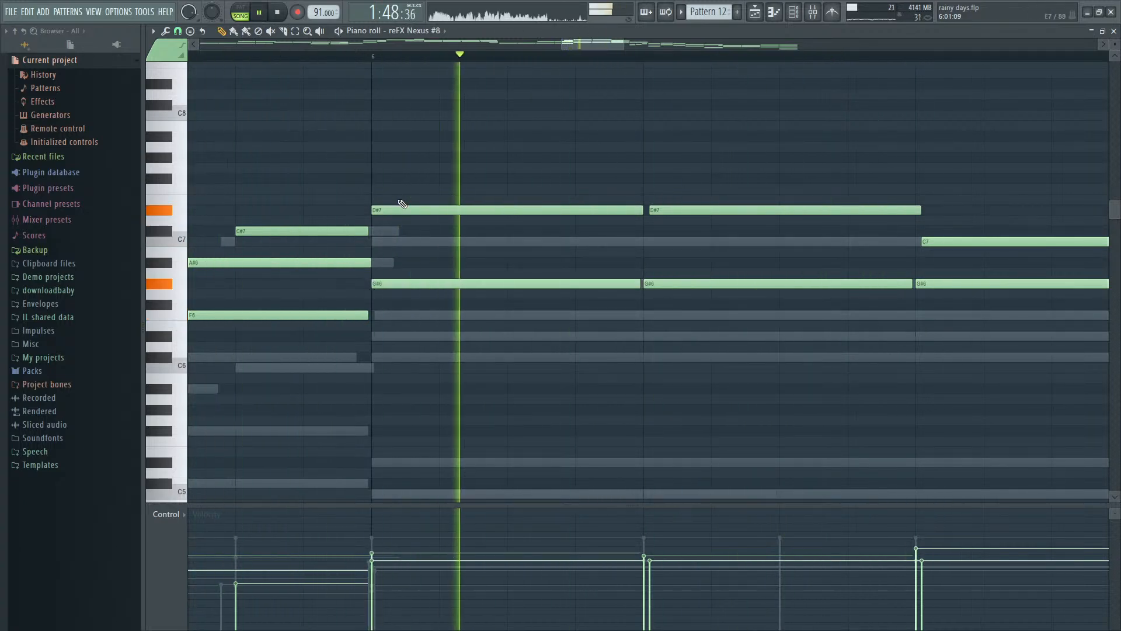
scroll(538, 243, "down", 3)
scroll(673, 270, "down", 3)
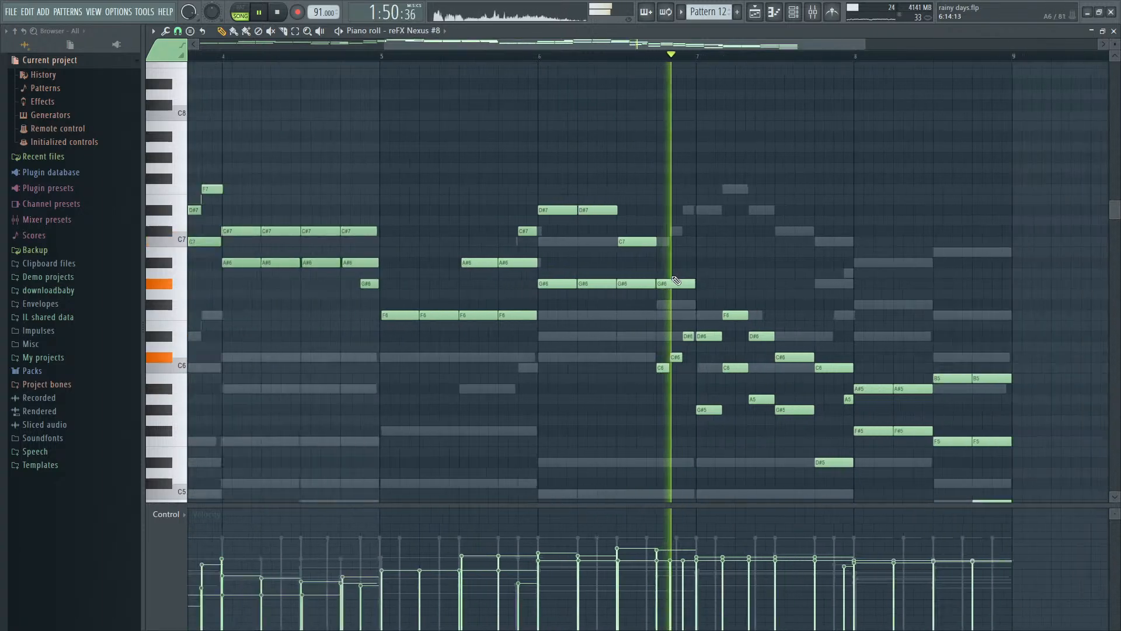
- Examine the harmony notes in bars 6 to 8 and replay Pattern 12 from its start
scroll(753, 307, "up", 4)
key("space")
scroll(646, 377, "down", 4)
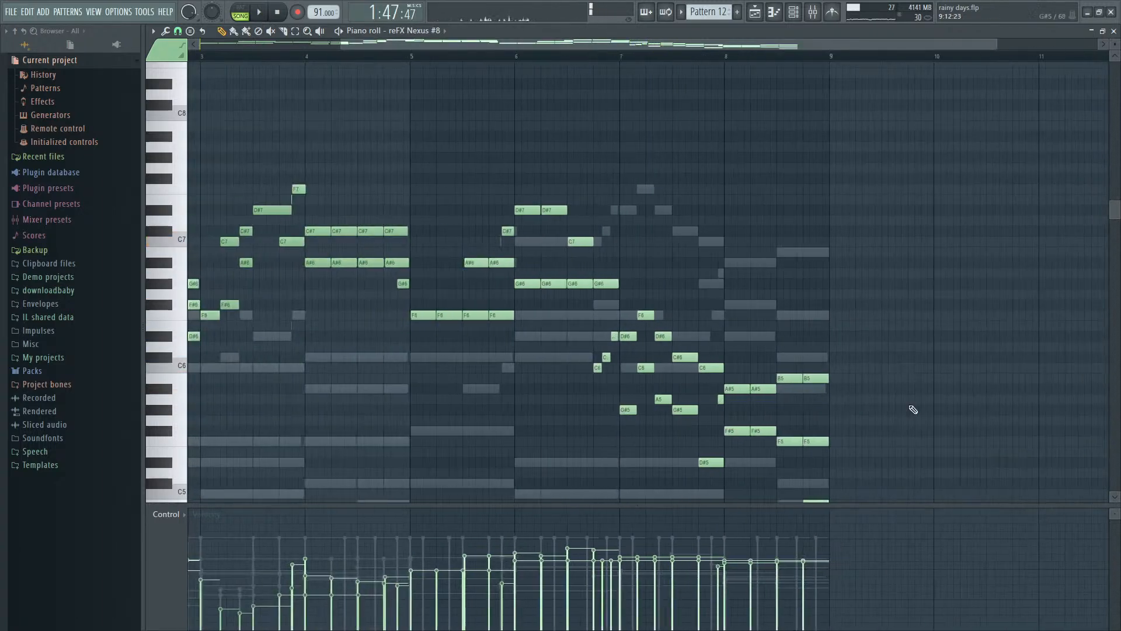
scroll(915, 408, "down", 5)
left_click_drag(929, 403, 747, 387)
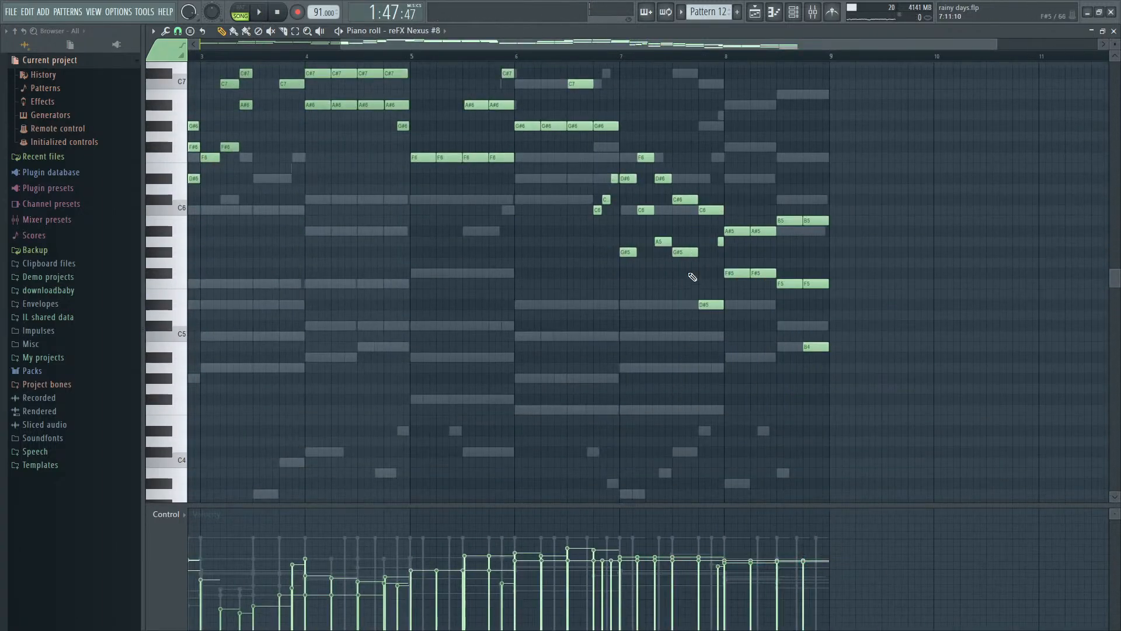
scroll(693, 277, "up", 2)
left_click_drag(719, 319, 688, 398)
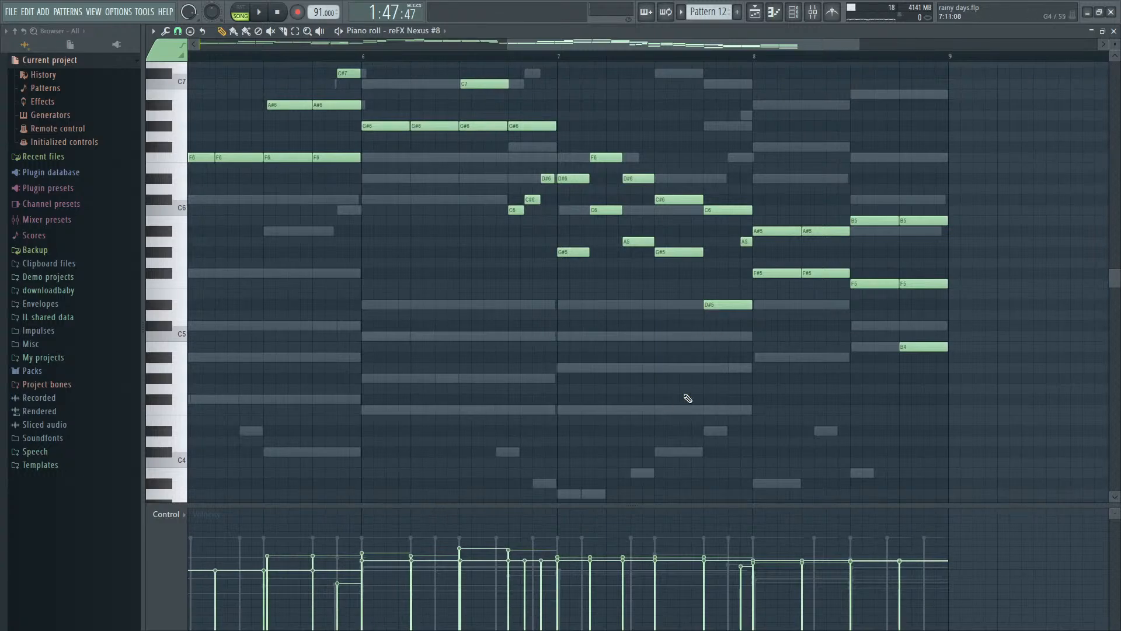
scroll(689, 398, "down", 3)
key("space")
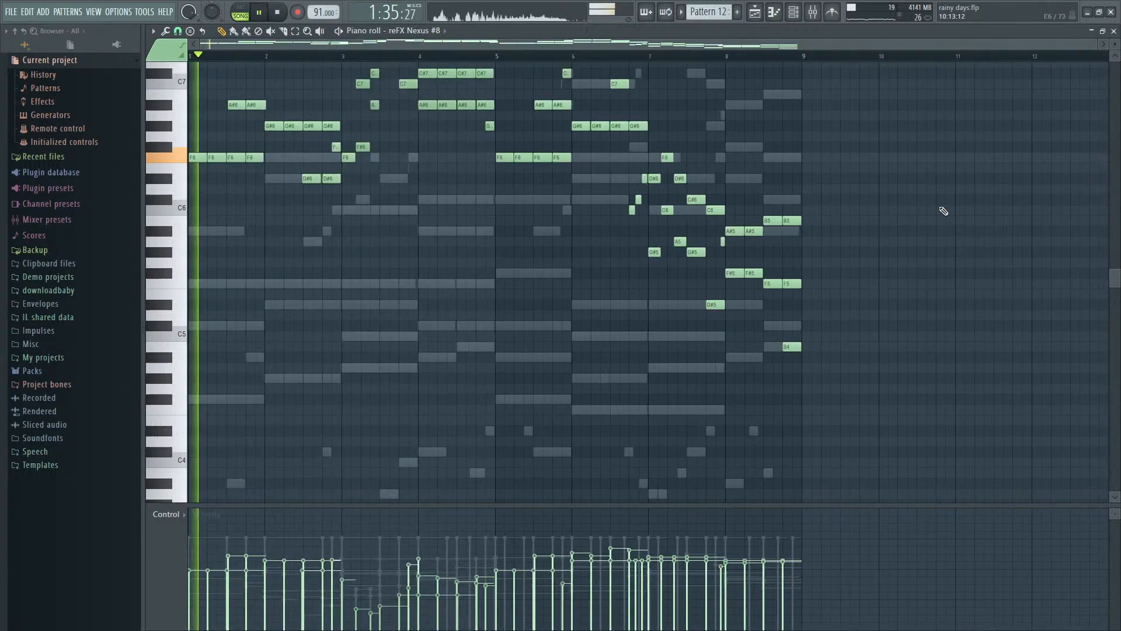
scroll(943, 219, "up", 2)
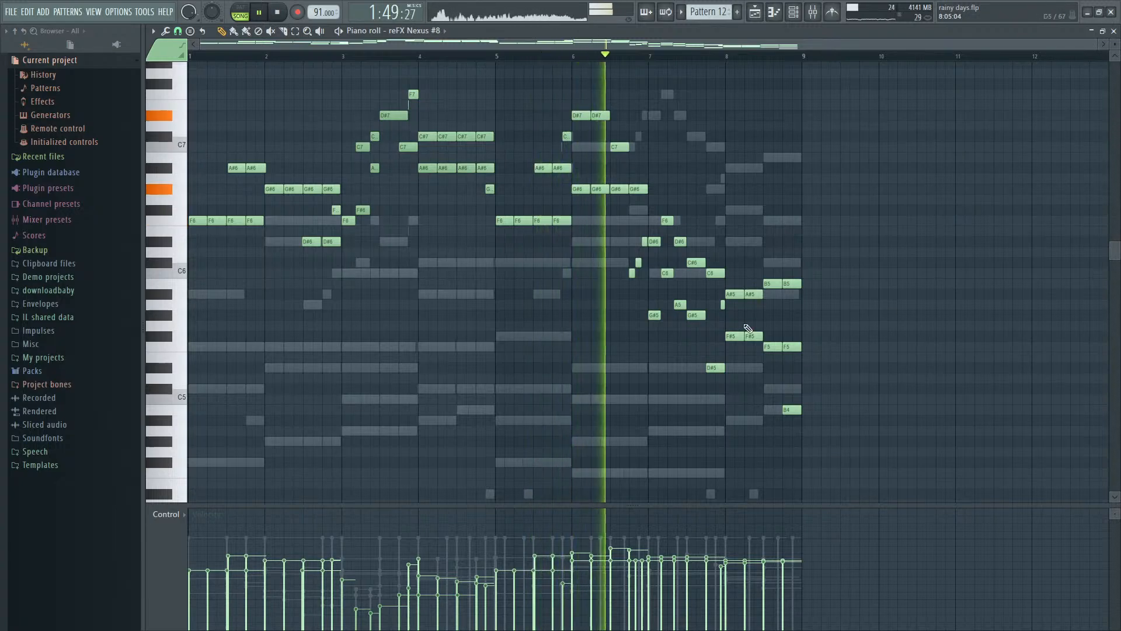
- Try removing the two D#7 notes at the start of bar 6
key("space")
scroll(664, 284, "up", 2)
scroll(627, 225, "up", 1)
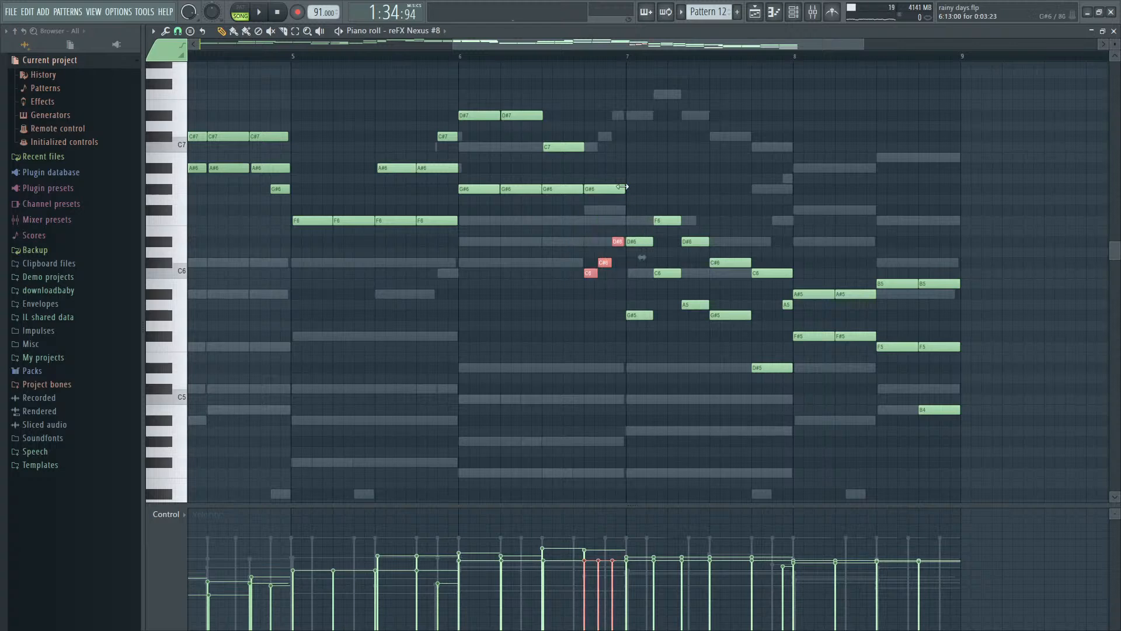
right_click(479, 117, "alt")
right_click(533, 119, "alt")
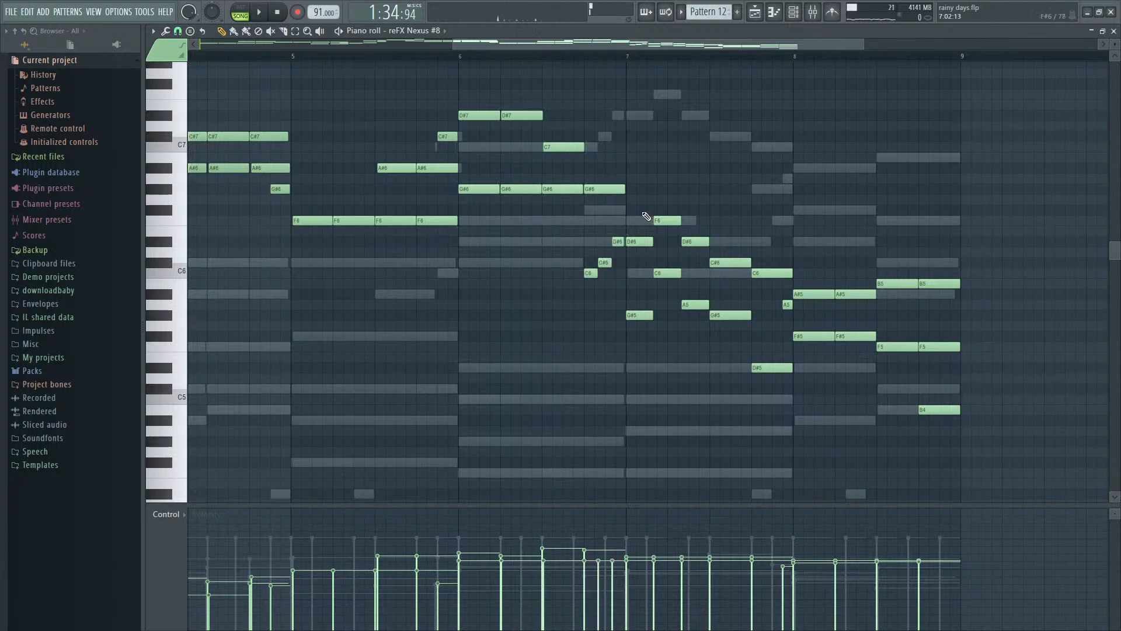
- Replay the harmony from bar 5 and examine how the notes line up at the start of bar 6
scroll(648, 217, "down", 3, "ctrl")
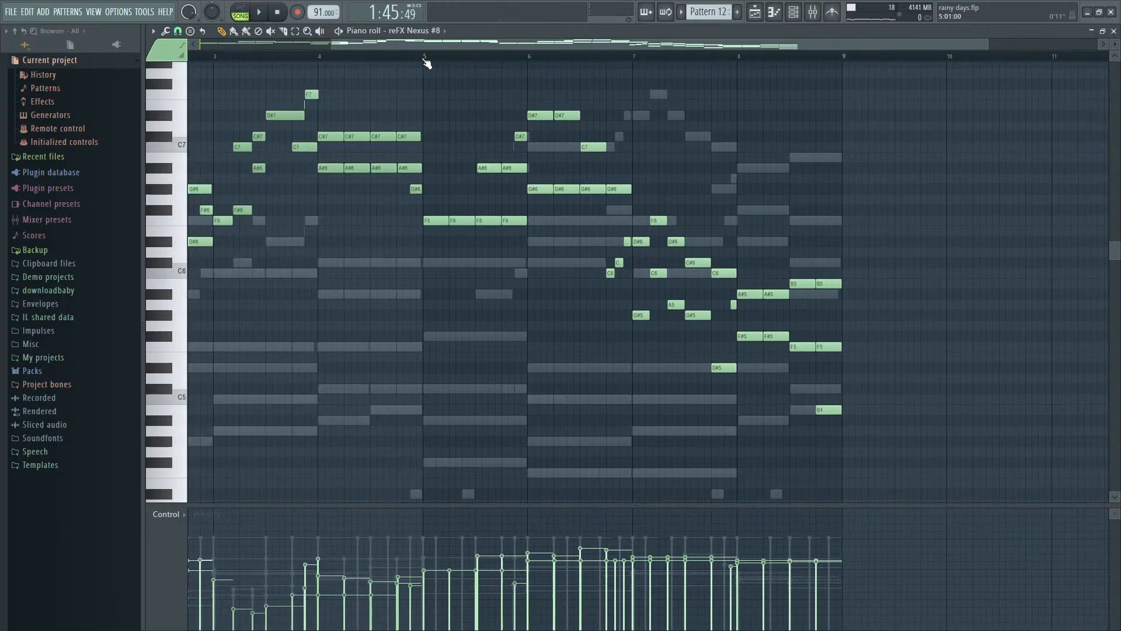
key("space")
scroll(1107, 251, "up", 2)
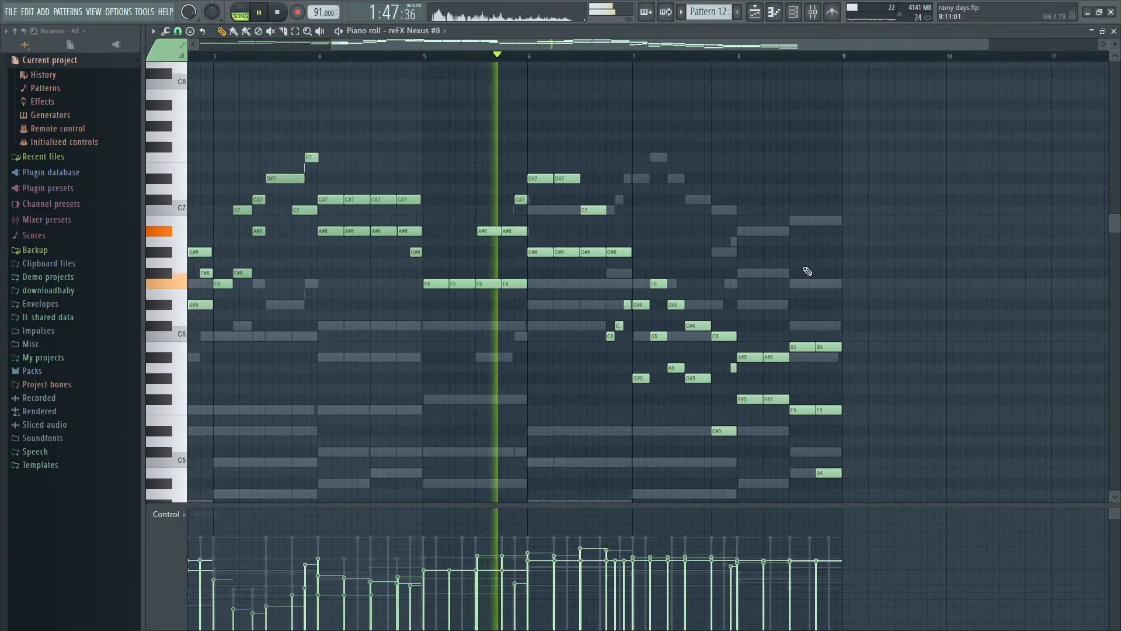
scroll(664, 260, "up", 2, "ctrl")
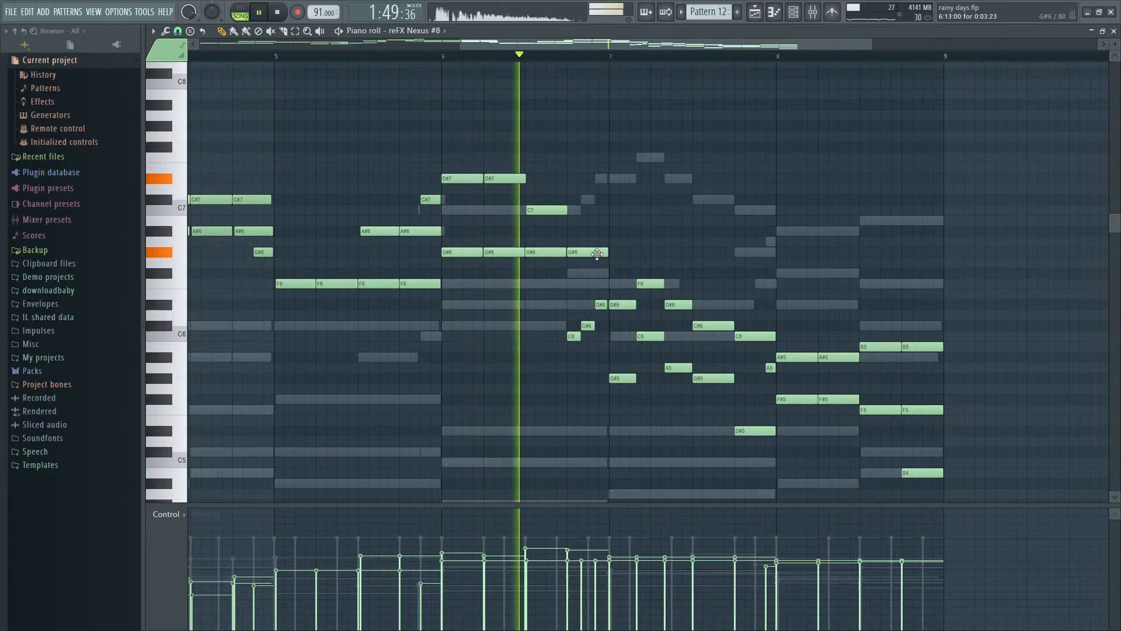
scroll(450, 234, "up", 2, "ctrl")
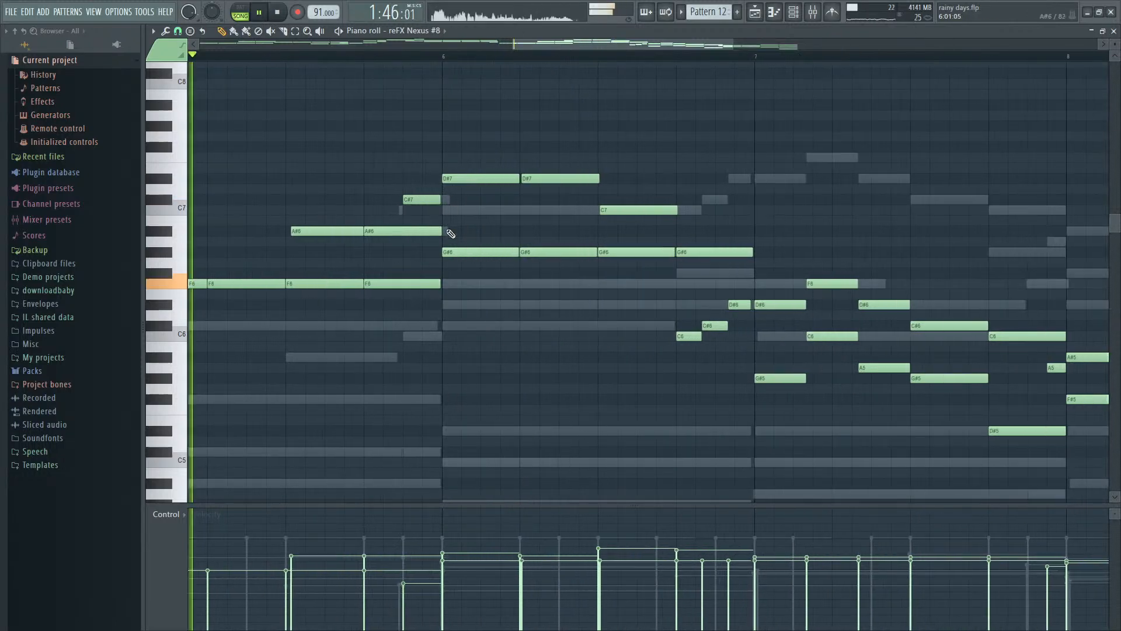
scroll(451, 234, "up", 2, "ctrl")
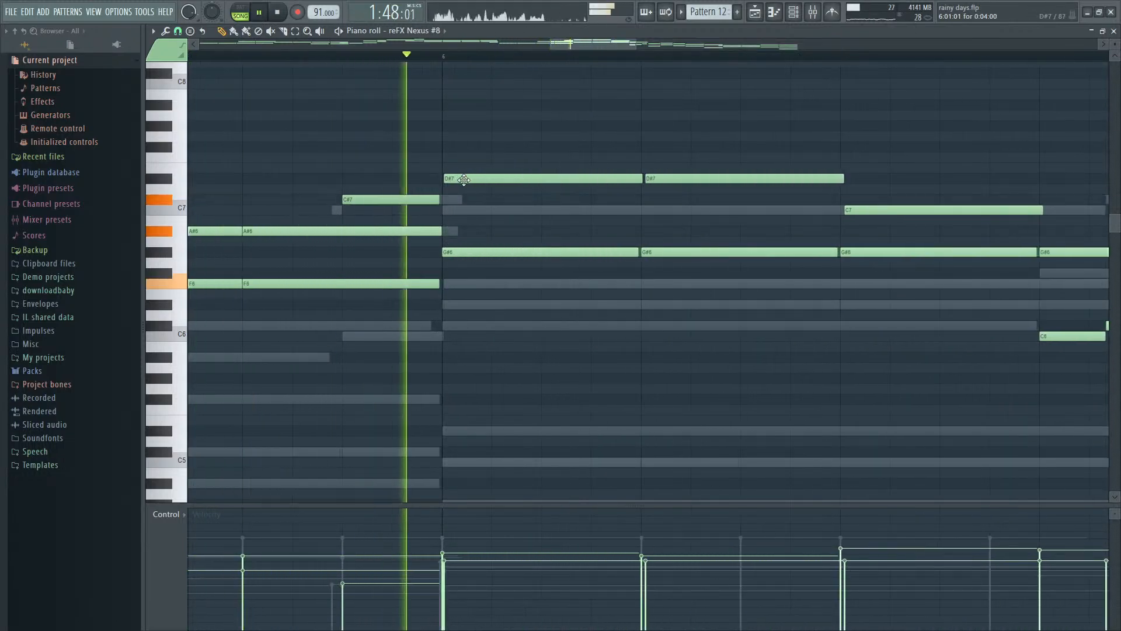
scroll(584, 219, "down", 2, "ctrl")
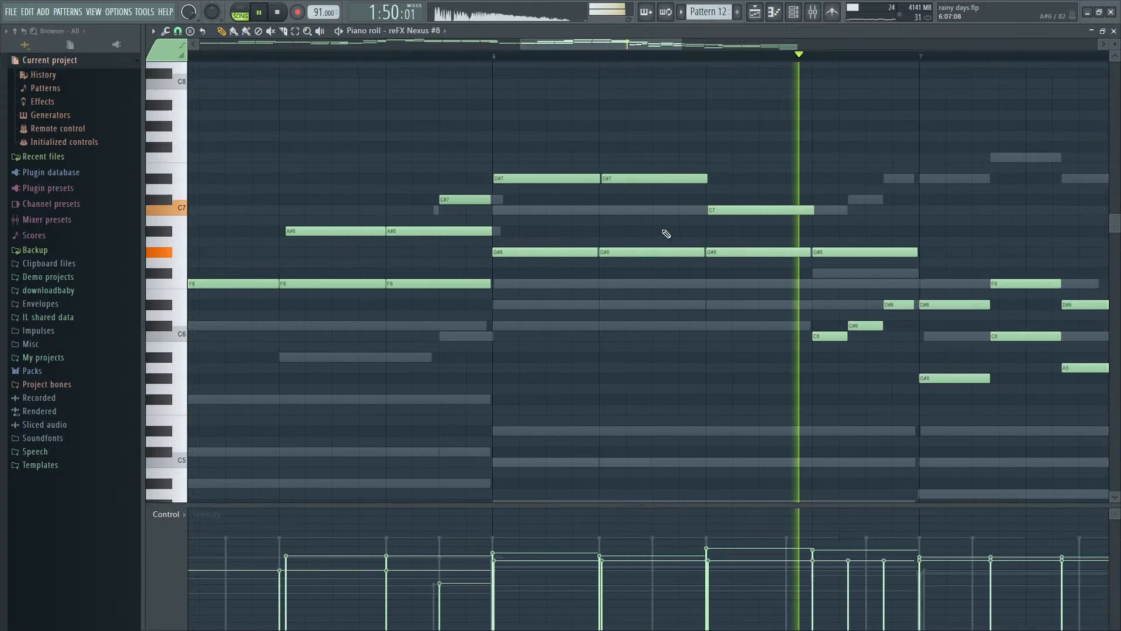
key("space")
- Add two consecutive C#7 notes covering the first half of bar 7
scroll(894, 234, "down", 3, "ctrl")
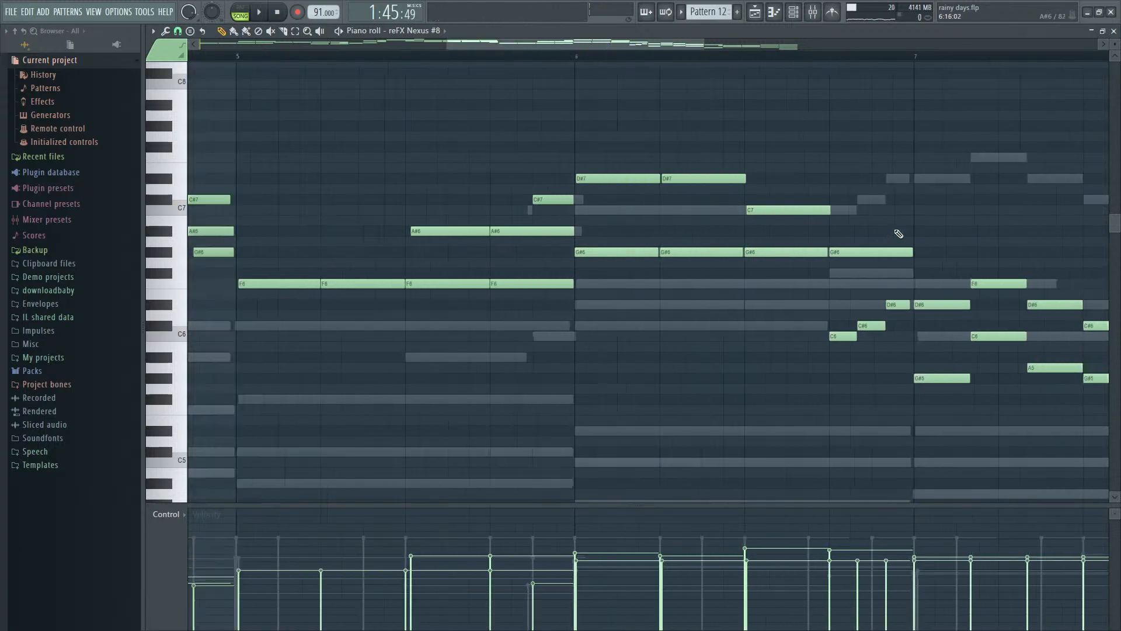
scroll(904, 203, "right", 4)
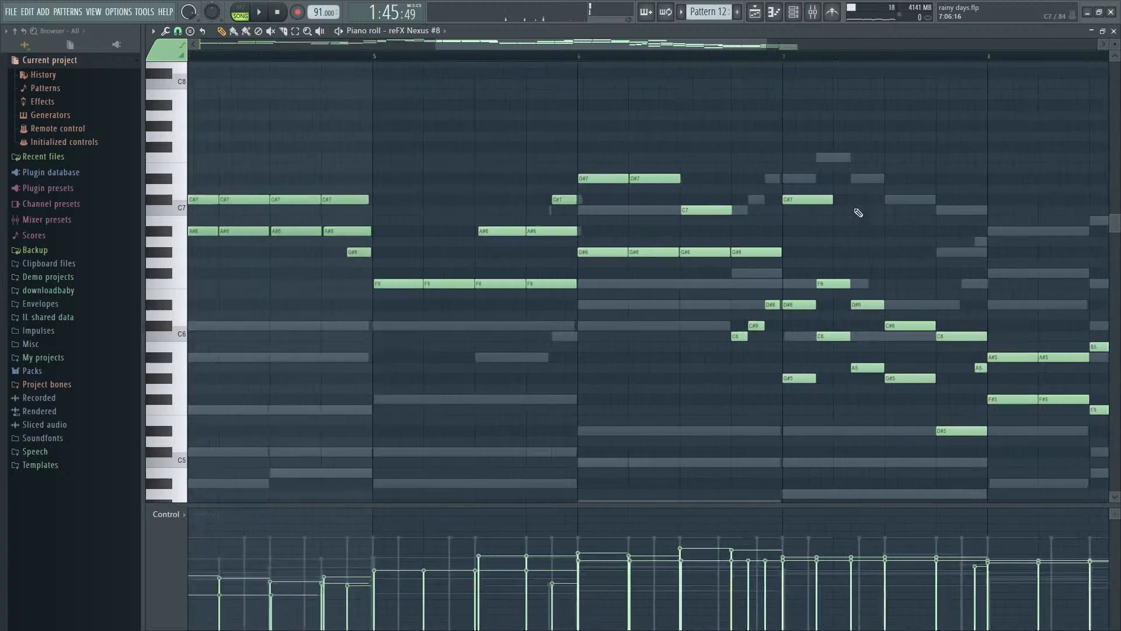
scroll(873, 303, "up", 2, "ctrl")
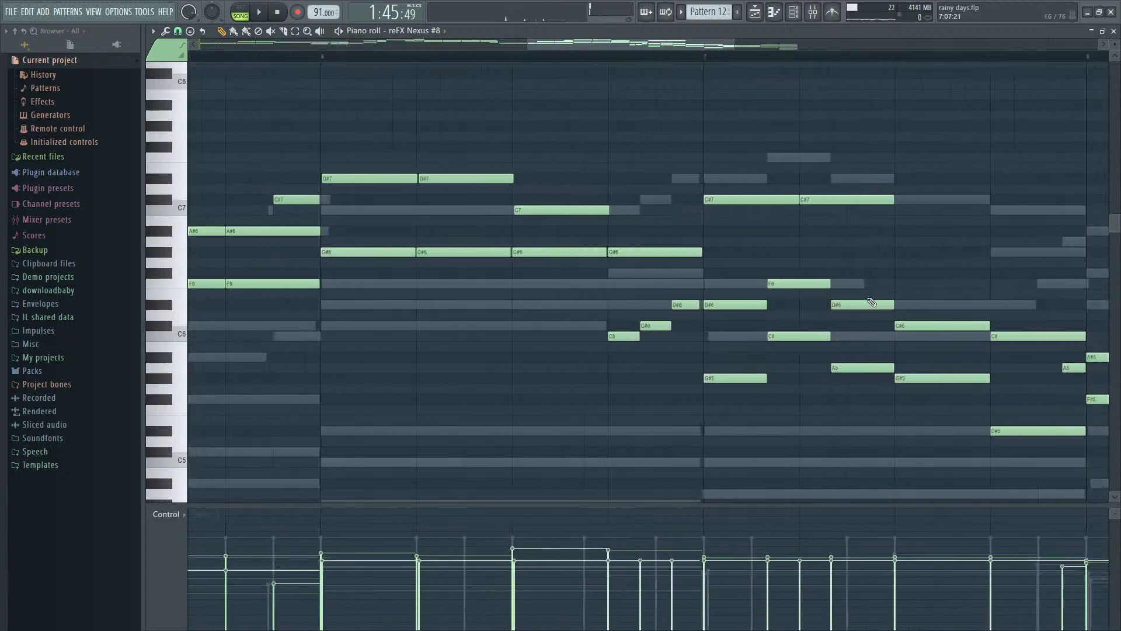
scroll(873, 303, "down", 1, "ctrl")
- Delete the lower D#6, G#5, F6, C6 and A5 notes beneath the two C#7 notes in bar 7 while replaying the passage
left_click(617, 56)
key("space")
right_click(767, 305)
right_click(772, 379)
right_click(809, 336)
right_click(809, 284)
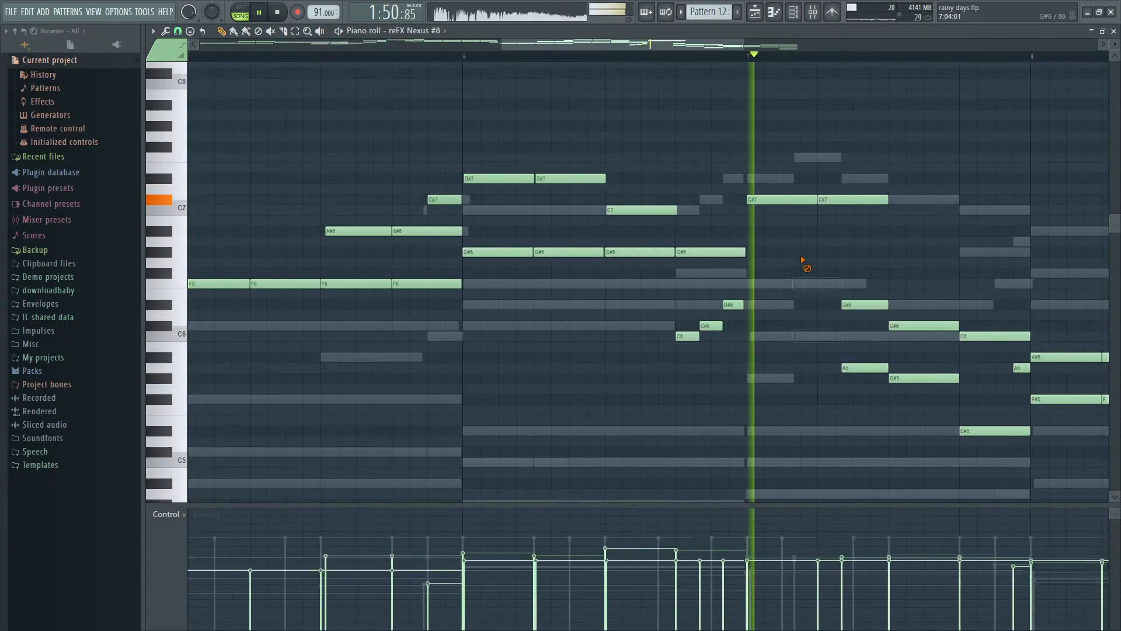
key("space")
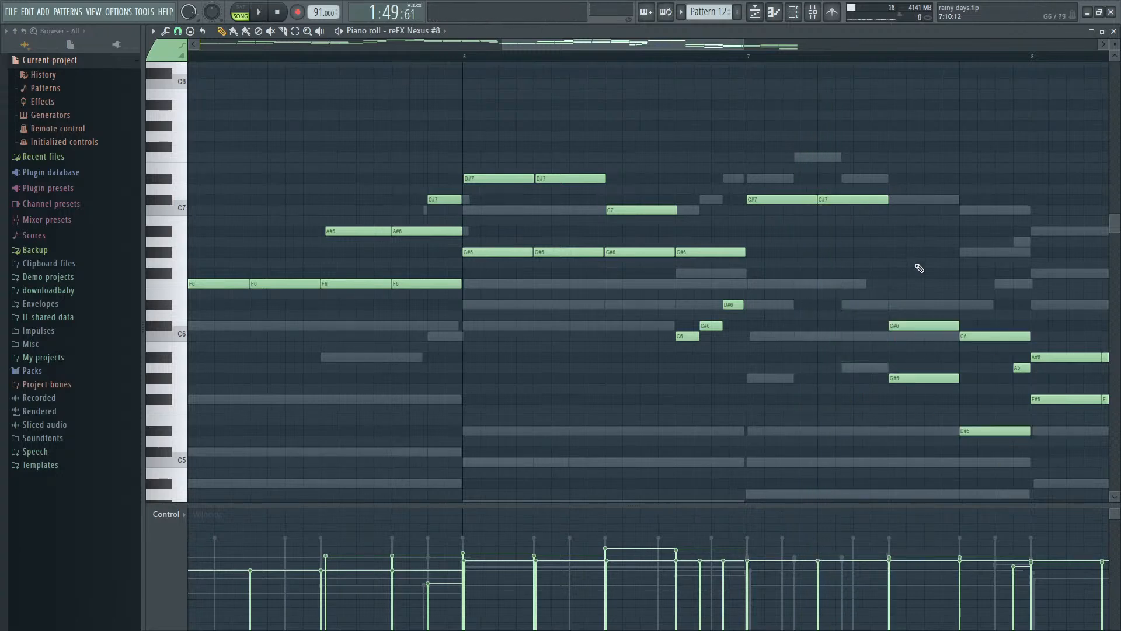
- Raise the C#6, G#5, C6 and D#5 notes in the second half of bar 7 by one octave
left_click_drag(920, 268, 985, 482)
key("ctrl+Up")
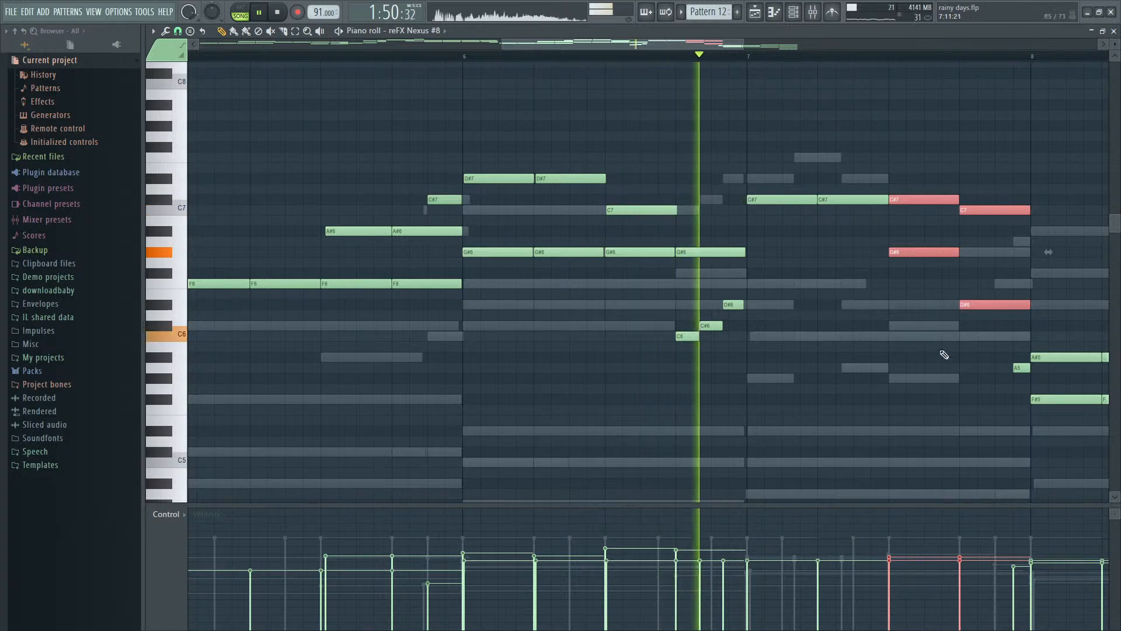
- Add F#7 and F7 notes over the second half of bar 7 plus a D#7 at the start of bar 8, and replay
left_click(906, 170, "ctrl")
key("space")
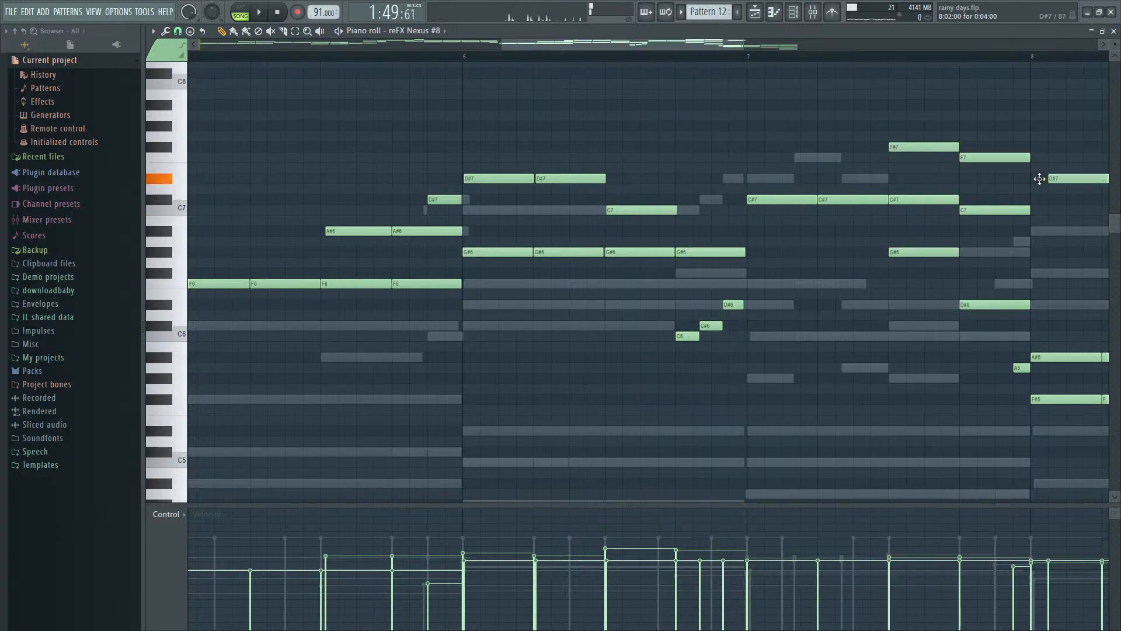
key("space")
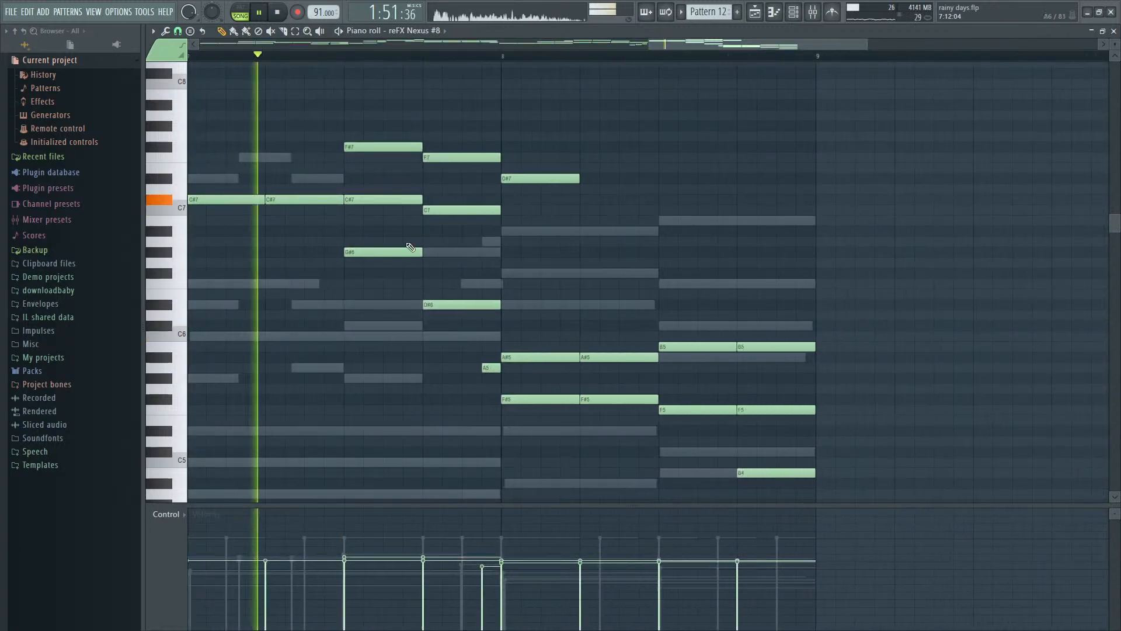
- Try deleting the C#7, G#6, C7 and D#6 notes beneath the top line in the second half of bar 7
key("space")
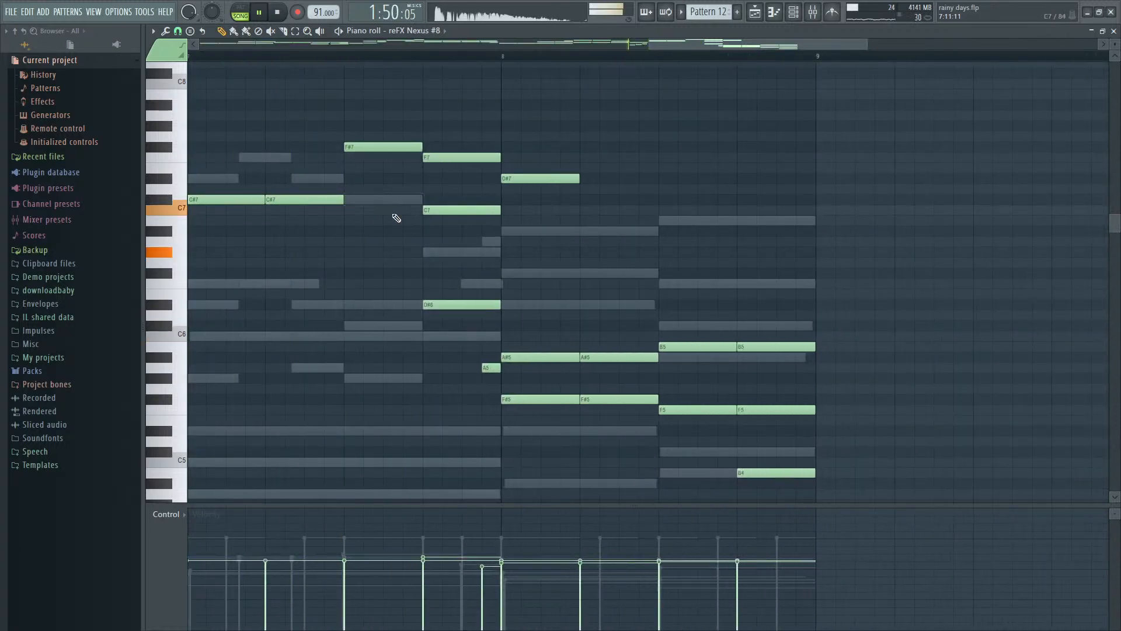
right_click(462, 304)
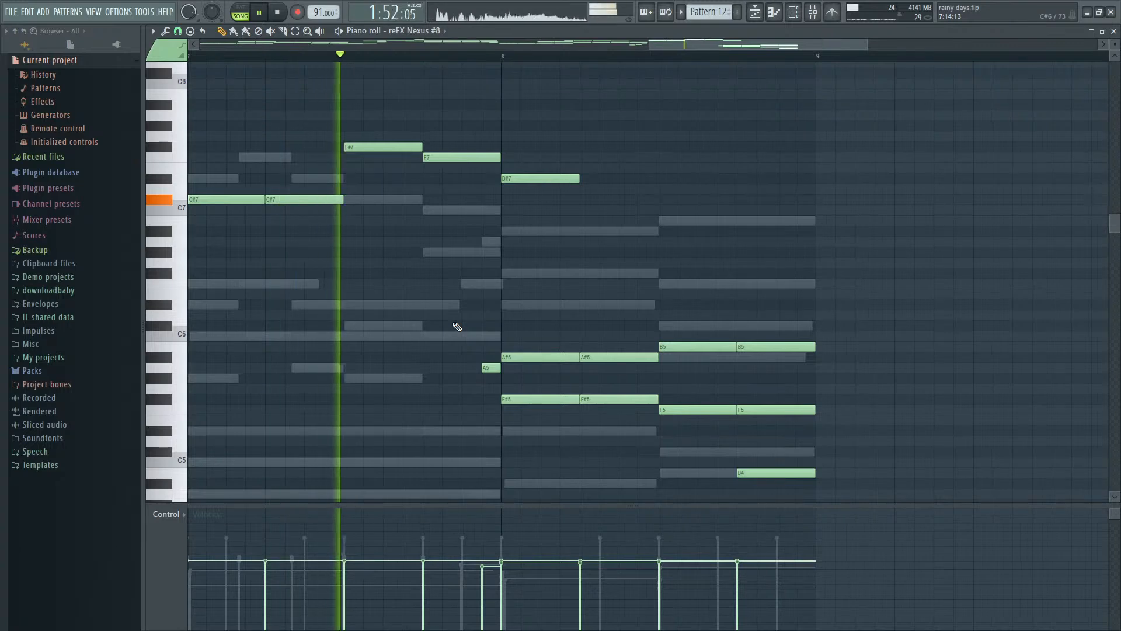
key("space")
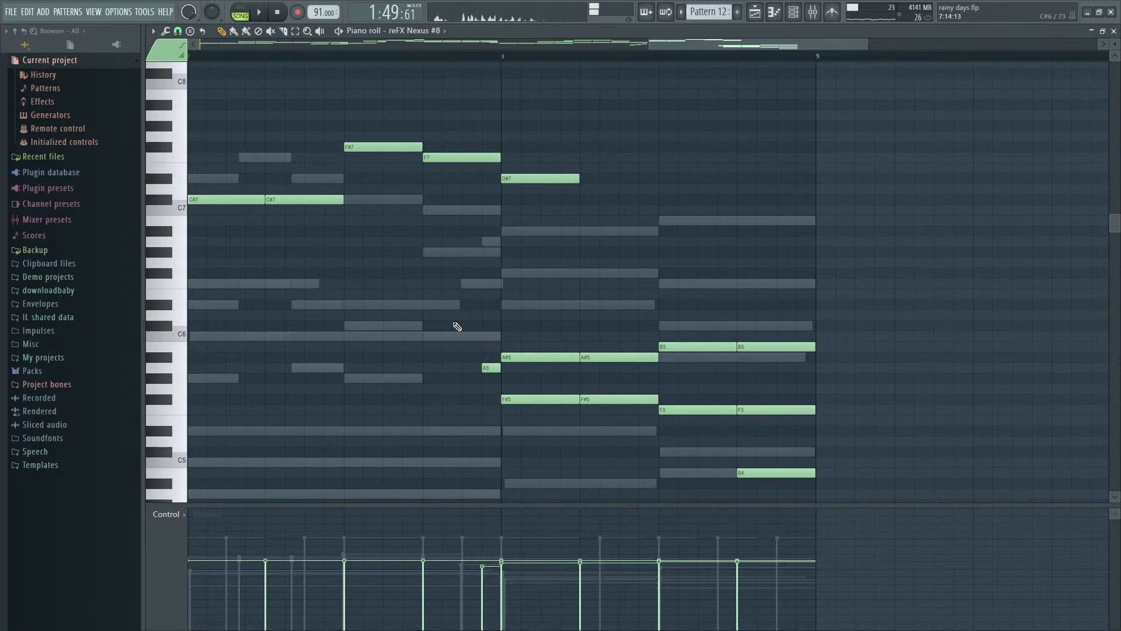
key("ctrl+z")
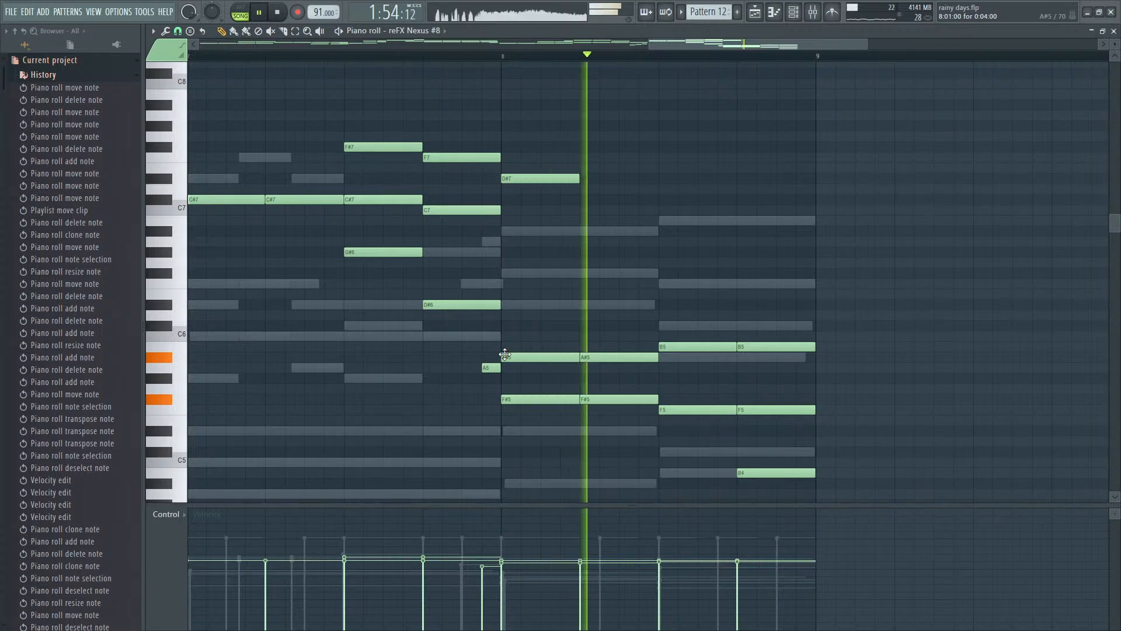
- Replay Pattern 12's reFX Nexus #8 part from bar 3 through the end, and again from bar 7
key("space")
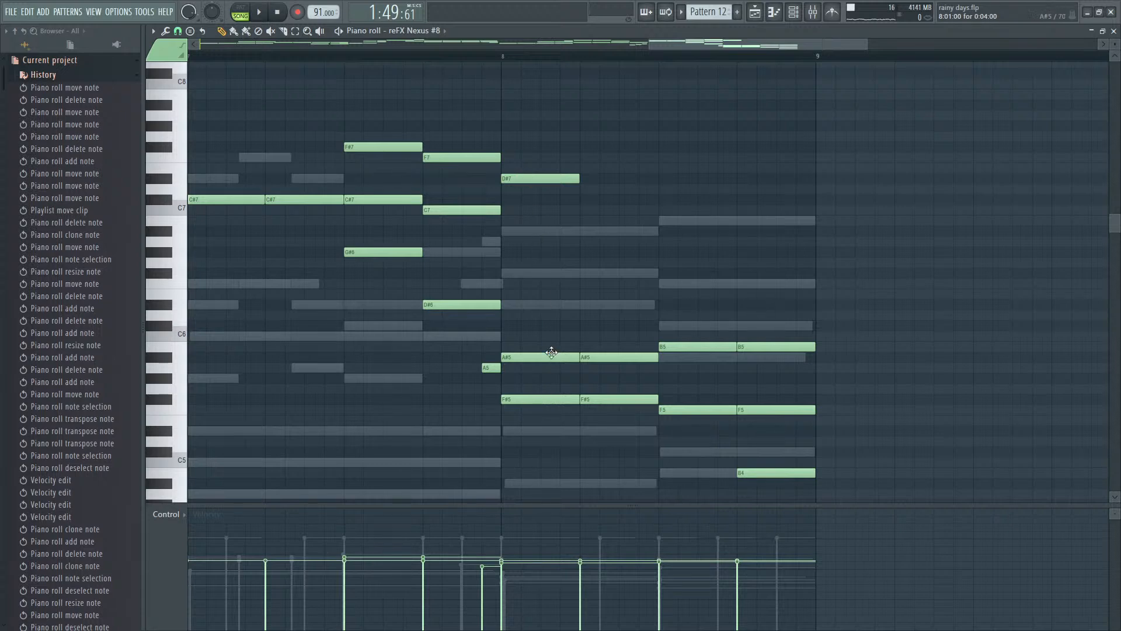
scroll(544, 305, "down", 5)
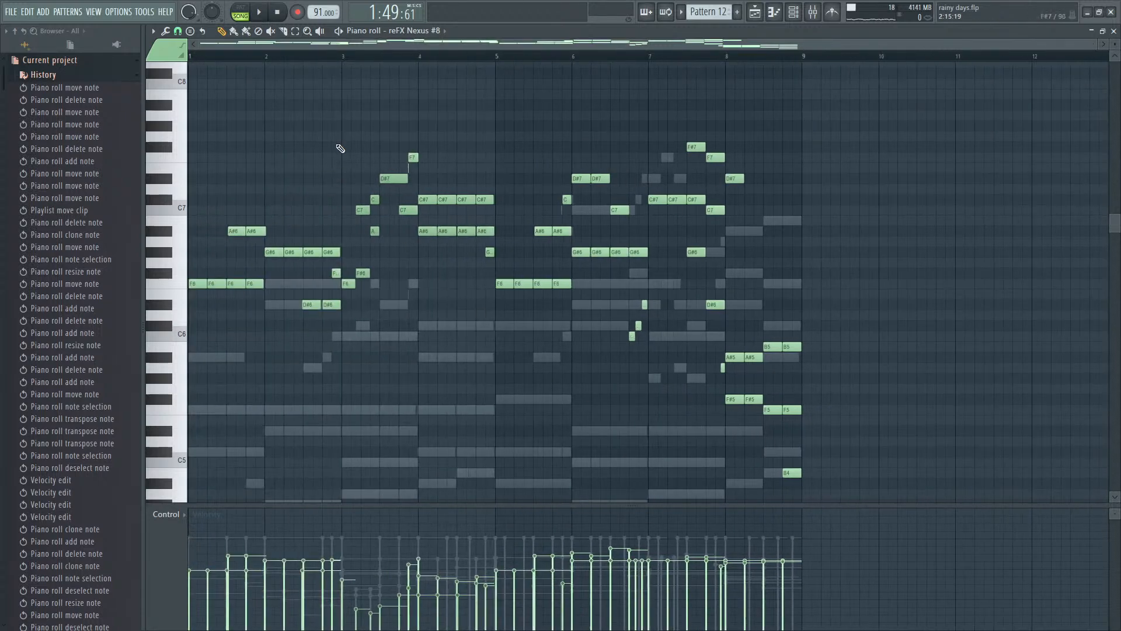
left_click(344, 57)
key("space")
scroll(426, 401, "up", 3)
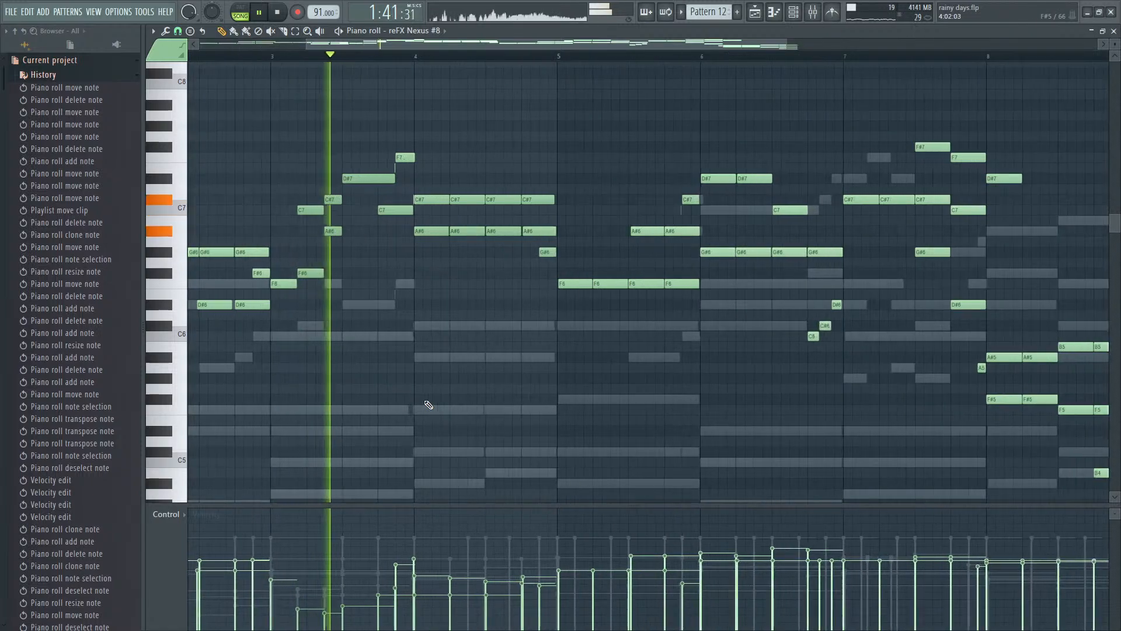
scroll(426, 401, "down", 3)
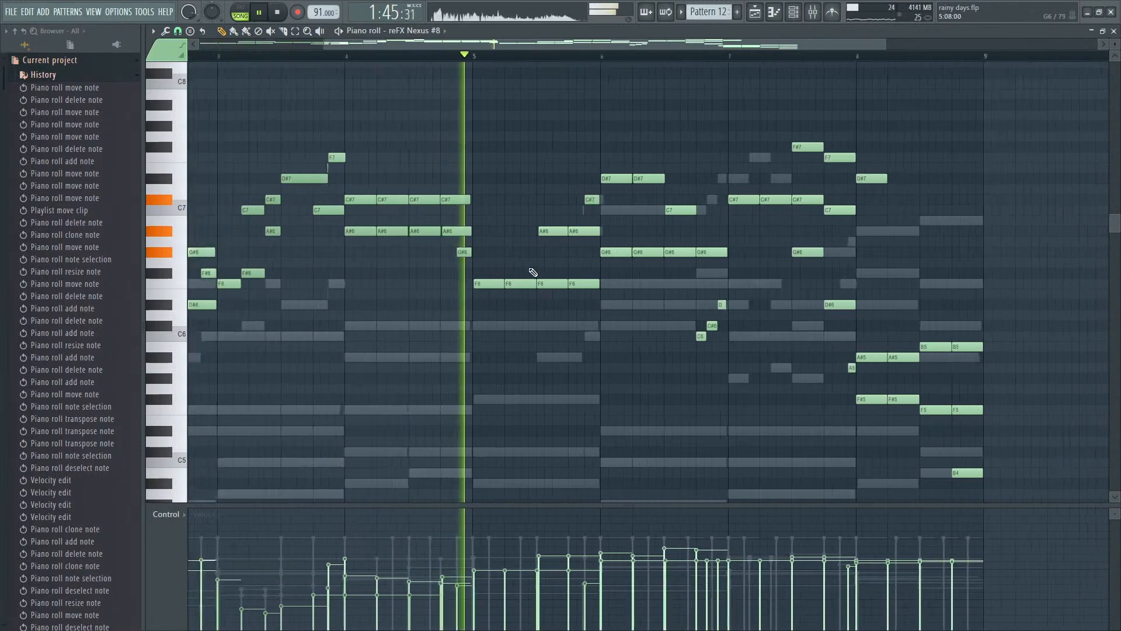
key("space")
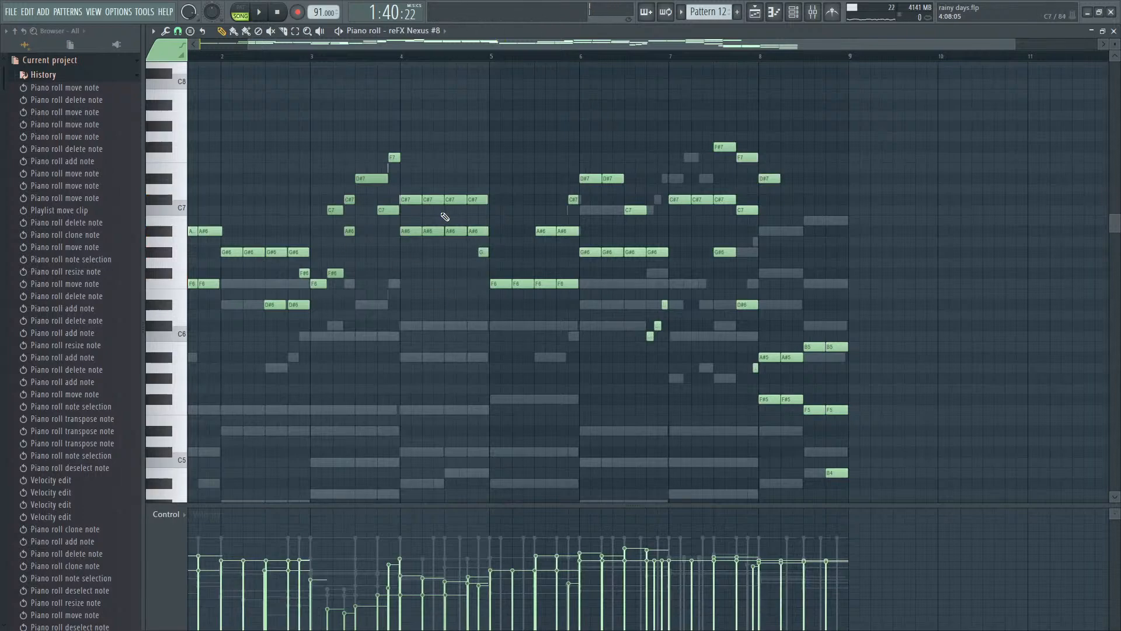
scroll(758, 224, "up", 3)
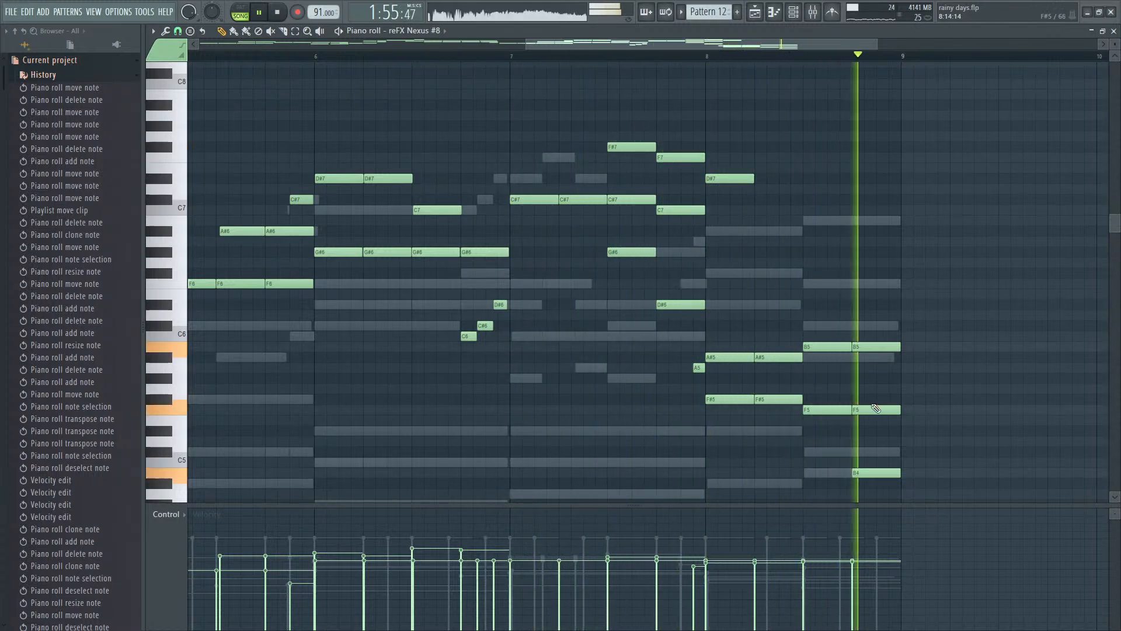
key("space")
scroll(934, 351, "down", 3)
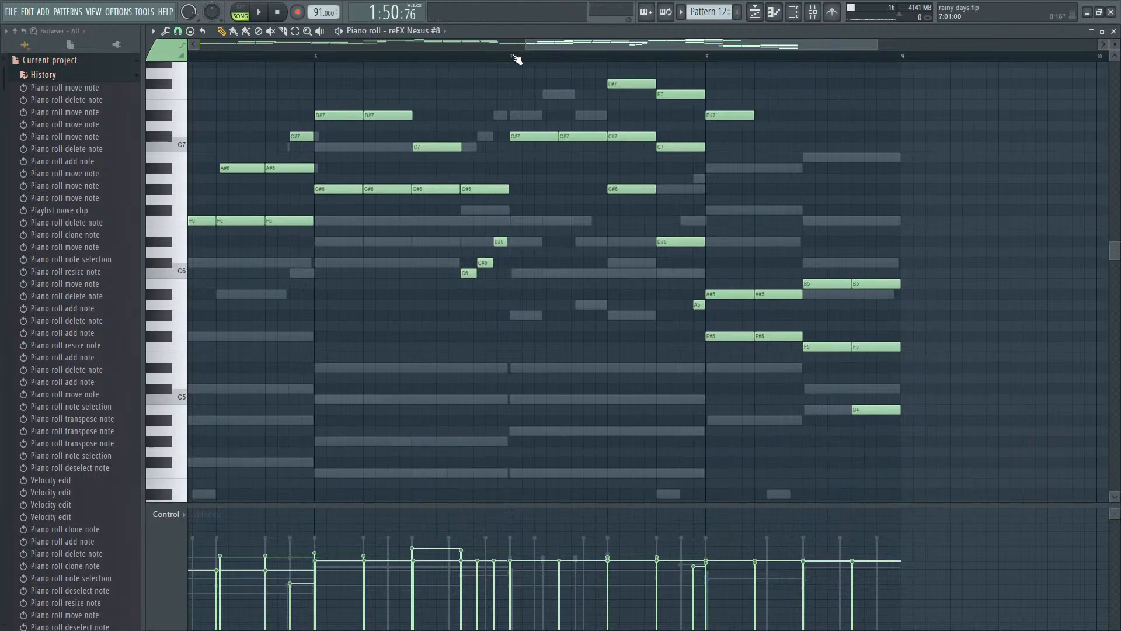
key("space")
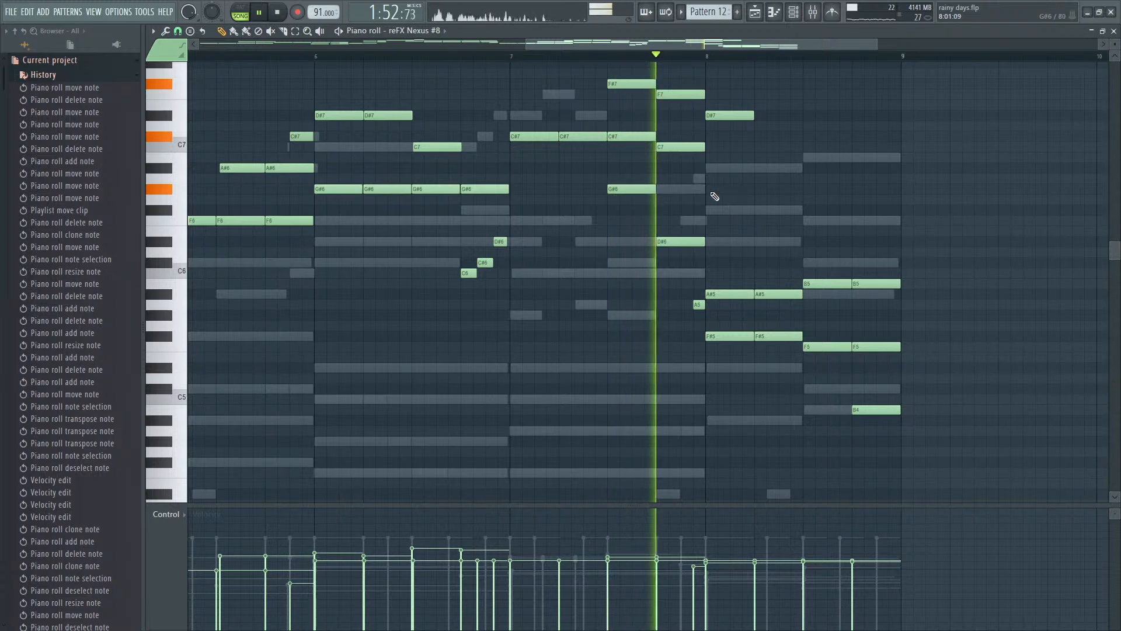
key("space")
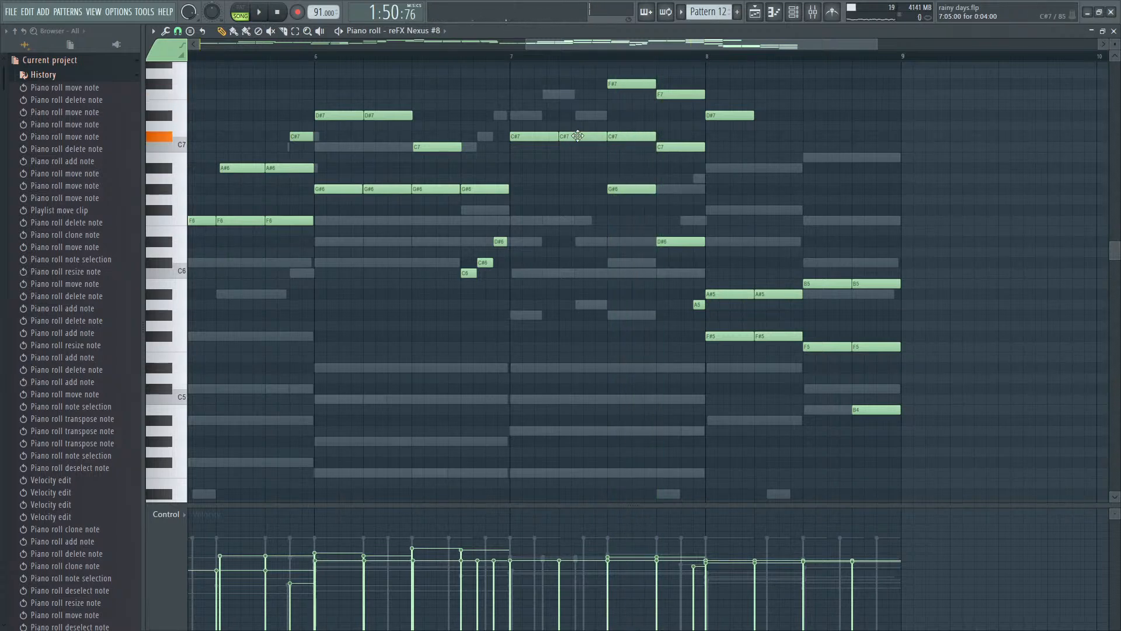
- Delete the G#6 note in the third quarter of bar 7, shift the F#7 above it slightly later, and replay
left_click(618, 137)
scroll(619, 132, "up", 6)
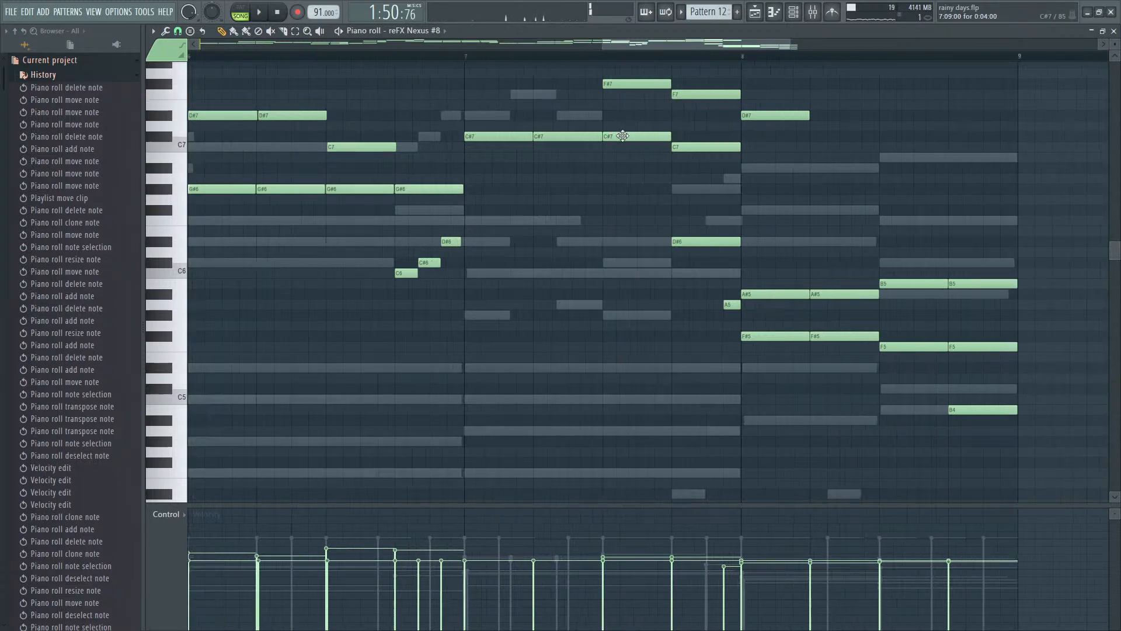
left_click(592, 83)
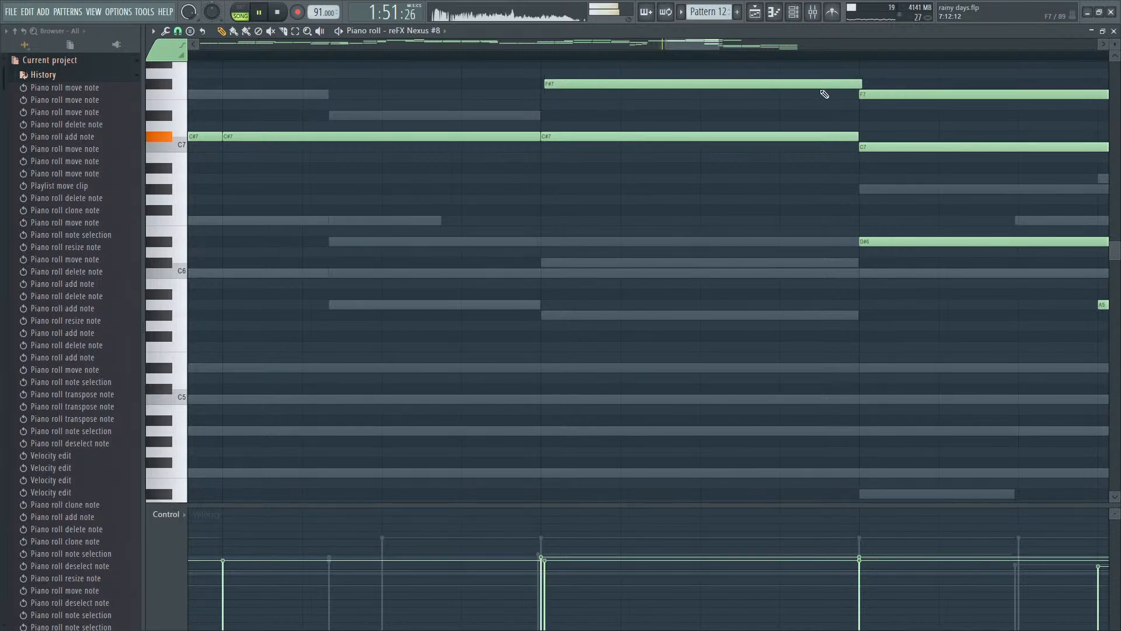
scroll(832, 116, "down", 1)
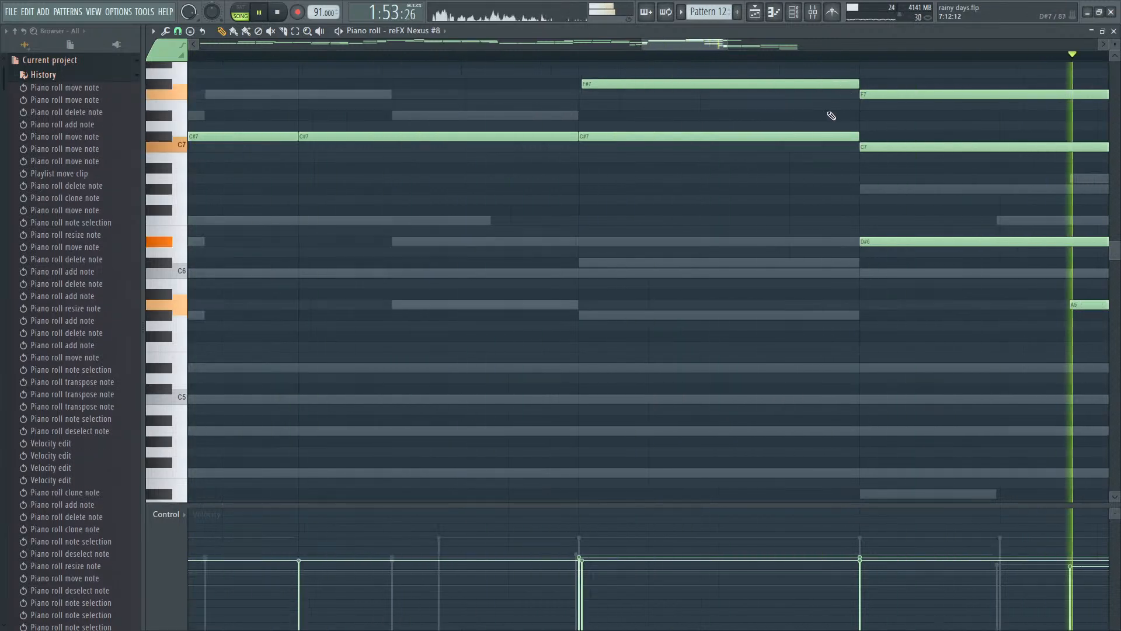
scroll(1055, 320, "down", 5)
key("space")
- Try deleting the D#6 and A5 notes in the last quarter of bar 7 with the F7 shifted slightly later
right_click(885, 243)
scroll(896, 280, "up", 3)
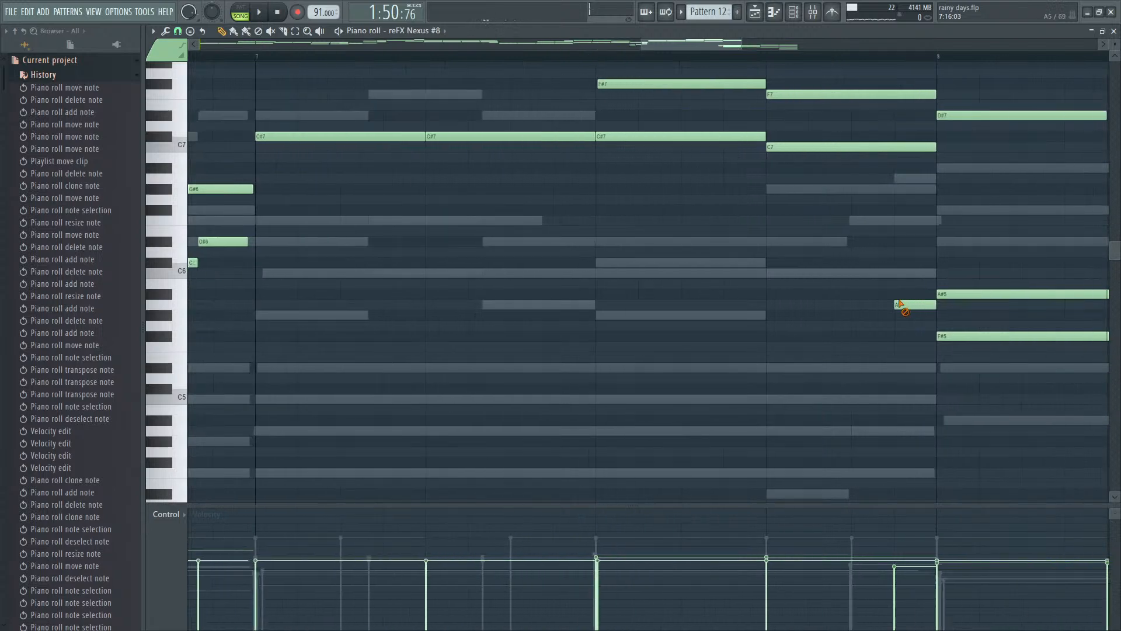
left_click(785, 93)
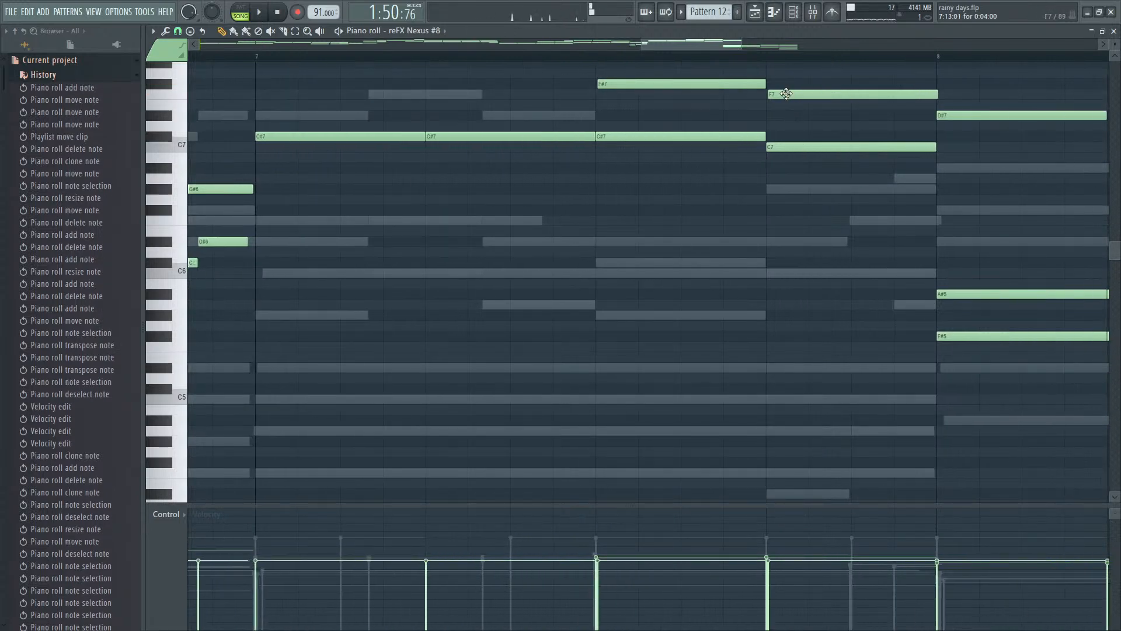
key("space")
scroll(932, 170, "up", 3)
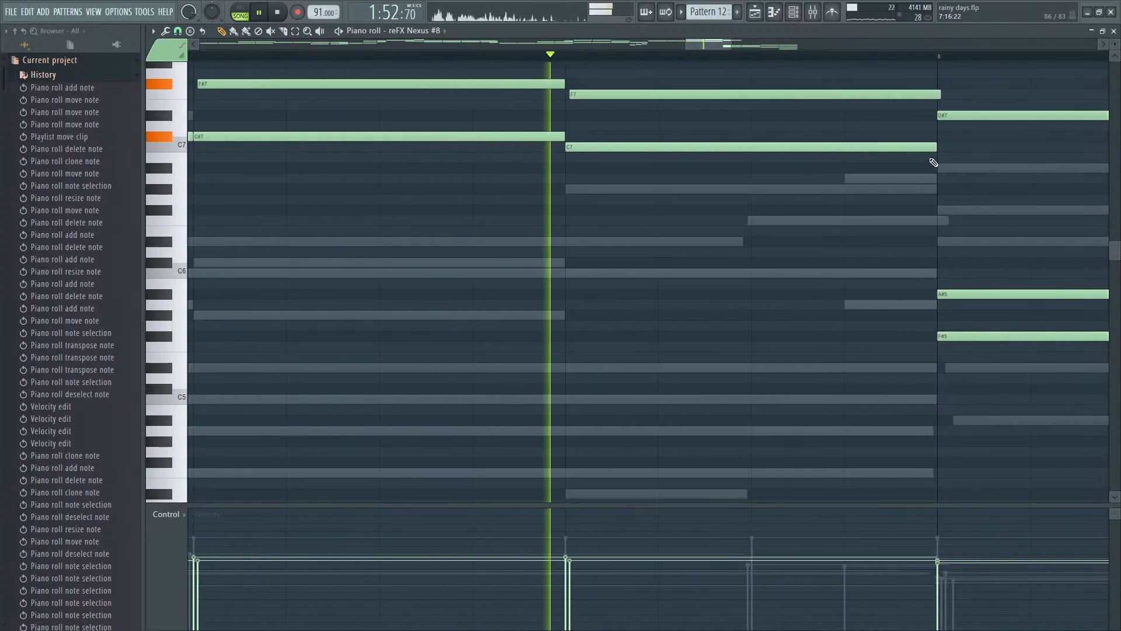
key("space")
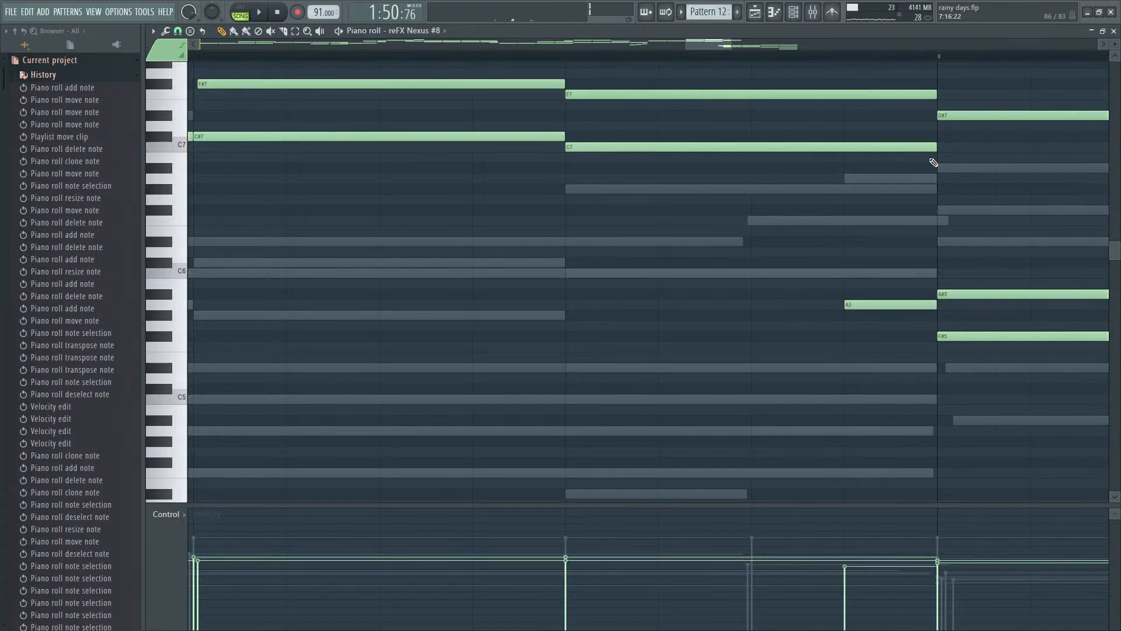
- Delete only the D#6 note in the last quarter of bar 7, shift the F7 slightly later, and replay through bar 8
left_click(610, 242)
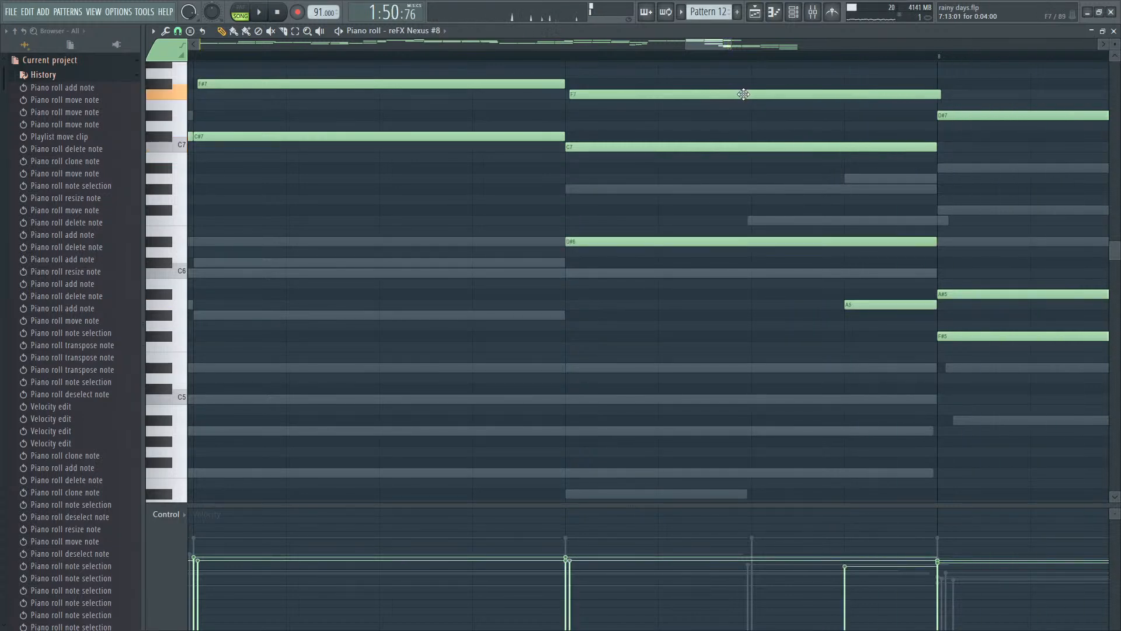
right_click(693, 241)
key("space")
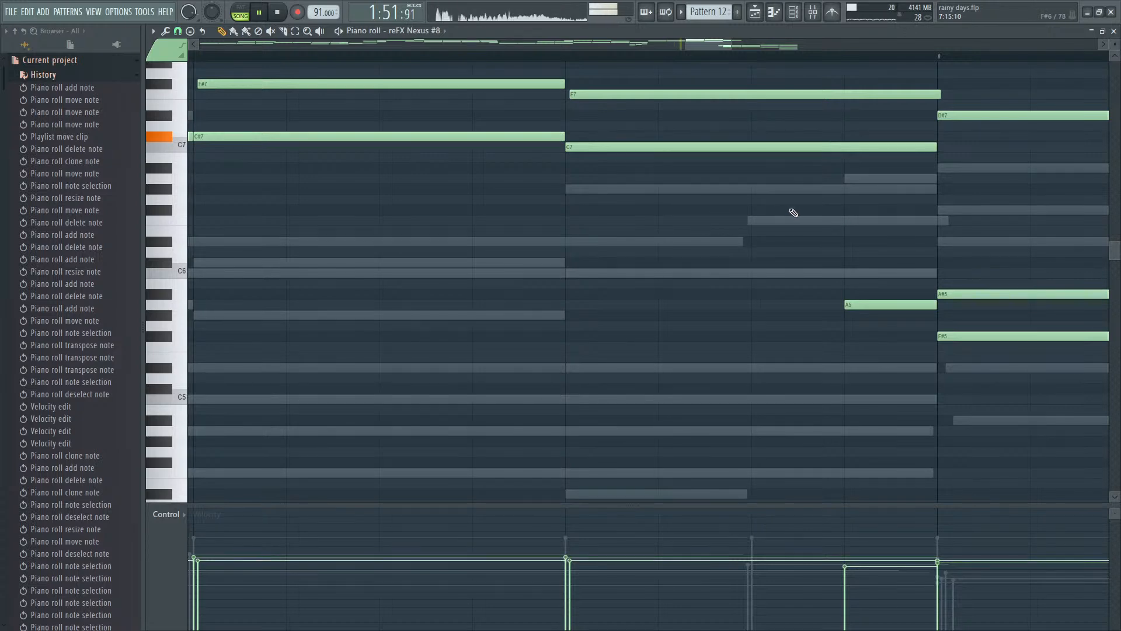
scroll(794, 213, "down", 3)
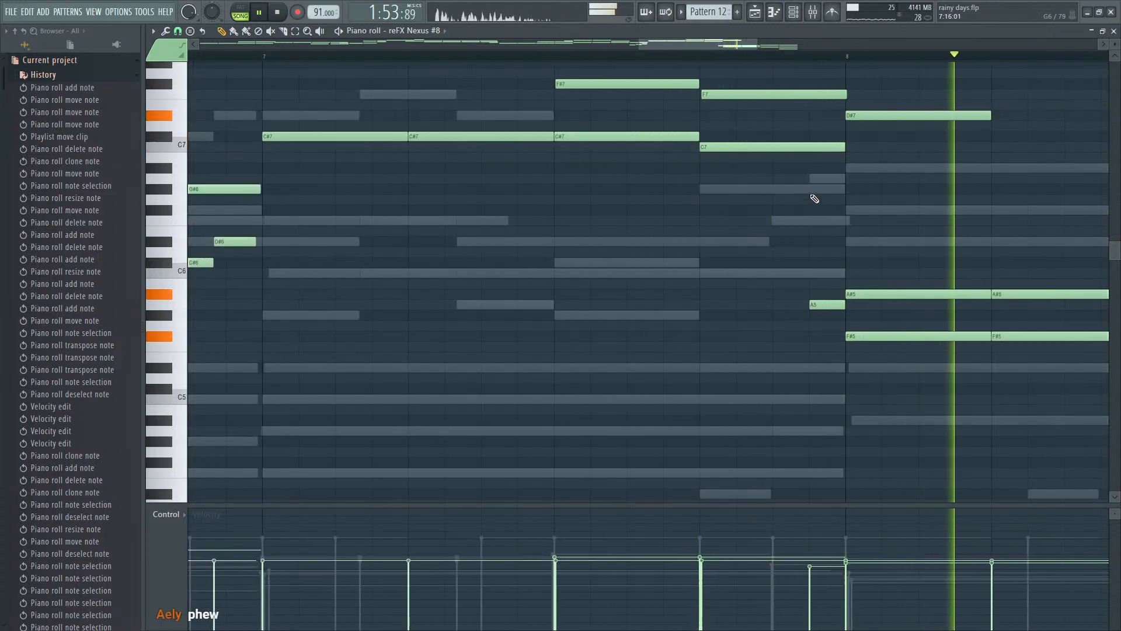
scroll(819, 198, "down", 1)
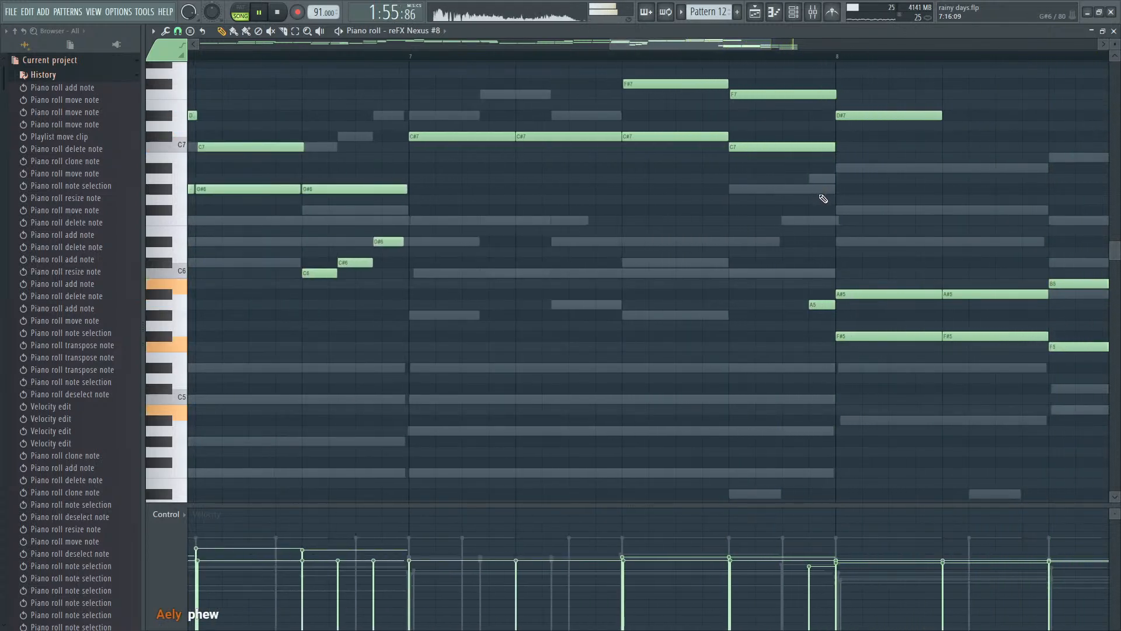
key("Escape")
key("space")
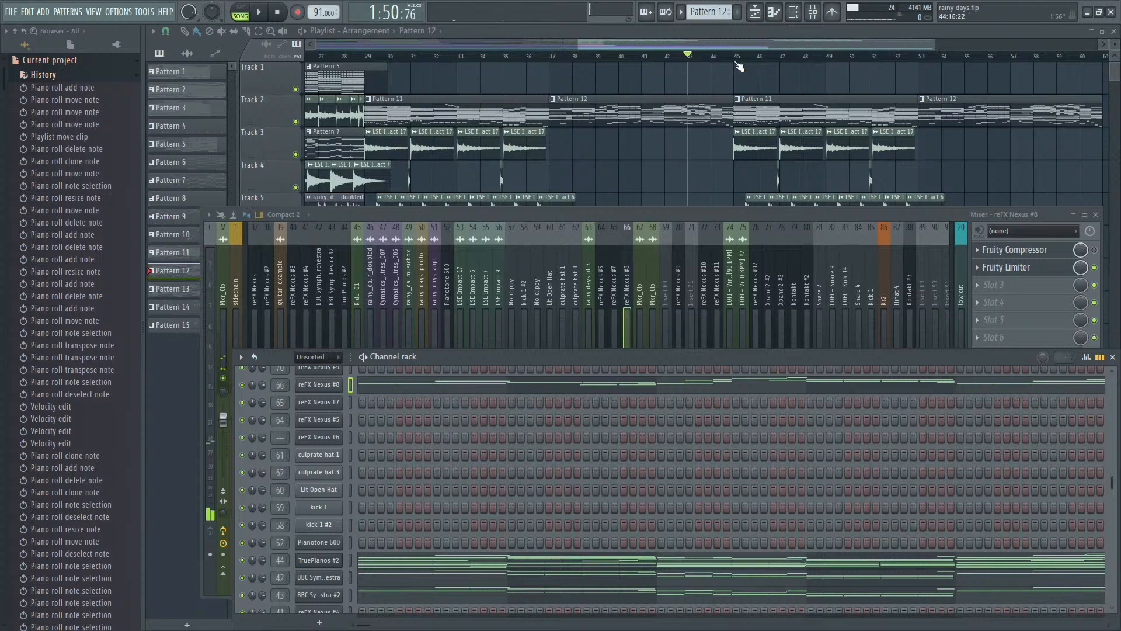
- Make the Track 2 Pattern 11 clip at bar 45 unique as Pattern 12 and view its channels
key("F12")
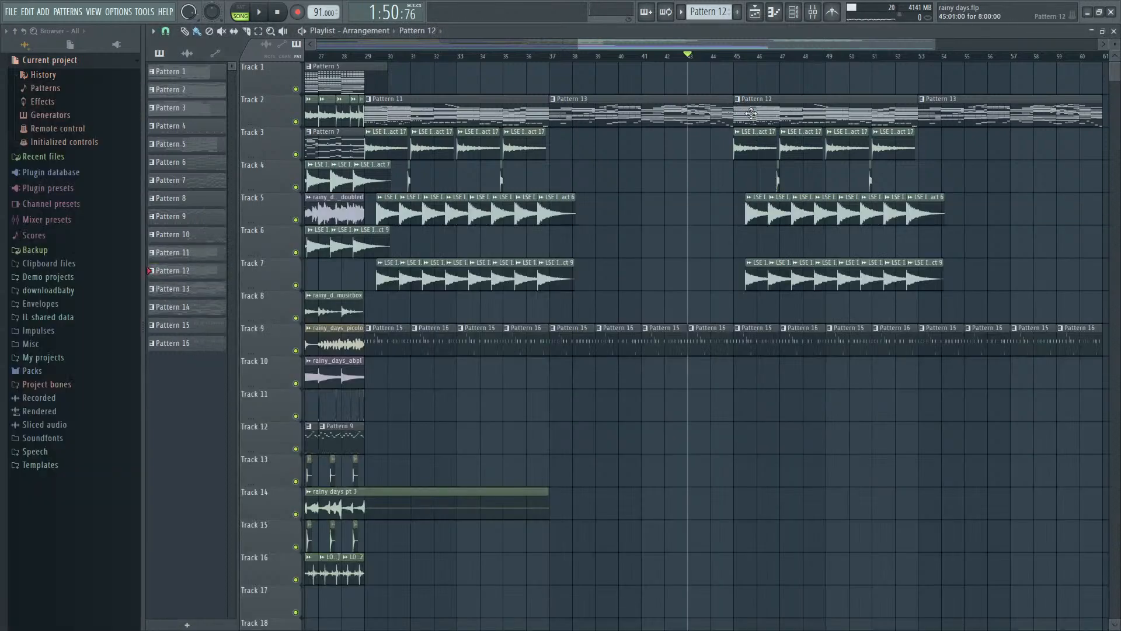
key("F7")
key("F7")
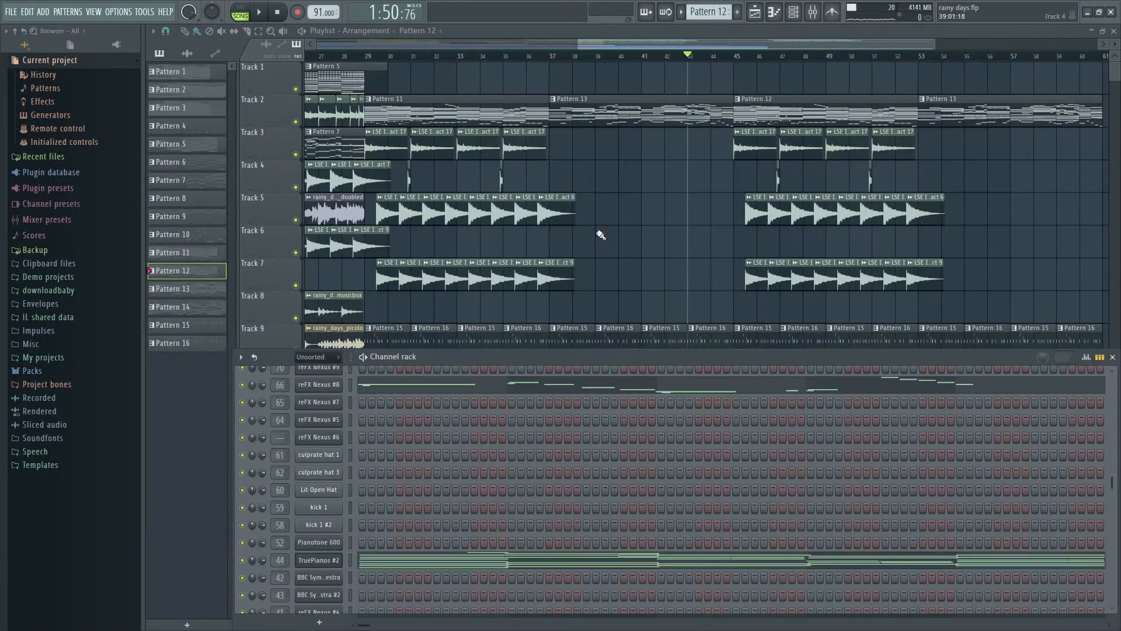
key("F6")
- Play the arrangement from bar 37 and from bar 45 while viewing the mixer and Pattern 12's channels
left_click(551, 61)
key("space")
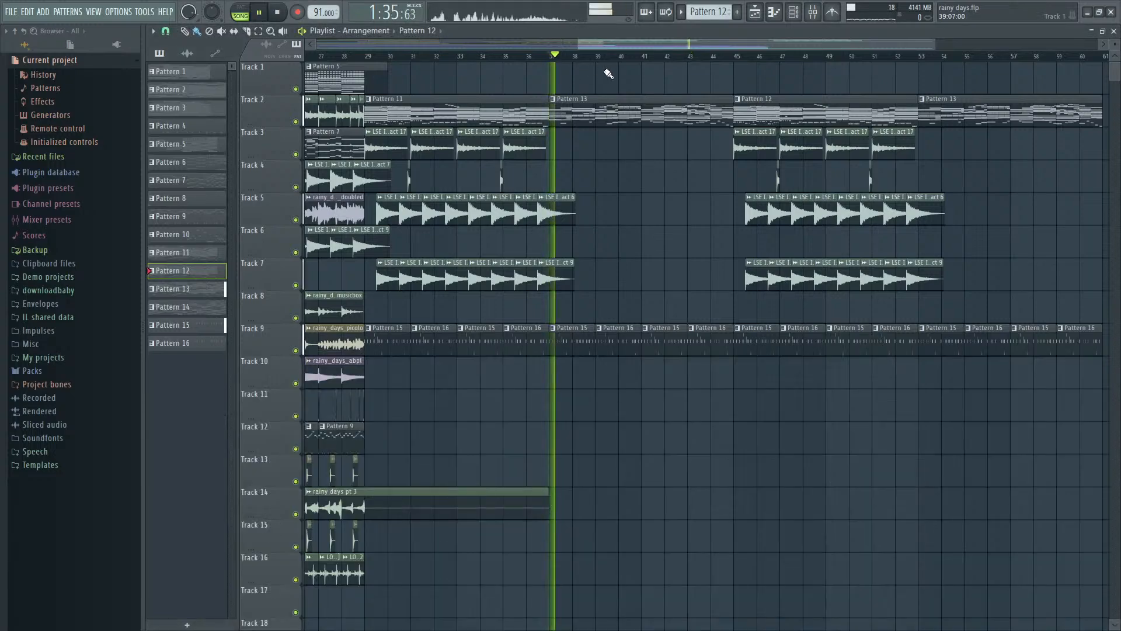
left_click(736, 57)
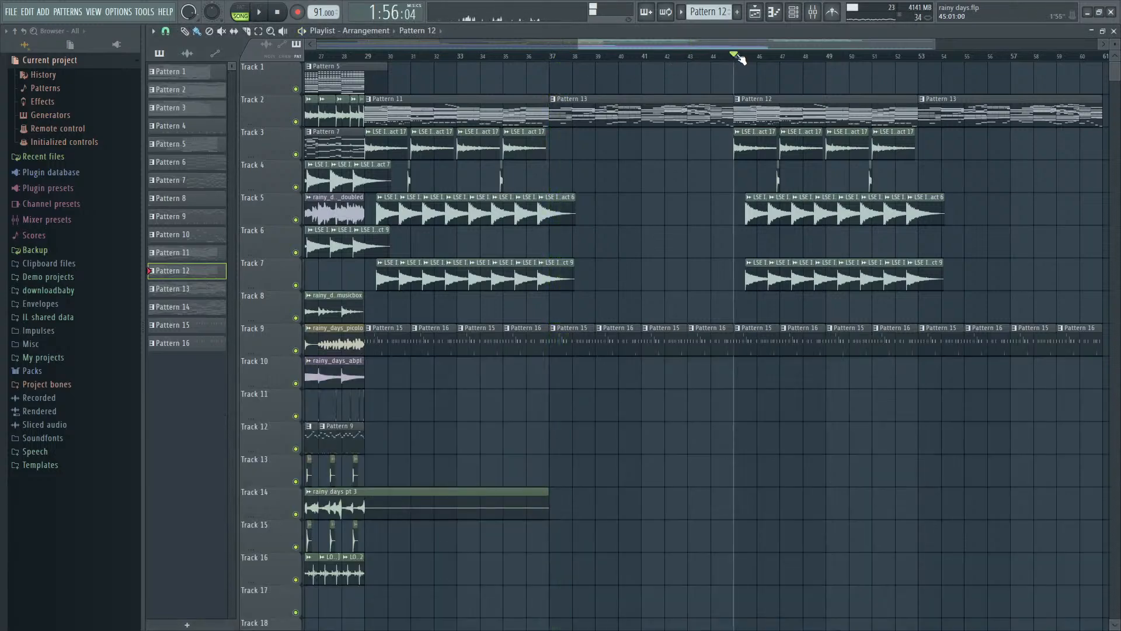
key("F9")
key("F6")
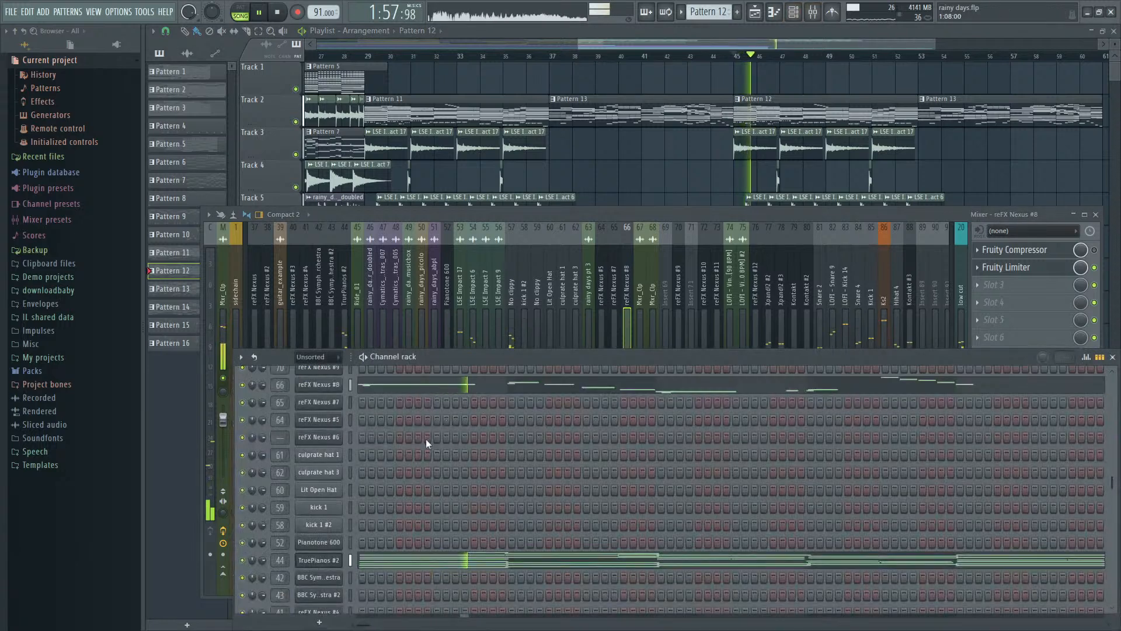
key("space")
- Delete the repeated impact clips on Tracks 3 to 7 from bar 45 onward
key("F12")
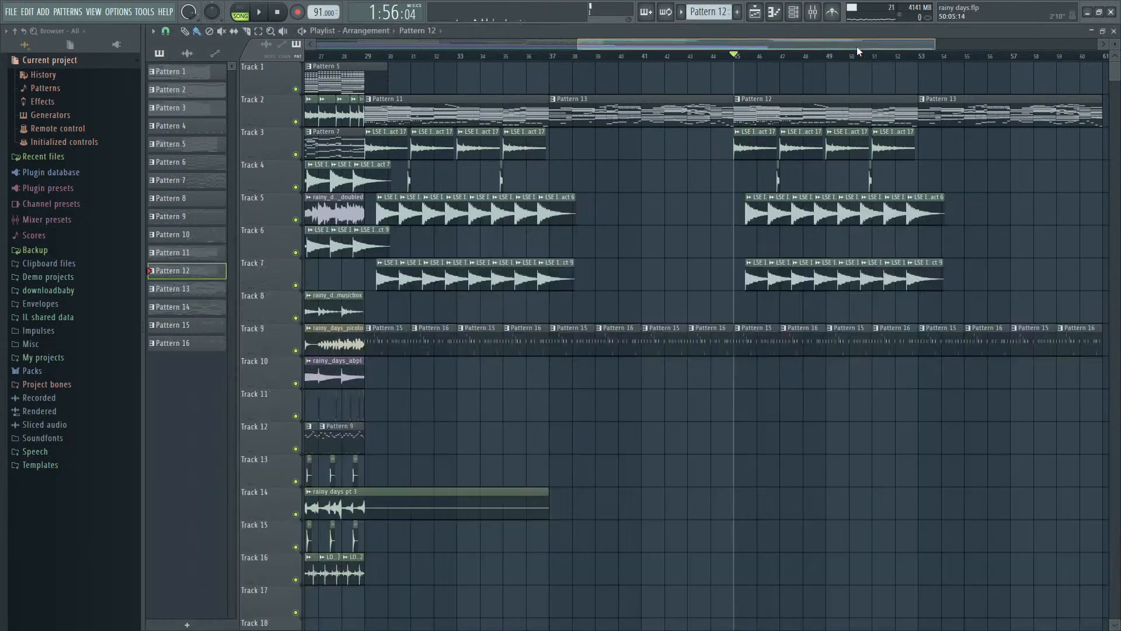
mouse_move(947, 288)
left_mouse_down()
mouse_move(779, 290)
mouse_move(1017, 214)
mouse_move(798, 167)
mouse_move(891, 153)
left_mouse_up()
- Examine Pattern 12's channels from the Nexus layers down to TruePianos and play from bar 45
key("F9")
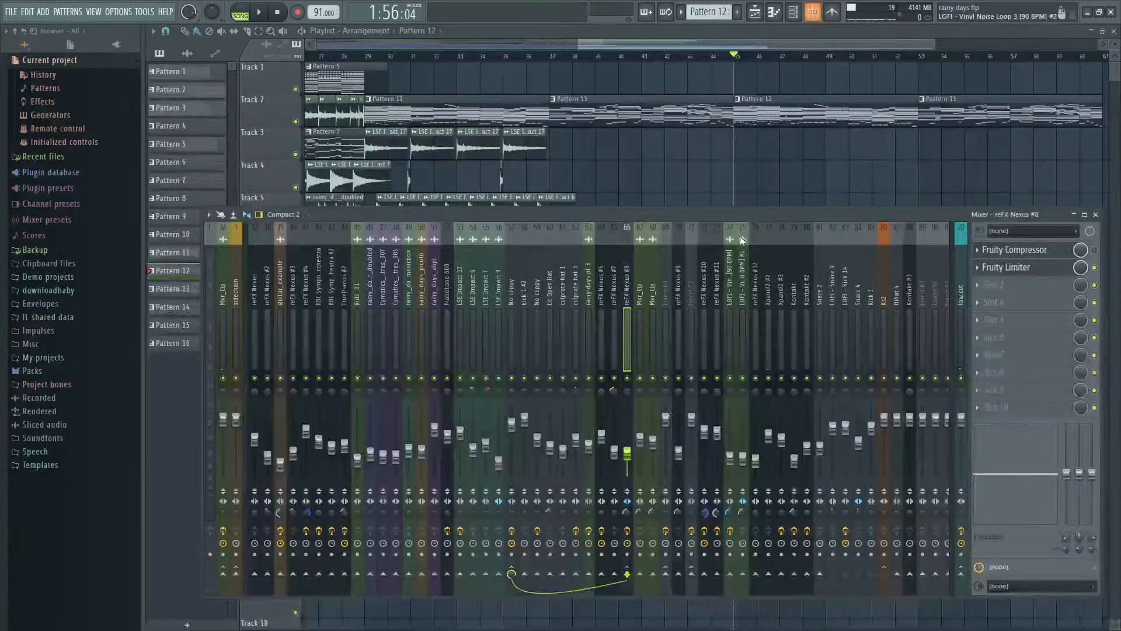
key("F6")
scroll(382, 426, "up", 5)
scroll(376, 432, "up", 10)
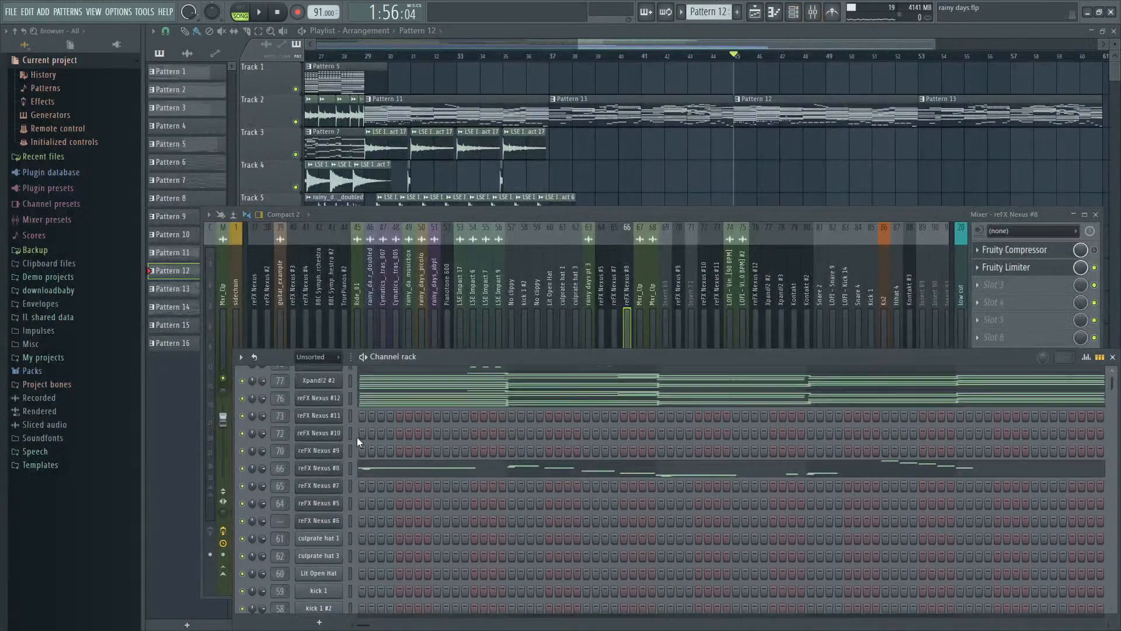
scroll(358, 496, "down", 10)
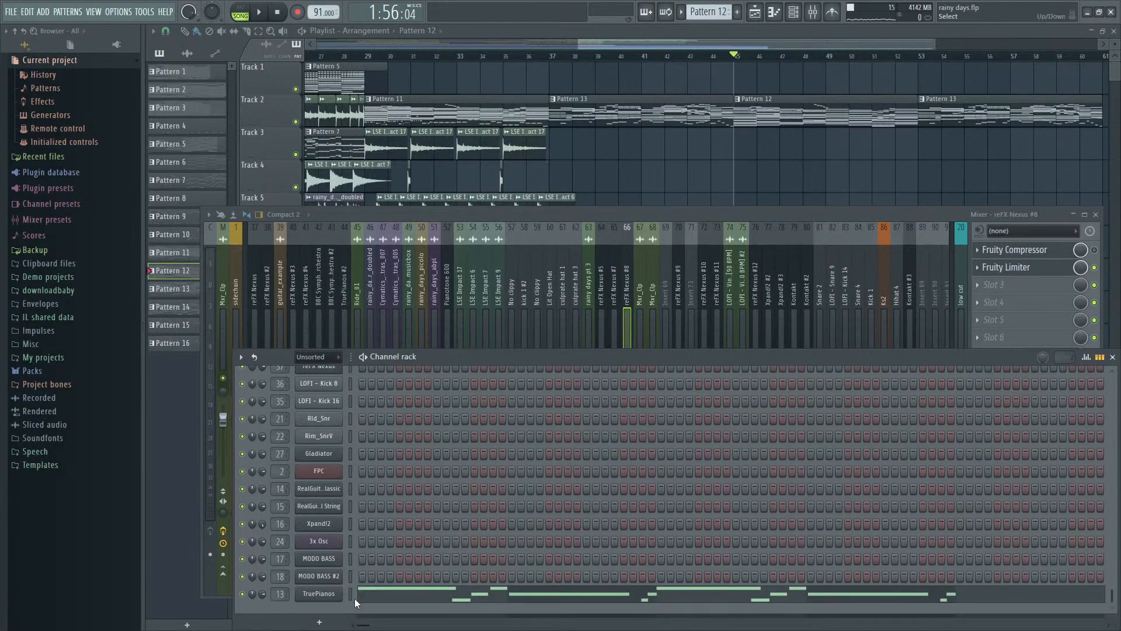
key("space")
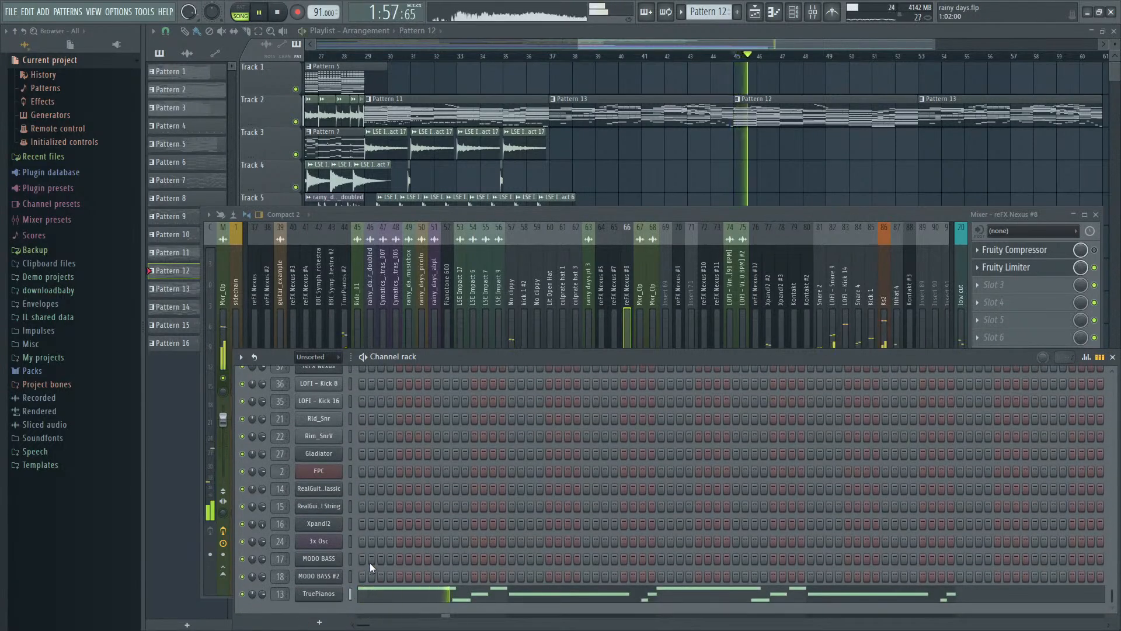
- Review Pattern 12's channels up to reFX Nexus #8 and play the arrangement from bars 45, 37 and 43
scroll(371, 560, "up", 2)
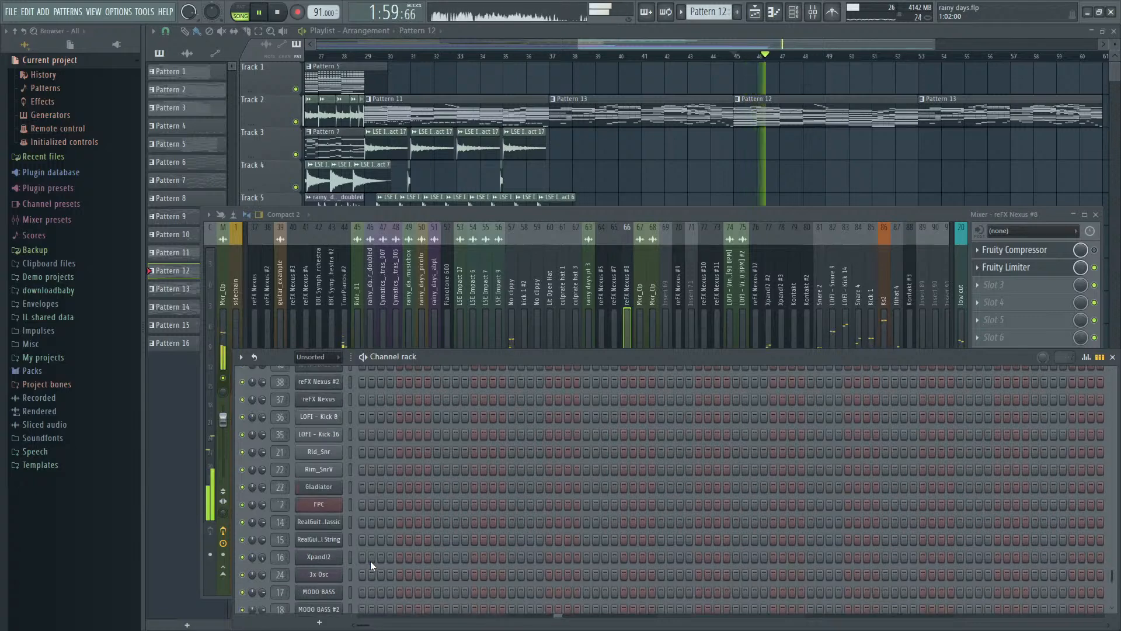
scroll(371, 561, "up", 15)
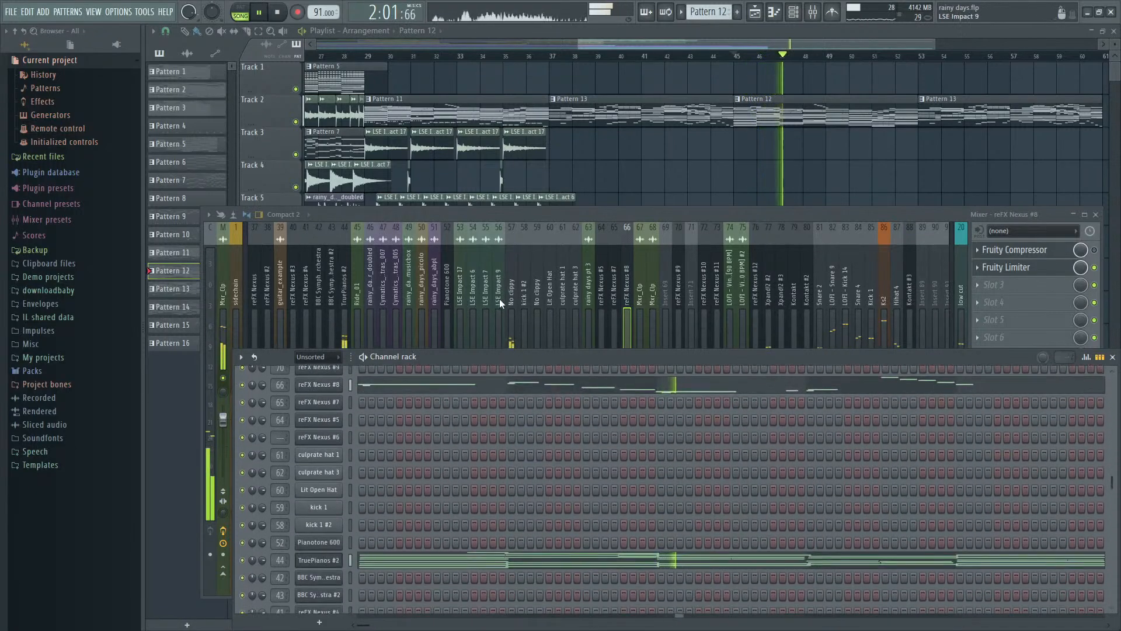
left_click(734, 57)
left_click(551, 57)
left_click(690, 57)
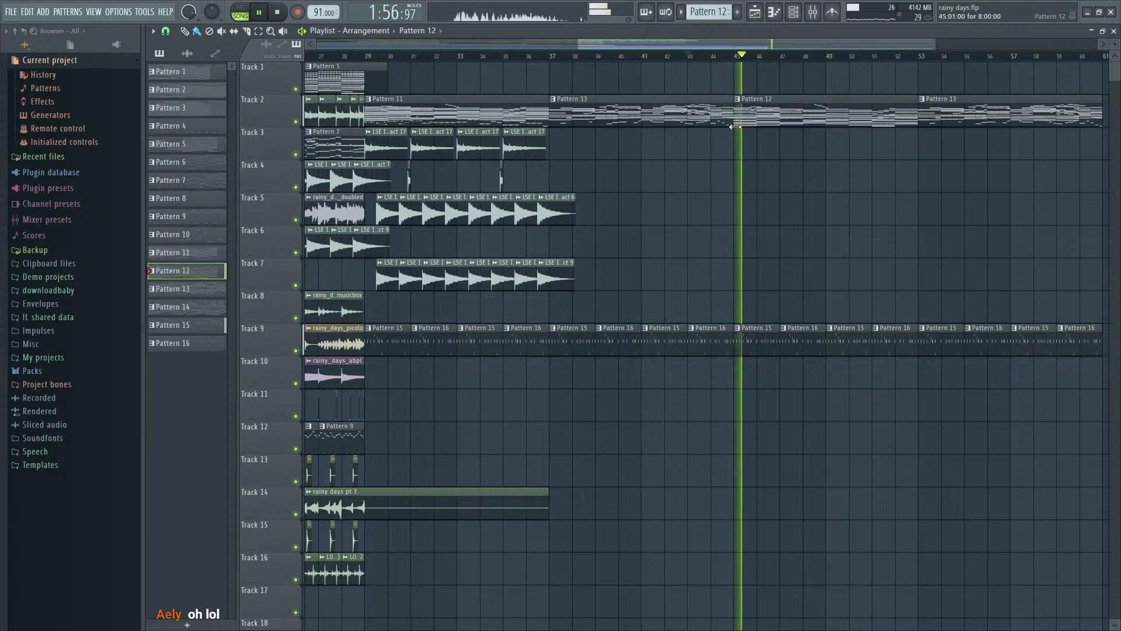
key("space")
- Copy the TruePianos #2 notes from Pattern 13 into Pattern 12 and play the arrangement from bar 43
double_click(707, 117)
key("Escape")
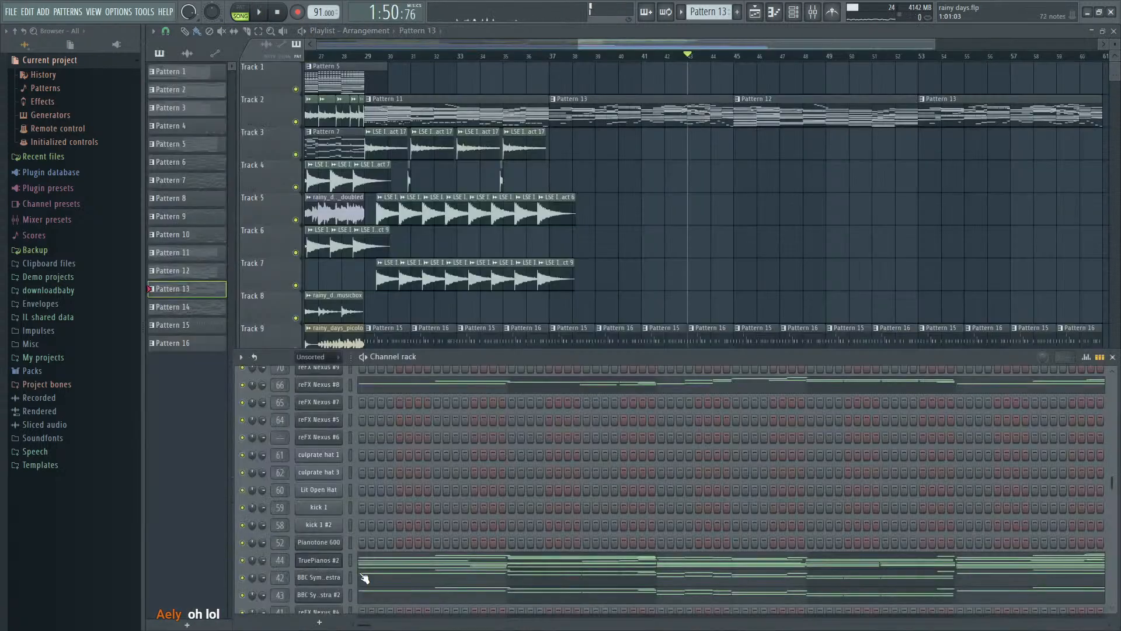
scroll(364, 578, "down", 2)
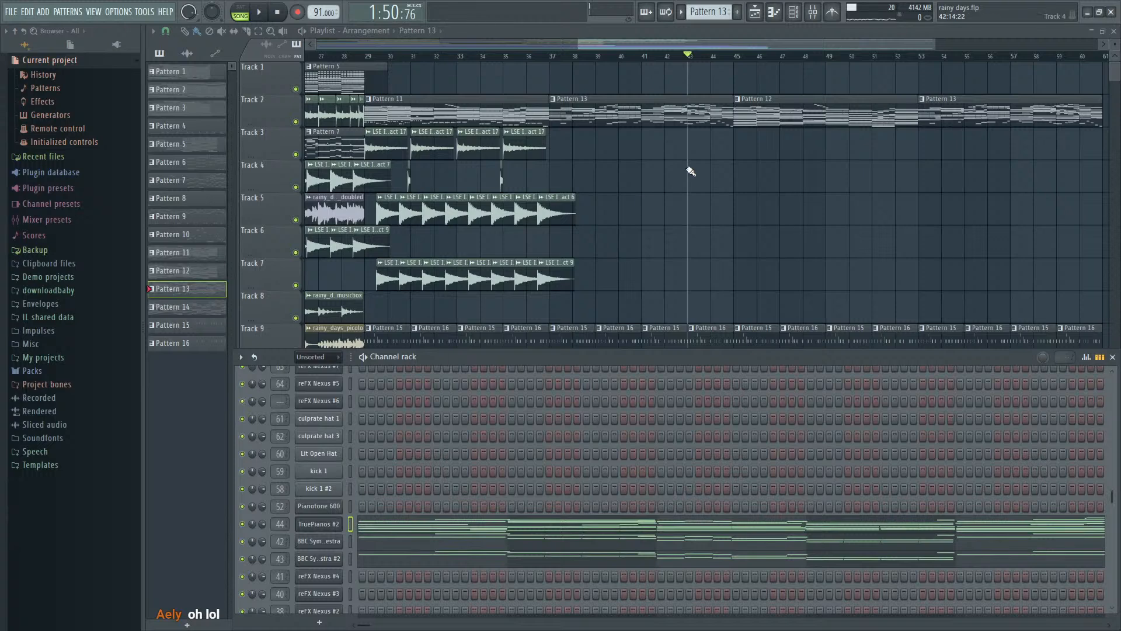
left_click(783, 118)
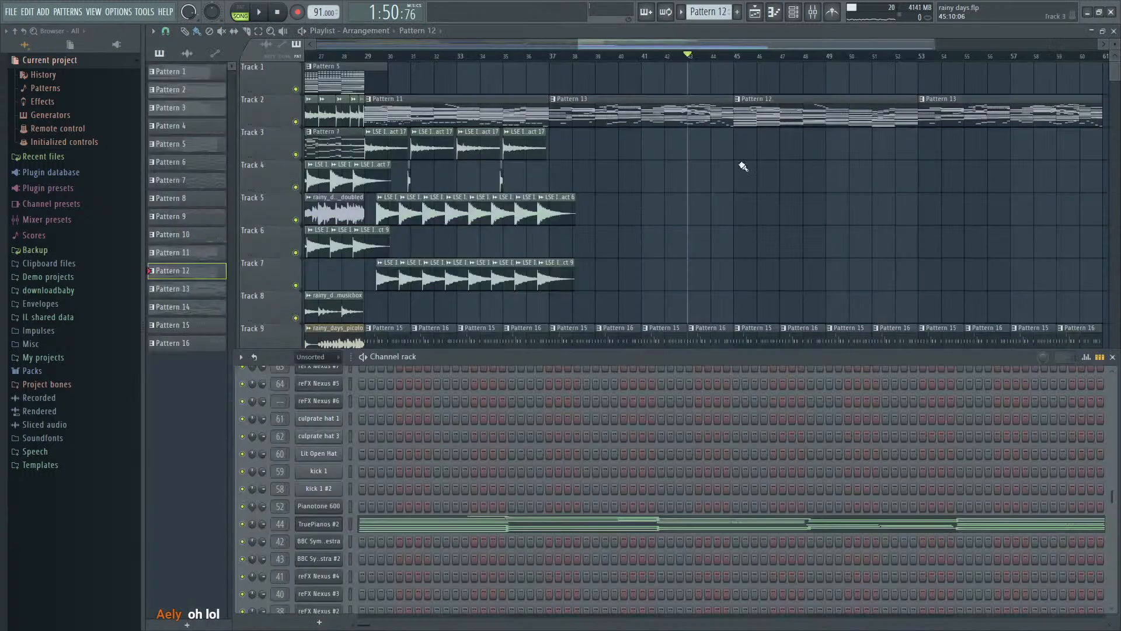
left_click(351, 525)
key("space")
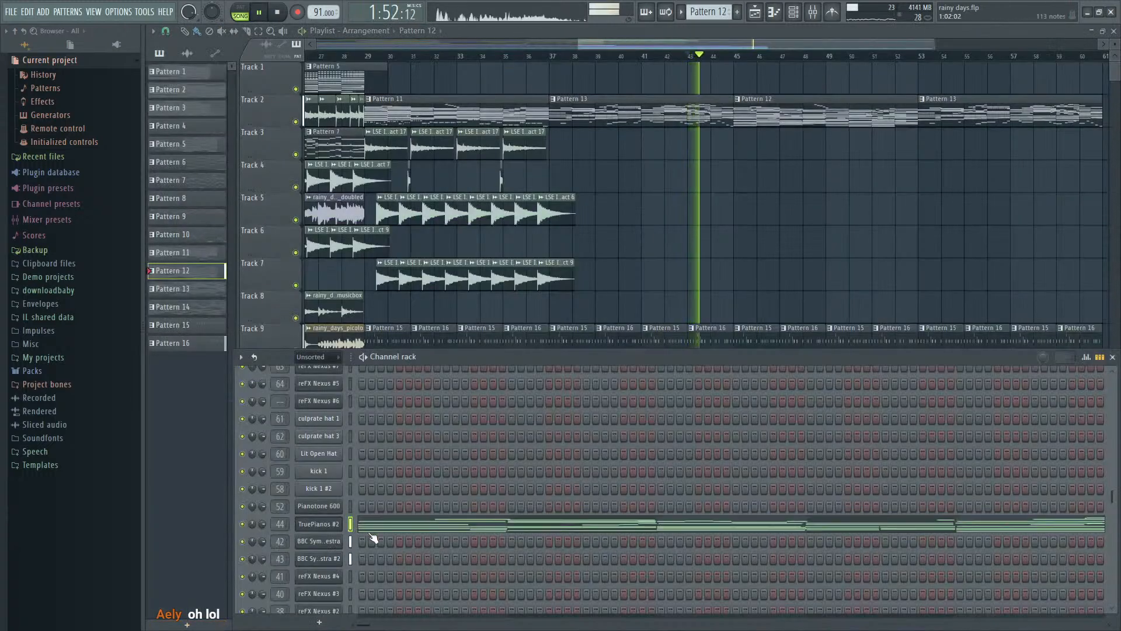
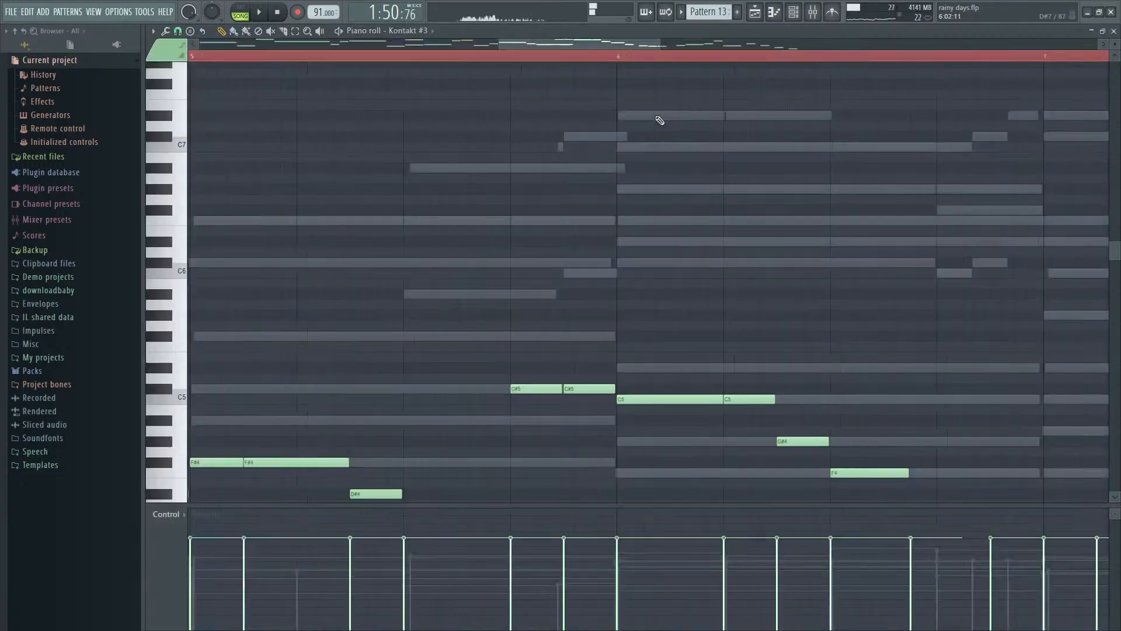
- Copy the Kontakt #3 notes from Pattern 13 into Pattern 12 and play the arrangement from bar 43
key("Escape")
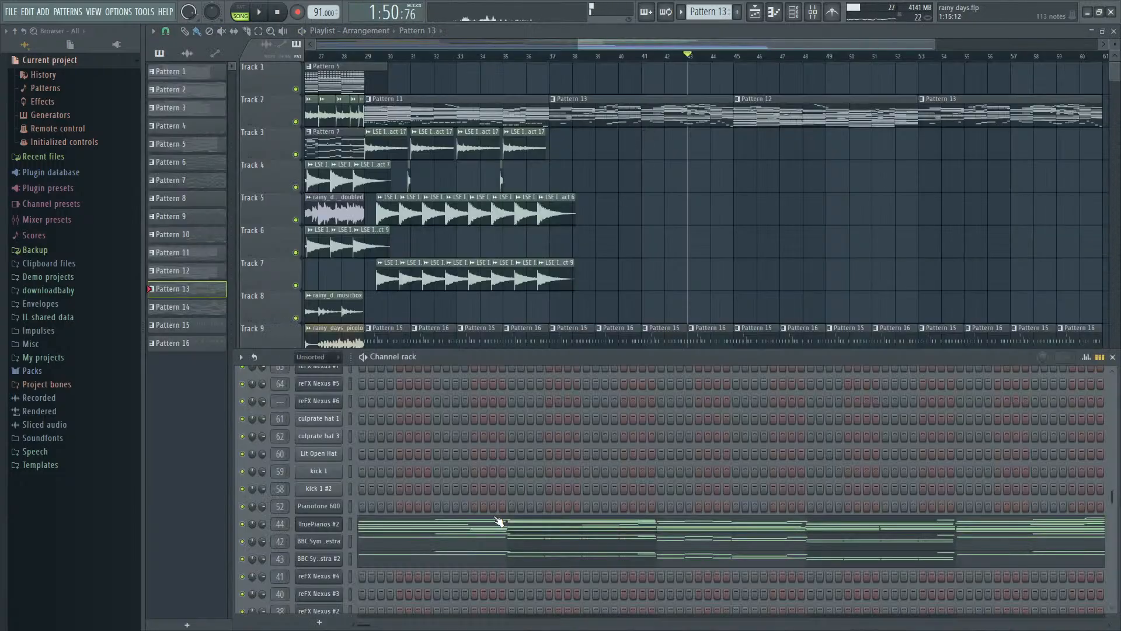
scroll(498, 523, "up", 5)
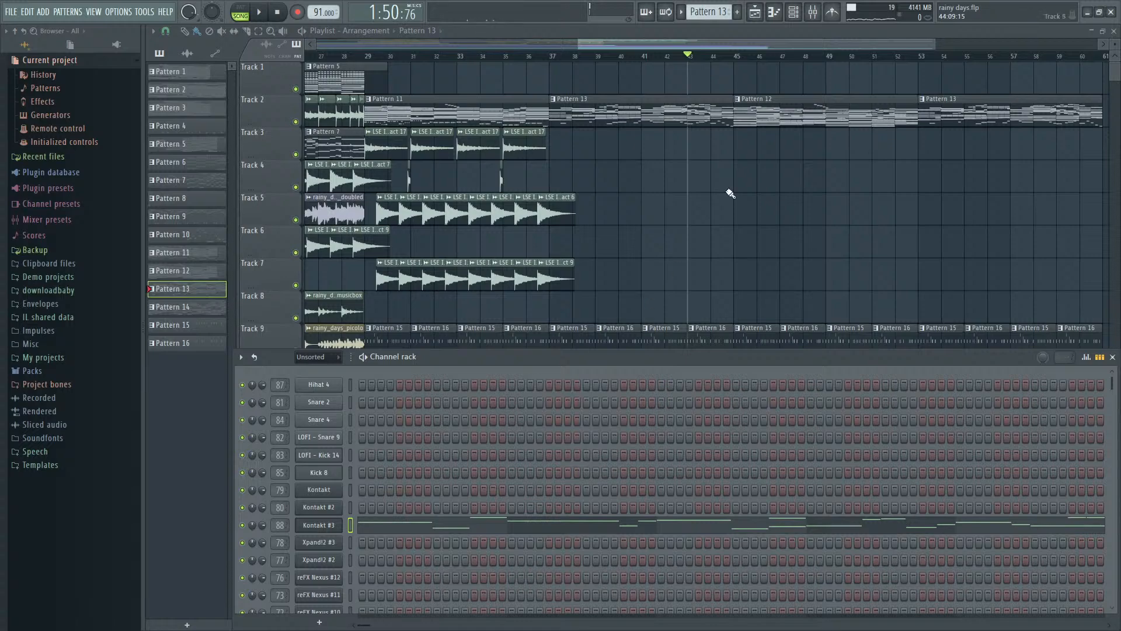
double_click(771, 109)
key("Escape")
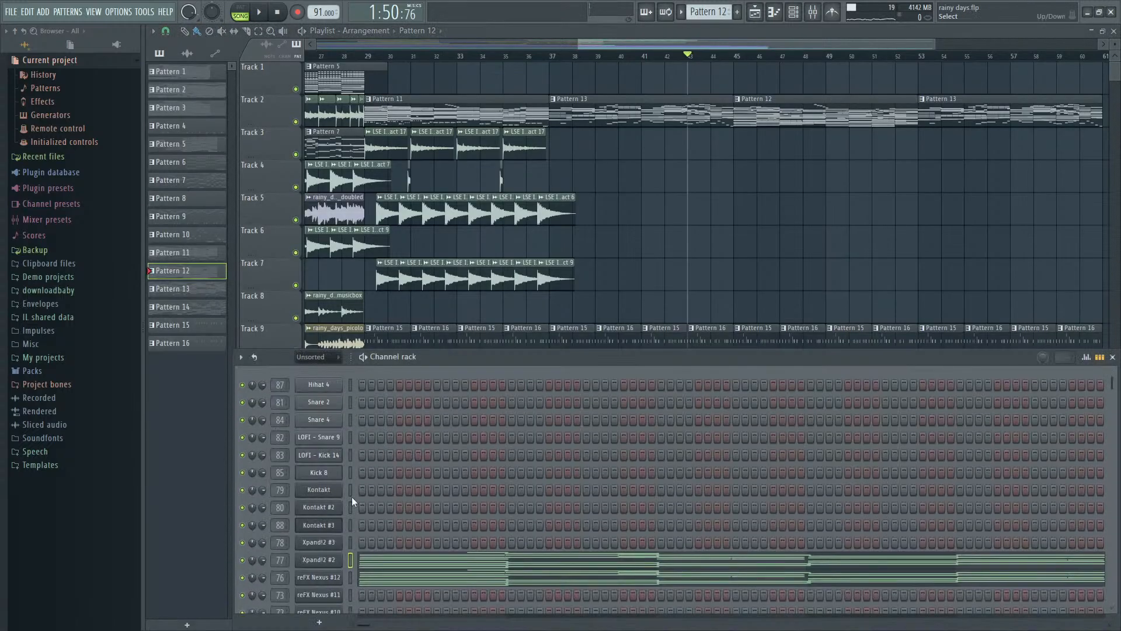
left_click(350, 522)
key("ctrl+v")
key("space")
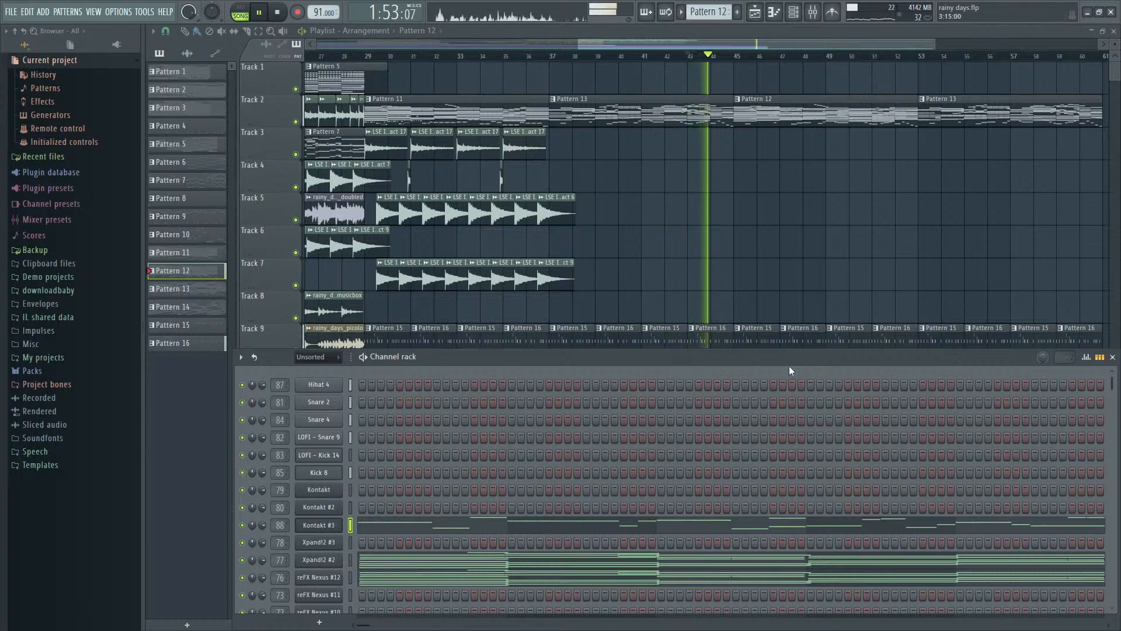
- Compare the channels of Patterns 12 and 13 during playback and examine Pattern 12's Kontakt #3 notes in the piano roll
scroll(484, 423, "down", 5)
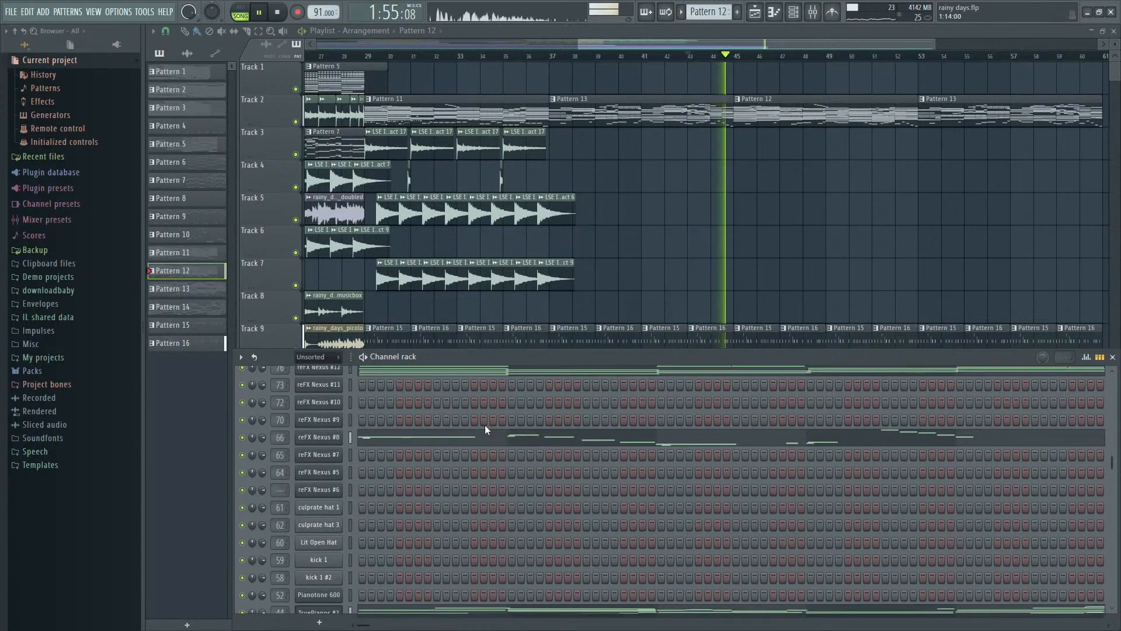
scroll(485, 426, "down", 4)
scroll(485, 425, "down", 4)
scroll(485, 425, "up", 13)
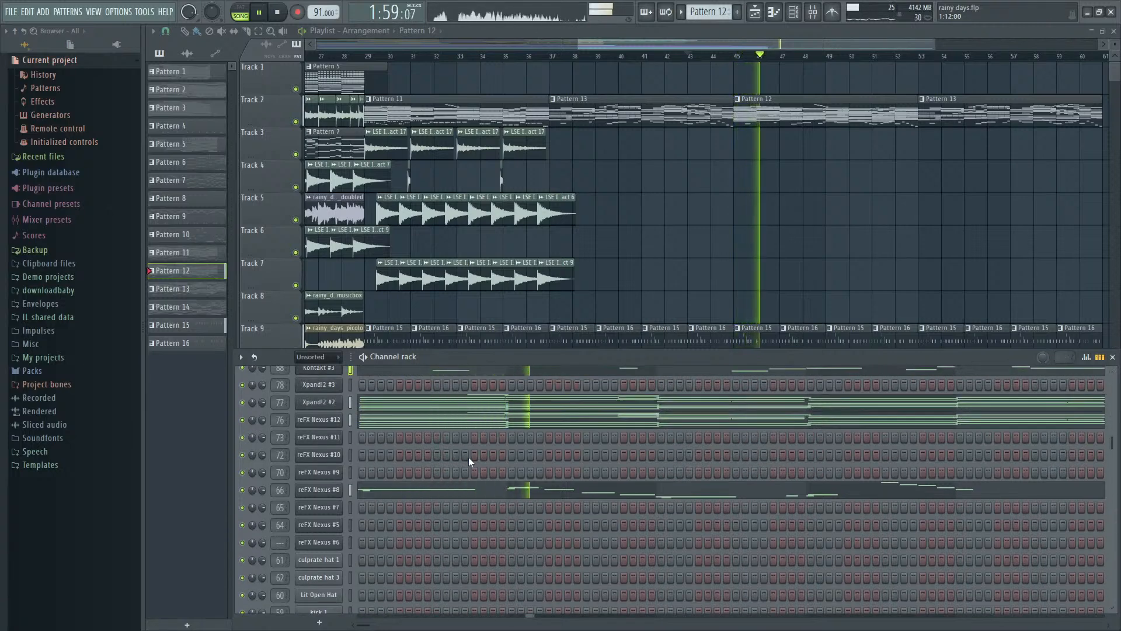
key("F6")
double_click(649, 117)
key("F7")
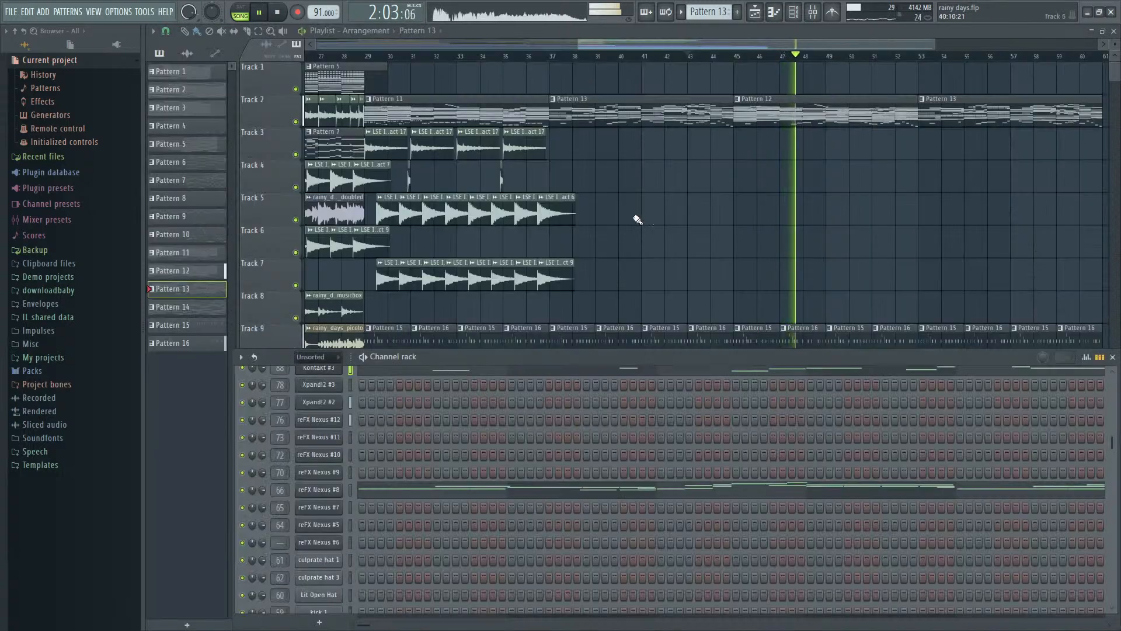
double_click(804, 109)
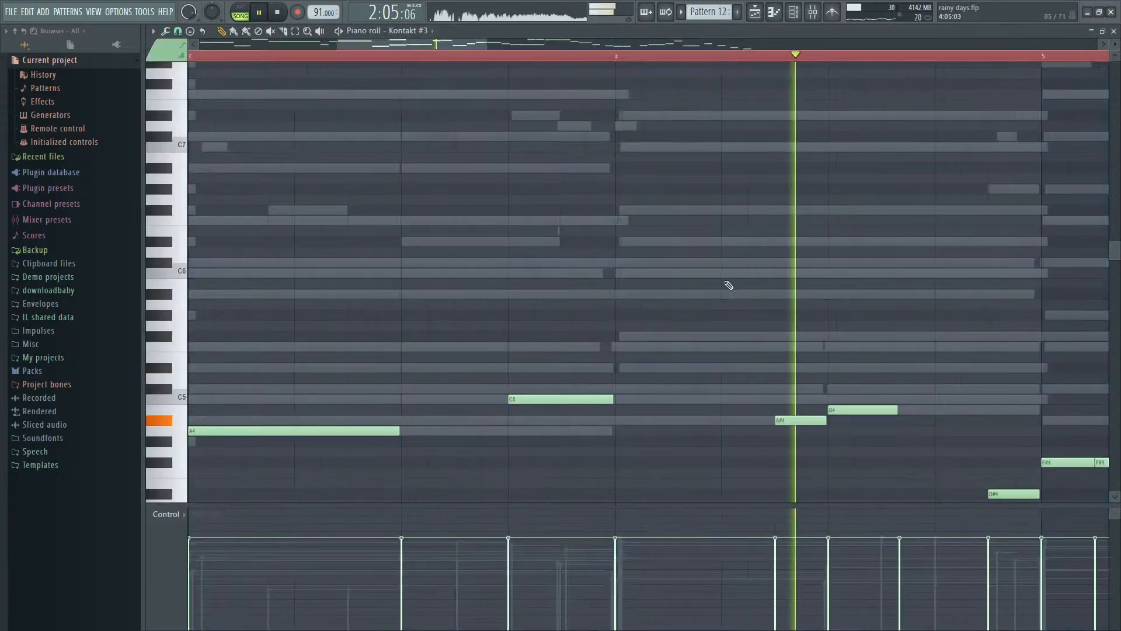
key("F7")
key("space")
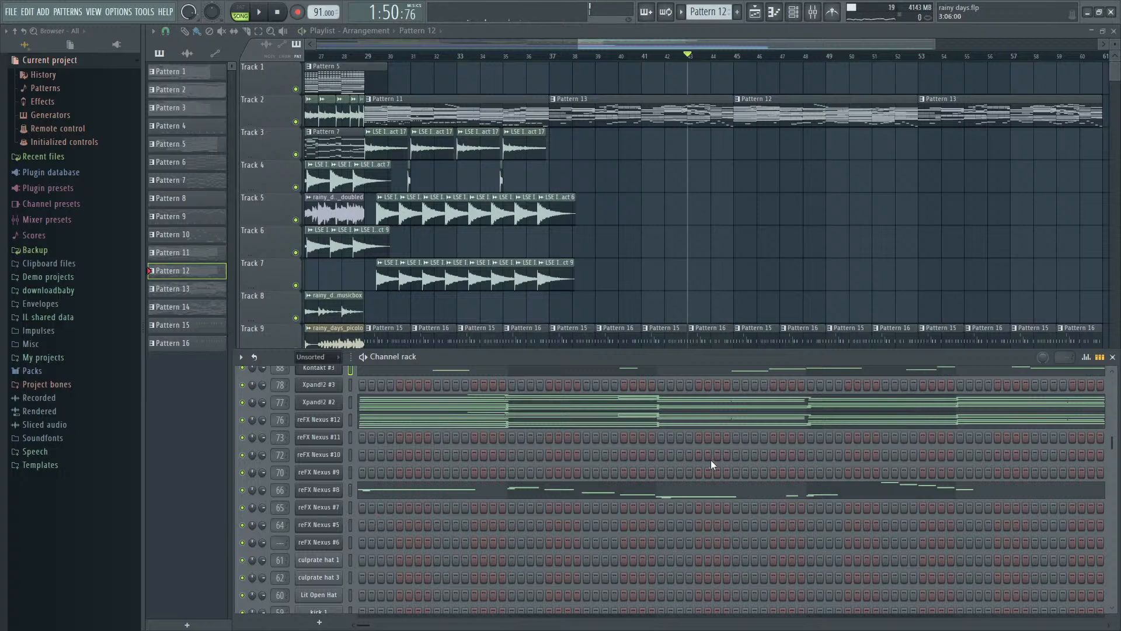
- Clone the reFX Nexus #8 channel in Pattern 12 and open the clone's piano roll
left_click(318, 489)
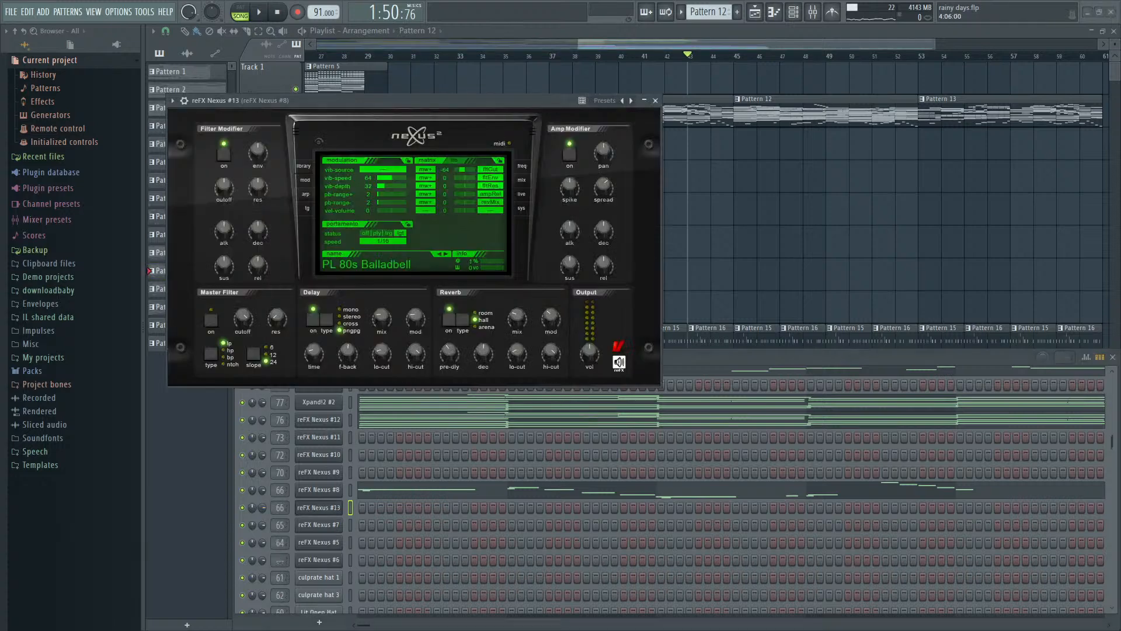
left_click(864, 363)
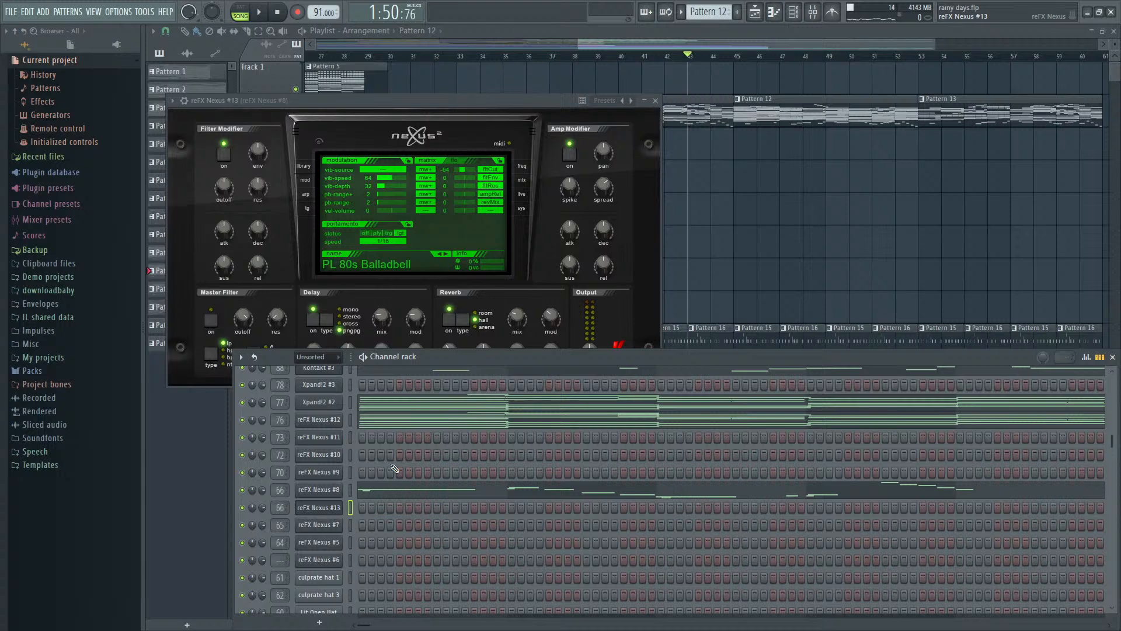
key("F7")
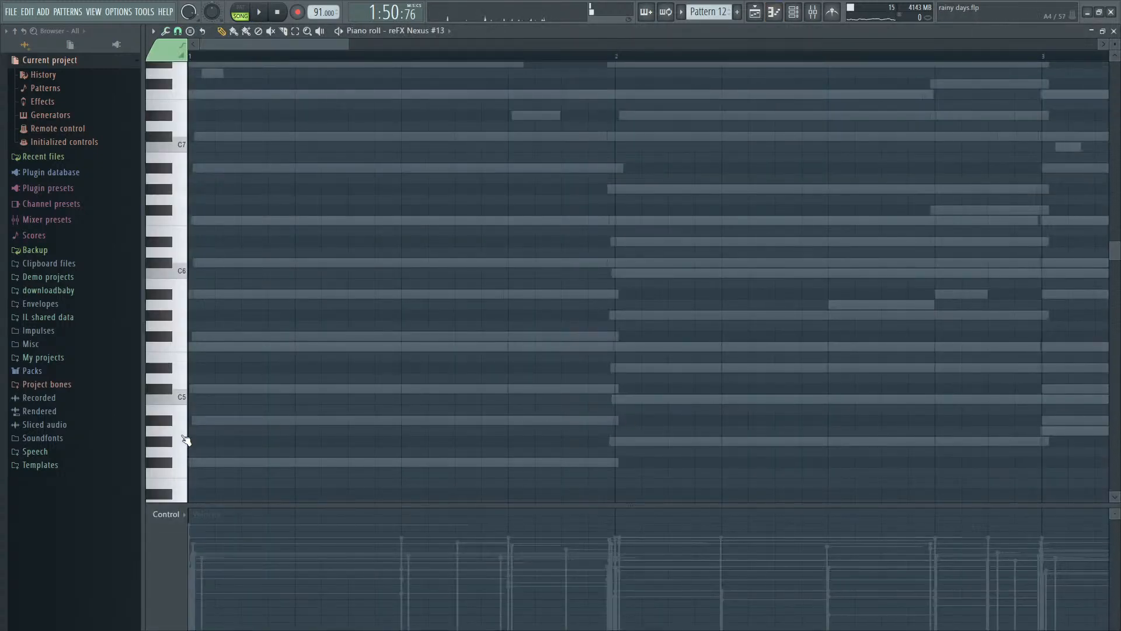
- Begin the cloned Nexus part at bar 1 with consecutive eighth notes F#4, A#4 and C#5, removing the longer trial notes
scroll(297, 434, "down", 4)
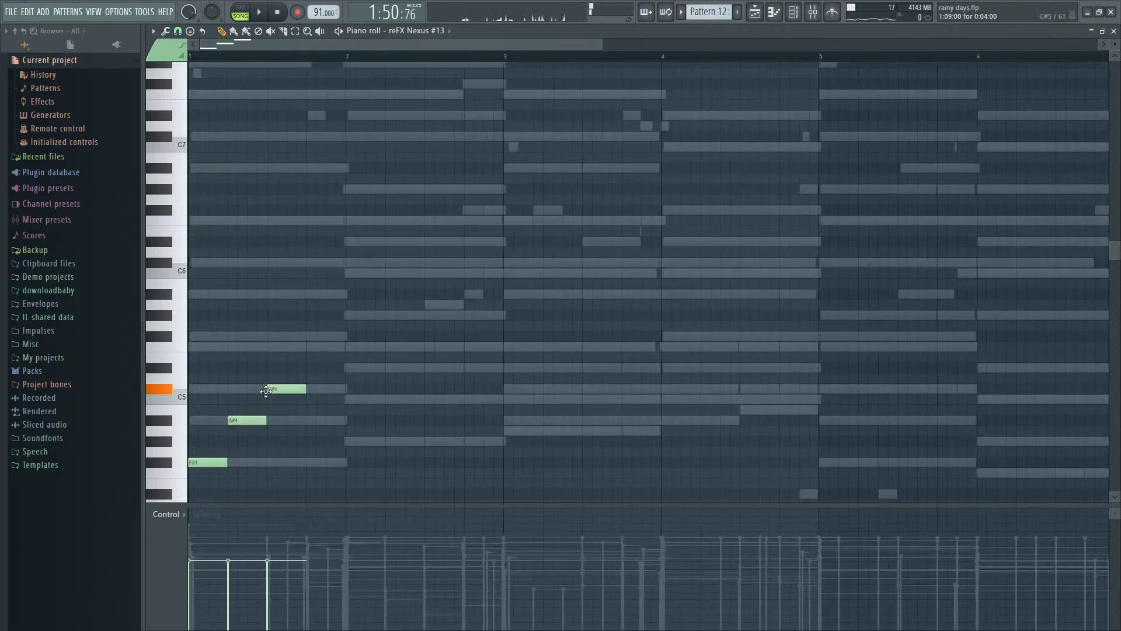
scroll(275, 396, "up", 4)
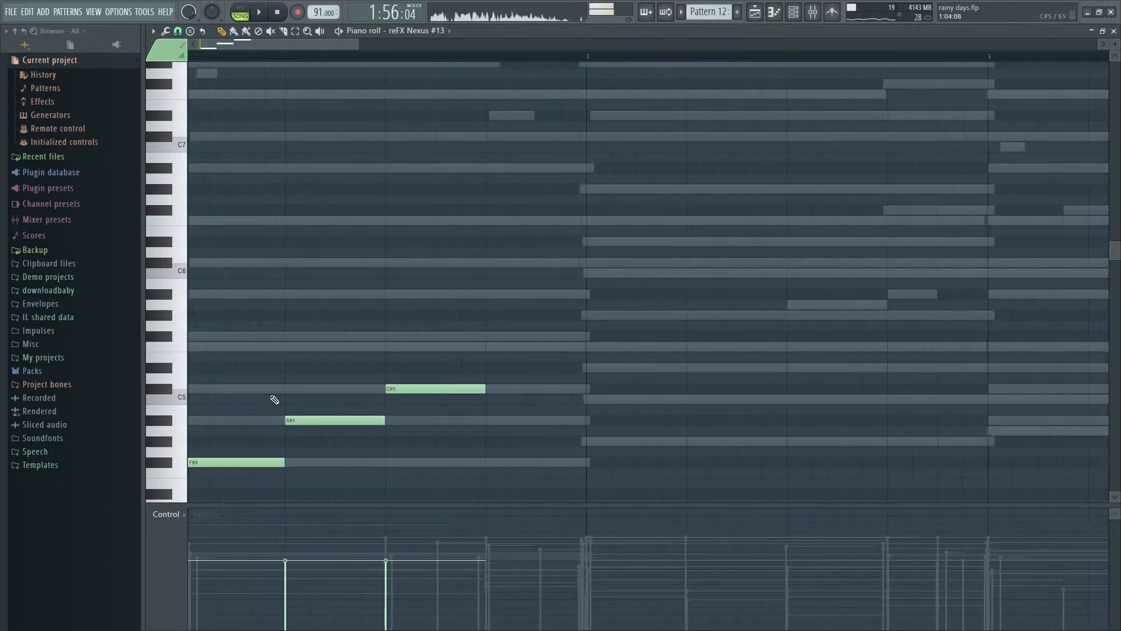
left_click_drag(285, 464, 235, 454)
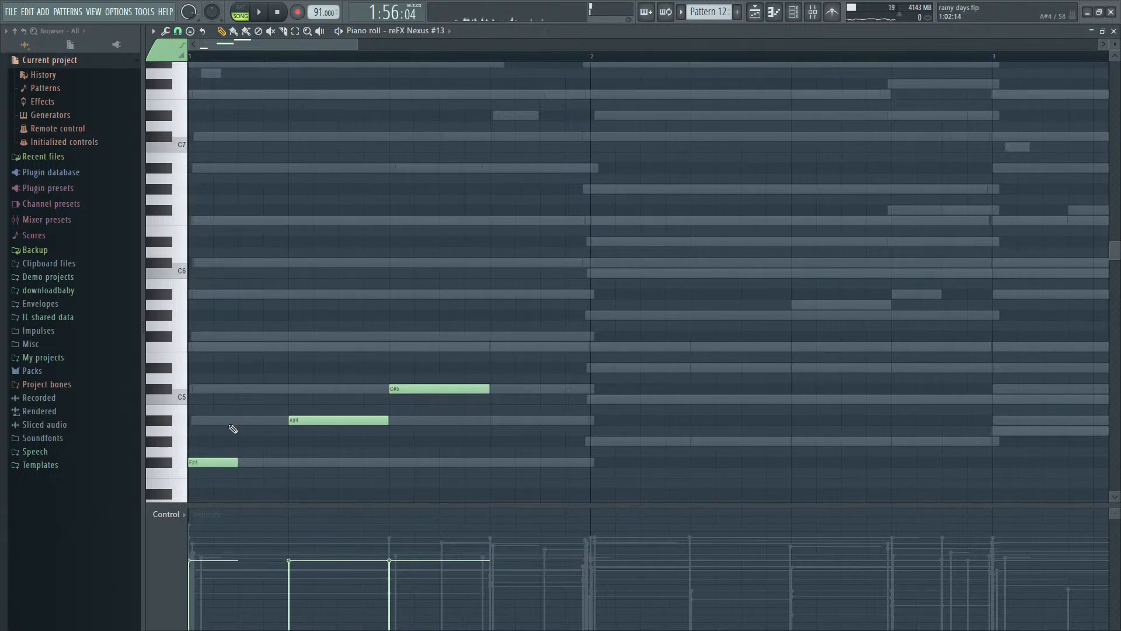
right_click(299, 418)
key("space")
key("space")
left_click(300, 391)
key("space")
right_click(431, 392)
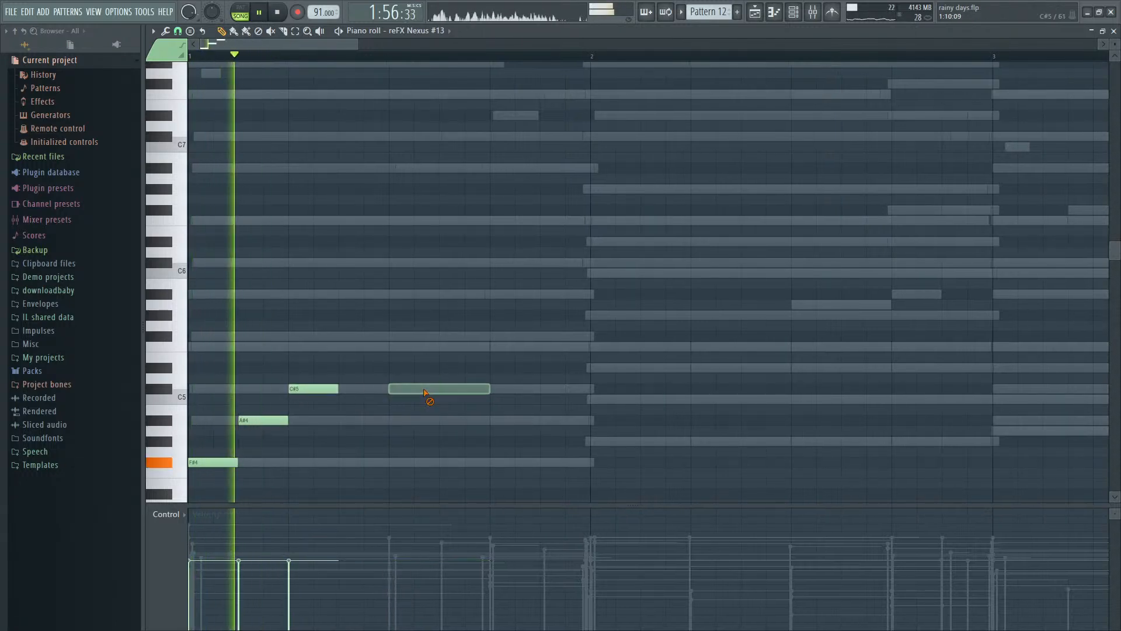
- Complete bar 1 of the cloned Nexus part with rising eighth notes F5, F#5, A#5, C#6 and F6
left_click(339, 345)
left_click(397, 336)
left_click(453, 292)
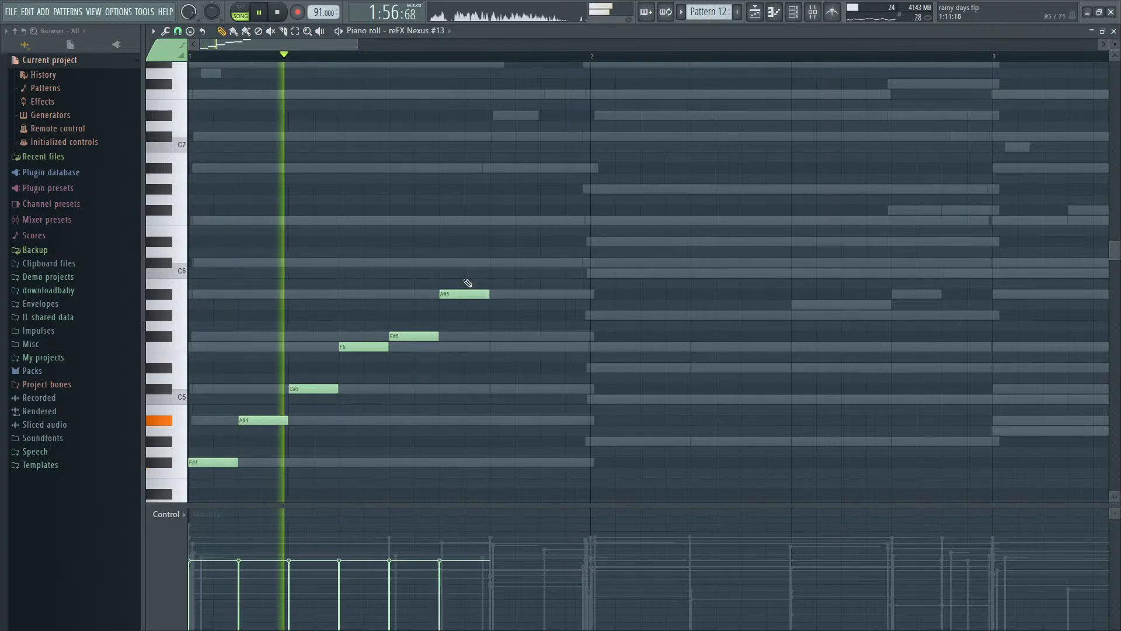
left_click(505, 261)
left_click(543, 220)
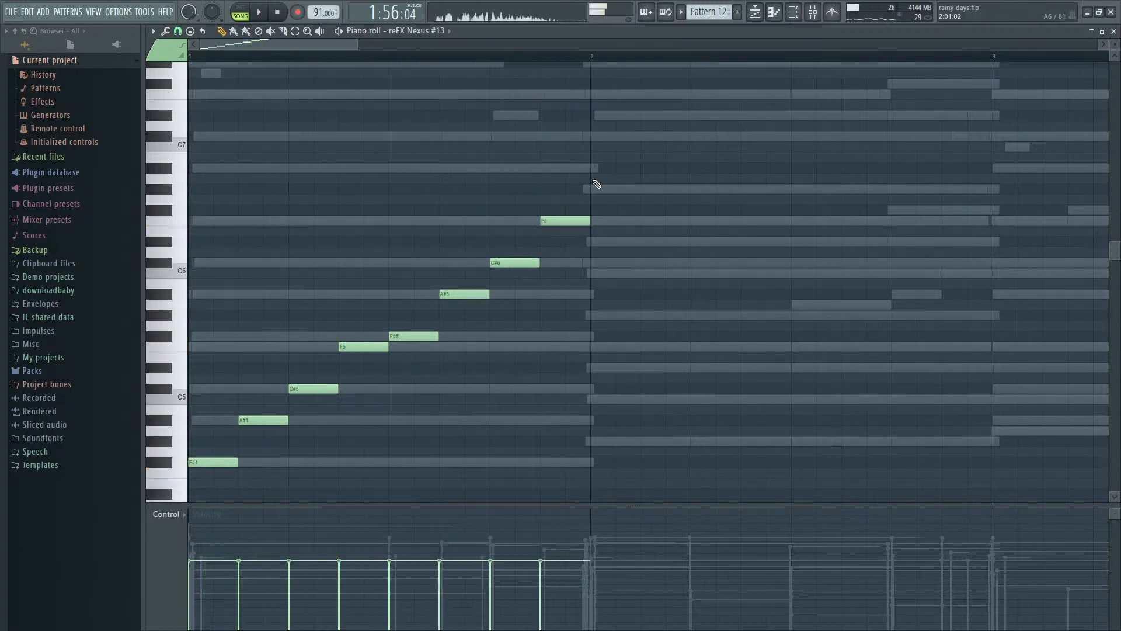
- Fill bar 2 of the cloned Nexus part with eighth notes G#6, C#7, D#7, F7, G#7, F7, D#7 and C#7, and play it
left_click(594, 188)
scroll(678, 281, "up", 3)
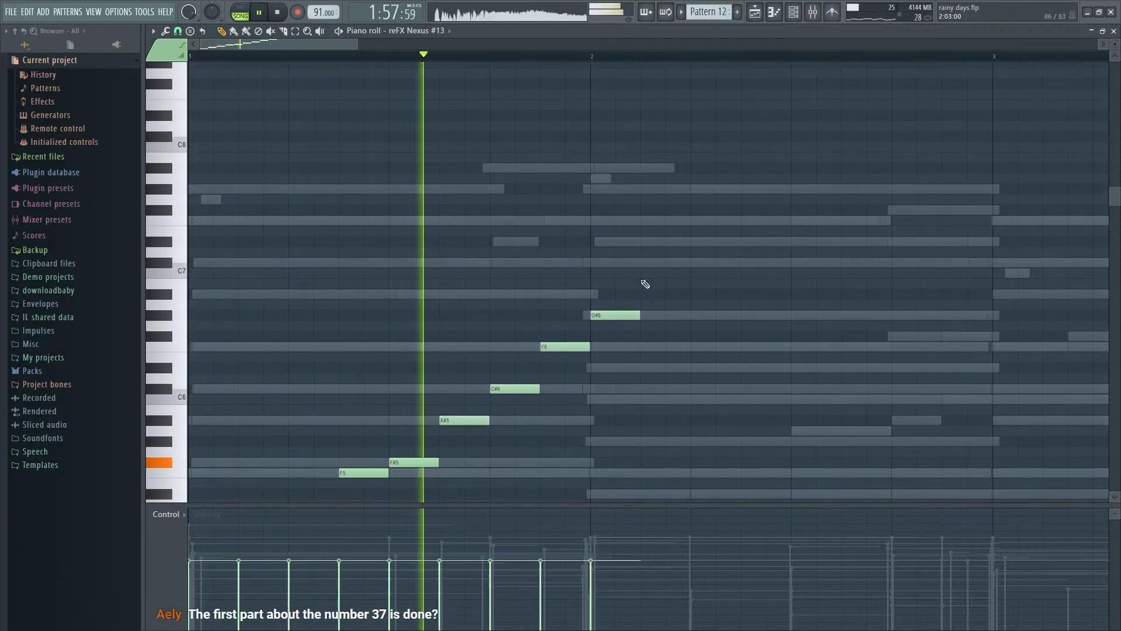
left_click(645, 262)
left_click(695, 241)
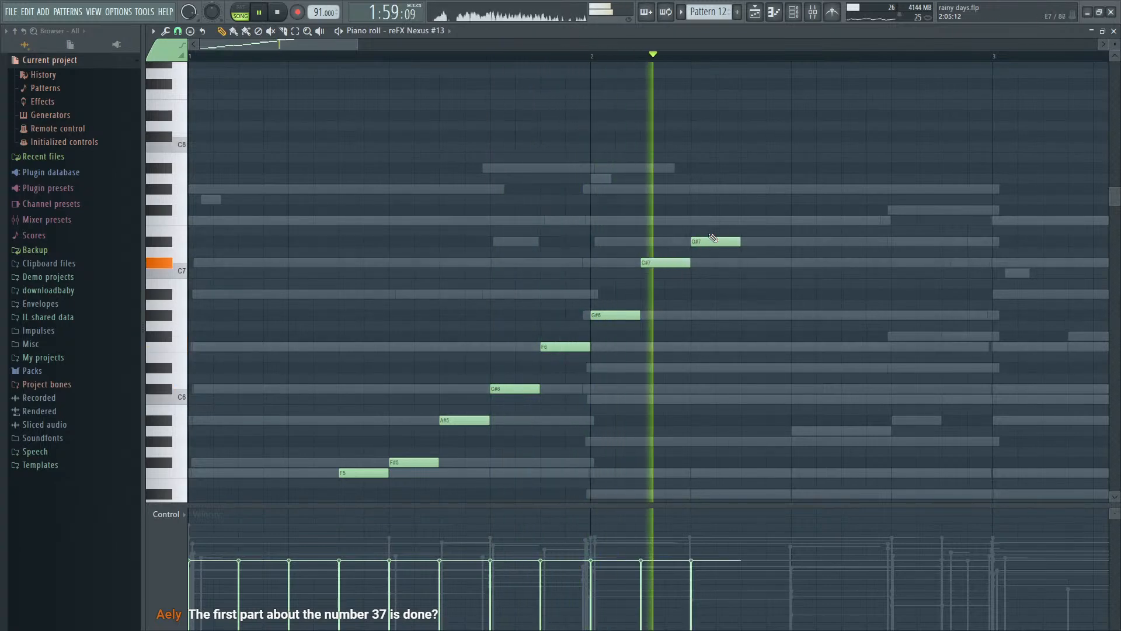
key("space")
left_click(745, 221)
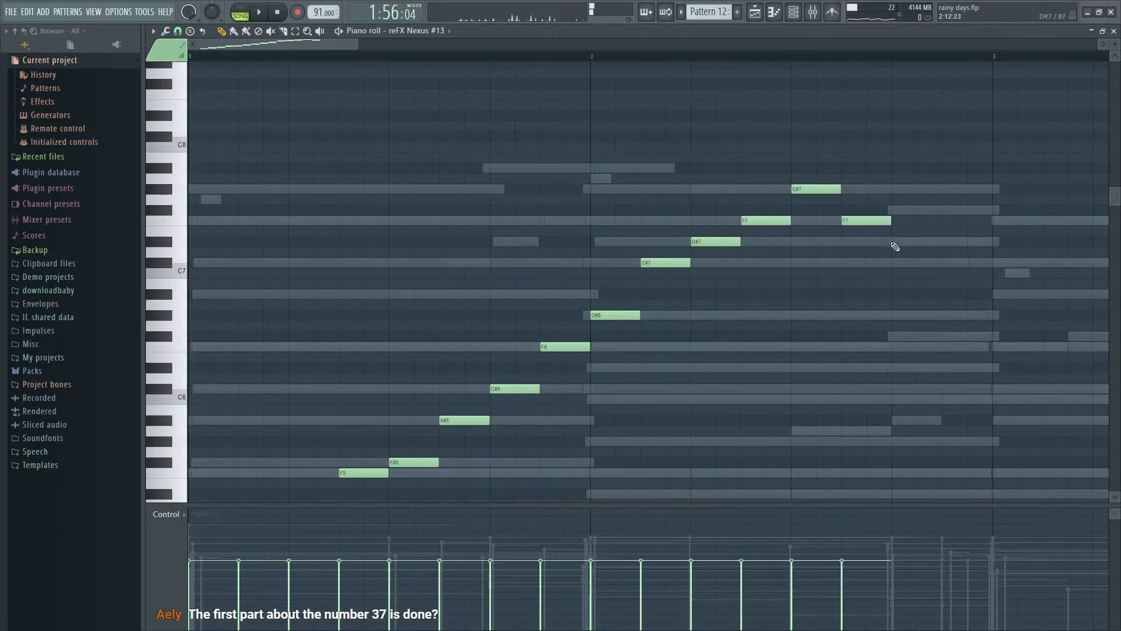
left_click(951, 263)
key("space")
scroll(952, 272, "down", 5, "ctrl")
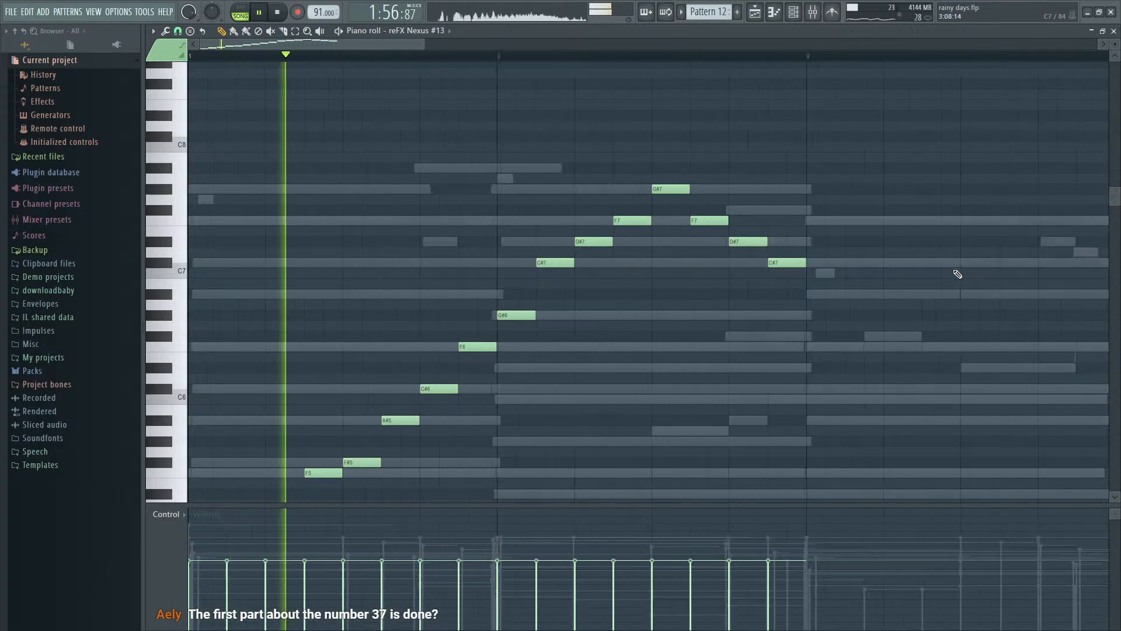
scroll(941, 295, "down", 1)
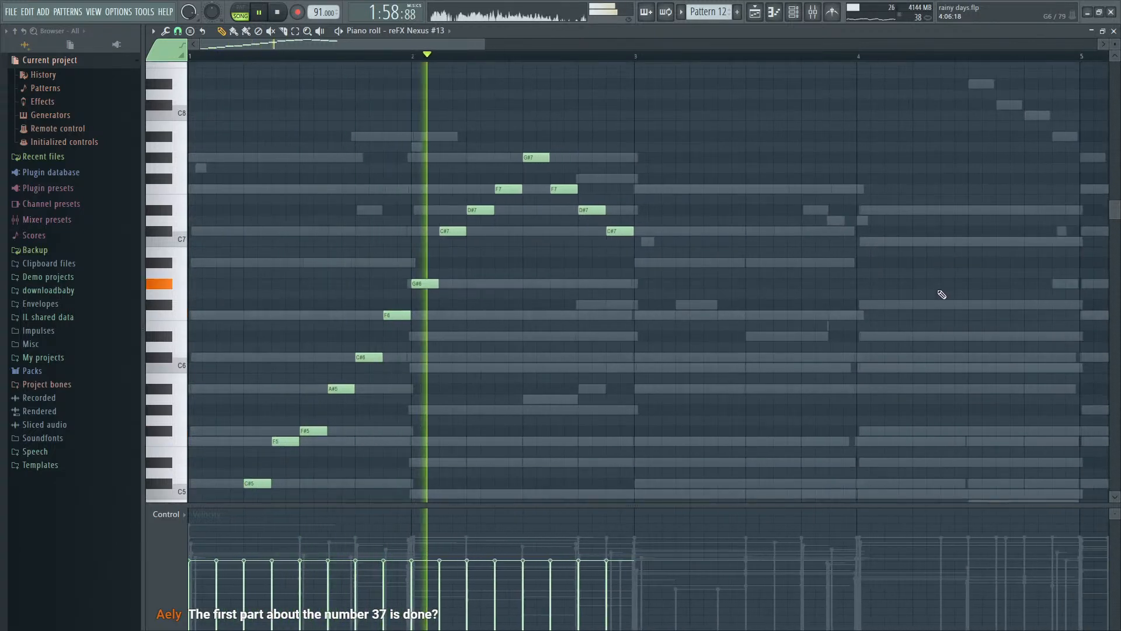
scroll(813, 319, "up", 2, "ctrl")
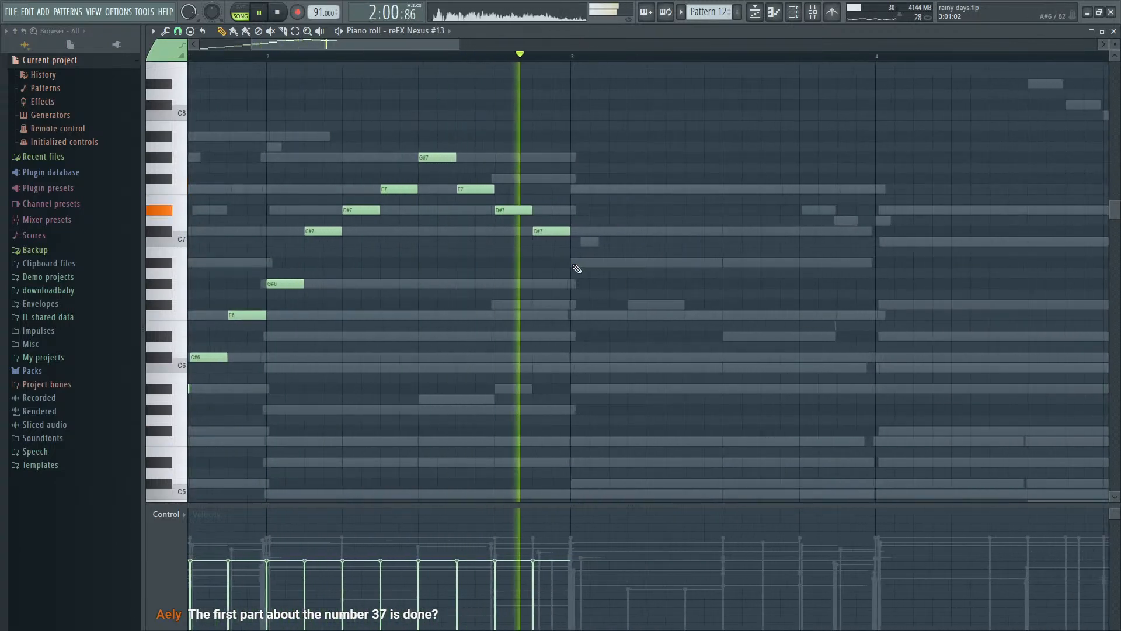
- Fill bar 3 of the cloned Nexus part with descending eighth notes A#6, F#6, F6, C#6, C6, A#5, F5 and D#5, and play it
key("space")
scroll(601, 311, "down", 1)
scroll(618, 310, "down", 4)
scroll(602, 275, "up", 4)
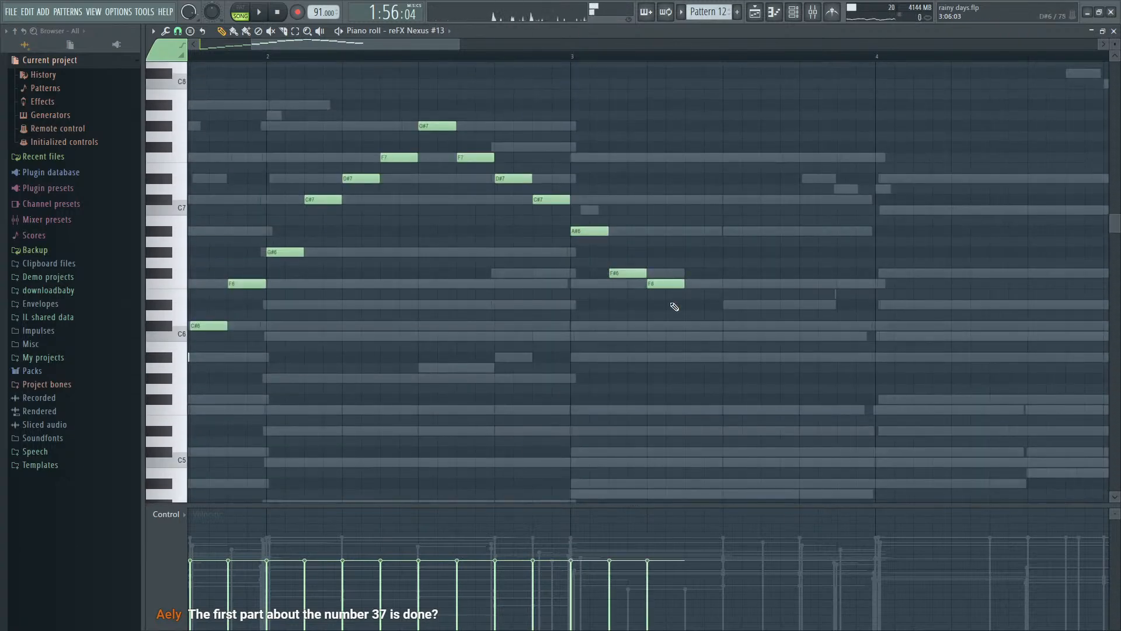
left_click(678, 326)
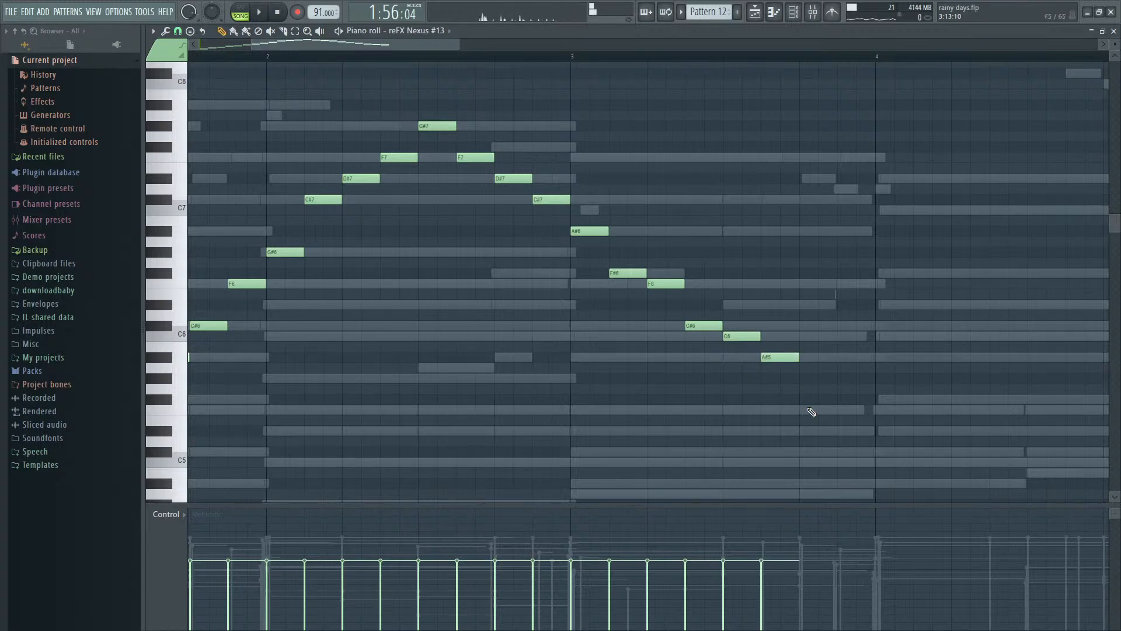
key("space")
scroll(841, 435, "down", 2, "ctrl")
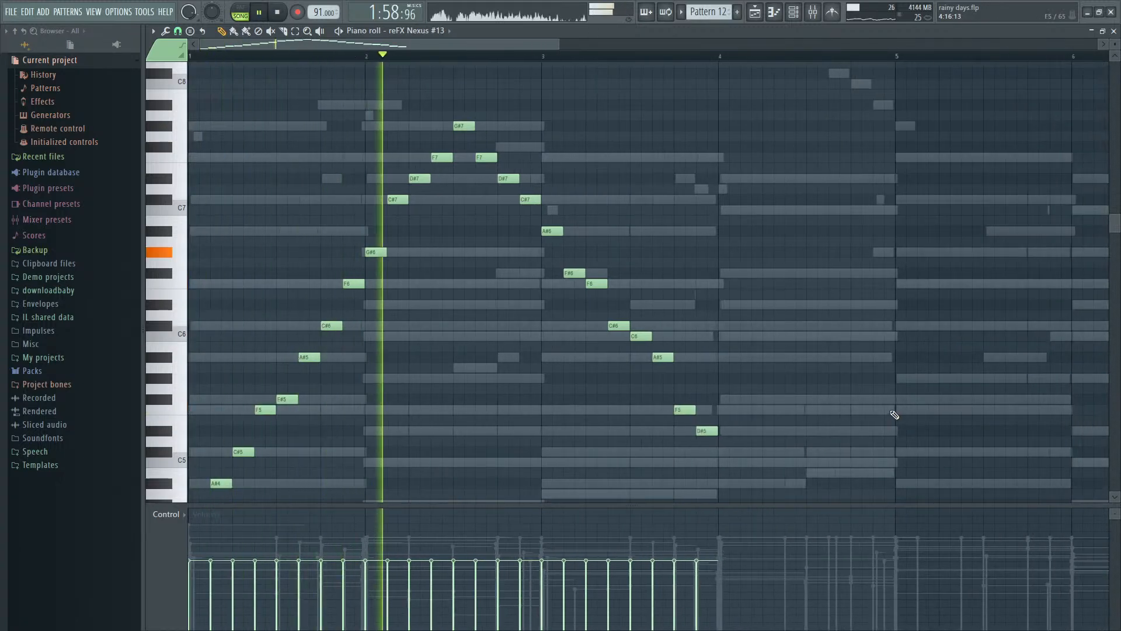
scroll(895, 419, "down", 1)
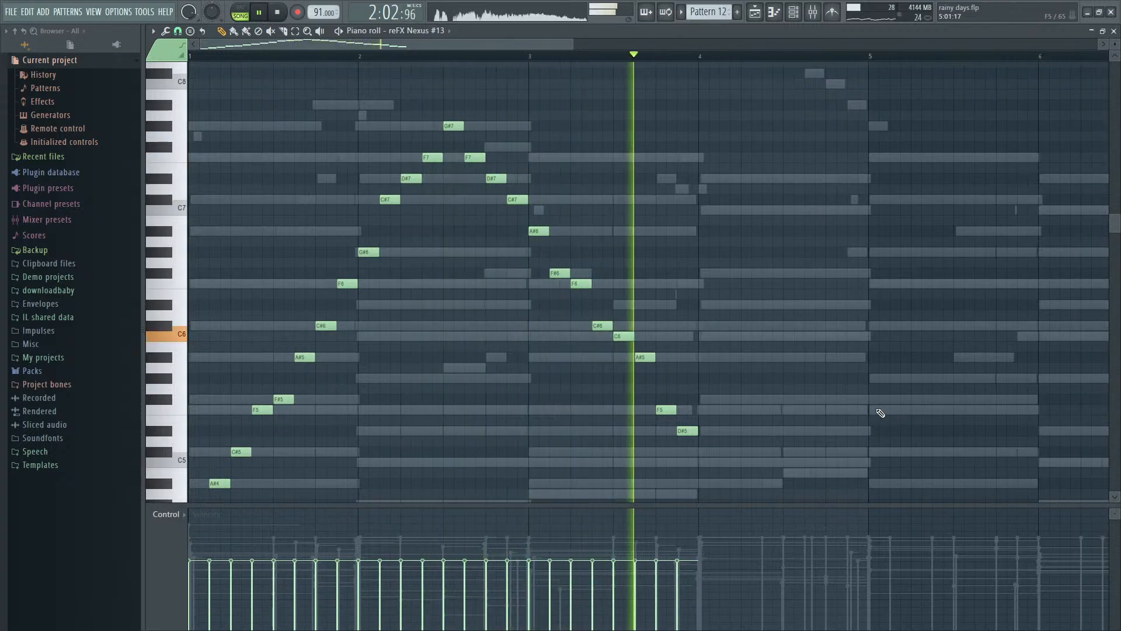
key("space")
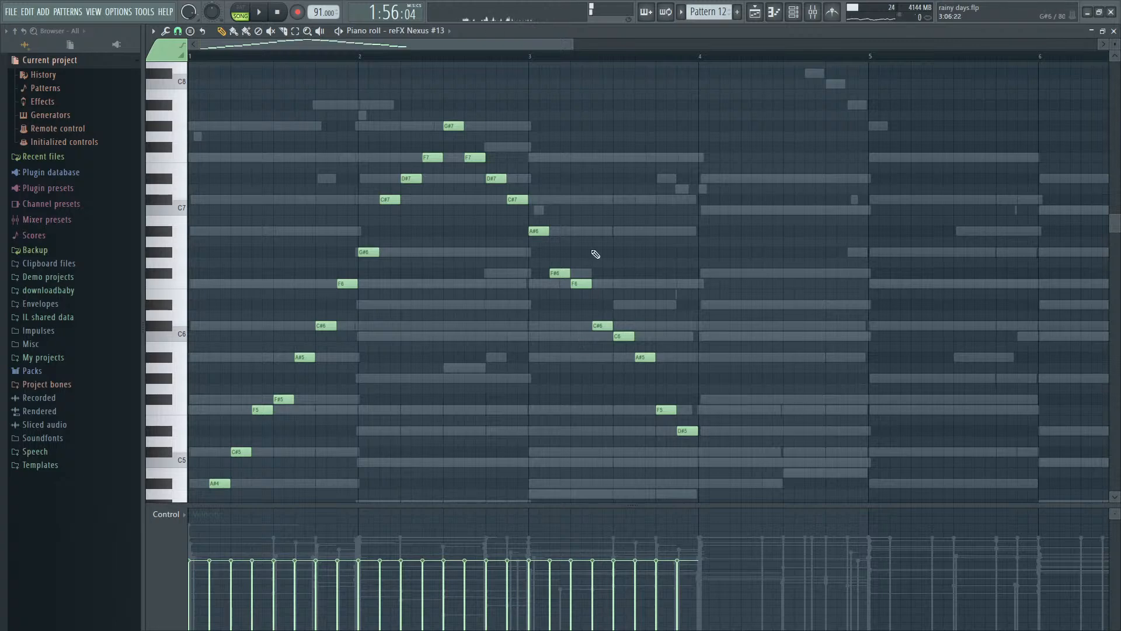
- Check the mixer and the channel rack, and select the reFX Nexus mixer track
key("F9")
key("F6")
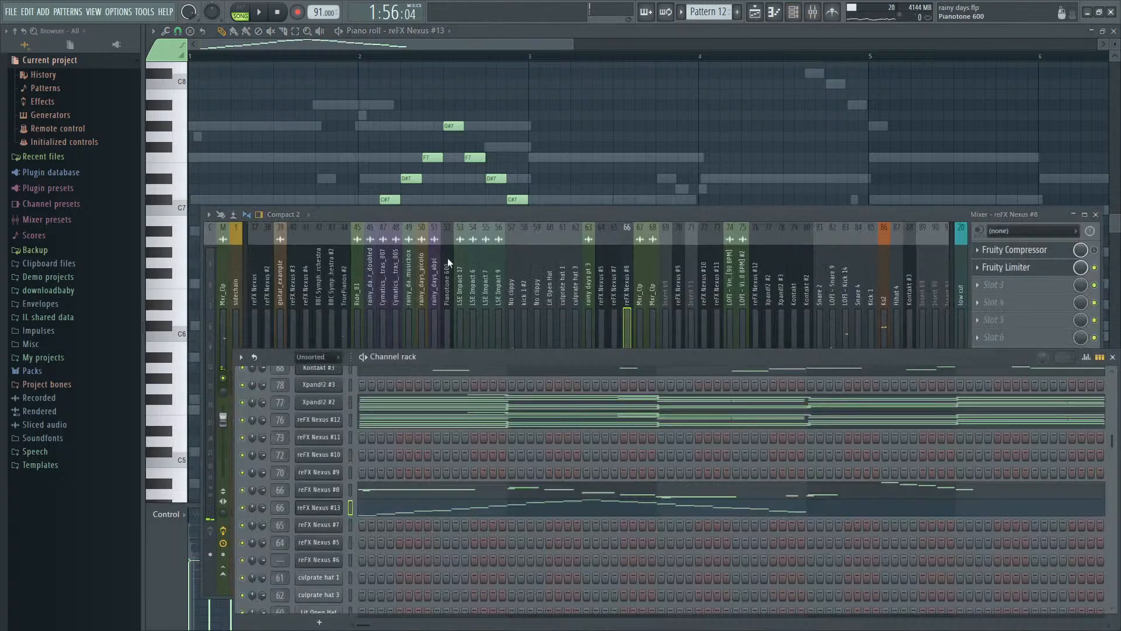
left_click(272, 267)
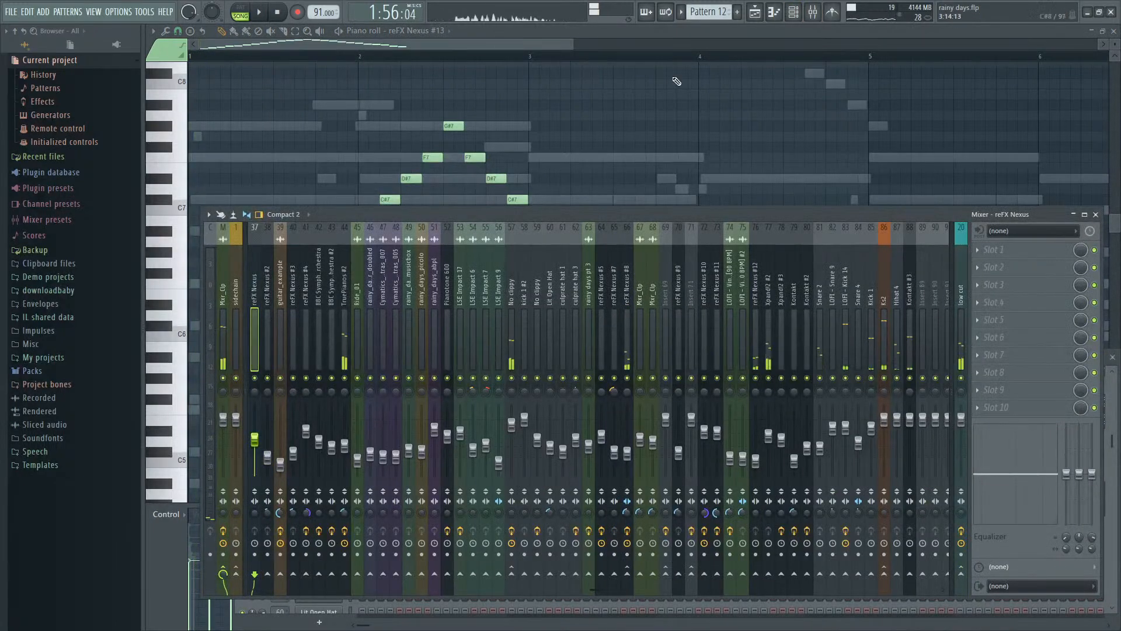
- Play the whole arrangement in the playlist from the beginning
key("F5")
scroll(650, 124, "down", 3, "ctrl")
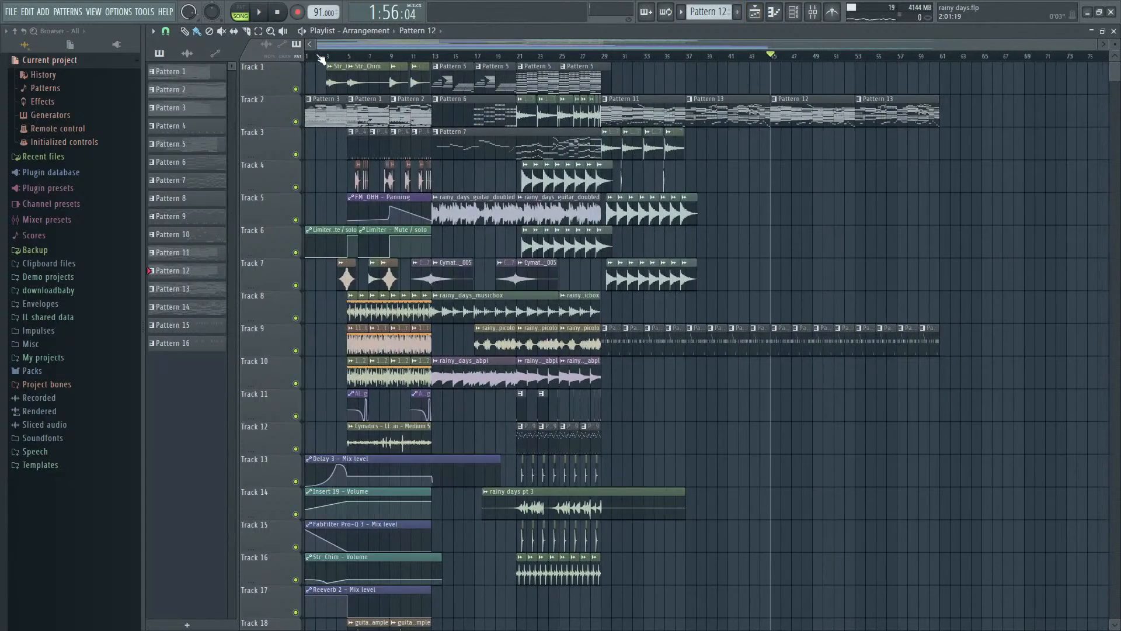
key("space")
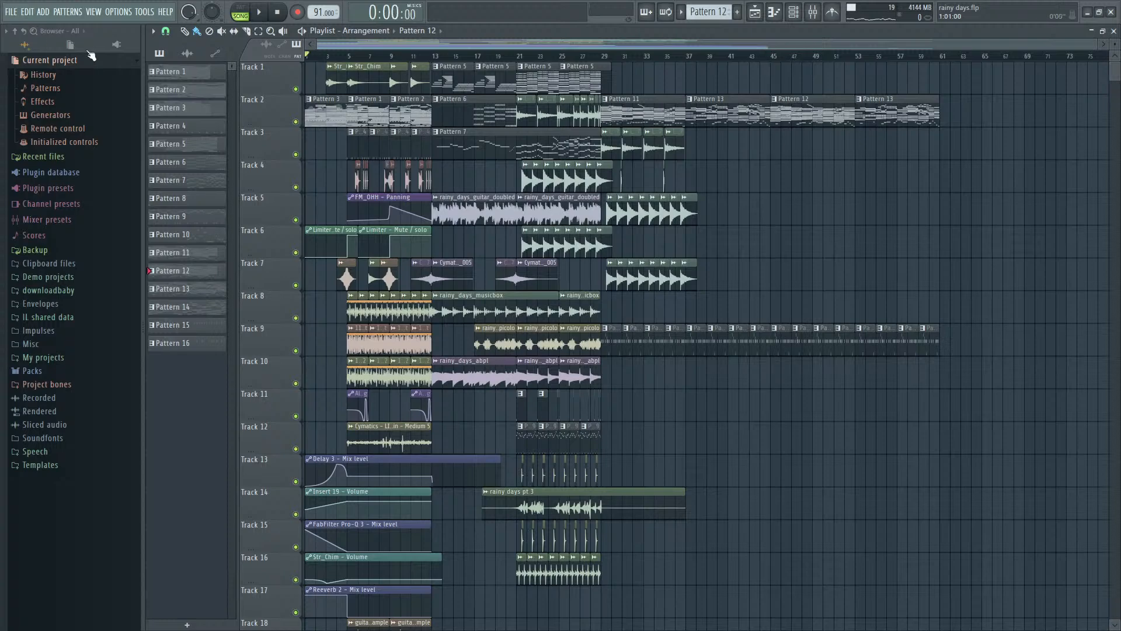
scroll(246, 161, "up", 3, "ctrl")
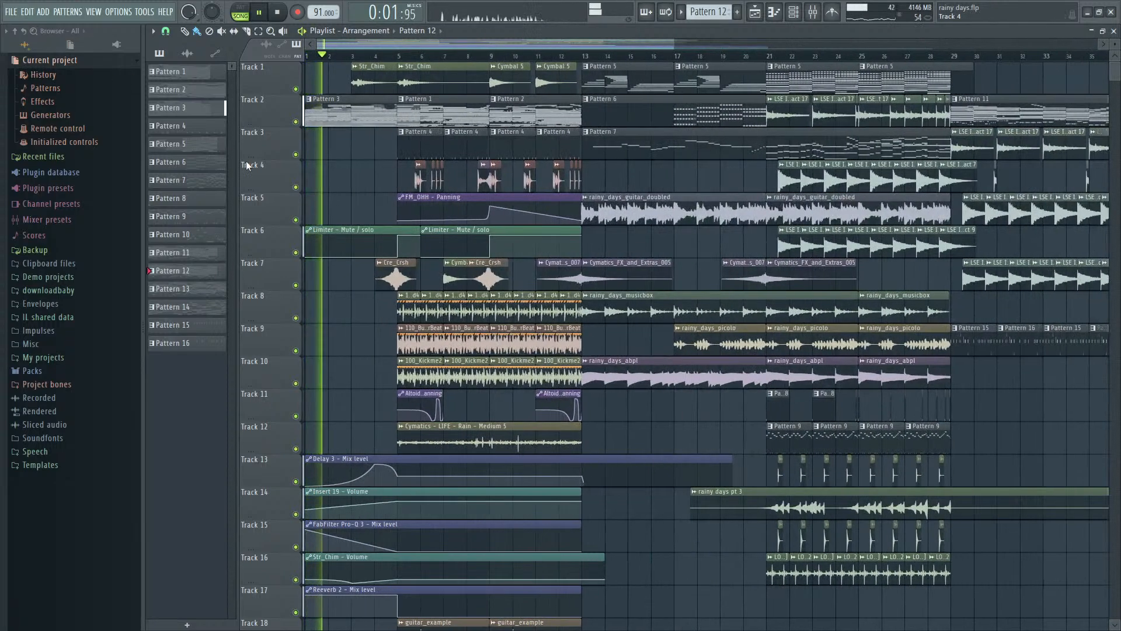
scroll(247, 161, "down", 3, "ctrl")
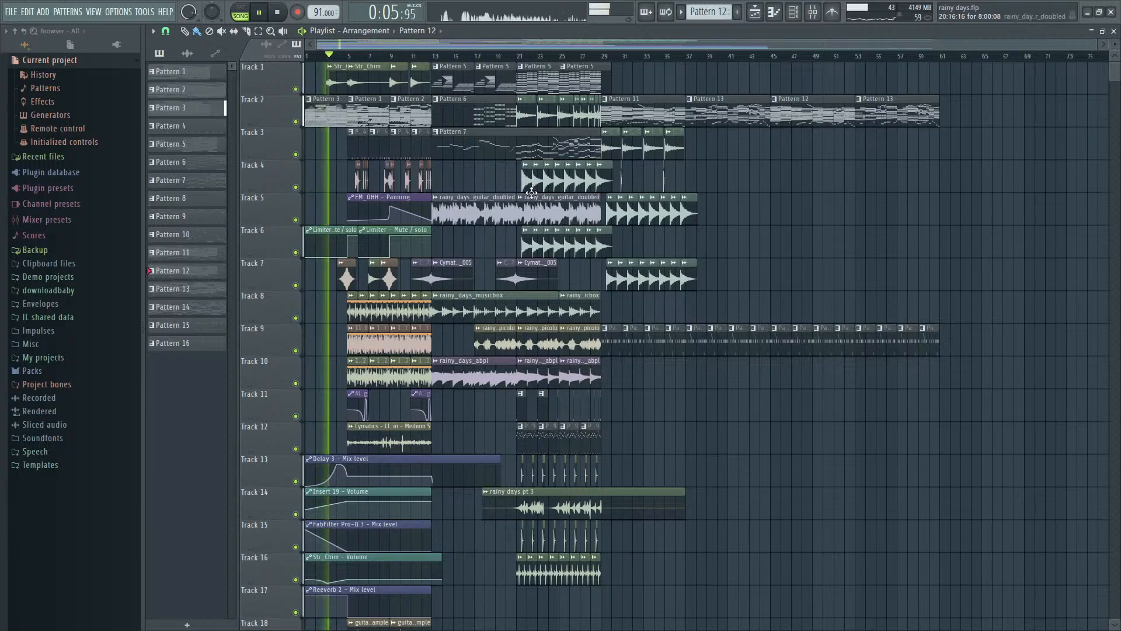
- Look over the arrangement while it plays from the start, and stop playback
scroll(531, 193, "up", 1, "ctrl")
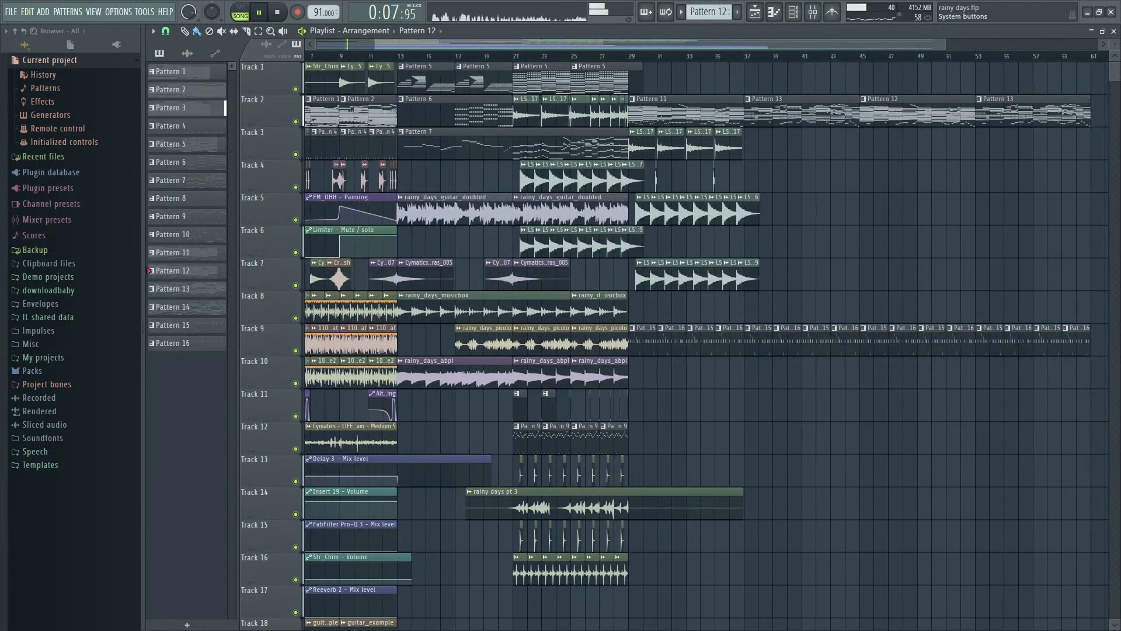
scroll(642, 369, "down", 1, "ctrl")
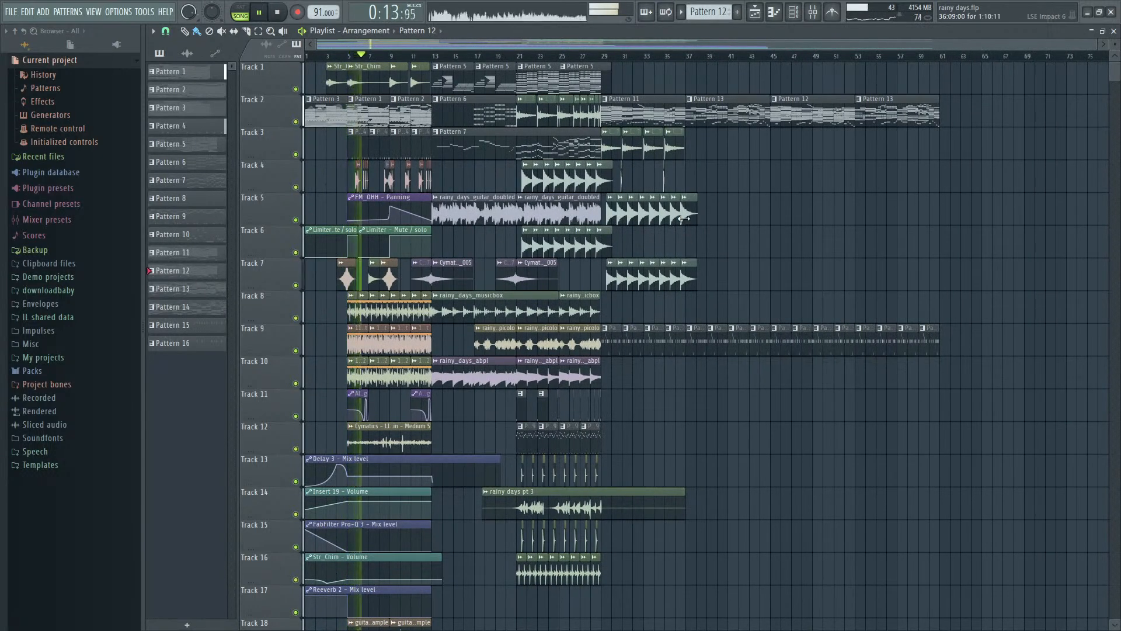
key("space")
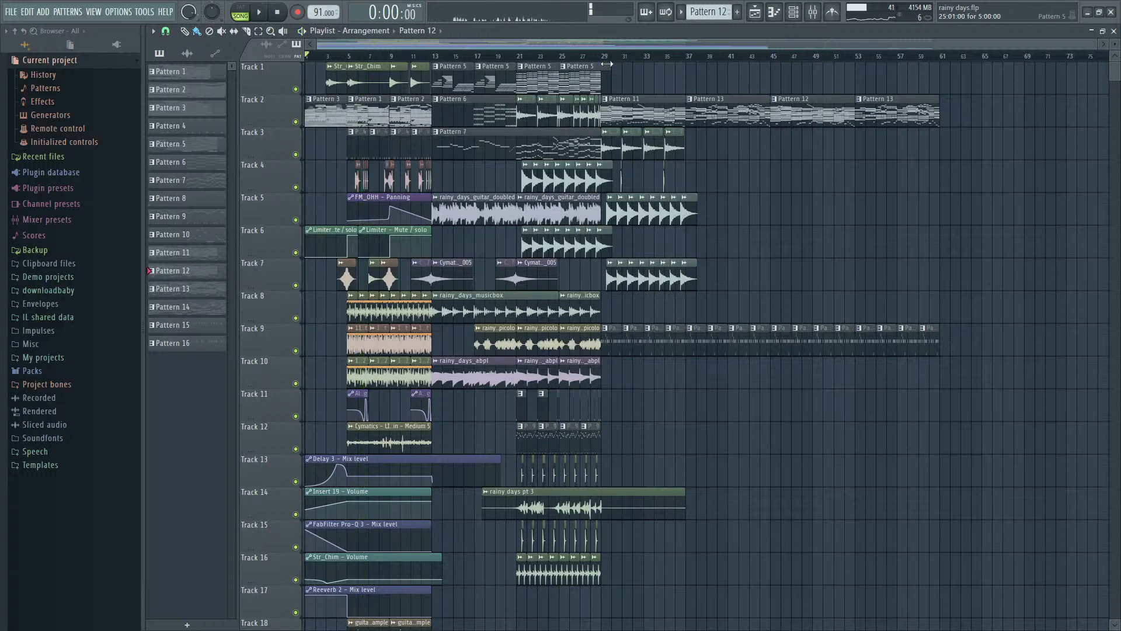
- Play the arrangement from bar 37 through the start of the Pattern 12 repeat at bar 45, and stop
key("space")
left_click(690, 56)
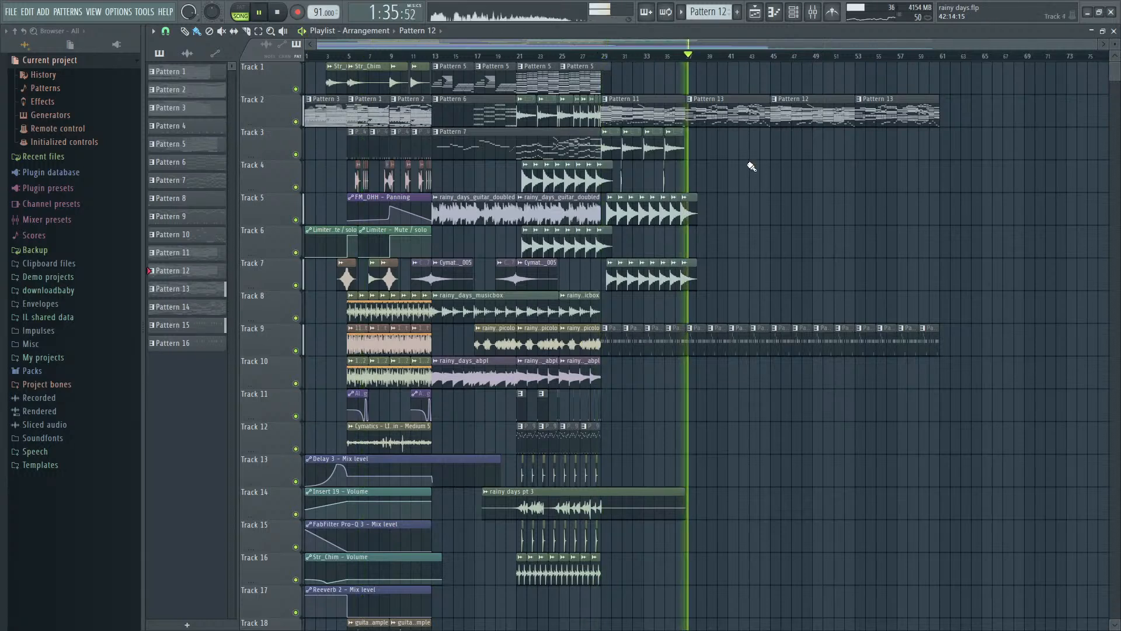
scroll(751, 235, "up", 3, "ctrl")
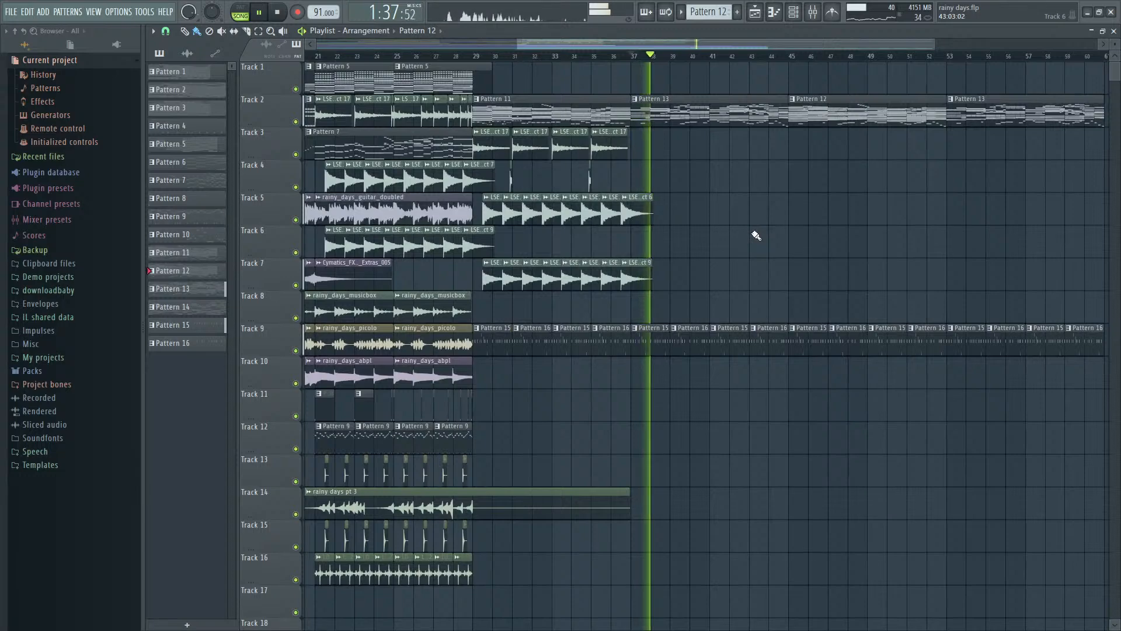
scroll(770, 60, "down", 3, "ctrl")
scroll(769, 60, "up", 4, "ctrl")
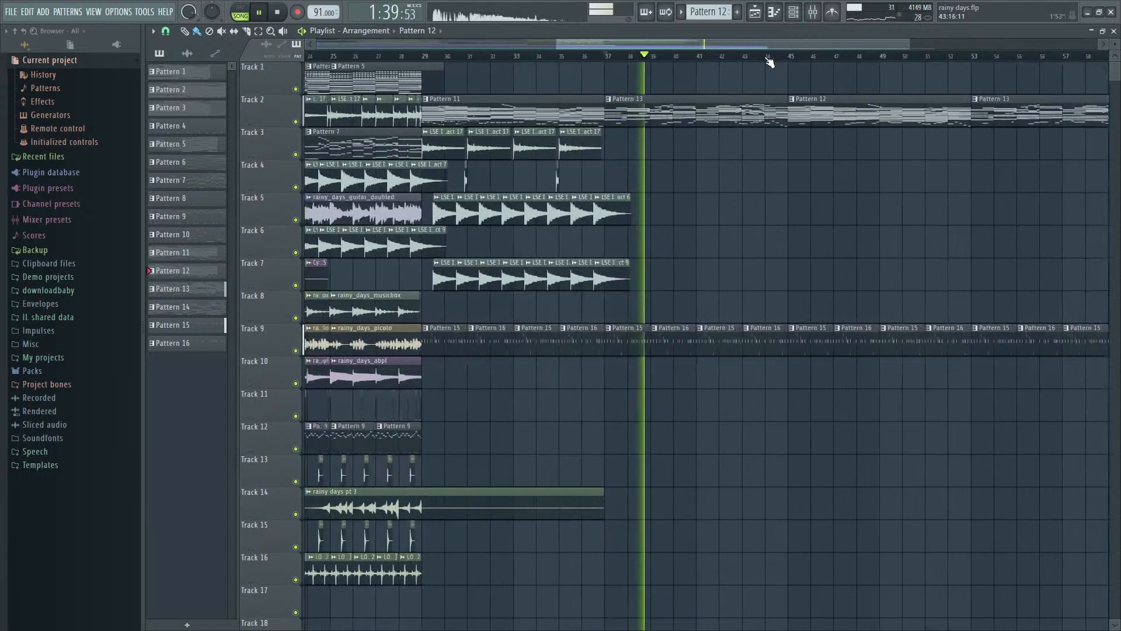
left_click_drag(775, 40, 814, 46)
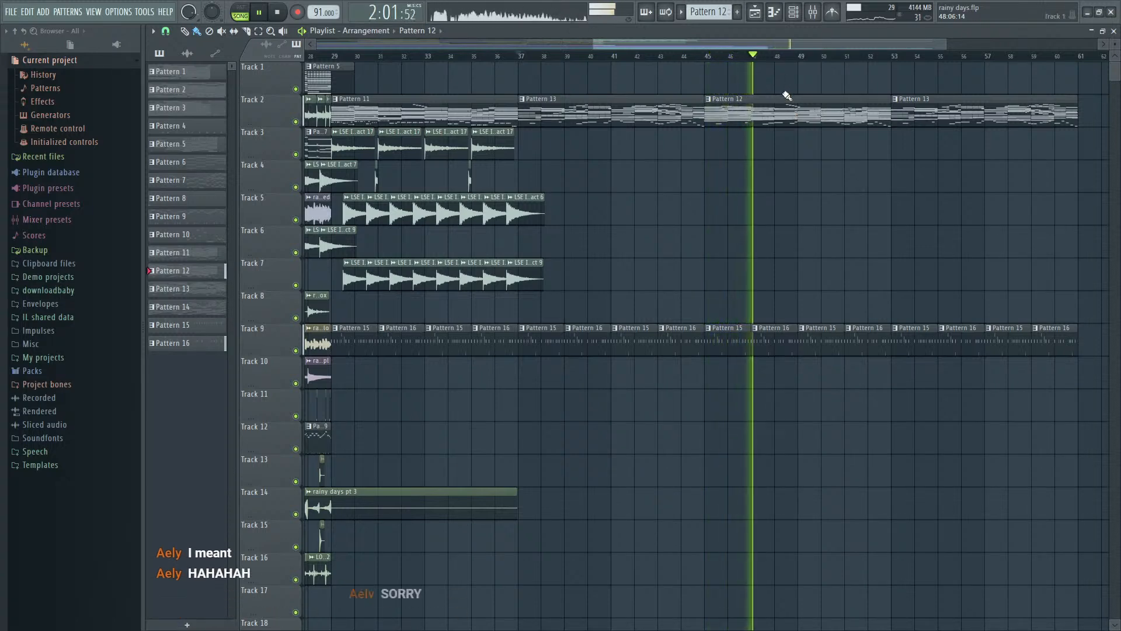
key("space")
scroll(791, 146, "down", 3)
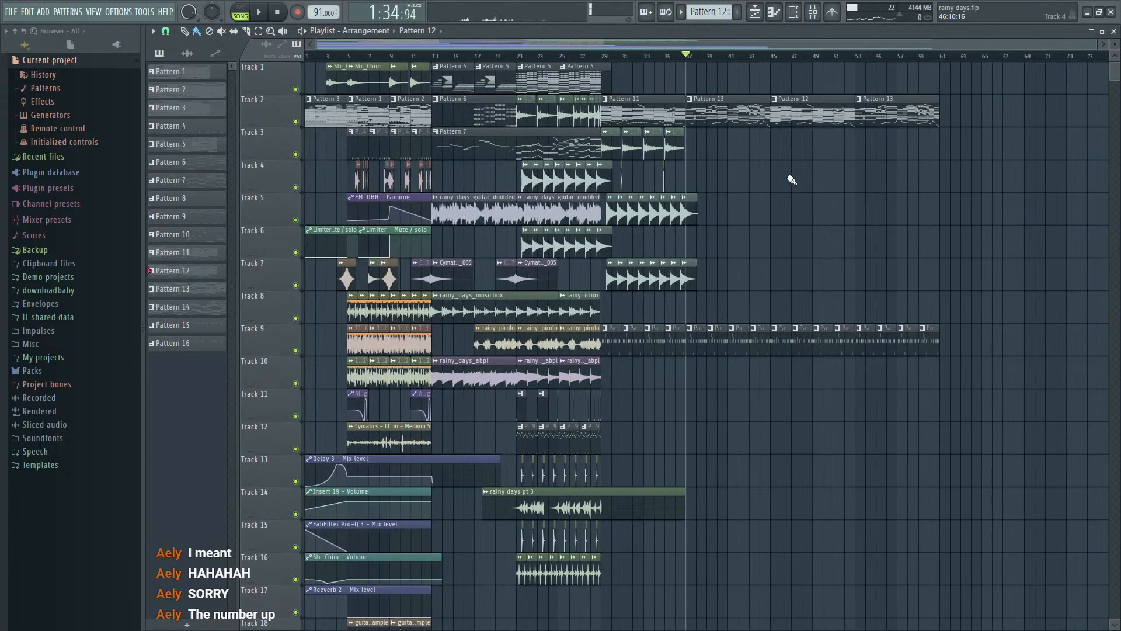
scroll(829, 170, "up", 3)
scroll(778, 205, "down", 3)
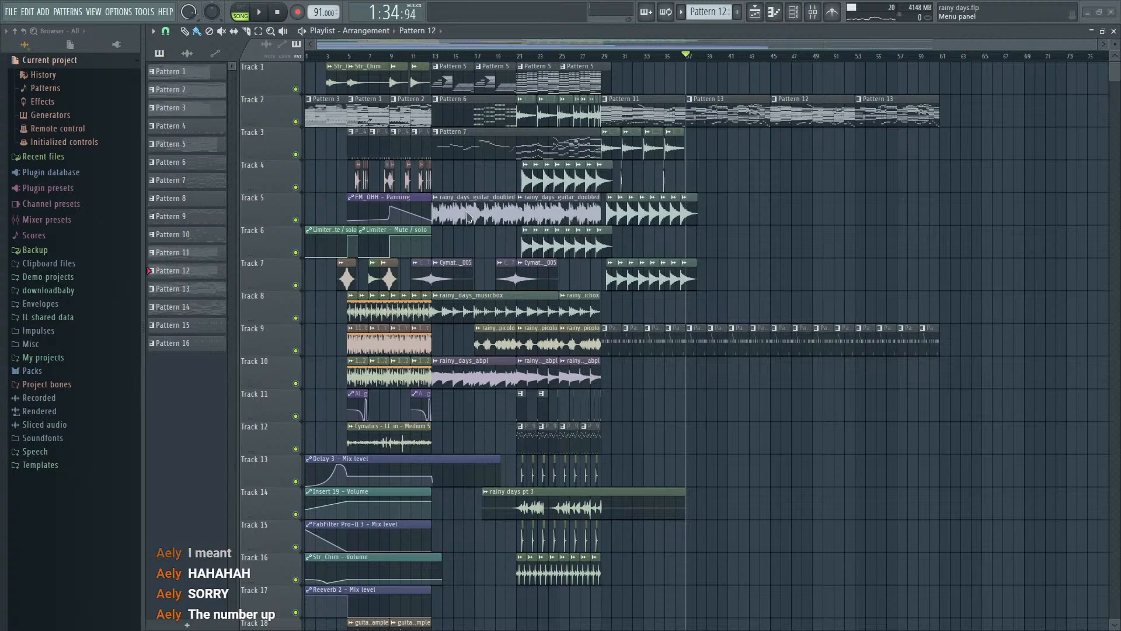
- Open the move with me project, clear its plugin window and check the mixer tracks
double_click(430, 281)
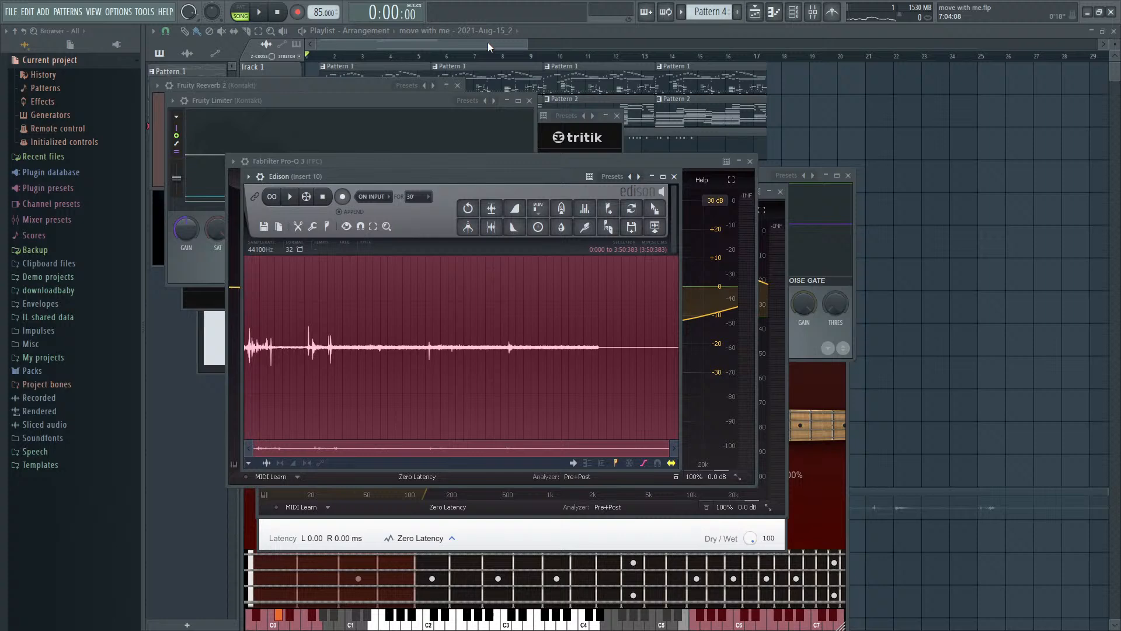
left_click(490, 48)
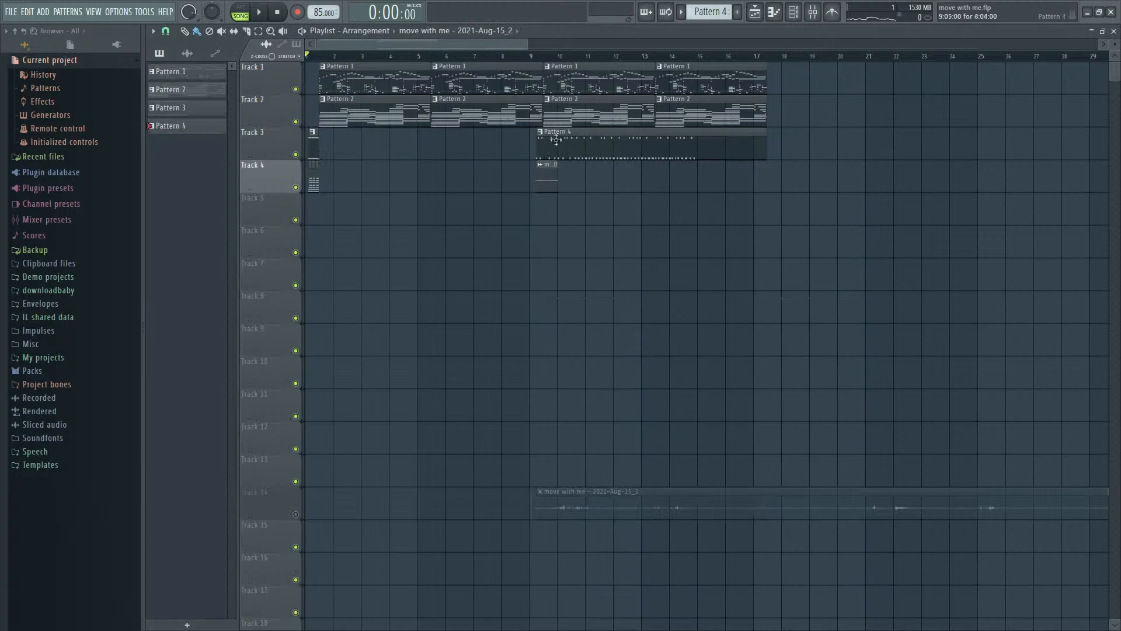
key("F9")
key("F6")
left_click_drag(296, 308, 3, 290)
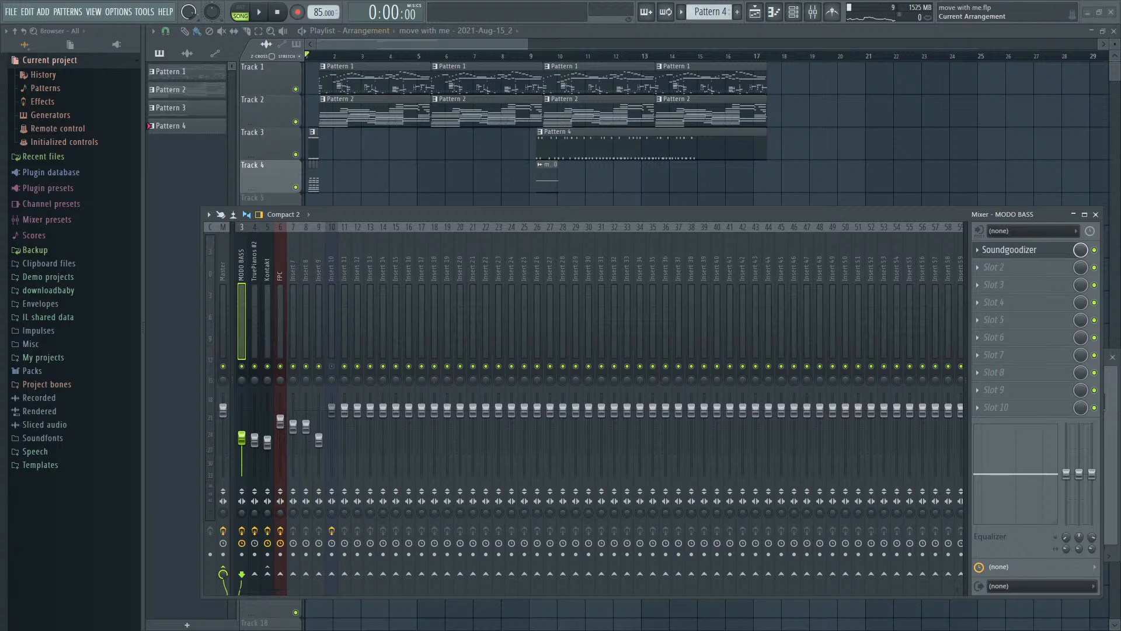
key("F9")
- Play the move with me arrangement from the beginning with the mixer open
key("space")
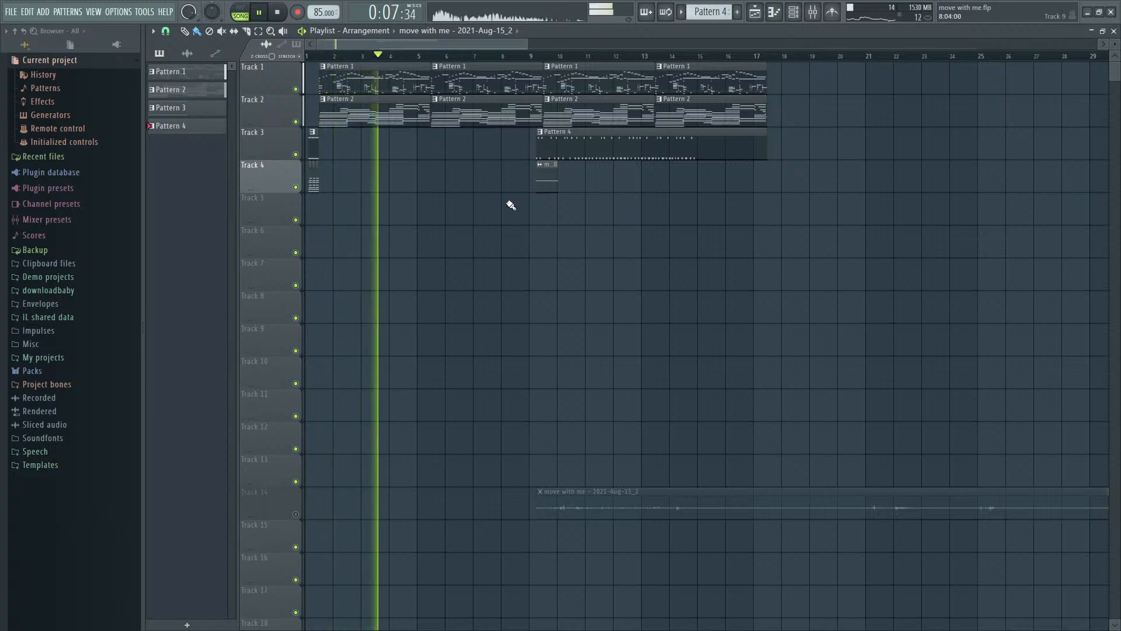
key("F9")
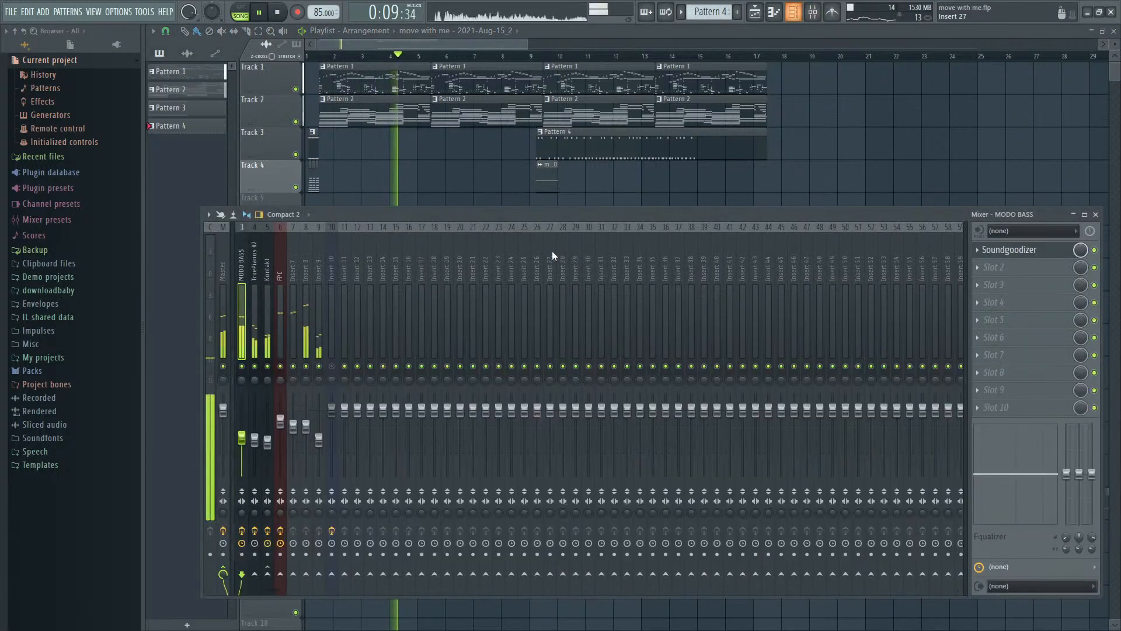
key("F6")
key("F6")
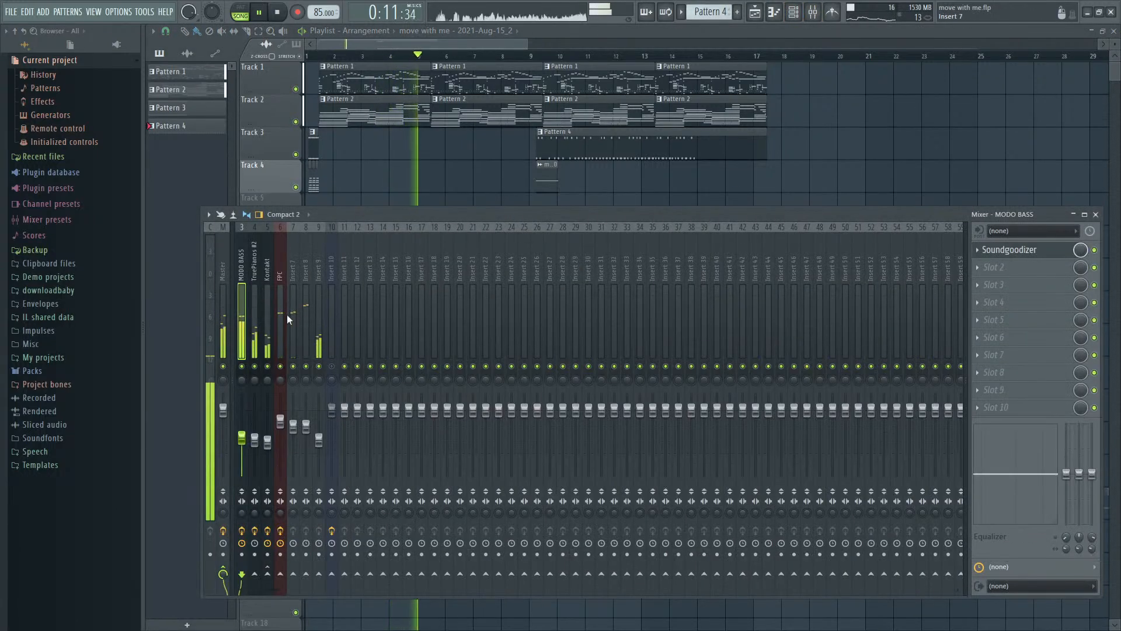
- Load Fruity NoteBook into the Master track's first effect slot and replace its placeholder text with the copied song lyrics
left_click(220, 313)
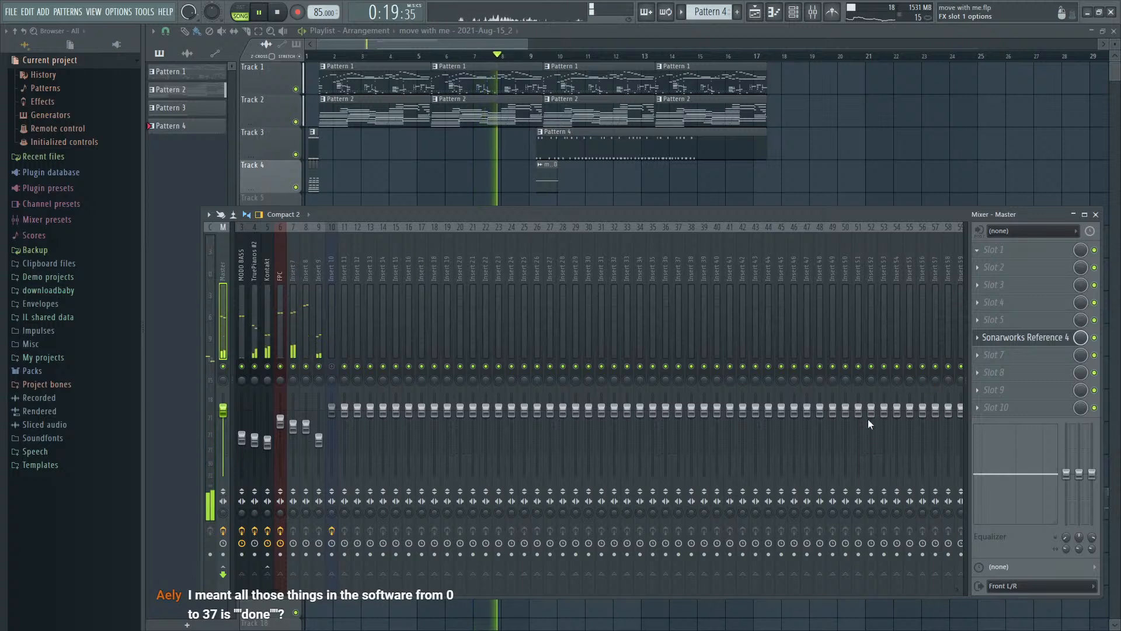
left_click(839, 372)
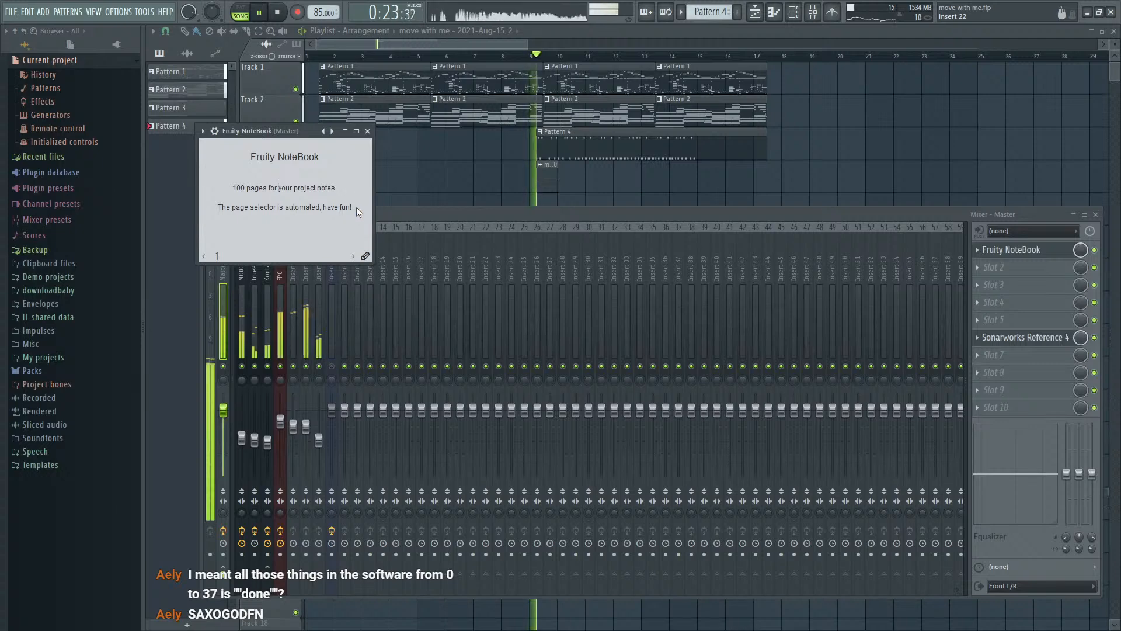
key("ctrl+a")
key("ctrl+v")
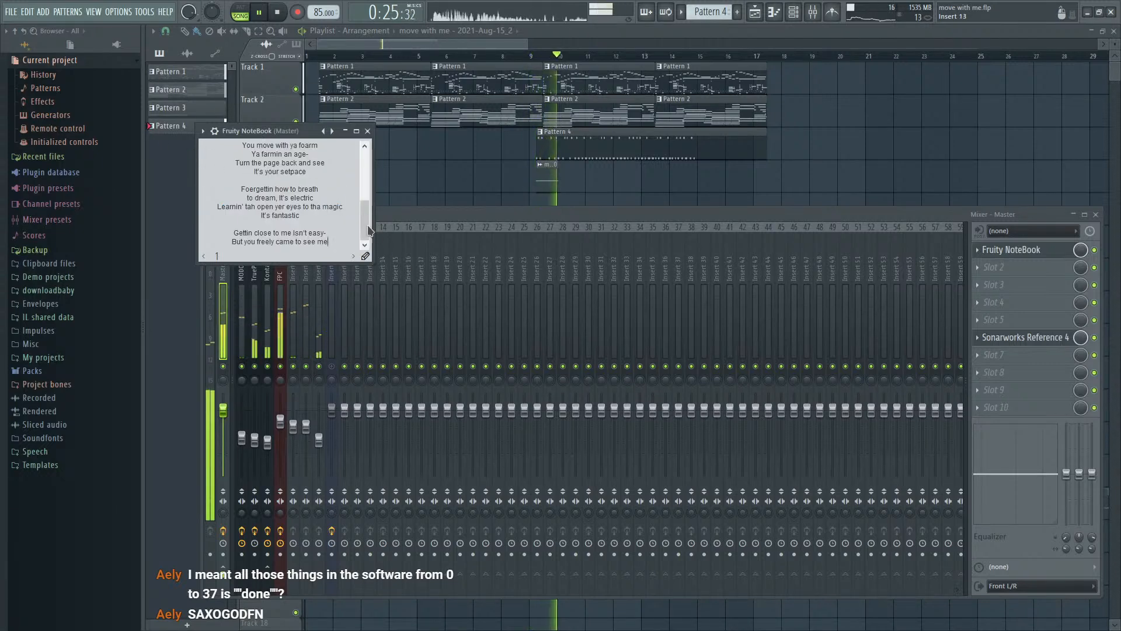
left_click_drag(368, 230, 368, 181)
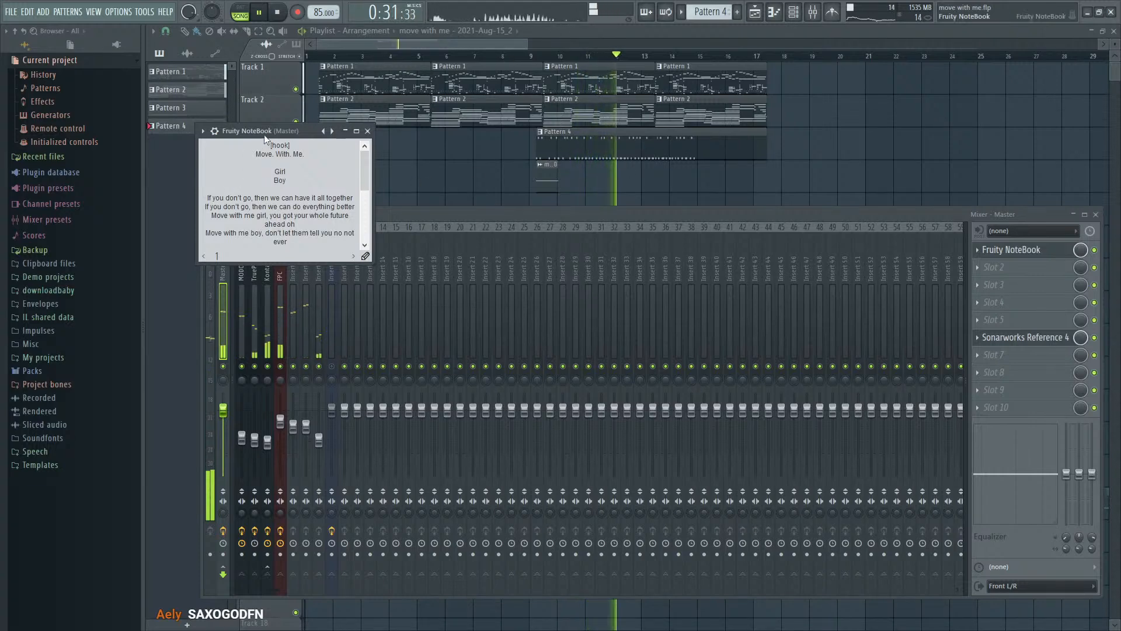
left_click_drag(264, 134, 952, 67)
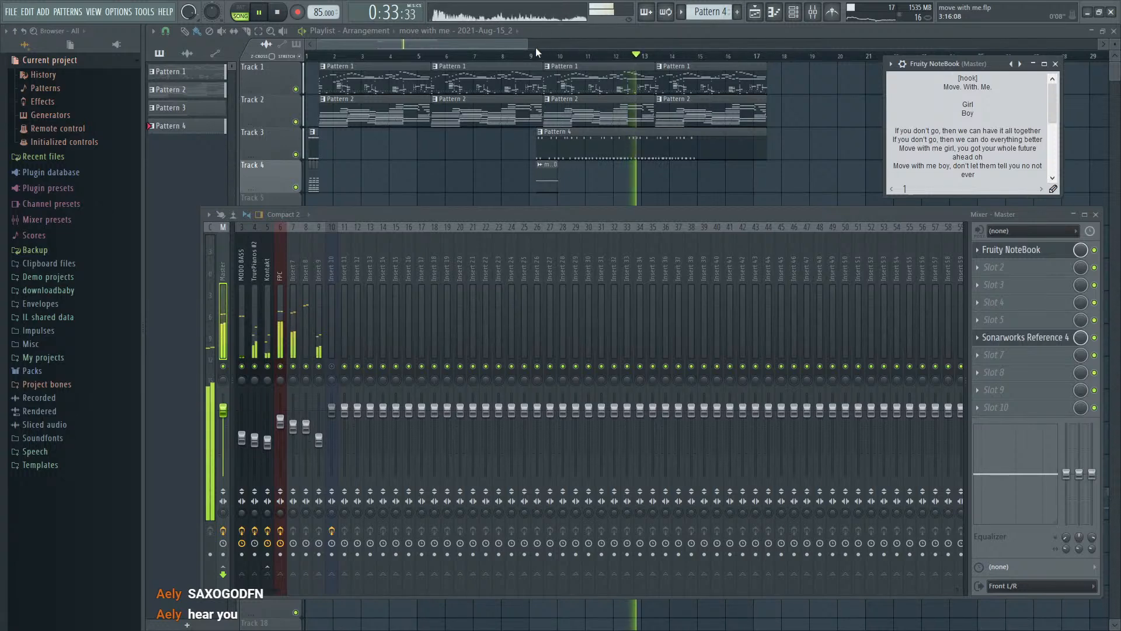
- Restart the song from the beginning and reopen the Fruity NoteBook lyrics from the Master track
key("space")
left_click(514, 45)
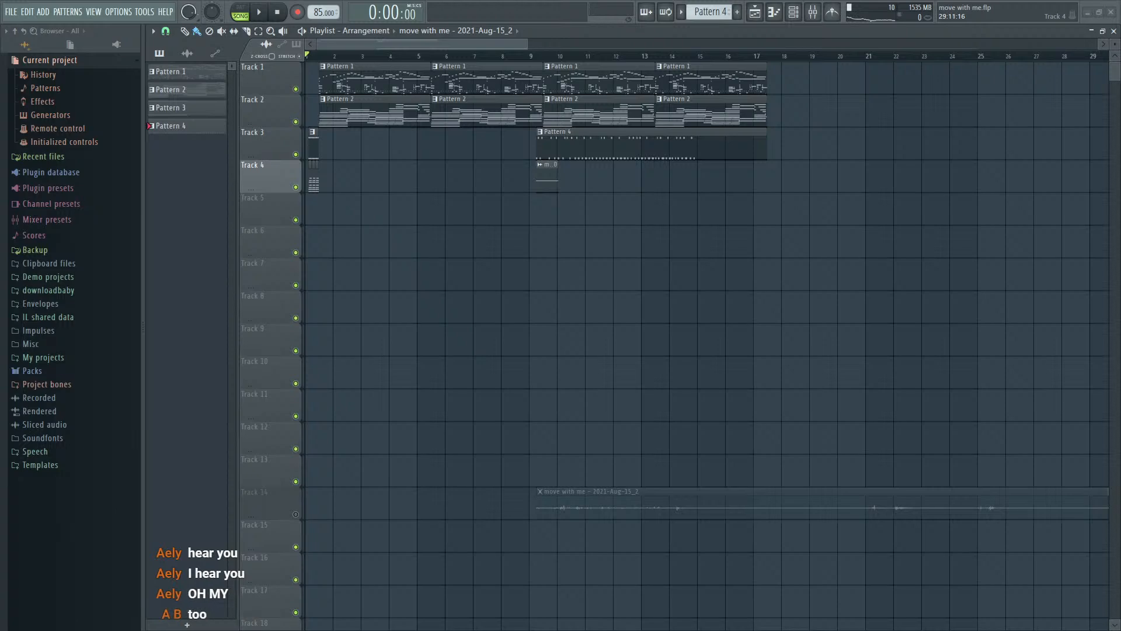
key("space")
key("F9")
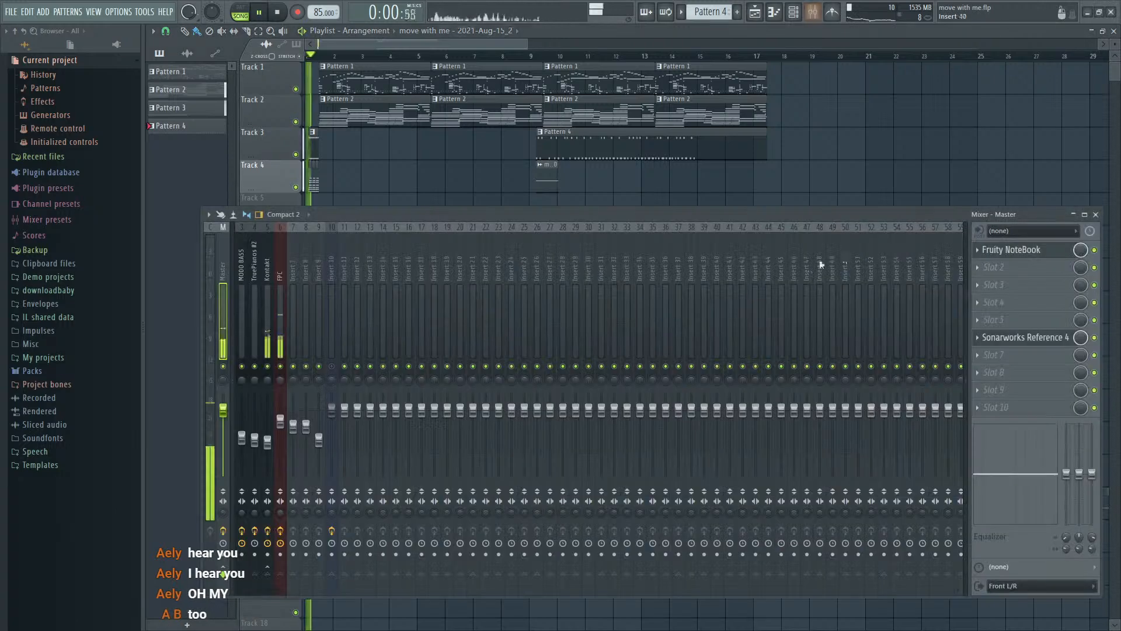
key("F6")
key("F6")
left_click(1013, 251)
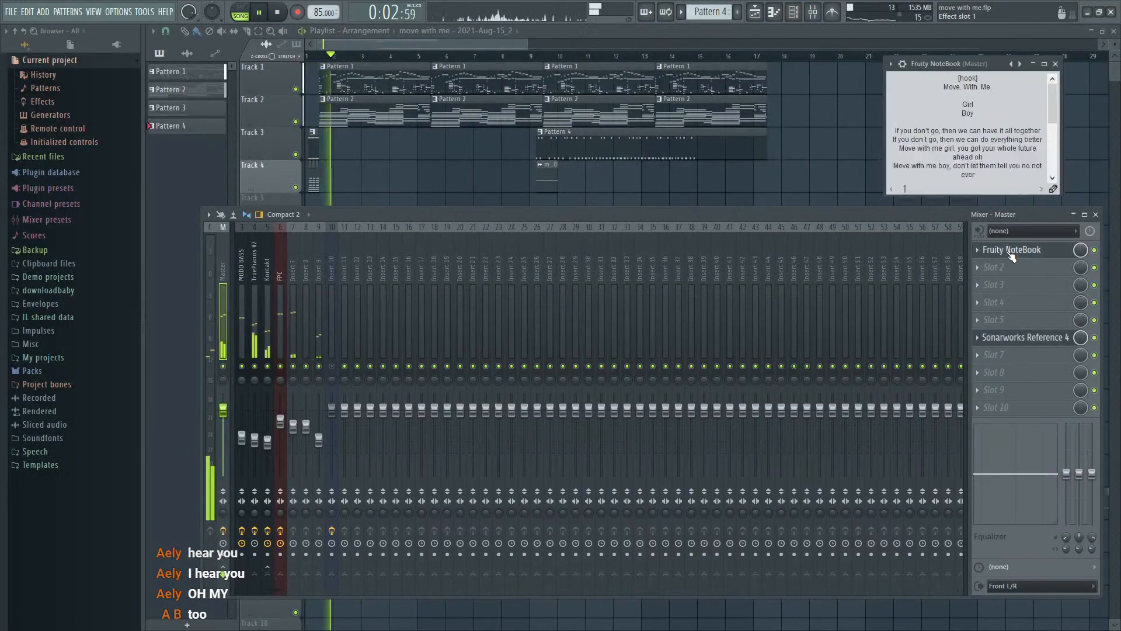
- Replay the song from the beginning with the lyrics in view, and stop
key("space")
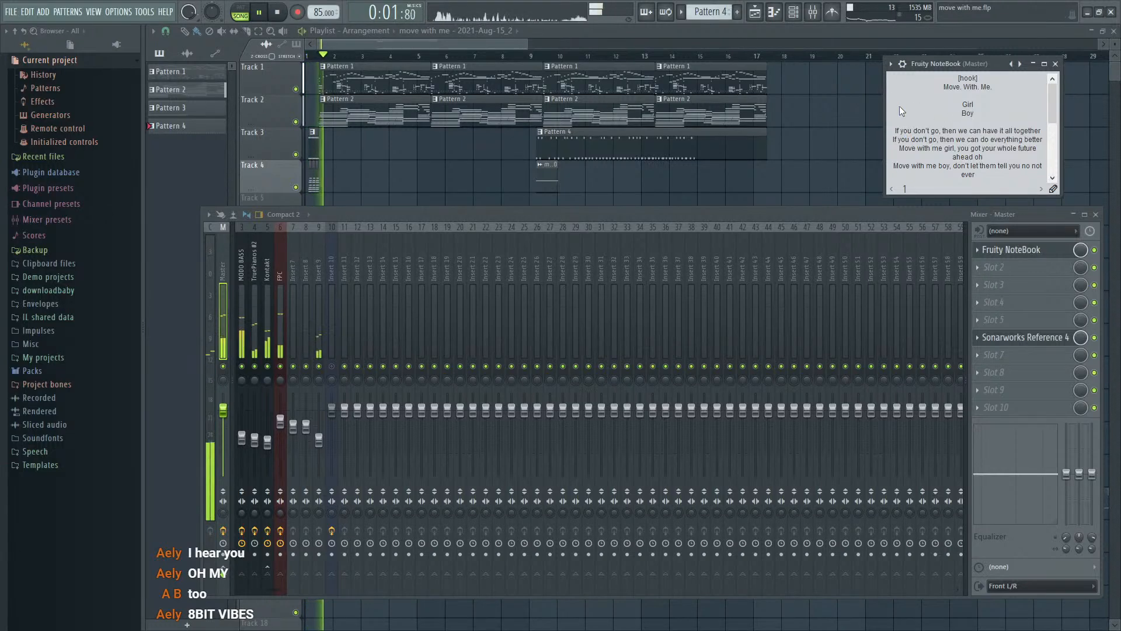
key("space")
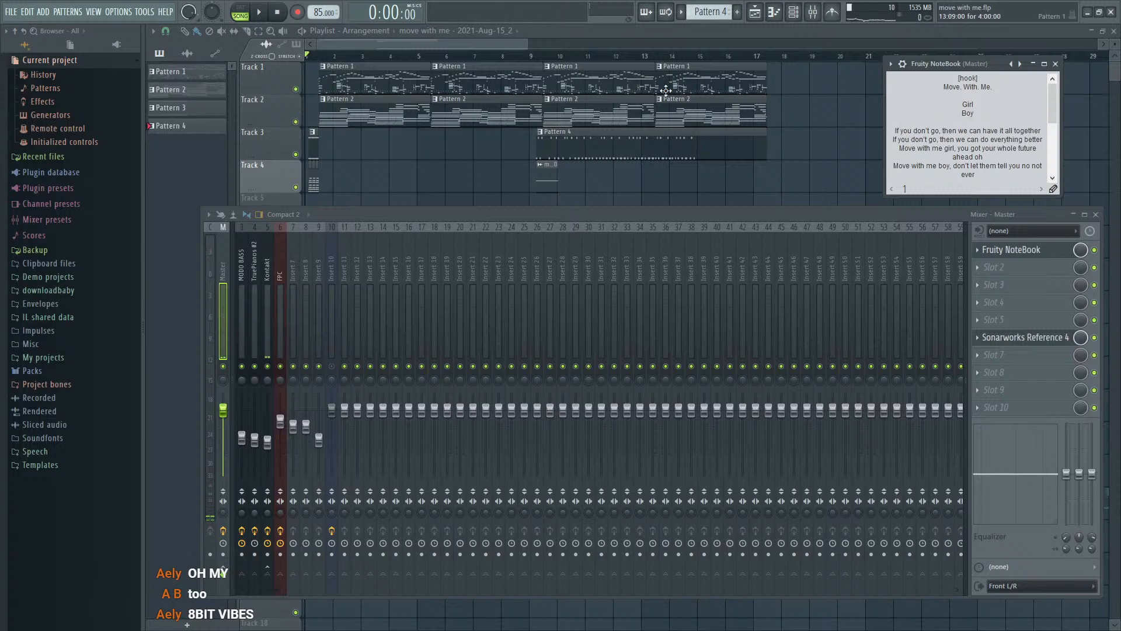
key("space")
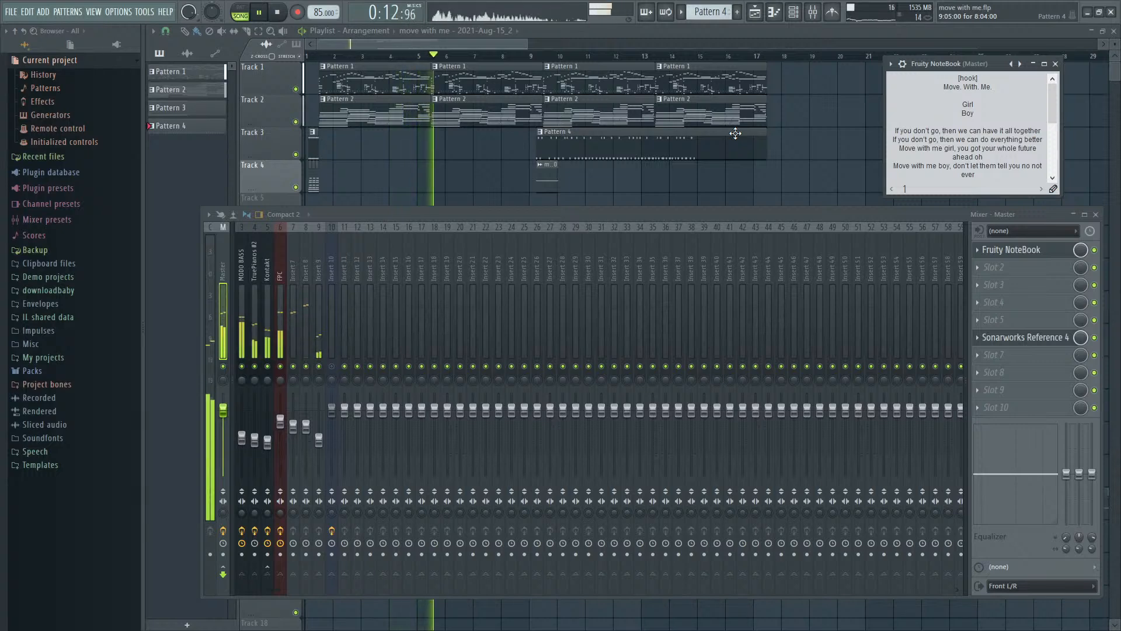
key("space")
- Open the here with you project and clear its plugin windows from the playlist
mouse_move(352, 216)
left_mouse_down()
mouse_move(336, 191)
mouse_move(318, 195)
mouse_move(334, 227)
mouse_move(341, 218)
left_mouse_up()
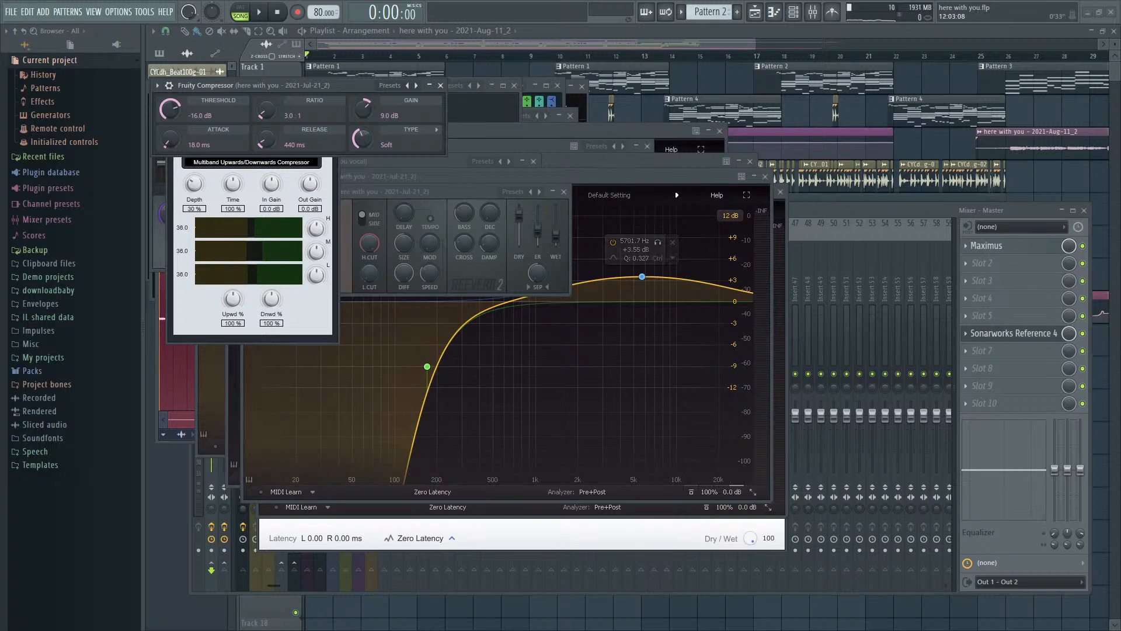
left_click(639, 41)
key("space")
key("space")
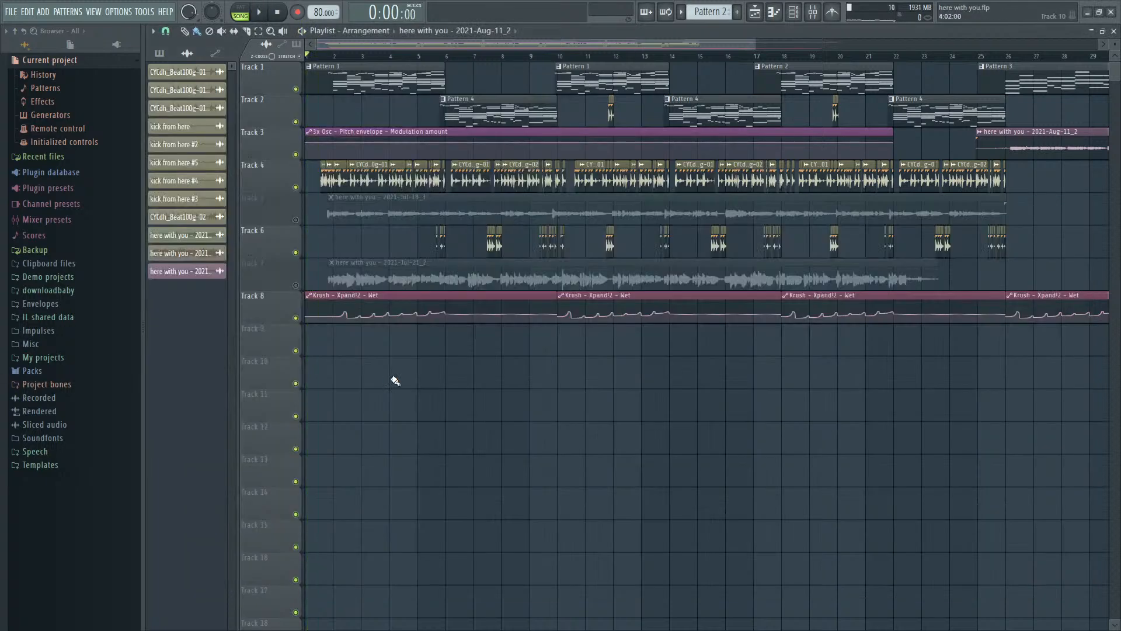
- Unmute the here with you vocal track in the mixer and play the song from the beginning
key("F9")
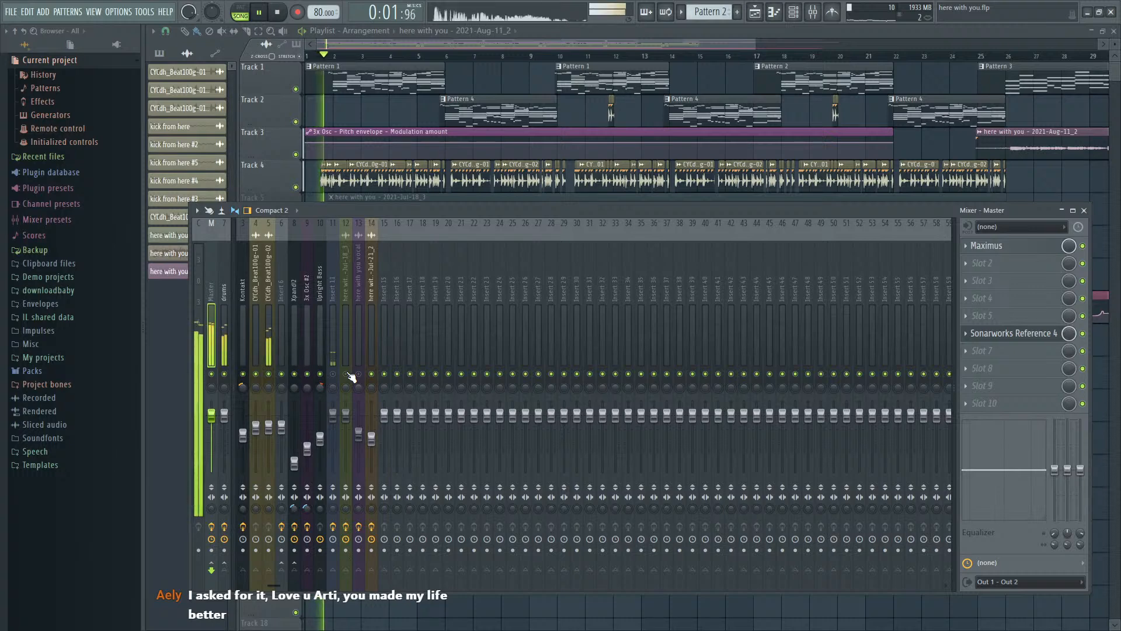
left_click(359, 374)
key("space")
key("space")
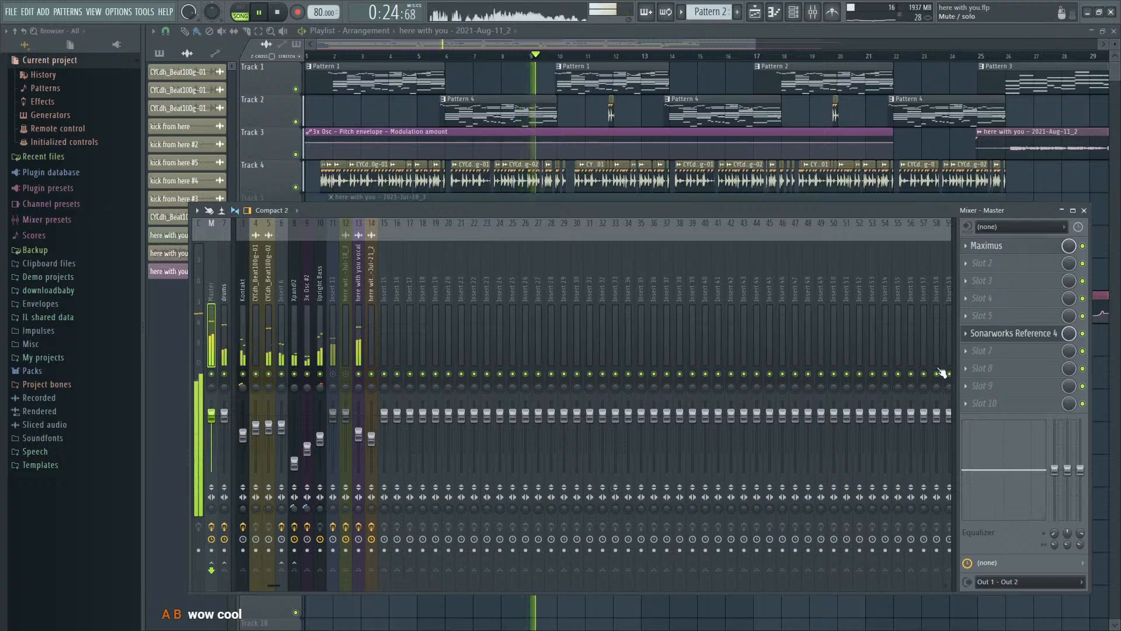
- Bypass Sonarworks Reference 4 on the Master track during playback, re-enable it and stop the song
left_click(1083, 335)
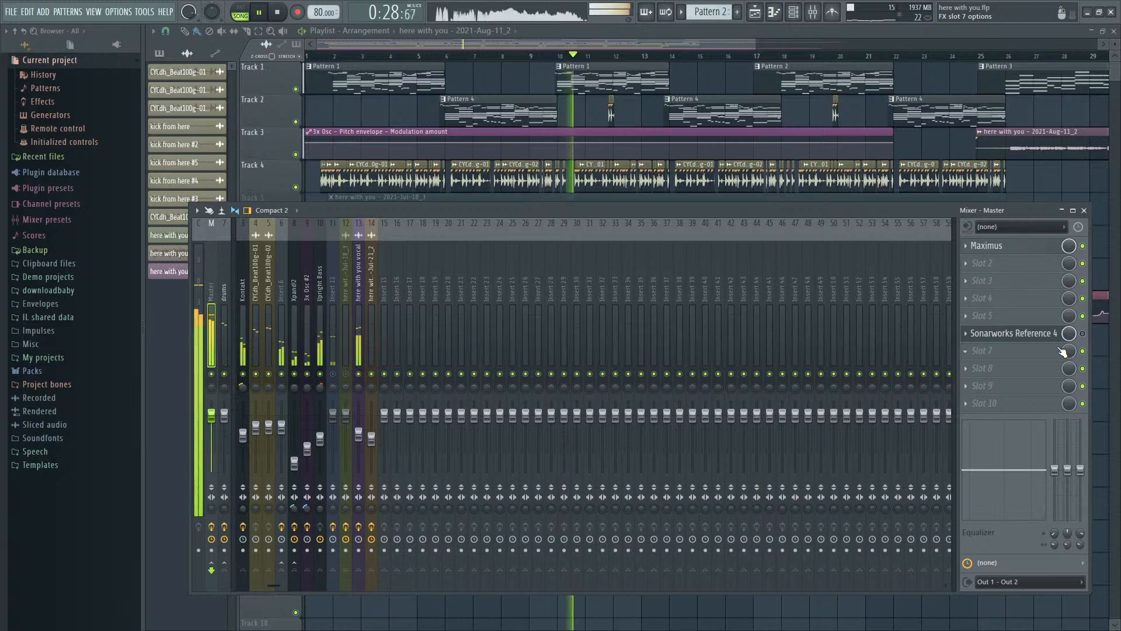
left_click(1084, 334)
key("space")
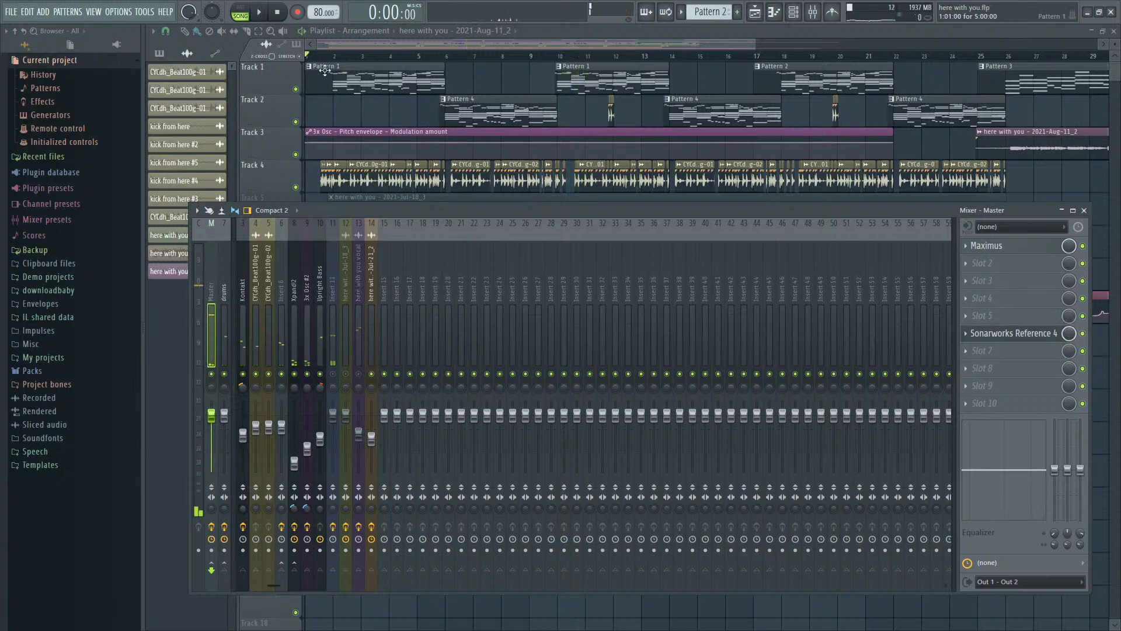
- Unmute playlist Track 7 with the here with you vocal recording and play the song with the mixer open
key("F9")
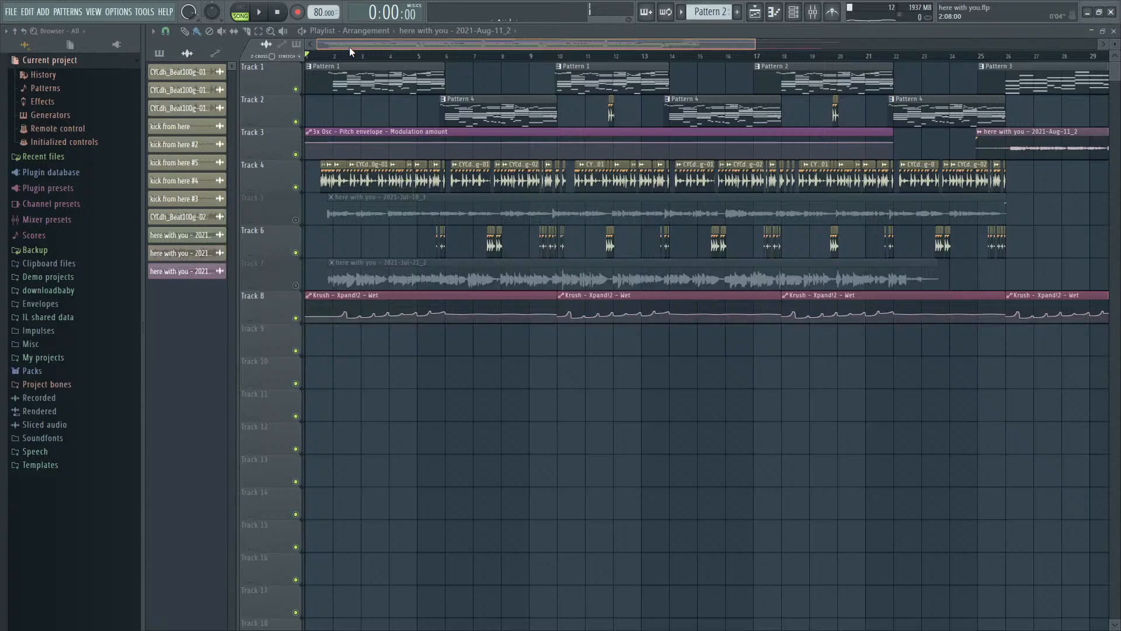
left_click(296, 284)
key("F9")
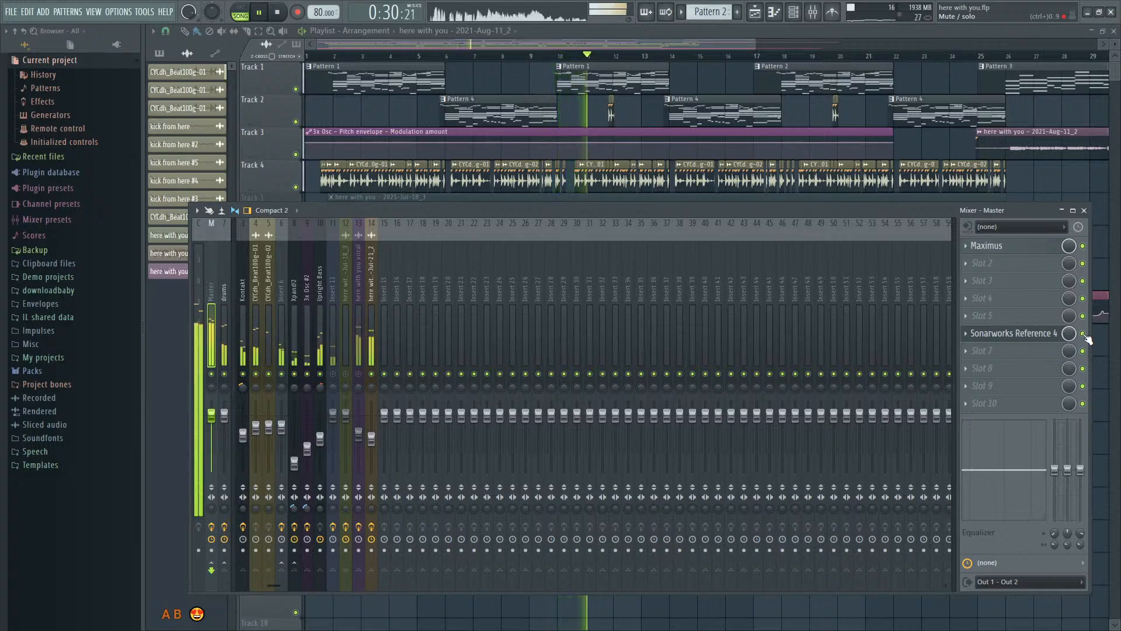
key("space")
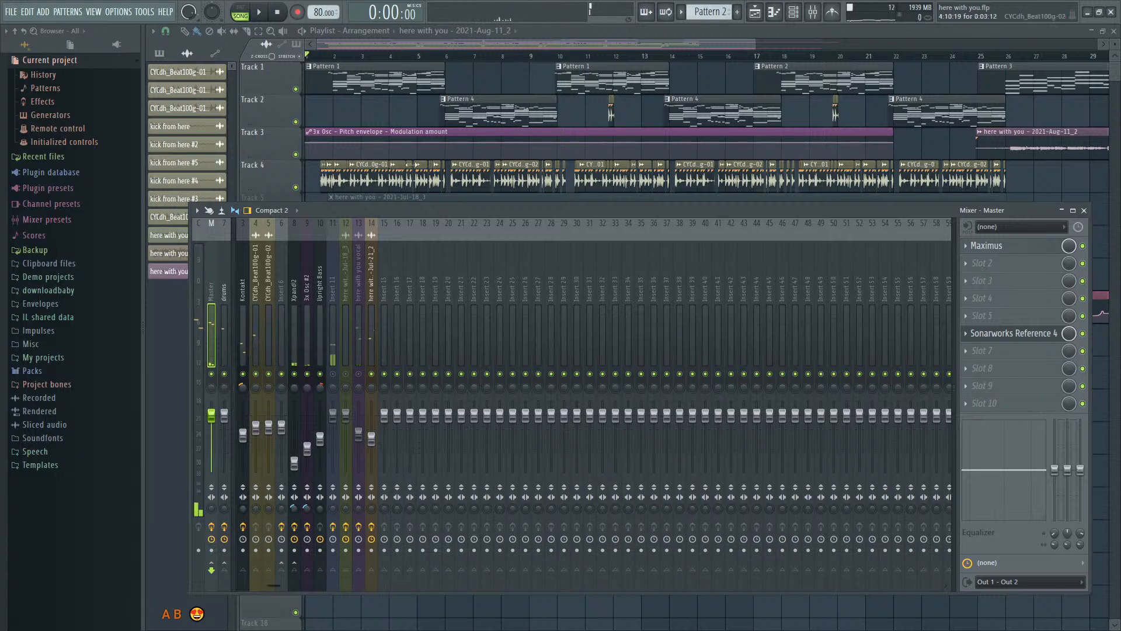
- Hide the mixer, play the here with you arrangement from the beginning and stop the song
key("F9")
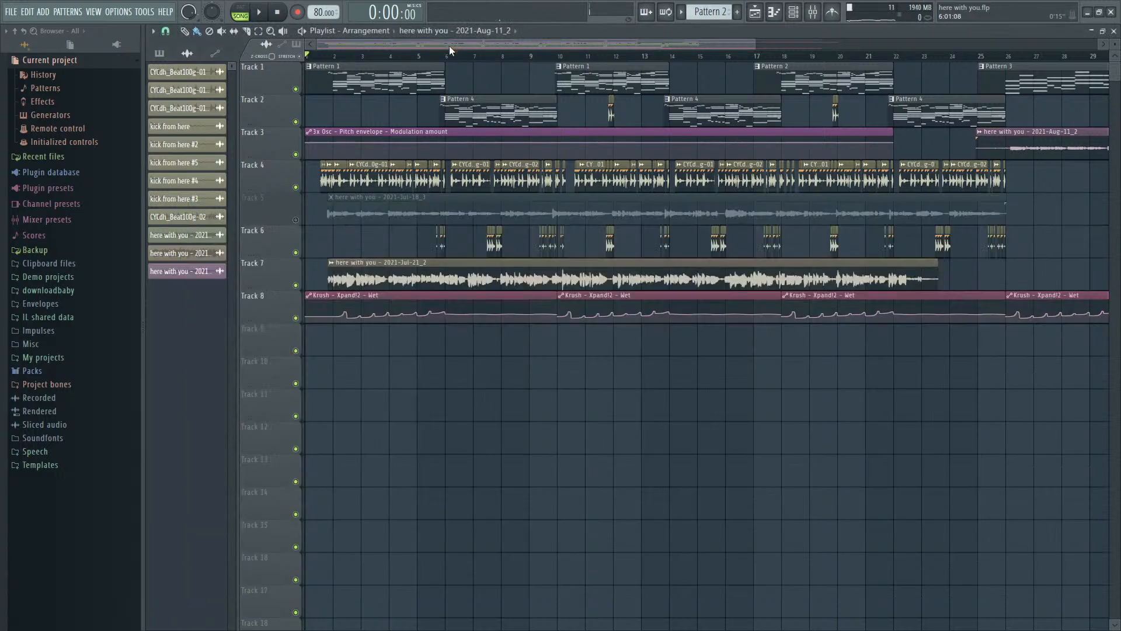
key("F9")
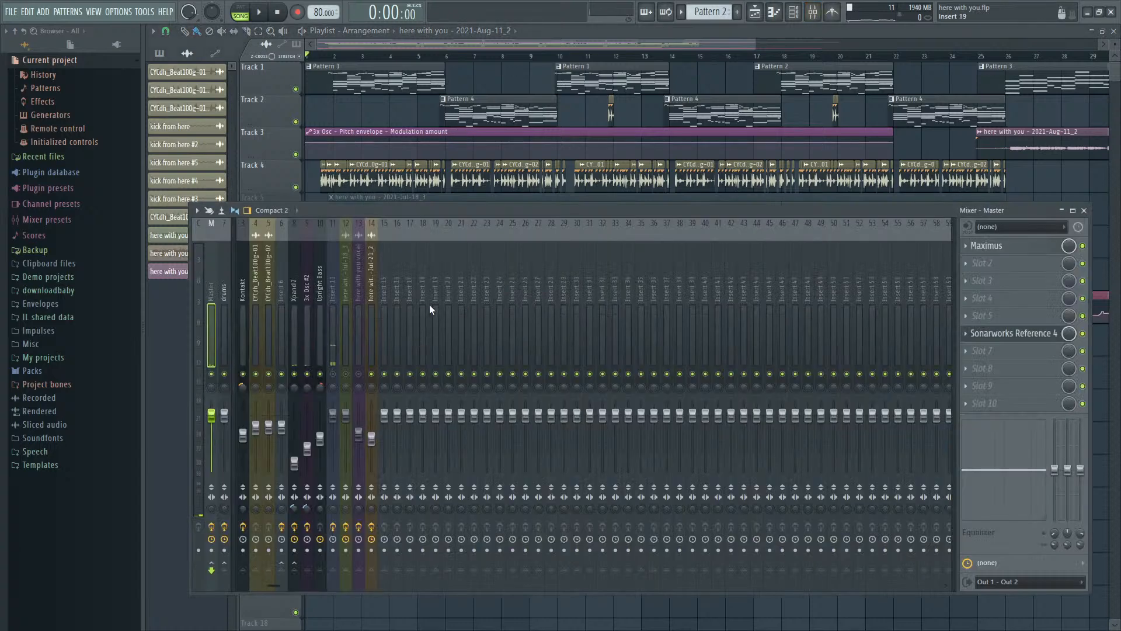
key("F9")
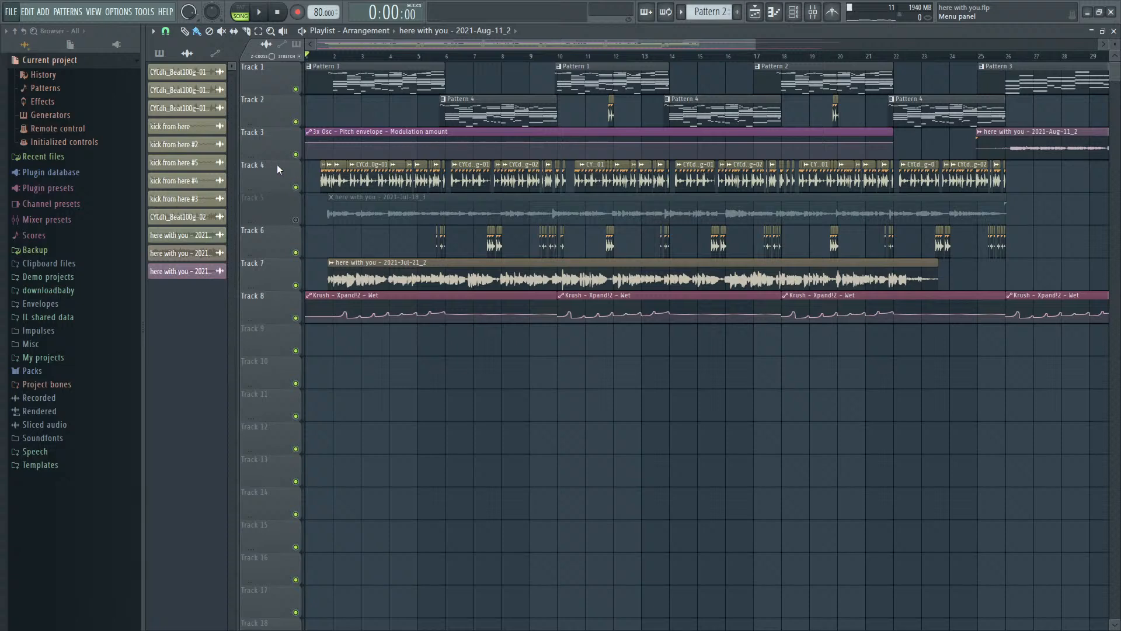
key("space")
scroll(331, 219, "up", 3)
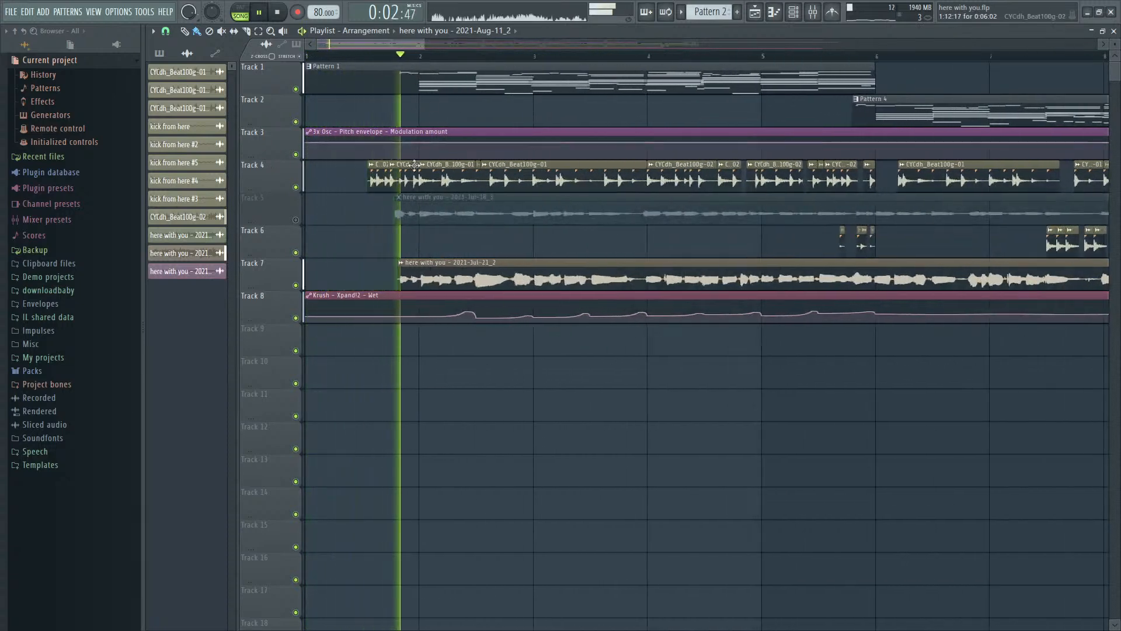
scroll(1097, 404, "down", 2)
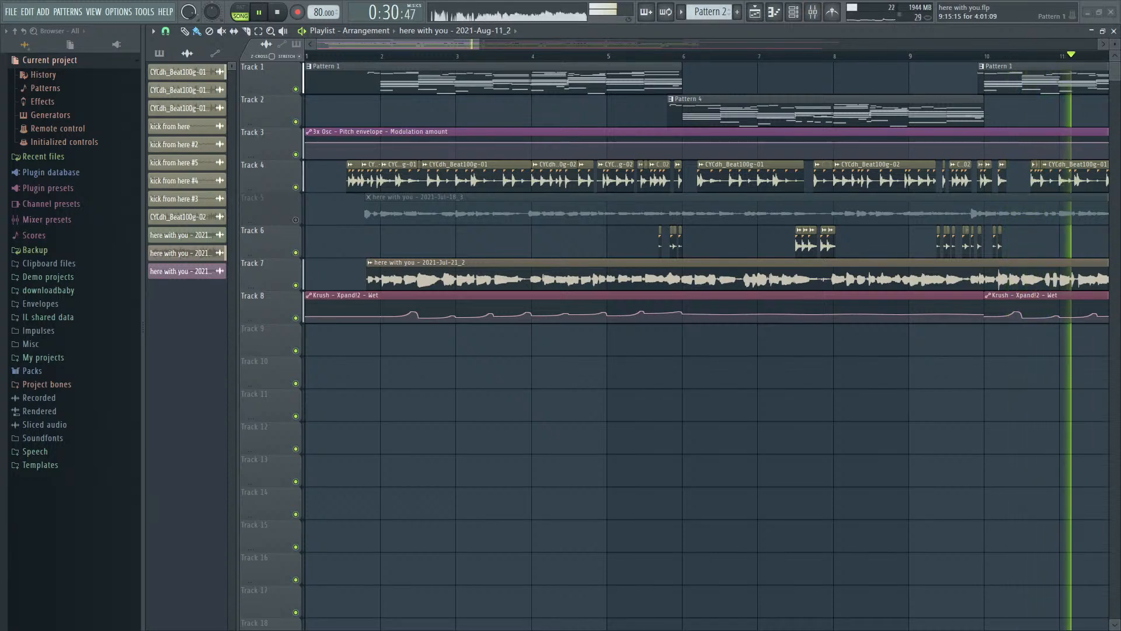
scroll(884, 190, "down", 5)
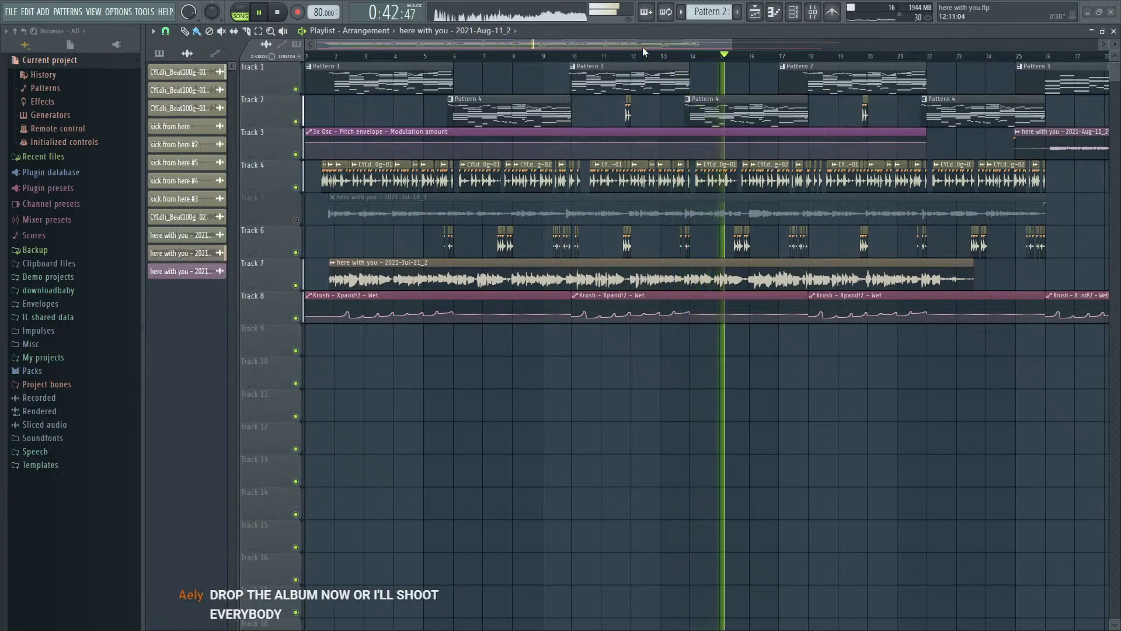
key("space")
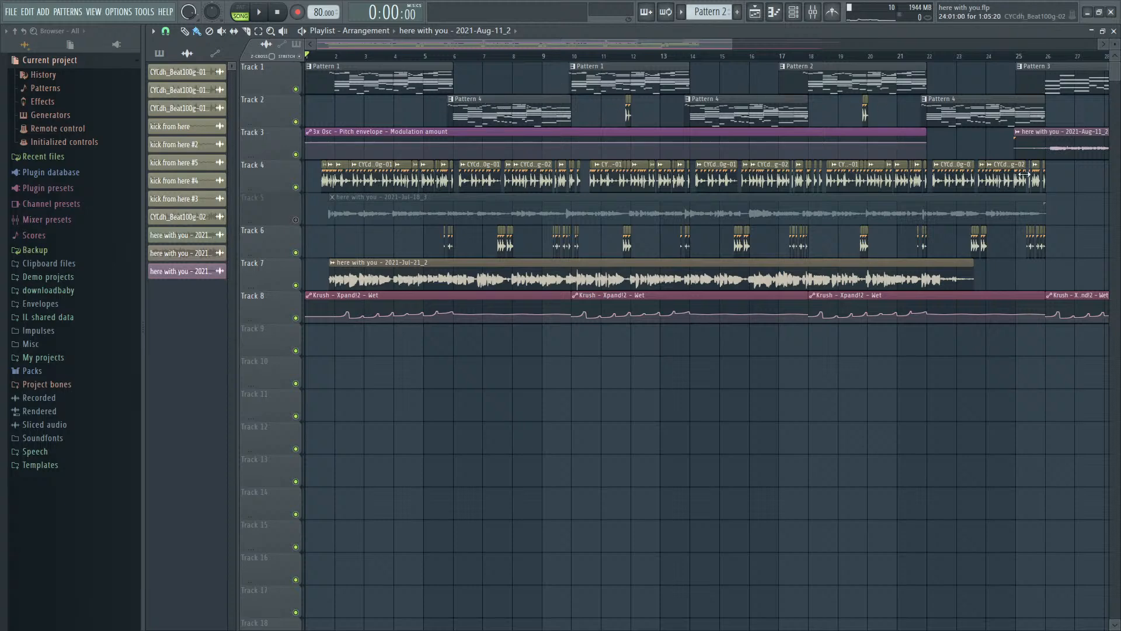
- Play the closing section from bar 26, with the 2021-Aug-11_2 vocal clip on Track 3, and stop the song
scroll(1025, 174, "down", 3)
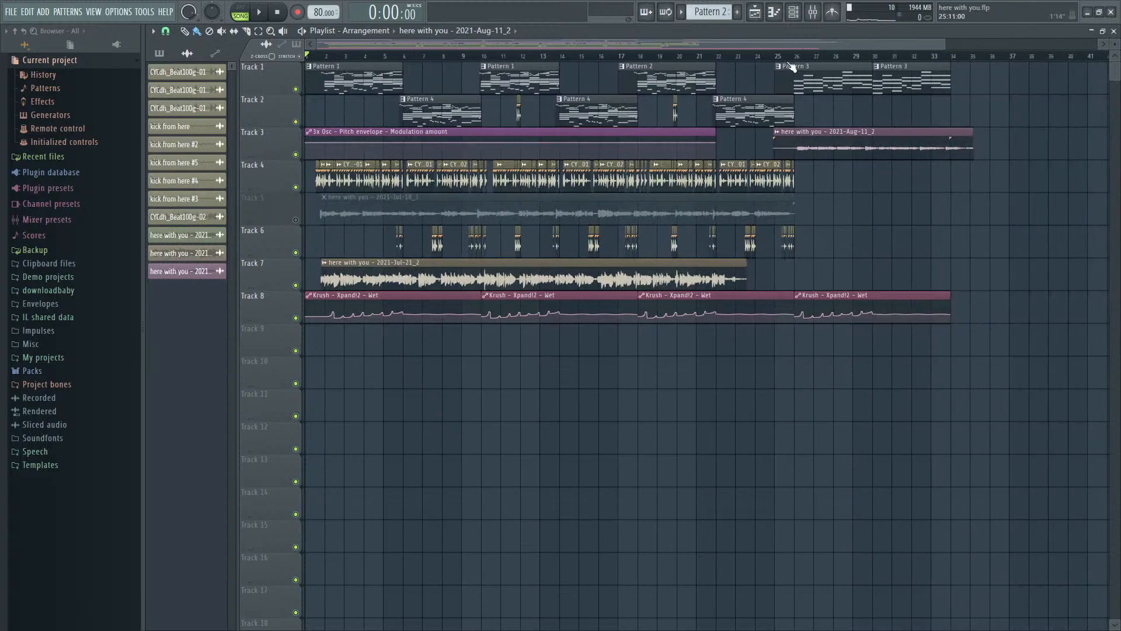
left_click(795, 56)
scroll(856, 211, "up", 3)
key("space")
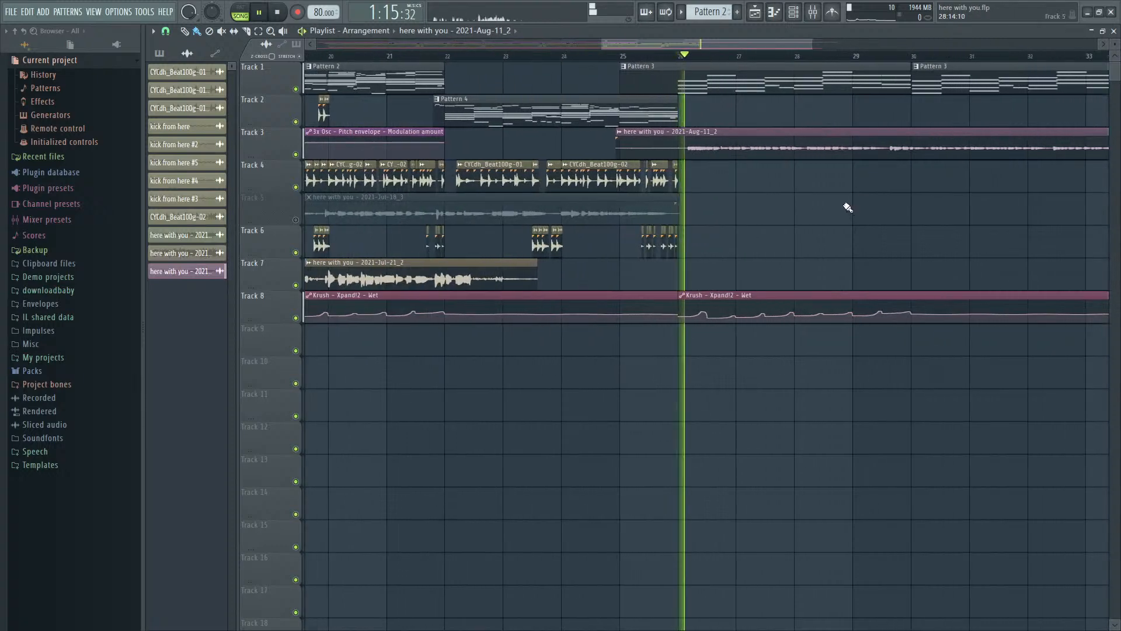
scroll(845, 205, "down", 1)
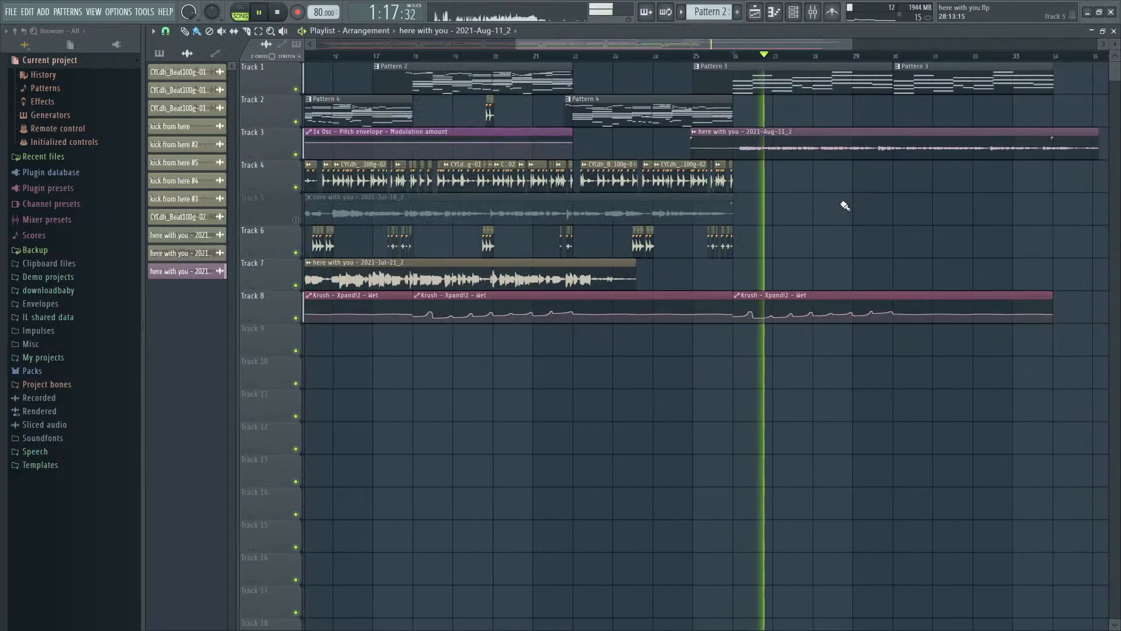
scroll(845, 205, "down", 3)
scroll(937, 214, "up", 3)
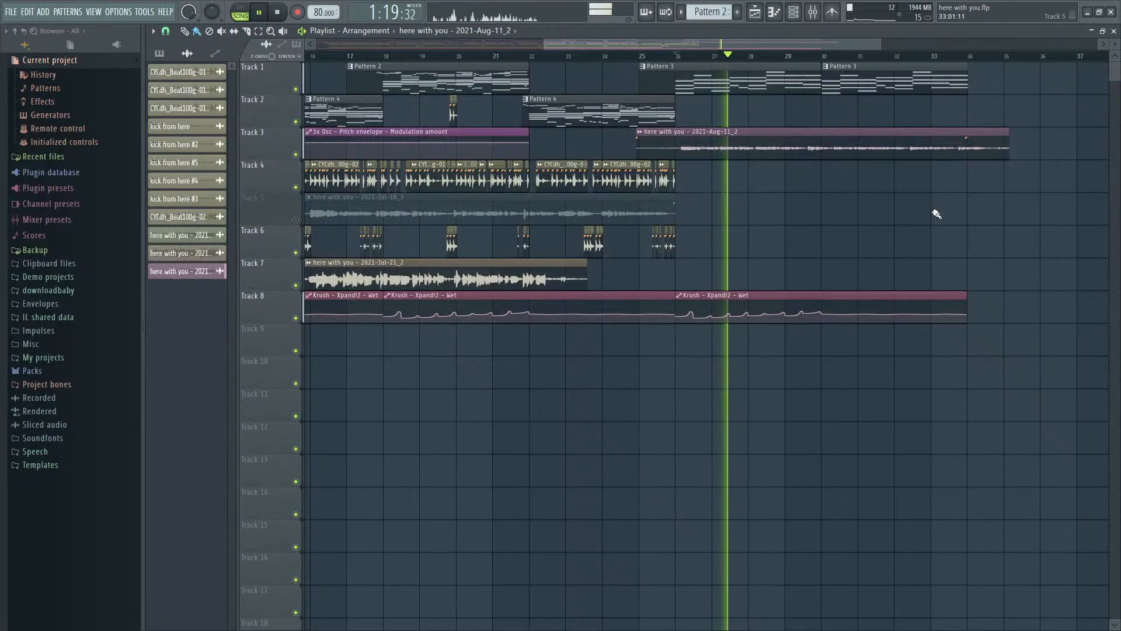
key("space")
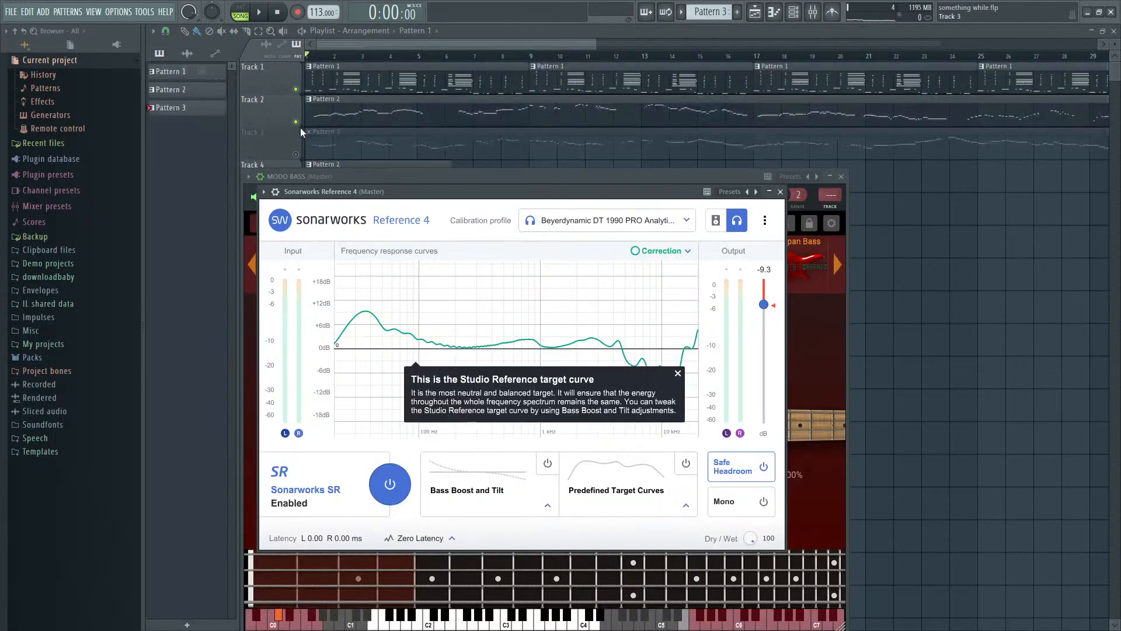
- Clear the plugin windows from the something while playlist and play the song from the beginning
left_click(264, 83)
key("space")
scroll(277, 117, "up", 3)
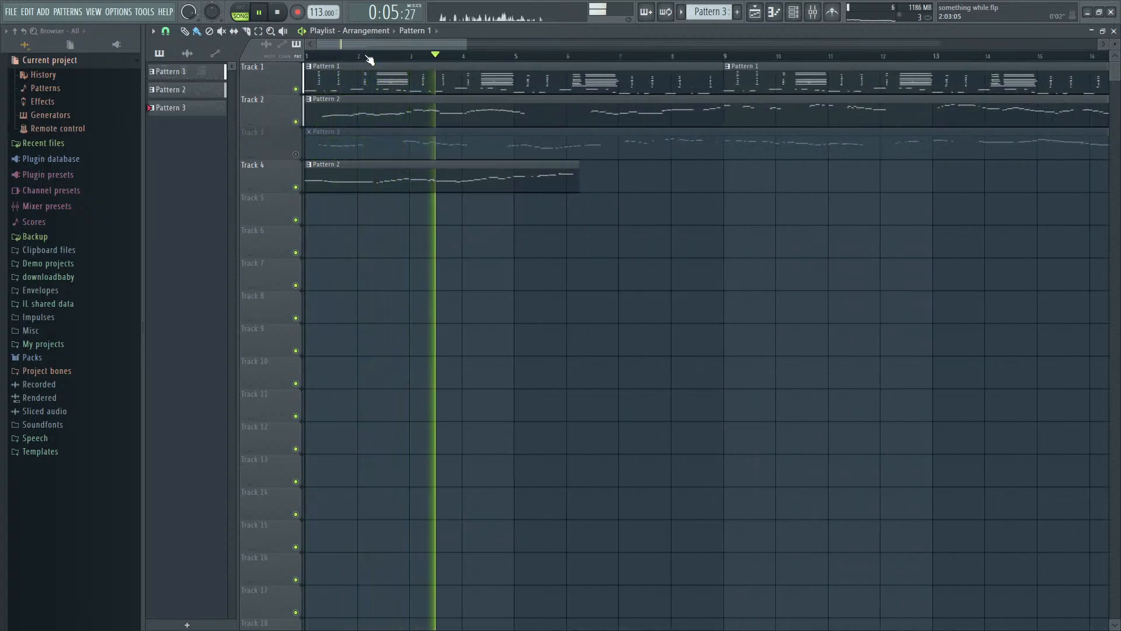
scroll(369, 57, "down", 3)
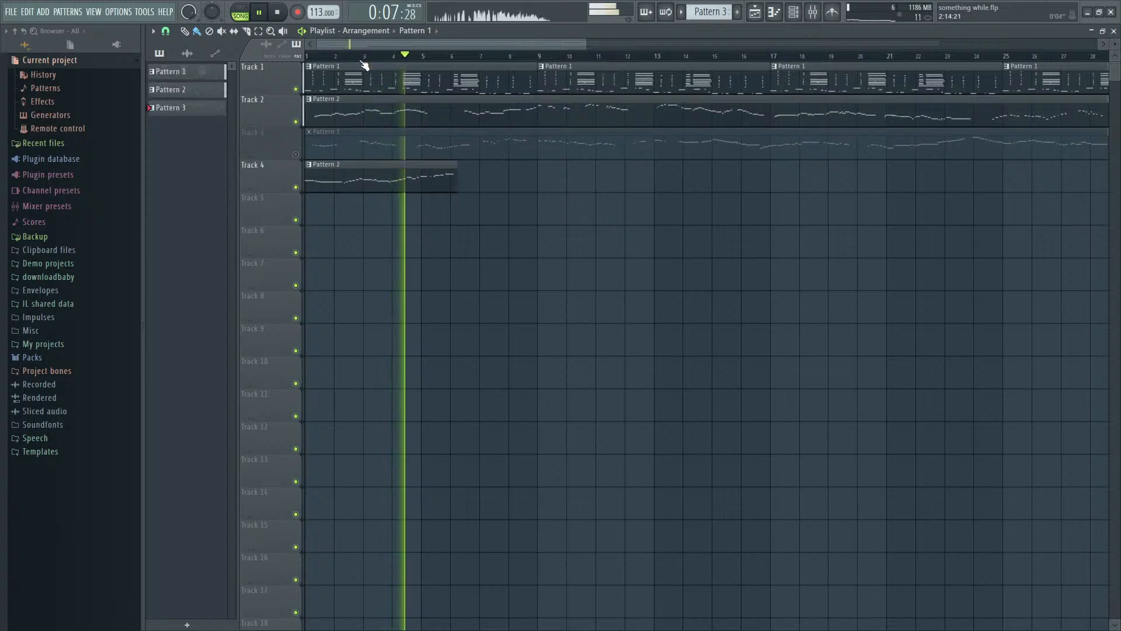
- Solo playlist Track 1 during playback and select the Layer channel in the channel rack
right_click(295, 89)
key("F9")
key("F6")
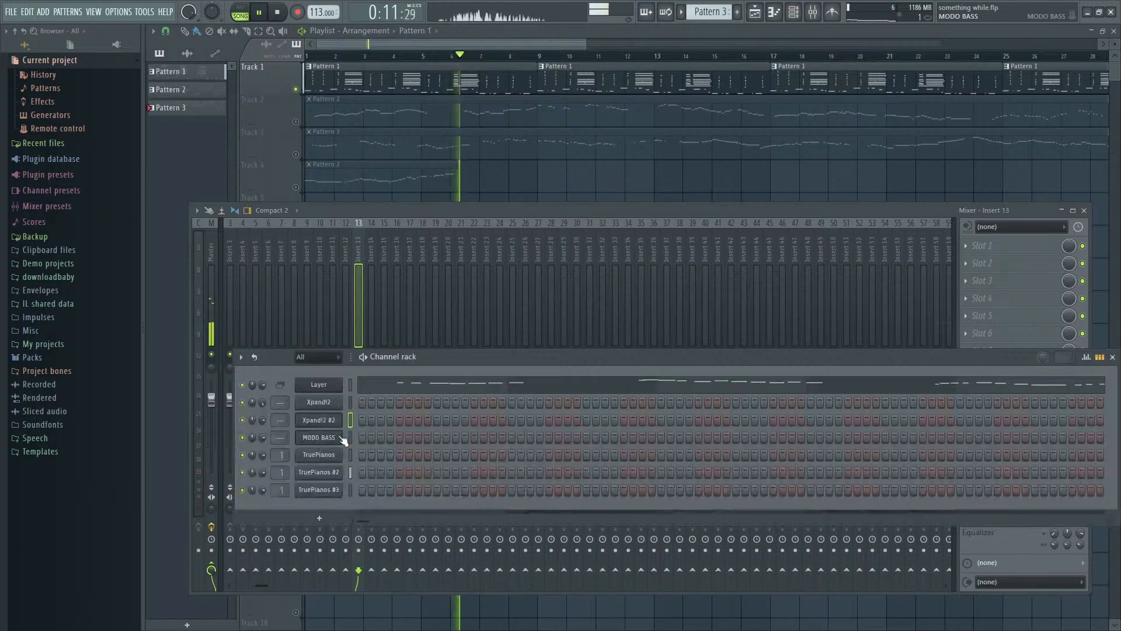
left_click(350, 386)
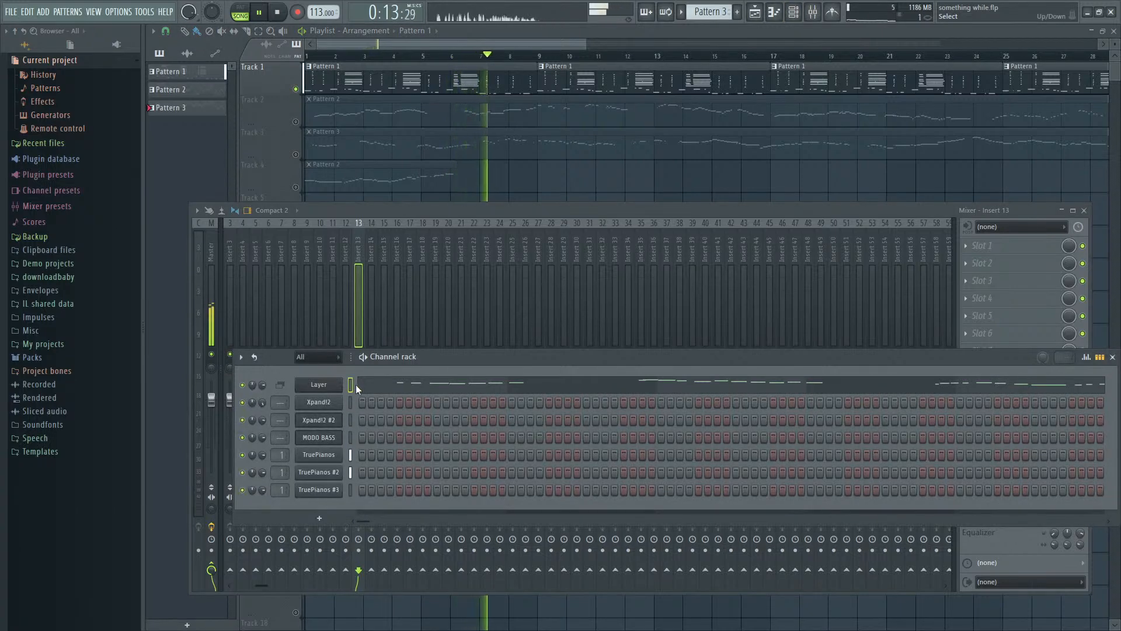
- Open the TruePianos notes of Pattern 1 in the piano roll while the song plays
double_click(458, 88)
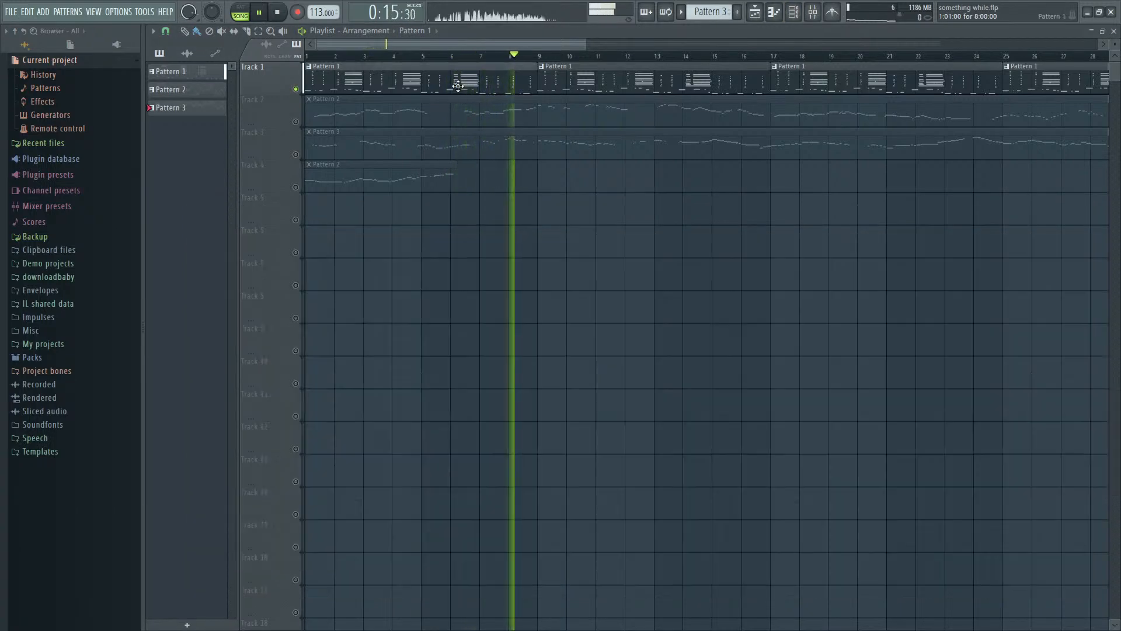
scroll(459, 266, "down", 3)
scroll(1061, 325, "down", 4)
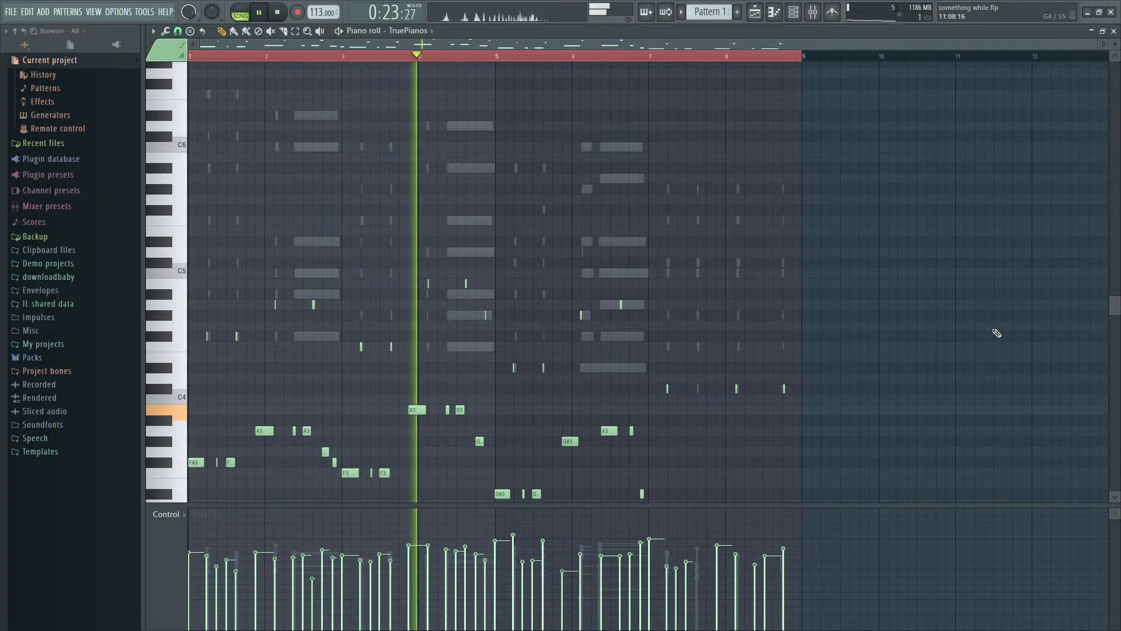
- Show the mixer and channel rack and move both windows below the upper part of the piano roll notes
key("F9")
key("F6")
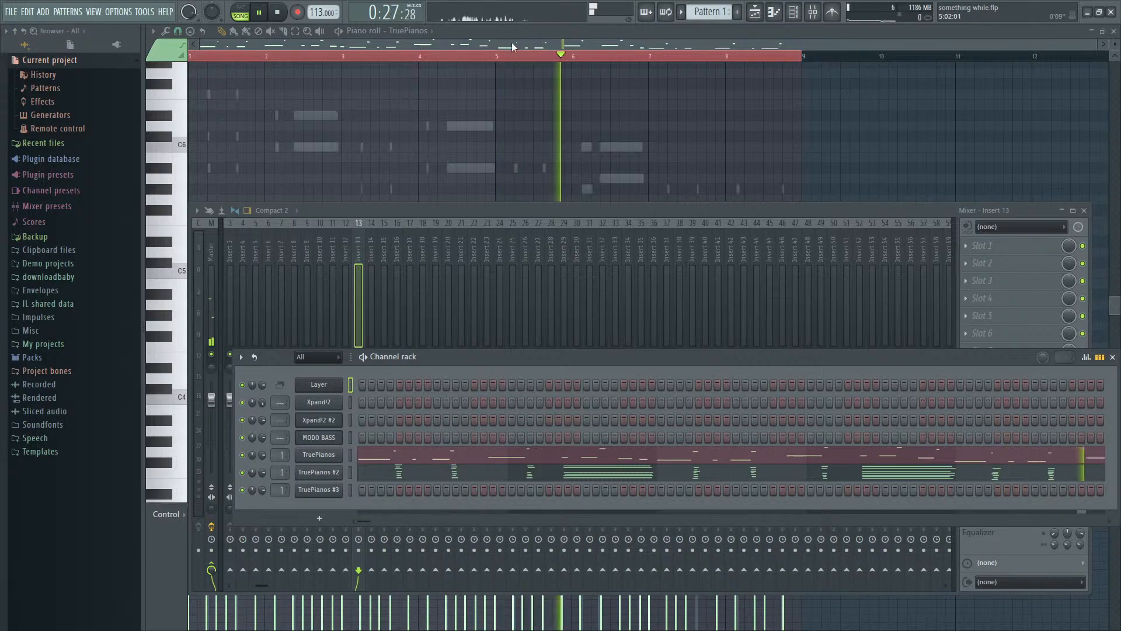
left_click_drag(651, 211, 707, 484)
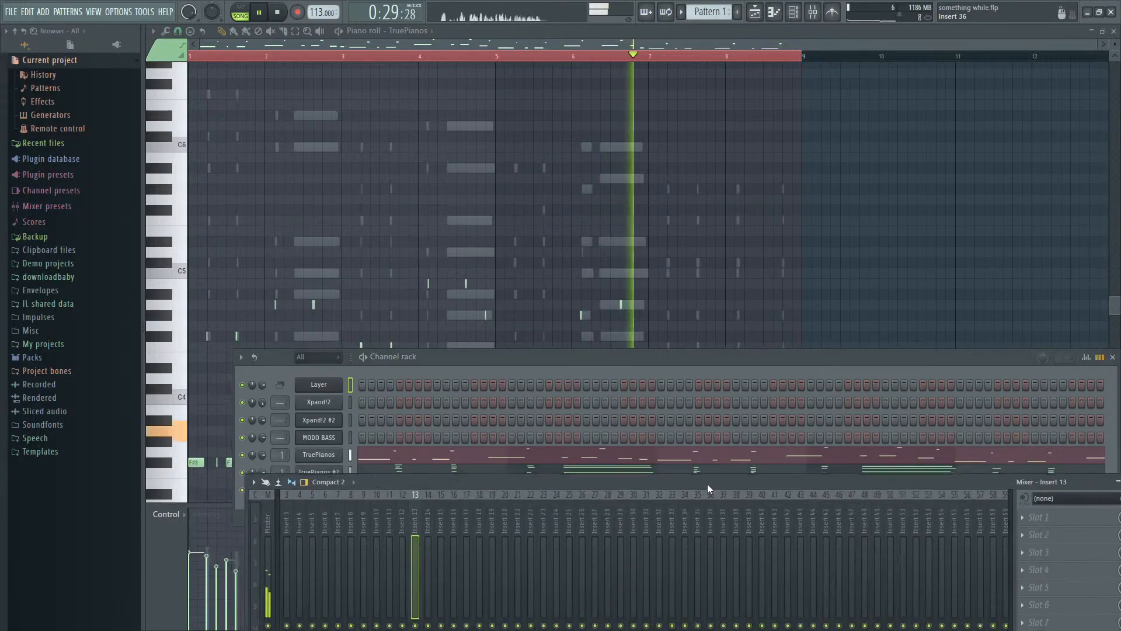
left_click_drag(602, 358, 569, 518)
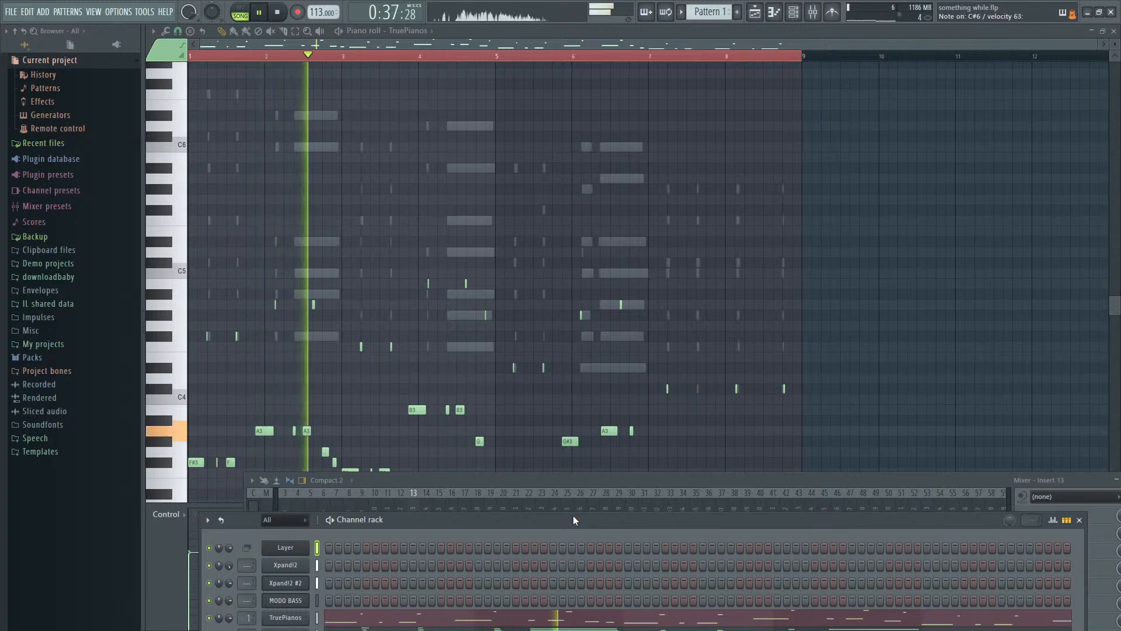
- Stop and replay the something while song from the beginning twice with the TruePianos notes in view
key("space")
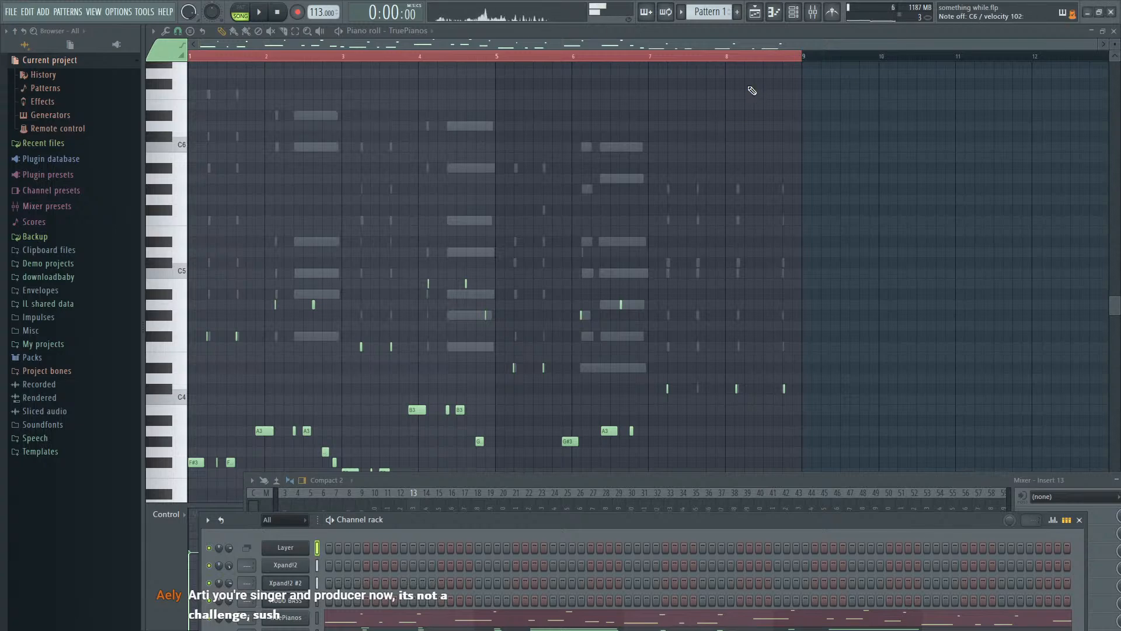
key("space")
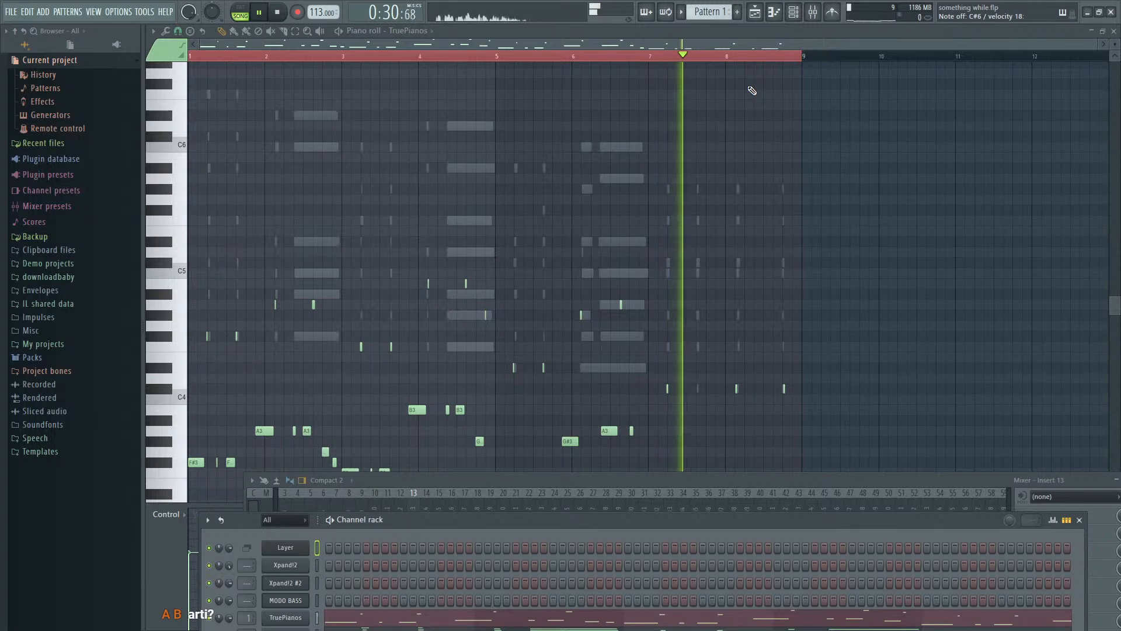
key("space")
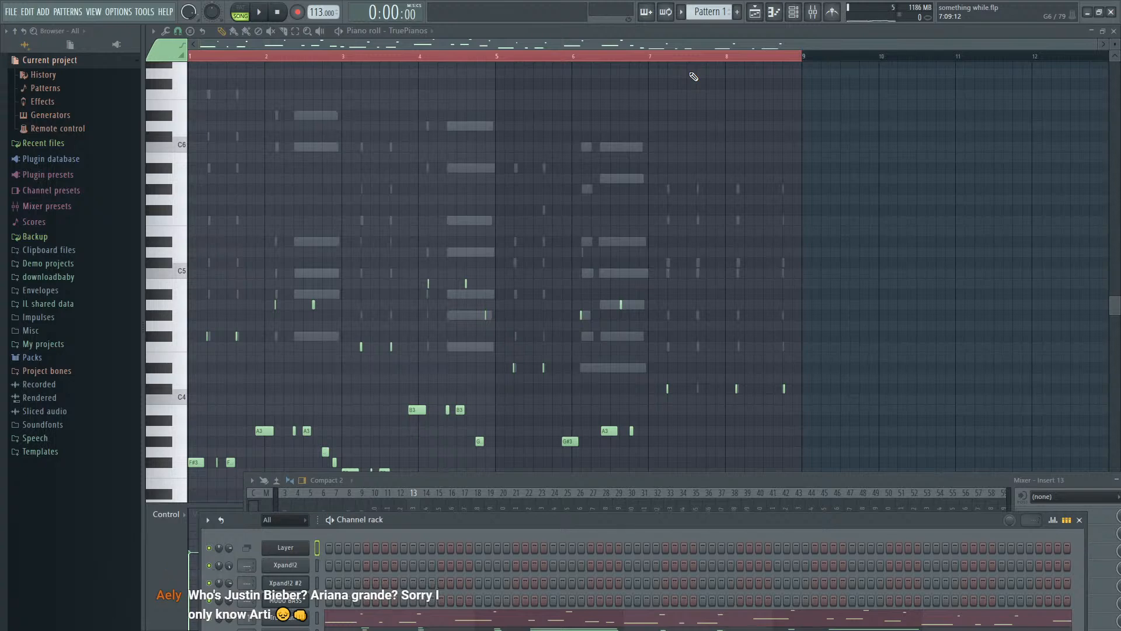
key("space")
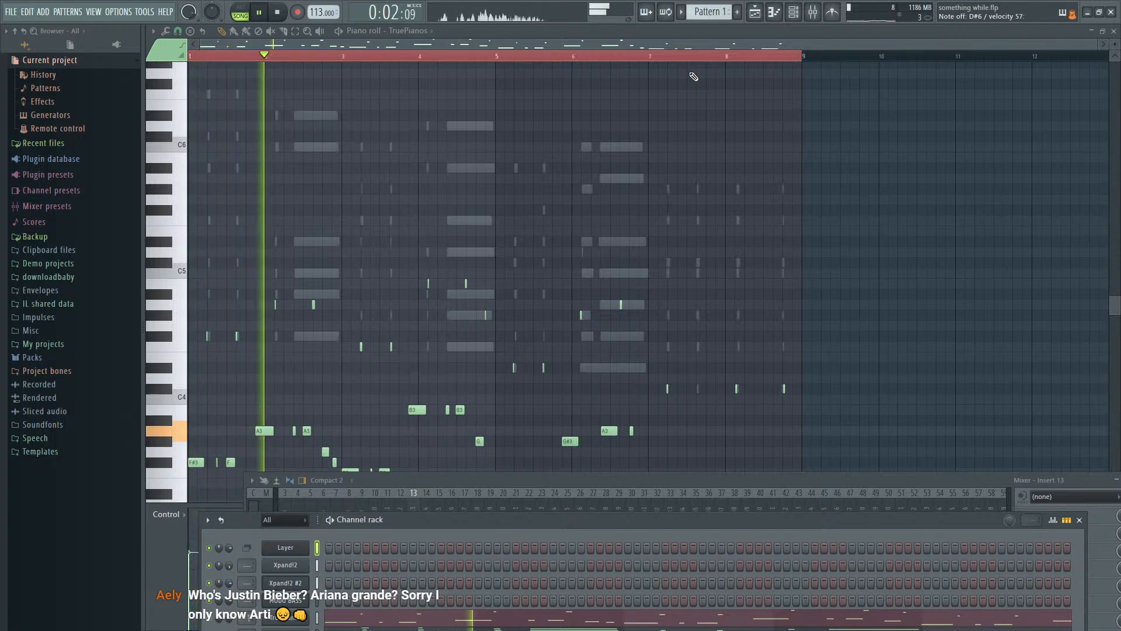
key("space")
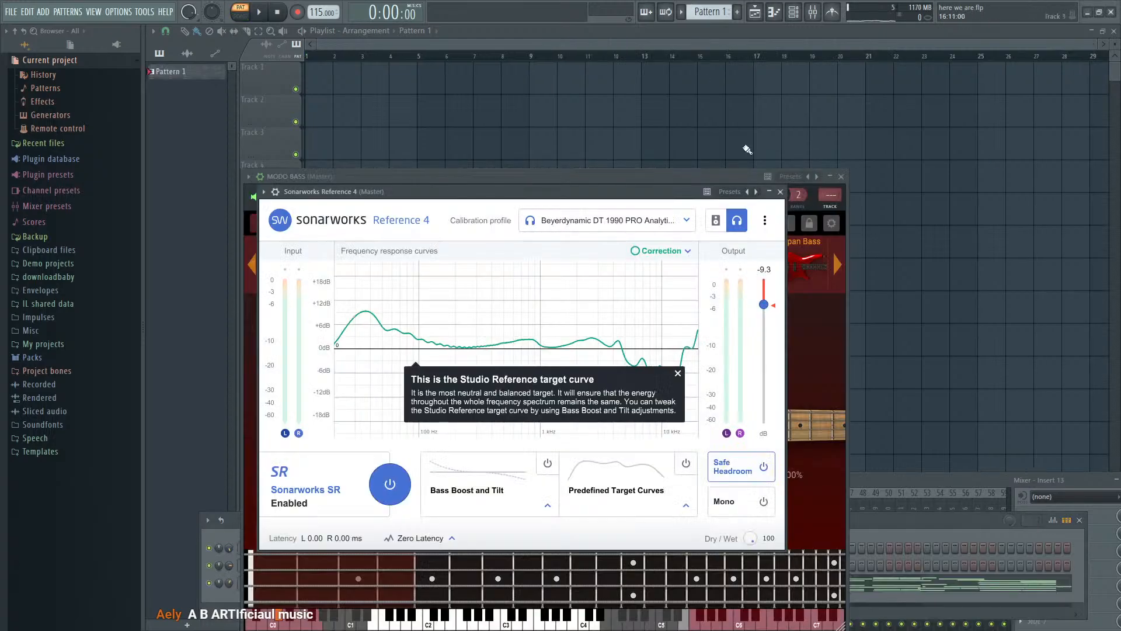
- Move the channel rack up in the here we are project and play Pattern 1 with its TruePianos notes open in the piano roll
left_click_drag(906, 515, 858, 244)
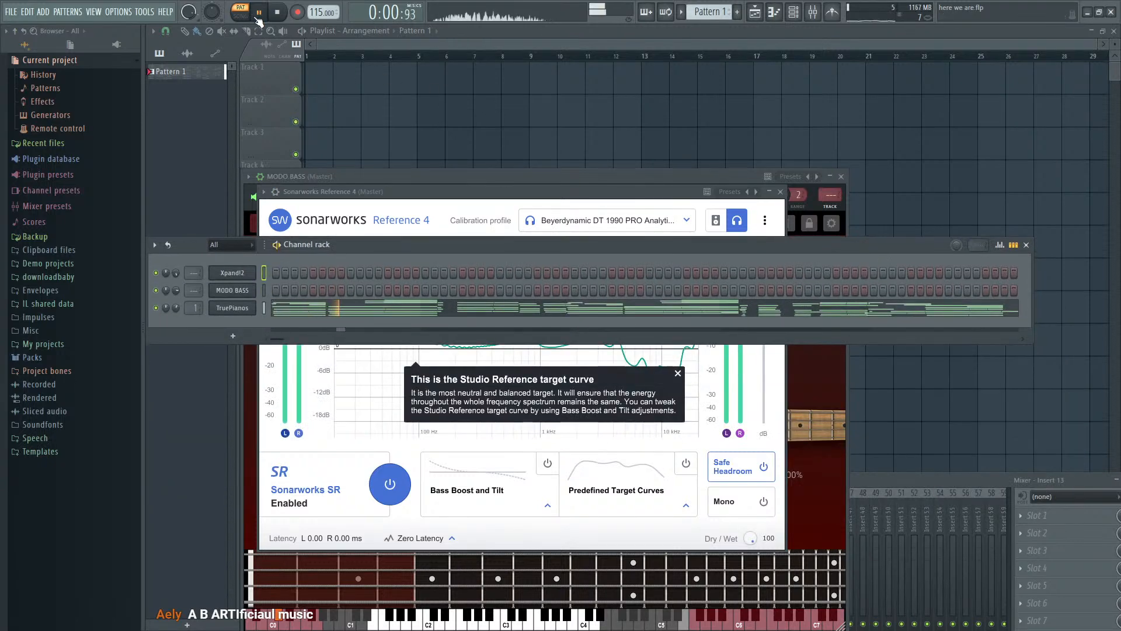
left_click(429, 304)
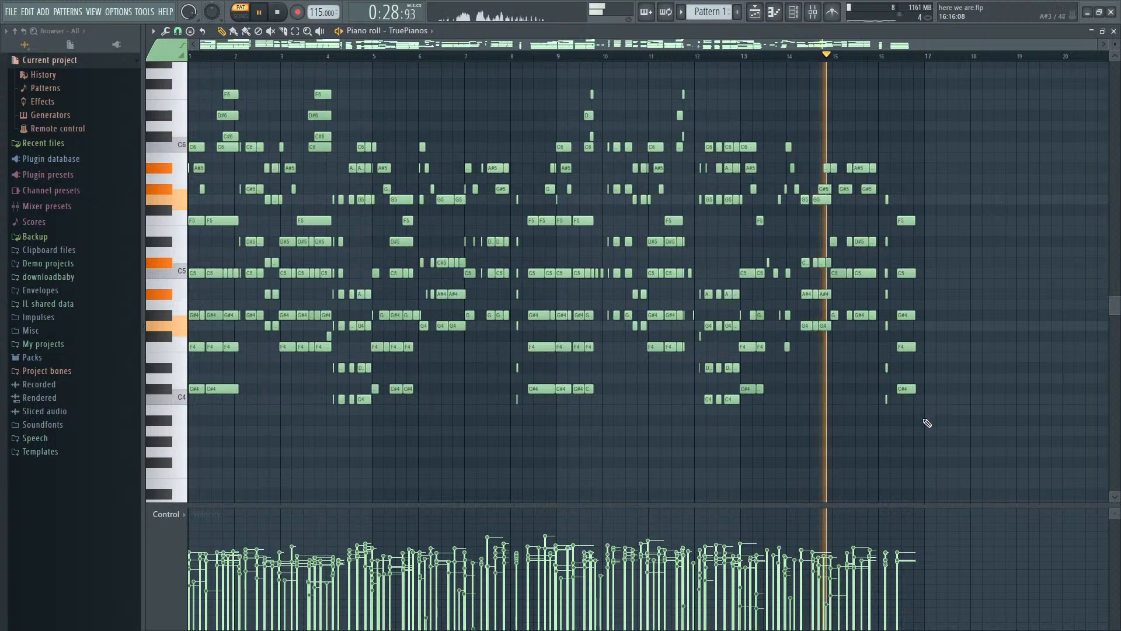
key("space")
- Show the mixer and channel rack over the piano roll and select the TruePianos channel
key("F9")
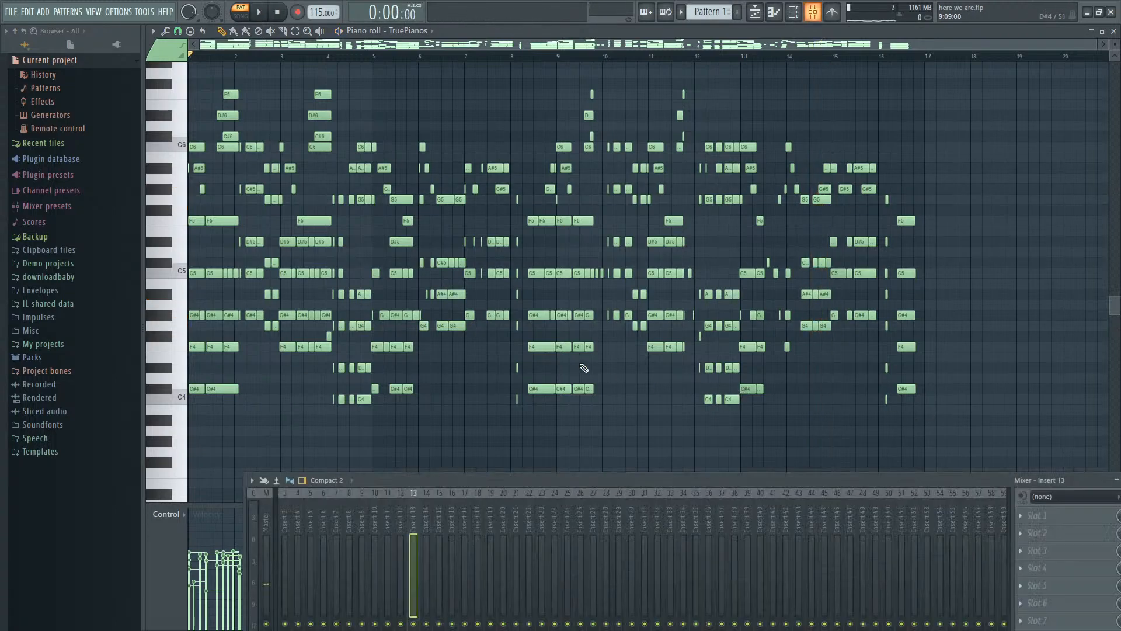
key("F6")
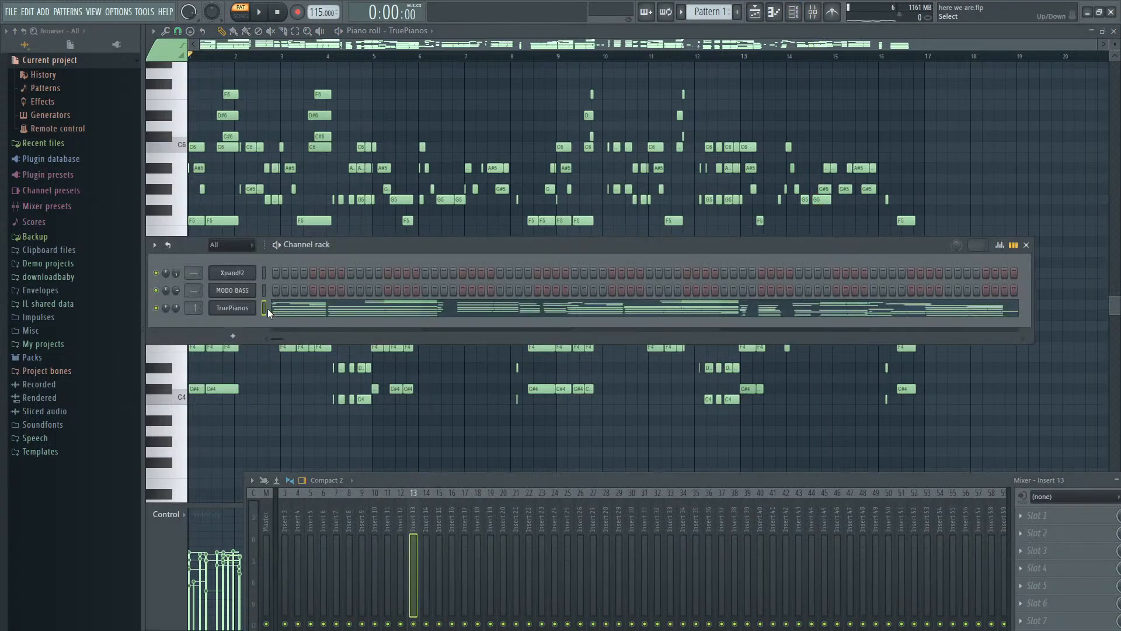
key("space")
key("space")
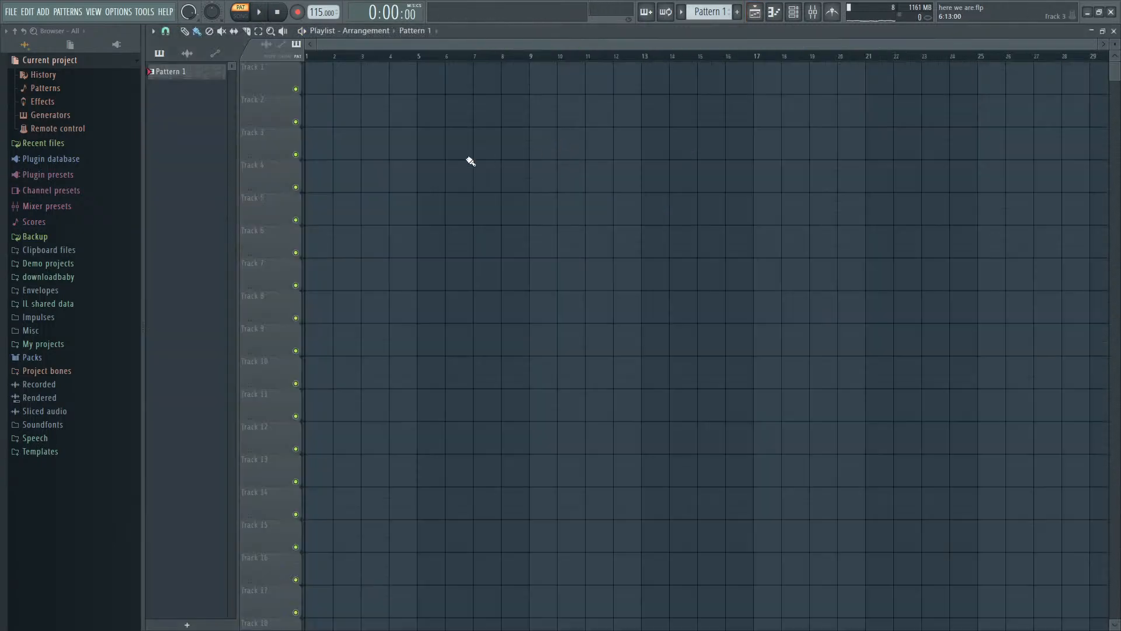
- Place Pattern 1 at bar 1 of playlist Track 1 and fill bars 1 to 8 of Track 2 with a new Pattern 2
left_click(333, 90)
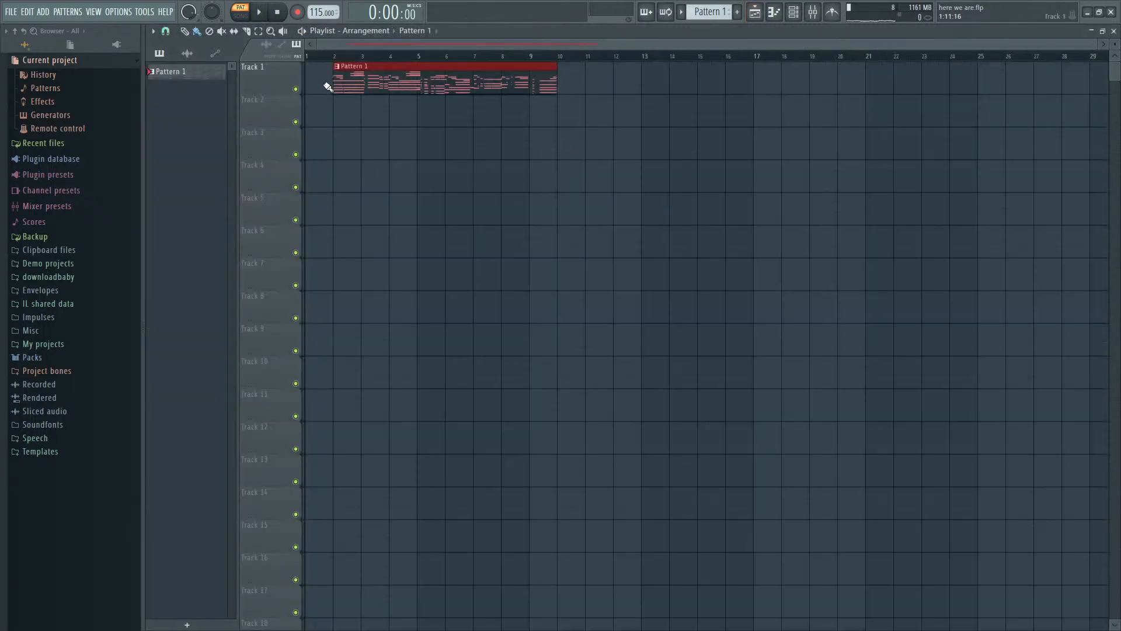
left_click(738, 12)
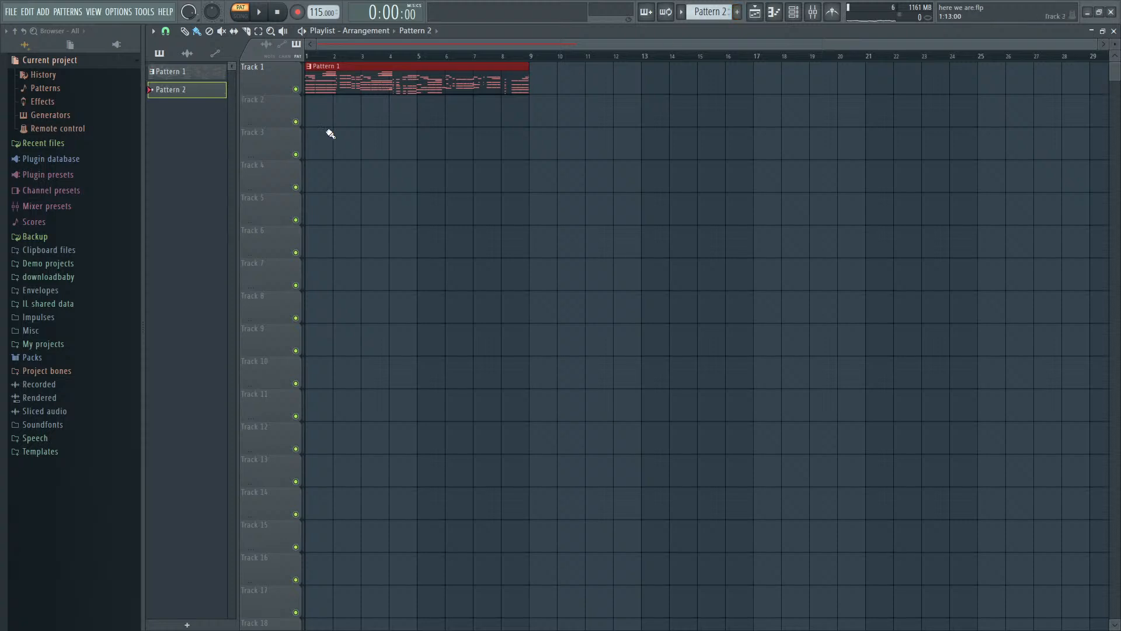
left_click(334, 109)
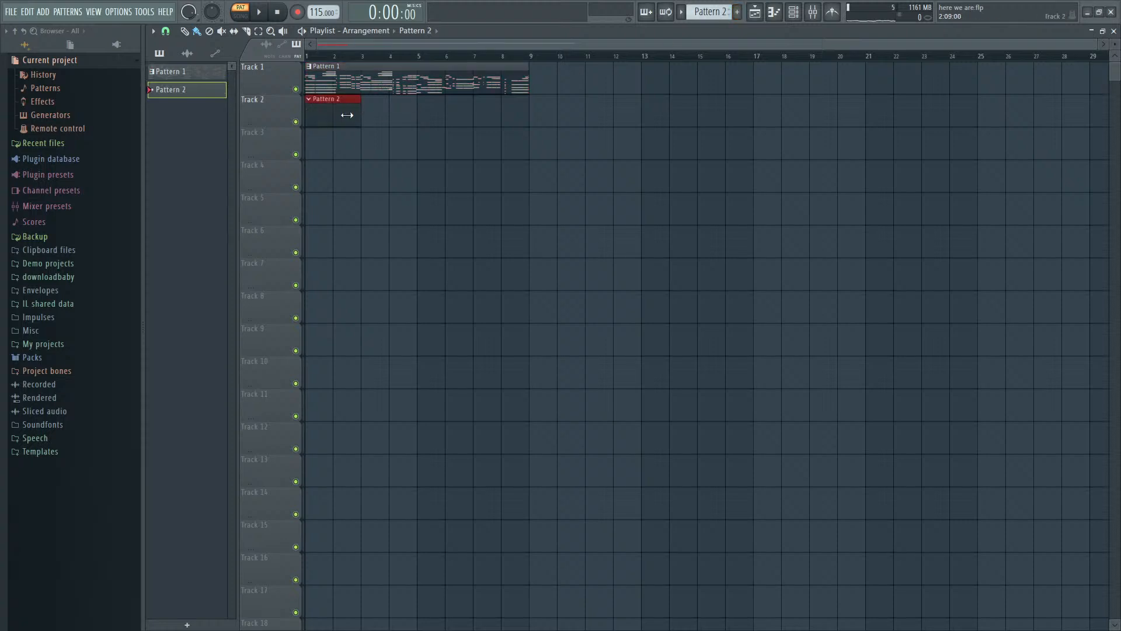
left_click_drag(368, 120, 507, 122)
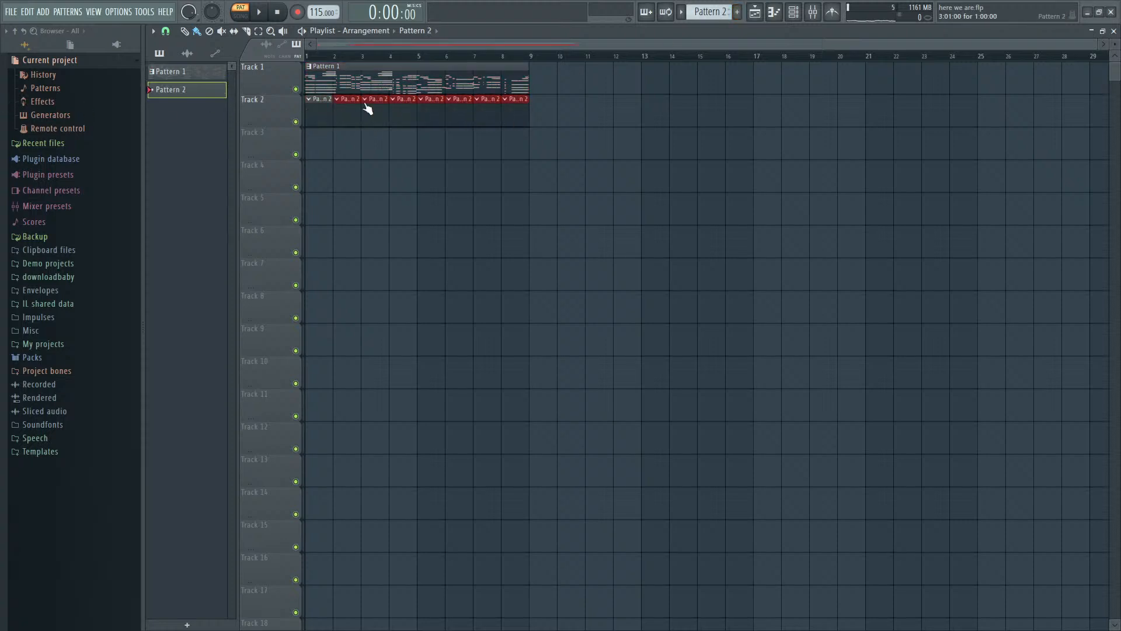
- Show the channel rack for Pattern 2 and browse the sample packs to the Cymatics Kick Collection Vol 2 folder
double_click(319, 107)
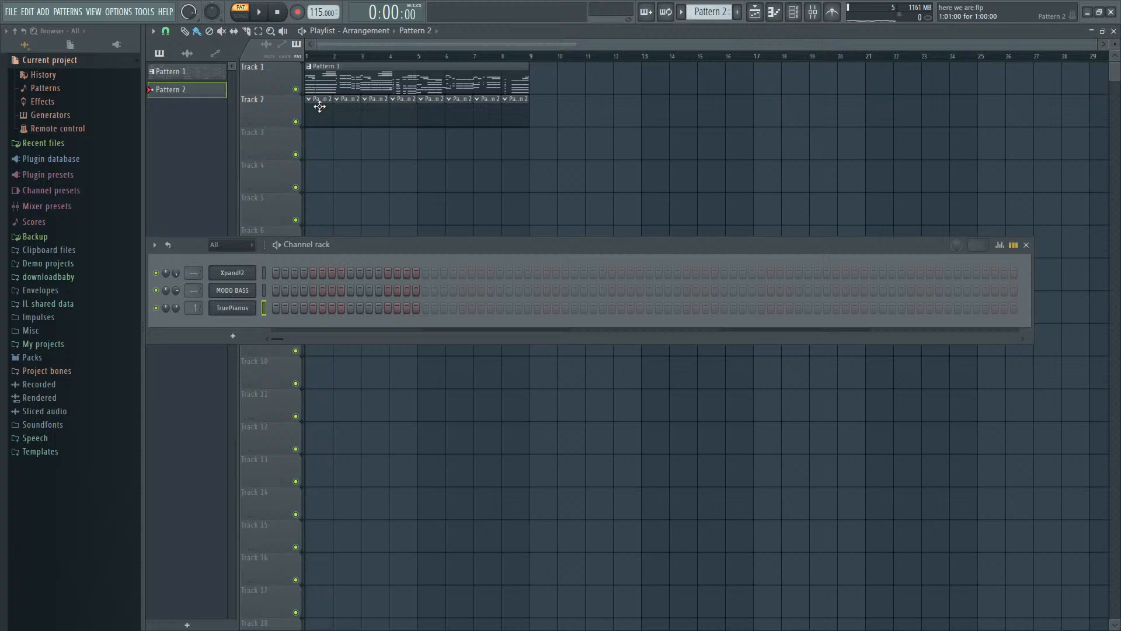
left_click(44, 358)
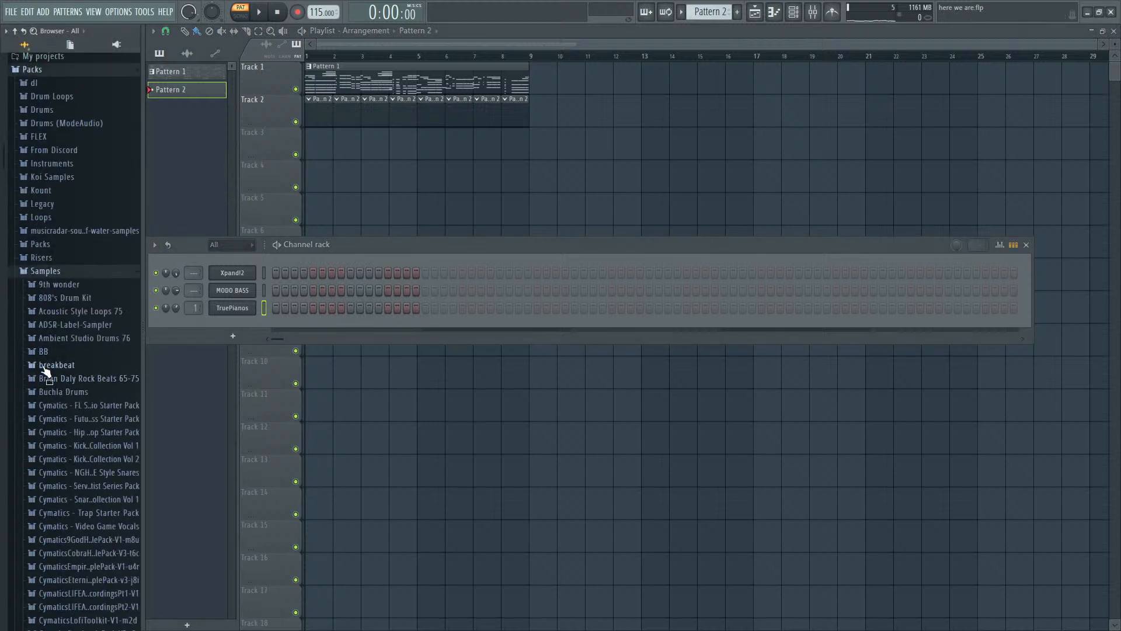
scroll(57, 366, "down", 3)
scroll(79, 392, "down", 2)
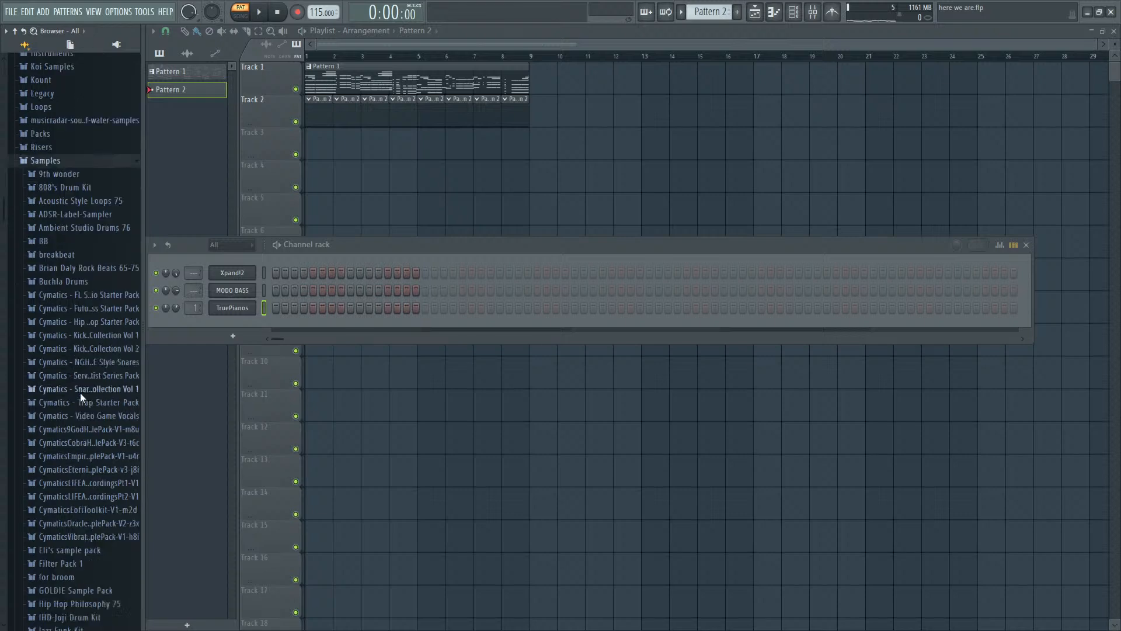
left_click(101, 314)
- Audition several kicks from the collection and load Cymatics - Kick 16 - G as a new channel above Xpand!2
left_click(97, 374)
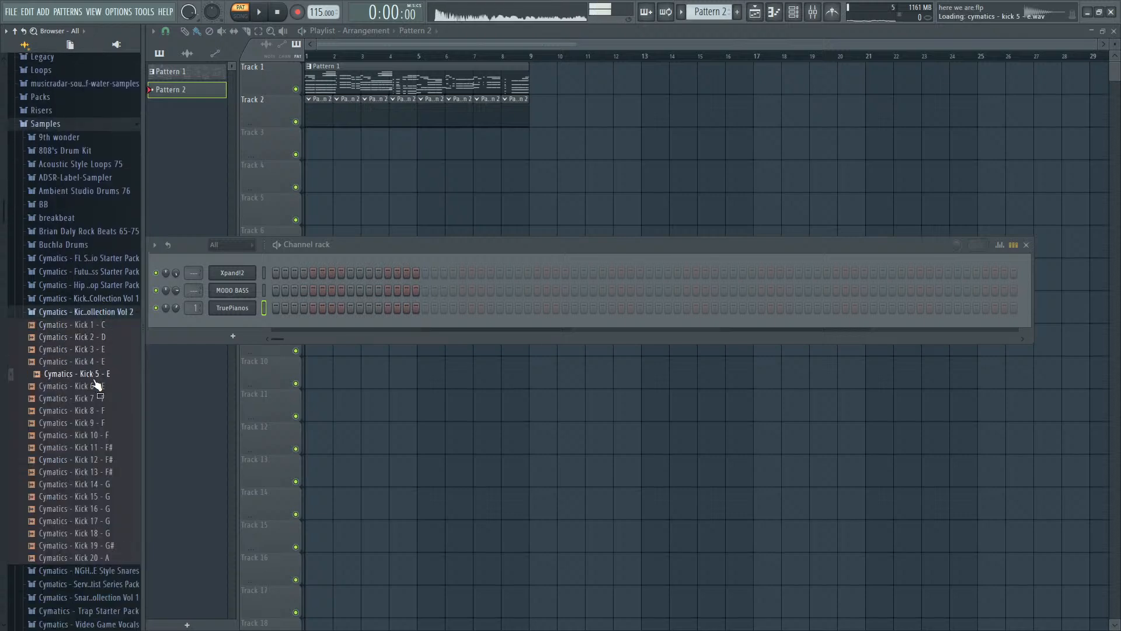
left_click(101, 435)
left_click(104, 423)
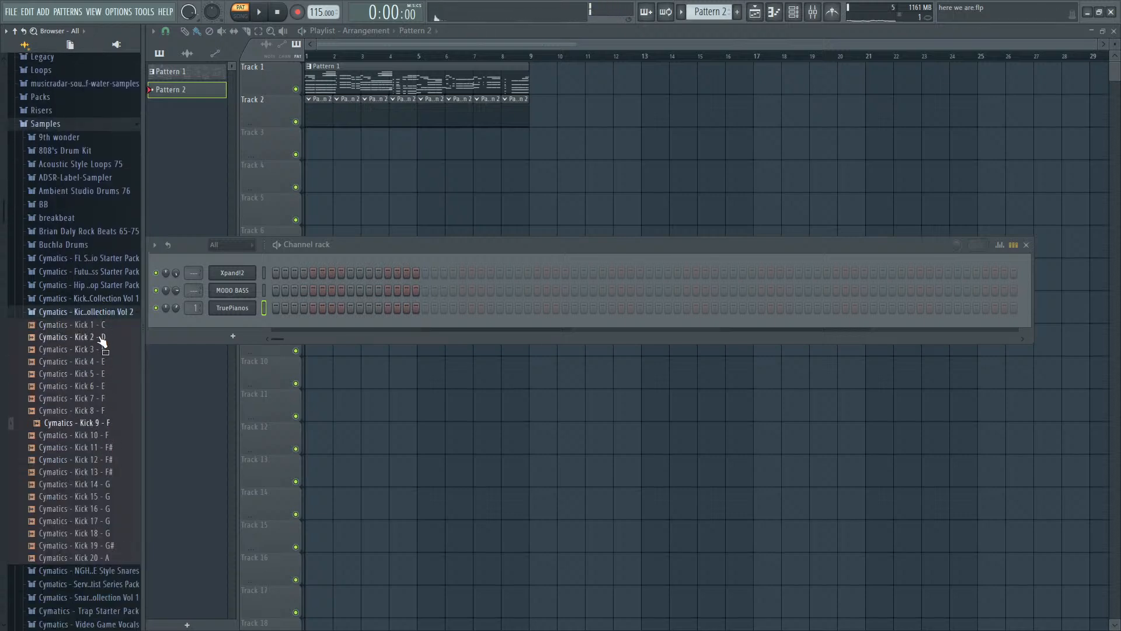
scroll(99, 362, "down", 6)
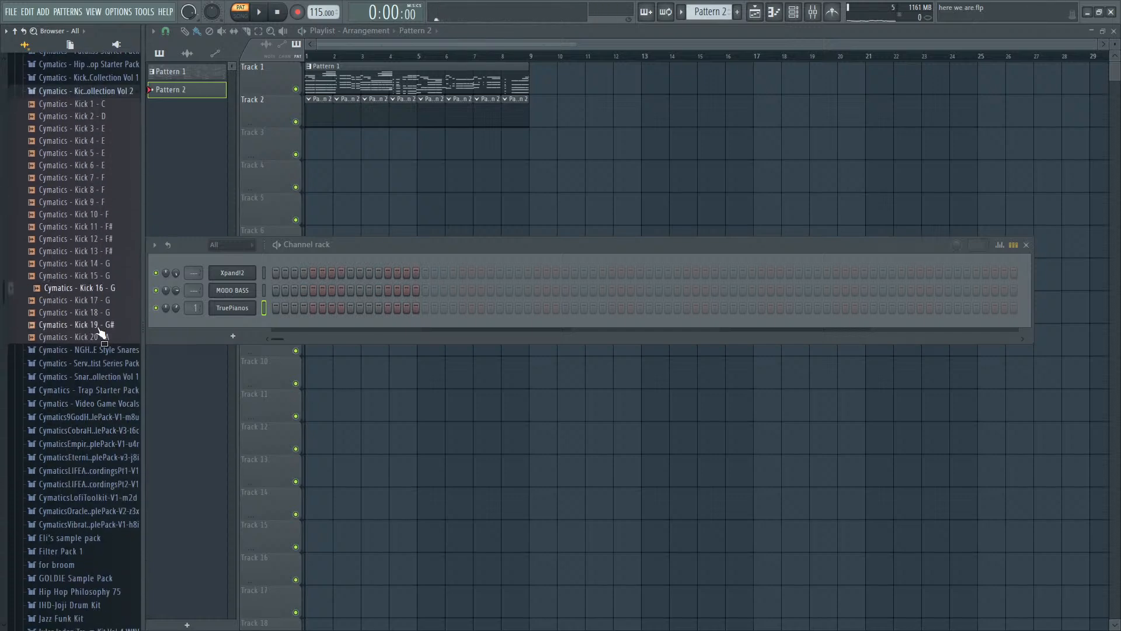
left_click(106, 265)
left_click(107, 288)
left_click_drag(235, 258, 245, 259)
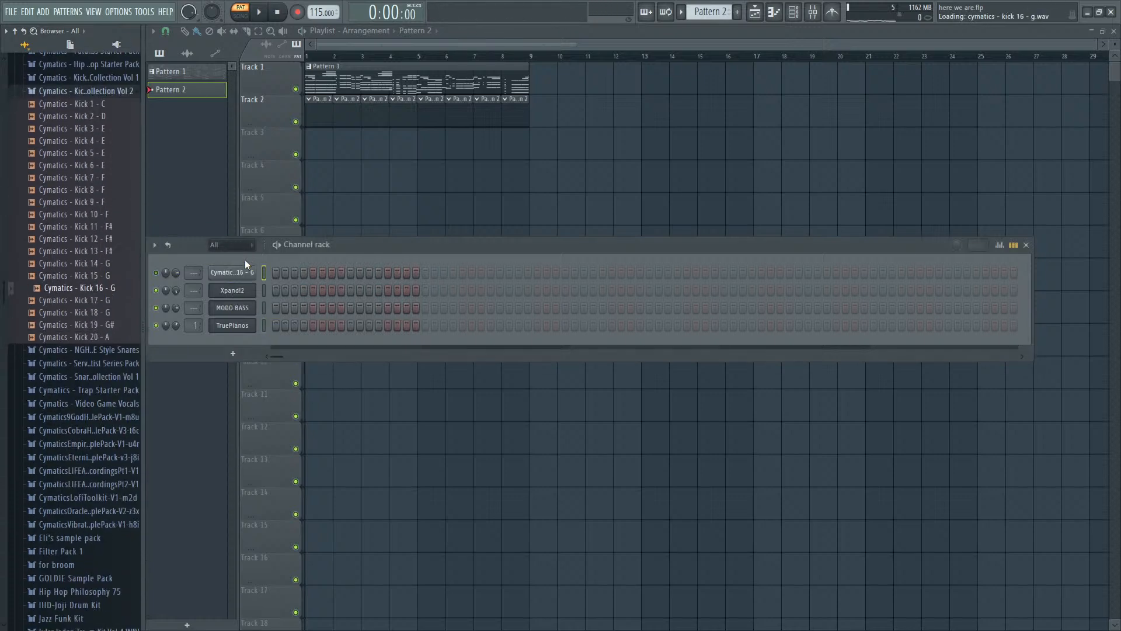
- Place Kick 16 on steps 1, 5, 9 and 13 of Pattern 2, then play the arrangement in song mode
key("space")
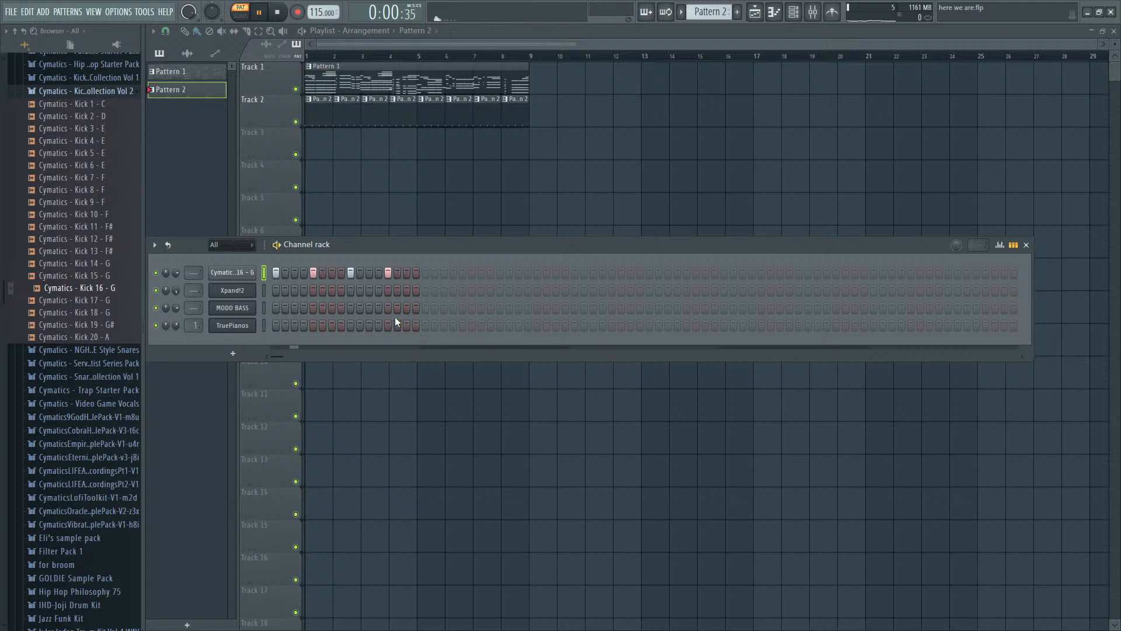
left_click(238, 17)
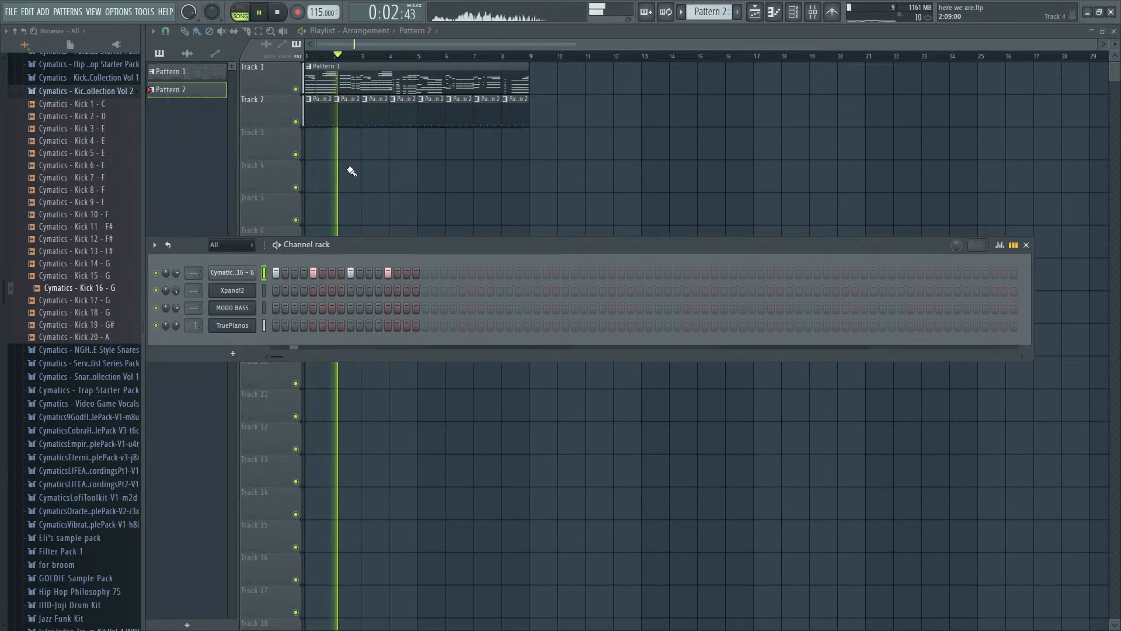
key("space")
- Copy the TruePianos notes of Pattern 1 to the Xpand!2 channel and mute TruePianos
double_click(363, 81)
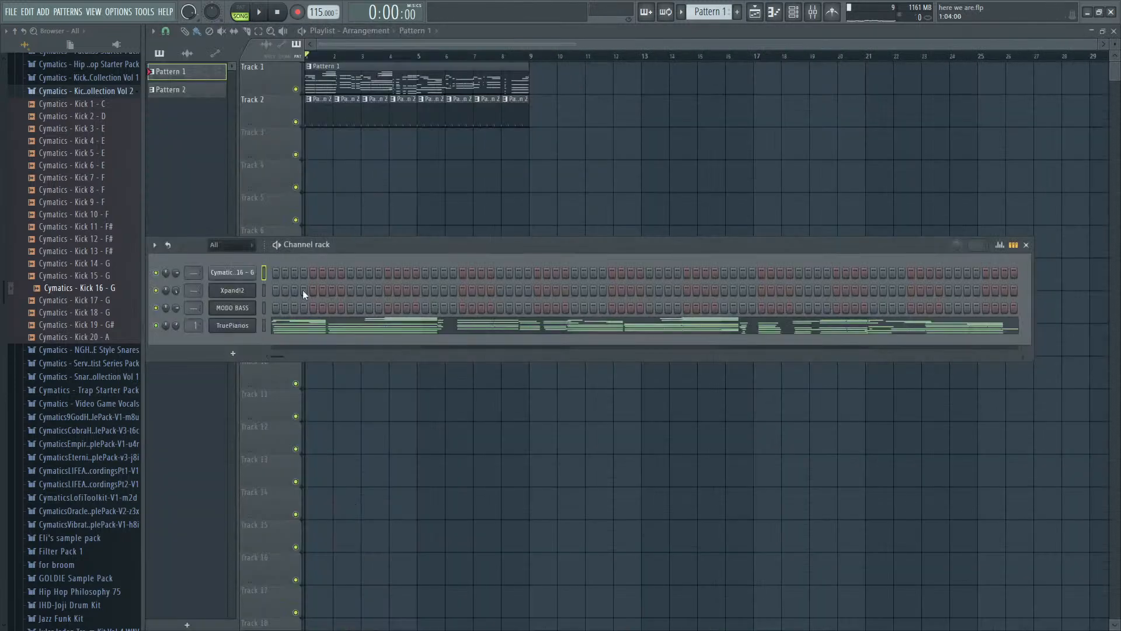
left_click(265, 324)
key("ctrl+c")
left_click(264, 290)
key("ctrl+v")
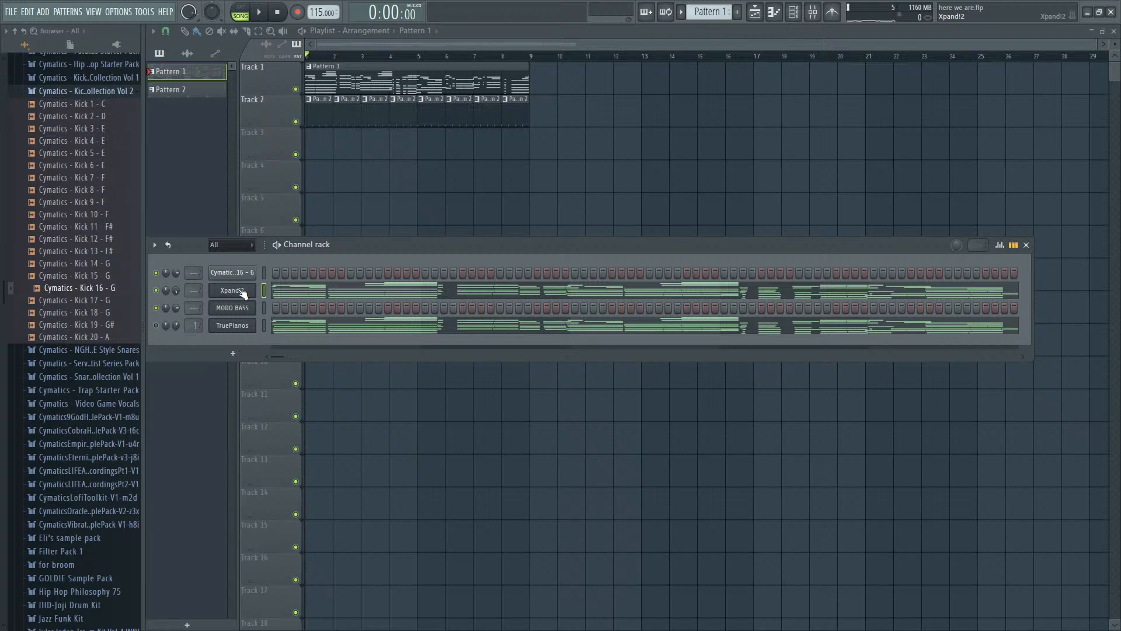
- Open Xpand!2, listen to the arrangement, and replay it with the +01 All Purpose Stack preset
left_click(243, 292)
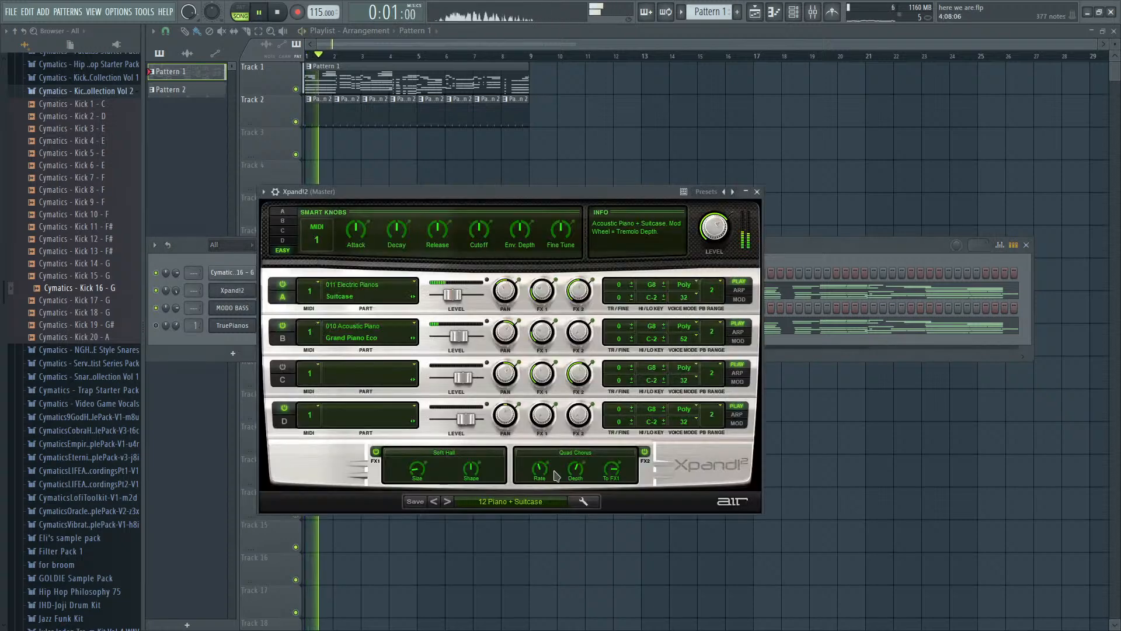
key("space")
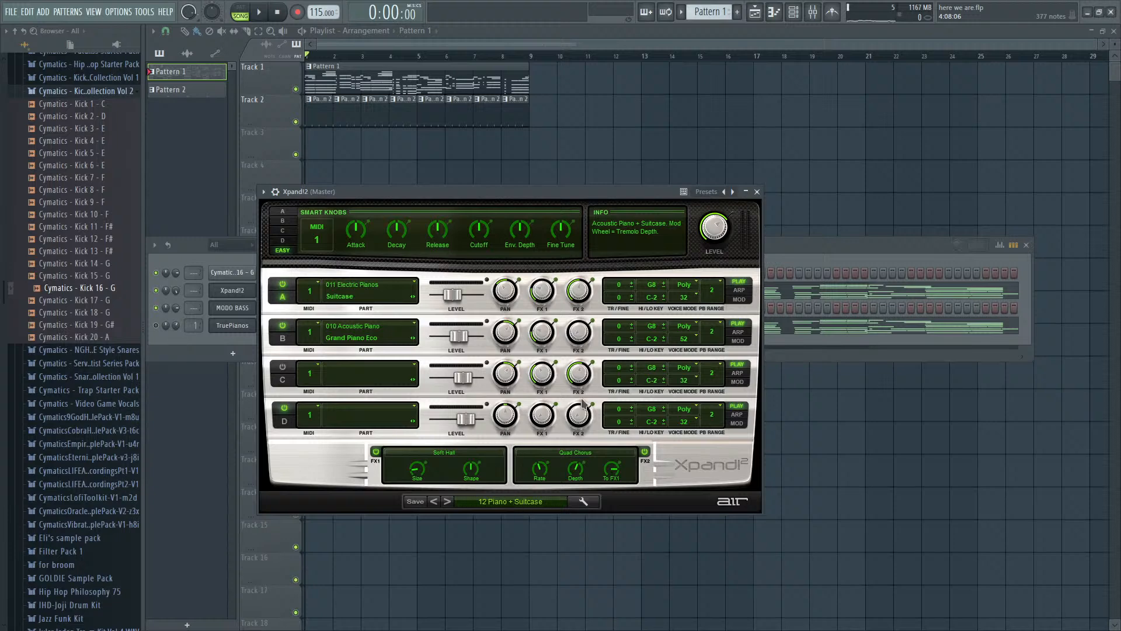
left_click(830, 265)
key("space")
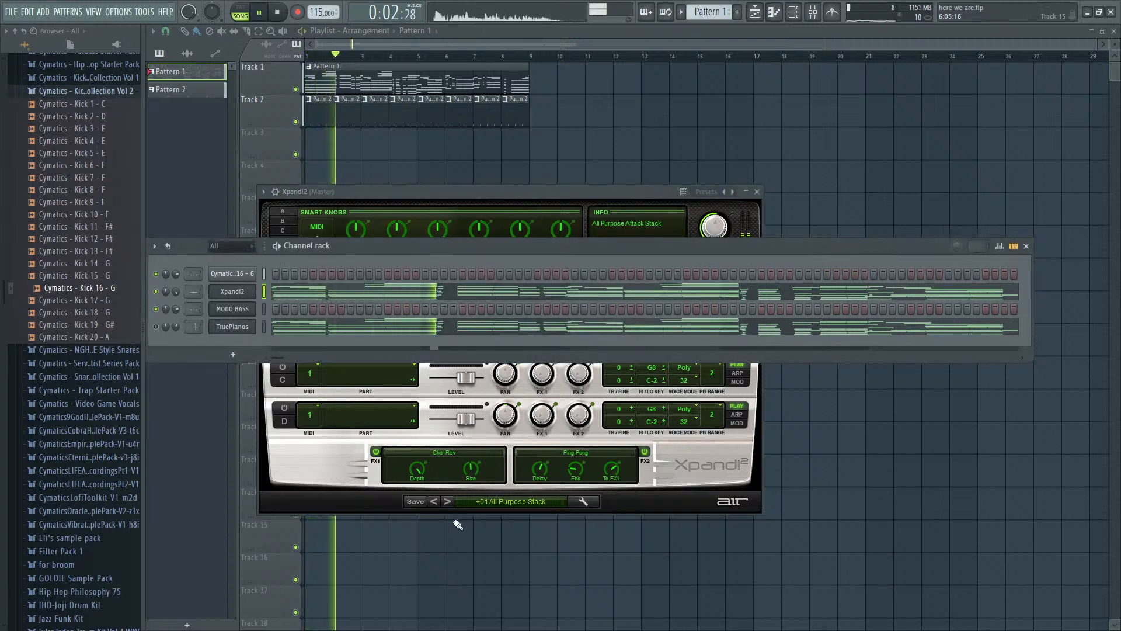
- Try successive Xpand!2 presets during playback until +06 Trance Best is loaded
left_click(448, 503)
left_click(447, 503)
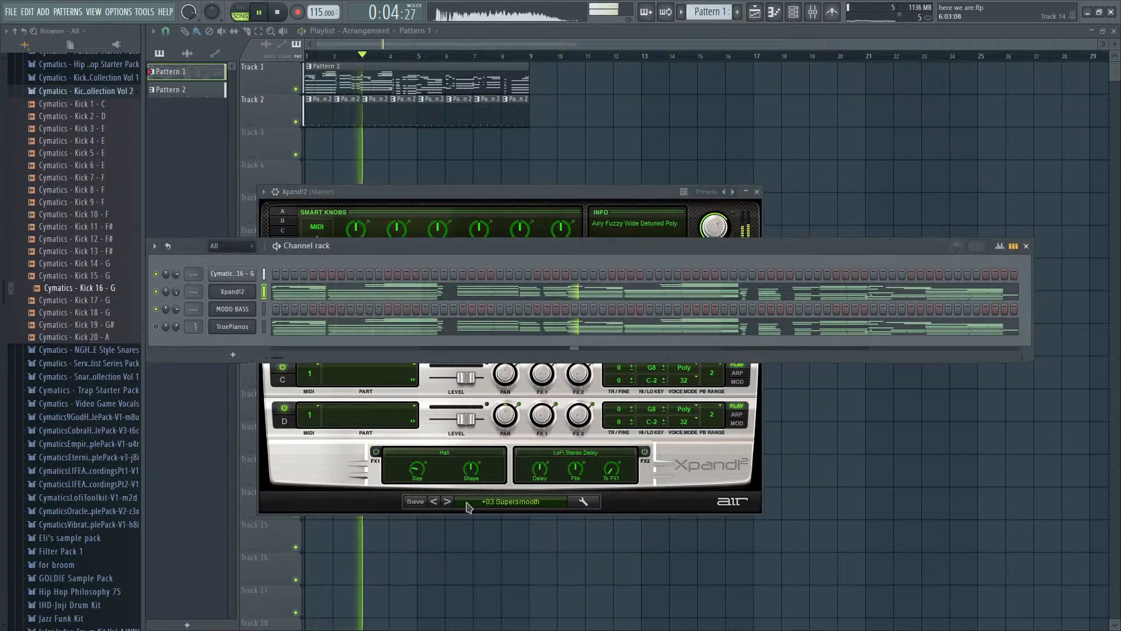
left_click(447, 502)
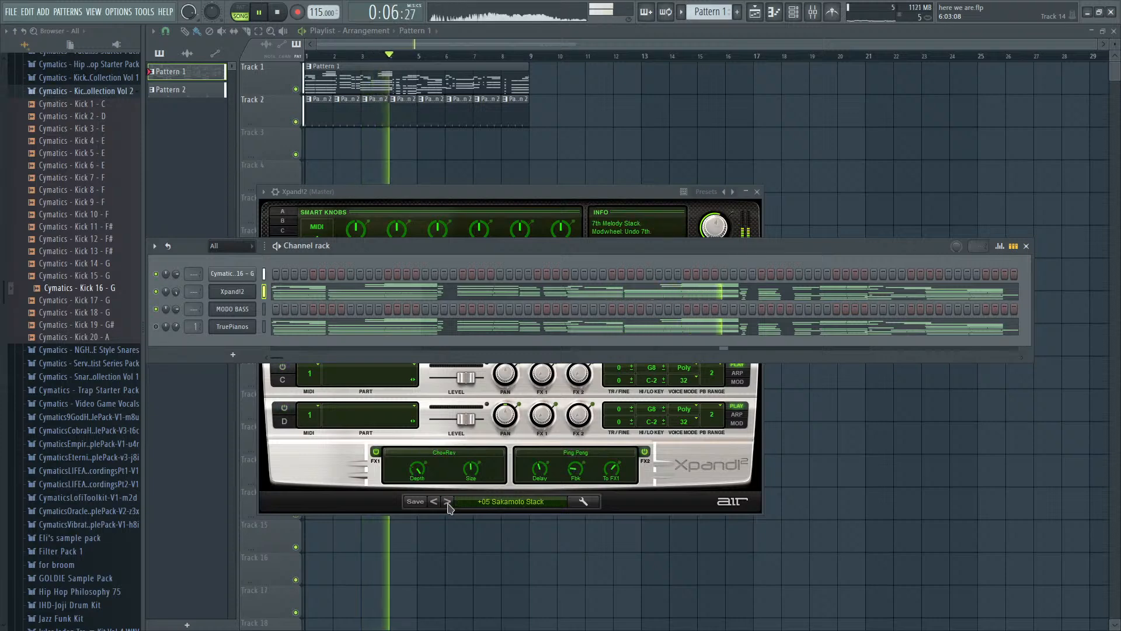
left_click(448, 502)
left_click(448, 503)
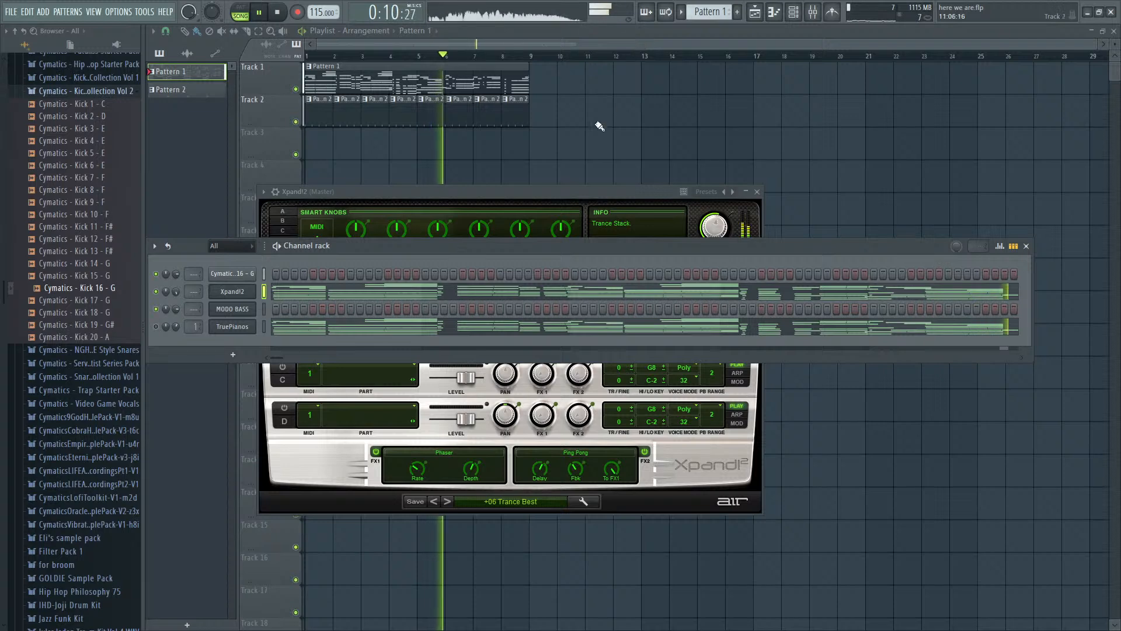
- Set the release of Xpand!2 part B to -100 %, switch FX2 off and replay the arrangement
left_click(479, 233)
key("space")
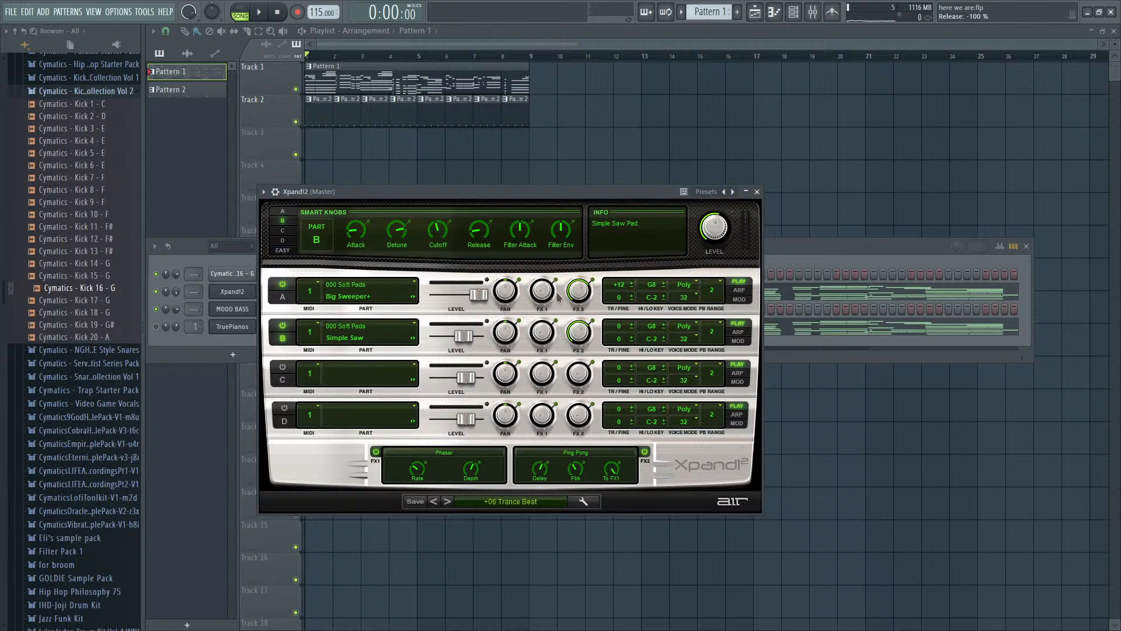
left_click(804, 241)
key("space")
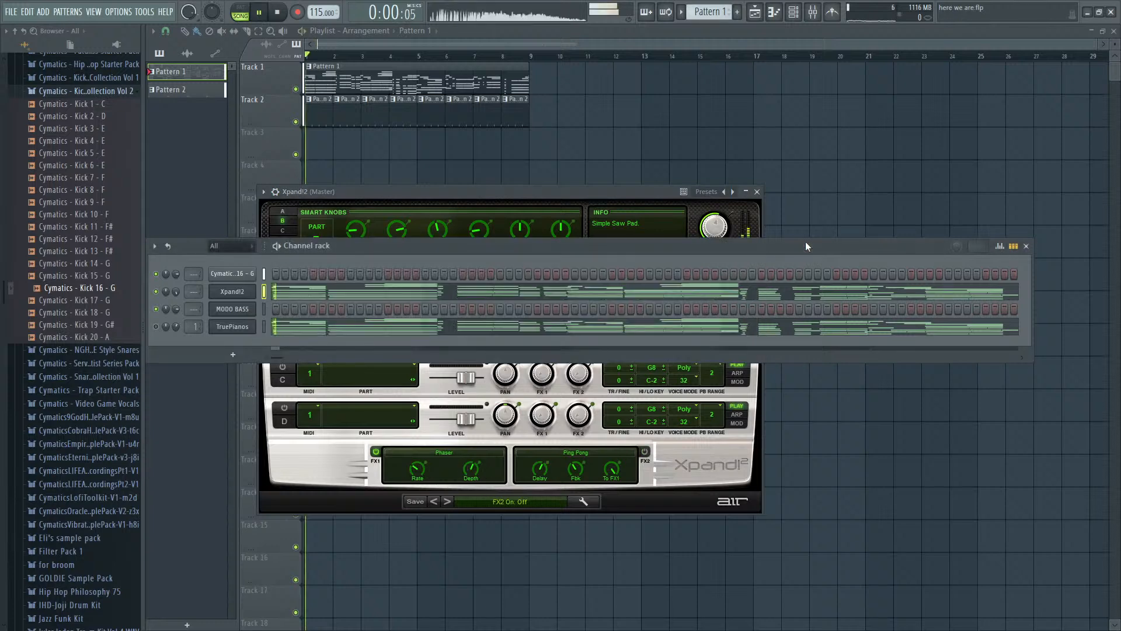
- Open the Xpand!2 notes of Pattern 1 in the piano roll and play through them to examine the chords
left_click(441, 298)
key("space")
scroll(208, 286, "up", 6, "ctrl")
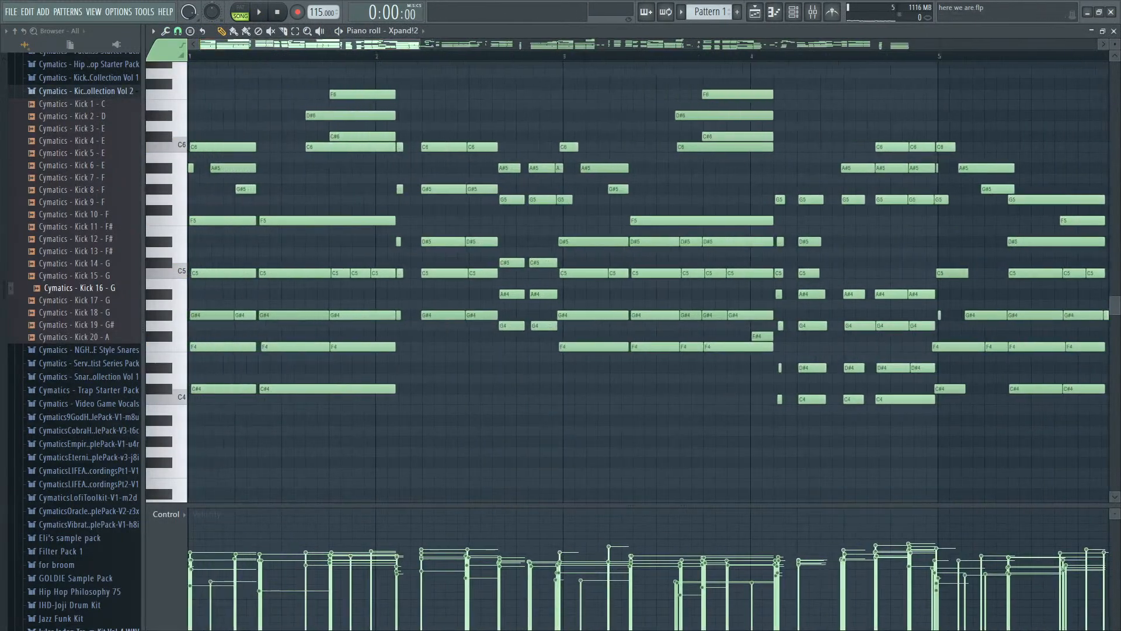
left_click_drag(5, 294, 151, 628)
scroll(330, 416, "down", 6, "ctrl")
key("space")
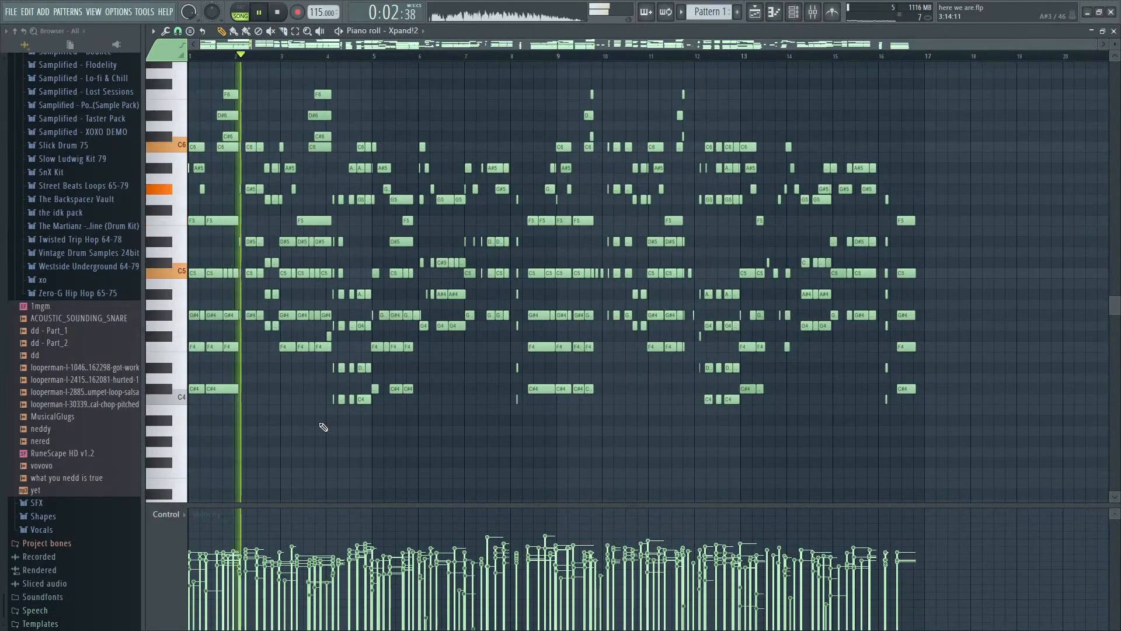
scroll(323, 427, "up", 2, "ctrl")
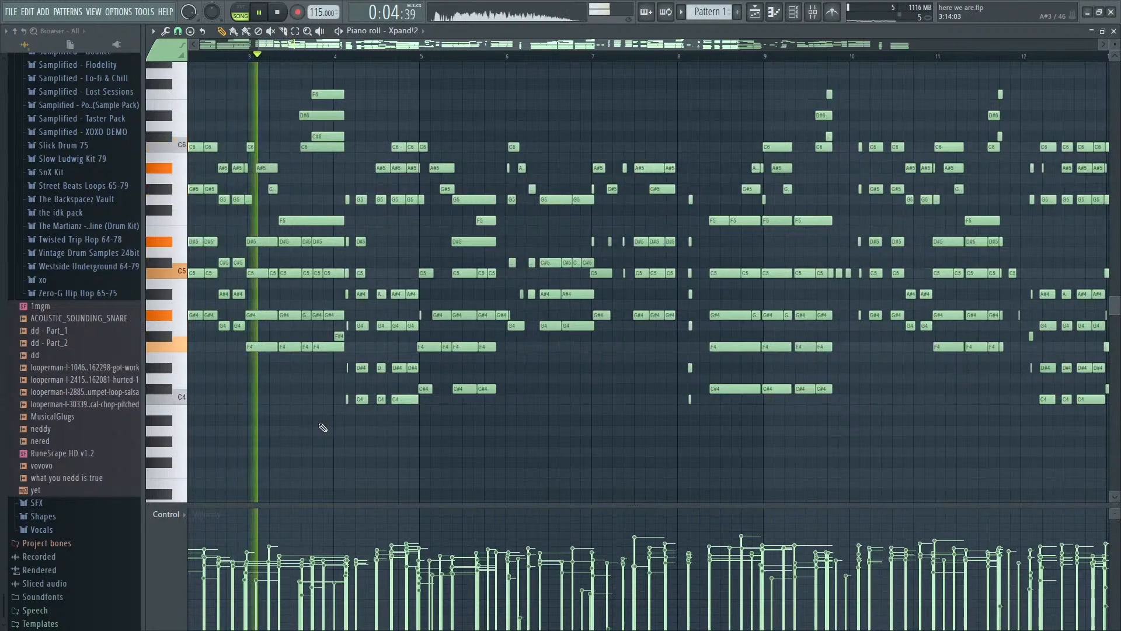
scroll(324, 428, "down", 2, "ctrl")
key("space")
- Delete all Xpand!2 notes from Pattern 1
scroll(327, 429, "down", 1, "ctrl")
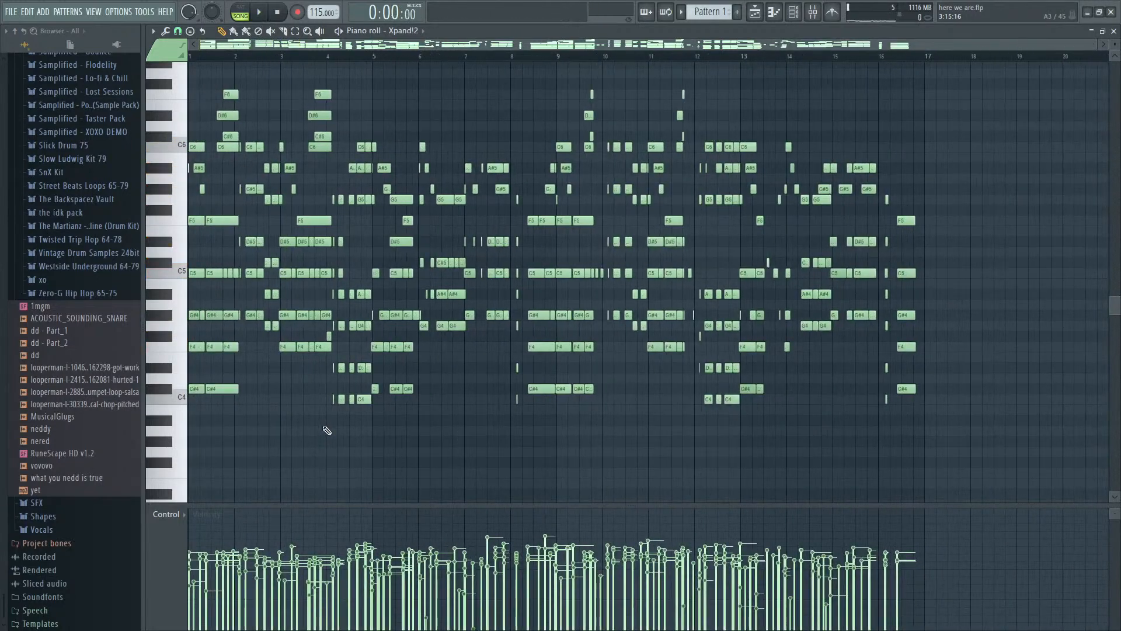
key("ctrl+a")
key("Delete")
- Draw a C#4 note at the start of bar 1 along the ghosted piano chord and play it back
scroll(90, 447, "up", 15)
scroll(157, 375, "up", 3, "ctrl")
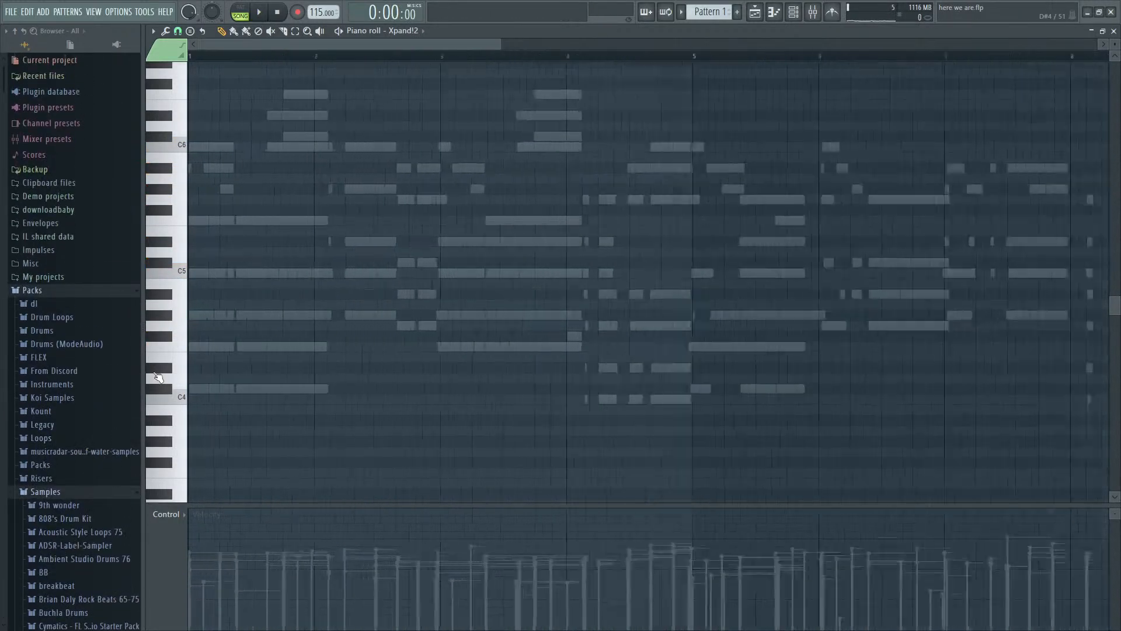
scroll(158, 377, "up", 4, "ctrl")
scroll(375, 298, "down", 3, "ctrl")
scroll(376, 298, "up", 3, "ctrl")
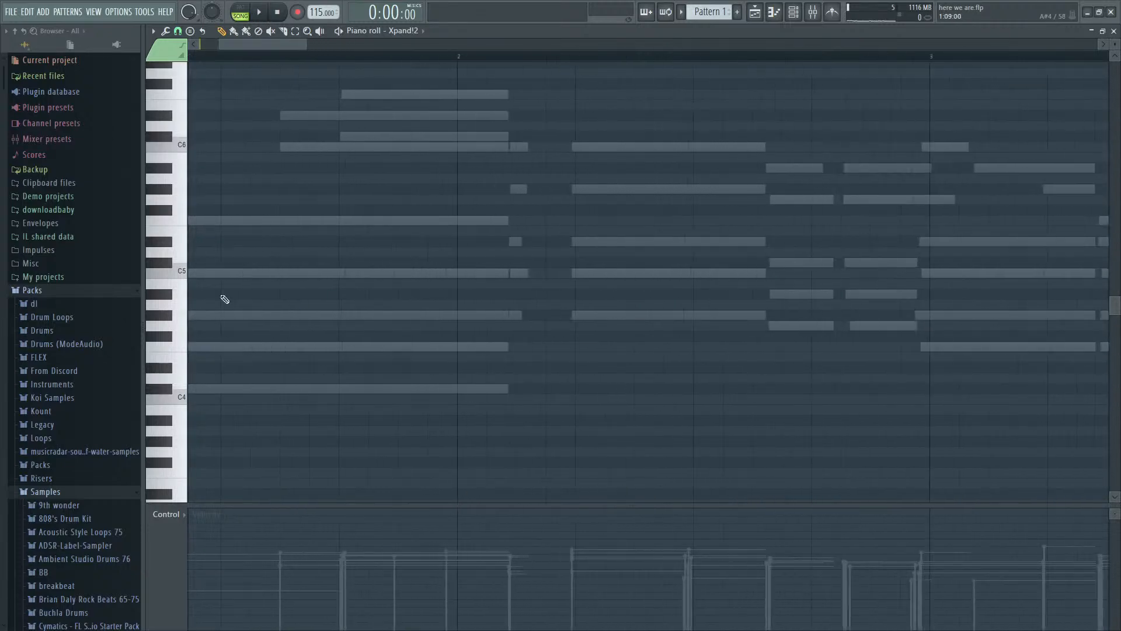
left_click_drag(263, 47, 232, 47)
left_click_drag(224, 390, 195, 390)
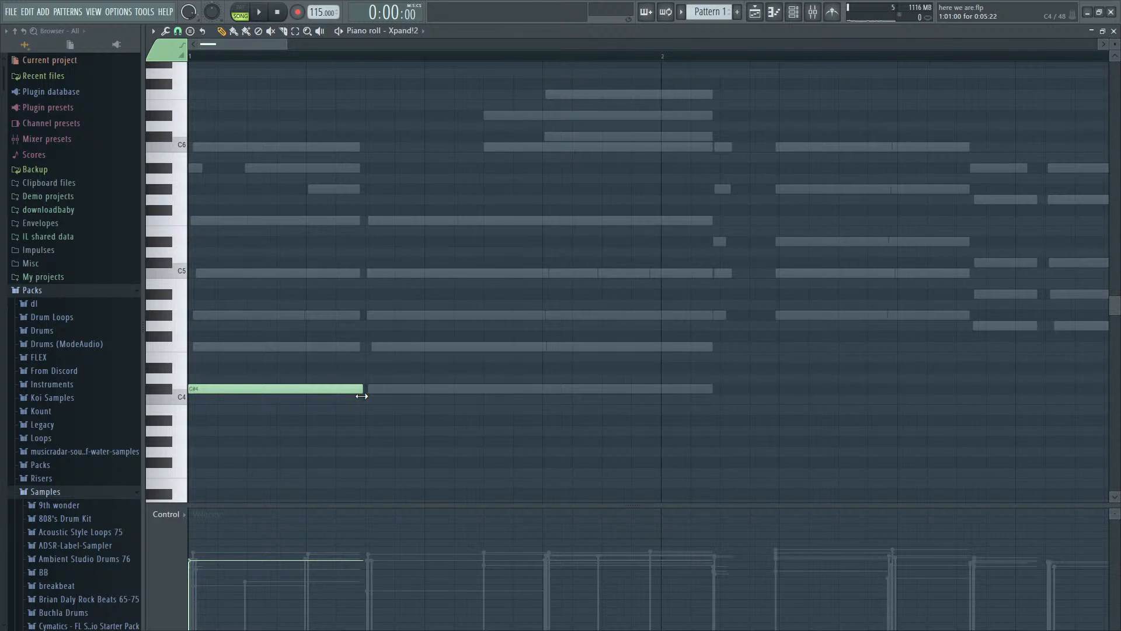
key("space")
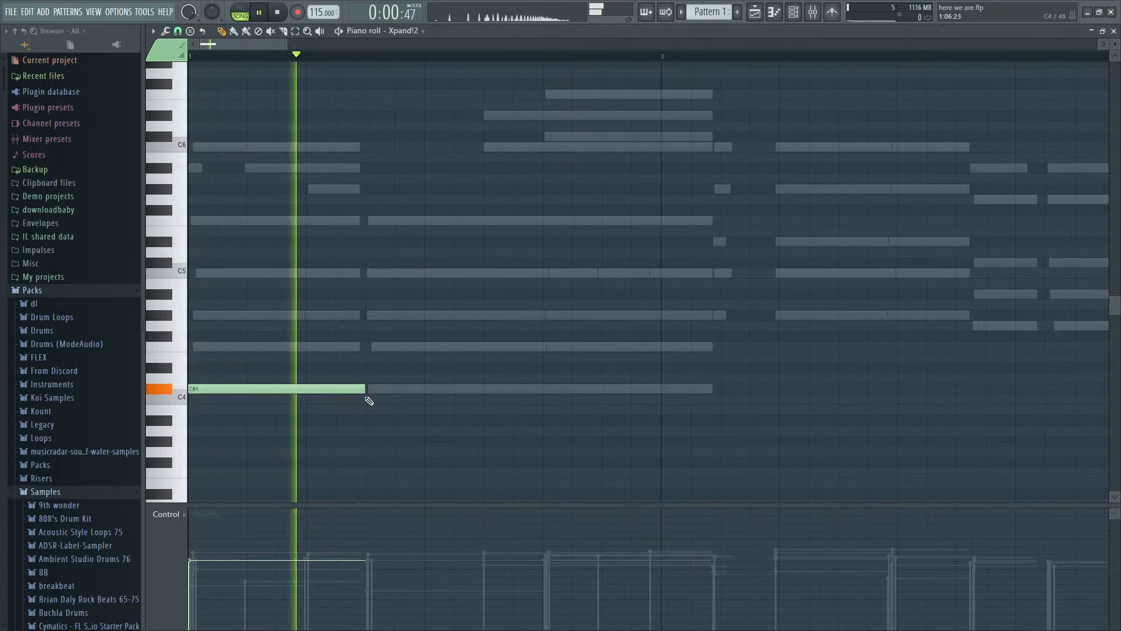
key("space")
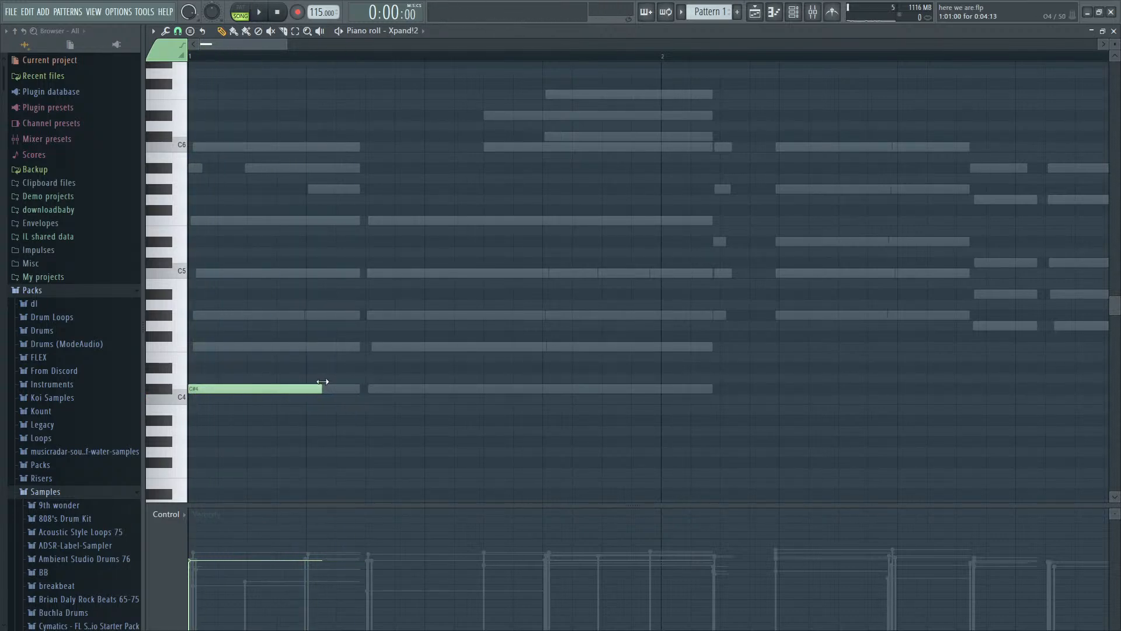
- Shorten the first C#4 to four steps, repeat it at step 7, and add matching F4 notes at steps 1 and 7
left_click(370, 388)
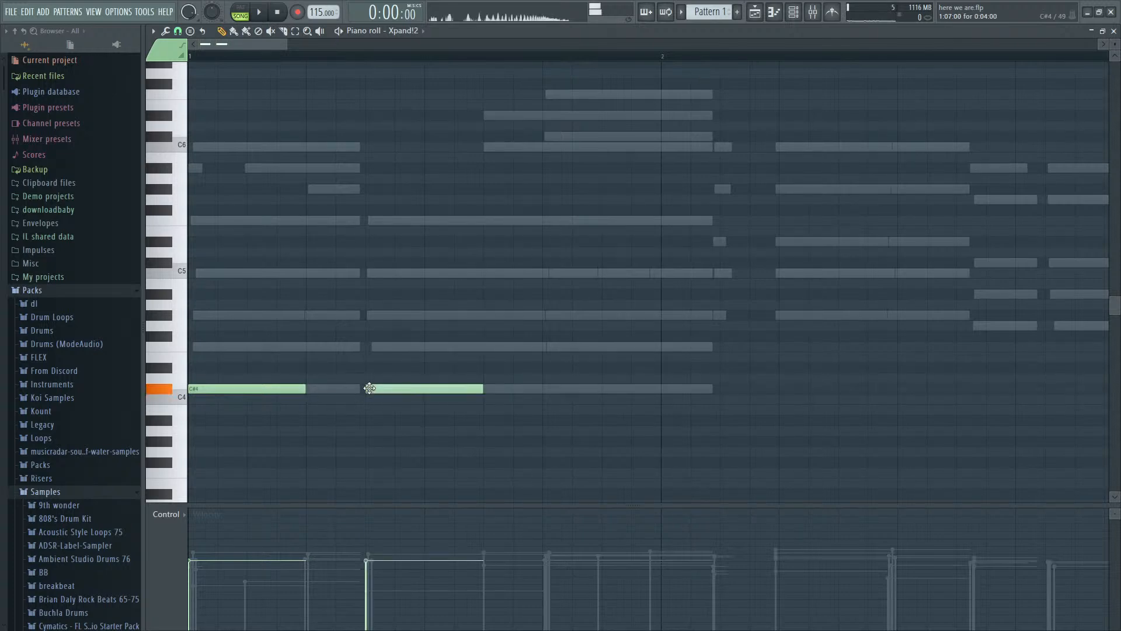
left_click_drag(257, 358, 172, 342)
left_click_drag(432, 348, 373, 349)
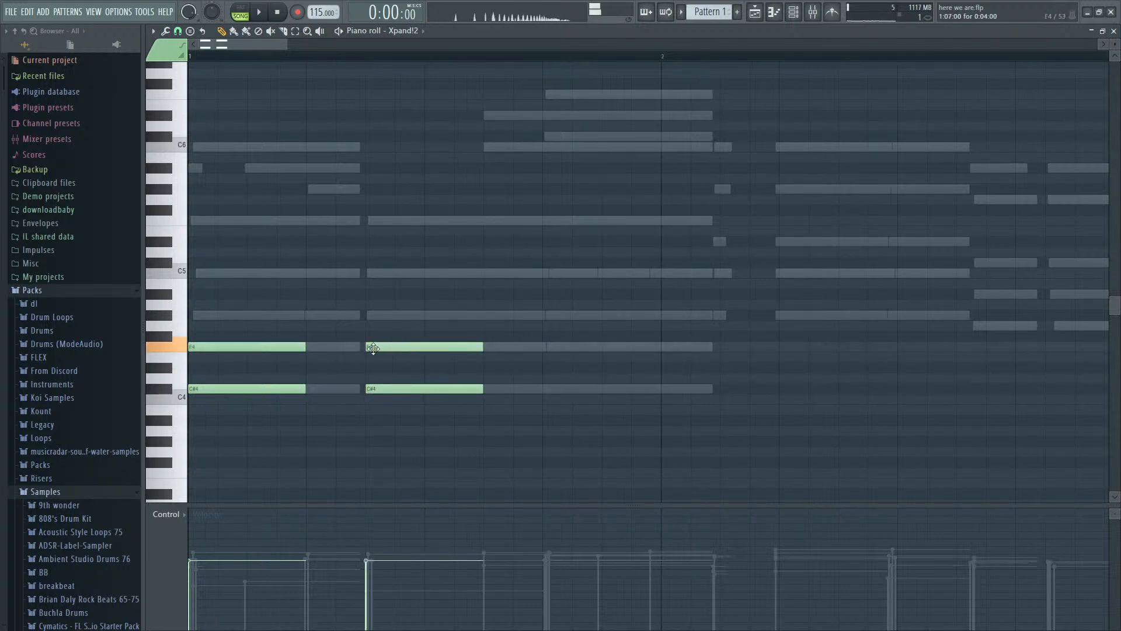
- Complete the first chord at bar 1 with four-step G#4, C5 and F5 notes
left_click(201, 316)
left_click(200, 273)
left_click(194, 220)
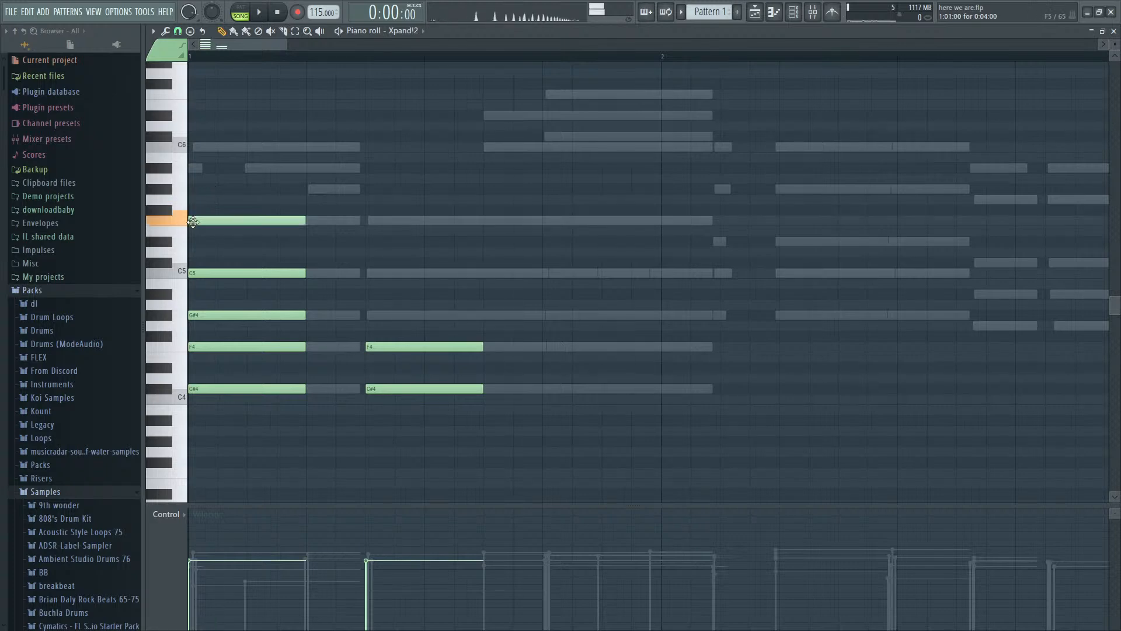
- Try C6, A#5 and G#5 melody notes above the first chord at steps 1, 3 and 5 and play them
left_click(199, 147)
left_click(259, 169)
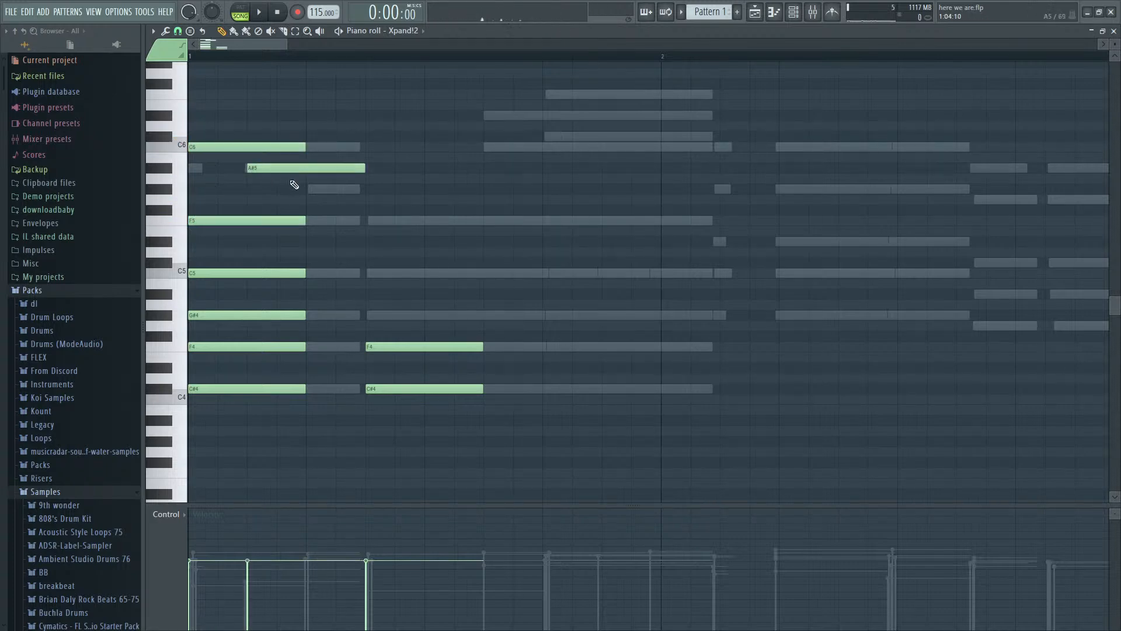
left_click(307, 191)
key("space")
key("space")
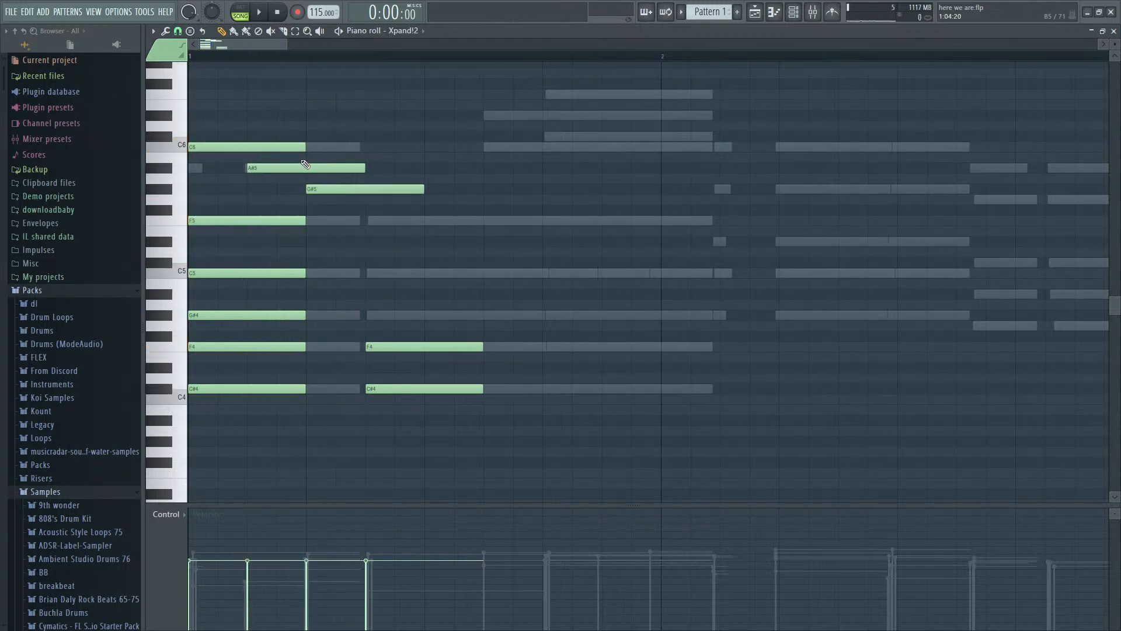
- Delete the G#5, A#5 and C6 melody notes above the first chord
right_click(353, 189)
right_click(303, 168)
right_click(257, 146)
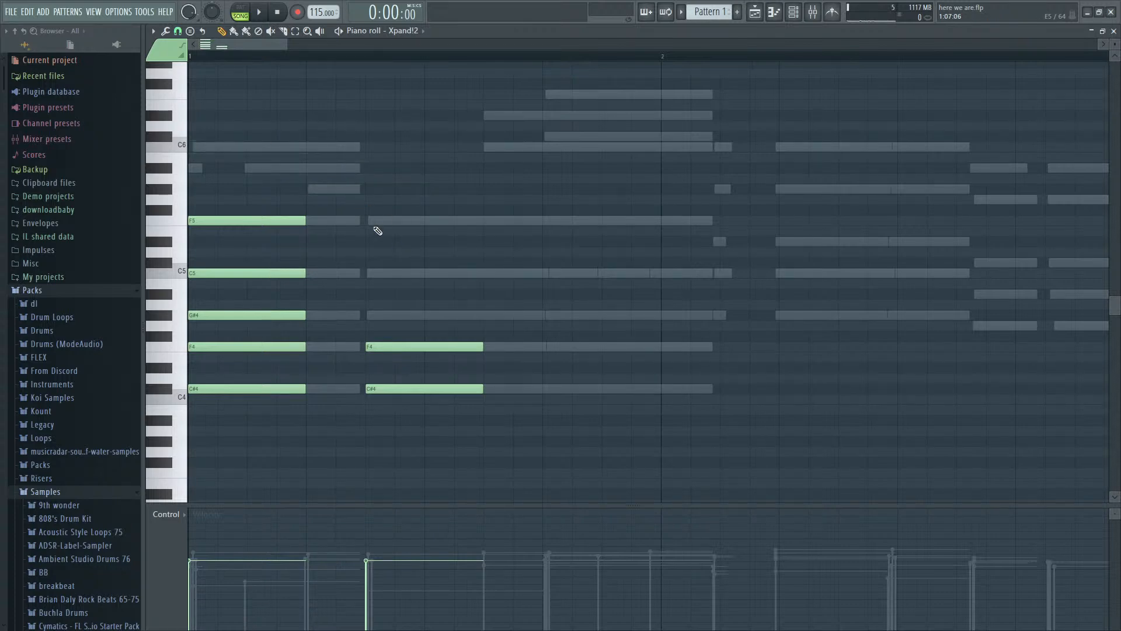
- Complete the chord at step 7 of bar 1 with four-step G#4, C5 and F5 notes and play it
key("space")
key("space")
left_click(380, 315)
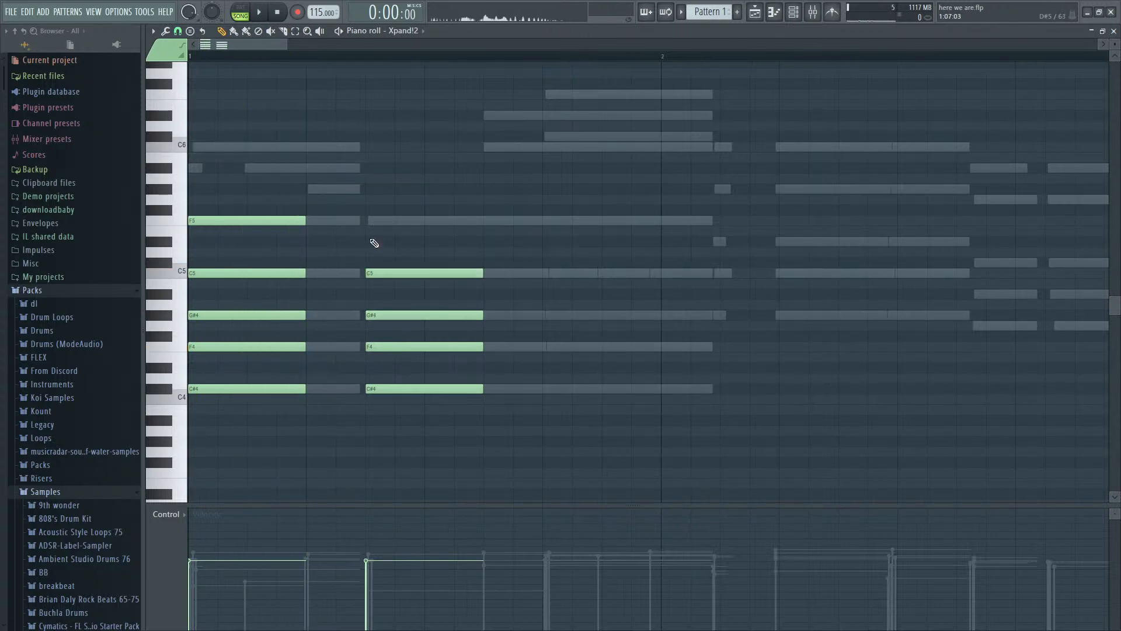
key("space")
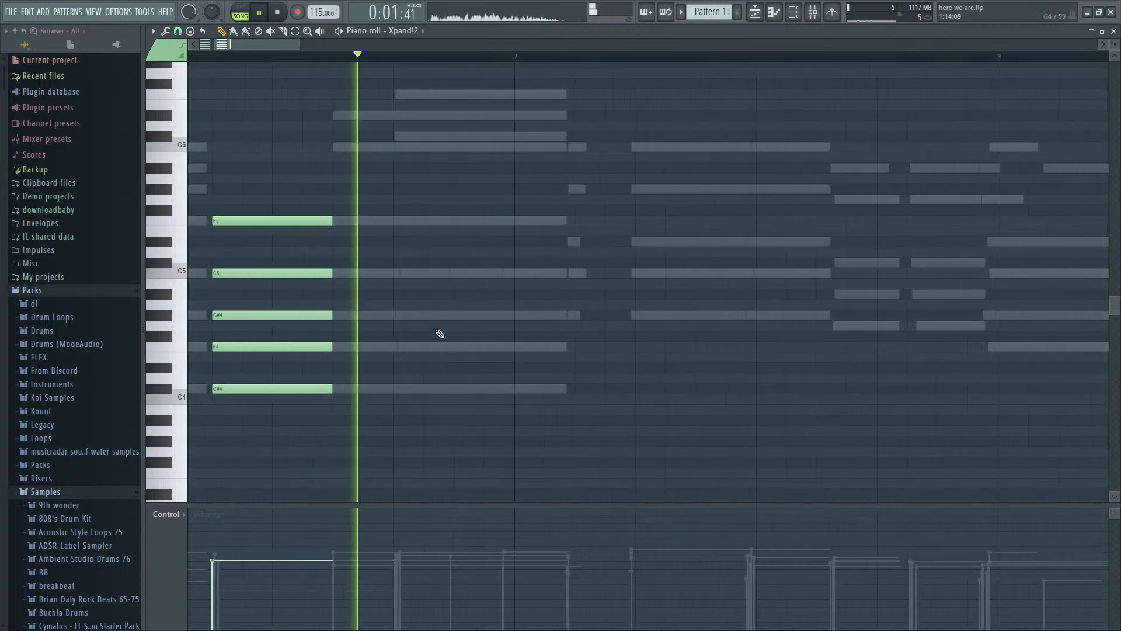
key("space")
- Copy the whole step 7 chord to step 13 of bar 1 and play the result
left_click_drag(270, 272, 300, 181)
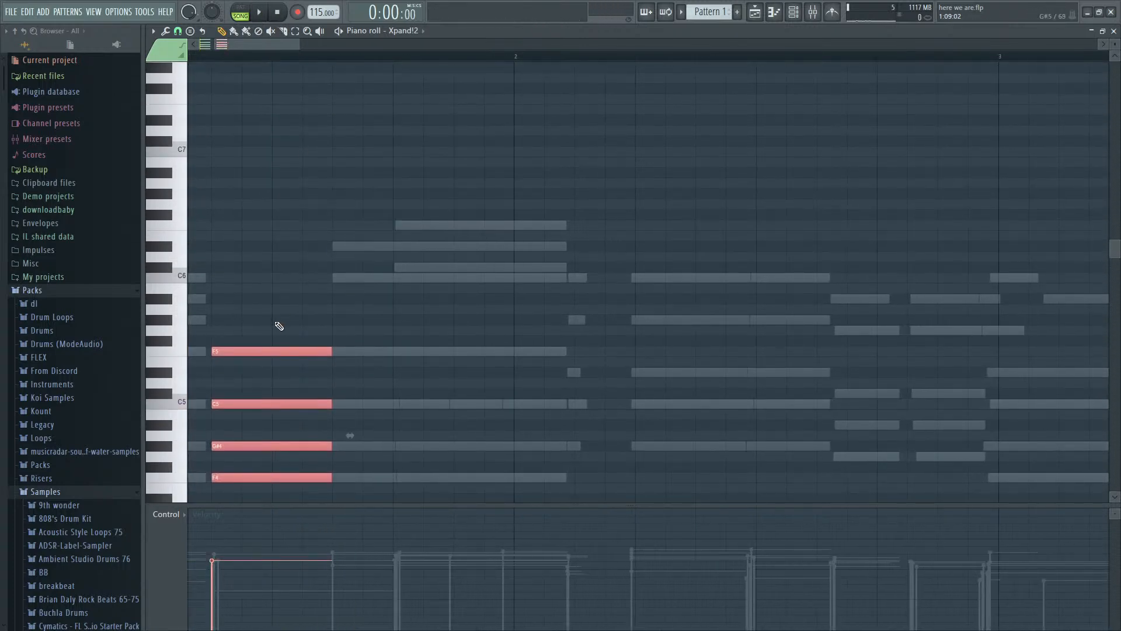
left_click_drag(272, 349, 456, 351)
key("space")
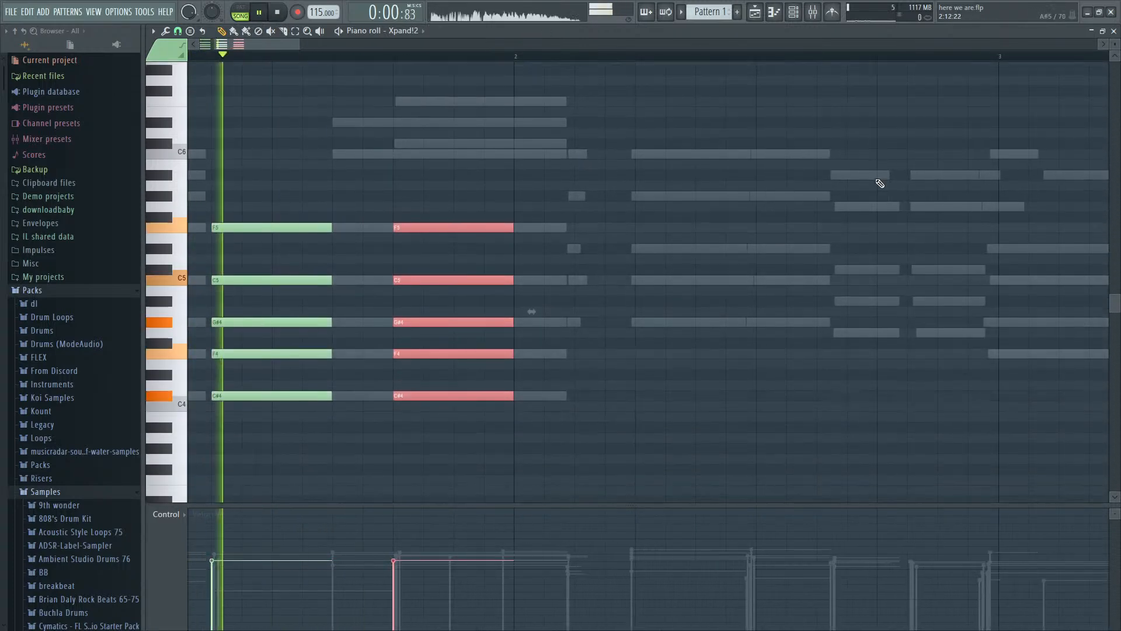
key("space")
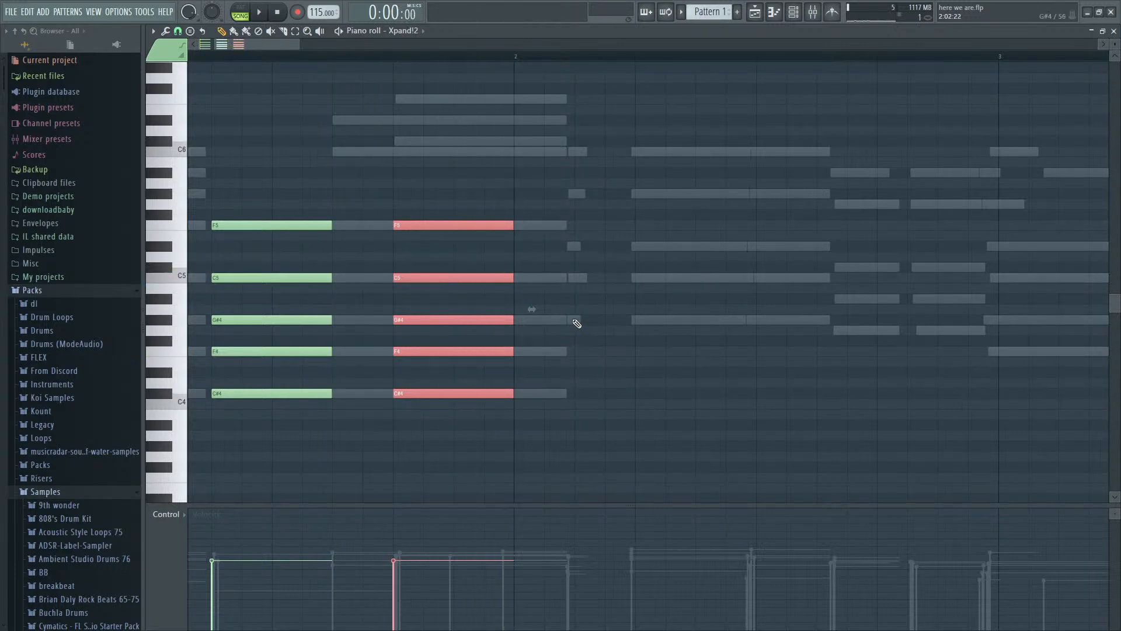
- Add a chord of G#4, C5, D#5, G#5 and C6 notes at step 3 of bar 2 and play it
left_click(577, 322)
left_click(578, 279)
left_click(579, 226)
left_click(578, 247)
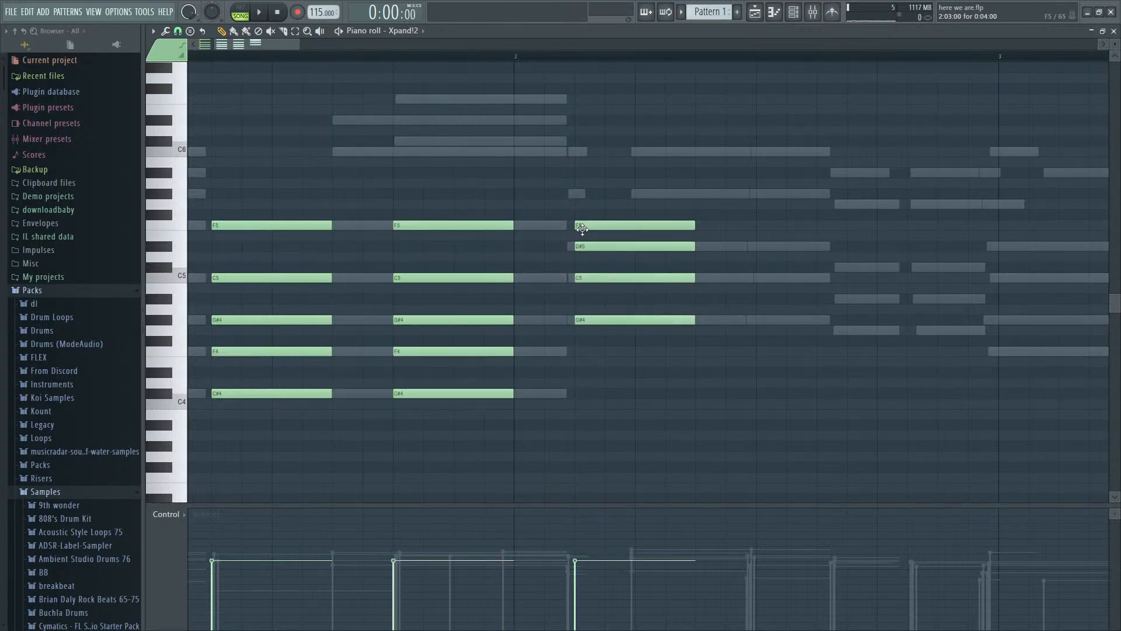
left_click_drag(582, 229, 583, 195)
left_click(583, 152)
key("space")
- Shorten the bar 2 chord to one step and copy it to step 5 with a length of three steps
left_click_drag(612, 105, 698, 496)
key("space")
left_click_drag(695, 278, 641, 278)
key("space")
key("space")
left_click_drag(544, 282, 735, 280)
key("space")
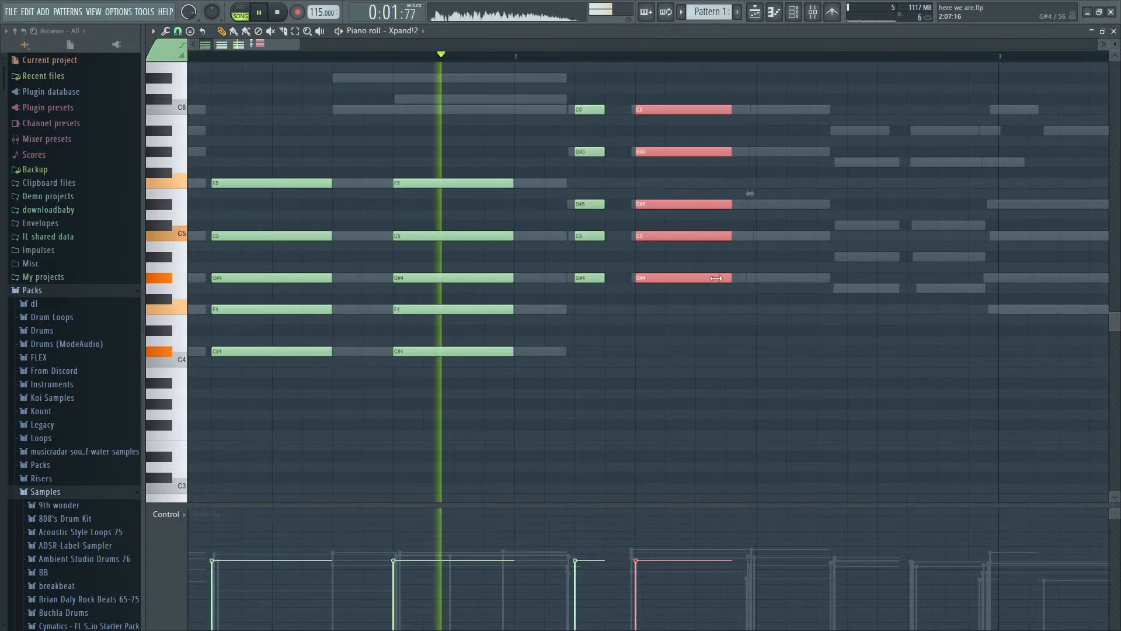
key("space")
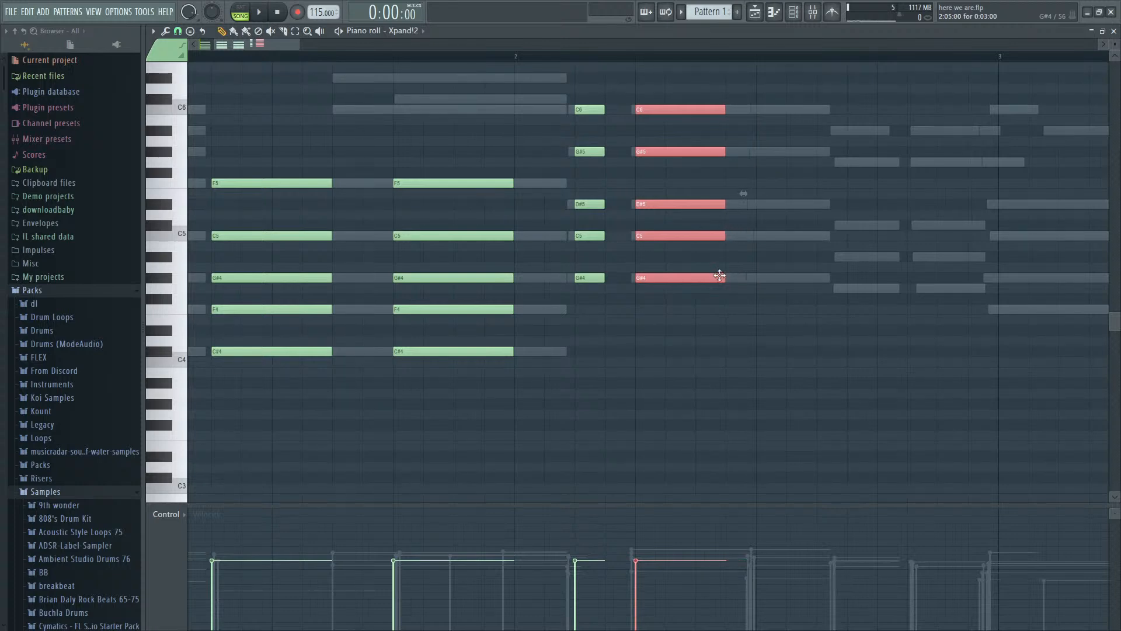
- Copy the step 5 chord to step 9 of bar 2, shorten it to two steps, and play the pattern
left_click_drag(719, 276, 858, 289, "shift")
key("space")
left_click(841, 289)
key("space")
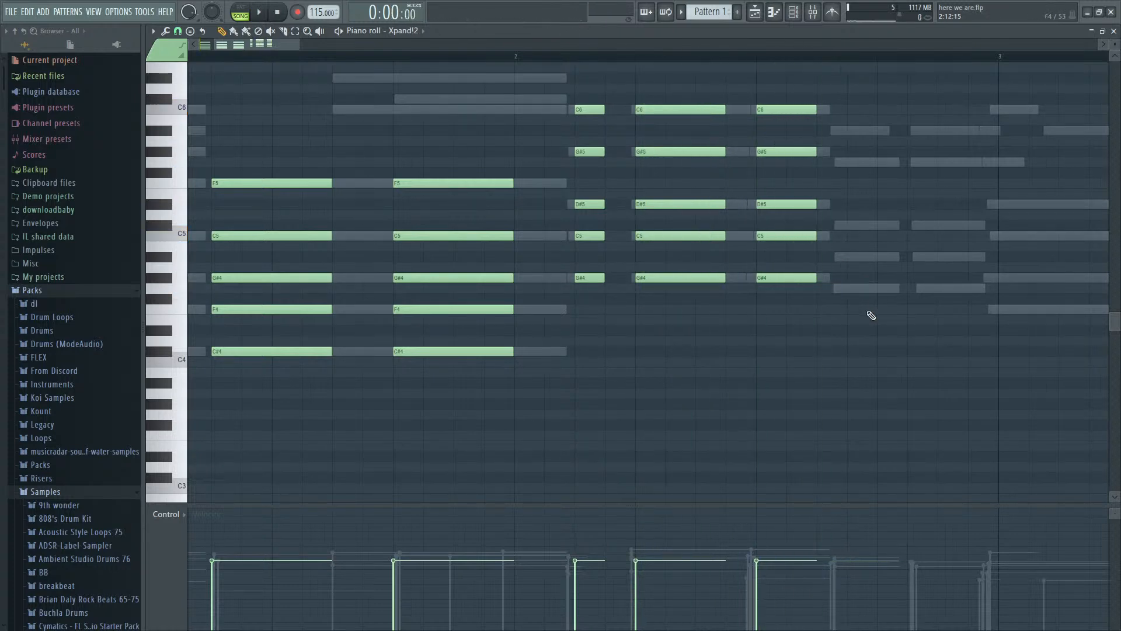
scroll(871, 315, "down", 2, "ctrl")
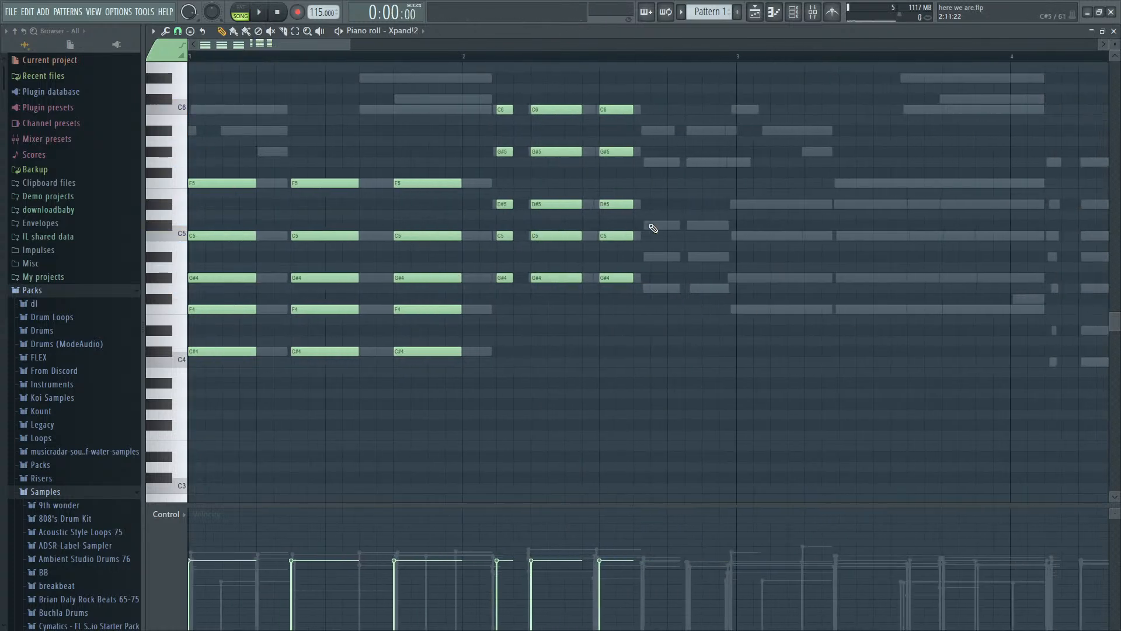
key("space")
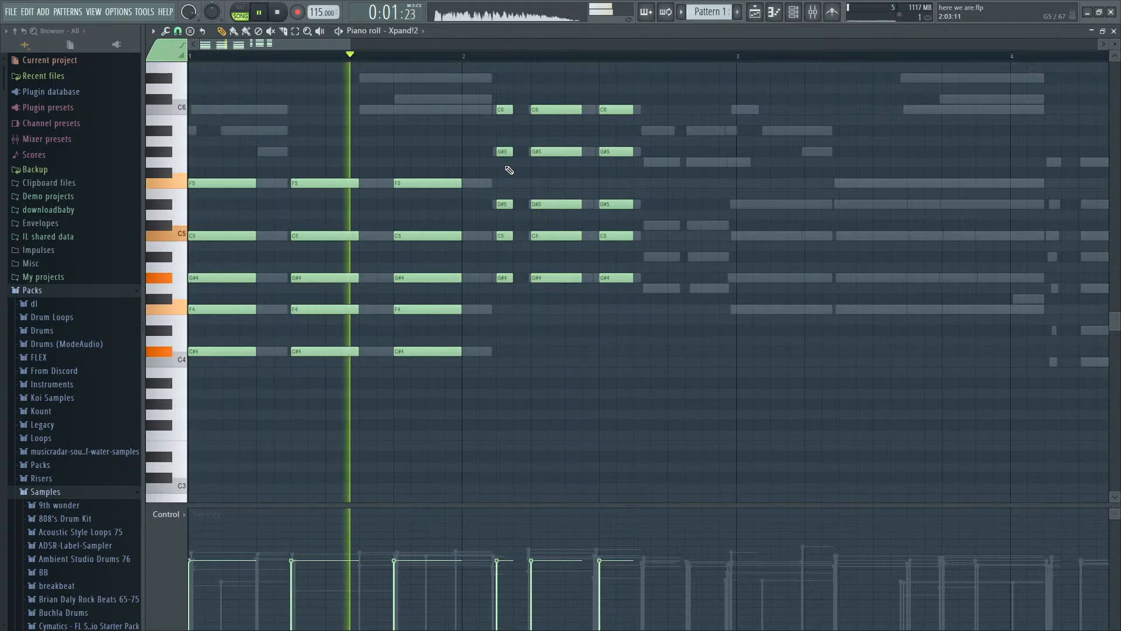
key("space")
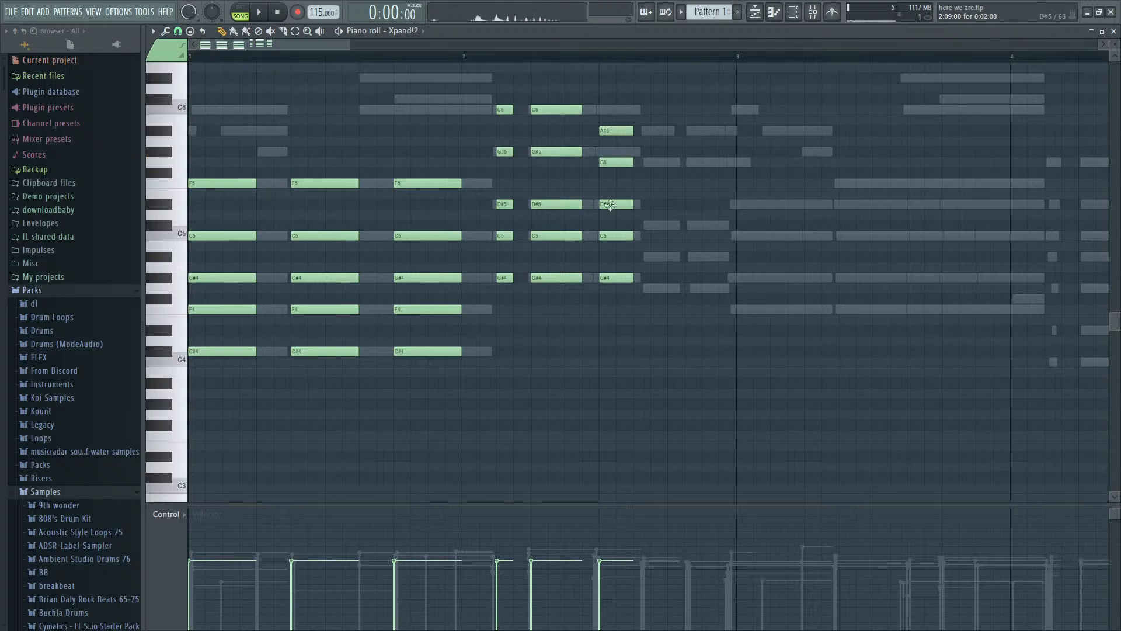
- Change the step 9 chord to G4, A#4, C#5, G5 and A#5, and repeat it at steps 12 and 15 of bar 2
left_click_drag(610, 223, 712, 130)
key("space")
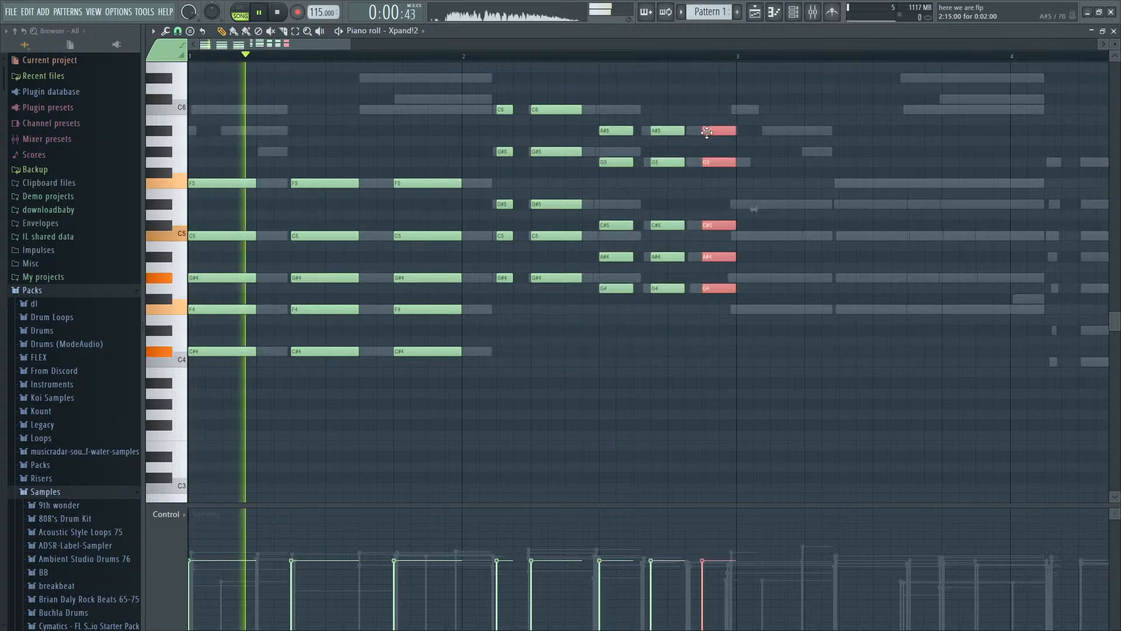
scroll(664, 155, "down", 2)
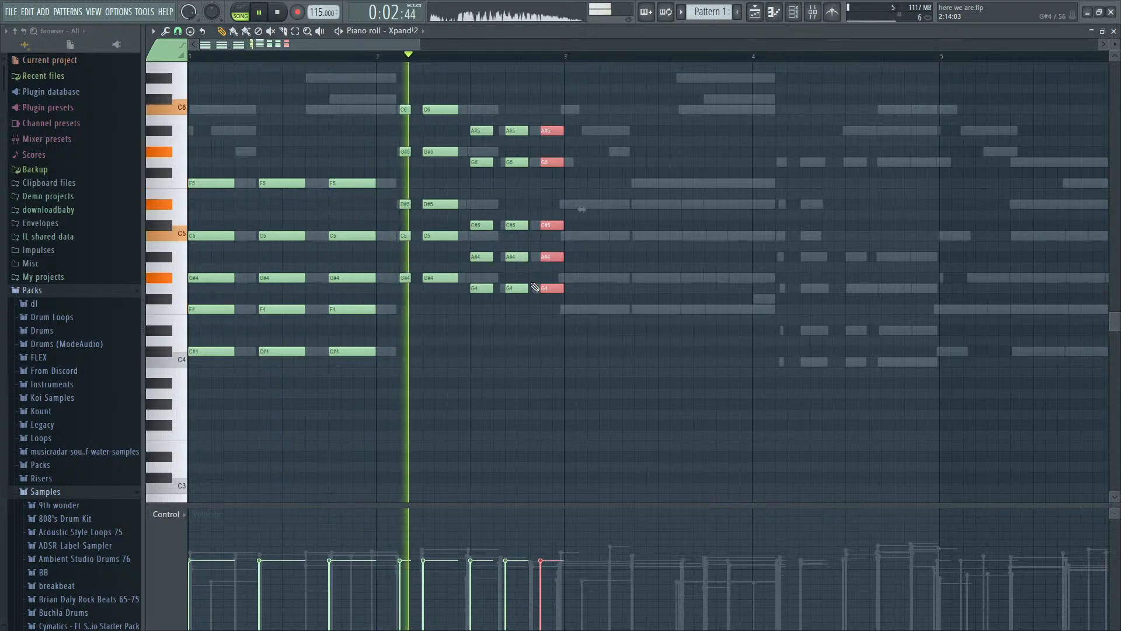
key("space")
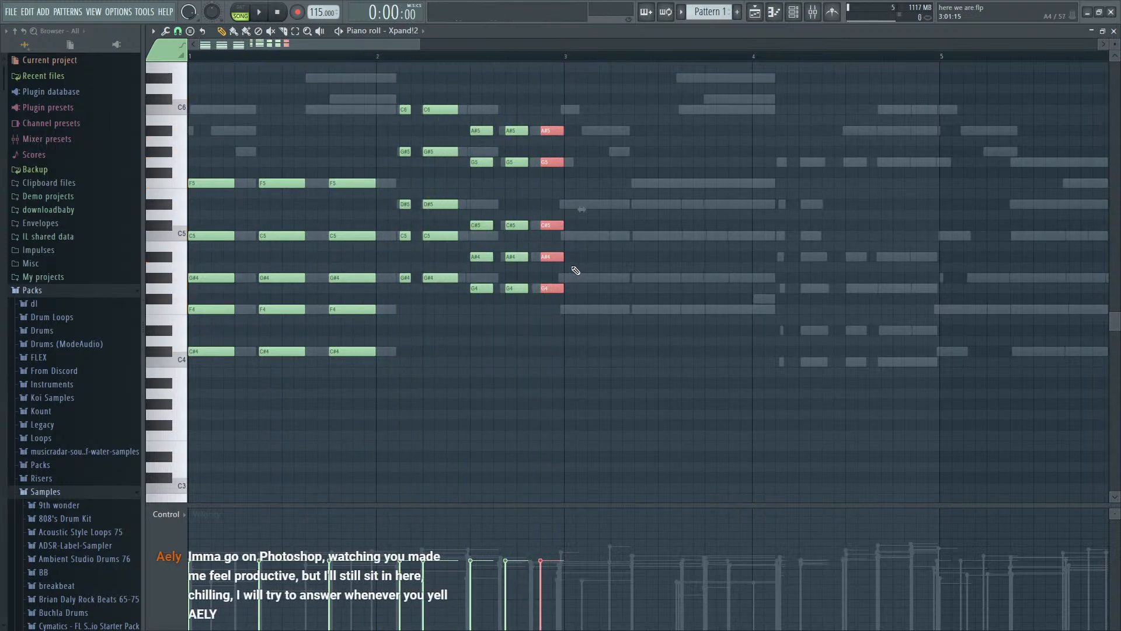
- Try raising the top two notes of the bar 2 step 9 chord to G#5 and C6 and play them
left_click(482, 162)
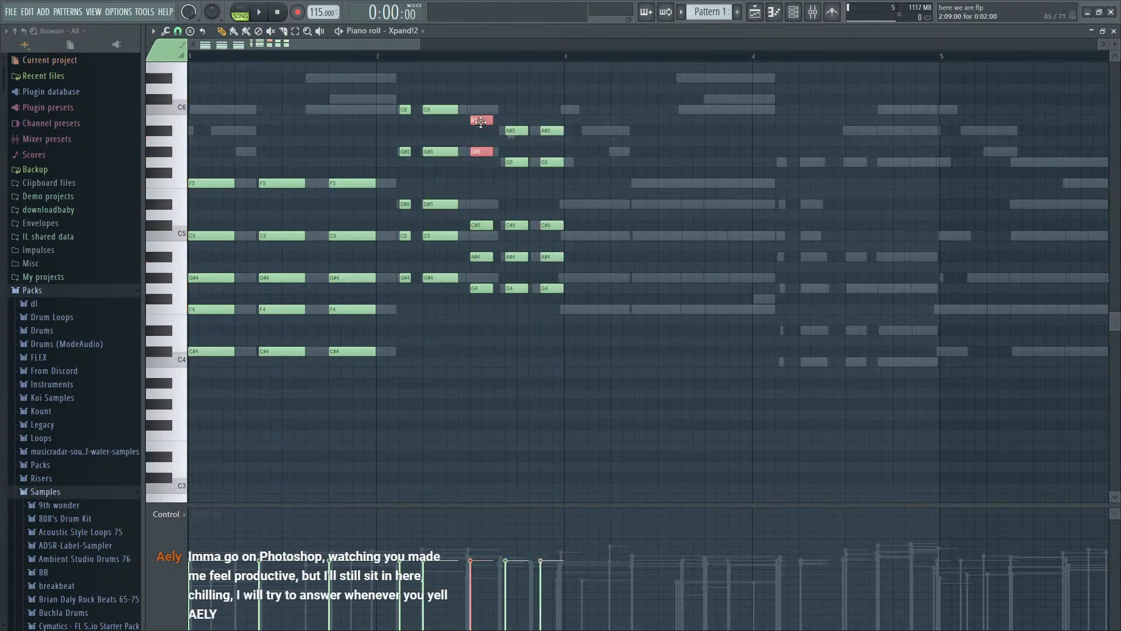
key("space")
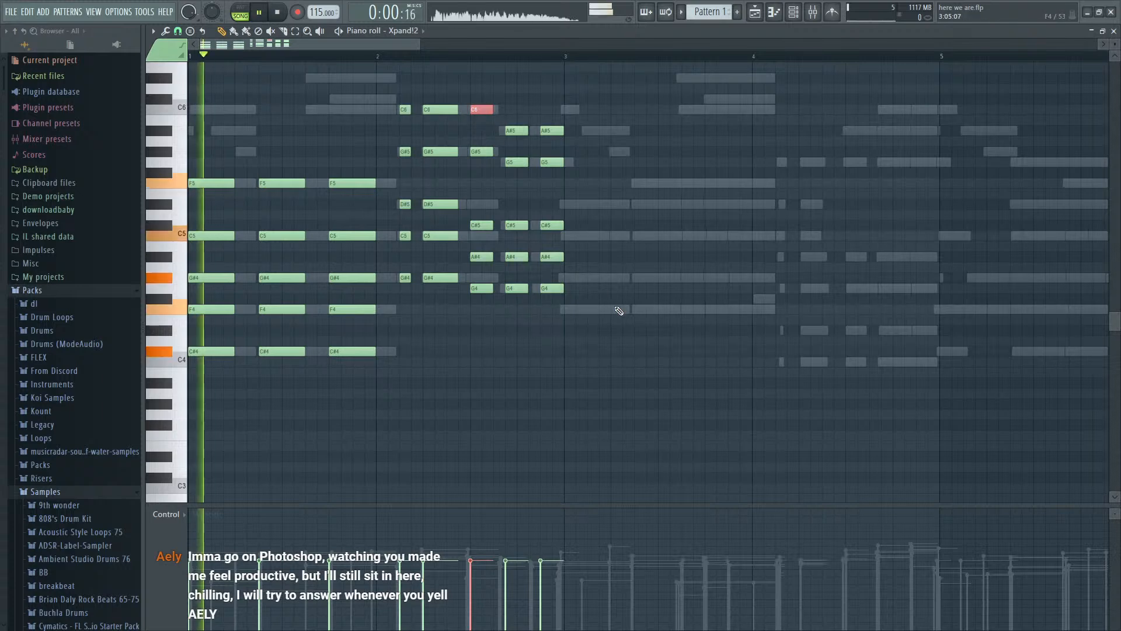
scroll(618, 310, "down", 1)
scroll(619, 310, "down", 2)
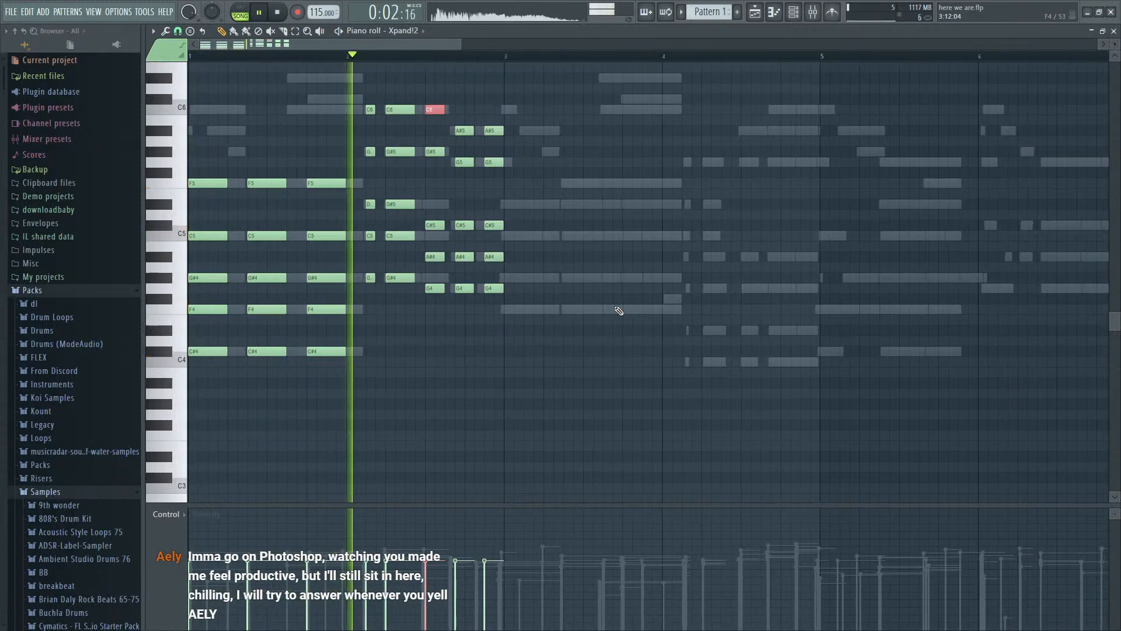
key("space")
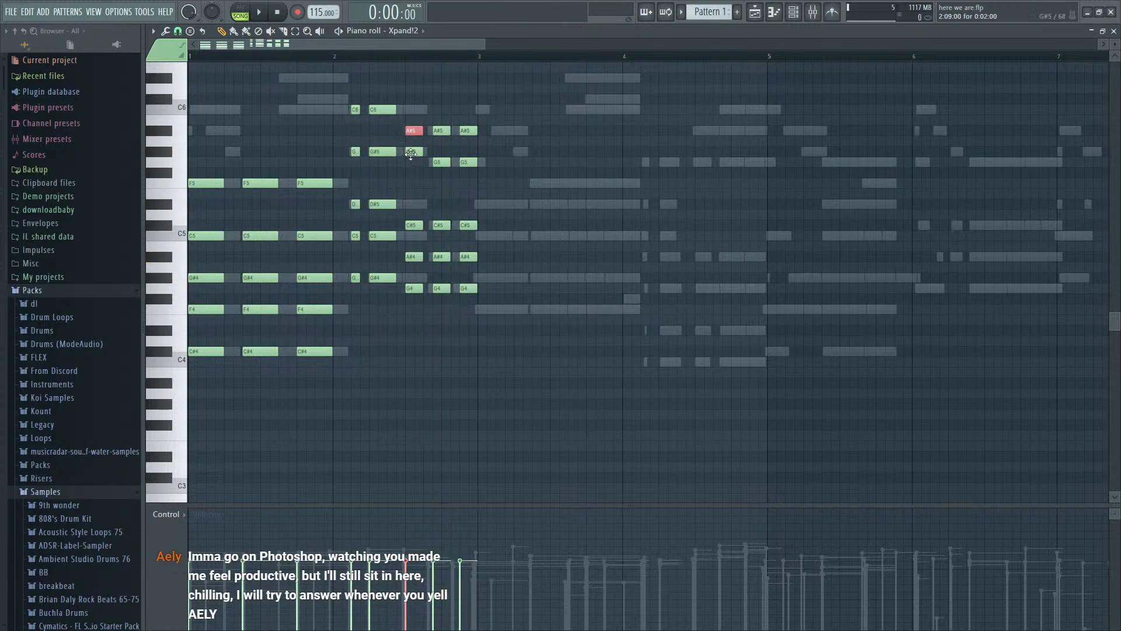
key("space")
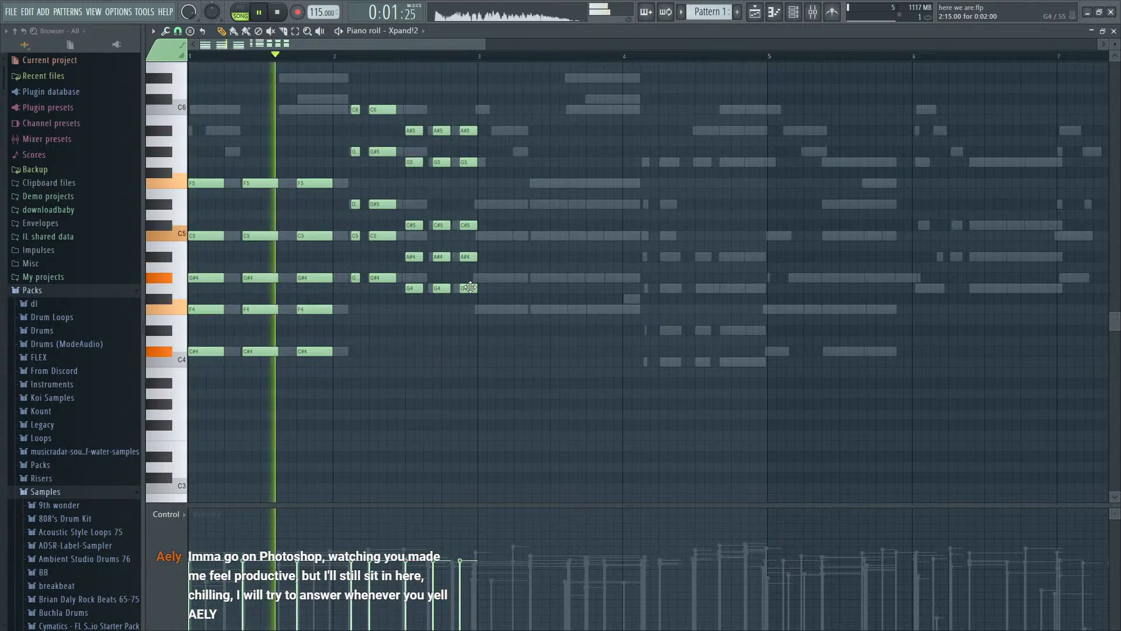
- Add a four-step F4, G#4, C5 and D#5 chord at the start of bar 3, and repeat it at step 7 with an added F5
left_click(529, 310)
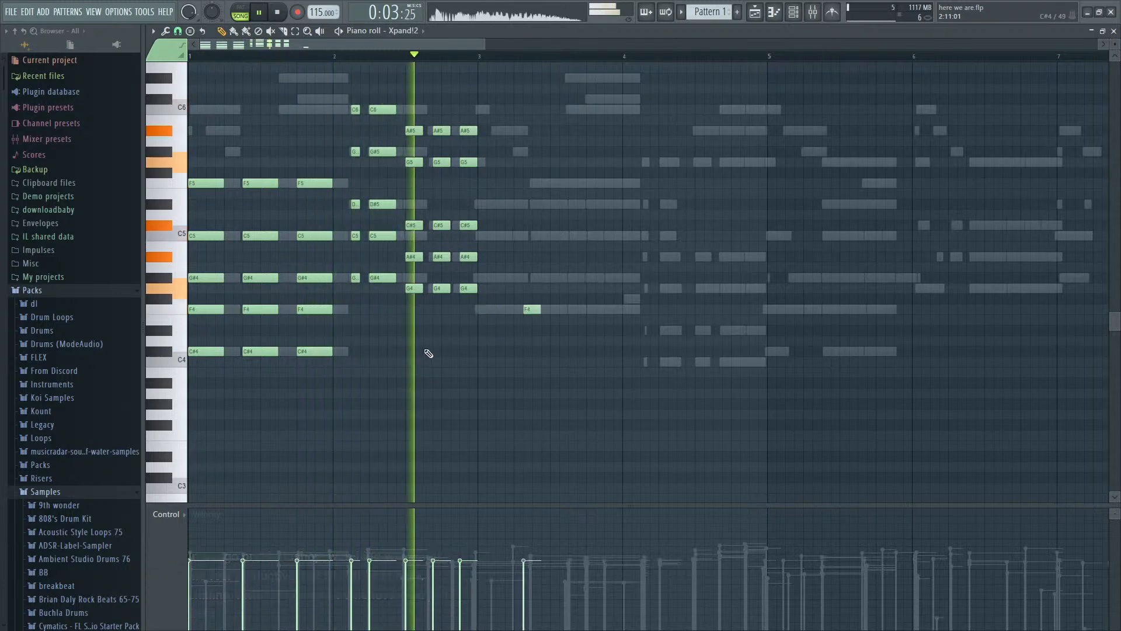
key("space")
left_click_drag(529, 309, 482, 308)
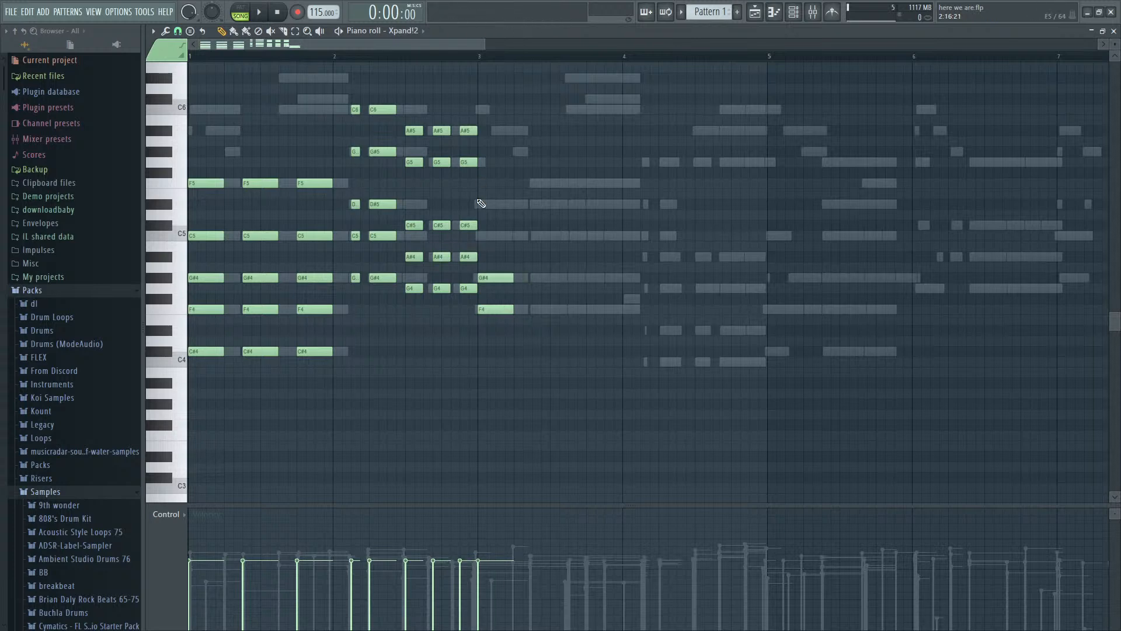
left_click_drag(481, 195, 479, 237)
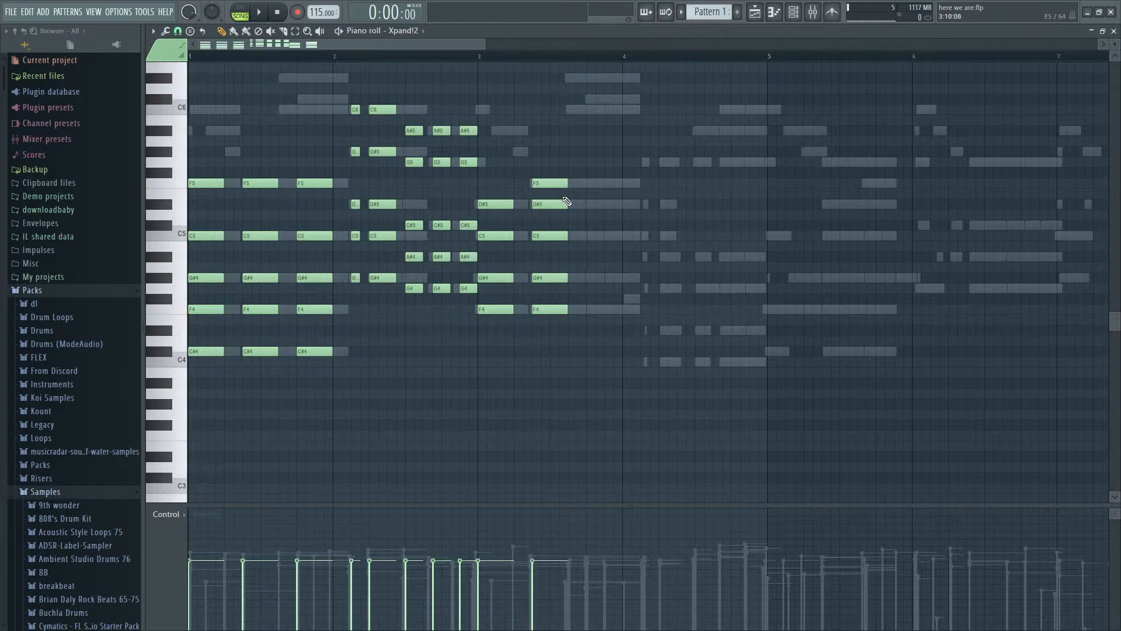
- Copy the five-note chord at step 7 of bar 3 to step 13 and play the pattern
key("space")
mouse_move(558, 168)
left_mouse_down()
mouse_move(557, 310)
mouse_move(613, 313)
left_mouse_up()
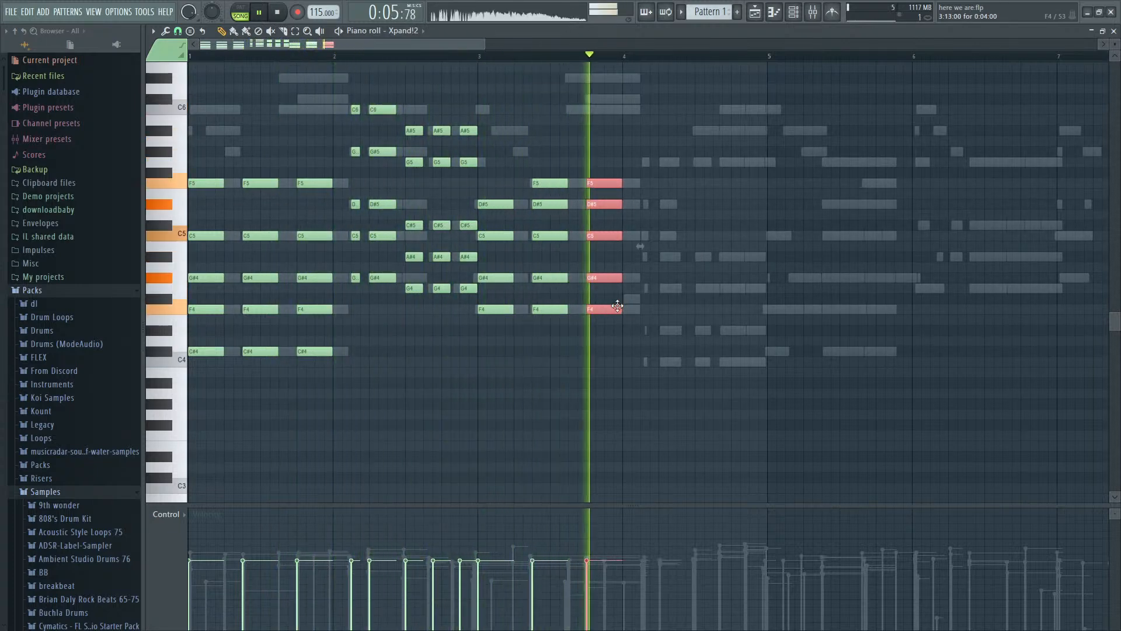
key("space")
- Add a one-step C4, D#4, G4, A#4, C5, D#5 and G5 chord at bar 4 step 3, and repeat it three steps long at steps 5 and 9
left_click(644, 289)
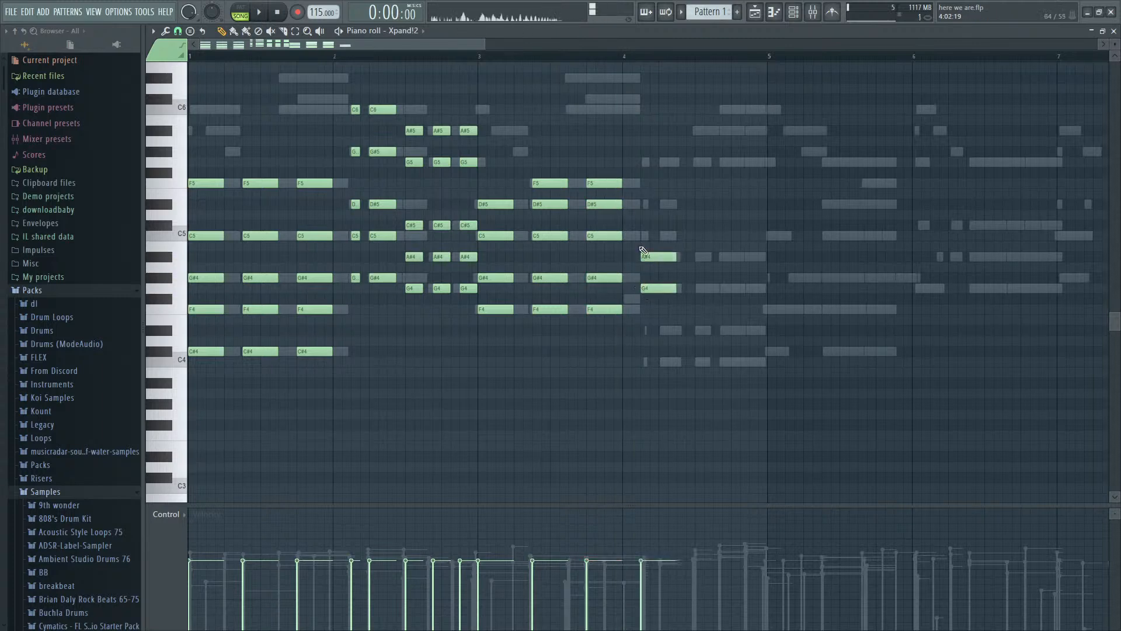
left_click_drag(644, 154, 646, 281)
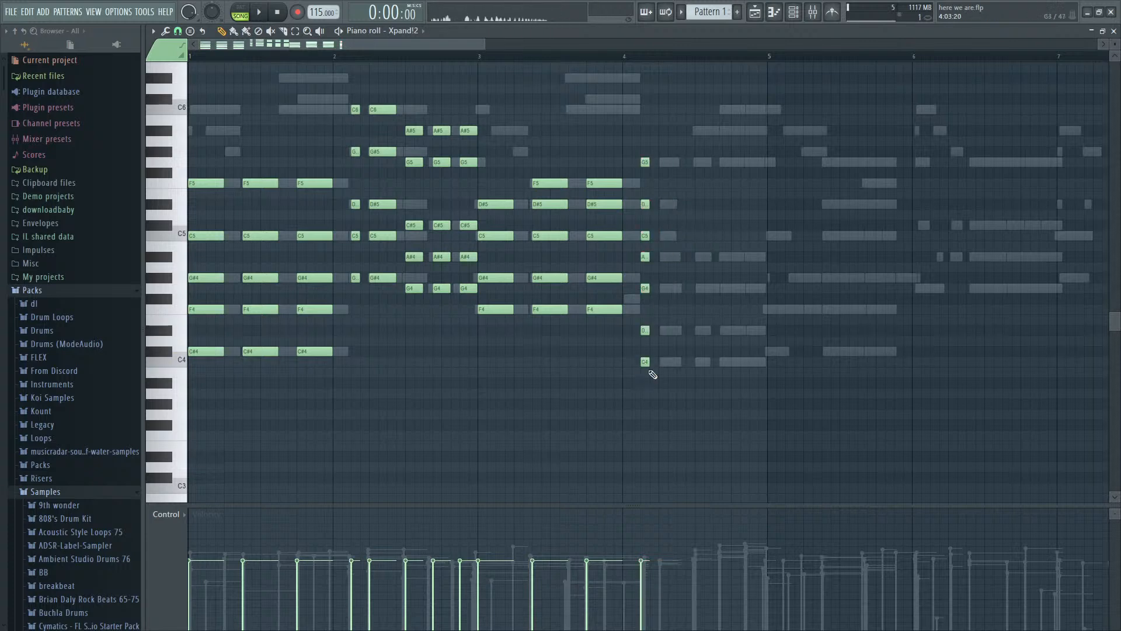
left_click_drag(653, 374, 686, 167, "ctrl")
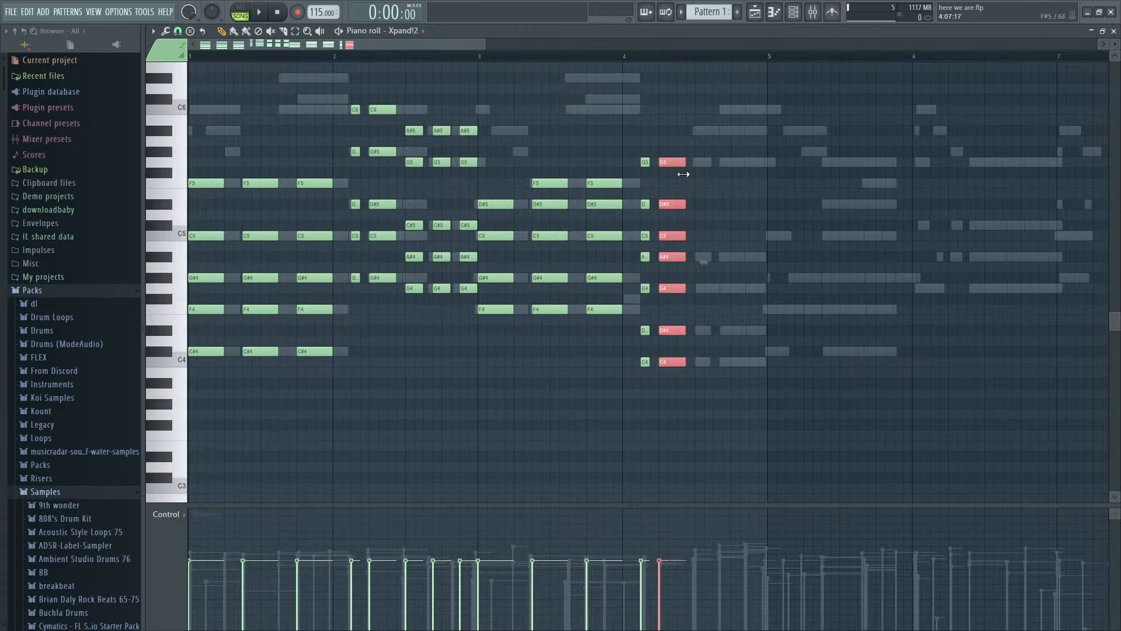
left_click_drag(672, 163, 699, 166, "shift")
key("space")
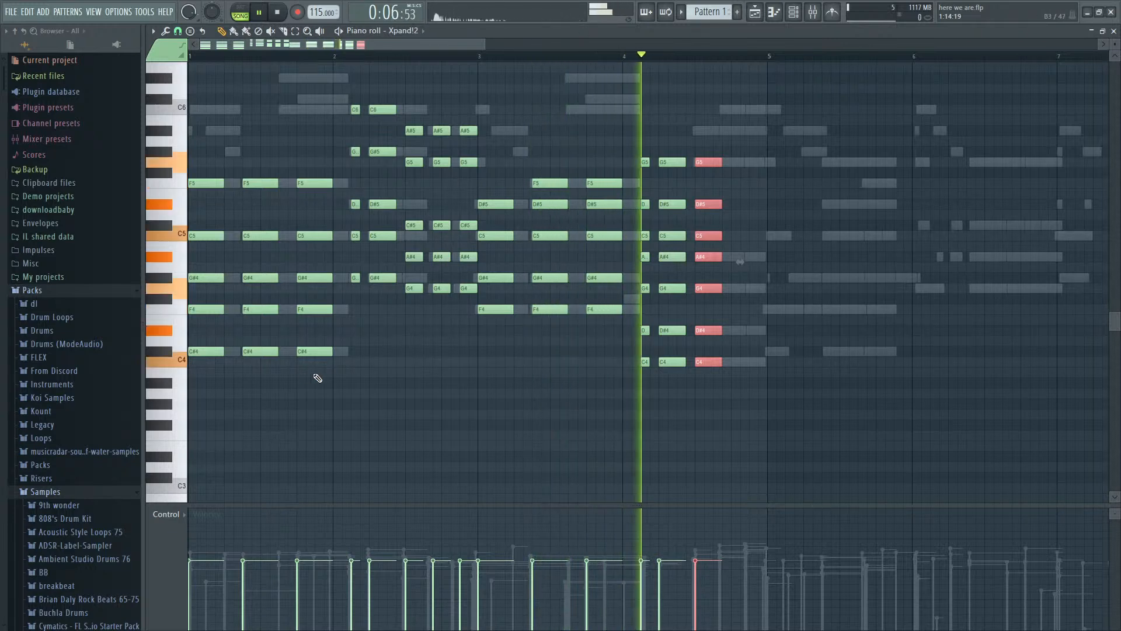
key("space")
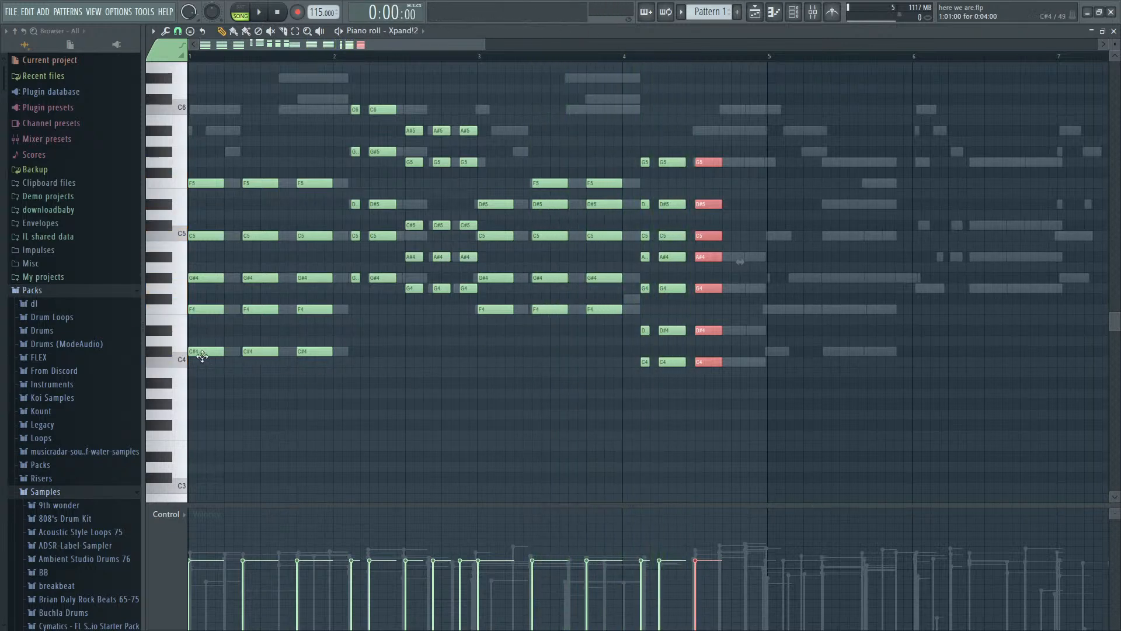
- Play the pattern and audition individual chords across bars 1 to 4 by ear
key("space")
key("space")
right_click(376, 272, "ctrl+alt")
right_click(376, 272, "ctrl+alt")
right_click(383, 289, "ctrl+alt")
right_click(405, 288, "ctrl+alt")
right_click(492, 299, "ctrl+alt")
right_click(546, 311, "ctrl+alt")
right_click(555, 262, "ctrl+alt")
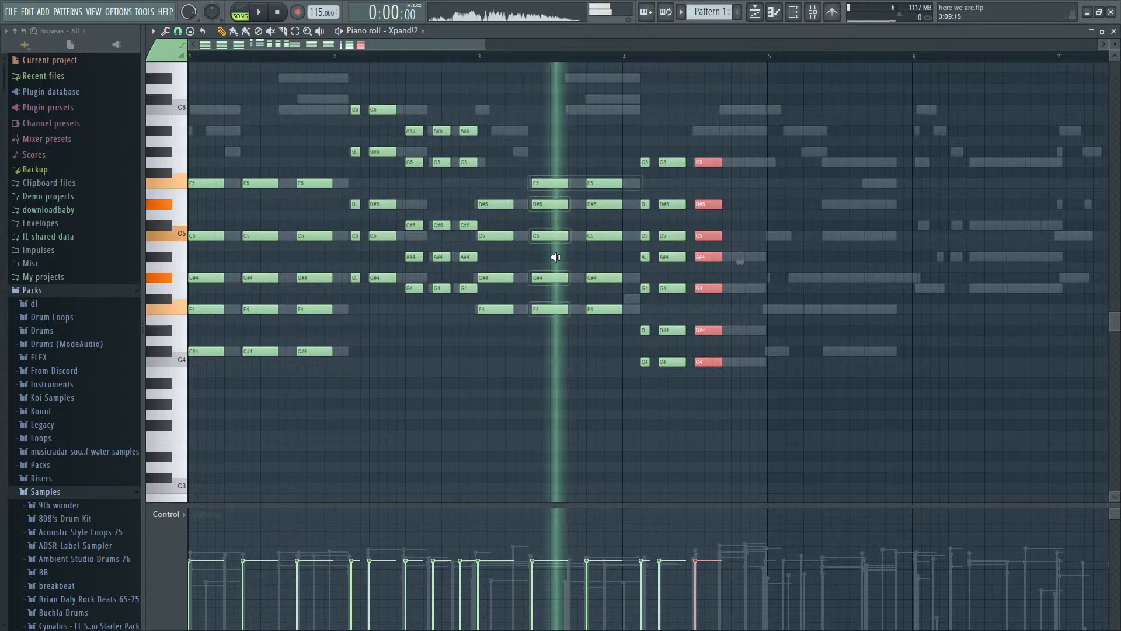
right_click(329, 349, "ctrl+alt")
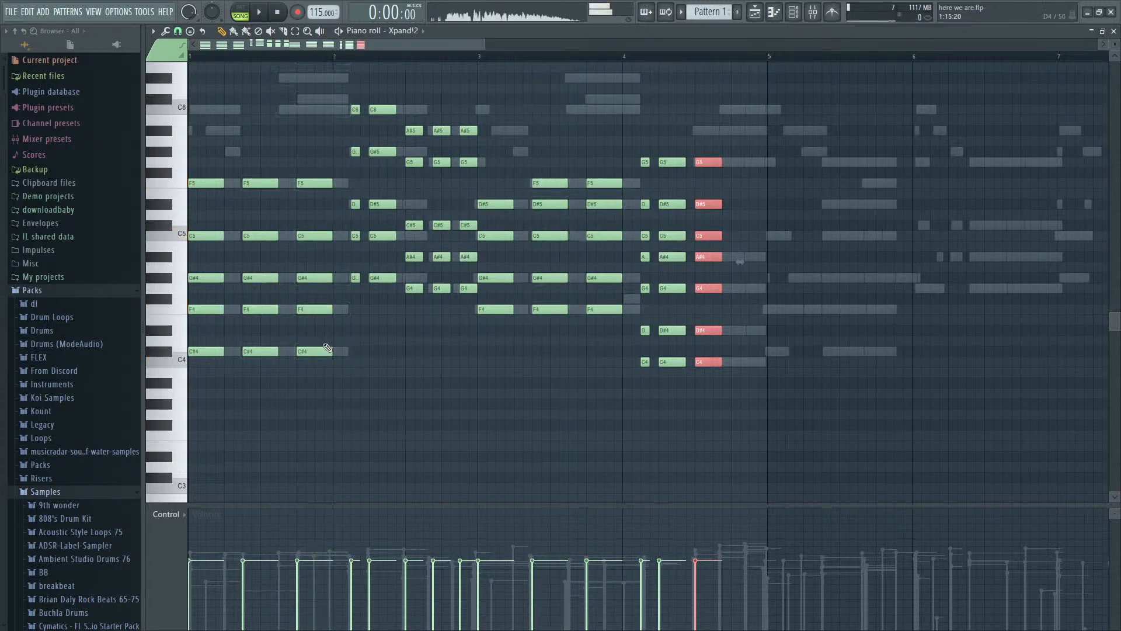
right_click(532, 308, "ctrl+alt")
right_click(643, 338, "ctrl+alt")
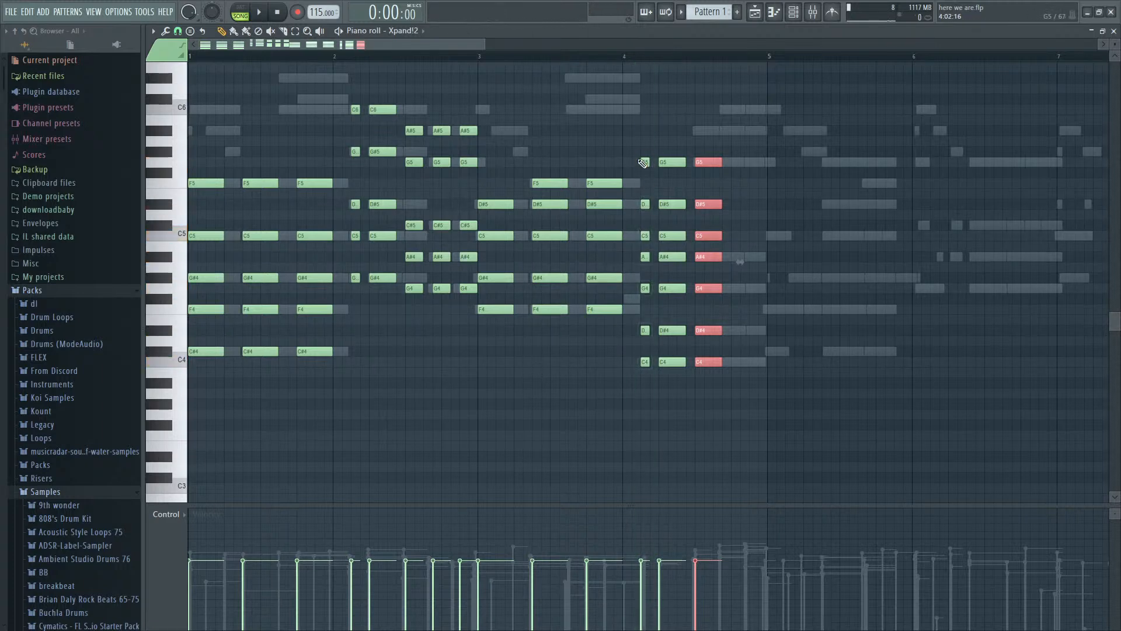
- Add a four-step G#5 note on top of the chord at step 13 of bar 3 and play from bar 3
key("space")
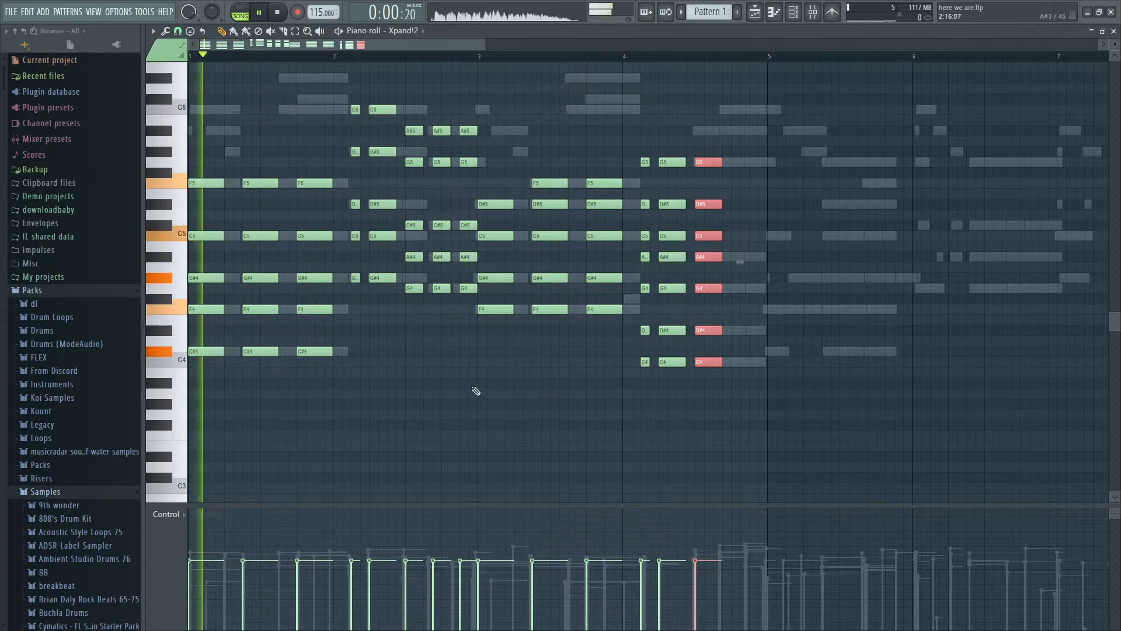
scroll(450, 388, "down", 2)
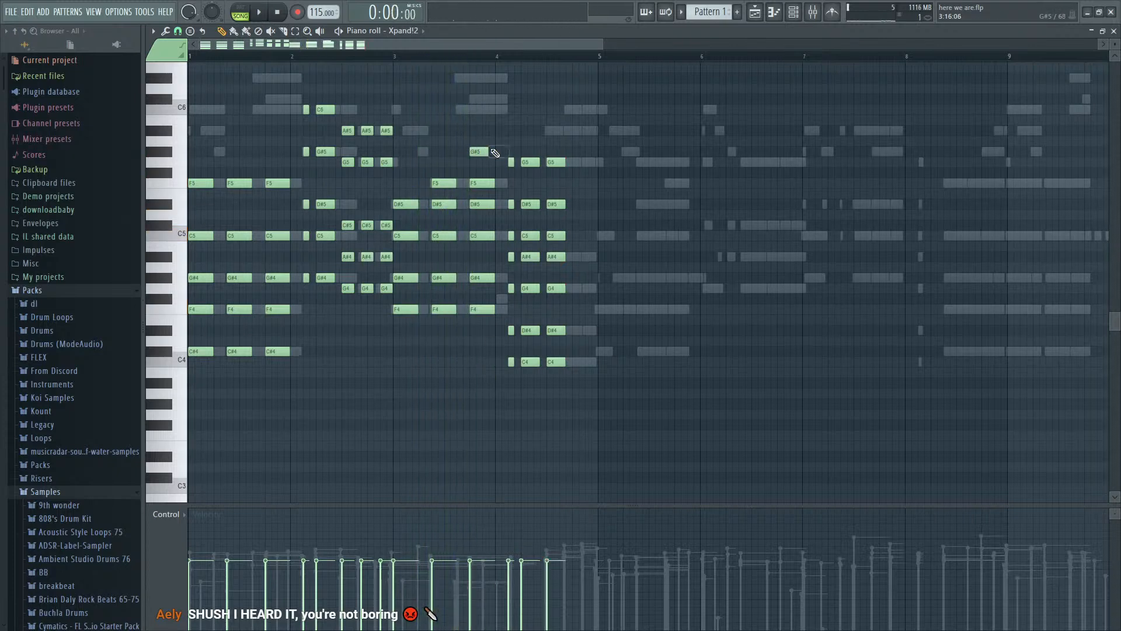
left_click(395, 48)
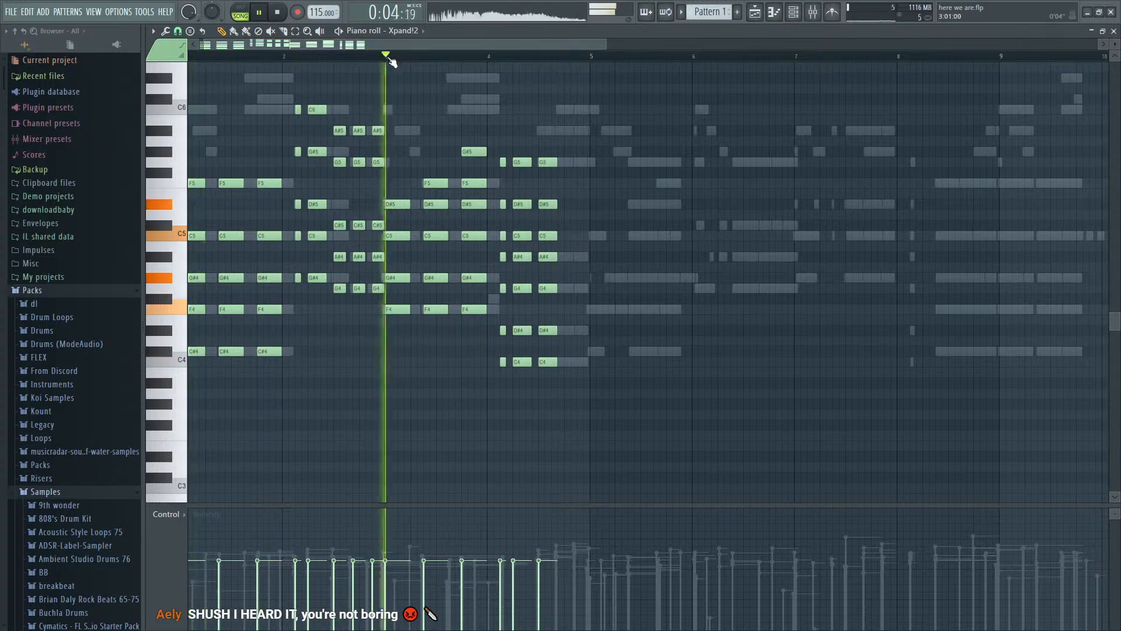
scroll(463, 225, "up", 2)
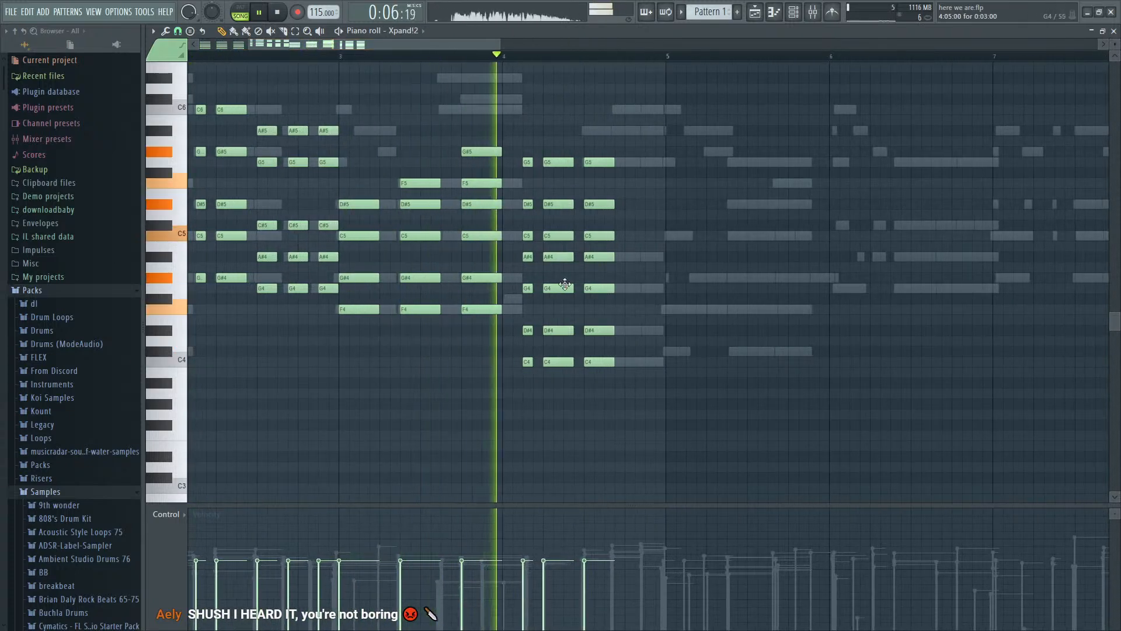
- Shorten the chord at bar 4 step 9 to two steps, repeat it at steps 12 and 15, and top both repeats with A#5 and C6
key("space")
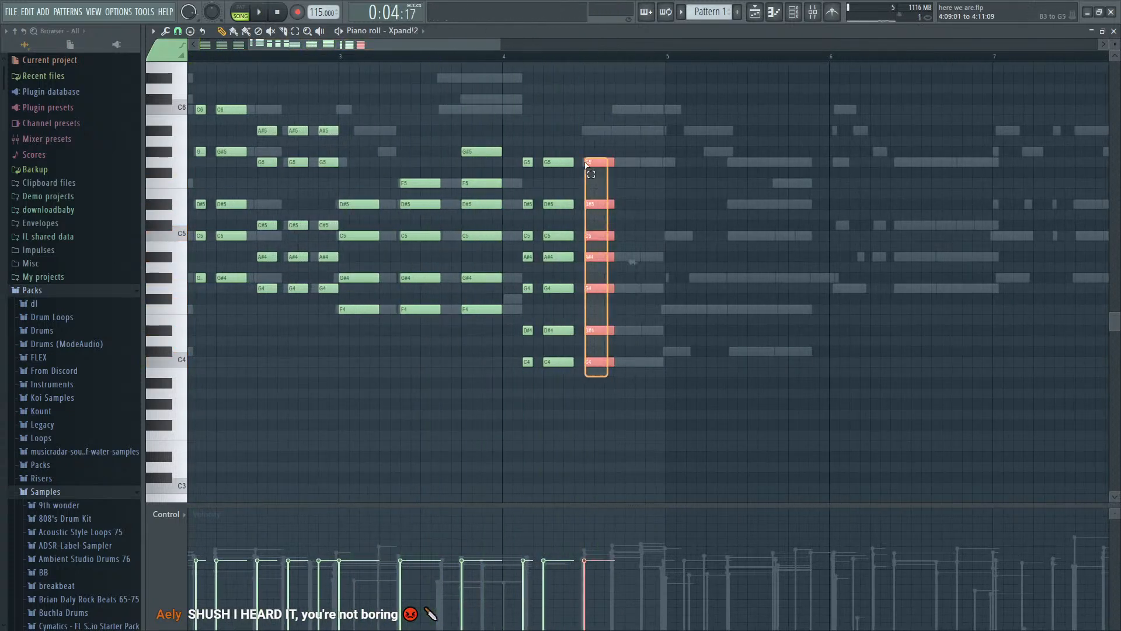
left_click_drag(586, 163, 587, 163)
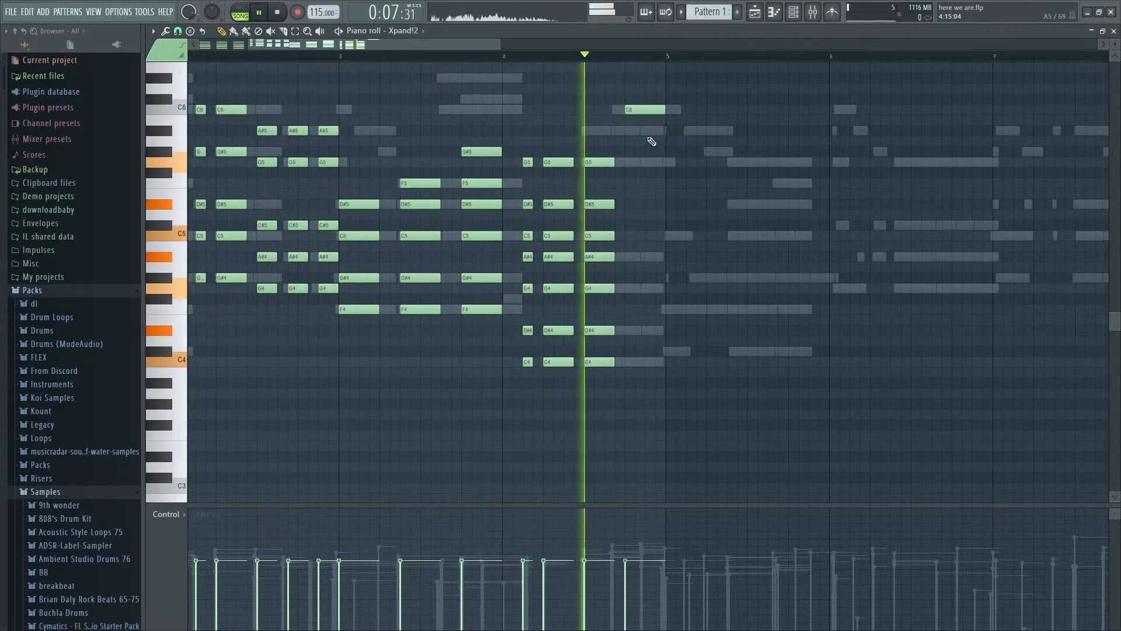
key("space")
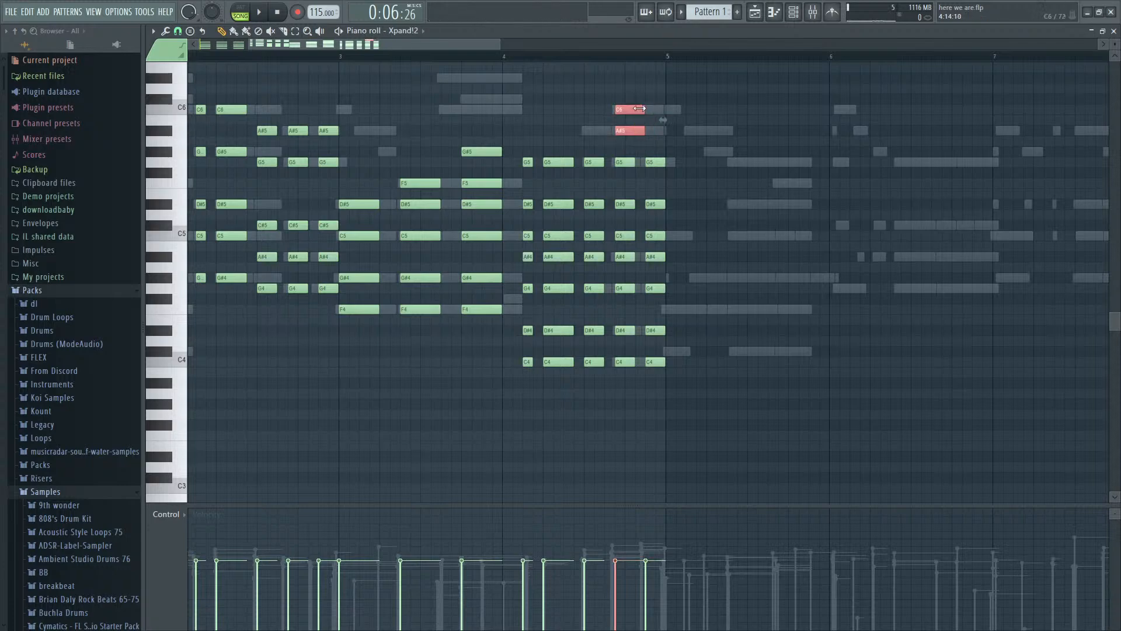
left_click_drag(626, 132, 657, 134)
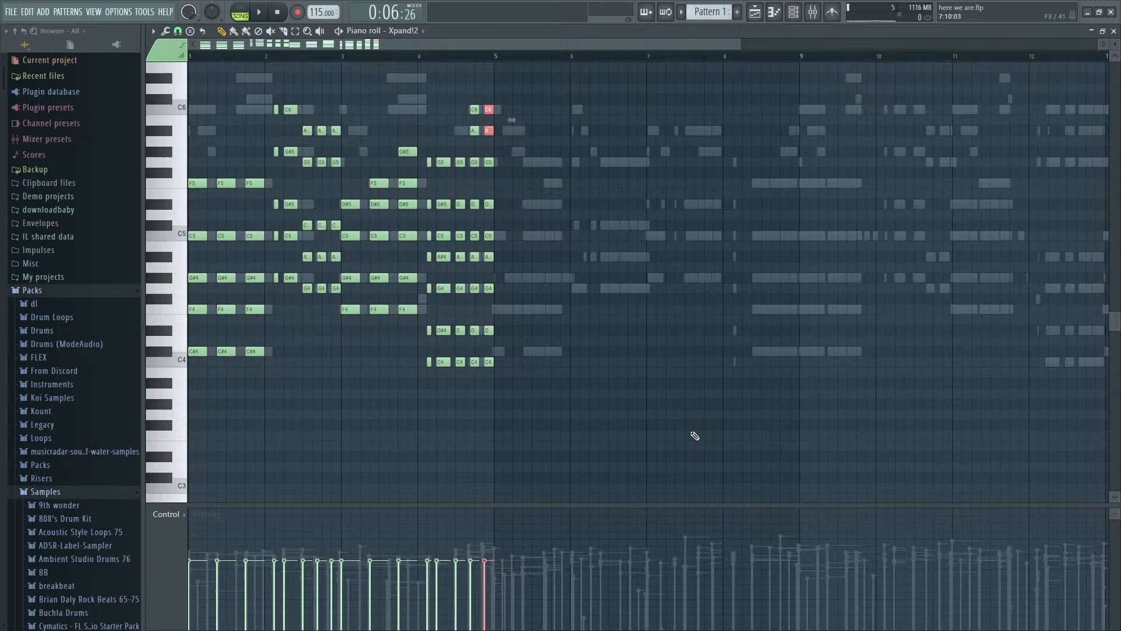
- Mute TruePianos and play the Xpand!2 chords of bars 1 to 4 on their own
key("ctrl+a")
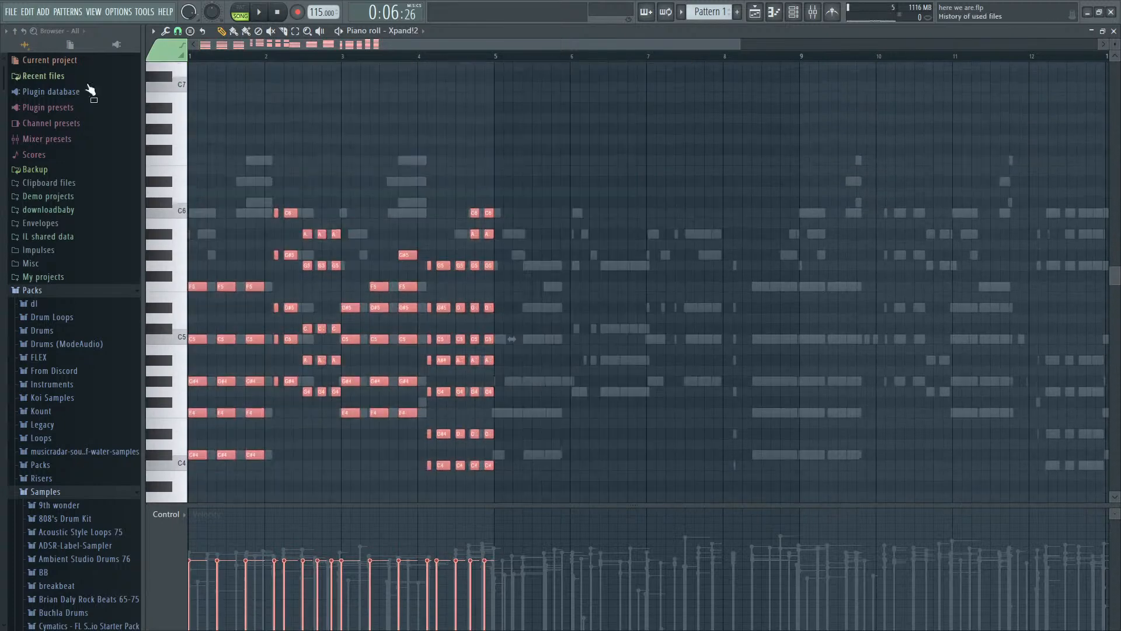
key("F9")
key("F6")
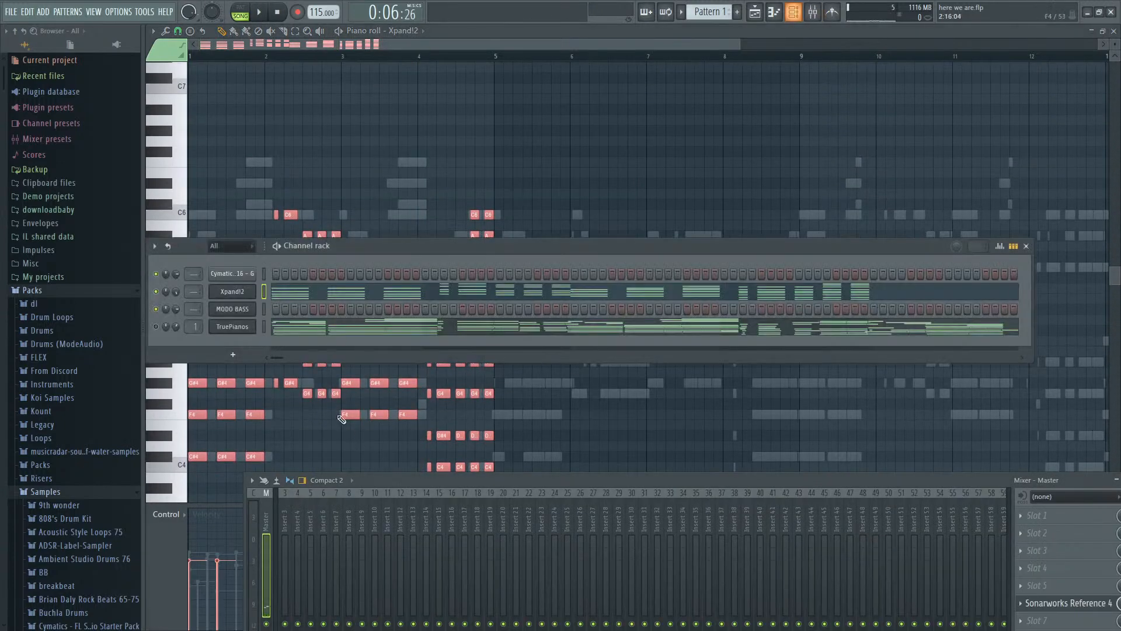
key("F6")
key("F9")
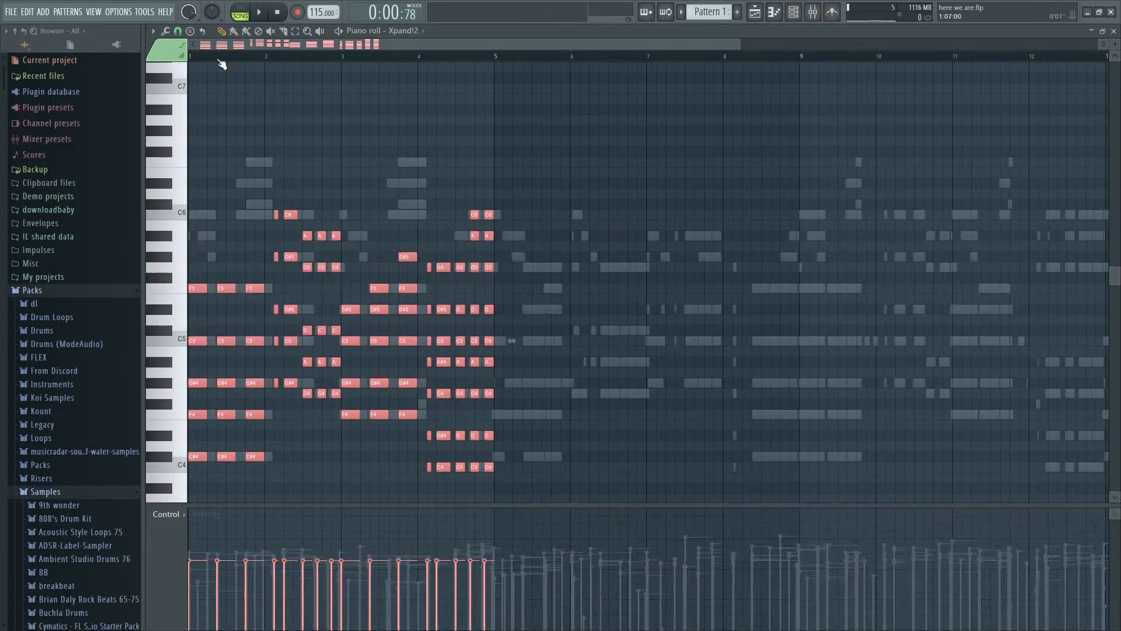
key("space")
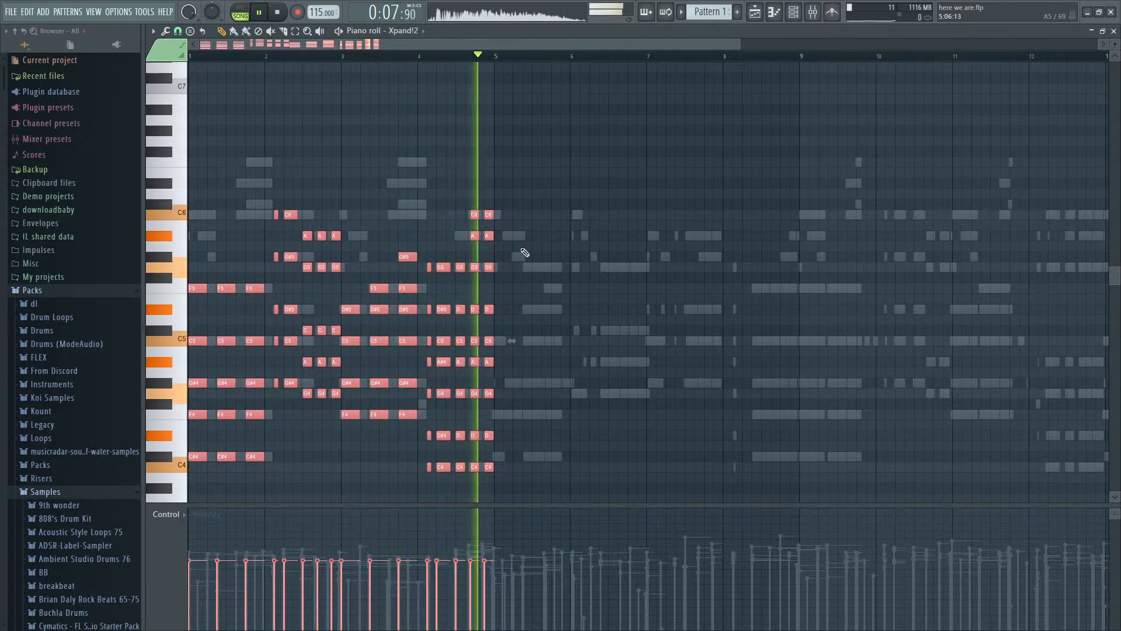
key("space")
- Unmute TruePianos, mute Xpand!2, and play the TruePianos part with its notes shown in the piano roll
key("F9")
key("F6")
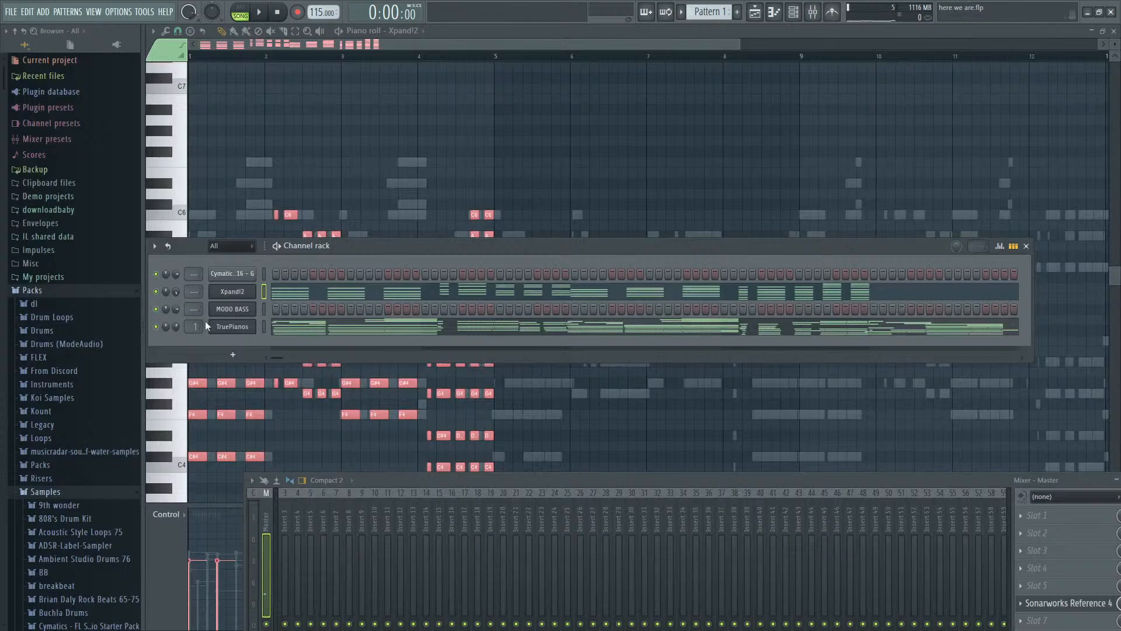
left_click(268, 327)
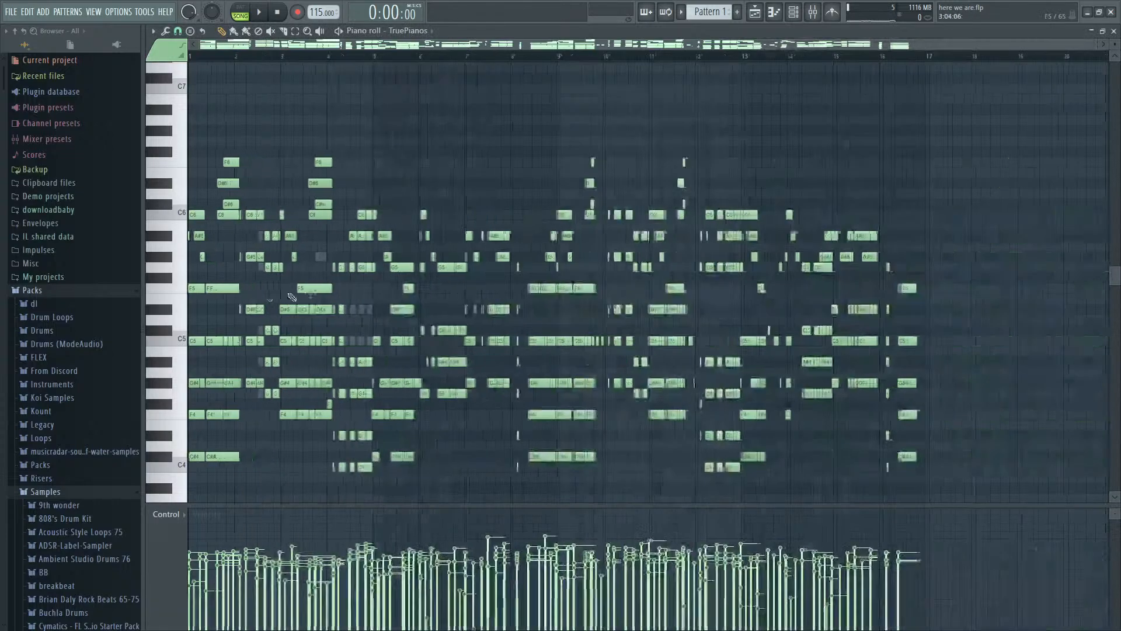
key("F9")
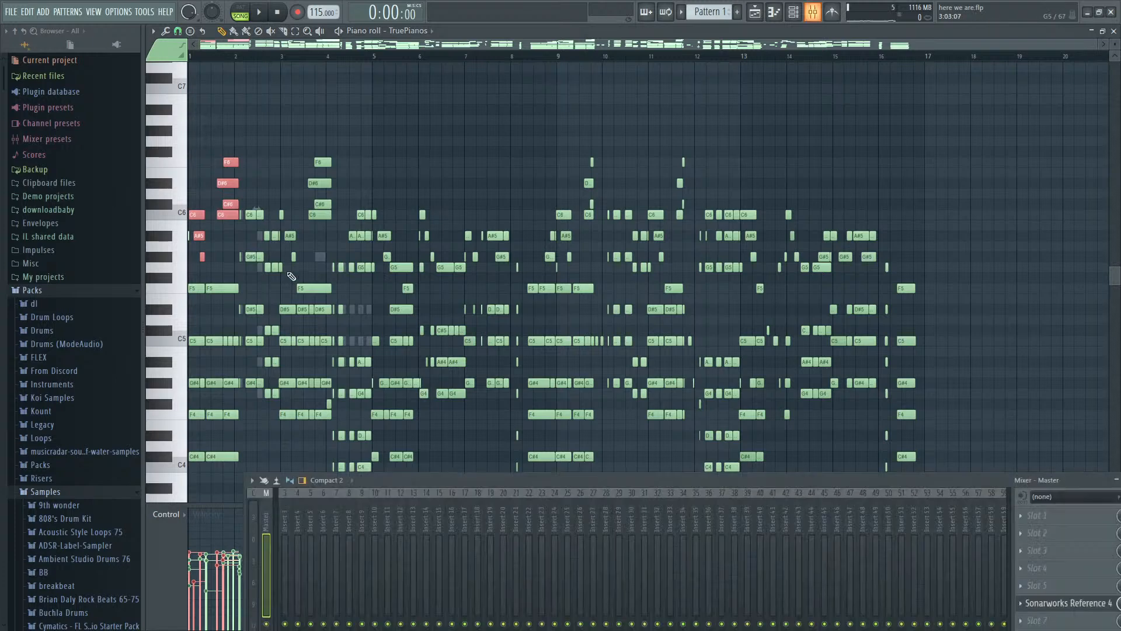
key("F6")
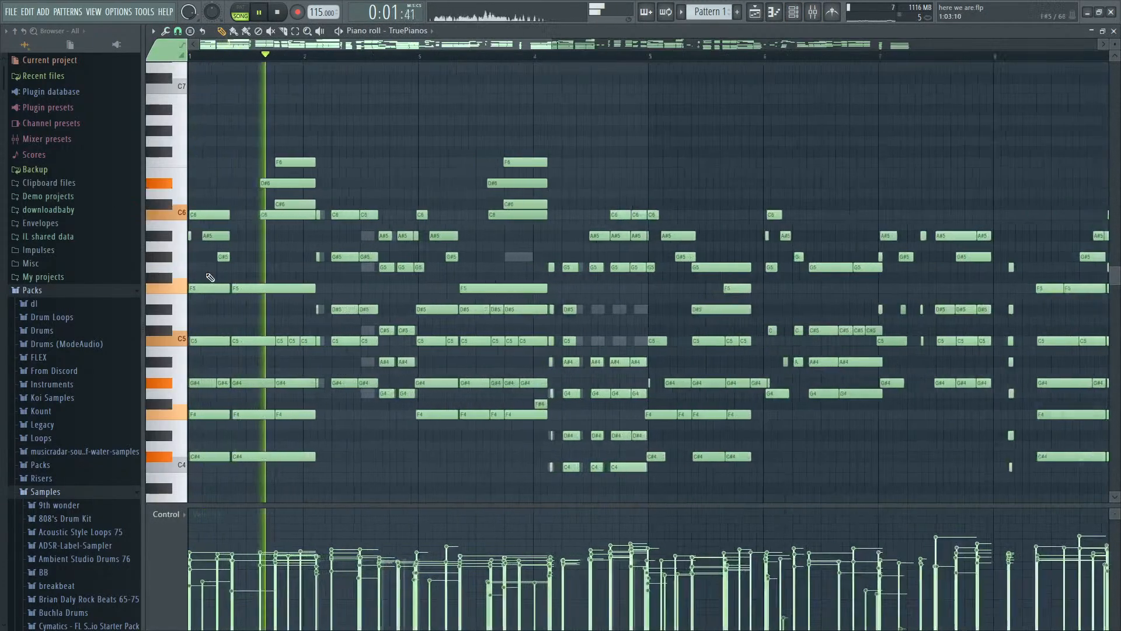
scroll(210, 277, "up", 3)
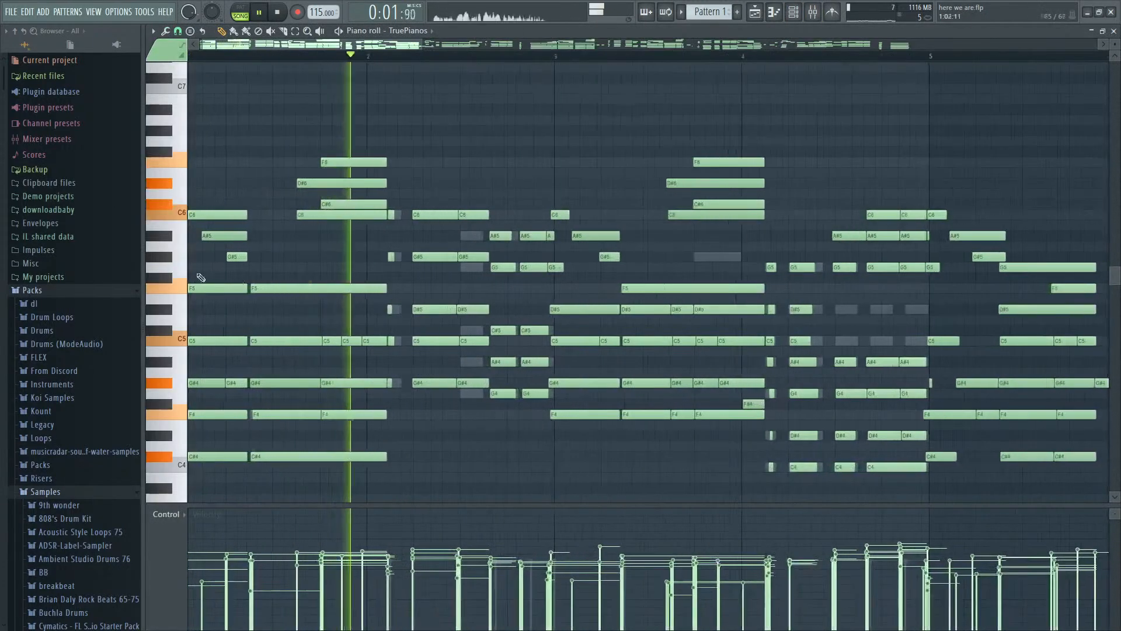
left_click_drag(261, 268, 146, 175)
left_click(319, 288, "ctrl+shift")
left_click_drag(337, 263, 374, 100)
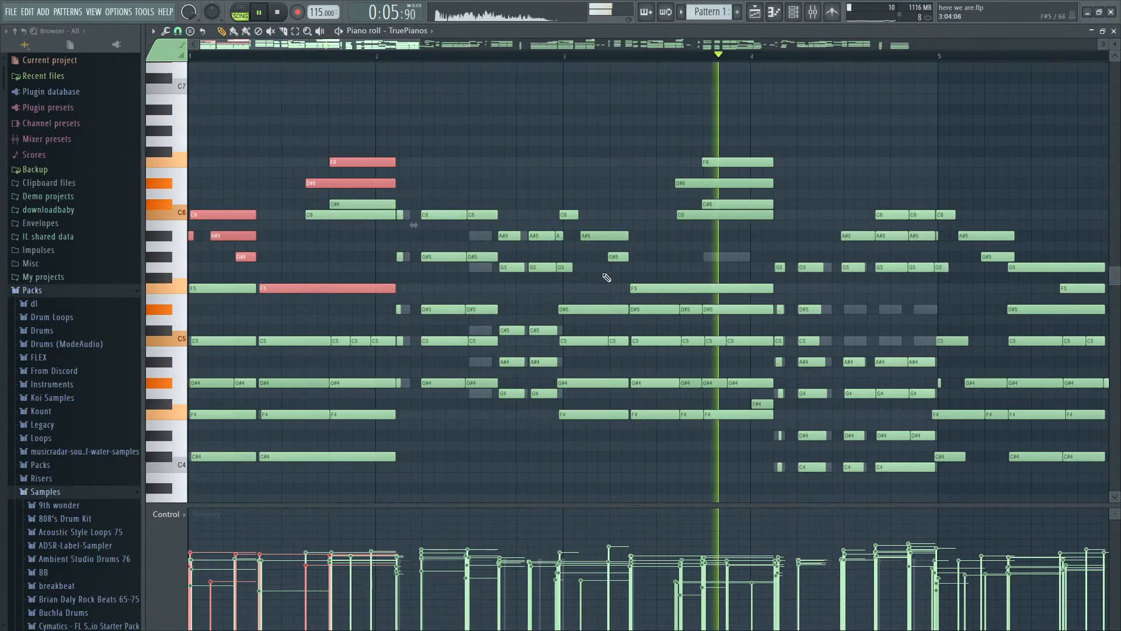
left_click_drag(293, 170, 646, 288)
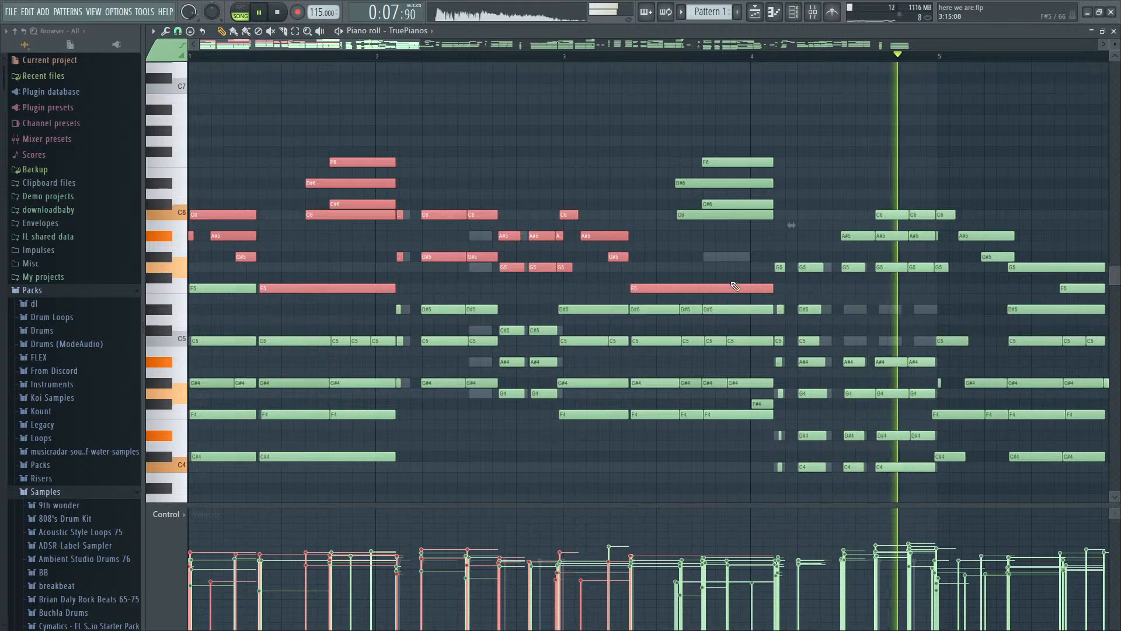
left_click_drag(724, 282, 1119, 126)
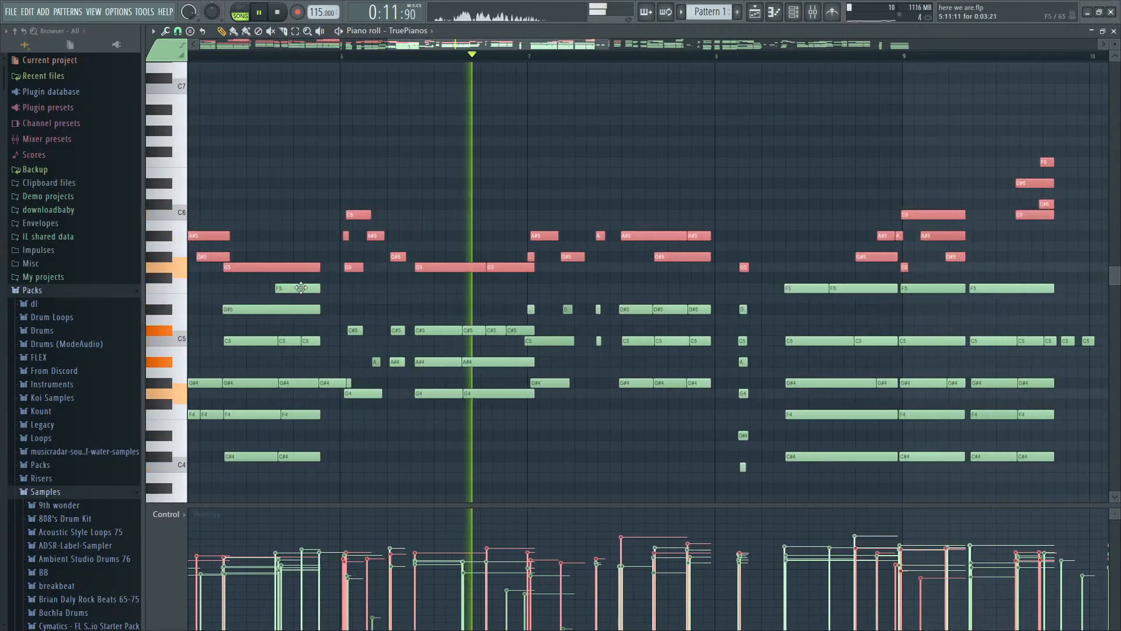
left_click_drag(1054, 288, 1087, 288)
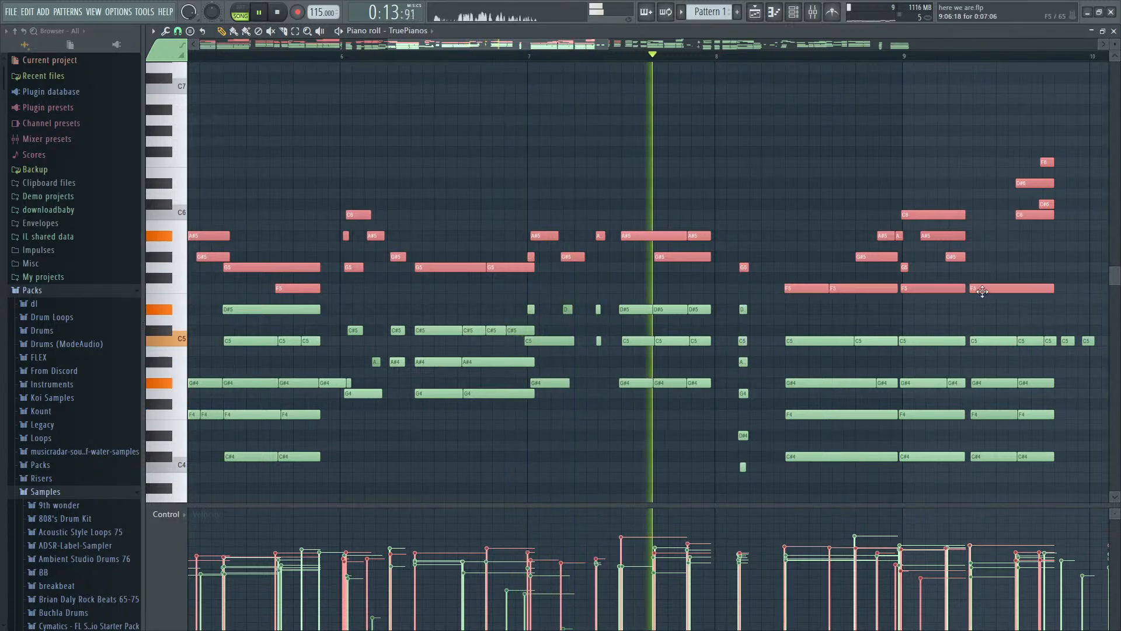
scroll(985, 294, "down", 5)
scroll(935, 306, "down", 2)
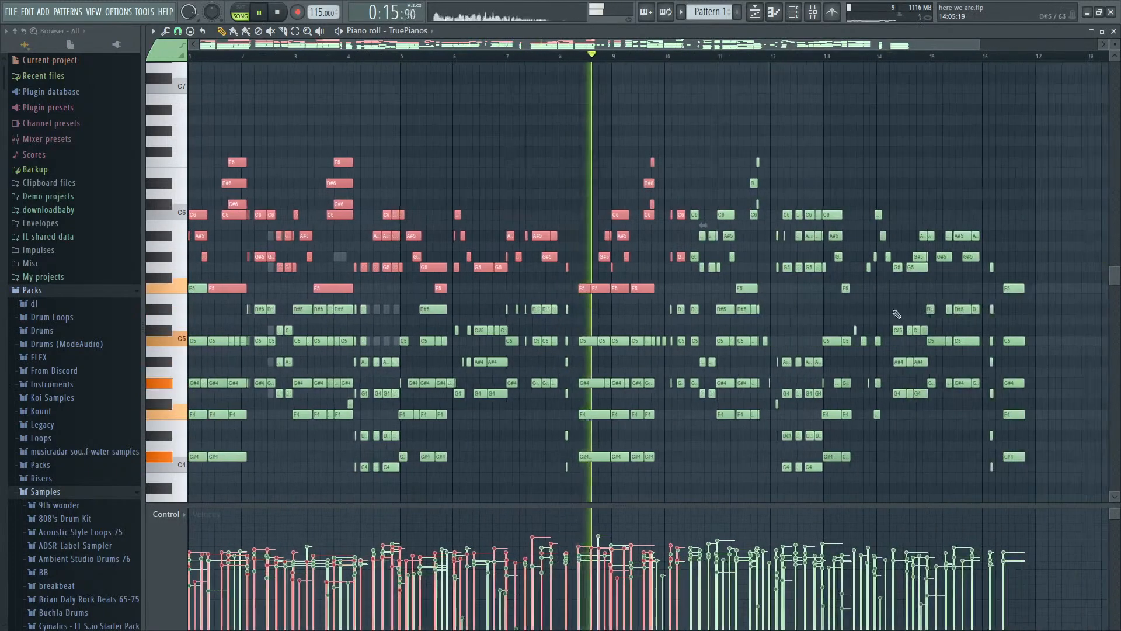
scroll(882, 319, "up", 5)
scroll(315, 336, "down", 5)
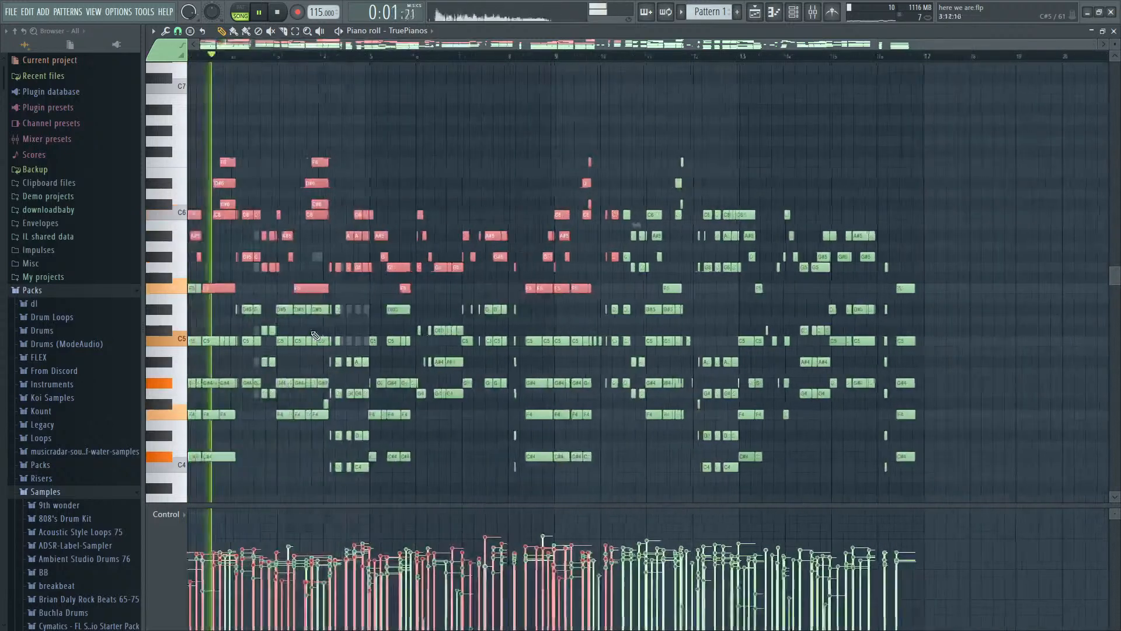
key("space")
left_click(506, 296, "ctrl")
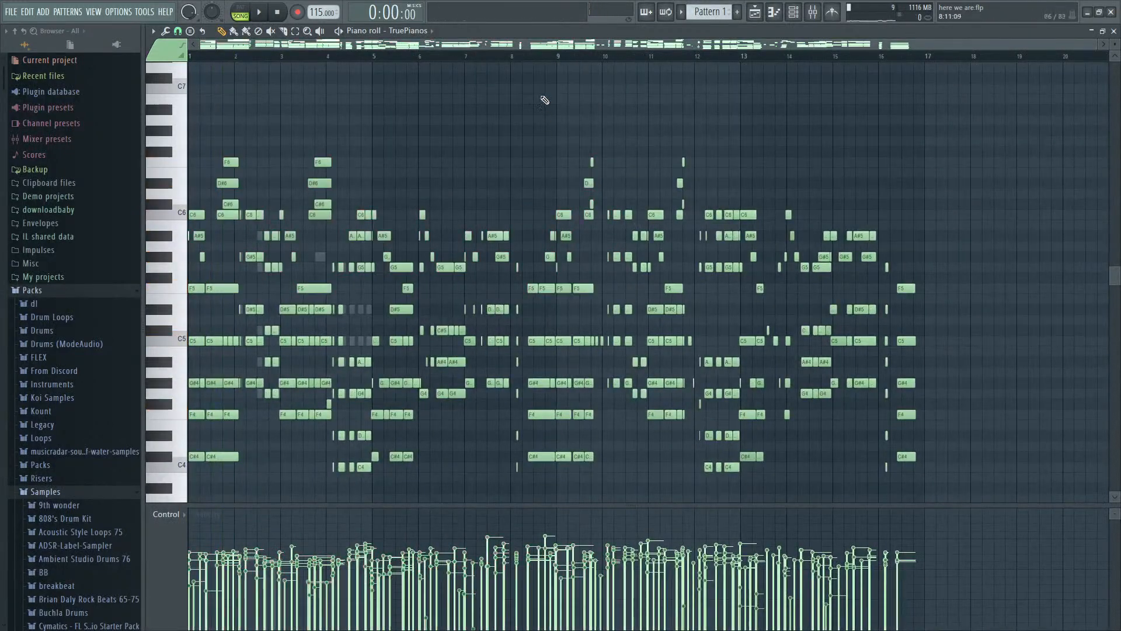
- Play the TruePianos part in pattern mode from bar 9 to bar 16, and listen to it again from the start
left_click(555, 55)
key("space")
scroll(655, 257, "up", 2)
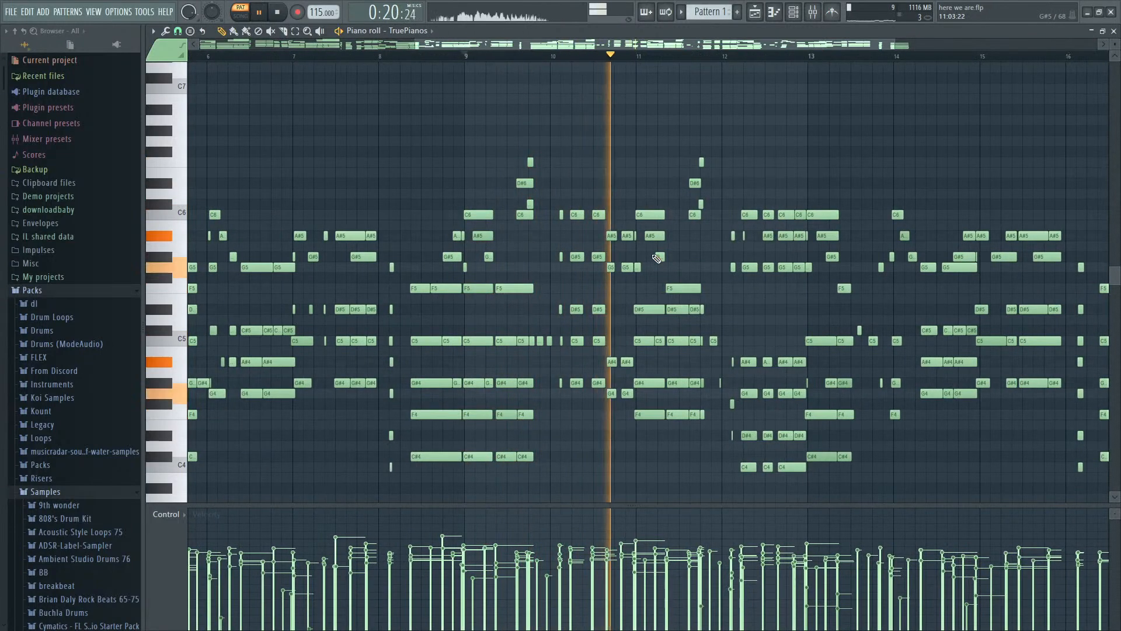
scroll(657, 258, "down", 1)
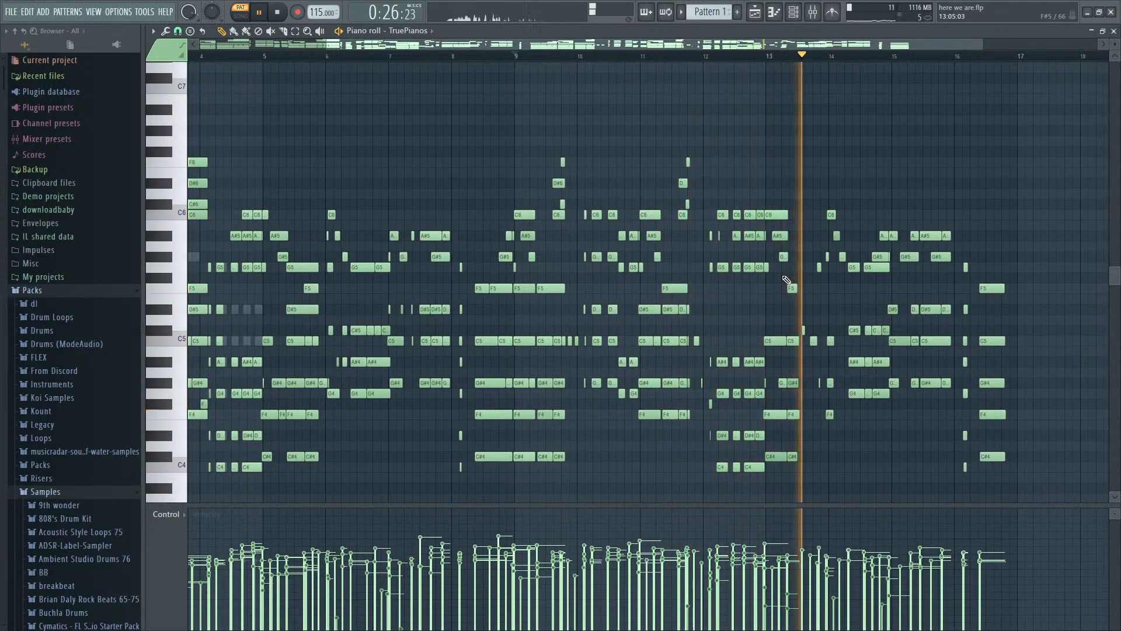
scroll(790, 279, "down", 1)
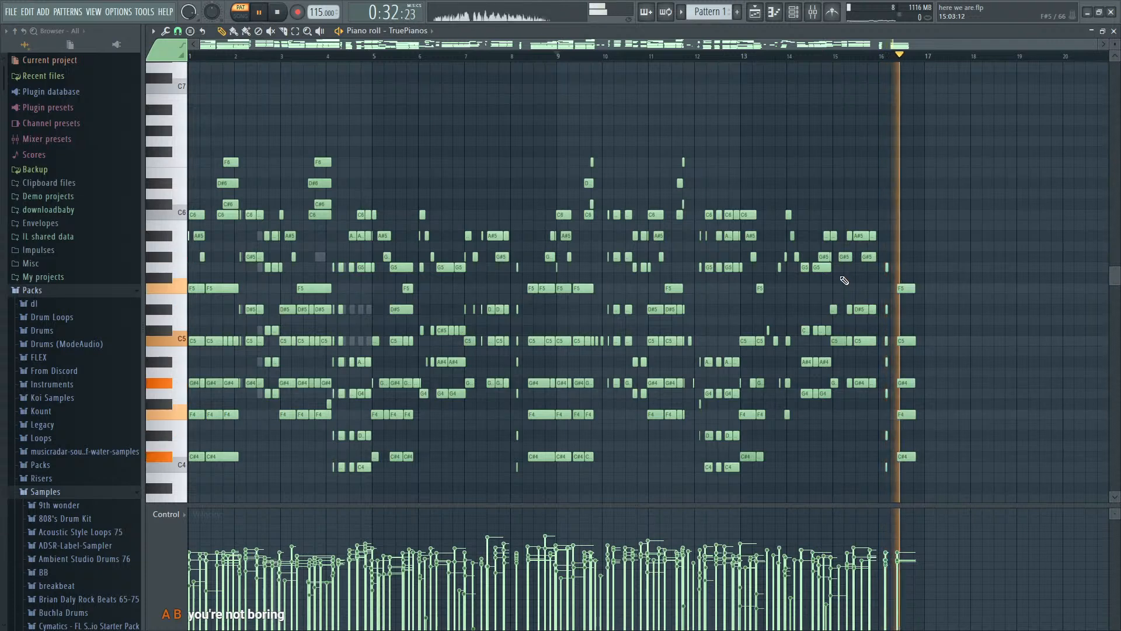
key("space")
key("space")
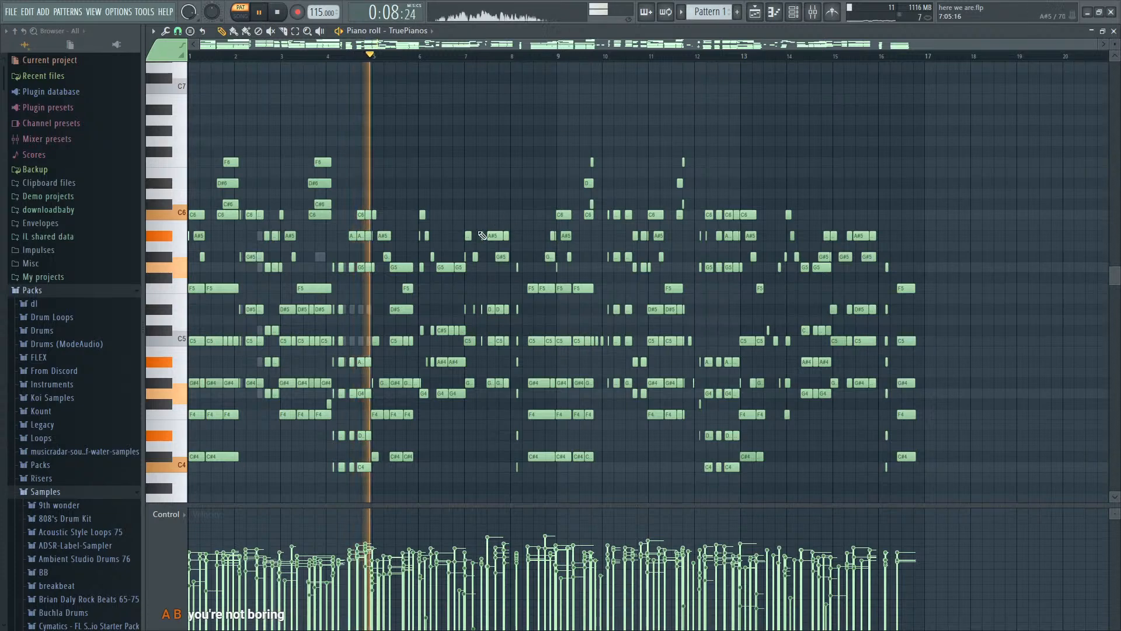
key("space")
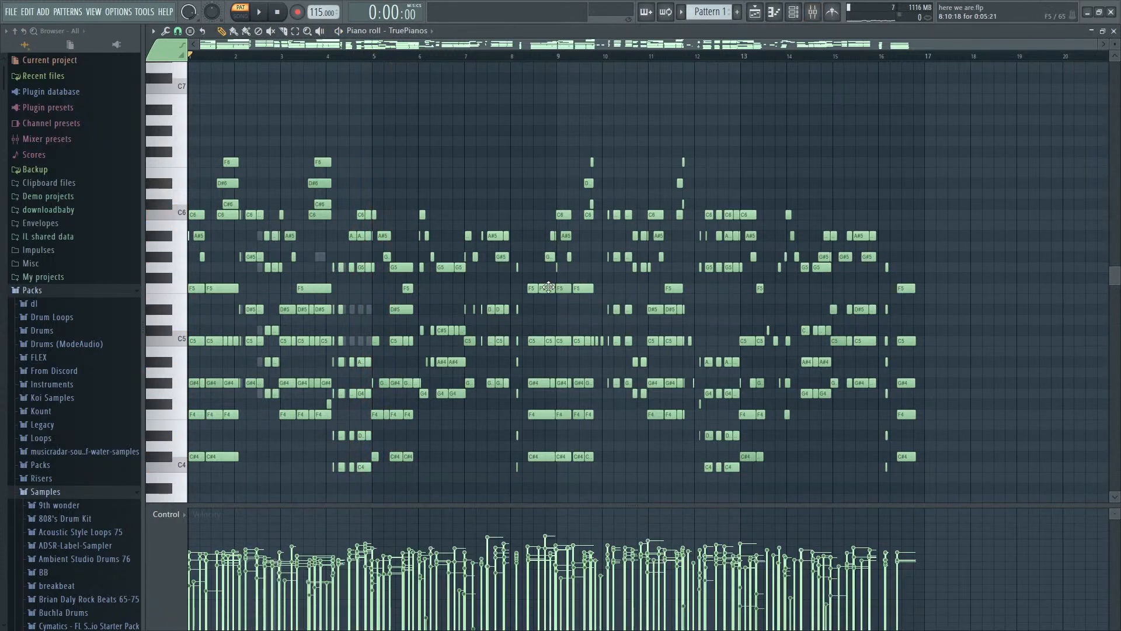
- Add a reFX Nexus channel, copy the TruePianos notes from F5 upward in bars 1 to 8 into it, and play the pattern
left_click_drag(548, 287, 76, 108)
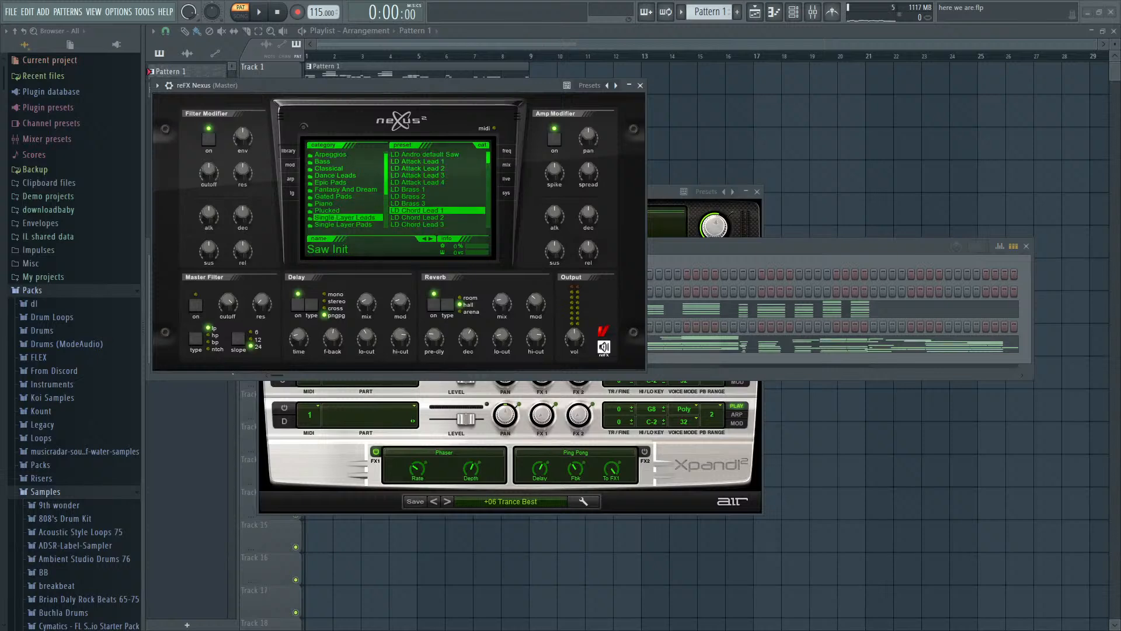
key("F6")
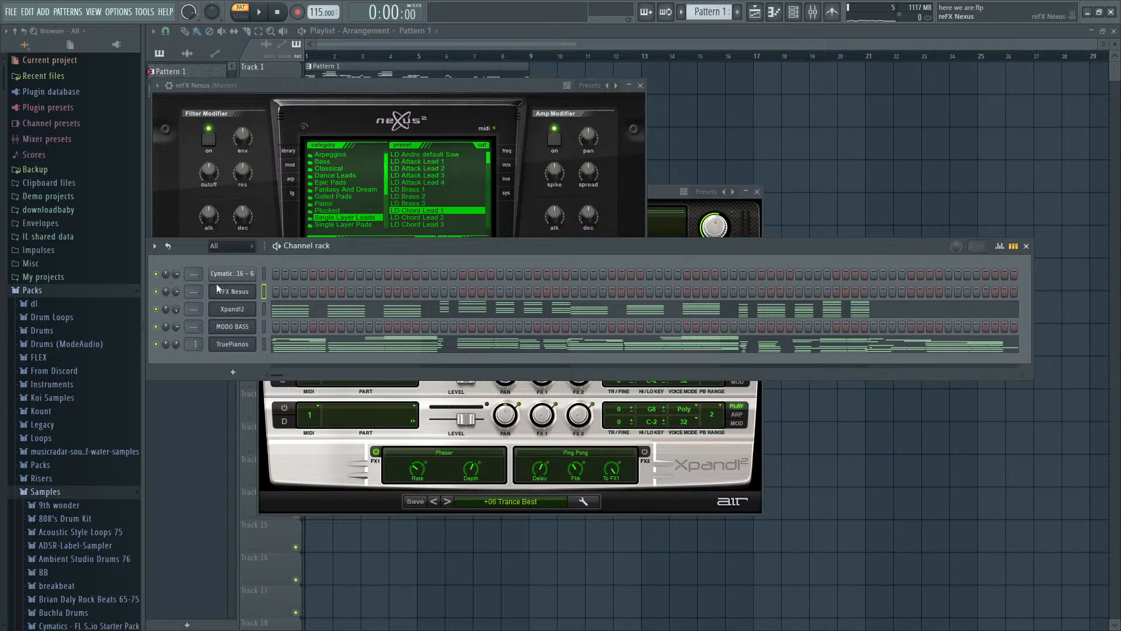
key("F7")
key("space")
scroll(281, 295, "up", 2)
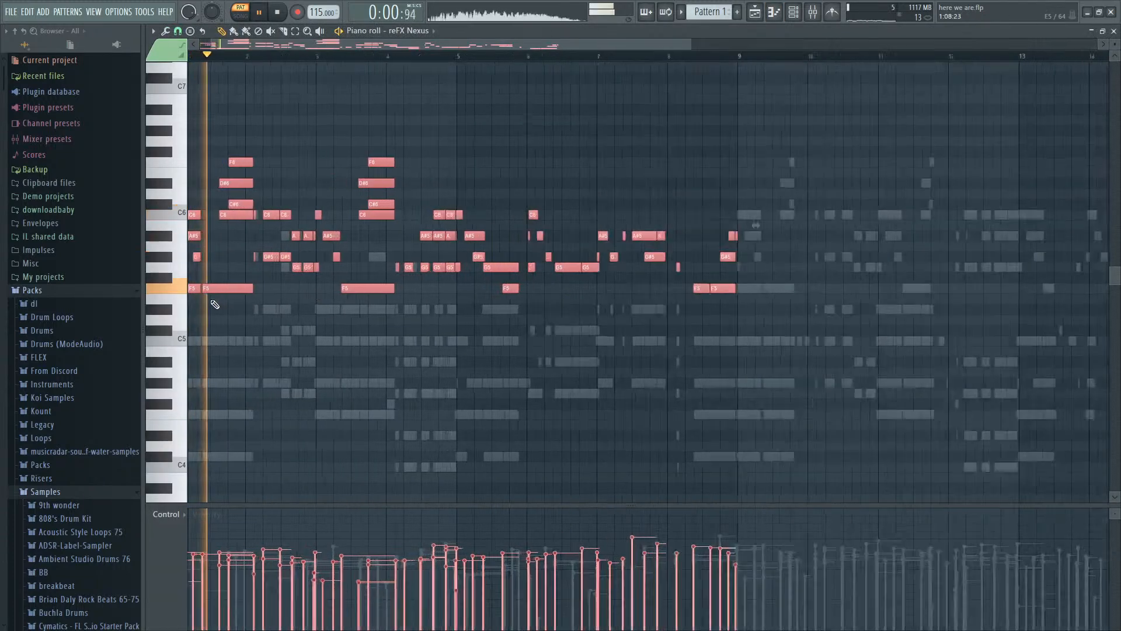
- Choose the LD King of Buzz 4 preset in Nexus, raise its notes one octave, and play the pattern from the start
key("F7")
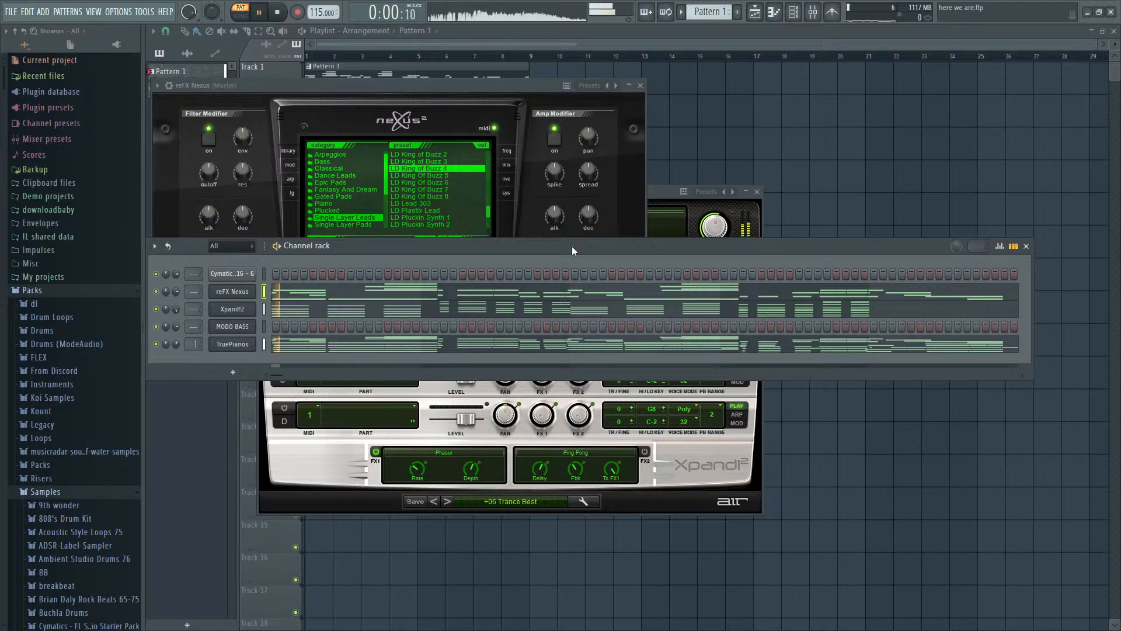
left_click(426, 298)
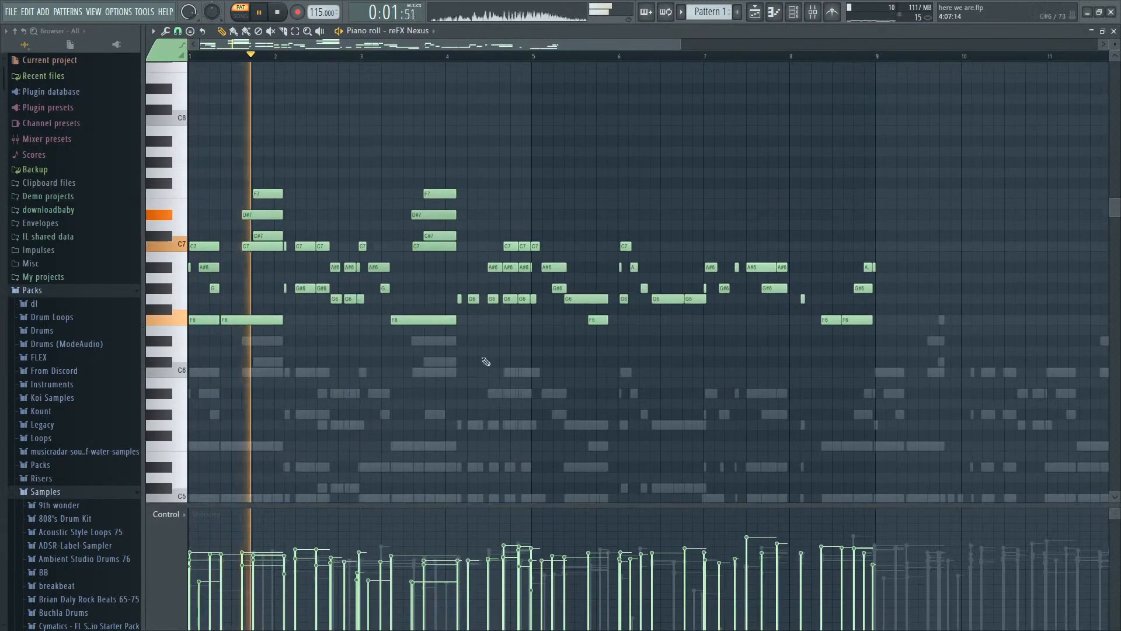
scroll(234, 380, "down", 3)
scroll(190, 376, "up", 9)
key("space")
- Adjust the Nexus note lengths so each note lasts exactly until the next one starts, and play the melody from bar 1
key("space")
scroll(192, 343, "up", 2)
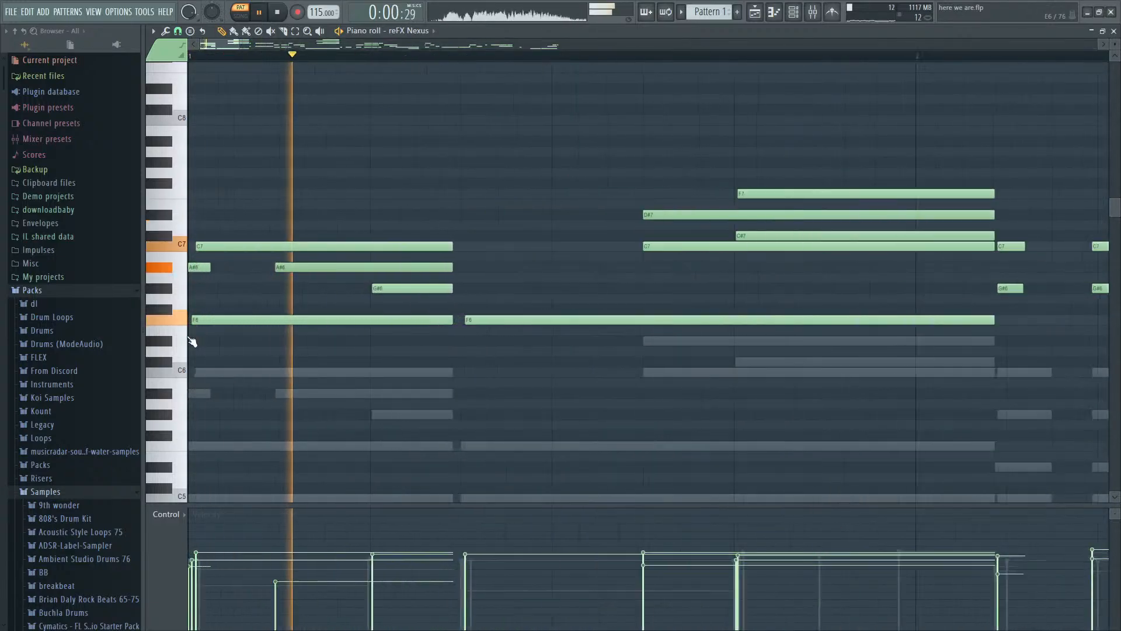
key("space")
key("space")
scroll(275, 361, "down", 3)
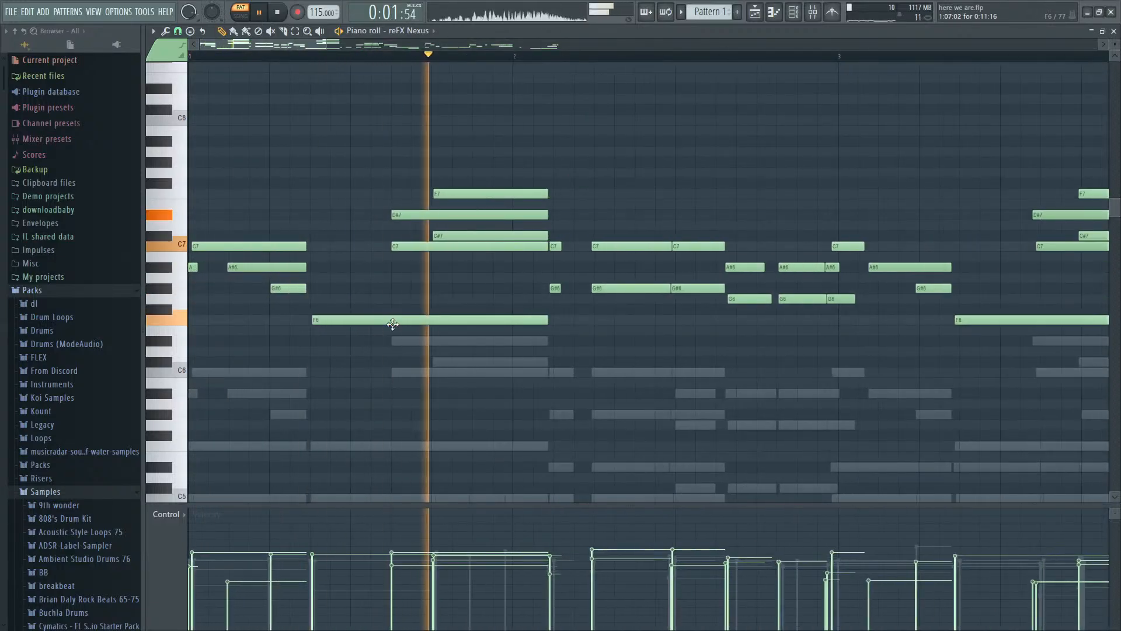
key("space")
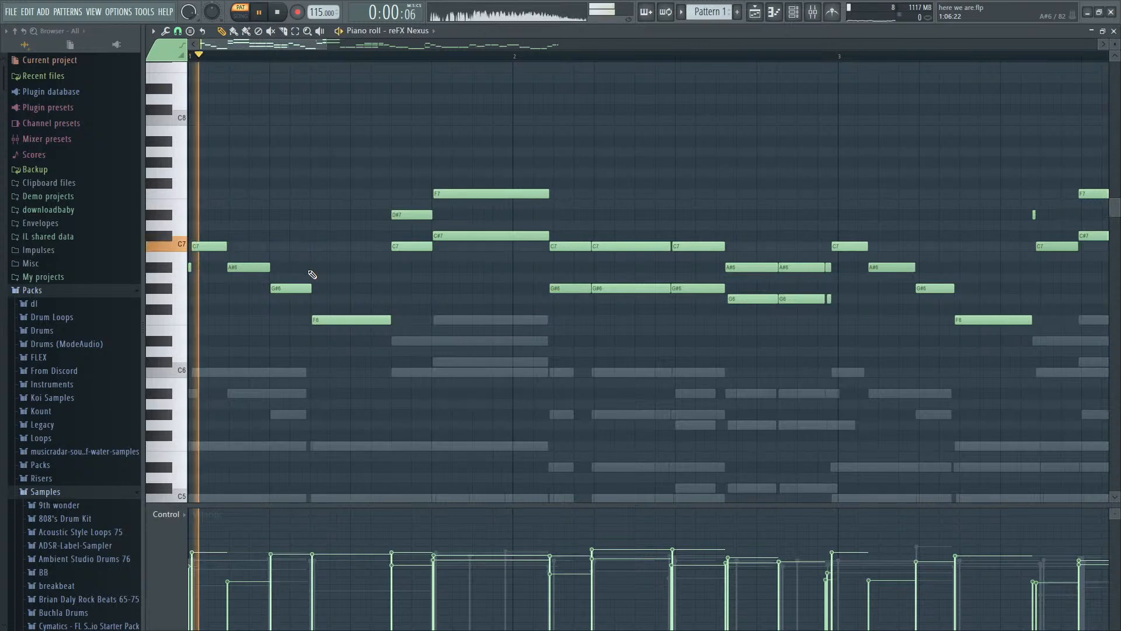
scroll(393, 314, "down", 2)
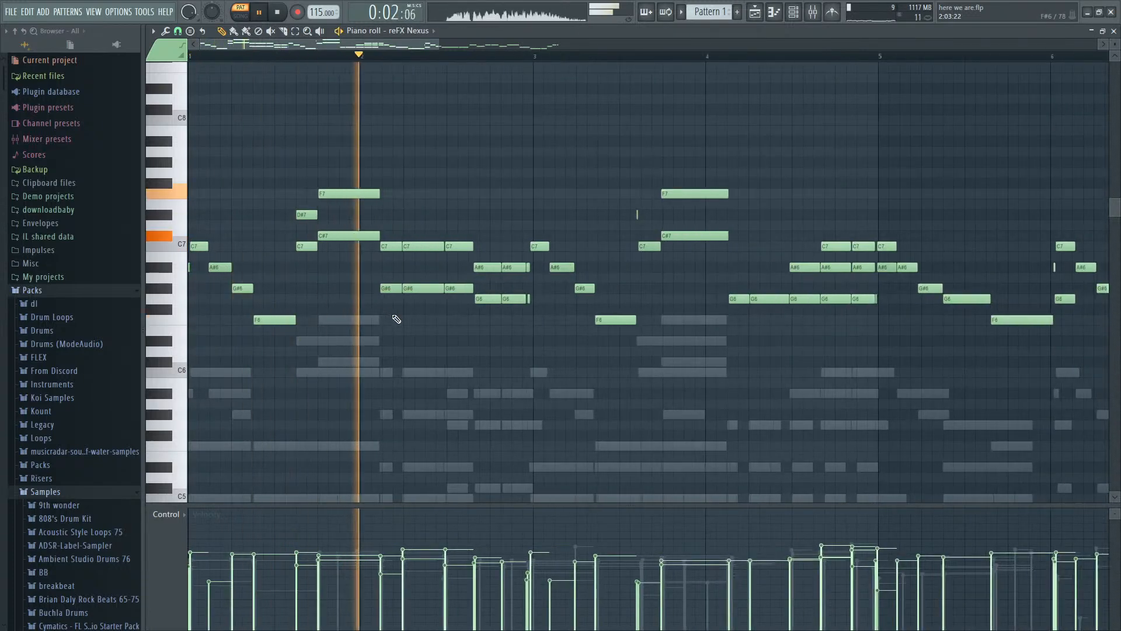
scroll(485, 334, "down", 2)
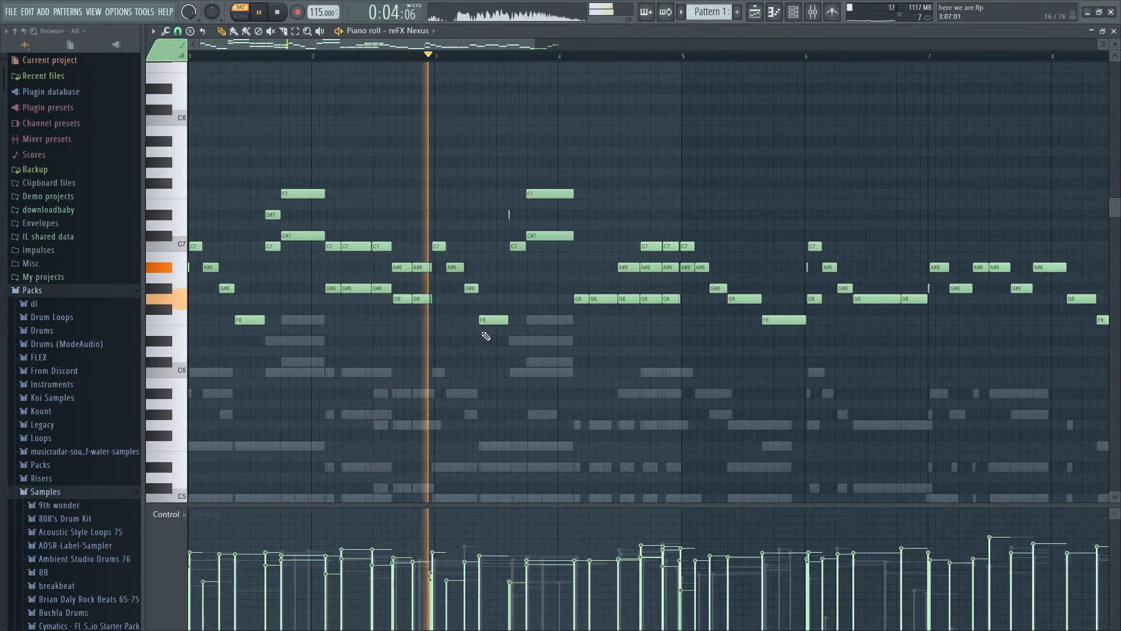
- Listen to the Nexus melody through bar 5, play it from bar 6, and play the pattern again
scroll(514, 327, "down", 1)
scroll(596, 353, "up", 2)
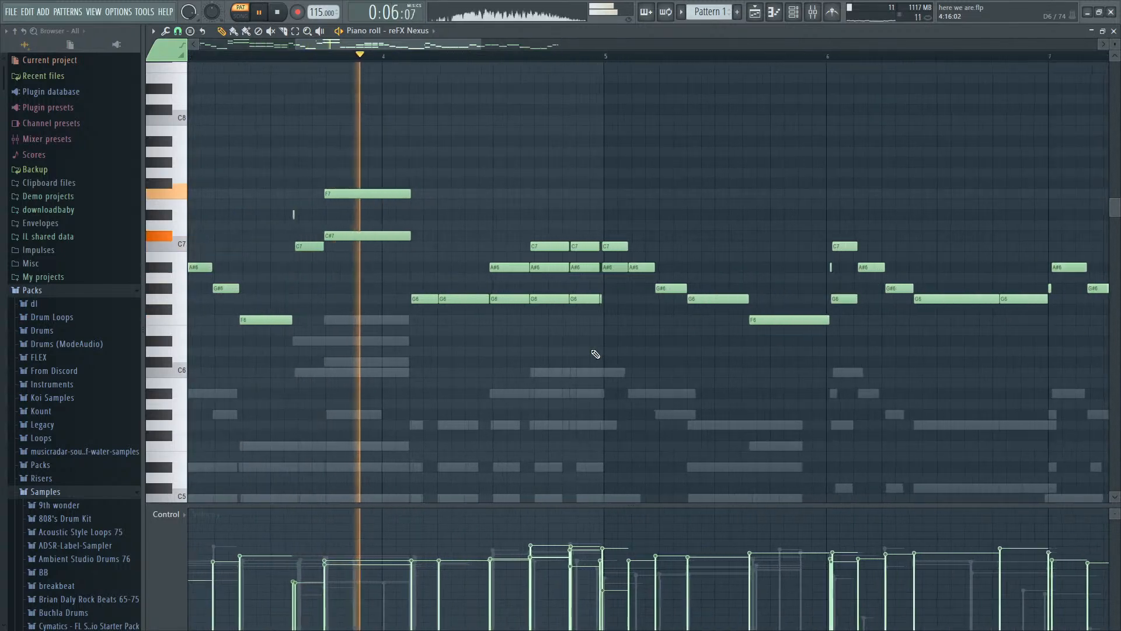
scroll(596, 354, "down", 2)
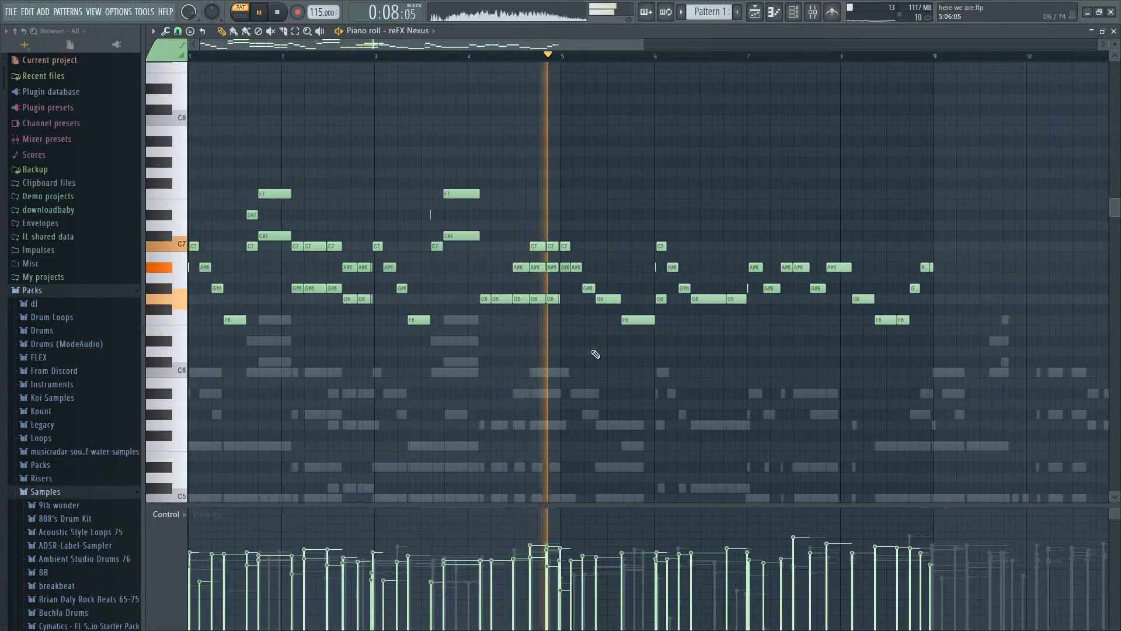
scroll(595, 354, "up", 2)
key("space")
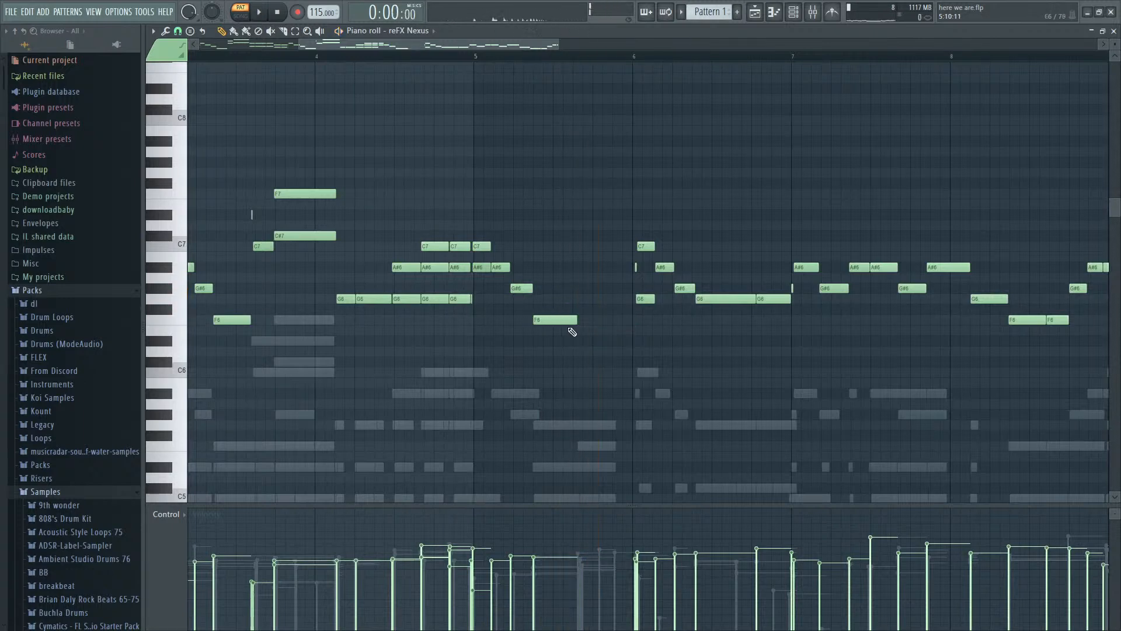
left_click(635, 58)
key("space")
scroll(706, 310, "down", 3)
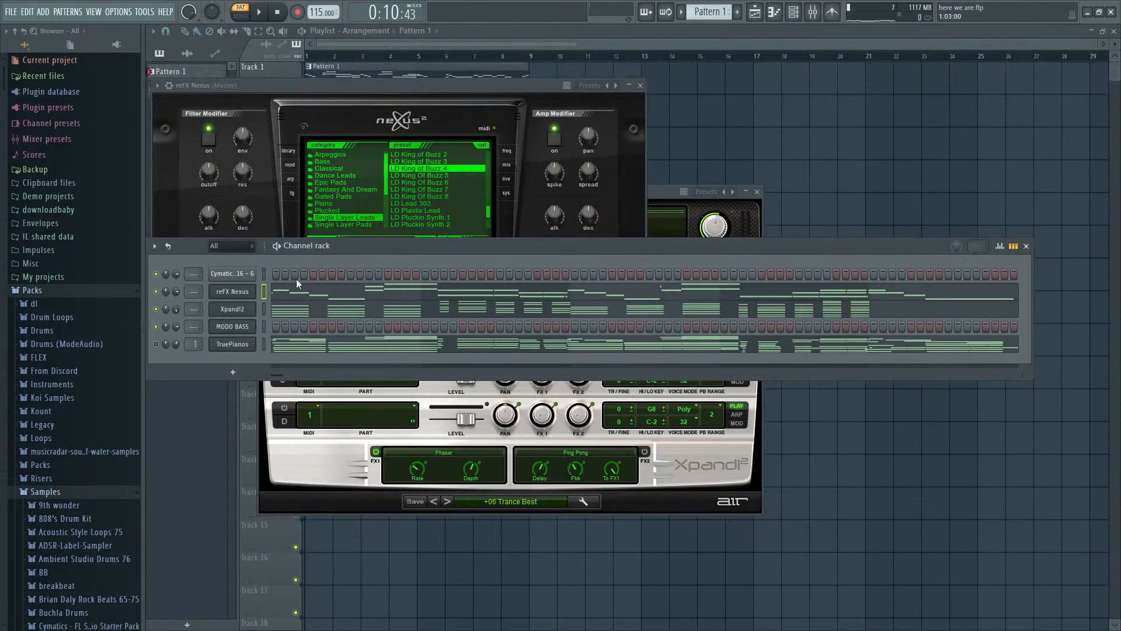
key("space")
left_click(299, 297)
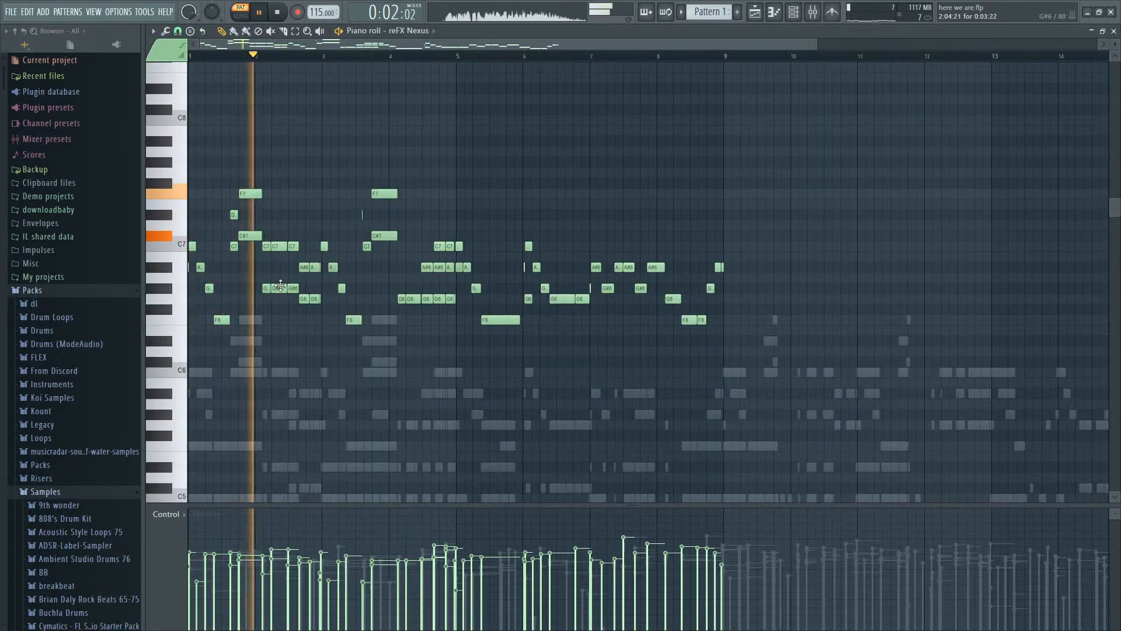
- Route Nexus to mixer track 2 and Xpand!2 to mixer track 3, and play the pattern from the start
key("F6")
key("F9")
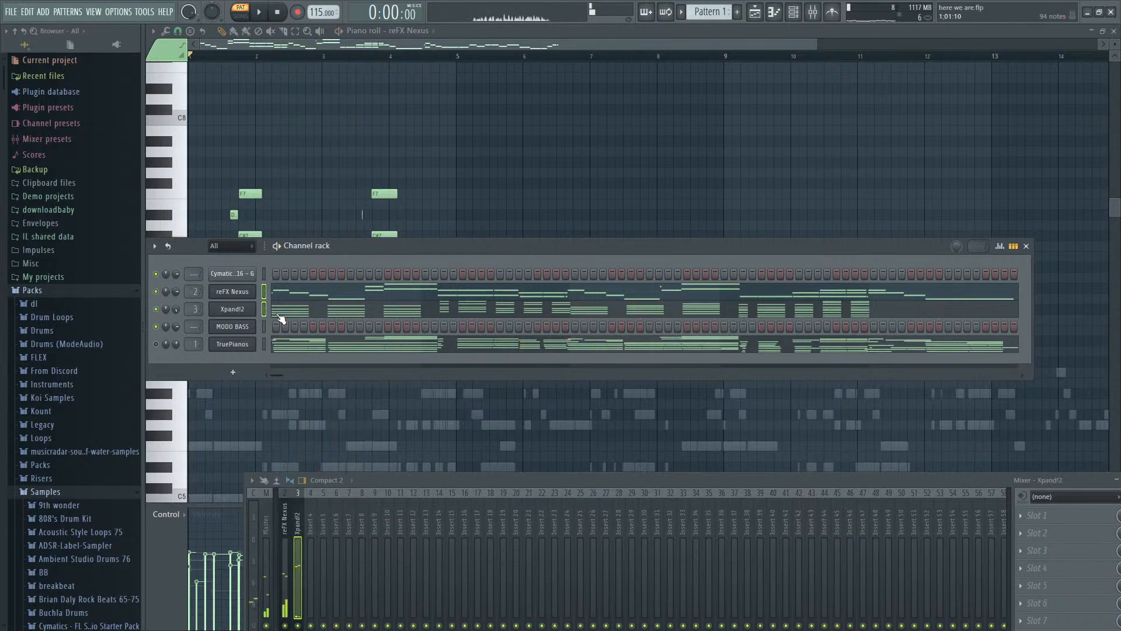
left_click(279, 312)
key("space")
key("space")
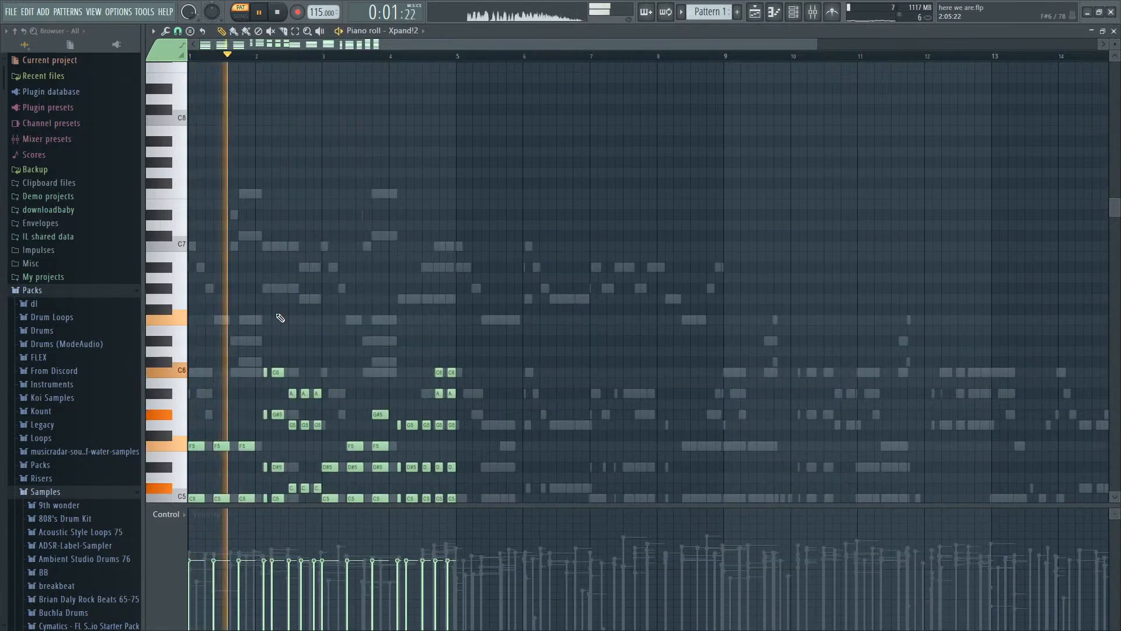
key("space")
key("Escape")
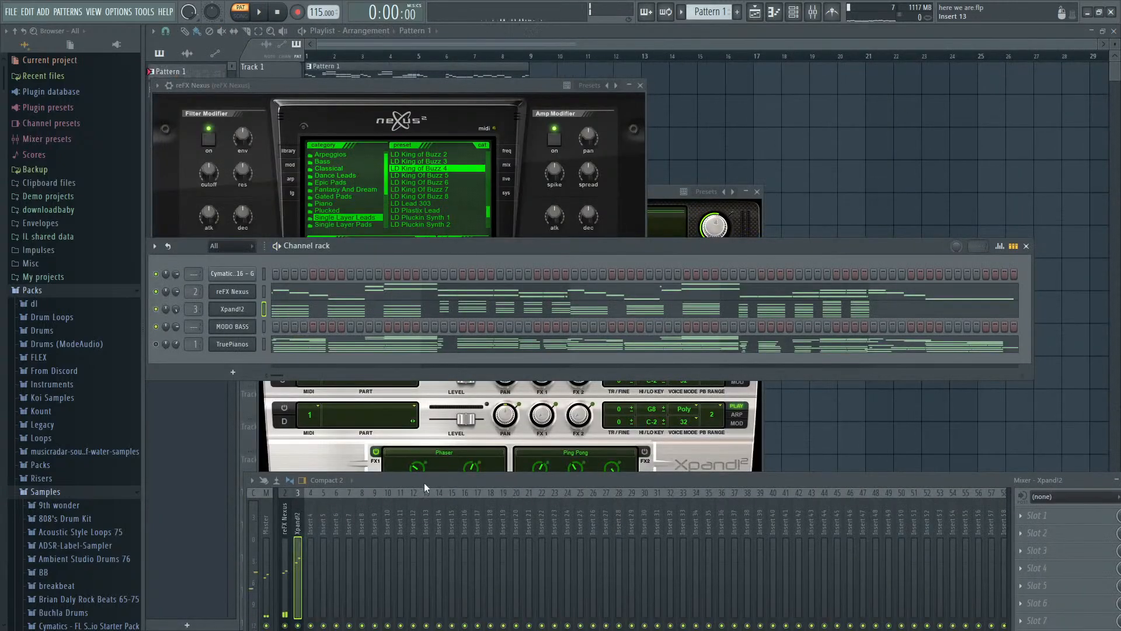
- Load OTT on the Xpand!2 mixer track and set its Depth to 43% while the pattern plays
left_click_drag(424, 483, 364, 204)
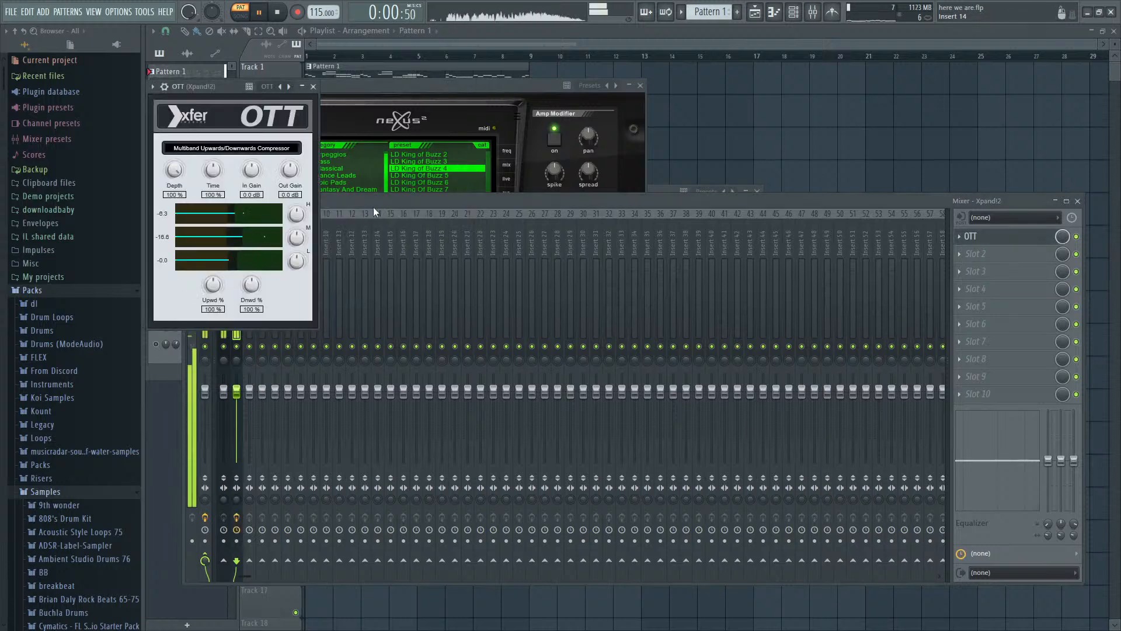
left_click_drag(374, 207, 440, 198)
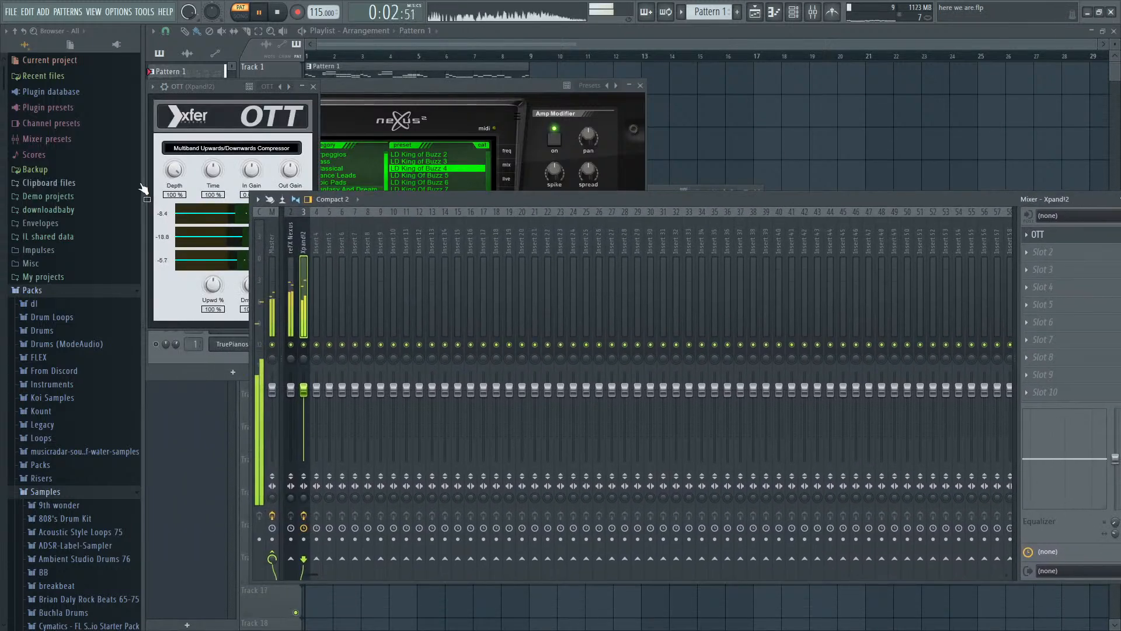
left_click_drag(173, 173, 174, 199)
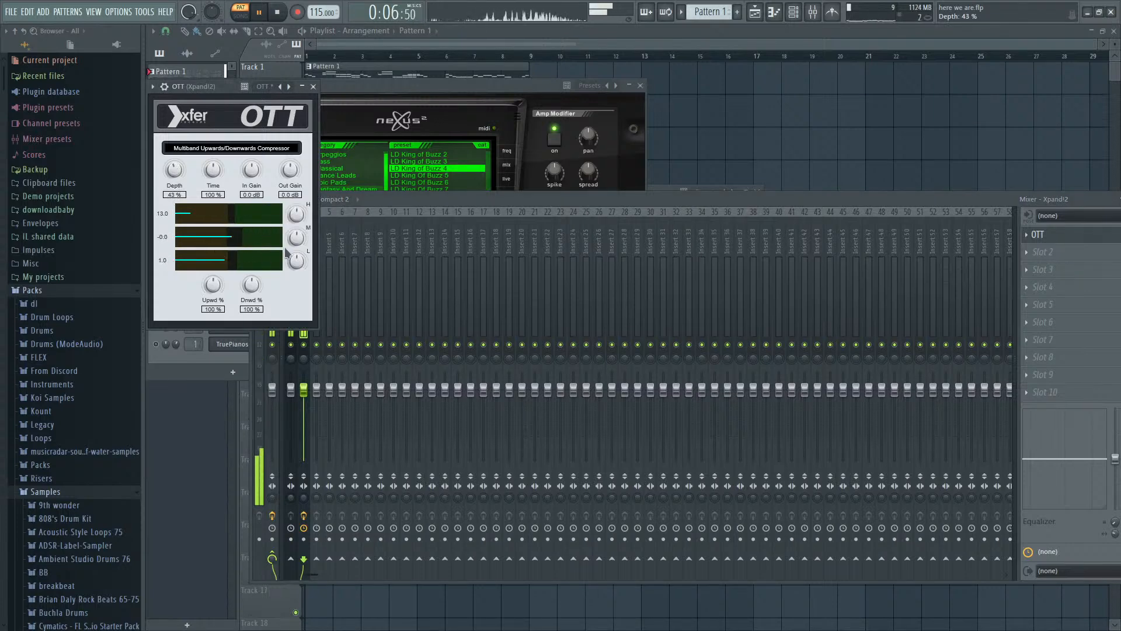
left_click(365, 201)
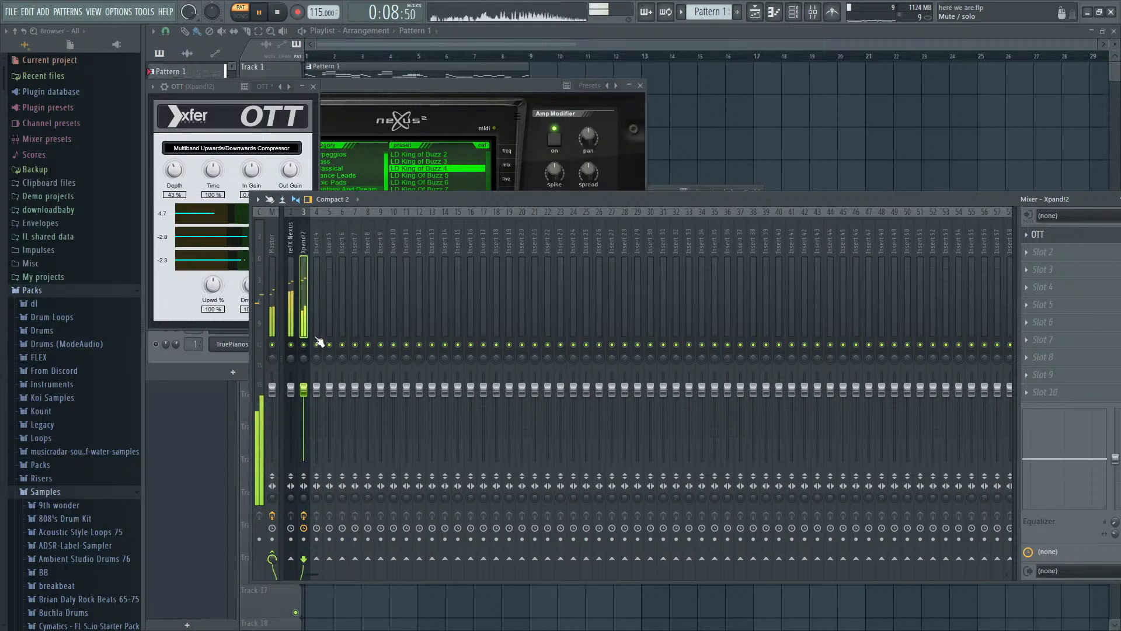
key("F9")
- Play the pattern from the start while examining the Xpand!2 chords in bars 1 to 4
left_click(505, 243)
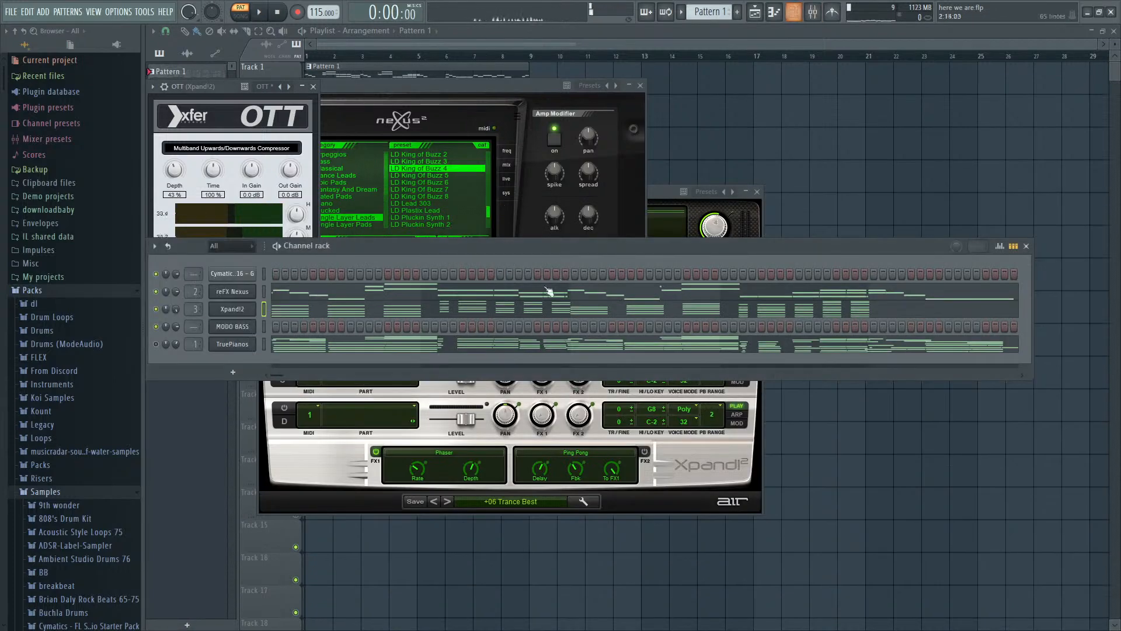
left_click(407, 317)
scroll(633, 293, "down", 2)
key("space")
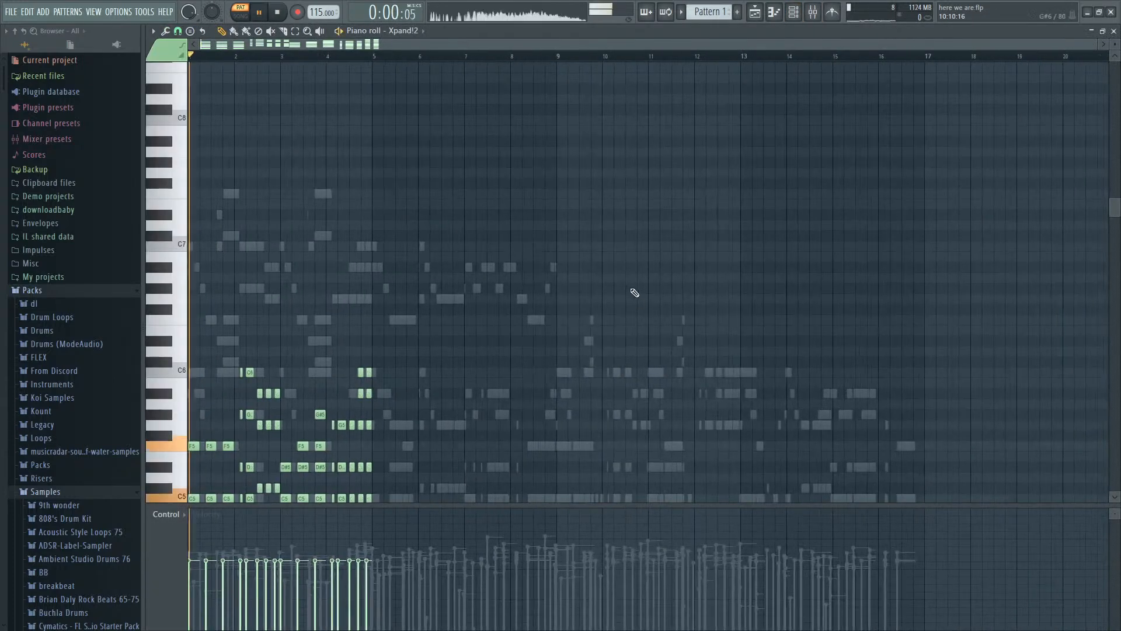
key("space")
key("F7")
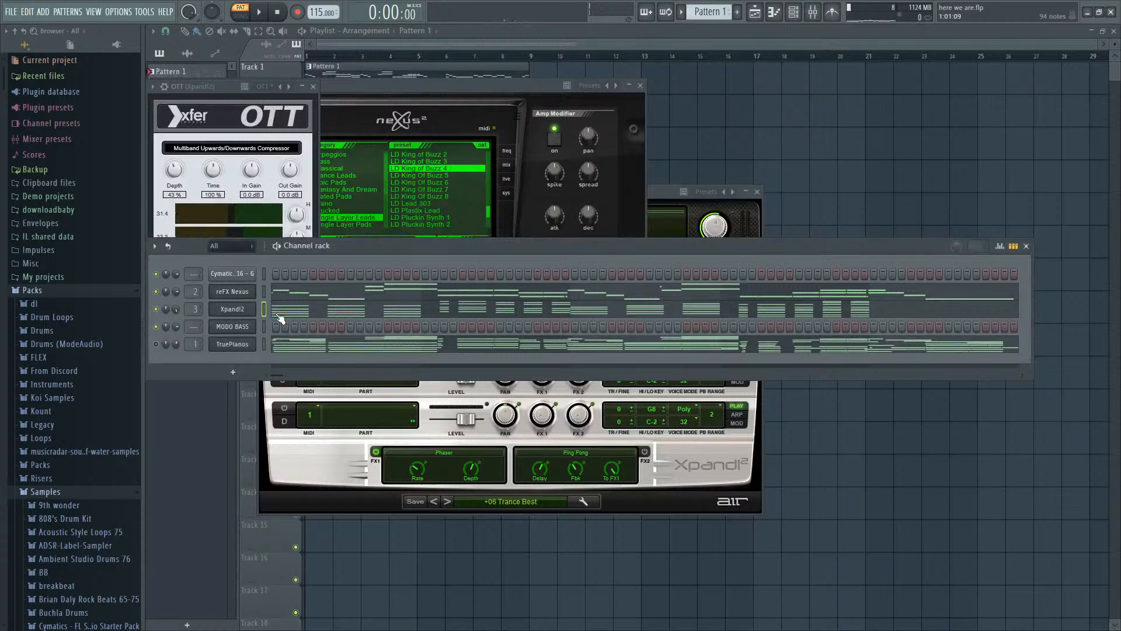
key("F7")
key("space")
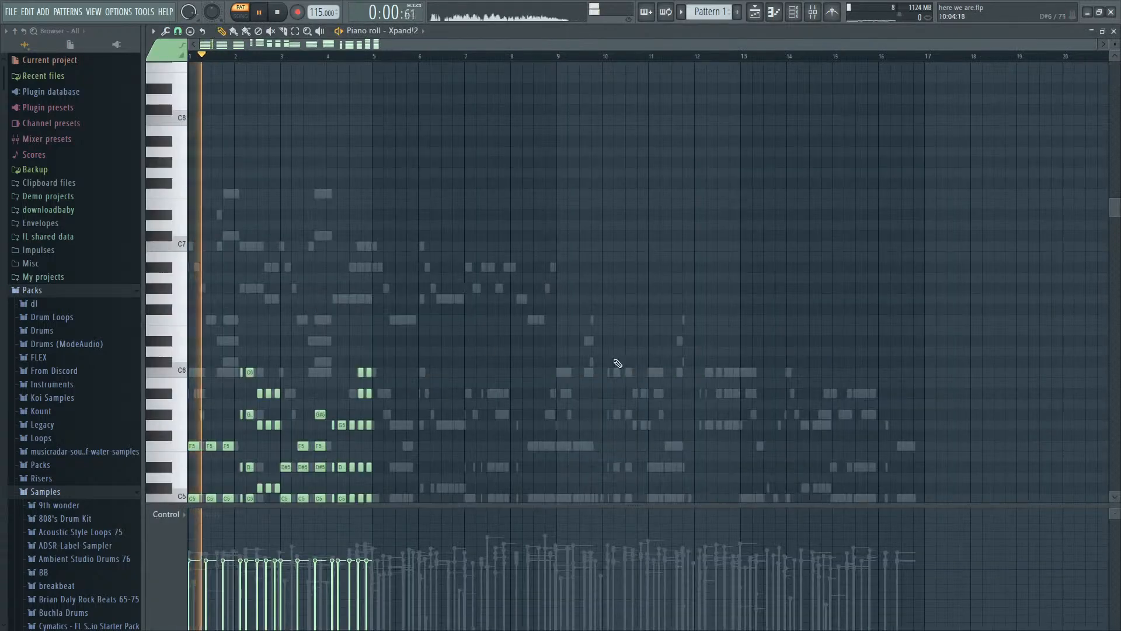
scroll(263, 394, "up", 3)
scroll(709, 358, "down", 3)
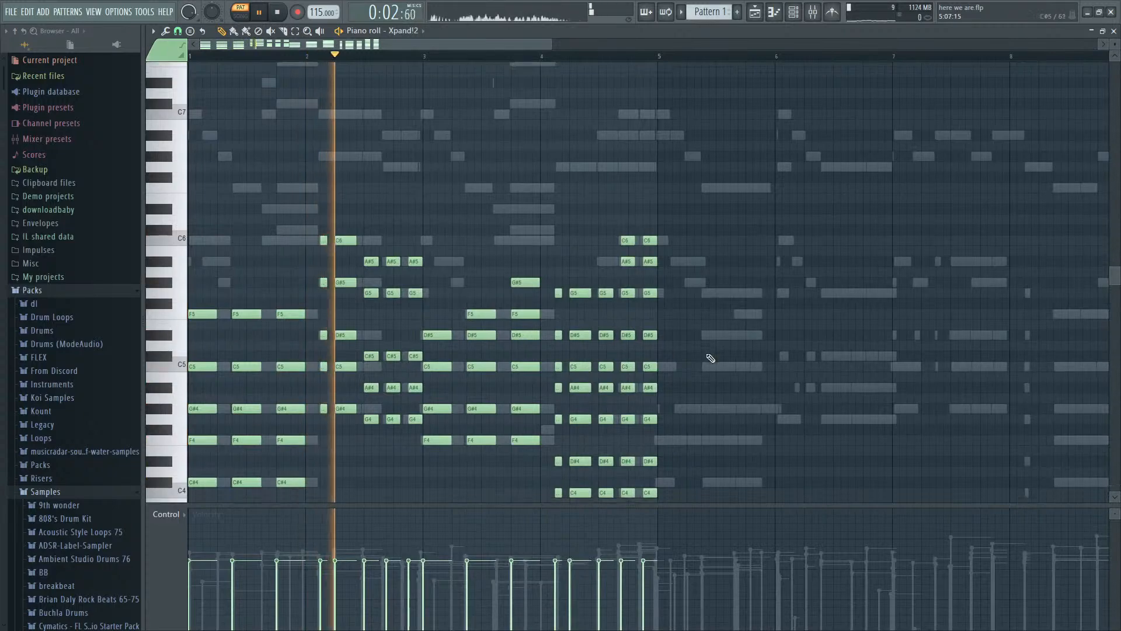
key("space")
- Add FabFilter Pro-Q 3 after OTT on the Xpand!2 track with a Brickwall low cut at 119.55 Hz, and listen to the chords
key("F9")
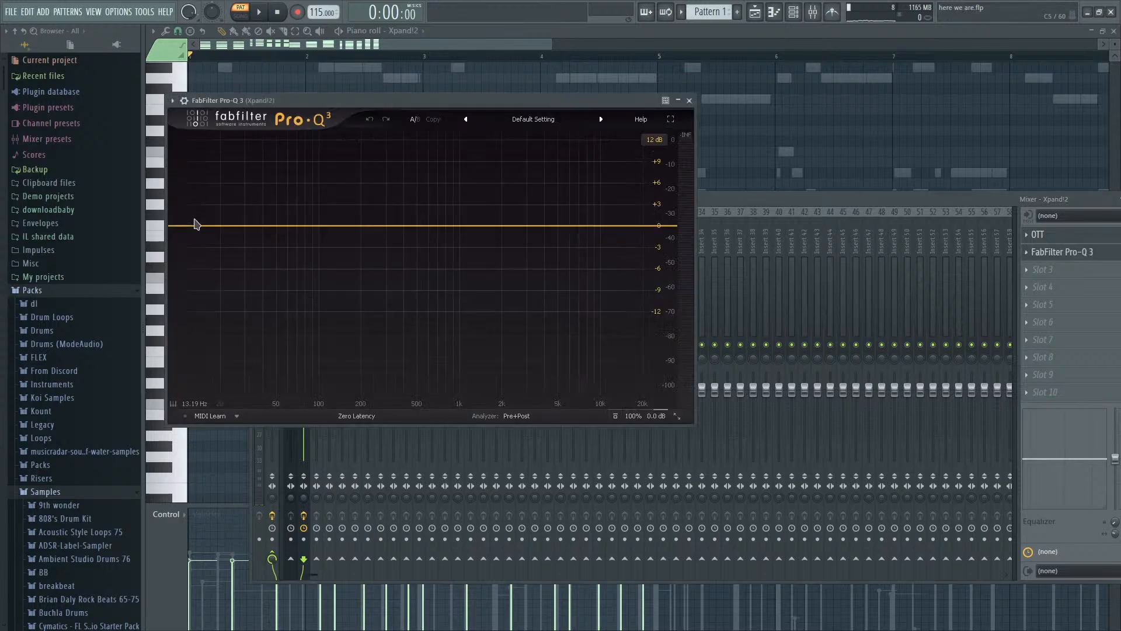
left_click_drag(196, 225, 197, 236)
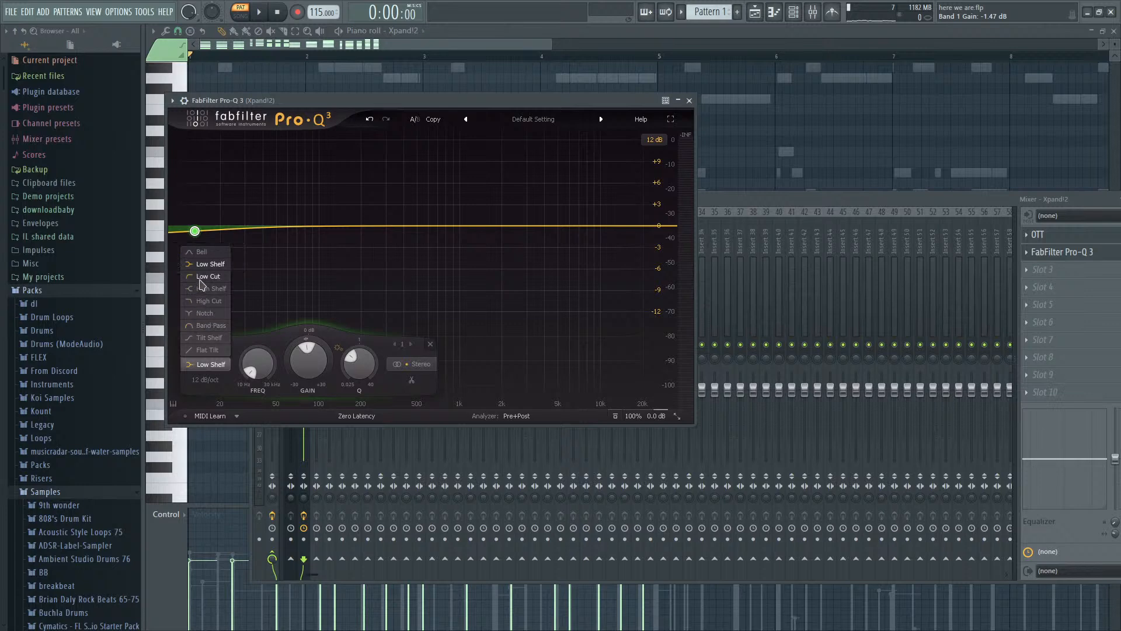
left_click(204, 277)
left_click(217, 513)
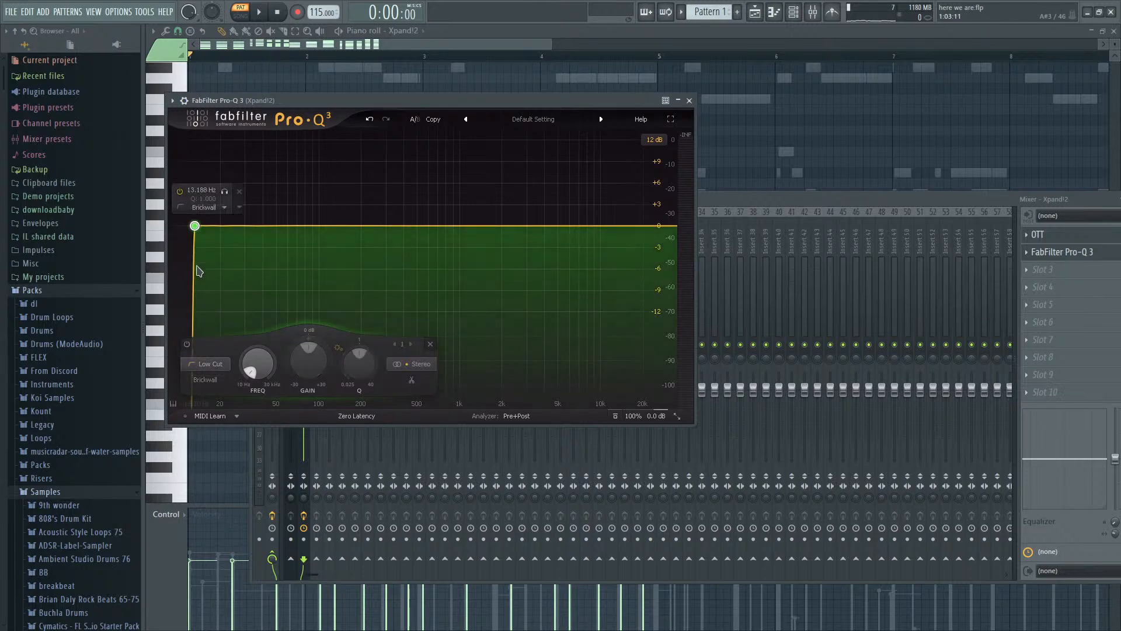
key("space")
left_click_drag(195, 225, 330, 225)
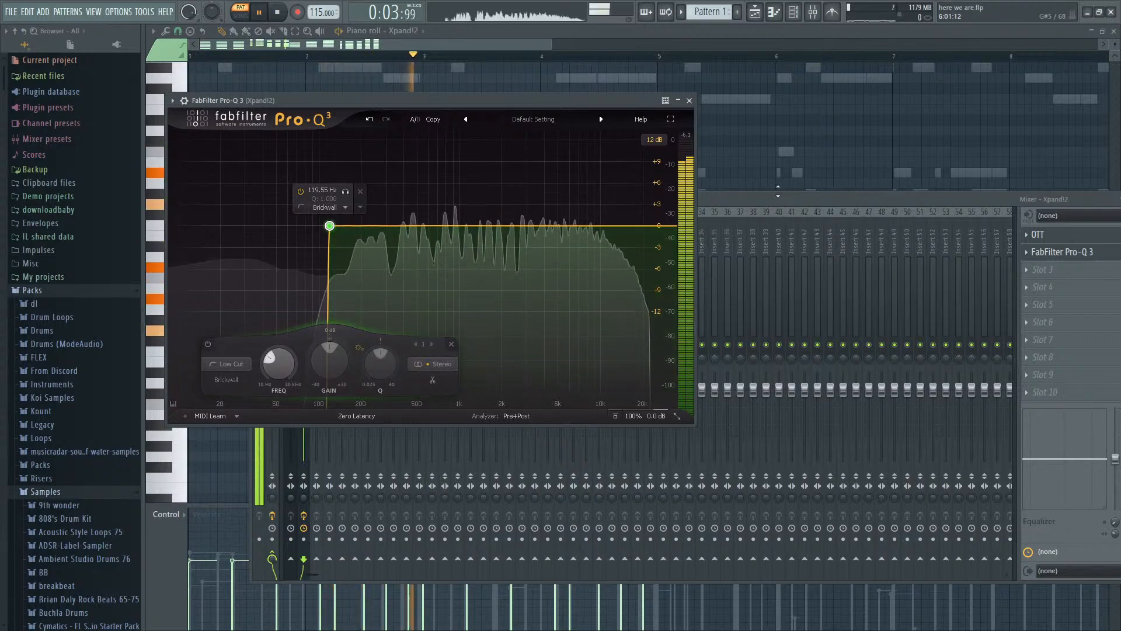
left_click(518, 40)
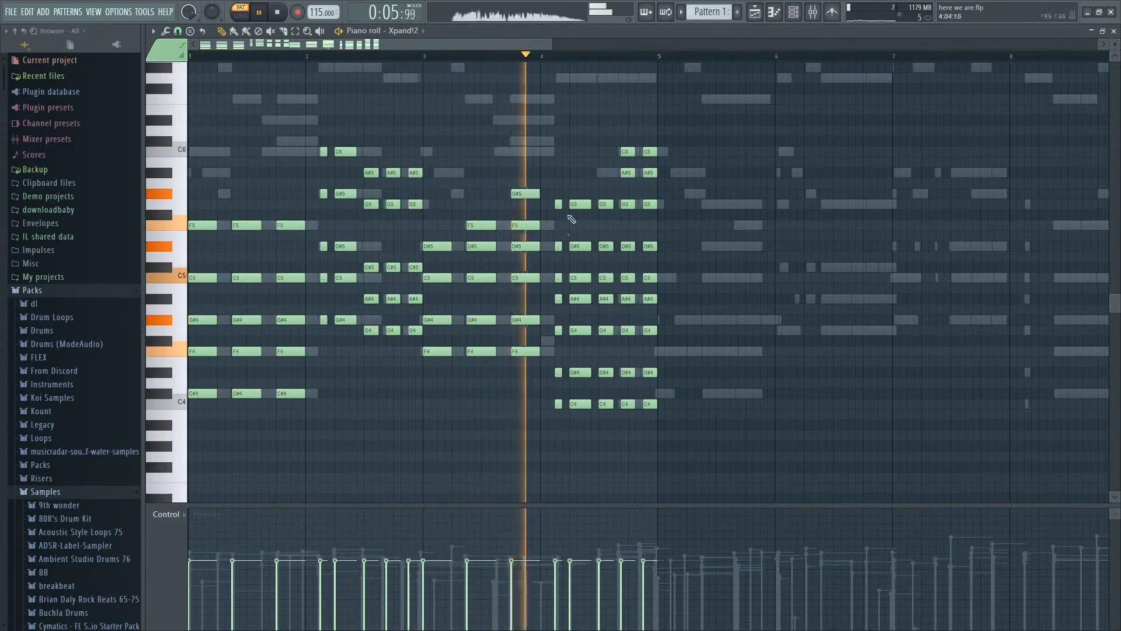
scroll(587, 234, "down", 3)
scroll(556, 252, "up", 4)
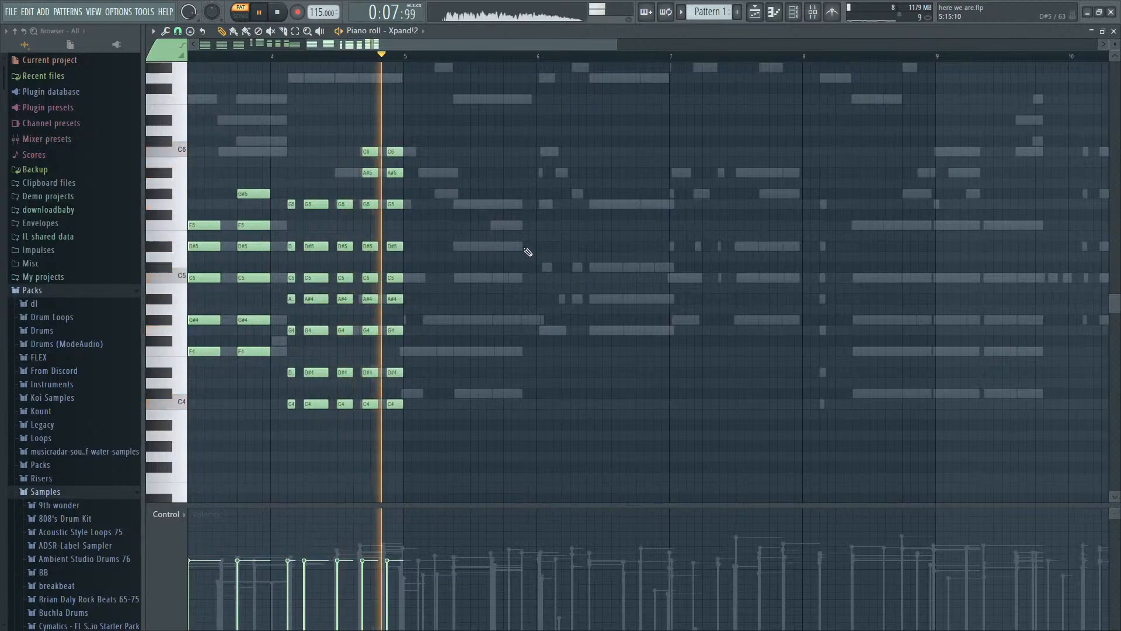
key("space")
- Try repeating the bars 1 to 4 Xpand!2 chords in bars 5 to 8, play them, and remove the copies
scroll(470, 327, "down", 3)
scroll(424, 400, "down", 2)
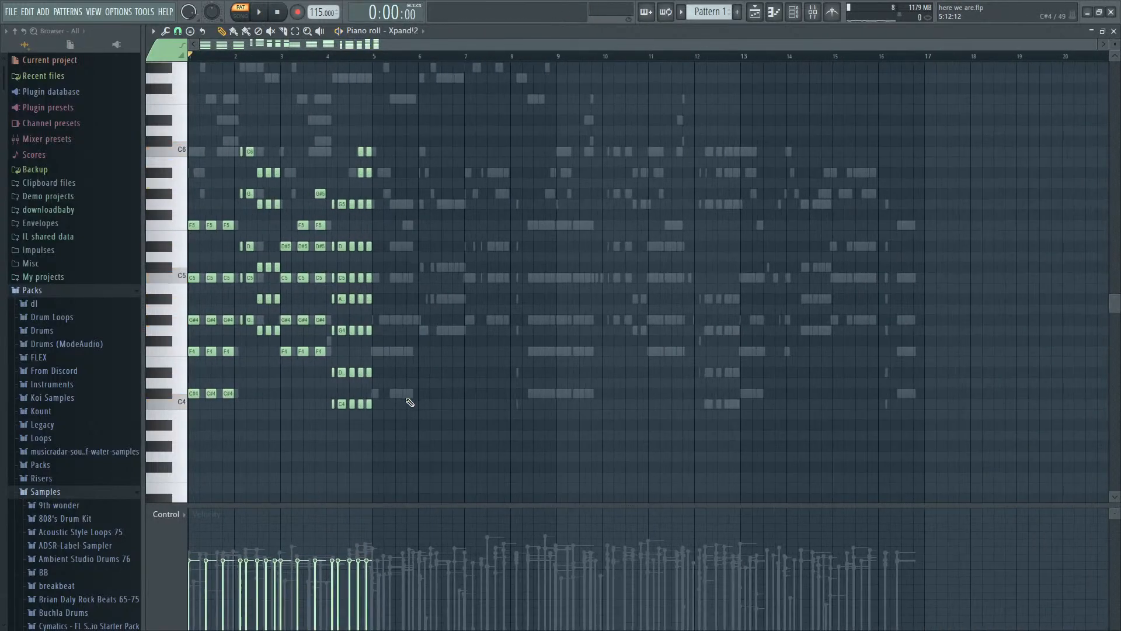
key("ctrl+a")
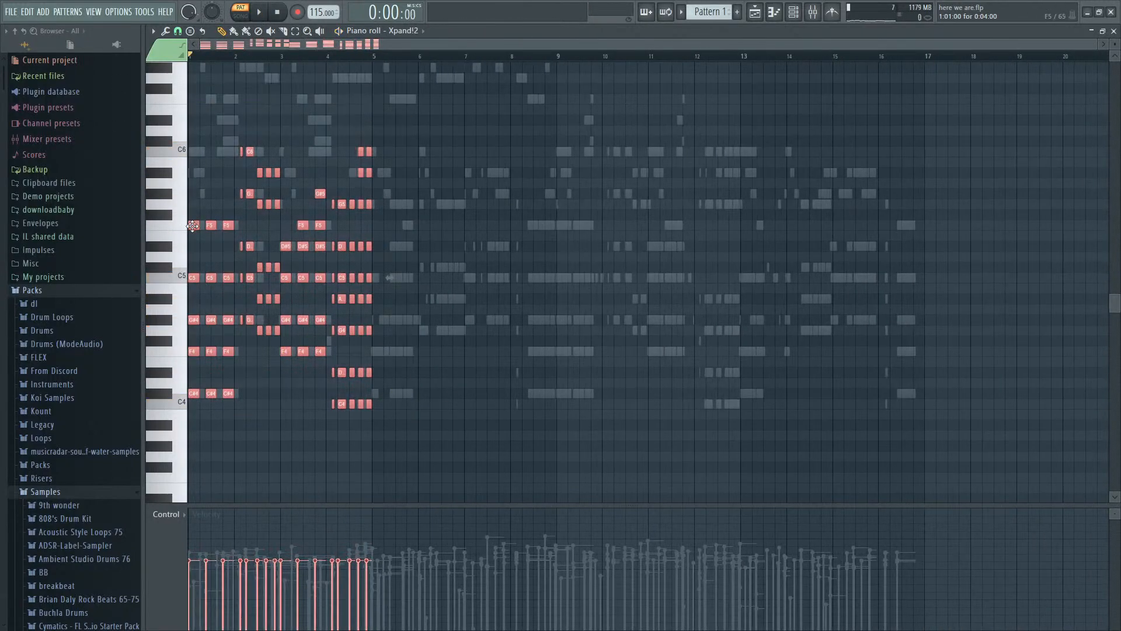
key("ctrl+b")
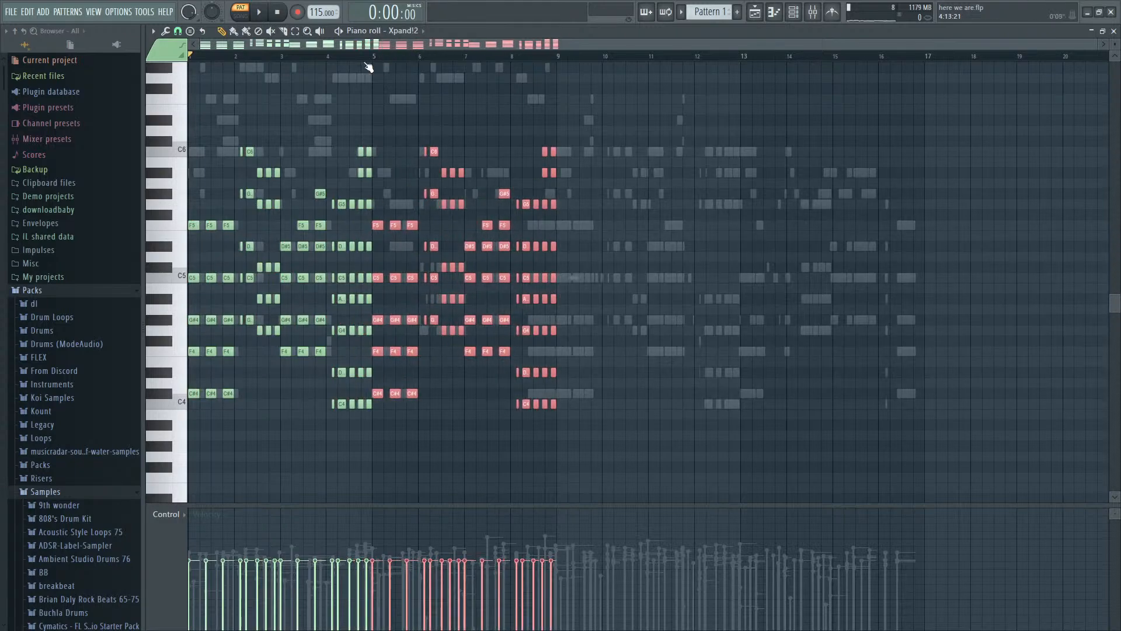
scroll(368, 67, "up", 4)
key("space")
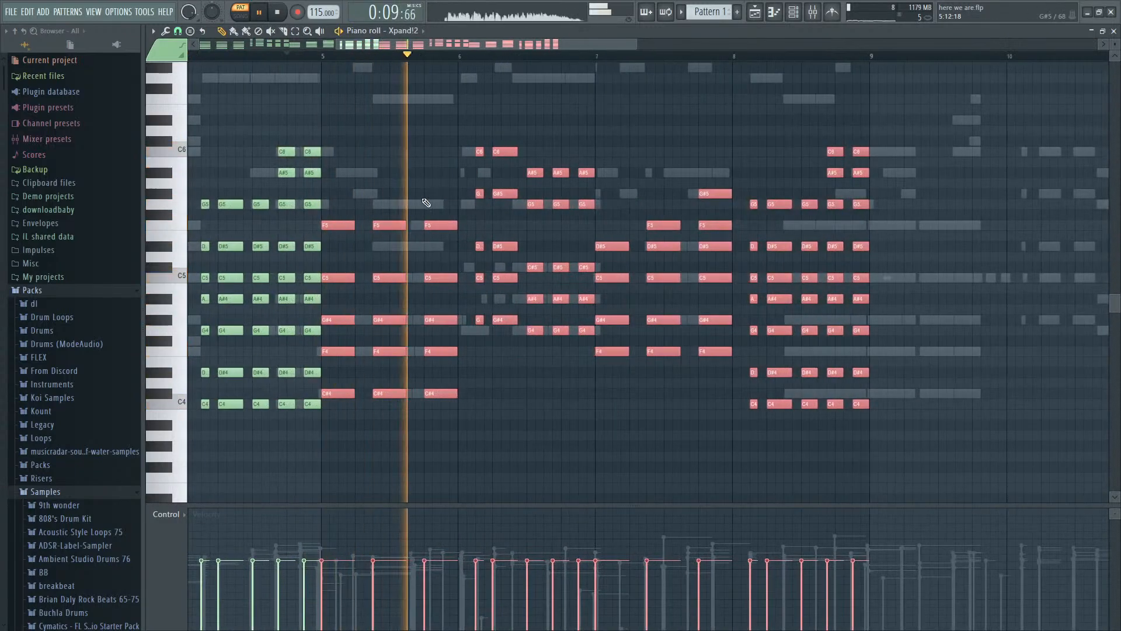
key("space")
key("Delete")
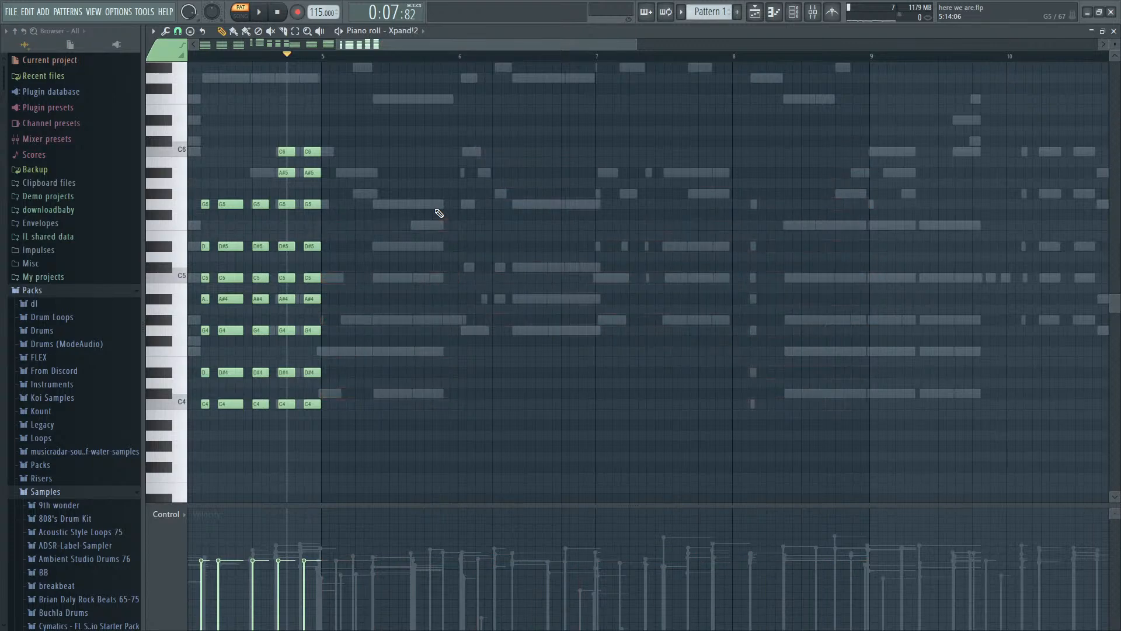
- Add an Xpand!2 chord of C#4, F4, G5, A#5 and C6 at bar 5, lengthened to about one and a half beats
scroll(359, 327, "up", 1)
scroll(357, 411, "down", 1)
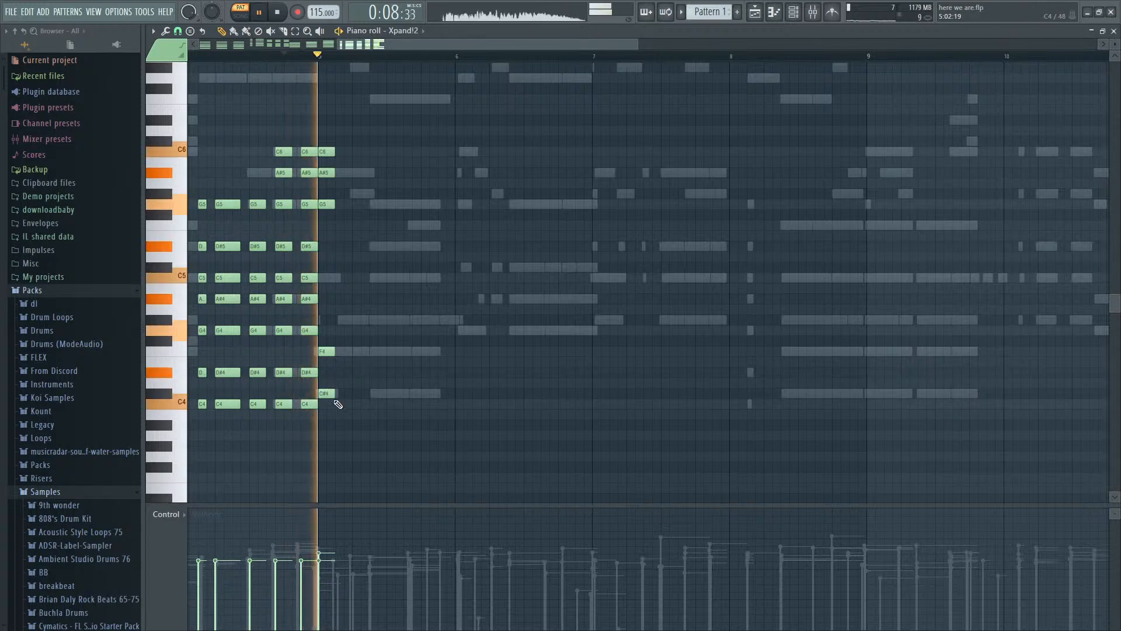
key("space")
left_click_drag(333, 403, 333, 375)
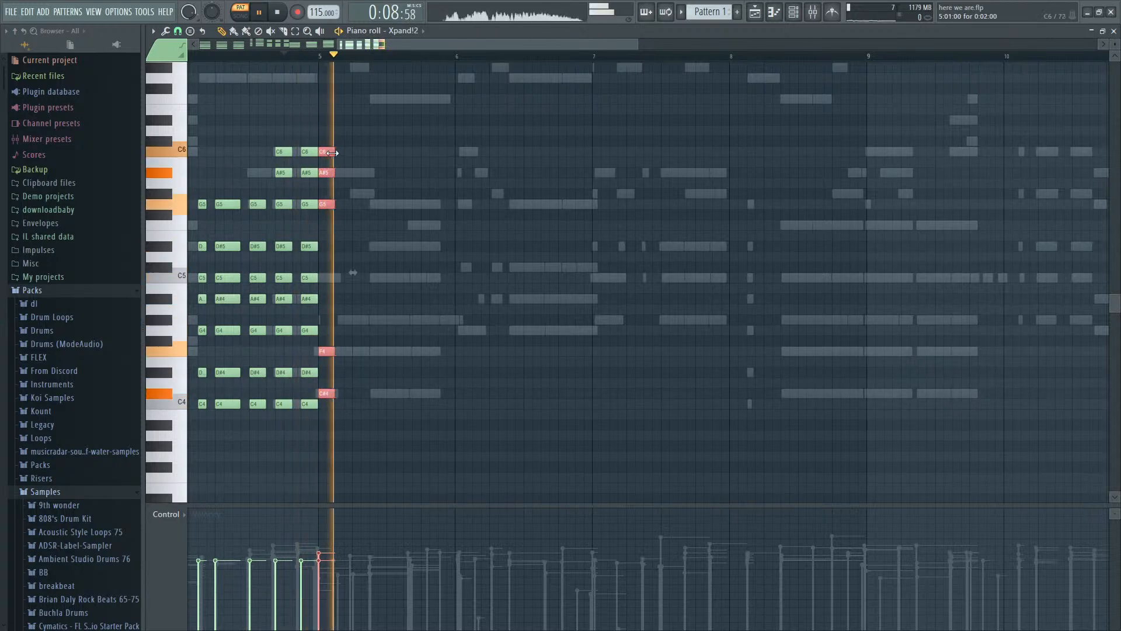
left_click_drag(334, 152, 369, 152)
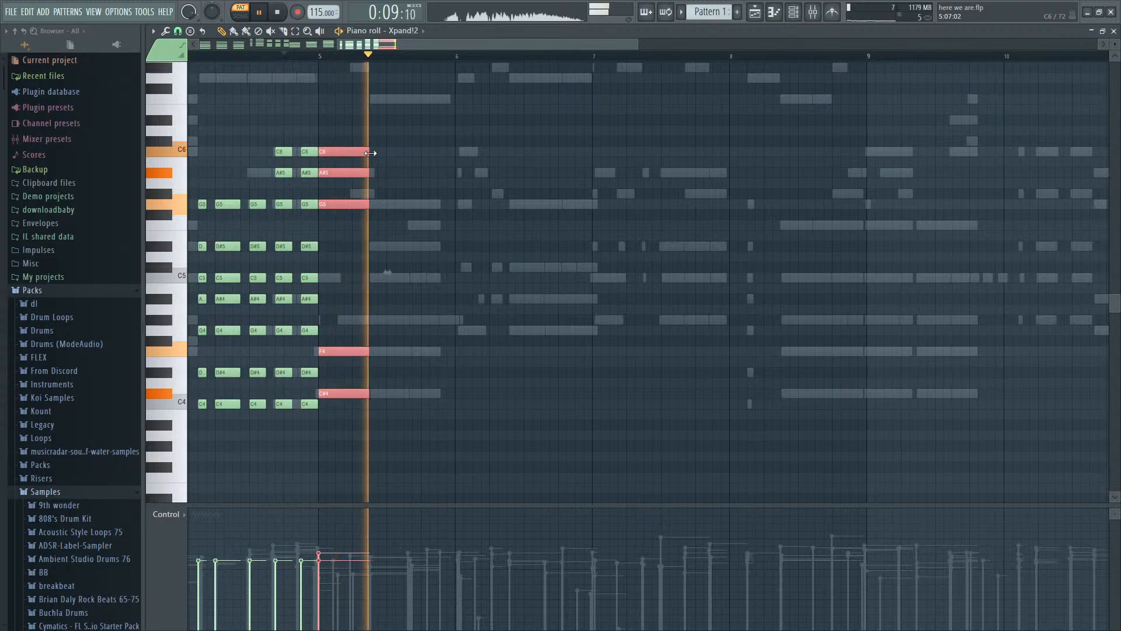
key("space")
- Switch to song mode and play from bar 1 to hear the Xpand!2 chords with the new bar 5 chord
scroll(358, 165, "down", 4)
left_click_drag(219, 56, 50, 42)
key("space")
key("space")
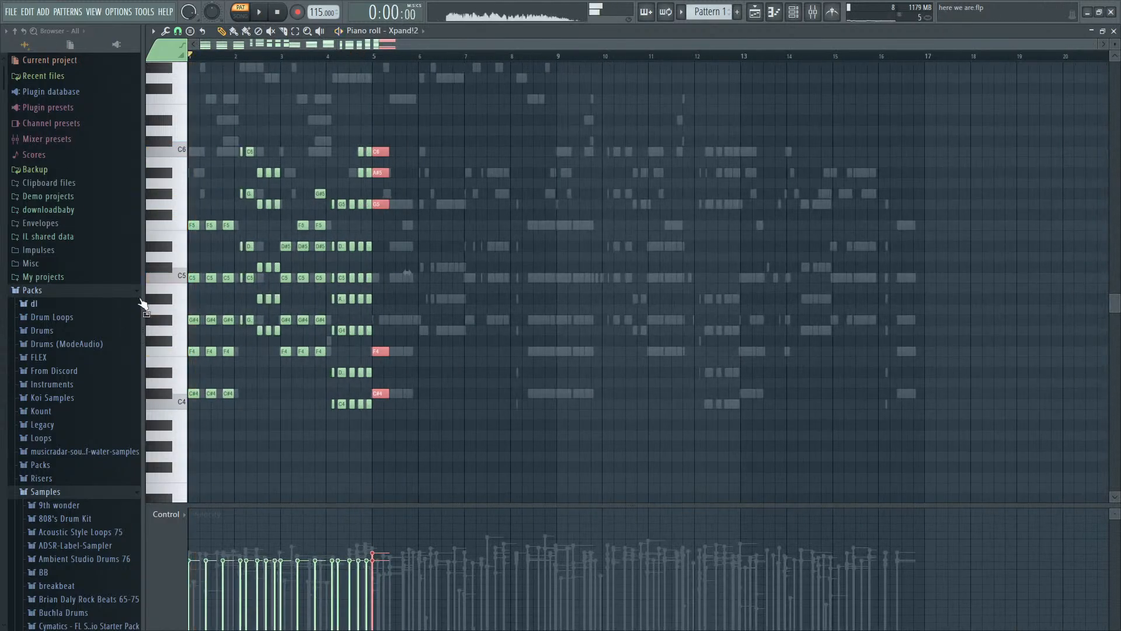
key("F9")
key("F6")
key("l")
key("space")
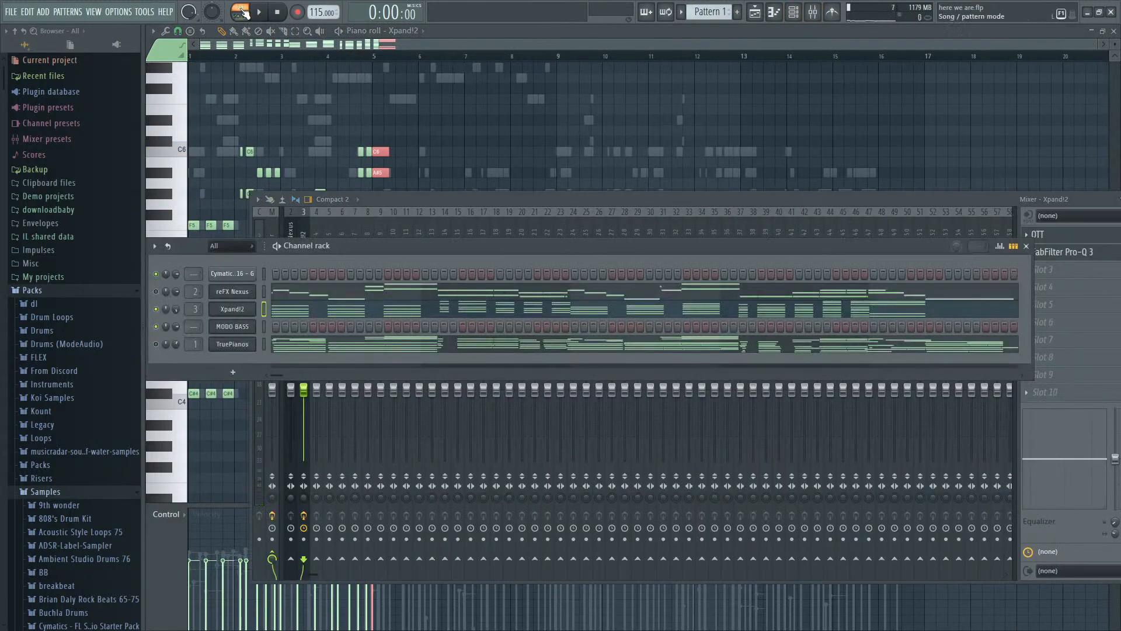
key("F6")
key("F9")
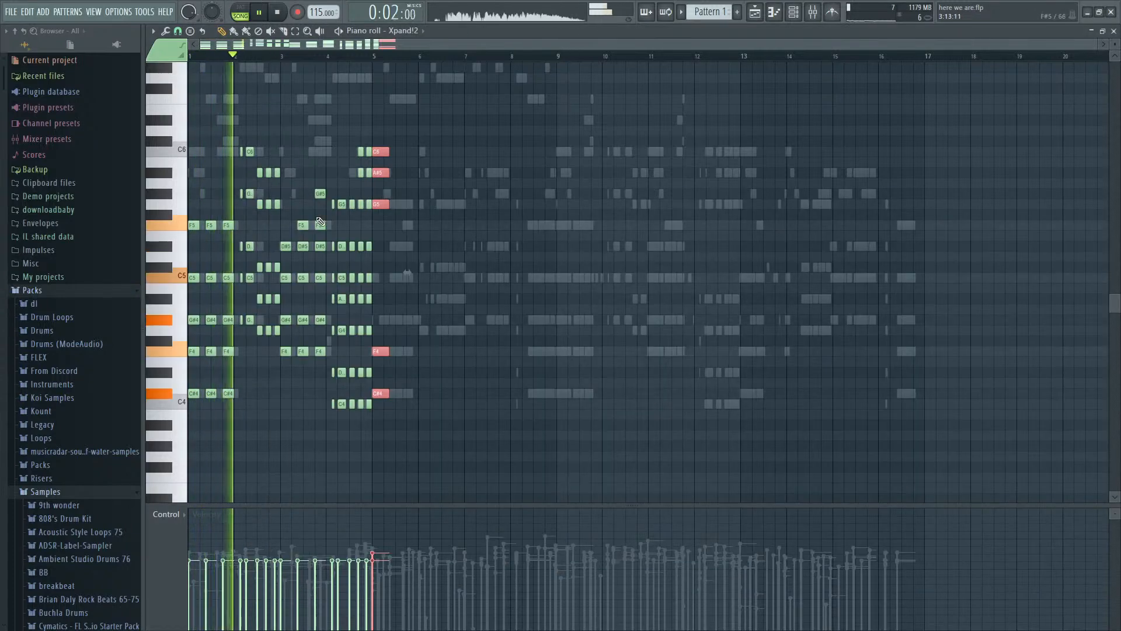
scroll(402, 268, "up", 1)
scroll(402, 267, "up", 1)
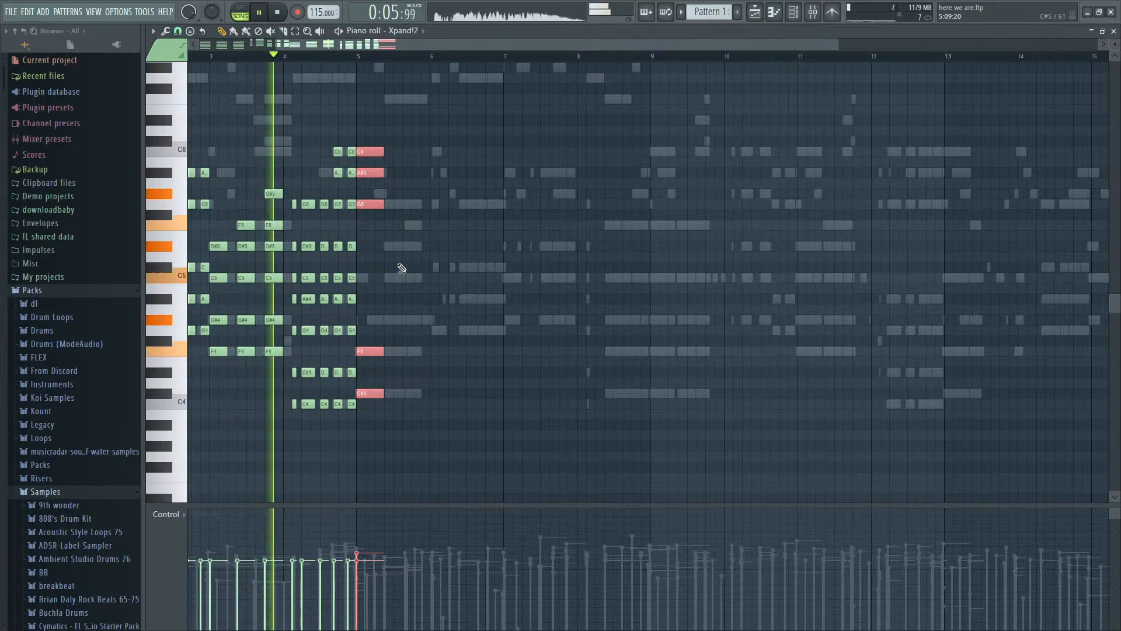
- Shorten the bar 5 Xpand!2 chord to three steps, copy it to step 7 of the bar, and play the result
scroll(401, 267, "up", 1)
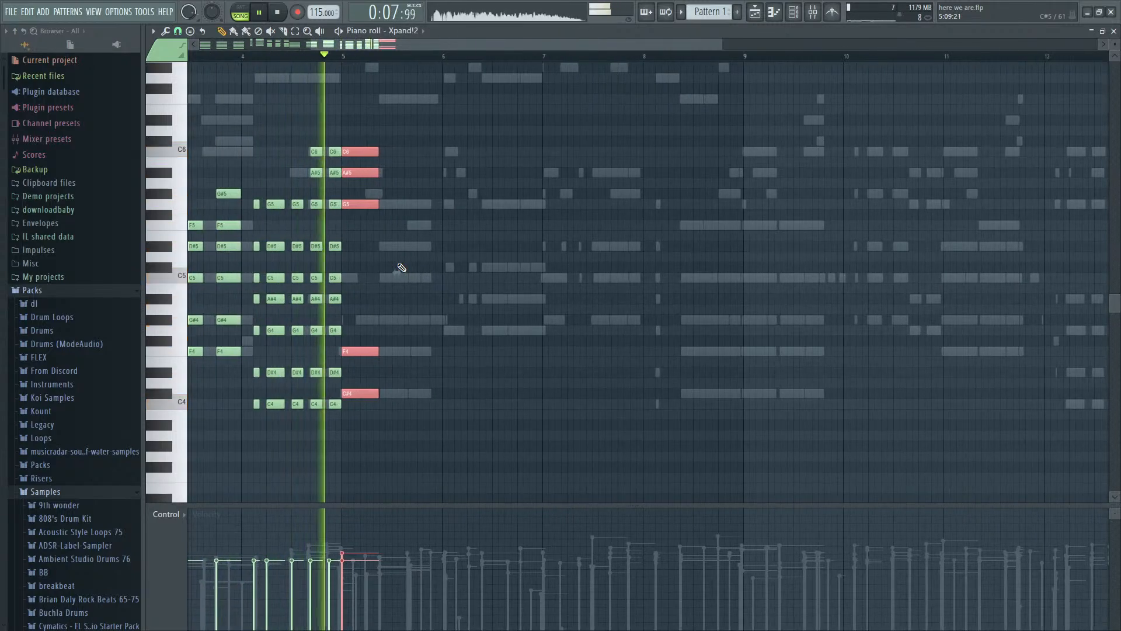
key("space")
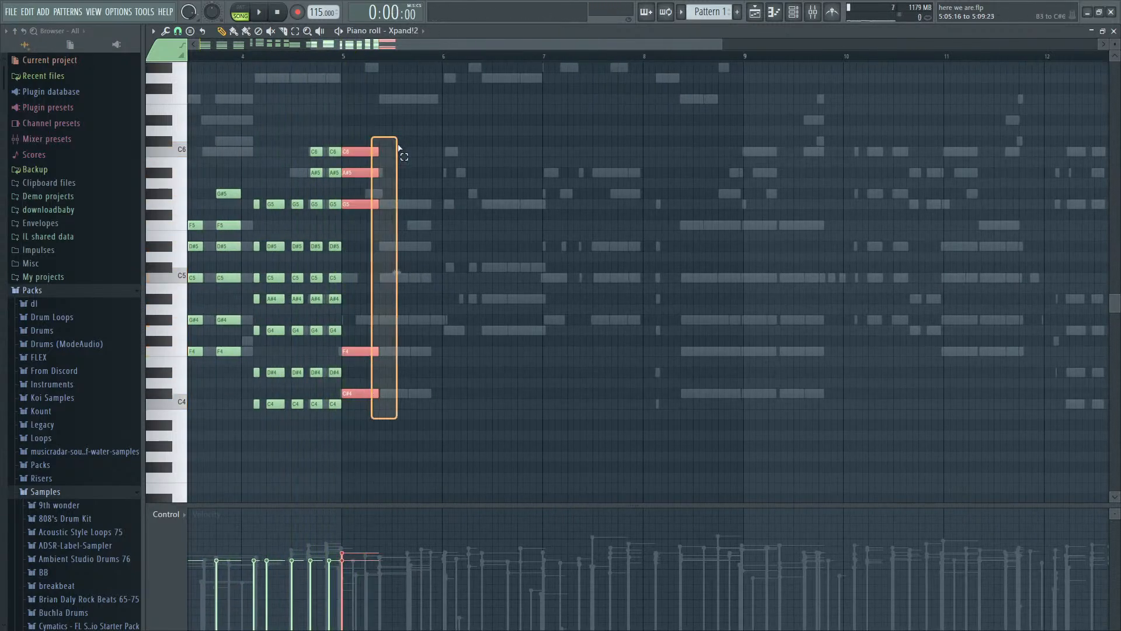
mouse_move(379, 151)
left_mouse_down()
mouse_move(354, 152)
mouse_move(373, 148)
left_mouse_up()
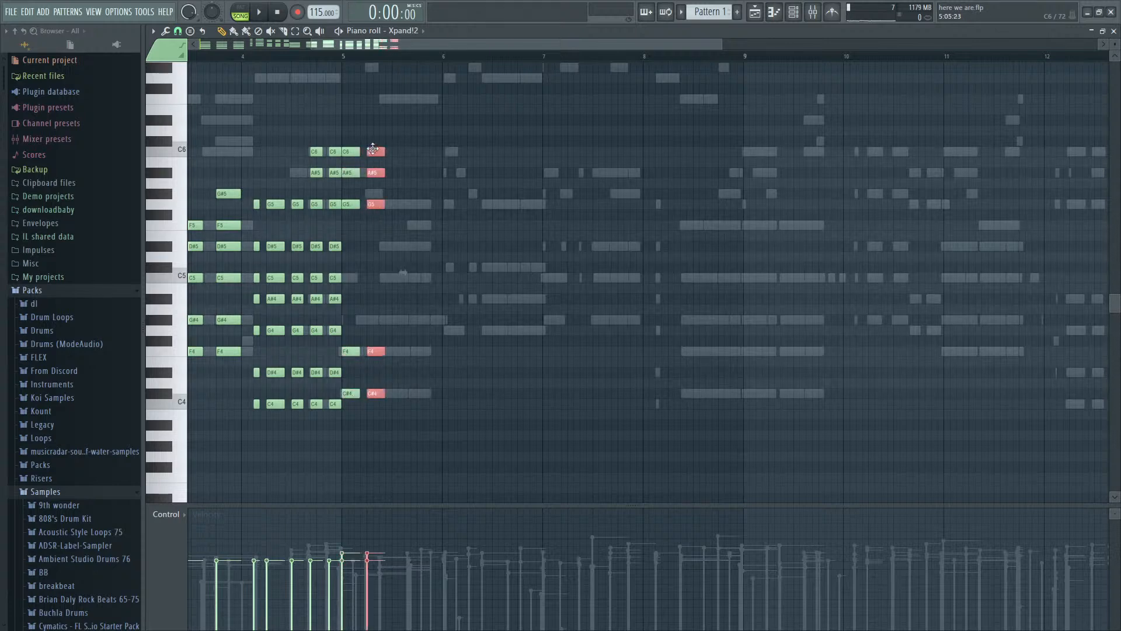
left_click(345, 57)
key("space")
scroll(368, 198, "up", 4)
key("space")
left_click_drag(383, 205, 414, 203)
key("space")
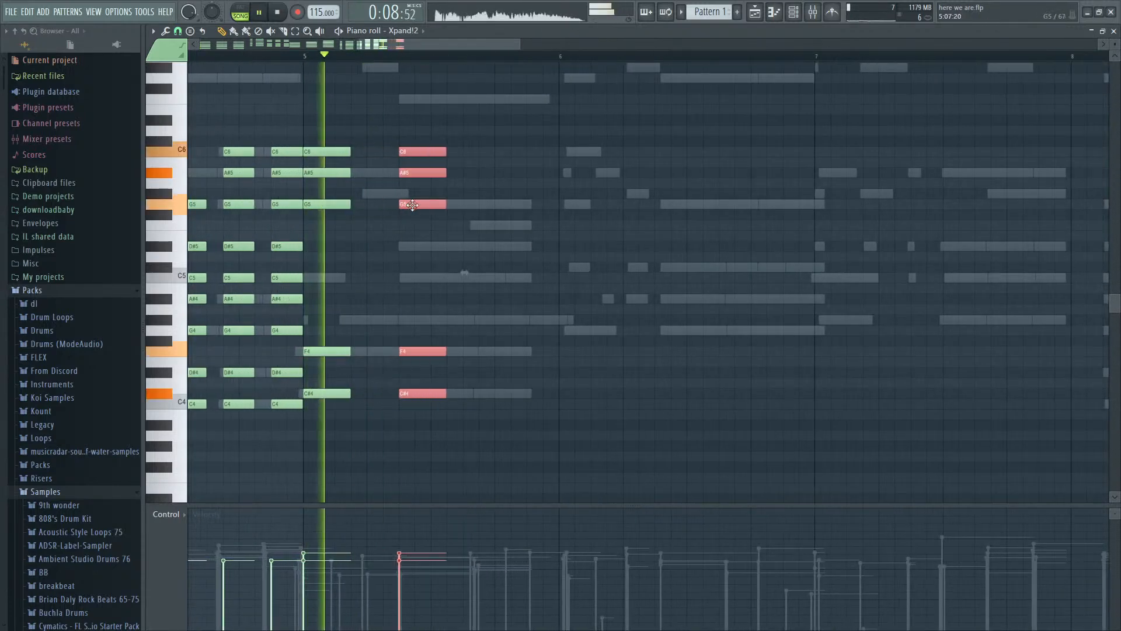
key("space")
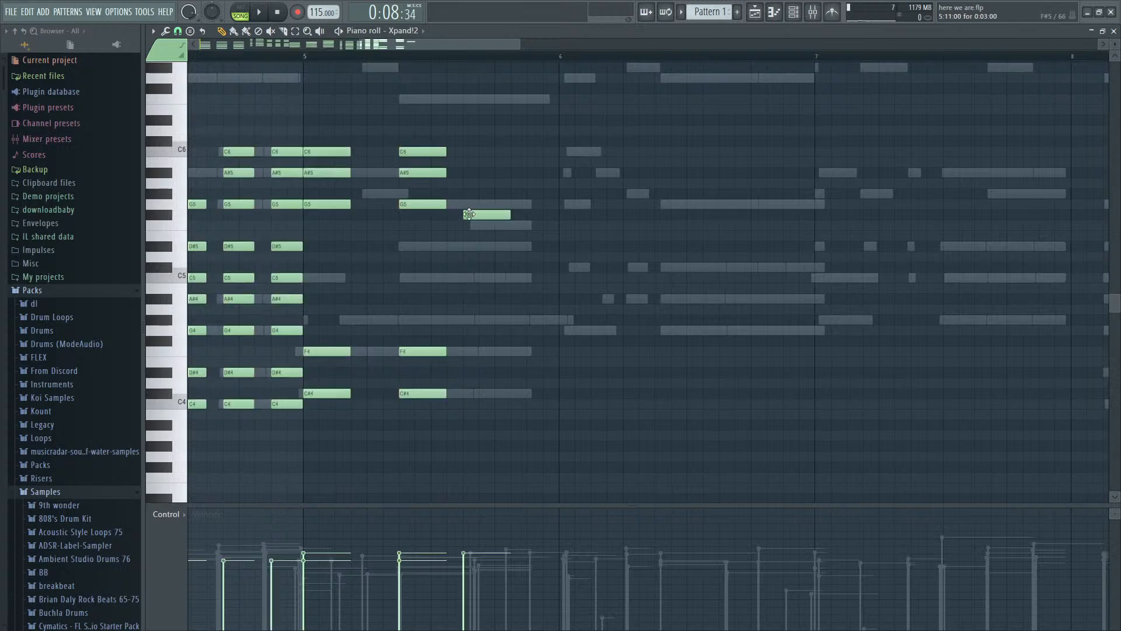
- Copy the bar 5 chord to step 13 of the bar, and place a three-step G4 at the start of bar 6
left_click_drag(421, 130, 447, 435)
key("space")
left_click_drag(433, 394, 518, 393)
left_click(498, 384)
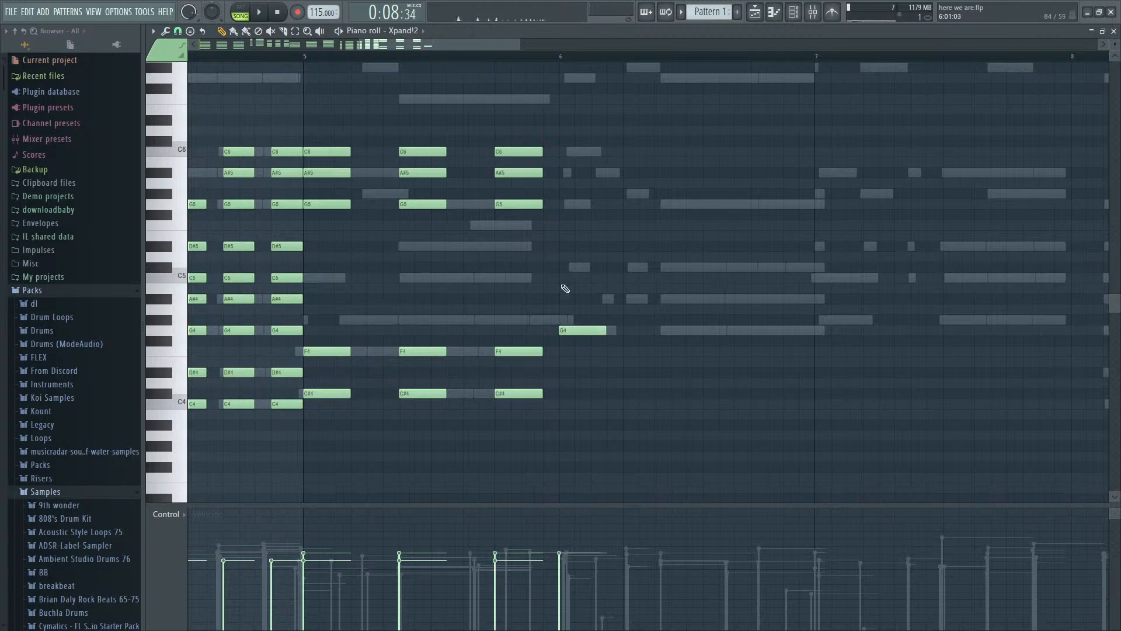
- Build up the bar 6 chord with three-step A#4, C#5, G5 and A#5 notes above the G4, checking it in playback
key("space")
scroll(573, 216, "down", 5)
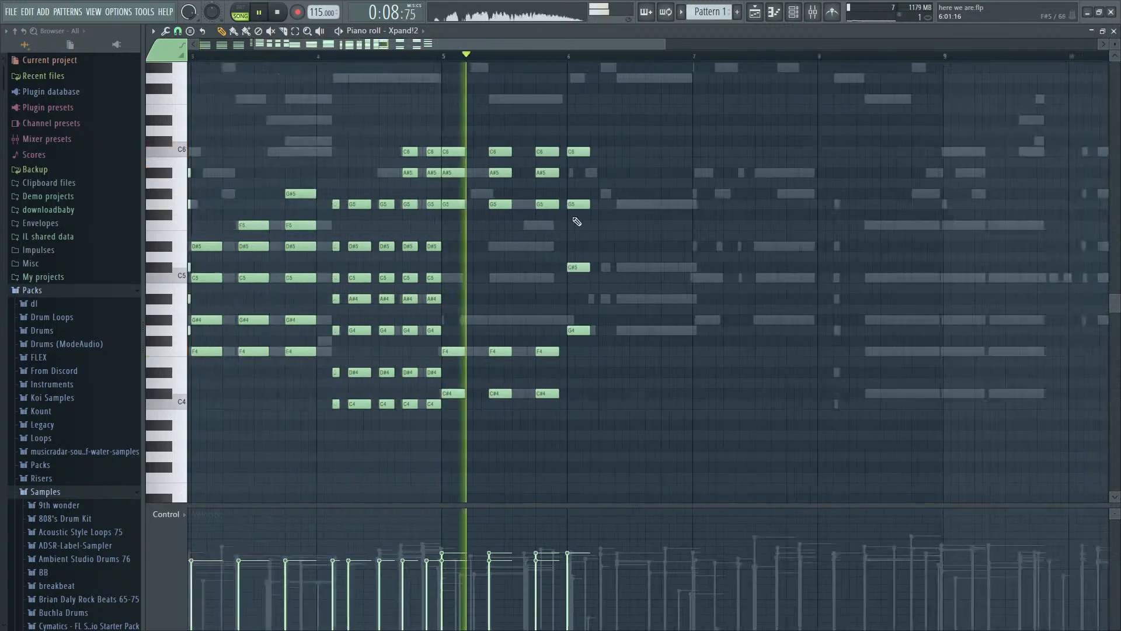
scroll(817, 281, "up", 3)
scroll(809, 293, "down", 2)
scroll(431, 340, "up", 3)
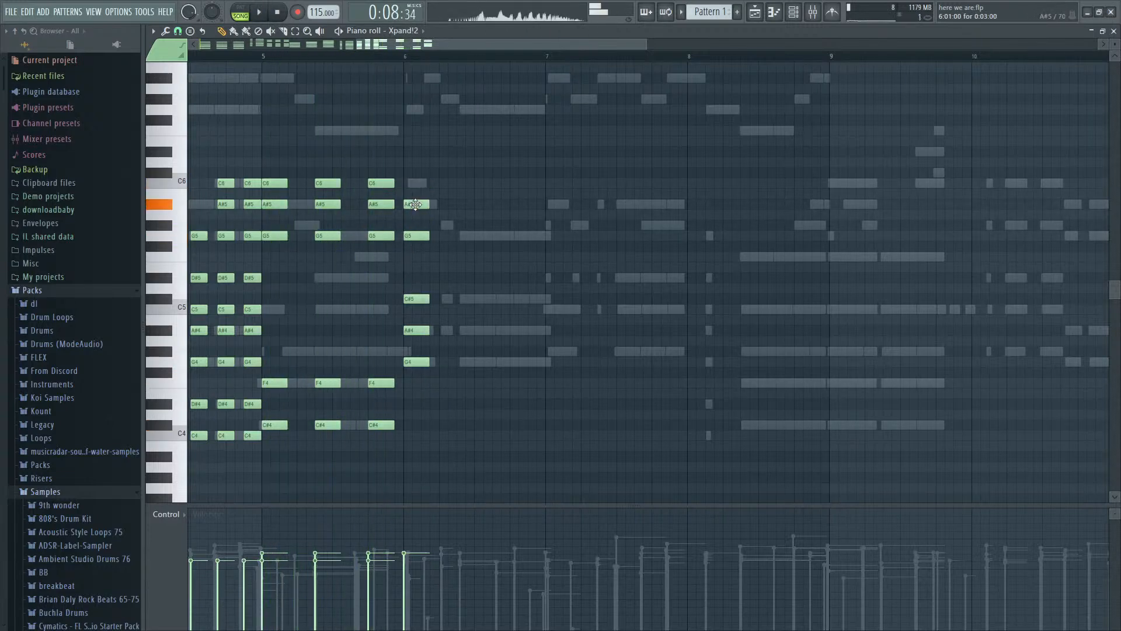
key("space")
- Add G#4 and C5 to all three bar 5 chords, D#5 to the first two and F5 to the third
mouse_move(418, 325)
left_mouse_down()
mouse_move(419, 367)
mouse_move(518, 363)
mouse_move(467, 361)
left_mouse_up()
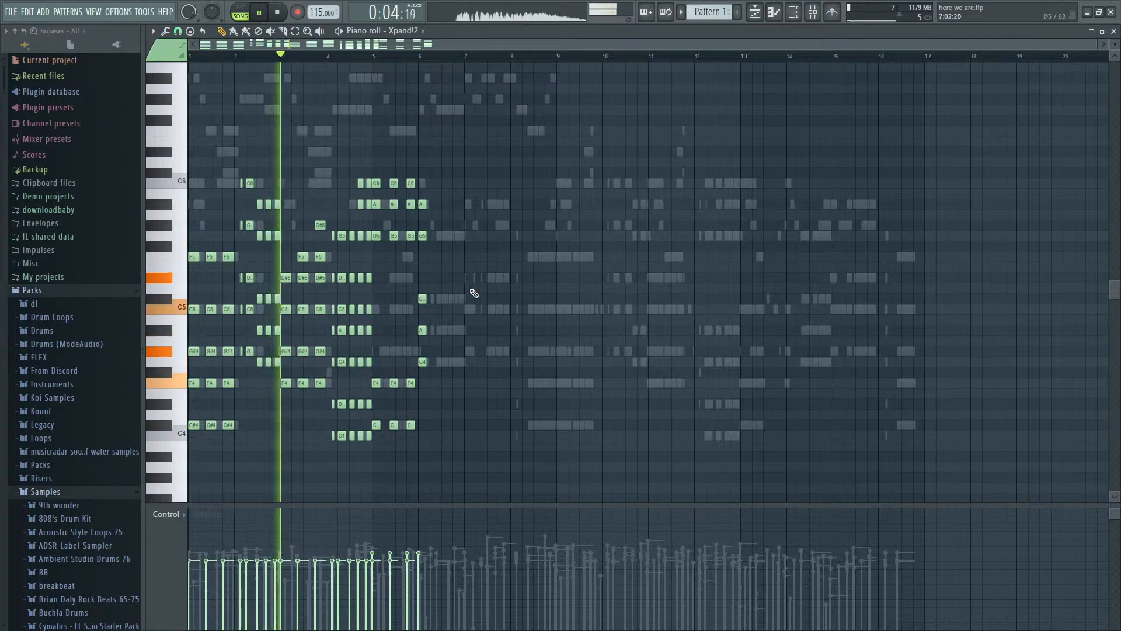
scroll(472, 330, "up", 2)
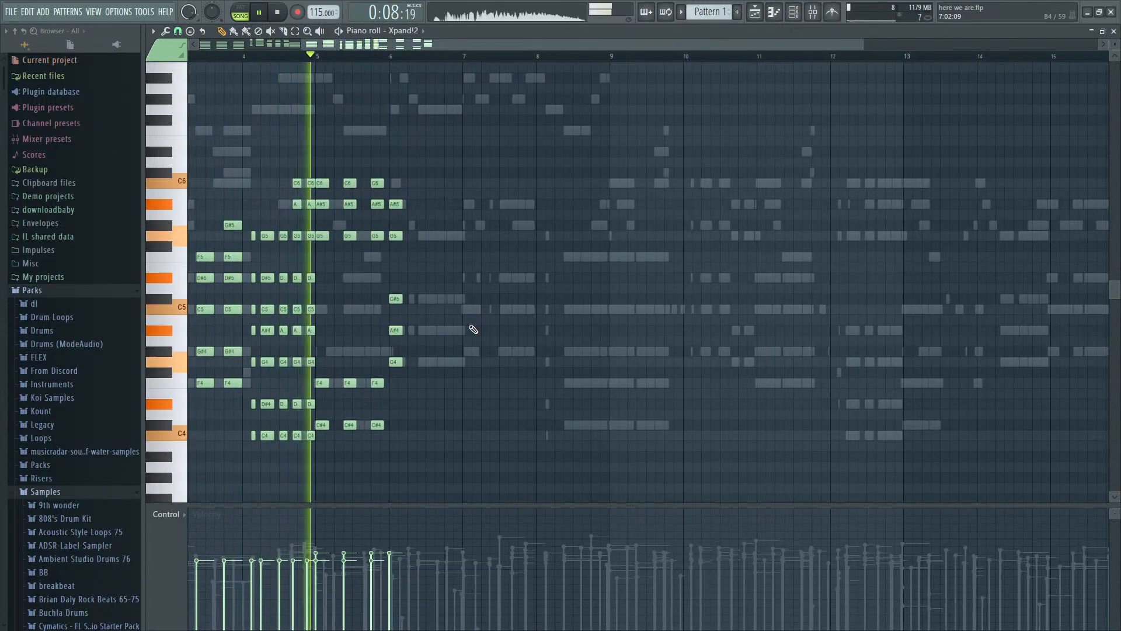
scroll(328, 401, "up", 3)
key("space")
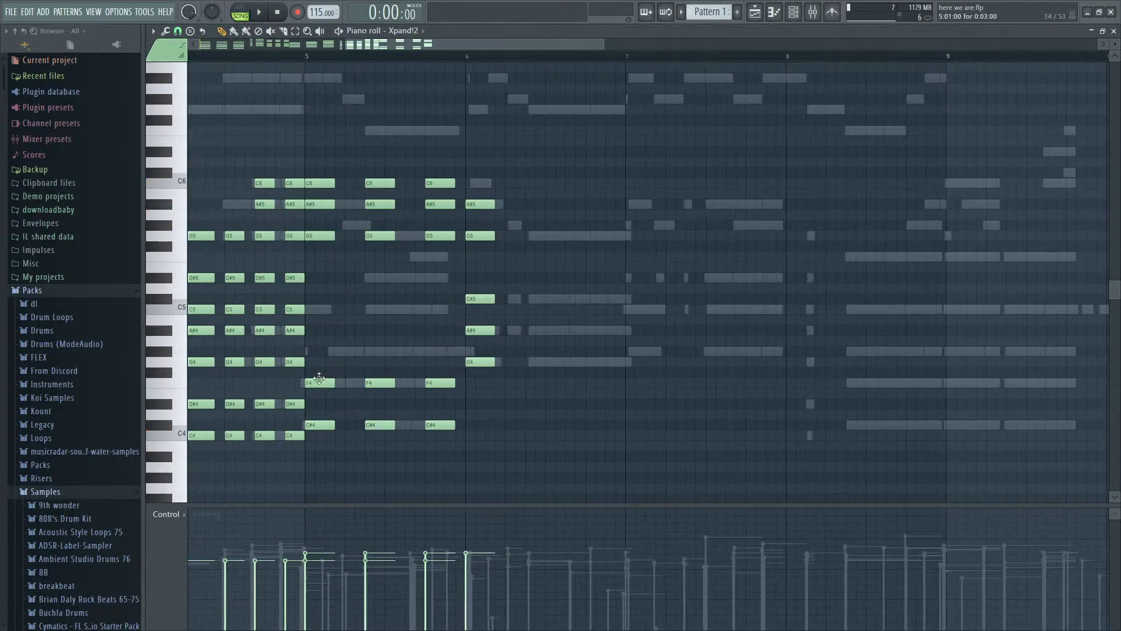
left_click_drag(319, 378, 448, 440)
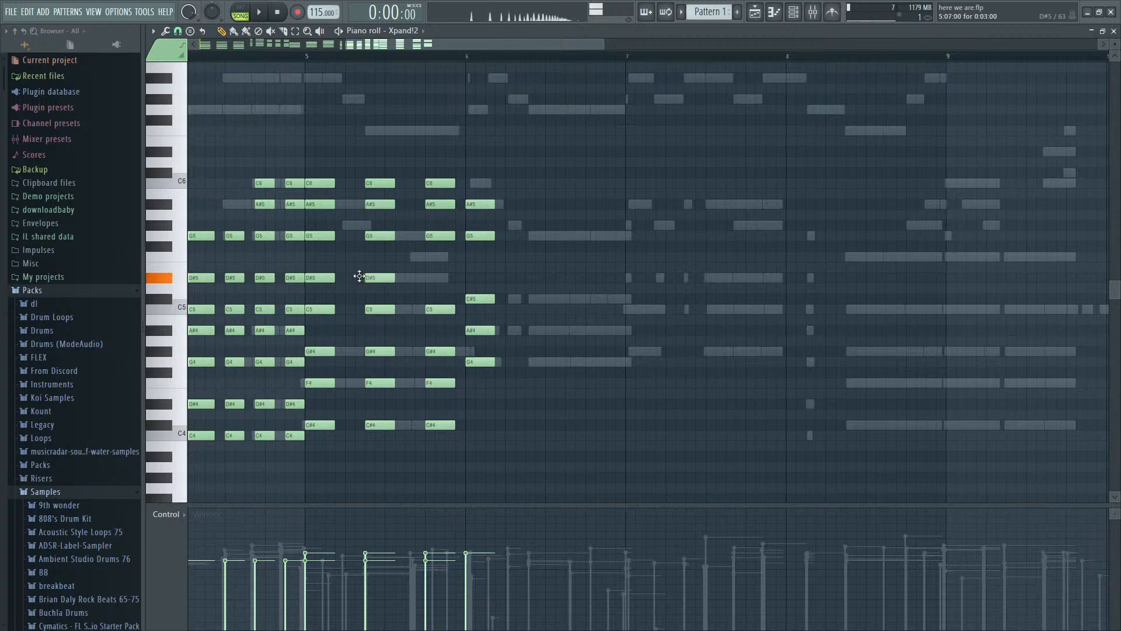
left_click(319, 61)
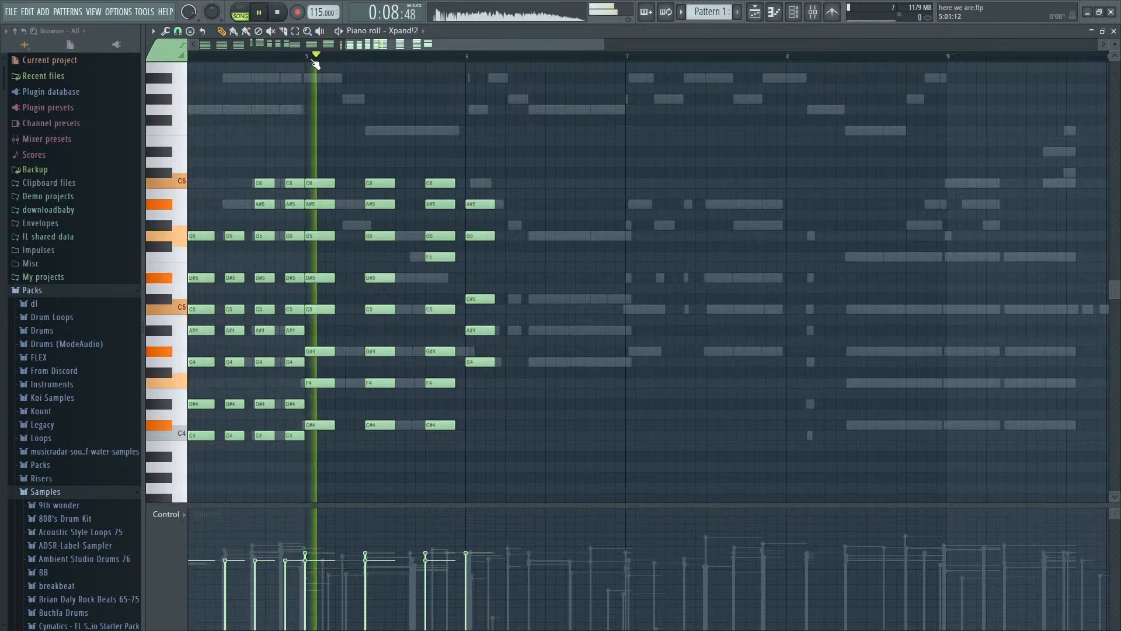
- Try removing single notes from the first two bar 5 chords during playback, and delete F4 from the first chord only
key("space")
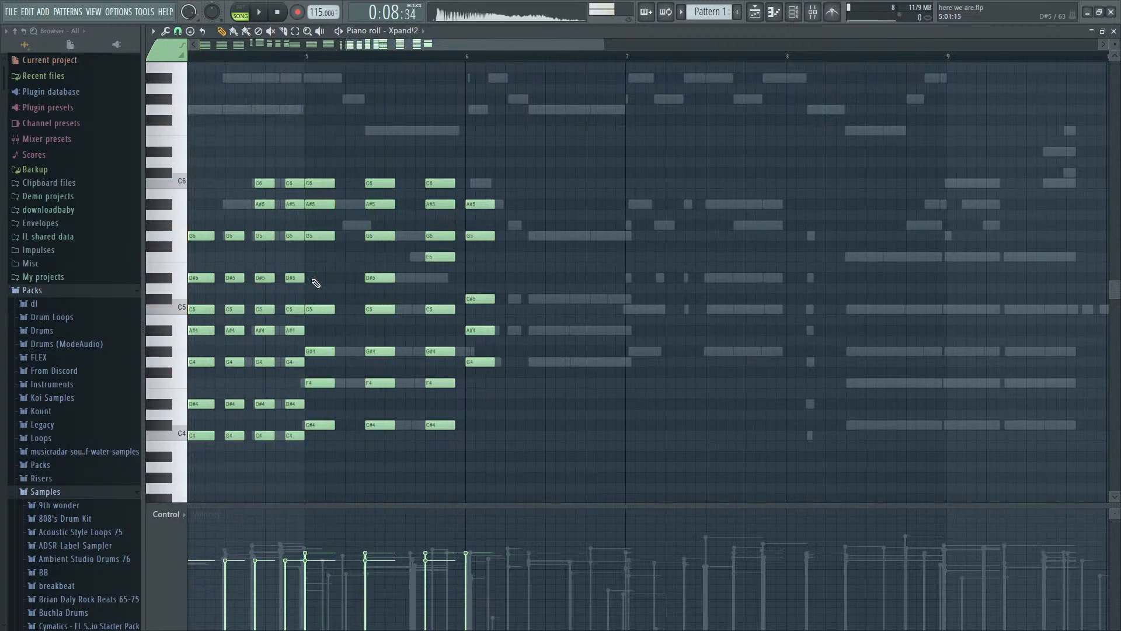
right_click(321, 310)
key("space")
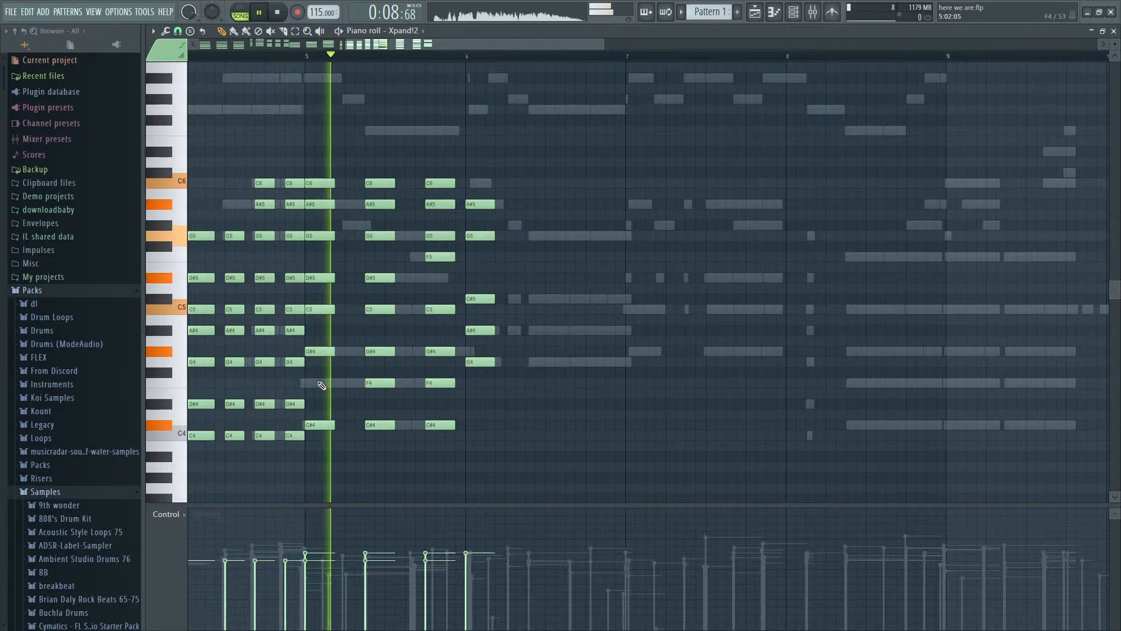
right_click(373, 385)
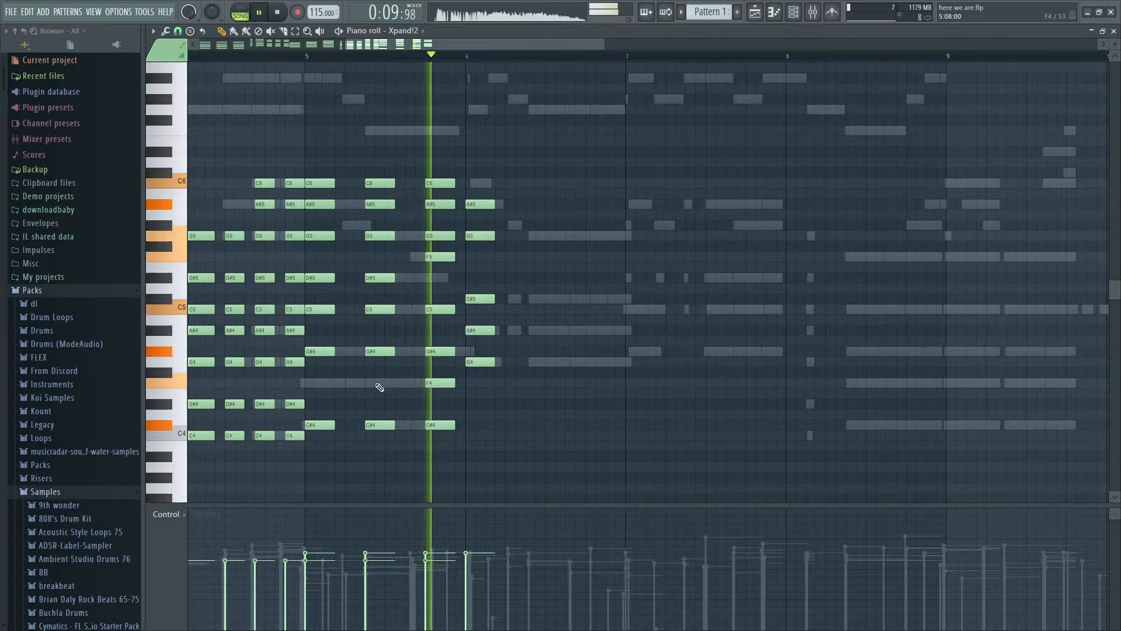
key("space")
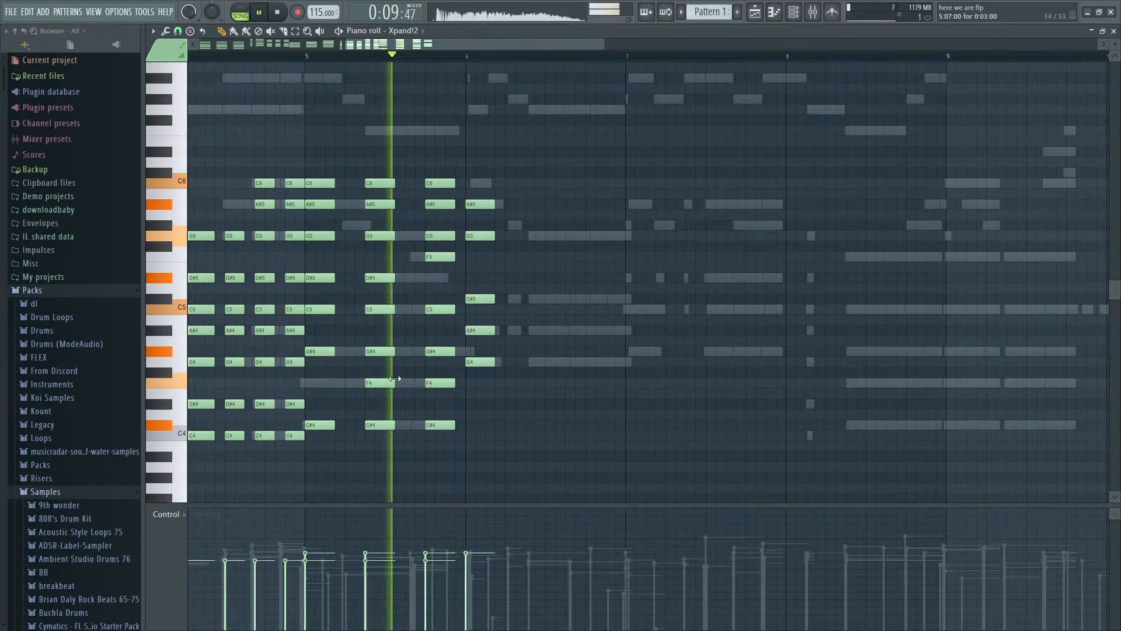
key("space")
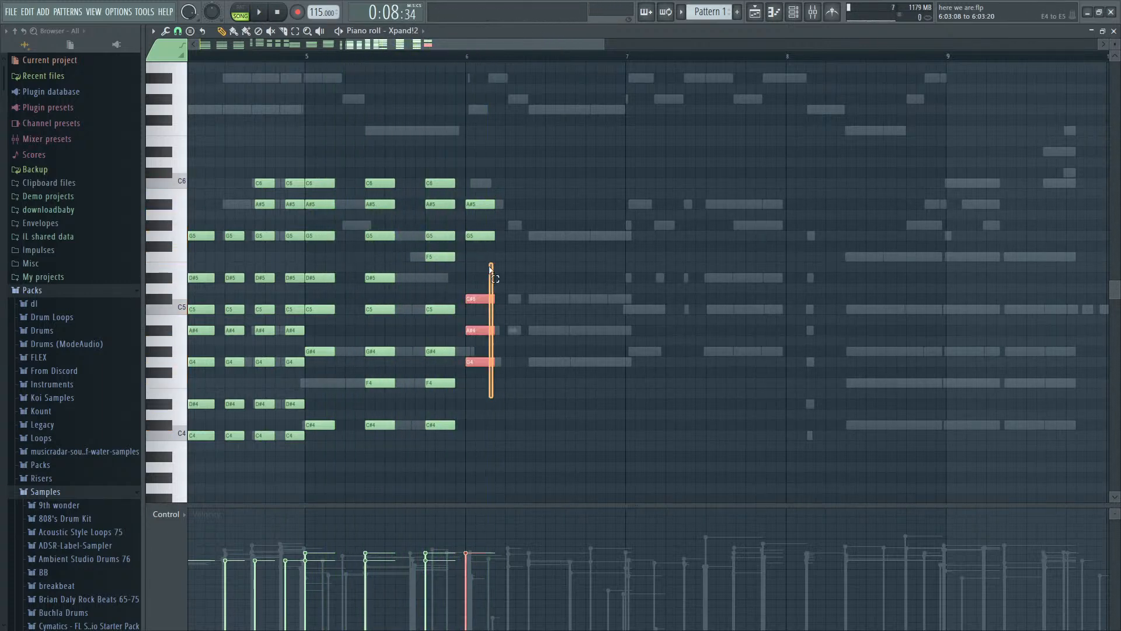
- Move the bar 6 chord to step 3 shortened to one step, and place copies at steps 5 and 9
left_click_drag(477, 205, 543, 206)
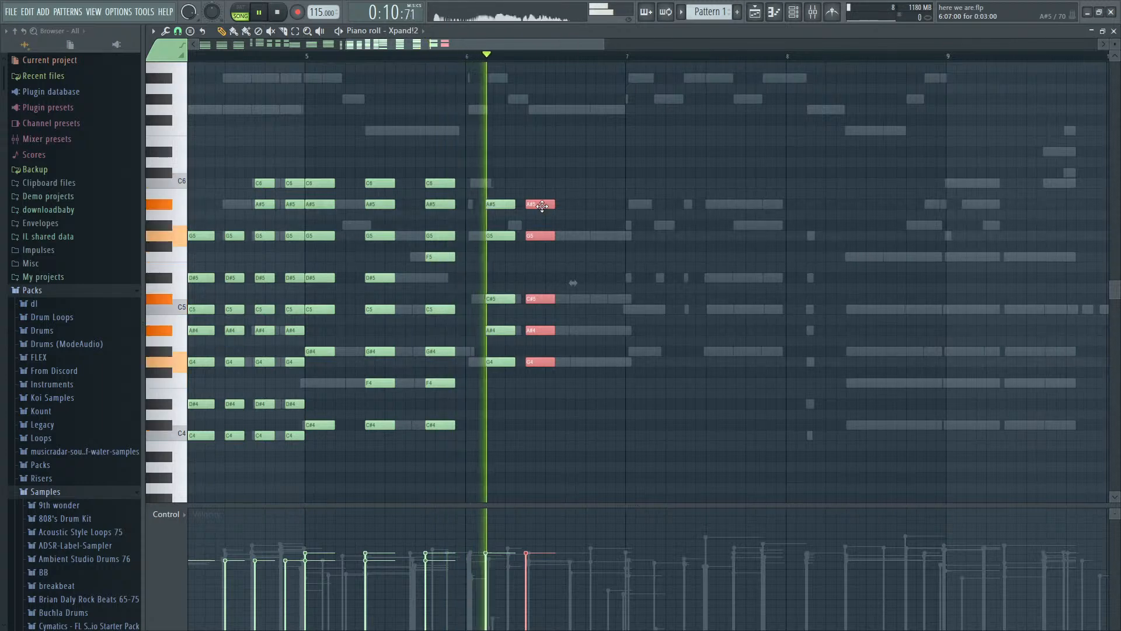
key("space")
left_click_drag(513, 363, 525, 451)
key("space")
key("space")
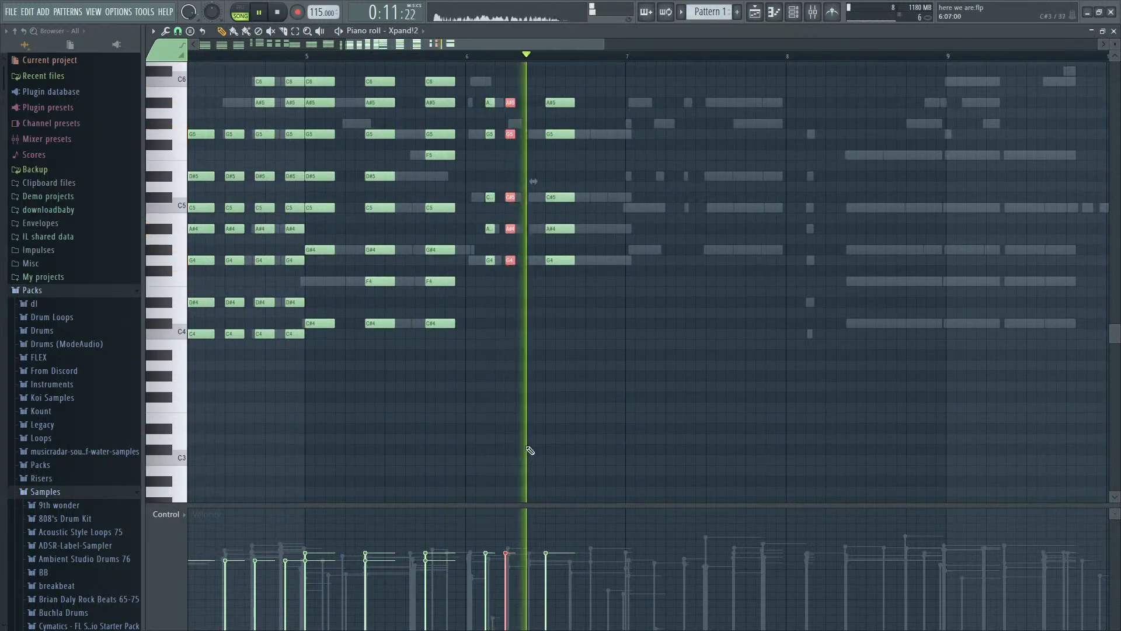
key("space")
- Lengthen the bar 6 chord at step 5 to three steps, and repeat the step 9 chord at steps 12 and 15
left_click_drag(512, 260, 531, 260)
left_click_drag(580, 289, 544, 96)
key("ctrl+b")
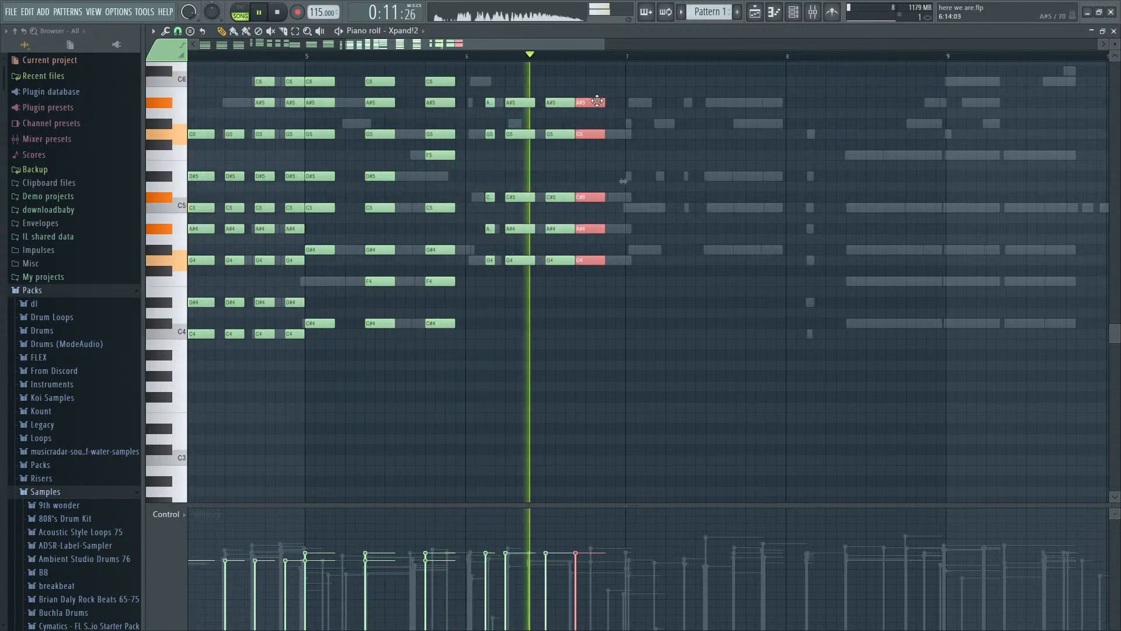
key("ctrl+b")
left_click_drag(615, 119, 559, 309)
key("space")
key("space")
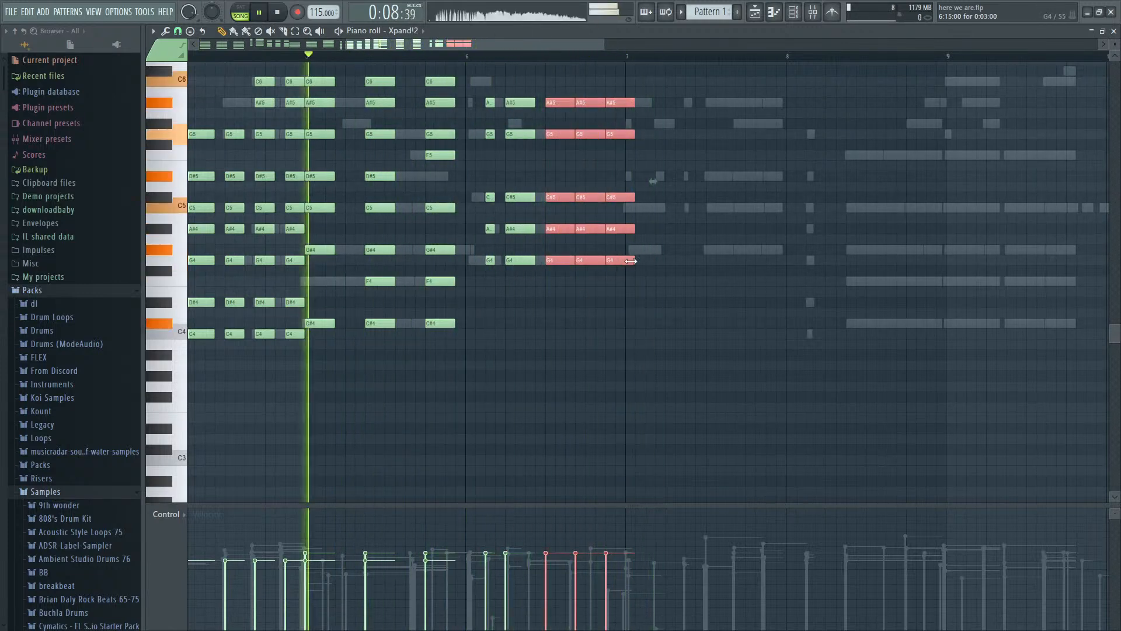
- Shorten the last three bar 6 chords to two steps each, and play through them
left_click_drag(635, 259, 622, 259)
scroll(619, 294, "down", 3)
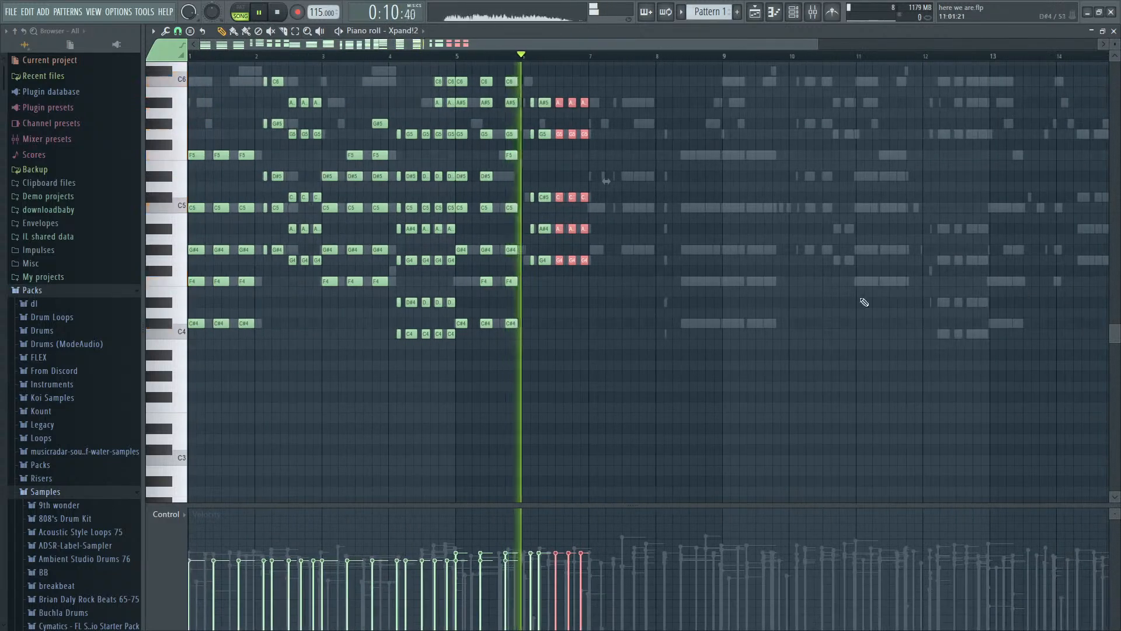
scroll(928, 319, "up", 3)
scroll(540, 320, "up", 3)
key("space")
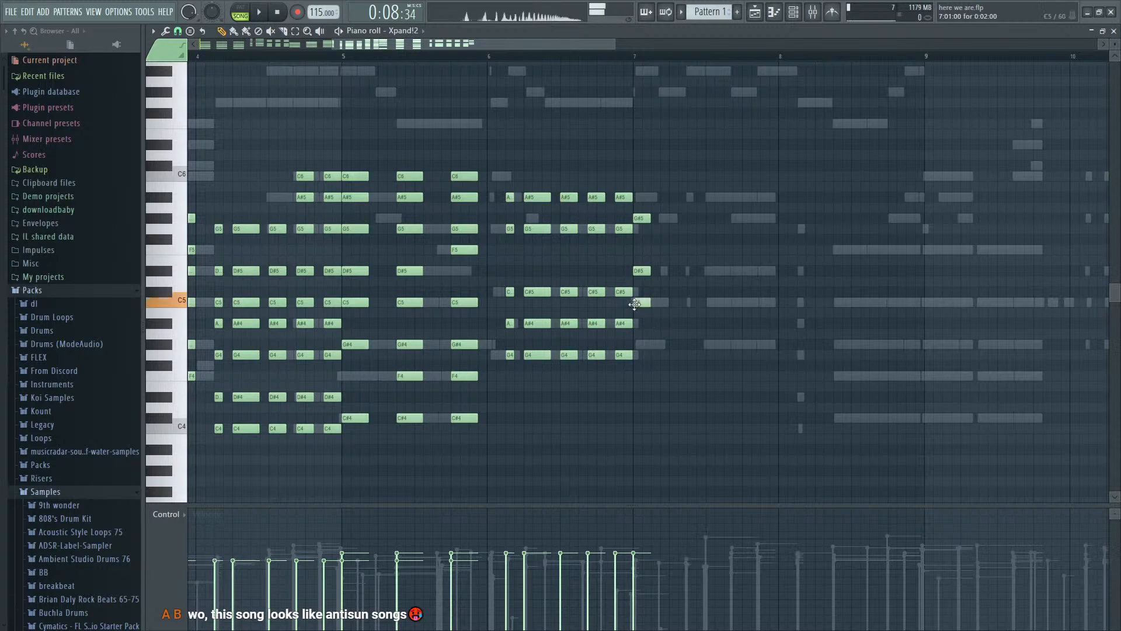
- Complete a two-step chord of G#4, C5, D#5 and G#5 at the start of bar 7, and copy it to step 5
key("space")
left_click_drag(630, 343, 641, 214)
left_click_drag(641, 219, 668, 219)
scroll(716, 286, "down", 3)
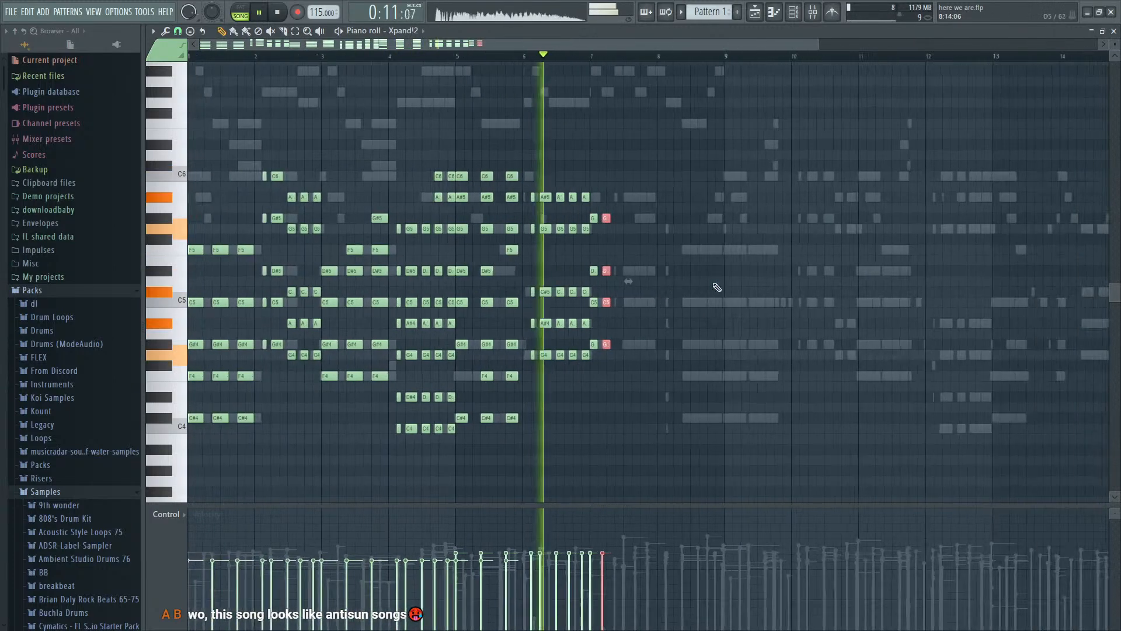
scroll(646, 292, "up", 4)
scroll(595, 264, "up", 3)
- Add C6 on top of both bar 7 chords after trying C#6, and select the two chords
key("space")
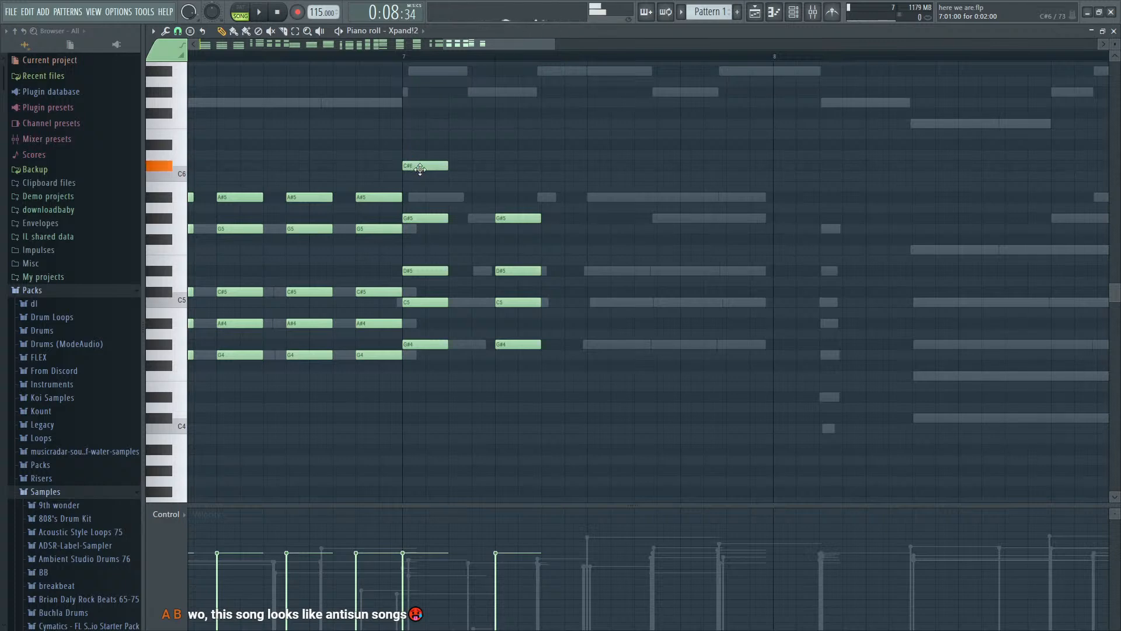
scroll(444, 209, "down", 1)
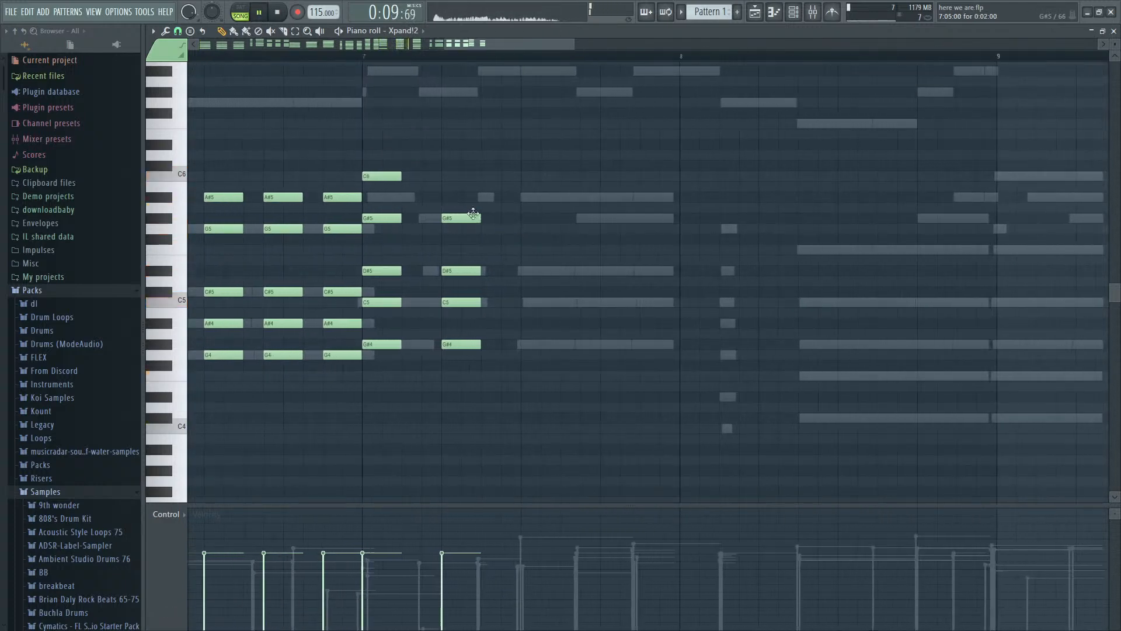
left_click_drag(488, 163, 382, 412)
key("space")
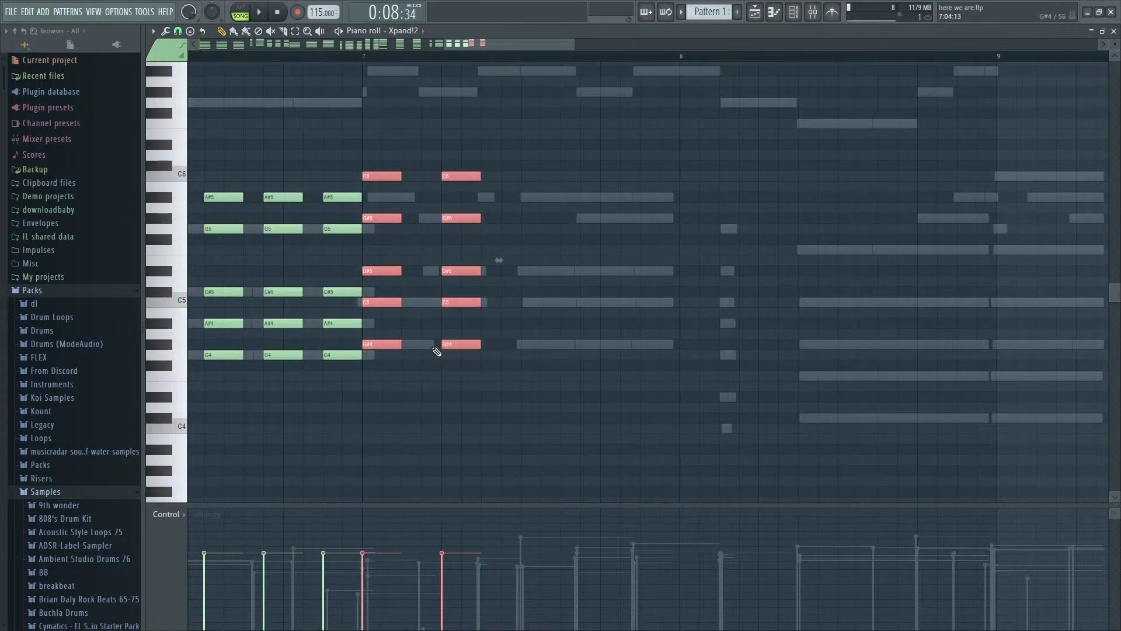
scroll(449, 299, "down", 4)
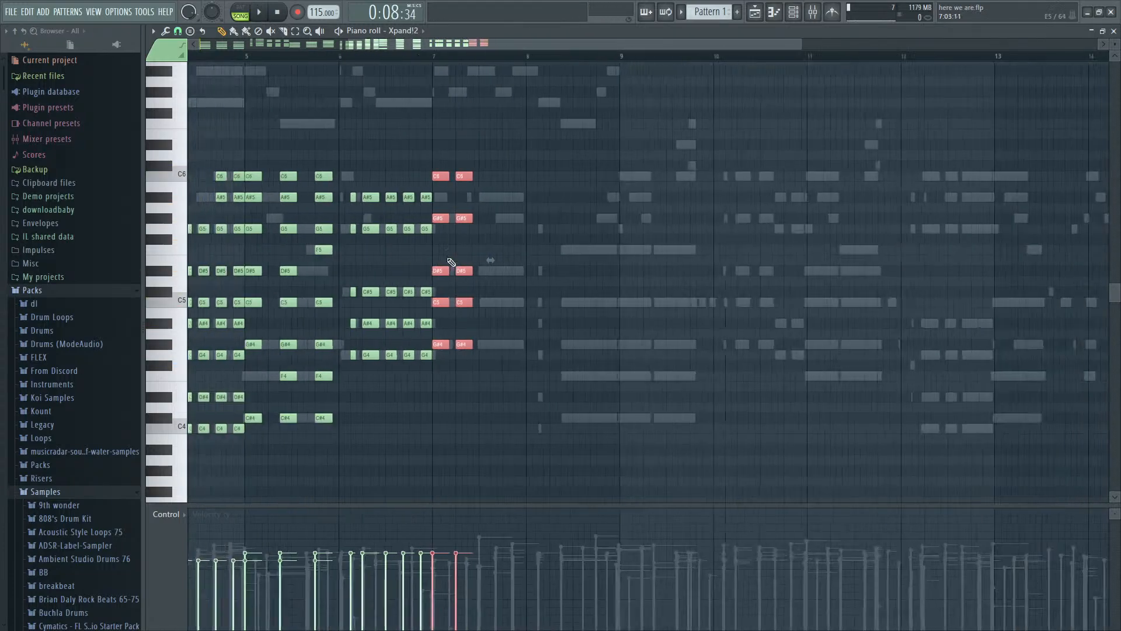
- Play the song from bar 1 to hear the extended chords, and bring up the mixer and the channel rack
left_click_drag(198, 58, 111, 84)
key("space")
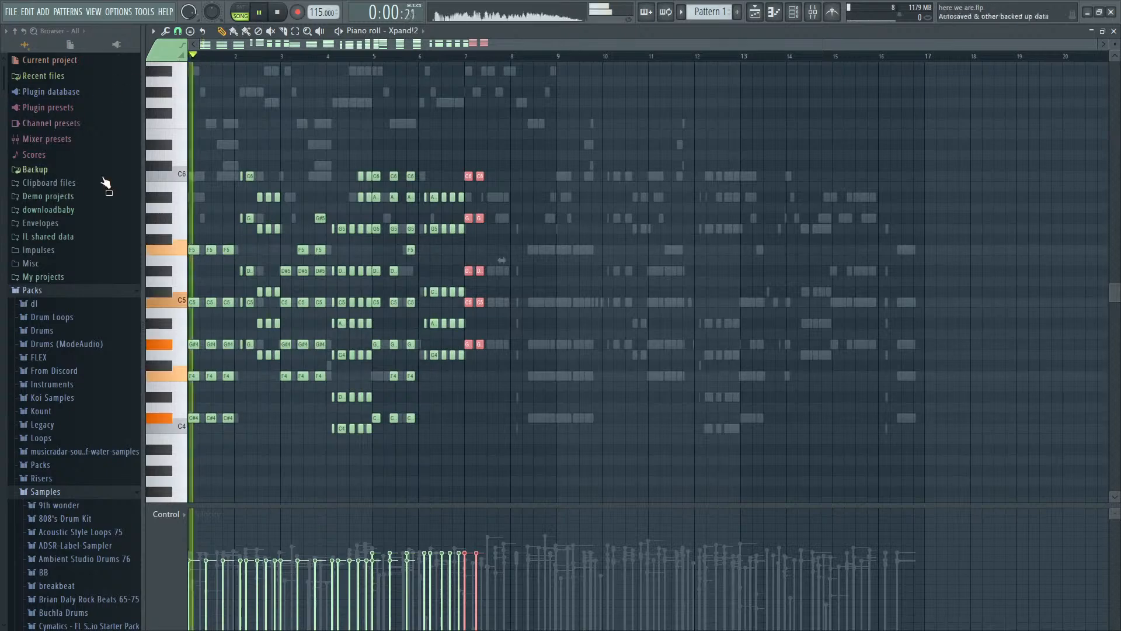
left_click(319, 323, "ctrl")
key("F9")
key("space")
key("F6")
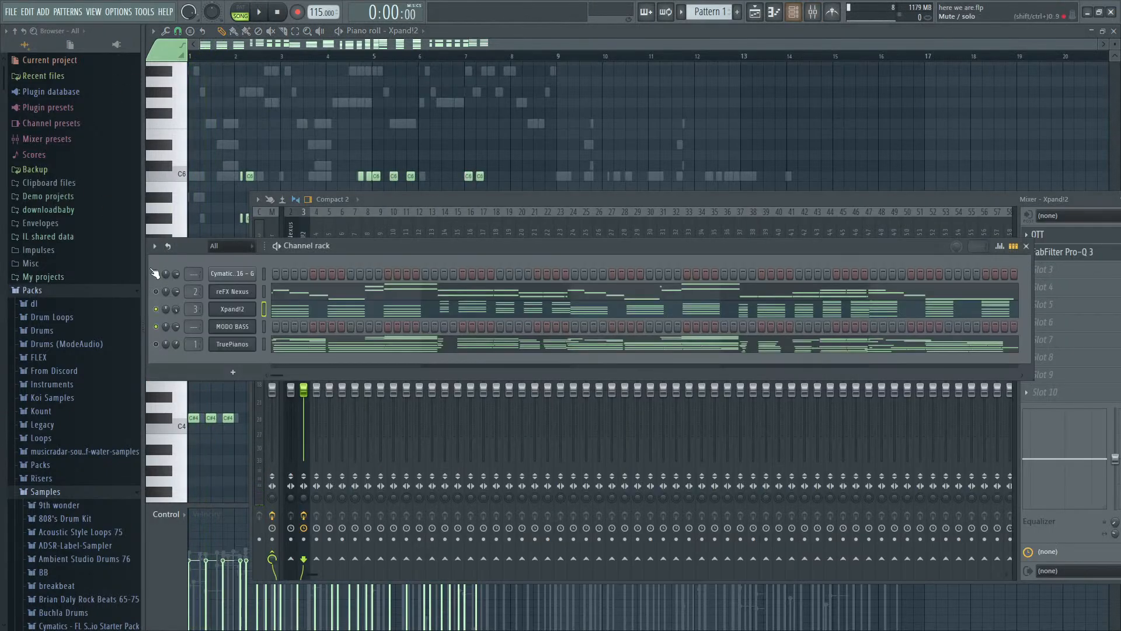
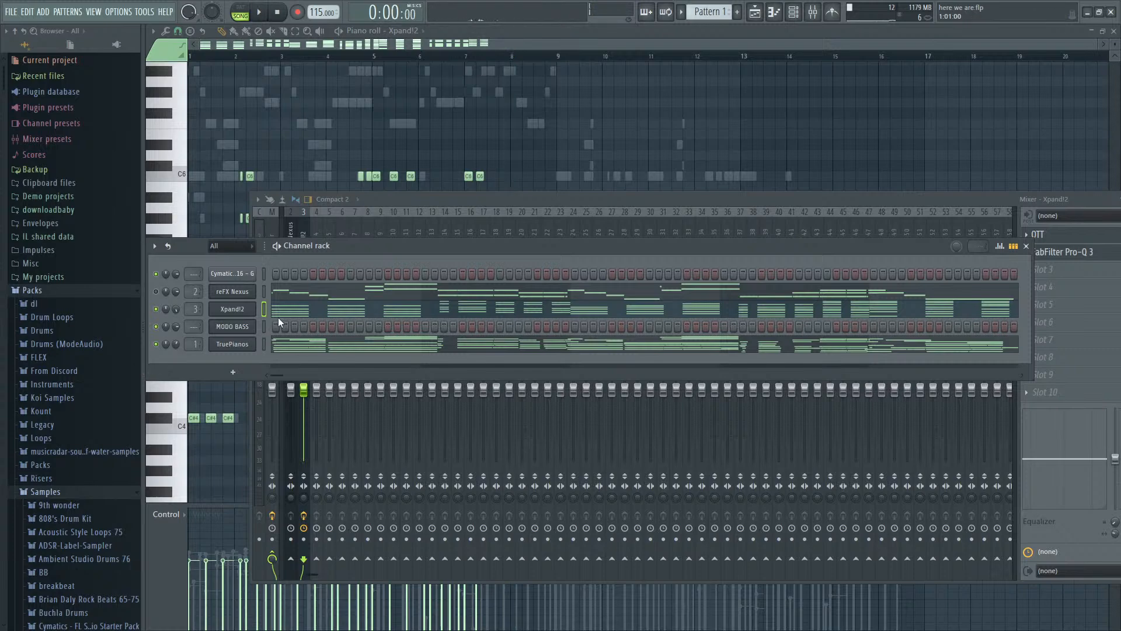
- Play back the song with the Xpand!2 notes in the piano roll and review the chords up to bar 6
key("Tab")
key("Tab")
key("Tab")
key("Tab")
key("Tab")
key("space")
key("Tab")
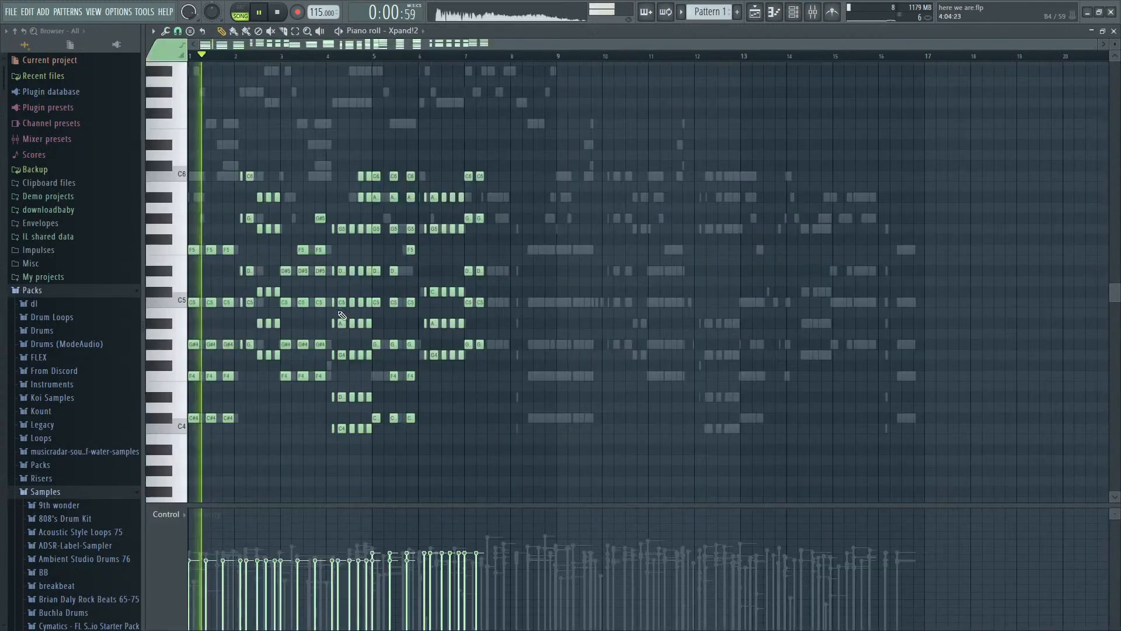
scroll(363, 401, "down", 2)
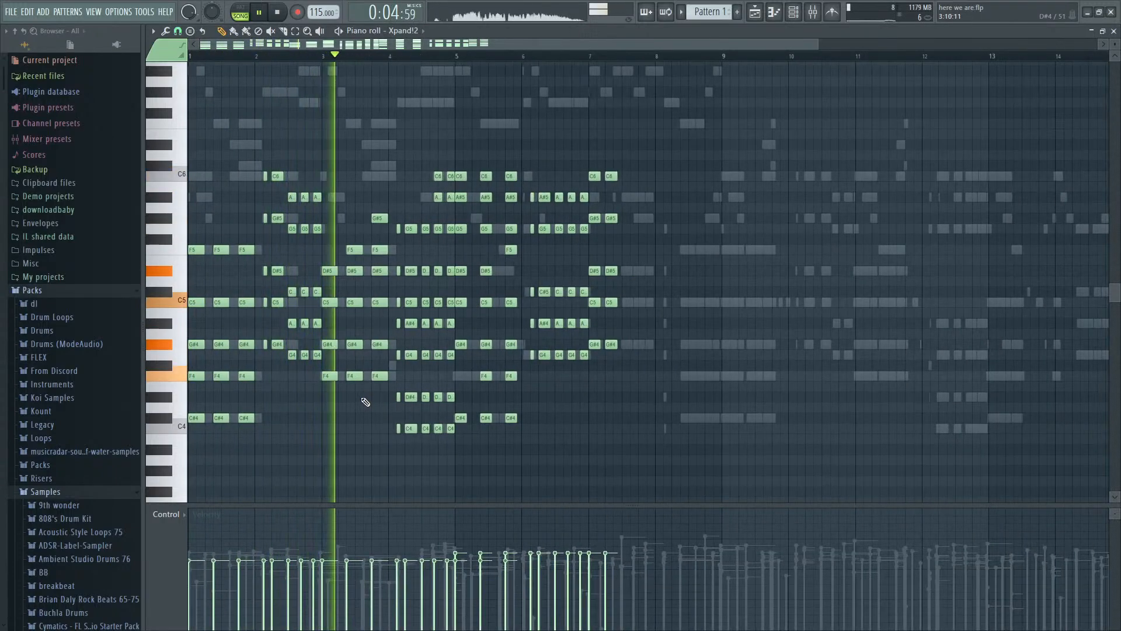
scroll(490, 420, "up", 2)
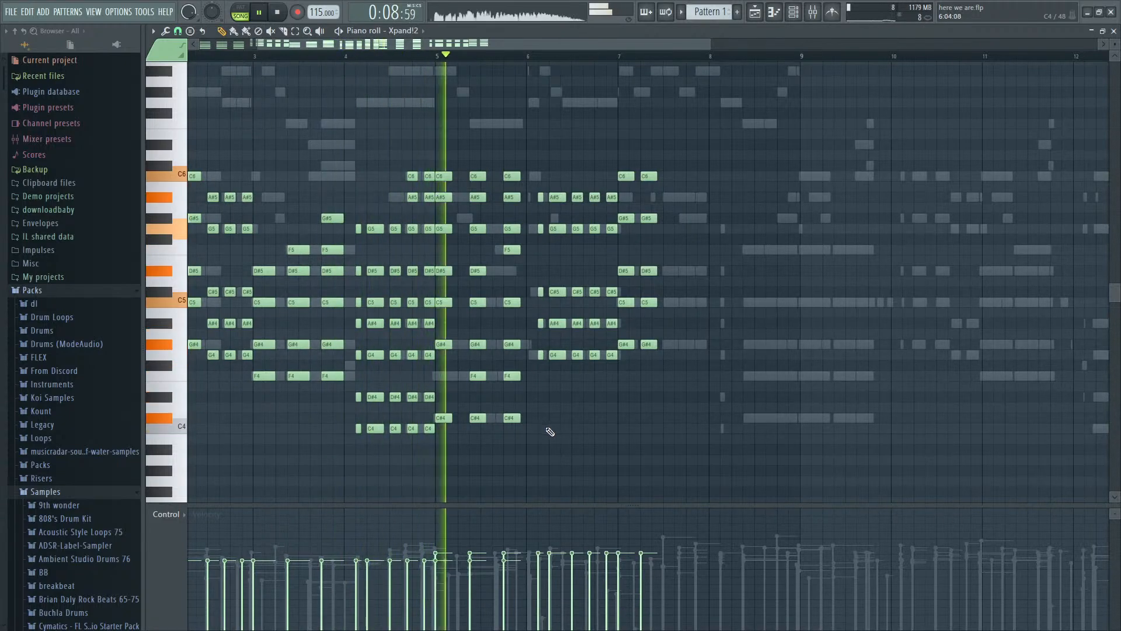
scroll(559, 433, "up", 1)
scroll(558, 433, "up", 3)
scroll(559, 433, "down", 4)
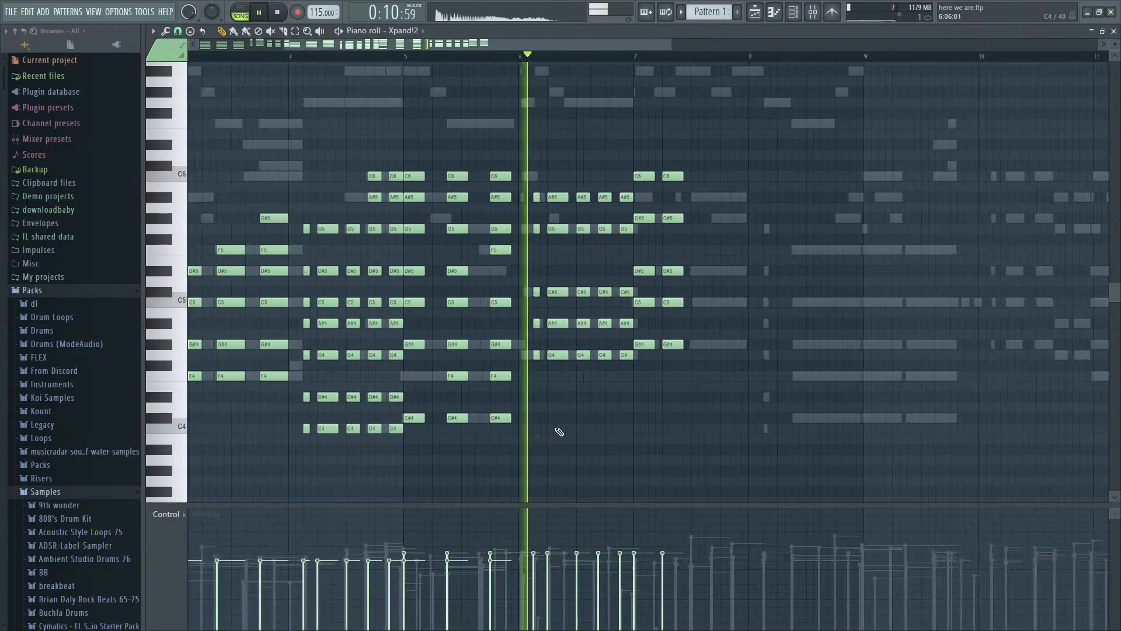
scroll(603, 395, "up", 2)
- Add D#4 notes under all five bar 6 chords, matching each chord's length
key("space")
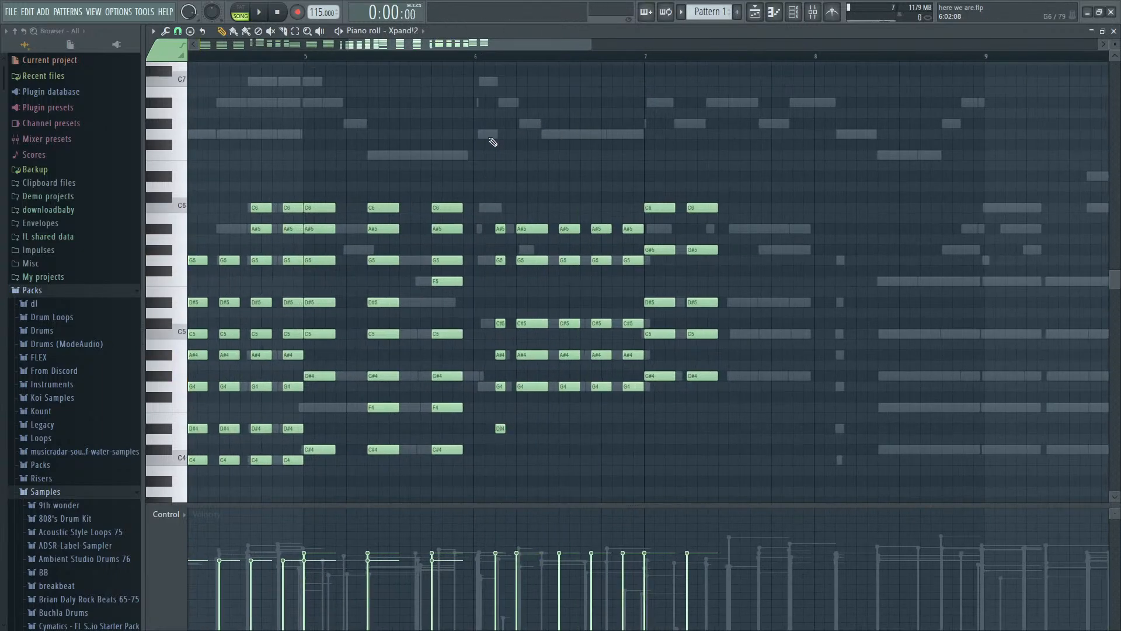
key("space")
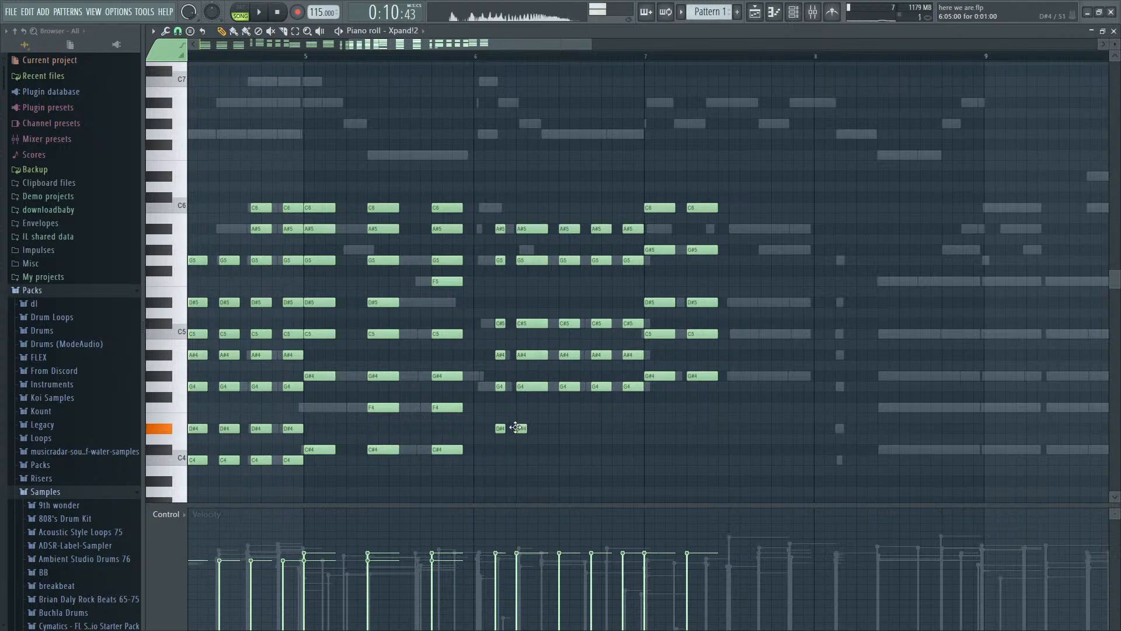
left_click_drag(533, 431, 546, 430)
left_click(565, 429)
key("space")
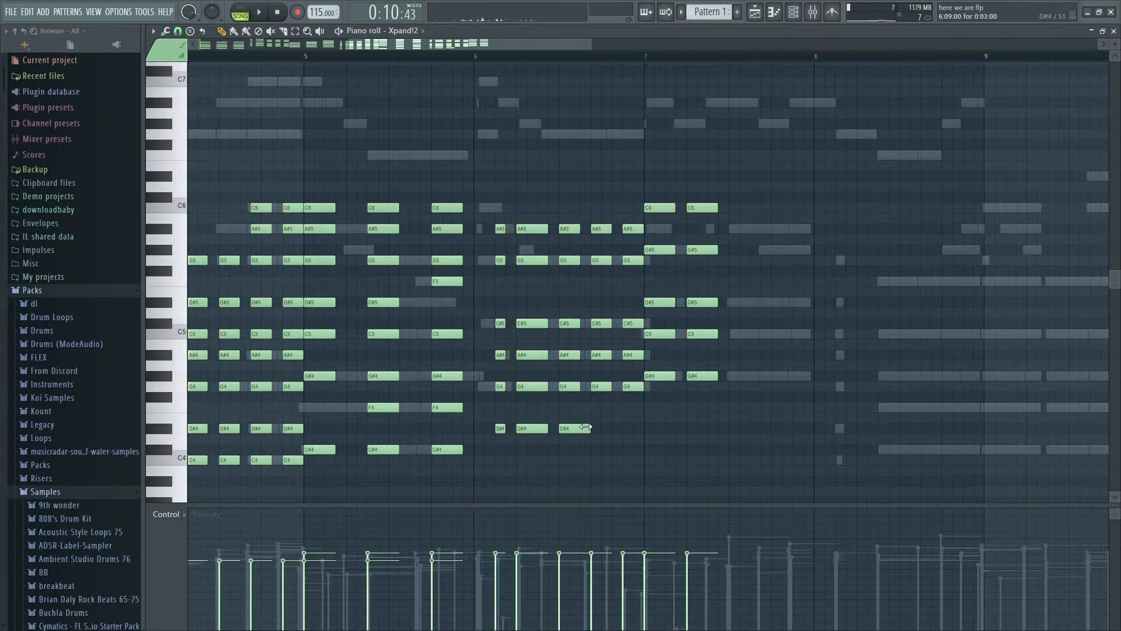
left_click(595, 429)
left_click(627, 429)
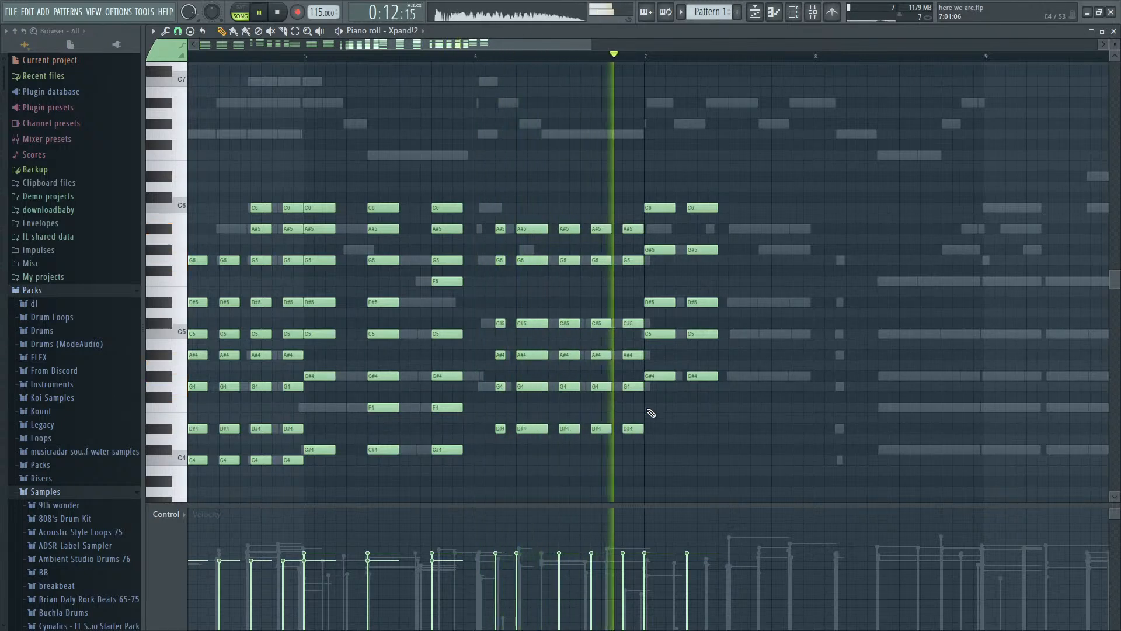
- Add F4 under both bar 7 chords and E4 under the last bar 6 chord, shifting the second bar 7 chord later
key("space")
left_click_drag(645, 415, 708, 407)
key("space")
key("space")
left_click(692, 417)
left_click_drag(737, 442, 719, 208)
left_click_drag(647, 183, 737, 418)
- Lengthen both bar 7 chords and add one copy as the bar's third chord
left_click(753, 407)
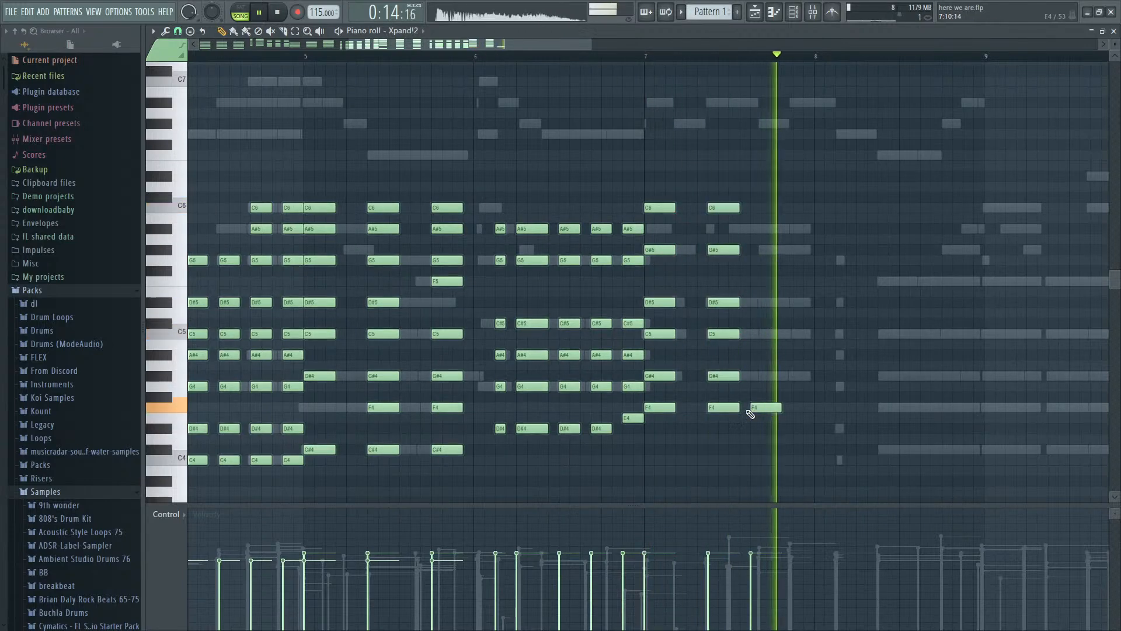
key("ctrl+z")
key("space")
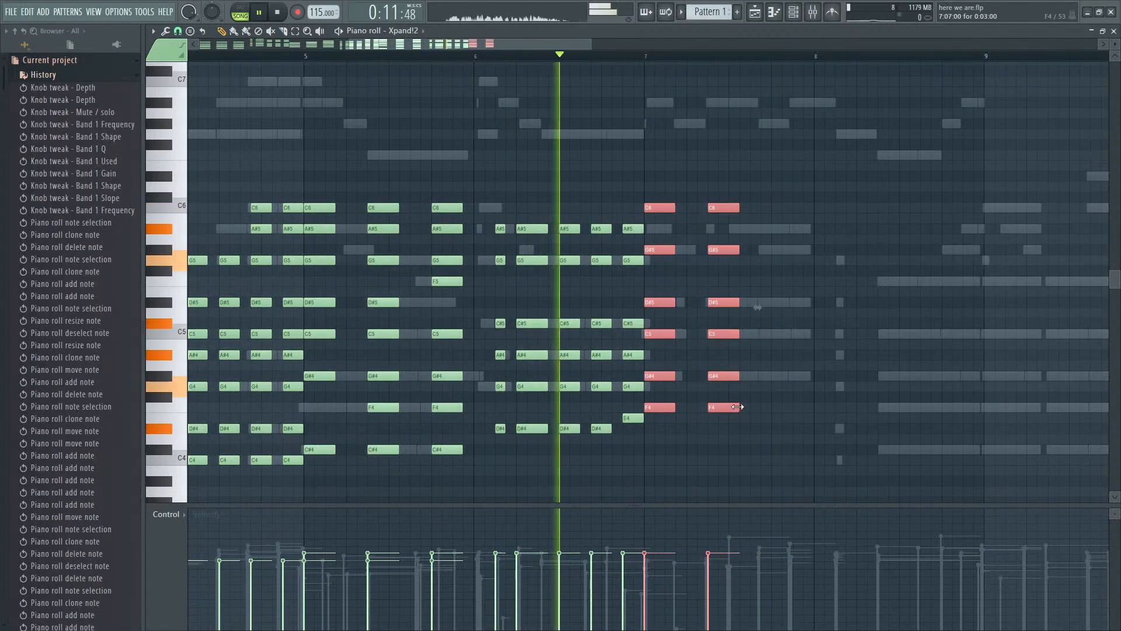
left_click_drag(739, 407, 860, 403)
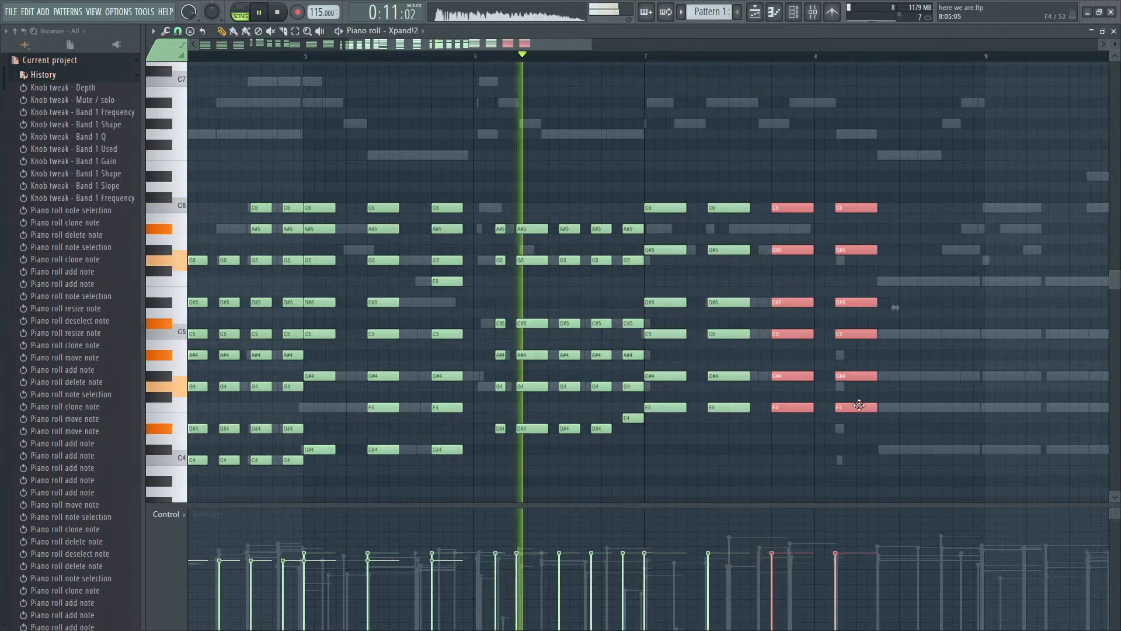
right_click(859, 407)
- Build a short chord of C4, D#4, G4, A#4, C5, D#5 and G5 early in bar 8, following the ghost notes
scroll(1006, 270, "down", 3)
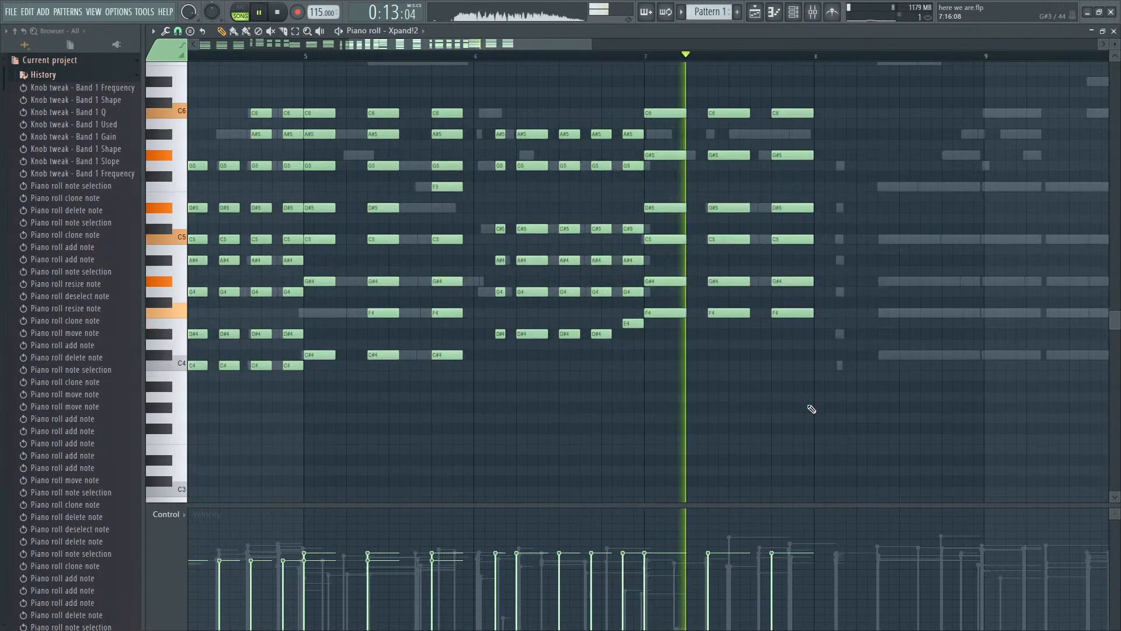
left_click(838, 365)
left_click(842, 334)
key("space")
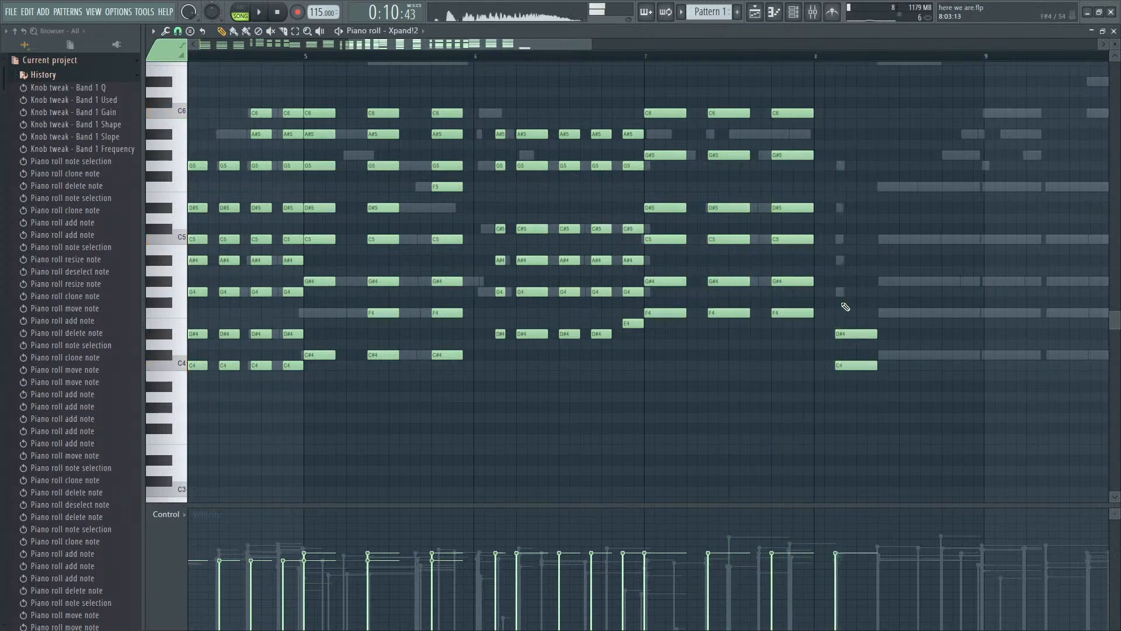
left_click_drag(844, 236, 839, 258)
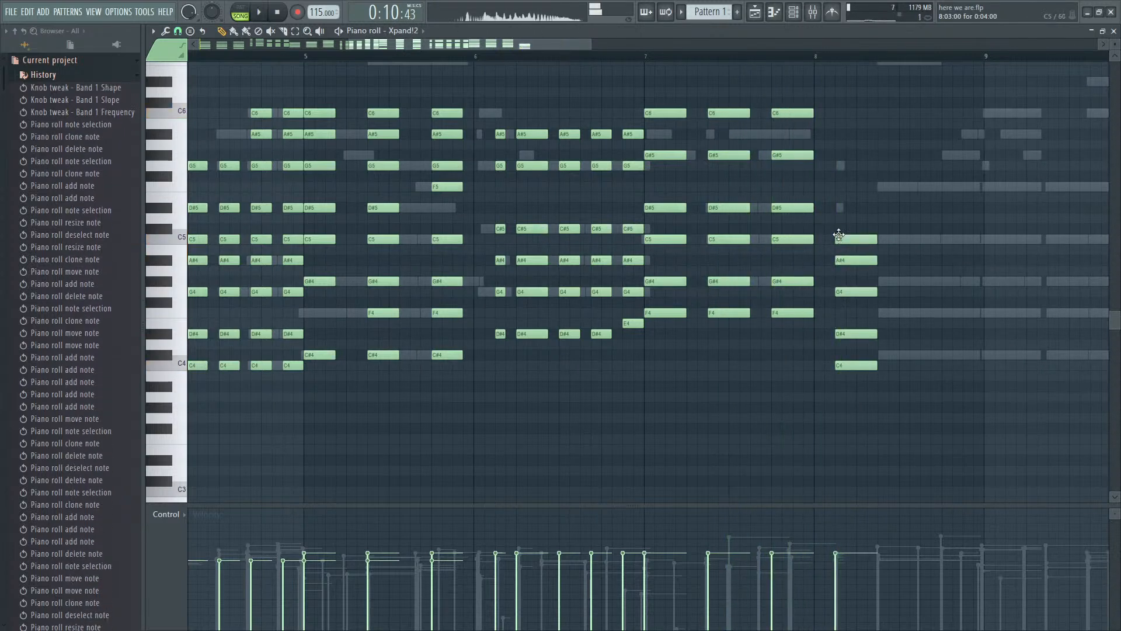
left_click_drag(853, 157, 868, 403)
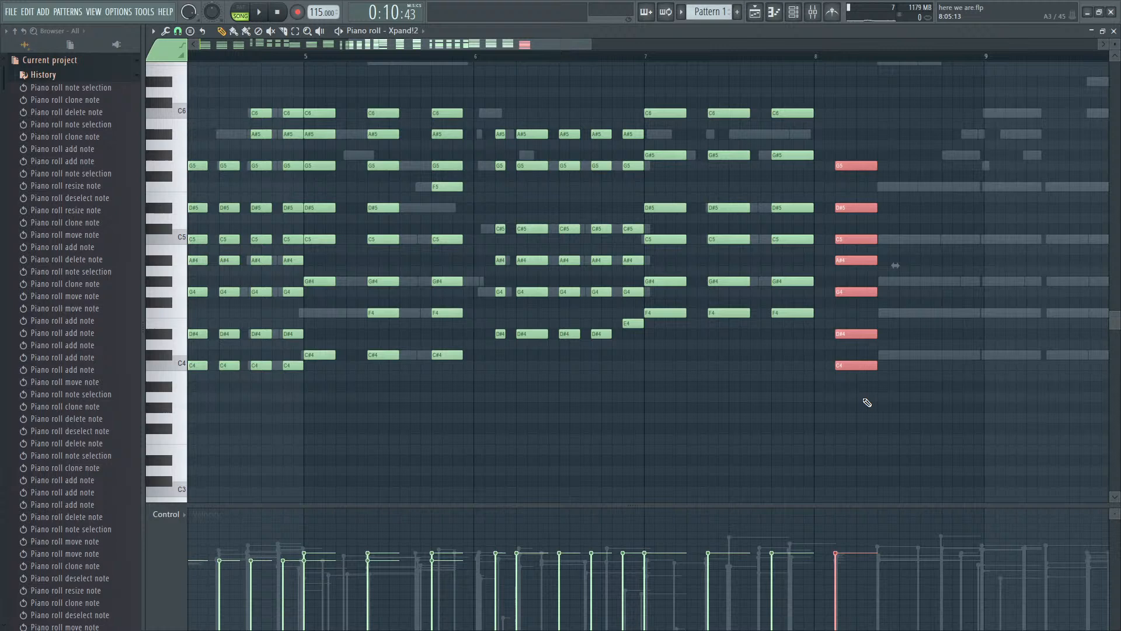
- Add a second short bar 8 chord of C#4, F4, G#4, C5 and F5 where the long ghost notes begin
left_click(883, 355)
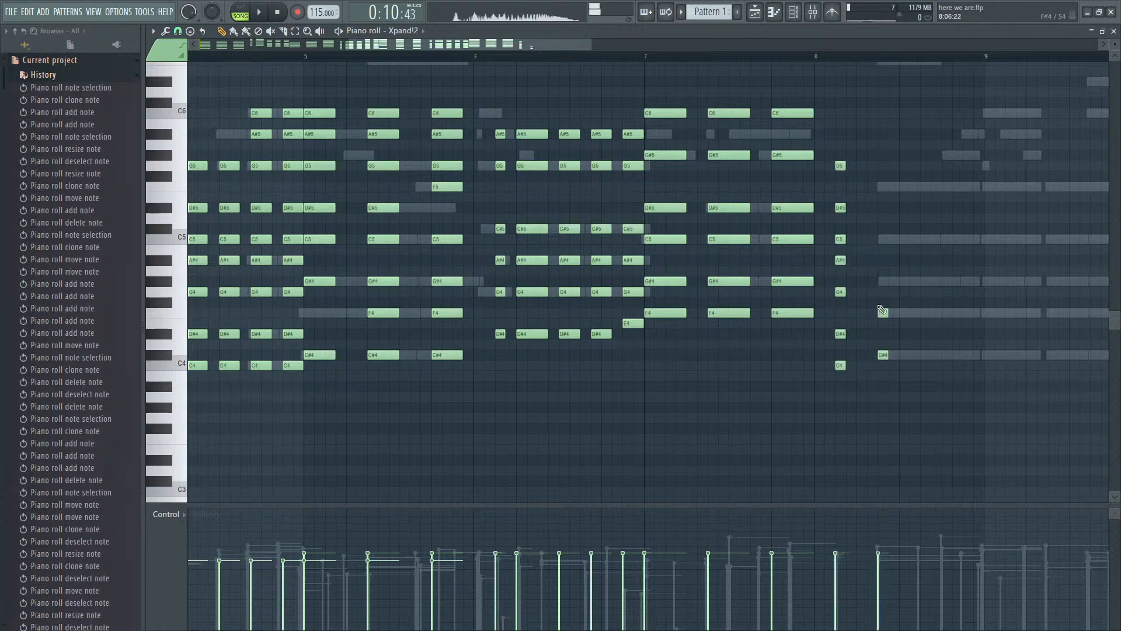
left_click(882, 312)
left_click(880, 272)
left_click(883, 238)
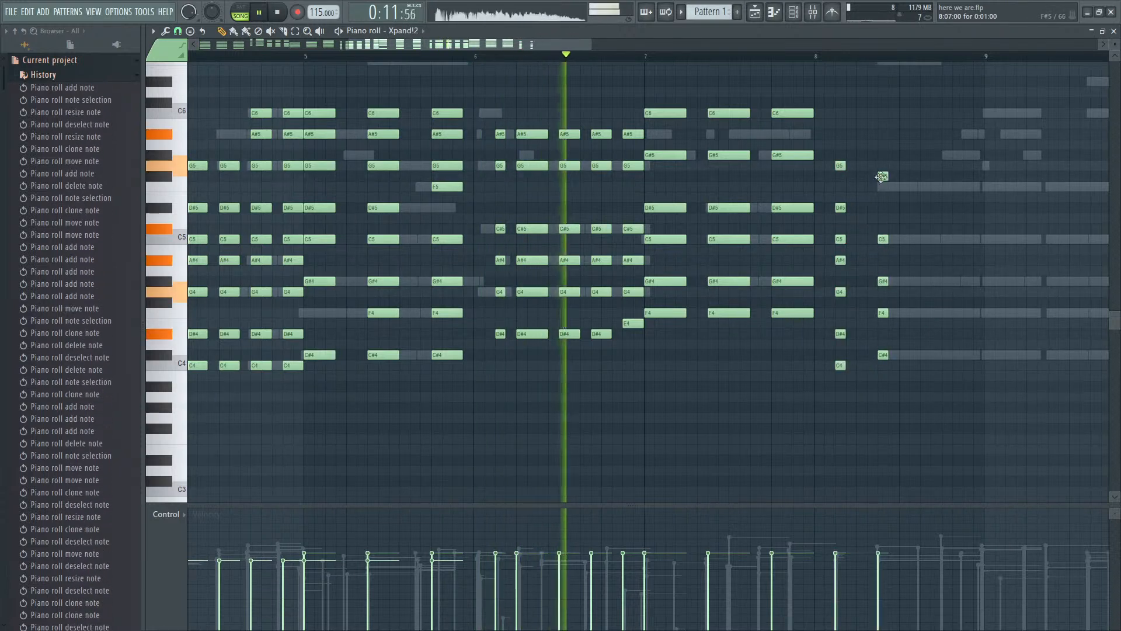
left_click(882, 175)
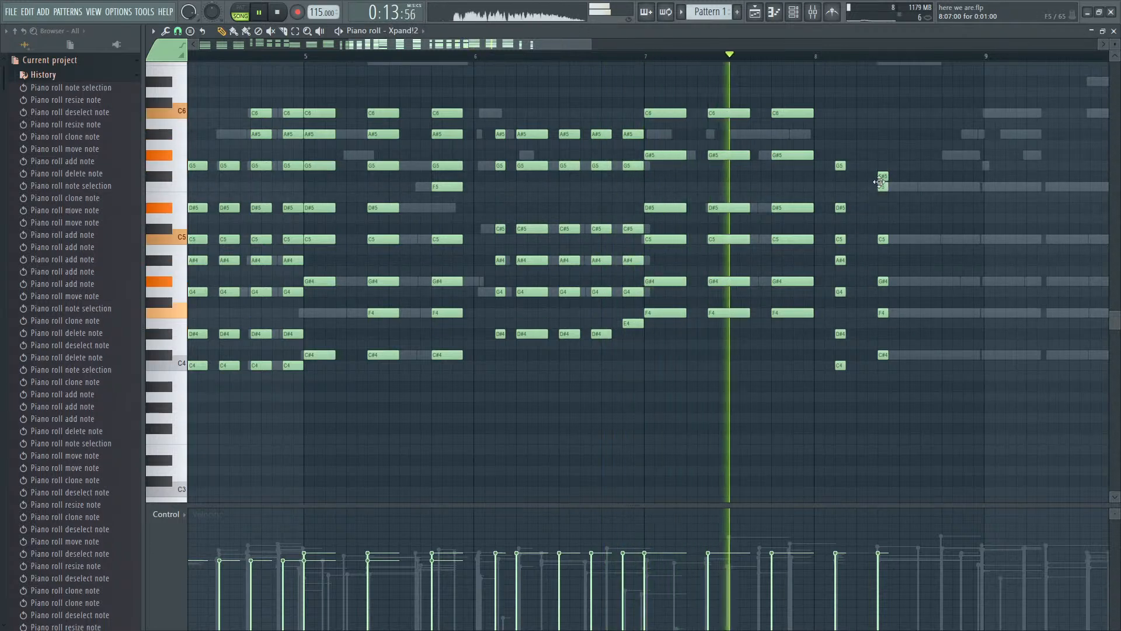
left_click_drag(883, 165, 882, 176)
- Add a C#6 on top of each of the last two bar 6 chords
scroll(888, 151, "up", 2)
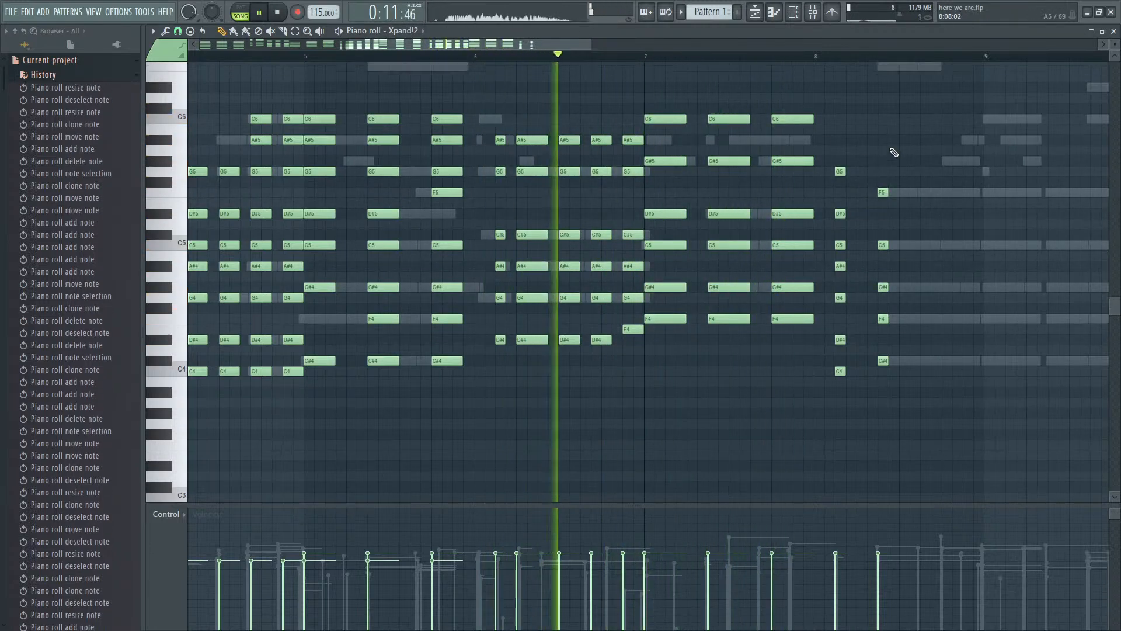
key("space")
mouse_move(591, 156)
left_mouse_down()
mouse_move(570, 173)
mouse_move(609, 167)
left_mouse_up()
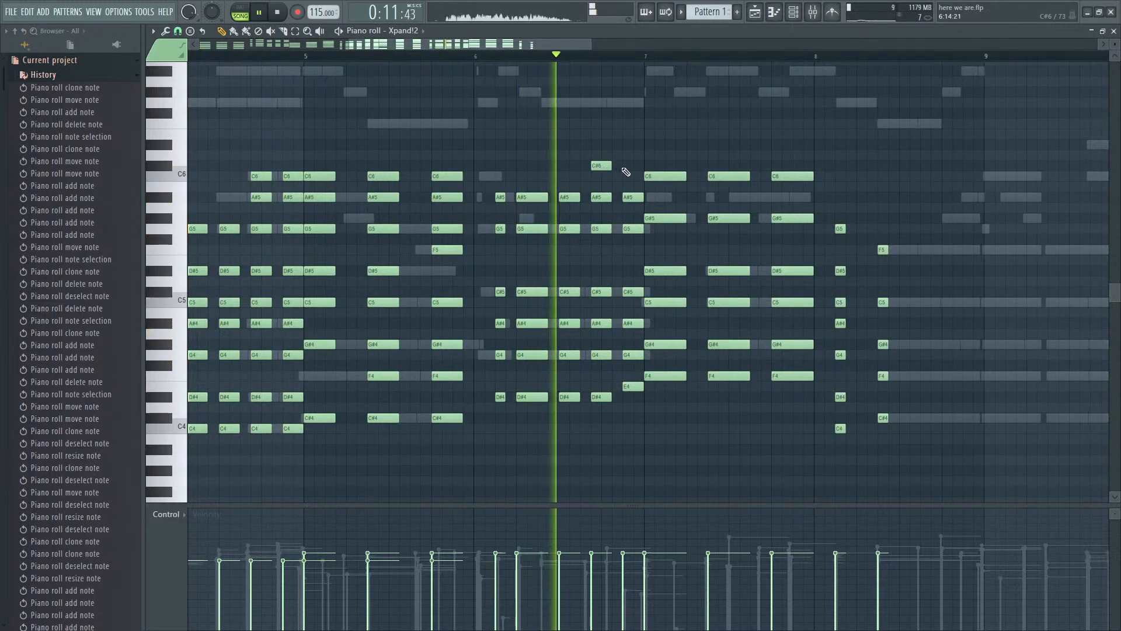
left_click(627, 167)
scroll(713, 211, "down", 2)
scroll(738, 230, "up", 3)
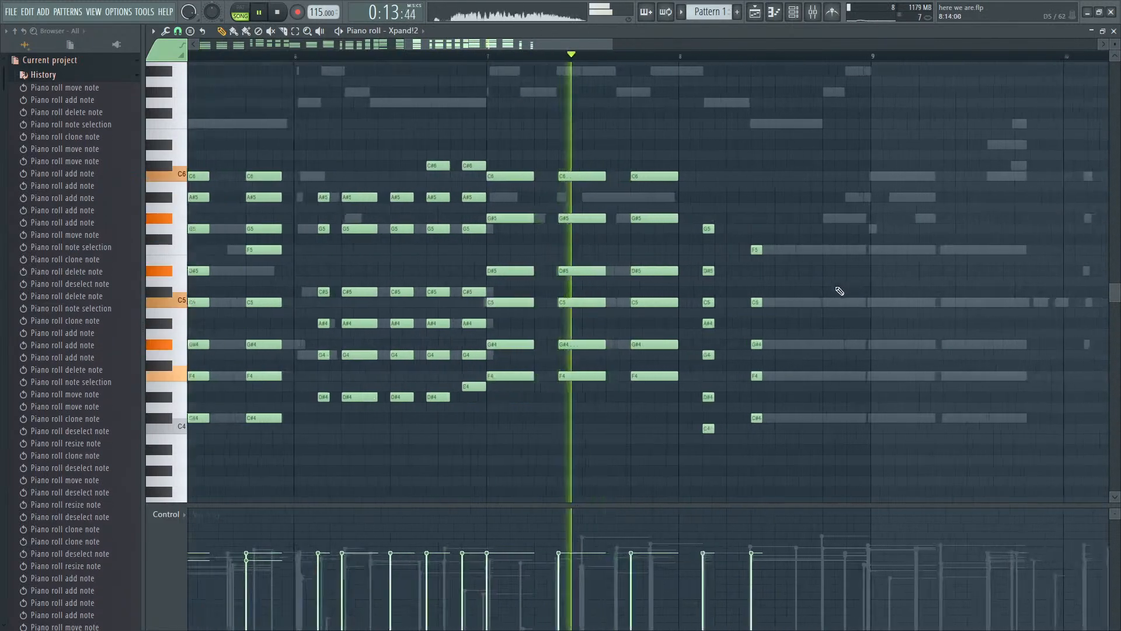
- Try a C#4 lead-in note before the first bar 8 chord
key("space")
left_click(593, 409)
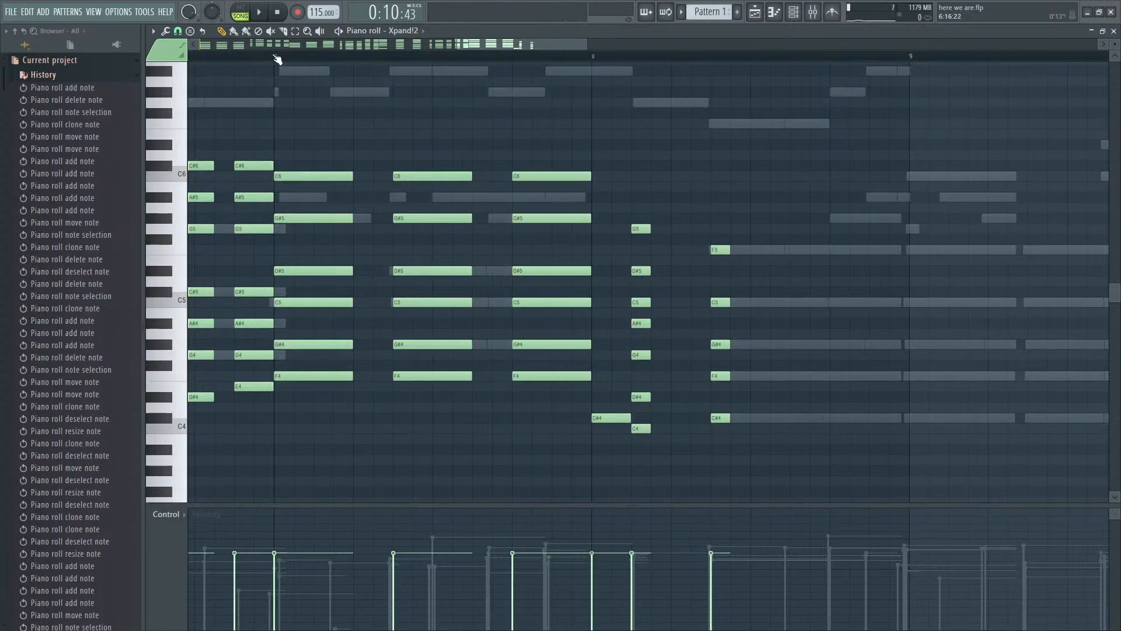
key("space")
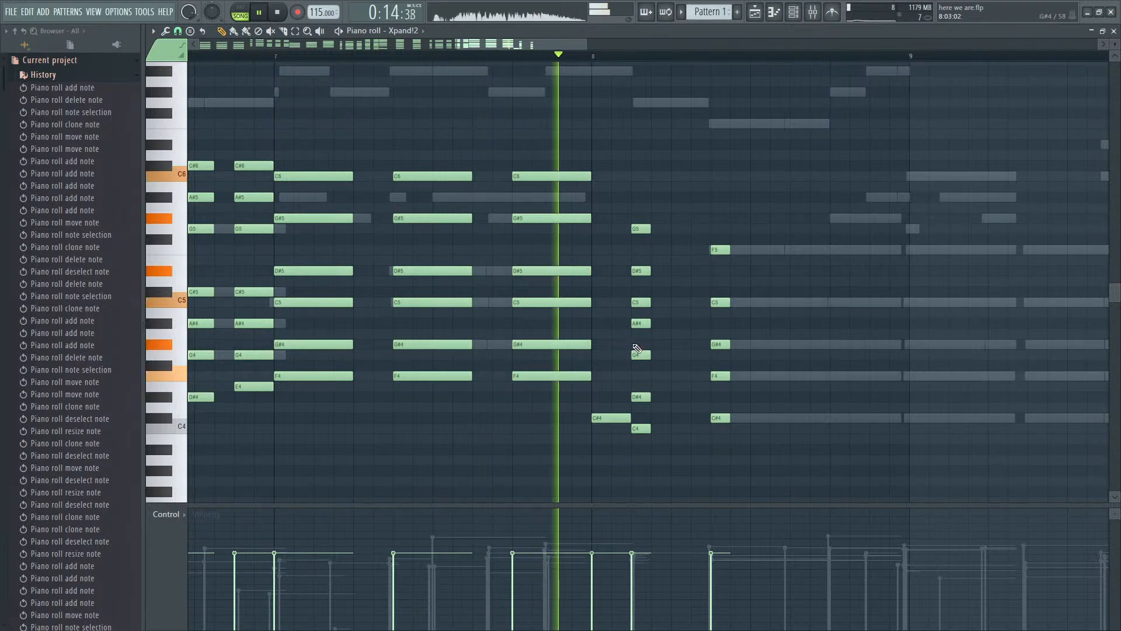
key("space")
mouse_move(624, 419)
left_mouse_down()
mouse_move(645, 419)
mouse_move(630, 418)
left_mouse_up()
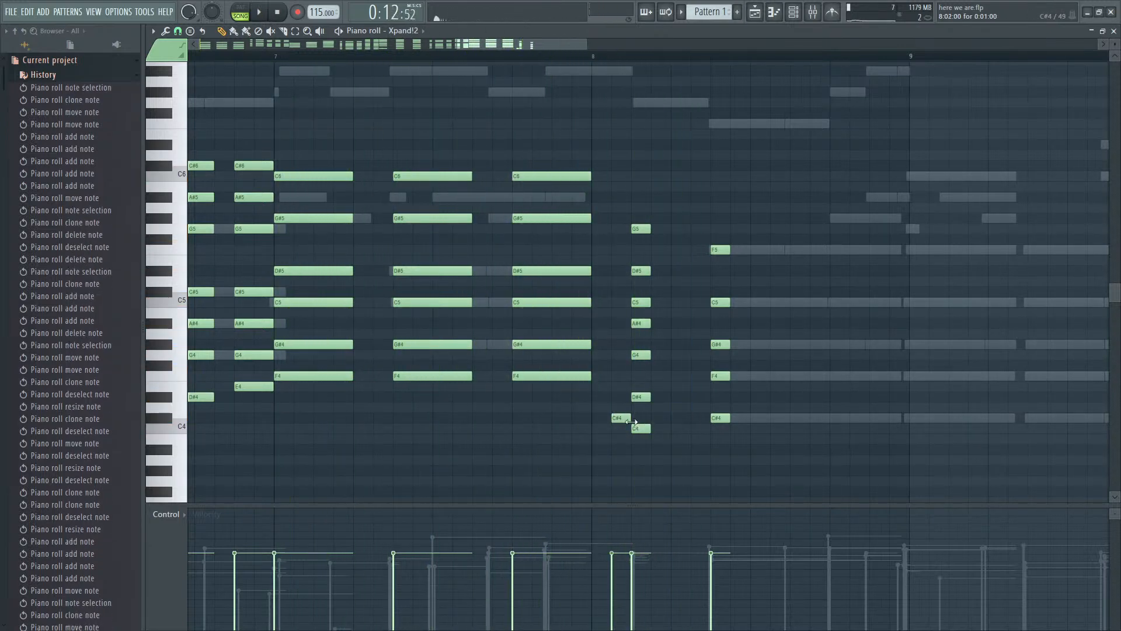
right_click(621, 418)
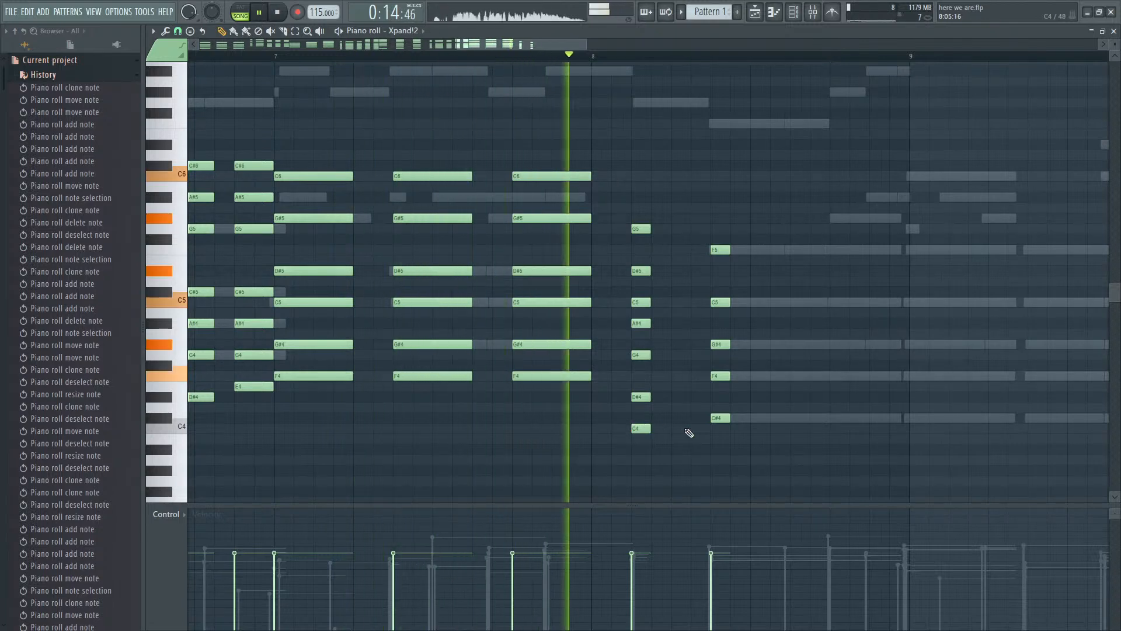
- Try C#4 as the first bar 8 chord's lowest note, with a separate C4 following it
key("space")
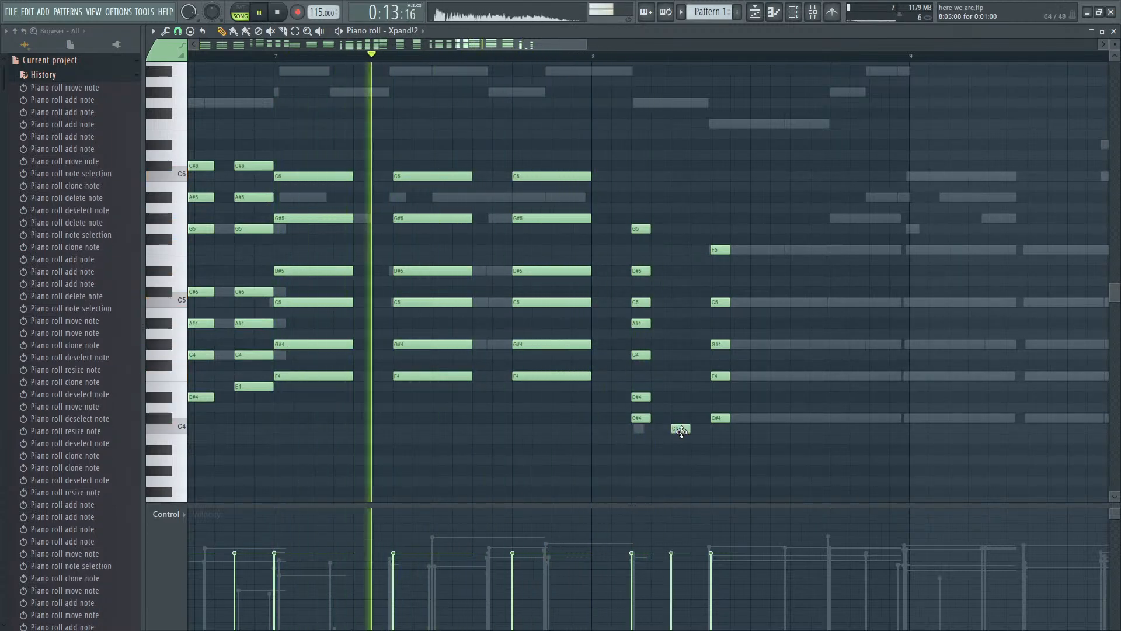
right_click(680, 428)
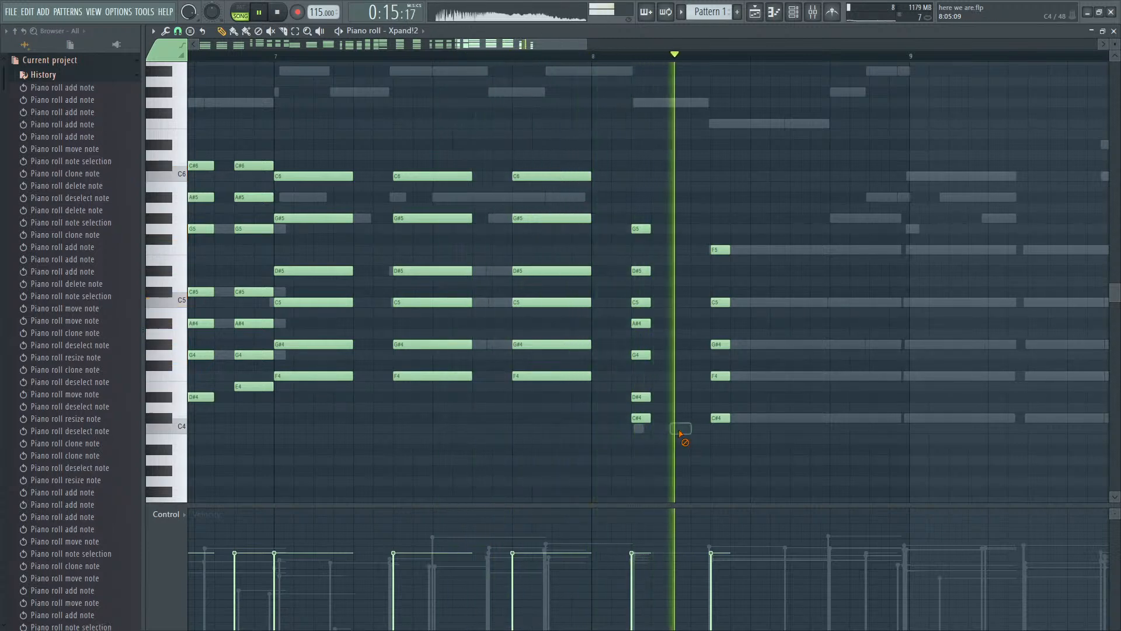
left_click_drag(641, 419, 642, 429)
- Lengthen the notes of both short bar 8 chords
scroll(654, 430, "down", 2)
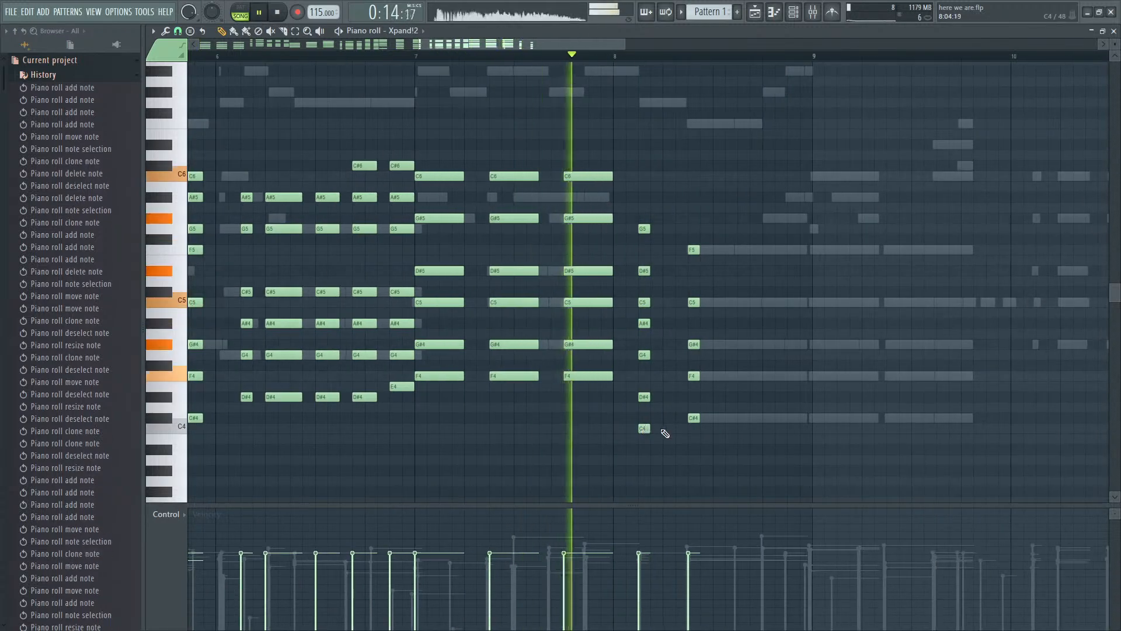
key("space")
scroll(724, 444, "down", 1)
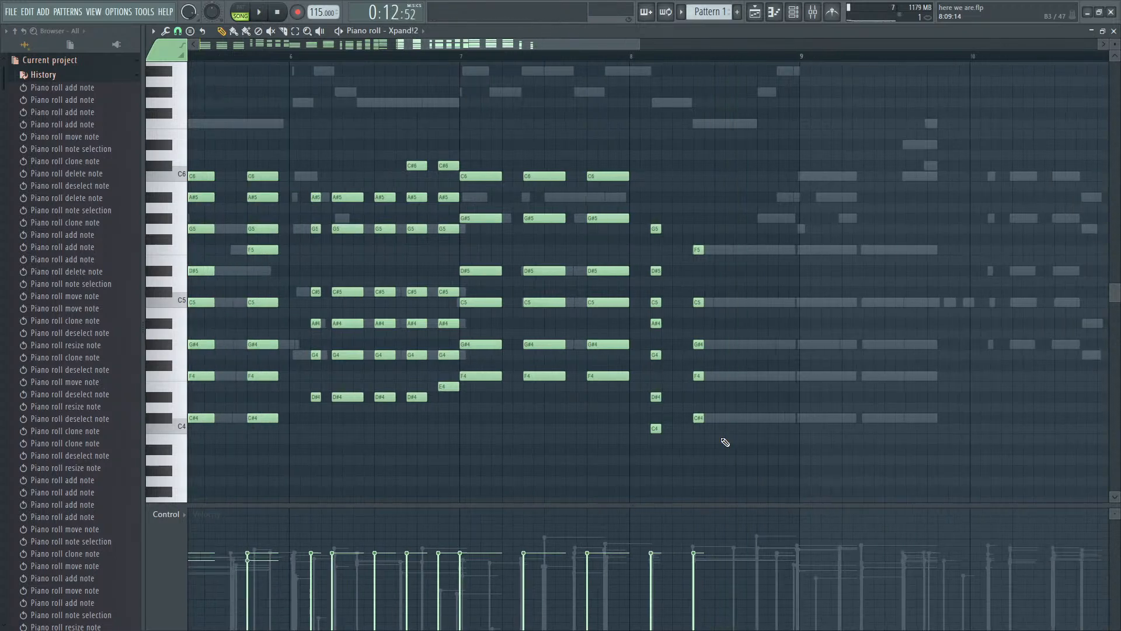
left_click_drag(704, 235, 722, 417)
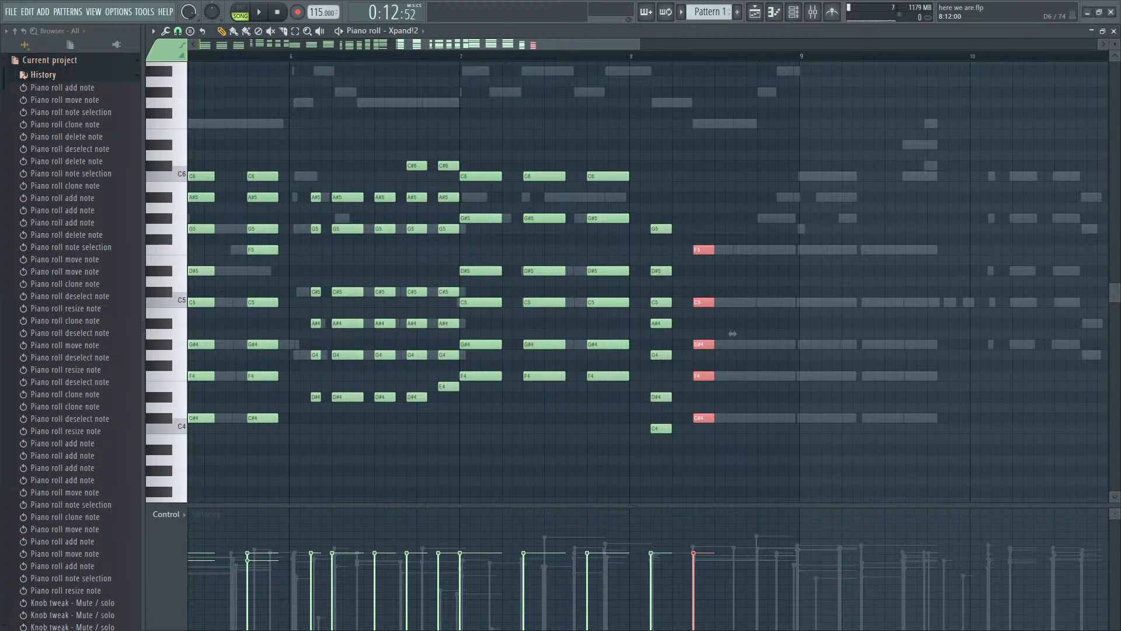
- Play back the edited bars, and duplicate the last bar 8 chord just after it without the F5
left_click_drag(569, 46, 368, 47)
scroll(220, 170, "down", 5)
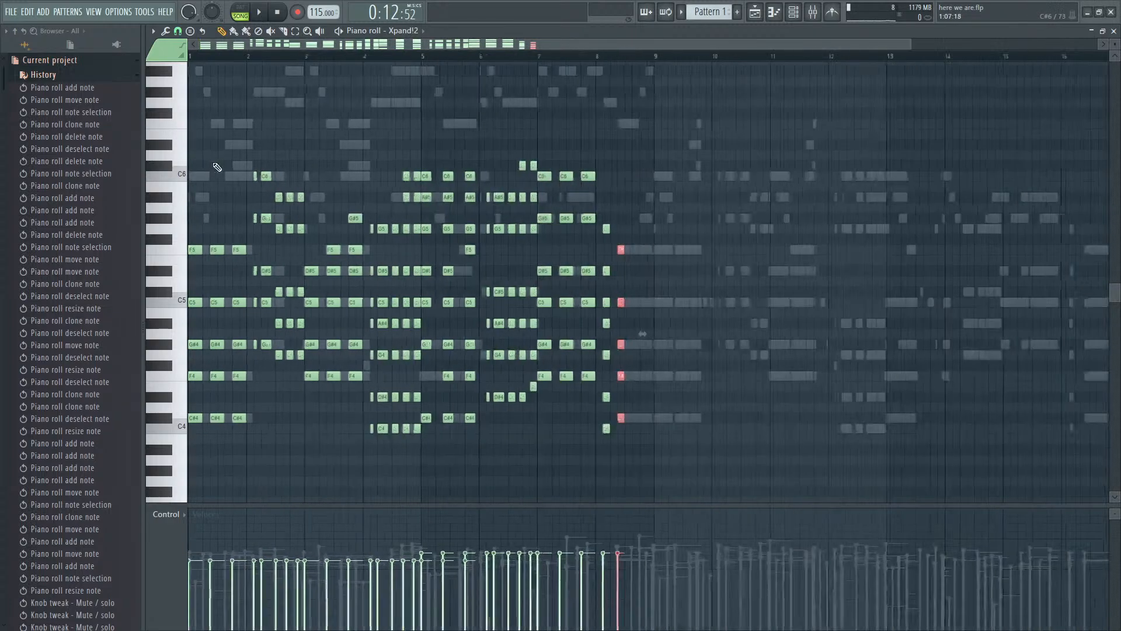
key("space")
scroll(1030, 426, "up", 5)
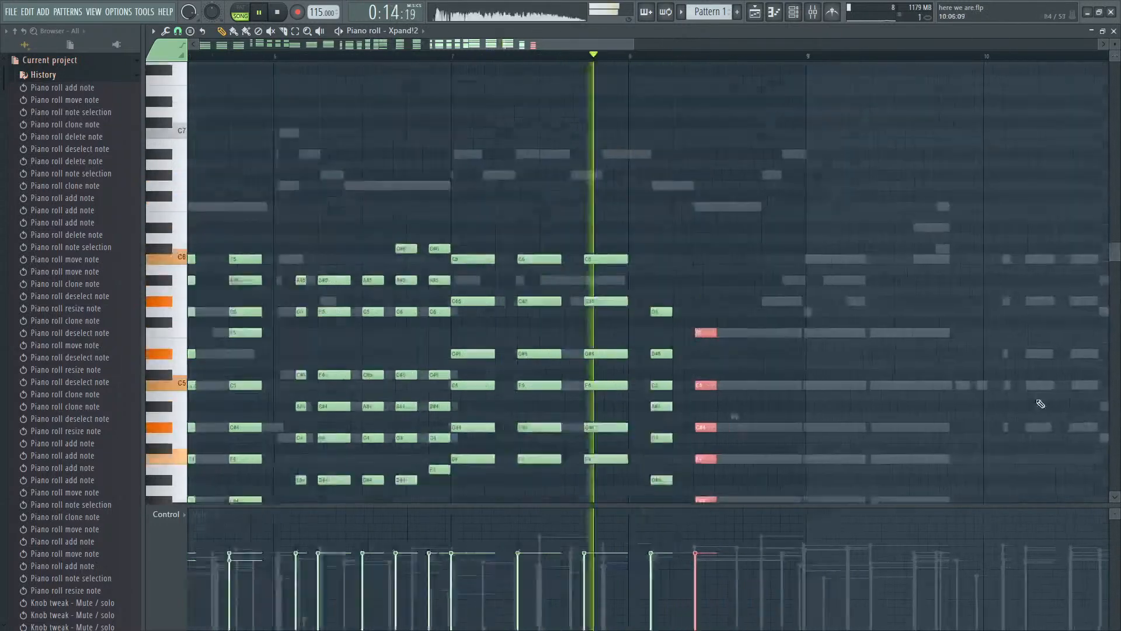
key("space")
mouse_move(571, 442)
left_mouse_down()
mouse_move(553, 275)
mouse_move(592, 251)
left_mouse_up()
right_click(595, 251)
right_click(603, 251)
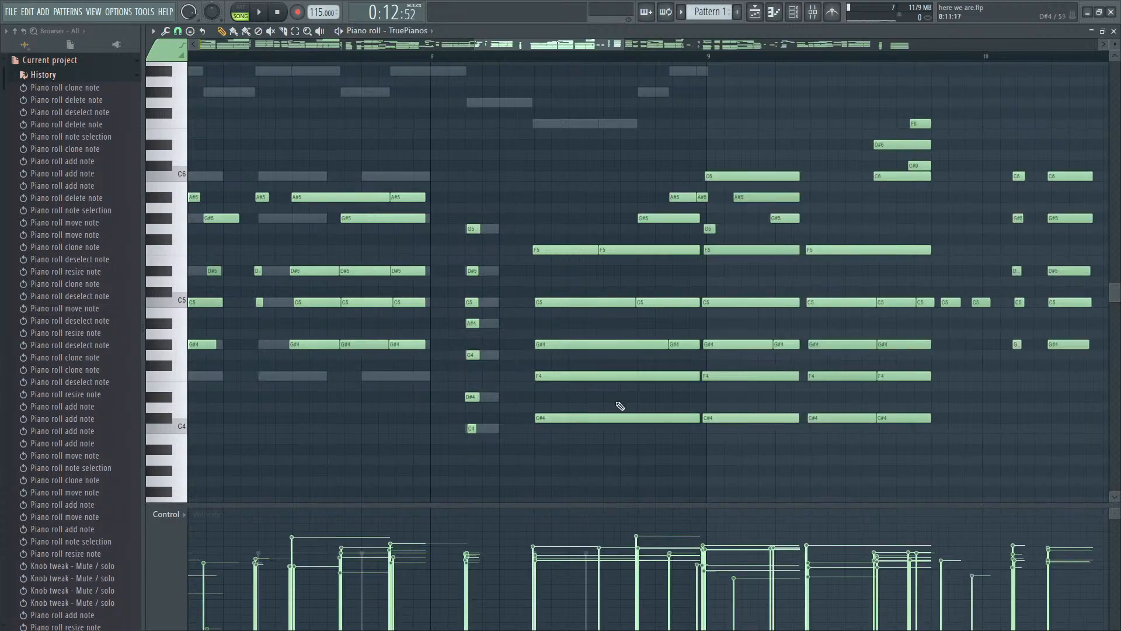
- Switch the piano roll from TruePianos back to the Xpand!2 channel's notes
key("F7")
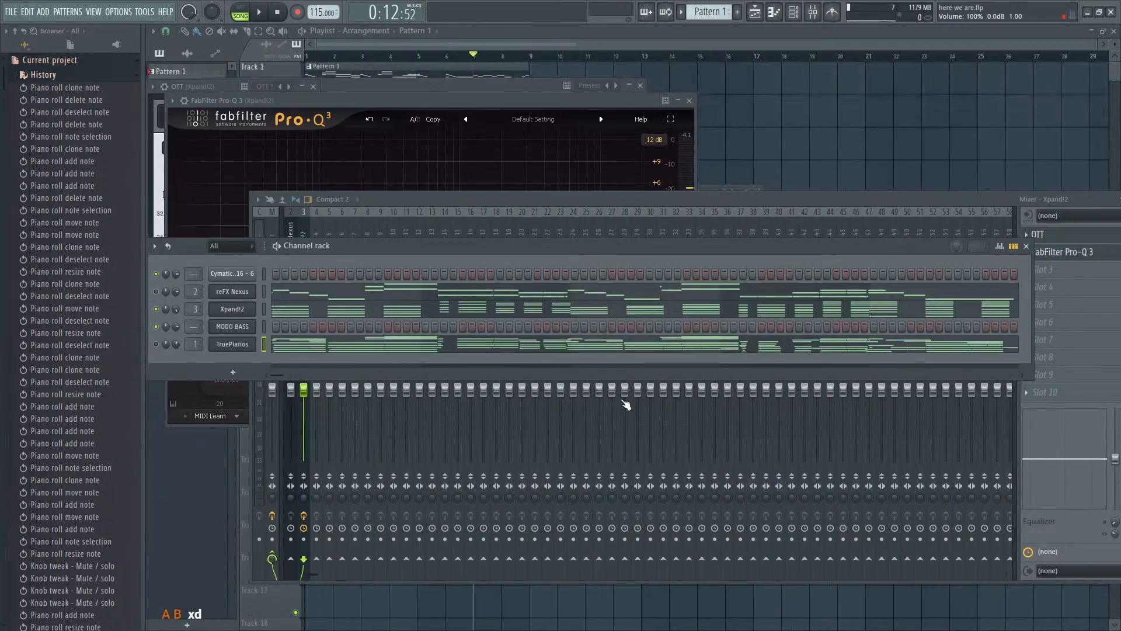
left_click(323, 318)
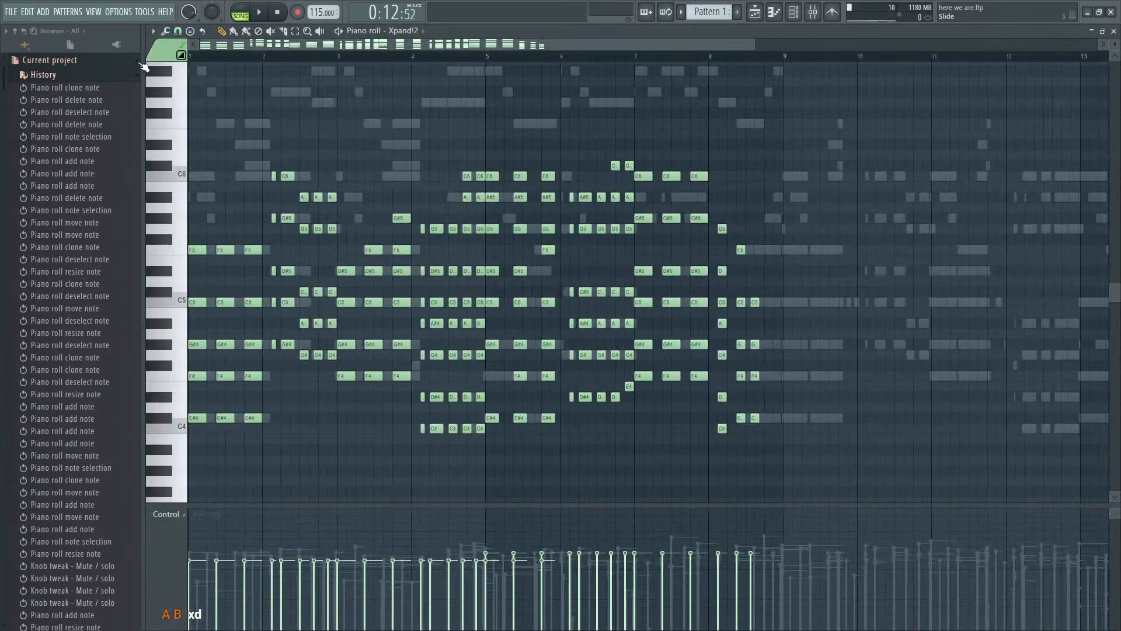
- Play back the Xpand!2 chord part from the start and check it against the ghost notes through bar 8
key("space")
key("space")
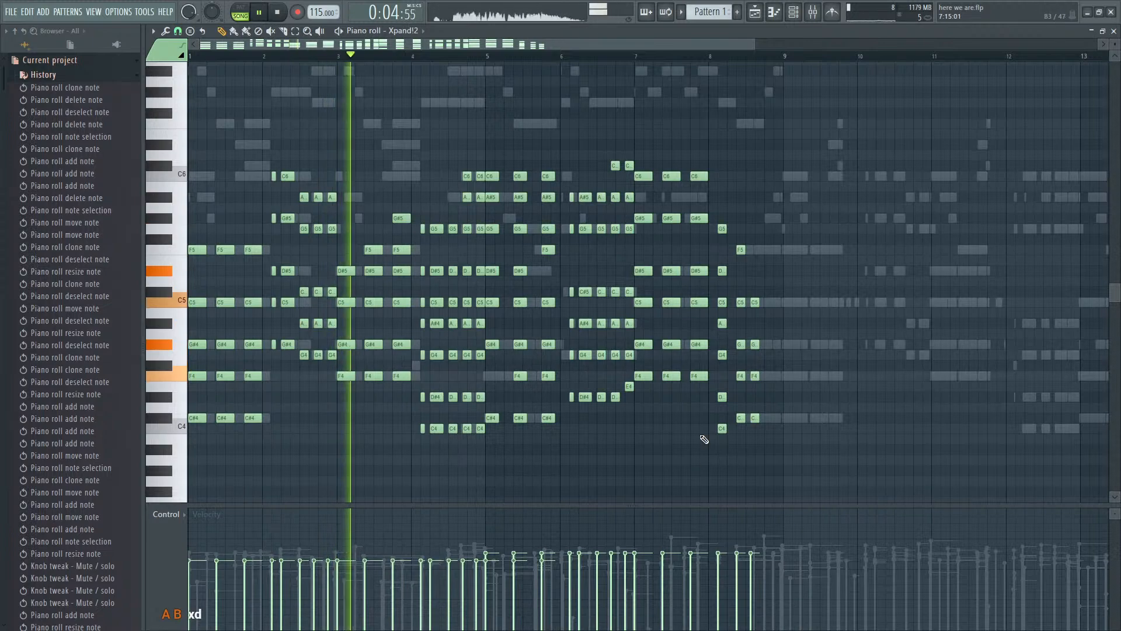
scroll(776, 419, "up", 2)
scroll(774, 417, "down", 1)
scroll(774, 417, "up", 3)
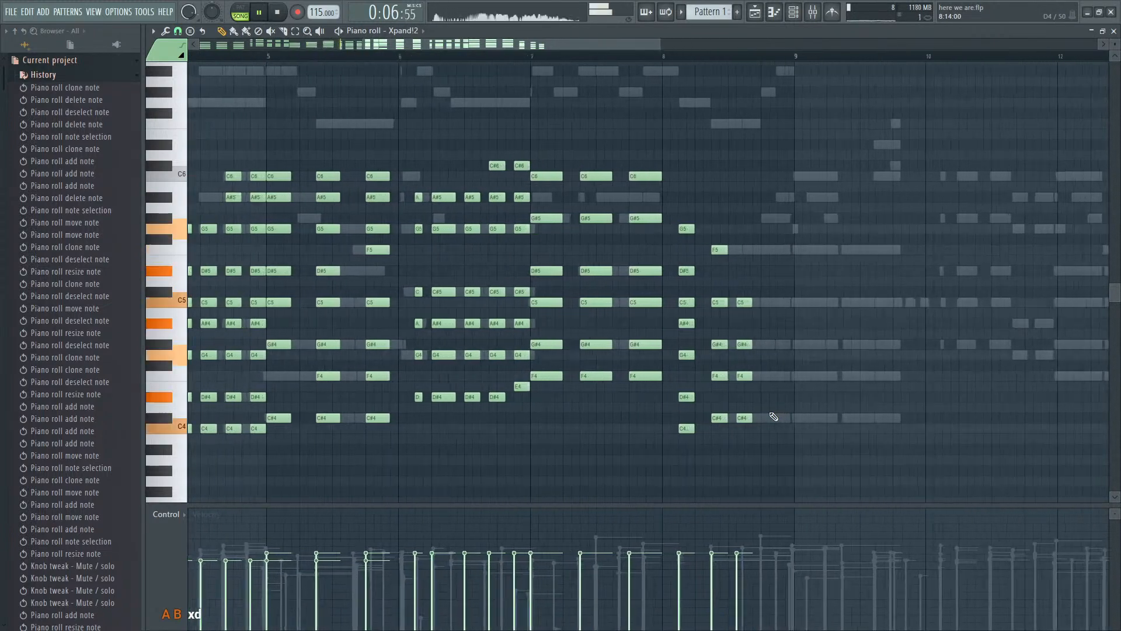
scroll(774, 418, "down", 2)
scroll(774, 417, "up", 2)
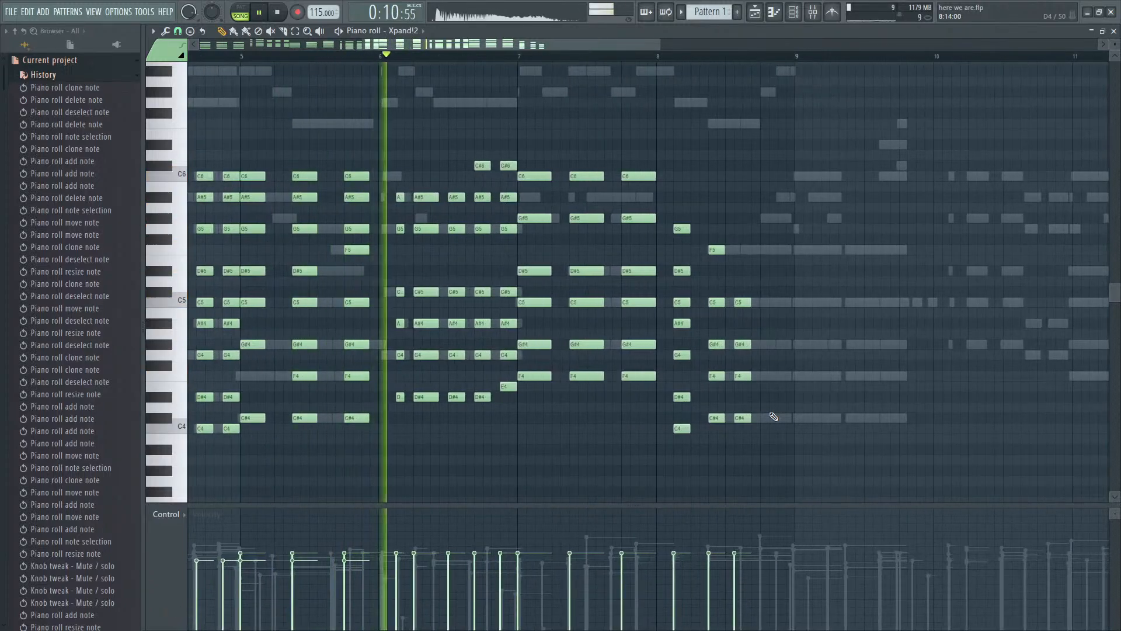
scroll(774, 417, "up", 1)
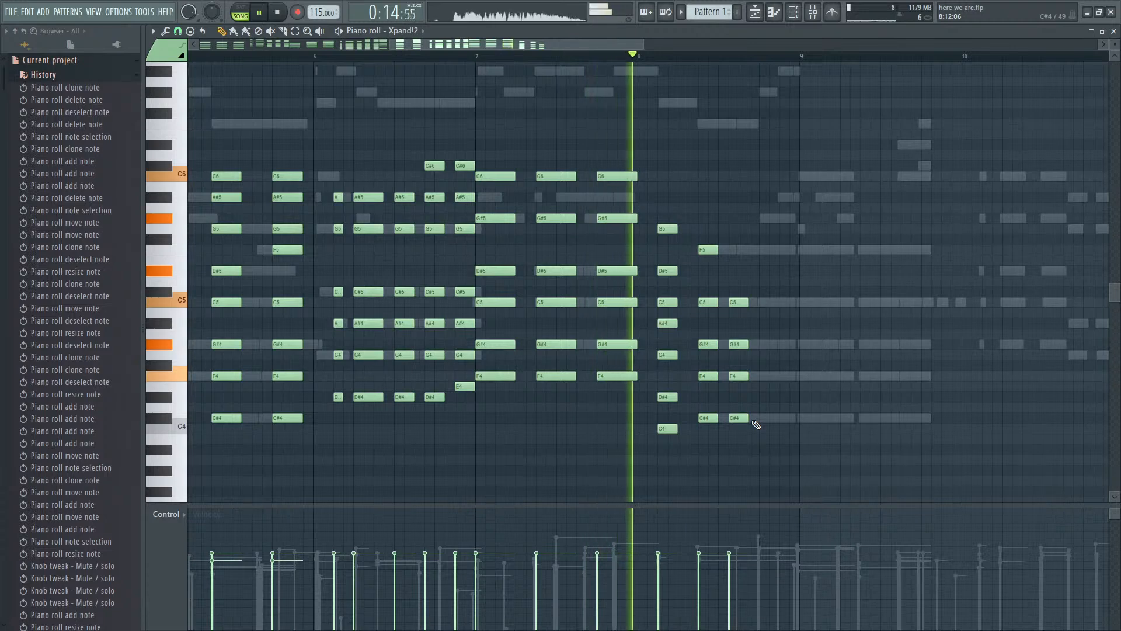
key("space")
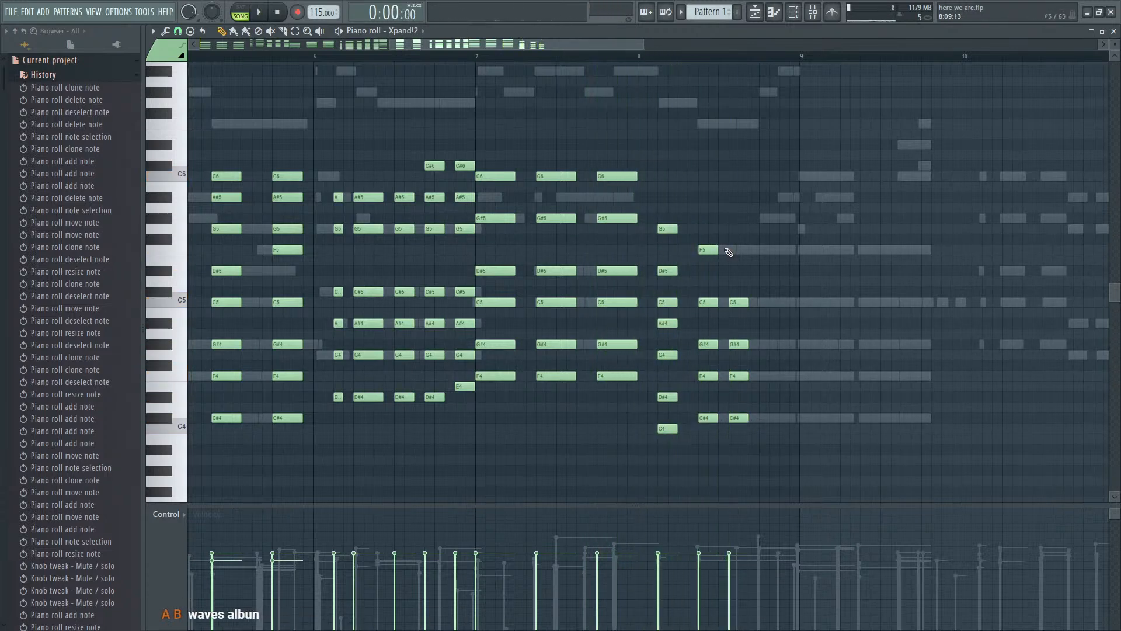
- Duplicate the last four-note chord in bar 8 (C#4, F4, G#4, C5) just after it and lengthen the copy
left_click_drag(731, 247, 737, 375)
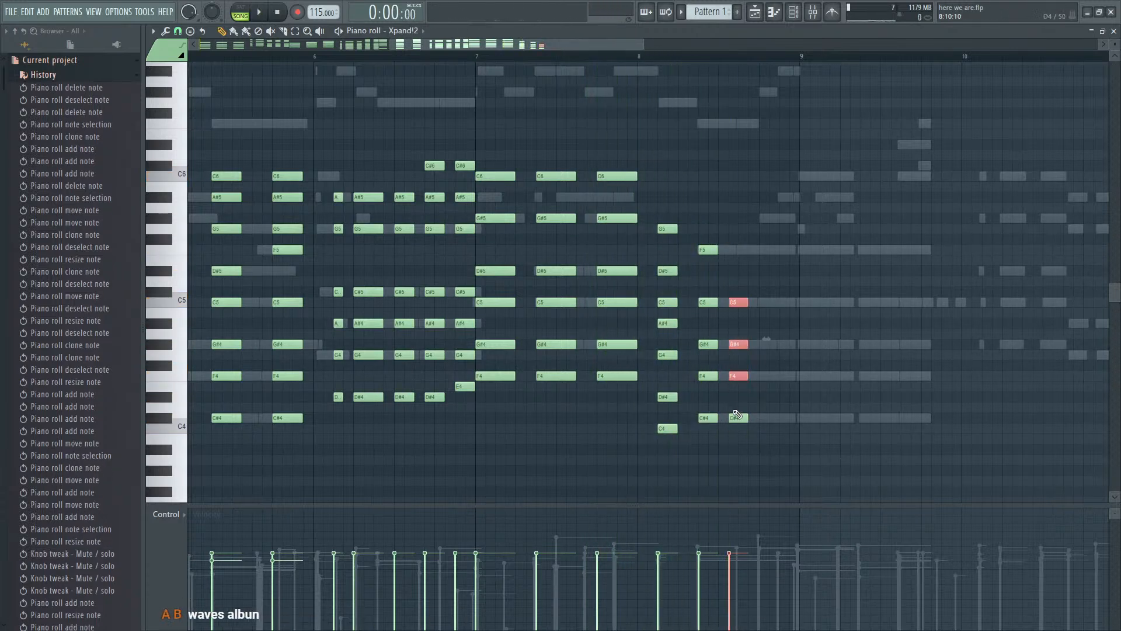
left_click(640, 59)
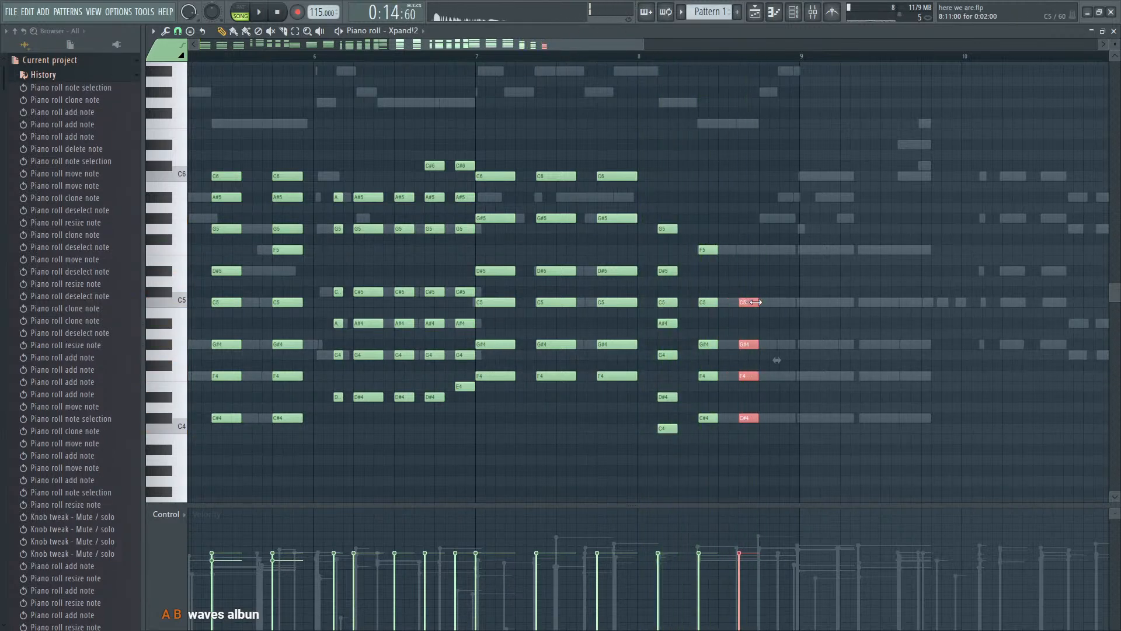
left_click_drag(755, 302, 748, 302)
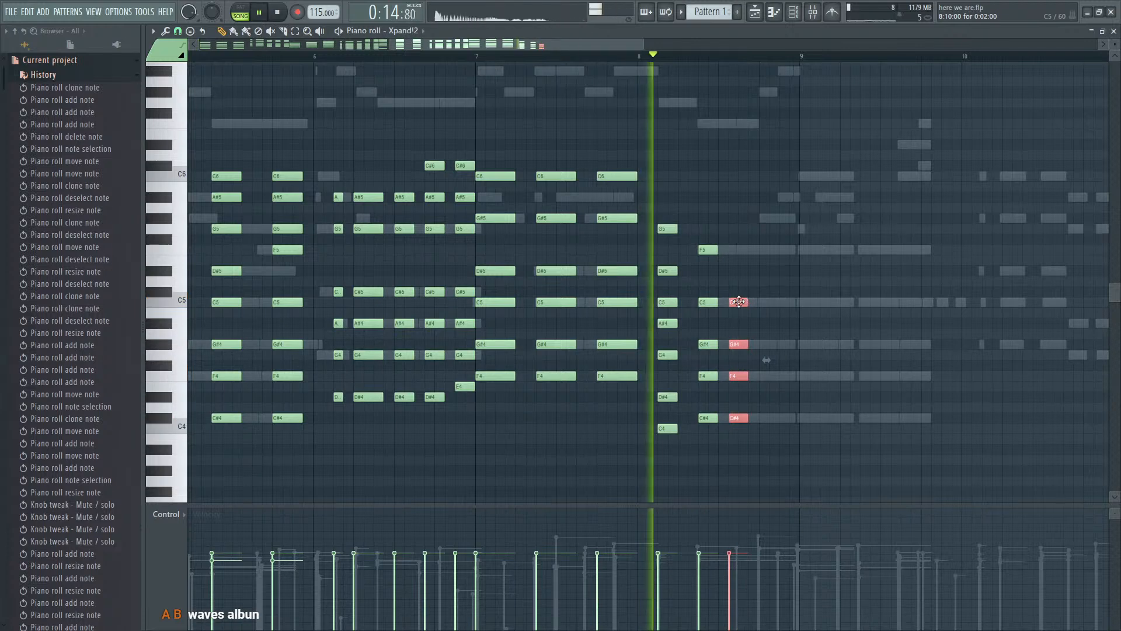
left_click_drag(739, 302, 789, 302)
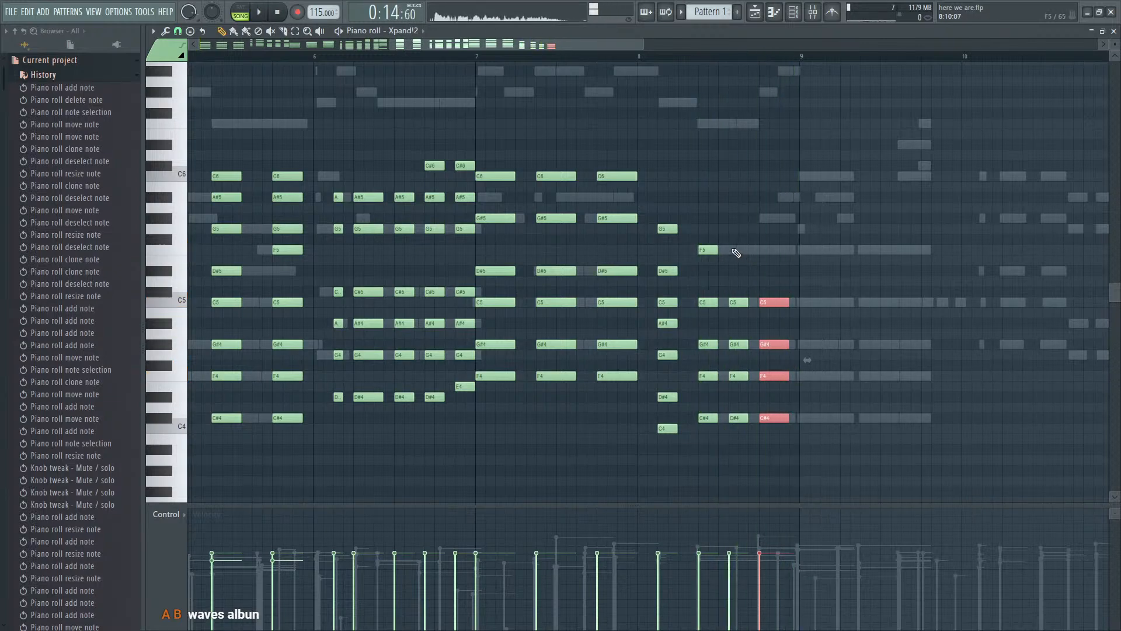
- Add an F5 on top of the new last chord in bar 8, matching the chord's length, and play it back
left_click_drag(736, 255, 771, 259)
left_click(765, 300)
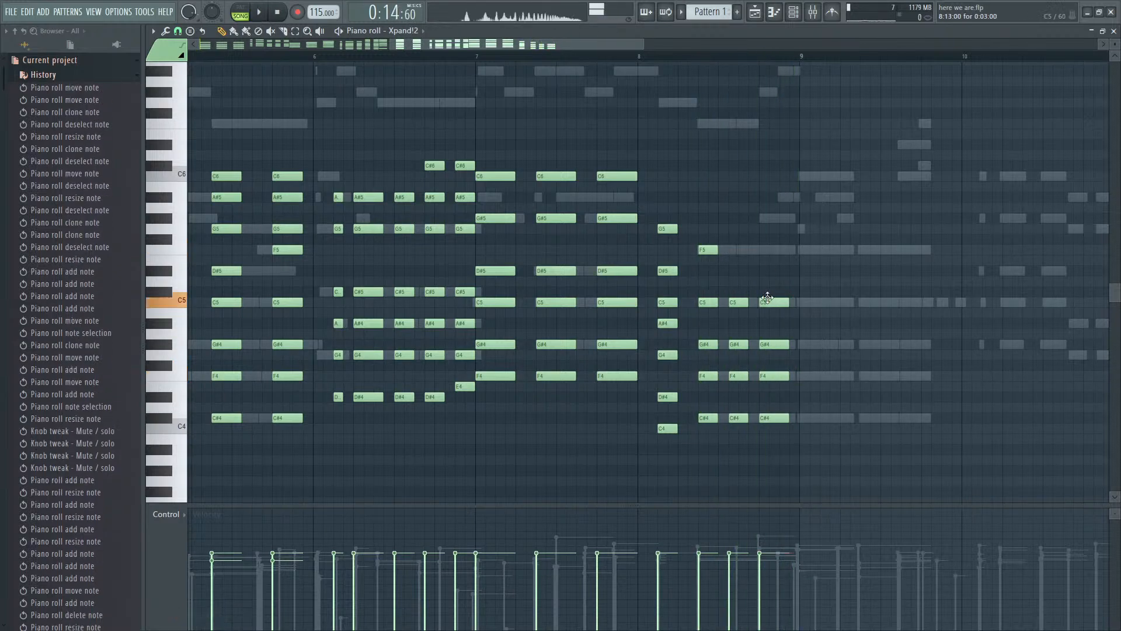
left_click(761, 251)
scroll(759, 255, "down", 5)
key("space")
scroll(761, 258, "down", 2)
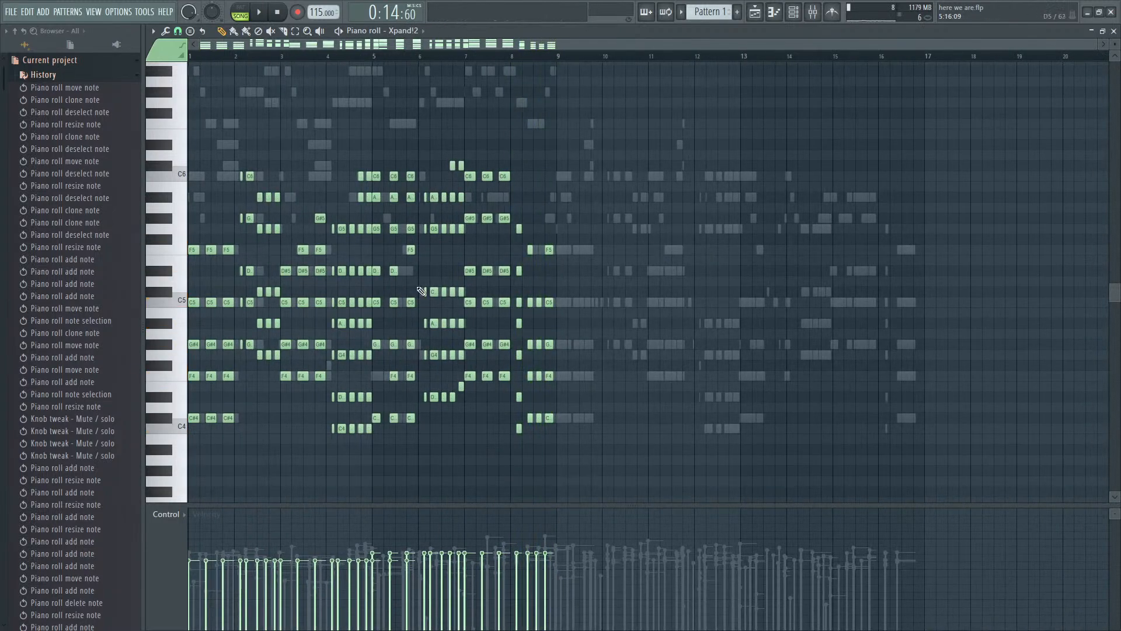
- Add a G#5 to the second chord and a C#6 to the third chord of bar 1, and play the result
key("ctrl+a")
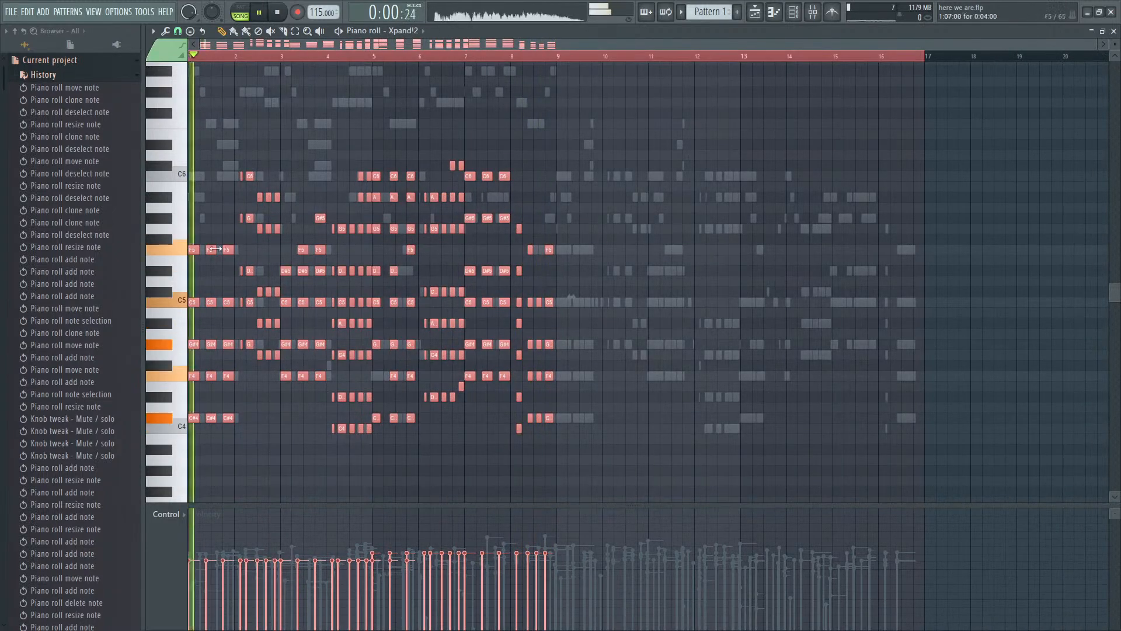
scroll(215, 249, "up", 10)
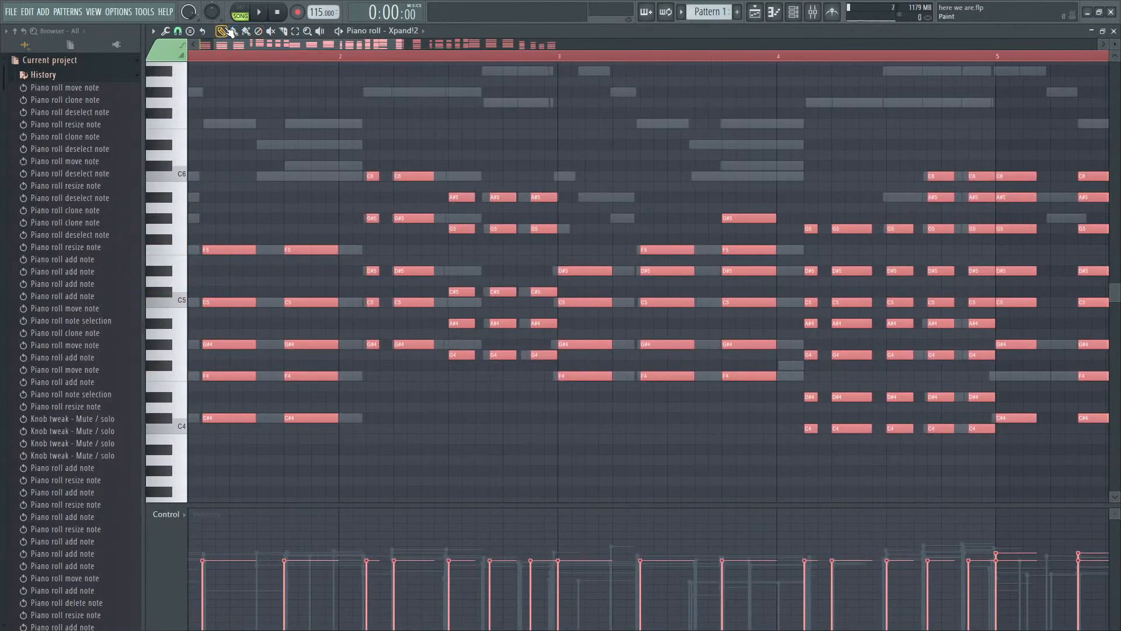
left_click_drag(214, 44, 202, 45)
key("space")
key("ctrl+d")
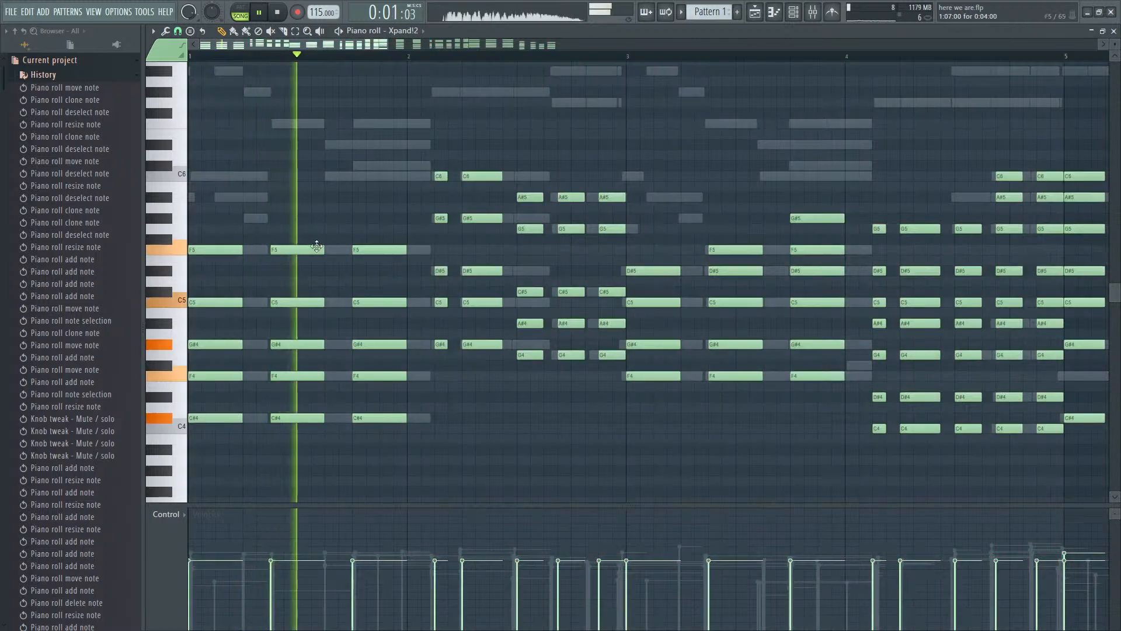
key("space")
left_click(284, 209)
key("space")
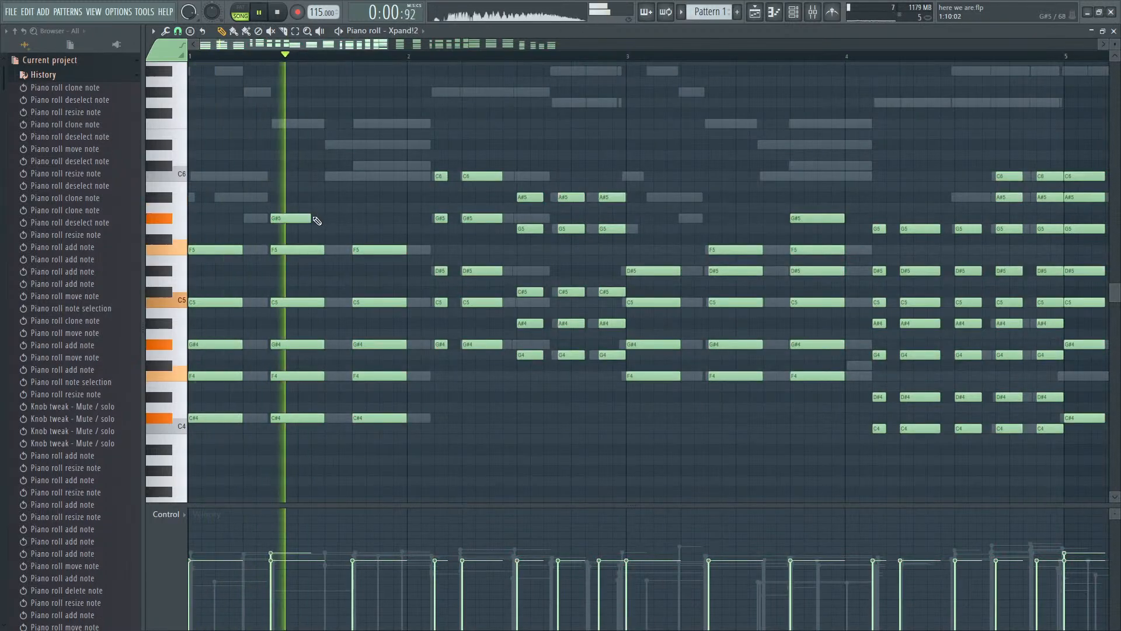
left_click(356, 170)
key("space")
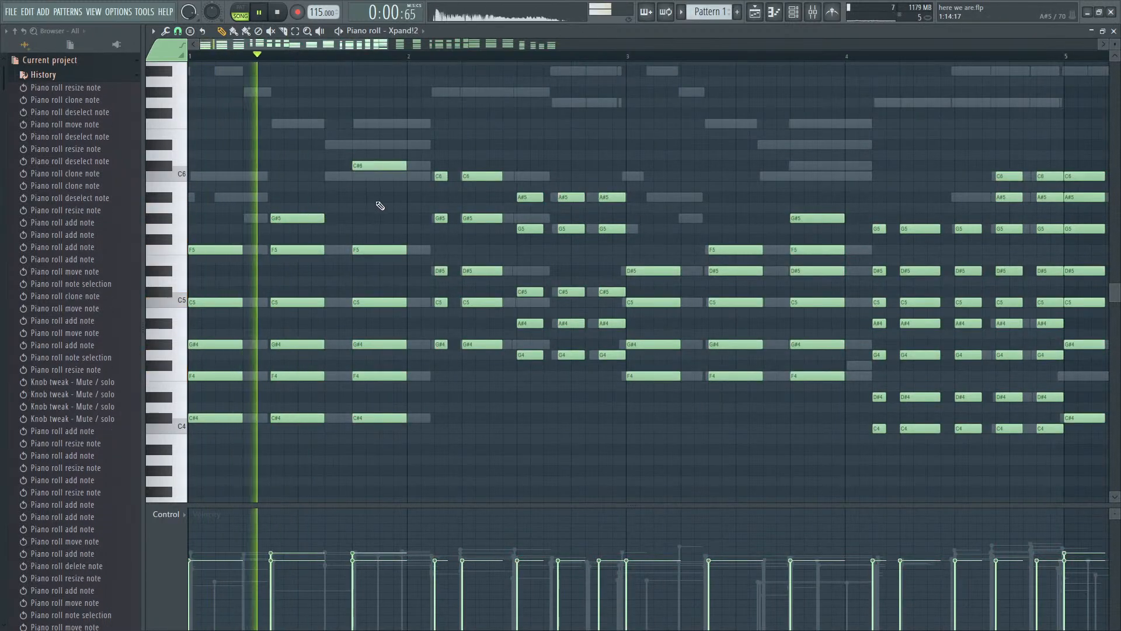
scroll(380, 208, "down", 2, "ctrl")
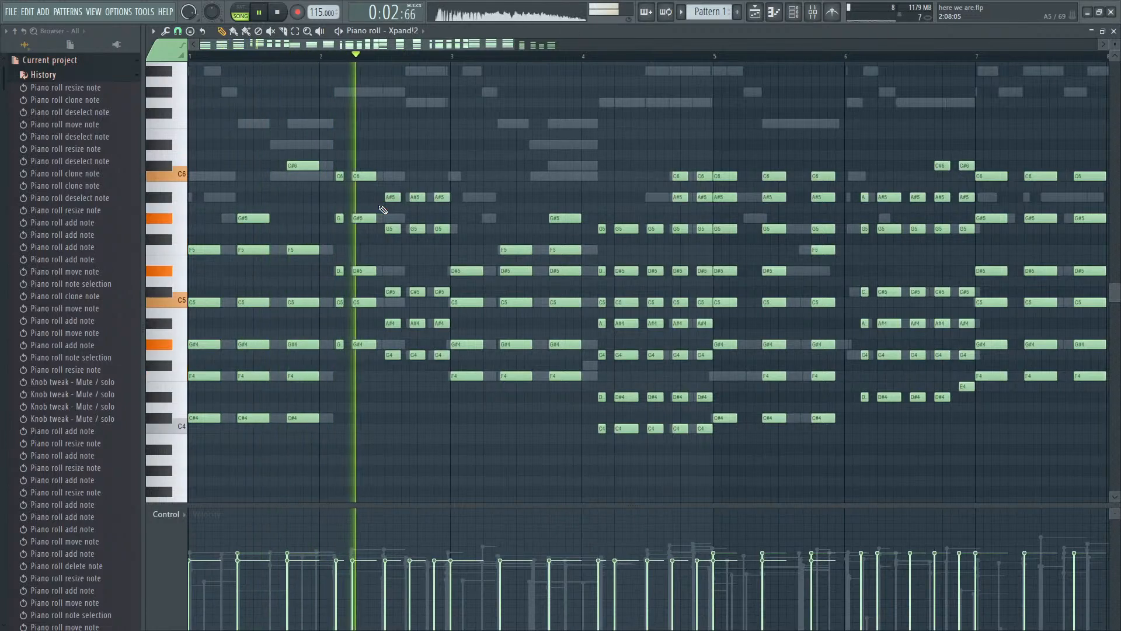
key("space")
- Unmute the reFX Nexus channel and show its notes in the piano roll during playback
key("F9")
key("F6")
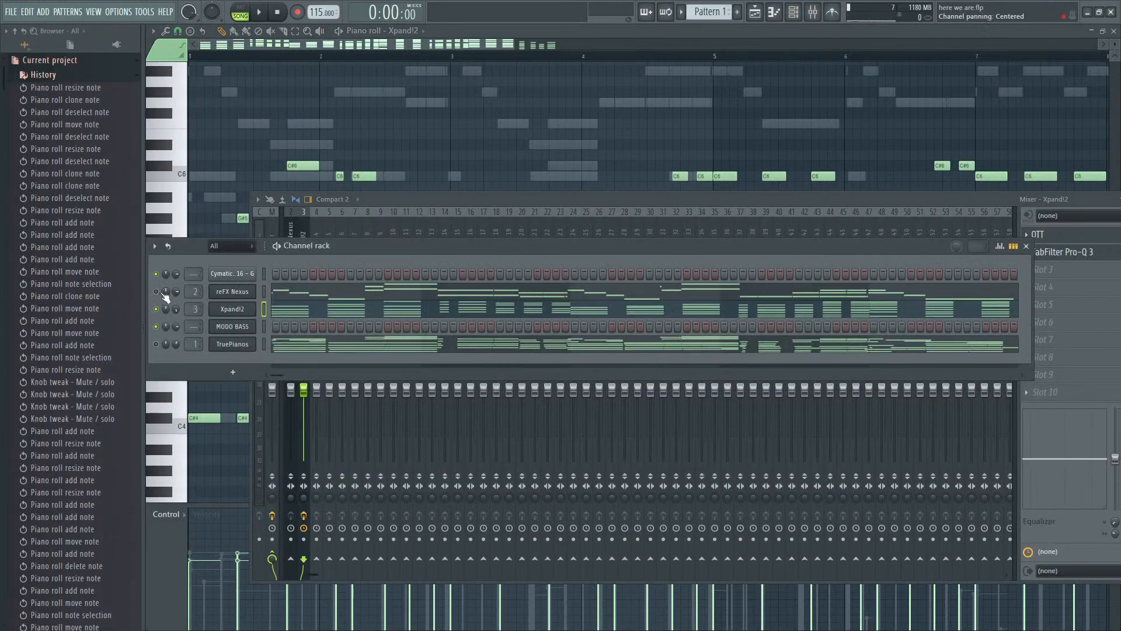
left_click(157, 292)
key("space")
scroll(449, 286, "up", 5)
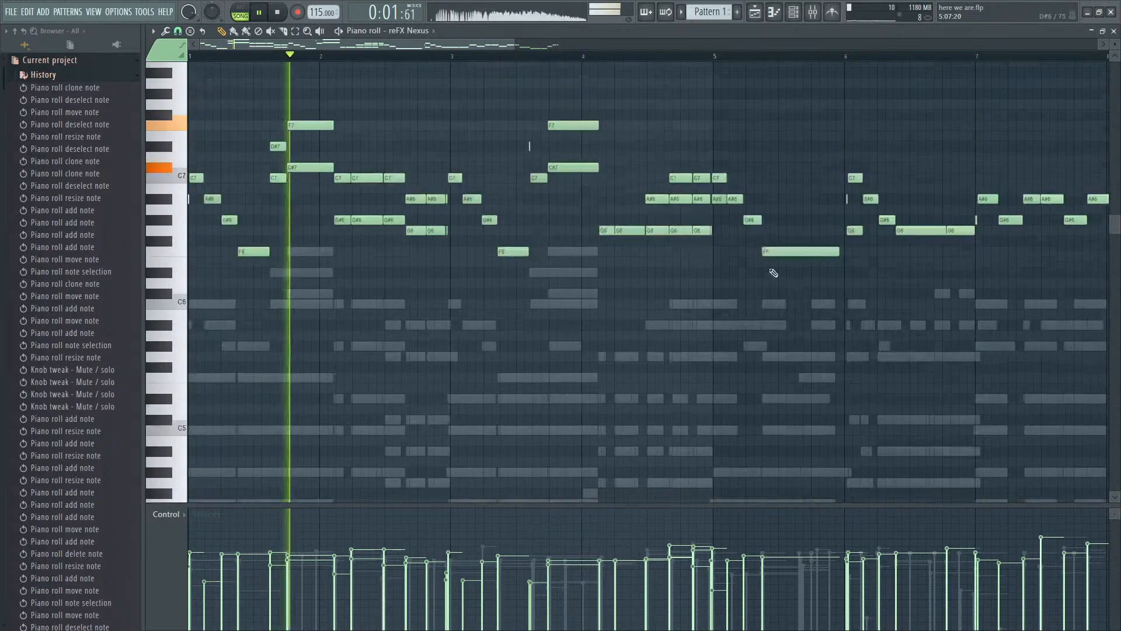
scroll(438, 304, "down", 3)
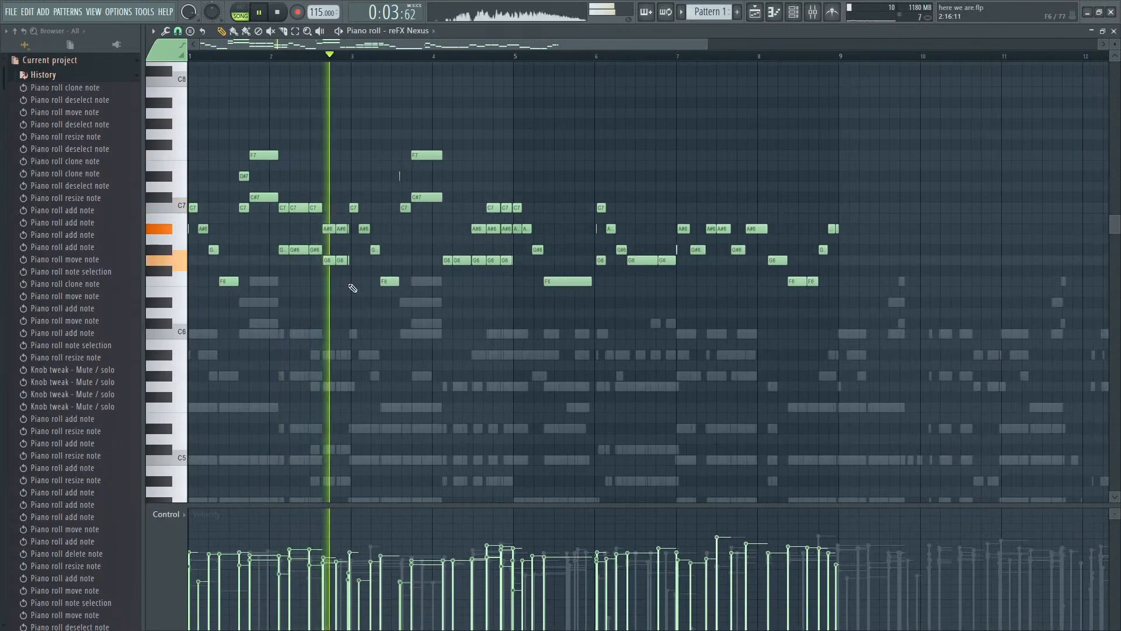
- Delete the lower C7 and C#7 in bar 1 and the G#6 and G6 notes in bar 2 of the Nexus melody, and play it through bar 8
key("space")
key("space")
right_click(244, 208)
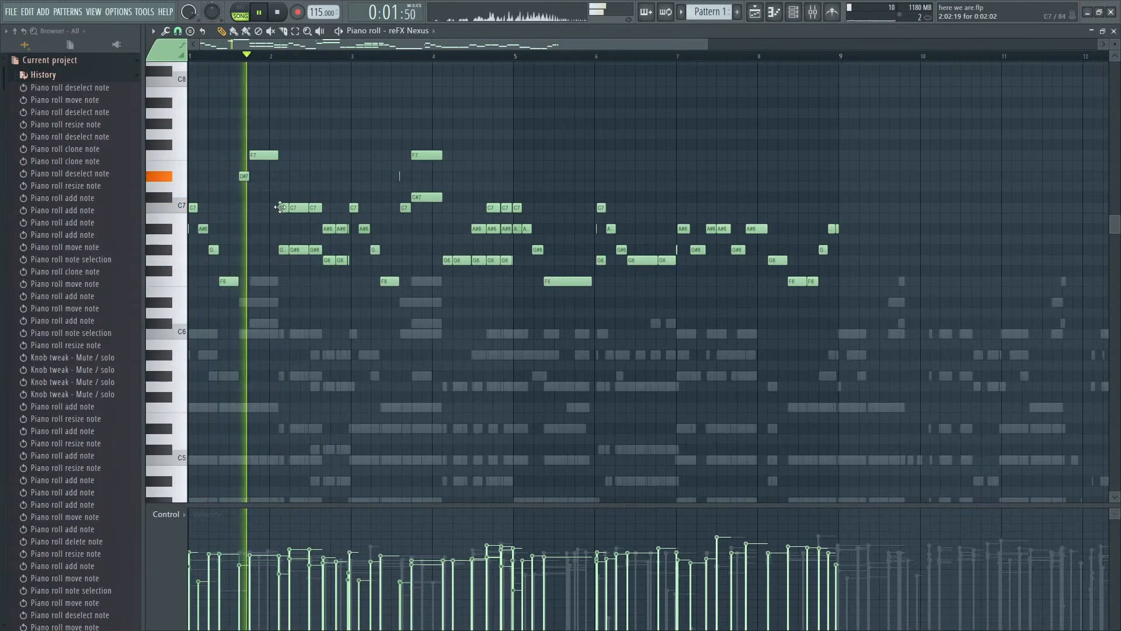
right_click(287, 250)
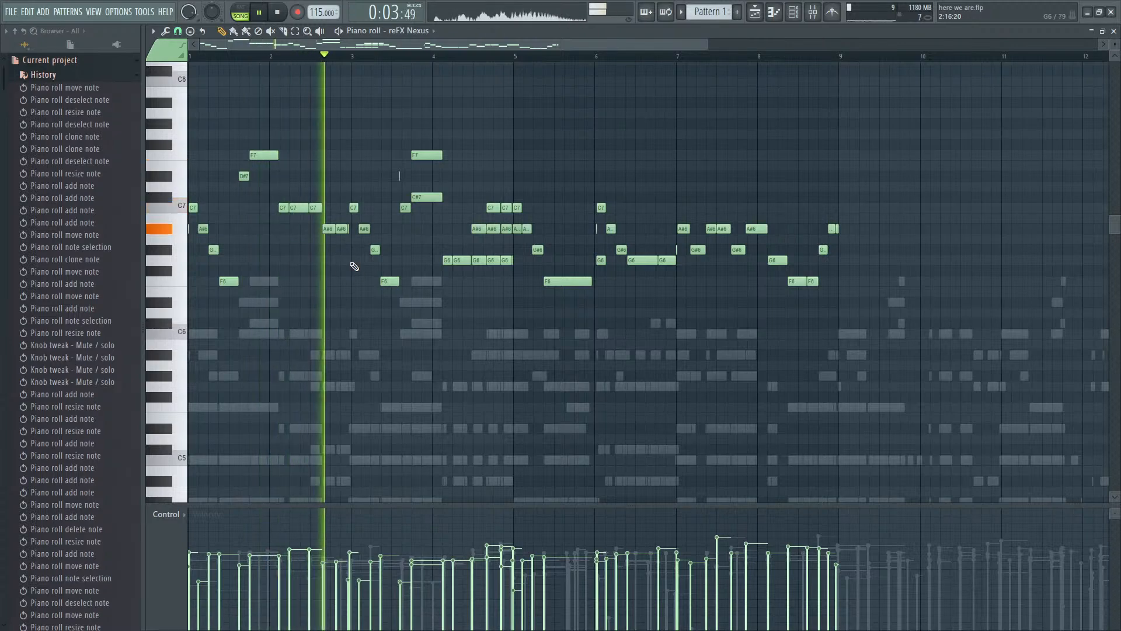
scroll(395, 171, "up", 3)
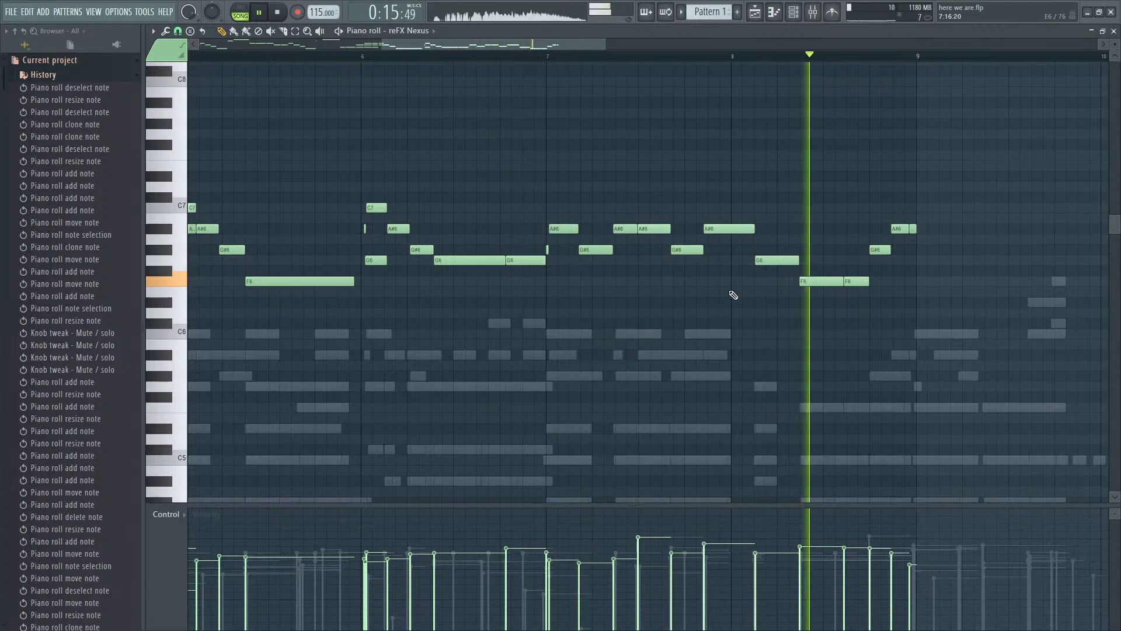
key("space")
scroll(838, 260, "down", 2)
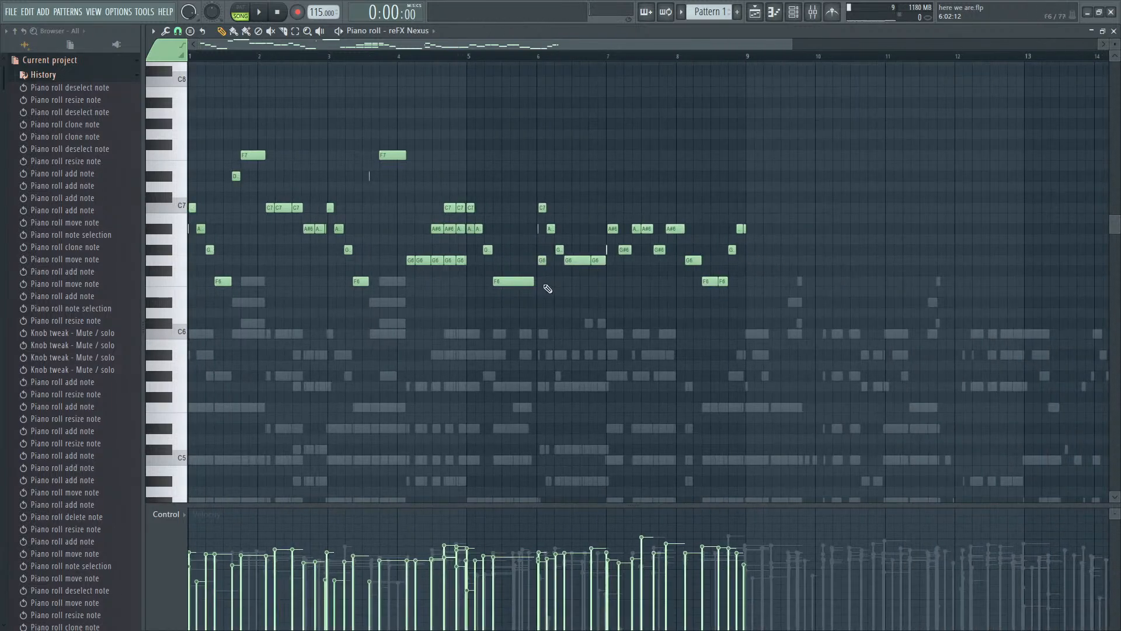
- Play the Nexus and Xpand!2 parts together and inspect the Xpand!2 chords in the piano roll
key("F6")
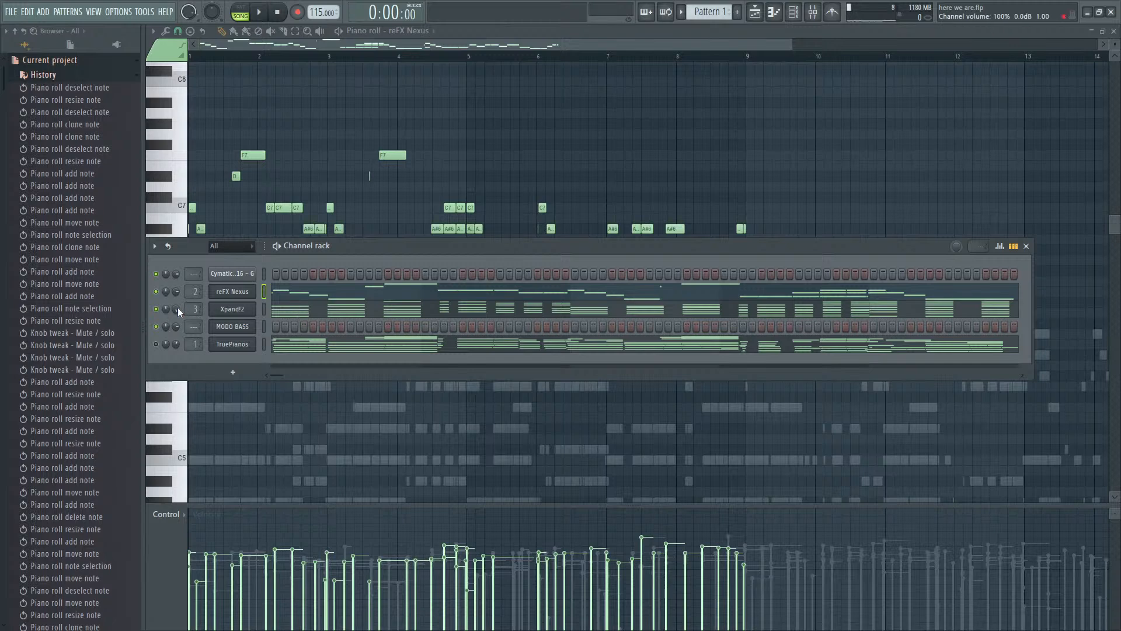
key("space")
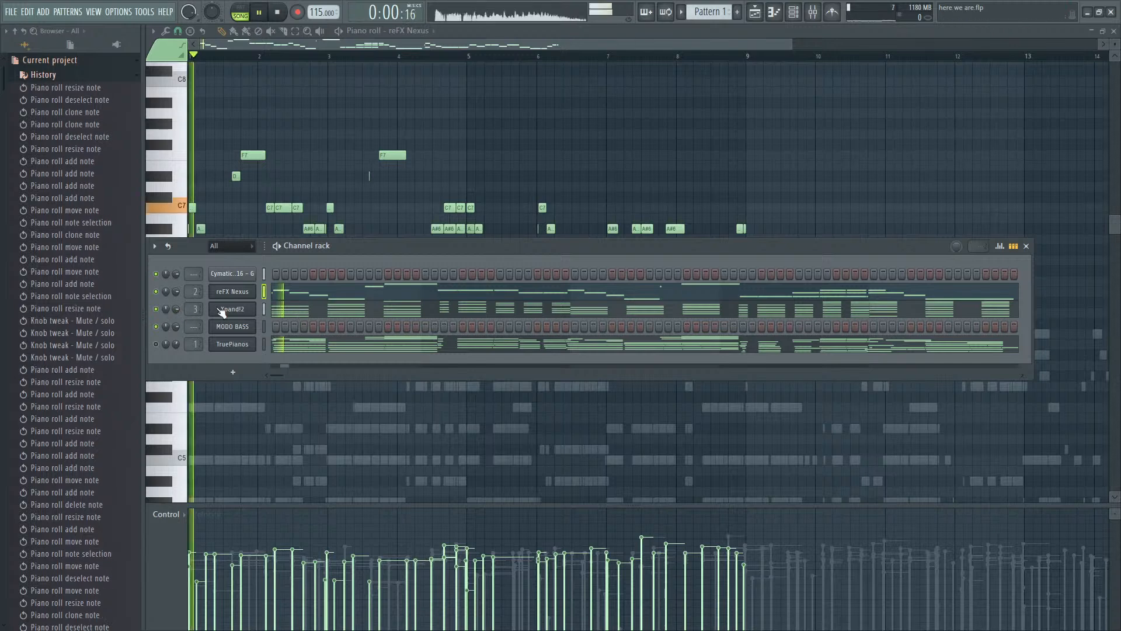
key("space")
left_click(348, 308)
scroll(619, 303, "down", 3)
scroll(821, 321, "down", 5)
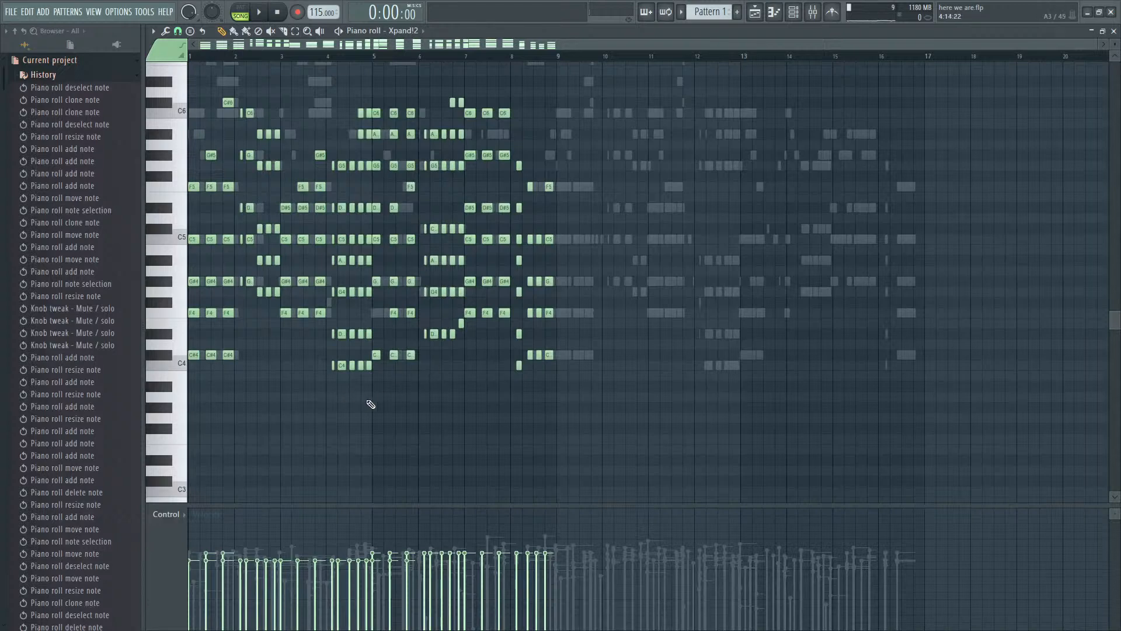
left_click_drag(378, 403, 693, 66)
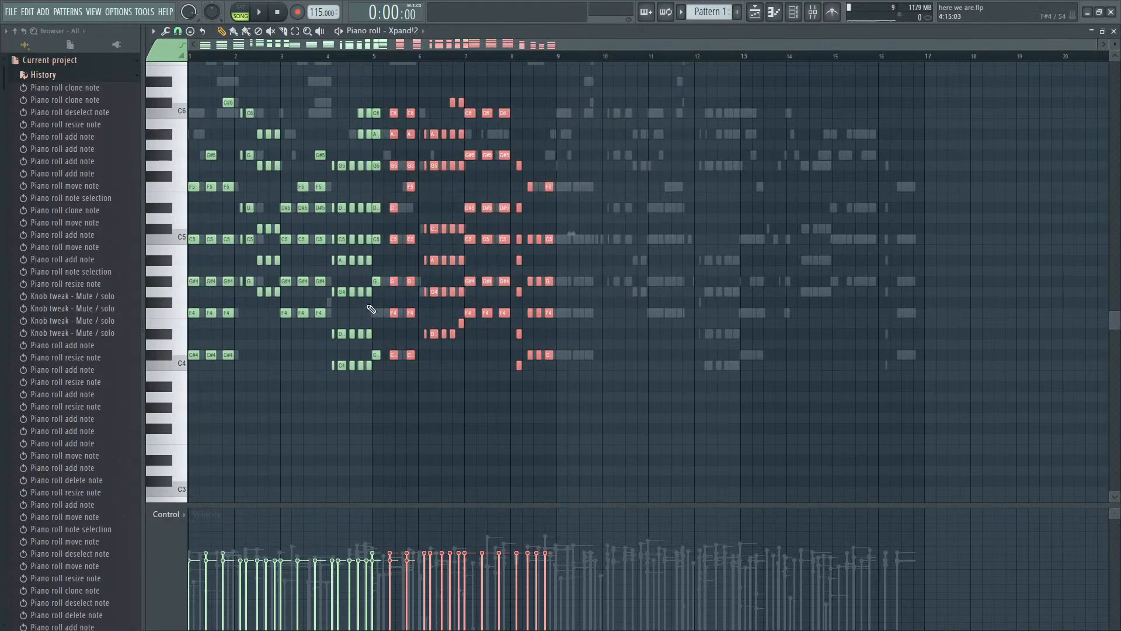
left_click(597, 346)
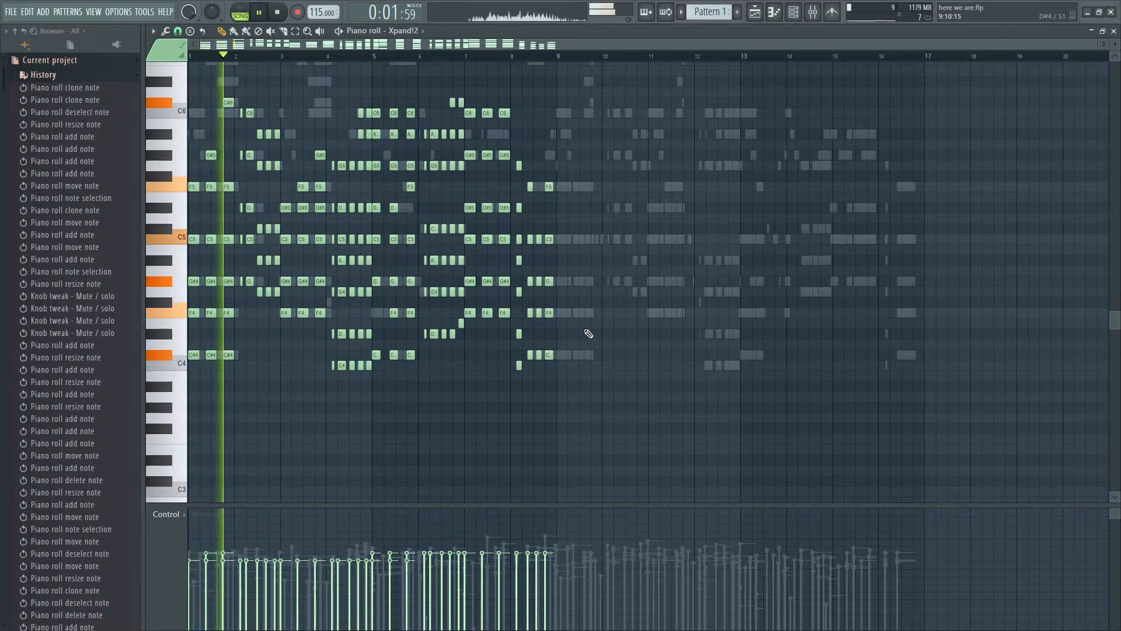
- Return the piano roll from Xpand!2 to the reFX Nexus melody notes
key("F9")
key("F6")
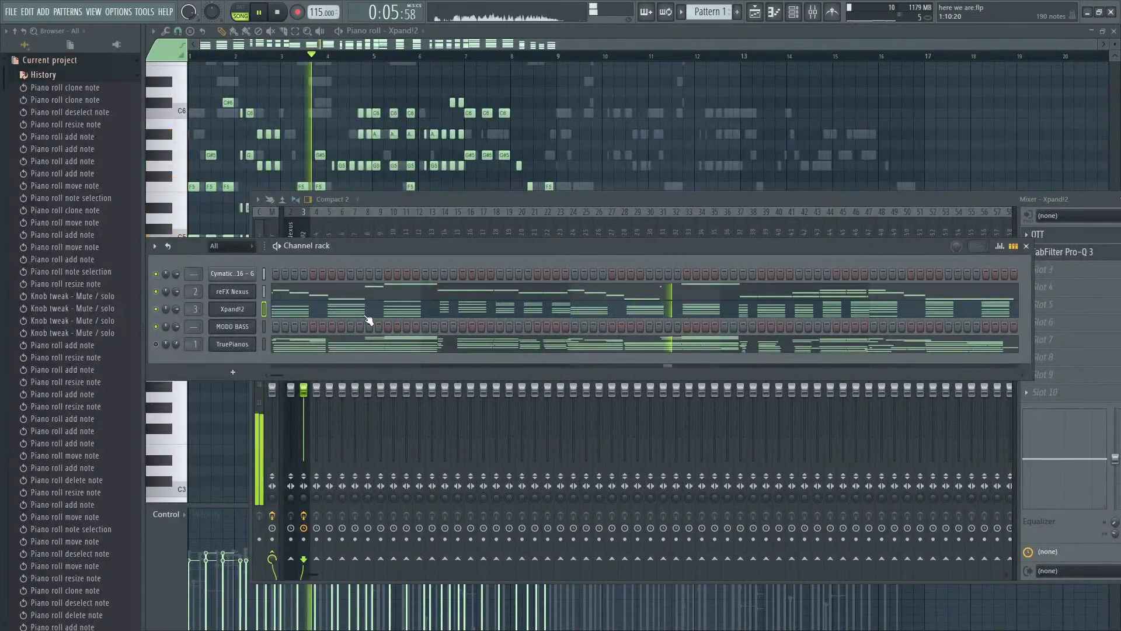
left_click(453, 289)
key("space")
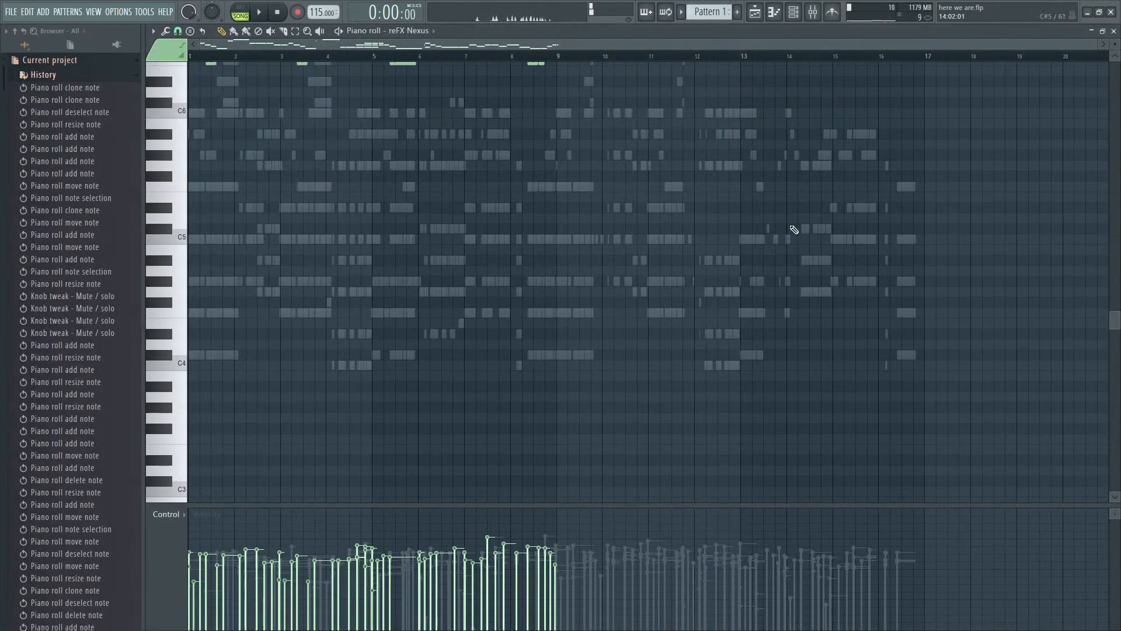
scroll(795, 231, "up", 6)
scroll(278, 291, "up", 5)
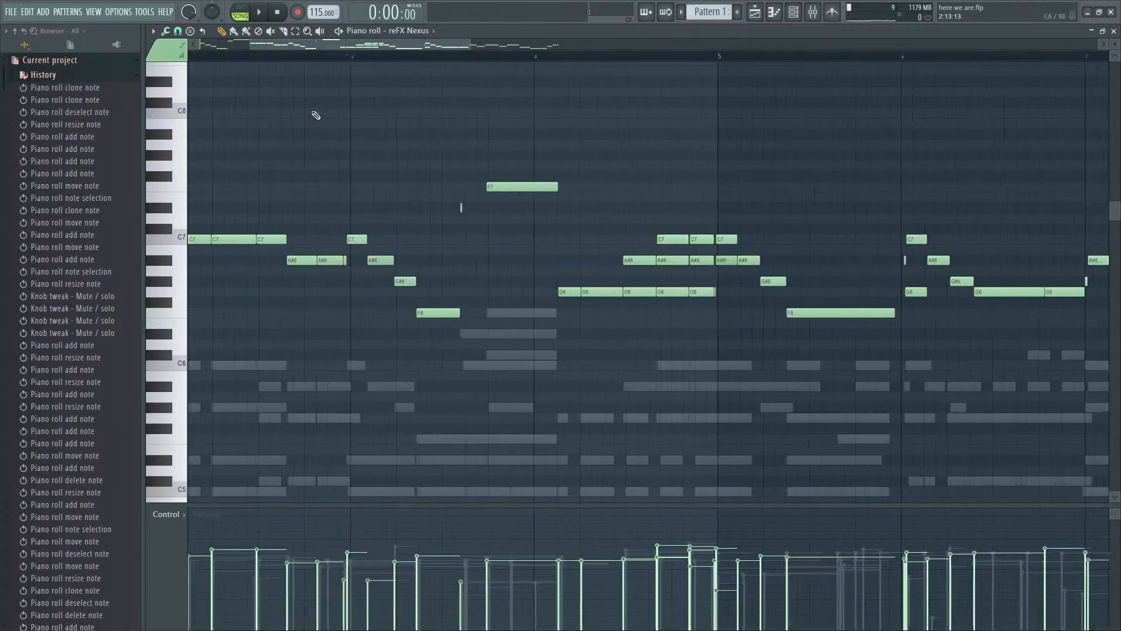
- Shorten the first two C7 notes of bar 2 in the Nexus melody to leave gaps before the notes that follow
key("space")
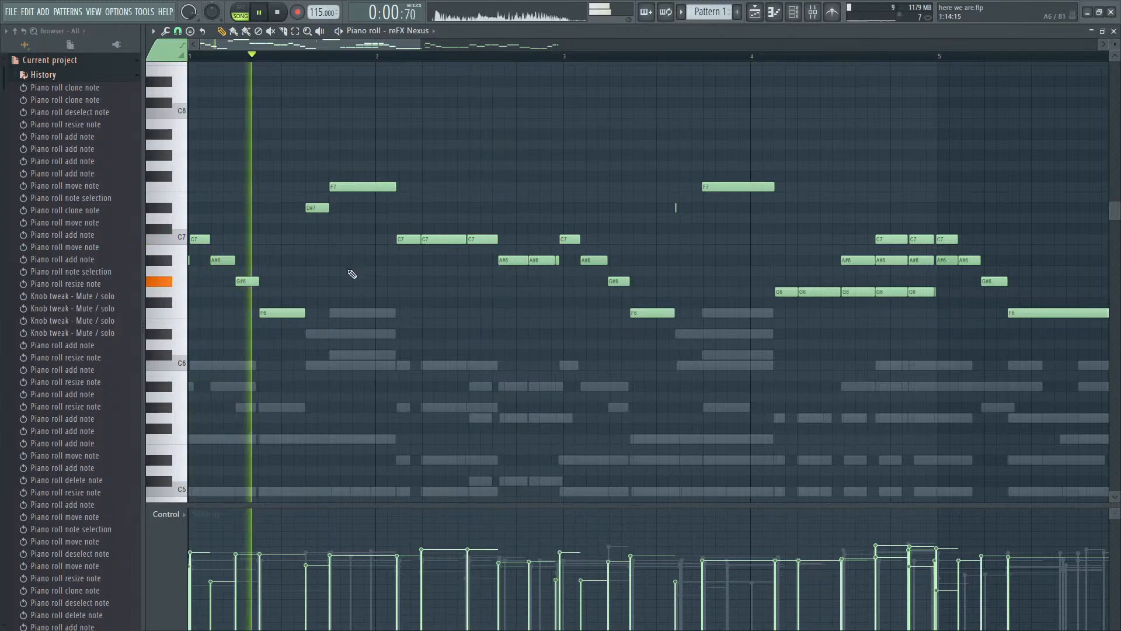
key("space")
mouse_move(418, 239)
left_mouse_down()
mouse_move(391, 252)
mouse_move(416, 240)
left_mouse_up()
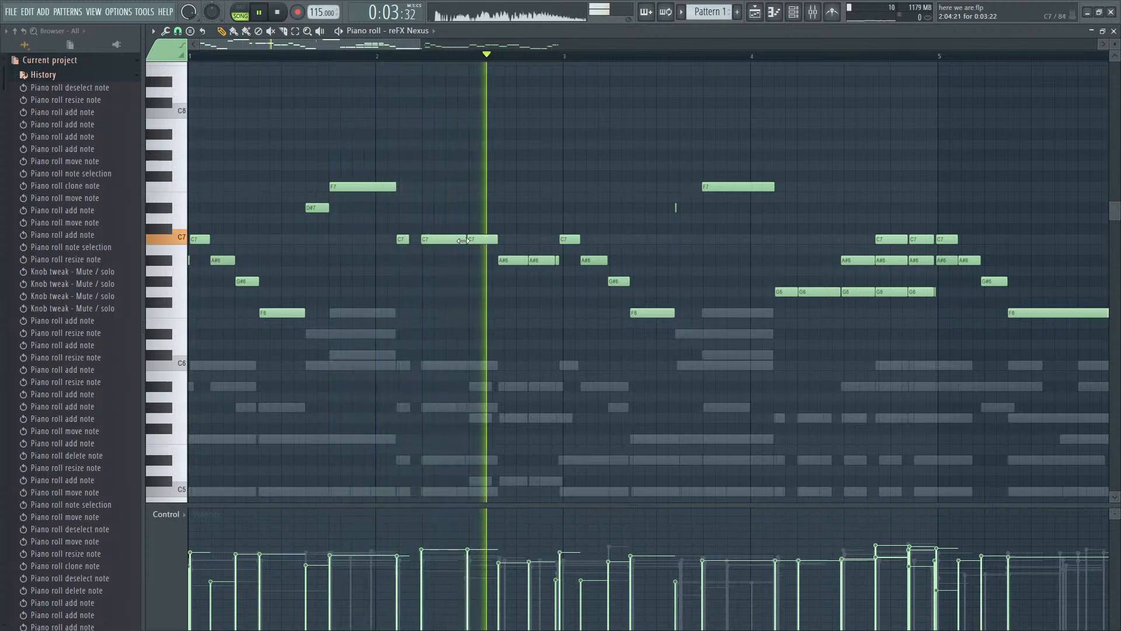
left_click_drag(465, 239, 453, 237)
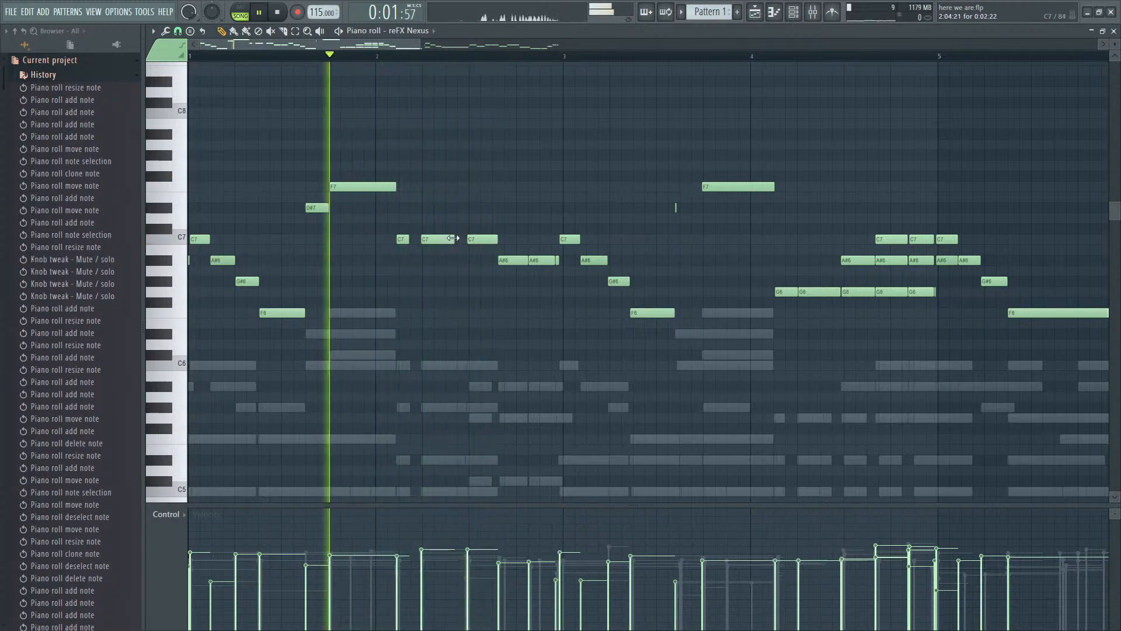
- Shorten and respace the last C7 and the A#6 notes of bar 2 in the Nexus melody, then lengthen all three slightly together
mouse_move(527, 260)
left_mouse_down()
mouse_move(478, 239)
mouse_move(514, 262)
left_mouse_up()
key("space")
key("space")
left_click(489, 239)
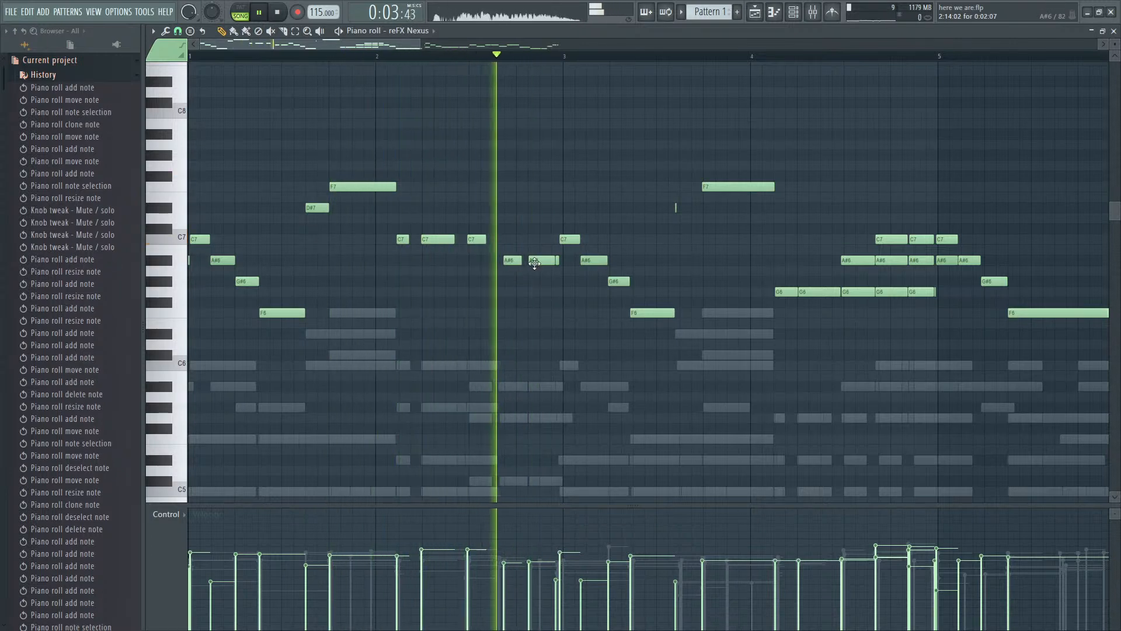
key("space")
right_click(534, 264)
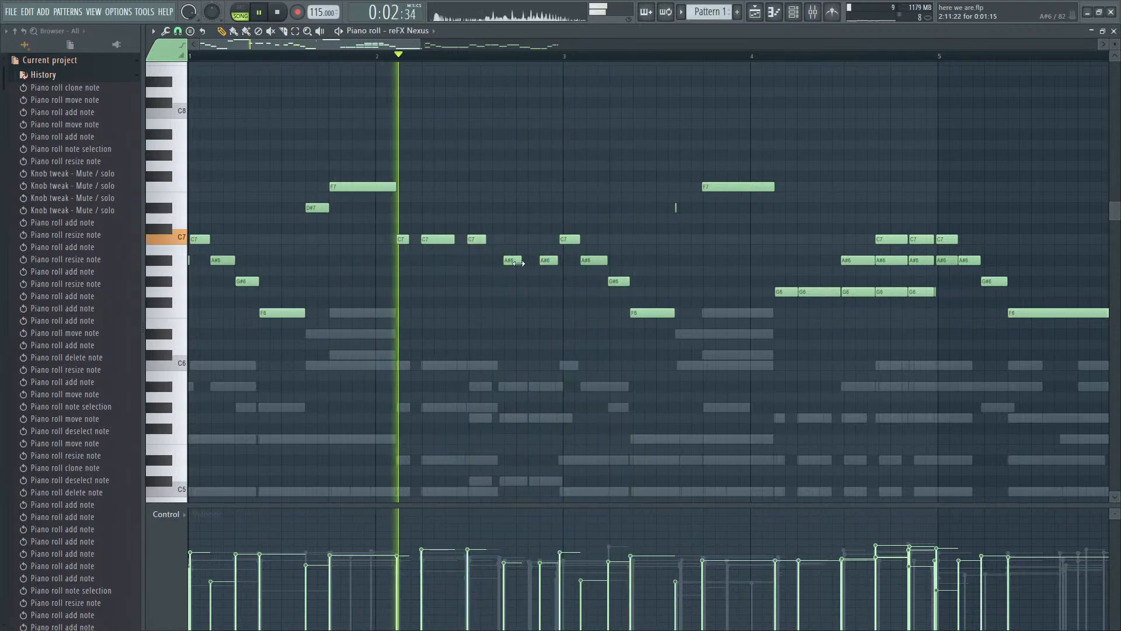
left_click_drag(549, 269, 492, 238)
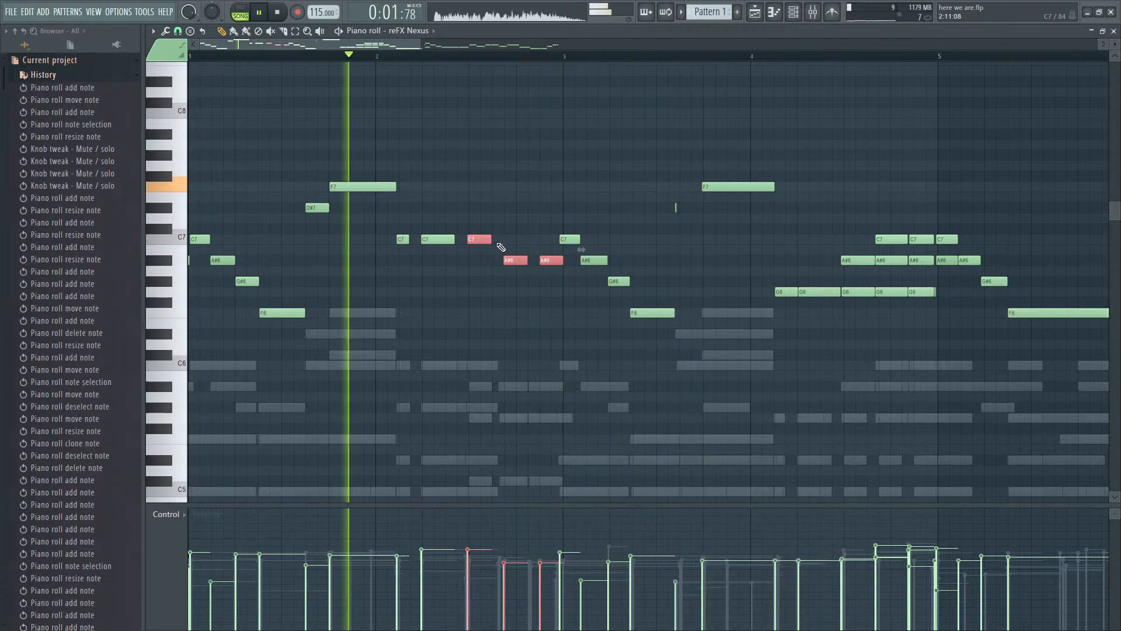
- Lengthen the tiny D#7 note in bar 3 to about 0:01:17 and shift it slightly closer to the F7
scroll(531, 262, "down", 2)
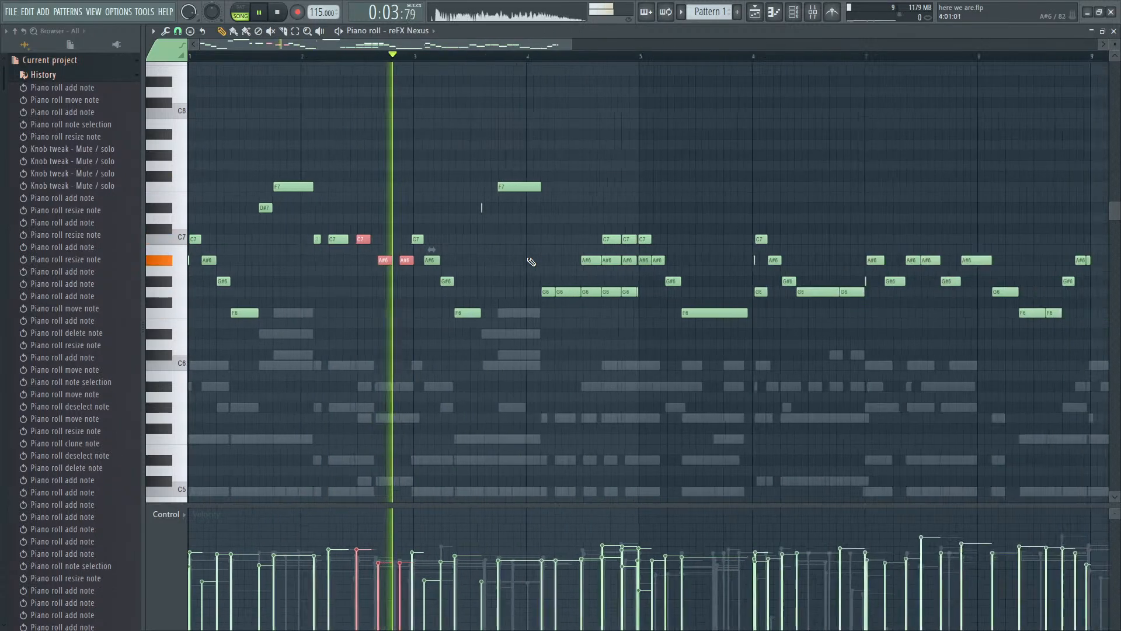
scroll(488, 306, "up", 2)
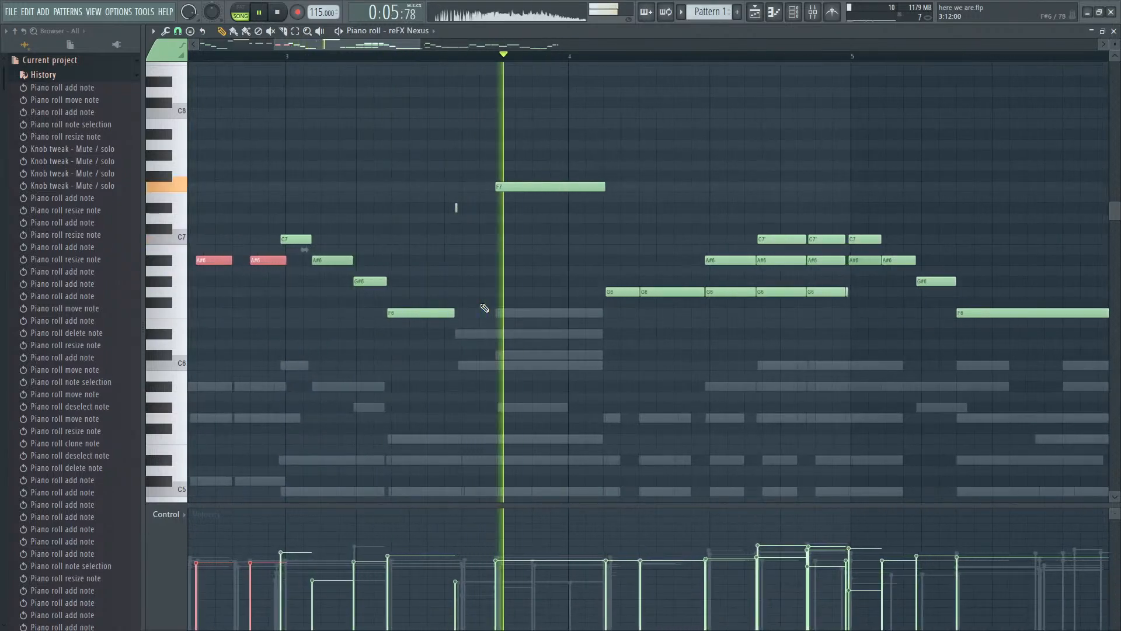
left_click(462, 210)
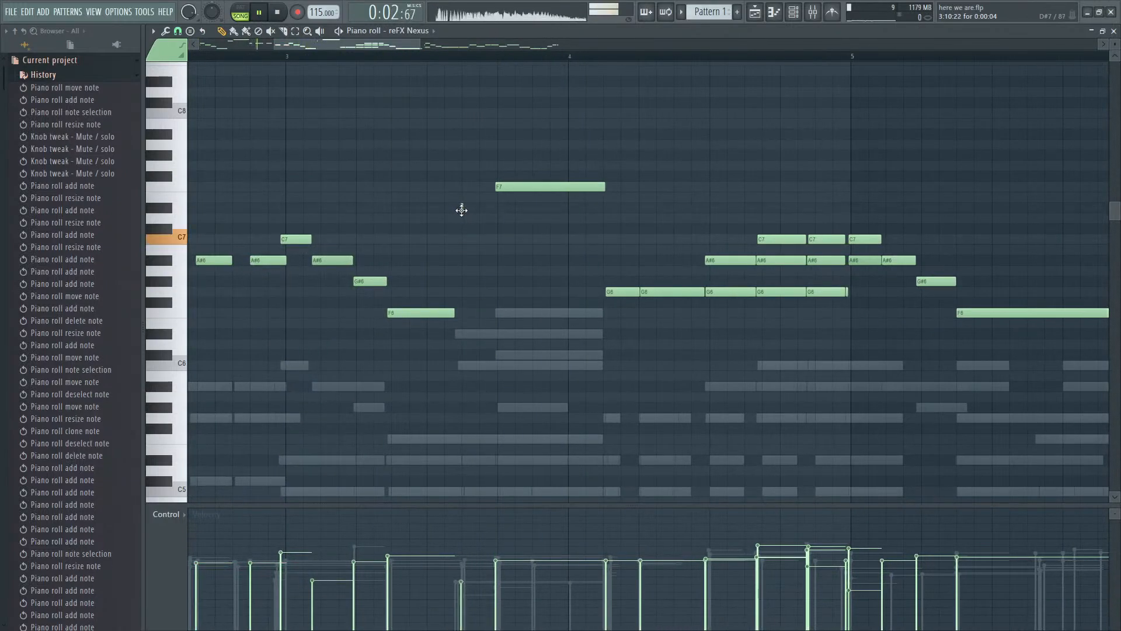
left_click(466, 208)
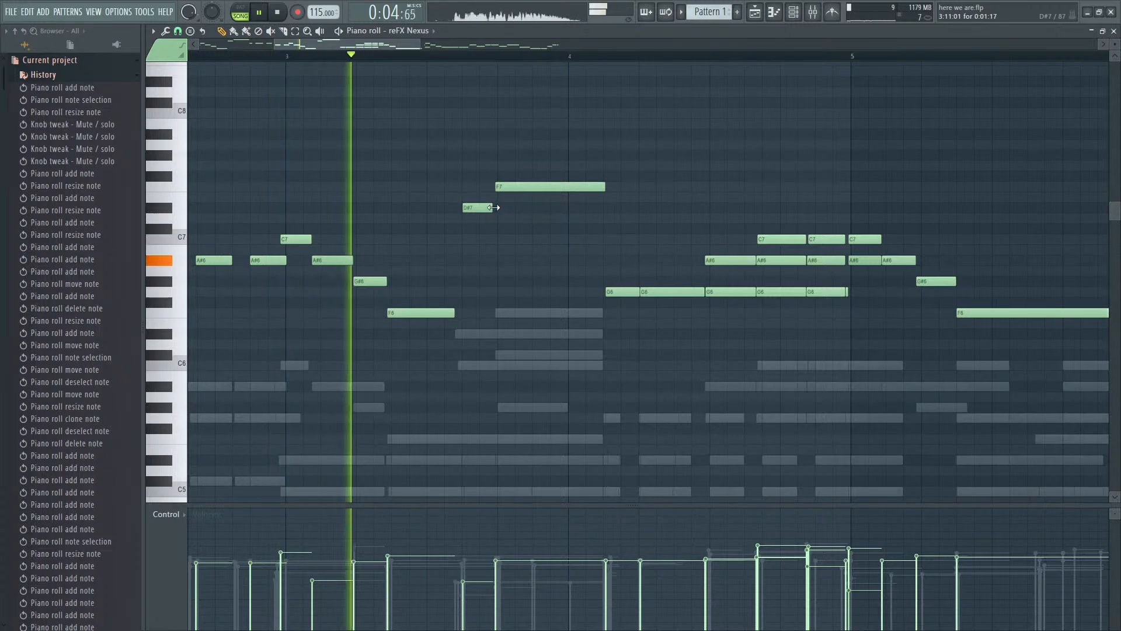
scroll(488, 261, "down", 1)
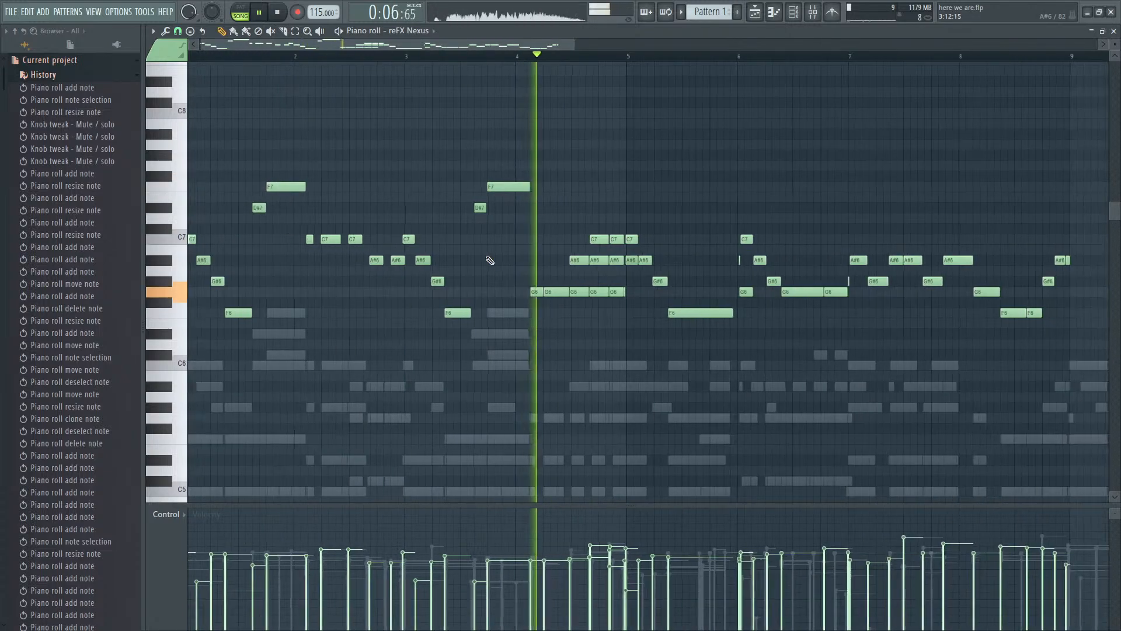
- Shorten the F6 in bar 3 to 0:02:07 and trim the first G6 of bar 4, playing the melody into bar 5
key("space")
key("space")
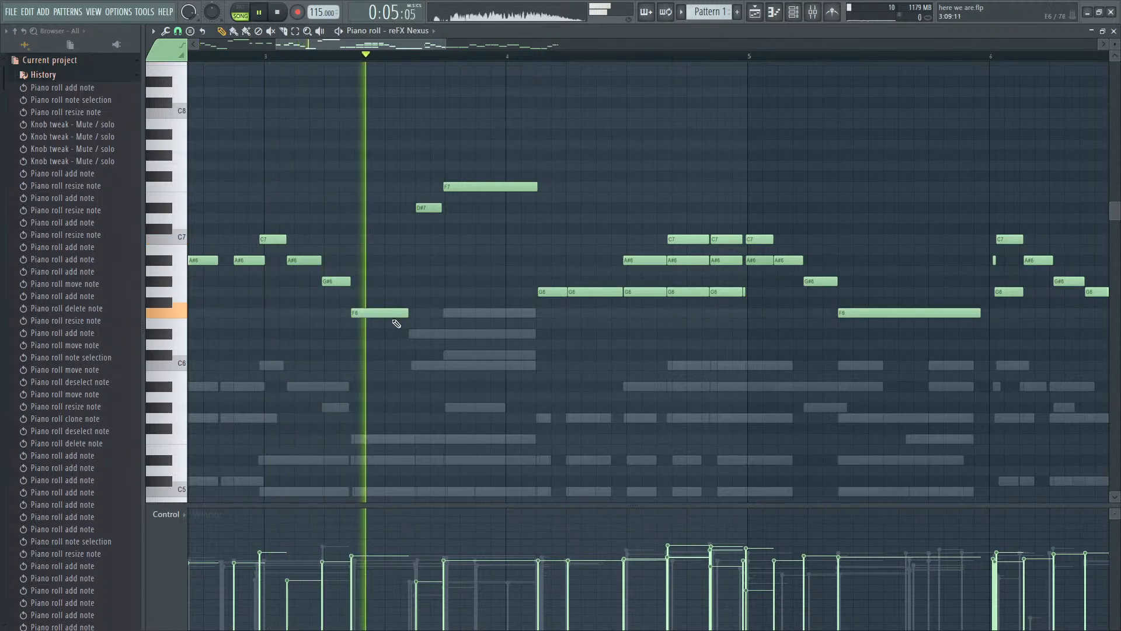
left_click_drag(405, 312, 385, 312)
key("space")
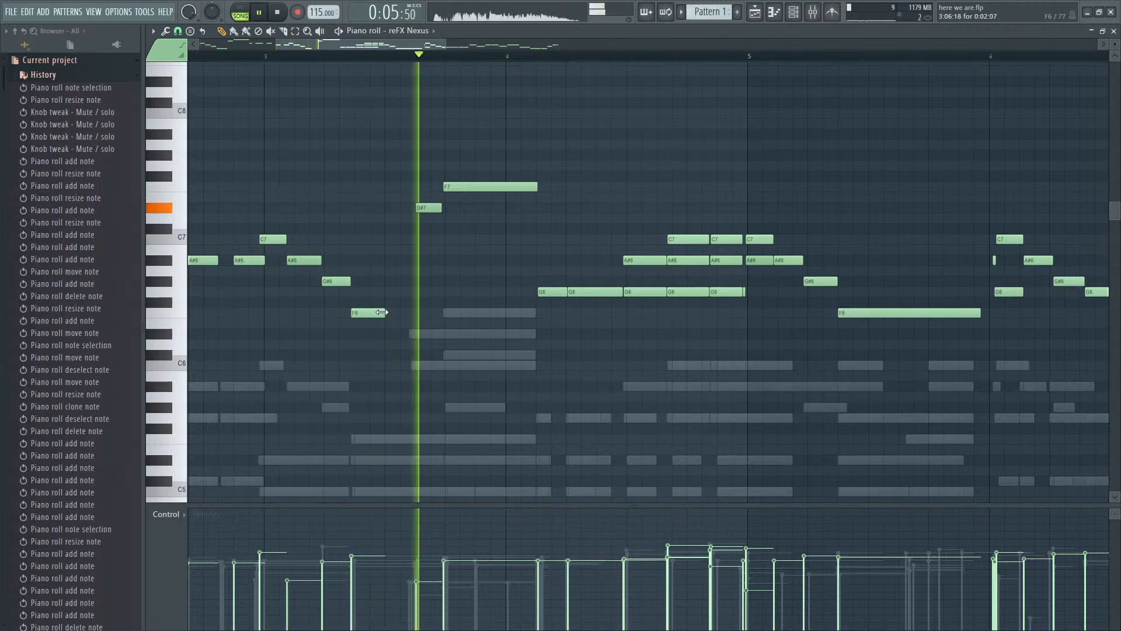
key("space")
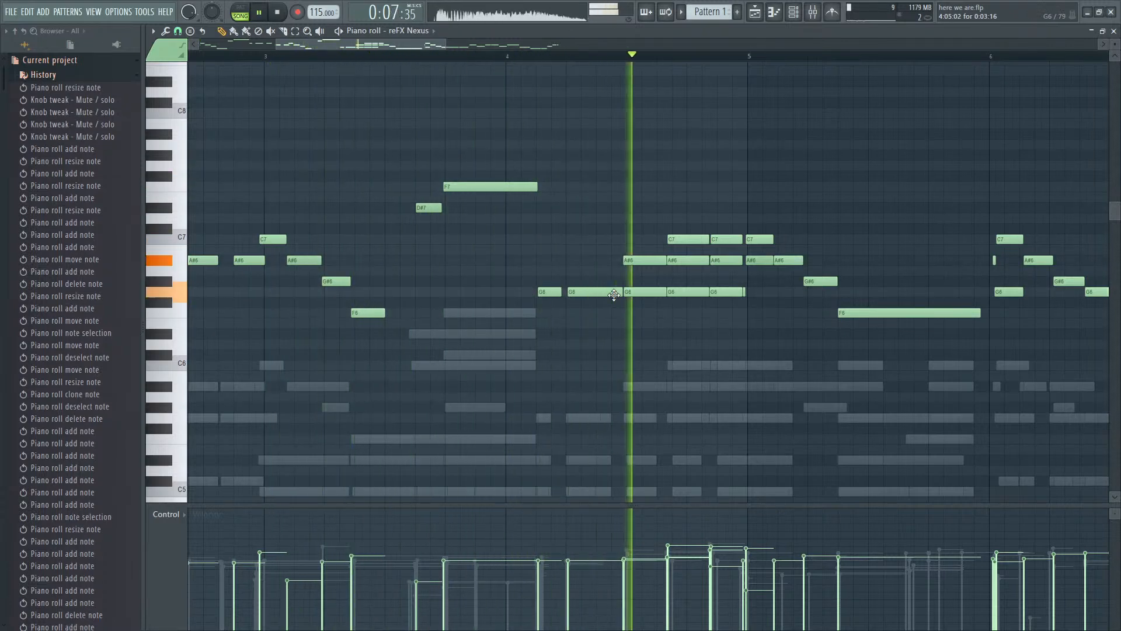
scroll(629, 303, "down", 2)
scroll(728, 283, "up", 2)
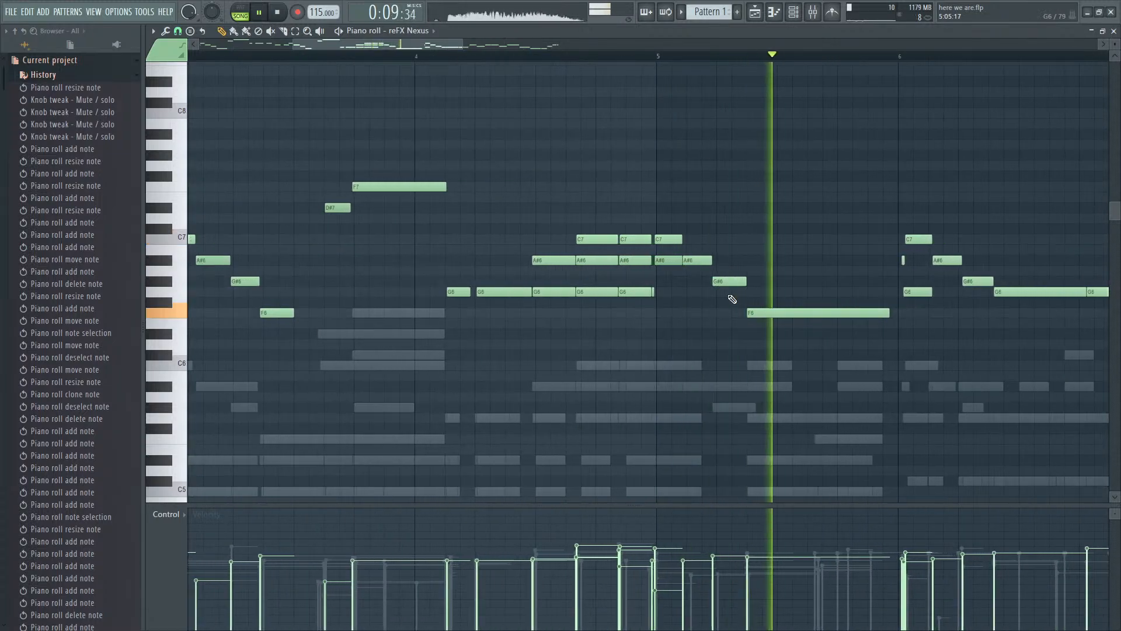
- Open the TruePianos notes in the piano roll and play them to examine the original chord parts
key("space")
scroll(733, 303, "down", 3)
key("F9")
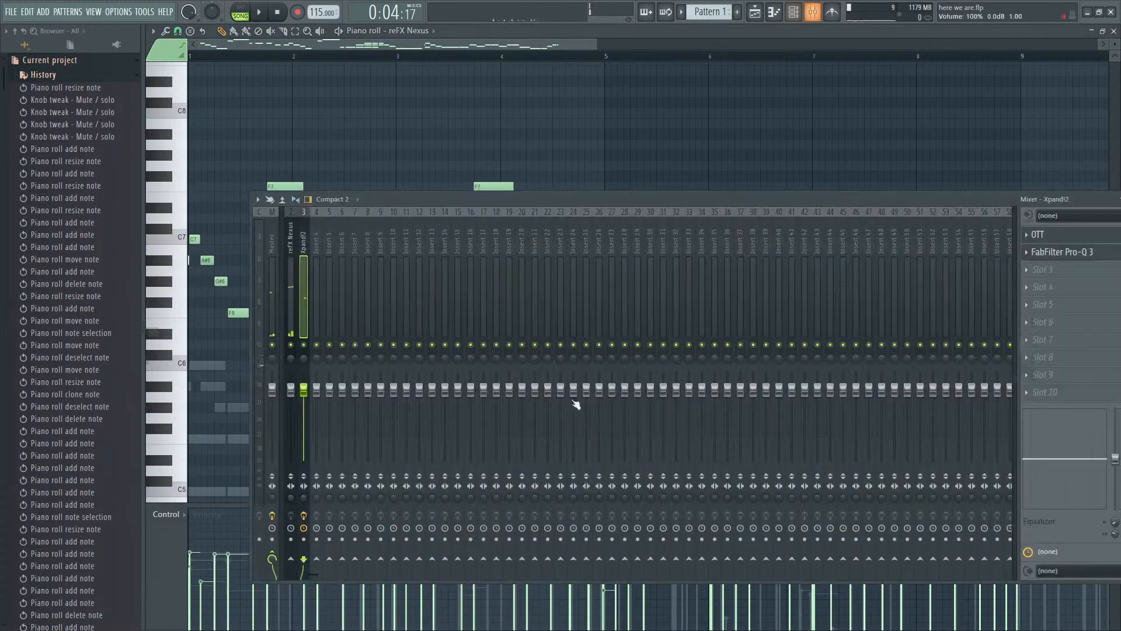
key("F6")
left_click(379, 342)
scroll(456, 319, "down", 3)
key("space")
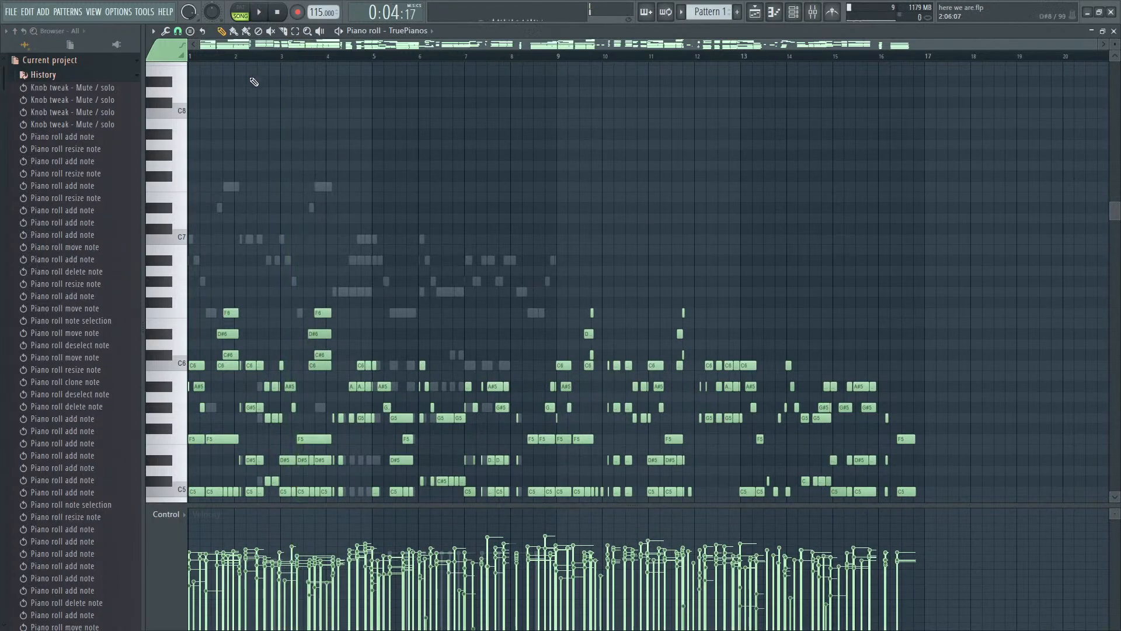
scroll(965, 211, "down", 3)
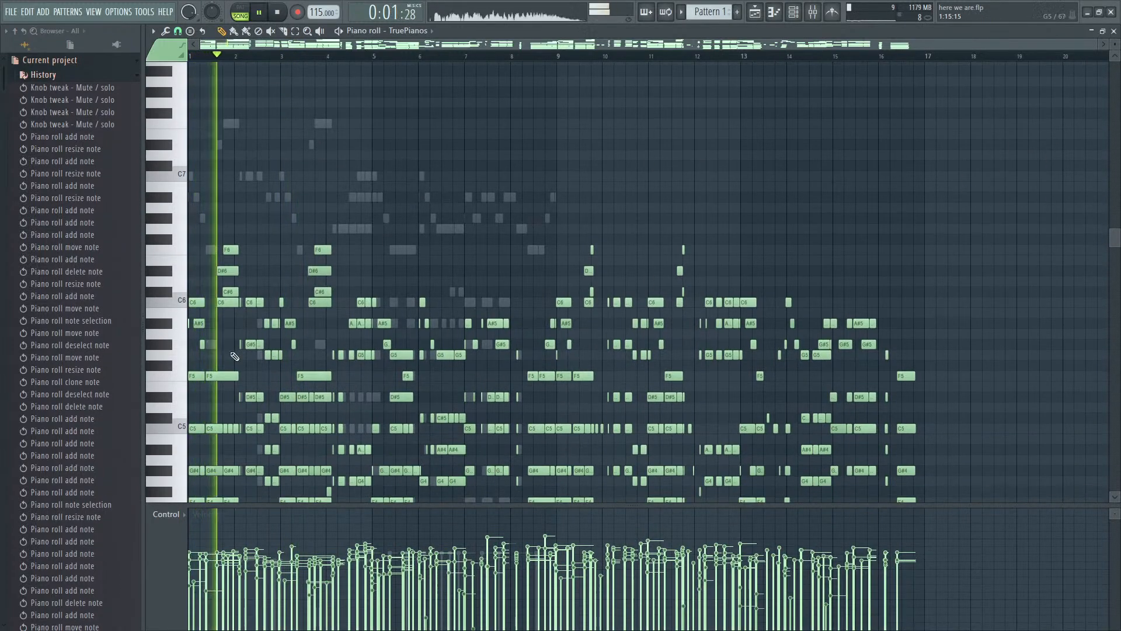
scroll(234, 356, "up", 3)
key("space")
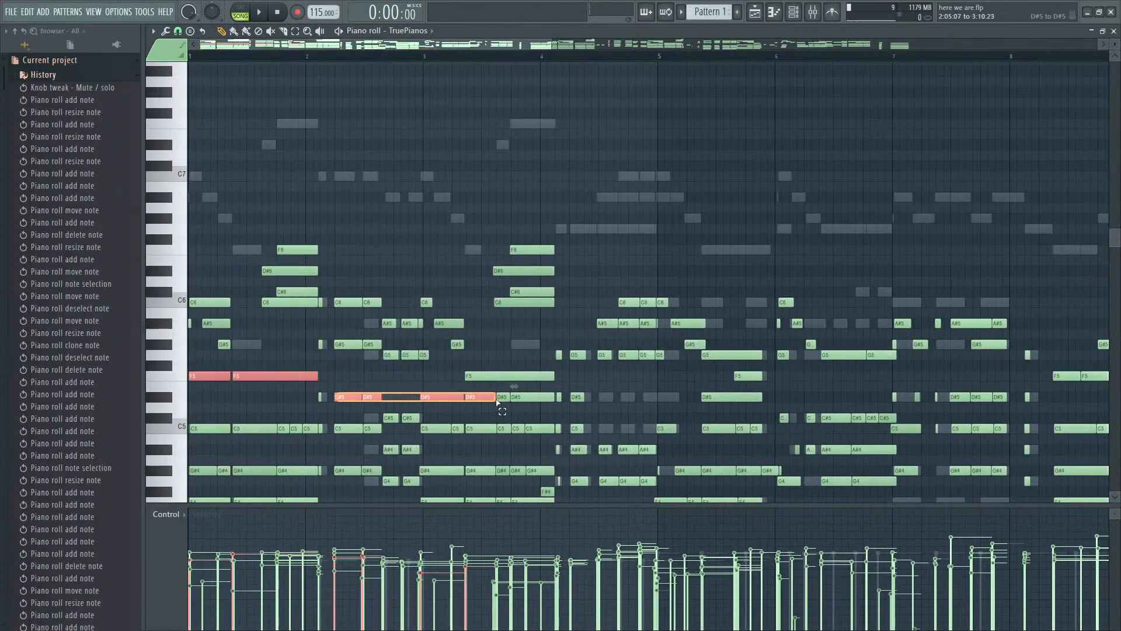
- Copy the F5 and D#5 notes of TruePianos bars 1 to 4 into Nexus and move them to bar 5, one octave up
left_click_drag(538, 370, 557, 377)
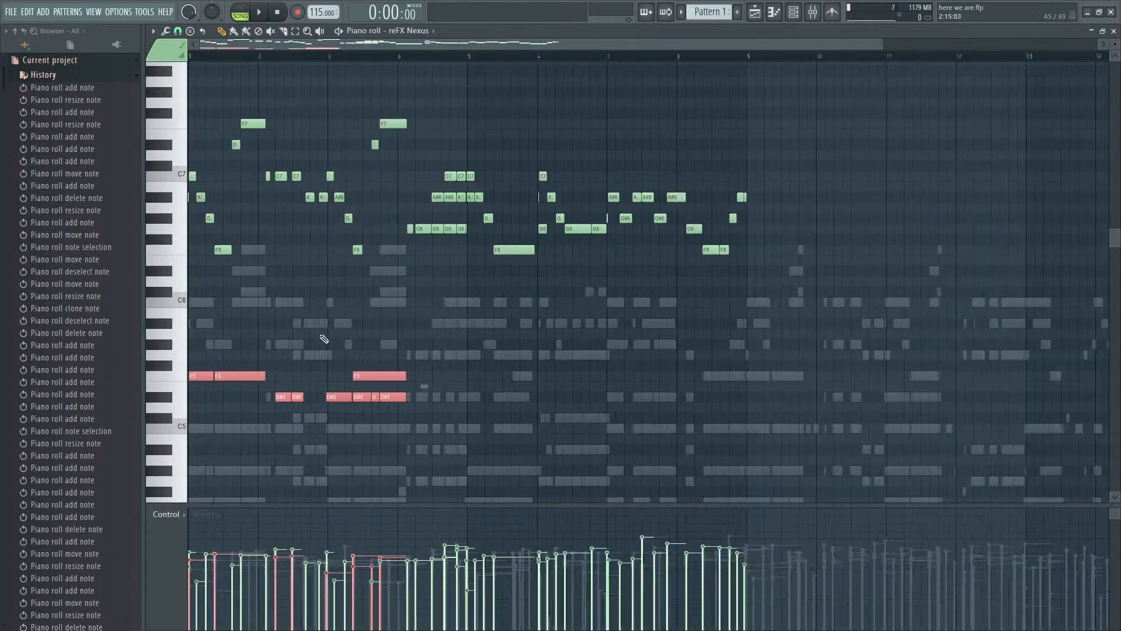
scroll(191, 380, "down", 1)
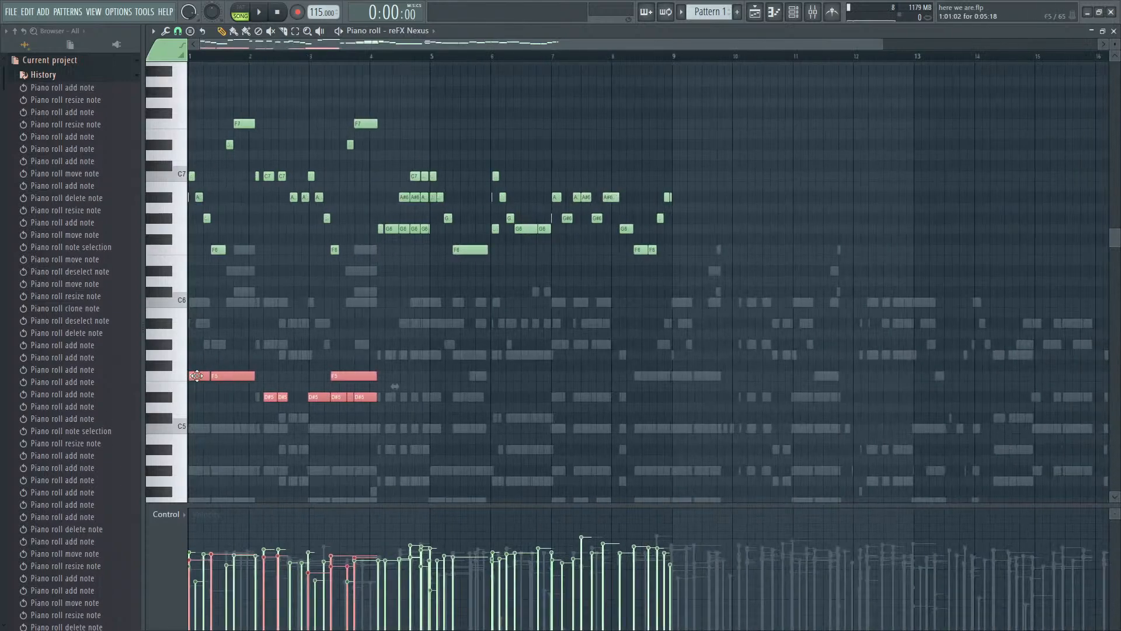
left_click_drag(197, 376, 343, 372)
left_click_drag(422, 364, 438, 242)
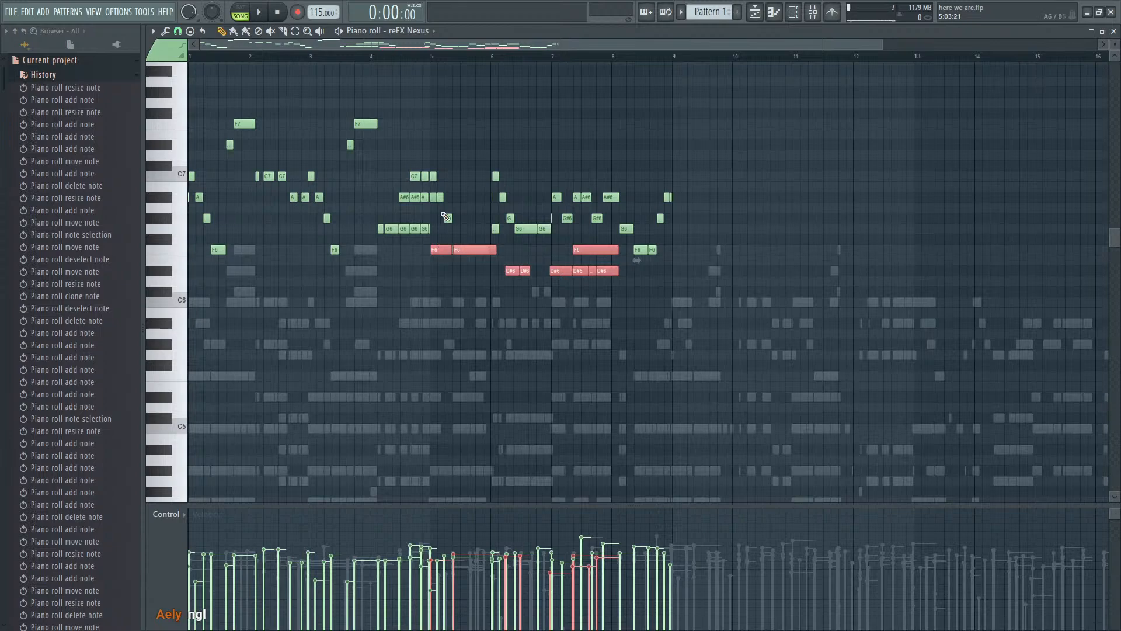
- Play the pasted Nexus notes and try them later in bar 5, lowered three semitones to D6 and C6
scroll(446, 217, "up", 5)
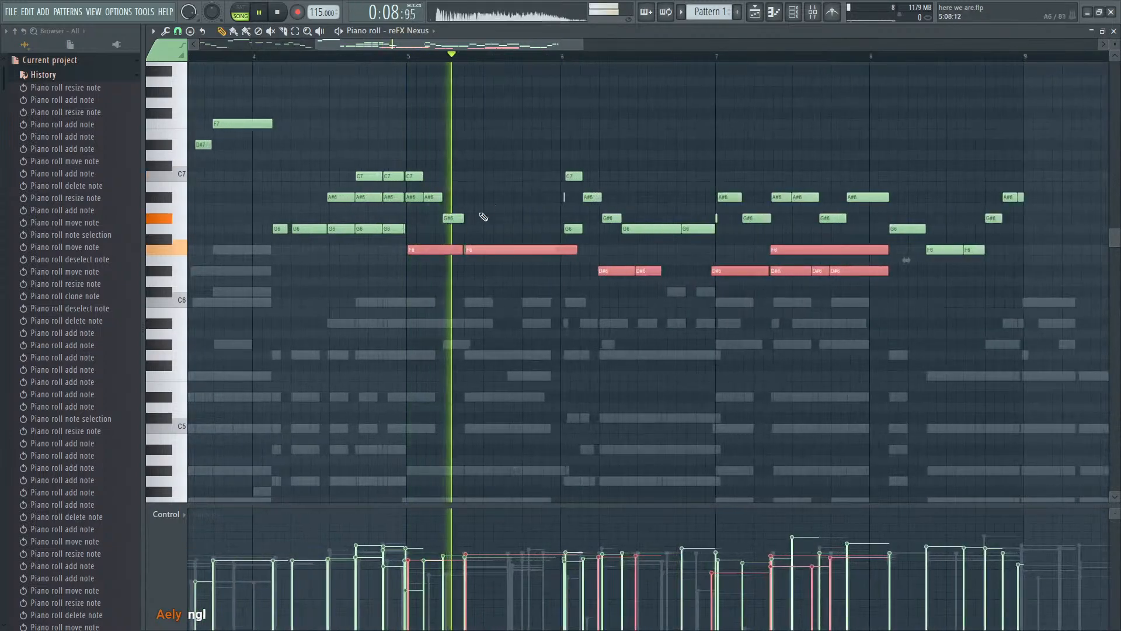
key("space")
left_click_drag(445, 247, 550, 282)
key("space")
- Move the pasted notes back to F6 and D#6 at the start of bar 5, play them, and delete them all
key("space")
scroll(481, 281, "down", 5)
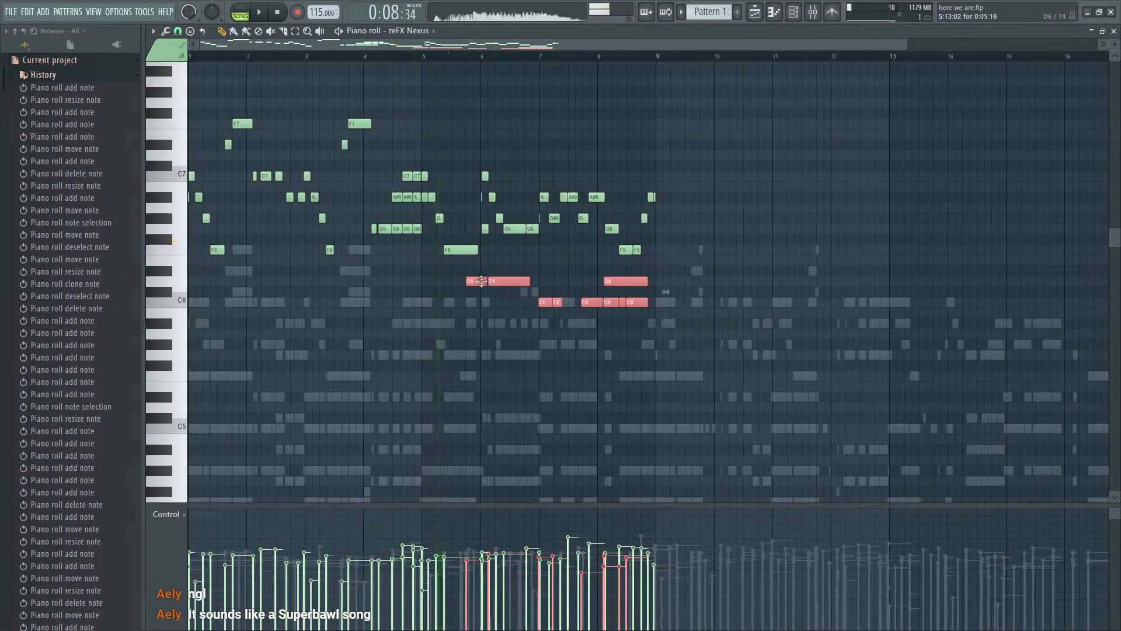
left_click_drag(473, 283, 433, 248)
key("space")
key("space")
key("space")
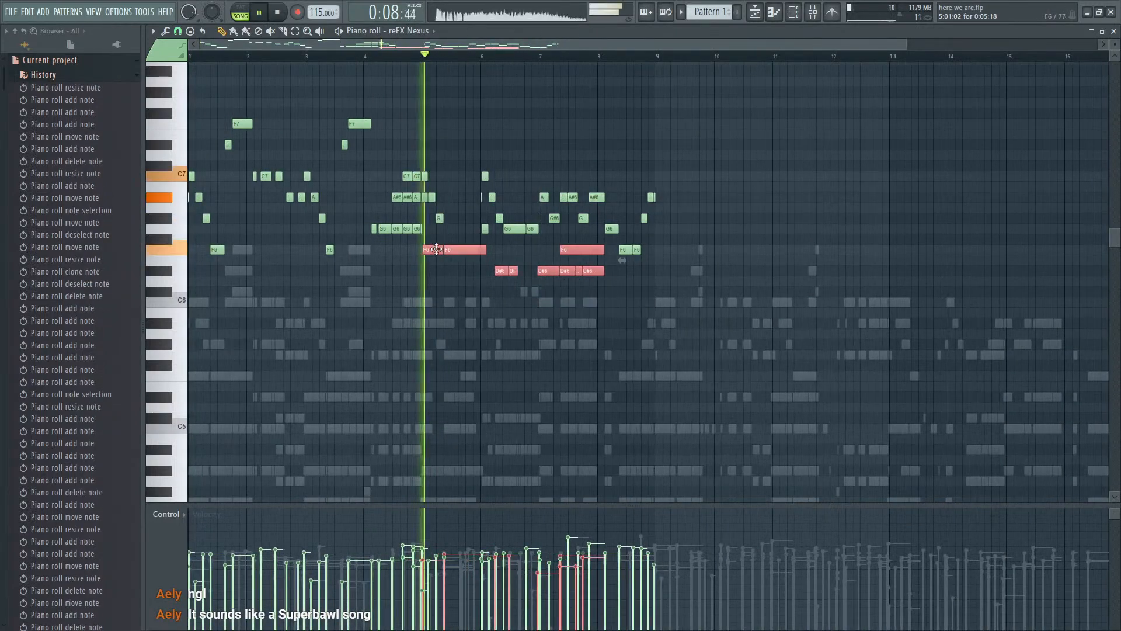
scroll(438, 259, "up", 4)
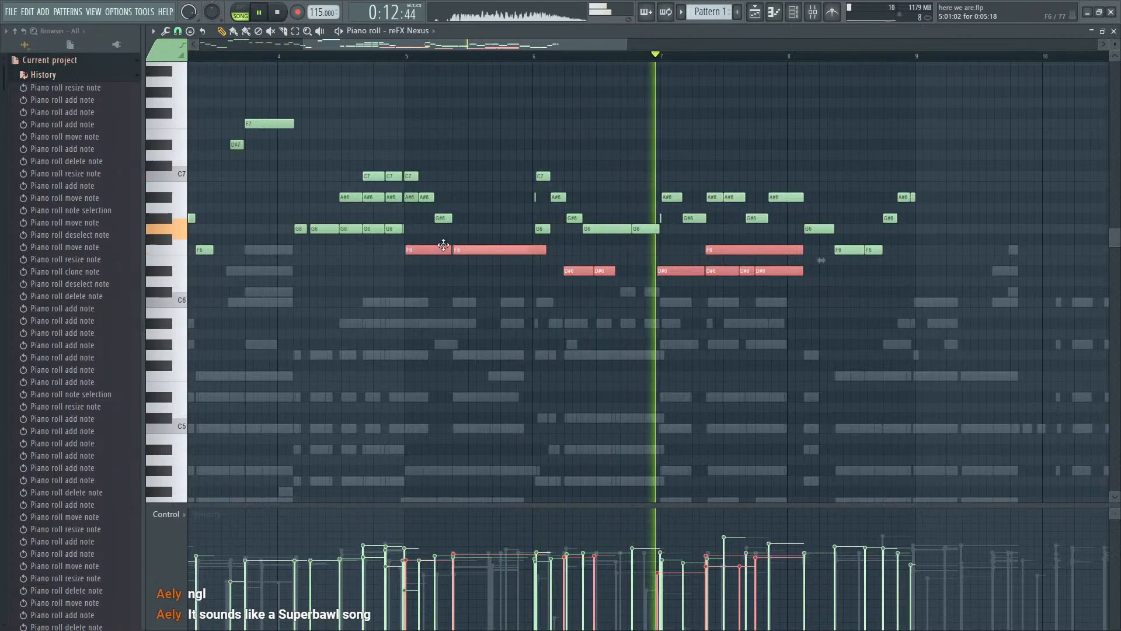
key("Delete")
key("space")
- Play the Nexus melody through bars 7 and 8 and shorten the last A#6 of bar 7 to end at bar 8
scroll(448, 250, "down", 4)
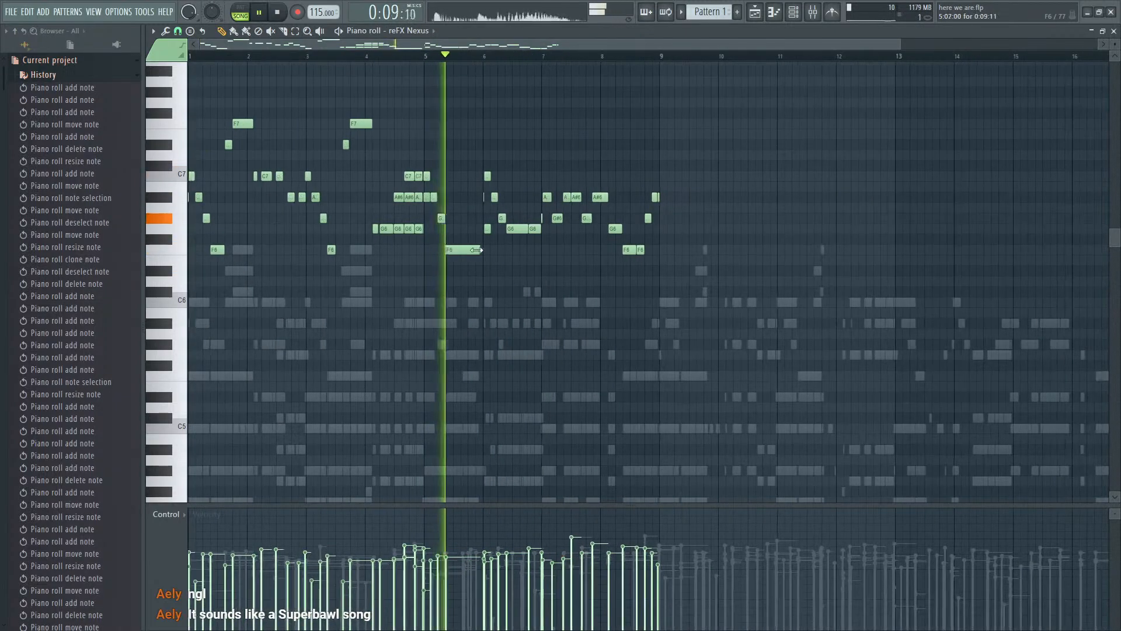
scroll(448, 250, "up", 5)
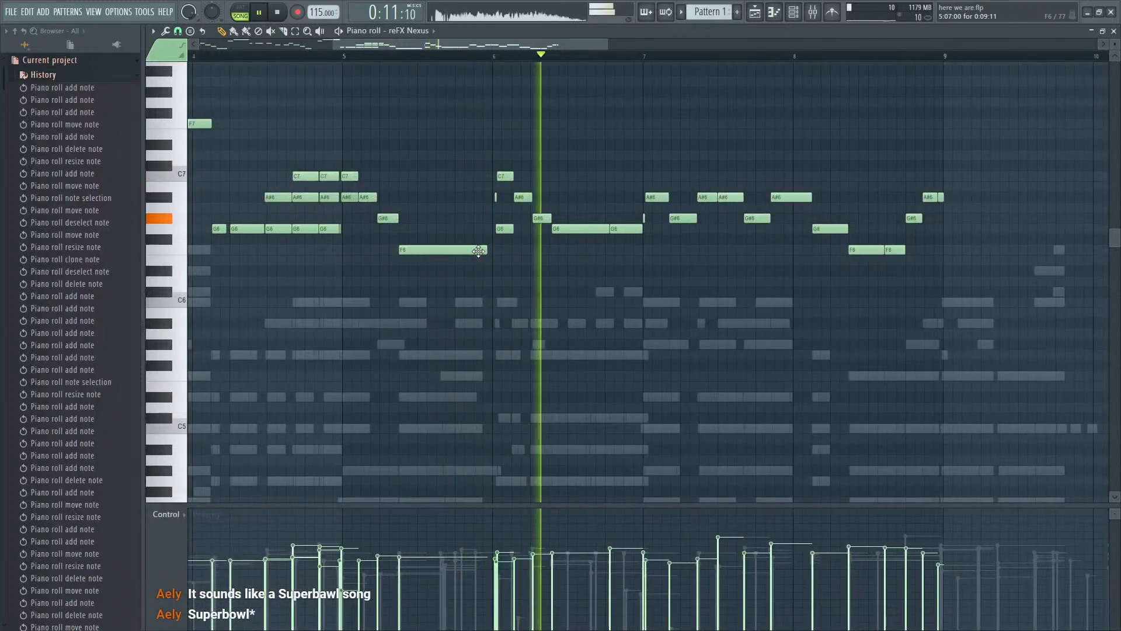
scroll(476, 250, "down", 2)
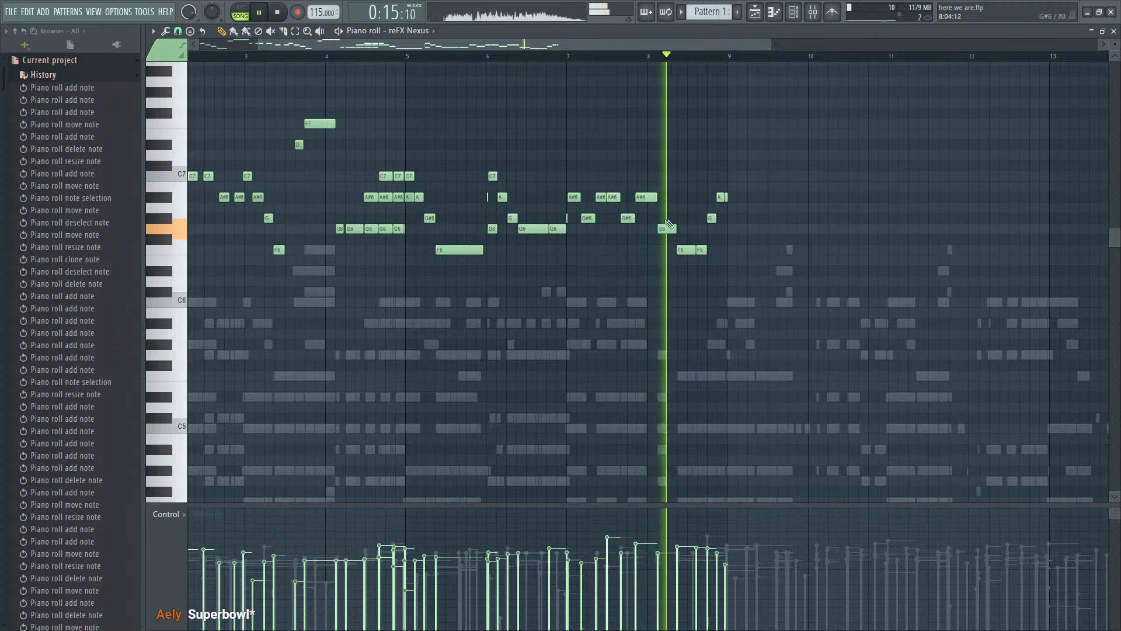
left_click(571, 57)
key("space")
scroll(679, 290, "up", 3)
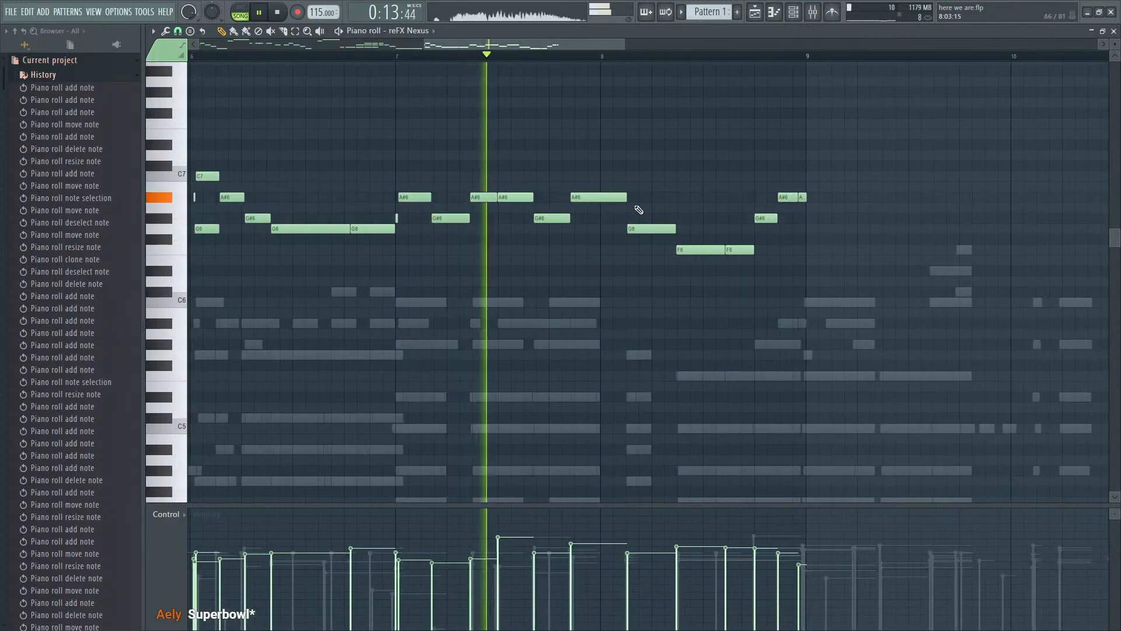
key("space")
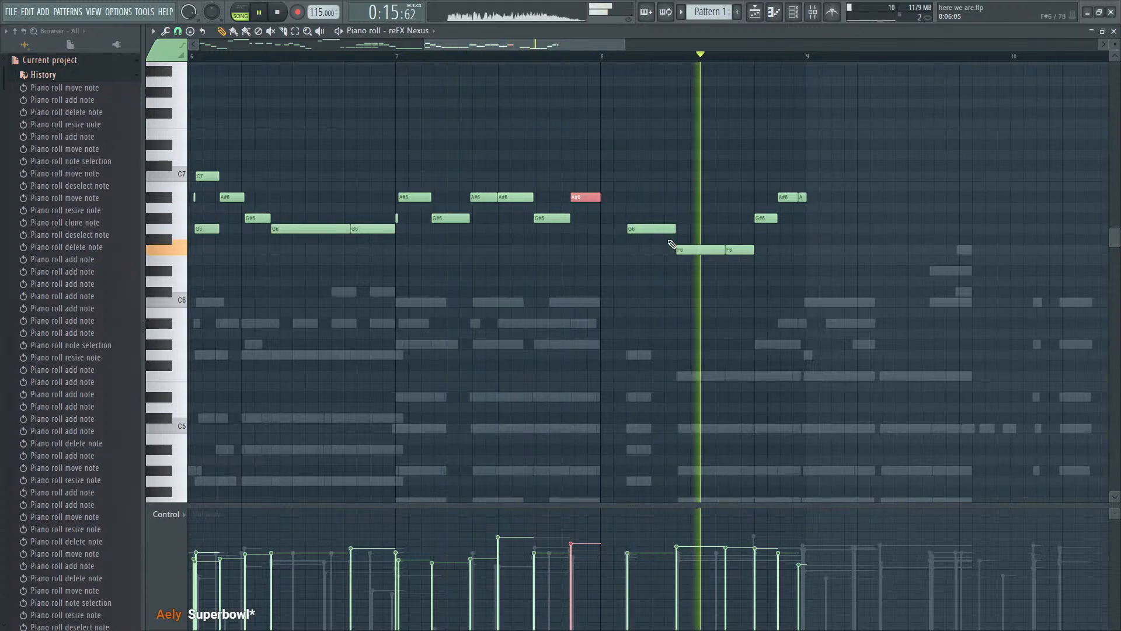
key("space")
scroll(729, 251, "down", 3)
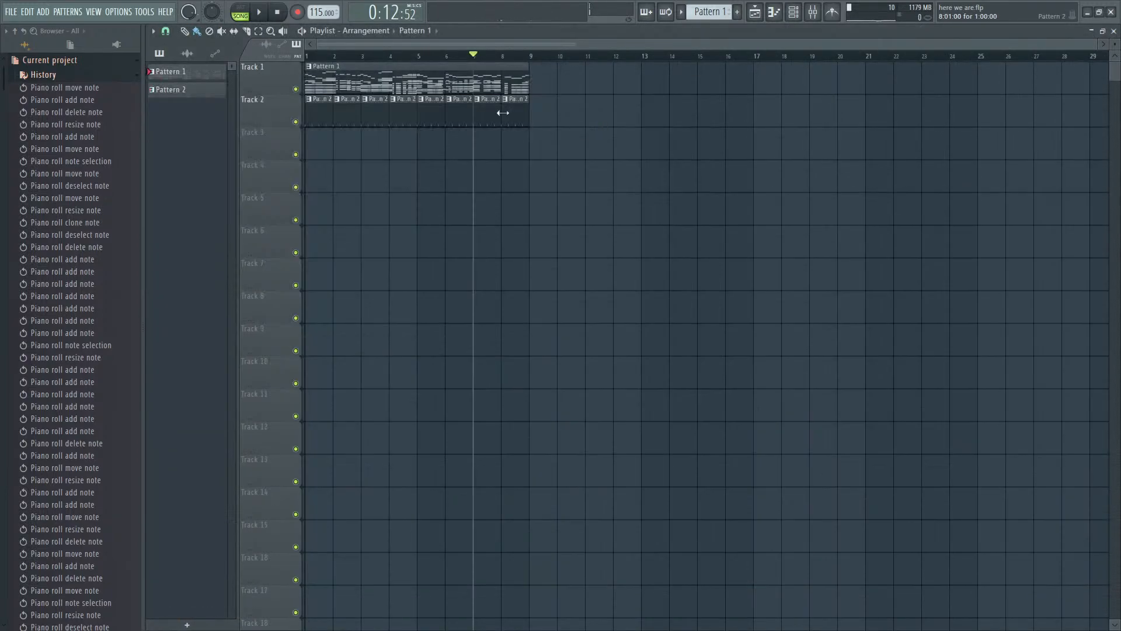
- Route the Cymatics kick channel to mixer track 4 and bring the mixer to the front
key("F9")
key("F6")
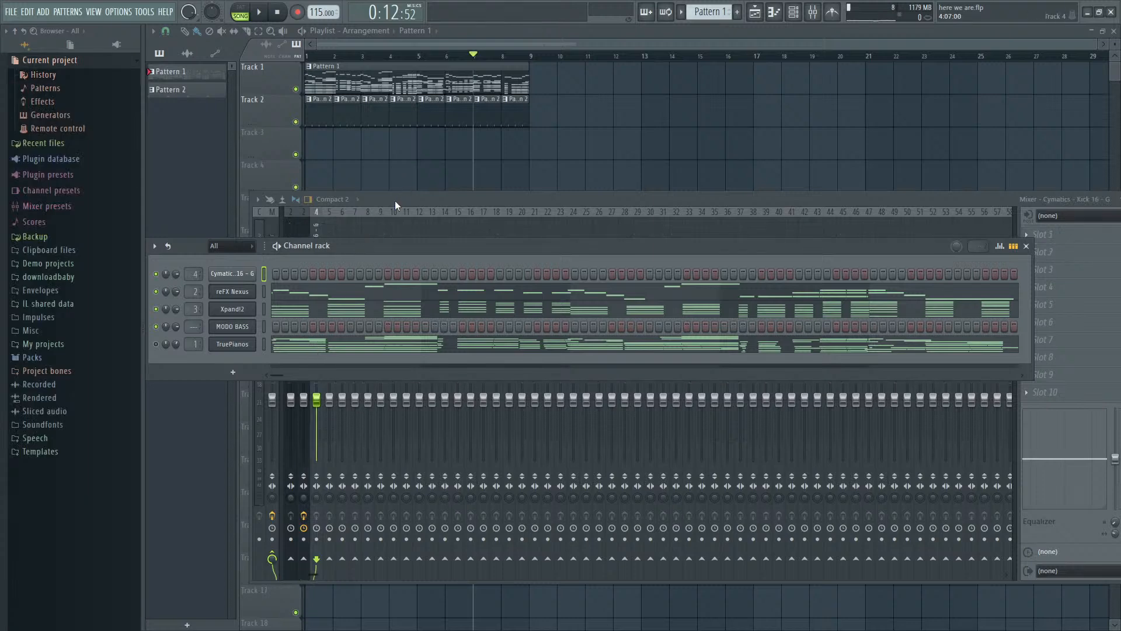
left_click(395, 201)
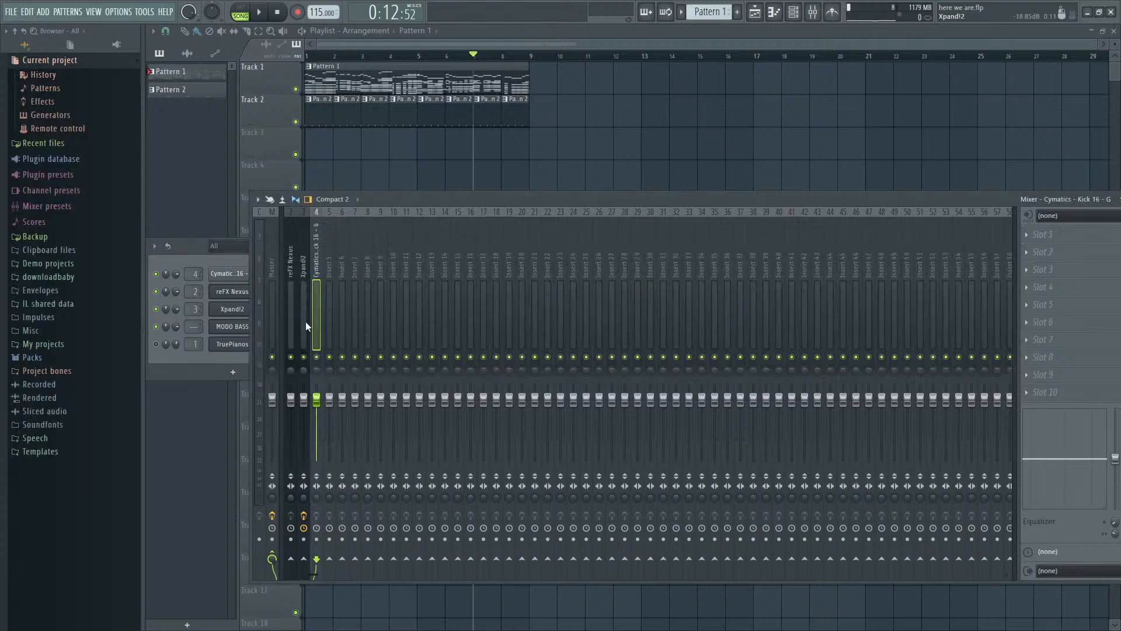
- Lower the volume of mixer tracks 1 to 4 together to 70% and audition reFX Nexus soloed
left_click_drag(315, 322, 283, 325)
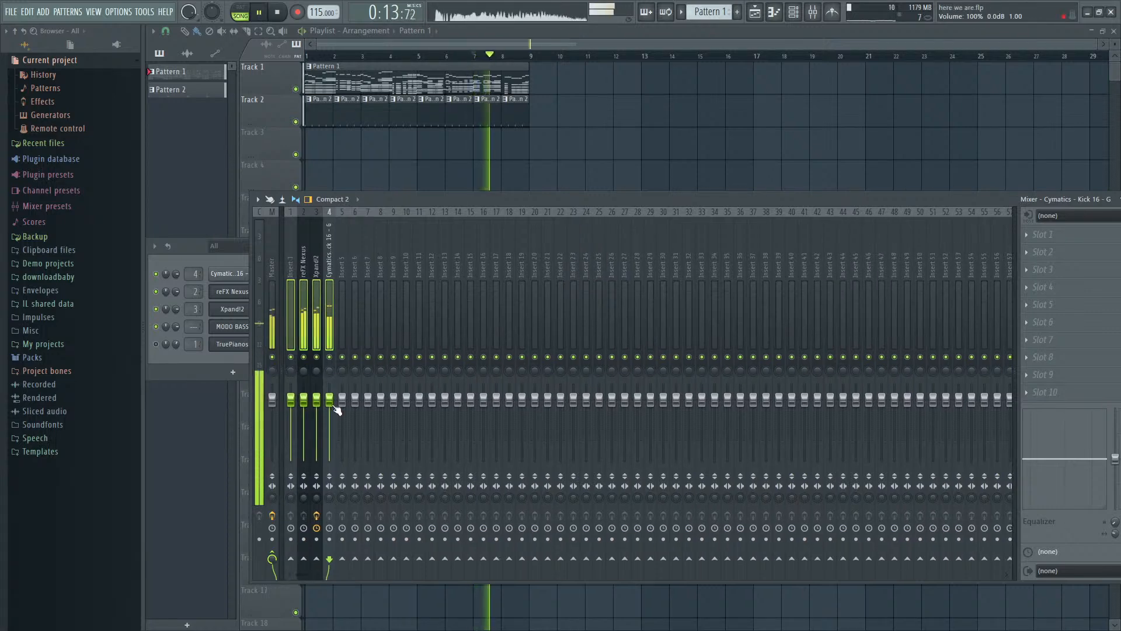
left_click(337, 289)
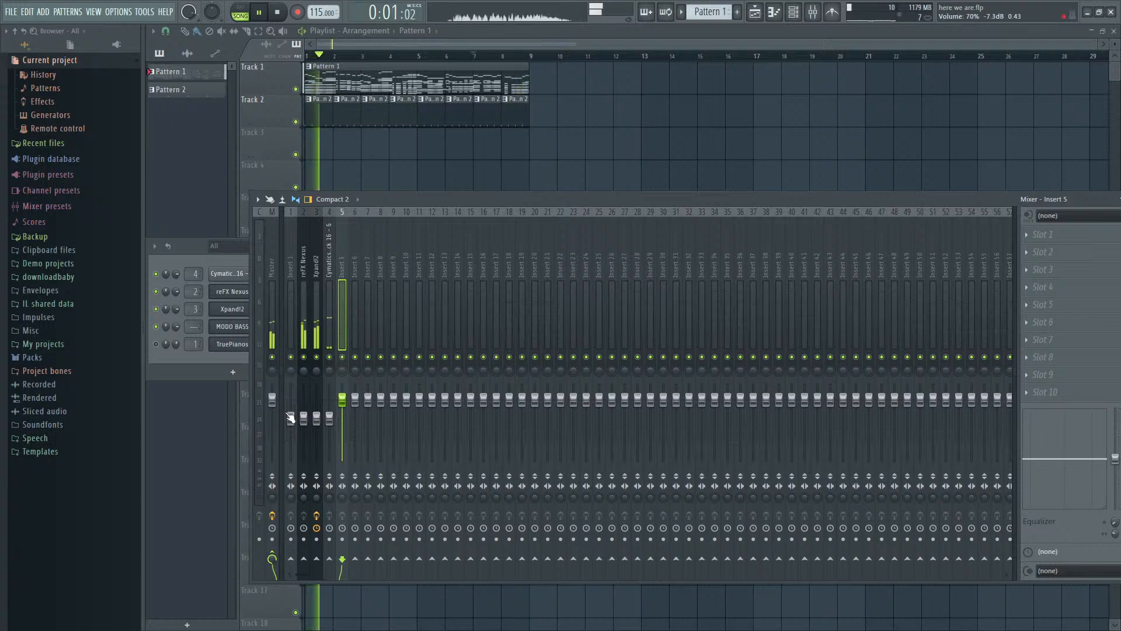
right_click(305, 356)
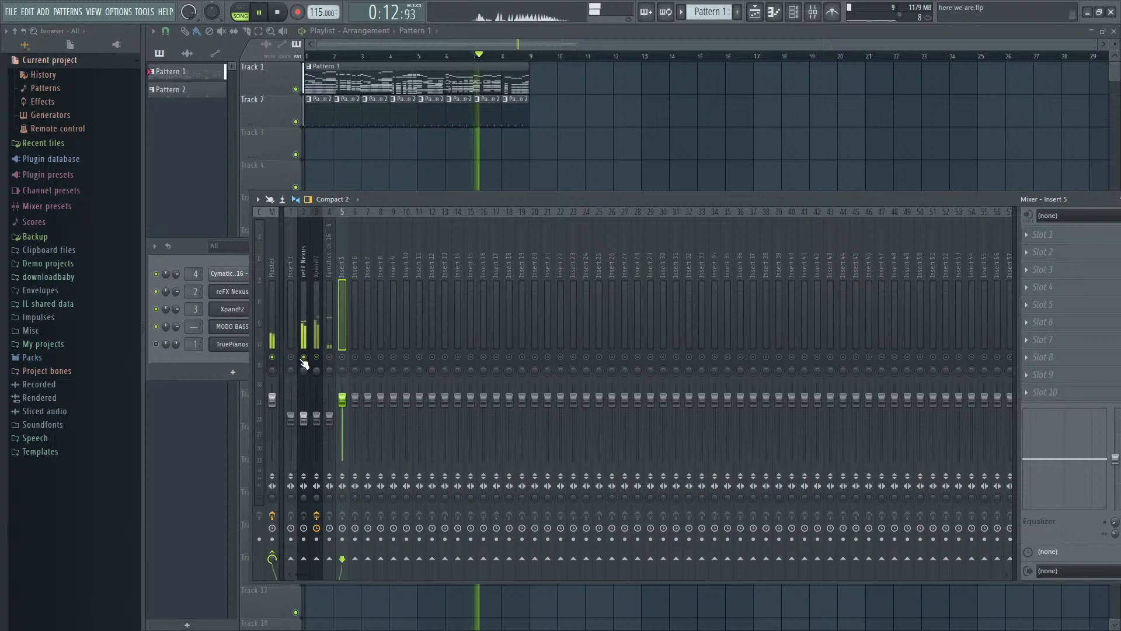
key("space")
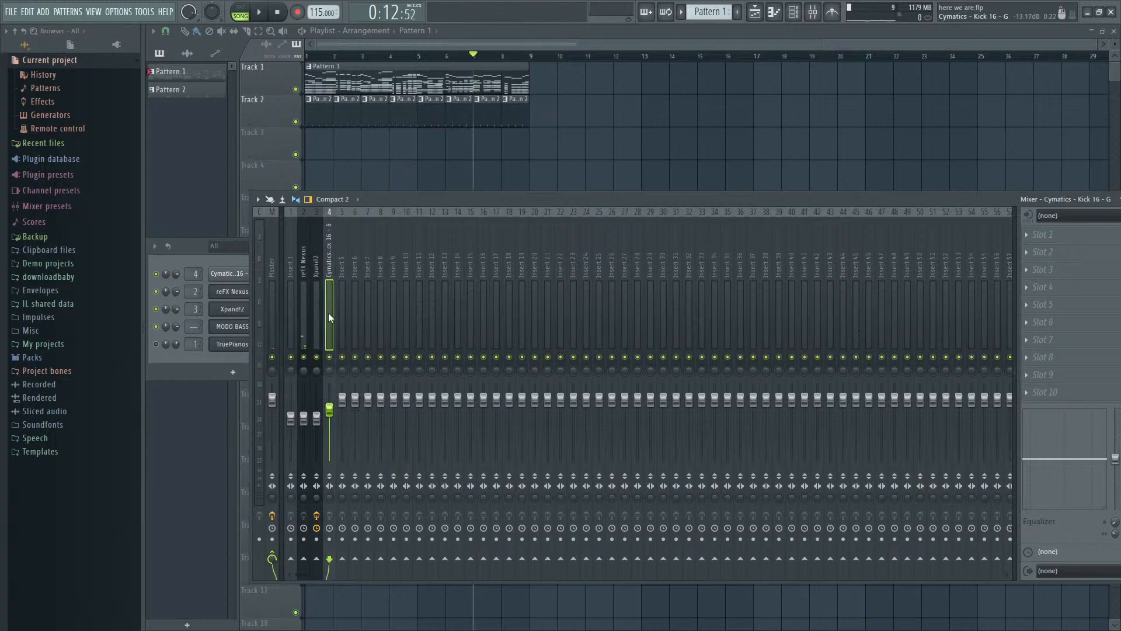
- Route reFX Nexus and Xpand!2 through mixer track 1, named reverb+sc, and load Fruity Reeverb 2 in its first slot
left_click_drag(305, 326, 320, 321)
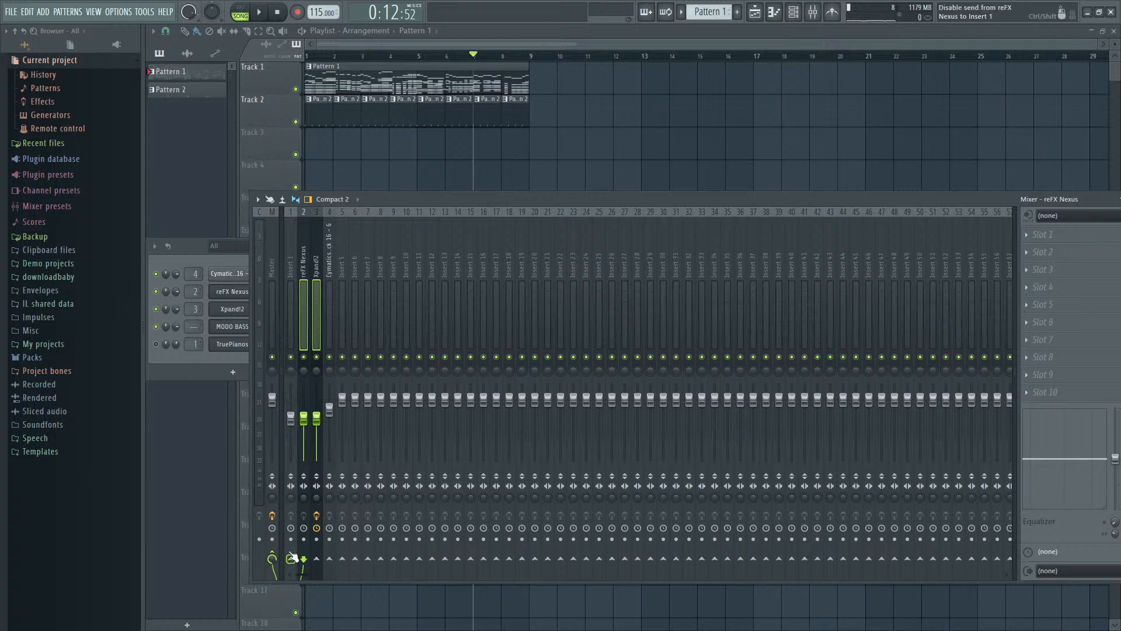
left_click(288, 299)
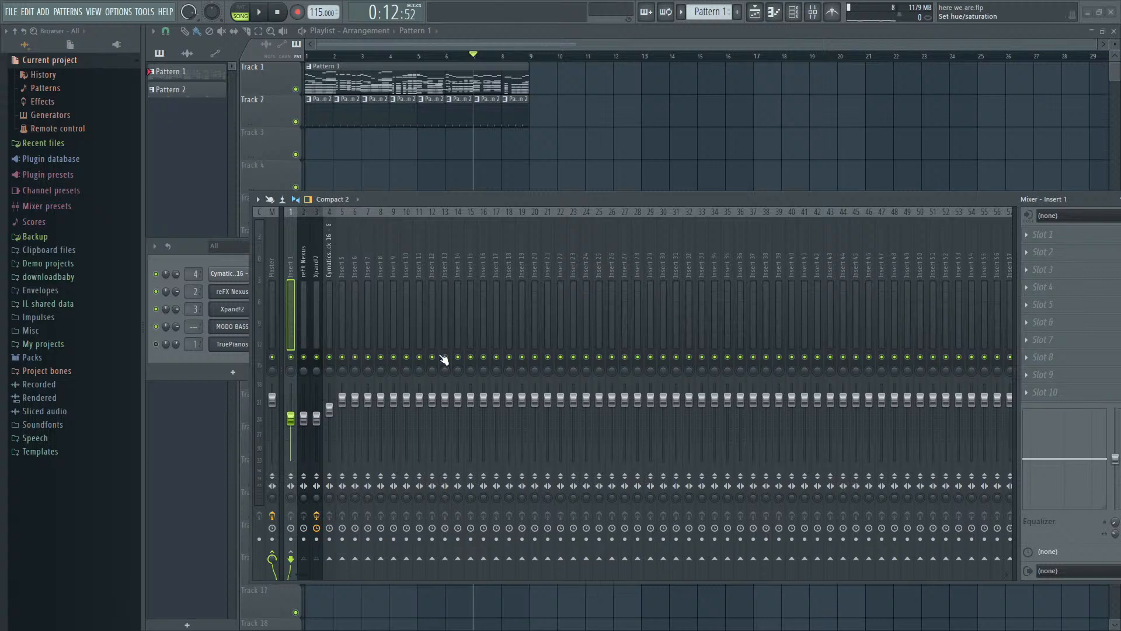
left_click_drag(292, 257, 291, 315)
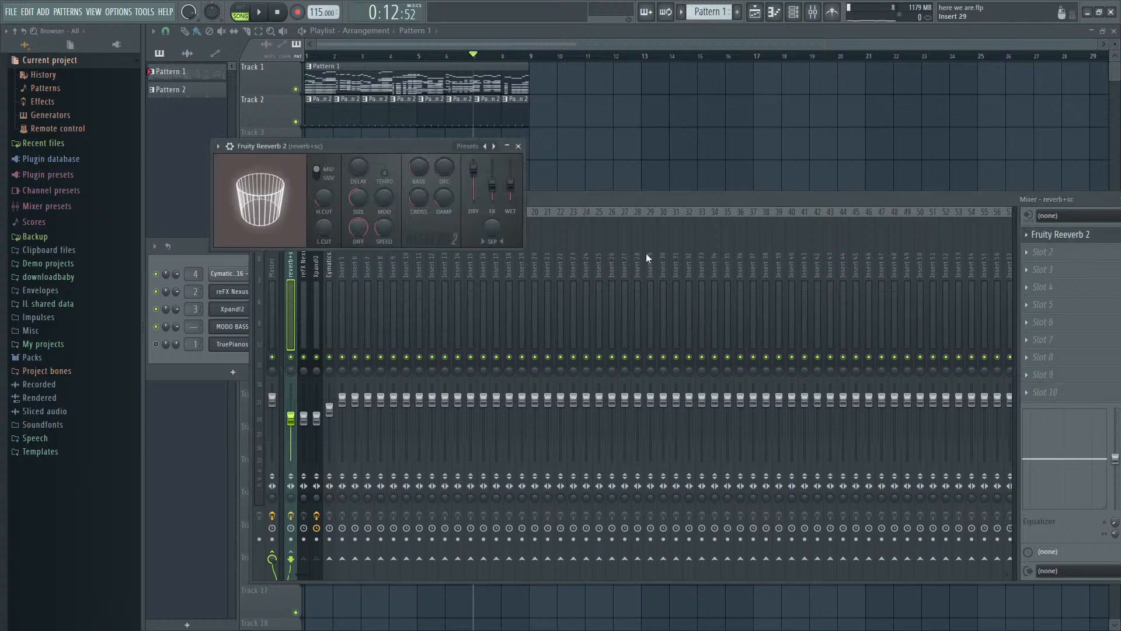
left_click_drag(348, 153, 523, 155)
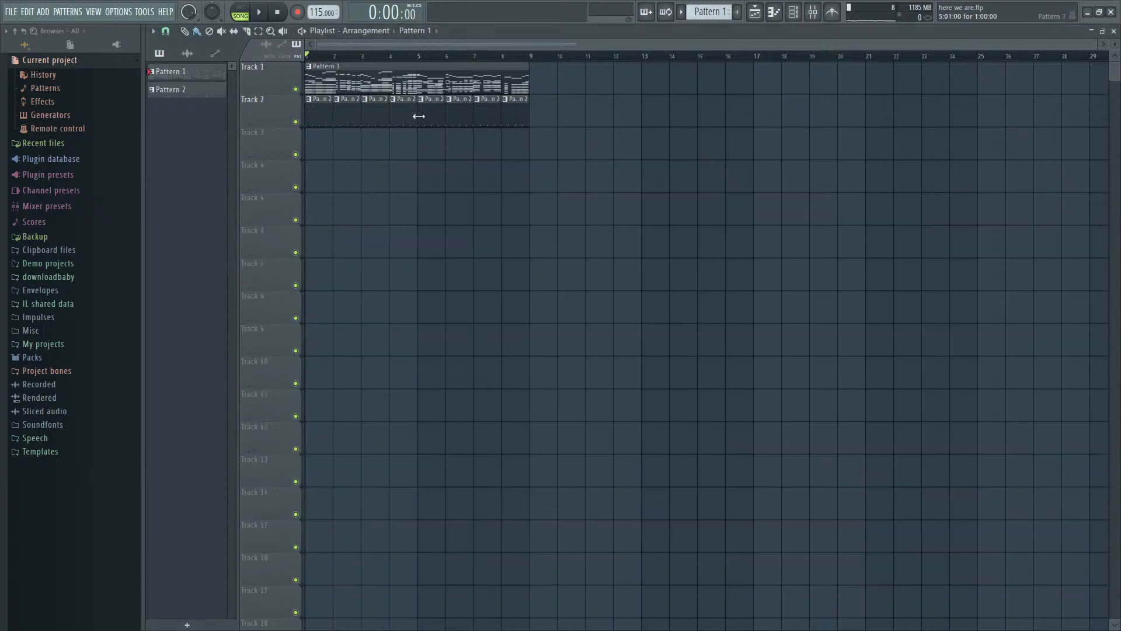
- During playback, raise the reverb+sc track's volume back to the default level and Fruity Reeverb 2's wet level to about 68%
left_click(1063, 234)
key("space")
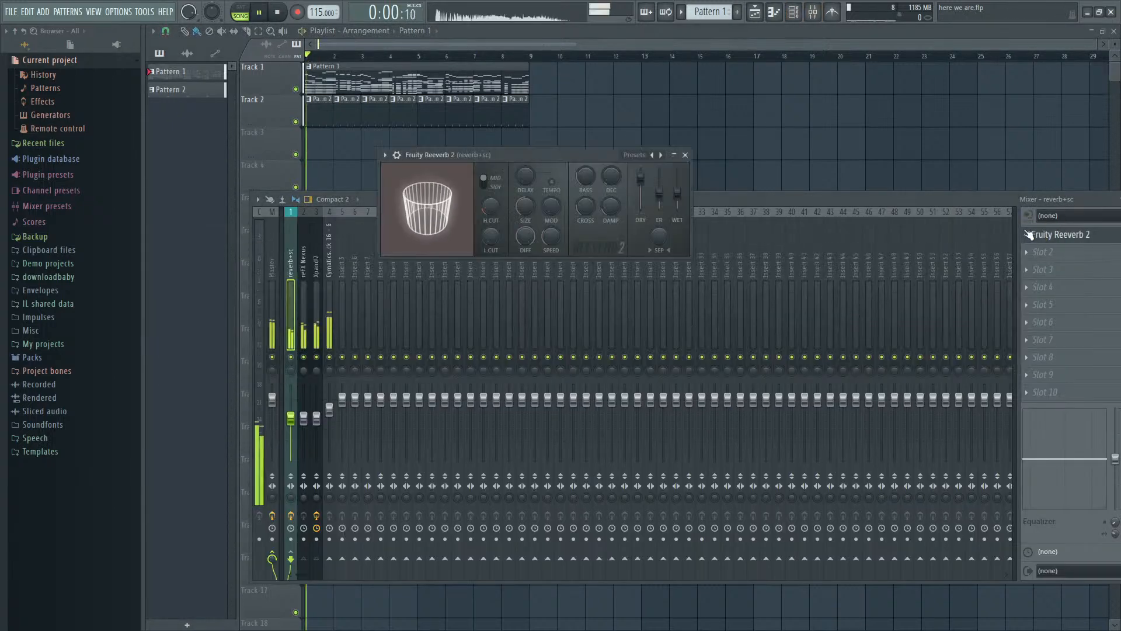
left_click_drag(752, 200, 587, 208)
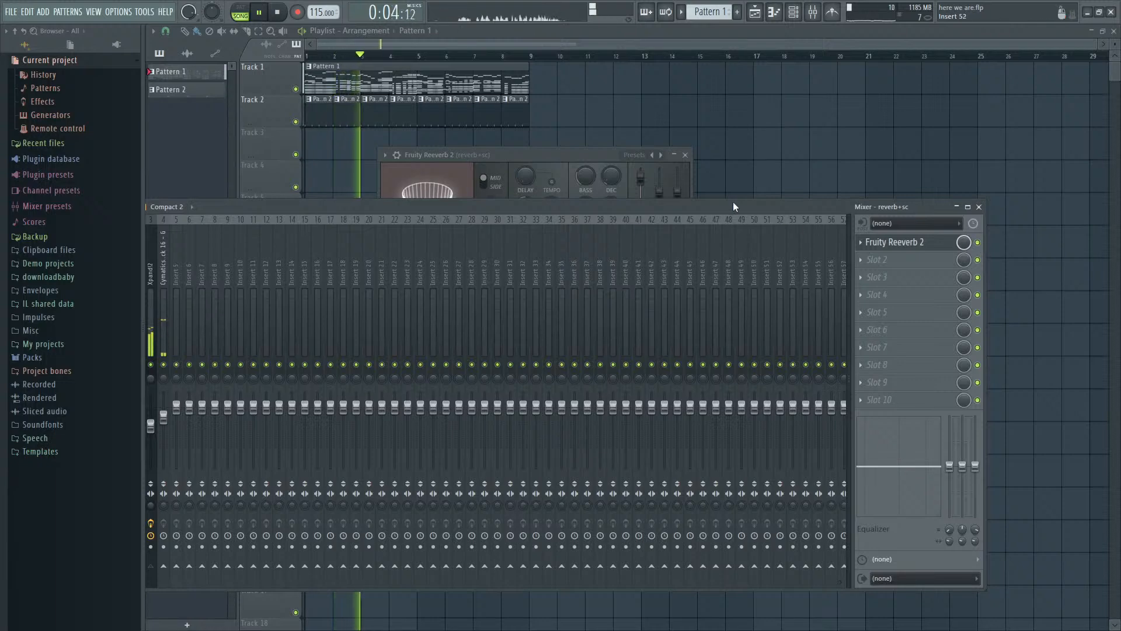
left_click_drag(734, 202, 832, 139)
left_click_drag(224, 367, 224, 348)
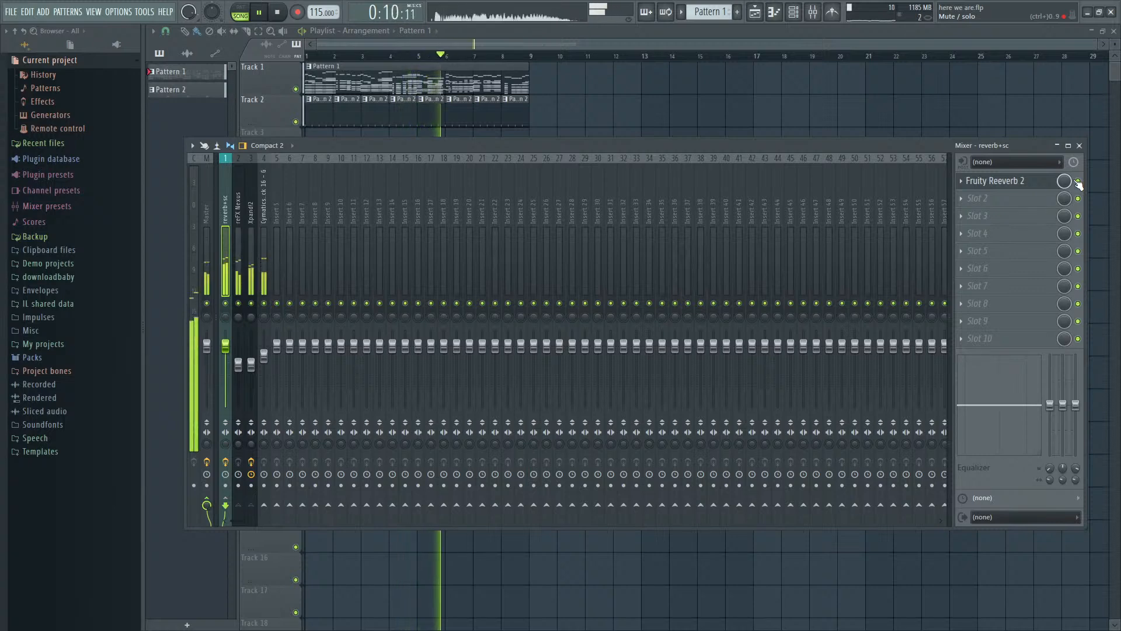
left_click(1025, 184)
left_click_drag(678, 193, 678, 184)
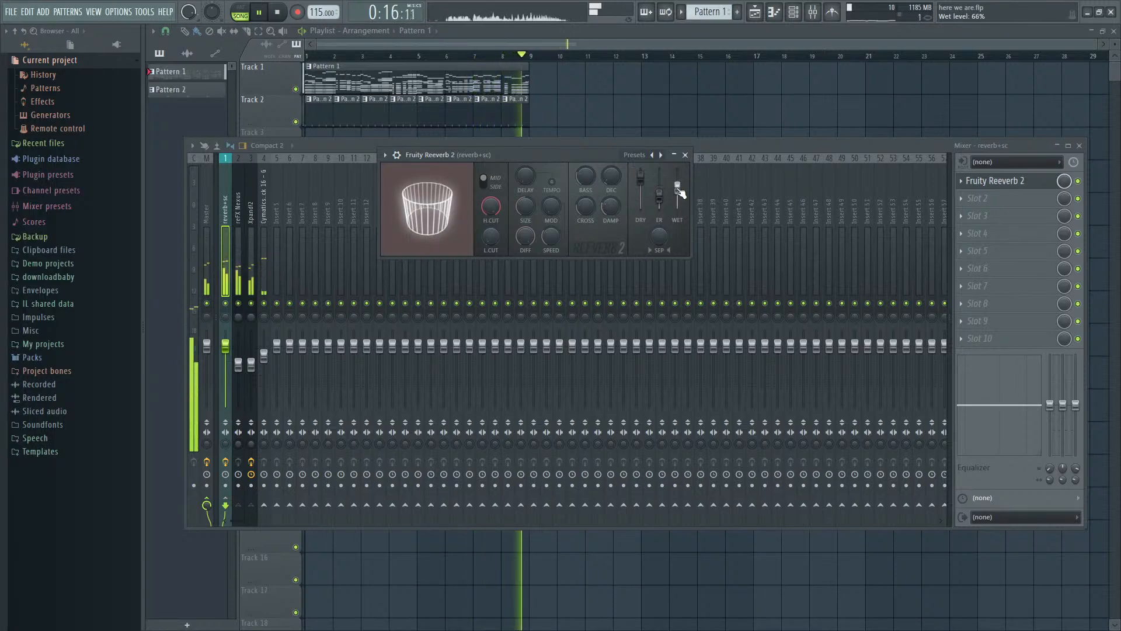
- Compare short playbacks of the song with Fruity Reeverb 2 enabled and bypassed on the reverb+sc track
key("space")
key("space")
key("space")
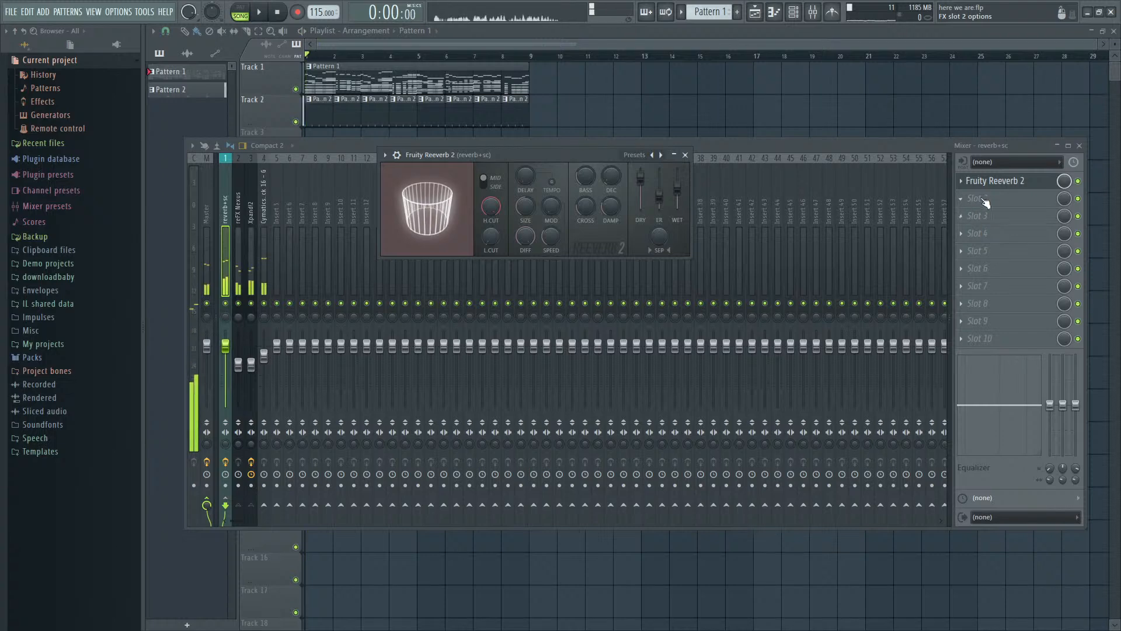
key("space")
key("space")
left_click(1078, 181)
key("space")
left_click(1079, 181)
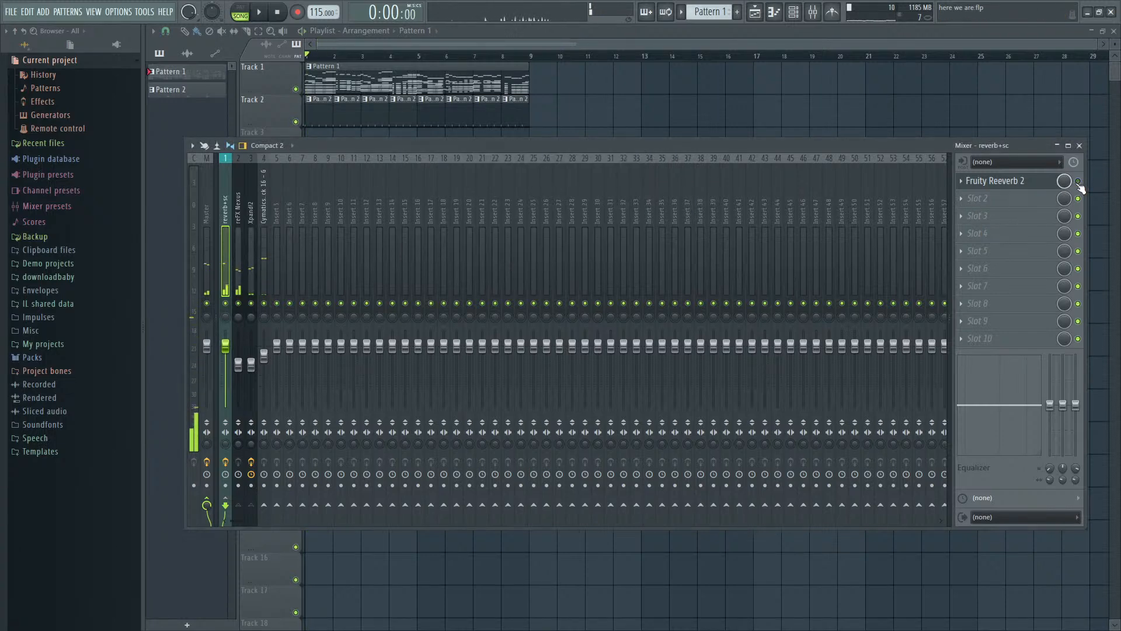
key("space")
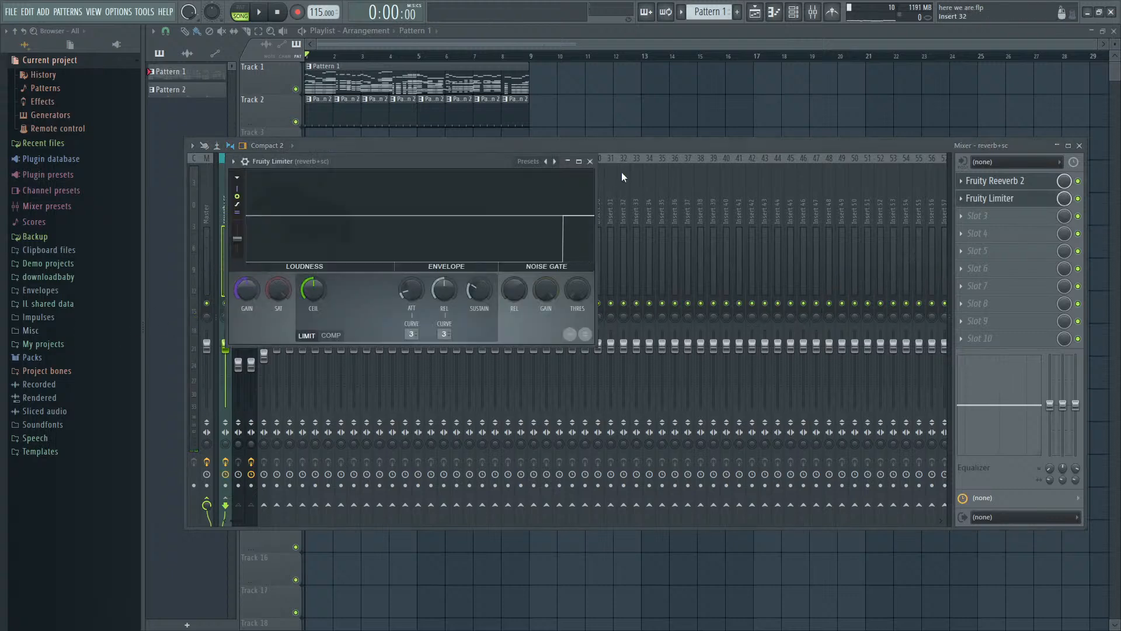
- Add Fruity Limiter to slot 2 of reverb+sc and sidechain the Cymatics kick track to reverb+sc
left_click_drag(636, 146, 786, 232)
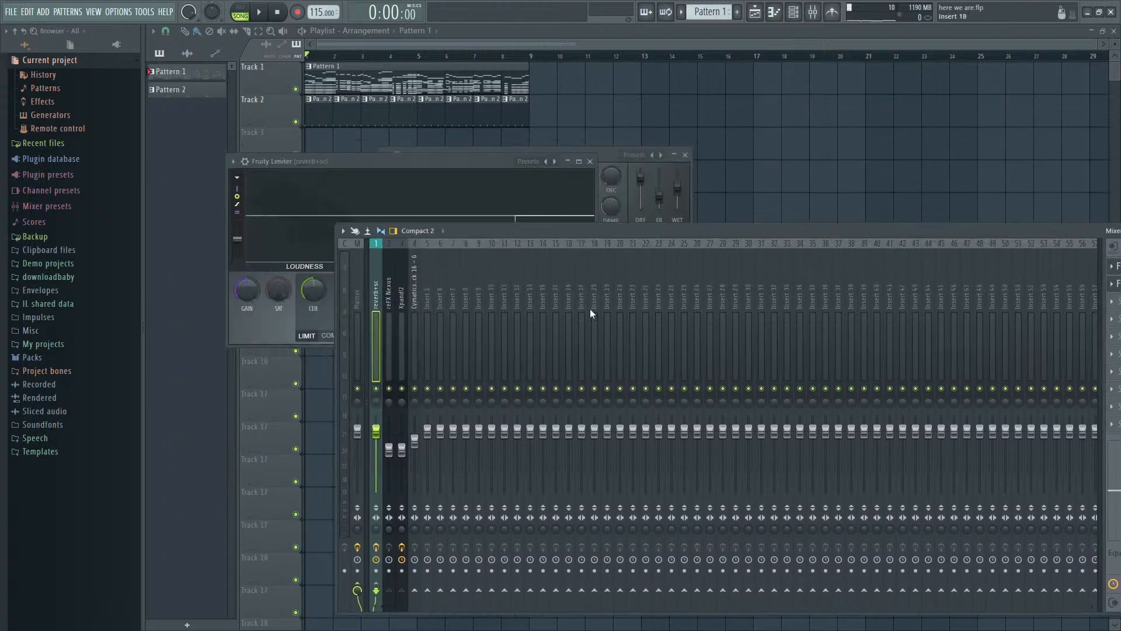
left_click(412, 356)
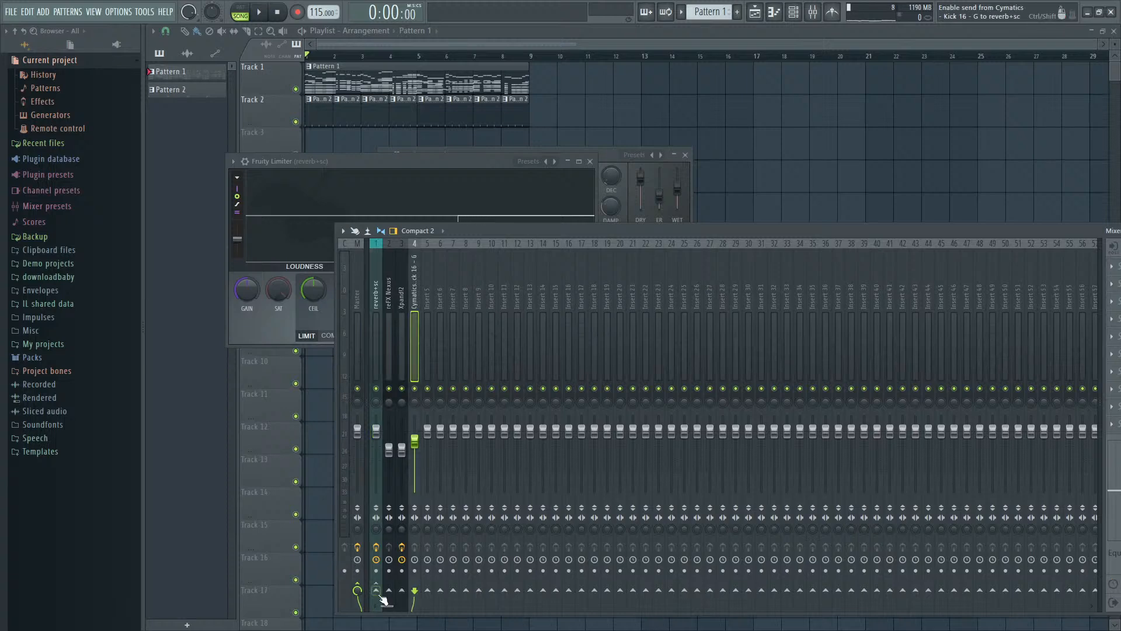
- Load the Fruity Limiter's Sidechain preset, set its sidechain source to 3 and adjust the threshold during playback
left_click(493, 165)
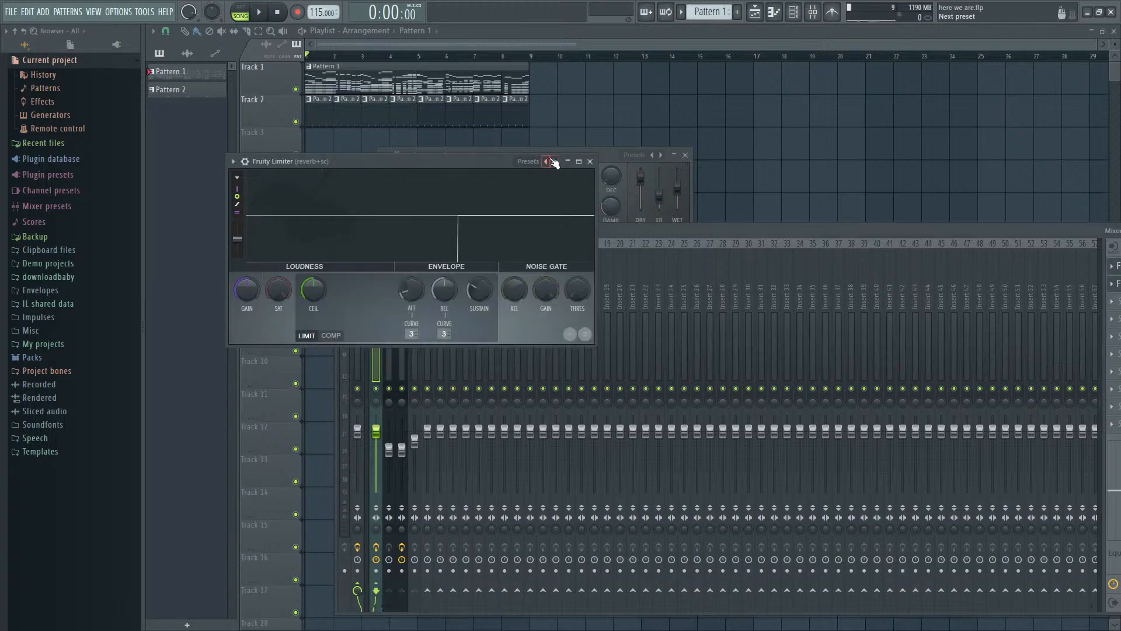
key("space")
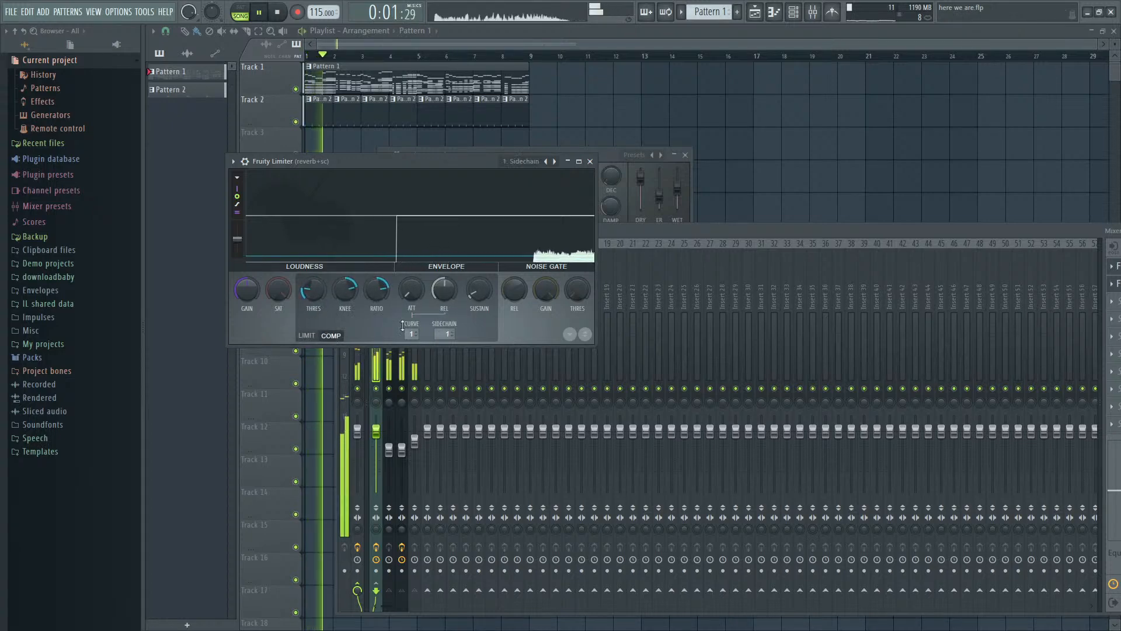
left_click_drag(447, 334, 448, 323)
left_click_drag(318, 287, 318, 298)
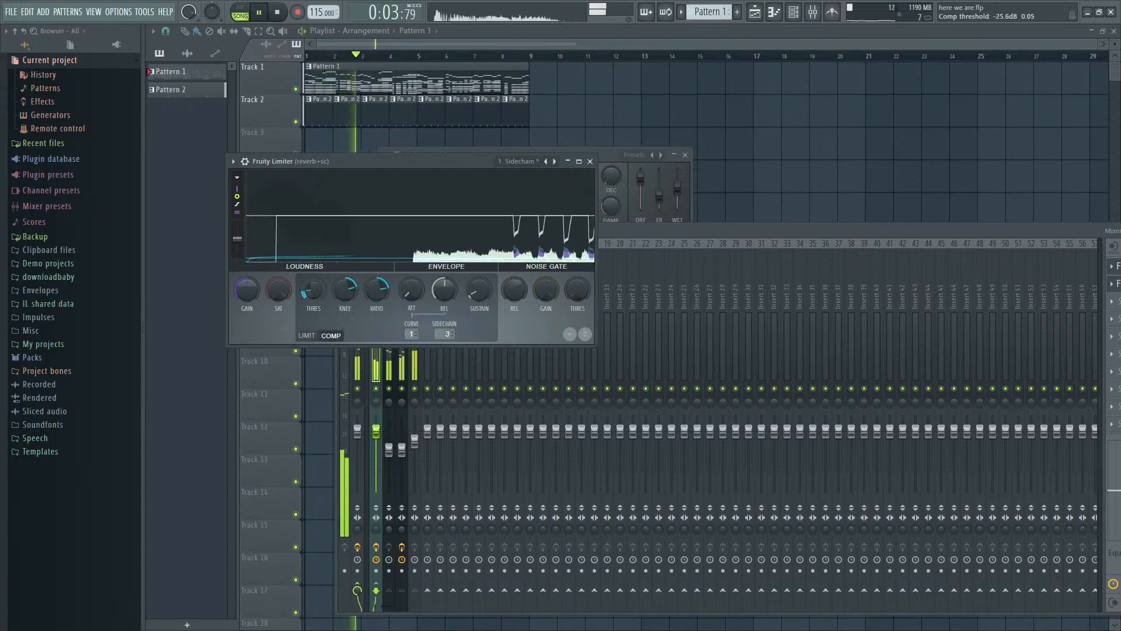
- Stop playback and clone the Cymatics kick channel in the channel rack
left_click(634, 231)
key("F6")
key("space")
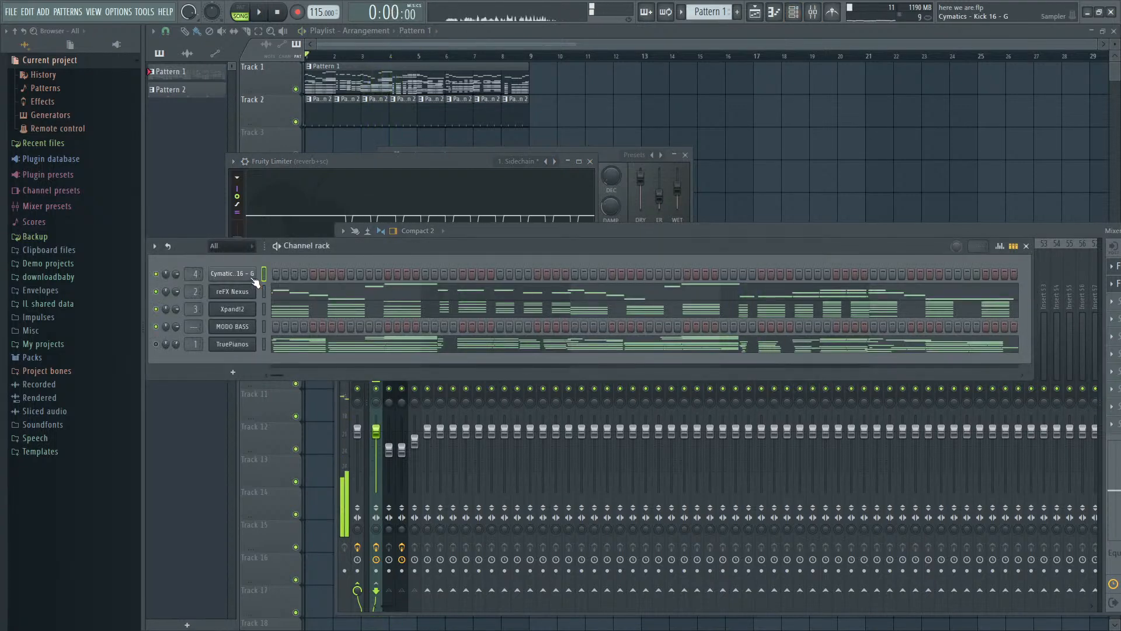
left_click(242, 276)
left_click_drag(320, 416, 479, 353)
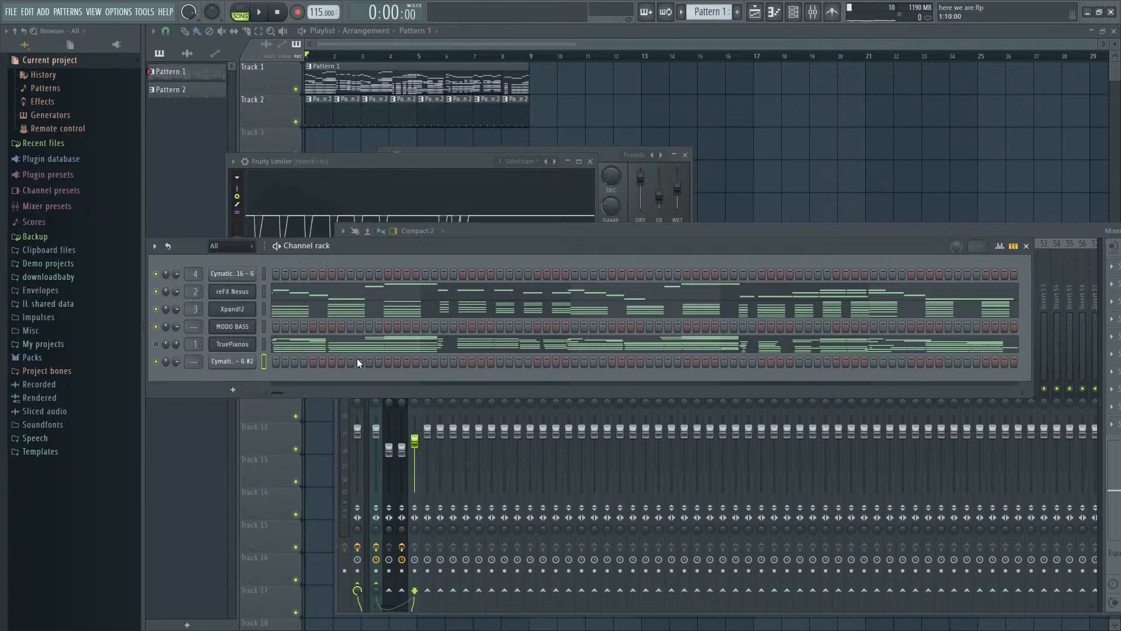
- Add a slight fade-out to the original Cymatics kick sample, auditioning it at several amounts
left_click(247, 274)
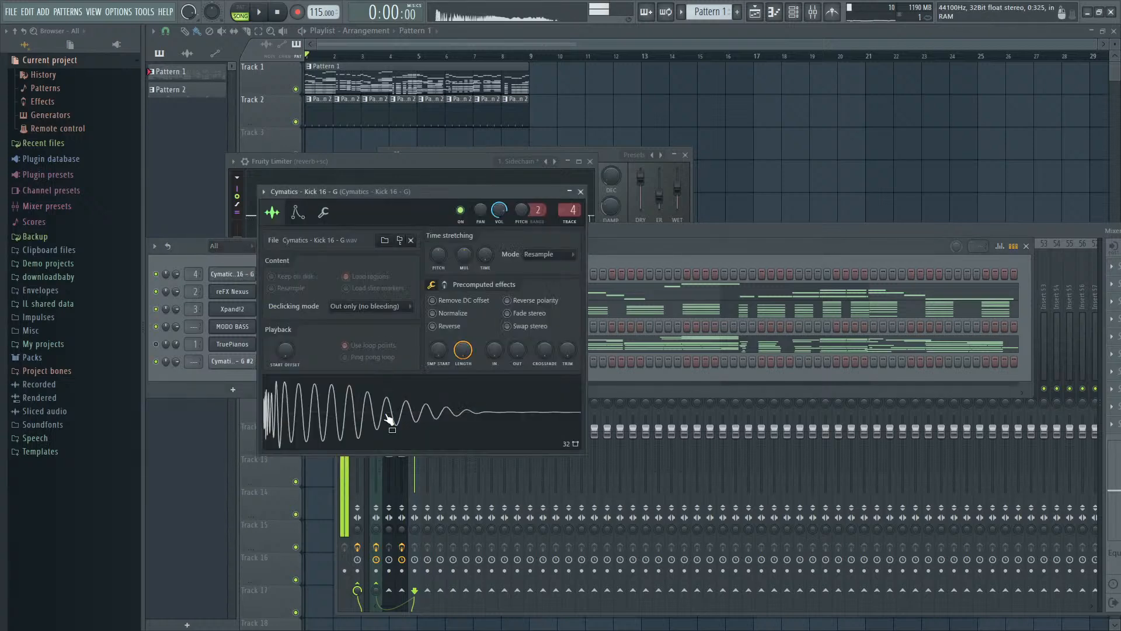
left_click_drag(517, 349, 517, 322)
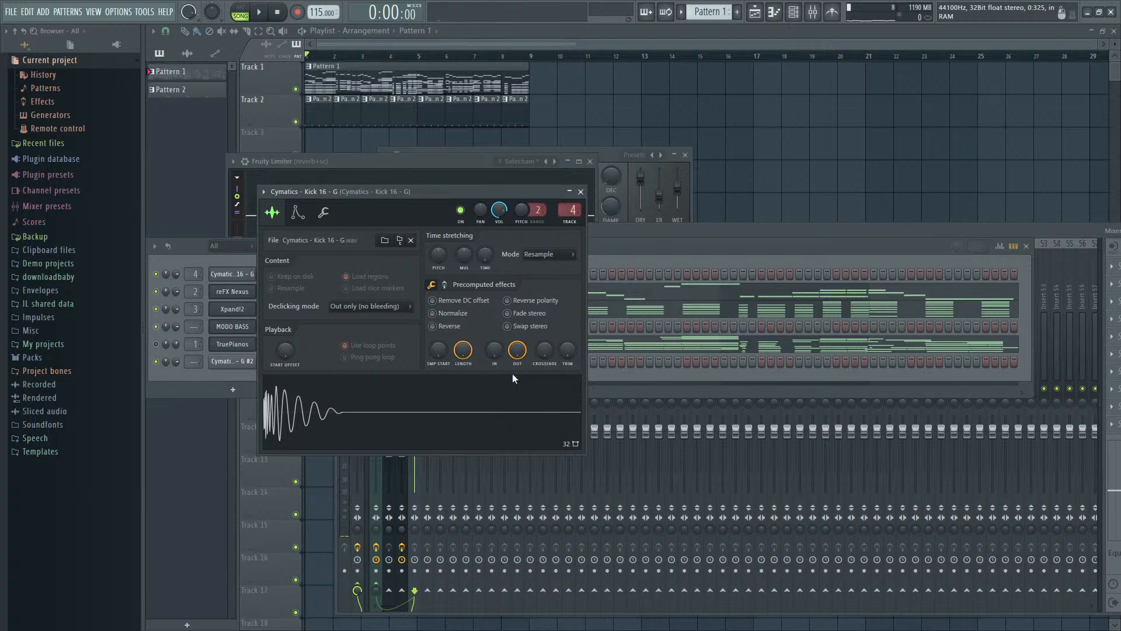
left_click(479, 442)
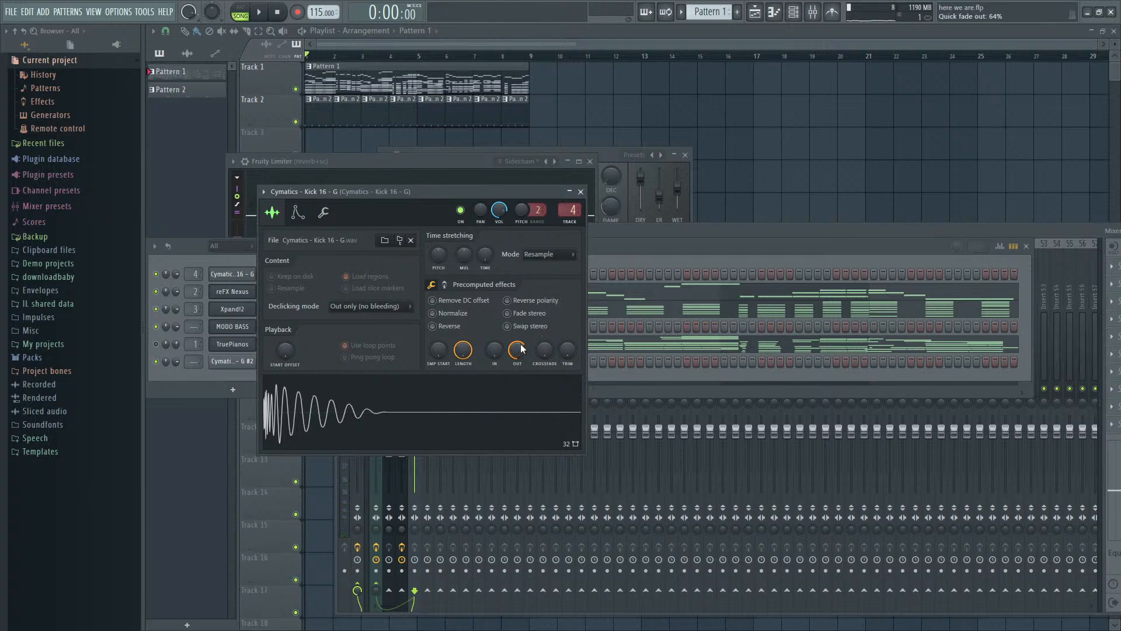
left_click_drag(517, 349, 510, 354)
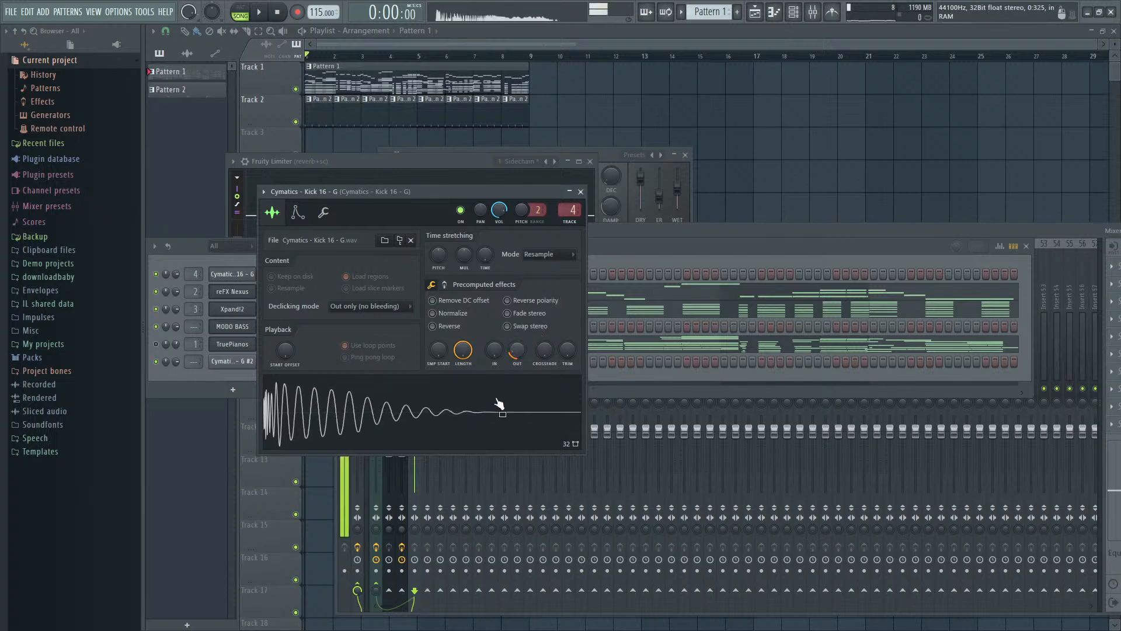
left_click(470, 440)
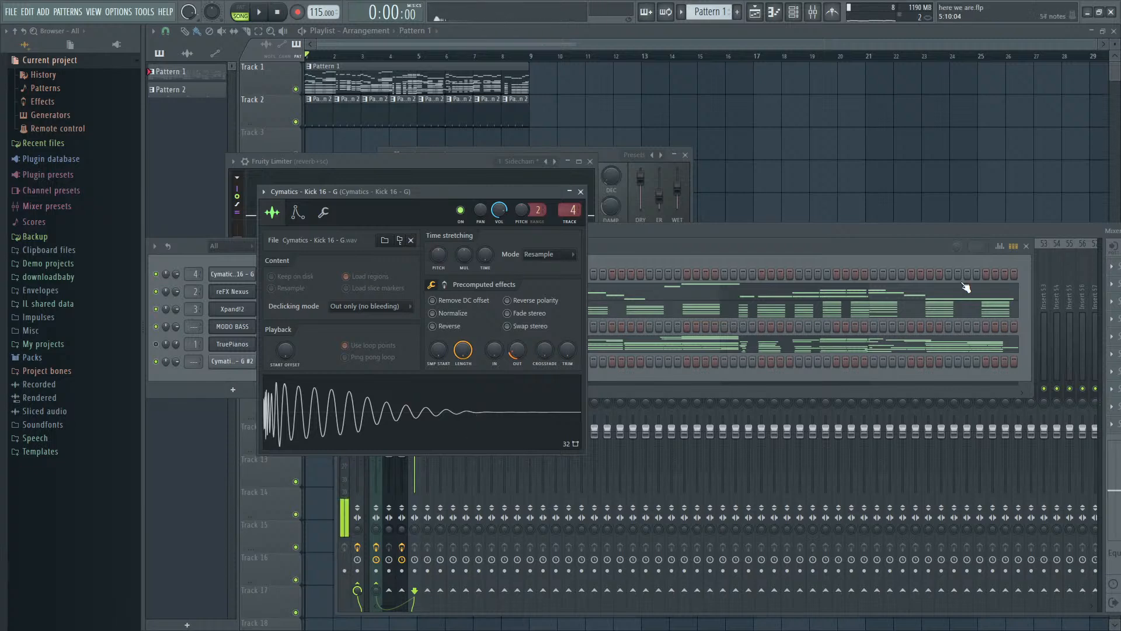
- Insert Fruity Compressor with the Drums preset on the kick's mixer track and check the levels through the master during playback
left_click_drag(1049, 231, 924, 232)
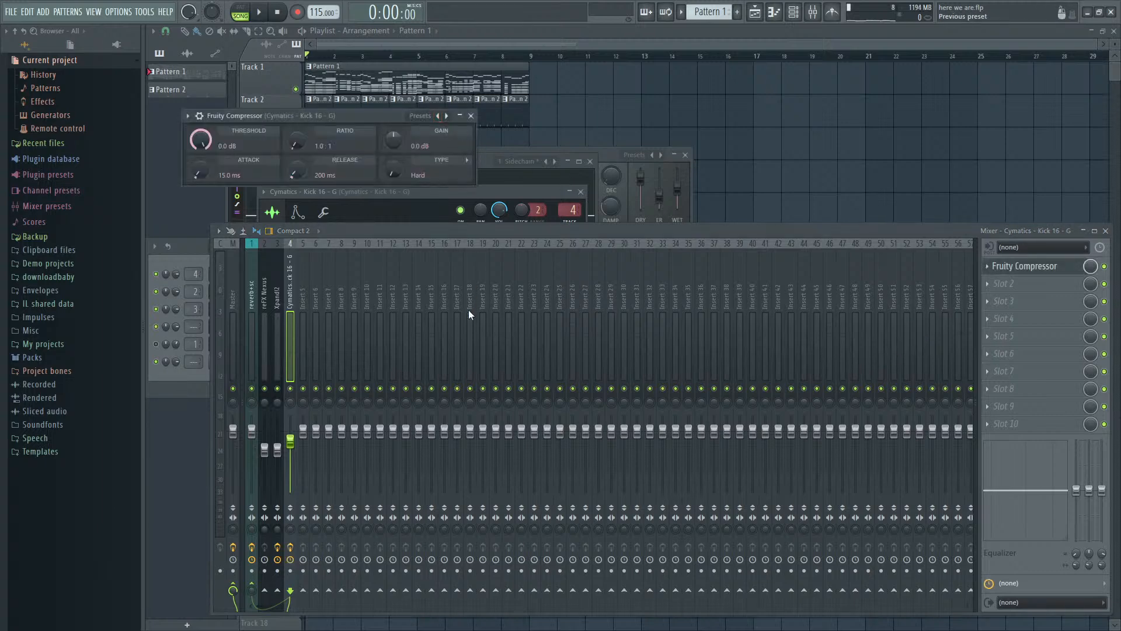
key("space")
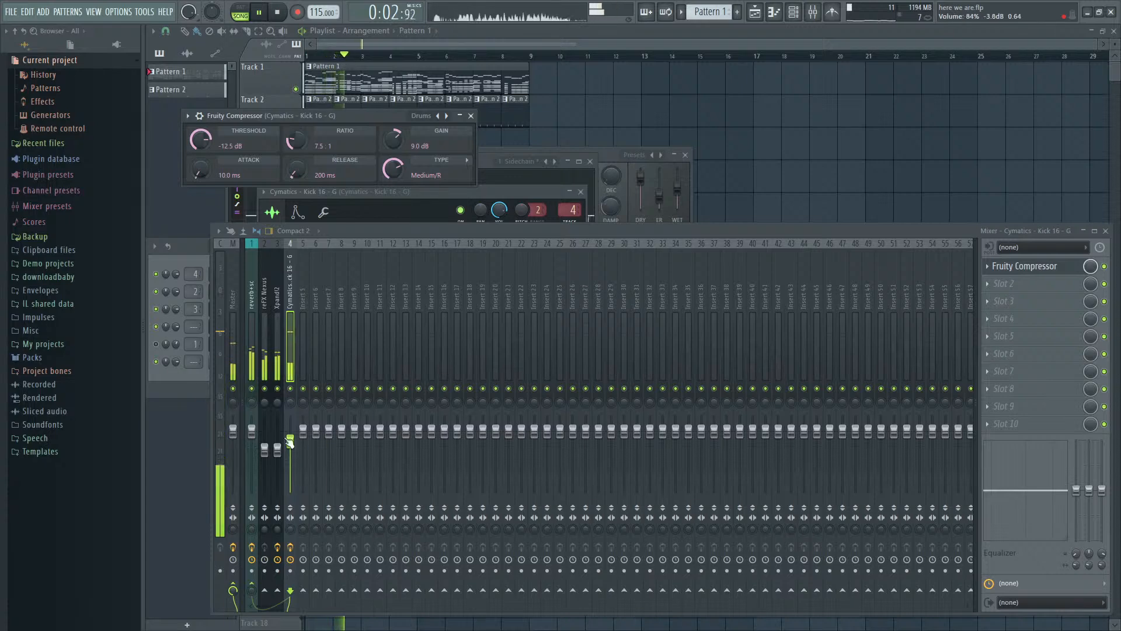
left_click(229, 342)
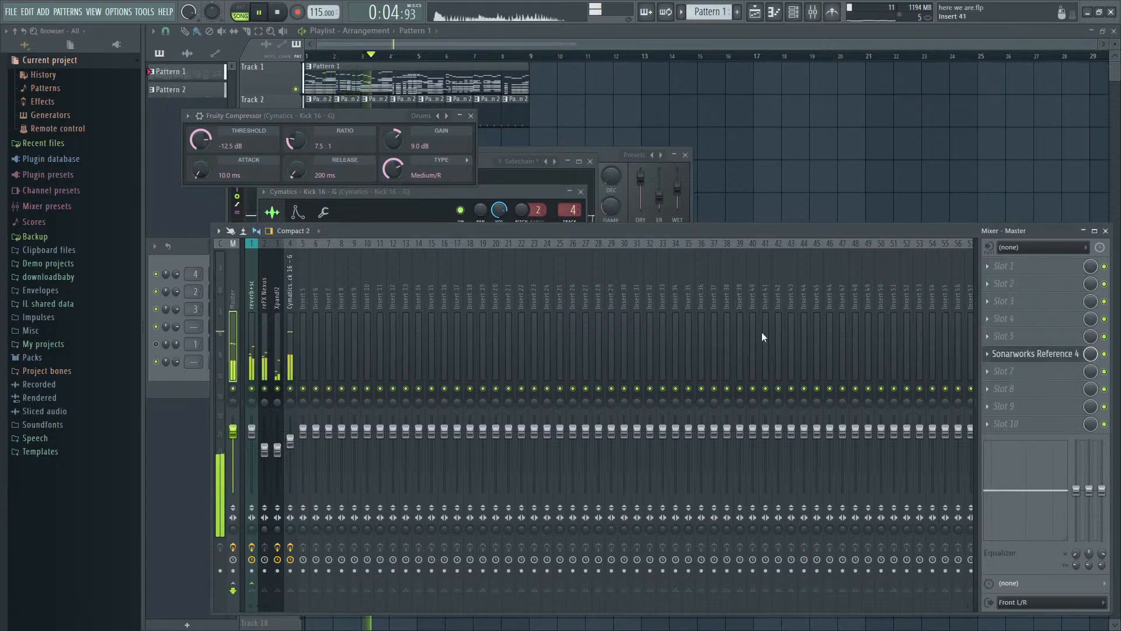
key("space")
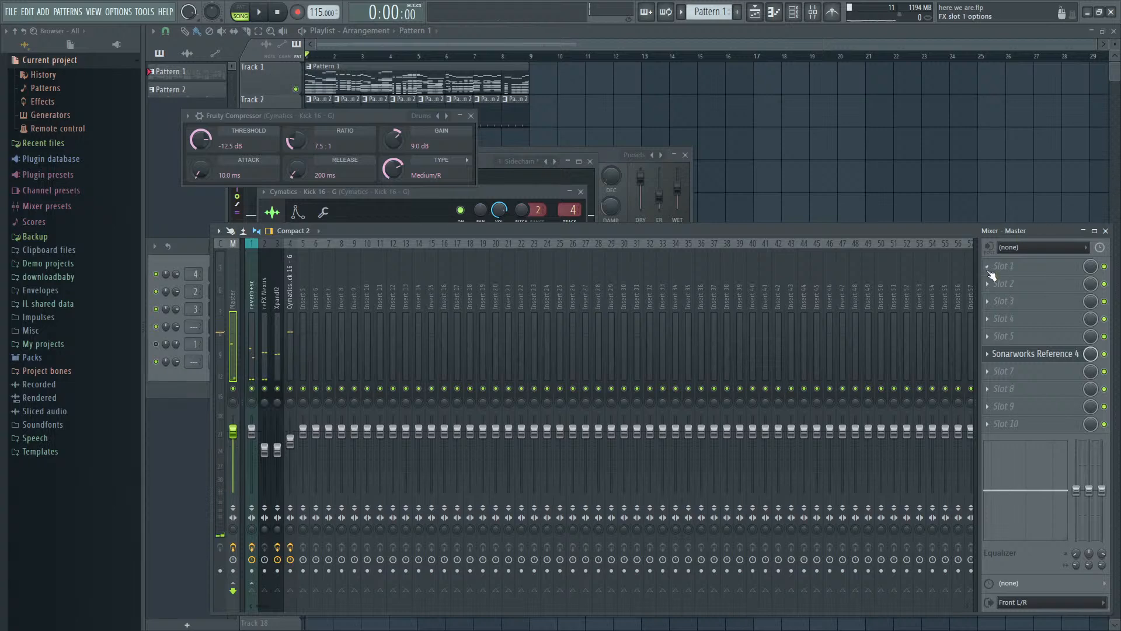
- Raise the Xpand!2 track's volume slightly and readjust the kick track's volume against it during playback
left_click(286, 452)
key("space")
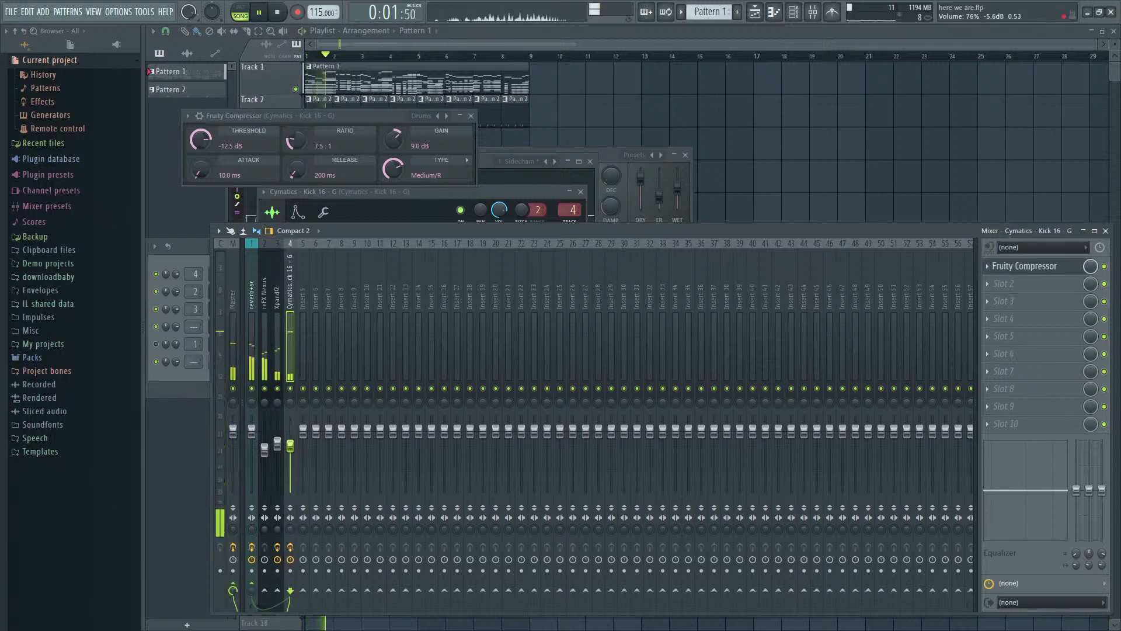
left_click_drag(290, 447, 290, 441)
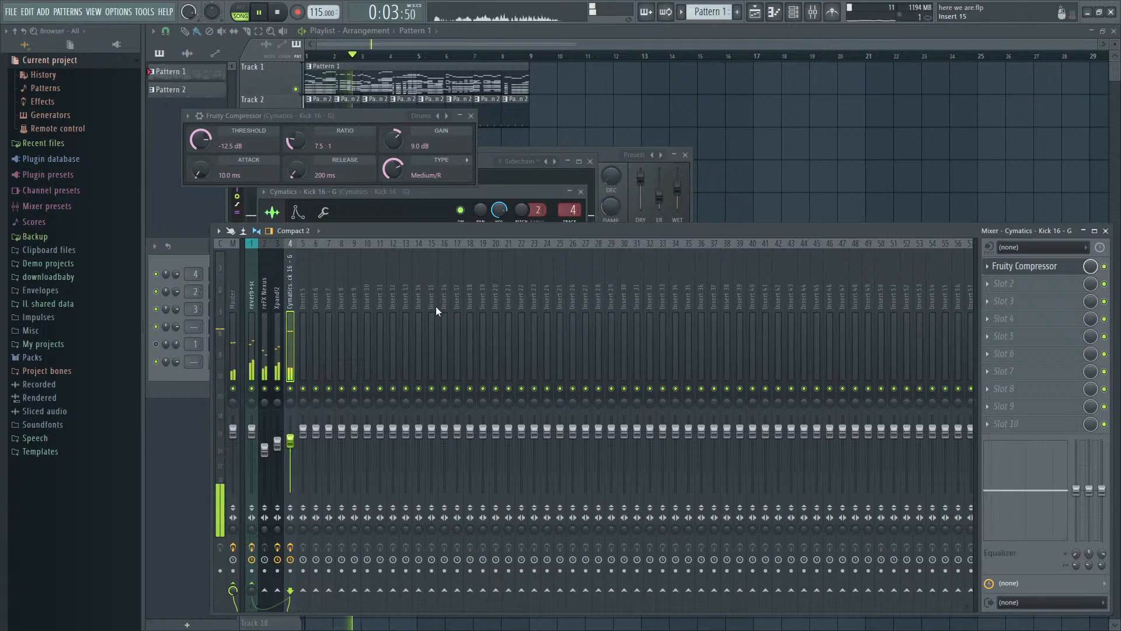
key("space")
- Bring up the channel rack in place of the mixer and expand the Cymatics snare collection Vol 1 among the sample packs
key("F9")
key("F6")
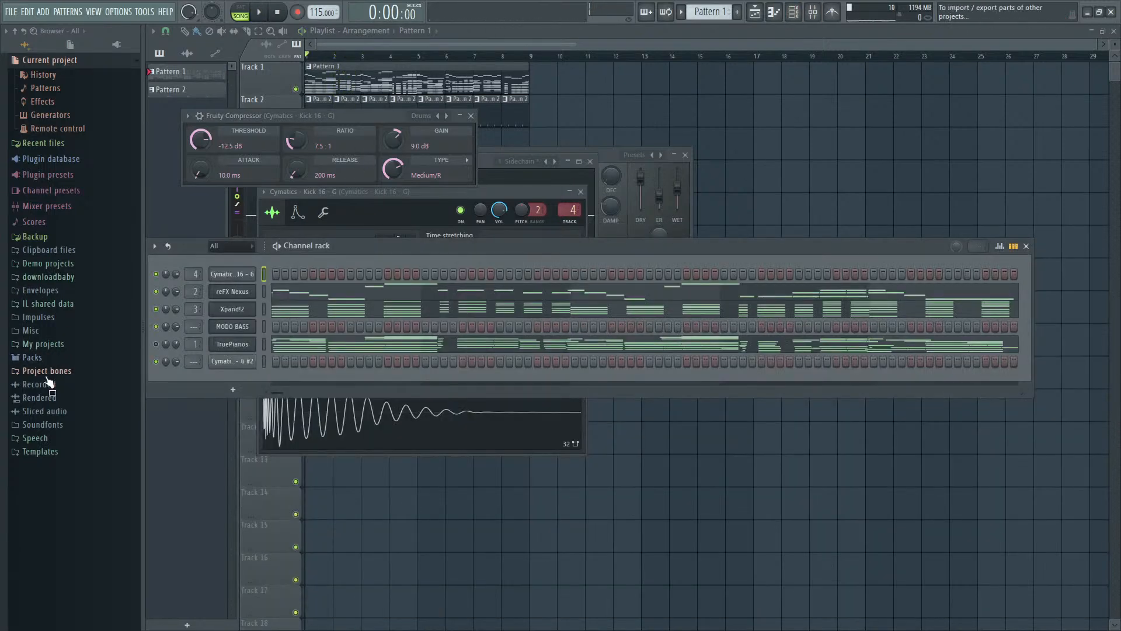
left_click(32, 357)
scroll(55, 366, "down", 5)
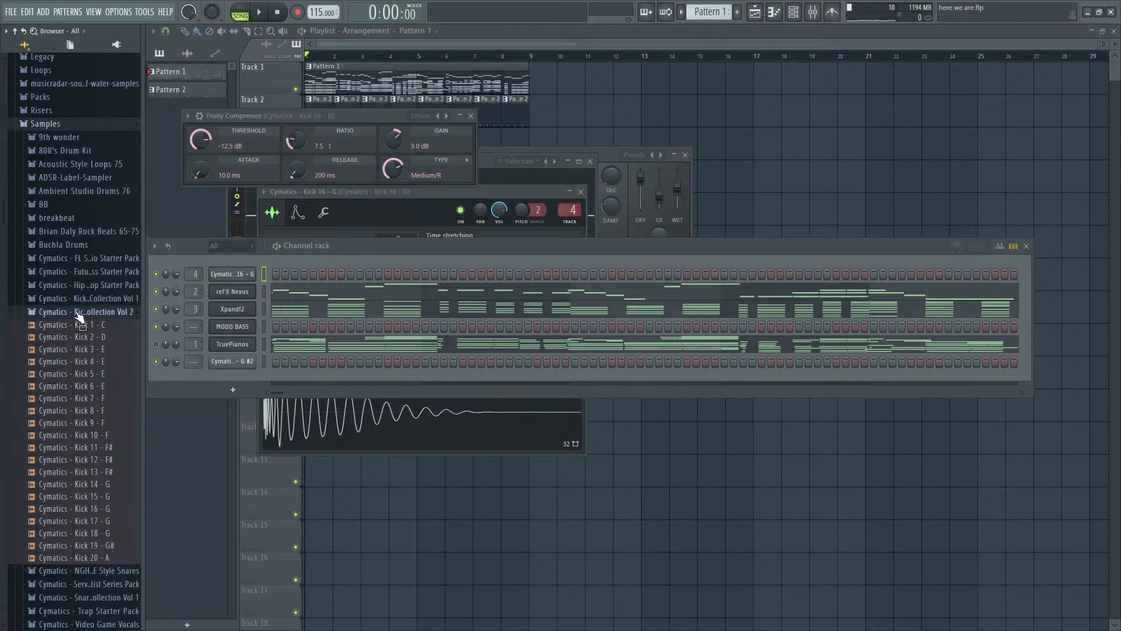
left_click(76, 313)
scroll(101, 281, "down", 3)
left_click(105, 279)
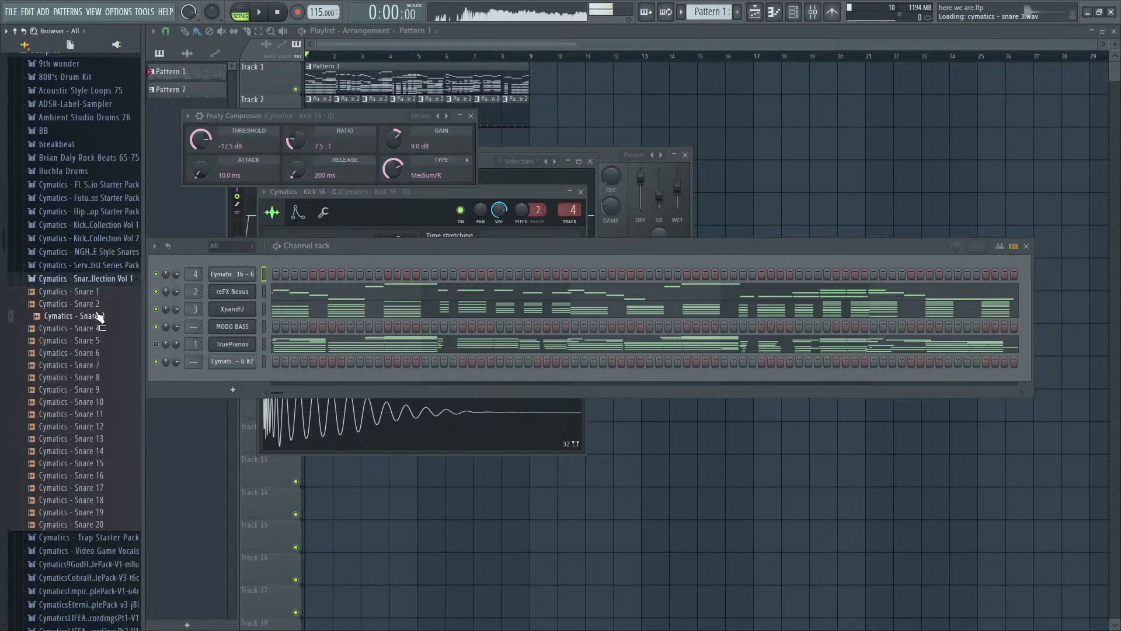
- Audition several snares from the Cymatics snare collection Vol 1 and add Cymatics - Snare 13 as a new channel
left_click(80, 452)
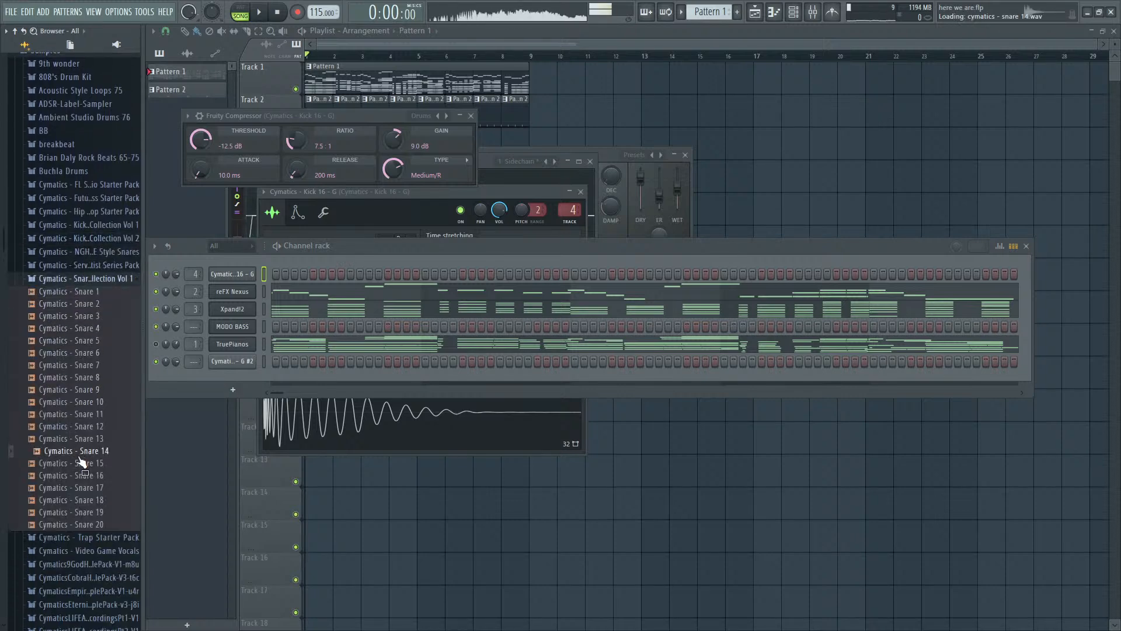
left_click(85, 402)
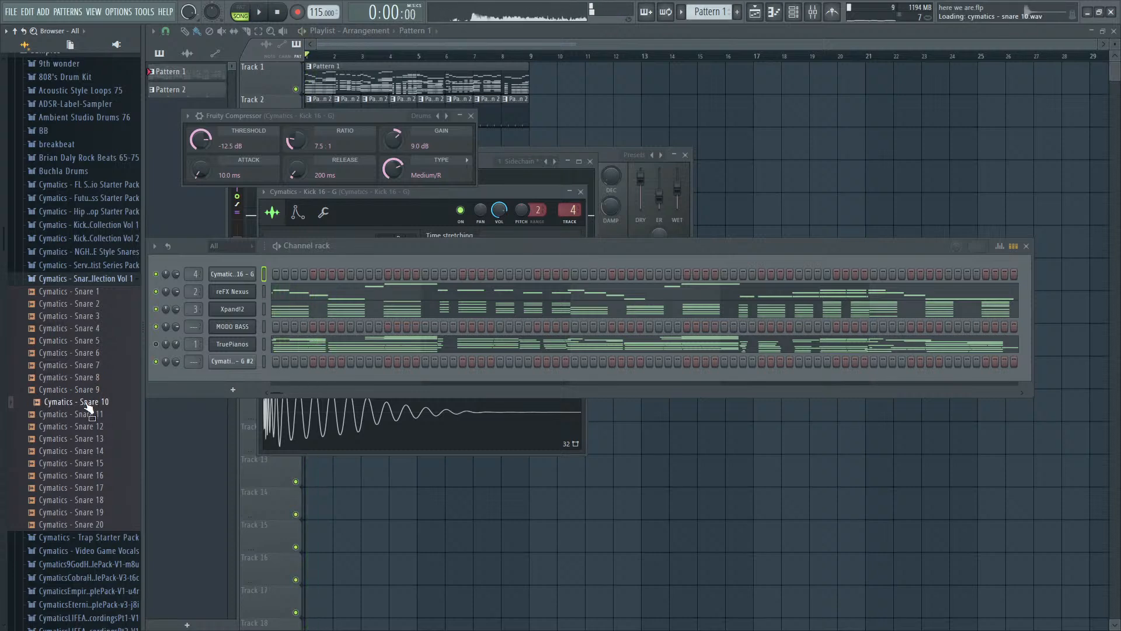
left_click(87, 427)
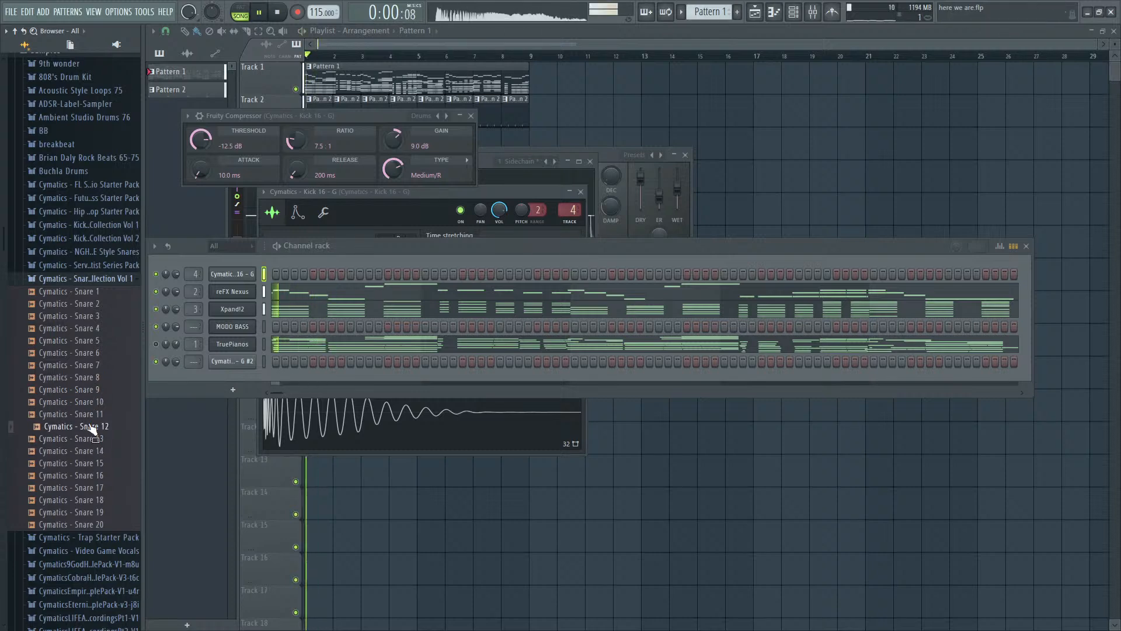
left_click(86, 499)
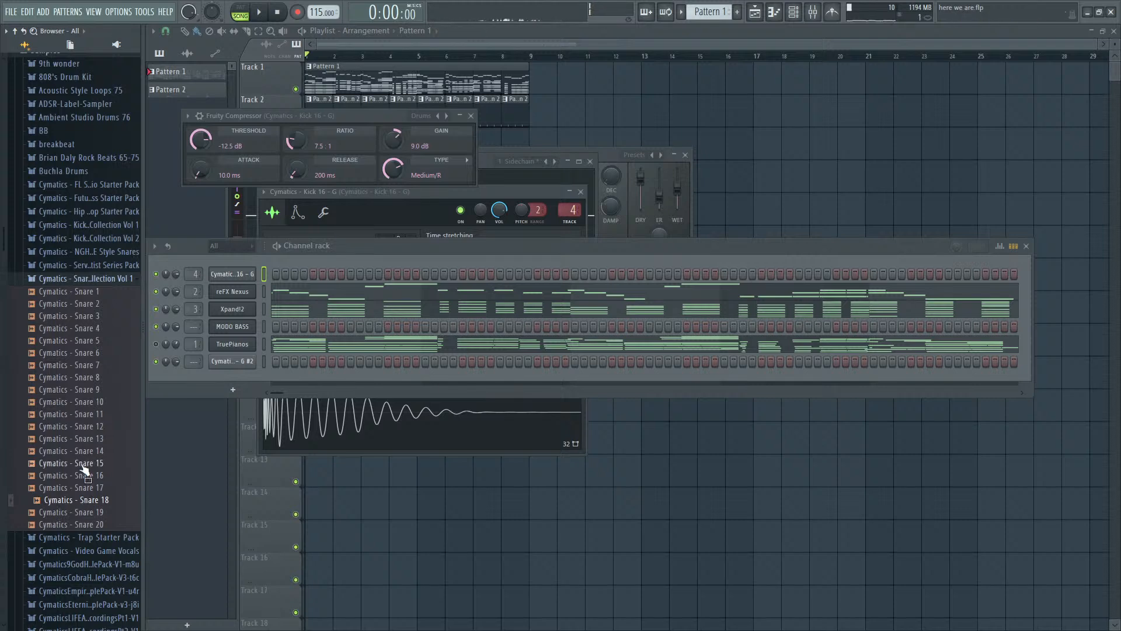
left_click(84, 440)
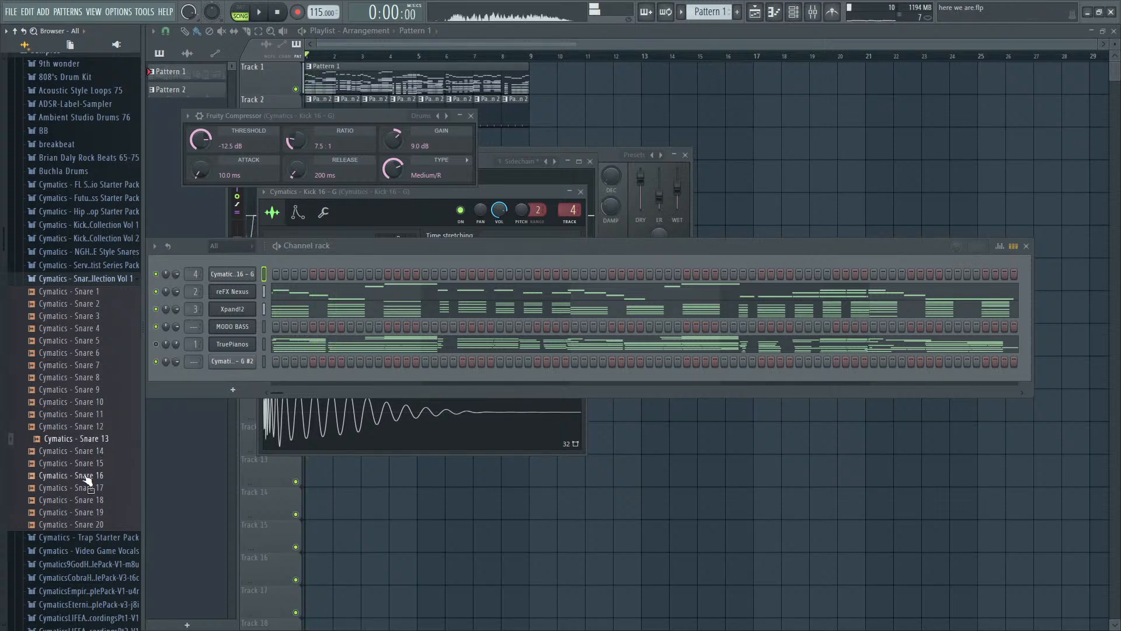
left_click(94, 524)
left_click_drag(89, 453, 252, 370)
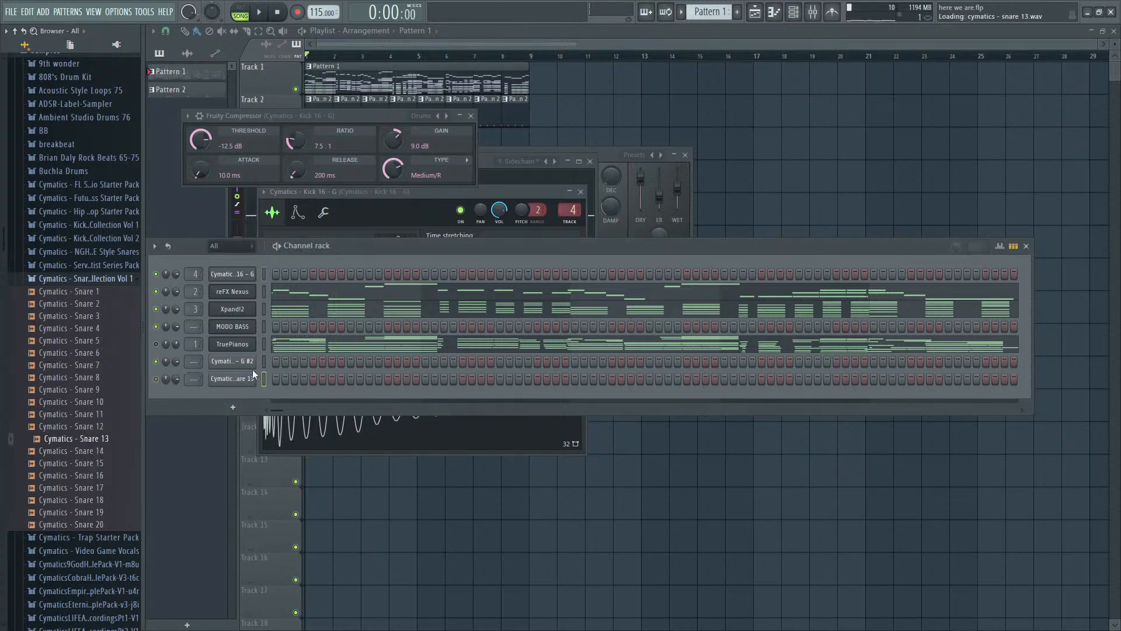
- Place Snare 13 hits on steps 5 and 13 of Pattern 2 during playback
left_click(264, 74)
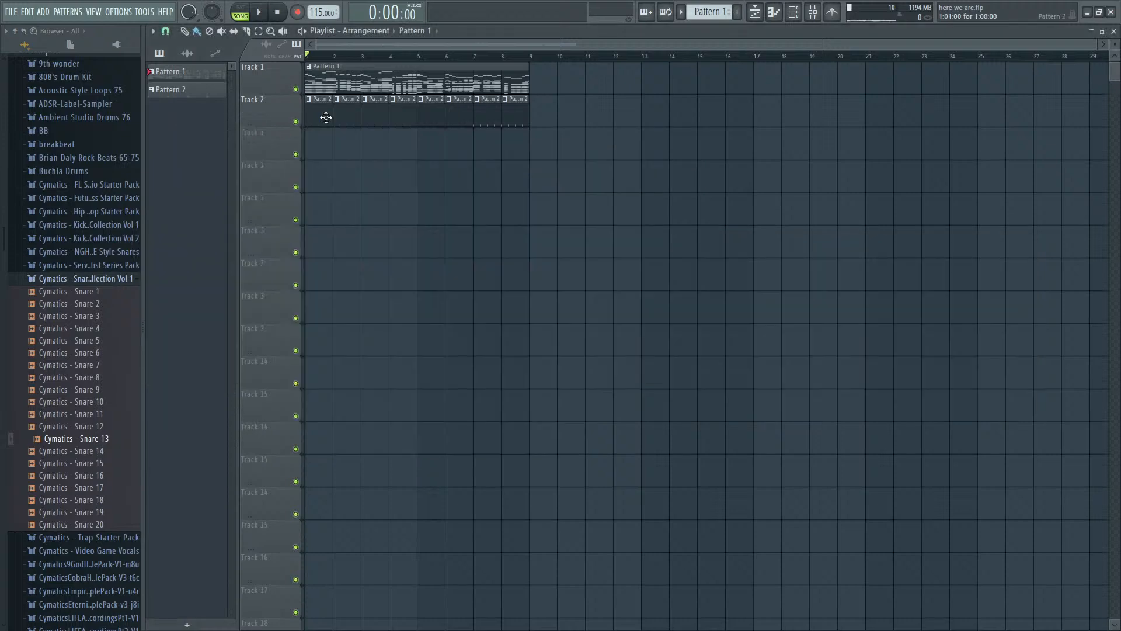
double_click(326, 118)
key("Escape")
key("space")
left_click(313, 379)
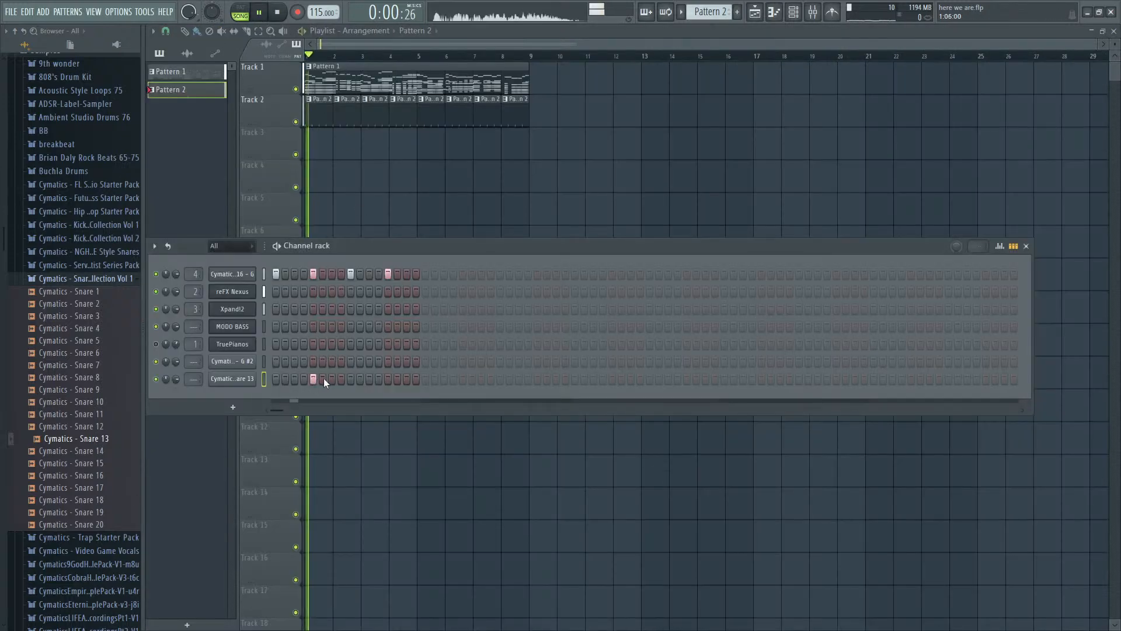
left_click(387, 379)
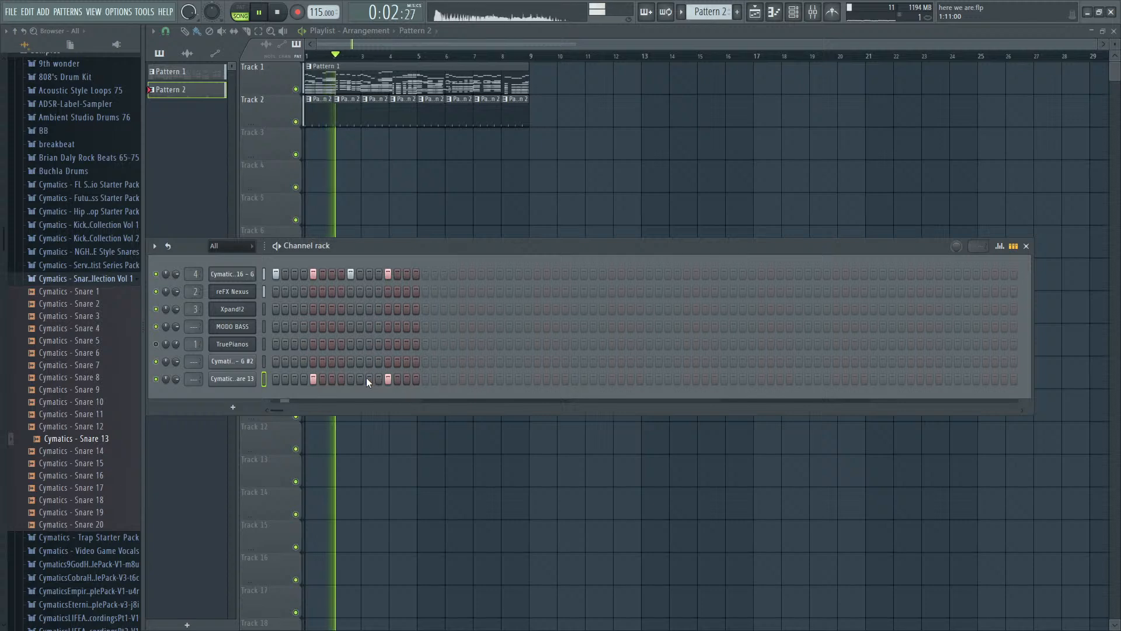
- Route Snare 13 to mixer track 5 and lower that track's volume during playback
key("ctrl+l")
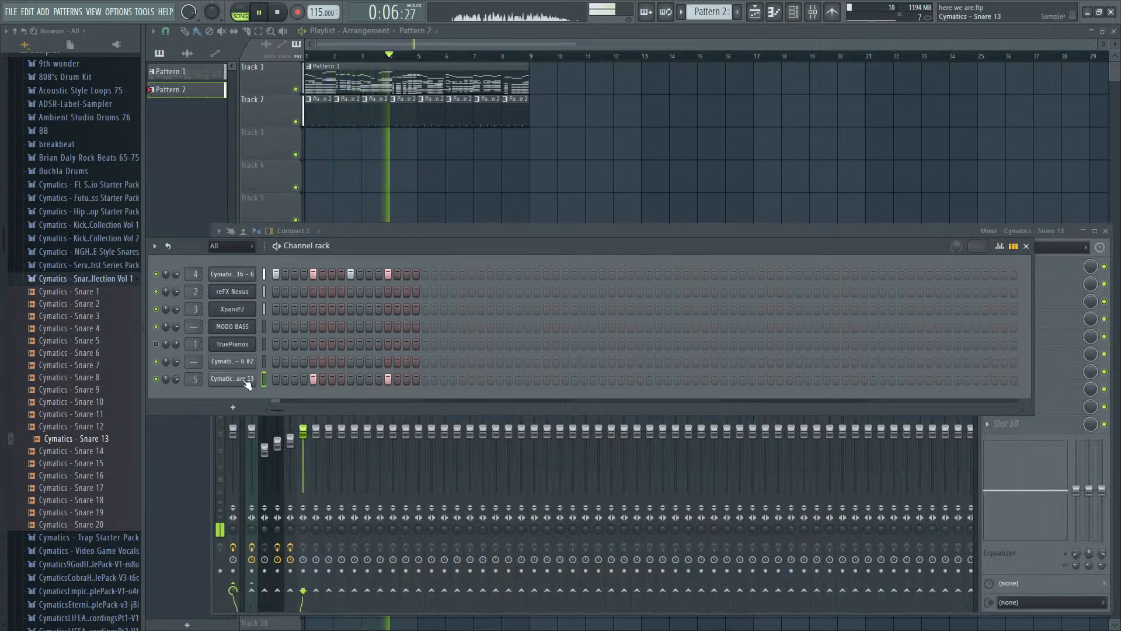
key("F7")
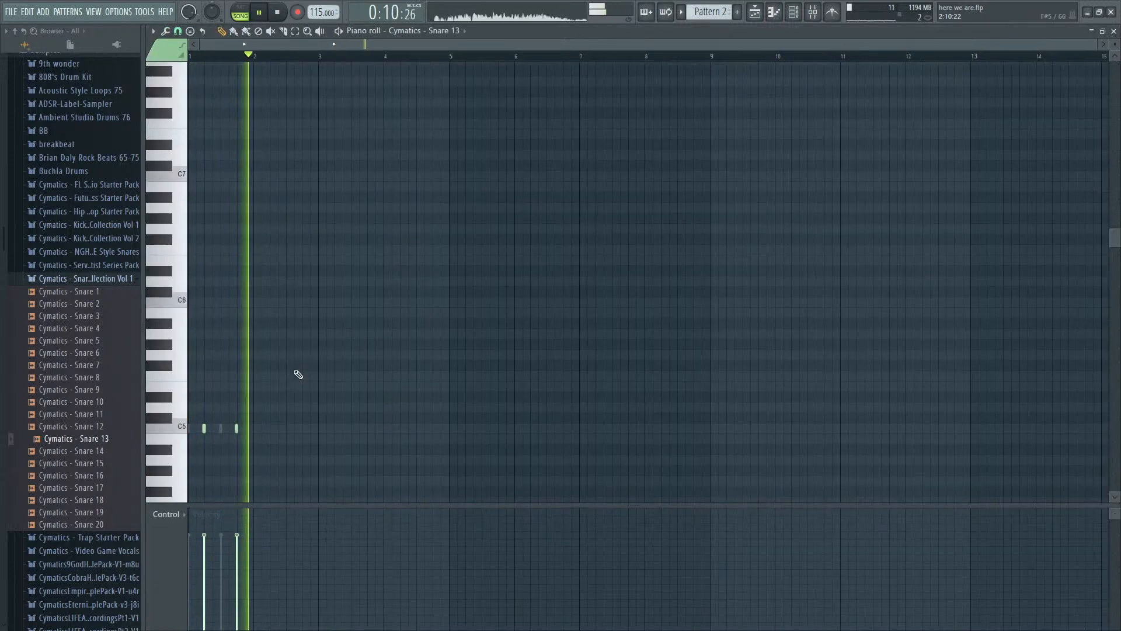
key("F7")
left_click_drag(307, 433, 308, 450)
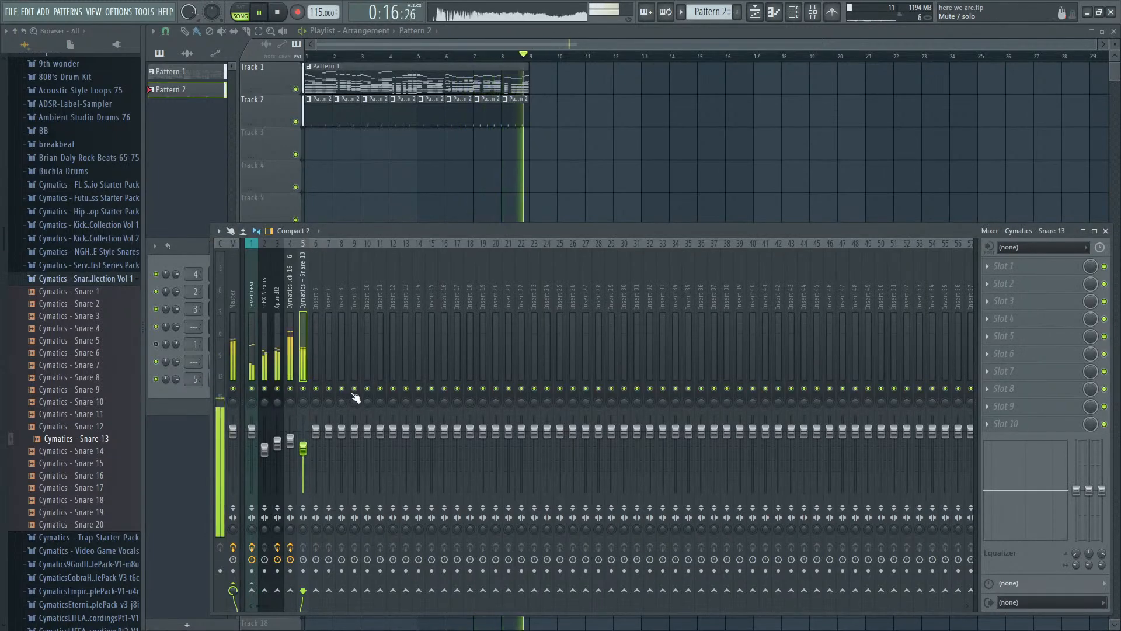
key("F9")
key("space")
- Add a 3x Osc channel to Pattern 1 and enter a C#4 note at the start of bar 1, checking it in playback
double_click(371, 81)
key("F7")
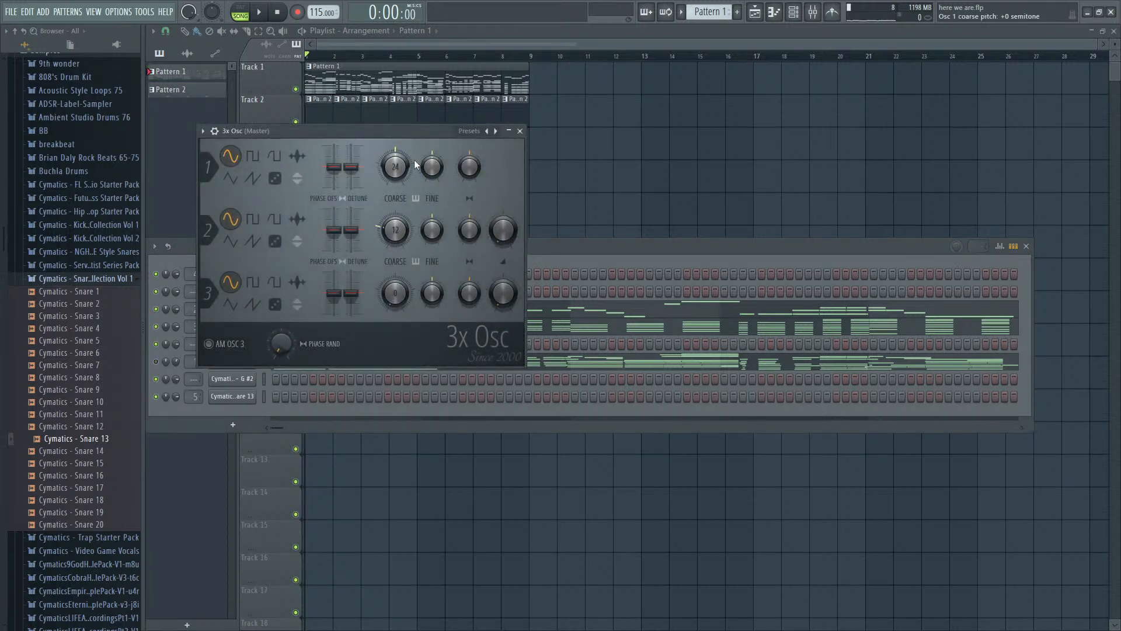
left_click(609, 254)
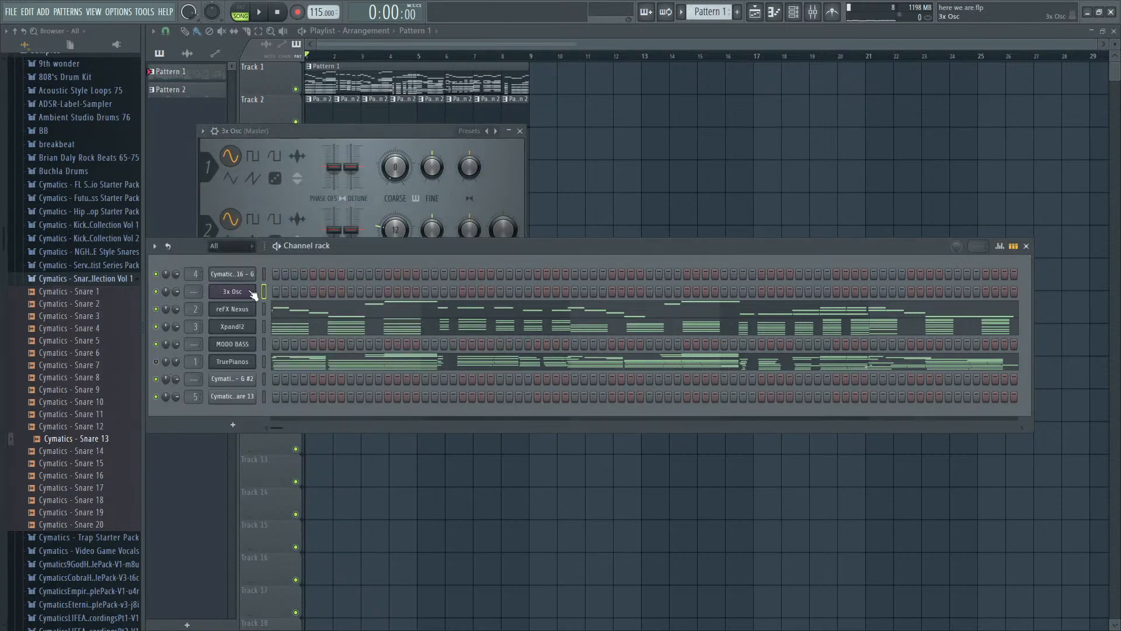
key("F7")
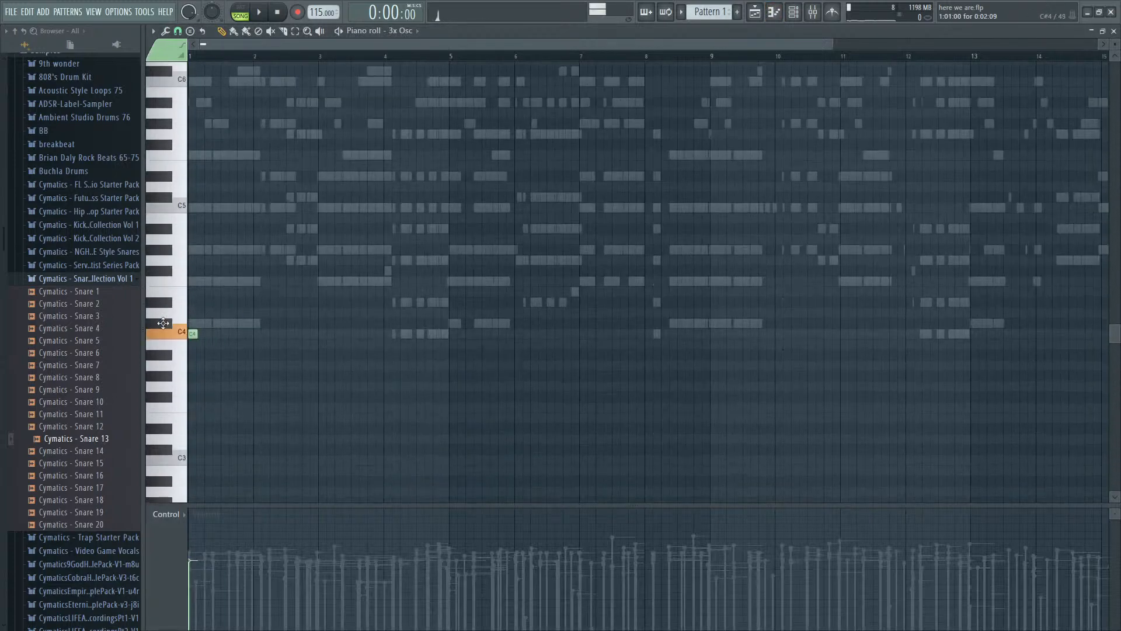
scroll(220, 366, "up", 3)
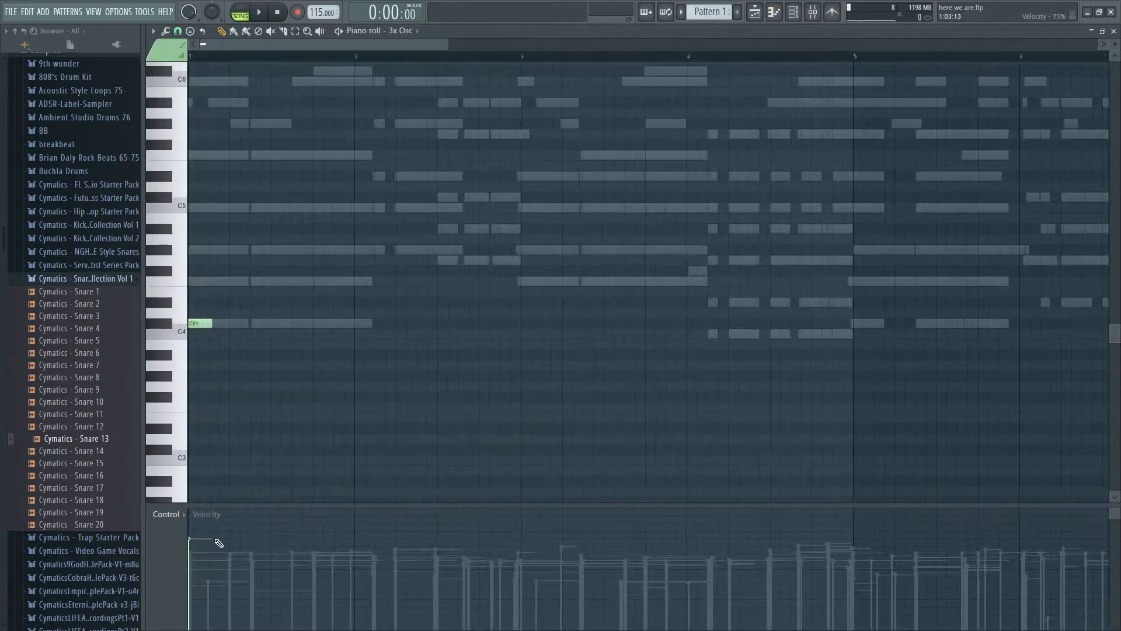
key("space")
key("space")
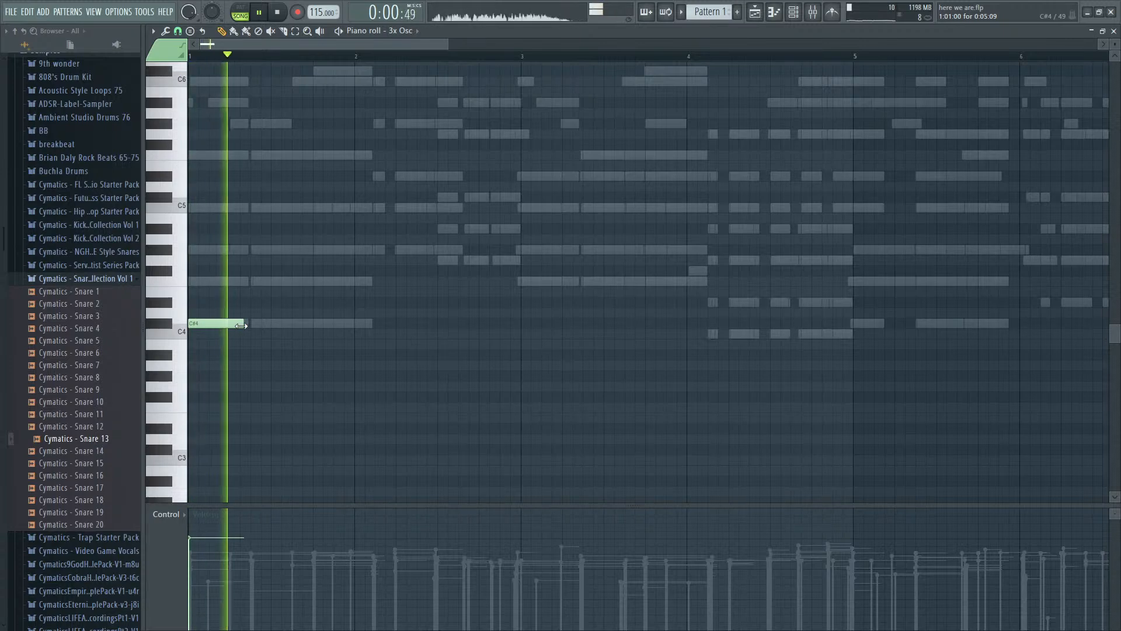
key("space")
key("F7")
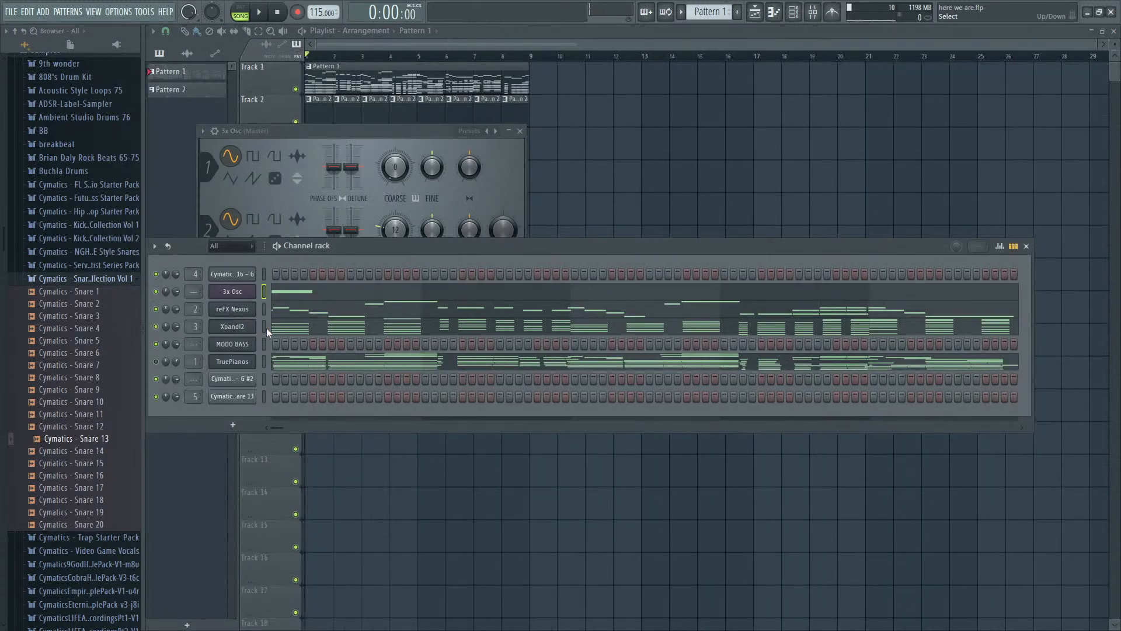
- Move the TruePianos notes from Pattern 1 into the empty Pattern 3 and return to Pattern 1
left_click(265, 363)
key("ctrl+x")
left_click(738, 12)
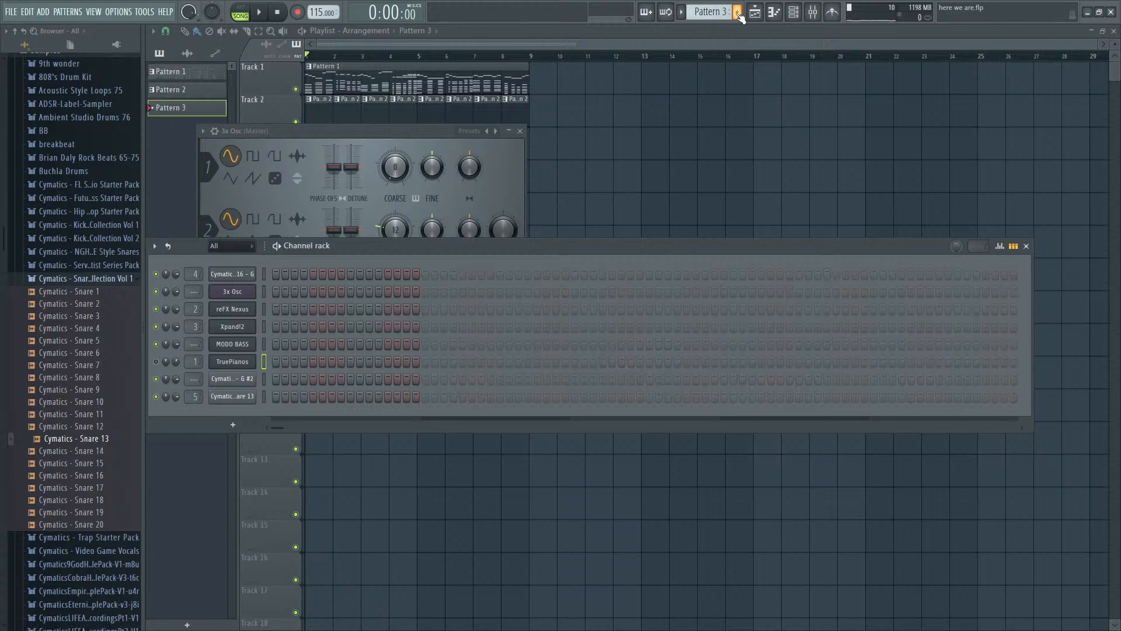
key("ctrl+v")
double_click(327, 68)
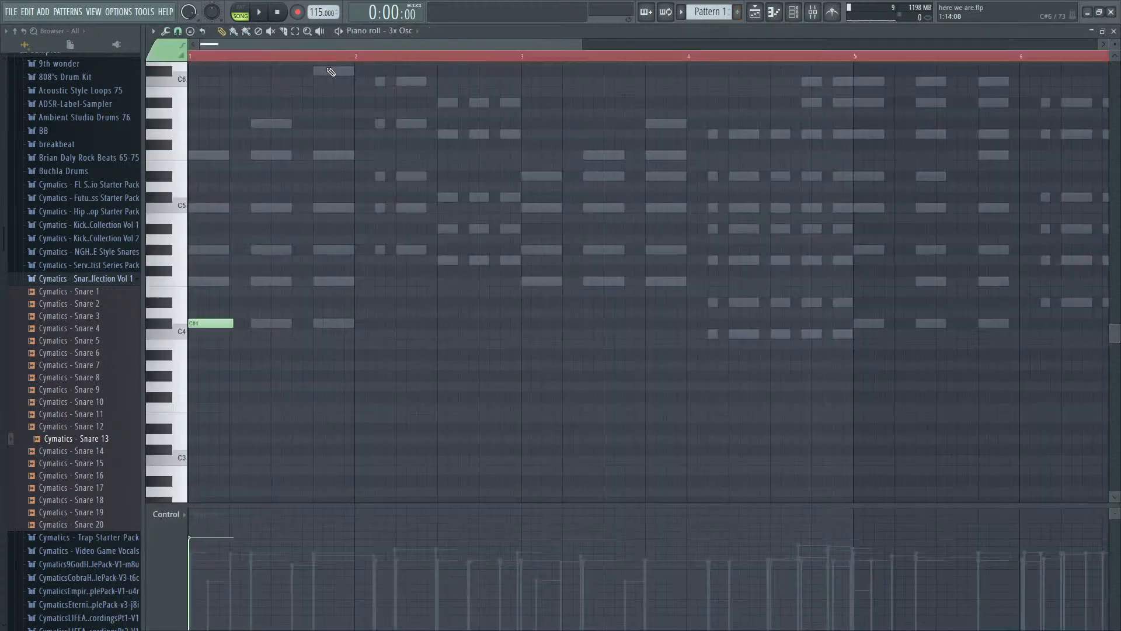
key("Escape")
- Add two more C#4 notes to bar 1 of the 3x Osc part, matching the rhythm of the ghost chords
left_click(310, 292)
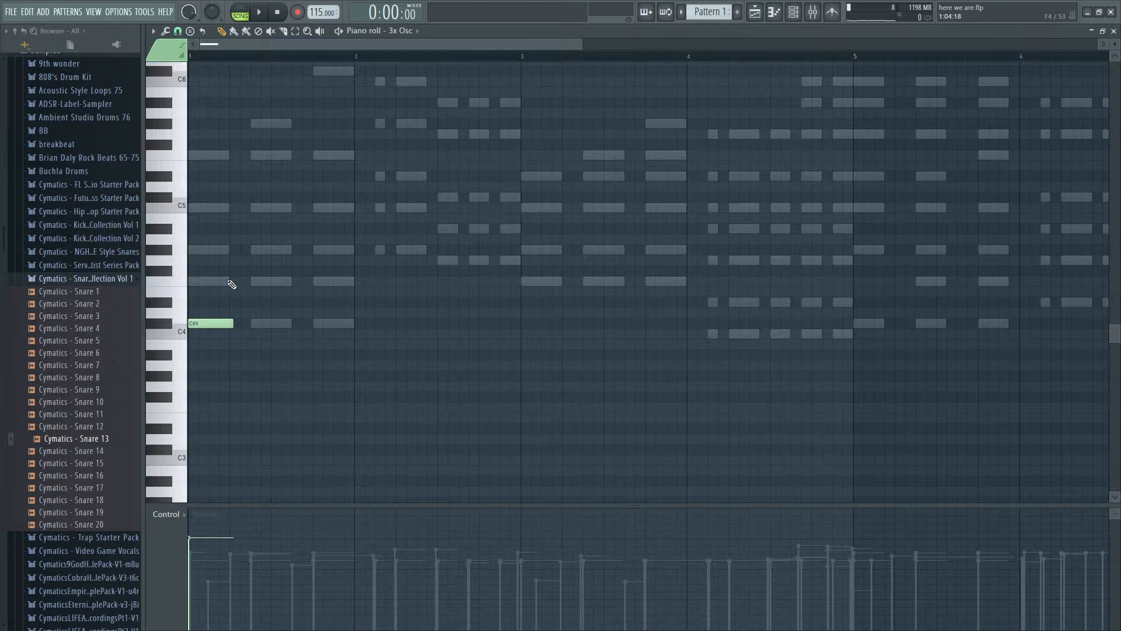
left_click(254, 322)
left_click(319, 324)
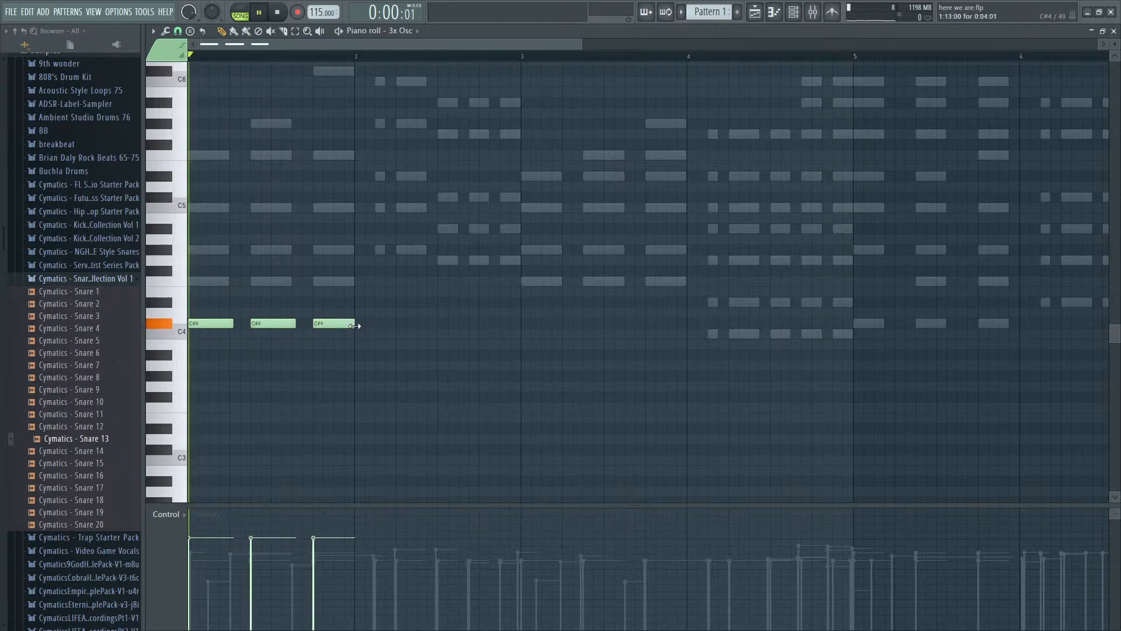
- Enter a short and a longer G#4 note followed by three G4 notes in bar 2 of the 3x Osc part
left_click(379, 250)
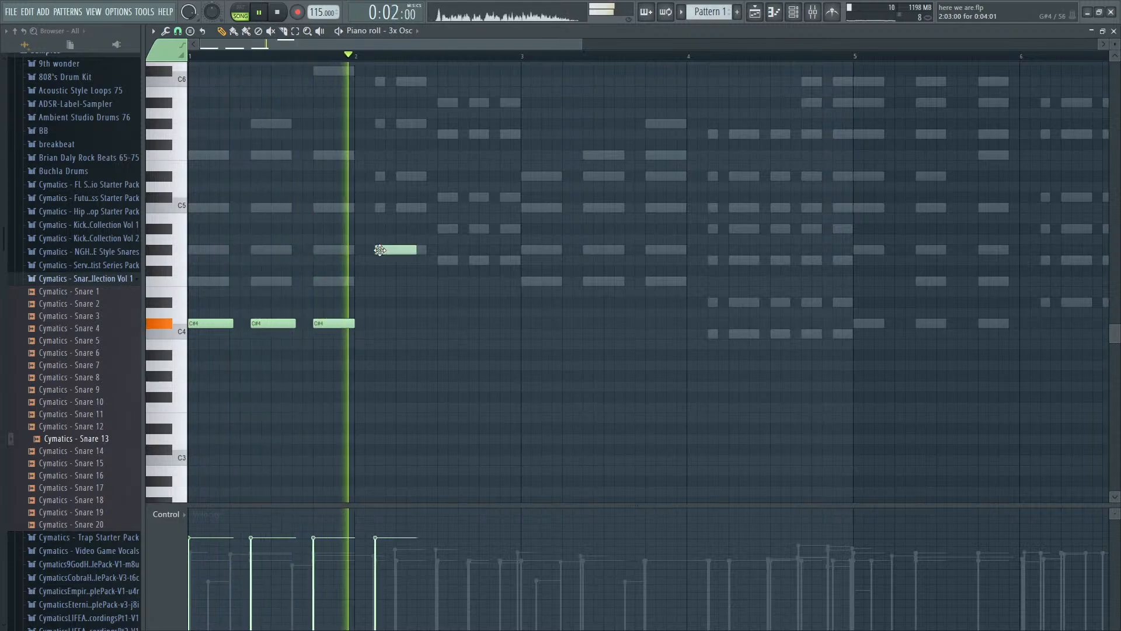
key("space")
left_click_drag(414, 248, 385, 244)
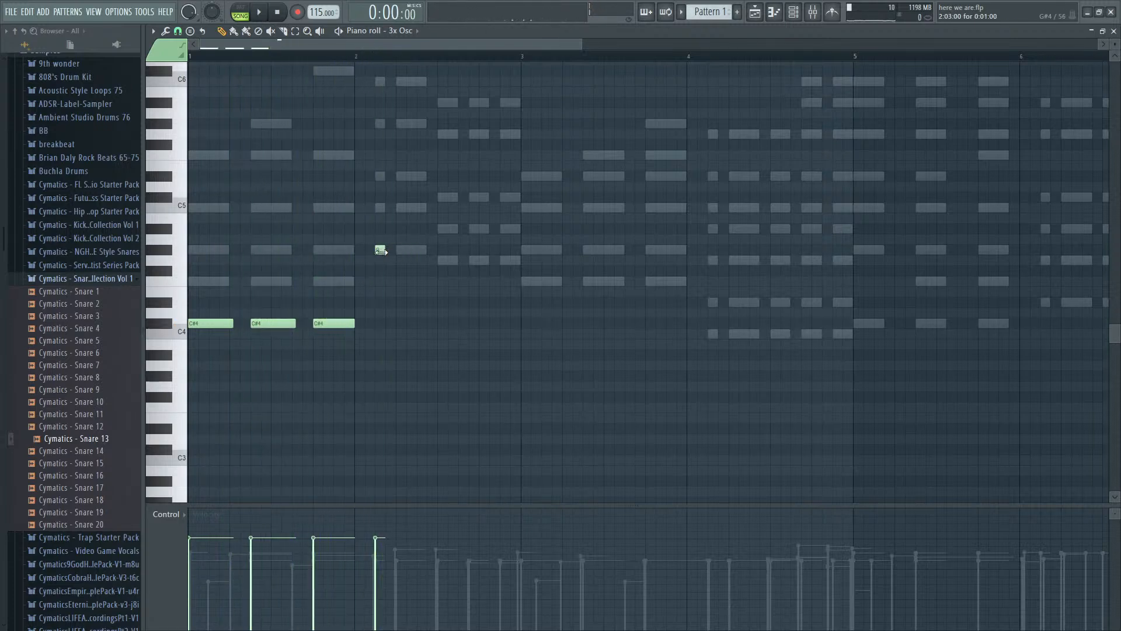
left_click(402, 250)
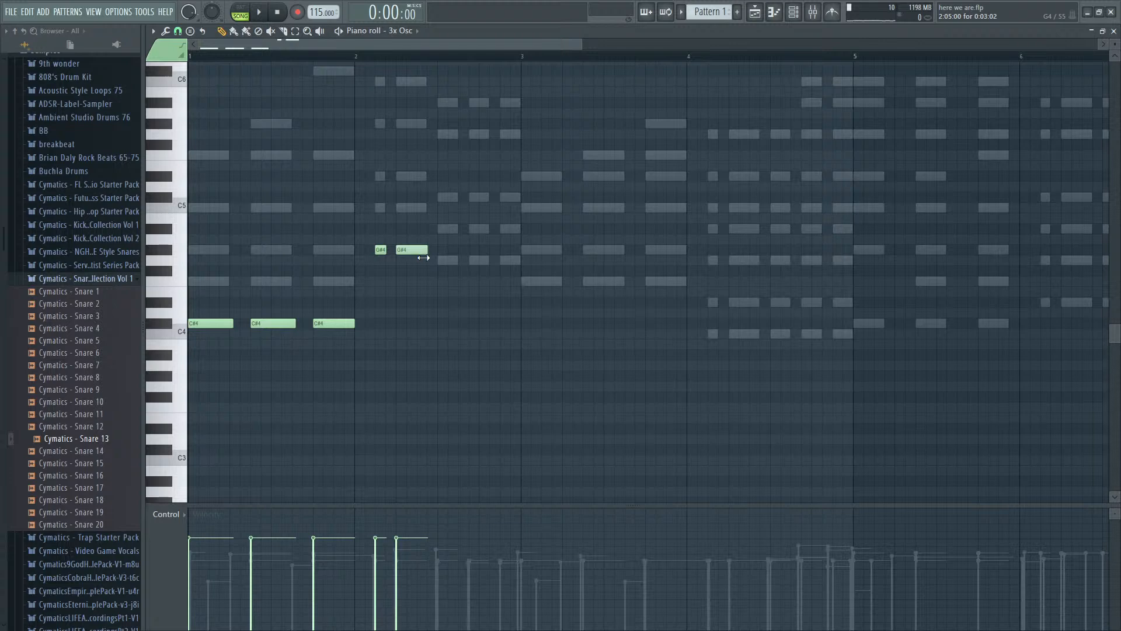
left_click_drag(445, 272, 439, 255)
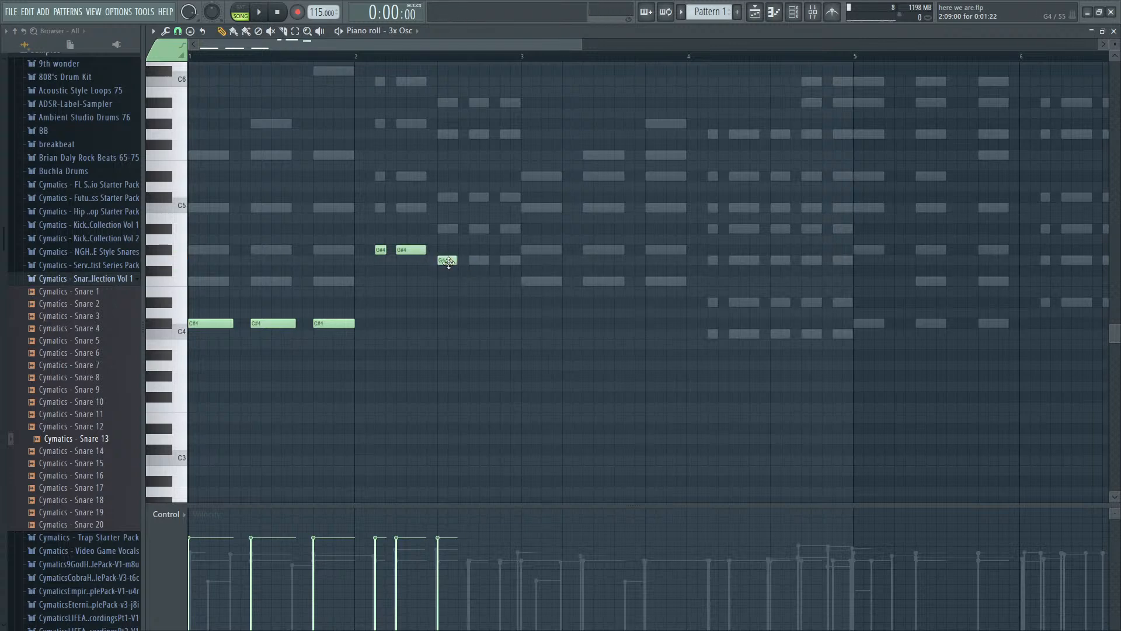
left_click(468, 259)
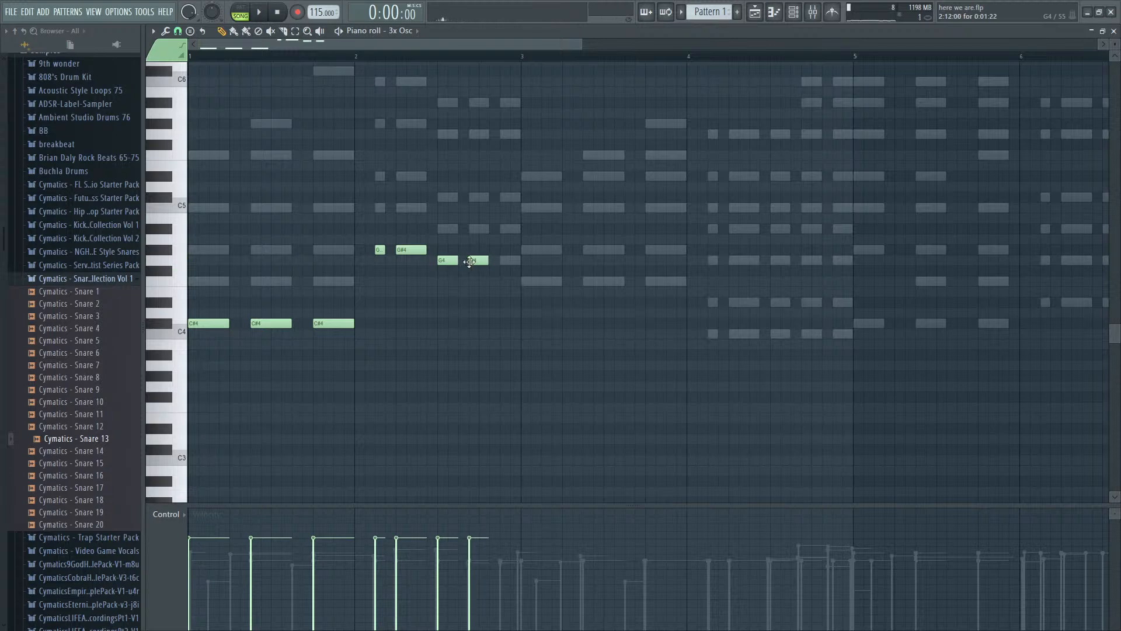
left_click(501, 261)
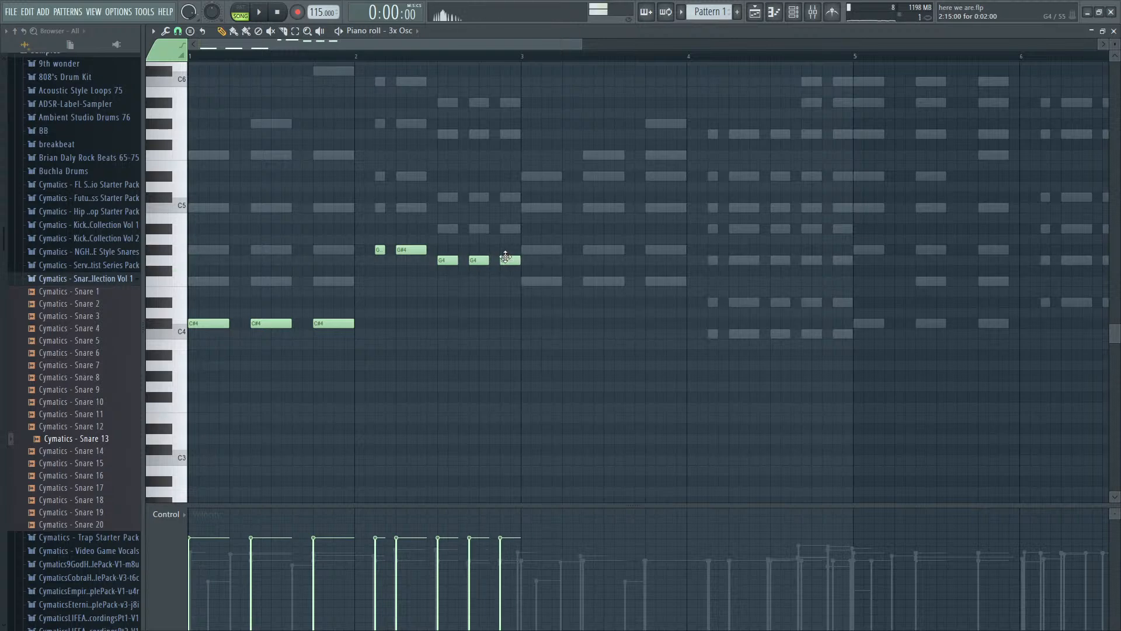
- Copy the five bar 2 notes to bar 4 of the 3x Osc part and set them all to C4
left_click_drag(508, 308, 316, 226)
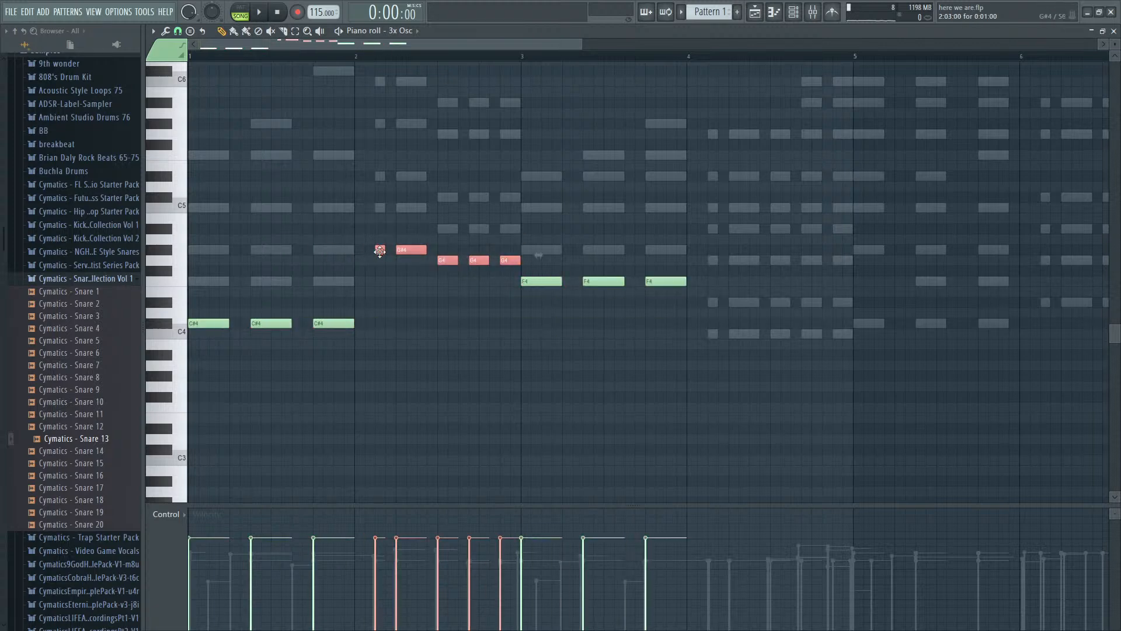
left_click_drag(380, 250, 708, 333)
left_click_drag(783, 360, 863, 328)
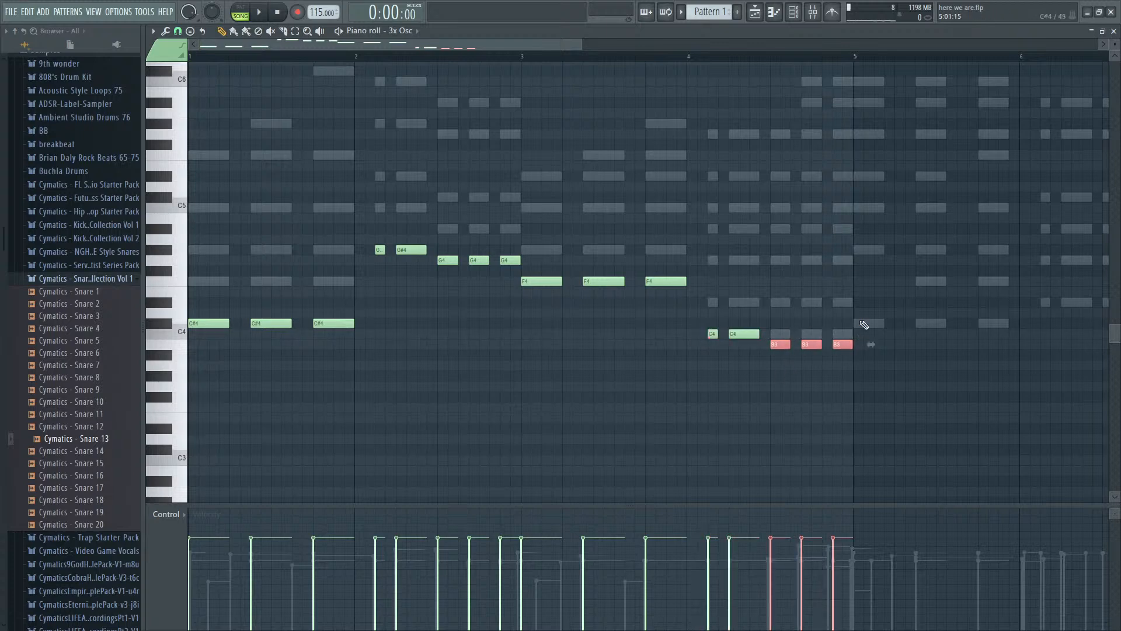
key("shift+Up")
- Select the whole four-bar 3x Osc part and copy it to bars 5 to 8
scroll(700, 340, "down", 3)
left_click_drag(693, 487, 177, 242)
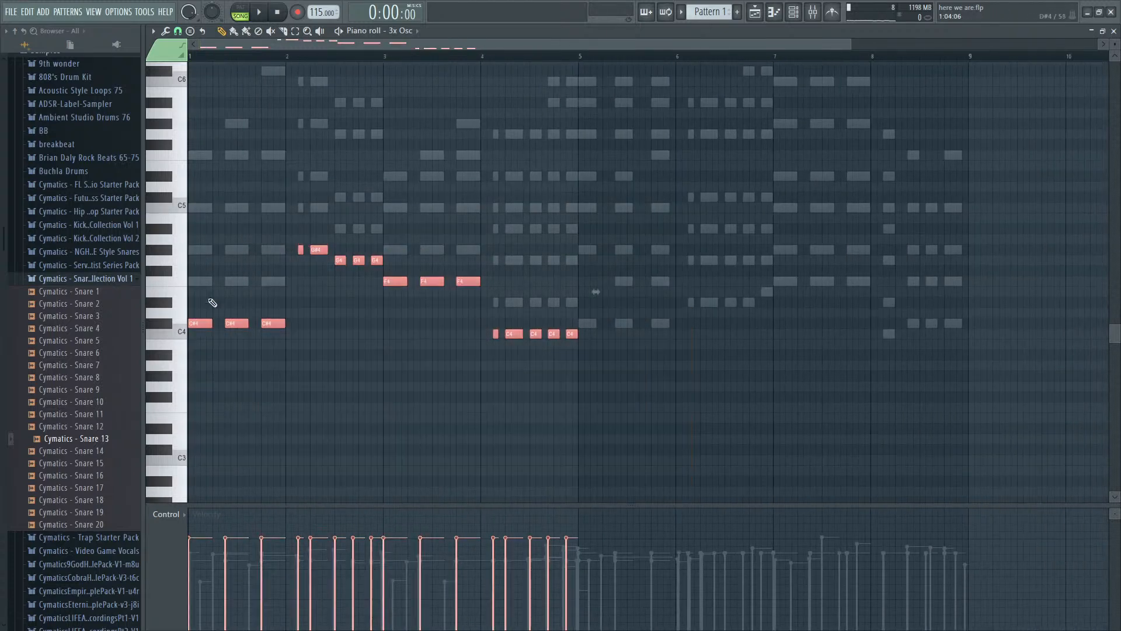
left_click_drag(206, 325, 596, 324)
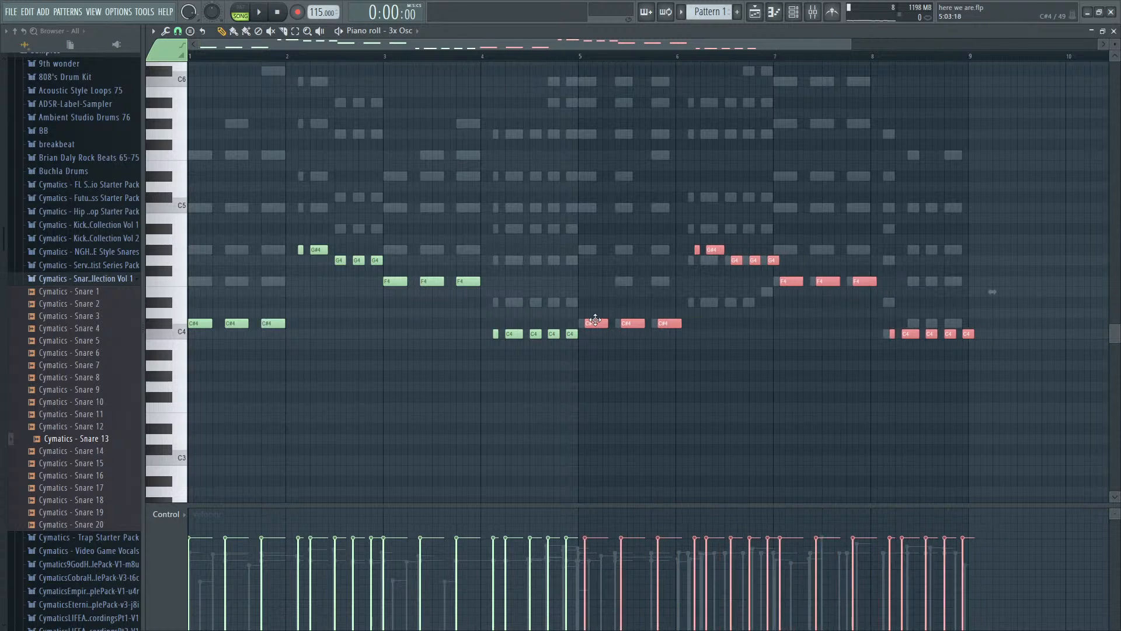
- Set the copied bar 6 notes of the 3x Osc part to D#4 and the last one to E4
left_click_drag(648, 291, 838, 245)
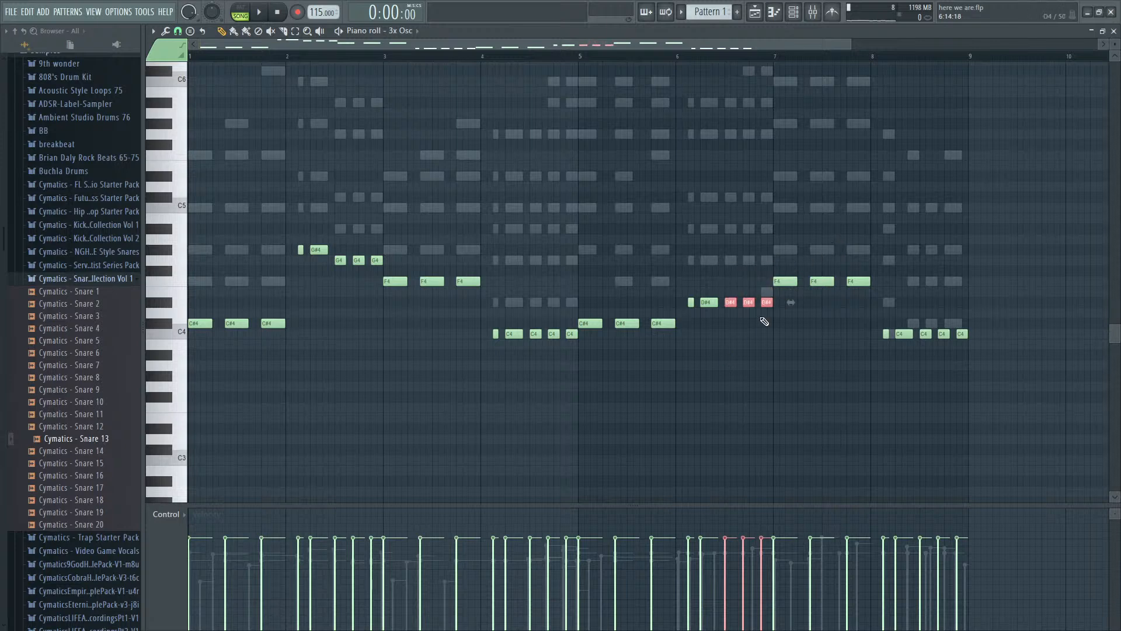
left_click_drag(761, 318, 863, 261)
left_click_drag(764, 256, 892, 284)
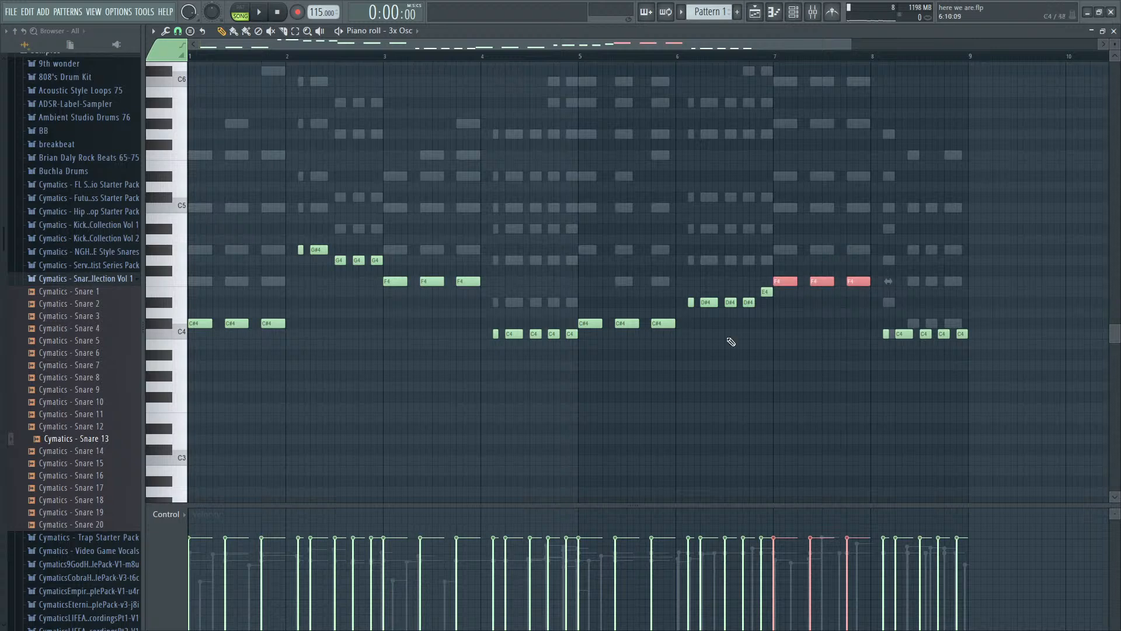
- Rework bar 8 into a C4 note followed by three C#4 notes in the ghost chords' rhythm, and play the part
left_click_drag(902, 341, 979, 318)
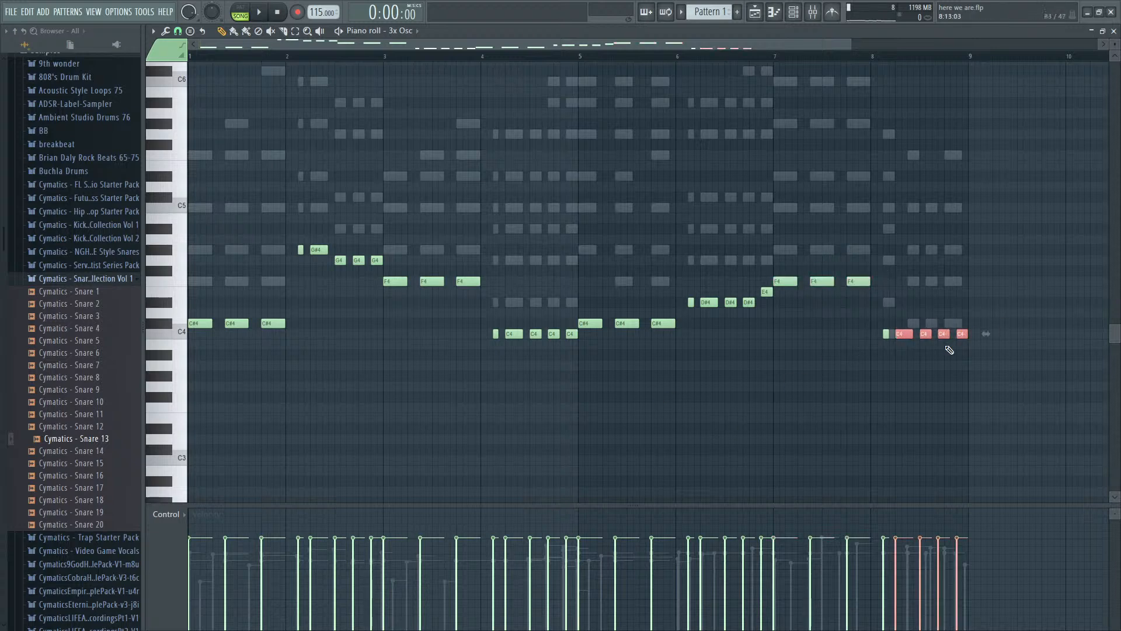
mouse_move(895, 324)
left_mouse_down()
mouse_move(902, 330)
mouse_move(887, 328)
left_mouse_up()
key("space")
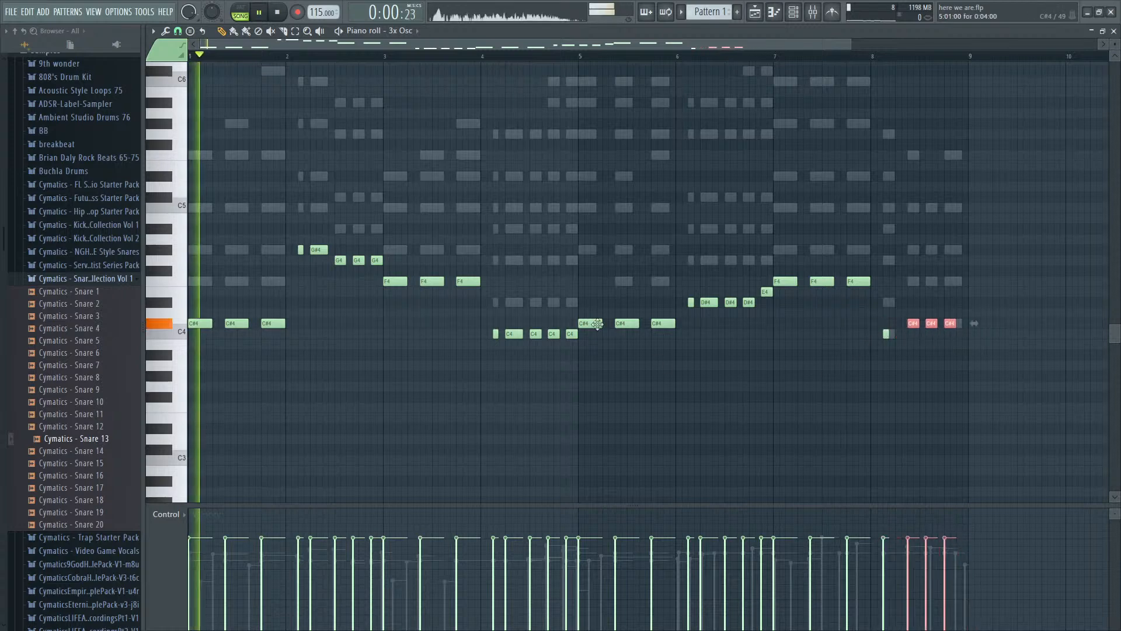
key("space")
scroll(234, 325, "up", 3)
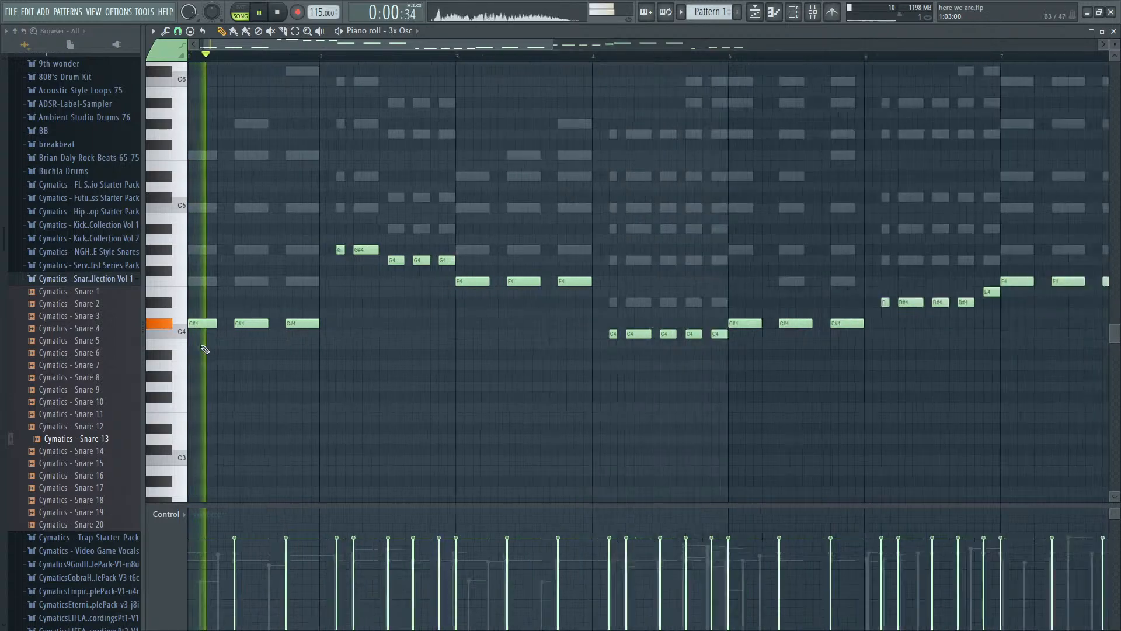
scroll(357, 321, "down", 4)
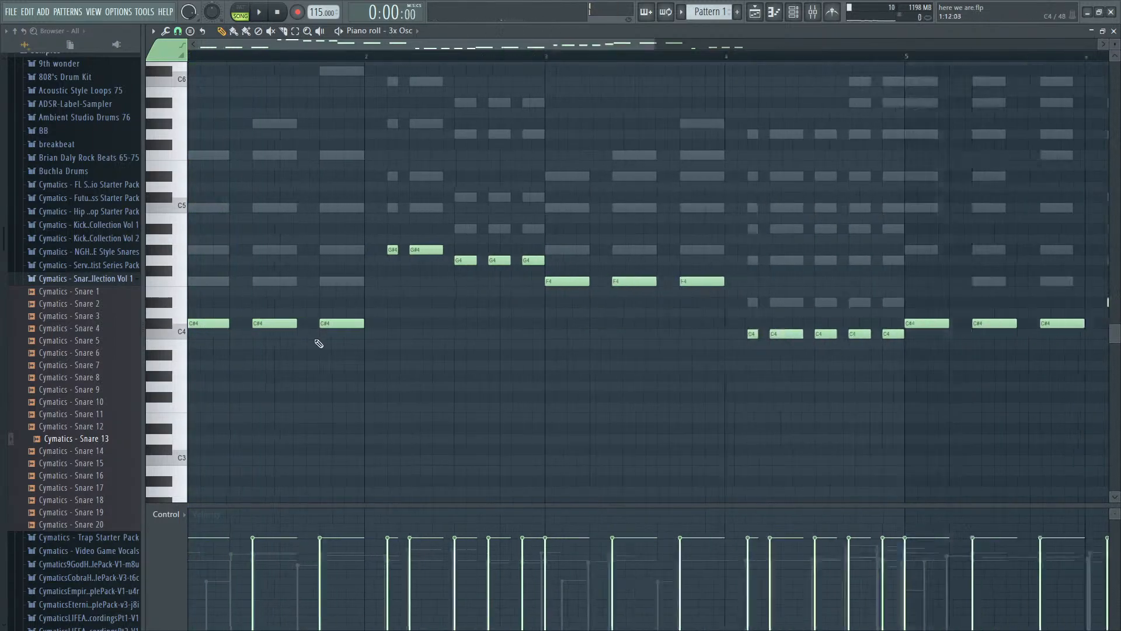
- Try merging the repeated same-pitch notes of the bass line into long sustained notes, then undo the change
key("ctrl+g")
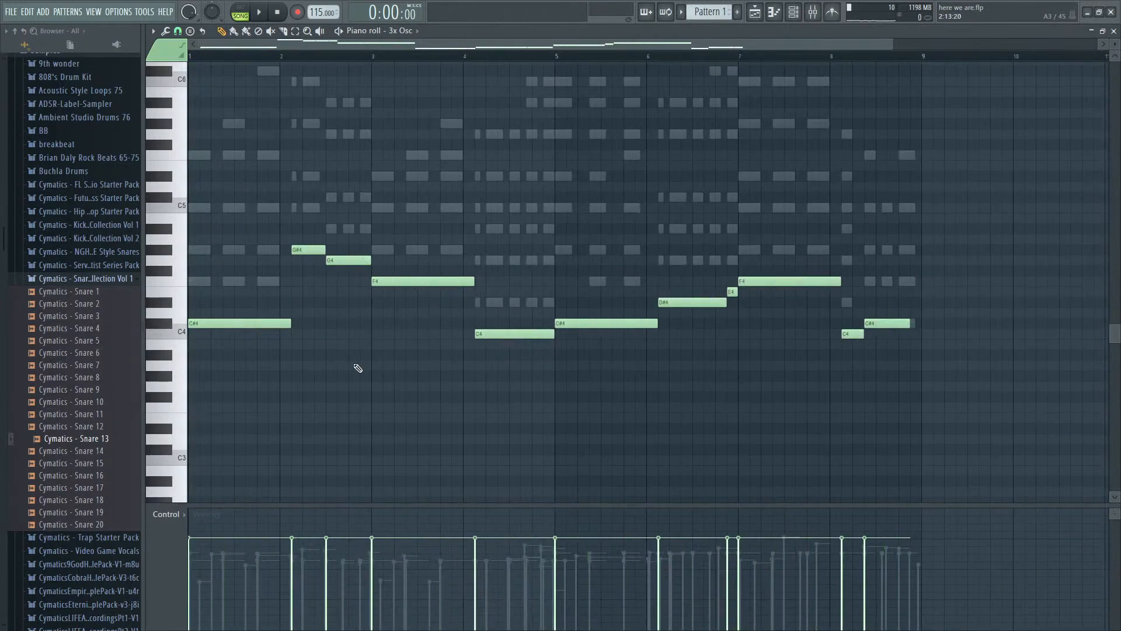
key("space")
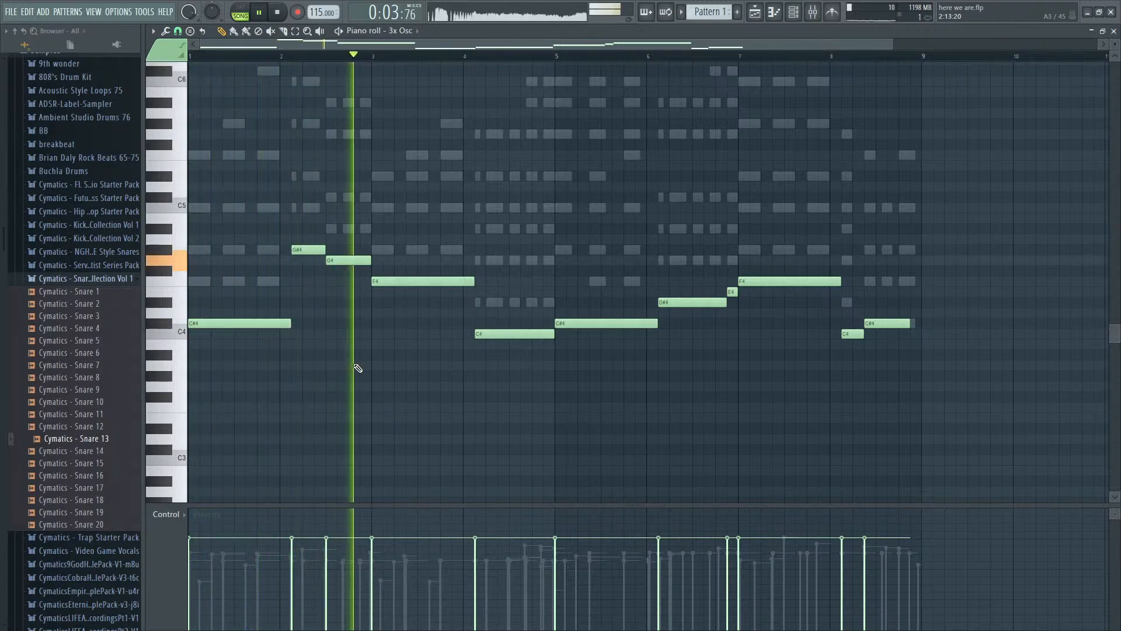
key("space")
key("ctrl+z")
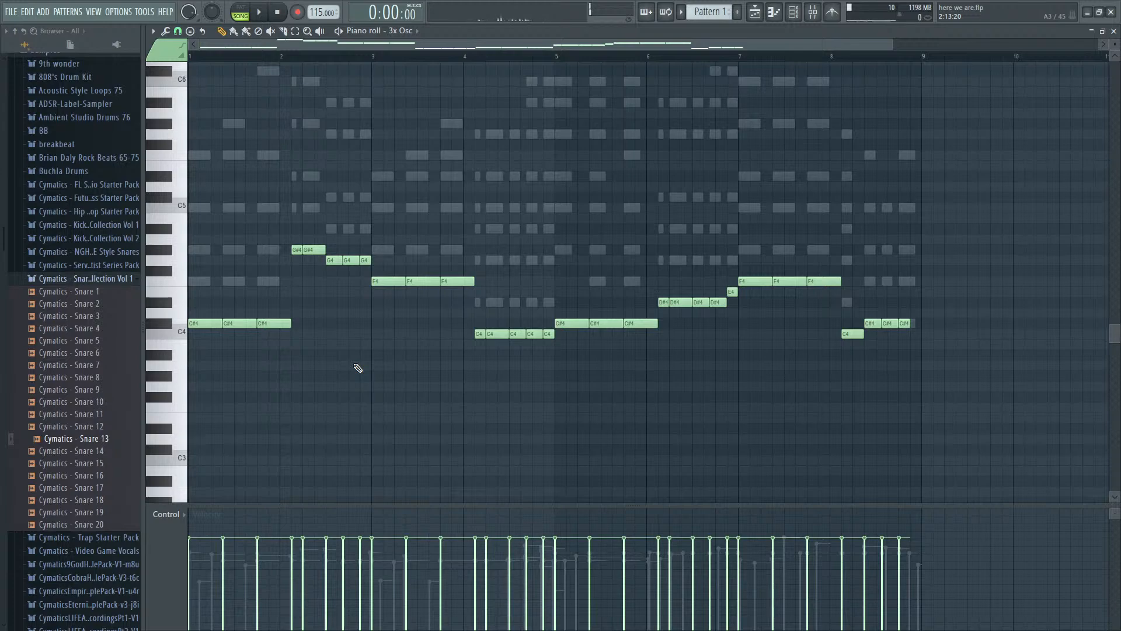
key("ctrl+alt+z")
- Play back the opening bars of the 3x Osc part repeatedly to judge how the bass notes sound with the chords
key("space")
scroll(182, 379, "up", 3)
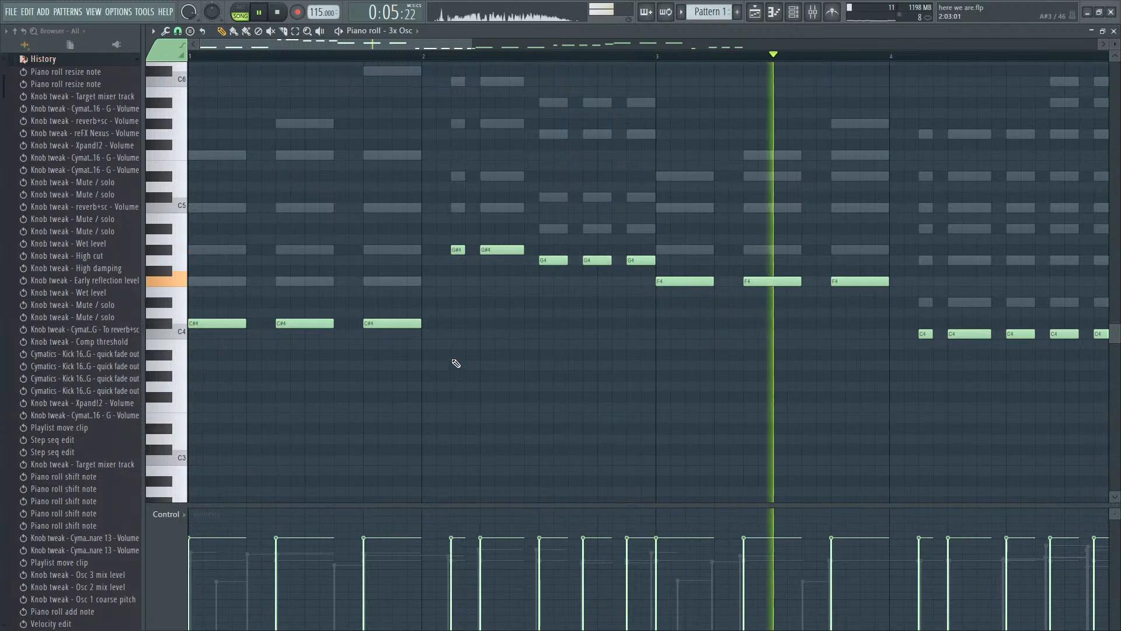
scroll(453, 366, "down", 2)
key("space")
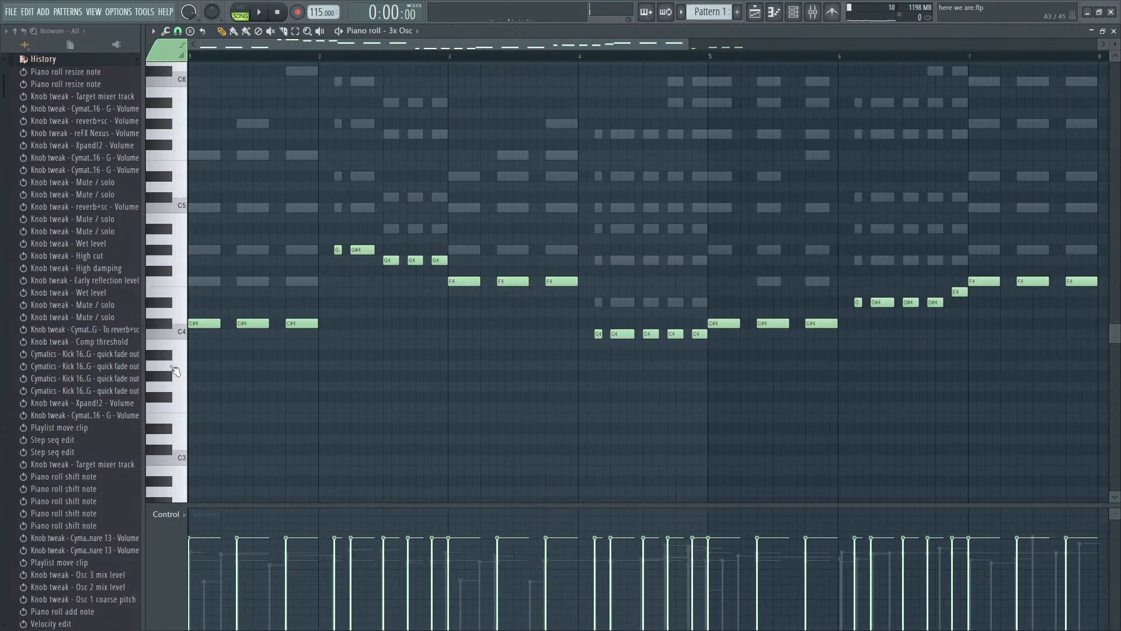
scroll(257, 344, "up", 2)
key("space")
key("space")
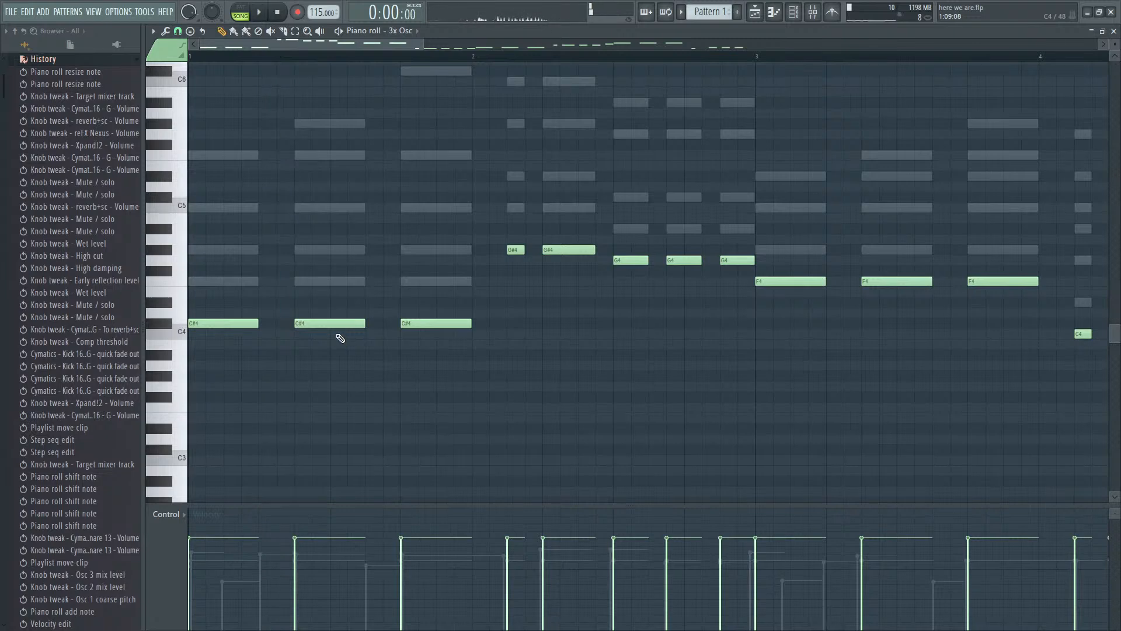
key("space")
key("space")
key("space")
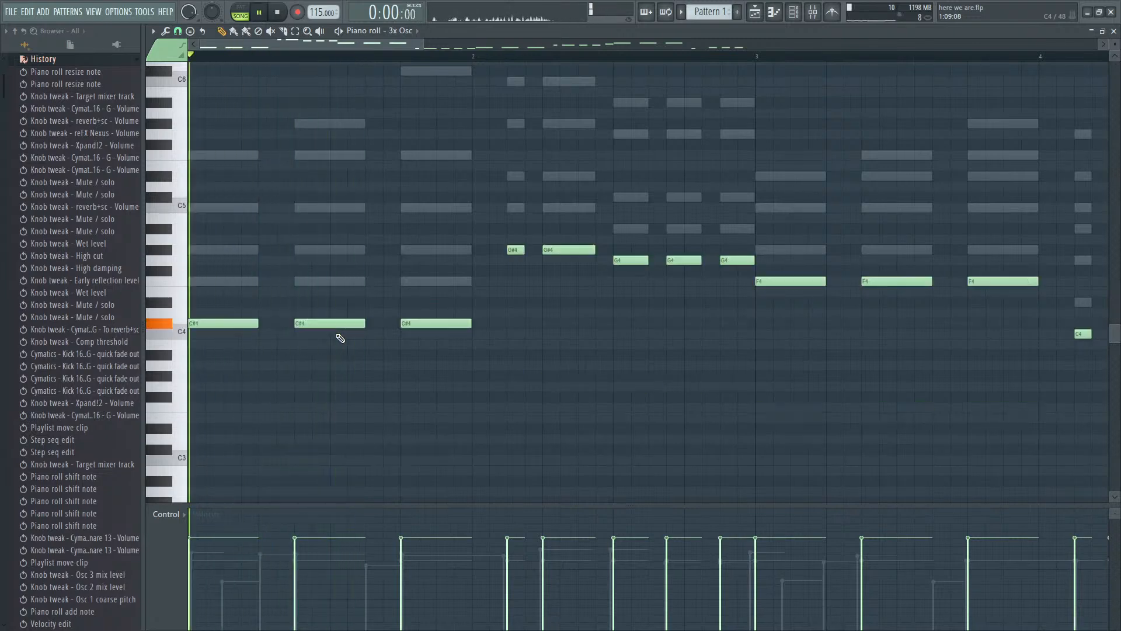
- Drop the second C#4 note of bar 1 an octave to C#3 and listen to the result
key("space")
left_click(337, 323)
key("space")
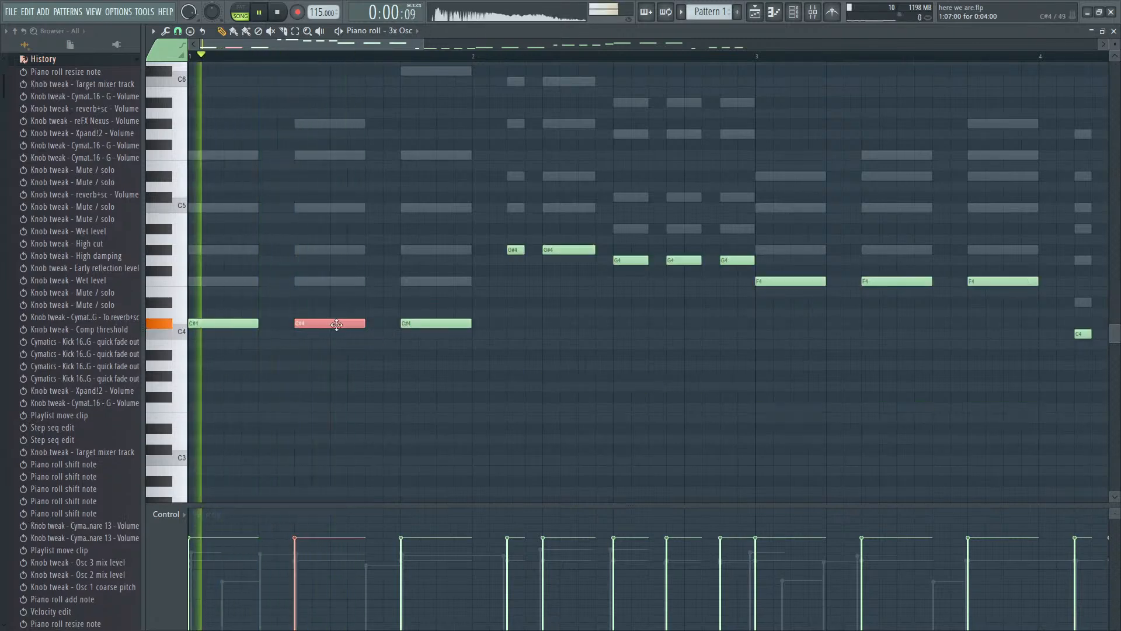
key("ctrl+Down")
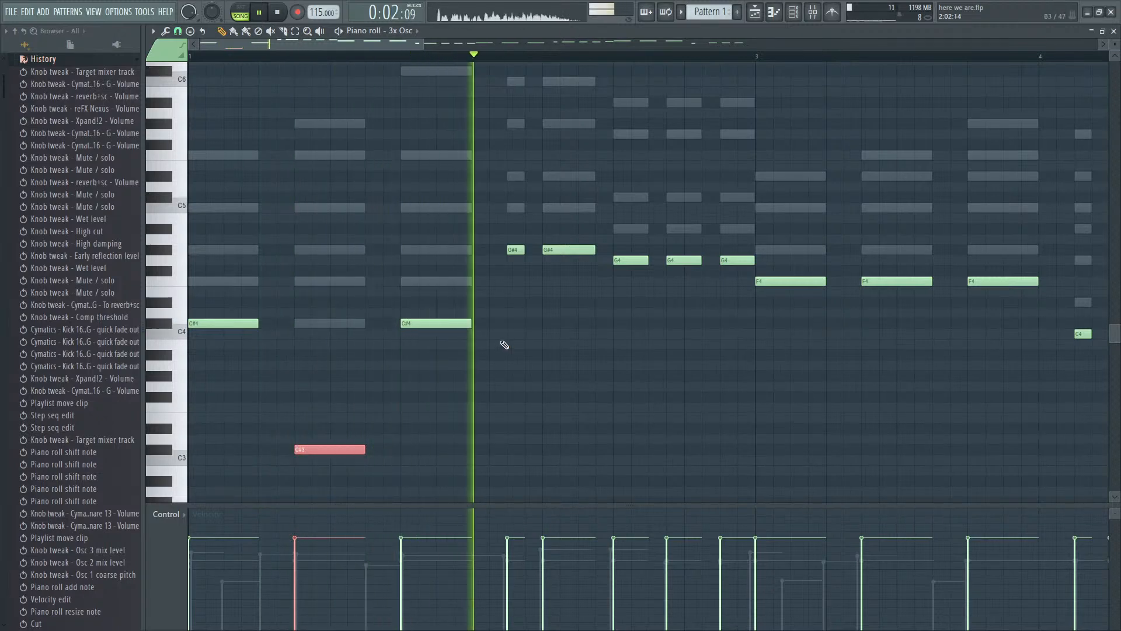
key("space")
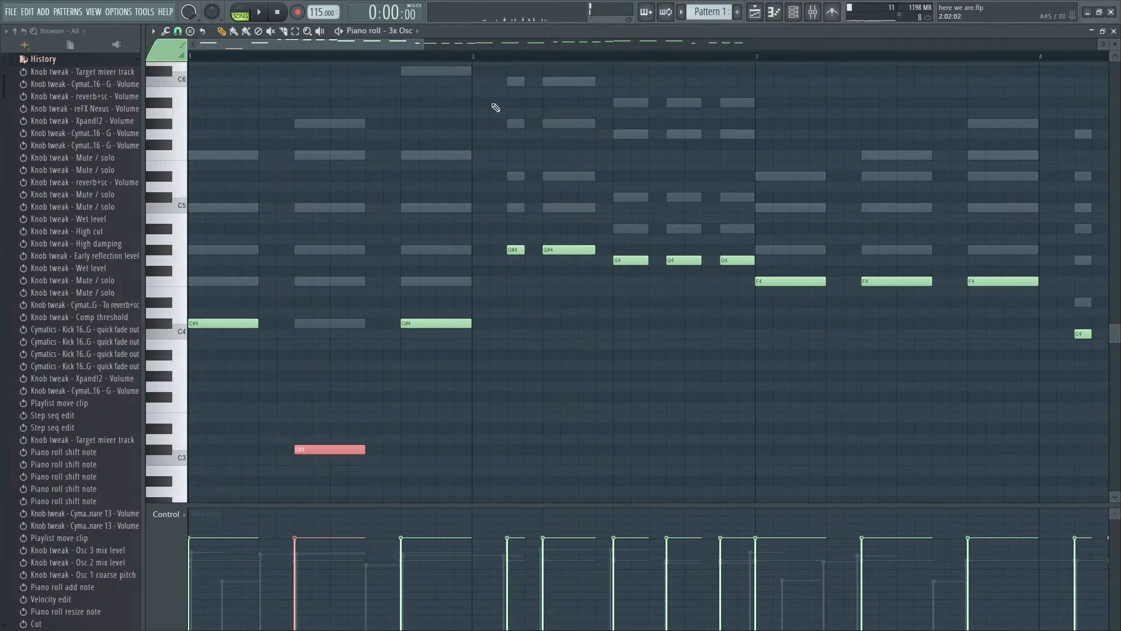
- Move the short first note of bar 2 an octave down to G#3 and play the passage back
left_click(473, 60)
key("space")
key("space")
left_click_drag(529, 238, 531, 264, "ctrl")
key("space")
key("ctrl+Down")
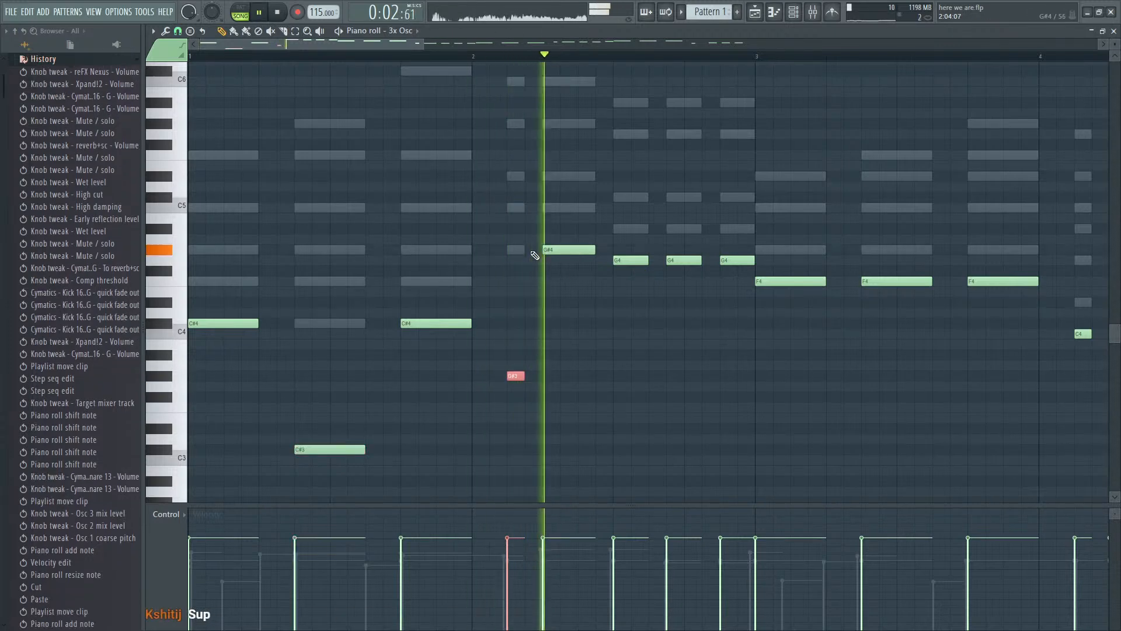
key("space")
- Set the second of the three G4 notes in bar 2 to D#4 and the third to G#3
left_click_drag(664, 261, 673, 299)
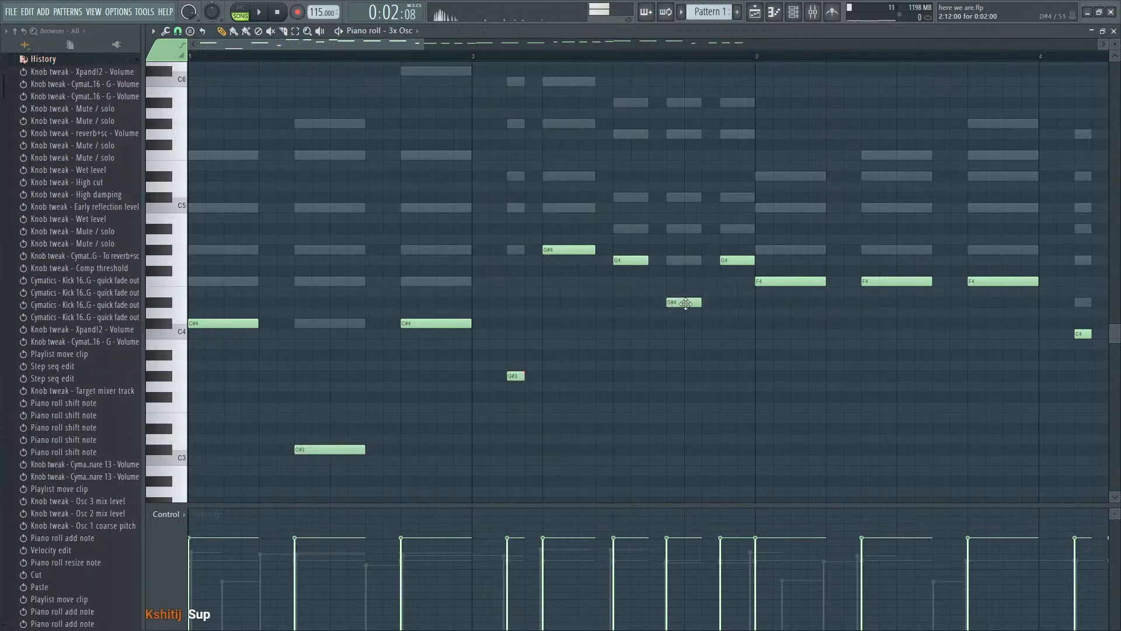
left_click(729, 259)
key("space")
- Drop the middle F4 note of bar 3 an octave to F3 and play the part back
scroll(707, 376, "down", 1)
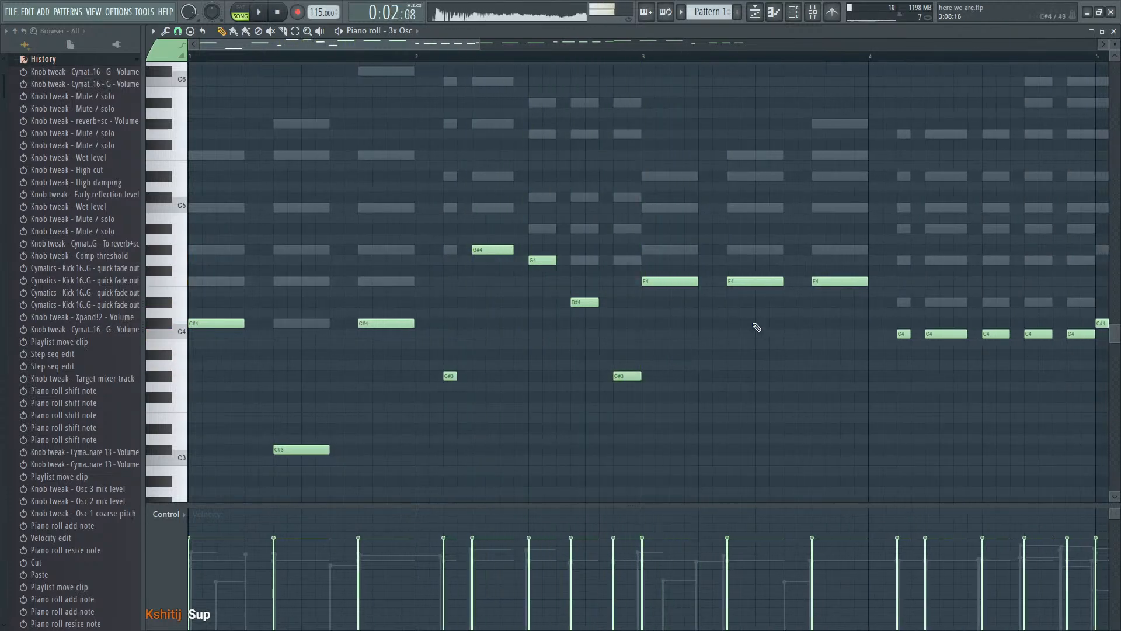
left_click(756, 281)
key("ctrl+Down")
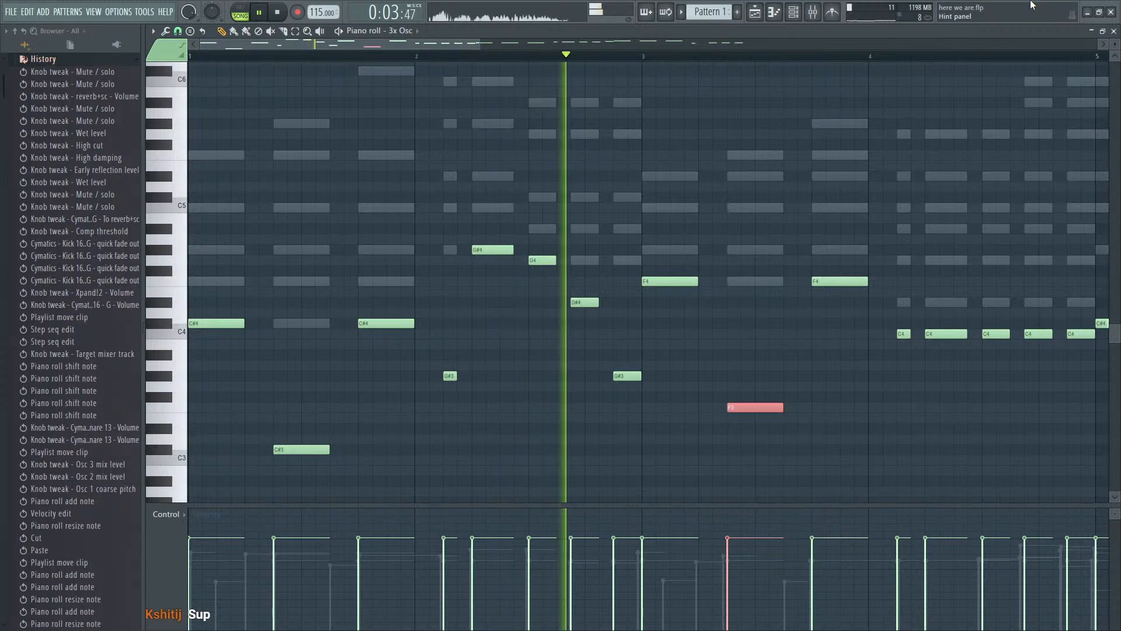
scroll(791, 428, "down", 2)
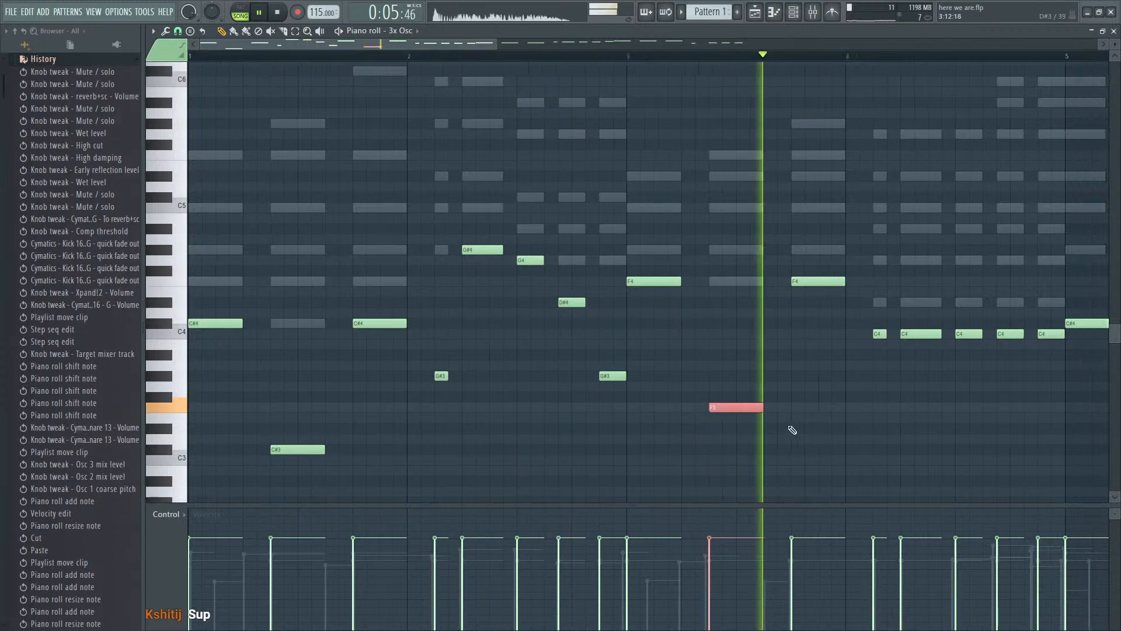
scroll(713, 370, "up", 2)
key("space")
- Try the second note of bar 4 three semitones higher, at D#4, and listen to it
left_click(647, 333)
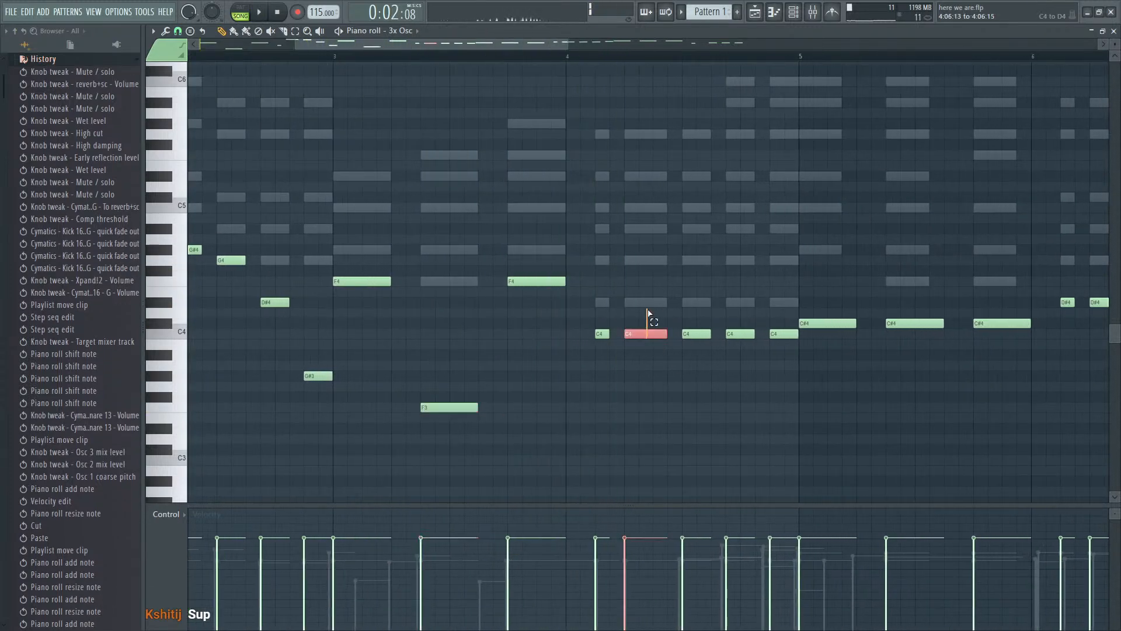
key("shift+Up")
key("shift+Up")
key("shift+Up")
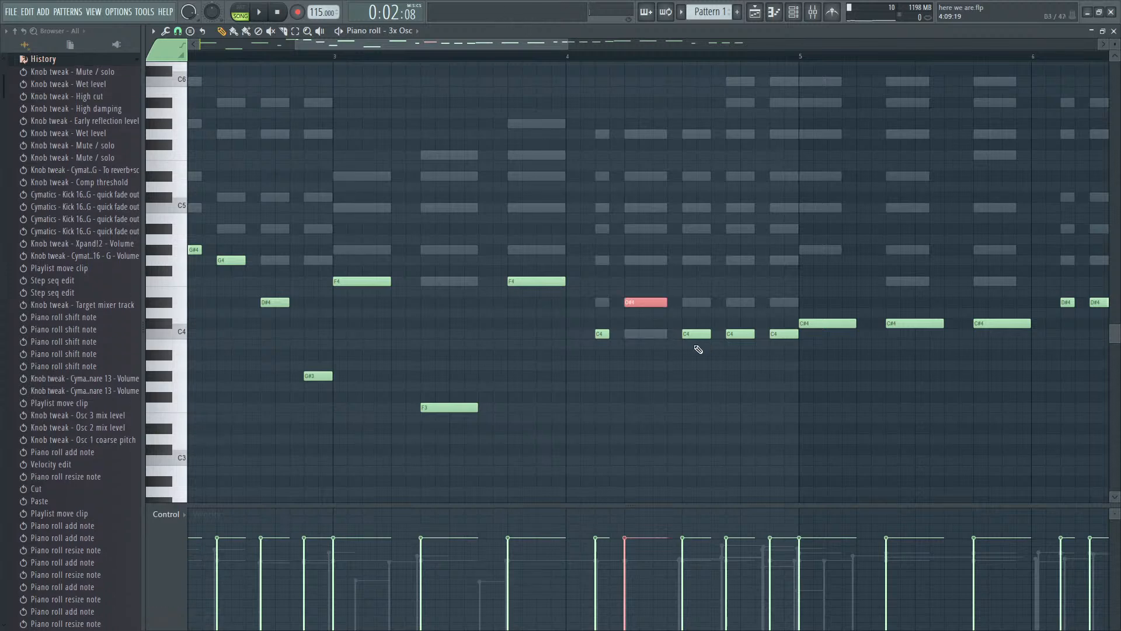
scroll(708, 354, "down", 3)
scroll(690, 349, "up", 2)
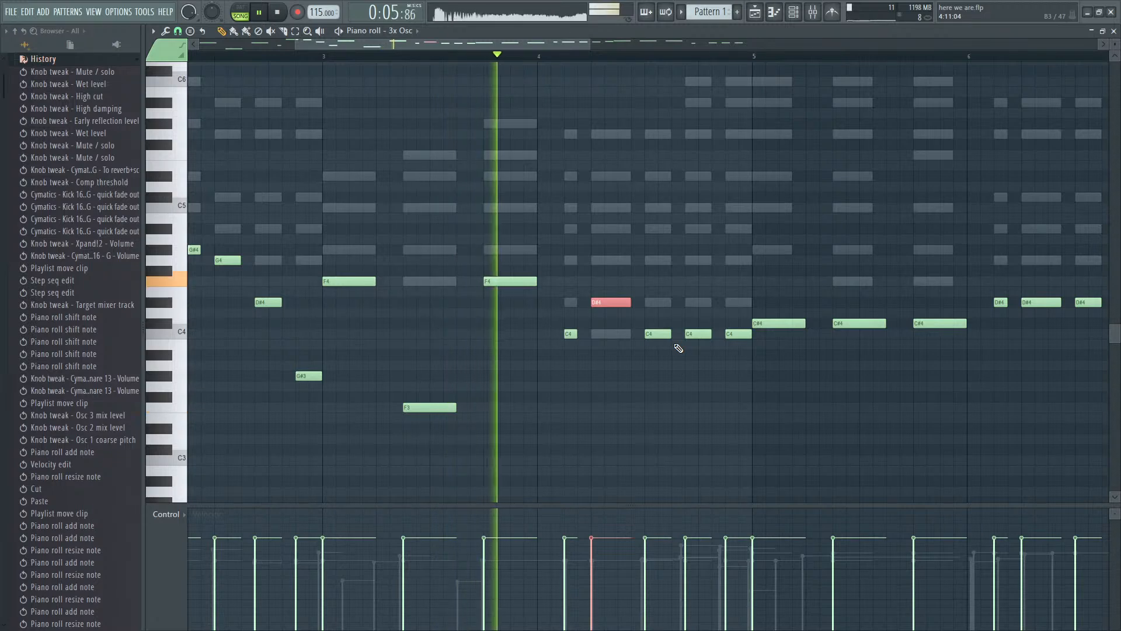
key("space")
- Set the second note of bar 4 to G3 and audition it in playback
key("ctrl+q")
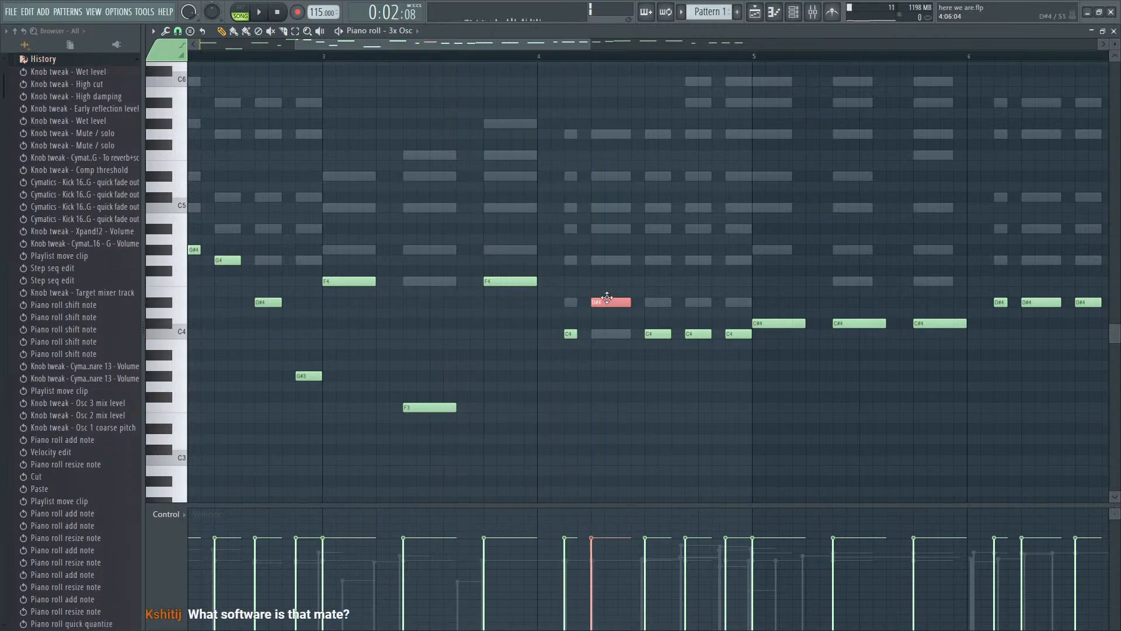
key("ctrl+Down")
key("space")
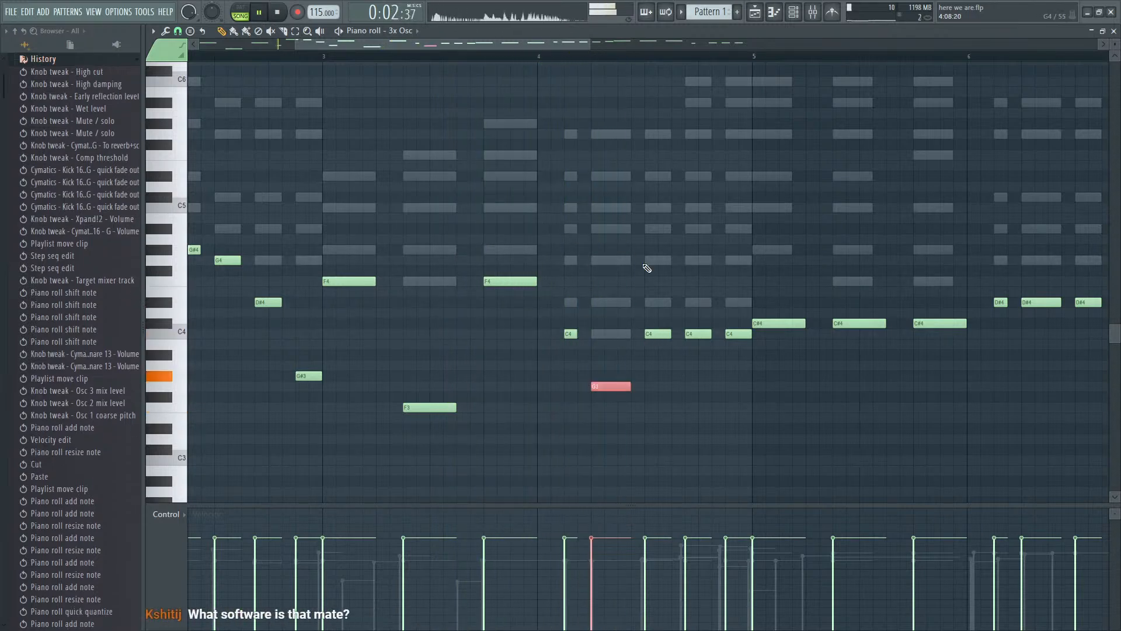
key("space")
- Set the fourth note of bar 4 to G3 and play back from the start of that bar
left_click(659, 337)
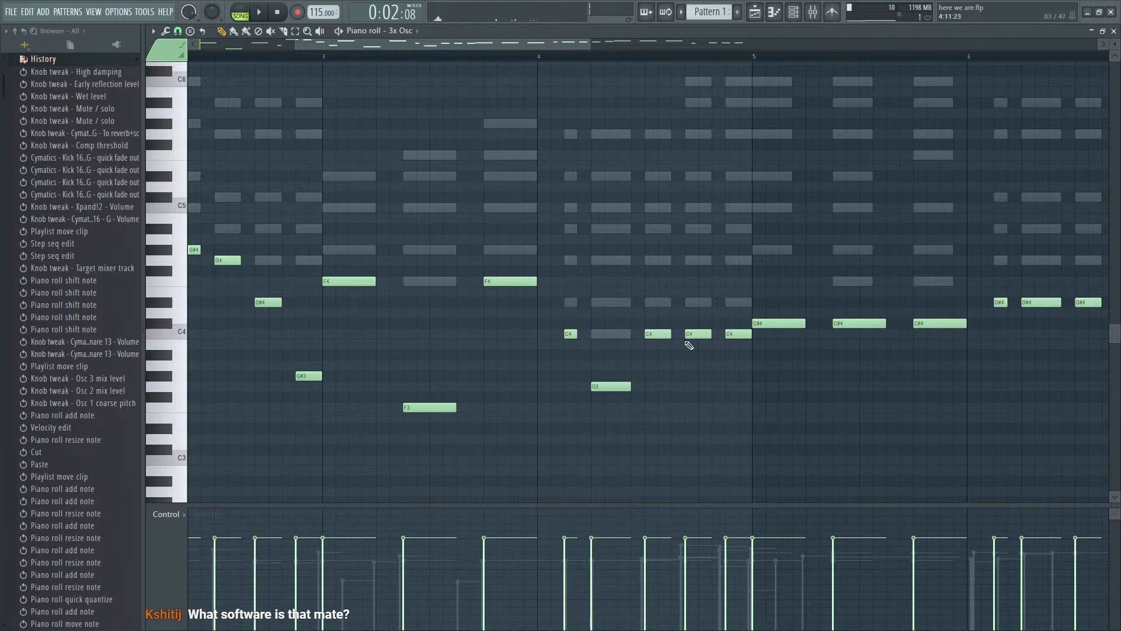
left_click_drag(689, 336, 683, 399)
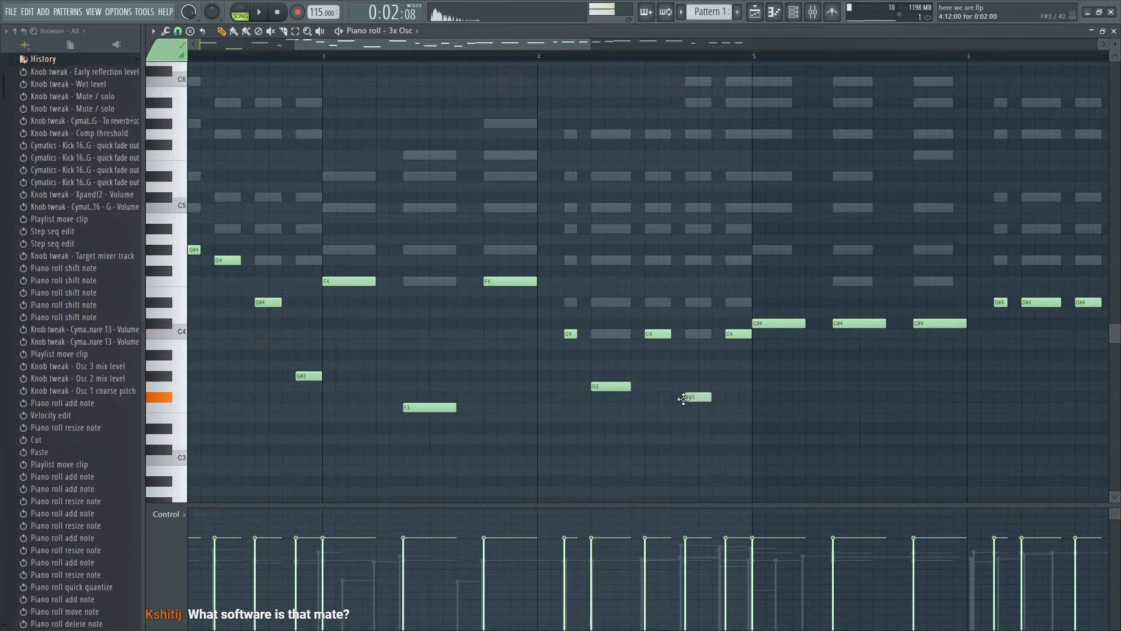
left_click(542, 59)
key("space")
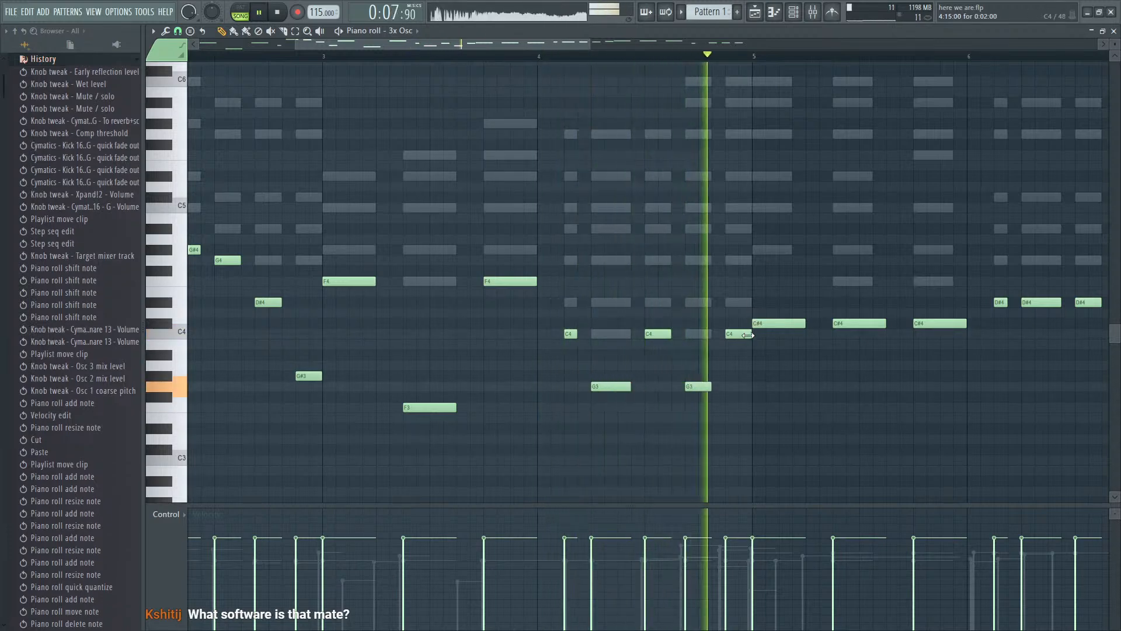
key("space")
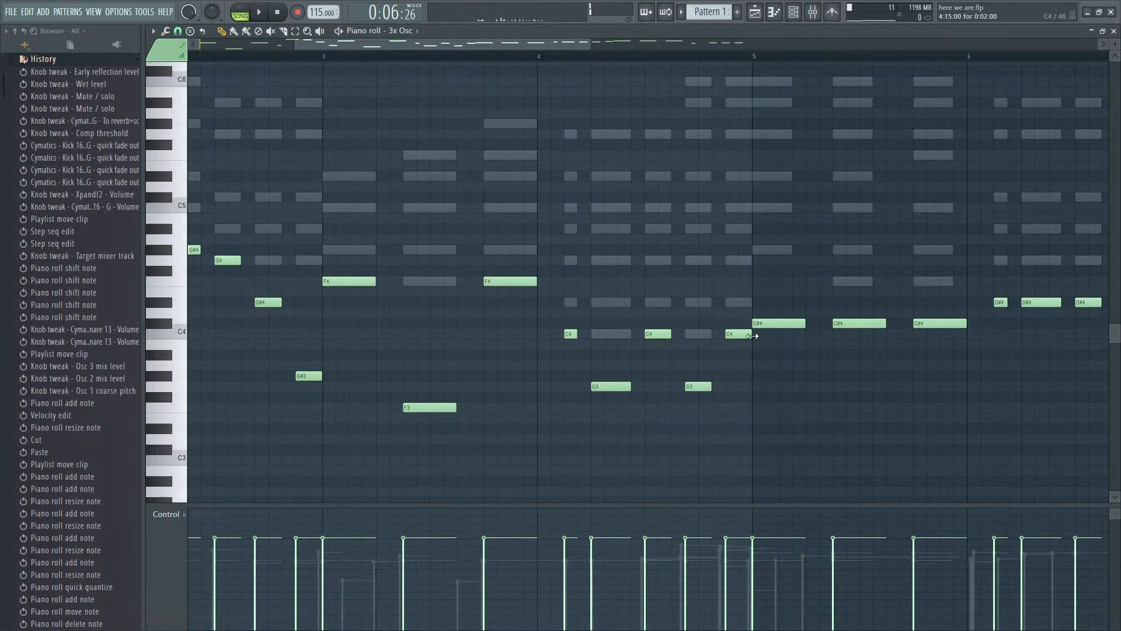
- Shorten the last C4 note of bar 4 slightly so it ends before bar 5, and listen
left_click_drag(752, 336, 747, 336)
key("space")
scroll(749, 345, "down", 5)
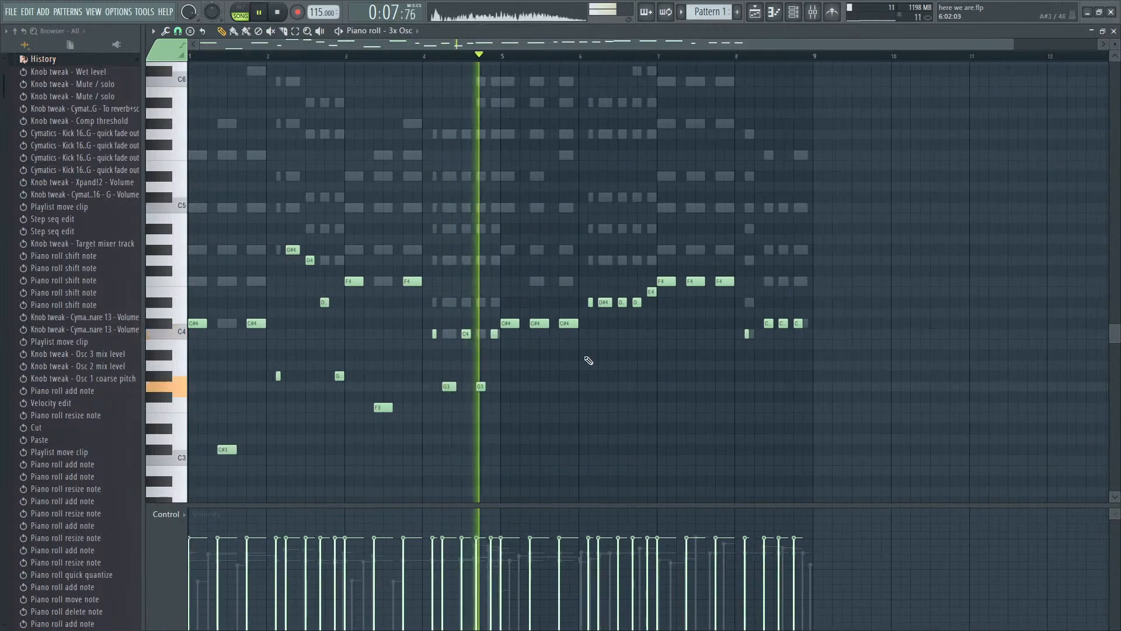
- Drop the middle C#4 note of bar 5 an octave to C#3 and play through to bar 6
scroll(564, 365, "up", 3)
left_click(529, 322, "ctrl")
key("ctrl+Down")
key("space")
key("space")
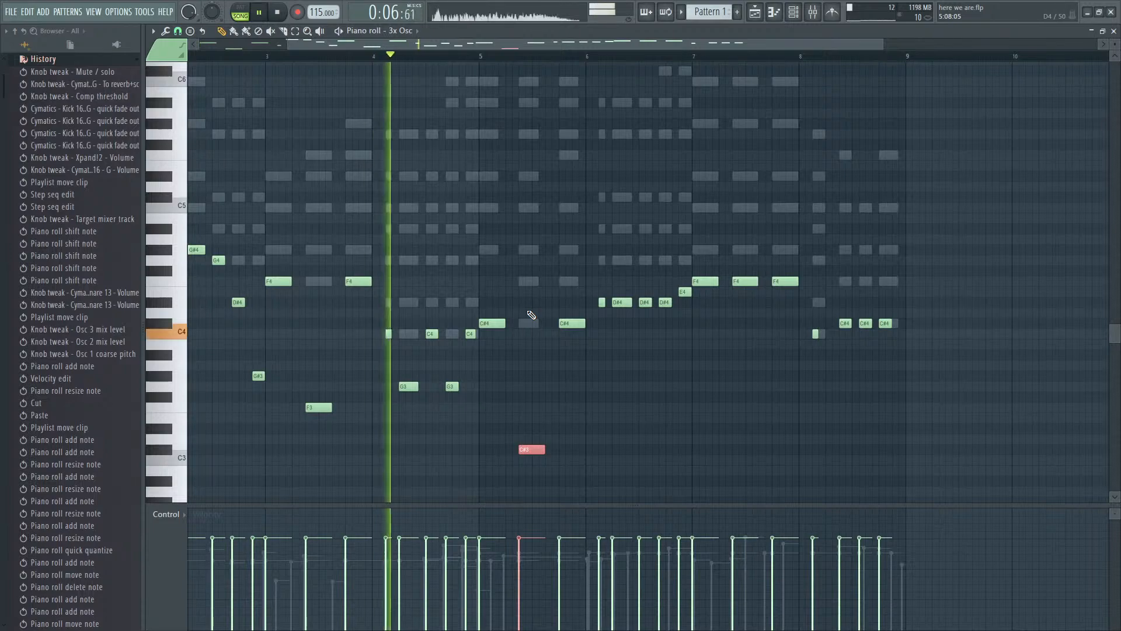
scroll(552, 374, "up", 1)
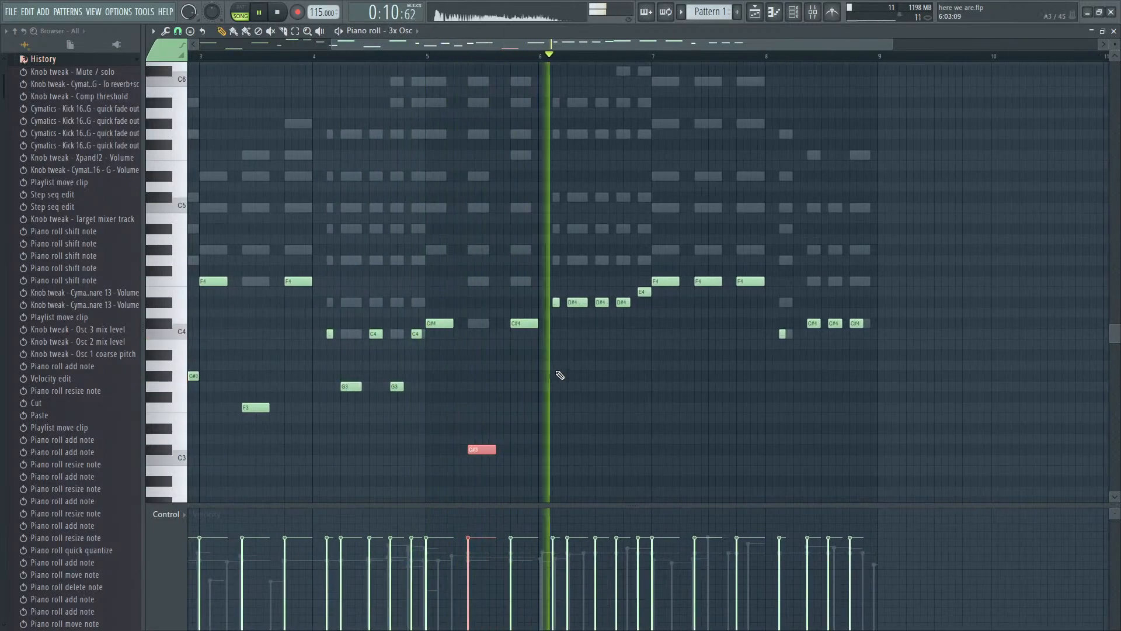
key("space")
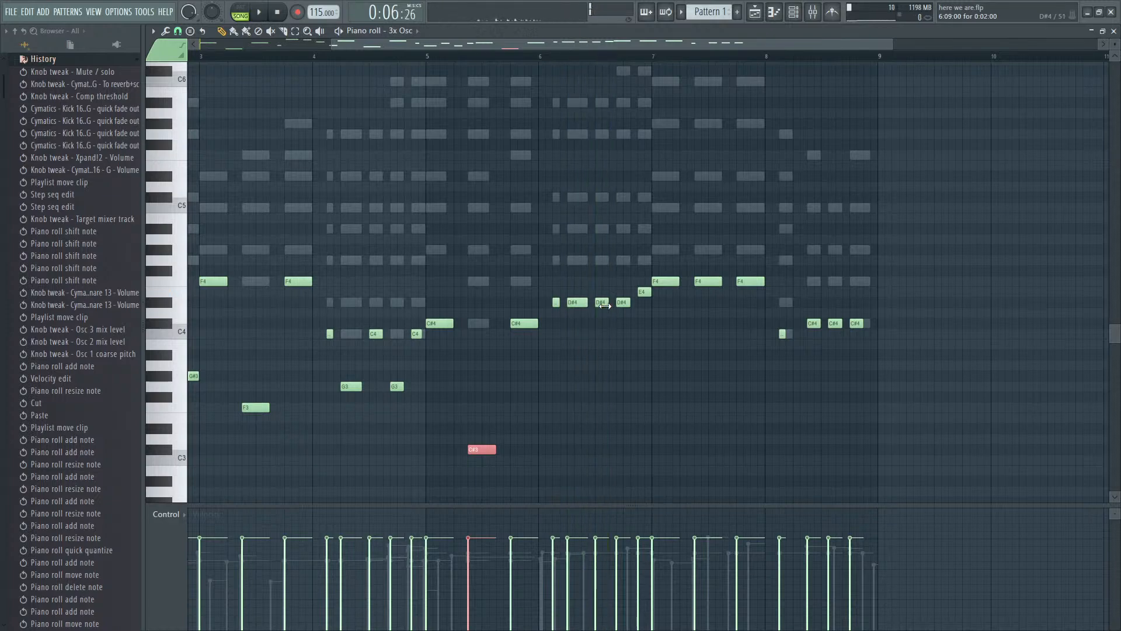
- Move the third and fourth D#4 notes of bar 6 an octave down to D#3 and play them back
left_click_drag(605, 306, 628, 307)
key("ctrl+Down")
key("space")
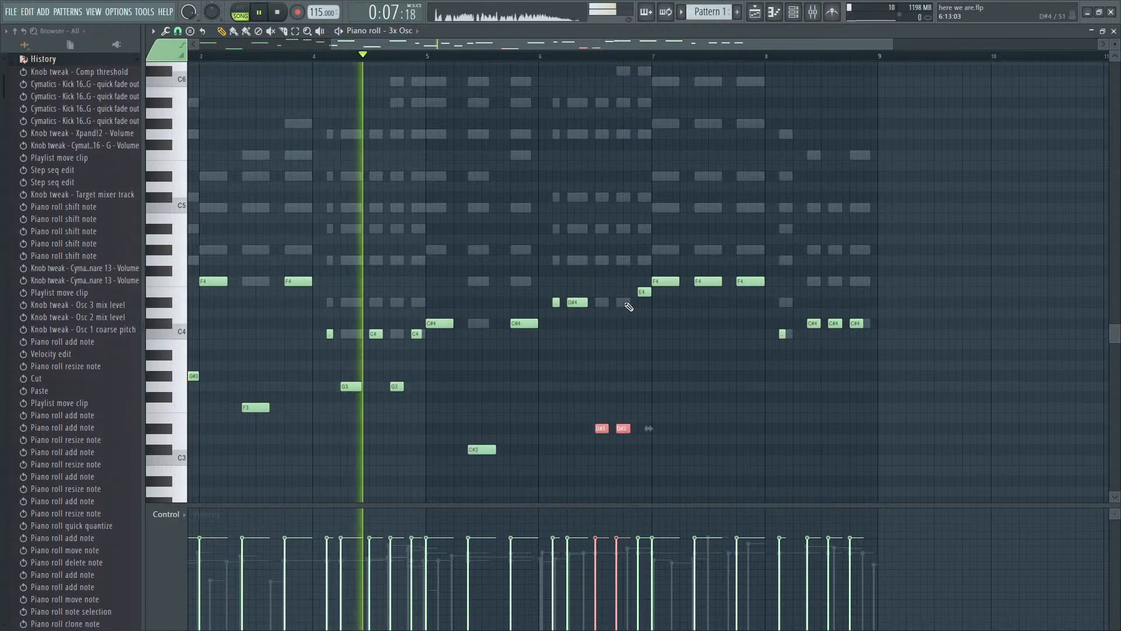
- Add an E3 note an octave below the E4 ending bar 6, extend it to the bar line, and try an F3 at bar 7's start
scroll(643, 423, "up", 3, "ctrl")
left_click(648, 418)
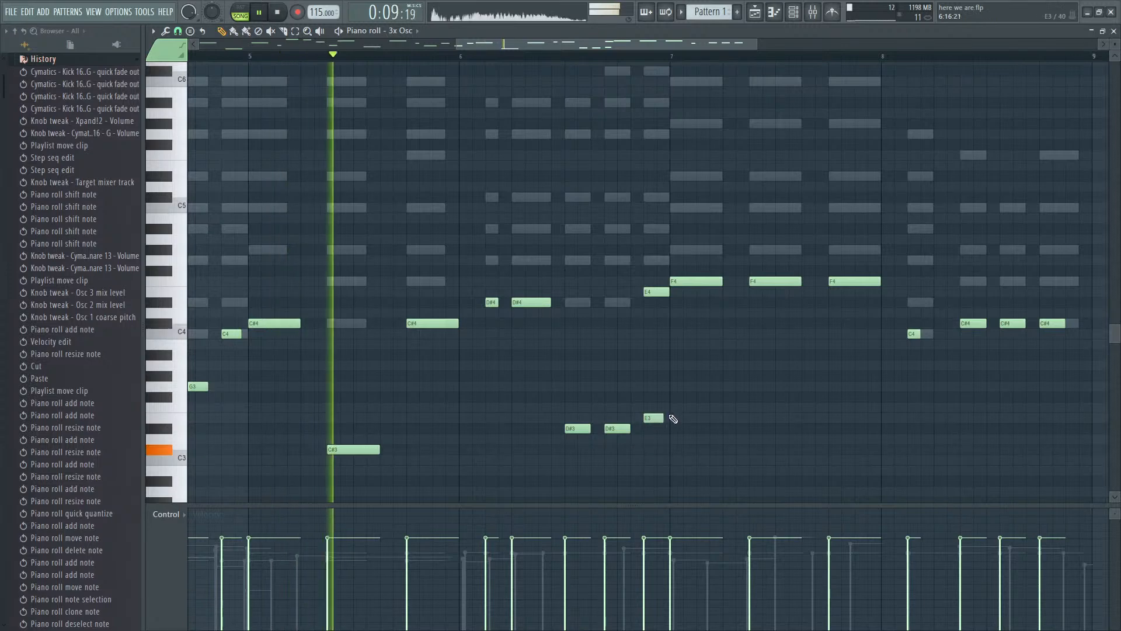
left_click(673, 408)
left_click_drag(662, 419, 669, 422)
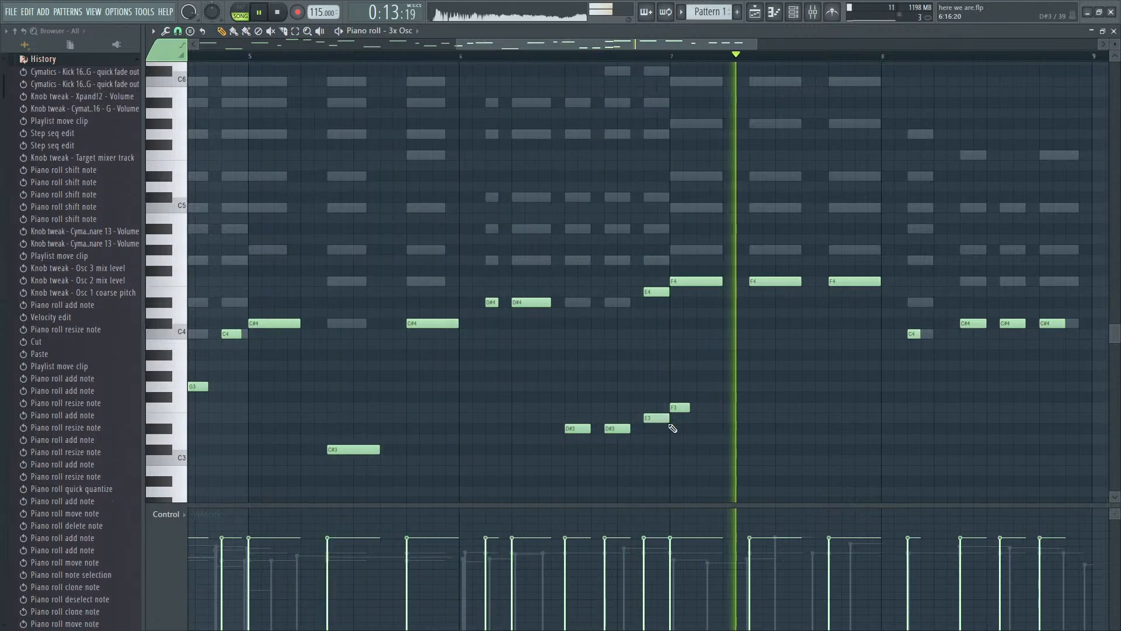
- Delete the F3 note at the start of bar 7 and play the bass line back through that bar
key("space")
right_click(688, 409)
key("space")
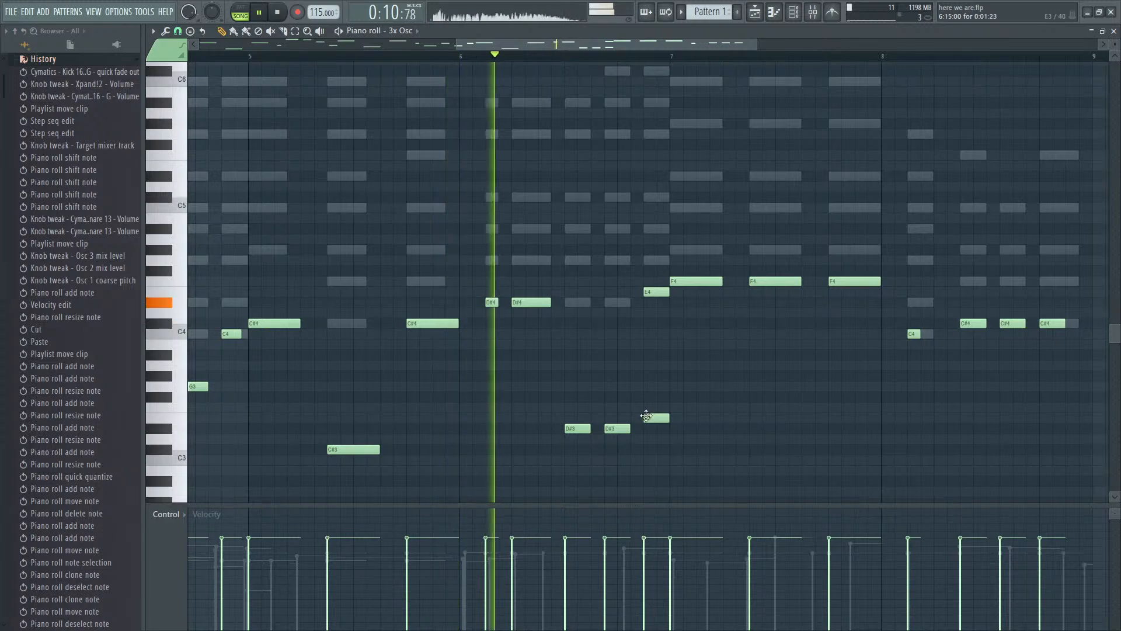
scroll(648, 413, "down", 3)
scroll(753, 429, "up", 4)
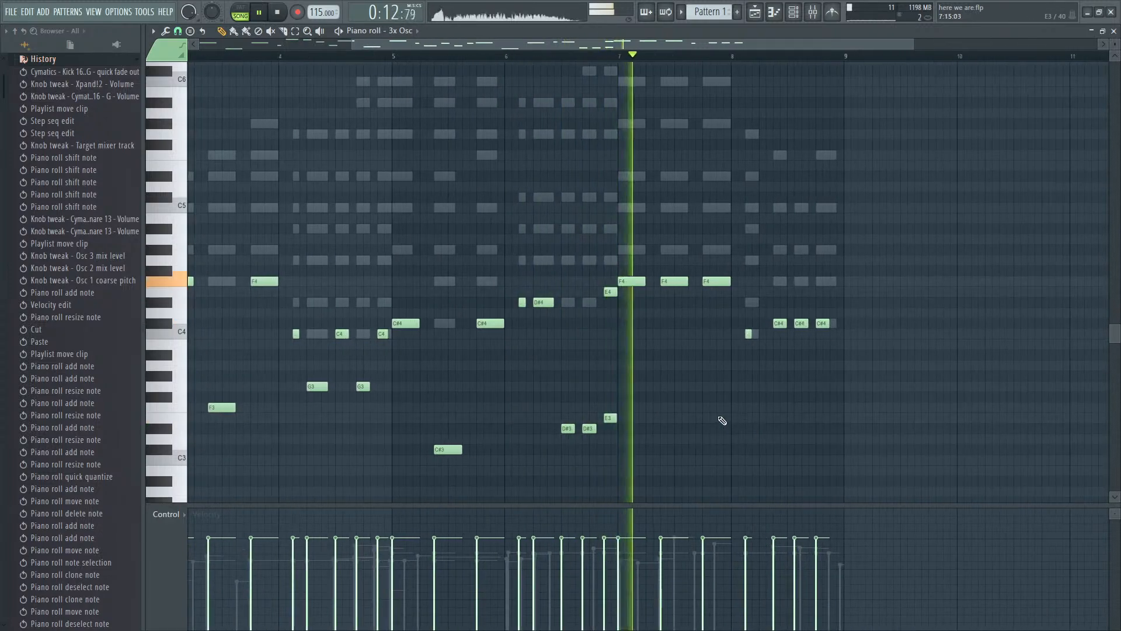
scroll(722, 420, "down", 3)
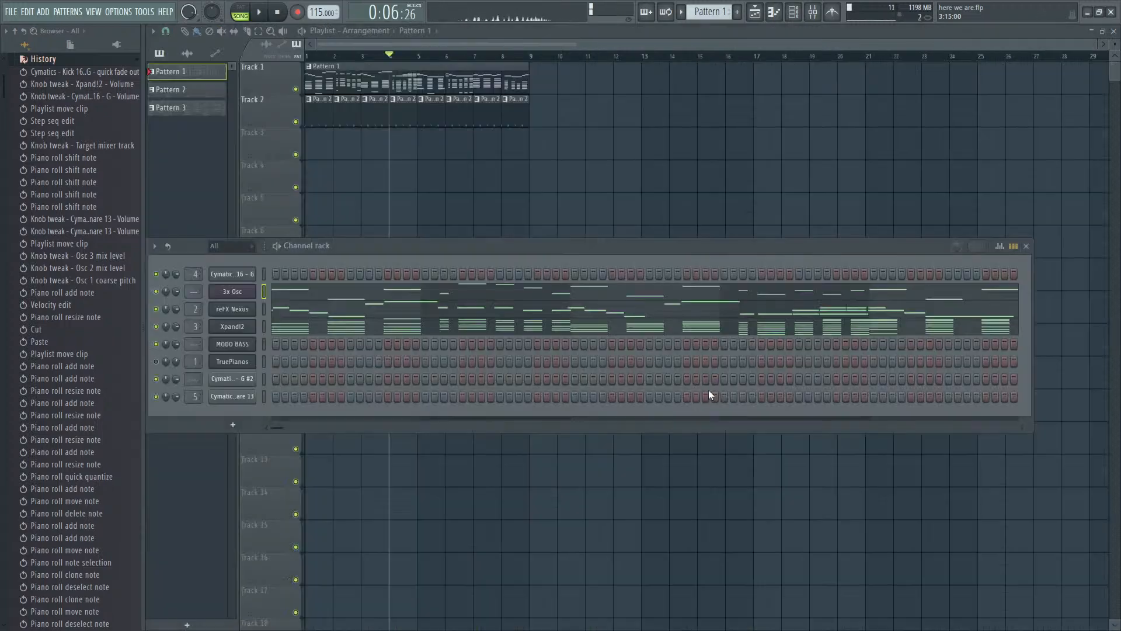
- Turn off Fruity Reeverb 2 on the reverb+sc mixer track and play the song to hear the difference
key("F6")
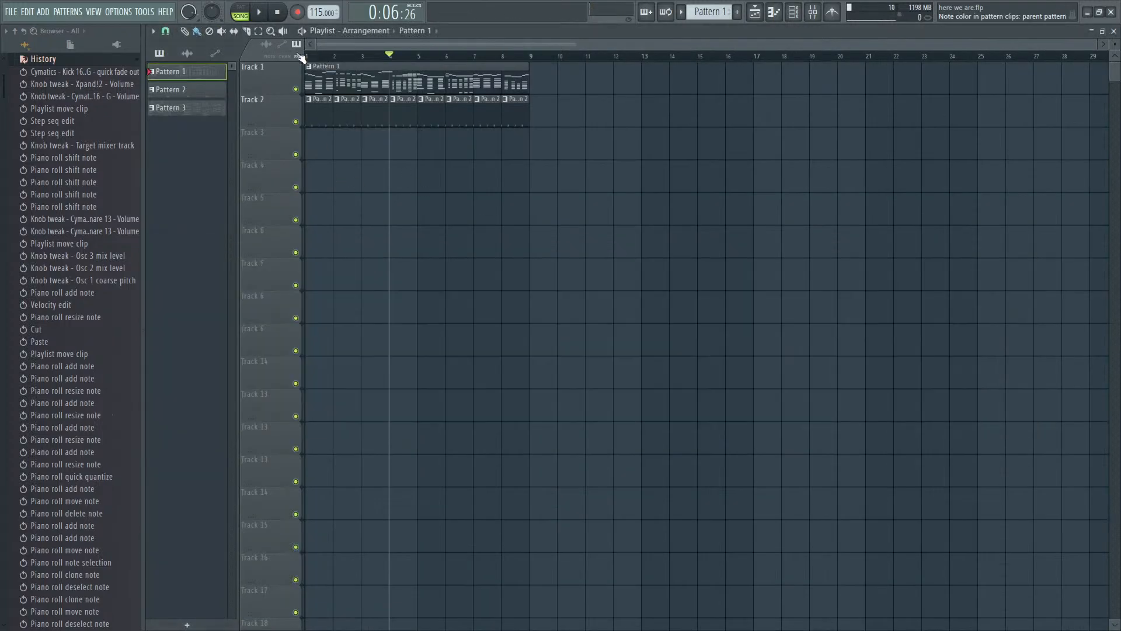
key("F9")
left_click(251, 341)
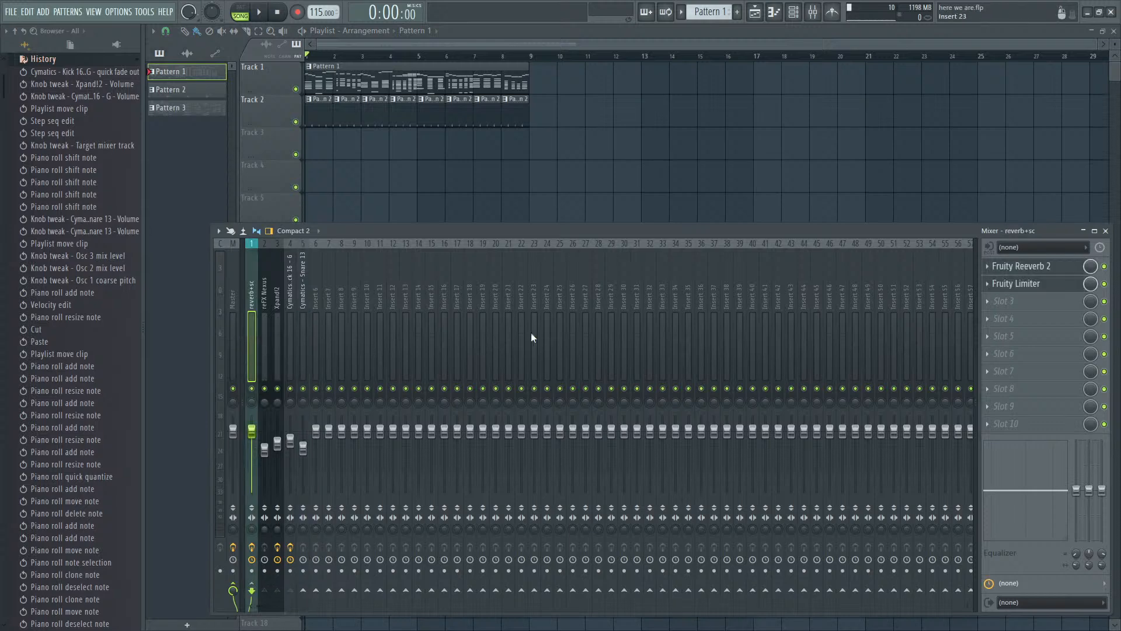
left_click(1104, 268)
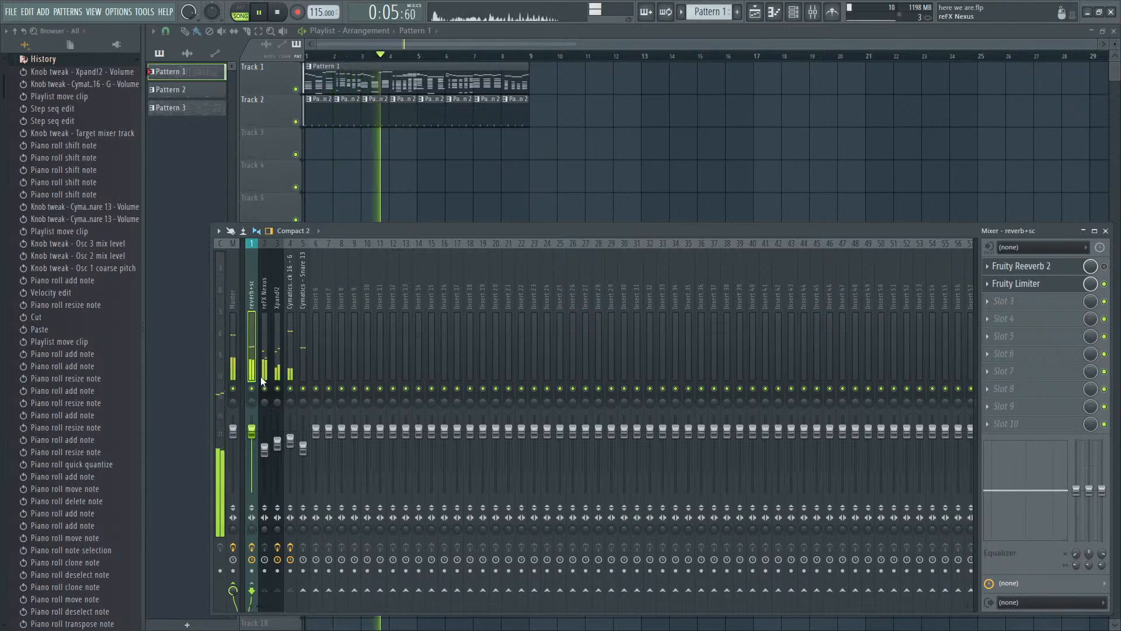
- Route the 3x Osc channel to mixer track 6
left_click(275, 371)
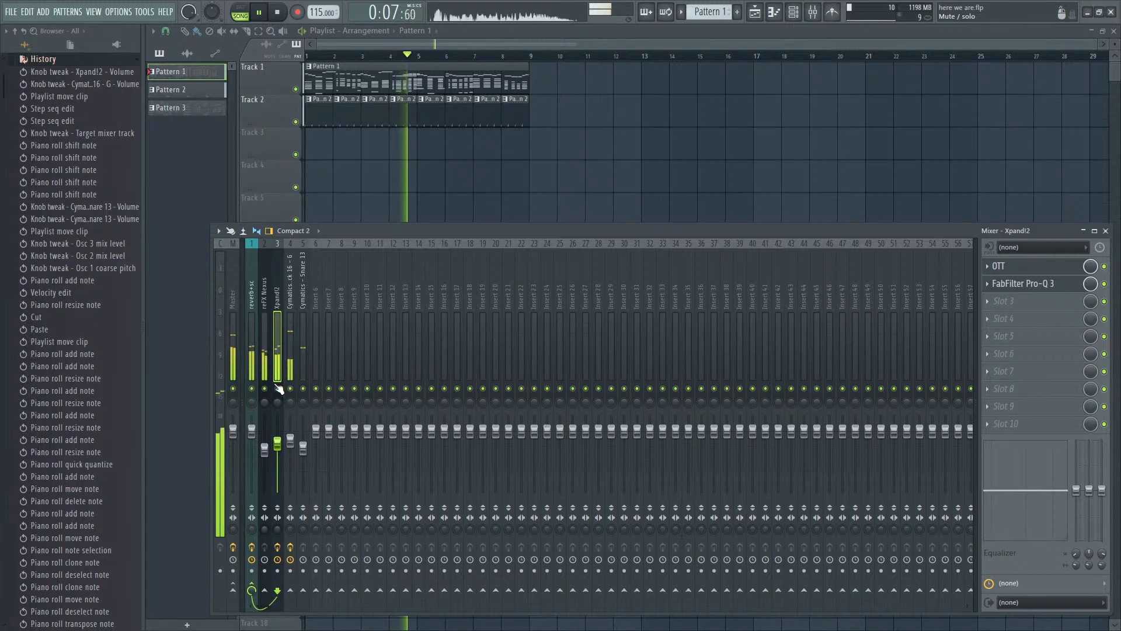
key("F9")
key("F6")
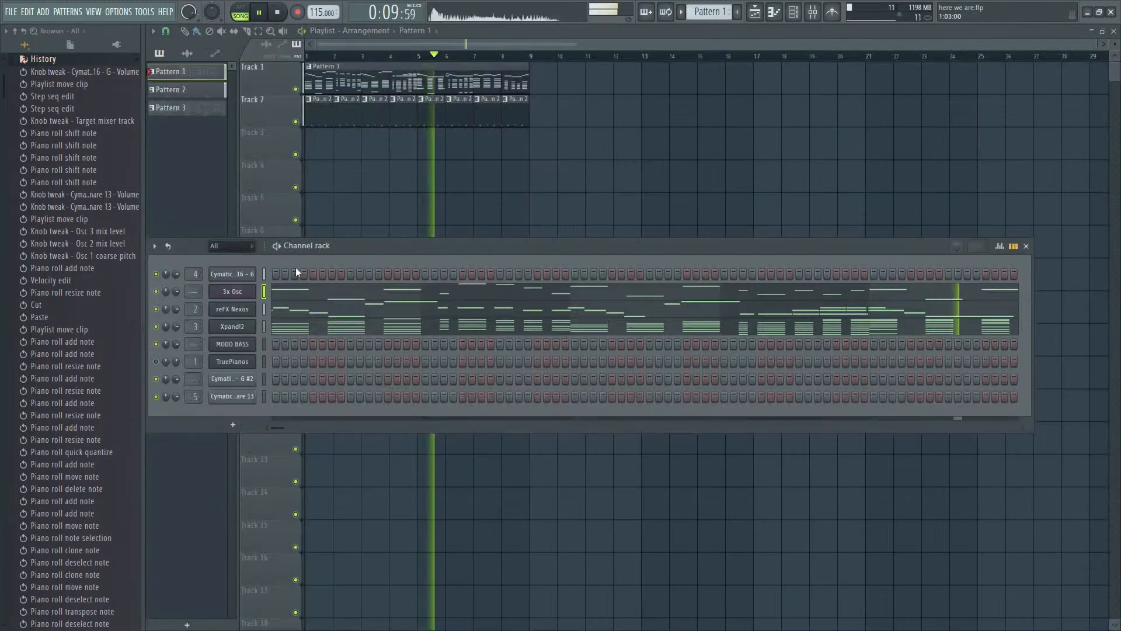
key("F9")
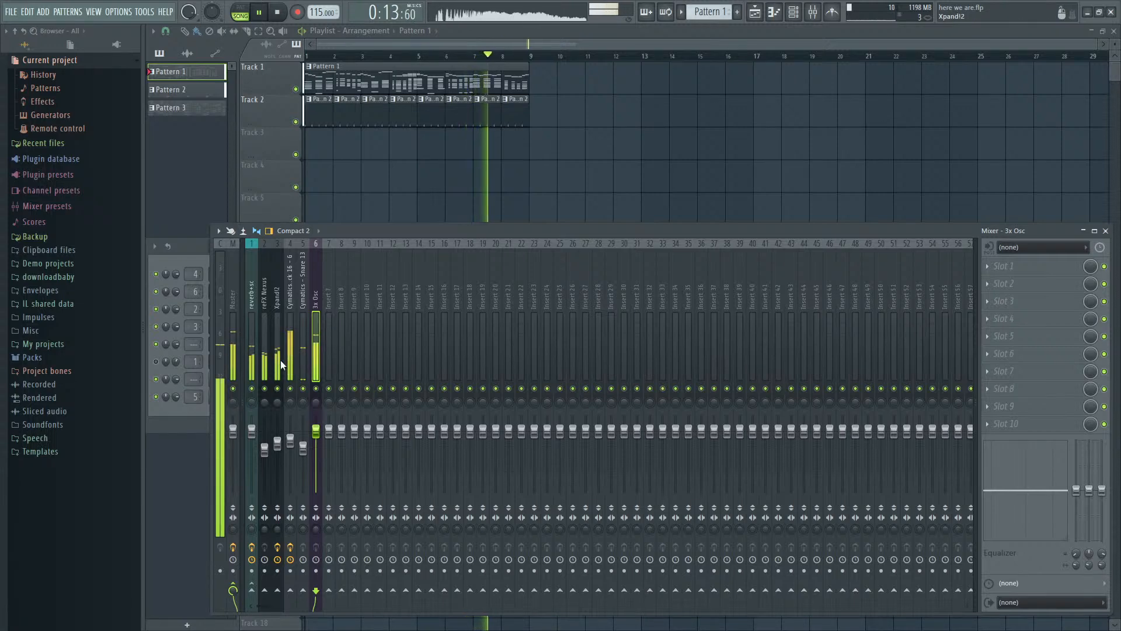
- Open the Fruity Limiter on the reverb+sc track and examine its compressor and sidechain settings
left_click(247, 345)
left_click(1043, 286)
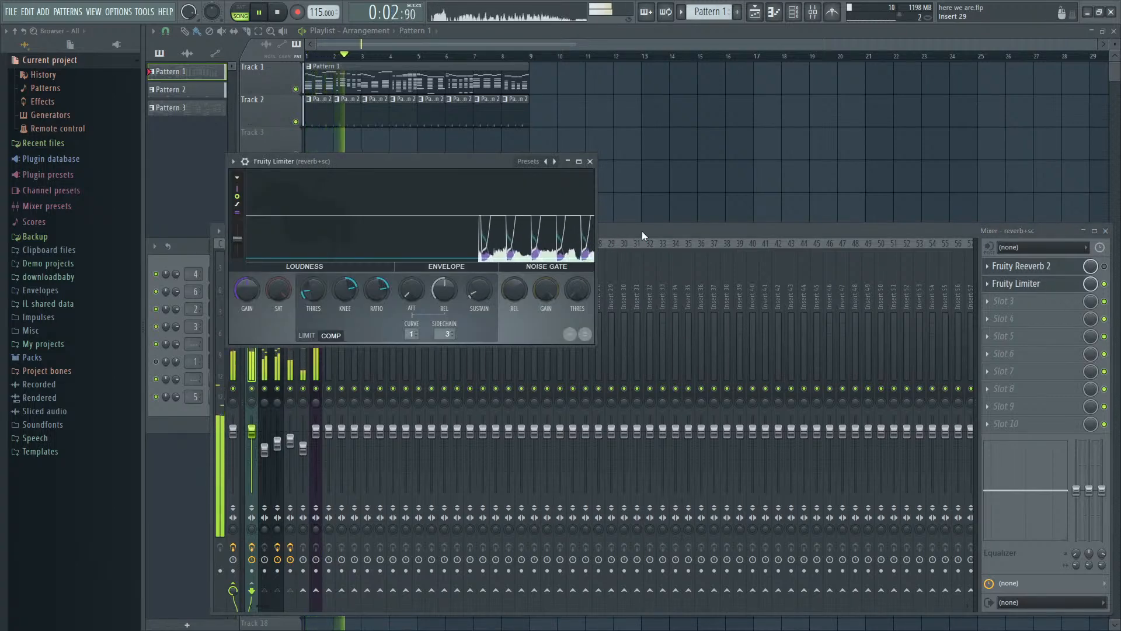
left_click(334, 380)
- Sidechain the kick track to the 3x Osc track and load Fruity Limiter there with the Sidechain preset
left_click(290, 367)
left_click(316, 590)
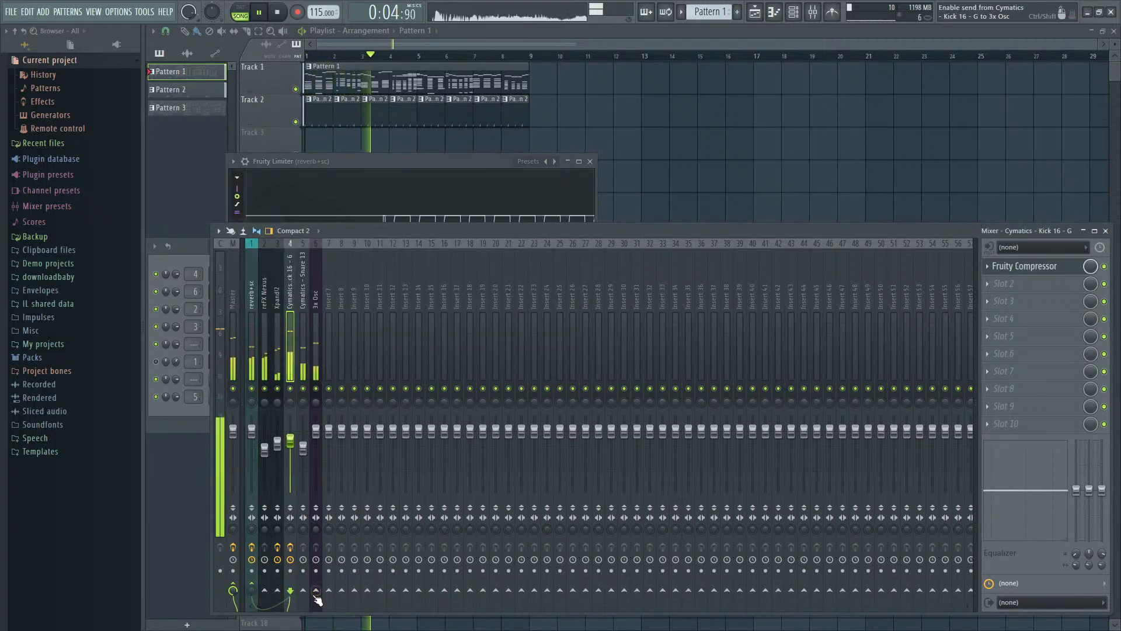
left_click(317, 374)
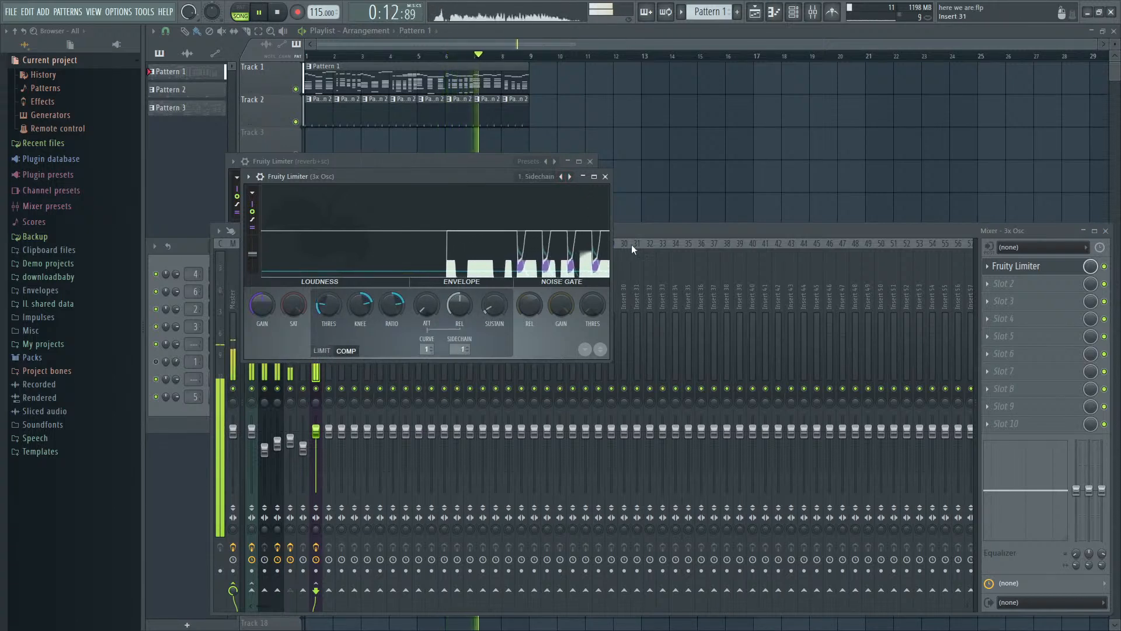
left_click(658, 229)
- Load Maximus on the Master mixer track, move its window clear of the mixer, and play the song
left_click(234, 329)
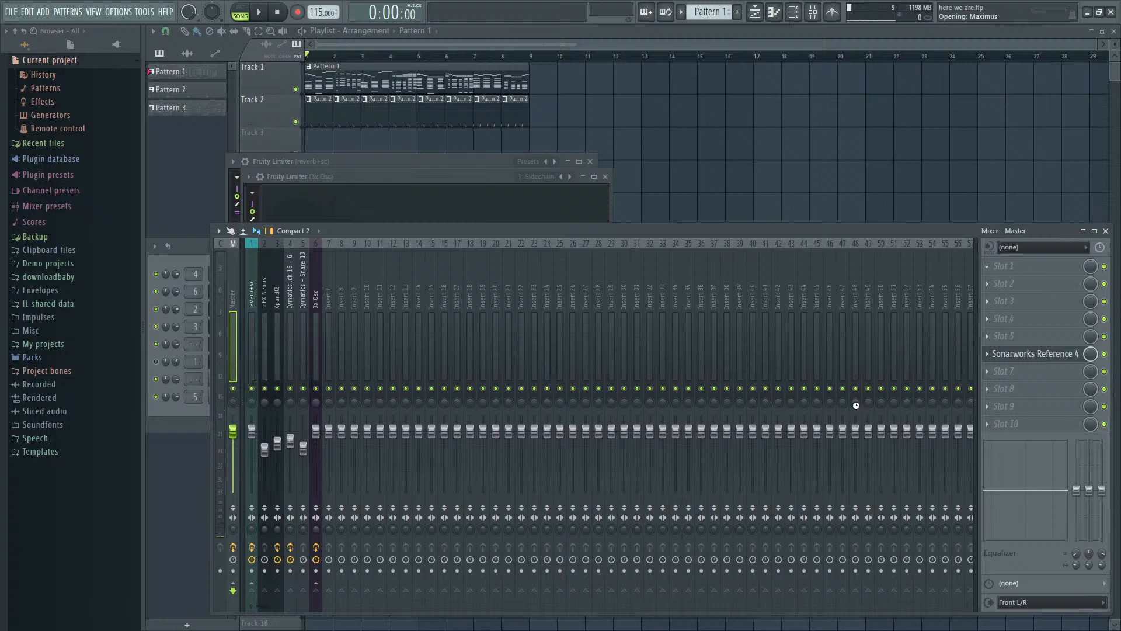
left_click_drag(530, 260, 685, 131)
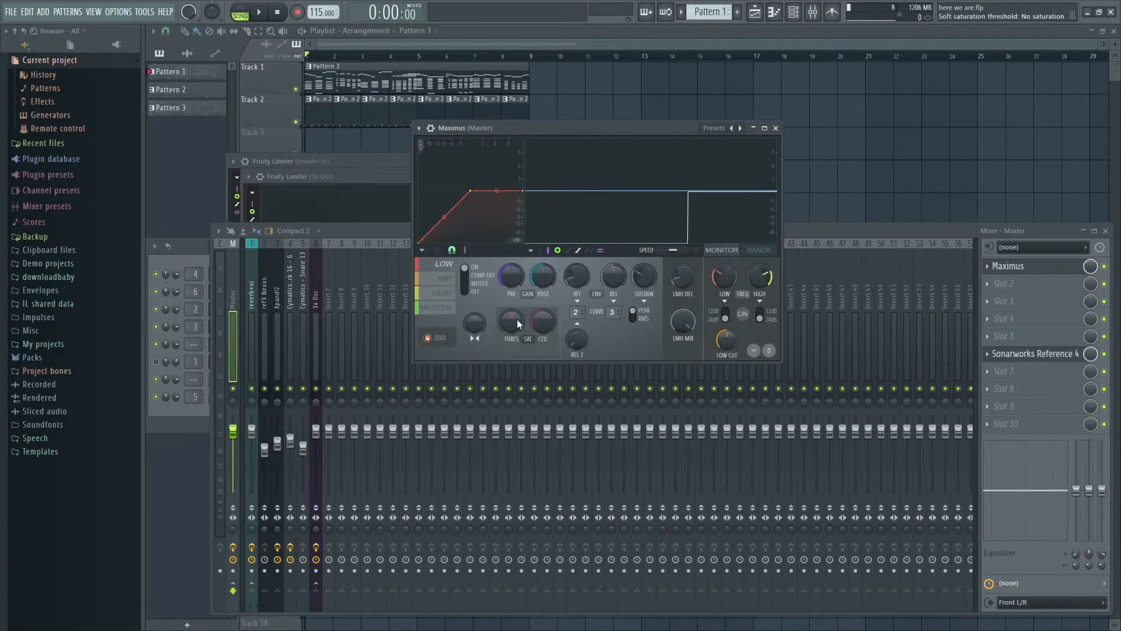
key("space")
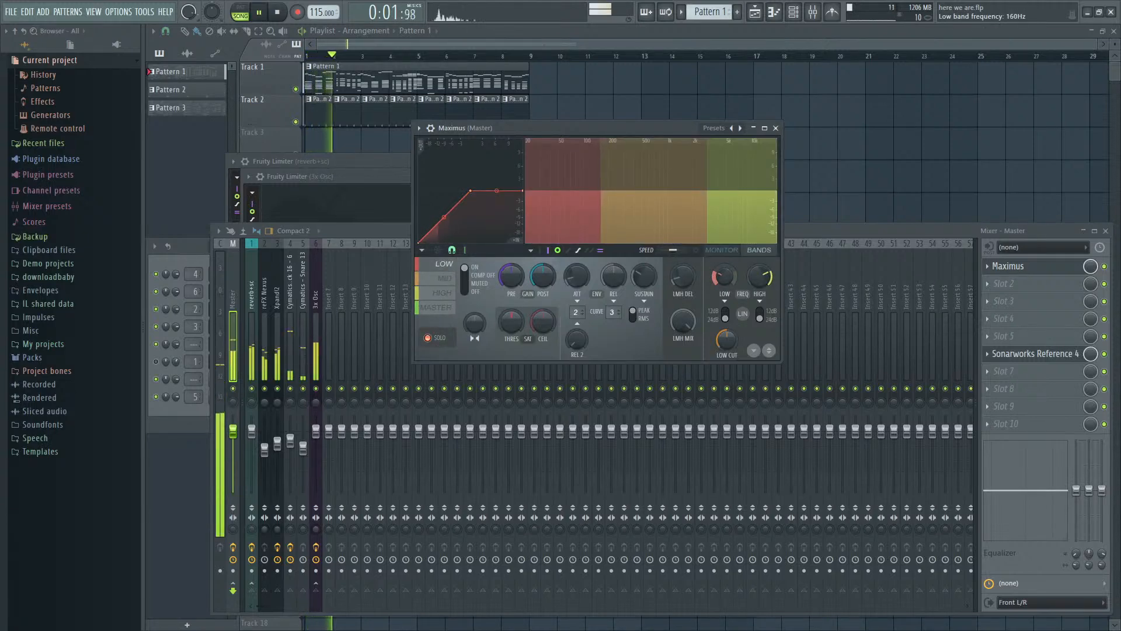
- Boost the pre gain of Maximus's low, mid and high bands during playback, with the mid band at about 5.1 dB
left_click(722, 250)
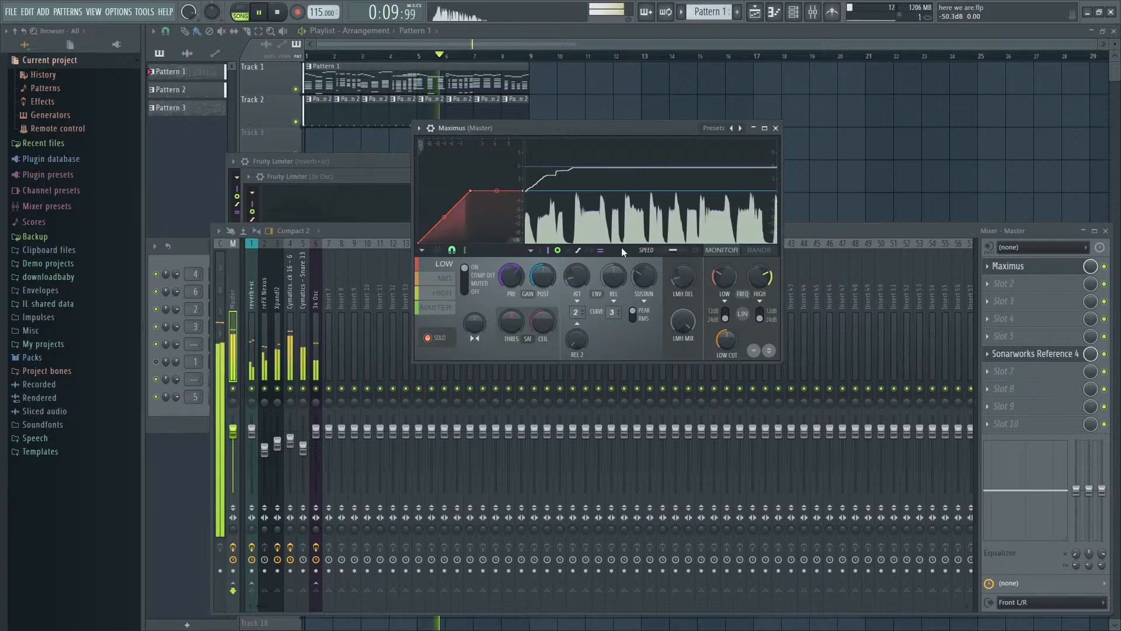
left_click(446, 280)
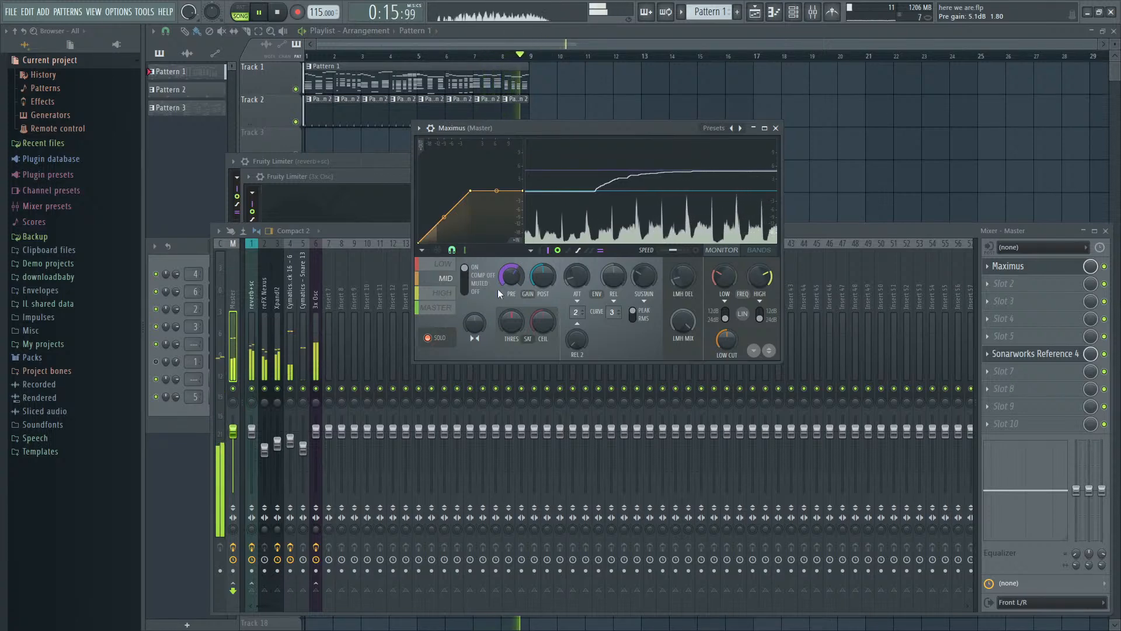
left_click(445, 293)
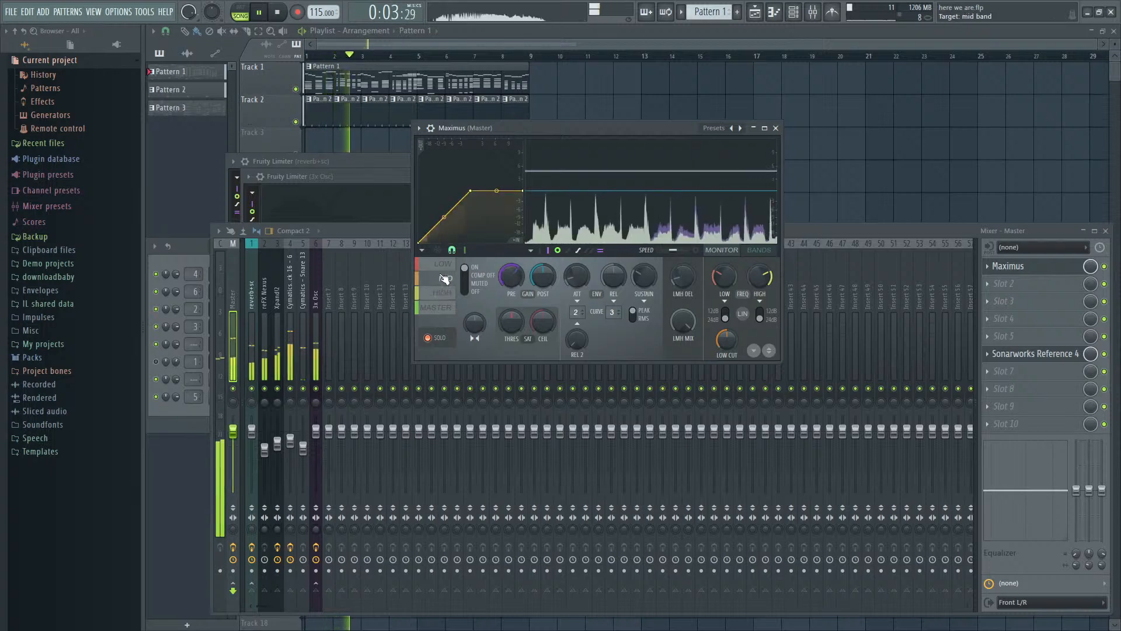
- Straighten the Maximus master band's curve into a diagonal, adjust its saturation, and toggle Sonarworks Reference 4 while listening
left_click(429, 314)
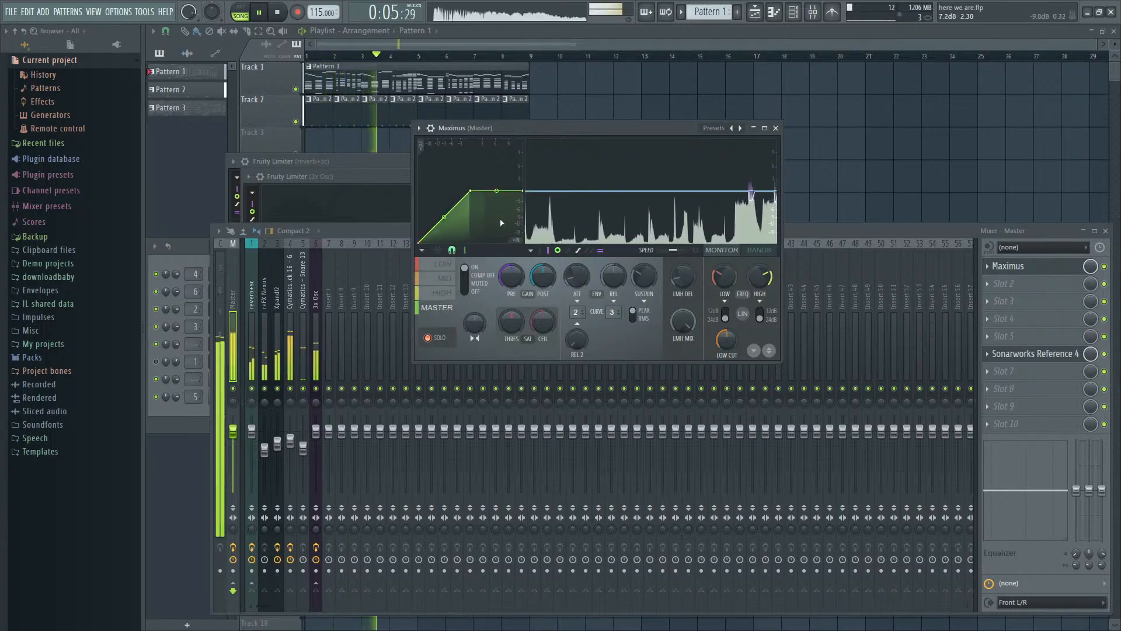
left_click_drag(523, 191, 523, 139)
left_click_drag(511, 322, 512, 320)
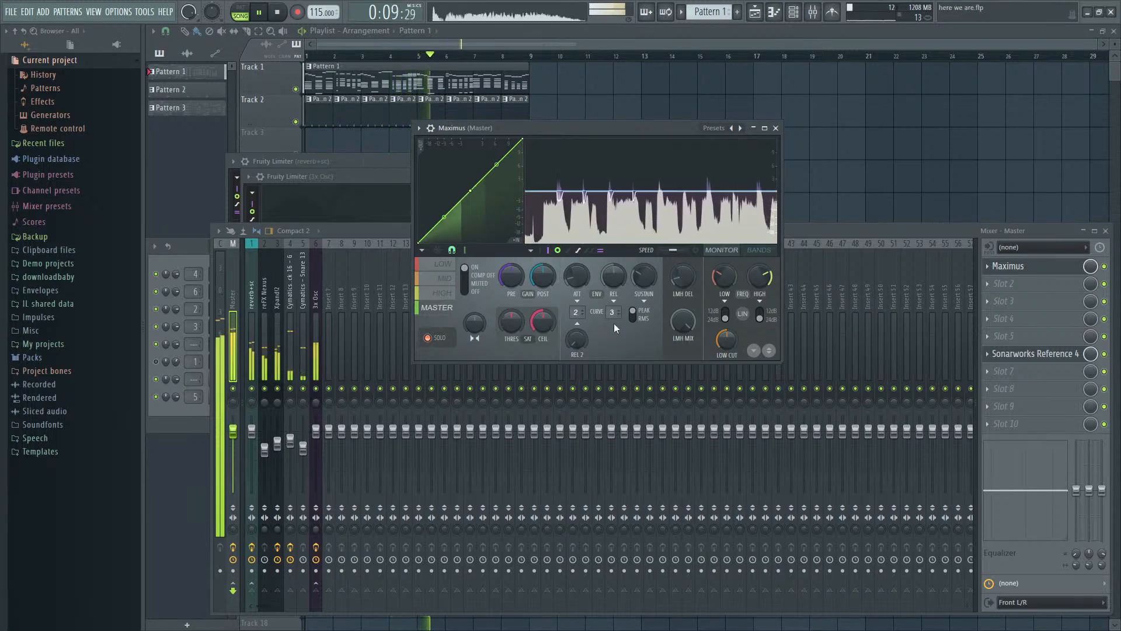
left_click(1106, 355)
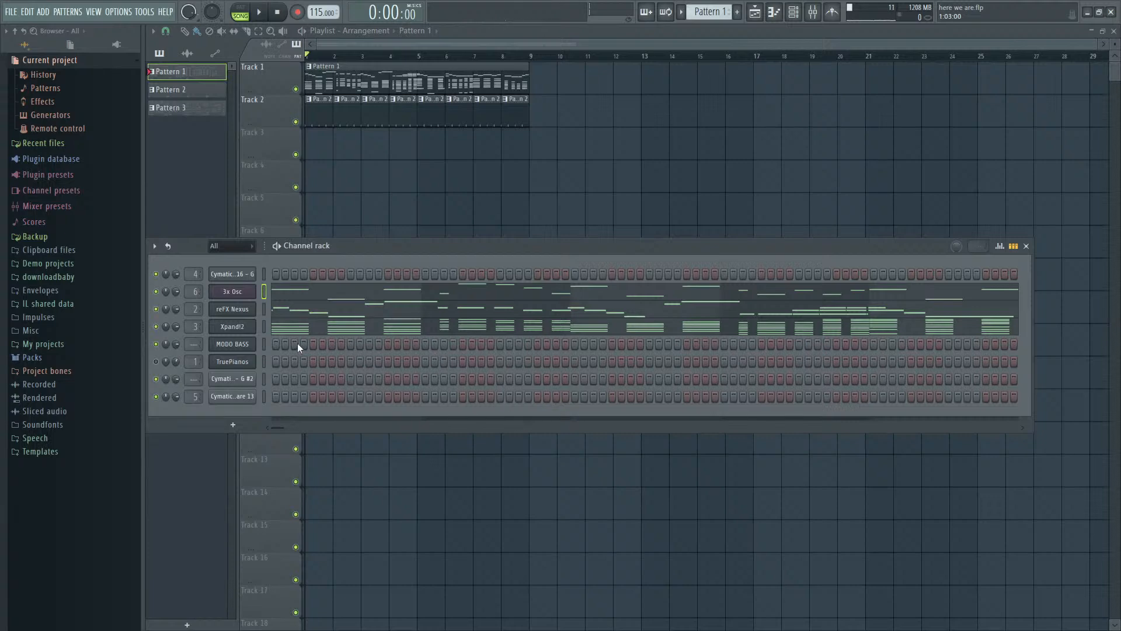
- Paste the copied chord notes into the TruePianos channel, unmute it, and play the song
left_click(264, 361)
key("ctrl+v")
key("space")
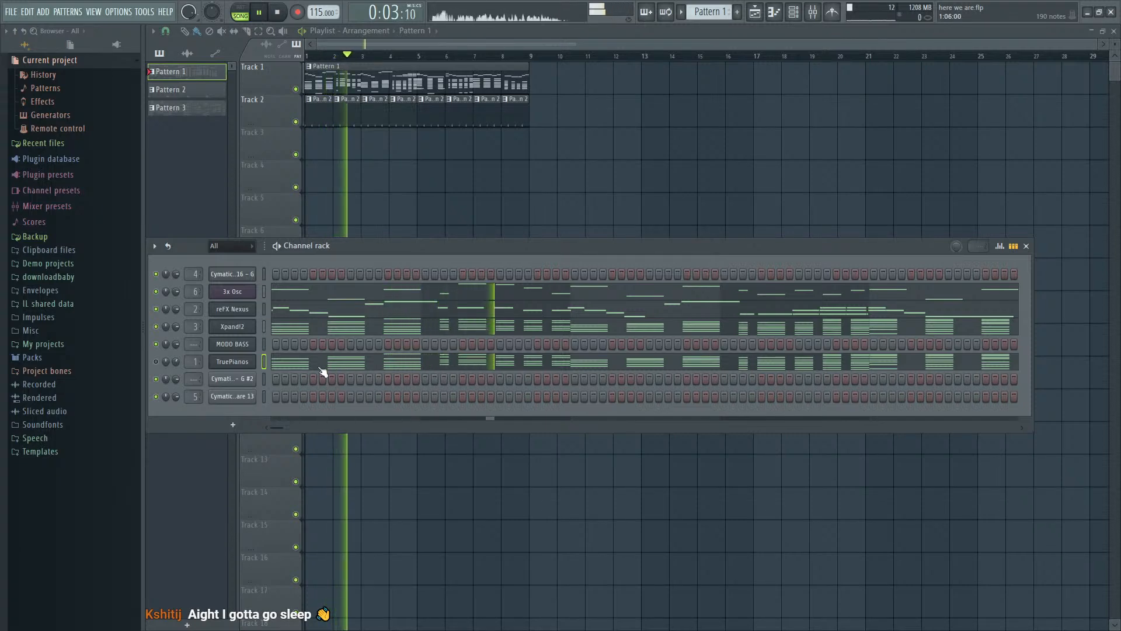
key("space")
left_click(155, 362)
key("space")
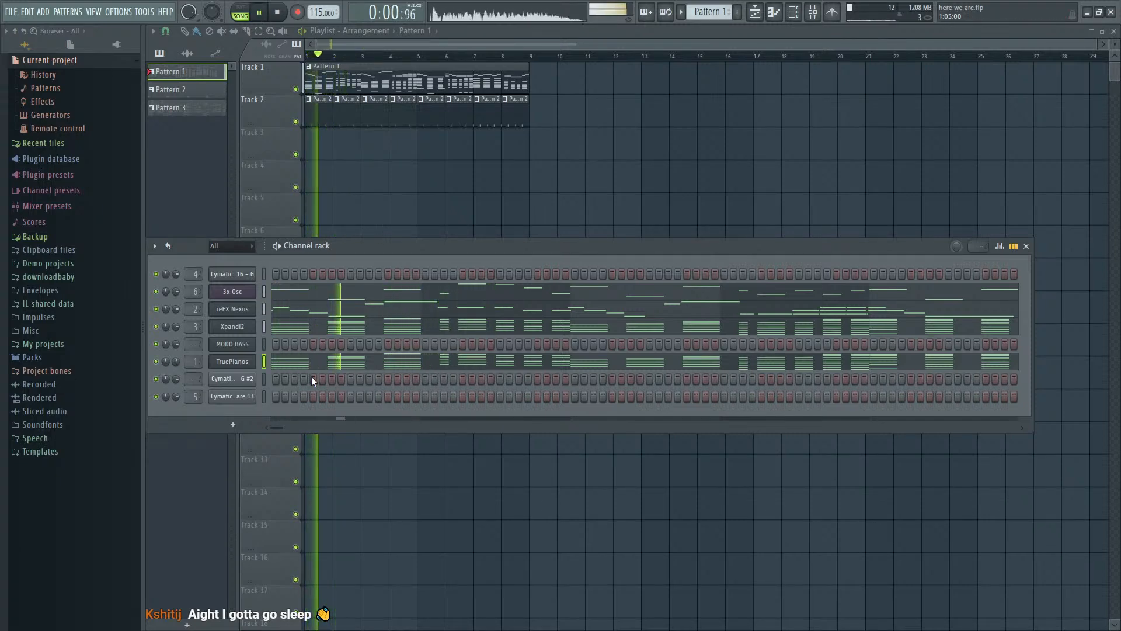
- Route TruePianos to mixer track 7, send it to the reverb+sc track, and lower its volume to about -3.7 dB
key("F9")
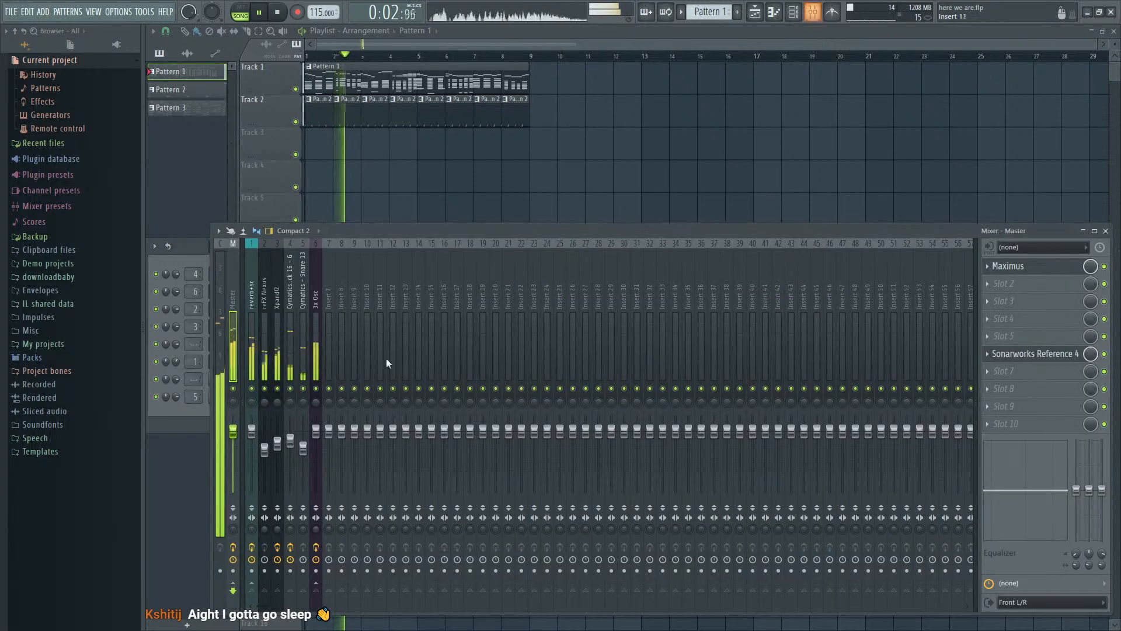
key("F6")
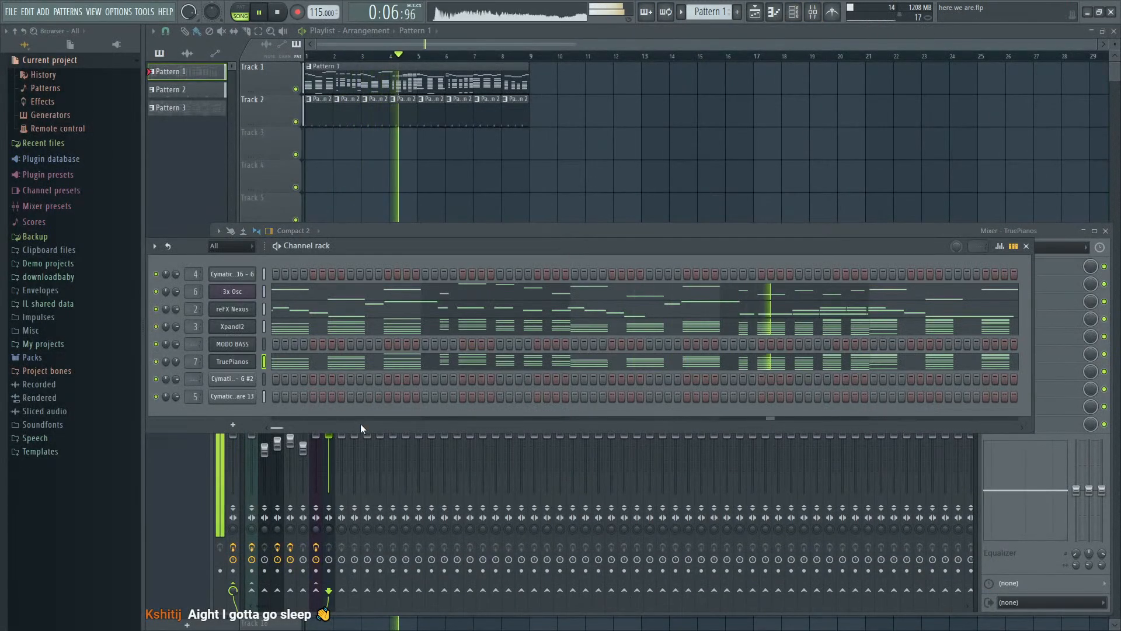
key("F9")
left_click(252, 587)
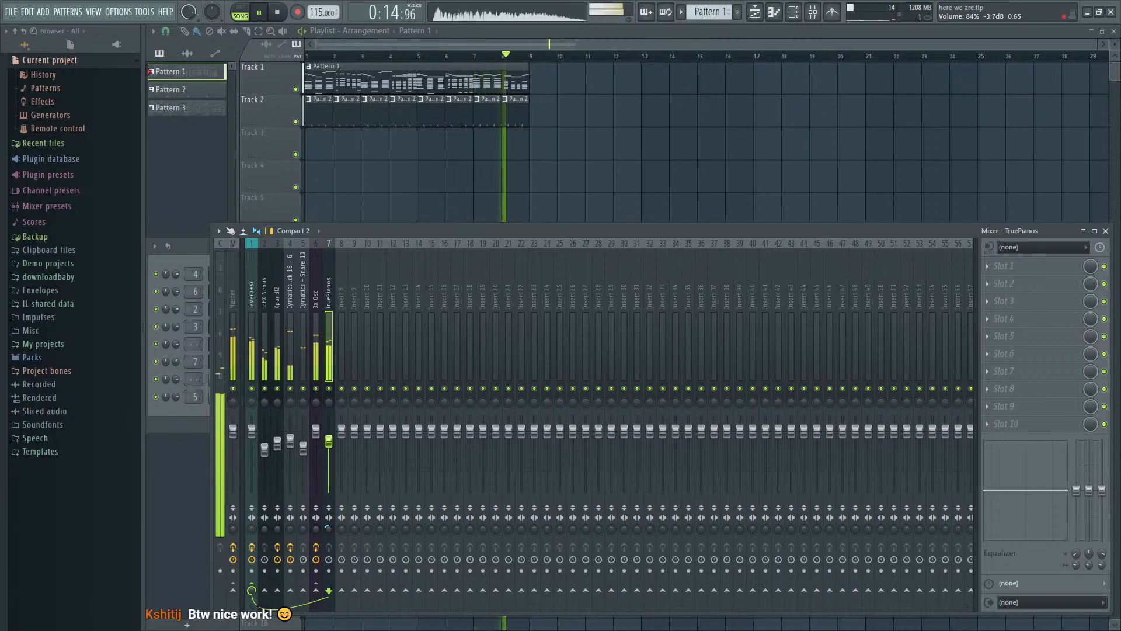
- Shorten the TruePianos release, trying -100 and settling at about -49 while auditioning test notes
left_click(187, 409)
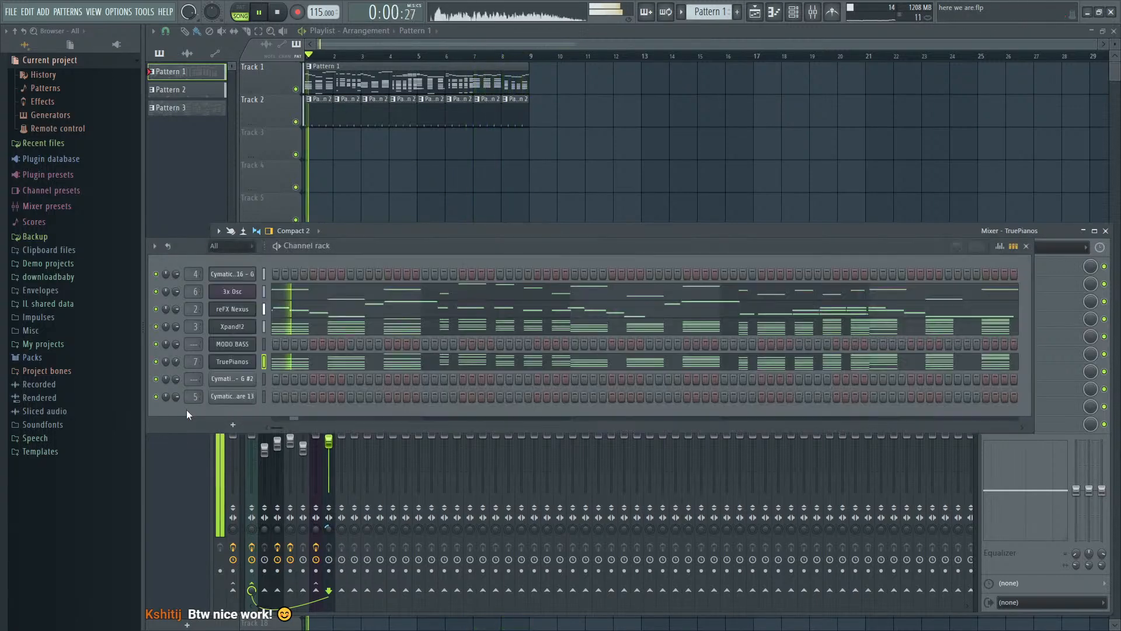
key("space")
left_click(251, 367)
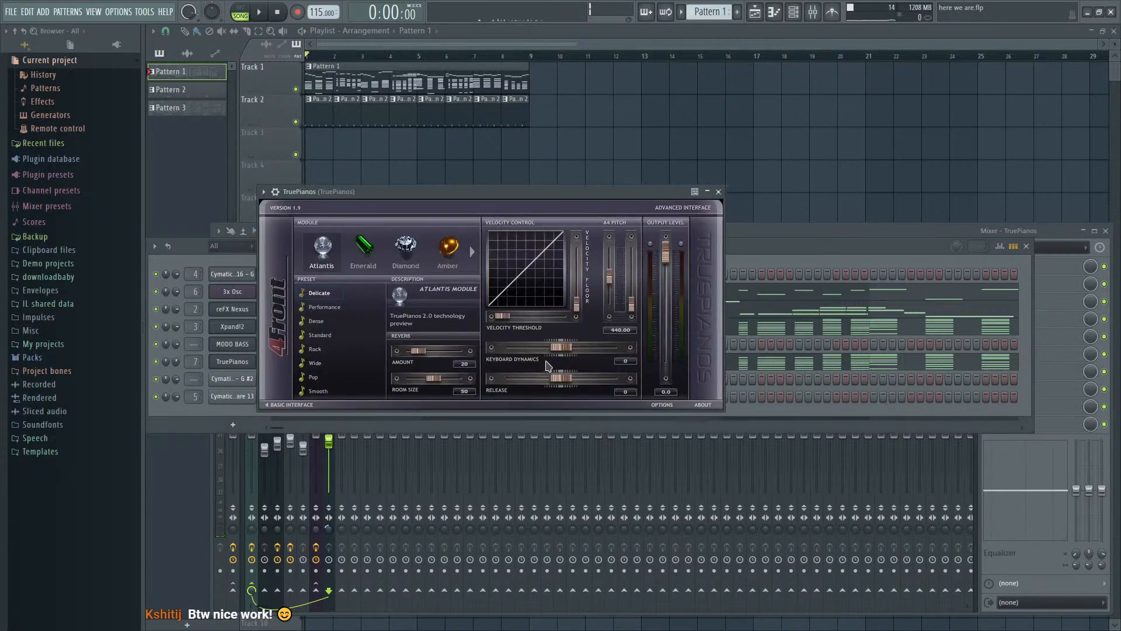
left_click_drag(561, 379, 534, 361)
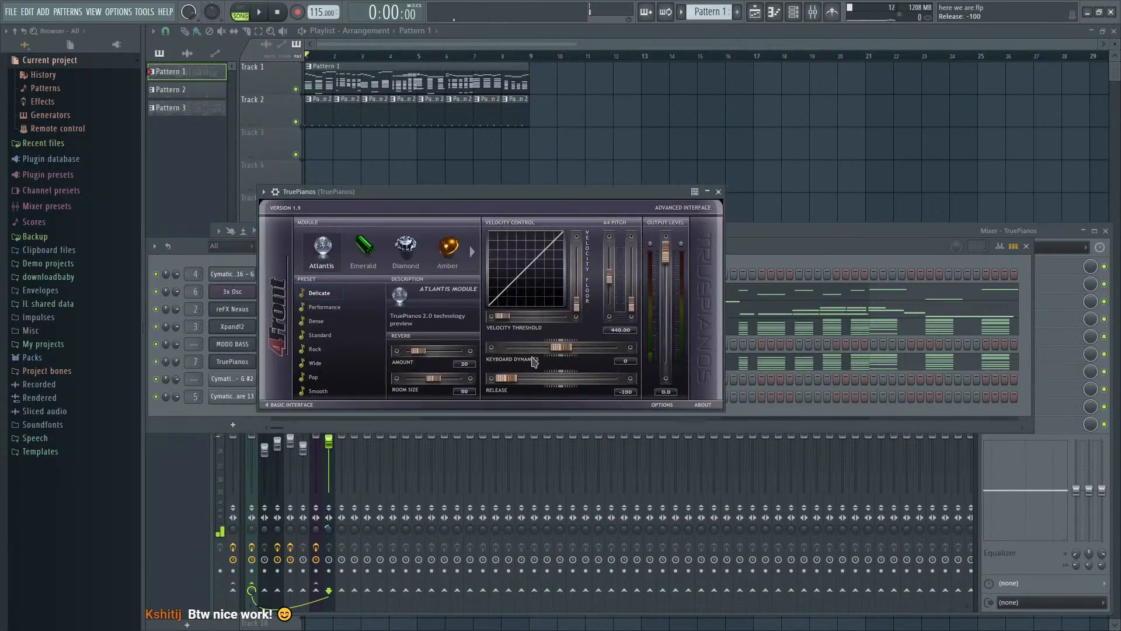
key("c")
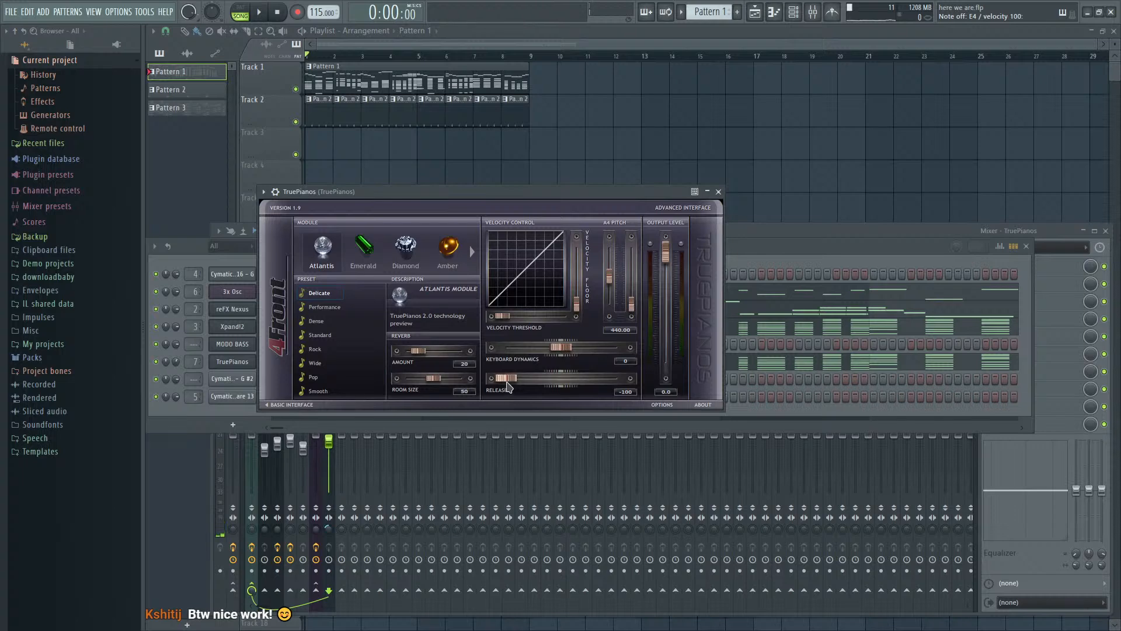
key("c")
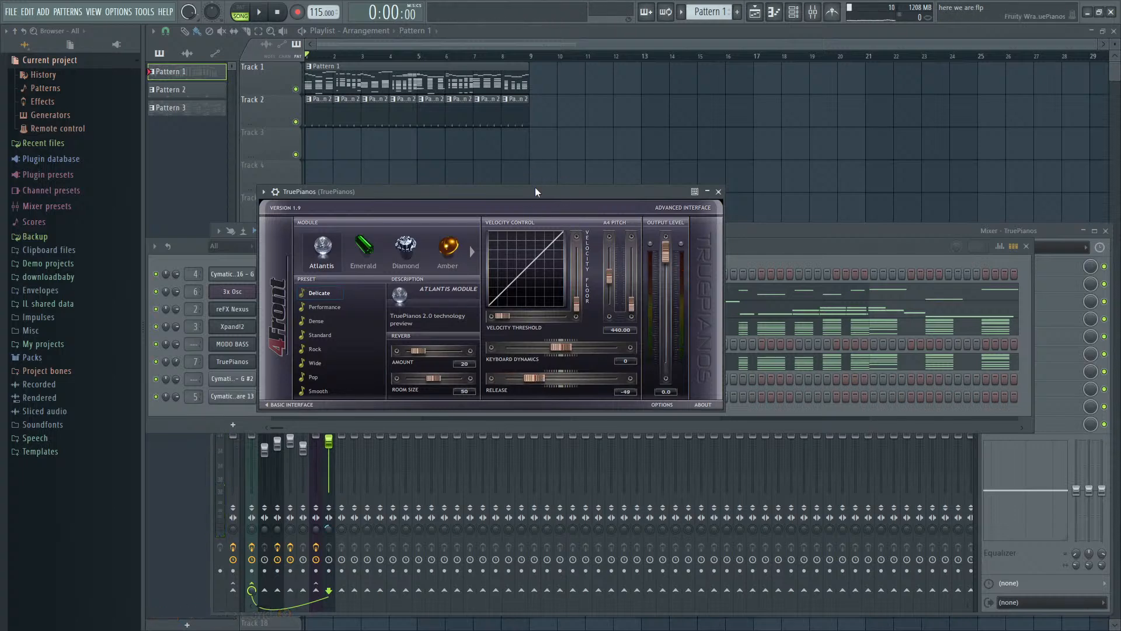
key("c")
key("c")
- Play the song and replace Fruity Reeverb 2 on the reverb+sc mixer track with an enabled FabFilter Pro-Q 3
left_click(742, 258)
key("space")
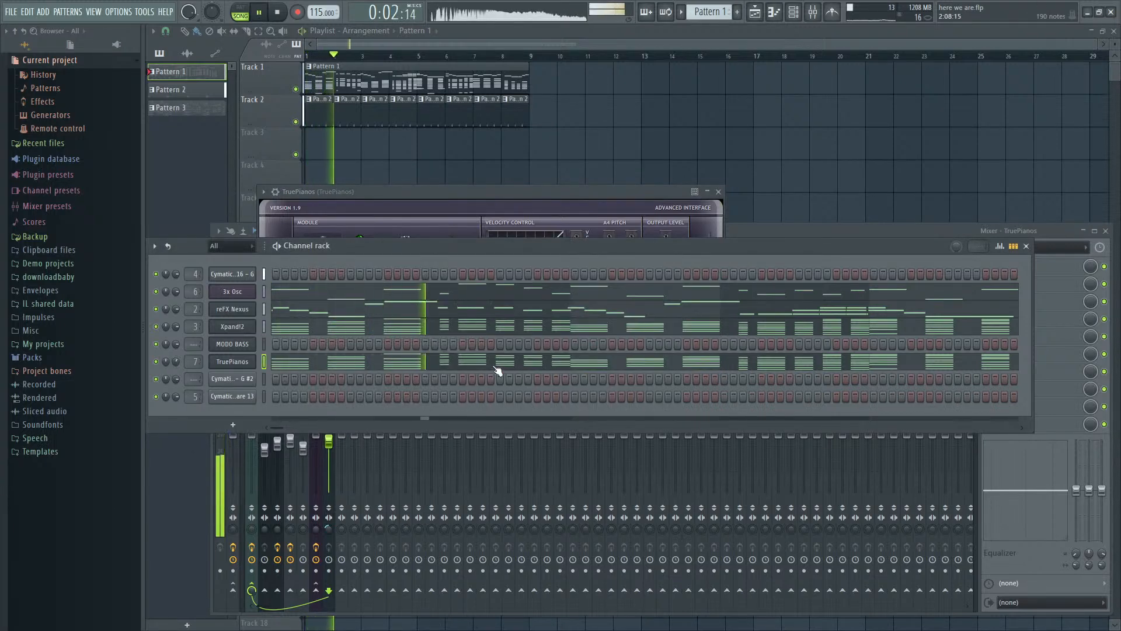
key("F9")
left_click(250, 327)
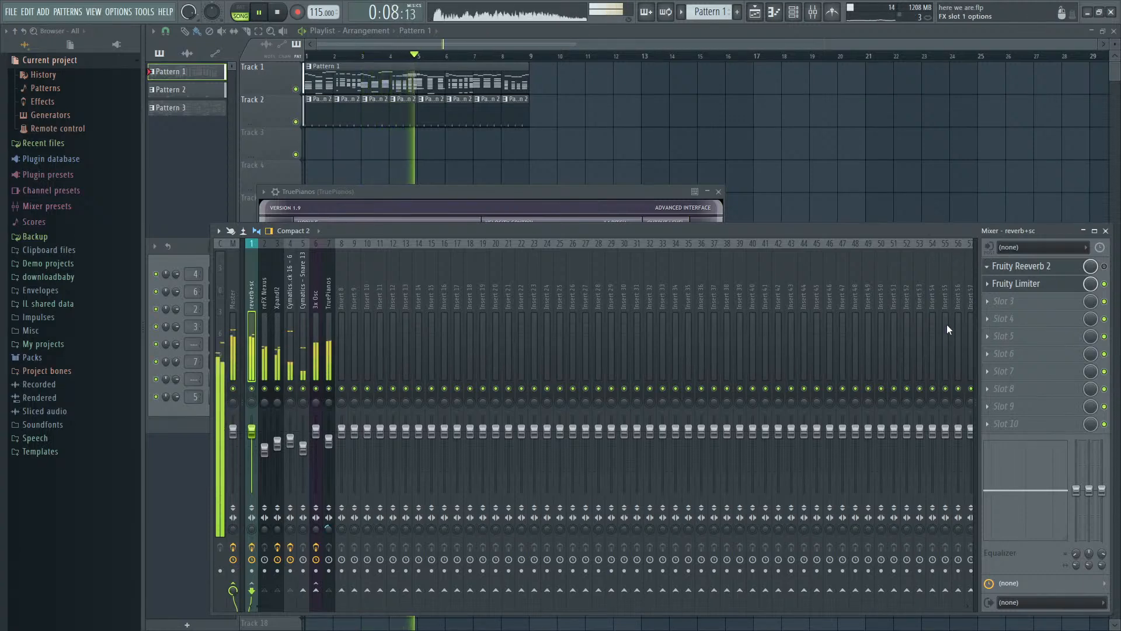
left_click(830, 429)
left_click(1104, 266)
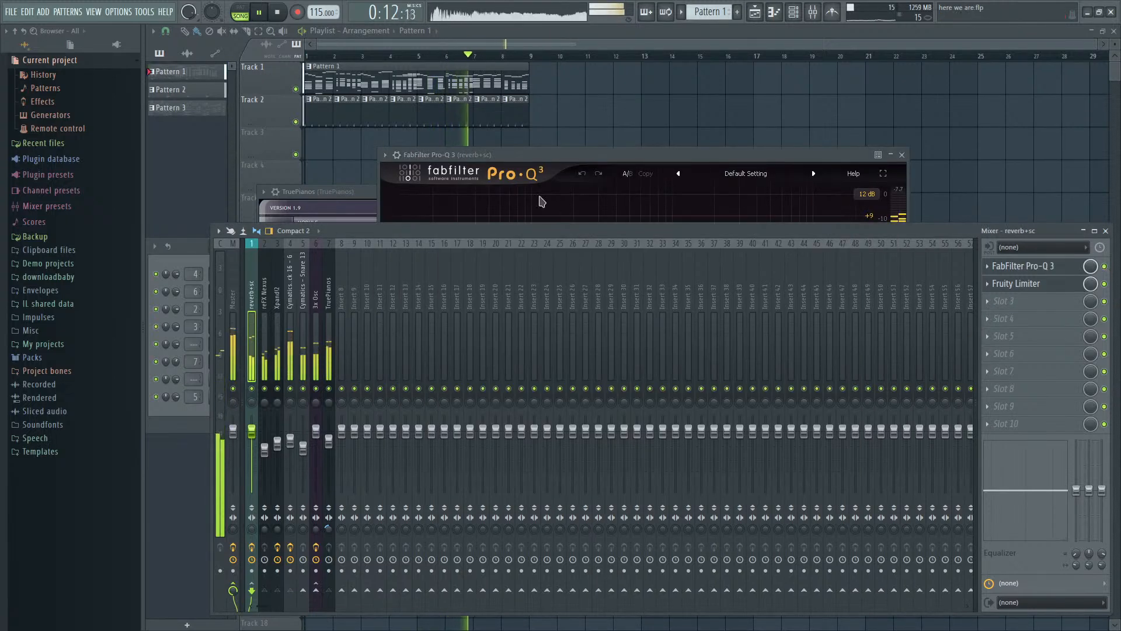
- Add a low cut band in the reverb+sc track's Pro-Q 3 at about 200 Hz with a 36 dB/oct slope
left_click(549, 175)
left_click(430, 289)
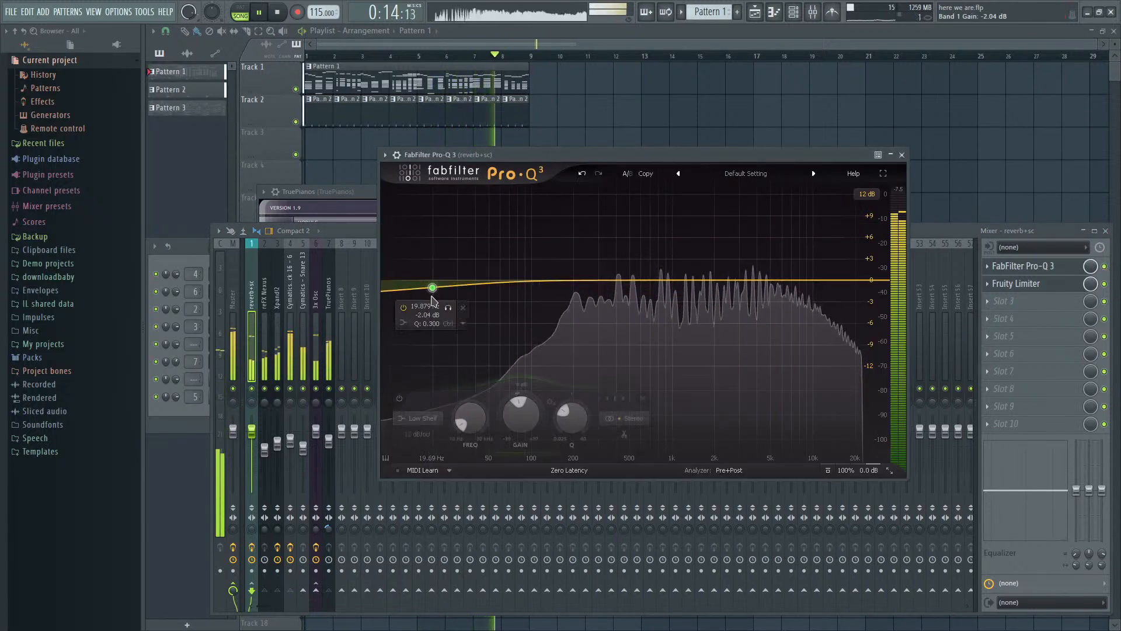
left_click(424, 419)
left_click(413, 331)
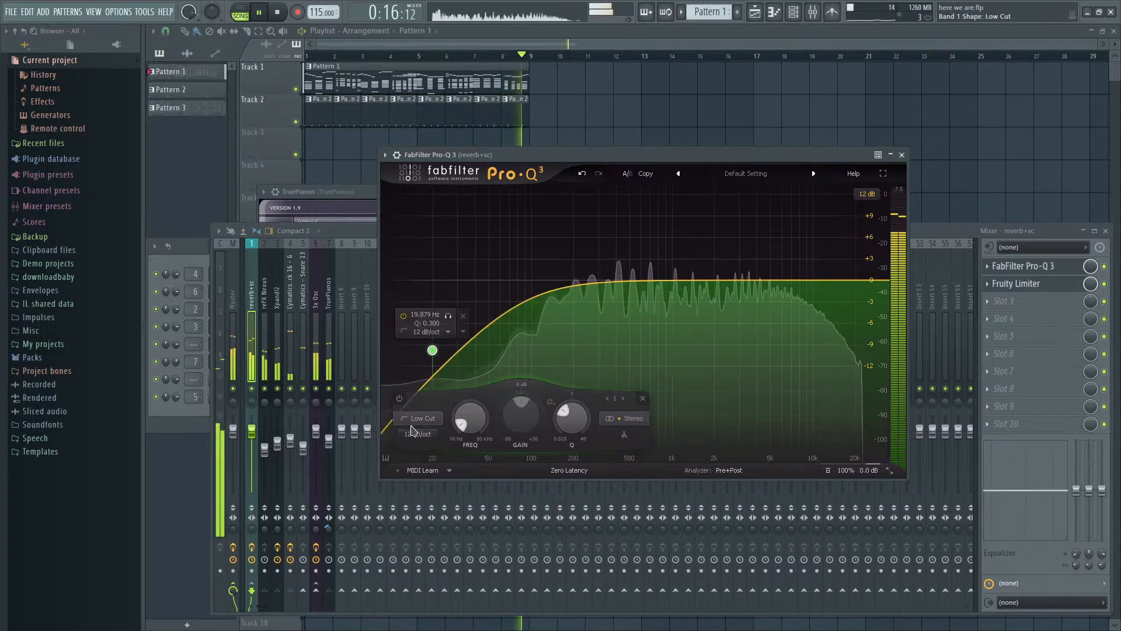
scroll(433, 350, "up", 2)
left_click_drag(433, 349, 573, 296)
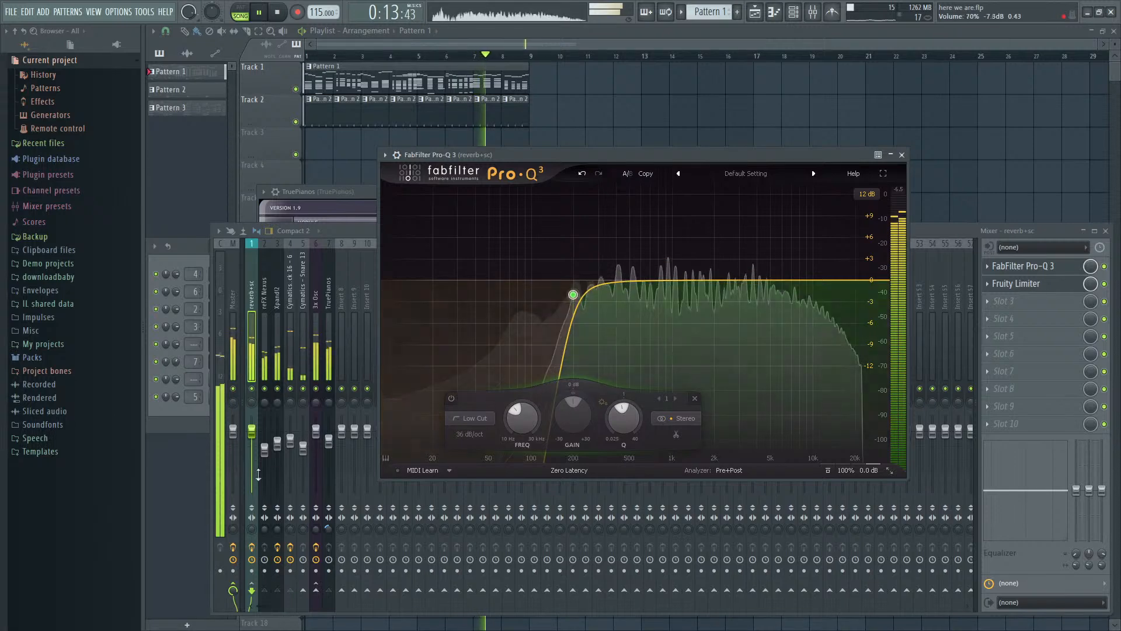
- Stop playback, solo the Xpand!2 mixer track, and load Krush in its third effect slot
left_click(290, 362)
key("space")
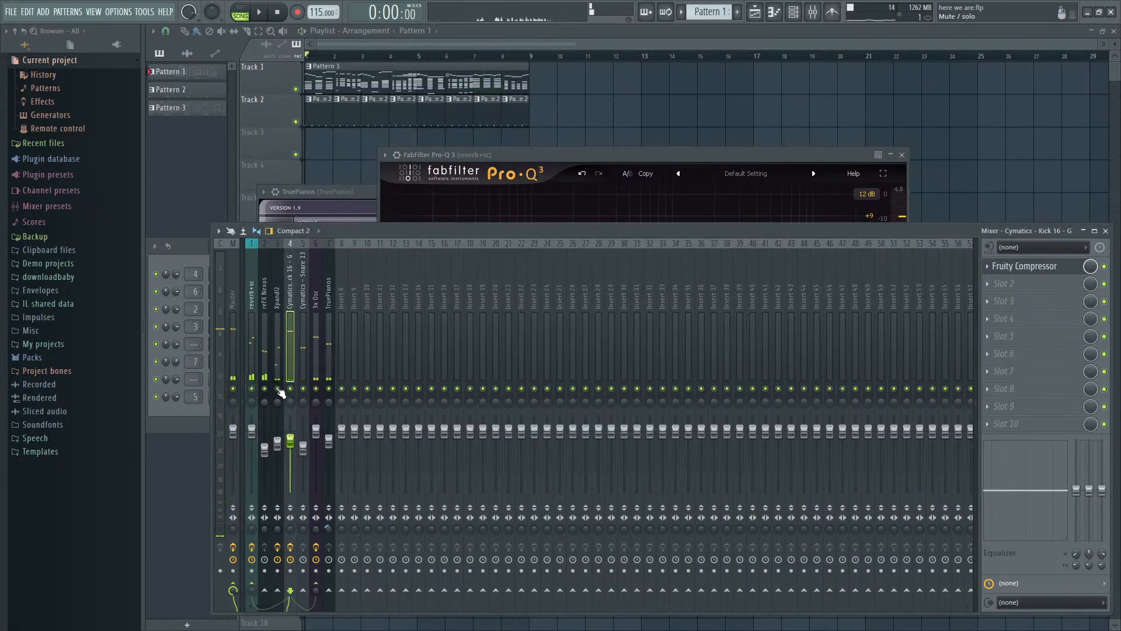
left_click(280, 372)
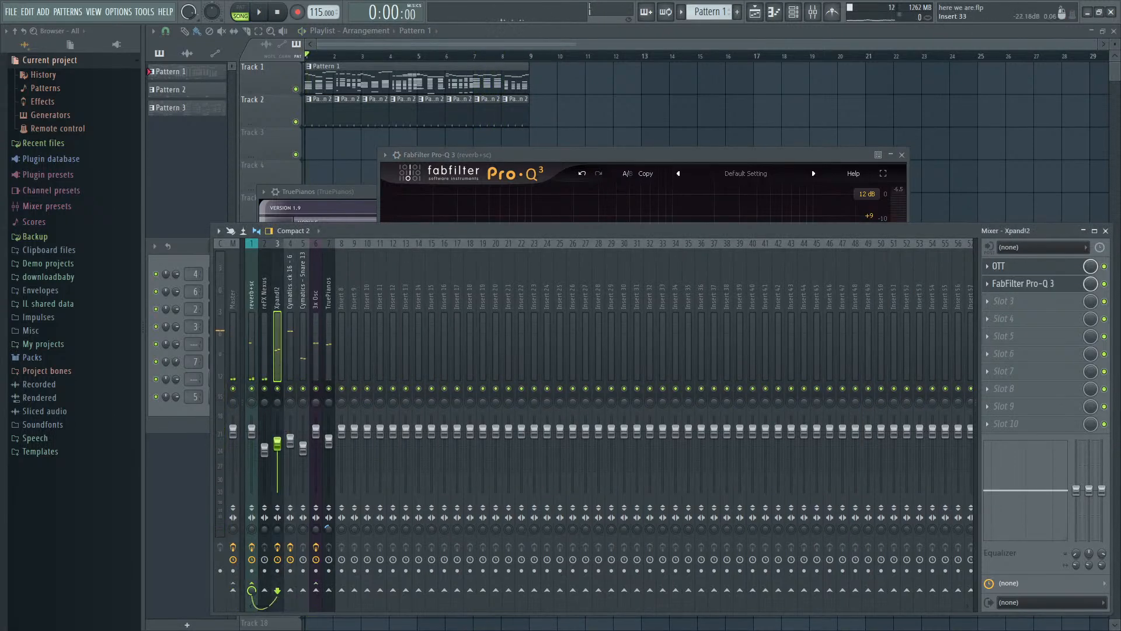
key("space")
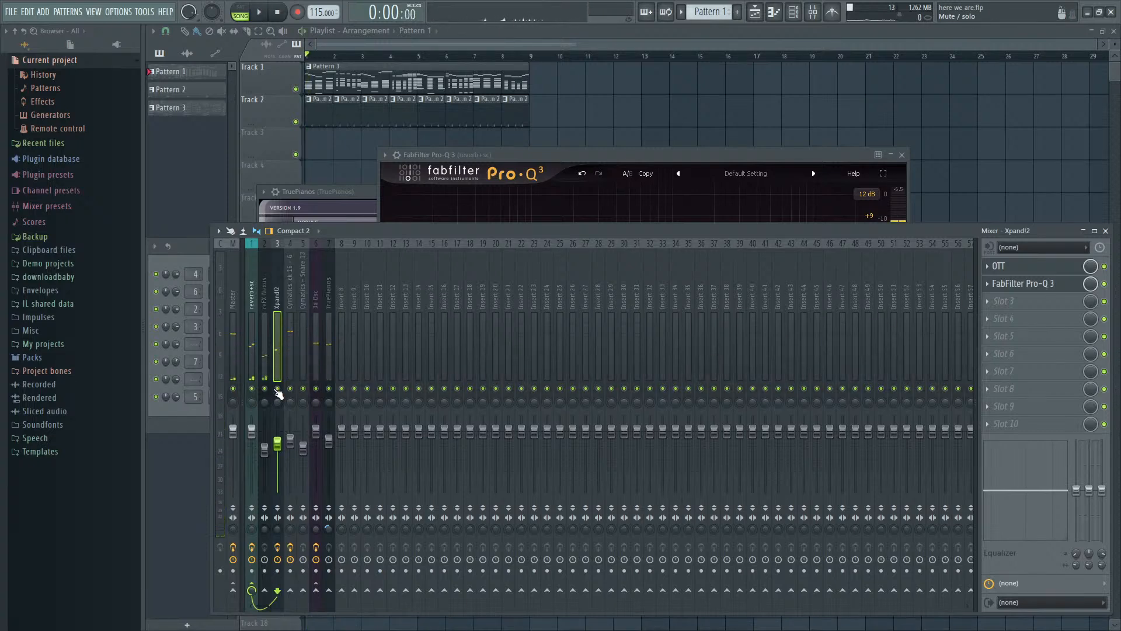
key("space")
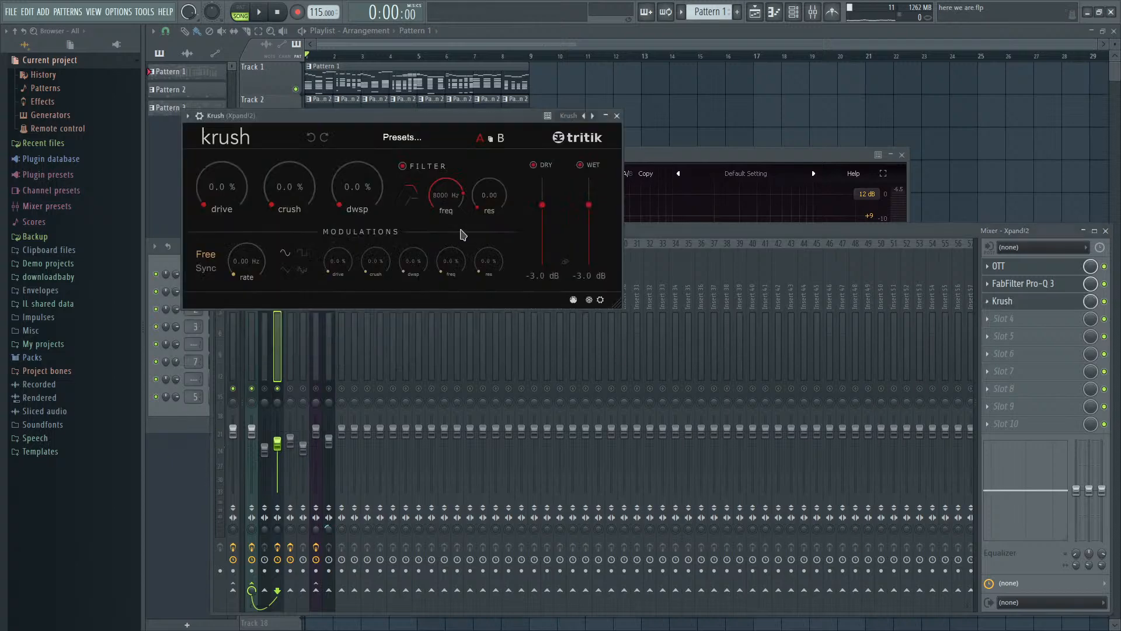
- Play the soloed Xpand!2 track and step through Krush's presets past Bit Crush to Cheap Toy
key("space")
left_click(454, 139)
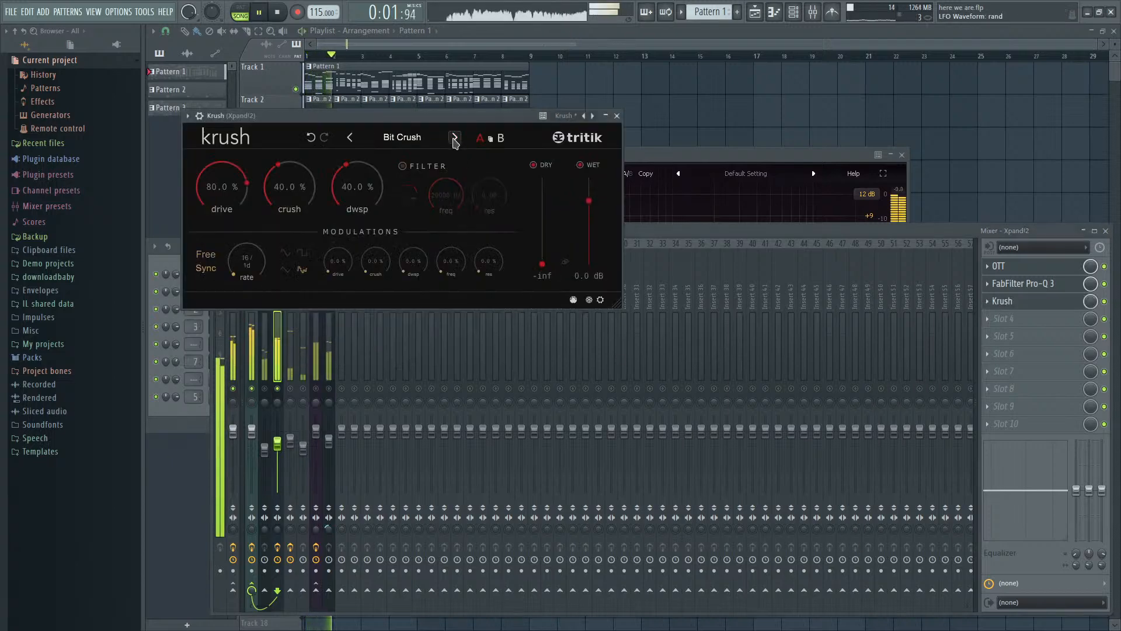
left_click(454, 139)
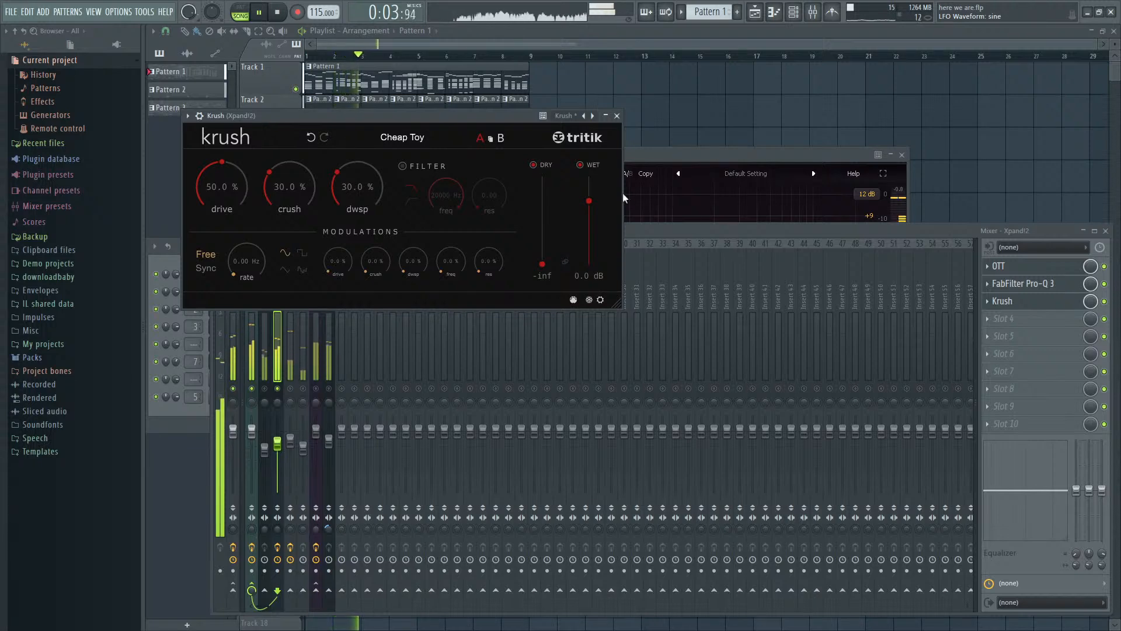
- Reduce Krush's mix level to around 16%, unsolo the Xpand!2 track, and raise its volume slightly
left_click_drag(1091, 301, 1091, 365)
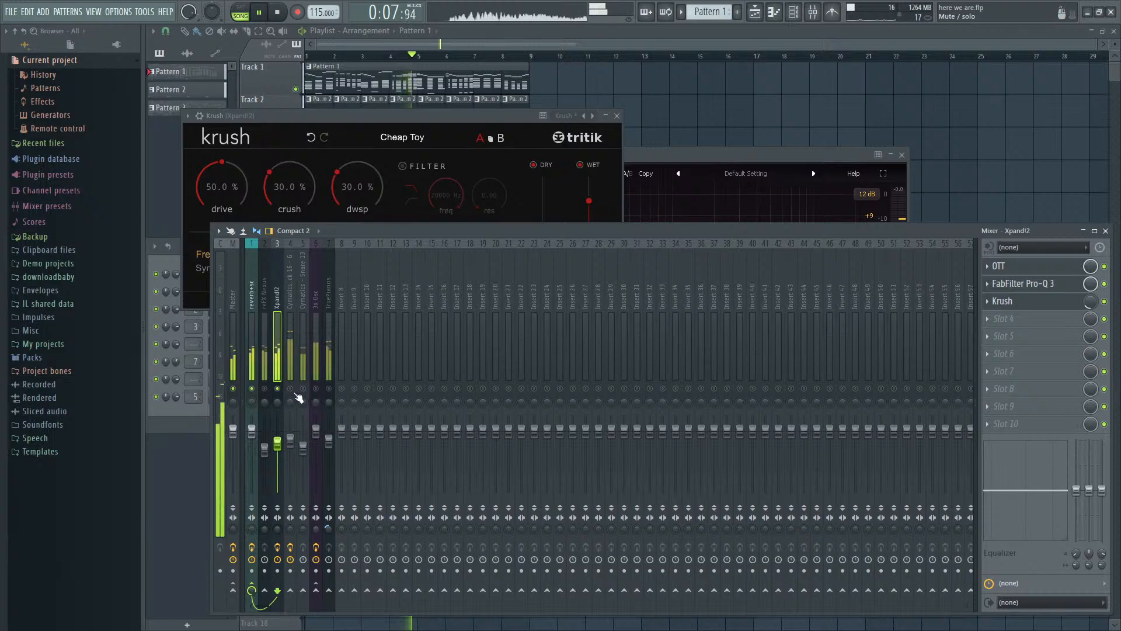
right_click(277, 388)
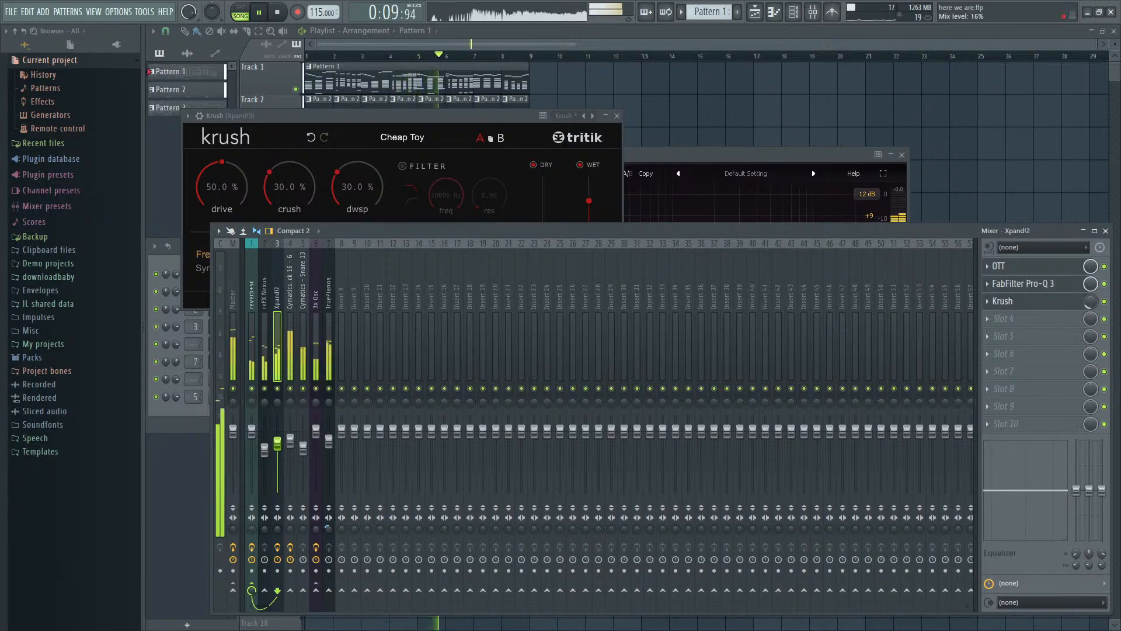
left_click_drag(1091, 302, 1090, 288)
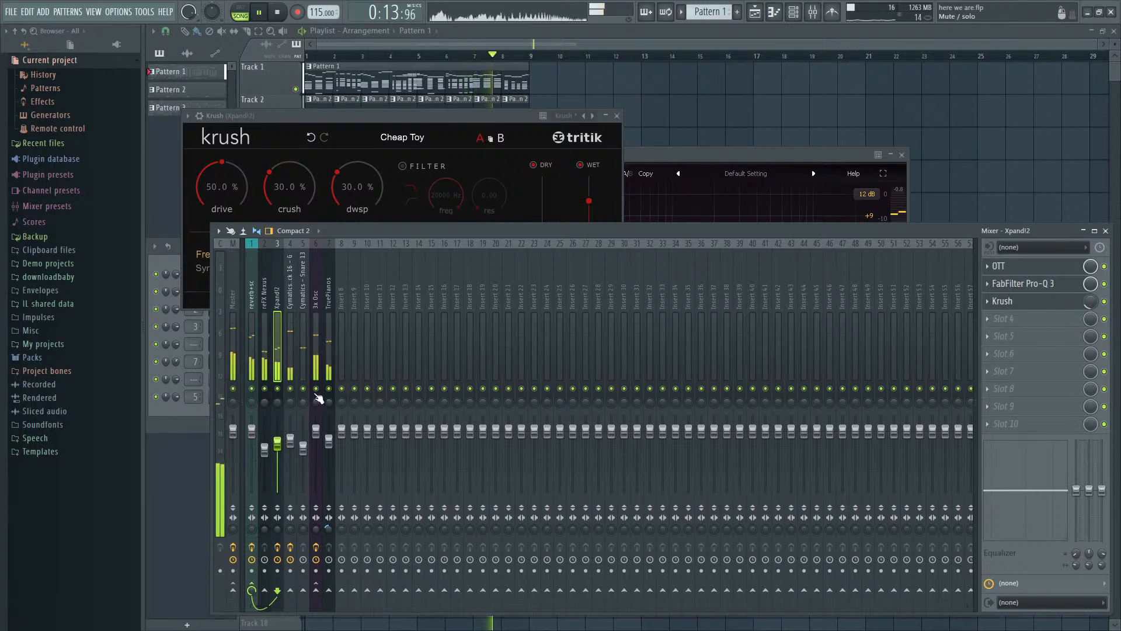
left_click_drag(278, 443, 278, 439)
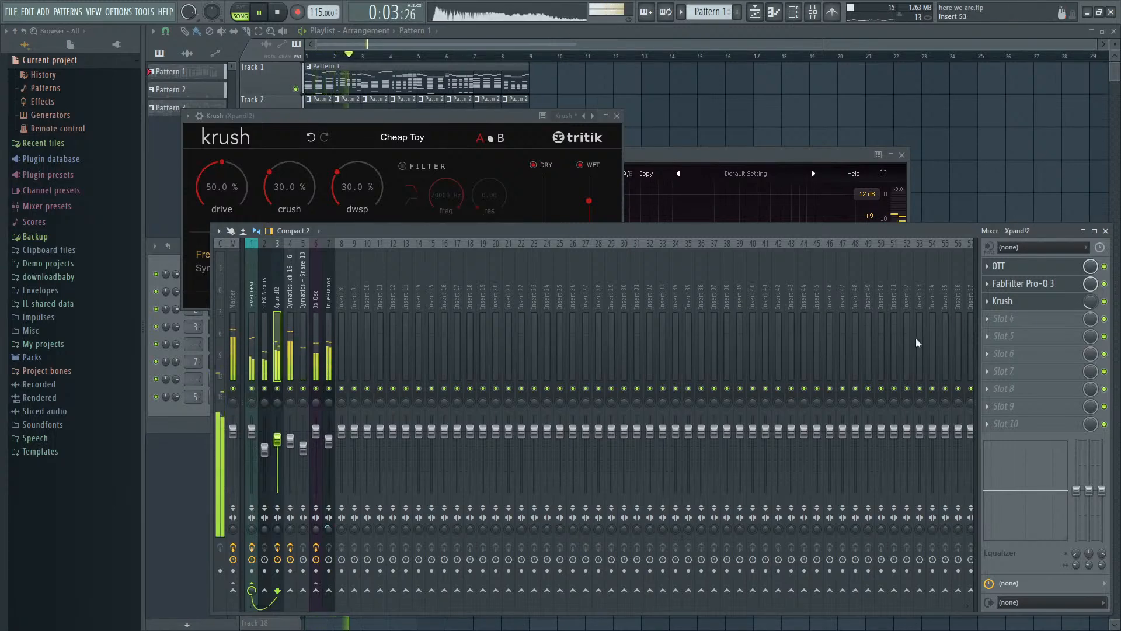
- Stop playback, hide the mixer, and show the channel rack
key("space")
key("F9")
key("F6")
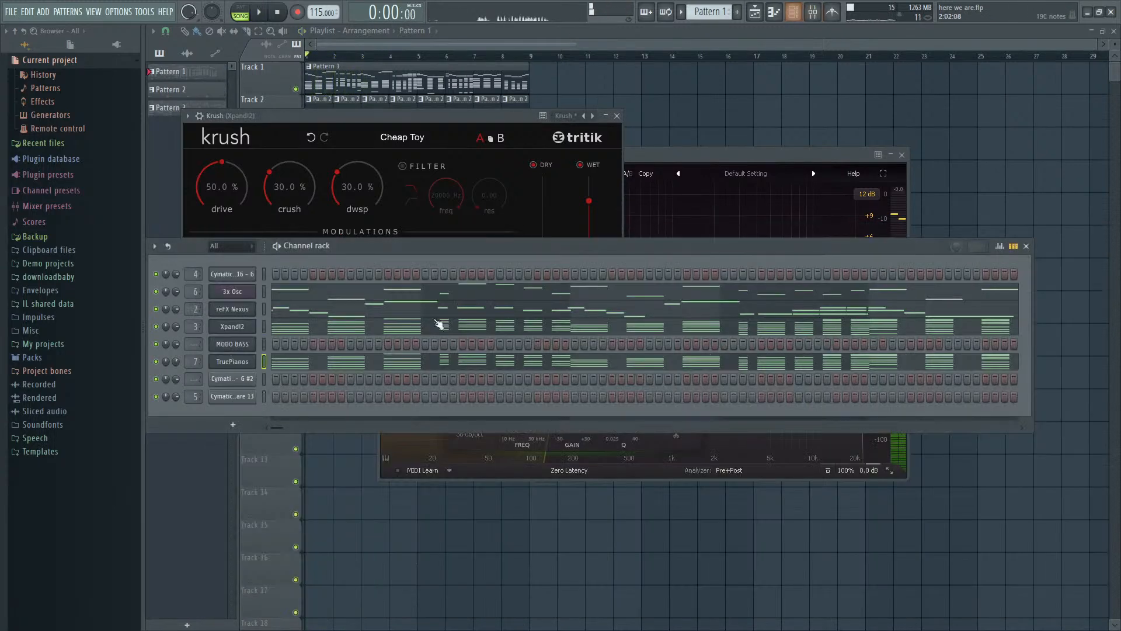
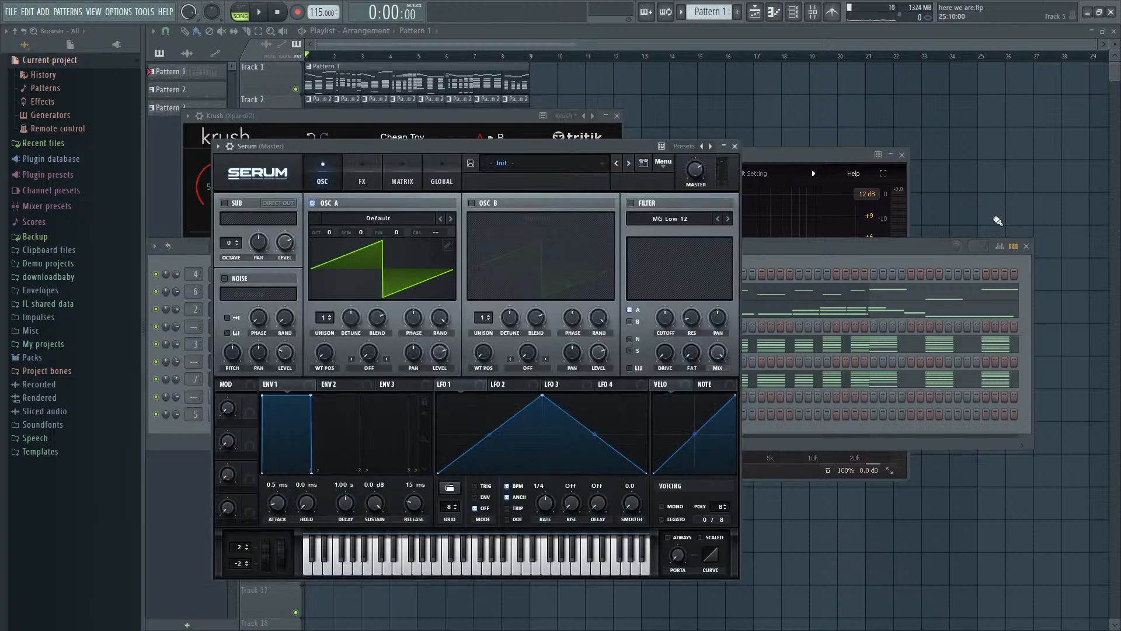
- Play the arrangement briefly, stop it, and route the Serum channel to mixer track 8
left_click(857, 253)
left_click(469, 147)
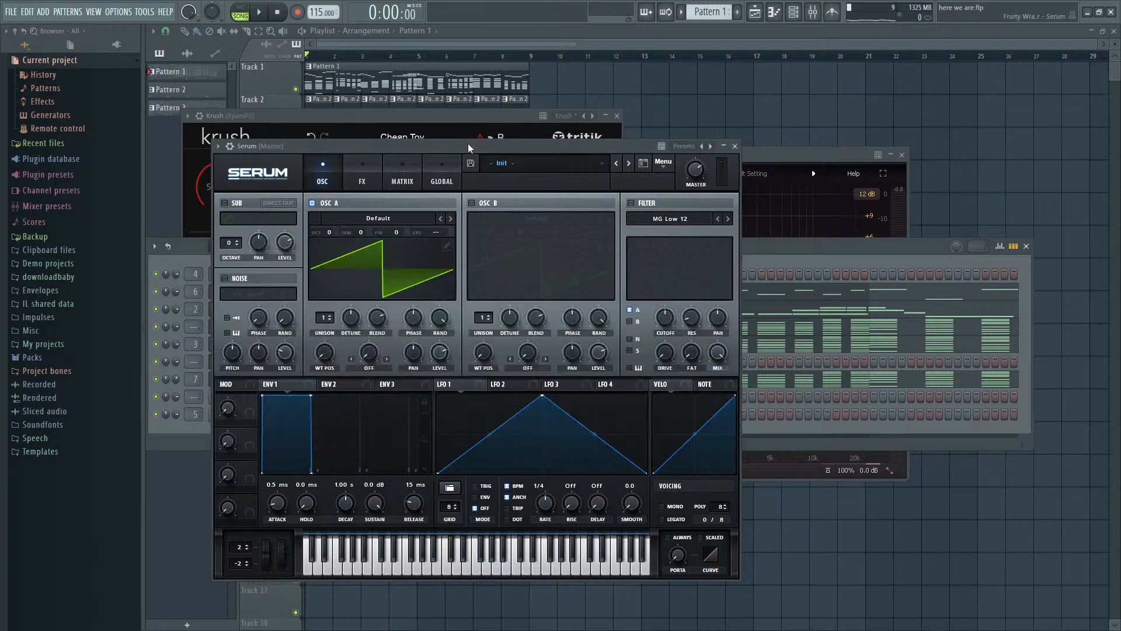
key("space")
left_click(780, 247)
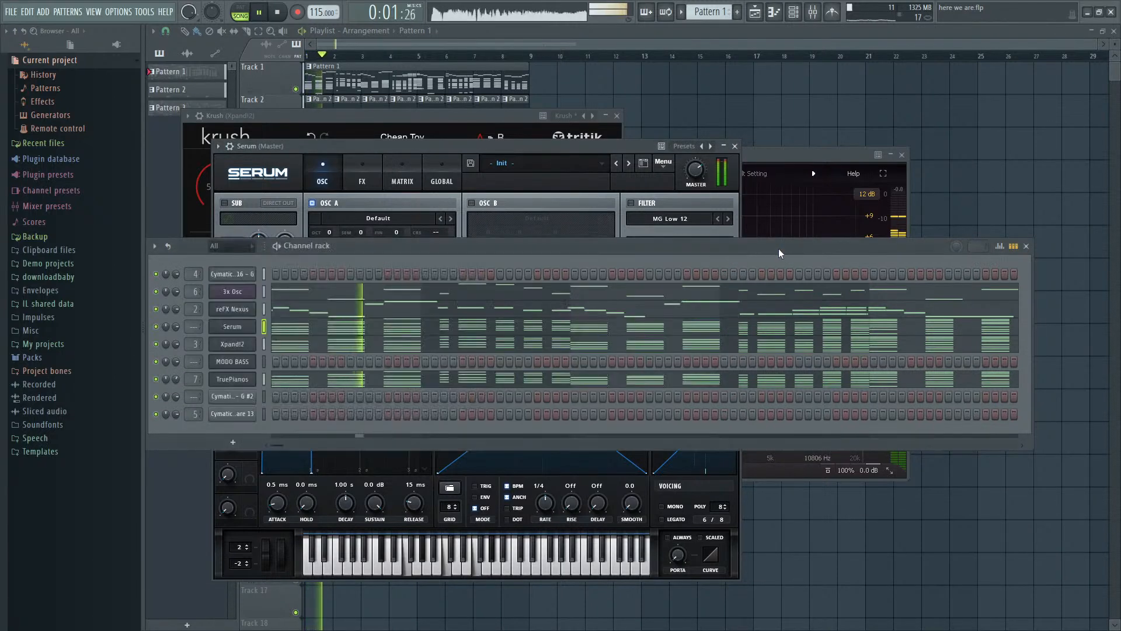
key("F9")
key("space")
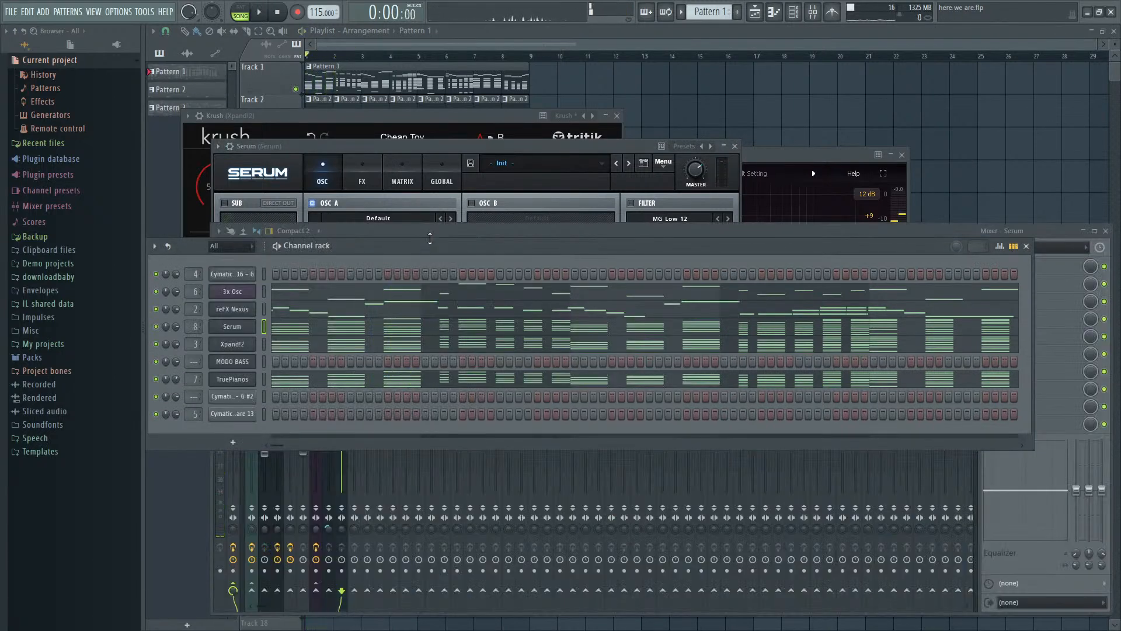
- Lower the volume of the Serum mixer track, solo it, and start playback
left_click(303, 519)
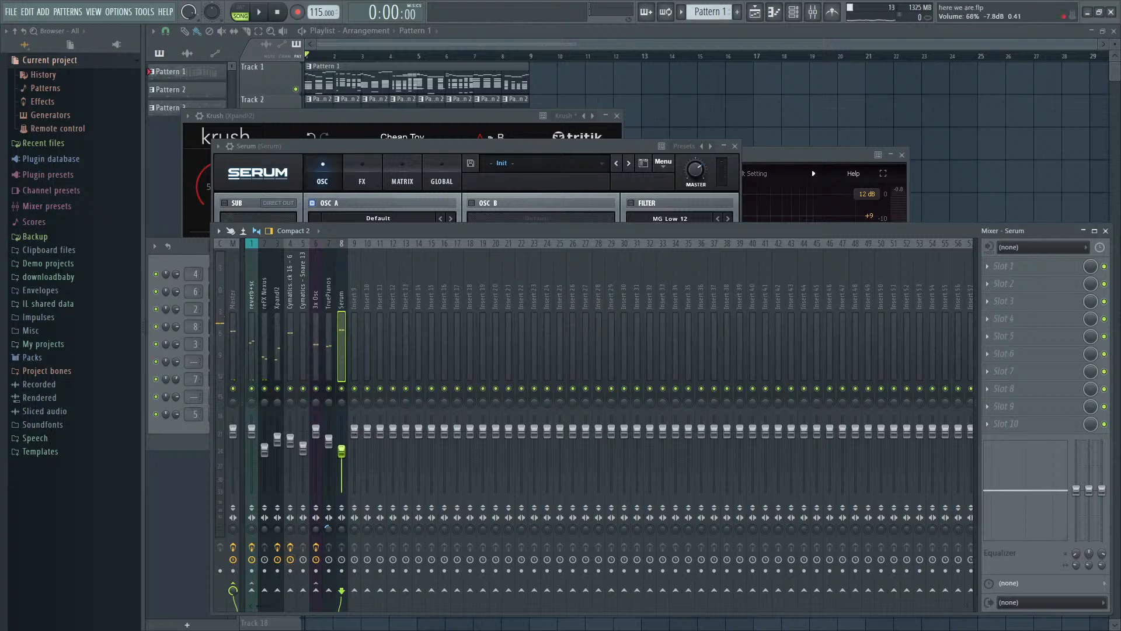
key("space")
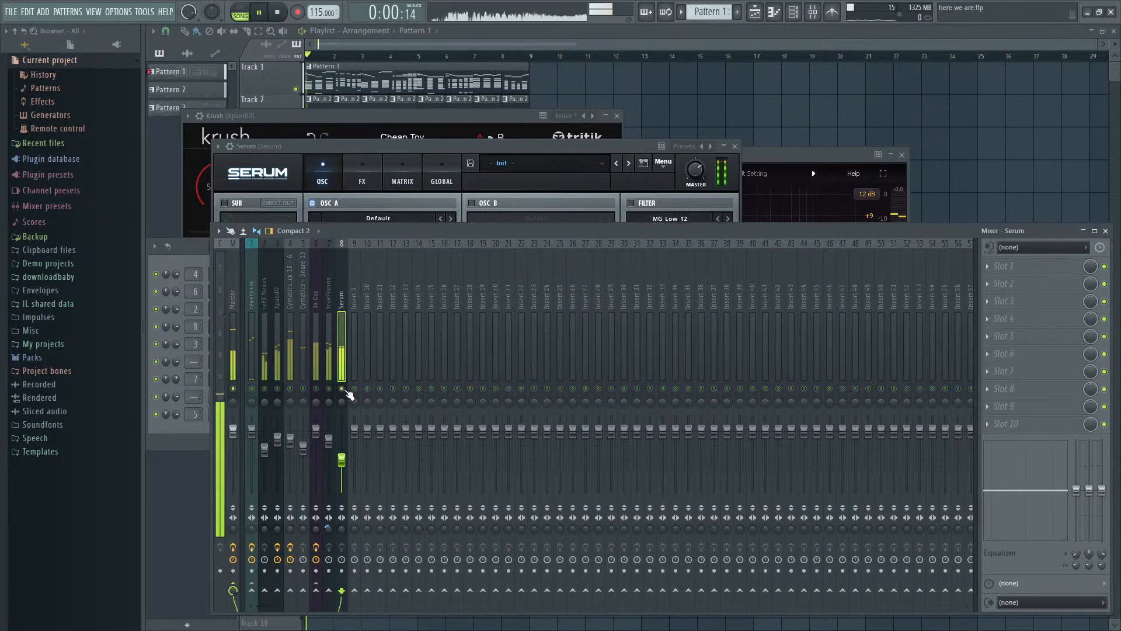
- Enable Serum's OSC B, set unison to 9 on B and 8 on A, and detune to 0.07 on B and 0.21 on A
left_click(482, 150)
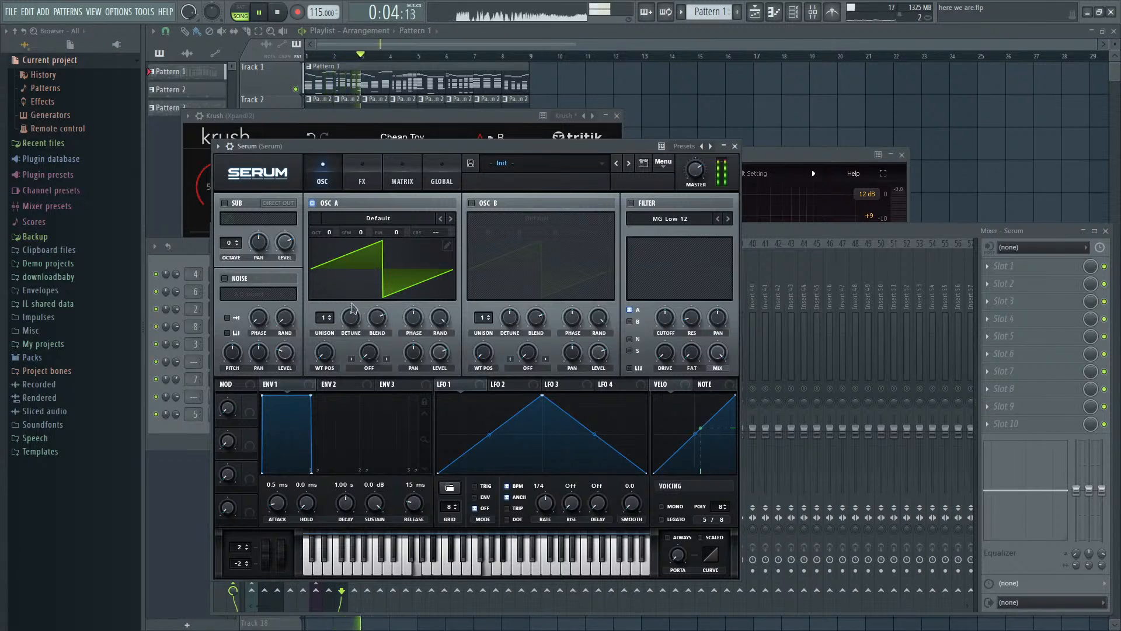
left_click(472, 204)
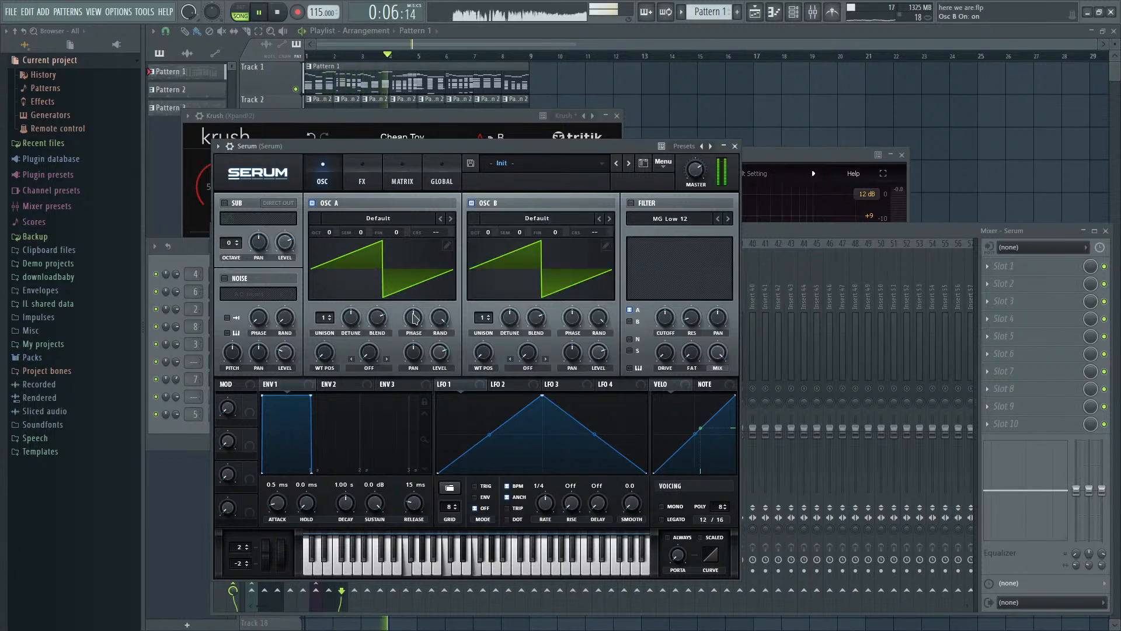
left_click_drag(483, 318, 483, 242)
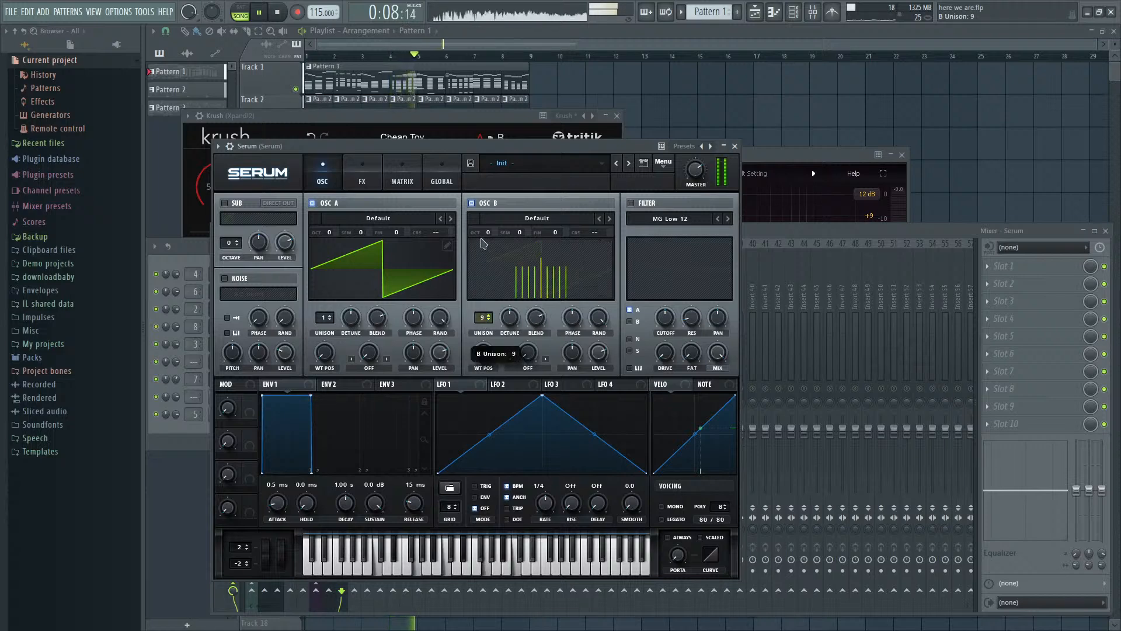
left_click_drag(325, 317, 320, 354)
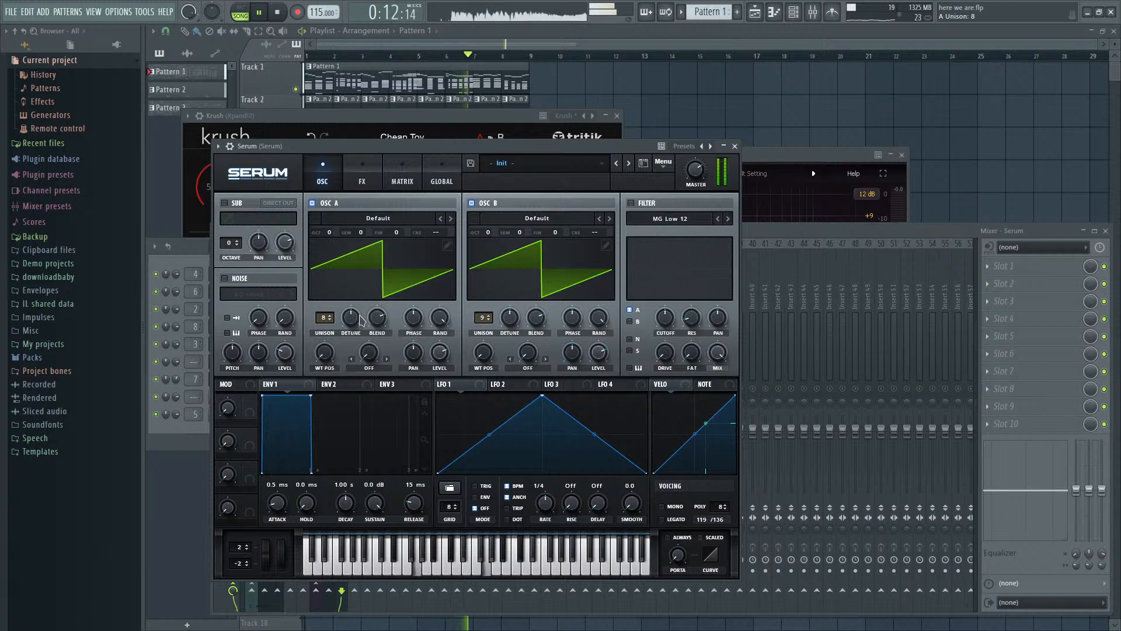
left_click_drag(516, 325, 543, 369)
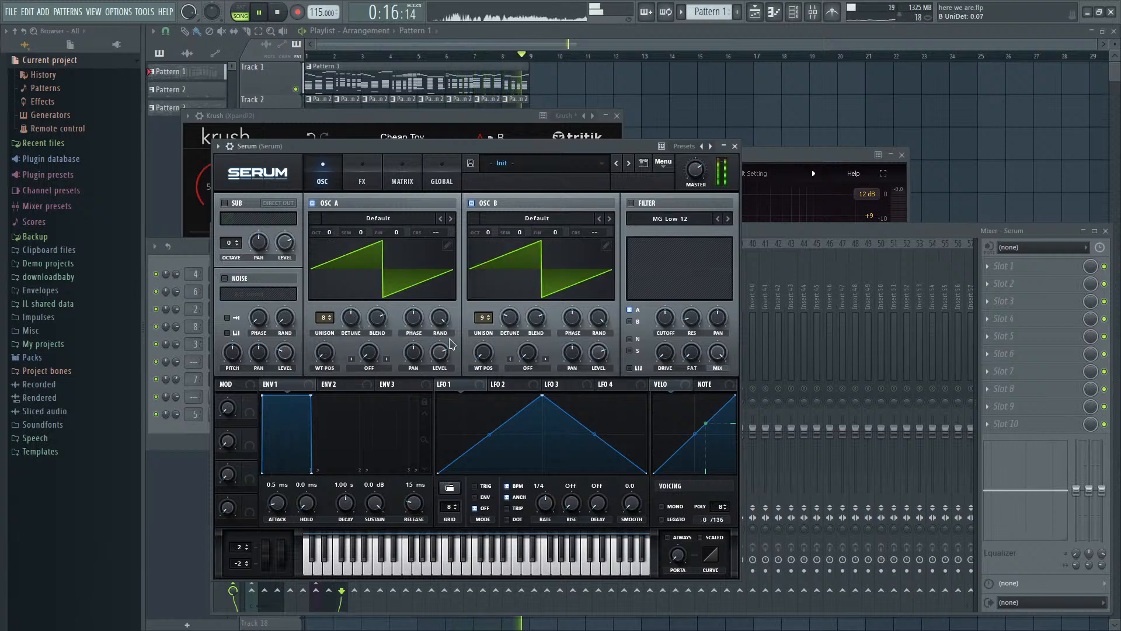
left_click(352, 326)
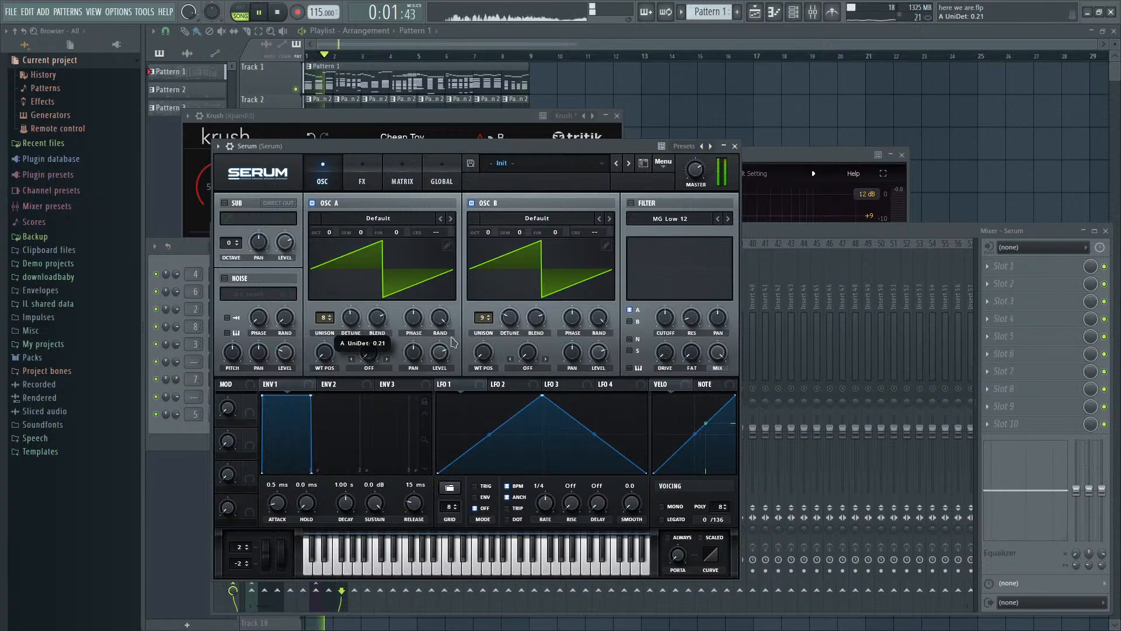
- Adjust the panning of both Serum oscillators and enable the AC hum1 noise source at a 42% level
left_click_drag(417, 354, 415, 368)
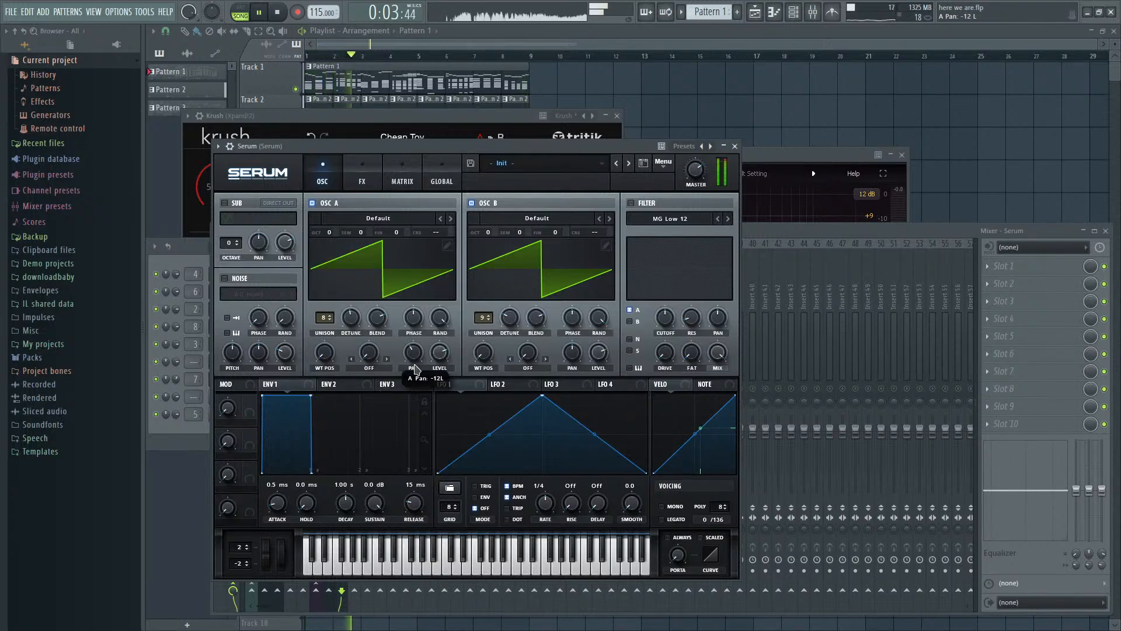
left_click_drag(564, 354, 563, 351)
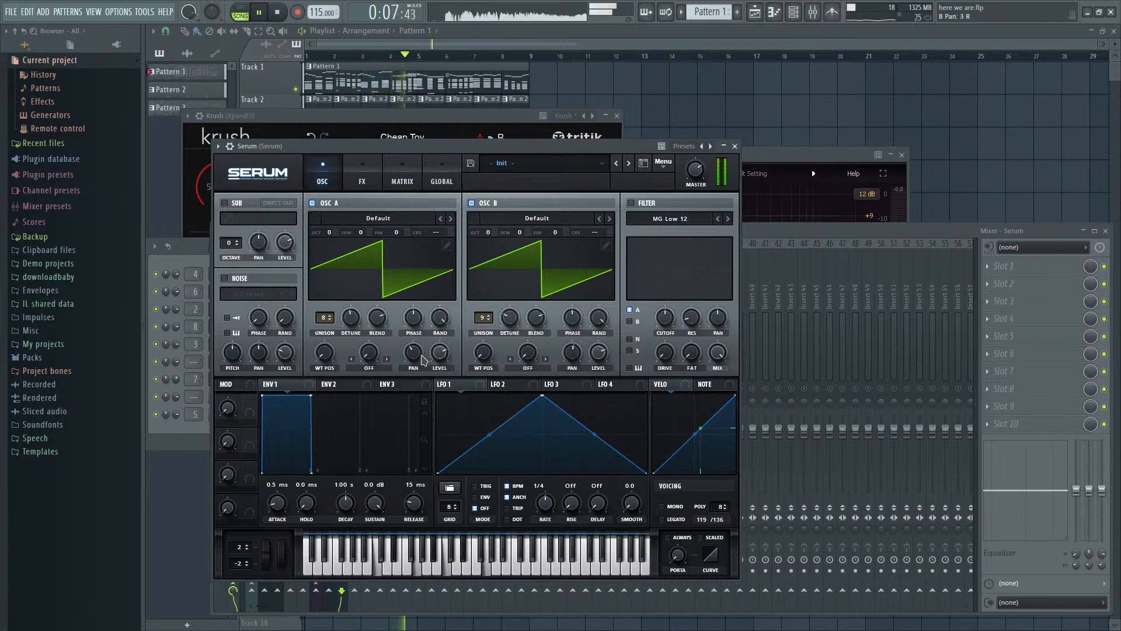
left_click_drag(417, 359, 419, 351)
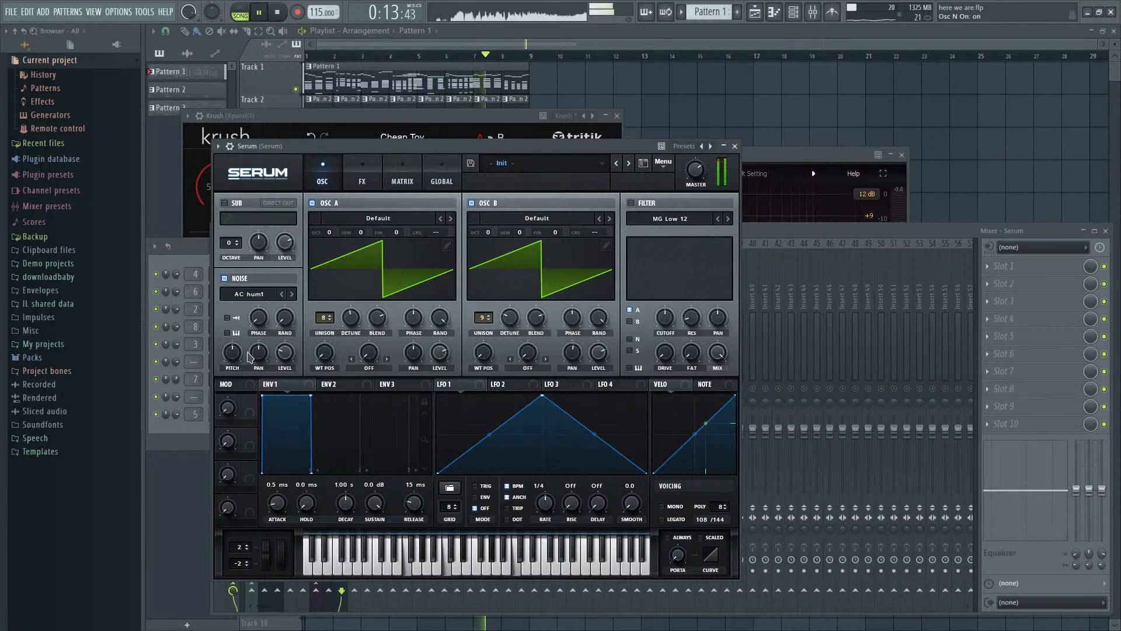
left_click_drag(284, 357, 303, 283)
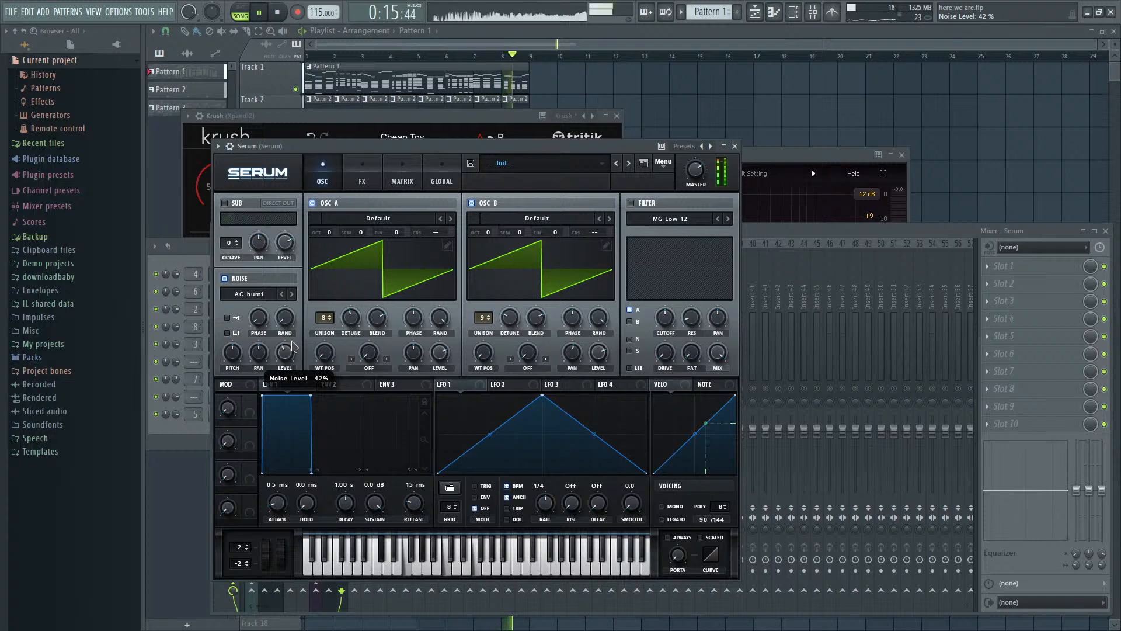
- Try Serum's Hyper/Dimension effect together with its Compressor in multiband mode
left_click(361, 182)
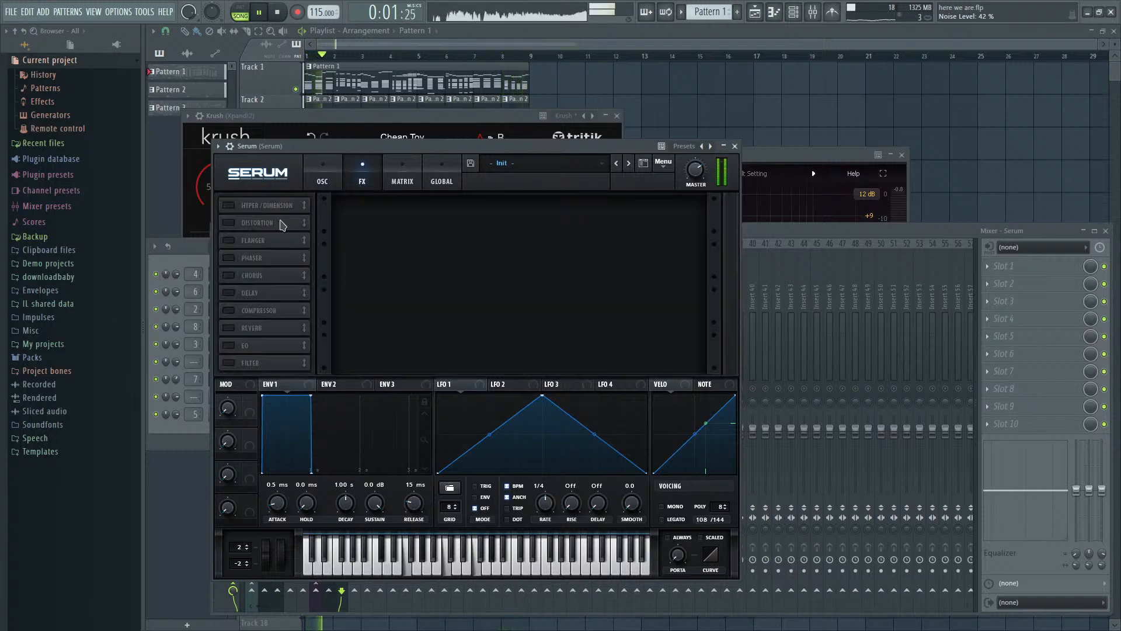
left_click(228, 206)
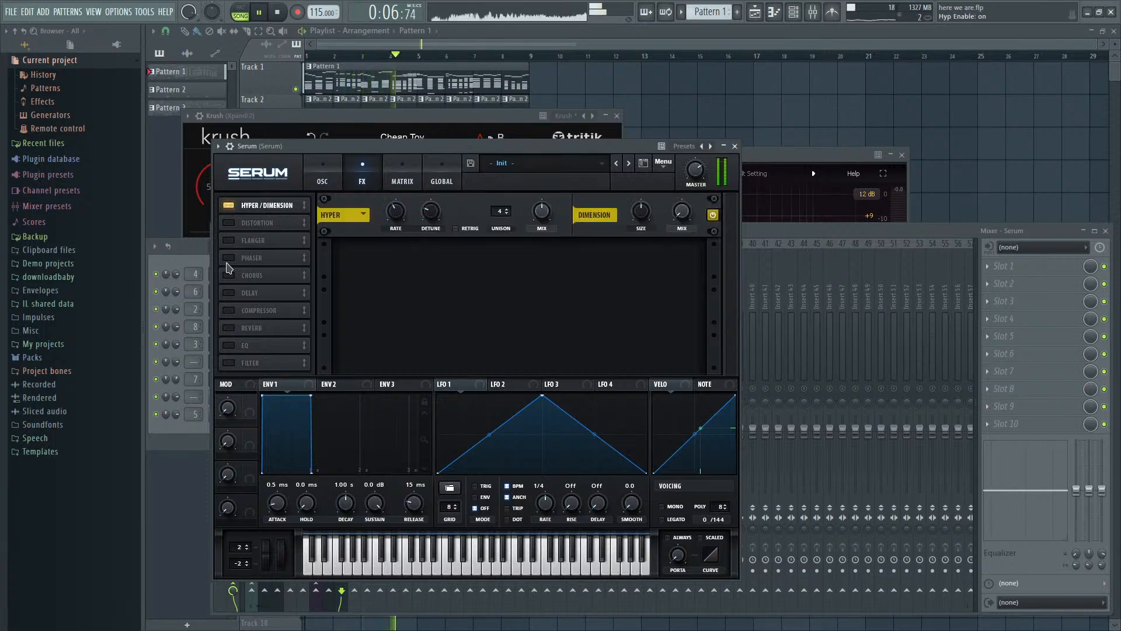
left_click(229, 311)
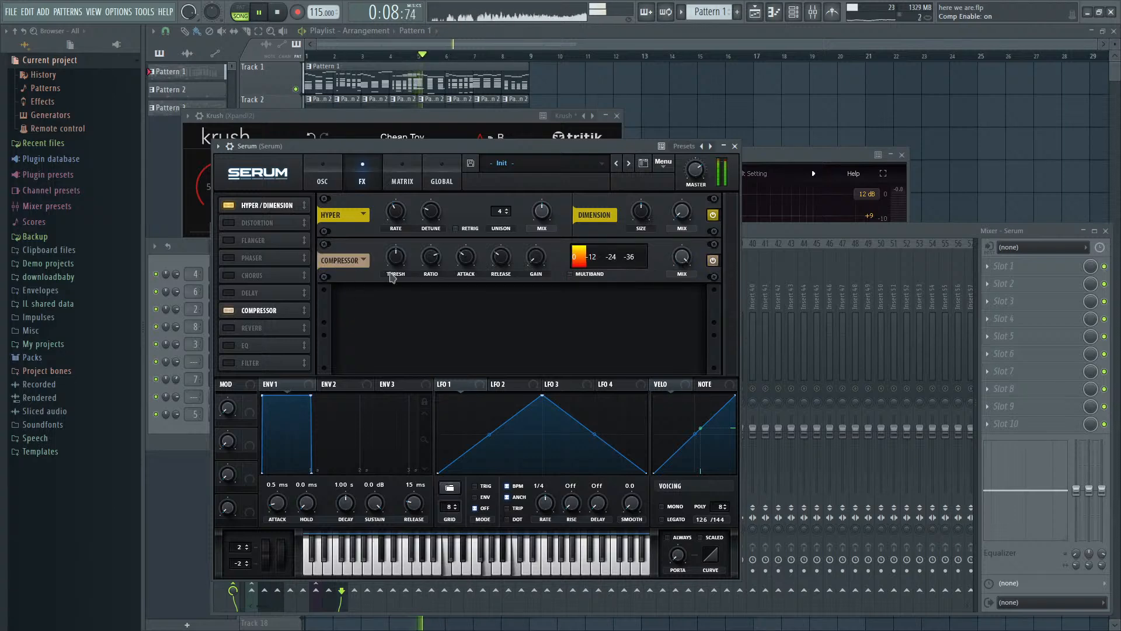
left_click(570, 274)
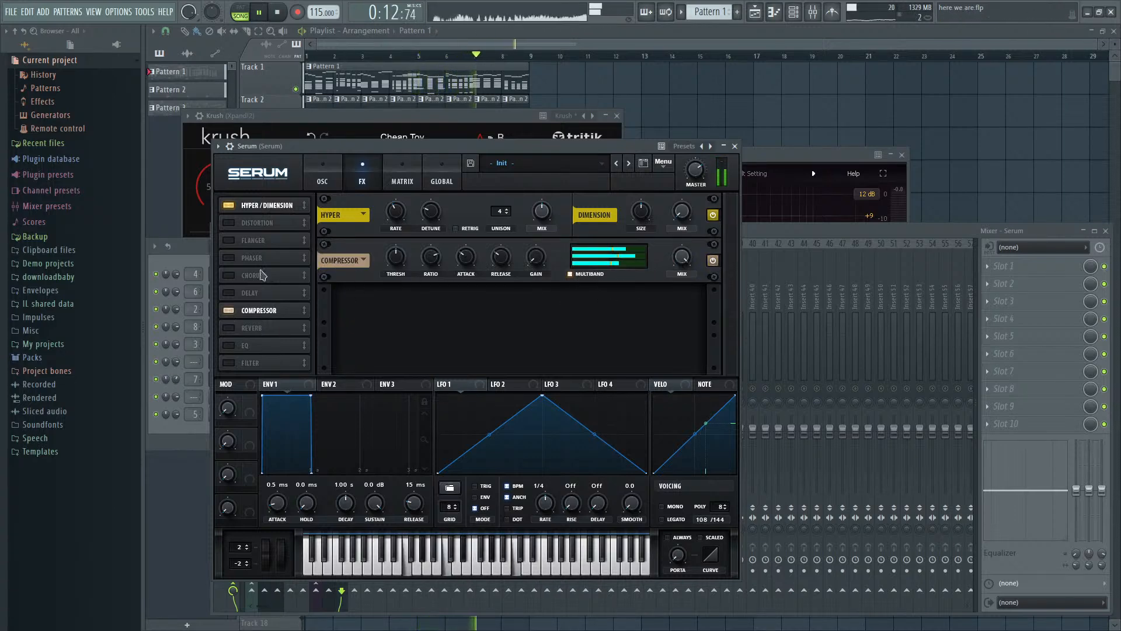
- Unsolo the Serum mixer track, set its volume to about 77% against the full mix, and stop playback
left_click(758, 231)
left_click_drag(342, 460, 341, 436)
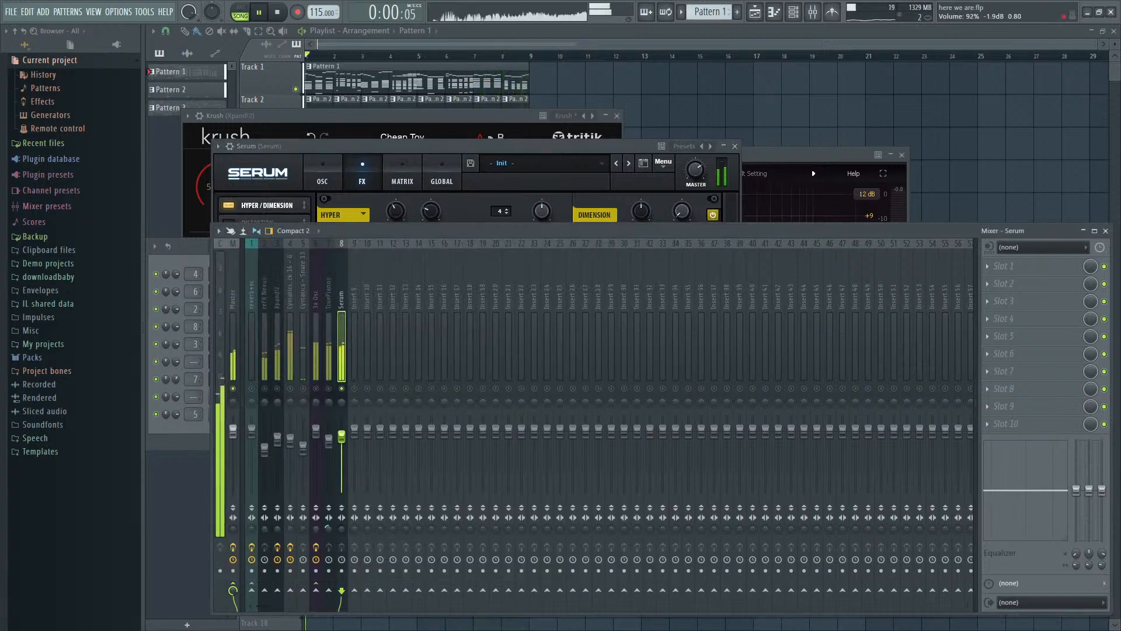
right_click(342, 388)
left_click_drag(348, 441, 348, 450)
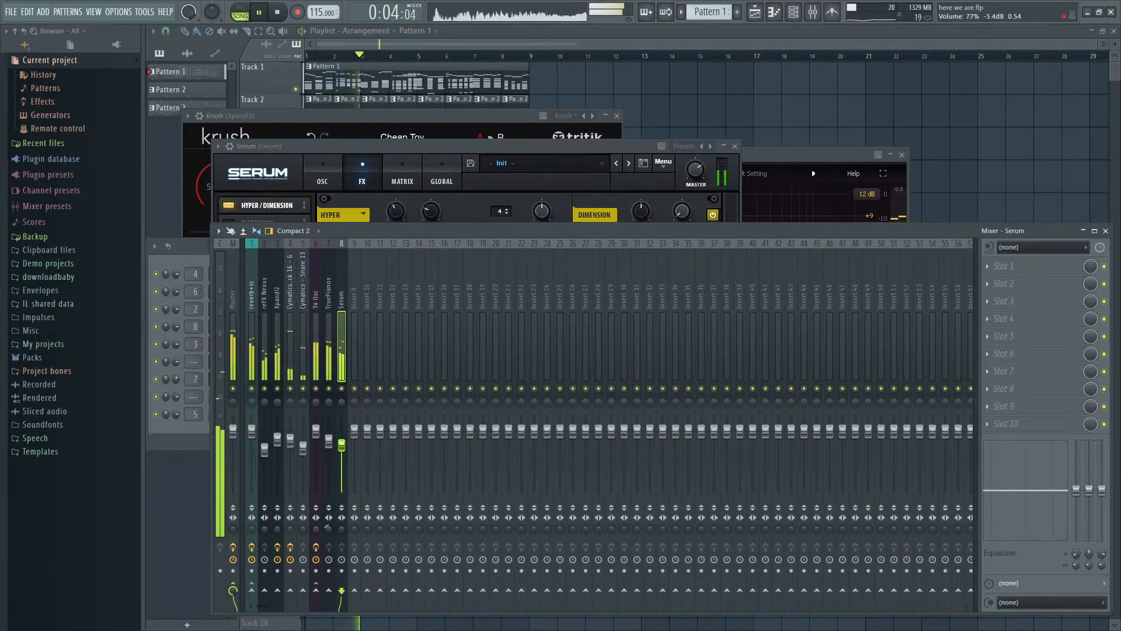
key("space")
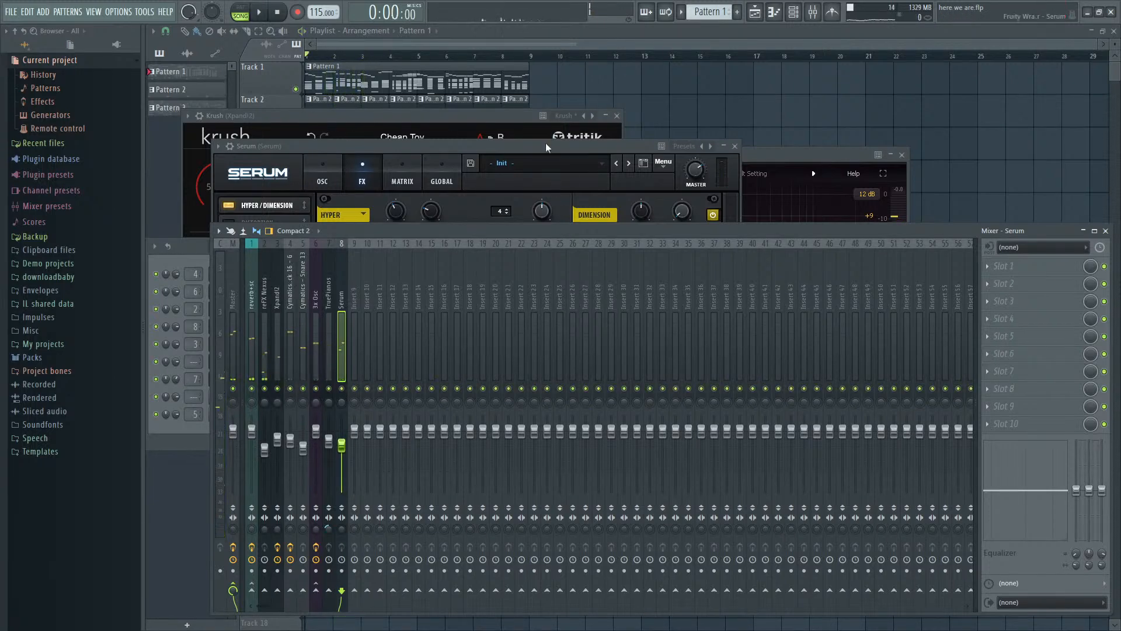
- Disable Serum's Compressor effect and lower its mixer track volume to about 43% while playing the mix
left_click(547, 147)
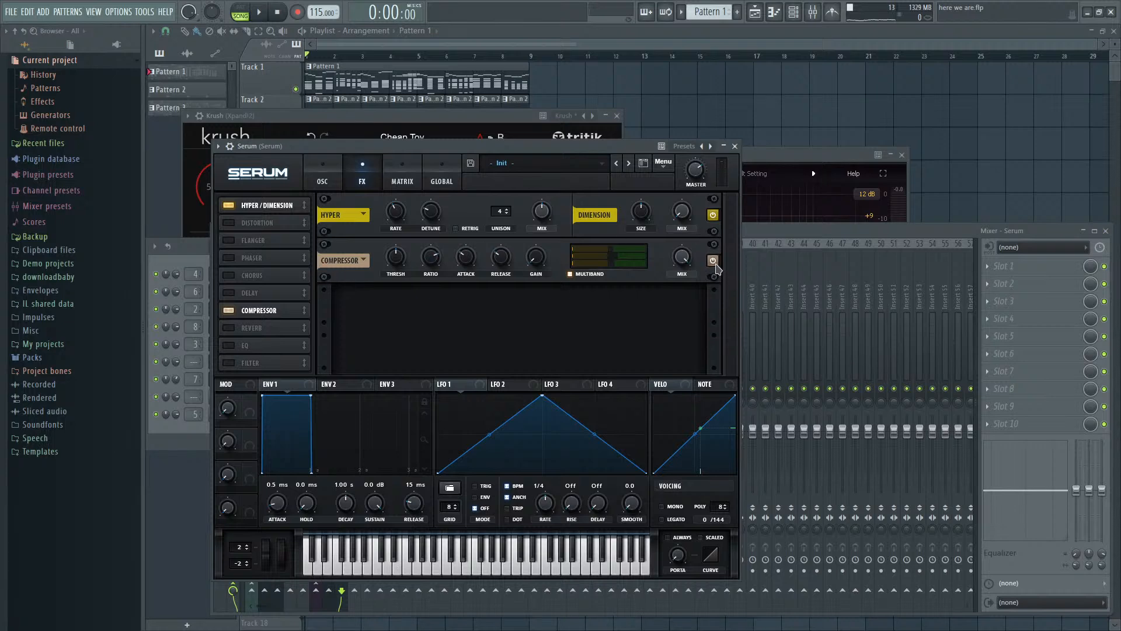
left_click(257, 311)
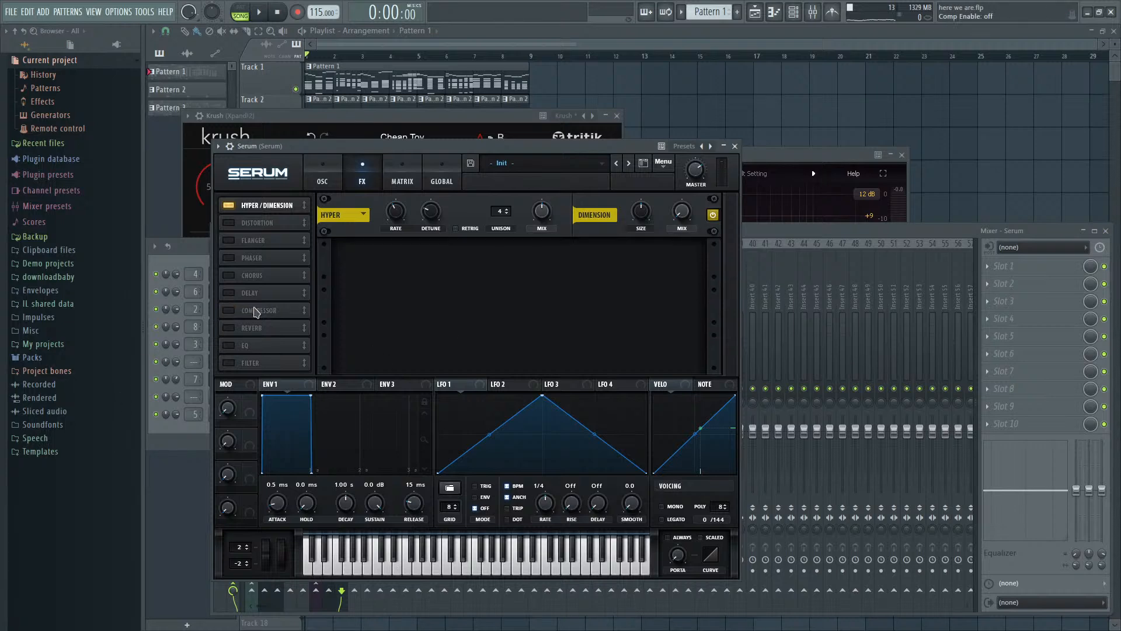
left_click(803, 233)
key("space")
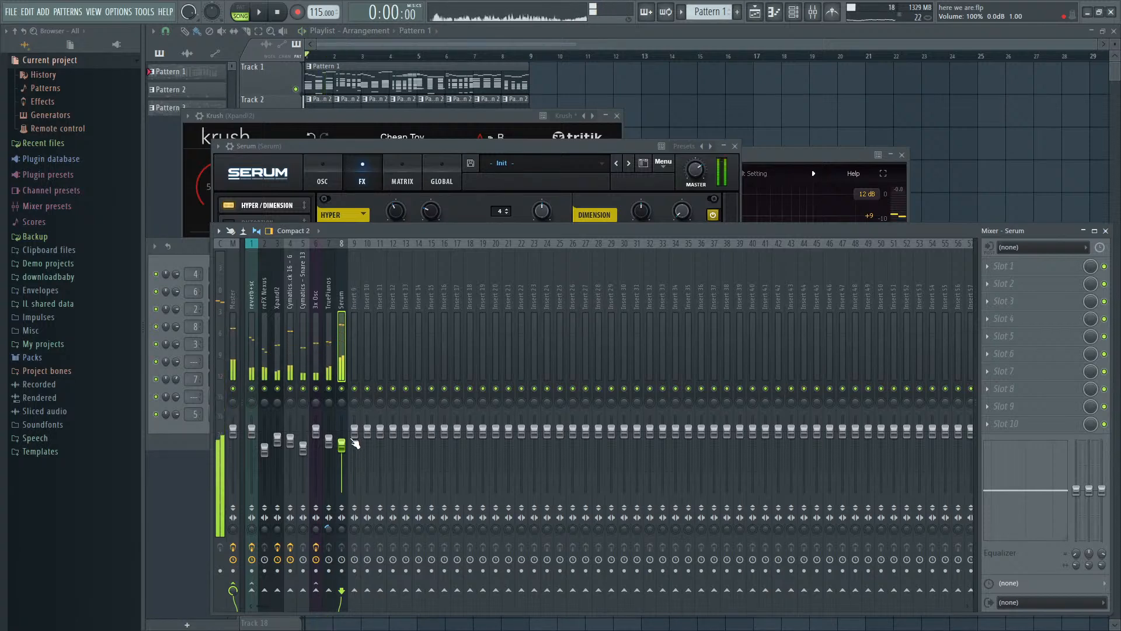
key("space")
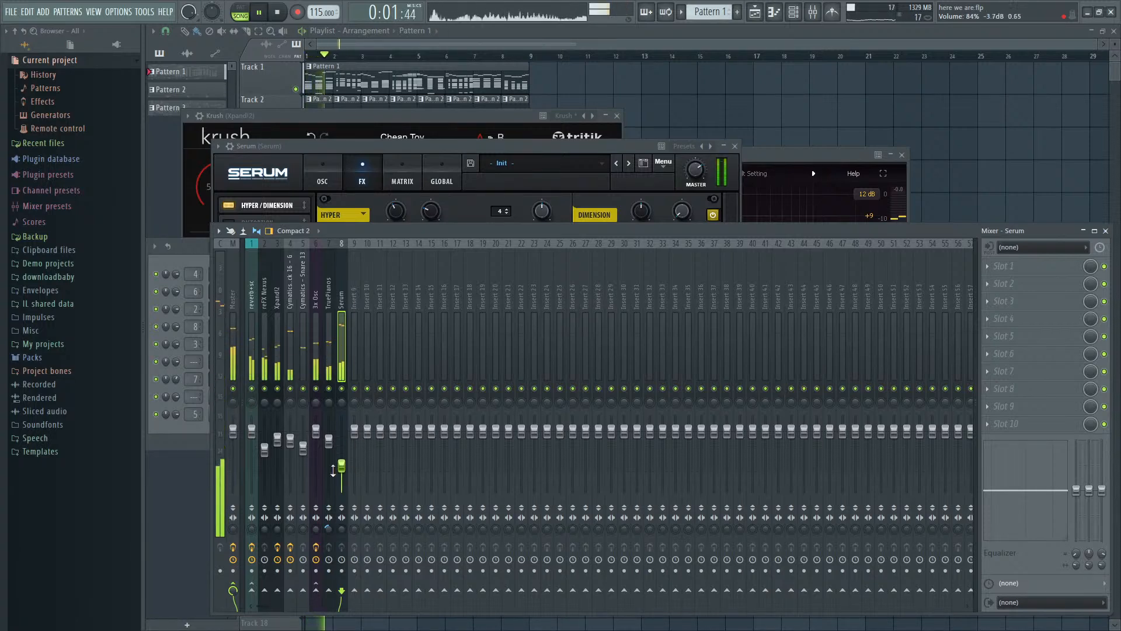
- Route the Serum mixer track to reverb+sc and load Fruity Reeverb 2 in its first slot with a 30% wet level
key("space")
key("space")
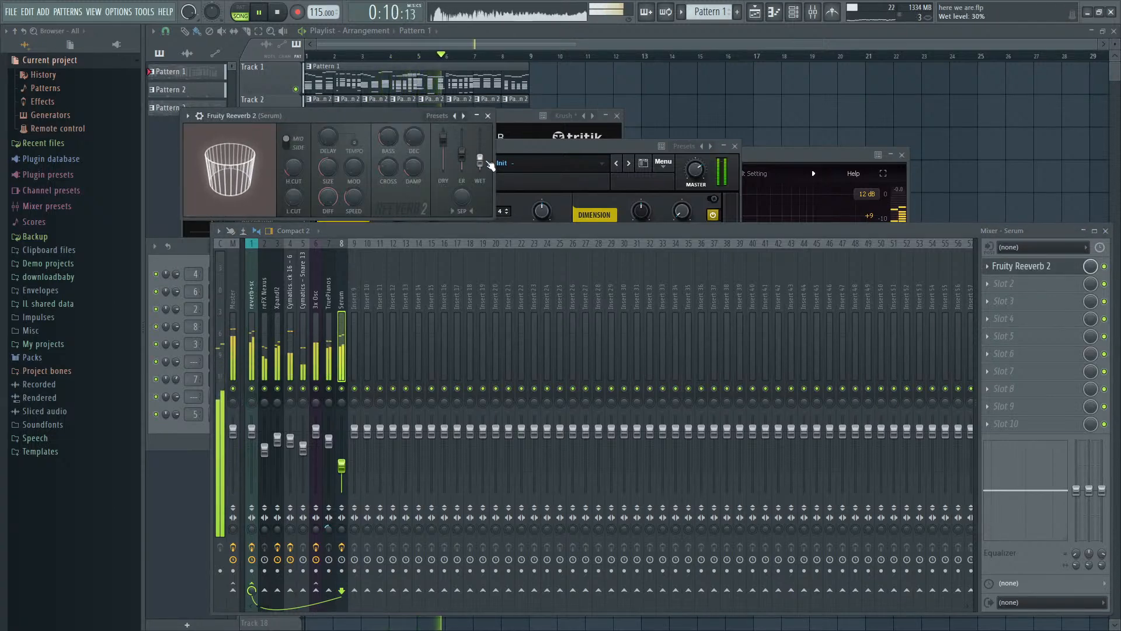
- Disable Serum's Hyper/Dimension effect and return to its oscillator view
left_click(554, 149)
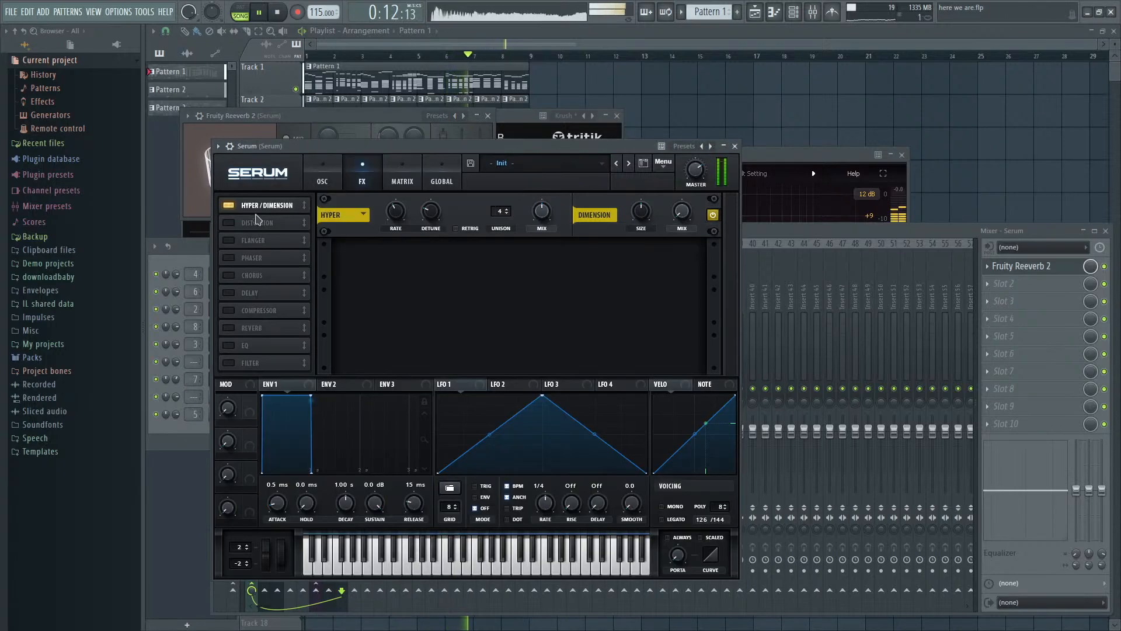
left_click(282, 207)
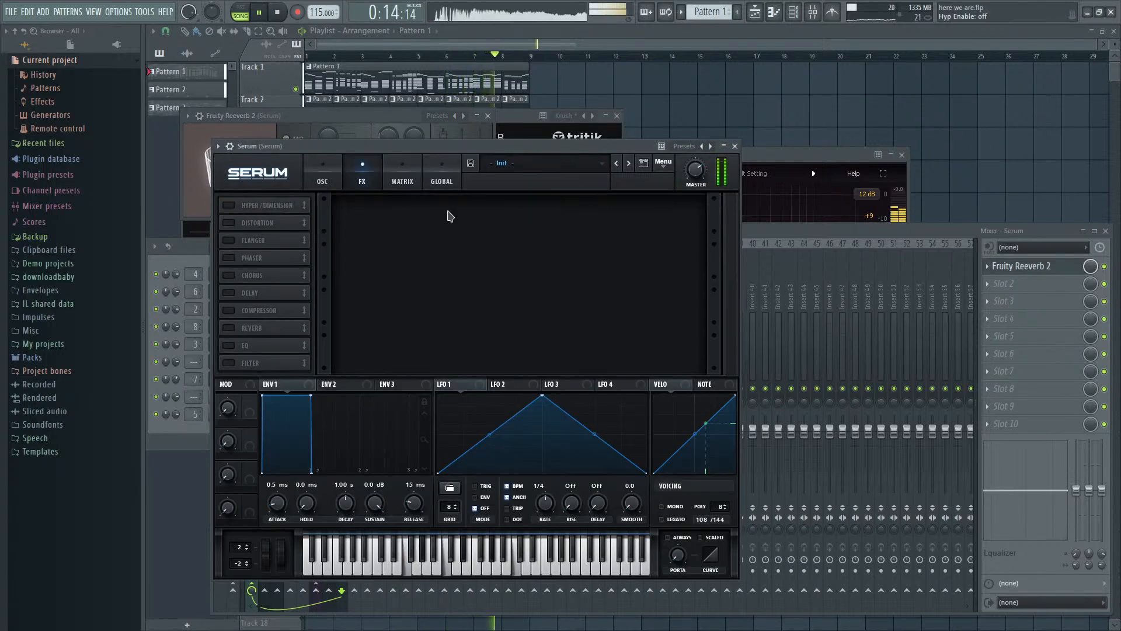
left_click(325, 180)
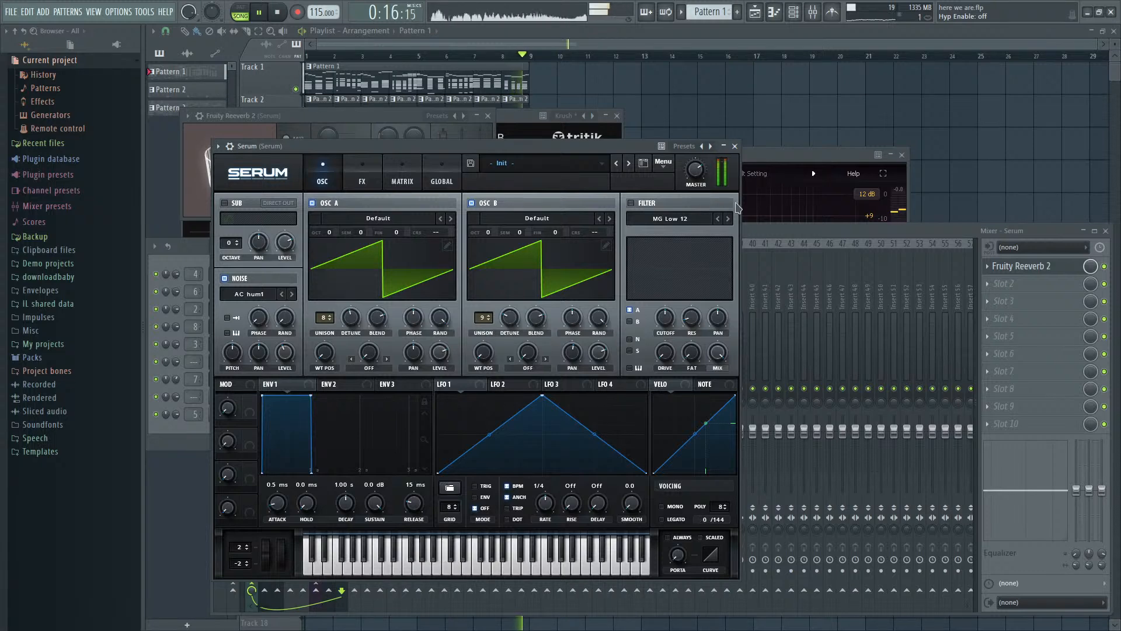
- Fine-tune the wet level of Fruity Reeverb 2 on the Serum track and settle the track's volume at about 43%
left_click(764, 231)
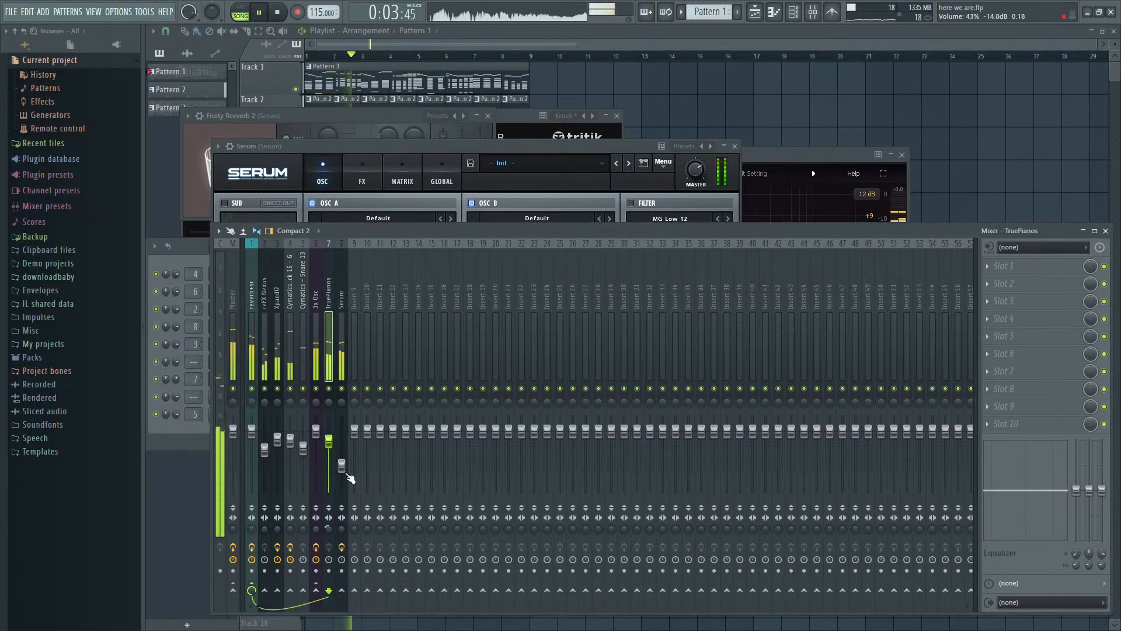
left_click_drag(346, 474, 345, 466)
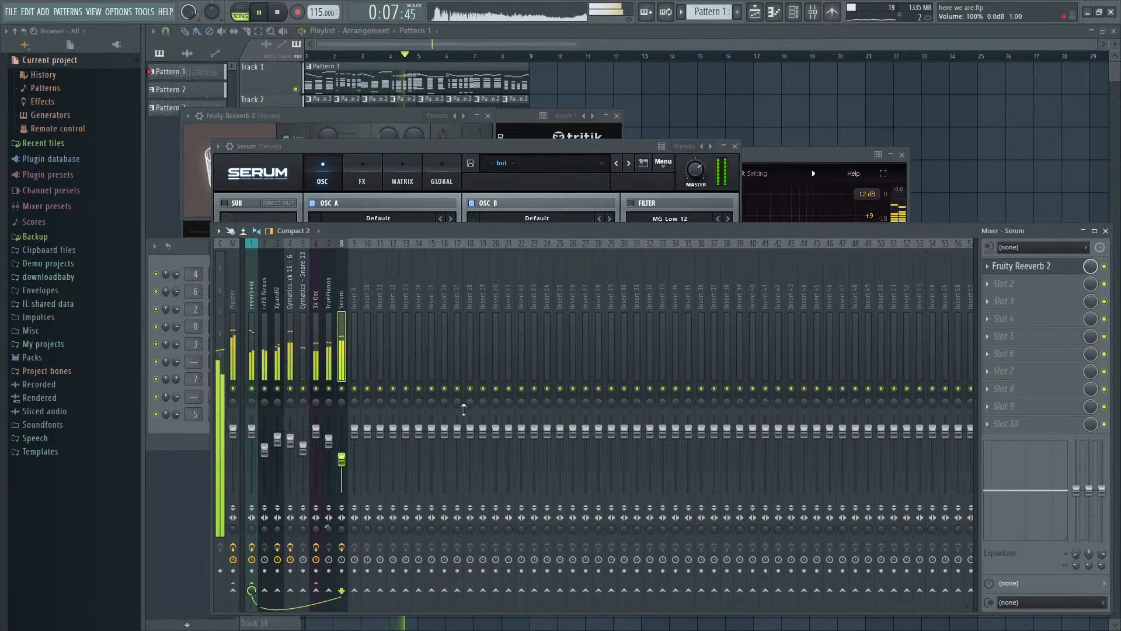
left_click(1039, 265)
left_click(1038, 265)
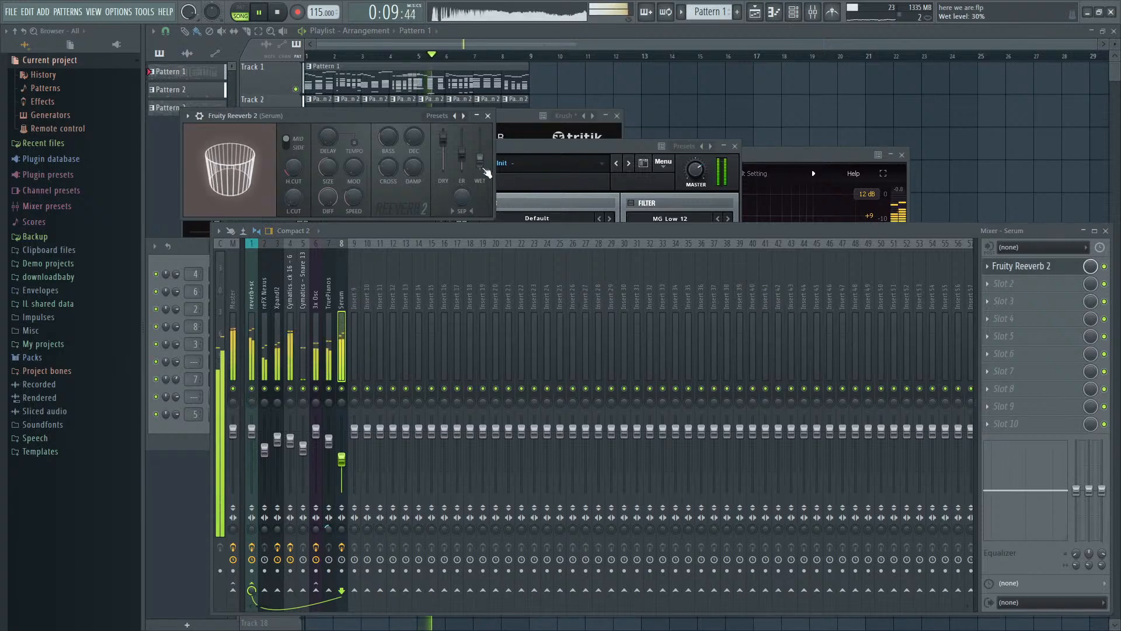
left_click_drag(486, 172, 483, 172)
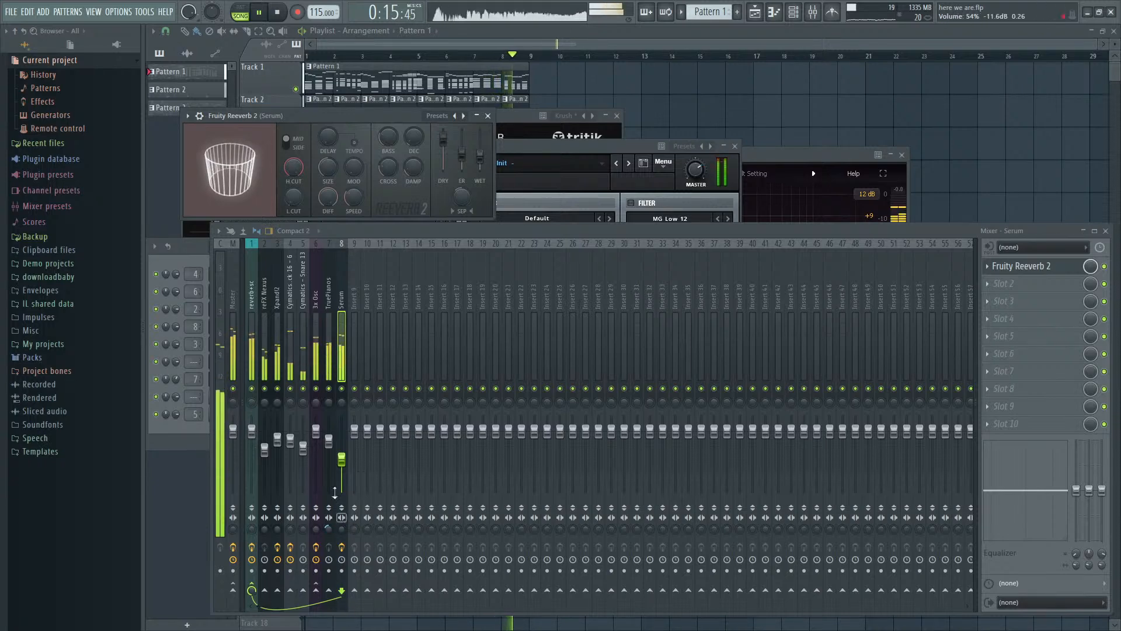
left_click_drag(342, 461, 343, 466)
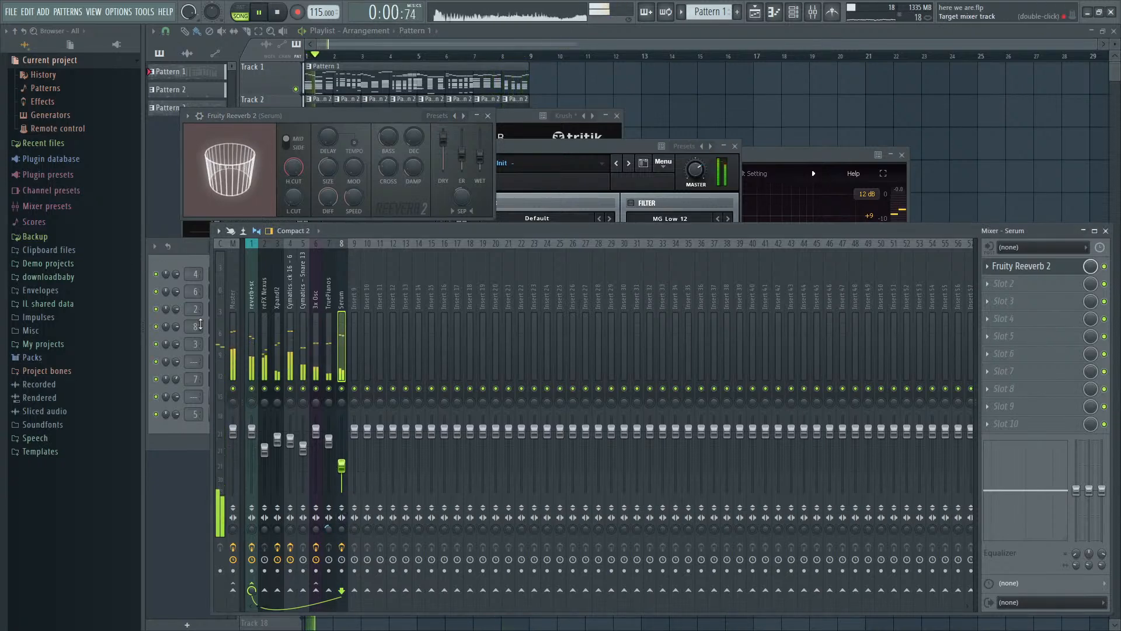
- Open Maximus on the Master mixer track and check the mix's level in its monitor during playback
left_click(230, 343)
key("space")
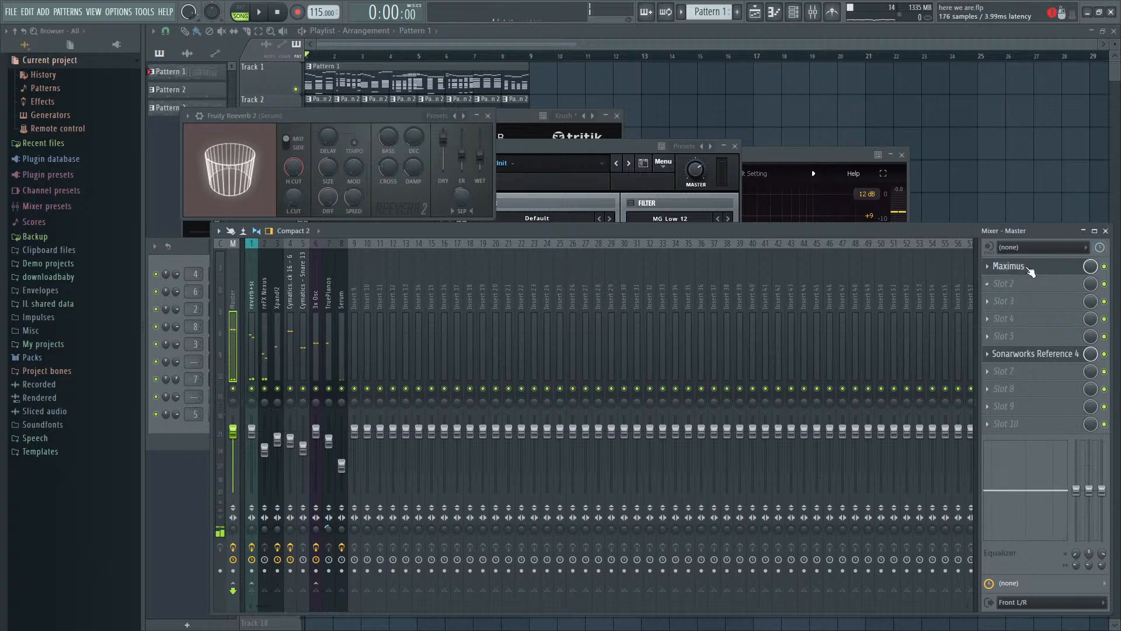
left_click(1030, 271)
key("space")
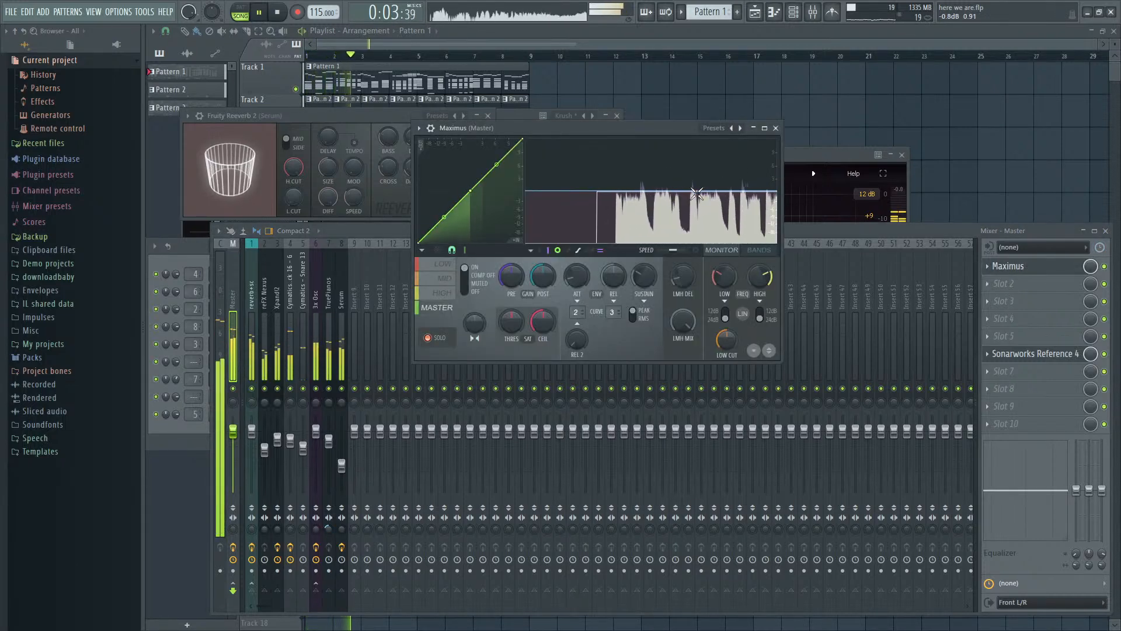
left_click_drag(790, 228, 792, 226)
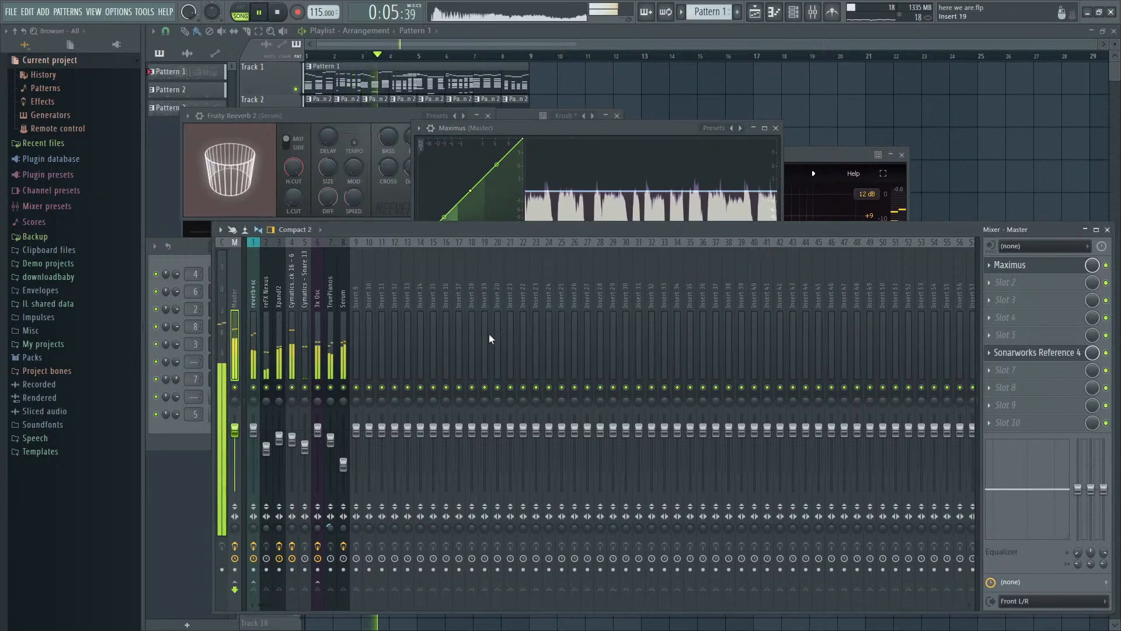
key("space")
- Lower the Xpand!2 and Serum mixer tracks together, Xpand!2 to about 70%, and raise the reFX Nexus track to about 86%
left_click(344, 365)
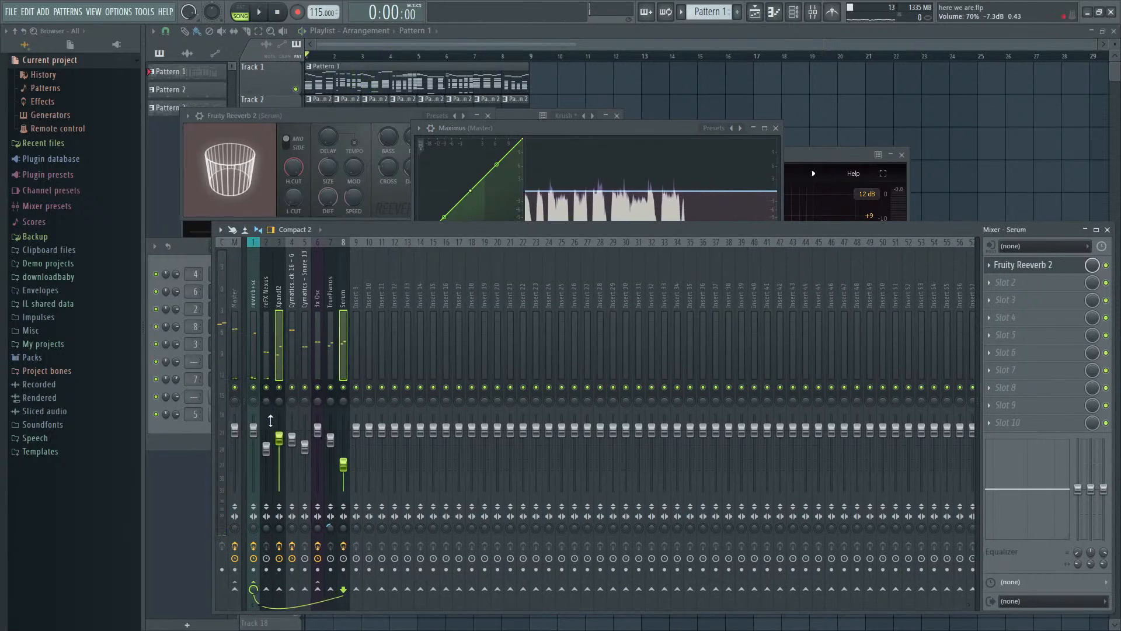
left_click(367, 347)
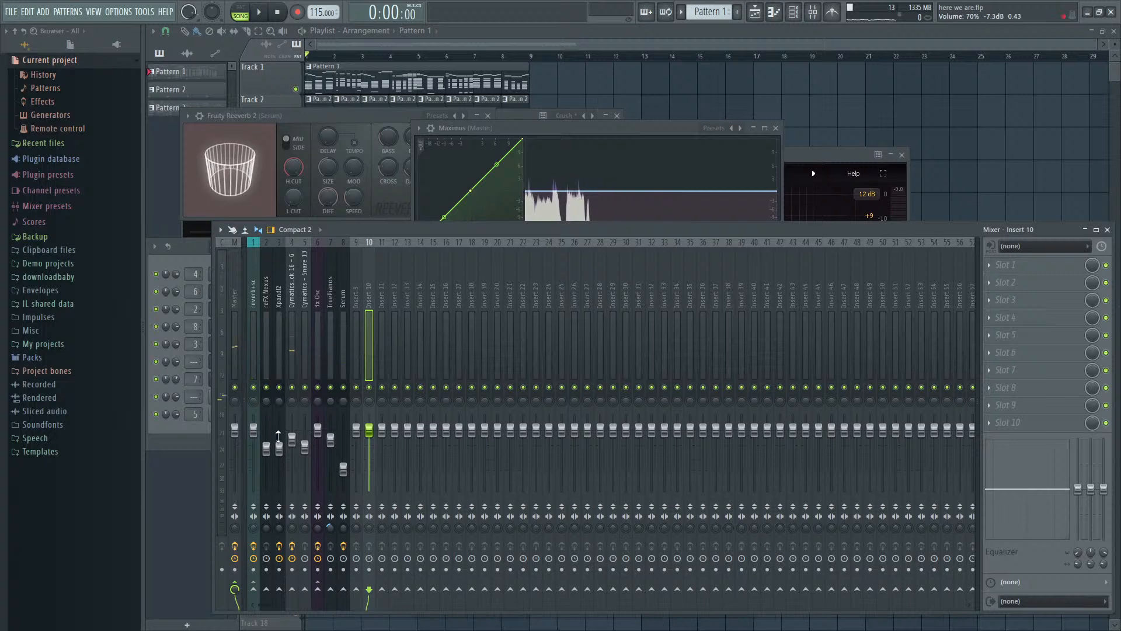
key("space")
left_click_drag(266, 448, 267, 437)
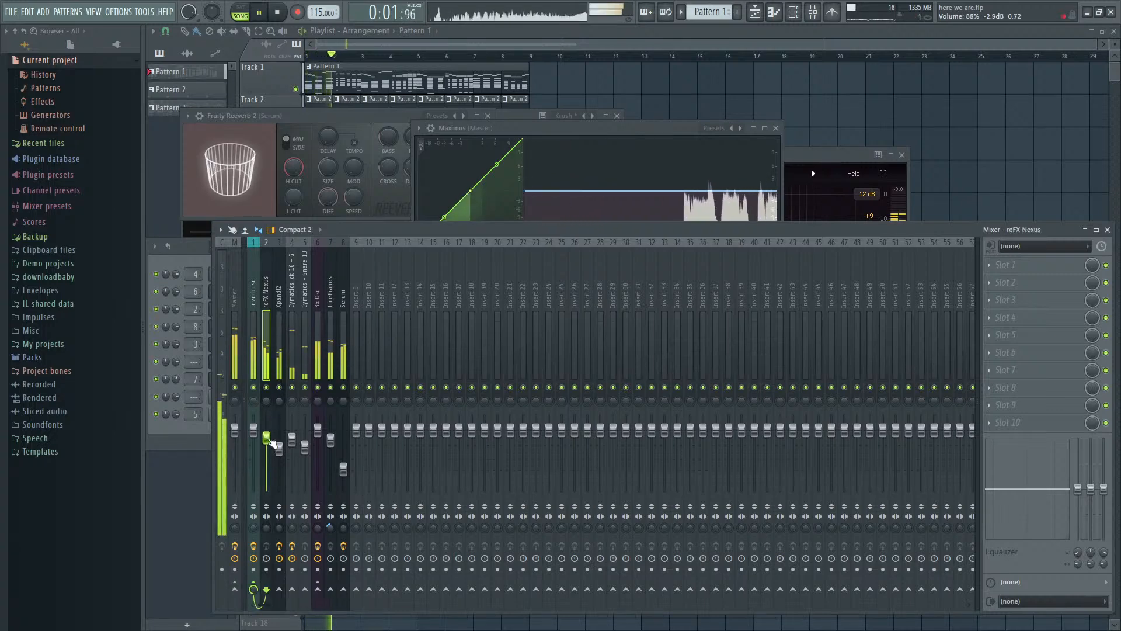
left_click(345, 470)
- Clone the reFX Nexus channel in the channel rack and copy the original's notes into the clone
key("F9")
key("space")
key("F6")
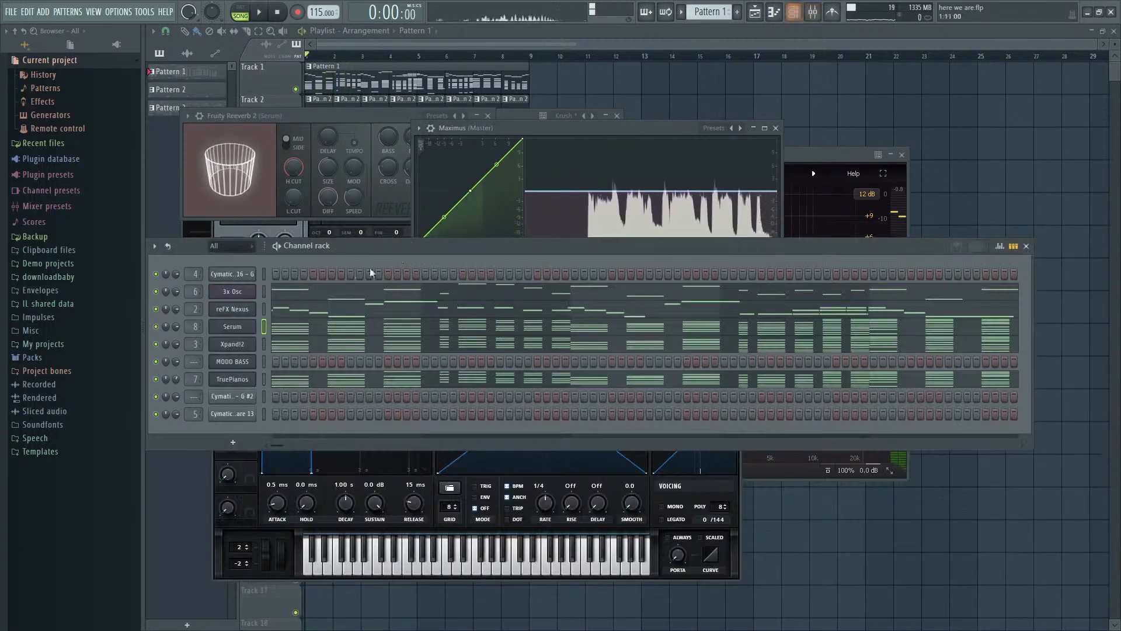
left_click(264, 309)
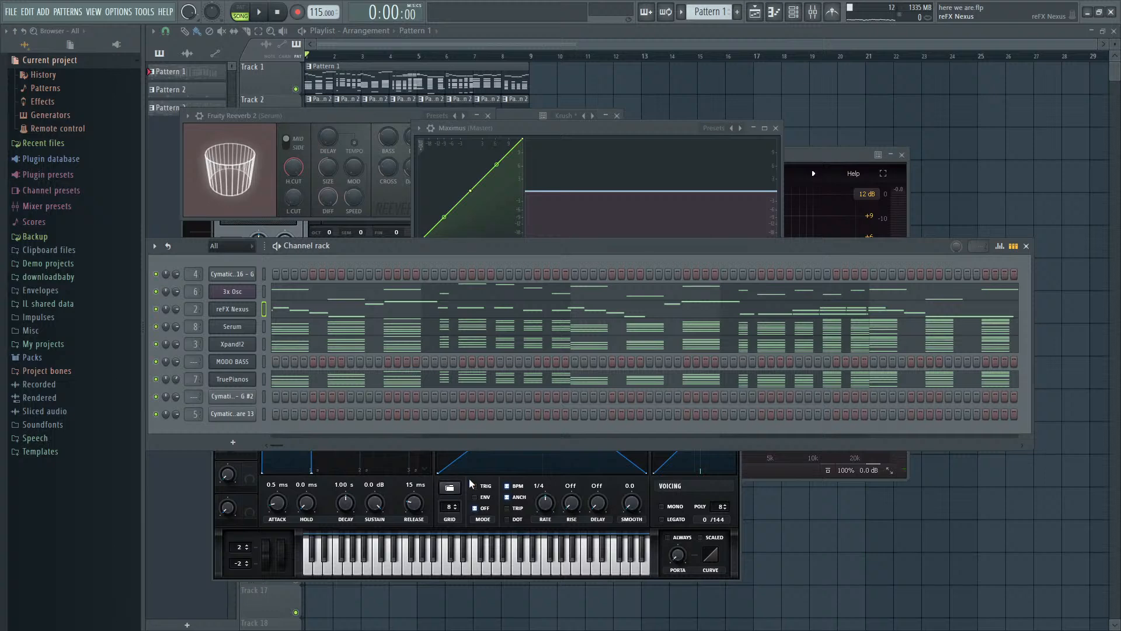
key("alt+c")
key("F6")
key("ctrl+v")
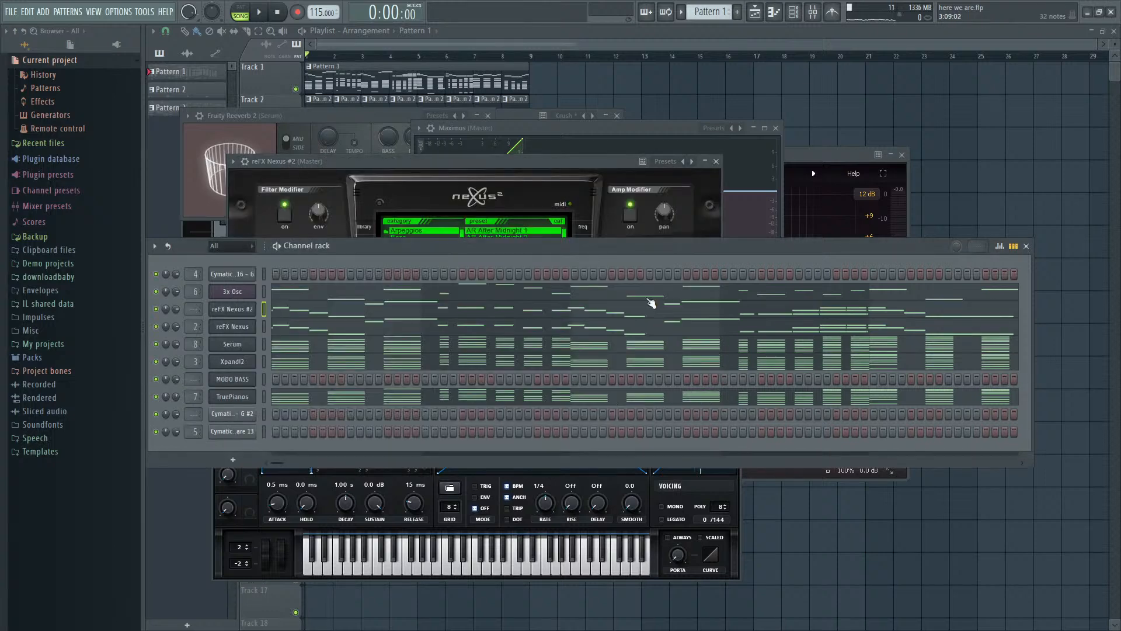
- Load the LD Lead 303 preset from Single Layer Leads in reFX Nexus #2 and audition it in the mix
left_click(475, 163)
key("space")
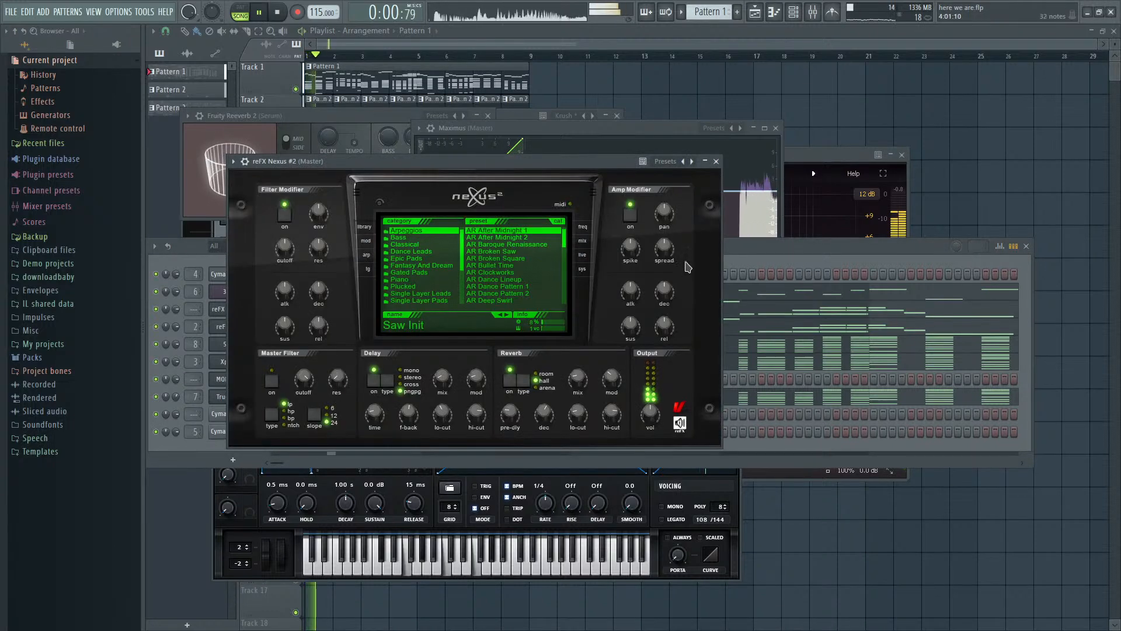
key("space")
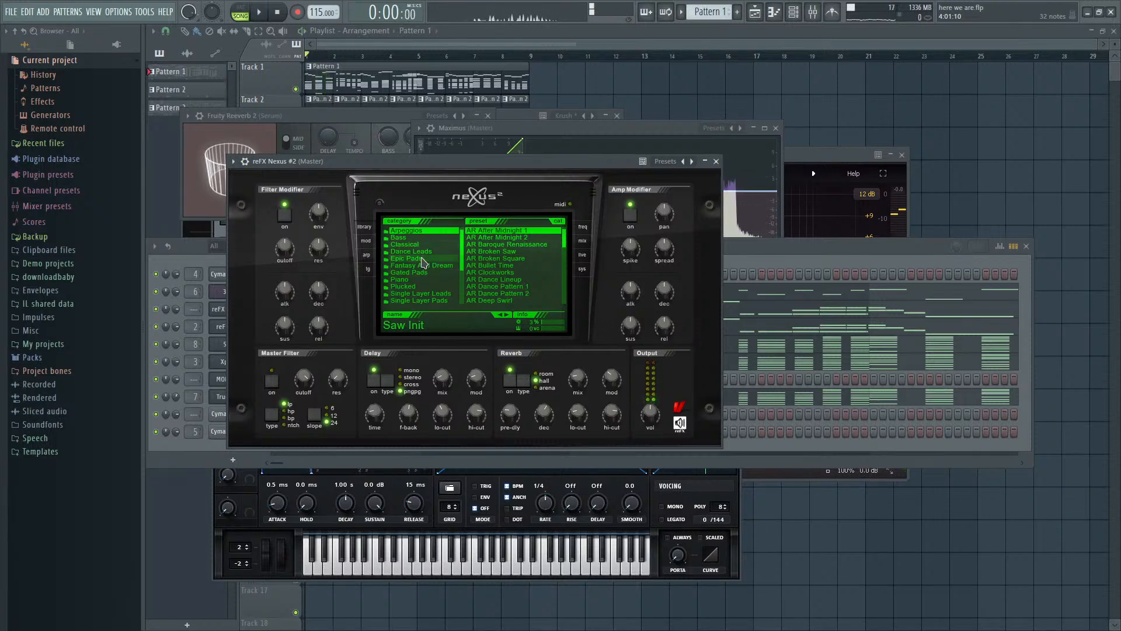
left_click(423, 252)
scroll(514, 265, "down", 10)
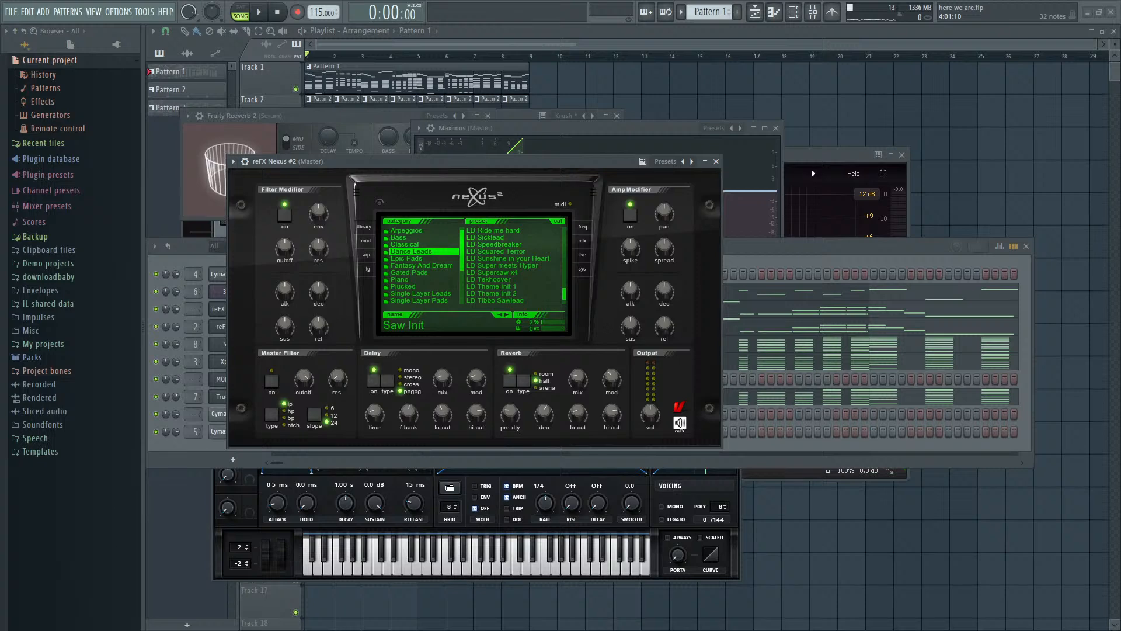
left_click(423, 293)
scroll(514, 265, "down", 5)
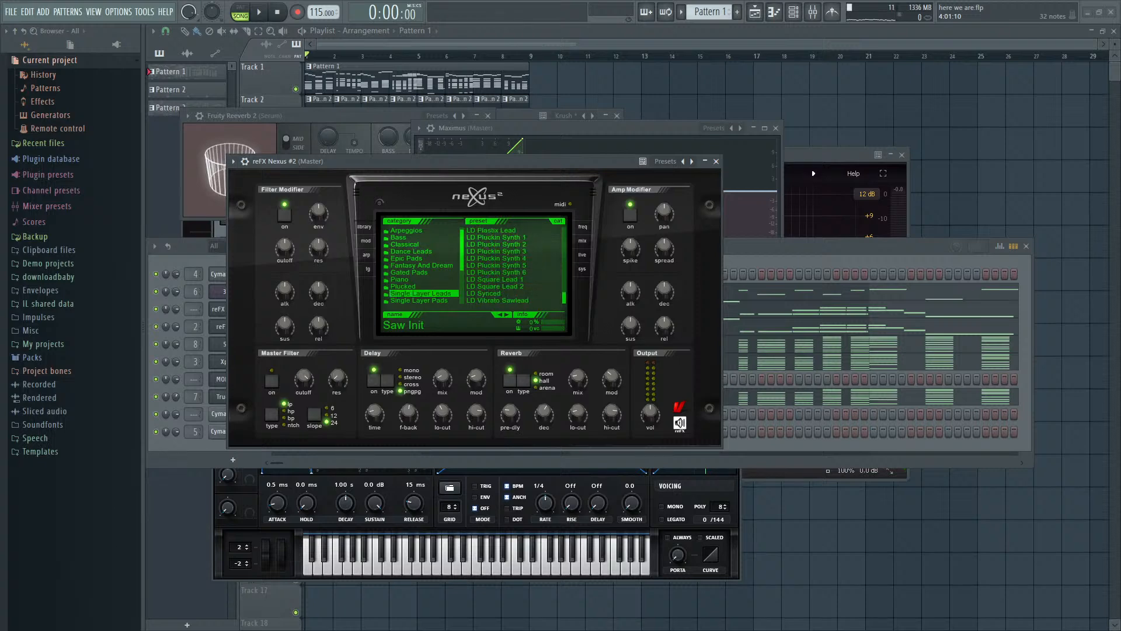
left_click(501, 258)
left_click(910, 244)
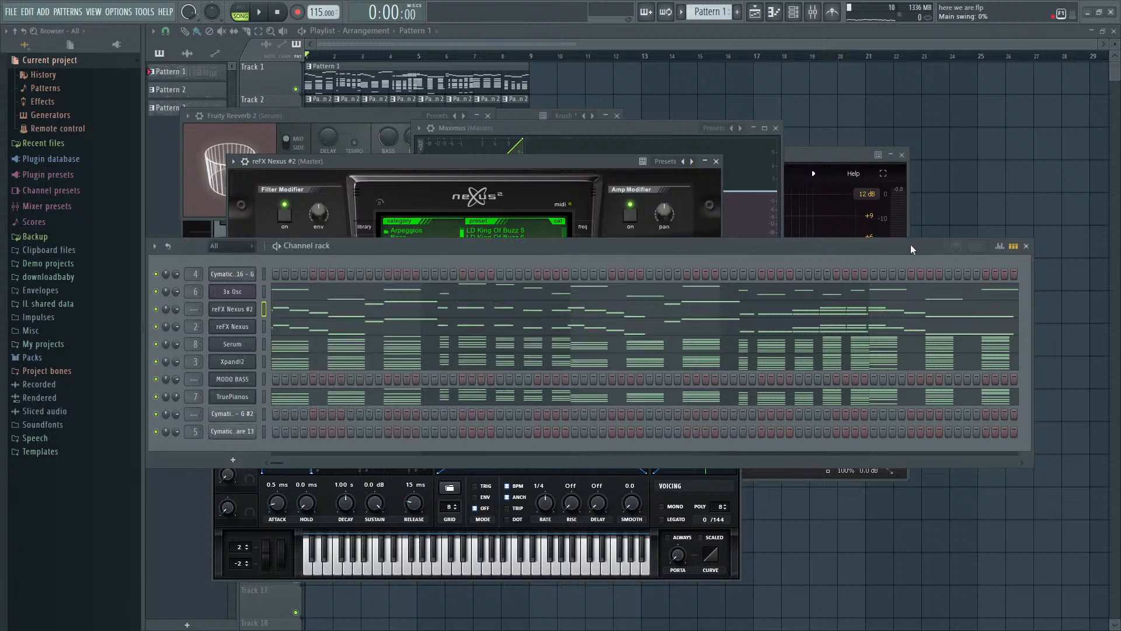
key("space")
left_click(503, 157)
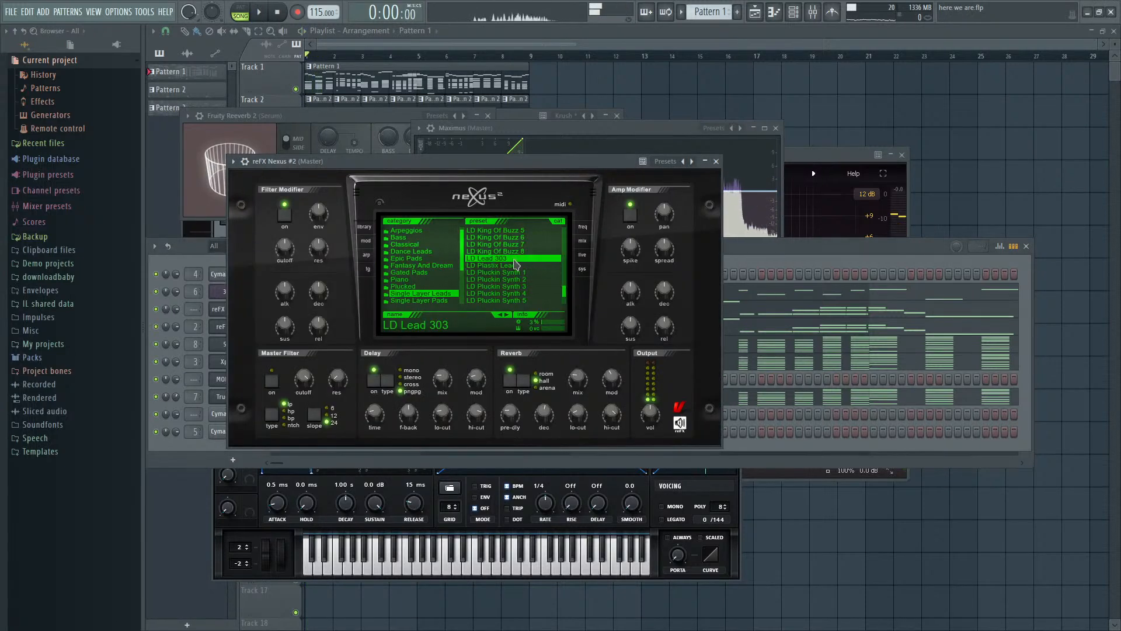
- Load the BA Basic Saw preset from the Bass category in reFX Nexus #2 and audition it in the mix
left_click(399, 238)
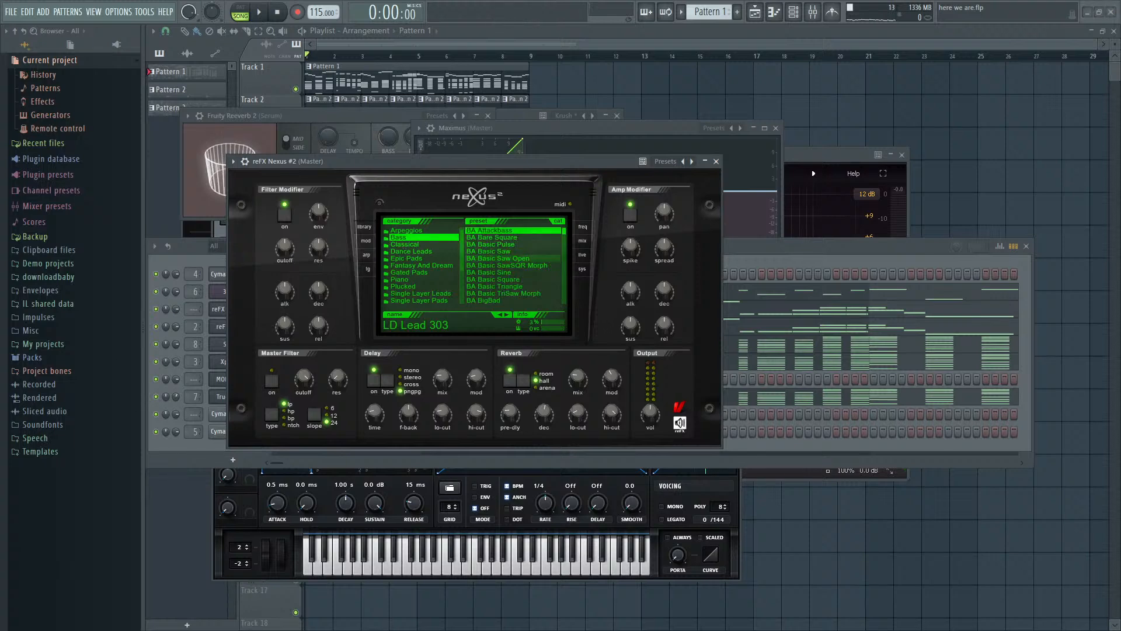
left_click(501, 252)
left_click(808, 249)
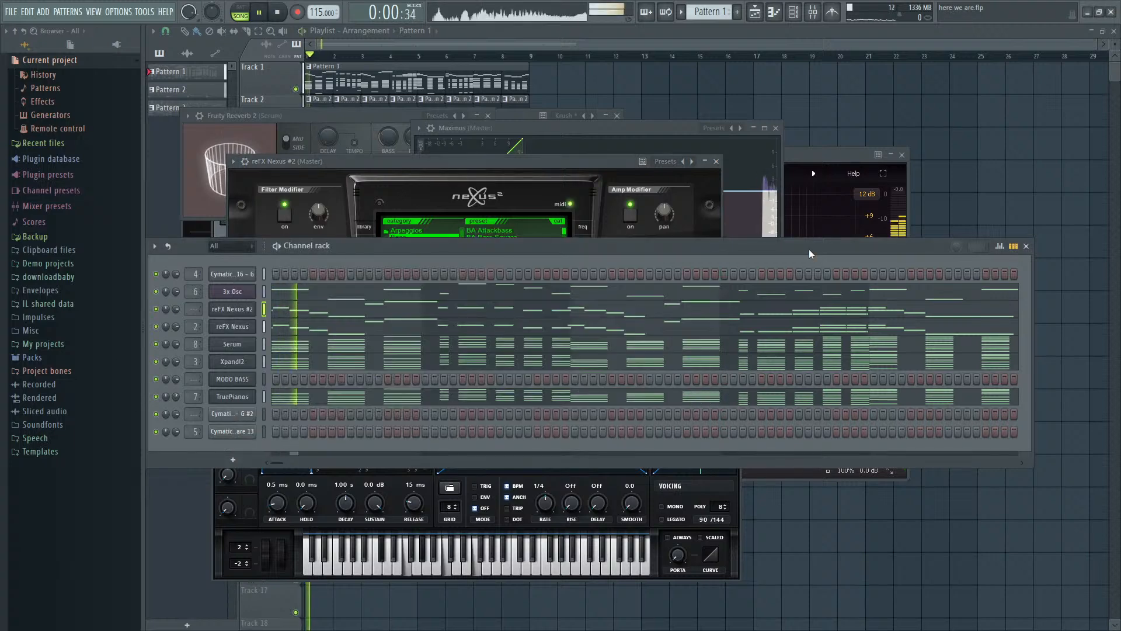
left_click(558, 163)
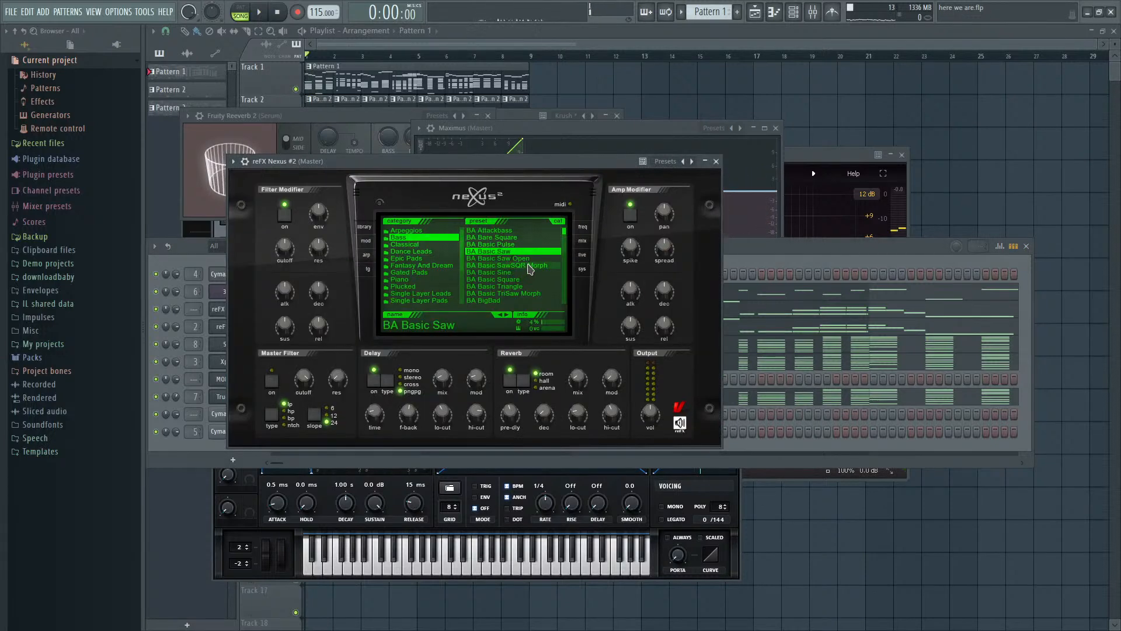
left_click(786, 248)
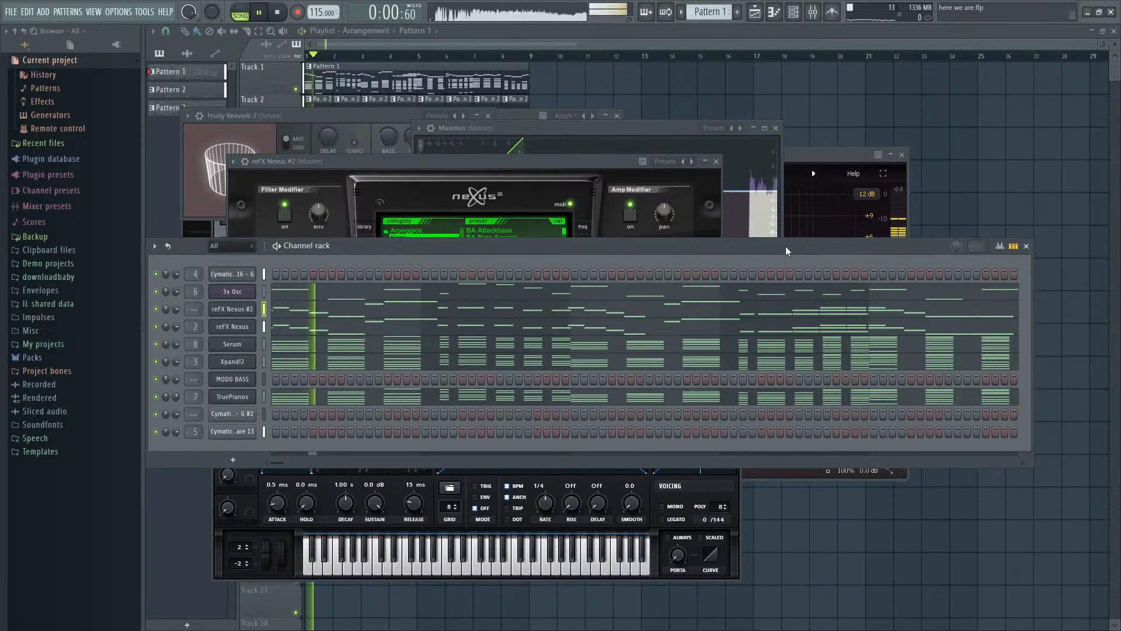
- Assign reFX Nexus #2 to mixer track 9 and lower that track's volume to about 58%
key("F9")
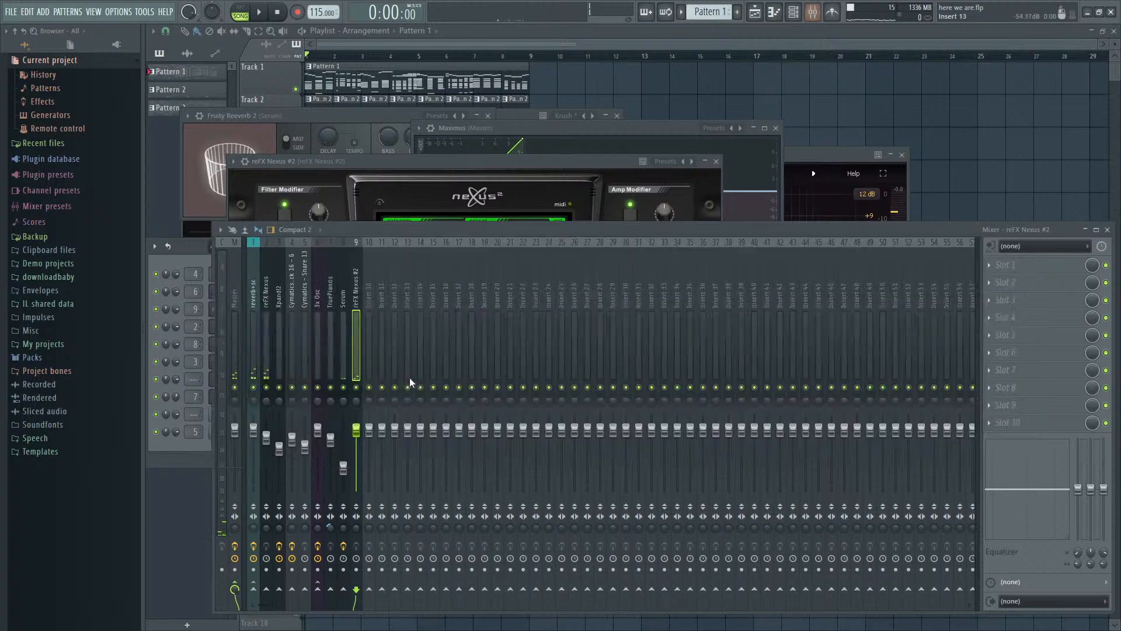
left_click_drag(361, 441, 360, 466)
key("space")
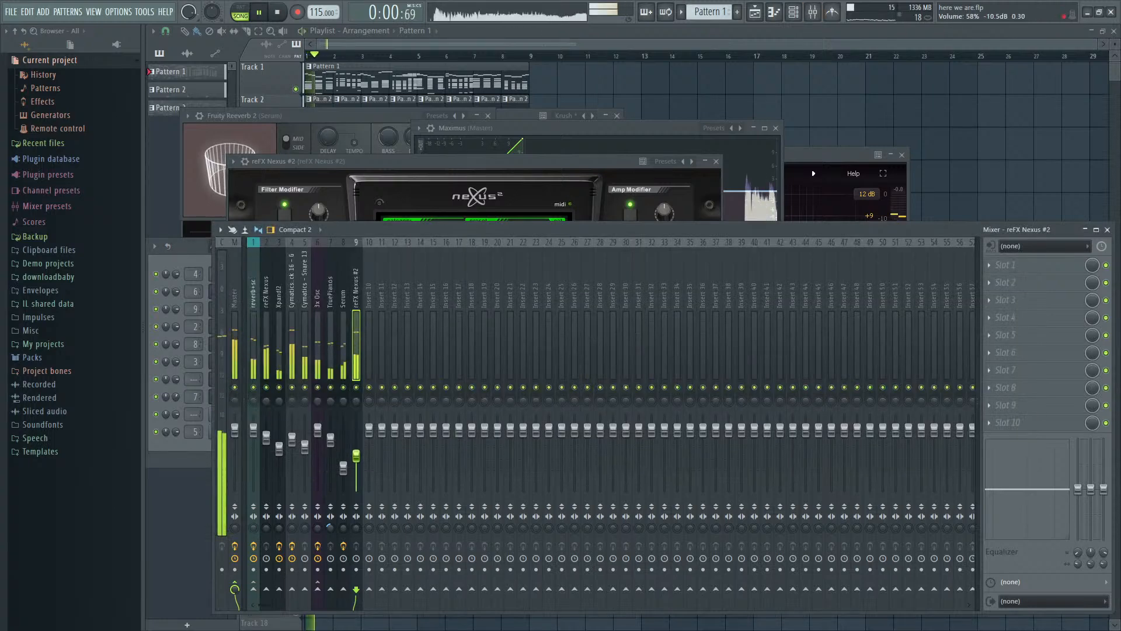
- Switch reFX Nexus #2 to the BA Basic Square preset and play the song
left_click(505, 161)
key("space")
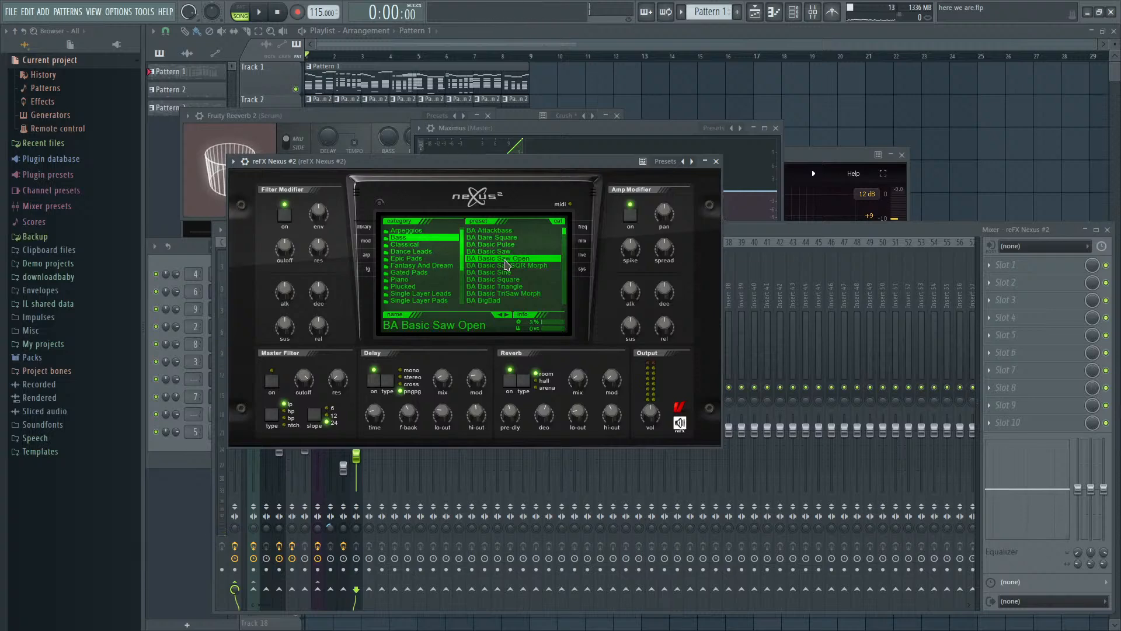
left_click(513, 279)
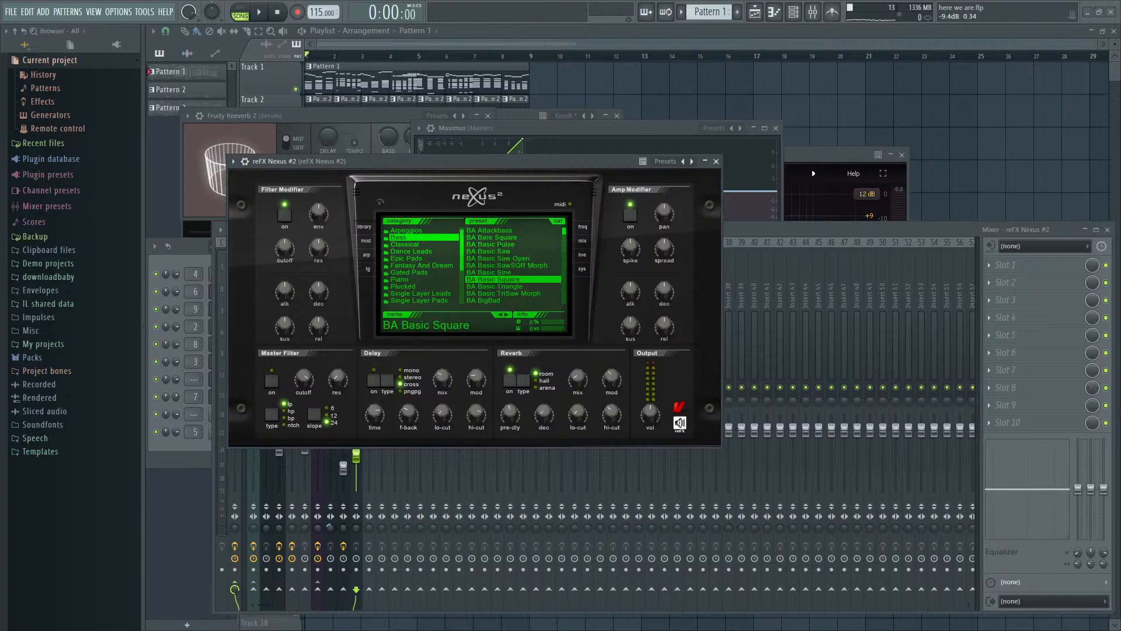
left_click(754, 230)
key("space")
- Listen to the reFX Nexus #2 mixer track soloed, unsolo it and compare it within the full mix
right_click(356, 388)
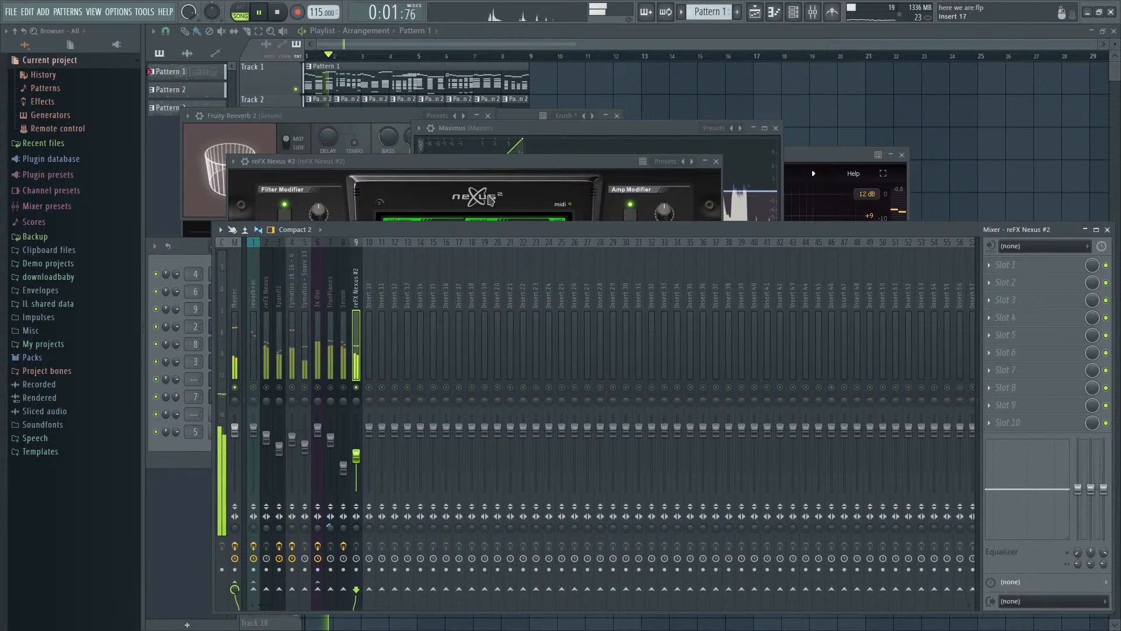
left_click(511, 168)
left_click(773, 234)
key("space")
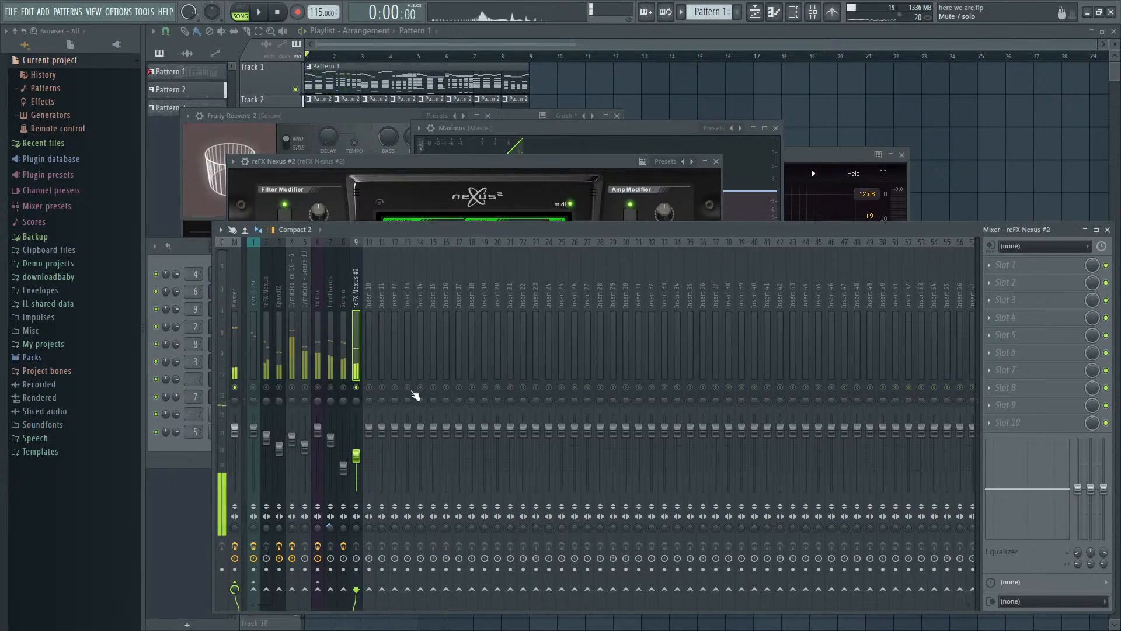
right_click(356, 387)
key("space")
left_click(576, 164)
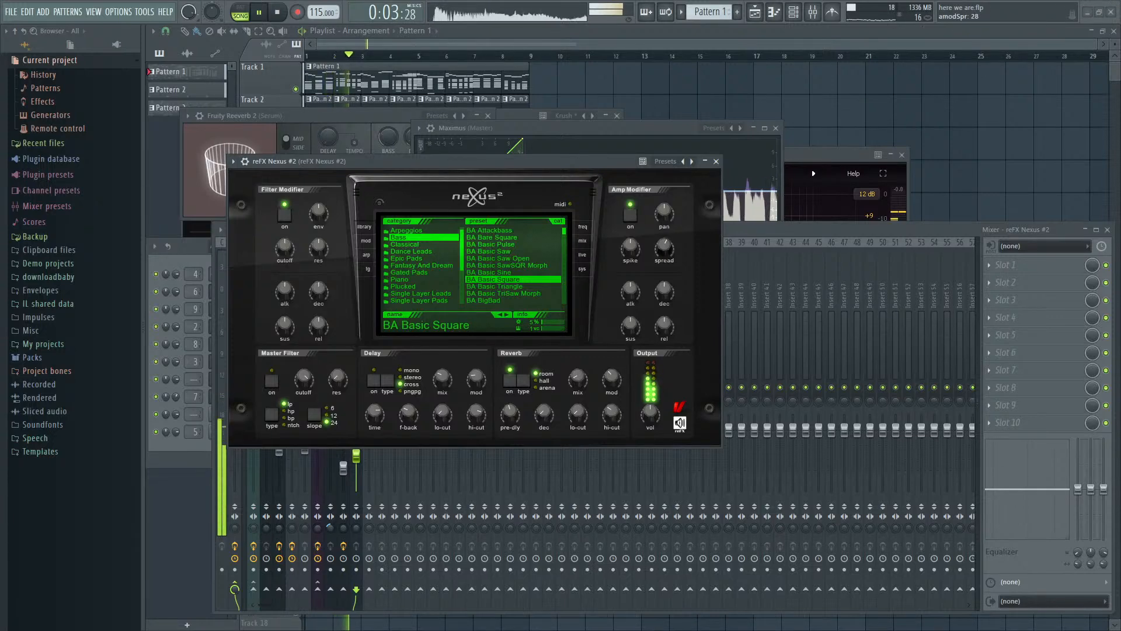
- Load Fruity Reeverb 2 in slot 1 and Krush with its Cheap Toy preset in slot 2 of the reFX Nexus #2 track
left_click(912, 370)
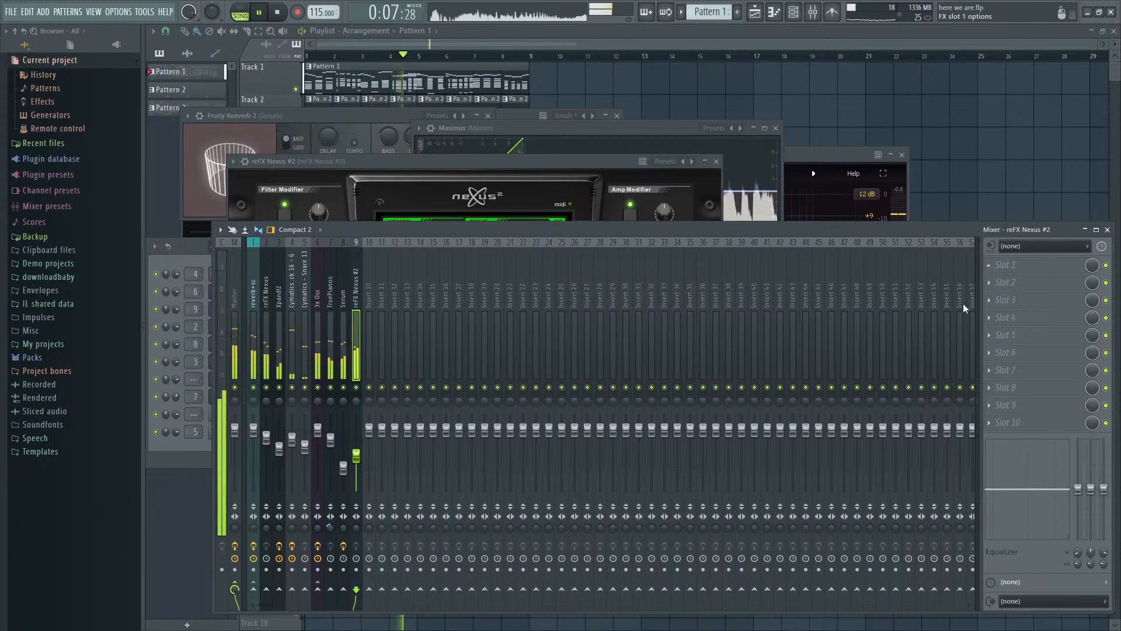
left_click(900, 372)
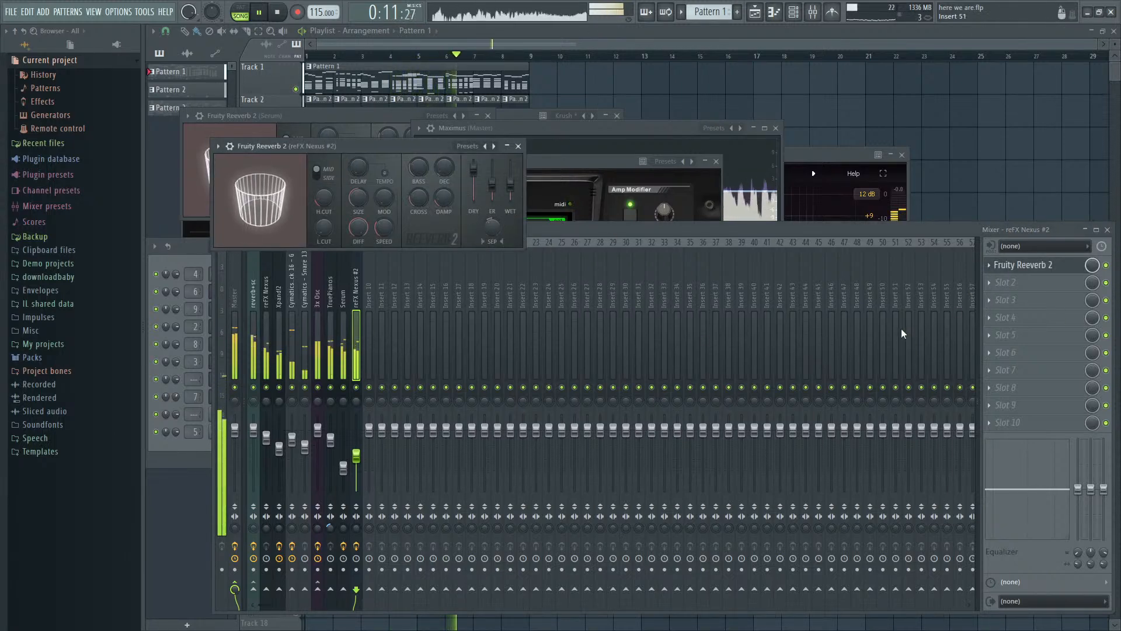
left_click(990, 284)
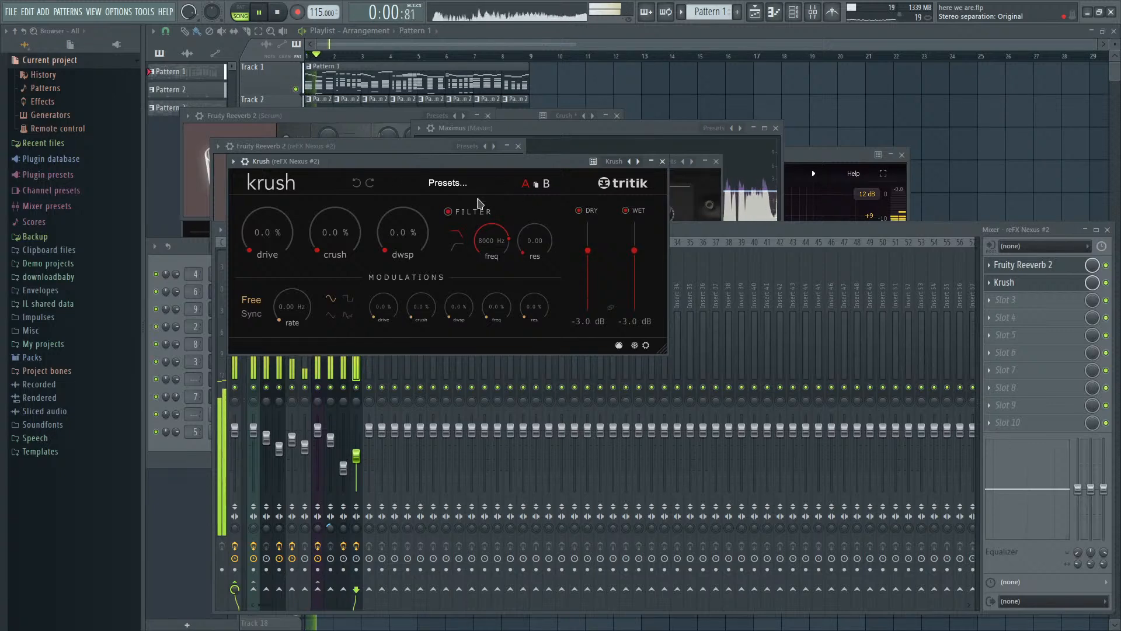
left_click(502, 184)
left_click(501, 184)
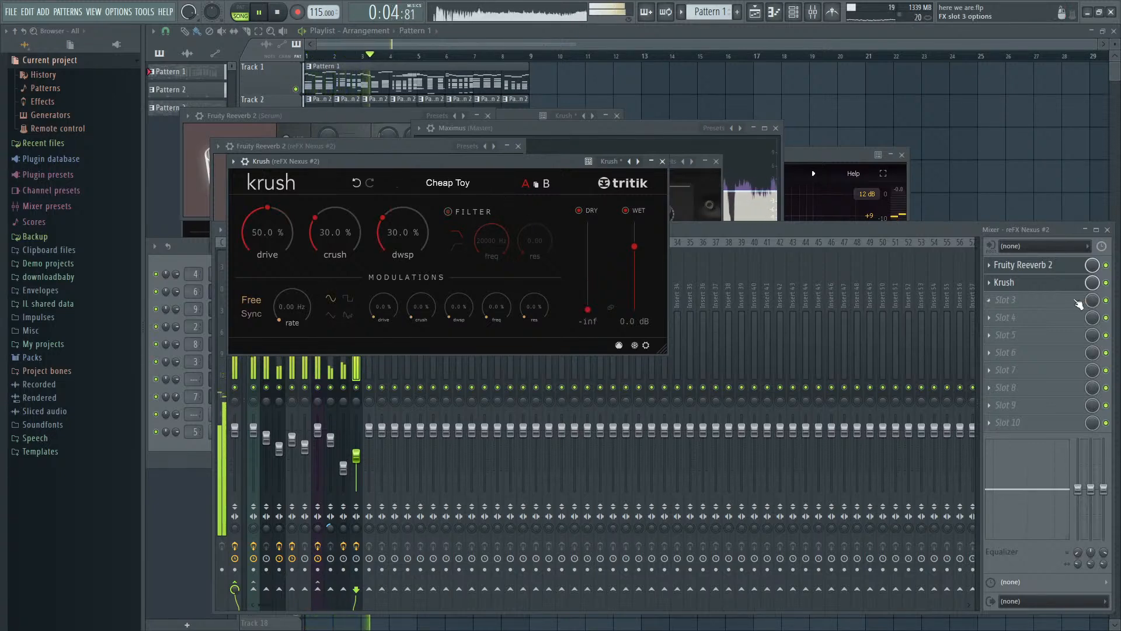
- Turn down Krush's mix level and slightly lower the reFX Nexus #2 track's volume while the song plays
left_click_drag(1092, 283, 1093, 316)
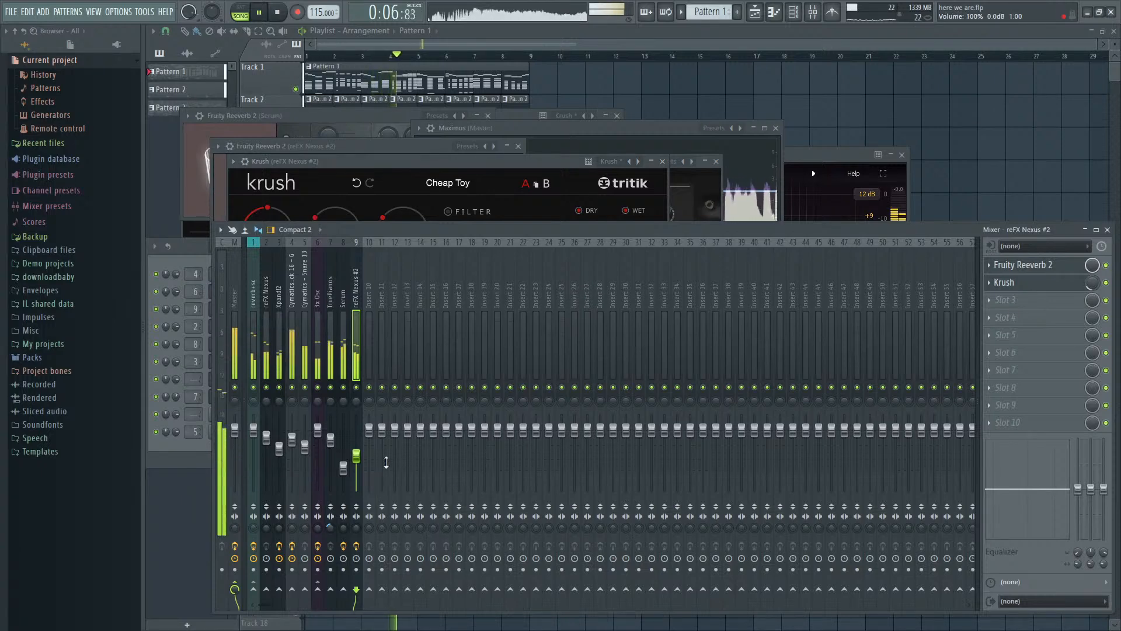
left_click_drag(356, 455, 356, 462)
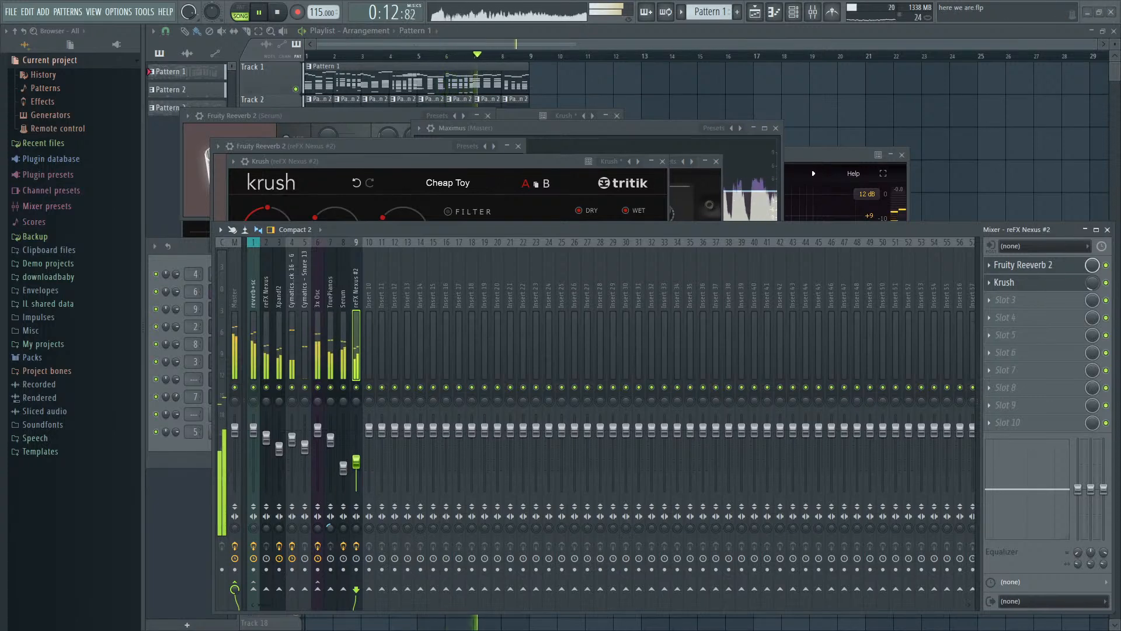
left_click(703, 191)
key("space")
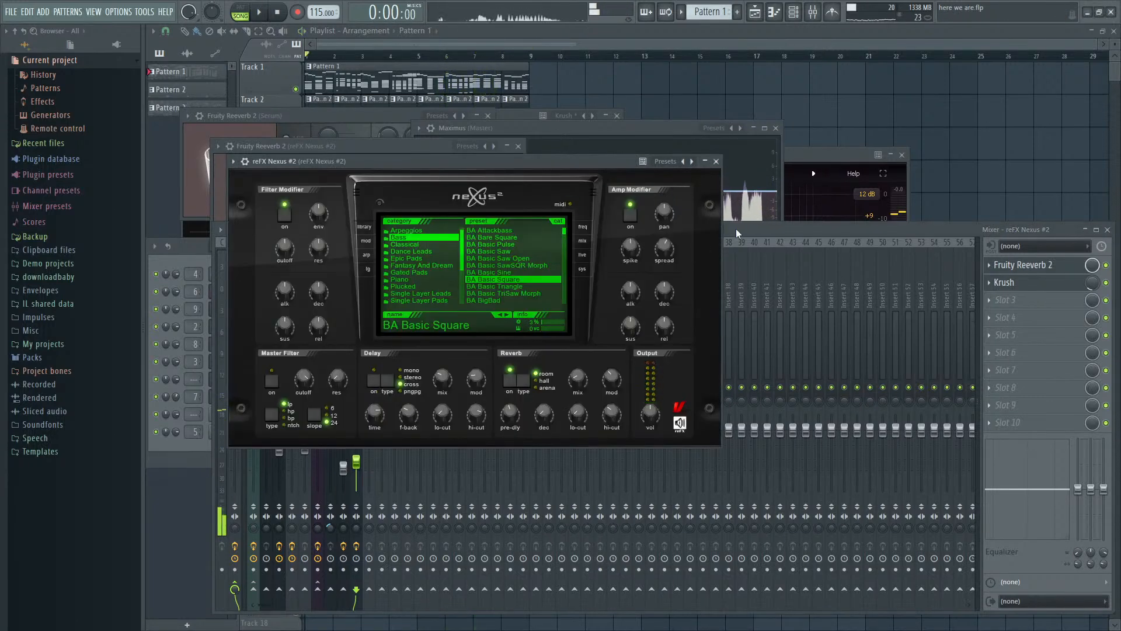
- Solo the reFX Nexus #2 track, try the BA Basic Sine preset and select BA Basic Saw instead
left_click(734, 230)
left_click(547, 163)
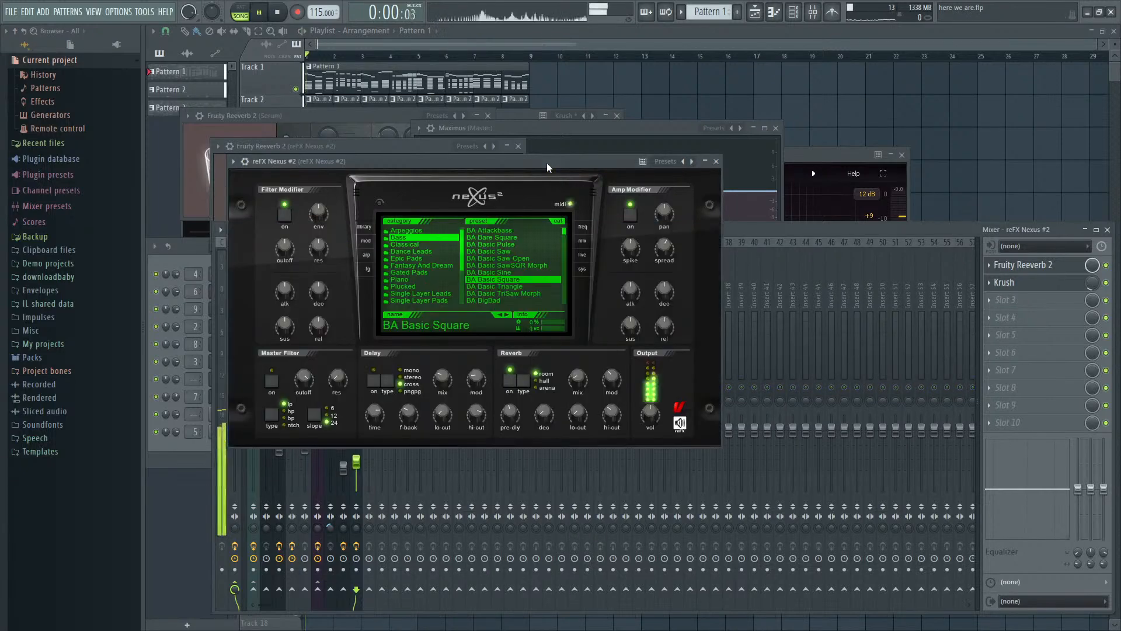
left_click(514, 272)
left_click(514, 252)
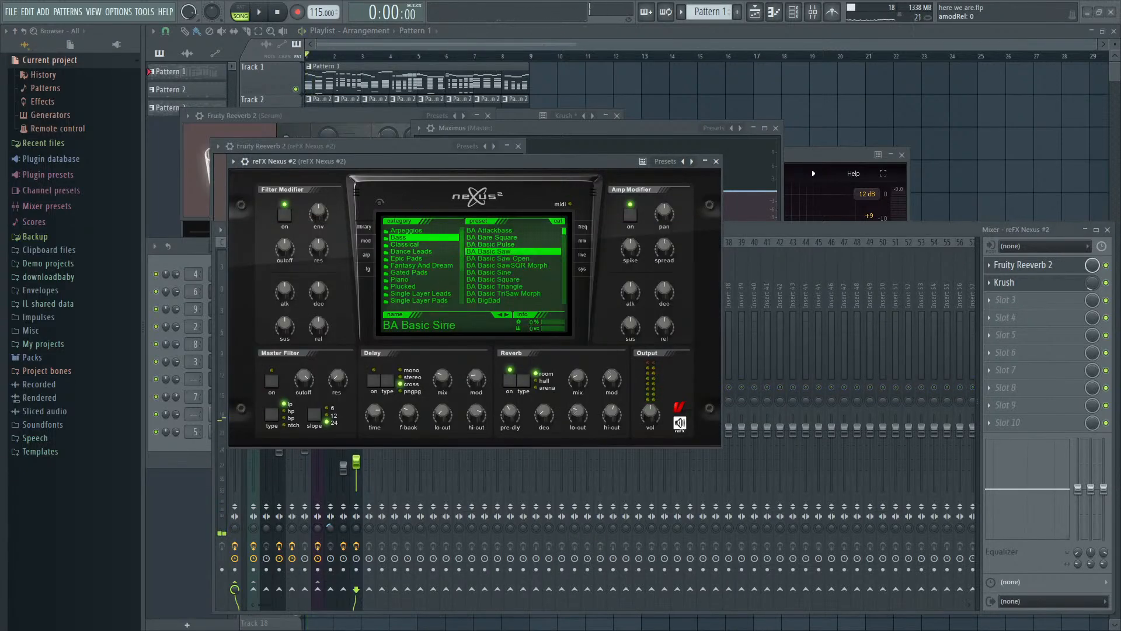
- Try BA Basic Saw Open in reFX Nexus #2 and load LD King of Buzz 2 from Single Layer Leads, checking its mix settings during playback
left_click(759, 234)
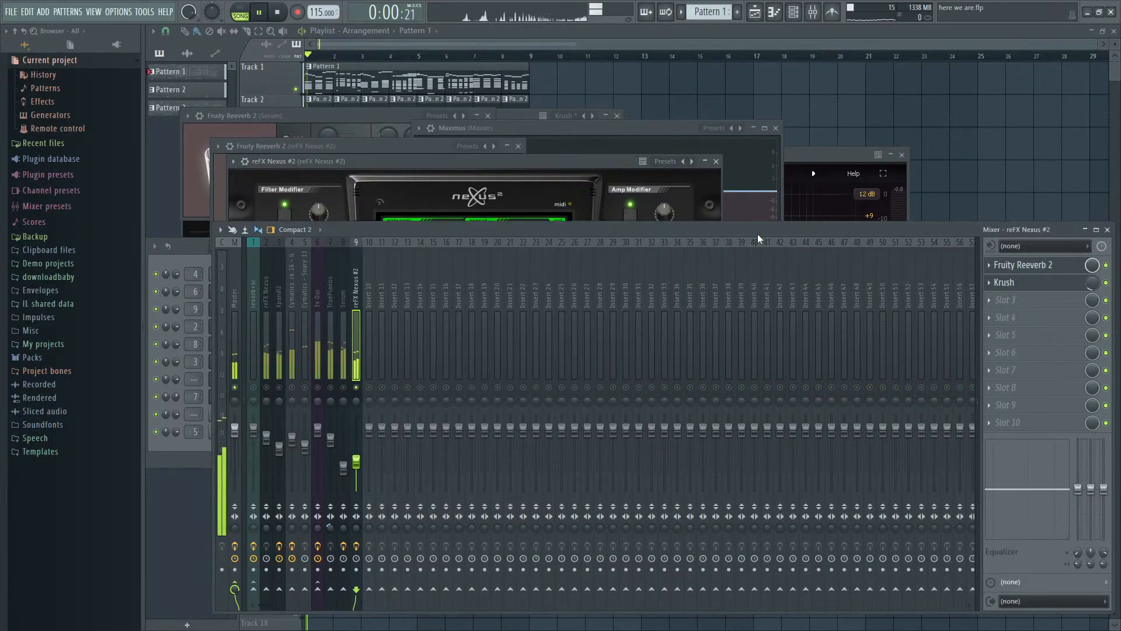
left_click(605, 163)
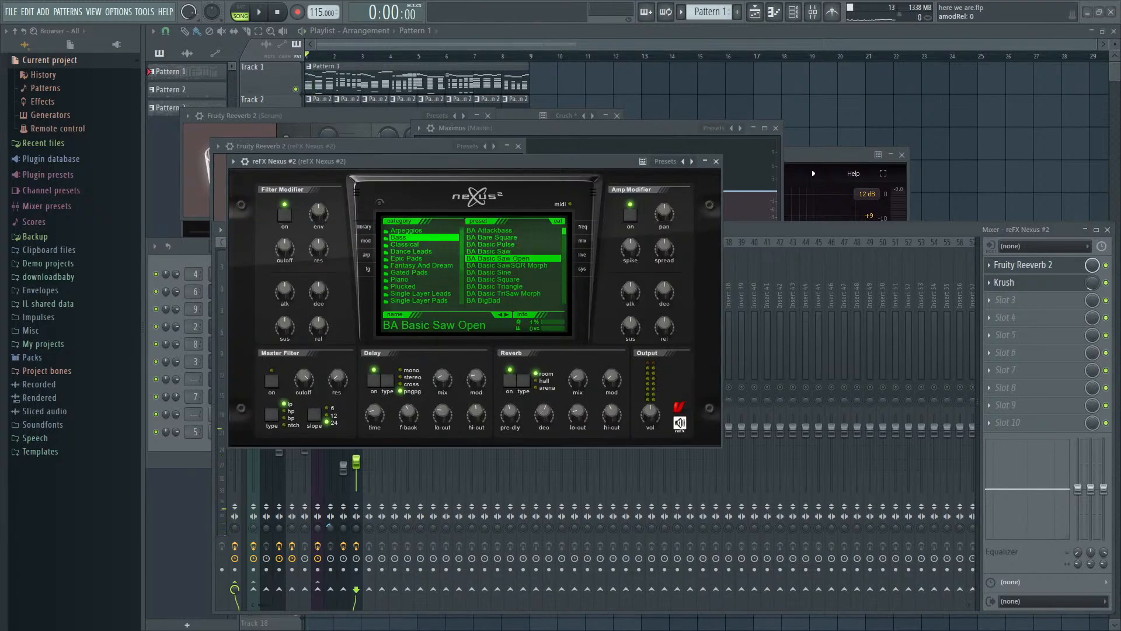
left_click(418, 293)
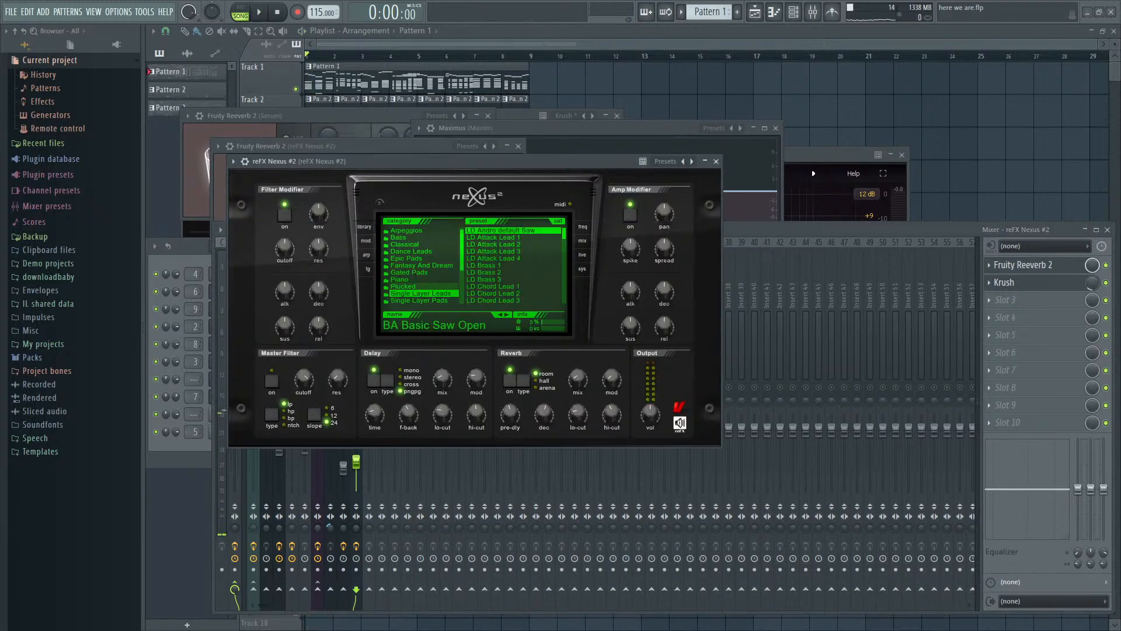
scroll(514, 266, "down", 4)
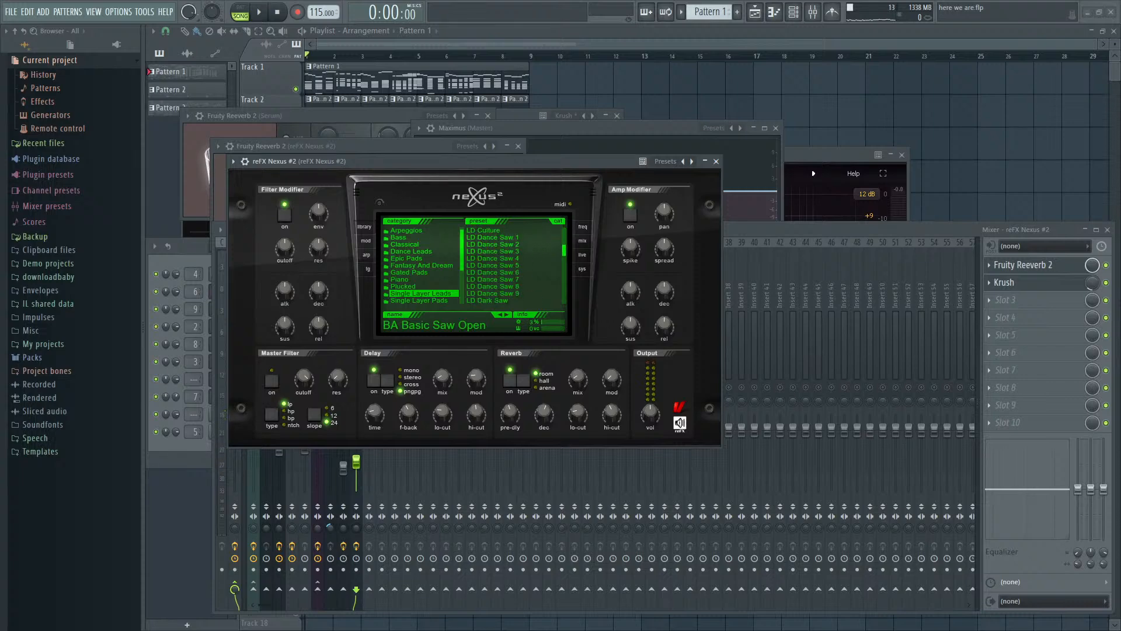
scroll(514, 266, "down", 5)
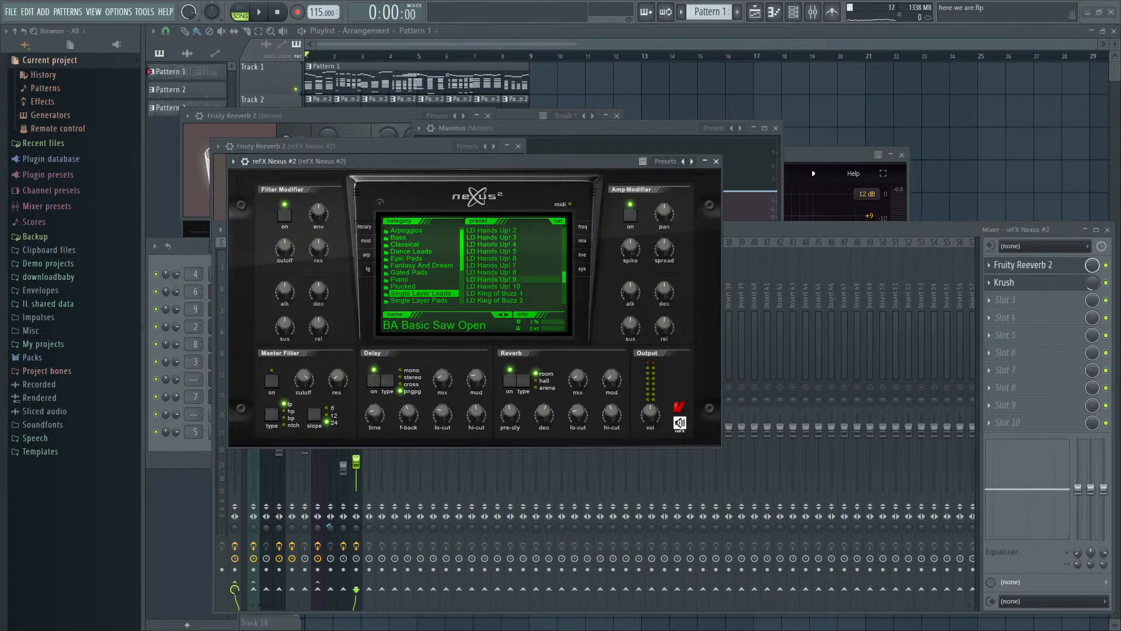
left_click(508, 300)
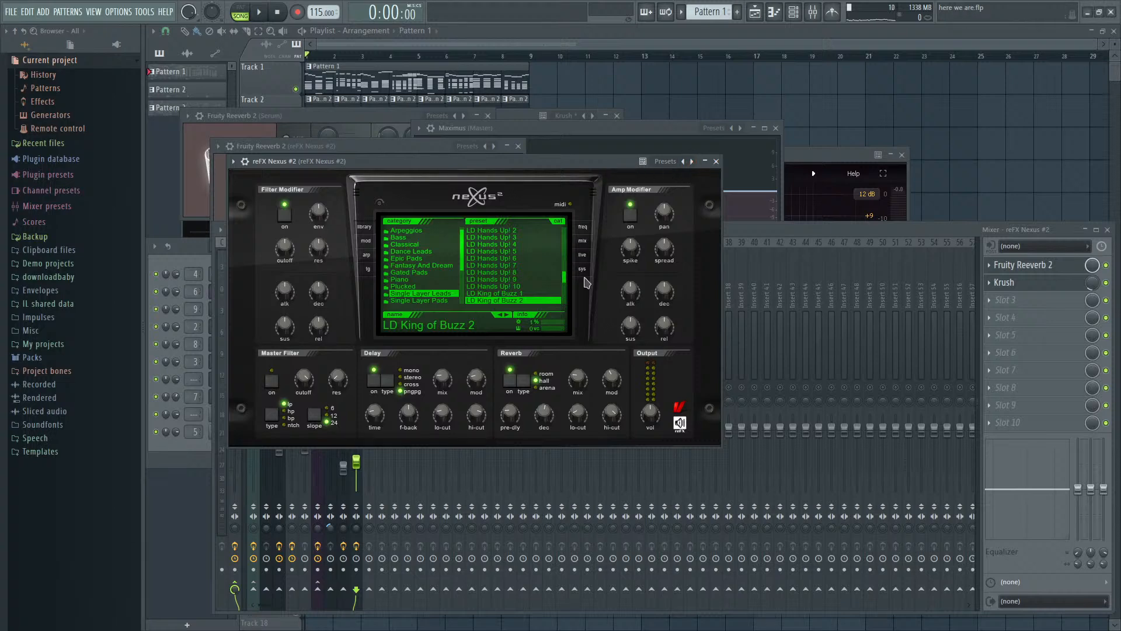
left_click(583, 240)
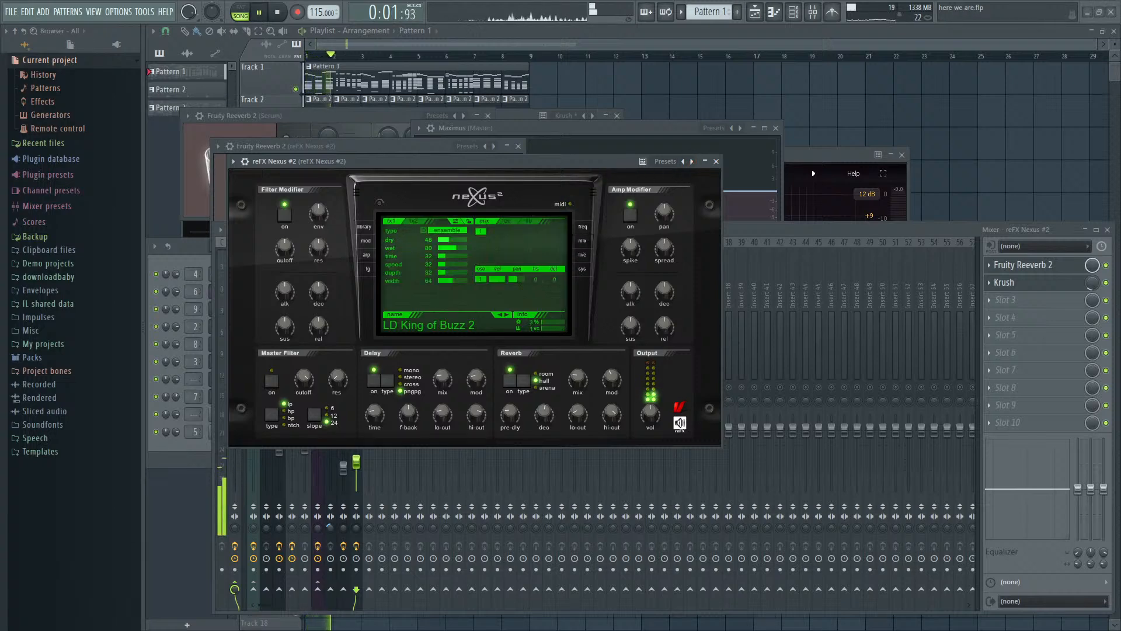
left_click(364, 227)
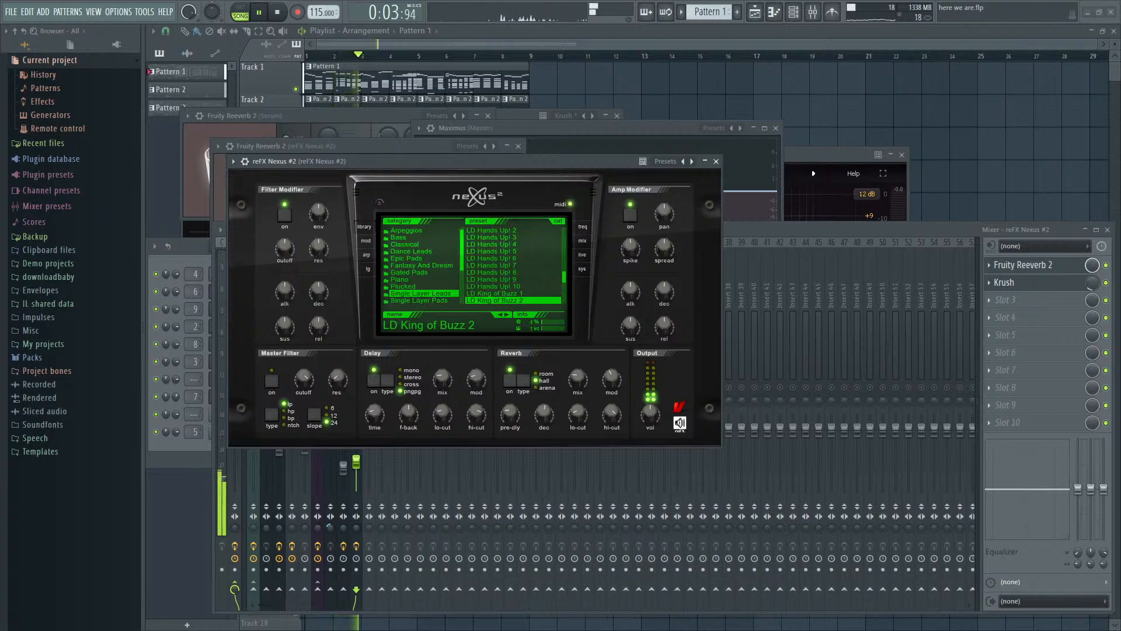
- Audition LD King of Buzz 4, 5 and 6 in reFX Nexus #2 and select LD King Of Buzz 7
scroll(497, 251, "down", 6)
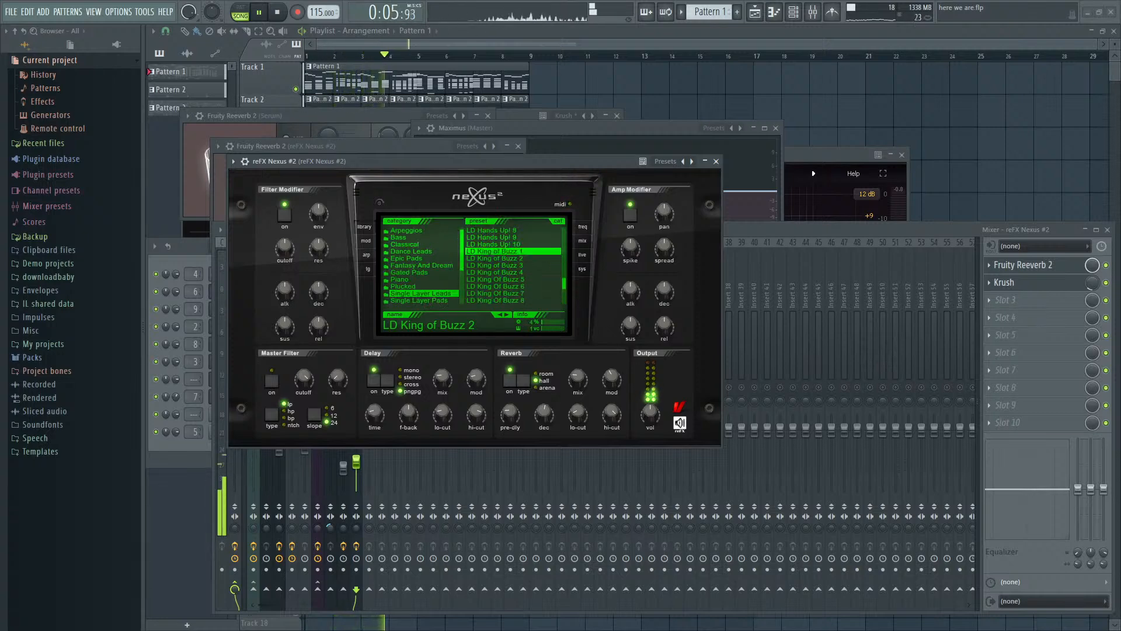
left_click(497, 272)
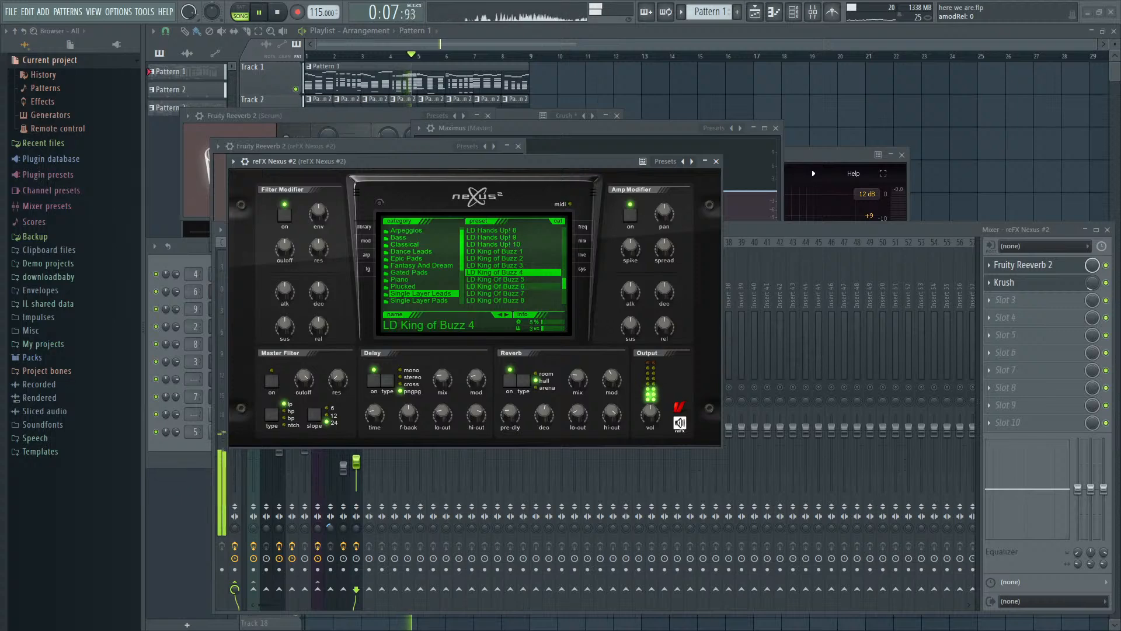
left_click(496, 279)
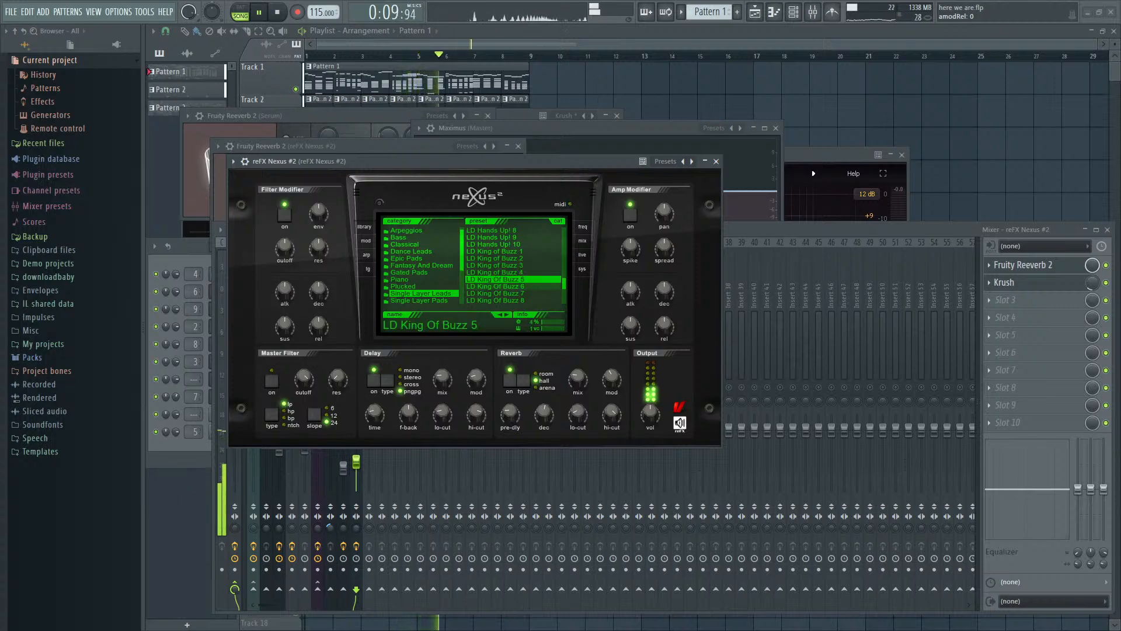
left_click(496, 286)
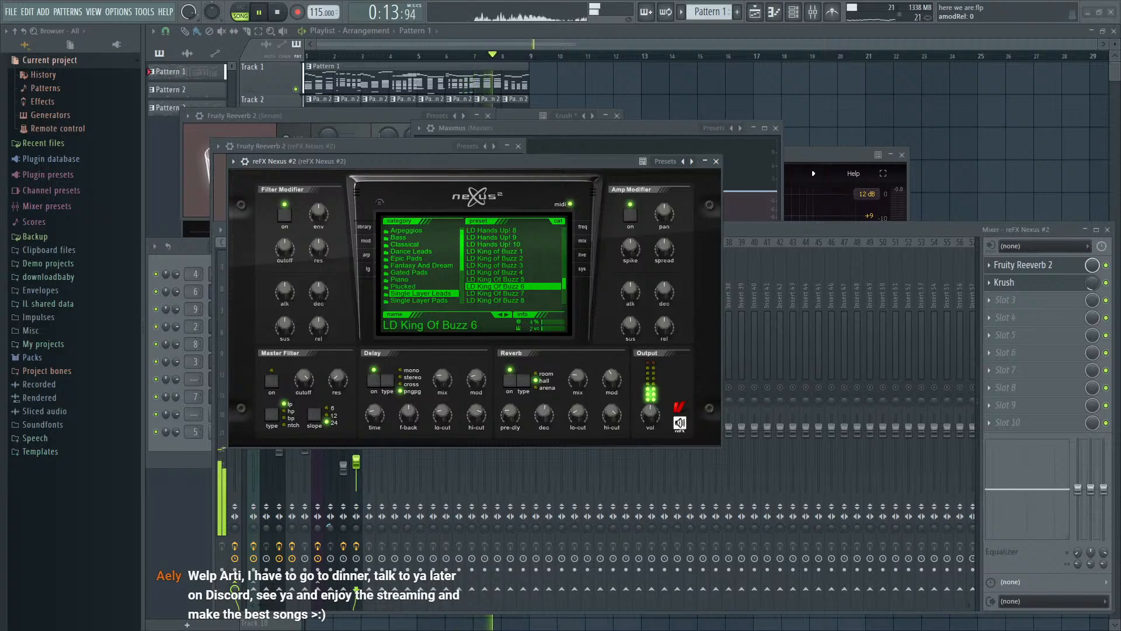
left_click(496, 293)
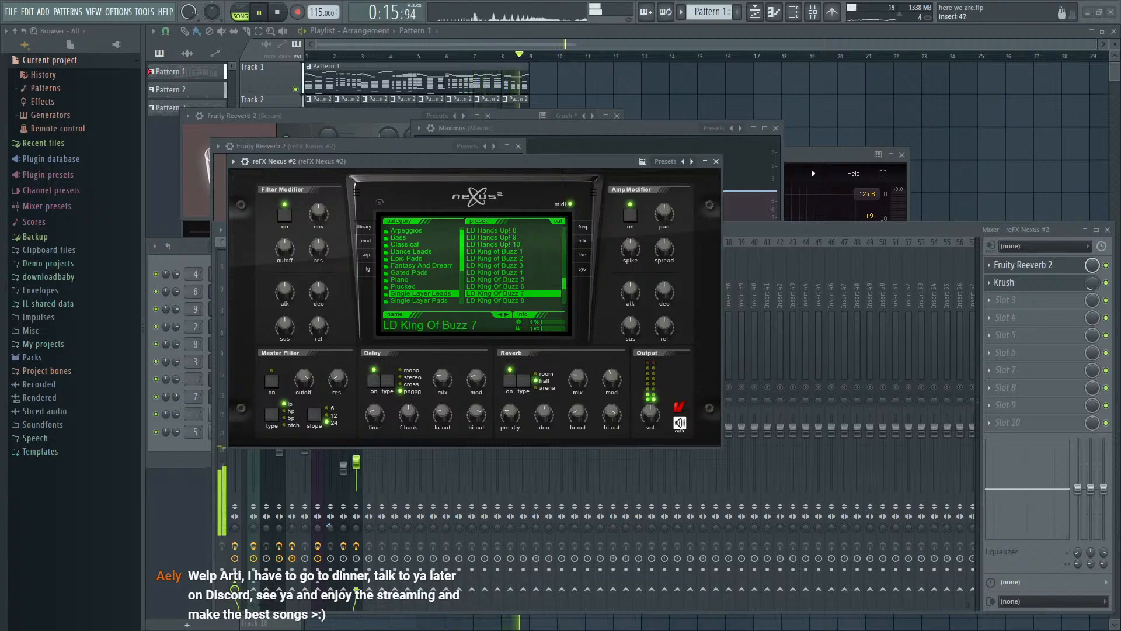
- Unsolo the reFX Nexus #2 track, play the full mix and set the Serum track's stereo separation to 14% separated
left_click(871, 230)
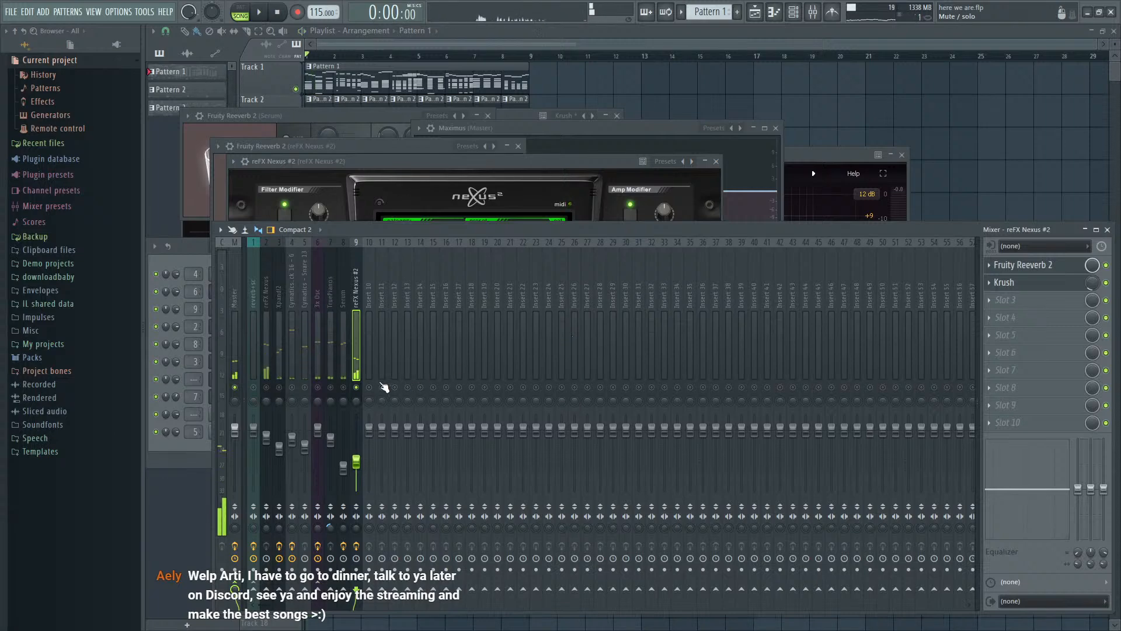
key("space")
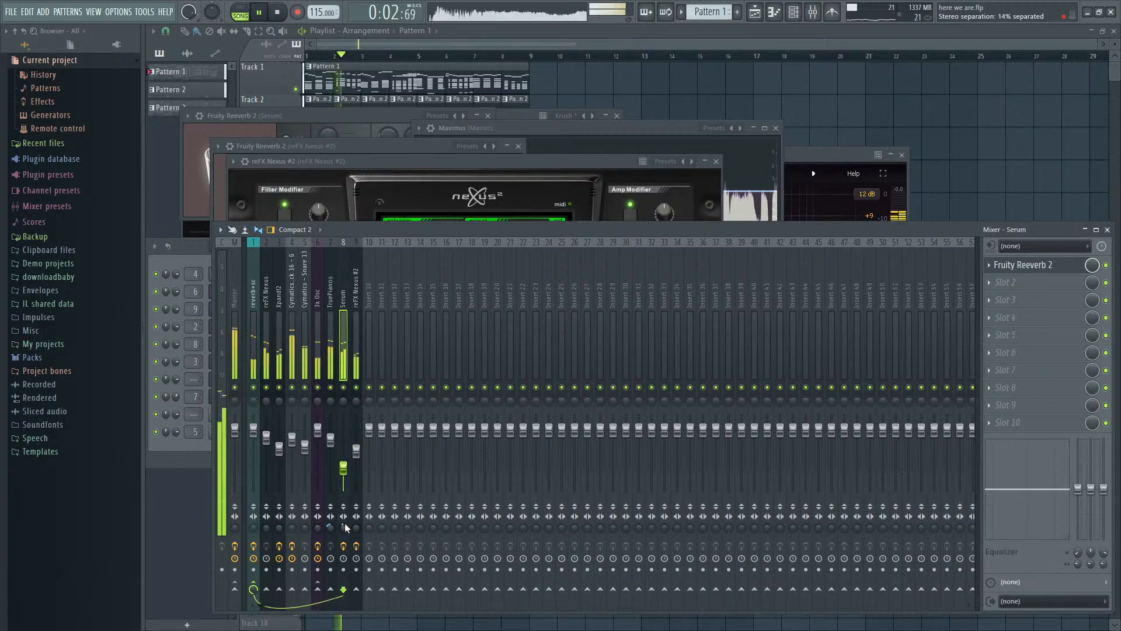
- Adjust the amp modifier spread of reFX Nexus #2 to about 37 and slightly raise its mixer track volume during playback
left_click(609, 160)
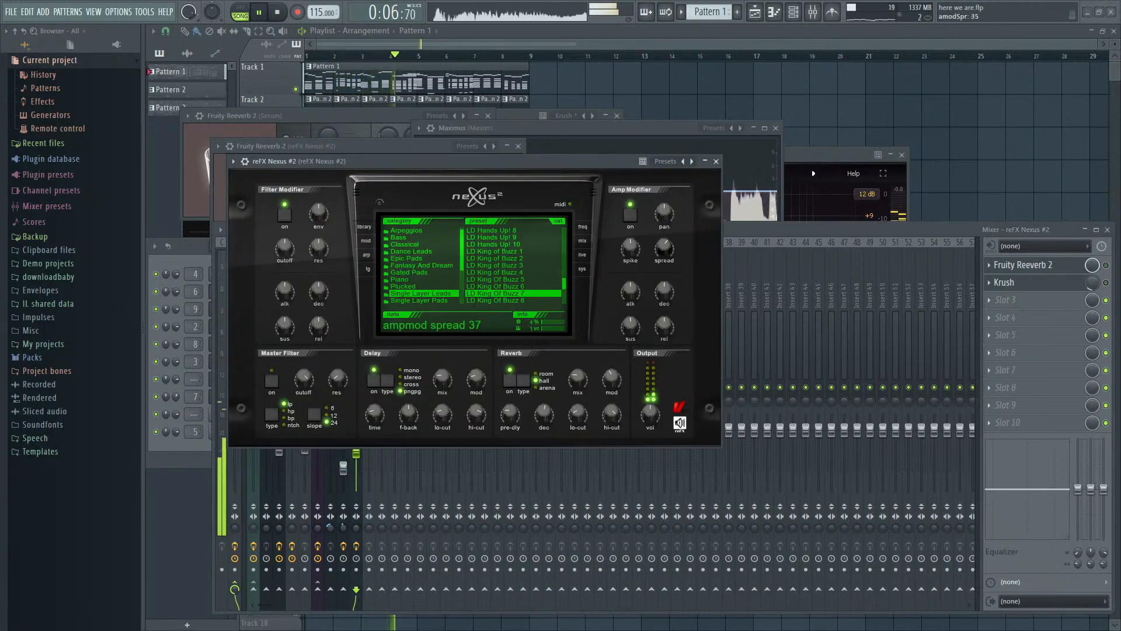
left_click(413, 453)
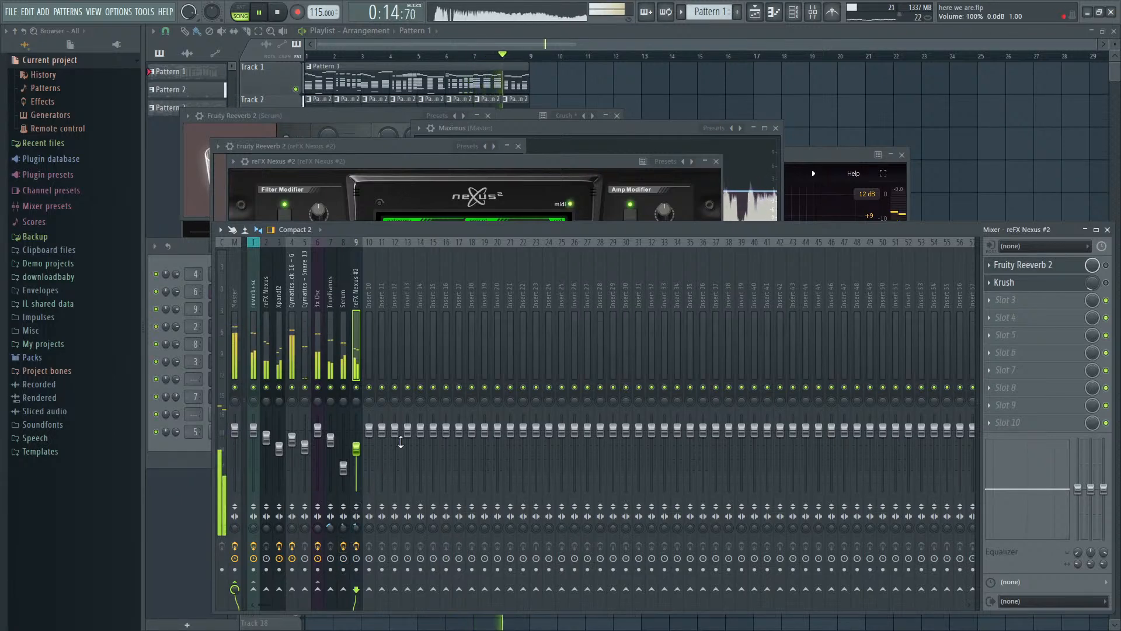
key("space")
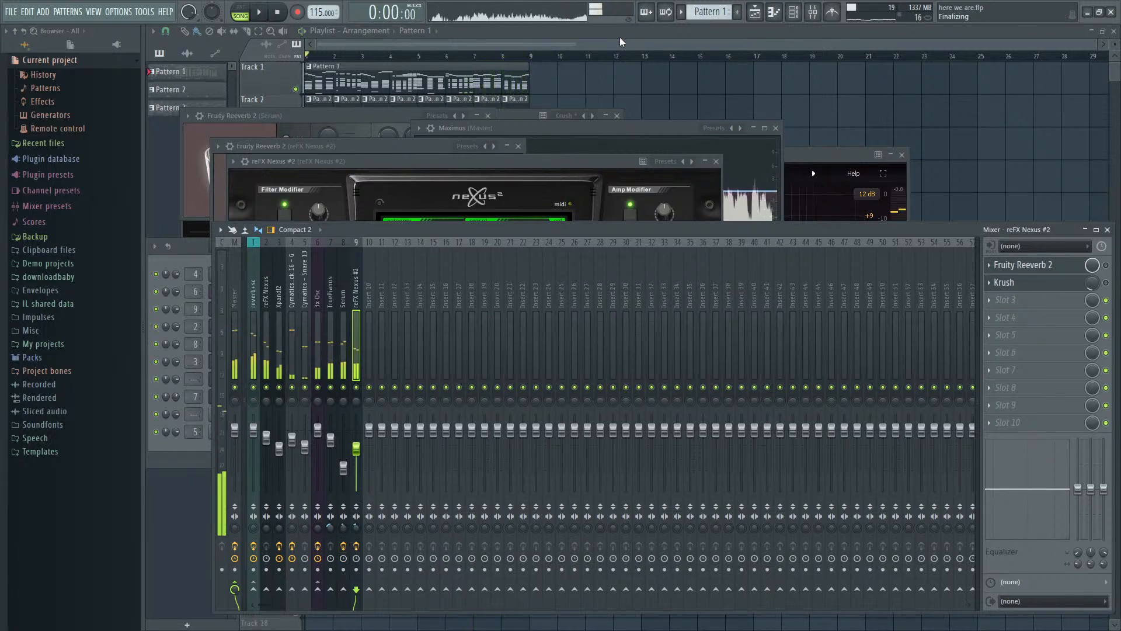
- Close all plugin windows and move the Pattern 2 clips on Track 2 to start at bar 15
key("F12")
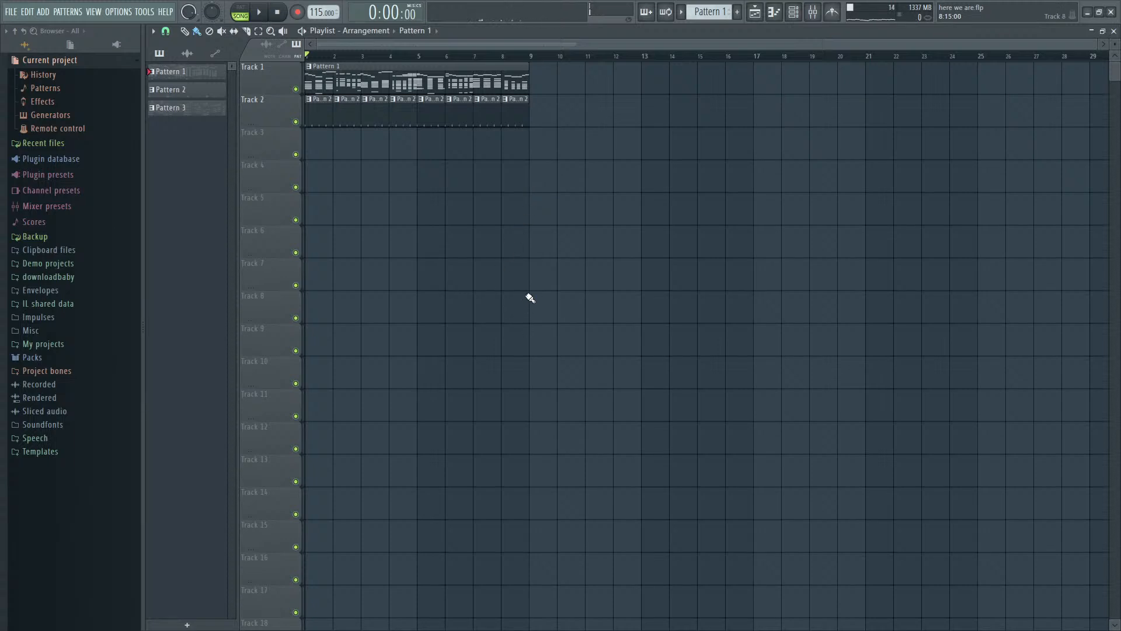
left_click_drag(624, 263, 306, 63)
left_click_drag(377, 99, 43, 91)
key("ctrl+d")
key("F9")
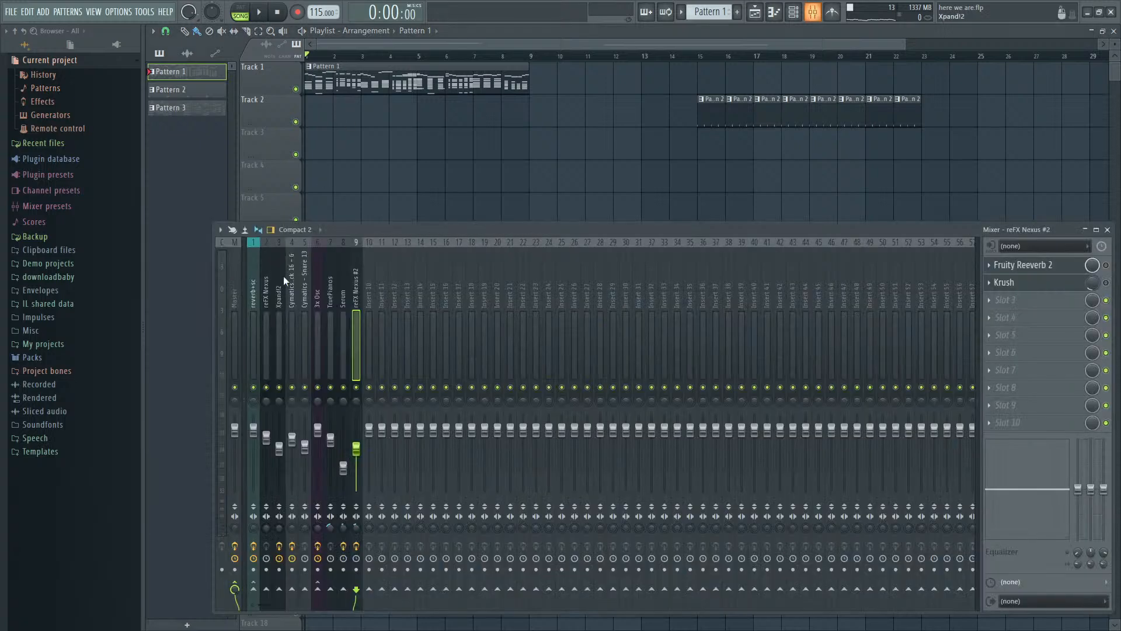
- Play the song with only the Xpand!2, TruePianos and Serum mixer tracks soloed
key("space")
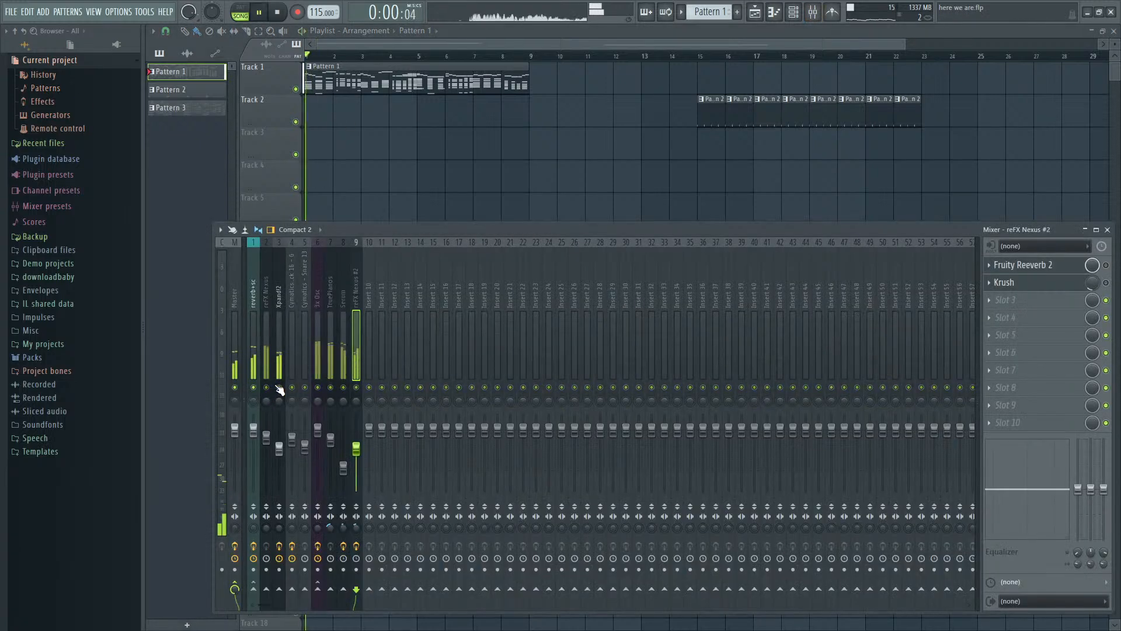
left_click(331, 388)
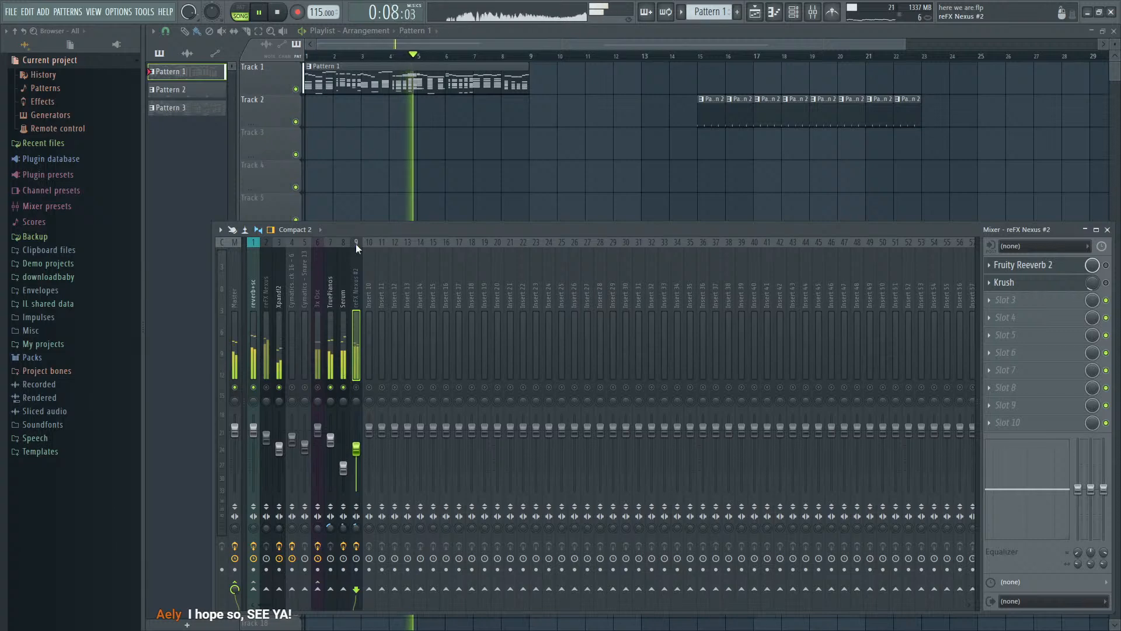
key("F9")
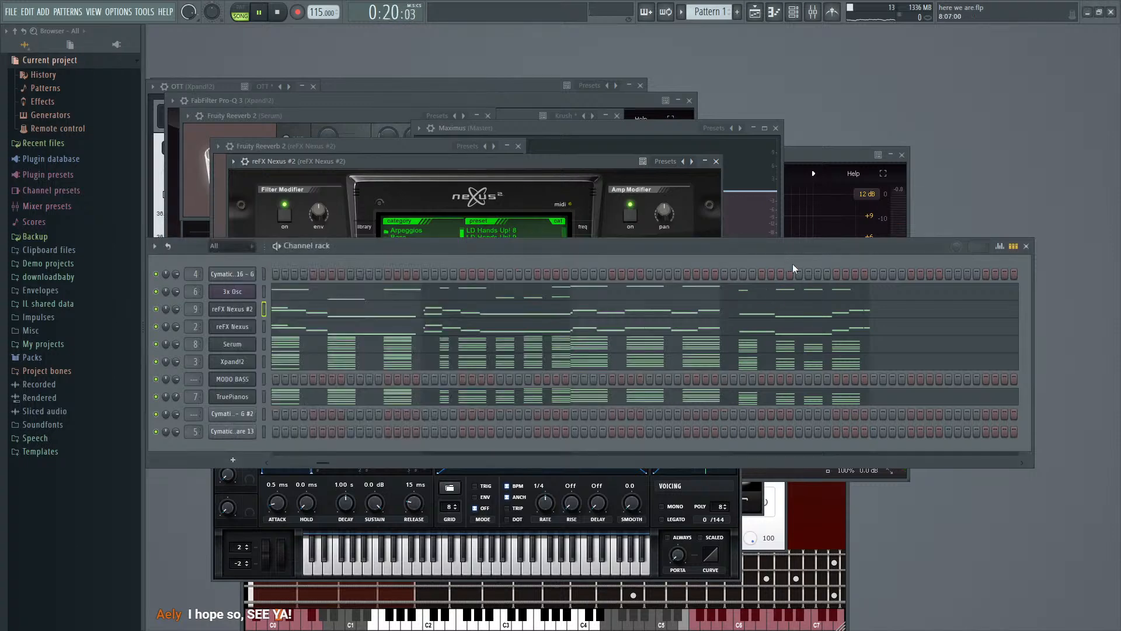
- Set Serum's AC hum1 noise level to 30% and play the song to hear it
key("F6")
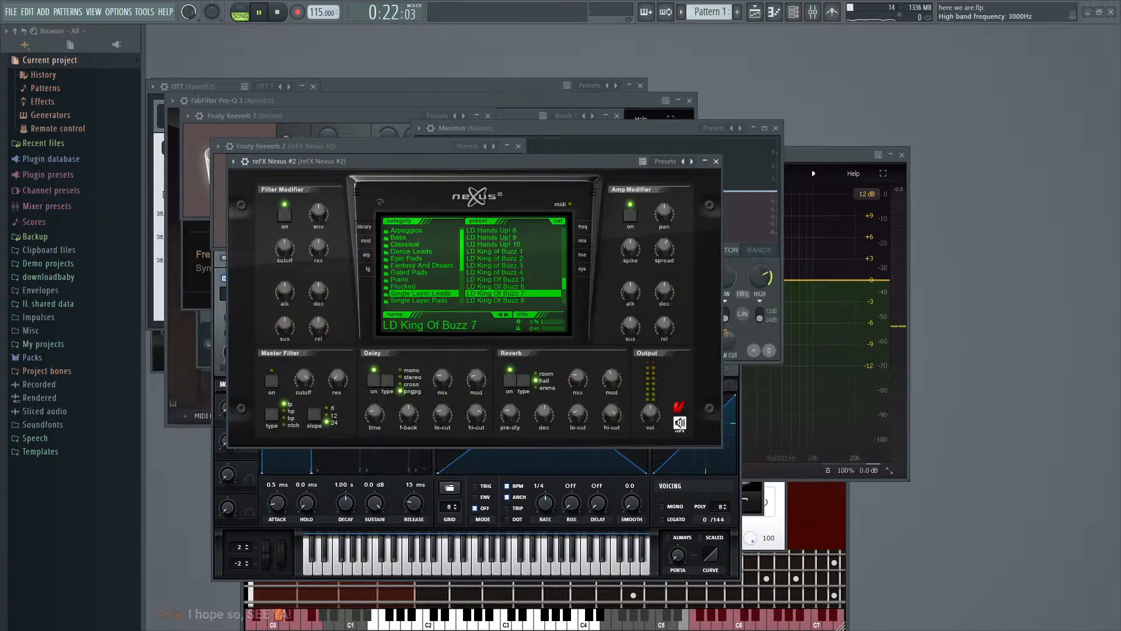
left_click(814, 14)
left_click(799, 14)
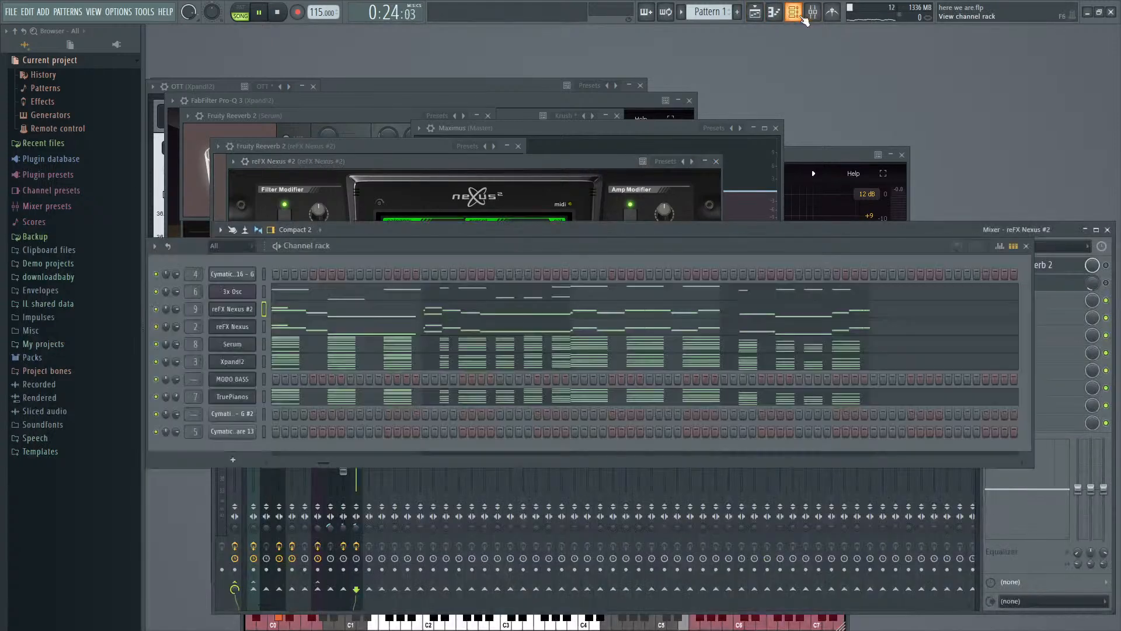
left_click(248, 347)
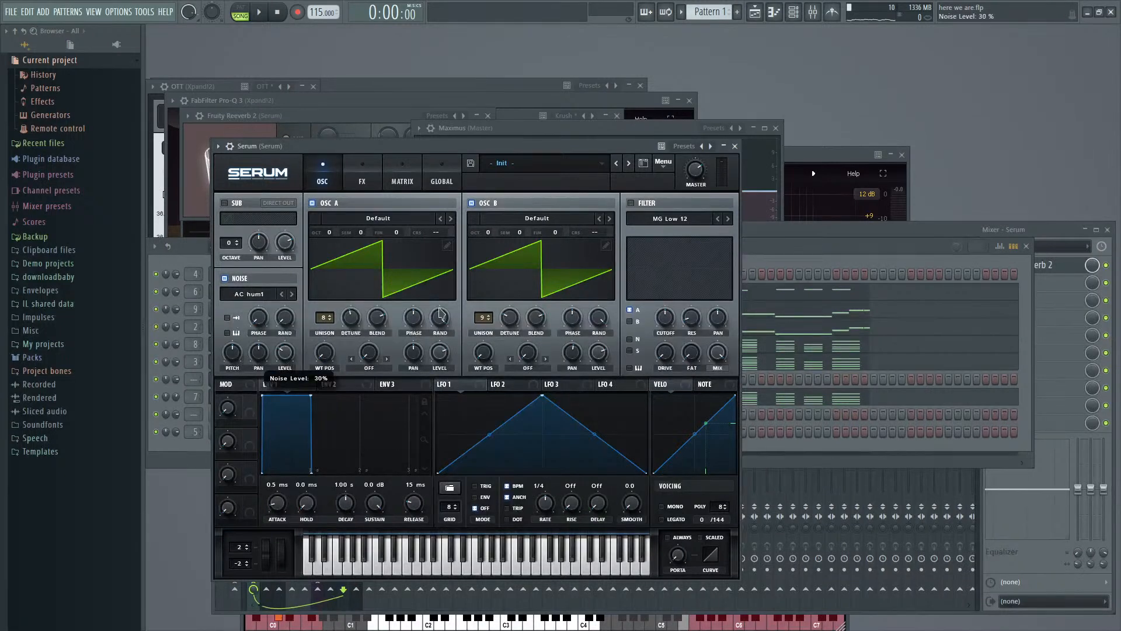
left_click(781, 255)
key("space")
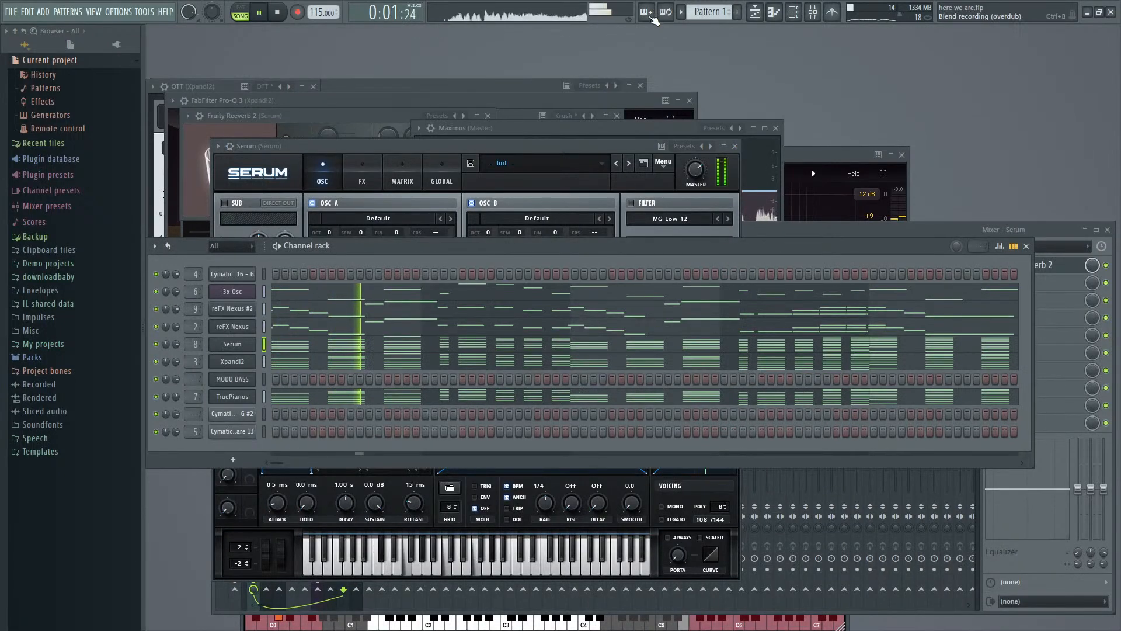
- Move all the Pattern 2 clips on Track 2 back to start at bar 1
left_click(794, 13)
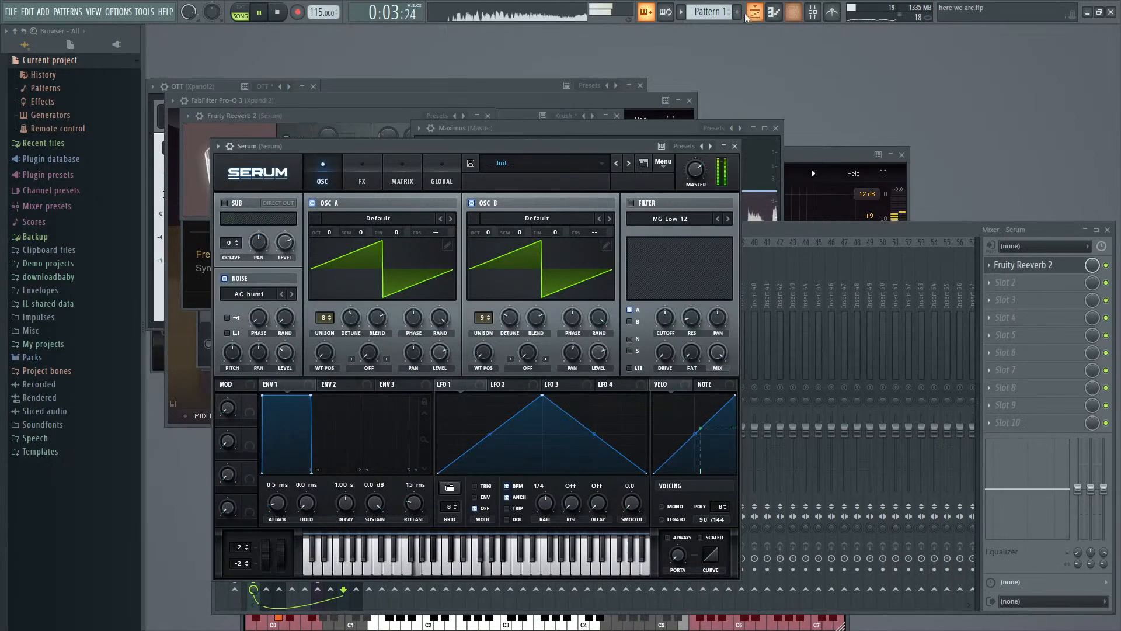
left_click(755, 13)
key("F9")
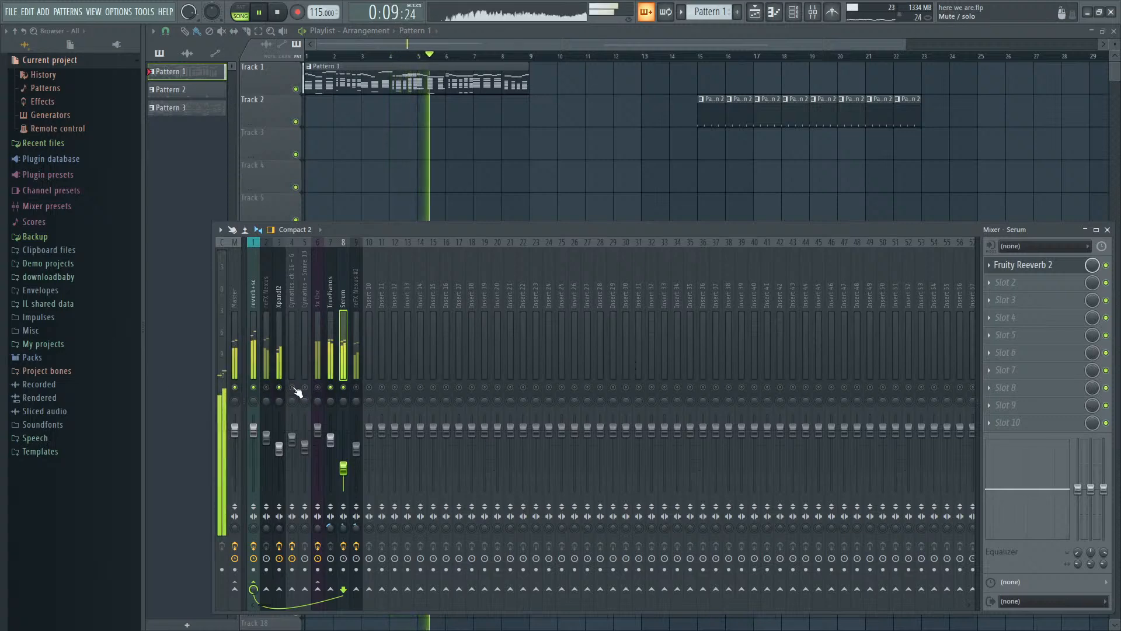
left_click_drag(634, 120, 972, 119)
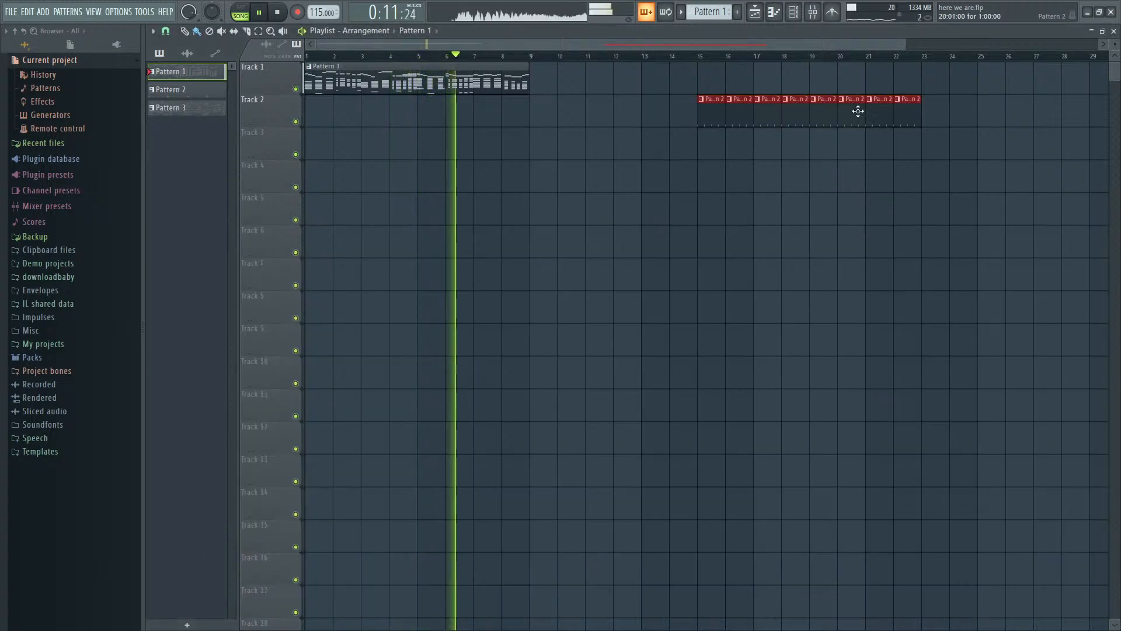
left_click_drag(725, 116, 331, 118)
key("F9")
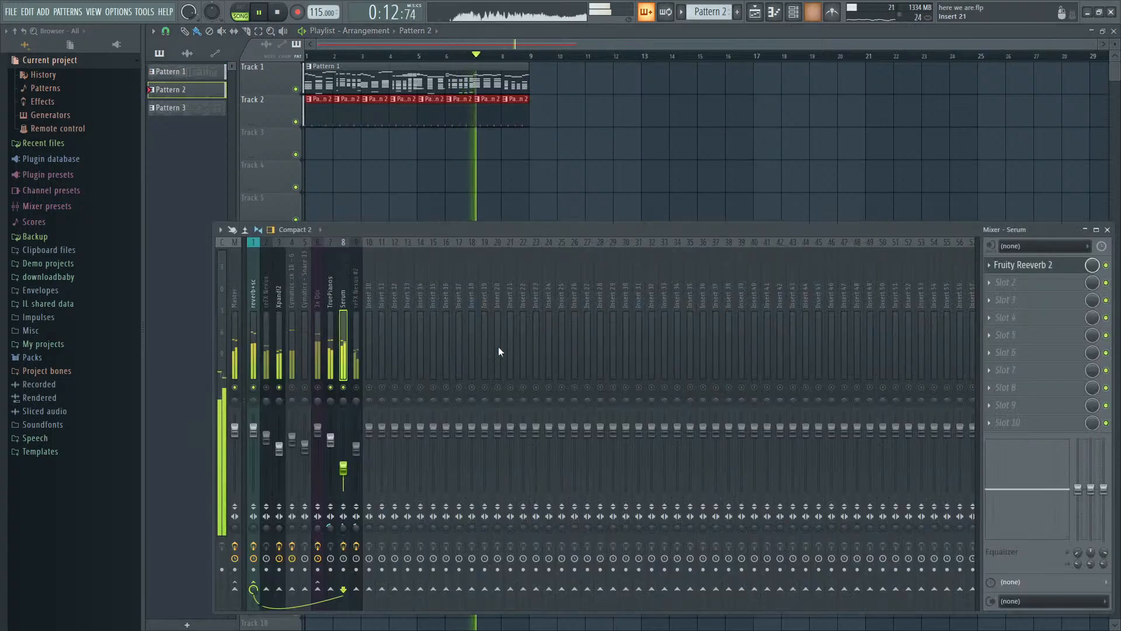
- Add the 3x Osc track to the soloed group and slightly lower its volume
left_click(292, 389)
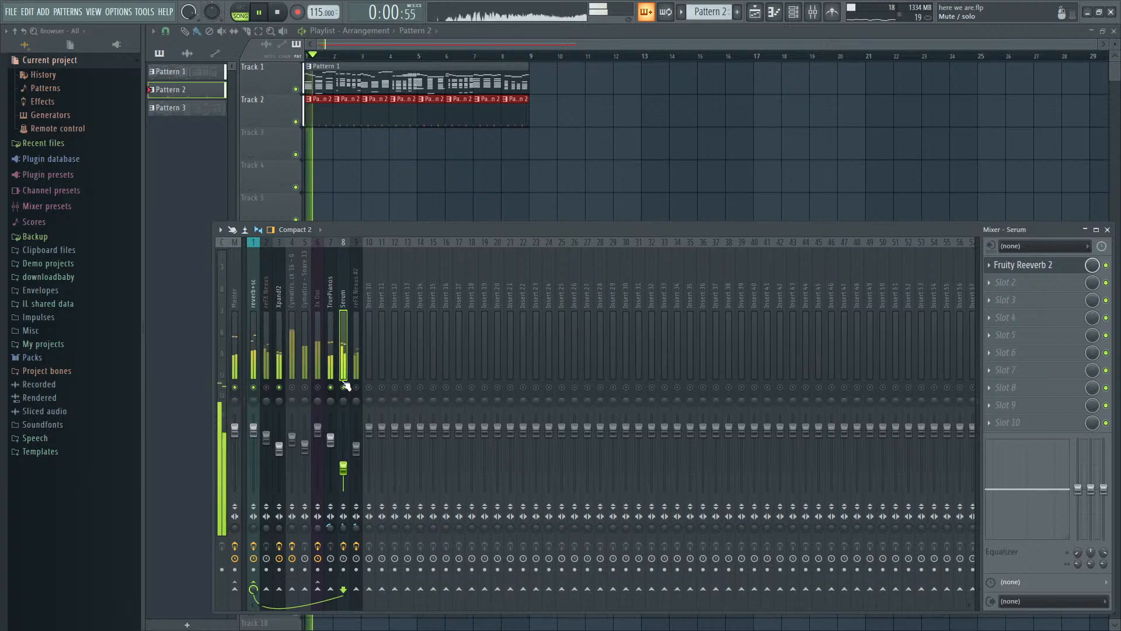
left_click(318, 388)
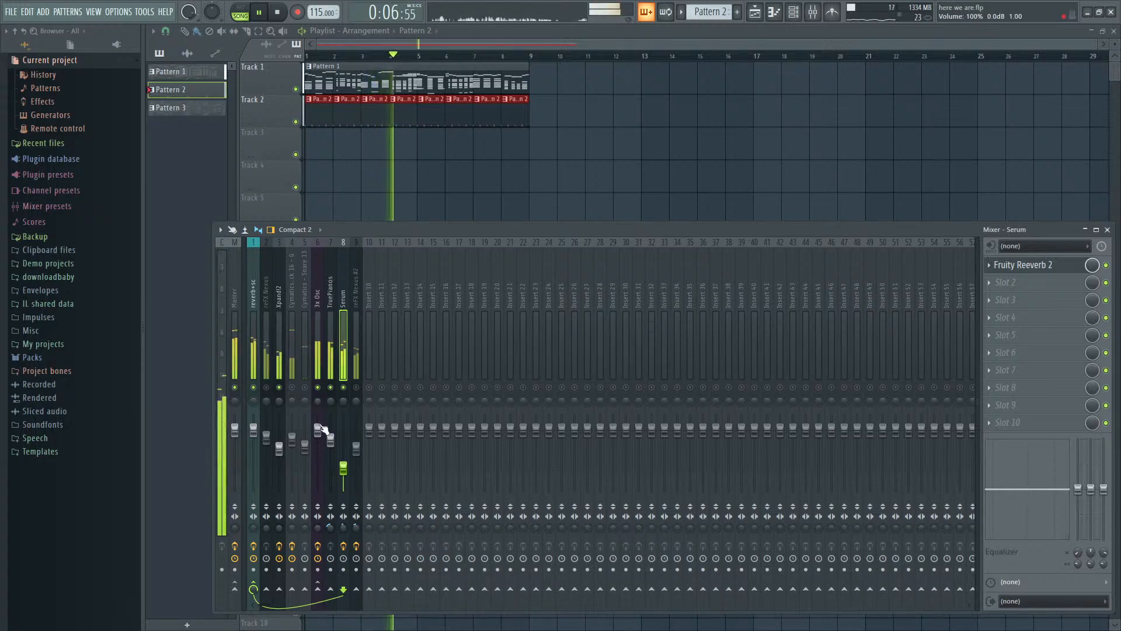
left_click_drag(322, 429, 322, 439)
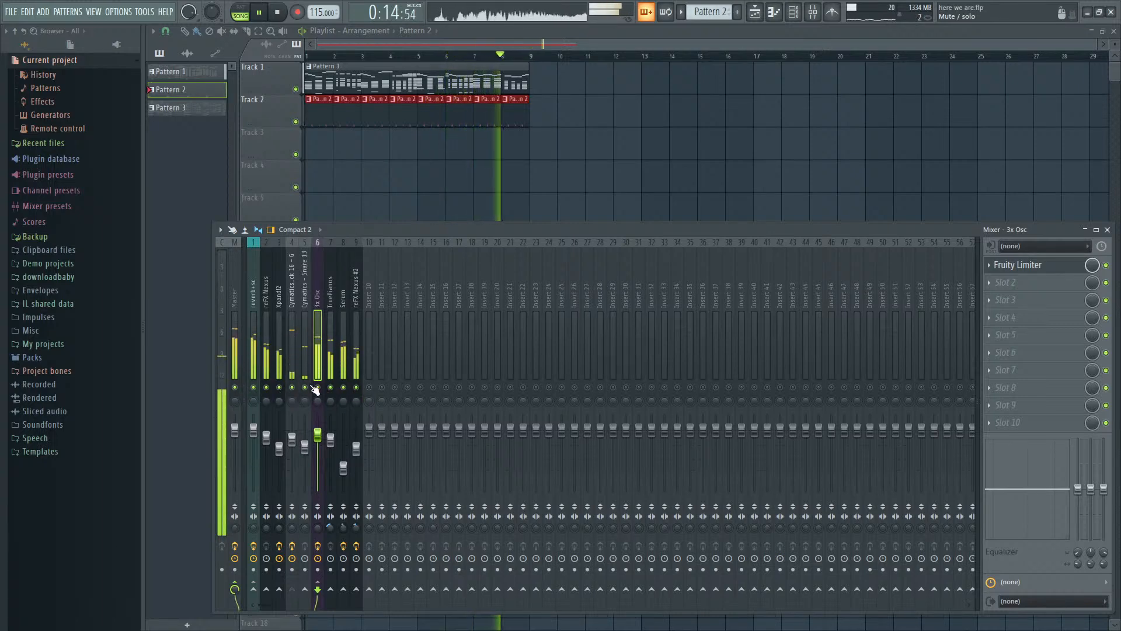
- Switch off the delay and reverb in the reFX Nexus #2 lead
key("F9")
key("F6")
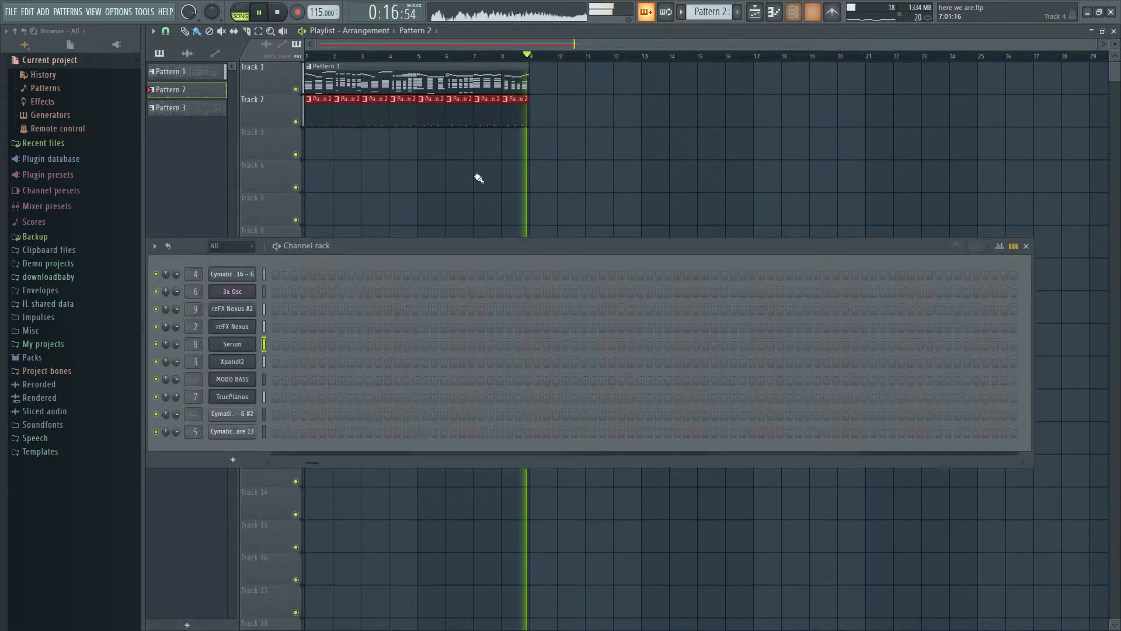
left_click(236, 313)
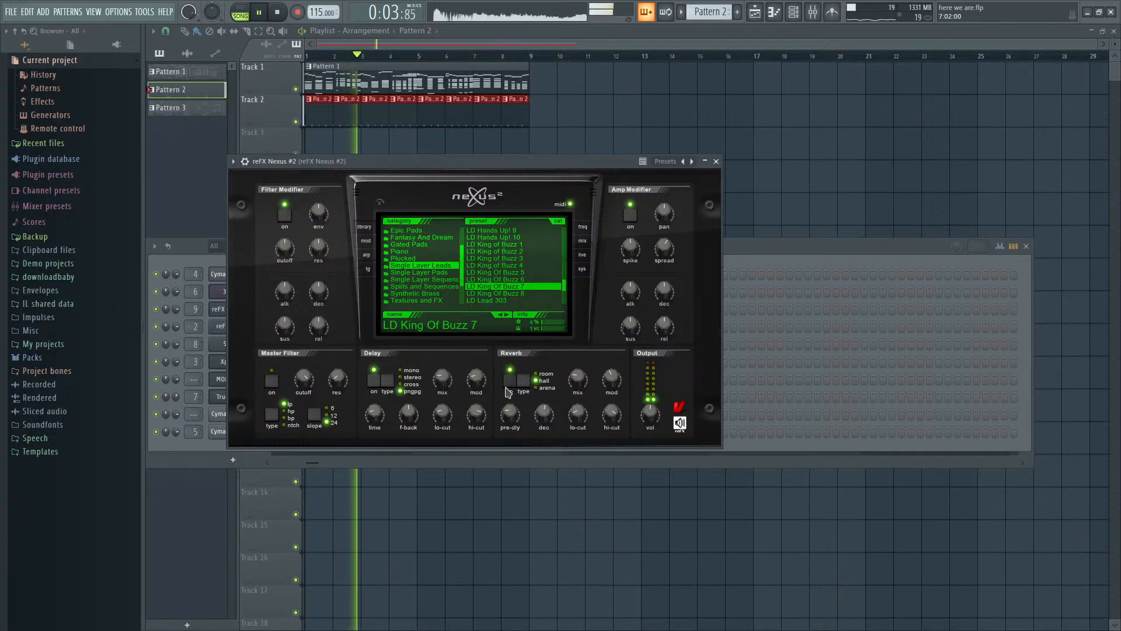
left_click_drag(665, 326, 665, 335)
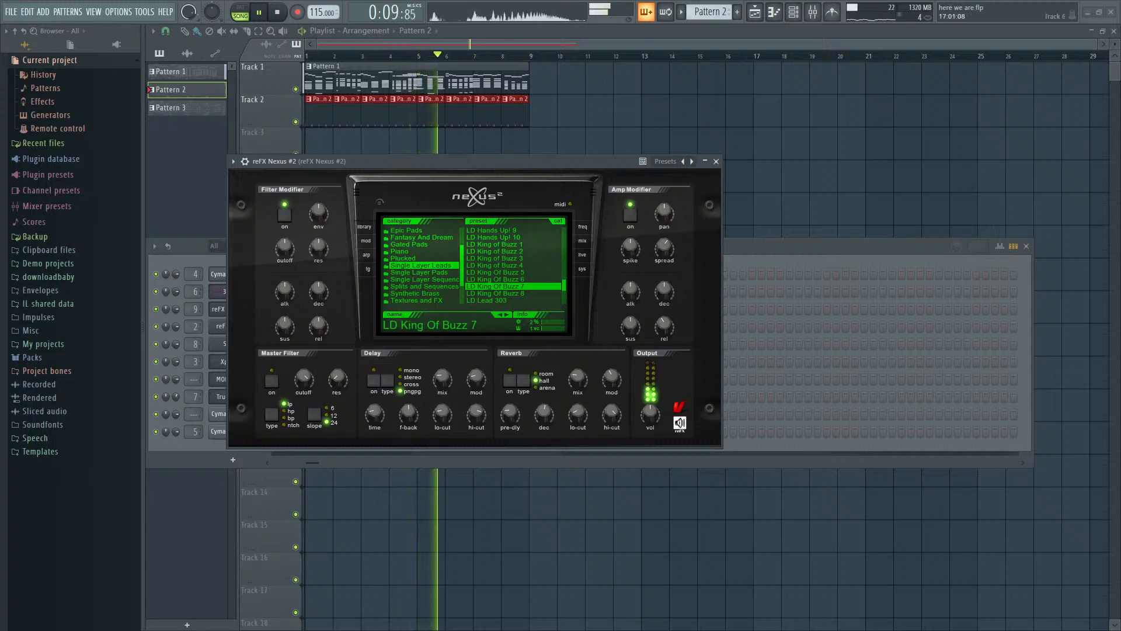
- Play the song with the mixer showing to check the levels of all its tracks
left_click(793, 12)
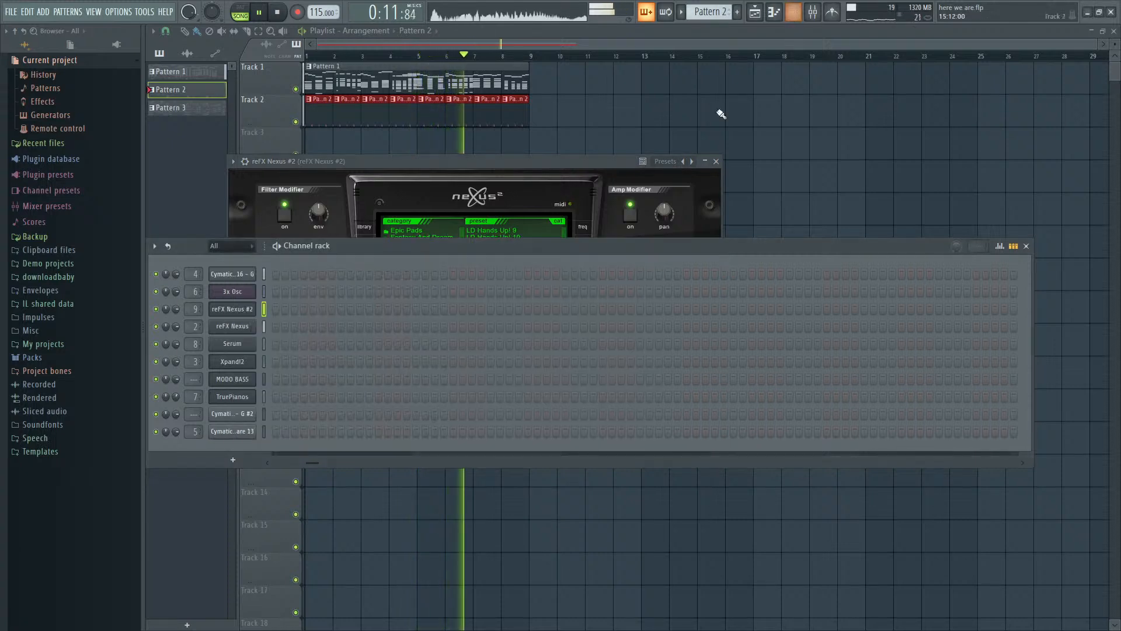
key("F9")
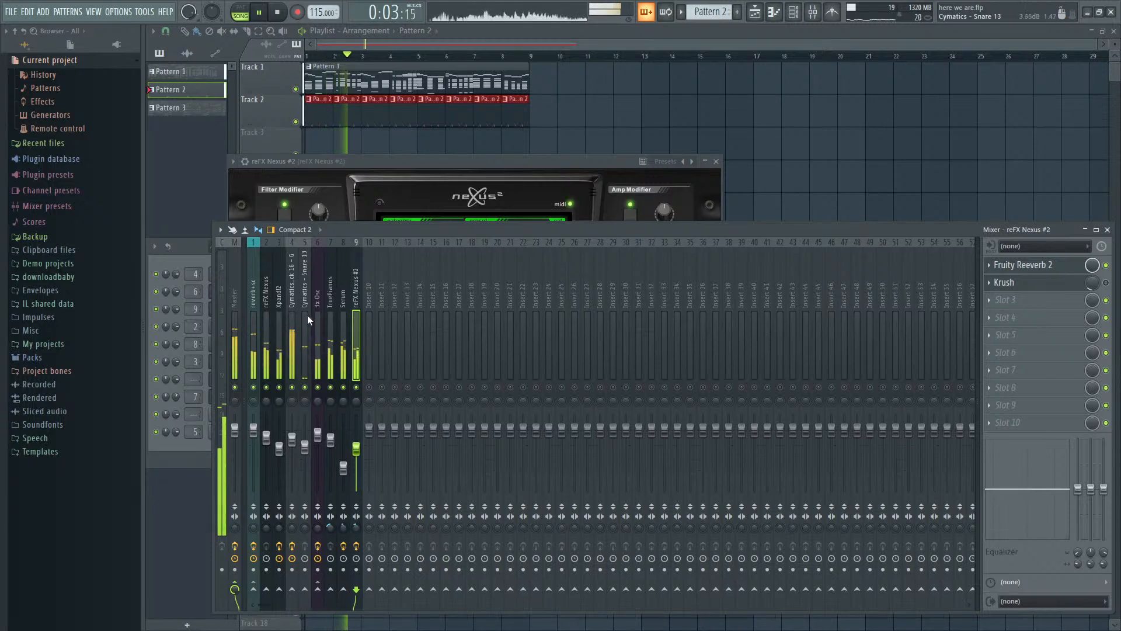
key("space")
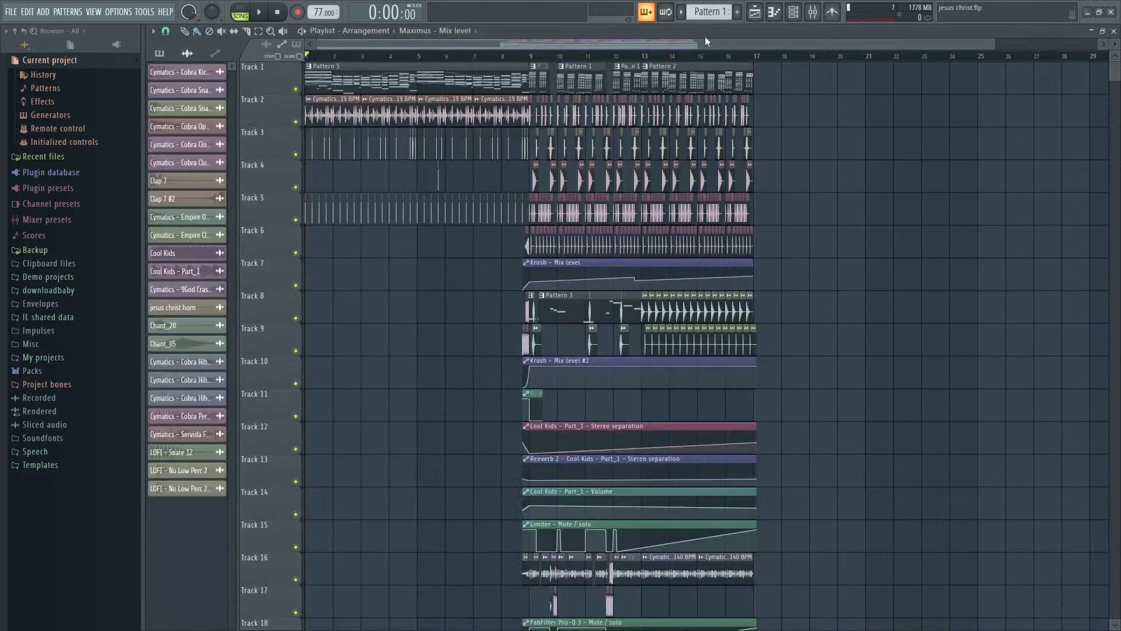
- Clear the plugin windows from the jesus christ project and play its arrangement from bar 1
key("space")
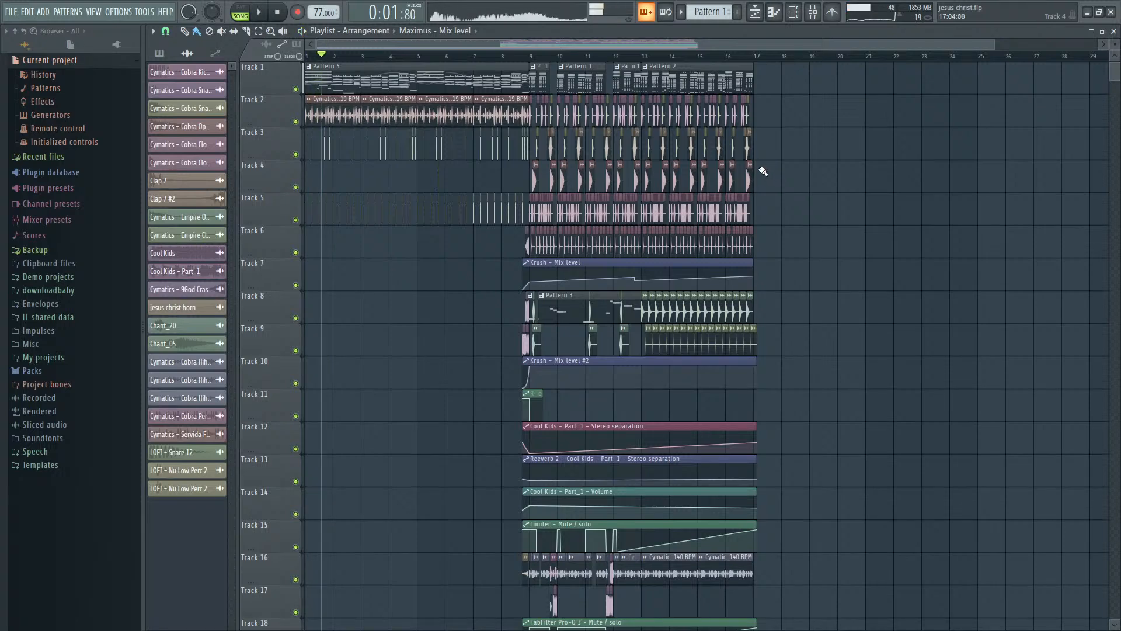
key("space")
left_click_drag(318, 56, 306, 56)
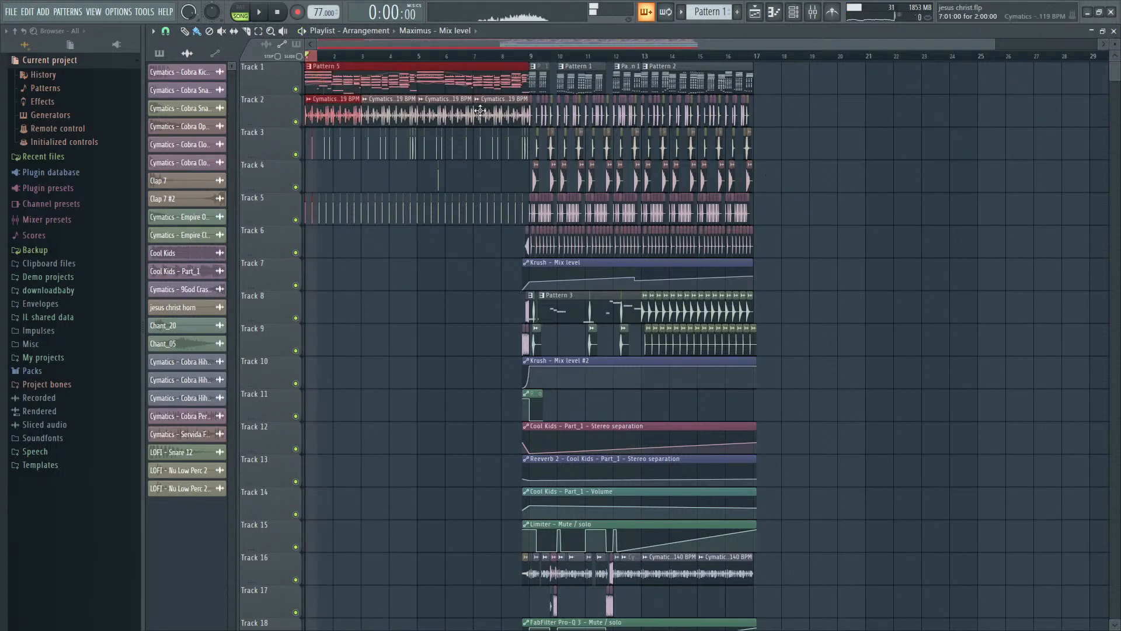
key("ctrl+d")
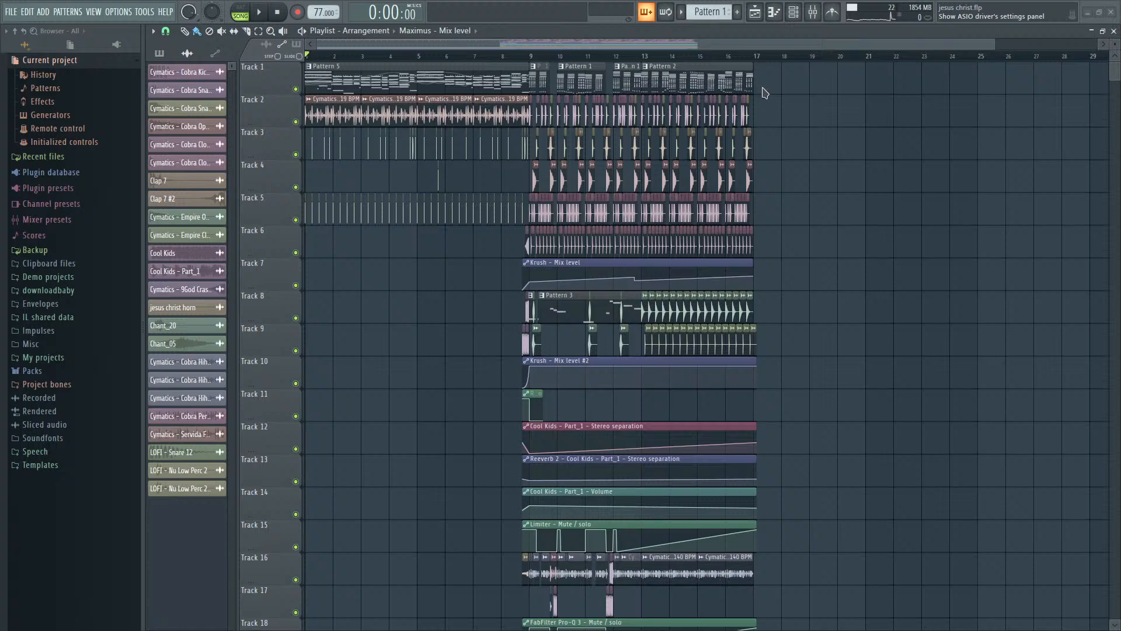
key("space")
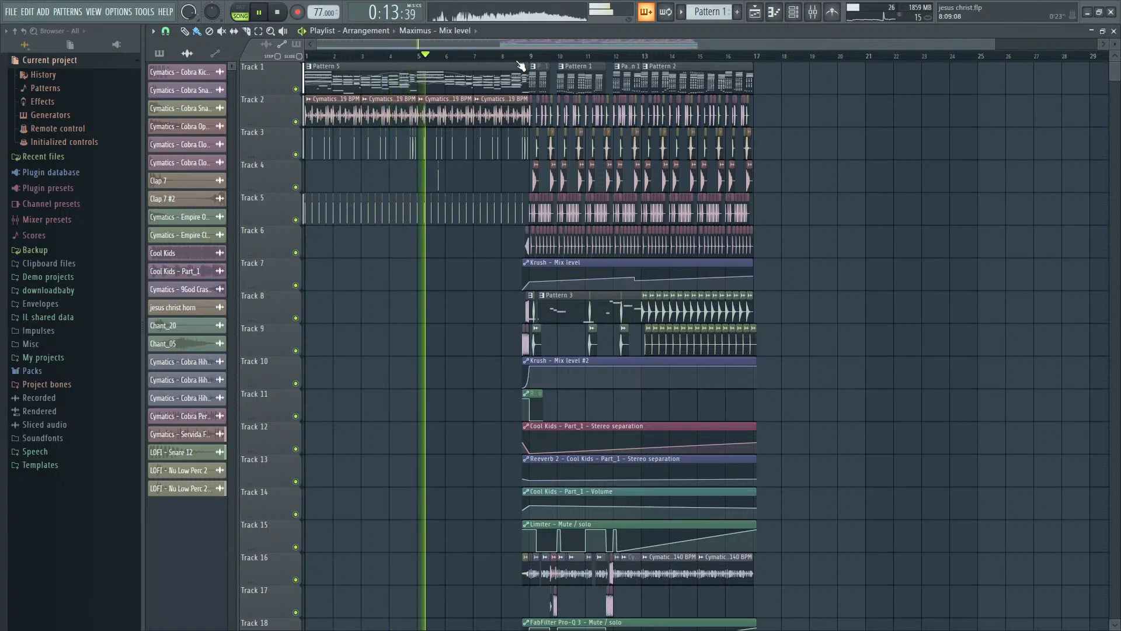
scroll(529, 67, "up", 1)
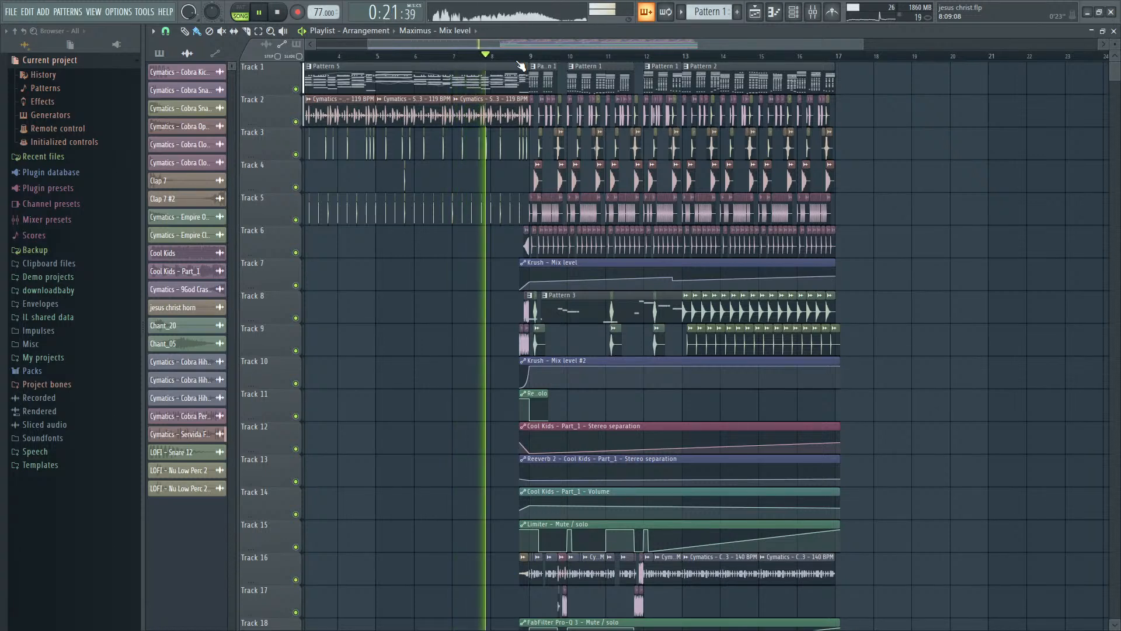
scroll(521, 66, "down", 2)
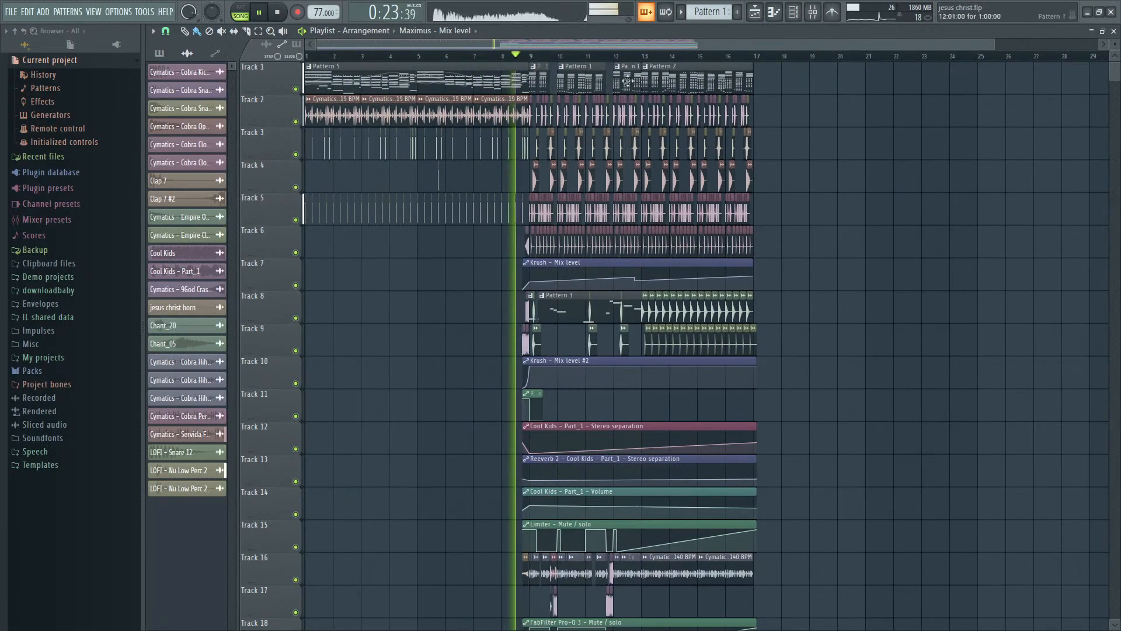
- Inspect the mixer's master track and channel levels during playback of the jesus christ project
key("F9")
left_click(233, 308)
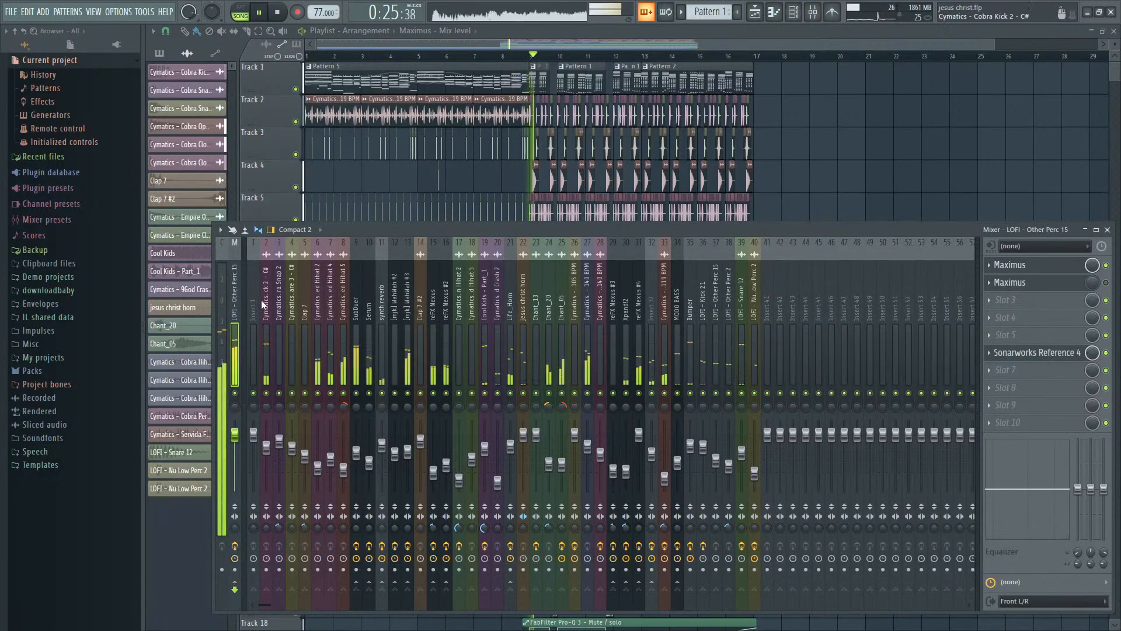
key("F9")
- Play the rest of the jesus christ arrangement up to bar 17, following its clips, and stop playback
scroll(722, 59, "up", 2)
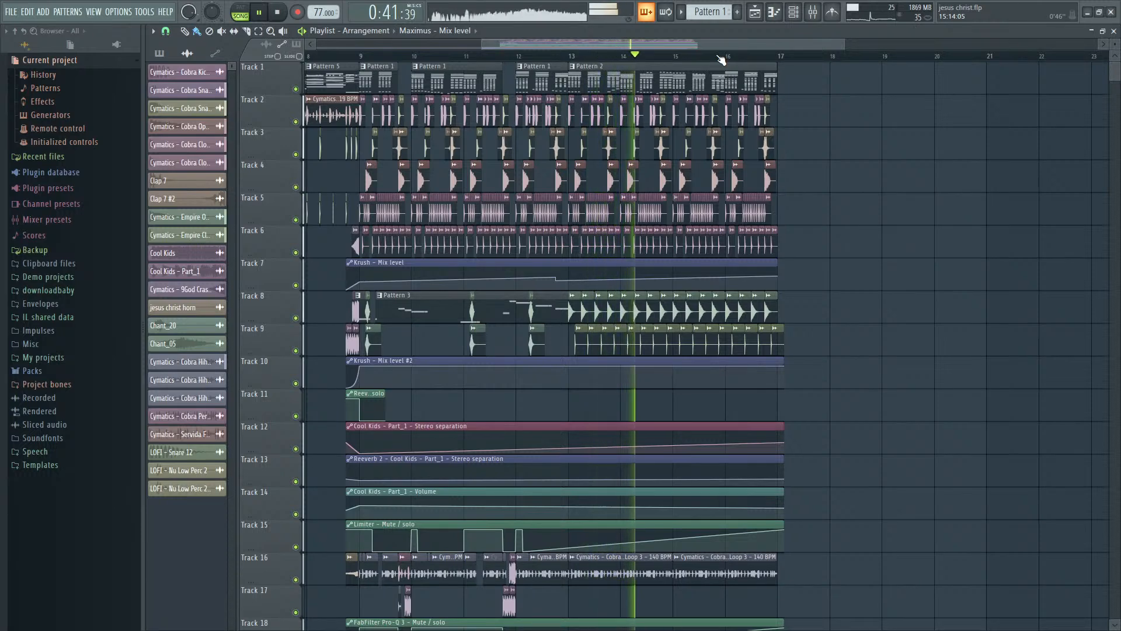
scroll(721, 58, "down", 1)
scroll(722, 59, "down", 1)
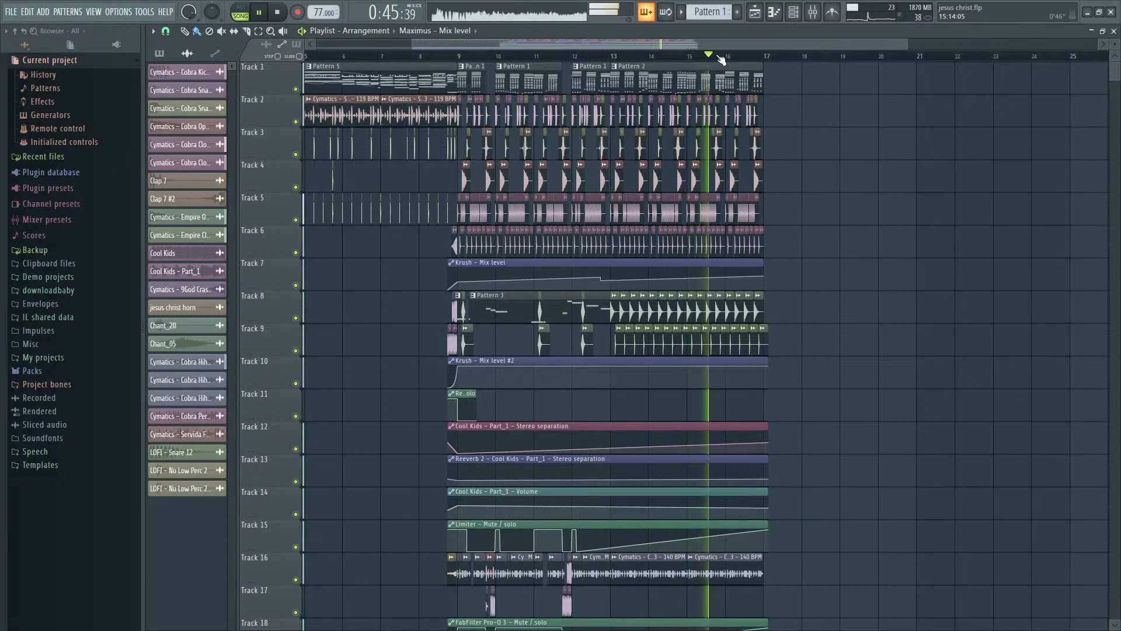
scroll(722, 59, "down", 1)
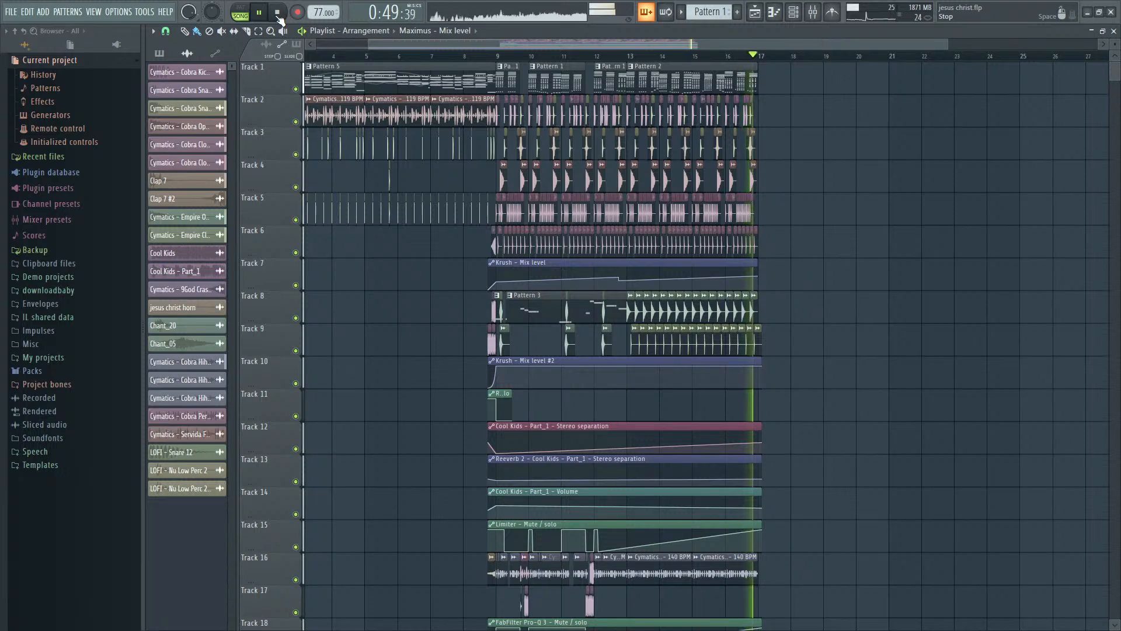
left_click(278, 14)
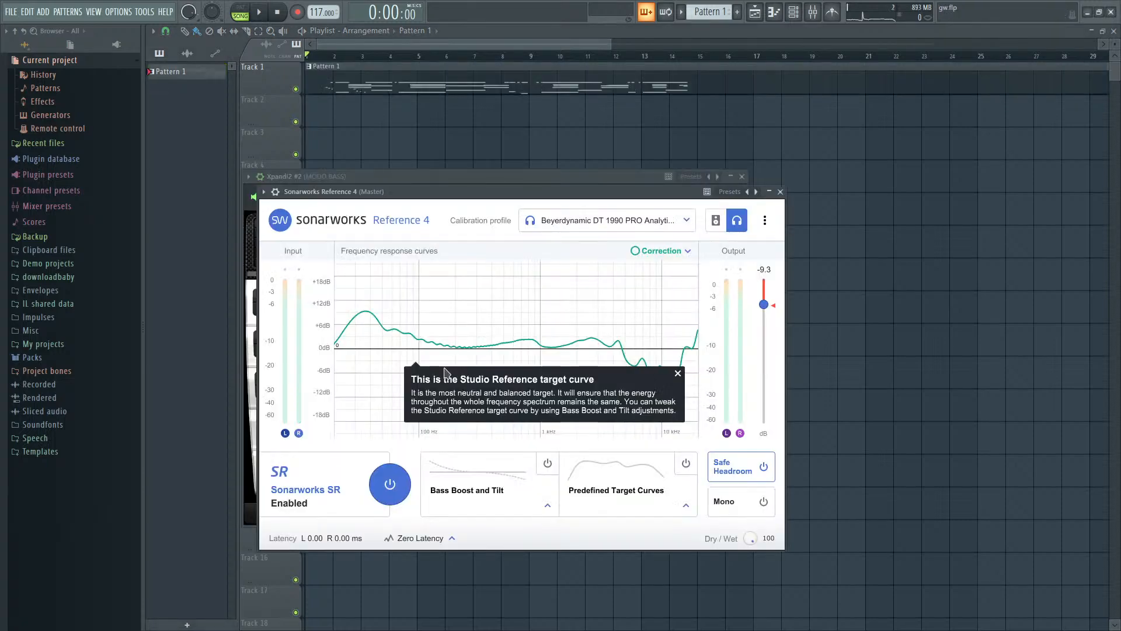
- Clear the plugin windows from the gw project and play Pattern 1 from near its beginning
left_click(522, 43)
key("space")
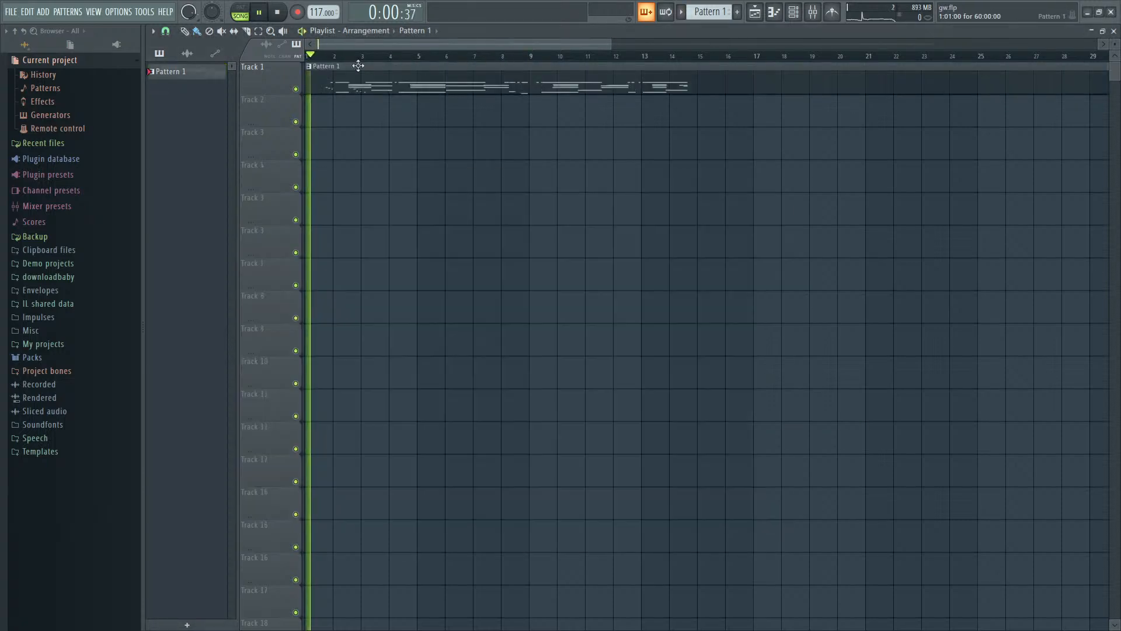
left_click(336, 57)
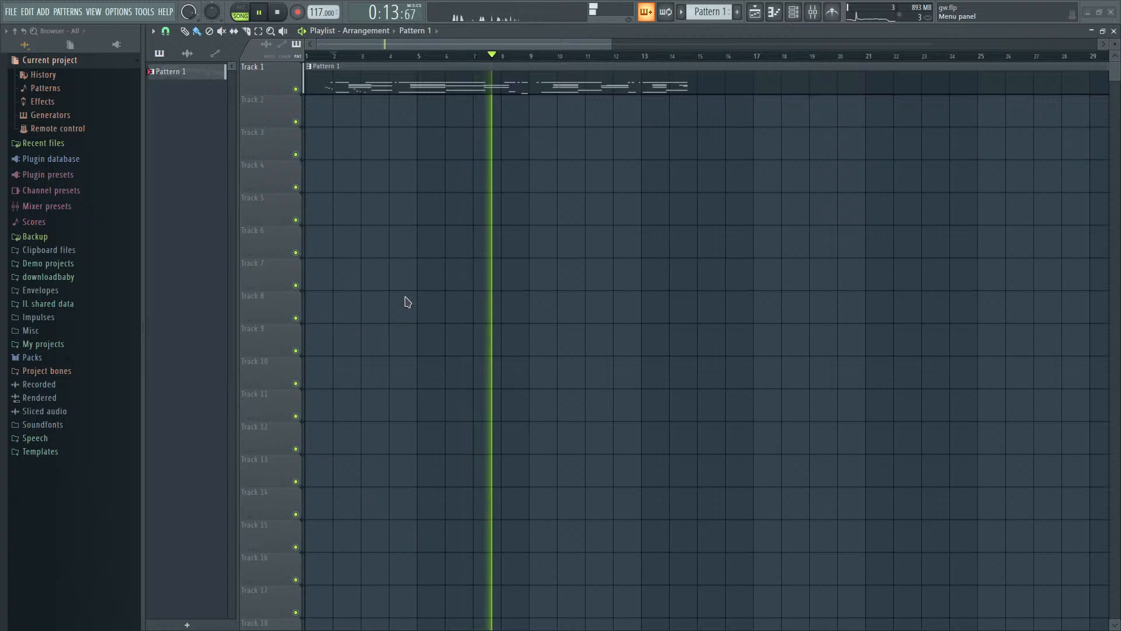
- Open the project "i can't make any more mistakes", clear its plugin windows and play the looped arrangement
key("alt+2")
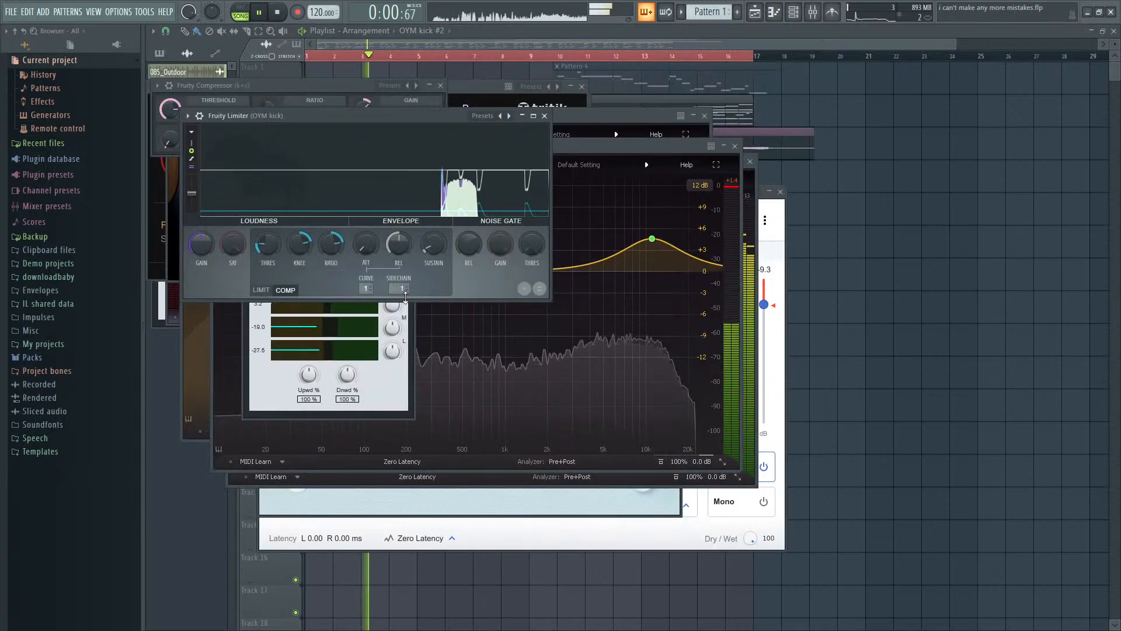
key("space")
key("space")
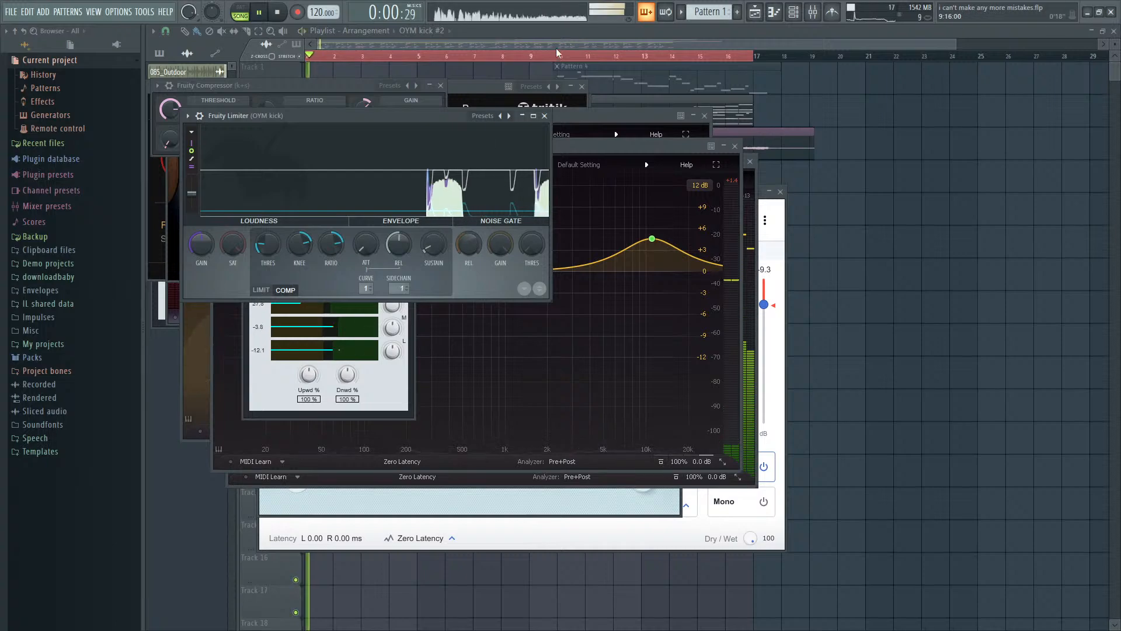
key("F12")
scroll(282, 453, "up", 3)
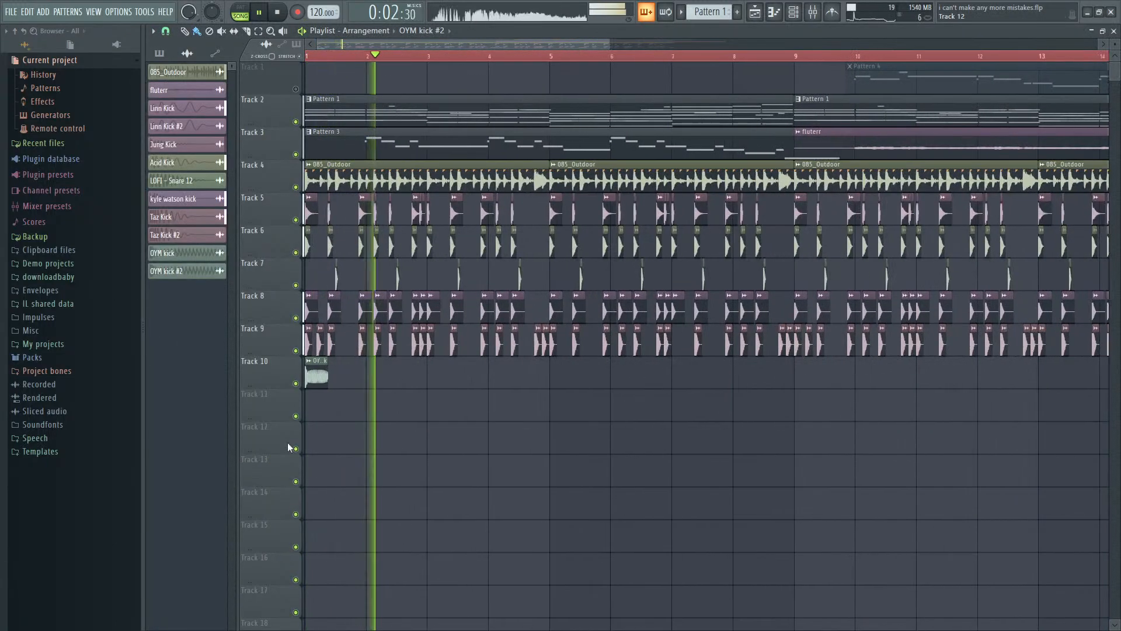
scroll(366, 425, "down", 4)
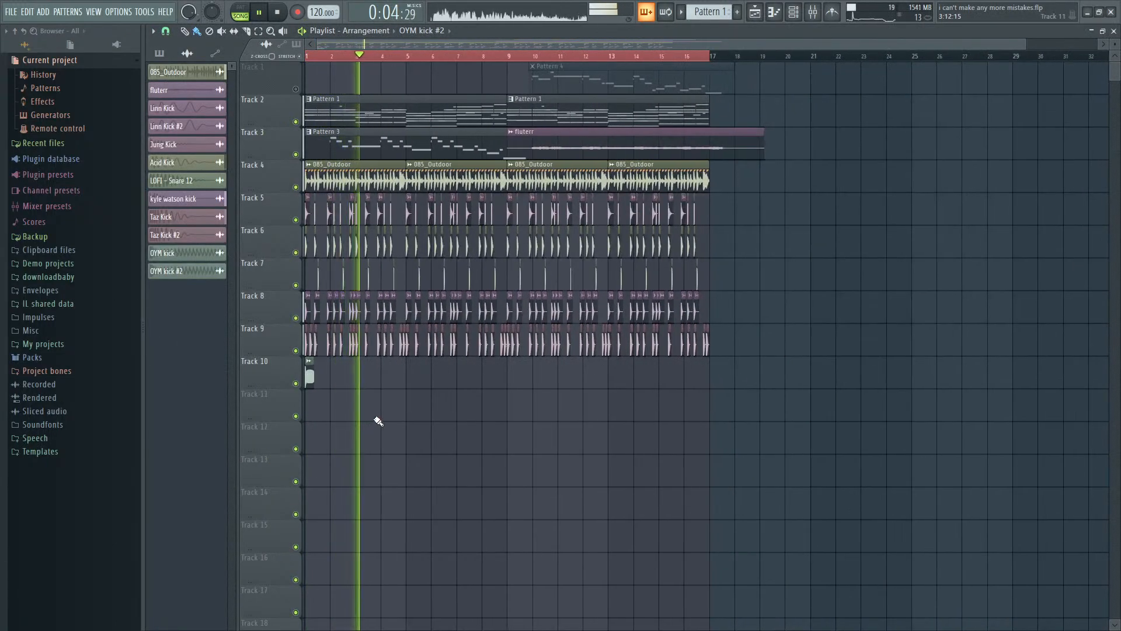
scroll(378, 422, "down", 1)
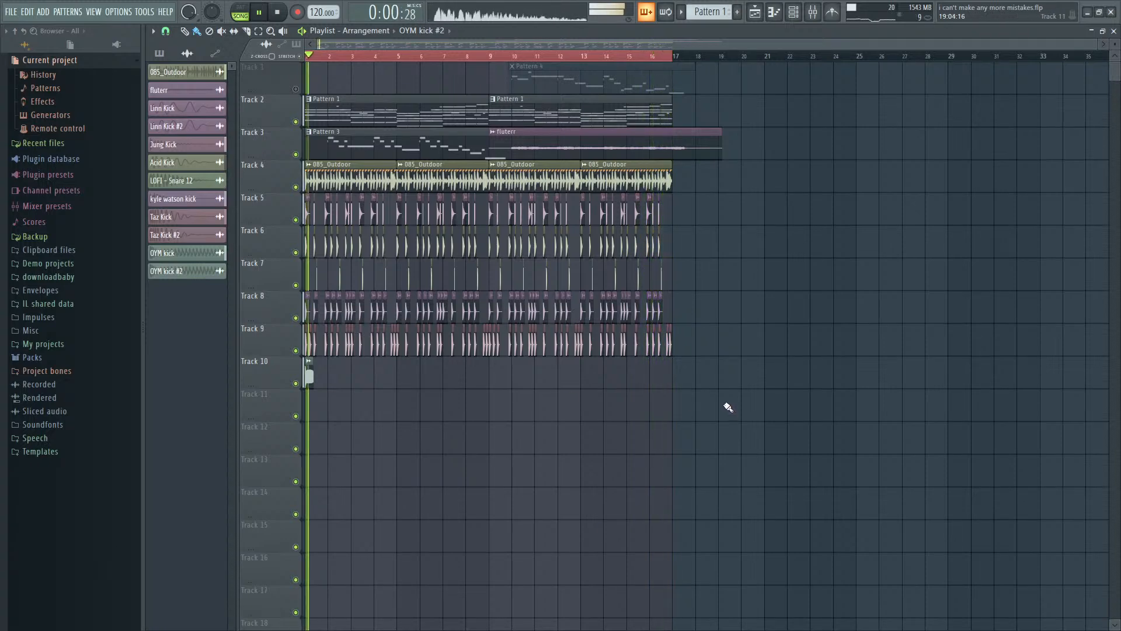
- Clear the playlist's loop selection and move all clips on Tracks 2 to 10 to start at bar 9
key("ctrl+d")
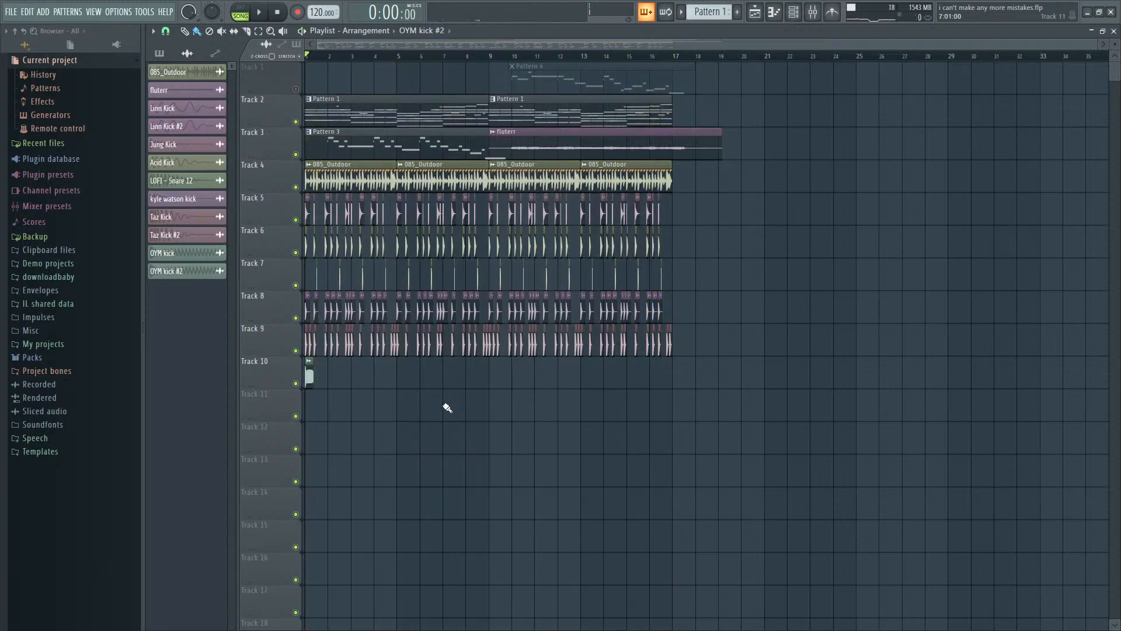
left_click_drag(777, 452, 90, 124)
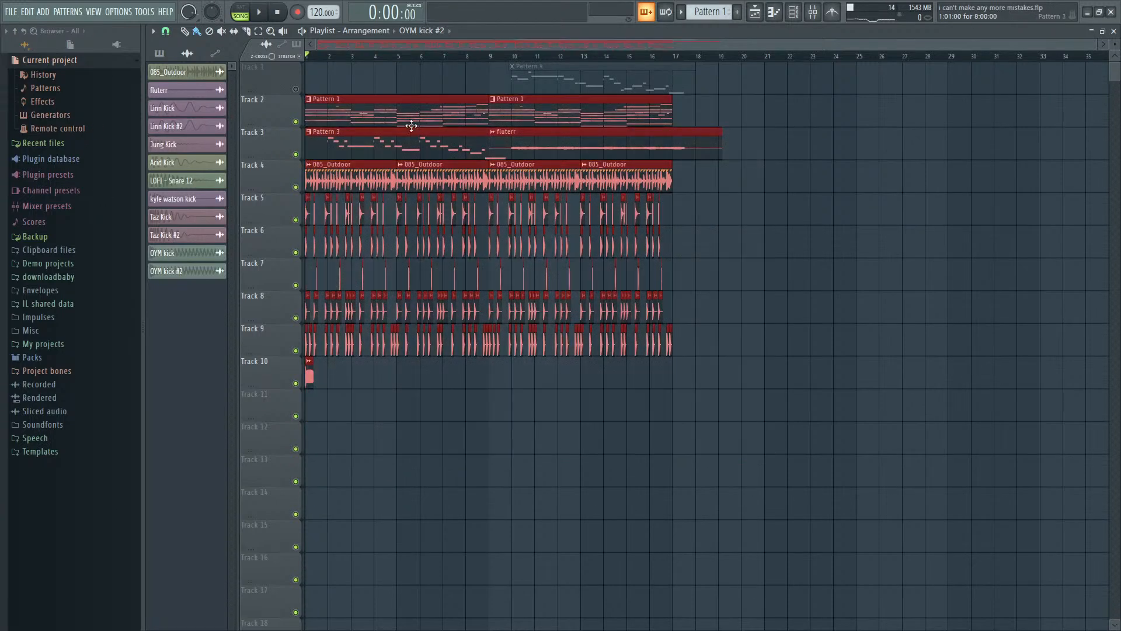
key("ctrl+d")
key("space")
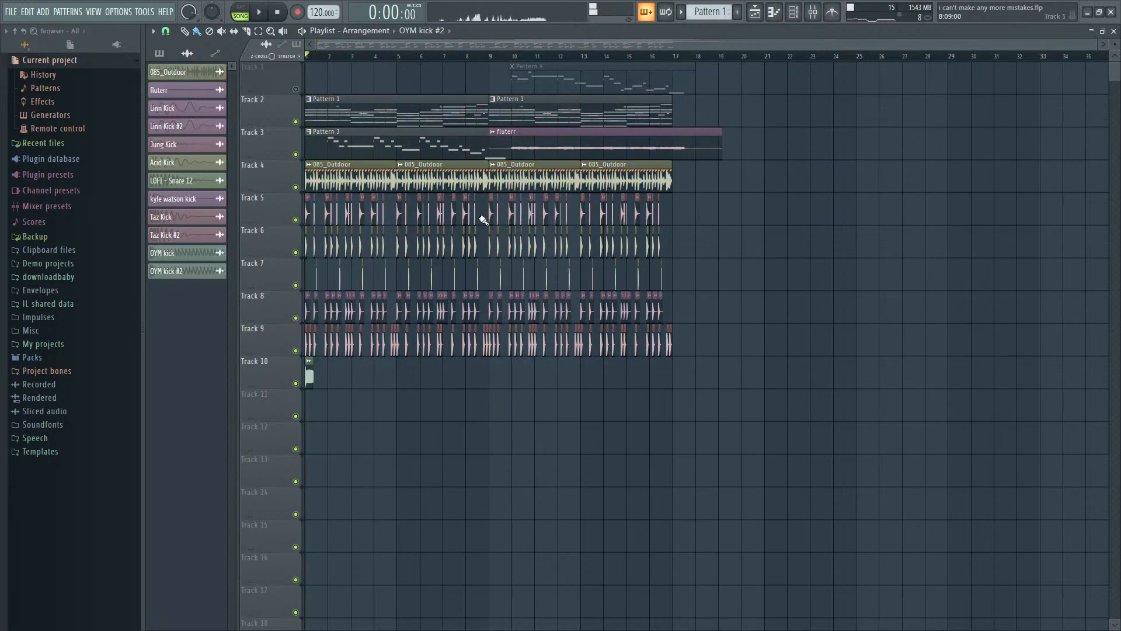
left_click_drag(819, 422, 189, 125)
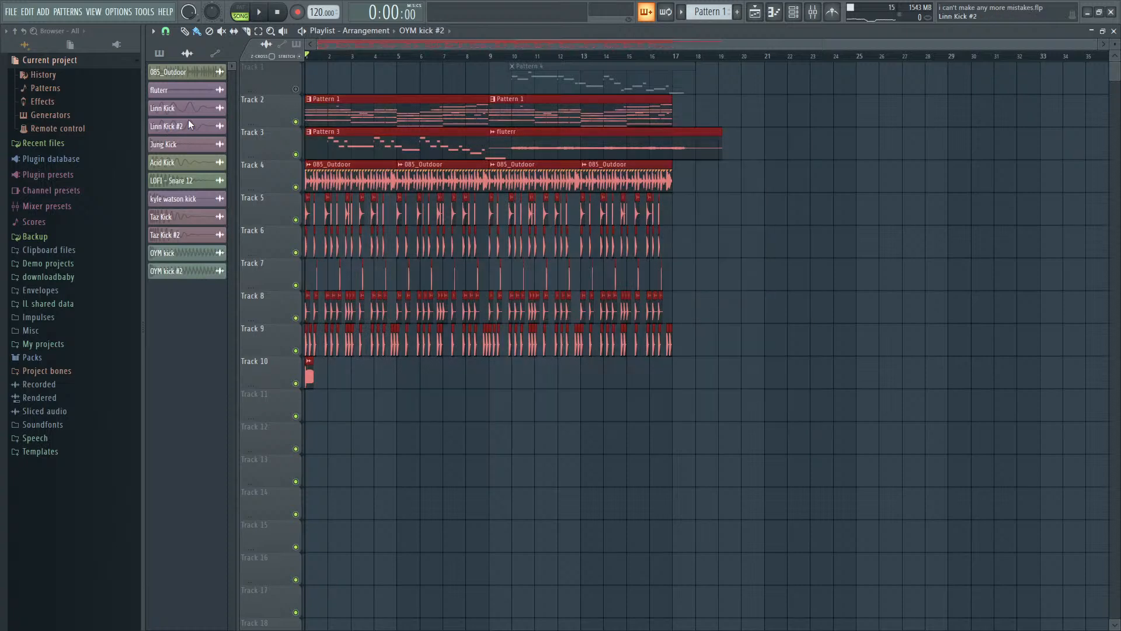
left_click_drag(350, 119, 543, 131)
key("ctrl+d")
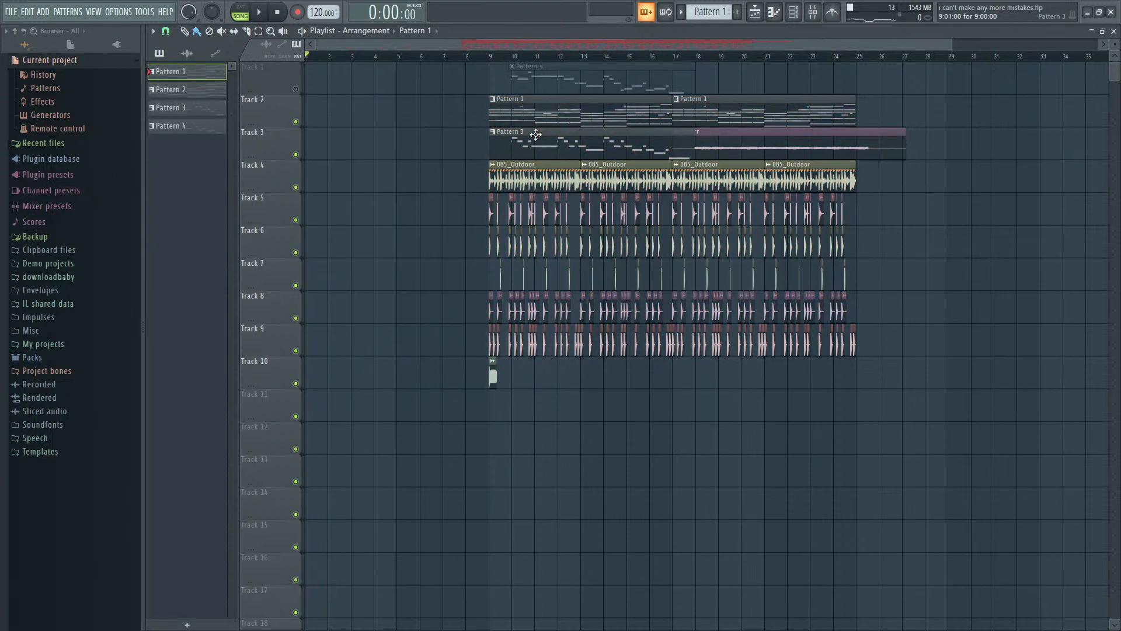
- Place a Pattern 1 clip on Track 2 at bar 1 and make it a unique pattern
key("space")
left_click_drag(329, 86, 333, 115)
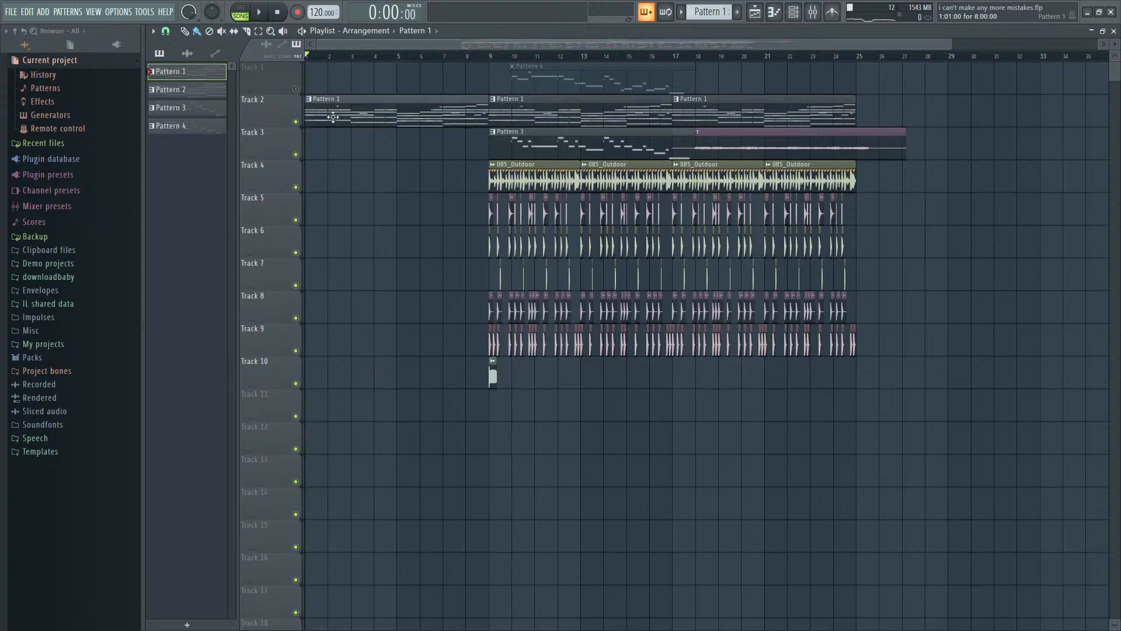
key("space")
key("space")
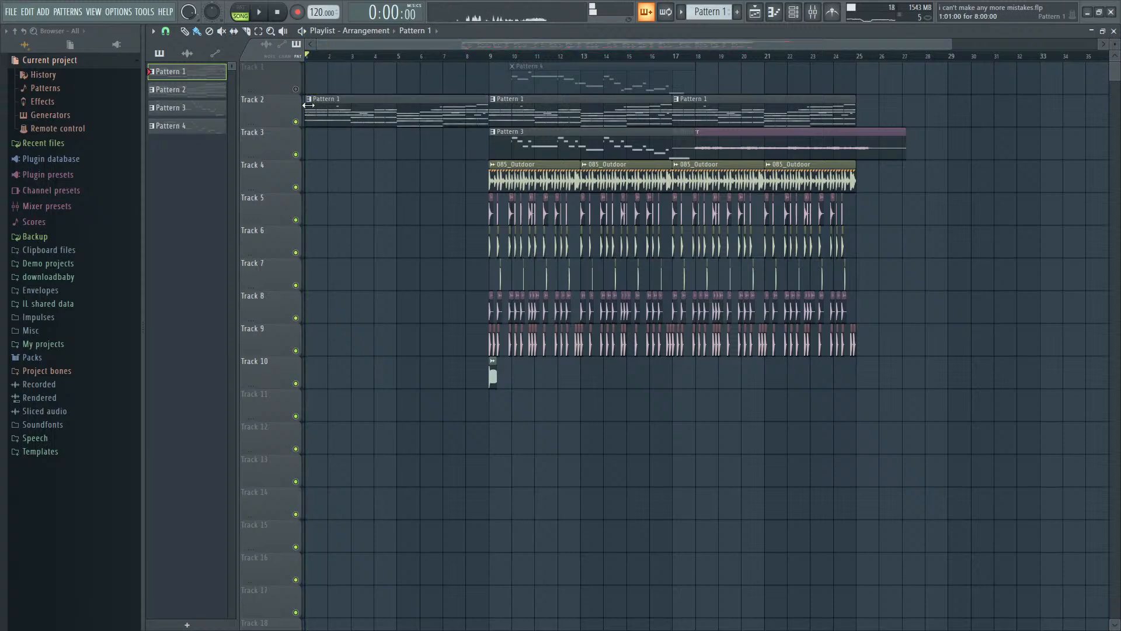
- Play the new Track 2 clip at bar 1 and show the effects on the Insert 1 mixer track
double_click(364, 120)
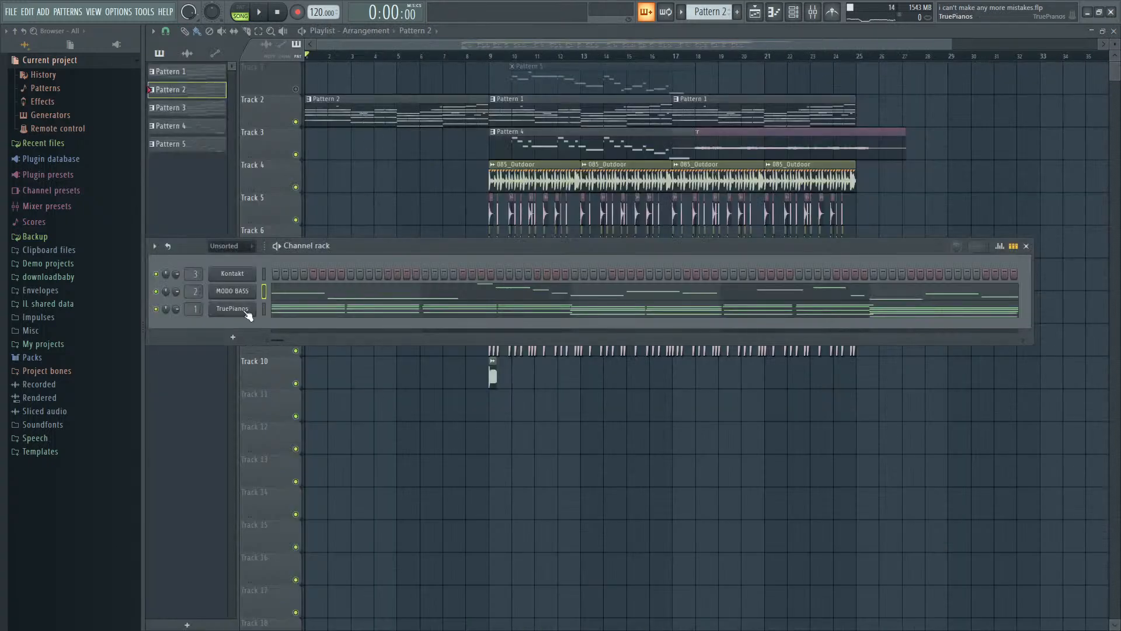
key("F9")
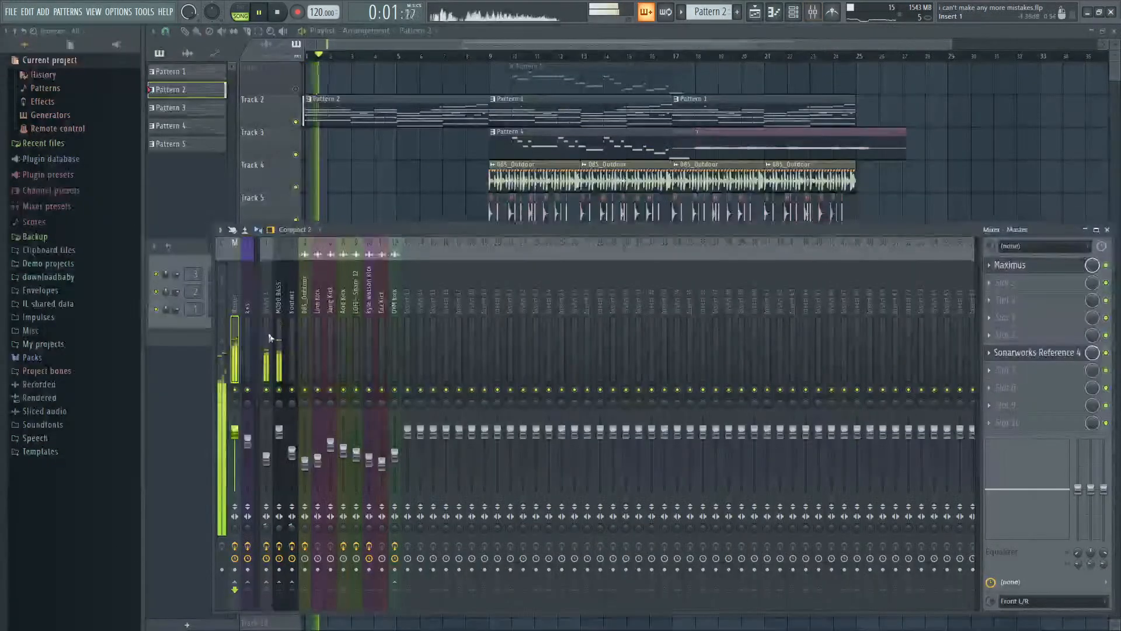
key("space")
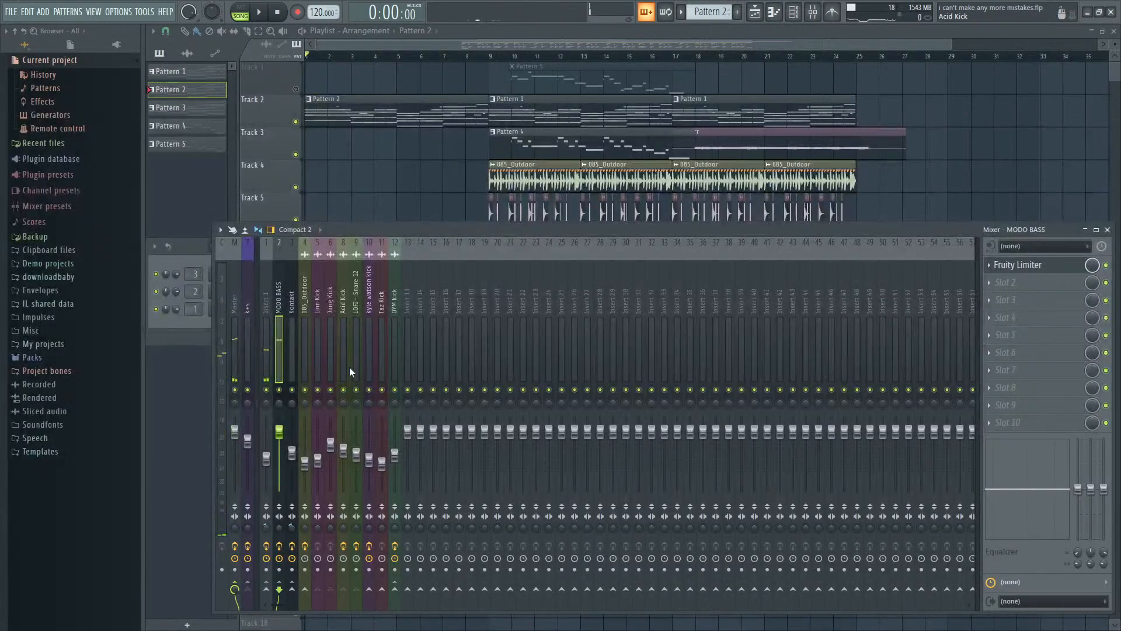
left_click(266, 364)
key("space")
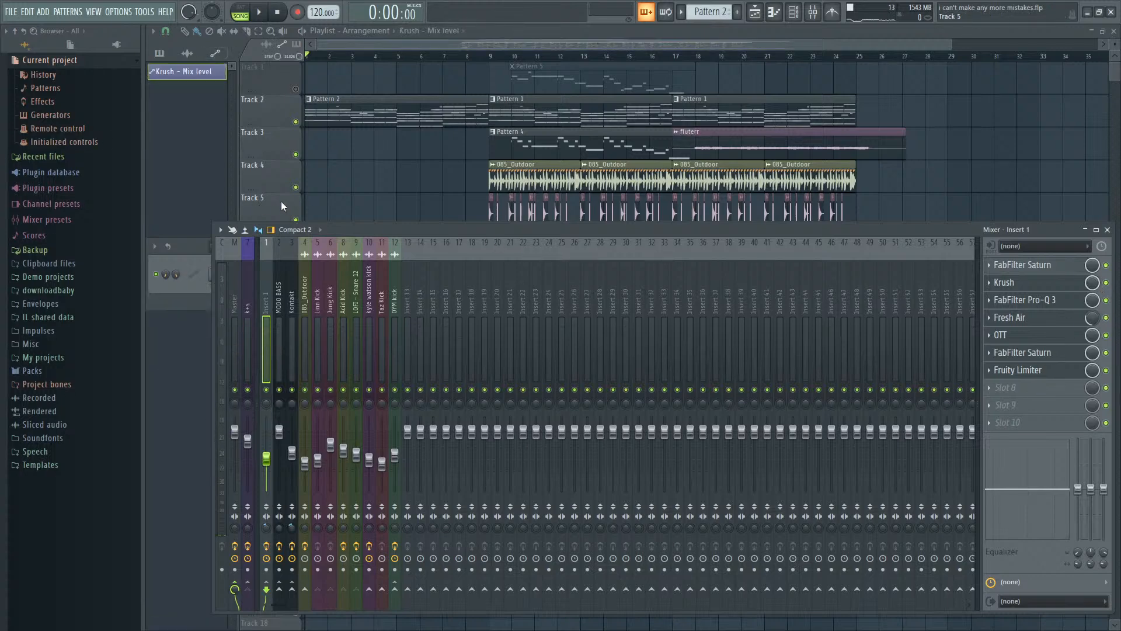
- Bend the Krush - Mix level automation into a curve rising from bar 1 to its maximum at bar 9, and play the transition
key("F9")
left_click_drag(307, 403, 340, 423)
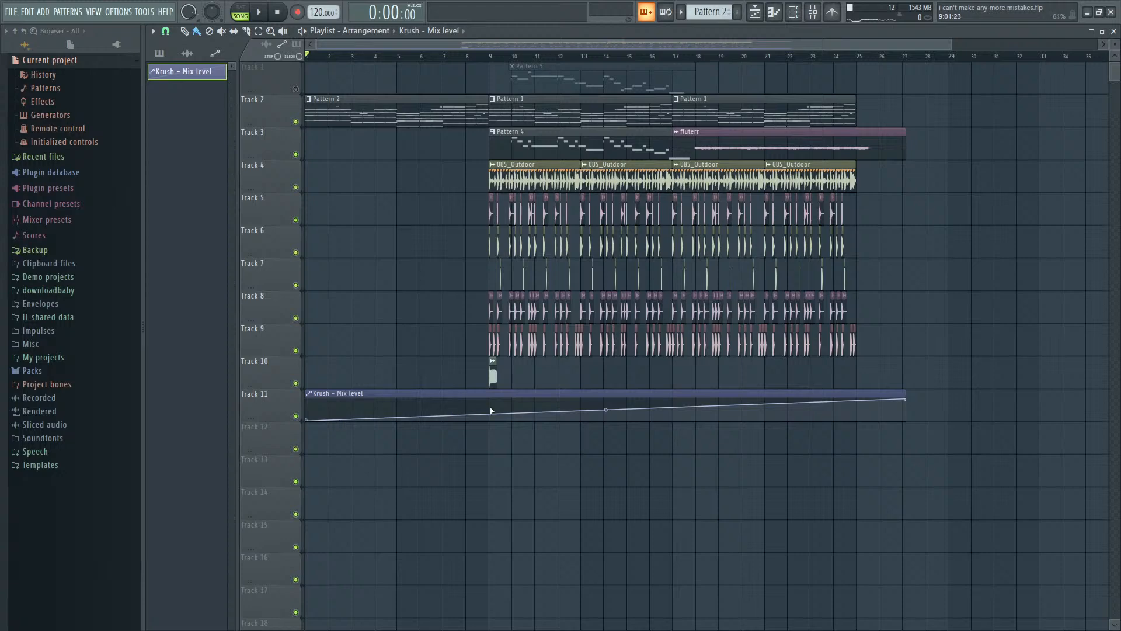
left_click_drag(491, 411, 485, 393)
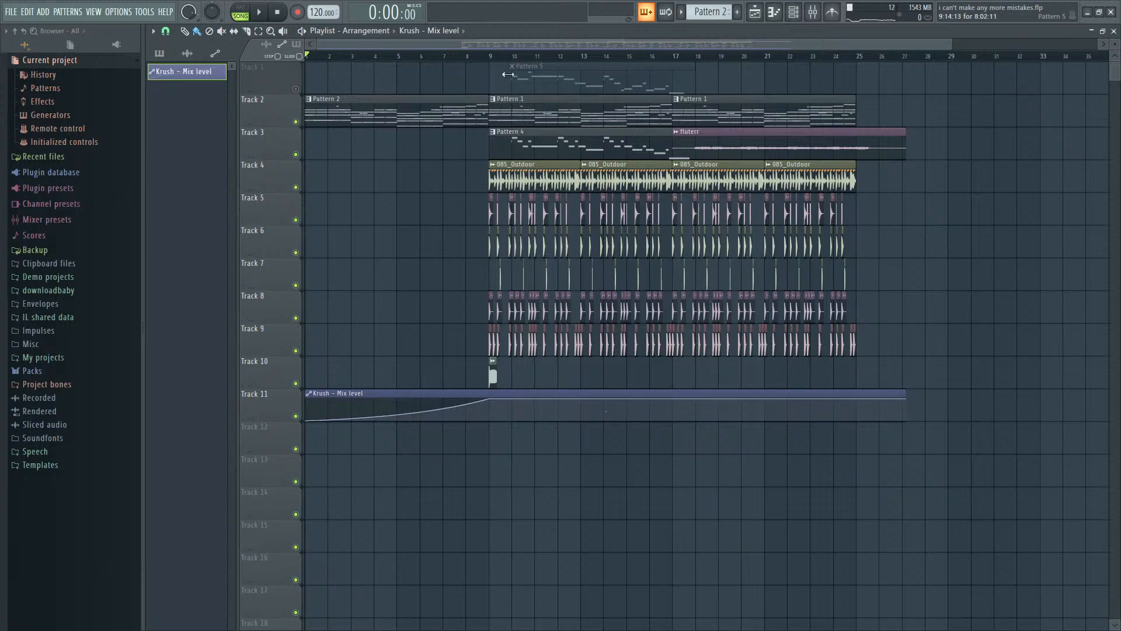
key("space")
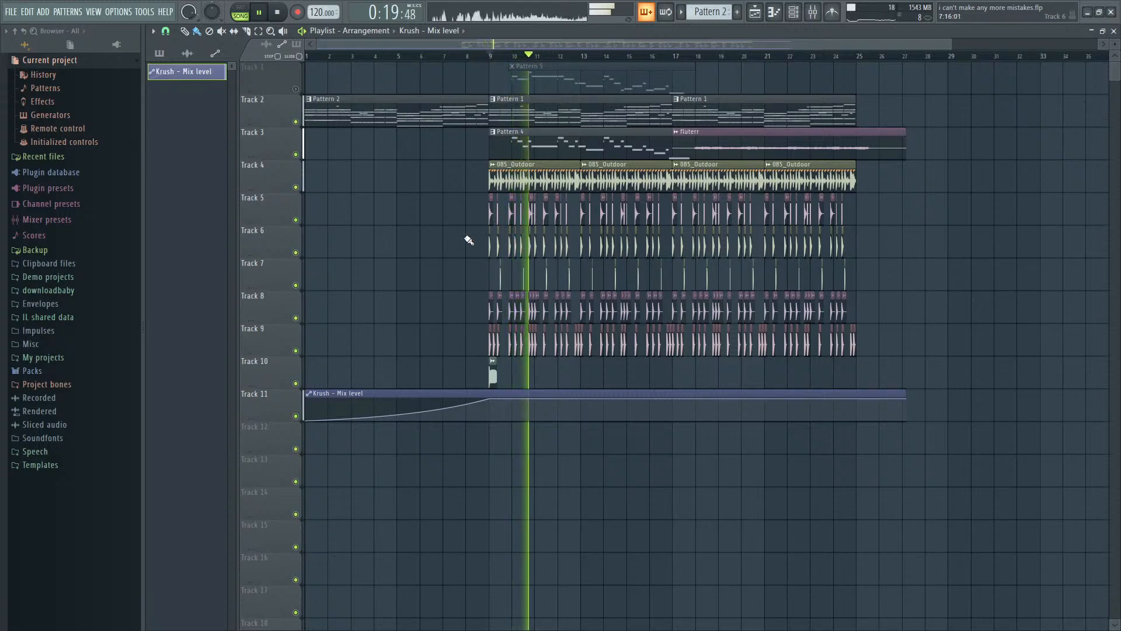
key("space")
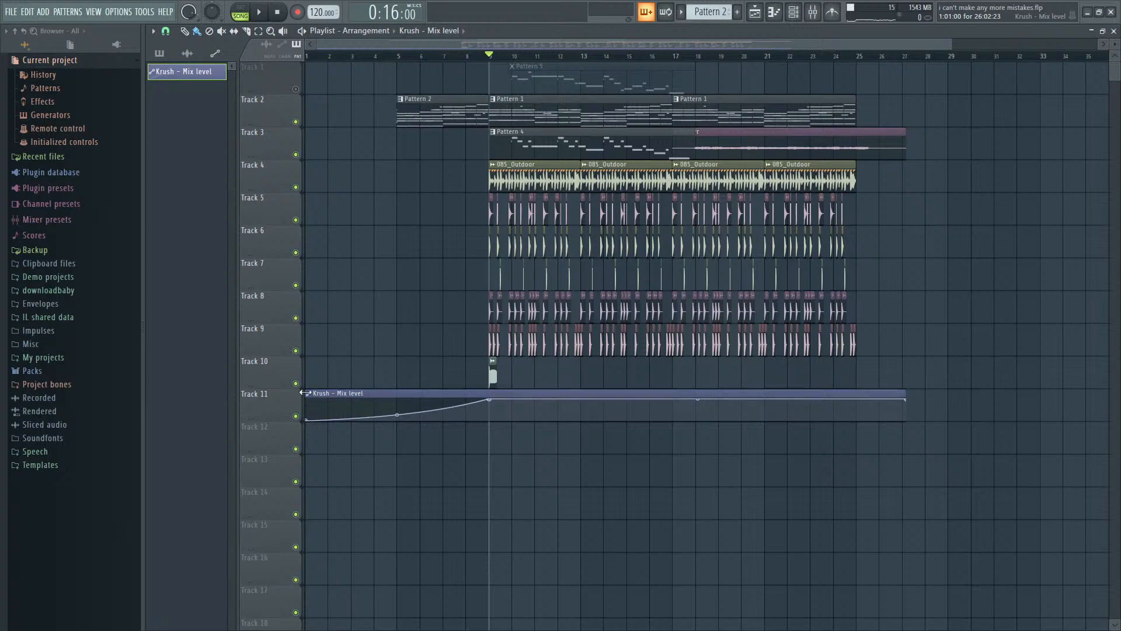
- Shorten the intro to four bars by moving the clips four bars earlier, and lower the start of the Krush - Mix level curve
left_click_drag(321, 534, 981, 113)
left_click_drag(796, 111, 704, 111)
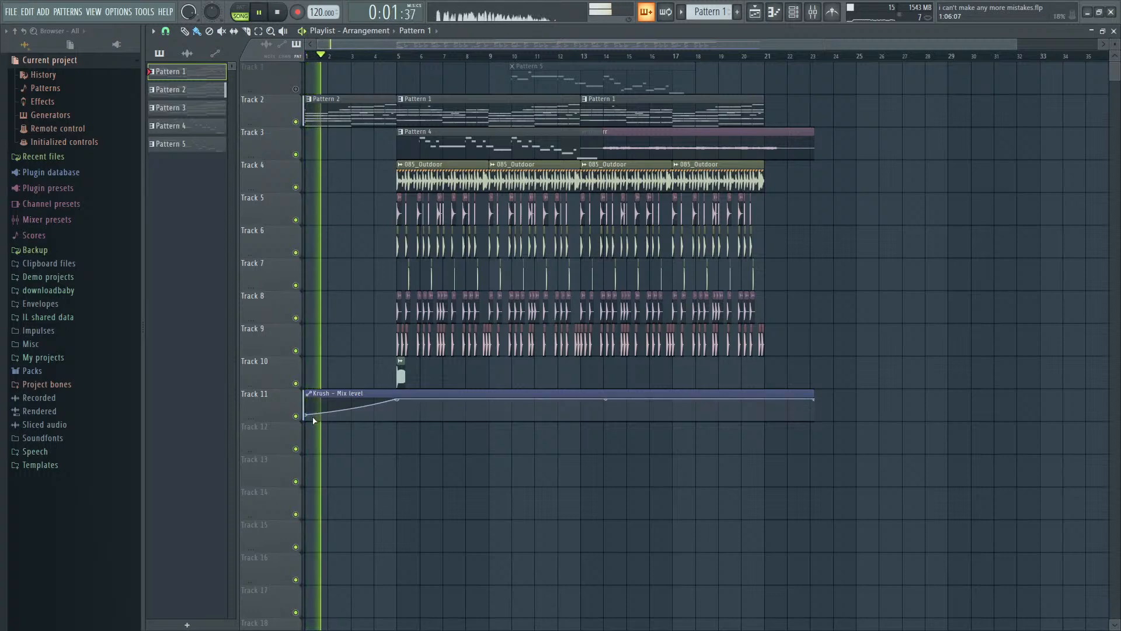
left_click_drag(351, 411, 351, 415)
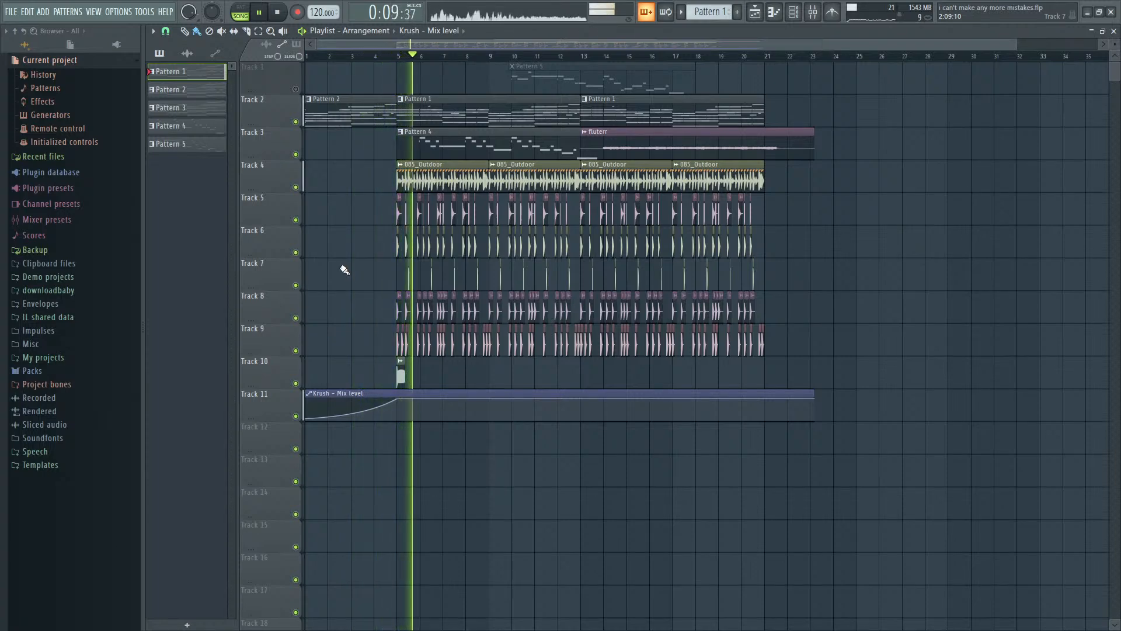
key("space")
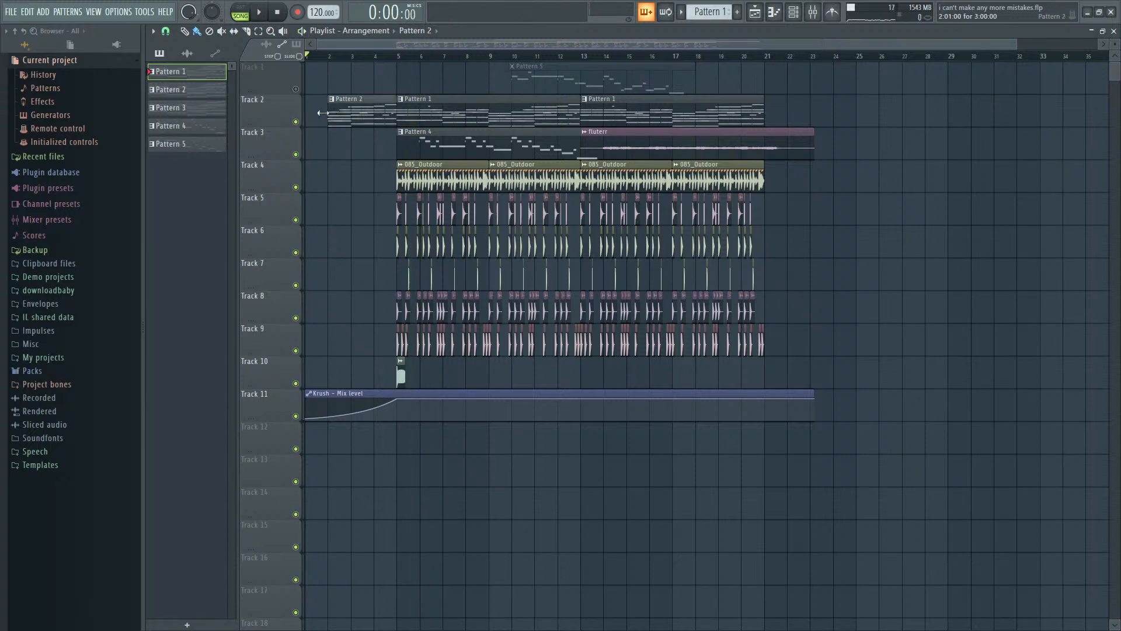
- Play the shortened Pattern 2 intro from bar 1
key("space")
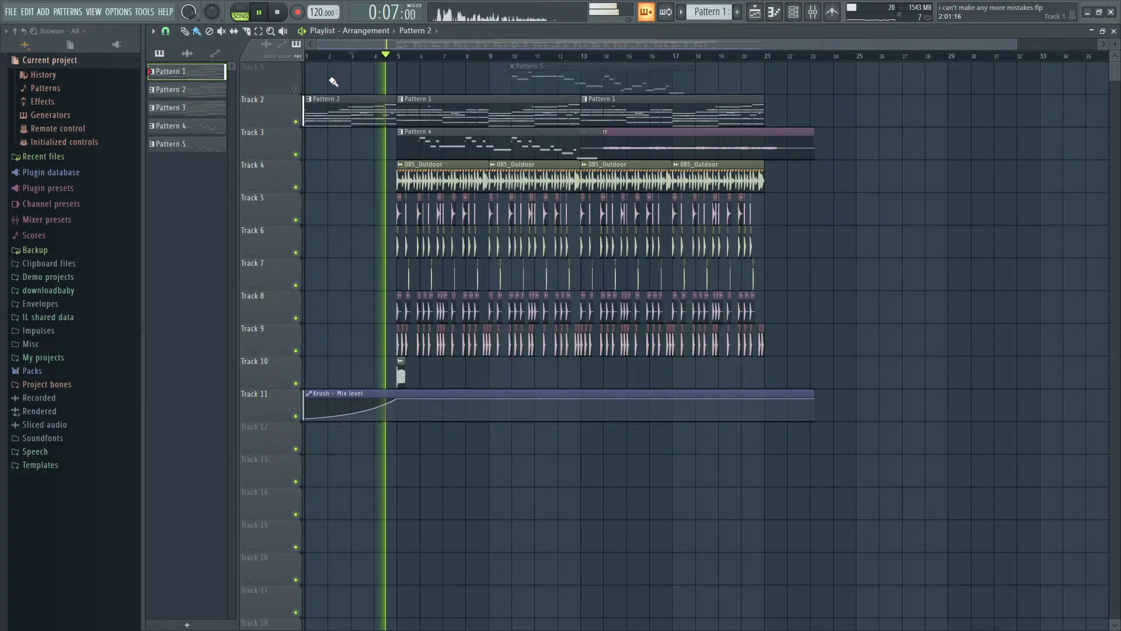
key("space")
left_click(307, 55)
key("space")
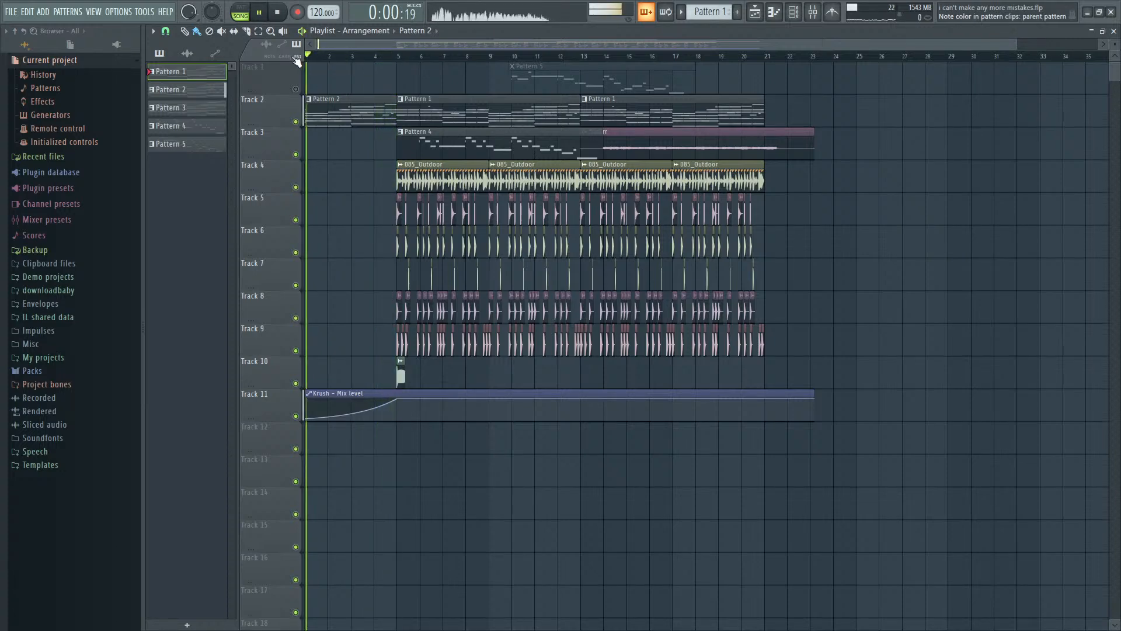
key("space")
- Open Pattern 2 from its intro clip and add Gladiator and Xpand!2 as new instrument channels
double_click(332, 123)
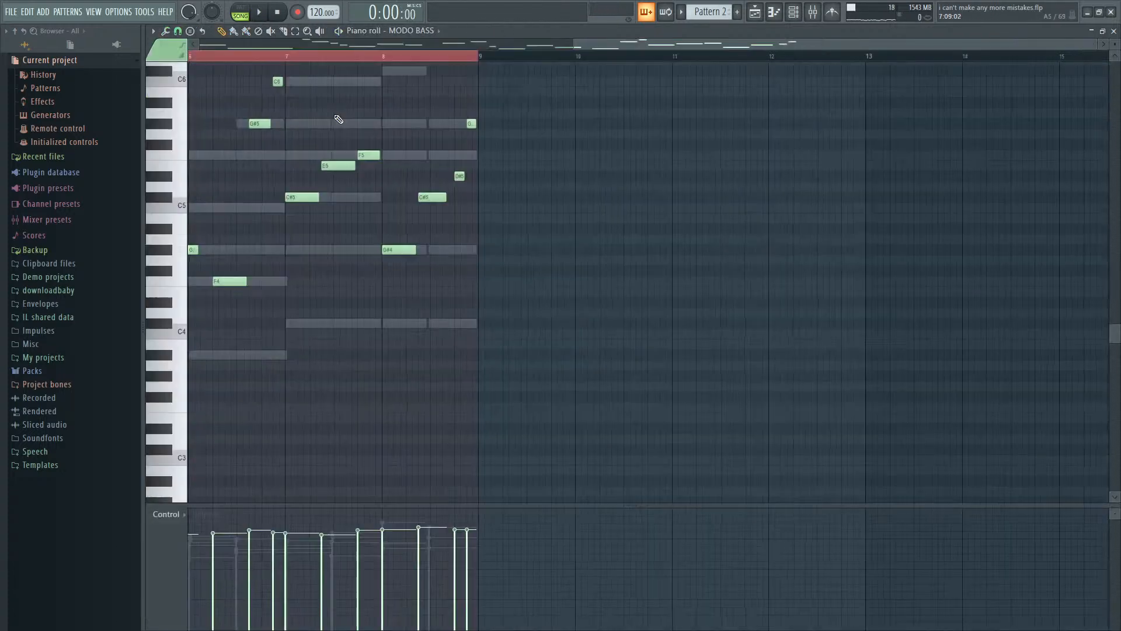
key("F6")
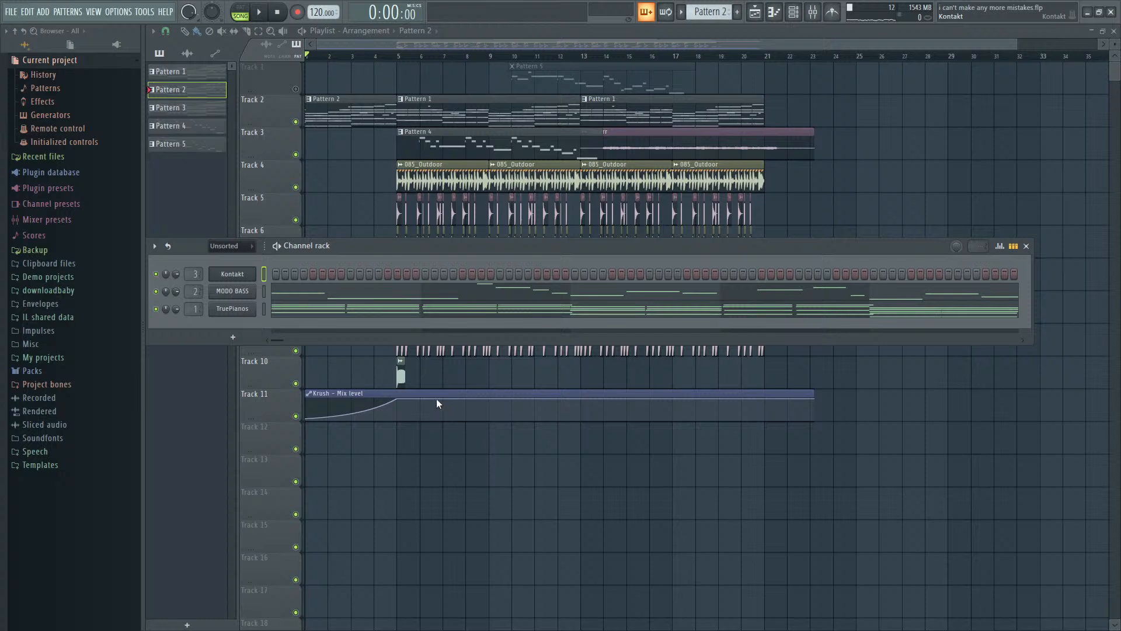
left_click(409, 380)
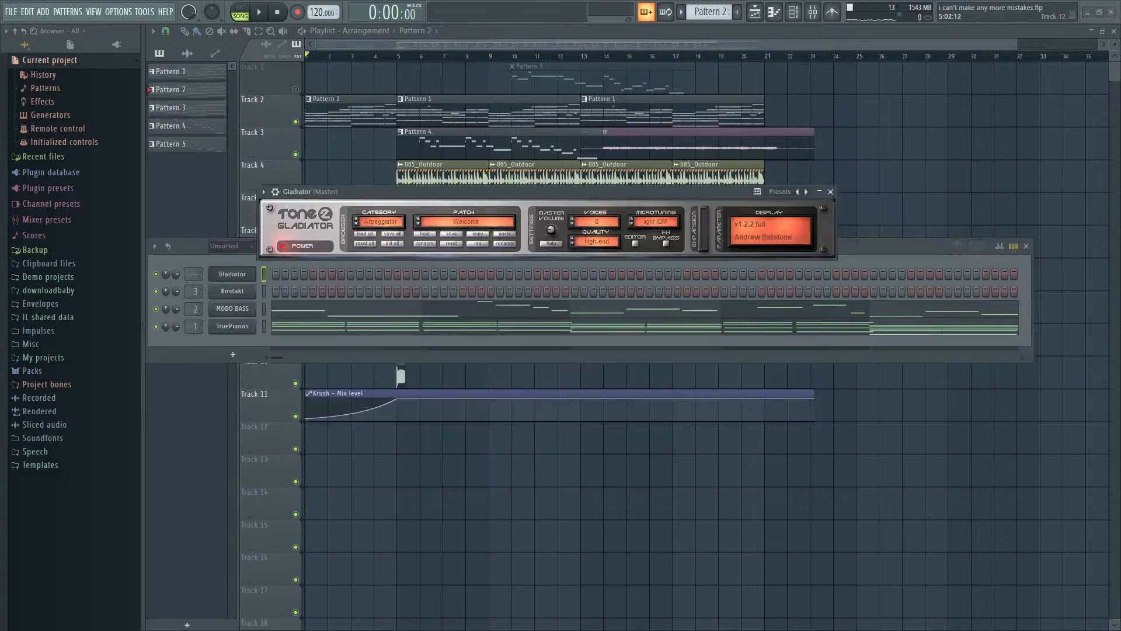
left_click(282, 311)
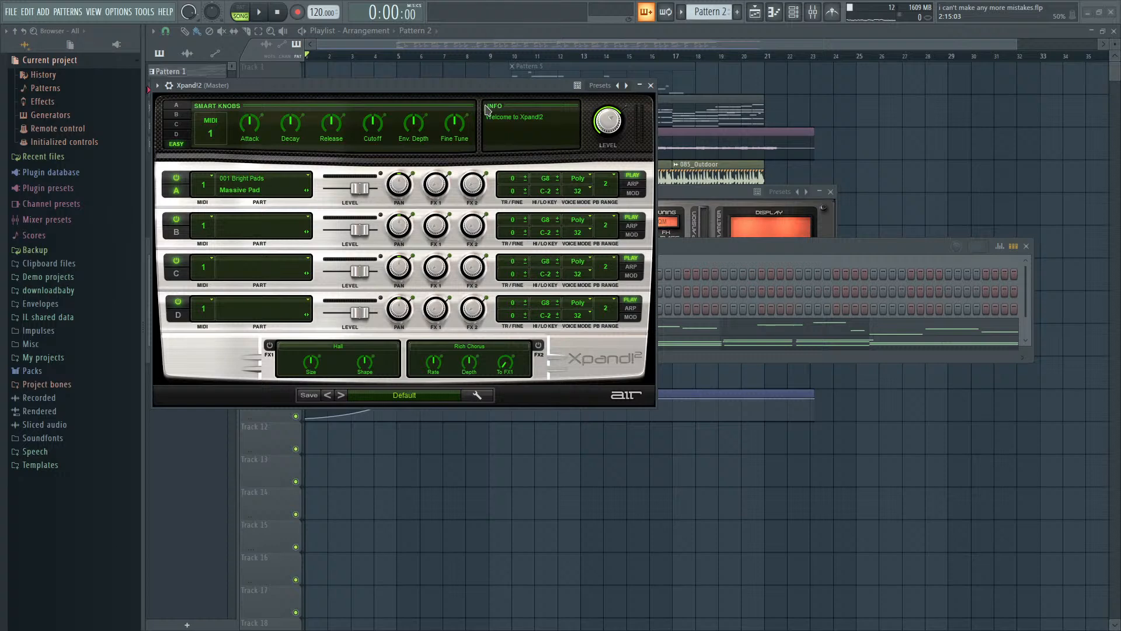
- Audition the "+13 CP80 + Sine PWM" preset in Xpand!2 and open that channel's piano roll
key("v")
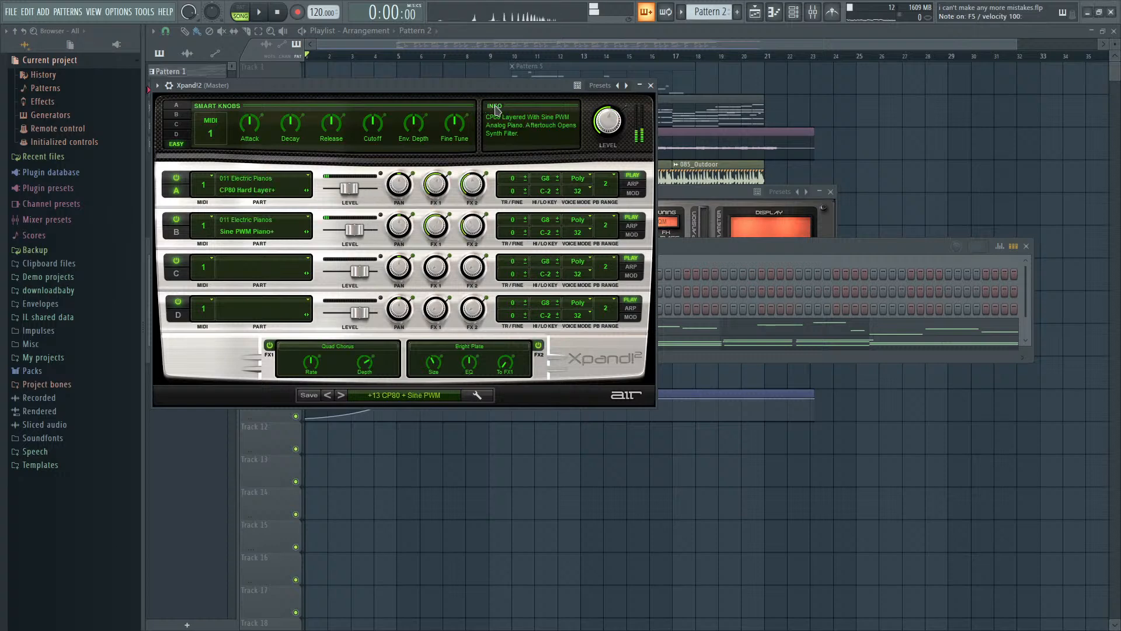
left_click(839, 267)
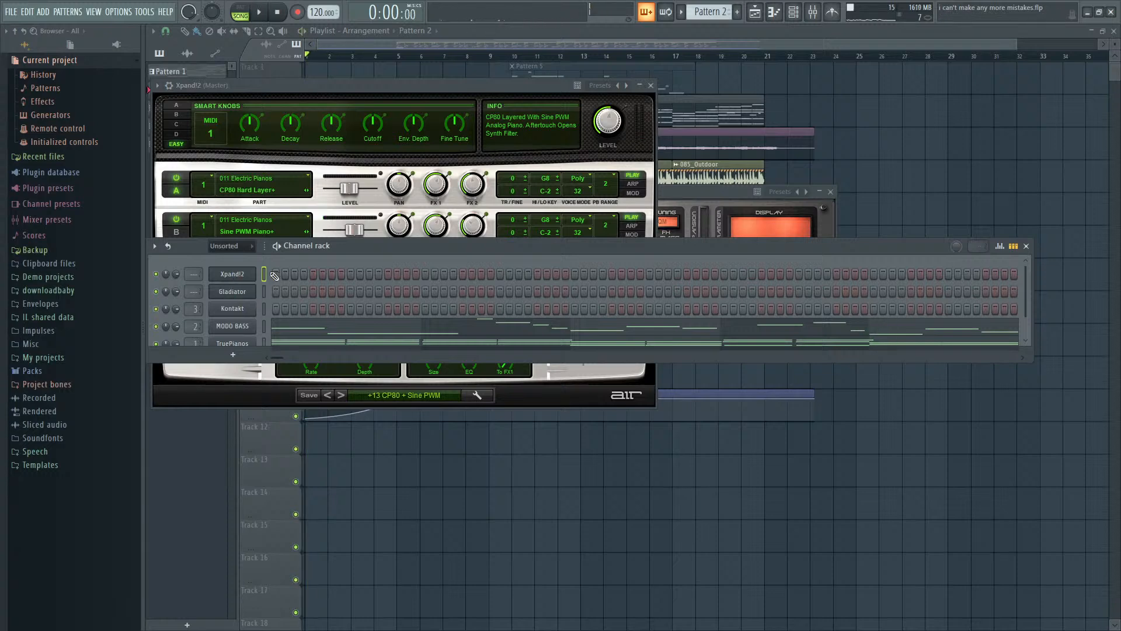
key("F7")
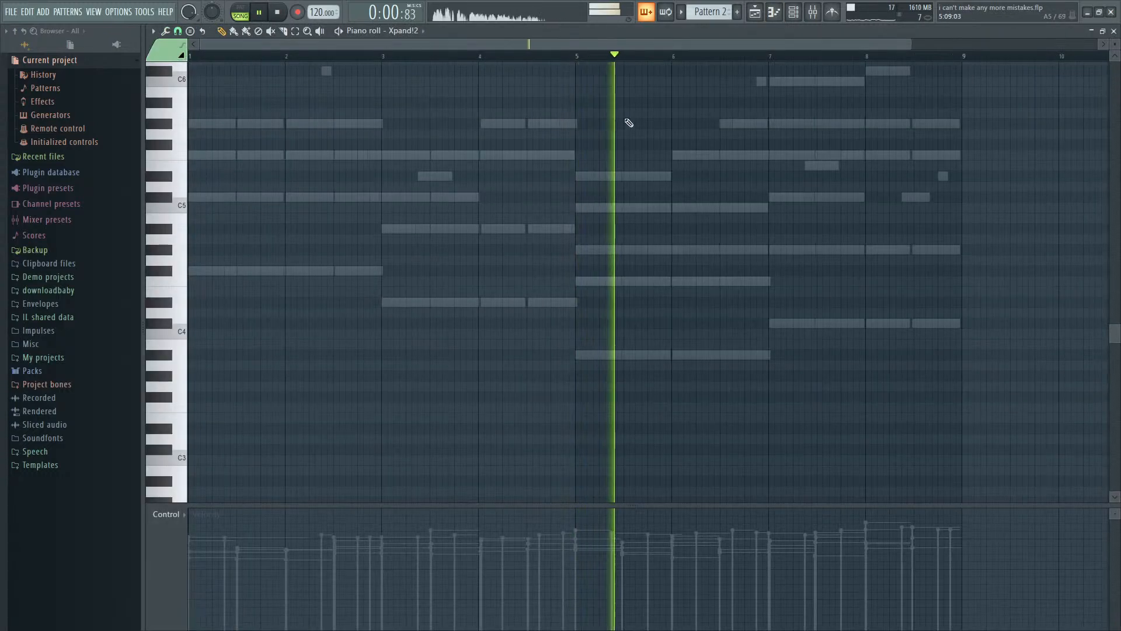
- Try a short D#5 note at the start of bar 5 in the Xpand!2 part, play it and delete it
left_click(582, 177)
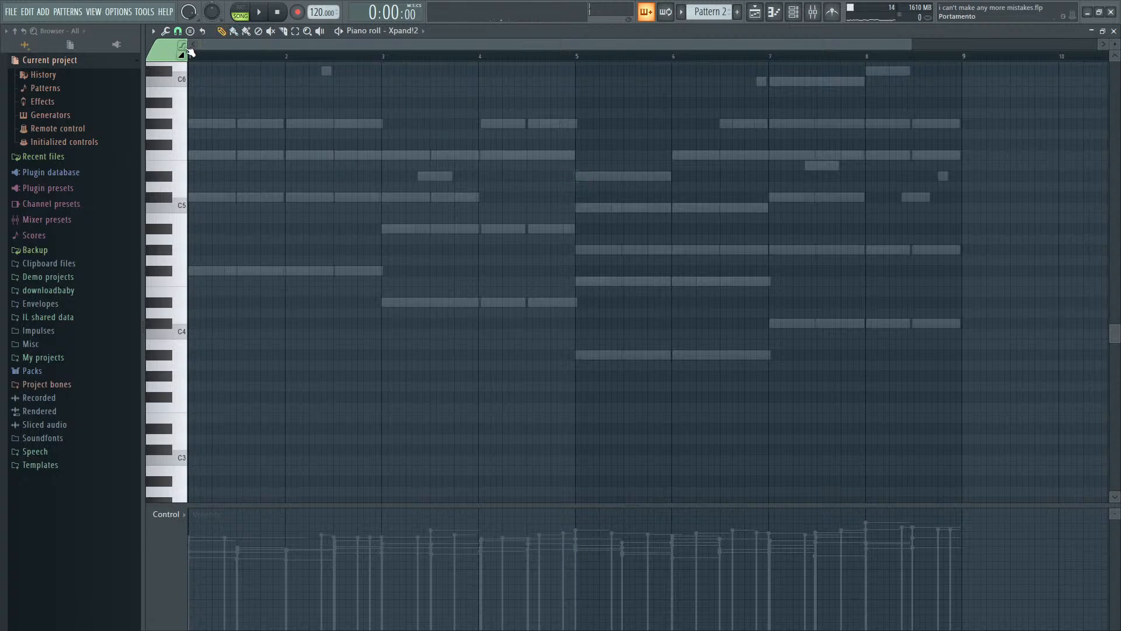
mouse_move(594, 177)
left_mouse_down()
mouse_move(529, 173)
mouse_move(575, 177)
left_mouse_up()
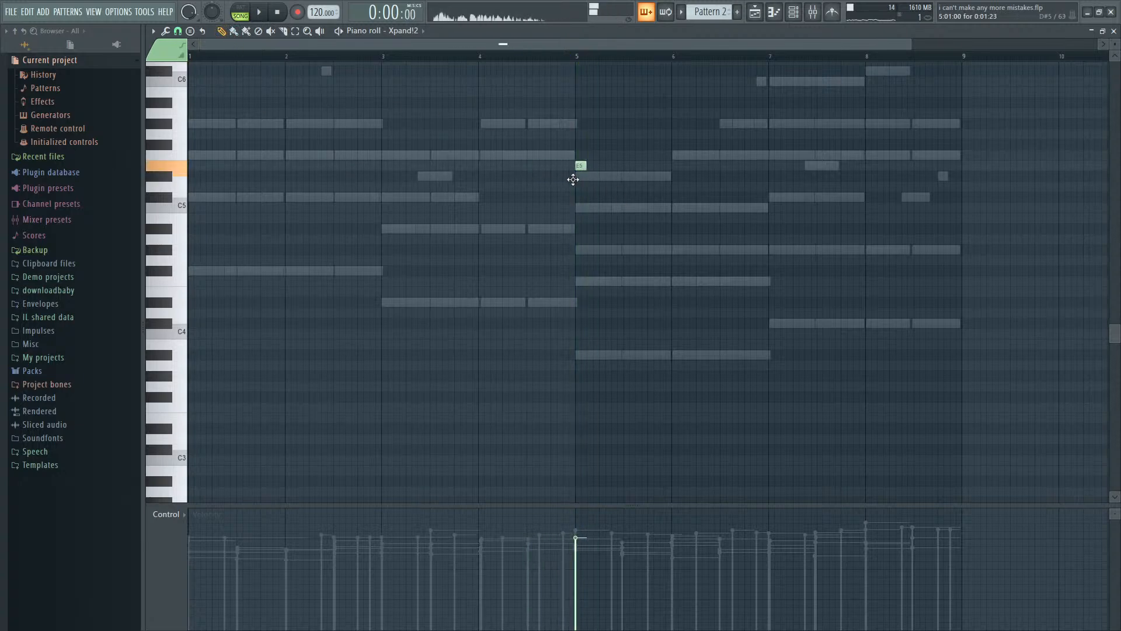
key("space")
scroll(858, 222, "up", 4)
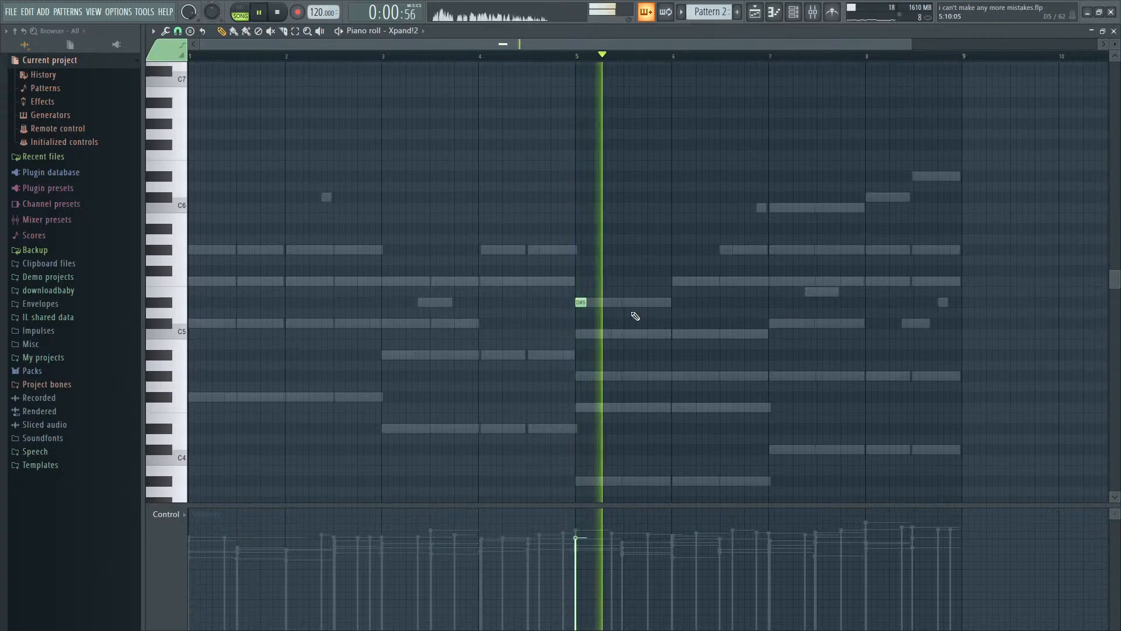
right_click(582, 303)
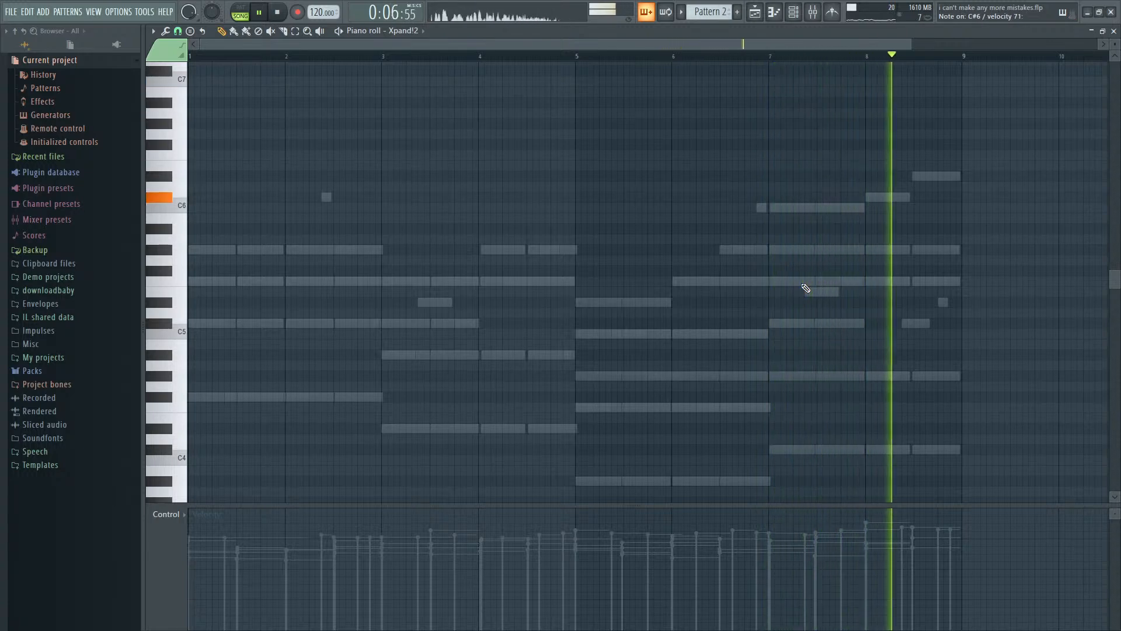
- Play Pattern 2 repeatedly from bar 5 while trying out melody notes with the Xpand!2 sound
key("space")
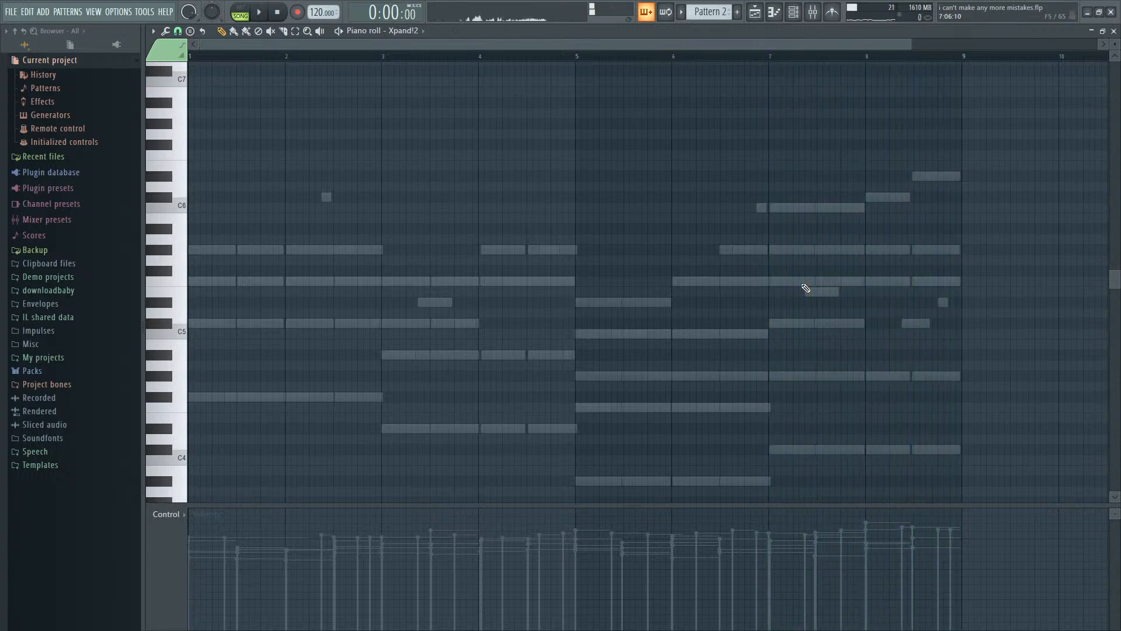
key("space")
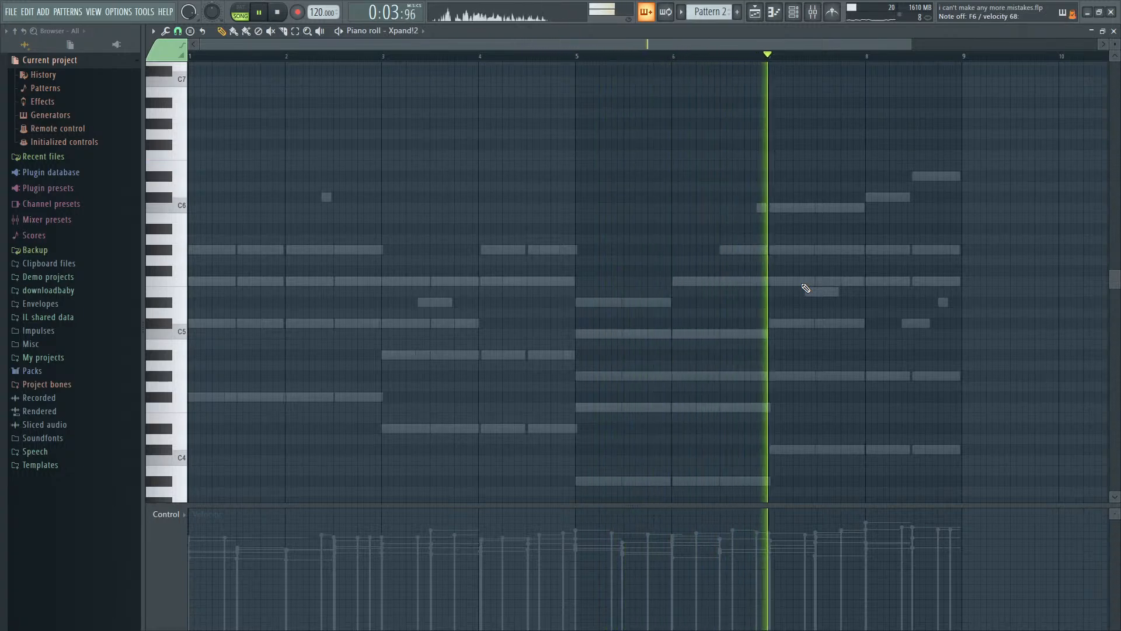
key("space")
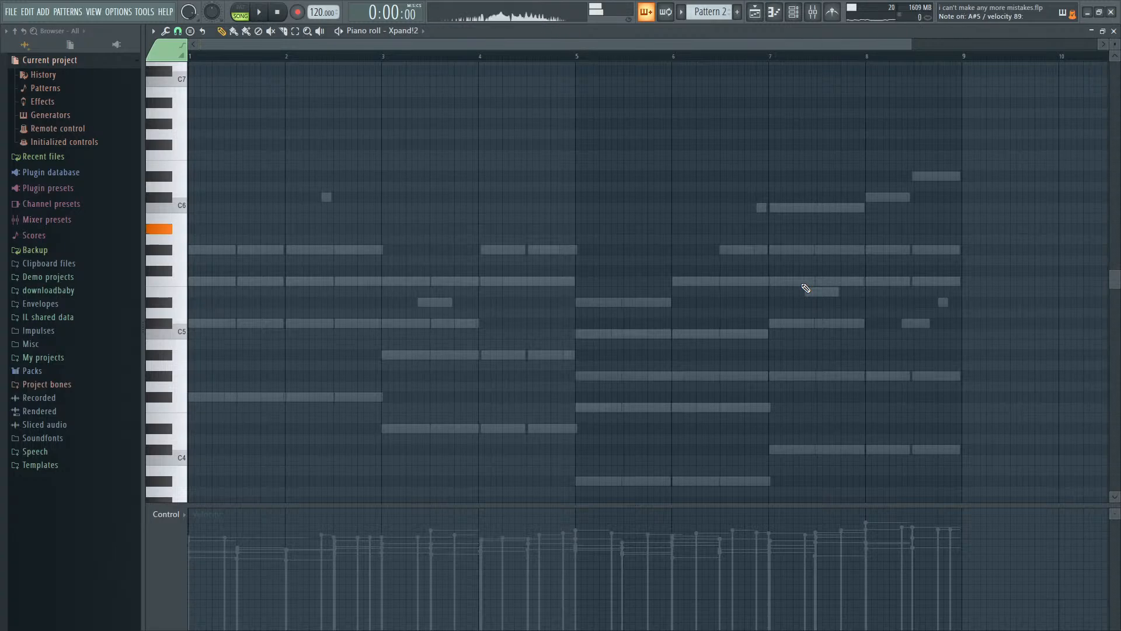
key("space")
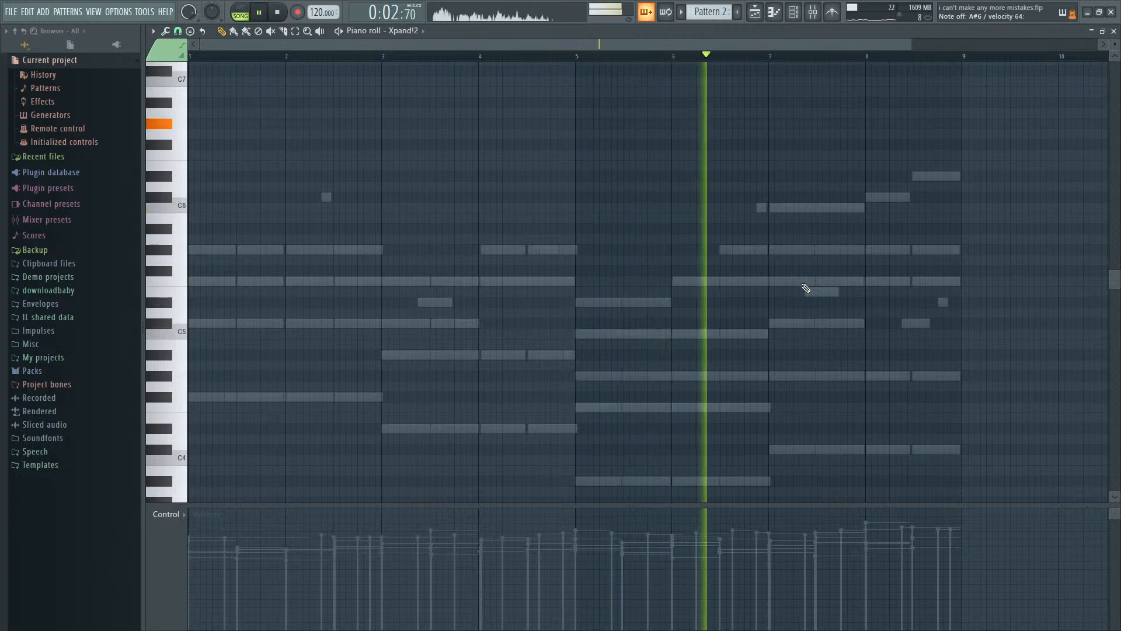
key("space")
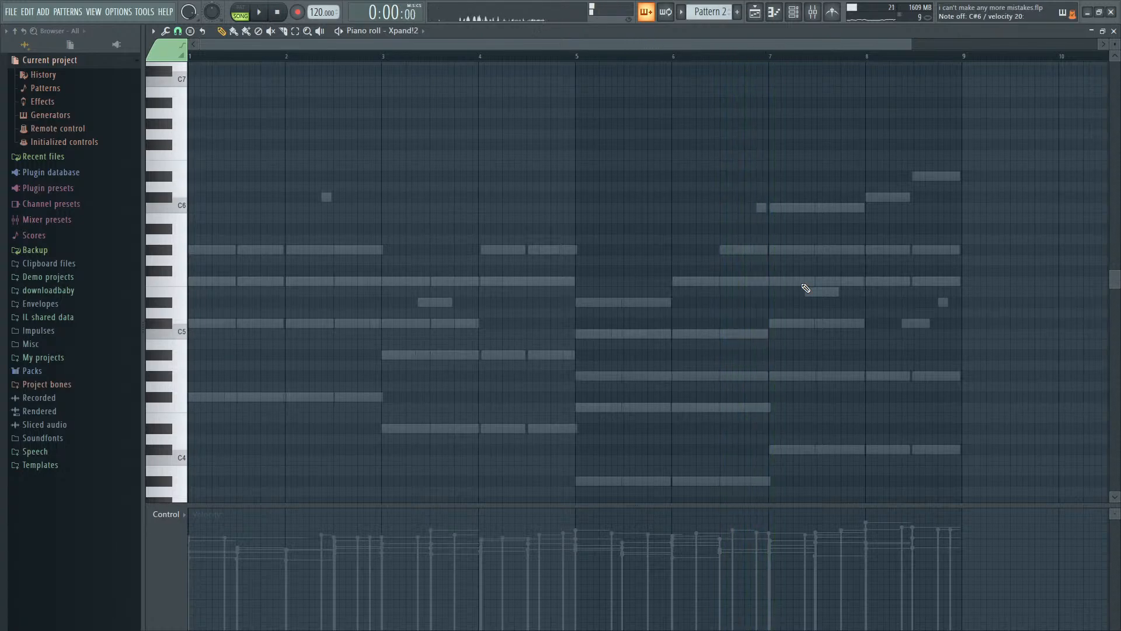
key("space")
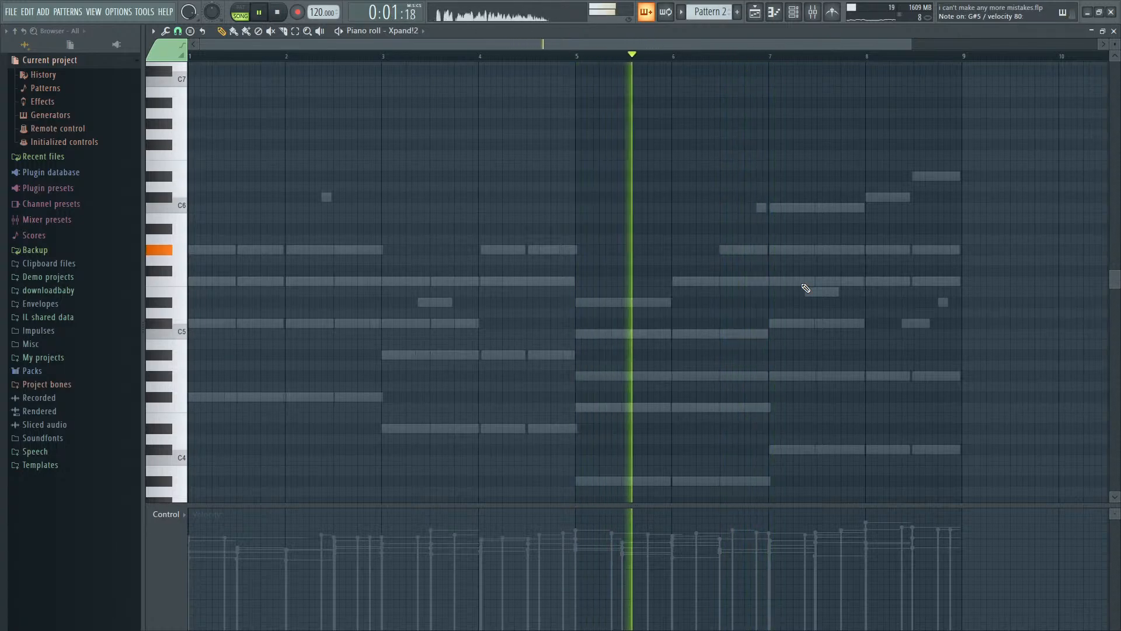
key("space")
key("space")
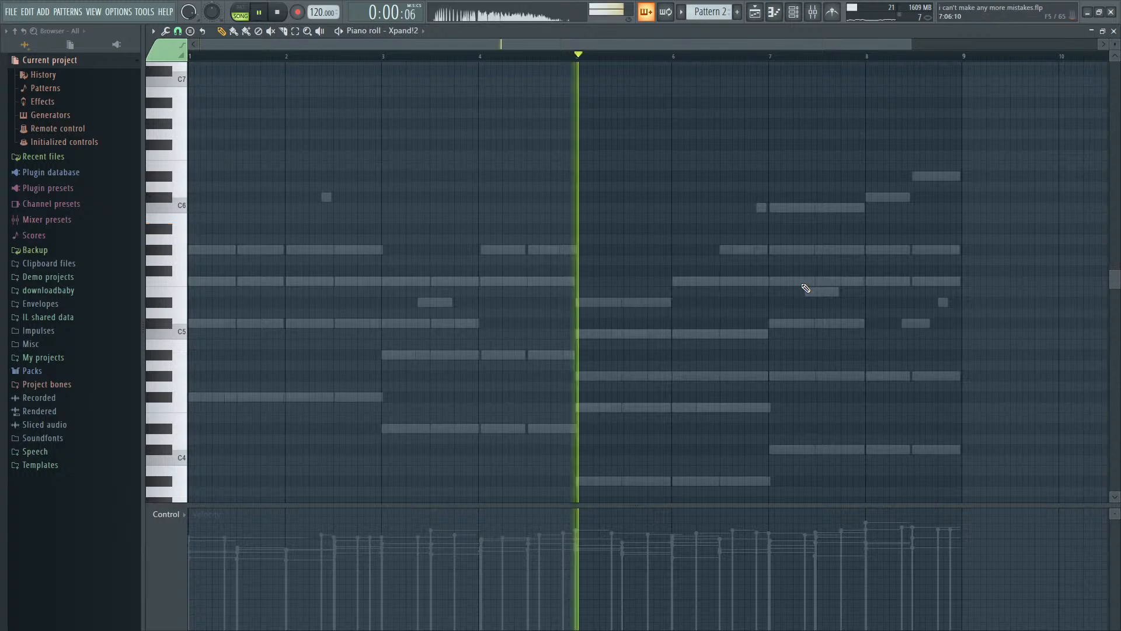
key("space")
key("space")
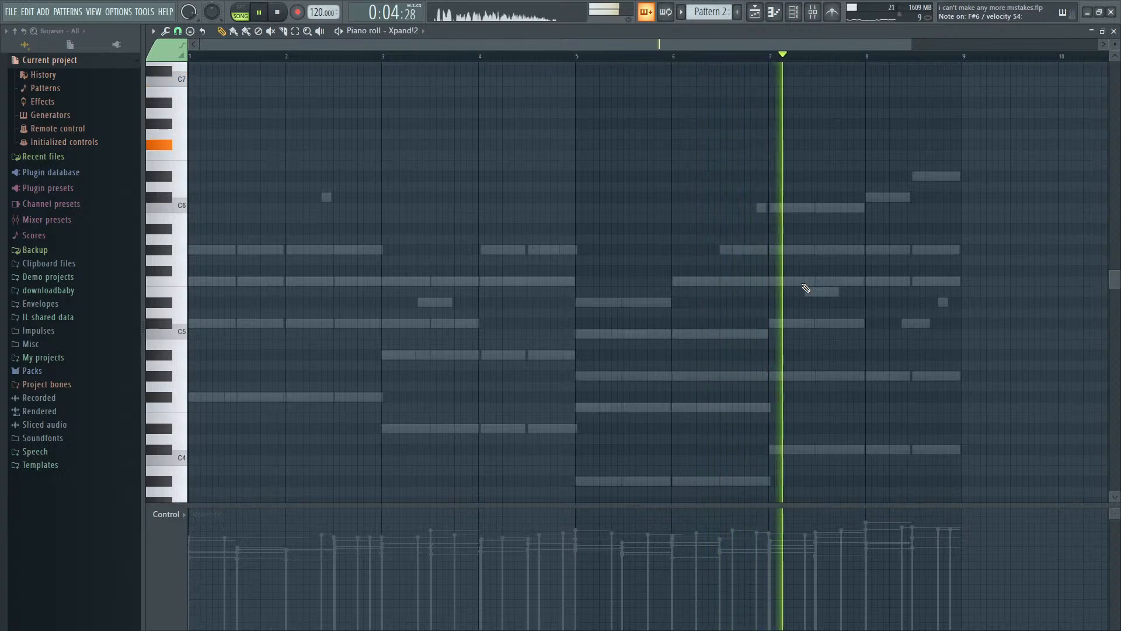
key("space")
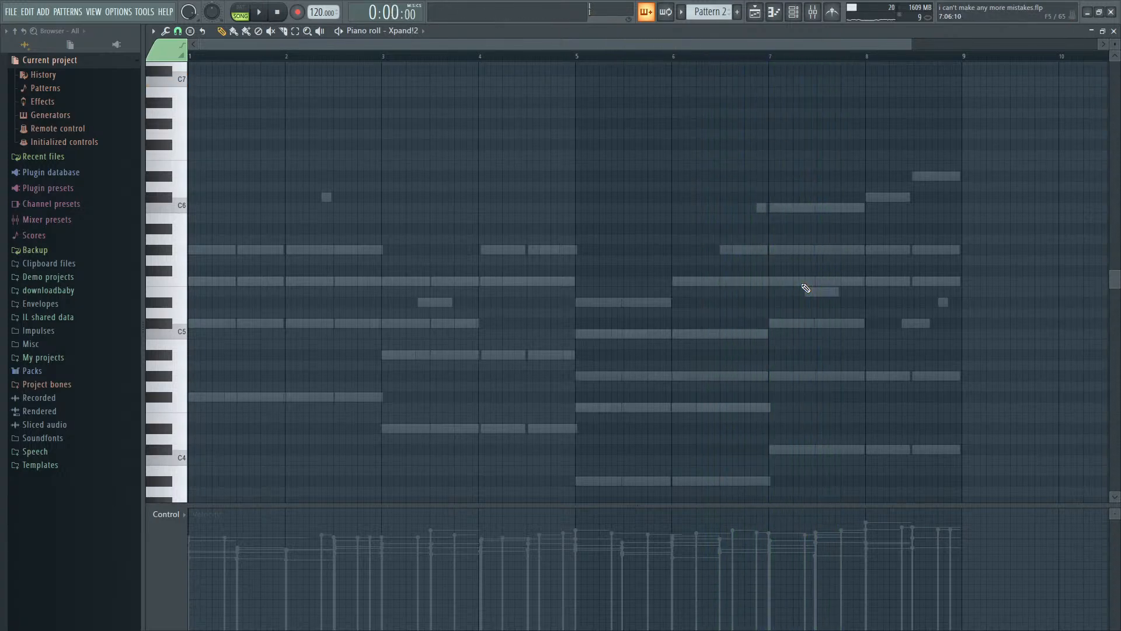
- Place a short Xpand!2 note in bar 5, shift it to D#5 at step 7 and check it in playback
scroll(575, 409, "up", 5)
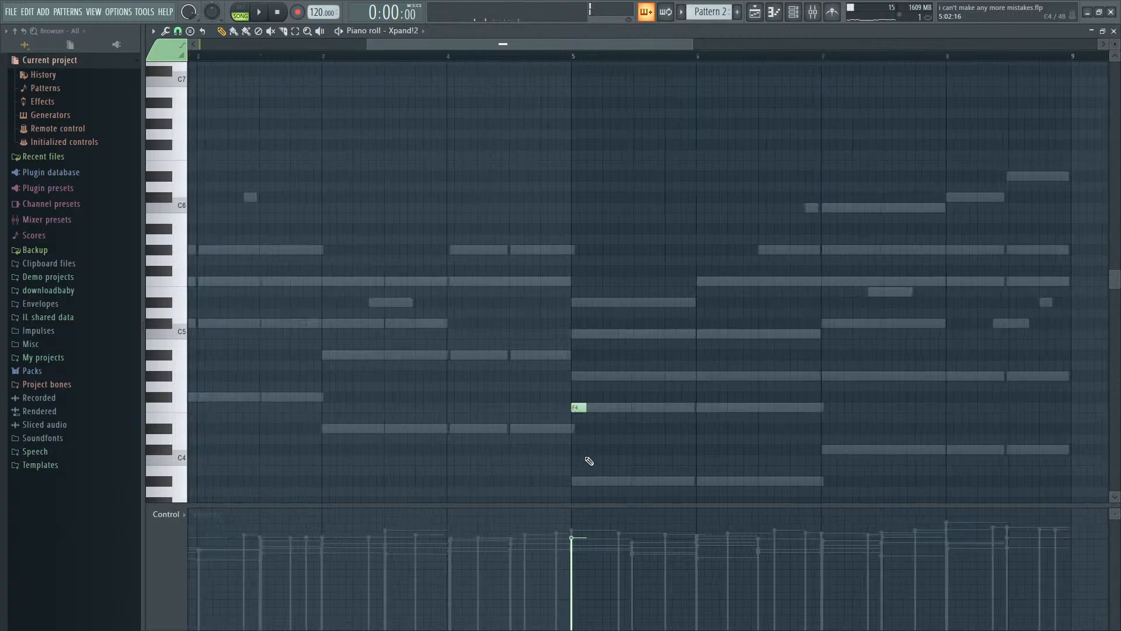
key("space")
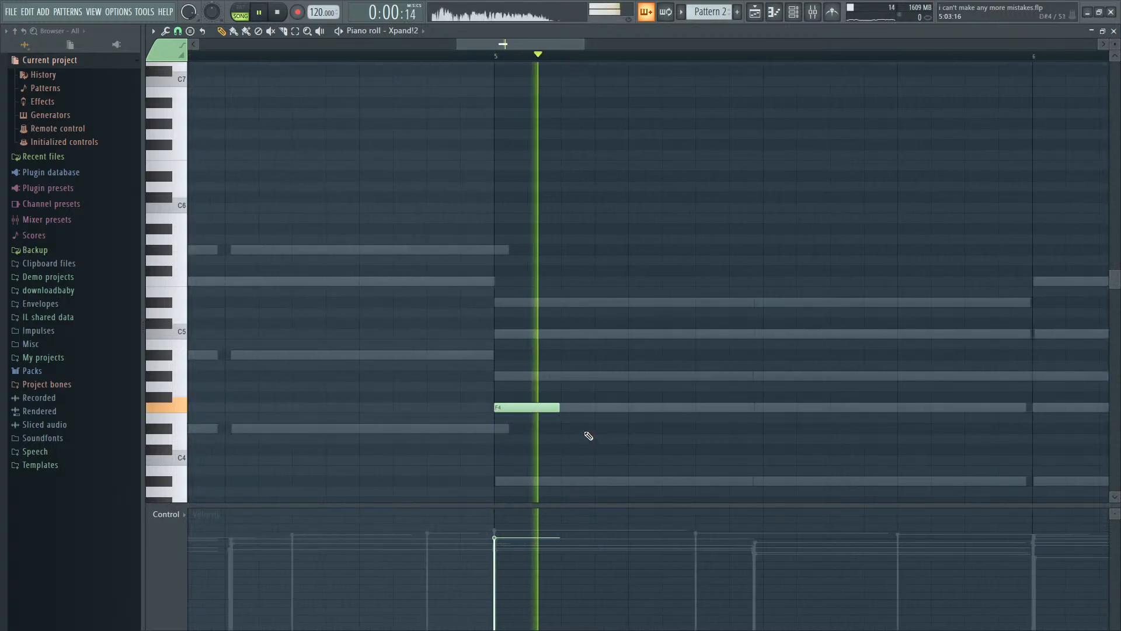
scroll(590, 436, "down", 3)
key("space")
left_click_drag(569, 406, 634, 302)
key("space")
- Add a second short Xpand!2 note in bar 5, settle it on F5 at step 9 and play the phrase
key("space")
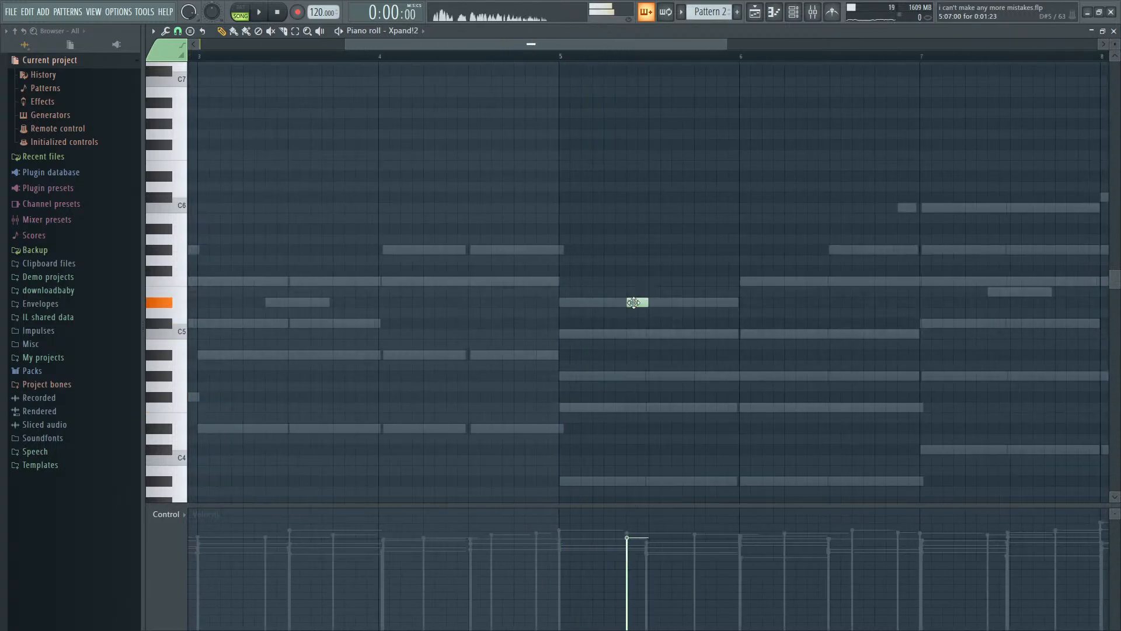
key("space")
key("space")
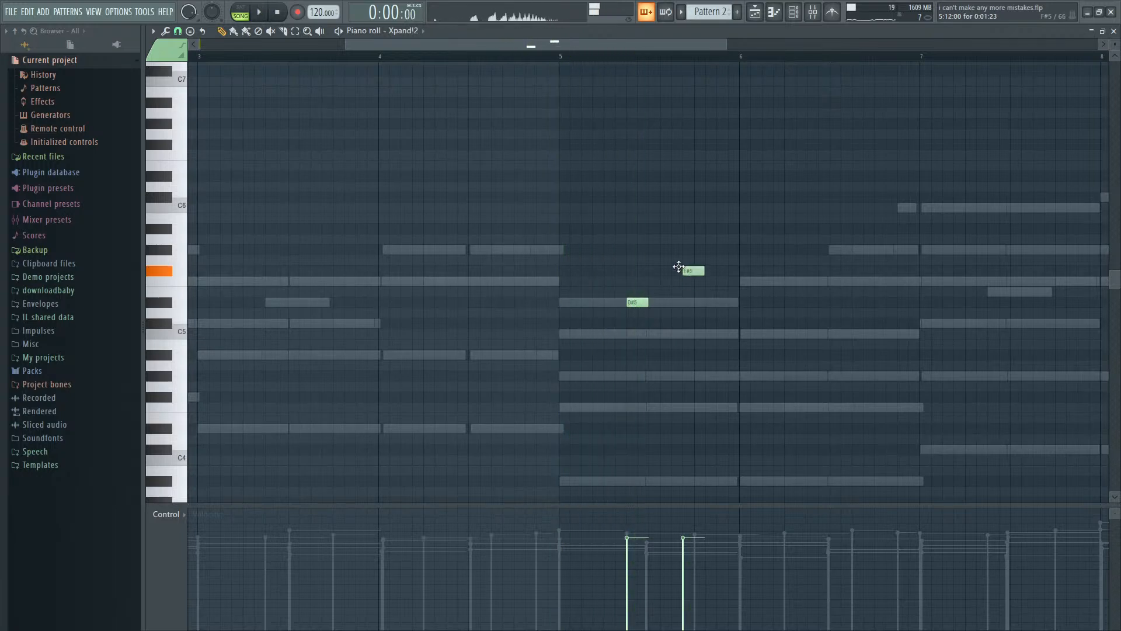
key("space")
left_click_drag(678, 267, 672, 286)
key("space")
key("space")
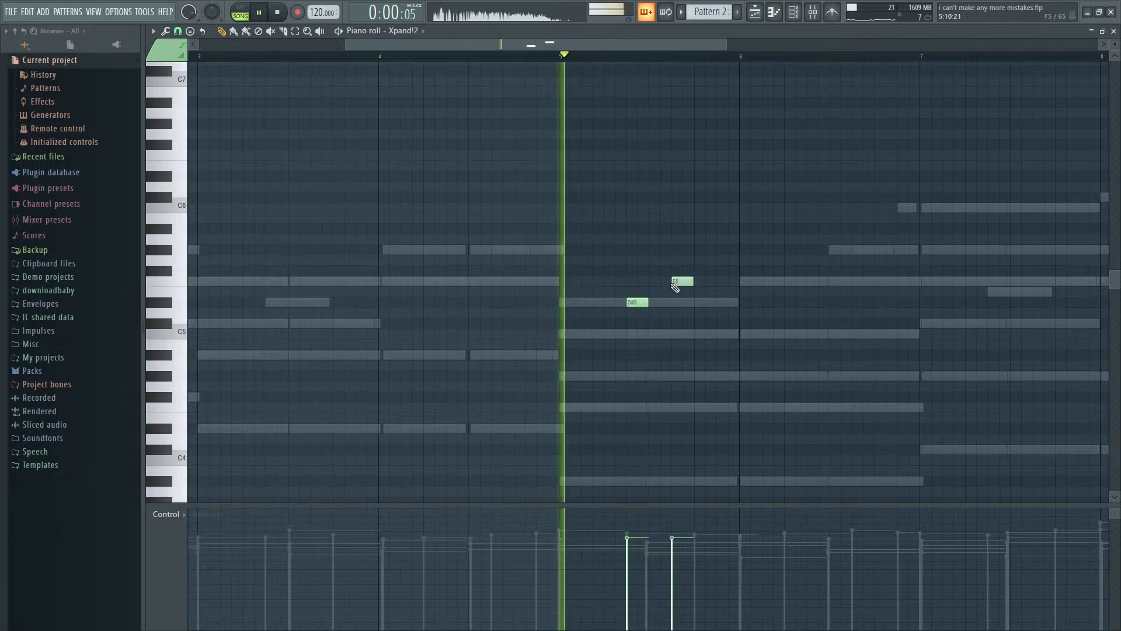
- Add a short Xpand!2 note on G#5 at step 12 of bar 5 and play the phrase
key("space")
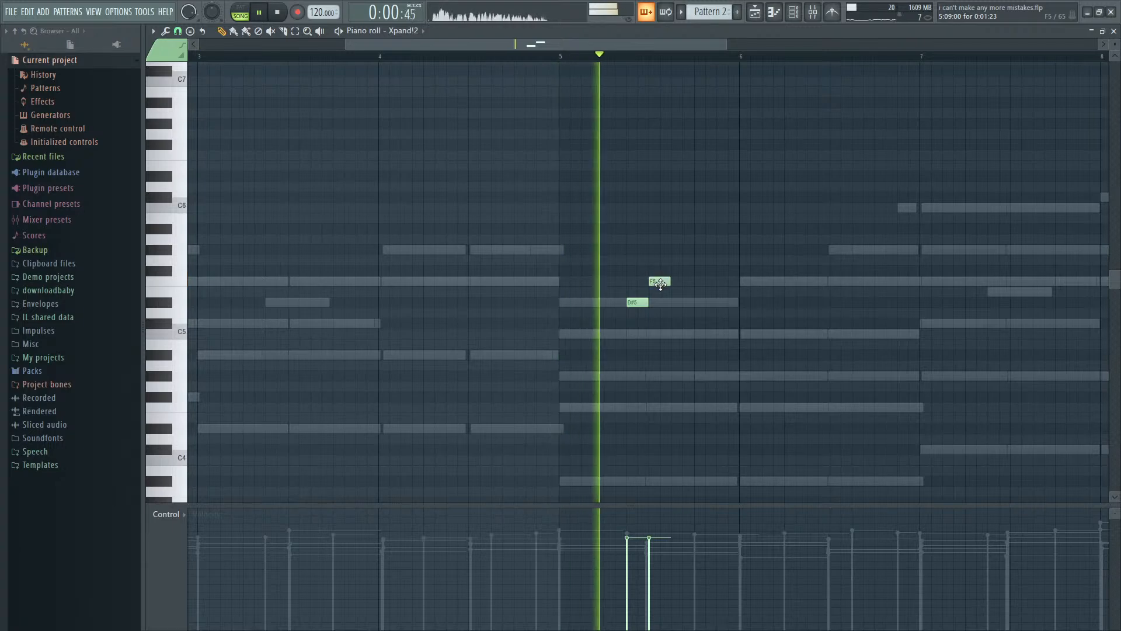
key("space")
- Place a short Xpand!2 note at step 15 of bar 5, settle it on C6 and check it in playback
key("space")
left_click_drag(677, 250, 689, 250)
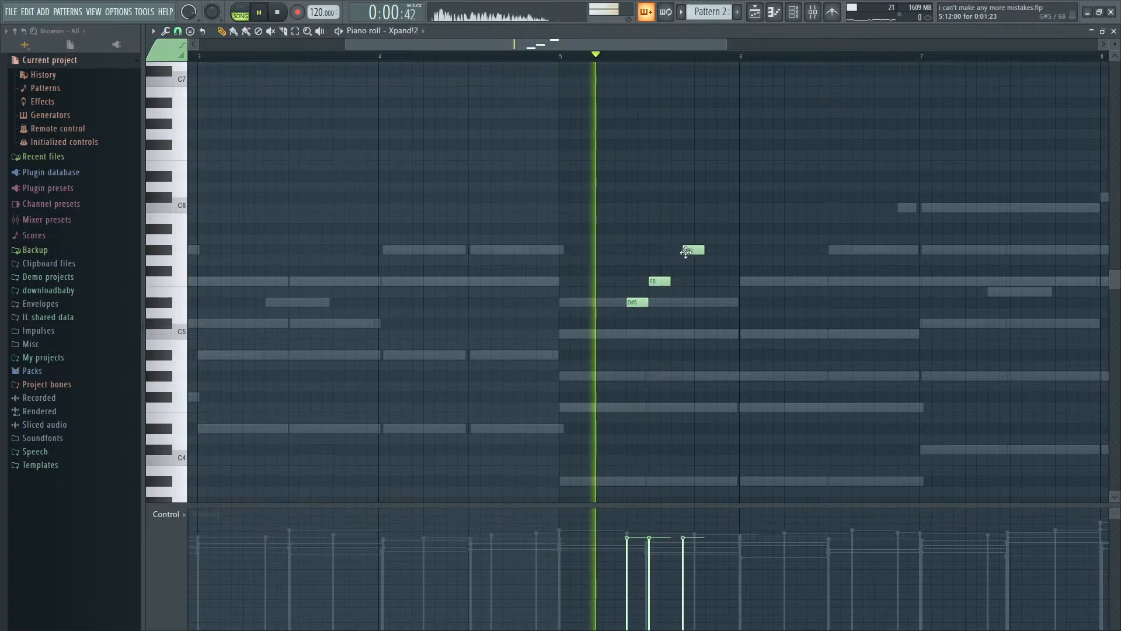
key("space")
left_click(718, 229)
key("space")
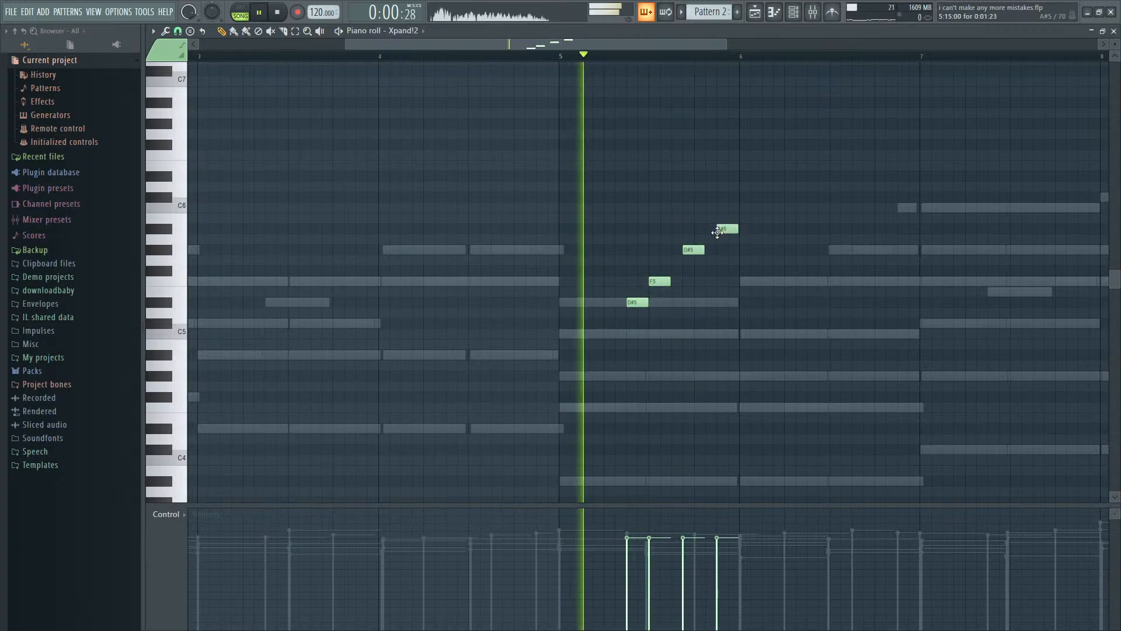
key("space")
left_click_drag(725, 229, 724, 207)
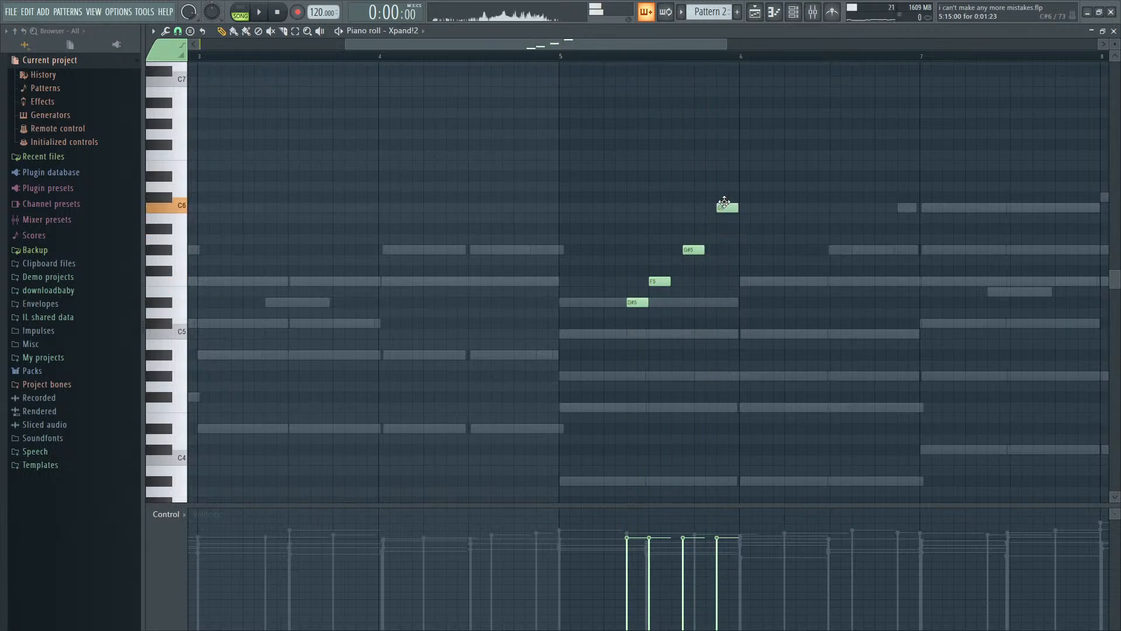
key("space")
scroll(716, 269, "down", 3)
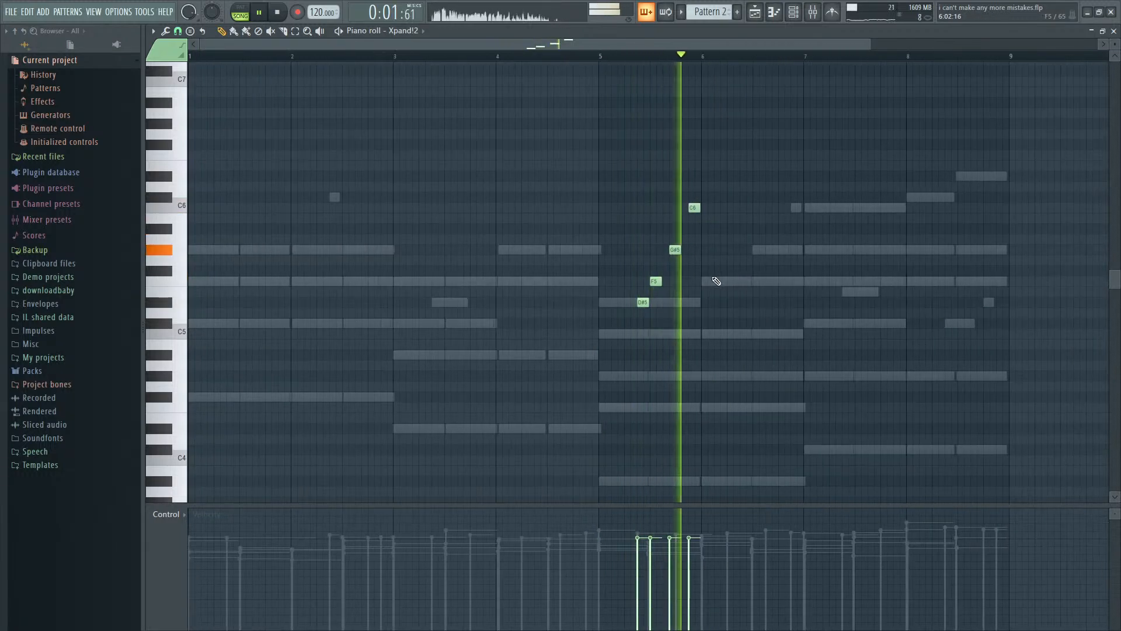
- Add two short C6 notes in bar 6 at steps 7 and 9, checking them in playback
key("space")
left_click_drag(737, 194, 866, 240)
left_click(745, 207)
key("space")
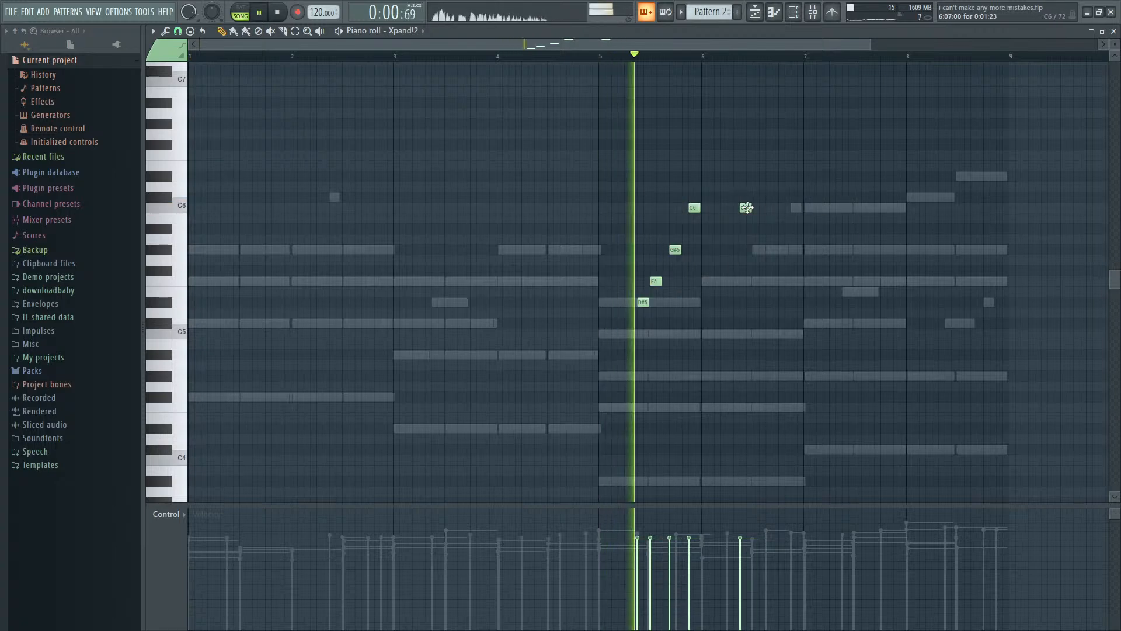
scroll(800, 220, "up", 3)
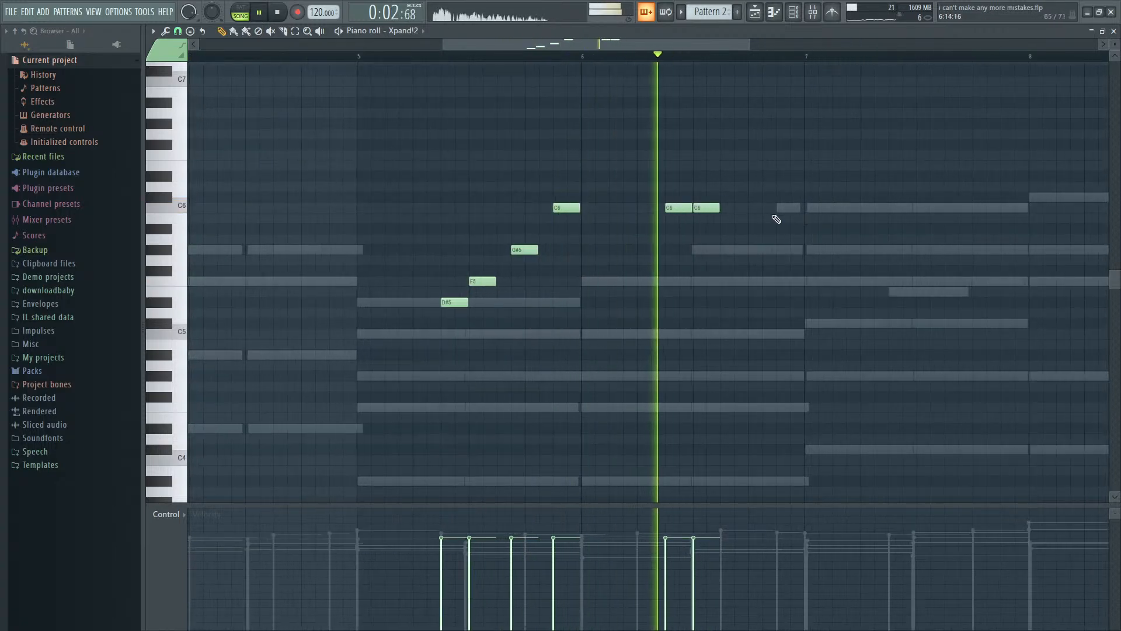
- Continue the bar 6 phrase with short notes on C#6 at step 12 and D#6 at step 15, and play it
key("space")
left_click(735, 175)
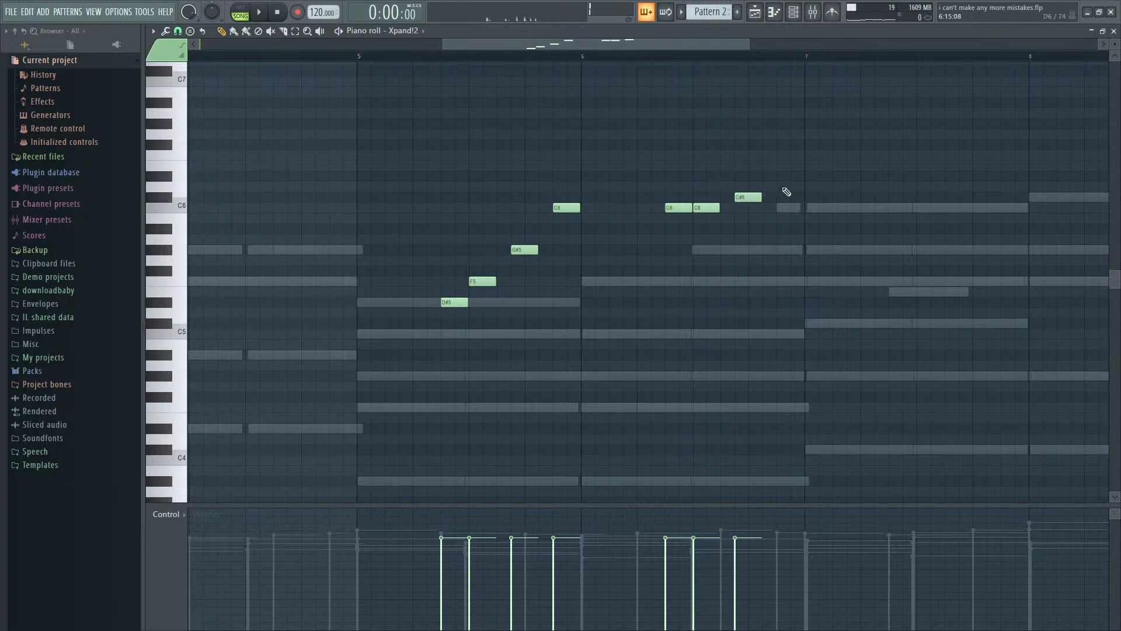
key("space")
scroll(785, 217, "down", 2)
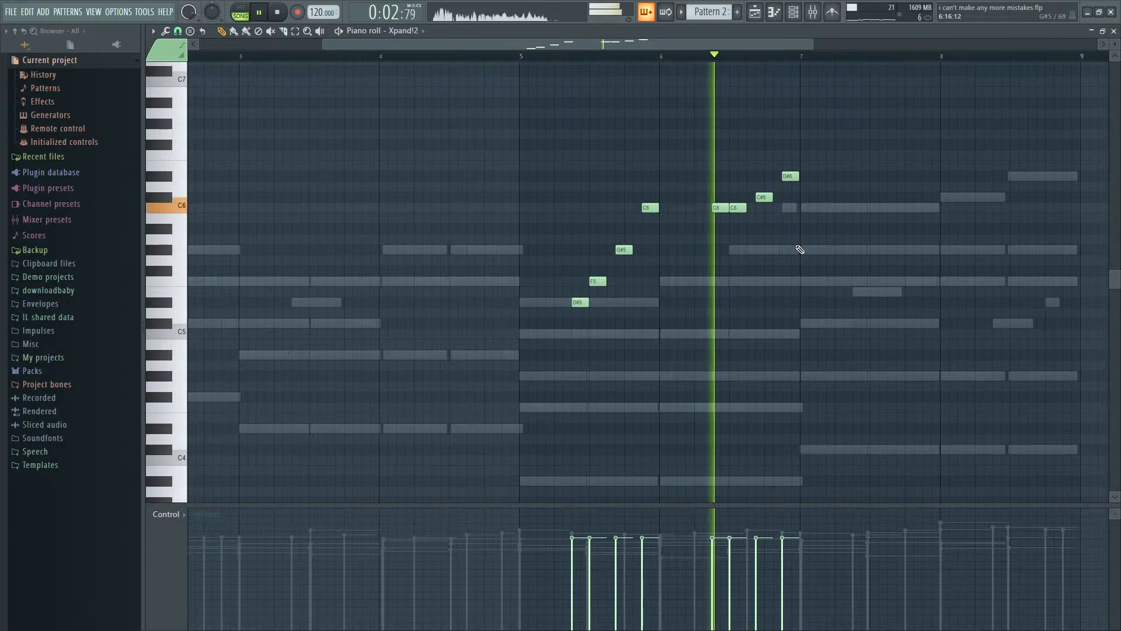
- Add short notes on G#5 at step 9 of bar 7 and C#6 at the start of bar 8, trying further notes in playback
key("space")
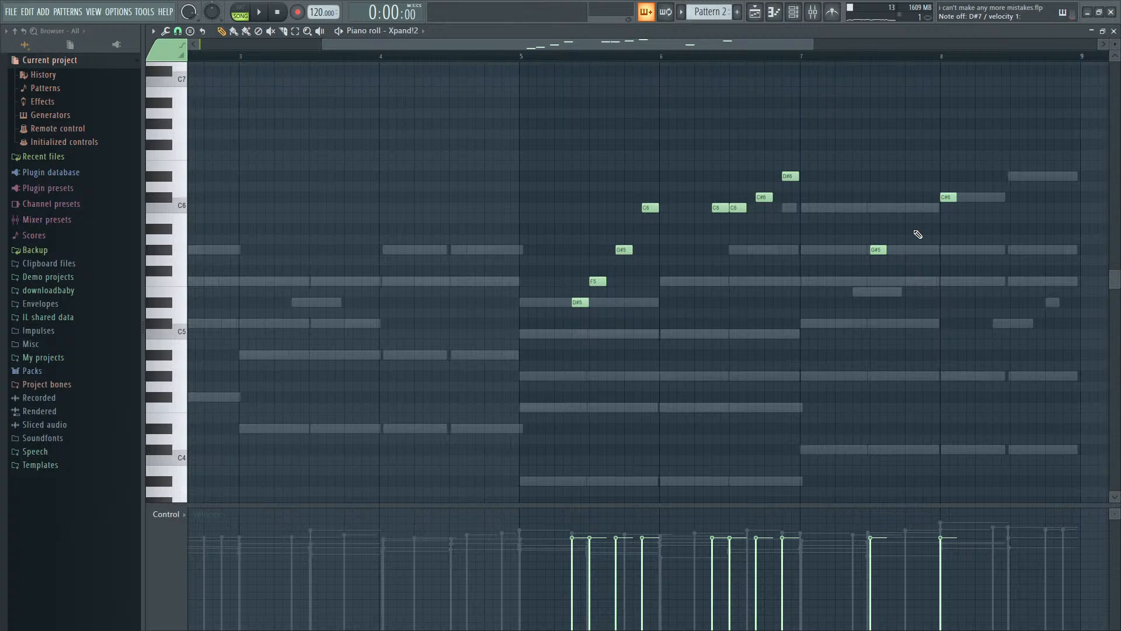
key("space")
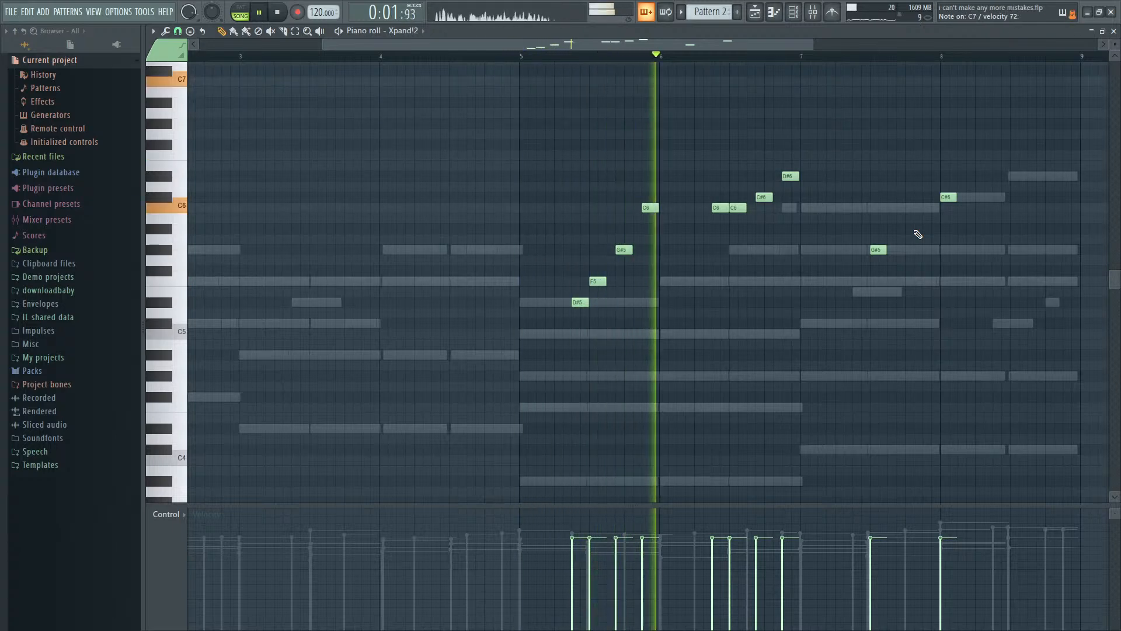
key("space")
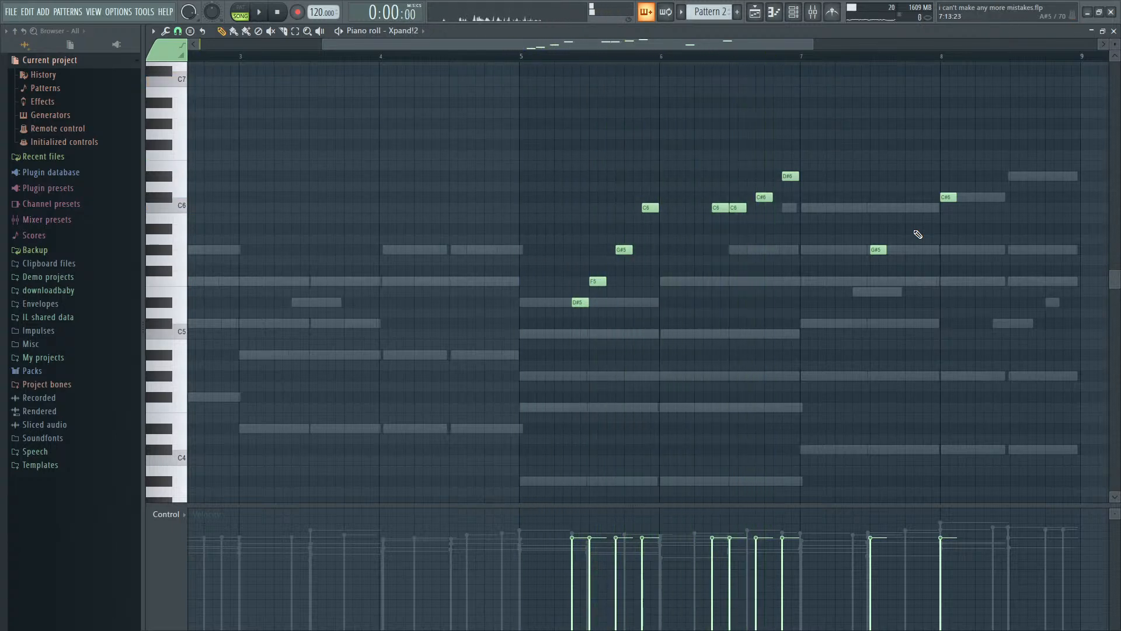
key("F9")
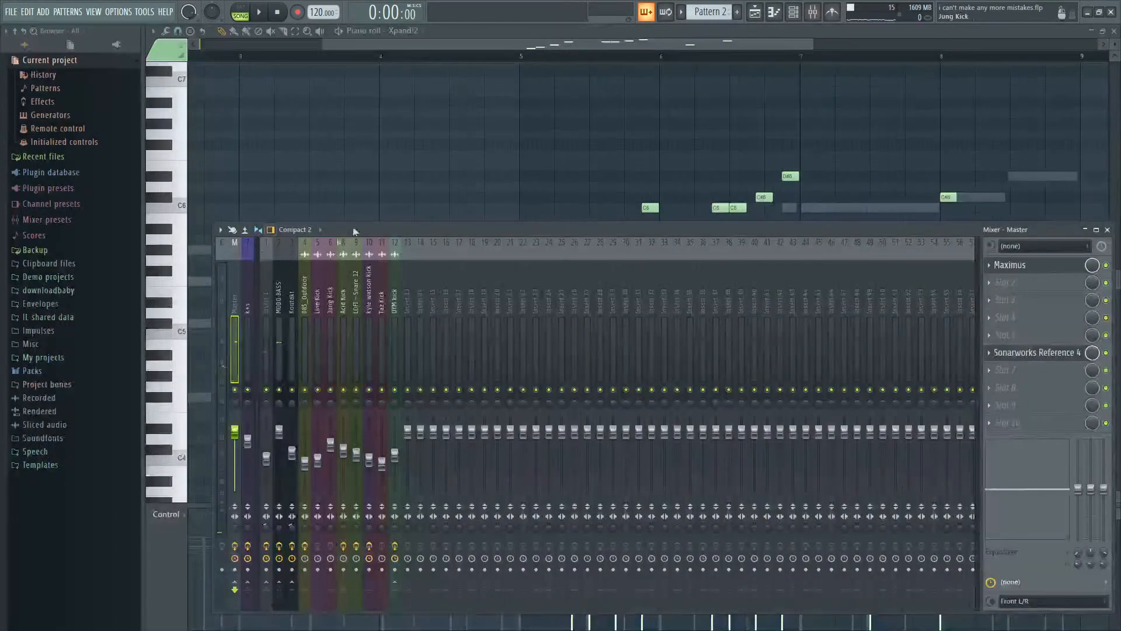
key("F9")
- Temporarily remove the Xpand!2 melody, try out notes over Pattern 2 from bar 5, and restore the melody
left_click_drag(545, 344, 1080, 133)
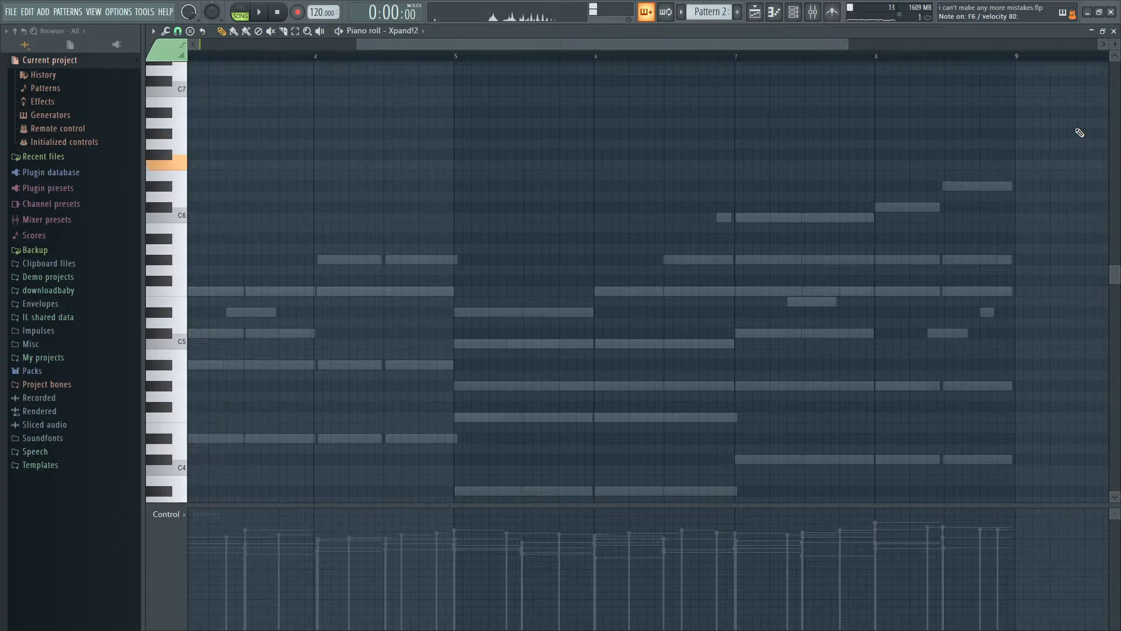
key("space")
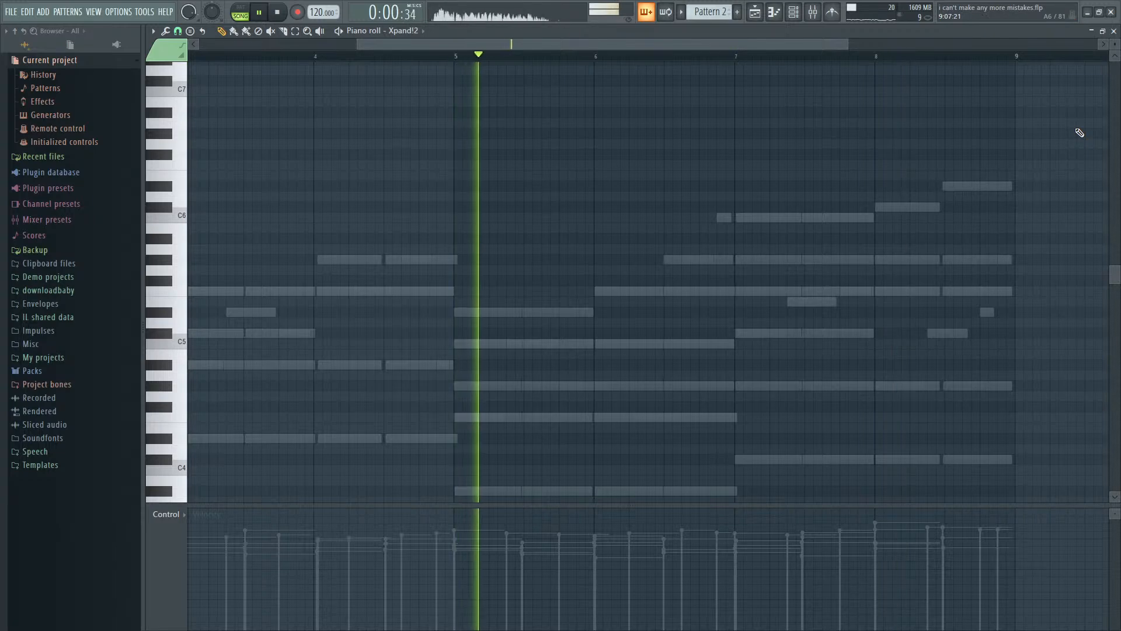
key("space")
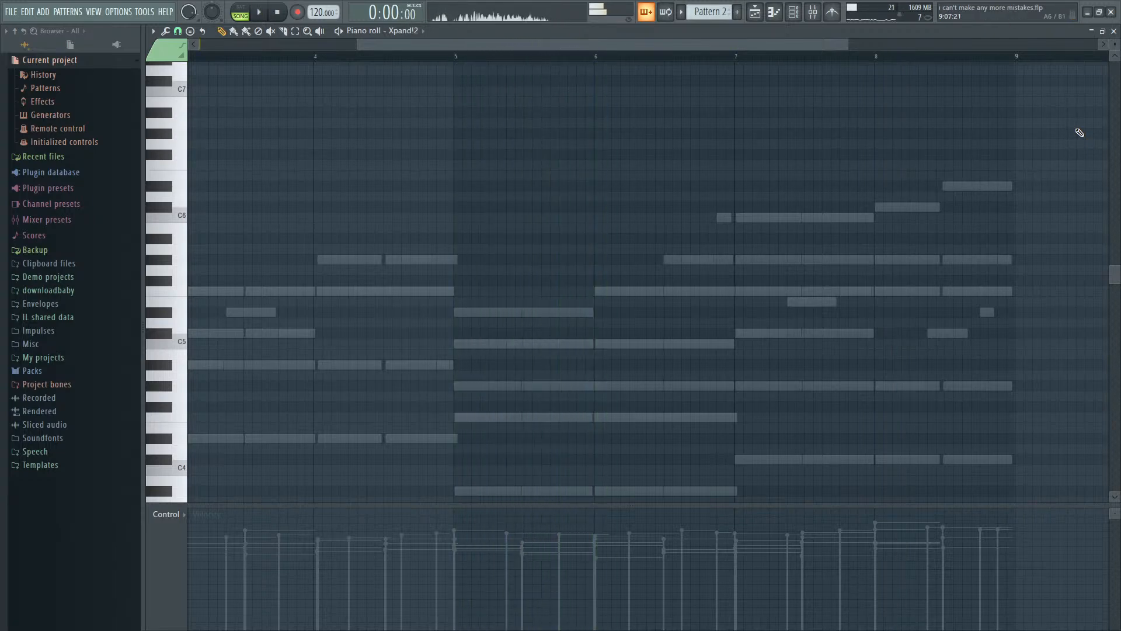
key("space")
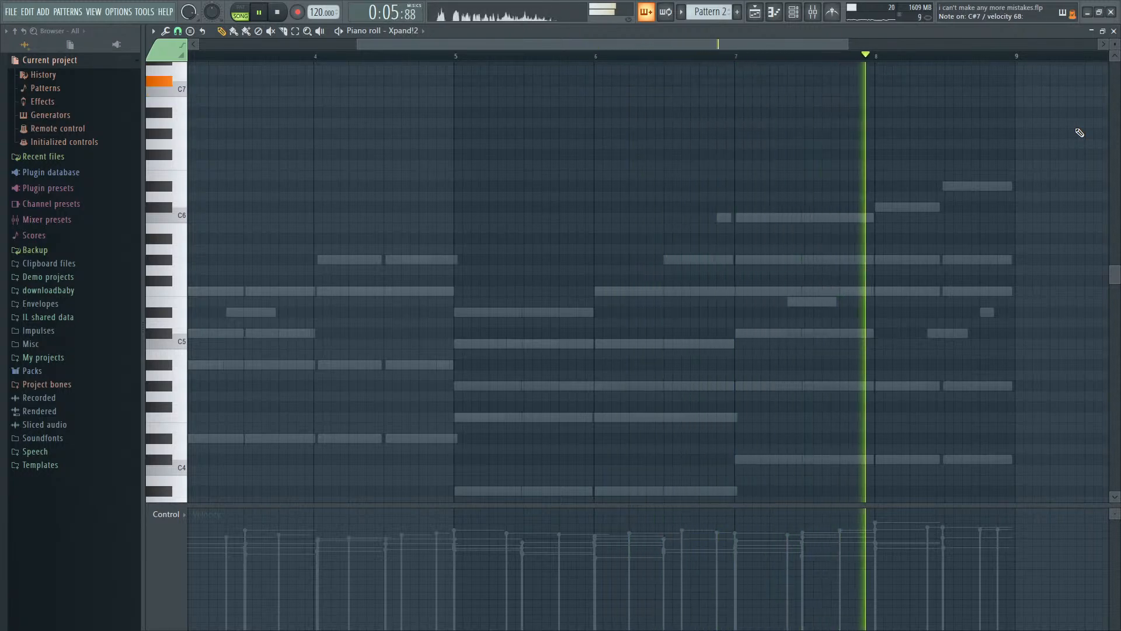
key("space")
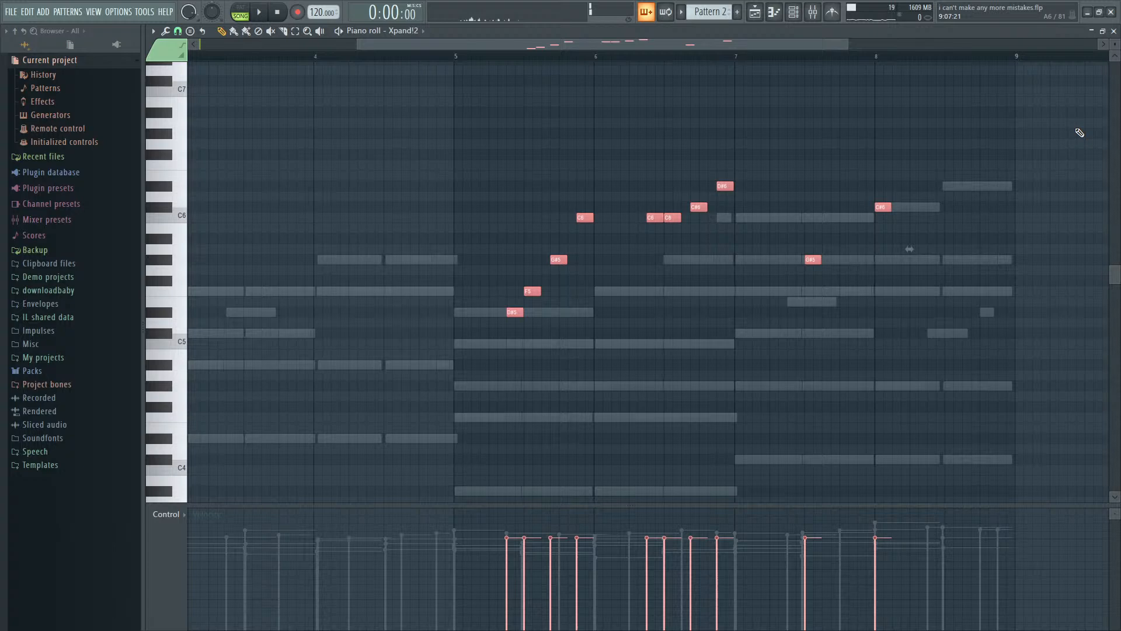
- Transpose the whole Xpand!2 melody up one octave, deselect the notes and play it from bar 5
key("space")
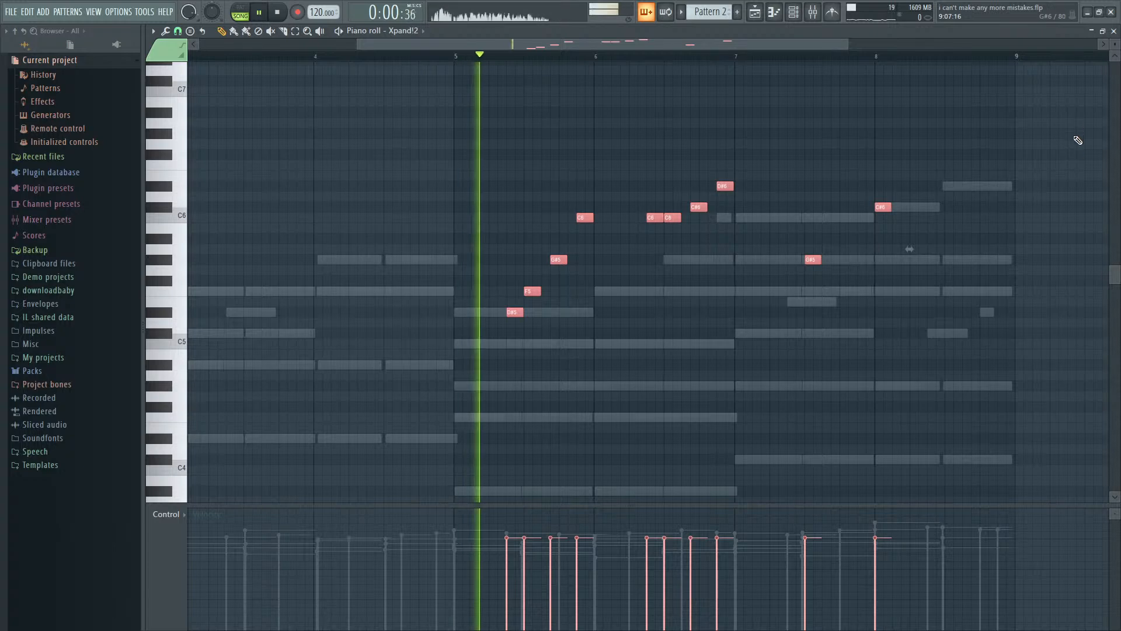
key("space")
key("ctrl+Up")
key("space")
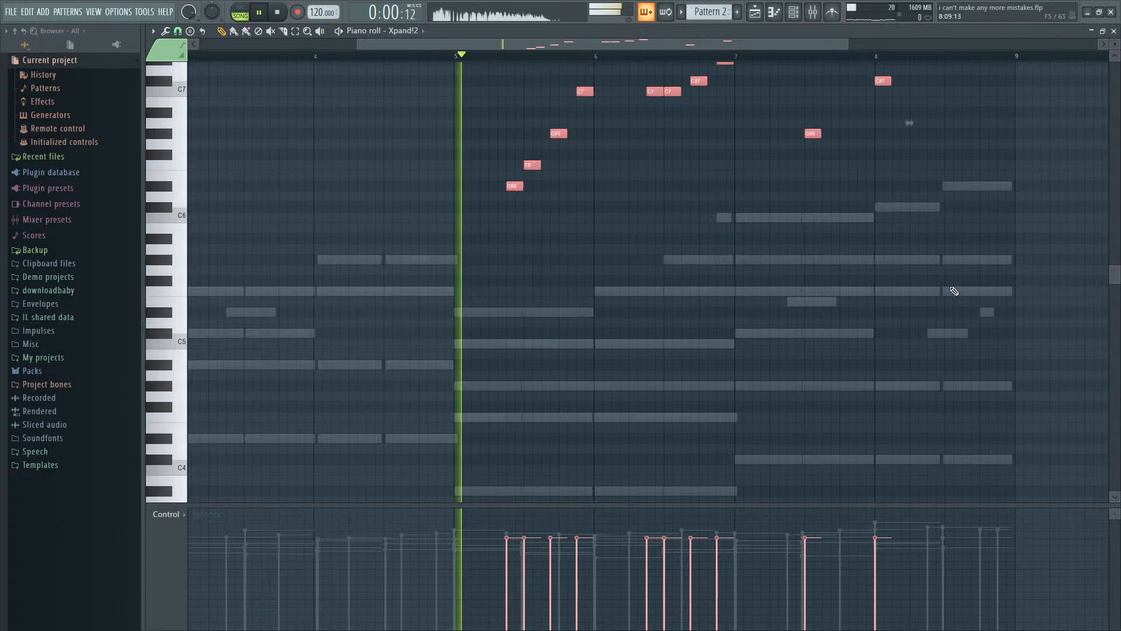
scroll(954, 290, "up", 3)
scroll(963, 287, "up", 1)
left_click(970, 282, "ctrl")
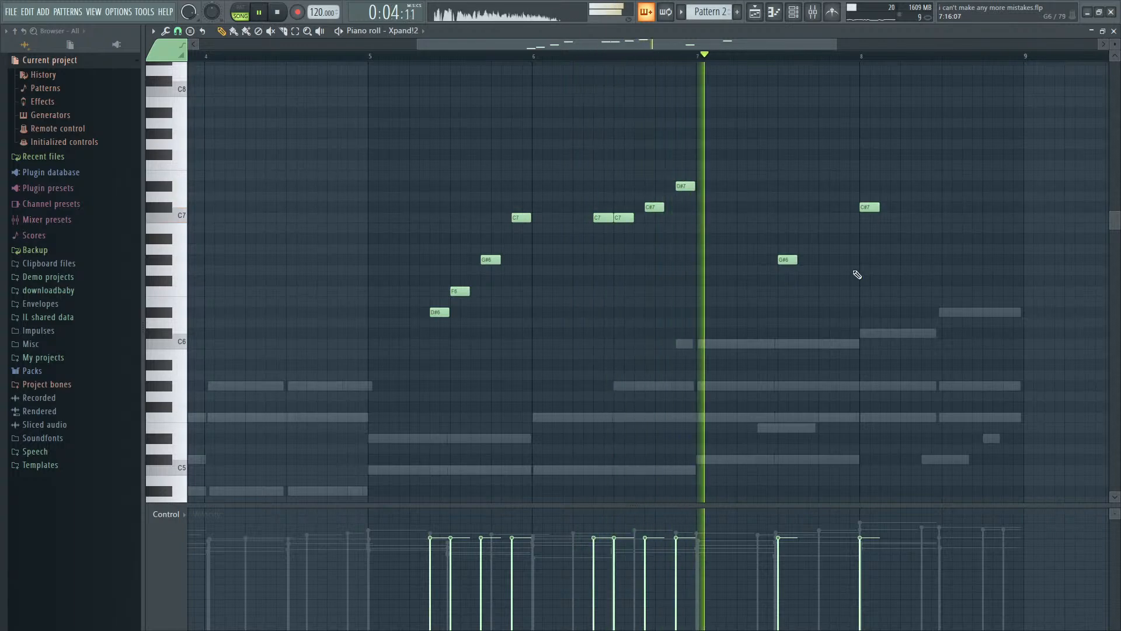
key("space")
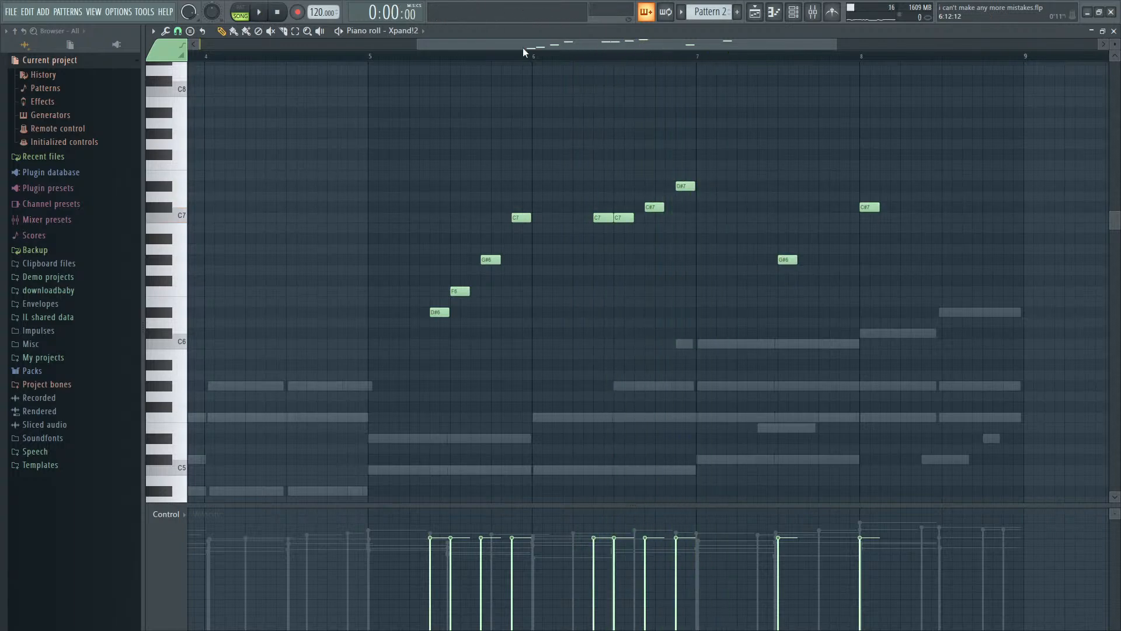
- Replace the short G#6 note in bar 7 with one starting at step 7 and lasting eight steps, checking it from bar 6
left_click(537, 59)
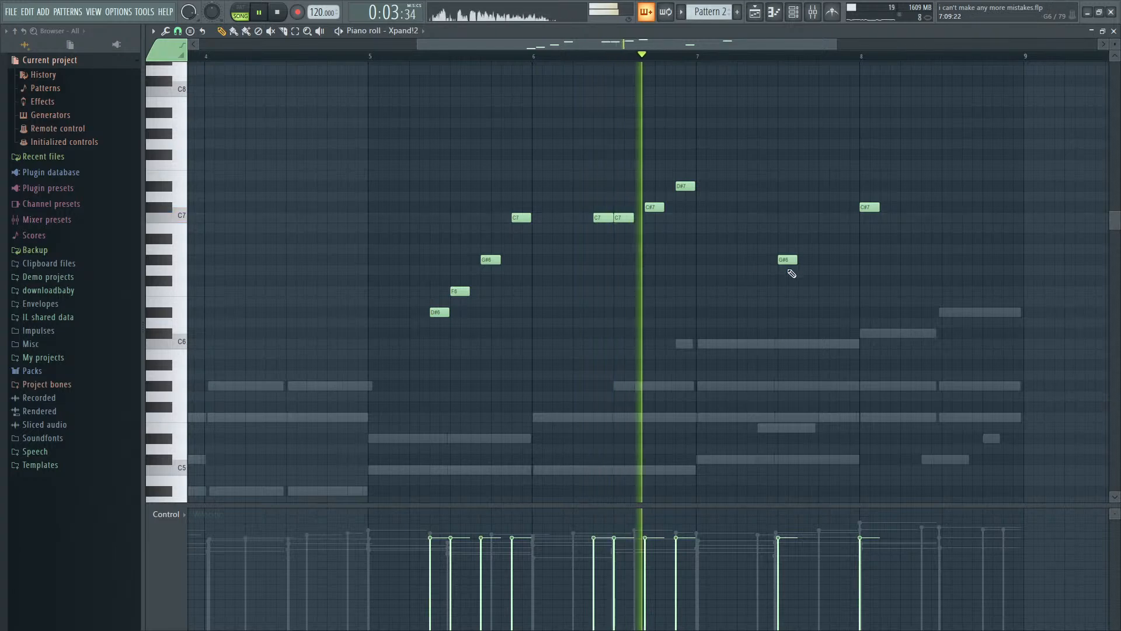
key("space")
left_click_drag(738, 262, 793, 260)
key("space")
key("space")
key("space")
key("space")
key("space")
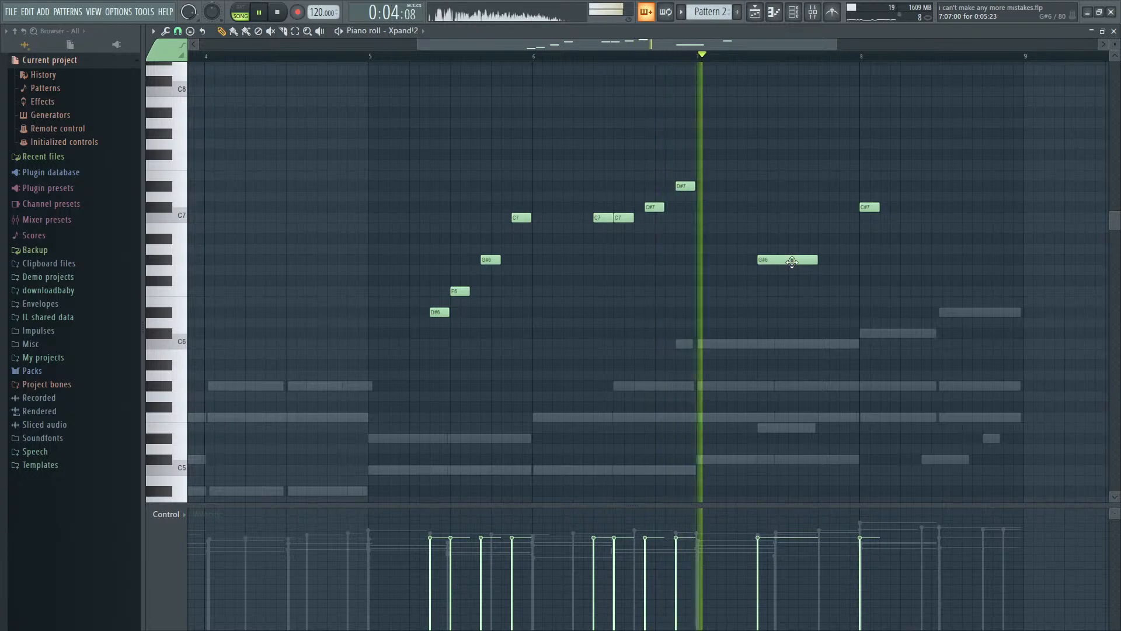
key("space")
left_click_drag(817, 261, 839, 254)
key("space")
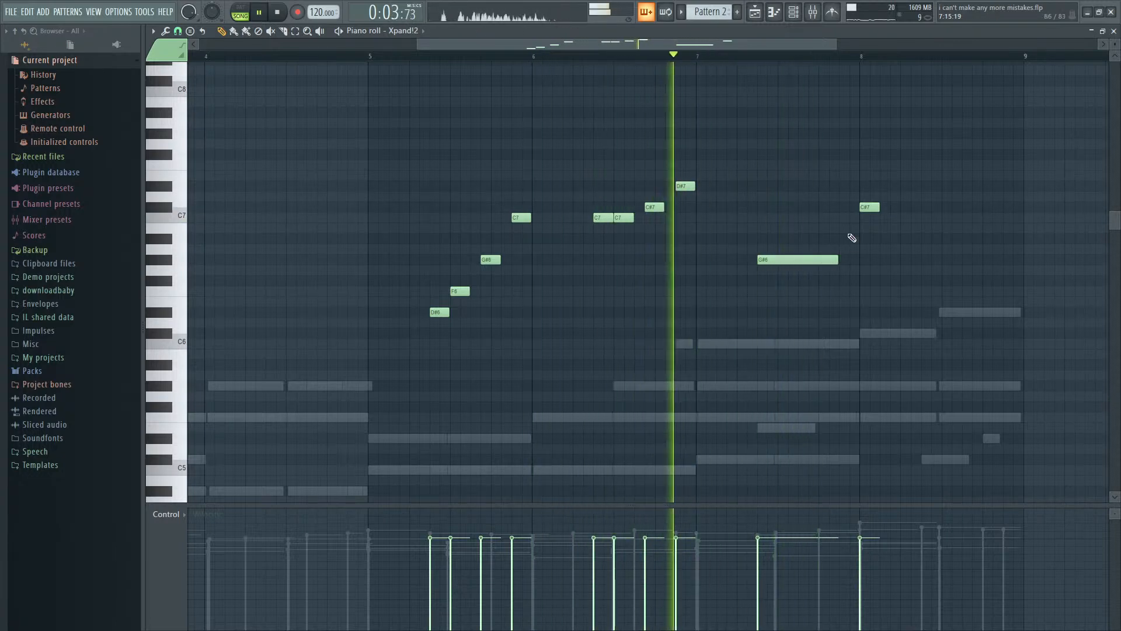
- Make C#7 run from bar 7 step 15 to bar 8 step 9, and add four-step D#7 and F7 notes at bar 8 steps 9 and 13
left_click_drag(873, 208, 940, 207)
key("space")
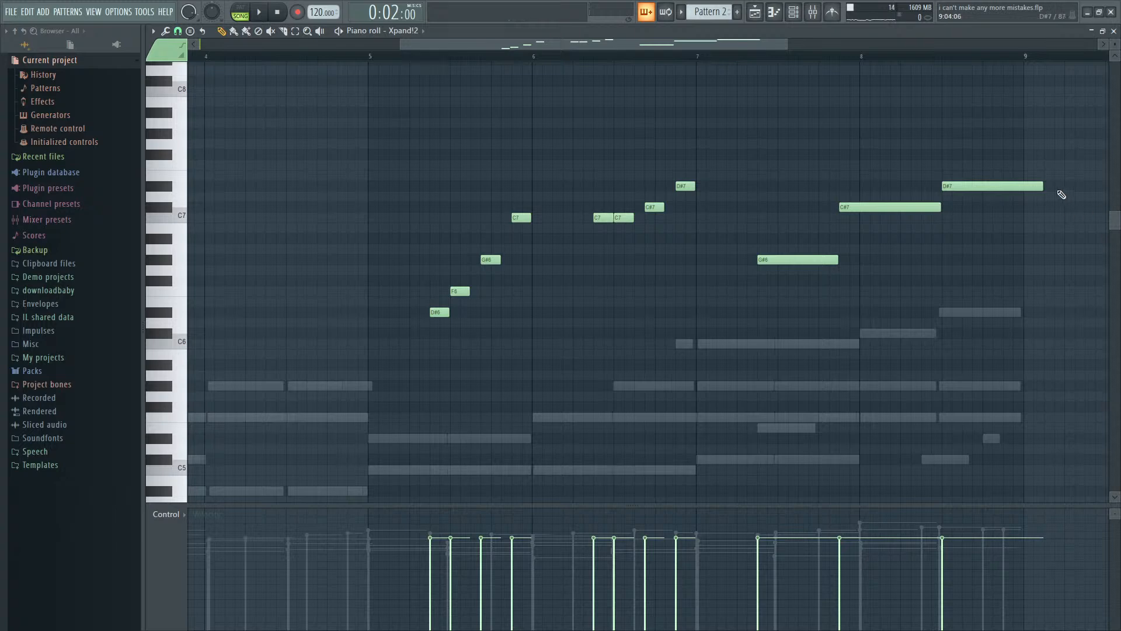
left_click(987, 172)
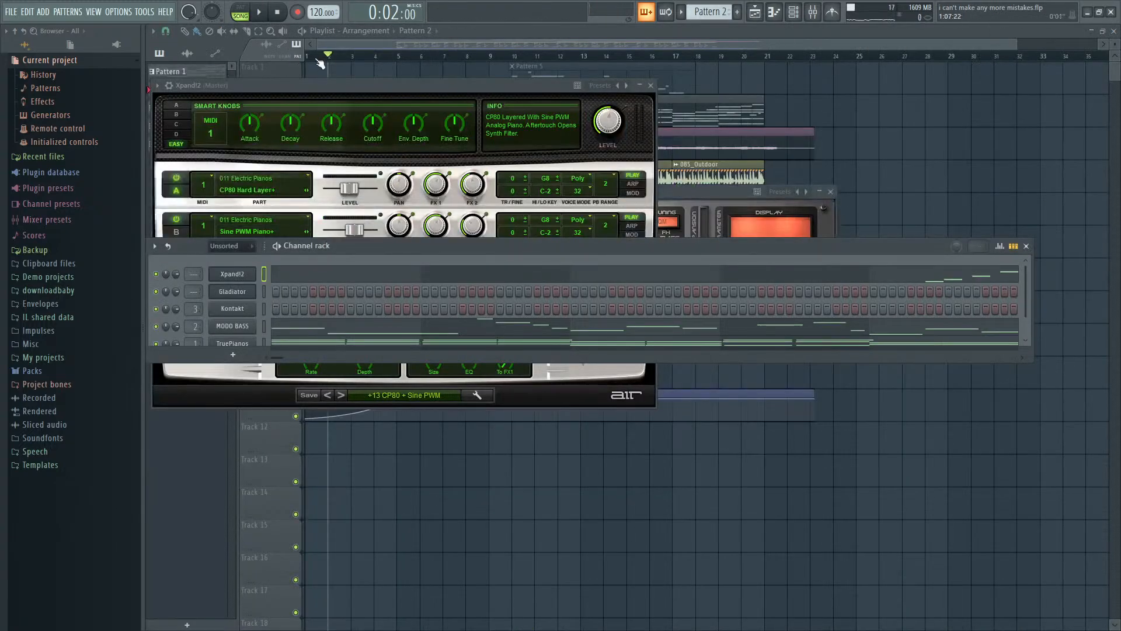
- Play the arrangement in the Playlist and copy the Xpand!2 notes from Pattern 2 into Pattern 1's Xpand!2 channel
key("F12")
key("space")
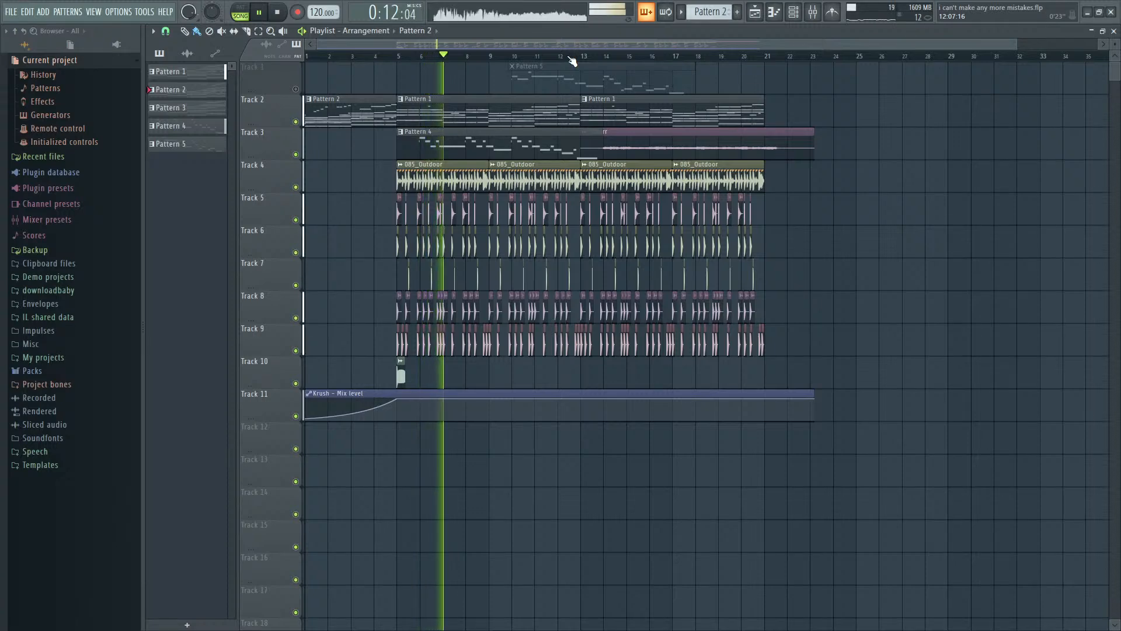
double_click(346, 120)
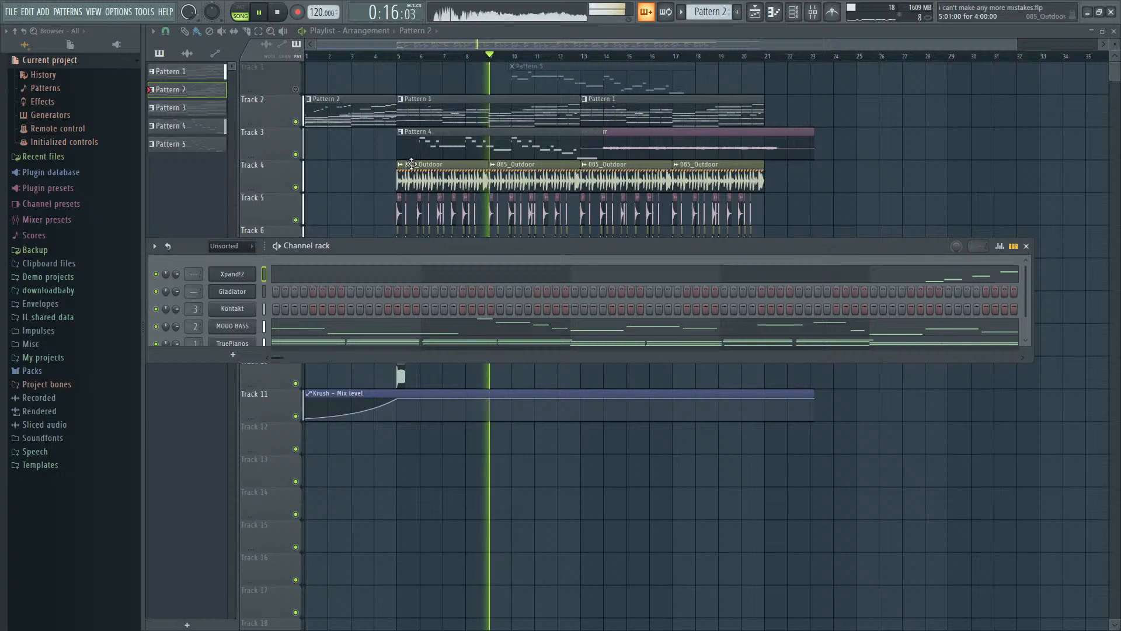
double_click(441, 118)
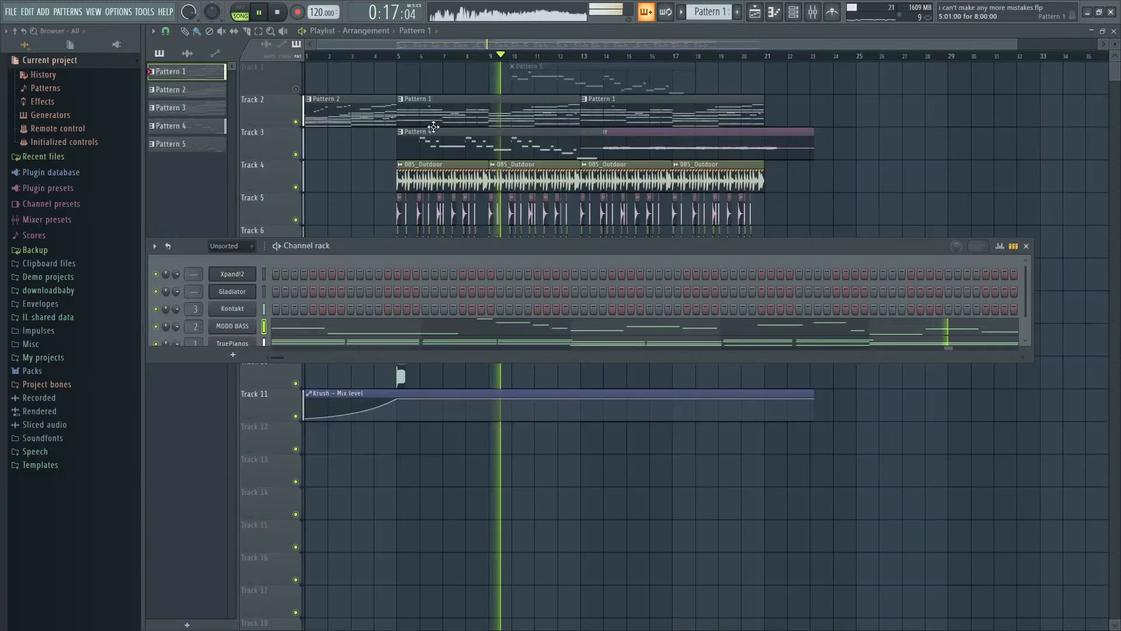
left_click(264, 274)
key("ctrl+v")
- Route Xpand!2 to mixer track 13 and lower that track's volume during playback
key("ctrl+l")
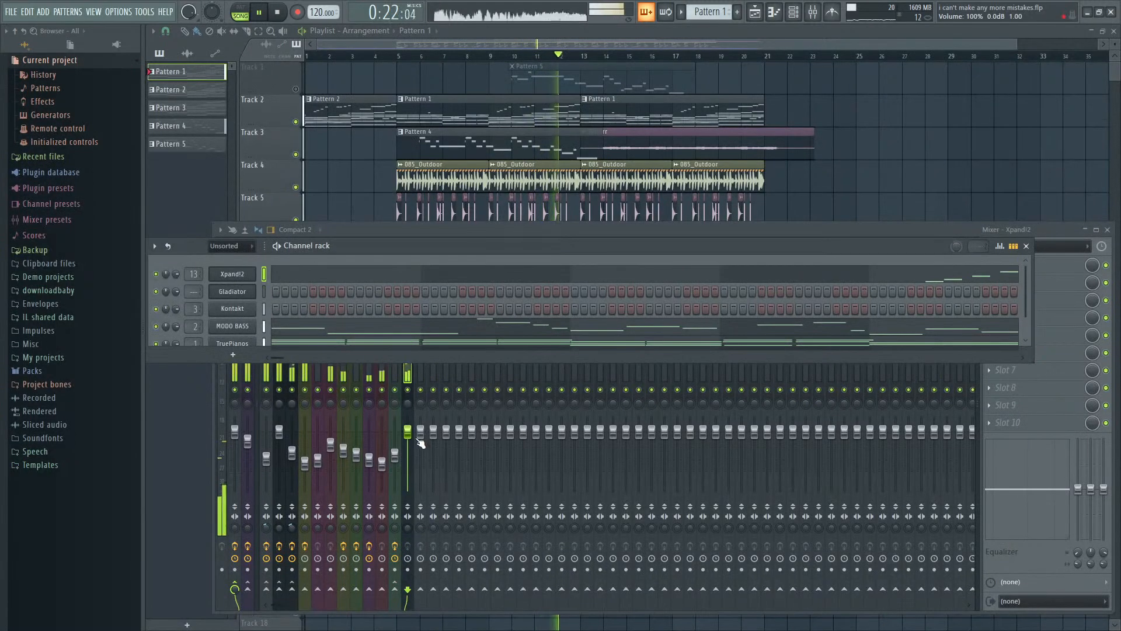
left_click(415, 367)
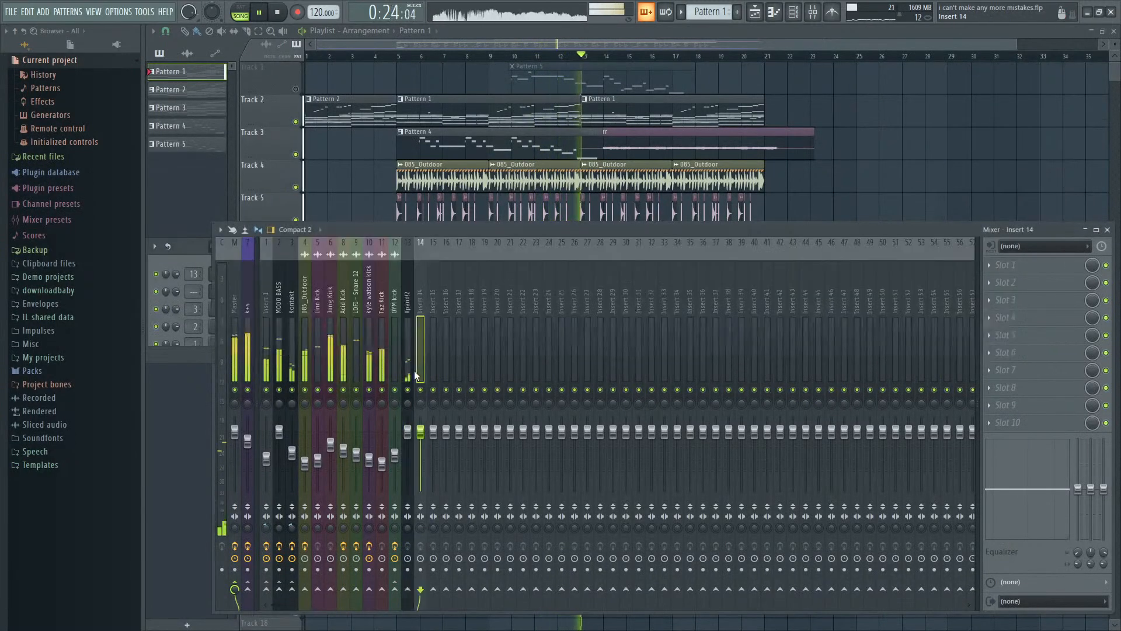
key("space")
key("space")
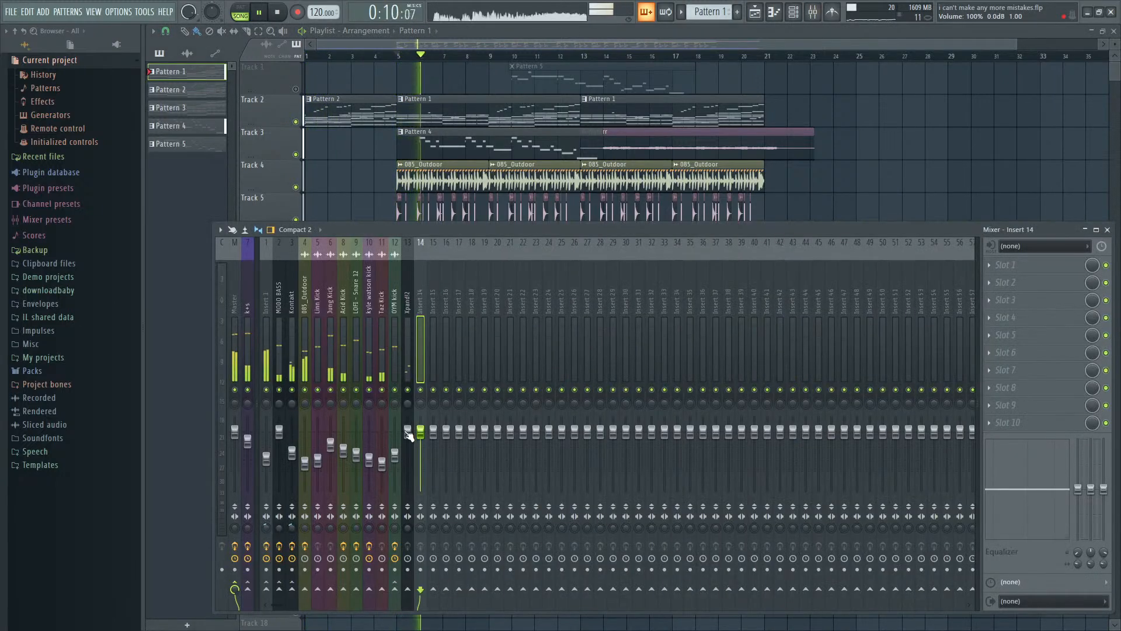
left_click_drag(409, 433, 408, 451)
- Play the arrangement from bar 1 to check the Xpand!2 melody in the intro and Pattern 1
left_click(307, 56)
key("F9")
key("space")
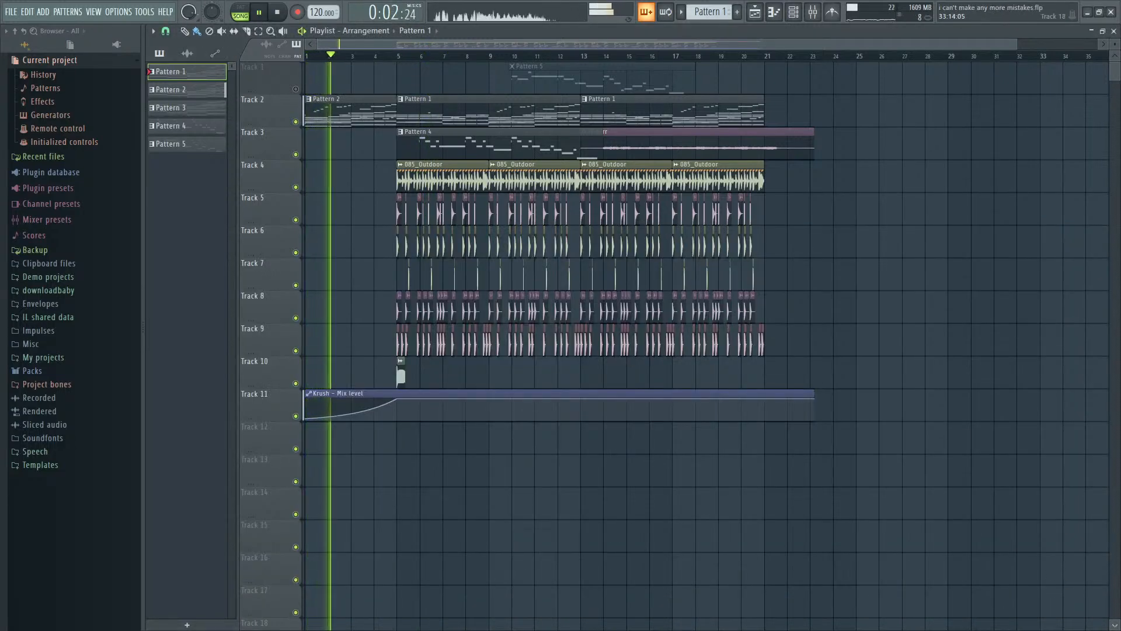
key("F6")
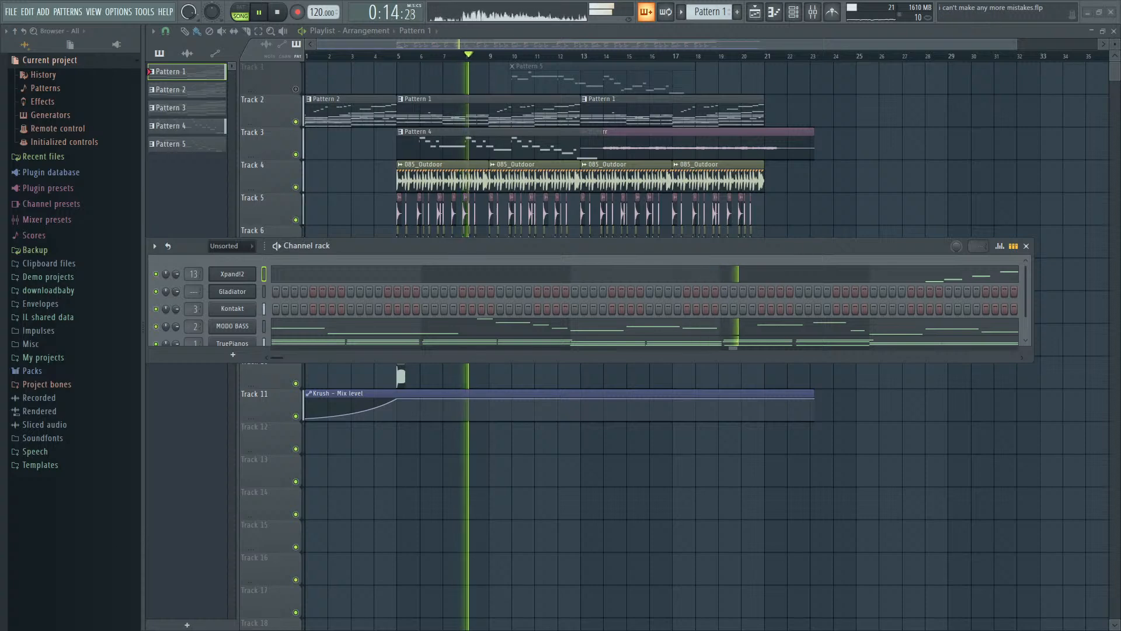
key("space")
left_click(588, 35)
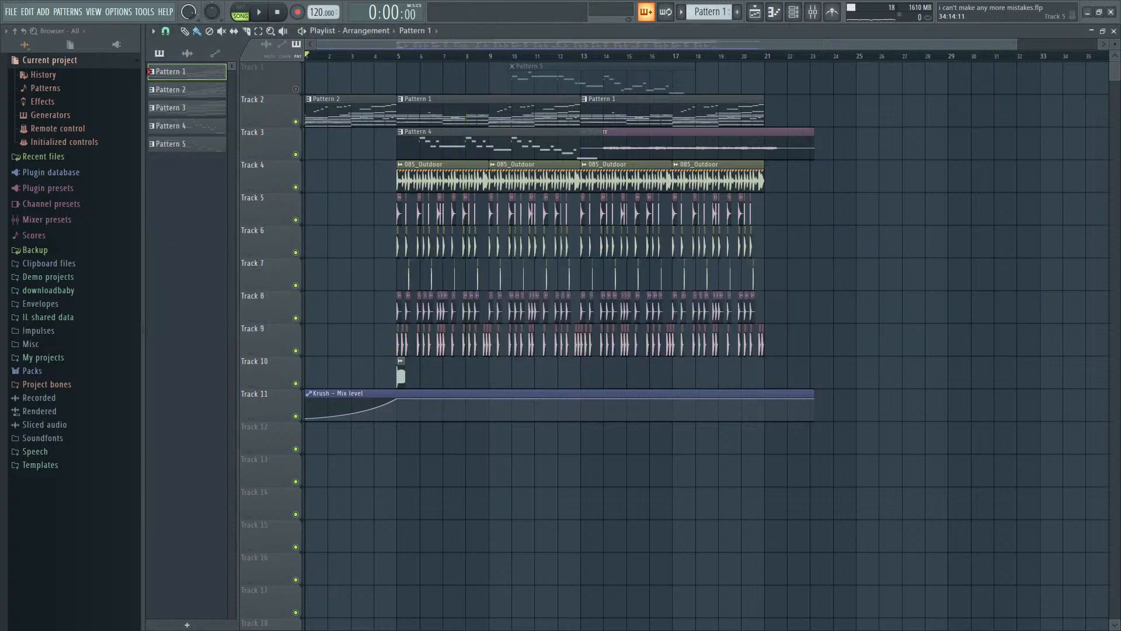
scroll(781, 295, "down", 1)
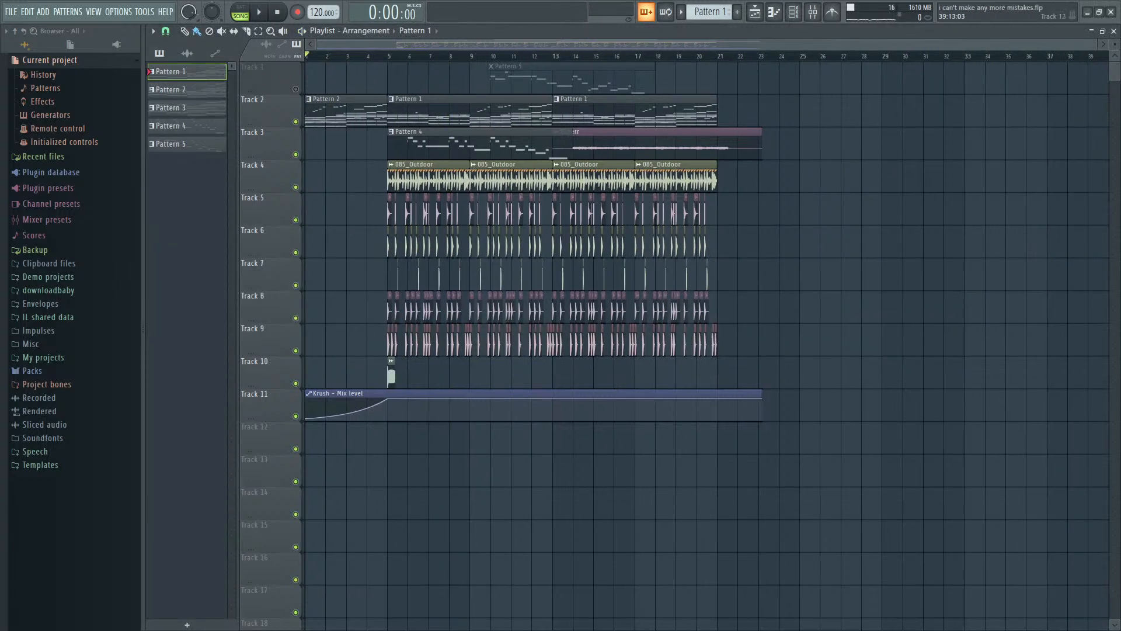